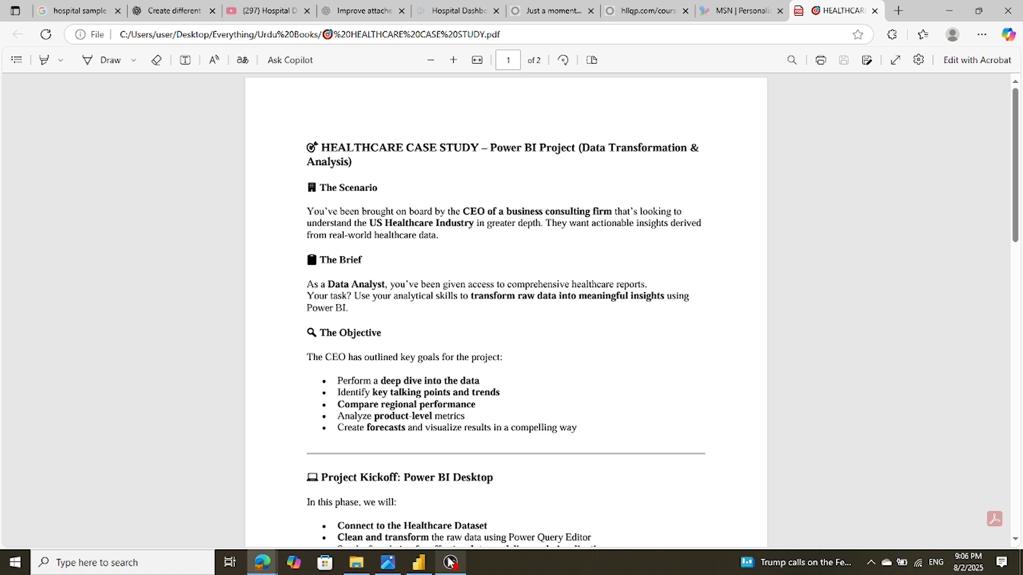
Scroll the HEALTHCARE CASE STUDY PDF down to page 2's Why This Matters section
{"action": "scroll", "coordinate": [400, 361], "scroll_direction": "down", "scroll_amount": 3}
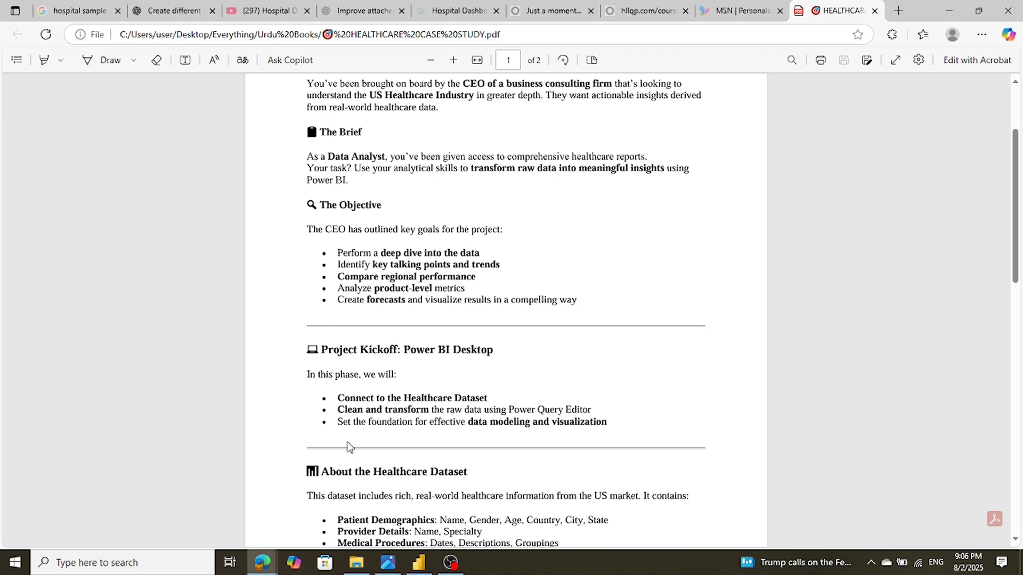
{"action": "scroll", "coordinate": [350, 446], "scroll_direction": "down", "scroll_amount": 3}
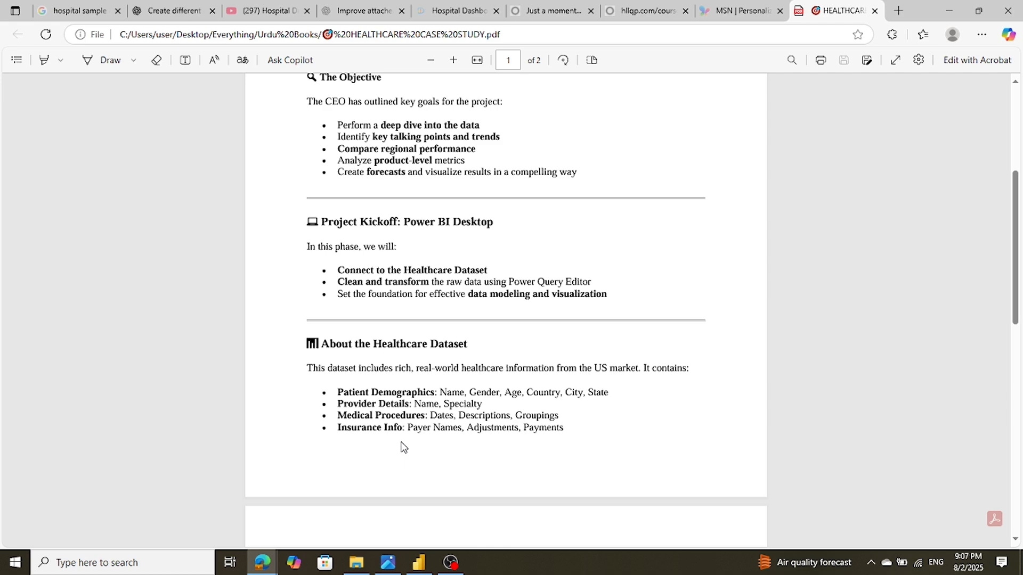
{"action": "scroll", "coordinate": [403, 446], "scroll_direction": "down", "scroll_amount": 6}
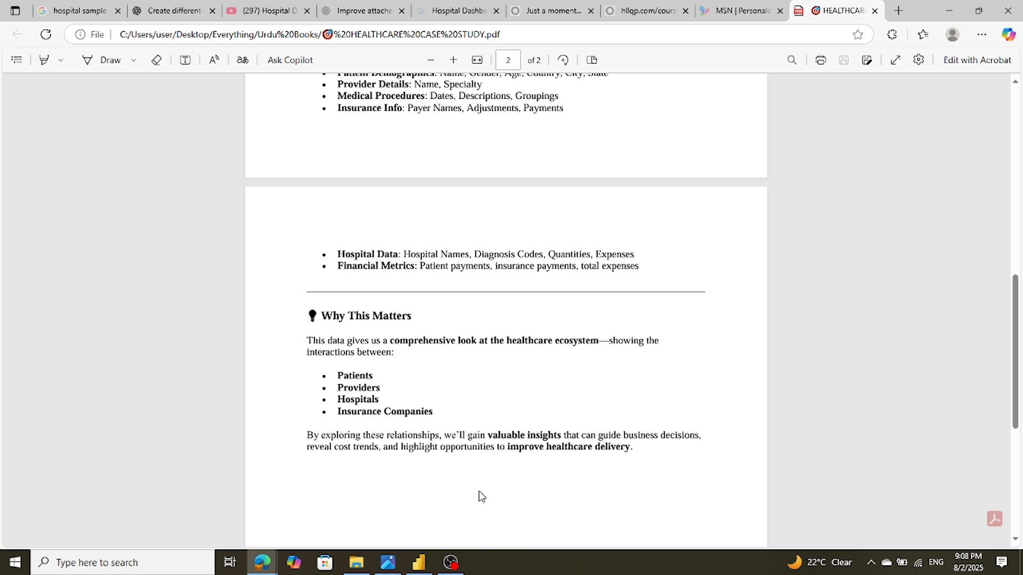
Bring up the Power BI report and collapse the Data and Visualizations panes to widen the Executive Summary canvas
{"action": "left_click", "coordinate": [418, 563]}
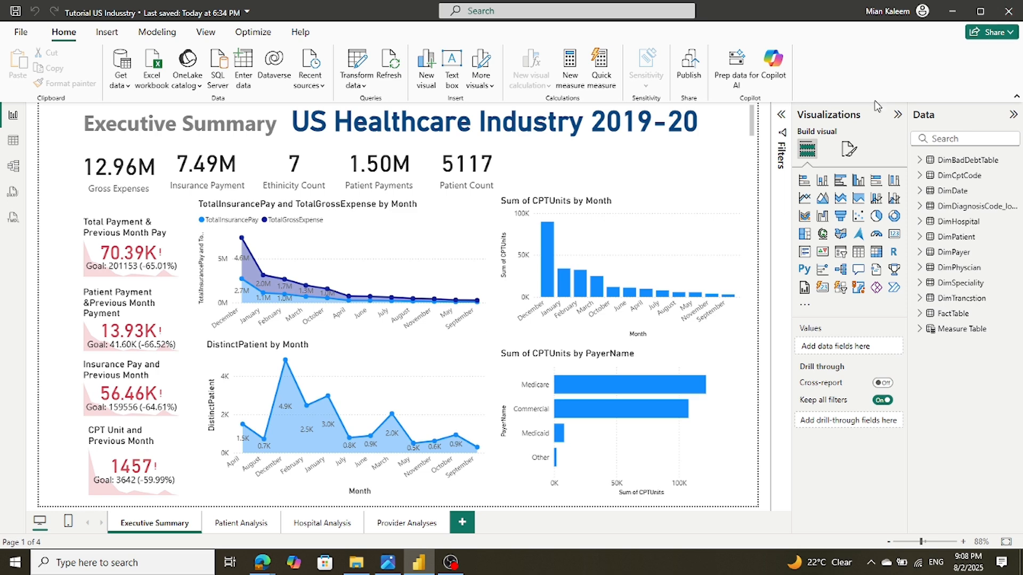
{"action": "left_click", "coordinate": [1014, 117]}
{"action": "left_click", "coordinate": [992, 117]}
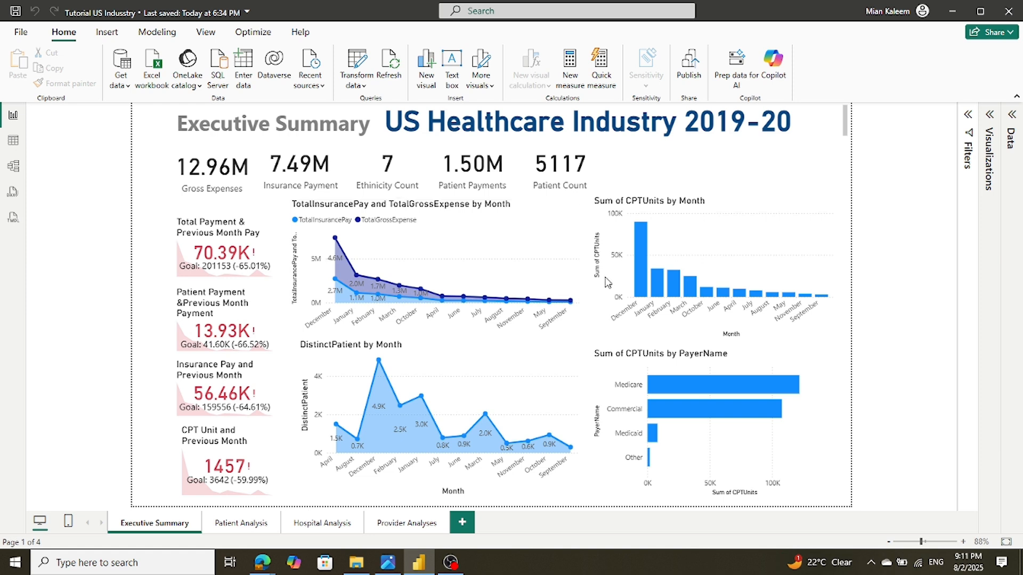
{"action": "mouse_move", "coordinate": [642, 245]}
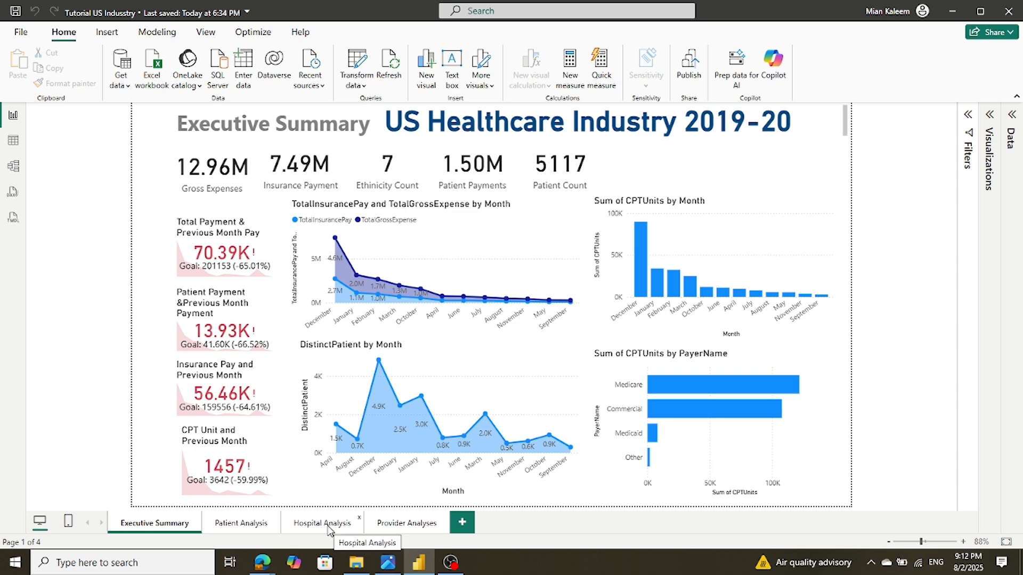
Switch to the Patient Analysis report page
{"action": "left_click", "coordinate": [234, 528]}
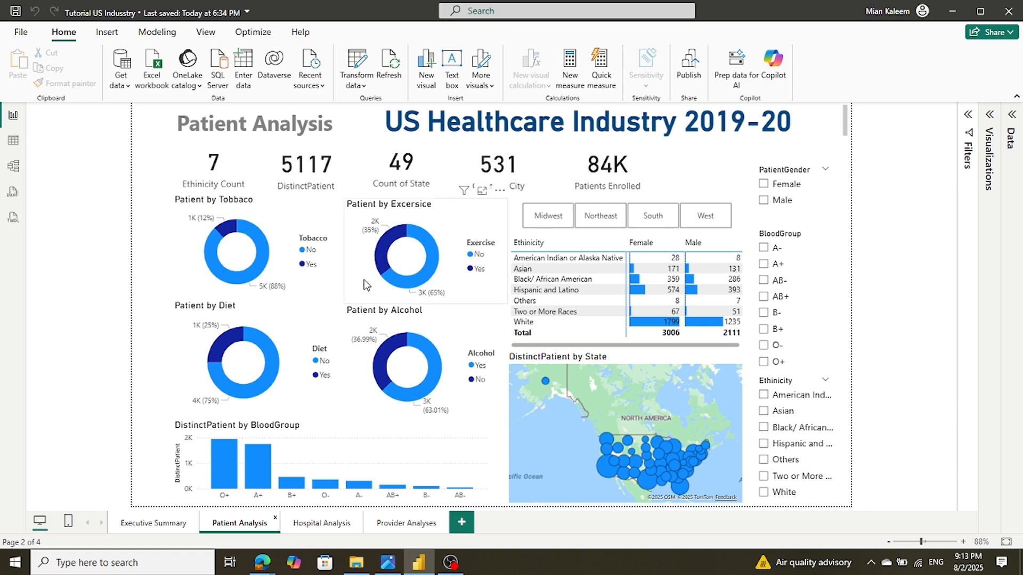
{"action": "mouse_move", "coordinate": [375, 237]}
{"action": "mouse_move", "coordinate": [429, 280]}
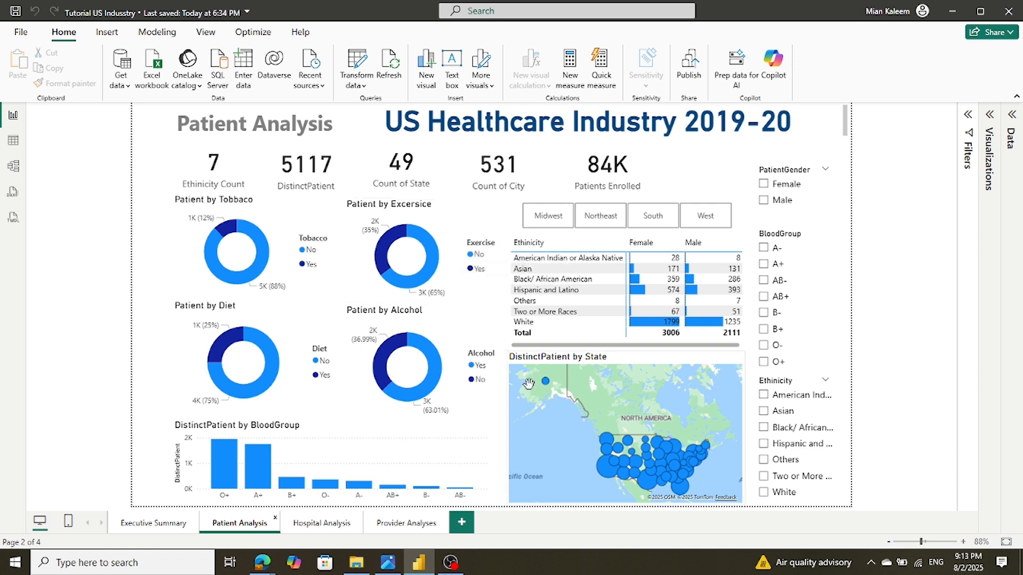
{"action": "mouse_move", "coordinate": [271, 381]}
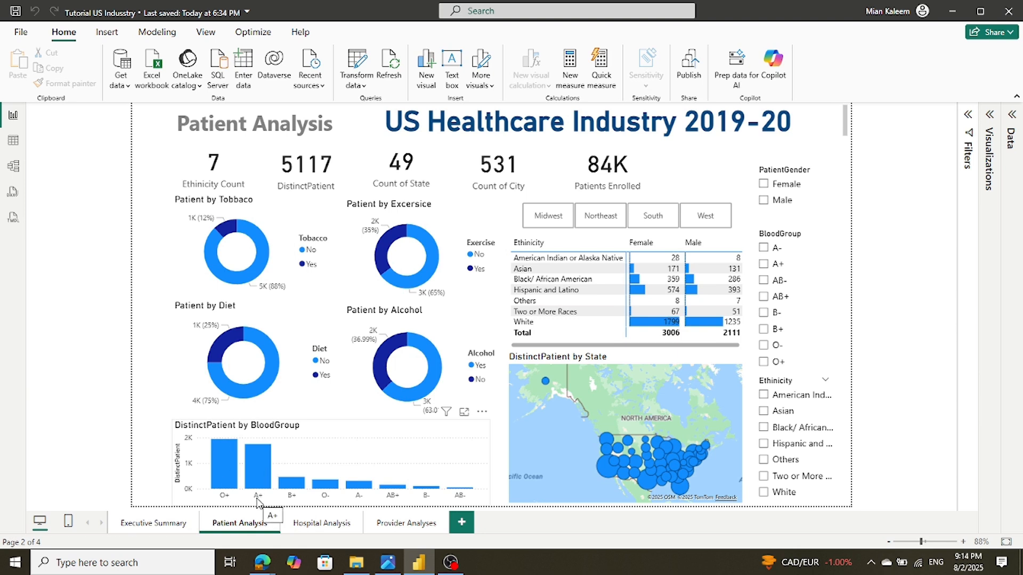
{"action": "mouse_move", "coordinate": [257, 462]}
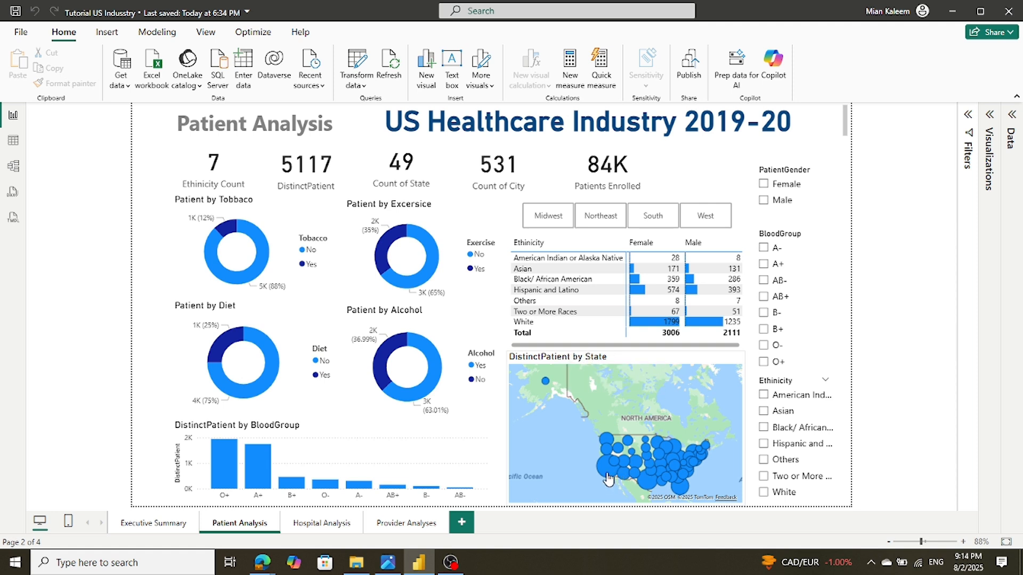
{"action": "mouse_move", "coordinate": [605, 477]}
{"action": "mouse_move", "coordinate": [545, 383]}
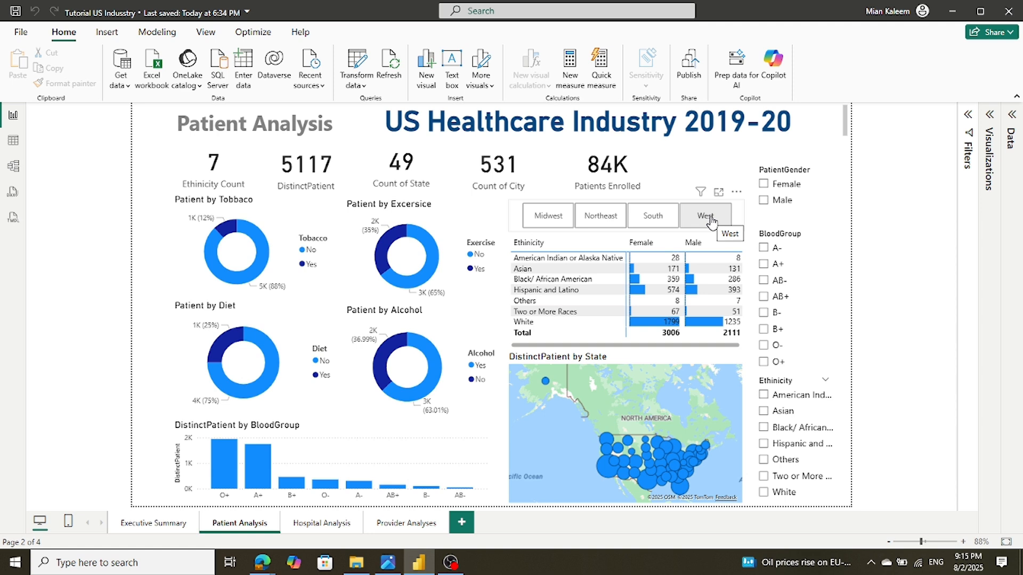
{"action": "left_click", "coordinate": [539, 224]}
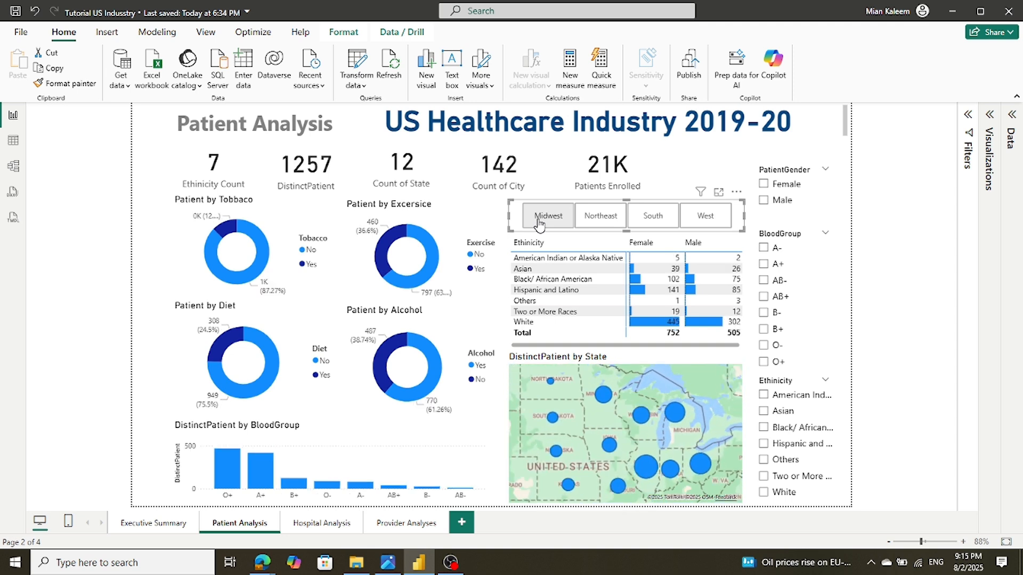
{"action": "left_click", "coordinate": [608, 221]}
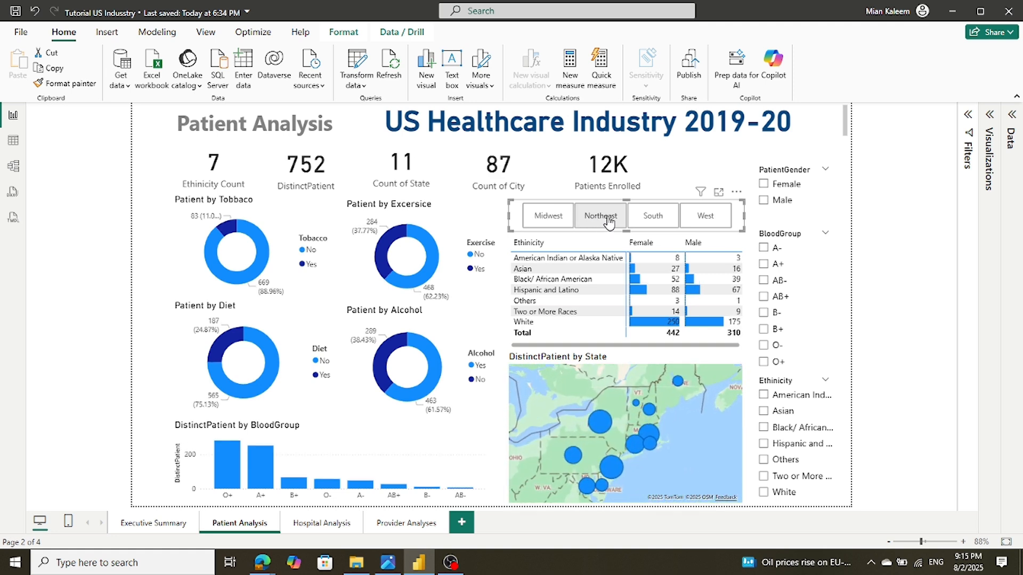
{"action": "left_click", "coordinate": [660, 223]}
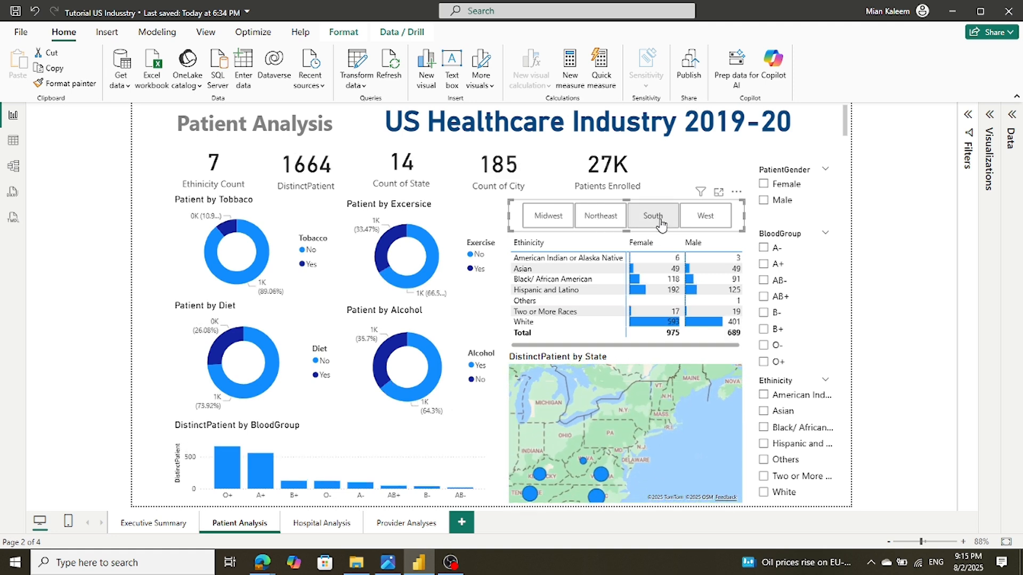
{"action": "left_click", "coordinate": [721, 223]}
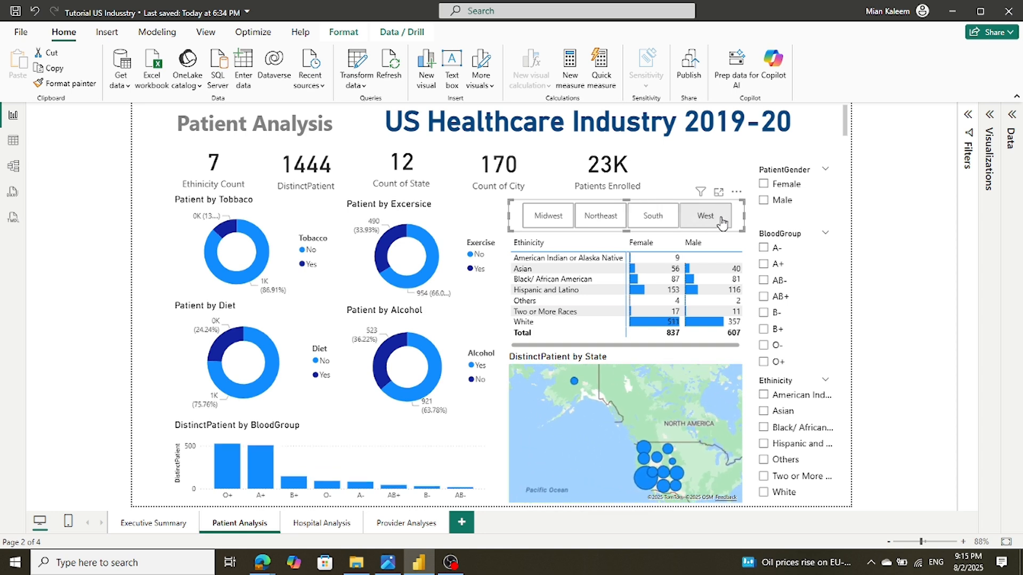
{"action": "left_click", "coordinate": [722, 223]}
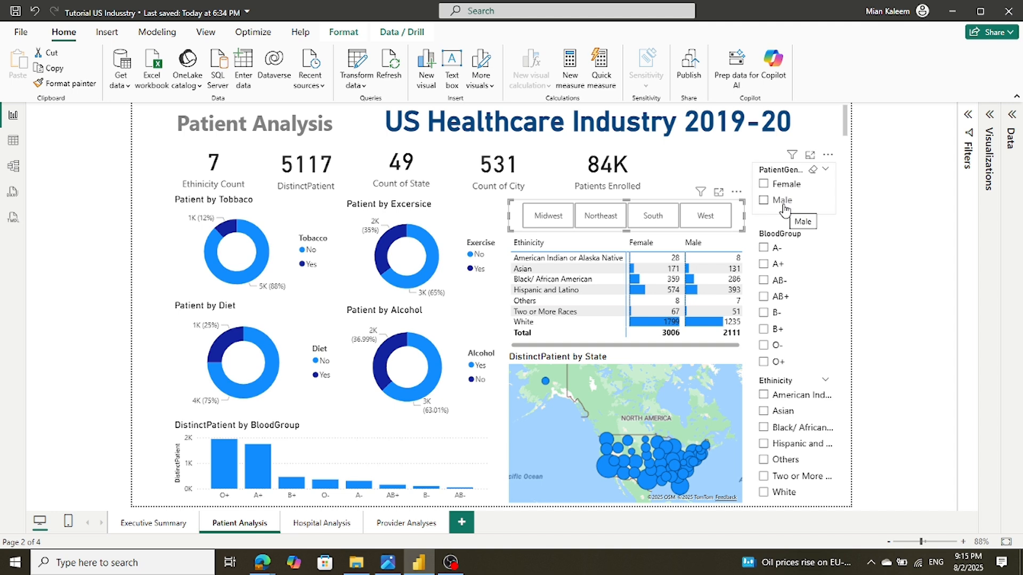
{"action": "left_click", "coordinate": [763, 201]}
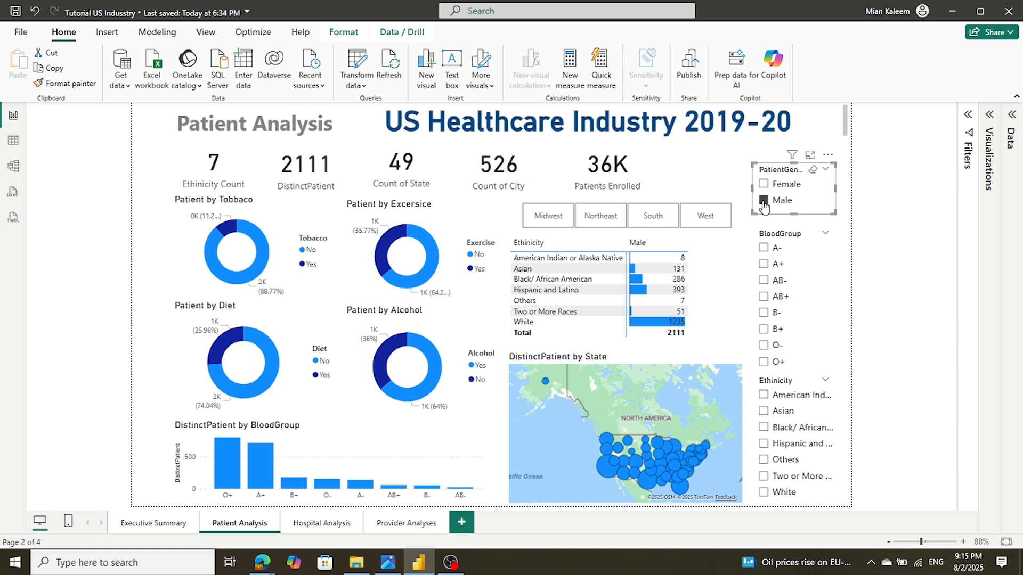
{"action": "left_click", "coordinate": [763, 184]}
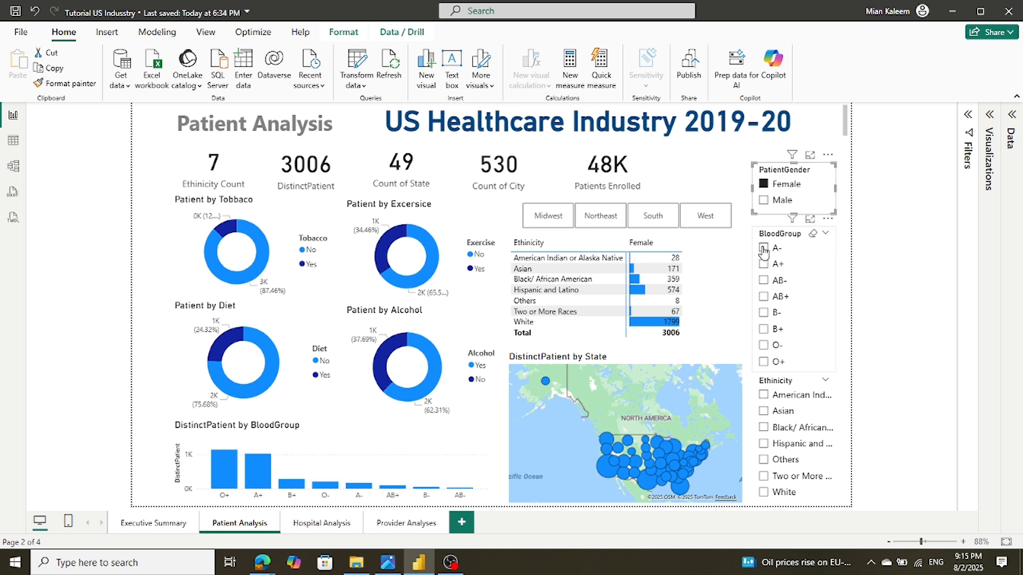
{"action": "left_click", "coordinate": [762, 186]}
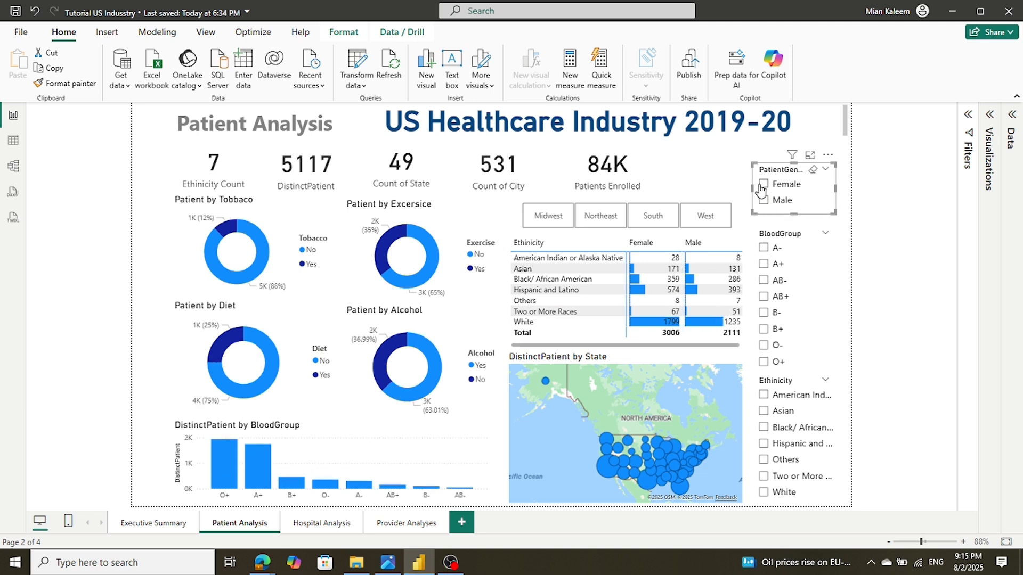
{"action": "left_click", "coordinate": [764, 248]}
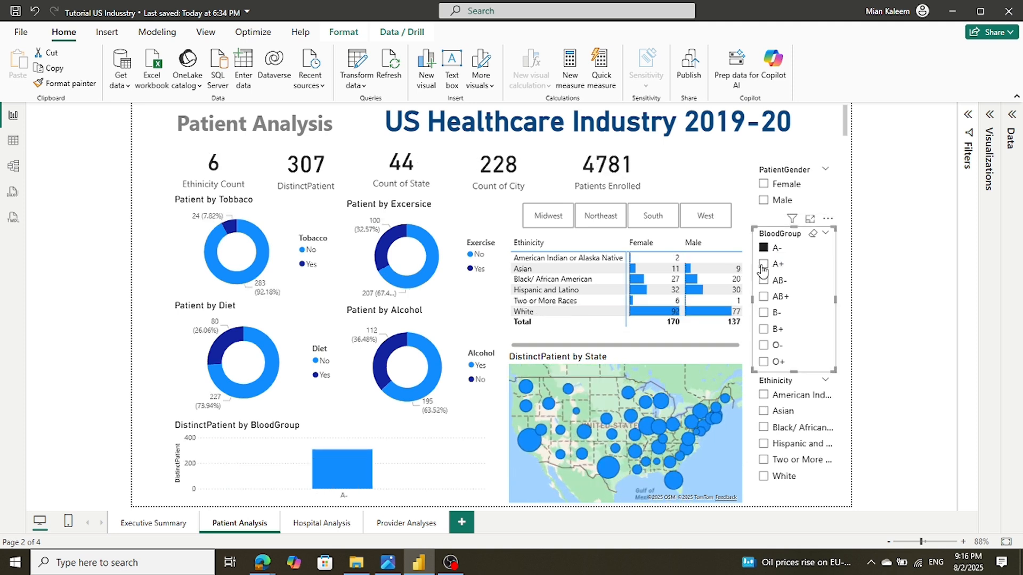
{"action": "left_click", "coordinate": [763, 313]}
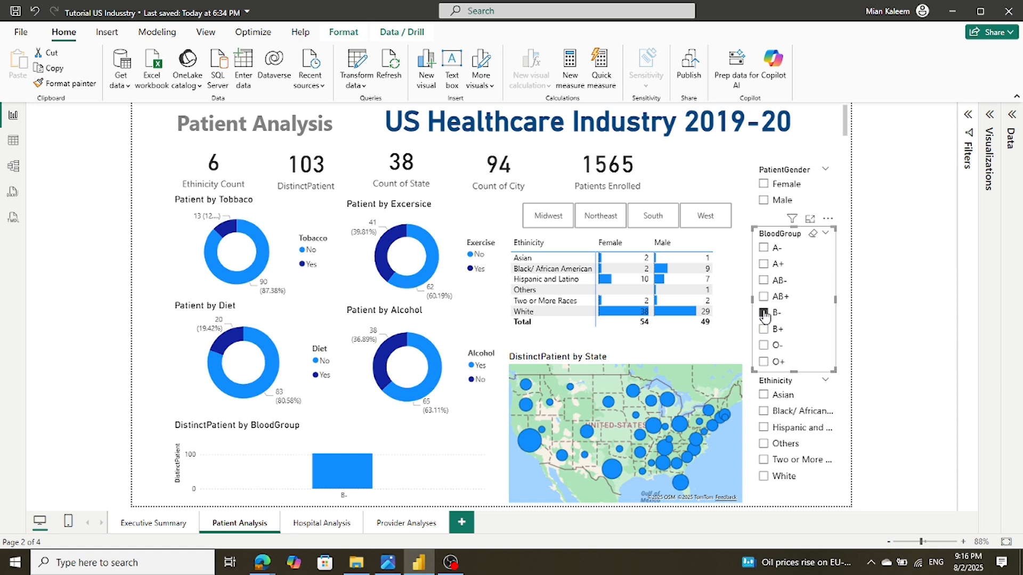
{"action": "left_click", "coordinate": [764, 281]}
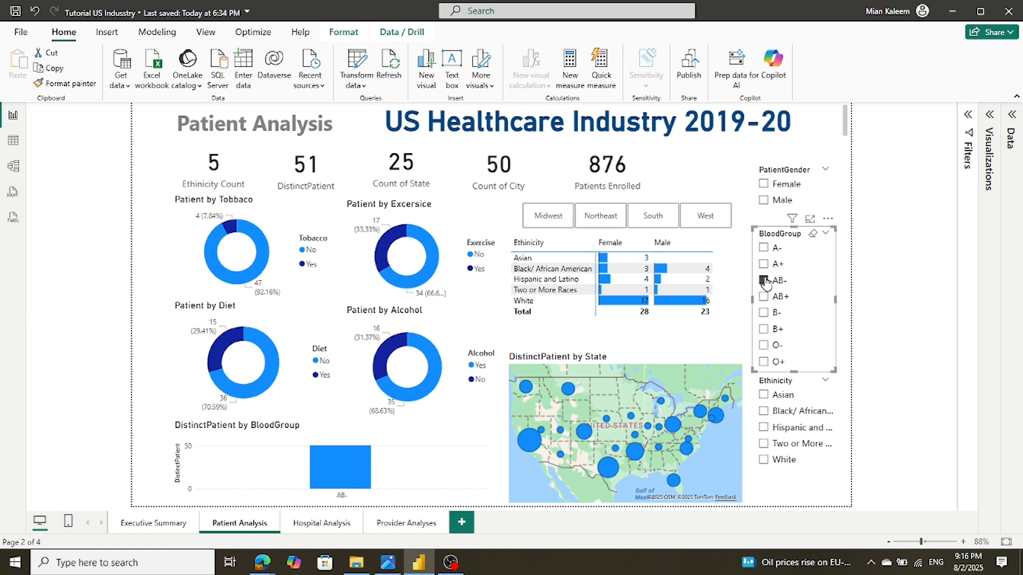
{"action": "left_click", "coordinate": [763, 280]}
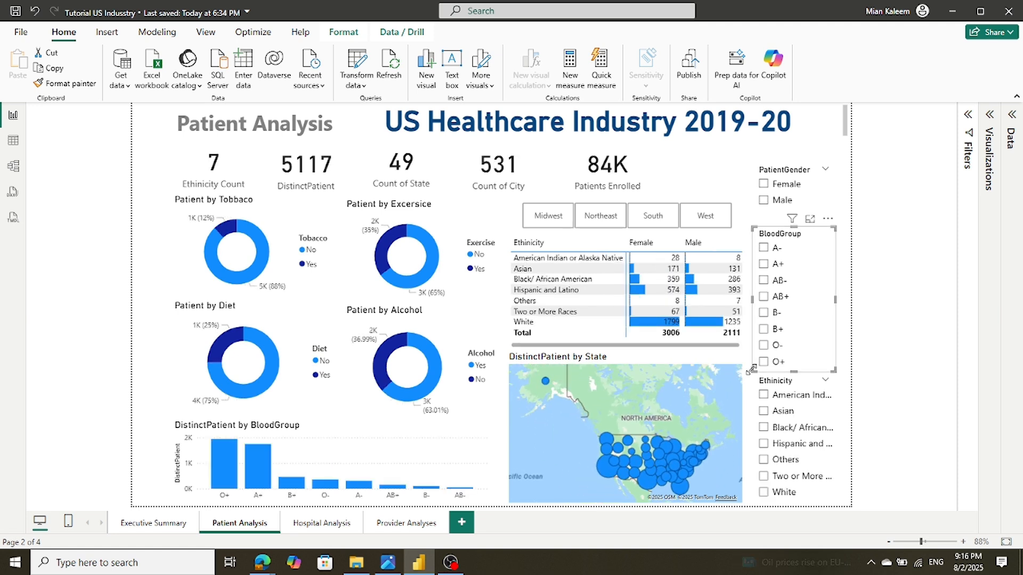
{"action": "left_click", "coordinate": [763, 362]}
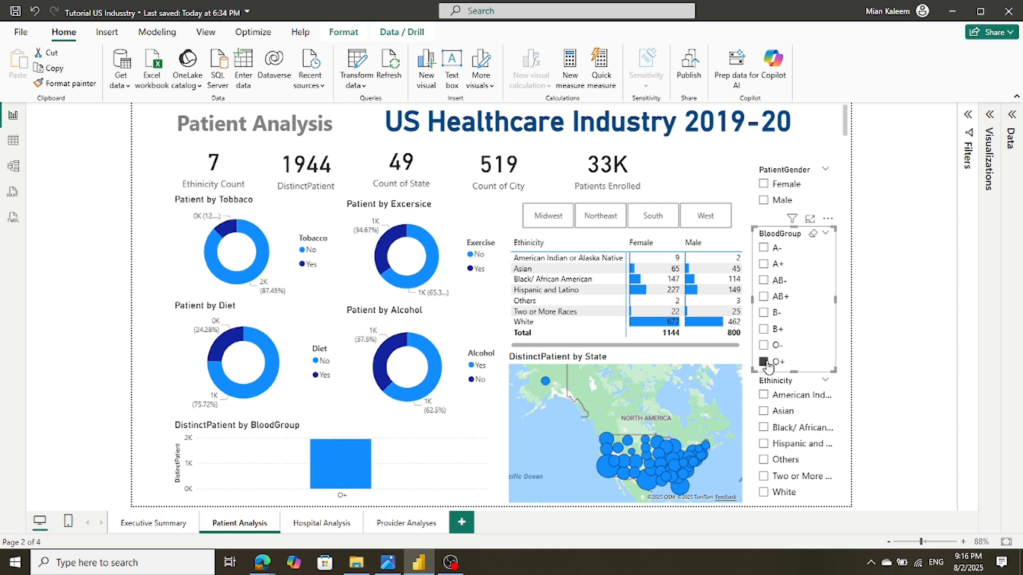
{"action": "left_click", "coordinate": [764, 362]}
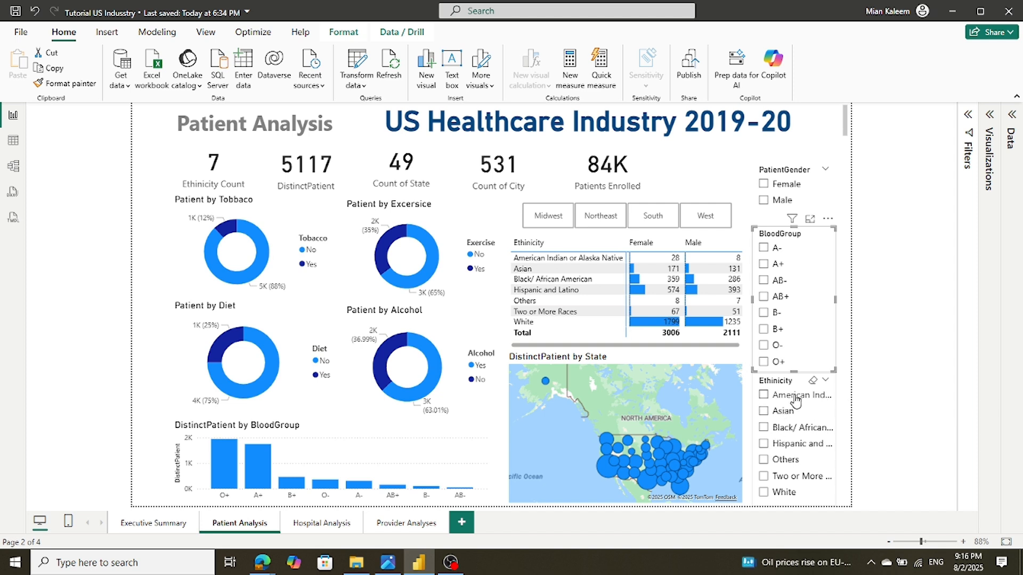
Filter the Ethnicity slicer through all seven ethnicities from American Indian to White, then deselect White
{"action": "left_click", "coordinate": [766, 400]}
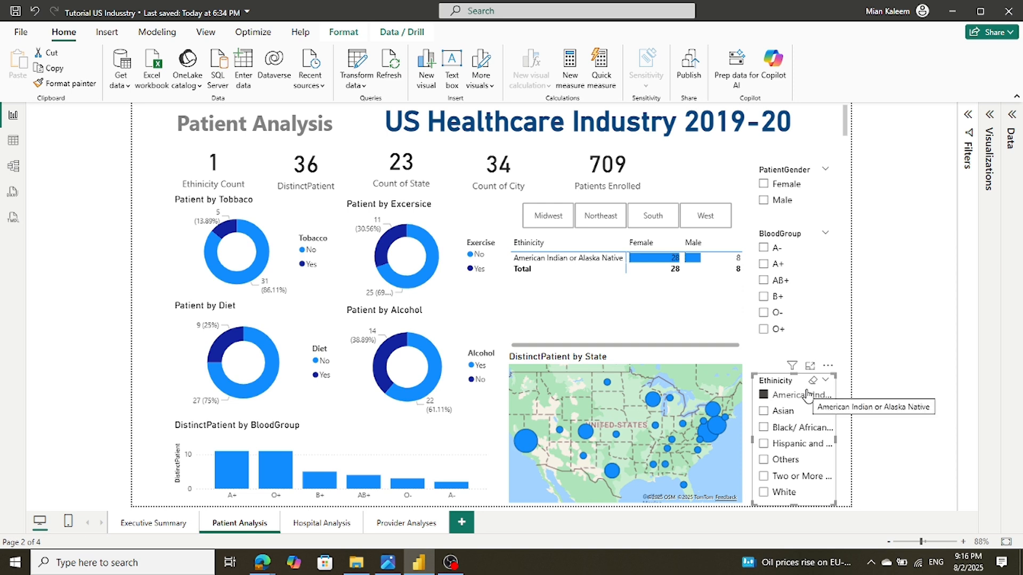
{"action": "left_click", "coordinate": [763, 411]}
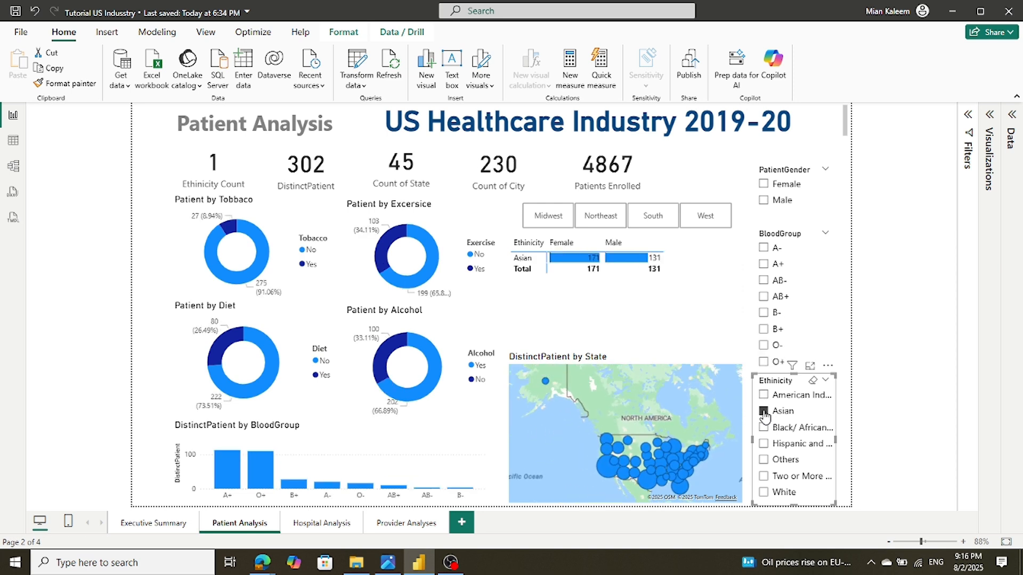
{"action": "left_click", "coordinate": [764, 427]}
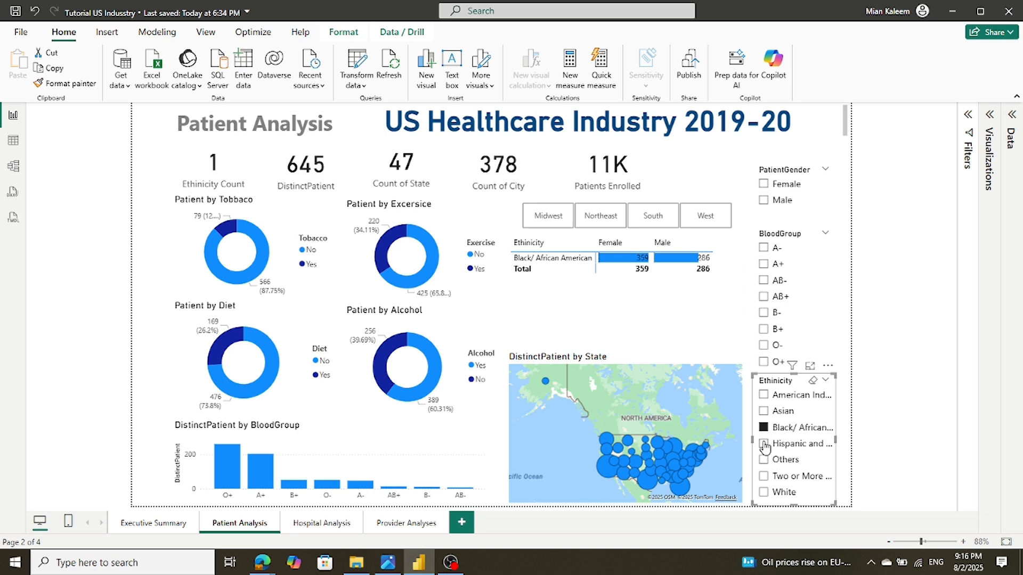
{"action": "left_click", "coordinate": [763, 444]}
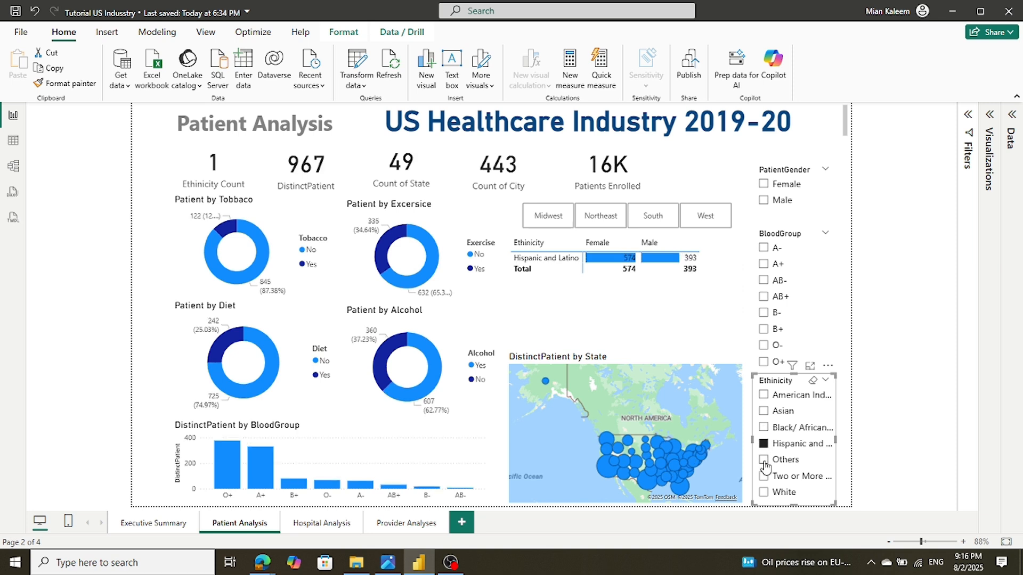
{"action": "left_click", "coordinate": [764, 461]}
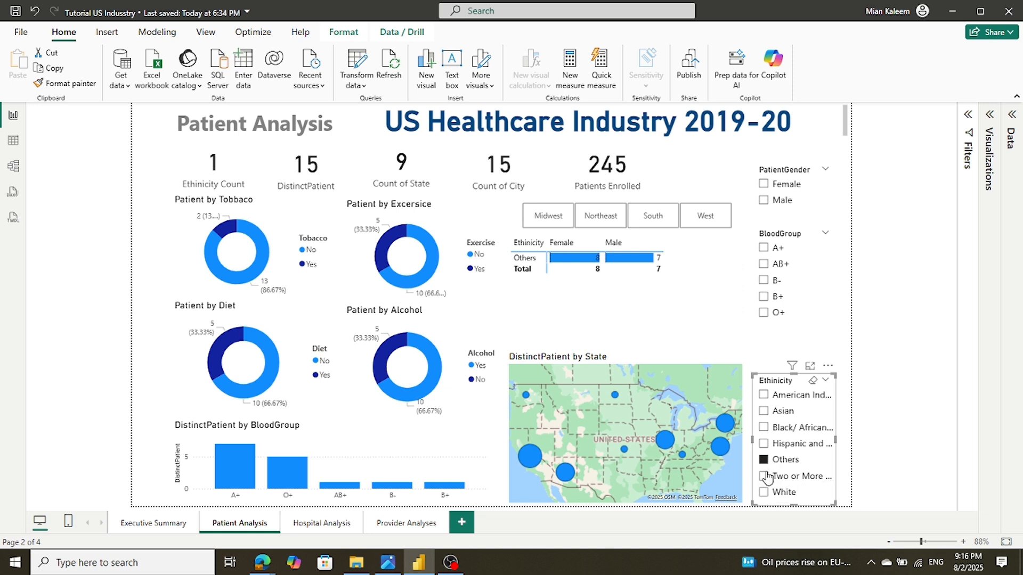
{"action": "left_click", "coordinate": [764, 476]}
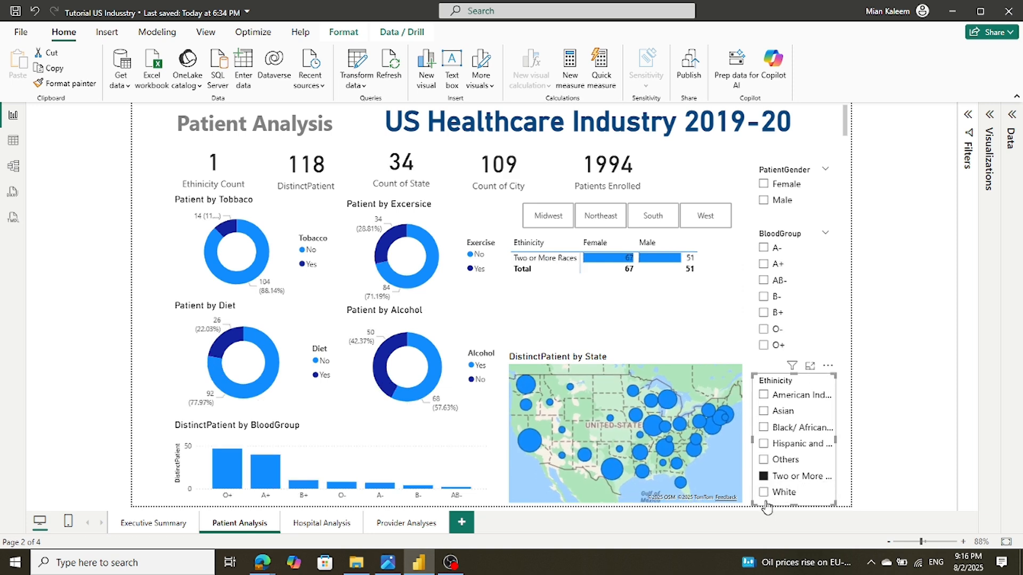
{"action": "left_click", "coordinate": [765, 492]}
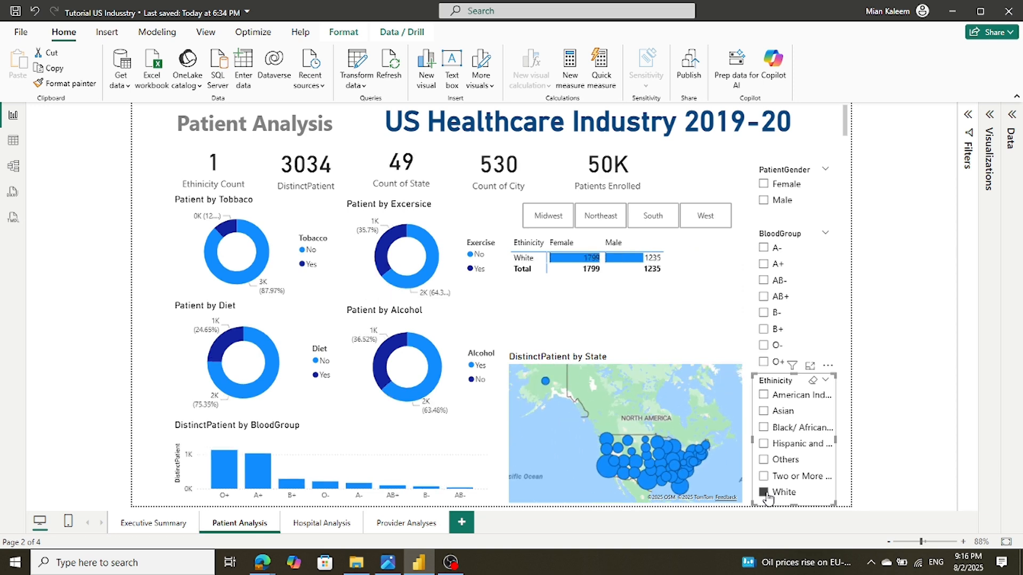
{"action": "left_click", "coordinate": [765, 492]}
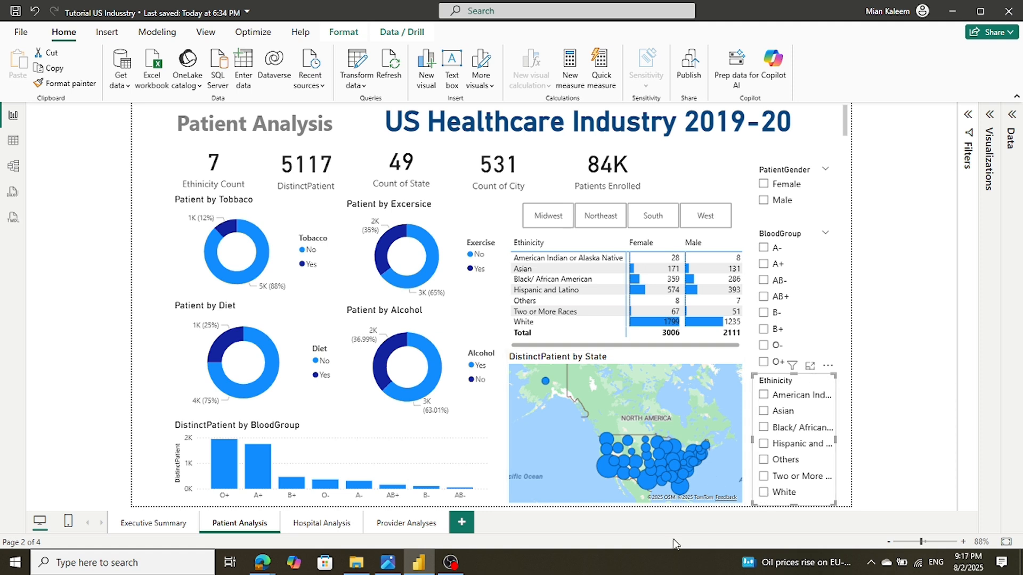
On Hospital Analysis, select the TotalGrossExpense by CPT grouping pie and read its slice tooltips
{"action": "left_click", "coordinate": [321, 523]}
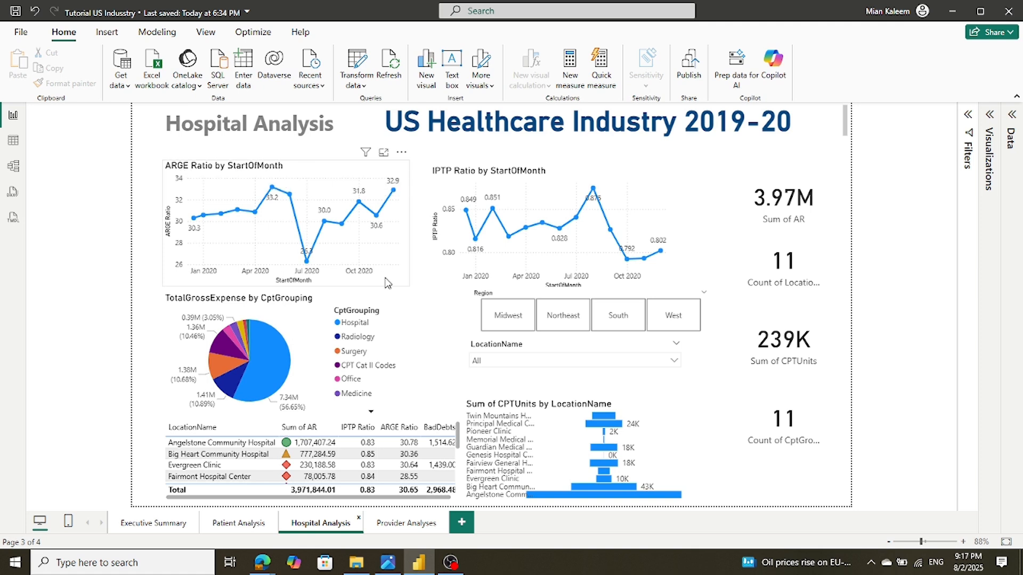
{"action": "mouse_move", "coordinate": [509, 190]}
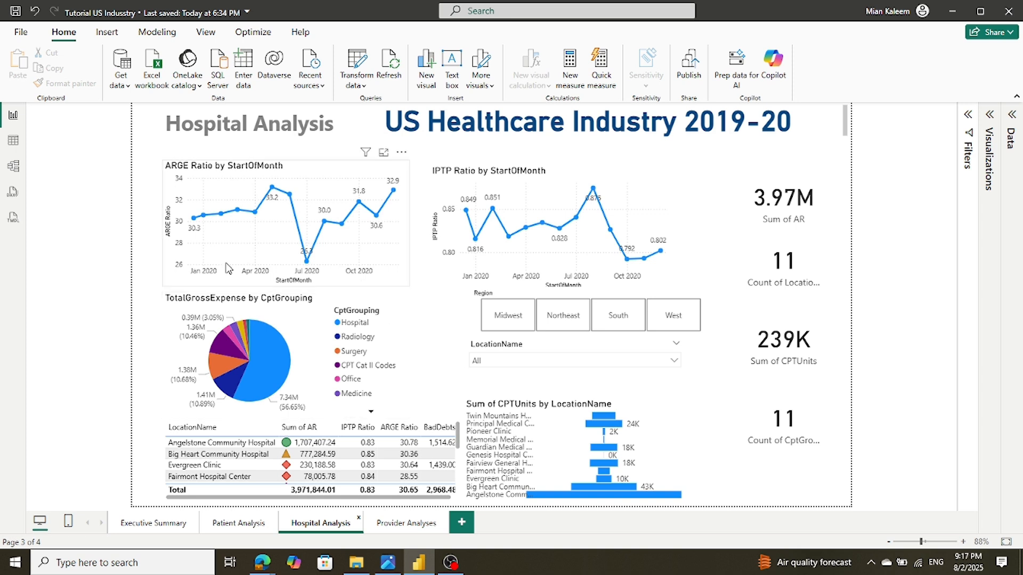
{"action": "left_click", "coordinate": [179, 321]}
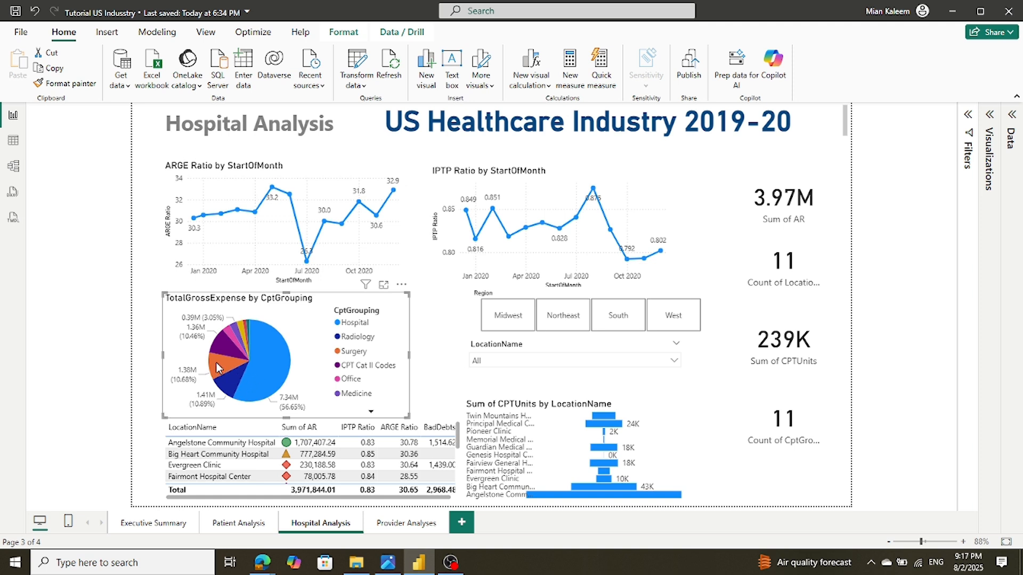
{"action": "mouse_move", "coordinate": [218, 368]}
{"action": "mouse_move", "coordinate": [227, 389]}
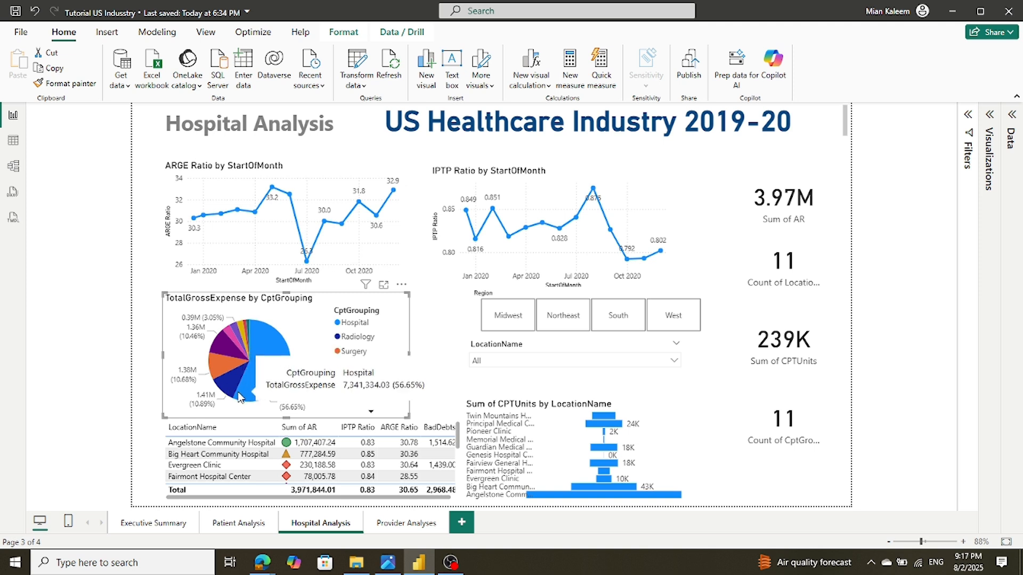
{"action": "mouse_move", "coordinate": [243, 337]}
{"action": "mouse_move", "coordinate": [272, 362]}
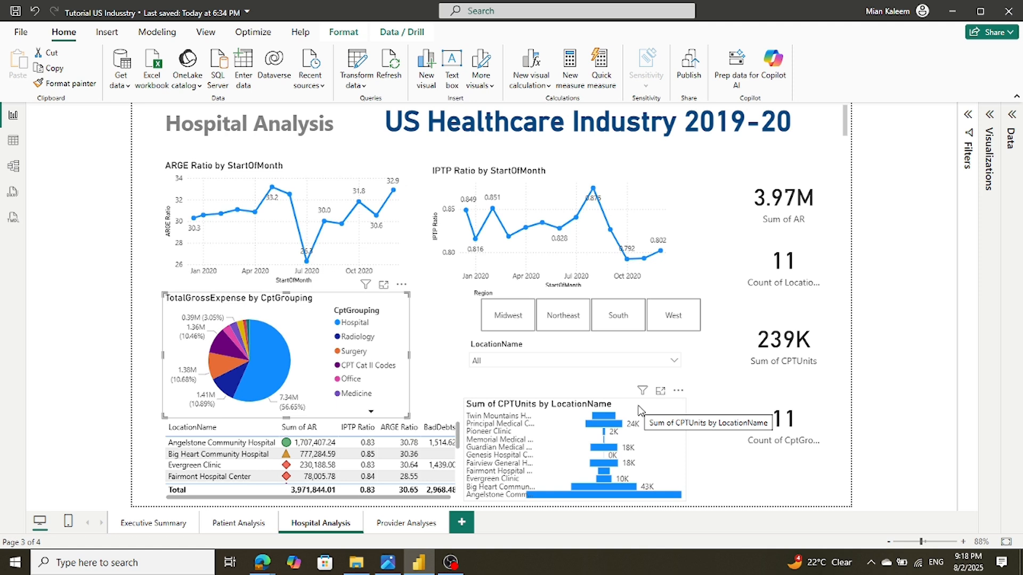
Filter the Region slicer to Midwest, Northeast, South and West, clear it, and open the LocationName list
{"action": "left_click", "coordinate": [503, 317]}
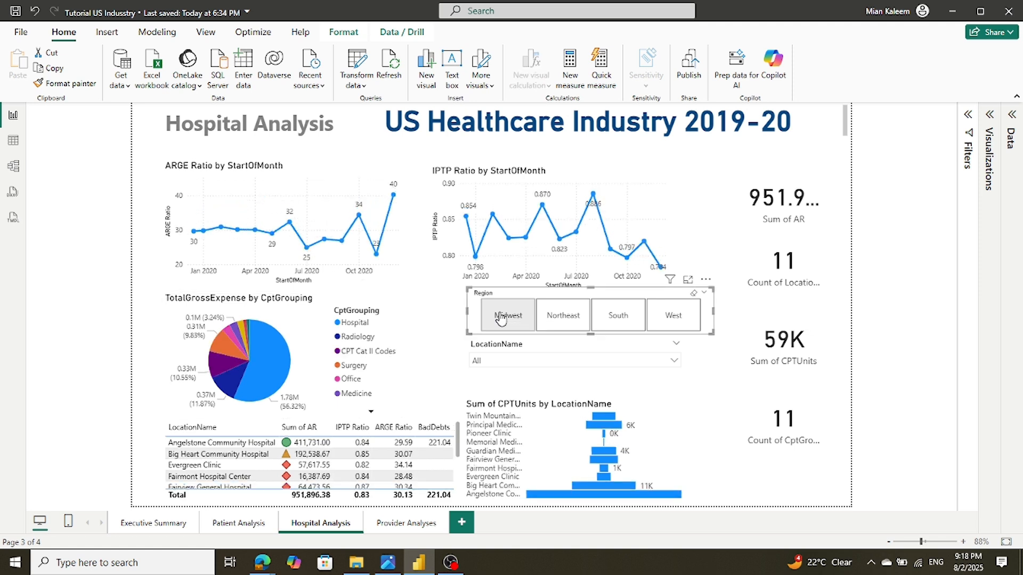
{"action": "left_click", "coordinate": [569, 318]}
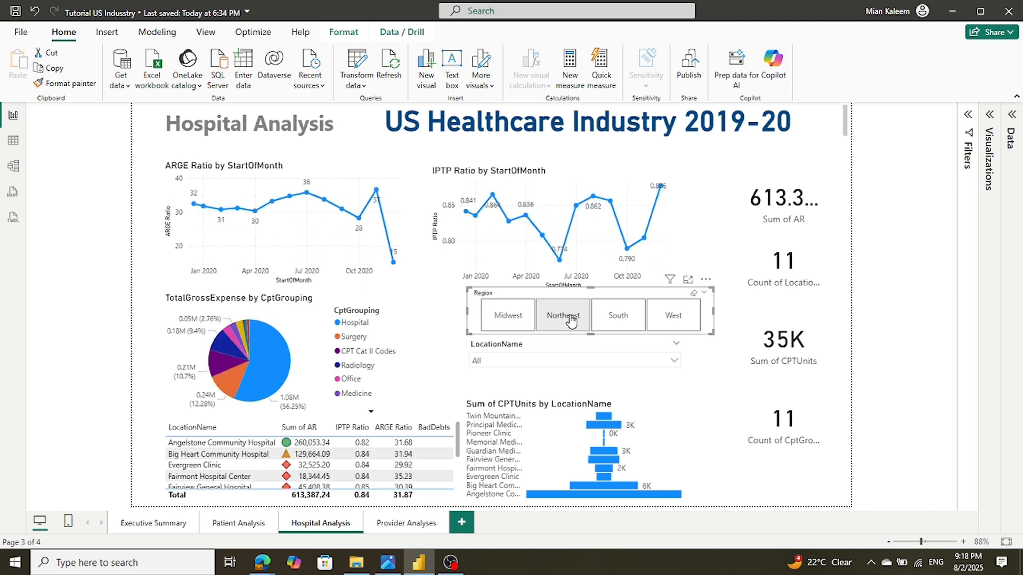
{"action": "left_click", "coordinate": [631, 318]}
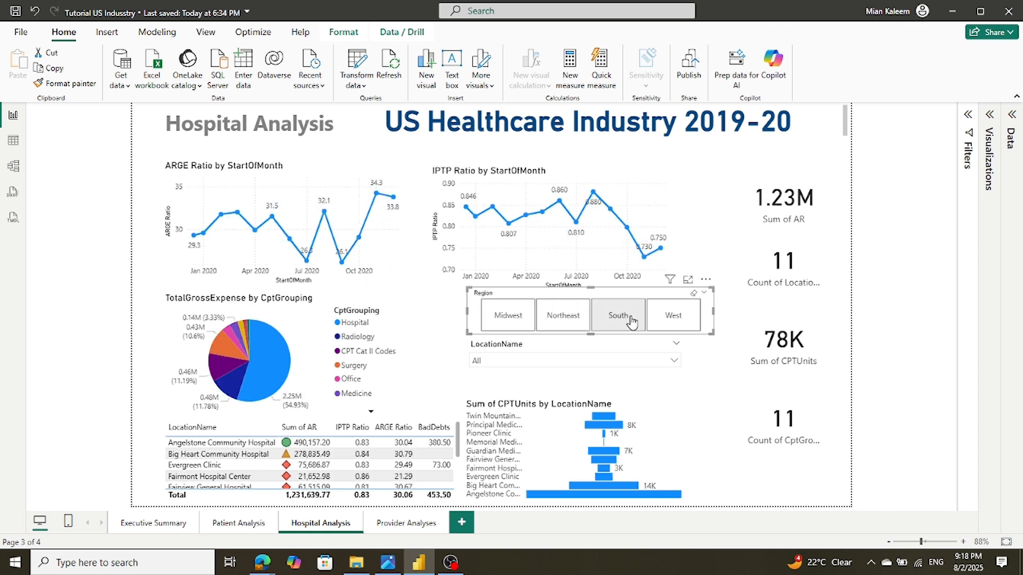
{"action": "left_click", "coordinate": [676, 319]}
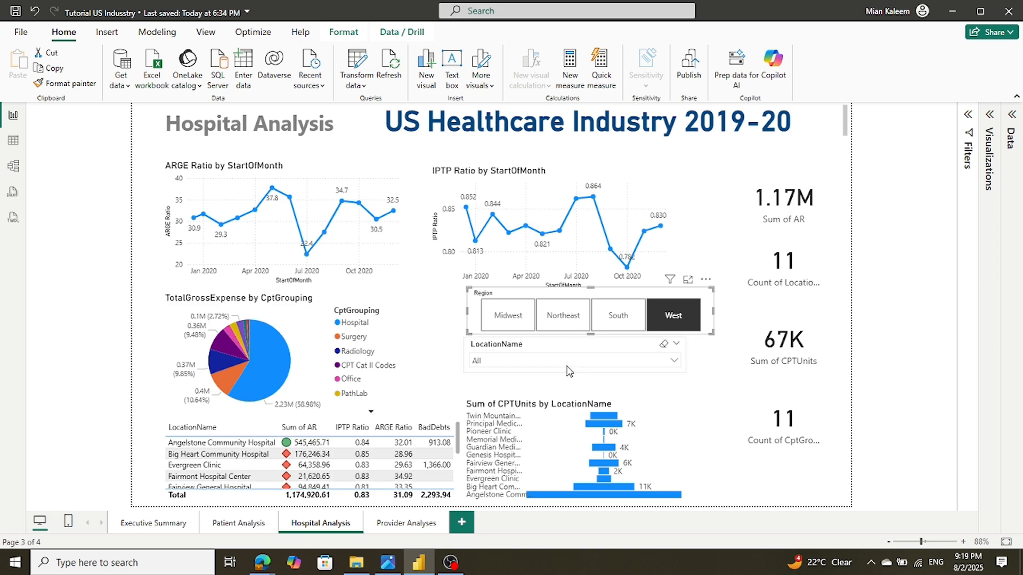
{"action": "left_click", "coordinate": [681, 320]}
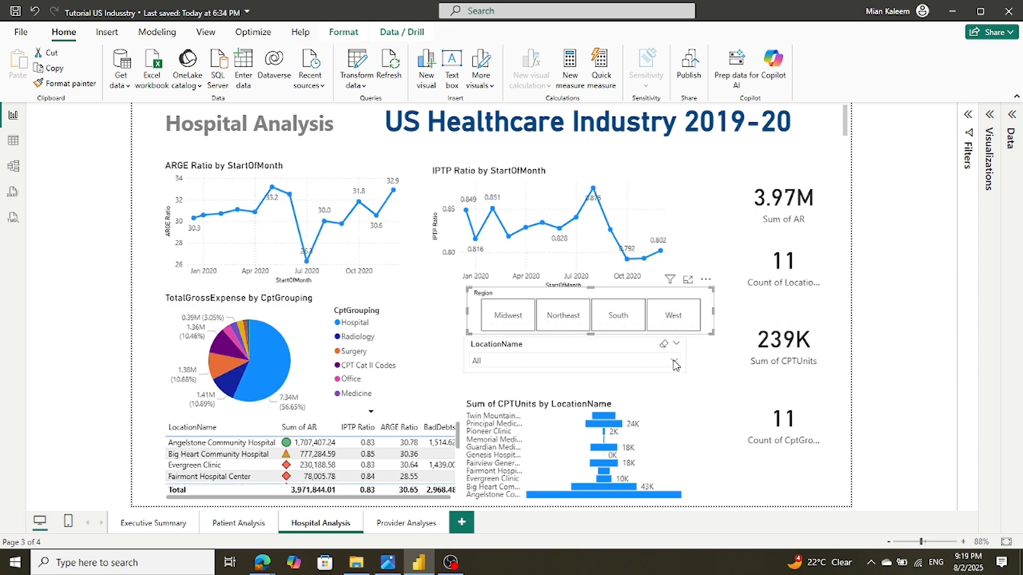
{"action": "left_click", "coordinate": [675, 362]}
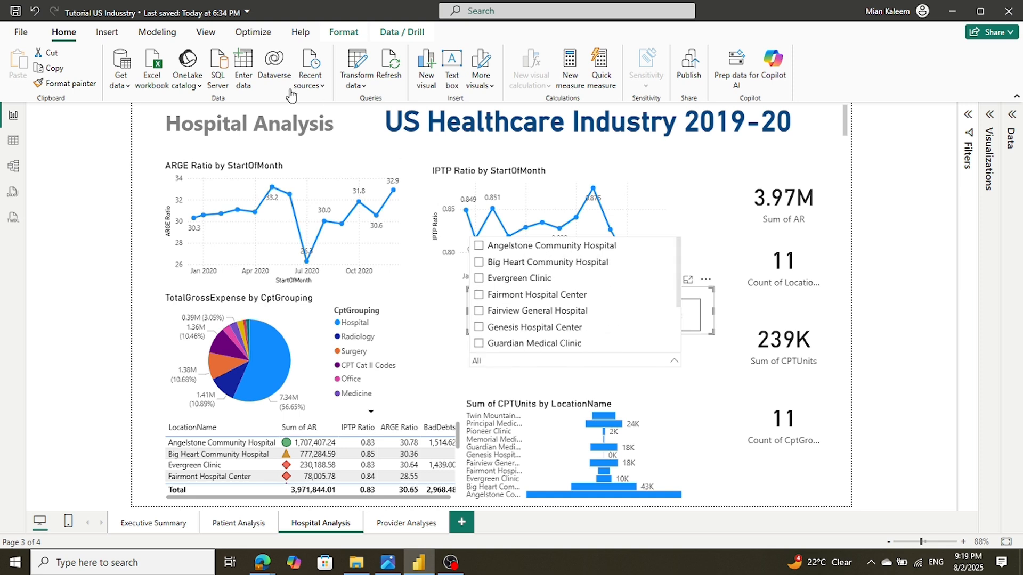
Toggle Fairview General Hospital and Genesis Hospital Center on and off in LocationName, then close the list
{"action": "left_click", "coordinate": [480, 313]}
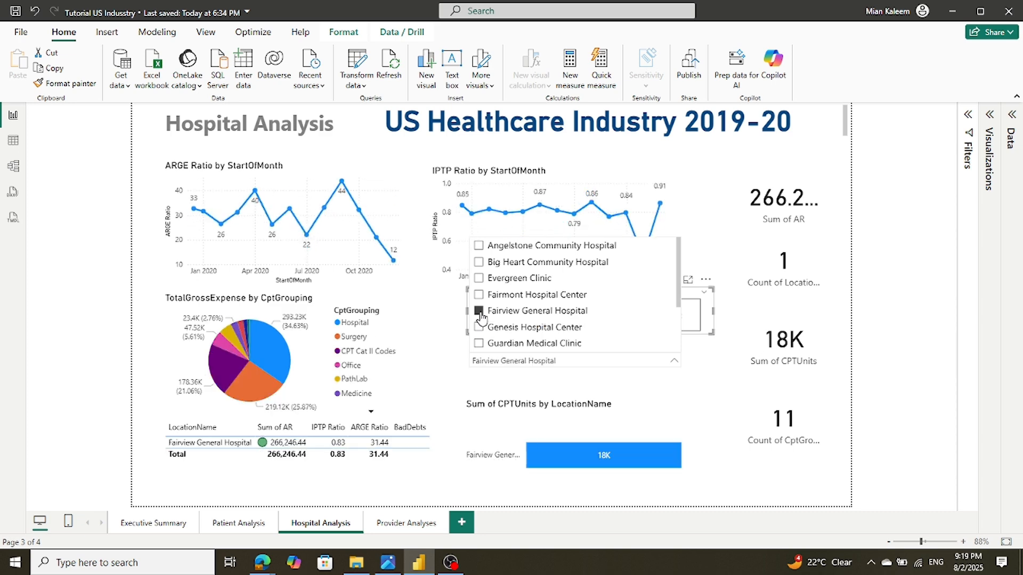
{"action": "left_click", "coordinate": [479, 312]}
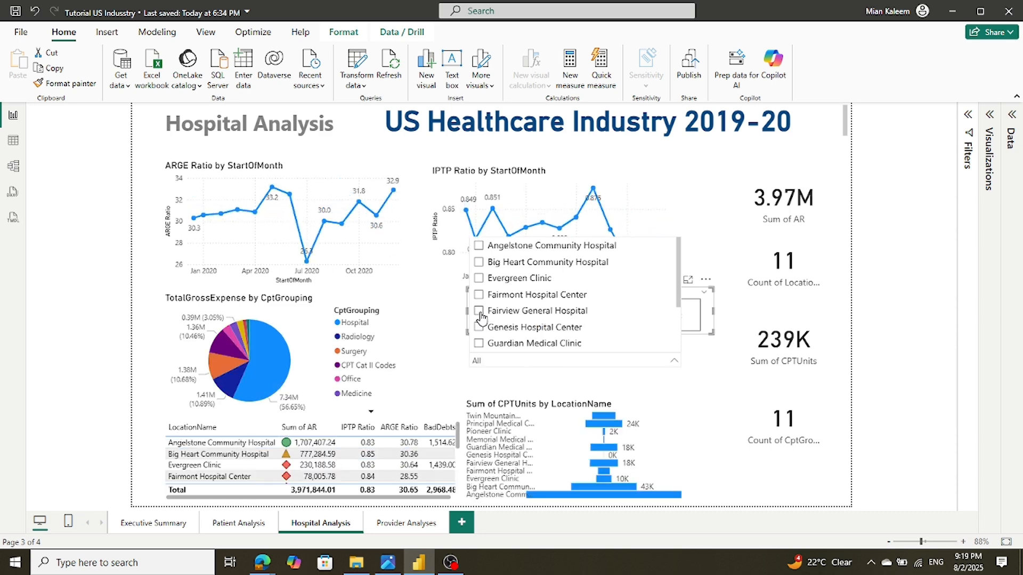
{"action": "left_click", "coordinate": [479, 328]}
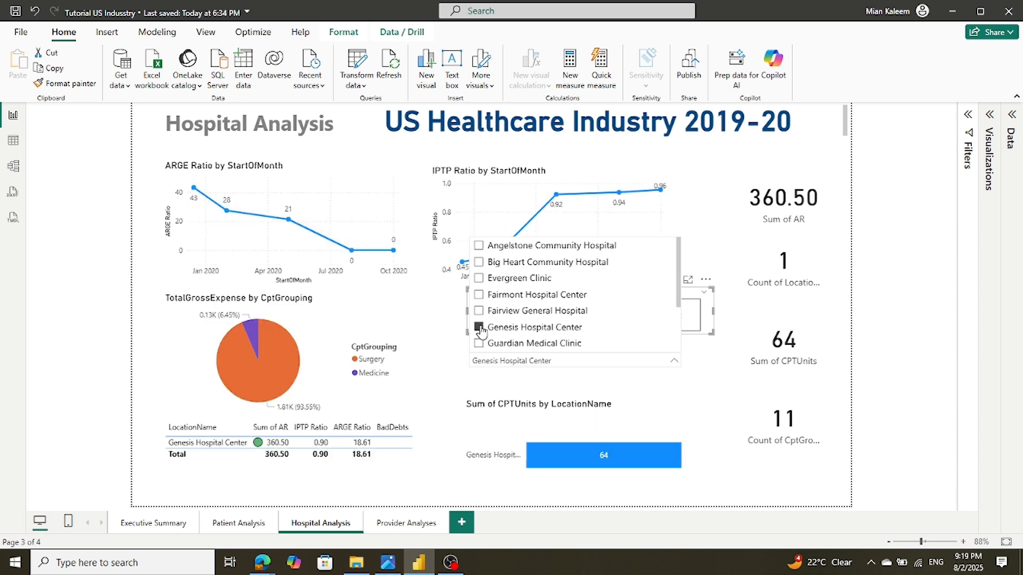
{"action": "left_click", "coordinate": [480, 327]}
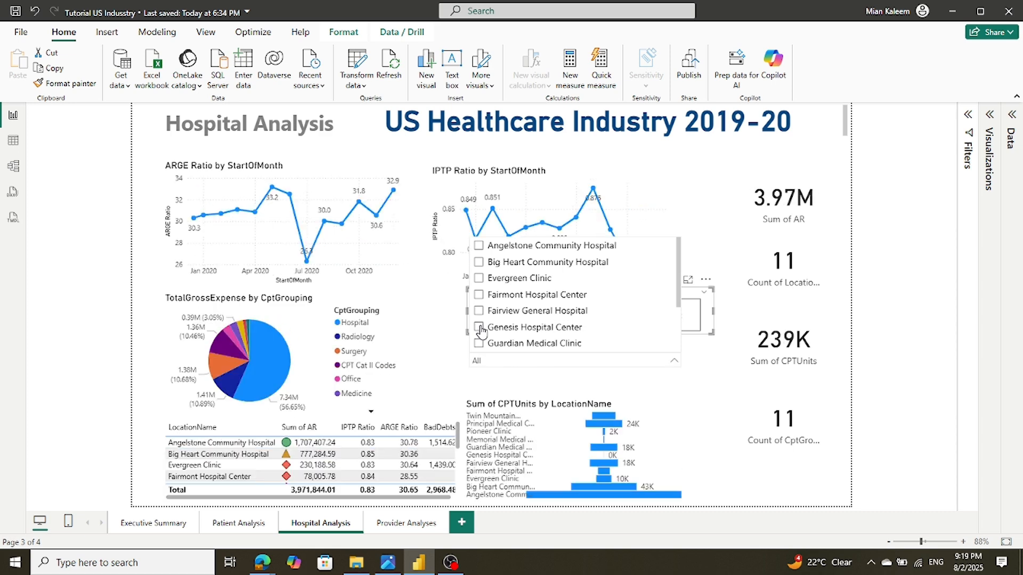
{"action": "left_click", "coordinate": [675, 365]}
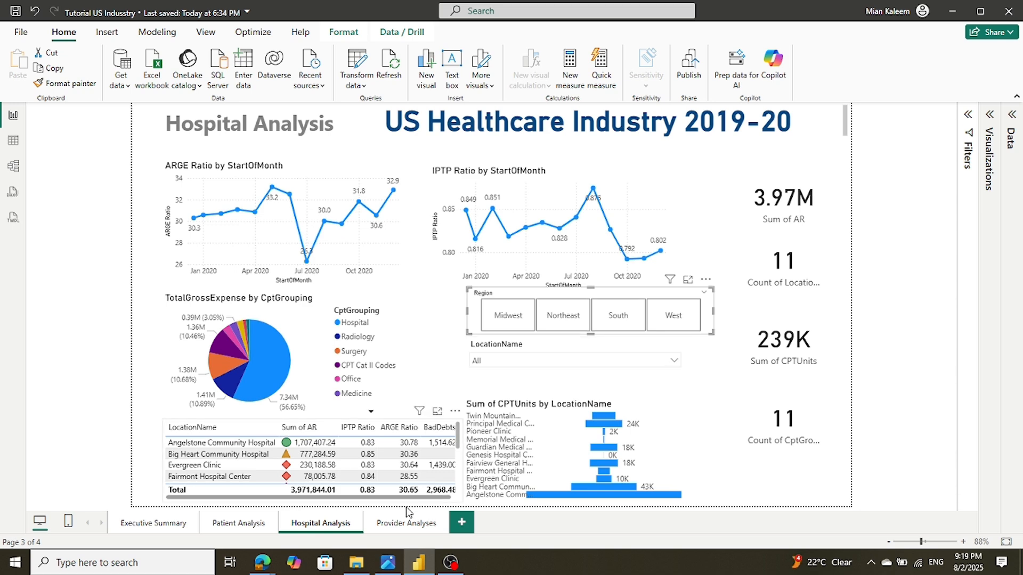
{"action": "left_click", "coordinate": [399, 525]}
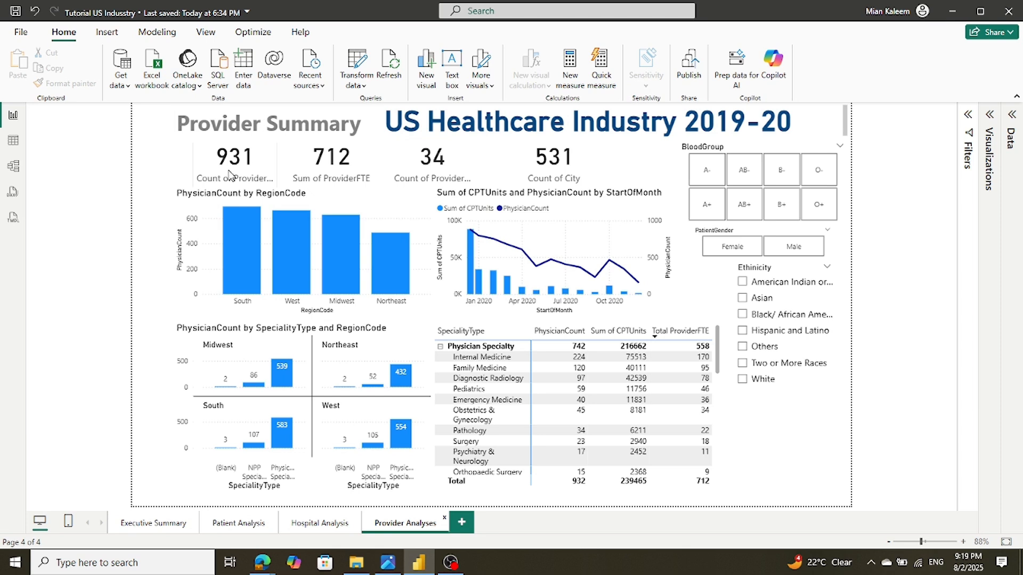
{"action": "left_click", "coordinate": [224, 191]}
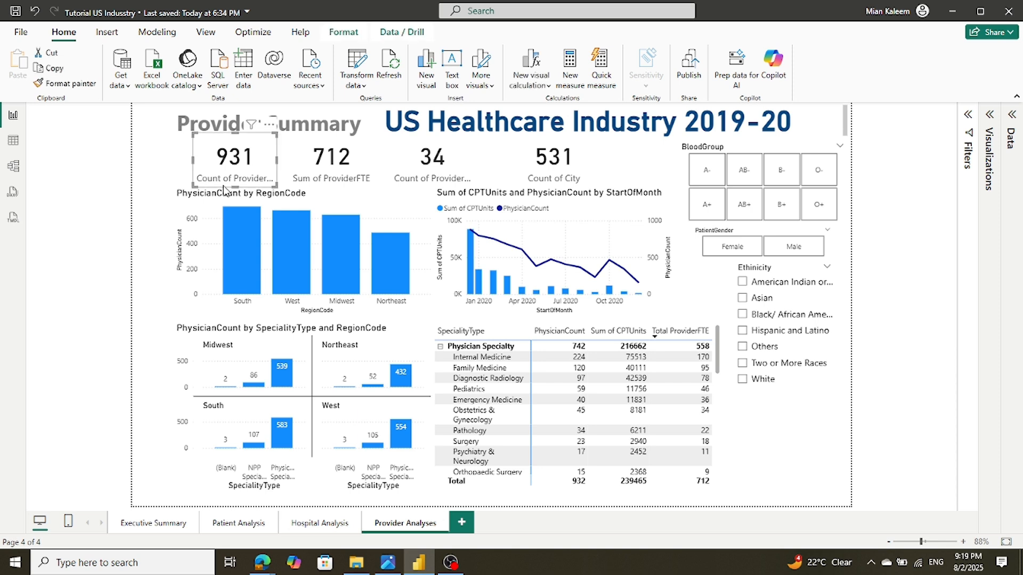
{"action": "left_click", "coordinate": [322, 192]}
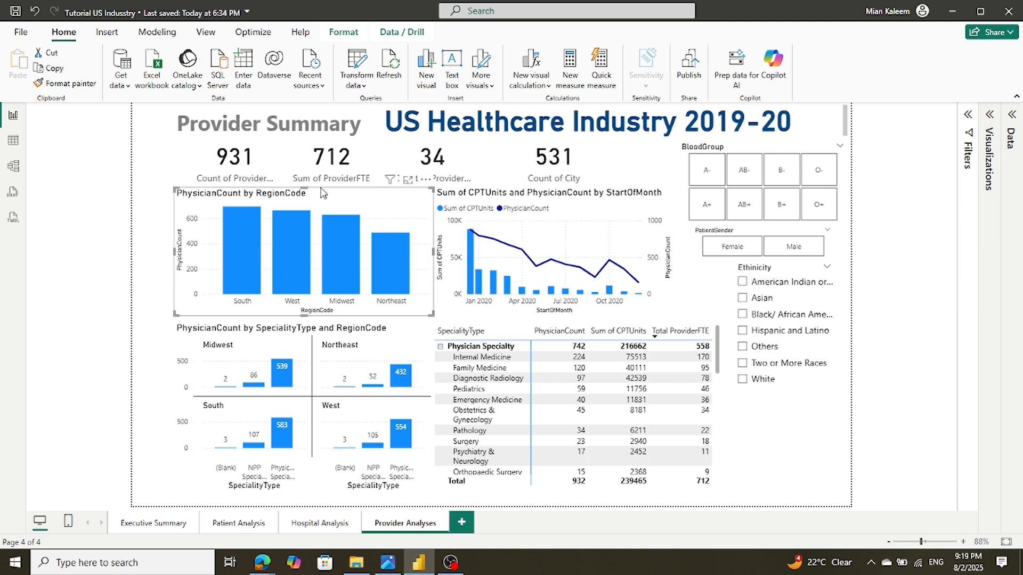
{"action": "left_click", "coordinate": [322, 160]}
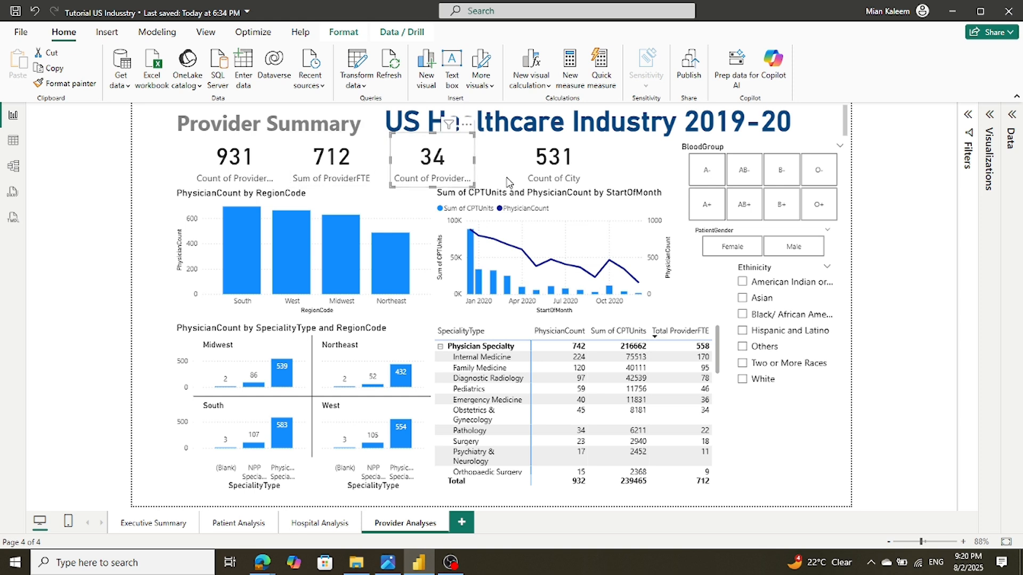
{"action": "left_click", "coordinate": [524, 157]}
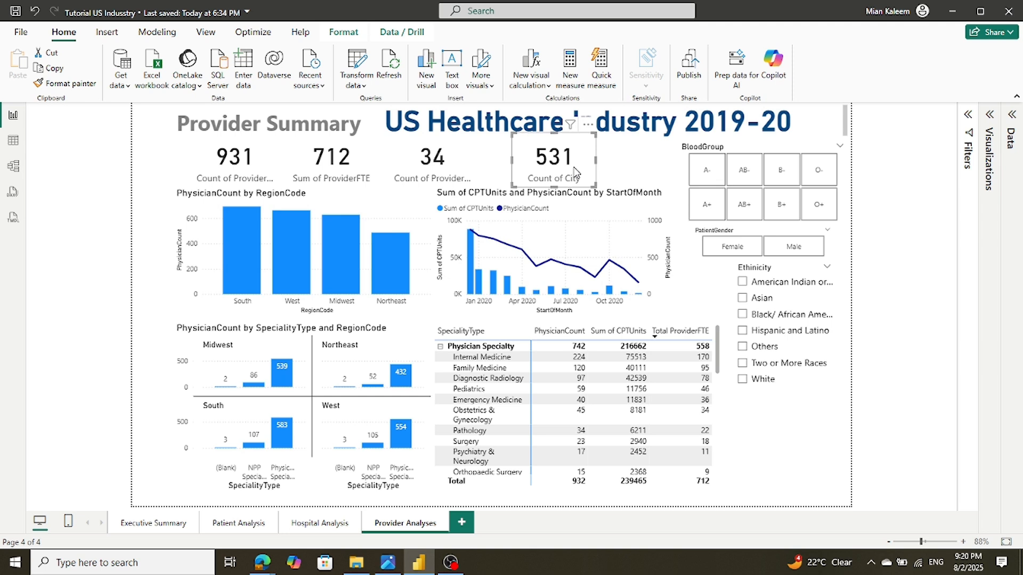
{"action": "left_click", "coordinate": [183, 309]}
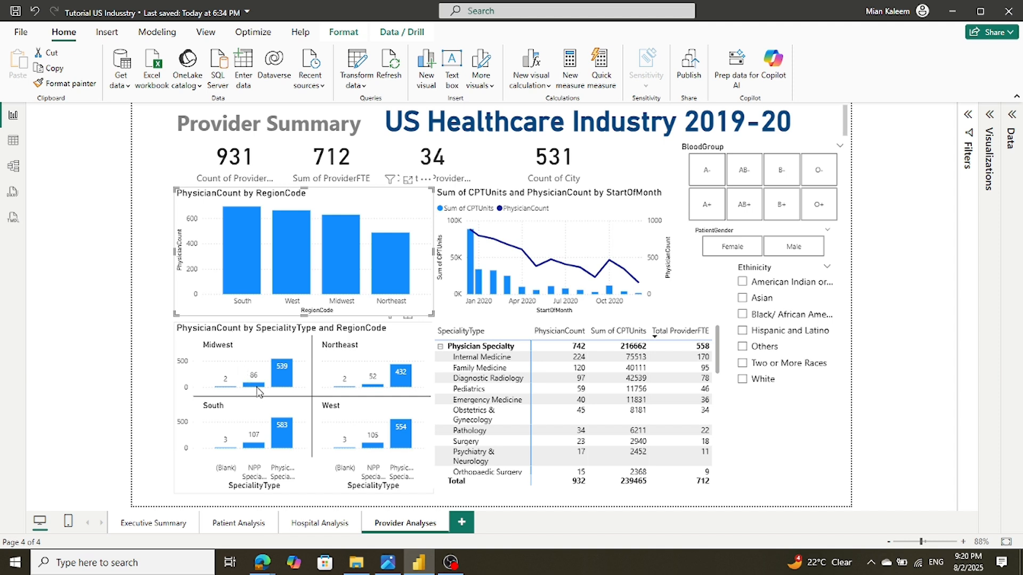
{"action": "mouse_move", "coordinate": [254, 389]}
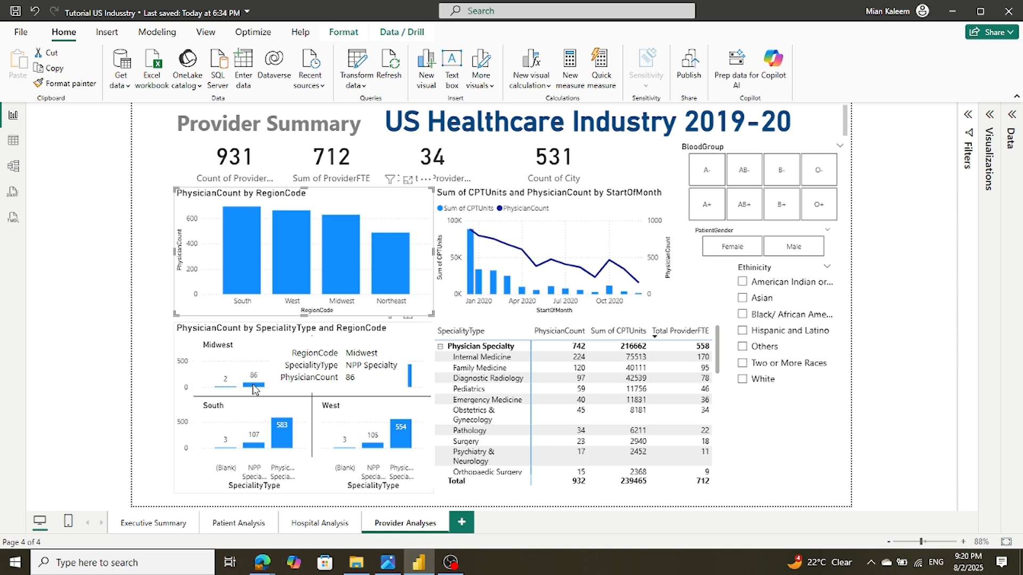
{"action": "mouse_move", "coordinate": [283, 375]}
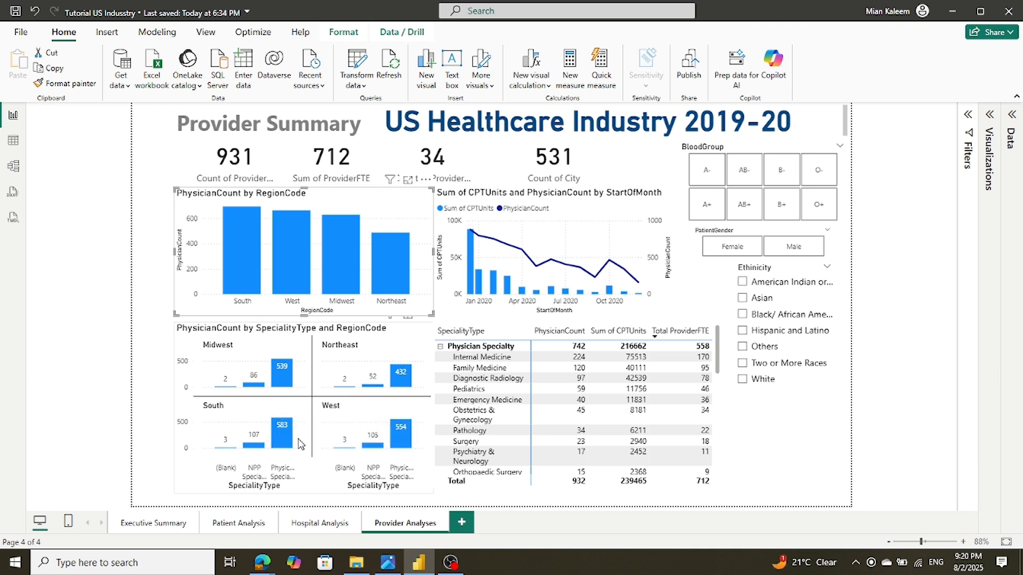
{"action": "mouse_move", "coordinate": [282, 442]}
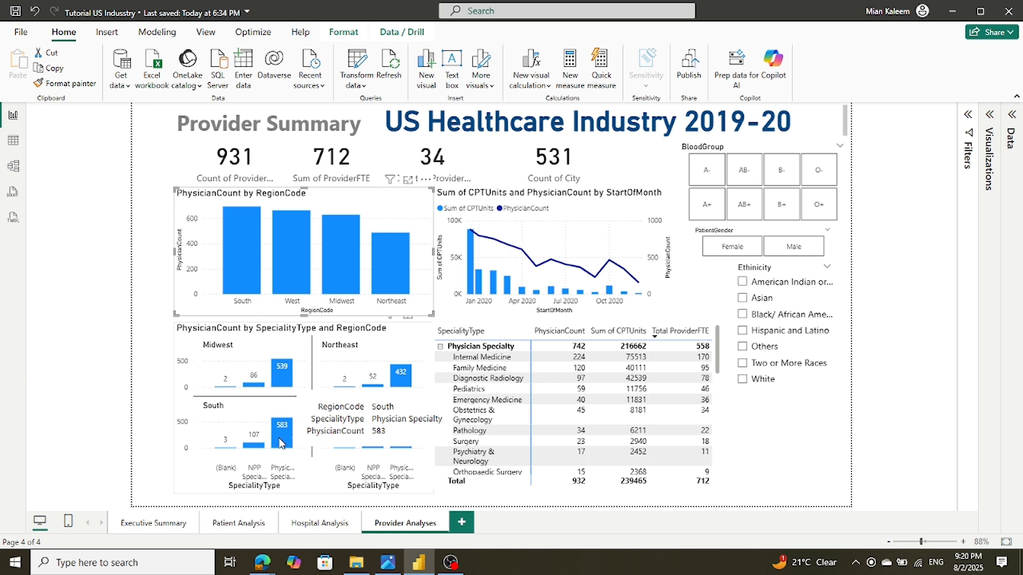
{"action": "mouse_move", "coordinate": [403, 426]}
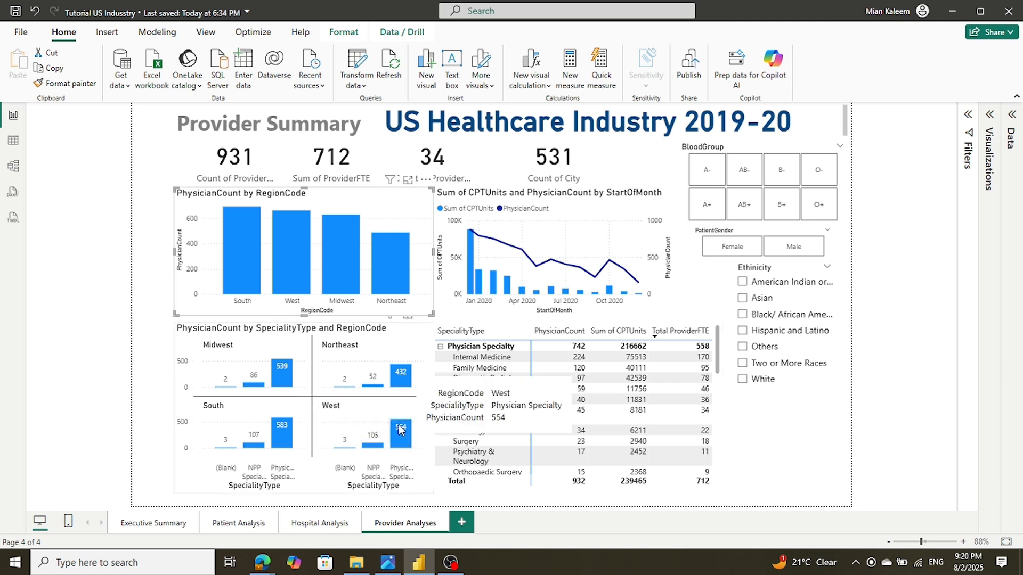
{"action": "mouse_move", "coordinate": [375, 449]}
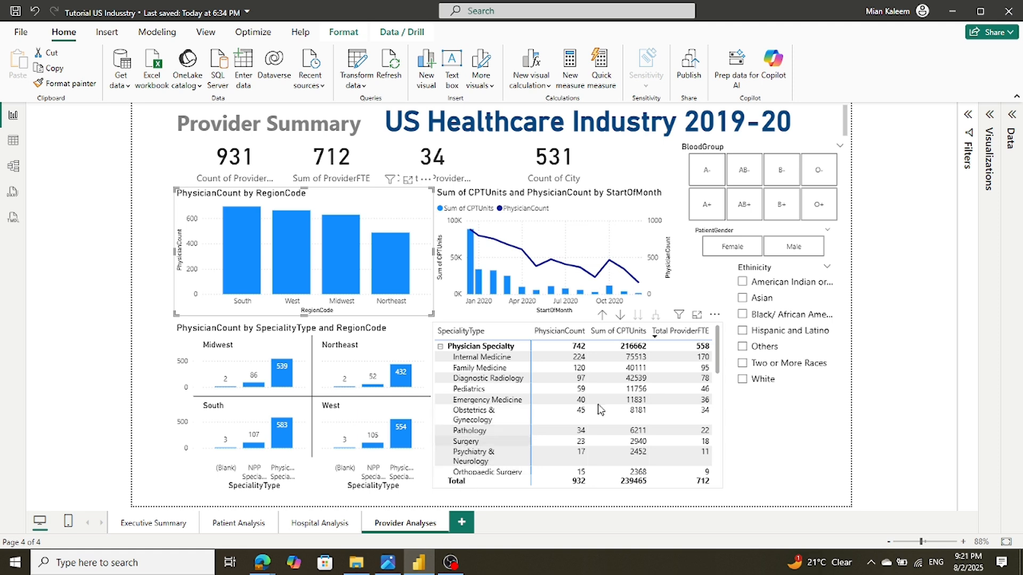
{"action": "mouse_move", "coordinate": [719, 356]}
{"action": "left_mouse_down"}
{"action": "mouse_move", "coordinate": [716, 467]}
{"action": "mouse_move", "coordinate": [726, 339]}
{"action": "left_mouse_up"}
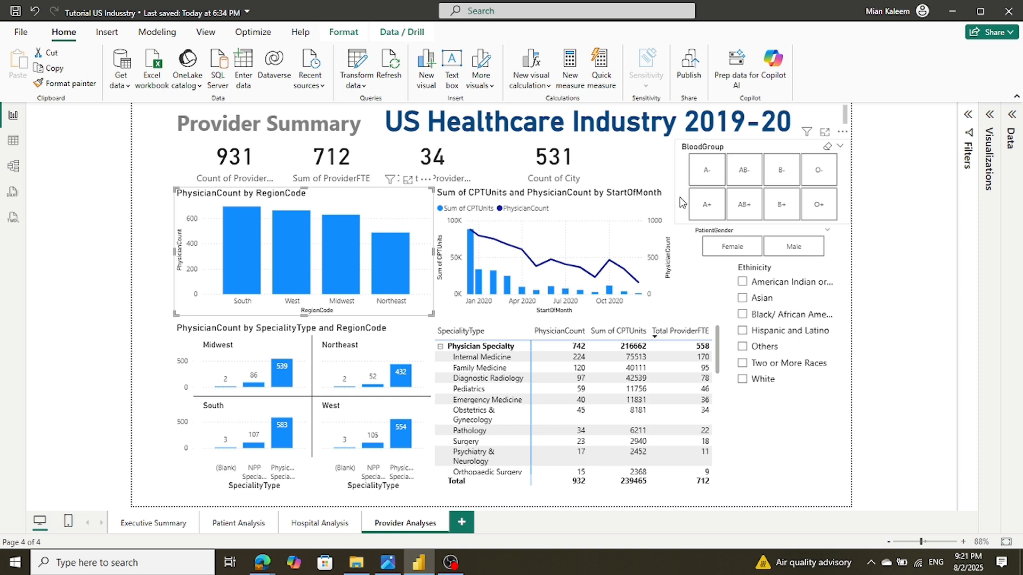
{"action": "left_click", "coordinate": [655, 152]}
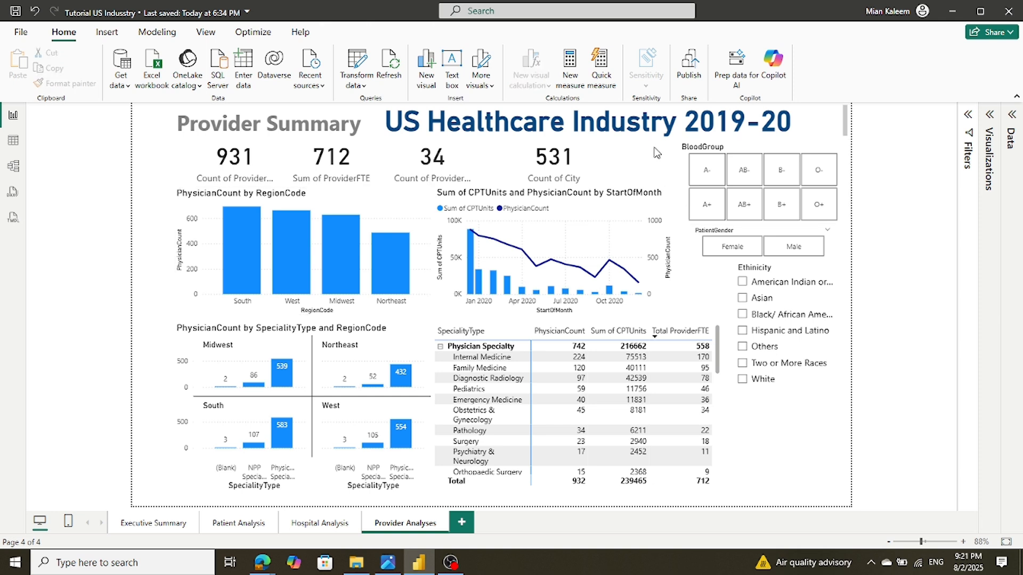
{"action": "left_click", "coordinate": [705, 181]}
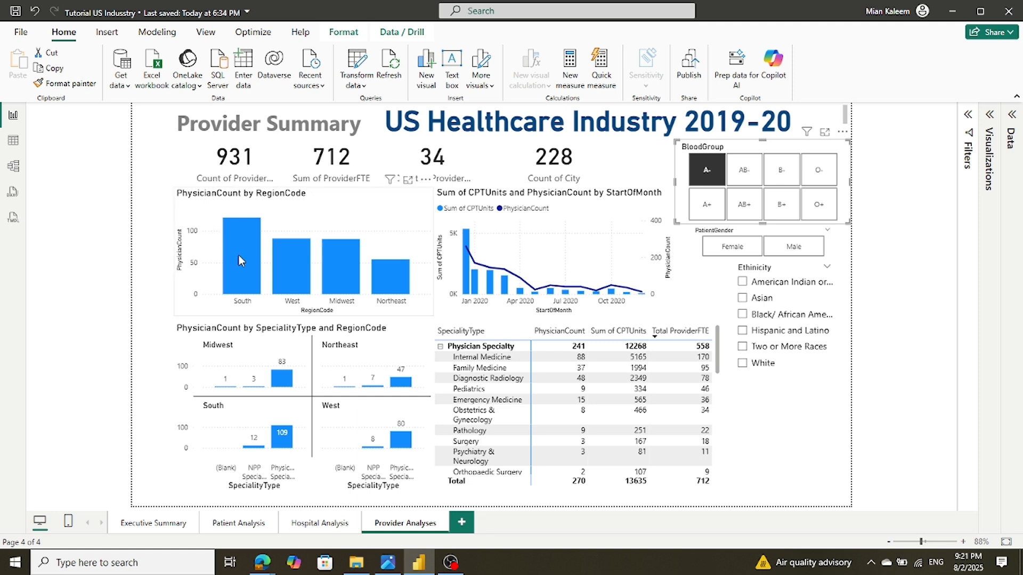
{"action": "mouse_move", "coordinate": [239, 260]}
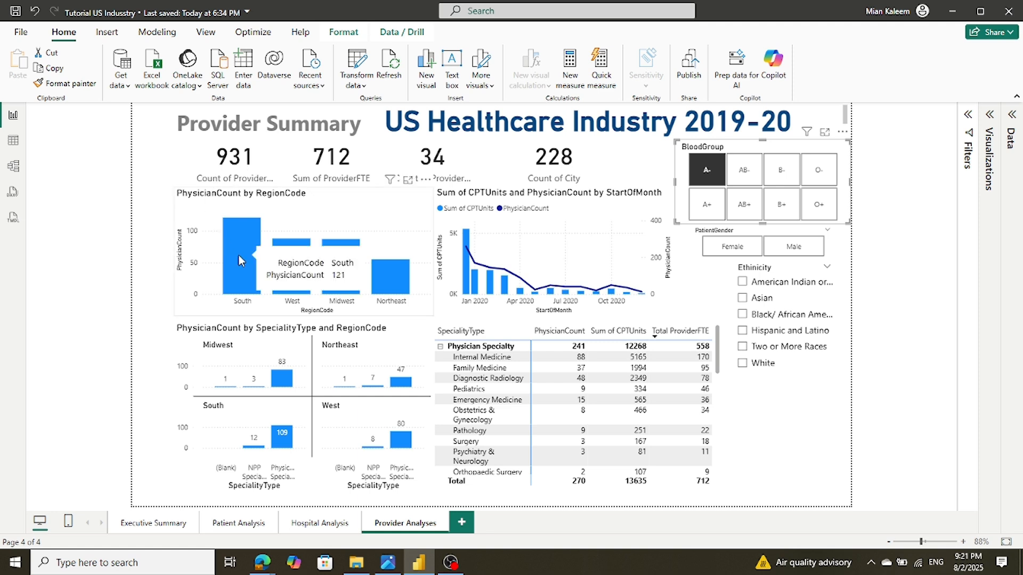
{"action": "left_click", "coordinate": [739, 183]}
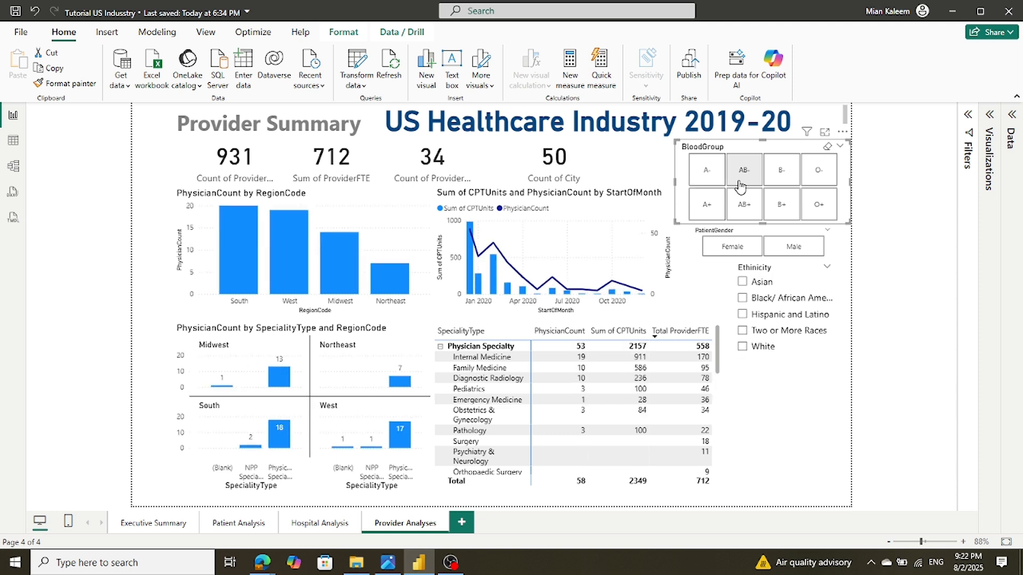
{"action": "left_click", "coordinate": [751, 212]}
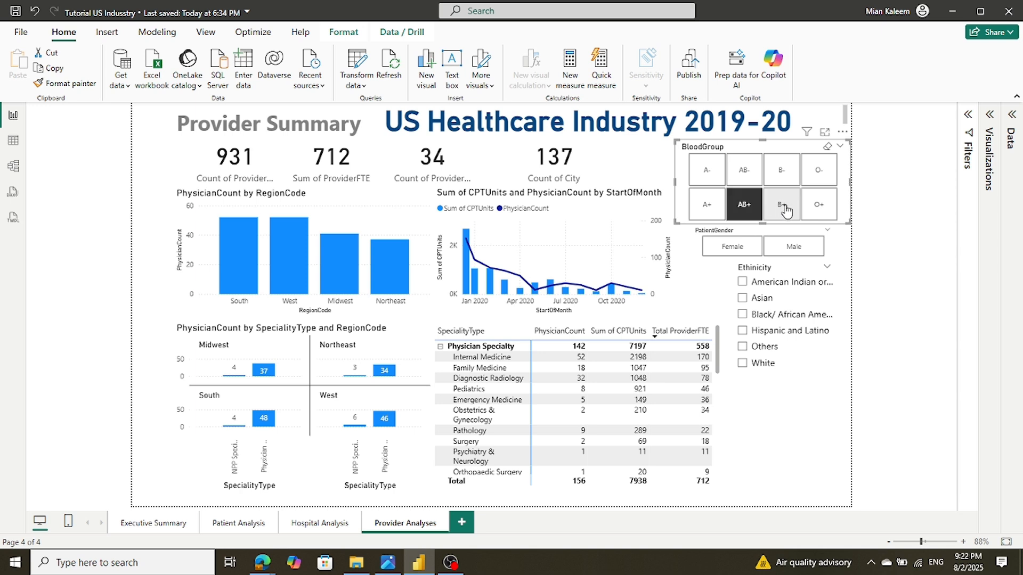
{"action": "left_click", "coordinate": [783, 209]}
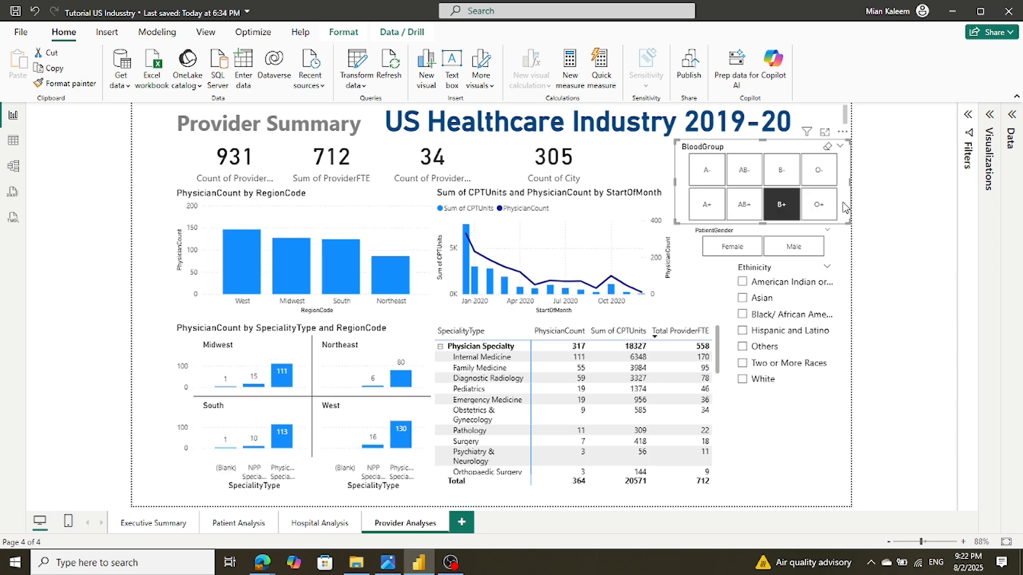
{"action": "left_click", "coordinate": [821, 209]}
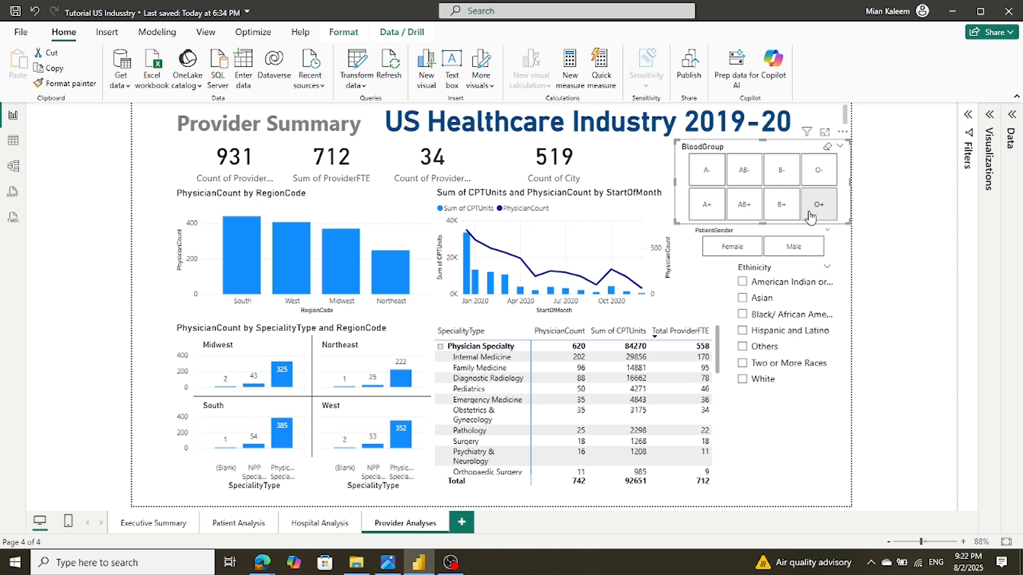
{"action": "left_click", "coordinate": [822, 204]}
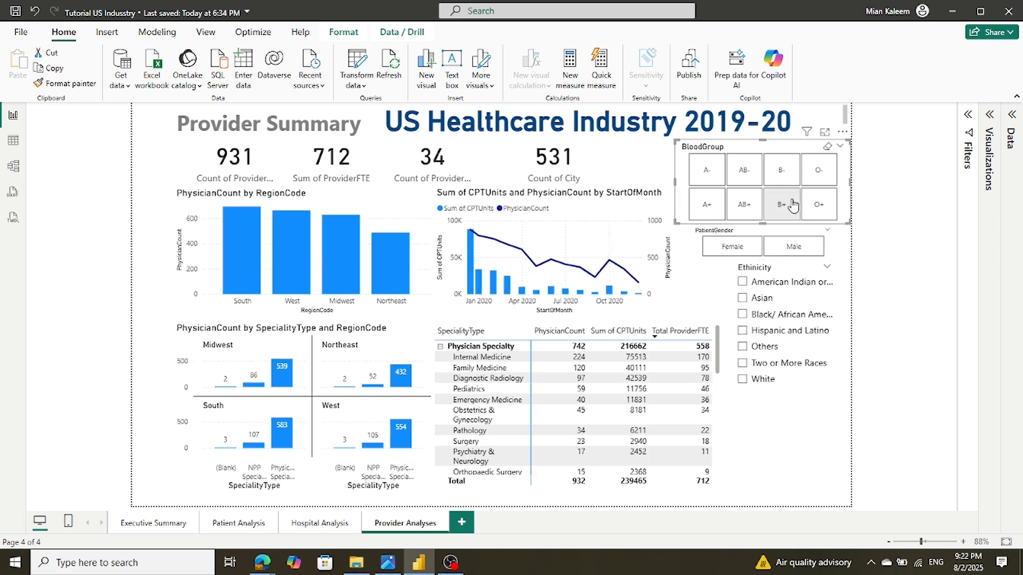
Cycle the Ethnicity slicer from American Indian through White, ending with Others selected
{"action": "left_click", "coordinate": [743, 283]}
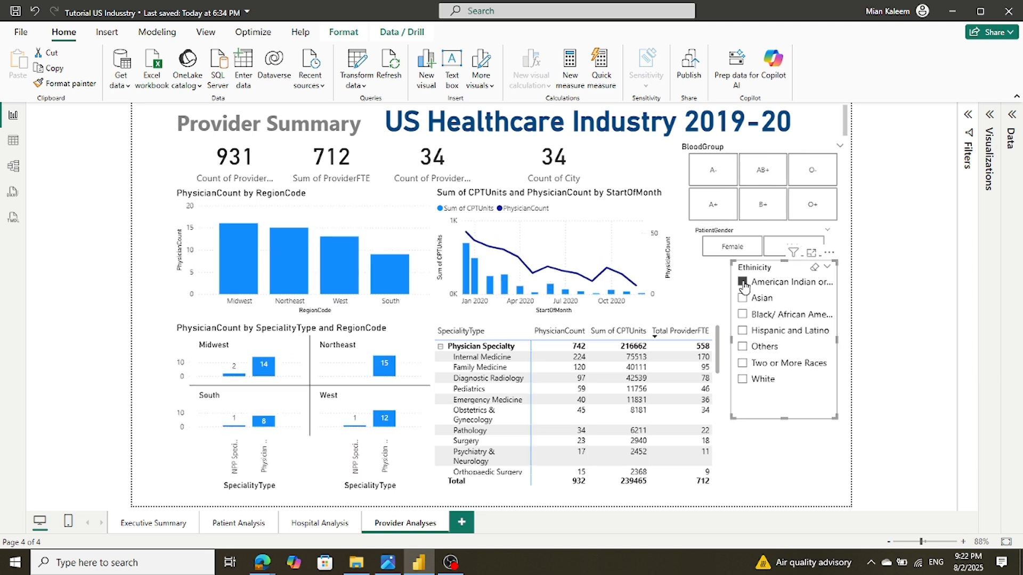
{"action": "left_click", "coordinate": [743, 283]}
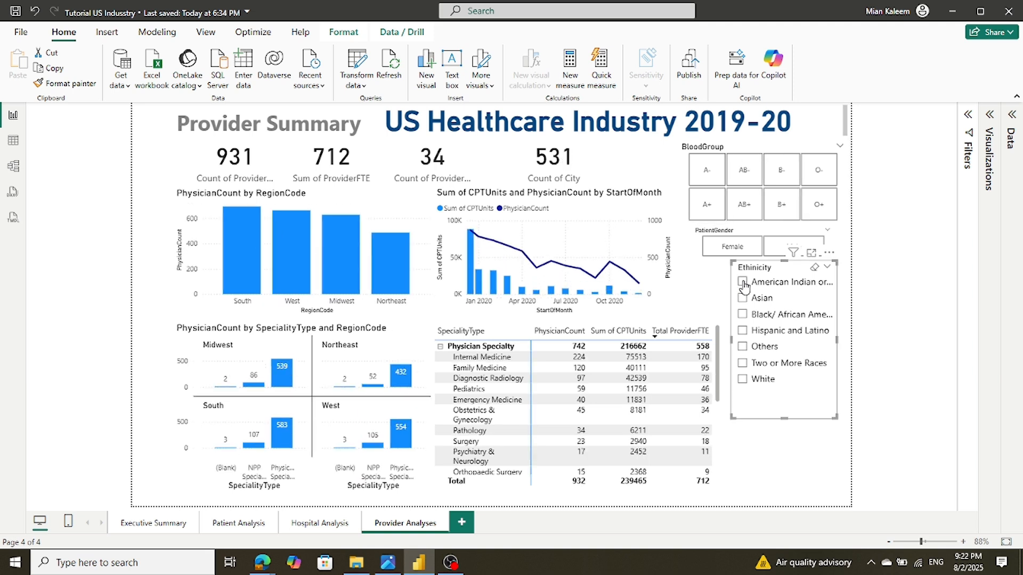
{"action": "left_click", "coordinate": [742, 299]}
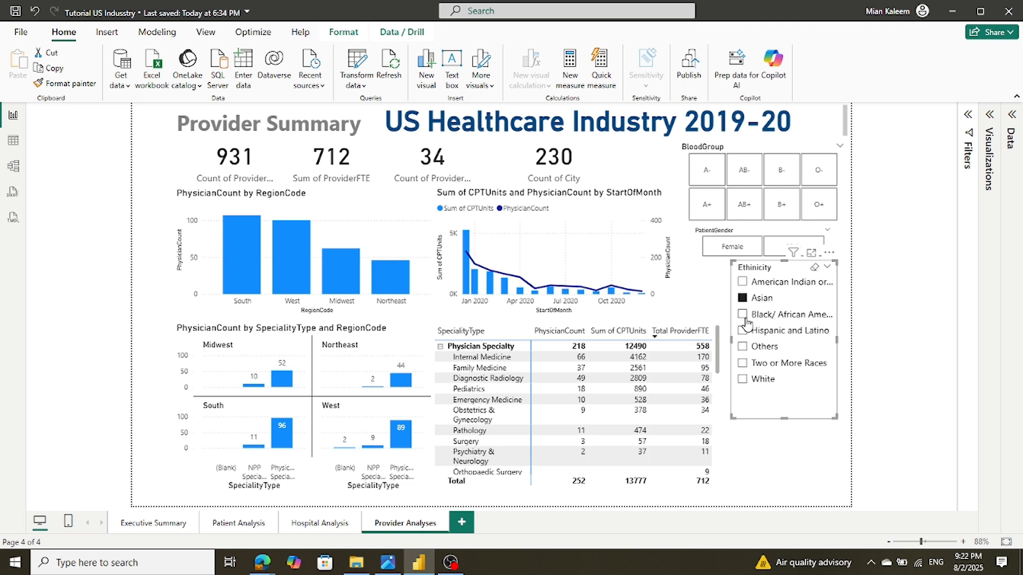
{"action": "left_click", "coordinate": [742, 316]}
{"action": "left_click", "coordinate": [743, 334]}
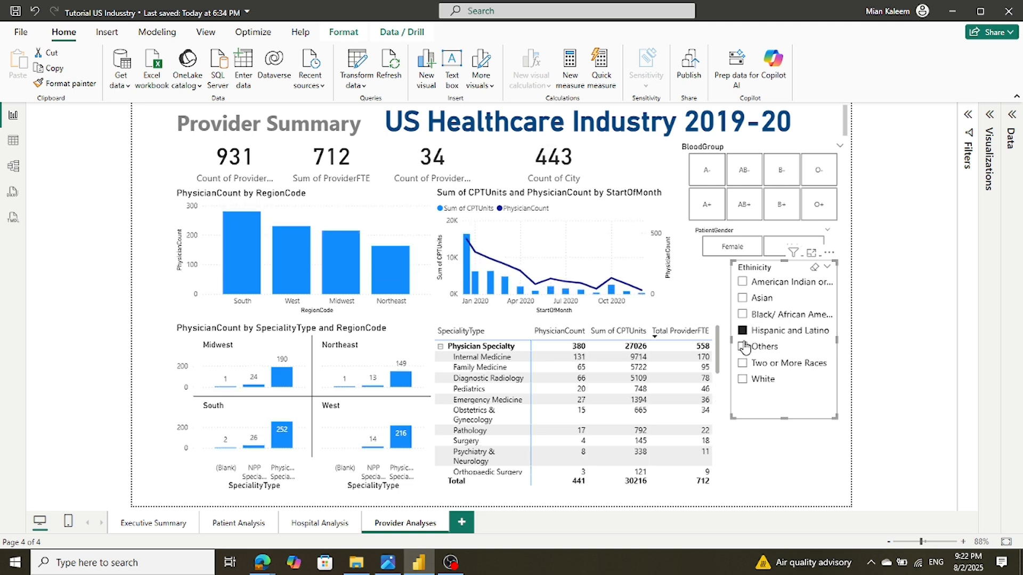
{"action": "left_click", "coordinate": [742, 347]}
{"action": "left_click", "coordinate": [743, 363]}
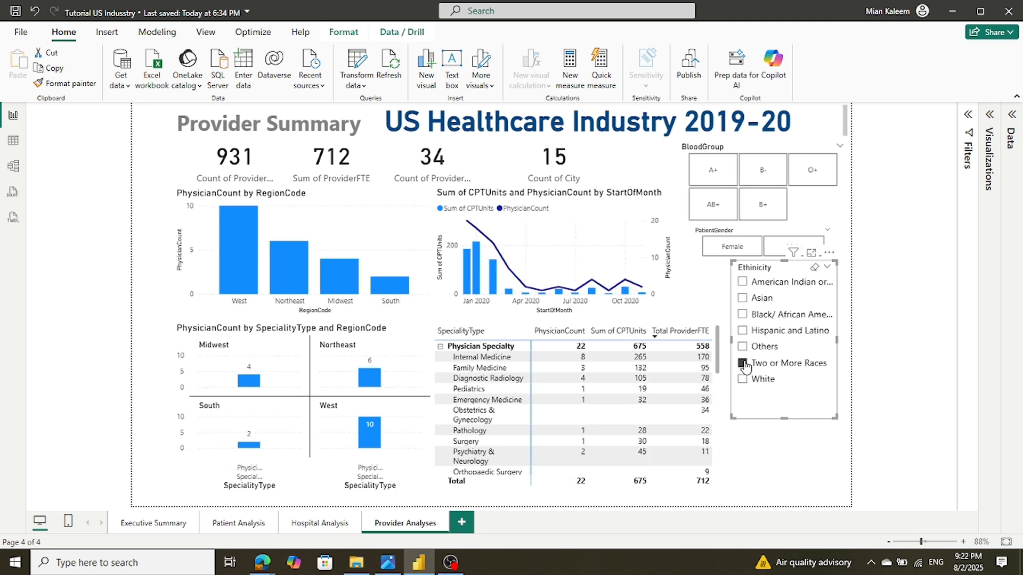
{"action": "left_click", "coordinate": [743, 379]}
{"action": "left_click", "coordinate": [743, 347]}
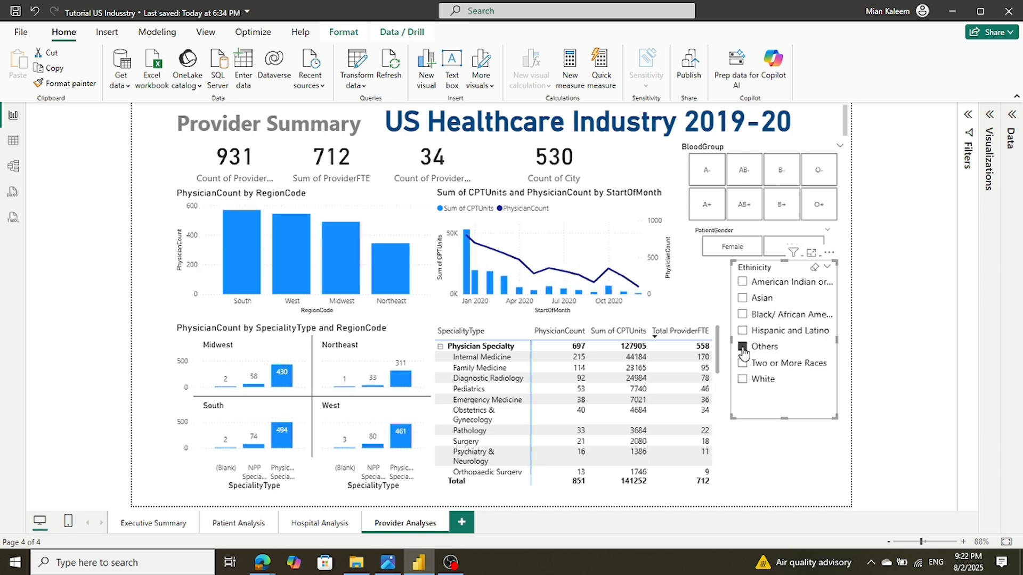
Select the BloodGroup slicer and try A+, B-, B+, AB+ and O+, finishing on A+
{"action": "left_click", "coordinate": [986, 115]}
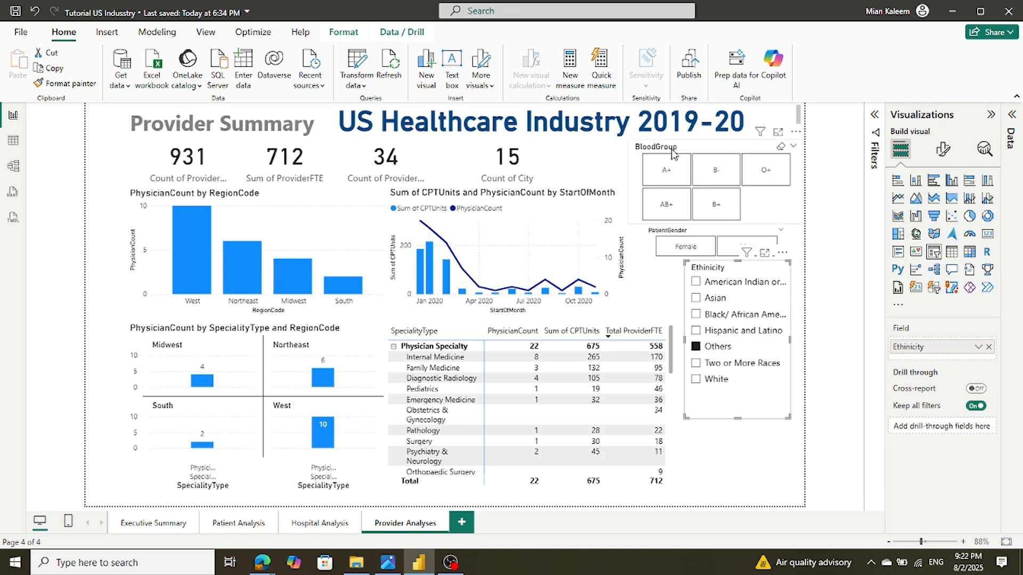
{"action": "left_click", "coordinate": [688, 145]}
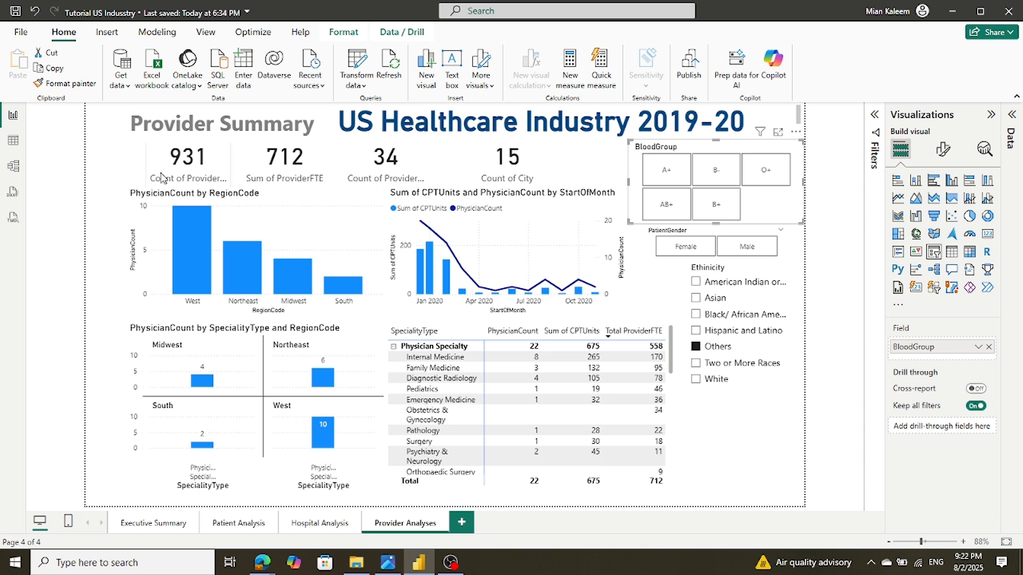
{"action": "left_click", "coordinate": [670, 170]}
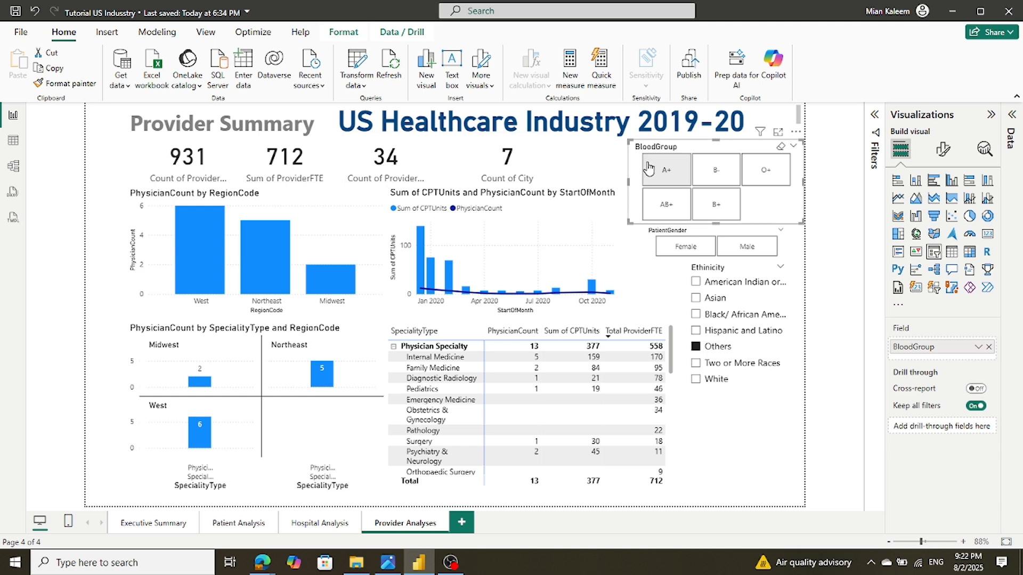
{"action": "left_click", "coordinate": [734, 163]}
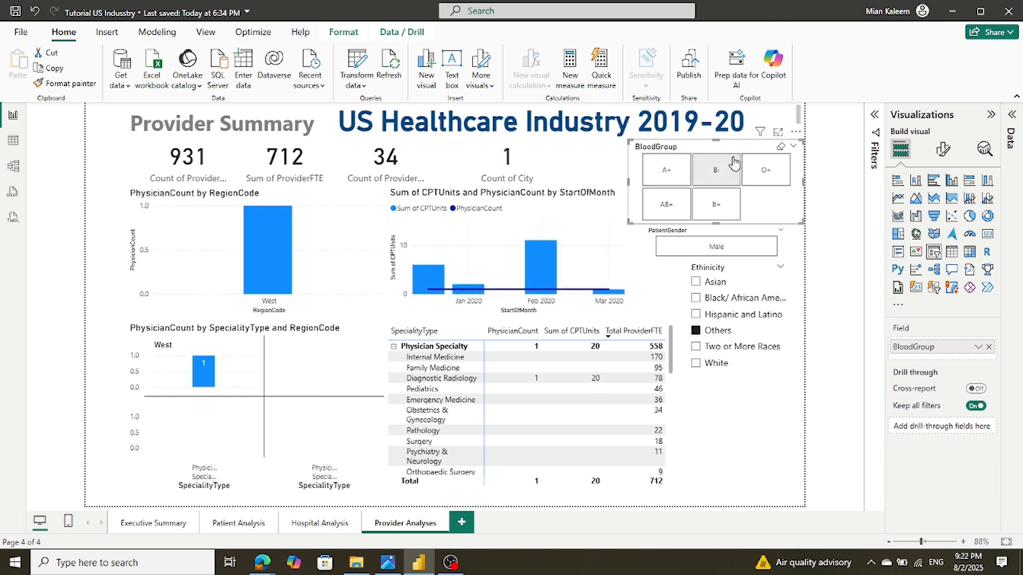
{"action": "left_click", "coordinate": [722, 209]}
{"action": "left_click", "coordinate": [622, 211]}
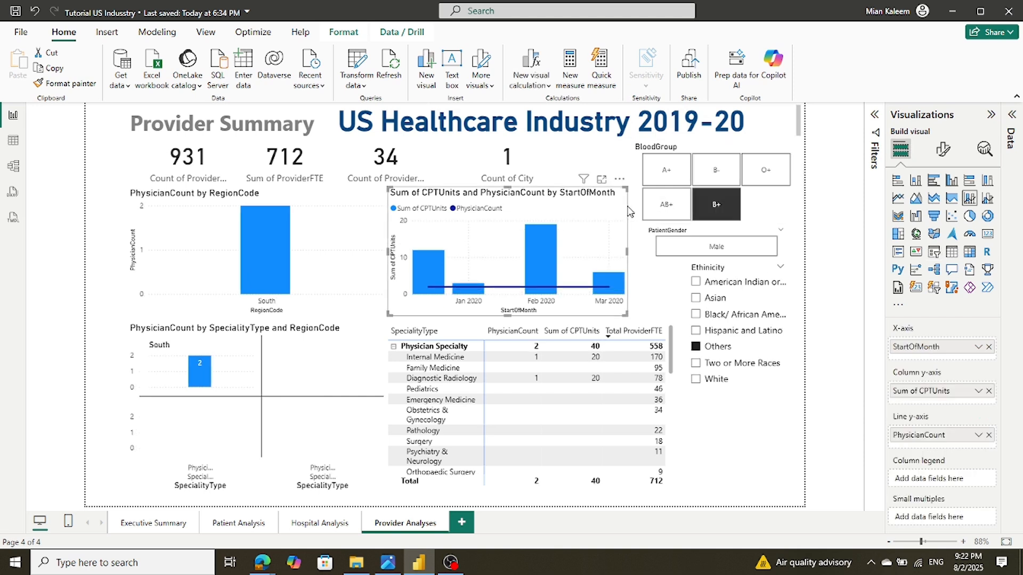
{"action": "left_click", "coordinate": [657, 209]}
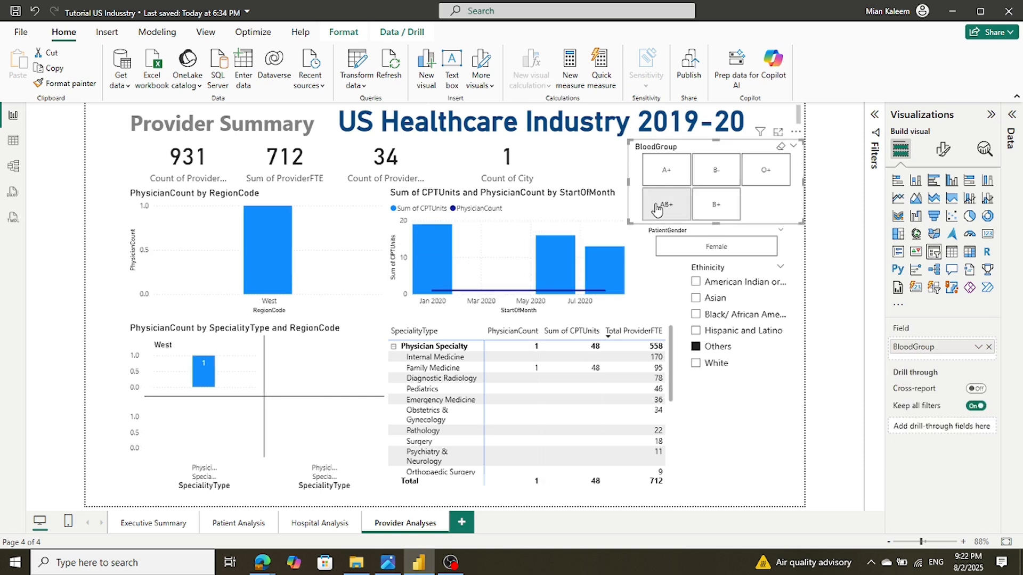
{"action": "left_click", "coordinate": [758, 164]}
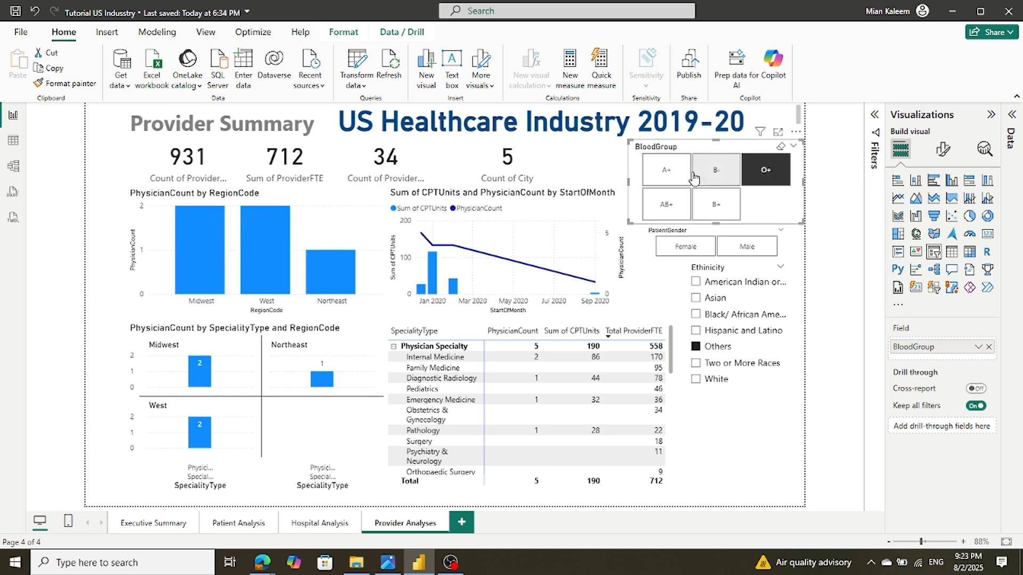
{"action": "left_click", "coordinate": [765, 169]}
{"action": "left_click", "coordinate": [663, 172]}
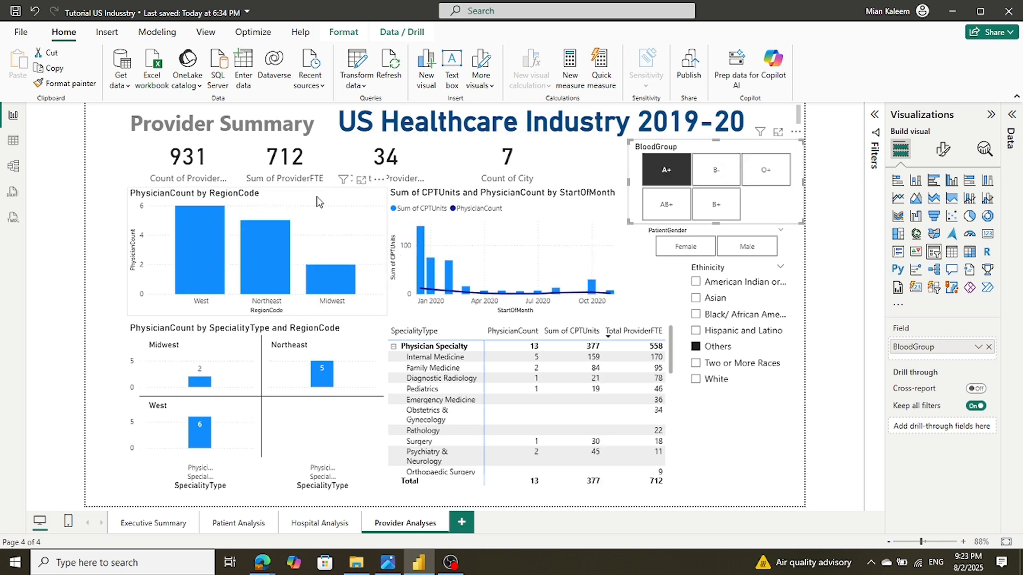
{"action": "mouse_move", "coordinate": [206, 225]}
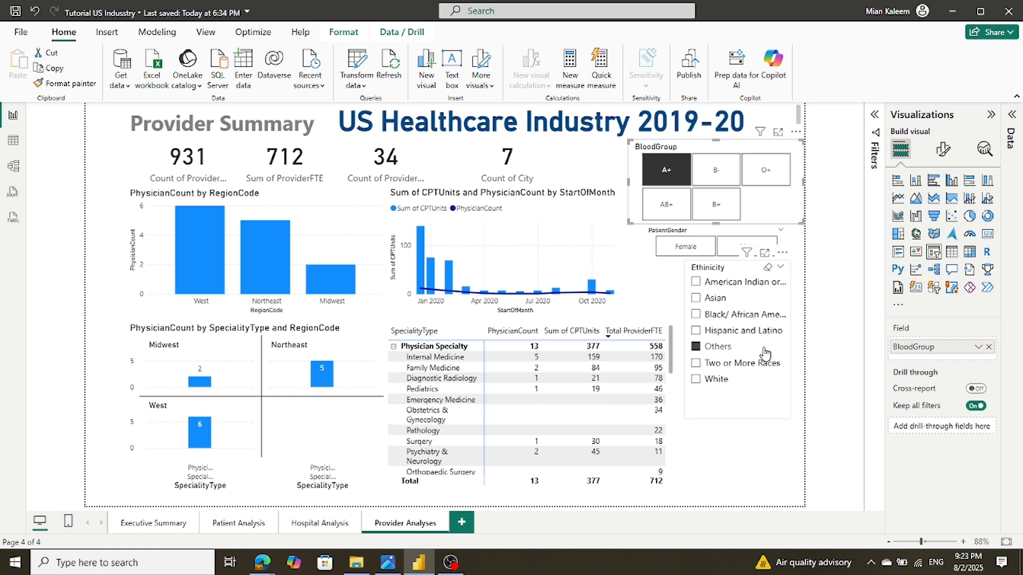
Deselect Others in the Ethnicity slicer, then switch to Model view
{"action": "left_click", "coordinate": [695, 347]}
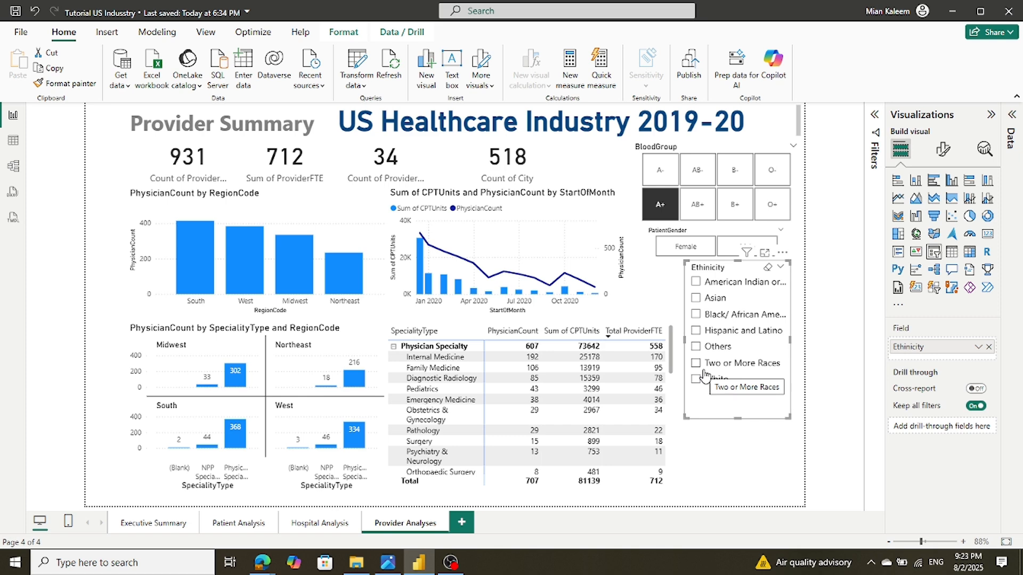
{"action": "left_click", "coordinate": [14, 166]}
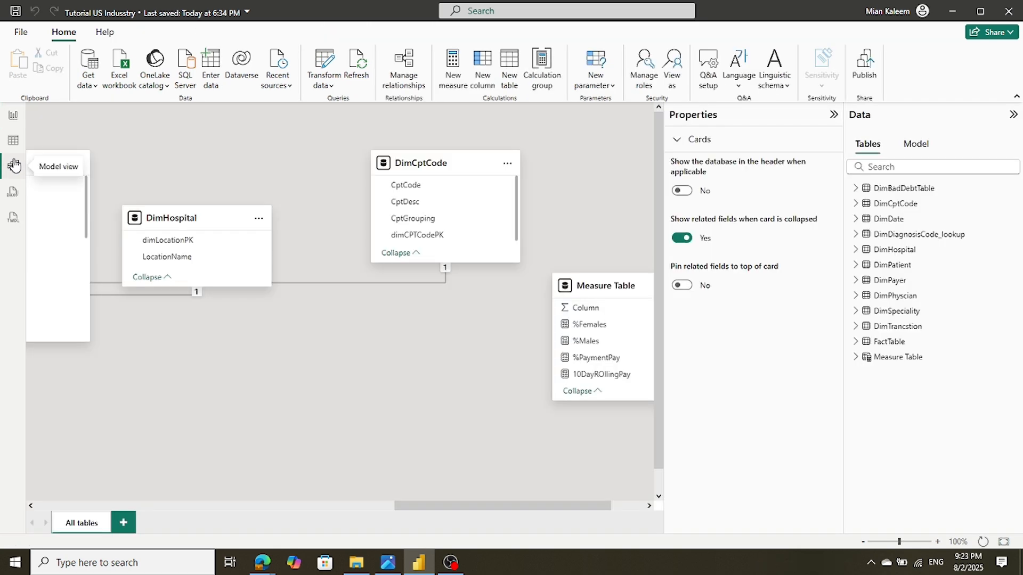
Shift DimTrancstion, DimBadDebtTable, DimDate, FactTable and DimPayer cards left into a tighter group
{"action": "left_click_drag", "start_coordinate": [417, 506], "coordinate": [53, 506]}
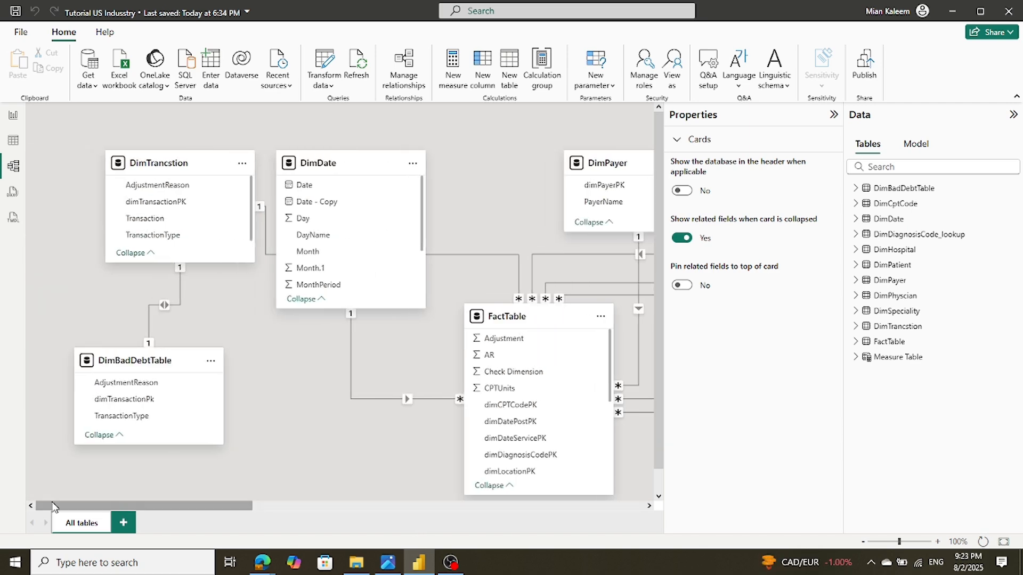
{"action": "left_click_drag", "start_coordinate": [176, 161], "coordinate": [77, 141]}
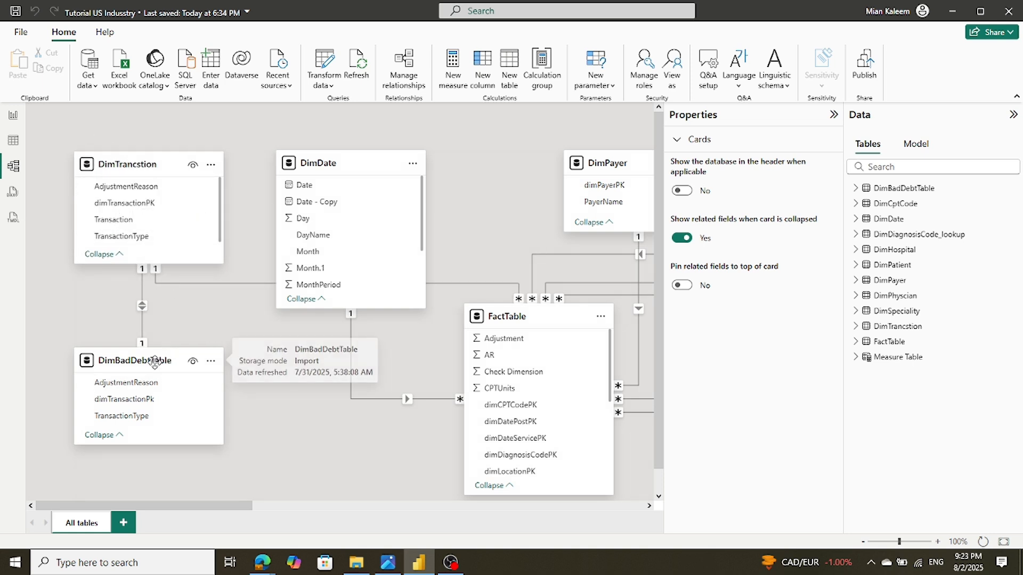
{"action": "left_click_drag", "start_coordinate": [155, 366], "coordinate": [123, 319]}
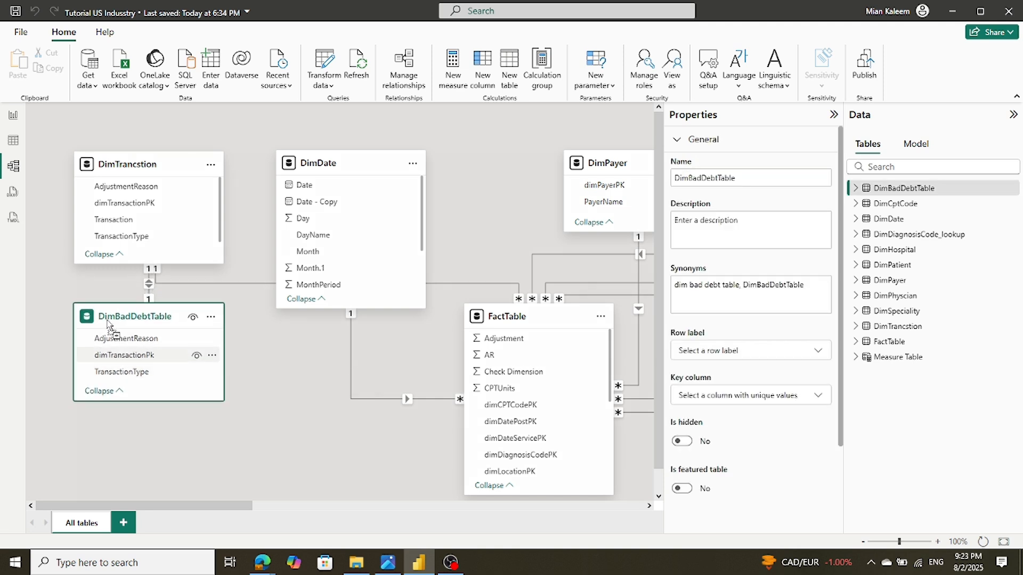
{"action": "left_click", "coordinate": [346, 169]}
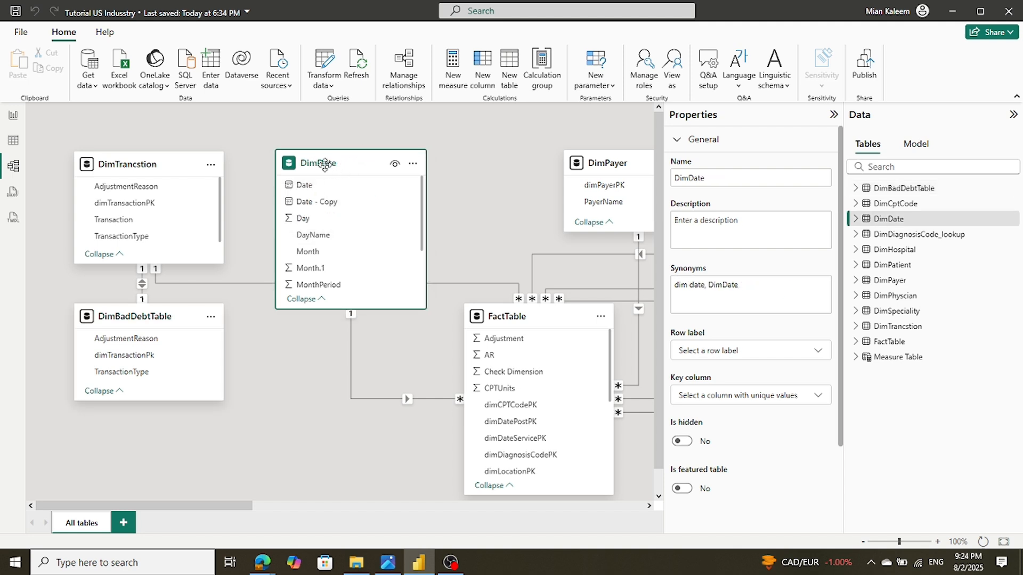
{"action": "left_click_drag", "start_coordinate": [322, 166], "coordinate": [292, 169]}
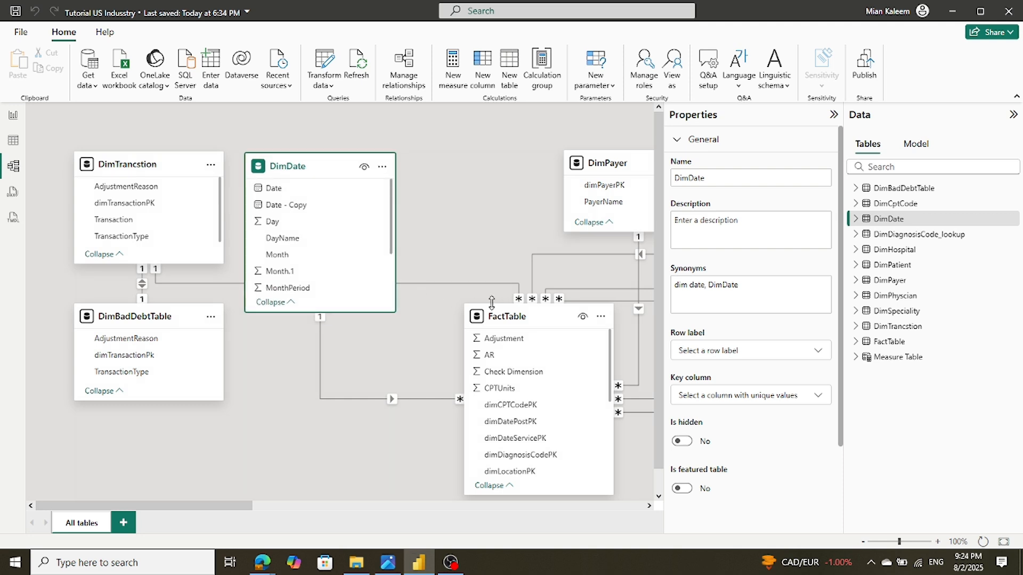
{"action": "left_click_drag", "start_coordinate": [537, 319], "coordinate": [468, 391]}
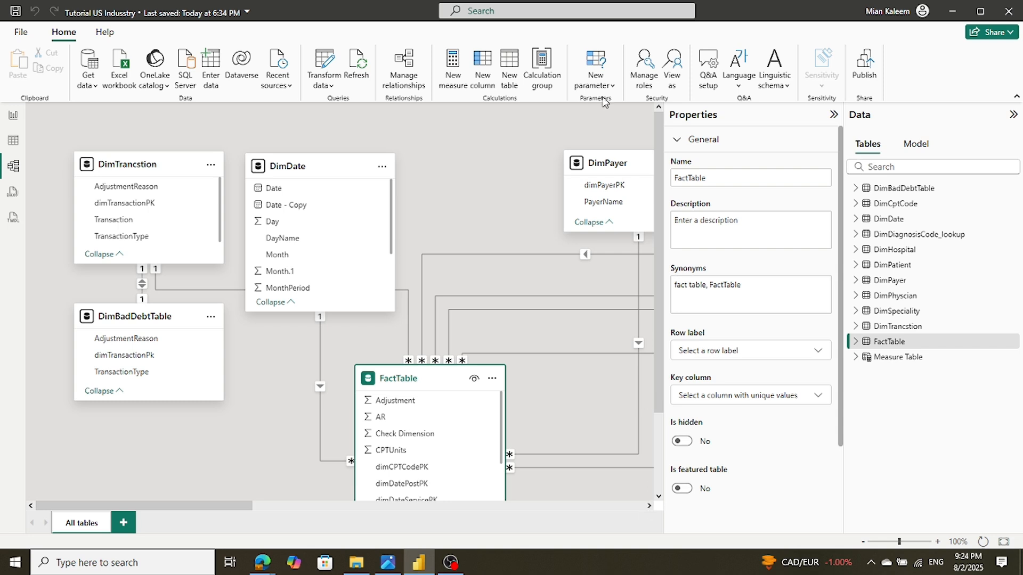
{"action": "left_click_drag", "start_coordinate": [611, 159], "coordinate": [449, 160]}
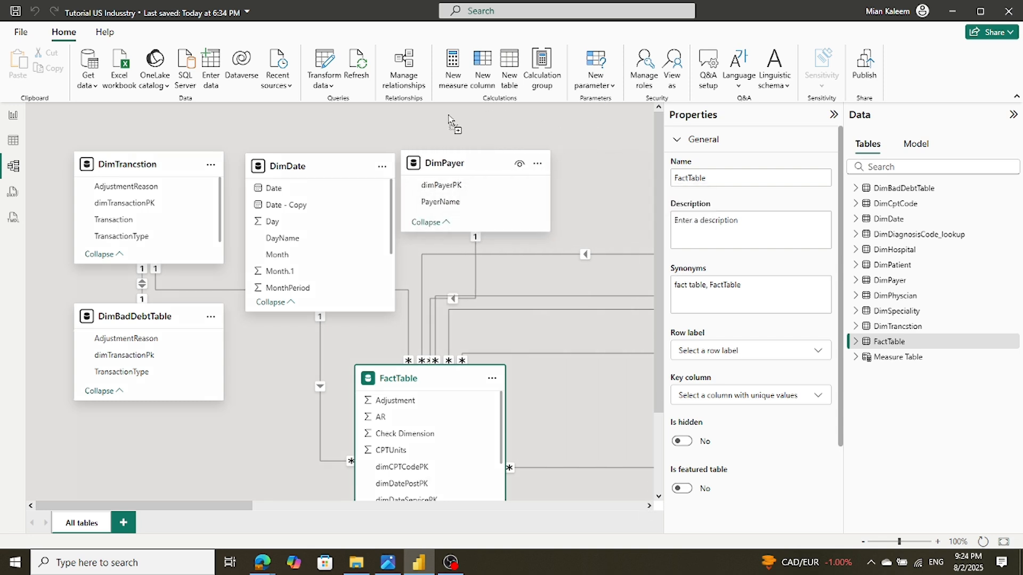
Move DimPhyscian, DimSpeciality and DimDiagnosisCode_lookup in next to DimPayer and FactTable
{"action": "left_click", "coordinate": [649, 506]}
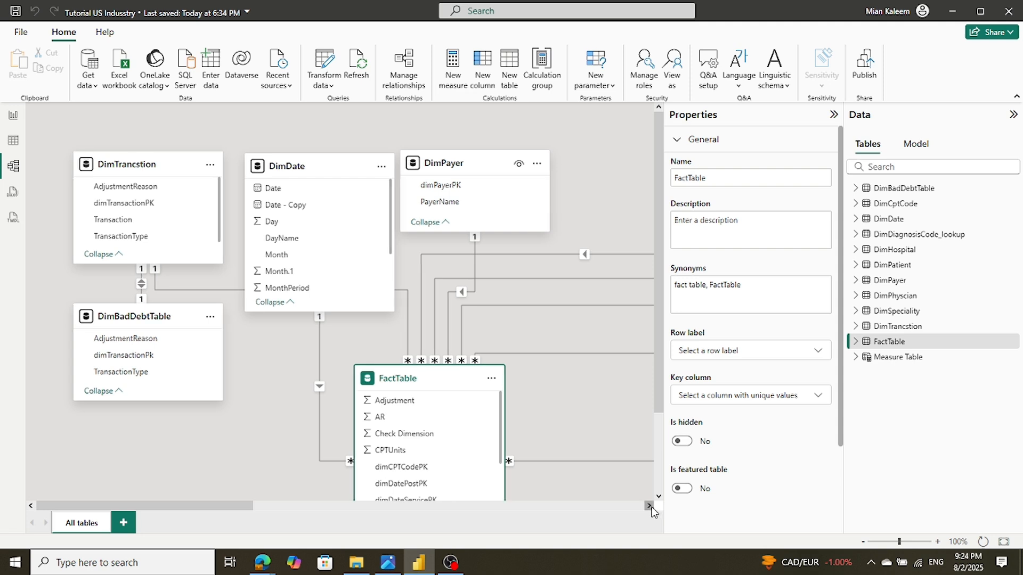
{"action": "left_click", "coordinate": [650, 507]}
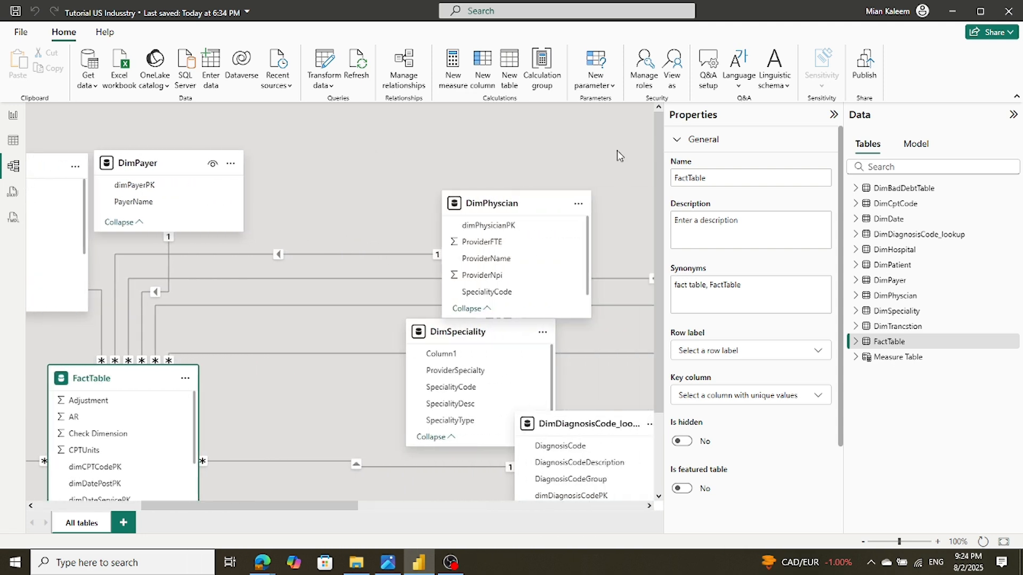
{"action": "left_click_drag", "start_coordinate": [512, 198], "coordinate": [365, 149]}
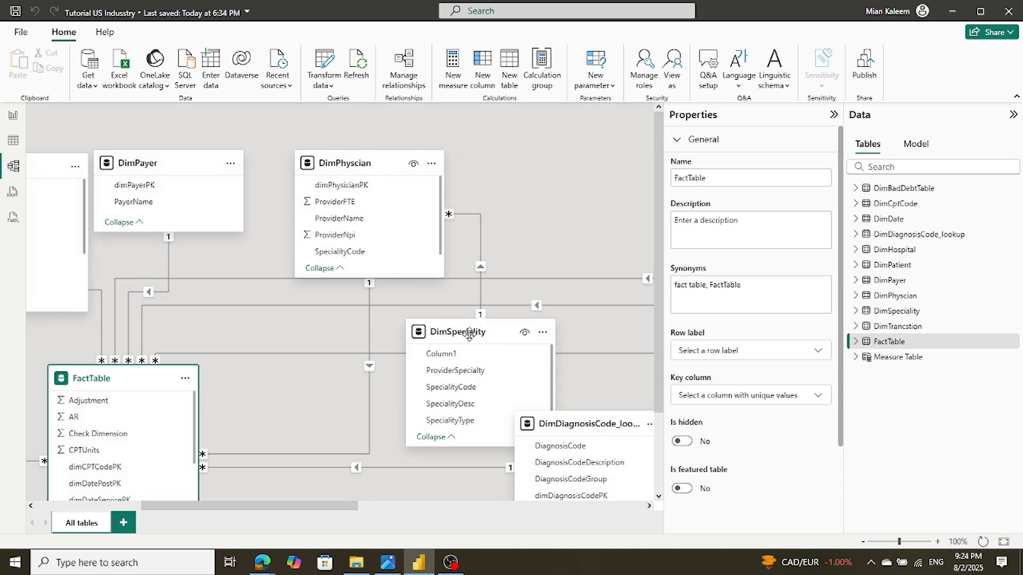
{"action": "left_click_drag", "start_coordinate": [468, 334], "coordinate": [303, 342]}
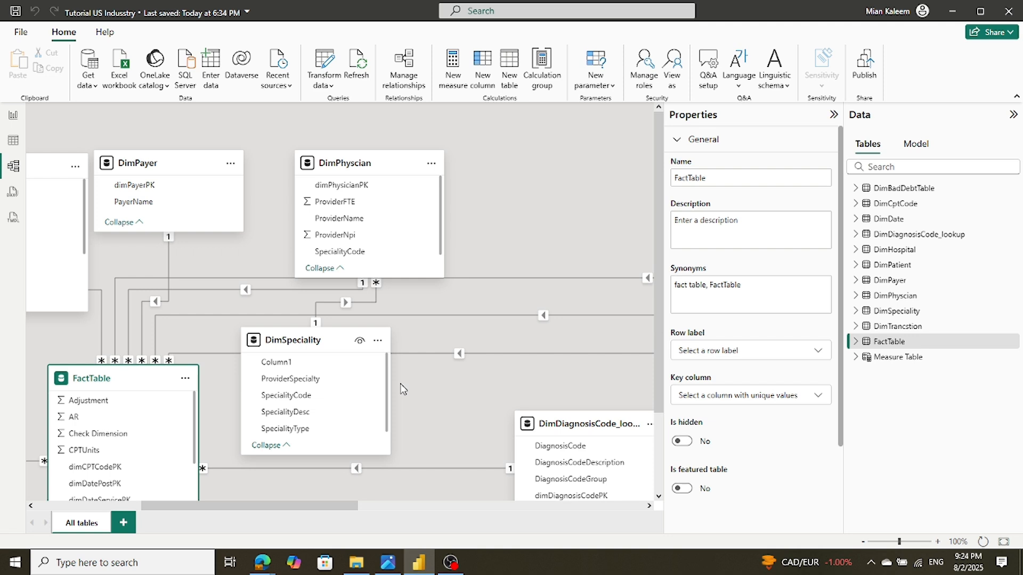
{"action": "left_click_drag", "start_coordinate": [604, 423], "coordinate": [506, 304]}
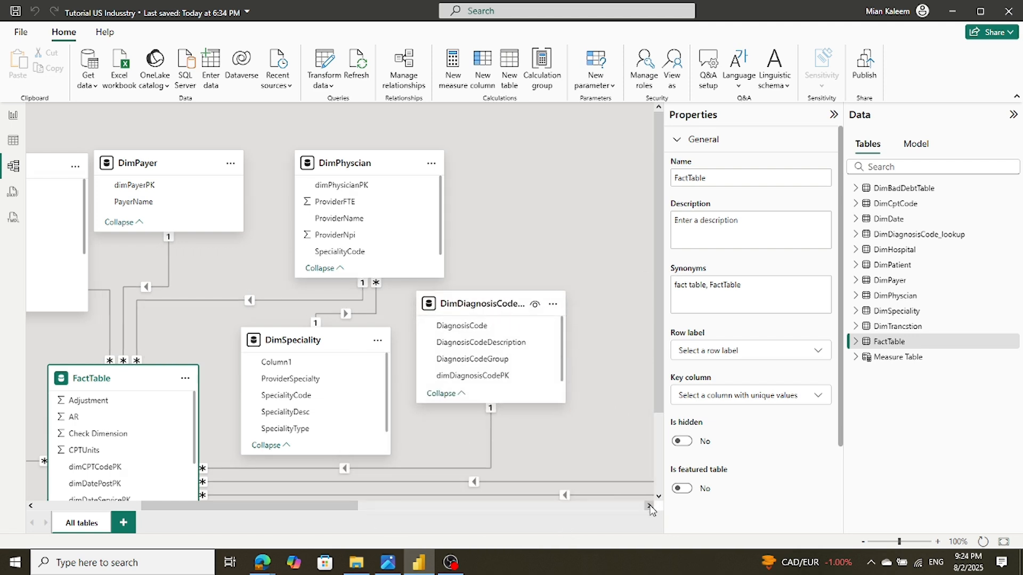
Move the DimPatient card left beside DimPhyscian, along with another card further right
{"action": "scroll", "coordinate": [649, 506], "scroll_direction": "right", "scroll_amount": 4}
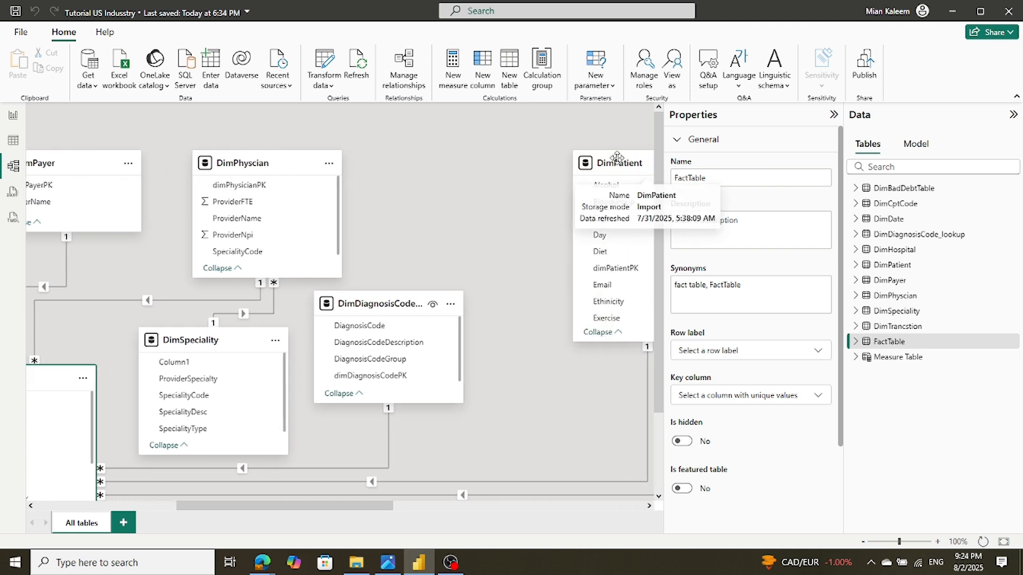
{"action": "left_click_drag", "start_coordinate": [607, 162], "coordinate": [408, 161]}
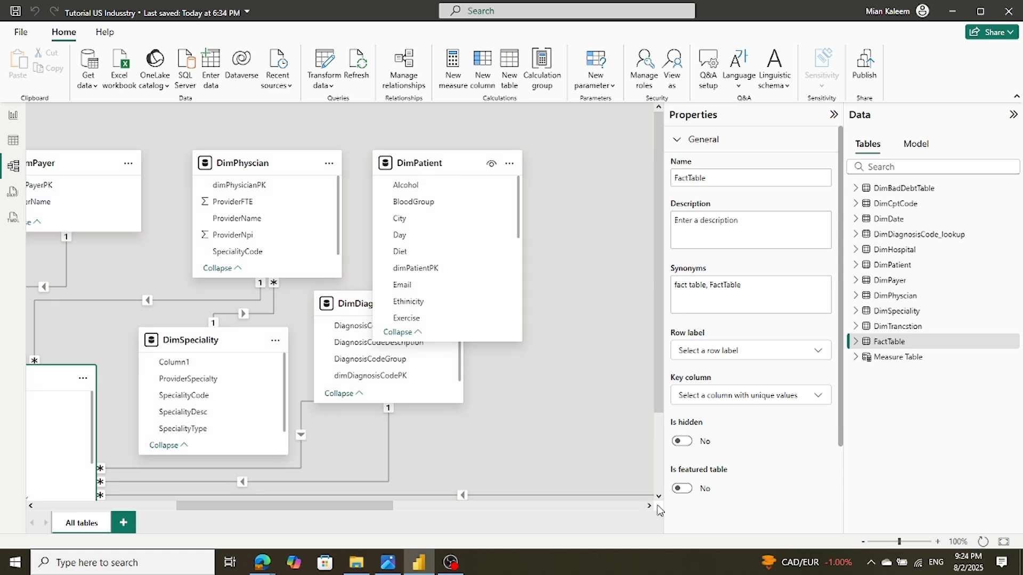
{"action": "scroll", "coordinate": [649, 506], "scroll_direction": "right", "scroll_amount": 6}
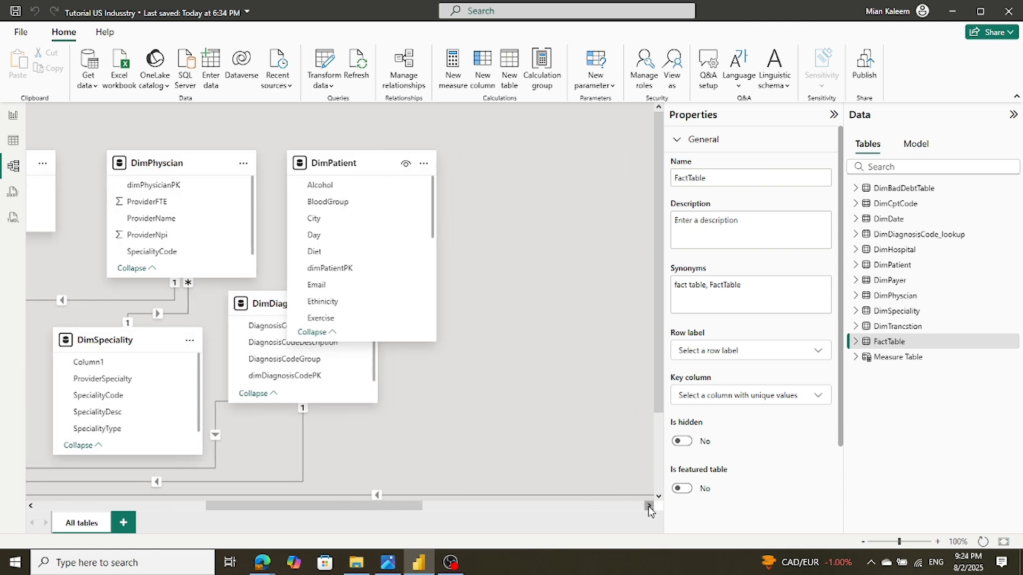
{"action": "scroll", "coordinate": [649, 505], "scroll_direction": "right", "scroll_amount": 6}
{"action": "left_click_drag", "start_coordinate": [464, 216], "coordinate": [241, 163]}
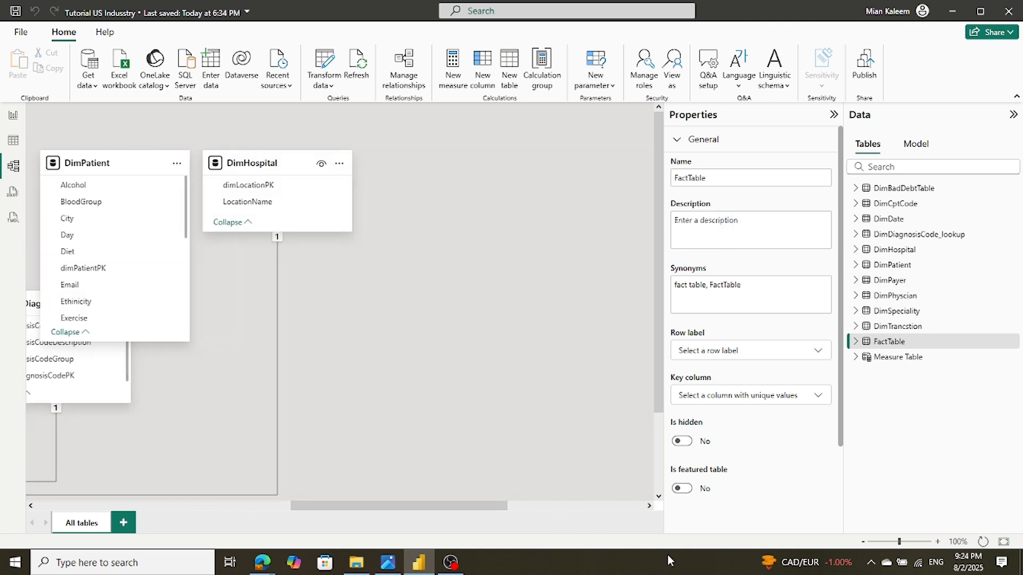
{"action": "scroll", "coordinate": [649, 506], "scroll_direction": "right", "scroll_amount": 12}
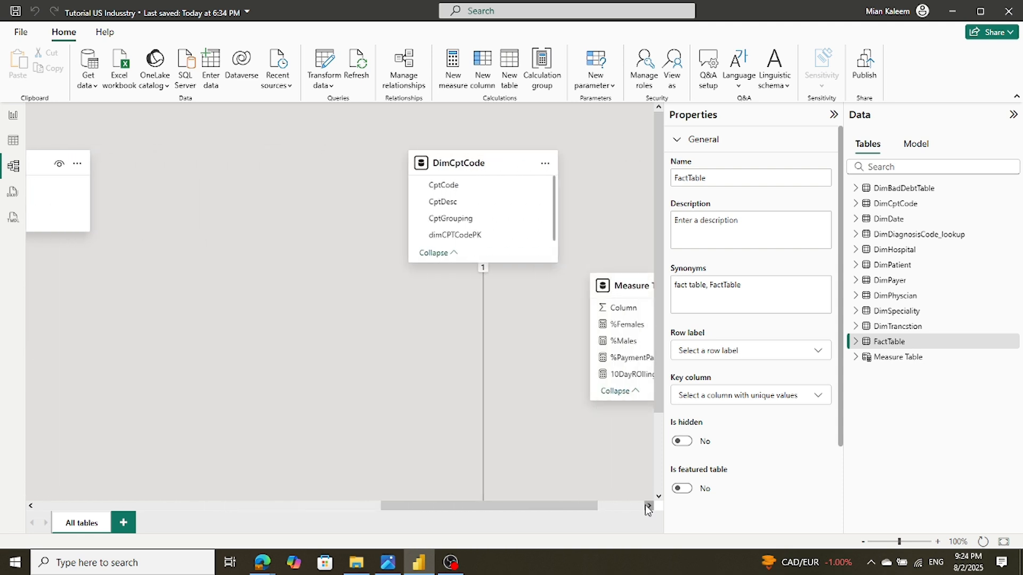
Place DimCptCode beside the Measure Table and select its FactTable relationship
{"action": "left_click", "coordinate": [428, 166]}
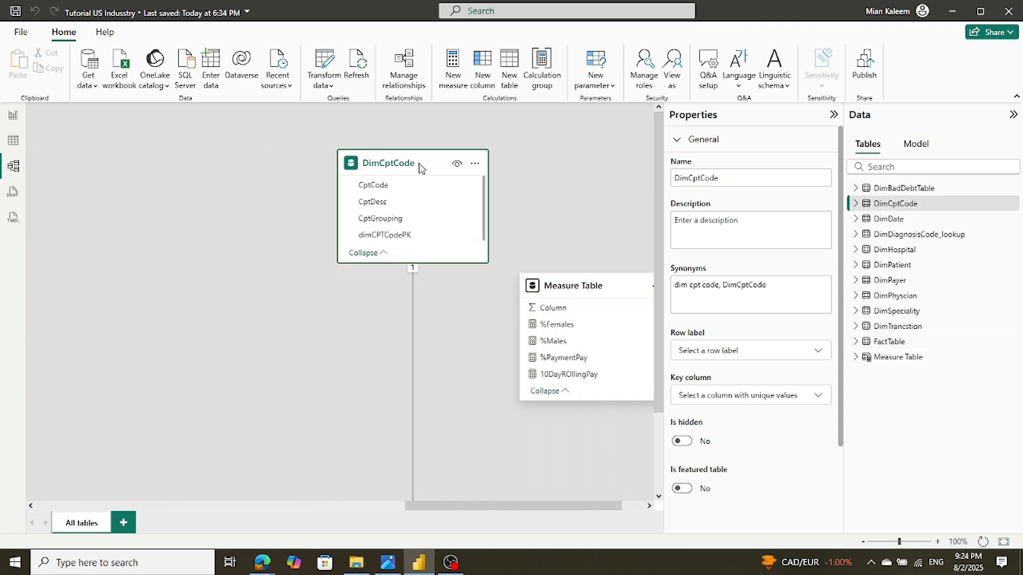
{"action": "left_click_drag", "start_coordinate": [406, 166], "coordinate": [65, 172]}
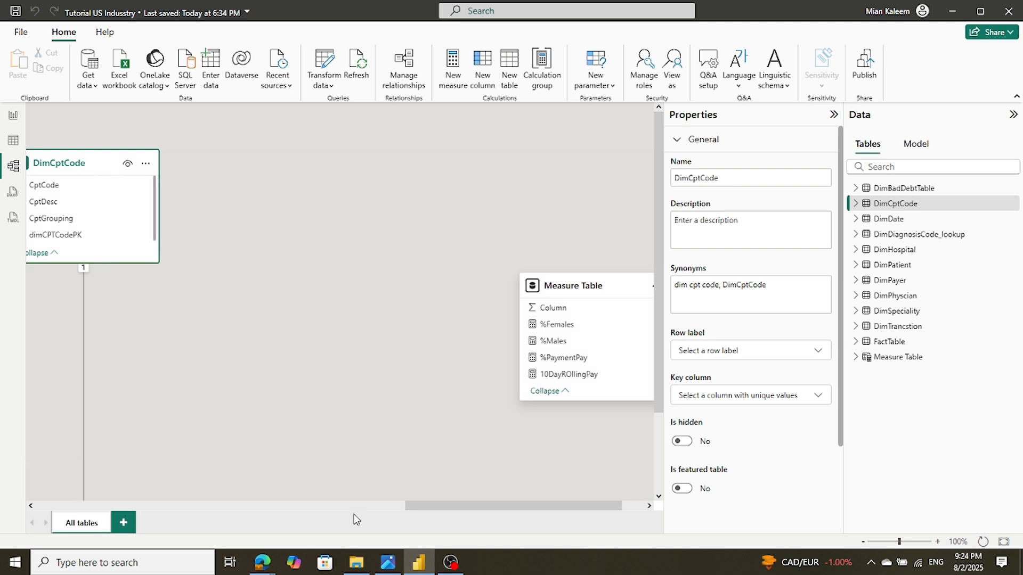
{"action": "left_click_drag", "start_coordinate": [592, 291], "coordinate": [616, 319]}
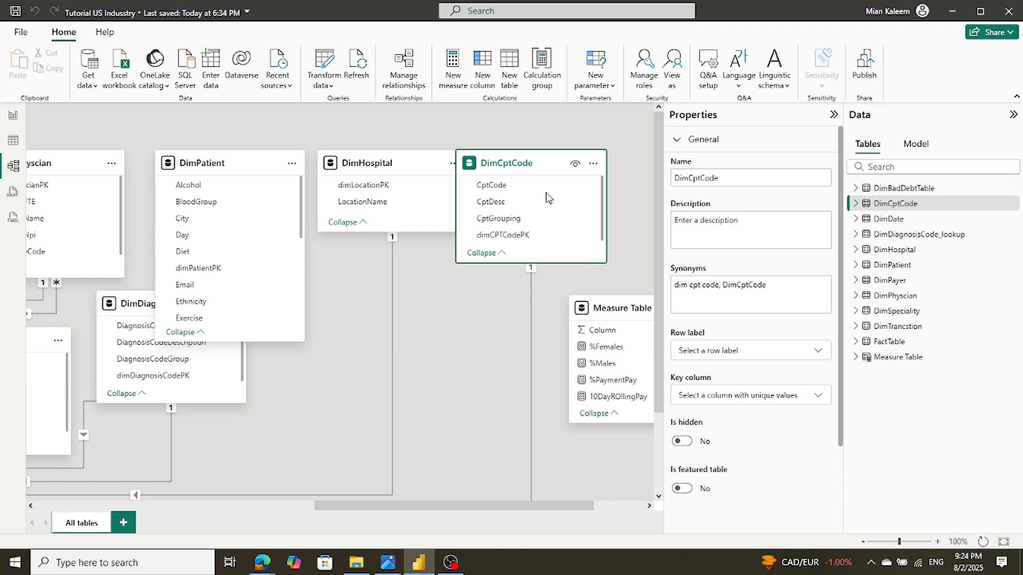
{"action": "left_click_drag", "start_coordinate": [532, 164], "coordinate": [502, 273]}
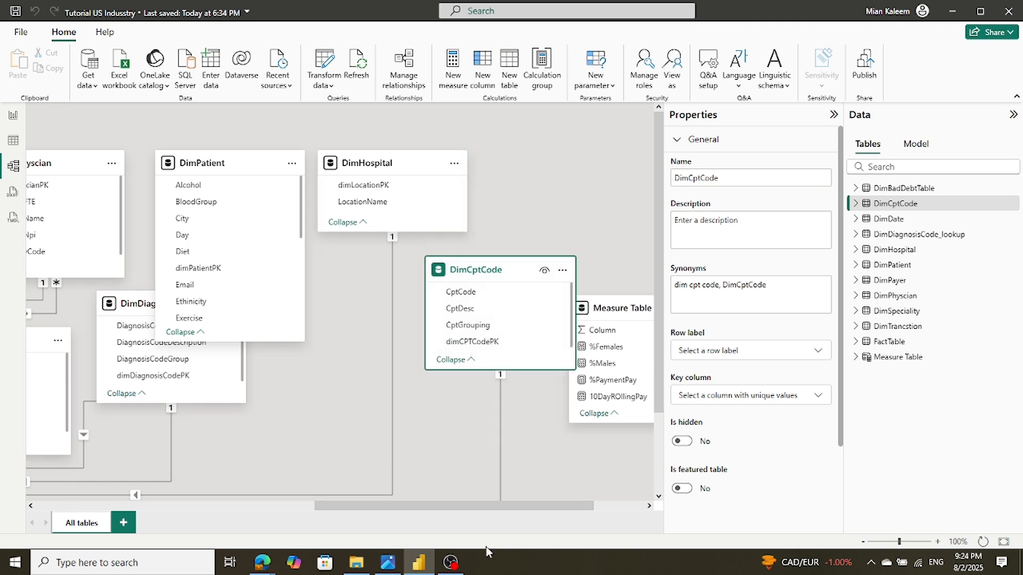
{"action": "left_click", "coordinate": [500, 494]}
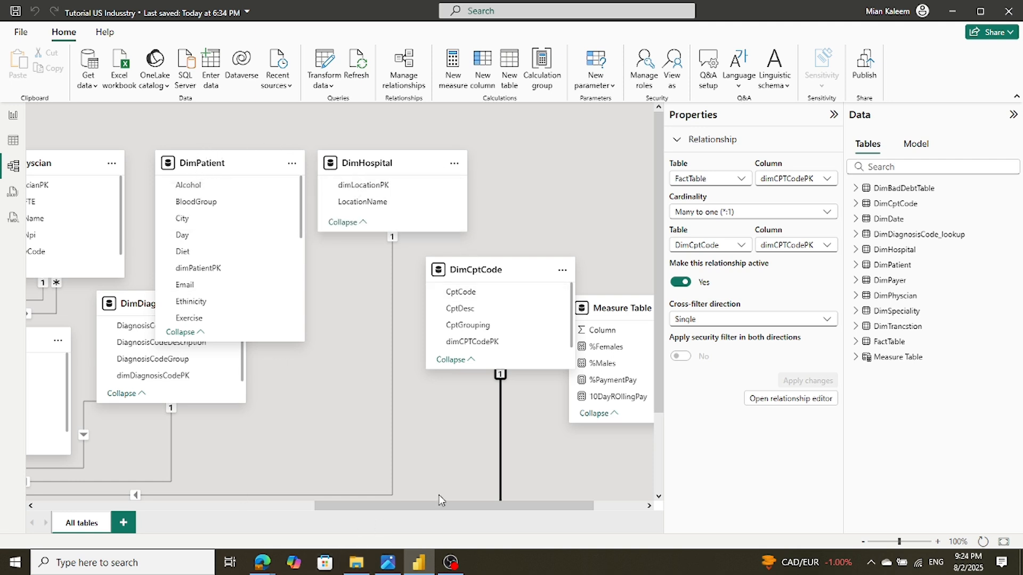
Scroll through every column in the FactTable card, then save the report
{"action": "left_click_drag", "start_coordinate": [437, 503], "coordinate": [251, 507]}
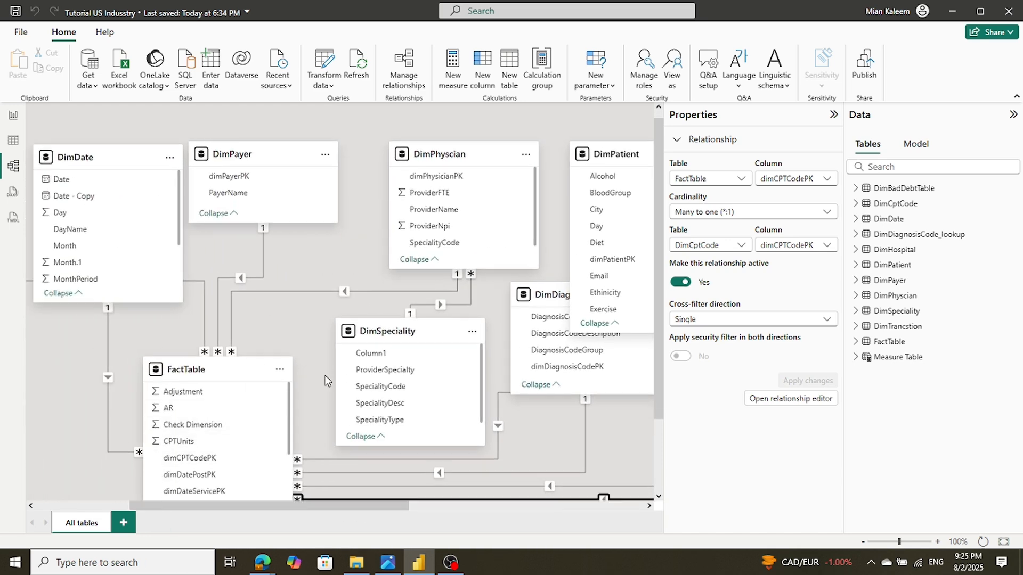
{"action": "scroll", "coordinate": [329, 380], "scroll_direction": "down", "scroll_amount": 1}
{"action": "scroll", "coordinate": [329, 380], "scroll_direction": "down", "scroll_amount": 1}
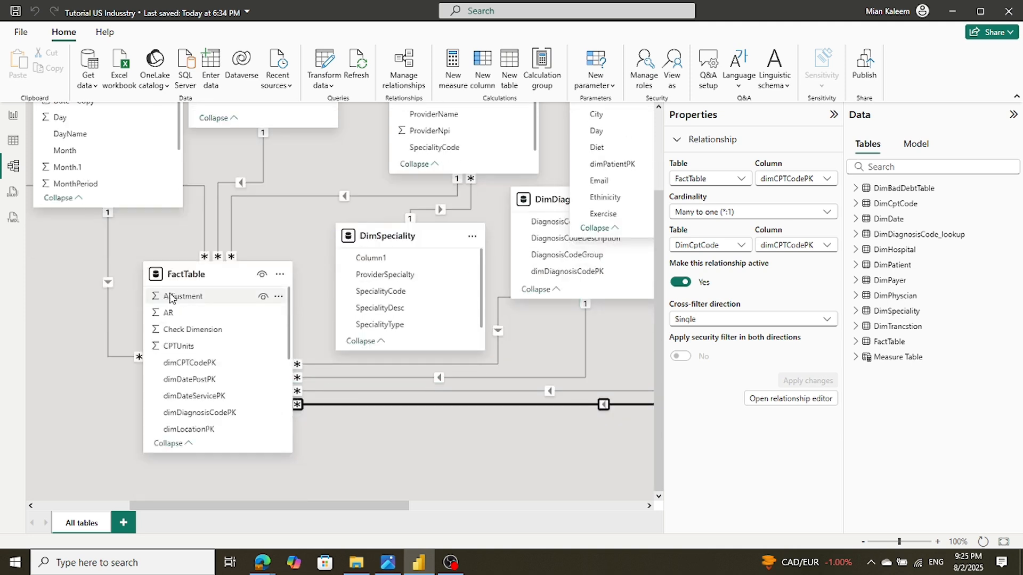
{"action": "scroll", "coordinate": [169, 297], "scroll_direction": "up", "scroll_amount": 1}
{"action": "scroll", "coordinate": [169, 297], "scroll_direction": "down", "scroll_amount": 1}
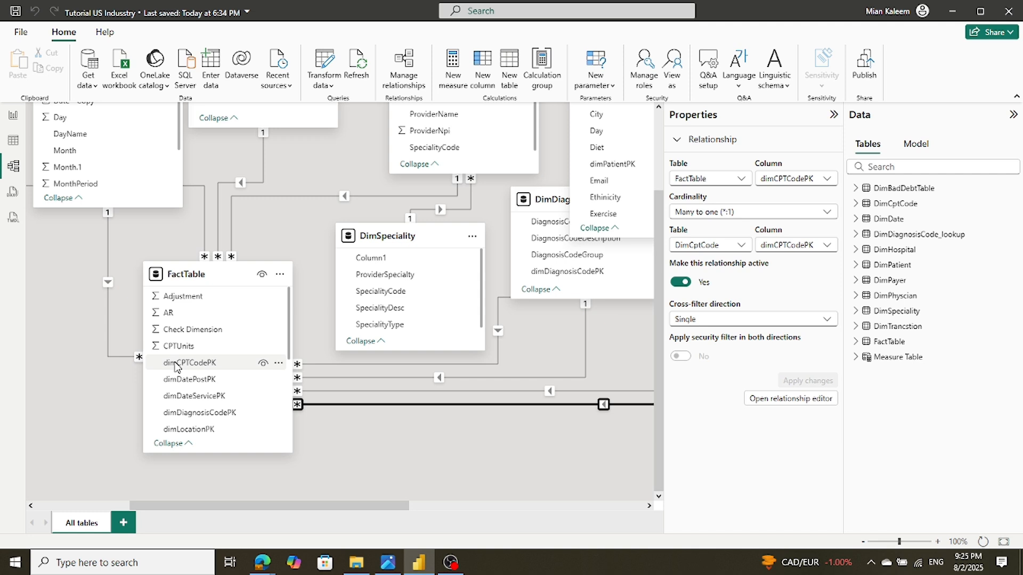
{"action": "scroll", "coordinate": [175, 366], "scroll_direction": "down", "scroll_amount": 3}
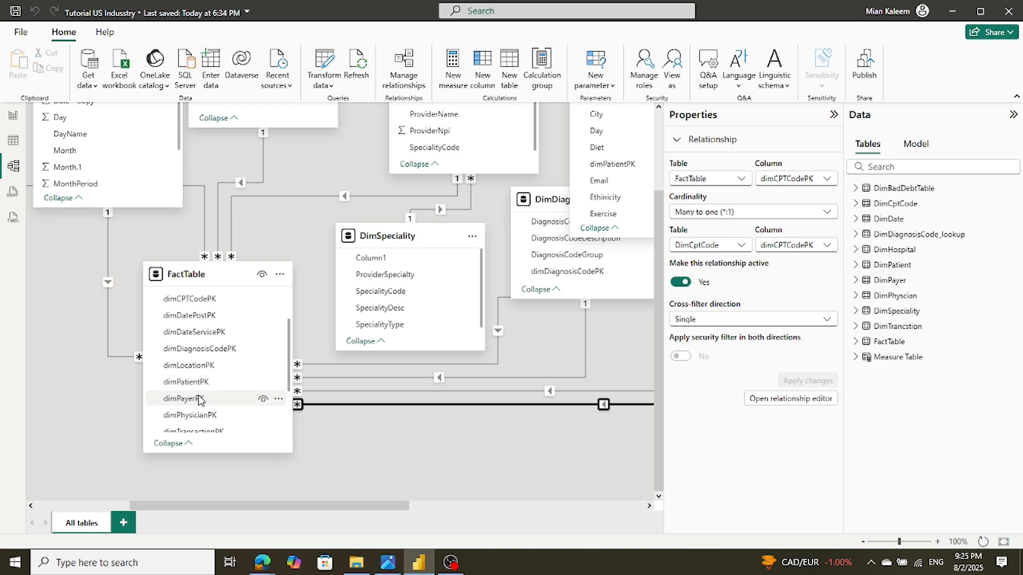
{"action": "scroll", "coordinate": [198, 400], "scroll_direction": "down", "scroll_amount": 3}
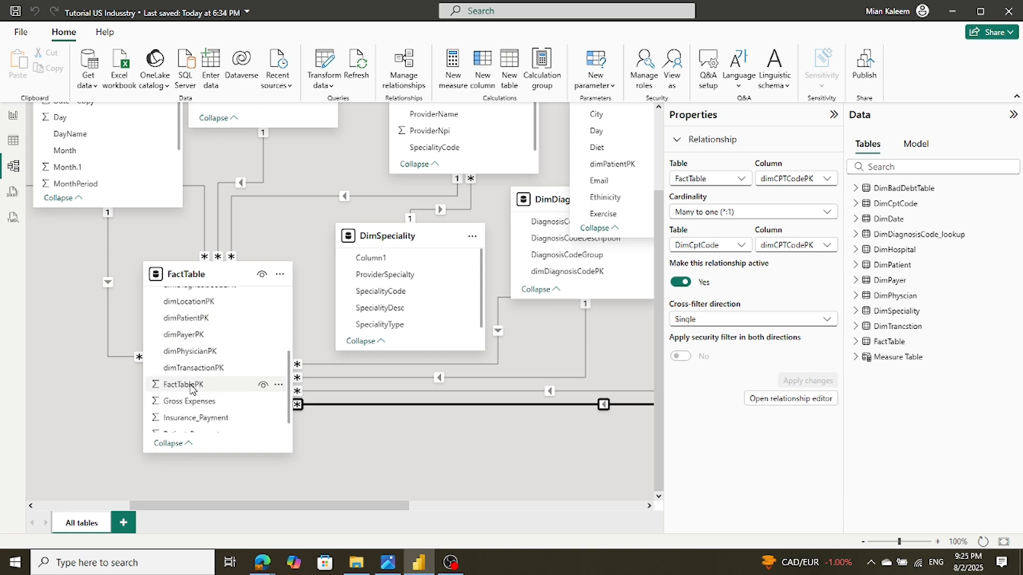
{"action": "scroll", "coordinate": [192, 389], "scroll_direction": "down", "scroll_amount": 1}
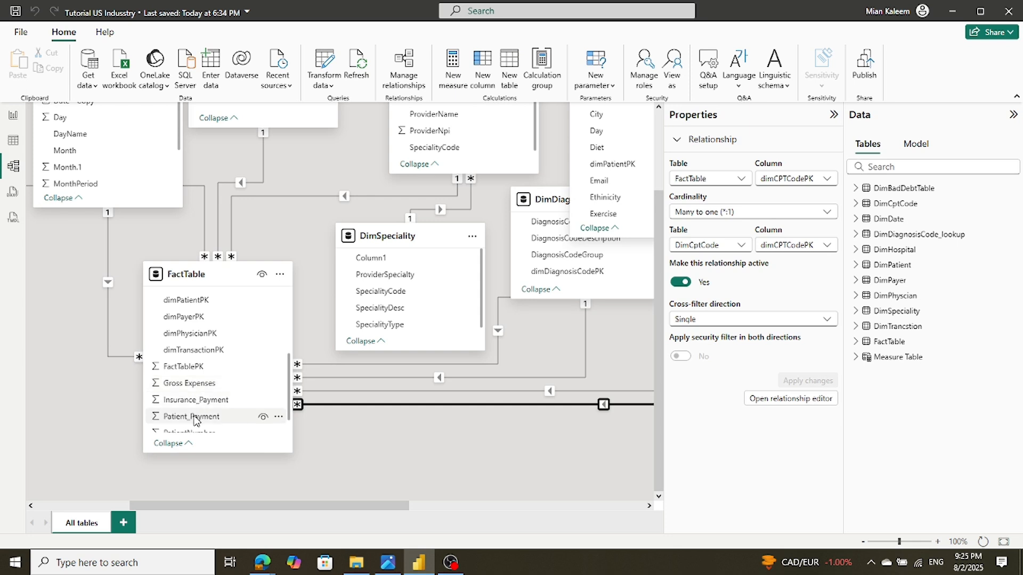
{"action": "scroll", "coordinate": [195, 421], "scroll_direction": "down", "scroll_amount": 1}
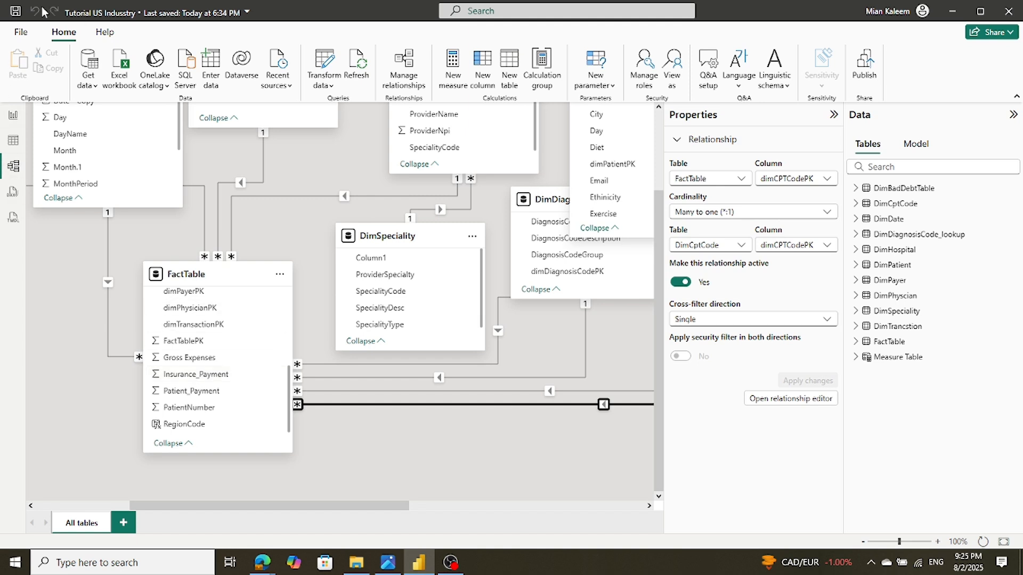
{"action": "left_click", "coordinate": [15, 14]}
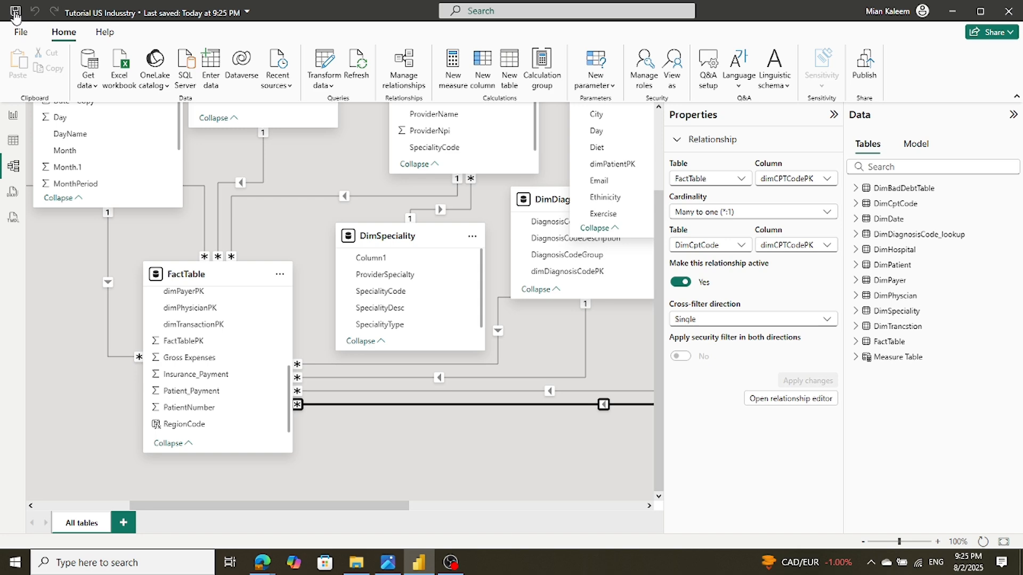
Open Power Query Editor and scroll through the DimTrancstion query's 955 transaction rows
{"action": "left_click", "coordinate": [321, 66]}
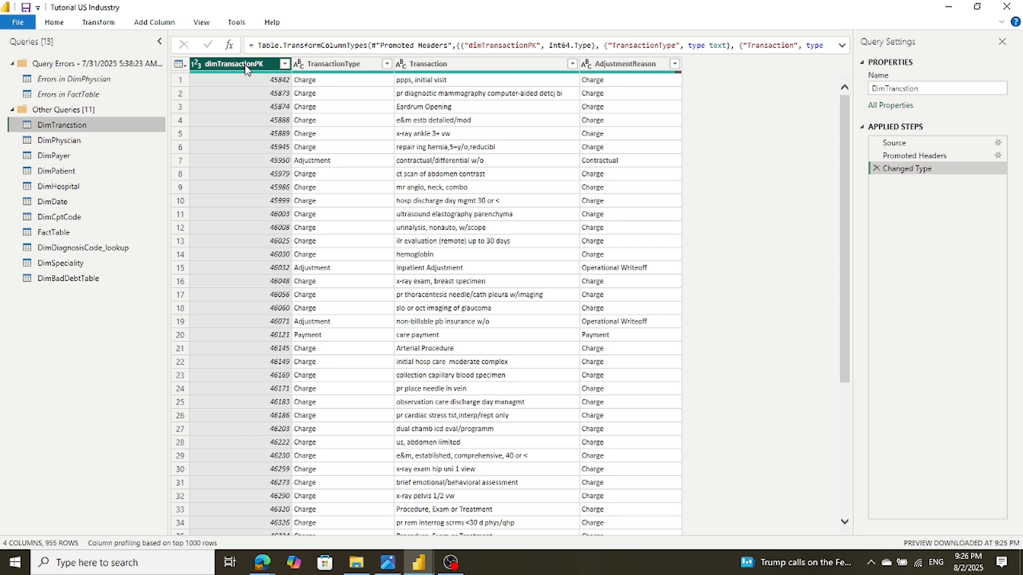
{"action": "left_click", "coordinate": [59, 139]}
{"action": "left_click", "coordinate": [60, 127]}
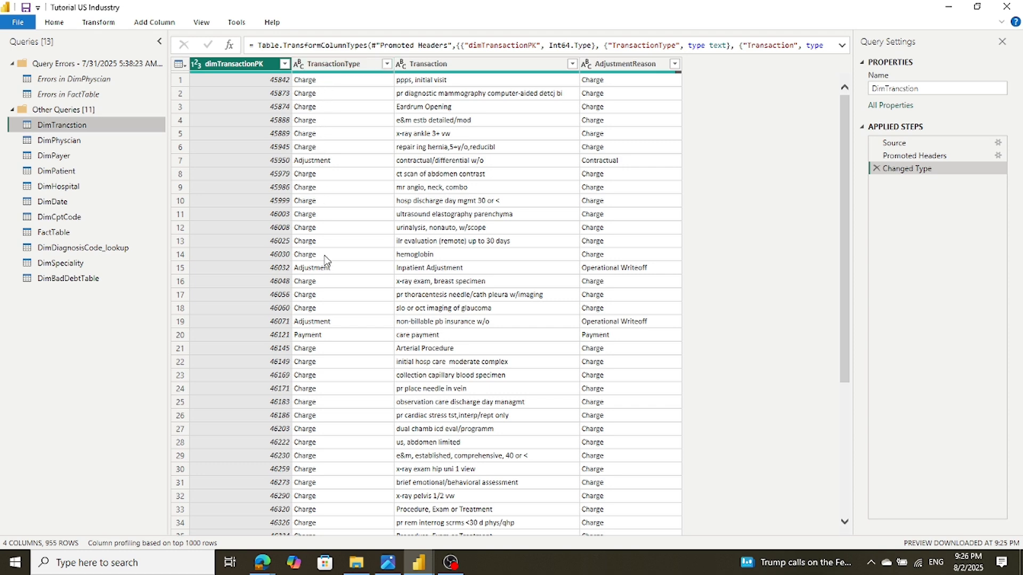
{"action": "scroll", "coordinate": [327, 278], "scroll_direction": "down", "scroll_amount": 15}
{"action": "scroll", "coordinate": [326, 278], "scroll_direction": "down", "scroll_amount": 18}
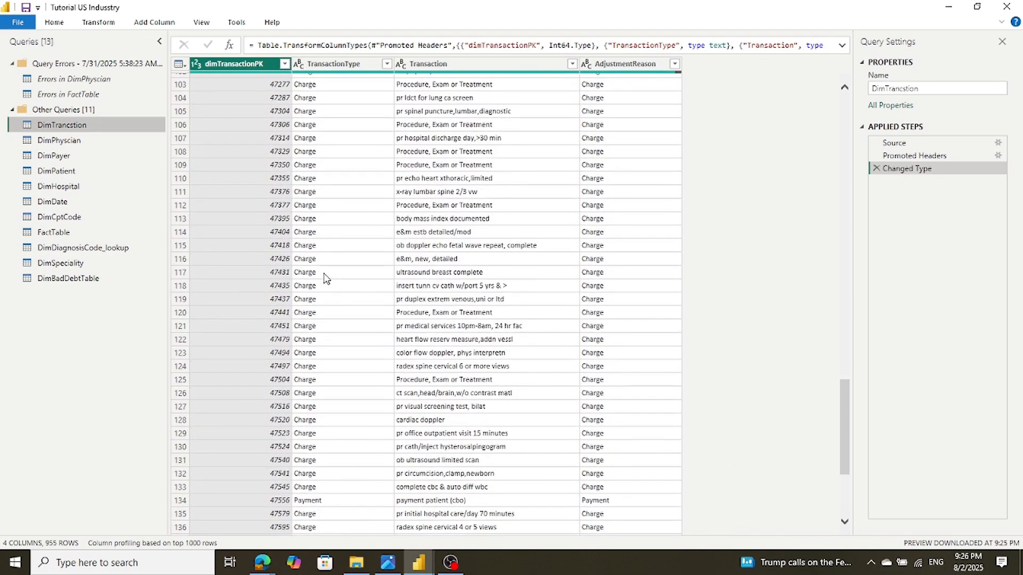
{"action": "scroll", "coordinate": [326, 279], "scroll_direction": "up", "scroll_amount": 20}
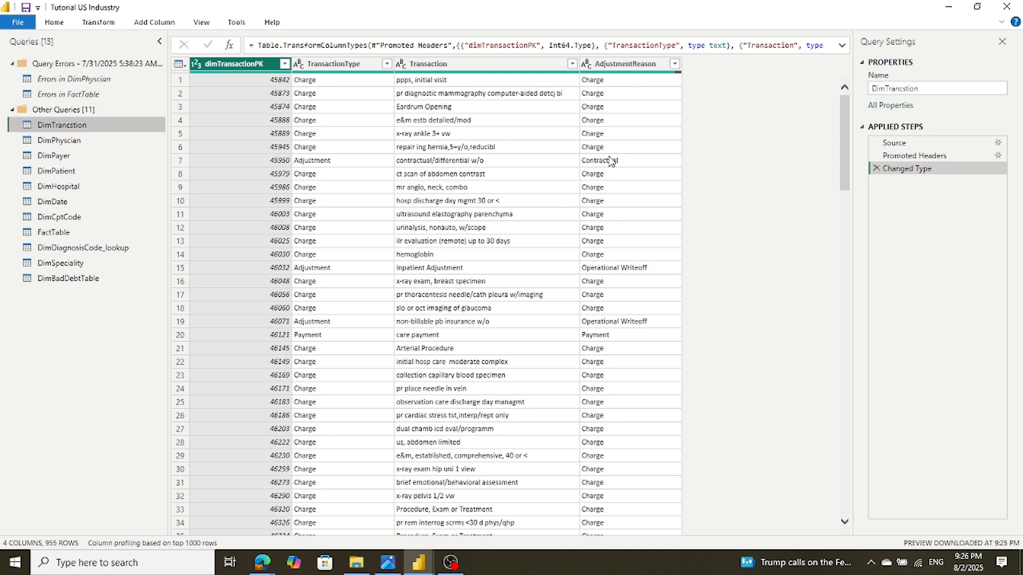
Inspect the Operational Writeoff reasons in rows 15 and 19, then preview DimPhyscian
{"action": "left_click", "coordinate": [599, 273]}
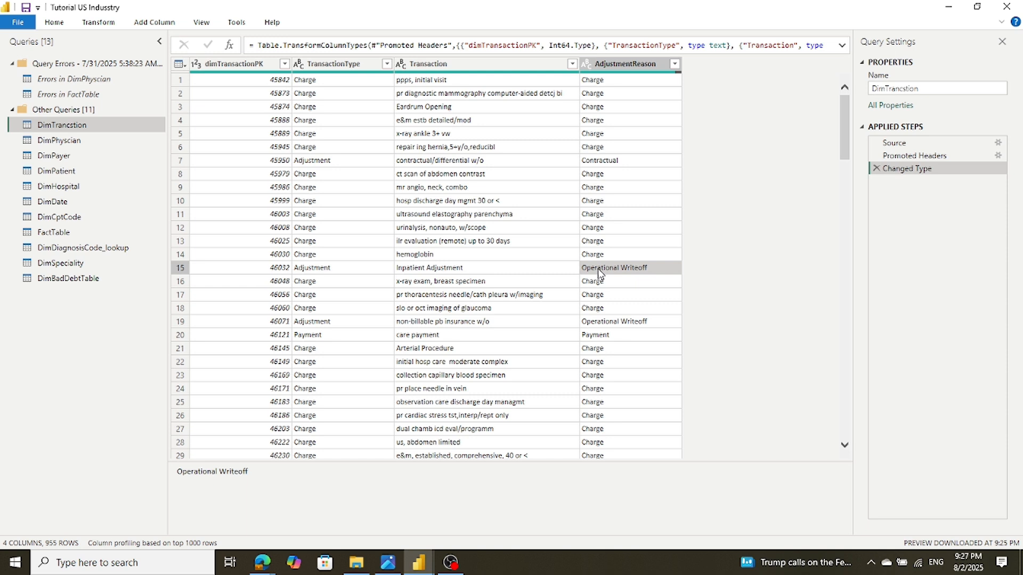
{"action": "left_click", "coordinate": [594, 321]}
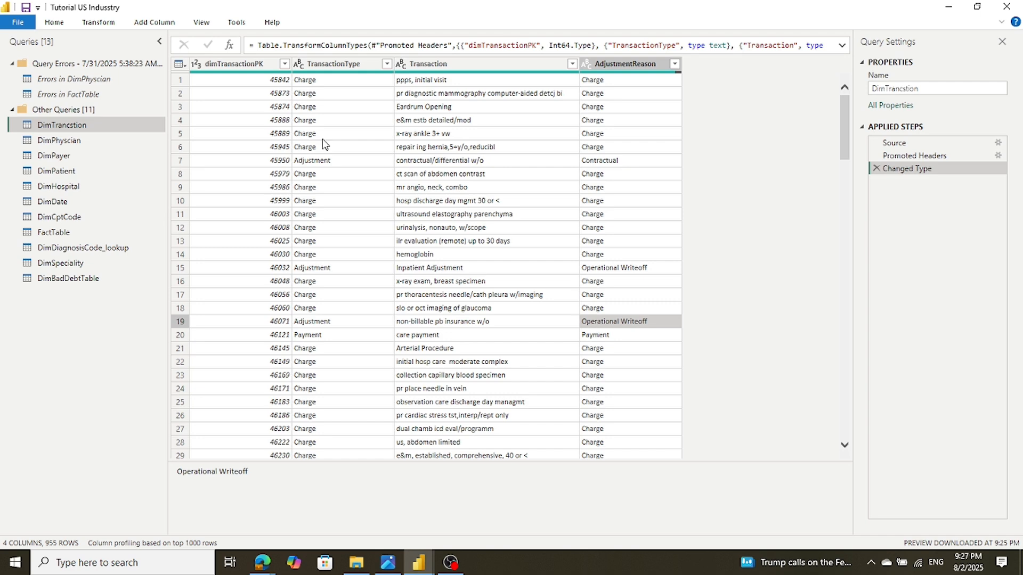
{"action": "left_click", "coordinate": [35, 142]}
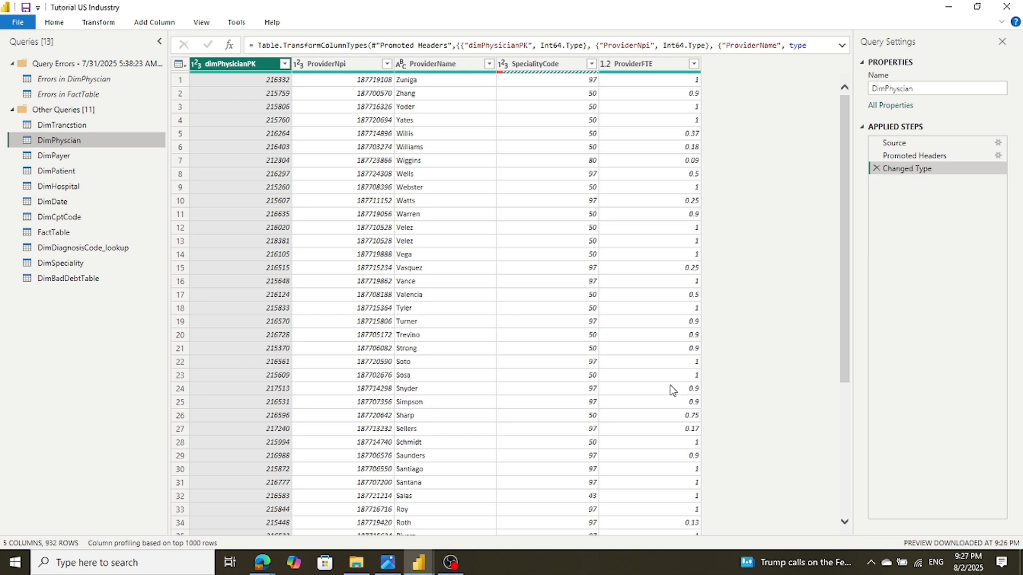
Preview the DimPayer, DimPatient, DimDate and DimCptCode queries in turn
{"action": "left_click", "coordinate": [81, 158]}
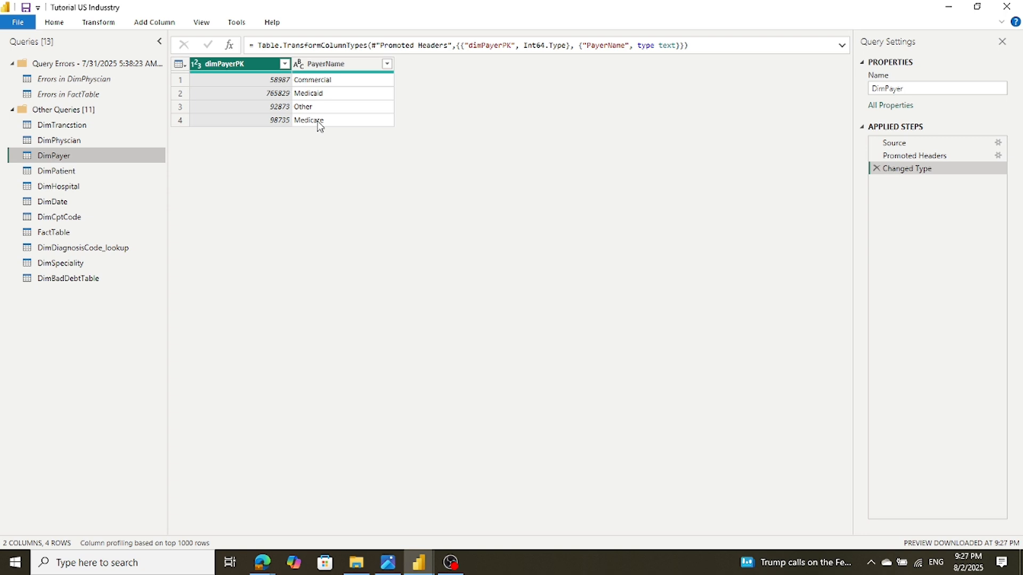
{"action": "left_click", "coordinate": [63, 172]}
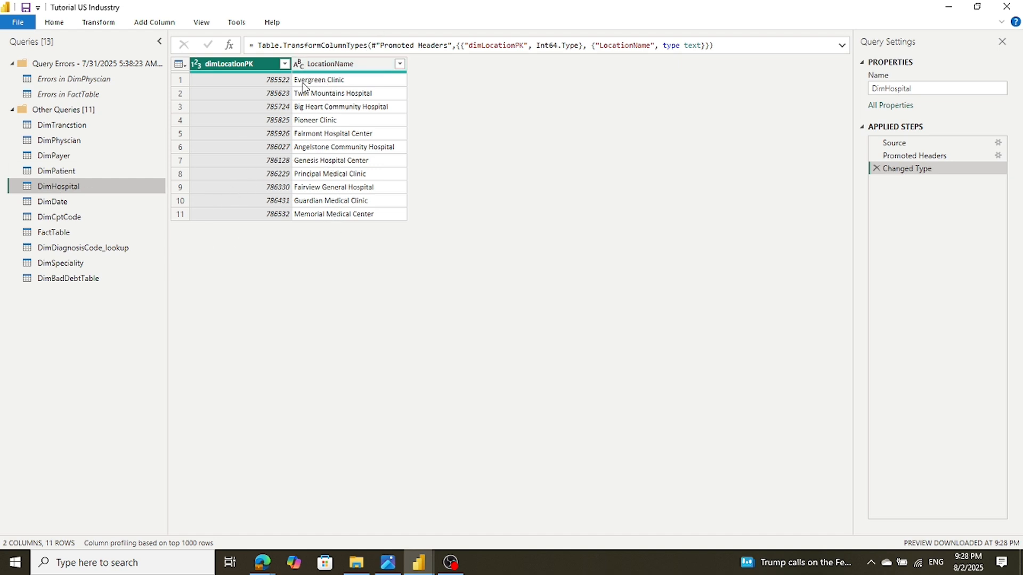
{"action": "left_click", "coordinate": [41, 203]}
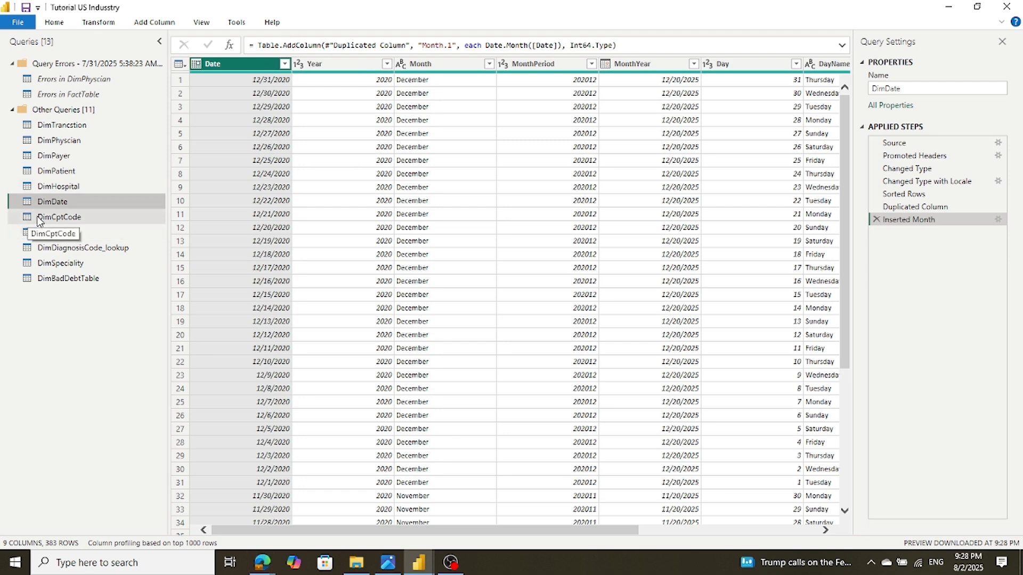
{"action": "left_click", "coordinate": [47, 218]}
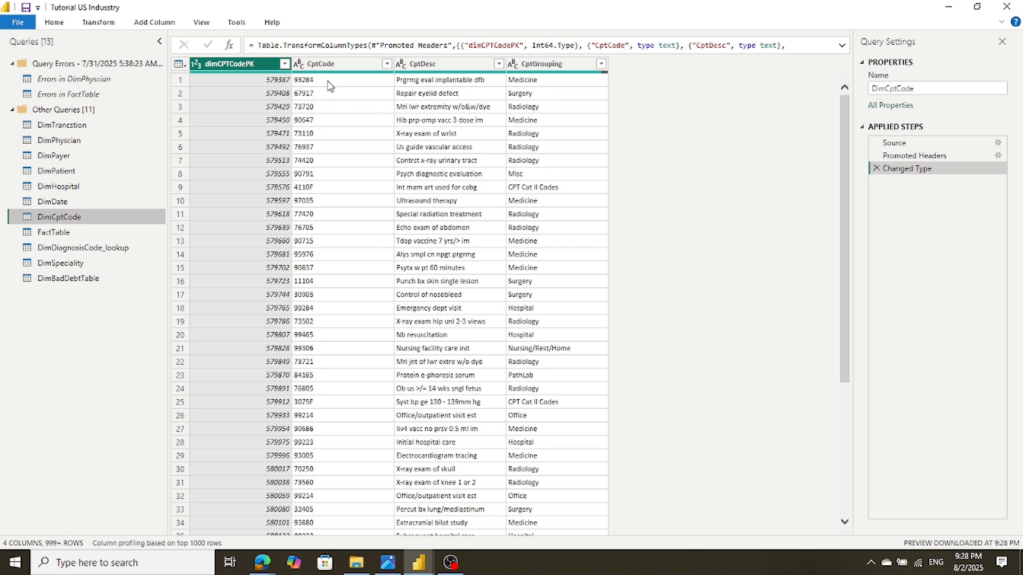
Check DimCptCode's CptGrouping values such as Radiology, then move on to FactTable
{"action": "left_click", "coordinate": [538, 137]}
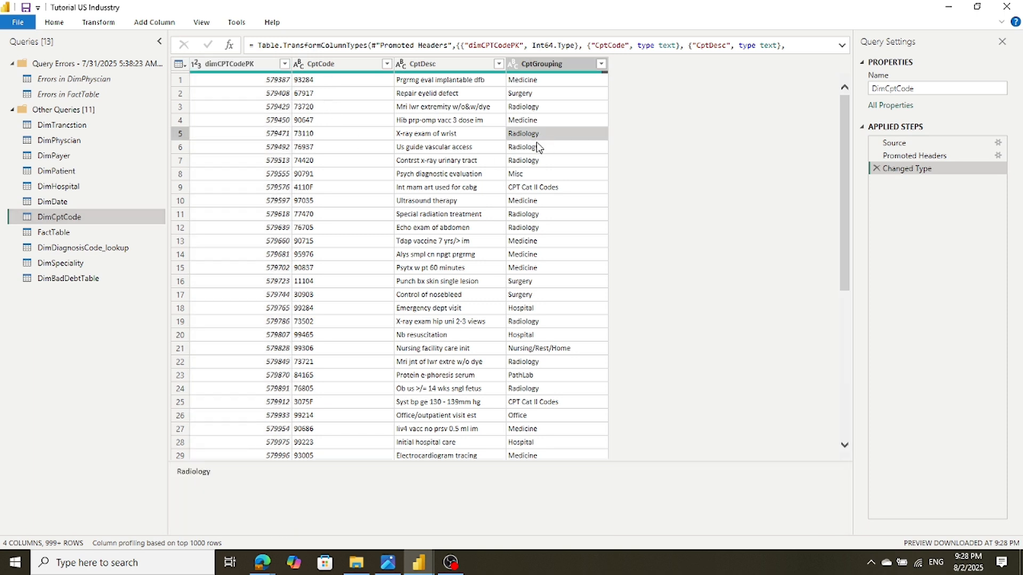
{"action": "left_click", "coordinate": [535, 160]}
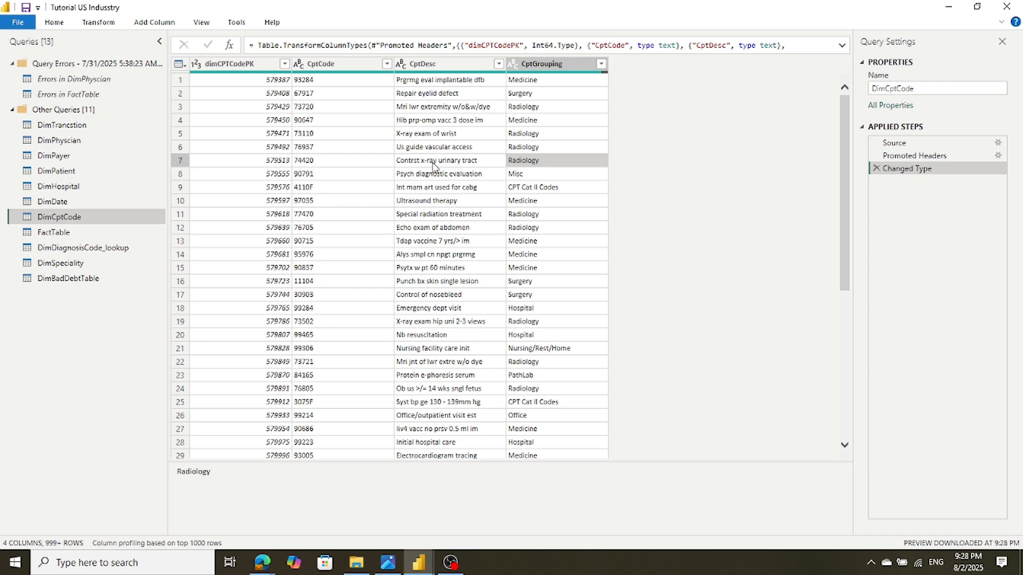
{"action": "scroll", "coordinate": [430, 181], "scroll_direction": "down", "scroll_amount": 2}
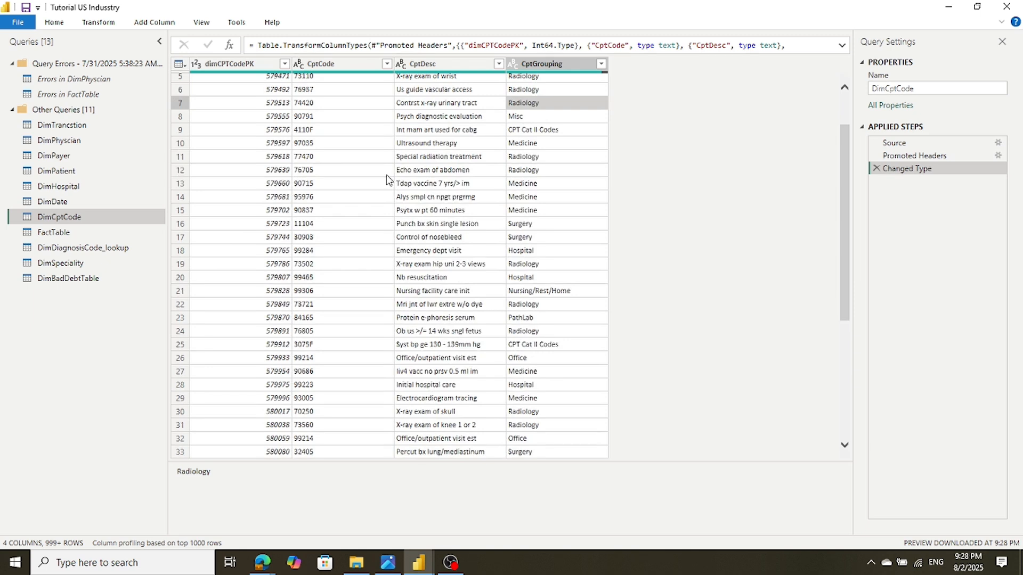
{"action": "scroll", "coordinate": [303, 92], "scroll_direction": "up", "scroll_amount": 2}
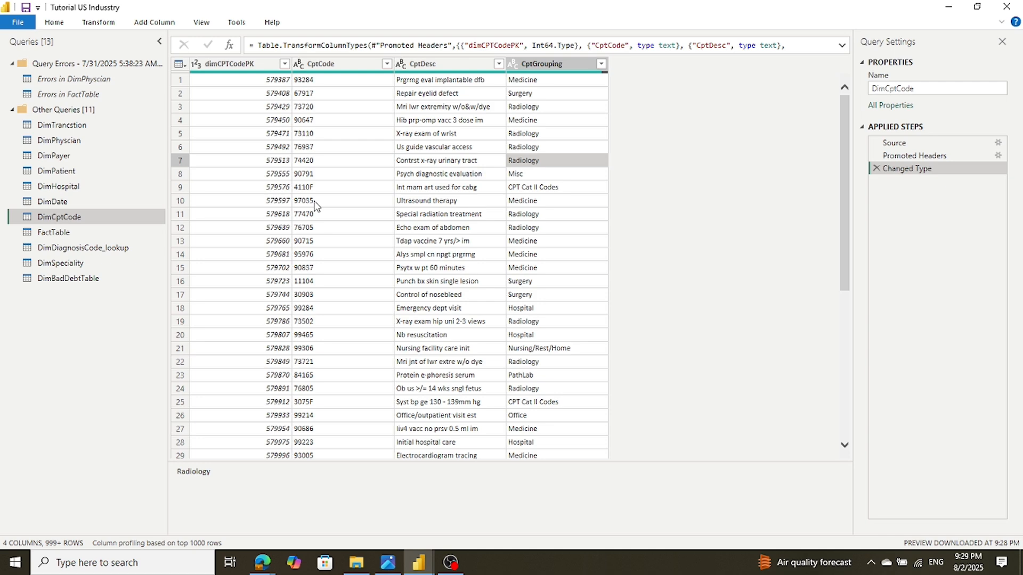
{"action": "scroll", "coordinate": [315, 205], "scroll_direction": "down", "scroll_amount": 2}
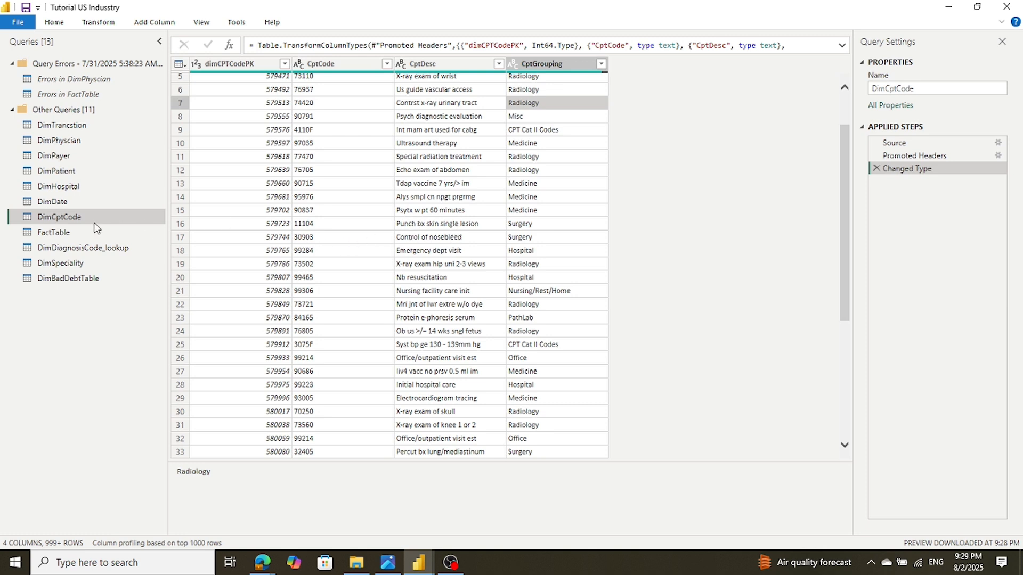
{"action": "left_click", "coordinate": [62, 235]}
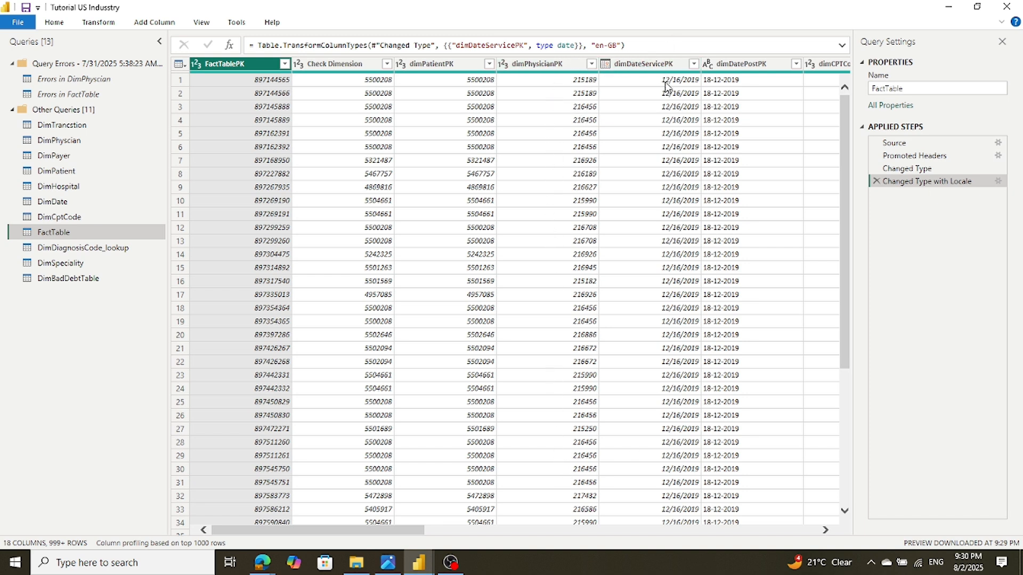
{"action": "left_click", "coordinate": [825, 531]}
{"action": "left_click", "coordinate": [825, 531]}
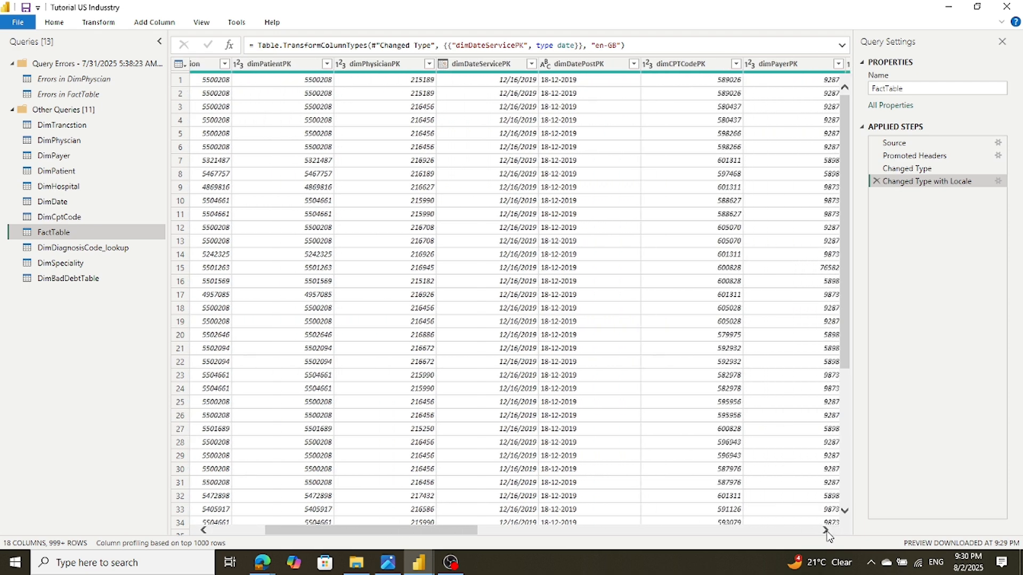
{"action": "left_click", "coordinate": [825, 531]}
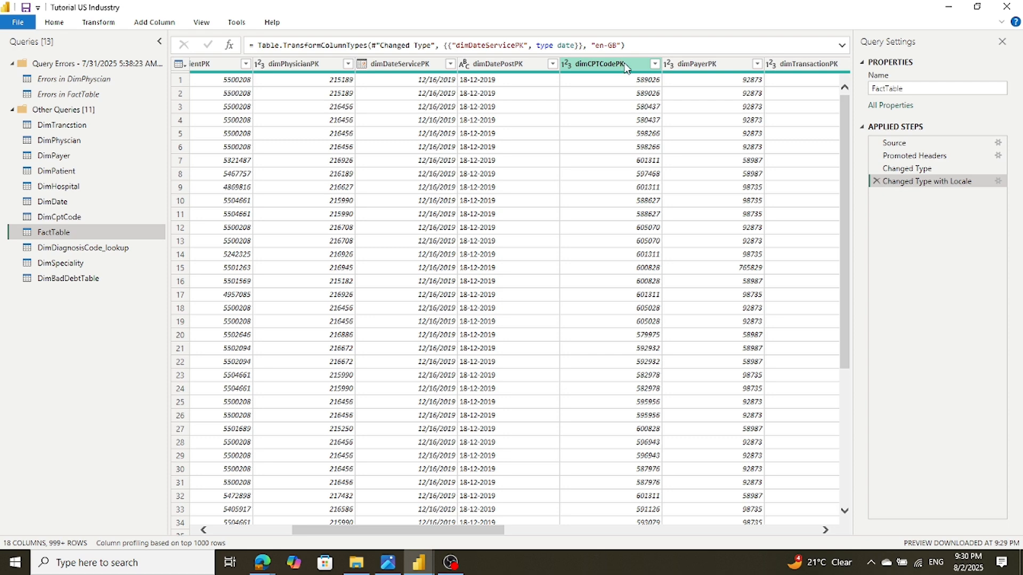
{"action": "left_click", "coordinate": [824, 530]}
{"action": "left_click", "coordinate": [824, 530]}
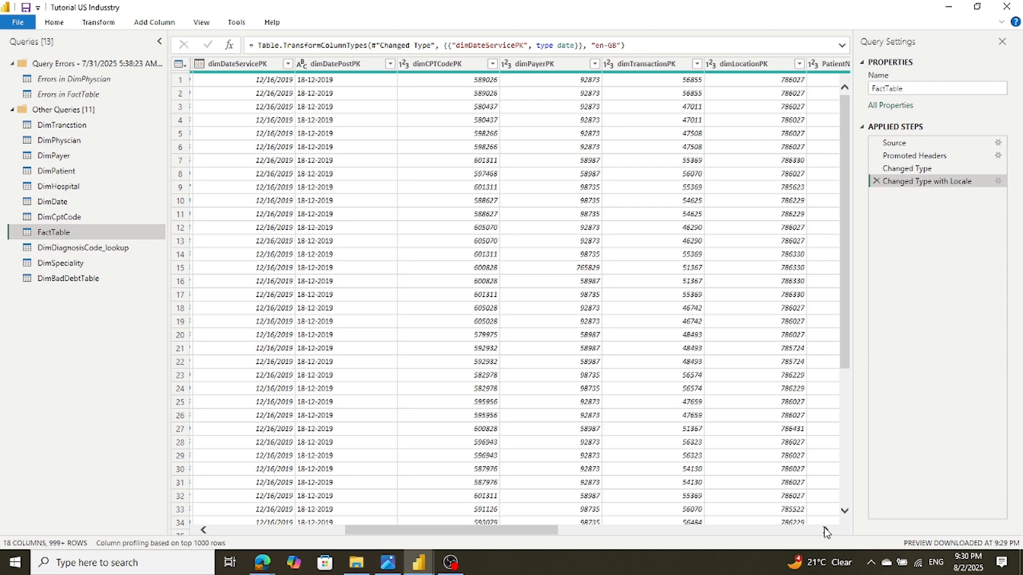
{"action": "left_click", "coordinate": [825, 530]}
{"action": "left_click", "coordinate": [825, 530]}
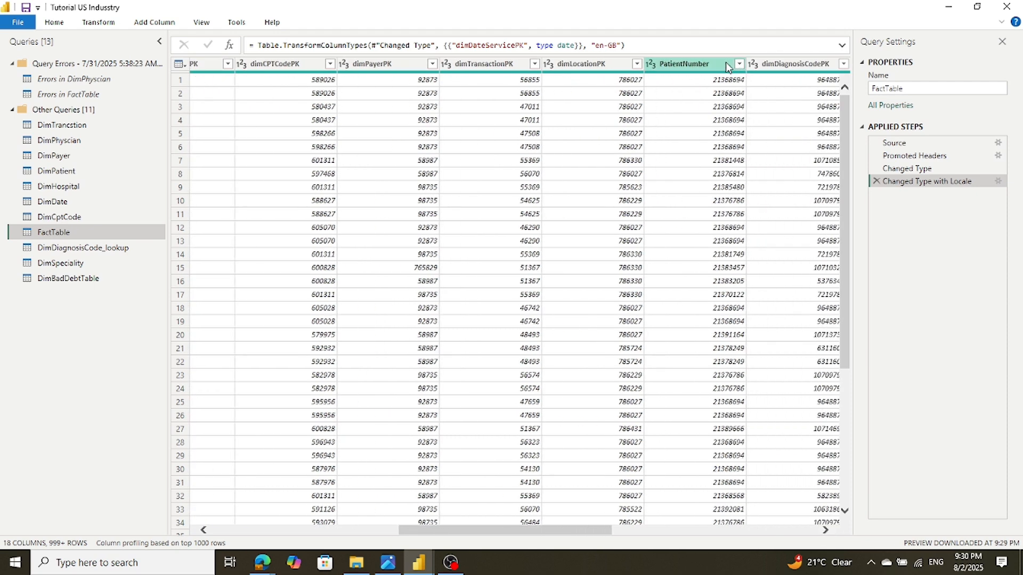
{"action": "left_click", "coordinate": [825, 530]}
{"action": "left_click", "coordinate": [826, 530]}
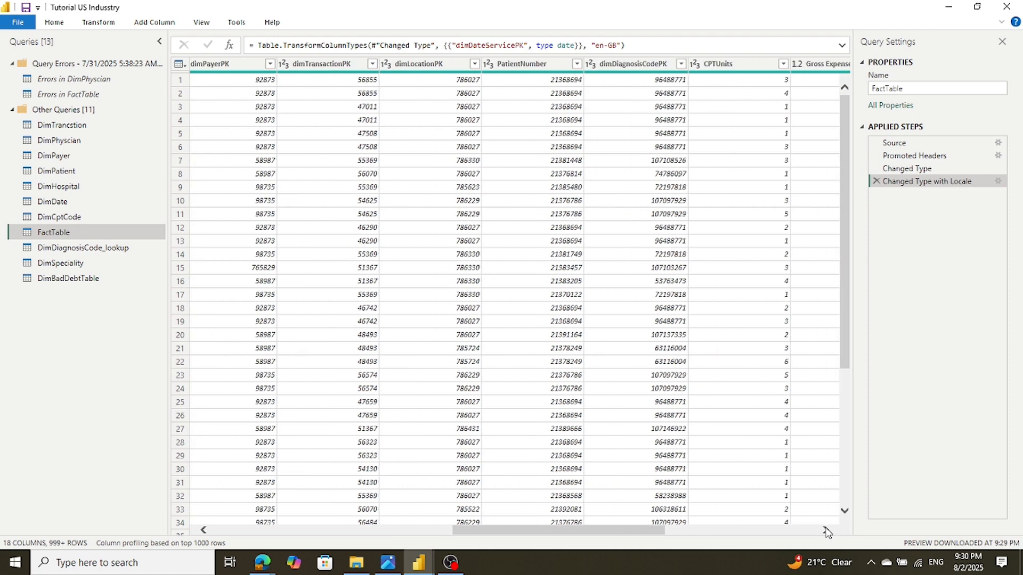
{"action": "left_click", "coordinate": [826, 530]}
{"action": "left_click", "coordinate": [826, 530]}
{"action": "left_click", "coordinate": [826, 530]}
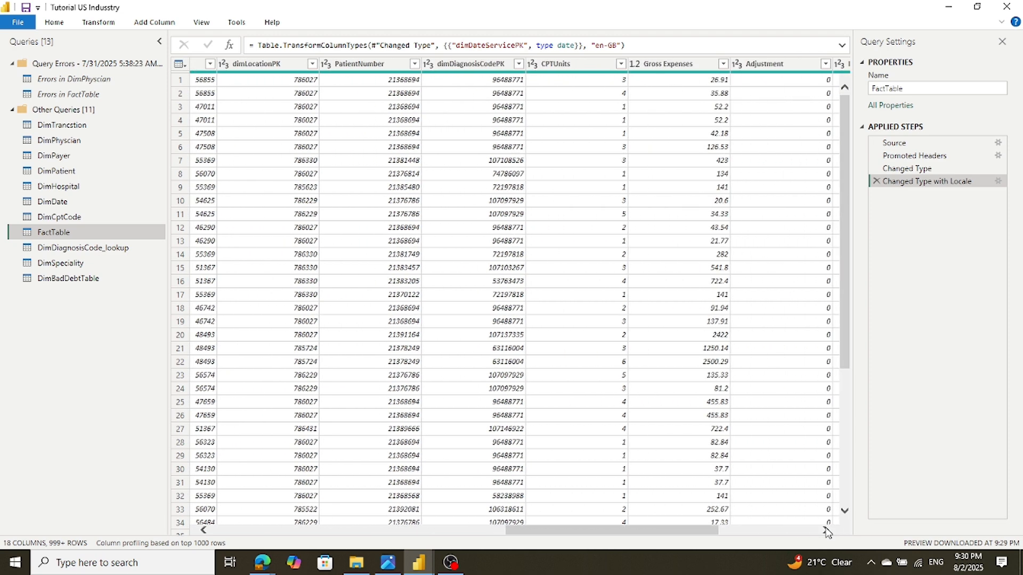
{"action": "left_click", "coordinate": [826, 530]}
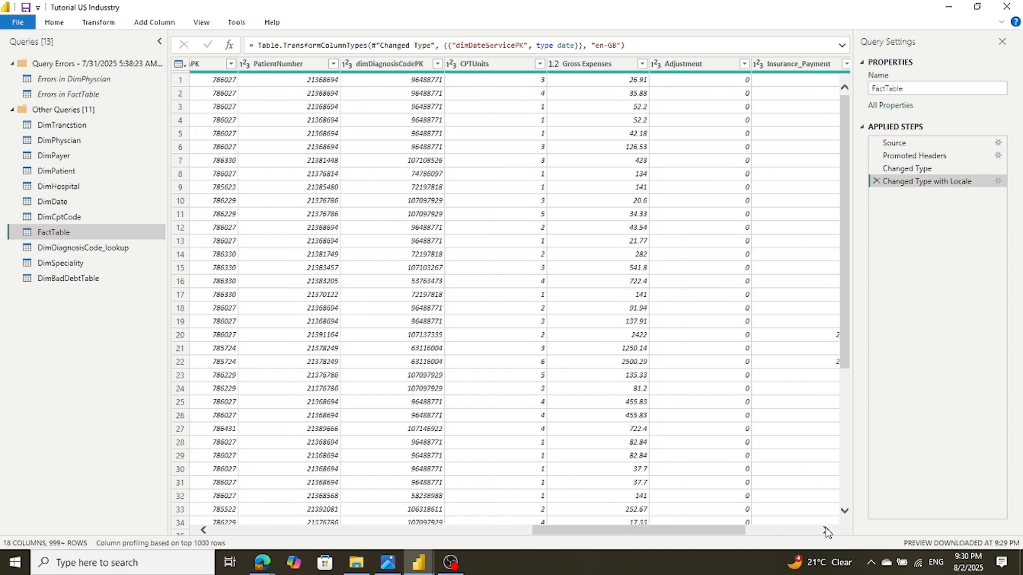
{"action": "left_click", "coordinate": [826, 530]}
{"action": "left_click", "coordinate": [826, 530]}
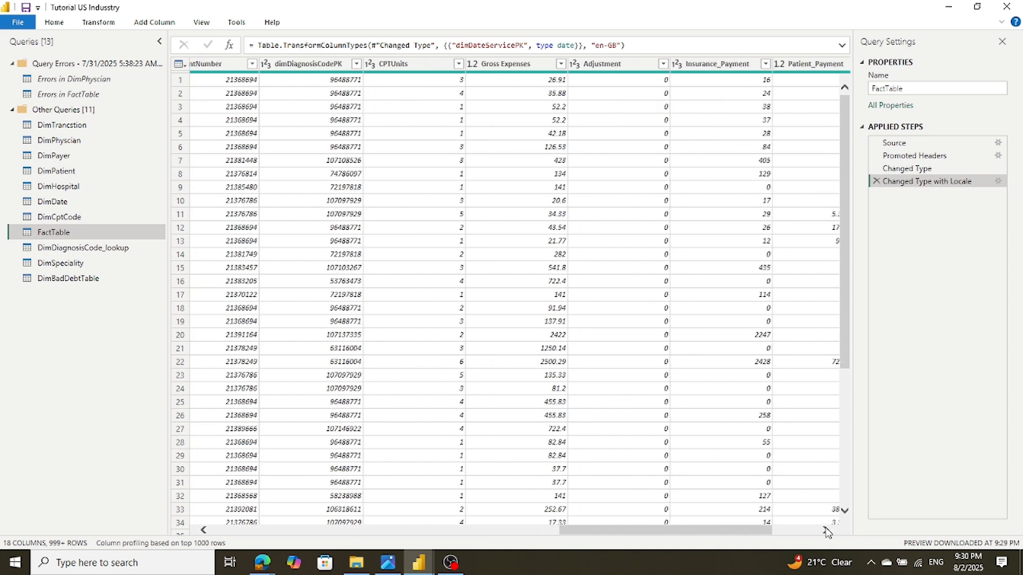
{"action": "left_click", "coordinate": [825, 530]}
{"action": "left_click", "coordinate": [826, 529]}
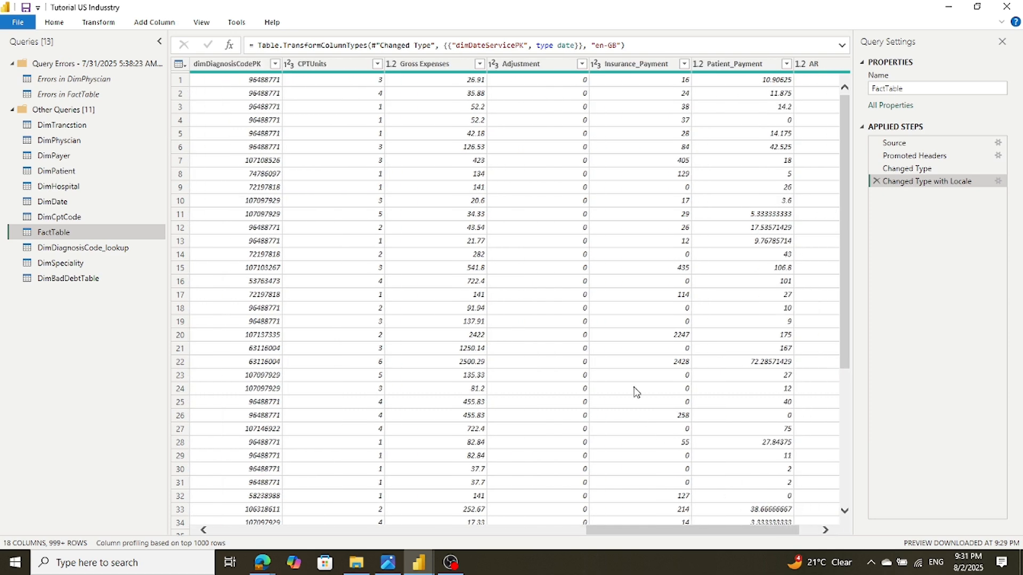
{"action": "scroll", "coordinate": [635, 391], "scroll_direction": "down", "scroll_amount": 20}
{"action": "scroll", "coordinate": [633, 389], "scroll_direction": "down", "scroll_amount": 5}
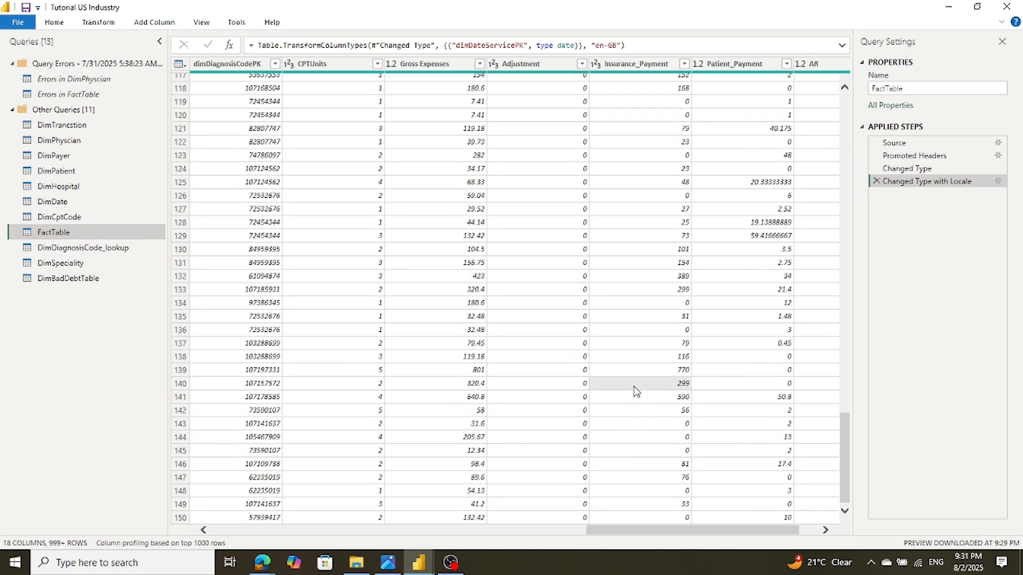
{"action": "scroll", "coordinate": [628, 367], "scroll_direction": "up", "scroll_amount": 20}
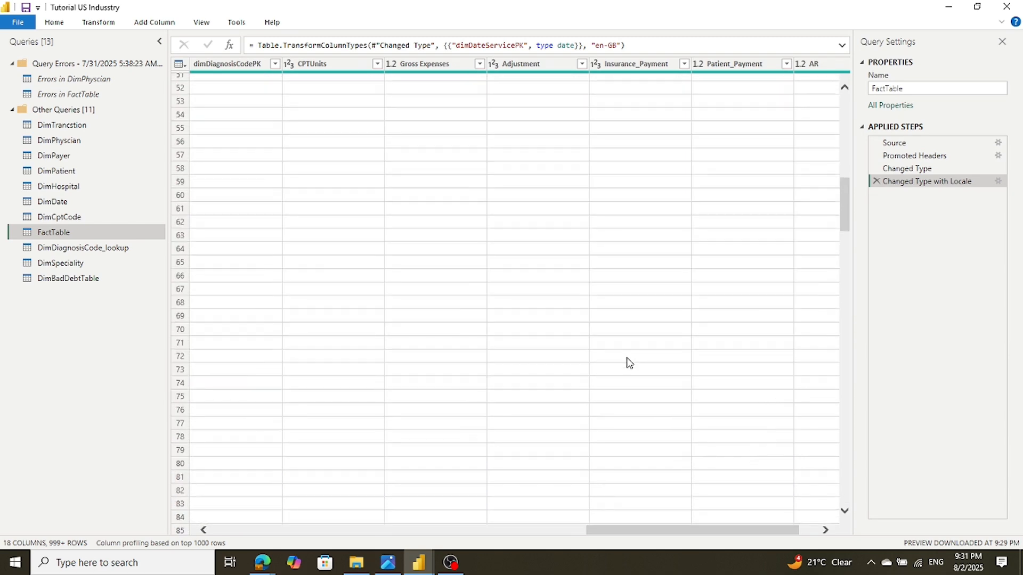
Glance at the Adjustment column's options, then sort FactTable by AR ascending
{"action": "left_click", "coordinate": [582, 63]}
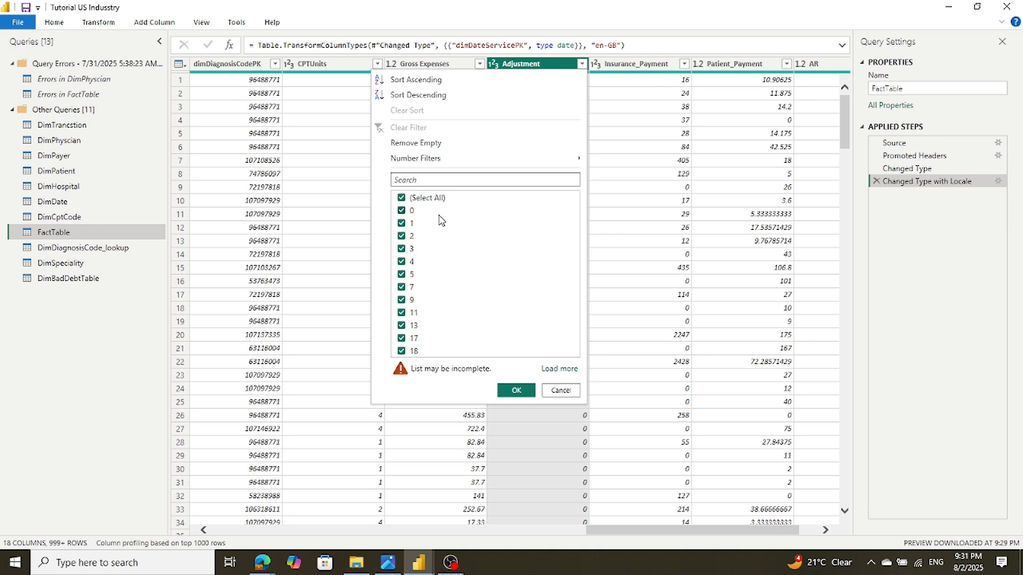
{"action": "left_click", "coordinate": [650, 136]}
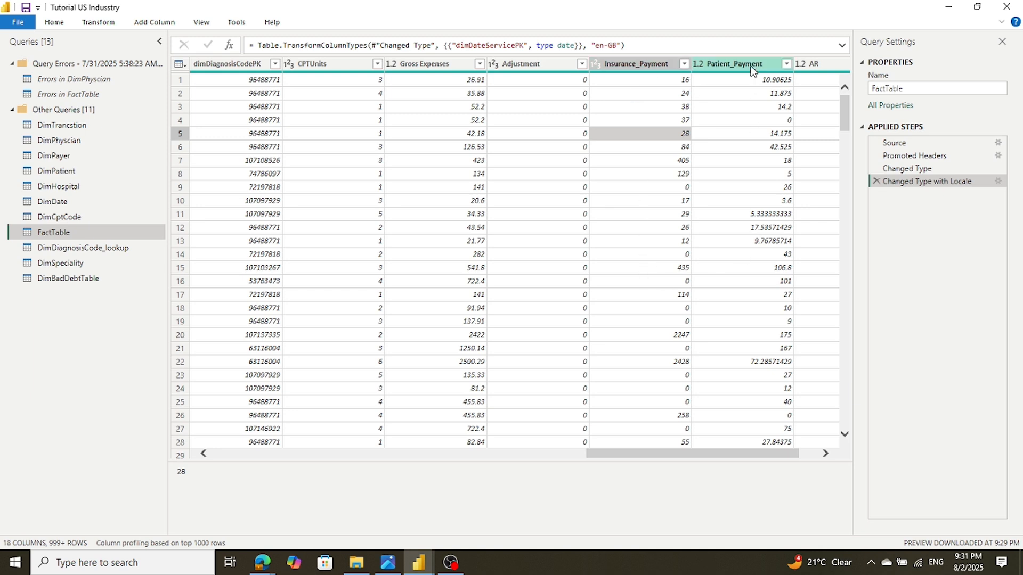
{"action": "left_click", "coordinate": [826, 456]}
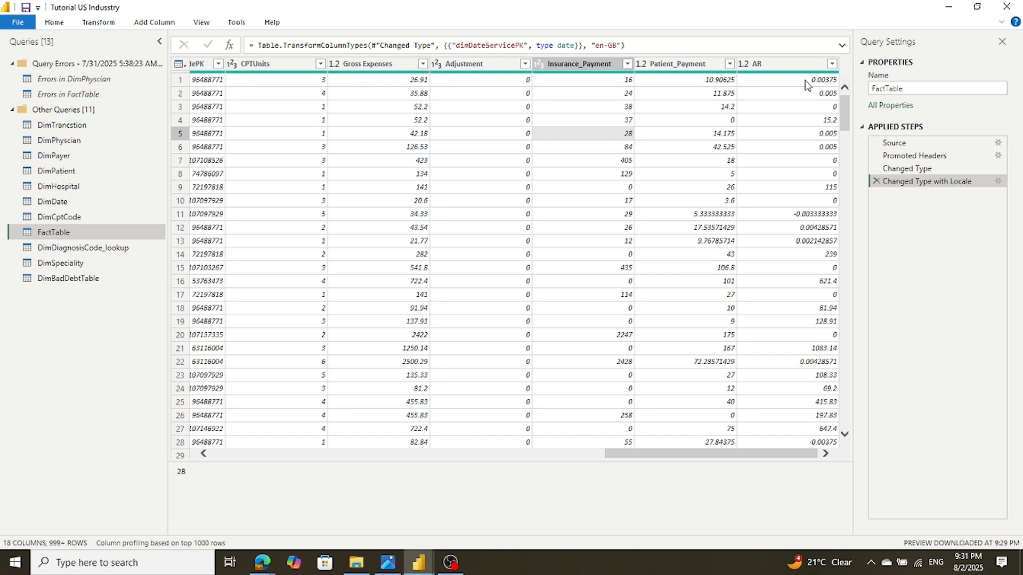
{"action": "left_click", "coordinate": [831, 64]}
{"action": "scroll", "coordinate": [779, 323], "scroll_direction": "down", "scroll_amount": 10}
{"action": "scroll", "coordinate": [779, 323], "scroll_direction": "down", "scroll_amount": 5}
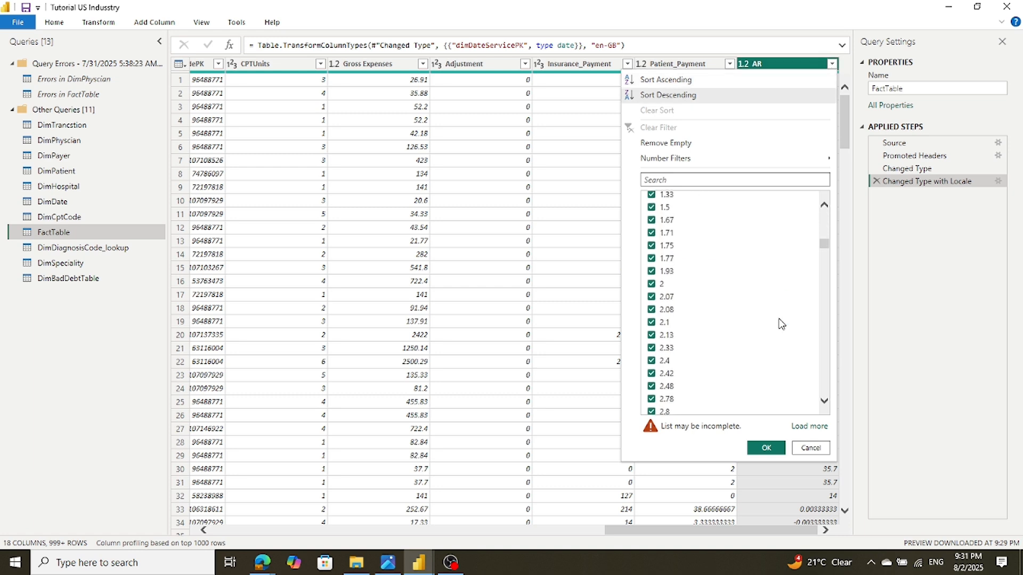
{"action": "scroll", "coordinate": [779, 323], "scroll_direction": "down", "scroll_amount": 15}
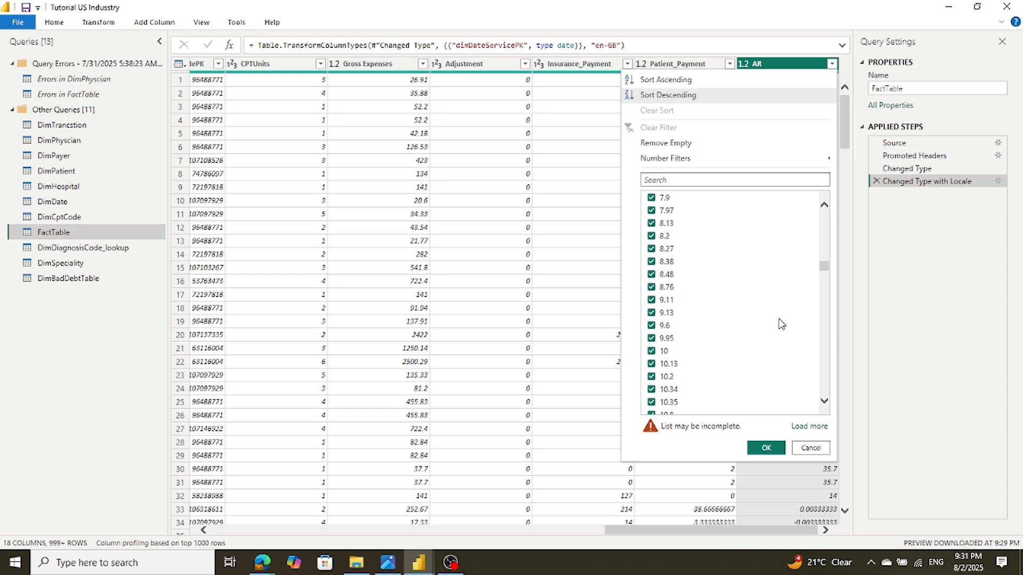
{"action": "scroll", "coordinate": [779, 323], "scroll_direction": "down", "scroll_amount": 5}
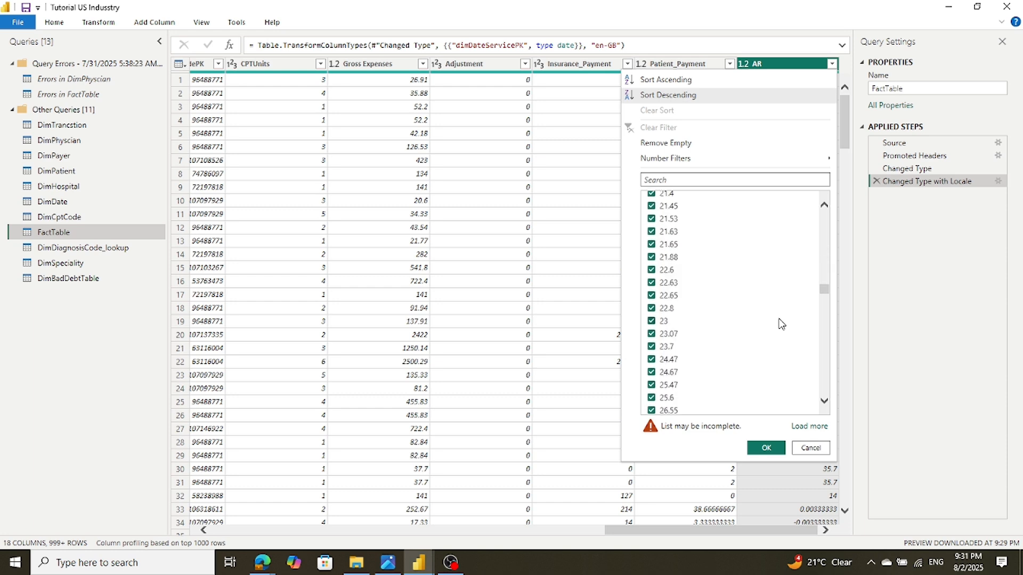
{"action": "left_click", "coordinate": [650, 79]}
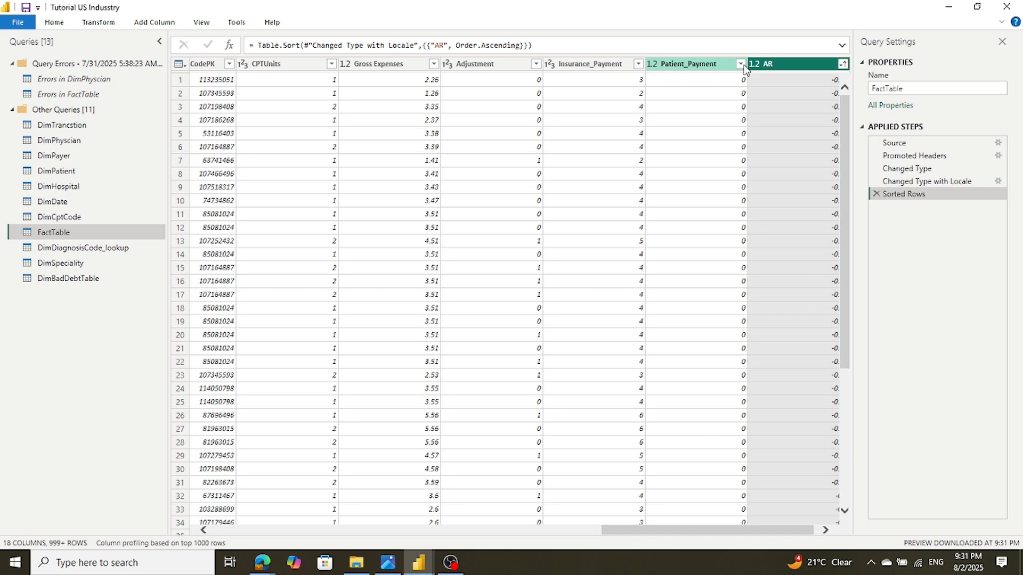
Re-sort the AR column descending so the top value is 5037.71
{"action": "left_click", "coordinate": [787, 62]}
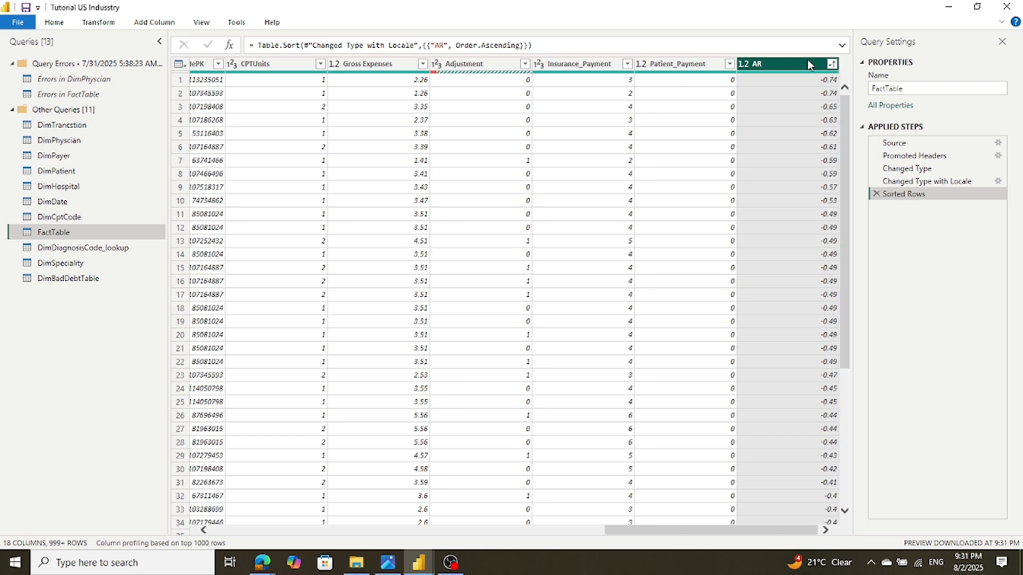
{"action": "left_click", "coordinate": [832, 65]}
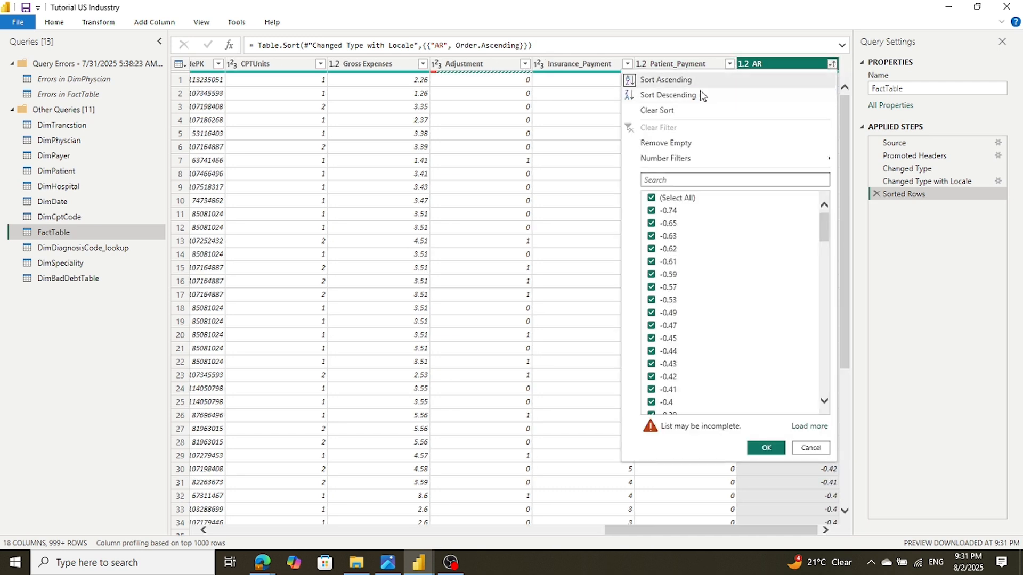
{"action": "left_click", "coordinate": [673, 97]}
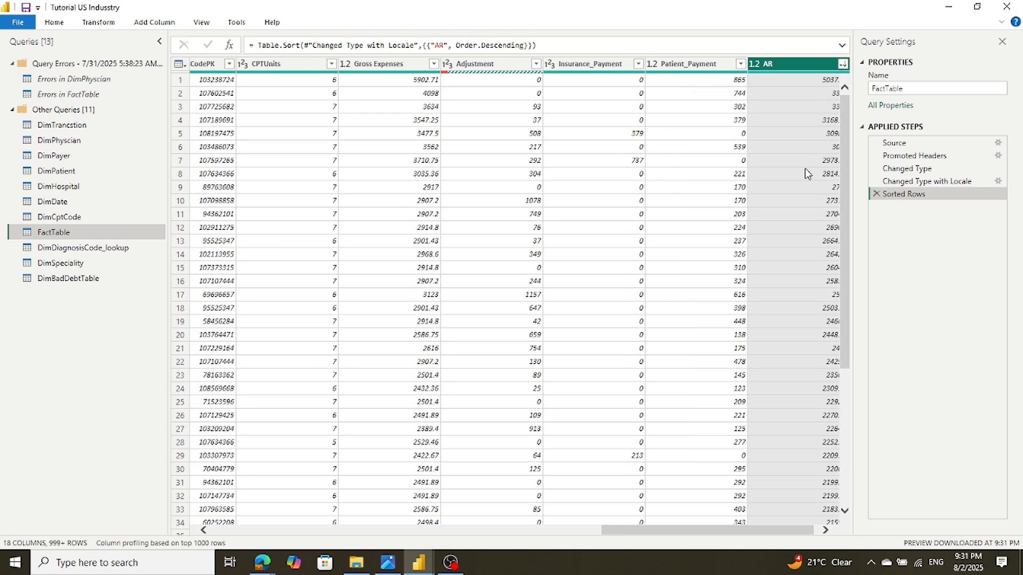
{"action": "left_click", "coordinate": [825, 530]}
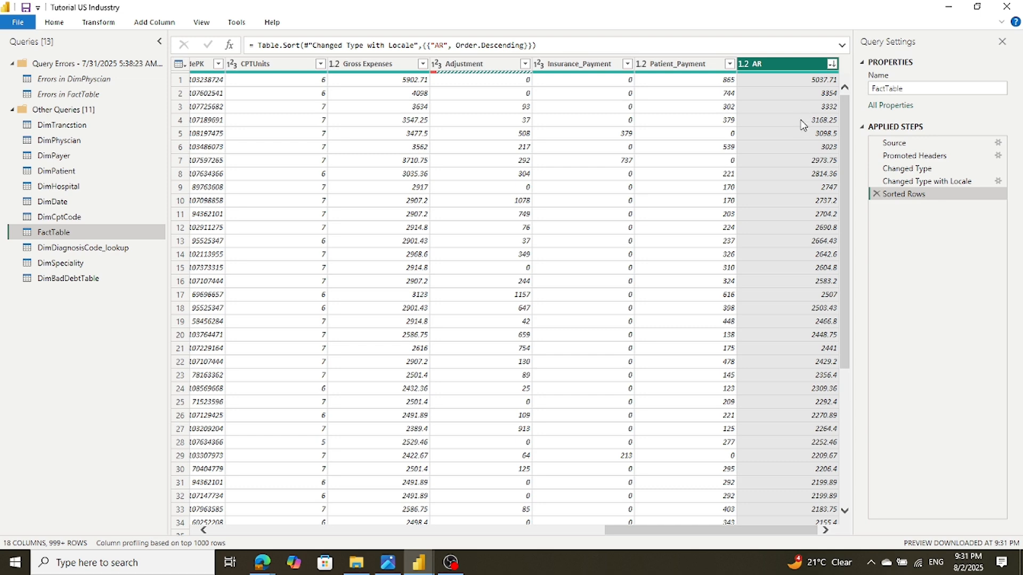
{"action": "scroll", "coordinate": [802, 140], "scroll_direction": "down", "scroll_amount": 15}
{"action": "scroll", "coordinate": [802, 140], "scroll_direction": "up", "scroll_amount": 15}
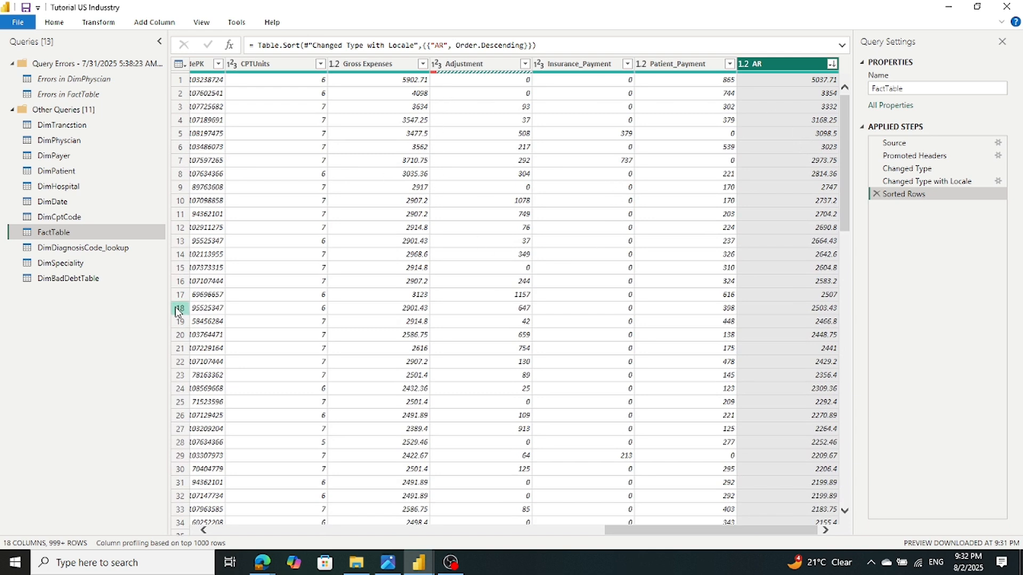
Preview the DimDiagnosisCode_lookup, DimSpeciality and DimBadDebtTable queries
{"action": "left_click", "coordinate": [81, 251]}
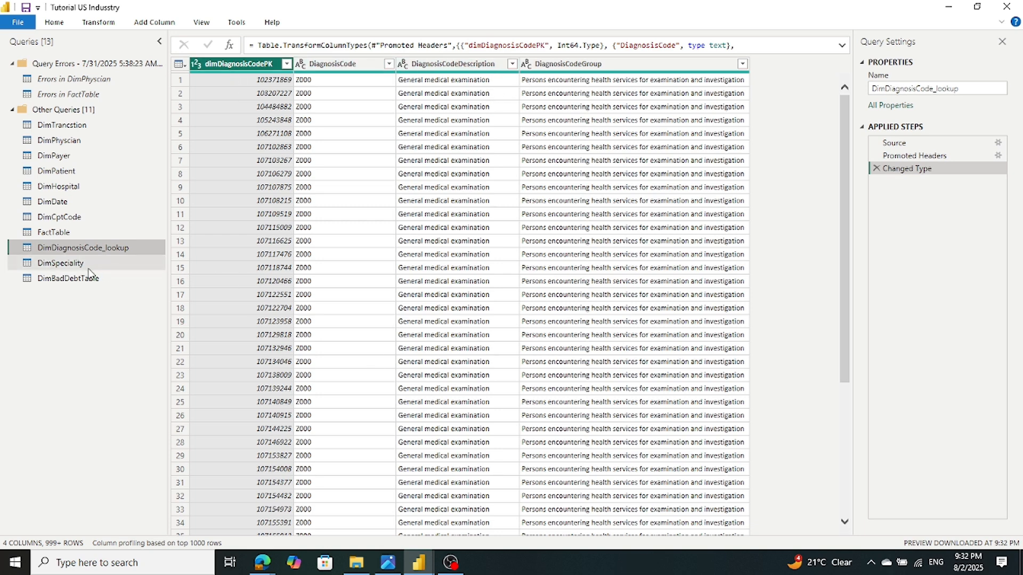
{"action": "left_click", "coordinate": [63, 268]}
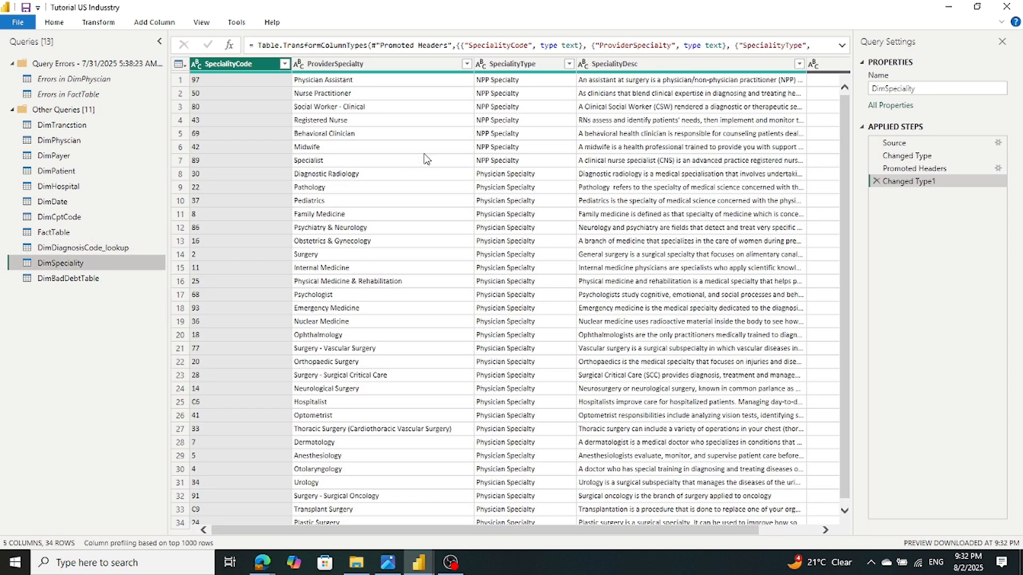
{"action": "scroll", "coordinate": [422, 108], "scroll_direction": "down", "scroll_amount": 1}
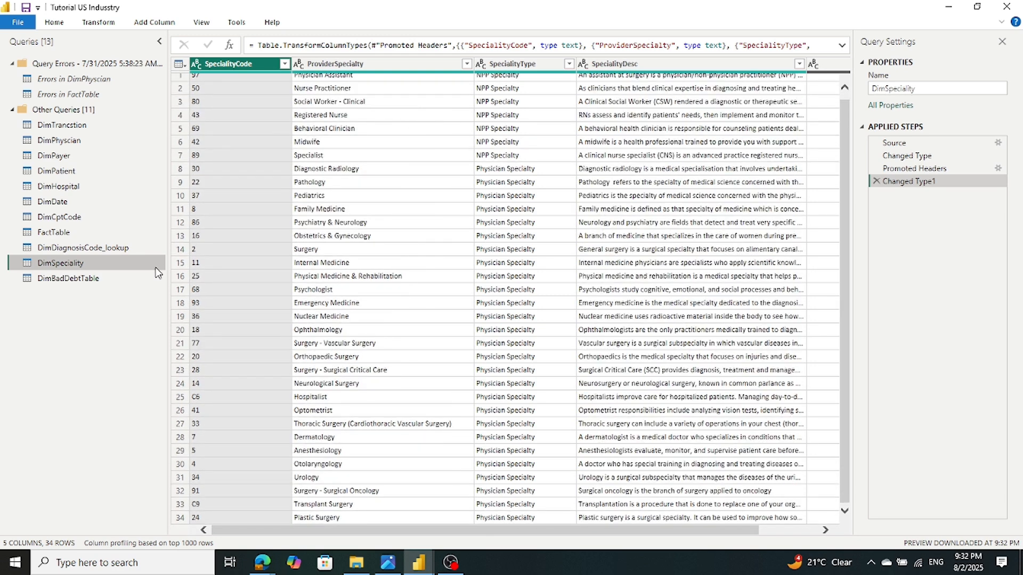
{"action": "left_click", "coordinate": [52, 281]}
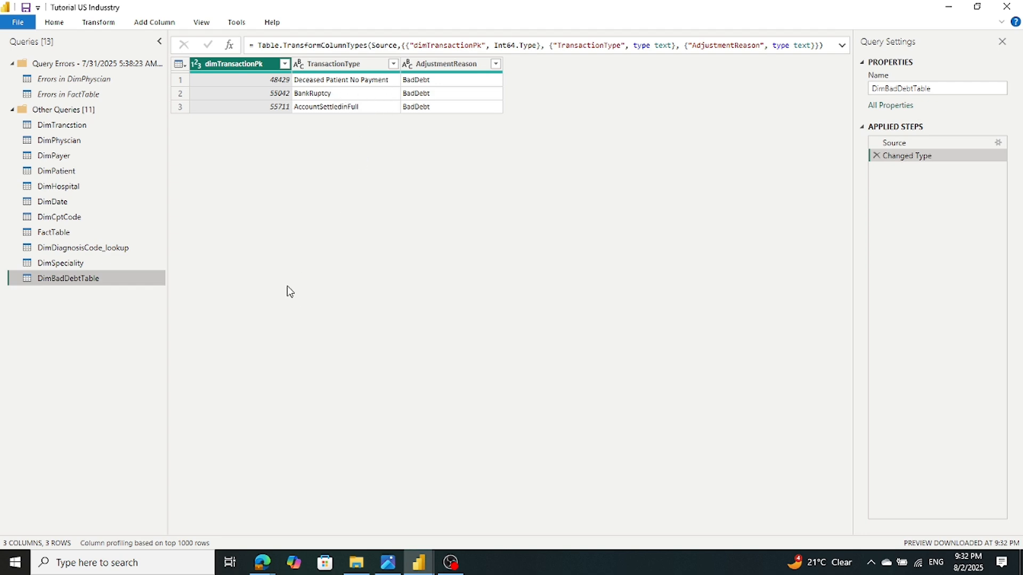
Toggle the Other Queries group and Queries pane, then close the editor choosing Not now
{"action": "left_click", "coordinate": [11, 110]}
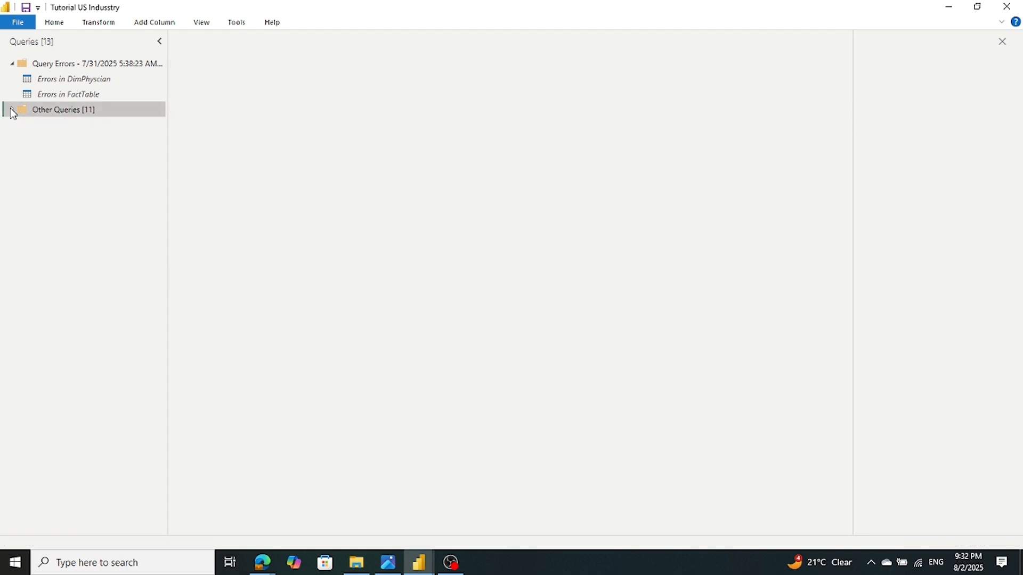
{"action": "left_click", "coordinate": [12, 110]}
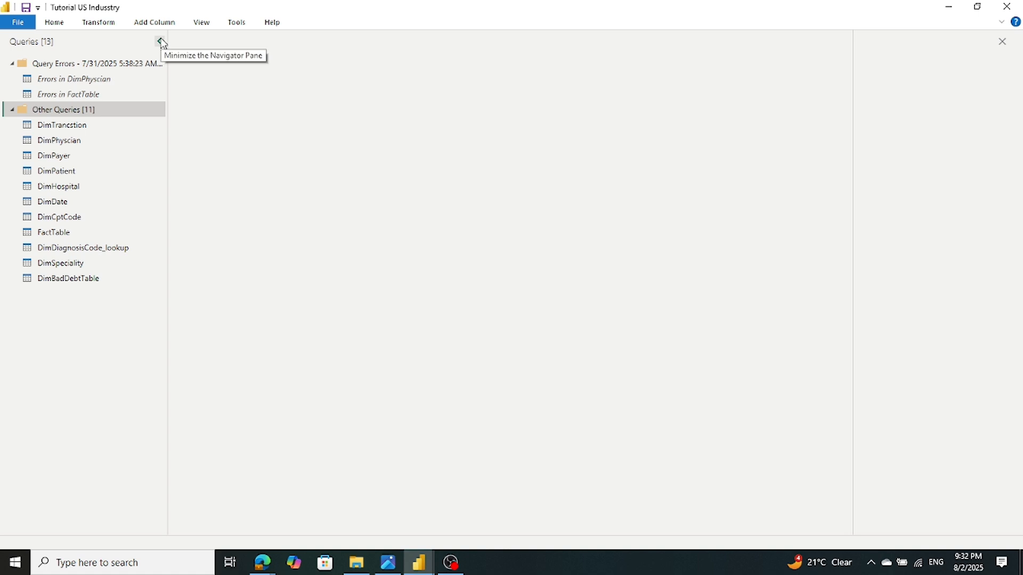
{"action": "left_click", "coordinate": [161, 41]}
{"action": "left_click", "coordinate": [13, 45]}
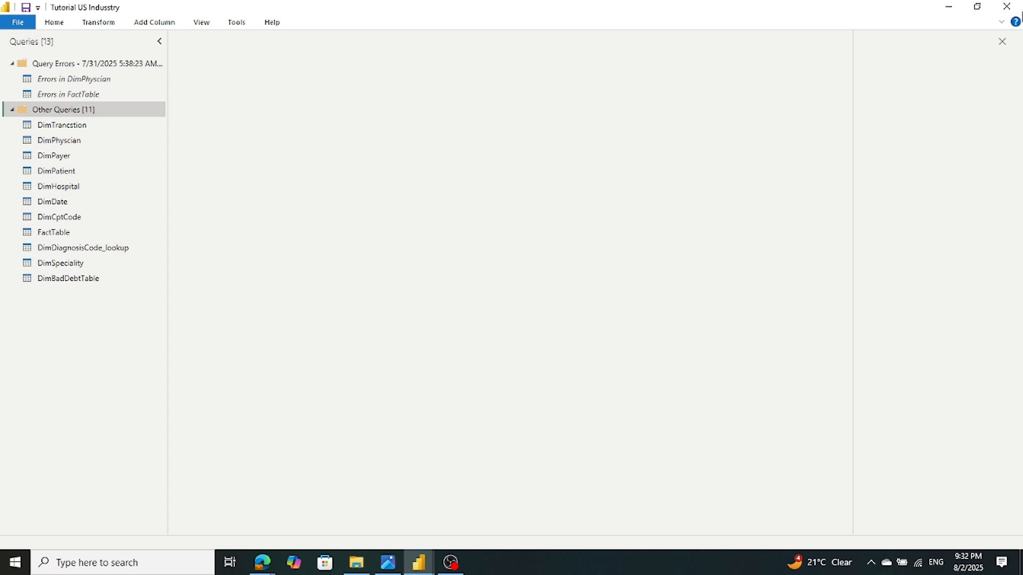
{"action": "left_click", "coordinate": [1006, 7]}
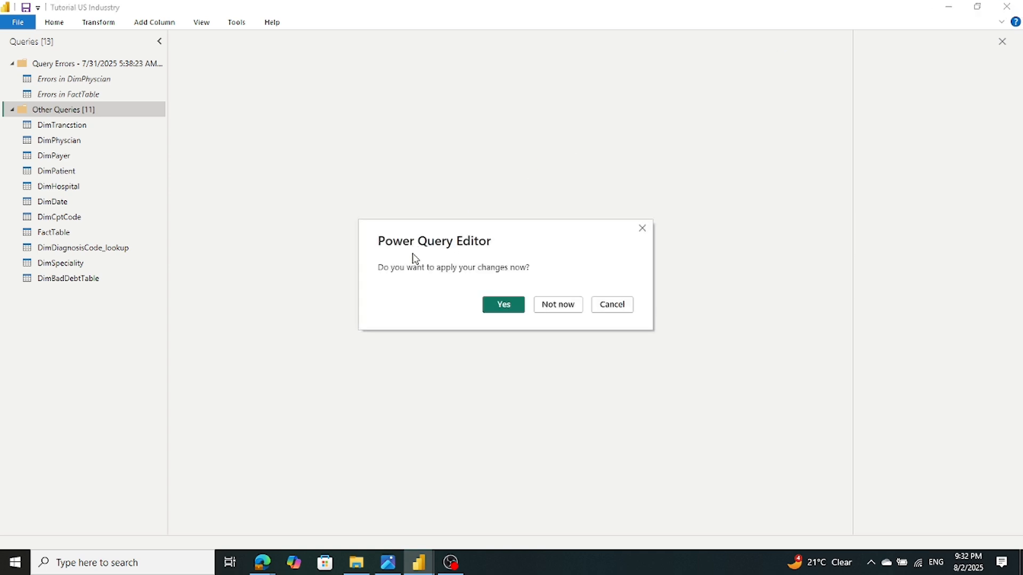
{"action": "left_click", "coordinate": [557, 304]}
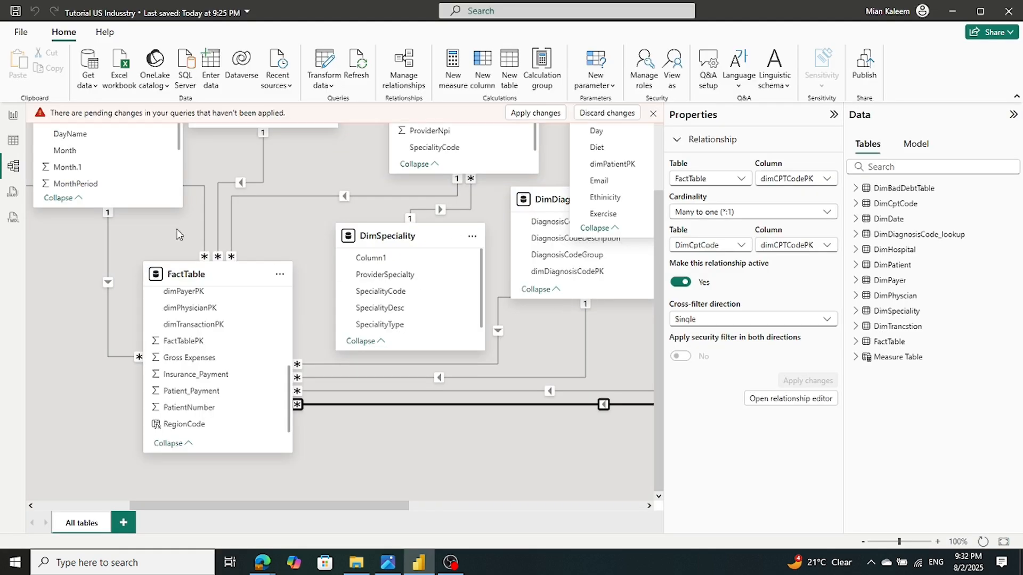
Apply pending query changes, dismiss the load summary, and hide the Properties pane
{"action": "scroll", "coordinate": [178, 234], "scroll_direction": "up", "scroll_amount": 3}
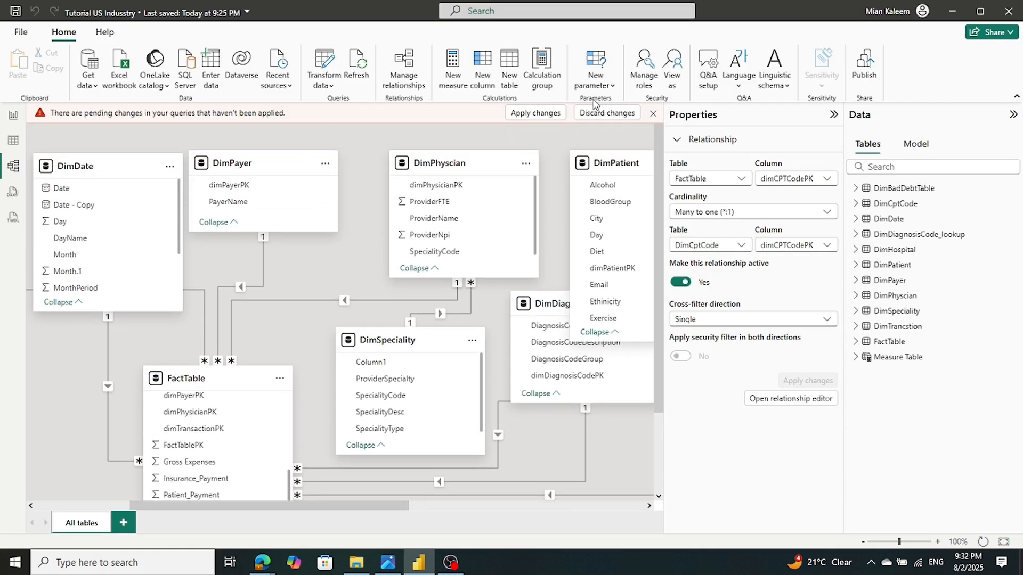
{"action": "left_click", "coordinate": [550, 115]}
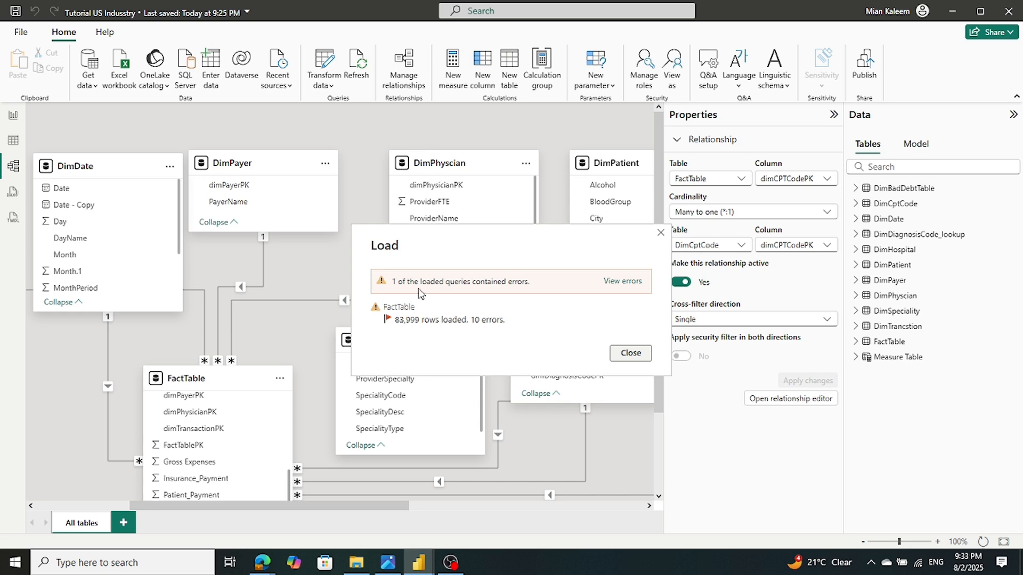
{"action": "left_click", "coordinate": [629, 354]}
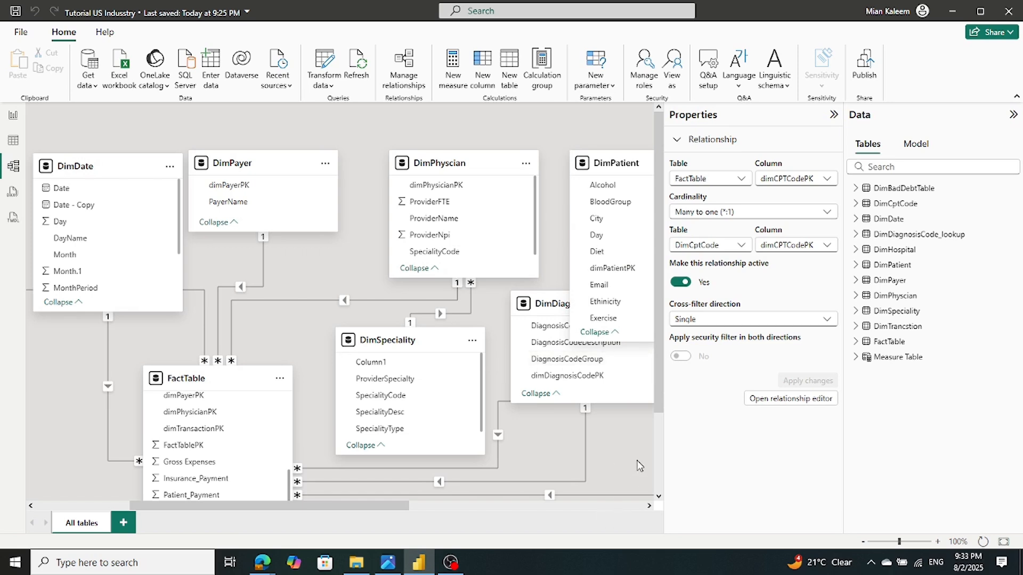
{"action": "left_click", "coordinate": [832, 116]}
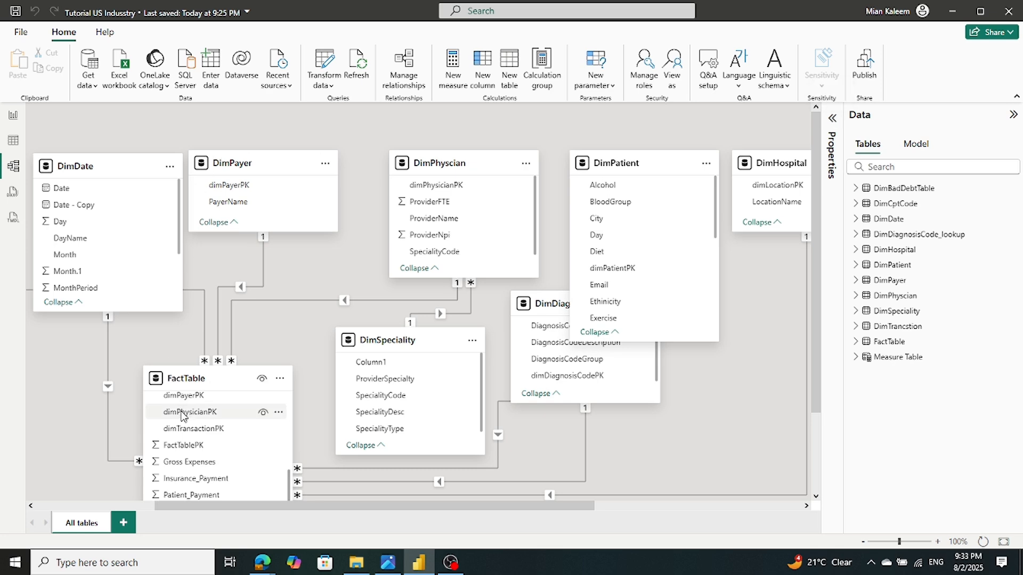
{"action": "scroll", "coordinate": [698, 358], "scroll_direction": "down", "scroll_amount": 3}
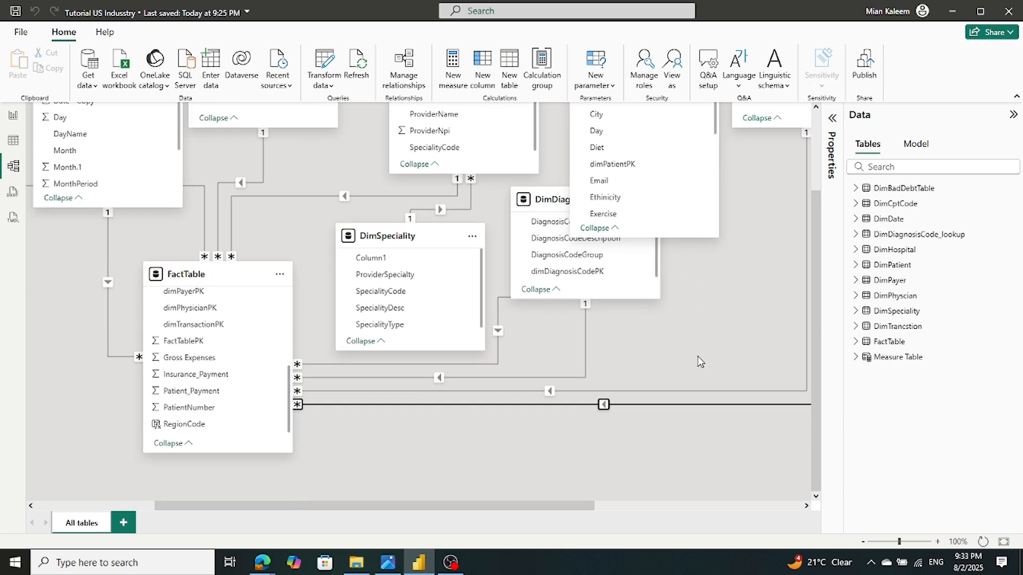
{"action": "scroll", "coordinate": [698, 358], "scroll_direction": "up", "scroll_amount": 2}
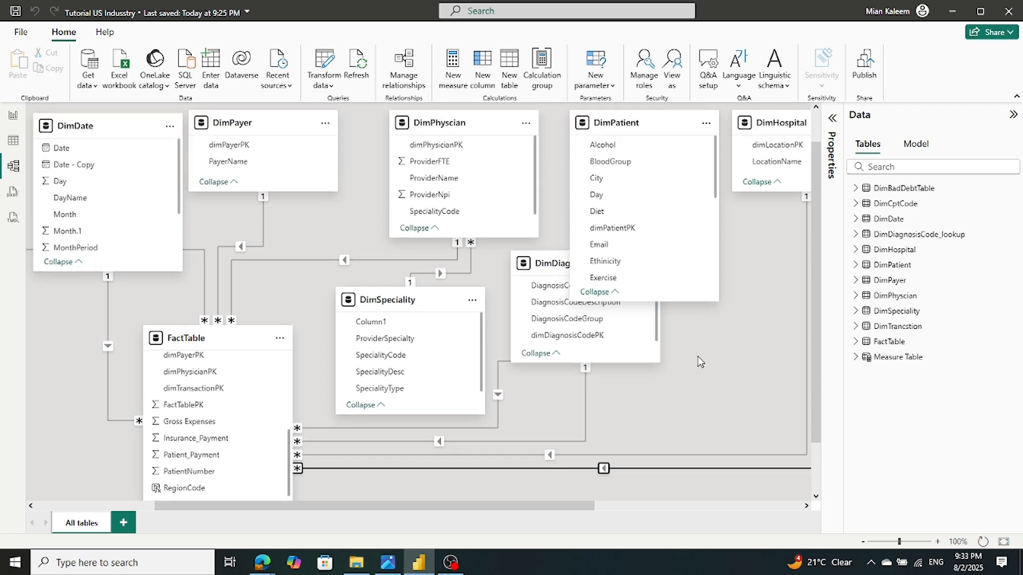
{"action": "scroll", "coordinate": [698, 358], "scroll_direction": "down", "scroll_amount": 2}
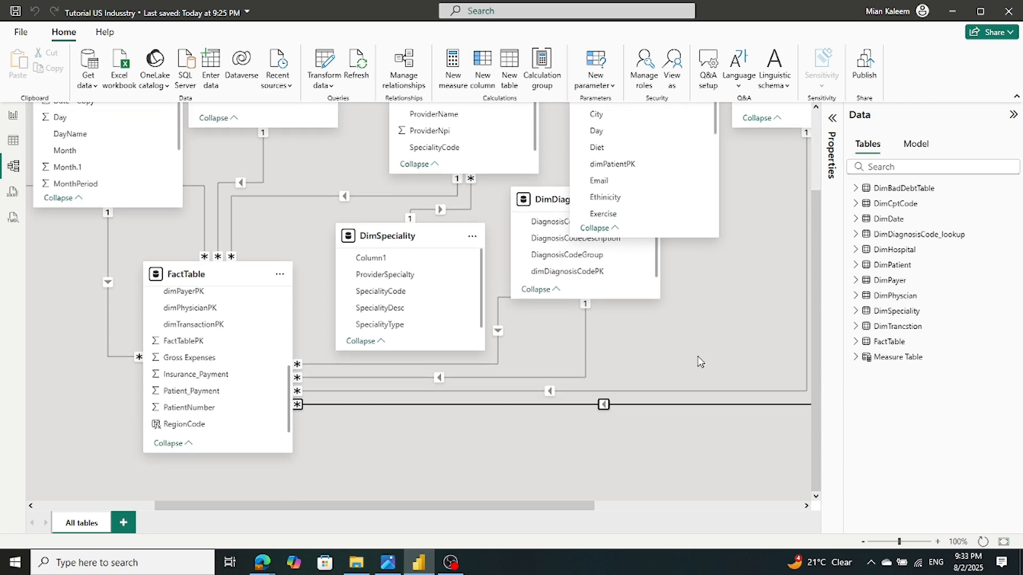
{"action": "scroll", "coordinate": [699, 361], "scroll_direction": "up", "scroll_amount": 2}
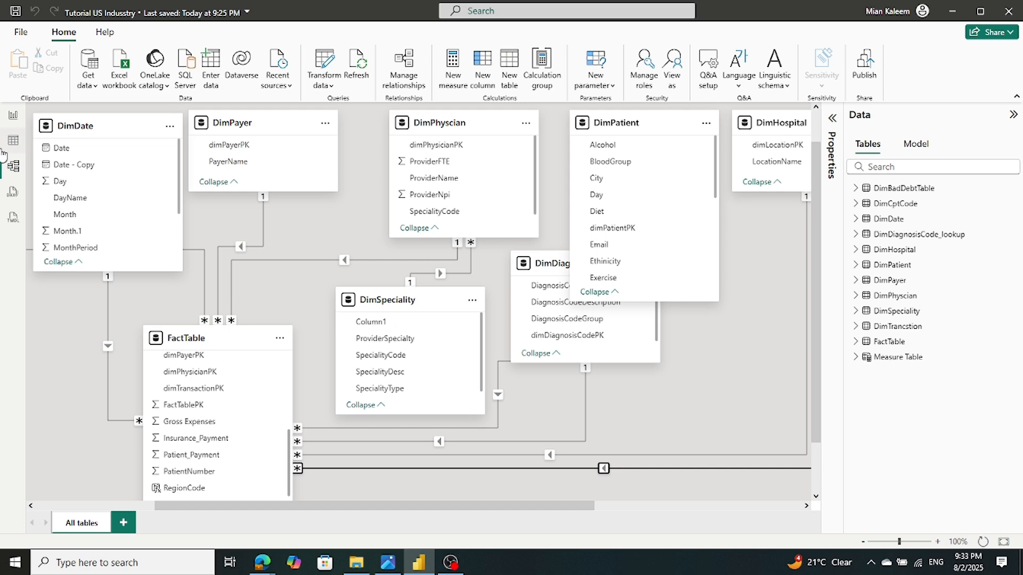
Review the Executive Summary, Patient Analysis, Hospital Analysis and Provider Analyses pages, then bring up the healthcare case study PDF
{"action": "left_click", "coordinate": [13, 115]}
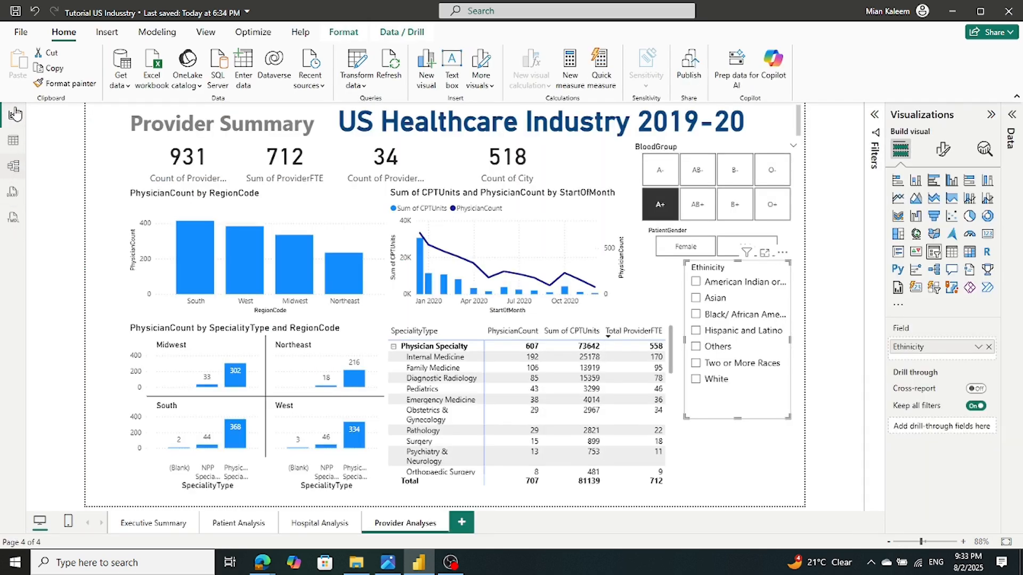
{"action": "left_click", "coordinate": [143, 526]}
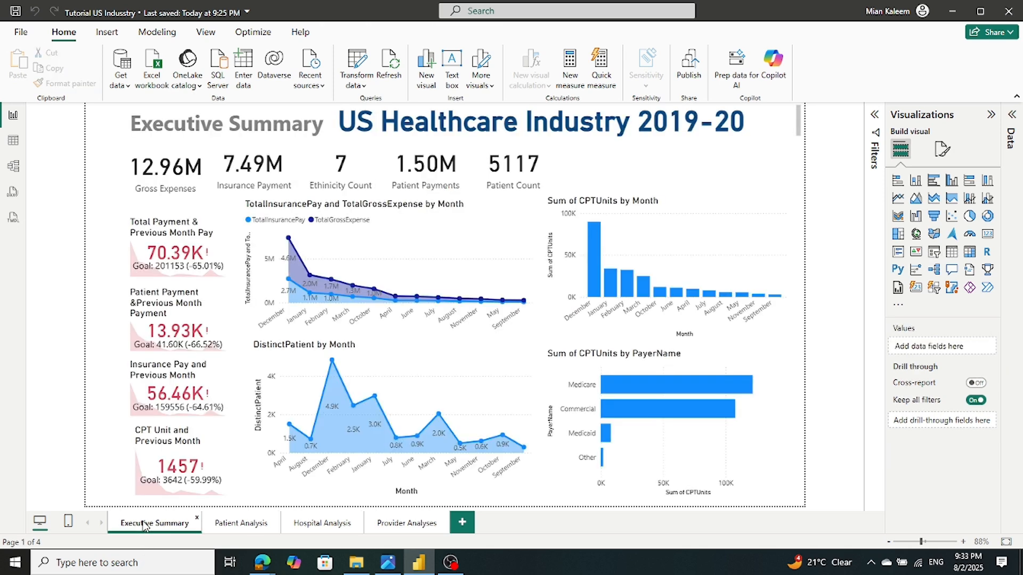
{"action": "left_click", "coordinate": [264, 525]}
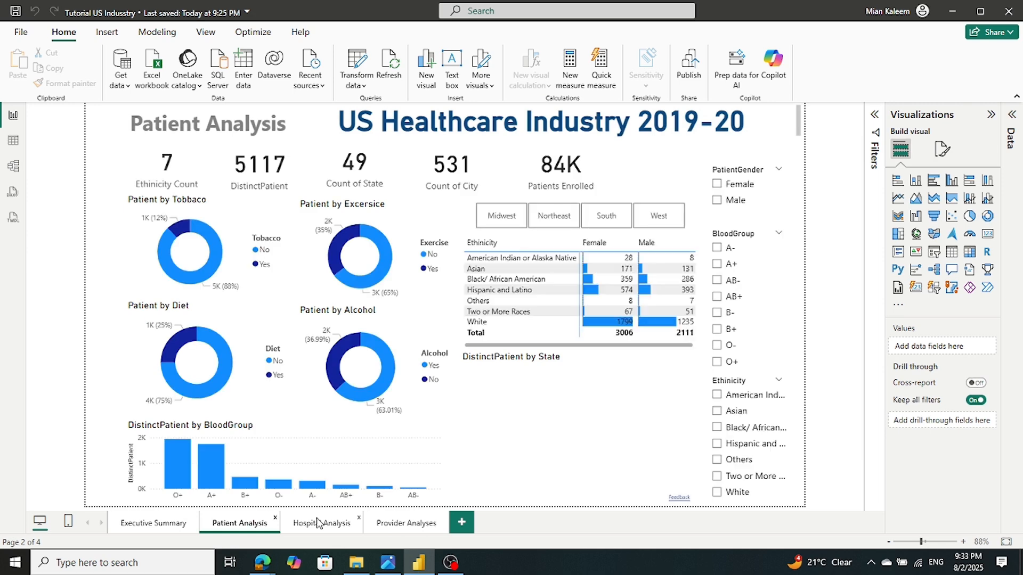
{"action": "left_click", "coordinate": [318, 524]}
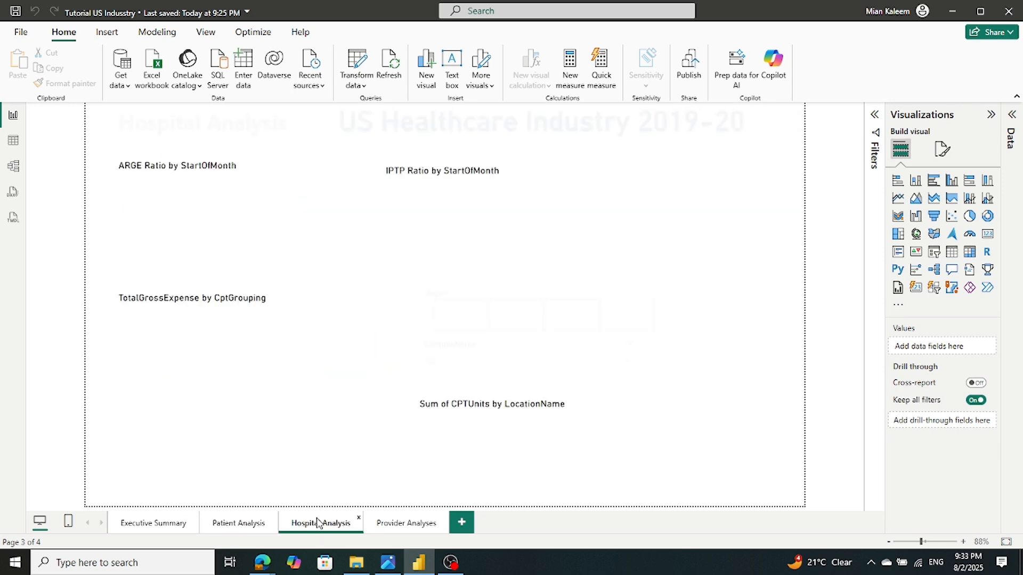
{"action": "left_click", "coordinate": [406, 533]}
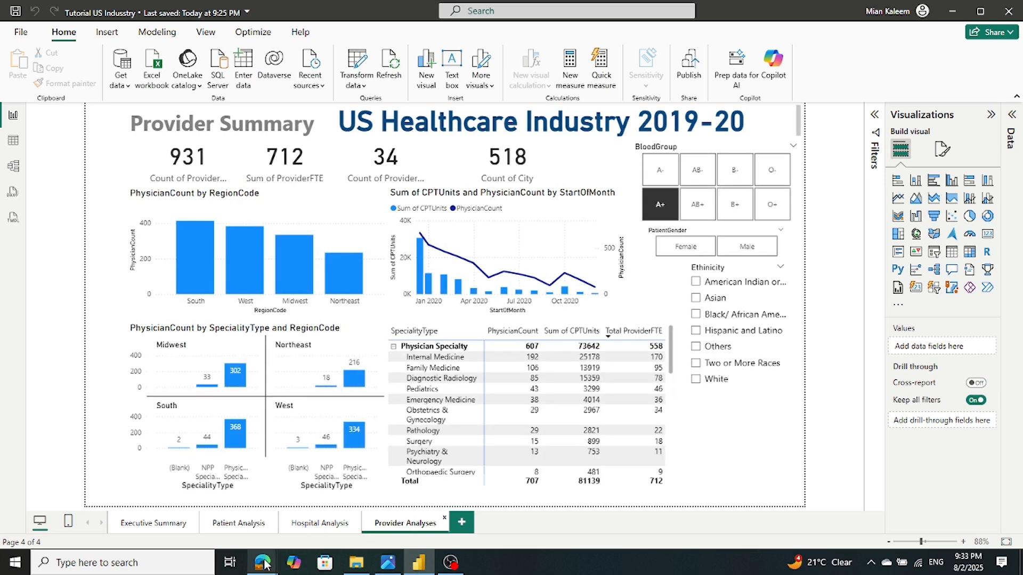
{"action": "mouse_move", "coordinate": [265, 563]}
{"action": "left_click", "coordinate": [296, 527]}
{"action": "scroll", "coordinate": [417, 199], "scroll_direction": "up", "scroll_amount": 10}
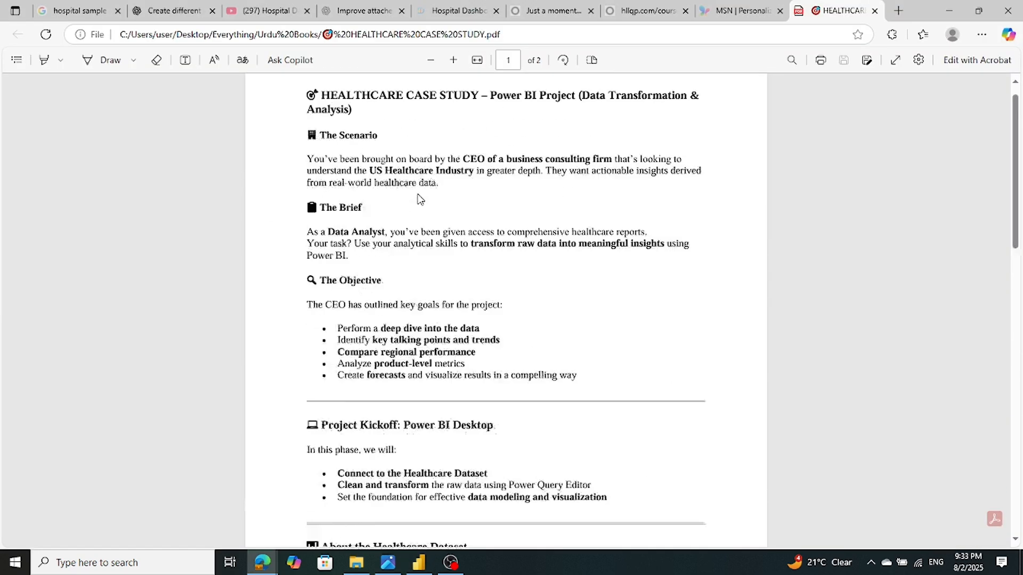
{"action": "scroll", "coordinate": [418, 198], "scroll_direction": "down", "scroll_amount": 1}
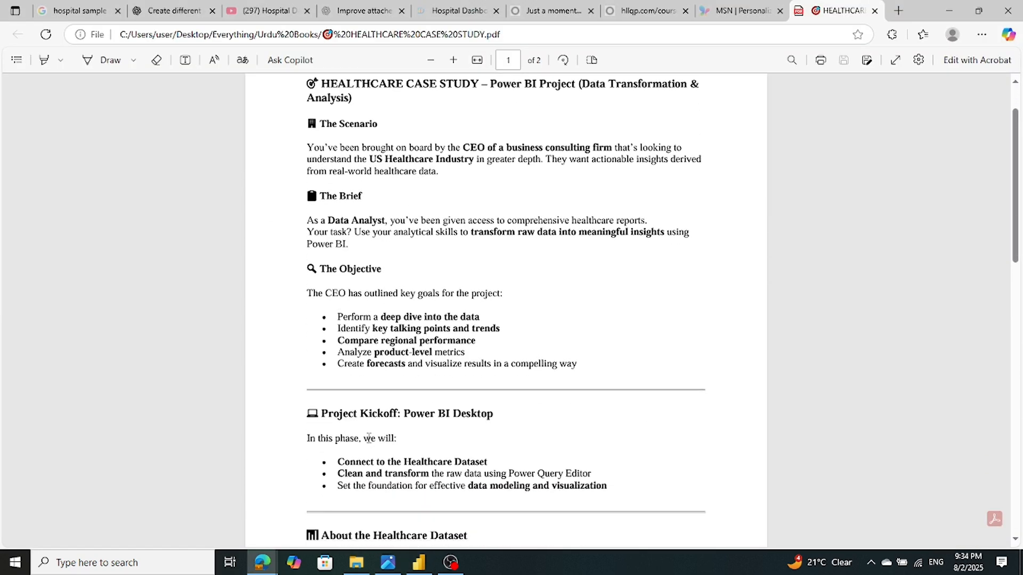
{"action": "left_click", "coordinate": [420, 564]}
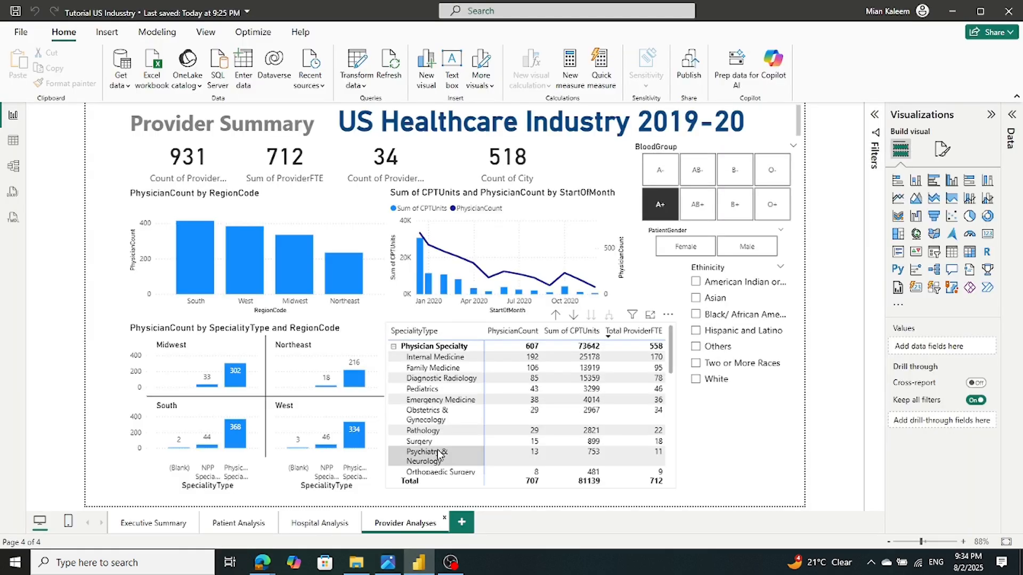
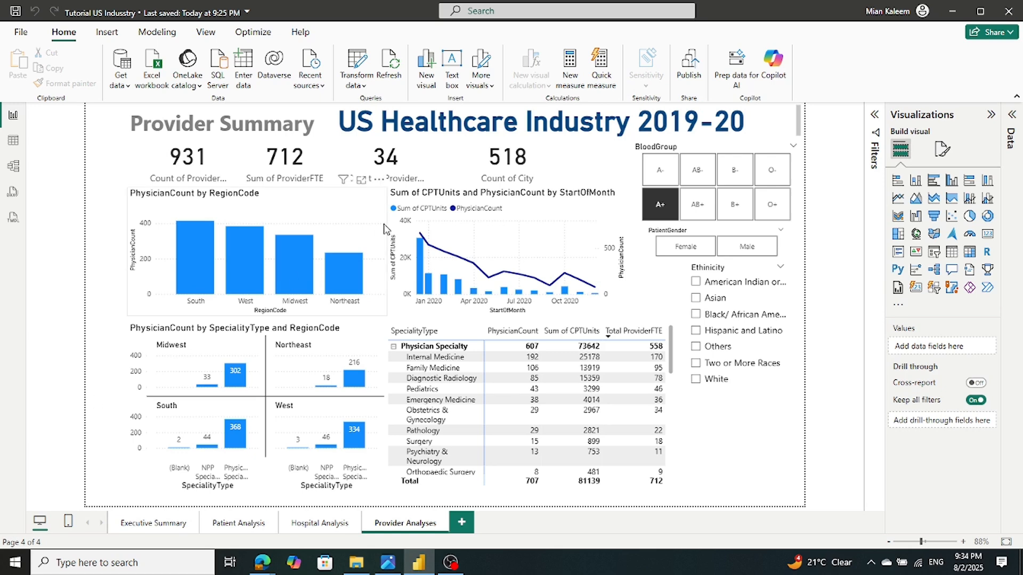
Deselect the A+ tile in the BloodGroup slicer so Provider Summary covers all blood groups
{"action": "left_click", "coordinate": [669, 213]}
{"action": "left_click", "coordinate": [670, 213]}
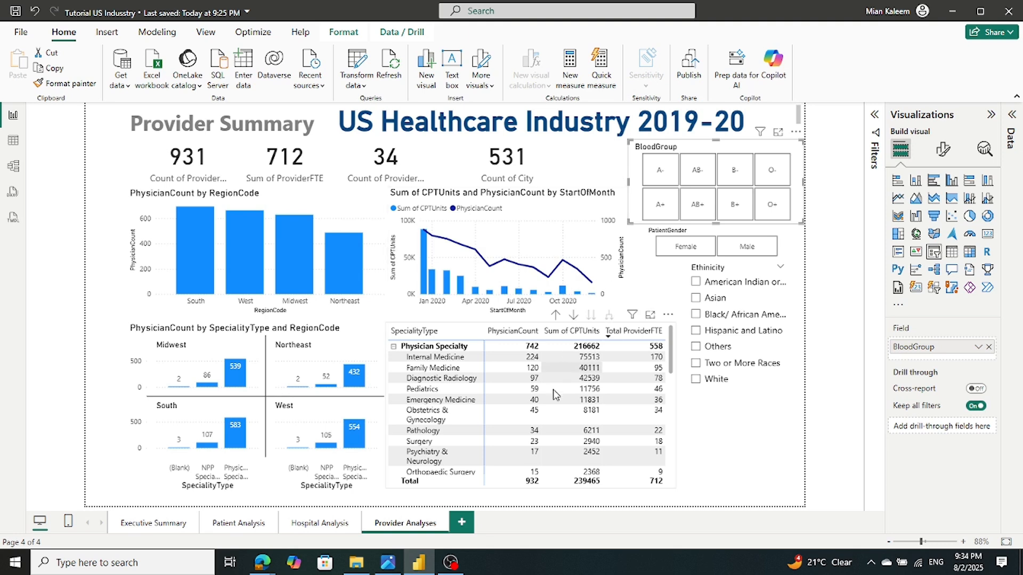
{"action": "left_click", "coordinate": [450, 562]}
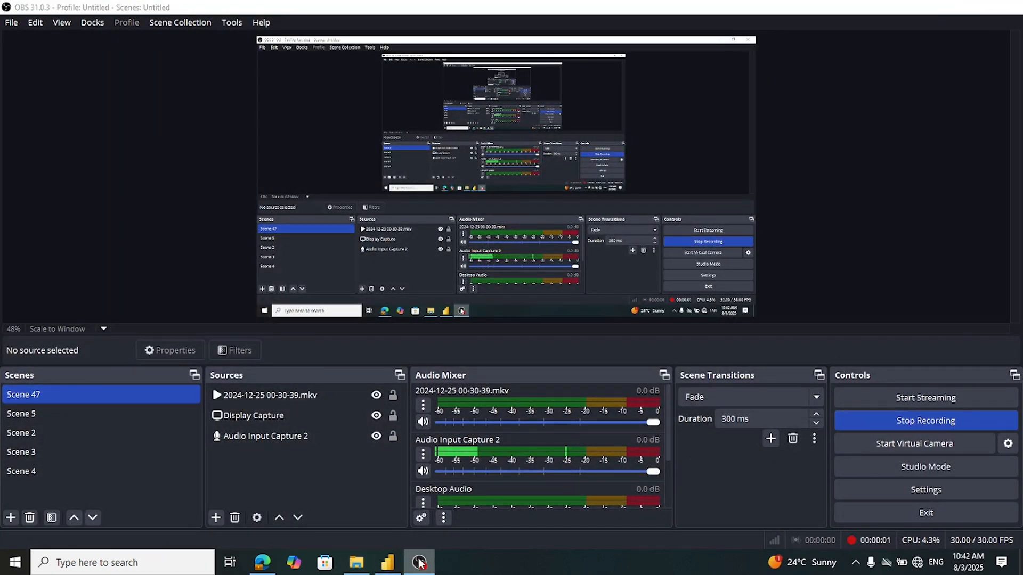
Look over the Videos folder in File Explorer, then return to the US Healthcare report
{"action": "left_click", "coordinate": [426, 565]}
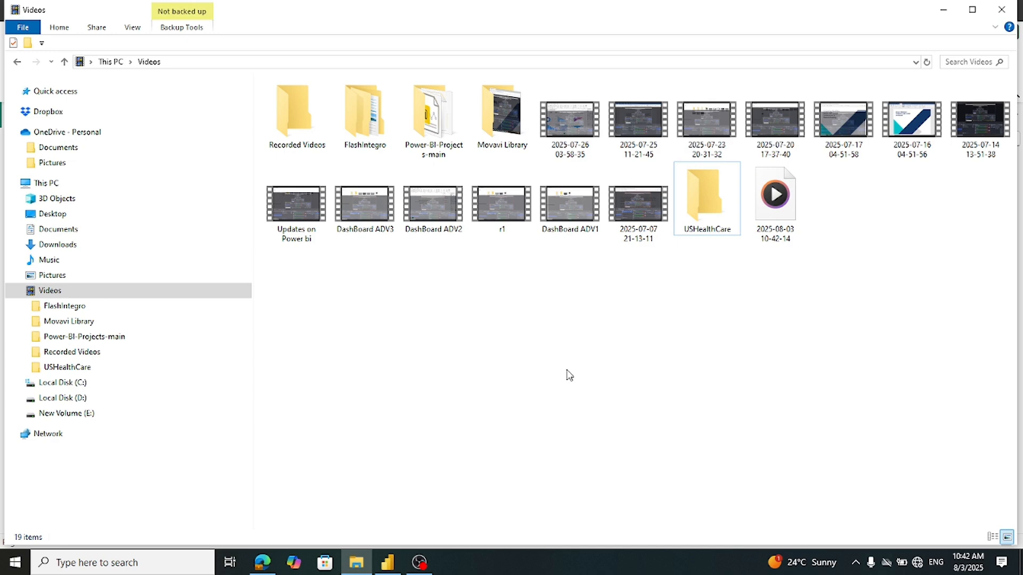
{"action": "left_click", "coordinate": [393, 567]}
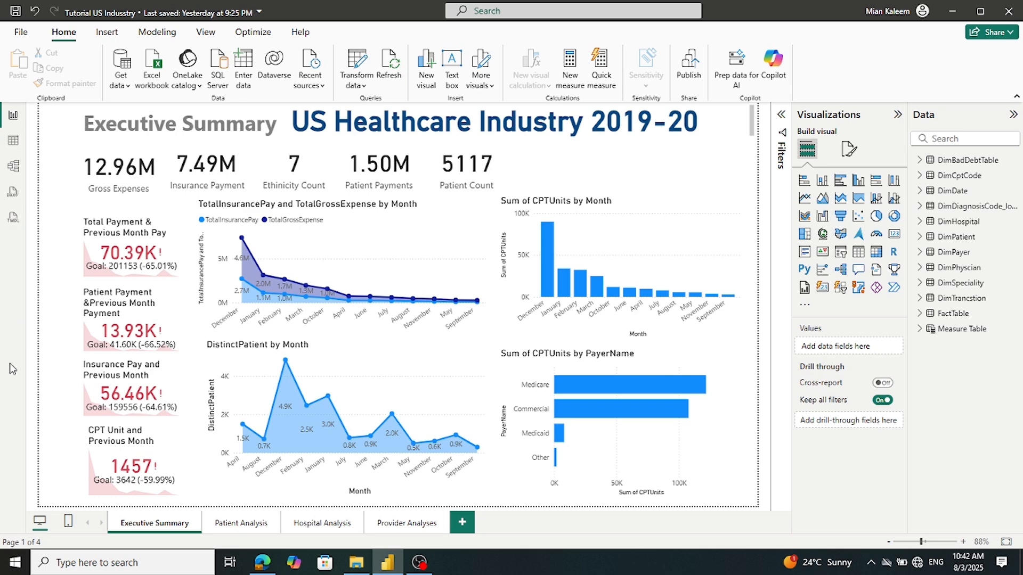
Visit the Start menu and File page, then back out with Esc to a blank Untitled report
{"action": "left_click", "coordinate": [15, 564]}
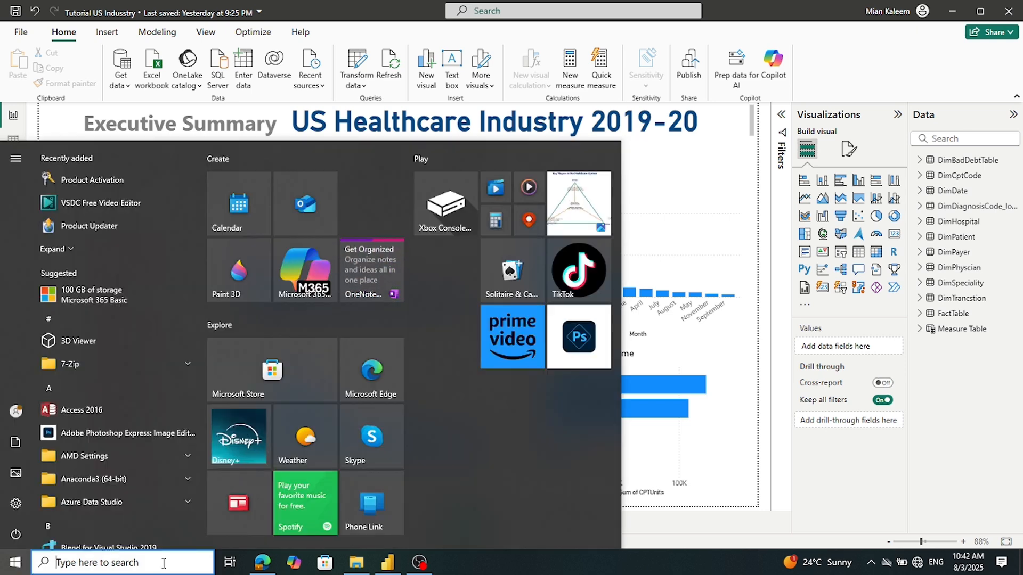
{"action": "left_click", "coordinate": [21, 32]}
{"action": "left_click", "coordinate": [21, 32]}
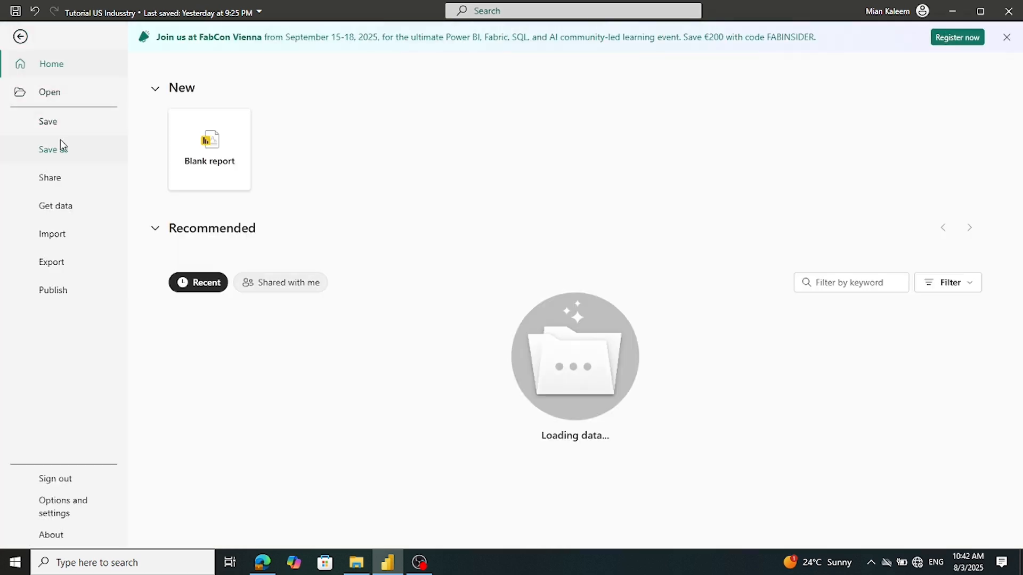
{"action": "key", "text": "Escape"}
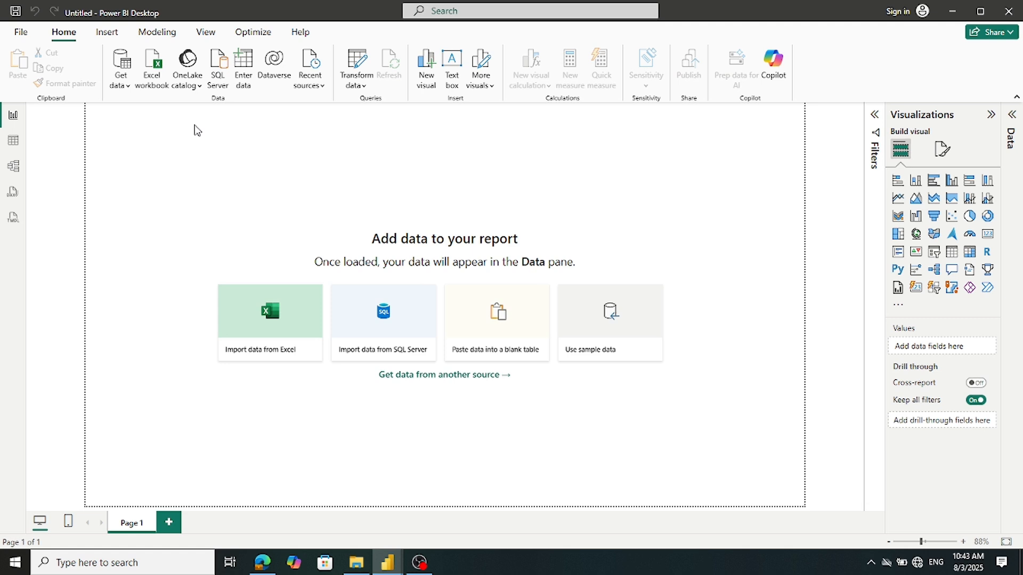
Start Save as on this device and browse to Desktop > Everything > PBVidTraining
{"action": "left_click", "coordinate": [23, 36]}
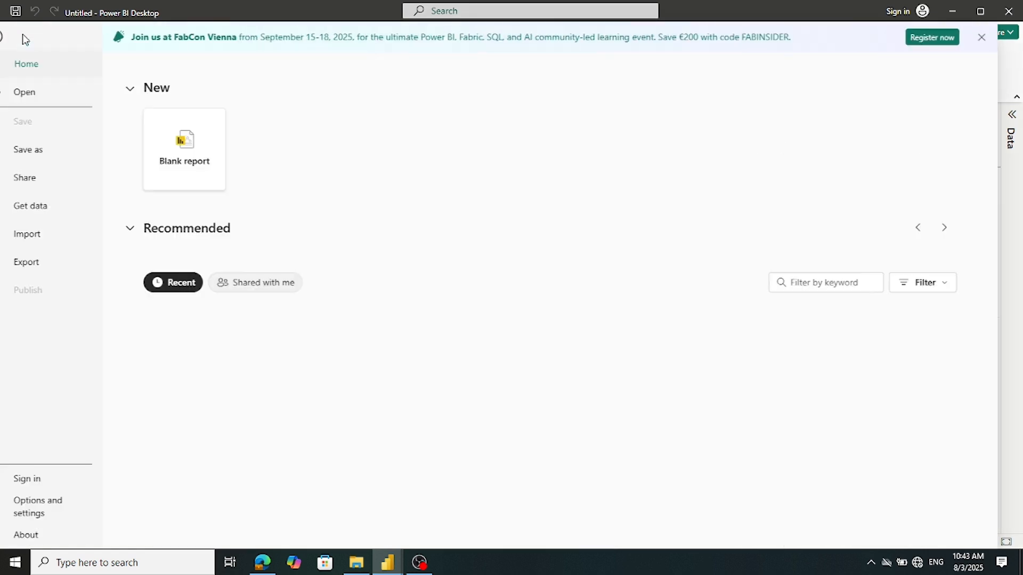
{"action": "left_click", "coordinate": [56, 153]}
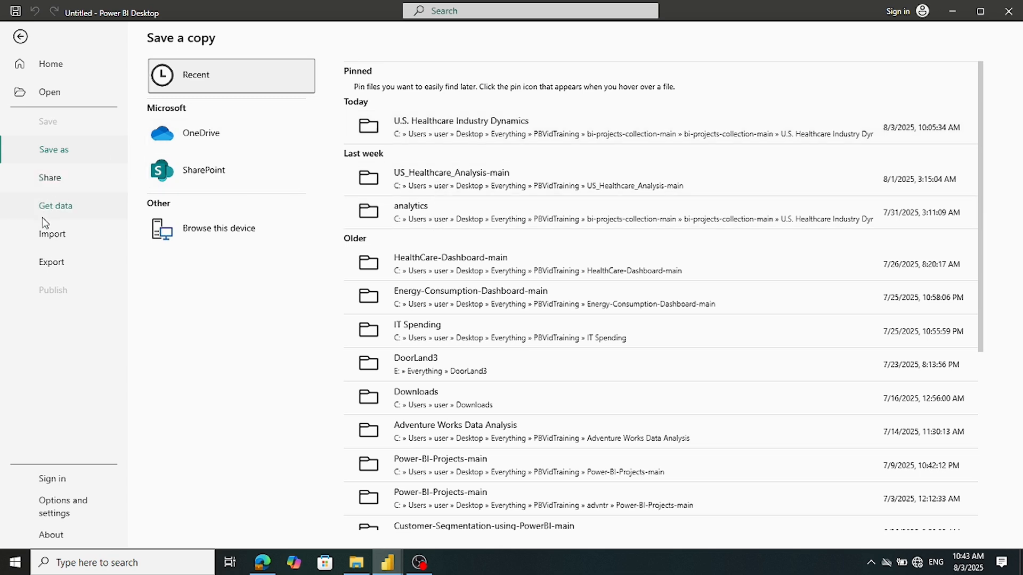
{"action": "left_click", "coordinate": [252, 229]}
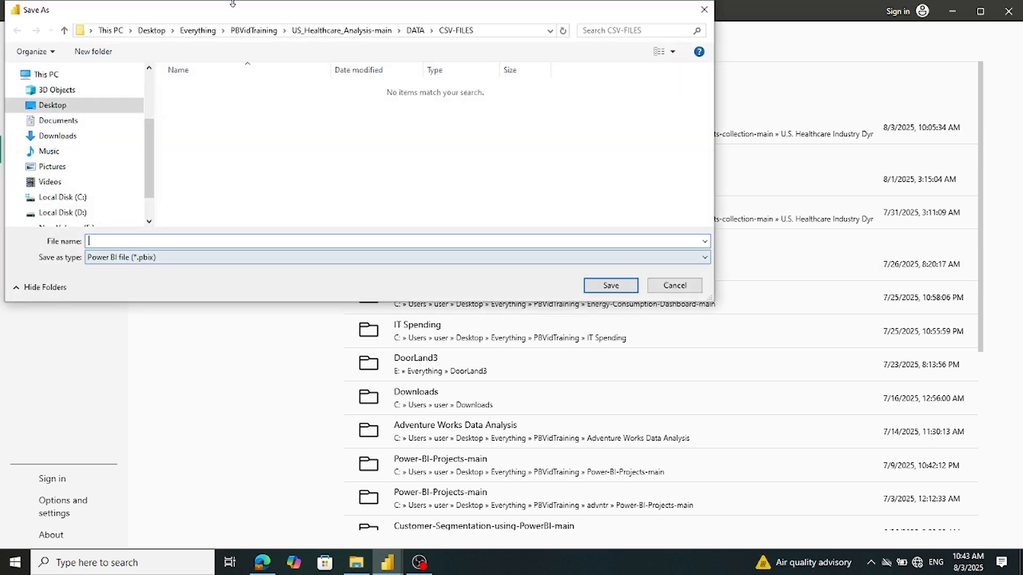
{"action": "left_click", "coordinate": [67, 108]}
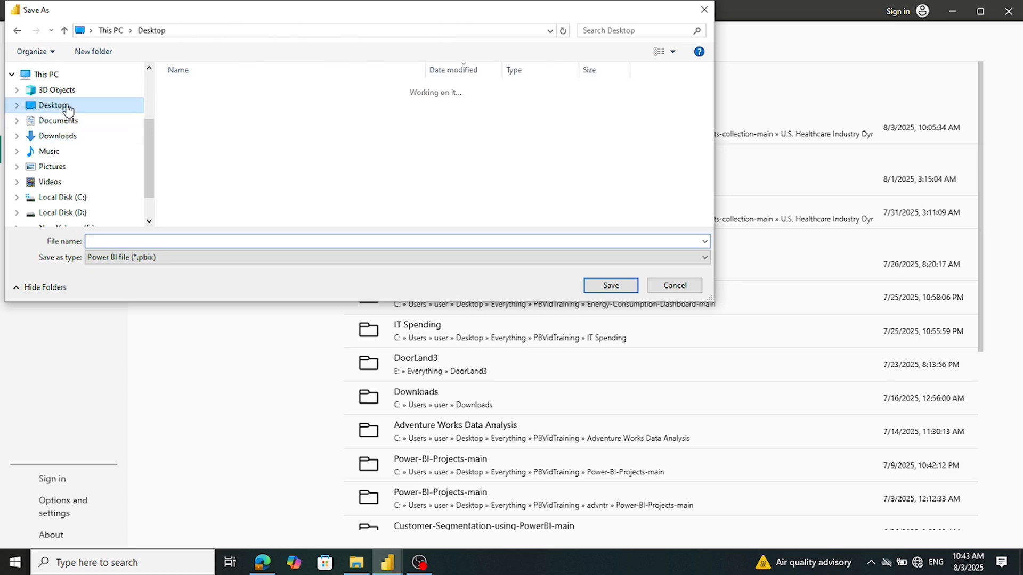
{"action": "double_click", "coordinate": [213, 130]}
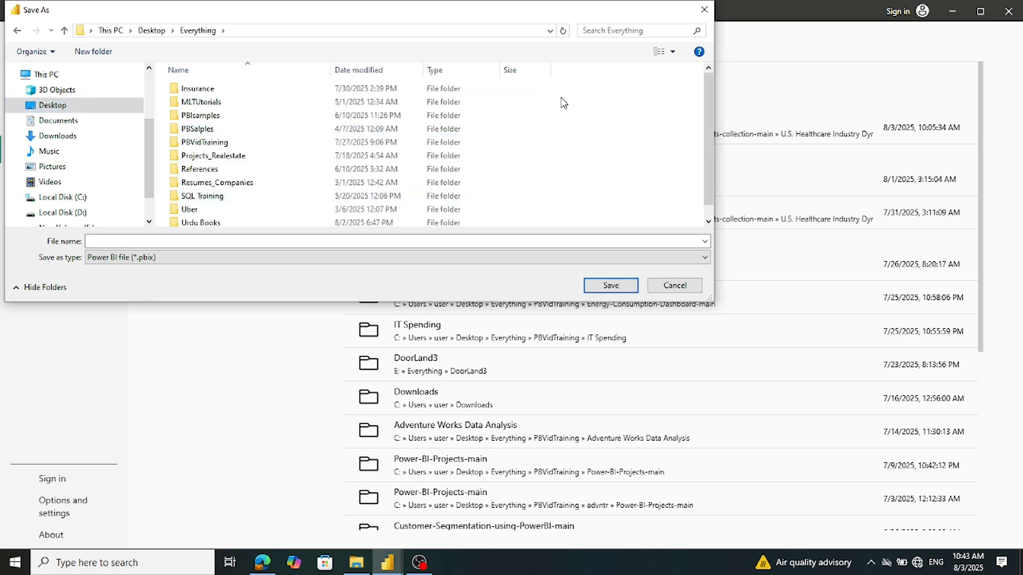
{"action": "right_click", "coordinate": [561, 99]}
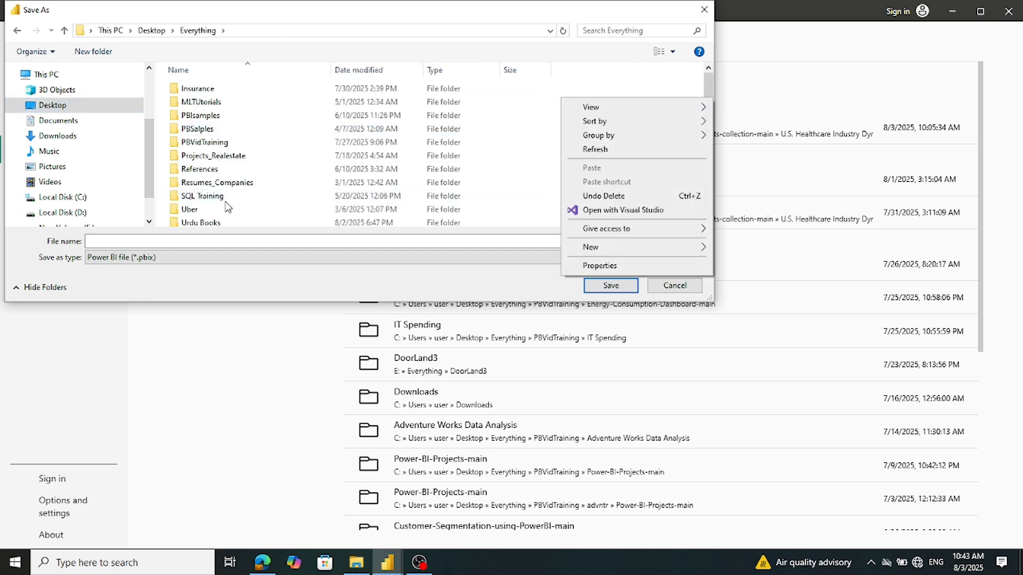
{"action": "left_click", "coordinate": [214, 142]}
{"action": "double_click", "coordinate": [214, 143]}
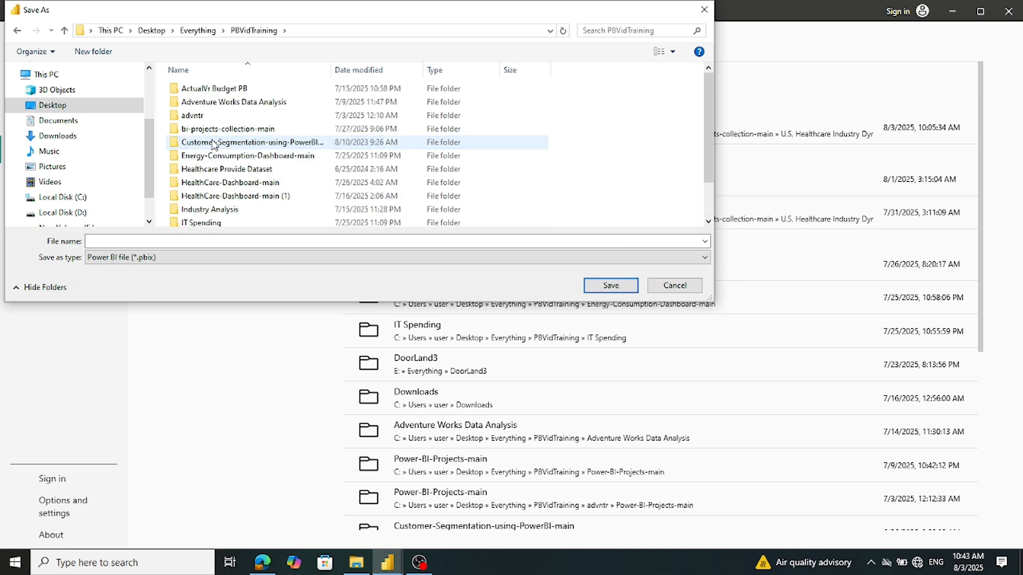
Create a new folder named 'Dashboard Us Heathcare Industry Tutorial' in PBVidTraining
{"action": "right_click", "coordinate": [575, 113]}
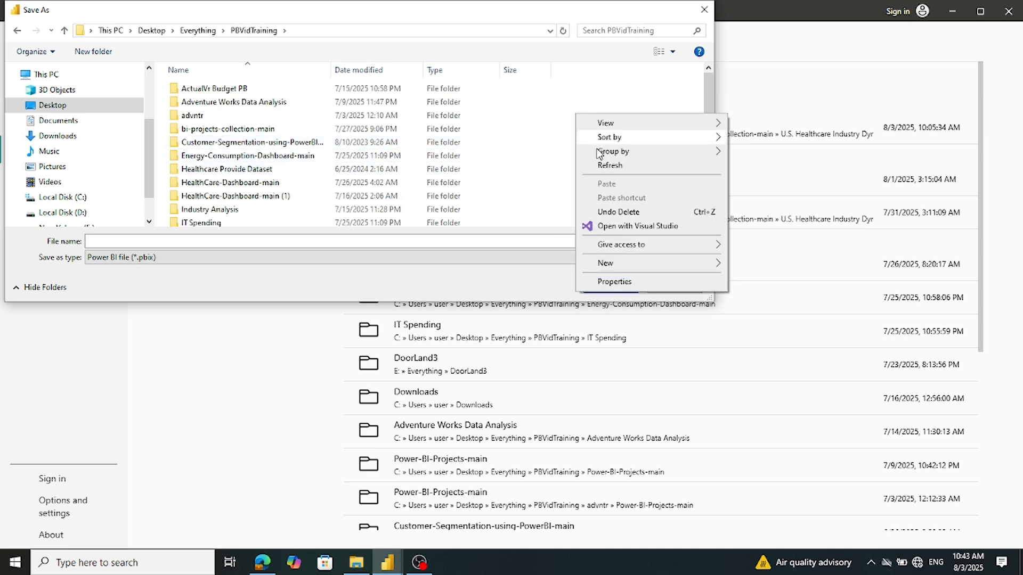
{"action": "mouse_move", "coordinate": [702, 261]}
{"action": "left_click", "coordinate": [763, 267]}
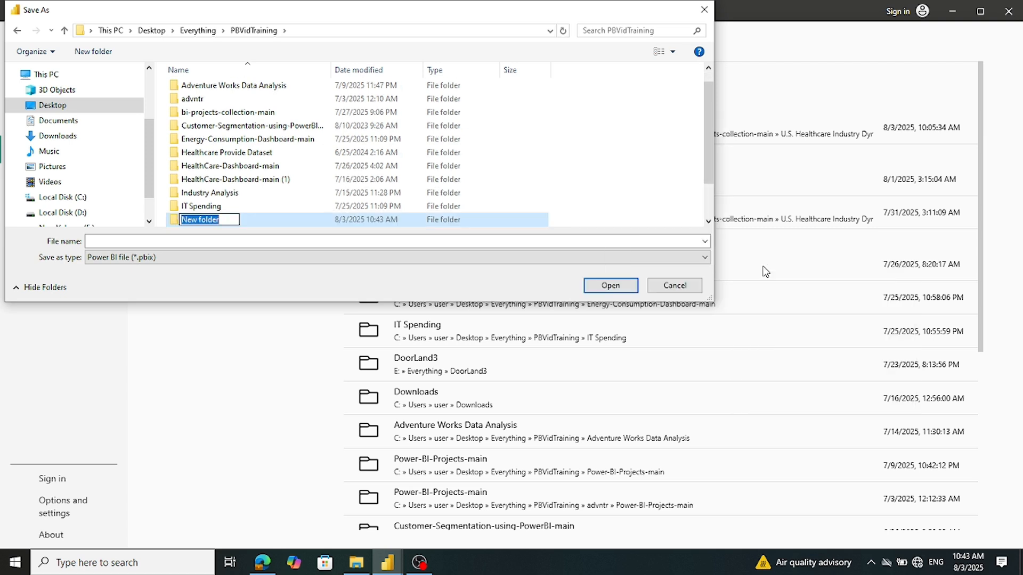
{"action": "type", "text": "Da"}
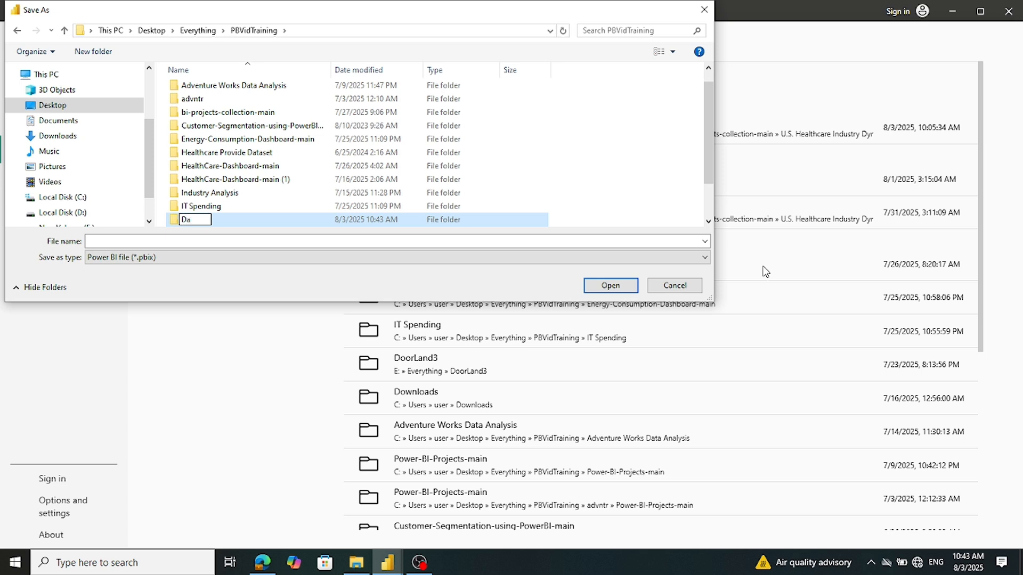
{"action": "type", "text": "shboard Us Heathcare Indur"}
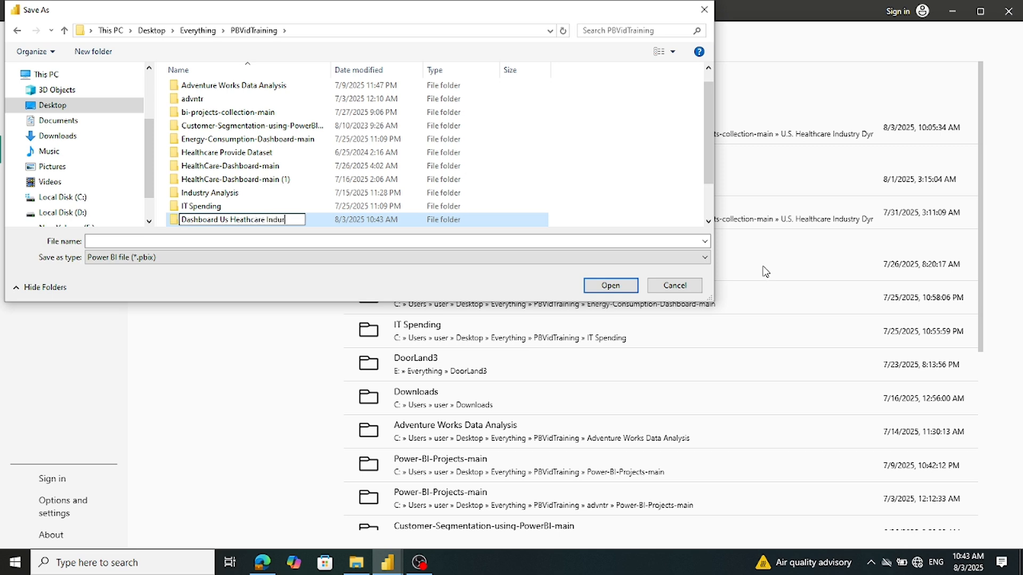
{"action": "type", "text": "ty"}
{"action": "key", "text": "BackSpace"}
{"action": "key", "text": "BackSpace"}
{"action": "key", "text": "BackSpace"}
{"action": "type", "text": "stry Tutorial"}
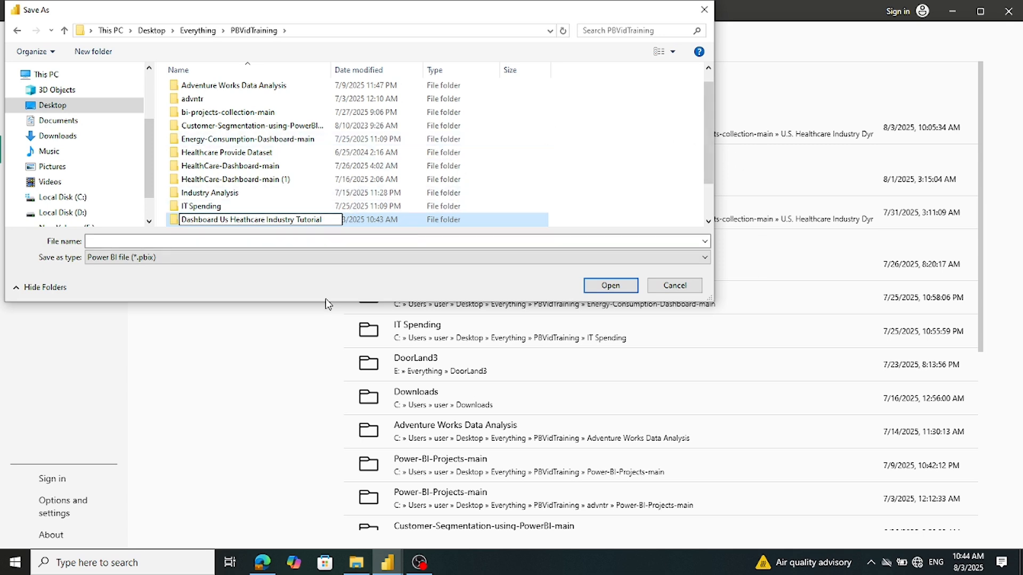
{"action": "key", "text": "Return"}
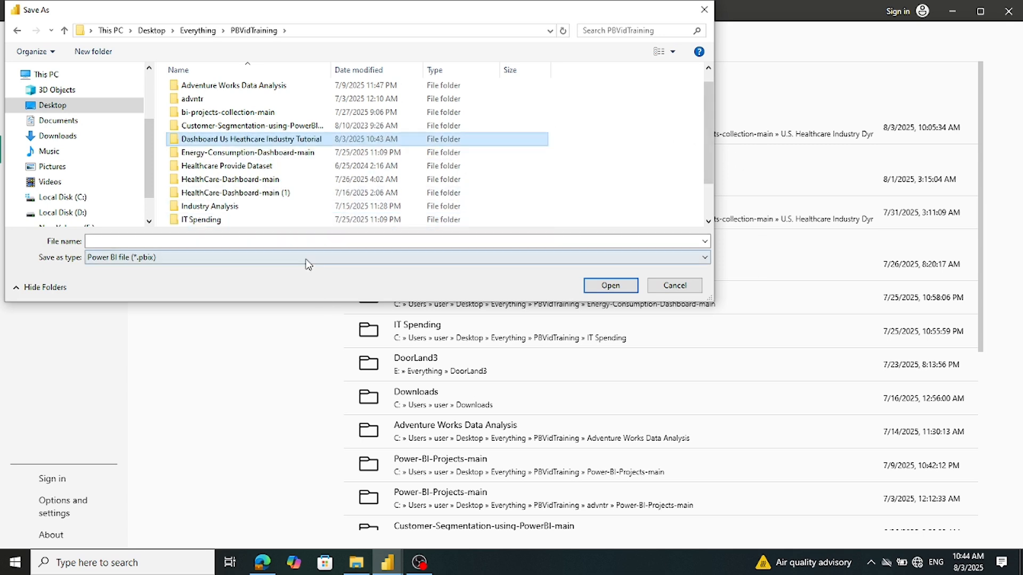
Enter file name 'Us HealthCare industryTutorial 3 Aug', fixing the date and spacing, and save
{"action": "left_click", "coordinate": [127, 241]}
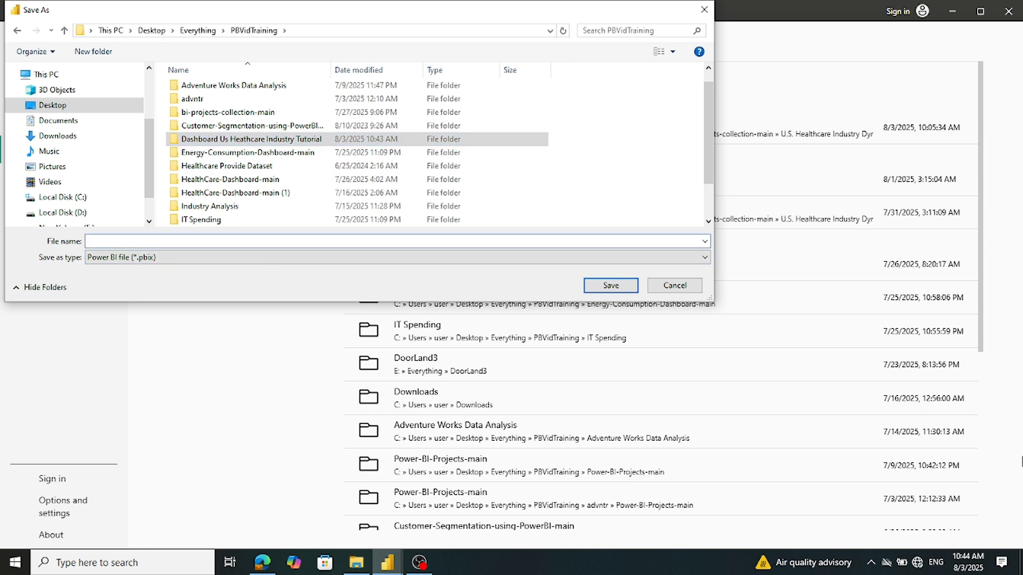
{"action": "type", "text": "Us "}
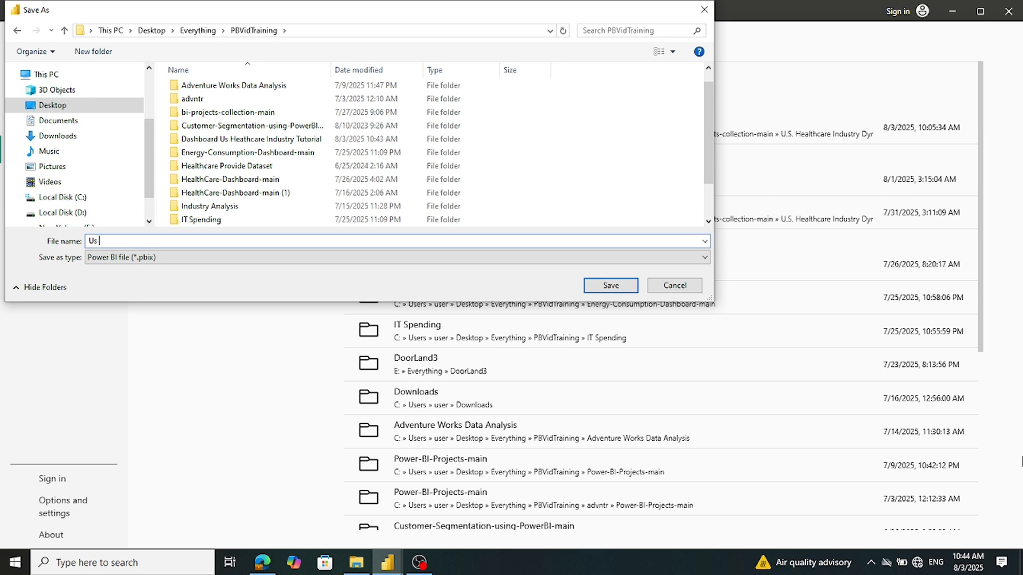
{"action": "type", "text": "Healt"}
{"action": "type", "text": "h Care "}
{"action": "type", "text": "in"}
{"action": "type", "text": "dus"}
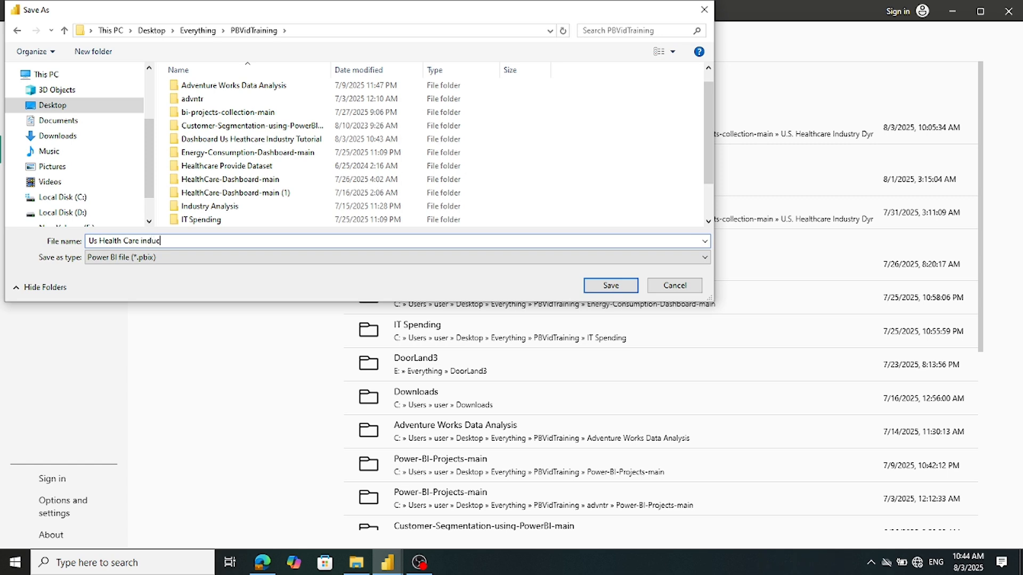
{"action": "type", "text": "try"}
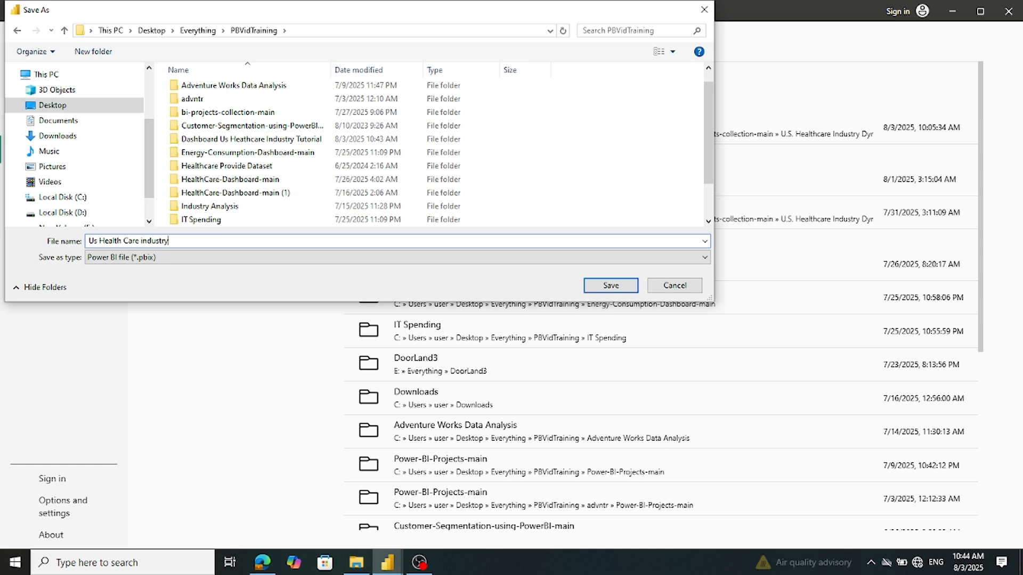
{"action": "type", "text": "Tutor"}
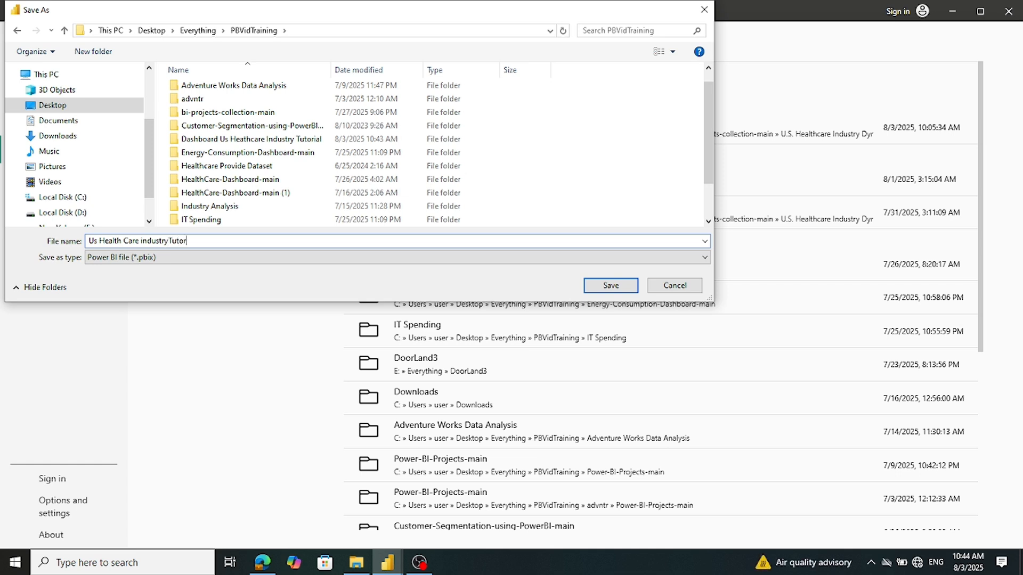
{"action": "type", "text": "ial 2 Aug"}
{"action": "left_click", "coordinate": [200, 240]}
{"action": "key", "text": "BackSpace"}
{"action": "key", "text": "BackSpace"}
{"action": "type", "text": "3"}
{"action": "left_click", "coordinate": [125, 241]}
{"action": "key", "text": "BackSpace"}
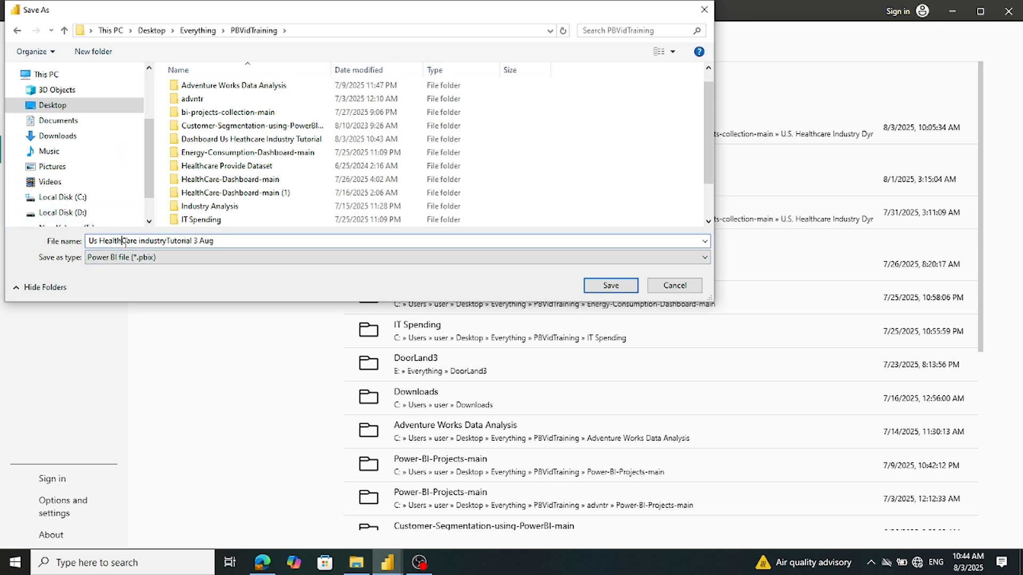
{"action": "left_click", "coordinate": [610, 286]}
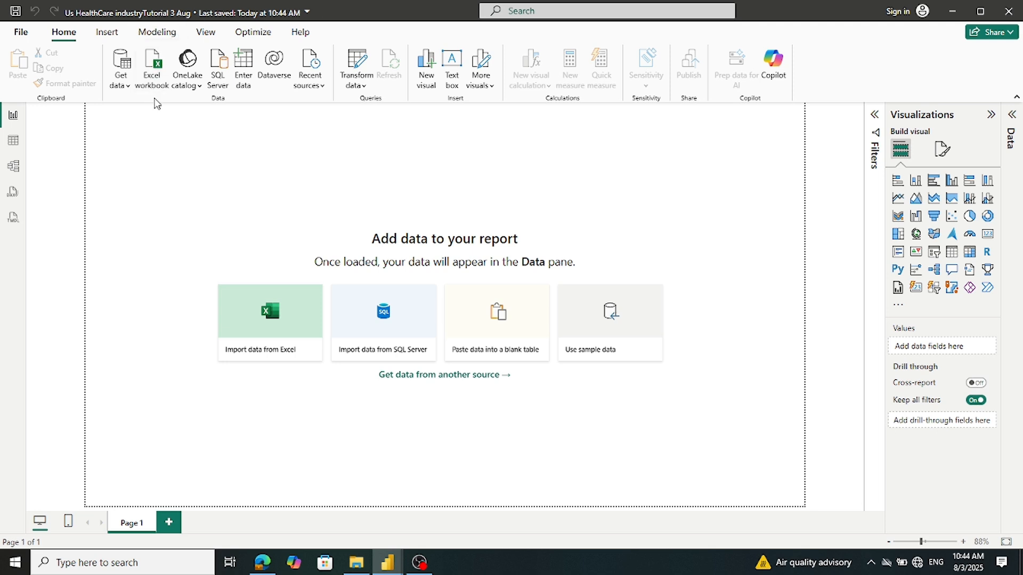
Start a Text/CSV import and browse PBVidTraining, checking both HealthCare-Dashboard-main folders
{"action": "left_click", "coordinate": [122, 91]}
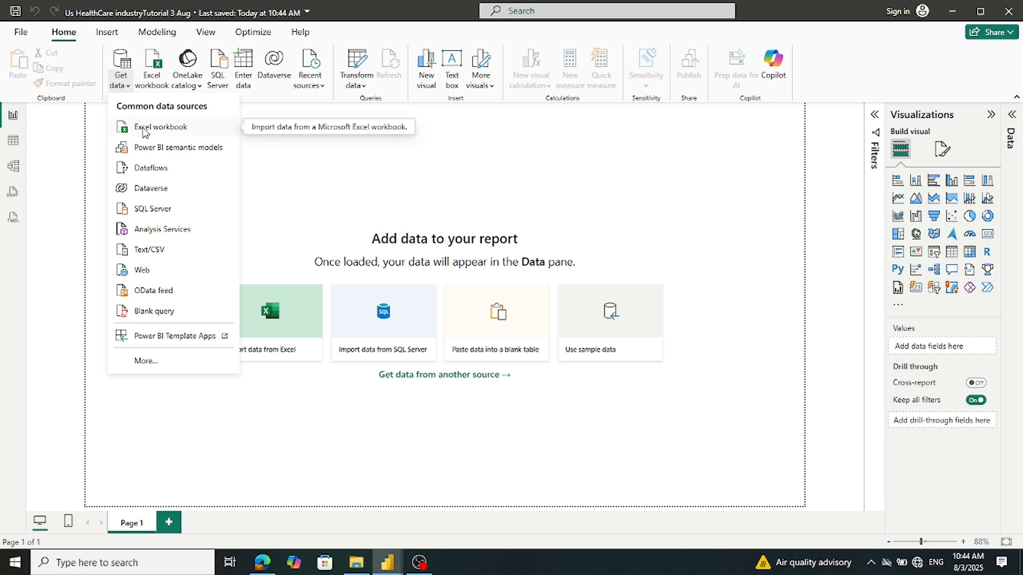
{"action": "left_click", "coordinate": [157, 249]}
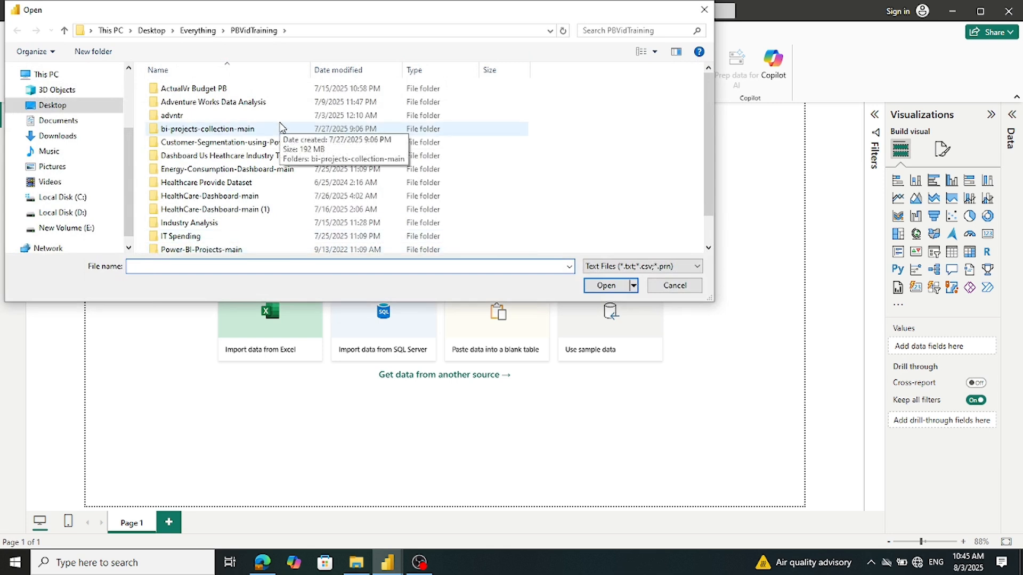
{"action": "left_click", "coordinate": [78, 106]}
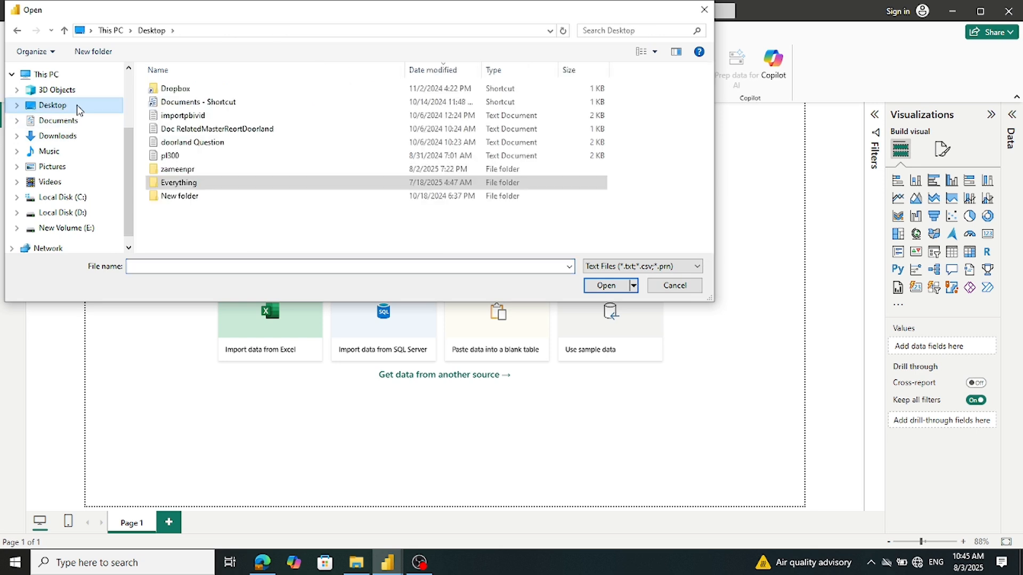
{"action": "double_click", "coordinate": [180, 185]}
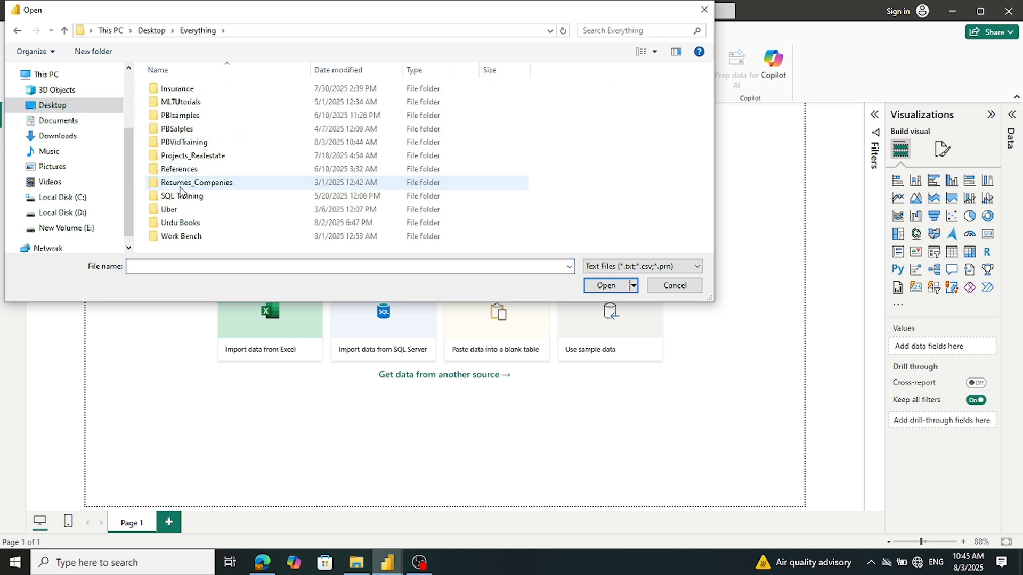
{"action": "double_click", "coordinate": [191, 144]}
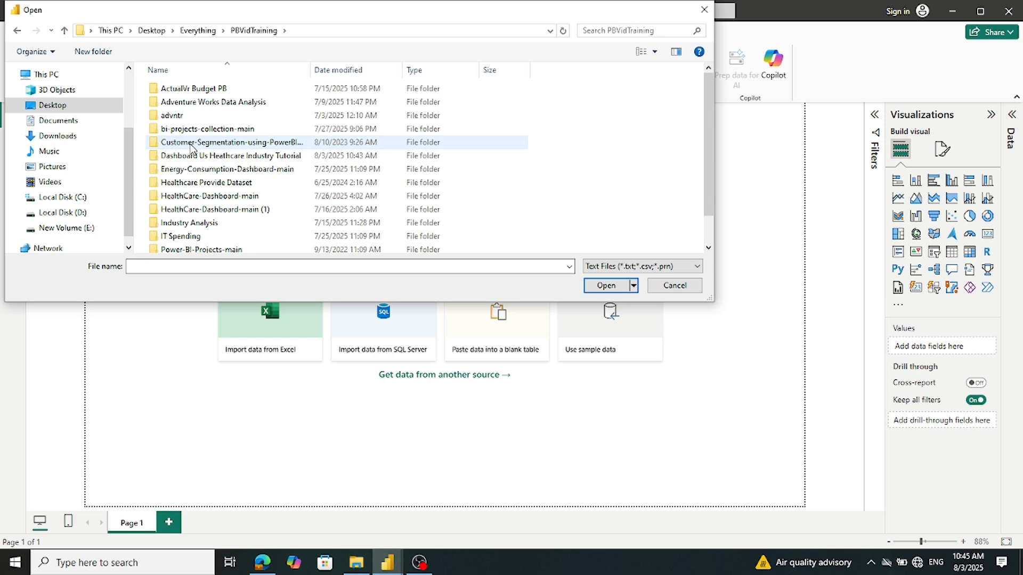
{"action": "double_click", "coordinate": [222, 211]}
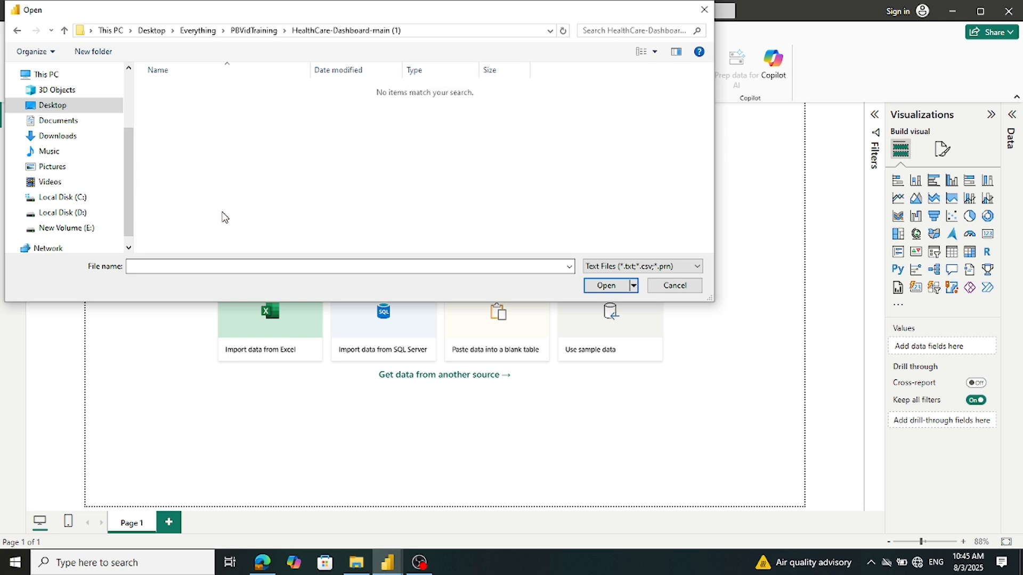
{"action": "left_click", "coordinate": [64, 30]}
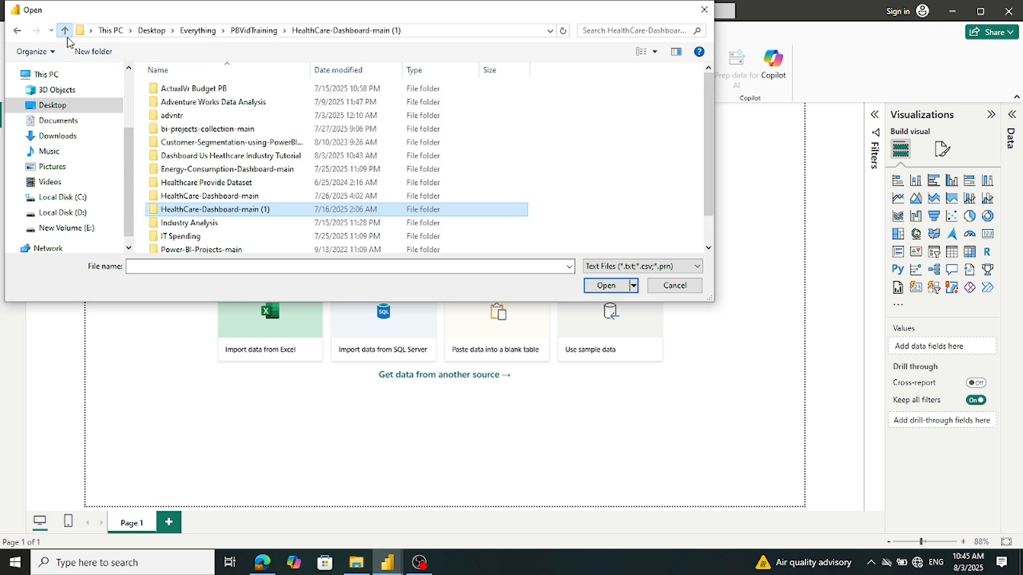
{"action": "double_click", "coordinate": [208, 196]}
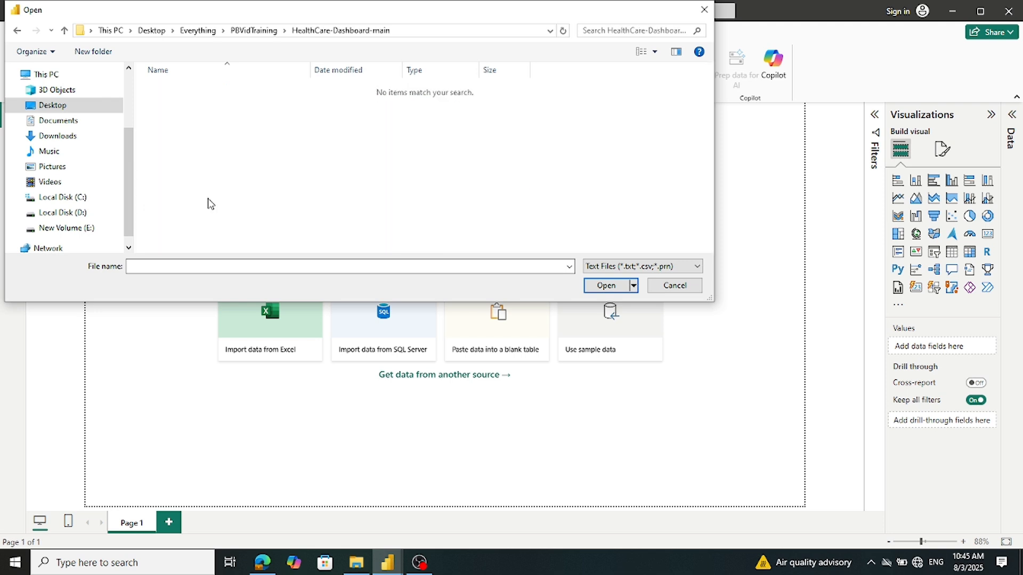
{"action": "left_click", "coordinate": [64, 30]}
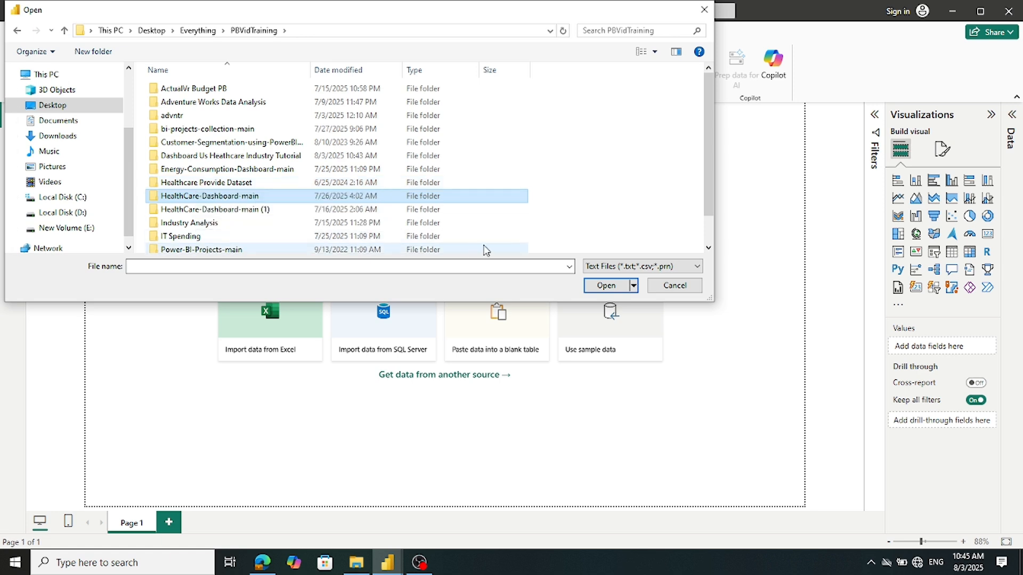
Open FactTable.csv from US_Healthcare_Analysis-main > DATA > CSV-FILES
{"action": "scroll", "coordinate": [488, 238], "scroll_direction": "down", "scroll_amount": 1}
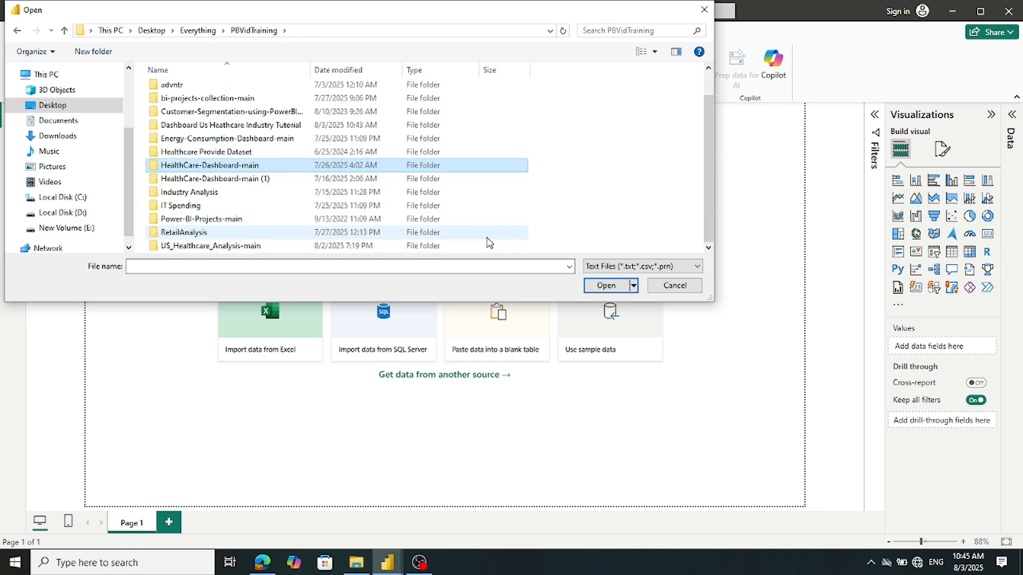
{"action": "double_click", "coordinate": [276, 246]}
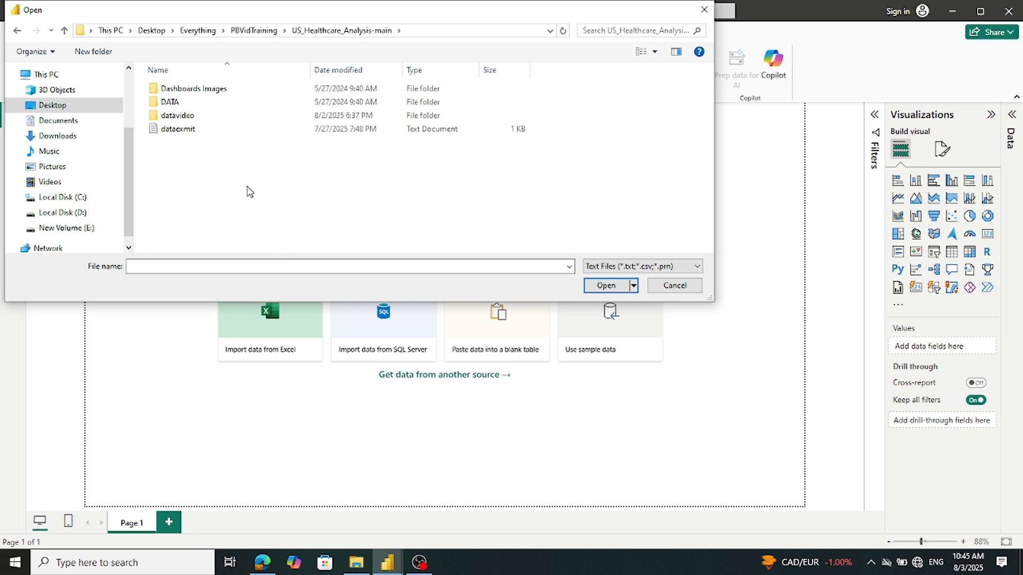
{"action": "double_click", "coordinate": [193, 104]}
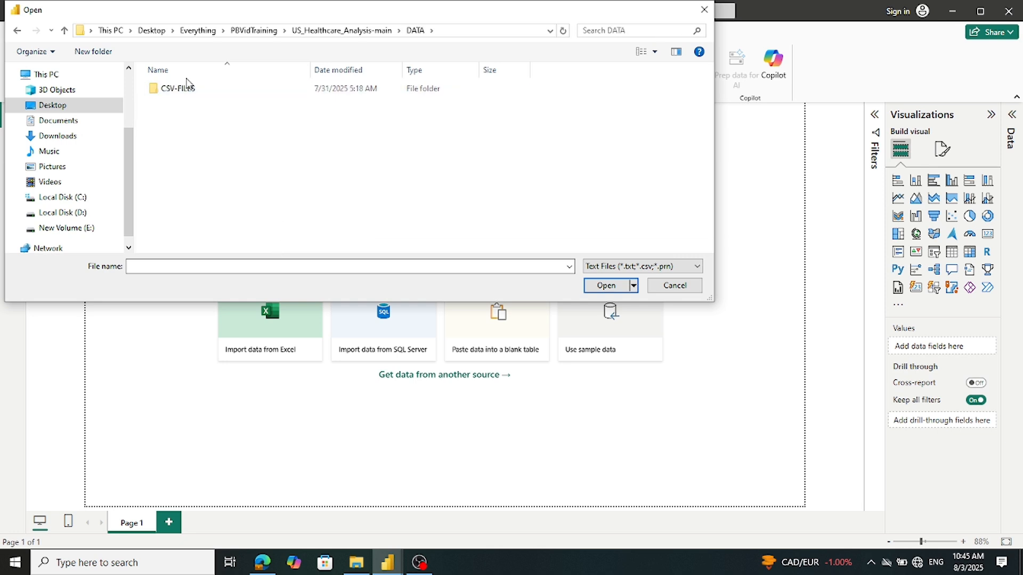
{"action": "double_click", "coordinate": [187, 89]}
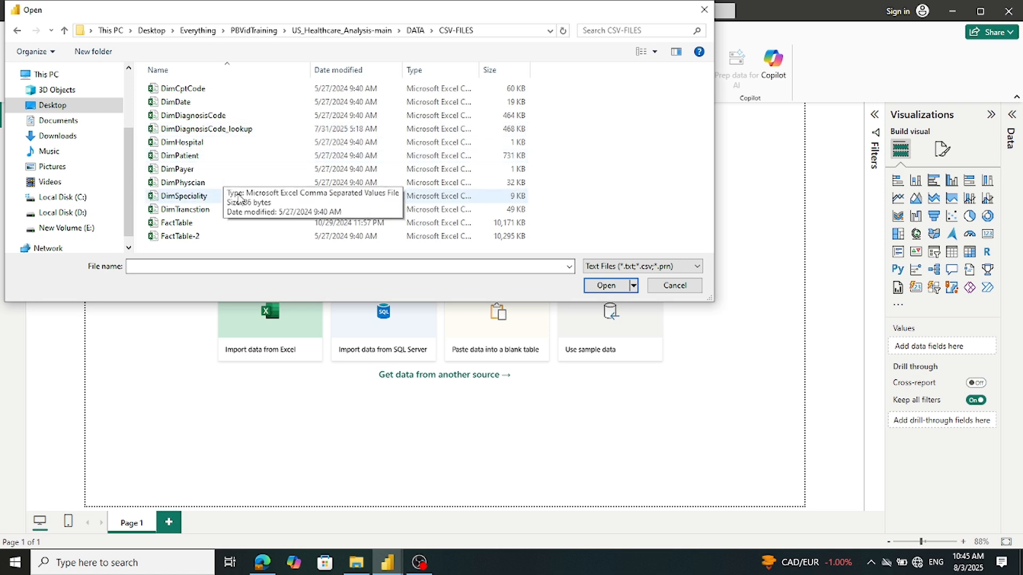
{"action": "double_click", "coordinate": [161, 226]}
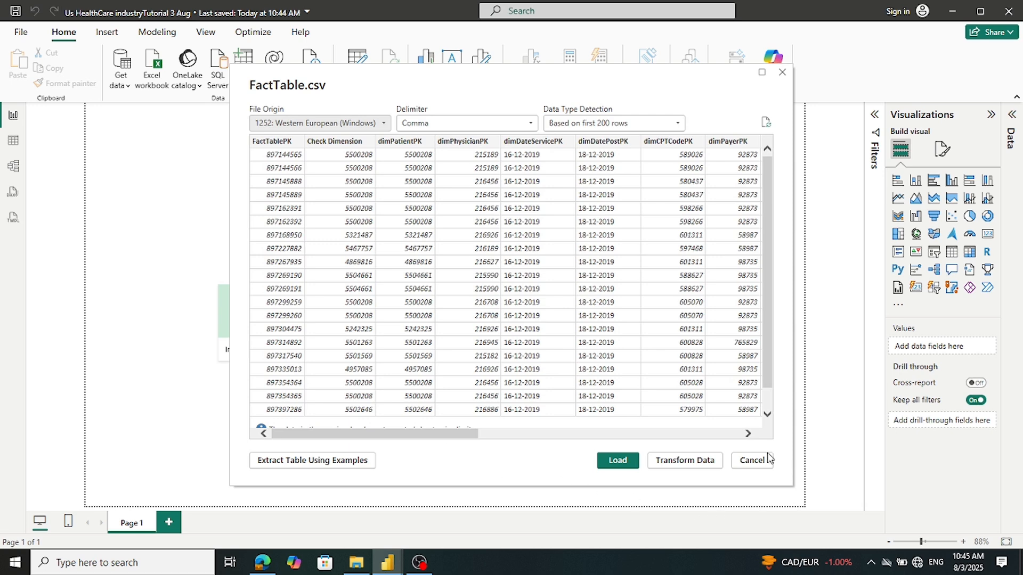
Load FactTable into the model, then import and load DimTrancstion.csv
{"action": "left_click", "coordinate": [619, 460]}
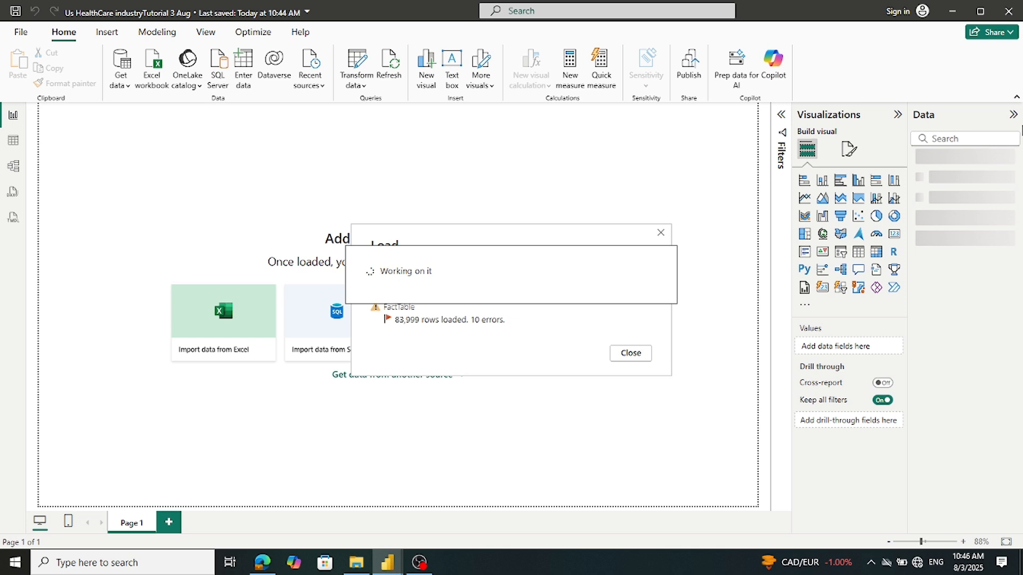
{"action": "left_click", "coordinate": [630, 354]}
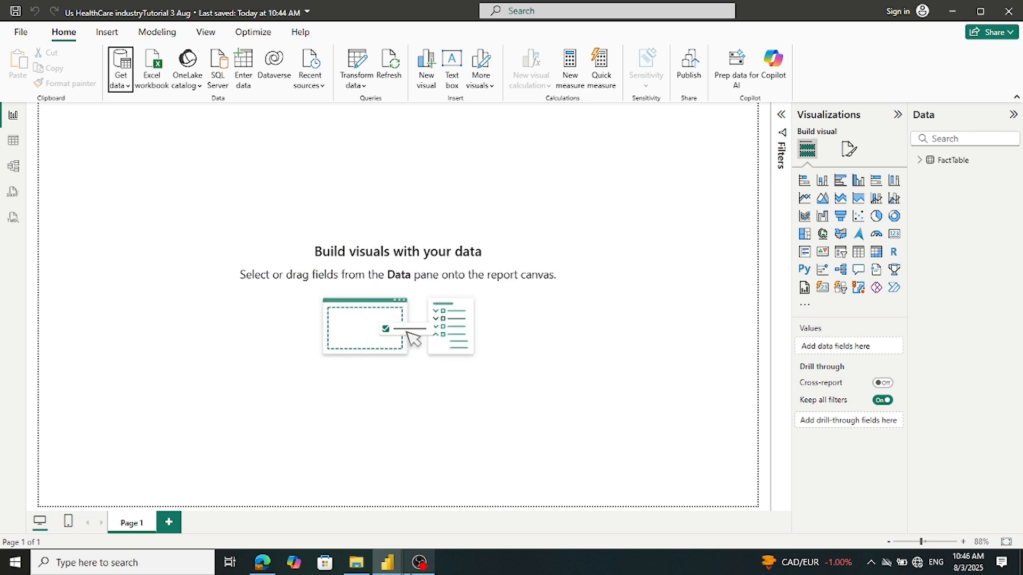
{"action": "mouse_move", "coordinate": [392, 567]}
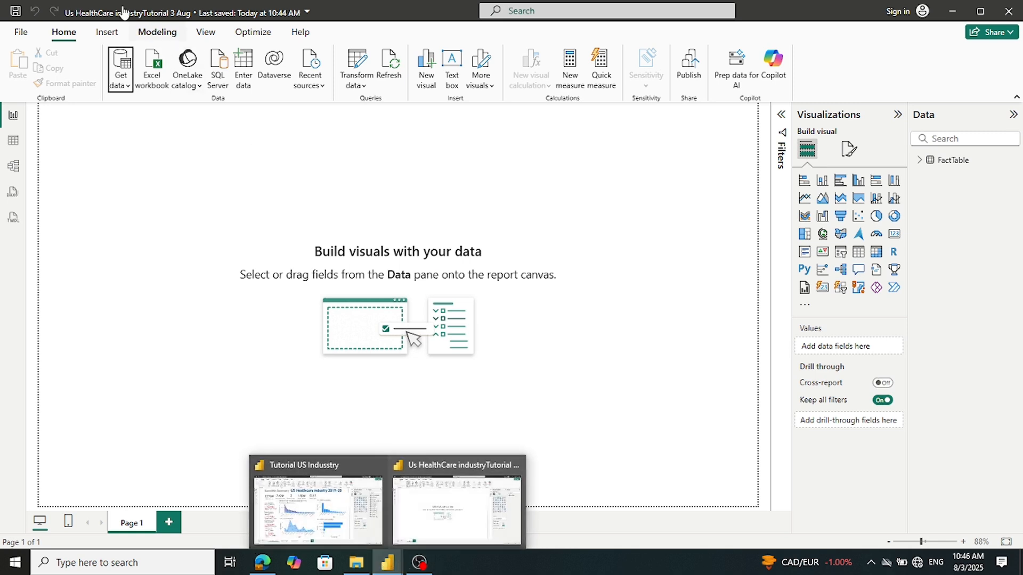
{"action": "left_click", "coordinate": [132, 92]}
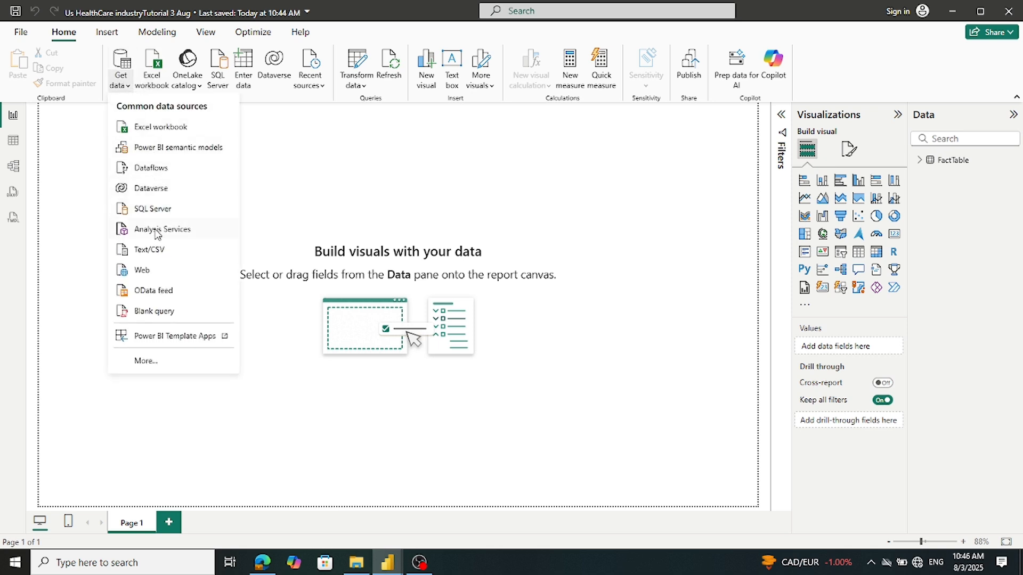
{"action": "left_click", "coordinate": [155, 250]}
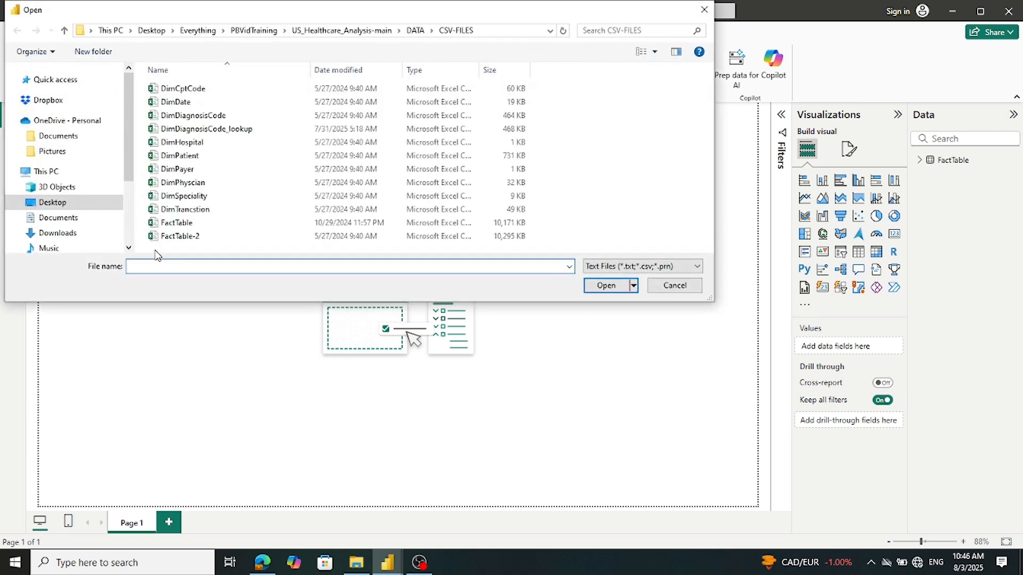
{"action": "double_click", "coordinate": [185, 210]}
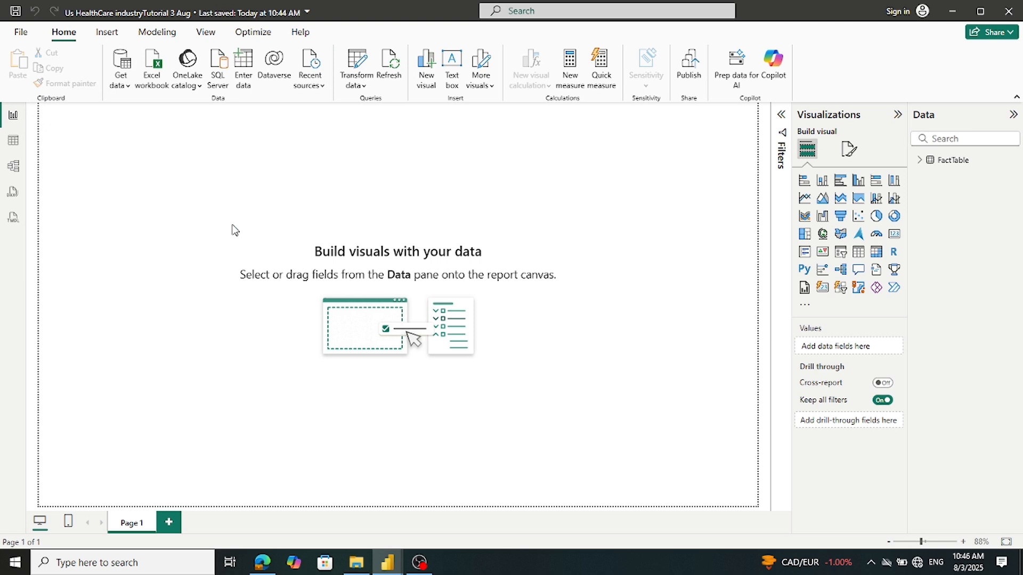
{"action": "left_click", "coordinate": [625, 458]}
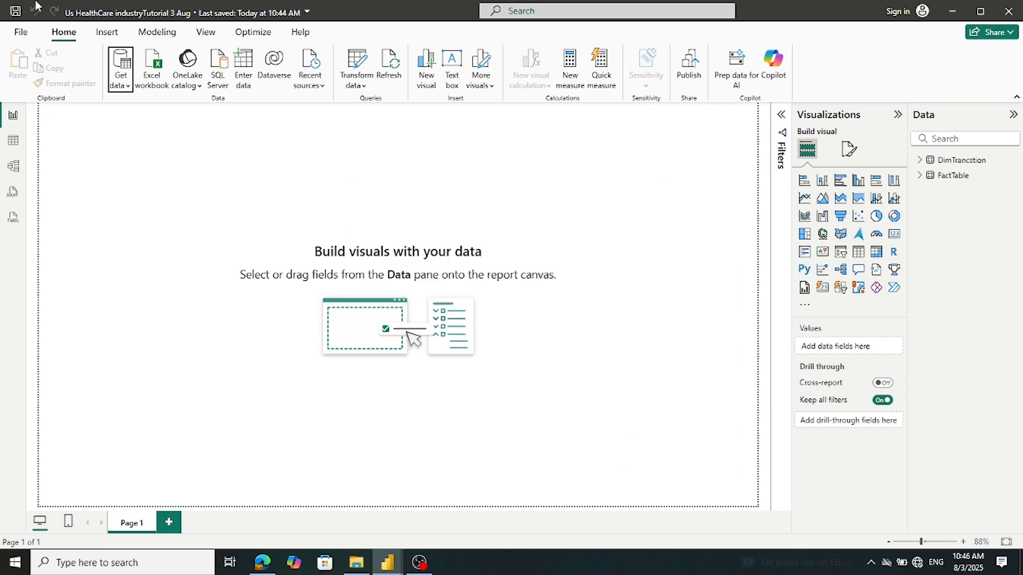
Import and load DimSpeciality.csv and DimPhyscian.csv, dismissing the load errors summary
{"action": "left_click", "coordinate": [128, 85]}
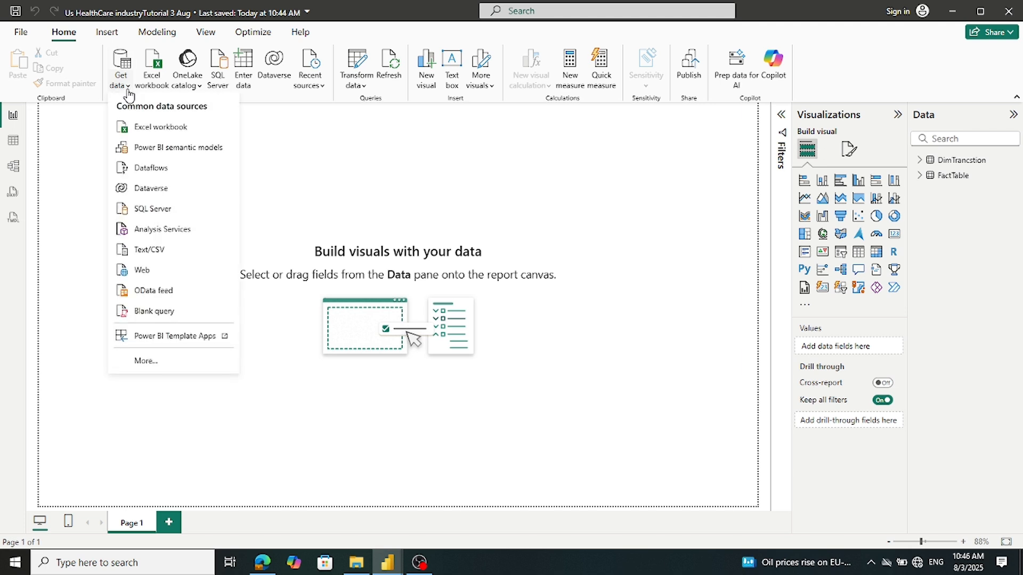
{"action": "left_click", "coordinate": [135, 250]}
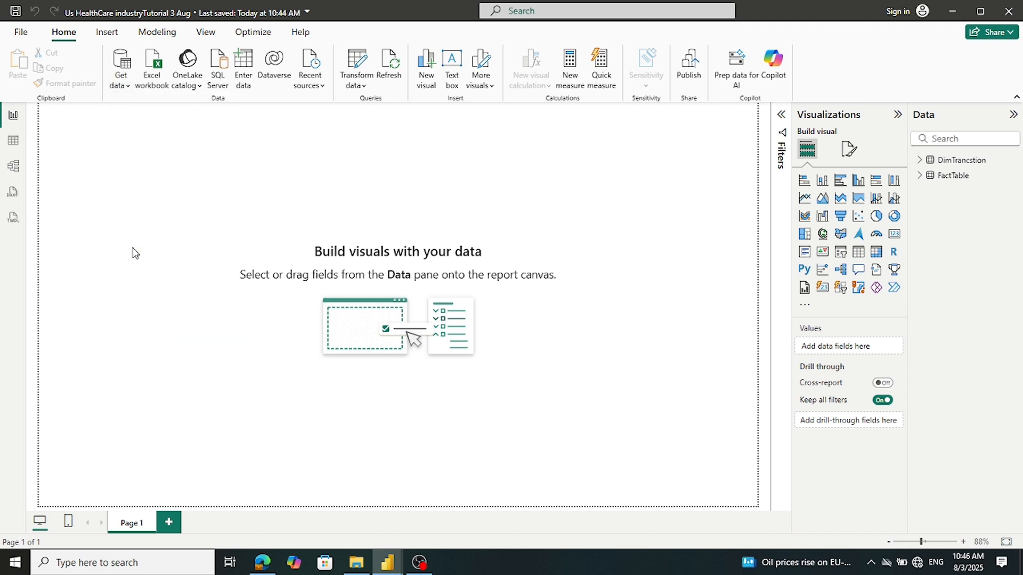
{"action": "double_click", "coordinate": [167, 196]}
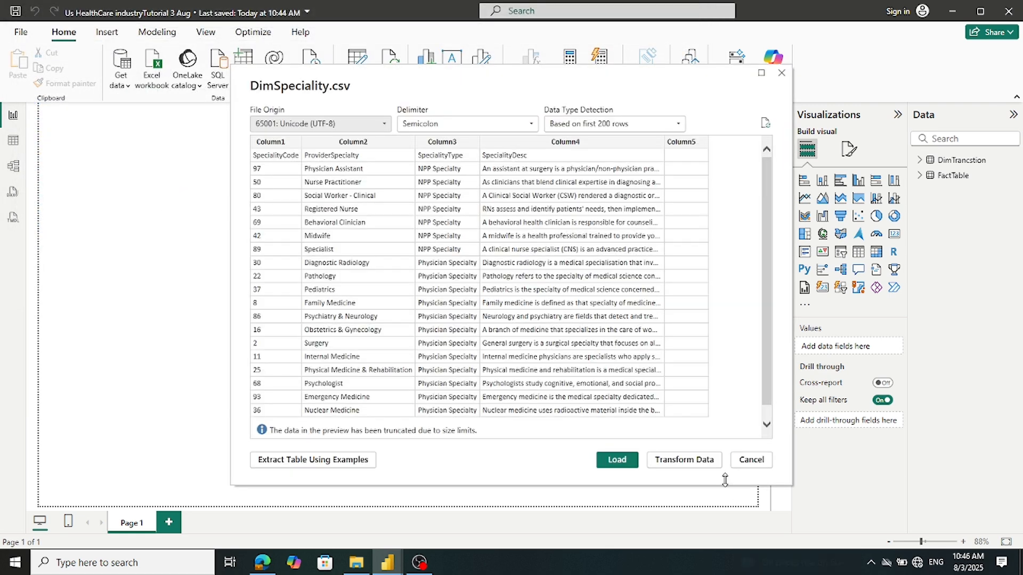
{"action": "left_click", "coordinate": [625, 460]}
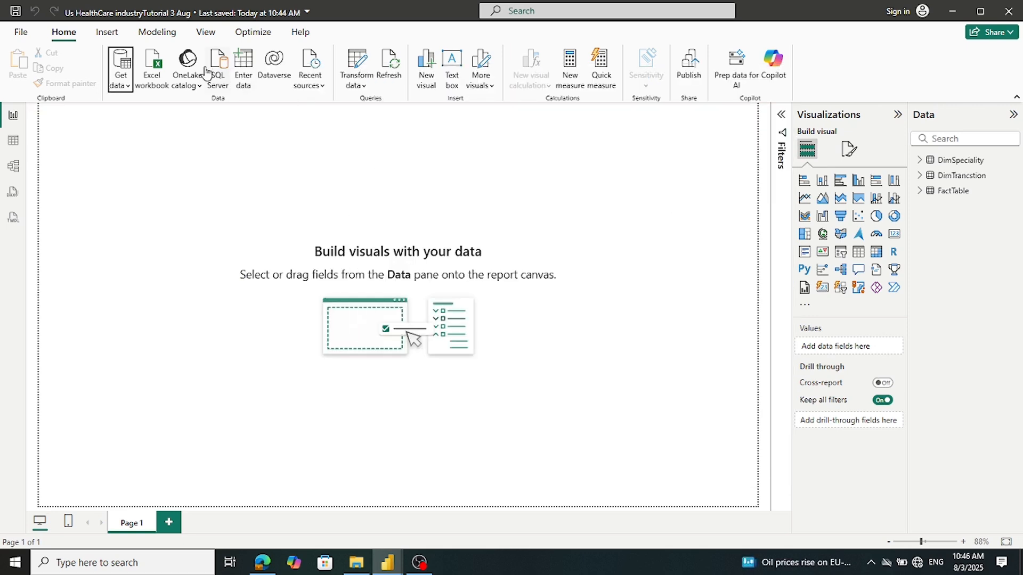
{"action": "left_click", "coordinate": [131, 94]}
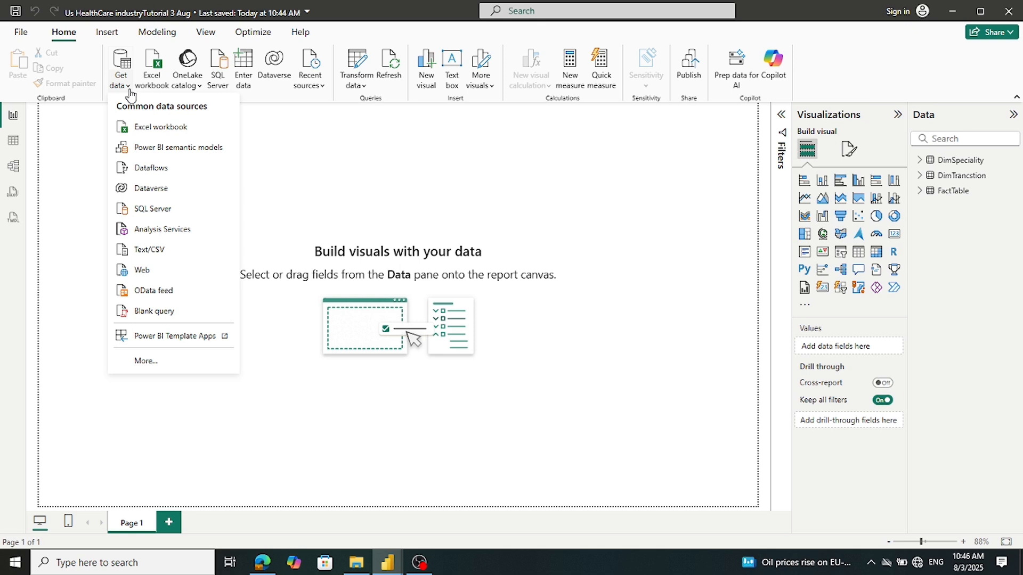
{"action": "left_click", "coordinate": [183, 258]}
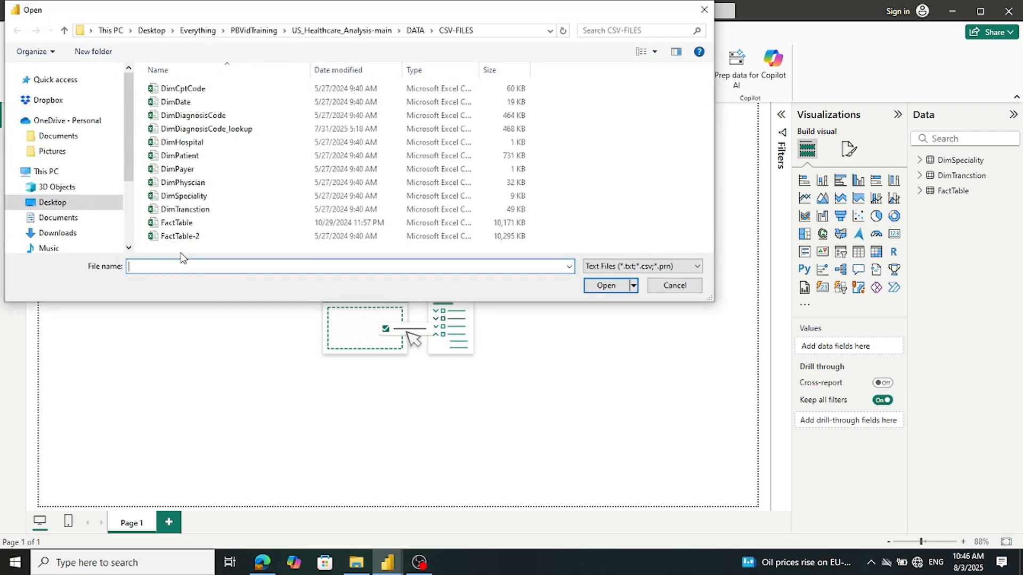
{"action": "double_click", "coordinate": [193, 185]}
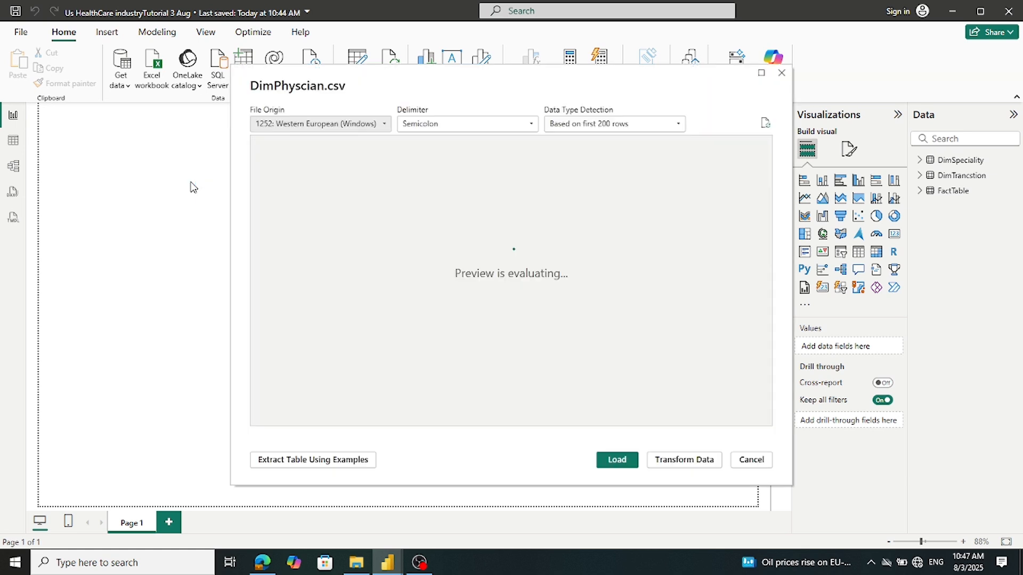
{"action": "left_click", "coordinate": [613, 462]}
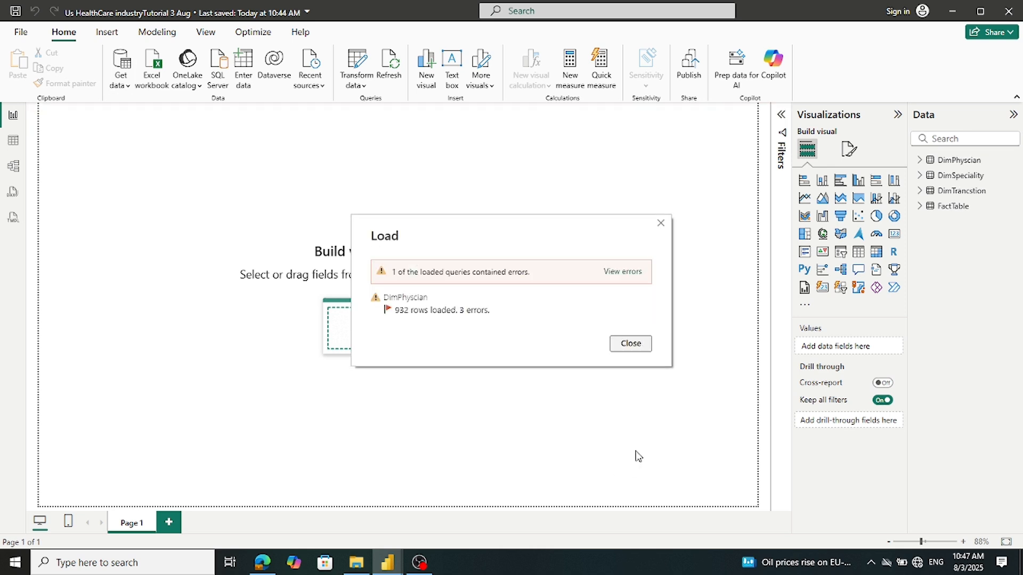
{"action": "left_click", "coordinate": [643, 349]}
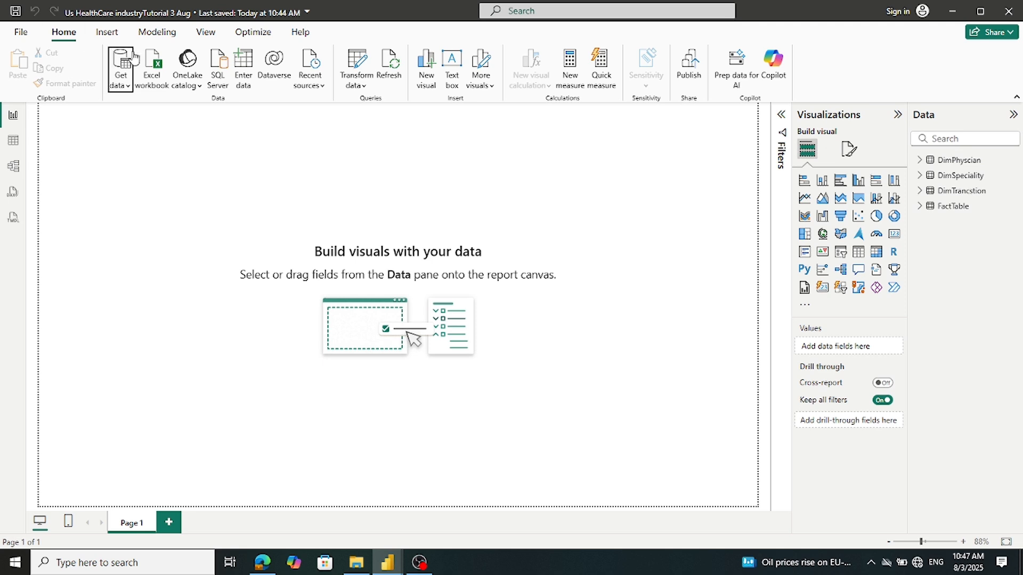
Import and load DimPayer.csv and DimPatient.csv as model tables
{"action": "left_click", "coordinate": [129, 87]}
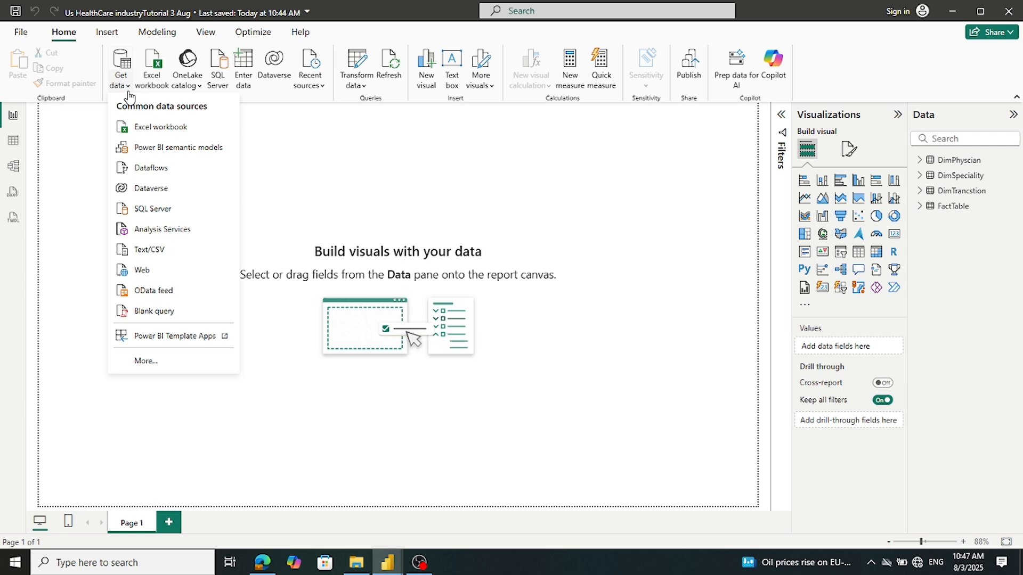
{"action": "left_click", "coordinate": [144, 250]}
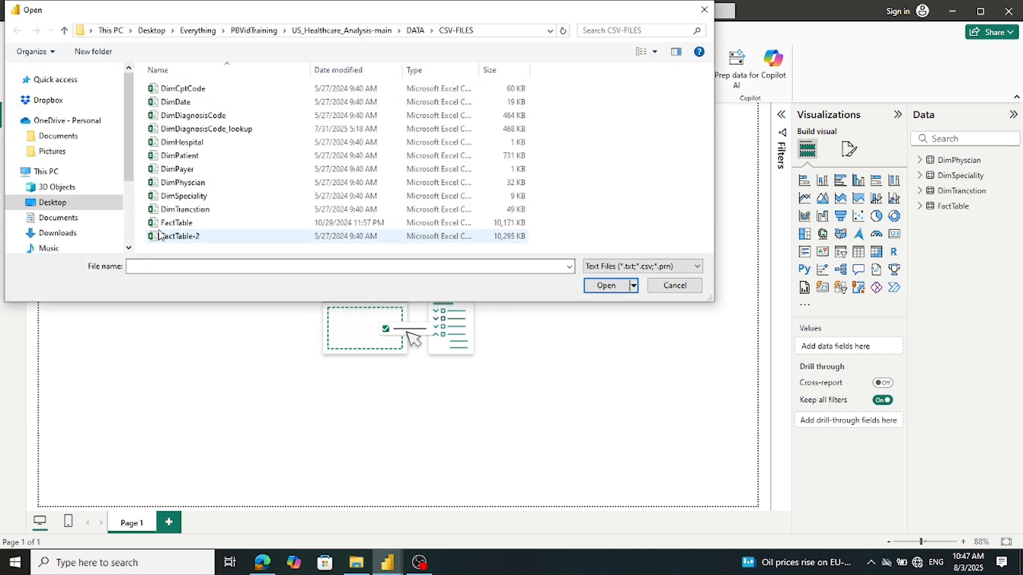
{"action": "double_click", "coordinate": [181, 172]}
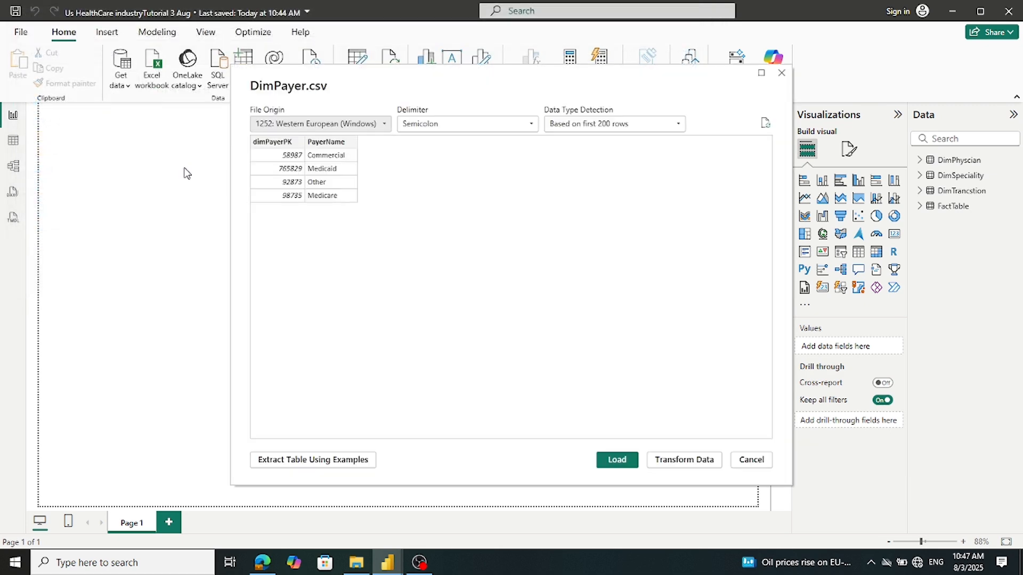
{"action": "left_click", "coordinate": [610, 461]}
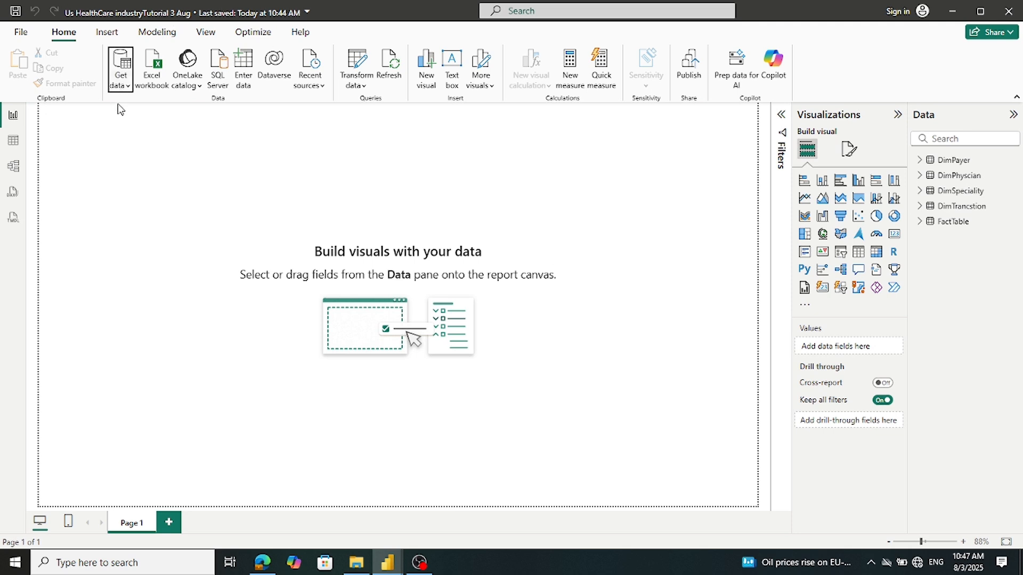
{"action": "left_click", "coordinate": [128, 93]}
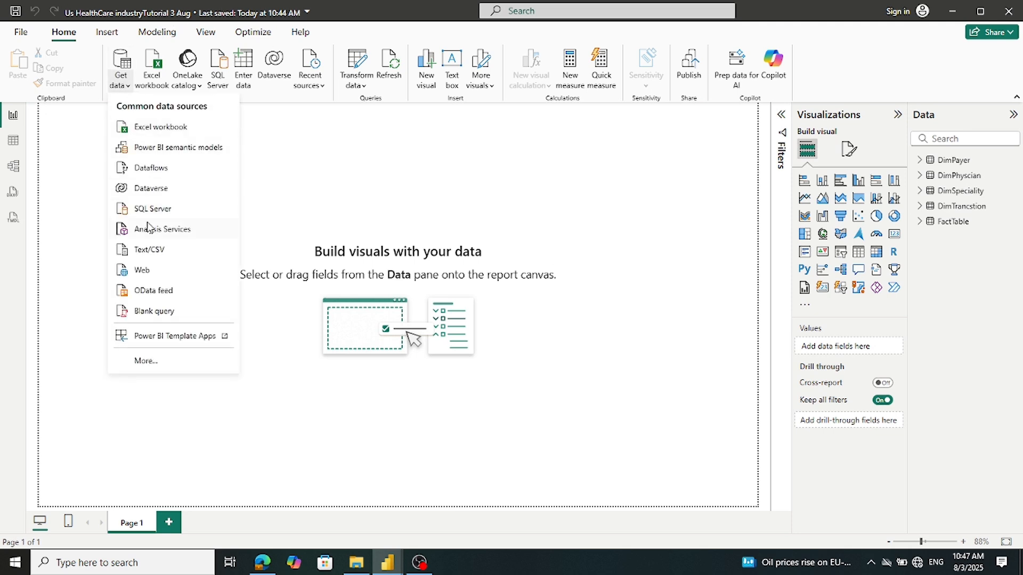
{"action": "left_click", "coordinate": [148, 250]}
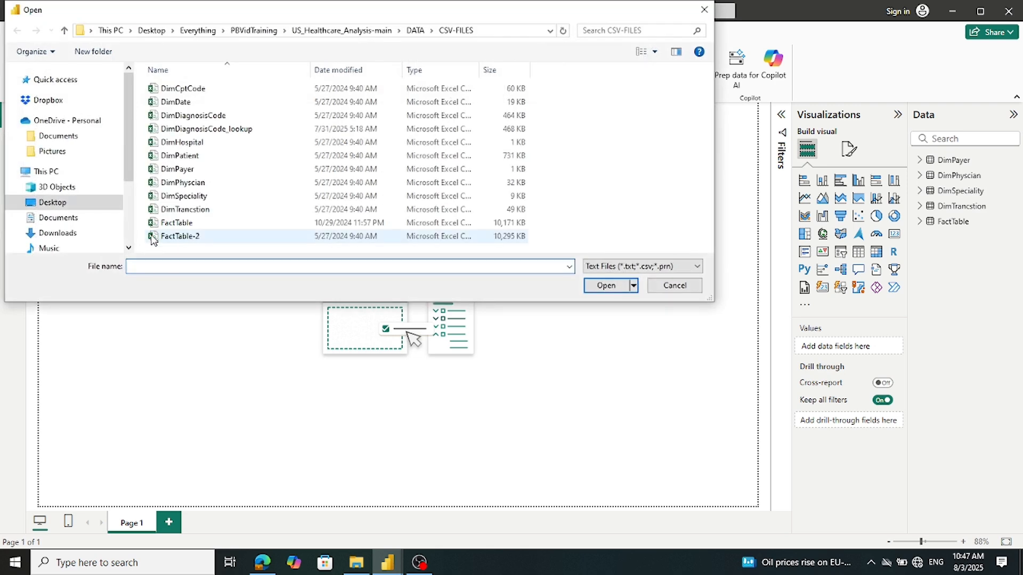
{"action": "double_click", "coordinate": [171, 156]}
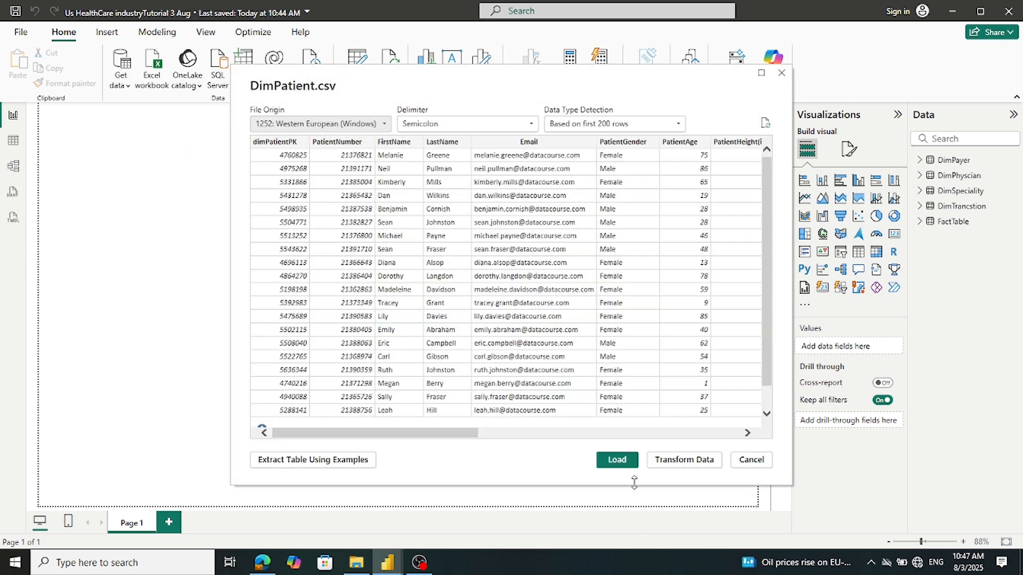
{"action": "left_click", "coordinate": [631, 460]}
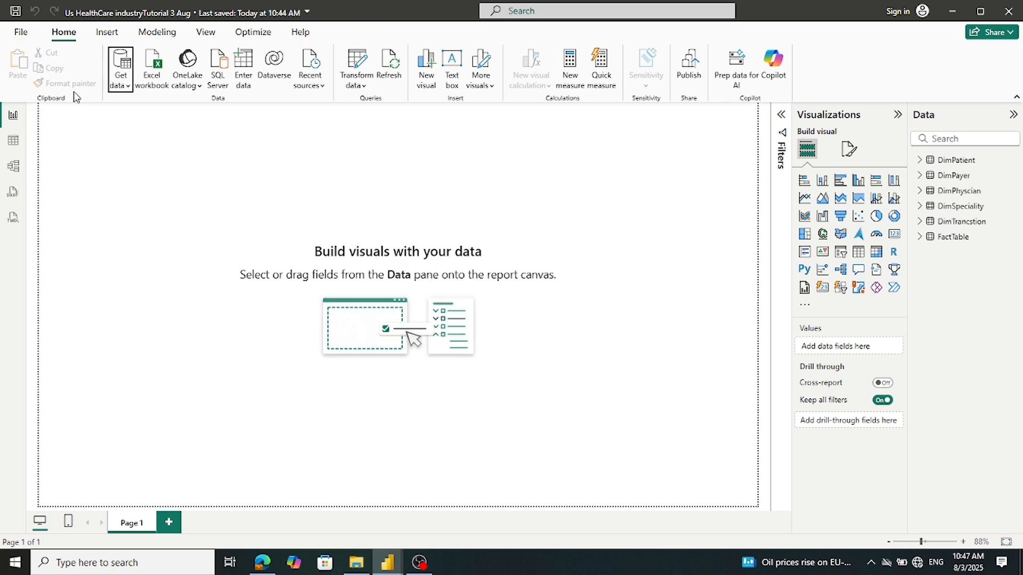
Load DimHospital.csv, then pick DimDiagnosisCode_lookup.csv for the next import
{"action": "left_click", "coordinate": [127, 86]}
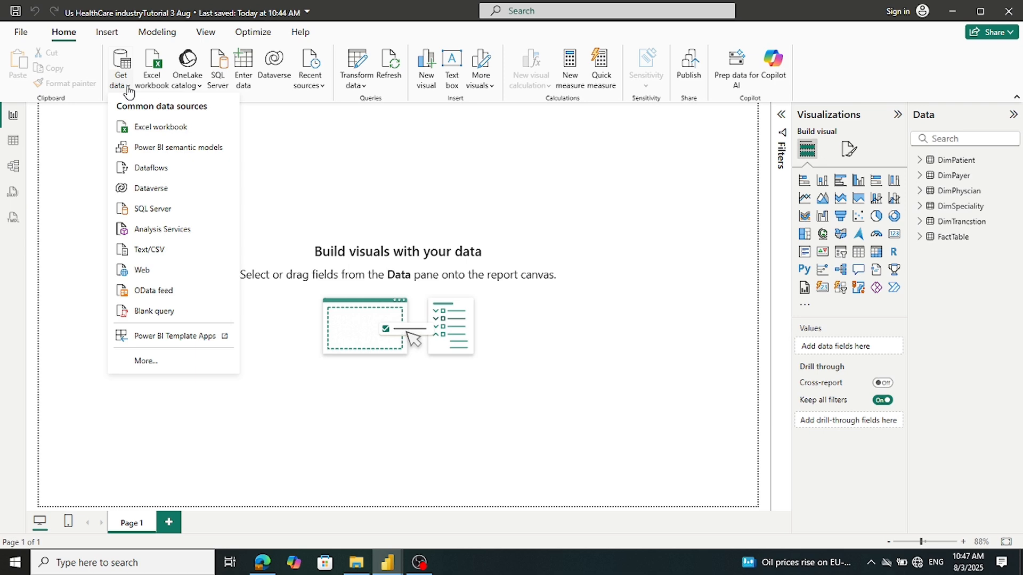
{"action": "left_click", "coordinate": [148, 250]}
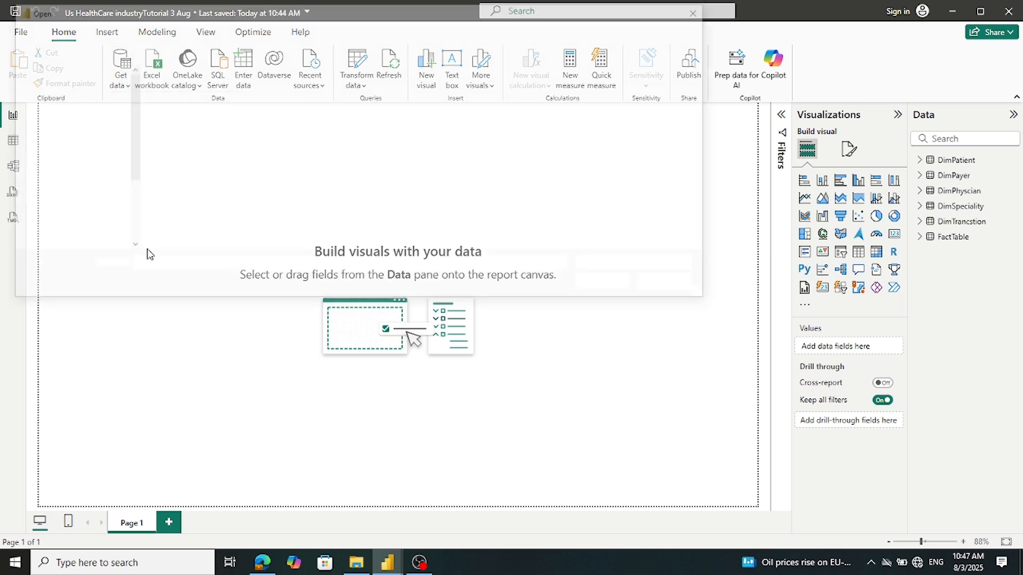
{"action": "double_click", "coordinate": [171, 142]}
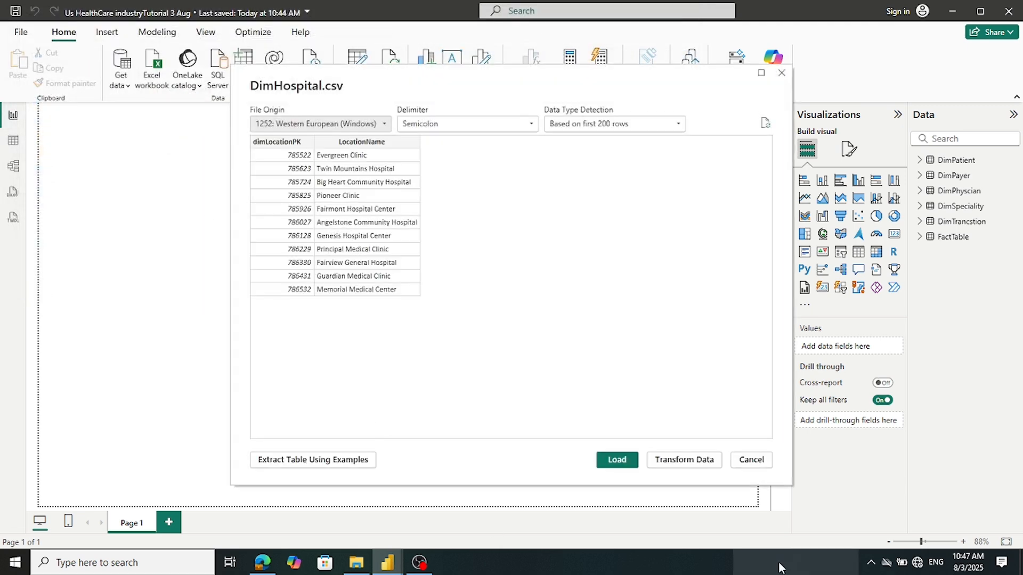
{"action": "left_click", "coordinate": [618, 459]}
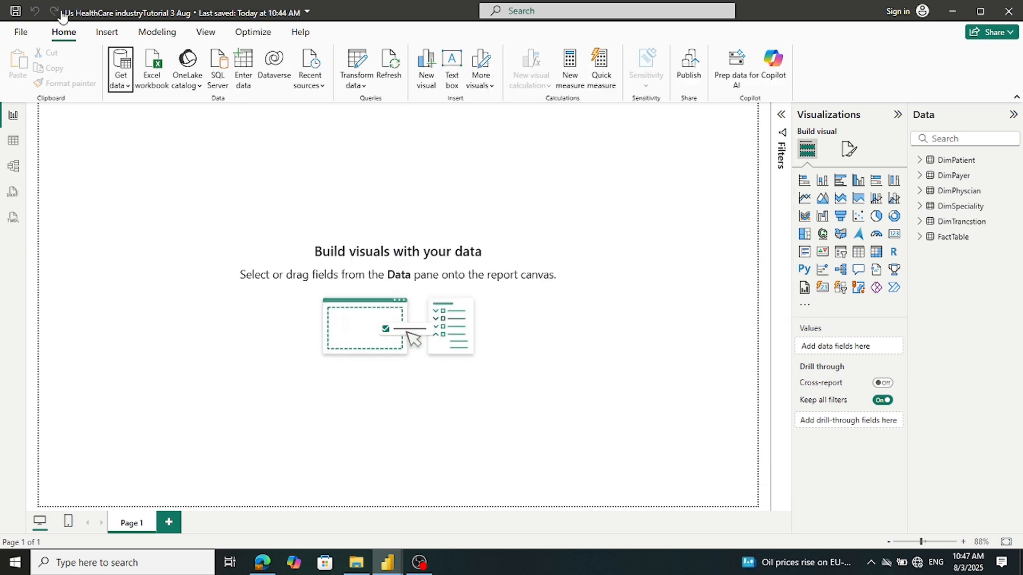
{"action": "left_click", "coordinate": [127, 83]}
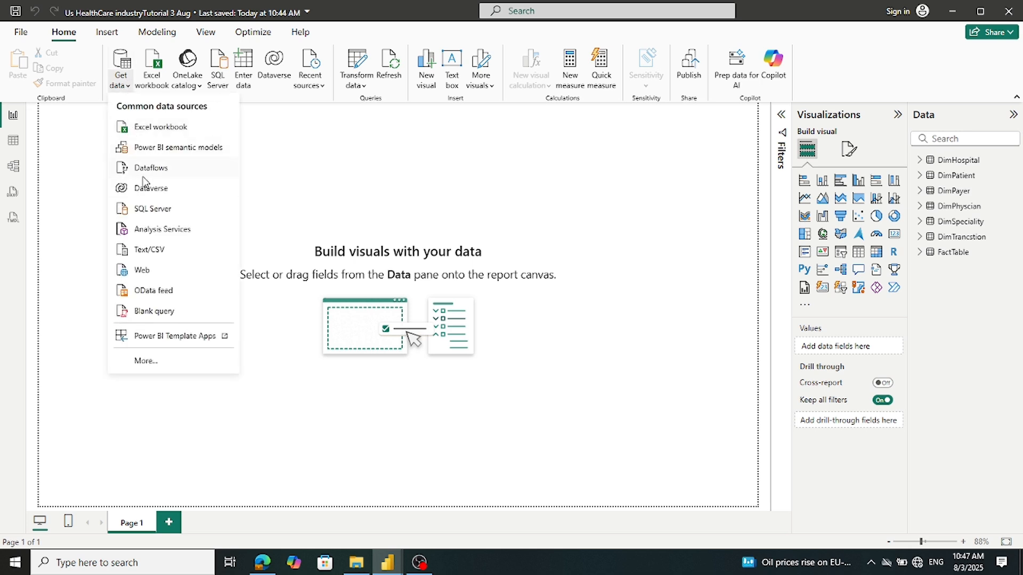
{"action": "left_click", "coordinate": [153, 250]}
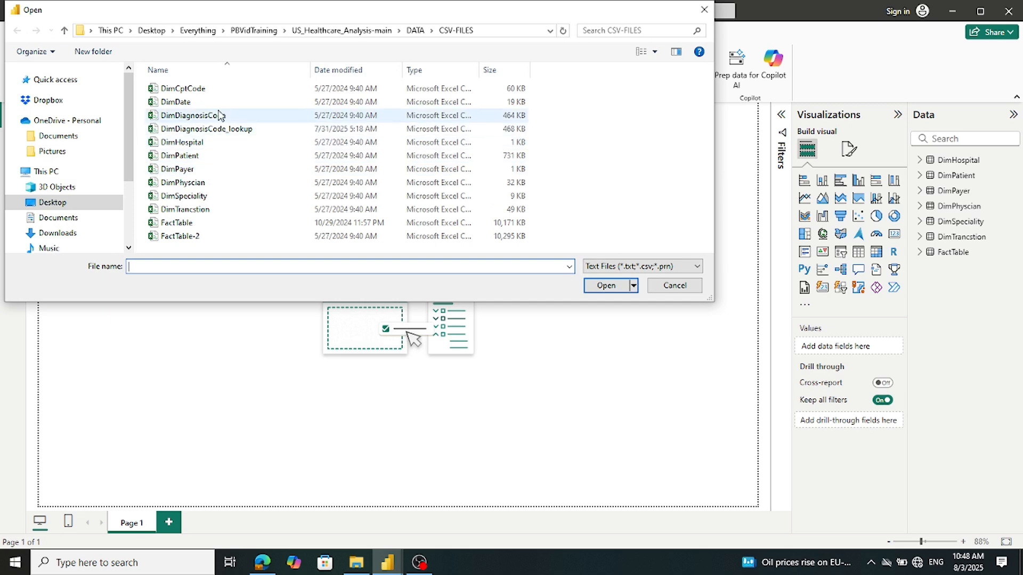
{"action": "double_click", "coordinate": [213, 129]}
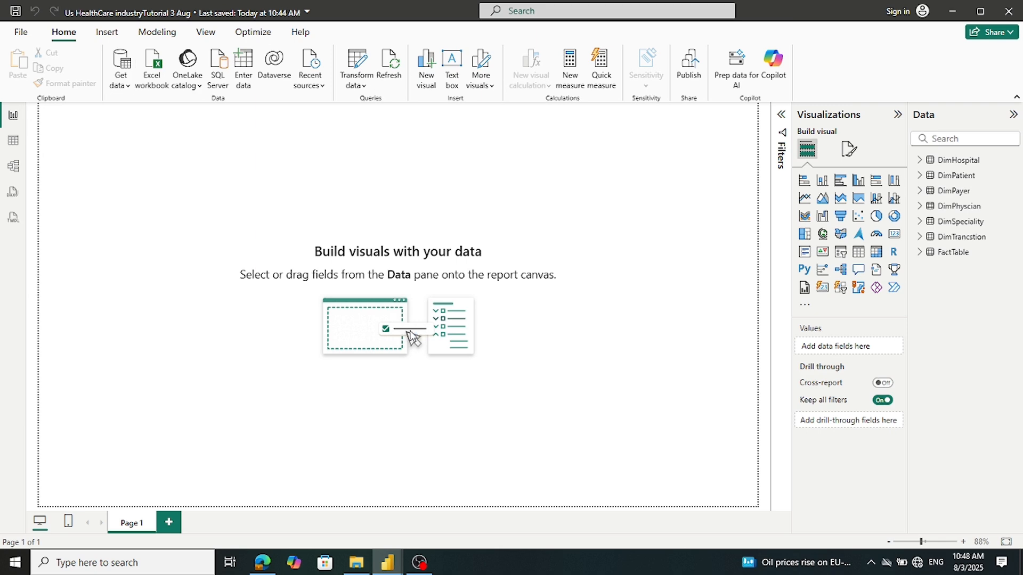
Load DimDiagnosisCode_lookup, DimDiagnosisCode and DimDate from their CSV files
{"action": "left_click", "coordinate": [616, 459]}
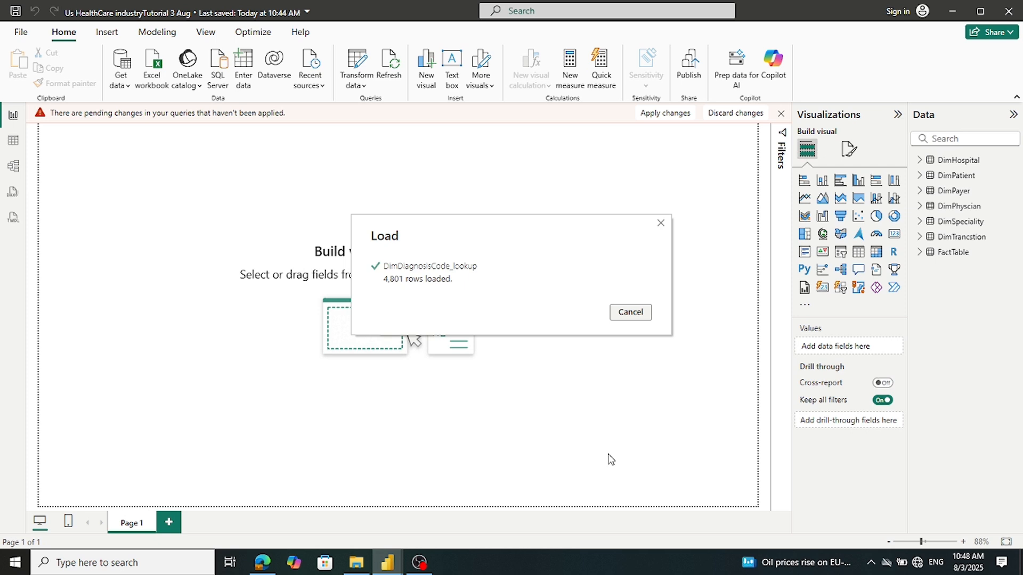
{"action": "left_click", "coordinate": [129, 87]}
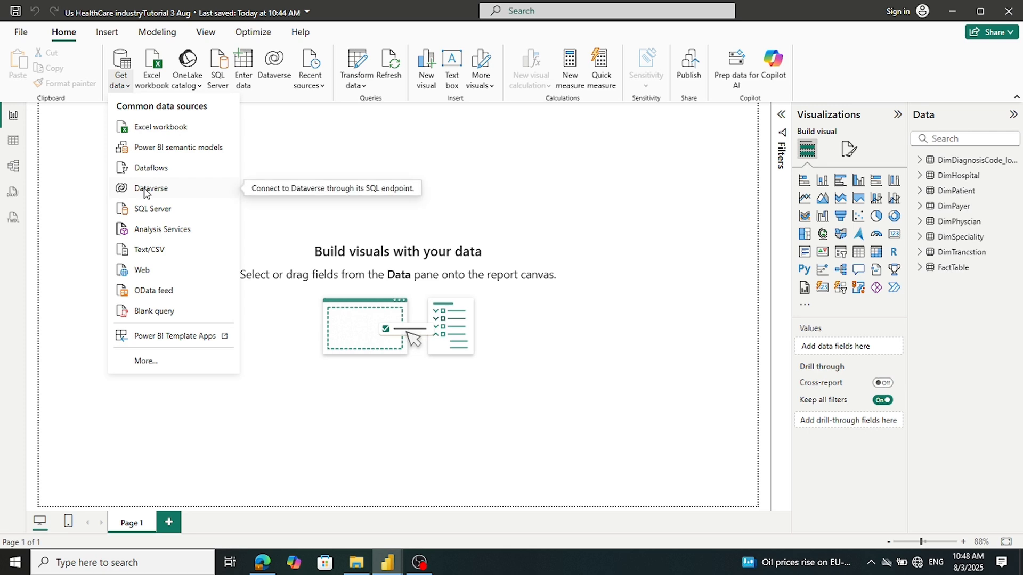
{"action": "left_click", "coordinate": [151, 251]}
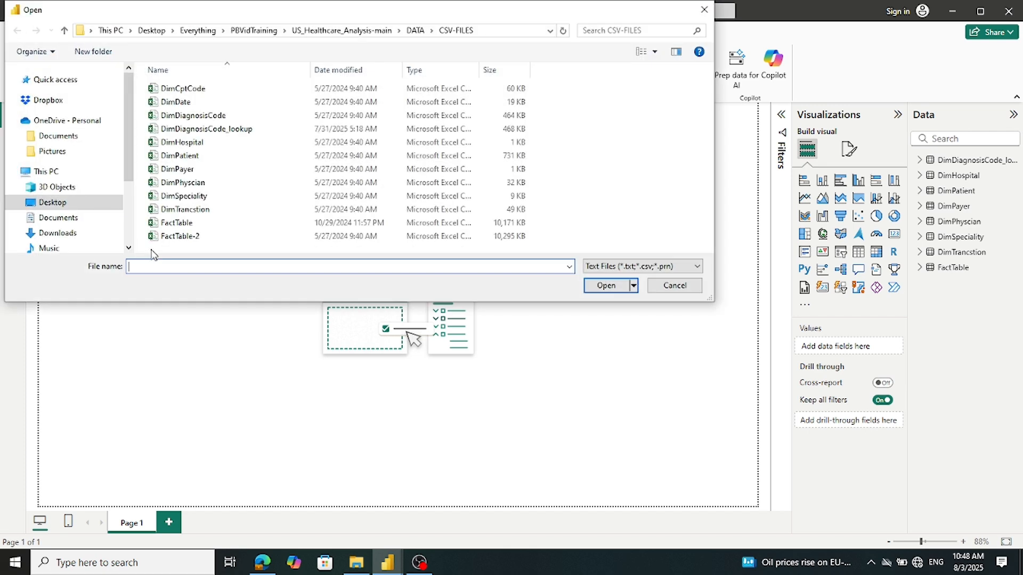
{"action": "double_click", "coordinate": [203, 115]}
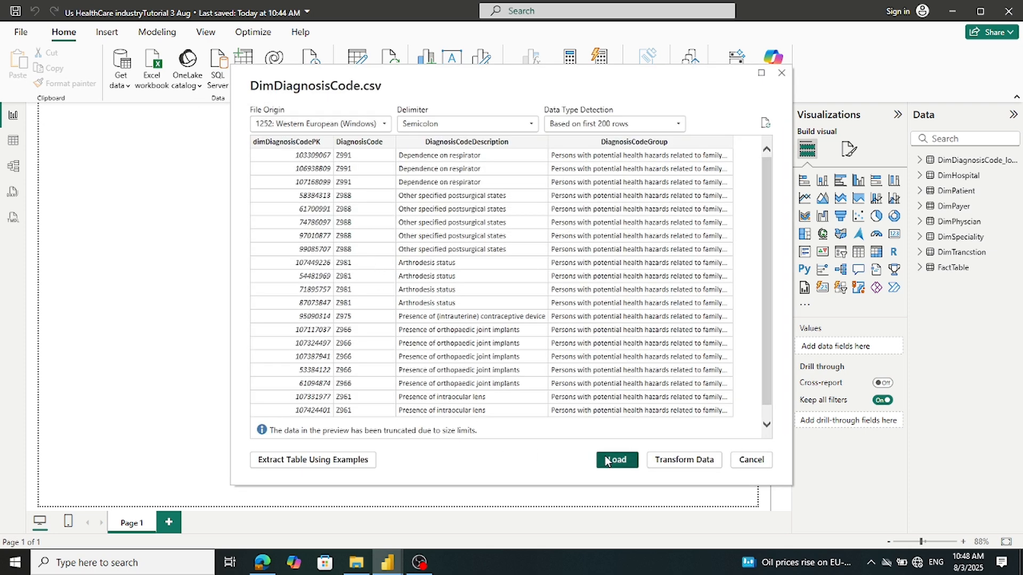
{"action": "left_click", "coordinate": [616, 459]}
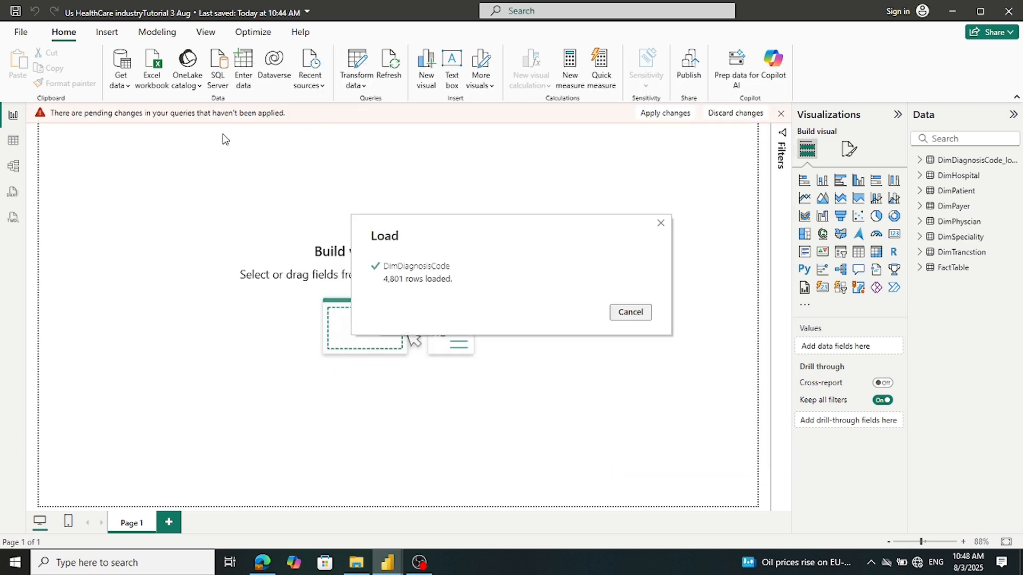
{"action": "left_click", "coordinate": [131, 85]}
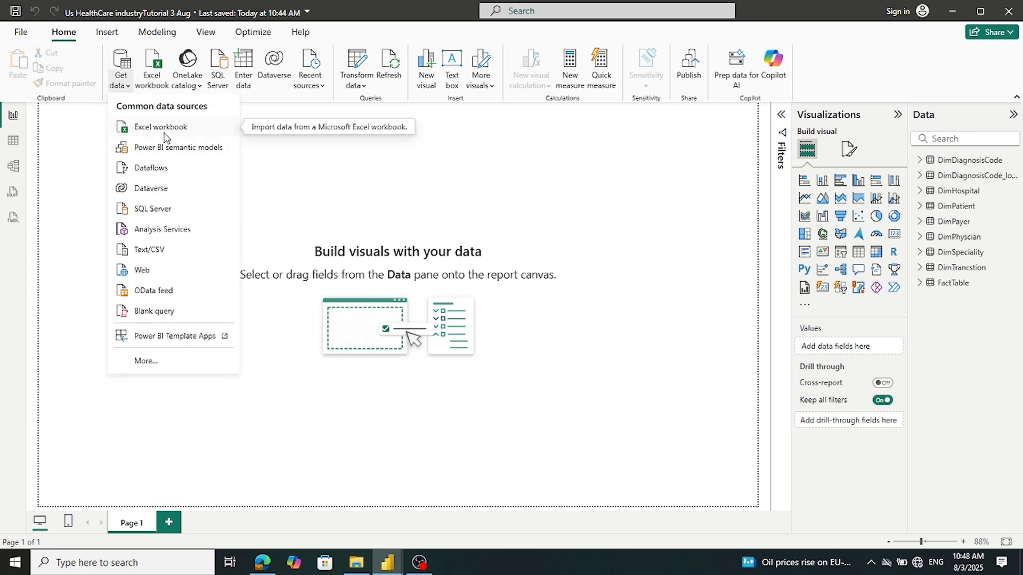
{"action": "left_click", "coordinate": [172, 251]}
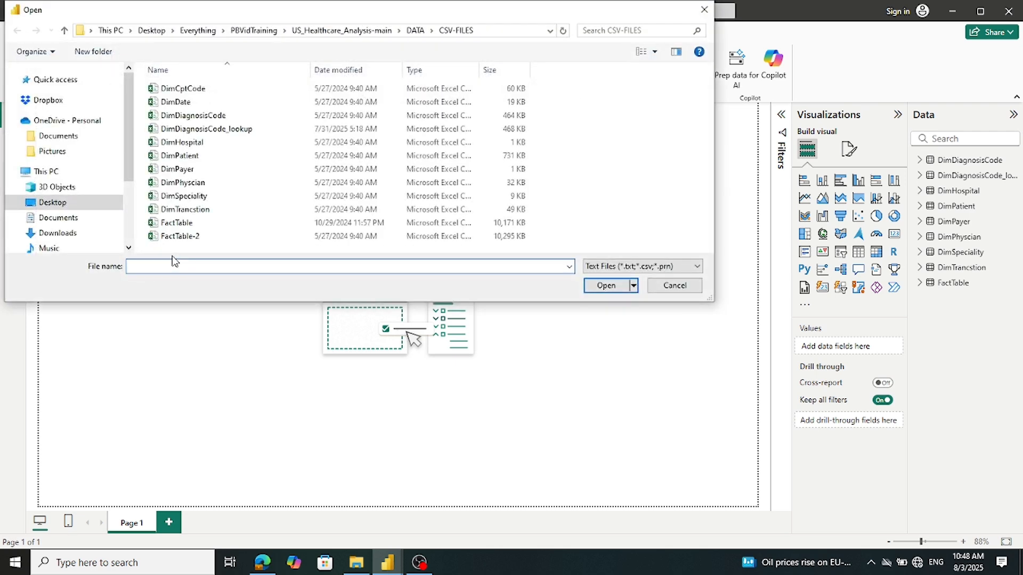
{"action": "double_click", "coordinate": [175, 102]}
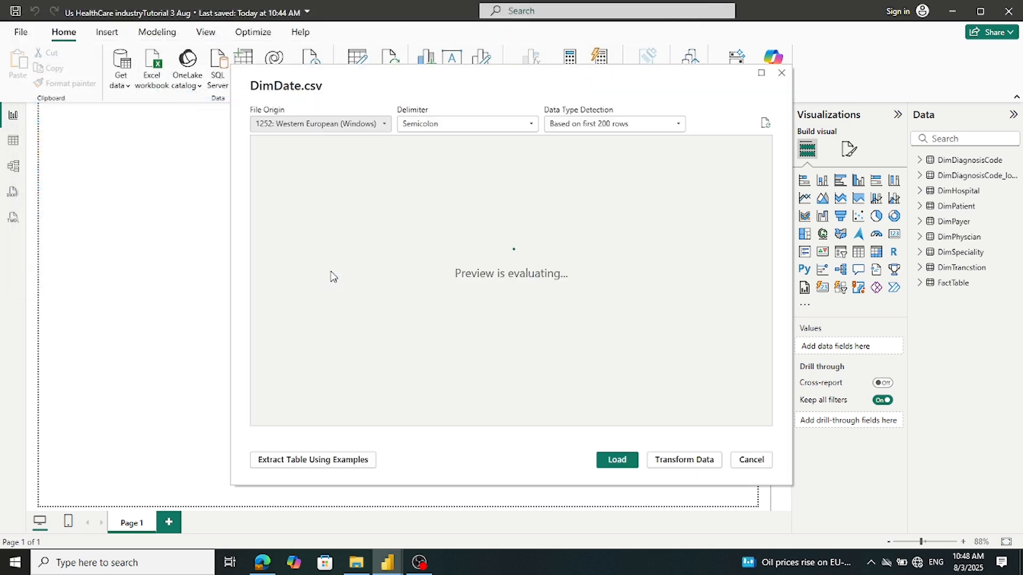
{"action": "left_click", "coordinate": [611, 466]}
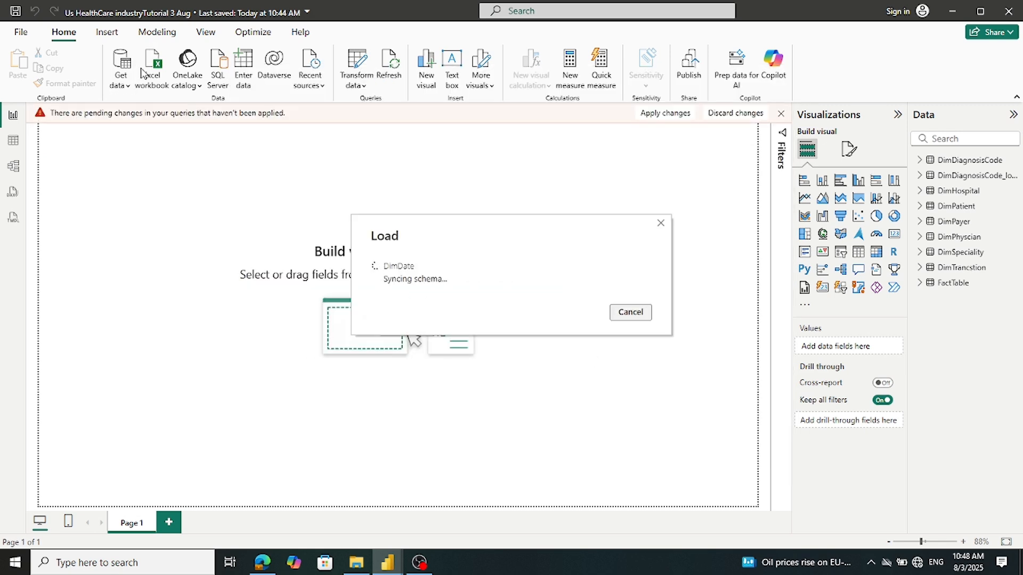
Import and load DimCptCode.csv, then expand and collapse DimDate in the Data pane
{"action": "left_click", "coordinate": [121, 85]}
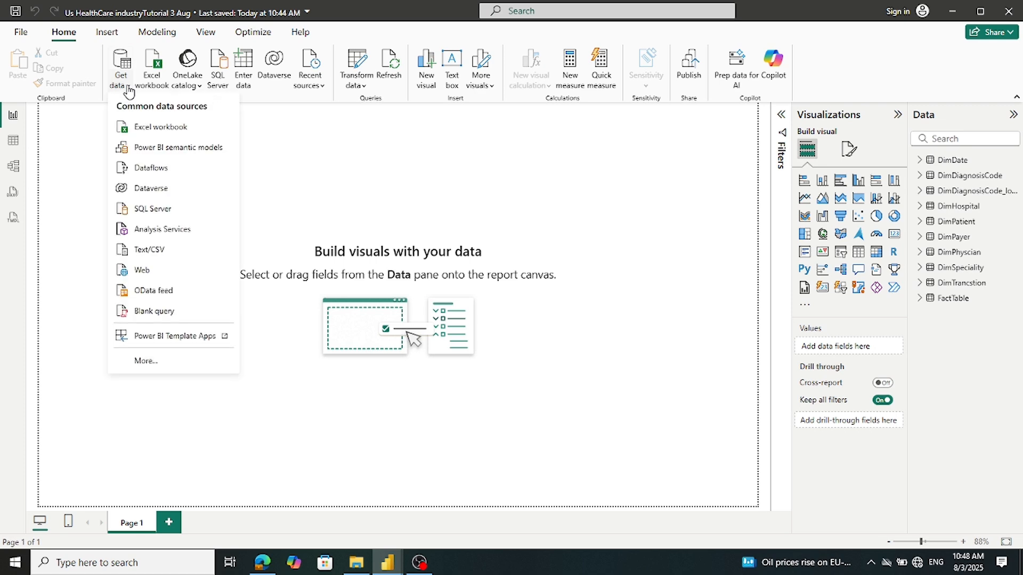
{"action": "left_click", "coordinate": [162, 249]}
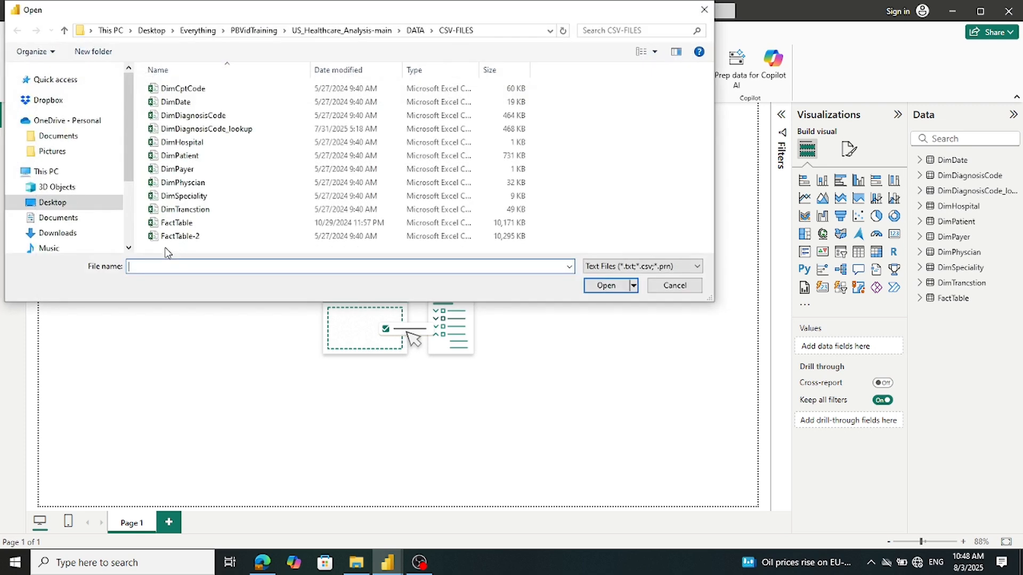
{"action": "double_click", "coordinate": [195, 89]}
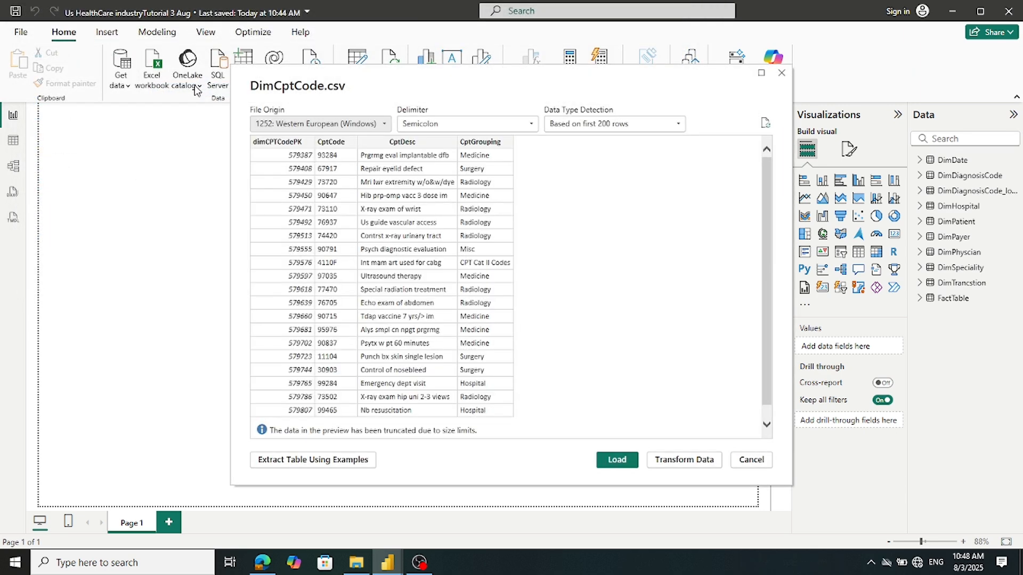
{"action": "left_click", "coordinate": [617, 460]}
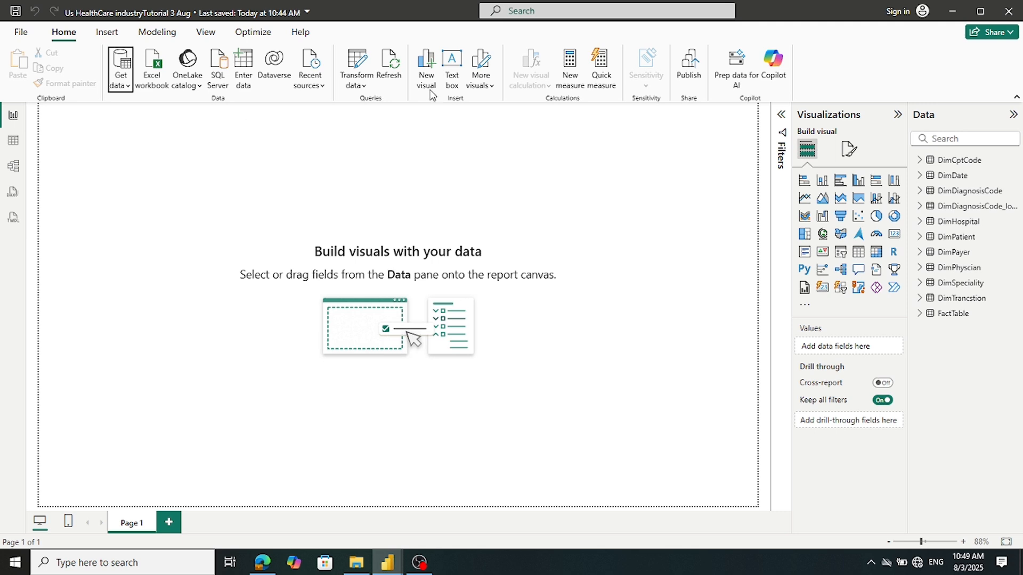
{"action": "left_click", "coordinate": [924, 179]}
{"action": "left_click", "coordinate": [922, 177]}
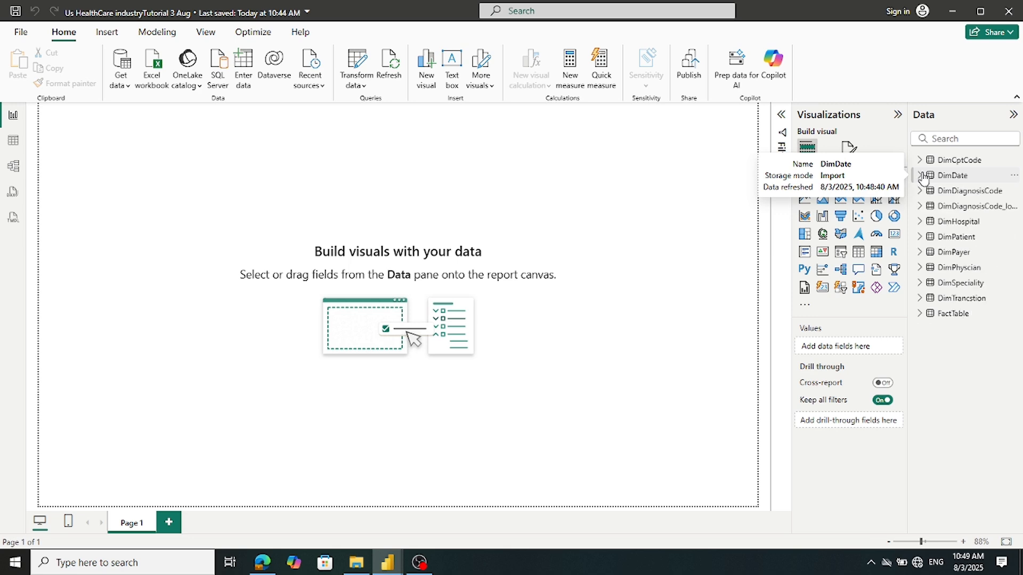
In Power Query Editor, preview each query from DimTrancstion through DimDiagnosisCode
{"action": "left_click", "coordinate": [367, 65]}
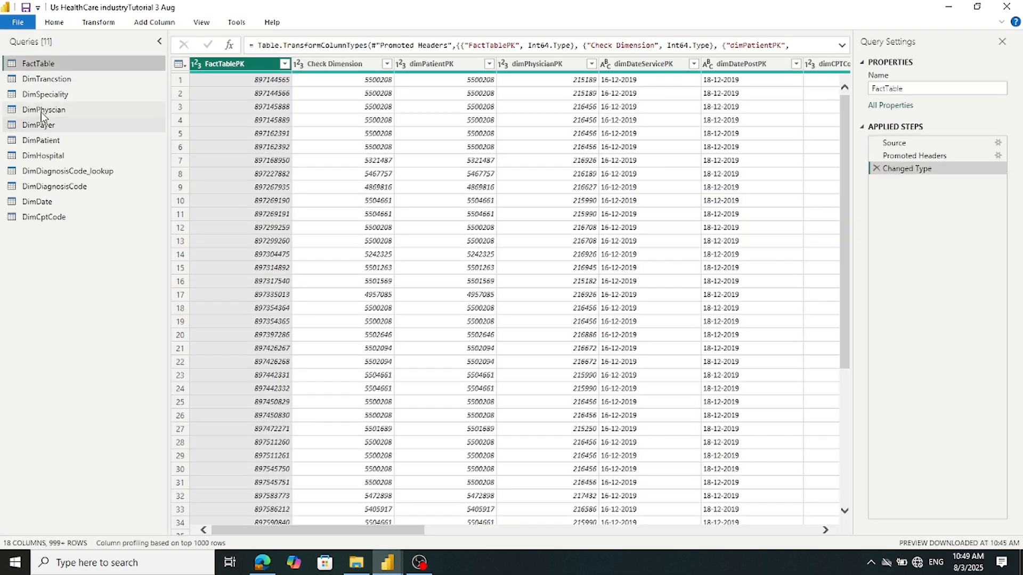
{"action": "left_click", "coordinate": [46, 80]}
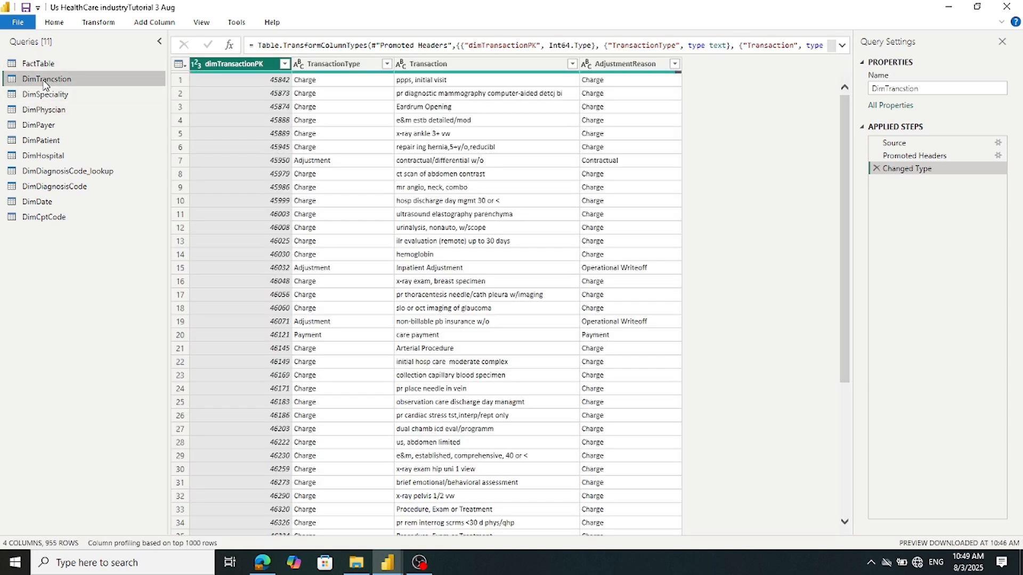
{"action": "left_click", "coordinate": [47, 92]}
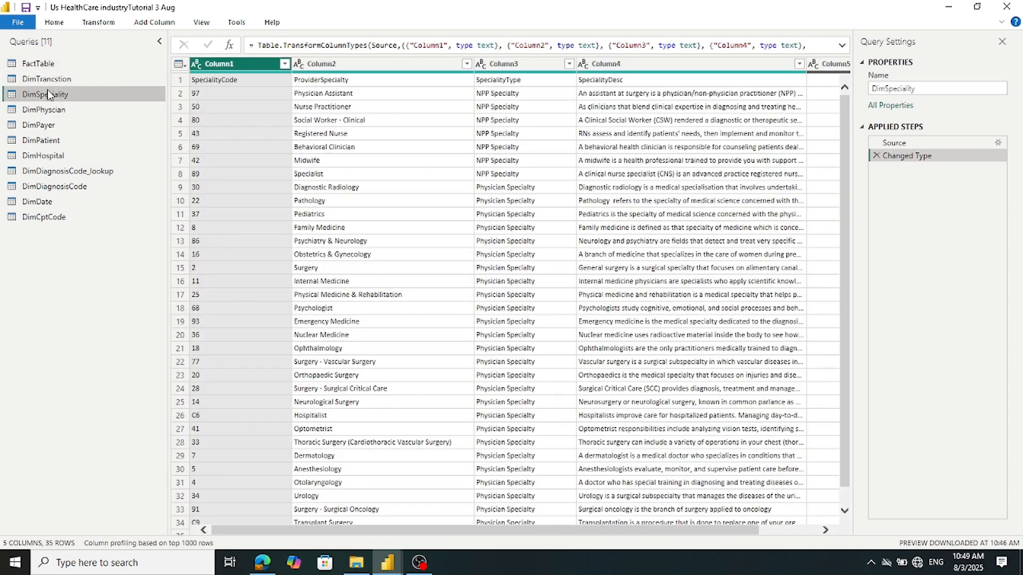
{"action": "left_click", "coordinate": [46, 110]}
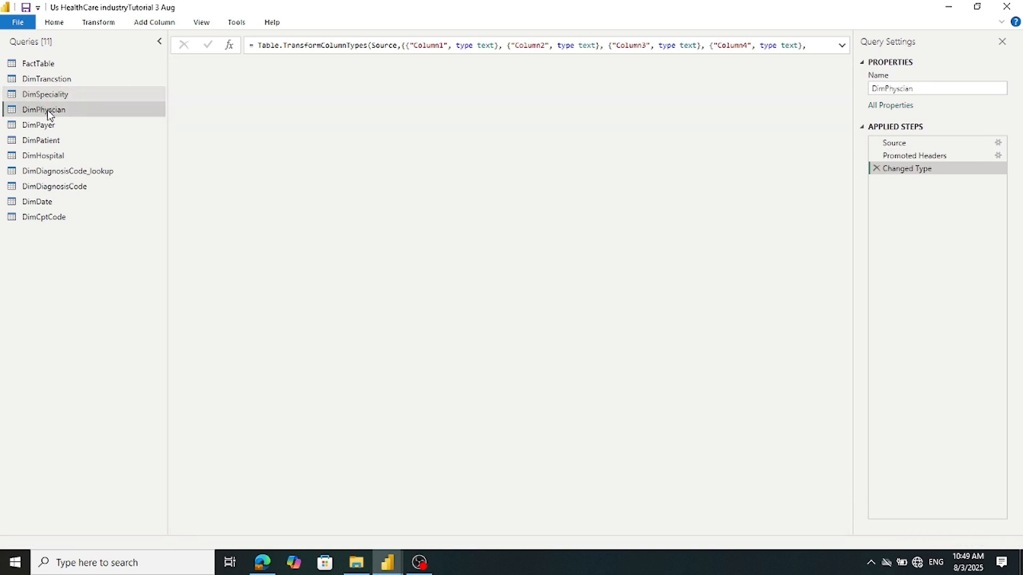
{"action": "left_click", "coordinate": [47, 127]}
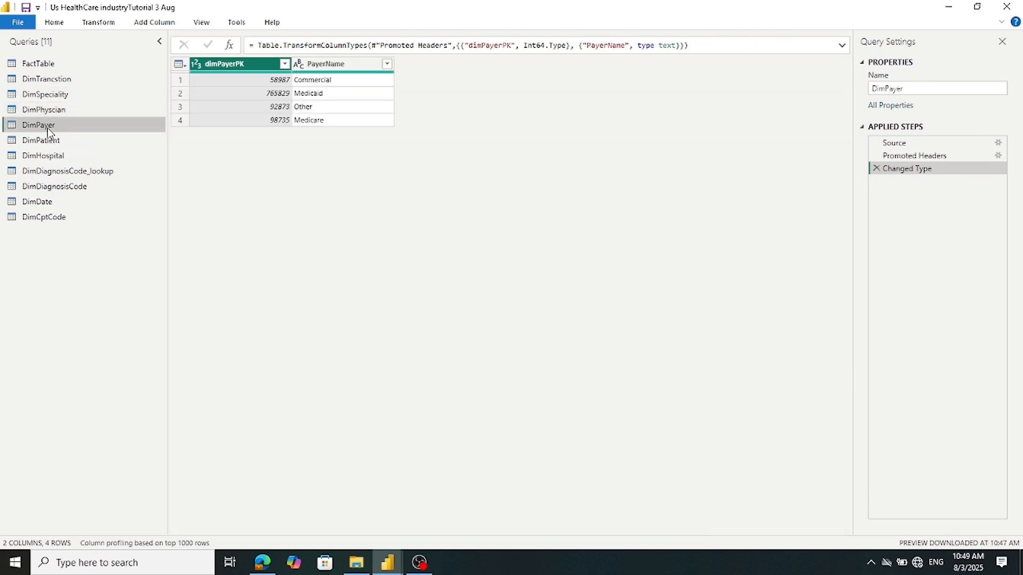
{"action": "left_click", "coordinate": [48, 140]}
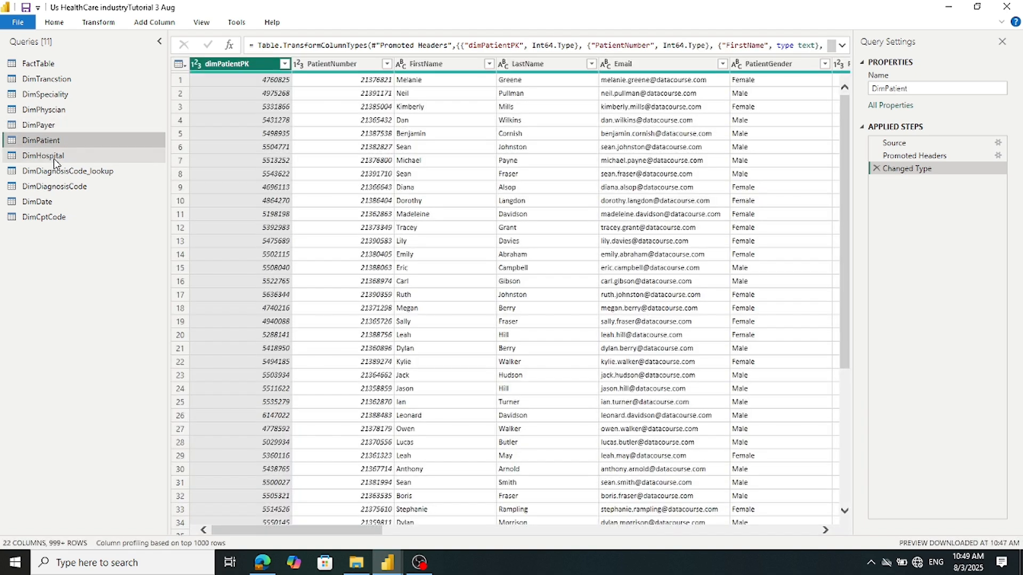
{"action": "left_click", "coordinate": [54, 158]}
{"action": "left_click", "coordinate": [54, 170]}
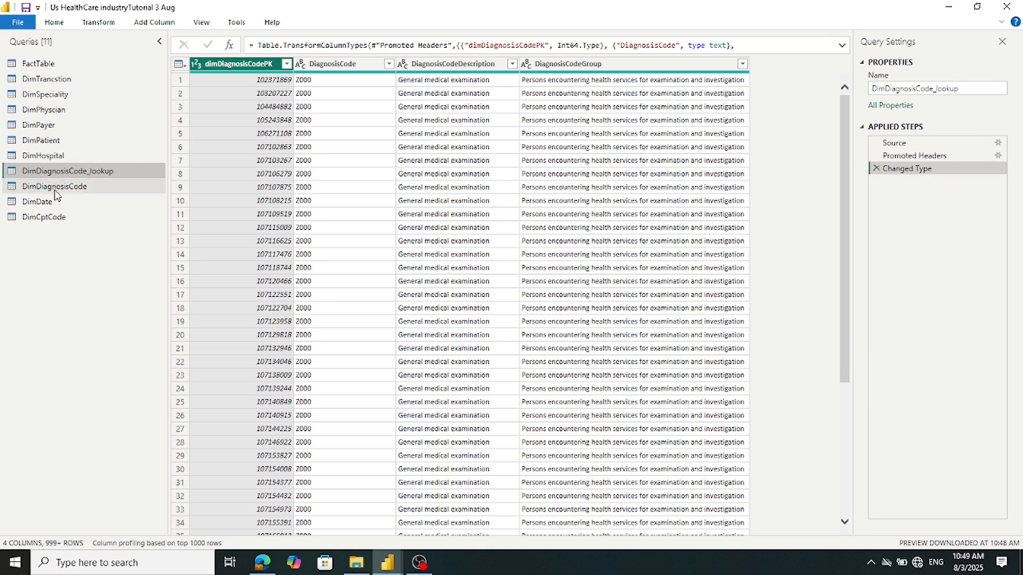
{"action": "left_click", "coordinate": [54, 188]}
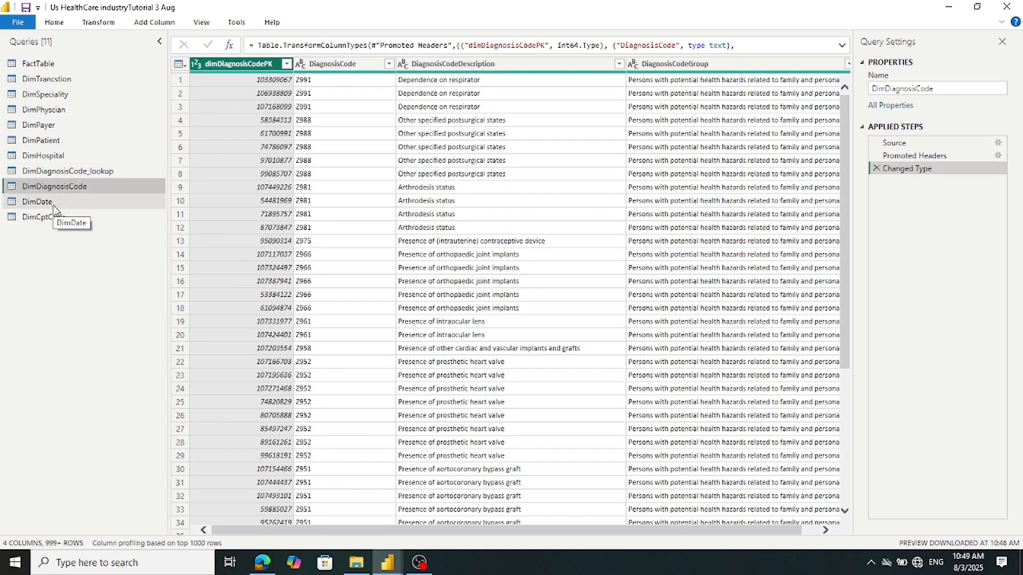
Show the DimDate query and scroll through its 383 rows of dates
{"action": "left_click", "coordinate": [52, 205]}
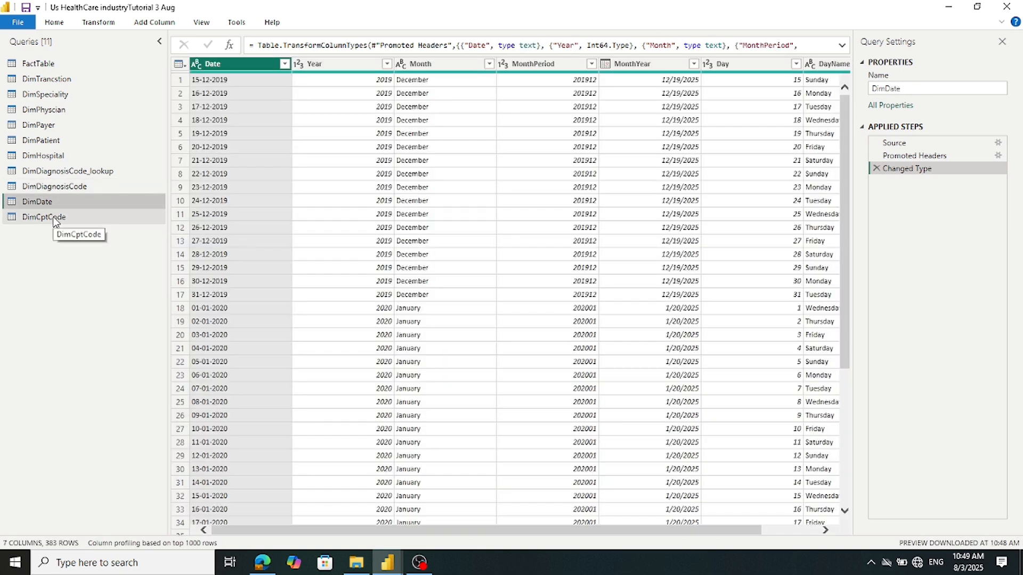
{"action": "scroll", "coordinate": [220, 189], "scroll_direction": "down", "scroll_amount": 15}
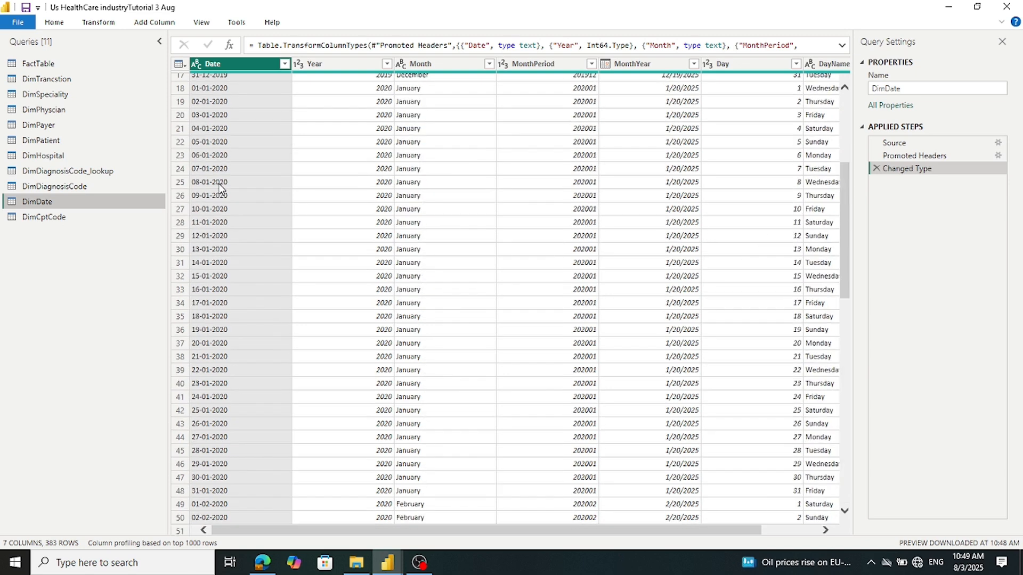
{"action": "scroll", "coordinate": [219, 189], "scroll_direction": "down", "scroll_amount": 20}
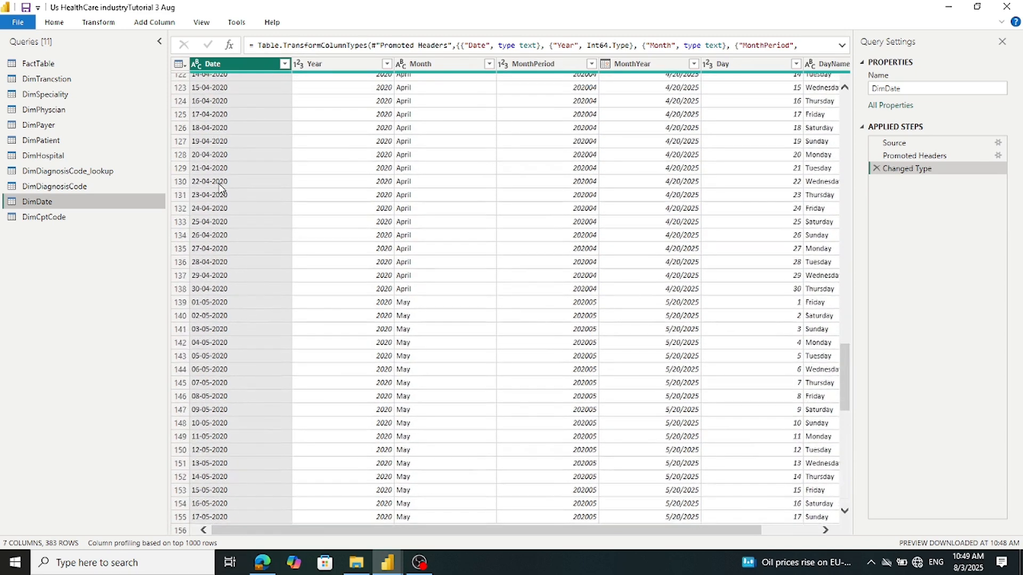
{"action": "scroll", "coordinate": [219, 189], "scroll_direction": "down", "scroll_amount": 20}
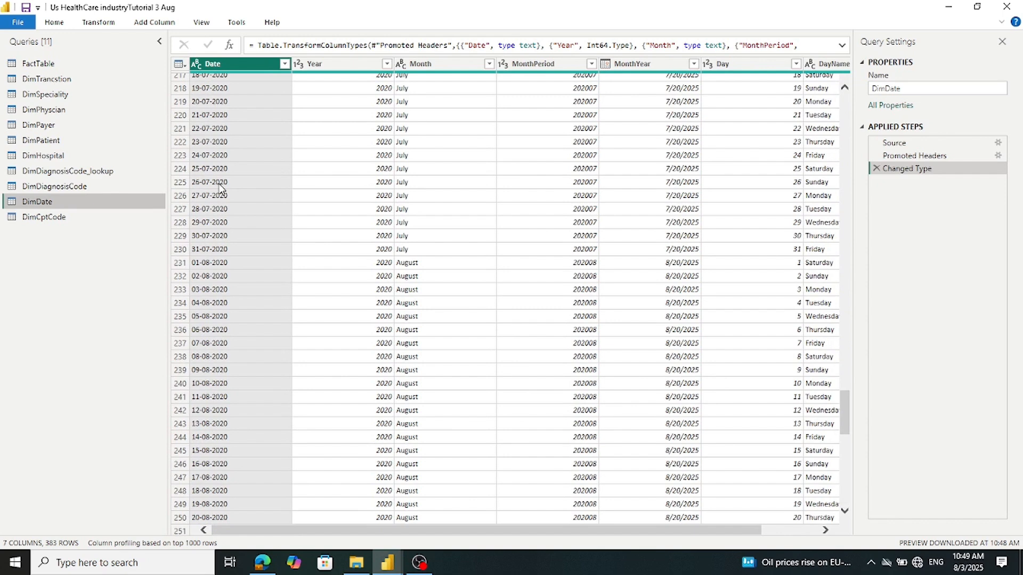
{"action": "scroll", "coordinate": [220, 189], "scroll_direction": "down", "scroll_amount": 12}
{"action": "scroll", "coordinate": [219, 189], "scroll_direction": "up", "scroll_amount": 20}
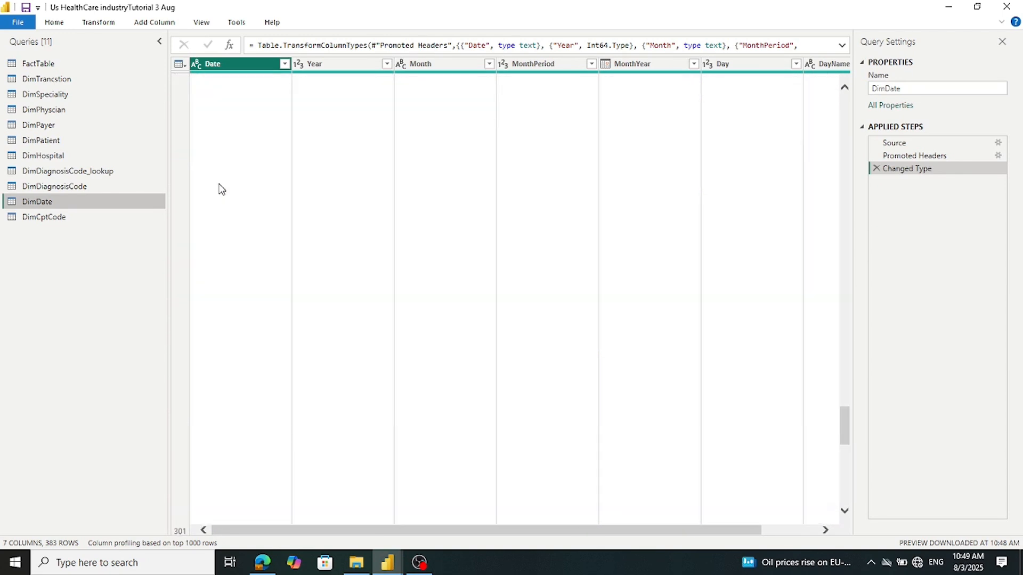
{"action": "scroll", "coordinate": [220, 189], "scroll_direction": "up", "scroll_amount": 20}
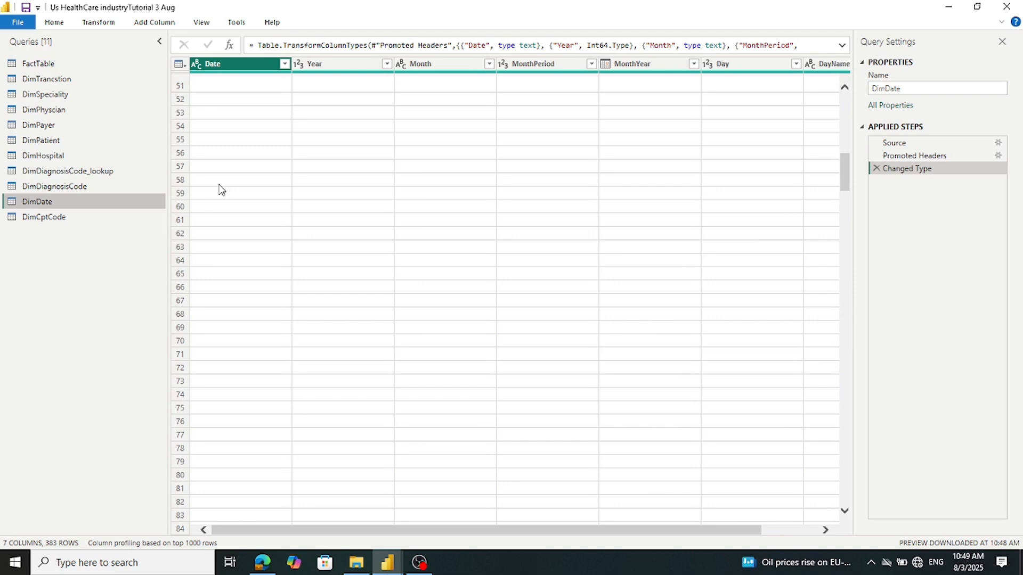
{"action": "scroll", "coordinate": [219, 189], "scroll_direction": "up", "scroll_amount": 2}
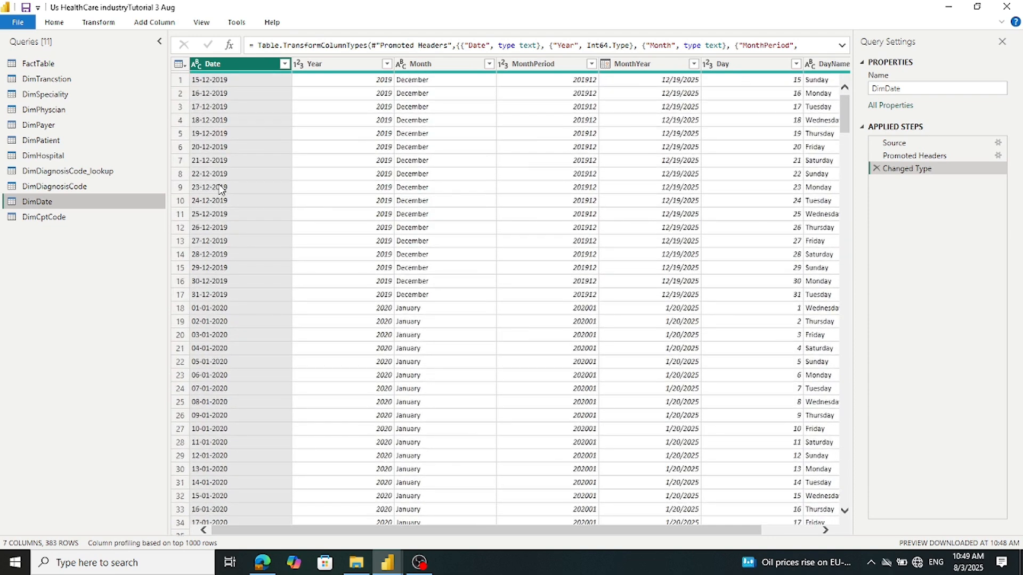
{"action": "left_click", "coordinate": [198, 69]}
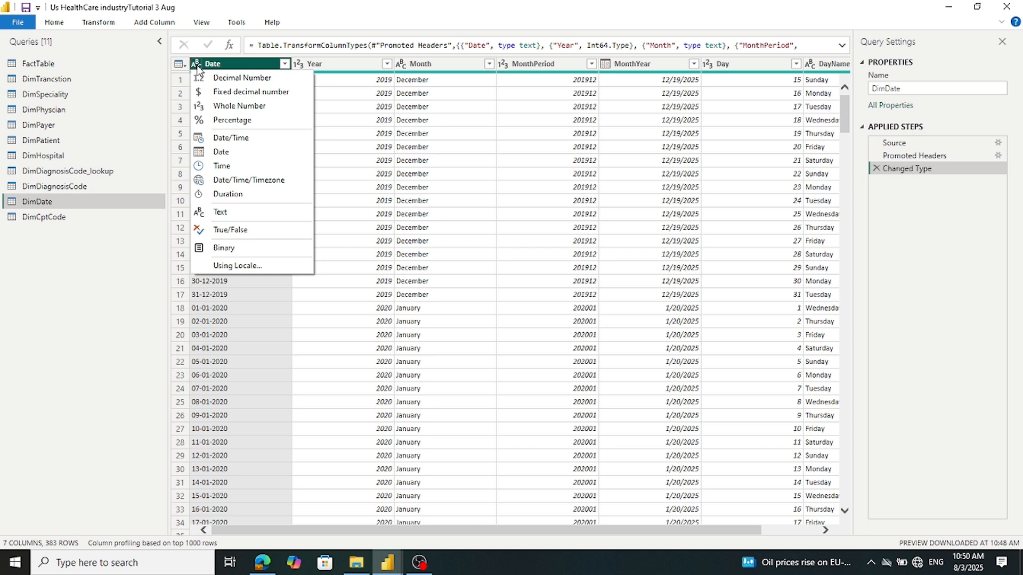
{"action": "left_click", "coordinate": [238, 153]}
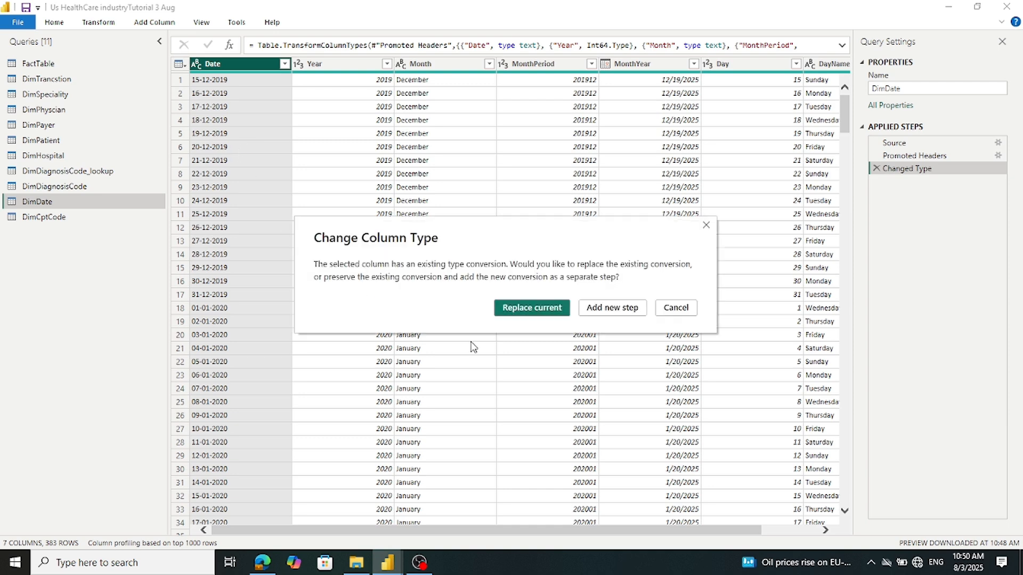
{"action": "left_click", "coordinate": [534, 315]}
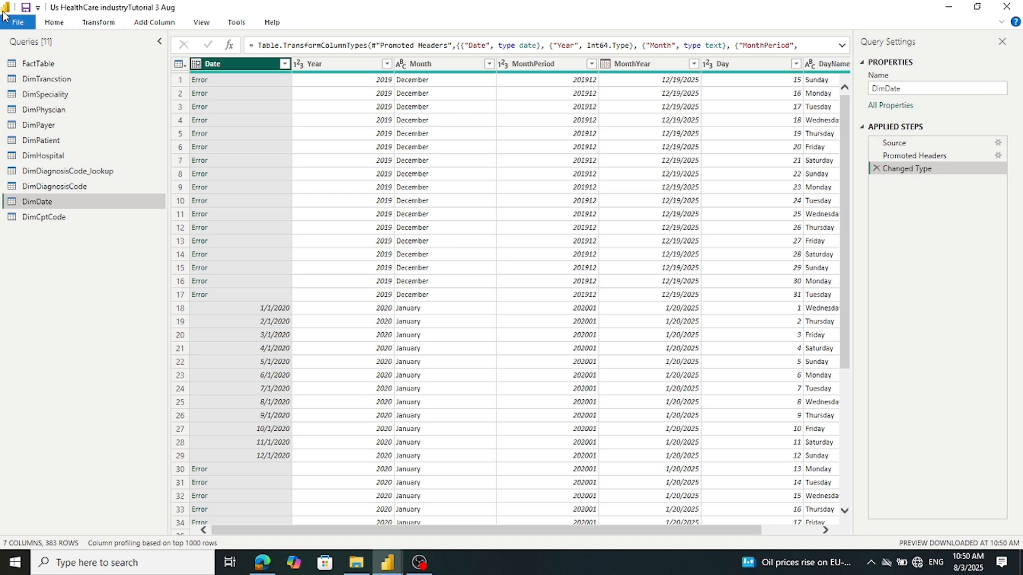
{"action": "left_click", "coordinate": [197, 64]}
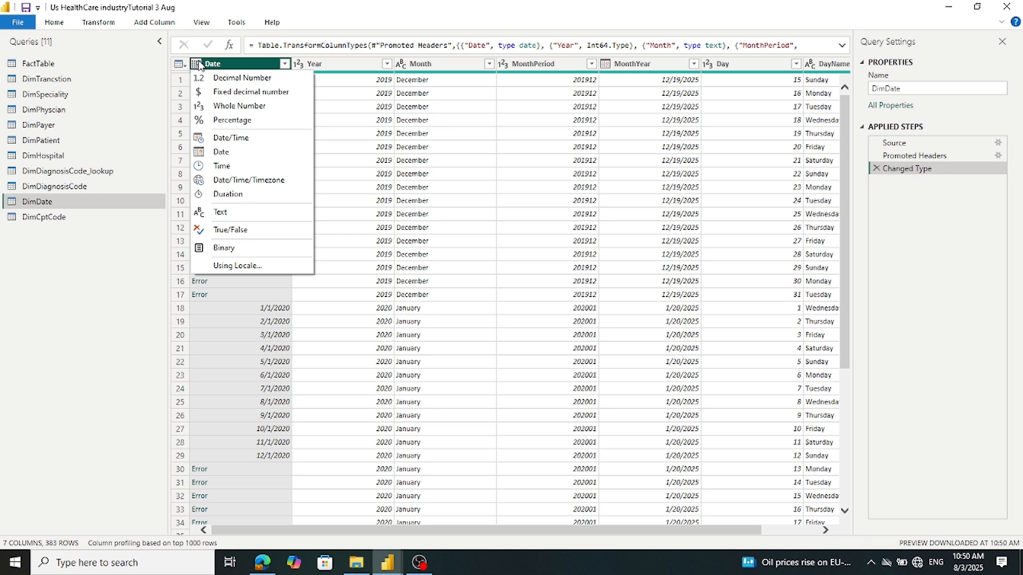
{"action": "left_click", "coordinate": [233, 215]}
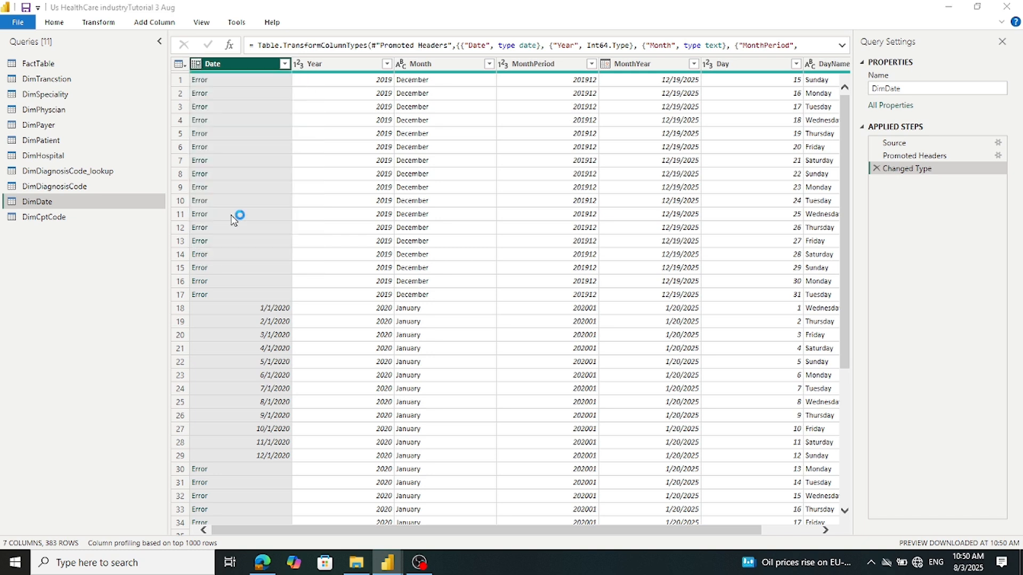
{"action": "left_click", "coordinate": [515, 311]}
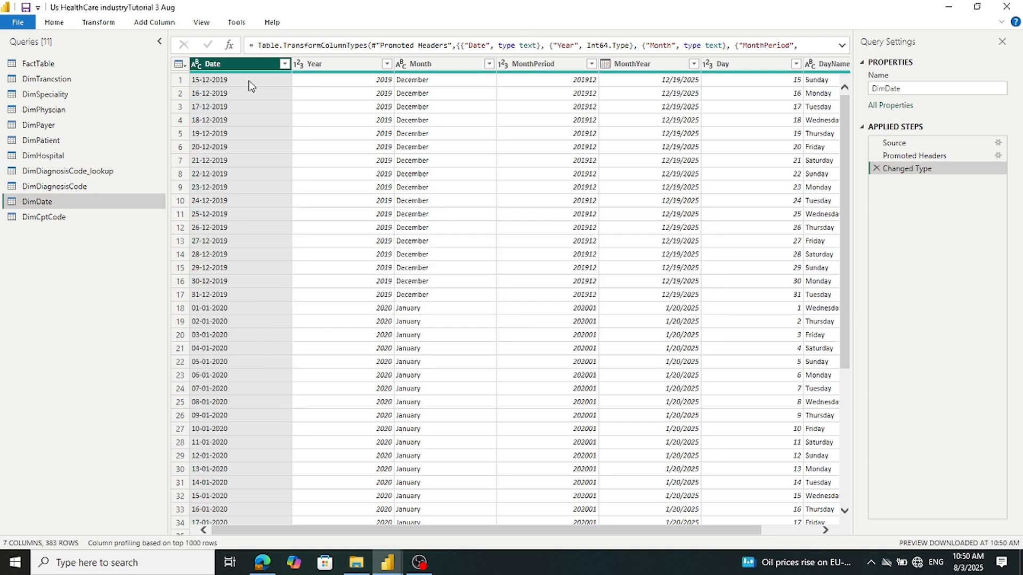
{"action": "left_click", "coordinate": [195, 62]}
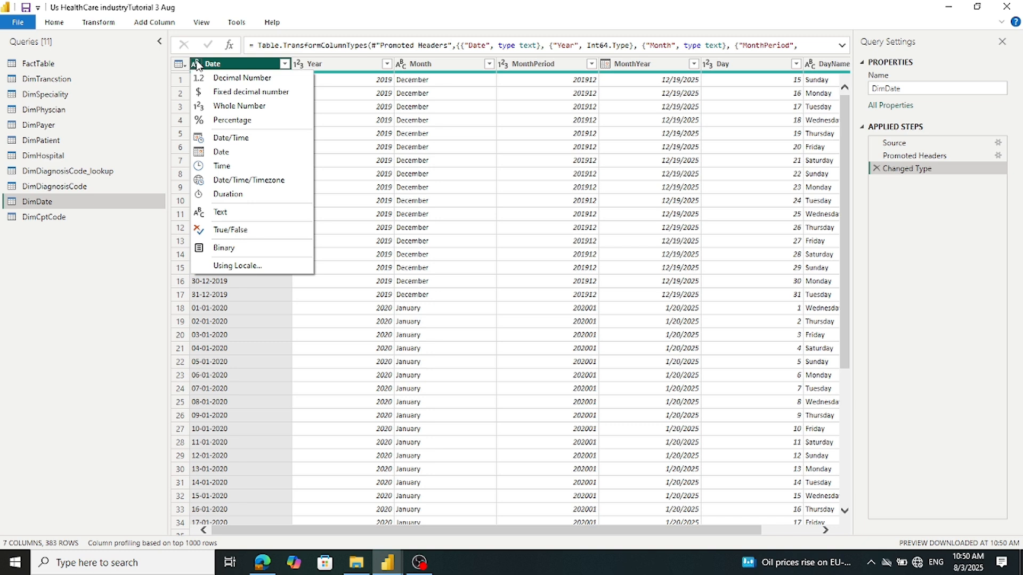
Change DimDate's Date column to type Date using the English (United Kingdom) locale
{"action": "left_click", "coordinate": [255, 269]}
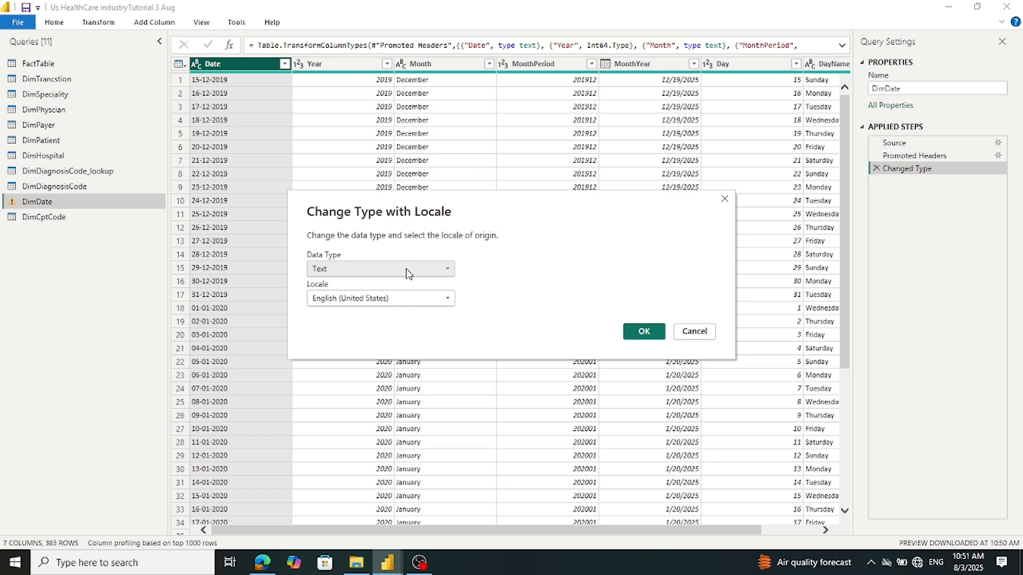
{"action": "left_click", "coordinate": [408, 274]}
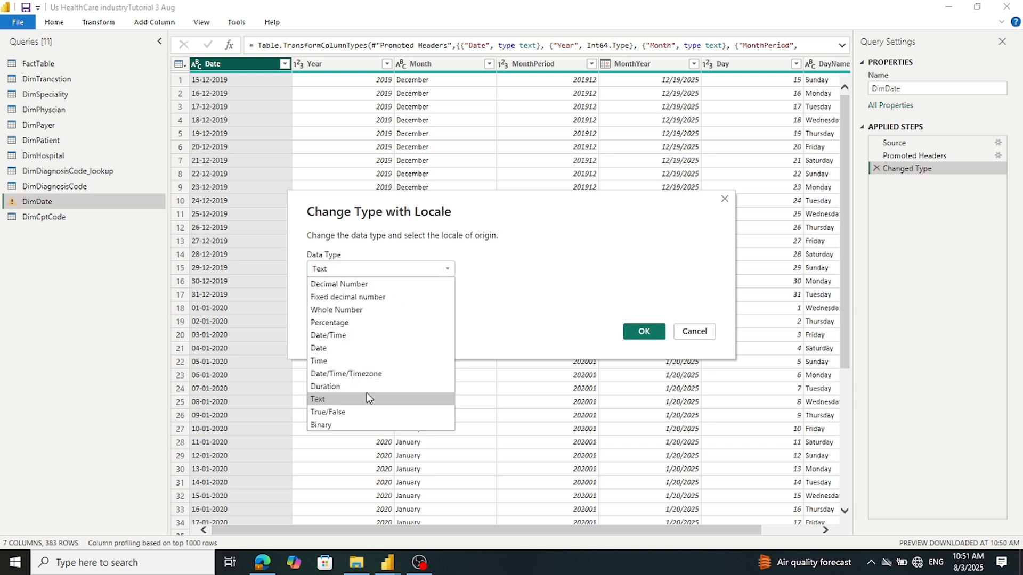
{"action": "left_click", "coordinate": [378, 348]}
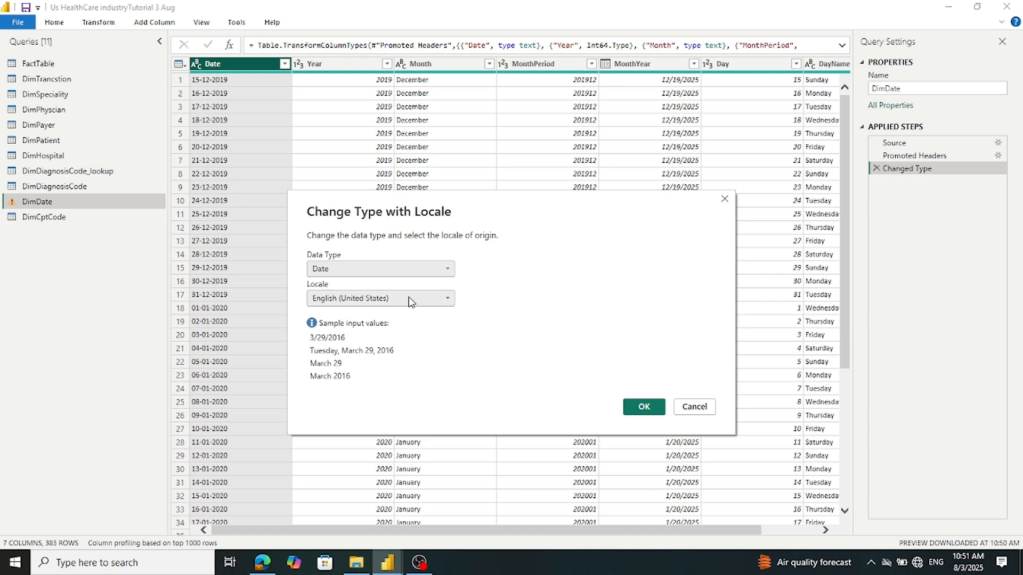
{"action": "left_click", "coordinate": [450, 301]}
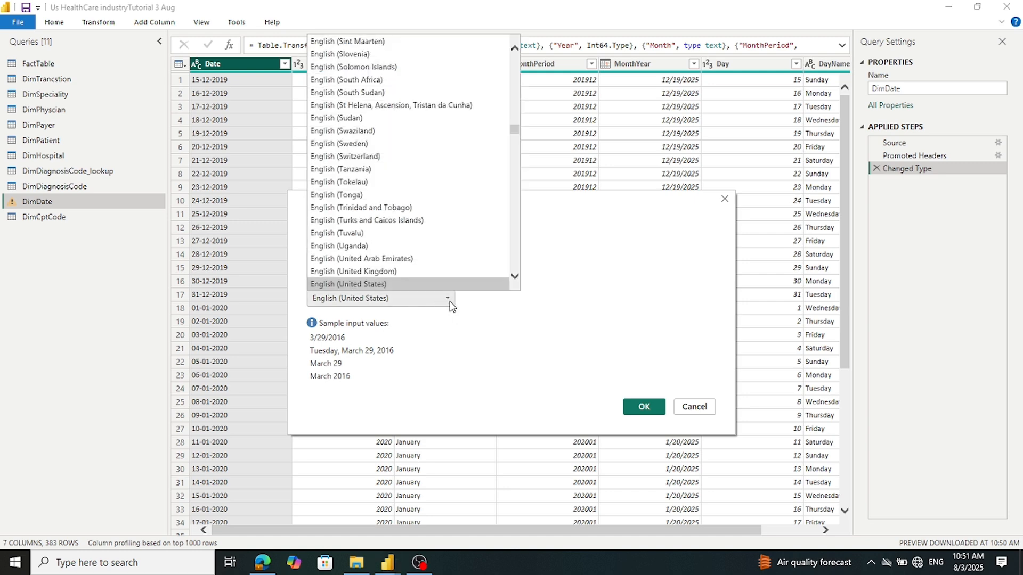
{"action": "left_click", "coordinate": [354, 271]}
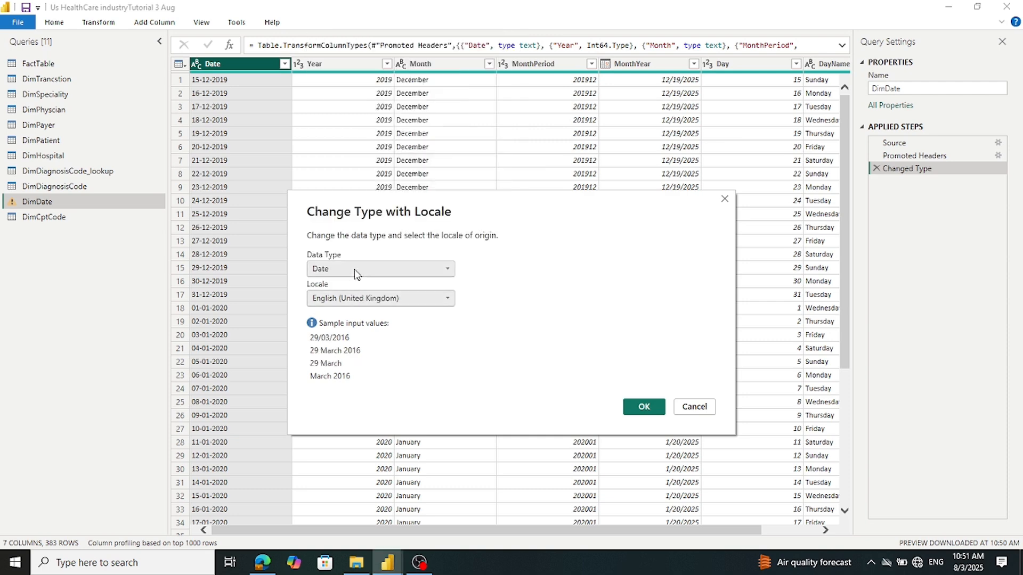
{"action": "left_click", "coordinate": [648, 407]}
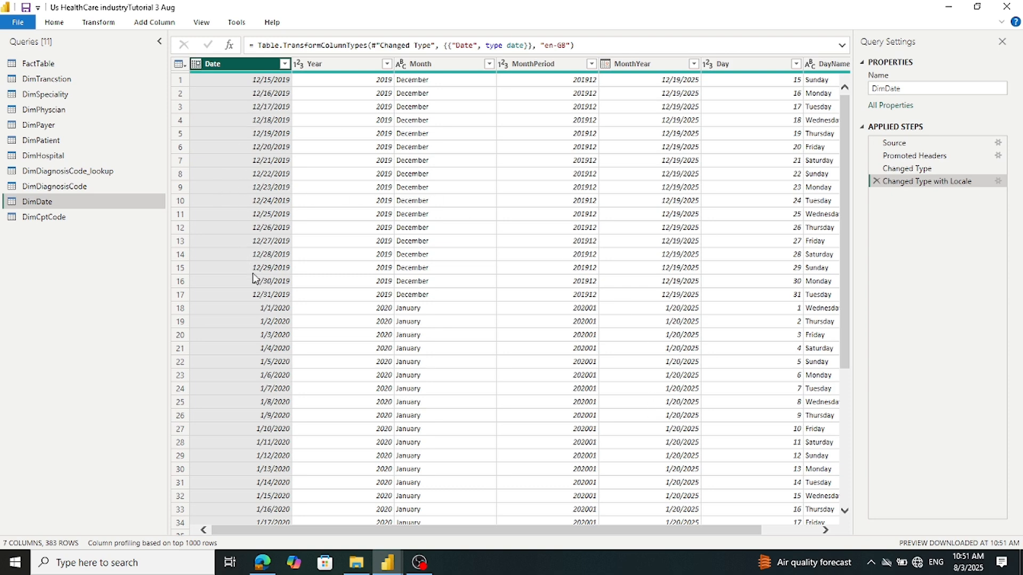
{"action": "scroll", "coordinate": [255, 277], "scroll_direction": "down", "scroll_amount": 15}
{"action": "scroll", "coordinate": [255, 277], "scroll_direction": "down", "scroll_amount": 10}
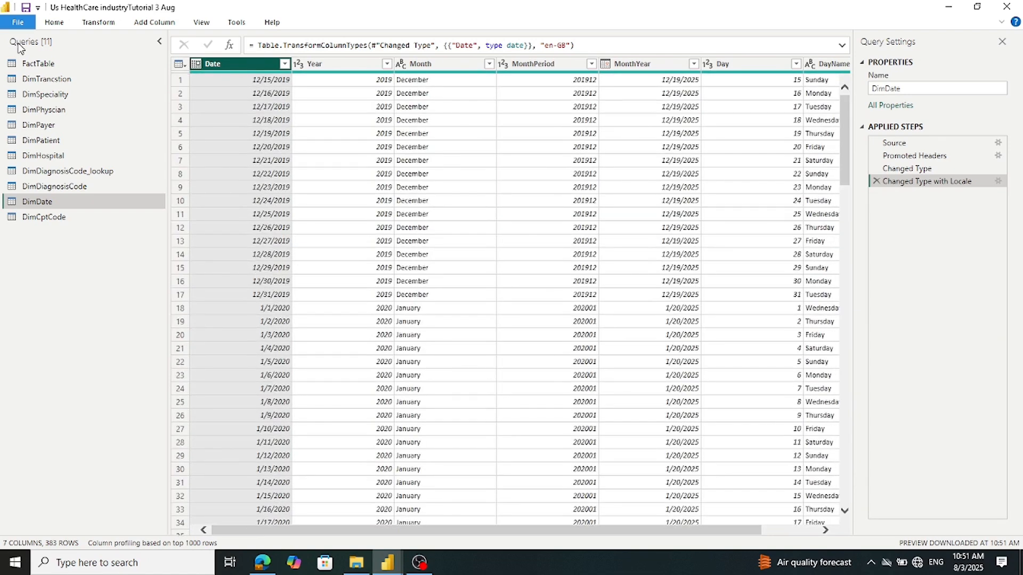
Apply the DimDate query changes and close the Power Query Editor
{"action": "left_click", "coordinate": [18, 22]}
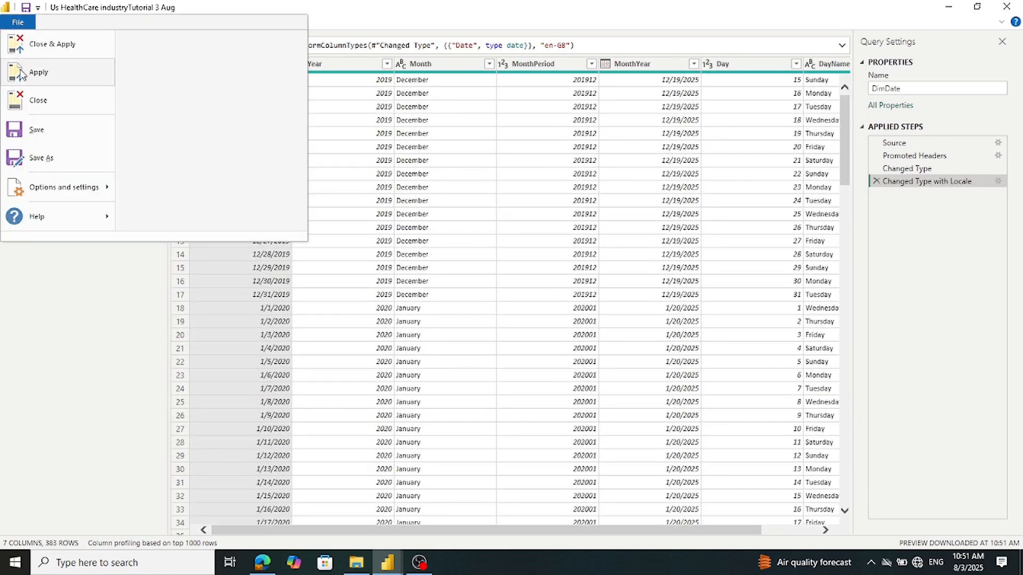
{"action": "left_click", "coordinate": [22, 73]}
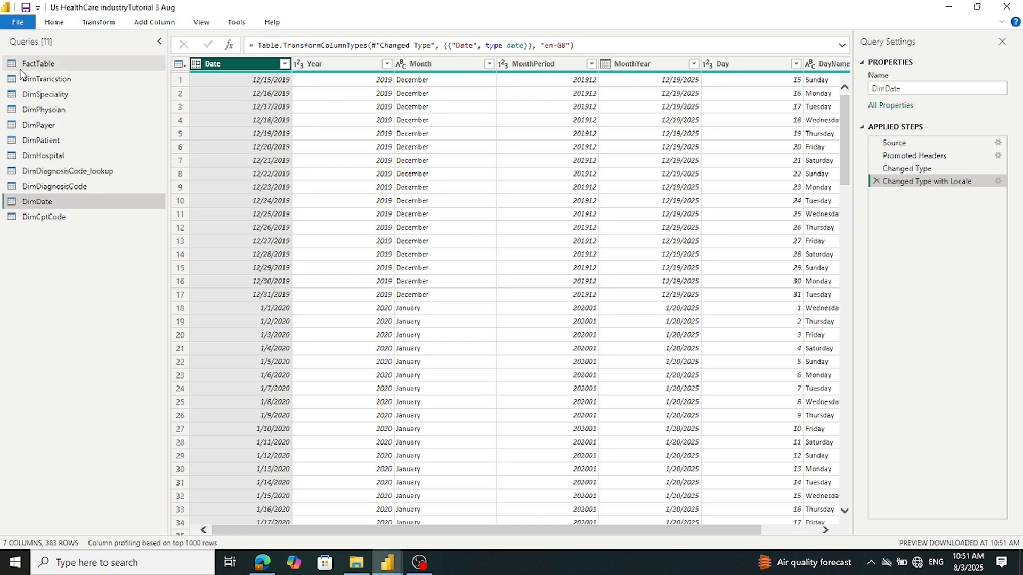
{"action": "left_click", "coordinate": [1011, 6]}
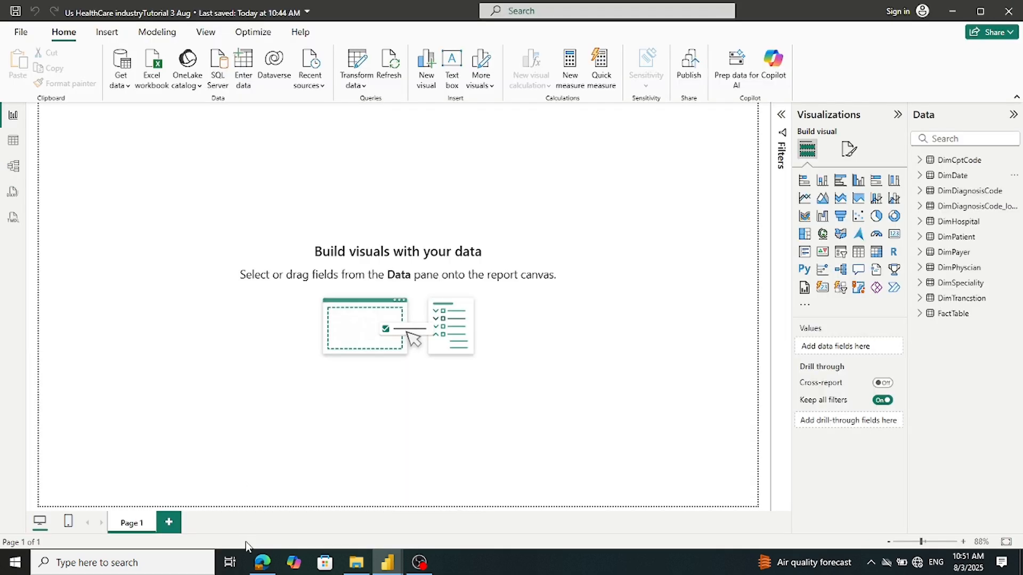
In the Tutorial US Industry report, inspect DimDate's StartOfMonth column and view the page at actual size
{"action": "mouse_move", "coordinate": [392, 566]}
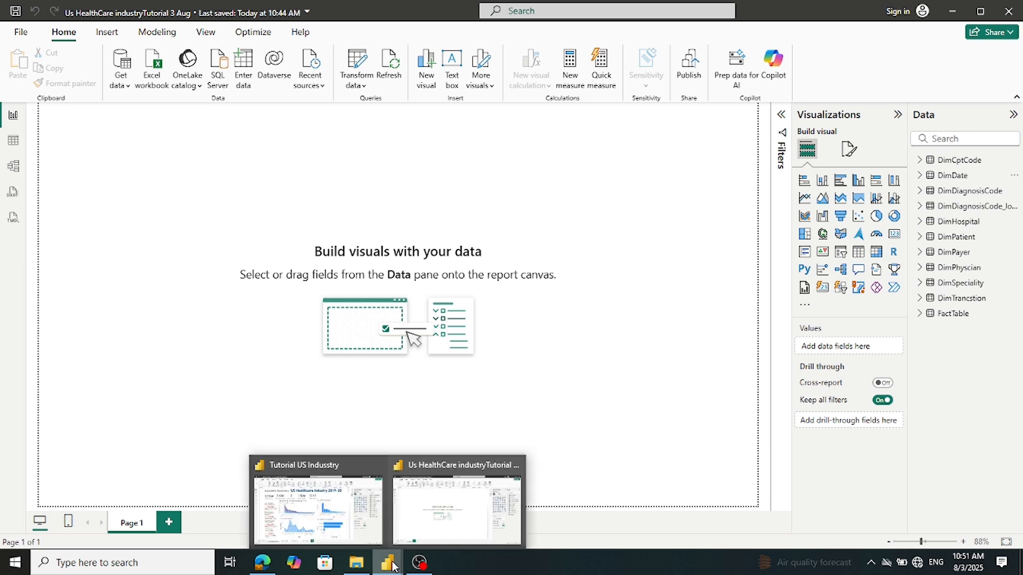
{"action": "left_click", "coordinate": [357, 528]}
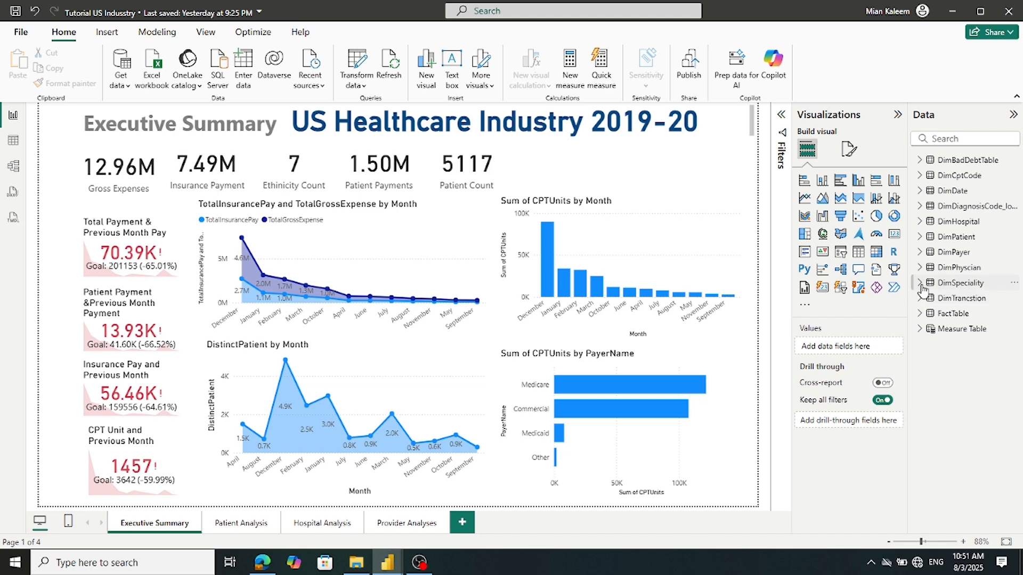
{"action": "left_click", "coordinate": [929, 191]}
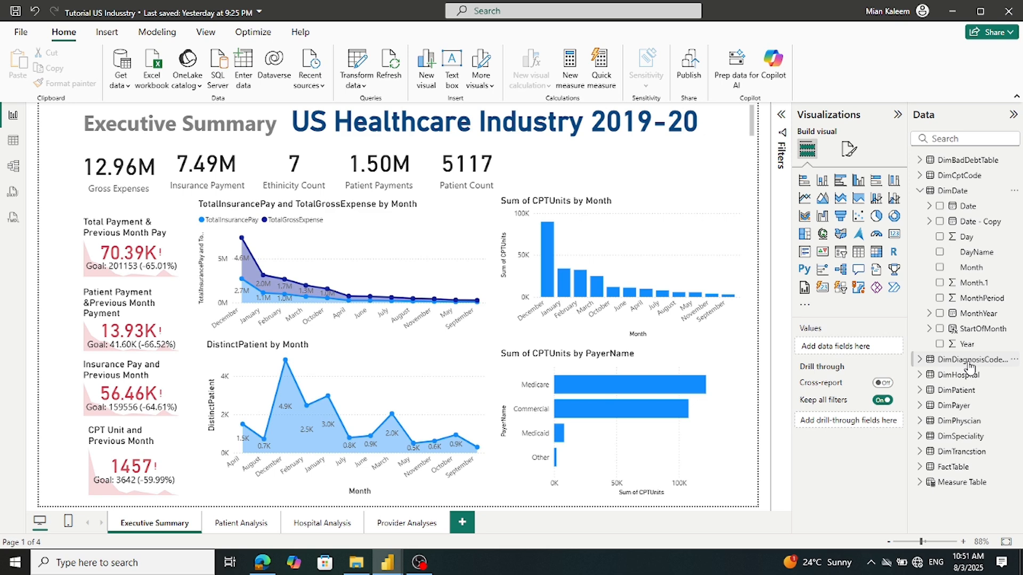
{"action": "left_click", "coordinate": [974, 329]}
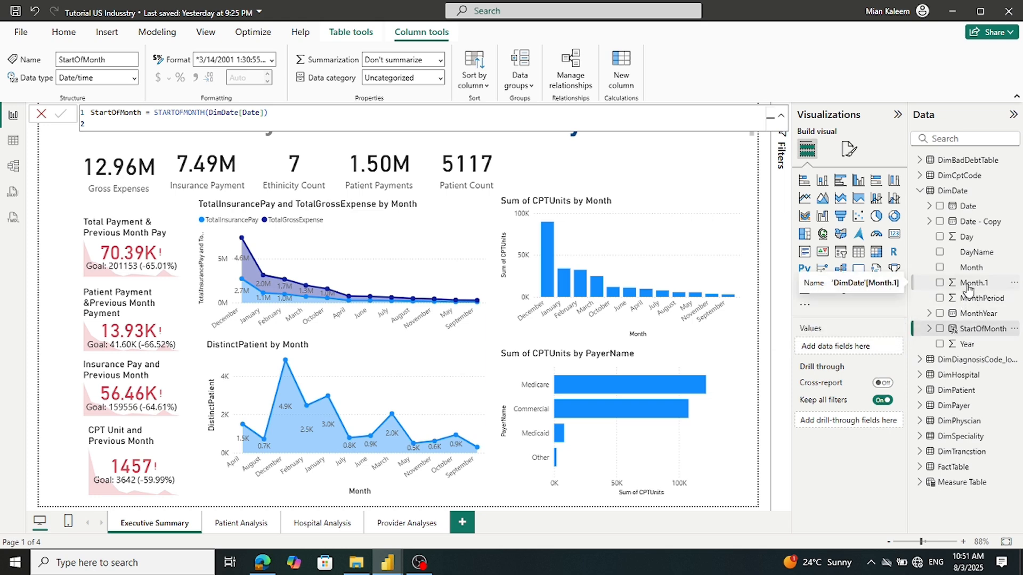
{"action": "left_click", "coordinate": [202, 34]}
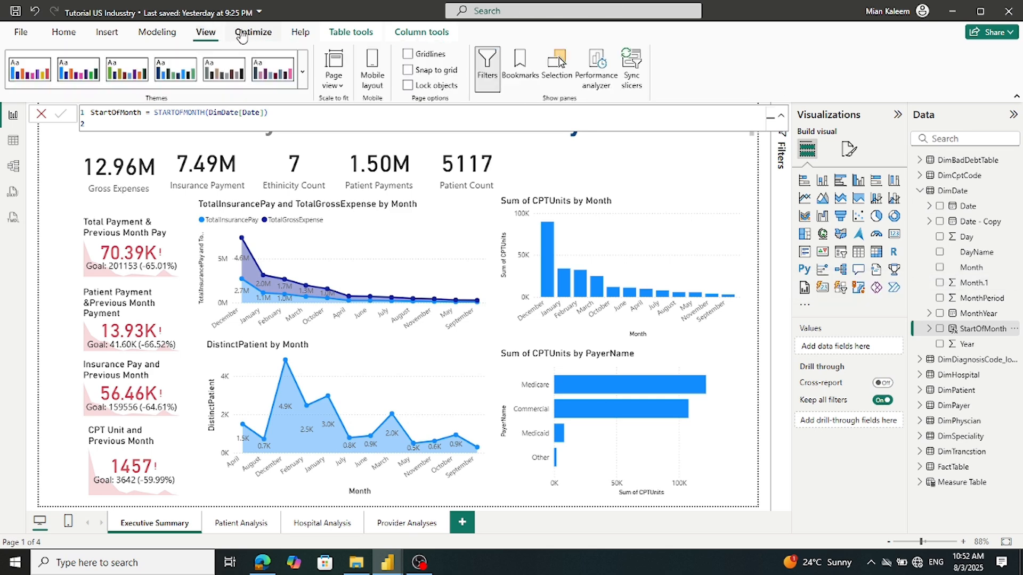
{"action": "left_click", "coordinate": [336, 86]}
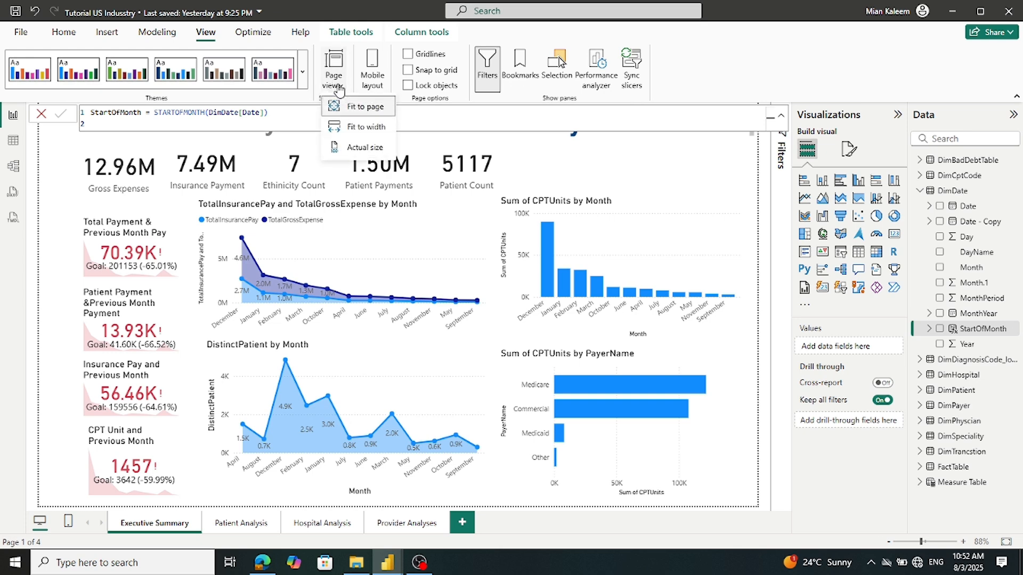
{"action": "left_click", "coordinate": [347, 150]}
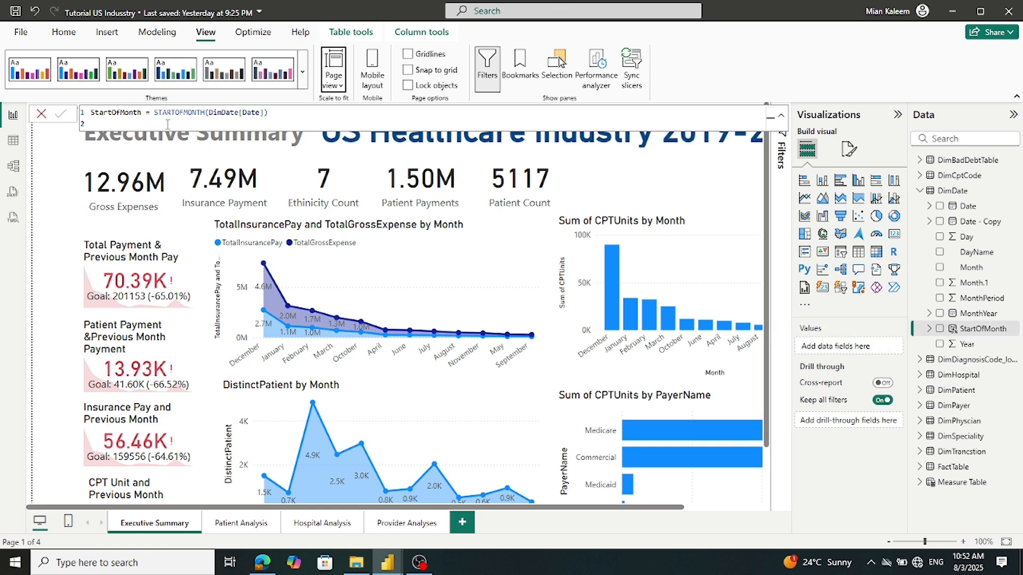
Copy the whole StartOfMonth formula and return to the Us HealthCare industryTutorial 3 Aug file
{"action": "left_click", "coordinate": [294, 111]}
{"action": "key", "text": "ctrl+a"}
{"action": "key", "text": "ctrl+c"}
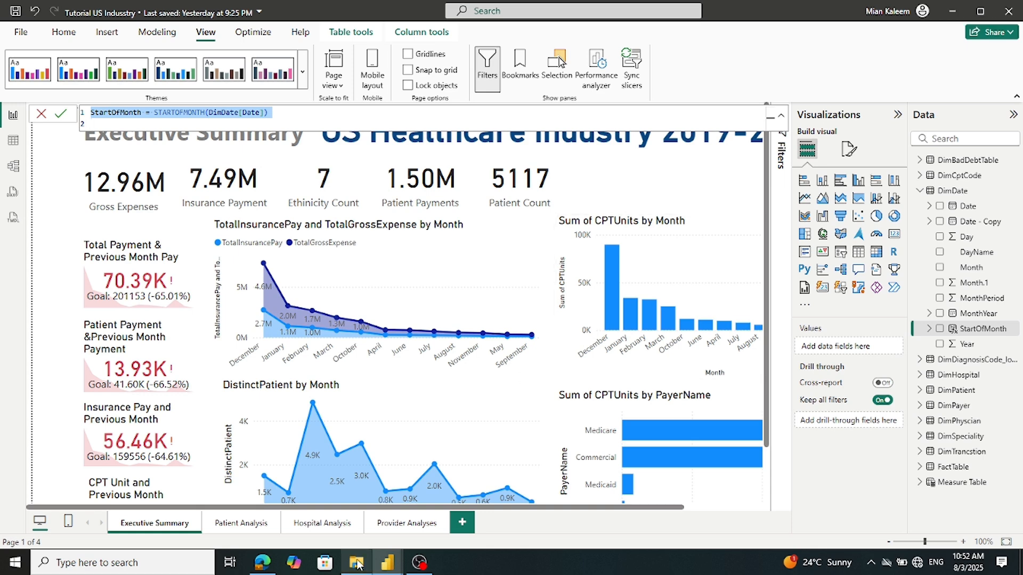
{"action": "mouse_move", "coordinate": [394, 565]}
{"action": "left_click", "coordinate": [424, 526]}
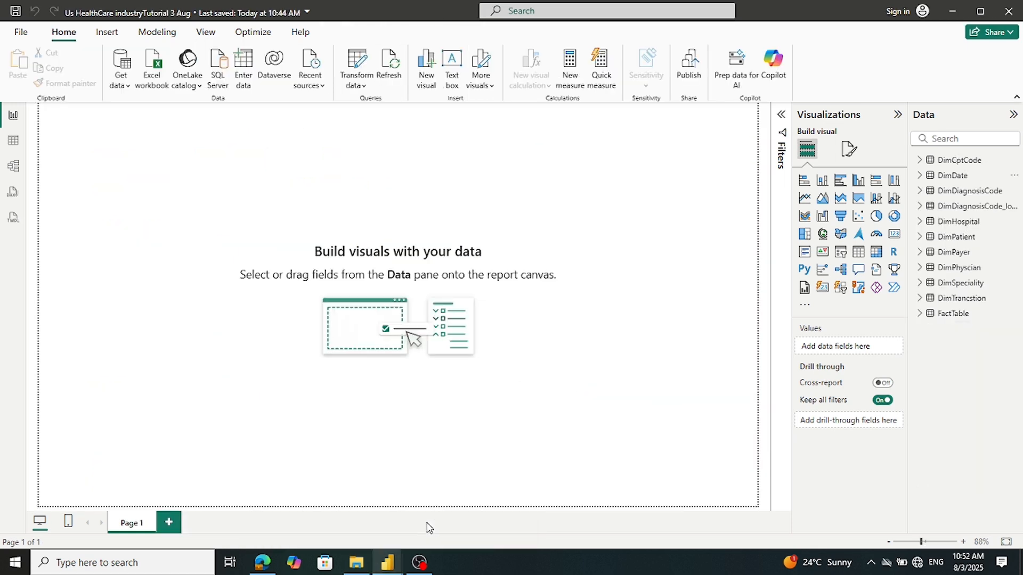
Add a new DimDate column defined as STARTOFMONTH(DimDate[Date]) by pasting the copied formula
{"action": "left_click", "coordinate": [919, 176]}
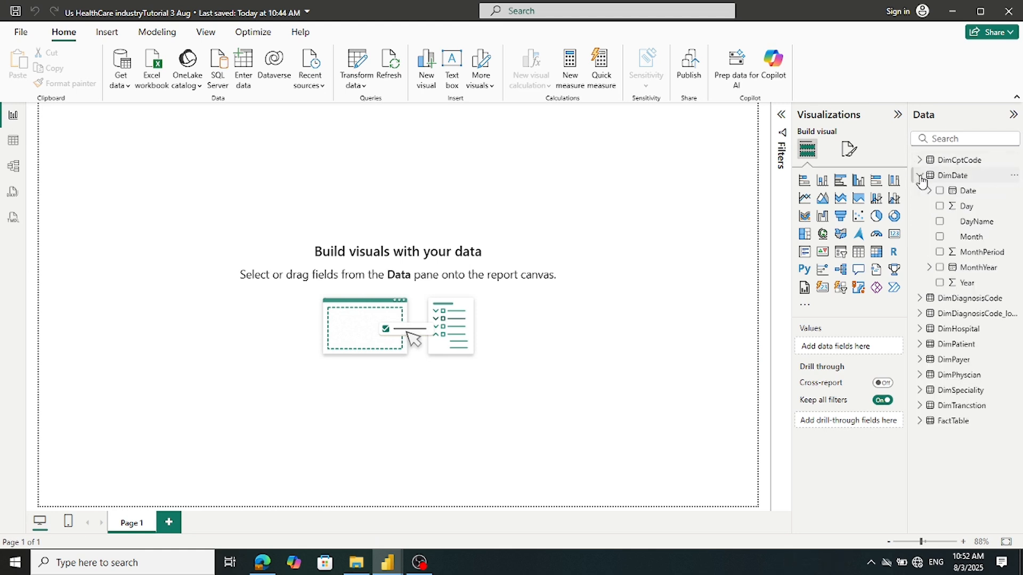
{"action": "right_click", "coordinate": [952, 182]}
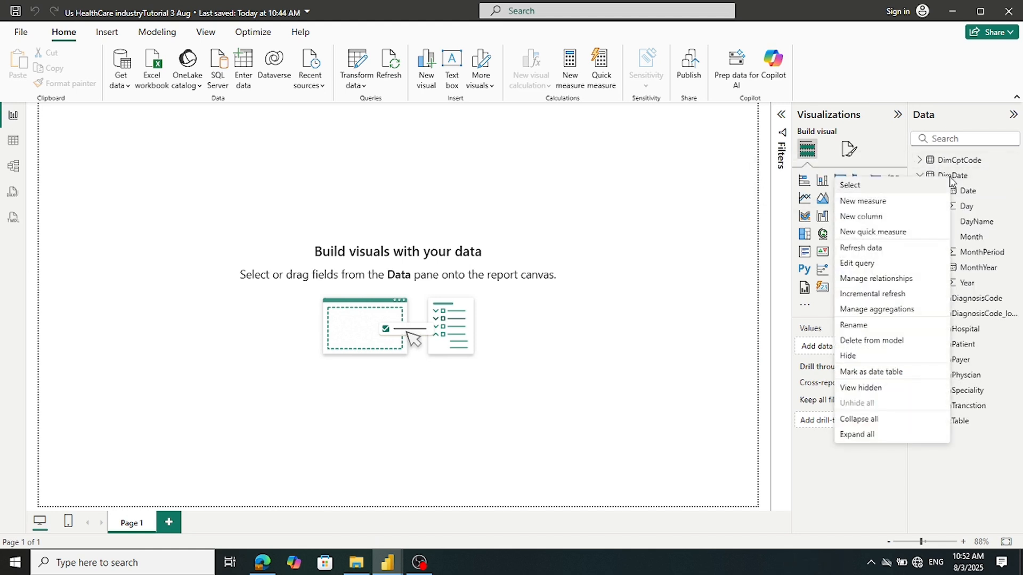
{"action": "left_click", "coordinate": [879, 218]}
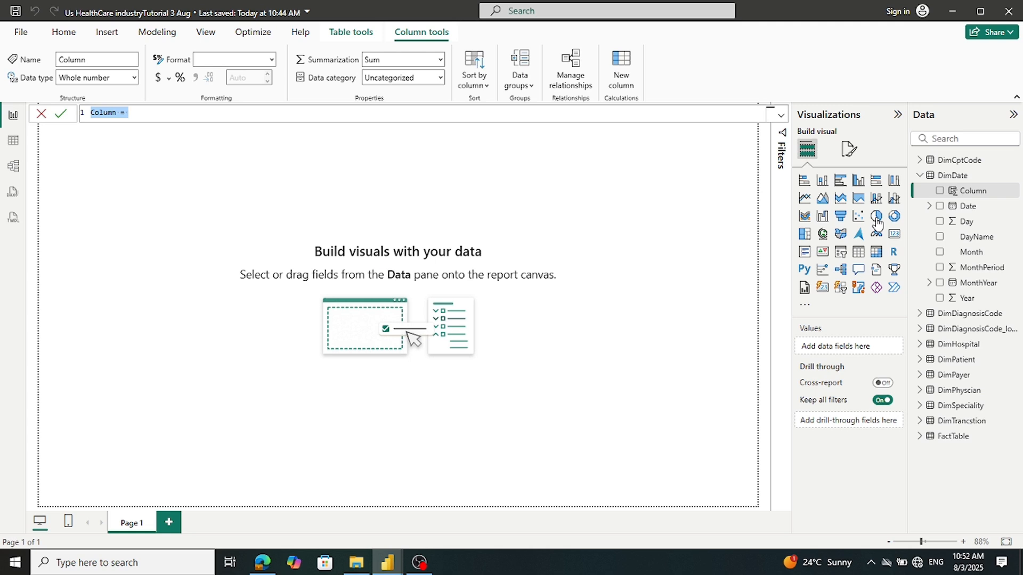
{"action": "key", "text": "ctrl+v"}
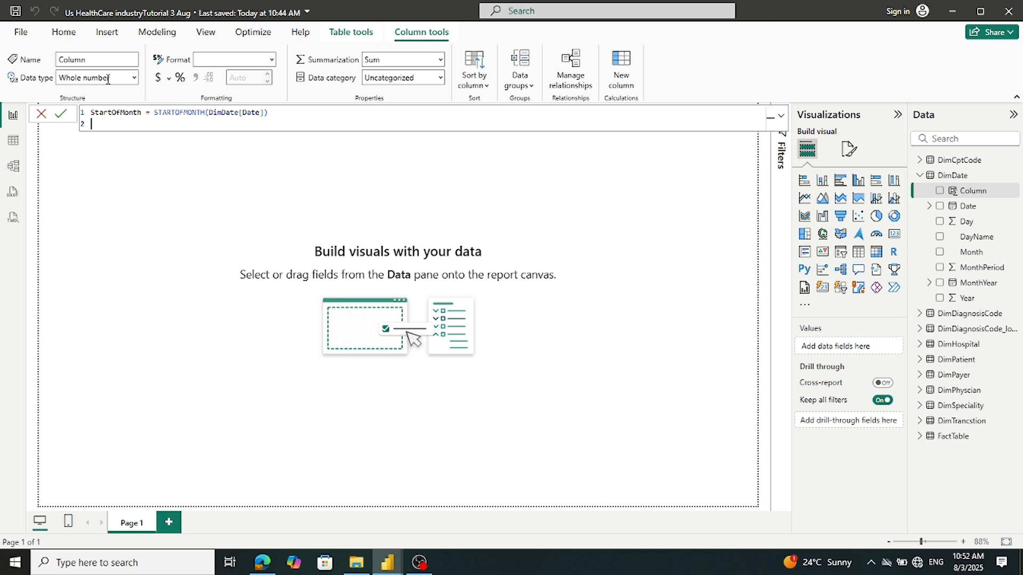
{"action": "left_click", "coordinate": [61, 119]}
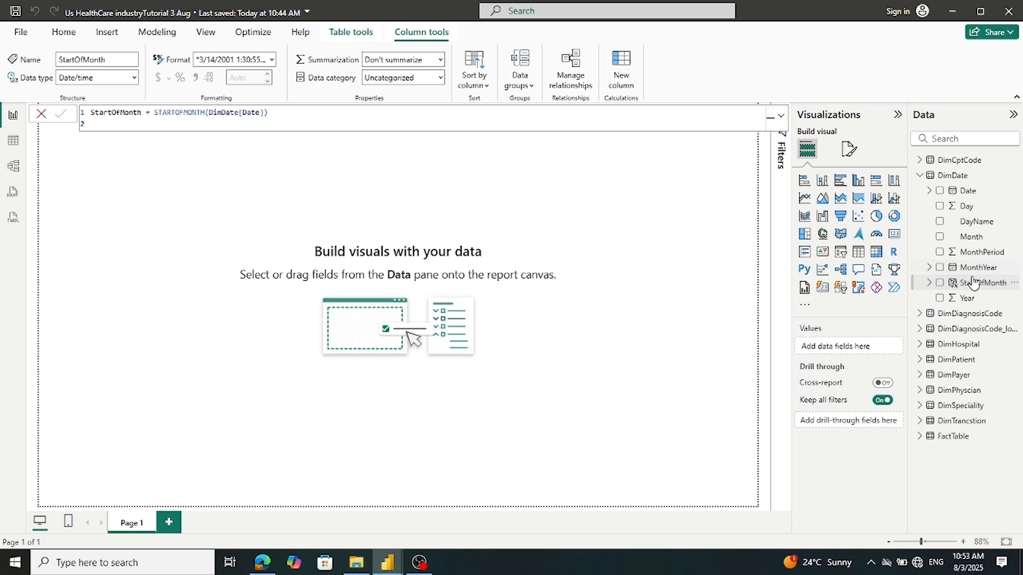
Open DimDate in Table view and scroll through rows to check StartOfMonth values like 1/1/2020
{"action": "left_click", "coordinate": [13, 141]}
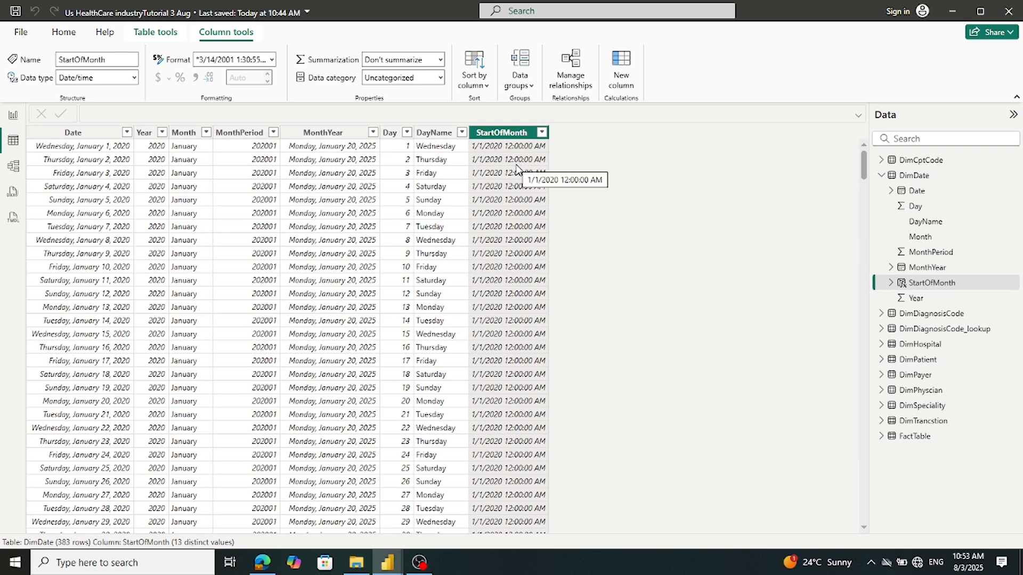
{"action": "scroll", "coordinate": [516, 168], "scroll_direction": "down", "scroll_amount": 2}
{"action": "scroll", "coordinate": [516, 172], "scroll_direction": "down", "scroll_amount": 3}
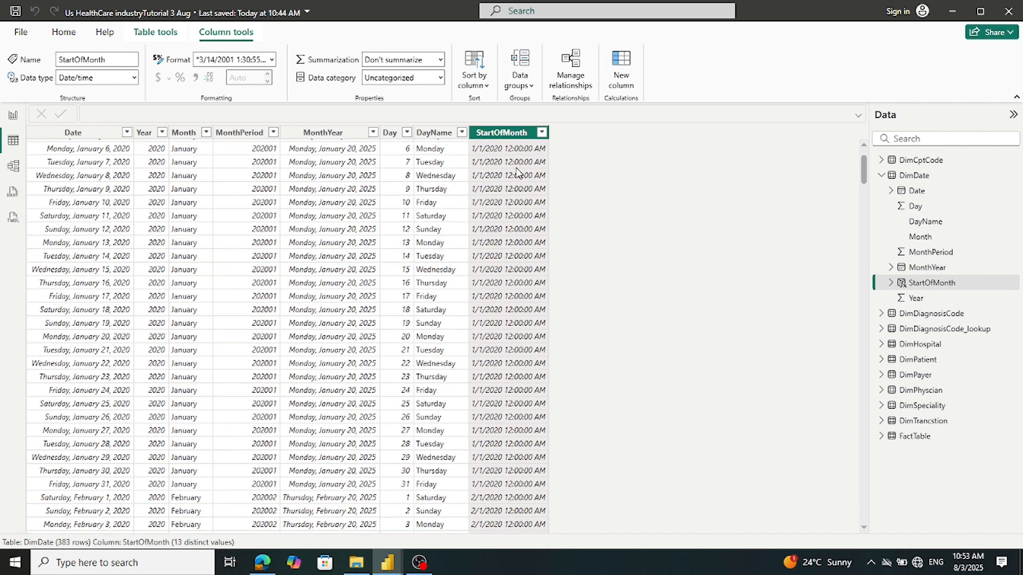
{"action": "scroll", "coordinate": [516, 171], "scroll_direction": "up", "scroll_amount": 5}
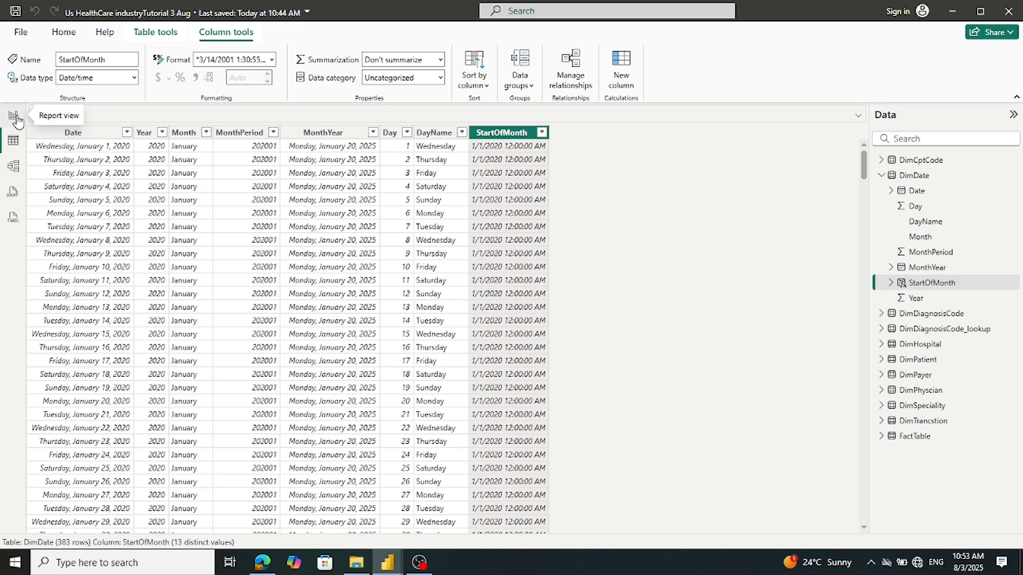
In the Tutorial US Industry report, review FactTable's fields including RegionCode, then collapse FactTable and DimDate
{"action": "mouse_move", "coordinate": [387, 562]}
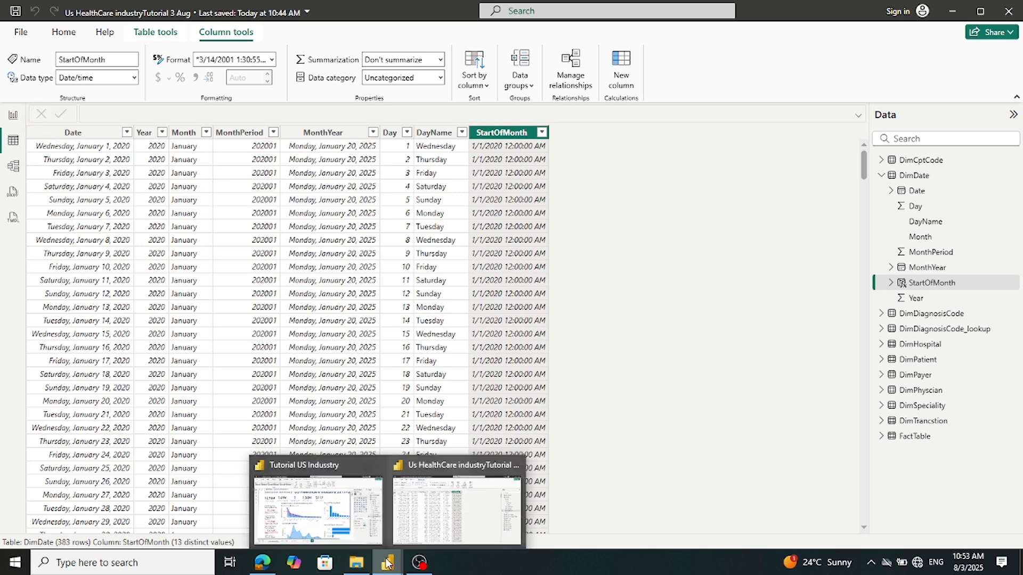
{"action": "left_click", "coordinate": [335, 520]}
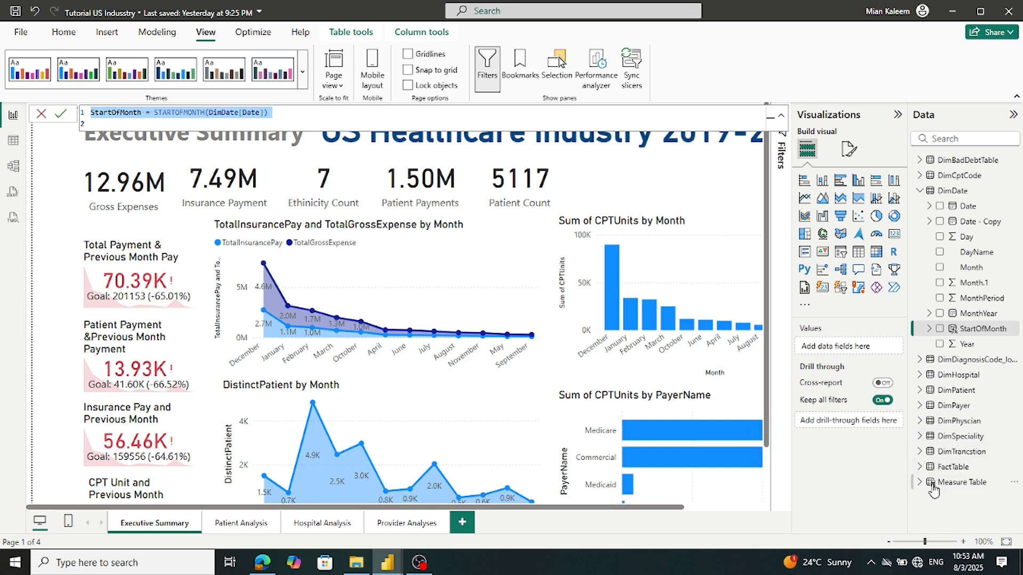
{"action": "left_click", "coordinate": [920, 467]}
{"action": "scroll", "coordinate": [931, 468], "scroll_direction": "down", "scroll_amount": 5}
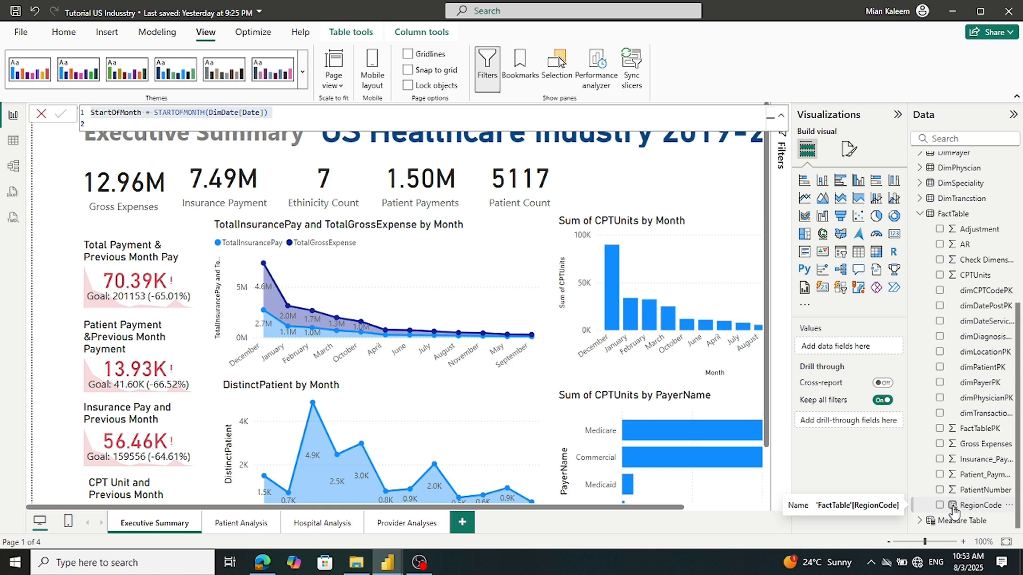
{"action": "left_click", "coordinate": [921, 216]}
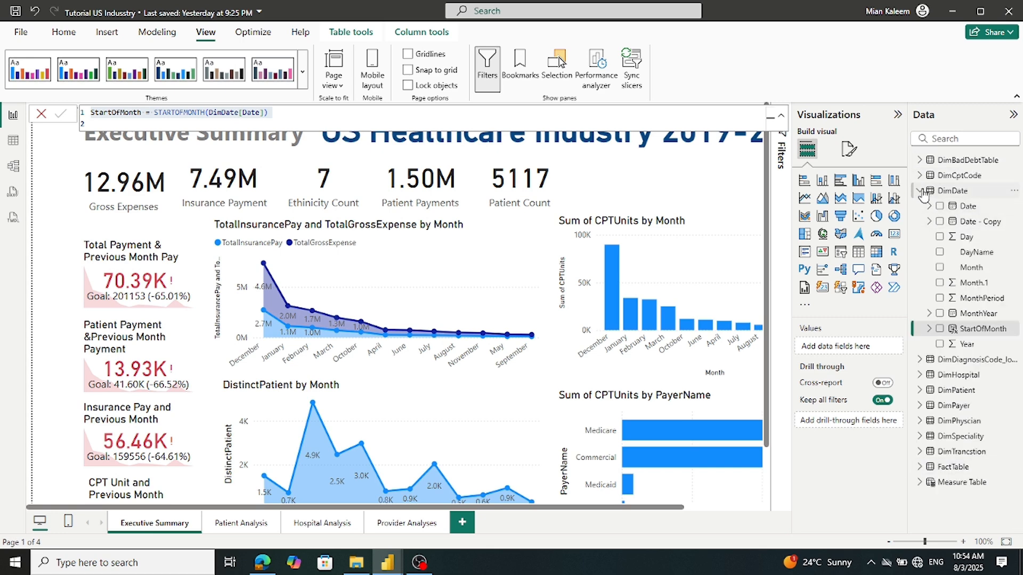
{"action": "left_click", "coordinate": [921, 192]}
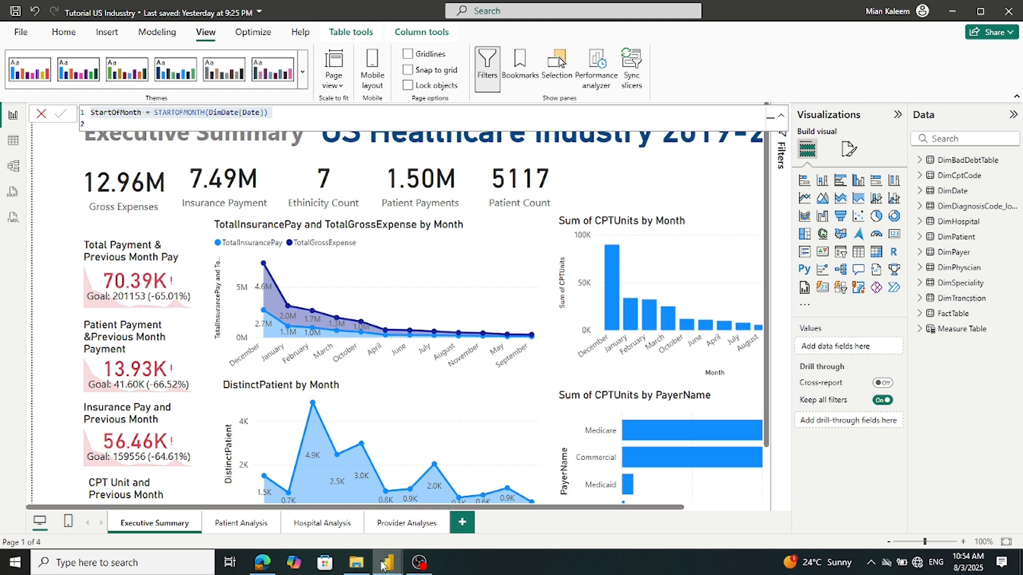
Return to the Us HealthCare industryTutorial 3 Aug file and open its File page
{"action": "mouse_move", "coordinate": [382, 565]}
{"action": "left_click", "coordinate": [409, 517]}
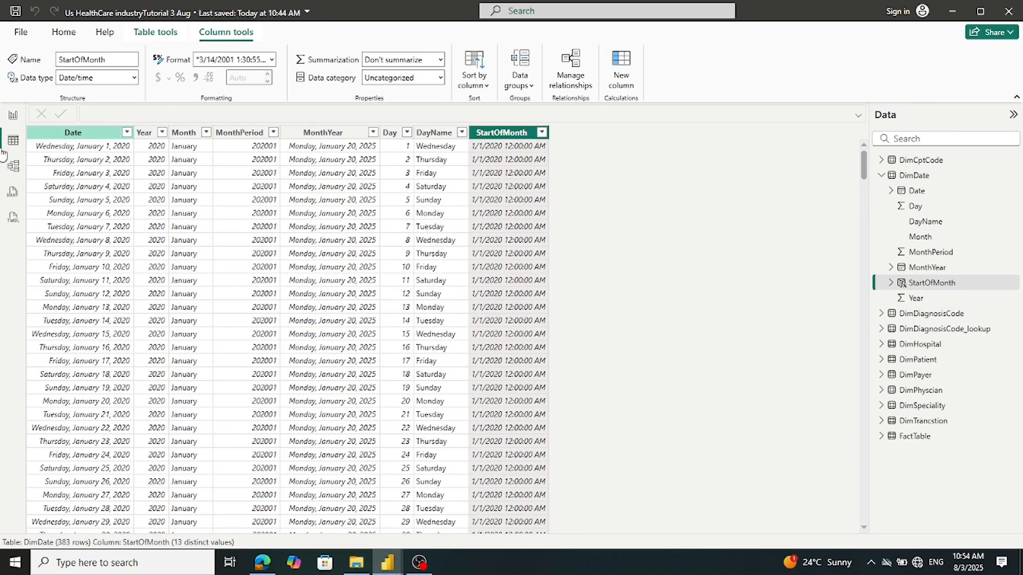
{"action": "left_click", "coordinate": [21, 31]}
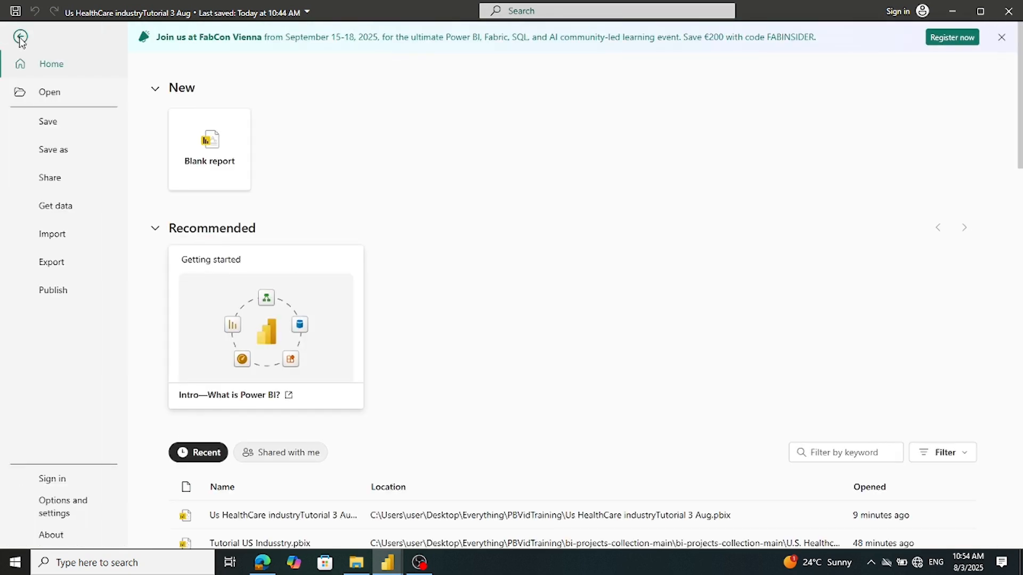
In Model view, arrange FactTable, DimTrancstion and DimSpeciality together at the top left
{"action": "left_click", "coordinate": [21, 38]}
{"action": "left_click", "coordinate": [13, 168]}
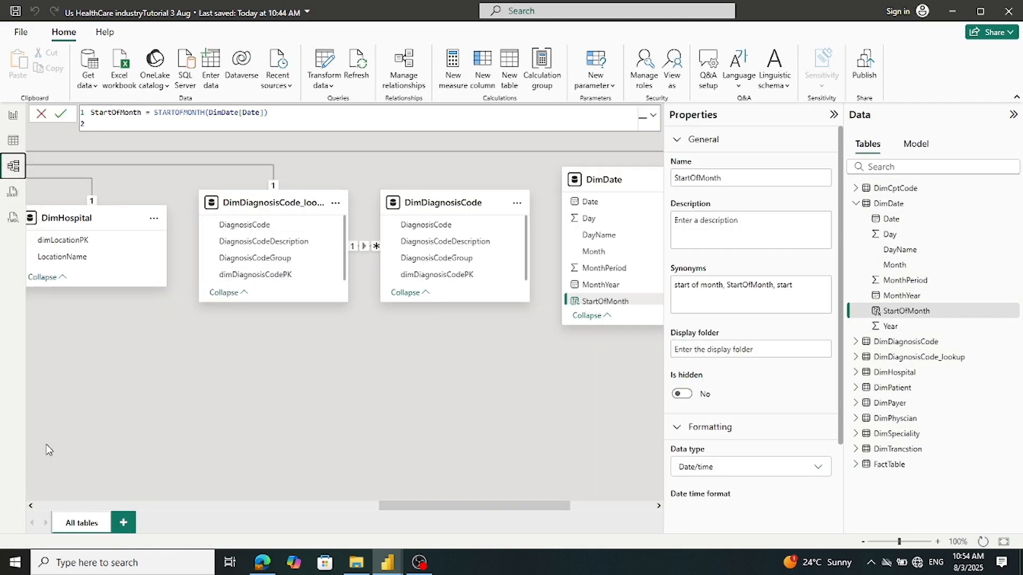
{"action": "left_click", "coordinate": [46, 507]}
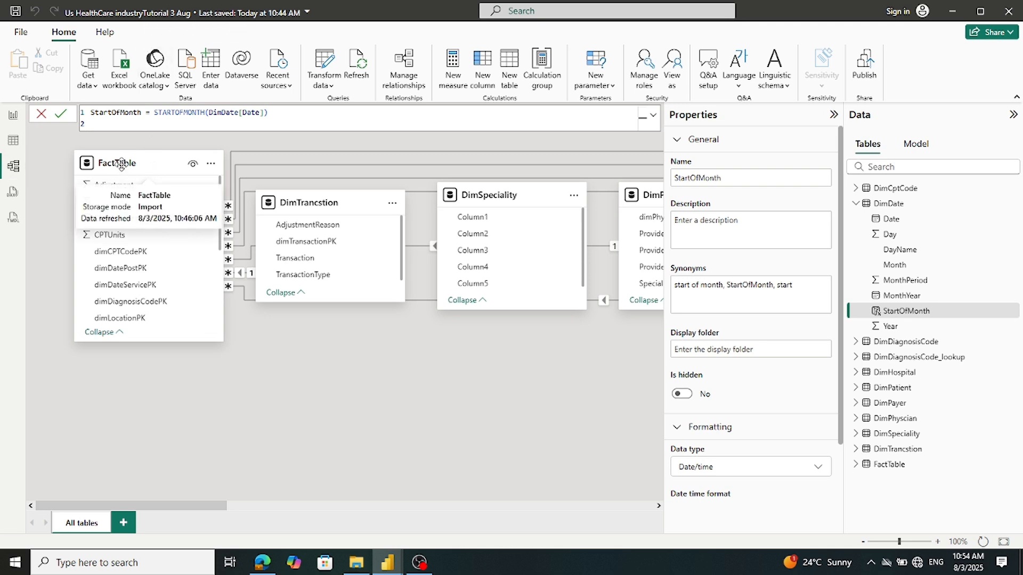
{"action": "left_click_drag", "start_coordinate": [130, 173], "coordinate": [374, 322]}
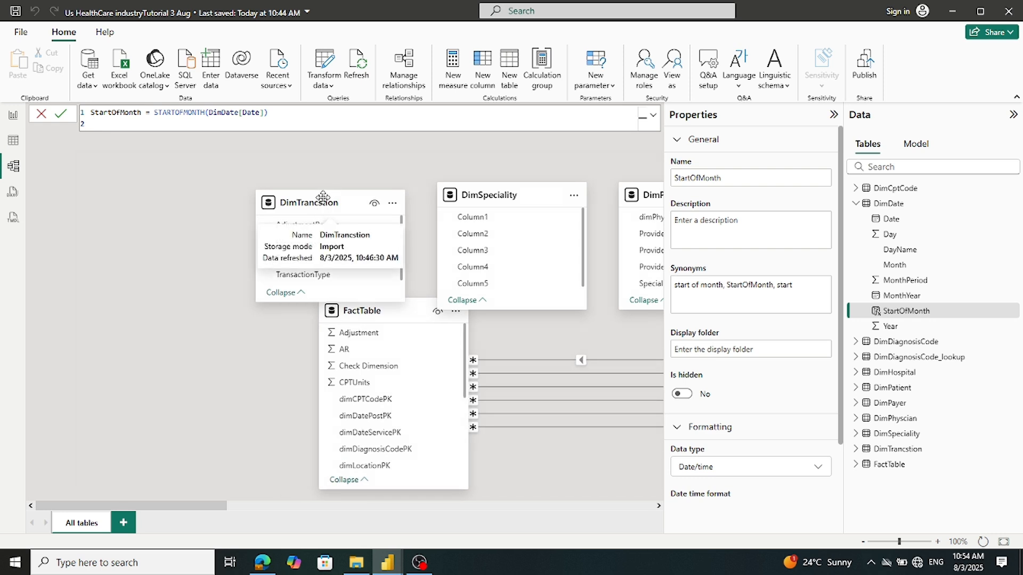
{"action": "left_click", "coordinate": [44, 120]}
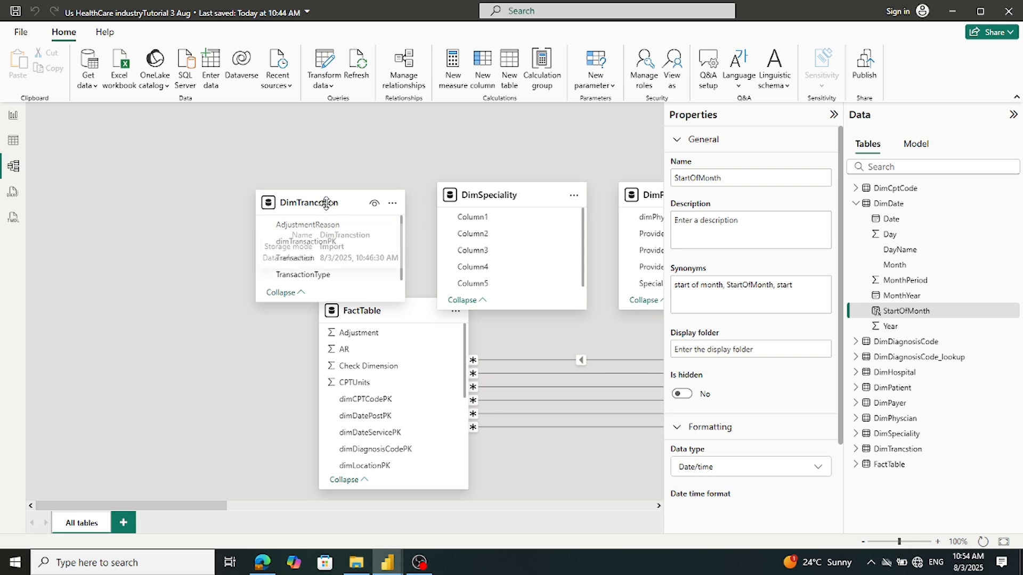
{"action": "left_click_drag", "start_coordinate": [326, 205], "coordinate": [146, 166]}
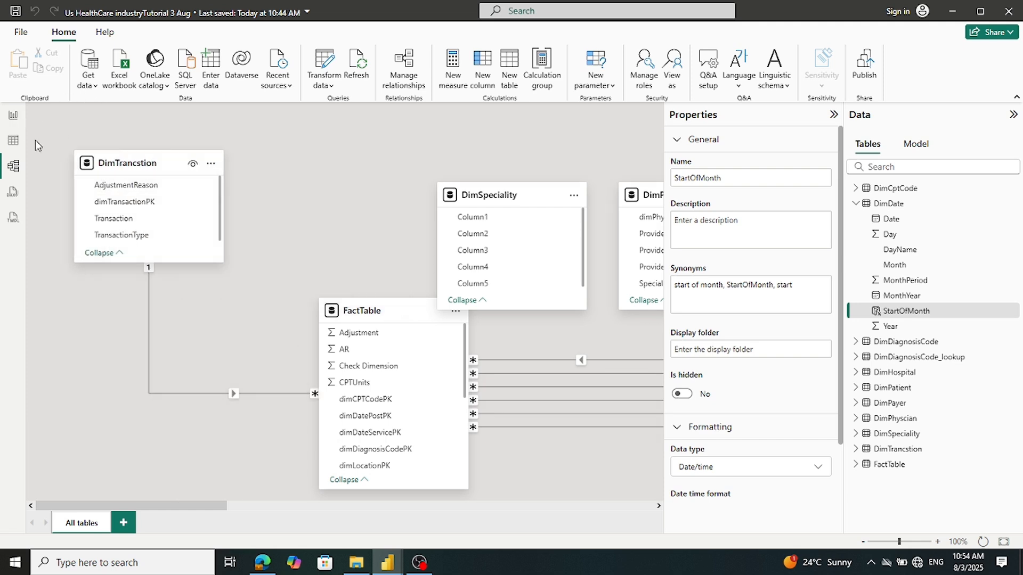
{"action": "left_click_drag", "start_coordinate": [370, 310], "coordinate": [287, 220]}
{"action": "left_click_drag", "start_coordinate": [509, 198], "coordinate": [498, 162]}
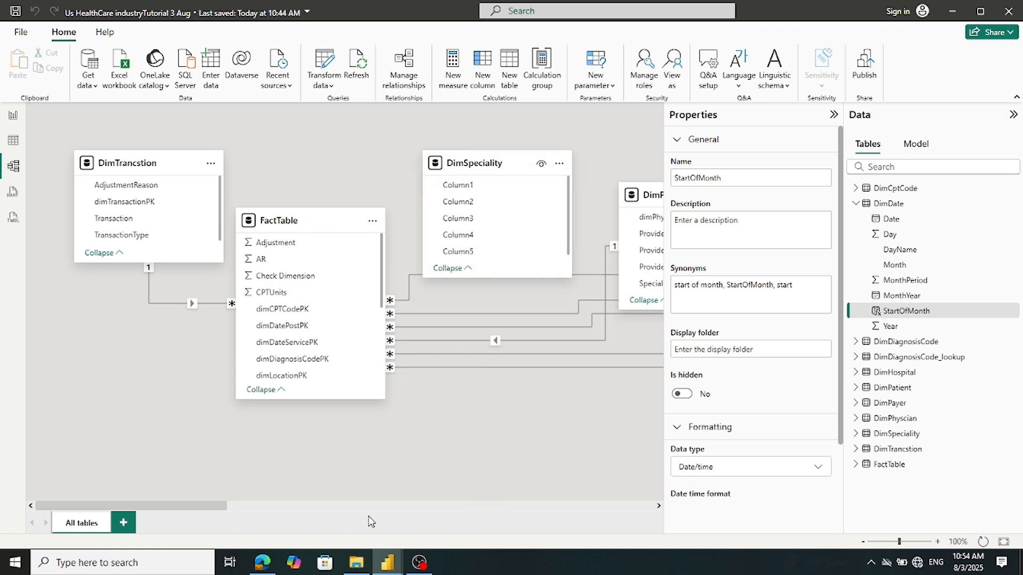
Move DimPhyscian below DimSpeciality and place DimPatient, DimPayer and DimHospital on the left
{"action": "left_click", "coordinate": [659, 506]}
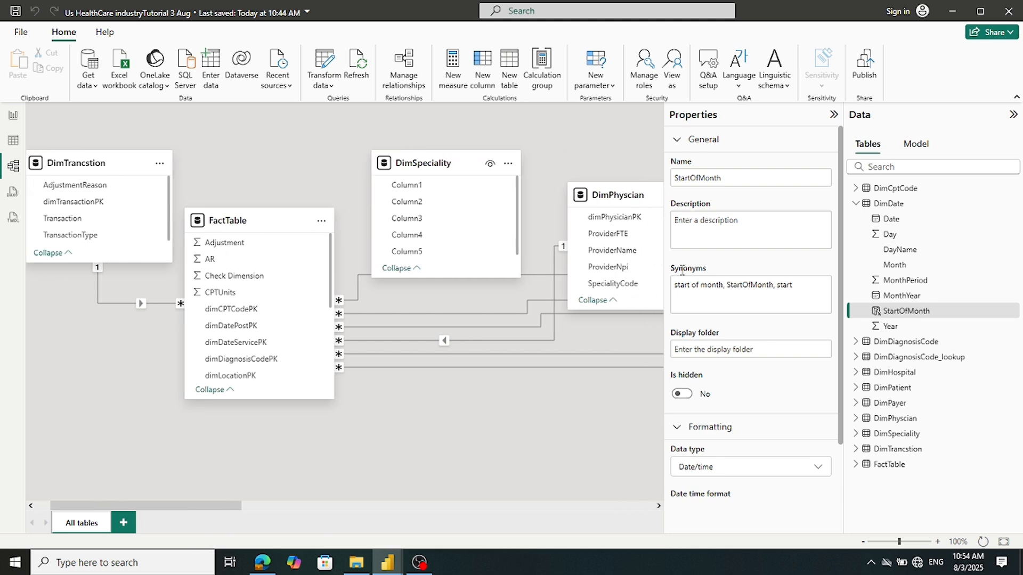
{"action": "left_click_drag", "start_coordinate": [638, 189], "coordinate": [423, 413]}
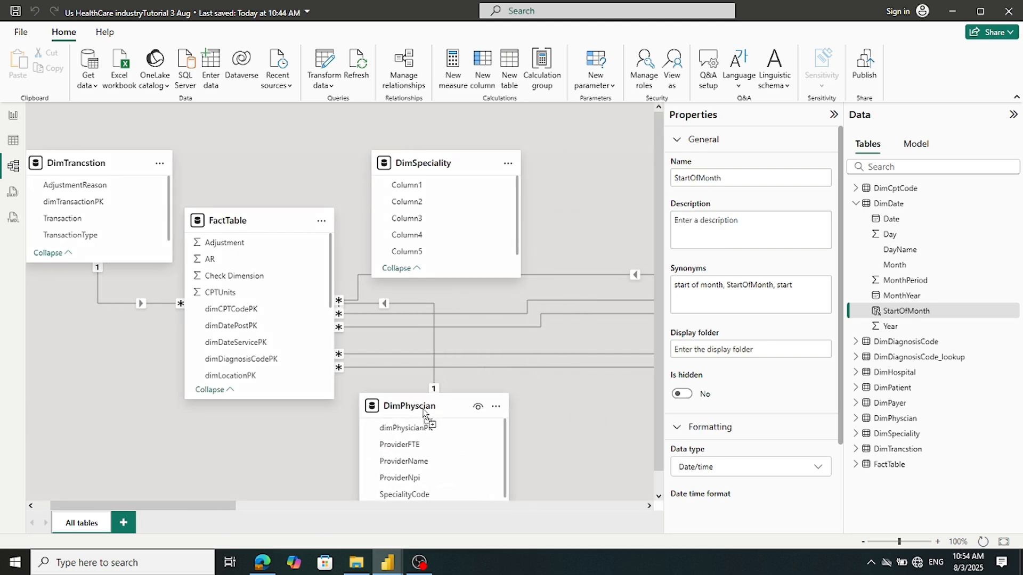
{"action": "left_click", "coordinate": [649, 506]}
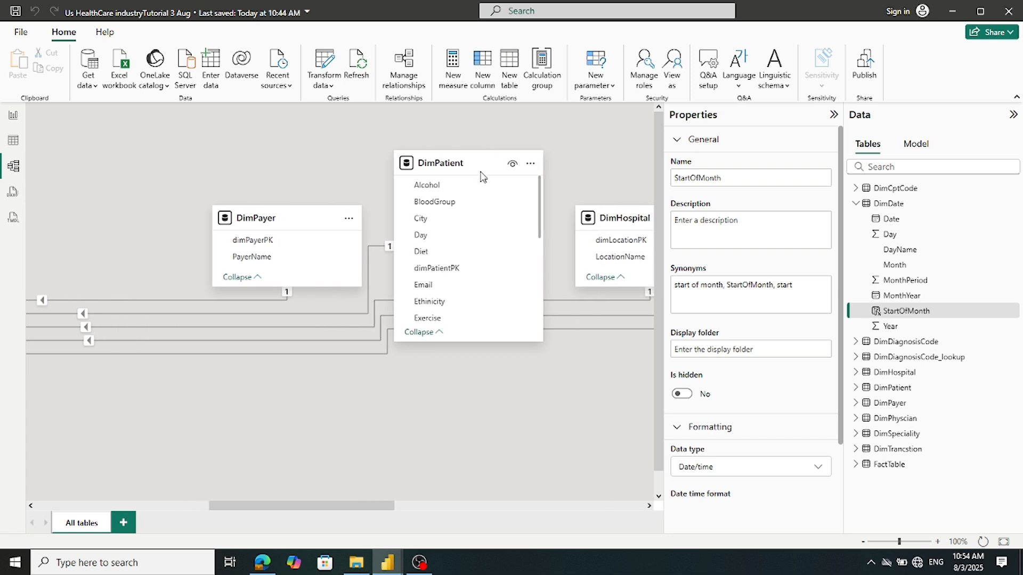
{"action": "left_click_drag", "start_coordinate": [461, 167], "coordinate": [84, 158]}
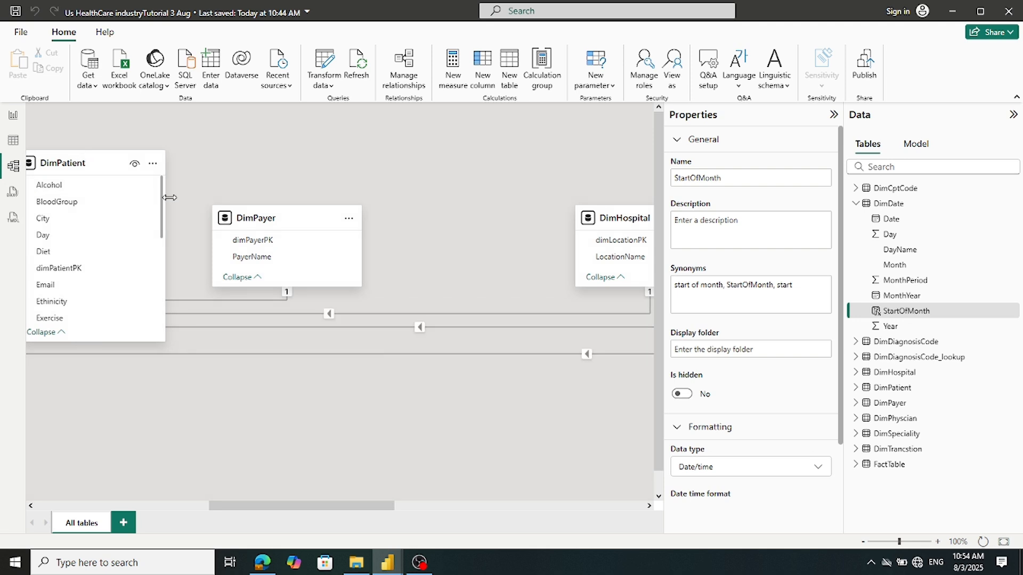
{"action": "left_click_drag", "start_coordinate": [258, 222], "coordinate": [62, 448]}
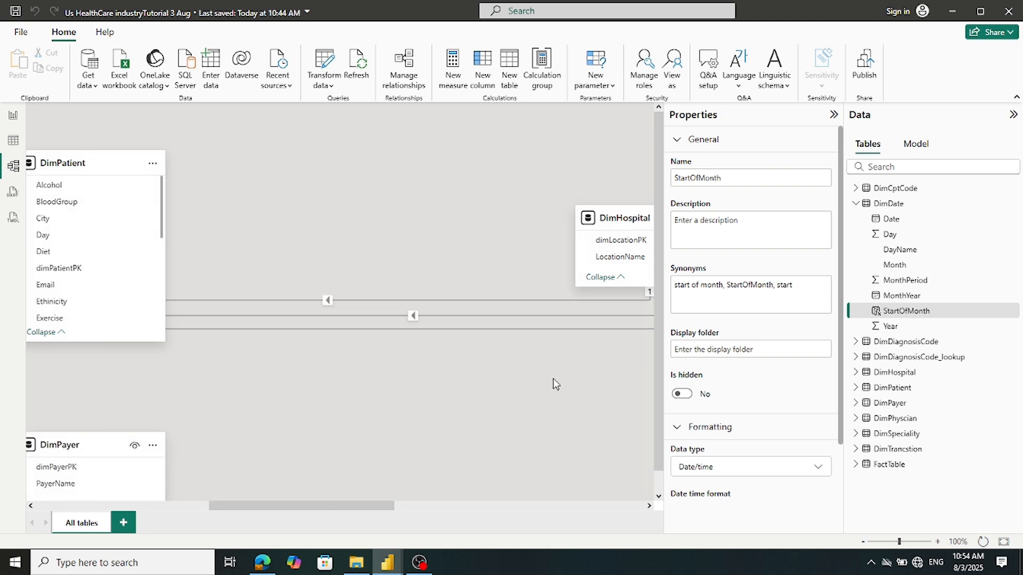
{"action": "left_click_drag", "start_coordinate": [622, 224], "coordinate": [80, 367]}
Move DimDiagnosisCode_lookup, DimDiagnosisCode, DimDate and DimCptCode to the left side of the diagram
{"action": "left_click_drag", "start_coordinate": [269, 506], "coordinate": [468, 506]}
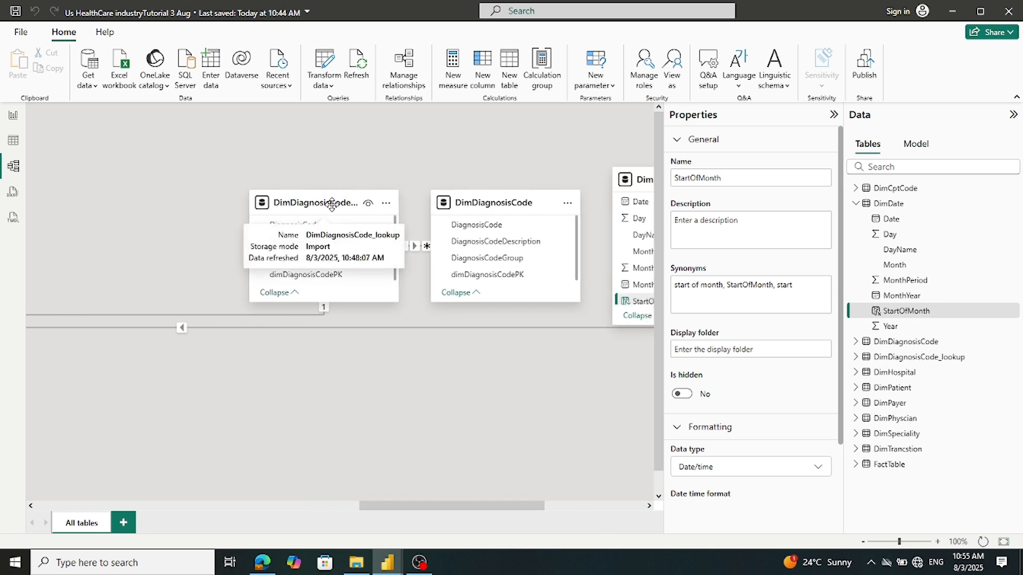
{"action": "left_click_drag", "start_coordinate": [332, 204], "coordinate": [4, 182]}
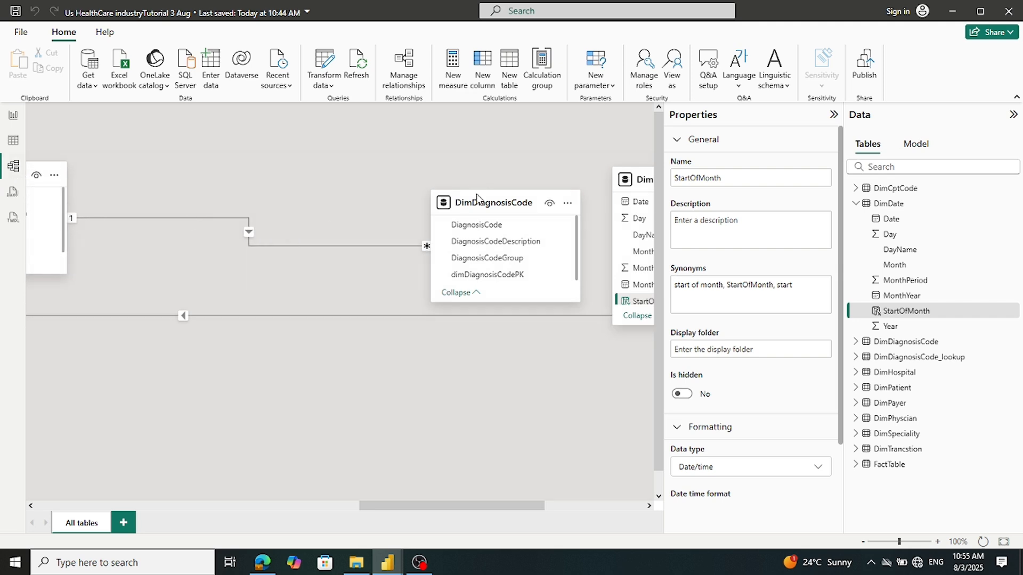
{"action": "left_click_drag", "start_coordinate": [475, 198], "coordinate": [64, 394]}
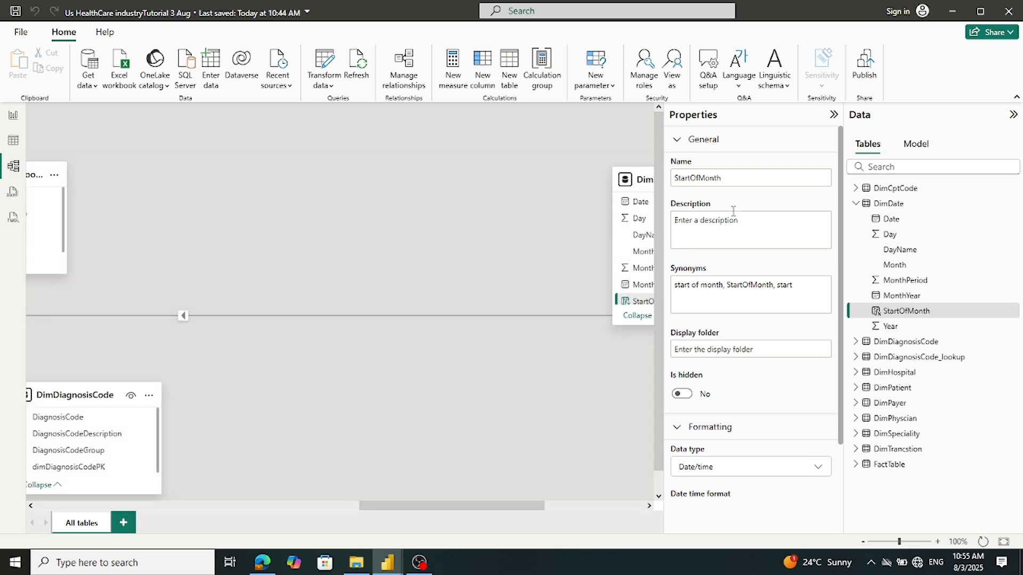
{"action": "left_click_drag", "start_coordinate": [639, 181], "coordinate": [169, 223]}
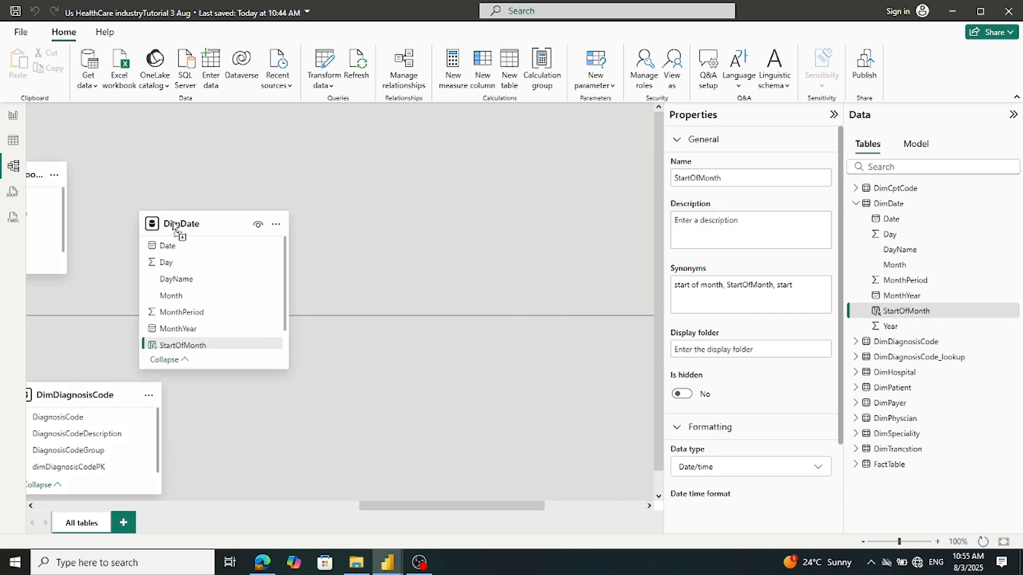
{"action": "left_click_drag", "start_coordinate": [423, 508], "coordinate": [557, 509]}
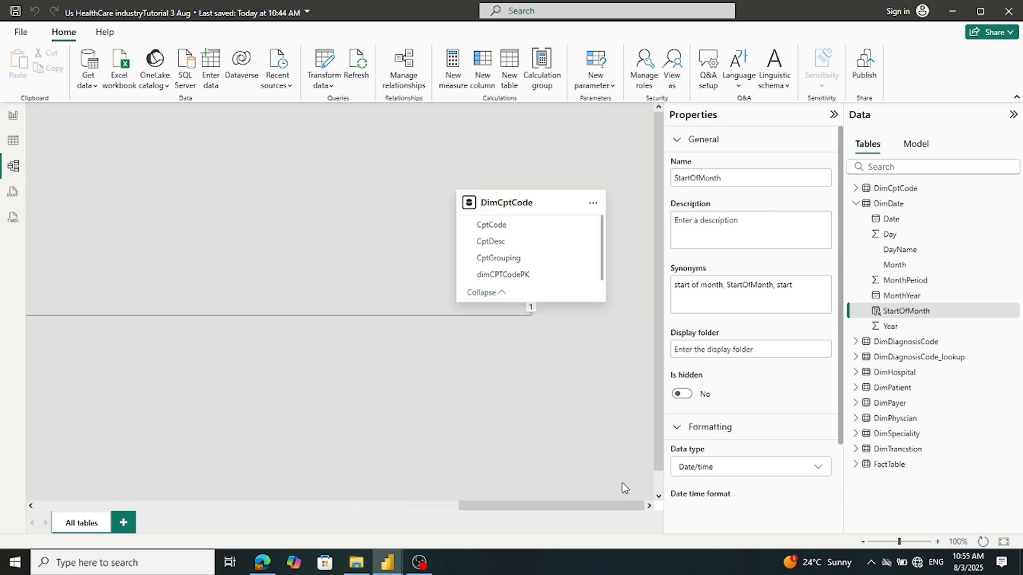
{"action": "left_click_drag", "start_coordinate": [516, 200], "coordinate": [539, 242]}
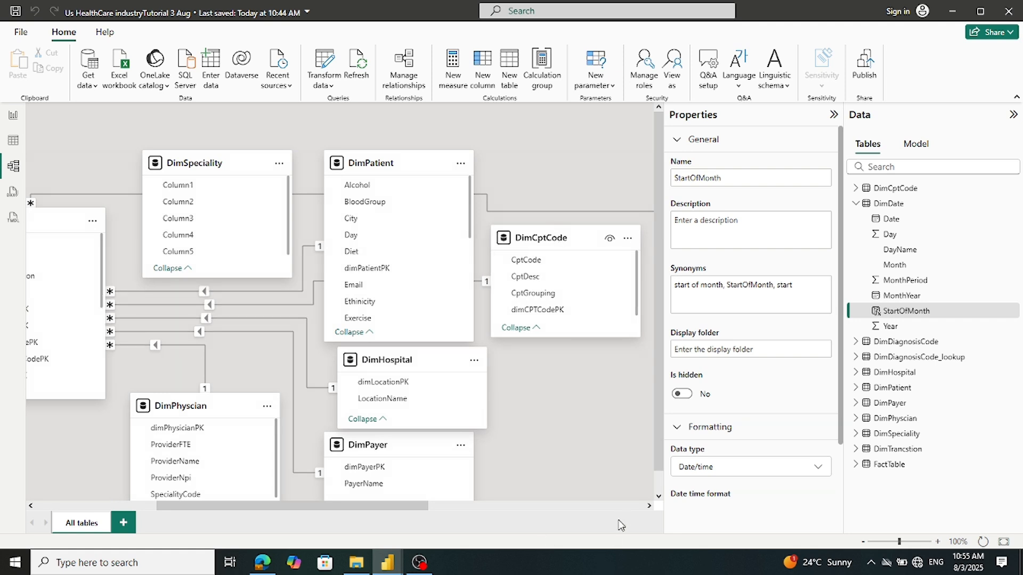
Group DimDiagnosisCode beside its lookup table and reposition DimDate and DimCptCode
{"action": "left_click", "coordinate": [649, 506]}
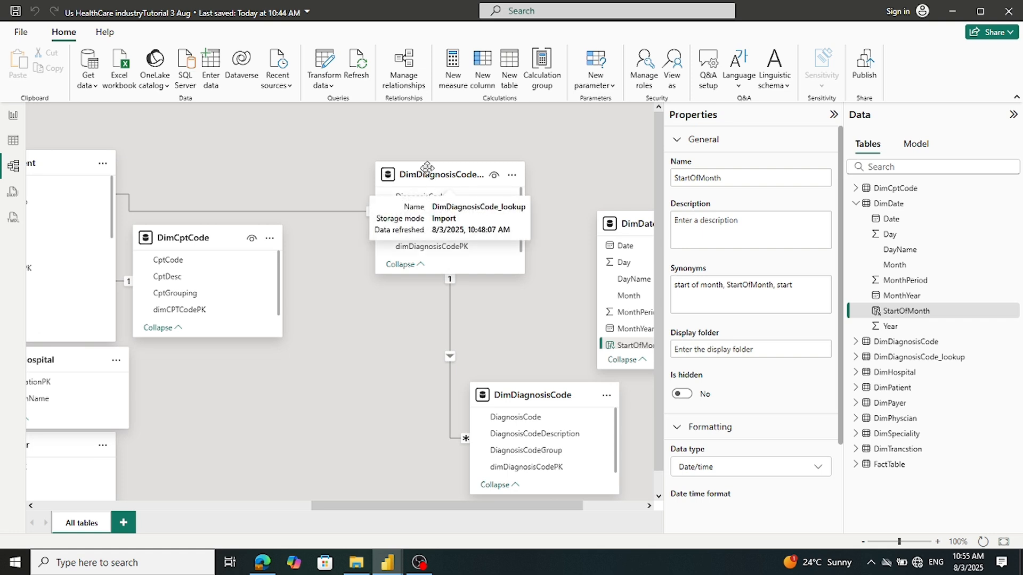
{"action": "left_click_drag", "start_coordinate": [448, 178], "coordinate": [430, 188]}
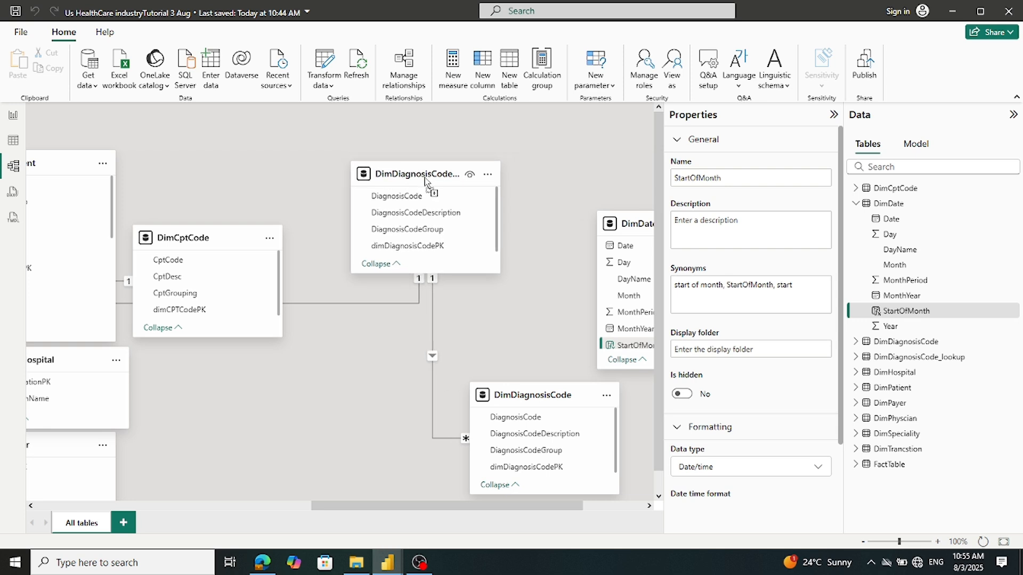
{"action": "left_click_drag", "start_coordinate": [518, 392], "coordinate": [410, 304]}
{"action": "left_click_drag", "start_coordinate": [641, 220], "coordinate": [387, 133]}
{"action": "left_click_drag", "start_coordinate": [389, 169], "coordinate": [326, 384]}
{"action": "left_click_drag", "start_coordinate": [352, 507], "coordinate": [252, 510]}
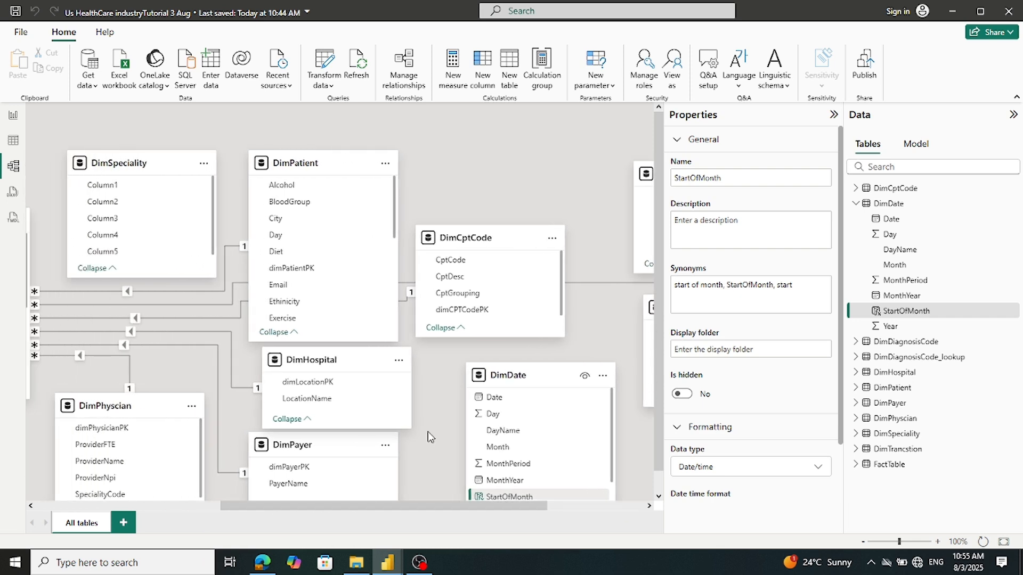
{"action": "left_click_drag", "start_coordinate": [532, 378], "coordinate": [537, 99]}
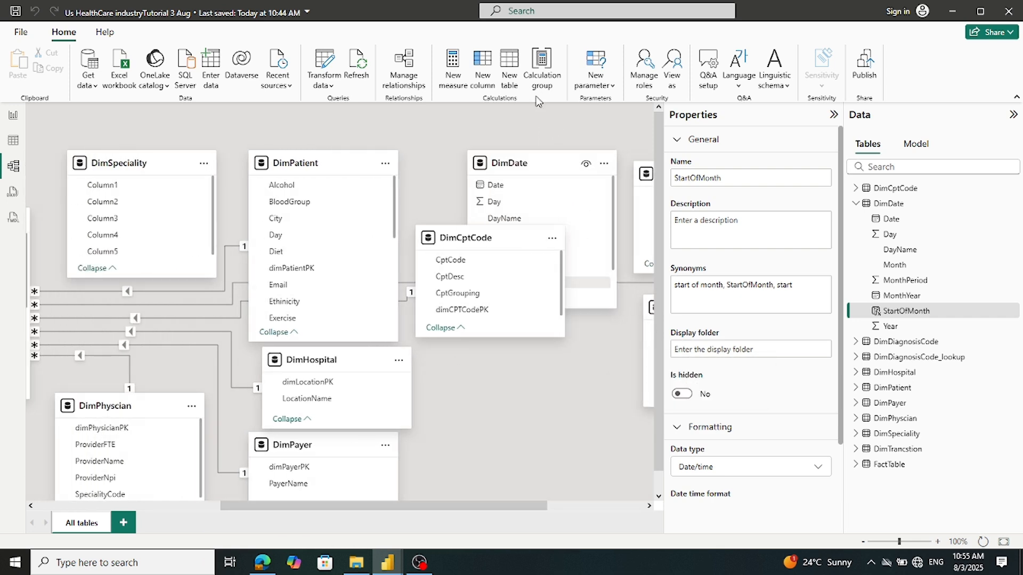
{"action": "left_click_drag", "start_coordinate": [531, 170], "coordinate": [546, 137]}
{"action": "left_click_drag", "start_coordinate": [476, 238], "coordinate": [508, 382]}
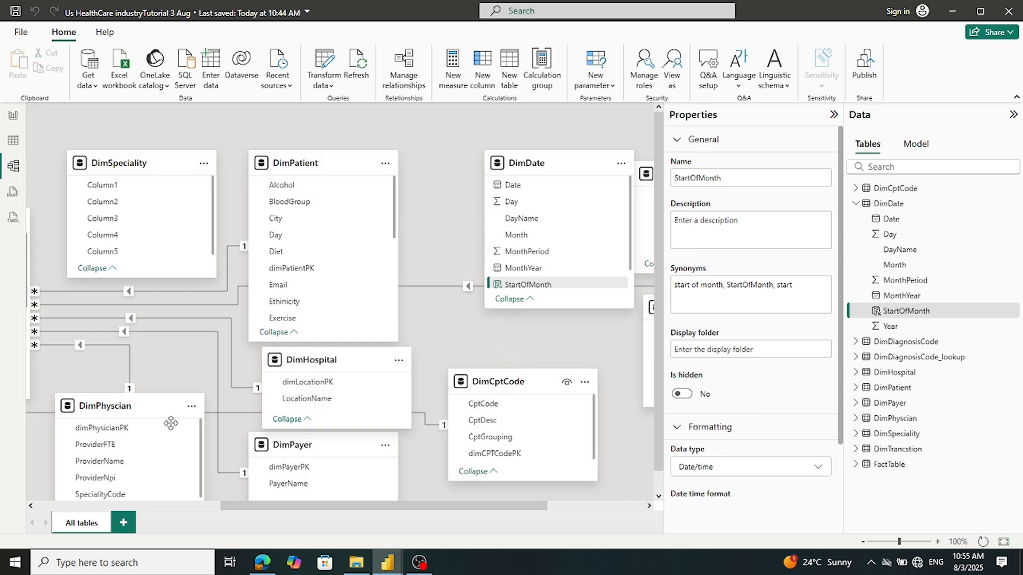
Place DimDate near FactTable and drag dimDateServicePK onto DimDate's Date to start a relationship
{"action": "scroll", "coordinate": [218, 508], "scroll_direction": "right", "scroll_amount": 2}
{"action": "left_click_drag", "start_coordinate": [216, 504], "coordinate": [371, 508]}
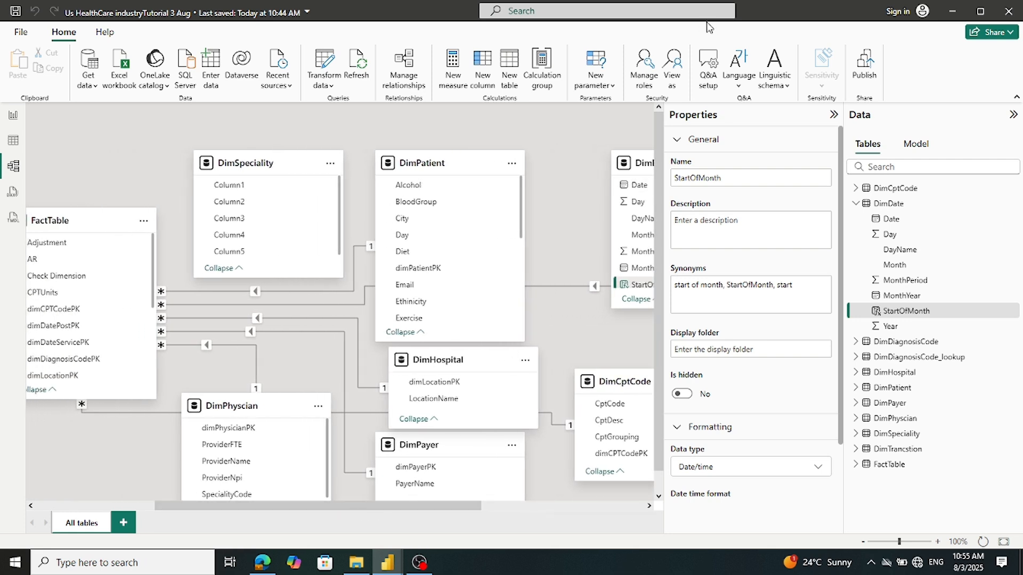
{"action": "left_click_drag", "start_coordinate": [641, 163], "coordinate": [240, 163]}
{"action": "left_click_drag", "start_coordinate": [175, 509], "coordinate": [56, 509]}
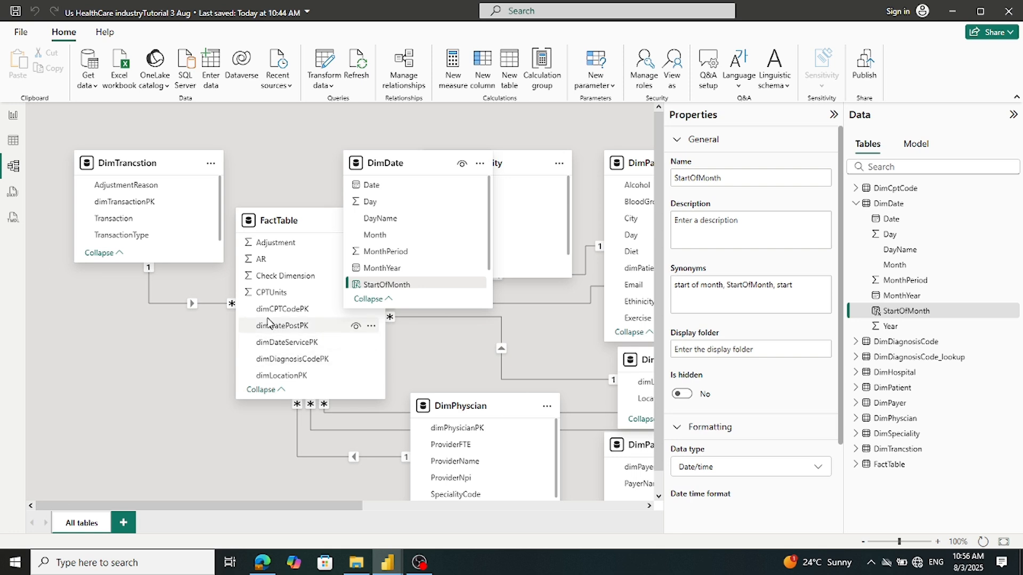
{"action": "scroll", "coordinate": [275, 300], "scroll_direction": "down", "scroll_amount": 2}
{"action": "scroll", "coordinate": [275, 300], "scroll_direction": "down", "scroll_amount": 2}
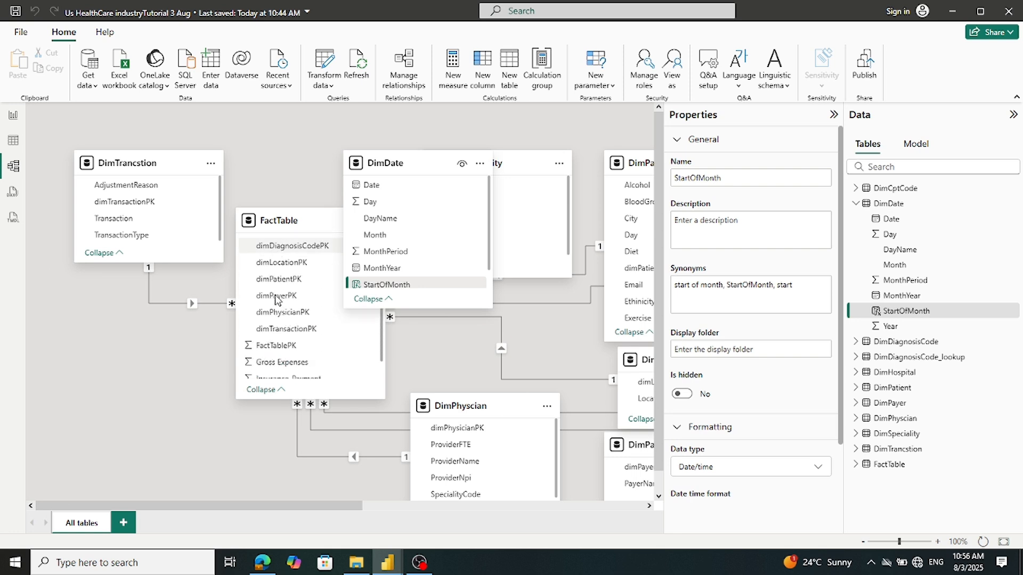
{"action": "scroll", "coordinate": [275, 300], "scroll_direction": "down", "scroll_amount": 1}
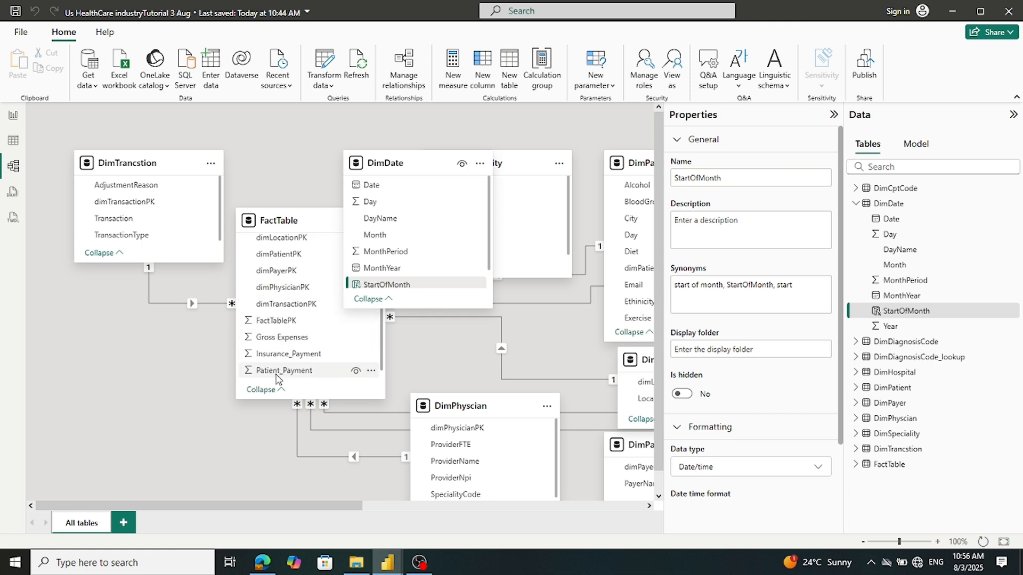
{"action": "scroll", "coordinate": [276, 378], "scroll_direction": "up", "scroll_amount": 2}
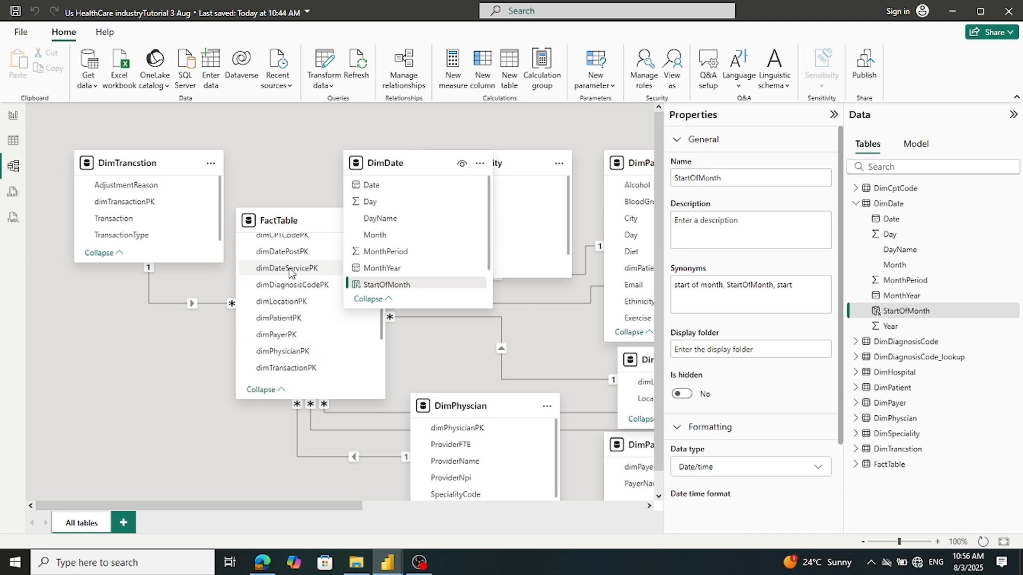
{"action": "left_click_drag", "start_coordinate": [290, 273], "coordinate": [382, 185]}
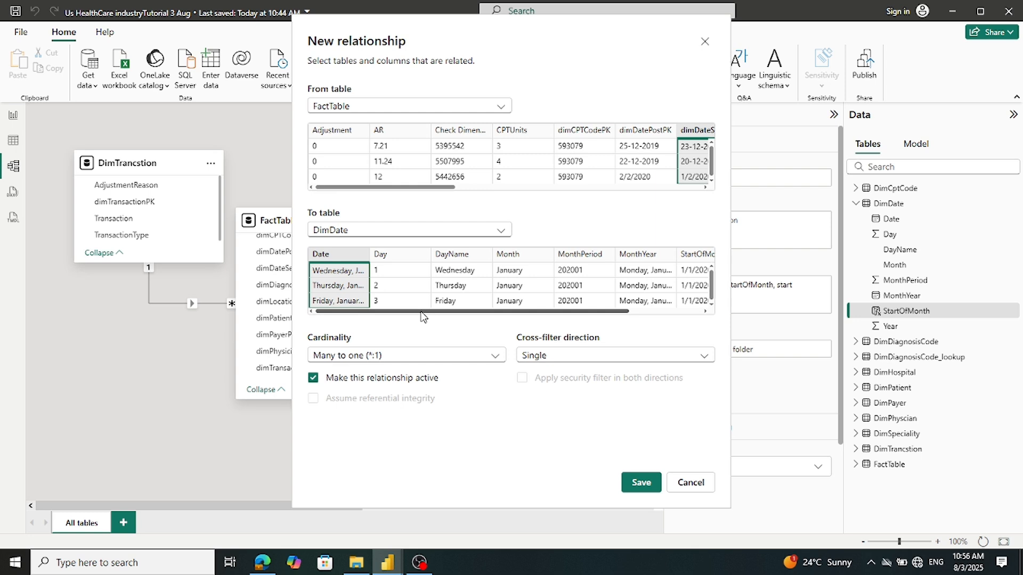
{"action": "left_click_drag", "start_coordinate": [421, 315], "coordinate": [538, 319]}
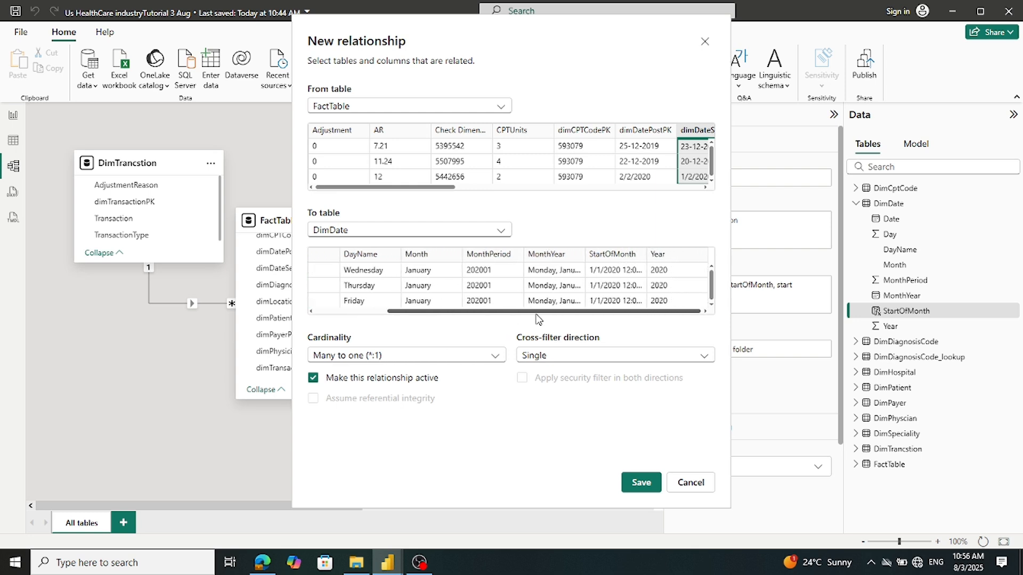
{"action": "left_click_drag", "start_coordinate": [538, 319], "coordinate": [374, 315]}
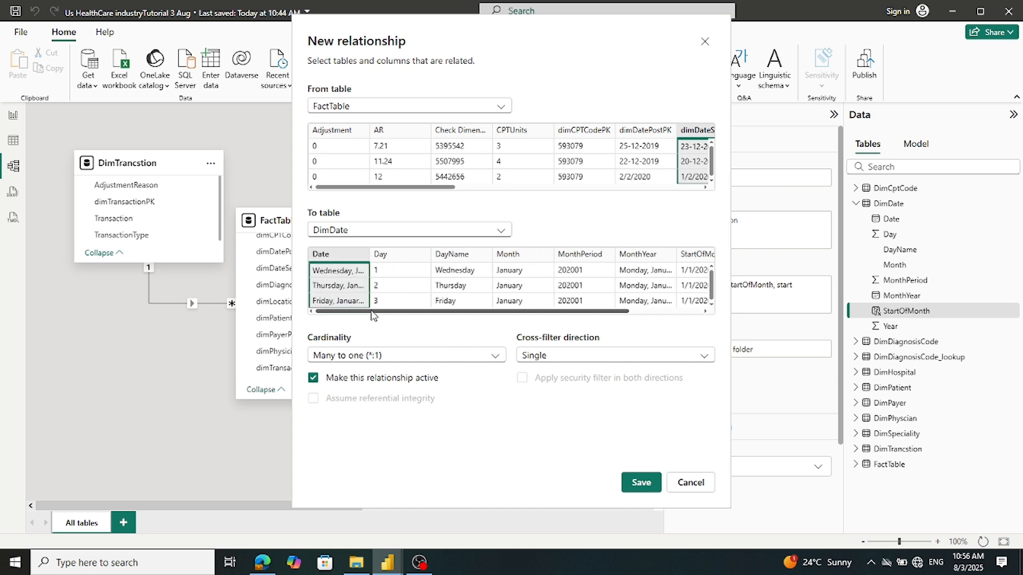
{"action": "left_click_drag", "start_coordinate": [706, 187], "coordinate": [705, 187]}
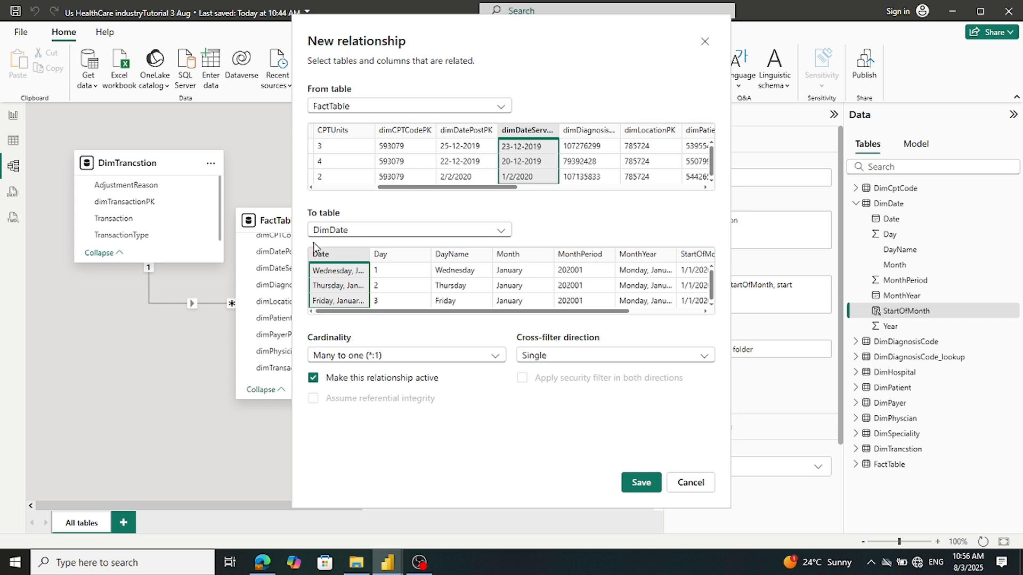
{"action": "left_click", "coordinate": [693, 482]}
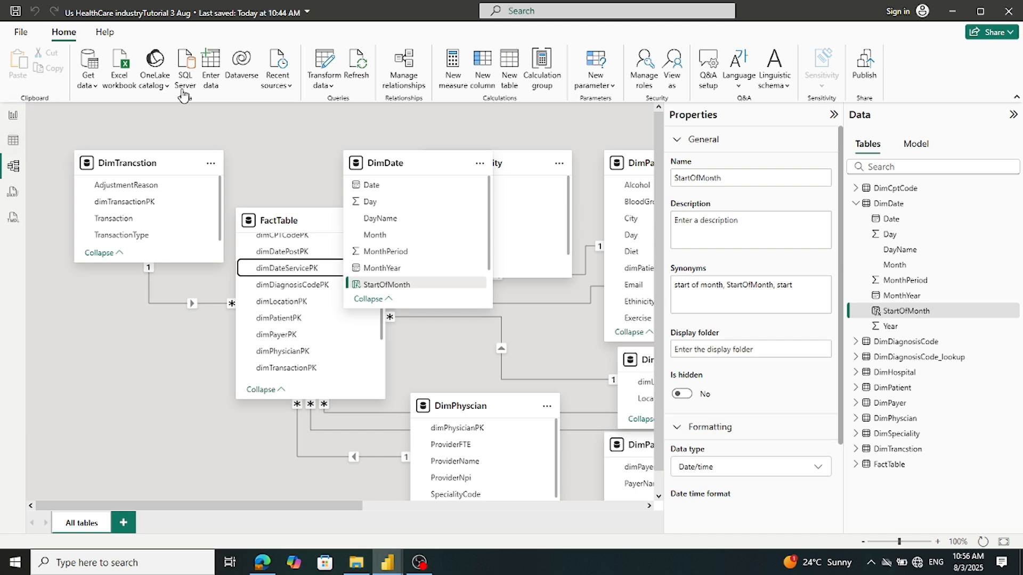
Open FactTable in Power Query Editor and show dimDateServicePK's data type menu
{"action": "left_click", "coordinate": [320, 57]}
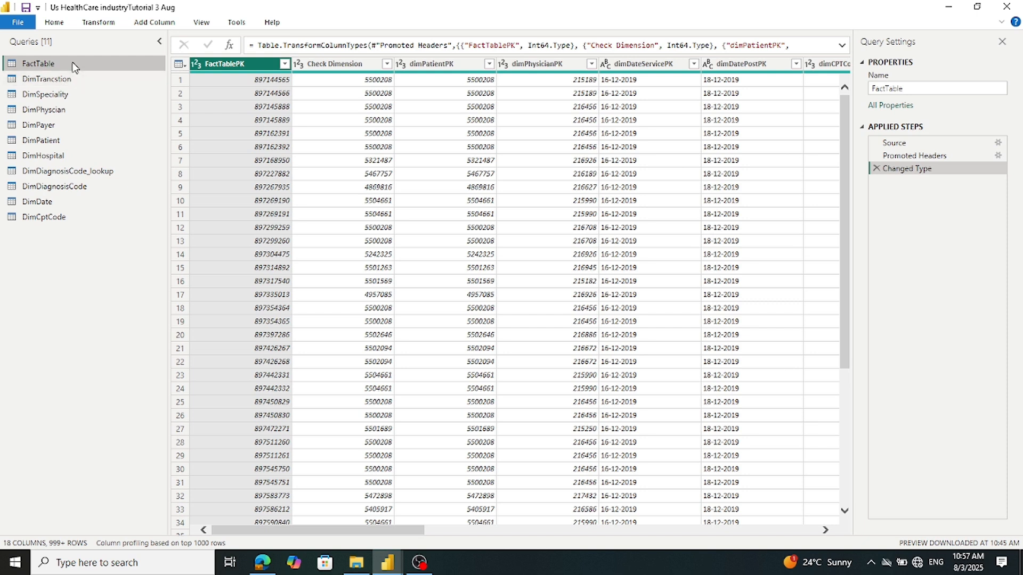
{"action": "left_click_drag", "start_coordinate": [246, 530], "coordinate": [388, 485]}
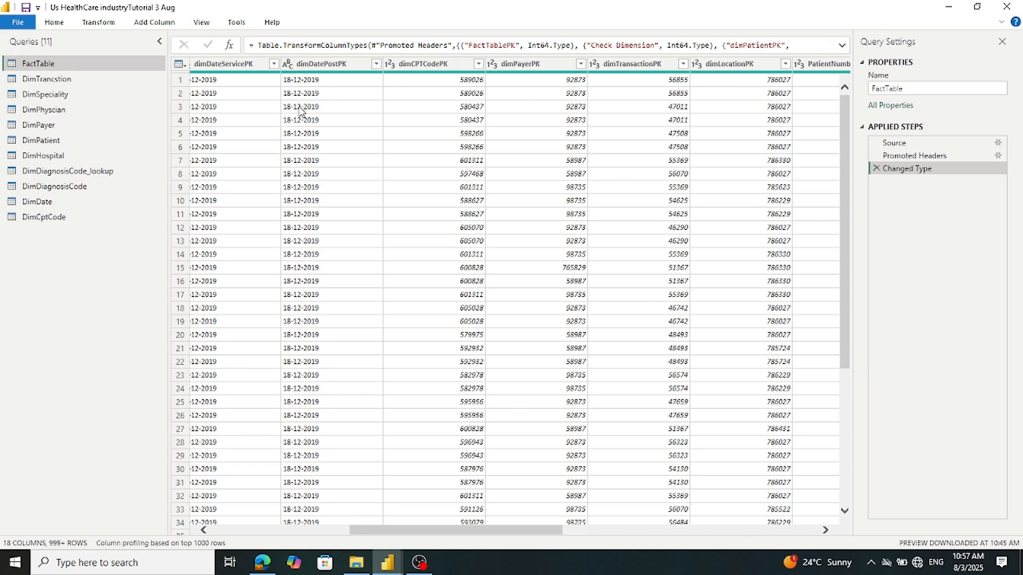
{"action": "scroll", "coordinate": [321, 381], "scroll_direction": "down", "scroll_amount": 3}
{"action": "scroll", "coordinate": [322, 376], "scroll_direction": "up", "scroll_amount": 3}
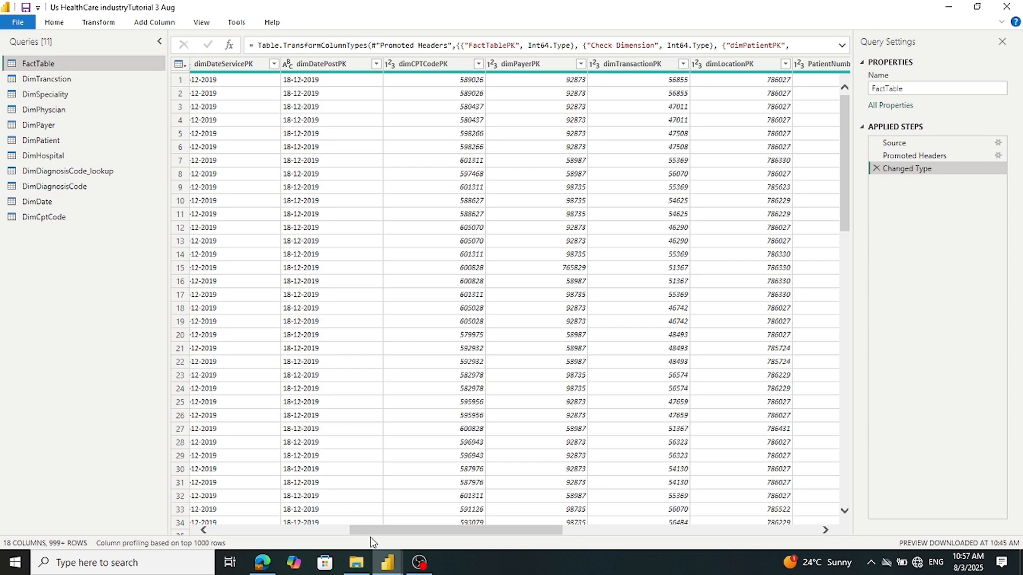
{"action": "left_click_drag", "start_coordinate": [370, 534], "coordinate": [319, 535]}
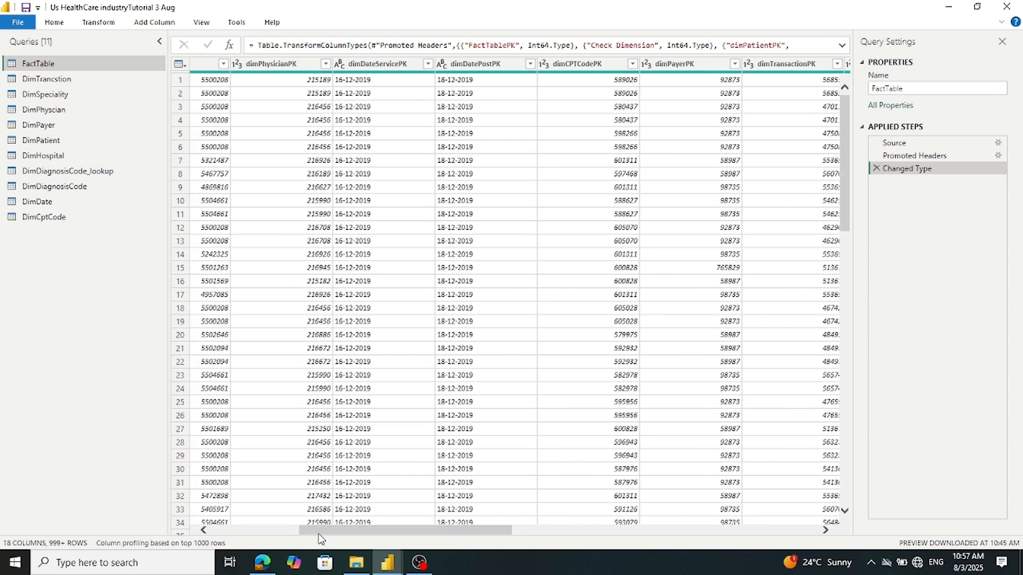
{"action": "left_click", "coordinate": [341, 66]}
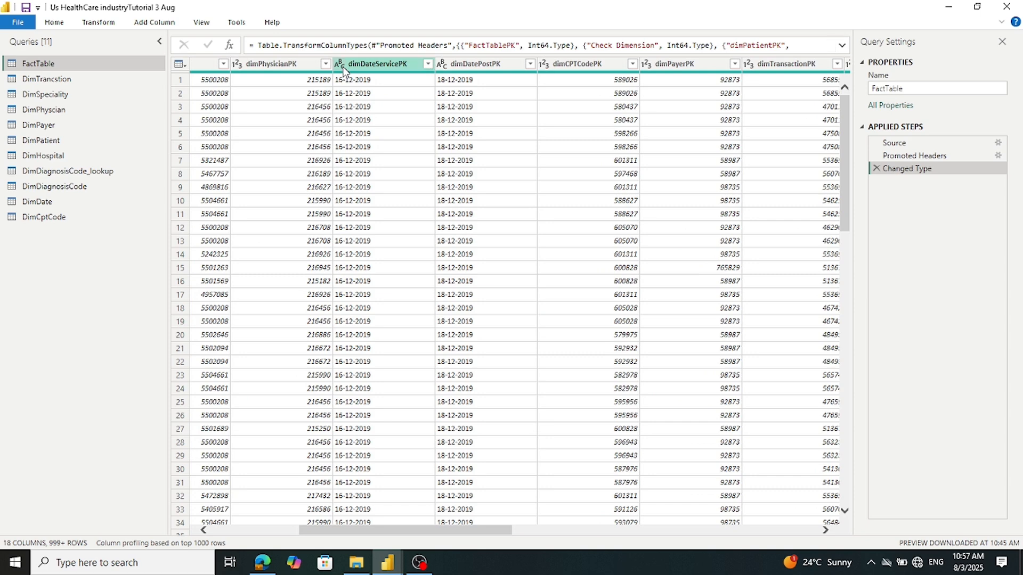
{"action": "left_click", "coordinate": [341, 65]}
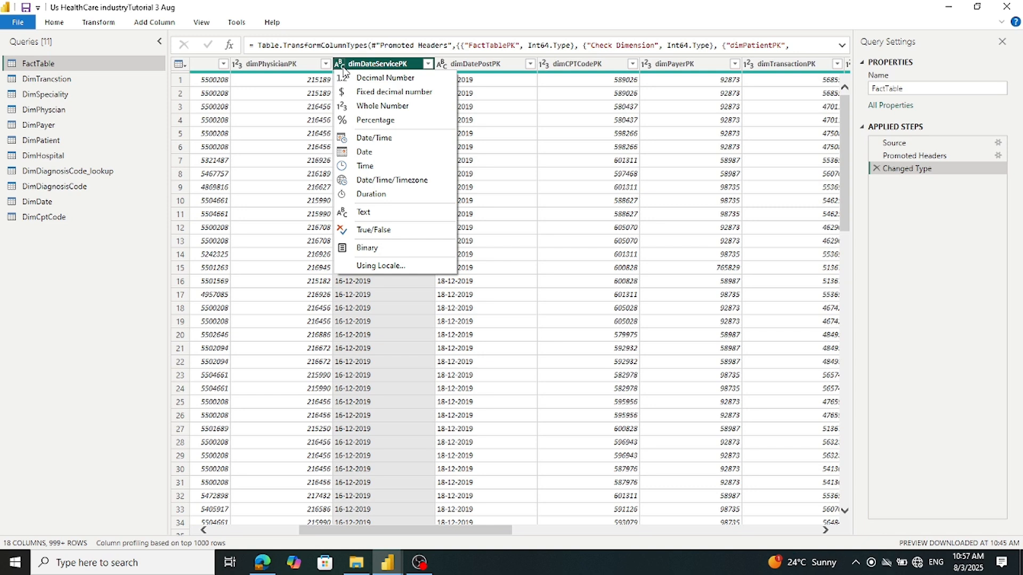
Change FactTable's dimDateServicePK to type Date using the English (United Kingdom) locale
{"action": "left_click", "coordinate": [394, 267]}
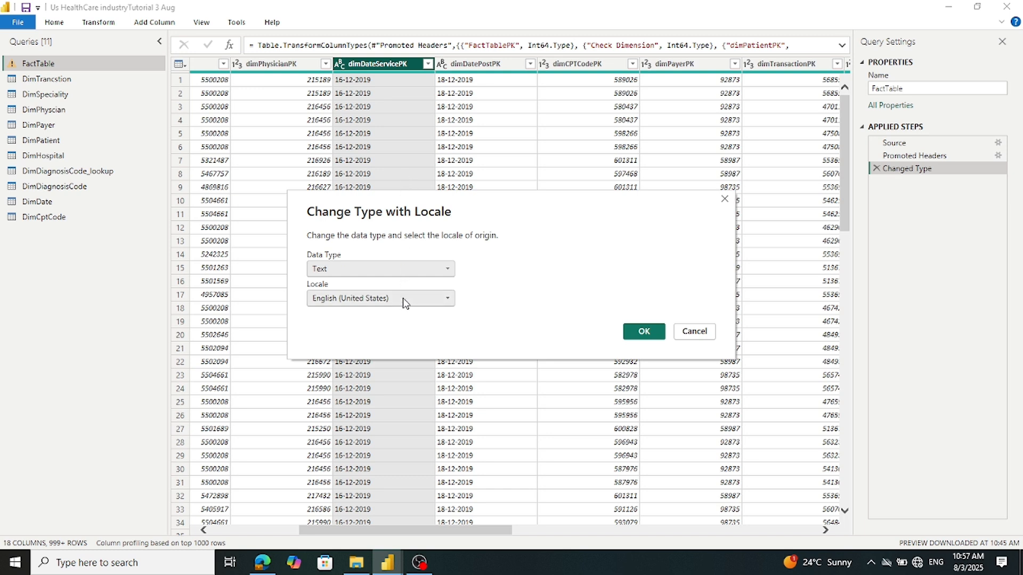
{"action": "left_click", "coordinate": [446, 270]}
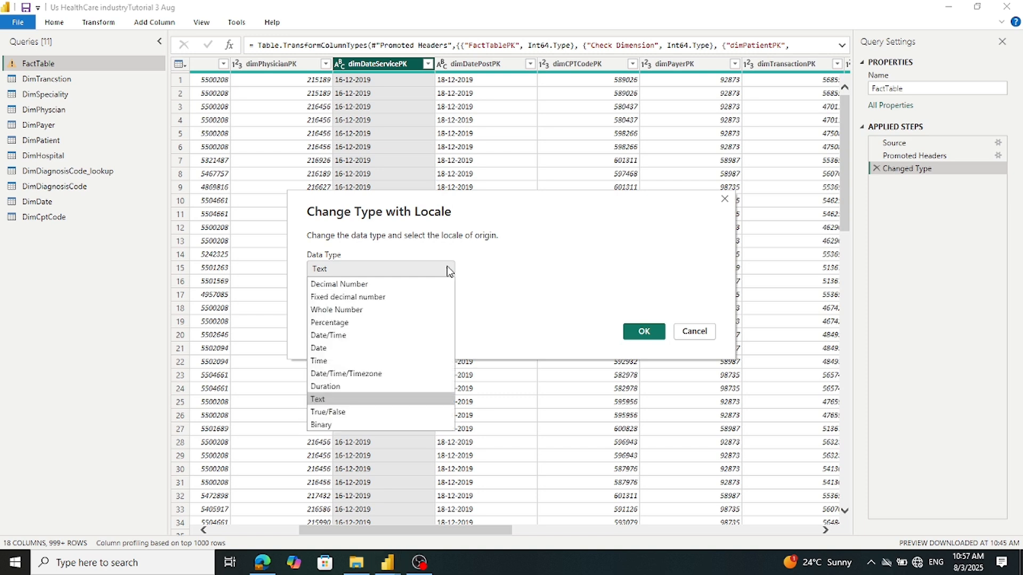
{"action": "left_click", "coordinate": [394, 348]}
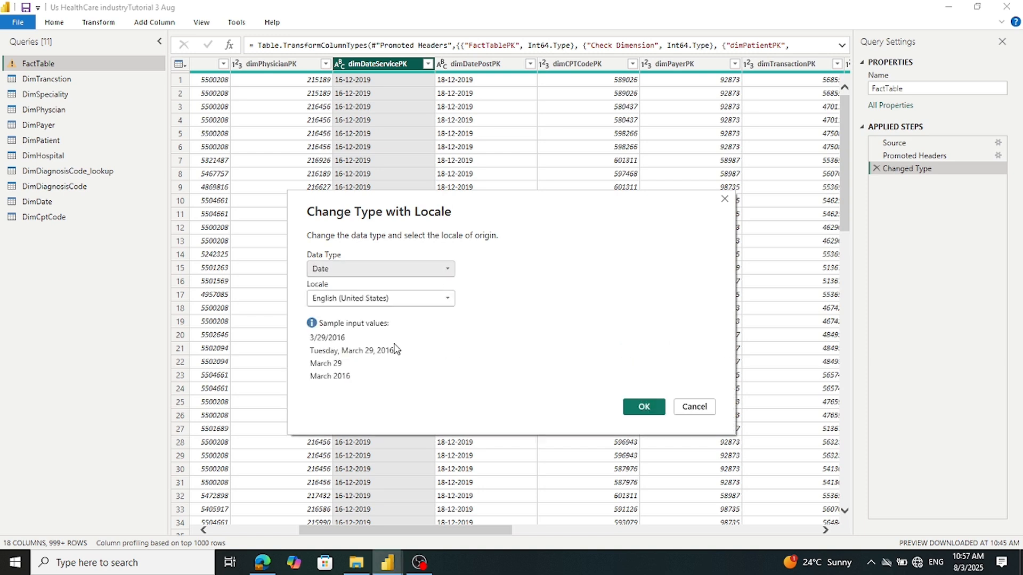
{"action": "left_click", "coordinate": [448, 299]}
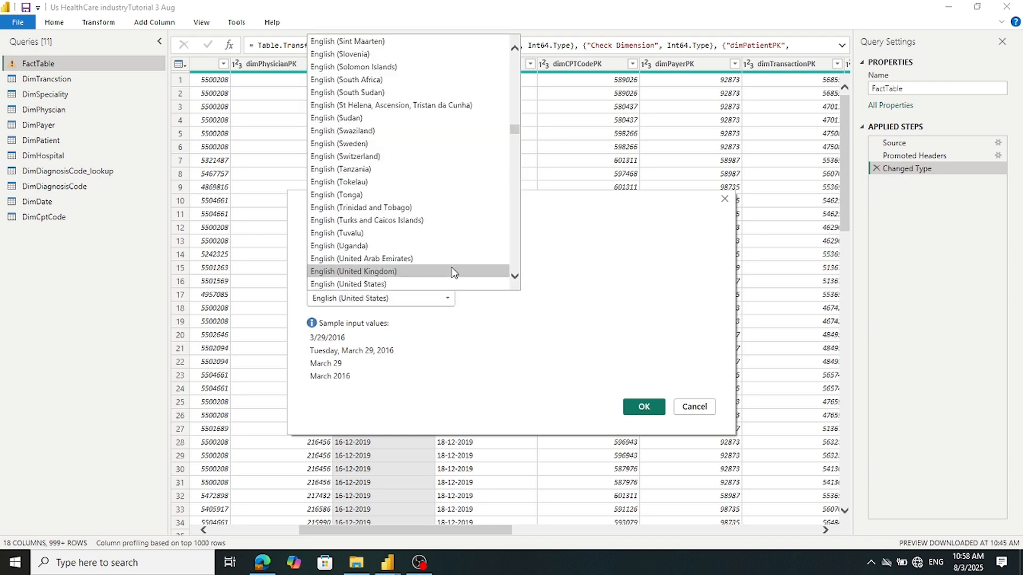
{"action": "left_click", "coordinate": [451, 272]}
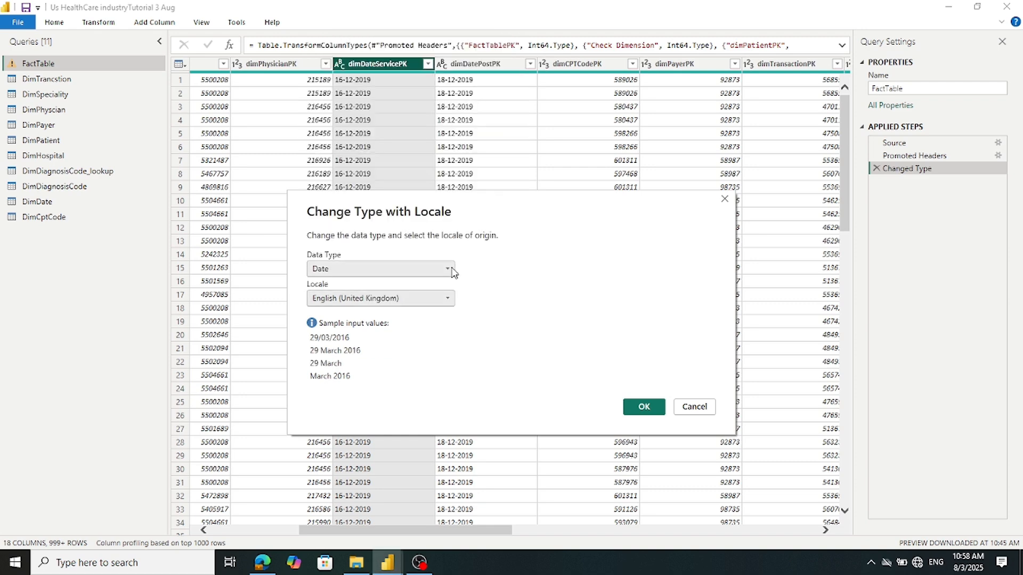
{"action": "left_click", "coordinate": [657, 410]}
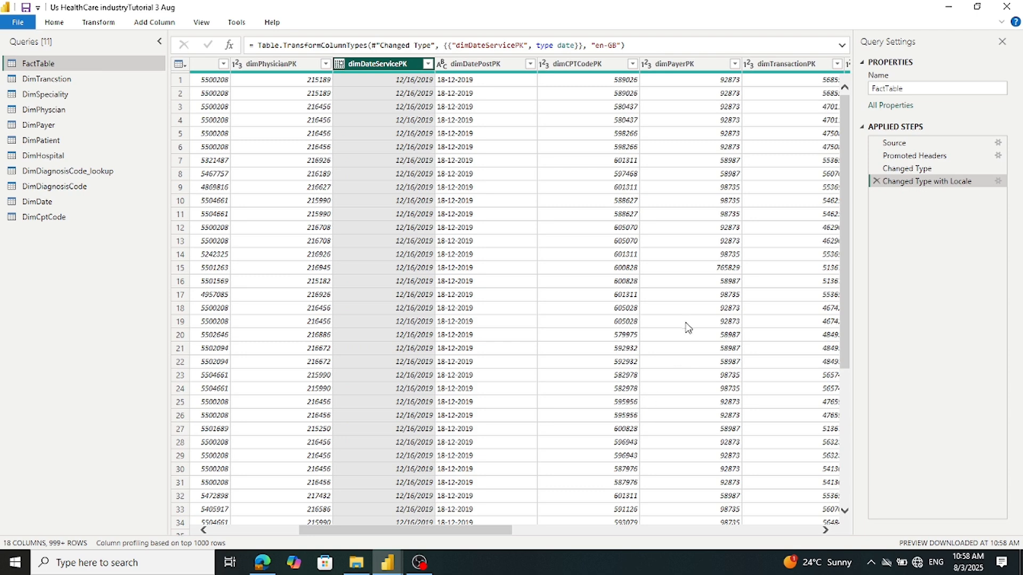
Convert dimDatePostPK to Date using the English (United Kingdom) locale, then Close & Apply
{"action": "left_click", "coordinate": [825, 530]}
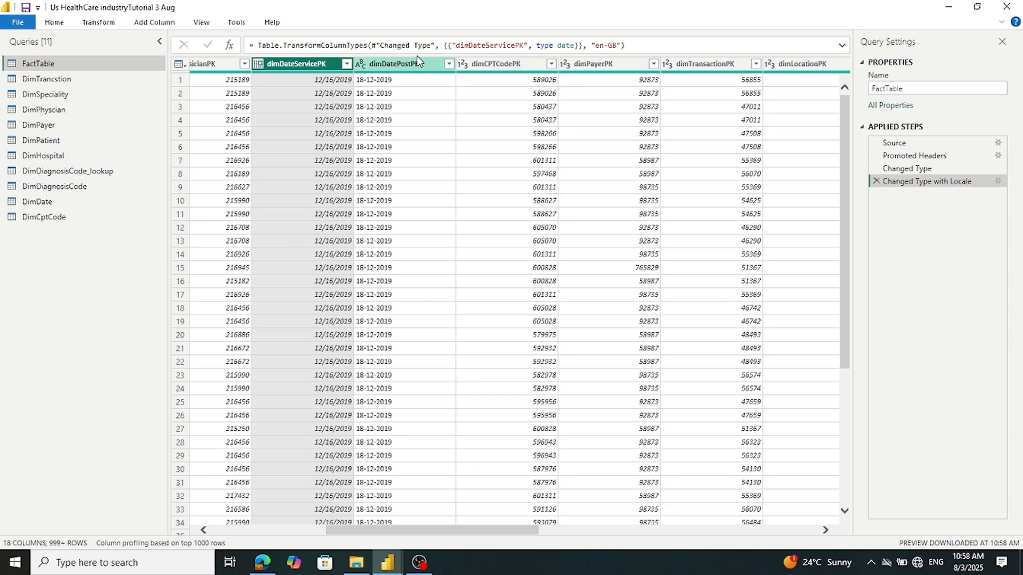
{"action": "left_click", "coordinate": [360, 66]}
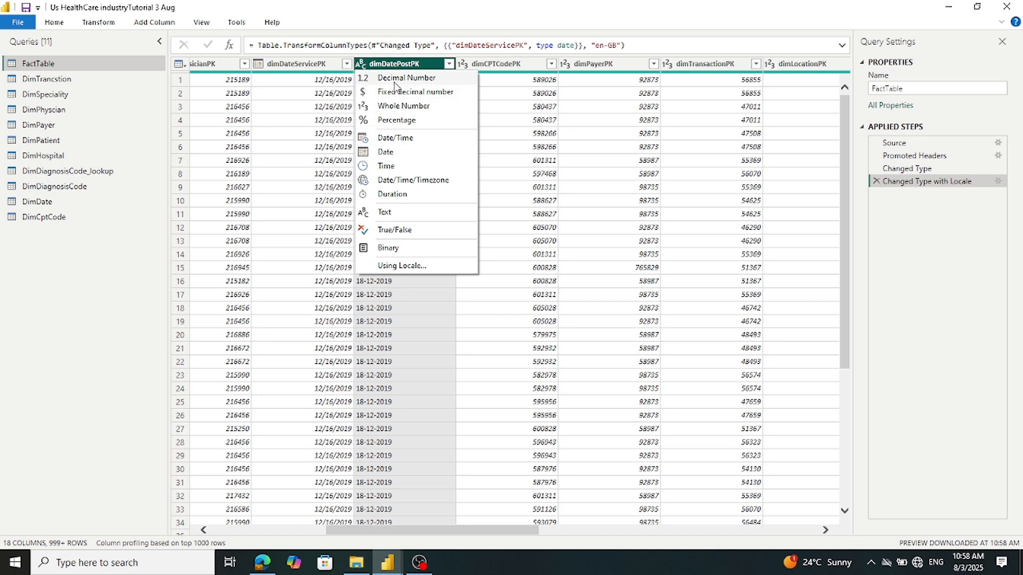
{"action": "left_click", "coordinate": [394, 266]}
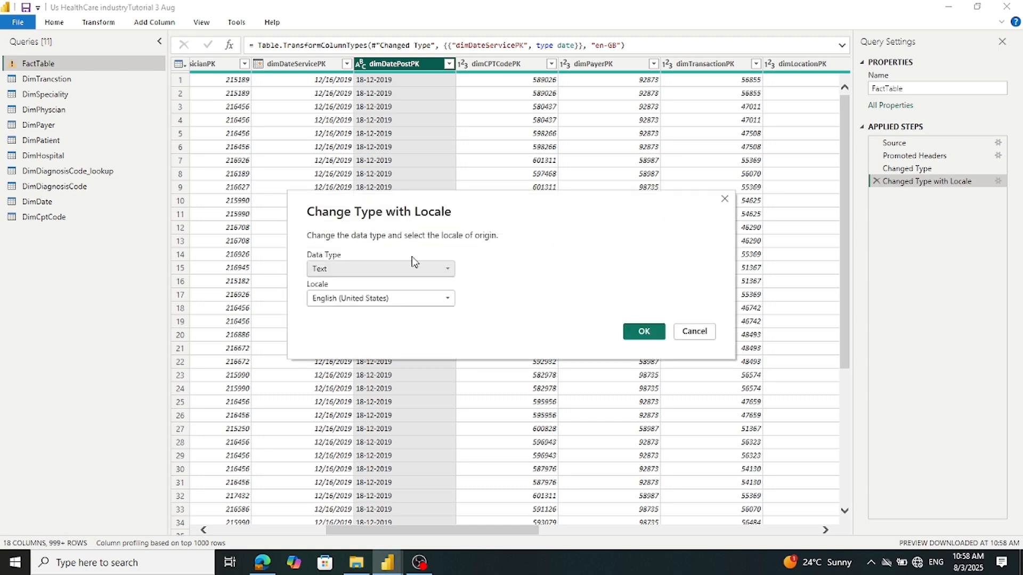
{"action": "left_click", "coordinate": [447, 299]}
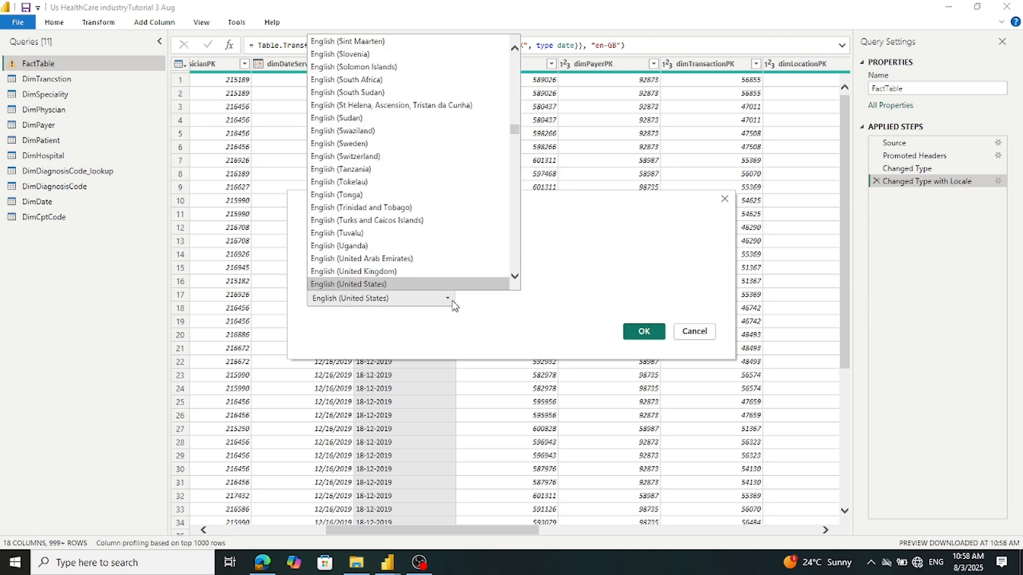
{"action": "left_click", "coordinate": [415, 271]}
{"action": "left_click", "coordinate": [411, 269]}
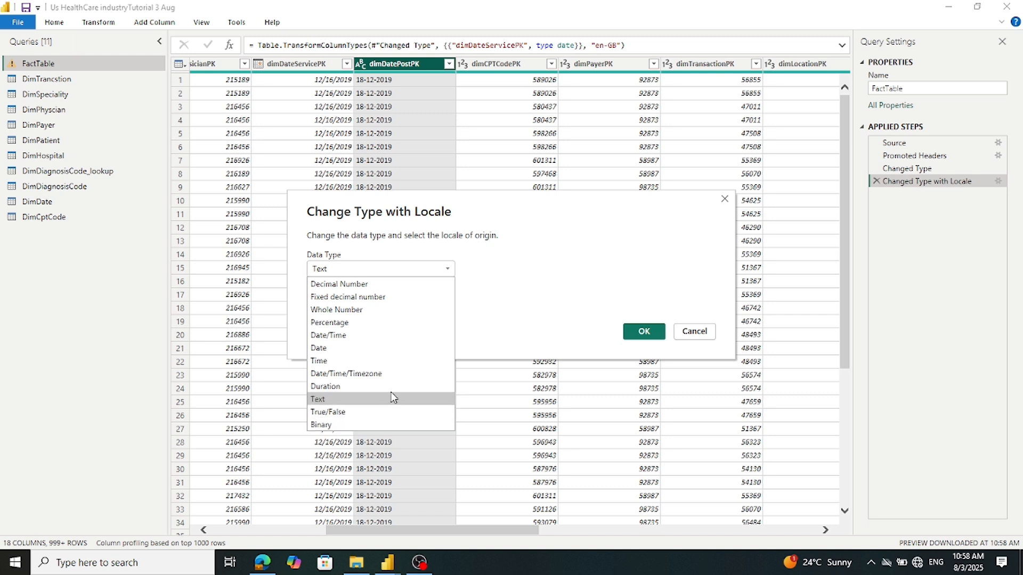
{"action": "left_click", "coordinate": [392, 349]}
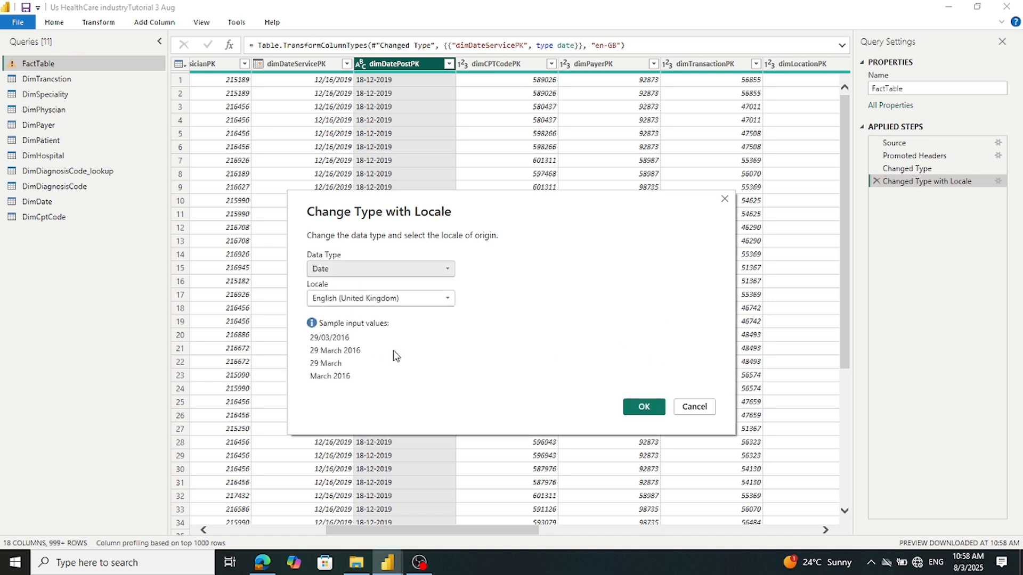
{"action": "left_click", "coordinate": [643, 408]}
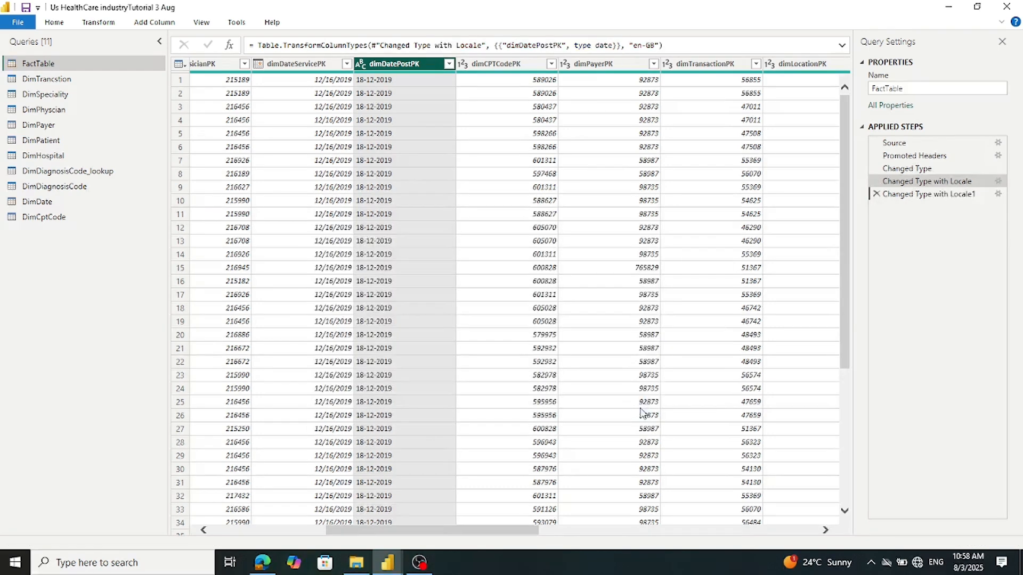
{"action": "left_click", "coordinate": [8, 24]}
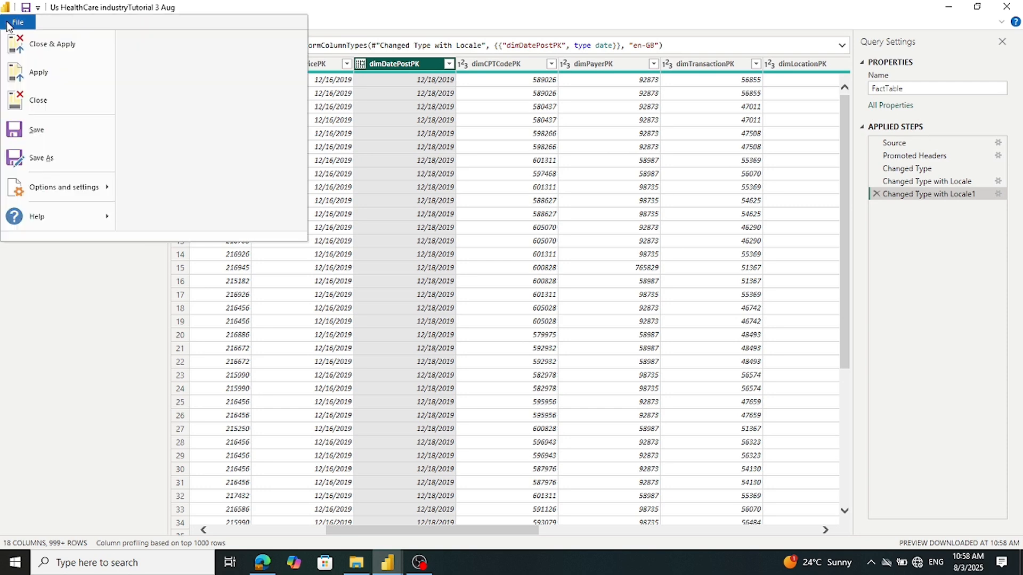
{"action": "left_click", "coordinate": [31, 46]}
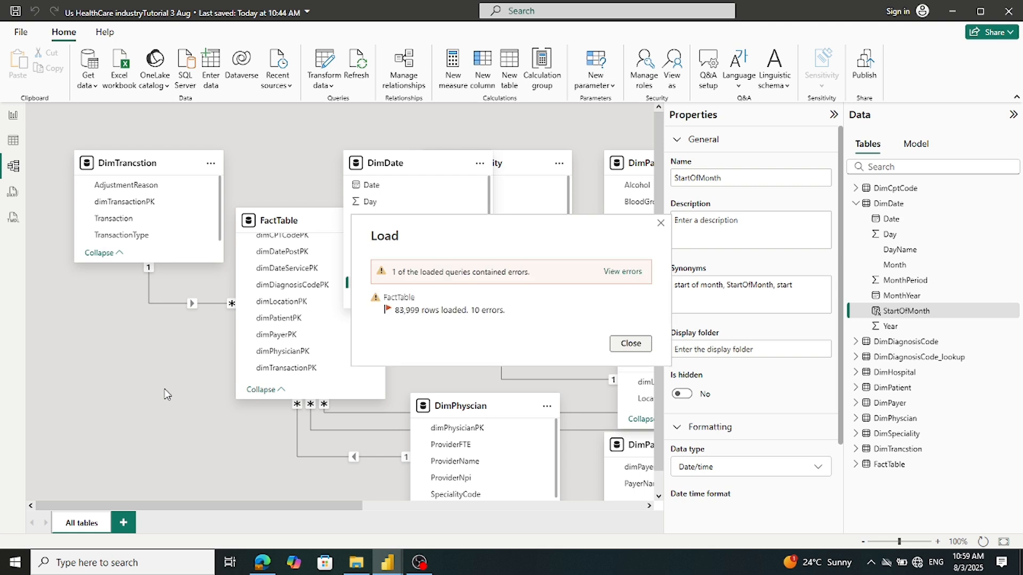
Dismiss the load report showing 10 FactTable errors and nudge the DimDate card right
{"action": "left_click", "coordinate": [630, 343]}
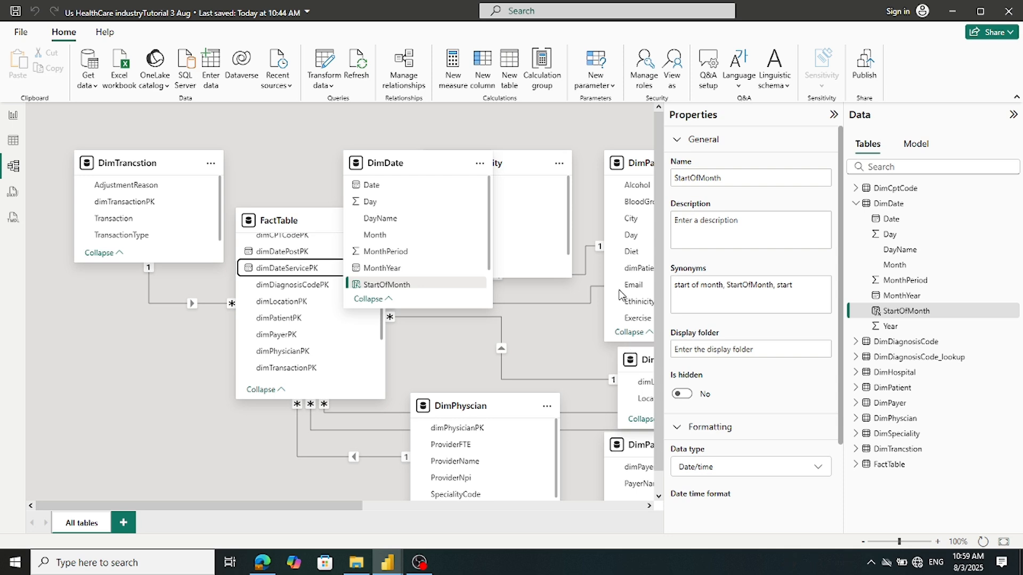
{"action": "mouse_move", "coordinate": [402, 170]}
{"action": "left_mouse_down"}
{"action": "mouse_move", "coordinate": [466, 184]}
{"action": "mouse_move", "coordinate": [477, 235]}
{"action": "mouse_move", "coordinate": [471, 192]}
{"action": "mouse_move", "coordinate": [412, 158]}
{"action": "left_mouse_up"}
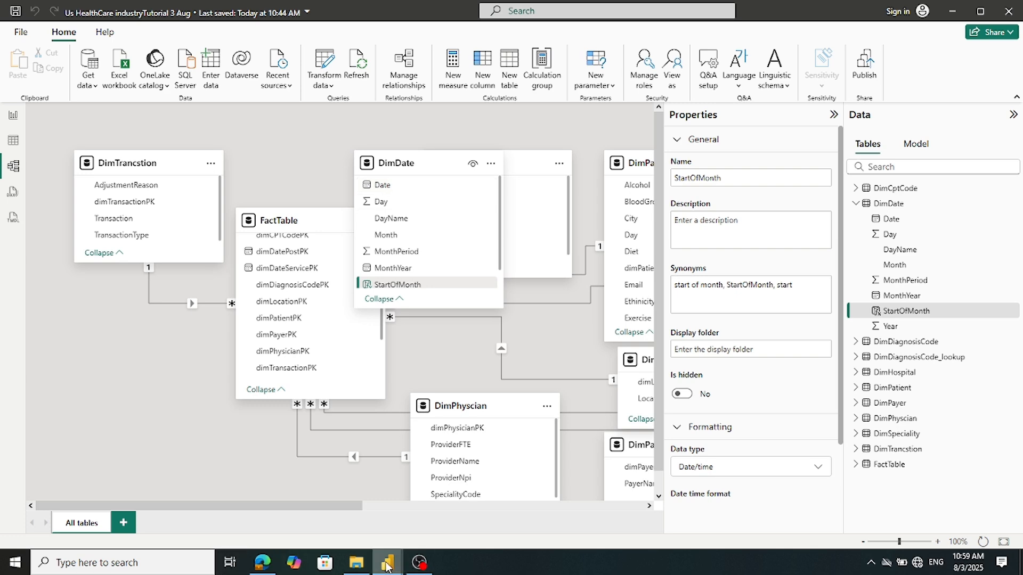
{"action": "mouse_move", "coordinate": [388, 565]}
{"action": "left_click", "coordinate": [349, 535]}
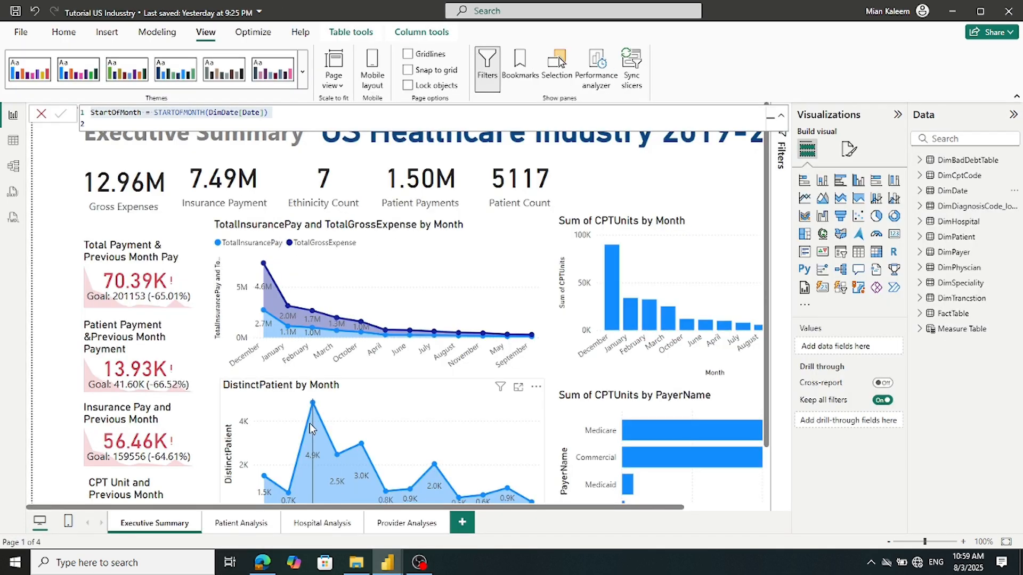
{"action": "left_click", "coordinate": [13, 166]}
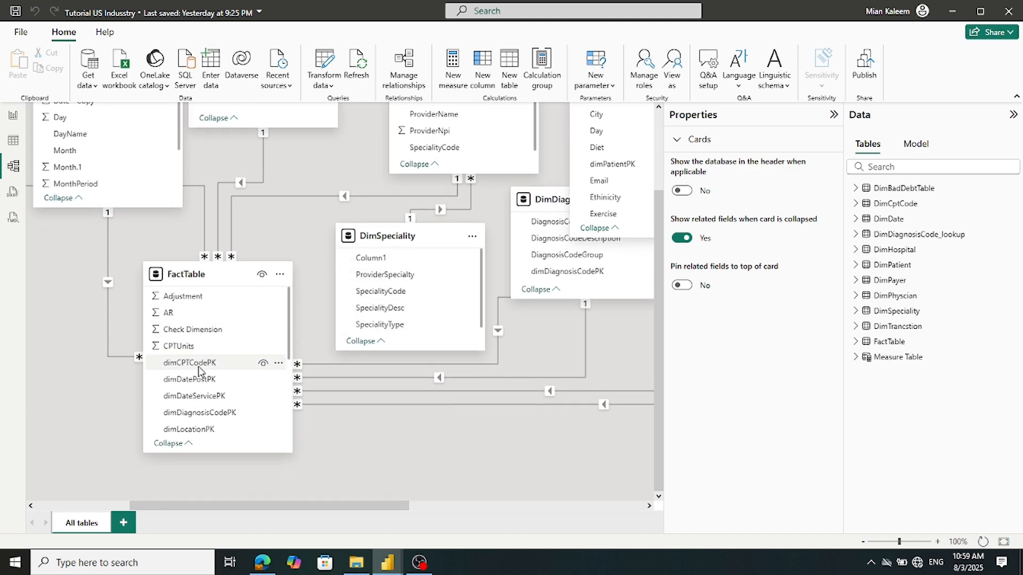
{"action": "scroll", "coordinate": [198, 366], "scroll_direction": "down", "scroll_amount": 3}
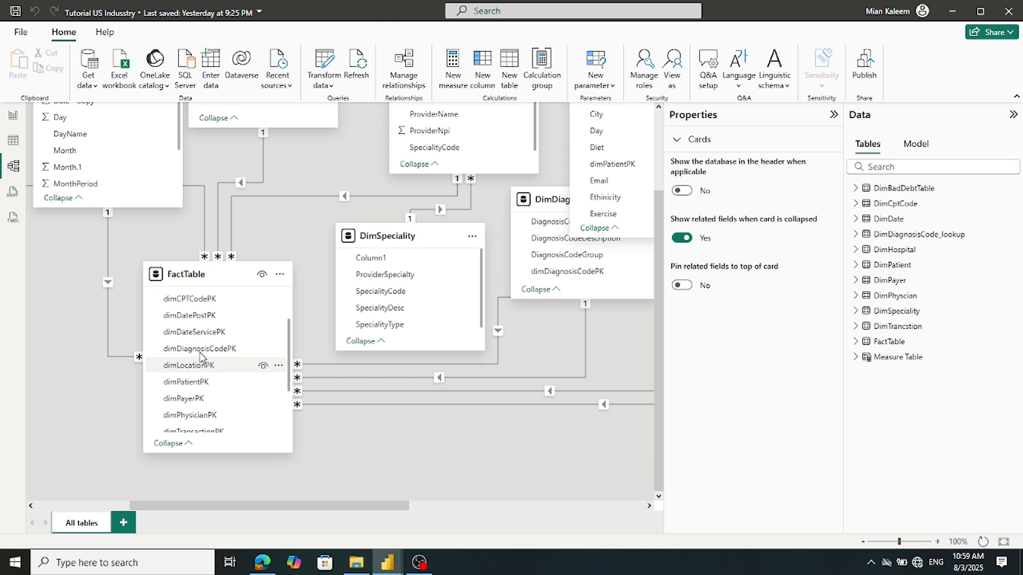
{"action": "scroll", "coordinate": [202, 315], "scroll_direction": "down", "scroll_amount": 5}
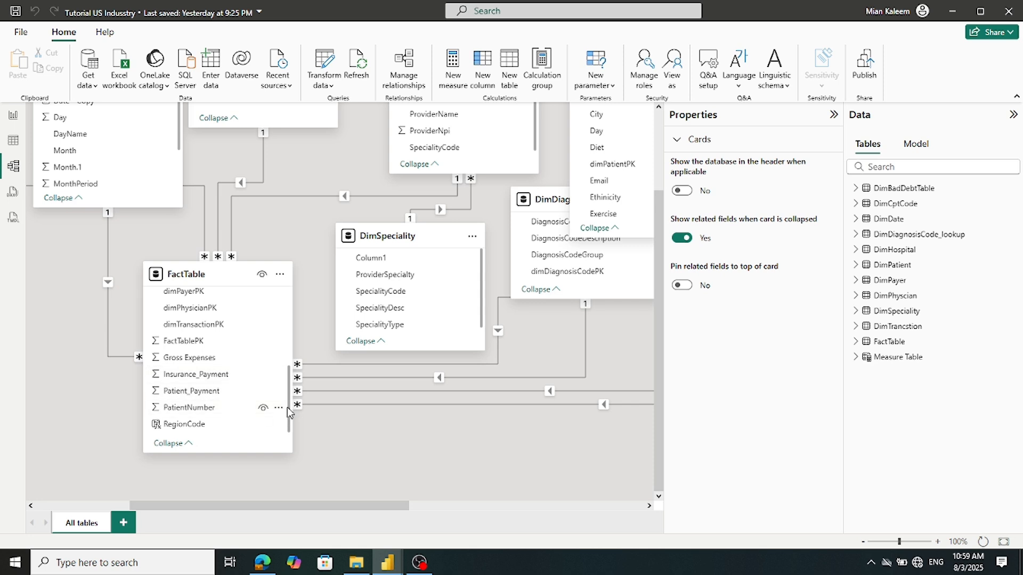
{"action": "left_click_drag", "start_coordinate": [289, 380], "coordinate": [292, 322]}
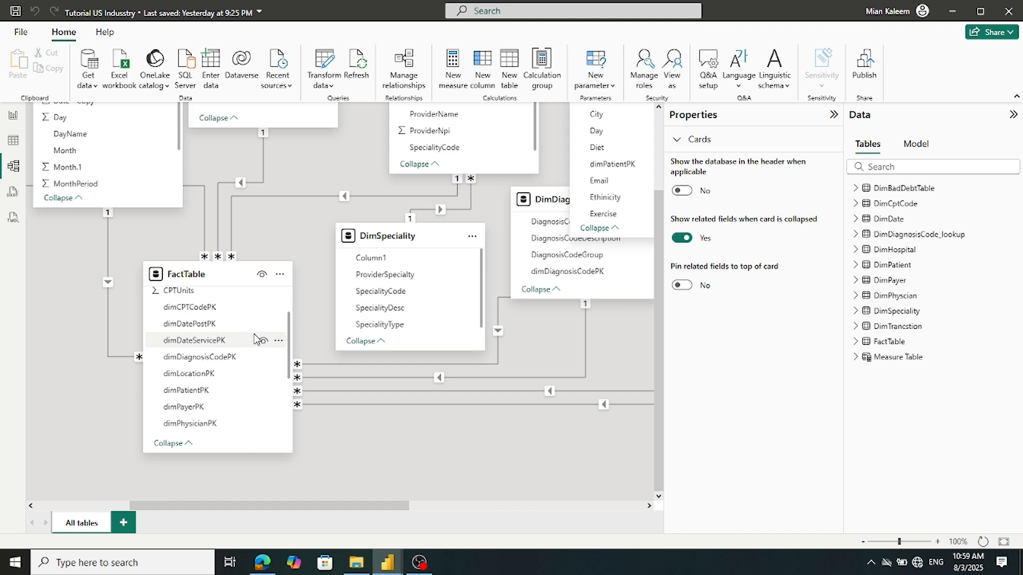
{"action": "left_click", "coordinate": [218, 342]}
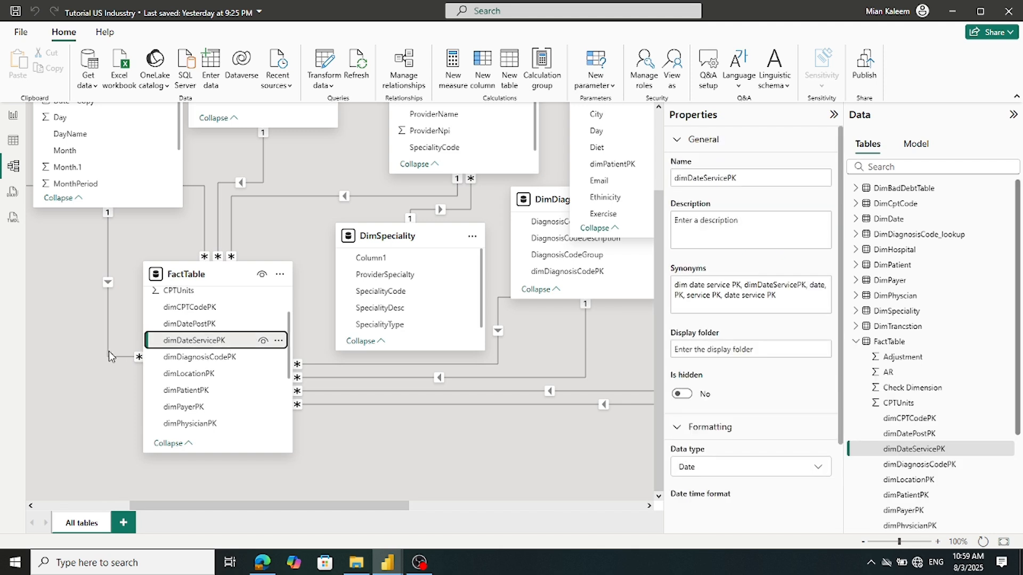
{"action": "double_click", "coordinate": [109, 356]}
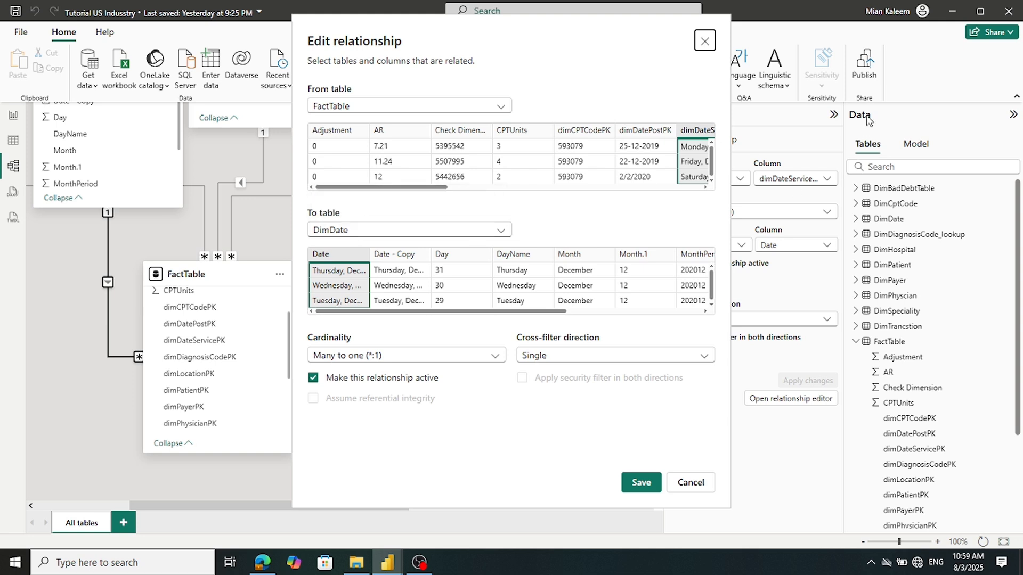
{"action": "left_click_drag", "start_coordinate": [421, 189], "coordinate": [511, 190]}
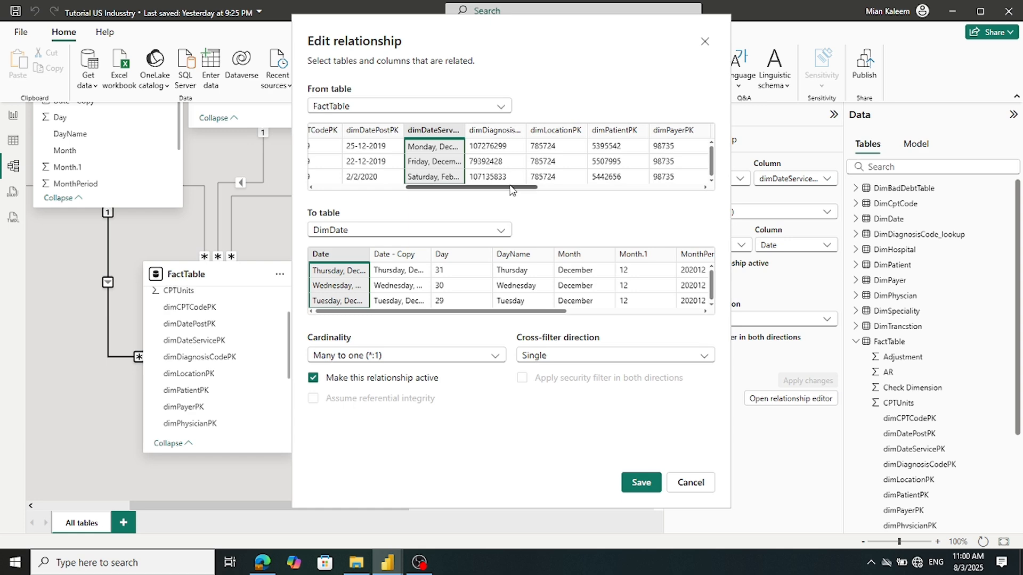
{"action": "left_click", "coordinate": [705, 43]}
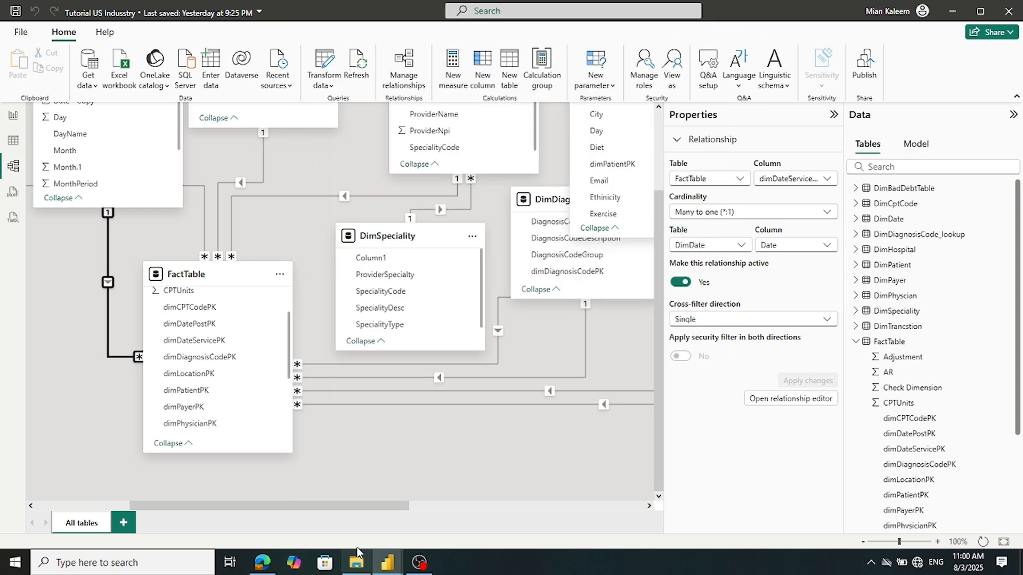
{"action": "mouse_move", "coordinate": [378, 562]}
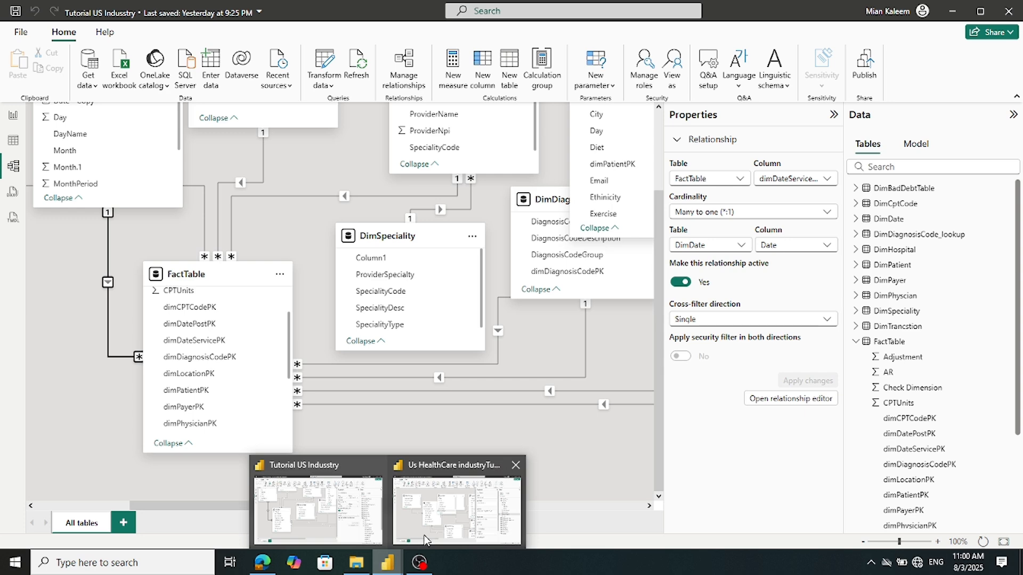
{"action": "mouse_move", "coordinate": [466, 500]}
{"action": "left_click", "coordinate": [465, 500]}
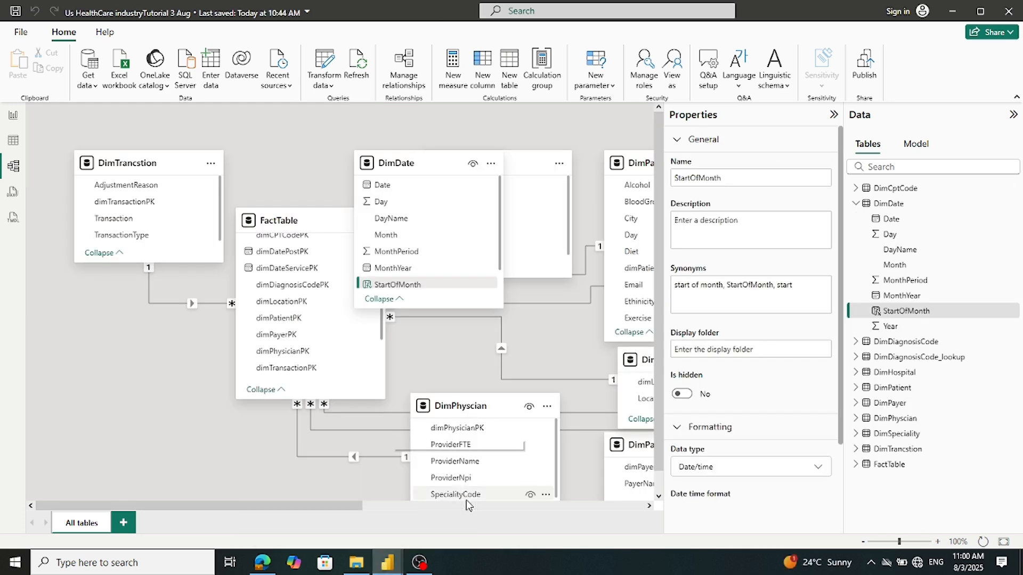
Link DimDate's Date to FactTable's dimDateServicePK as an active one-to-many relationship
{"action": "left_click_drag", "start_coordinate": [422, 169], "coordinate": [472, 168]}
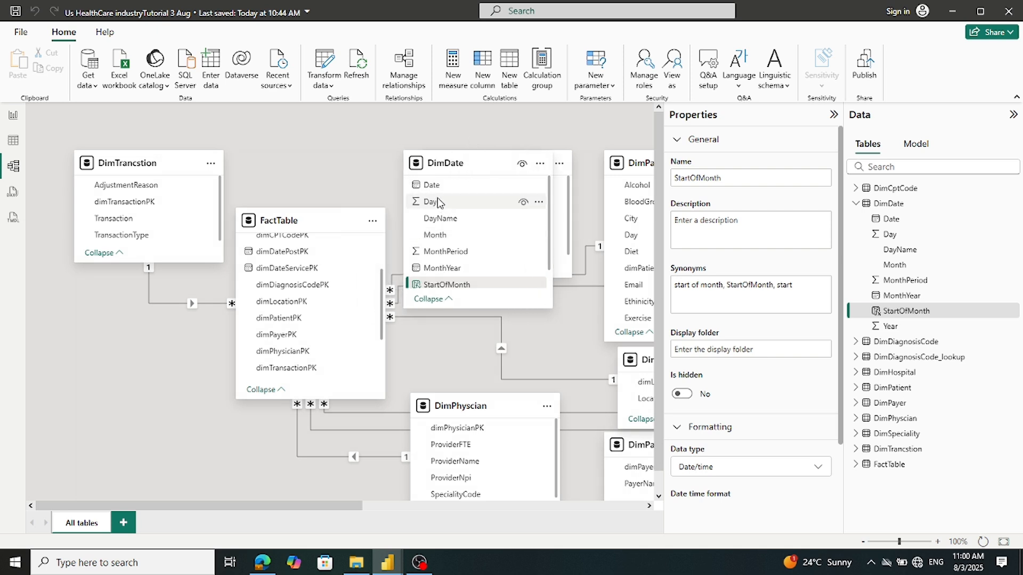
{"action": "left_click", "coordinate": [434, 190]}
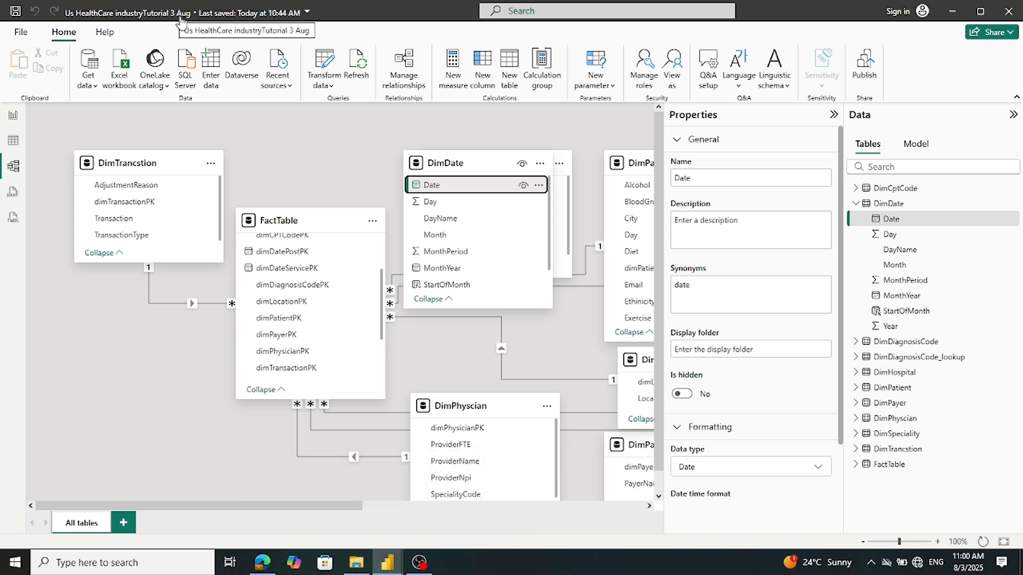
{"action": "left_click_drag", "start_coordinate": [431, 190], "coordinate": [287, 273]}
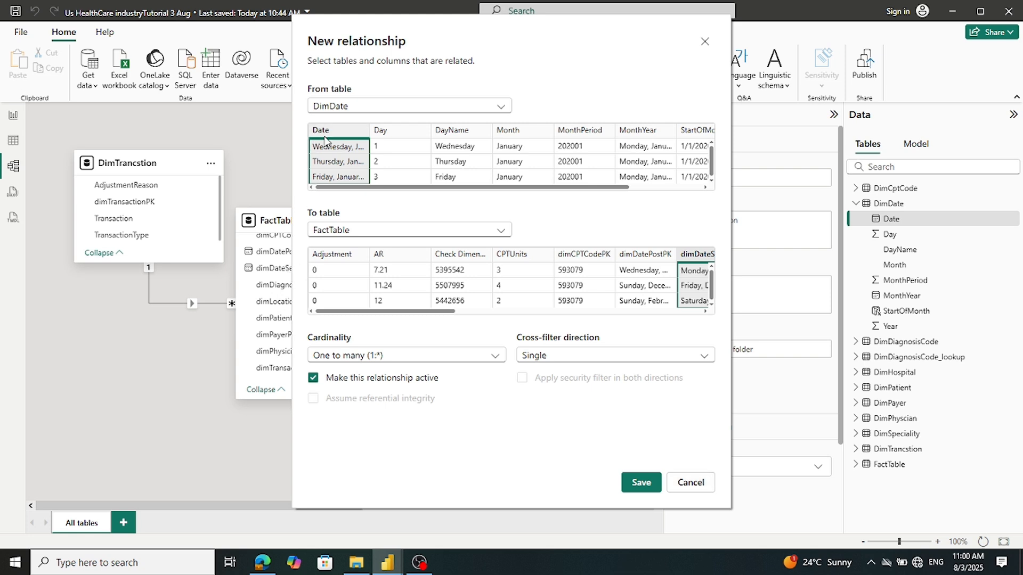
{"action": "left_click_drag", "start_coordinate": [442, 311], "coordinate": [507, 314]}
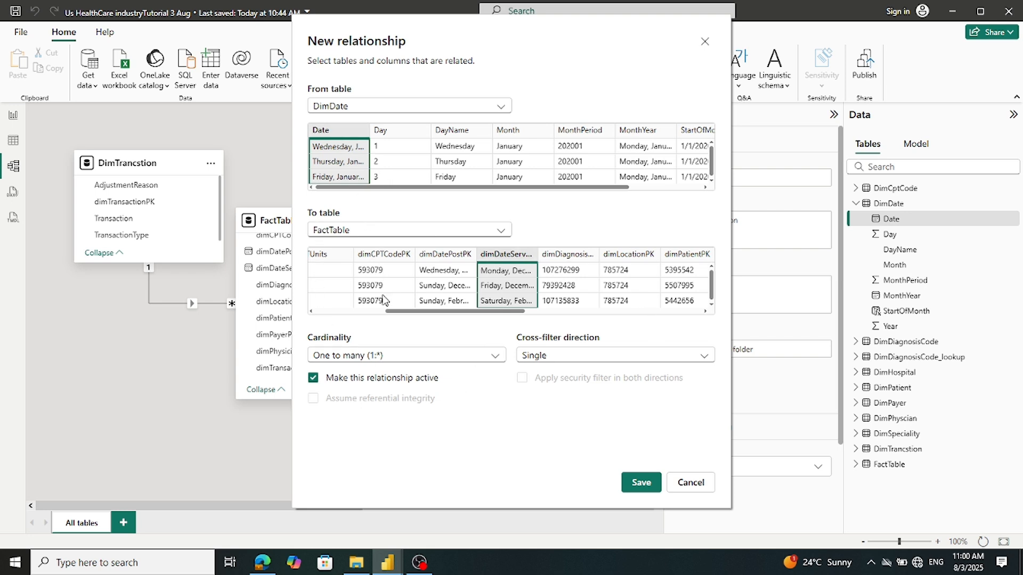
{"action": "left_click", "coordinate": [641, 482]}
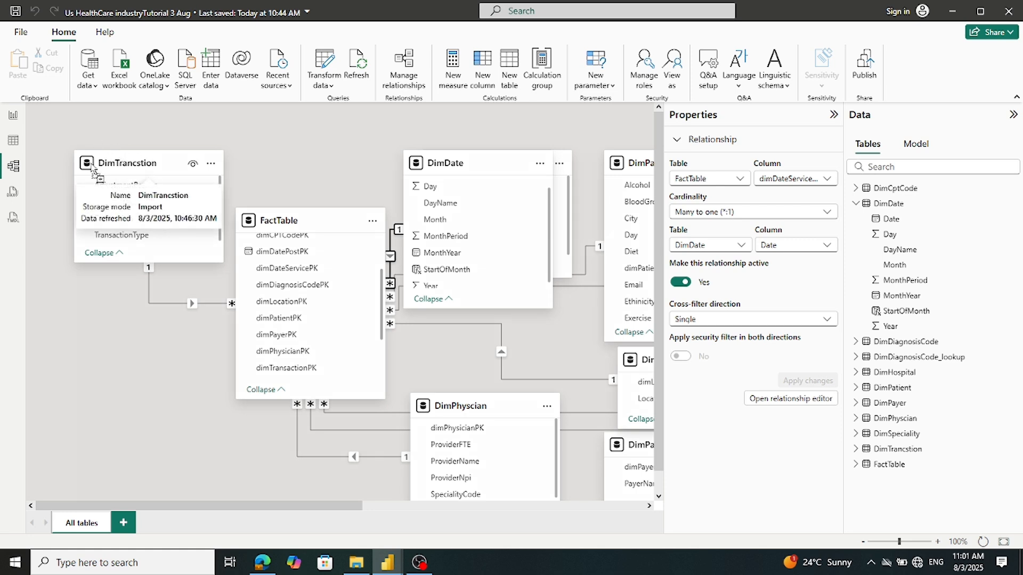
Nudge the DimTrancstion card and move FactTable to the lower left beneath it
{"action": "scroll", "coordinate": [124, 350], "scroll_direction": "down", "scroll_amount": 1}
{"action": "left_click", "coordinate": [124, 350]}
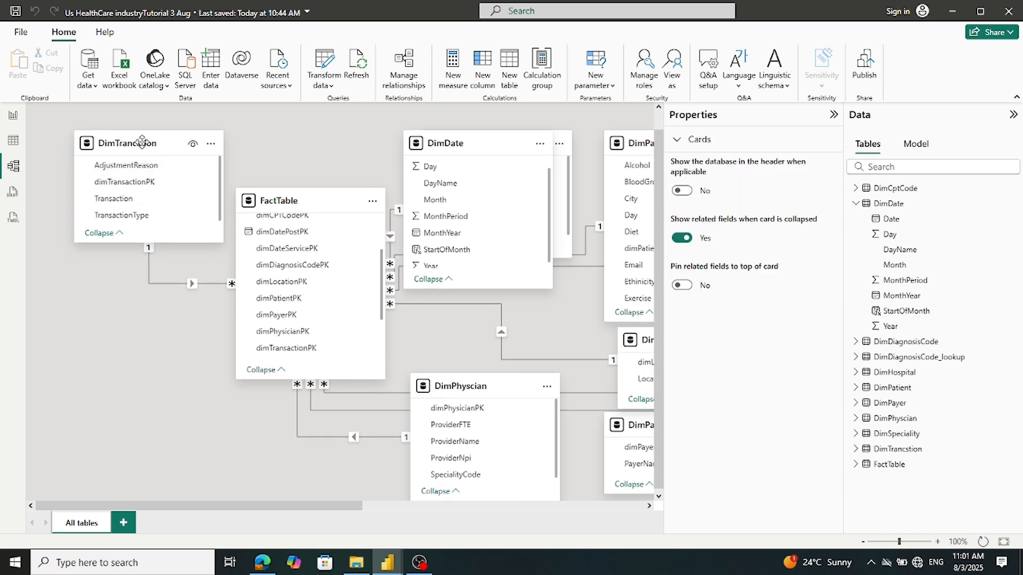
{"action": "mouse_move", "coordinate": [131, 148]}
{"action": "left_mouse_down"}
{"action": "mouse_move", "coordinate": [131, 169]}
{"action": "mouse_move", "coordinate": [131, 151]}
{"action": "left_mouse_up"}
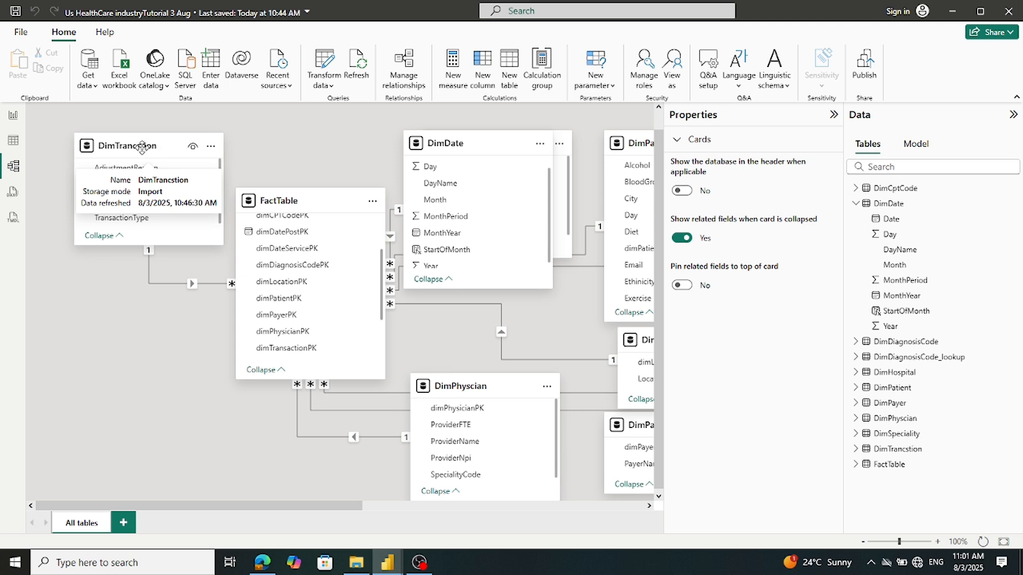
{"action": "left_click_drag", "start_coordinate": [142, 148], "coordinate": [104, 145]}
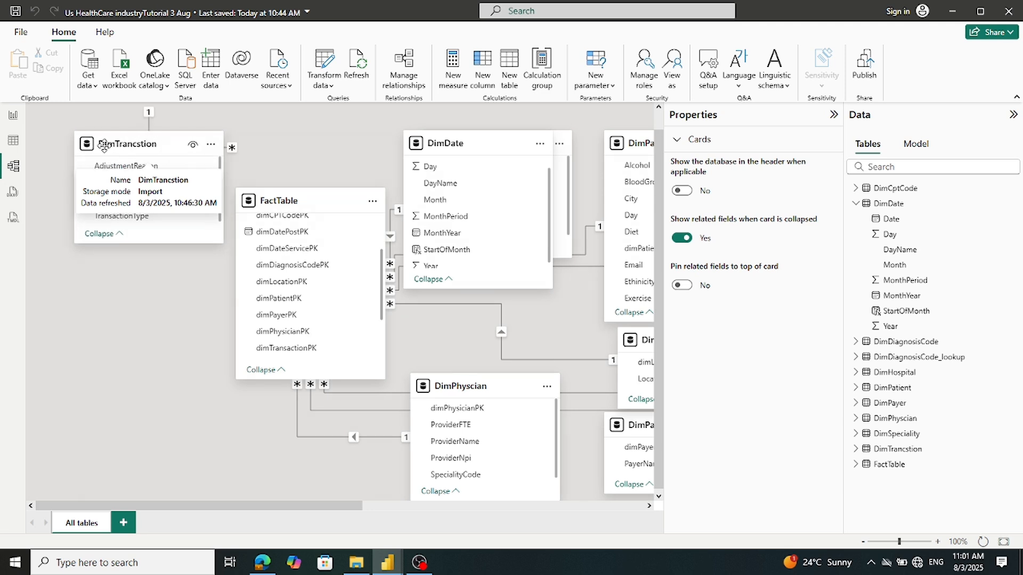
{"action": "left_click", "coordinate": [300, 201]}
{"action": "left_click_drag", "start_coordinate": [285, 201], "coordinate": [118, 320]}
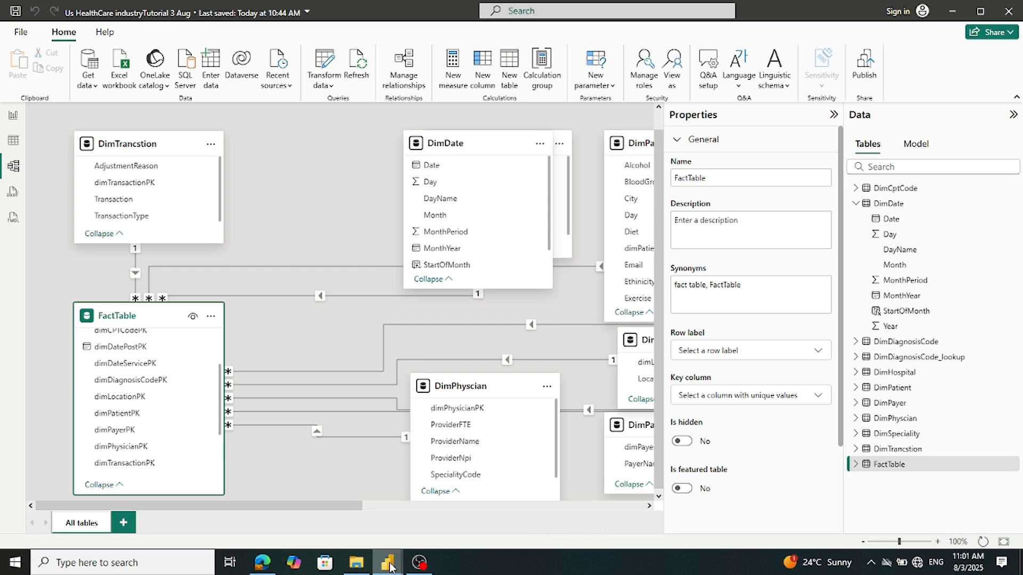
Switch to the Tutorial US Indusstry file and move between its Report and Model views
{"action": "mouse_move", "coordinate": [390, 566]}
{"action": "left_click", "coordinate": [362, 543]}
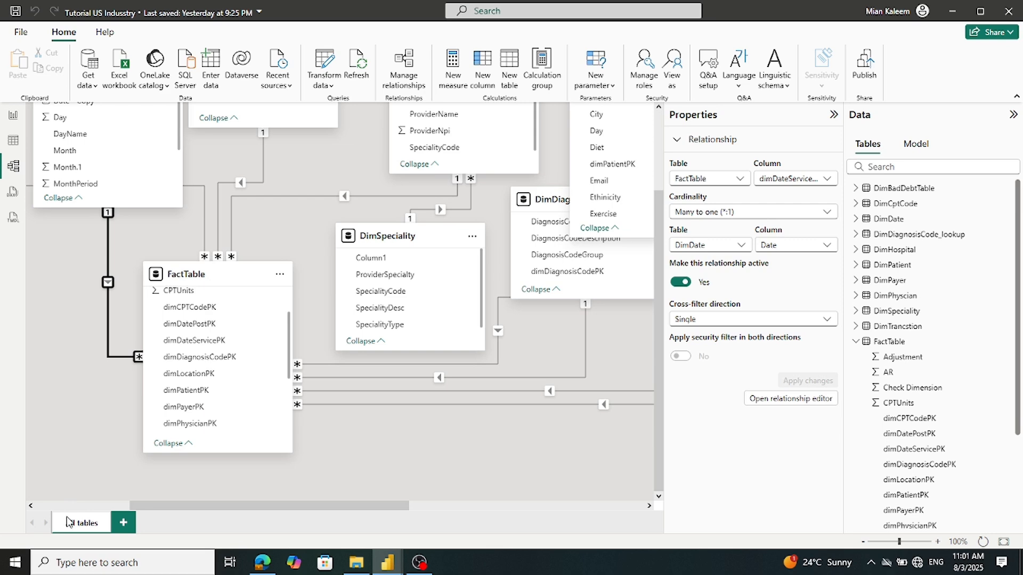
{"action": "left_click", "coordinate": [13, 113]}
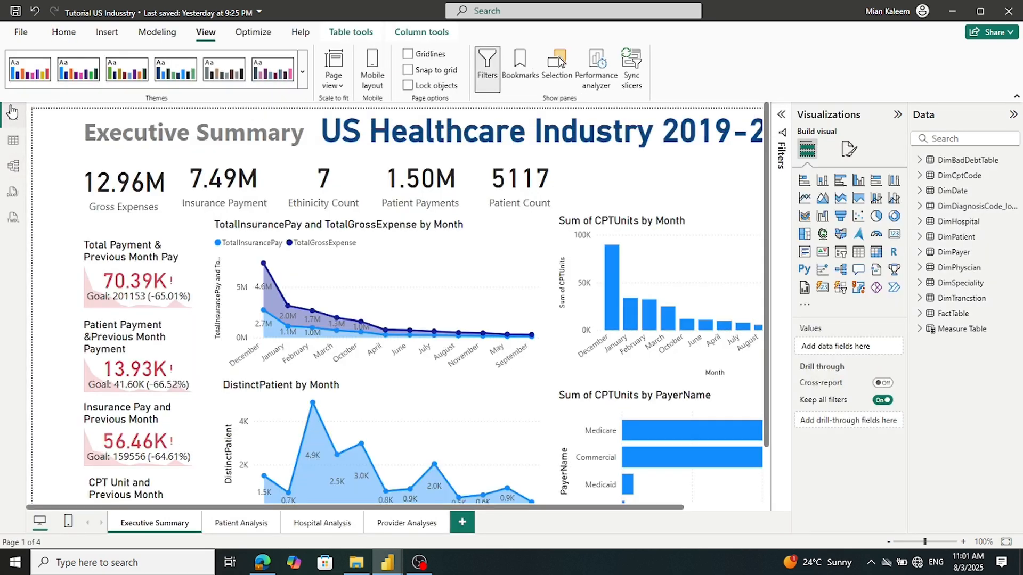
{"action": "left_click", "coordinate": [13, 167]}
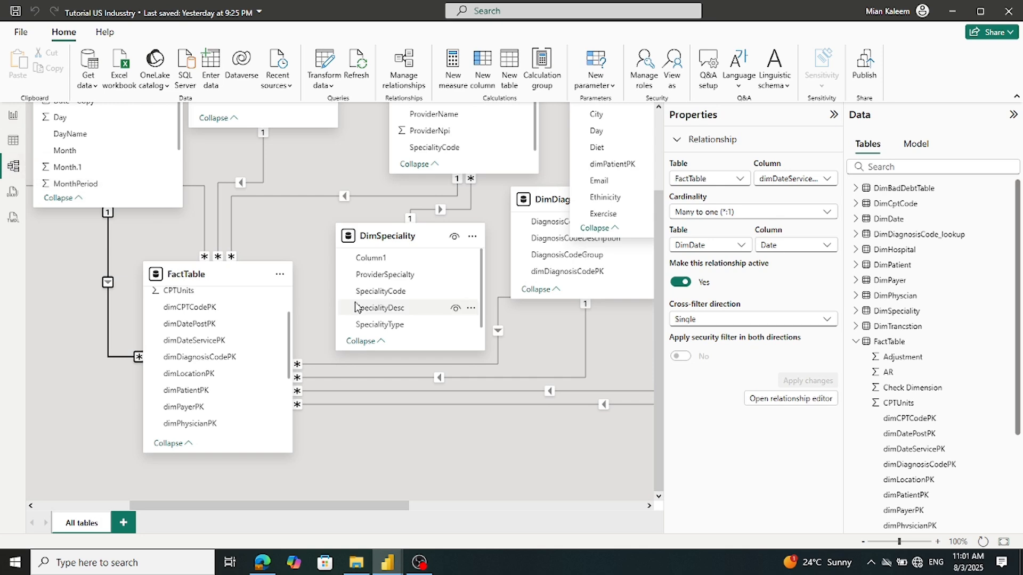
{"action": "scroll", "coordinate": [314, 320], "scroll_direction": "up", "scroll_amount": 3}
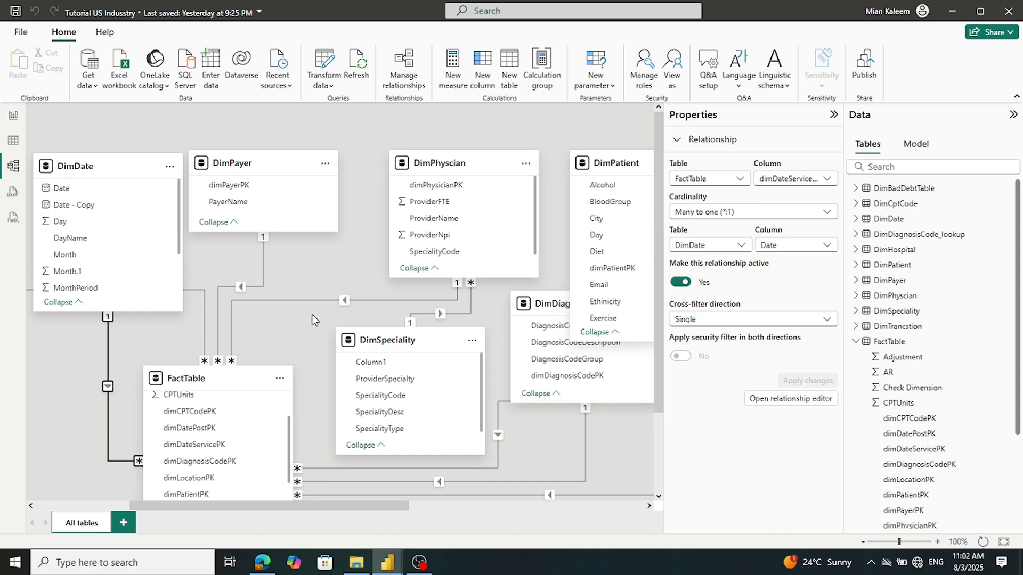
{"action": "scroll", "coordinate": [314, 319], "scroll_direction": "down", "scroll_amount": 2}
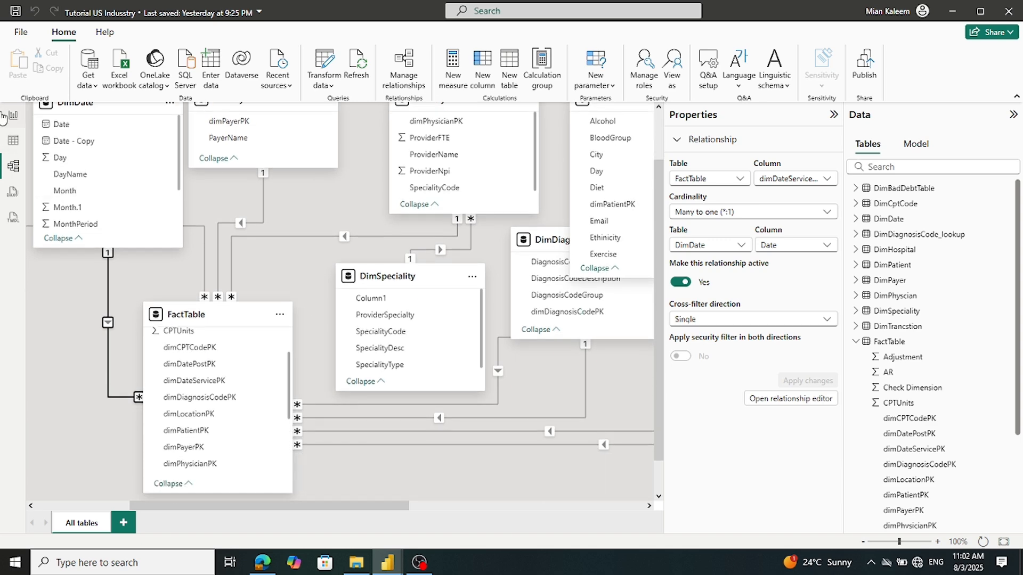
{"action": "left_click", "coordinate": [13, 117]}
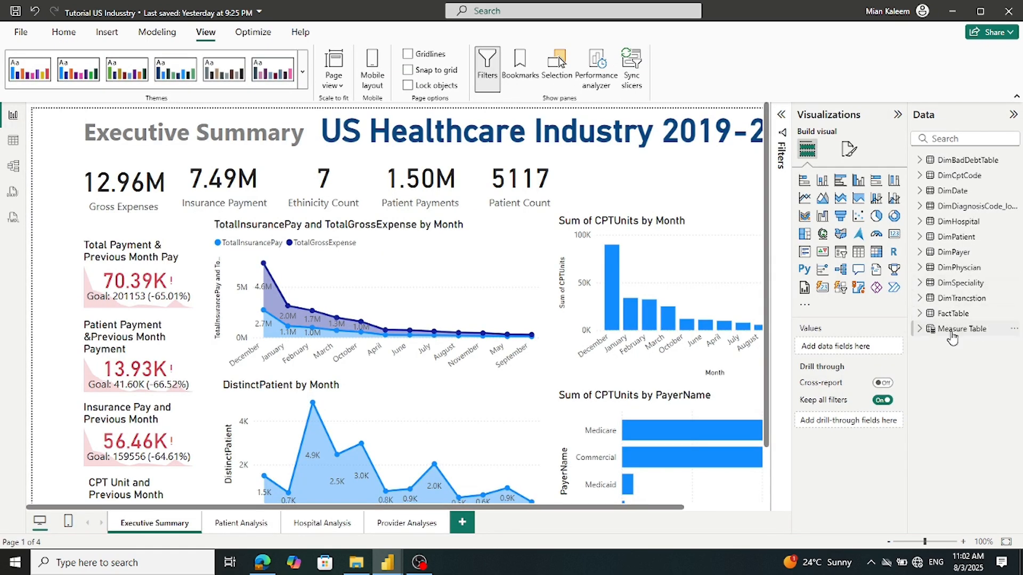
Read FactTable's RegionCode formula, RELATED(DimPatient[Region]), then switch to Table view
{"action": "left_click", "coordinate": [919, 313]}
{"action": "scroll", "coordinate": [969, 299], "scroll_direction": "down", "scroll_amount": 2}
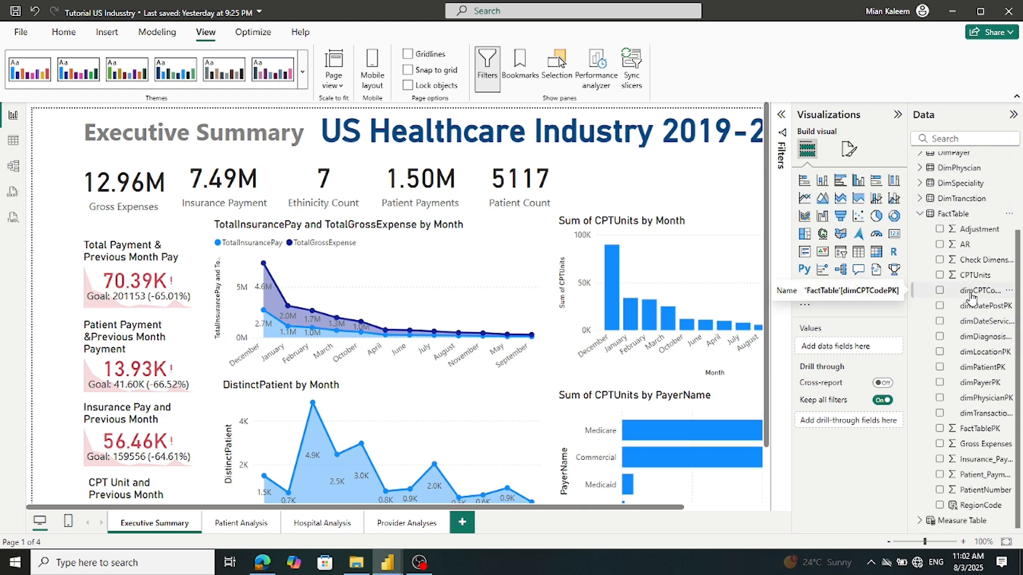
{"action": "left_click", "coordinate": [967, 511]}
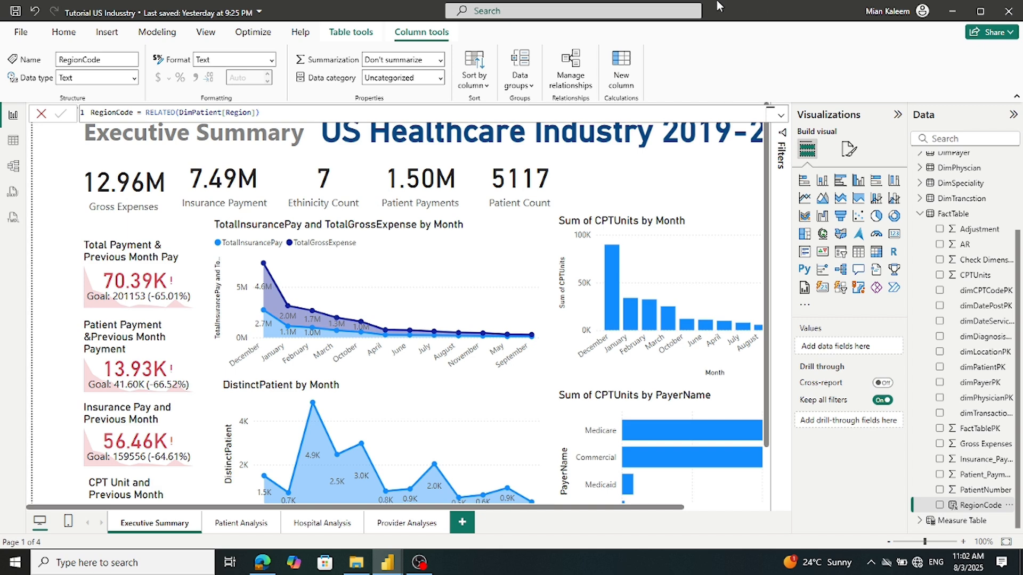
{"action": "left_click", "coordinate": [13, 139]}
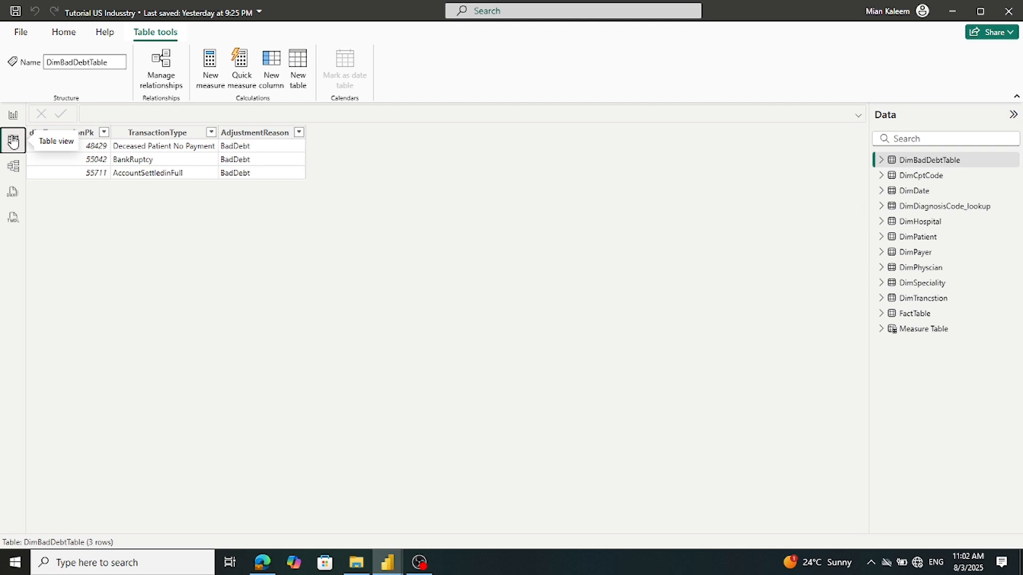
Scroll FactTable's rows to the RegionCode column, cancel closing the file, and return to Report view
{"action": "left_click", "coordinate": [914, 316]}
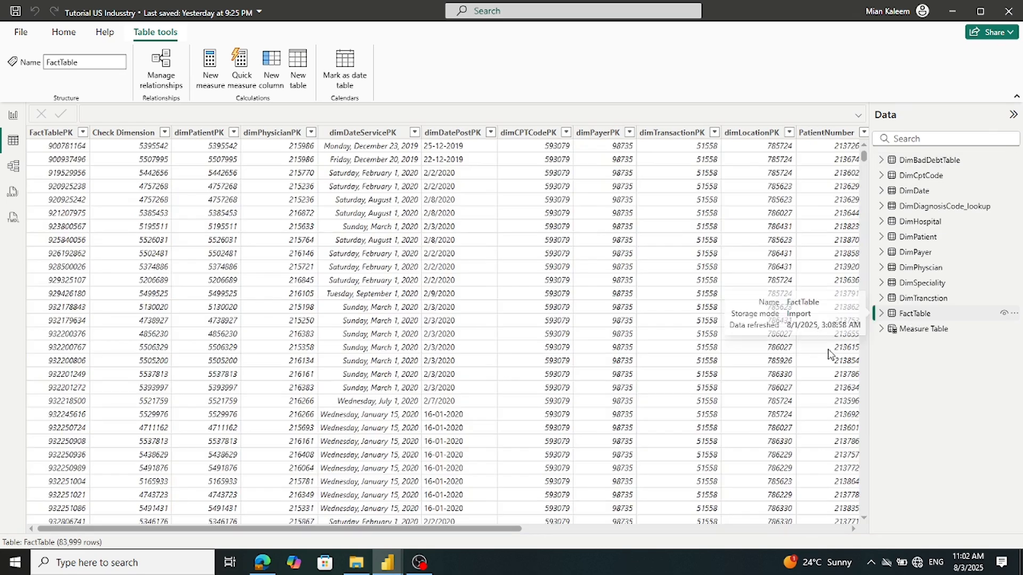
{"action": "left_click_drag", "start_coordinate": [477, 532], "coordinate": [807, 530]}
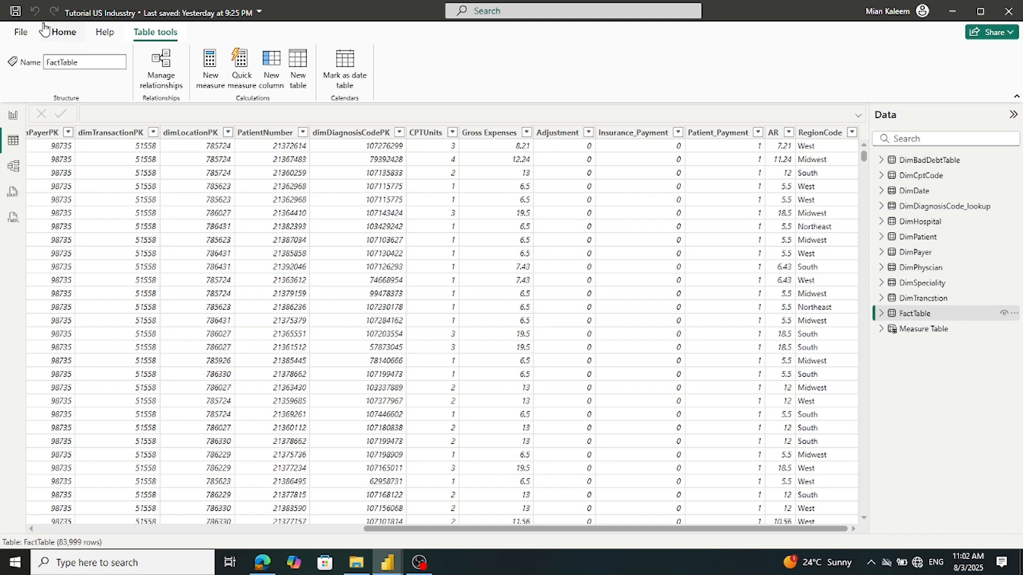
{"action": "left_click", "coordinate": [1014, 11]}
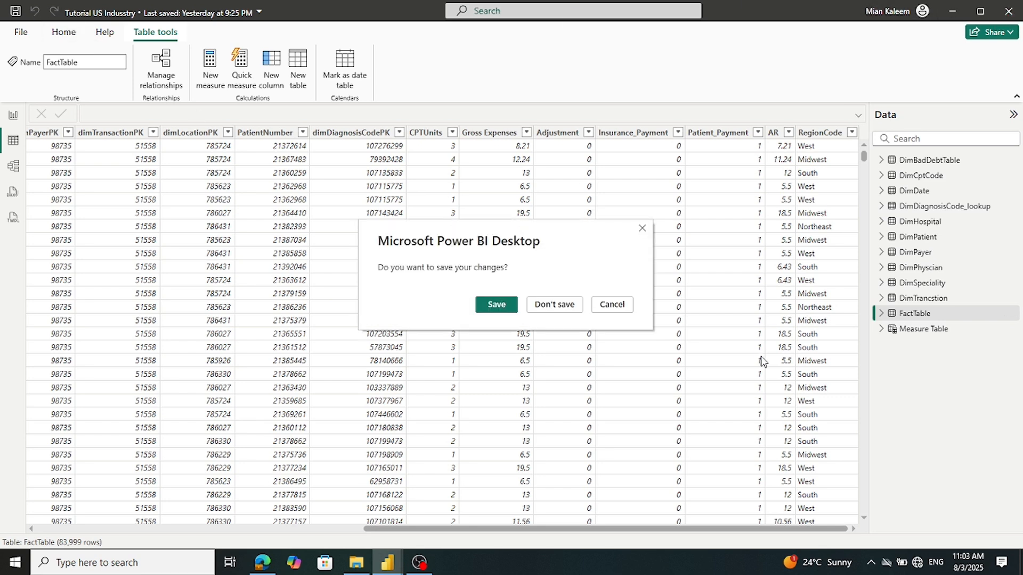
{"action": "left_click", "coordinate": [613, 306]}
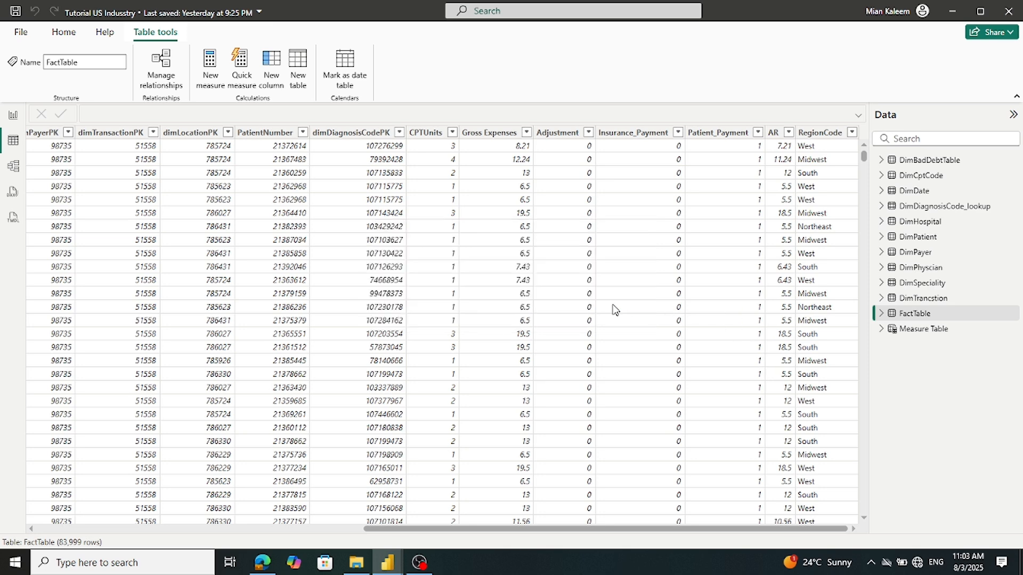
{"action": "left_click", "coordinate": [13, 116]}
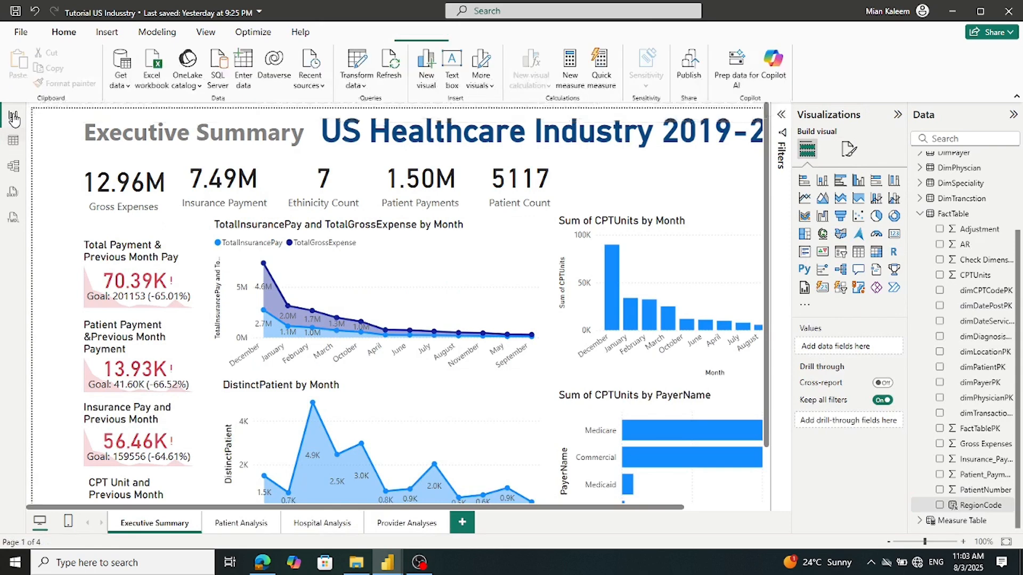
Copy RegionCode's RELATED(DimPatient[Region]) formula and switch to the Us HealthCare industryTutorial 3 Aug file
{"action": "left_click", "coordinate": [973, 506]}
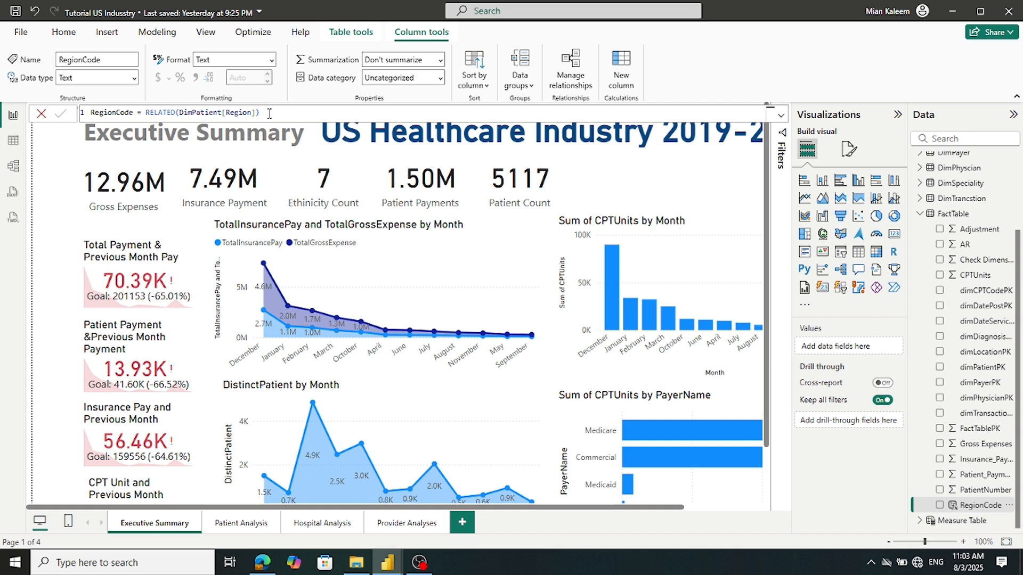
{"action": "left_click_drag", "start_coordinate": [272, 114], "coordinate": [89, 113]}
{"action": "key", "text": "ctrl+c"}
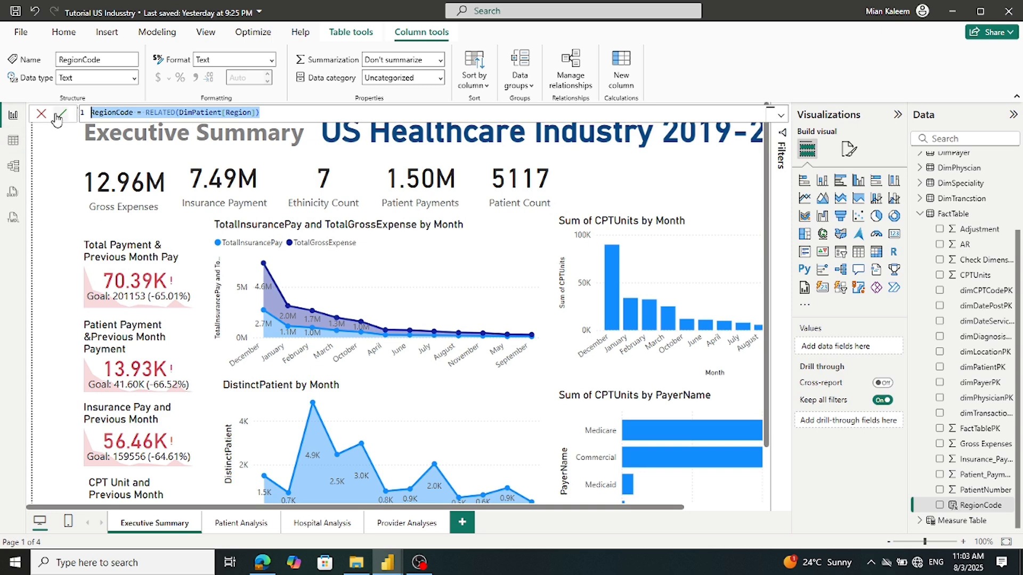
{"action": "left_click", "coordinate": [61, 116]}
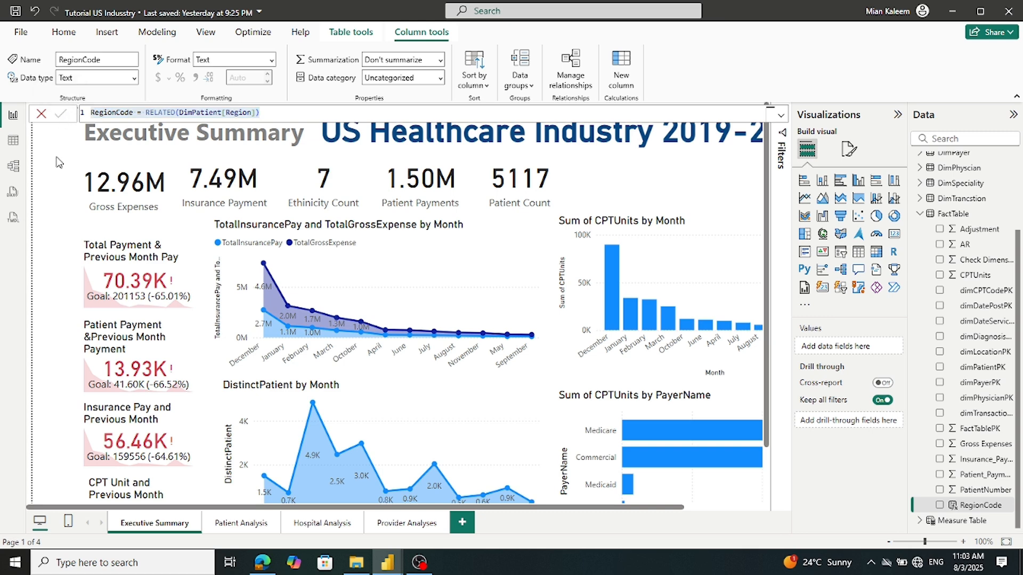
{"action": "mouse_move", "coordinate": [397, 567]}
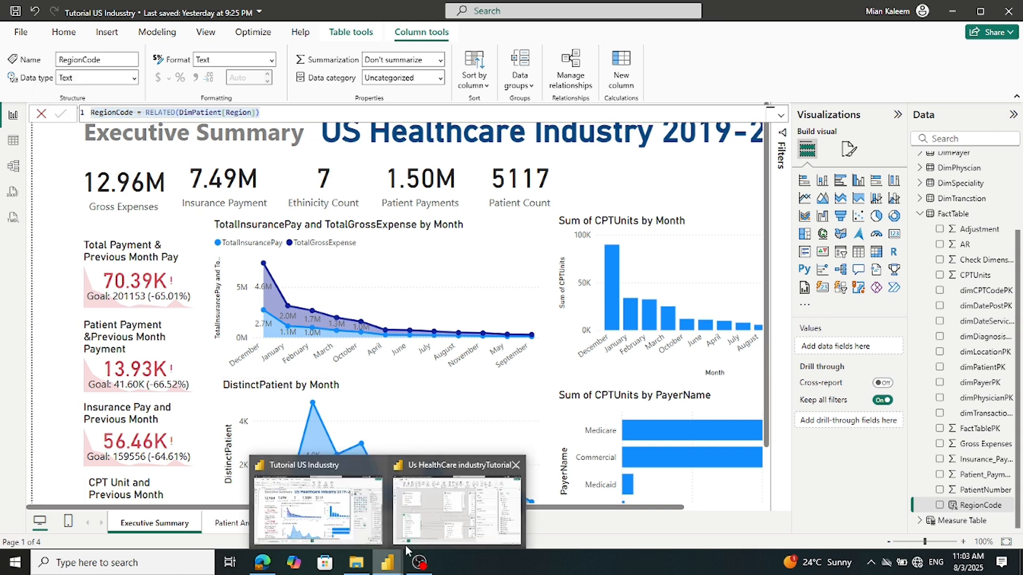
{"action": "left_click", "coordinate": [426, 526]}
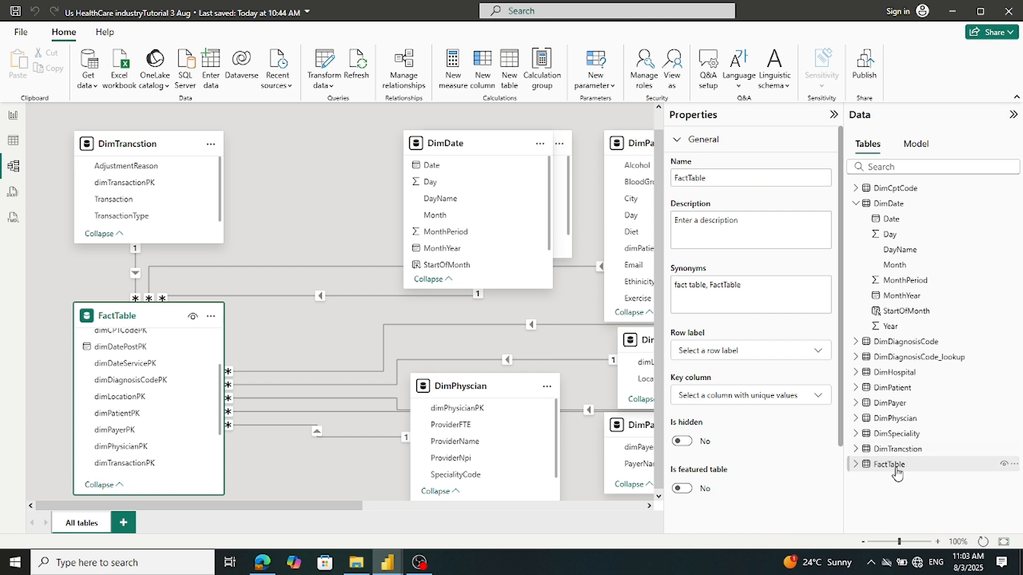
Add a new FactTable column and paste RegionCode = RELATED(DimPatient[Region]) as its formula
{"action": "left_click", "coordinate": [857, 466]}
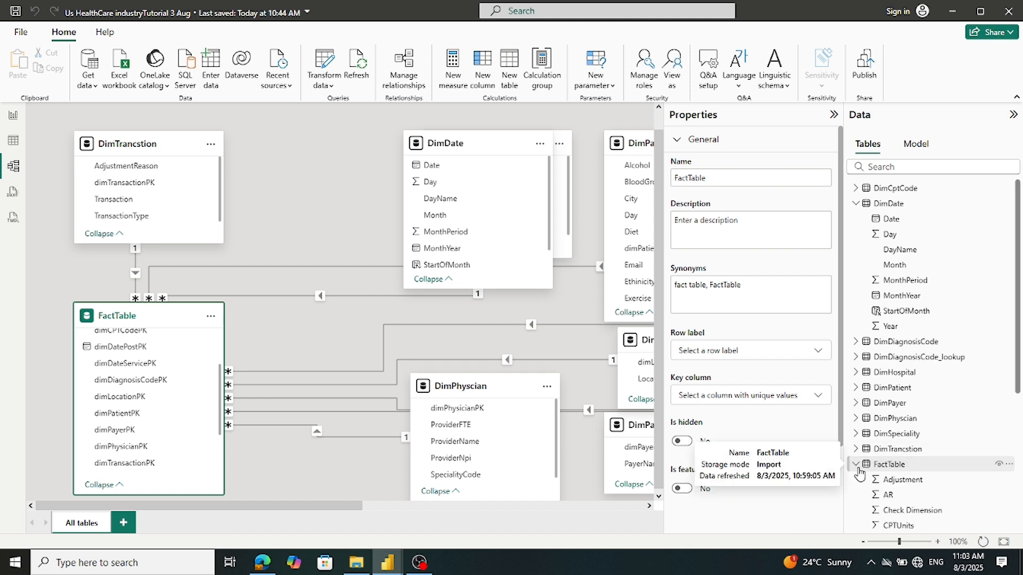
{"action": "scroll", "coordinate": [916, 256], "scroll_direction": "down", "scroll_amount": 4}
{"action": "right_click", "coordinate": [906, 248]}
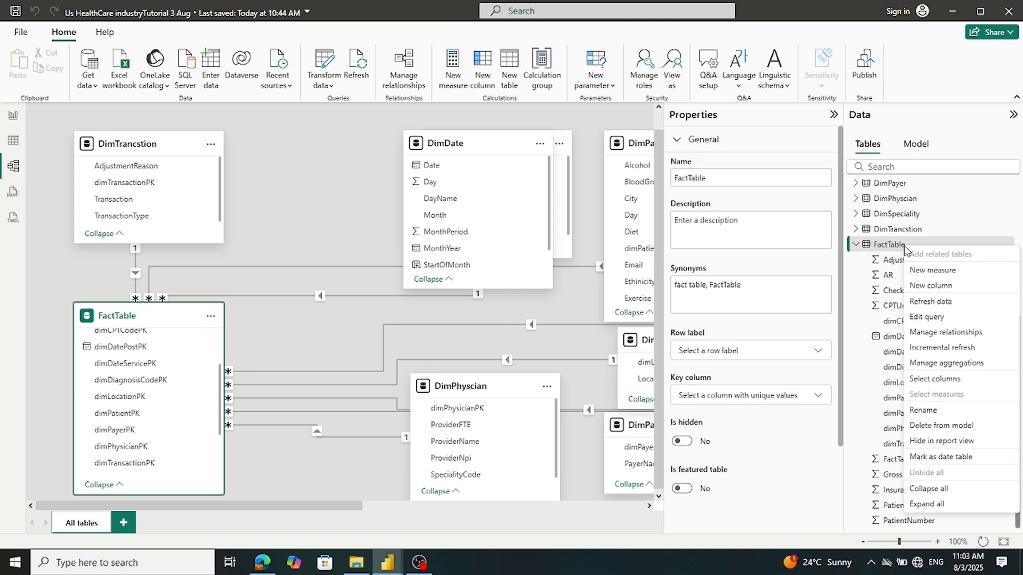
{"action": "left_click", "coordinate": [919, 288]}
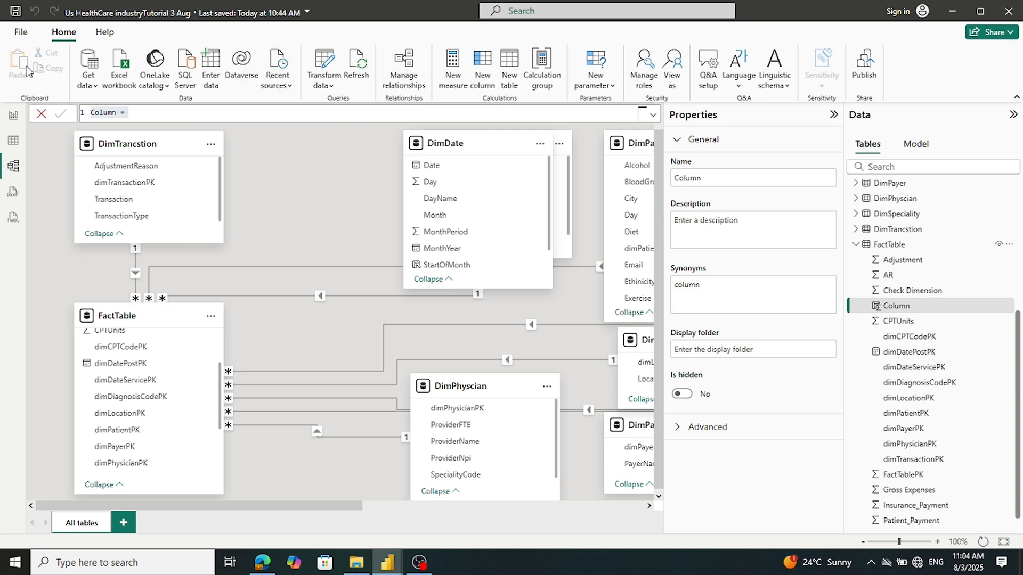
{"action": "left_click", "coordinate": [113, 113]}
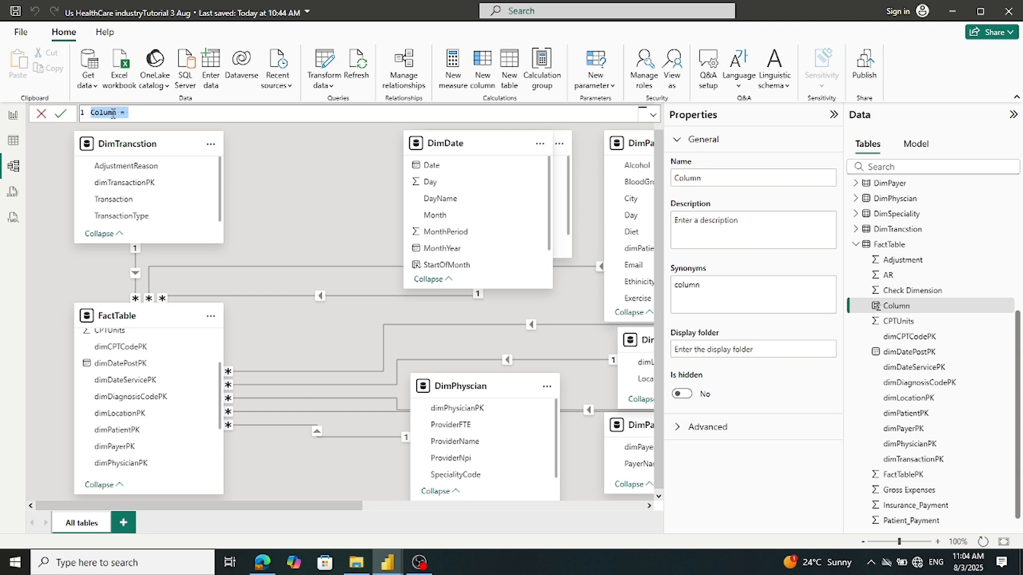
{"action": "key", "text": "ctrl+v"}
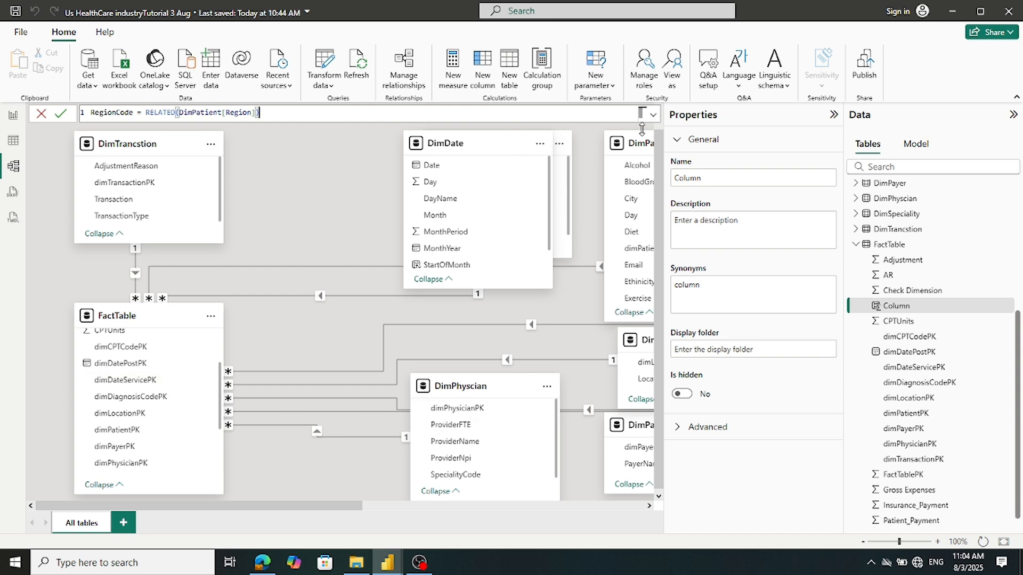
Place DimPatient beside FactTable showing its Region field, then commit the RegionCode column
{"action": "left_click_drag", "start_coordinate": [645, 149], "coordinate": [333, 163]}
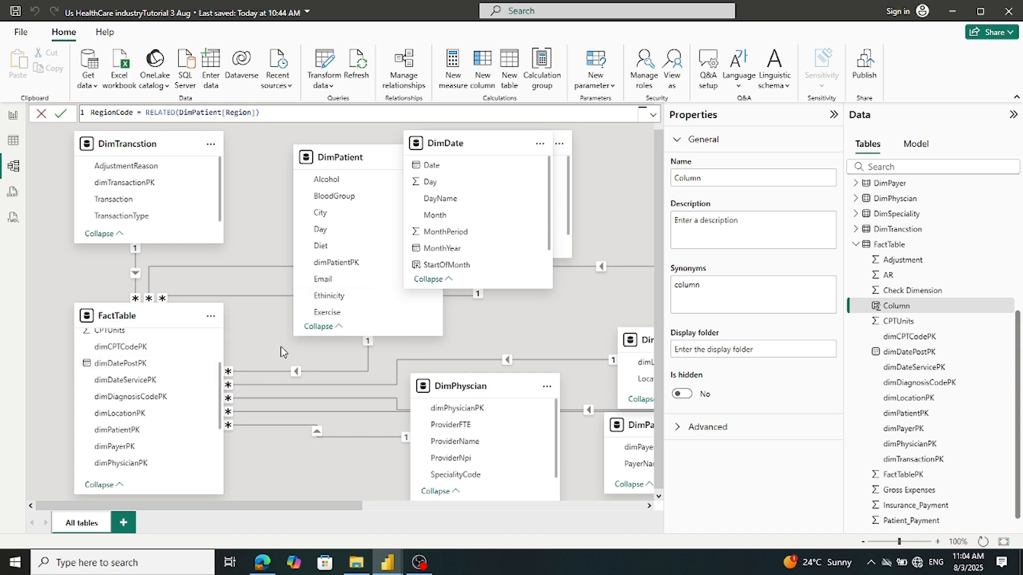
{"action": "scroll", "coordinate": [361, 264], "scroll_direction": "up", "scroll_amount": 1}
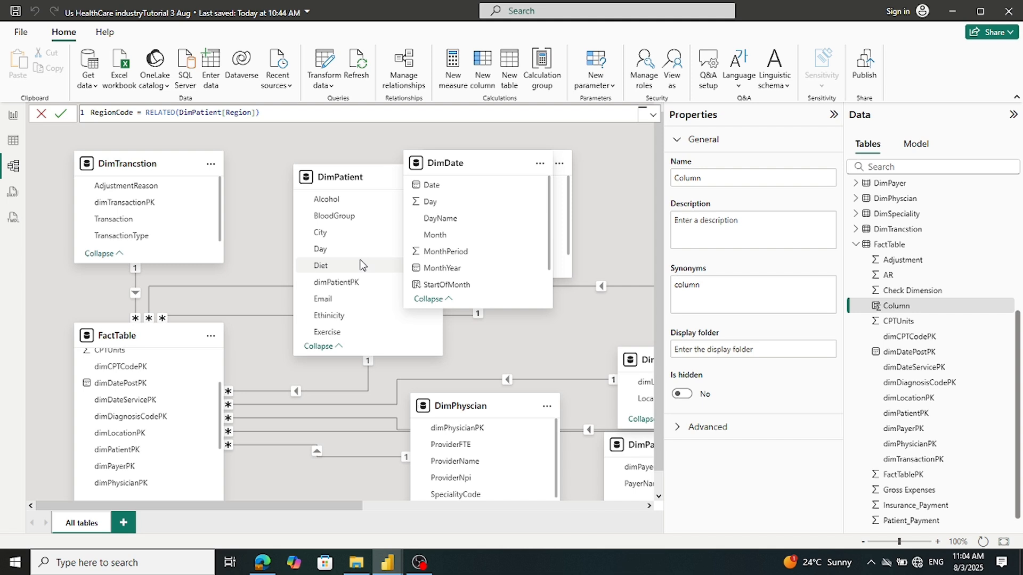
{"action": "left_click_drag", "start_coordinate": [348, 173], "coordinate": [287, 174]}
{"action": "left_click_drag", "start_coordinate": [376, 194], "coordinate": [373, 278]}
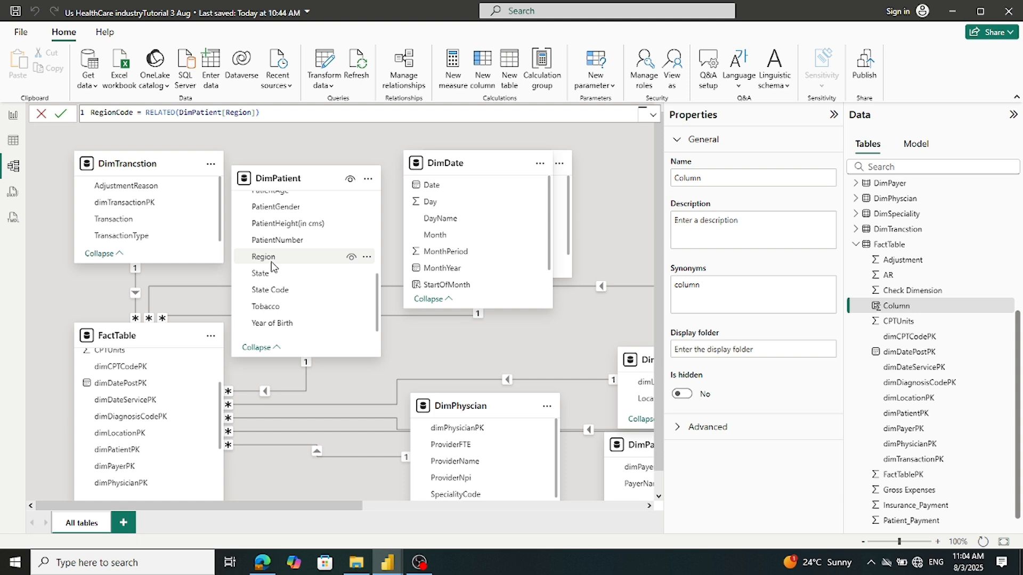
{"action": "left_click", "coordinate": [60, 116]}
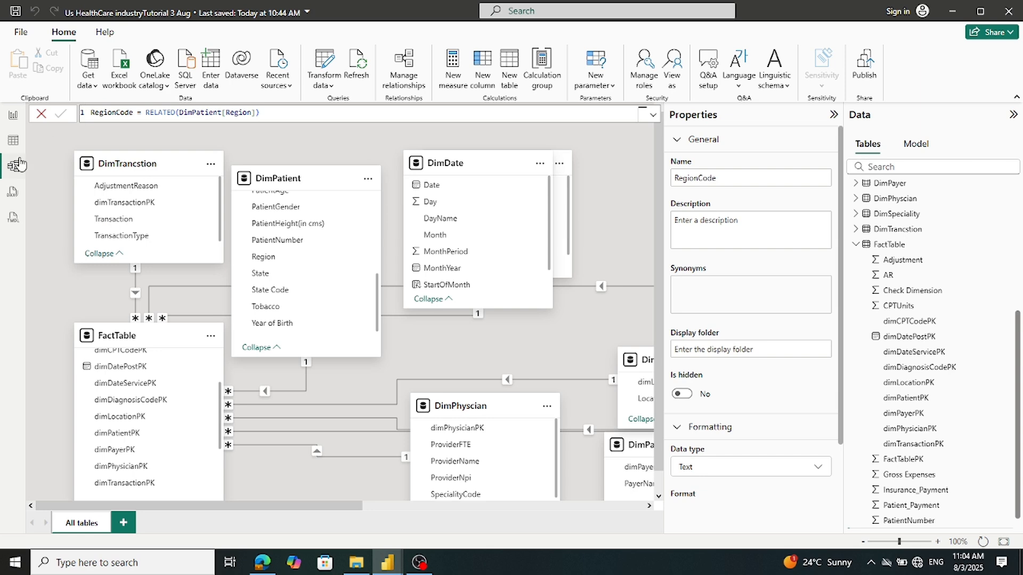
Scroll FactTable's grid to confirm RegionCode holds West, South and other regions, then return to Page 1
{"action": "left_click", "coordinate": [13, 142]}
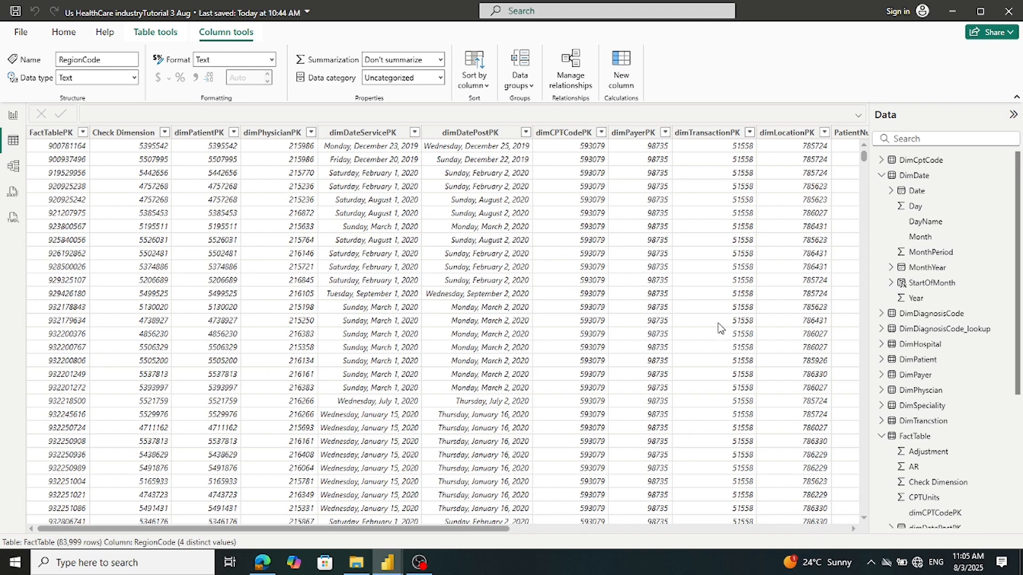
{"action": "left_click_drag", "start_coordinate": [436, 529], "coordinate": [870, 542]}
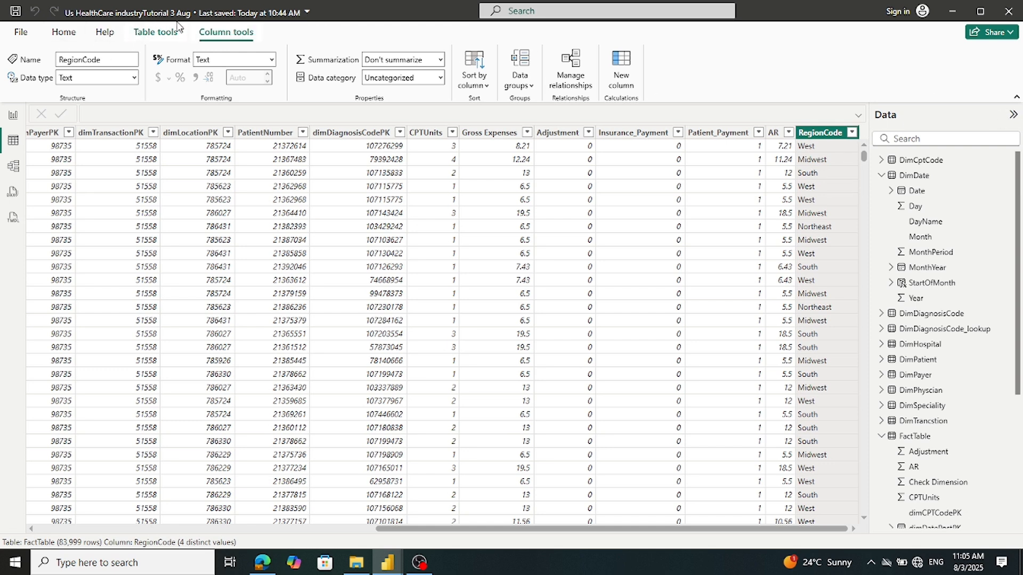
{"action": "scroll", "coordinate": [833, 232], "scroll_direction": "down", "scroll_amount": 5}
{"action": "scroll", "coordinate": [833, 232], "scroll_direction": "up", "scroll_amount": 5}
{"action": "left_click", "coordinate": [14, 116]}
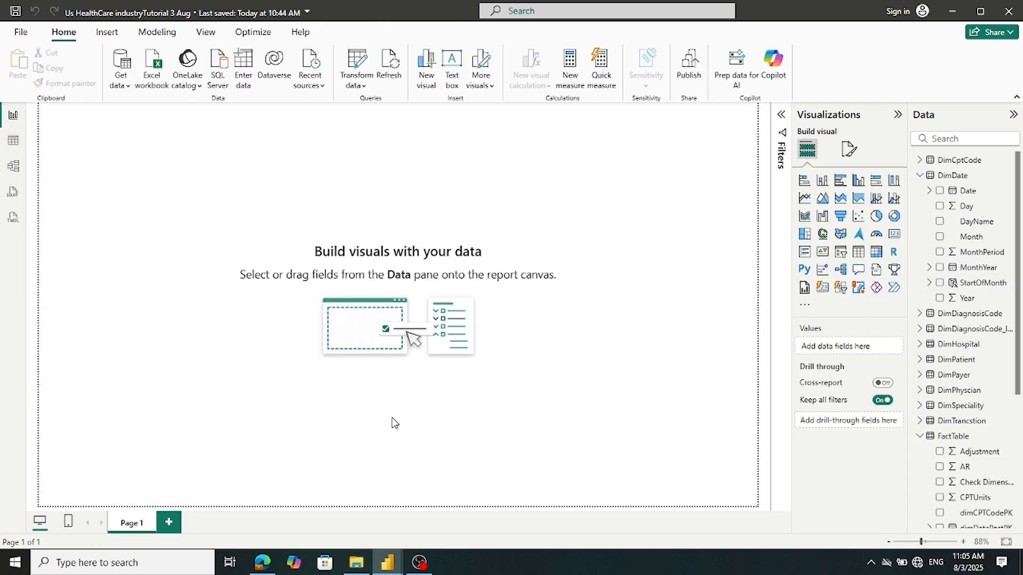
Collapse the DimDate and FactTable field lists in the Data pane
{"action": "left_click", "coordinate": [920, 176]}
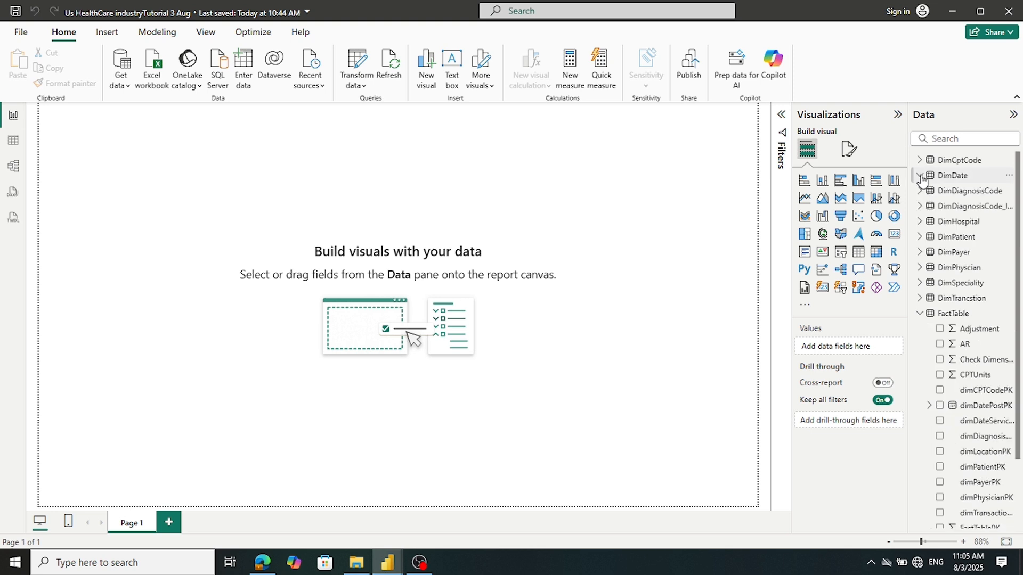
{"action": "left_click", "coordinate": [921, 315]}
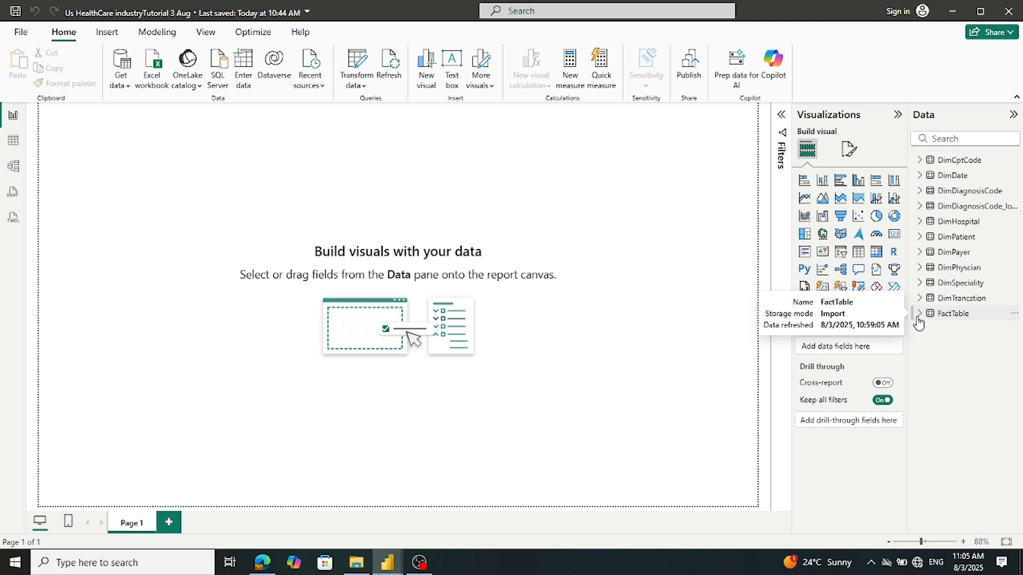
In the Tutorial US Industry report, collapse FactTable, expand Measure Table and widen the Data pane
{"action": "mouse_move", "coordinate": [387, 569]}
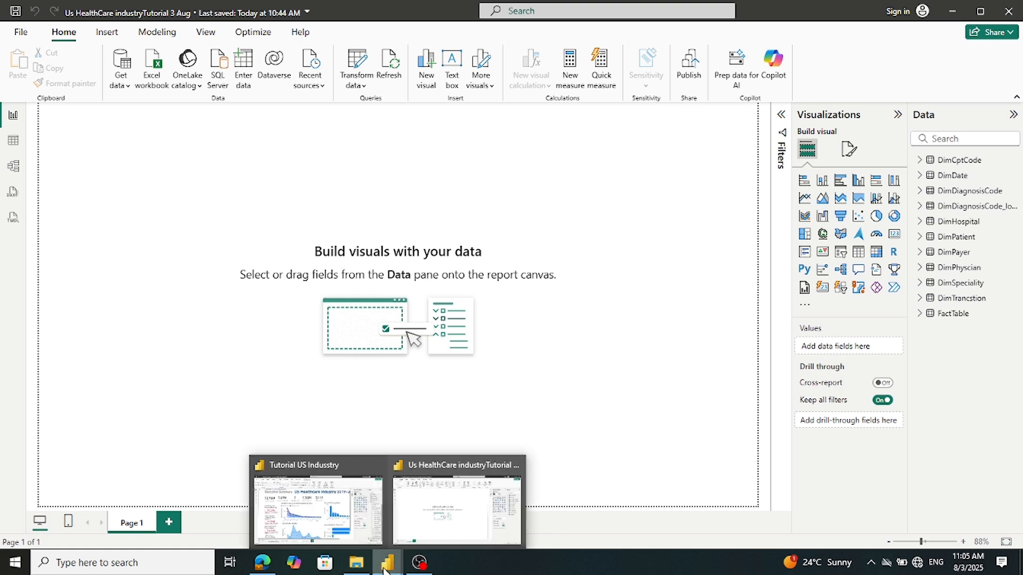
{"action": "left_click", "coordinate": [315, 501]}
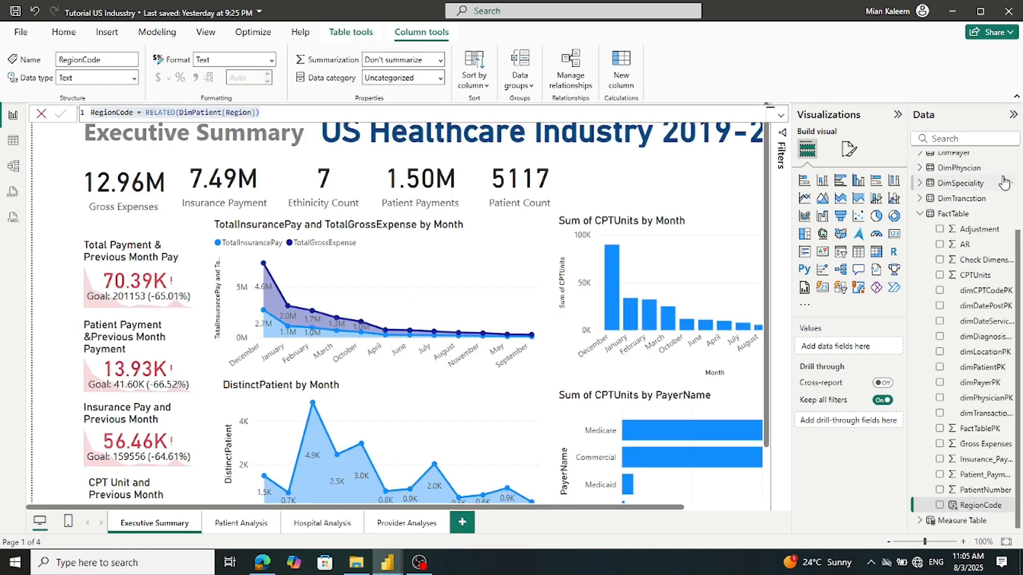
{"action": "left_click", "coordinate": [918, 213]}
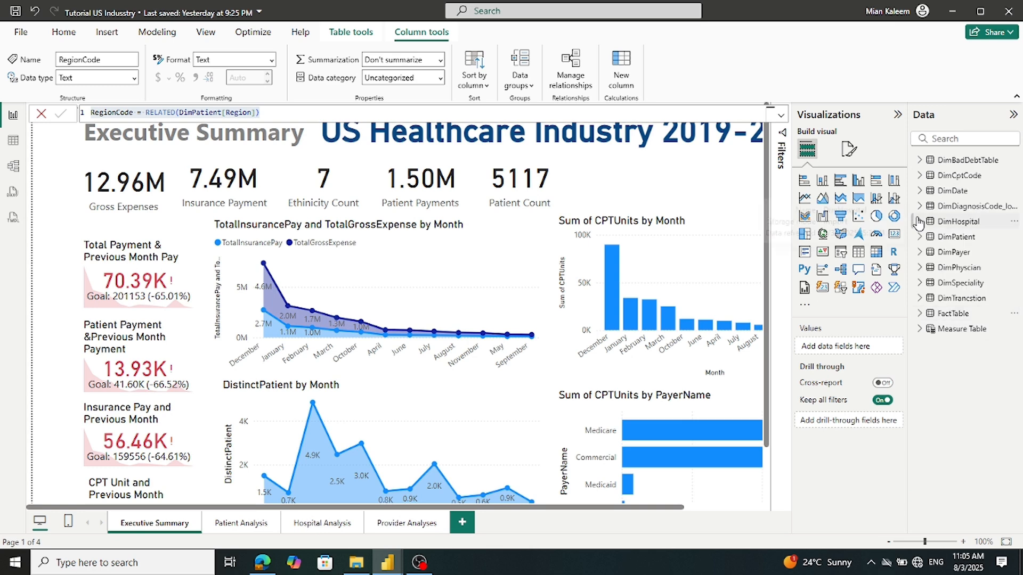
{"action": "left_click", "coordinate": [920, 331]}
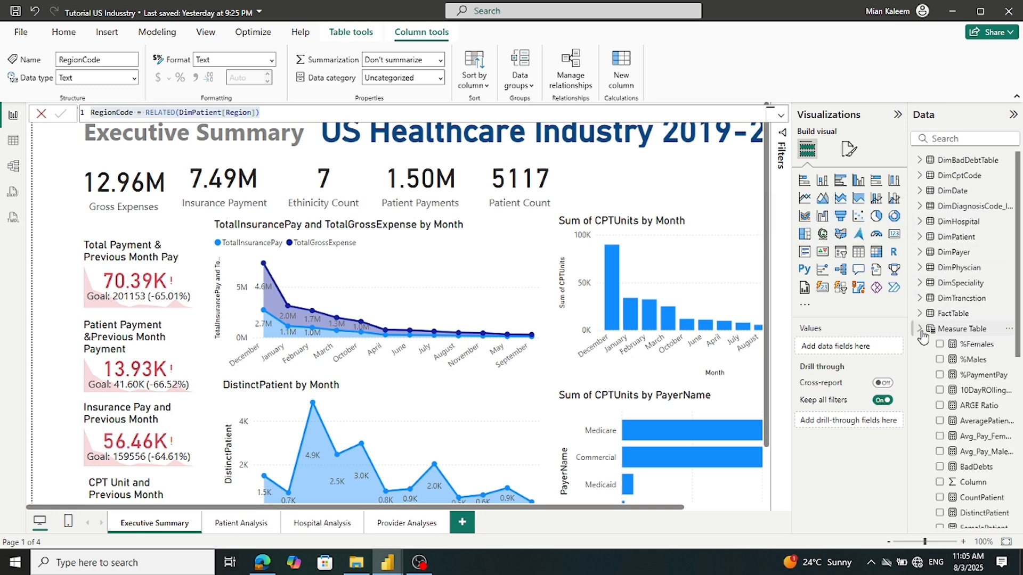
{"action": "scroll", "coordinate": [930, 337], "scroll_direction": "down", "scroll_amount": 5}
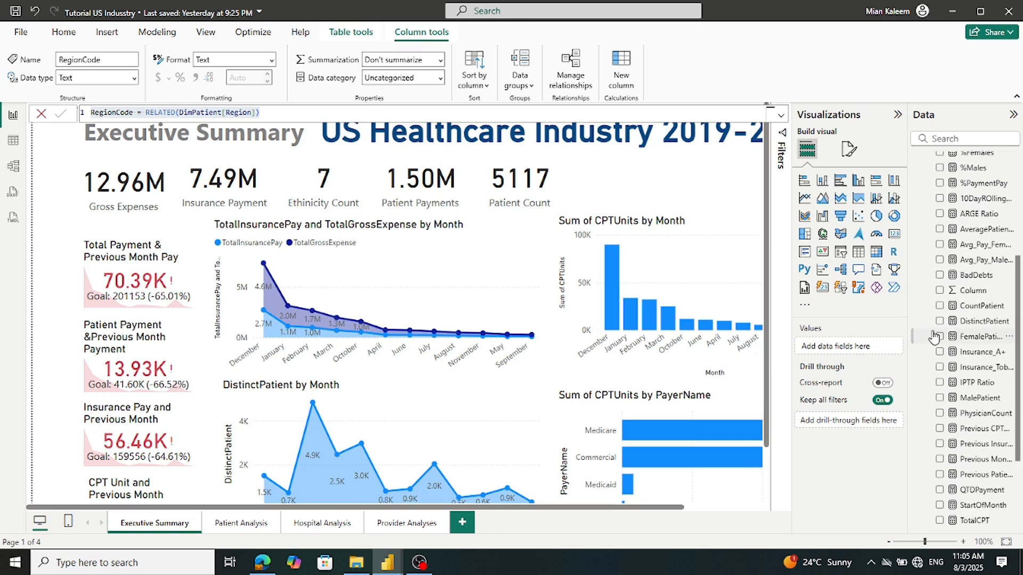
{"action": "scroll", "coordinate": [934, 337], "scroll_direction": "up", "scroll_amount": 2}
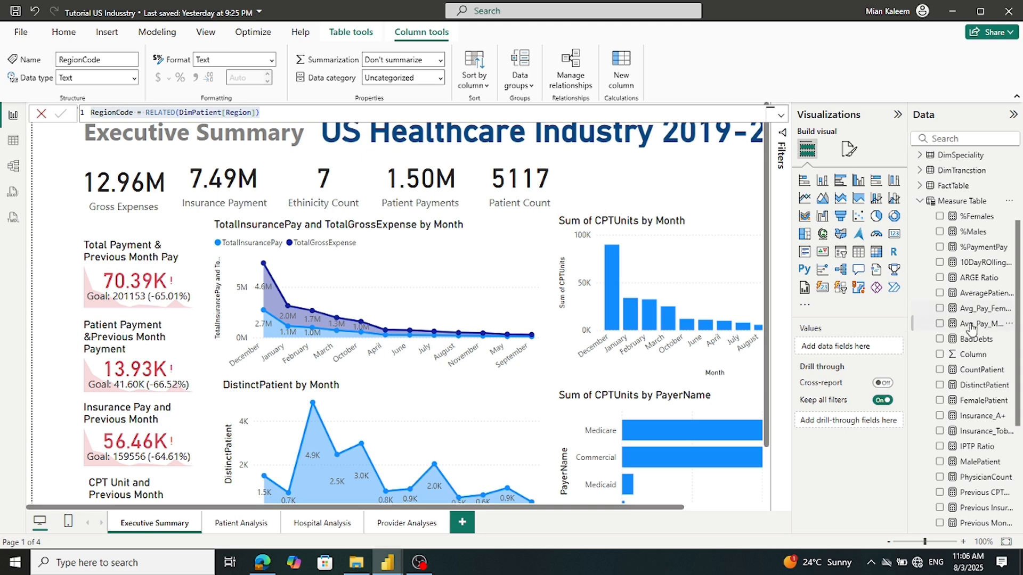
{"action": "left_click_drag", "start_coordinate": [906, 341], "coordinate": [777, 333]}
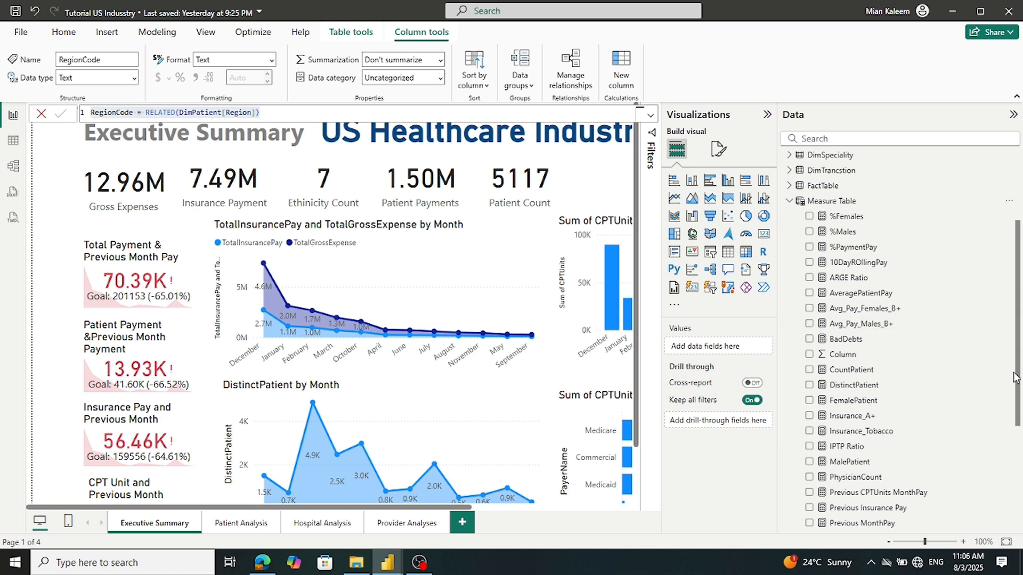
{"action": "left_click_drag", "start_coordinate": [1018, 374], "coordinate": [1015, 520]}
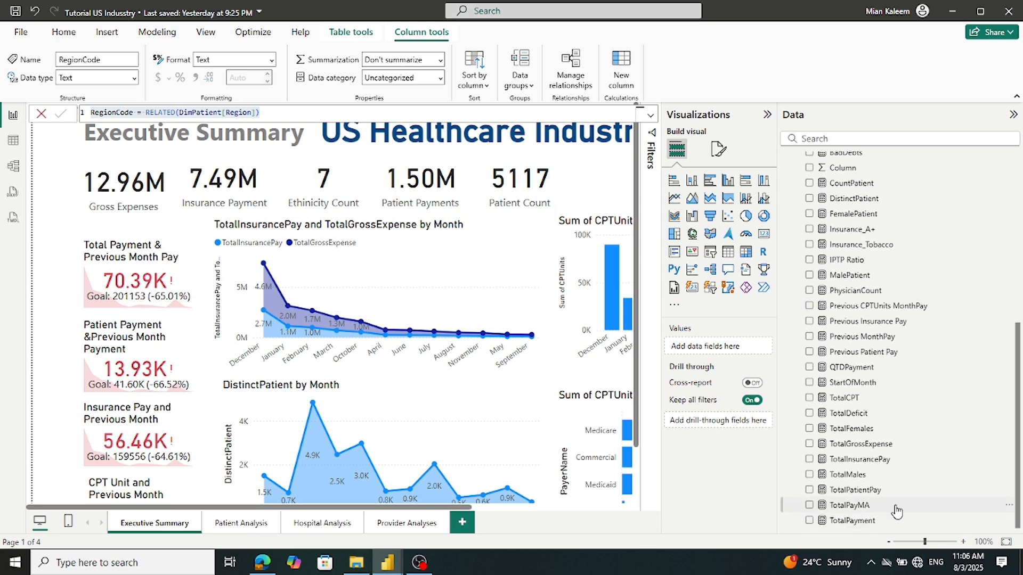
Select and copy the entire TotalPayment measure formula, then close it unchanged
{"action": "left_click", "coordinate": [866, 524]}
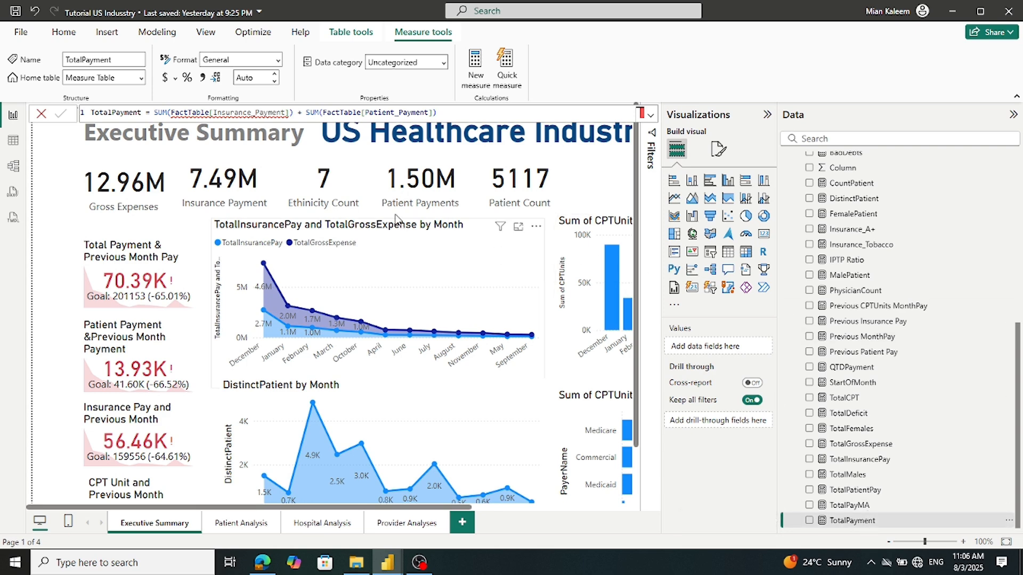
{"action": "mouse_move", "coordinate": [215, 120]}
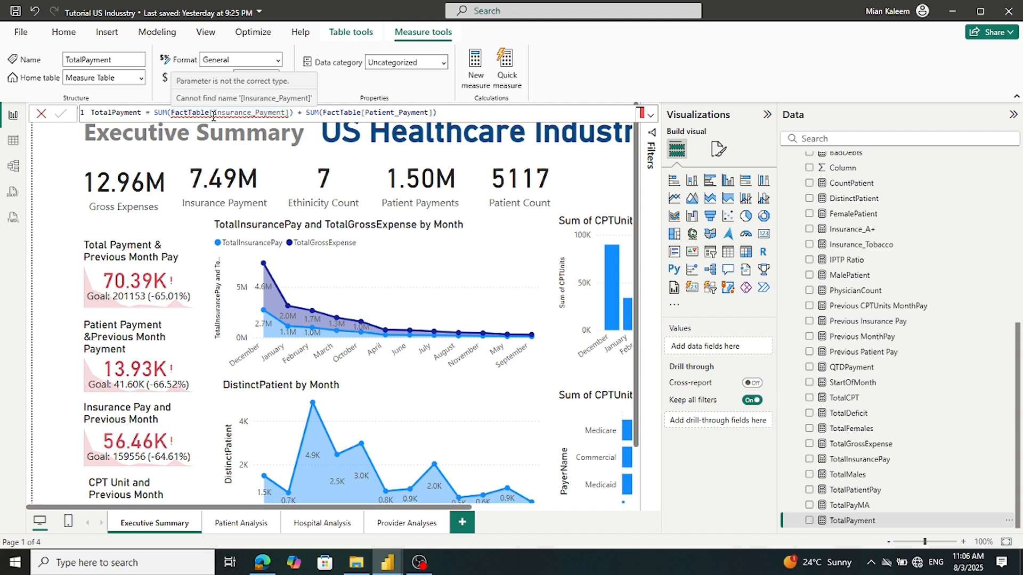
{"action": "double_click", "coordinate": [213, 113]}
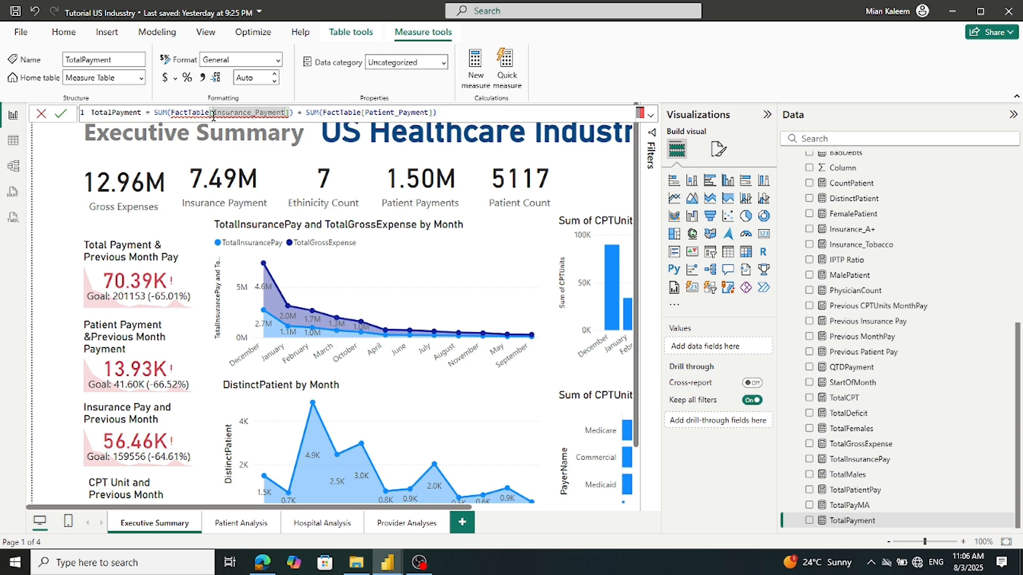
{"action": "left_click", "coordinate": [213, 114]}
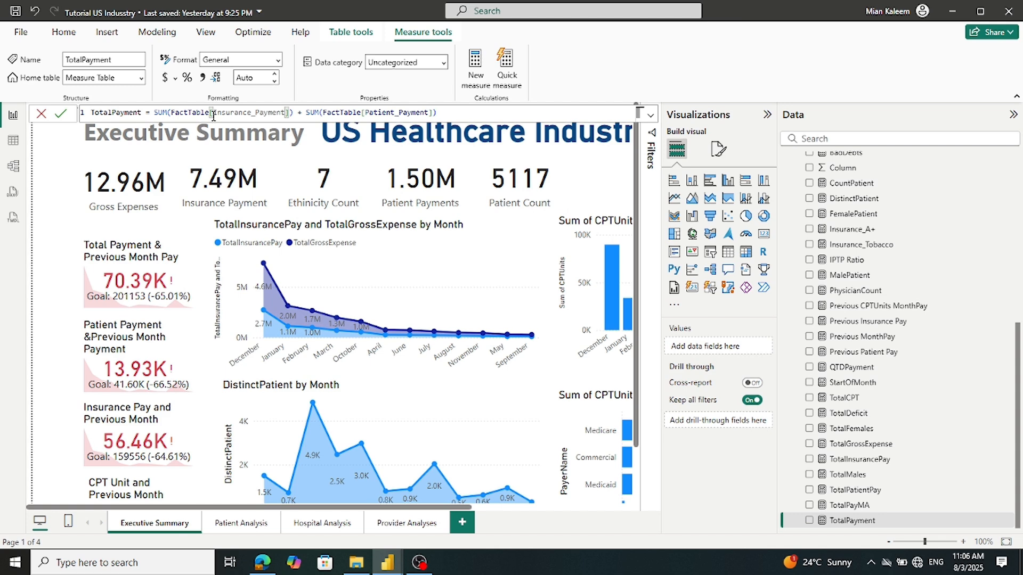
{"action": "left_click", "coordinate": [481, 113]}
{"action": "key", "text": "ctrl+a"}
{"action": "key", "text": "ctrl+c"}
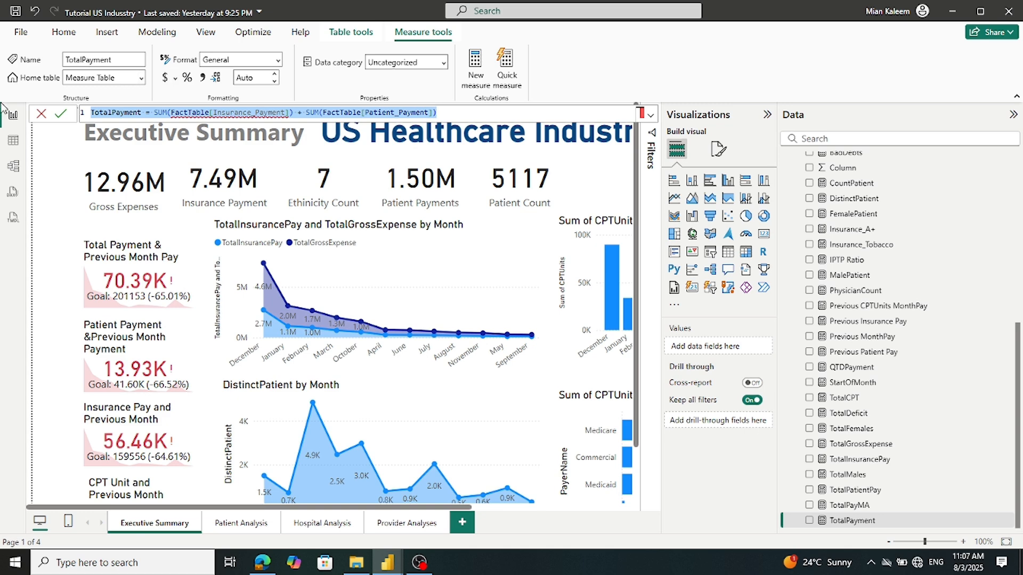
{"action": "left_click", "coordinate": [46, 118]}
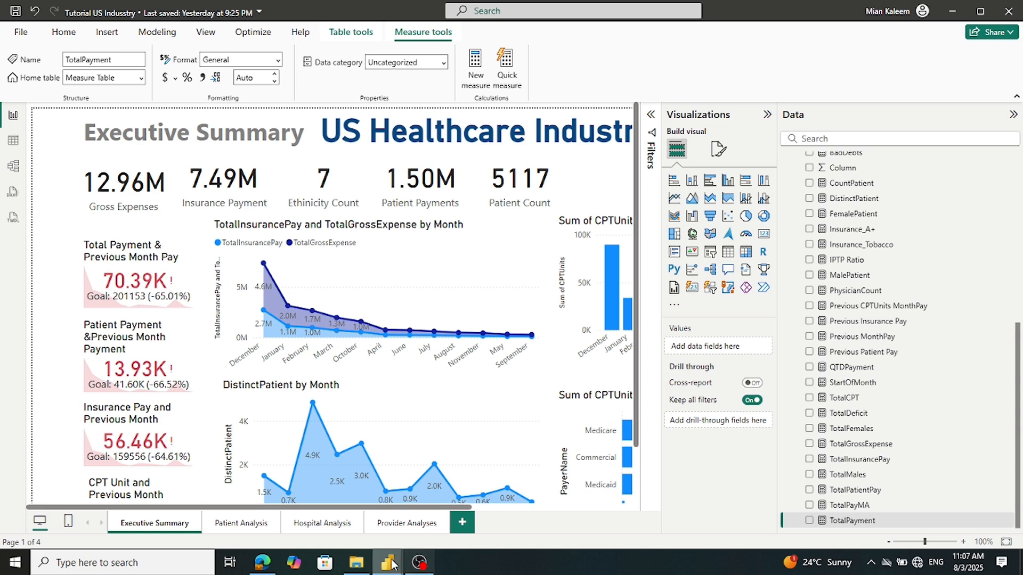
Back in the Us HealthCare model, create a new calculated table from the Modeling ribbon
{"action": "mouse_move", "coordinate": [384, 564]}
{"action": "left_click", "coordinate": [413, 513]}
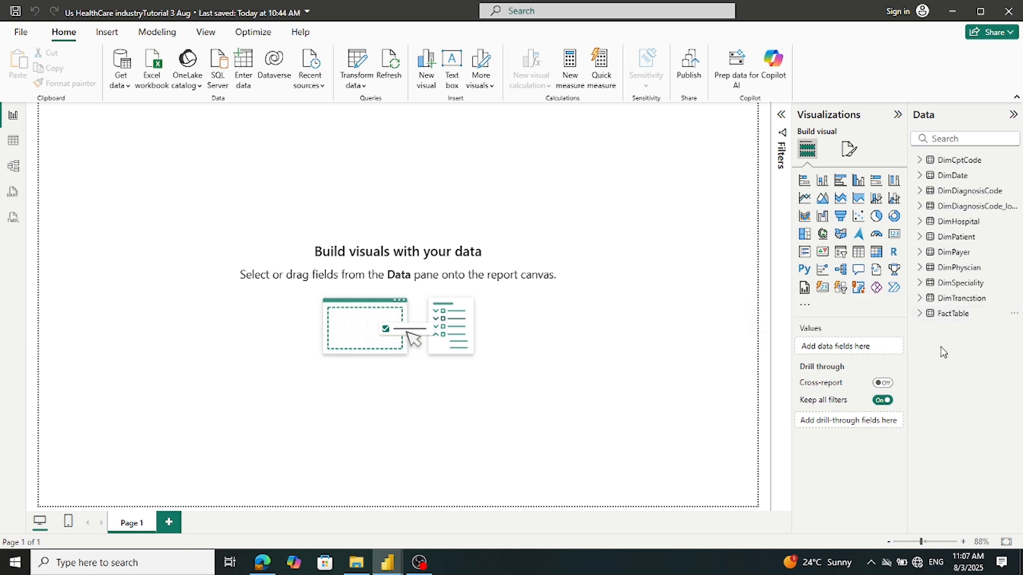
{"action": "left_click", "coordinate": [170, 37]}
{"action": "left_click", "coordinate": [211, 69]}
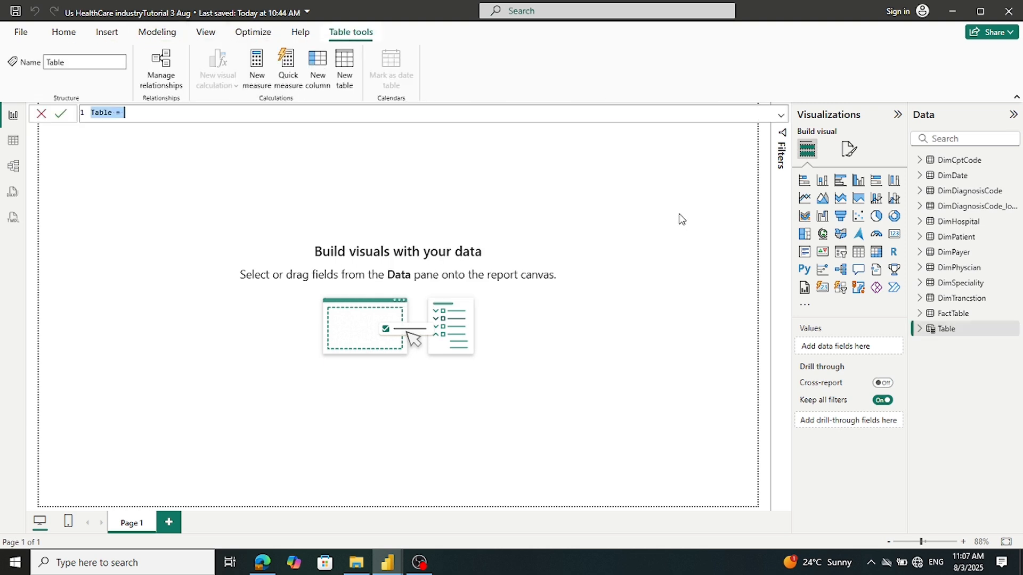
Rename the table to Measures1 and add a new measure to it
{"action": "left_click", "coordinate": [100, 112]}
{"action": "double_click", "coordinate": [101, 112]}
{"action": "type", "text": "Measure"}
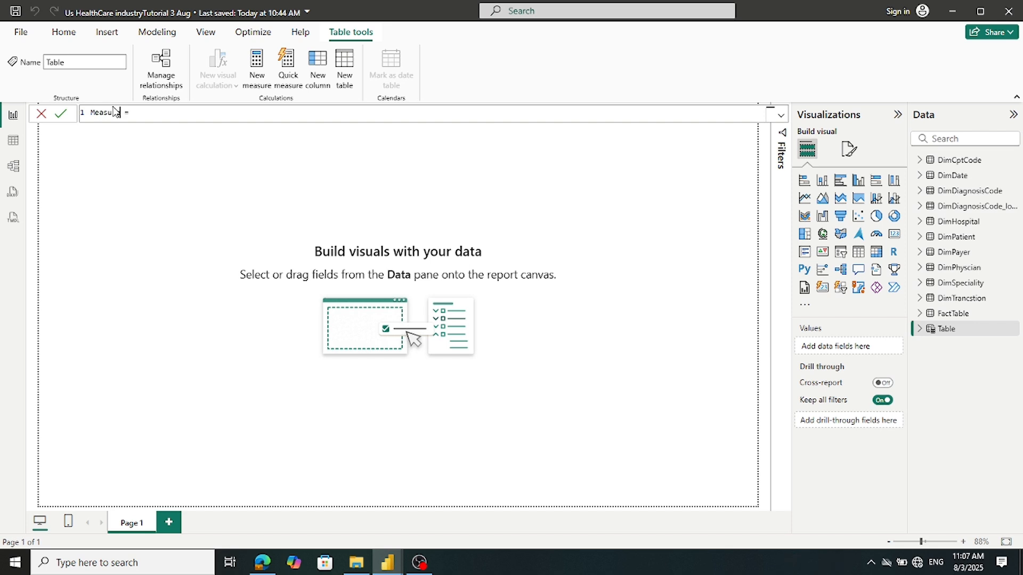
{"action": "type", "text": "s1"}
{"action": "key", "text": "Return"}
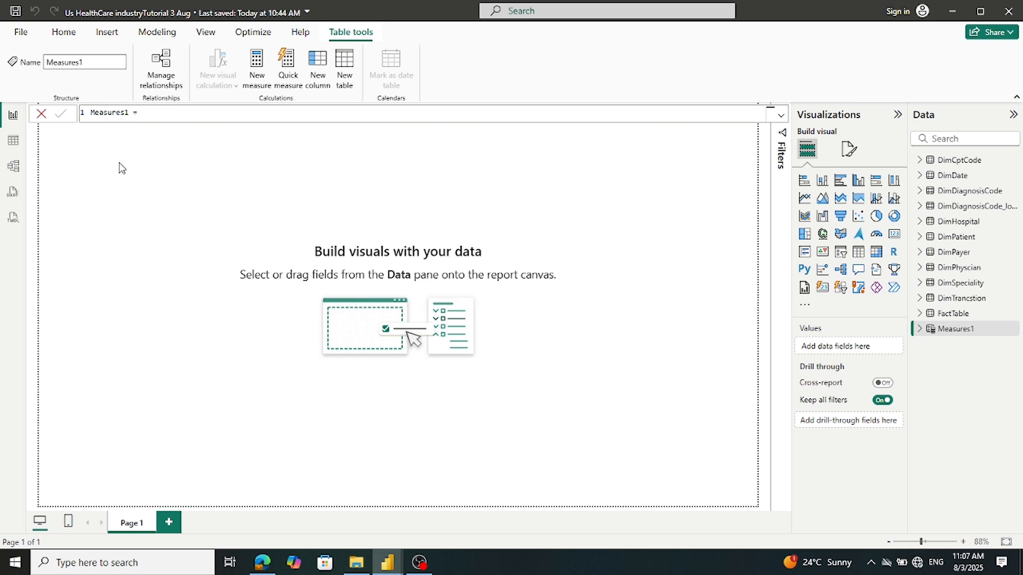
{"action": "right_click", "coordinate": [921, 331]}
{"action": "left_click", "coordinate": [869, 357]}
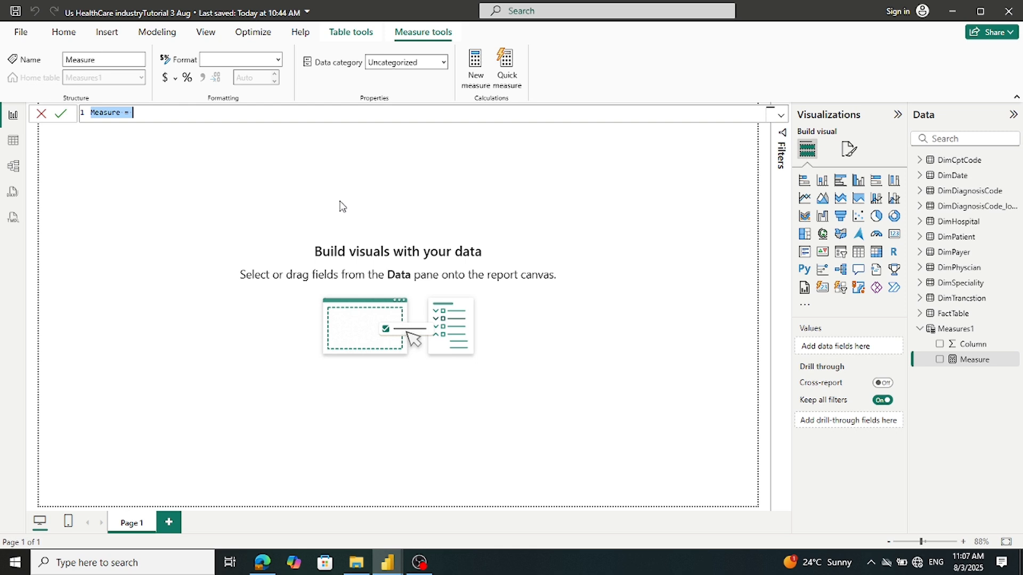
Paste the copied TotalPayment DAX into the new measure and commit it
{"action": "key", "text": "ctrl+v"}
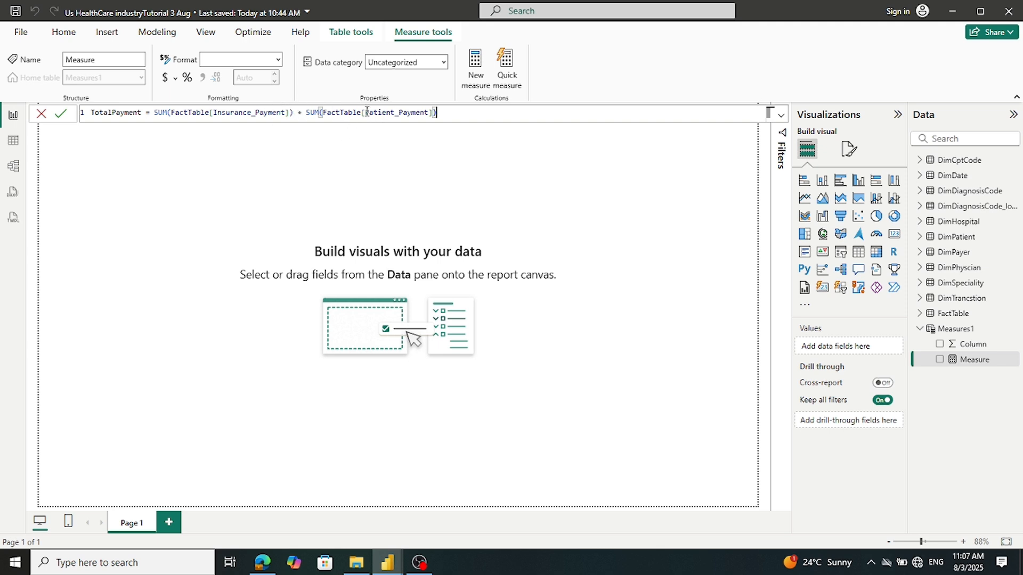
{"action": "left_click", "coordinate": [62, 114]}
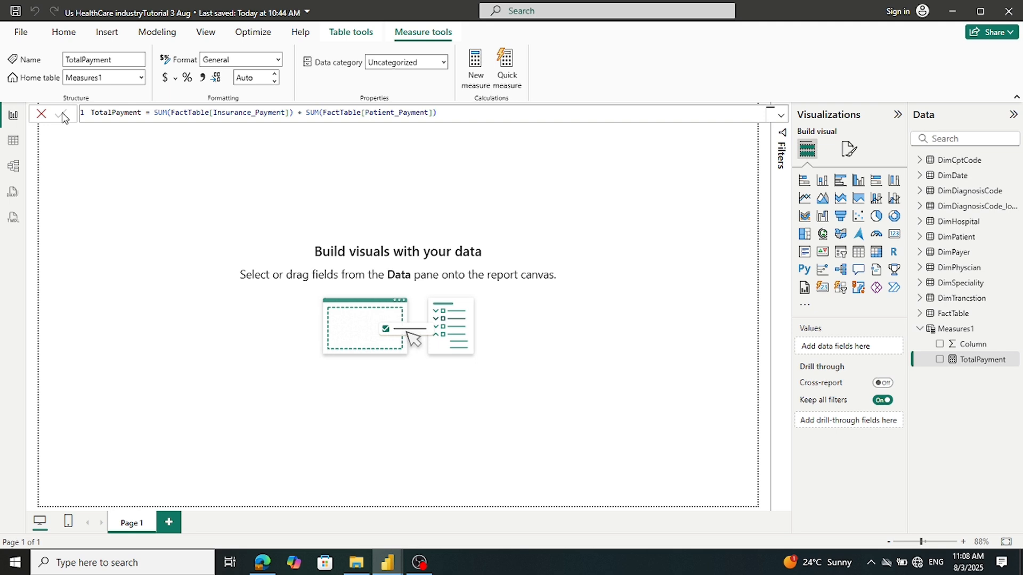
Copy the TotalPayMA 10-day moving-average formula from the tutorial report, then return to Us HealthCare
{"action": "mouse_move", "coordinate": [391, 565]}
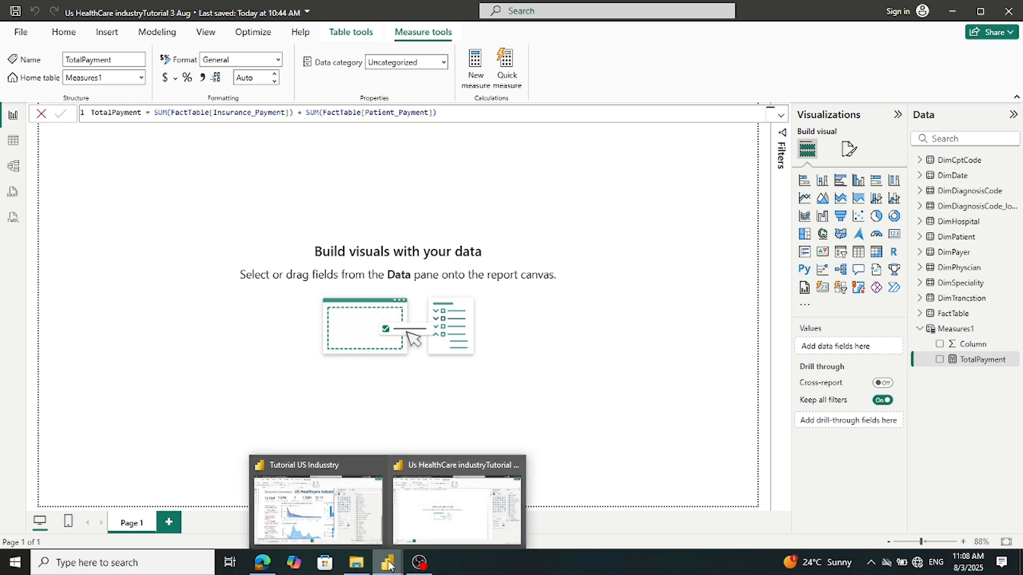
{"action": "left_click", "coordinate": [372, 541]}
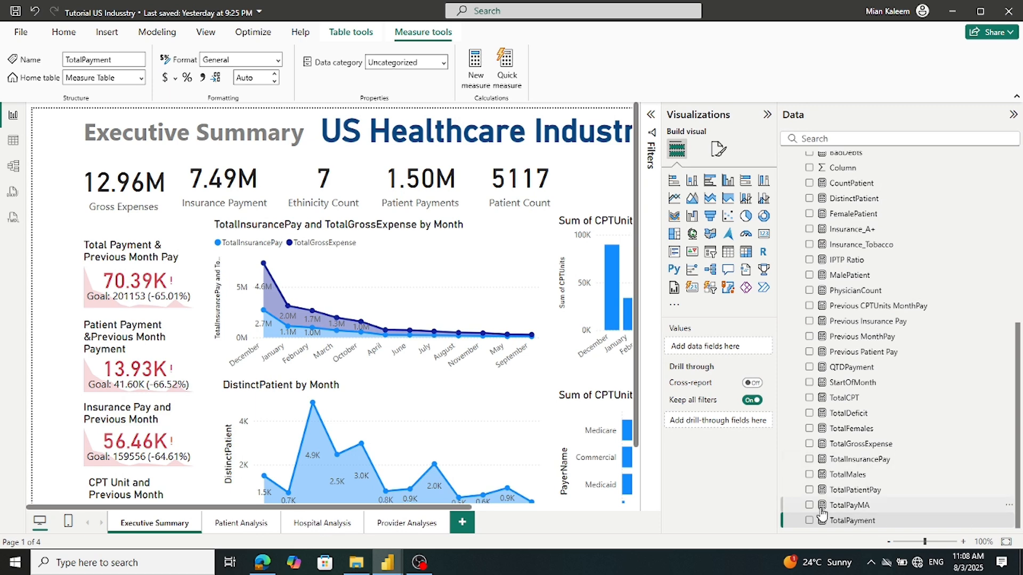
{"action": "left_click", "coordinate": [849, 506]}
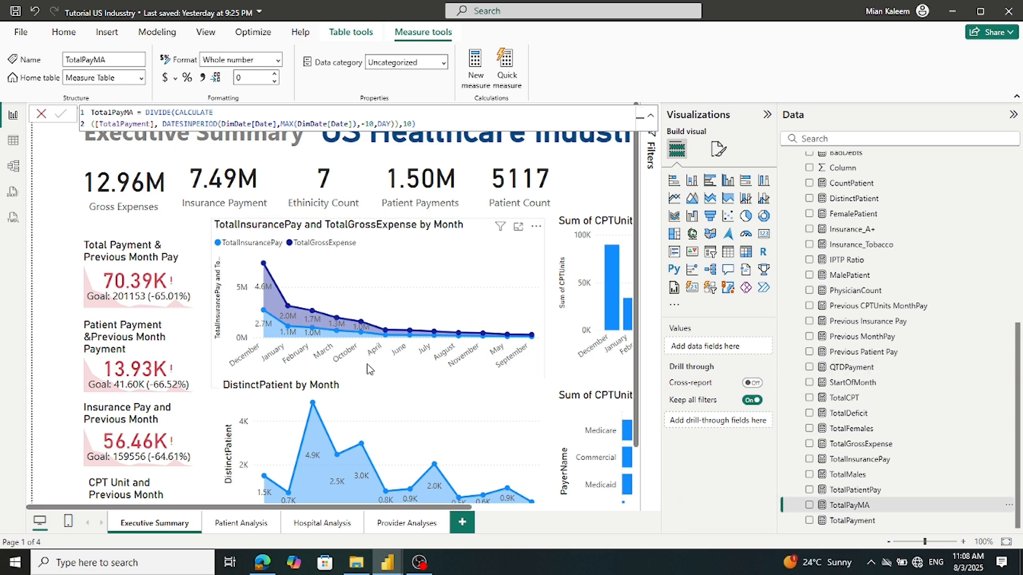
{"action": "left_click", "coordinate": [417, 124]}
{"action": "key", "text": "ctrl+a"}
{"action": "key", "text": "ctrl+c"}
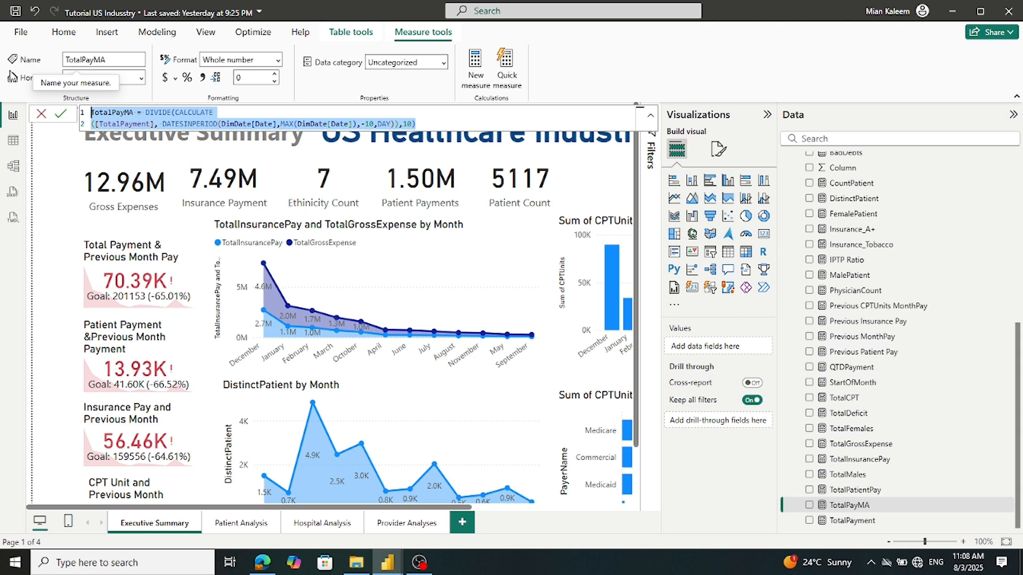
{"action": "left_click", "coordinate": [42, 114]}
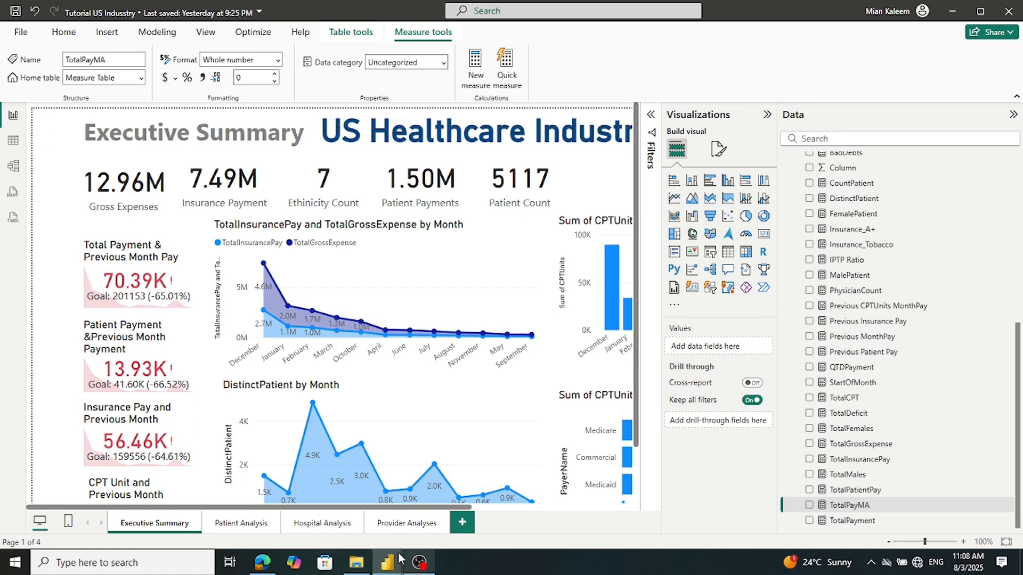
{"action": "mouse_move", "coordinate": [387, 561]}
{"action": "left_click", "coordinate": [441, 523]}
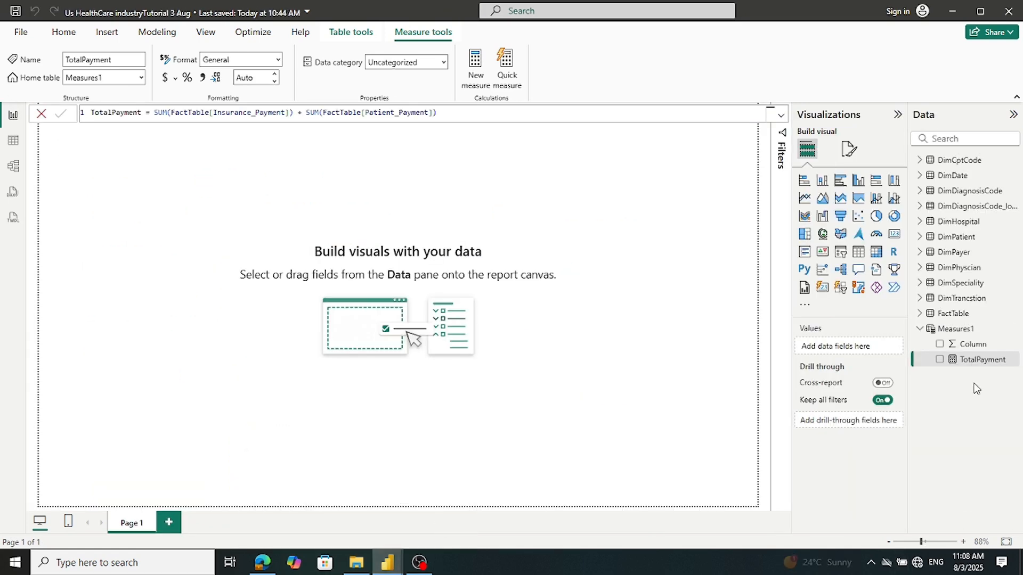
Add another measure to Measures1 and paste the TotalPayMA formula into it
{"action": "right_click", "coordinate": [924, 331]}
{"action": "left_click", "coordinate": [853, 358]}
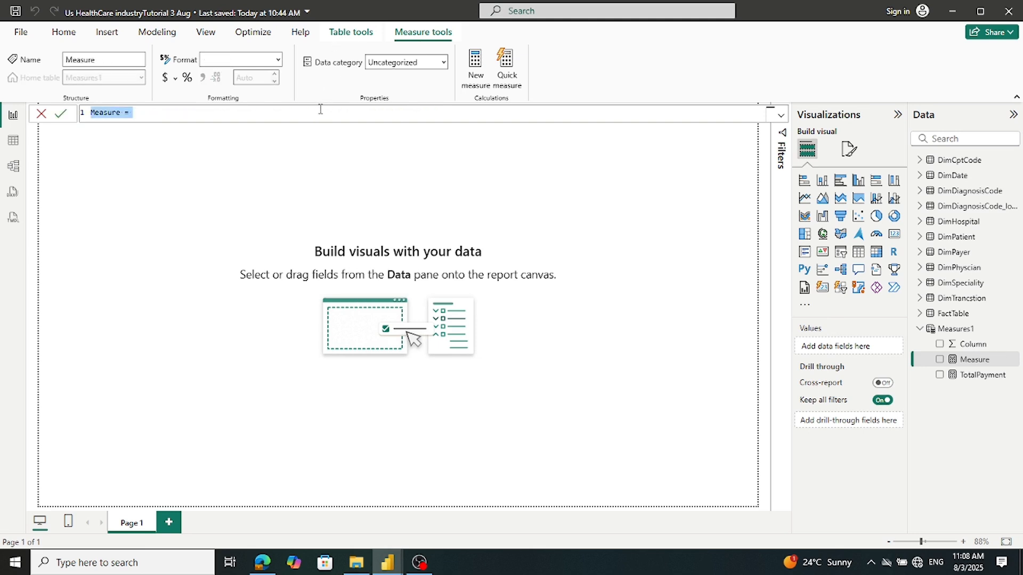
{"action": "key", "text": "ctrl+v"}
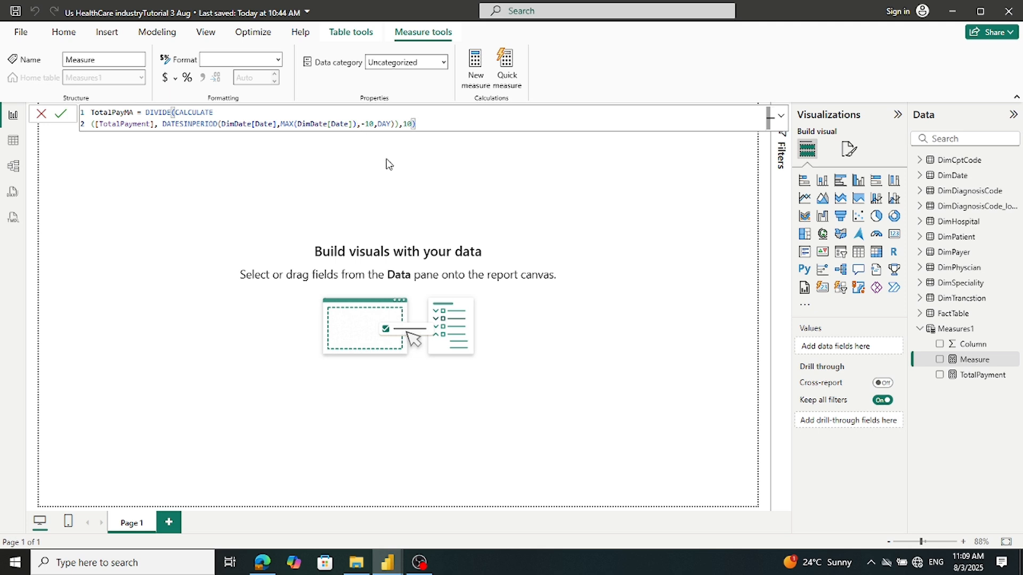
Commit the TotalPayMA moving-average measure and switch to the Tutorial US Industry reference report
{"action": "left_click", "coordinate": [66, 120]}
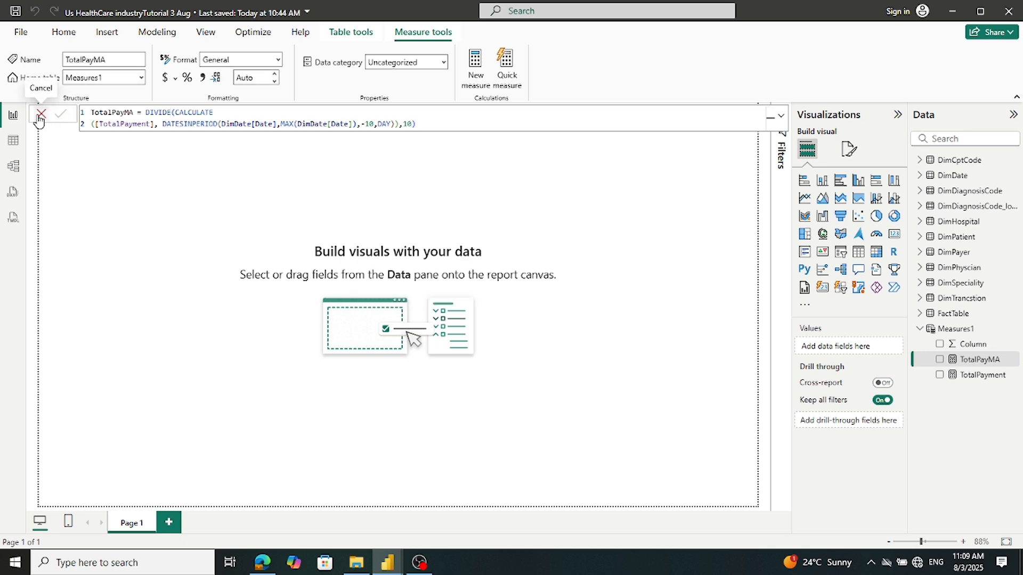
{"action": "left_click", "coordinate": [40, 115]}
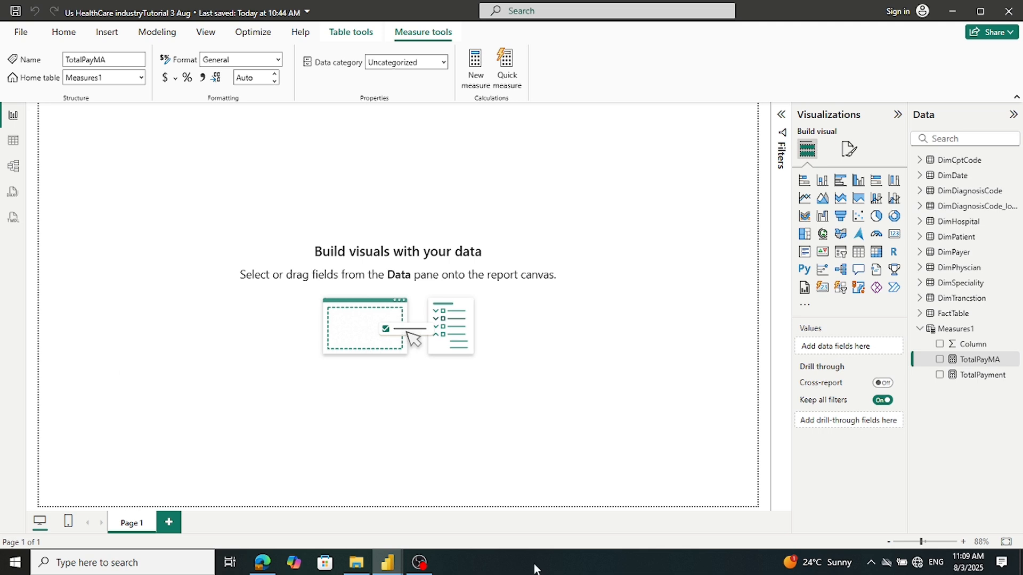
{"action": "mouse_move", "coordinate": [387, 562]}
{"action": "left_click", "coordinate": [362, 536]}
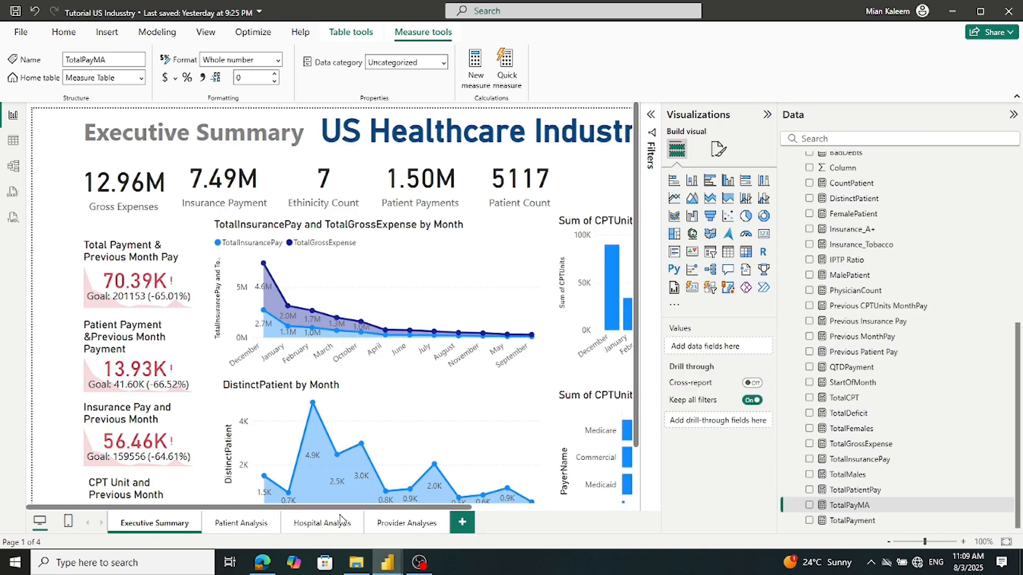
Select and copy the TotalPatientPay formula in the reference report
{"action": "left_click", "coordinate": [856, 503]}
{"action": "left_click", "coordinate": [856, 495]}
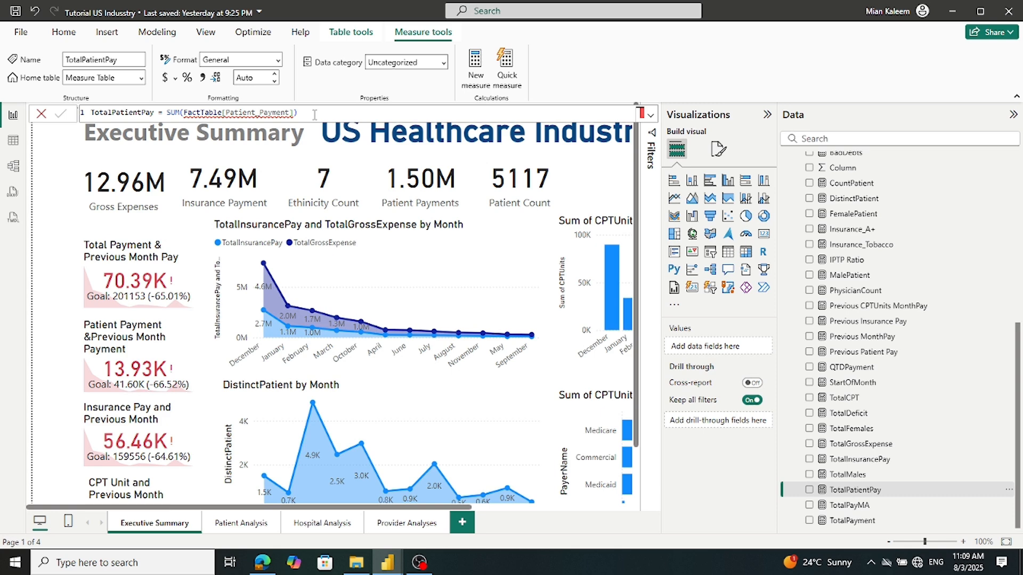
{"action": "key", "text": "ctrl+a"}
{"action": "key", "text": "ctrl+c"}
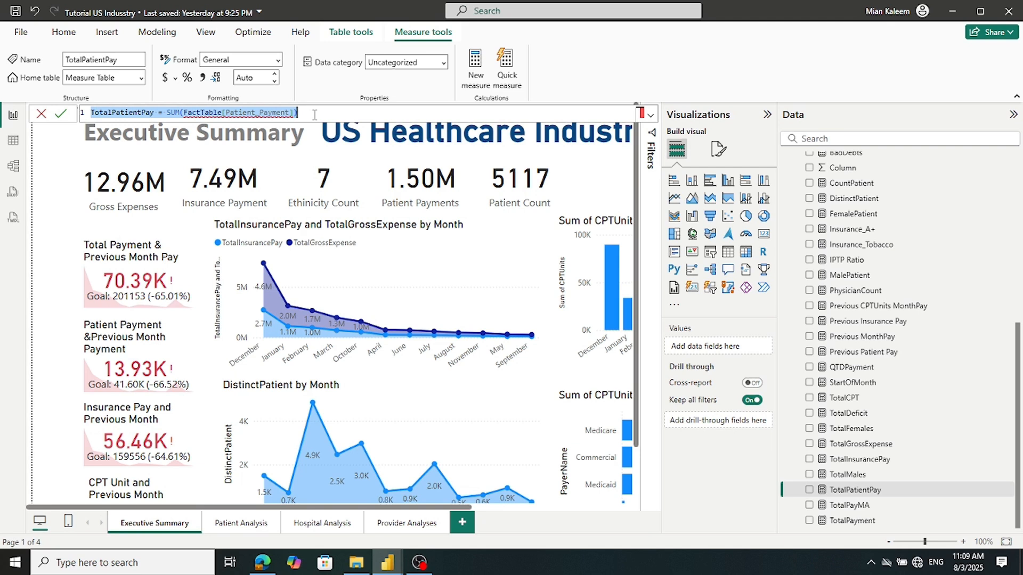
Add TotalPatientPay, SUM(FactTable[Patient_Payment]), as a new Measures1 measure, then return to the reference
{"action": "left_click", "coordinate": [389, 559]}
{"action": "left_click", "coordinate": [408, 519]}
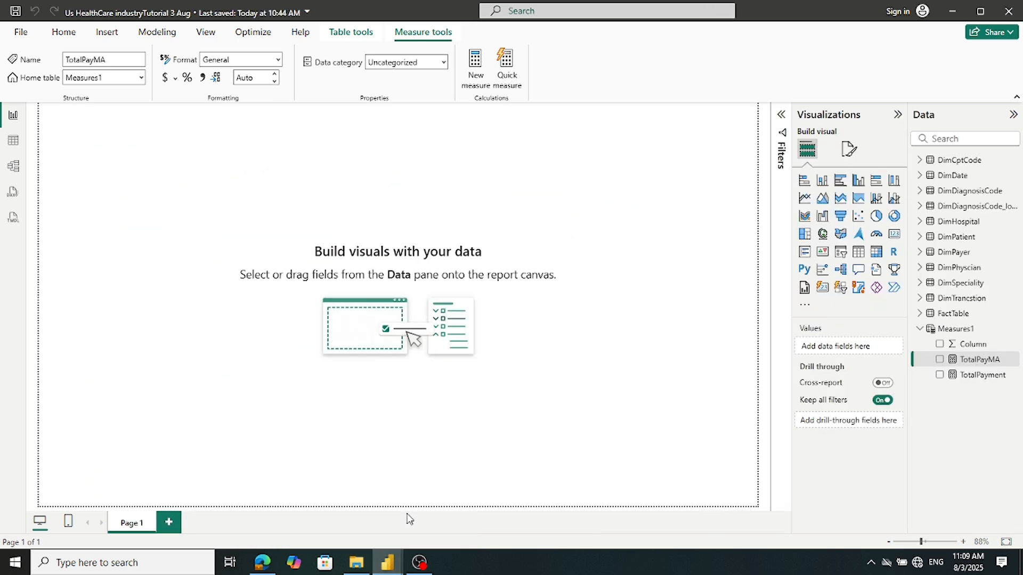
{"action": "right_click", "coordinate": [935, 329]}
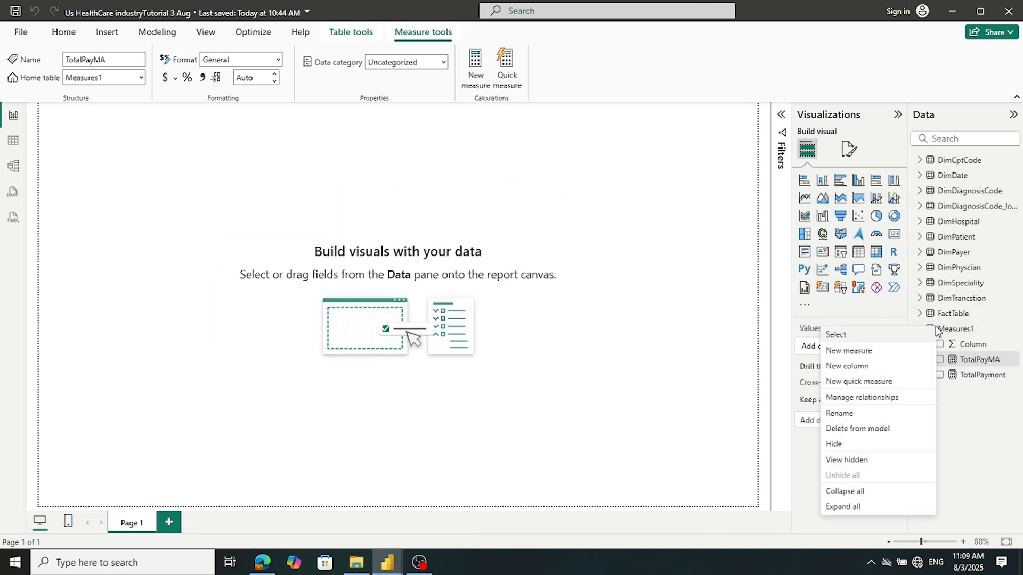
{"action": "left_click", "coordinate": [875, 355]}
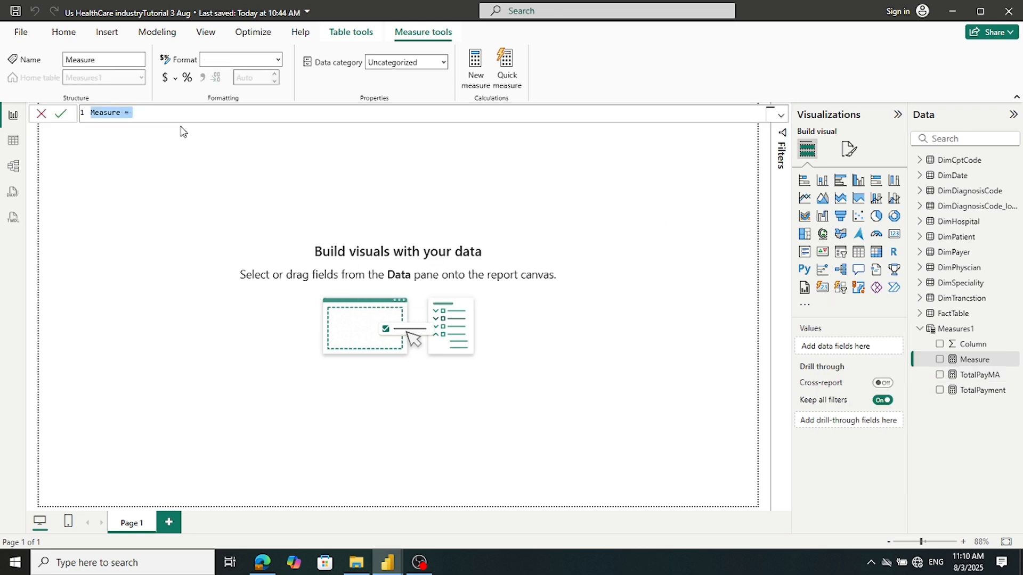
{"action": "key", "text": "ctrl+v"}
{"action": "left_click", "coordinate": [55, 115]}
{"action": "mouse_move", "coordinate": [389, 562]}
{"action": "left_click", "coordinate": [327, 519]}
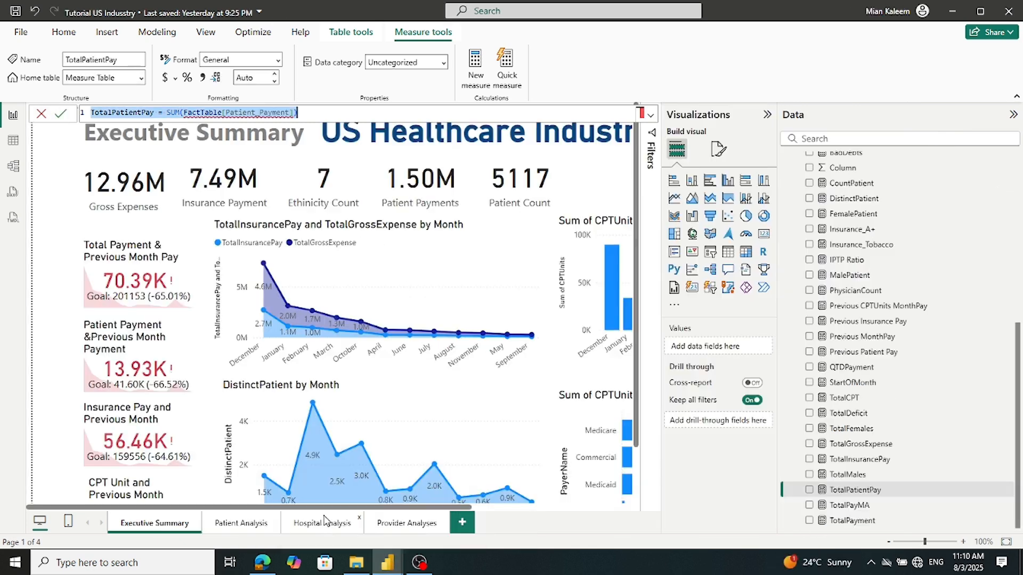
After checking TotalMales, copy the MalePatient CALCULATE formula and switch to the Us HealthCare window
{"action": "left_click", "coordinate": [847, 475]}
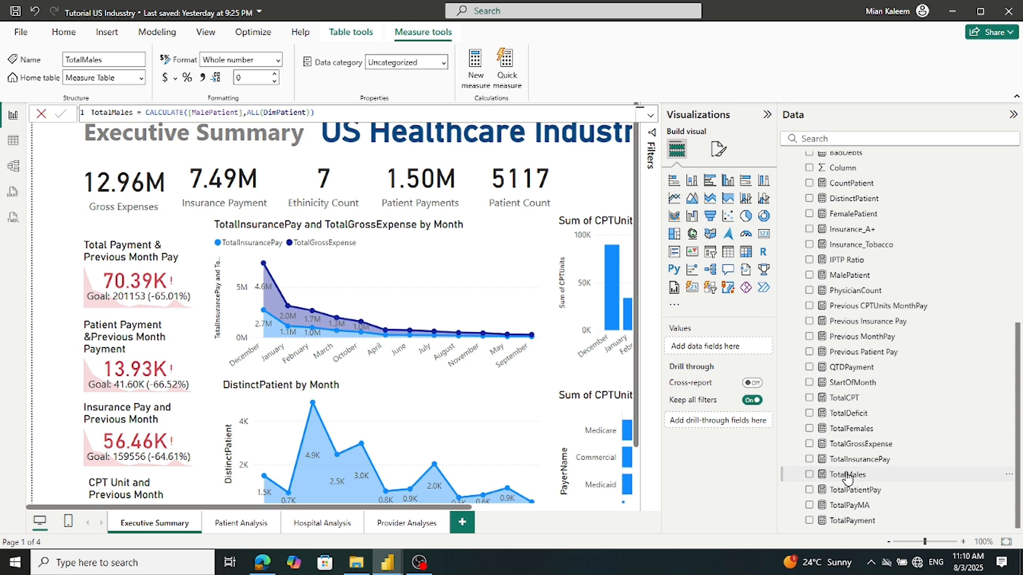
{"action": "scroll", "coordinate": [847, 477], "scroll_direction": "up", "scroll_amount": 2}
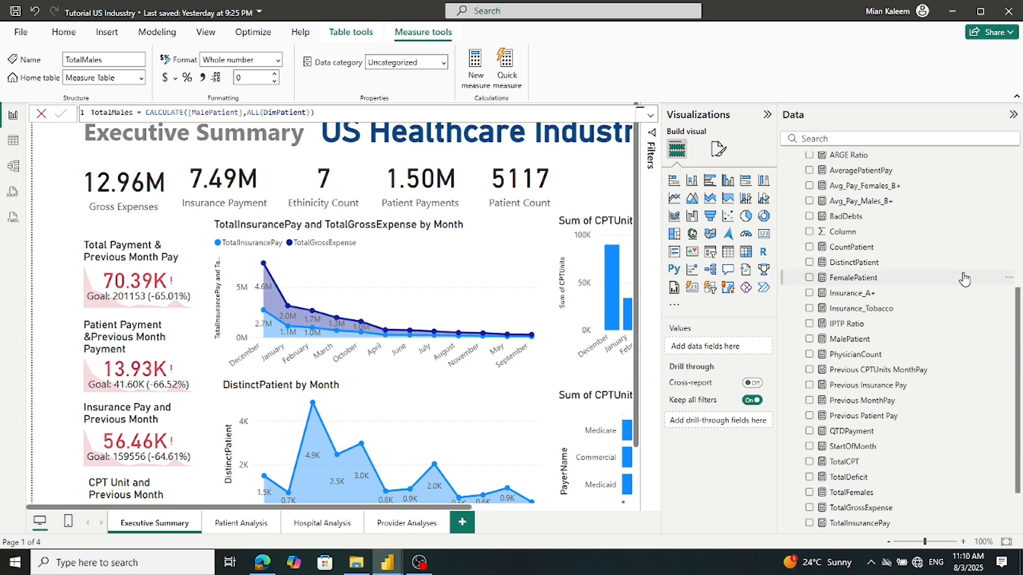
{"action": "scroll", "coordinate": [964, 279], "scroll_direction": "up", "scroll_amount": 3}
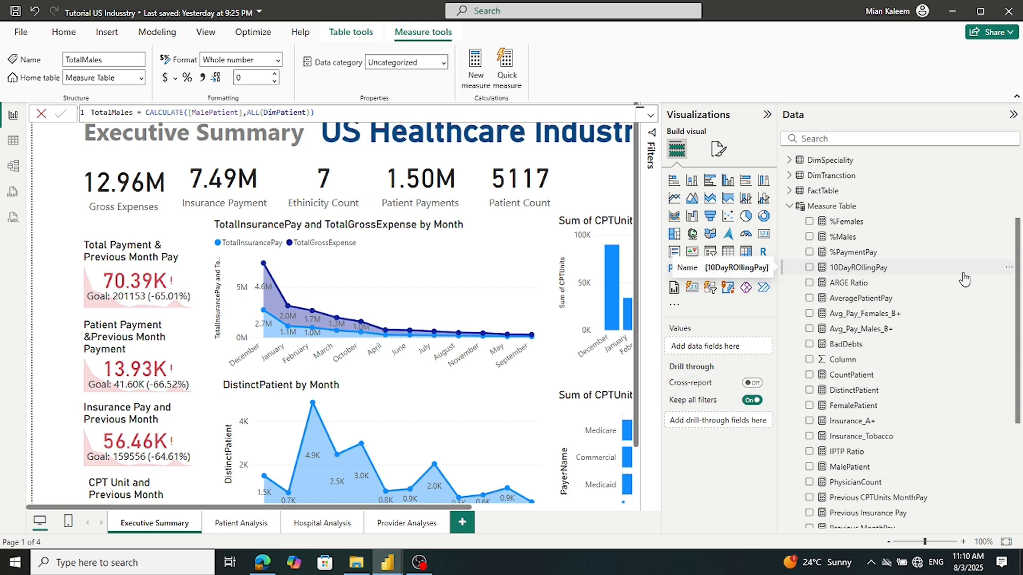
{"action": "scroll", "coordinate": [964, 279], "scroll_direction": "down", "scroll_amount": 1}
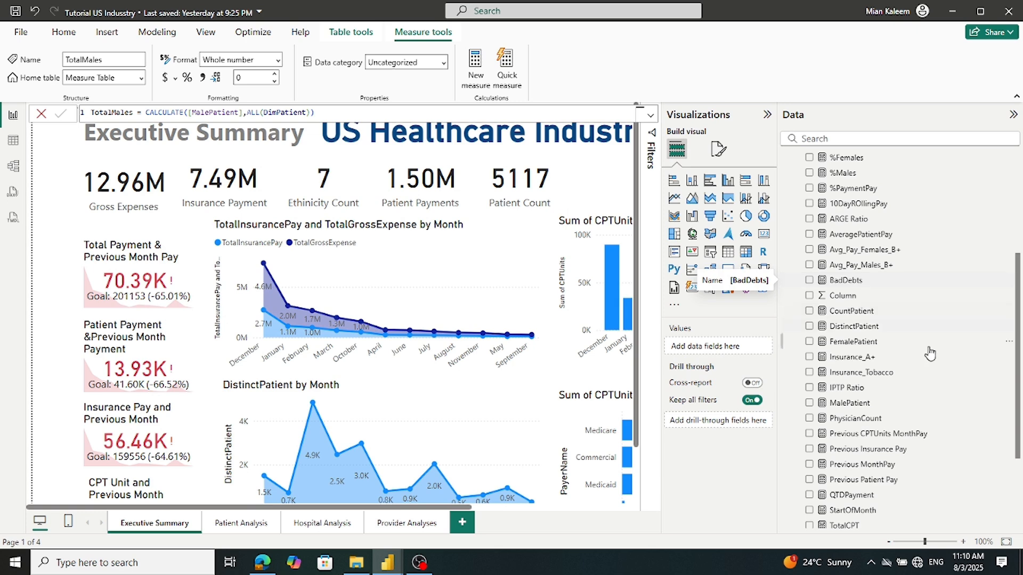
{"action": "left_click", "coordinate": [849, 403]}
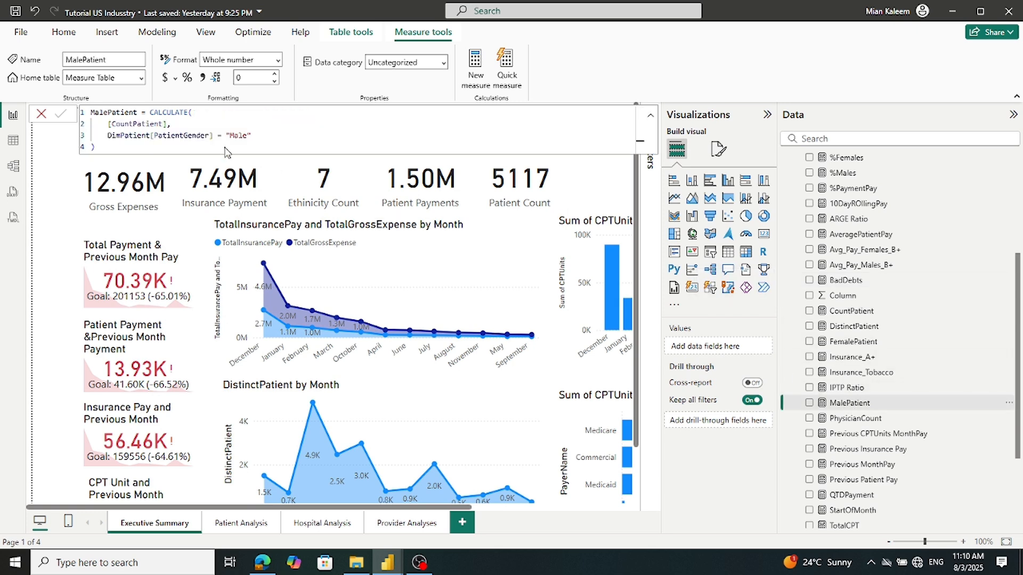
{"action": "left_click", "coordinate": [129, 145]}
{"action": "key", "text": "ctrl+a"}
{"action": "key", "text": "ctrl+c"}
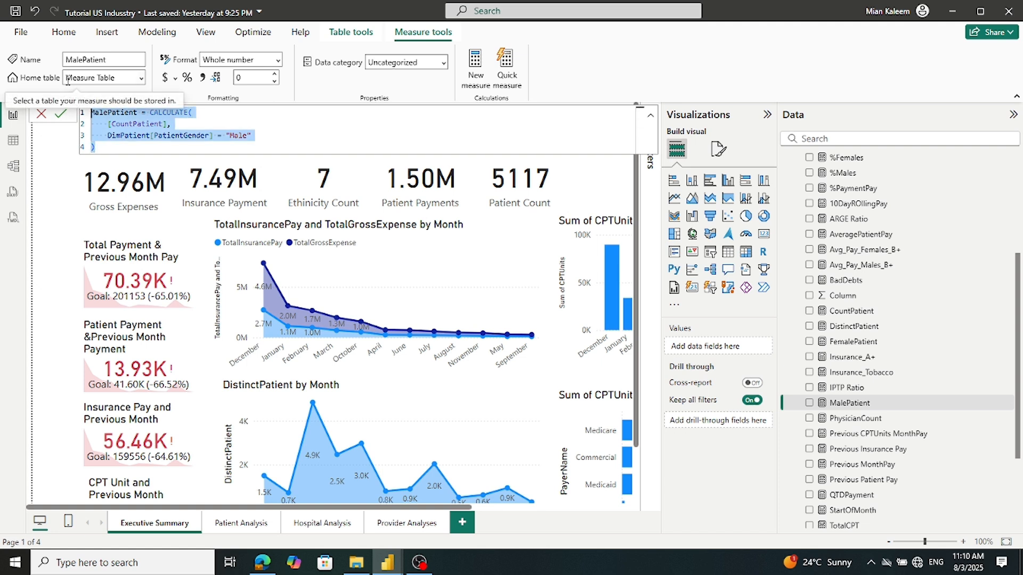
{"action": "mouse_move", "coordinate": [389, 569]}
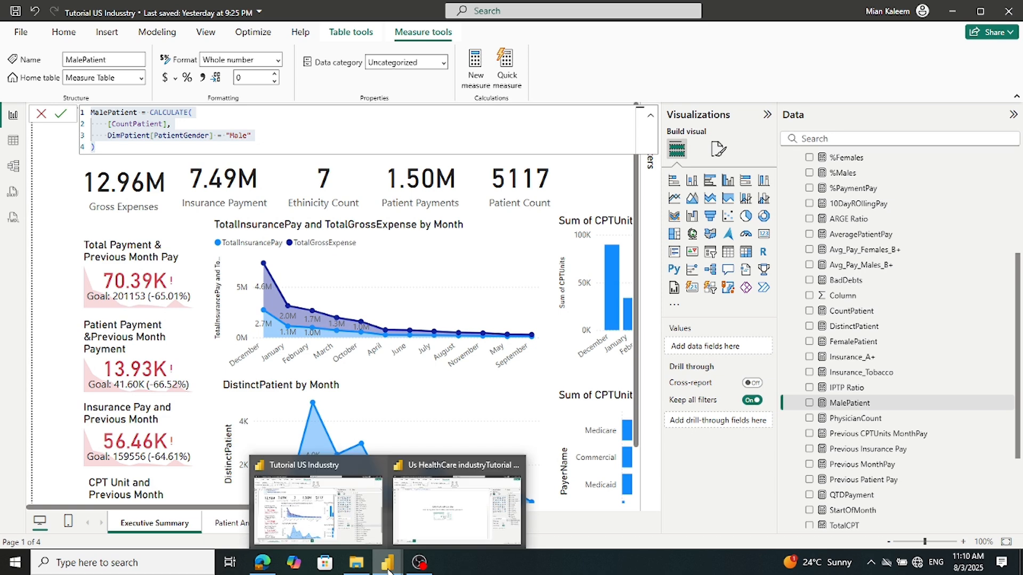
{"action": "left_click", "coordinate": [440, 530]}
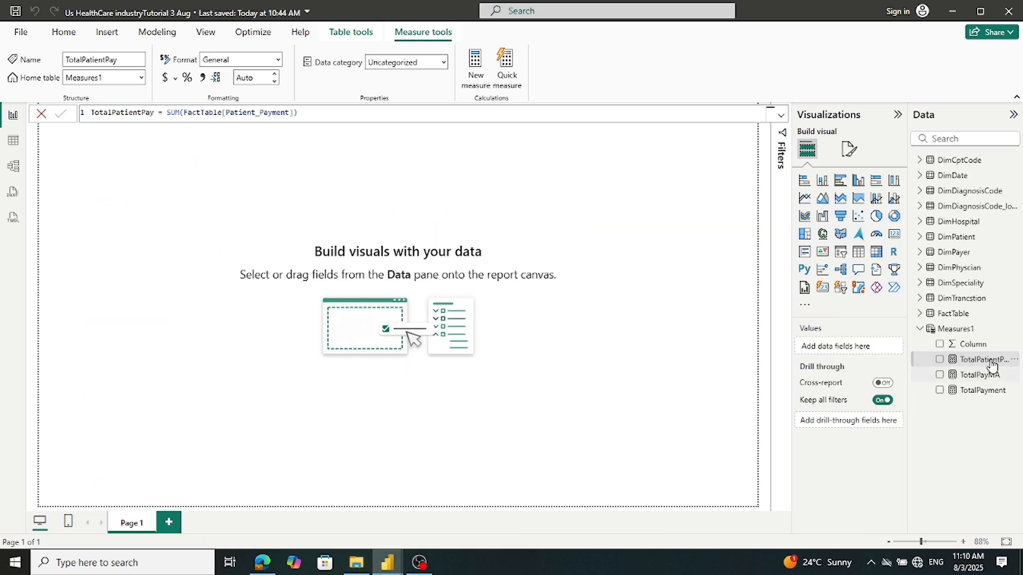
Paste MalePatient into a new Measures1 measure, delete it since CountPatient is missing, and return to the reference
{"action": "right_click", "coordinate": [930, 329]}
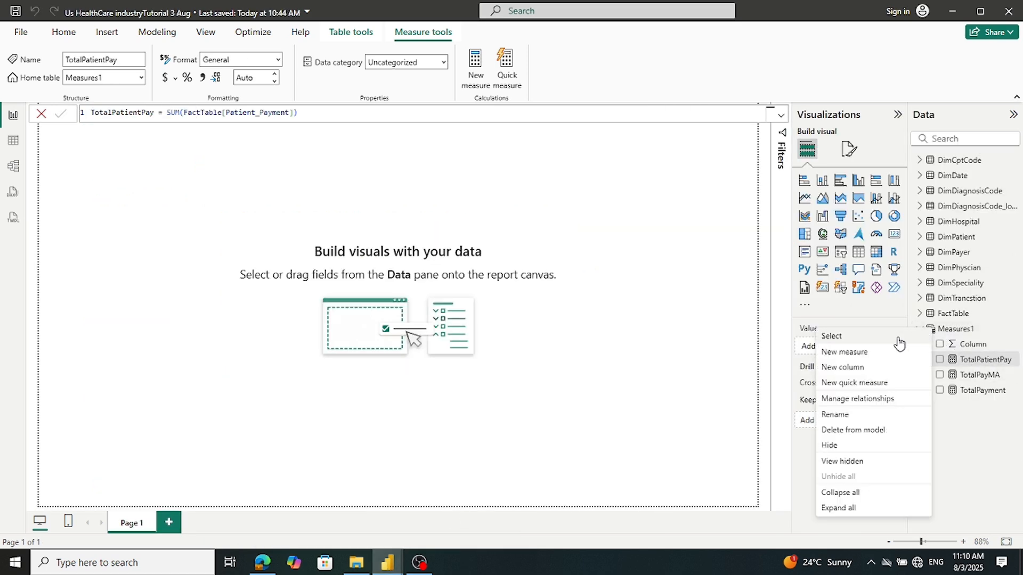
{"action": "left_click", "coordinate": [873, 352]}
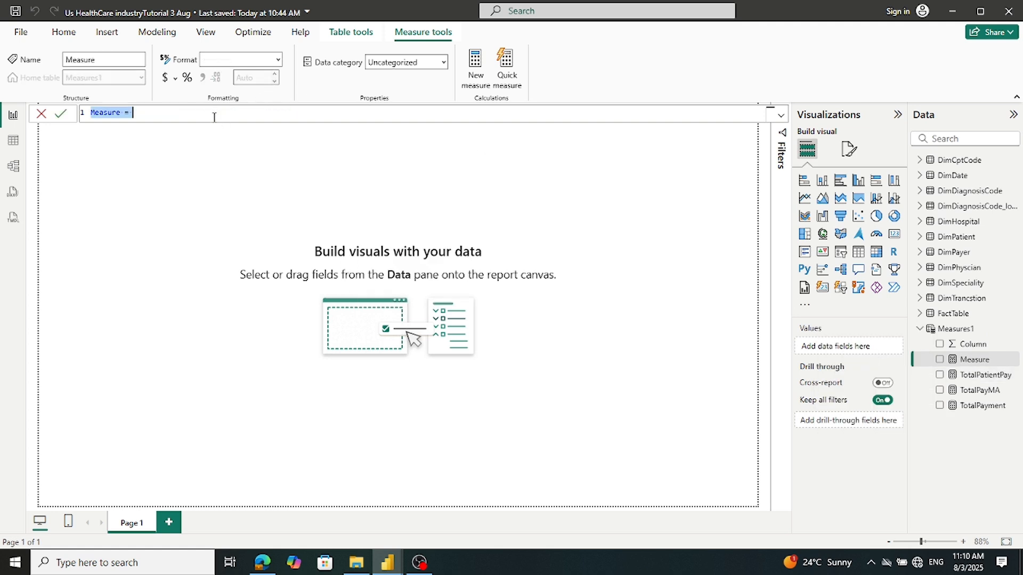
{"action": "key", "text": "ctrl+v"}
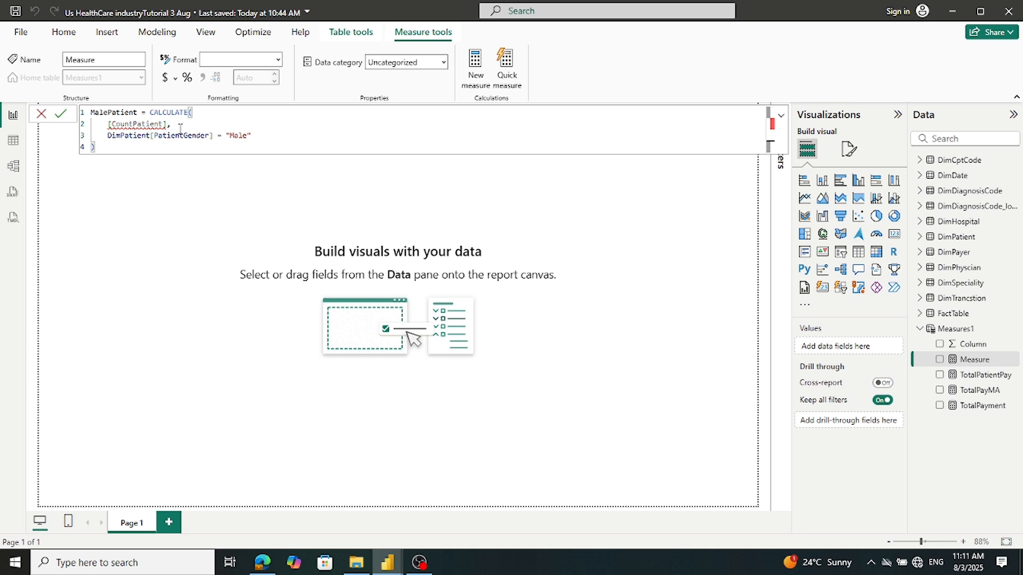
{"action": "mouse_move", "coordinate": [111, 128]}
{"action": "key", "text": "ctrl+a"}
{"action": "key", "text": "BackSpace"}
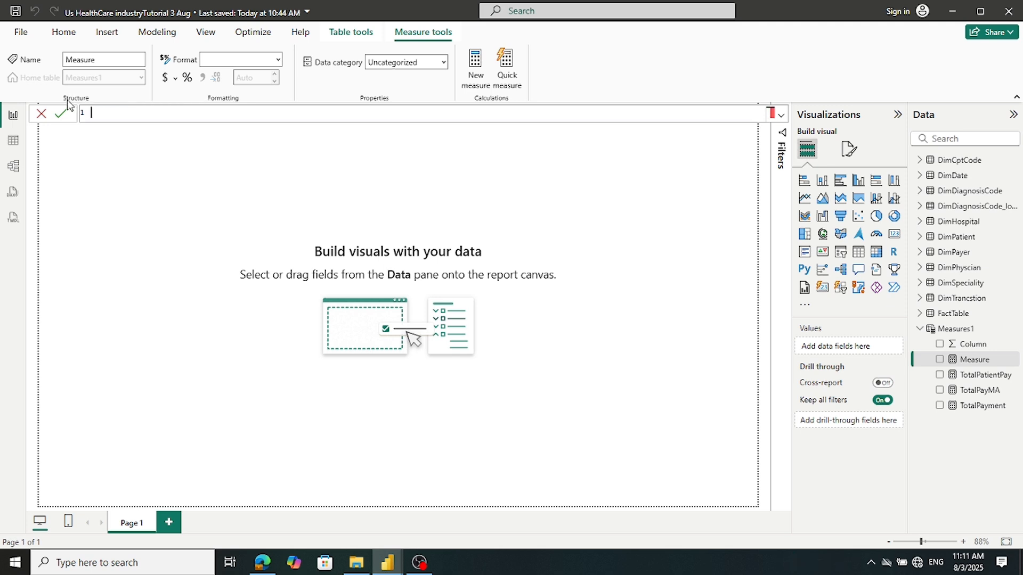
{"action": "mouse_move", "coordinate": [390, 564]}
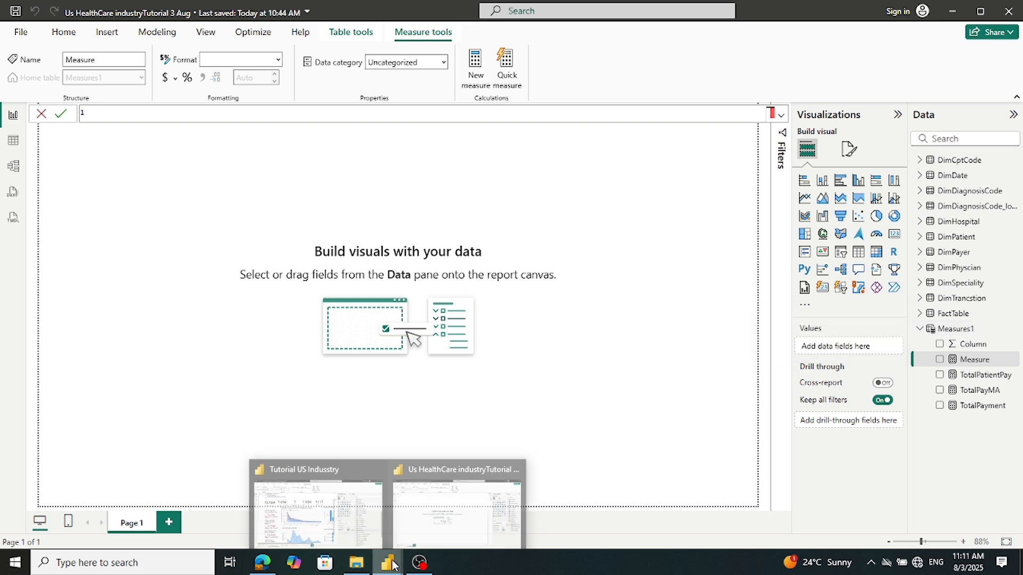
{"action": "left_click", "coordinate": [347, 527]}
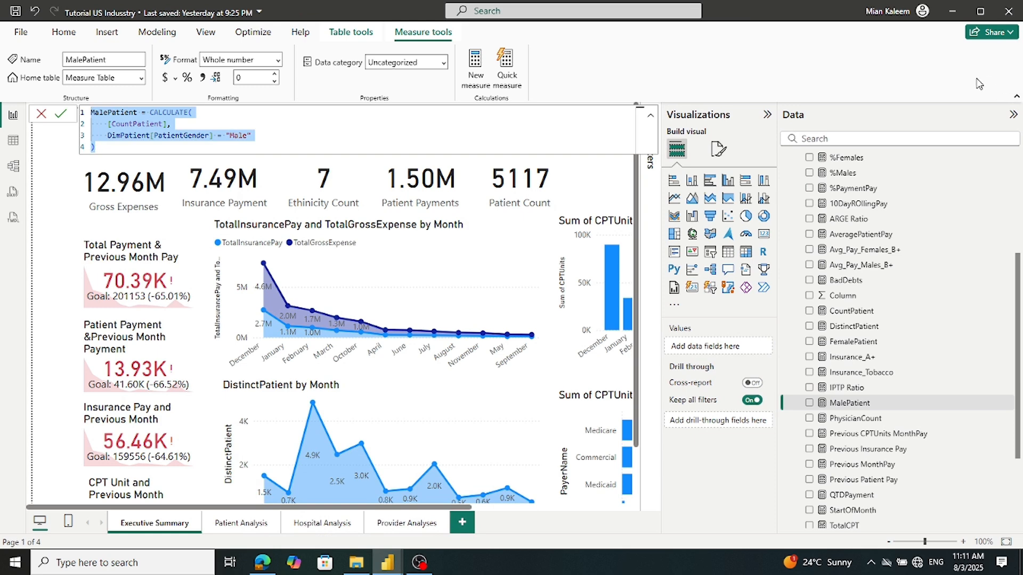
Copy the CountPatient formula from the reference report, then select Measures1 in the healthcare model
{"action": "left_click", "coordinate": [851, 311]}
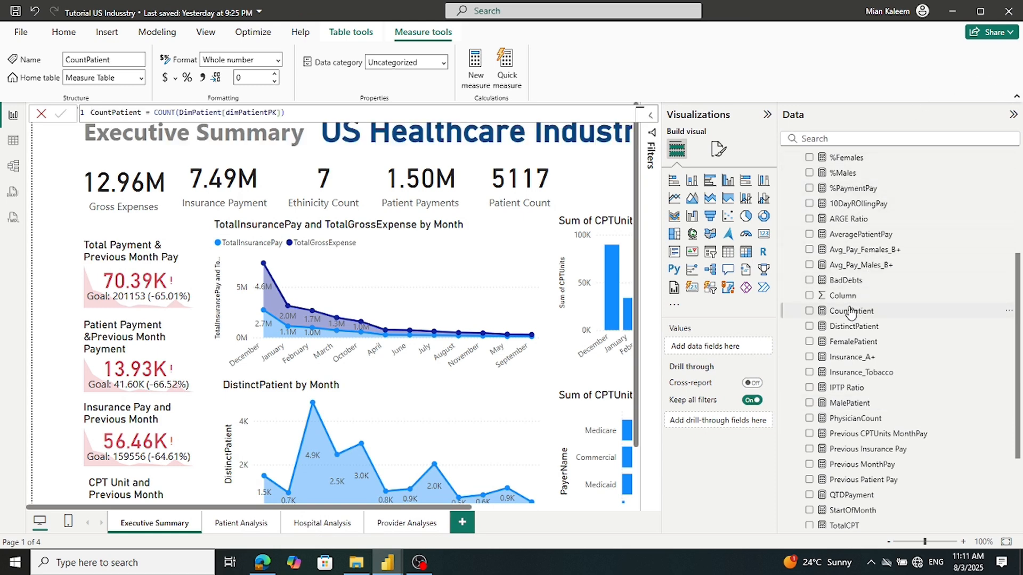
{"action": "left_click", "coordinate": [312, 112]}
{"action": "key", "text": "ctrl+a"}
{"action": "key", "text": "ctrl+c"}
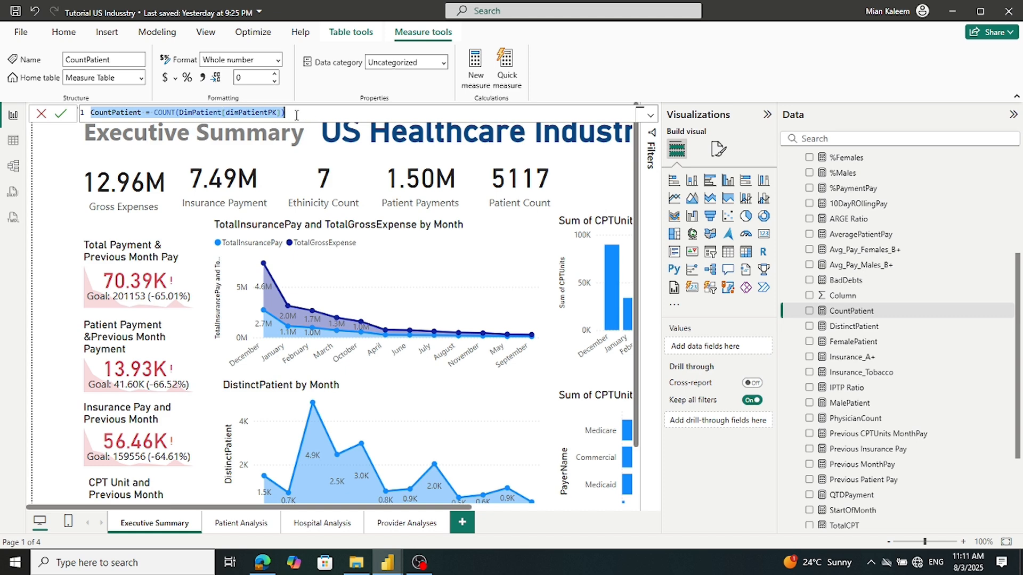
{"action": "left_click", "coordinate": [62, 116]}
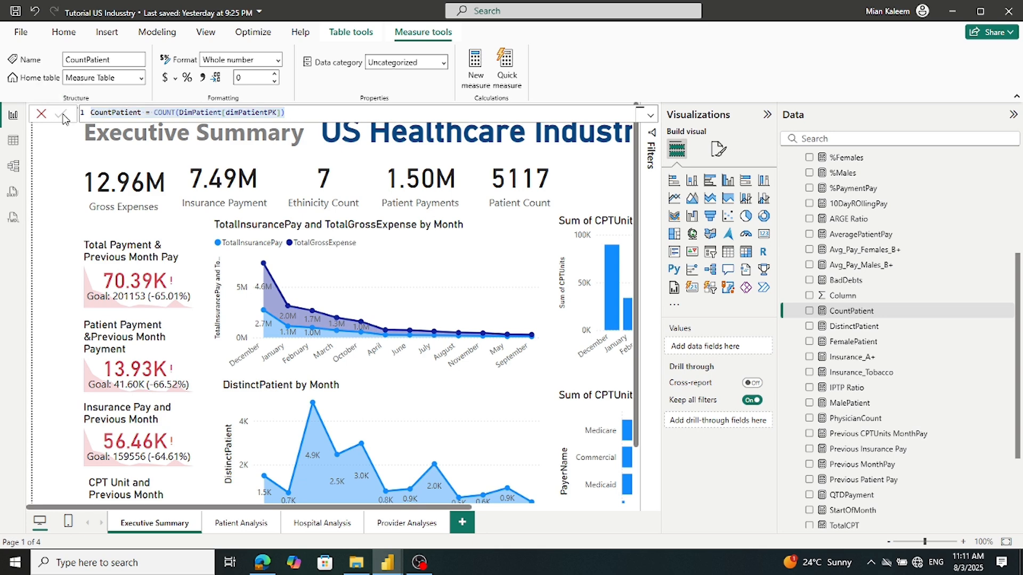
{"action": "mouse_move", "coordinate": [388, 562]}
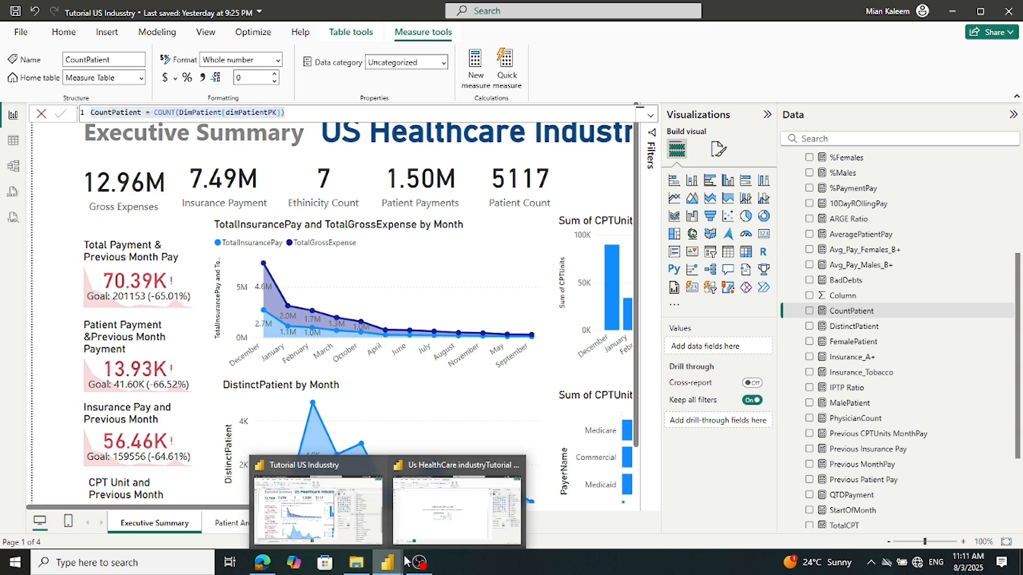
{"action": "left_click", "coordinate": [432, 541]}
{"action": "left_click", "coordinate": [933, 331]}
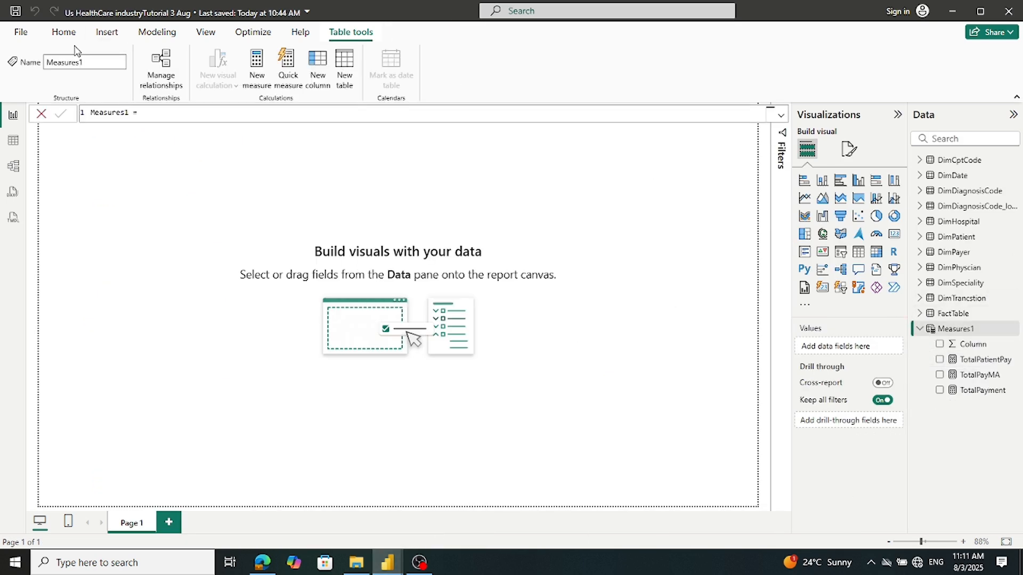
Paste the CountPatient formula over the Measures1 table expression, commit it, and dismiss the resulting warning
{"action": "left_click", "coordinate": [168, 117]}
{"action": "key", "text": "ctrl+a"}
{"action": "key", "text": "ctrl+v"}
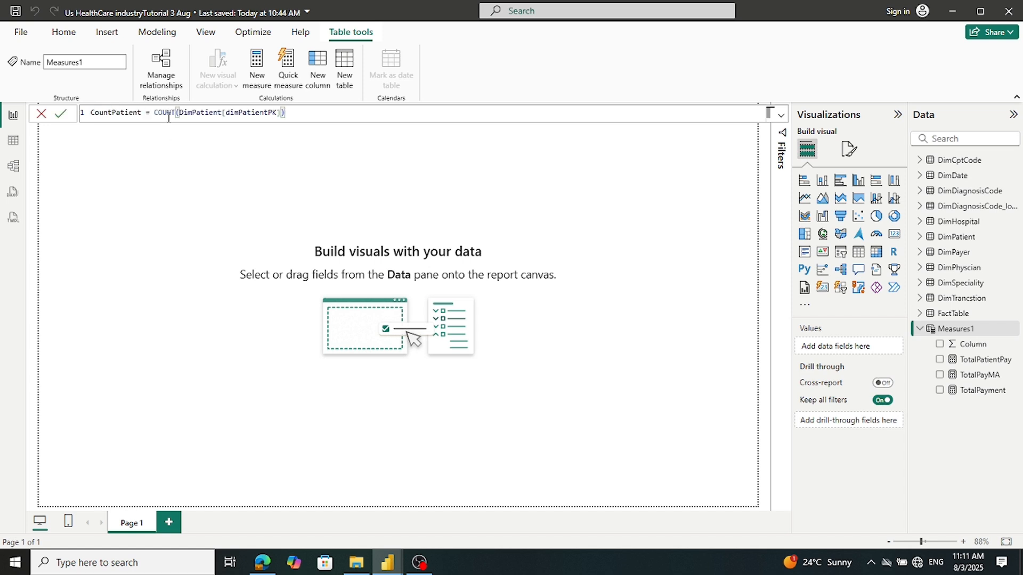
{"action": "left_click", "coordinate": [61, 114]}
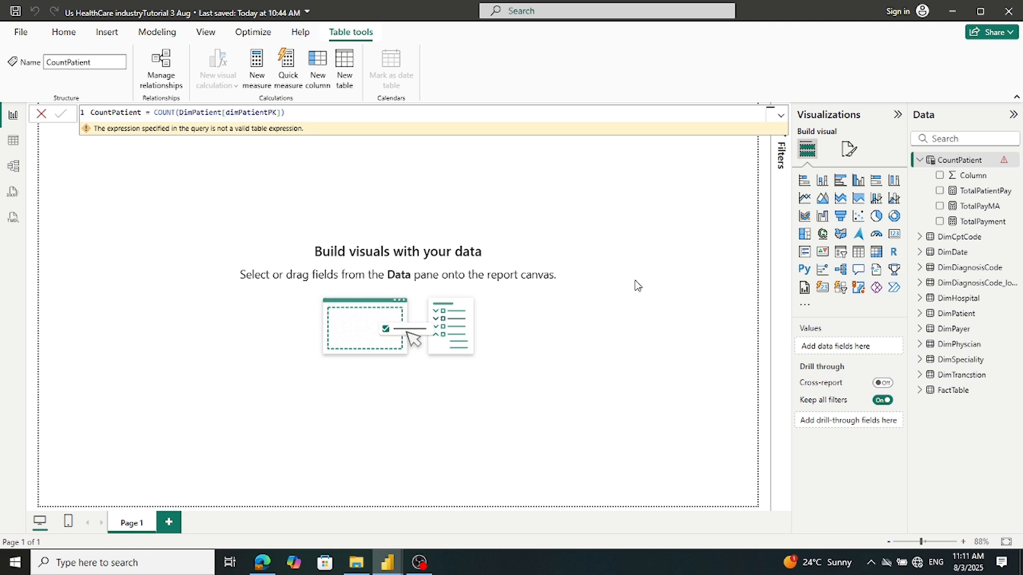
{"action": "left_click", "coordinate": [224, 162]}
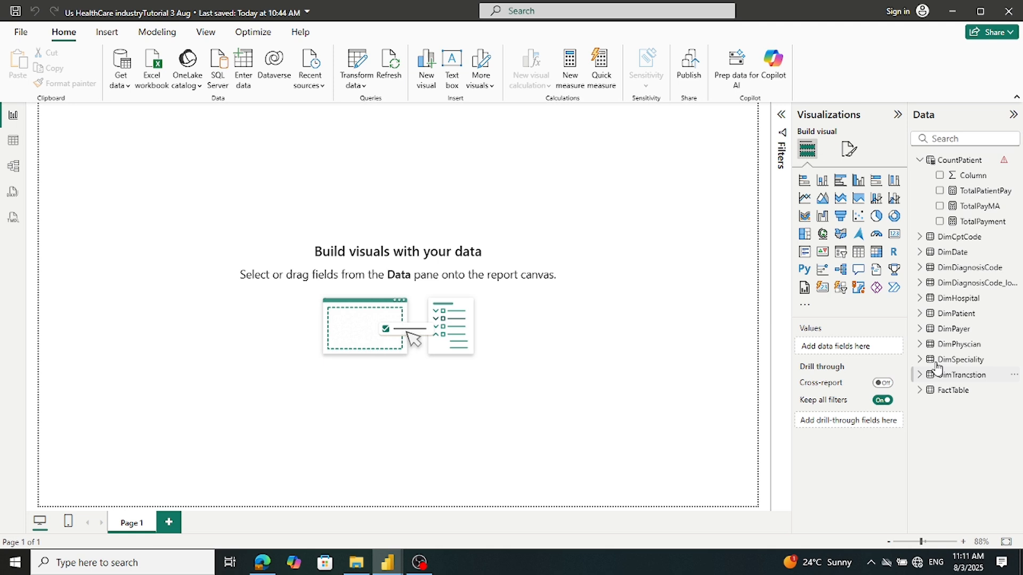
Rename the CountPatient table back to Measures1 and delete its COUNT expression
{"action": "left_click", "coordinate": [920, 161]}
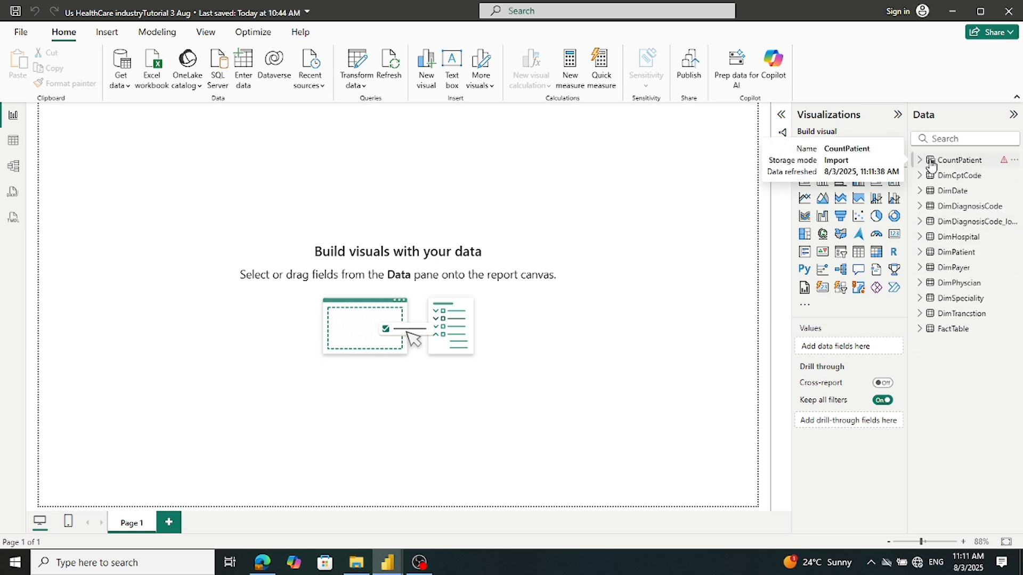
{"action": "left_click", "coordinate": [950, 166]}
{"action": "left_click", "coordinate": [918, 161]}
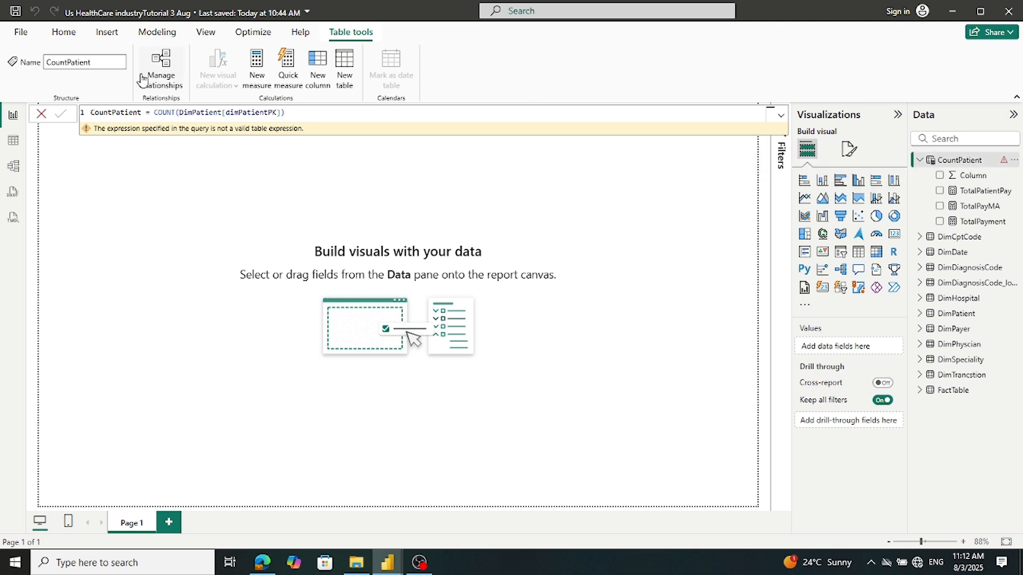
{"action": "left_click_drag", "start_coordinate": [141, 112], "coordinate": [85, 114]}
{"action": "type", "text": "Measure1"}
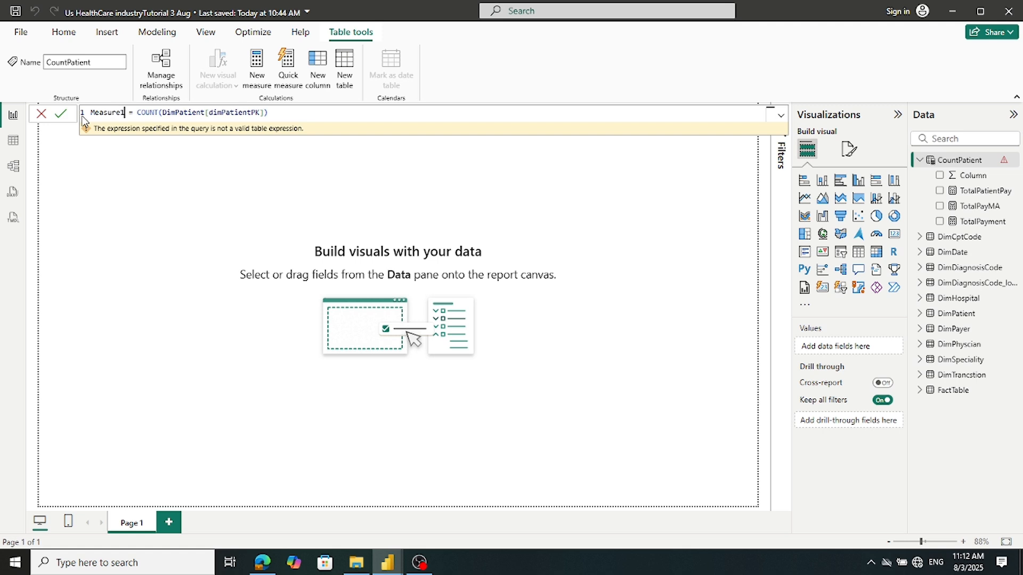
{"action": "double_click", "coordinate": [121, 112]}
{"action": "type", "text": "Measures1"}
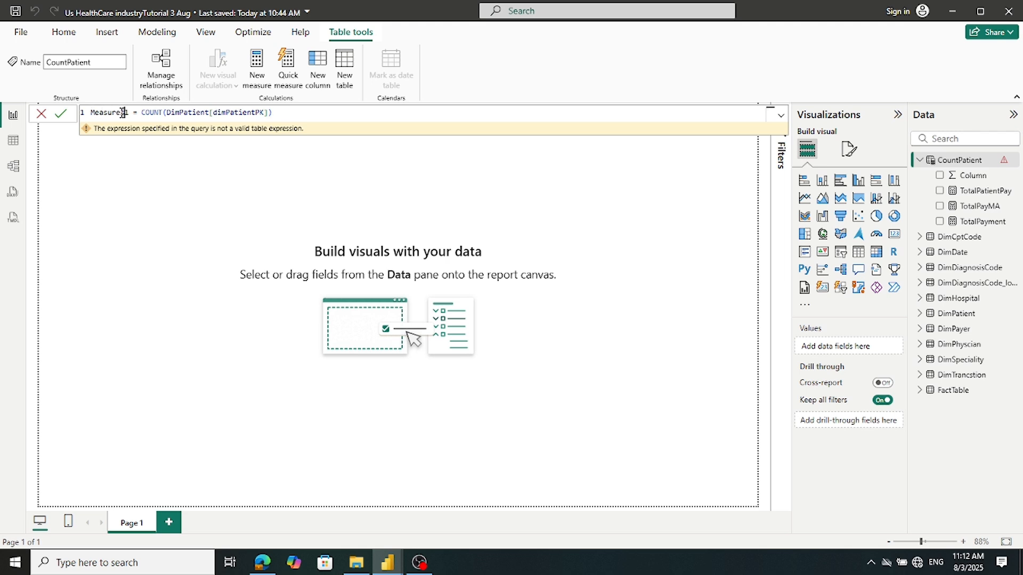
{"action": "left_click_drag", "start_coordinate": [139, 112], "coordinate": [516, 138]}
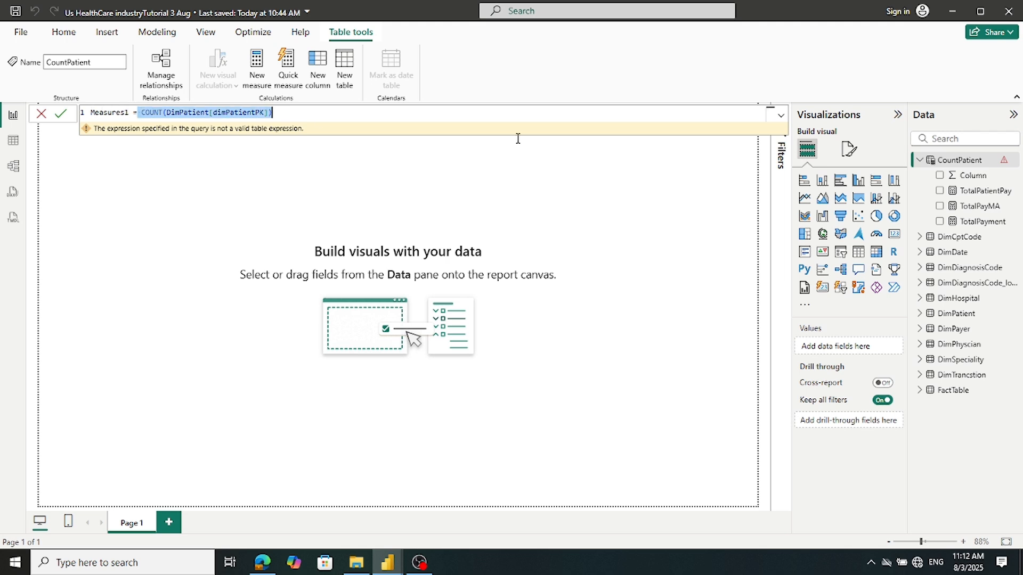
{"action": "key", "text": "BackSpace"}
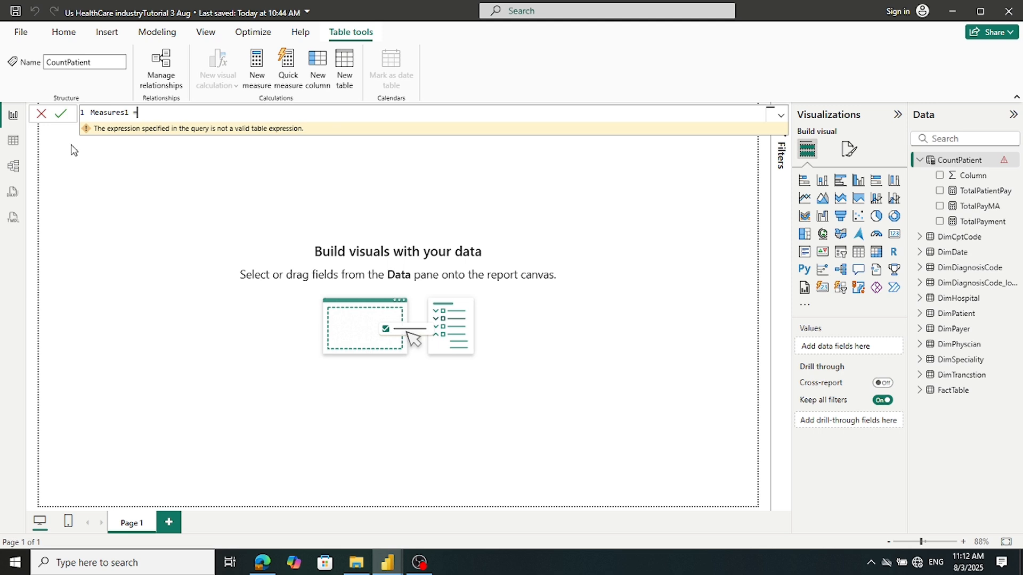
{"action": "left_click", "coordinate": [64, 117]}
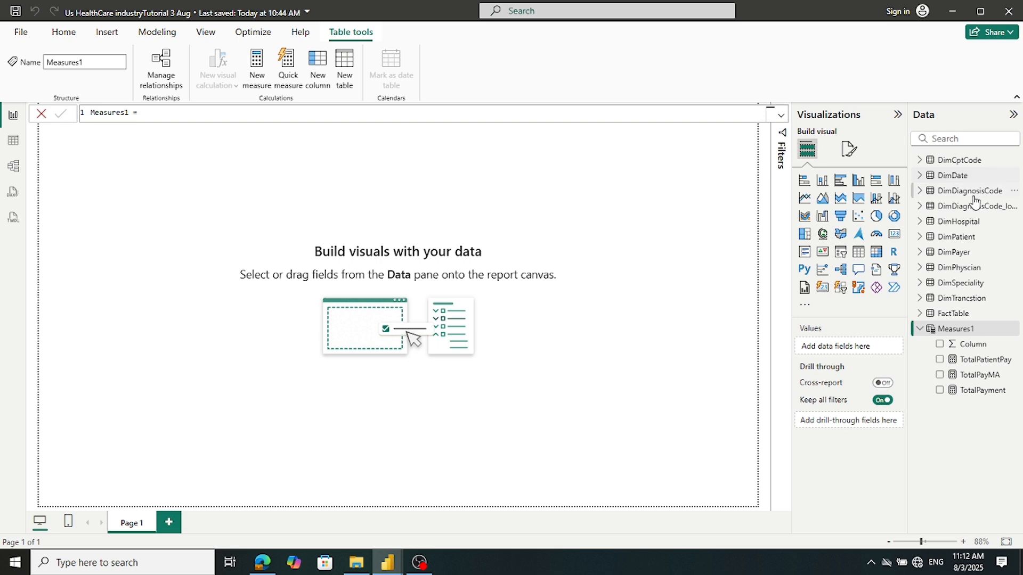
Add CountPatient, COUNT(DimPatient[dimPatientPK]), as a new measure in Measures1
{"action": "right_click", "coordinate": [959, 332]}
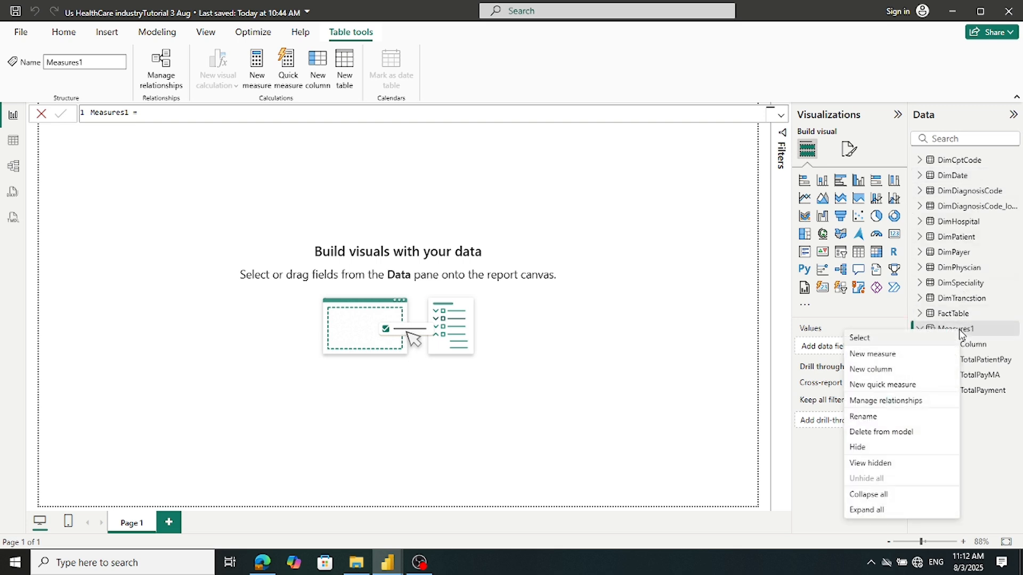
{"action": "left_click", "coordinate": [917, 358]}
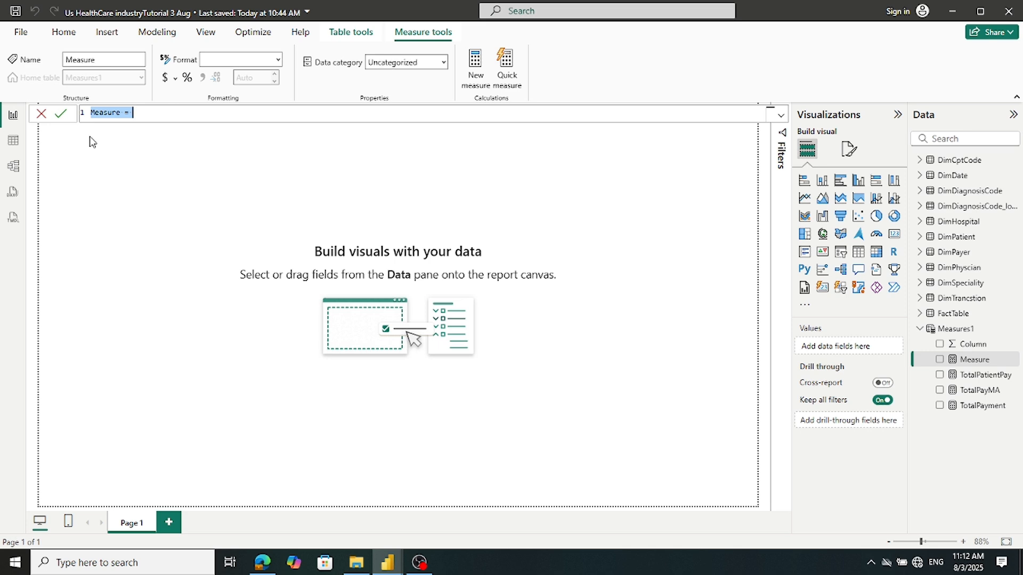
{"action": "type", "text": "CountPatient = COUNT(DimPatient[dimPatientPK])"}
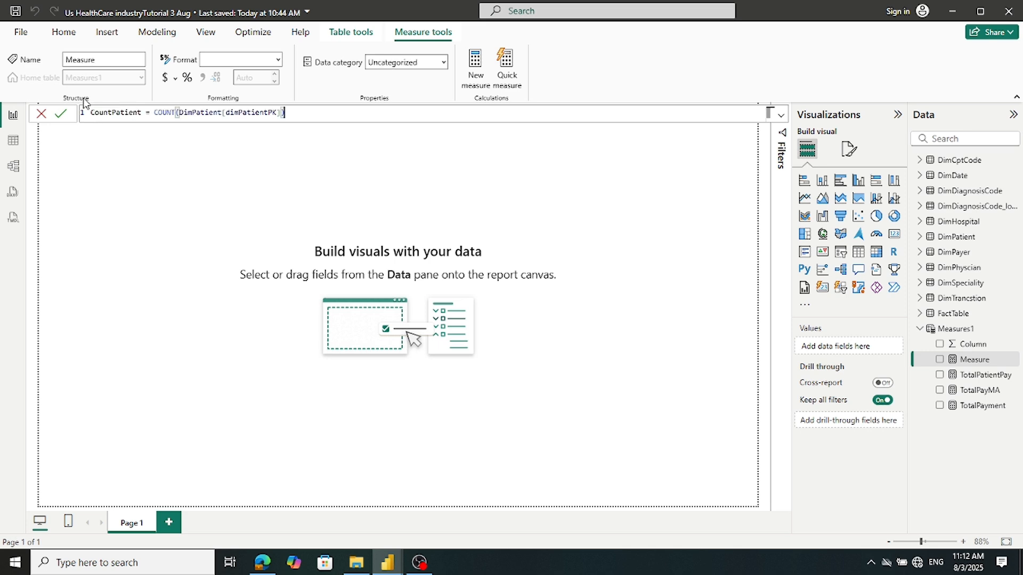
{"action": "left_click", "coordinate": [64, 117]}
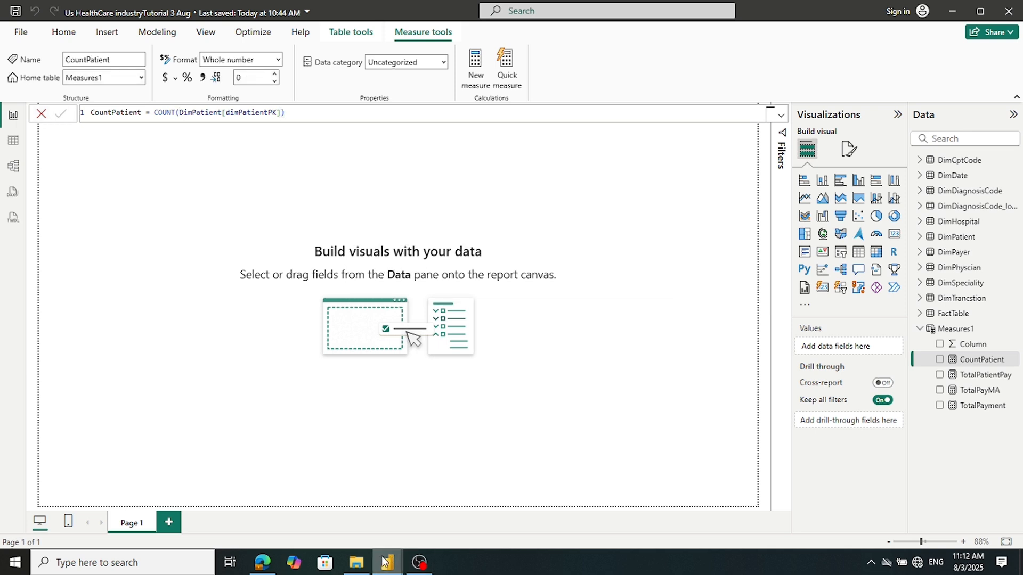
Copy the MalePatient formula from the reference report and switch back to the healthcare model
{"action": "mouse_move", "coordinate": [385, 563]}
{"action": "left_click", "coordinate": [366, 534]}
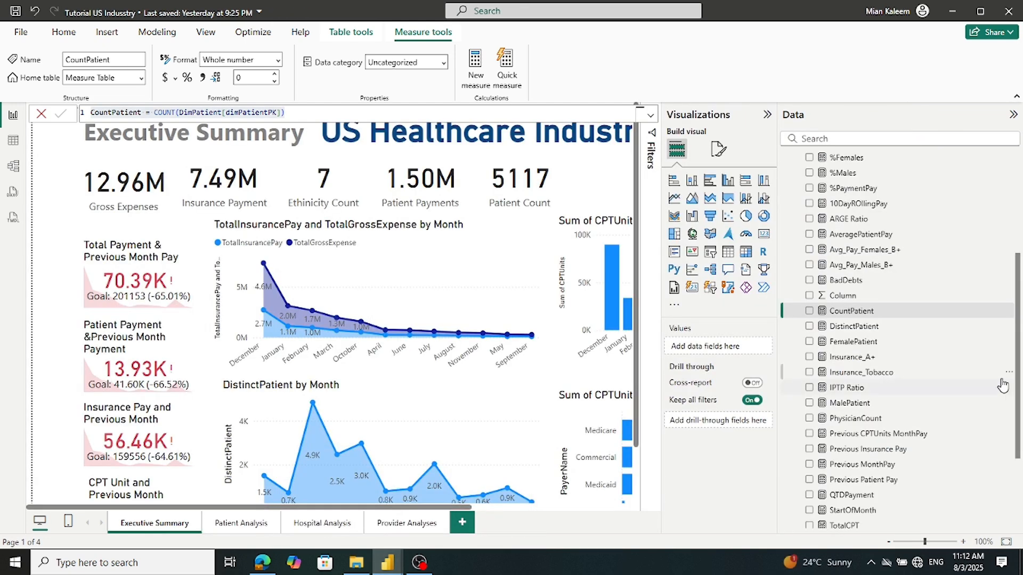
{"action": "scroll", "coordinate": [953, 394], "scroll_direction": "down", "scroll_amount": 4}
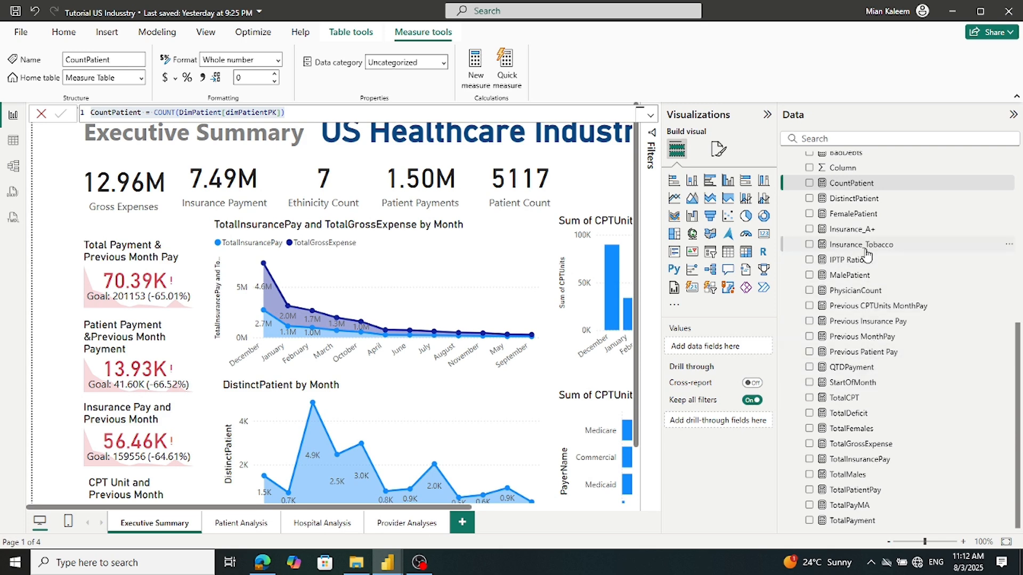
{"action": "scroll", "coordinate": [867, 250], "scroll_direction": "up", "scroll_amount": 2}
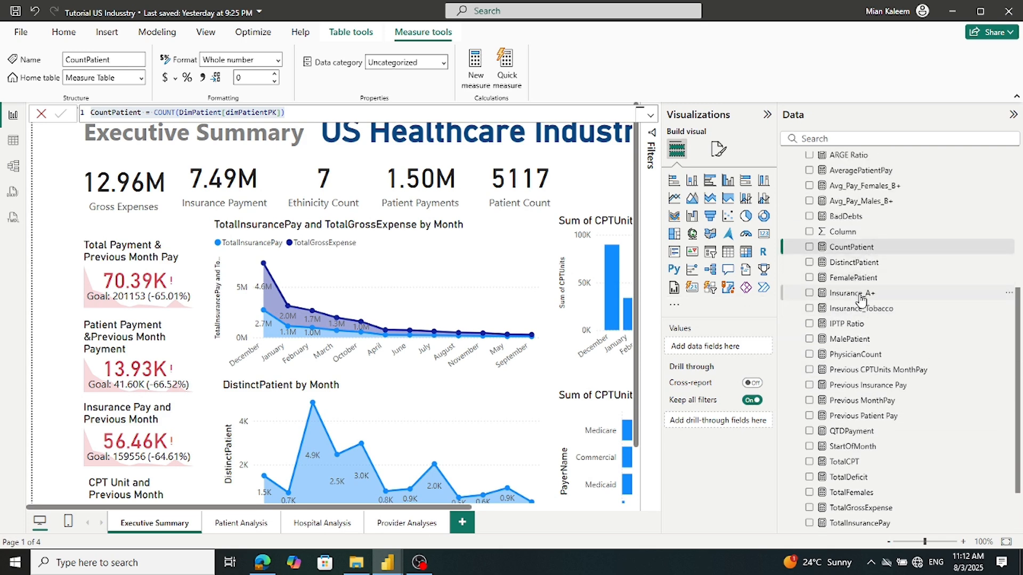
{"action": "left_click", "coordinate": [857, 340]}
{"action": "left_click_drag", "start_coordinate": [157, 146], "coordinate": [48, 73]}
{"action": "key", "text": "ctrl+c"}
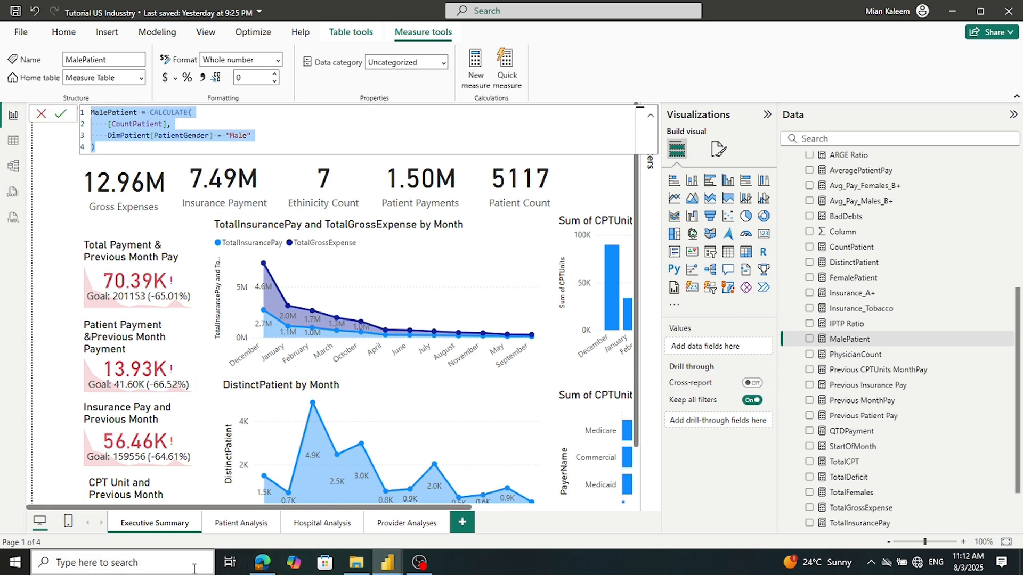
{"action": "left_click", "coordinate": [387, 566]}
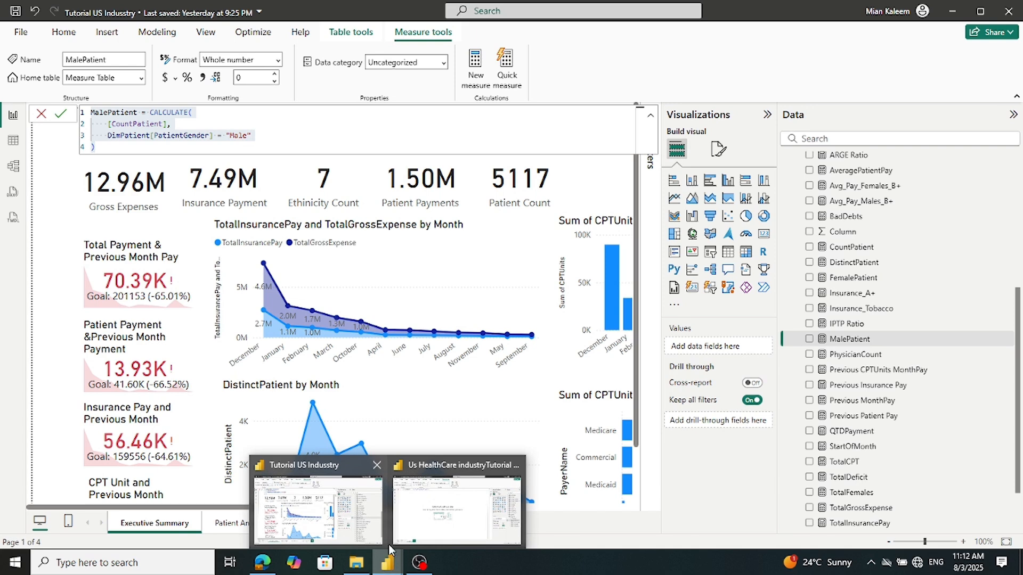
{"action": "left_click", "coordinate": [410, 526]}
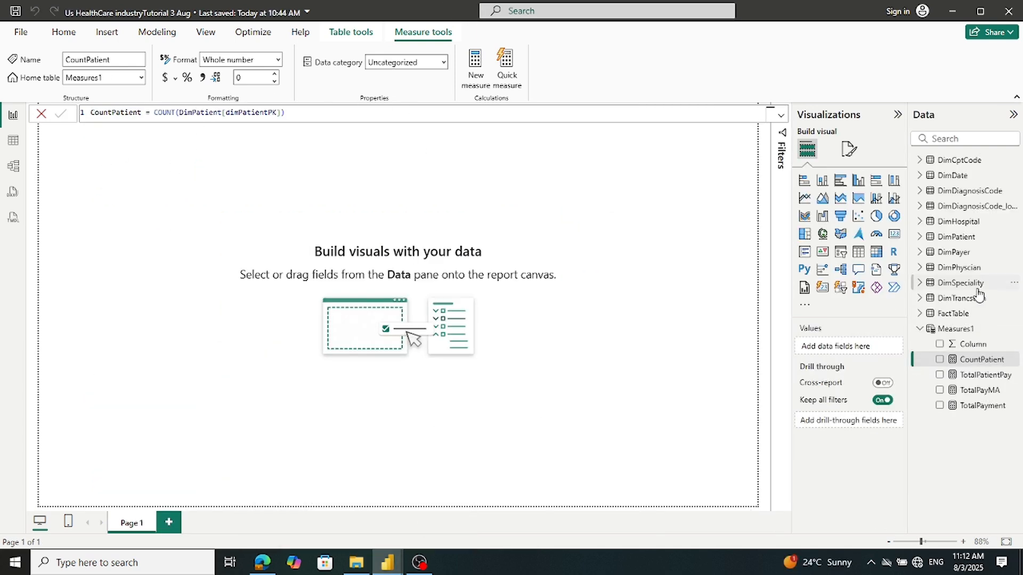
Add MalePatient, CALCULATE([CountPatient], DimPatient[PatientGender] = 'Male'), to Measures1 and close the formula bar
{"action": "right_click", "coordinate": [956, 333]}
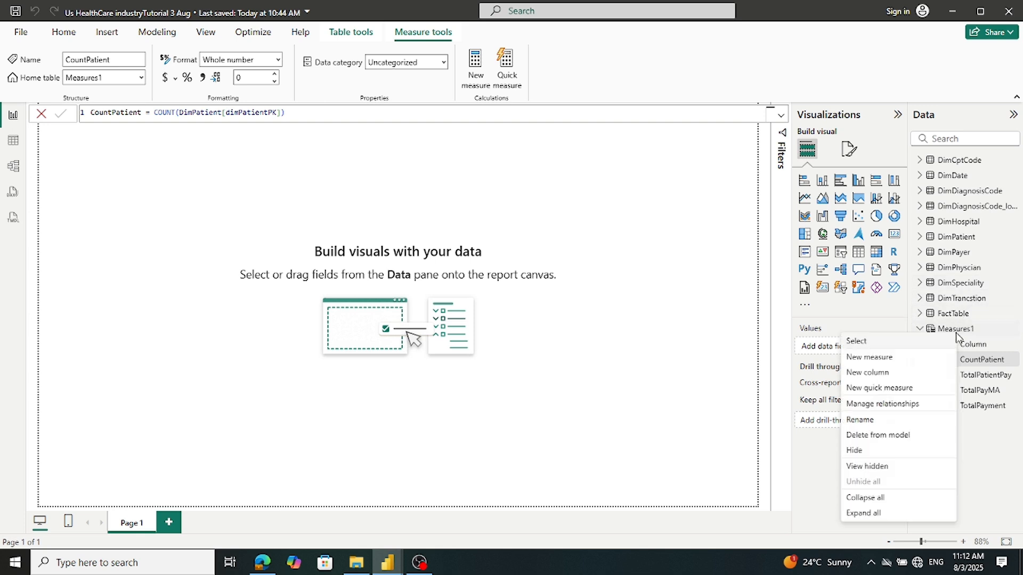
{"action": "left_click", "coordinate": [915, 360]}
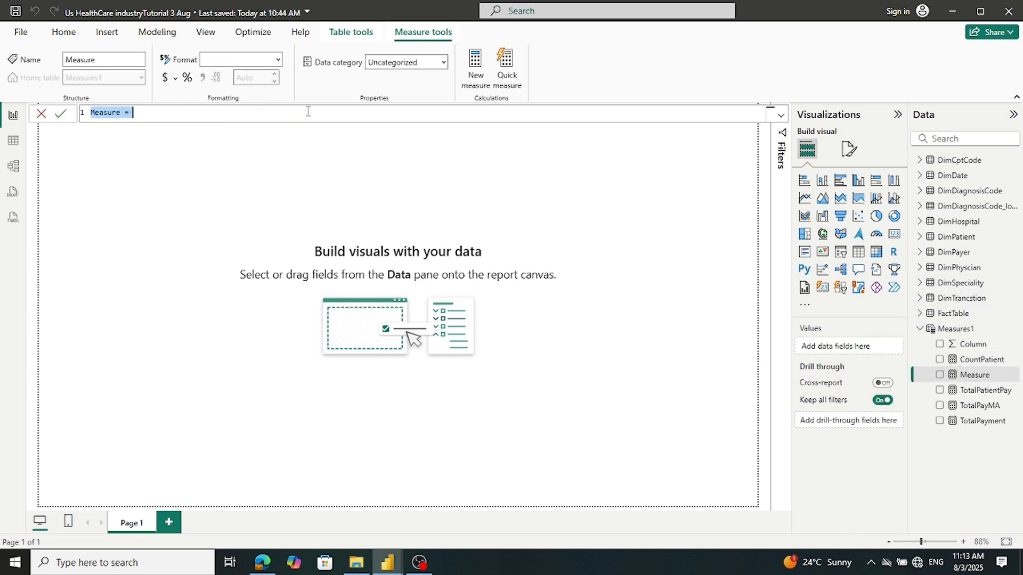
{"action": "key", "text": "ctrl+v"}
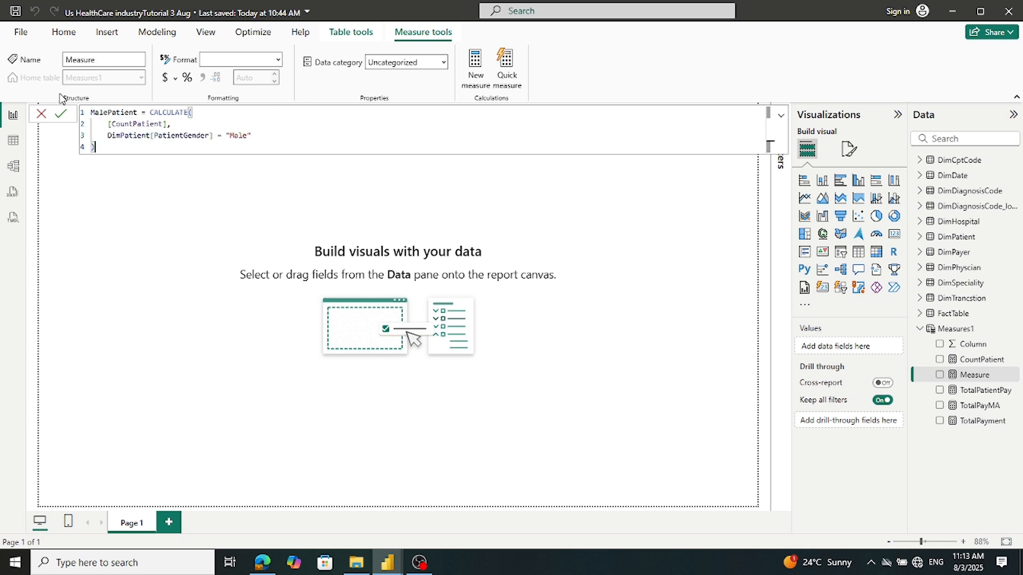
{"action": "left_click", "coordinate": [60, 114]}
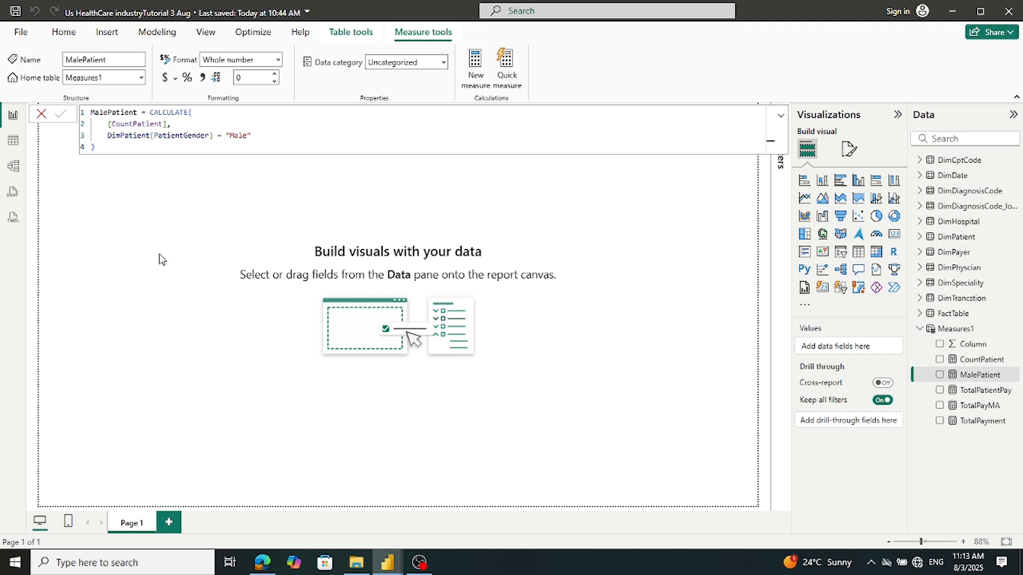
{"action": "left_click", "coordinate": [41, 115]}
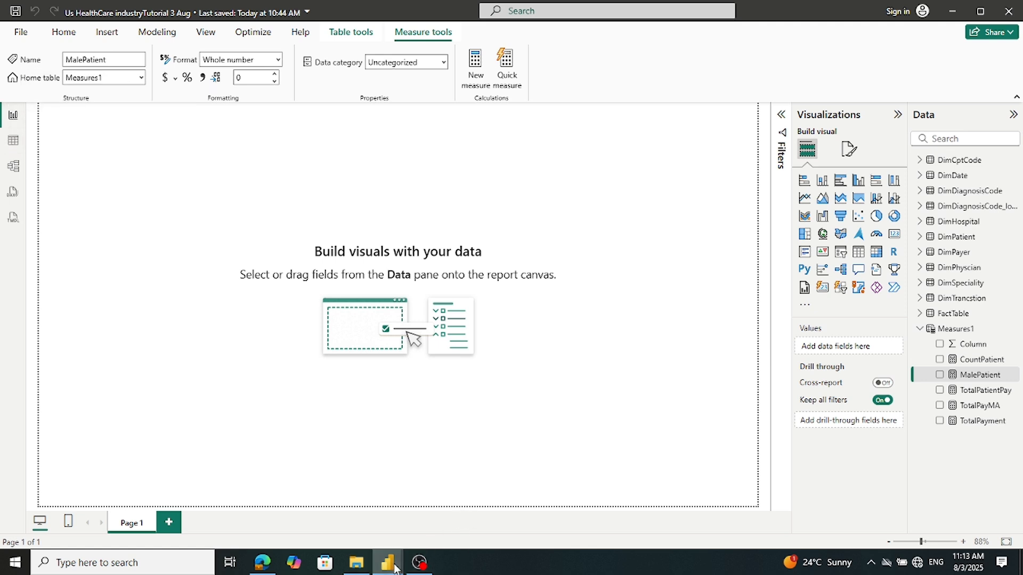
Select and copy the FemalePatient formula in the reference report
{"action": "mouse_move", "coordinate": [395, 545]}
{"action": "left_click", "coordinate": [331, 511]}
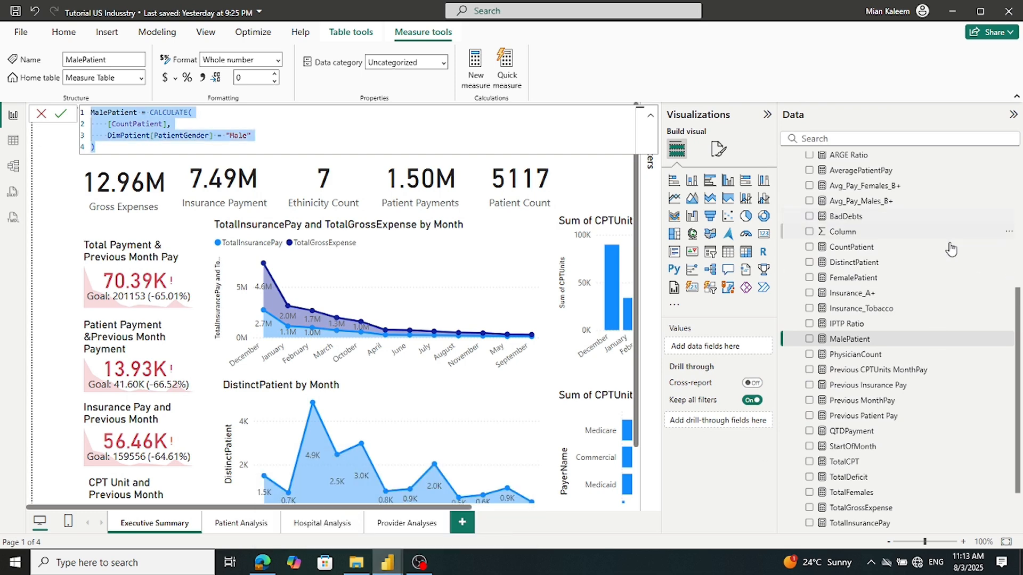
{"action": "scroll", "coordinate": [855, 220], "scroll_direction": "up", "scroll_amount": 3}
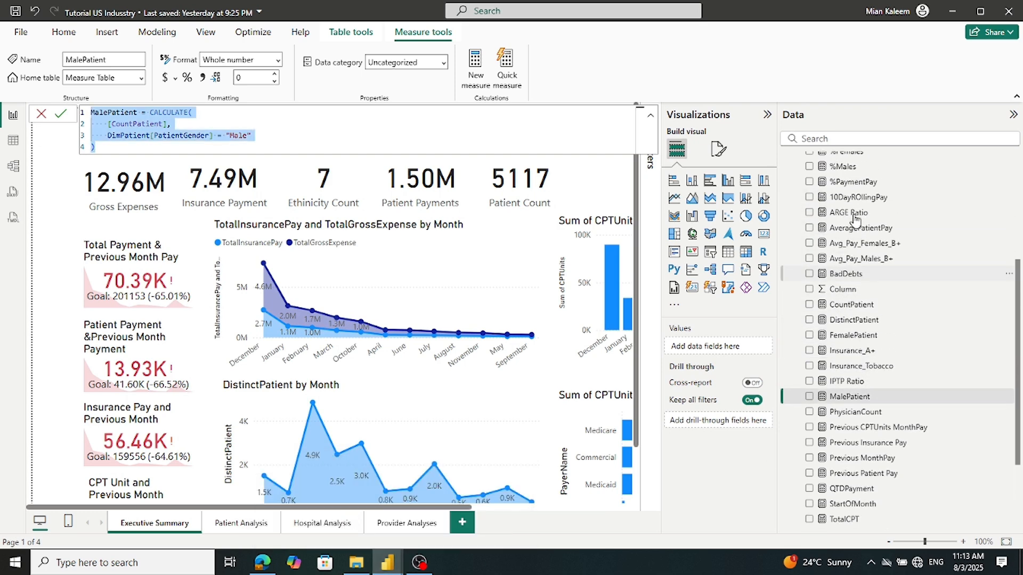
{"action": "scroll", "coordinate": [855, 220], "scroll_direction": "up", "scroll_amount": 3}
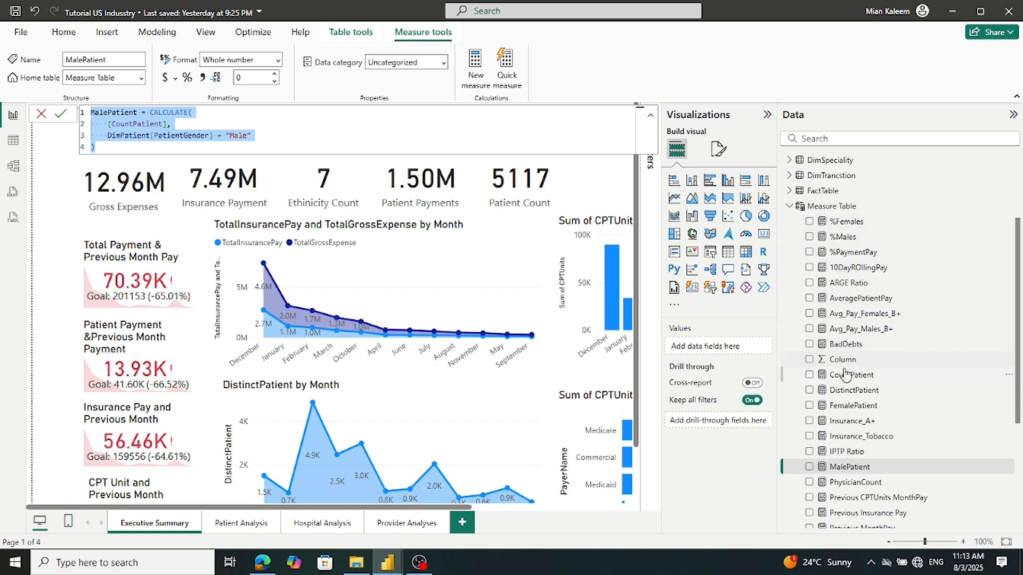
{"action": "left_click", "coordinate": [844, 406]}
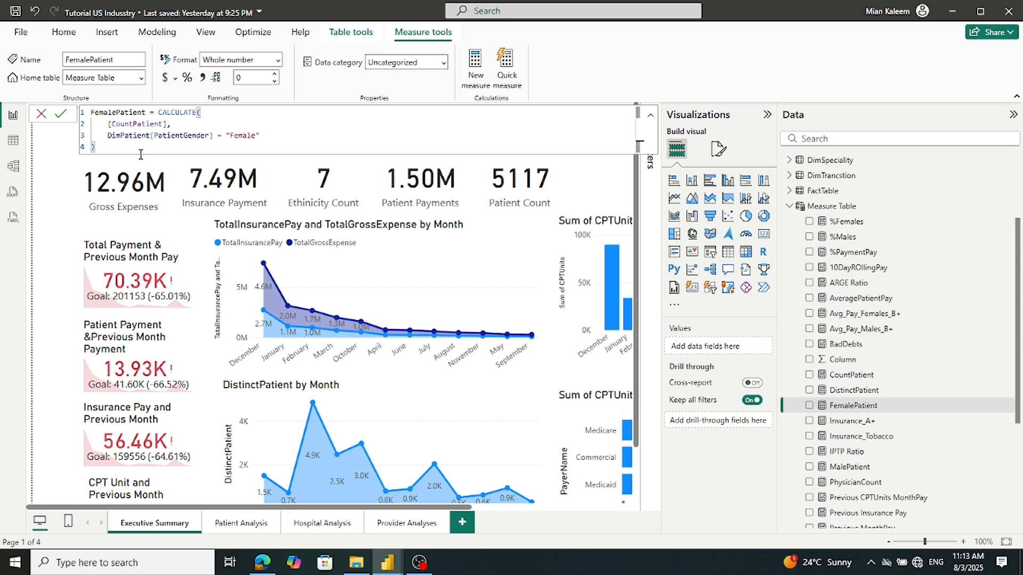
{"action": "key", "text": "ctrl+a"}
{"action": "key", "text": "ctrl+c"}
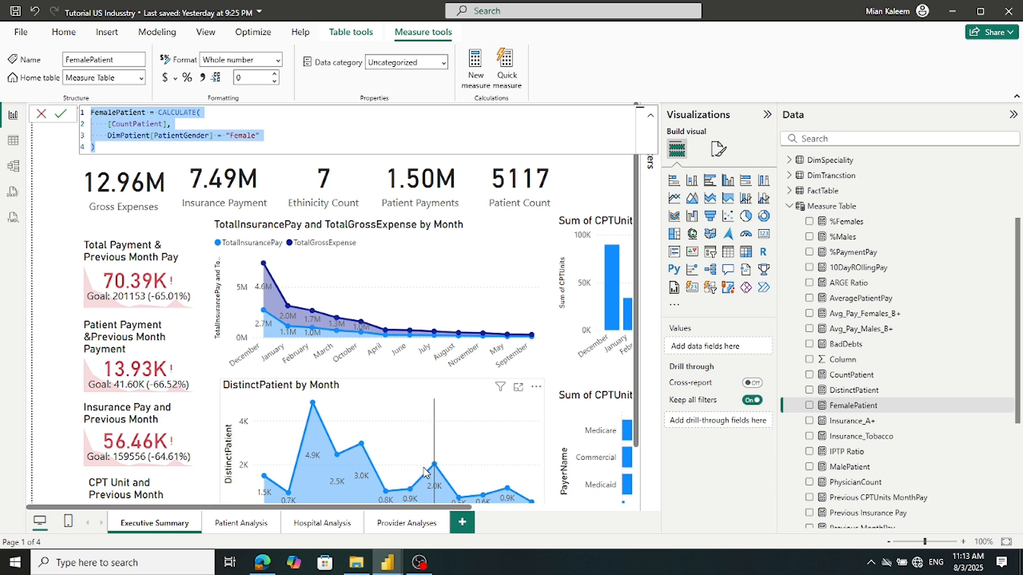
Add FemalePatient, CALCULATE([CountPatient], DimPatient[PatientGender] = 'Female'), to Measures1 and close the formula bar
{"action": "left_click", "coordinate": [385, 570]}
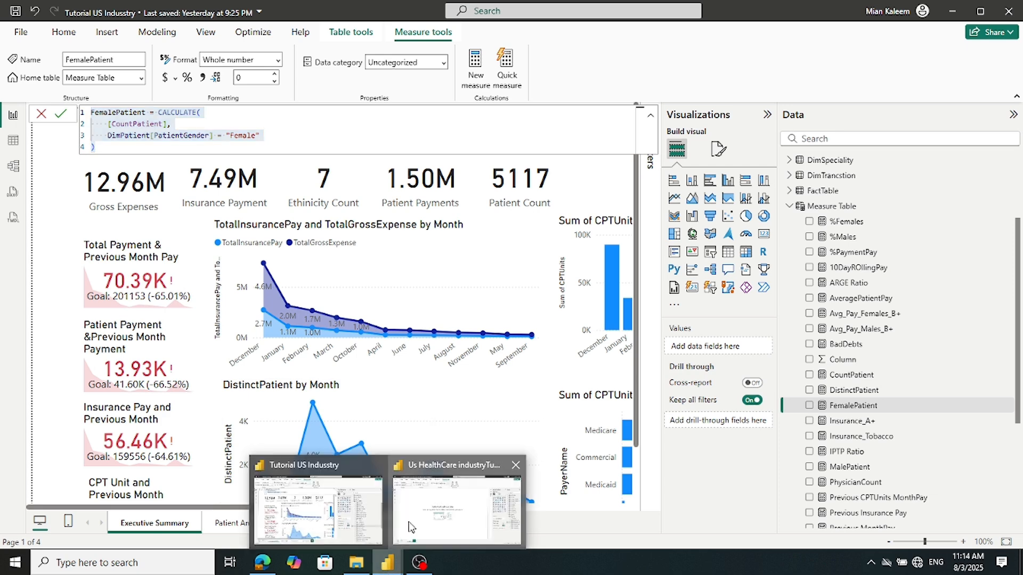
{"action": "left_click", "coordinate": [404, 536]}
{"action": "right_click", "coordinate": [944, 328]}
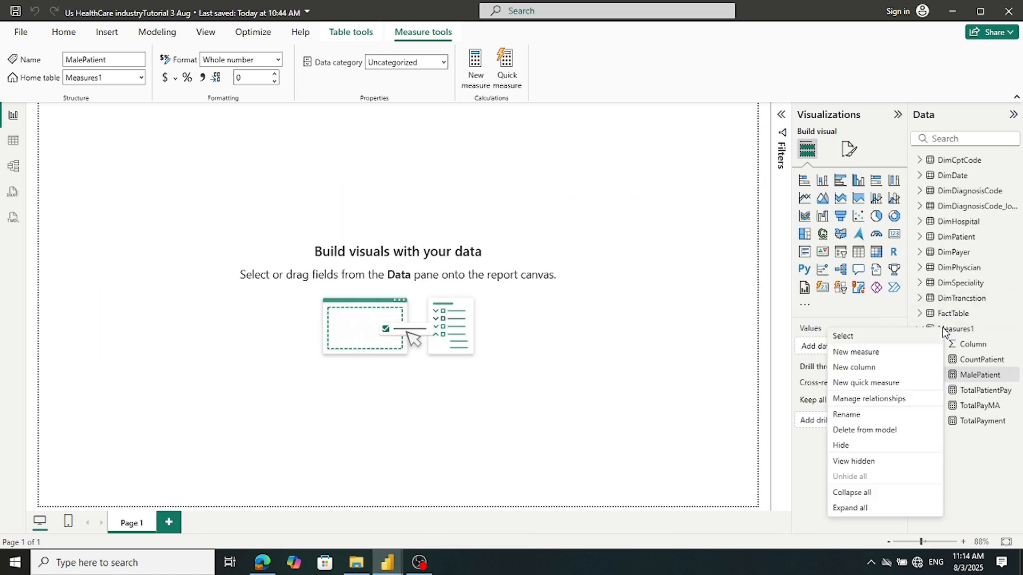
{"action": "left_click", "coordinate": [866, 354]}
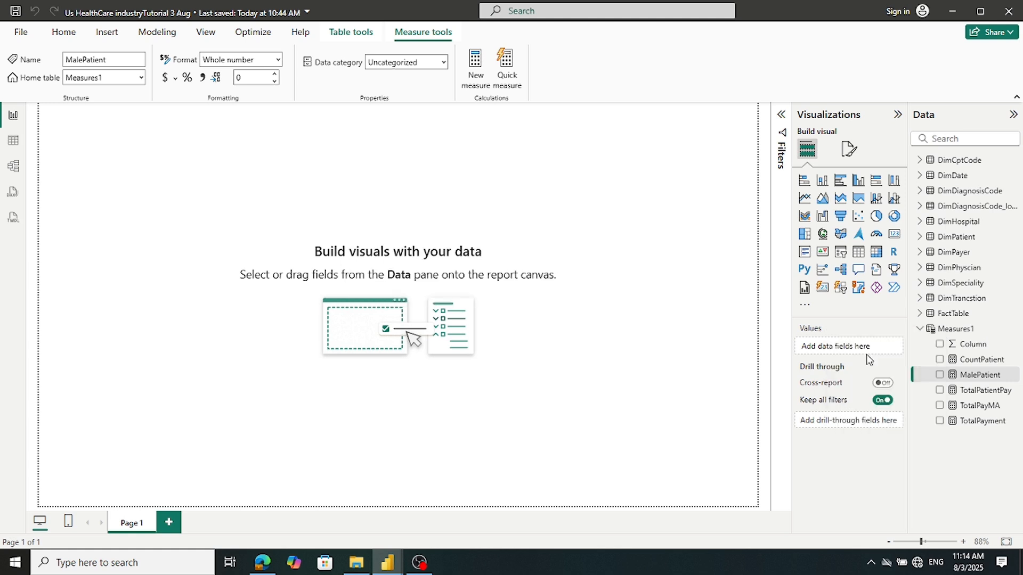
{"action": "key", "text": "ctrl+v"}
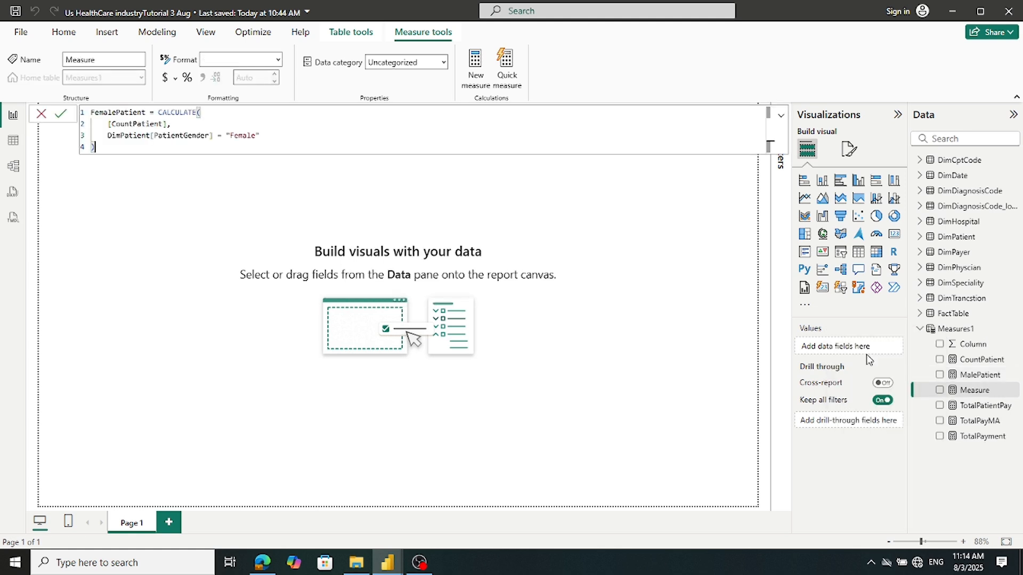
{"action": "left_click", "coordinate": [59, 117]}
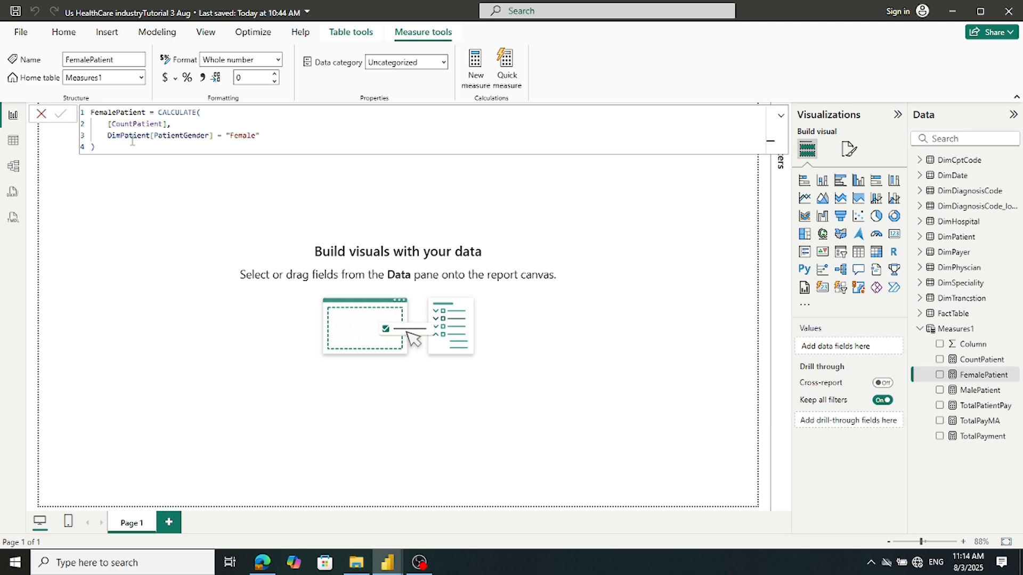
{"action": "left_click", "coordinate": [41, 114]}
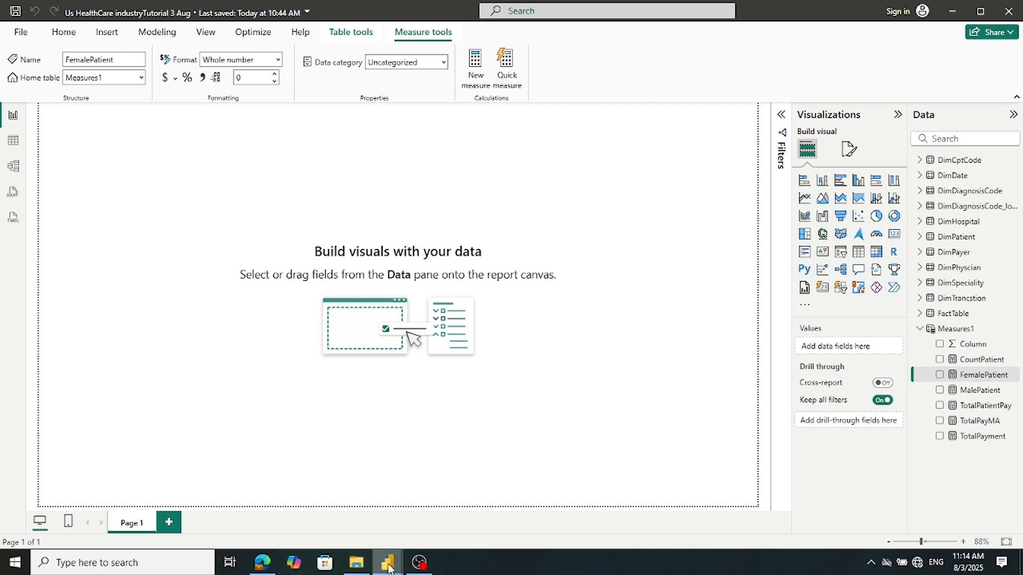
Check the TotalPatientPay formula in the reference report, briefly returning to the healthcare model
{"action": "mouse_move", "coordinate": [387, 562]}
{"action": "left_click", "coordinate": [337, 542]}
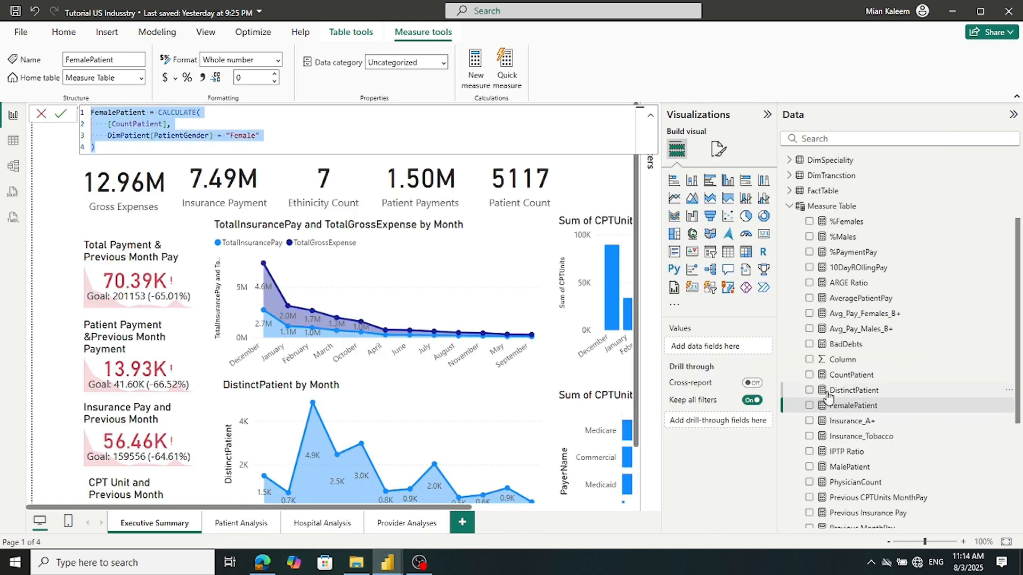
{"action": "scroll", "coordinate": [826, 398], "scroll_direction": "down", "scroll_amount": 4}
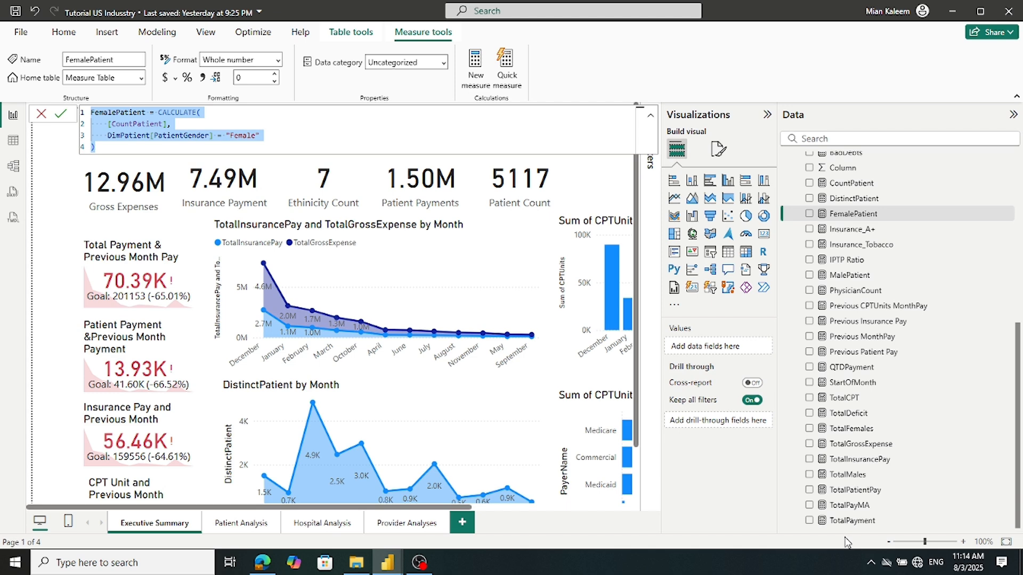
{"action": "left_click", "coordinate": [852, 490]}
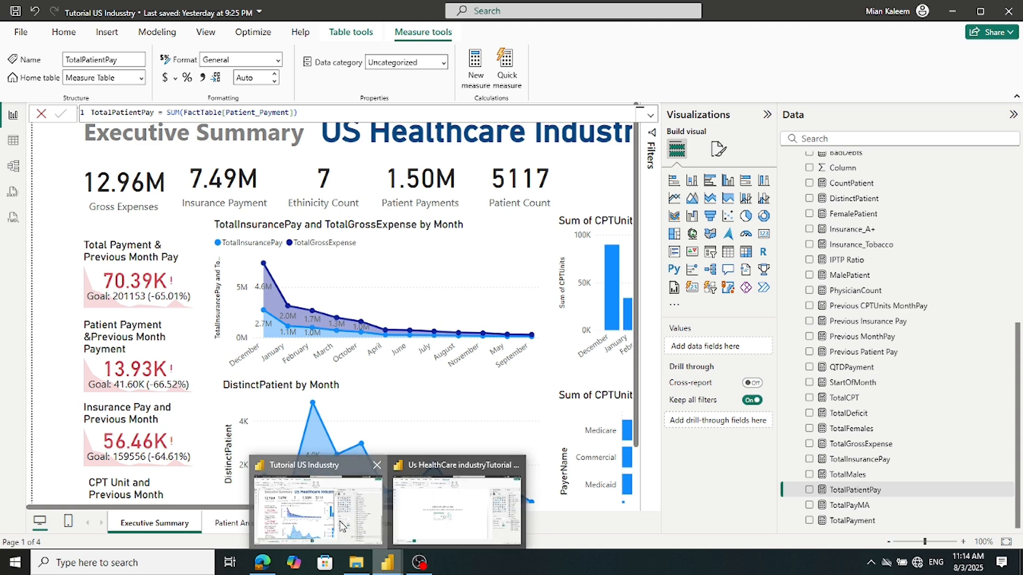
{"action": "mouse_move", "coordinate": [388, 562]}
{"action": "left_click", "coordinate": [459, 525]}
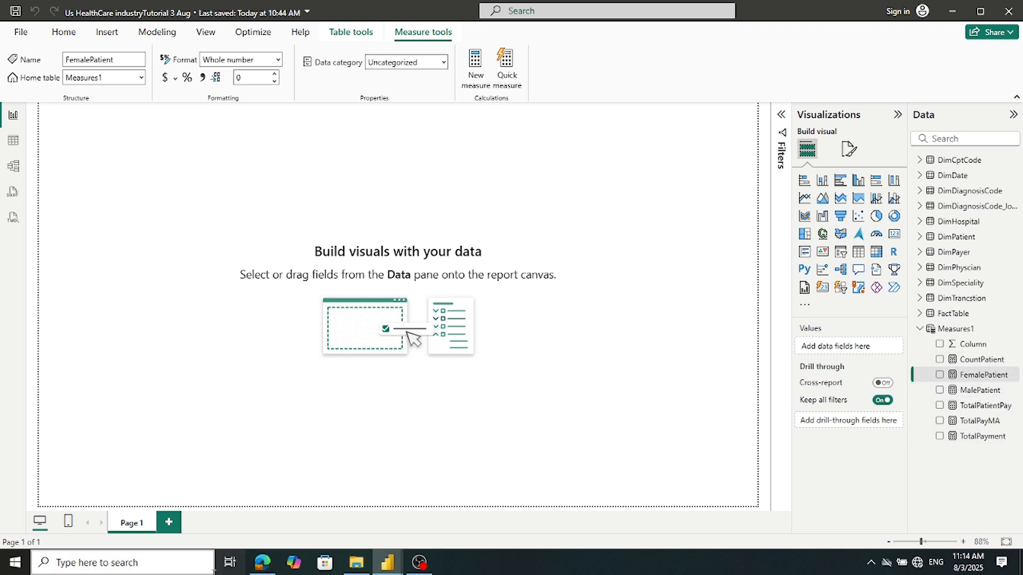
{"action": "mouse_move", "coordinate": [383, 568]}
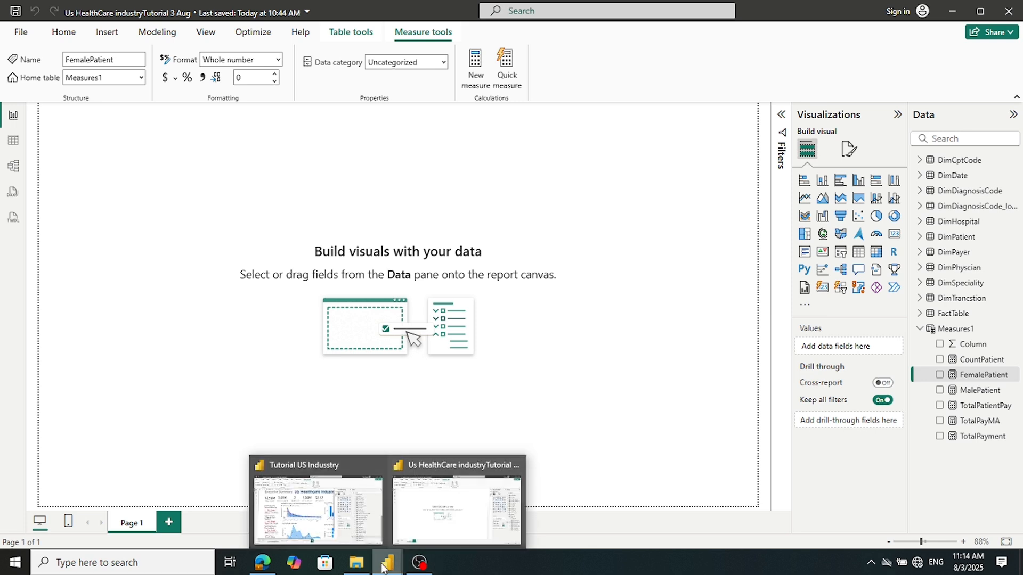
{"action": "left_click", "coordinate": [363, 525]}
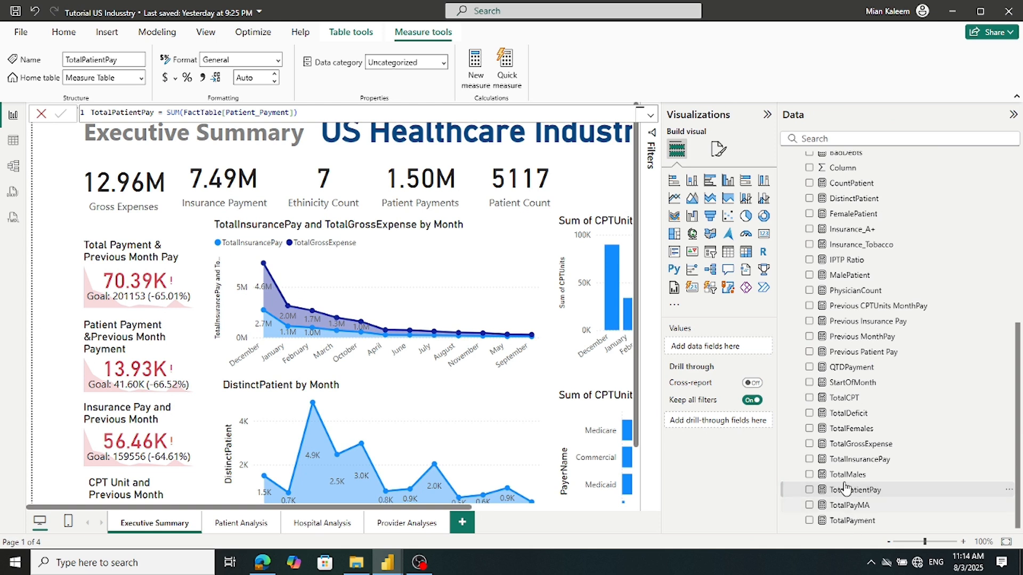
Select and copy the TotalInsurancePay formula in the reference report
{"action": "left_click", "coordinate": [847, 462]}
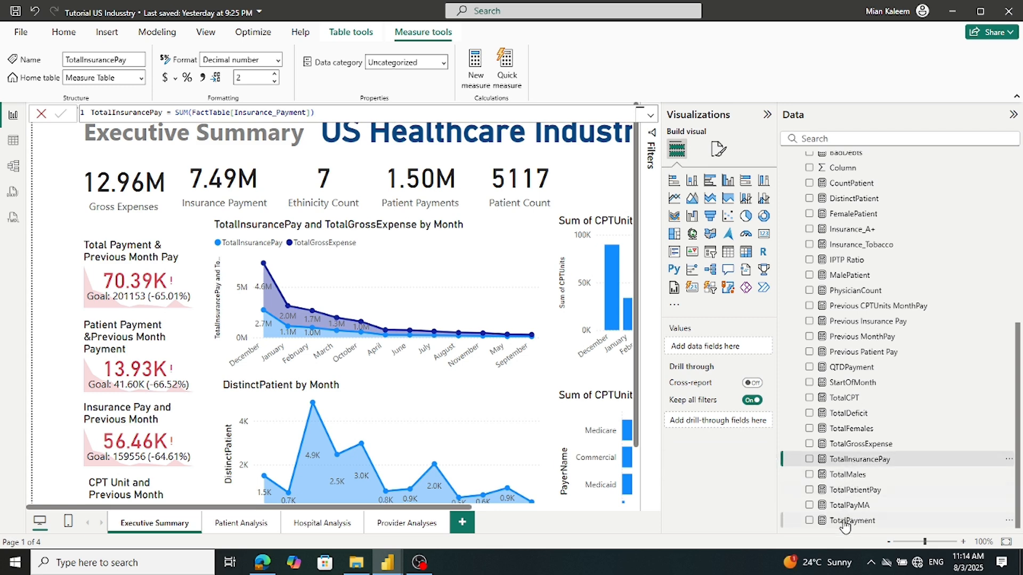
{"action": "left_click", "coordinate": [851, 491]}
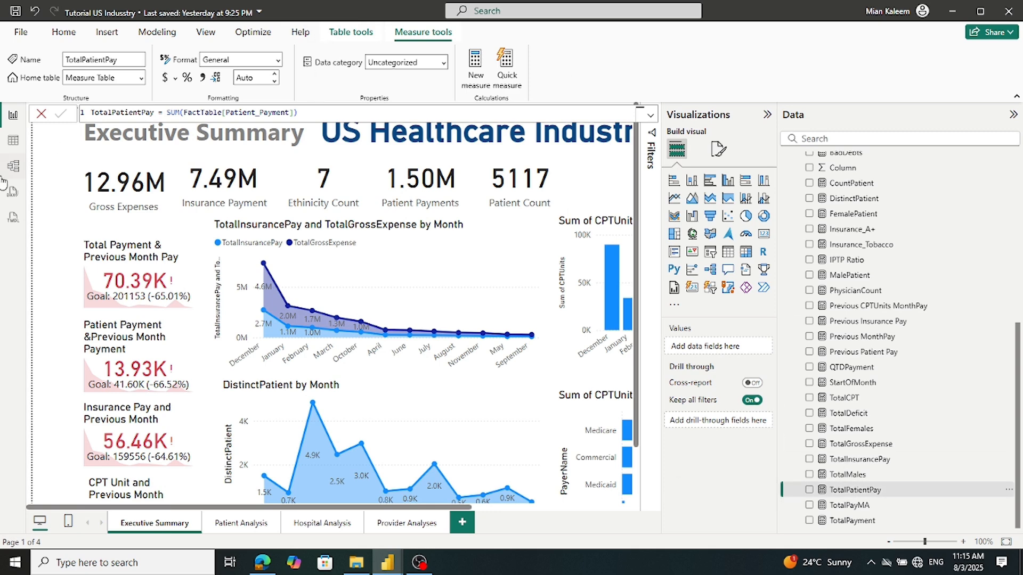
{"action": "mouse_move", "coordinate": [388, 564]}
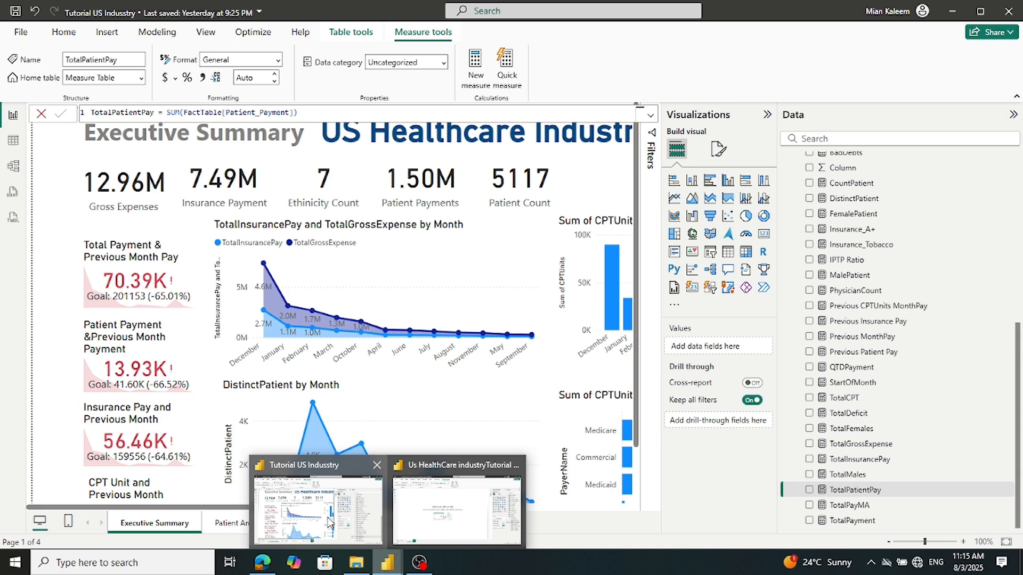
{"action": "mouse_move", "coordinate": [432, 520]}
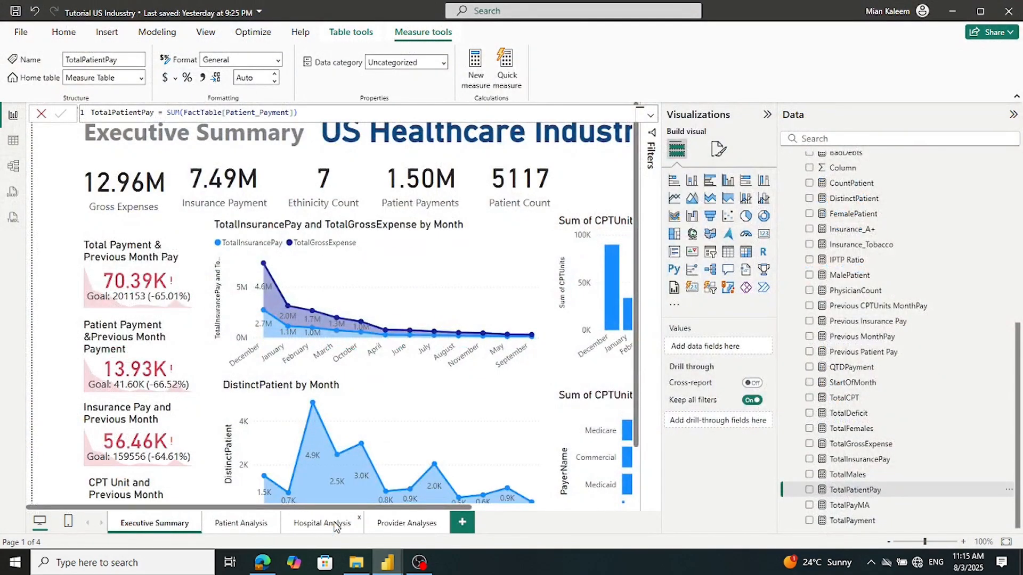
{"action": "left_click", "coordinate": [855, 490]}
{"action": "left_click", "coordinate": [847, 461]}
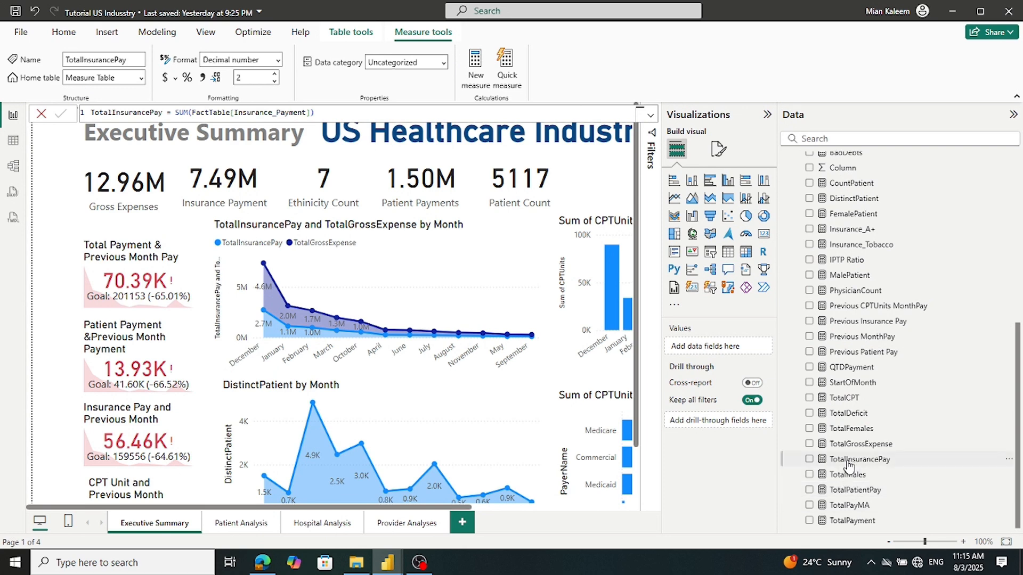
{"action": "left_click", "coordinate": [343, 109]}
{"action": "key", "text": "ctrl+a"}
{"action": "key", "text": "ctrl+c"}
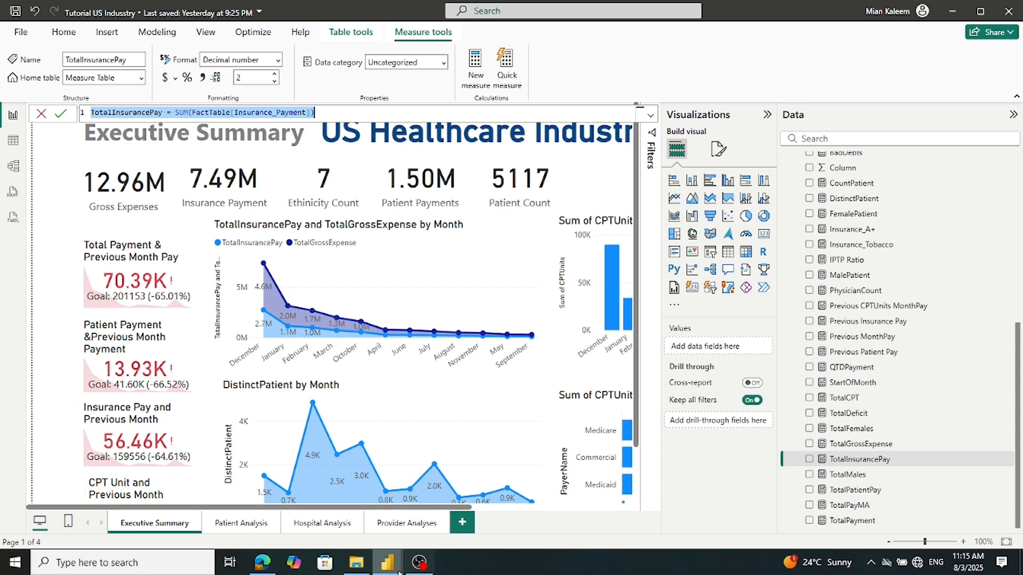
Add TotalInsurancePay, SUM(FactTable[Insurance_Payment]), as a new Measures1 measure
{"action": "left_click", "coordinate": [429, 519]}
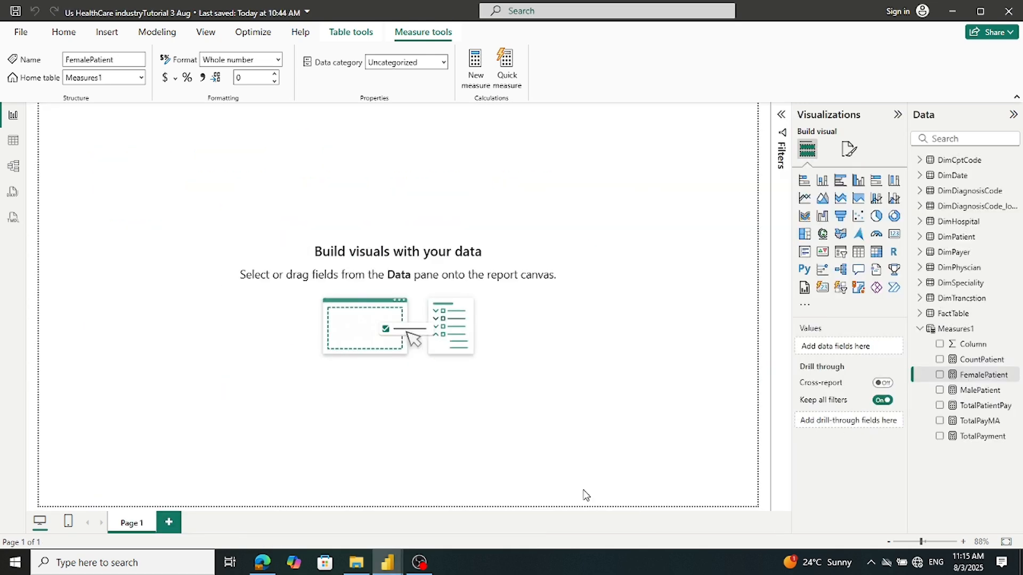
{"action": "right_click", "coordinate": [964, 330]}
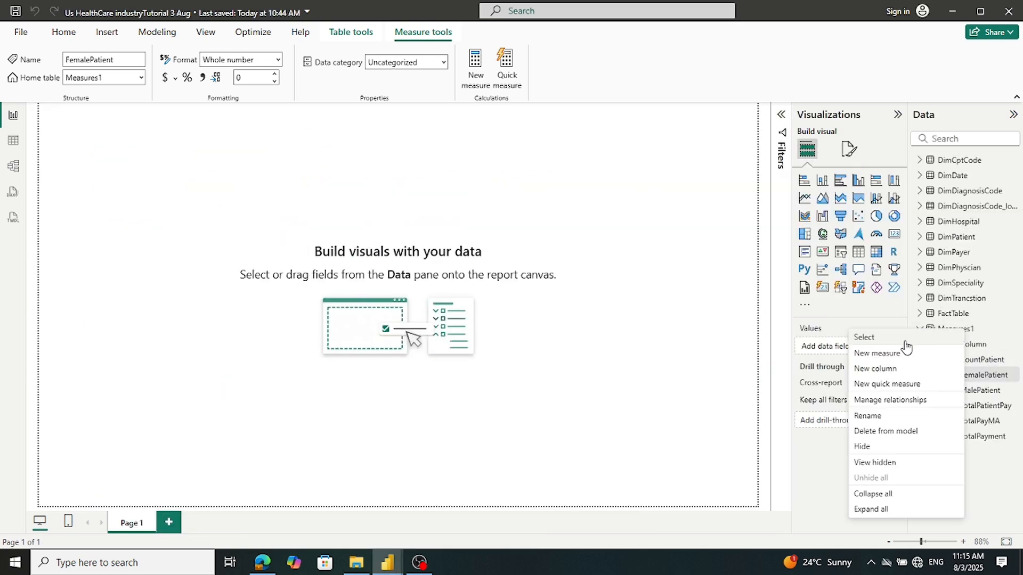
{"action": "left_click", "coordinate": [884, 353]}
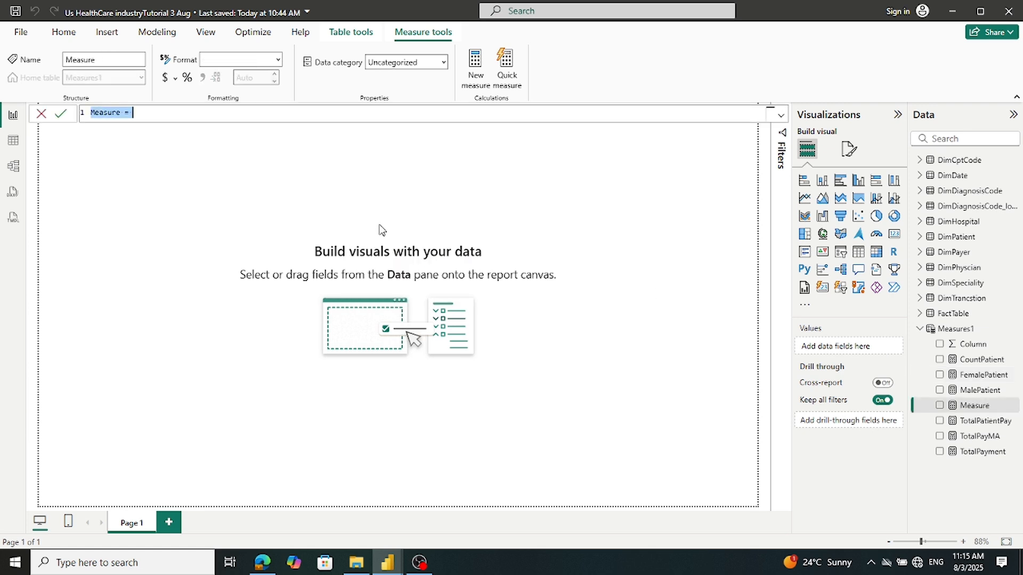
{"action": "key", "text": "ctrl+v"}
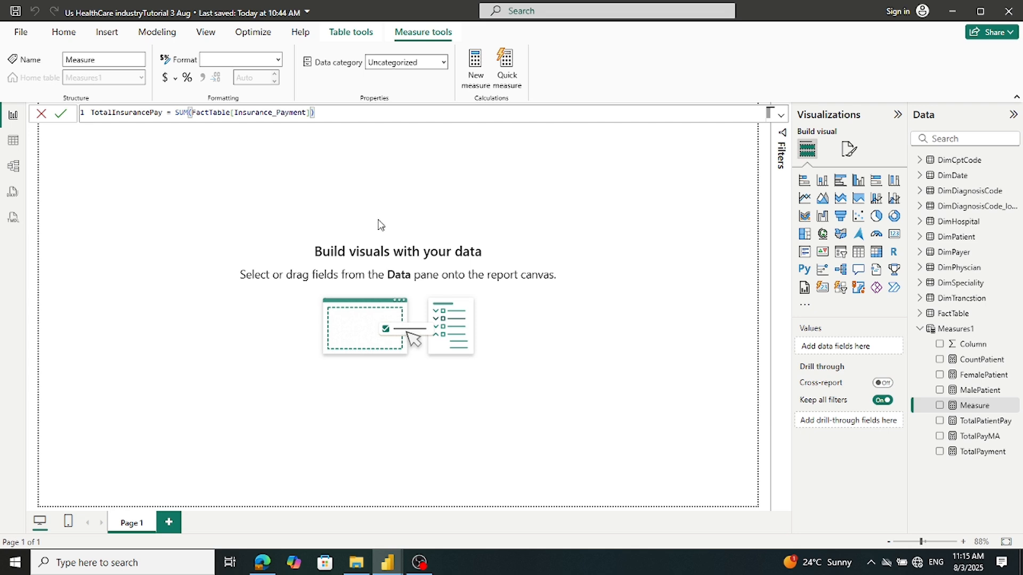
{"action": "left_click", "coordinate": [61, 115]}
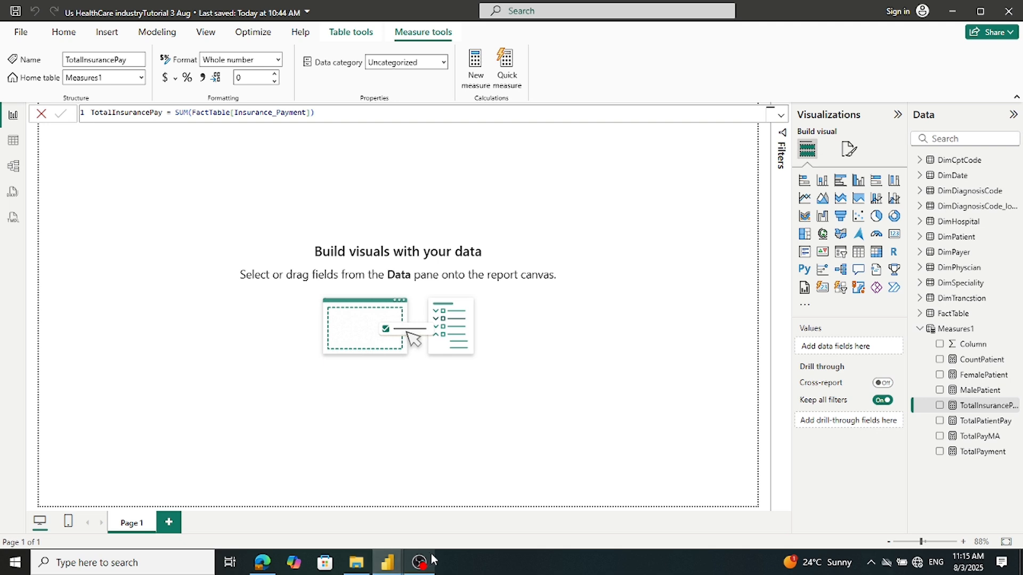
Copy the TotalGrossExpense formula from the reference report, leaving the original unchanged
{"action": "mouse_move", "coordinate": [388, 570]}
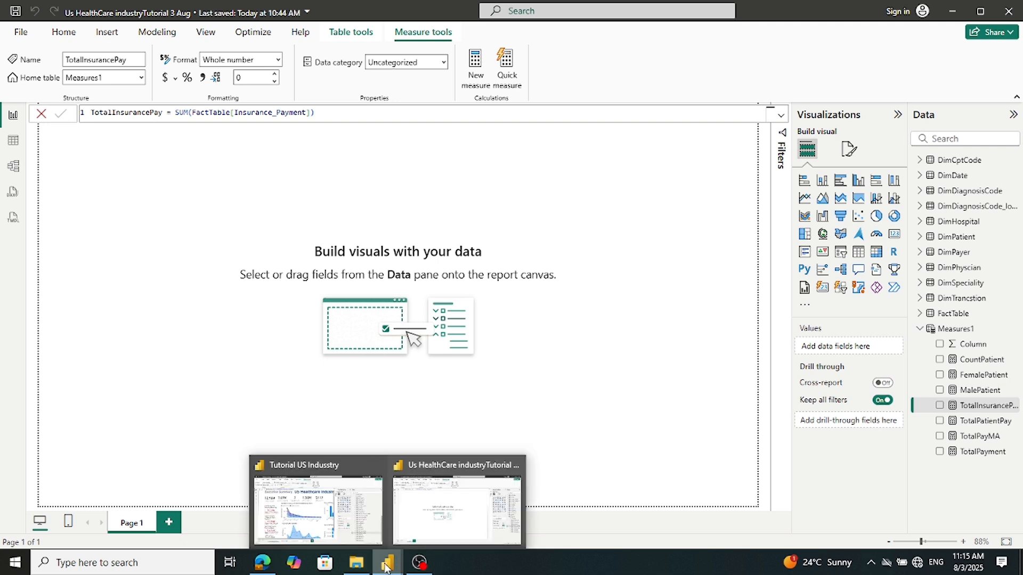
{"action": "left_click", "coordinate": [318, 503]}
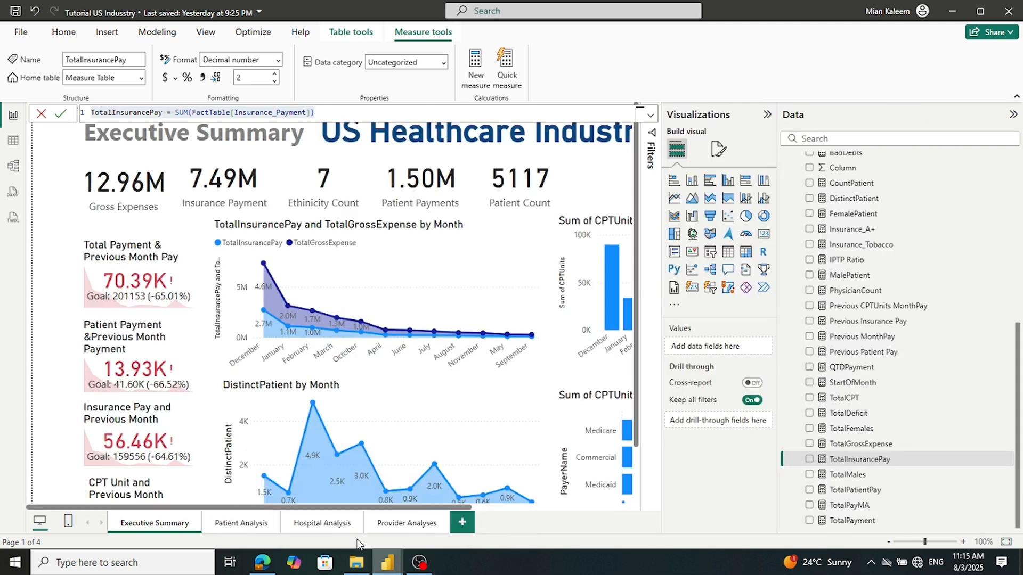
{"action": "left_click", "coordinate": [853, 443]}
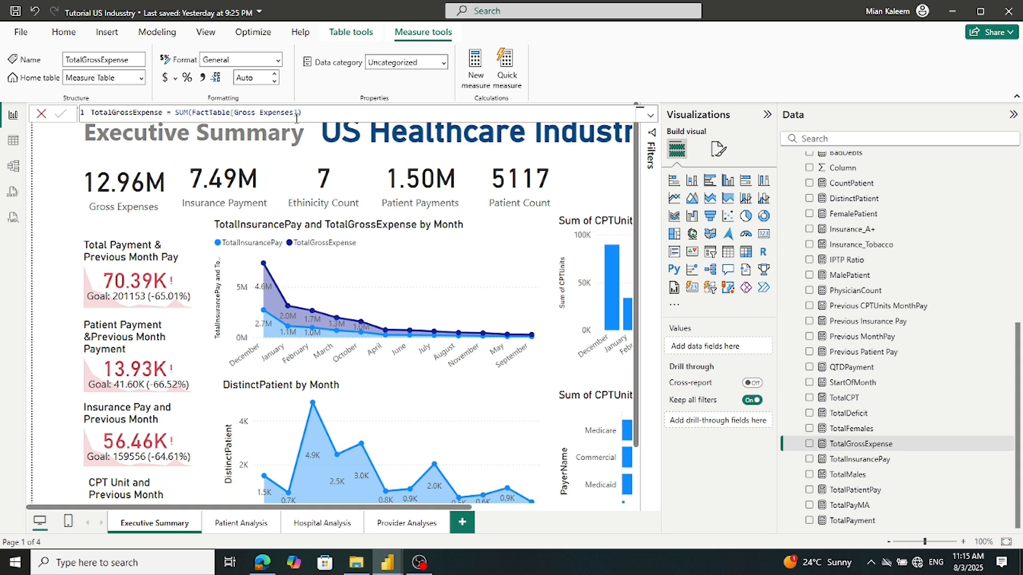
{"action": "left_click", "coordinate": [327, 110]}
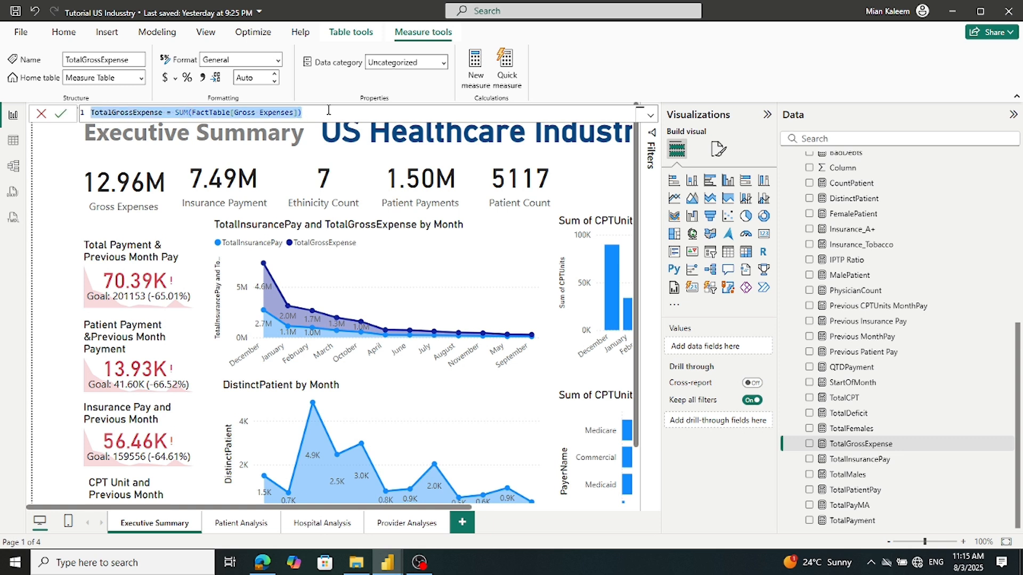
{"action": "left_click", "coordinate": [41, 115]}
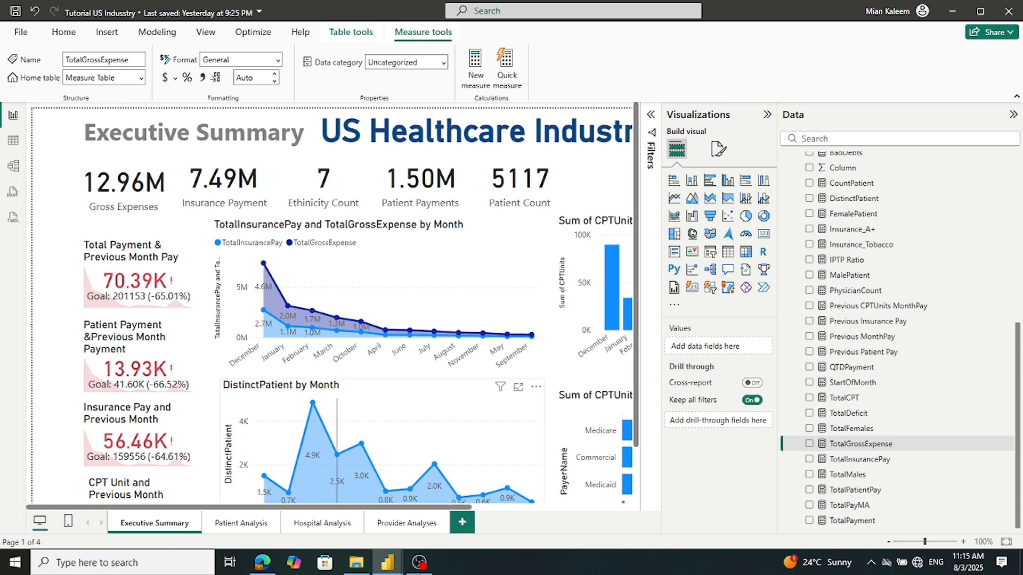
Add TotalGrossExpense, SUM(FactTable[Gross Expenses]), as a new measure in Measures1
{"action": "mouse_move", "coordinate": [380, 570]}
{"action": "left_click", "coordinate": [448, 492]}
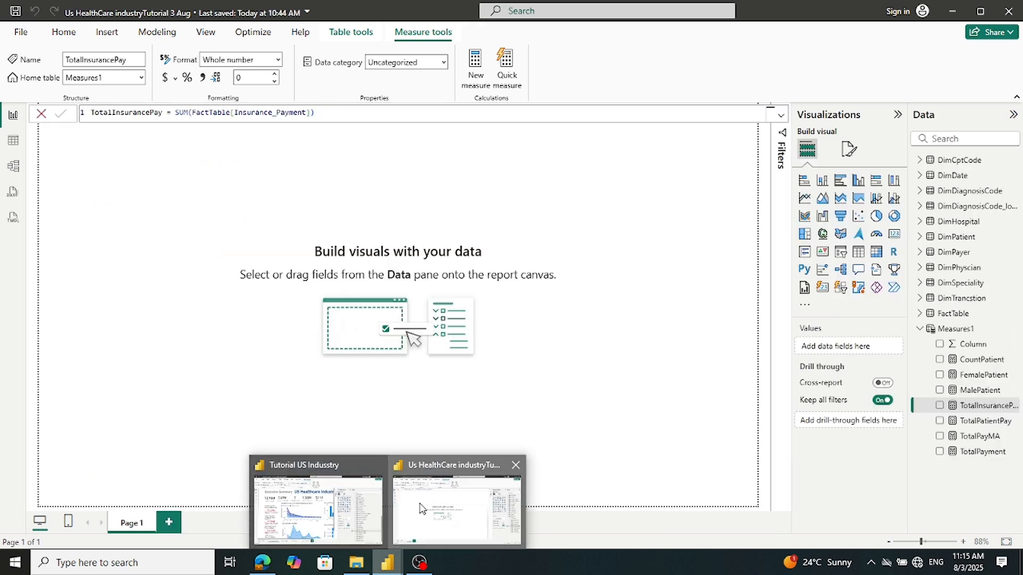
{"action": "right_click", "coordinate": [952, 327]}
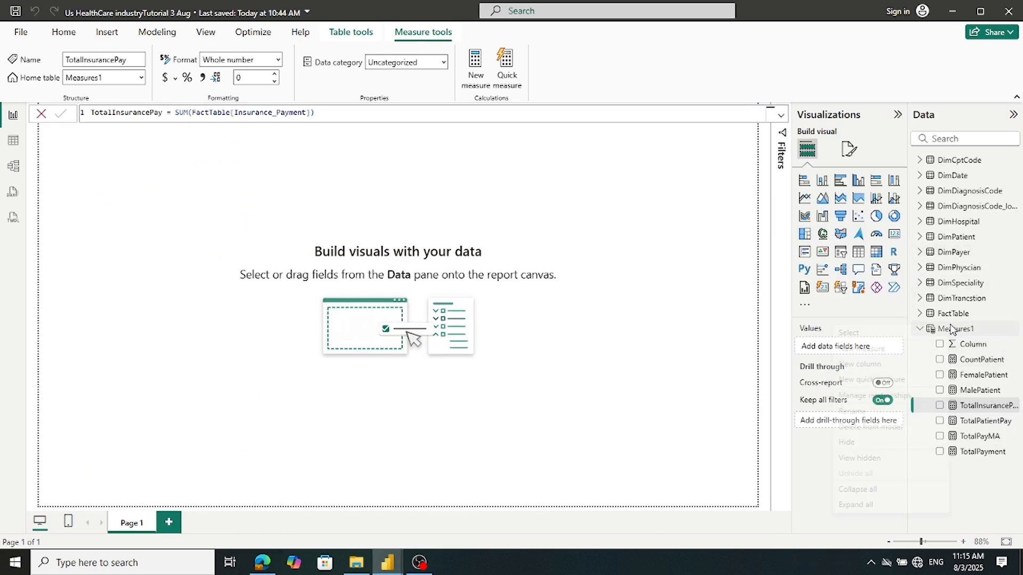
{"action": "left_click", "coordinate": [880, 350]}
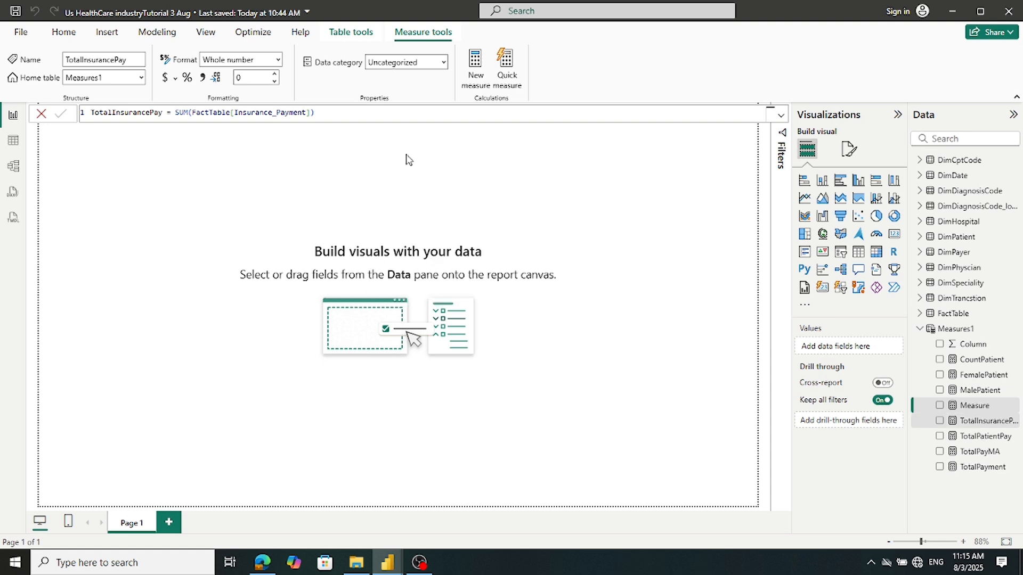
{"action": "type", "text": "TotalGrossExpense = SUM(FactTable[Gross Expenses])"}
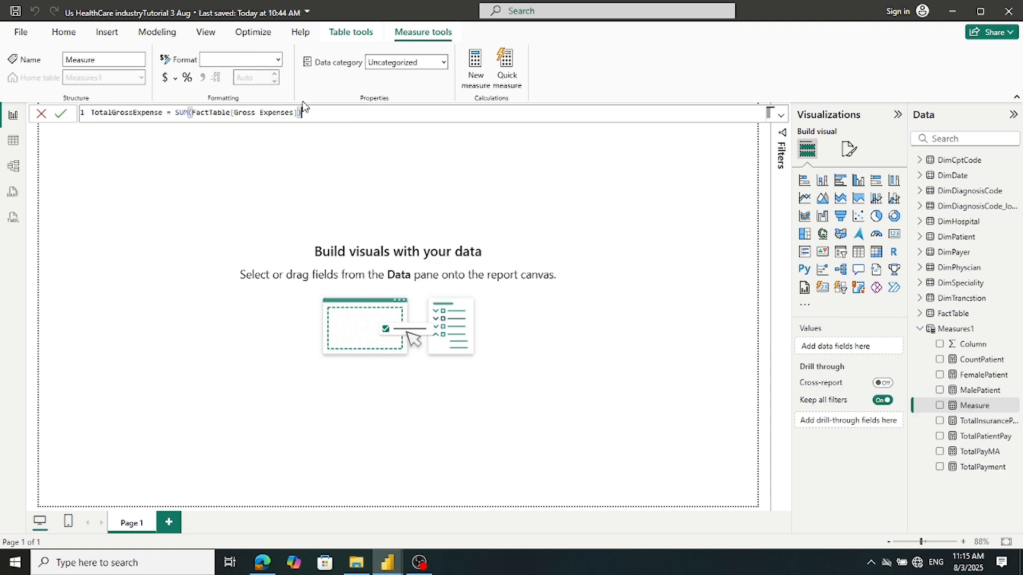
{"action": "left_click", "coordinate": [60, 114]}
Select and copy the reference TotalFemales formula, CALCULATE([FemalePatient],ALL(DimPatient))
{"action": "mouse_move", "coordinate": [387, 562]}
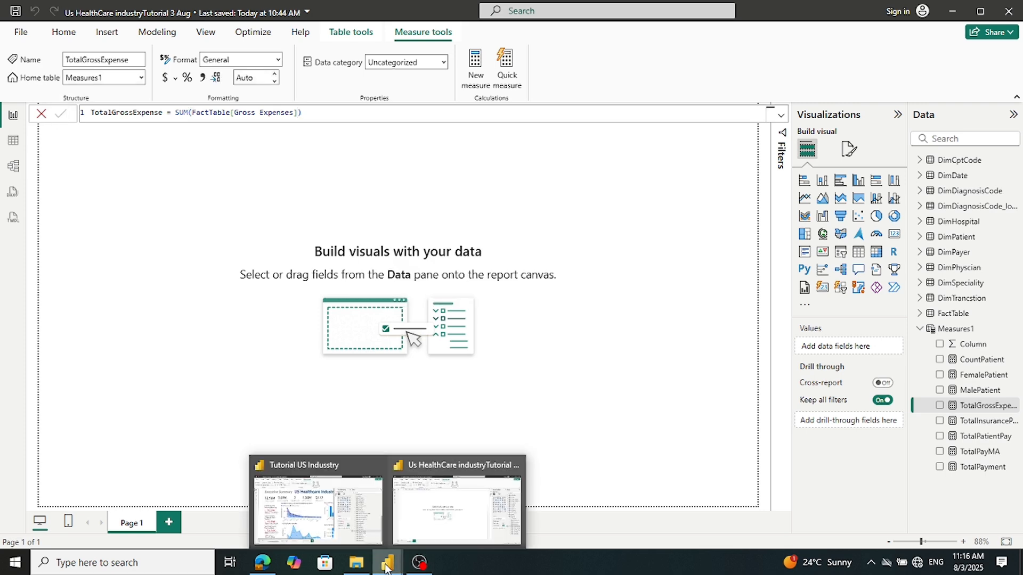
{"action": "left_click", "coordinate": [329, 526]}
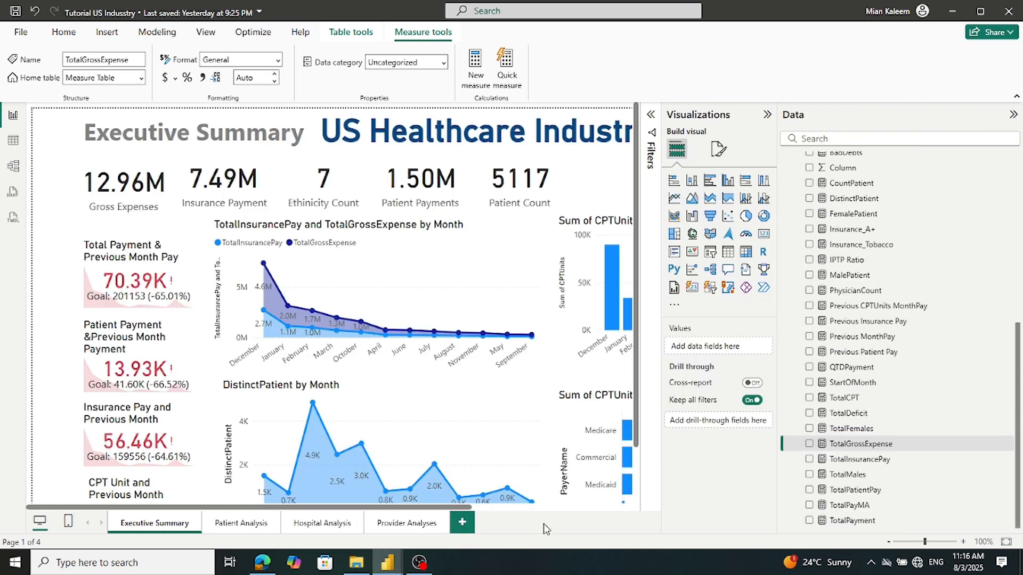
{"action": "left_click", "coordinate": [864, 443]}
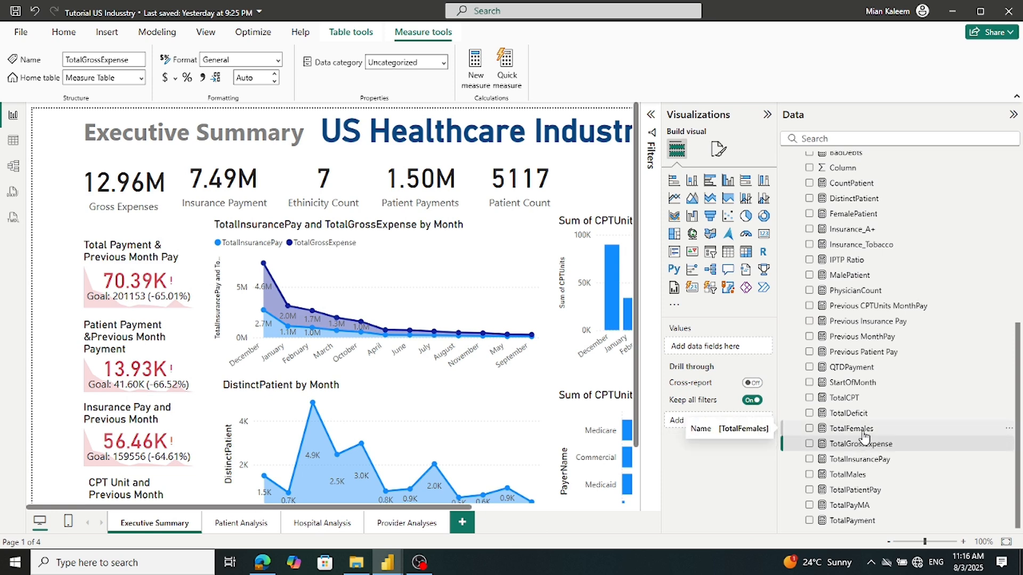
{"action": "left_click", "coordinate": [864, 432]}
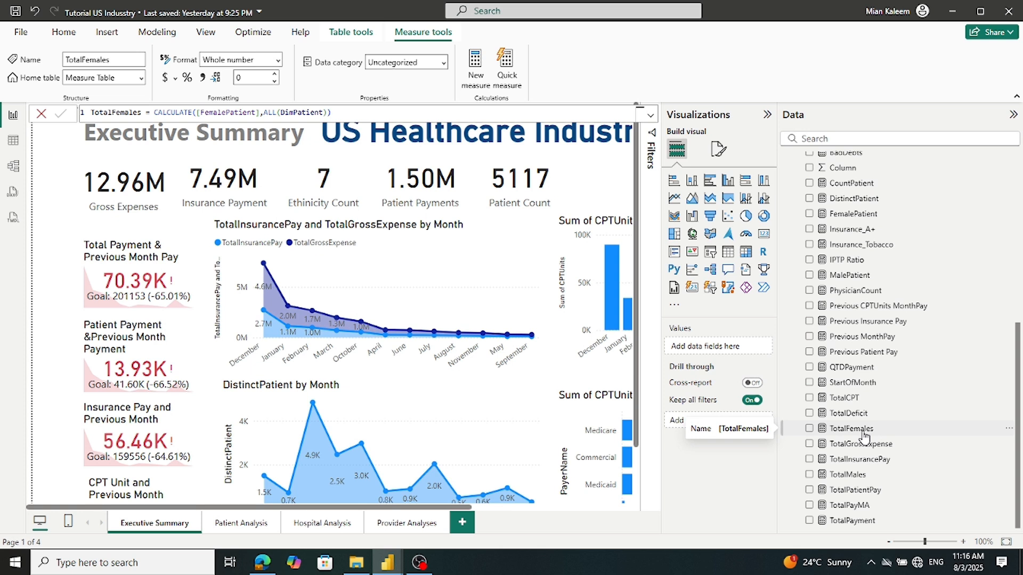
{"action": "left_click", "coordinate": [388, 111]}
{"action": "key", "text": "ctrl+a"}
{"action": "key", "text": "ctrl+c"}
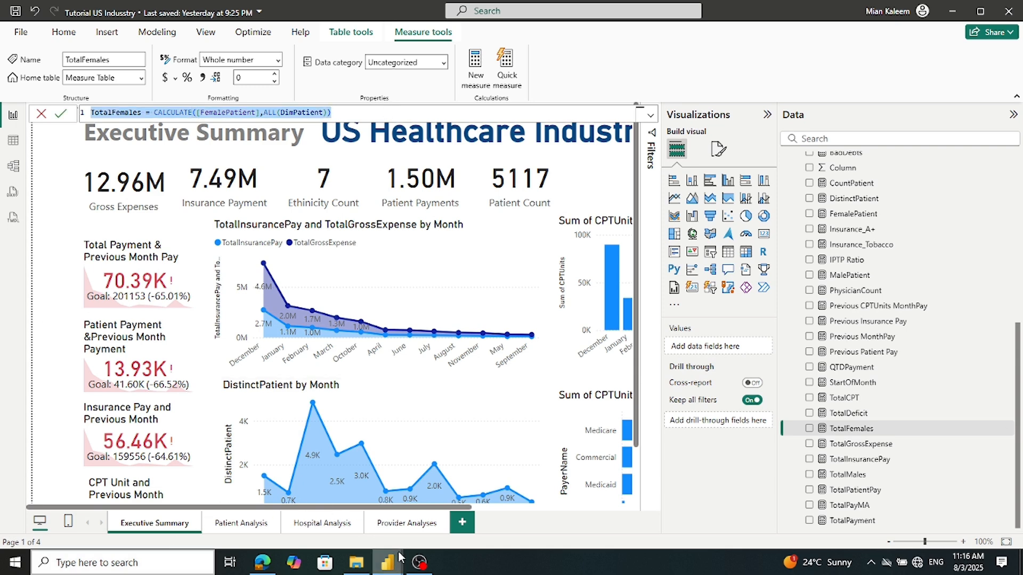
Add the copied TotalFemales formula as a new measure in Measures1
{"action": "mouse_move", "coordinate": [381, 563]}
{"action": "left_click", "coordinate": [425, 505]}
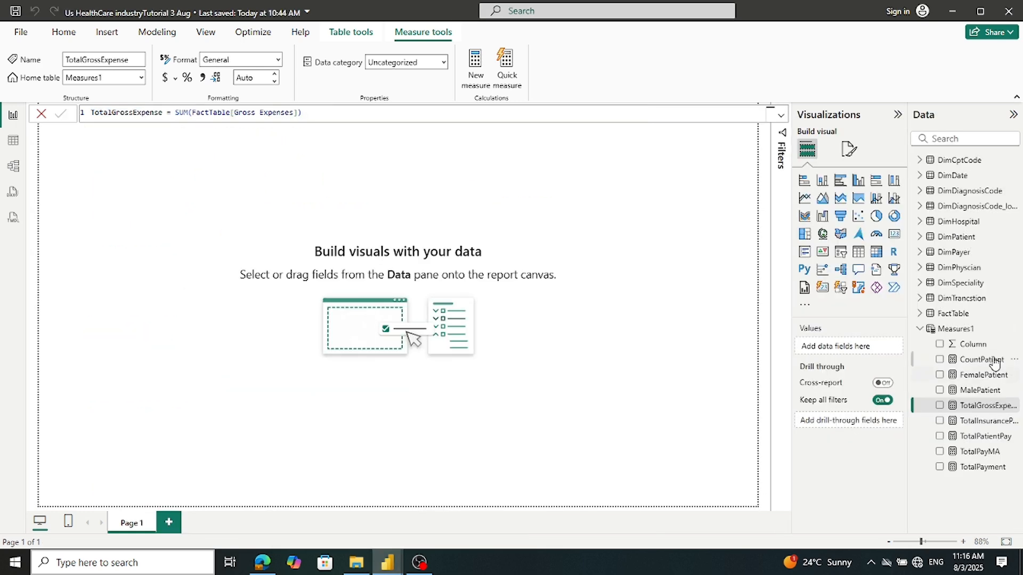
{"action": "right_click", "coordinate": [950, 330]}
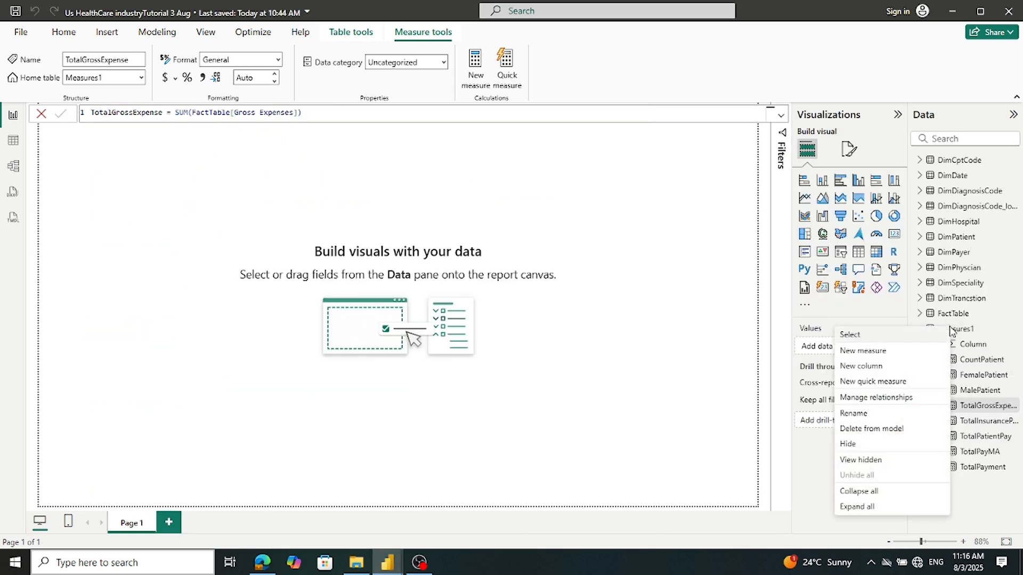
{"action": "left_click", "coordinate": [892, 351]}
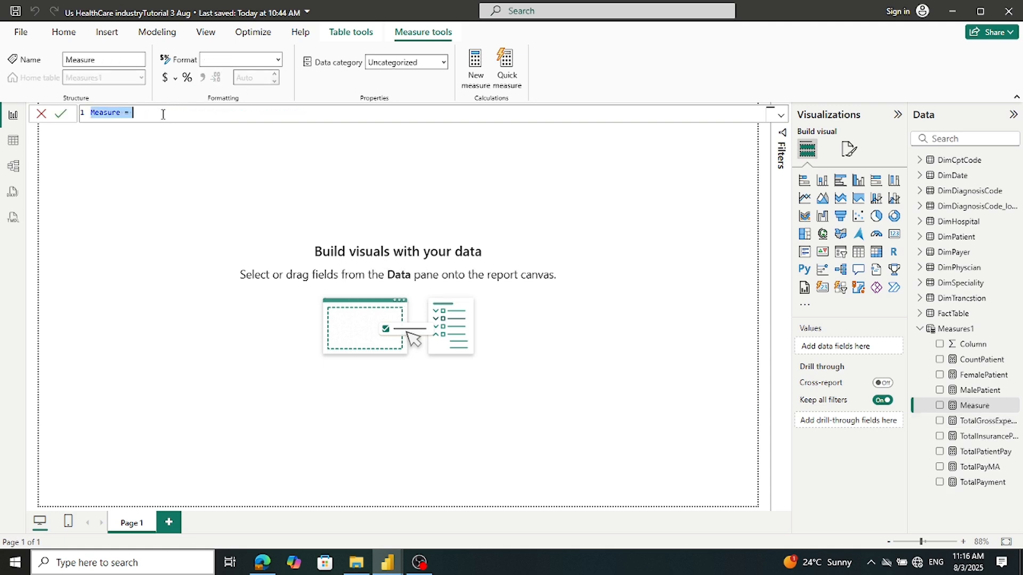
{"action": "key", "text": "ctrl+v"}
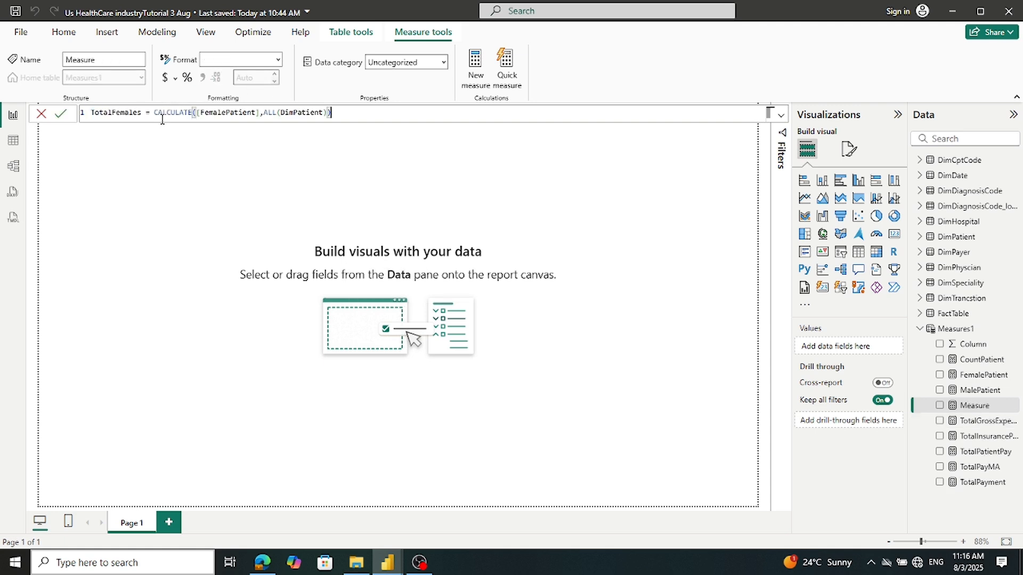
{"action": "left_click", "coordinate": [67, 114]}
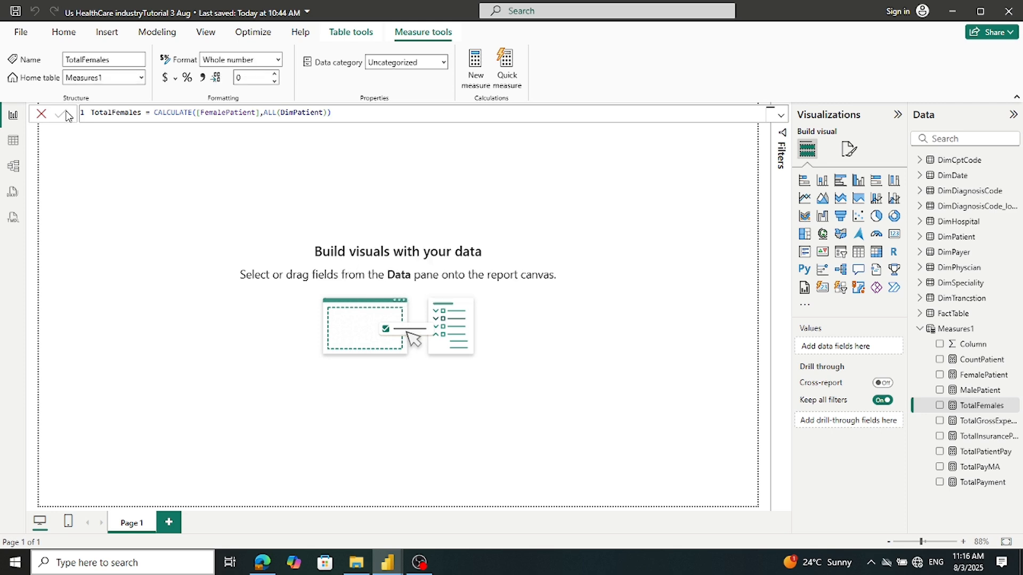
Select the whole TotalDeficit formula in the Tutorial US Industry reference report
{"action": "mouse_move", "coordinate": [400, 565]}
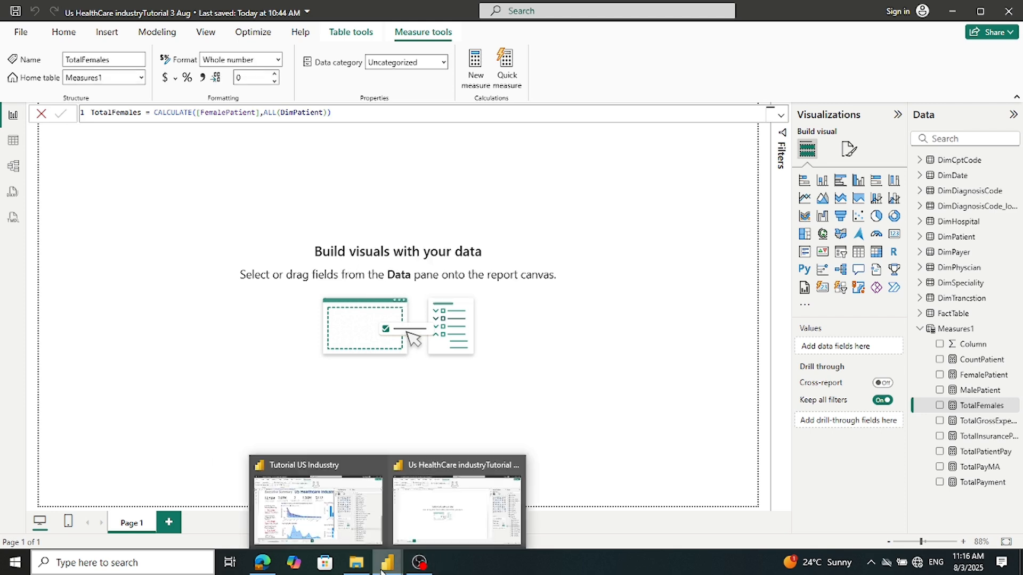
{"action": "left_click", "coordinate": [341, 538]}
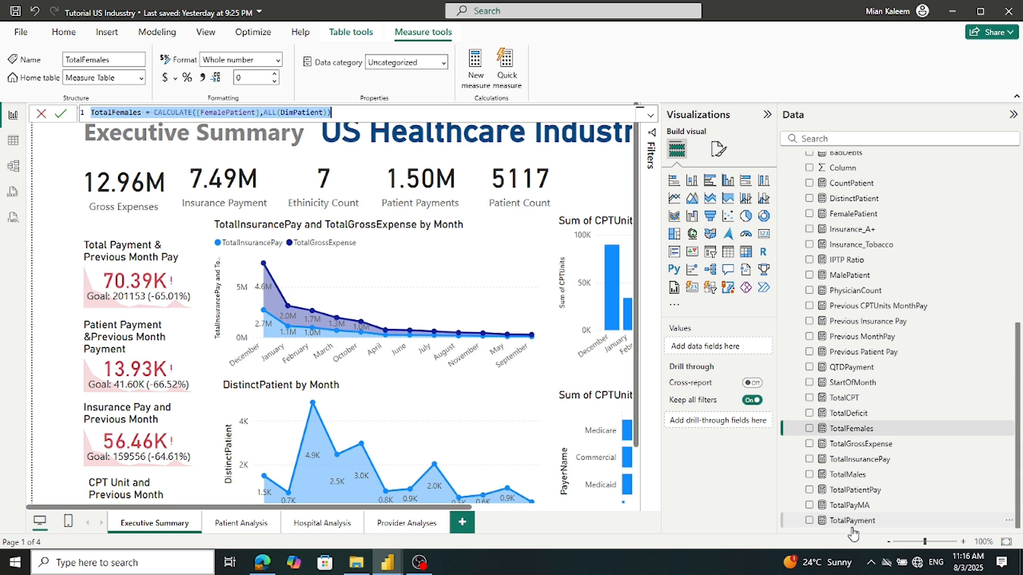
{"action": "left_click", "coordinate": [850, 414]}
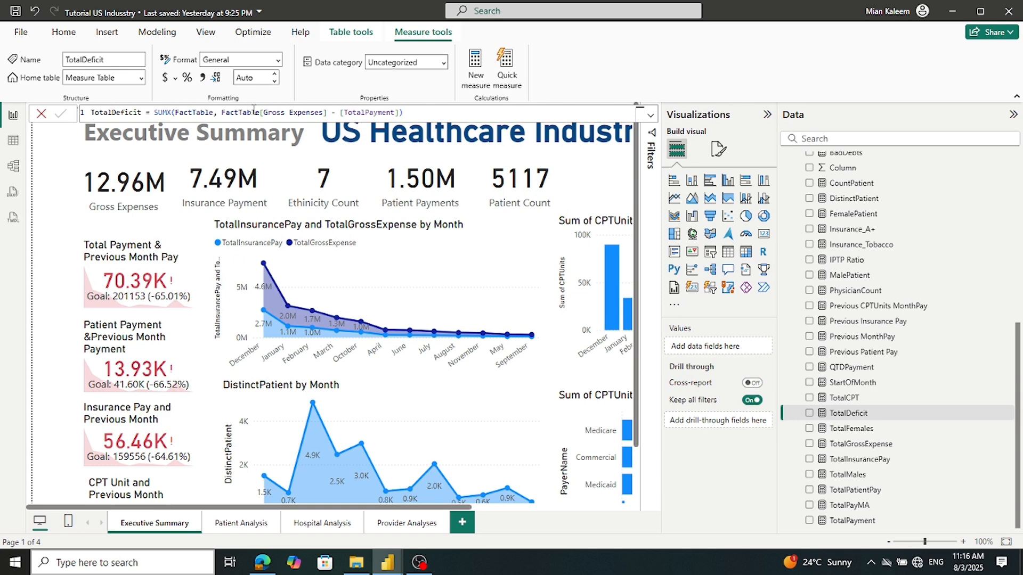
{"action": "triple_click", "coordinate": [415, 112]}
{"action": "key", "text": "ctrl+c"}
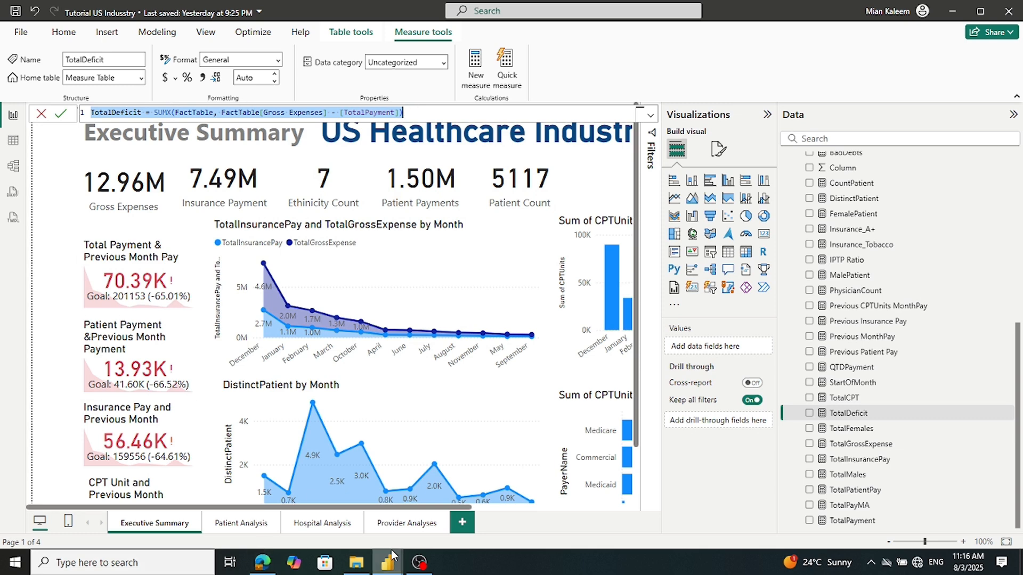
Add TotalDeficit, SUMX(FactTable, FactTable[Gross Expenses] - [TotalPayment]), as a new Measures1 measure
{"action": "mouse_move", "coordinate": [391, 560]}
{"action": "left_click", "coordinate": [446, 528]}
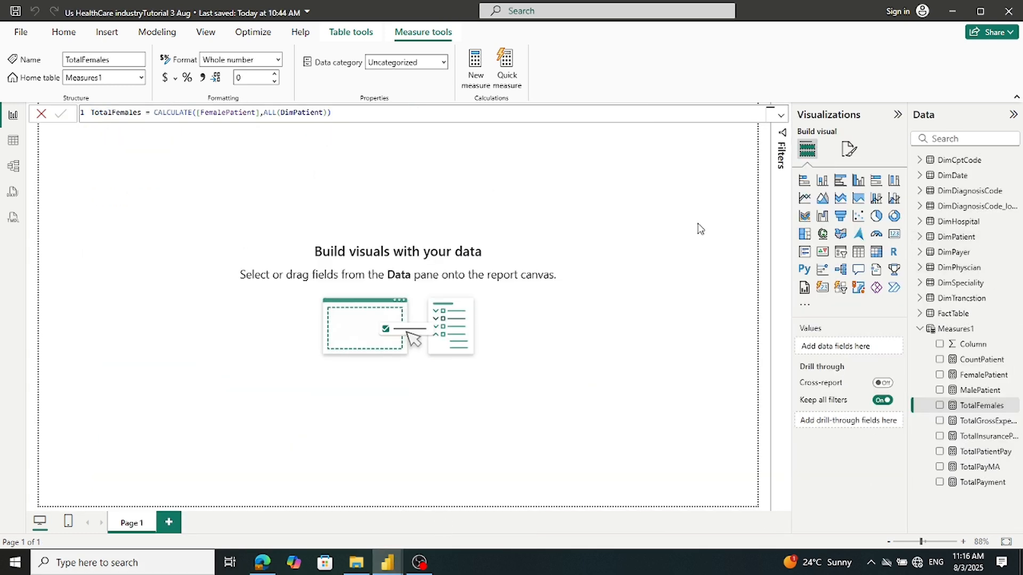
{"action": "right_click", "coordinate": [948, 328]}
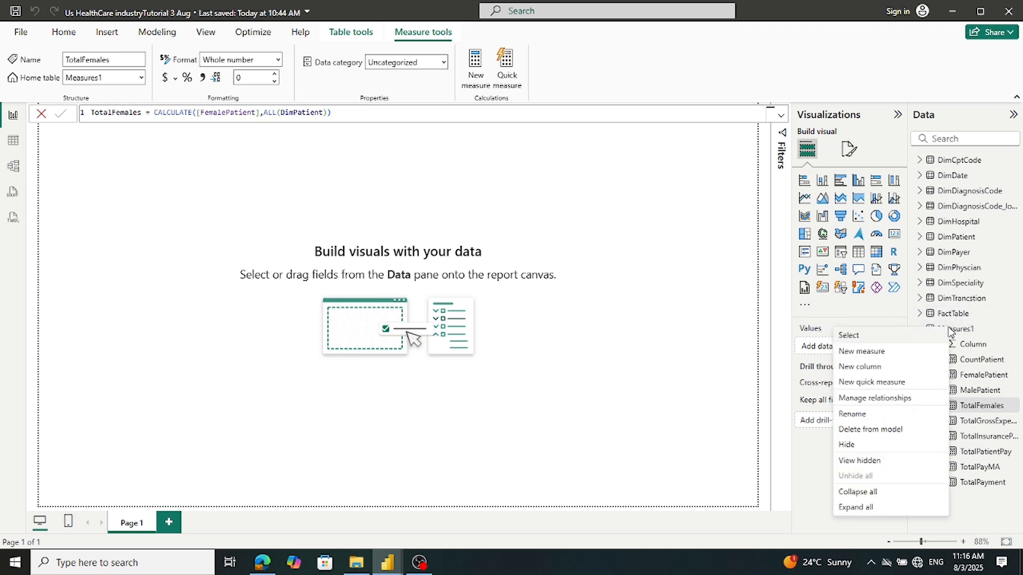
{"action": "left_click", "coordinate": [873, 358]}
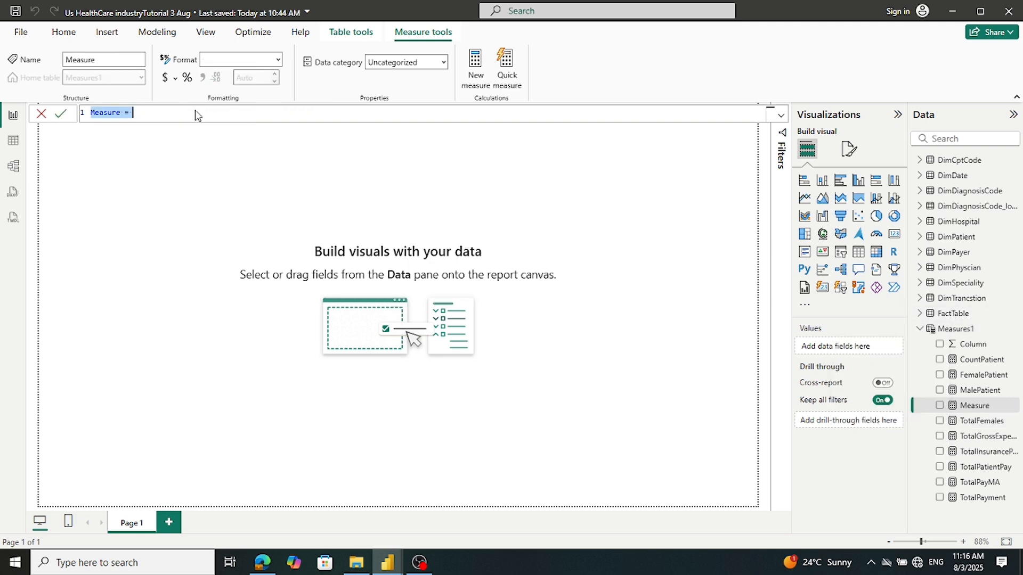
{"action": "key", "text": "ctrl+v"}
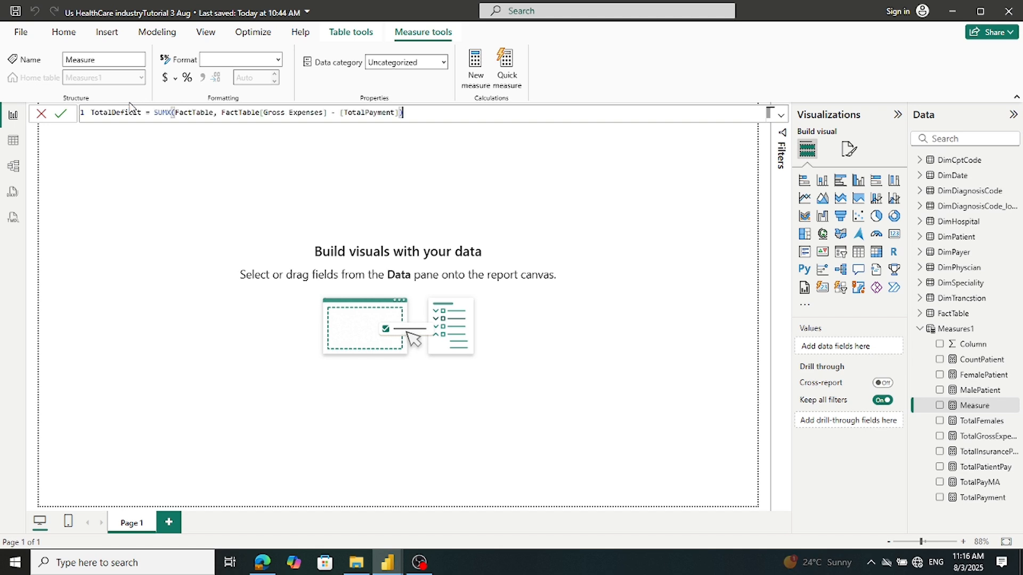
{"action": "left_click", "coordinate": [60, 115]}
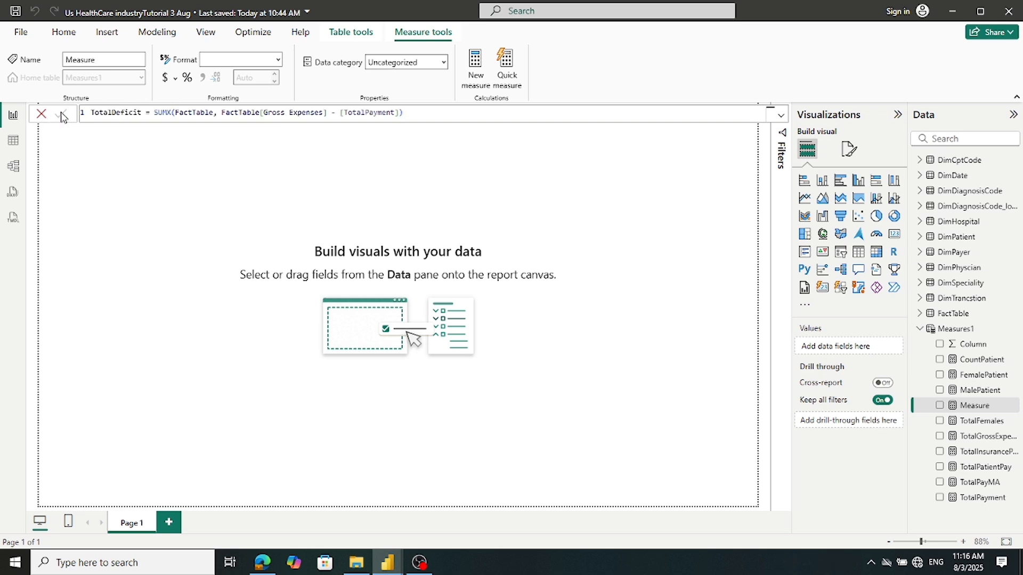
{"action": "mouse_move", "coordinate": [390, 569]}
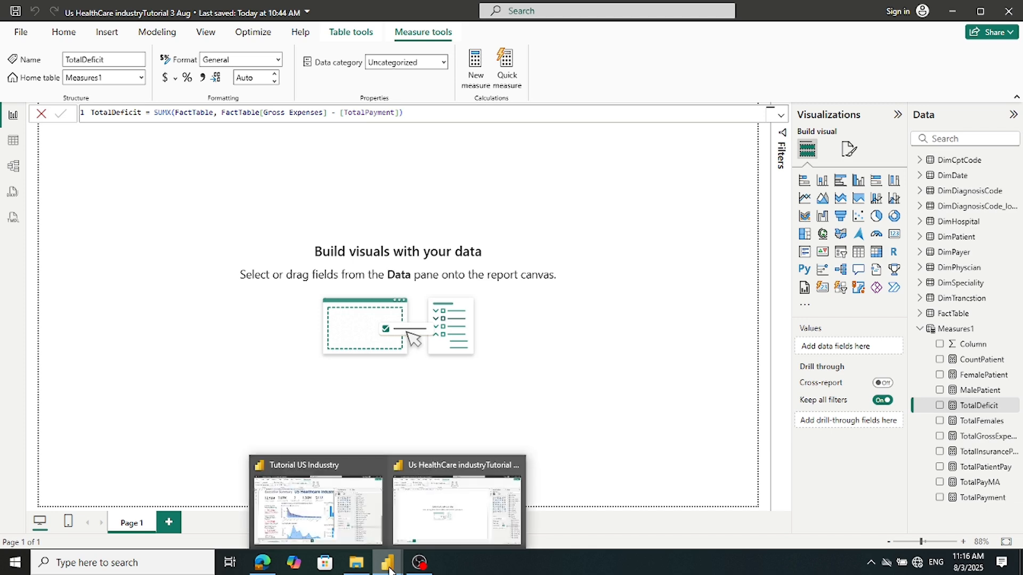
{"action": "left_click", "coordinate": [318, 503]}
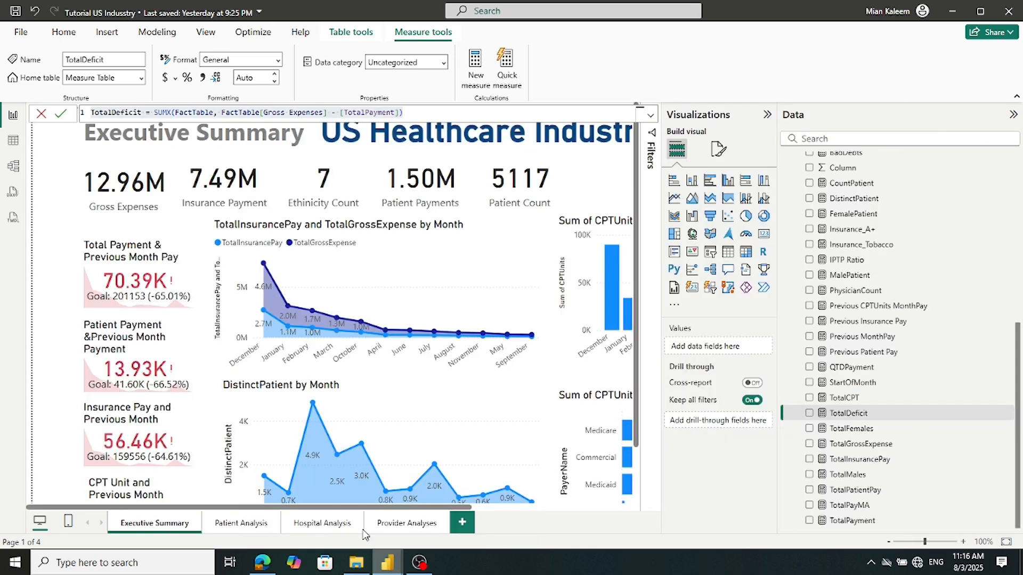
Copy TotalCPT, SUM(FactTable[CPTUnits]), from the reference and add it to Measures1
{"action": "left_click", "coordinate": [845, 402]}
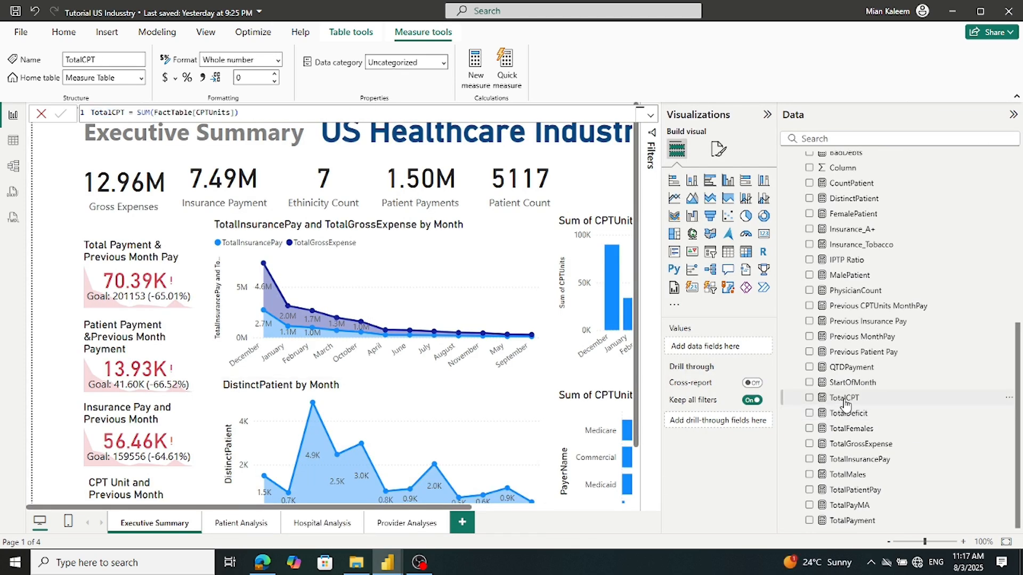
{"action": "left_click", "coordinate": [253, 112]}
{"action": "key", "text": "ctrl+a"}
{"action": "key", "text": "ctrl+c"}
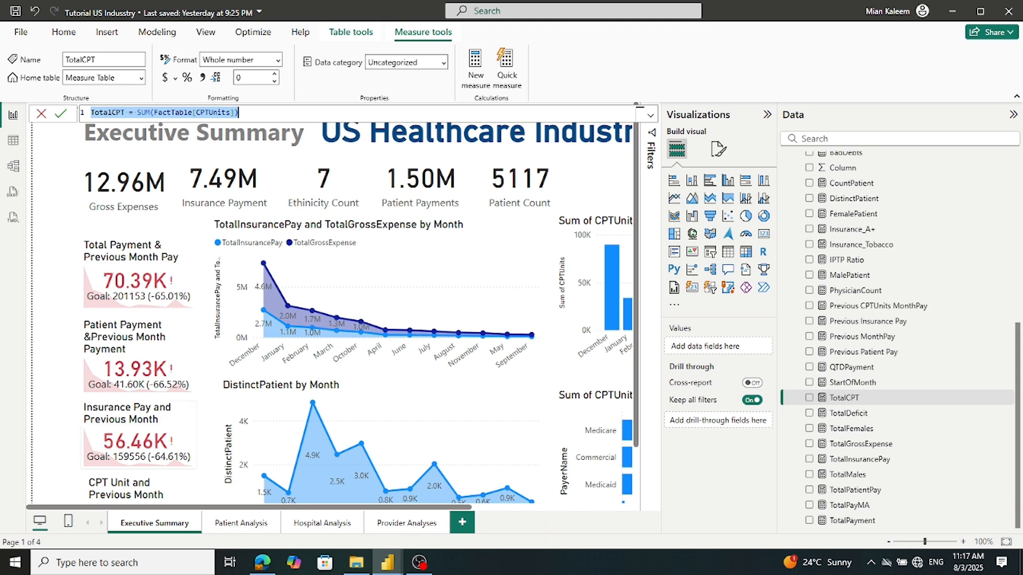
{"action": "mouse_move", "coordinate": [390, 567]}
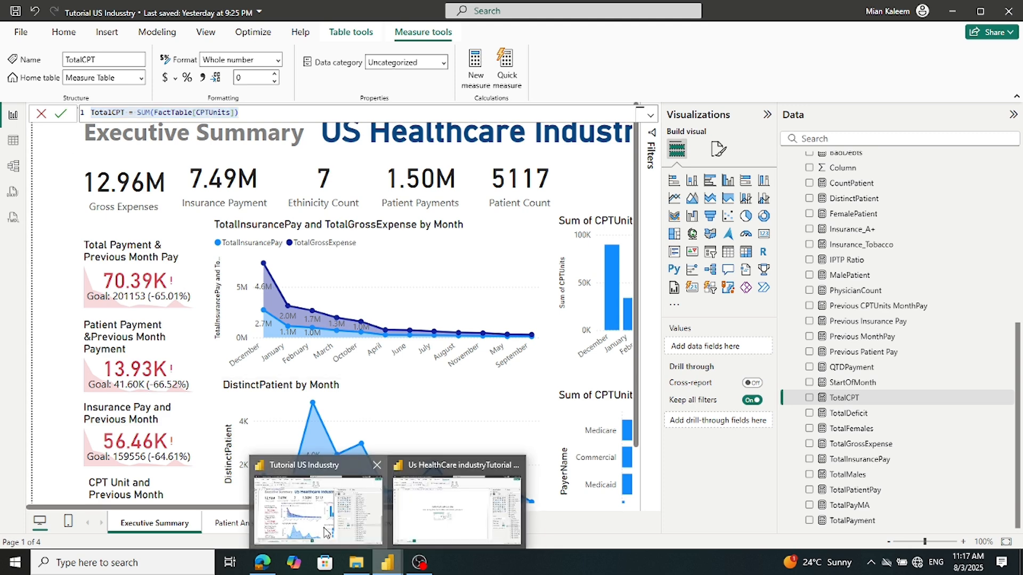
{"action": "left_click", "coordinate": [431, 514]}
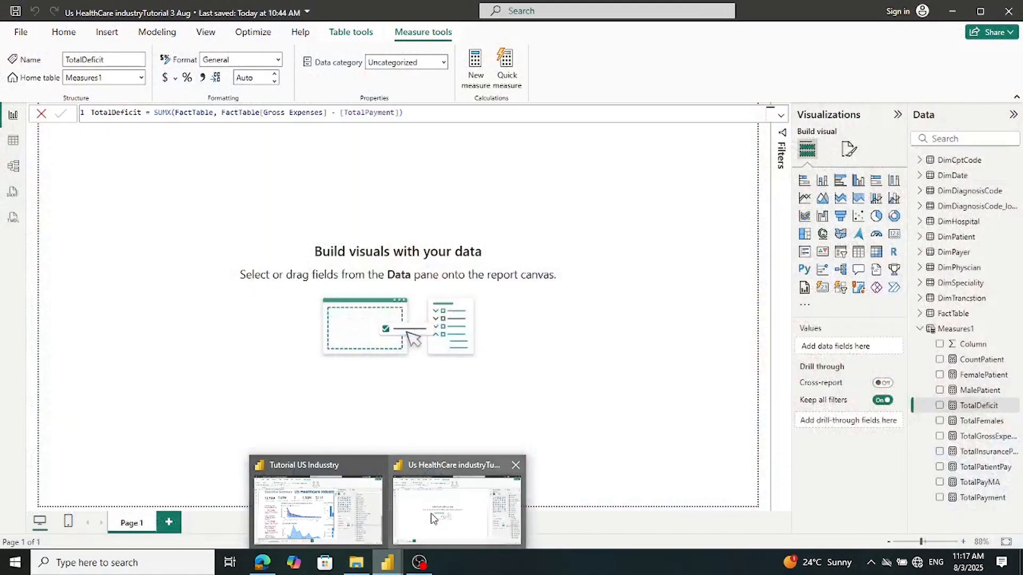
{"action": "right_click", "coordinate": [950, 330]}
{"action": "left_click", "coordinate": [883, 362]}
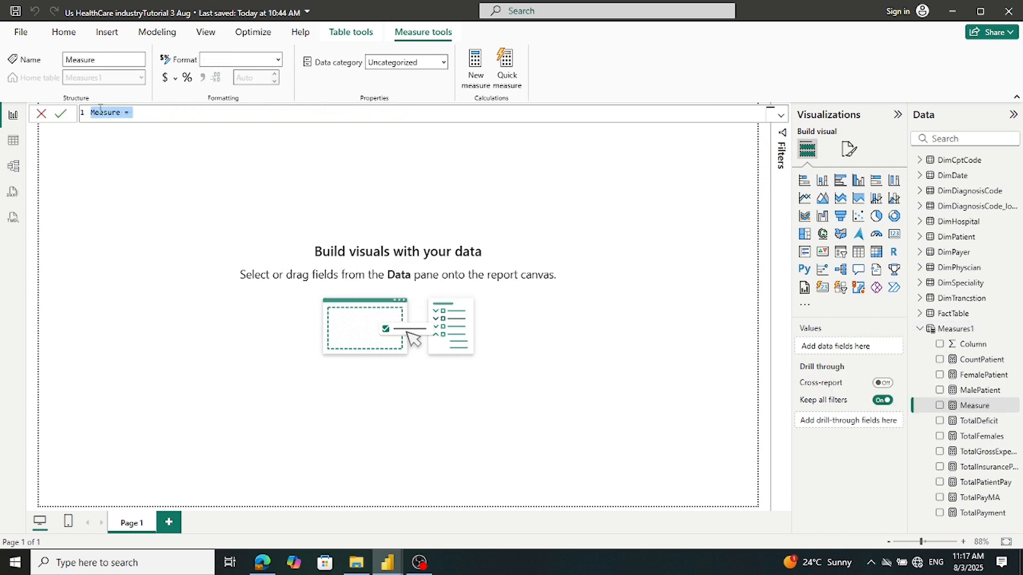
{"action": "key", "text": "ctrl+v"}
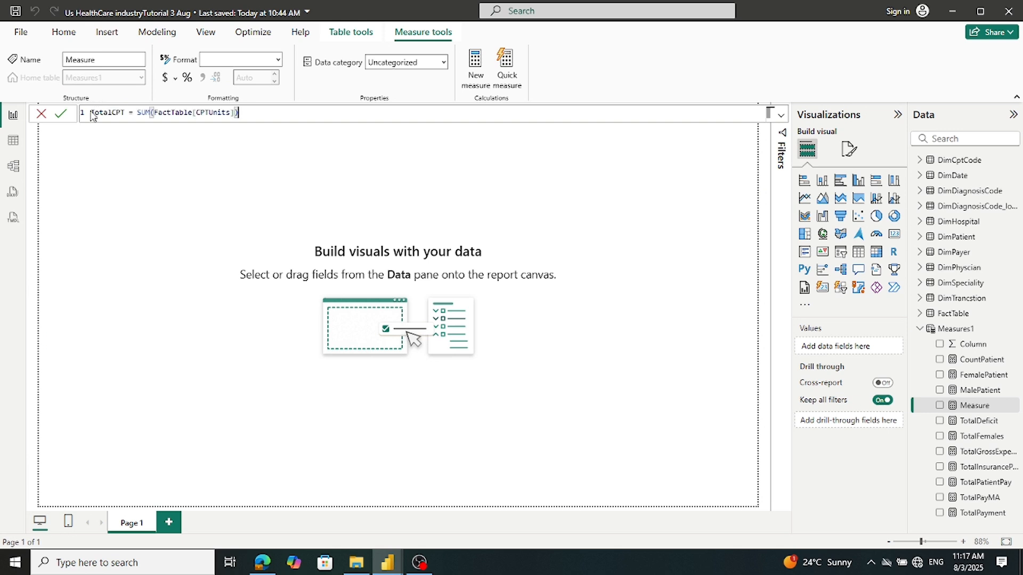
{"action": "left_click", "coordinate": [61, 112]}
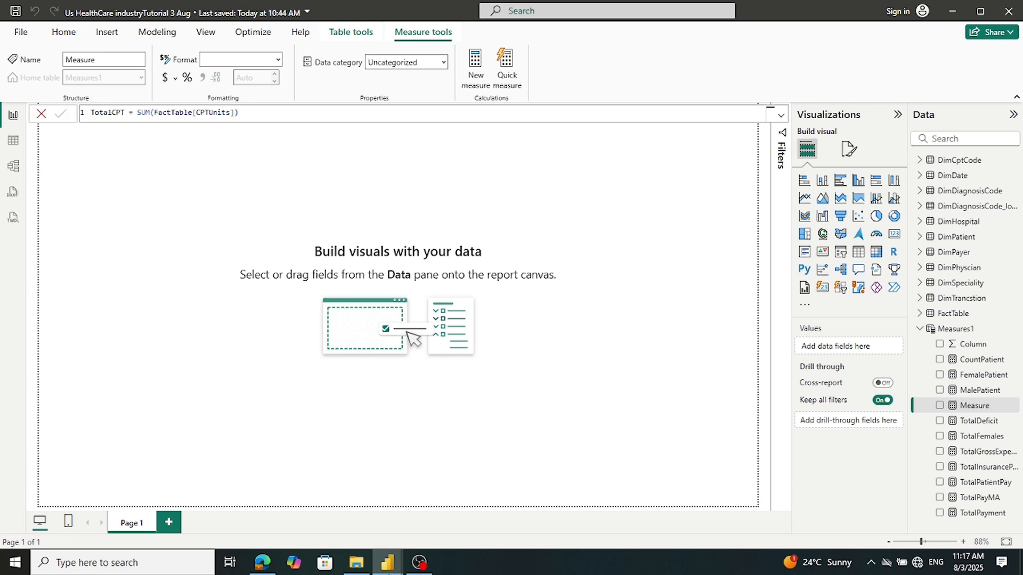
Select the three-line QTDPayment formula in the reference report, leaving it unchanged
{"action": "mouse_move", "coordinate": [387, 562]}
{"action": "left_click", "coordinate": [350, 543]}
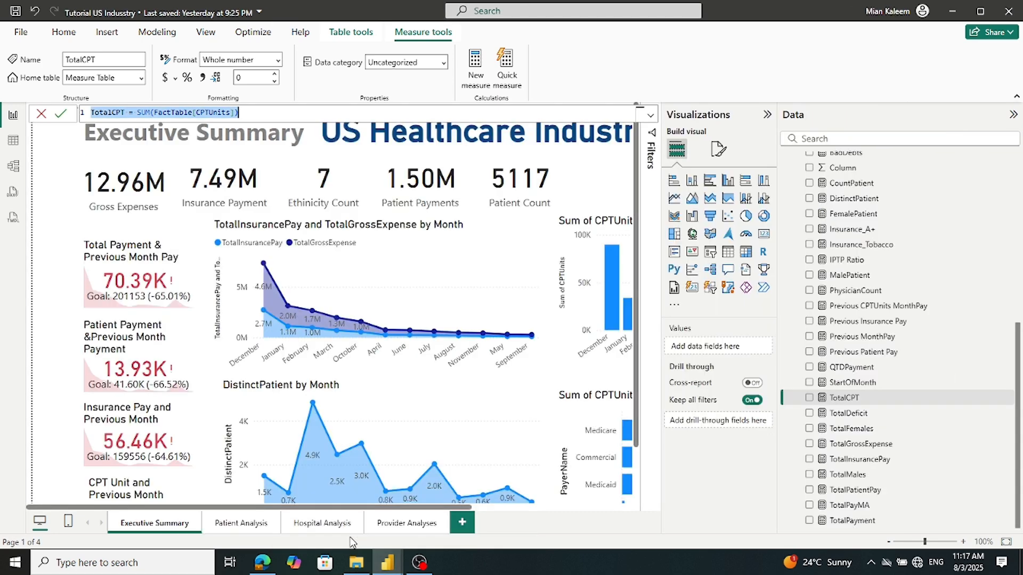
{"action": "left_click", "coordinate": [858, 383]}
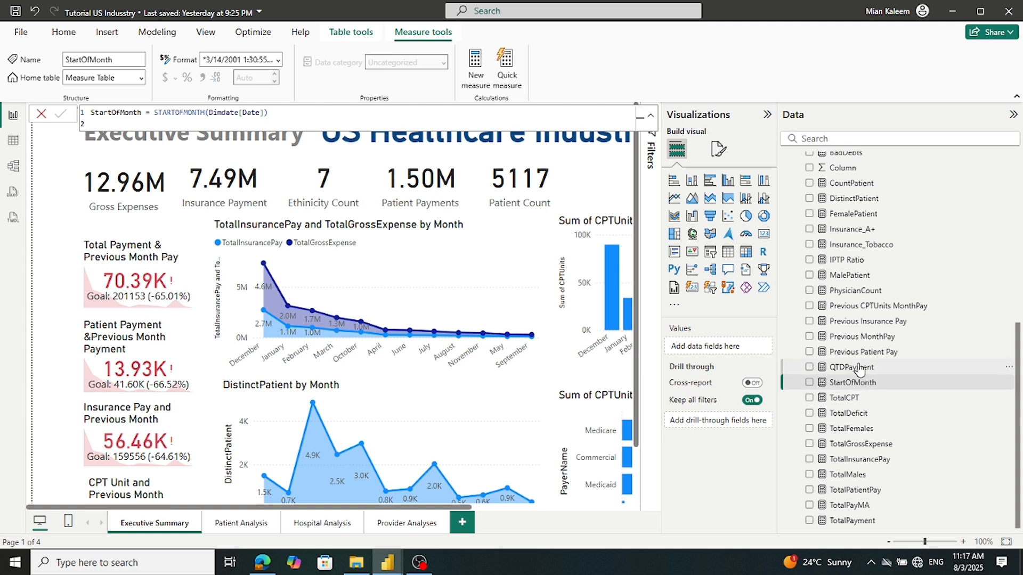
{"action": "left_click", "coordinate": [854, 368]}
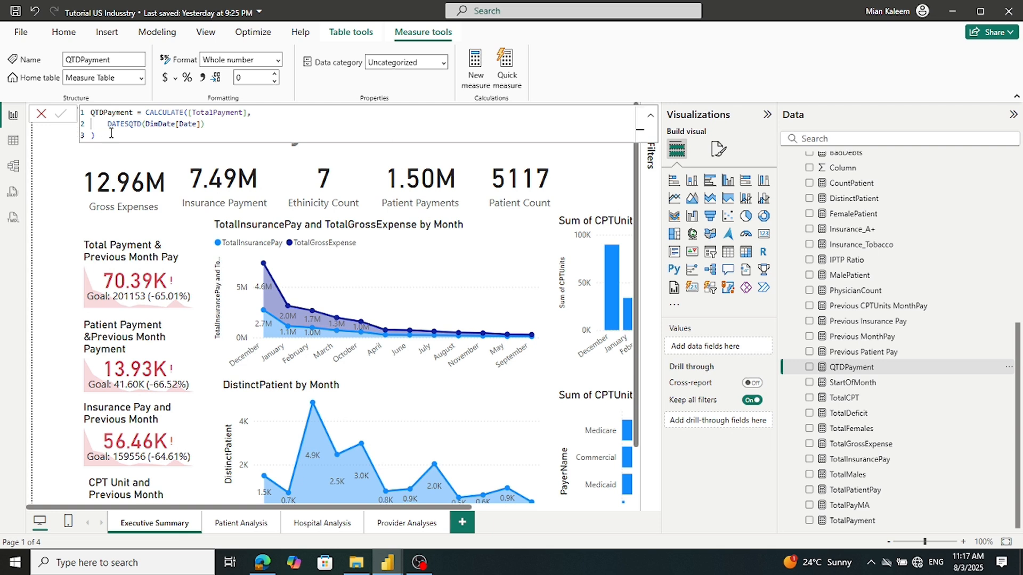
{"action": "left_click_drag", "start_coordinate": [94, 136], "coordinate": [77, 90]}
{"action": "key", "text": "ctrl+c"}
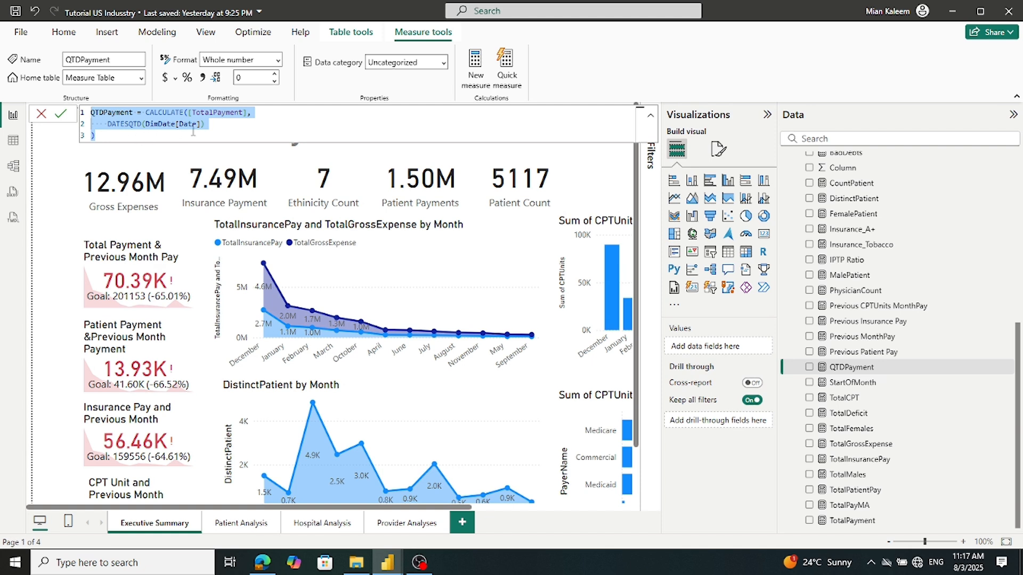
{"action": "left_click", "coordinate": [60, 115]}
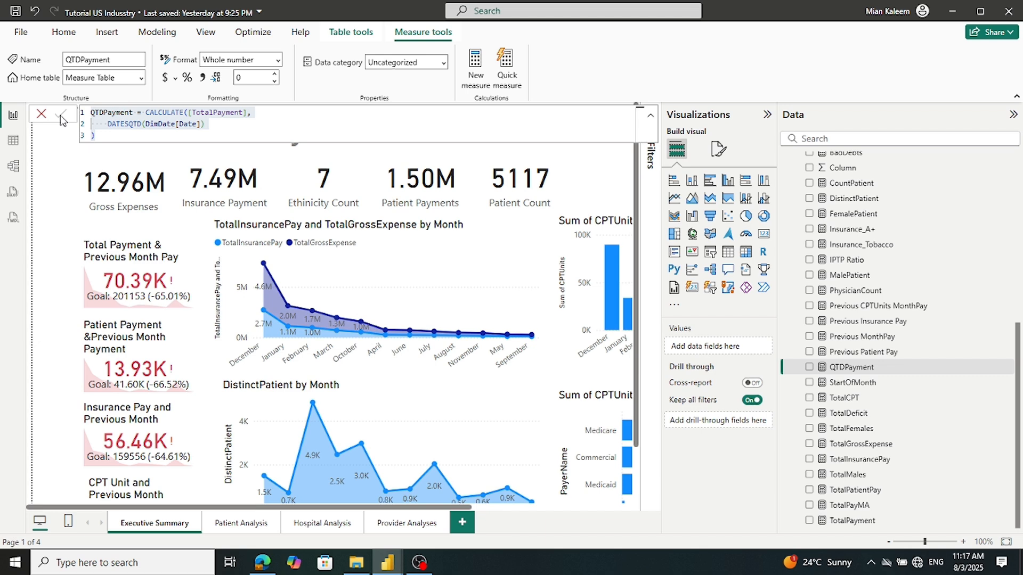
{"action": "mouse_move", "coordinate": [395, 571]}
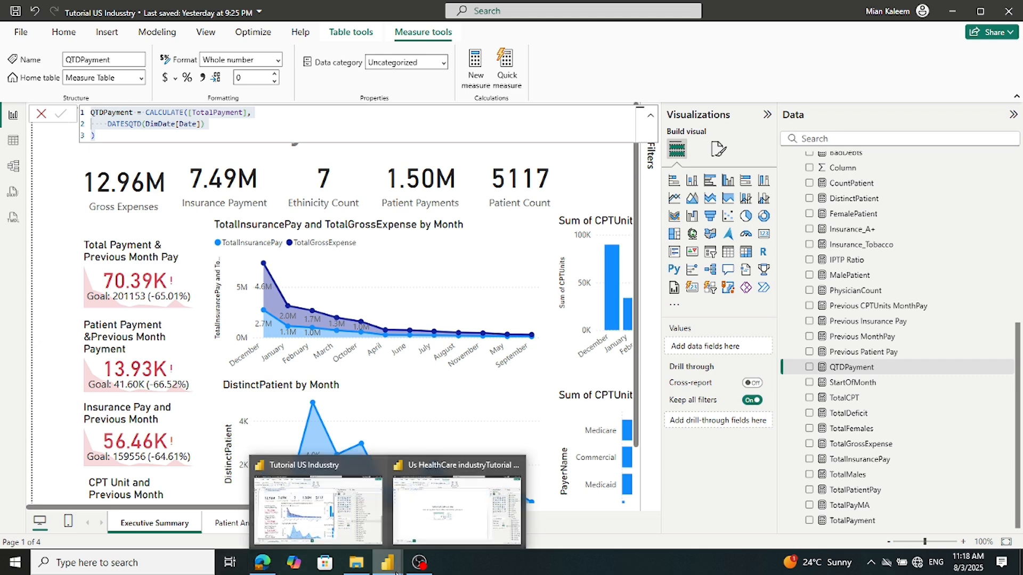
{"action": "left_click", "coordinate": [434, 519]}
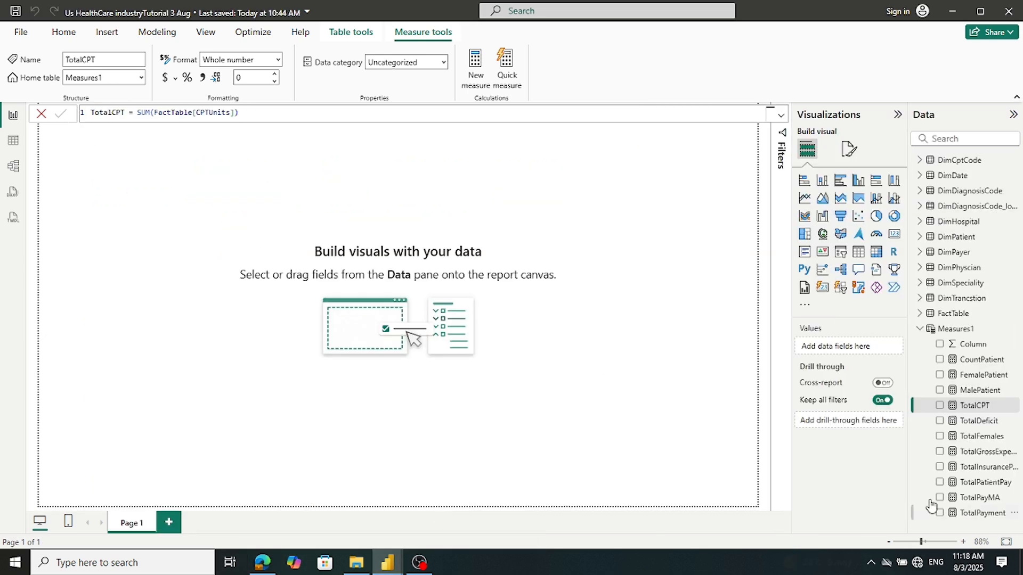
Add the copied QTDPayment formula as a new measure in Measures1
{"action": "right_click", "coordinate": [953, 331]}
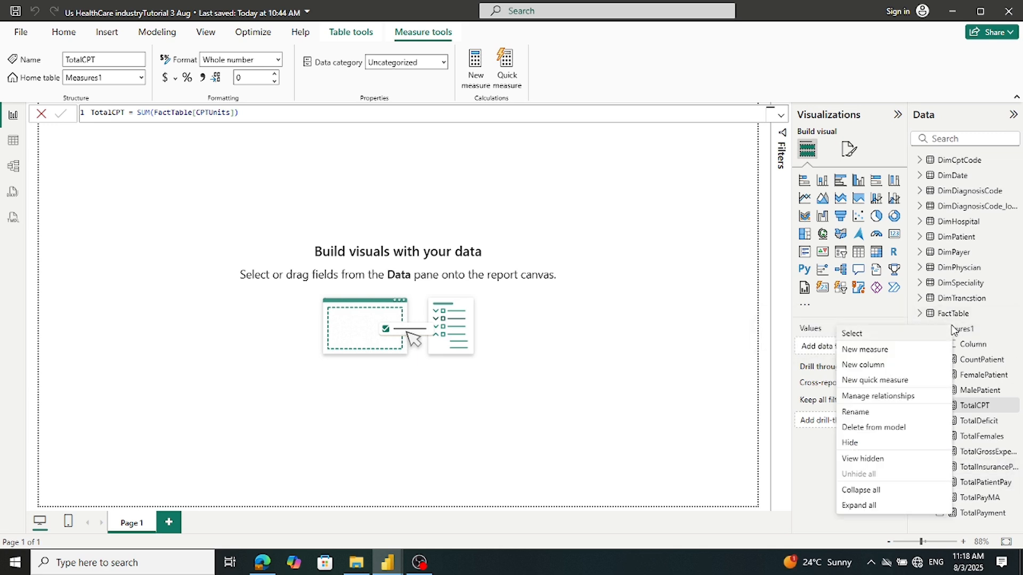
{"action": "left_click", "coordinate": [867, 350]}
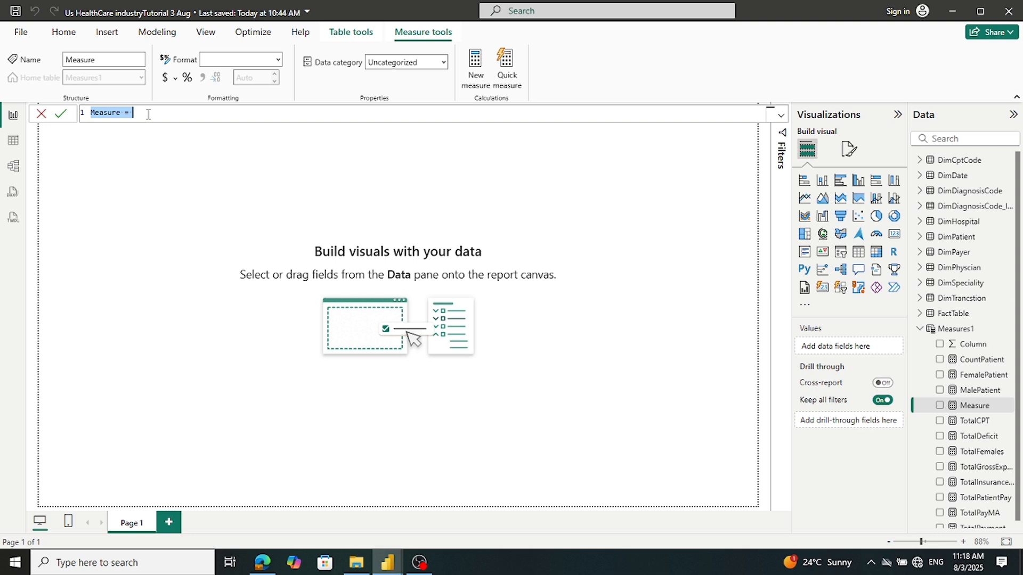
{"action": "key", "text": "ctrl+v"}
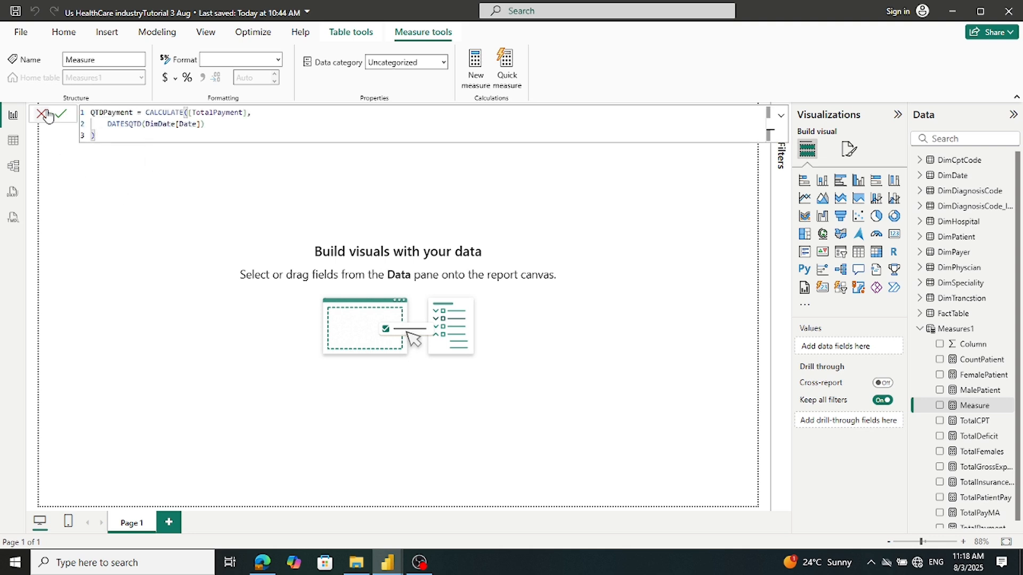
{"action": "left_click", "coordinate": [62, 114]}
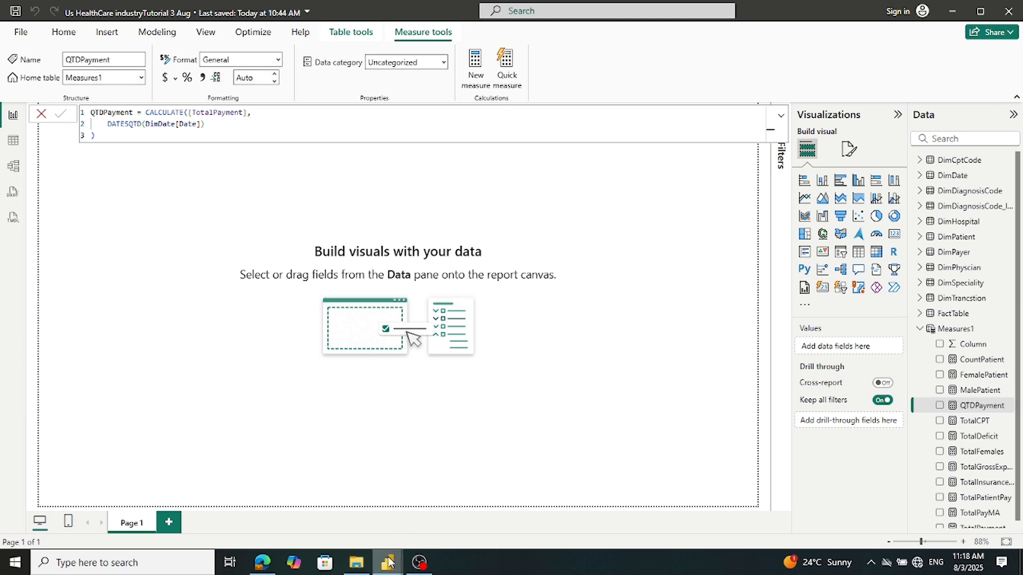
Copy the Previous Patient Pay formula from the reference and add it to Measures1
{"action": "mouse_move", "coordinate": [388, 562]}
{"action": "left_click", "coordinate": [359, 538]}
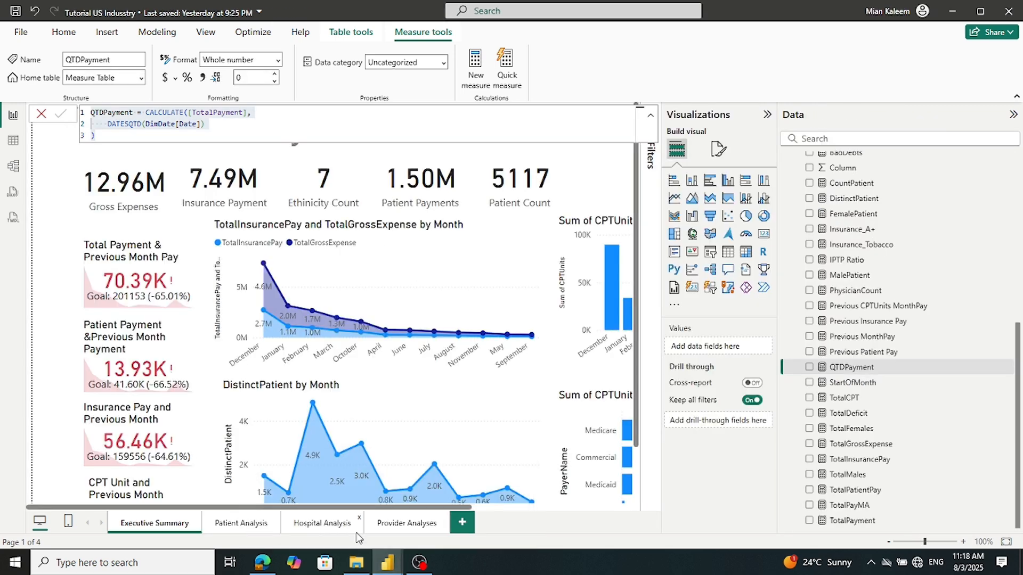
{"action": "left_click", "coordinate": [840, 355]}
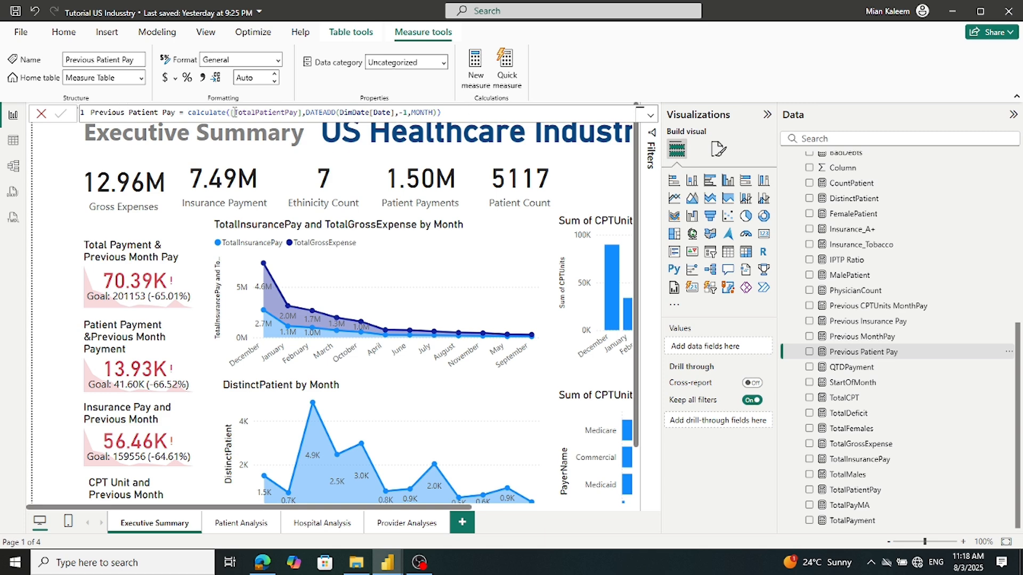
{"action": "left_click", "coordinate": [441, 113]}
{"action": "key", "text": "ctrl+a"}
{"action": "key", "text": "ctrl+c"}
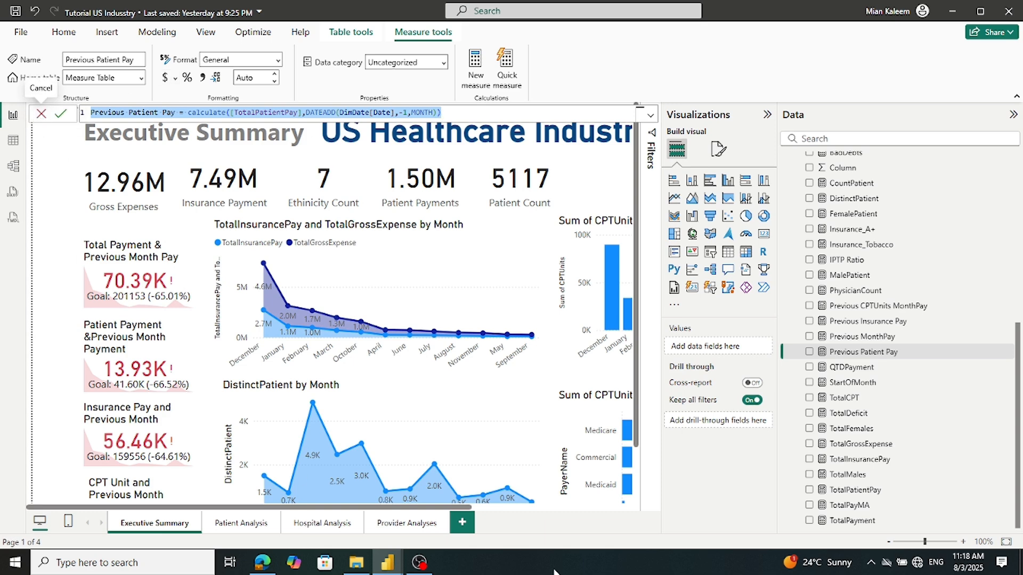
{"action": "left_click", "coordinate": [388, 564]}
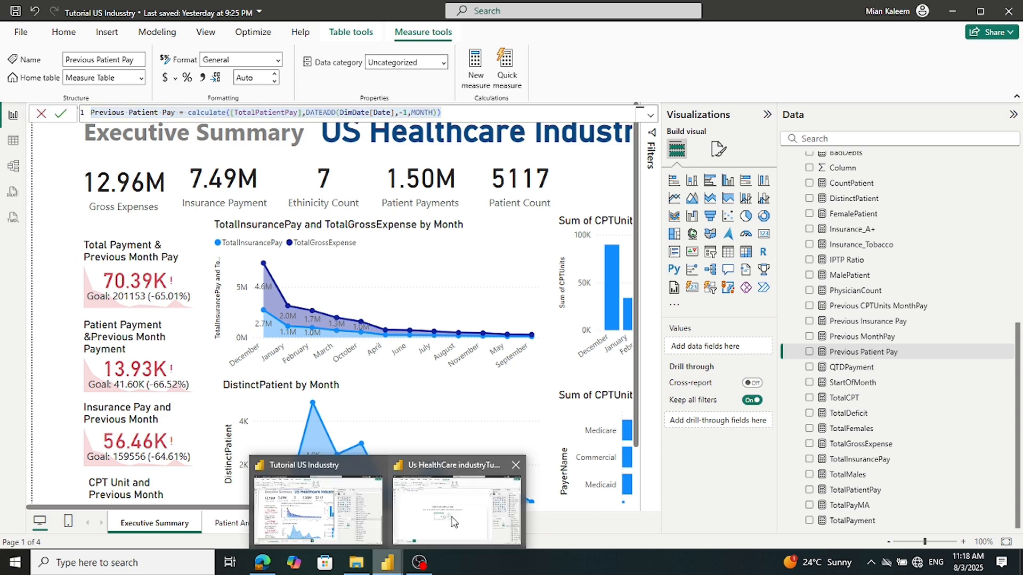
{"action": "left_click", "coordinate": [455, 521]}
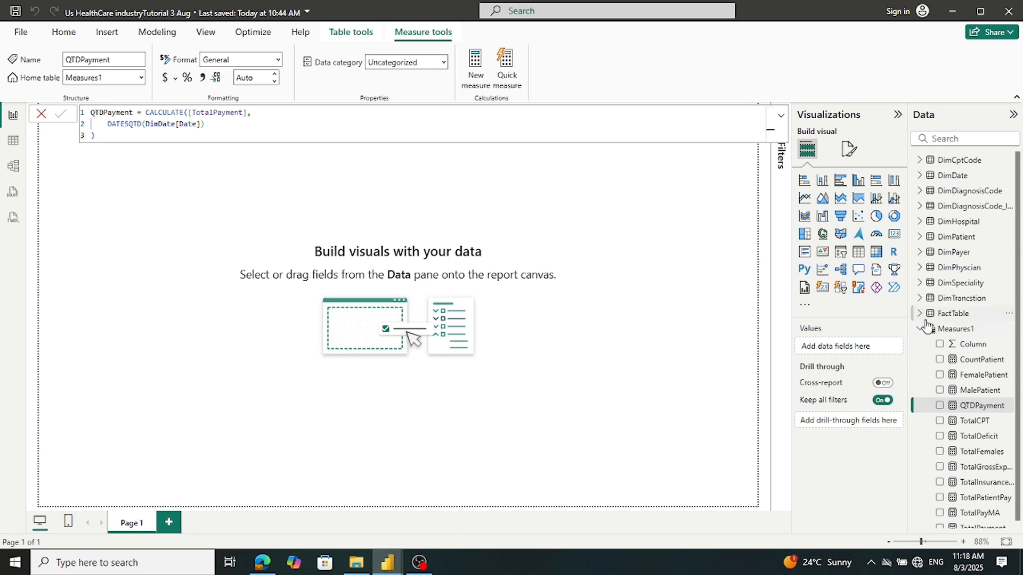
{"action": "right_click", "coordinate": [942, 330]}
{"action": "left_click", "coordinate": [856, 350]}
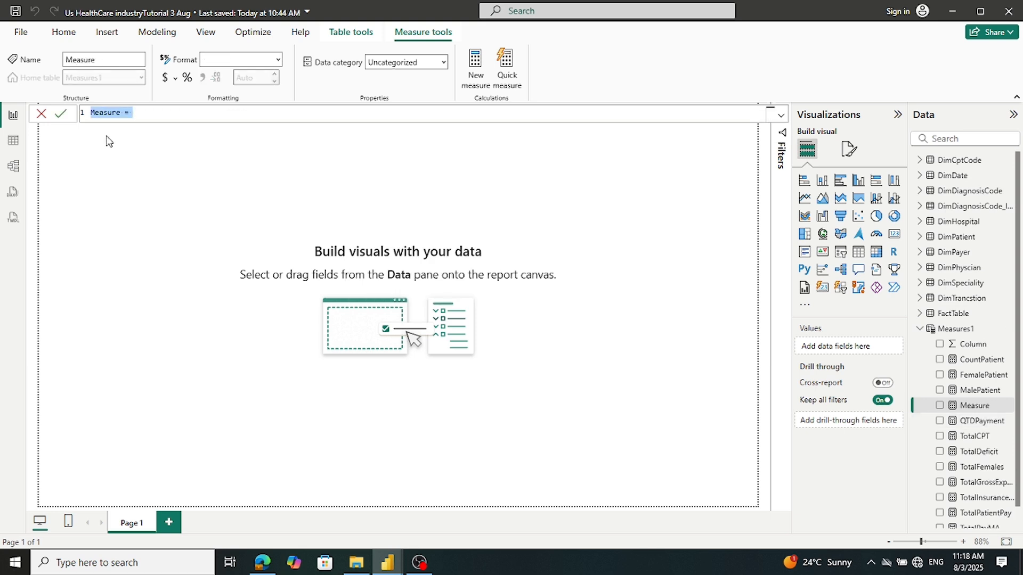
{"action": "key", "text": "ctrl+v"}
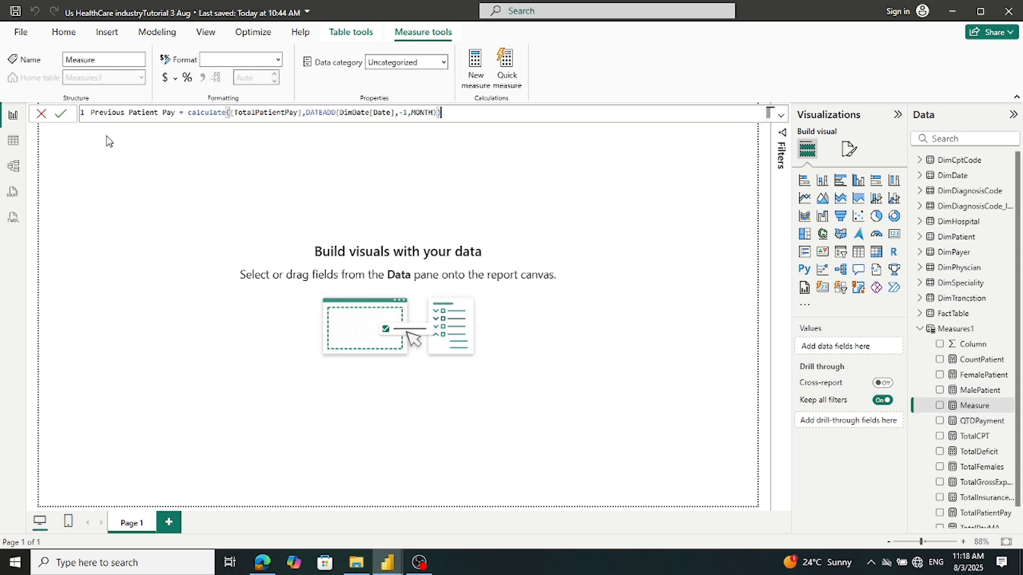
{"action": "left_click", "coordinate": [61, 114]}
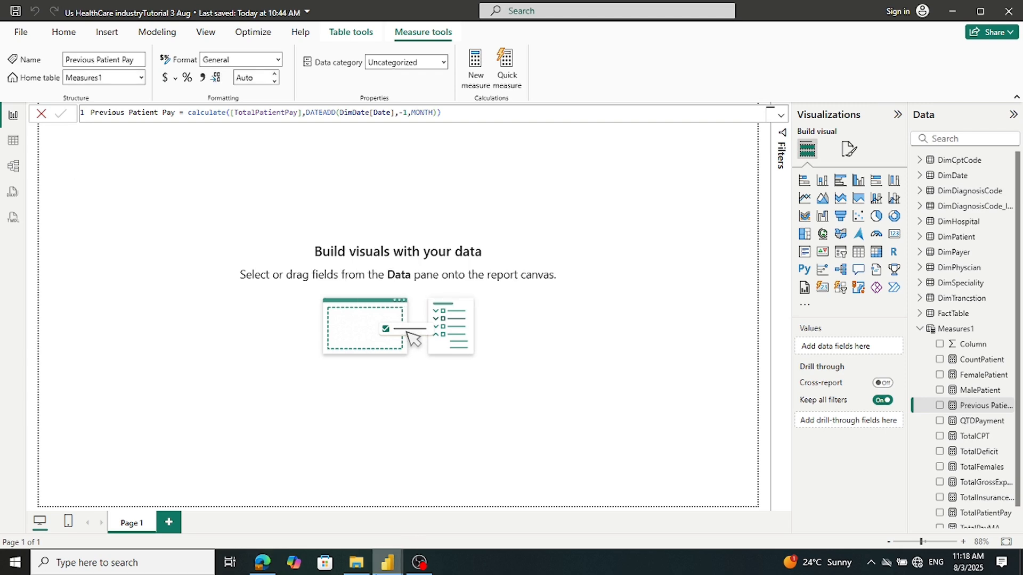
Copy the Previous MonthPay formula from the reference and add it to Measures1
{"action": "mouse_move", "coordinate": [384, 569]}
{"action": "left_click", "coordinate": [341, 504]}
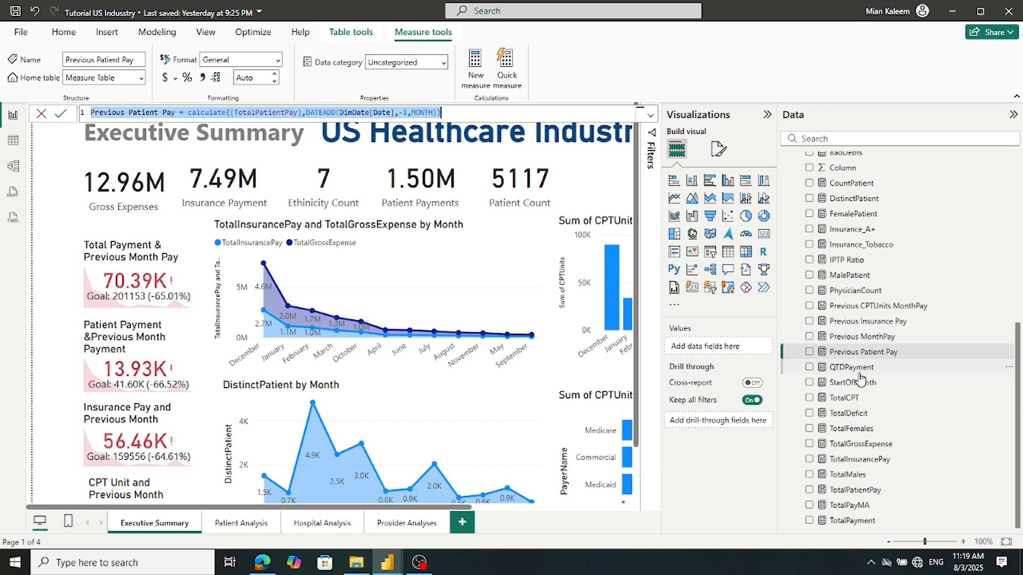
{"action": "left_click", "coordinate": [853, 336]}
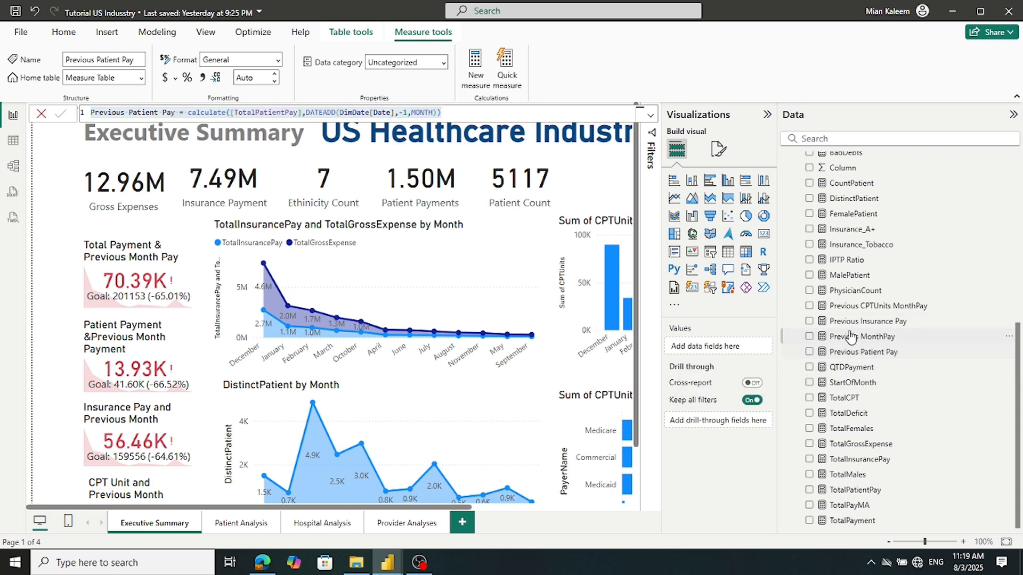
{"action": "triple_click", "coordinate": [426, 112]}
{"action": "key", "text": "ctrl+c"}
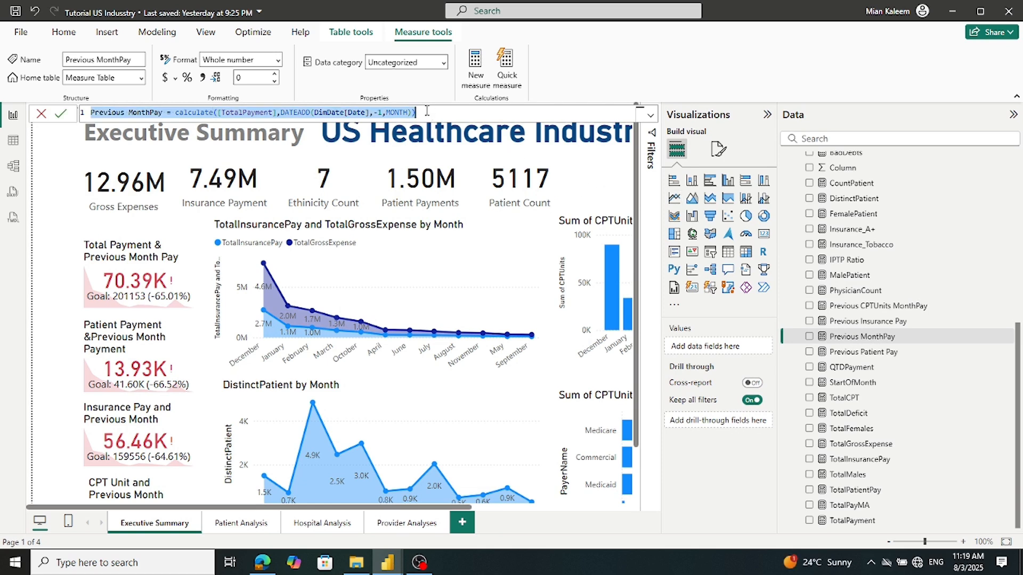
{"action": "left_click", "coordinate": [387, 562]}
{"action": "left_click", "coordinate": [457, 506]}
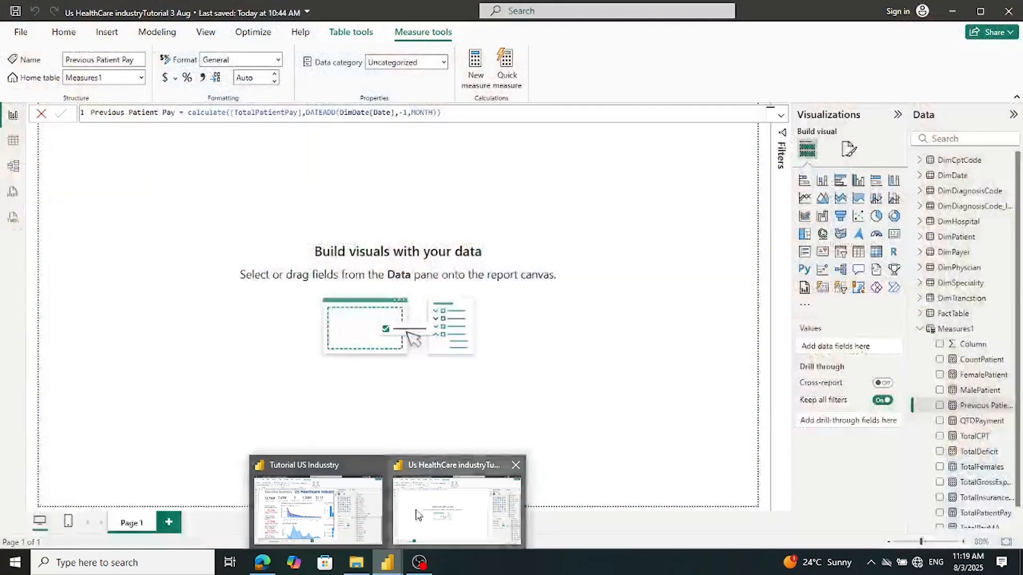
{"action": "right_click", "coordinate": [953, 332]}
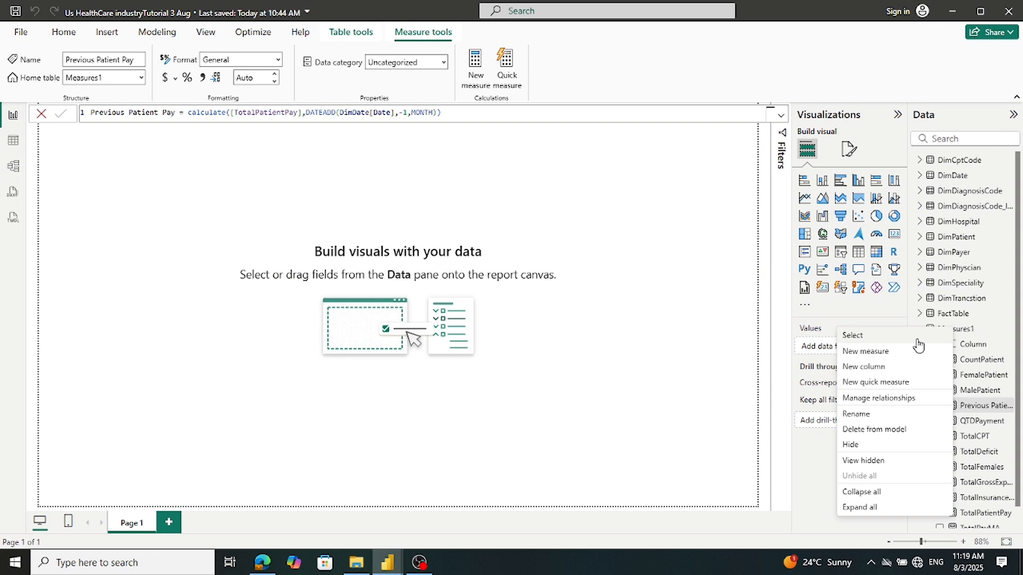
{"action": "left_click", "coordinate": [884, 355]}
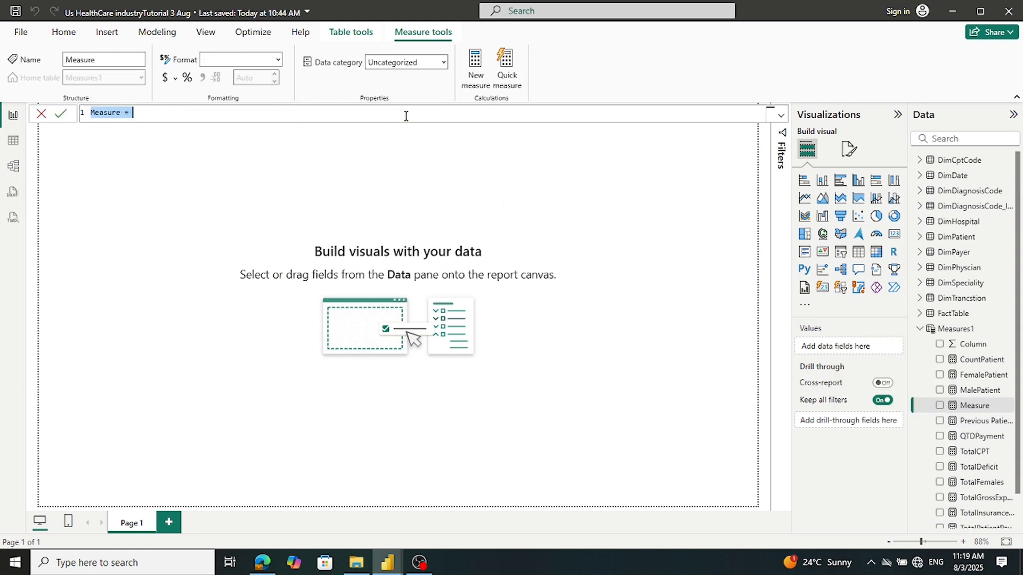
{"action": "key", "text": "ctrl+v"}
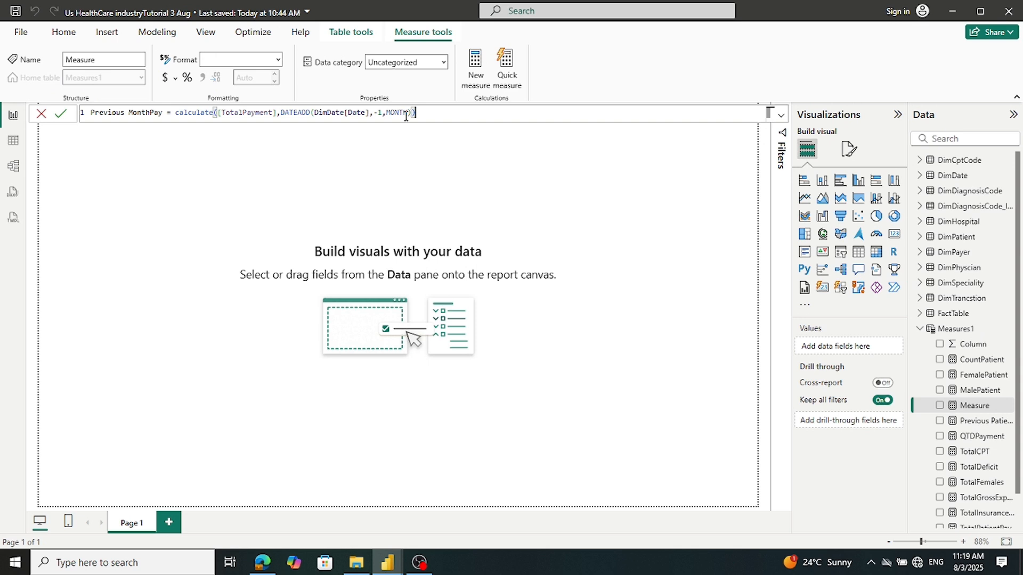
{"action": "left_click", "coordinate": [60, 118]}
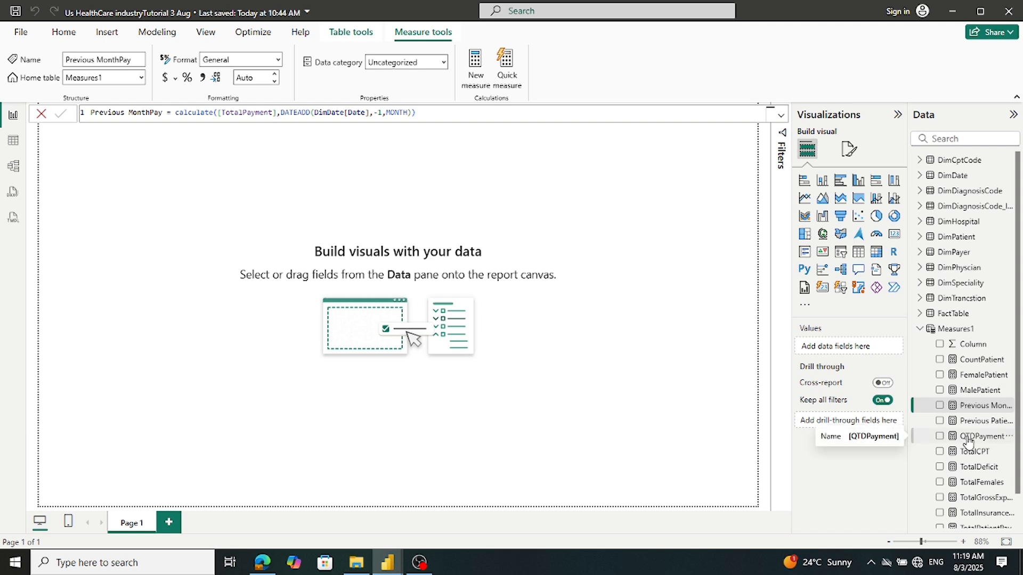
Copy the Previous Insurance Pay formula and bring up Measures1's menu for a new measure
{"action": "scroll", "coordinate": [968, 442], "scroll_direction": "down", "scroll_amount": 1}
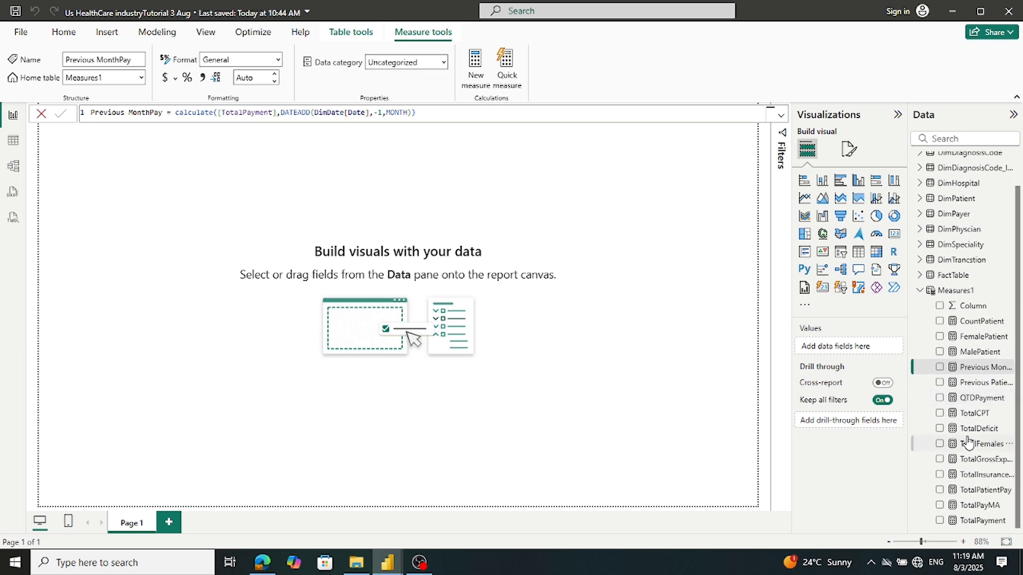
{"action": "mouse_move", "coordinate": [387, 562]}
{"action": "left_click", "coordinate": [351, 535]}
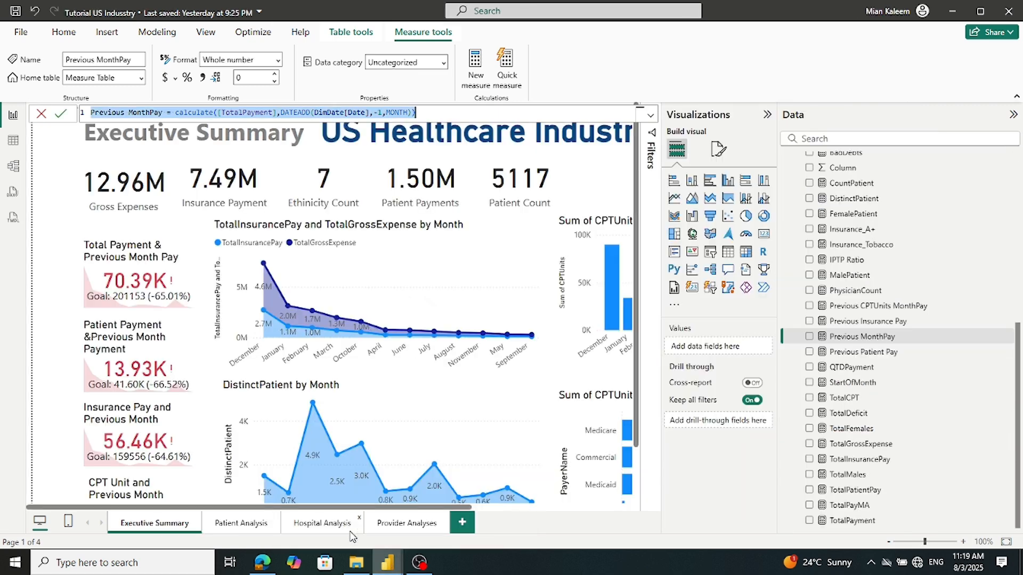
{"action": "left_click", "coordinate": [865, 320]}
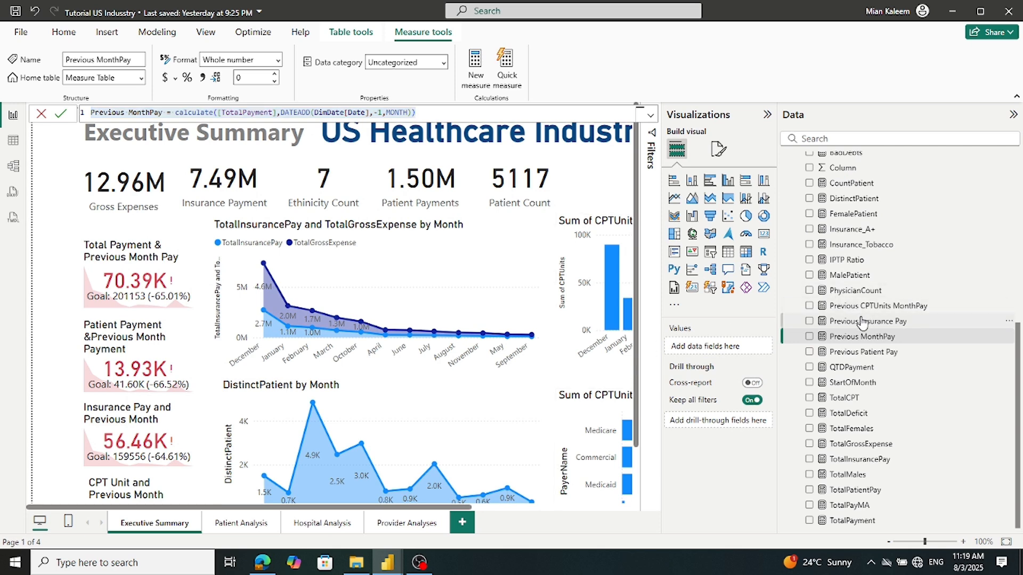
{"action": "left_click", "coordinate": [544, 113]}
{"action": "key", "text": "ctrl+a"}
{"action": "key", "text": "ctrl+c"}
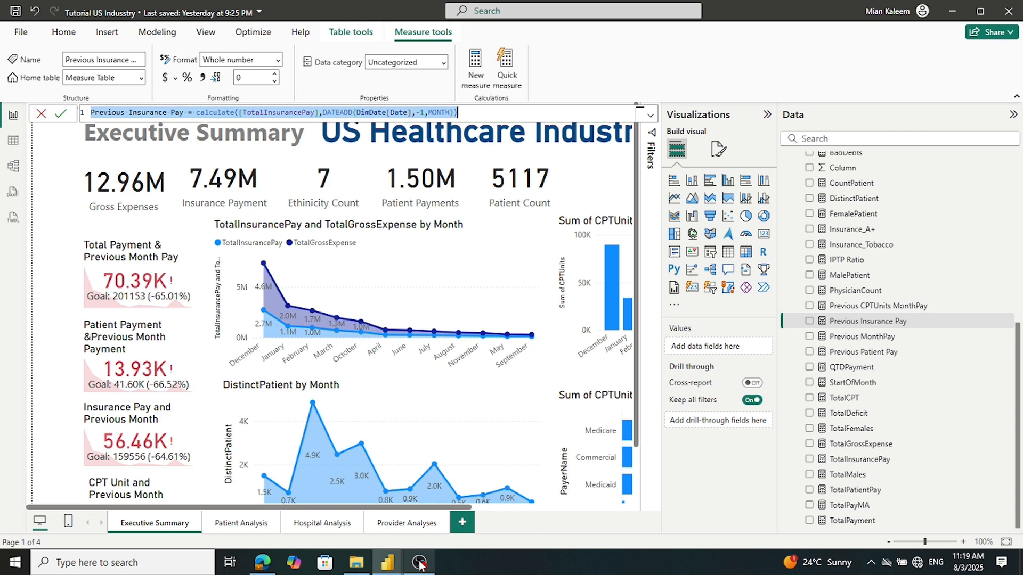
{"action": "mouse_move", "coordinate": [394, 567]}
{"action": "left_click", "coordinate": [420, 528]}
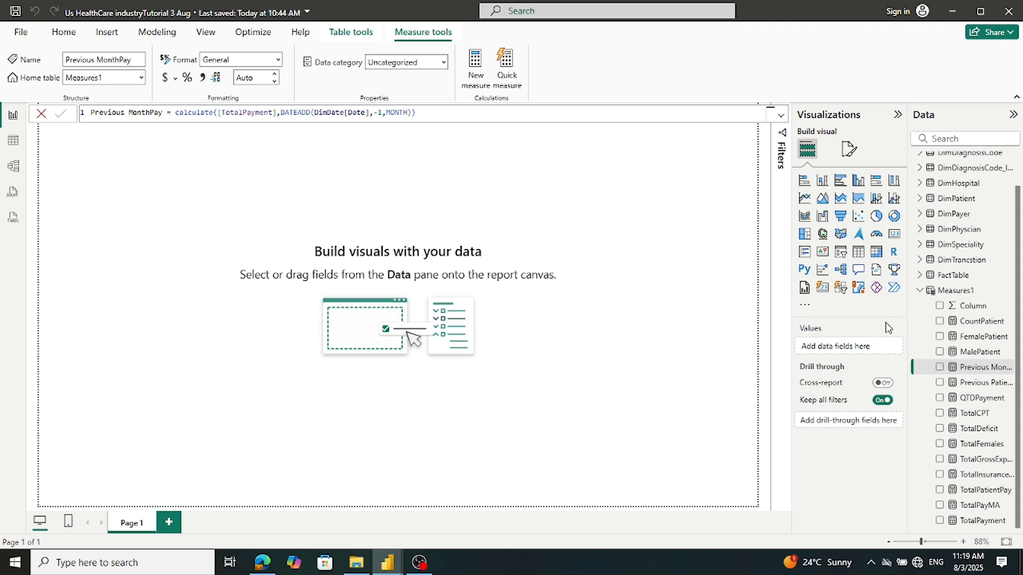
{"action": "right_click", "coordinate": [951, 290]}
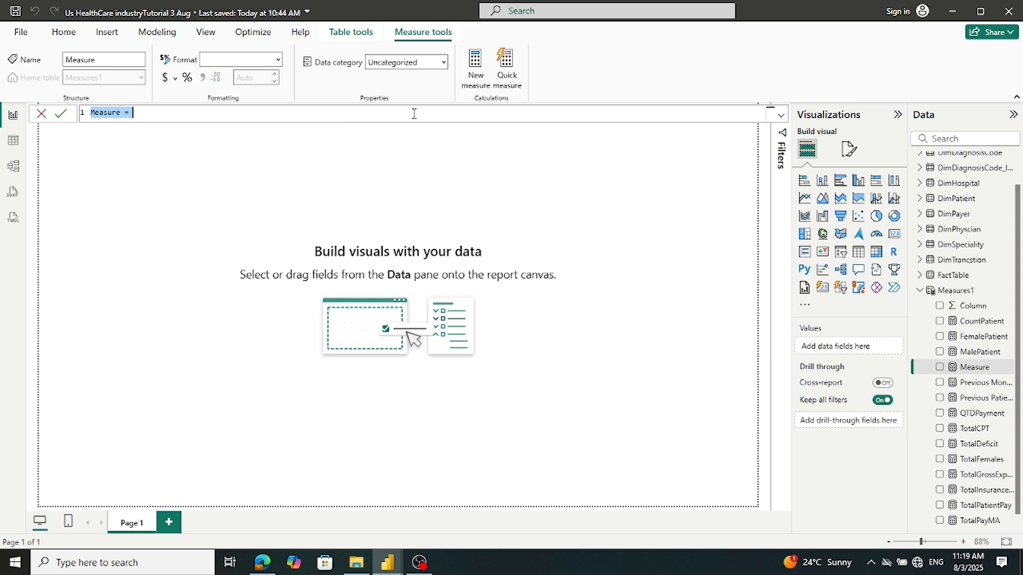
Commit the Previous Insurance Pay measure, then copy the reference Previous CPTUnits MonthPay formula
{"action": "key", "text": "ctrl+v"}
{"action": "left_click", "coordinate": [60, 114]}
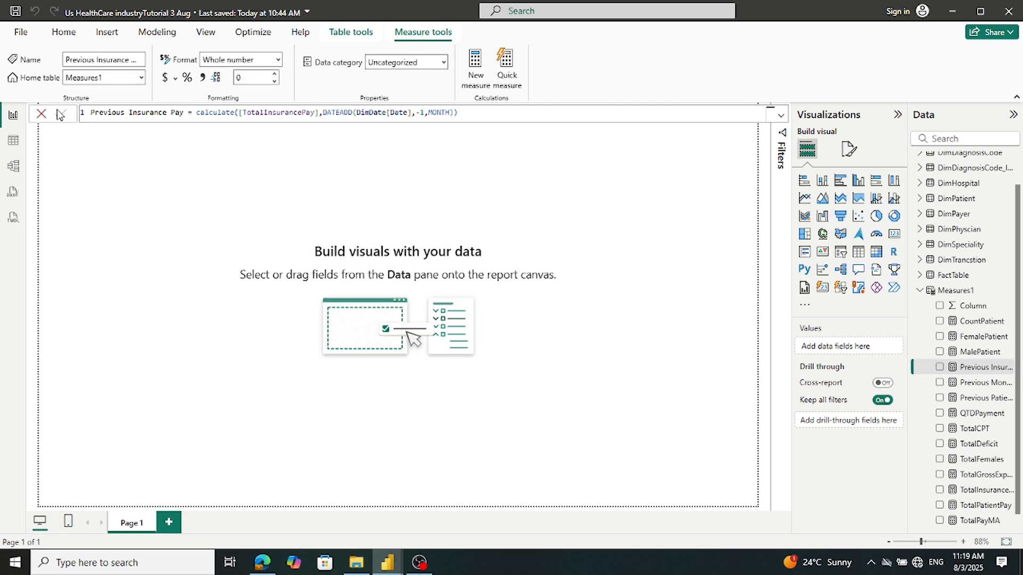
{"action": "mouse_move", "coordinate": [387, 563]}
{"action": "left_click", "coordinate": [369, 539]}
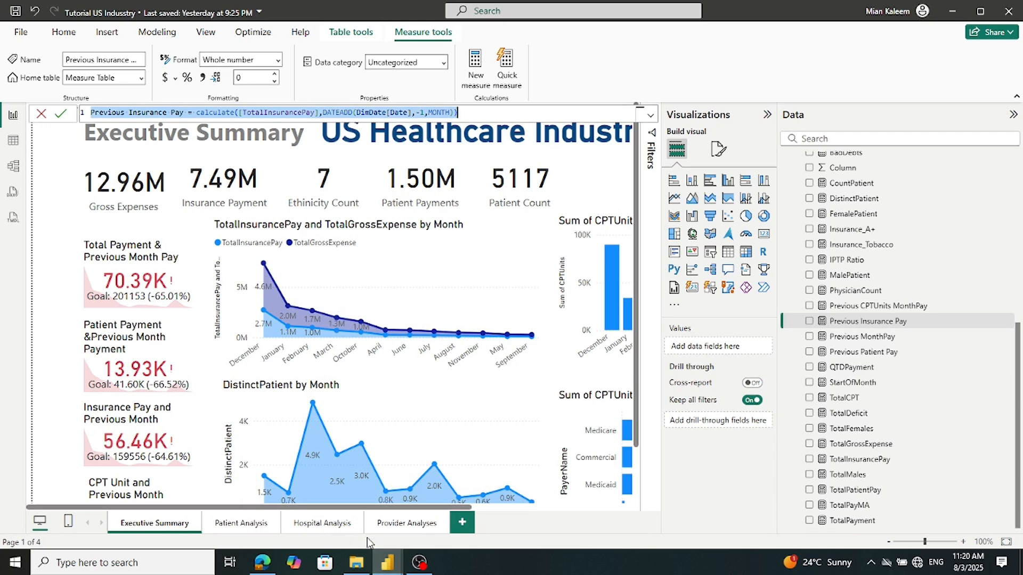
{"action": "left_click", "coordinate": [857, 308]}
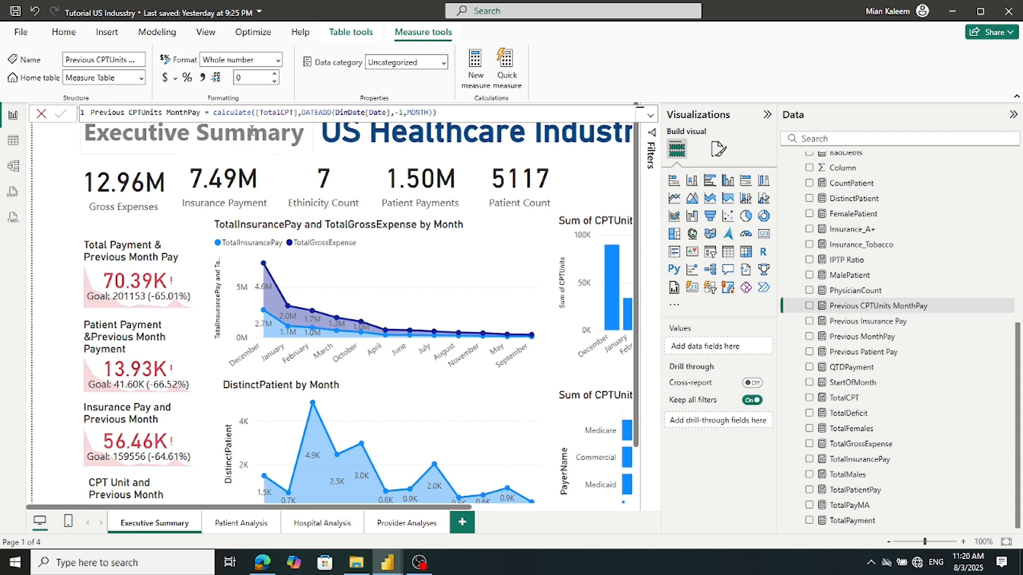
{"action": "left_click", "coordinate": [447, 113]}
{"action": "key", "text": "ctrl+a"}
{"action": "key", "text": "ctrl+c"}
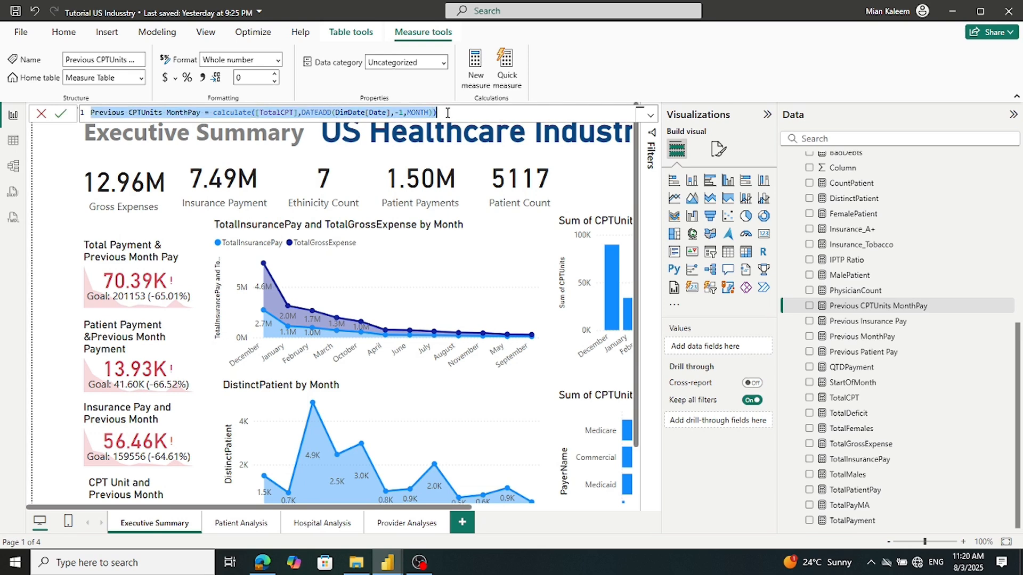
Add Previous CPTUnits MonthPay, calculate([TotalCPT],DATEADD(DimDate[Date],-1,MONTH)), to Measures1
{"action": "left_click", "coordinate": [388, 563]}
{"action": "left_click", "coordinate": [421, 532]}
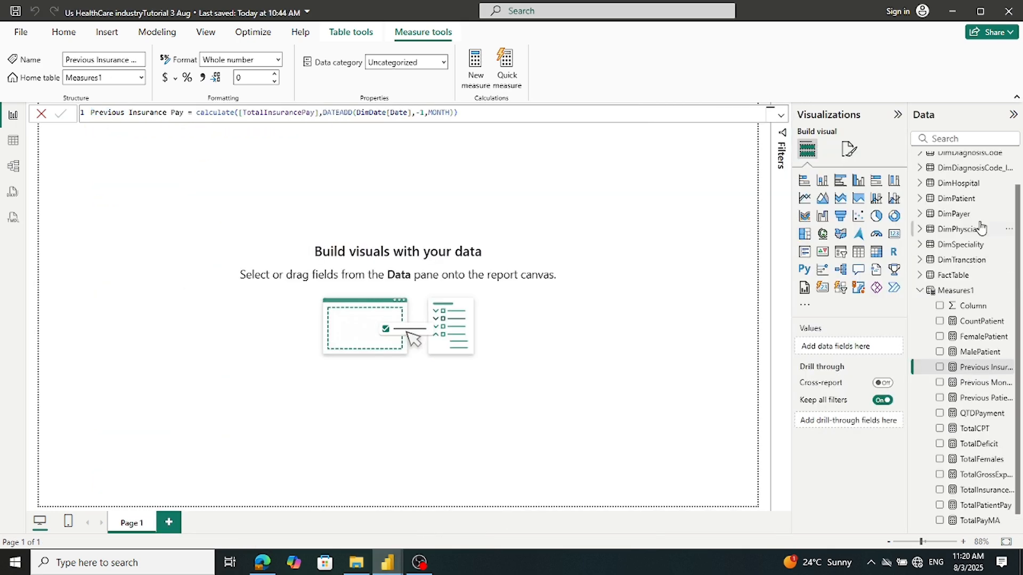
{"action": "right_click", "coordinate": [935, 290]}
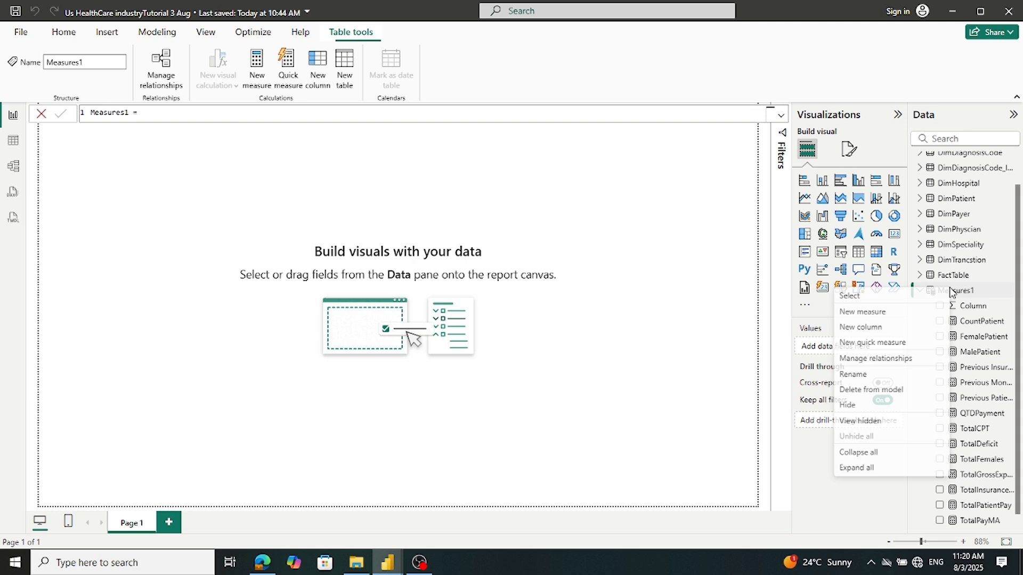
{"action": "left_click", "coordinate": [873, 309]}
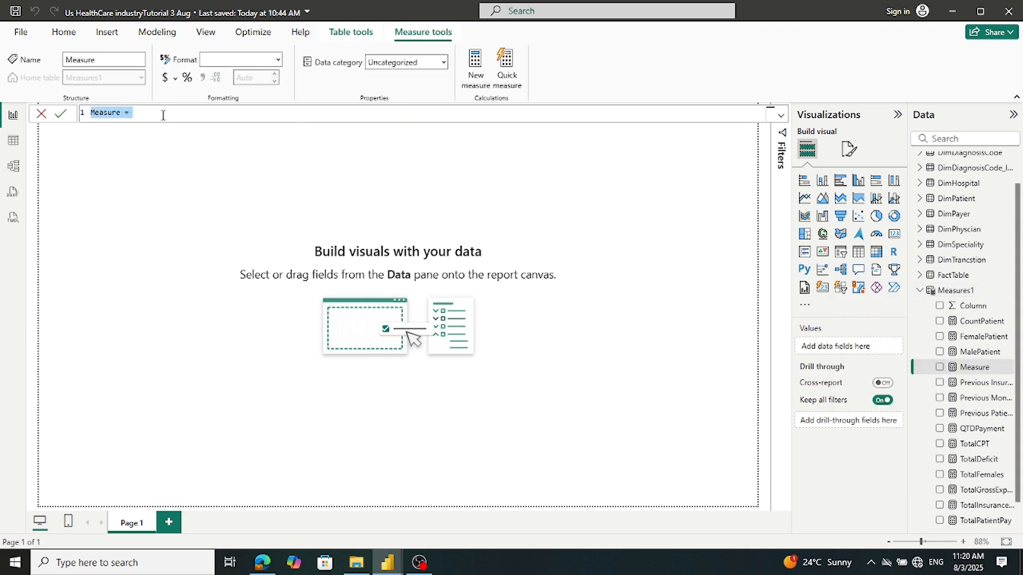
{"action": "key", "text": "ctrl+v"}
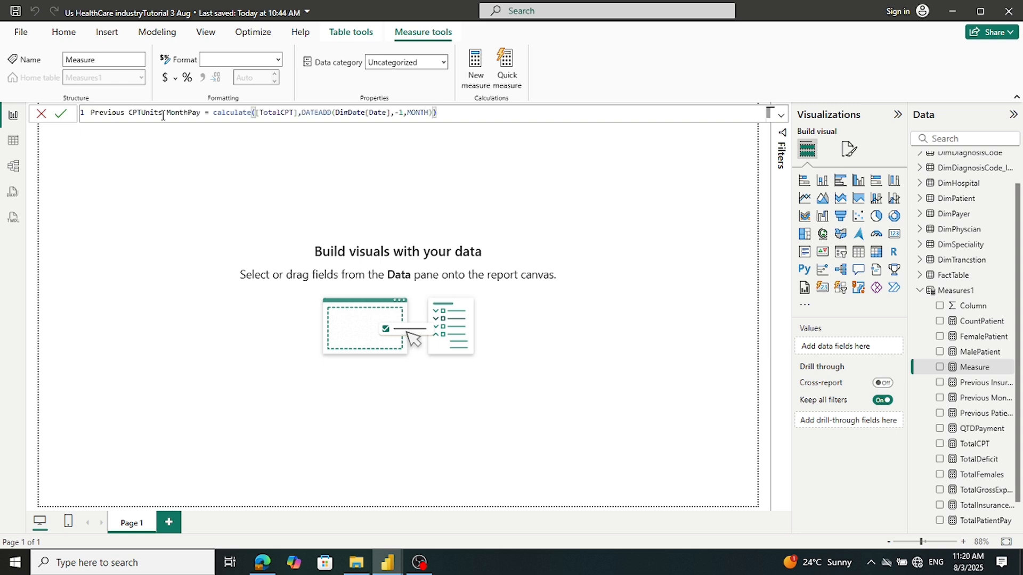
{"action": "left_click", "coordinate": [59, 115]}
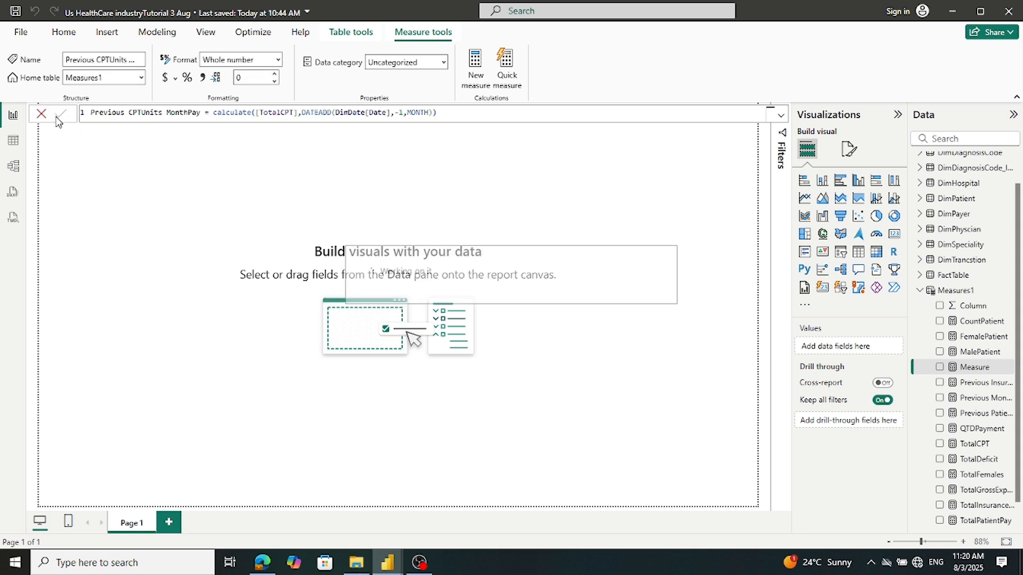
{"action": "mouse_move", "coordinate": [383, 568]}
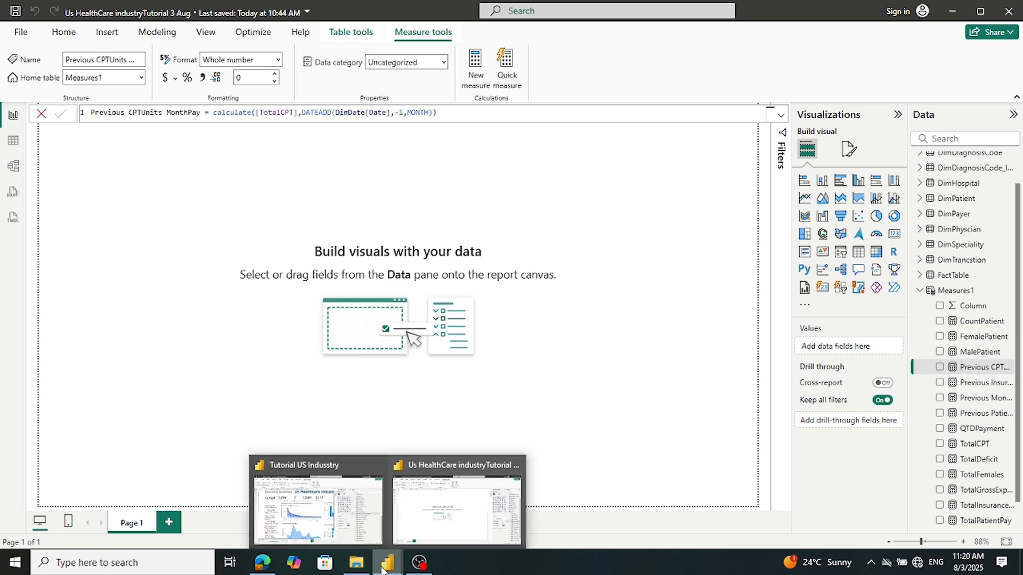
{"action": "left_click", "coordinate": [357, 530]}
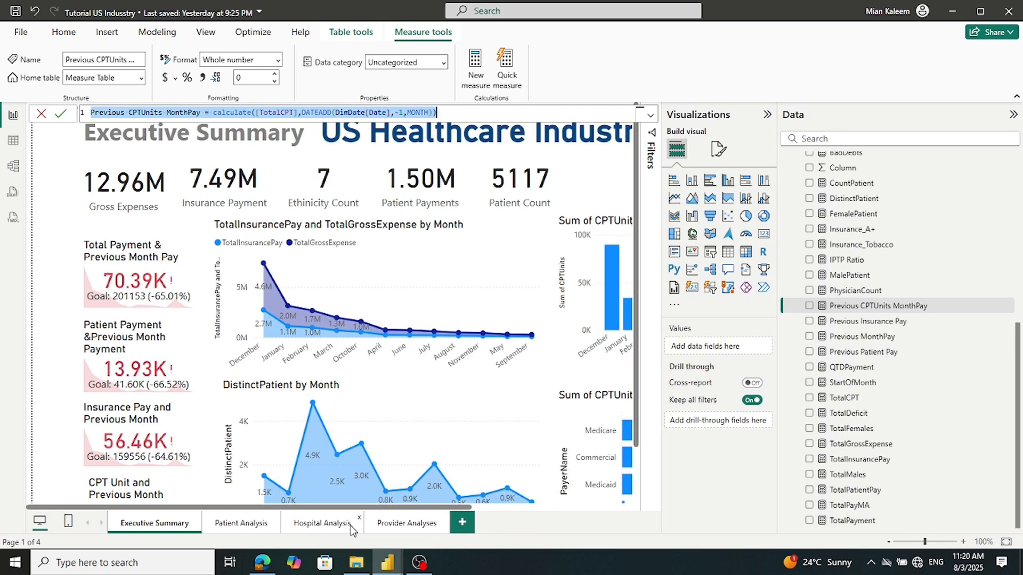
Select PhysicianCount in the reference report's Data pane to display its formula
{"action": "left_click", "coordinate": [857, 291]}
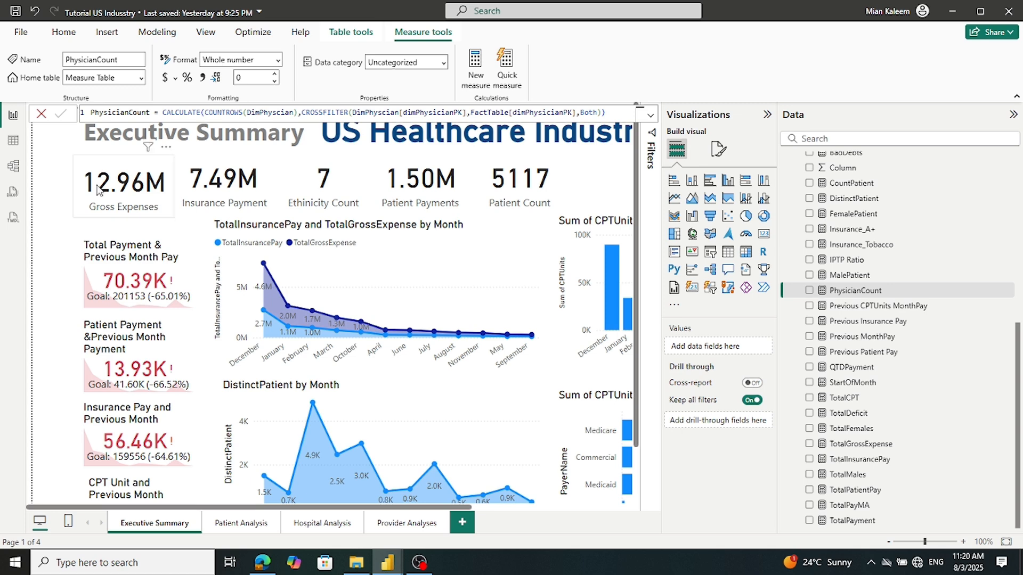
In Model view, inspect the FactTable–DimPhyscian dimPhysicianPK relationship: many-to-one, single direction
{"action": "left_click", "coordinate": [14, 167]}
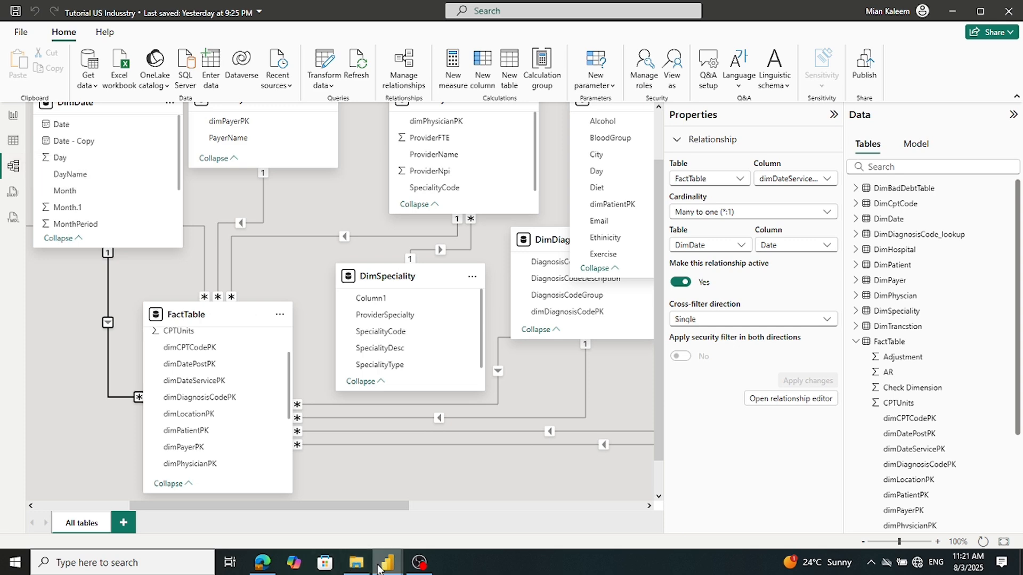
{"action": "mouse_move", "coordinate": [379, 567]}
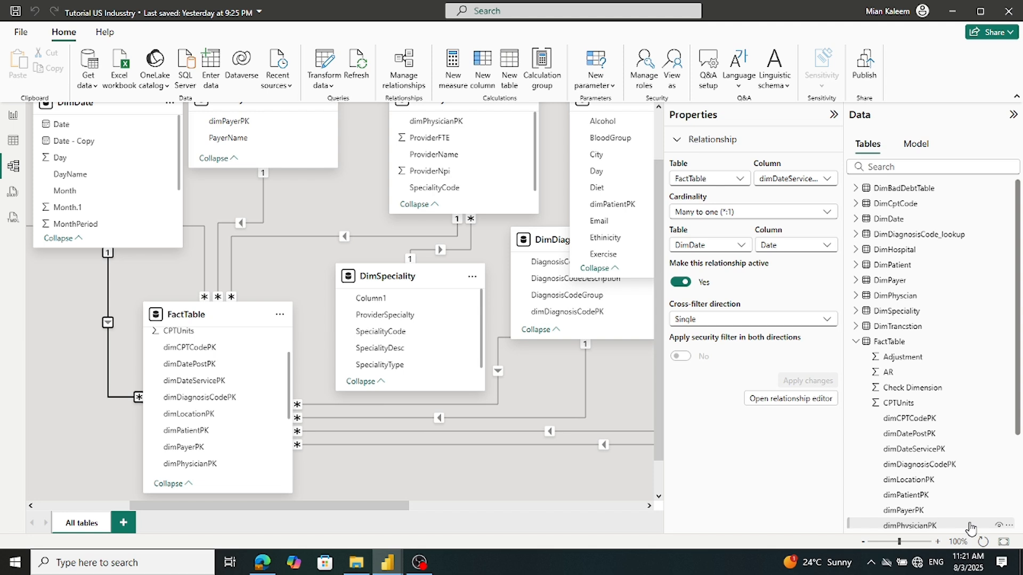
{"action": "scroll", "coordinate": [954, 500], "scroll_direction": "down", "scroll_amount": 3}
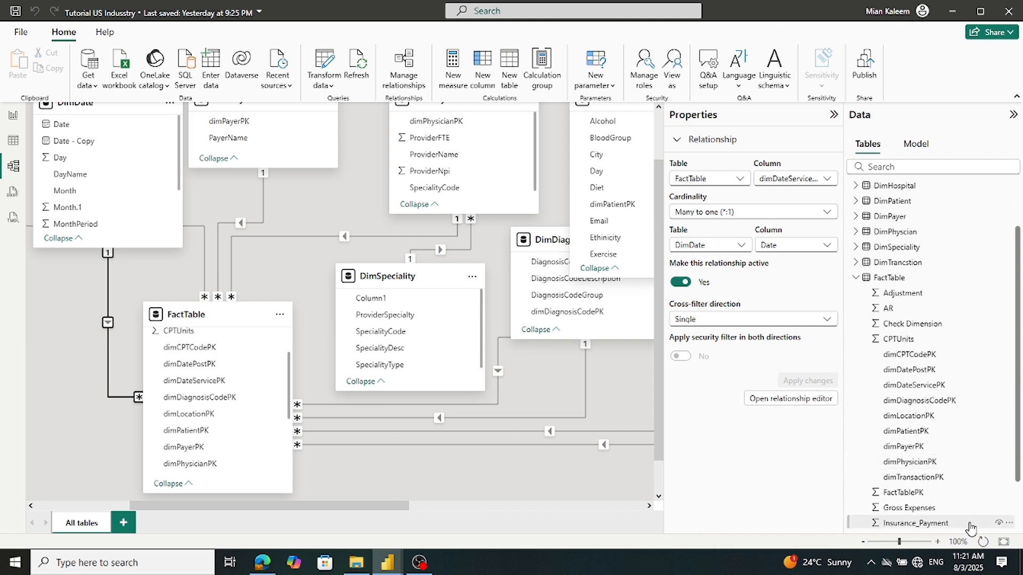
{"action": "left_click", "coordinate": [927, 463]}
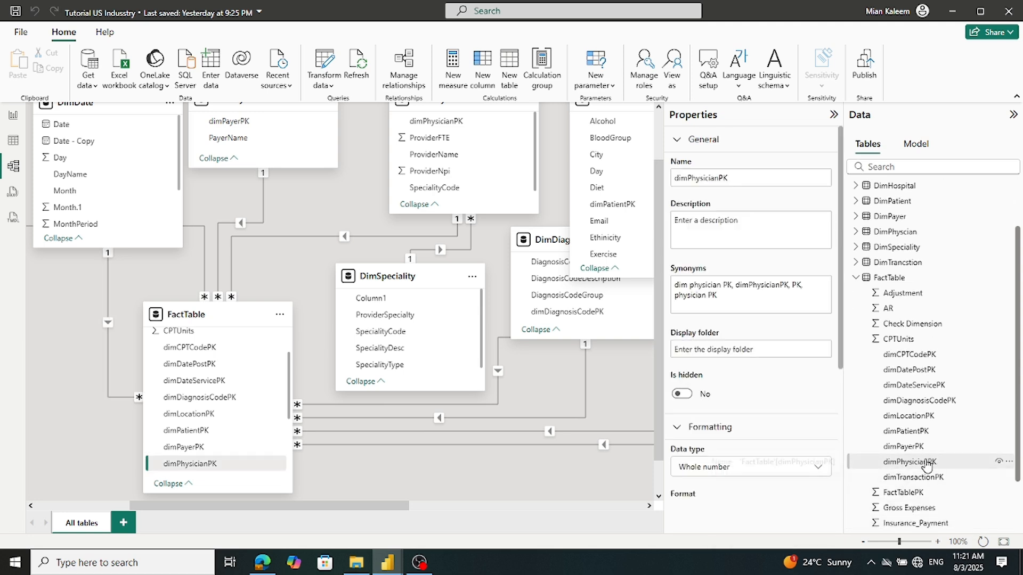
{"action": "left_click", "coordinate": [611, 474]}
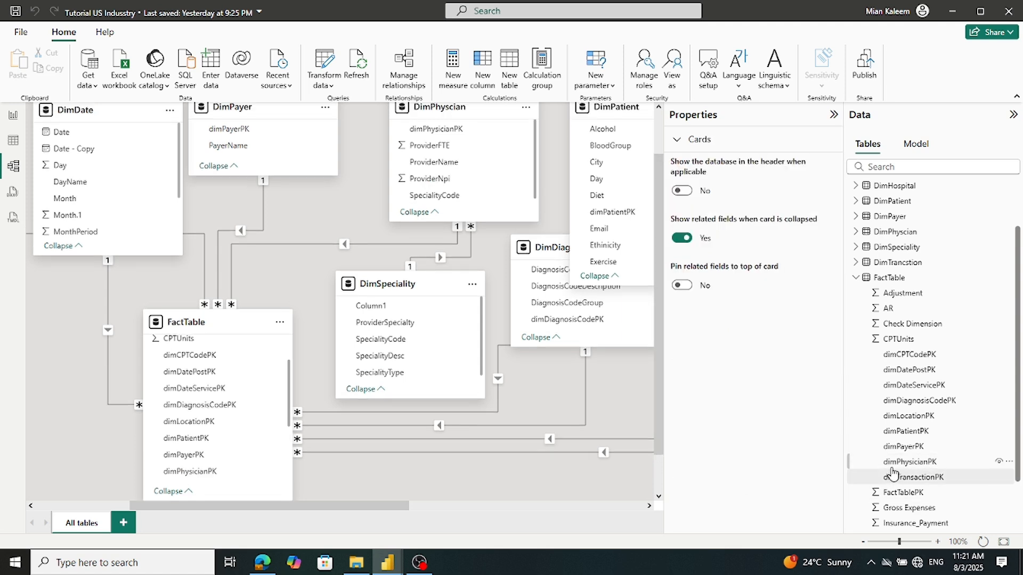
{"action": "scroll", "coordinate": [895, 465], "scroll_direction": "down", "scroll_amount": 2}
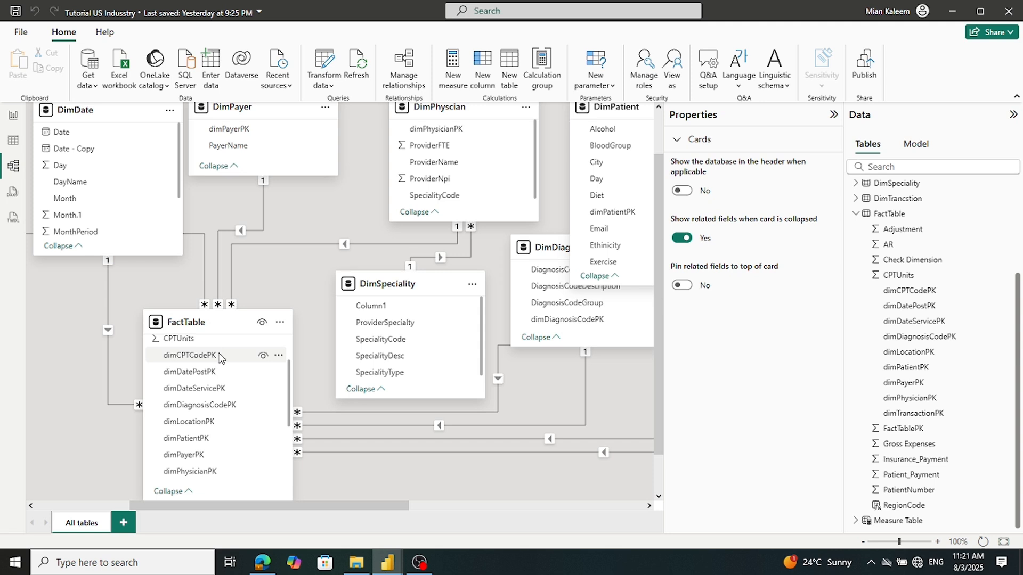
{"action": "left_click", "coordinate": [304, 243]}
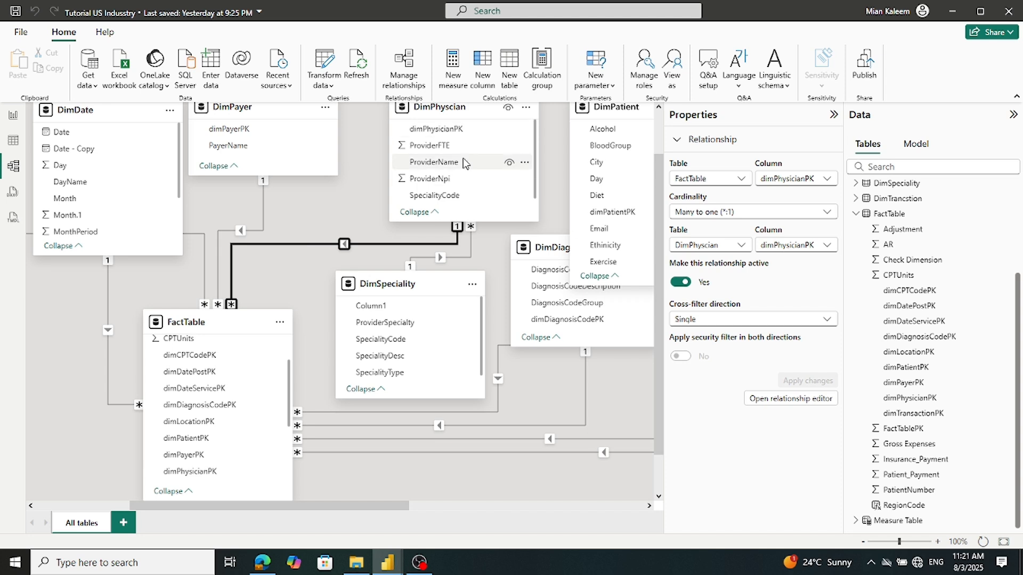
{"action": "scroll", "coordinate": [462, 160], "scroll_direction": "up", "scroll_amount": 1}
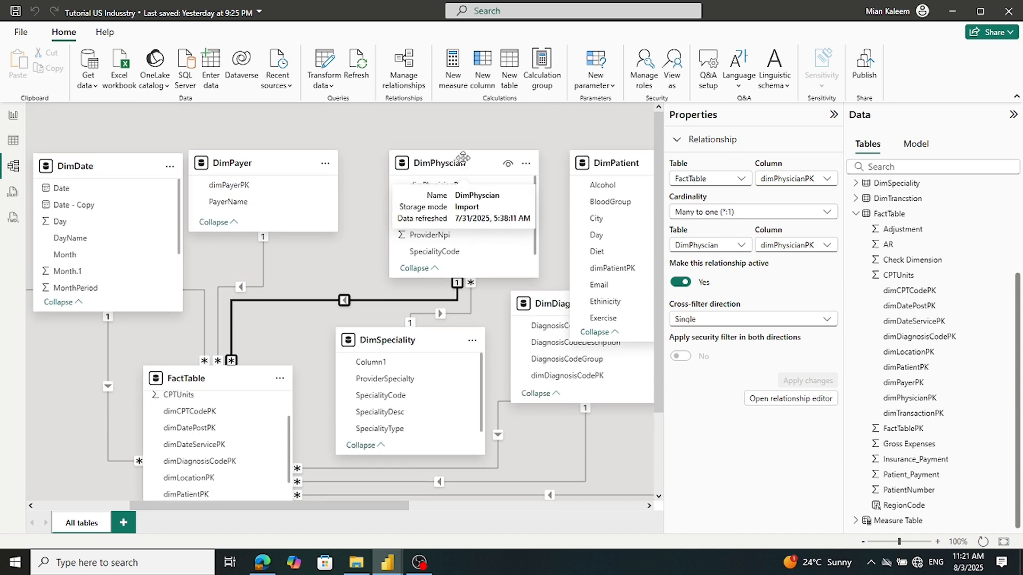
{"action": "scroll", "coordinate": [462, 158], "scroll_direction": "down", "scroll_amount": 1}
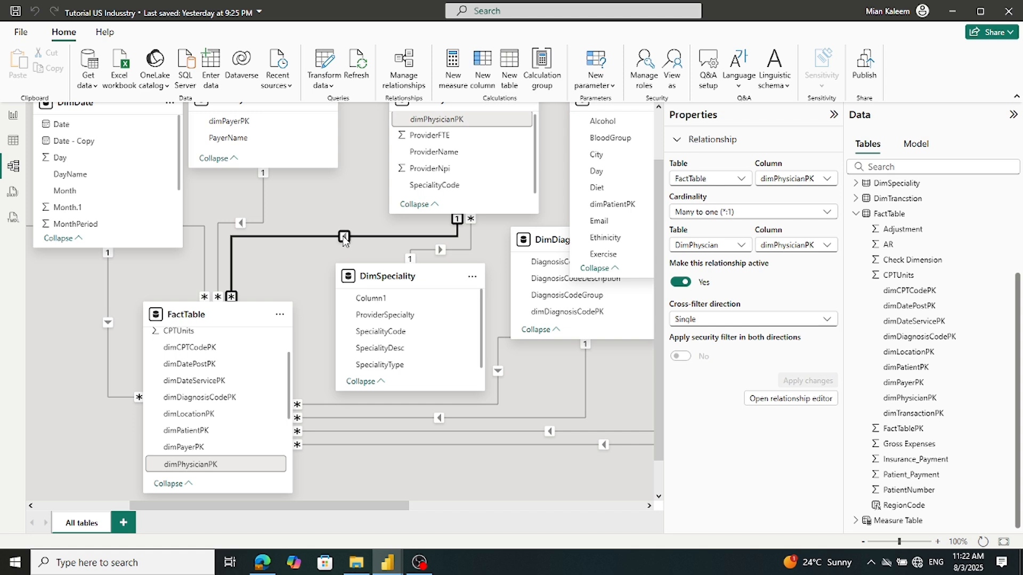
{"action": "scroll", "coordinate": [363, 217], "scroll_direction": "up", "scroll_amount": 2}
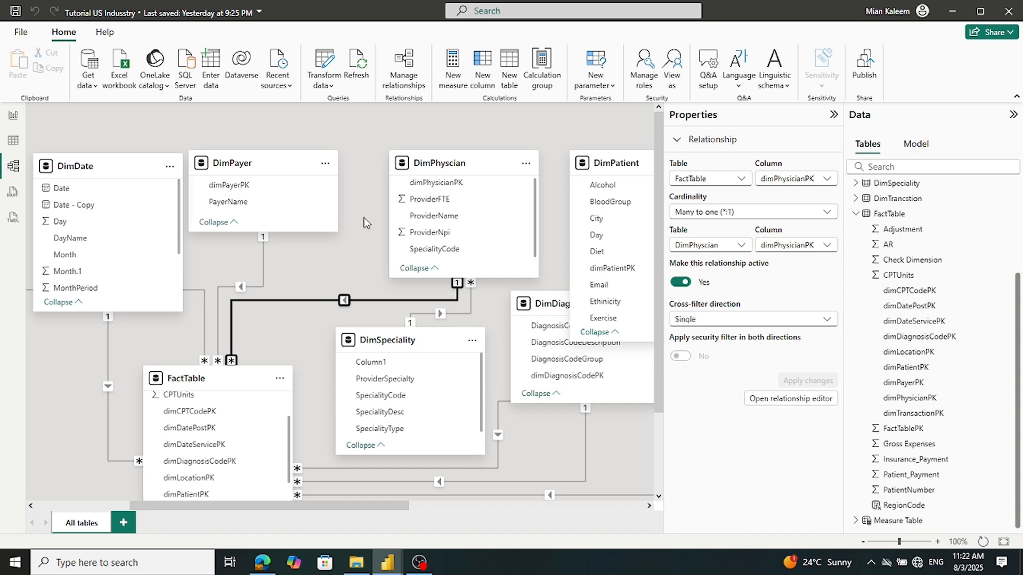
{"action": "scroll", "coordinate": [364, 217], "scroll_direction": "down", "scroll_amount": 2}
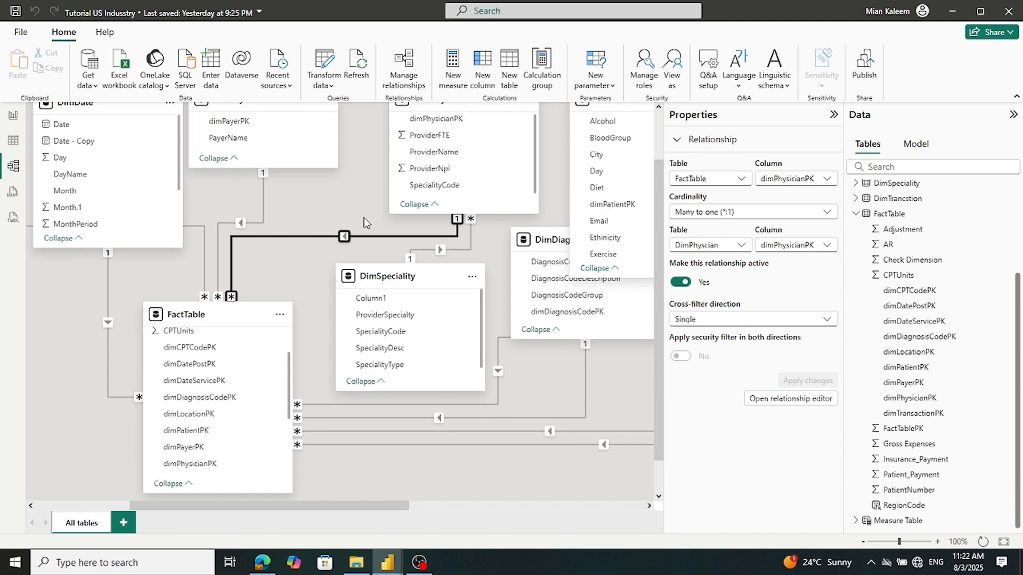
Start a new Measures1 measure in the Us HealthCare report and paste the copied formula
{"action": "left_click", "coordinate": [14, 116]}
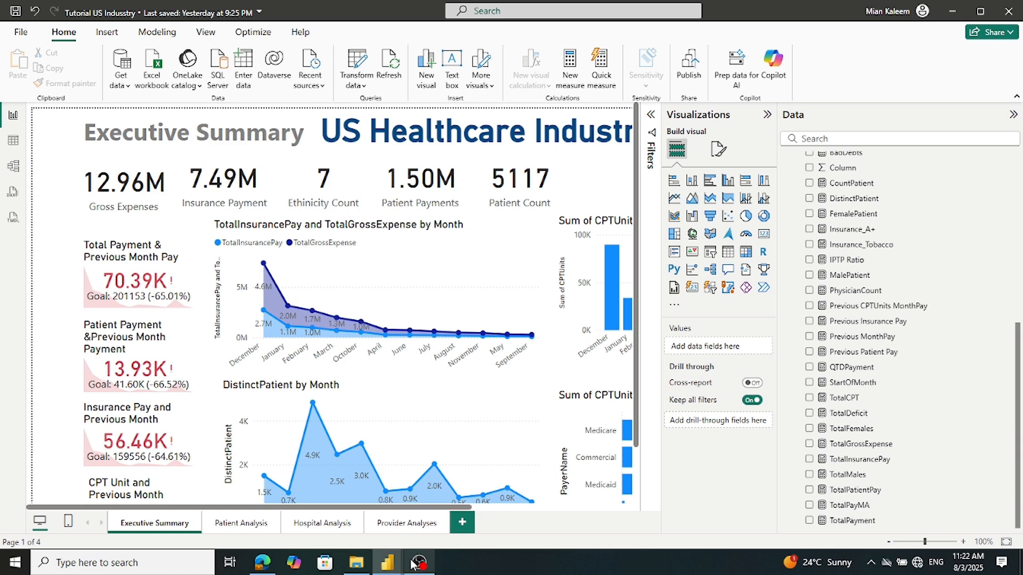
{"action": "mouse_move", "coordinate": [395, 563]}
{"action": "left_click", "coordinate": [418, 529]}
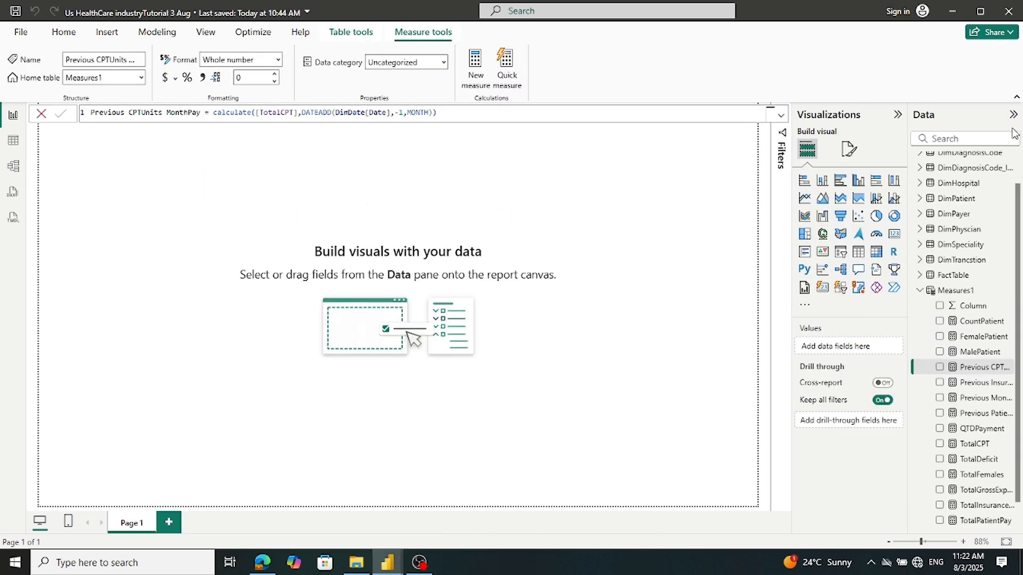
{"action": "right_click", "coordinate": [944, 291]}
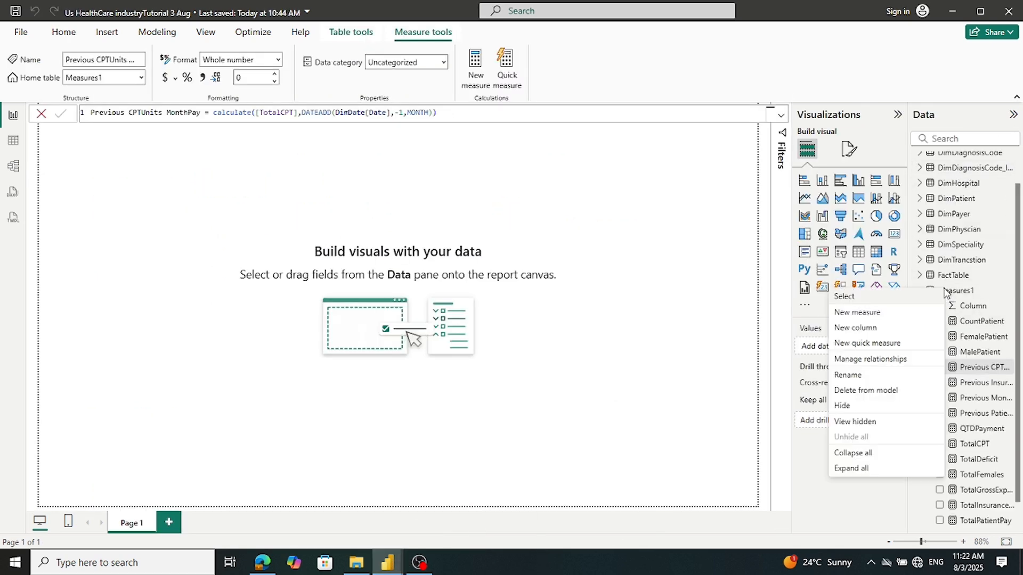
{"action": "left_click", "coordinate": [870, 313]}
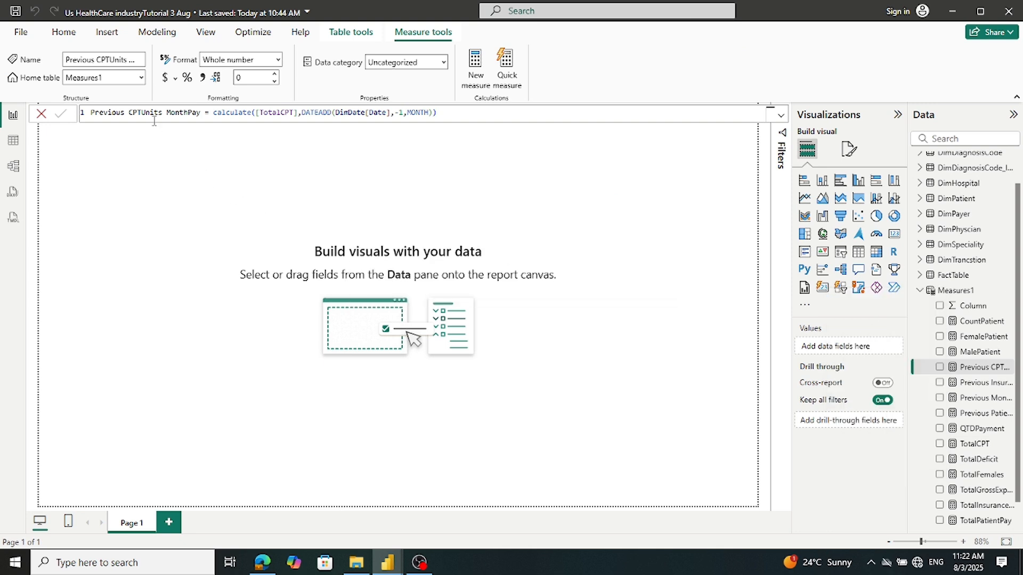
{"action": "type", "text": "Previous CPTUnits MonthPay = calculate([TotalCPT],DATEADD(DimDate[Date],-1,MONTH))"}
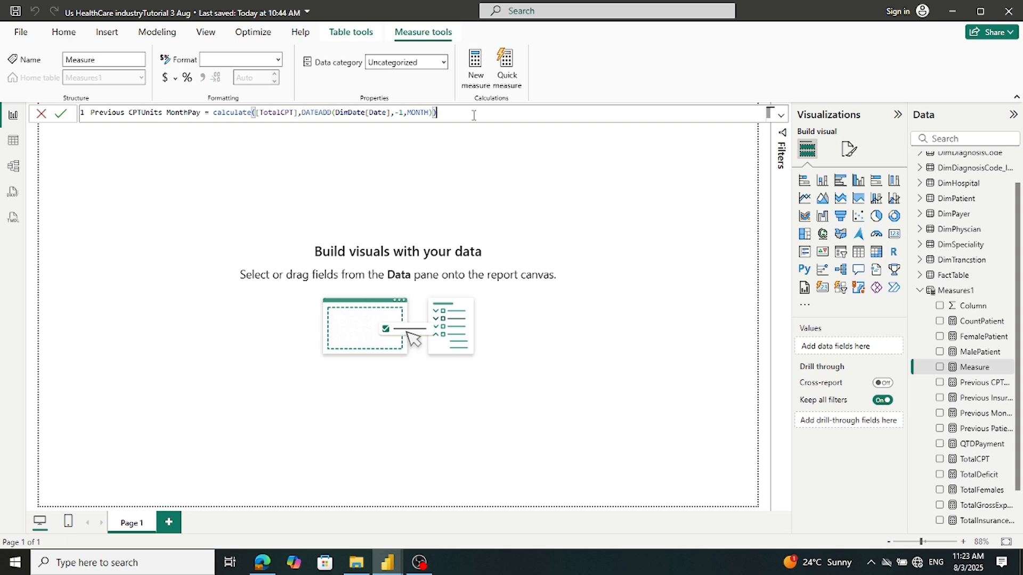
{"action": "key", "text": "ctrl+a"}
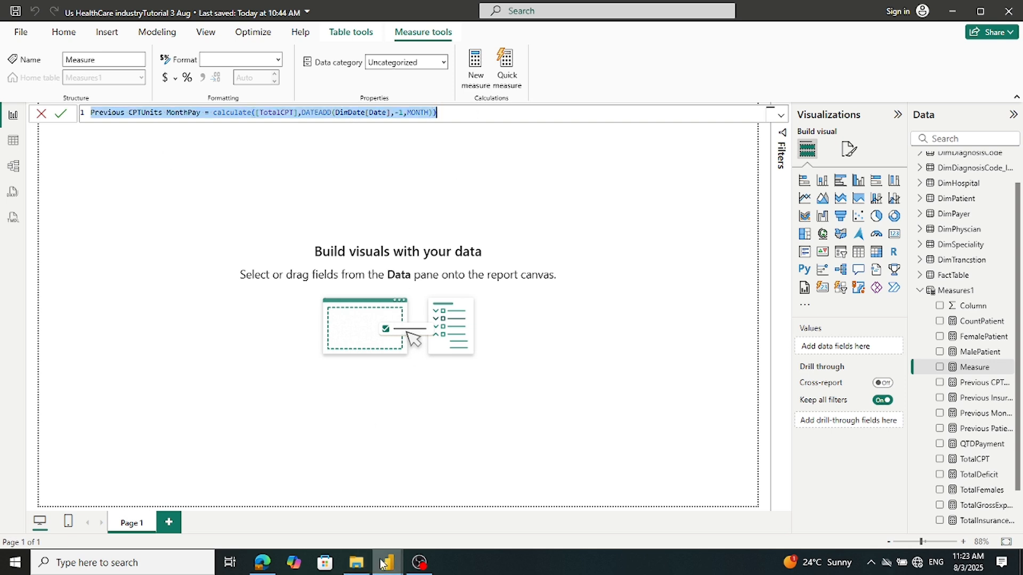
Select the entire PhysicianCount formula in the Tutorial US Industry reference report
{"action": "mouse_move", "coordinate": [383, 563]}
{"action": "left_click", "coordinate": [337, 517]}
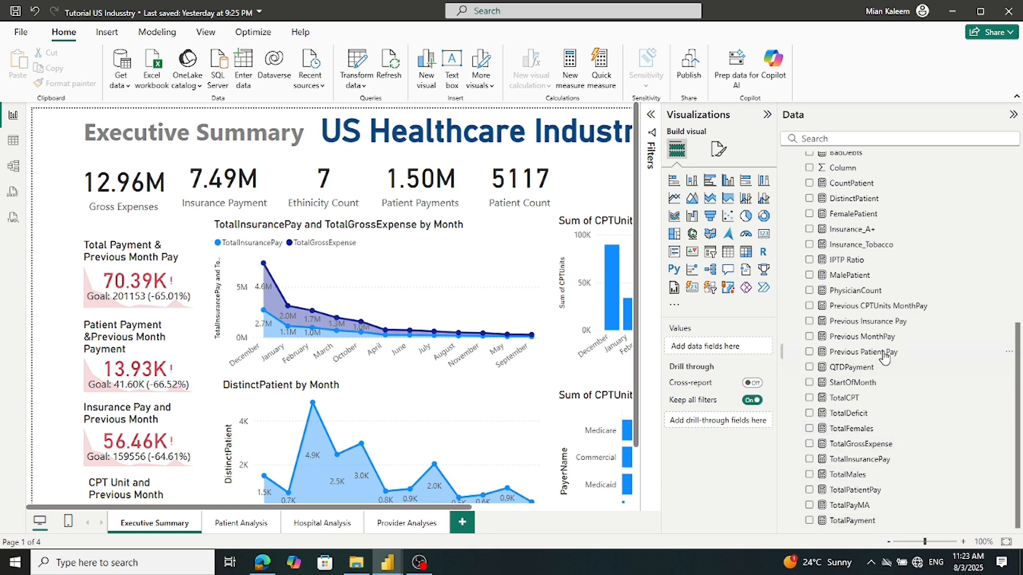
{"action": "left_click", "coordinate": [867, 290]}
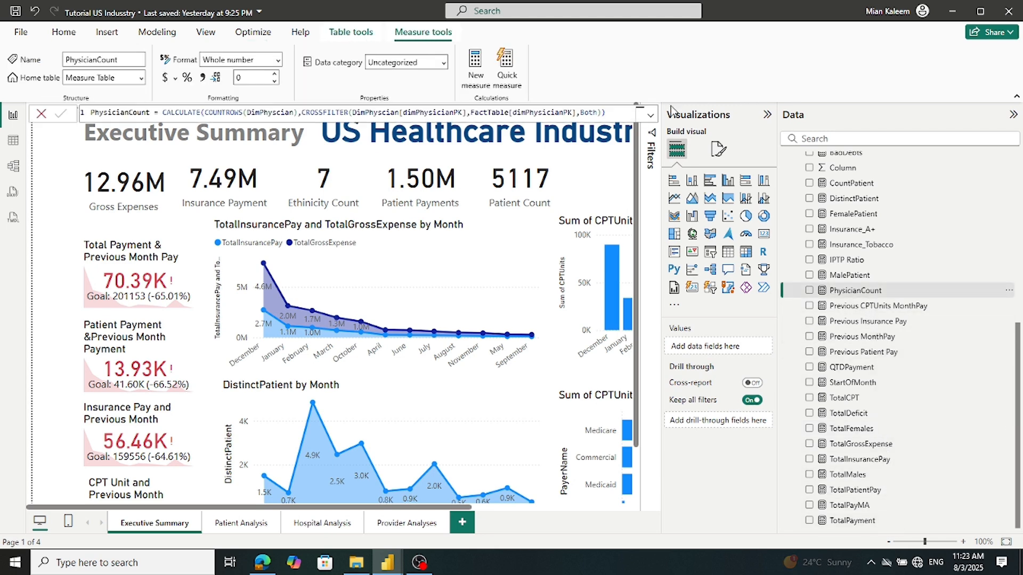
{"action": "triple_click", "coordinate": [617, 110]}
{"action": "key", "text": "ctrl+c"}
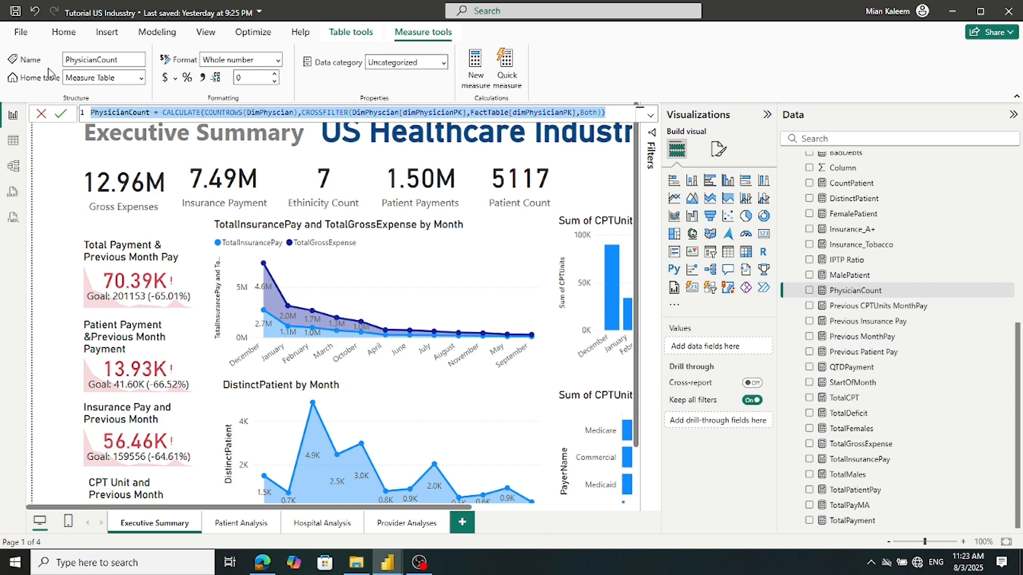
Discard the pasted measure after the name-already-used error
{"action": "mouse_move", "coordinate": [387, 565]}
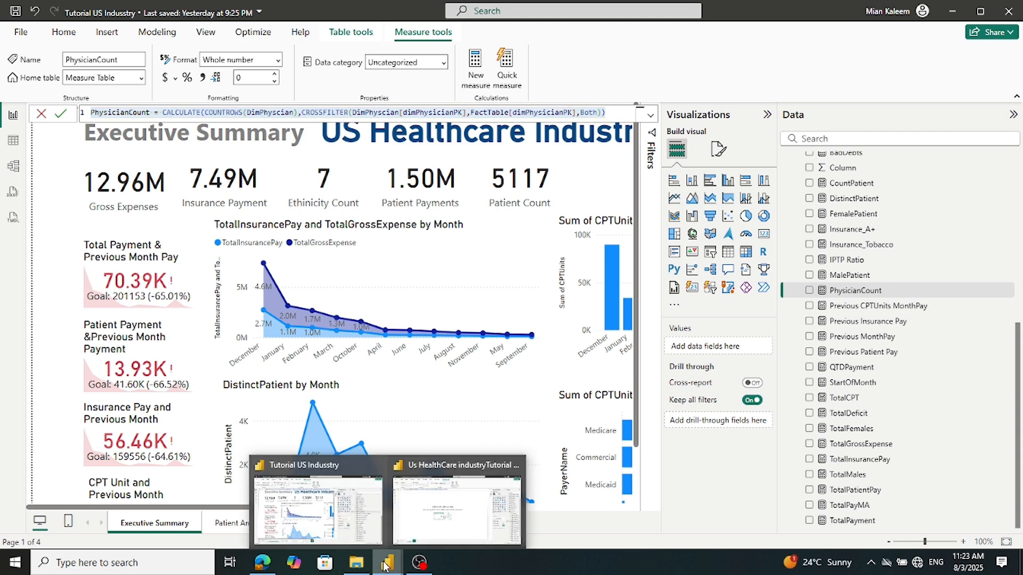
{"action": "left_click", "coordinate": [389, 538]}
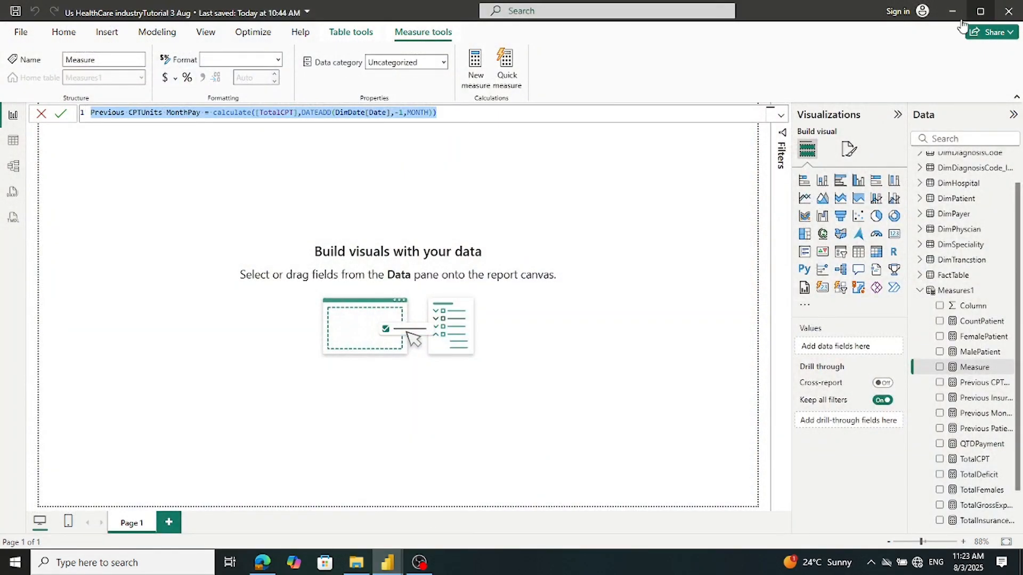
{"action": "left_click", "coordinate": [690, 249]}
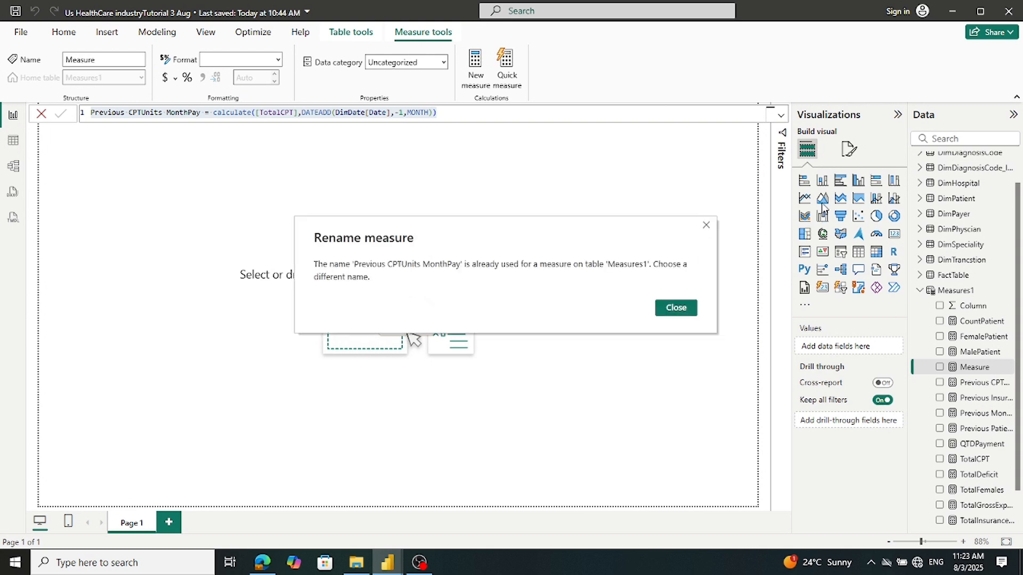
{"action": "left_click", "coordinate": [676, 308]}
{"action": "left_click", "coordinate": [42, 120]}
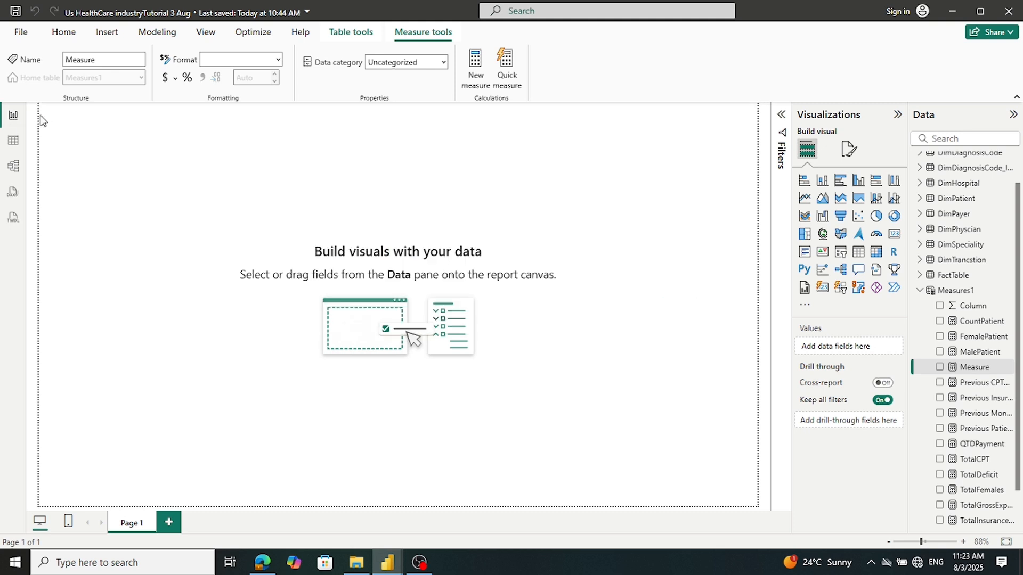
Add PhysicianCount, CALCULATE(COUNTROWS(DimPhyscian), CROSSFILTER(...Both)), to Measures1 and close the formula bar
{"action": "left_click", "coordinate": [959, 288]}
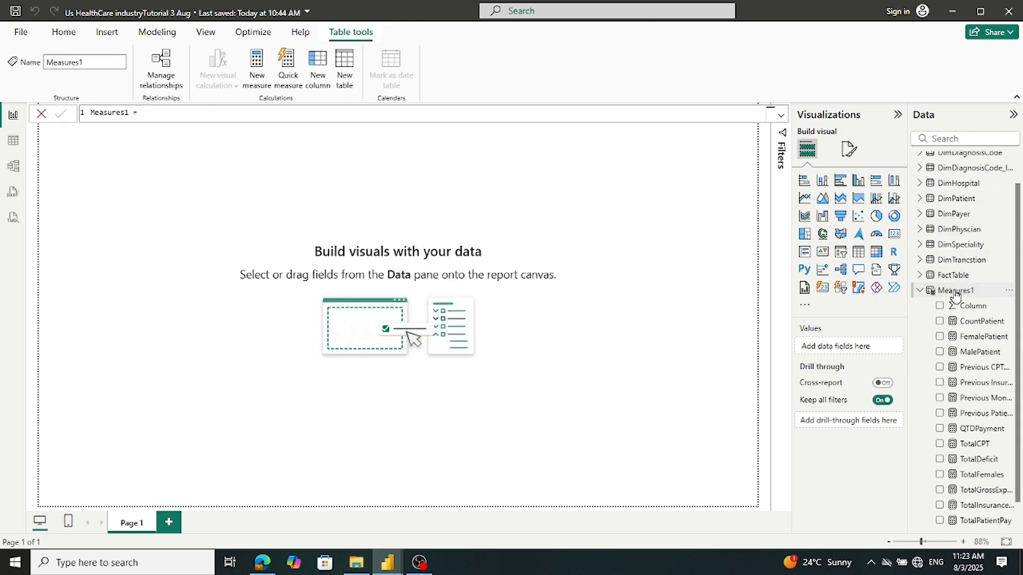
{"action": "right_click", "coordinate": [957, 288]}
{"action": "key", "text": "Escape"}
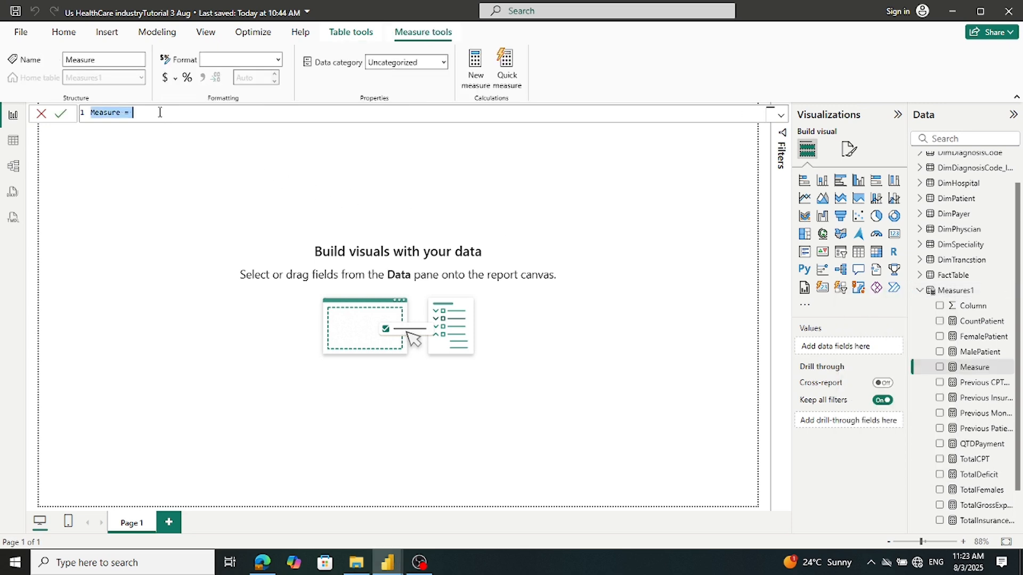
{"action": "key", "text": "ctrl+v"}
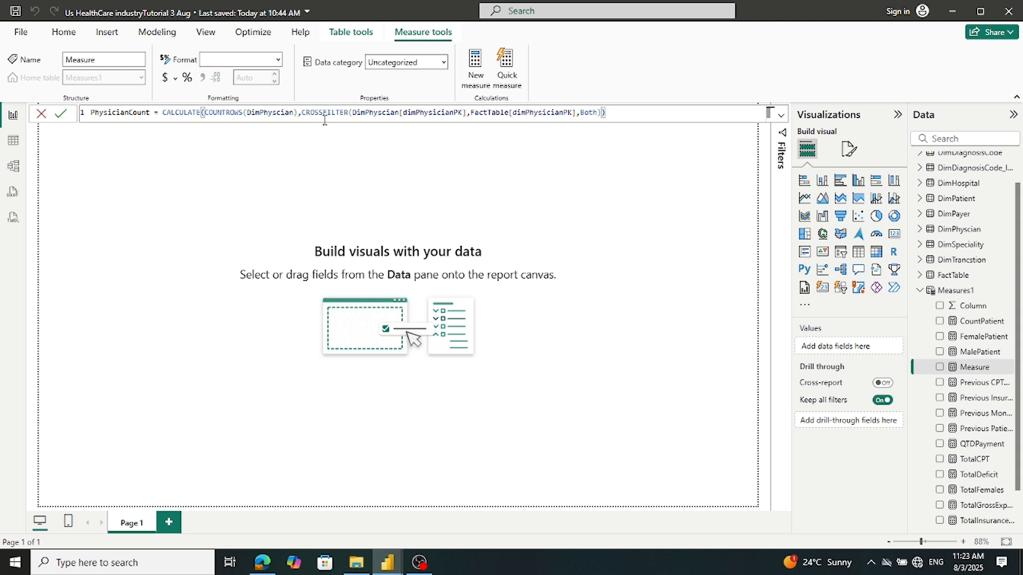
{"action": "left_click", "coordinate": [59, 123]}
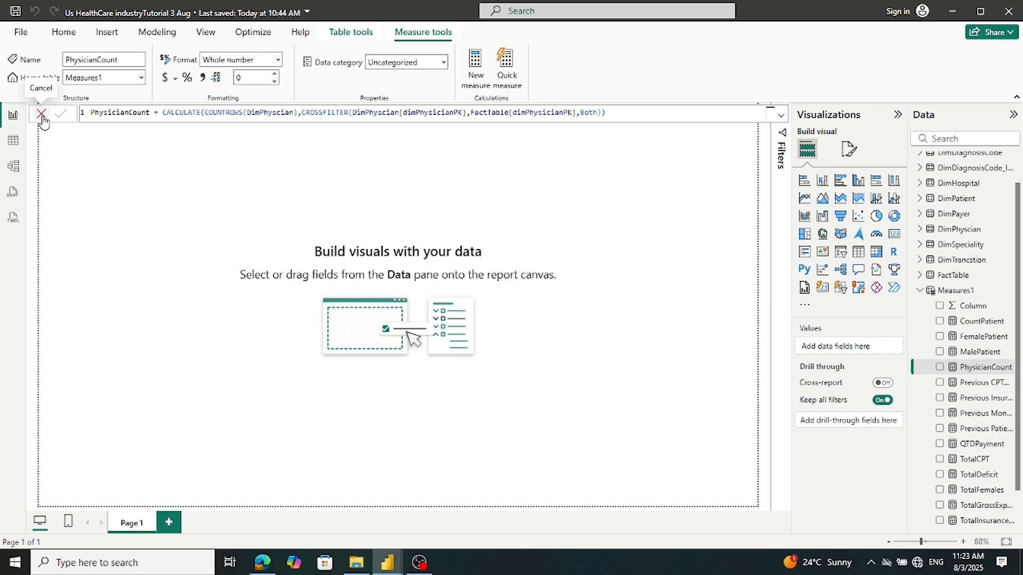
{"action": "left_click", "coordinate": [42, 118]}
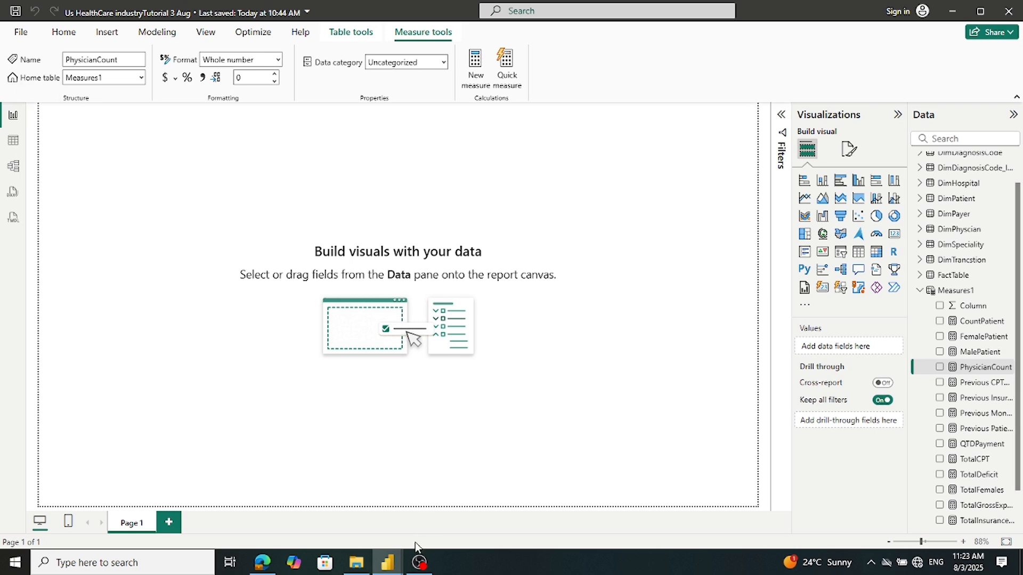
Copy the IPTP Ratio formula from the Tutorial US Industry reference report
{"action": "mouse_move", "coordinate": [387, 563]}
{"action": "left_click", "coordinate": [290, 533]}
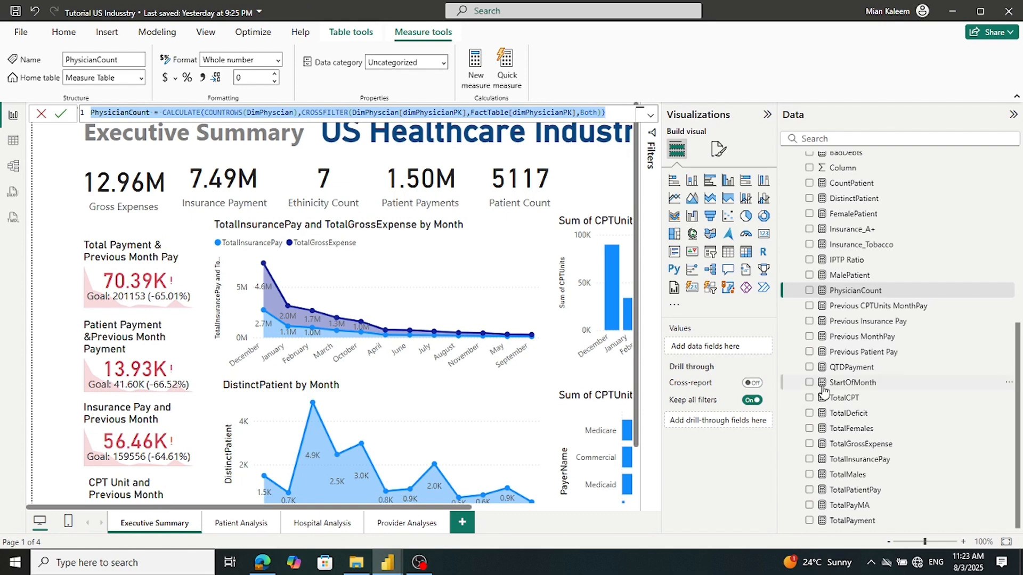
{"action": "left_click", "coordinate": [848, 276]}
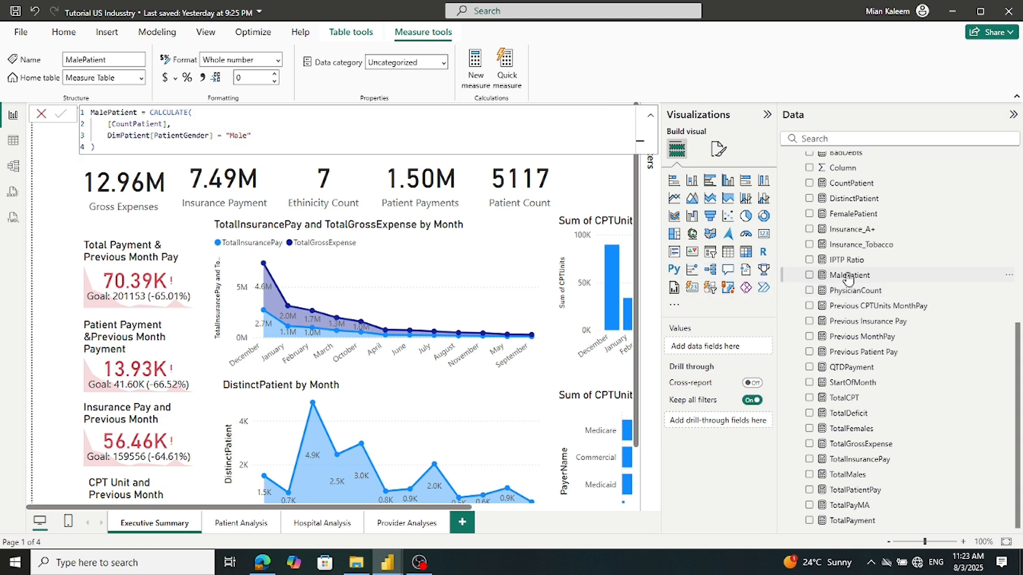
{"action": "left_click", "coordinate": [847, 261]}
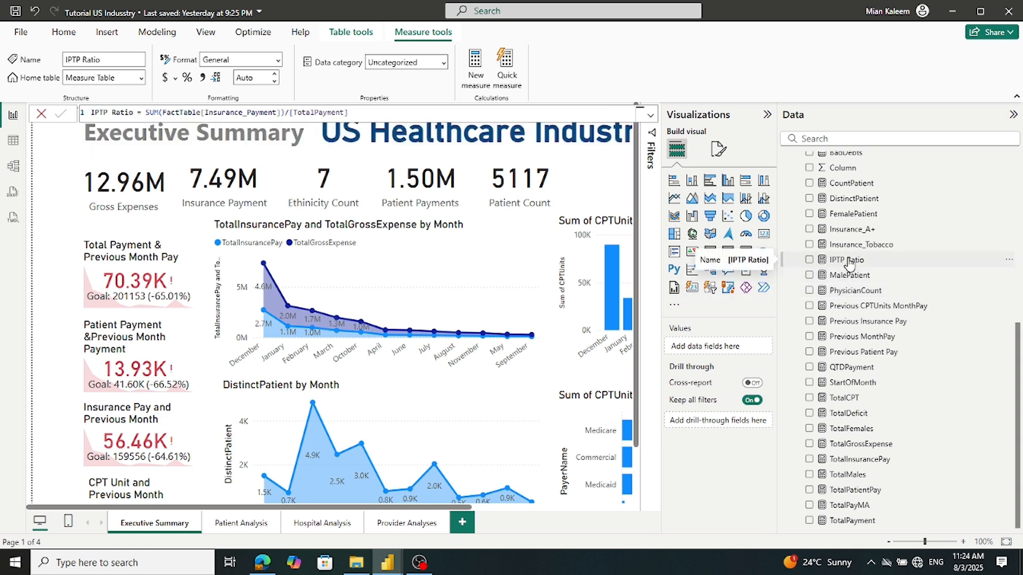
{"action": "left_click", "coordinate": [381, 111]}
{"action": "key", "text": "ctrl+a"}
{"action": "key", "text": "ctrl+c"}
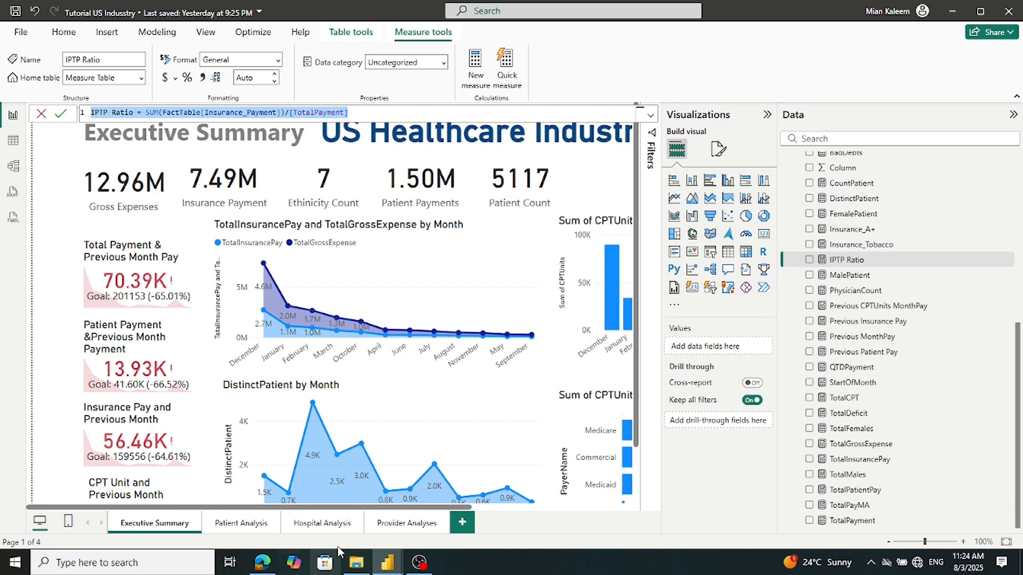
Add a Measures1 measure IPTP Ratio = SUM(FactTable[Insurance_Payment])/[TotalPayment] and commit it
{"action": "left_click", "coordinate": [387, 562]}
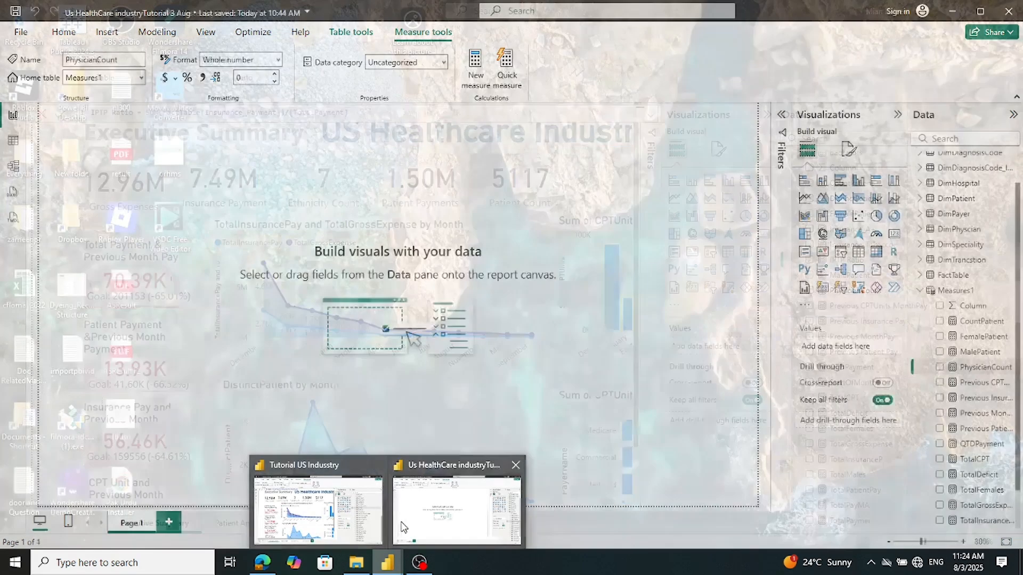
{"action": "left_click", "coordinate": [409, 526]}
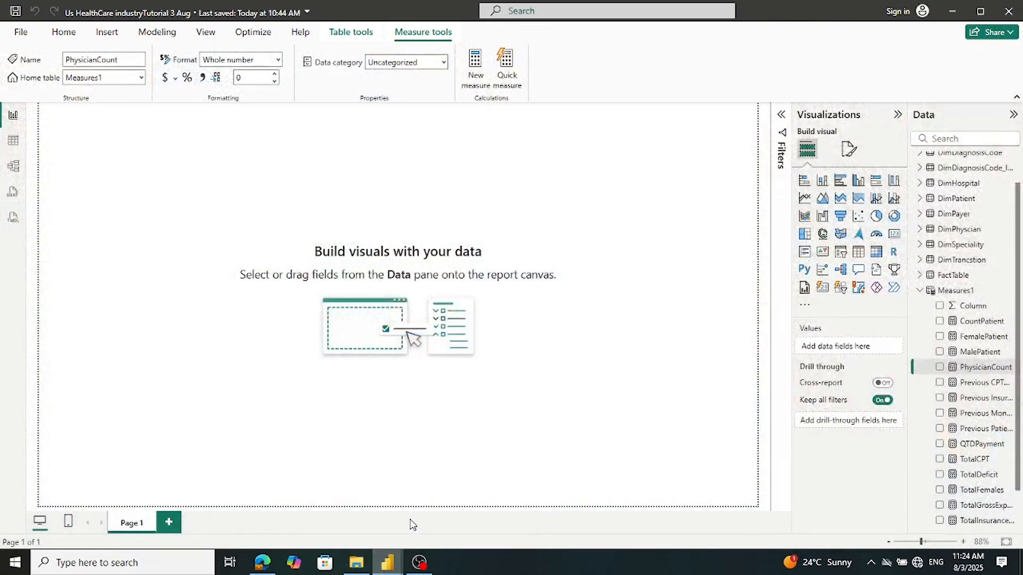
{"action": "right_click", "coordinate": [943, 291]}
{"action": "left_click", "coordinate": [855, 312]}
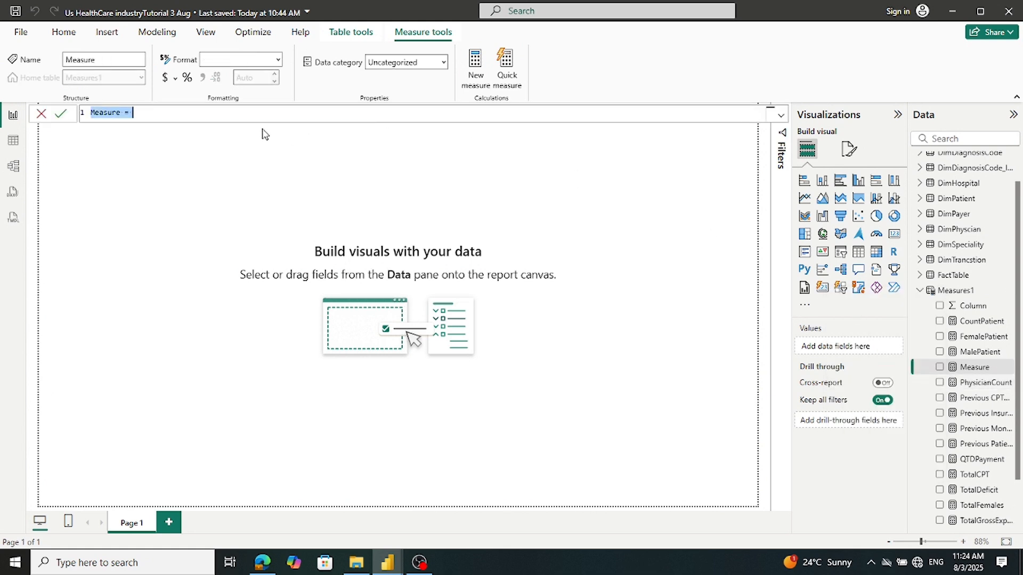
{"action": "key", "text": "ctrl+v"}
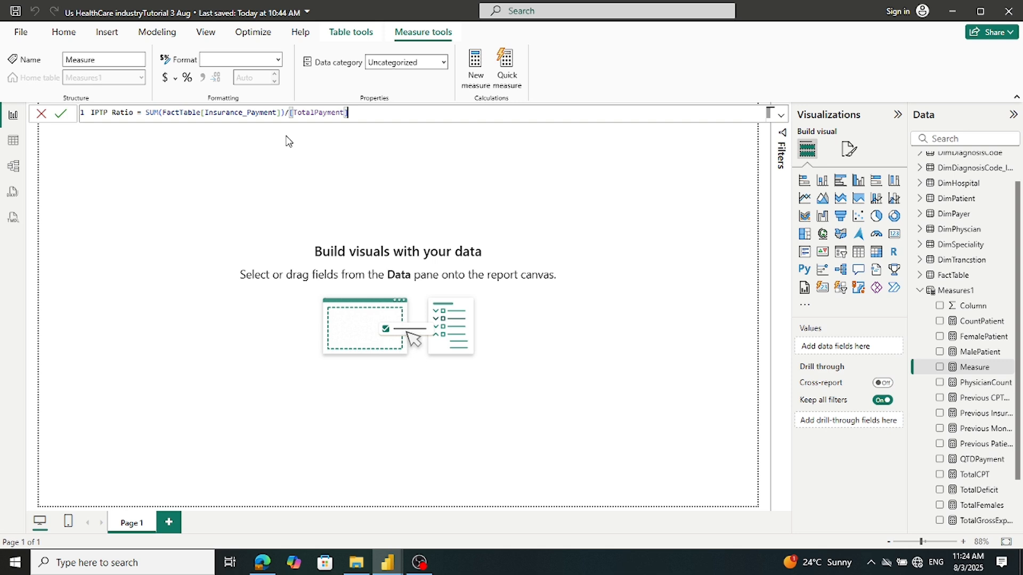
{"action": "left_click", "coordinate": [62, 115]}
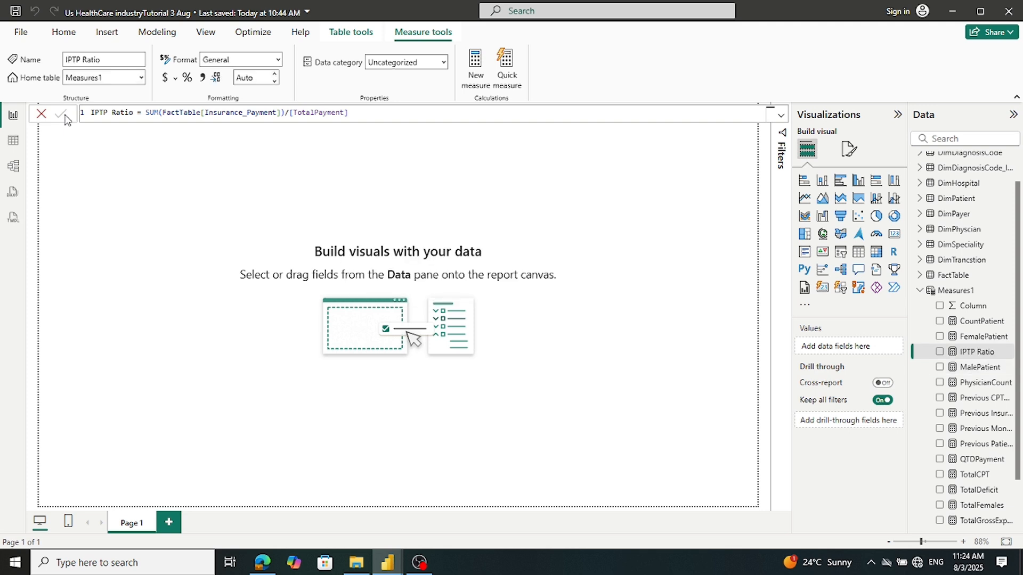
Select and copy the Insurance_Tobacco formula in the reference report, leaving it unchanged
{"action": "mouse_move", "coordinate": [388, 562]}
{"action": "left_click", "coordinate": [360, 535]}
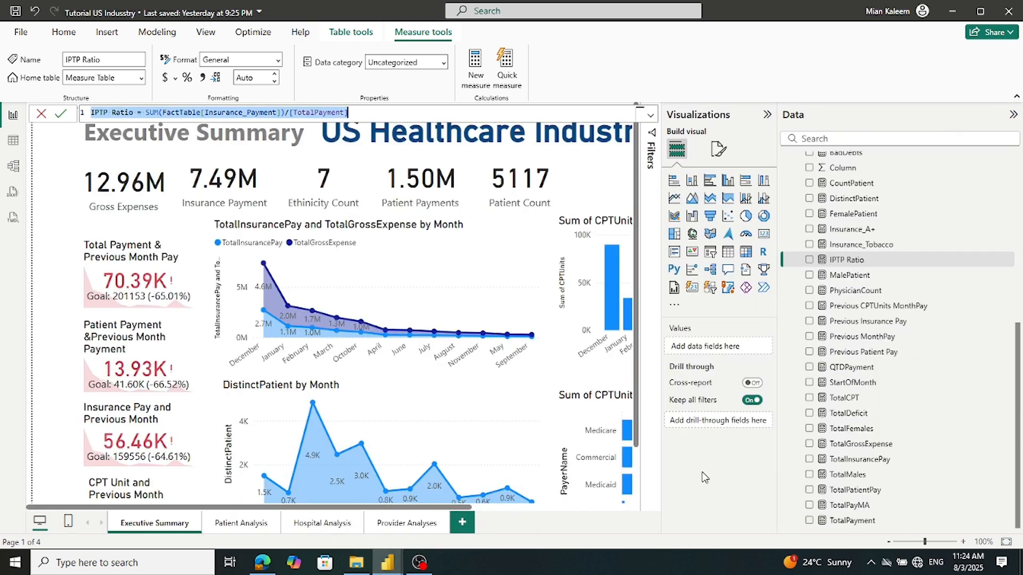
{"action": "left_click", "coordinate": [834, 247]}
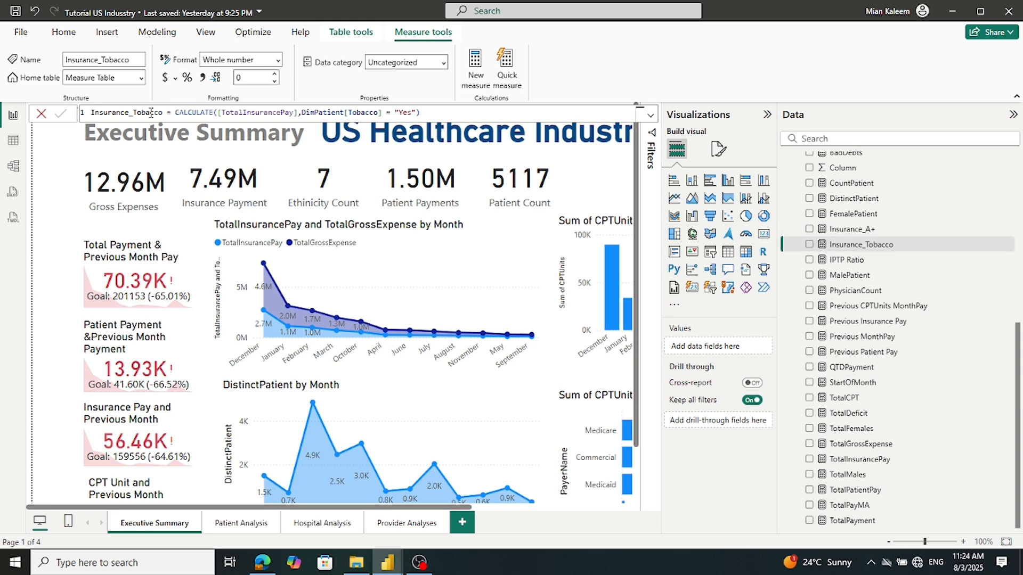
{"action": "left_click_drag", "start_coordinate": [91, 112], "coordinate": [459, 109]}
{"action": "key", "text": "ctrl+c"}
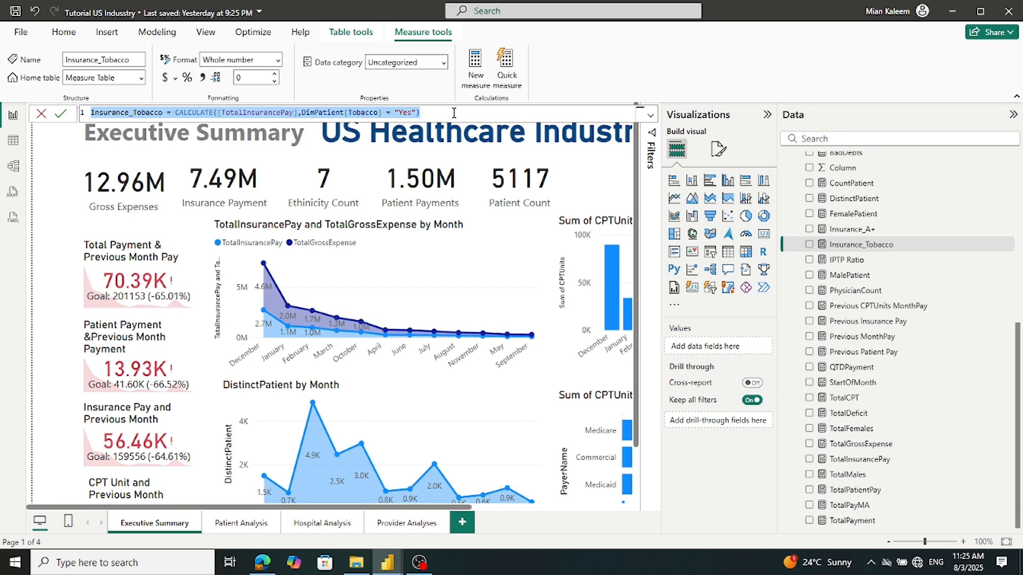
{"action": "left_click", "coordinate": [62, 119]}
Discard a stray new measure accidentally started in the reference report's Measure Table
{"action": "scroll", "coordinate": [949, 295], "scroll_direction": "up", "scroll_amount": 2}
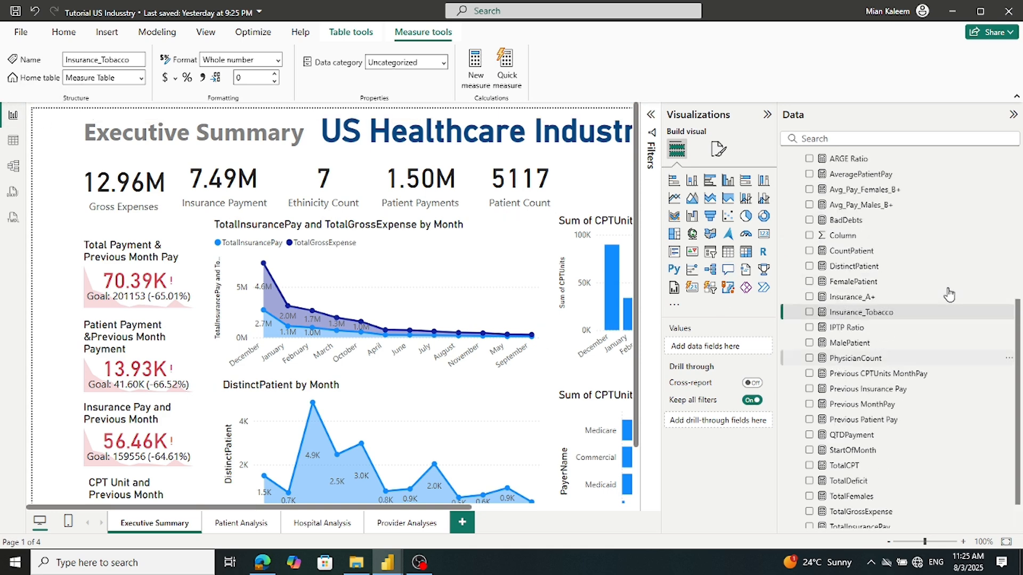
{"action": "scroll", "coordinate": [949, 294], "scroll_direction": "up", "scroll_amount": 3}
{"action": "right_click", "coordinate": [819, 269]}
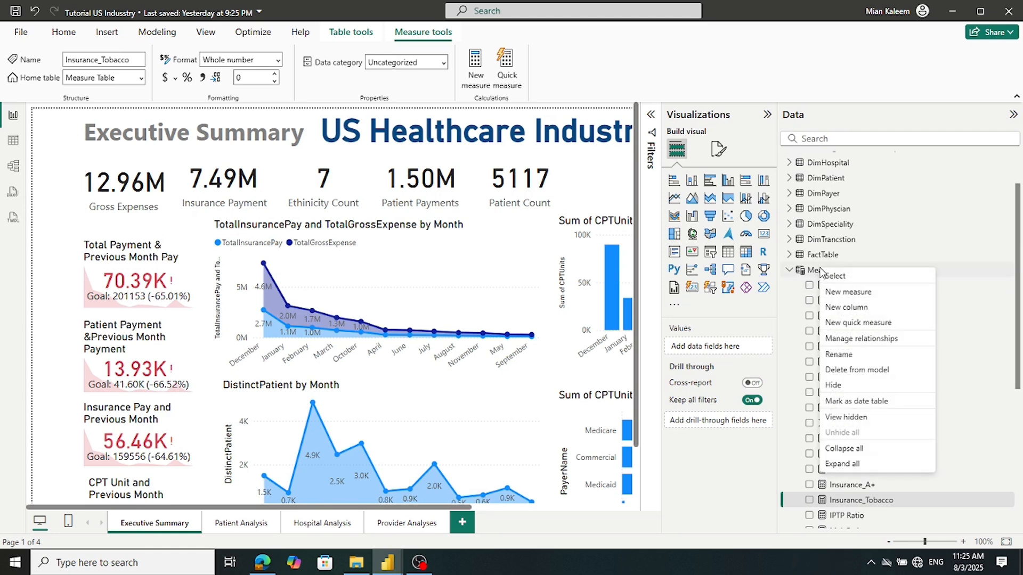
{"action": "left_click", "coordinate": [832, 292]}
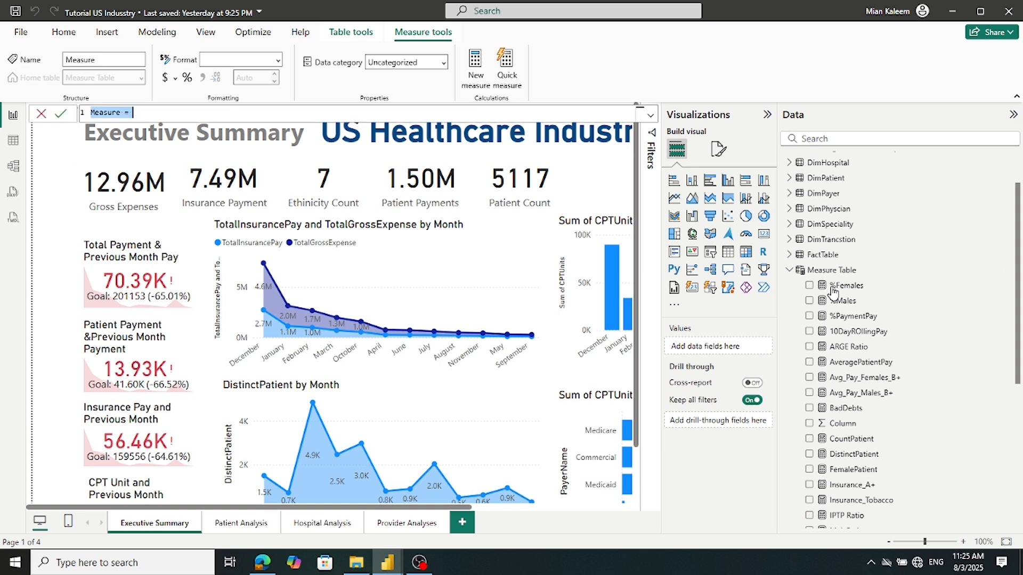
{"action": "left_click", "coordinate": [41, 115]}
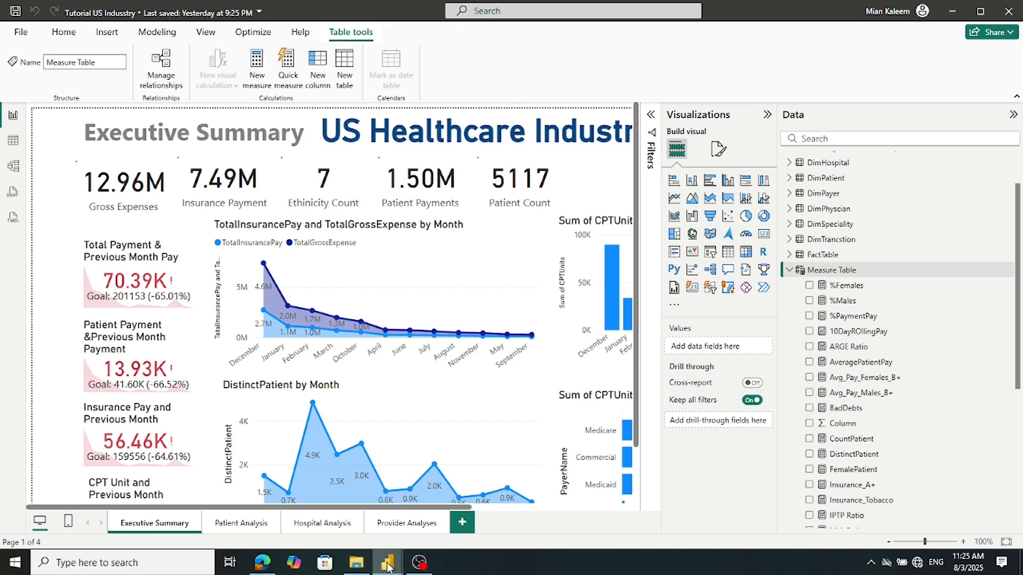
Add Insurance_Tobacco = CALCULATE([TotalInsurancePay], DimPatient[Tobacco] = "Yes") to Measures1
{"action": "mouse_move", "coordinate": [387, 562]}
{"action": "left_click", "coordinate": [458, 506]}
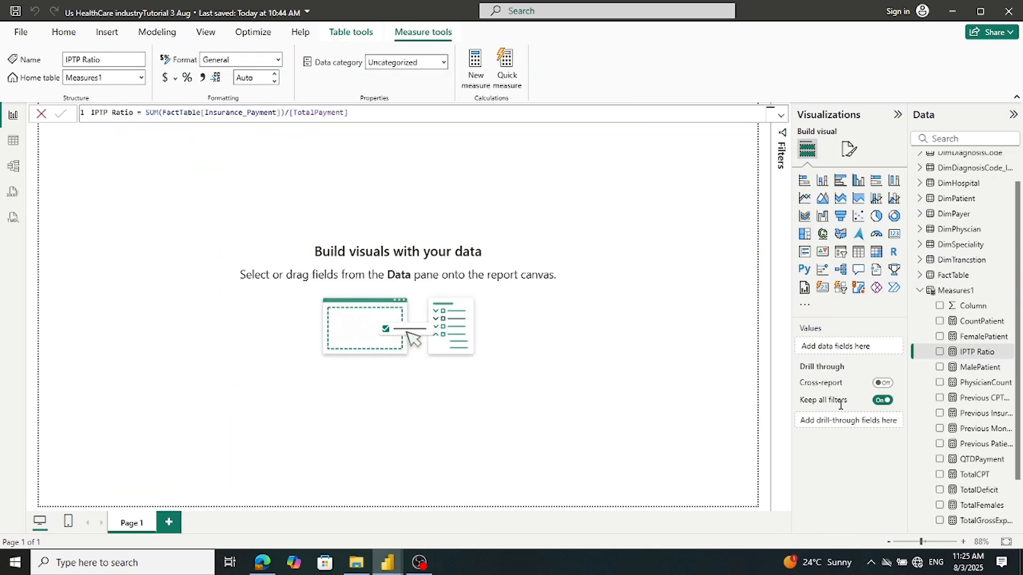
{"action": "right_click", "coordinate": [932, 290]}
{"action": "left_click", "coordinate": [871, 311]}
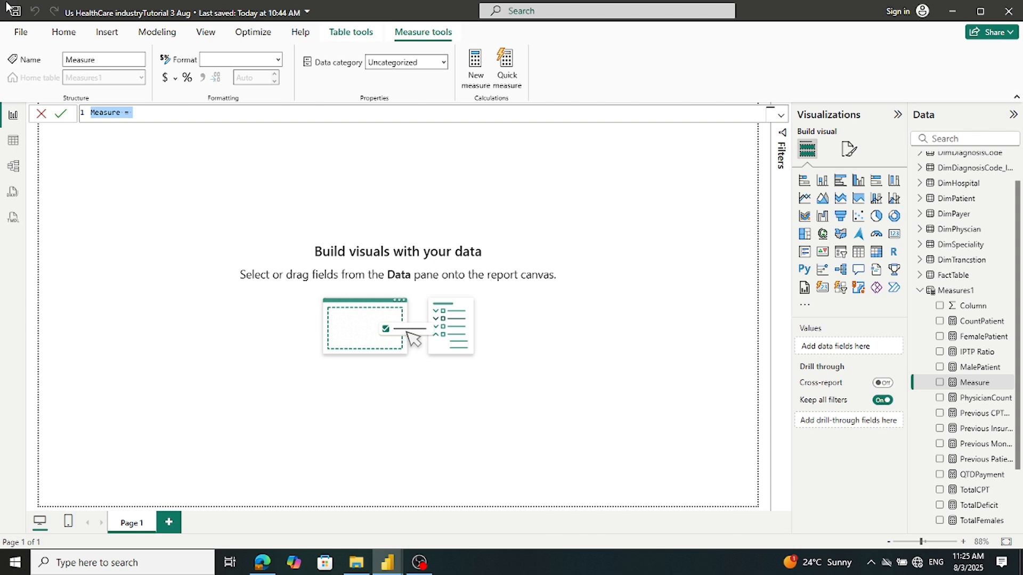
{"action": "key", "text": "ctrl+v"}
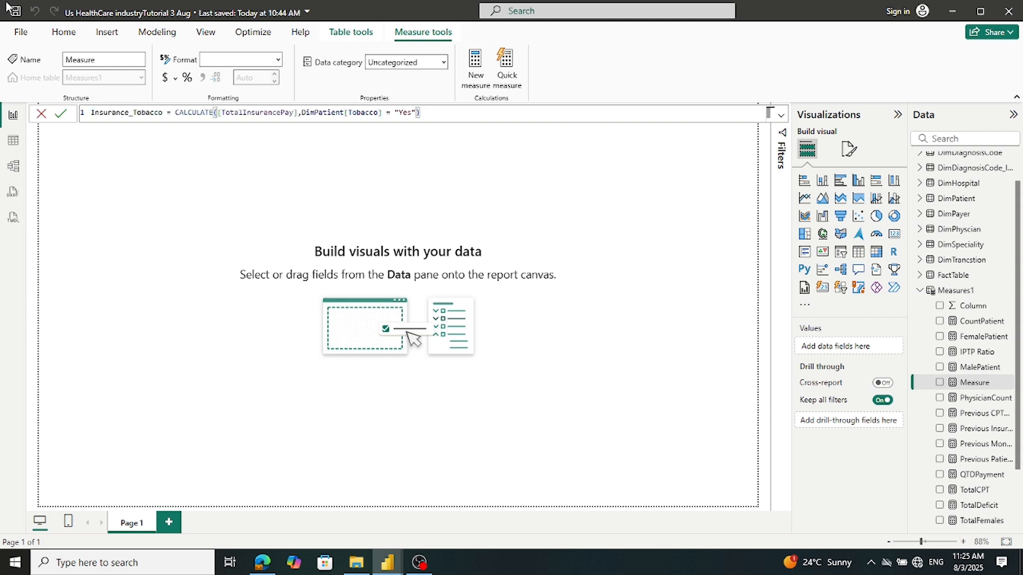
{"action": "left_click", "coordinate": [59, 121]}
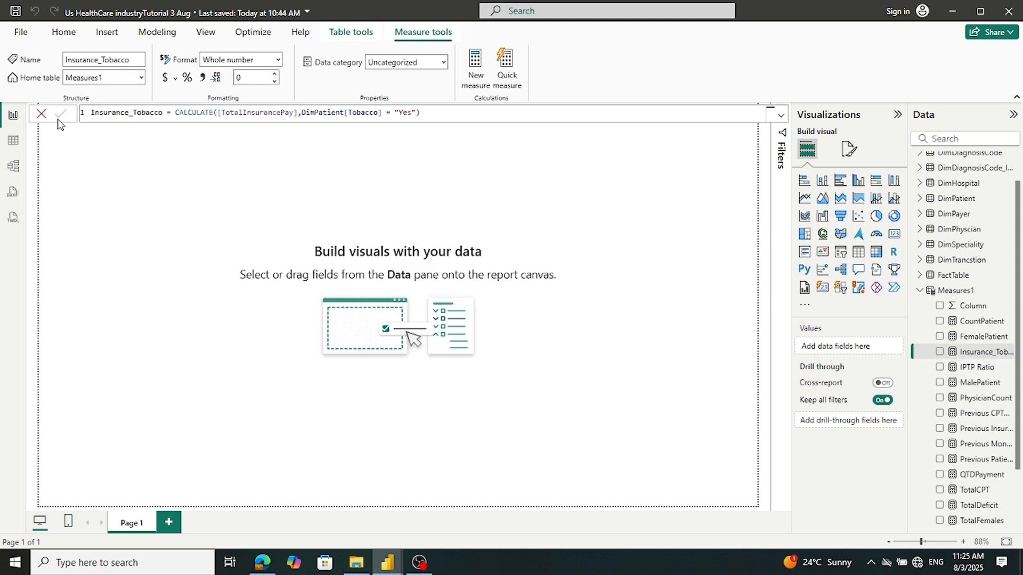
Copy the Insurance_A+ formula from the Tutorial US Industry reference report
{"action": "mouse_move", "coordinate": [387, 563]}
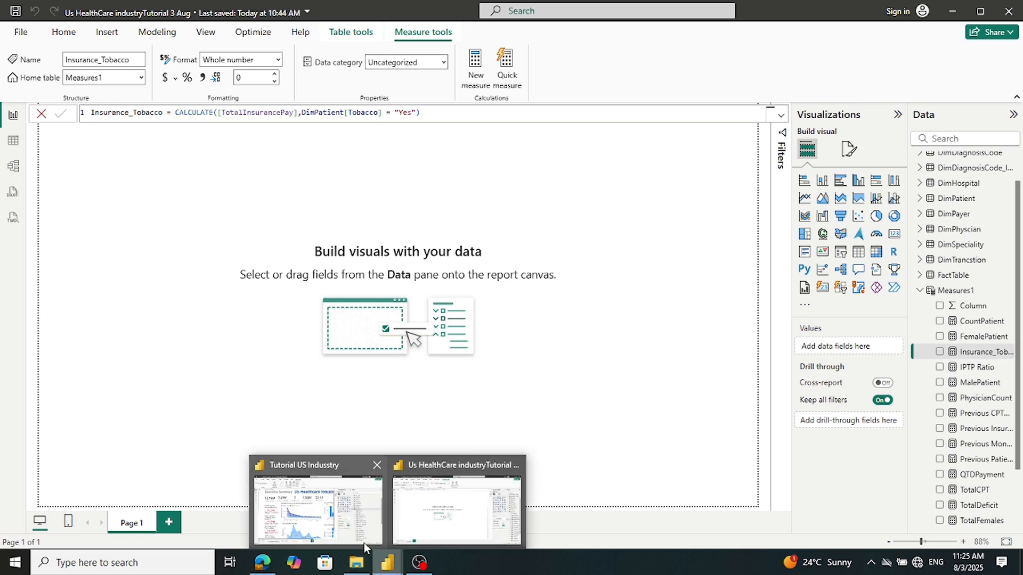
{"action": "left_click", "coordinate": [365, 547]}
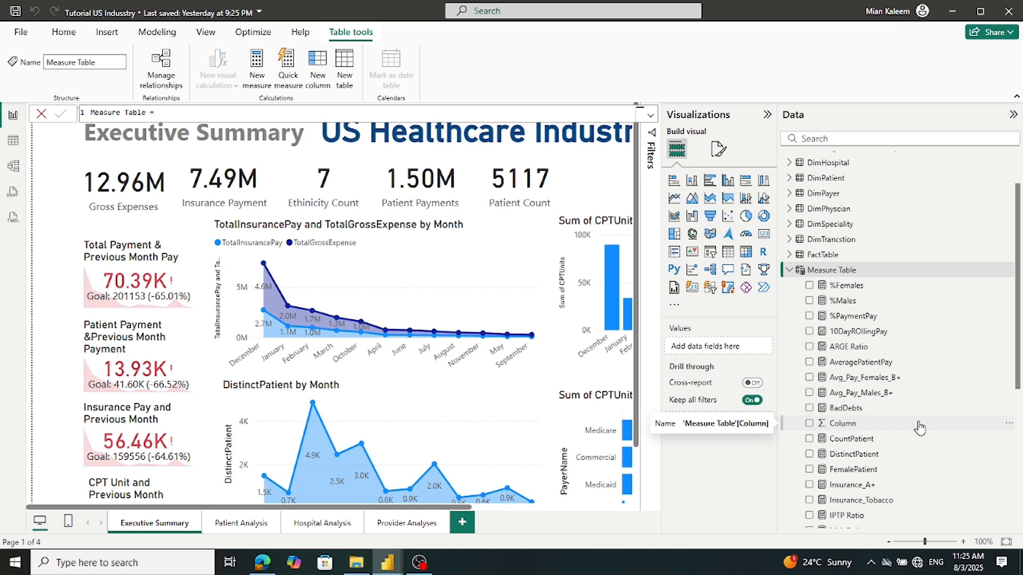
{"action": "scroll", "coordinate": [919, 428], "scroll_direction": "down", "scroll_amount": 3}
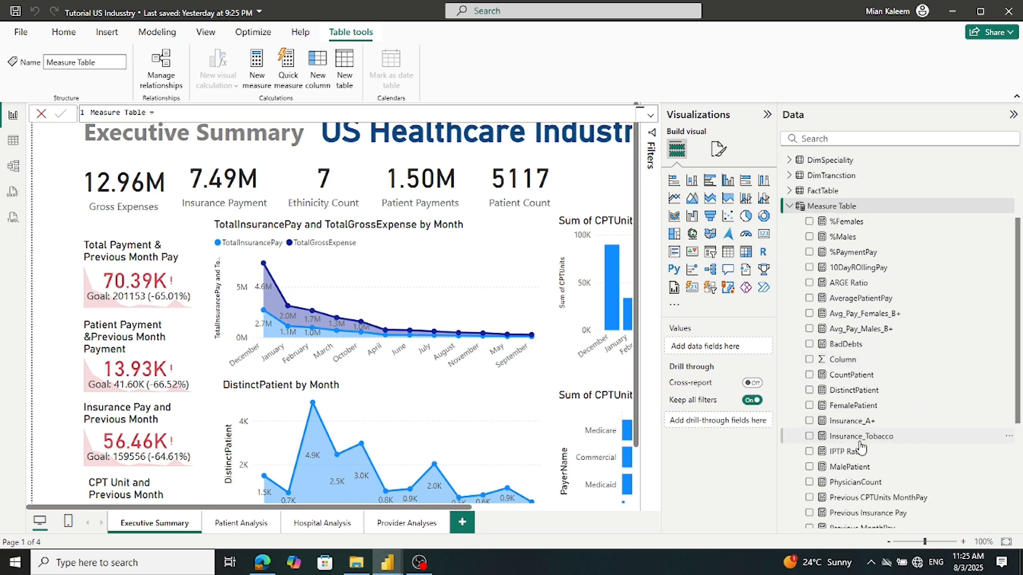
{"action": "left_click", "coordinate": [849, 420]}
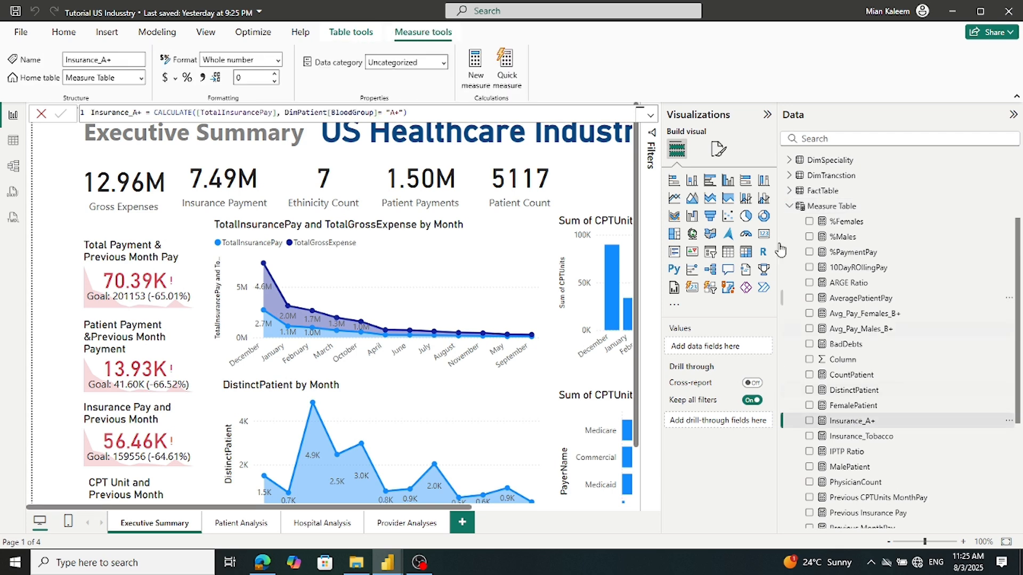
{"action": "left_click", "coordinate": [436, 113]}
{"action": "key", "text": "ctrl+a"}
{"action": "key", "text": "ctrl+c"}
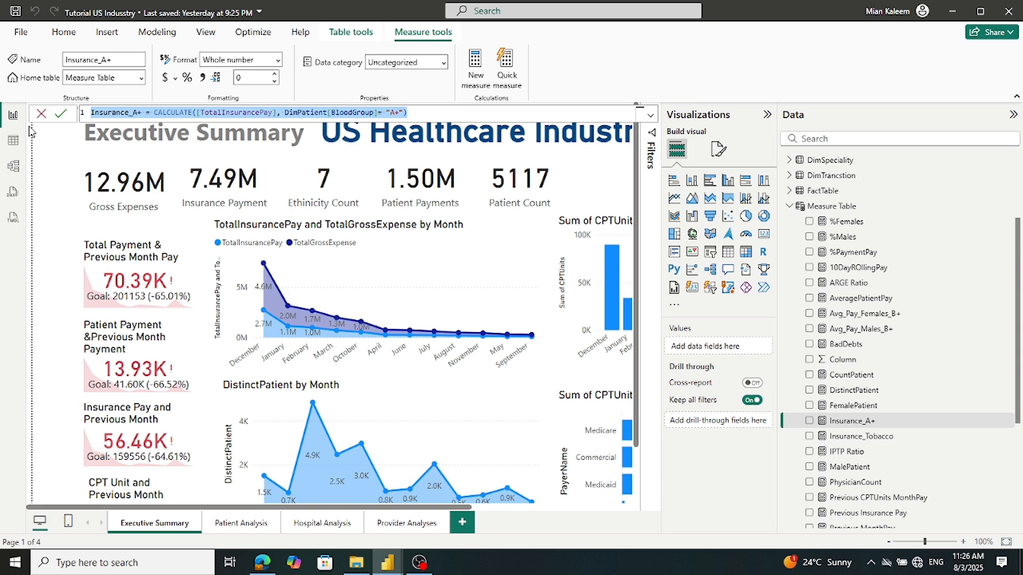
Add Insurance_A+ = CALCULATE([TotalInsurancePay], DimPatient[BloodGroup]= "A+") to Measures1
{"action": "left_click", "coordinate": [385, 564]}
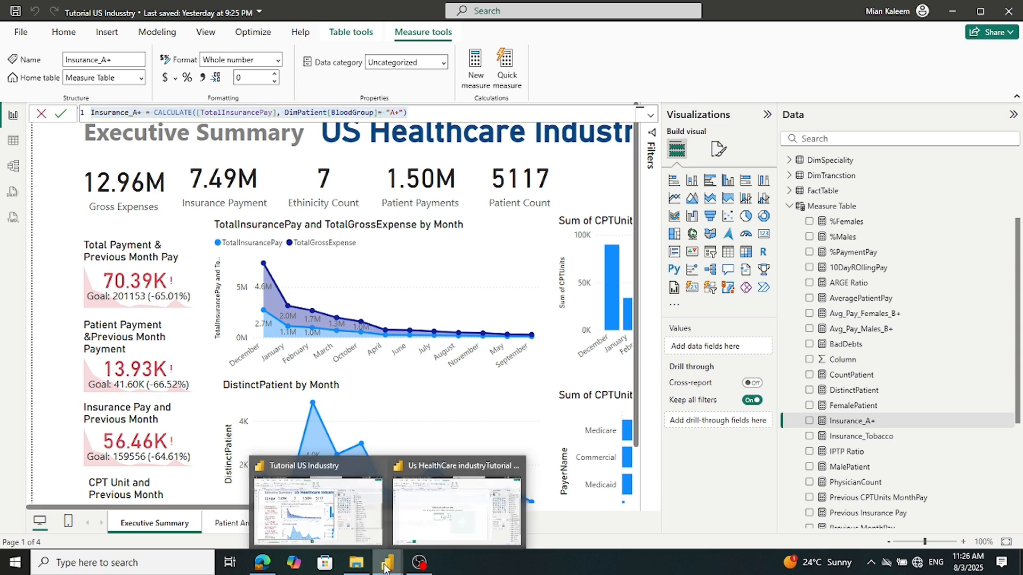
{"action": "left_click", "coordinate": [418, 533]}
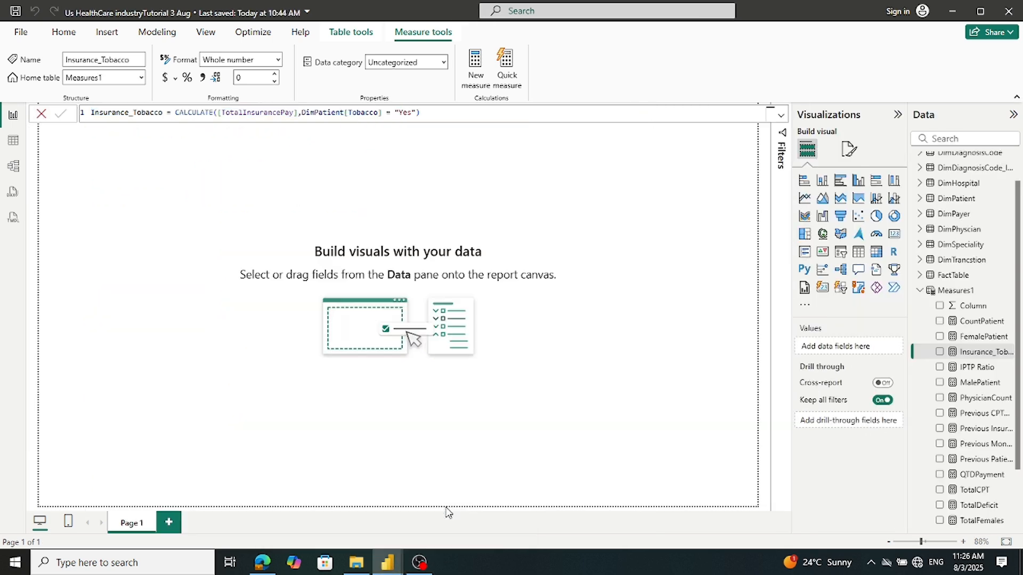
{"action": "right_click", "coordinate": [946, 291]}
{"action": "left_click", "coordinate": [859, 316]}
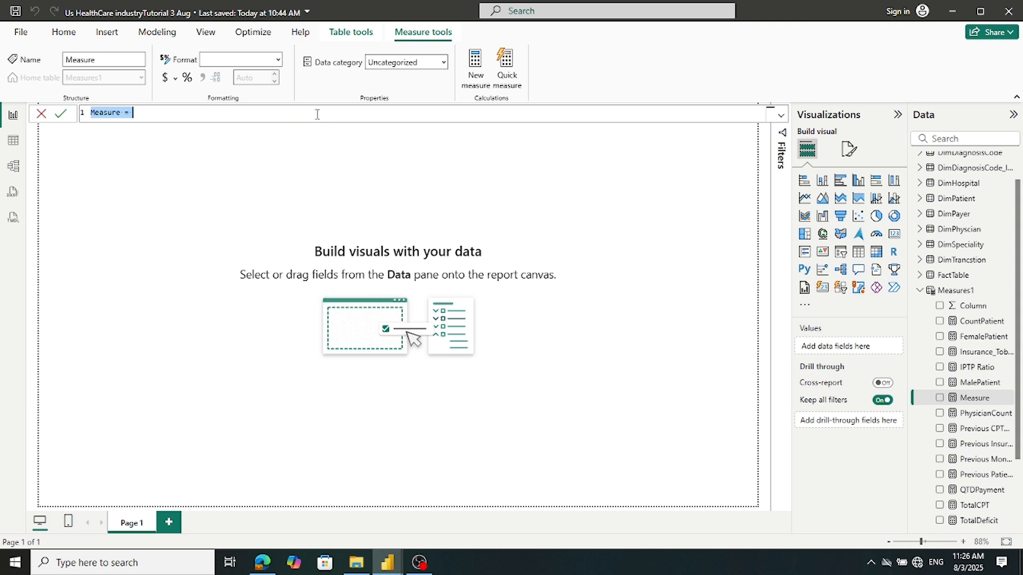
{"action": "key", "text": "ctrl+v"}
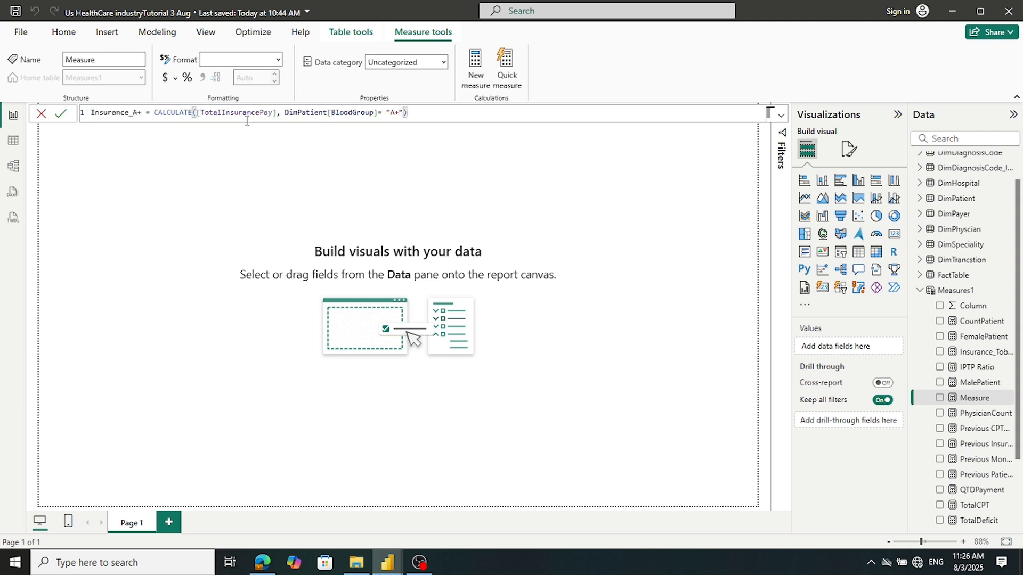
{"action": "left_click", "coordinate": [60, 113]}
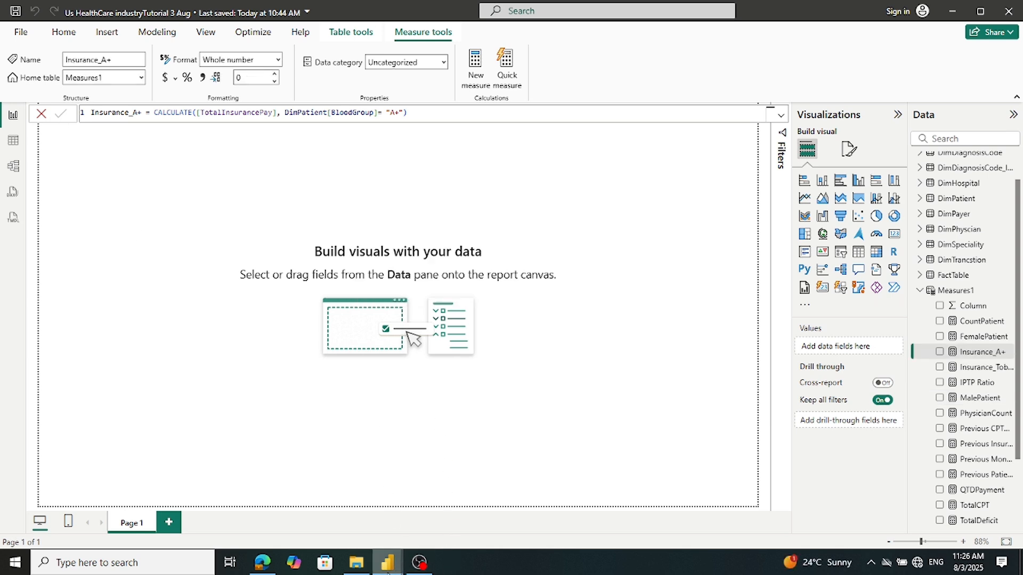
{"action": "mouse_move", "coordinate": [387, 570]}
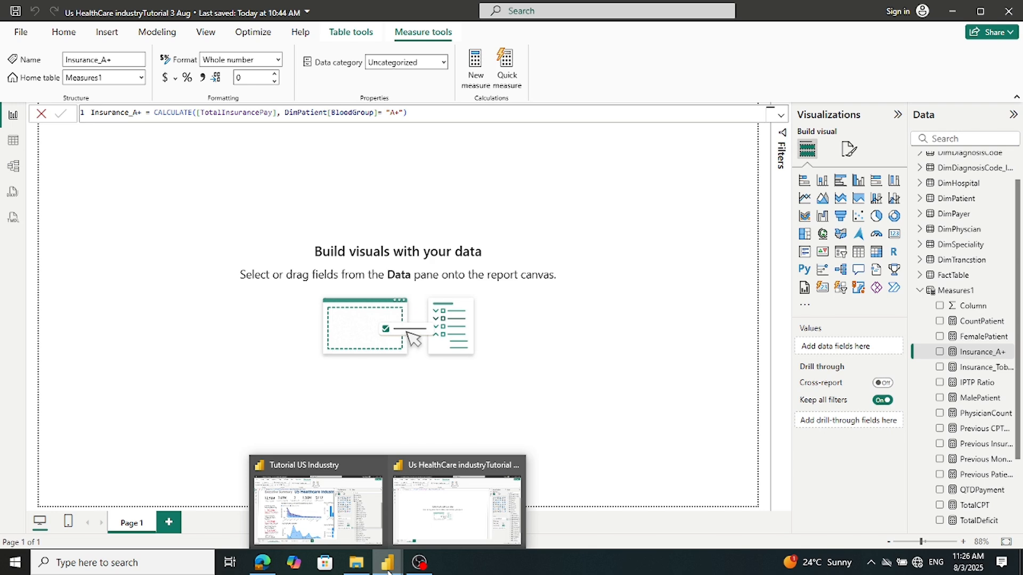
Copy the DistinctPatient formula from the reference report
{"action": "left_click", "coordinate": [347, 525]}
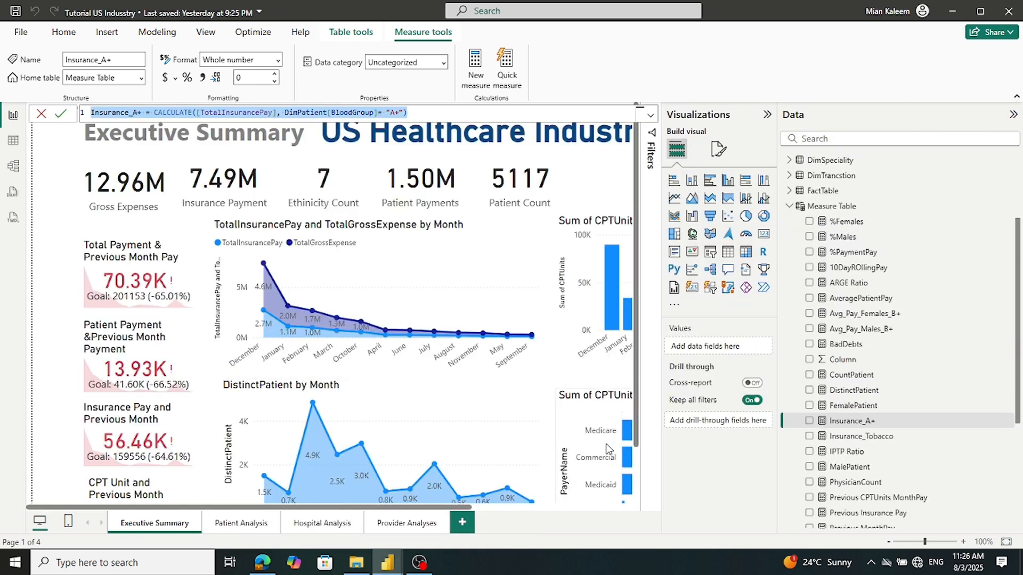
{"action": "left_click", "coordinate": [853, 391]}
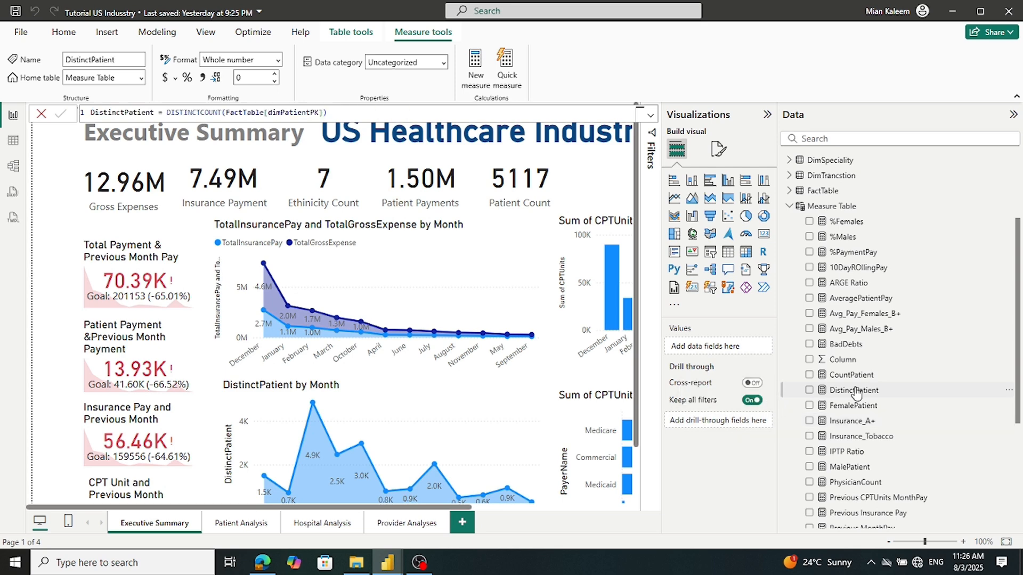
{"action": "left_click", "coordinate": [347, 116]}
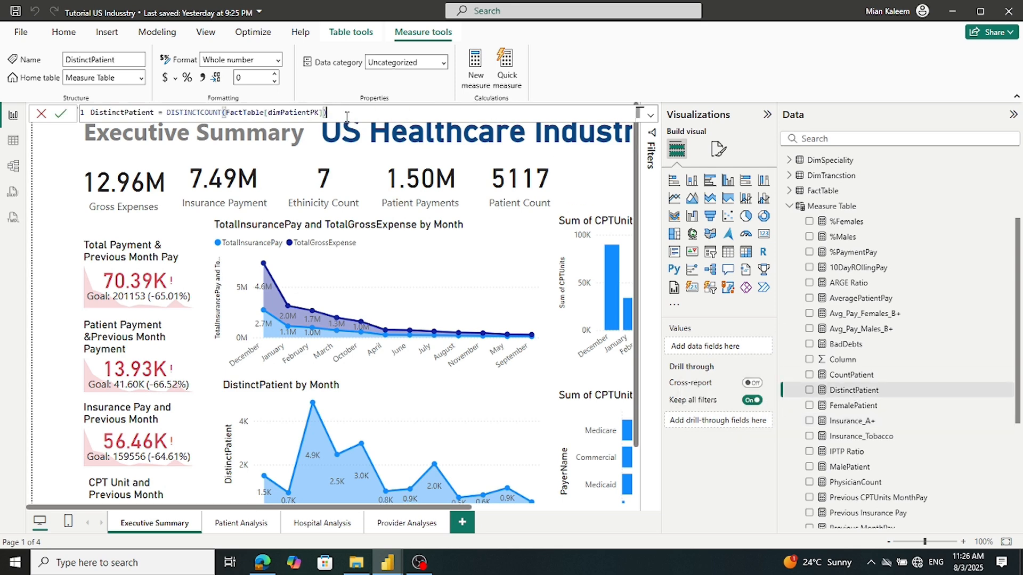
{"action": "key", "text": "ctrl+a"}
{"action": "key", "text": "ctrl+c"}
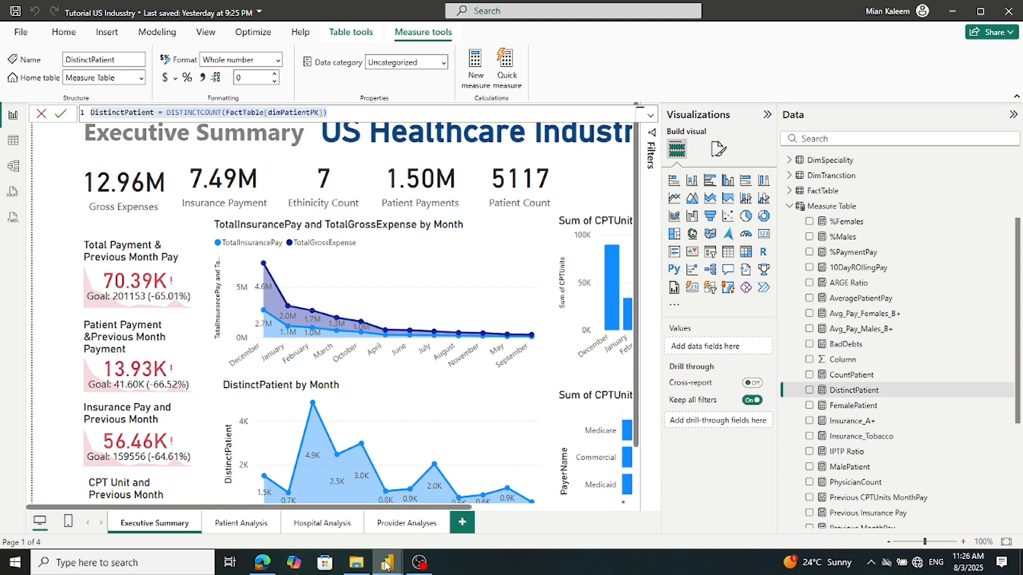
Add DistinctPatient = DISTINCTCOUNT(FactTable[dimPatientPK]) as a new Measures1 measure
{"action": "left_click", "coordinate": [411, 514]}
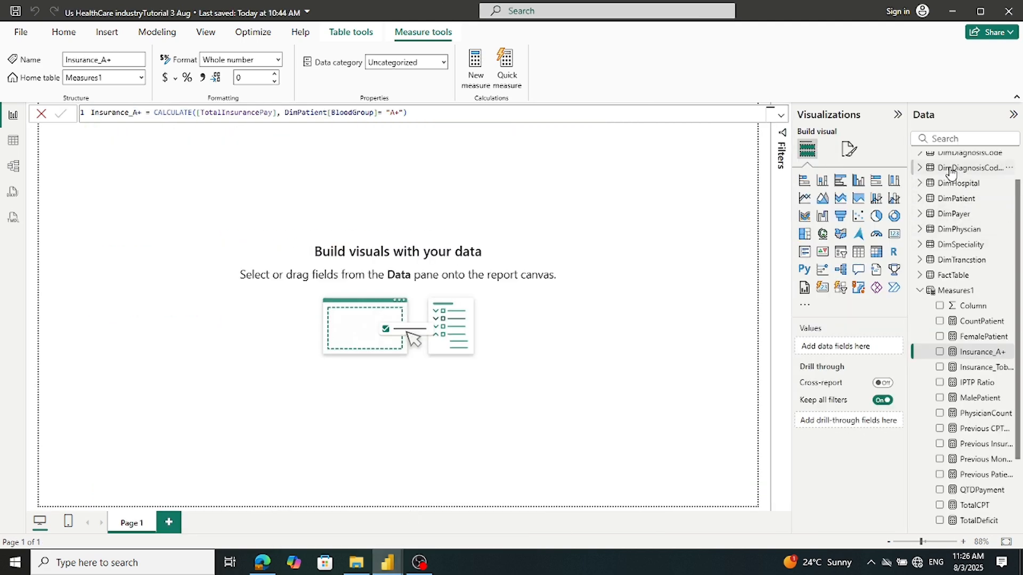
{"action": "right_click", "coordinate": [947, 290]}
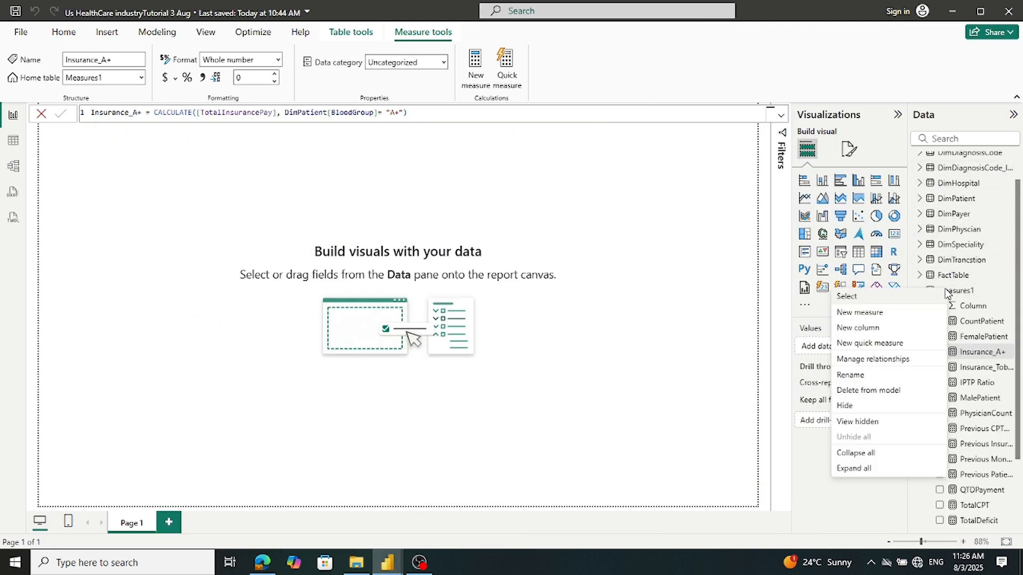
{"action": "left_click", "coordinate": [864, 318]}
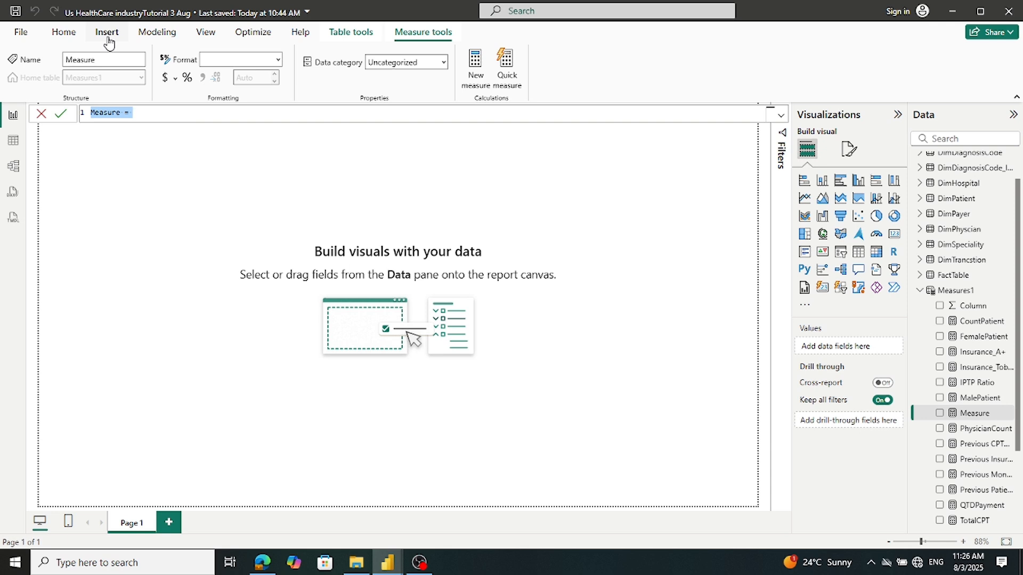
{"action": "key", "text": "ctrl+v"}
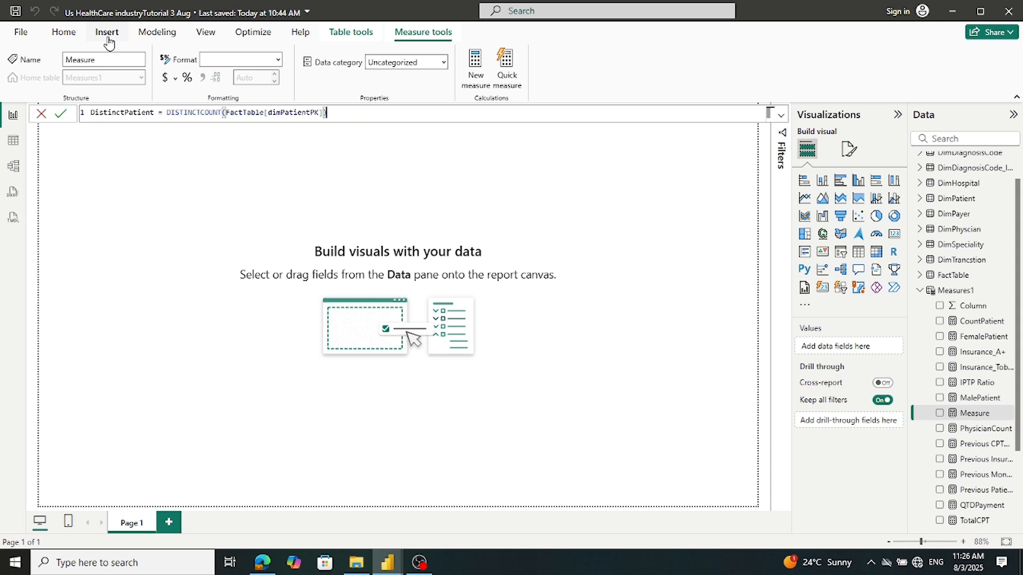
{"action": "left_click", "coordinate": [58, 115]}
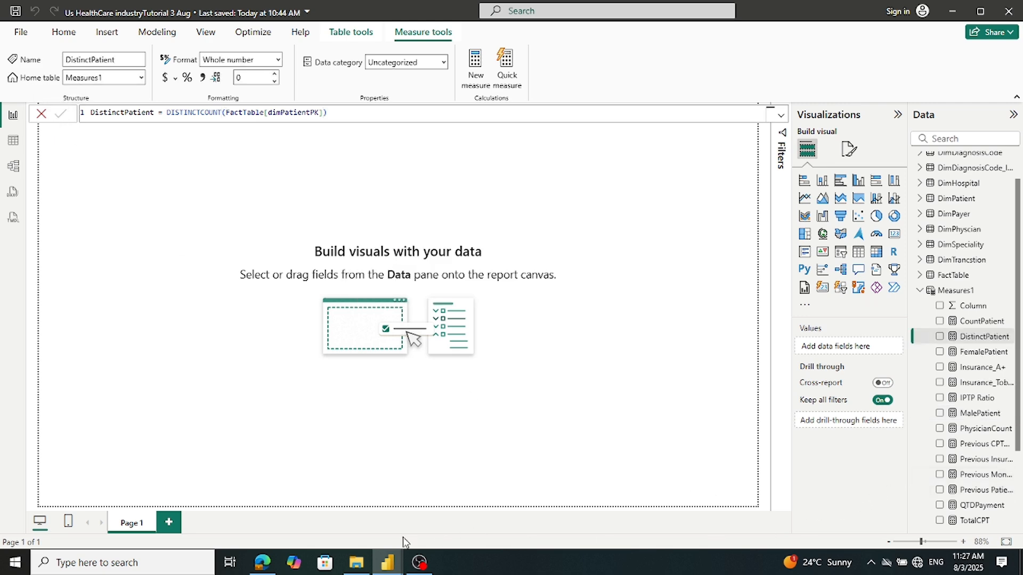
Copy the CountPatient formula from the reference report
{"action": "mouse_move", "coordinate": [387, 562]}
{"action": "left_click", "coordinate": [360, 531]}
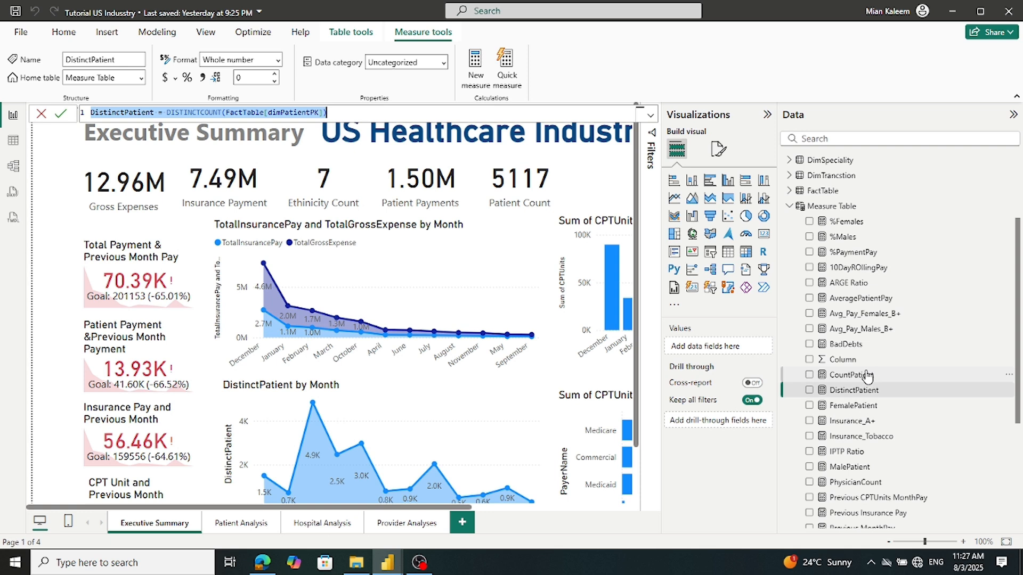
{"action": "left_click", "coordinate": [846, 375]}
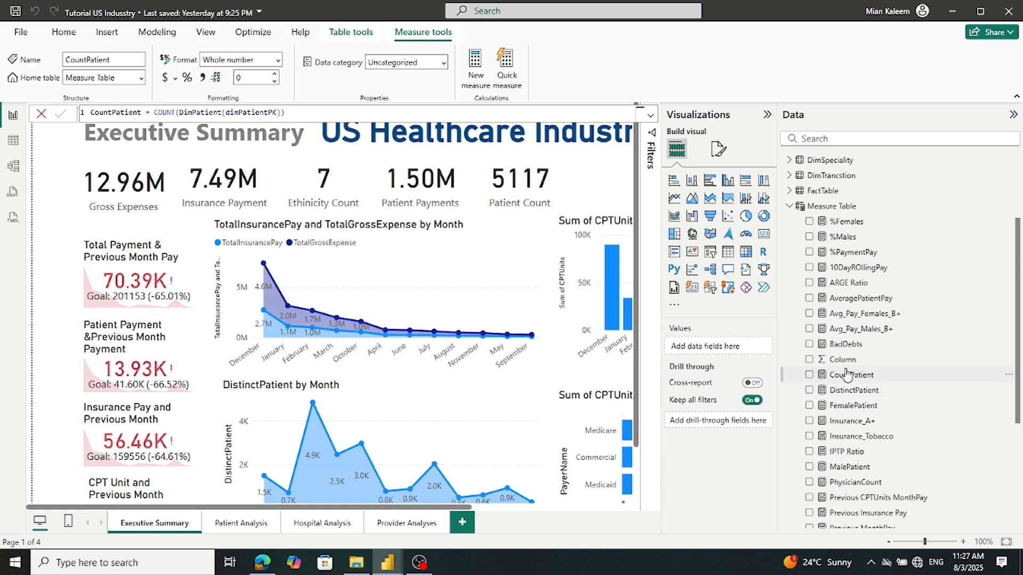
{"action": "triple_click", "coordinate": [305, 115]}
{"action": "key", "text": "ctrl+c"}
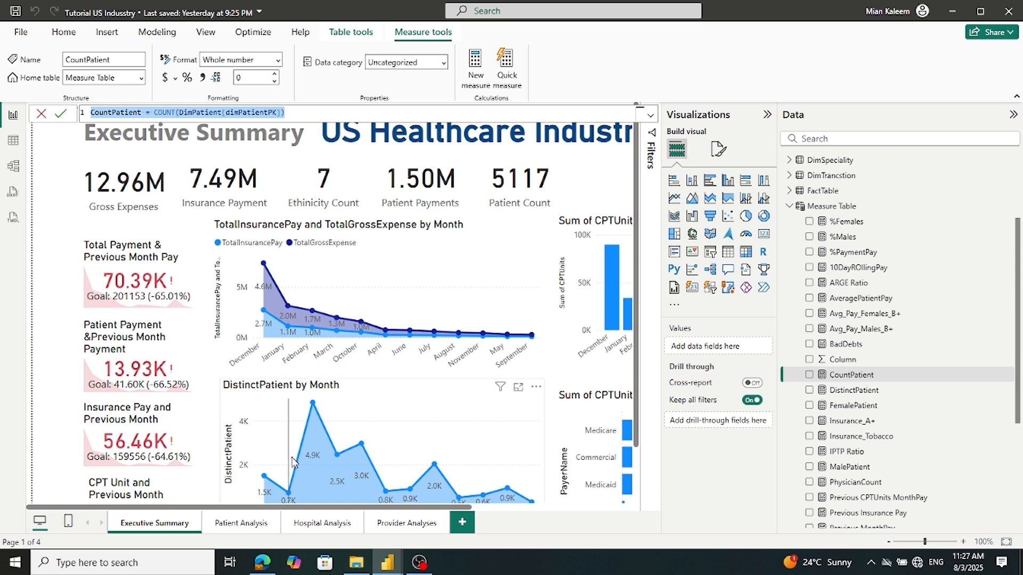
Paste the CountPatient formula into a new Measures1 measure; it is rejected as a duplicate name
{"action": "mouse_move", "coordinate": [391, 556]}
{"action": "left_click", "coordinate": [415, 537]}
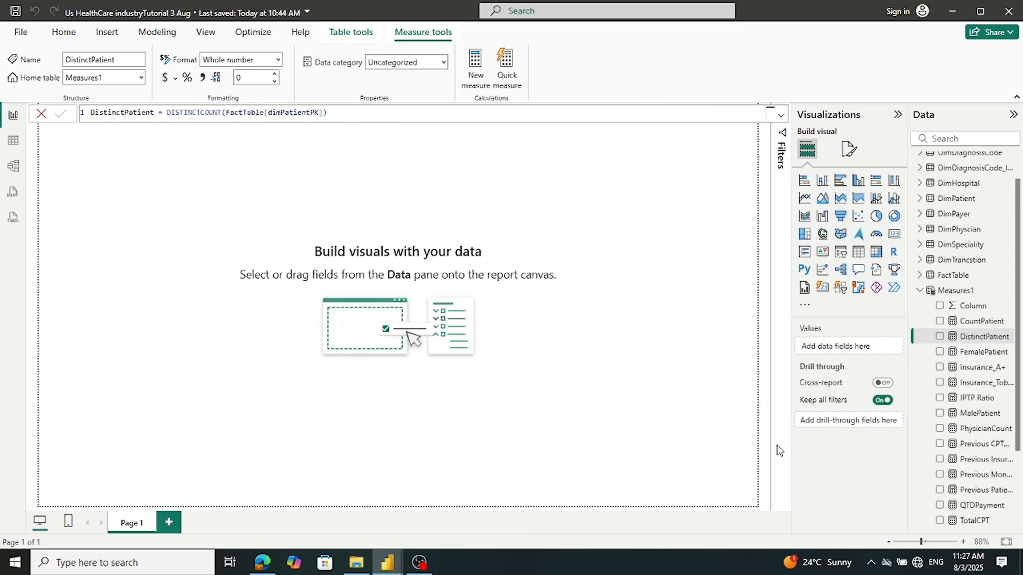
{"action": "right_click", "coordinate": [966, 293]}
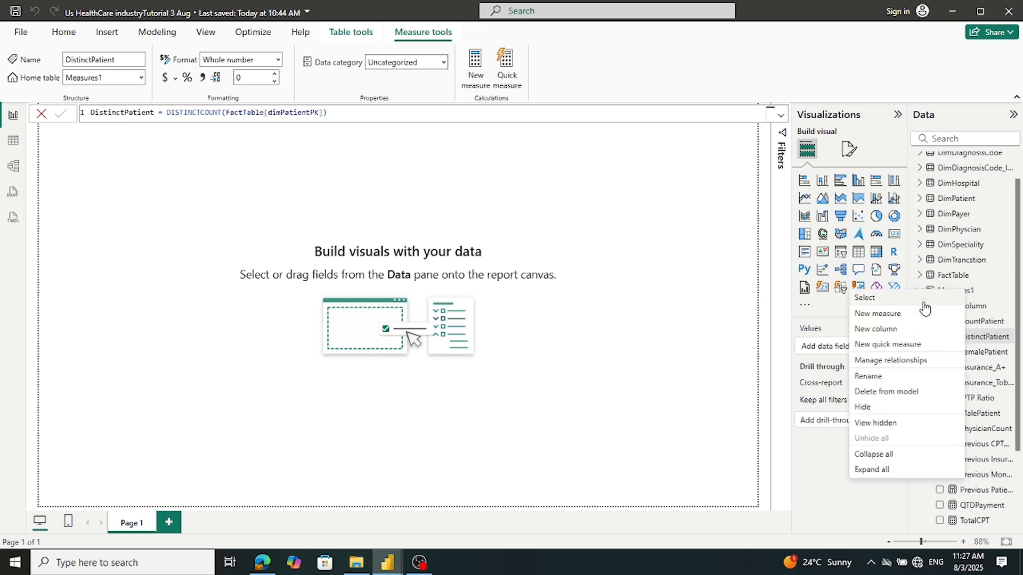
{"action": "left_click", "coordinate": [884, 314]}
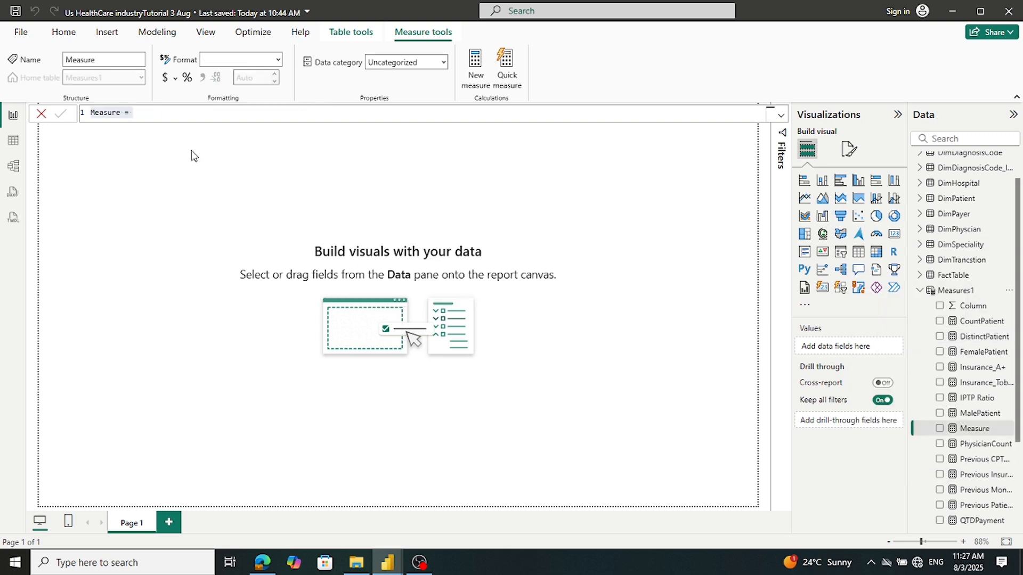
{"action": "key", "text": "ctrl+v"}
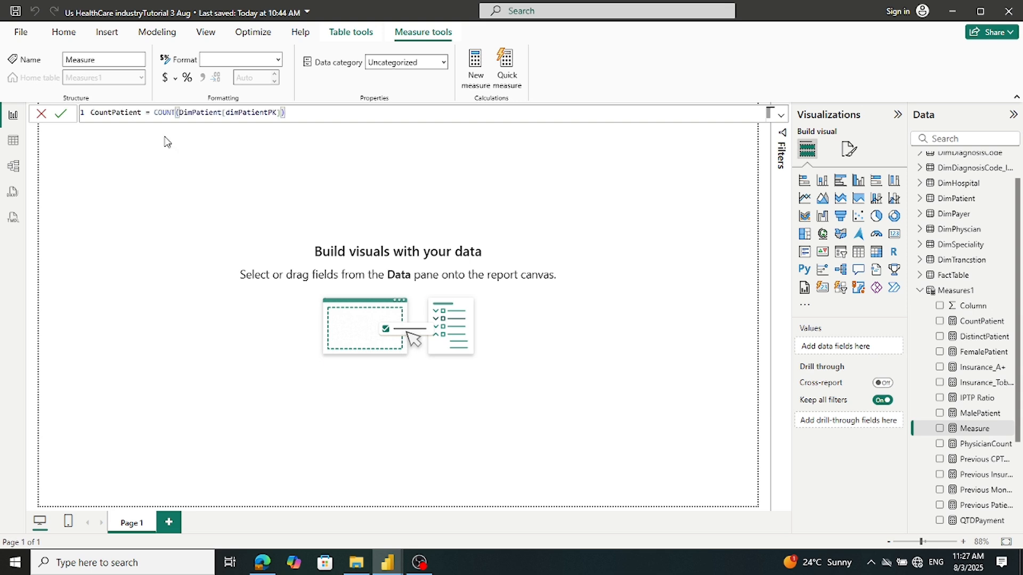
{"action": "left_click", "coordinate": [63, 116]}
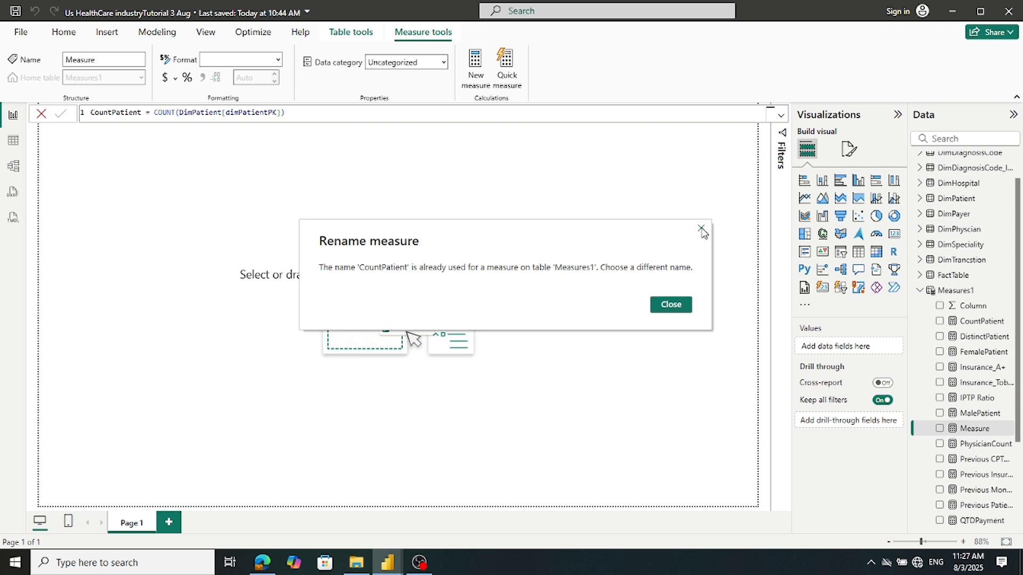
Dismiss the 'CountPatient already exists' error and return to the reference report
{"action": "left_click", "coordinate": [670, 304]}
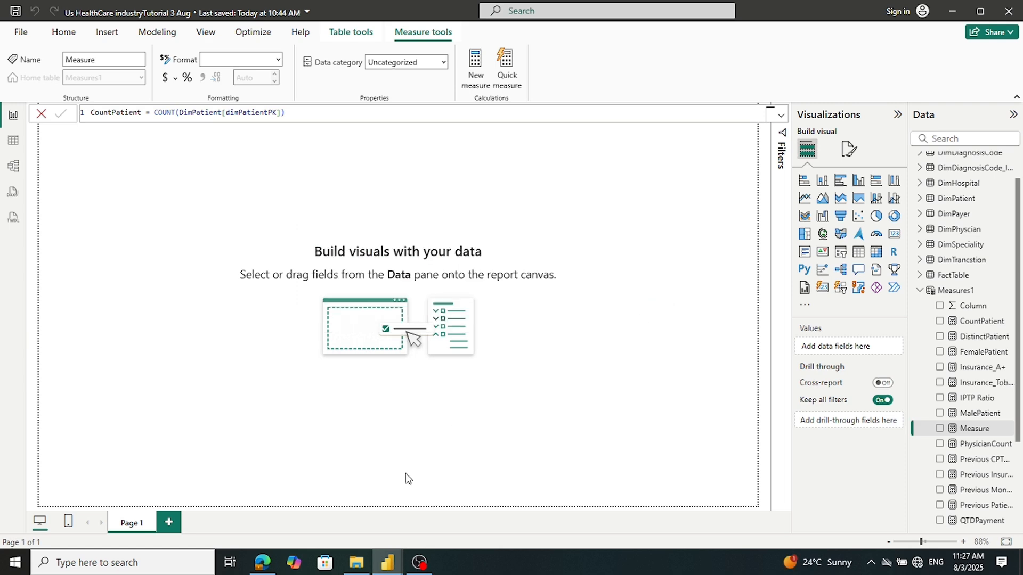
{"action": "mouse_move", "coordinate": [383, 561]}
{"action": "left_click", "coordinate": [318, 509]}
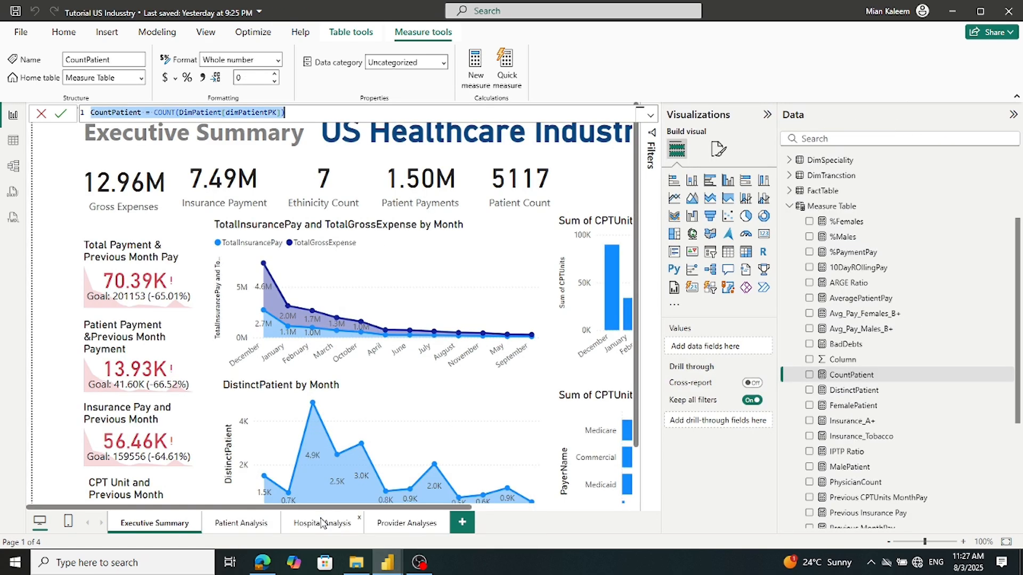
Copy the Avg_Pay_Males_B+ measure's formula from the reference report
{"action": "left_click", "coordinate": [848, 345]}
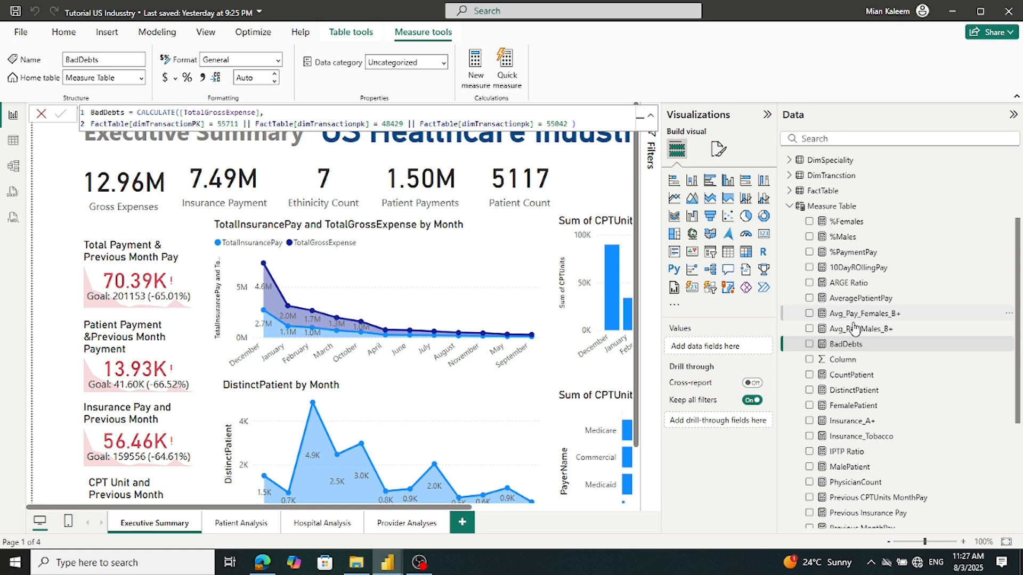
{"action": "left_click", "coordinate": [852, 331]}
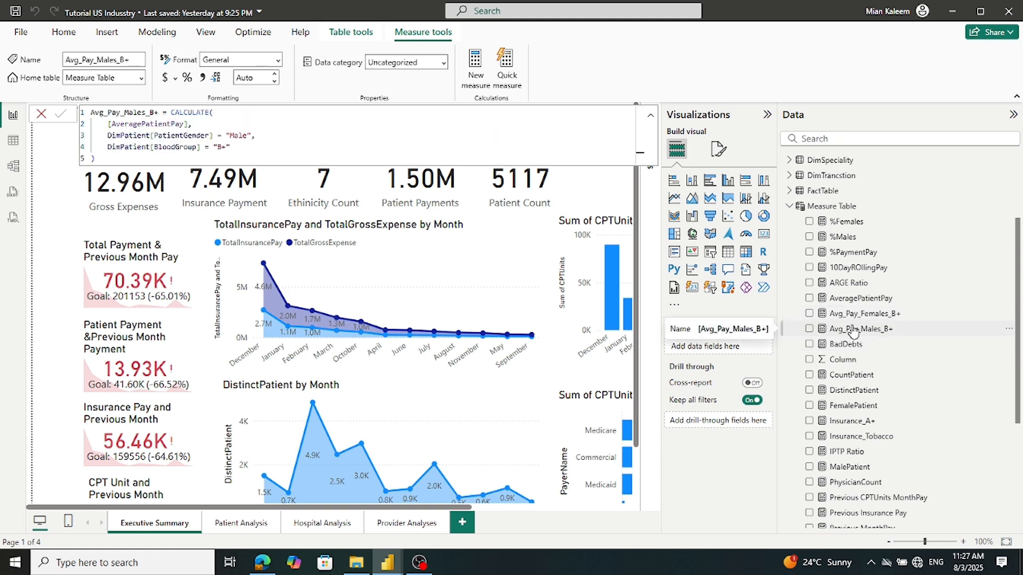
{"action": "left_click_drag", "start_coordinate": [93, 158], "coordinate": [83, 104]}
{"action": "key", "text": "ctrl+c"}
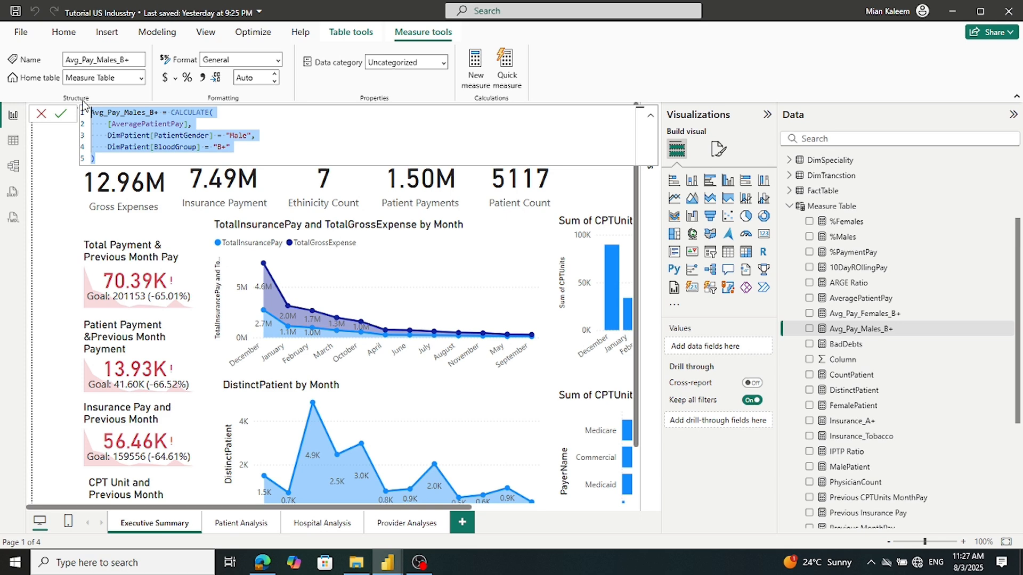
{"action": "left_click", "coordinate": [387, 562]}
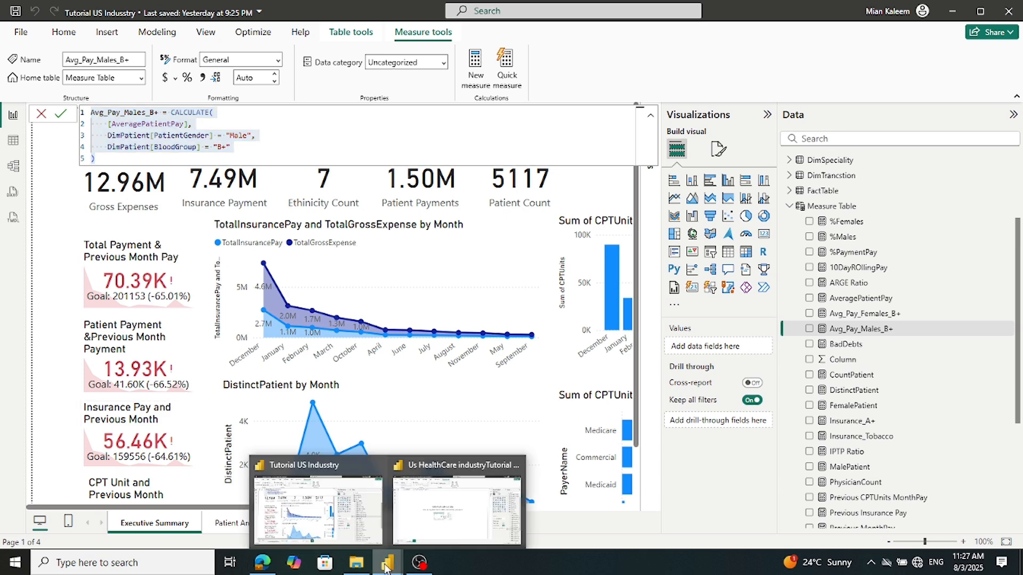
{"action": "left_click", "coordinate": [450, 528]}
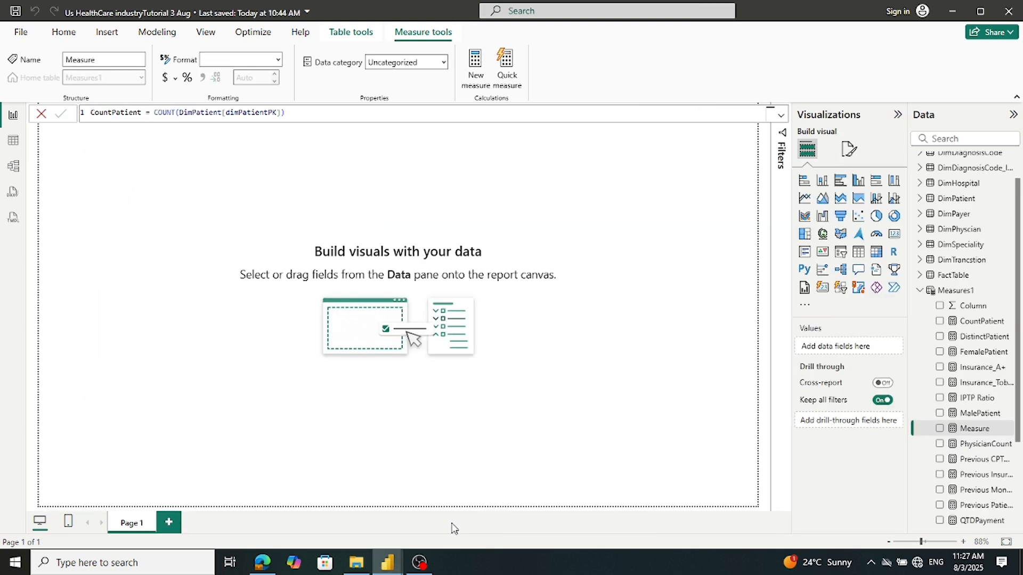
Paste the Avg_Pay_Males_B+ formula into a new Measures1 measure, then clear it
{"action": "right_click", "coordinate": [947, 296]}
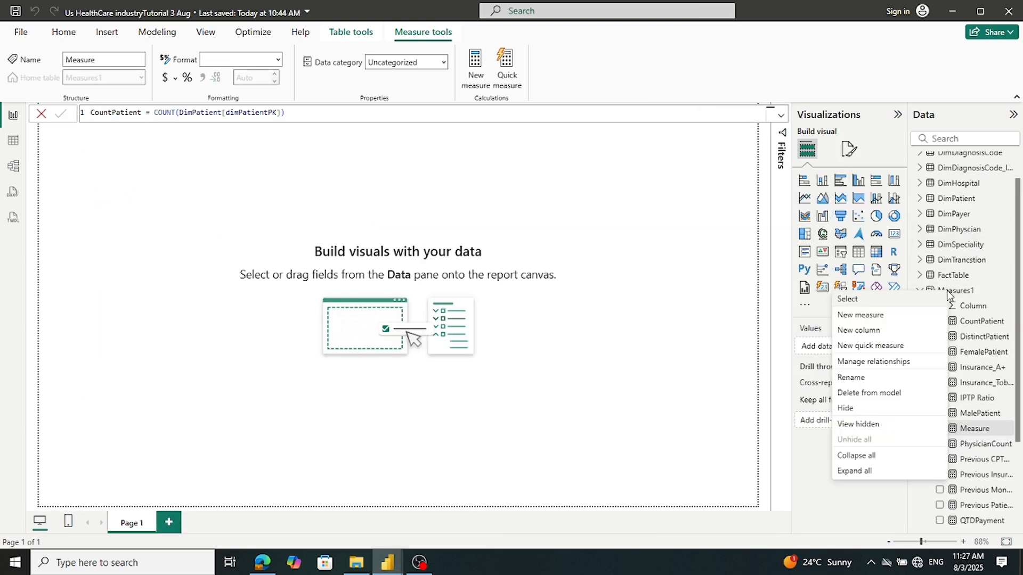
{"action": "left_click", "coordinate": [865, 319]}
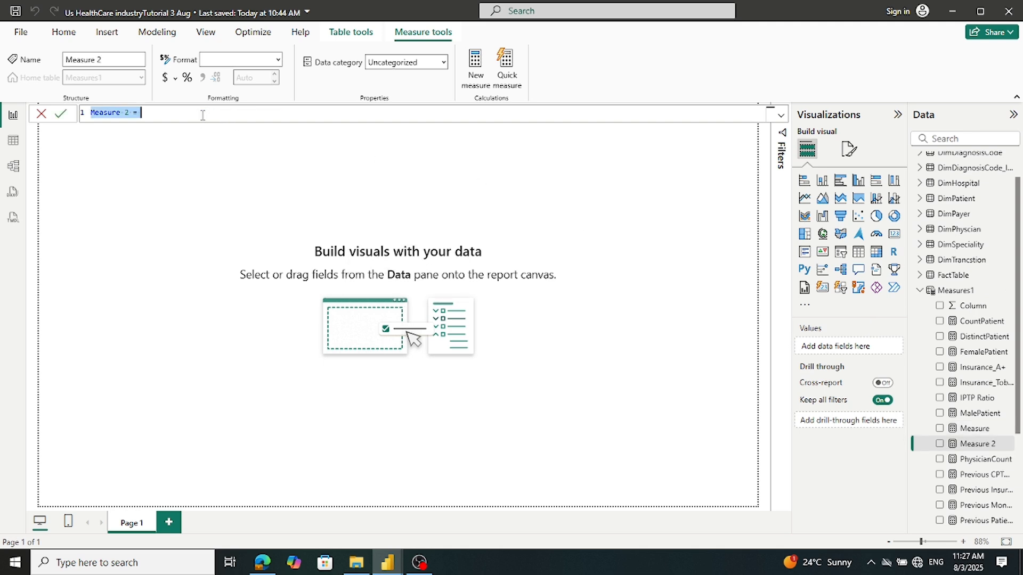
{"action": "key", "text": "ctrl+v"}
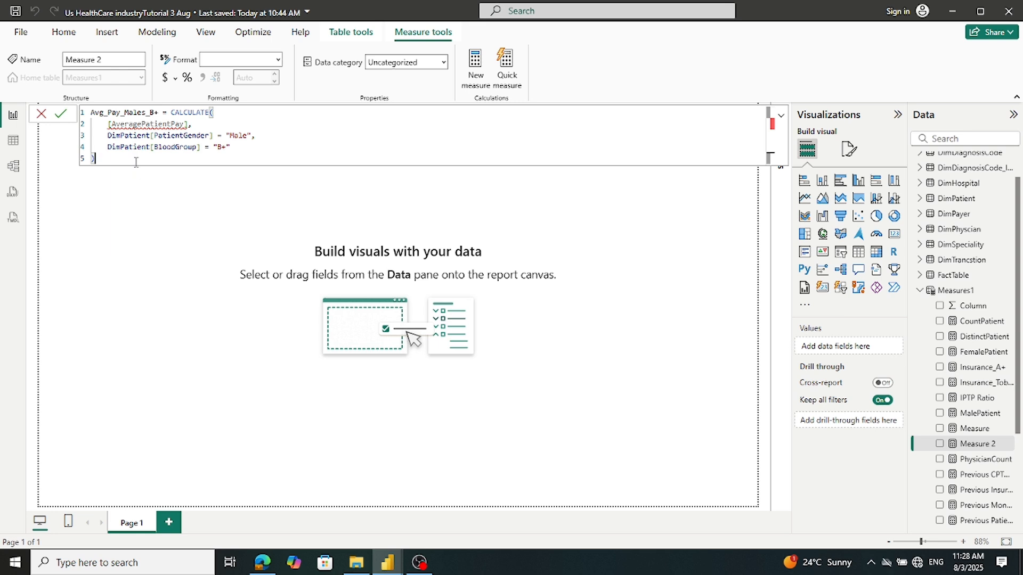
{"action": "key", "text": "ctrl+a"}
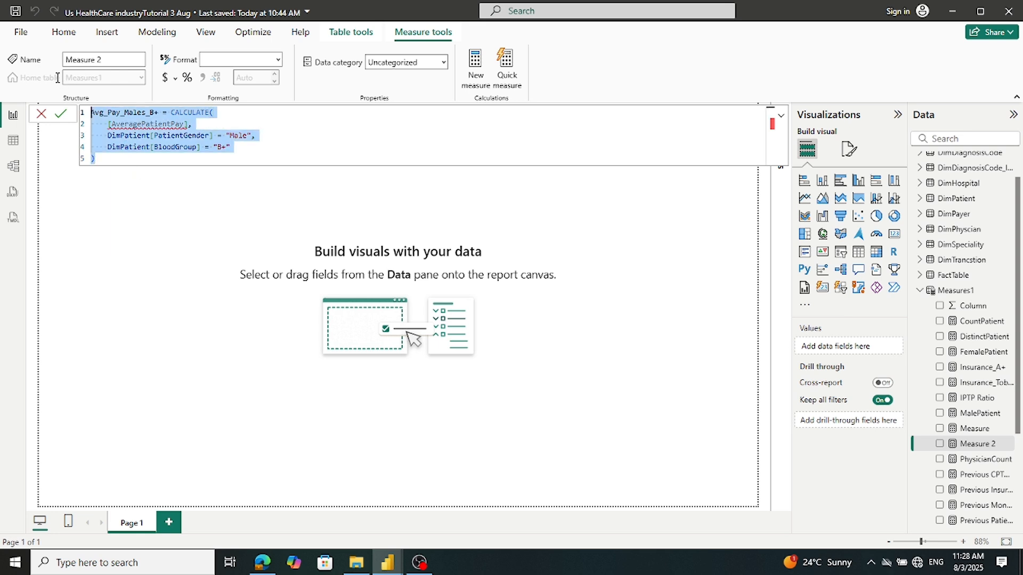
{"action": "key", "text": "BackSpace"}
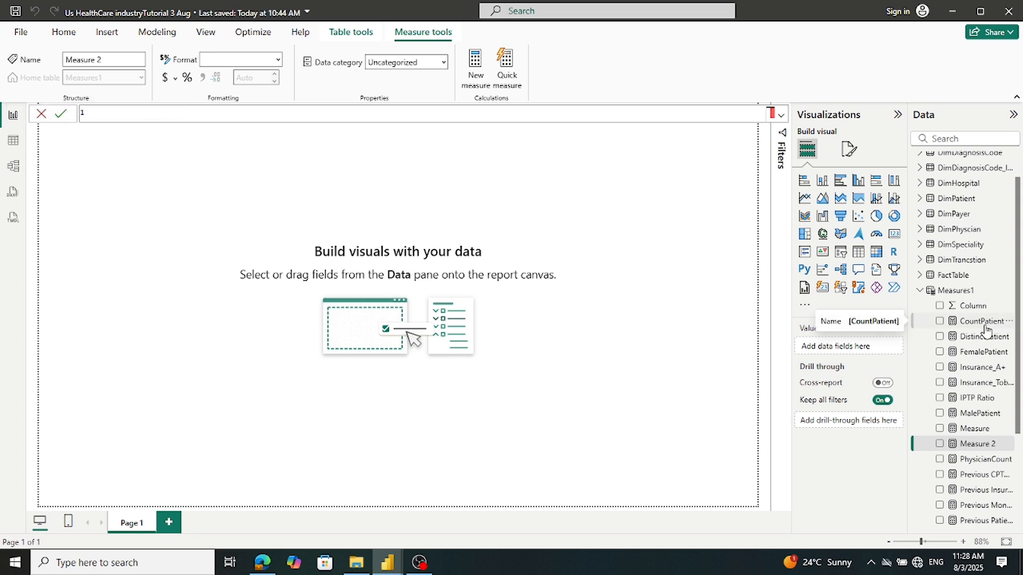
Copy the AveragePatientPay formula, AVERAGE(FactTable[Patient_Payment]), from the reference report
{"action": "mouse_move", "coordinate": [376, 555]}
{"action": "left_click", "coordinate": [363, 511]}
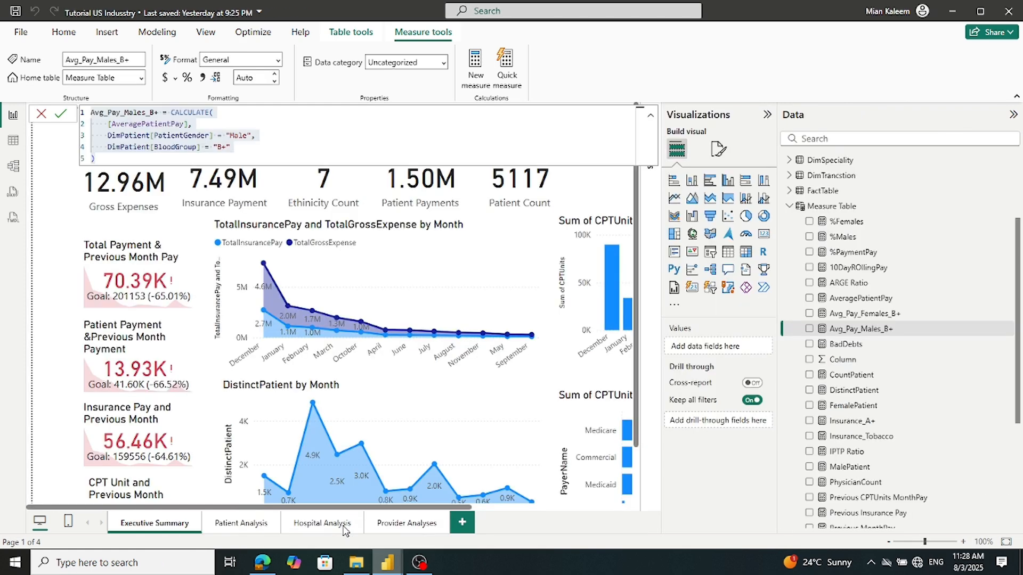
{"action": "left_click", "coordinate": [852, 297]}
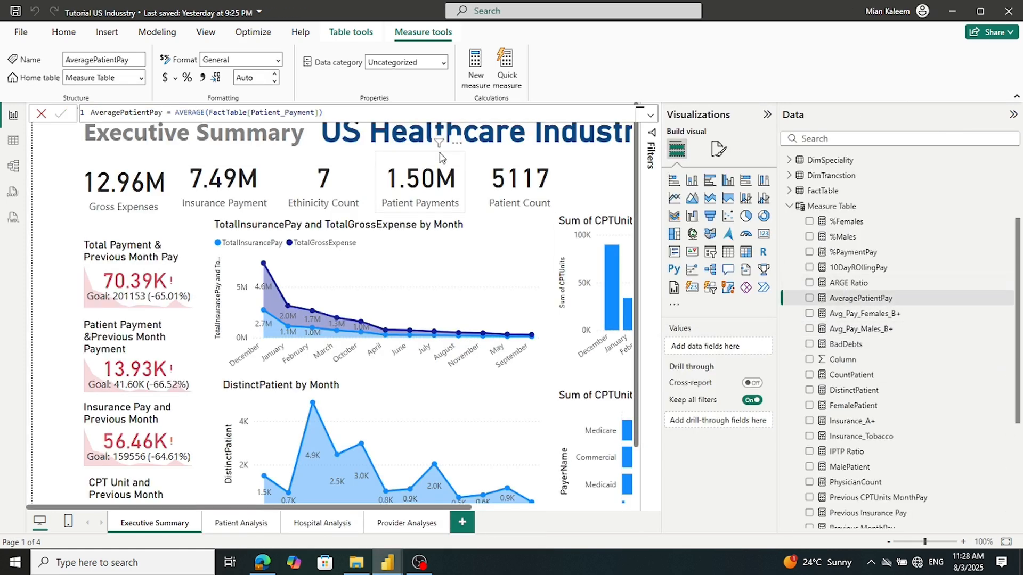
{"action": "left_click", "coordinate": [345, 113]}
{"action": "key", "text": "ctrl+a"}
{"action": "key", "text": "ctrl+c"}
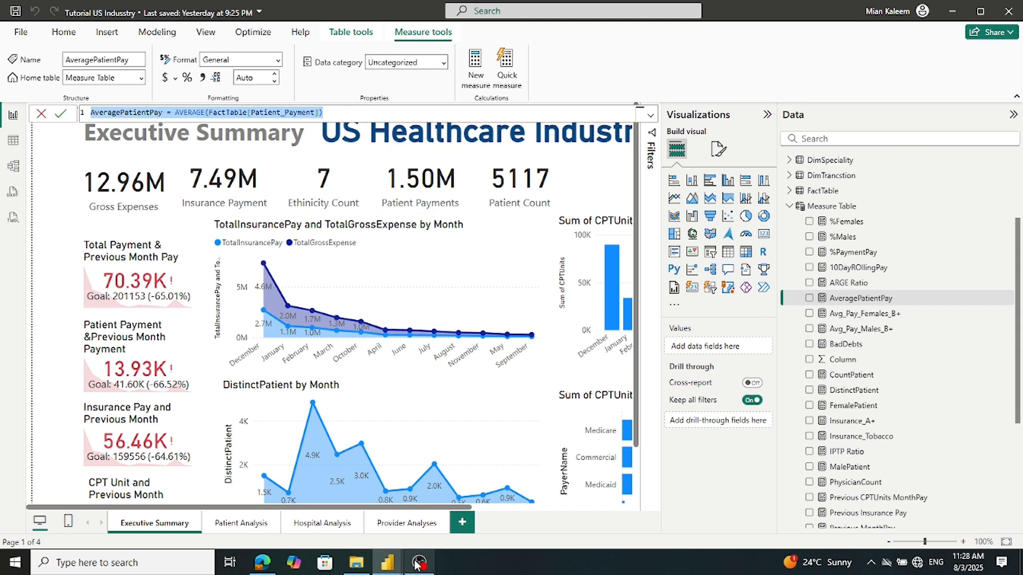
{"action": "mouse_move", "coordinate": [387, 565]}
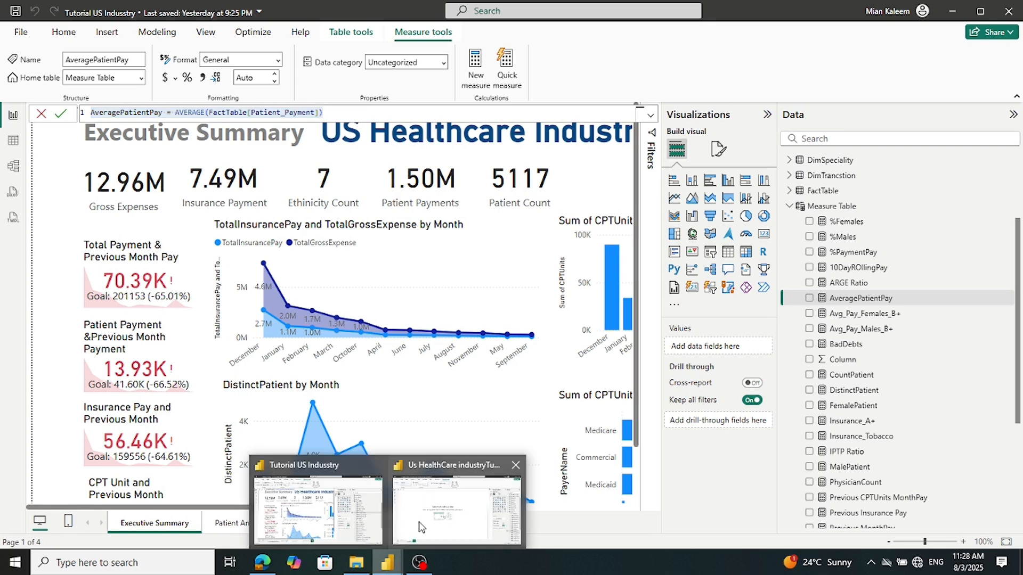
{"action": "left_click", "coordinate": [456, 506]}
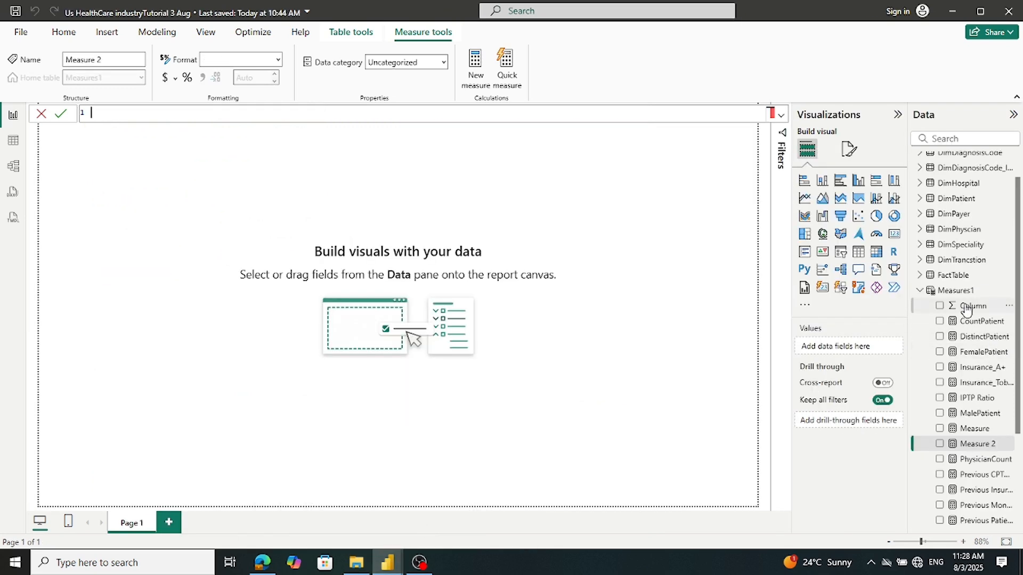
Mistakenly paste the AveragePatientPay formula over the Measures1 table definition, then discard the edit
{"action": "right_click", "coordinate": [948, 291]}
{"action": "left_click", "coordinate": [946, 290]}
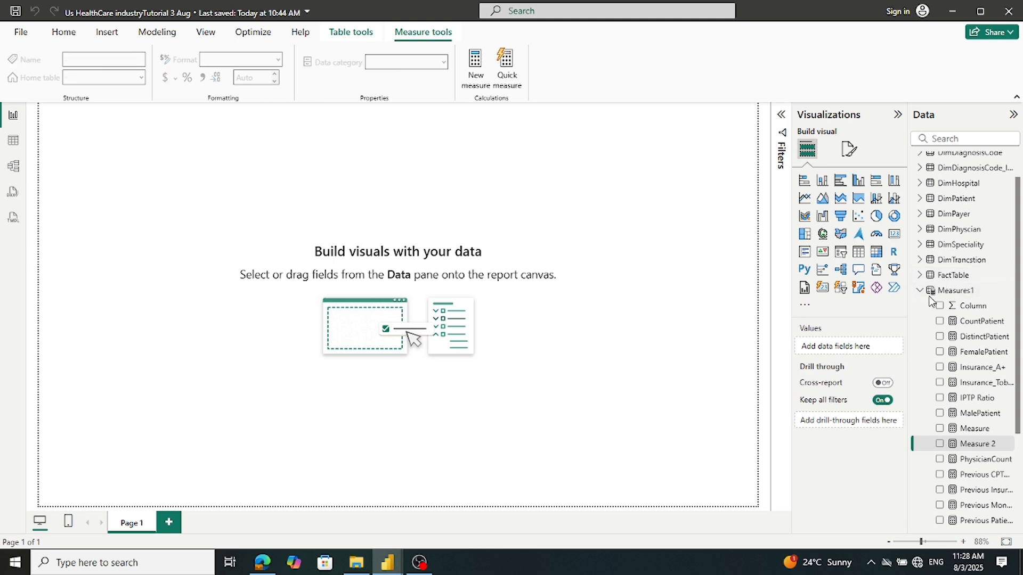
{"action": "triple_click", "coordinate": [202, 117]}
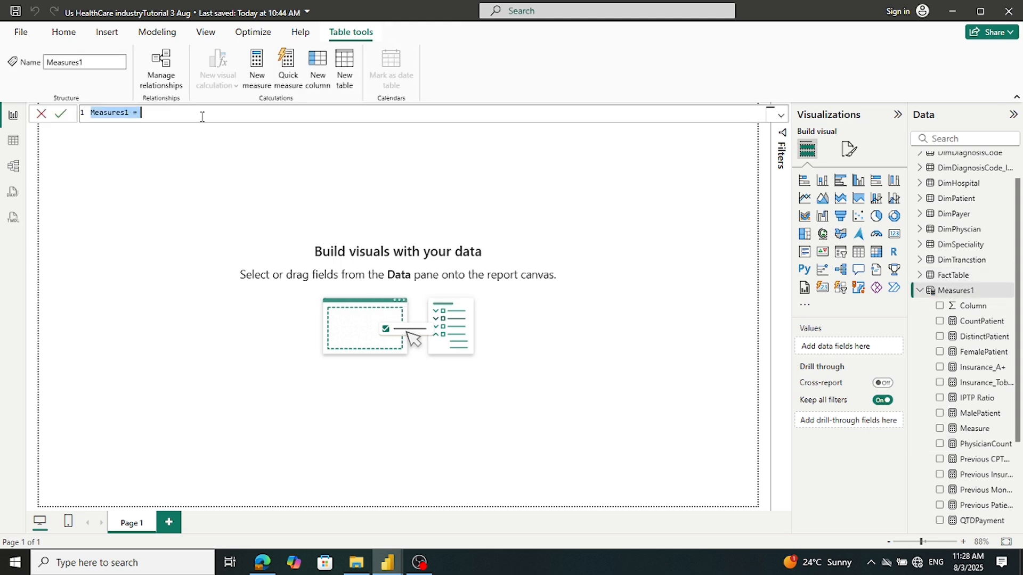
{"action": "key", "text": "ctrl+v"}
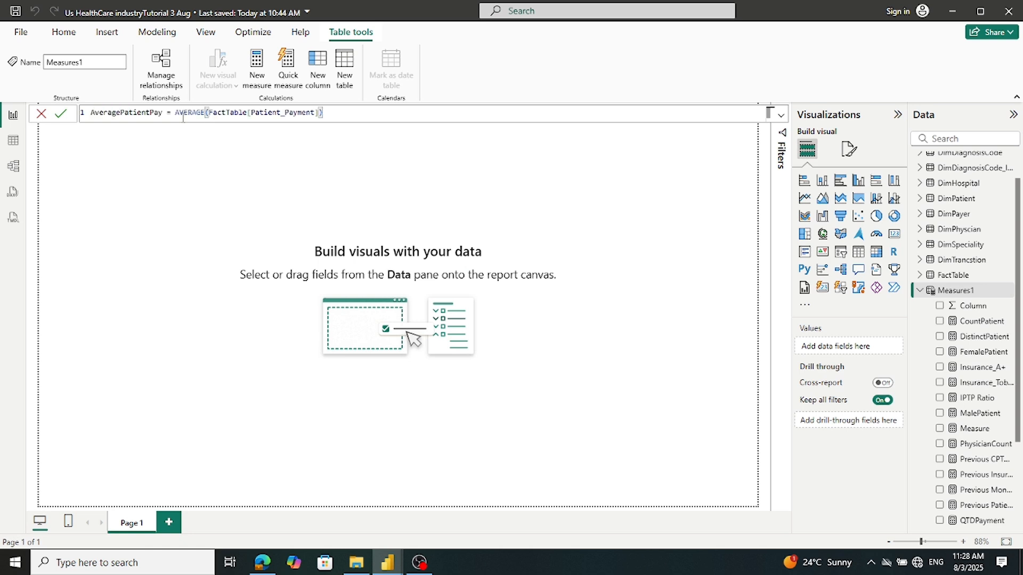
{"action": "left_click", "coordinate": [60, 114]}
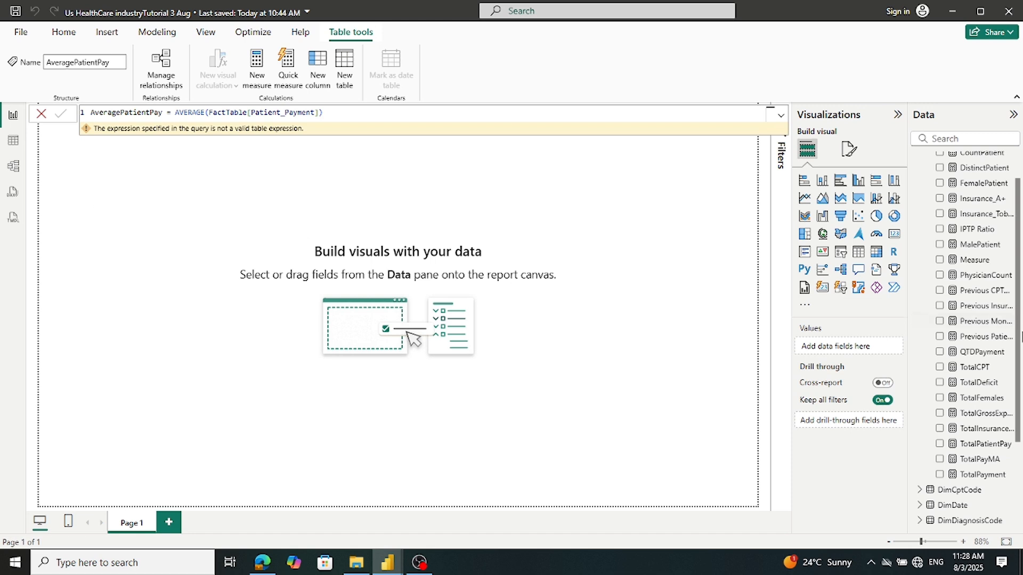
{"action": "scroll", "coordinate": [969, 352], "scroll_direction": "up", "scroll_amount": 2}
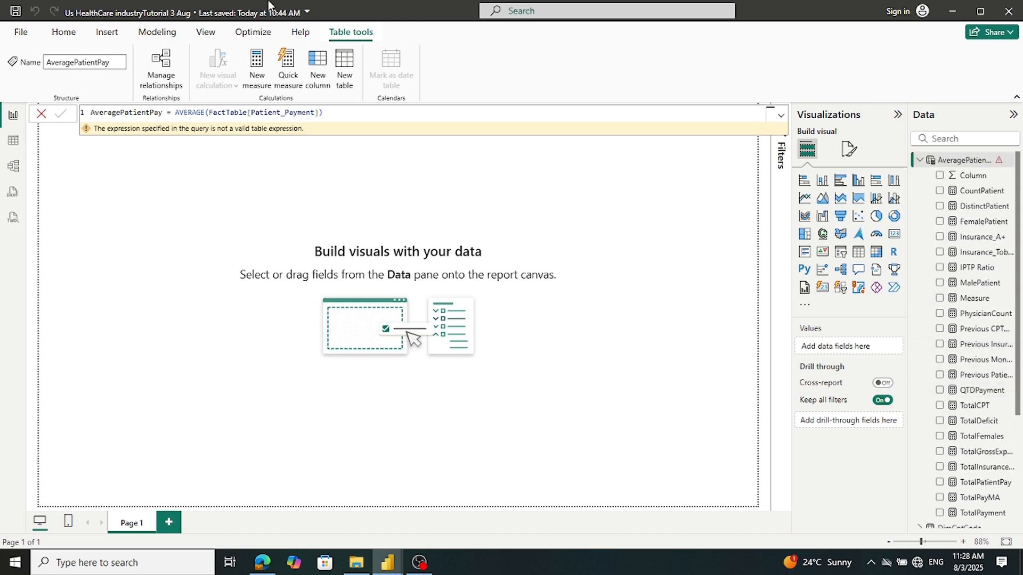
{"action": "left_click", "coordinate": [41, 114]}
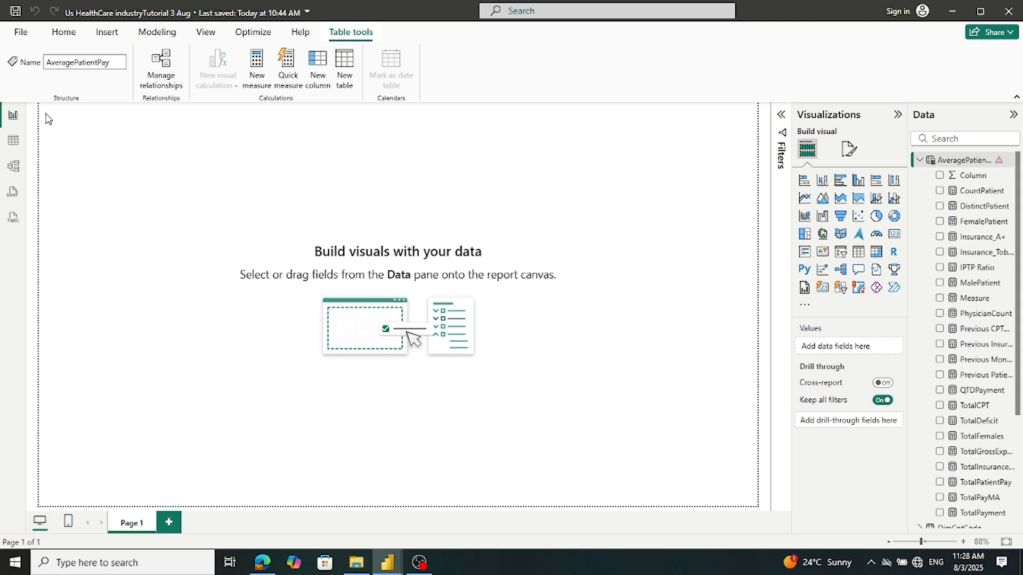
{"action": "left_click", "coordinate": [665, 234]}
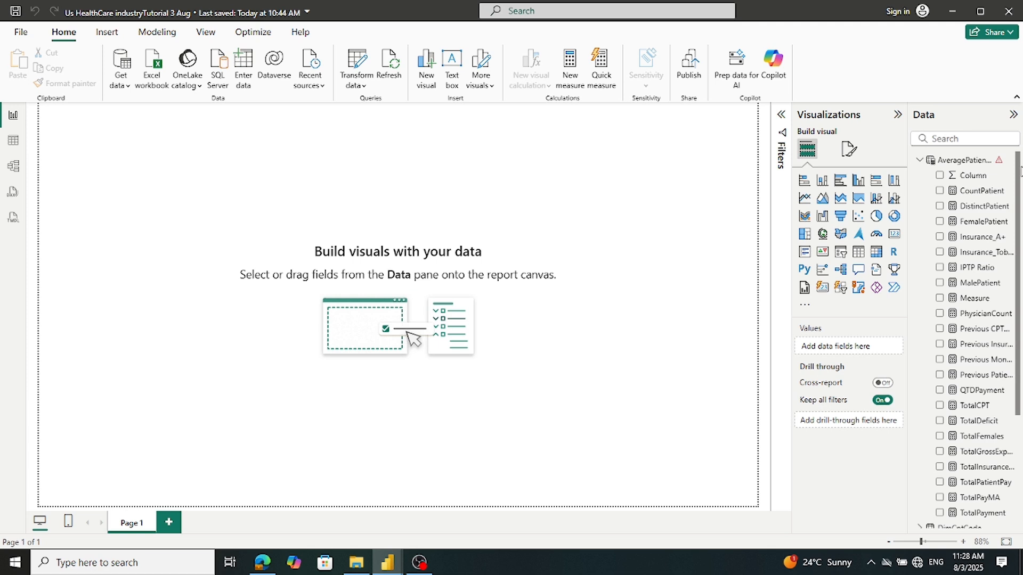
Rename the AveragePatientPay table back to Measures1, removing its AVERAGE expression
{"action": "left_click", "coordinate": [948, 161]}
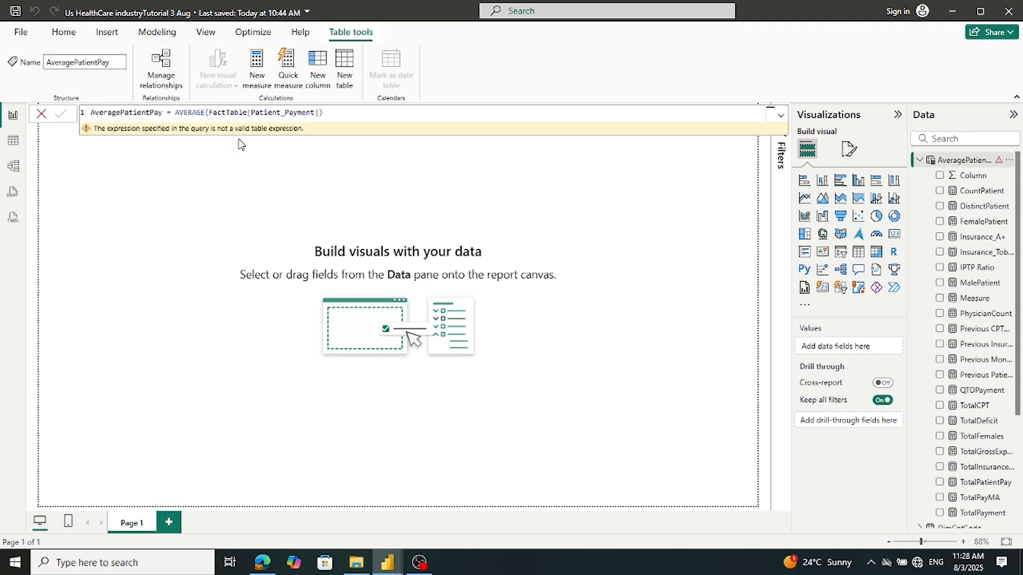
{"action": "left_click_drag", "start_coordinate": [166, 114], "coordinate": [69, 115]}
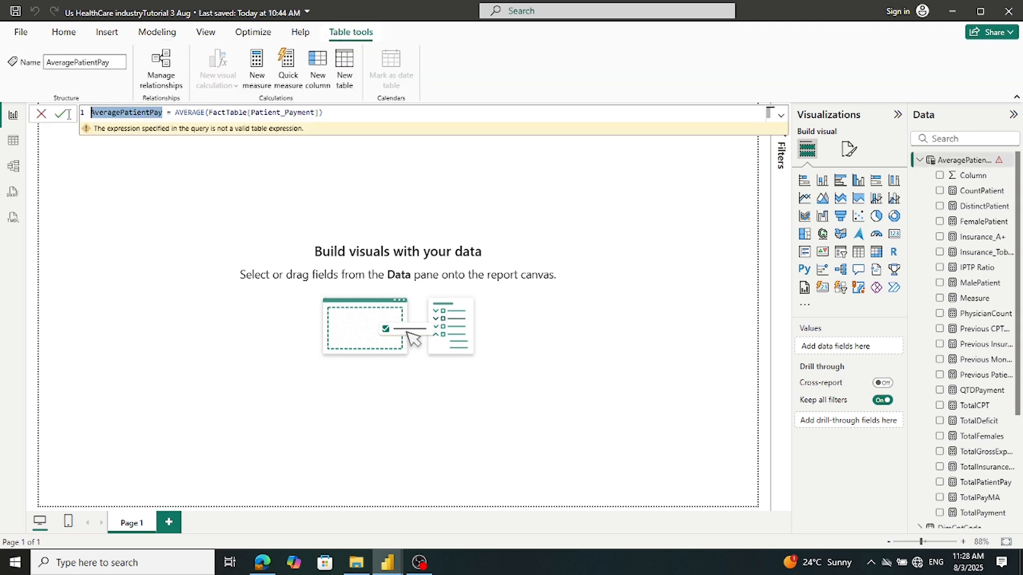
{"action": "left_click_drag", "start_coordinate": [179, 111], "coordinate": [435, 127]}
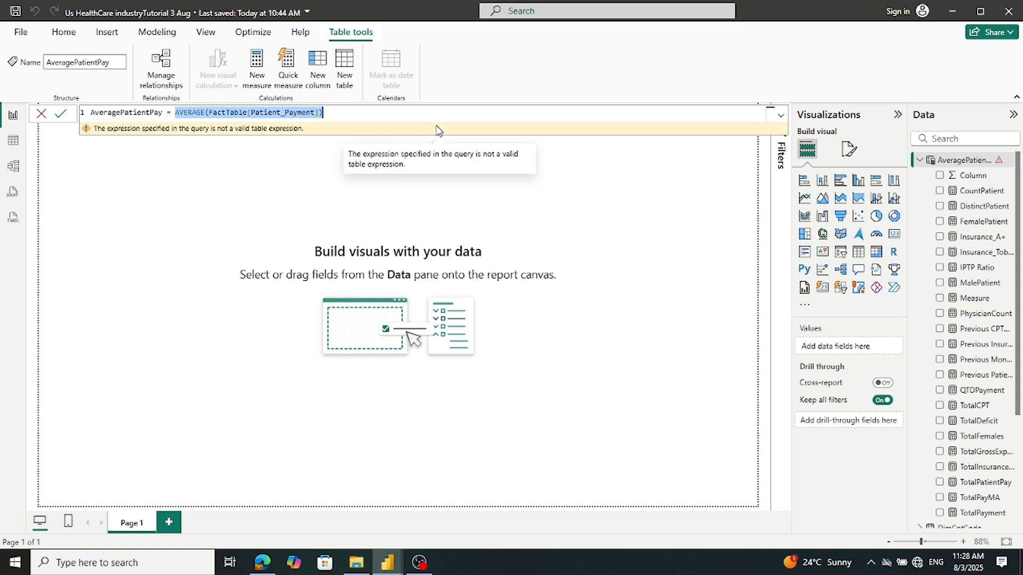
{"action": "key", "text": "BackSpace"}
{"action": "left_click_drag", "start_coordinate": [167, 111], "coordinate": [24, 114]}
{"action": "type", "text": "Measure"}
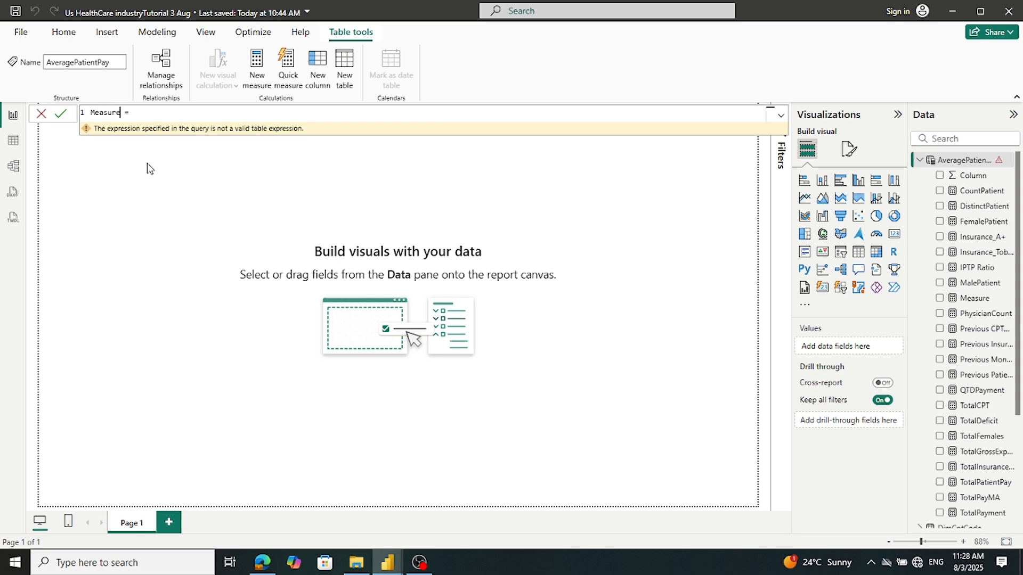
{"action": "type", "text": "s1"}
{"action": "key", "text": "Return"}
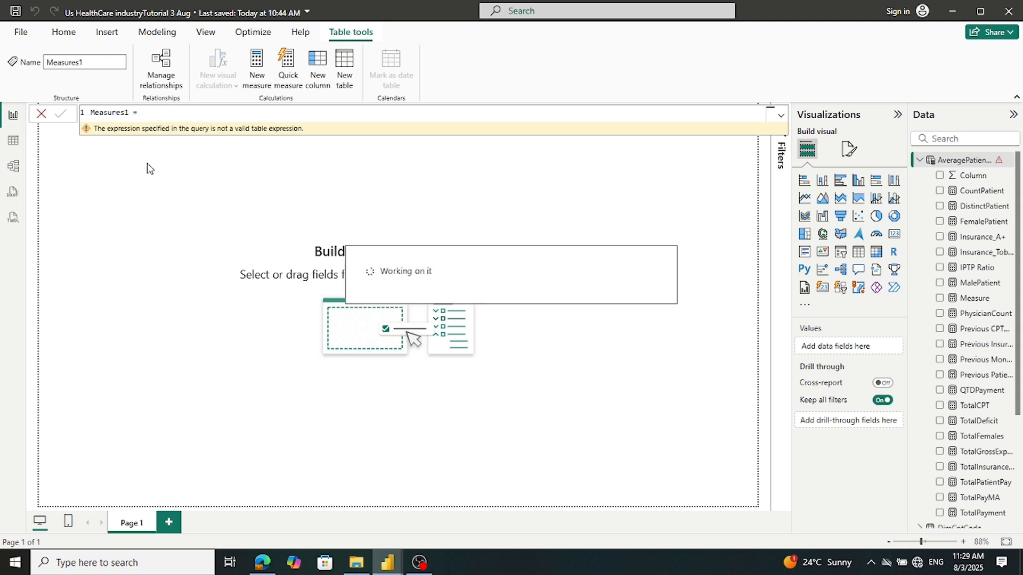
{"action": "right_click", "coordinate": [936, 330]}
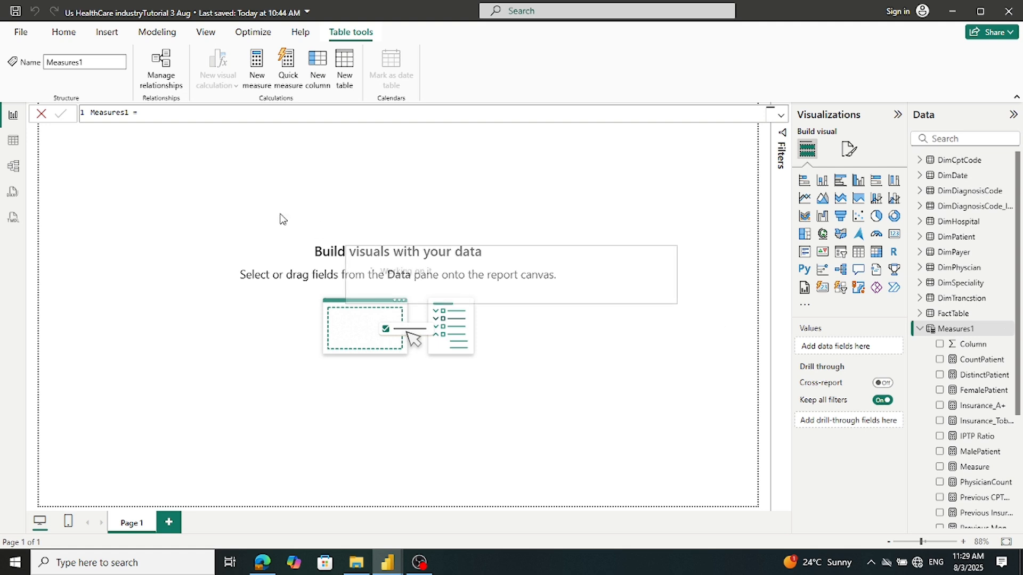
{"action": "left_click", "coordinate": [257, 70]}
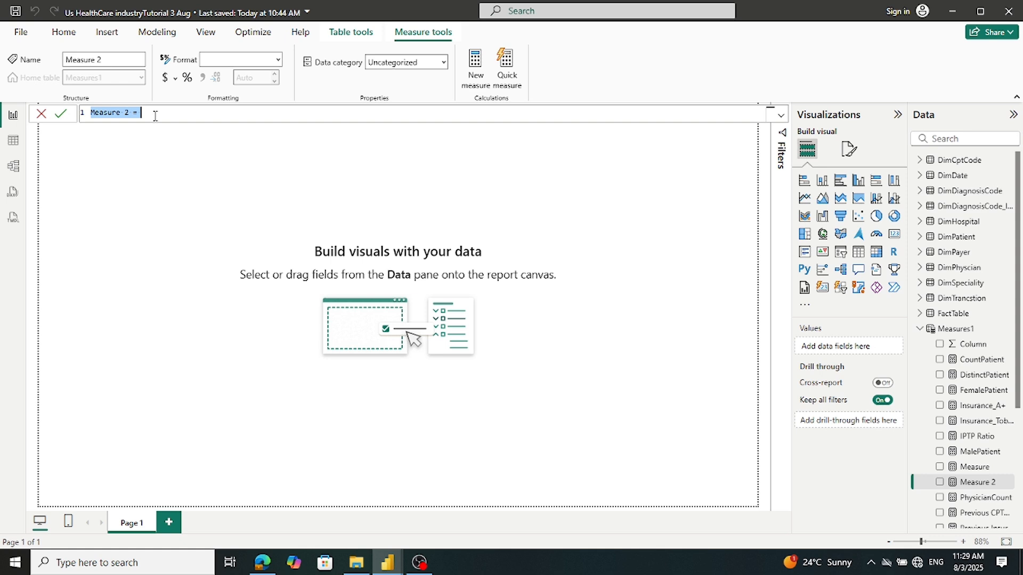
{"action": "left_click", "coordinate": [972, 469]}
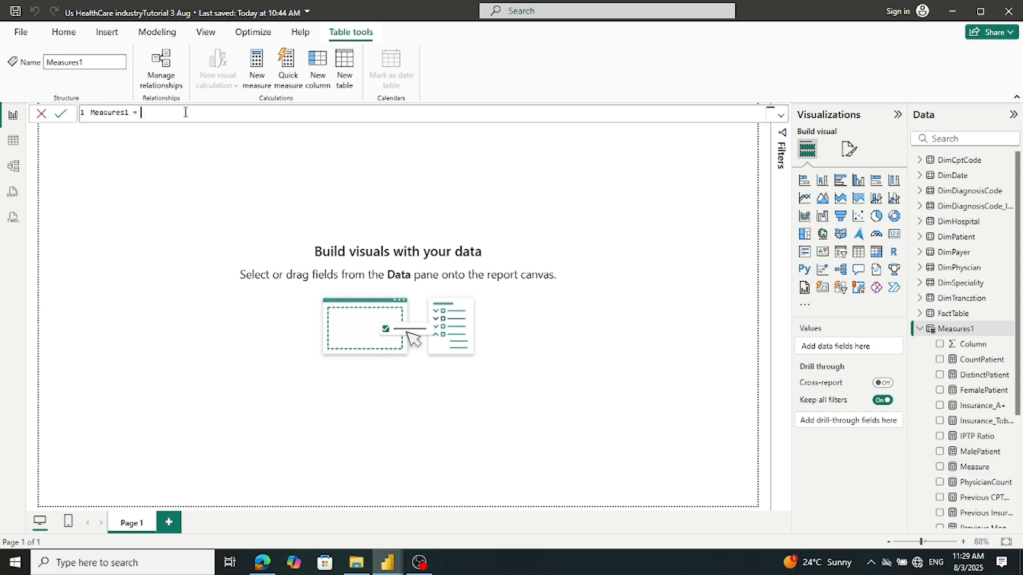
{"action": "key", "text": "ctrl+a"}
{"action": "type", "text": "AveragePatientPay = AVERAGE(FactTable[Patient_Payment])"}
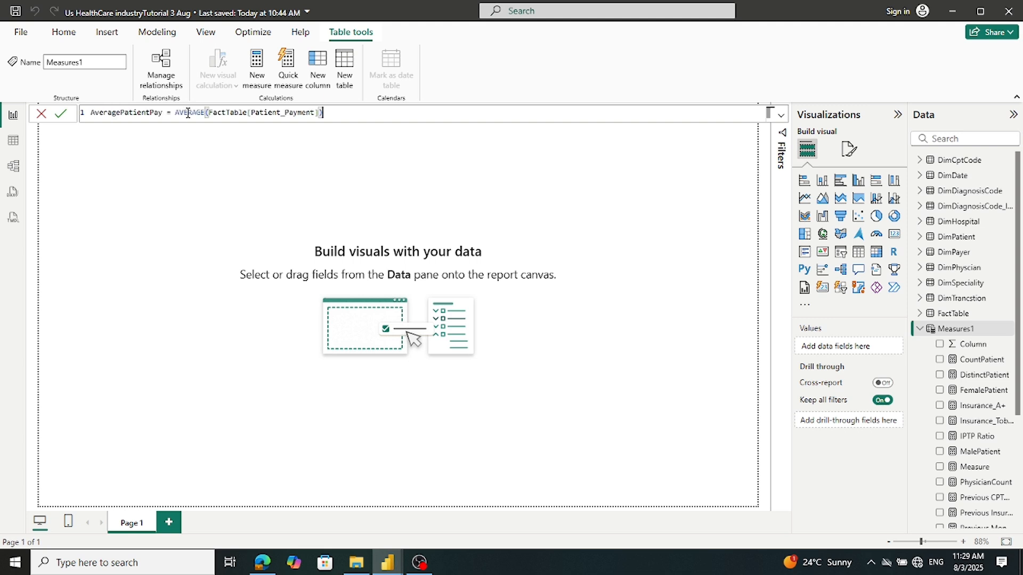
{"action": "left_click", "coordinate": [61, 114]}
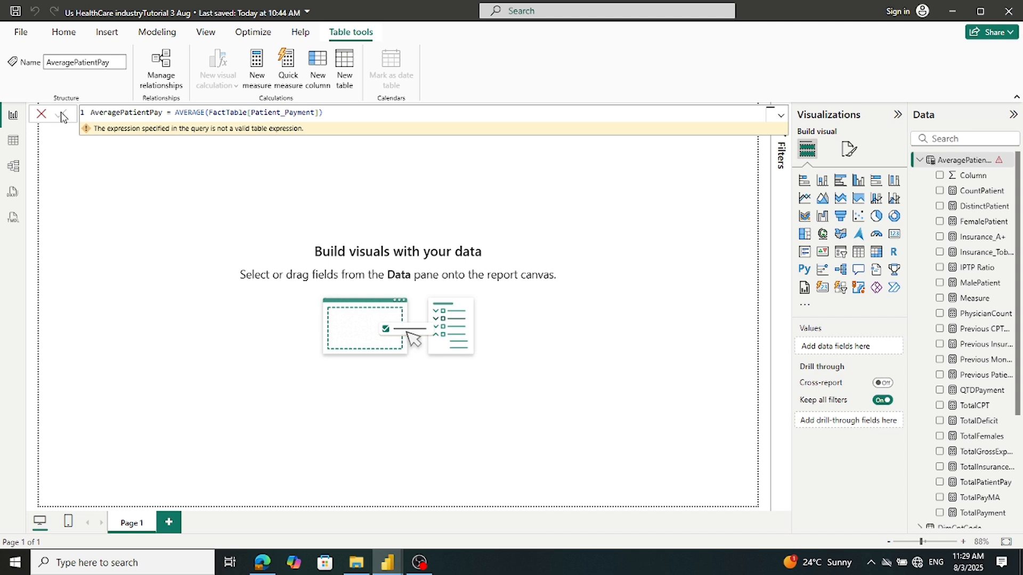
{"action": "left_click", "coordinate": [41, 114]}
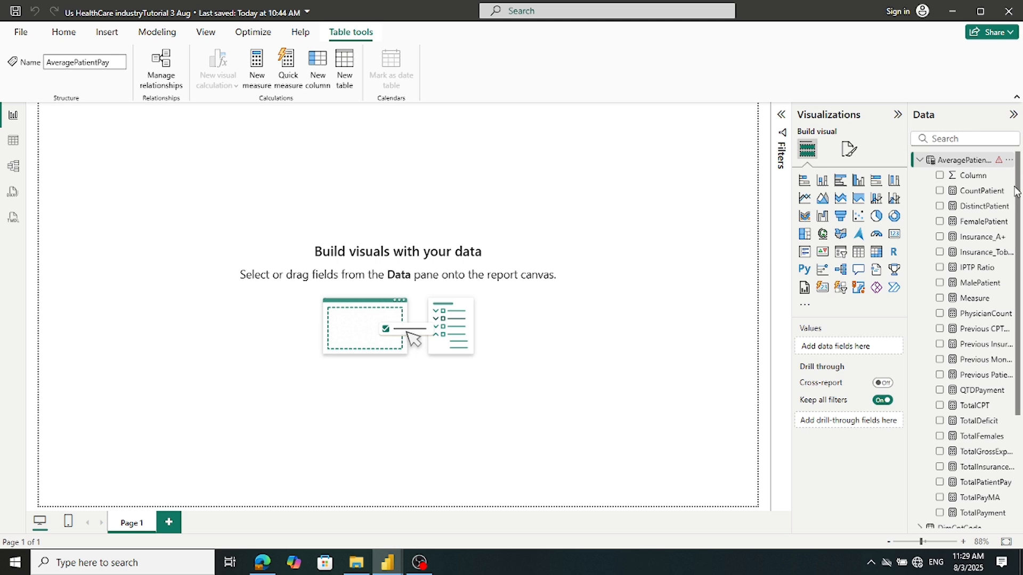
{"action": "double_click", "coordinate": [958, 160]}
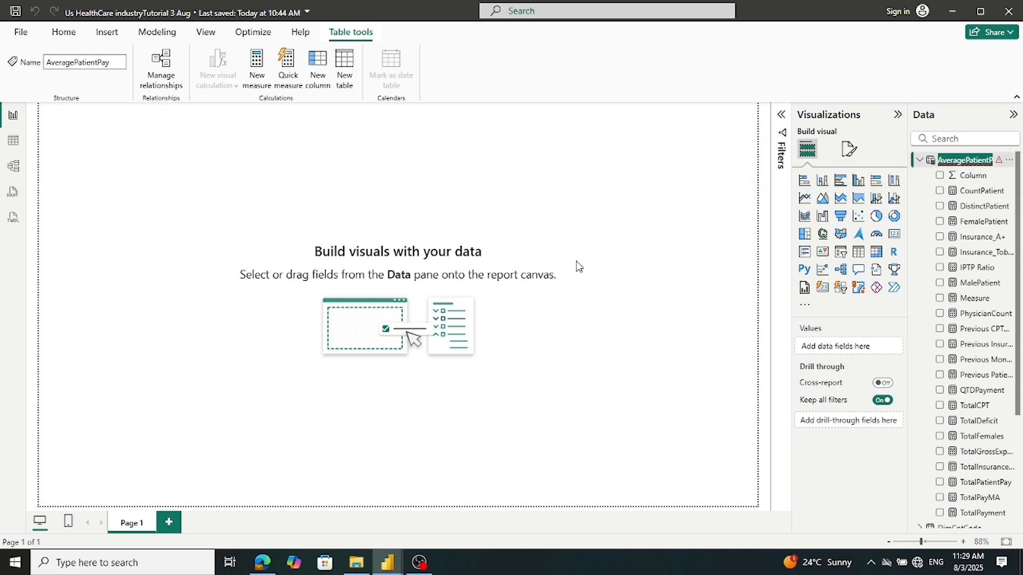
{"action": "left_click", "coordinate": [539, 270]}
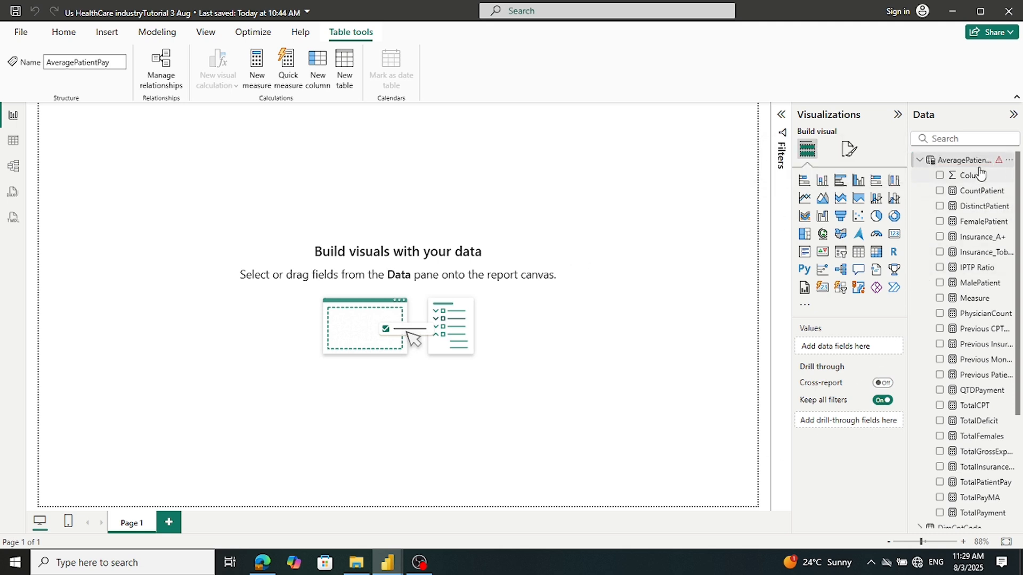
{"action": "mouse_move", "coordinate": [1002, 165]}
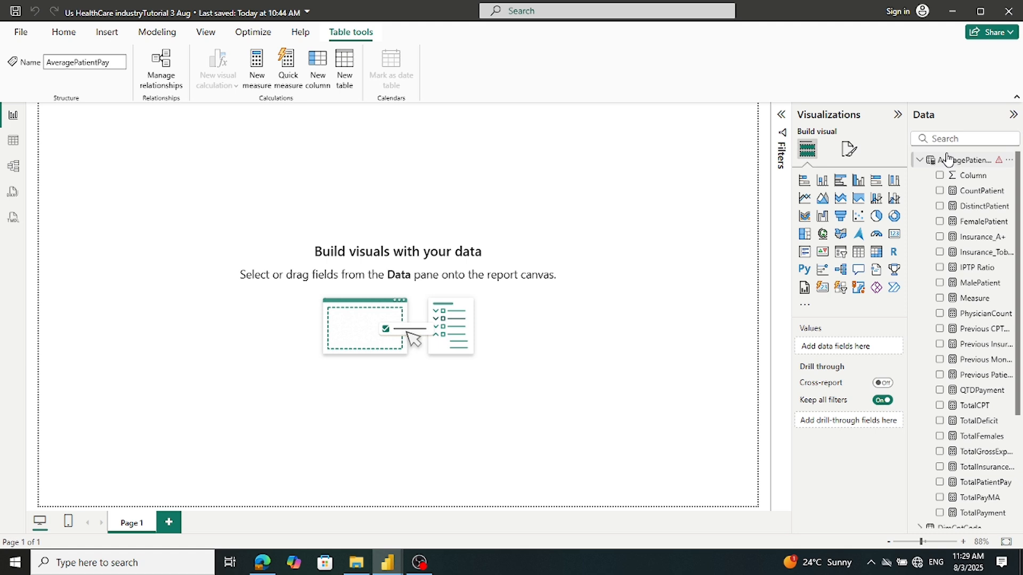
{"action": "left_click", "coordinate": [972, 223]}
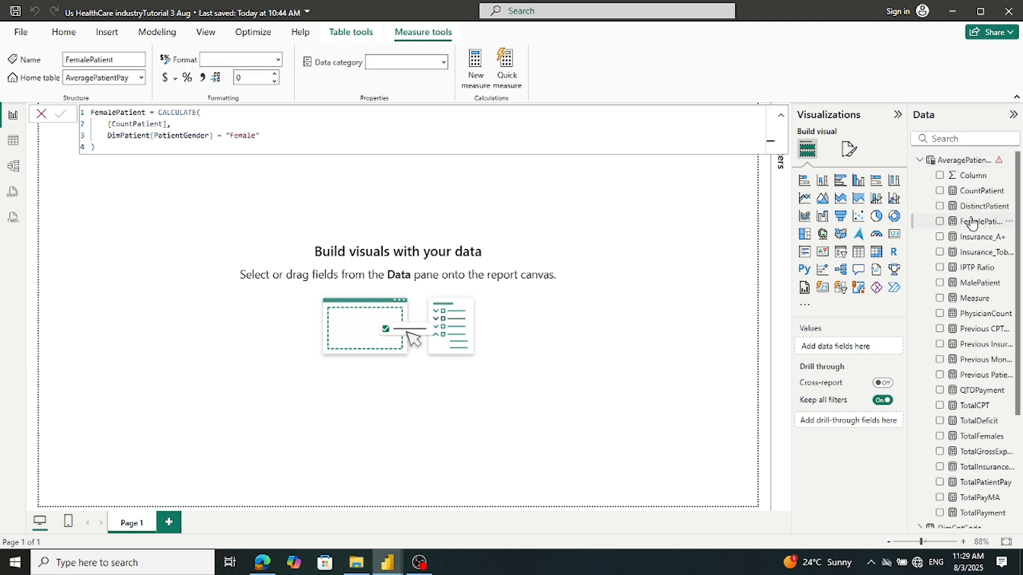
{"action": "left_click", "coordinate": [954, 160]}
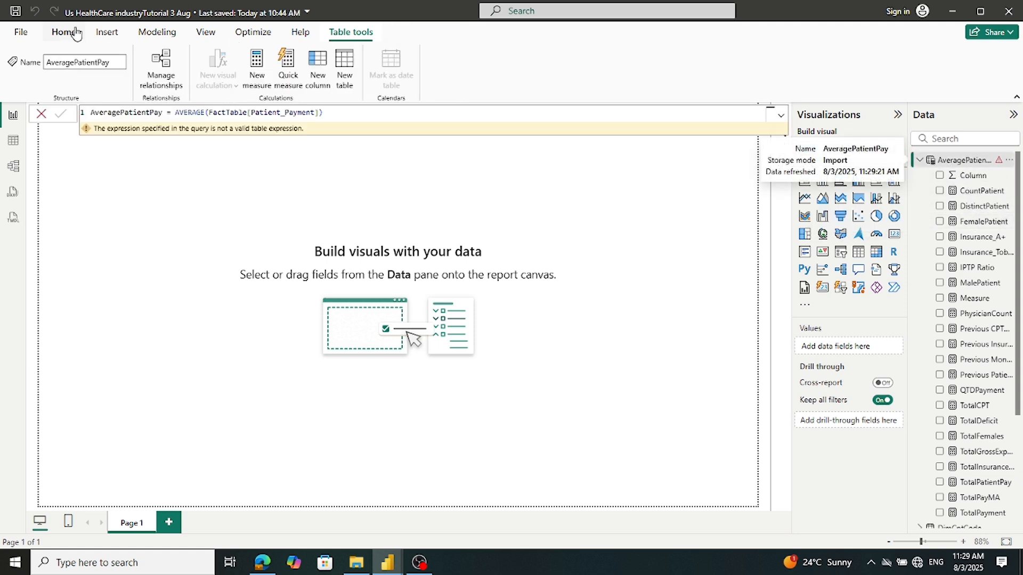
{"action": "left_click_drag", "start_coordinate": [352, 118], "coordinate": [11, 82]}
{"action": "key", "text": "ctrl+c"}
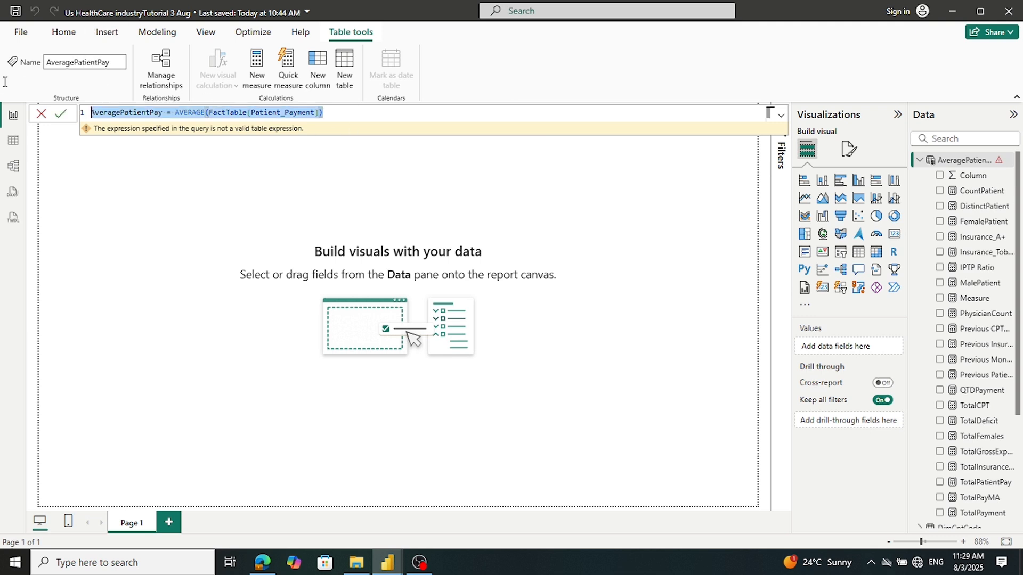
{"action": "key", "text": "BackSpace"}
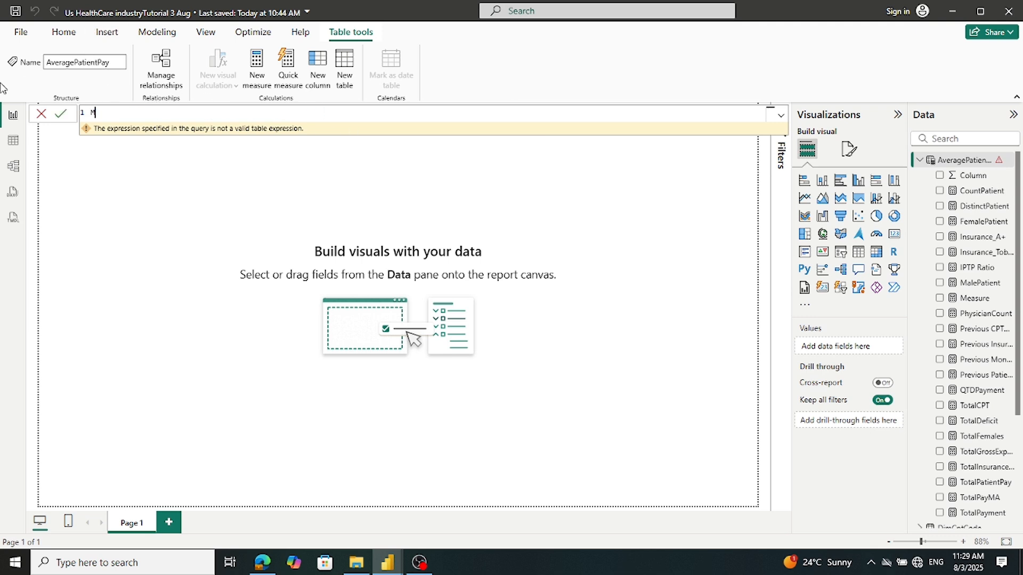
{"action": "type", "text": "Measures1="}
{"action": "left_click", "coordinate": [61, 114]}
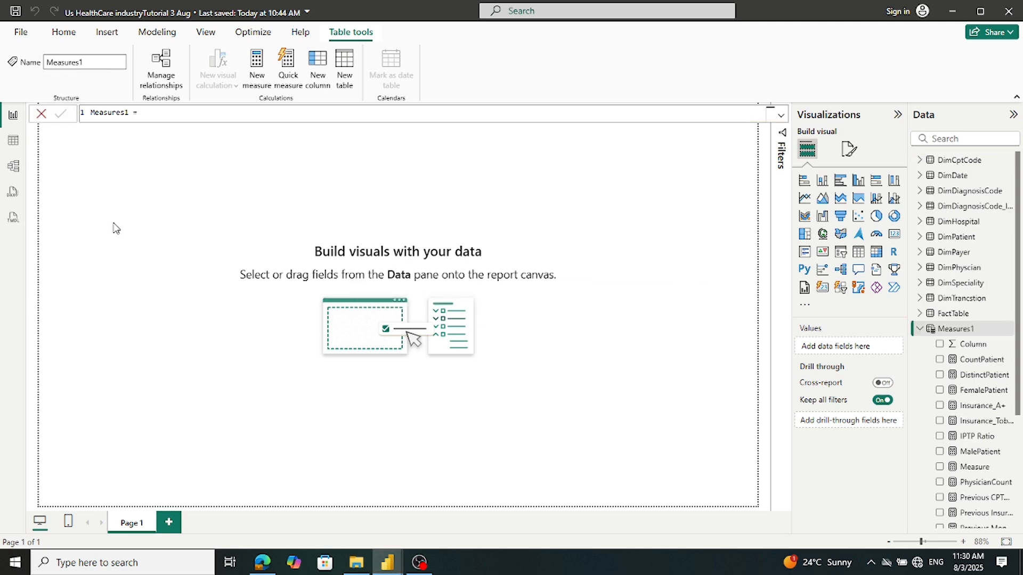
Add AveragePatientPay = AVERAGE(FactTable[Patient_Payment]) to Measures1 and return to the Tutorial US Industry report
{"action": "right_click", "coordinate": [931, 331]}
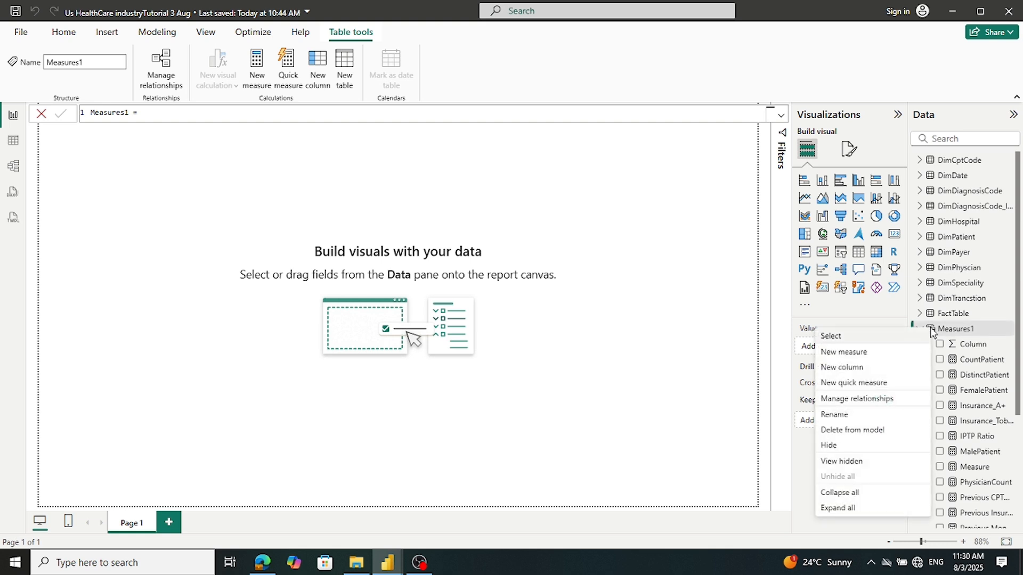
{"action": "left_click", "coordinate": [851, 354]}
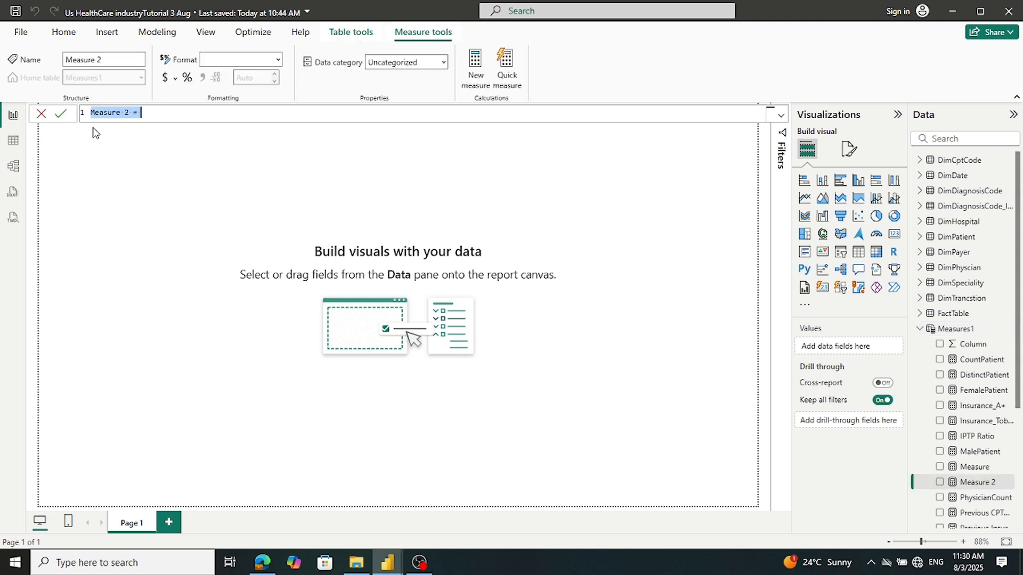
{"action": "key", "text": "ctrl+v"}
{"action": "left_click", "coordinate": [61, 115]}
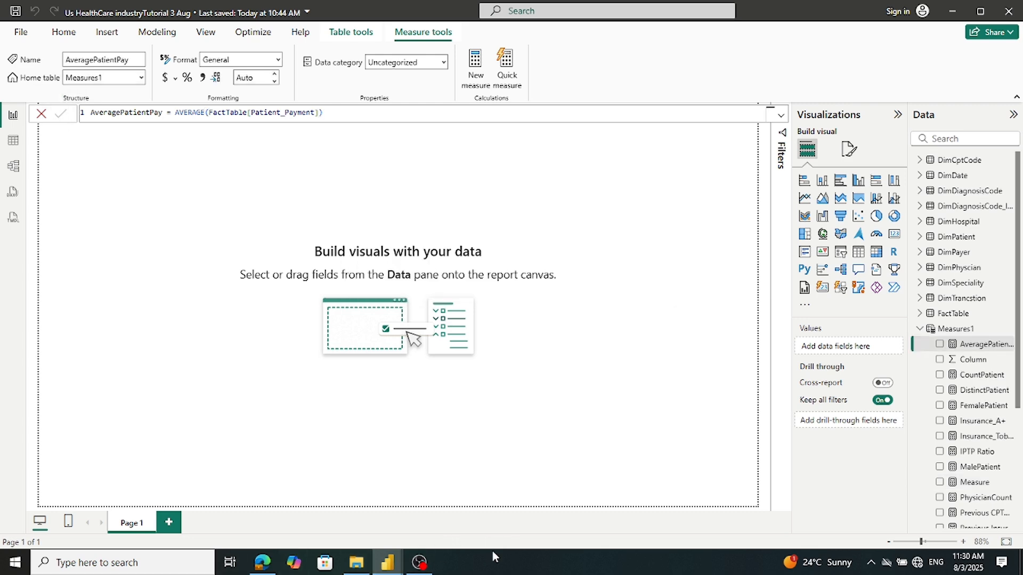
{"action": "mouse_move", "coordinate": [385, 568]}
{"action": "left_click", "coordinate": [324, 533]}
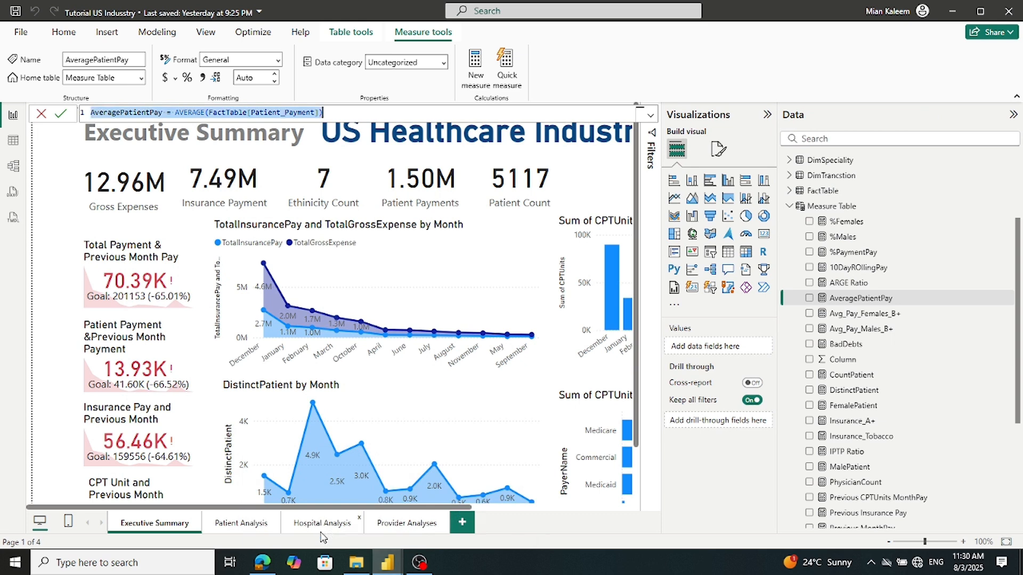
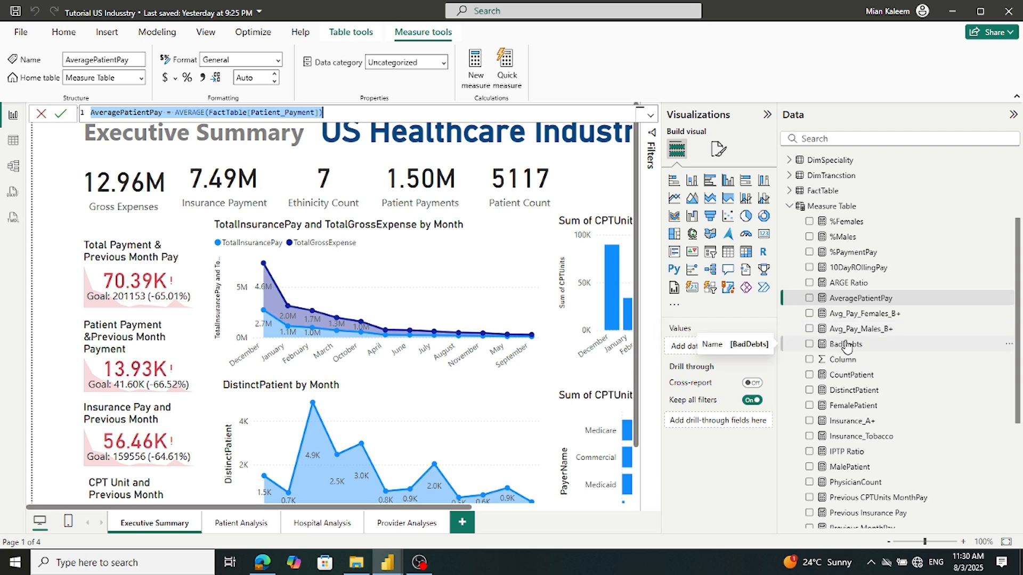
Copy the CountPatient formula and go to the Us HealthCare industryTutorial 3 Aug report
{"action": "left_click", "coordinate": [847, 376]}
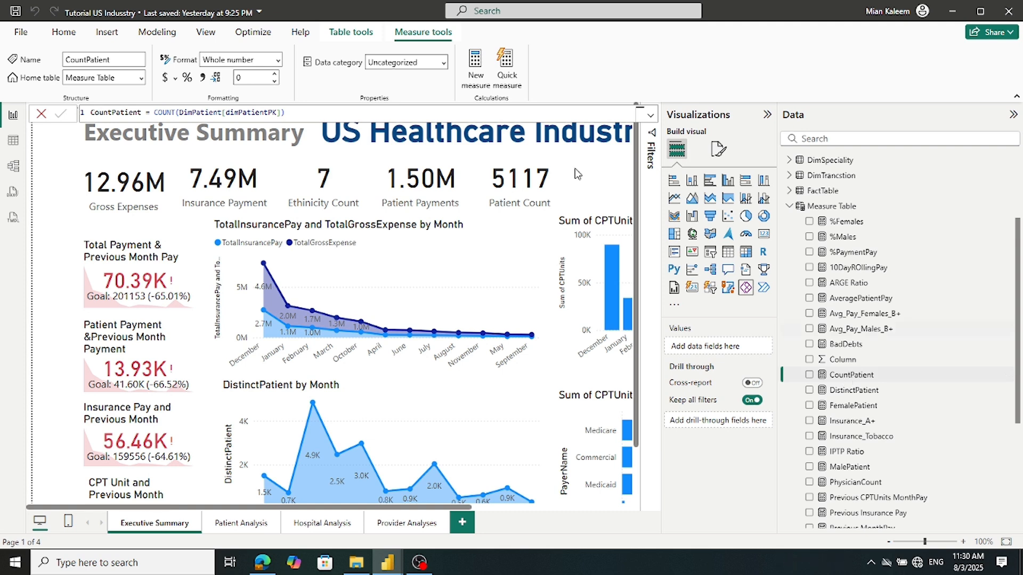
{"action": "left_click", "coordinate": [324, 115]}
{"action": "key", "text": "ctrl+a"}
{"action": "key", "text": "ctrl+c"}
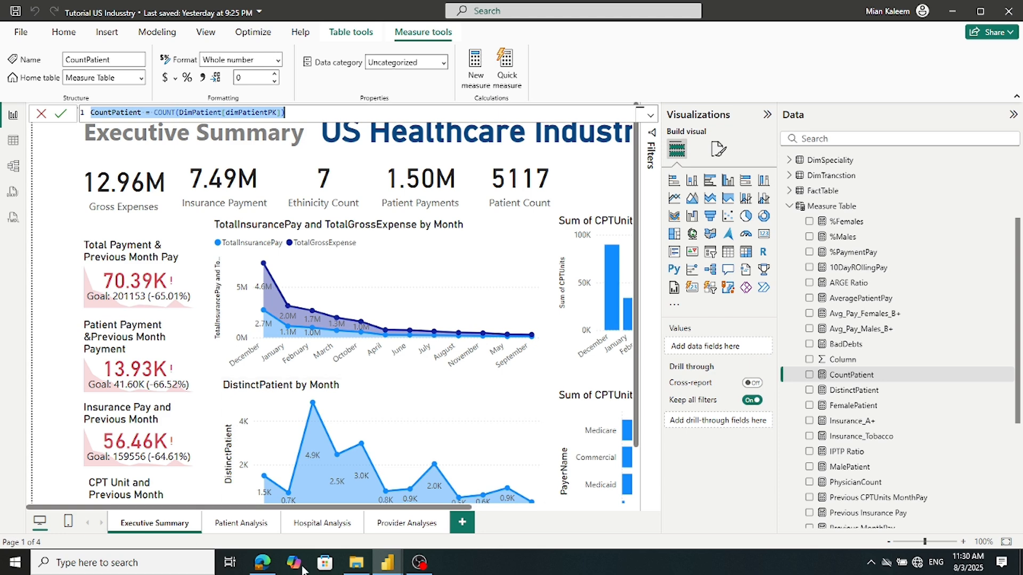
{"action": "left_click", "coordinate": [384, 563]}
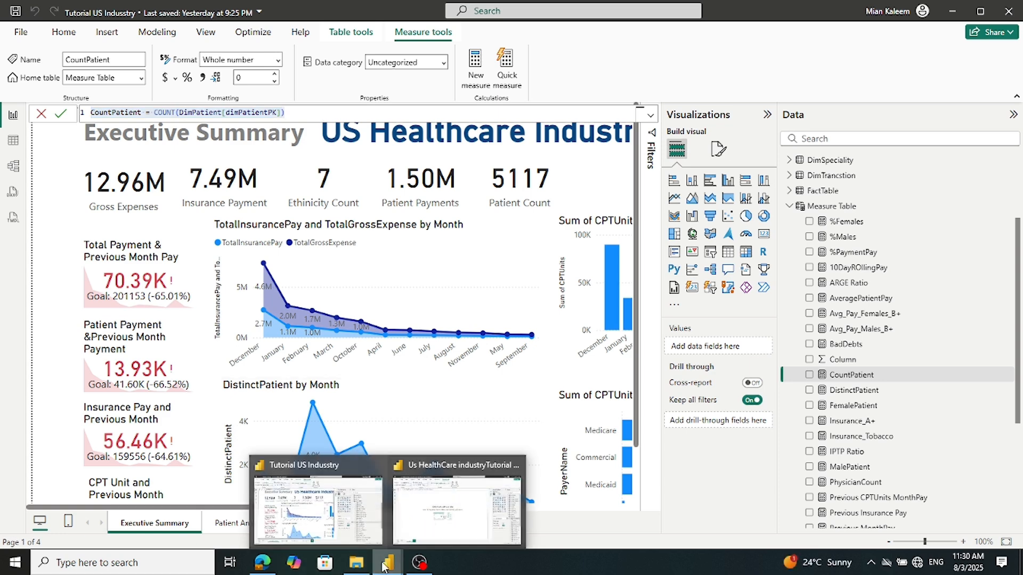
{"action": "left_click", "coordinate": [465, 514]}
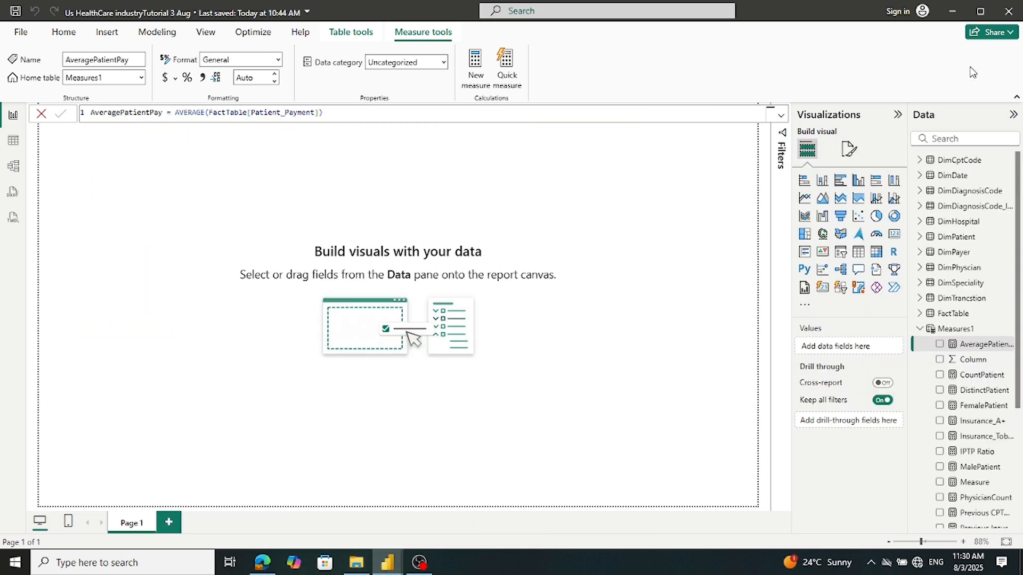
Paste CountPatient as a new Measures1 measure, then discard it after the duplicate-name warning
{"action": "right_click", "coordinate": [964, 331]}
{"action": "left_click", "coordinate": [883, 353]}
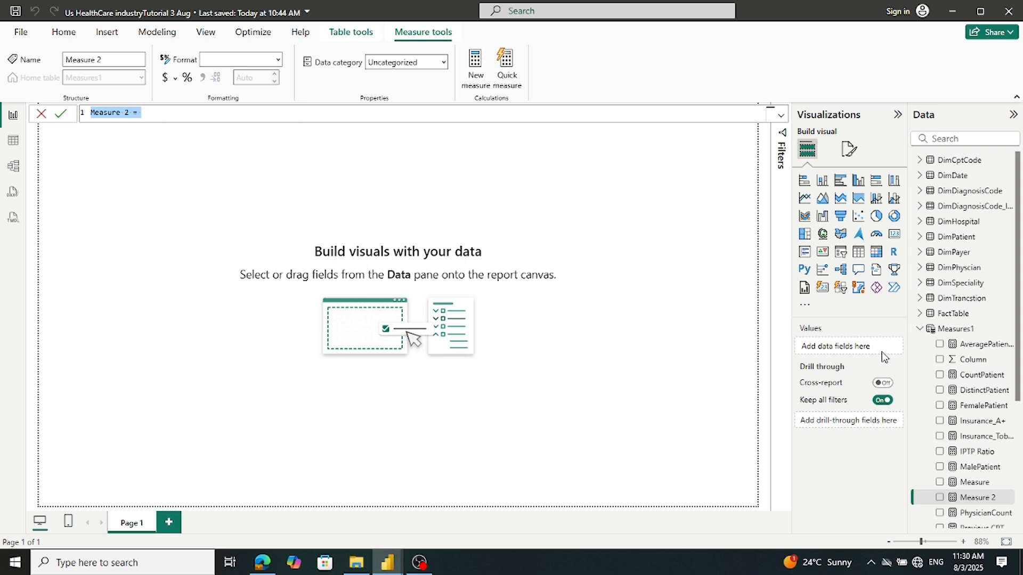
{"action": "key", "text": "ctrl+v"}
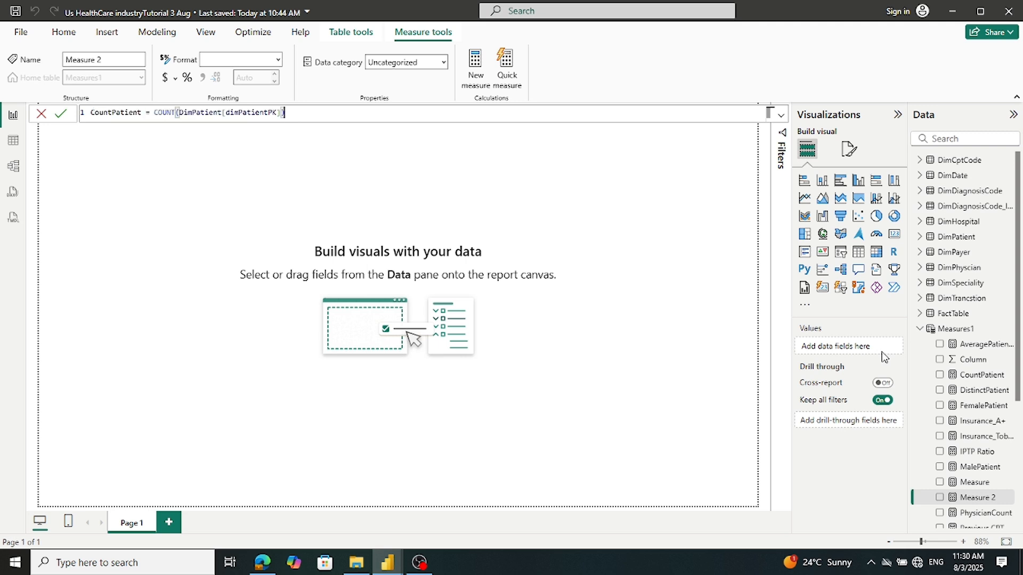
{"action": "left_click", "coordinate": [60, 114]}
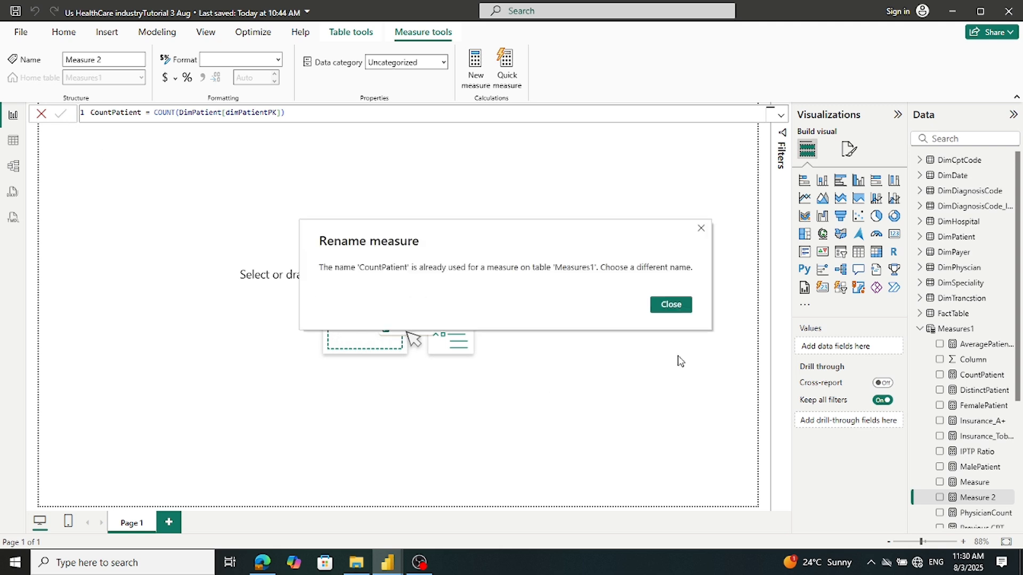
{"action": "left_click", "coordinate": [701, 229]}
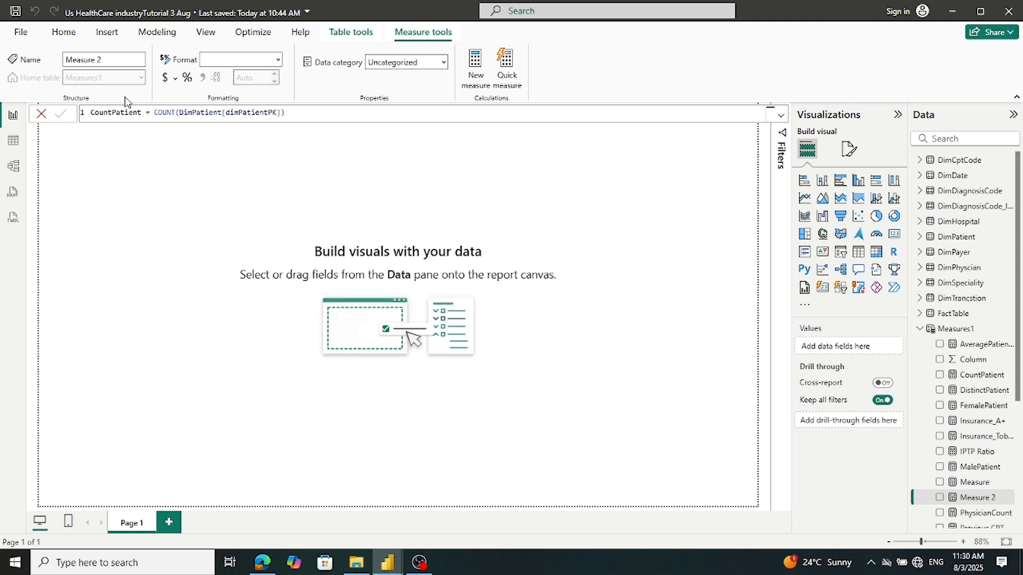
{"action": "left_click", "coordinate": [41, 113]}
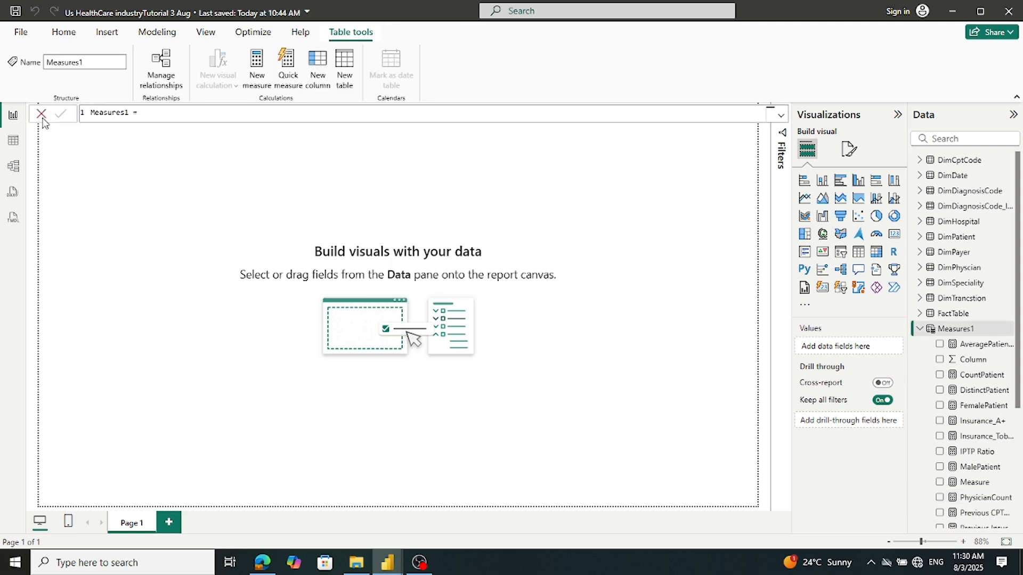
{"action": "mouse_move", "coordinate": [386, 564]}
{"action": "left_click", "coordinate": [334, 527]}
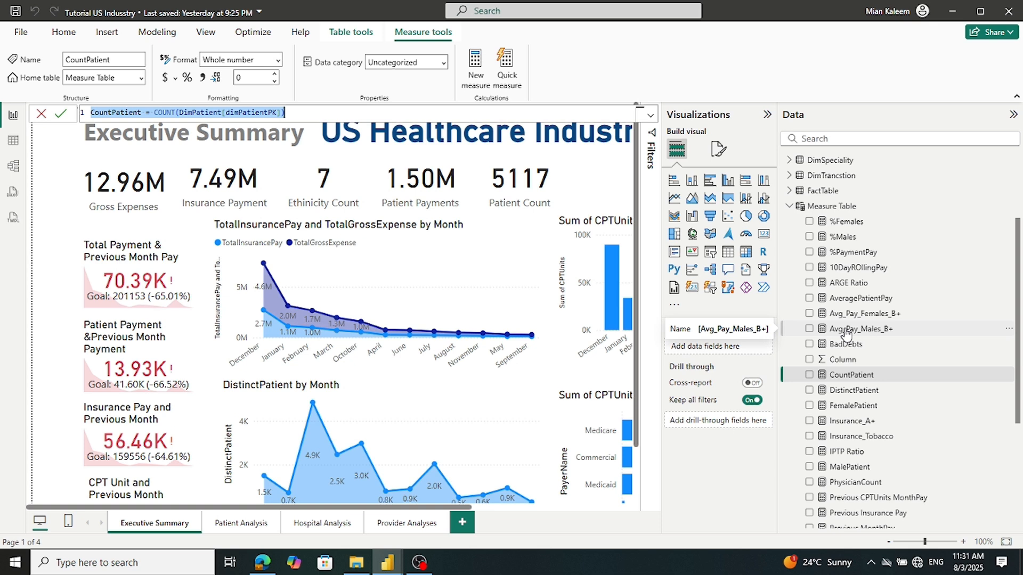
Browse the Tutorial measures and copy the full Avg_Pay_Males_B+ formula
{"action": "left_click", "coordinate": [841, 424]}
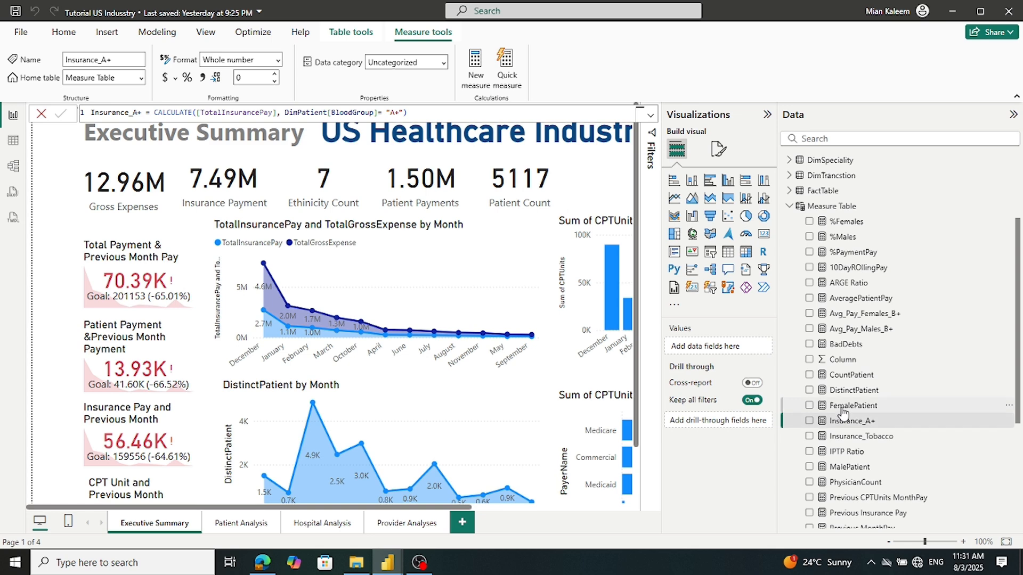
{"action": "left_click", "coordinate": [842, 408]}
{"action": "left_click", "coordinate": [846, 391]}
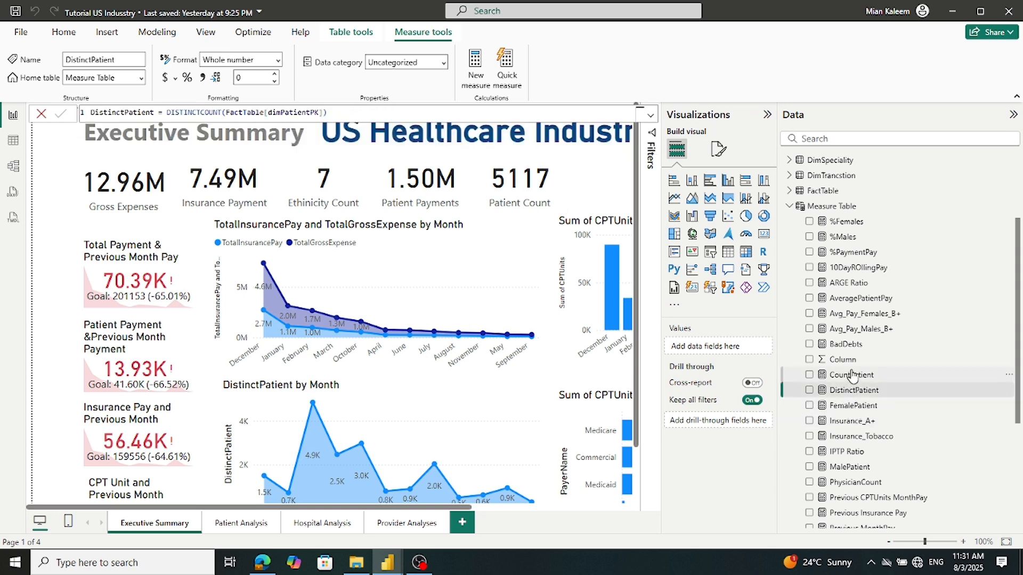
{"action": "left_click", "coordinate": [851, 375]}
{"action": "left_click", "coordinate": [852, 329]}
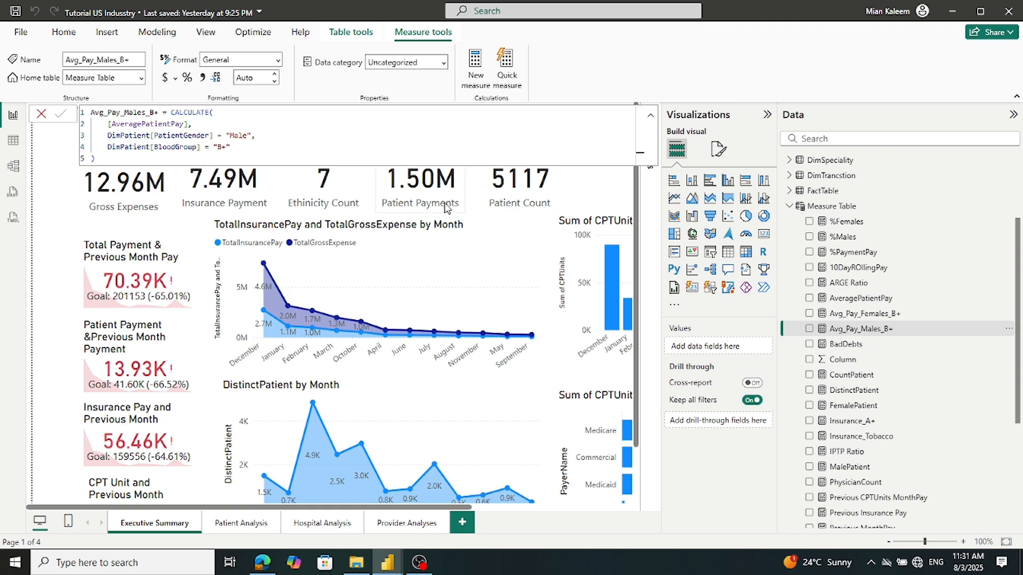
{"action": "left_click_drag", "start_coordinate": [109, 158], "coordinate": [58, 99]}
{"action": "key", "text": "ctrl+c"}
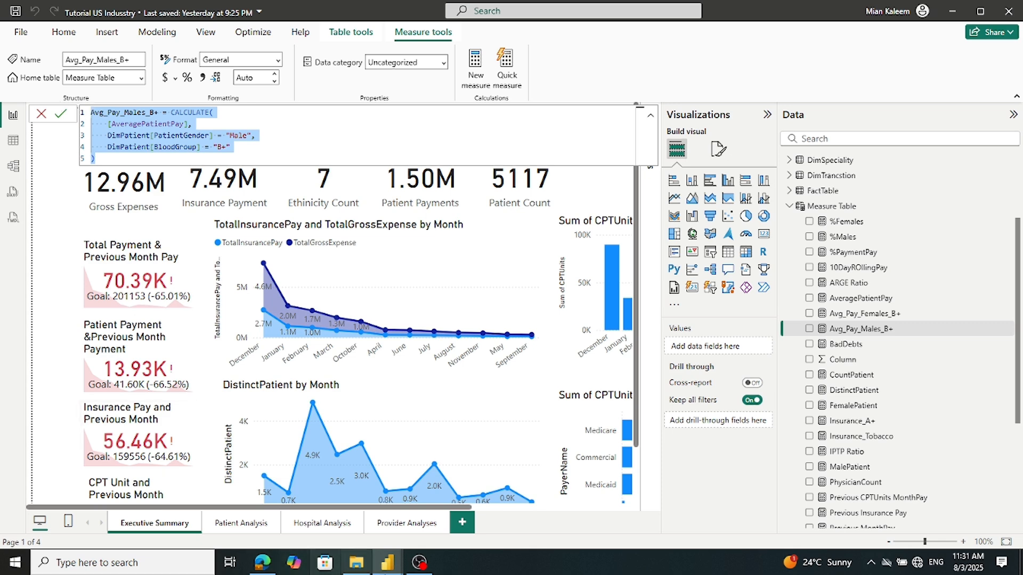
Add Avg_Pay_Males_B+ as a new Measures1 measure in the 3 Aug report, then return to Tutorial
{"action": "left_click", "coordinate": [389, 568]}
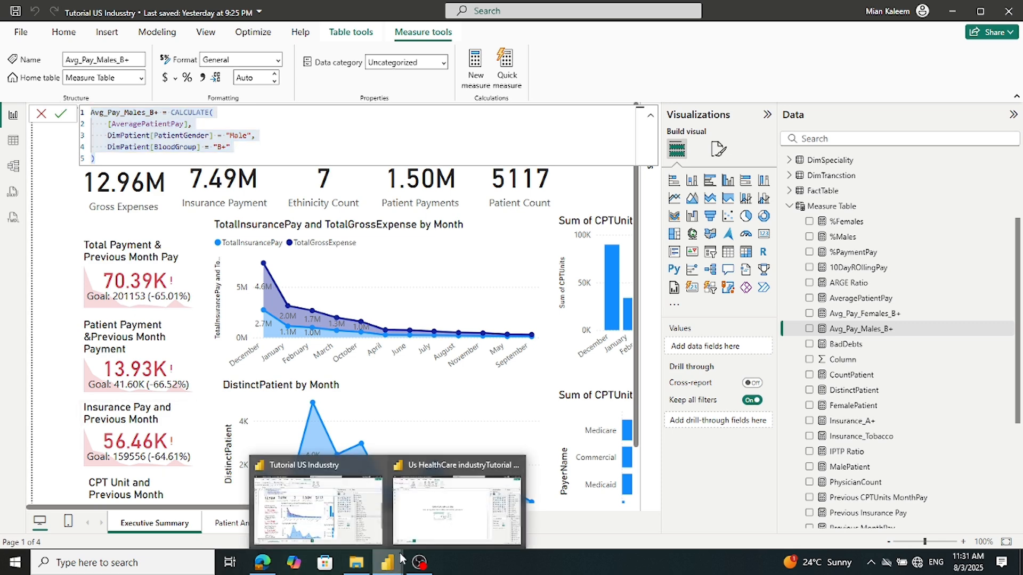
{"action": "left_click", "coordinate": [442, 504]}
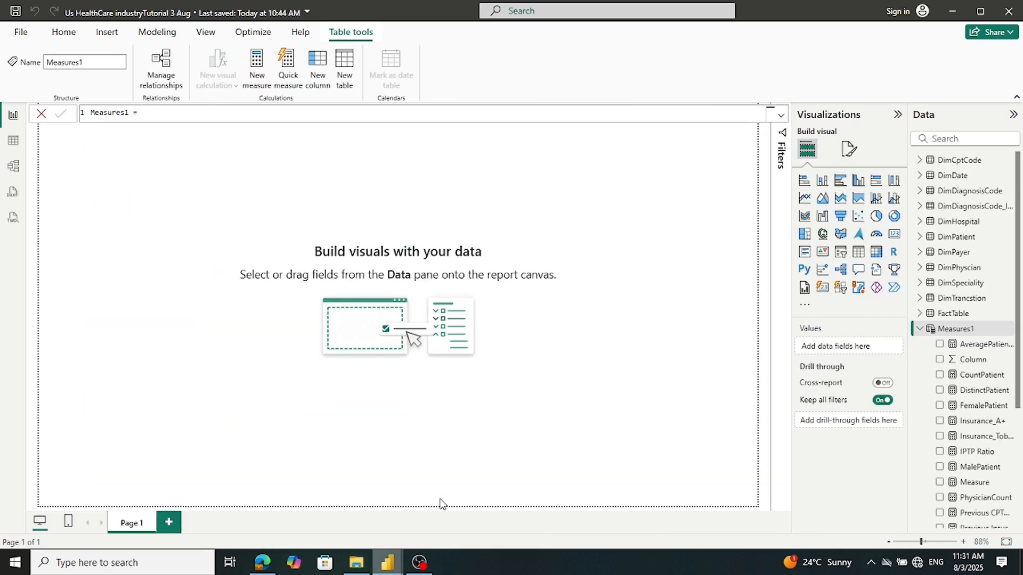
{"action": "right_click", "coordinate": [931, 330]}
{"action": "left_click", "coordinate": [868, 350]}
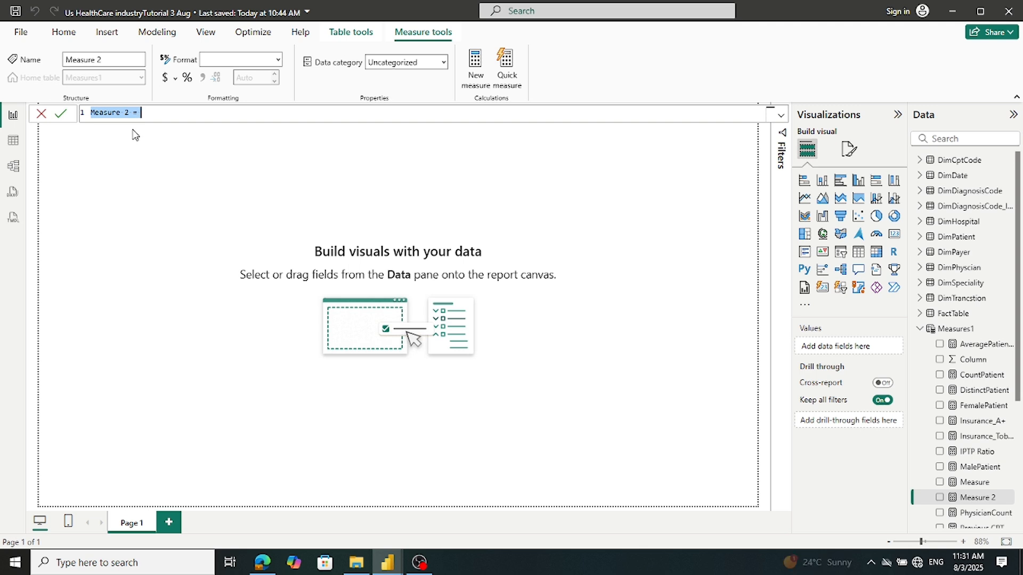
{"action": "key", "text": "ctrl+v"}
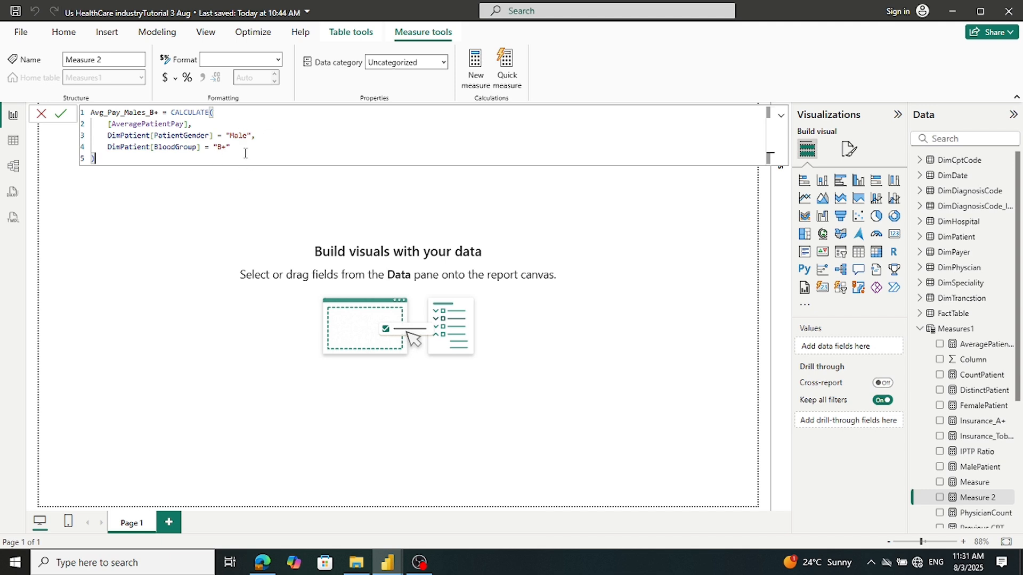
{"action": "left_click", "coordinate": [61, 114]}
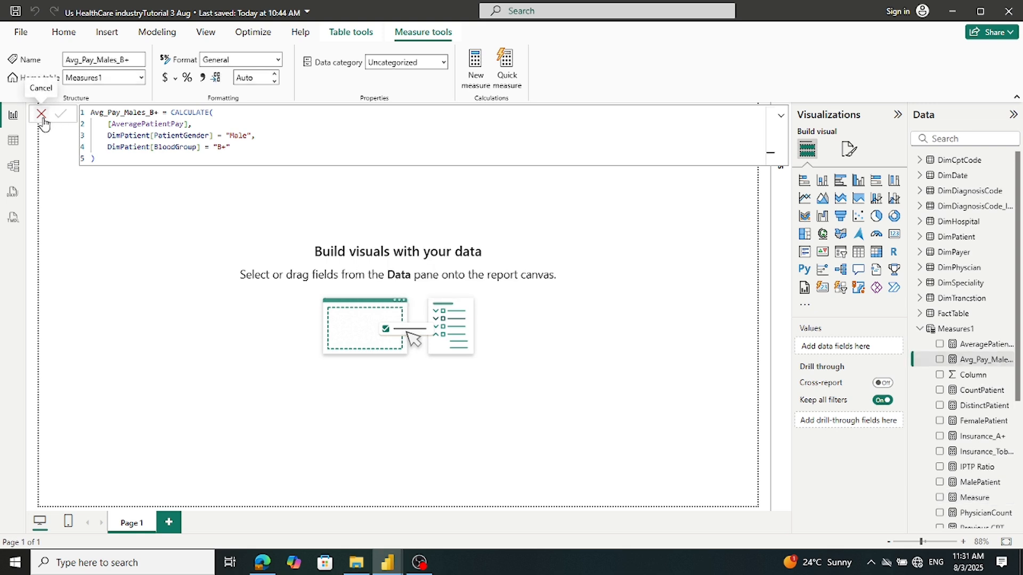
{"action": "left_click", "coordinate": [42, 117]}
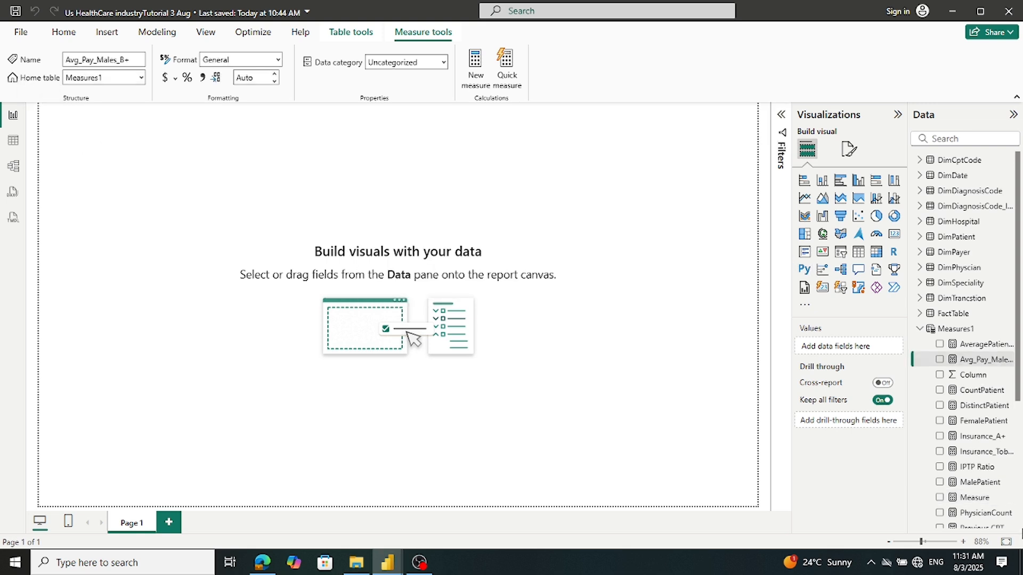
{"action": "mouse_move", "coordinate": [387, 562]}
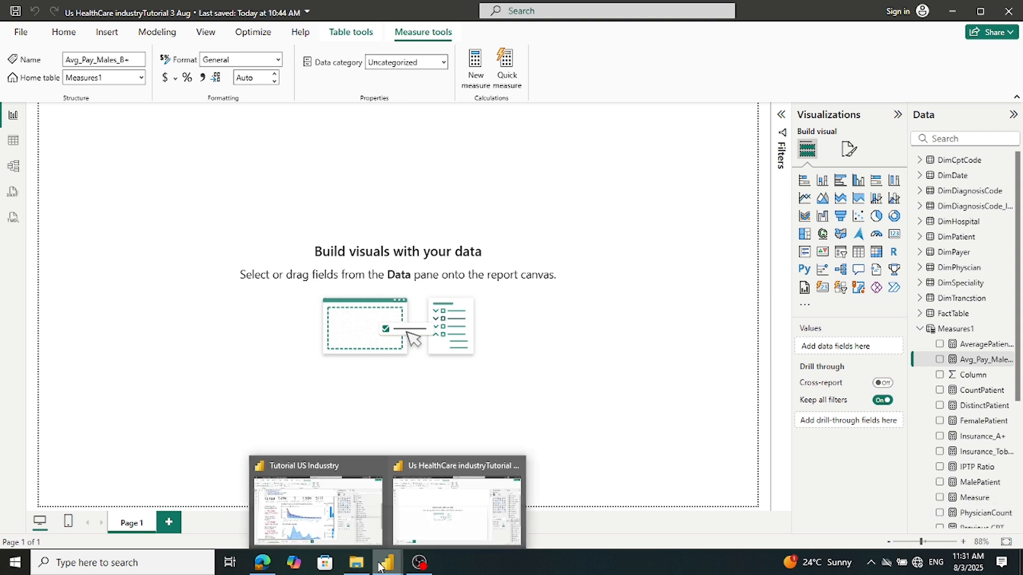
{"action": "left_click", "coordinate": [322, 528]}
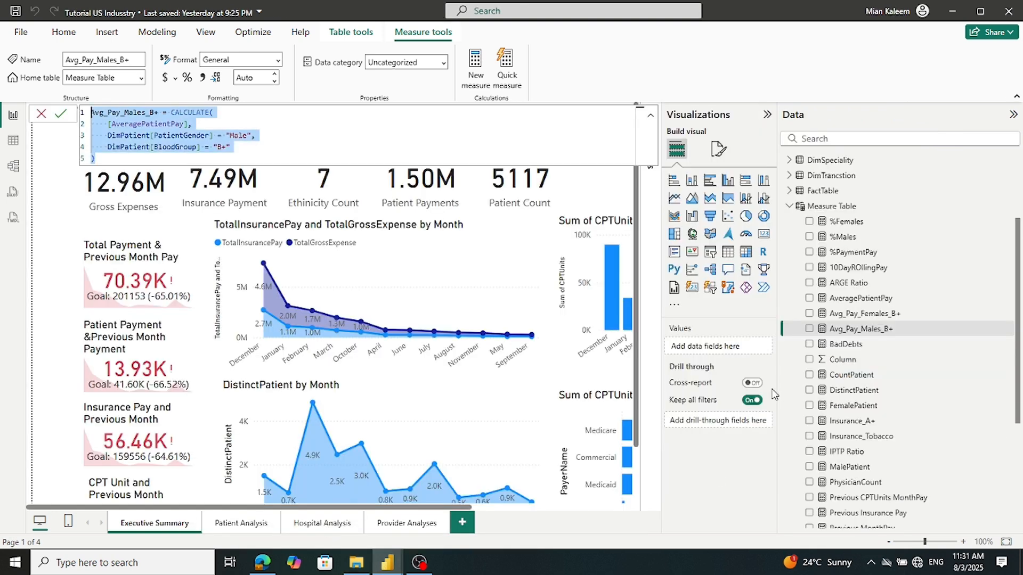
Copy Avg_Pay_Females_B+ into a new Measures1 measure in the Us HealthCare report, then return
{"action": "left_click", "coordinate": [855, 315]}
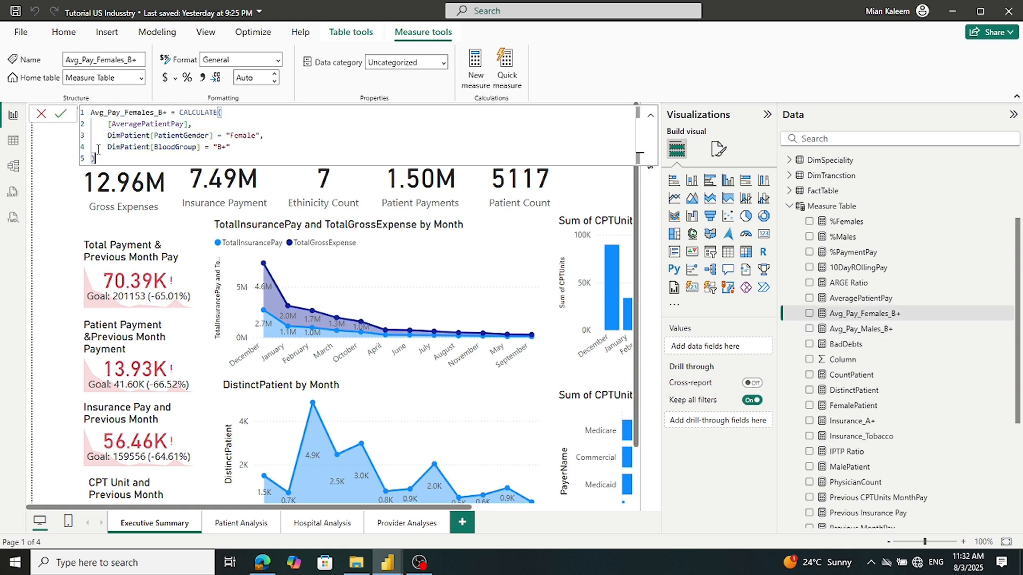
{"action": "left_click_drag", "start_coordinate": [102, 162], "coordinate": [81, 103]}
{"action": "key", "text": "ctrl+c"}
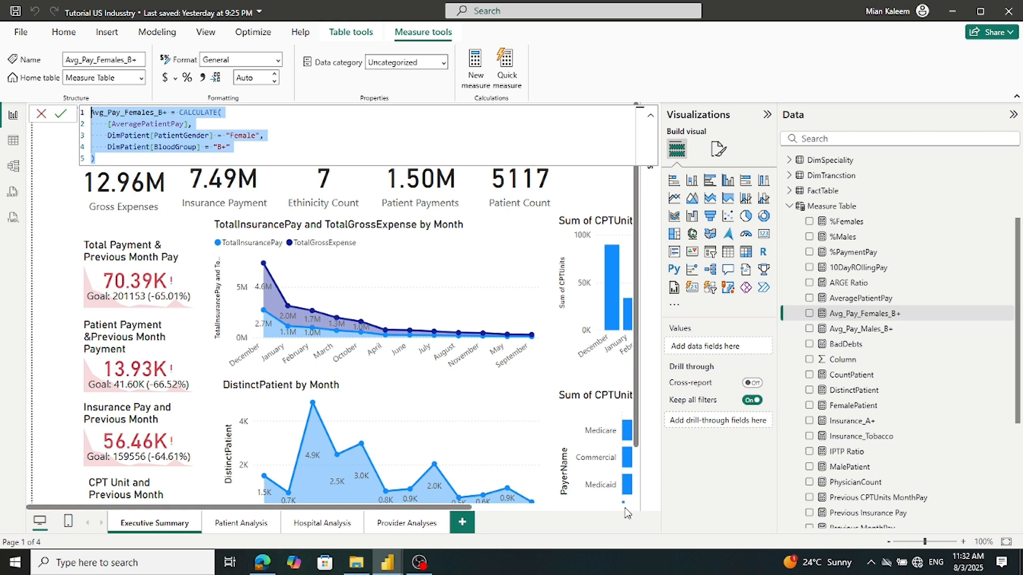
{"action": "mouse_move", "coordinate": [379, 568]}
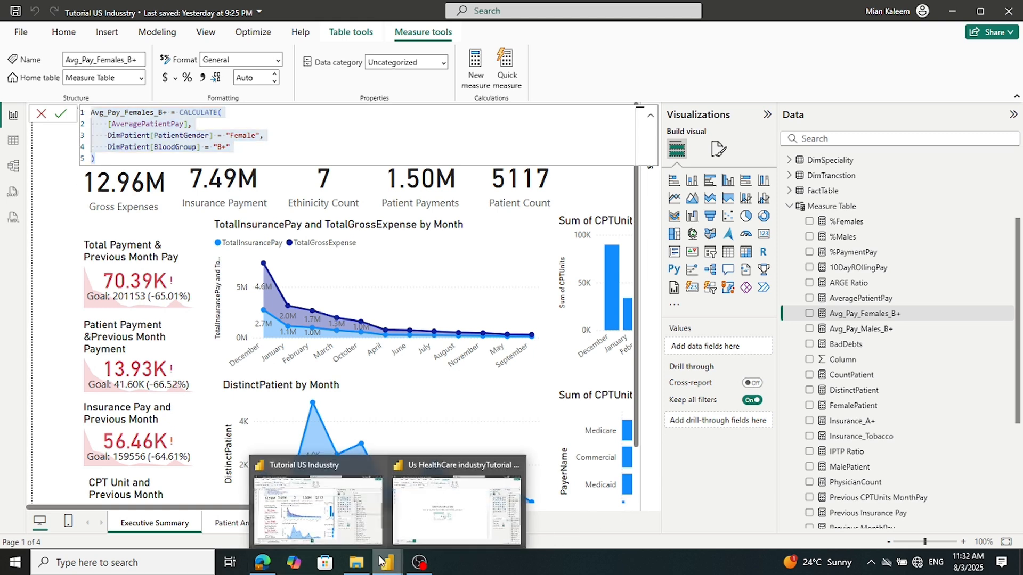
{"action": "left_click", "coordinate": [454, 506]}
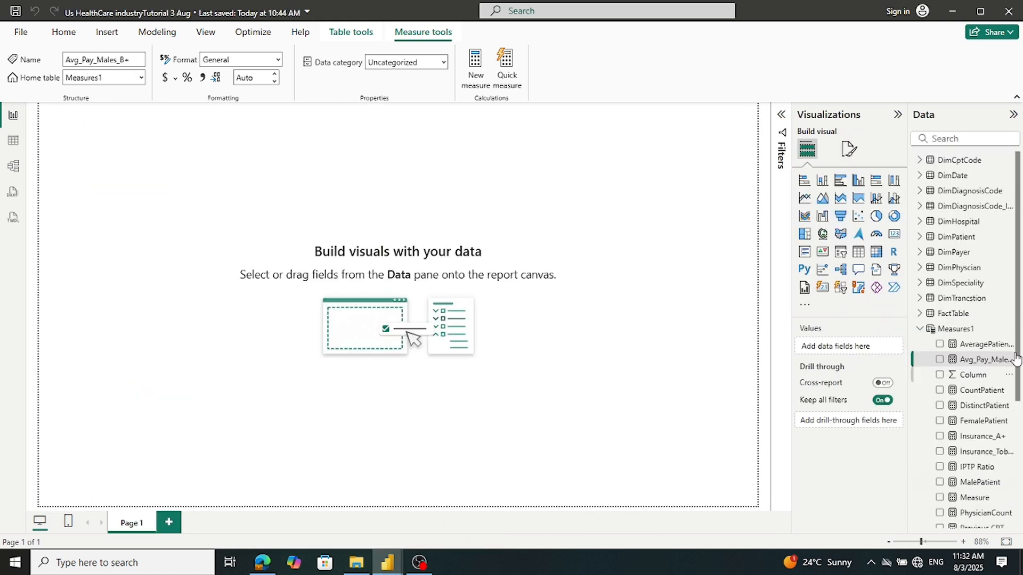
{"action": "right_click", "coordinate": [955, 329]}
{"action": "left_click", "coordinate": [878, 348]}
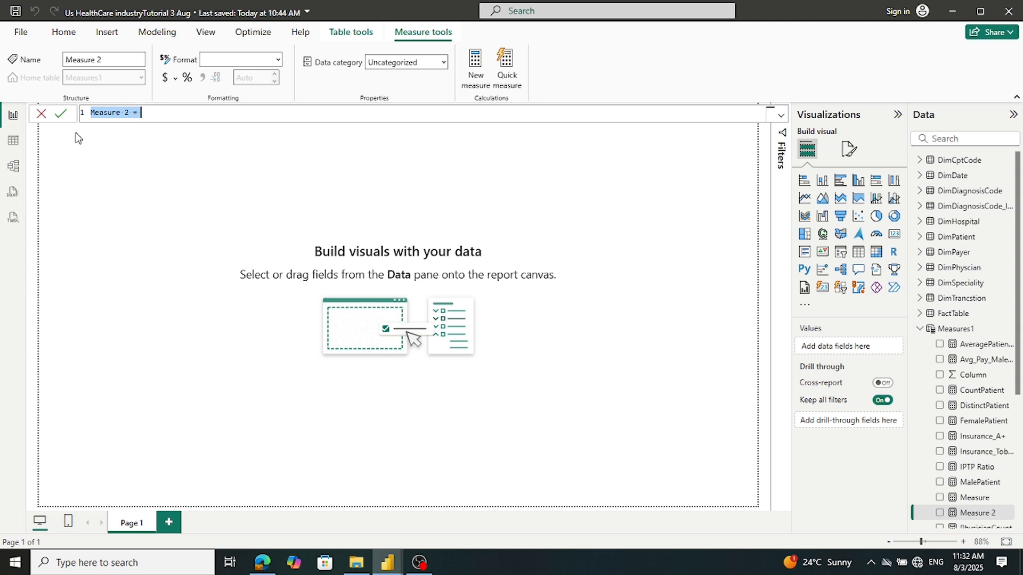
{"action": "key", "text": "ctrl+v"}
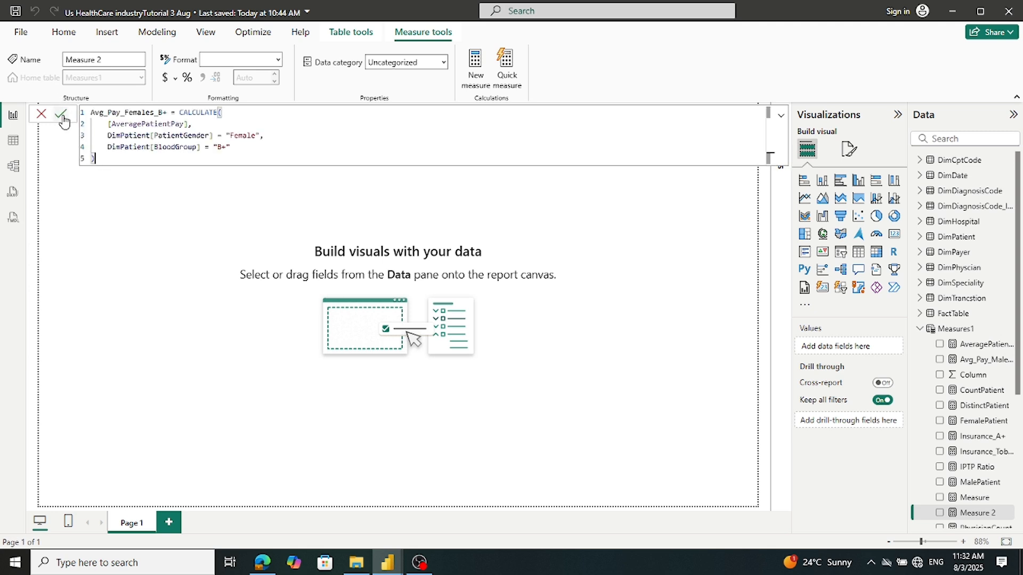
{"action": "left_click", "coordinate": [60, 115]}
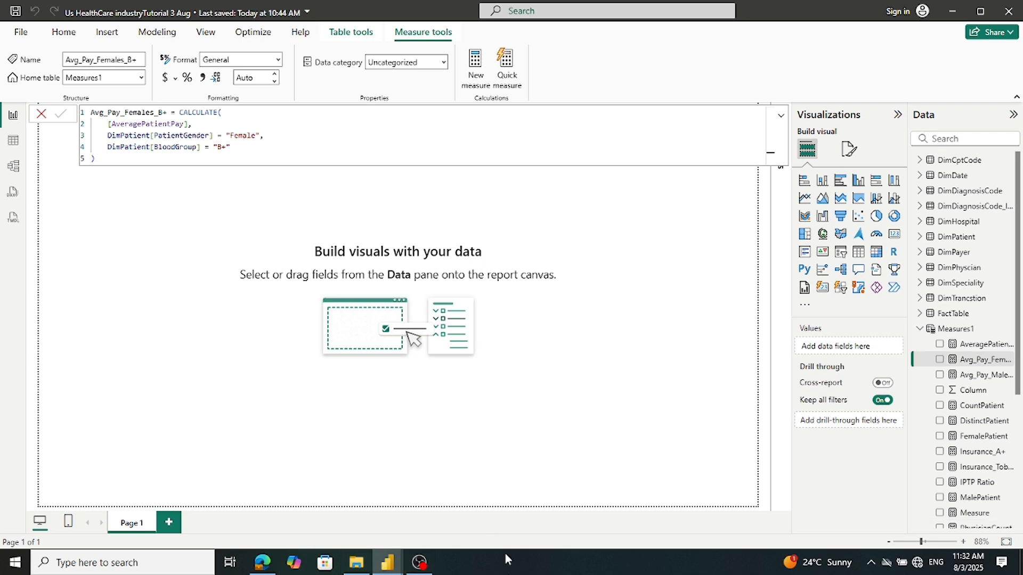
{"action": "mouse_move", "coordinate": [396, 569]}
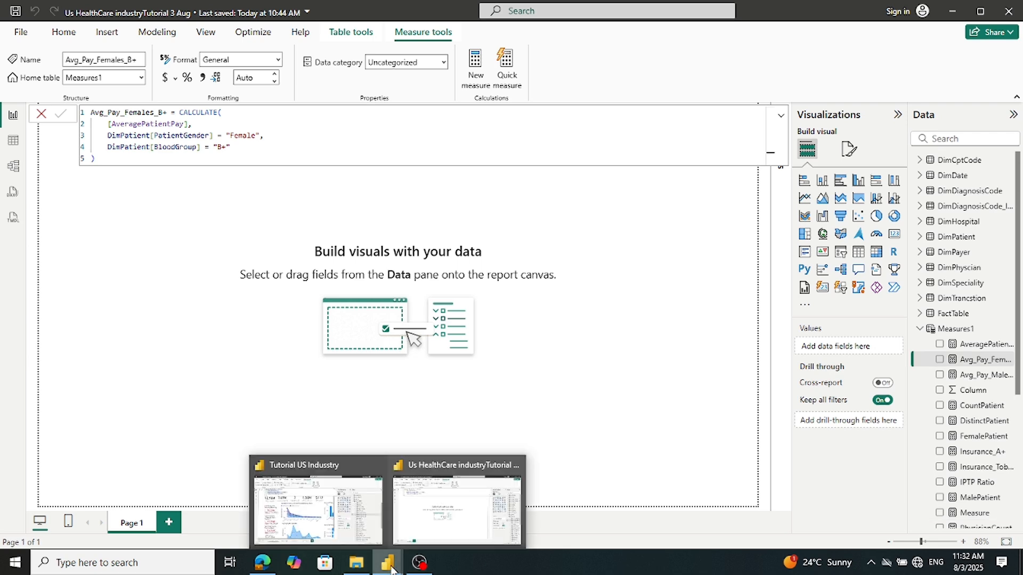
{"action": "left_click", "coordinate": [339, 516]}
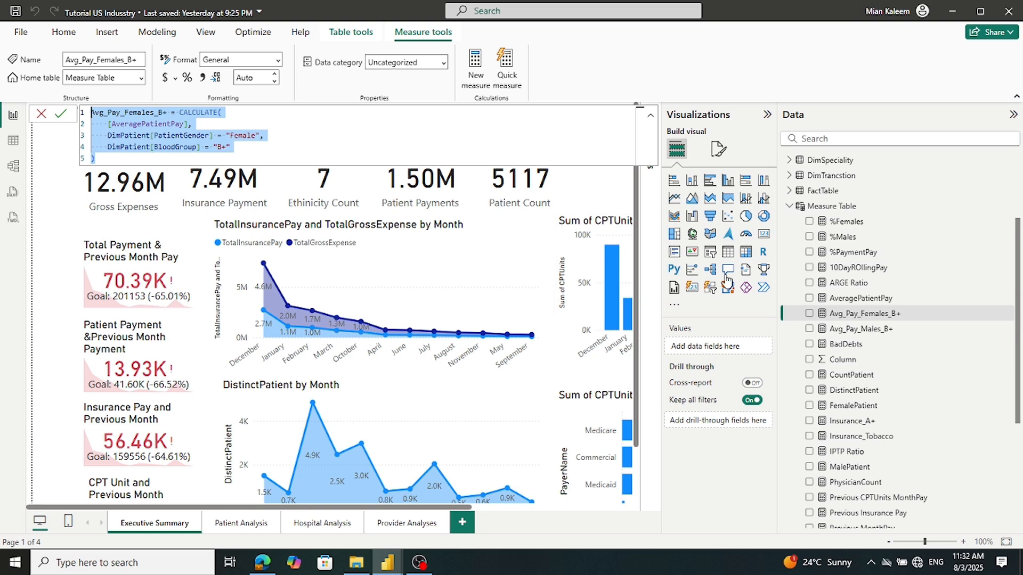
{"action": "left_click", "coordinate": [880, 302]}
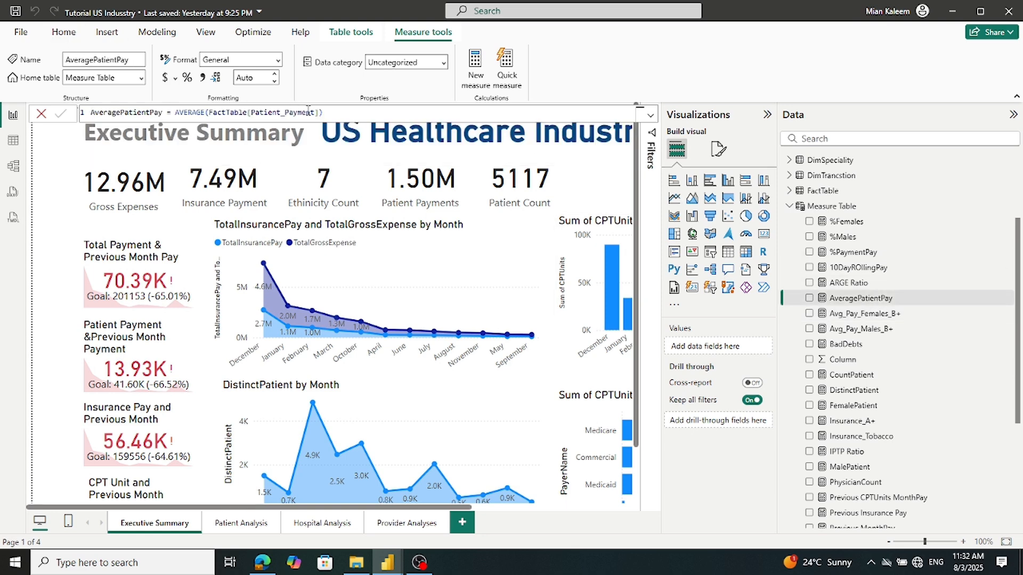
{"action": "triple_click", "coordinate": [336, 114]}
{"action": "key", "text": "ctrl+c"}
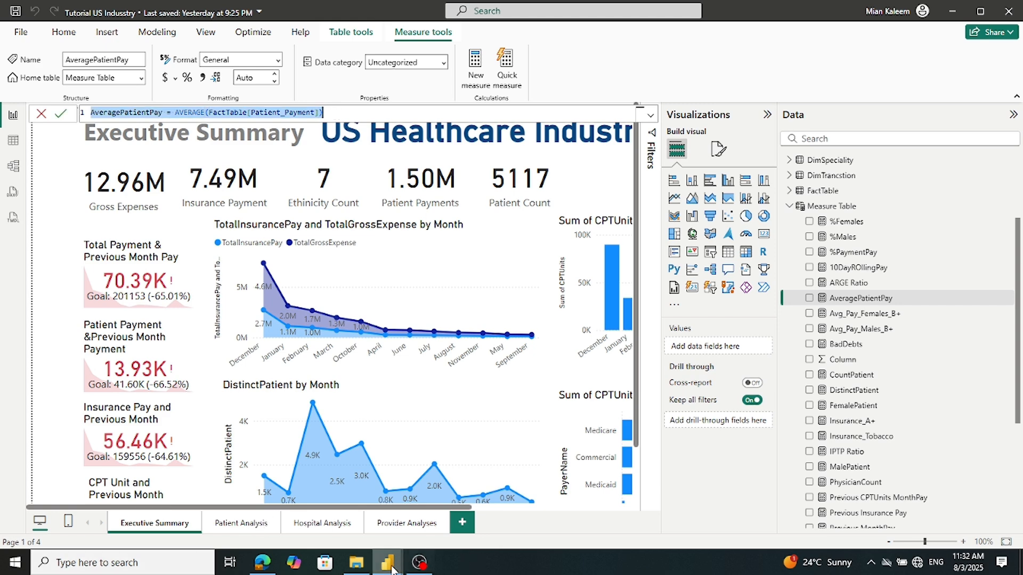
{"action": "mouse_move", "coordinate": [392, 570]}
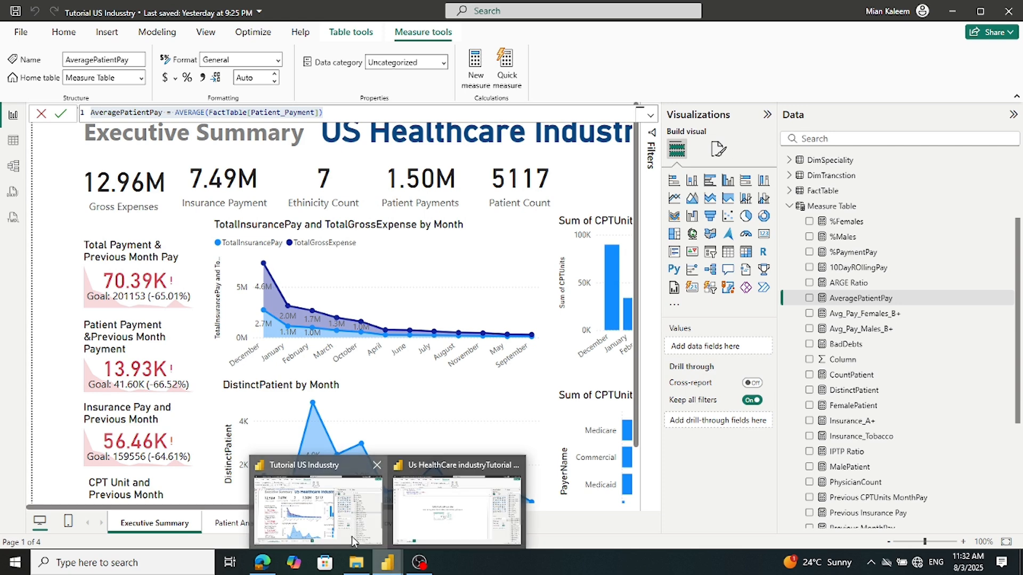
{"action": "left_click", "coordinate": [457, 509]}
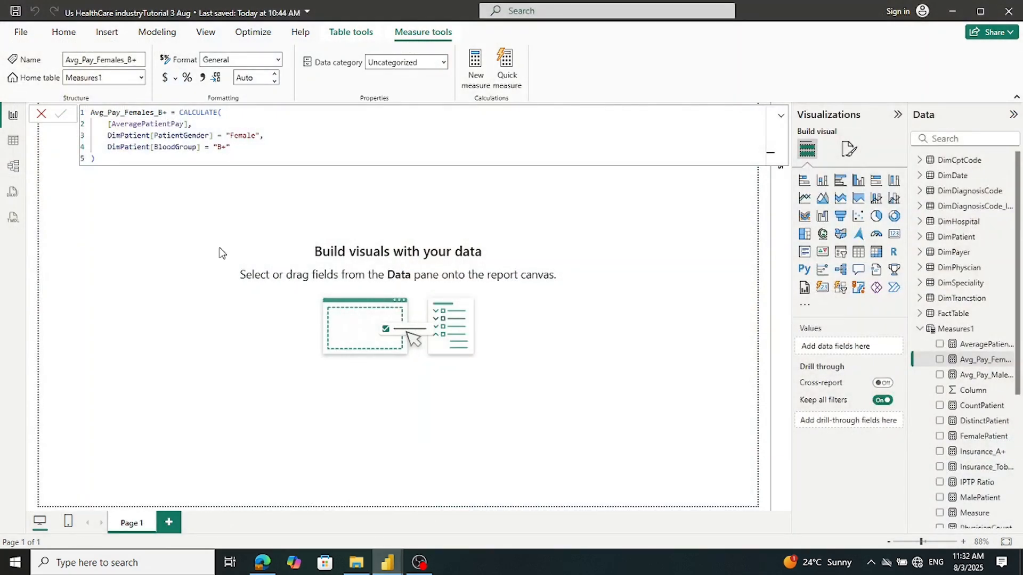
{"action": "mouse_move", "coordinate": [389, 563]}
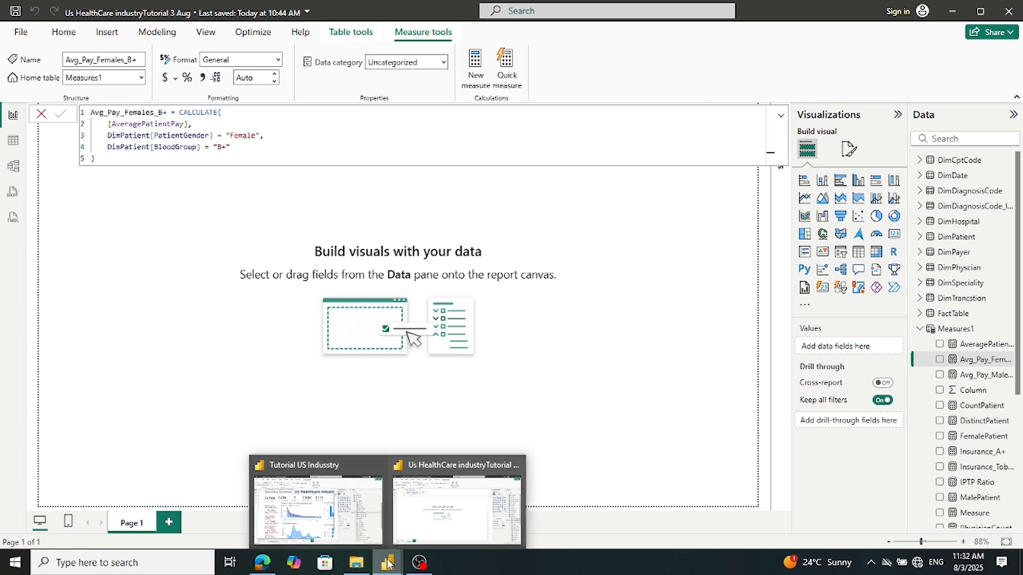
{"action": "left_click", "coordinate": [329, 522]}
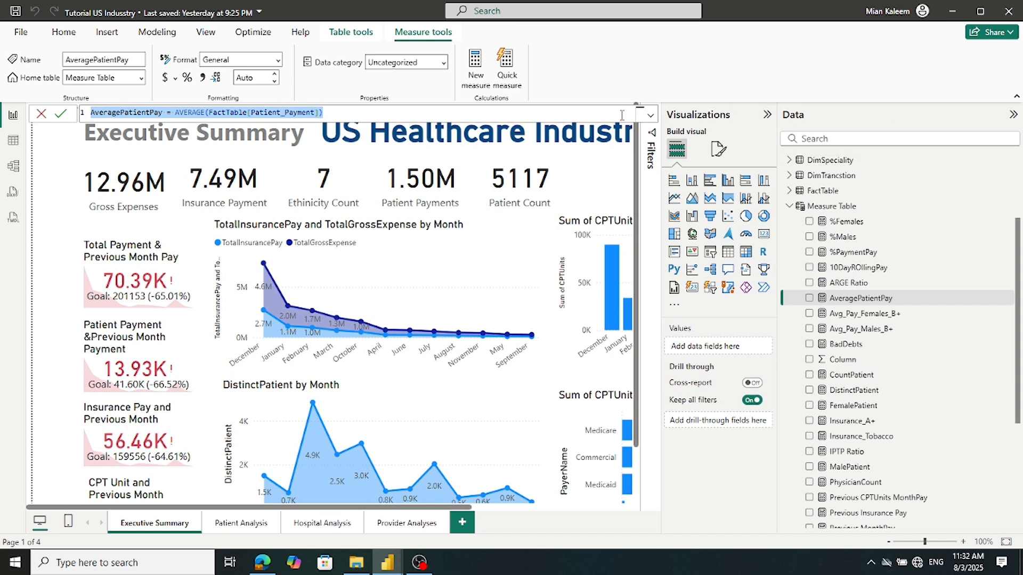
{"action": "mouse_move", "coordinate": [387, 563]}
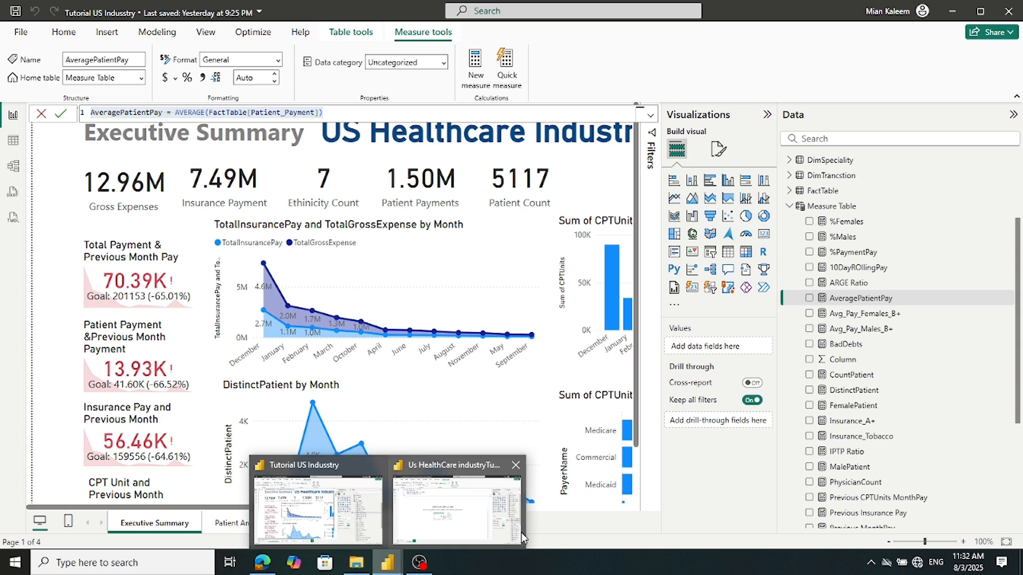
{"action": "left_click", "coordinate": [483, 520]}
{"action": "right_click", "coordinate": [938, 328]}
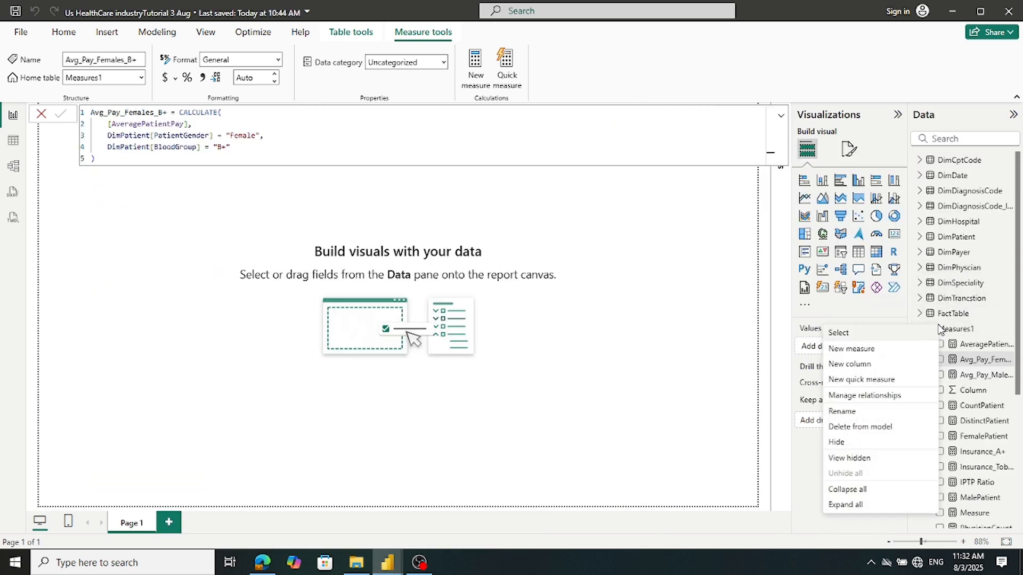
{"action": "left_click", "coordinate": [851, 349]}
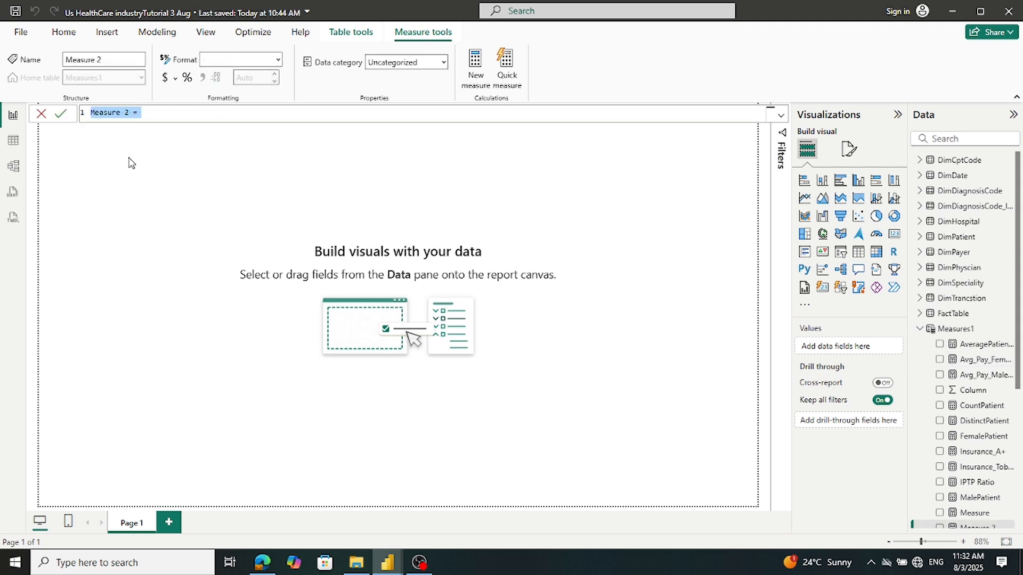
{"action": "key", "text": "ctrl+v"}
{"action": "left_click", "coordinate": [61, 113]}
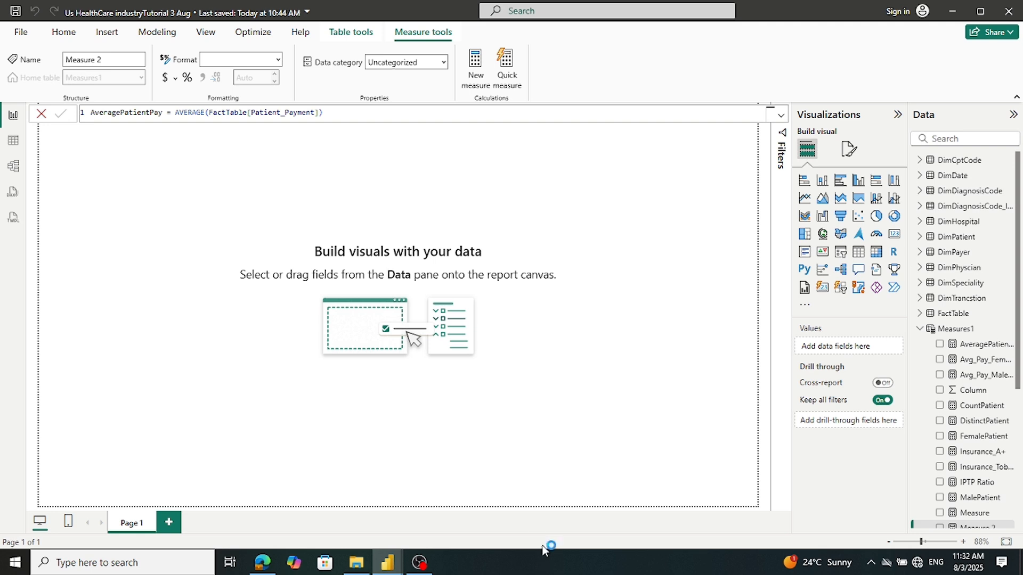
{"action": "mouse_move", "coordinate": [391, 568]}
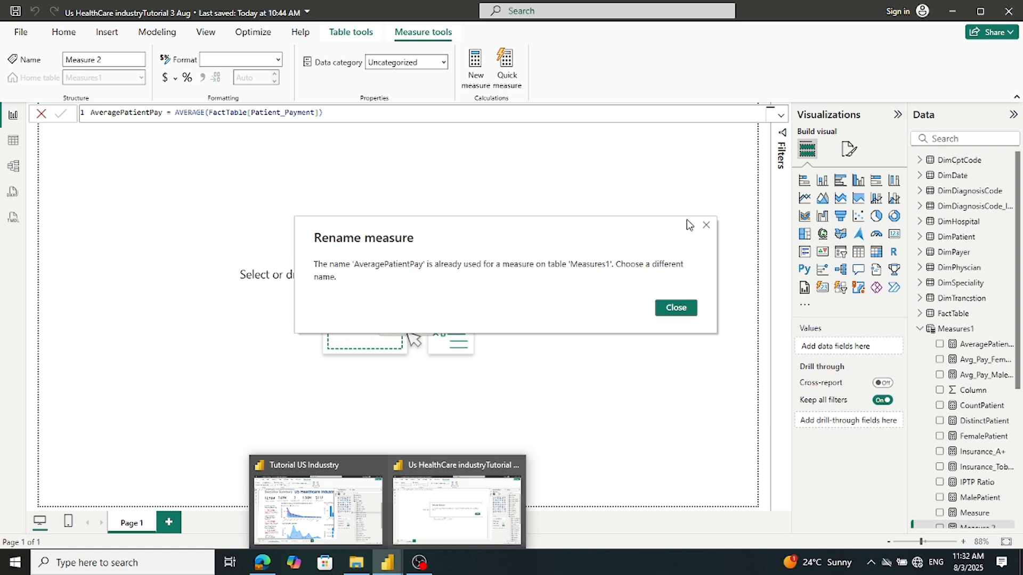
{"action": "left_click", "coordinate": [676, 308]}
{"action": "left_click", "coordinate": [41, 113]}
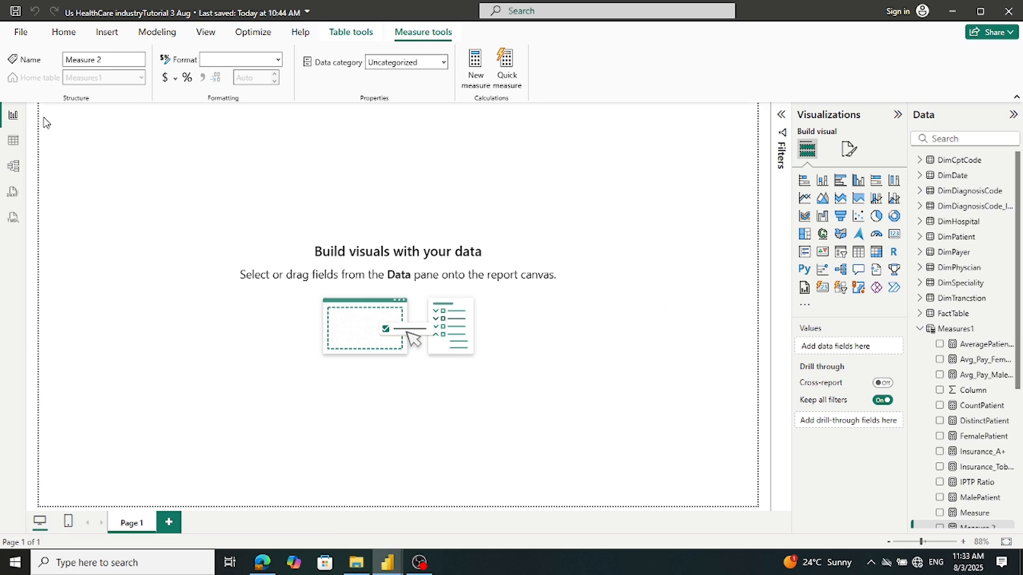
{"action": "left_click", "coordinate": [384, 537]}
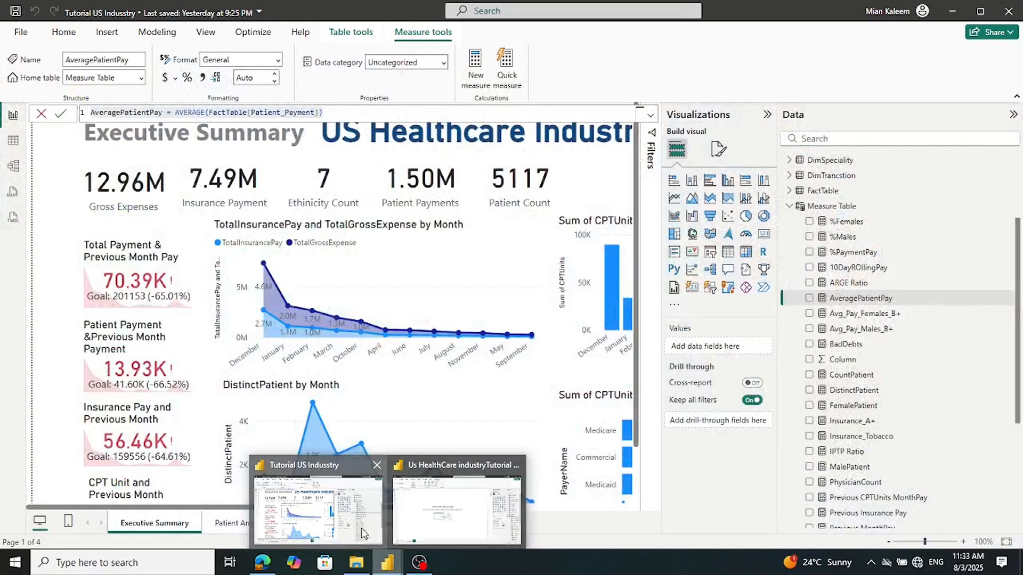
{"action": "left_click", "coordinate": [846, 286]}
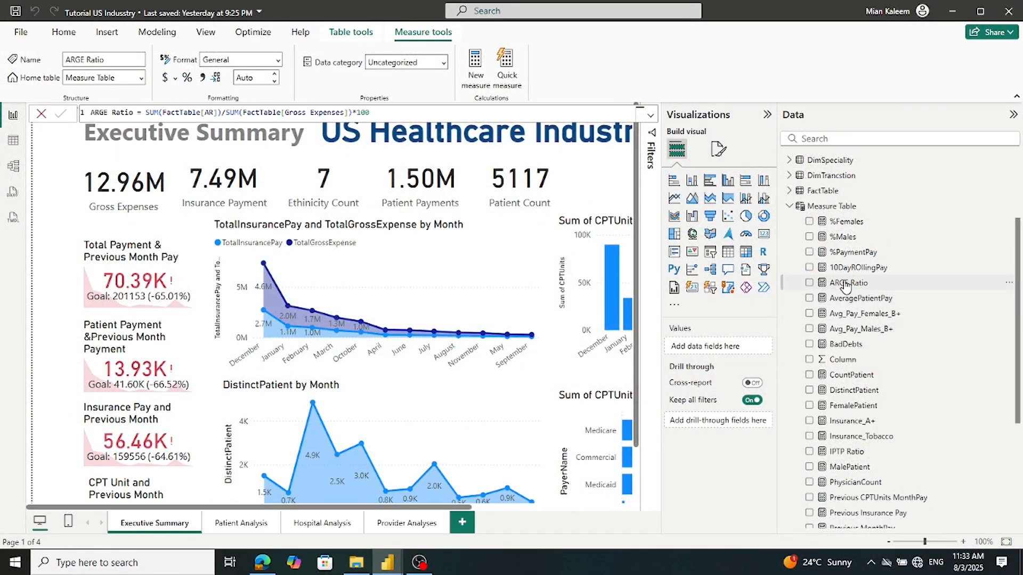
Add ARGE Ratio, SUM(FactTable[AR])/SUM(FactTable[Gross Expenses])*100, as a new Measures1 measure
{"action": "key", "text": "ctrl+a"}
{"action": "key", "text": "ctrl+c"}
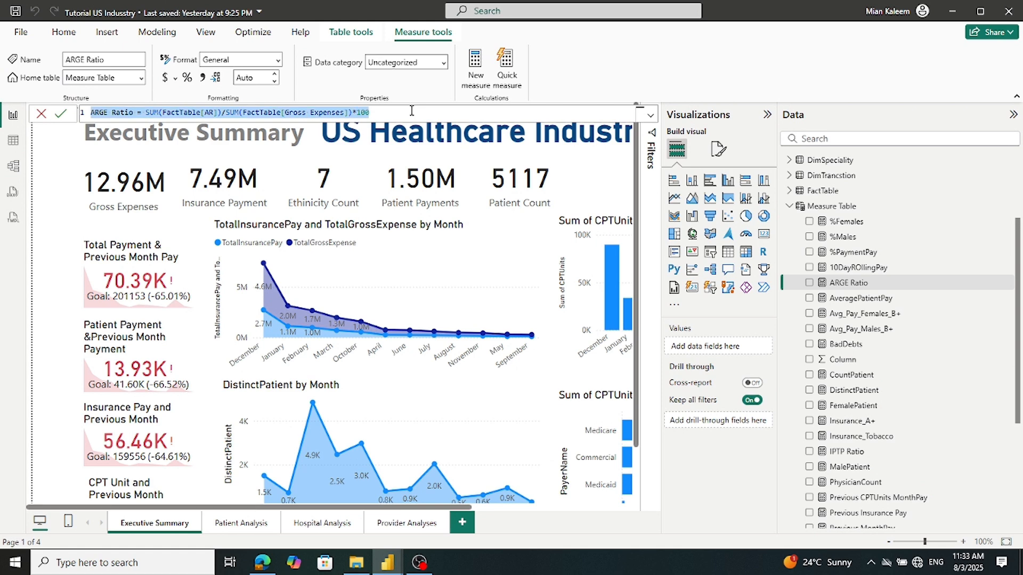
{"action": "left_click", "coordinate": [387, 562]}
{"action": "left_click", "coordinate": [434, 515]}
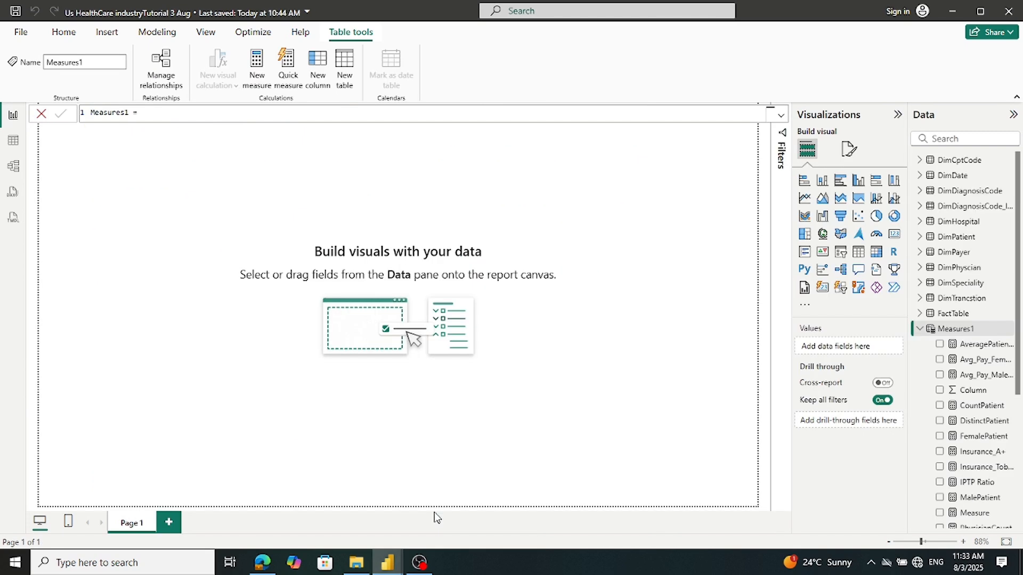
{"action": "right_click", "coordinate": [939, 333]}
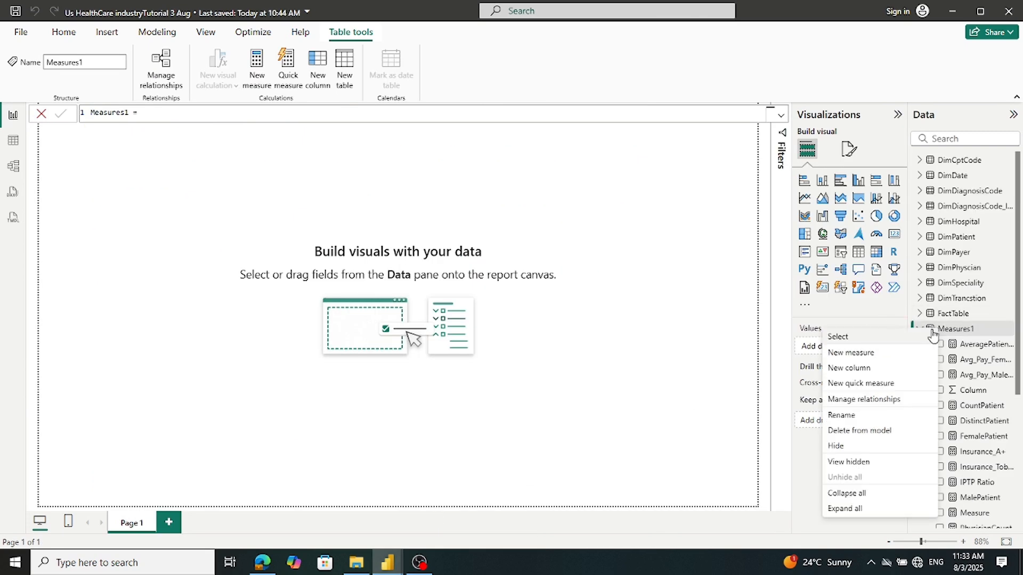
{"action": "left_click", "coordinate": [865, 353]}
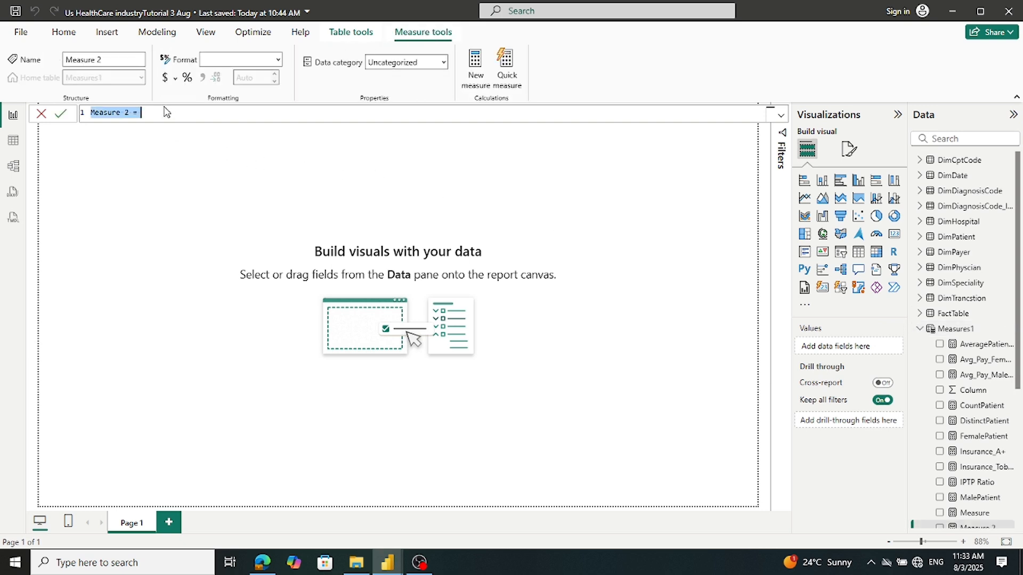
{"action": "key", "text": "ctrl+v"}
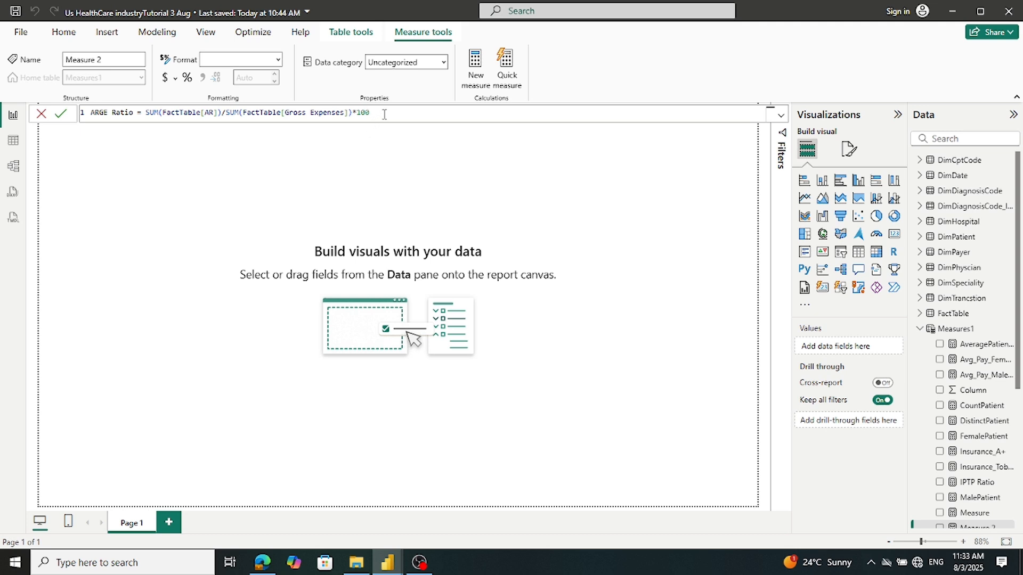
{"action": "left_click", "coordinate": [61, 114]}
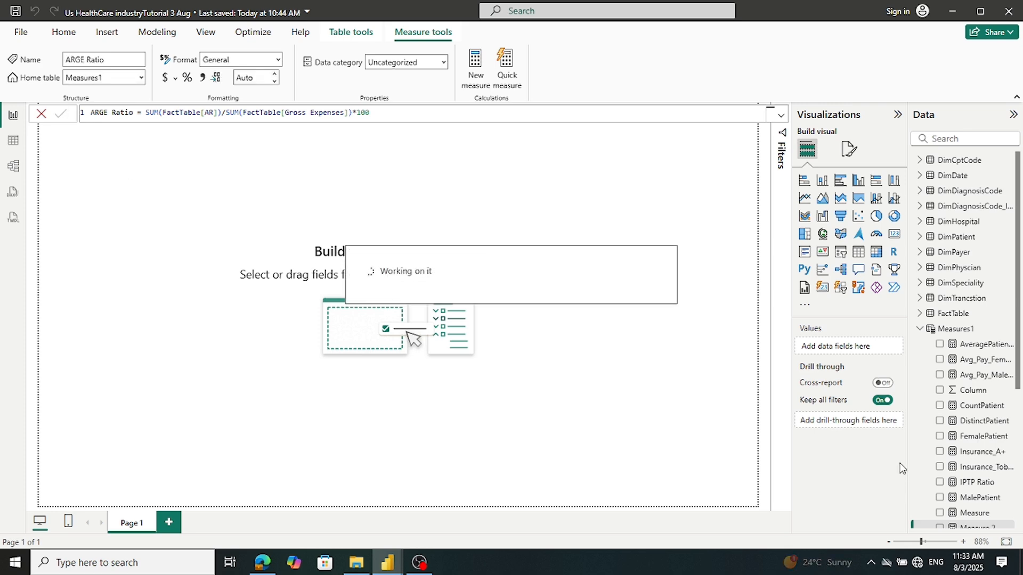
Copy the 10DayROllingPay formula from the Tutorial US Industry report
{"action": "mouse_move", "coordinate": [383, 563]}
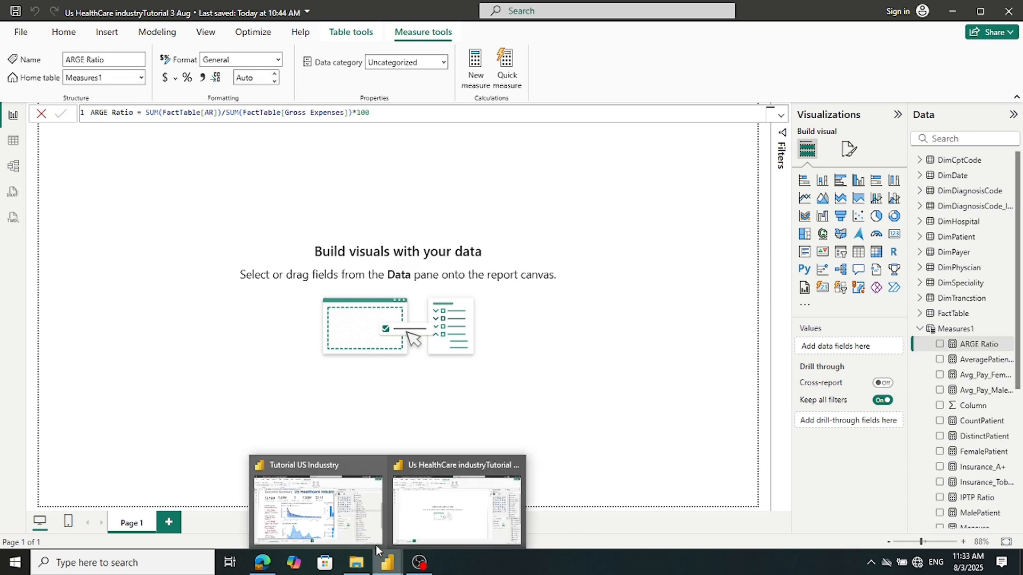
{"action": "left_click", "coordinate": [303, 511]}
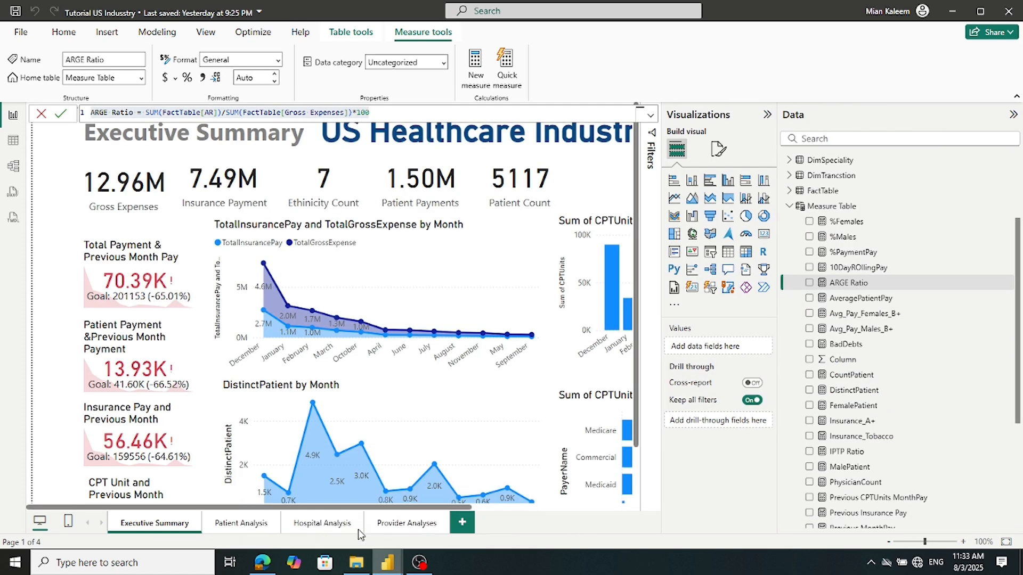
{"action": "left_click", "coordinate": [847, 268]}
{"action": "left_click", "coordinate": [527, 114]}
{"action": "key", "text": "ctrl+a"}
{"action": "key", "text": "ctrl+c"}
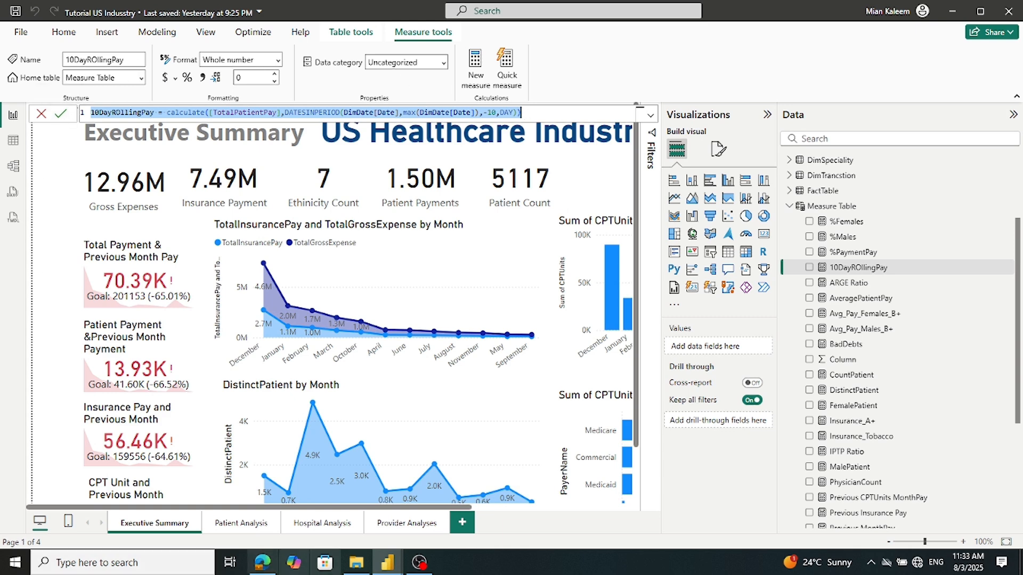
Add 10DayROllingPay as a new Measures1 measure in the healthcare file and widen the Data pane
{"action": "mouse_move", "coordinate": [391, 566]}
{"action": "left_click", "coordinate": [452, 501]}
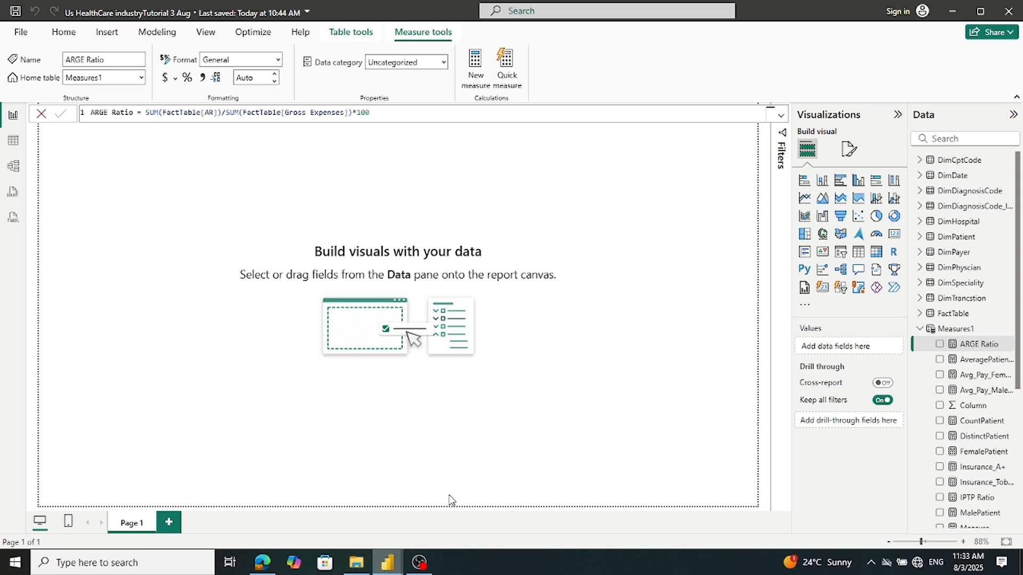
{"action": "right_click", "coordinate": [950, 327]}
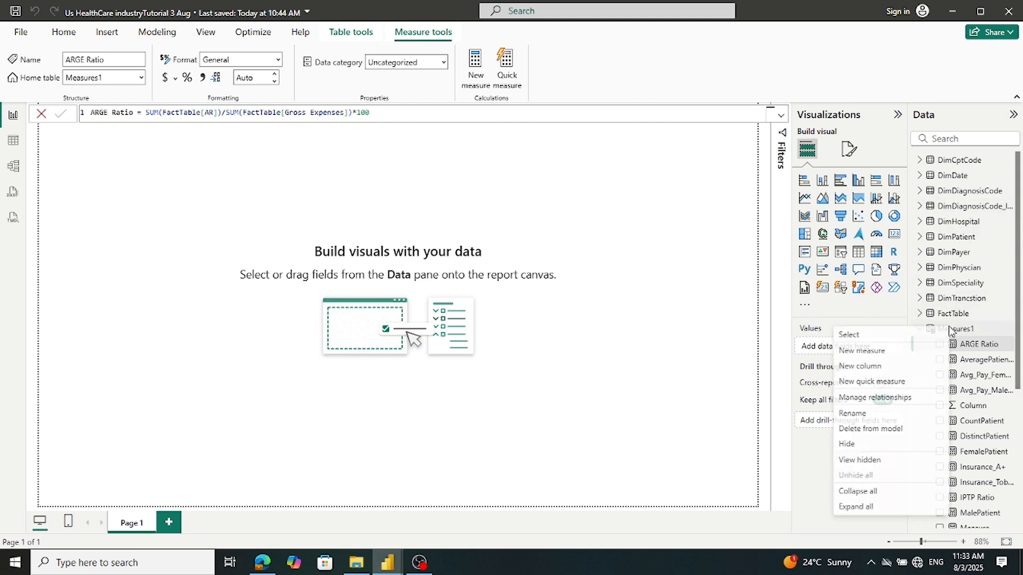
{"action": "left_click", "coordinate": [878, 356]}
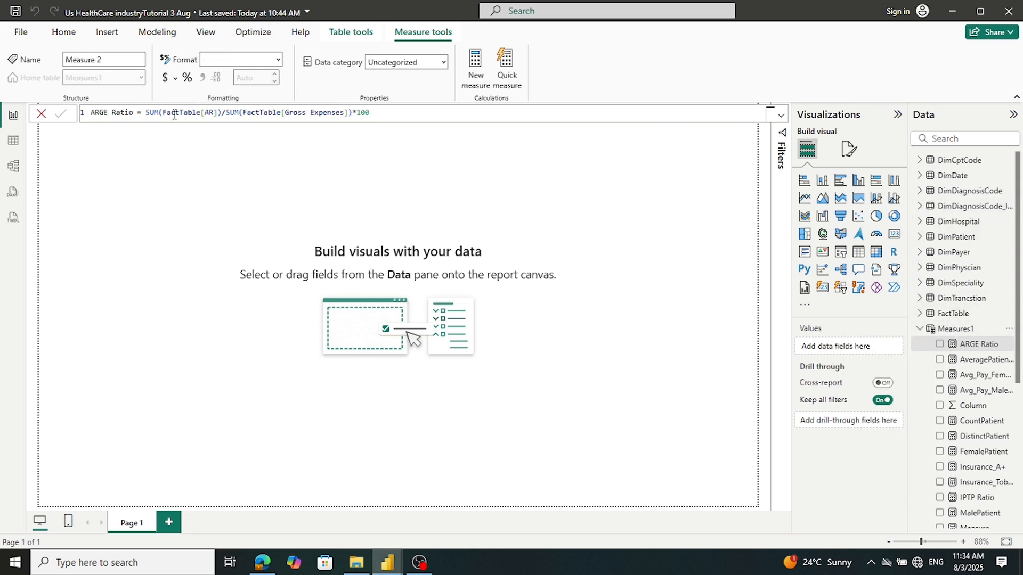
{"action": "key", "text": "ctrl+v"}
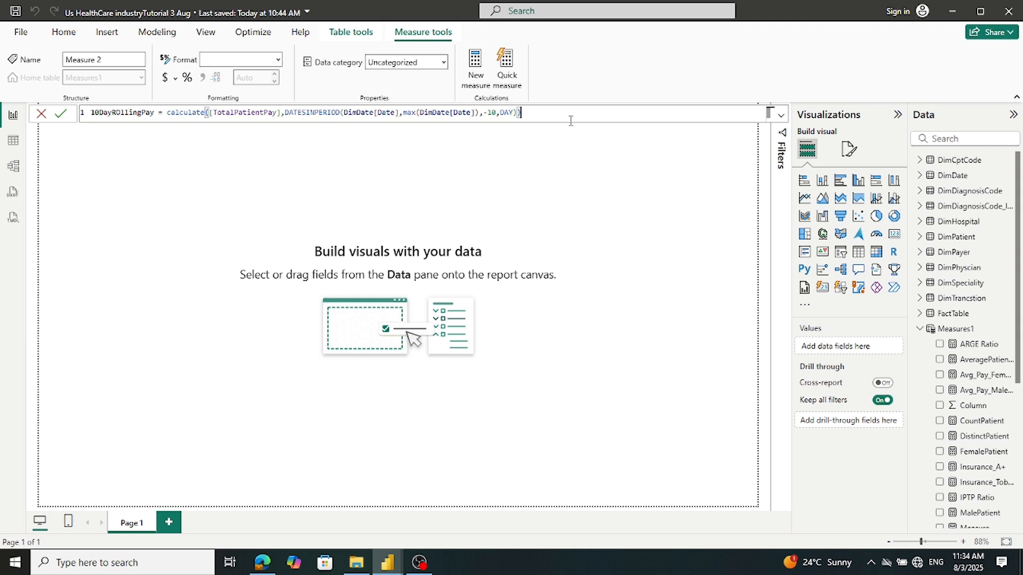
{"action": "left_click", "coordinate": [61, 115]}
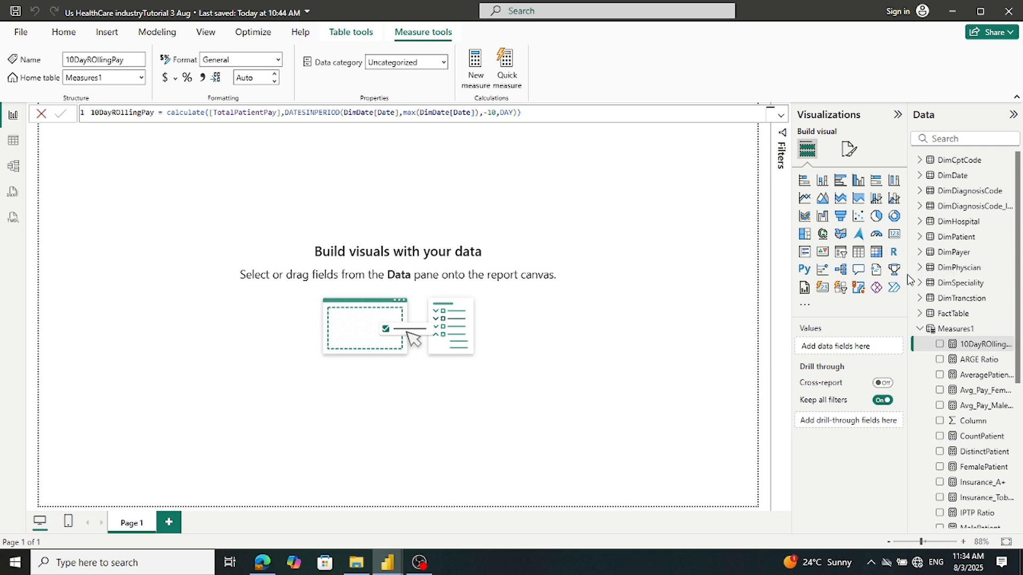
{"action": "left_click_drag", "start_coordinate": [907, 279], "coordinate": [765, 271]}
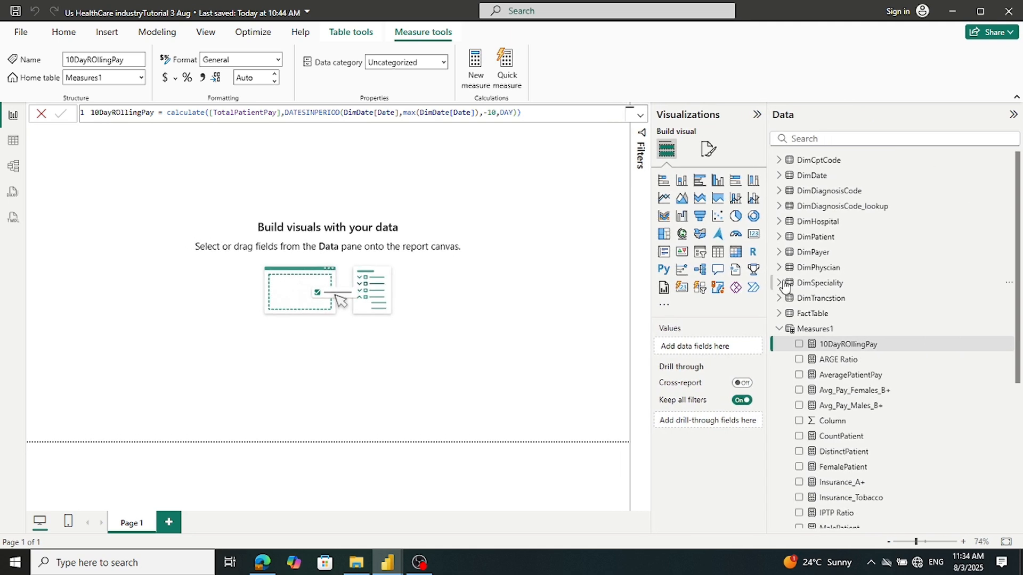
Put Avg_Pay_Females_B+ into a trial chart, then take it back out
{"action": "scroll", "coordinate": [863, 330], "scroll_direction": "down", "scroll_amount": 4}
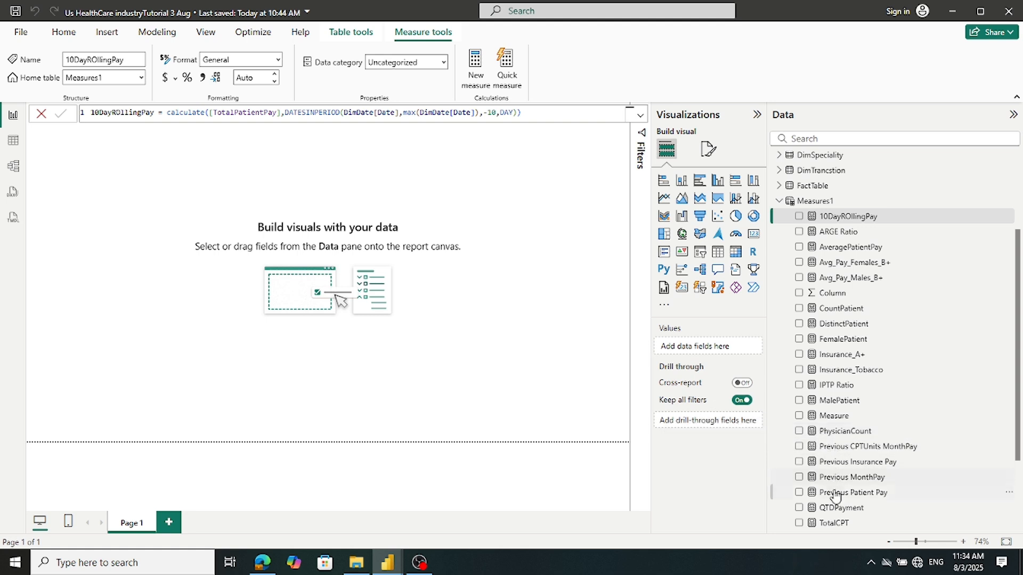
{"action": "scroll", "coordinate": [836, 527], "scroll_direction": "down", "scroll_amount": 2}
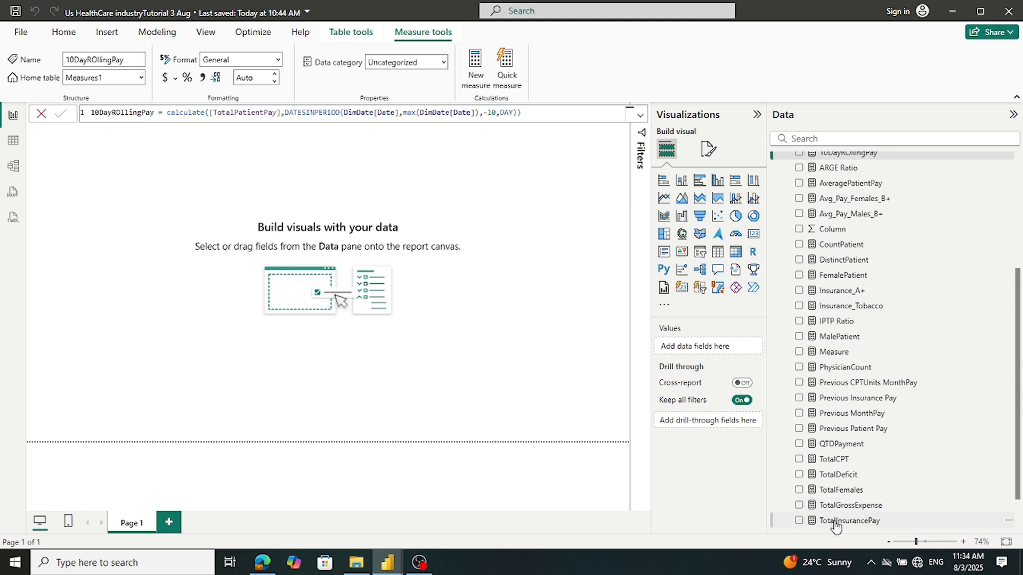
{"action": "scroll", "coordinate": [836, 525], "scroll_direction": "down", "scroll_amount": 2}
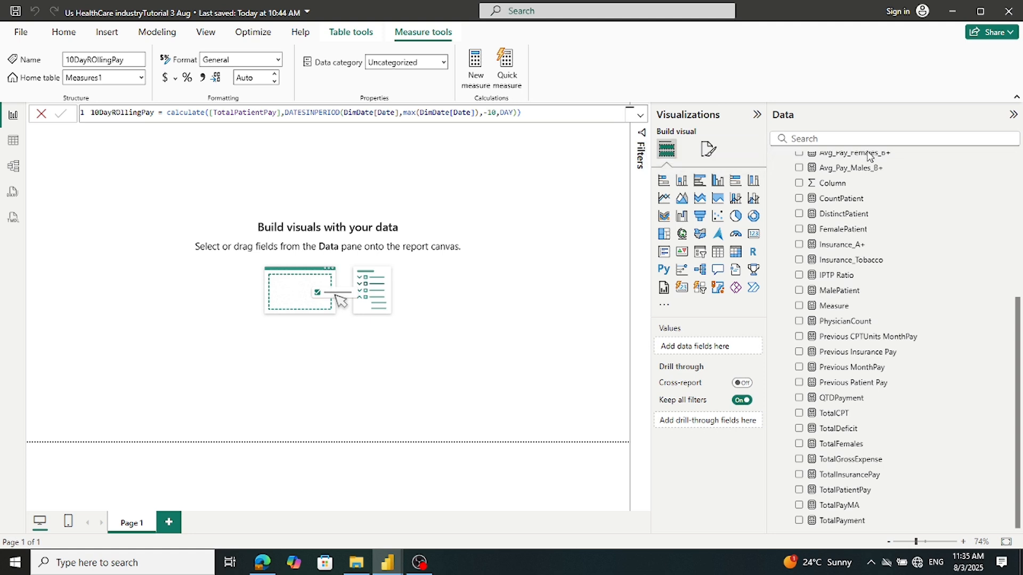
{"action": "left_click", "coordinate": [798, 154]}
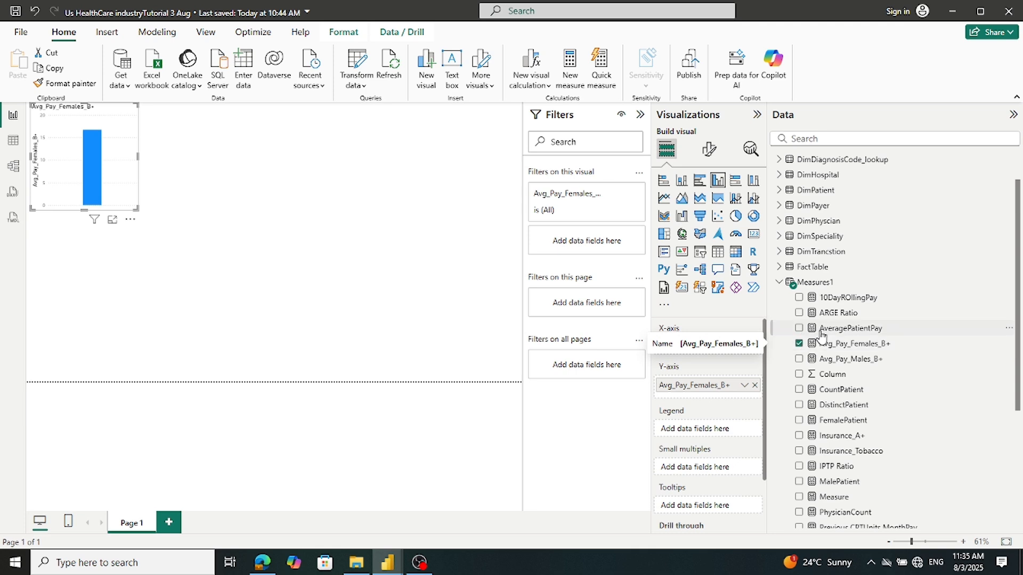
{"action": "left_click", "coordinate": [799, 344]}
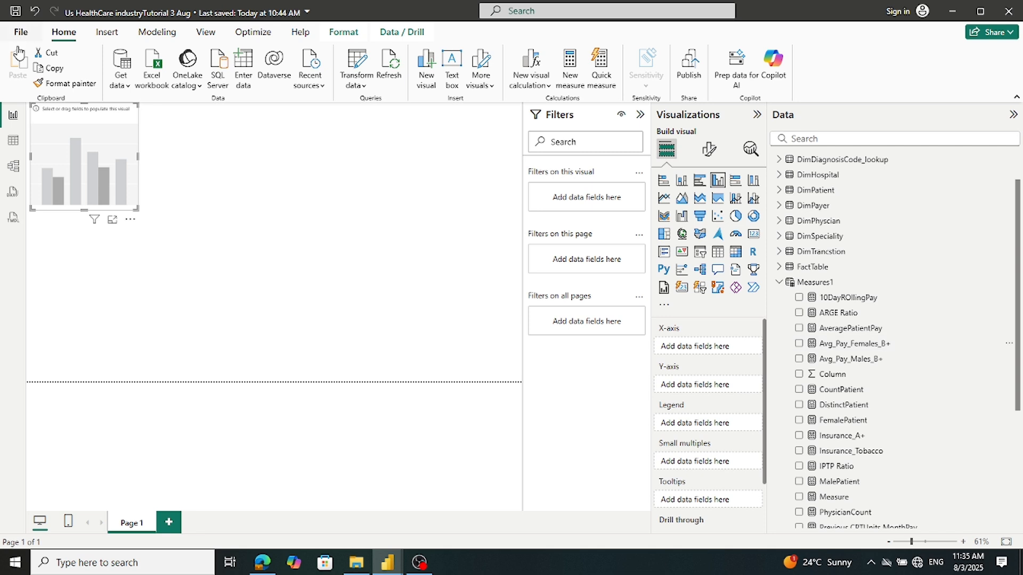
Delete the empty placeholder chart and go to the reference report
{"action": "left_click", "coordinate": [107, 274]}
{"action": "left_click", "coordinate": [104, 200]}
{"action": "key", "text": "Delete"}
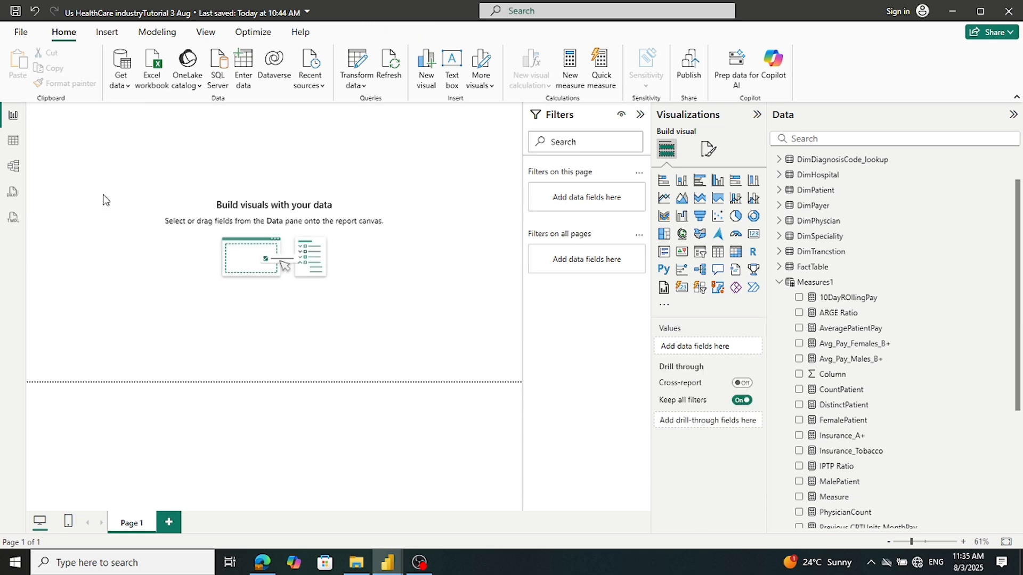
{"action": "mouse_move", "coordinate": [387, 566]}
{"action": "left_click", "coordinate": [318, 500]}
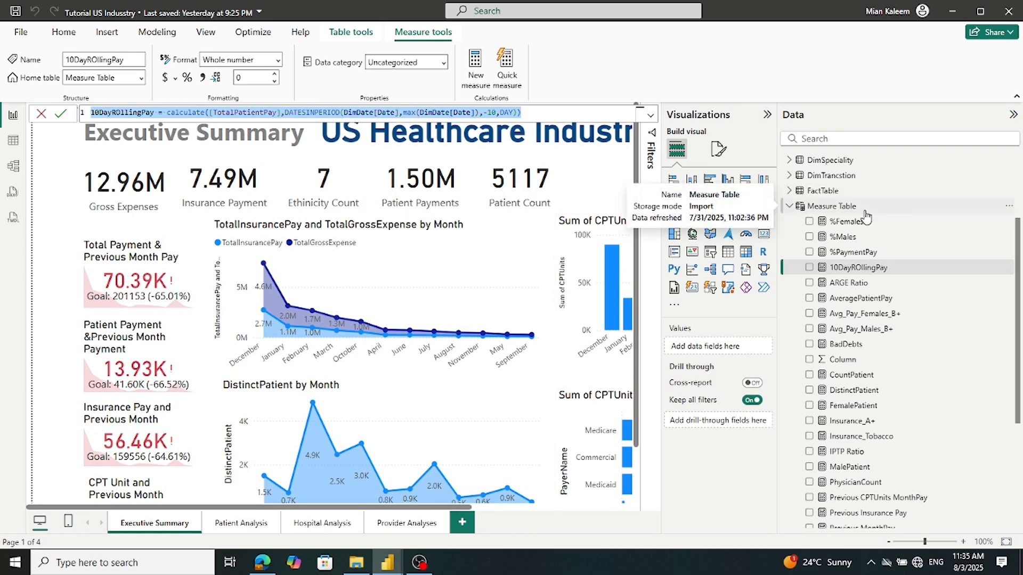
Add %PaymentPay = [TotalPatientPay]/[TotalPayment] as a new Measures1 measure in the working file
{"action": "left_click", "coordinate": [849, 257]}
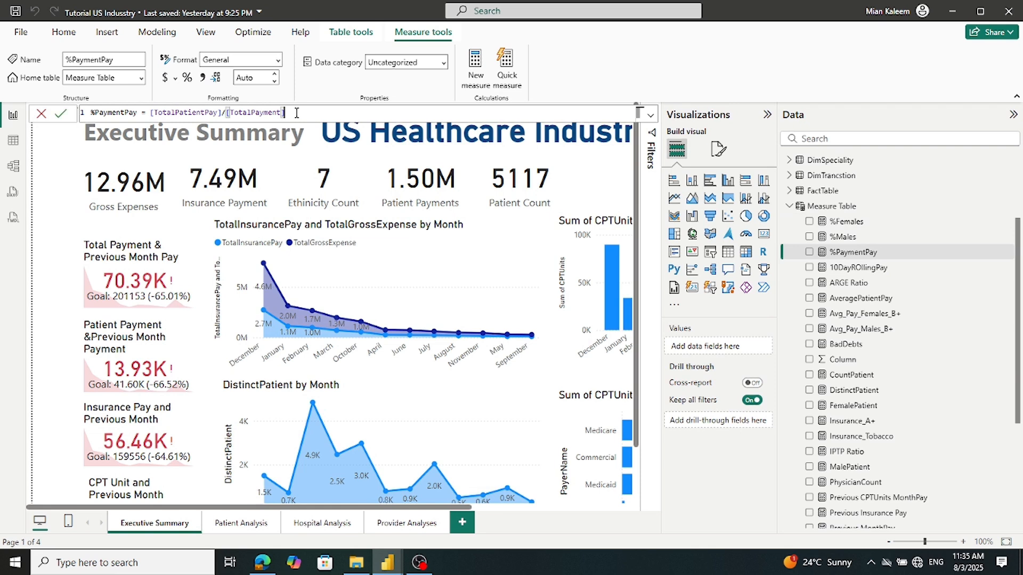
{"action": "key", "text": "ctrl+a"}
{"action": "key", "text": "ctrl+c"}
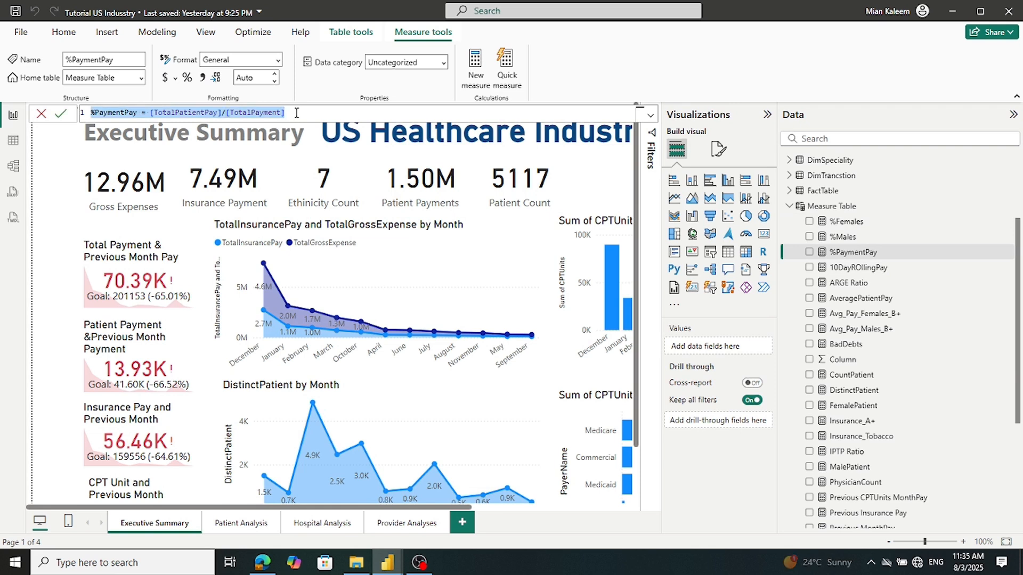
{"action": "mouse_move", "coordinate": [400, 567]}
{"action": "left_click", "coordinate": [479, 511]}
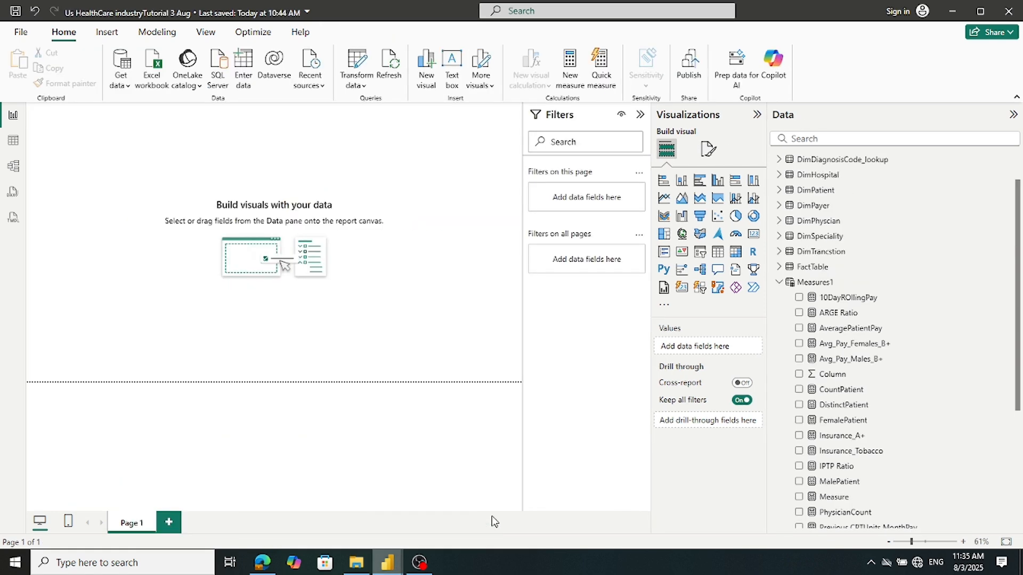
{"action": "right_click", "coordinate": [802, 280]}
{"action": "left_click", "coordinate": [831, 303]}
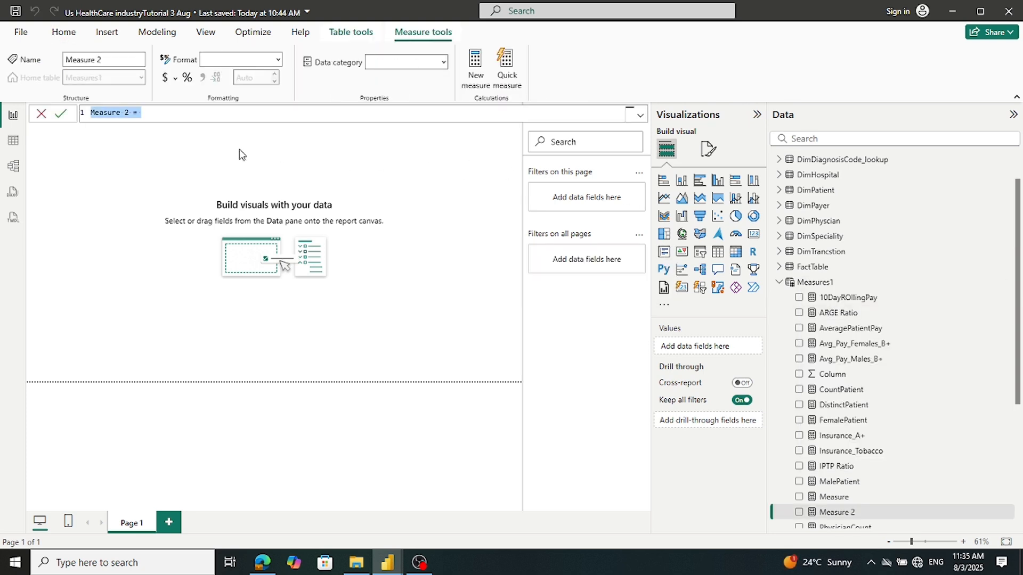
{"action": "key", "text": "ctrl+v"}
{"action": "left_click", "coordinate": [62, 117]}
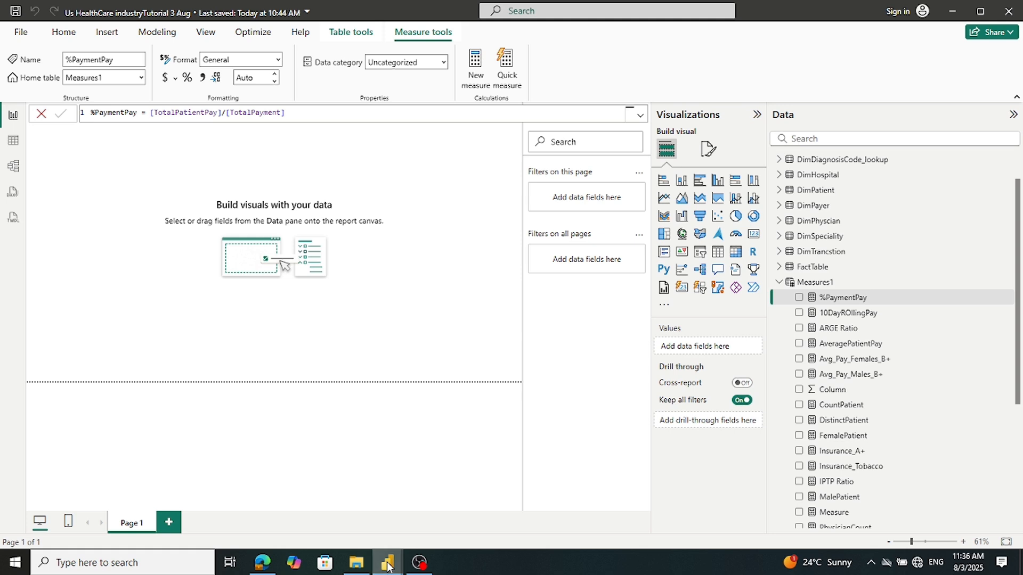
View the %Females and %Males formulas in the reference report
{"action": "mouse_move", "coordinate": [387, 562]}
{"action": "left_click", "coordinate": [352, 526]}
{"action": "left_click", "coordinate": [843, 227]}
{"action": "left_click", "coordinate": [842, 236]}
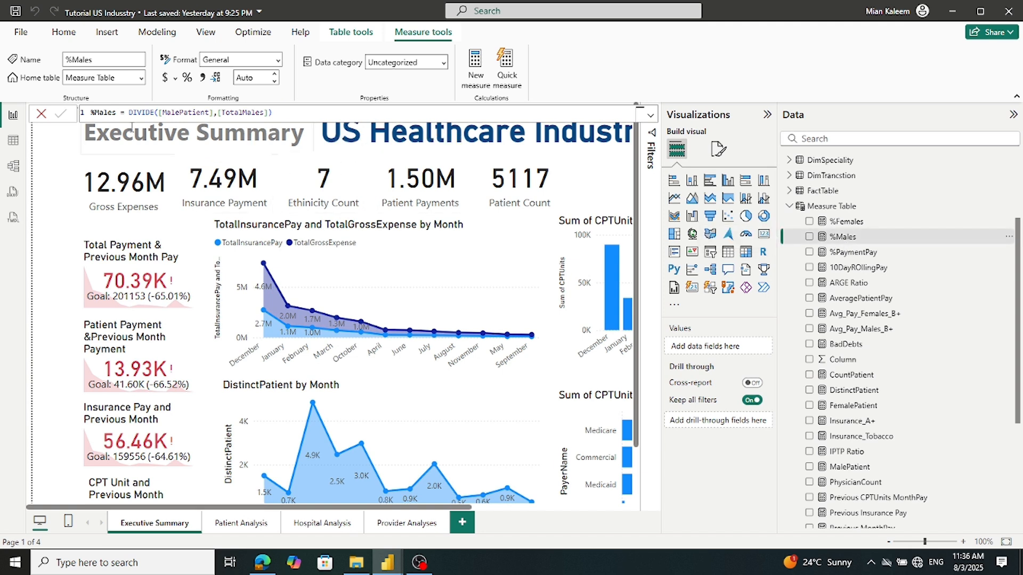
Copy the %Males formula from the reference report and go back to the working report
{"action": "left_click", "coordinate": [320, 113]}
{"action": "key", "text": "ctrl+a"}
{"action": "key", "text": "ctrl+c"}
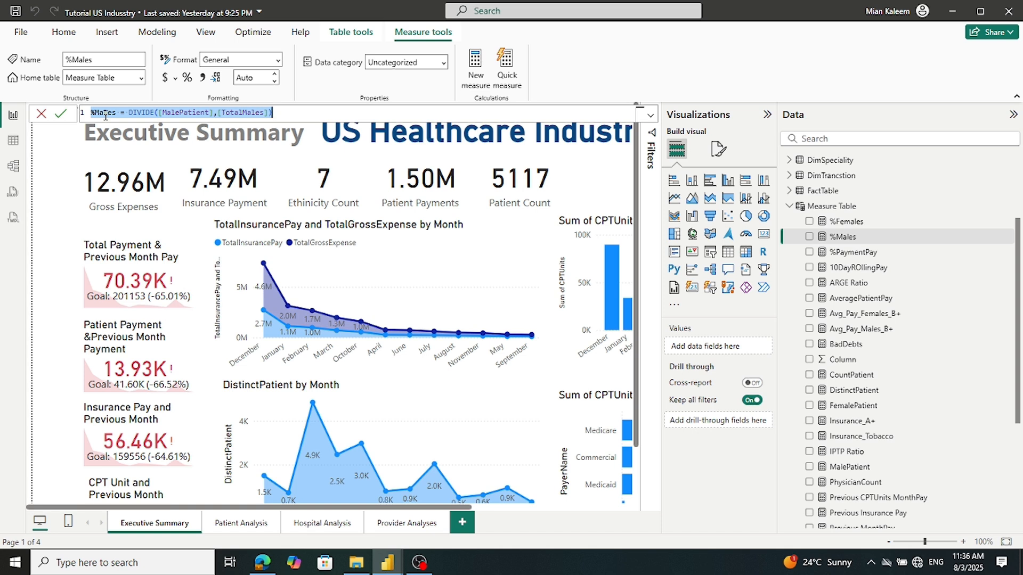
{"action": "left_click", "coordinate": [41, 113]}
{"action": "left_click", "coordinate": [369, 566]}
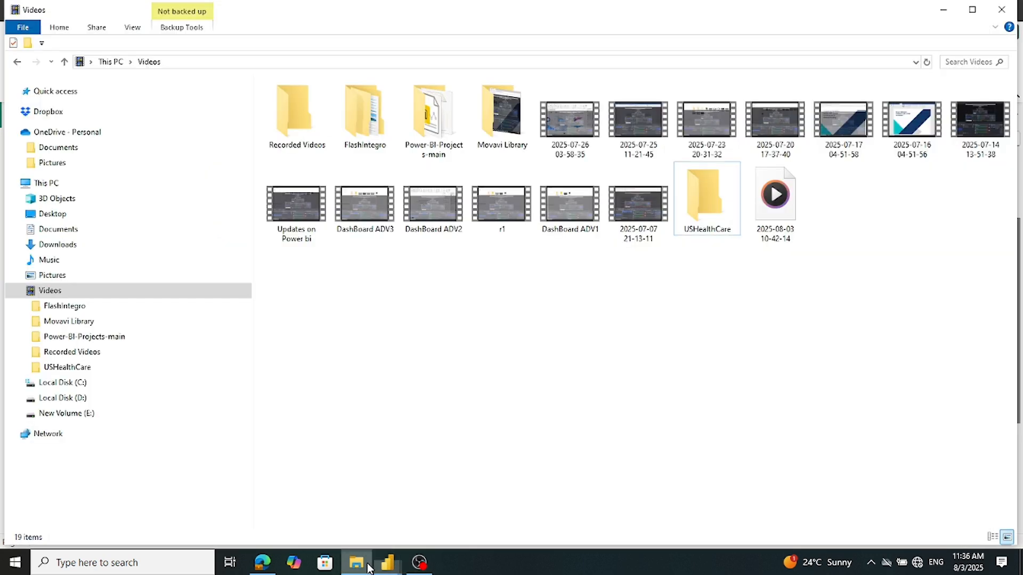
{"action": "left_click", "coordinate": [370, 566]}
{"action": "mouse_move", "coordinate": [384, 559]}
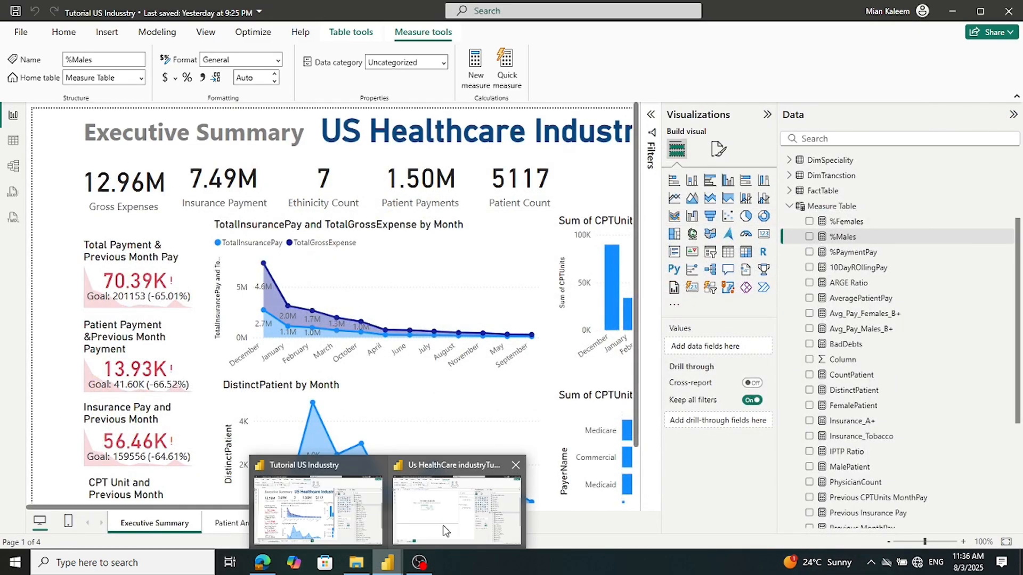
{"action": "left_click", "coordinate": [448, 529]}
Paste %Males = DIVIDE([MalePatient],[TotalMales]) into a new Measures1 measure and select it
{"action": "right_click", "coordinate": [829, 285]}
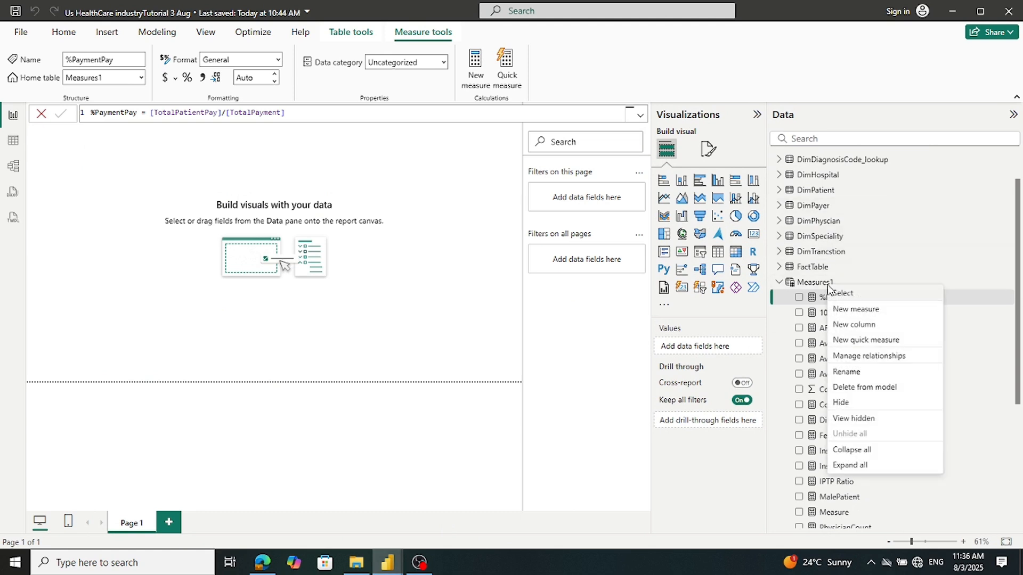
{"action": "left_click", "coordinate": [841, 311]}
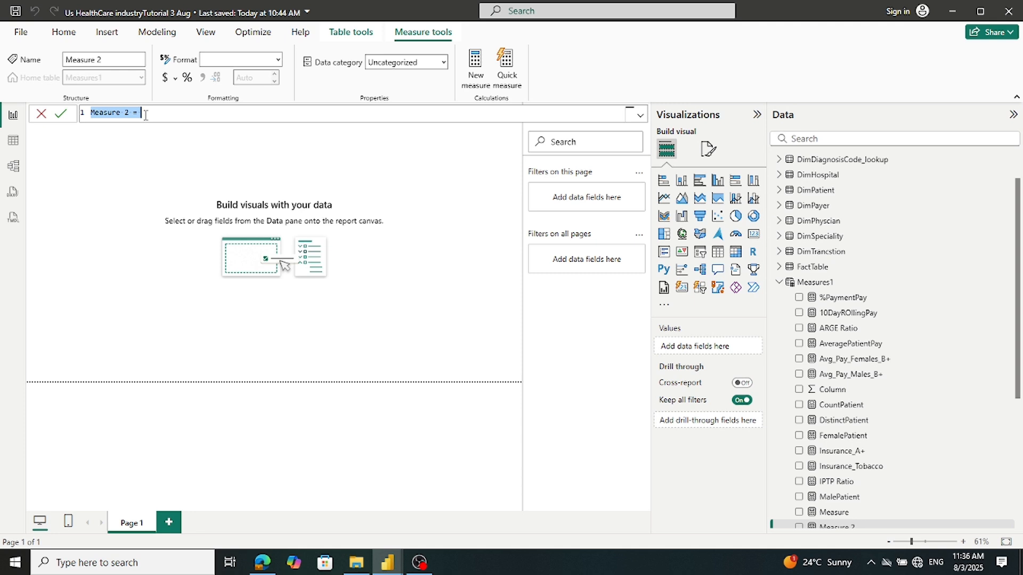
{"action": "key", "text": "ctrl+v"}
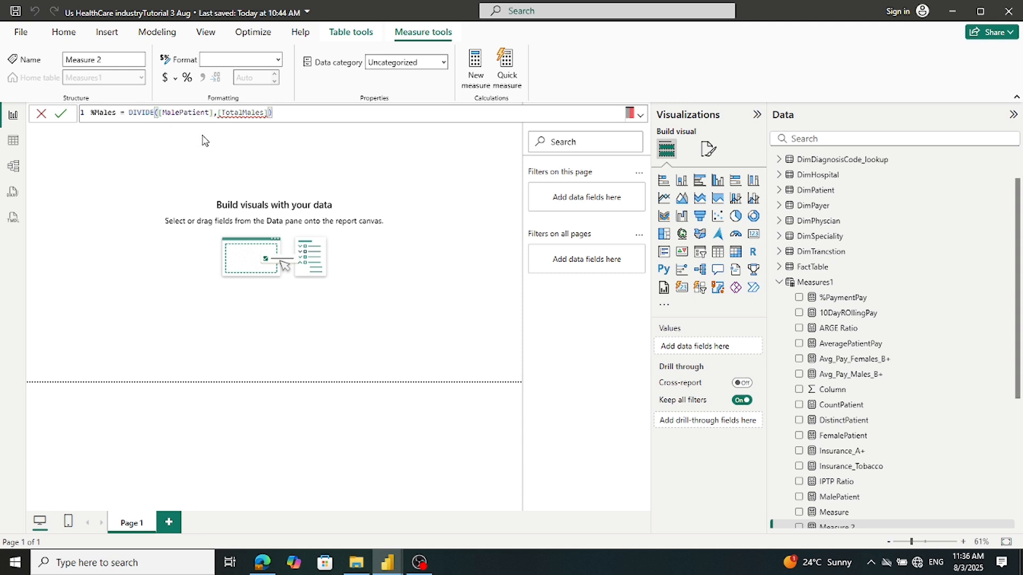
{"action": "scroll", "coordinate": [928, 449], "scroll_direction": "down", "scroll_amount": 5}
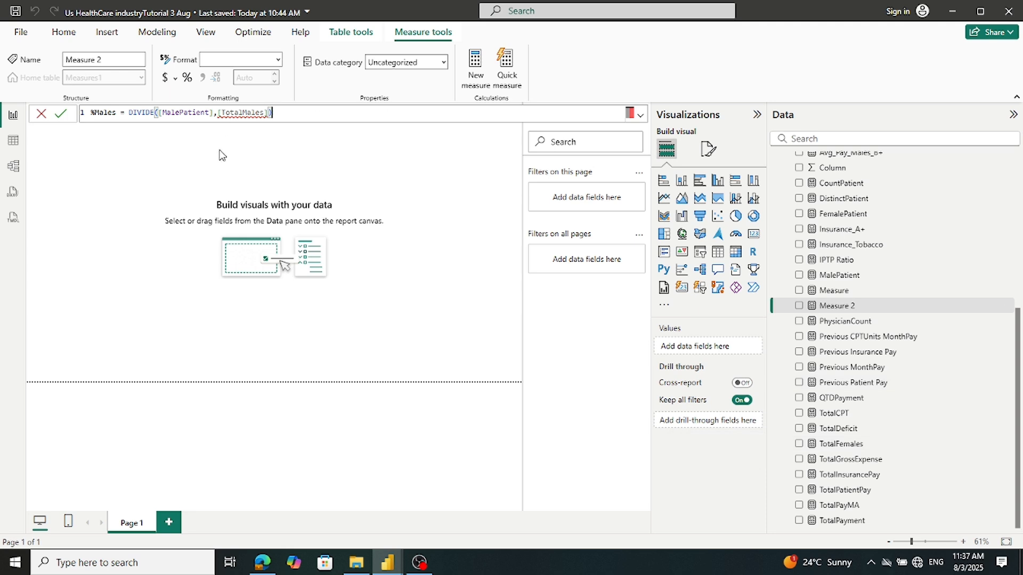
{"action": "key", "text": "ctrl+a"}
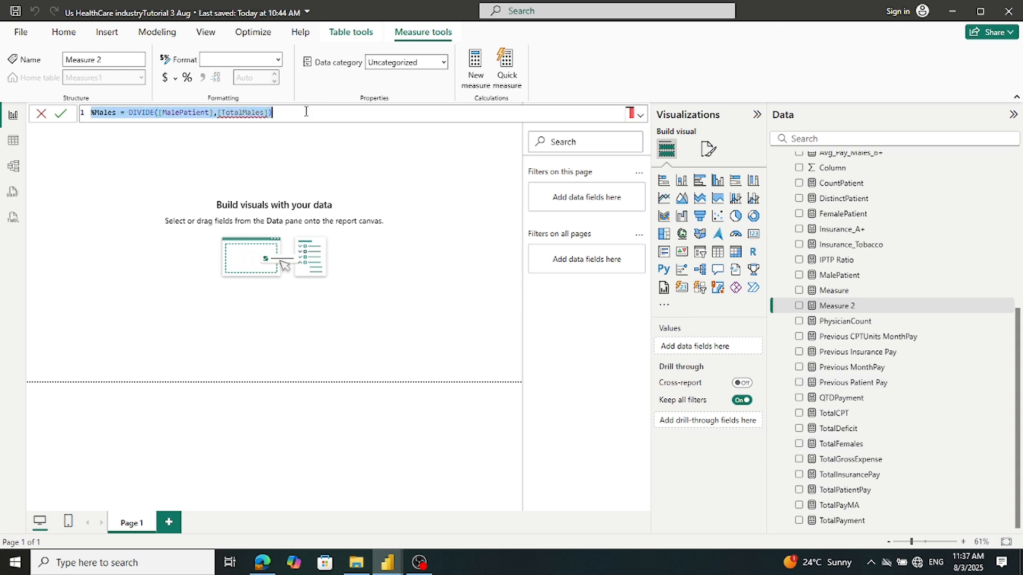
Clear the draft measure and copy the TotalMales formula from the reference report
{"action": "key", "text": "ctrl+x"}
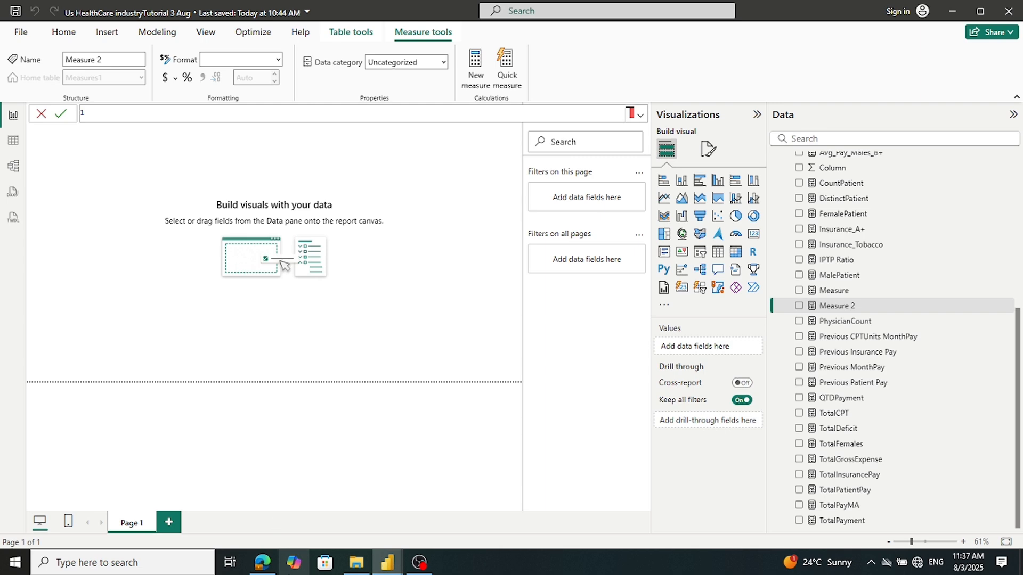
{"action": "mouse_move", "coordinate": [391, 563]}
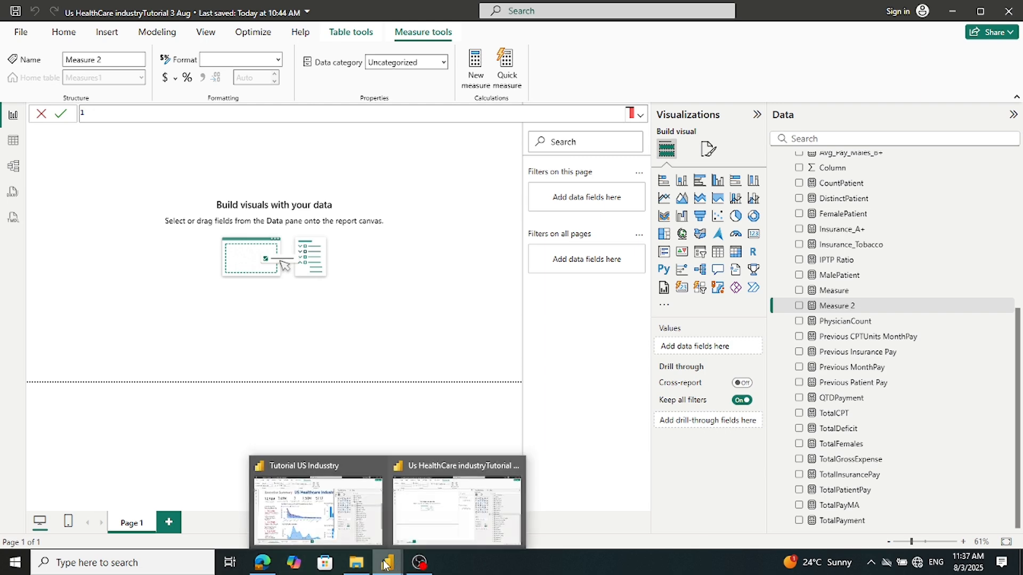
{"action": "left_click", "coordinate": [382, 515]}
{"action": "scroll", "coordinate": [911, 399], "scroll_direction": "down", "scroll_amount": 4}
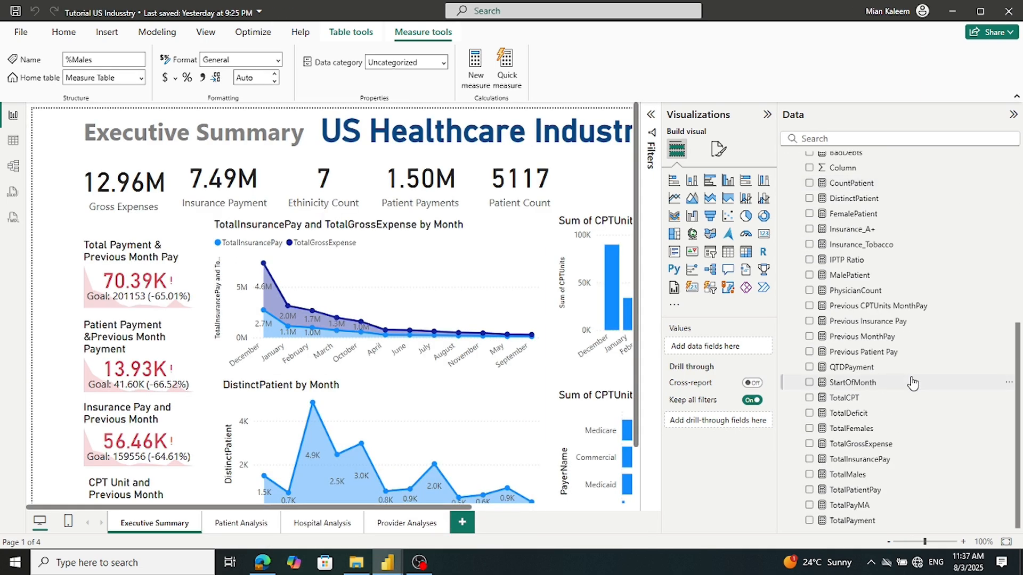
{"action": "left_click", "coordinate": [848, 474]}
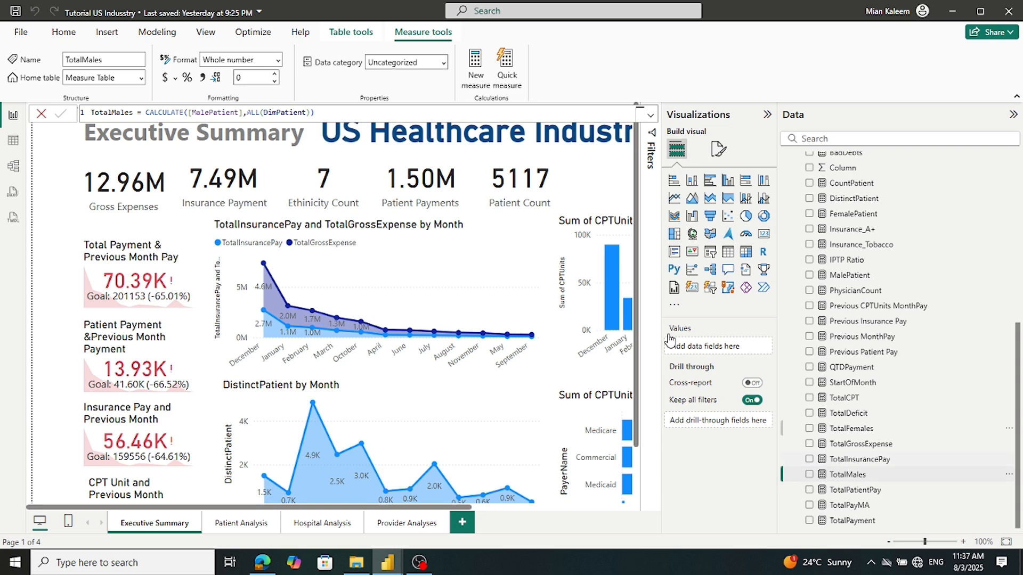
{"action": "left_click", "coordinate": [336, 117]}
{"action": "key", "text": "ctrl+a"}
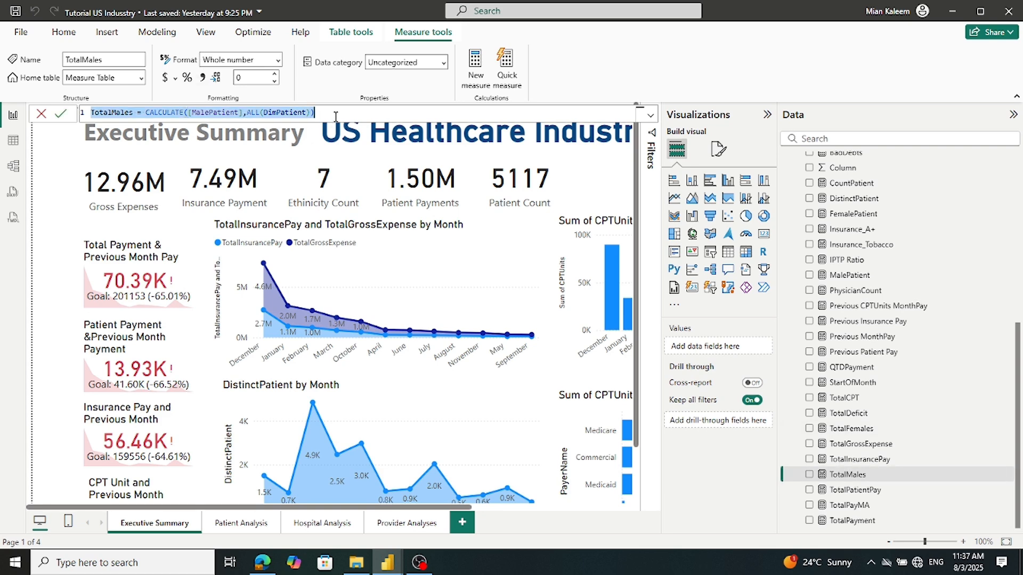
{"action": "left_click", "coordinate": [42, 117]}
Add TotalMales = CALCULATE([MalePatient],ALL(DimPatient)) as a new Measures1 measure
{"action": "mouse_move", "coordinate": [388, 565]}
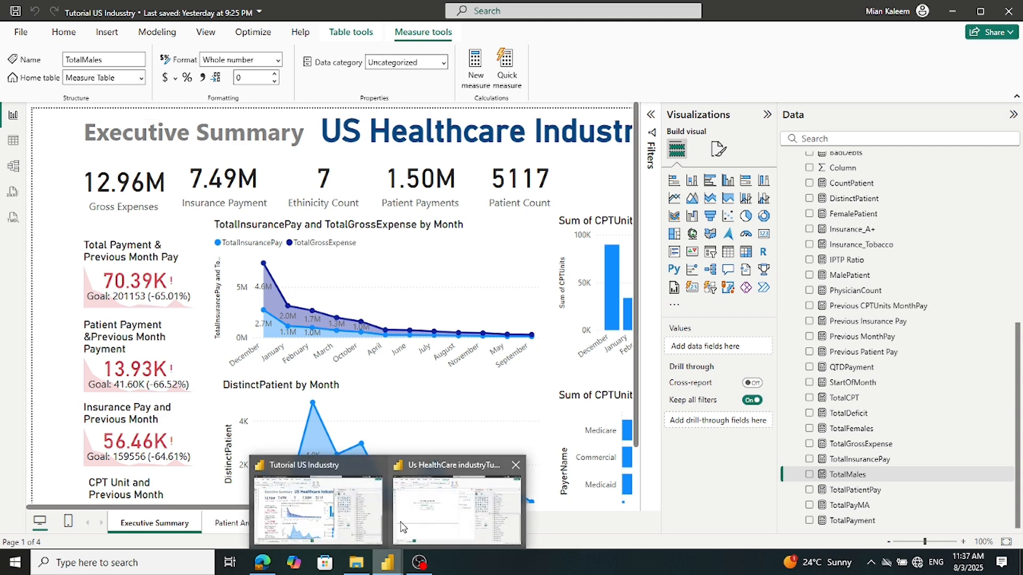
{"action": "left_click", "coordinate": [406, 521]}
{"action": "scroll", "coordinate": [803, 274], "scroll_direction": "up", "scroll_amount": 5}
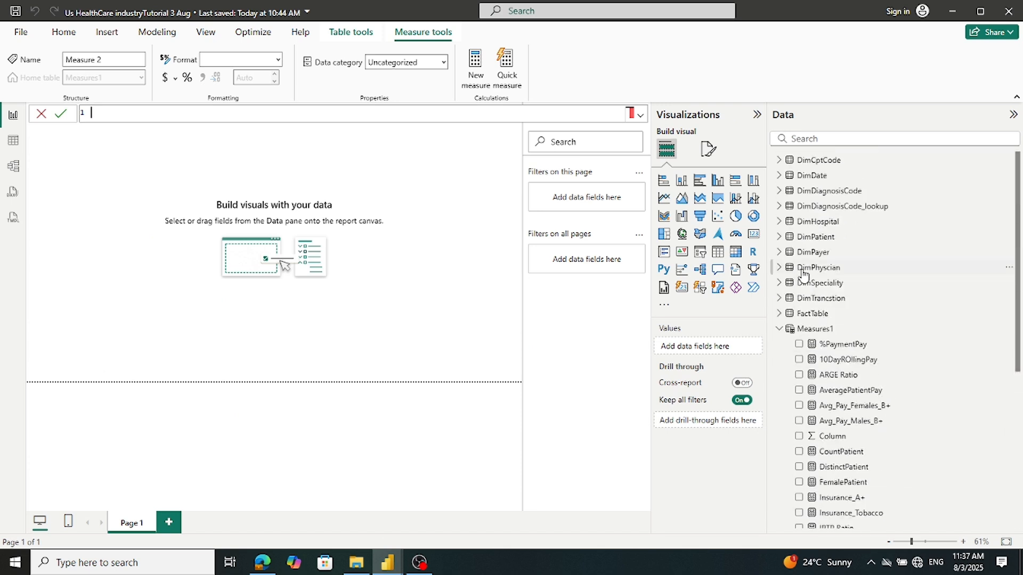
{"action": "right_click", "coordinate": [803, 335]}
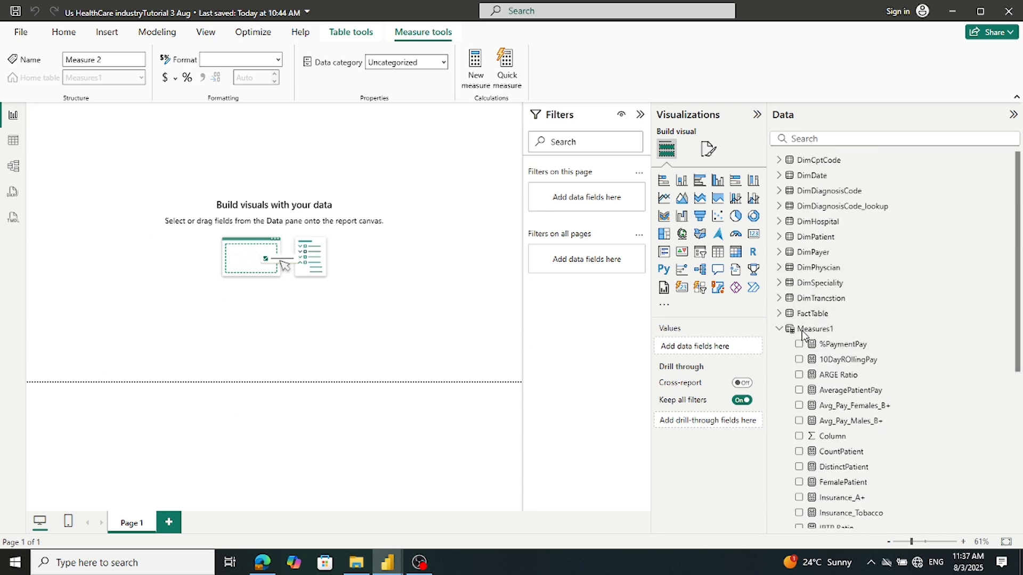
{"action": "right_click", "coordinate": [802, 329]}
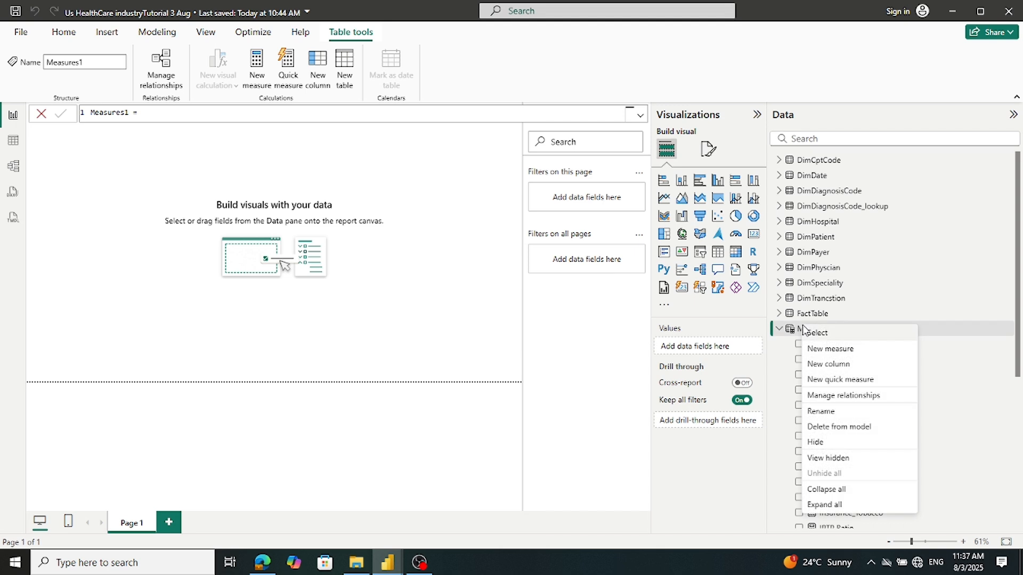
{"action": "left_click", "coordinate": [818, 350]}
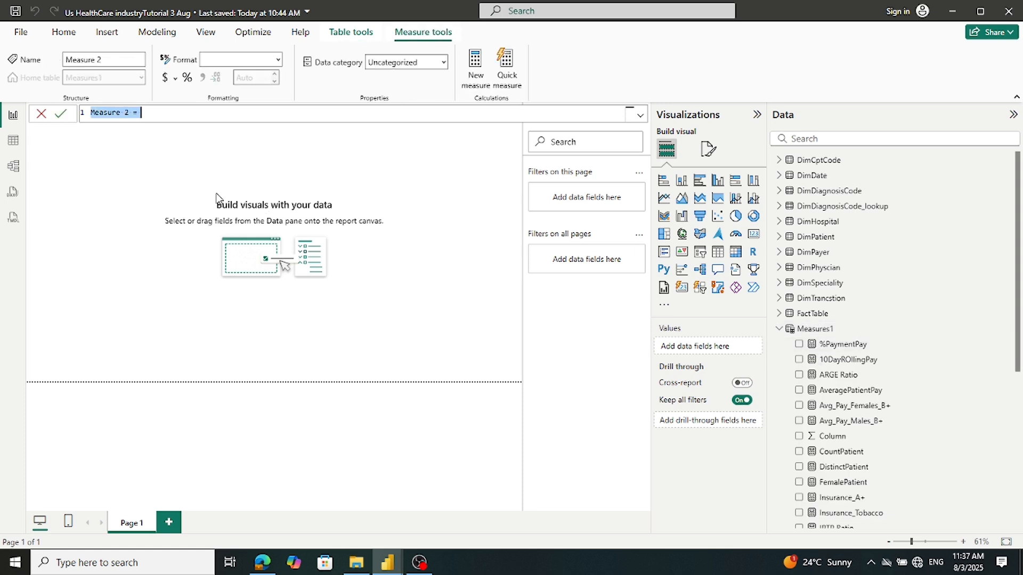
{"action": "key", "text": "ctrl+v"}
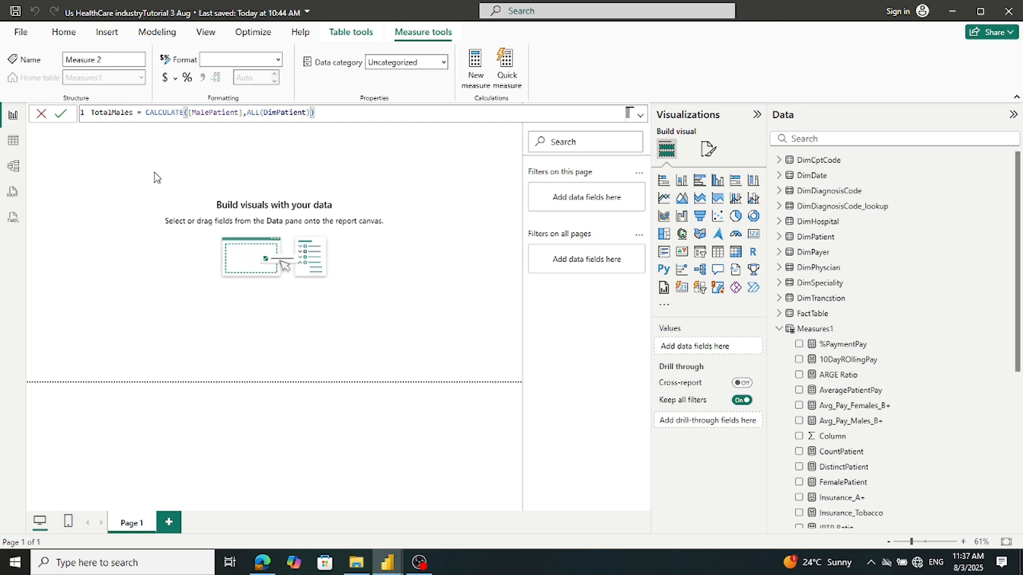
{"action": "left_click", "coordinate": [59, 116]}
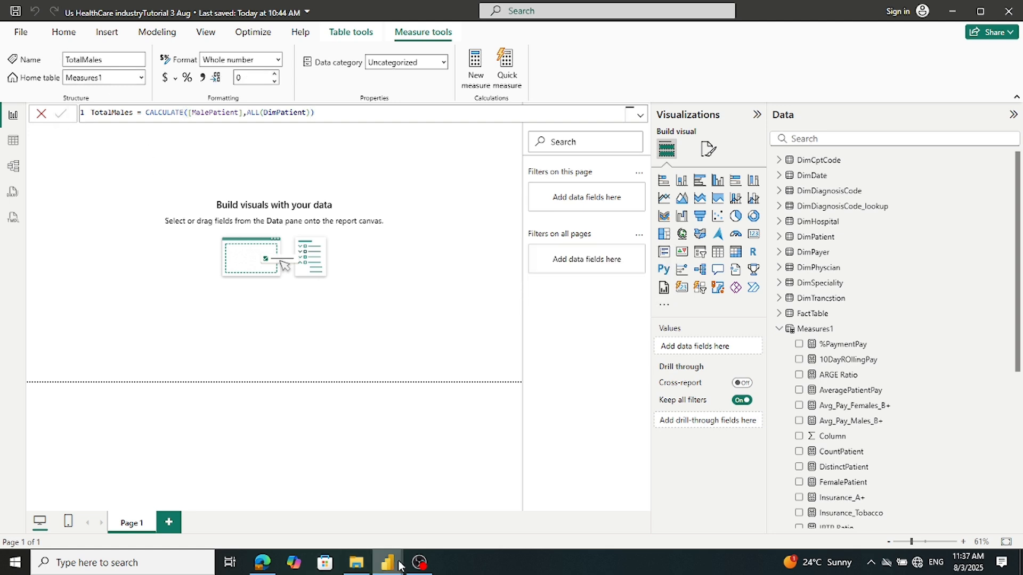
Copy the %Males formula from the finished tutorial report
{"action": "mouse_move", "coordinate": [388, 559]}
{"action": "left_click", "coordinate": [361, 529]}
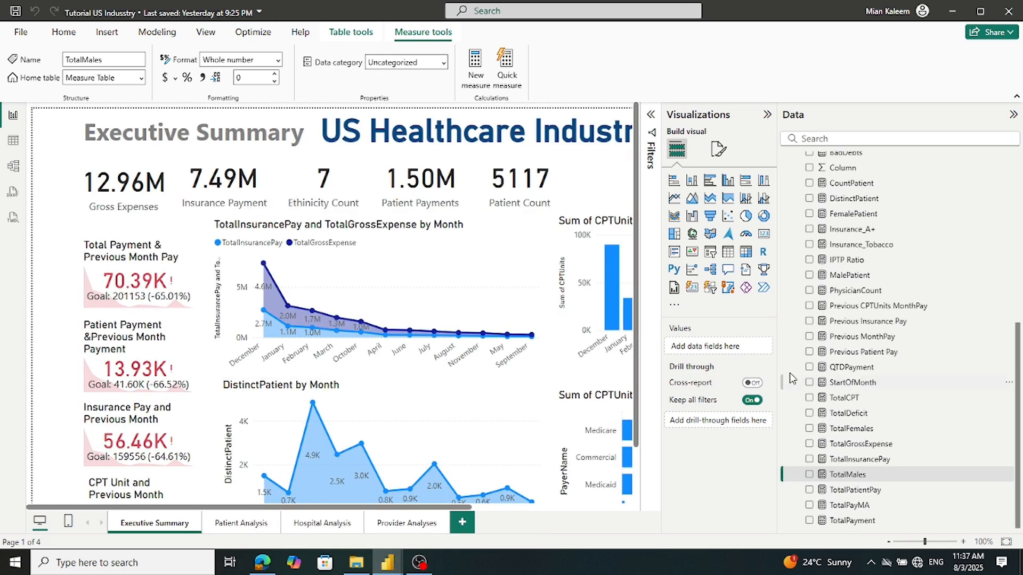
{"action": "scroll", "coordinate": [824, 378], "scroll_direction": "up", "scroll_amount": 5}
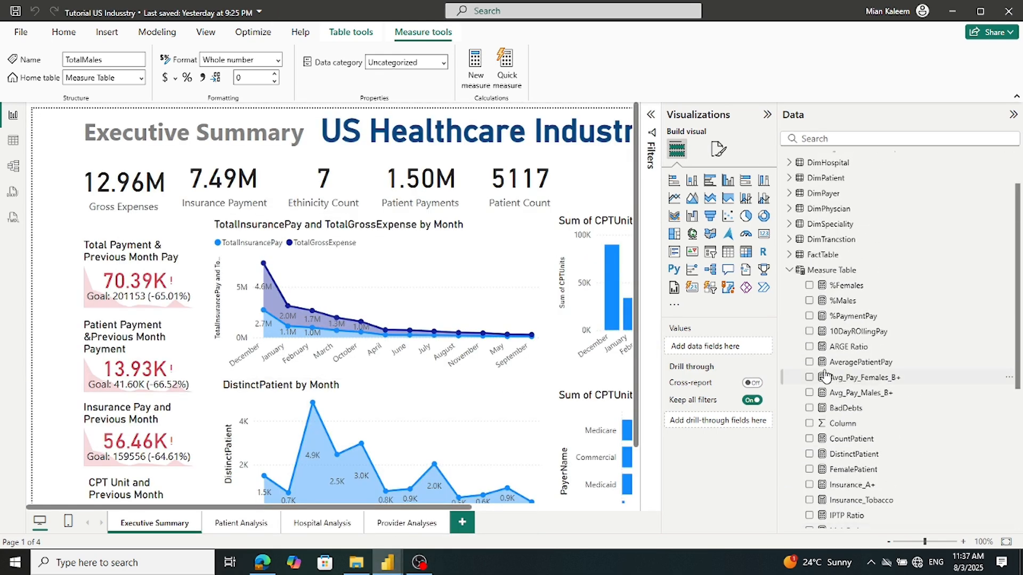
{"action": "left_click", "coordinate": [838, 302]}
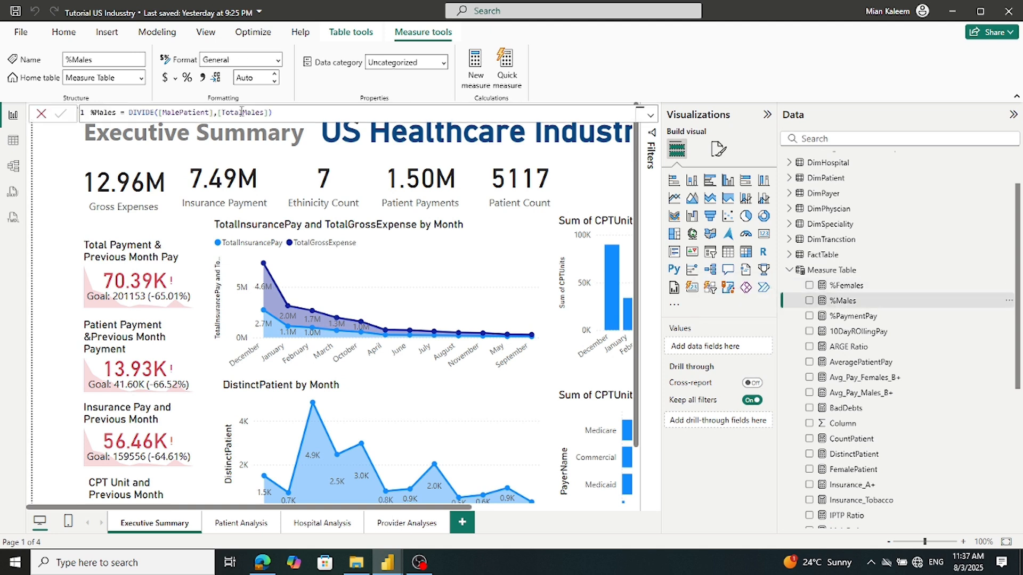
{"action": "triple_click", "coordinate": [275, 113]}
{"action": "key", "text": "ctrl+c"}
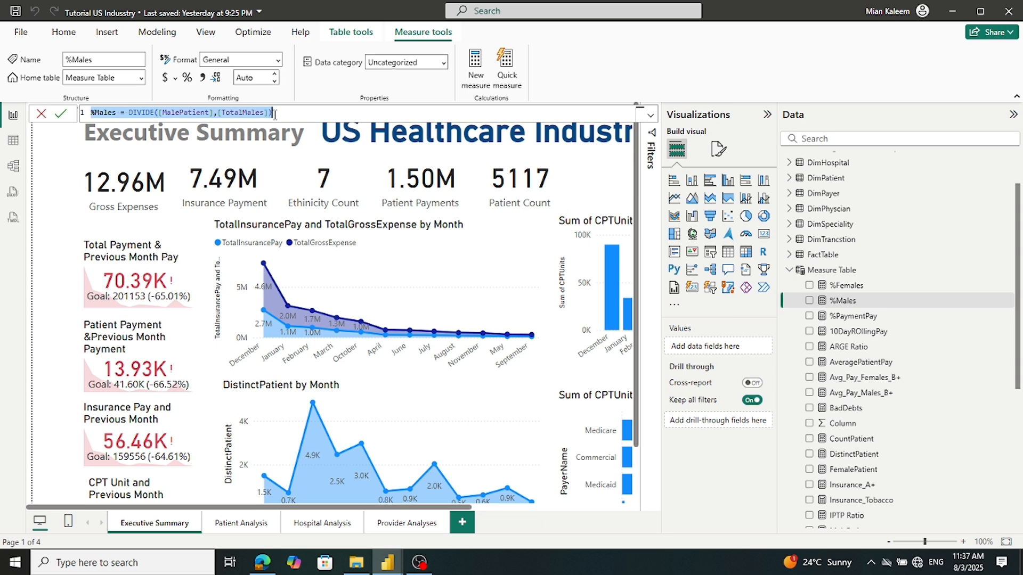
Add %Males = DIVIDE([MalePatient],[TotalMales]) as a new Measures1 measure in the working report
{"action": "left_click", "coordinate": [387, 562]}
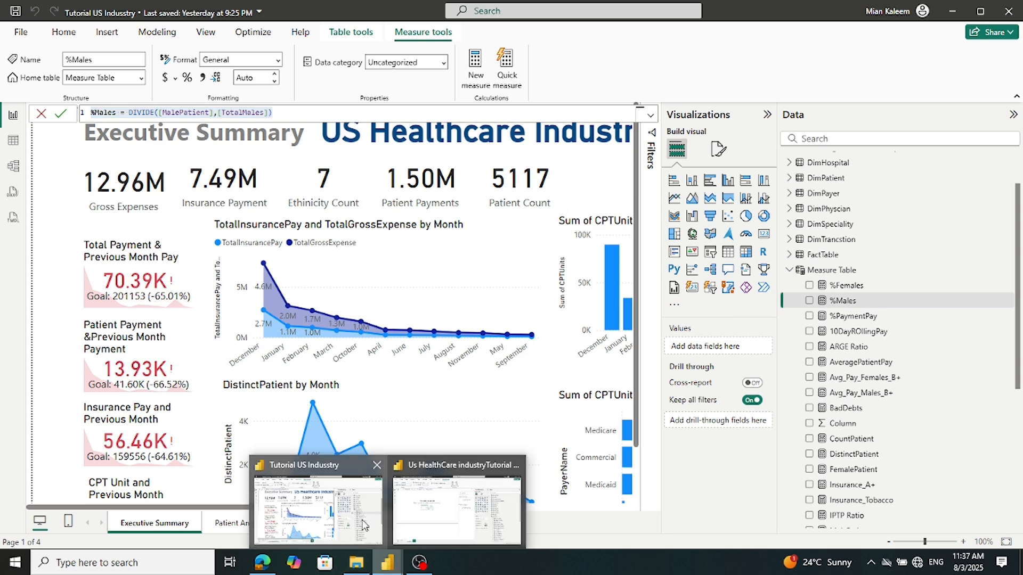
{"action": "left_click", "coordinate": [436, 513]}
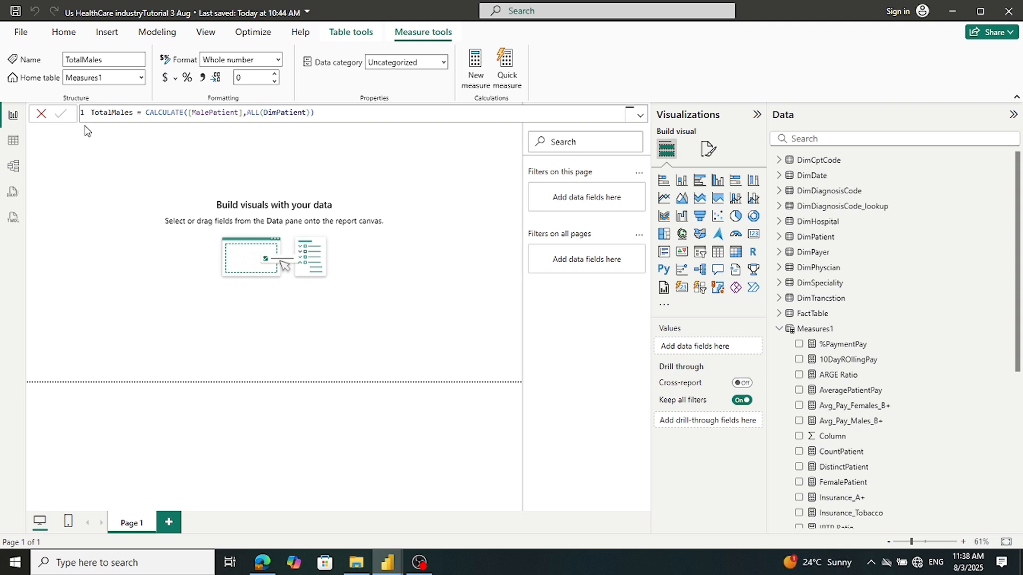
{"action": "left_click", "coordinate": [41, 113]}
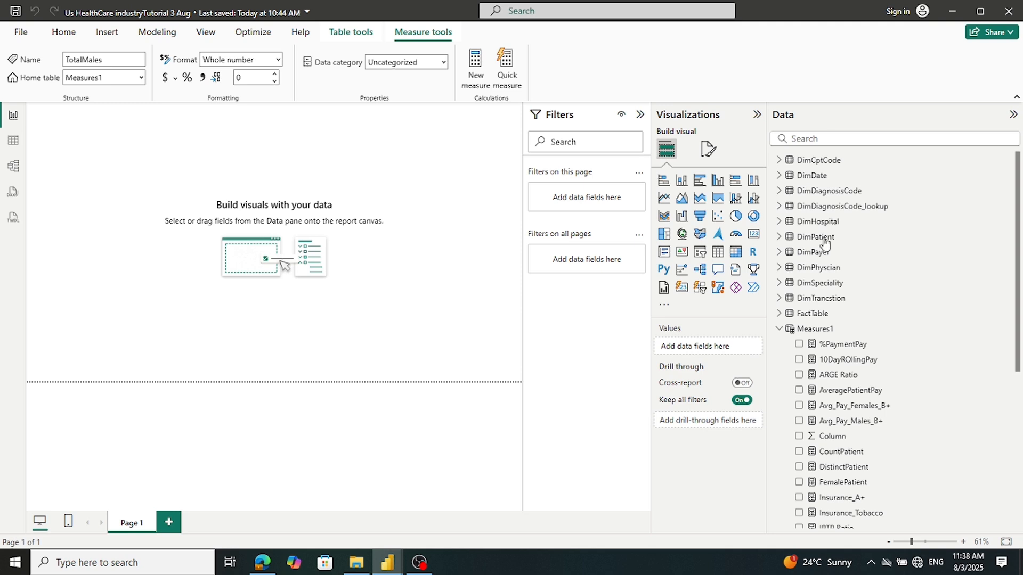
{"action": "right_click", "coordinate": [829, 329]}
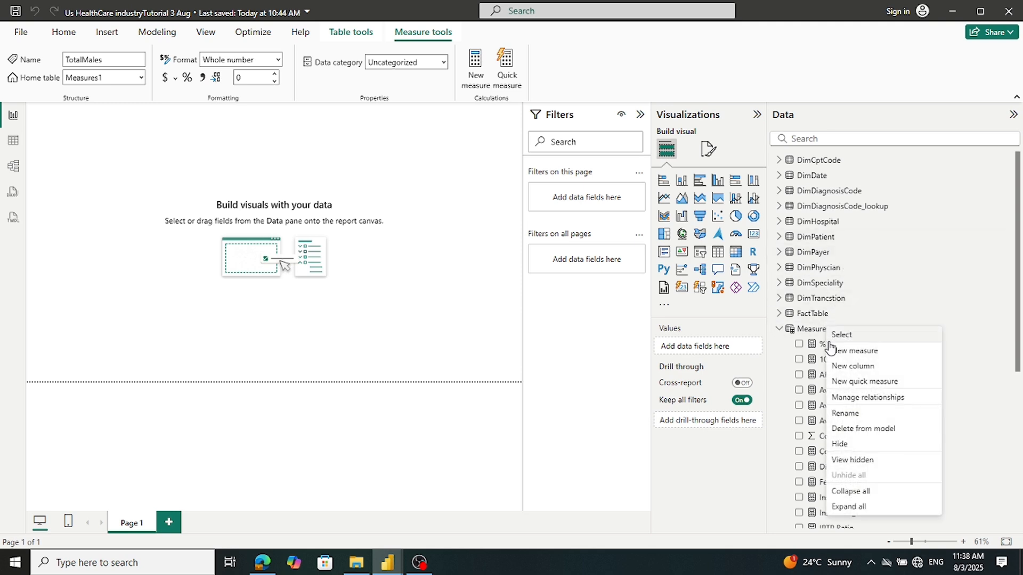
{"action": "left_click", "coordinate": [839, 356]}
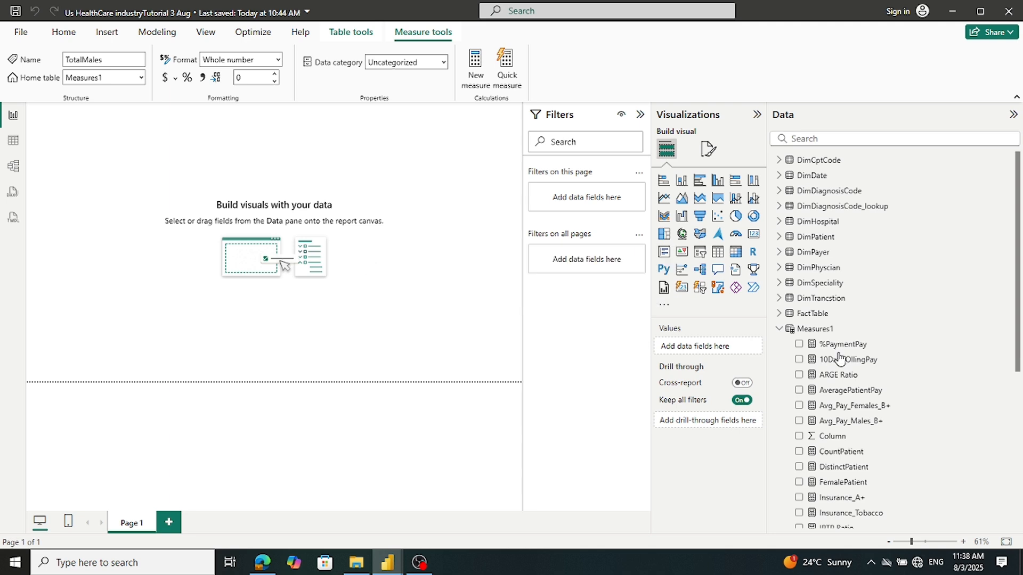
{"action": "key", "text": "ctrl+v"}
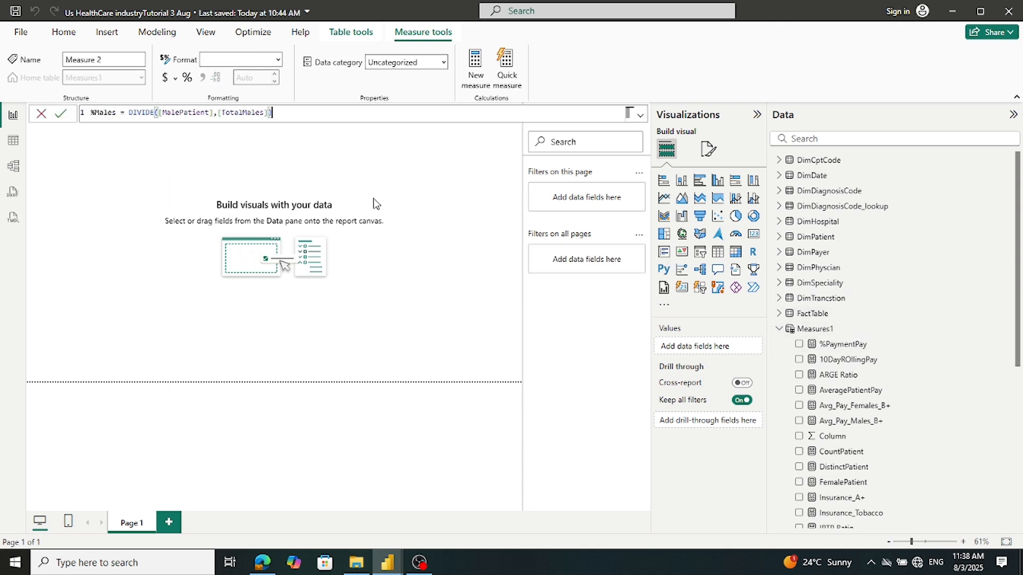
{"action": "left_click", "coordinate": [61, 116]}
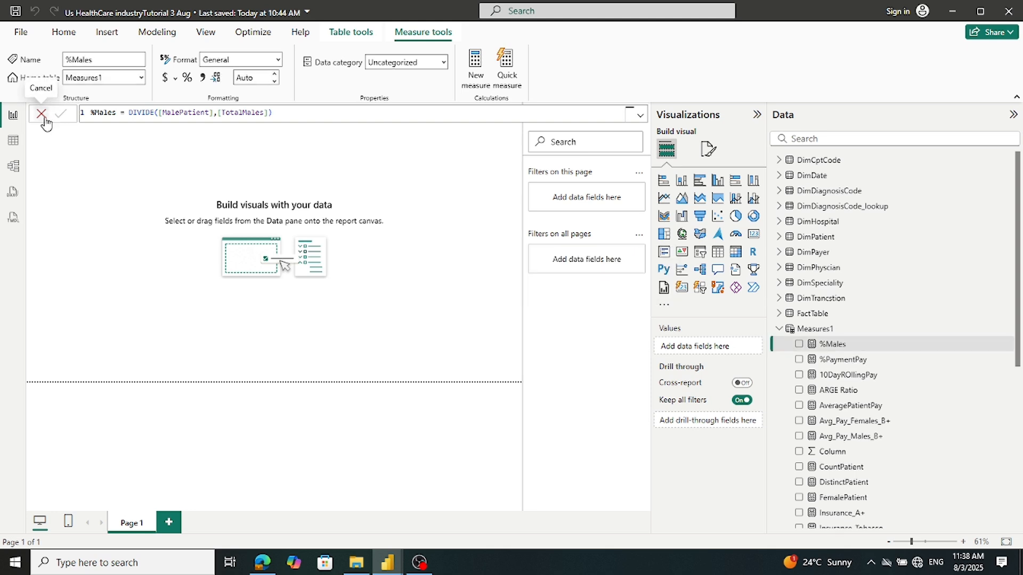
Copy the %Females formula from the finished tutorial report
{"action": "mouse_move", "coordinate": [387, 562]}
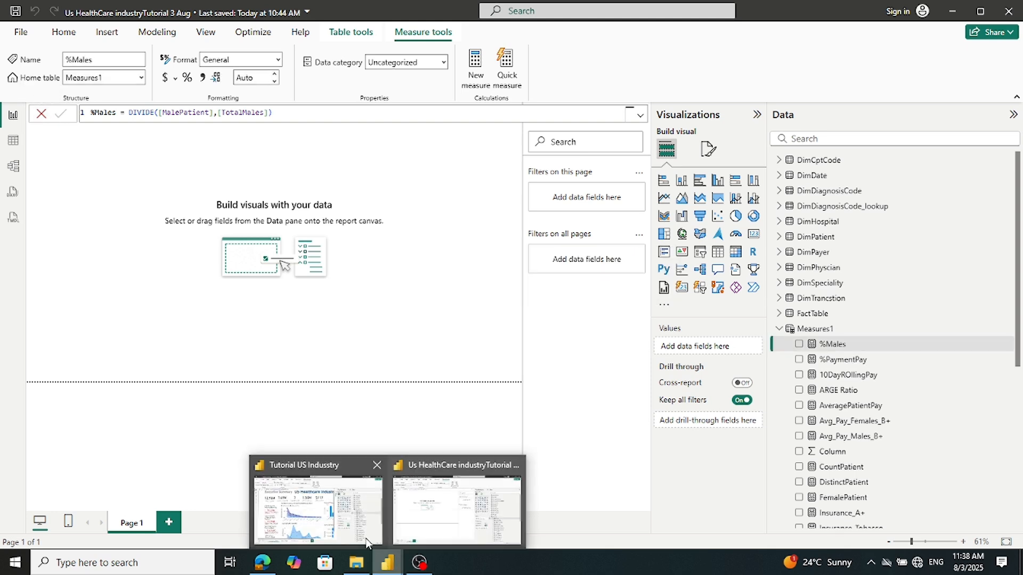
{"action": "left_click", "coordinate": [356, 531]}
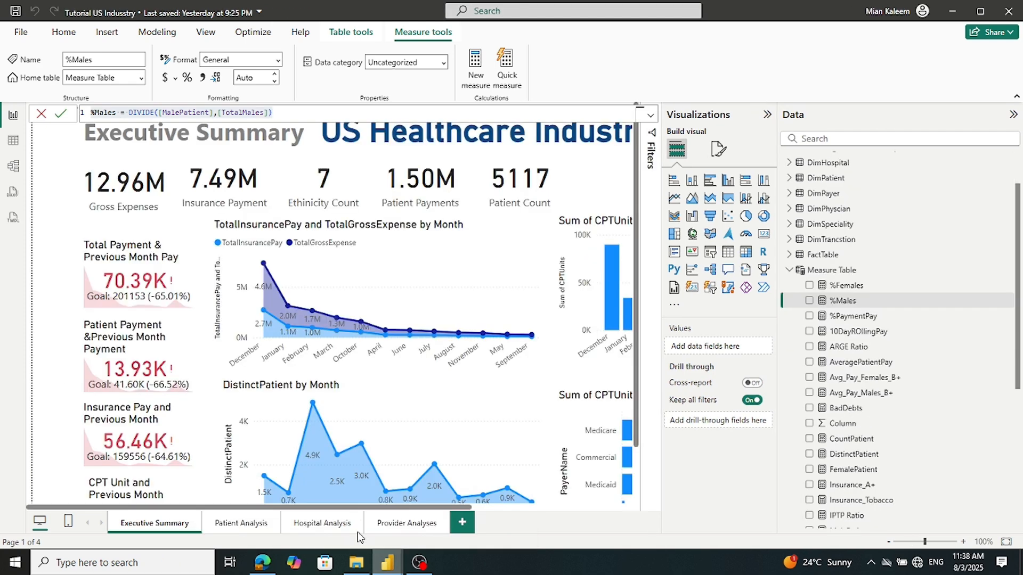
{"action": "left_click", "coordinate": [834, 288]}
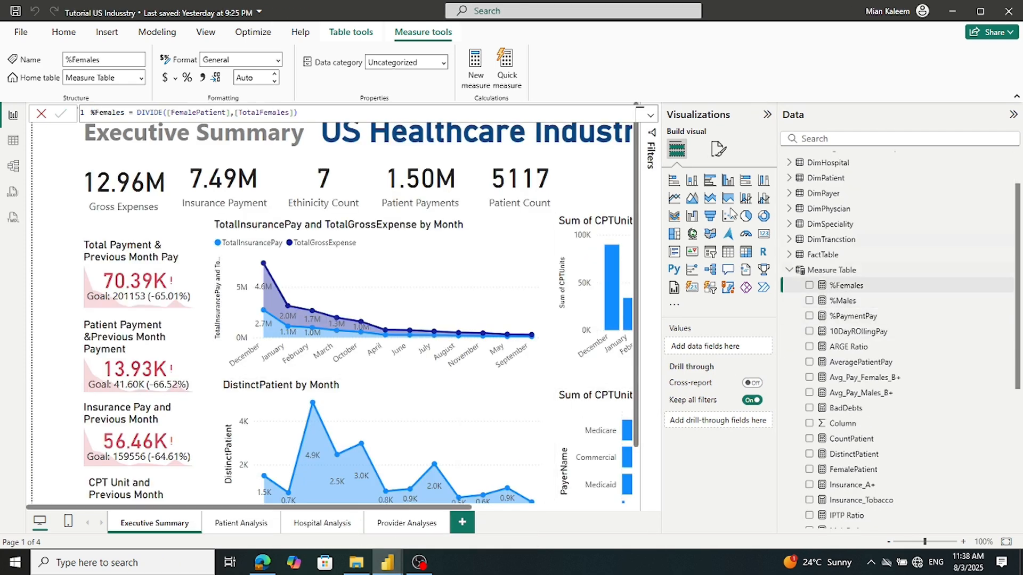
{"action": "left_click", "coordinate": [318, 111]}
{"action": "key", "text": "ctrl+a"}
{"action": "key", "text": "ctrl+c"}
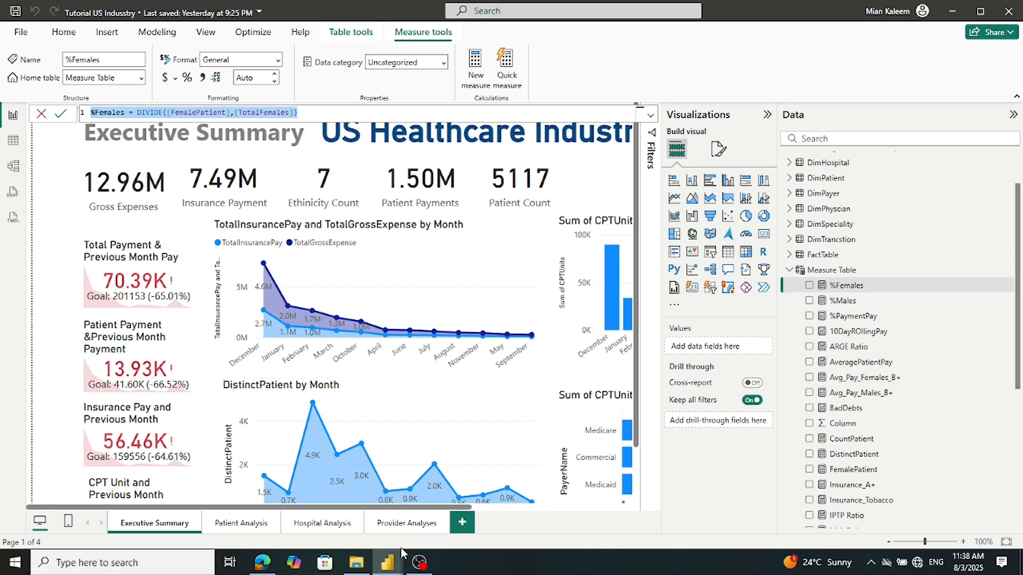
Add %Females = DIVIDE([FemalePatient],[TotalFemales]) as a new Measures1 measure in the working report
{"action": "left_click", "coordinate": [390, 567]}
{"action": "left_click", "coordinate": [454, 512]}
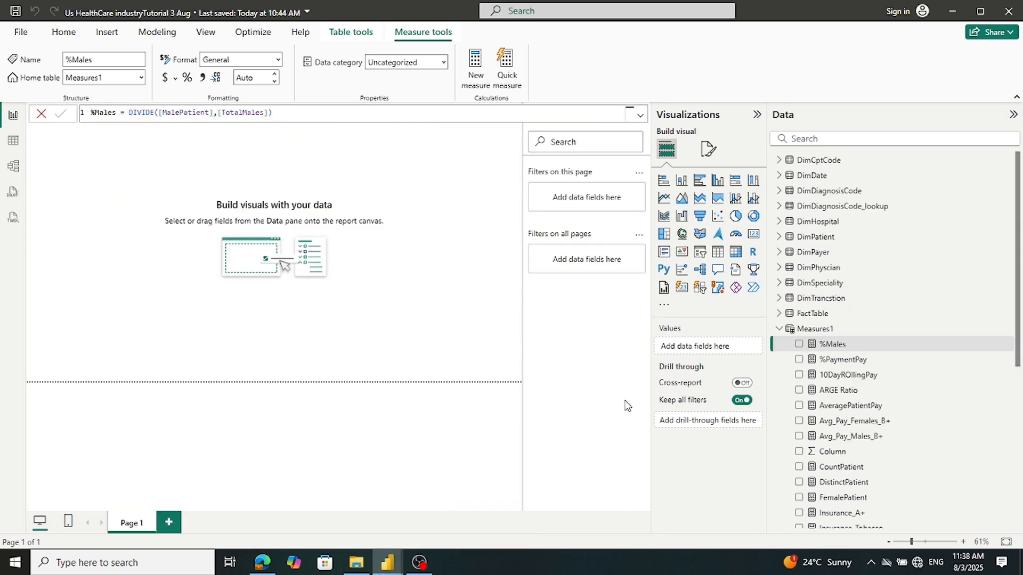
{"action": "right_click", "coordinate": [808, 334]}
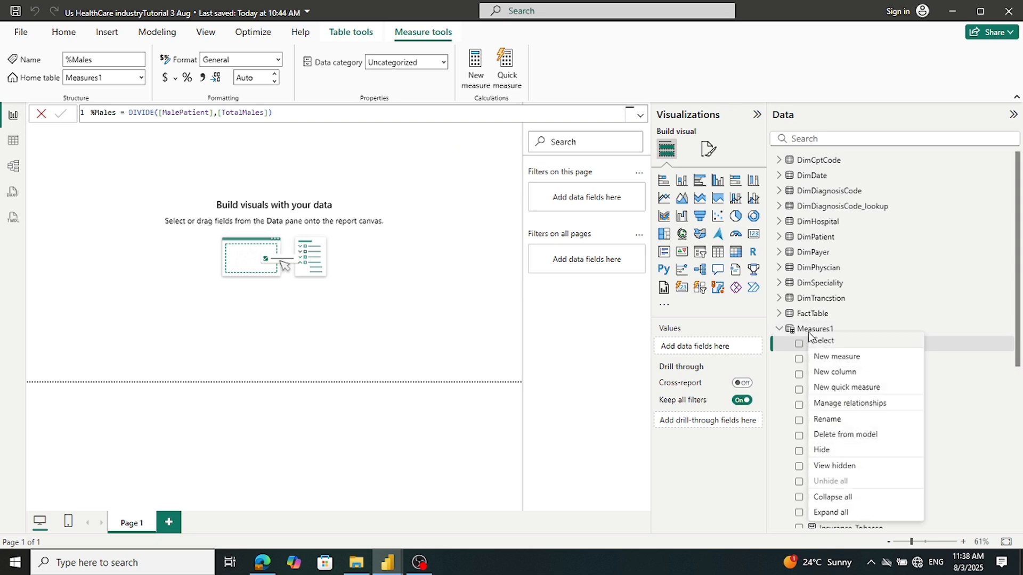
{"action": "left_click", "coordinate": [815, 358]}
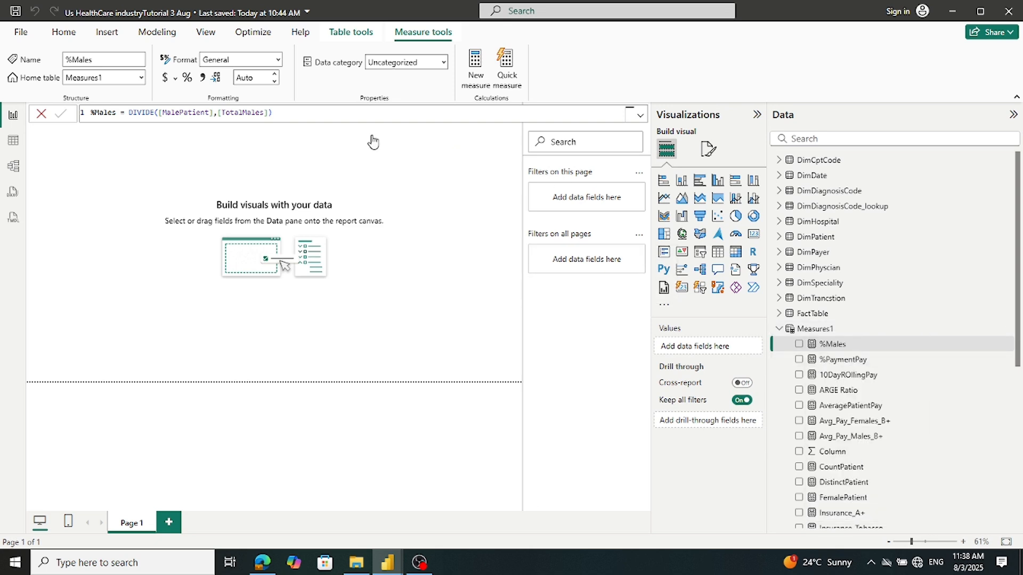
{"action": "key", "text": "ctrl+v"}
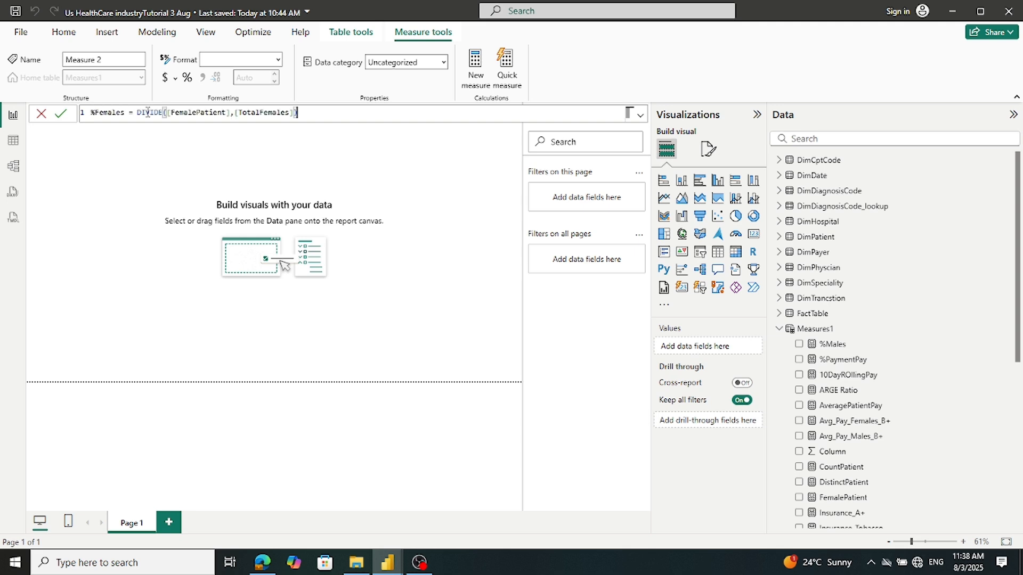
{"action": "left_click", "coordinate": [62, 115]}
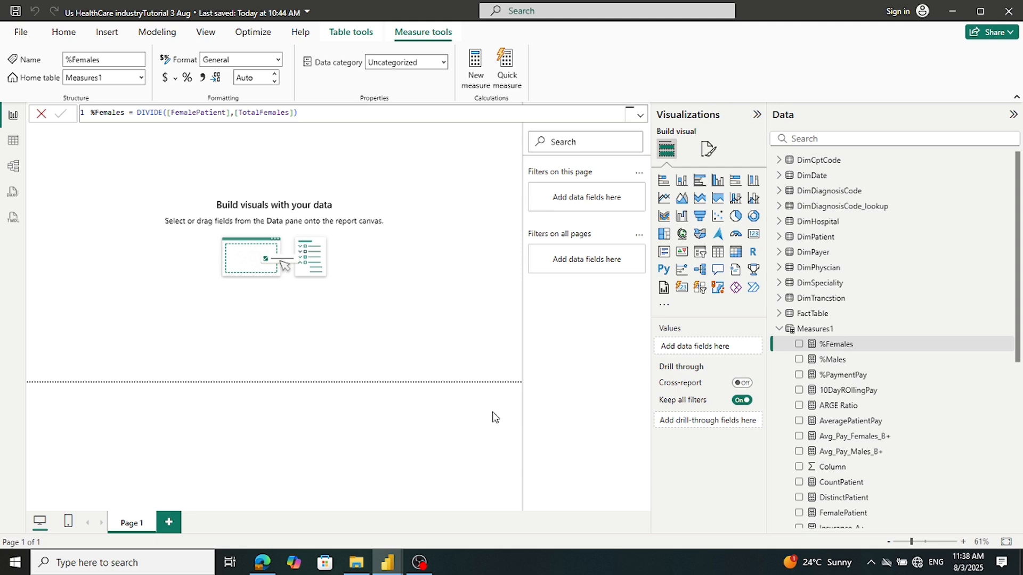
{"action": "scroll", "coordinate": [955, 403], "scroll_direction": "down", "scroll_amount": 5}
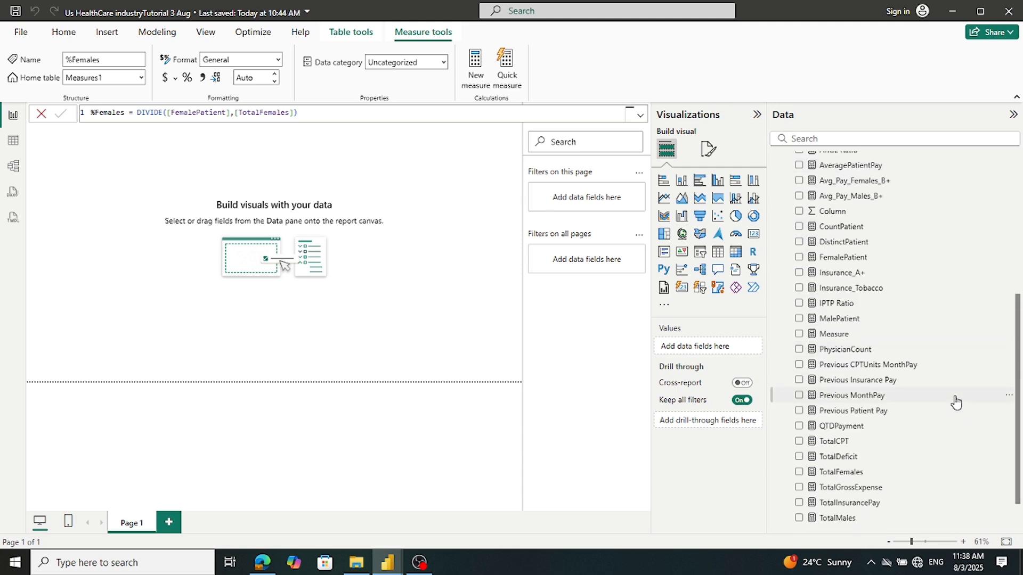
{"action": "scroll", "coordinate": [956, 401], "scroll_direction": "up", "scroll_amount": 5}
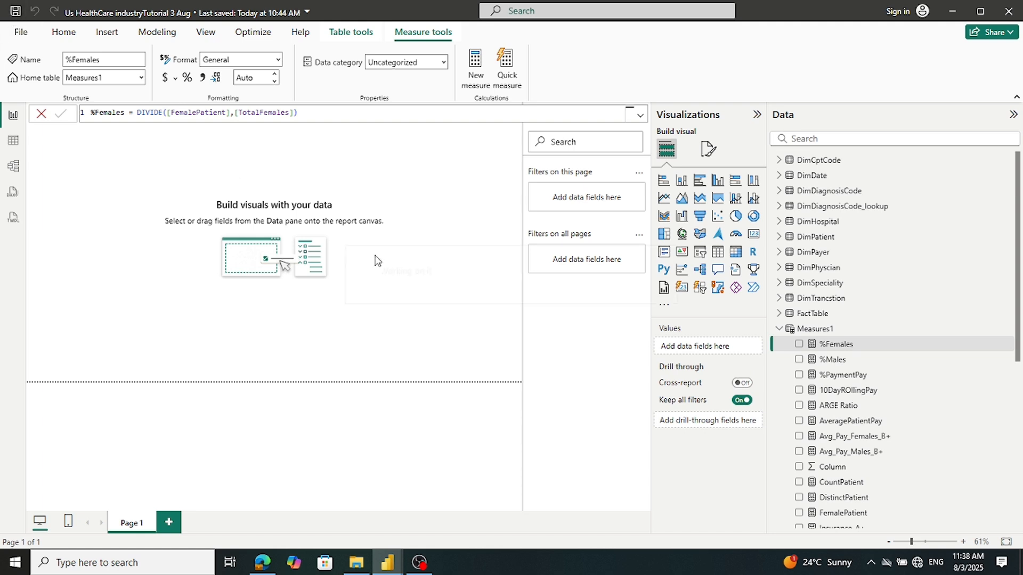
Close the %Females formula and expand the Measures1 table to review its measures
{"action": "left_click", "coordinate": [41, 113]}
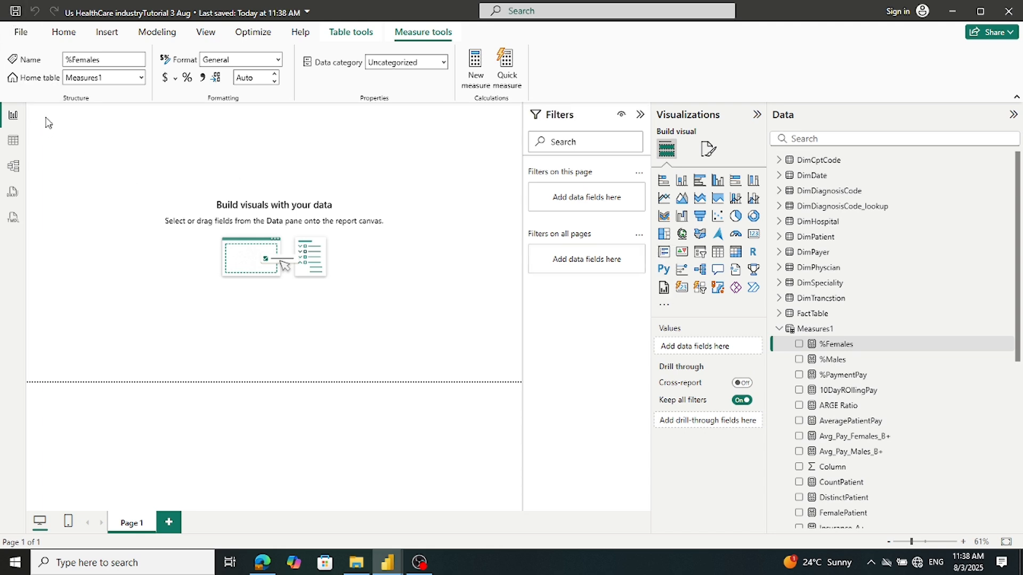
{"action": "left_click", "coordinate": [780, 329]}
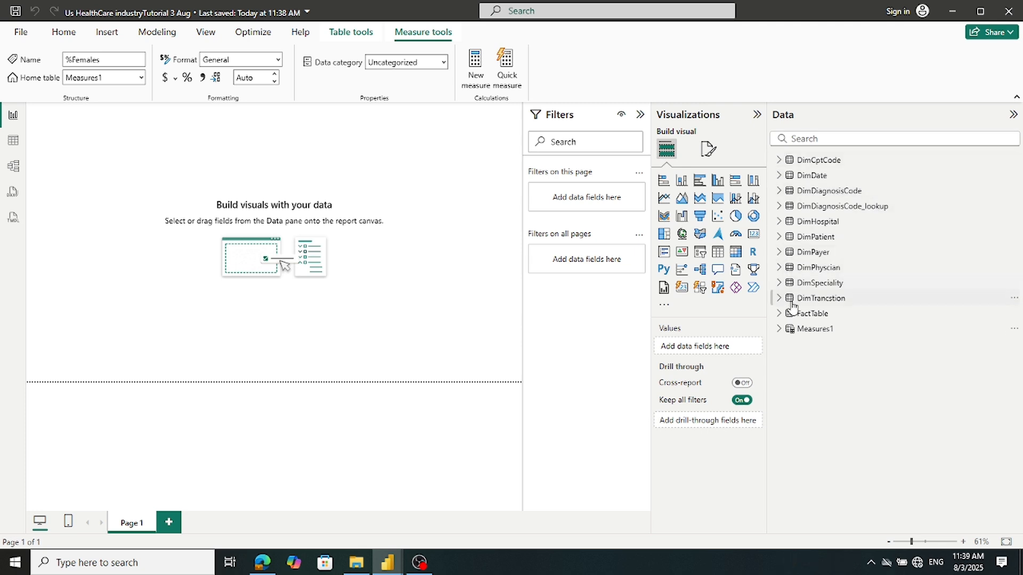
{"action": "left_click", "coordinate": [781, 329]}
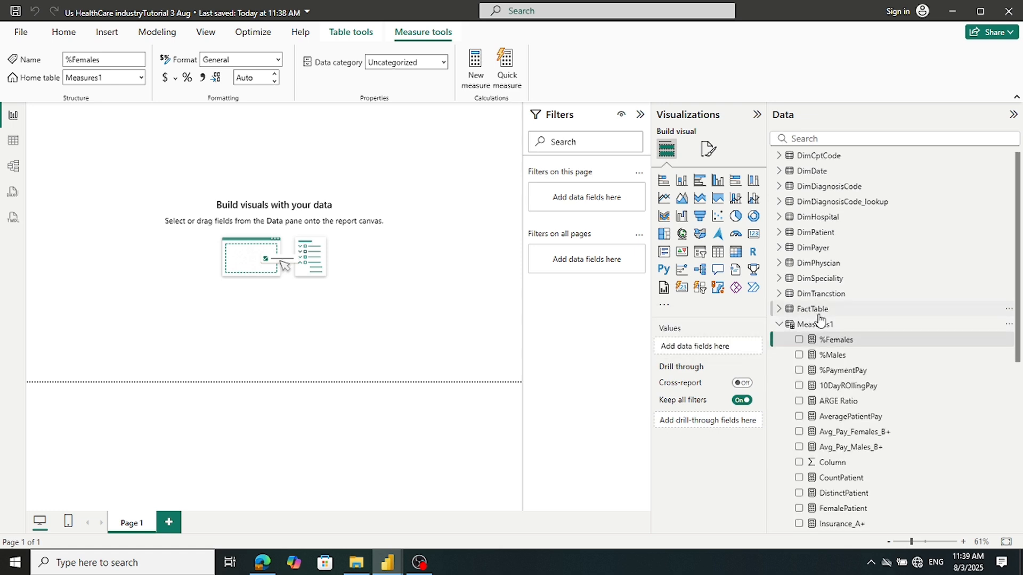
{"action": "scroll", "coordinate": [821, 319], "scroll_direction": "down", "scroll_amount": 5}
{"action": "scroll", "coordinate": [821, 320], "scroll_direction": "up", "scroll_amount": 5}
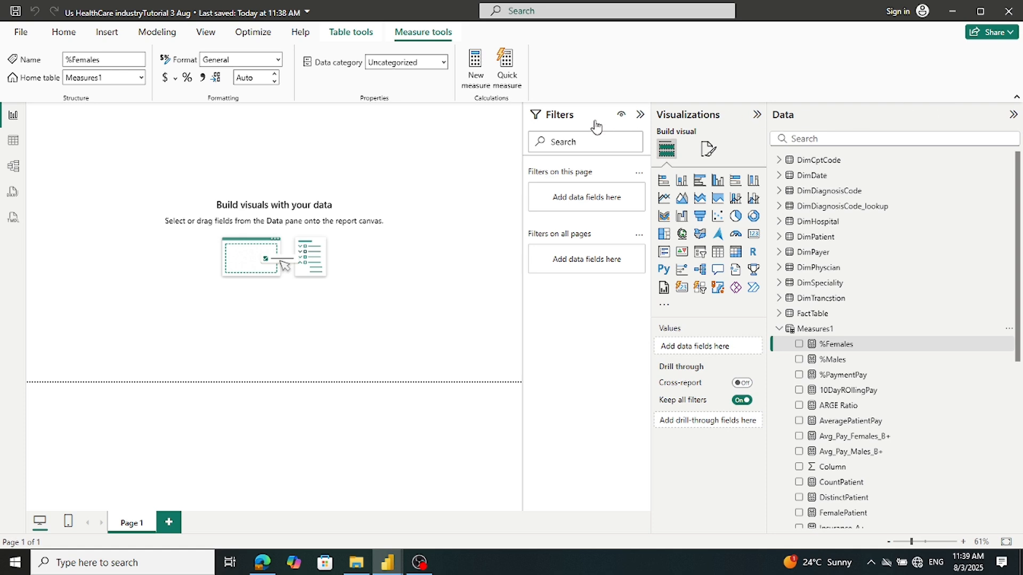
Collapse the Visualizations, Filters and Data panes so the blank page fills the window
{"action": "left_click", "coordinate": [757, 115]}
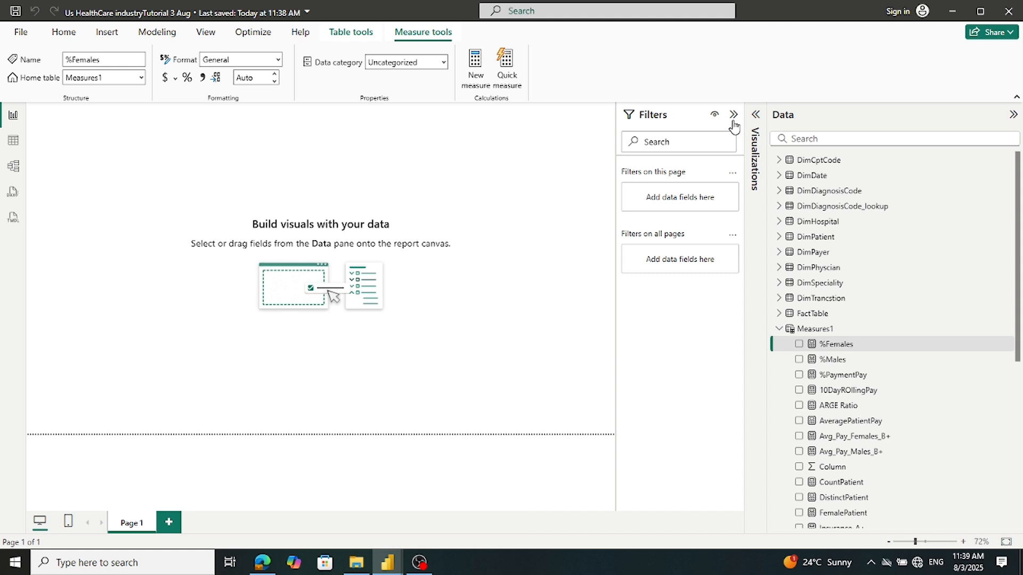
{"action": "left_click", "coordinate": [734, 115]}
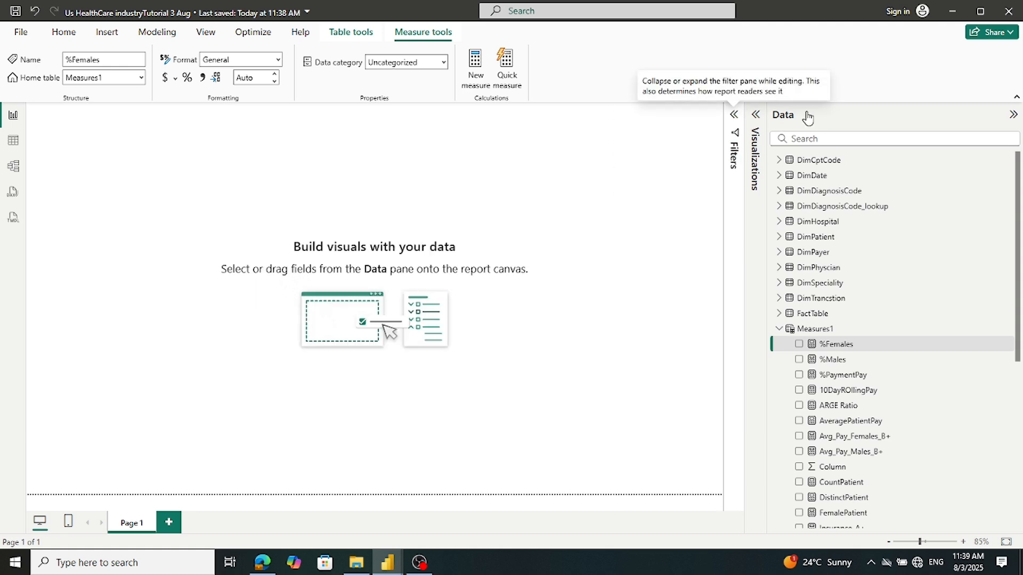
{"action": "left_click", "coordinate": [1013, 115]}
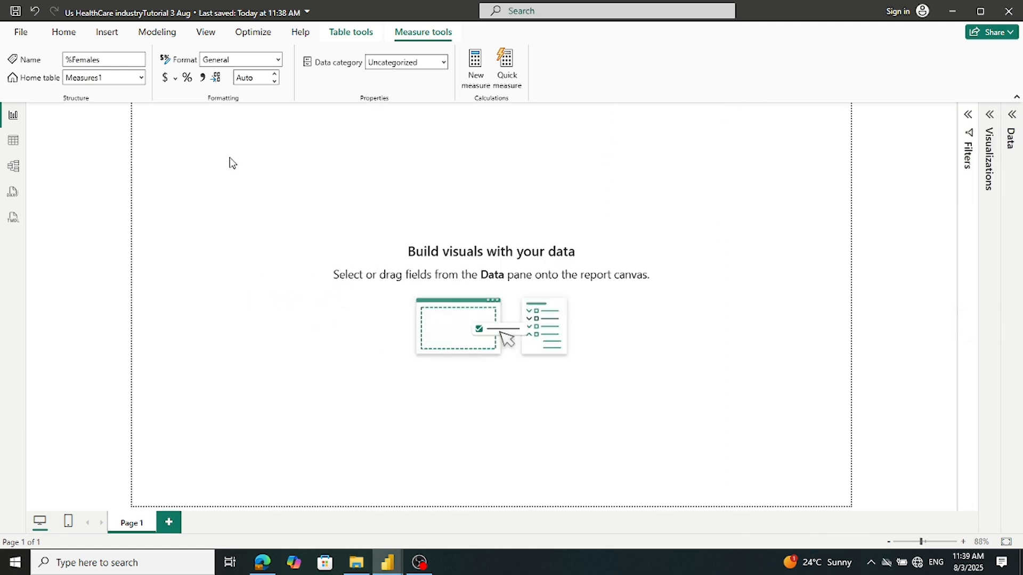
{"action": "left_click", "coordinate": [376, 542]}
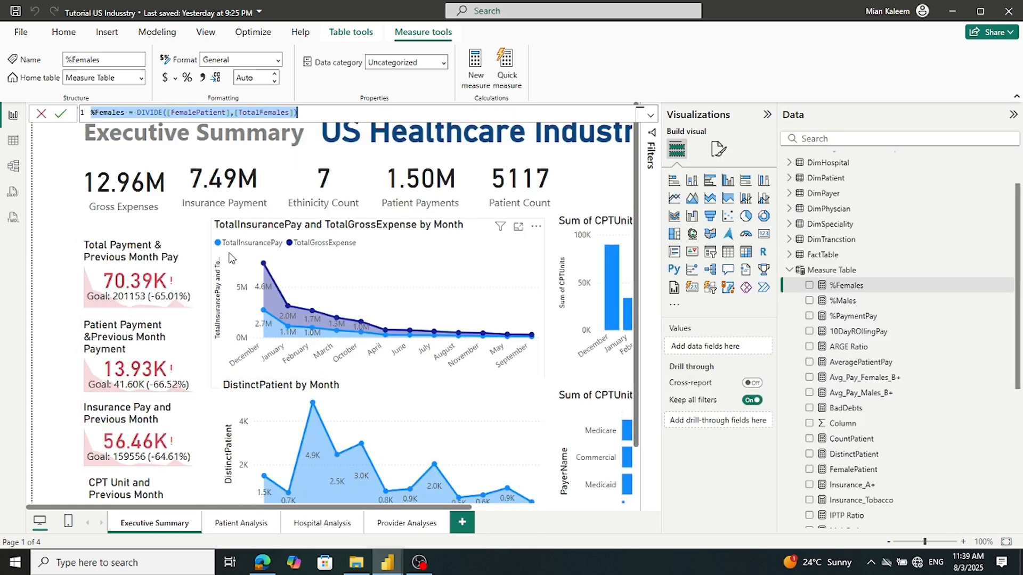
In the reference report, collapse Visualizations, dismiss the formula and narrow the Data pane
{"action": "left_click", "coordinate": [767, 118]}
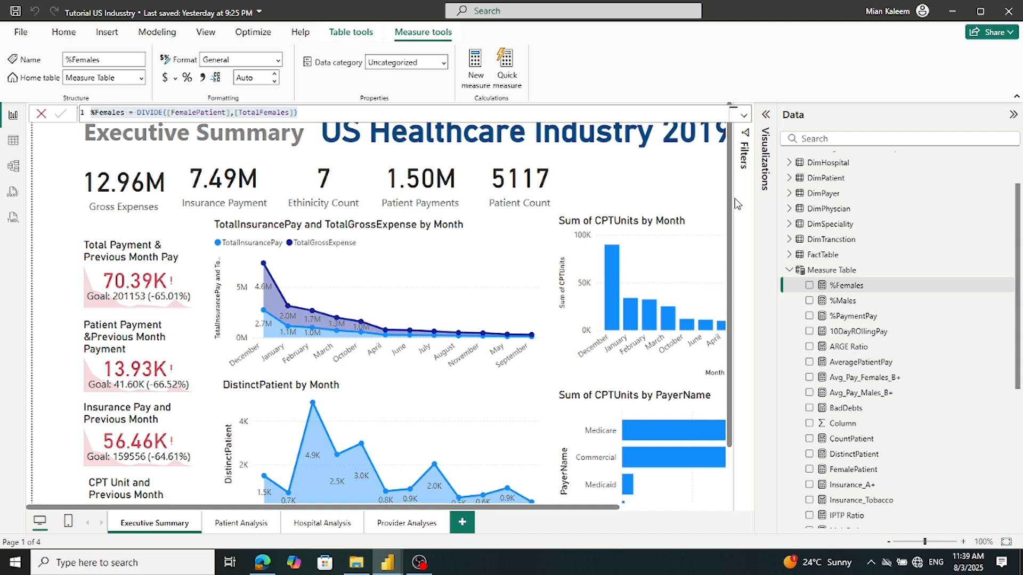
{"action": "left_click", "coordinate": [41, 114]}
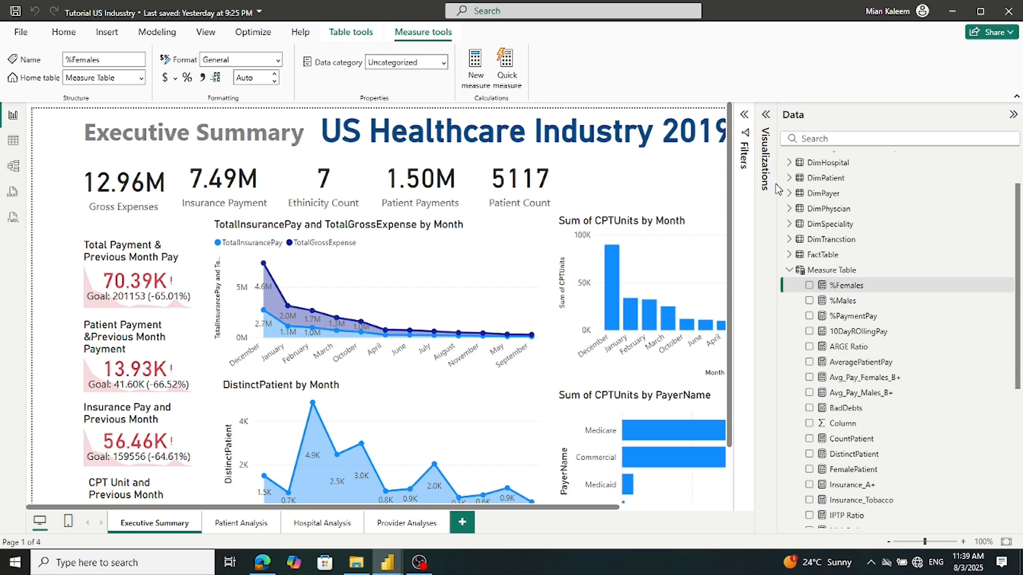
{"action": "left_click_drag", "start_coordinate": [778, 181], "coordinate": [908, 182]}
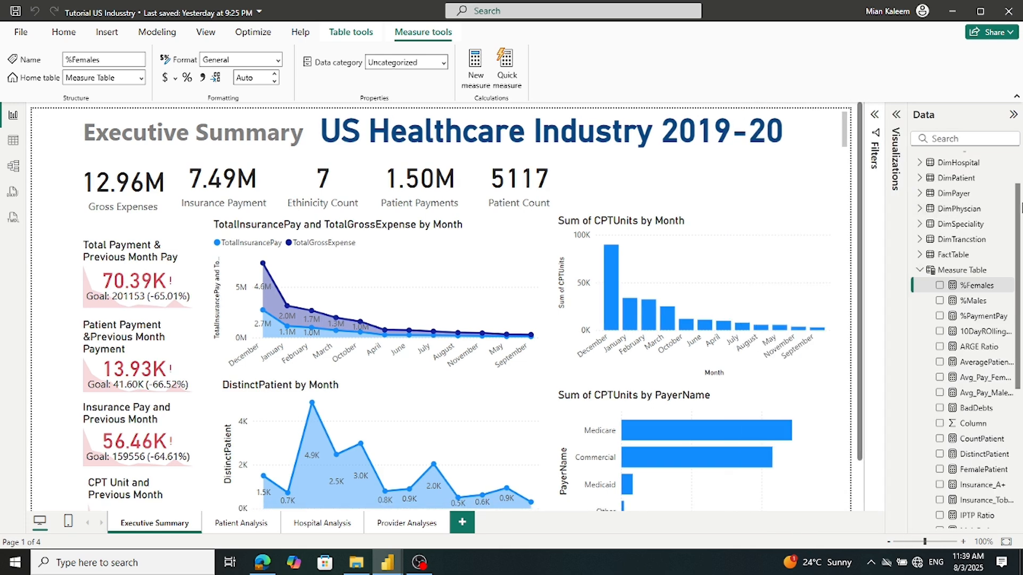
{"action": "scroll", "coordinate": [612, 205], "scroll_direction": "down", "scroll_amount": 2}
{"action": "scroll", "coordinate": [591, 224], "scroll_direction": "up", "scroll_amount": 2}
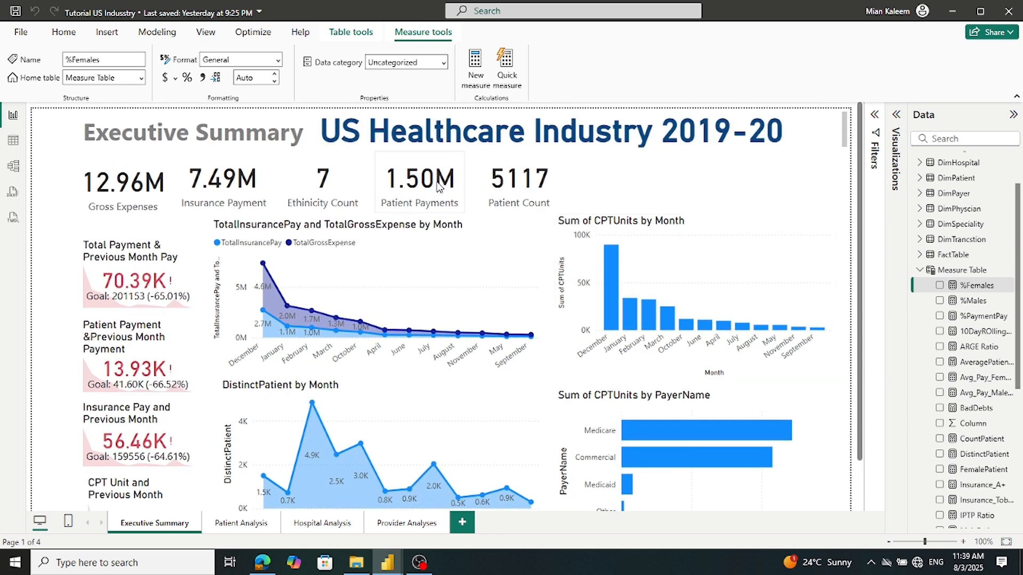
Select the reference report's US Healthcare Industry 2019-20 title text and return to the new report
{"action": "triple_click", "coordinate": [325, 131]}
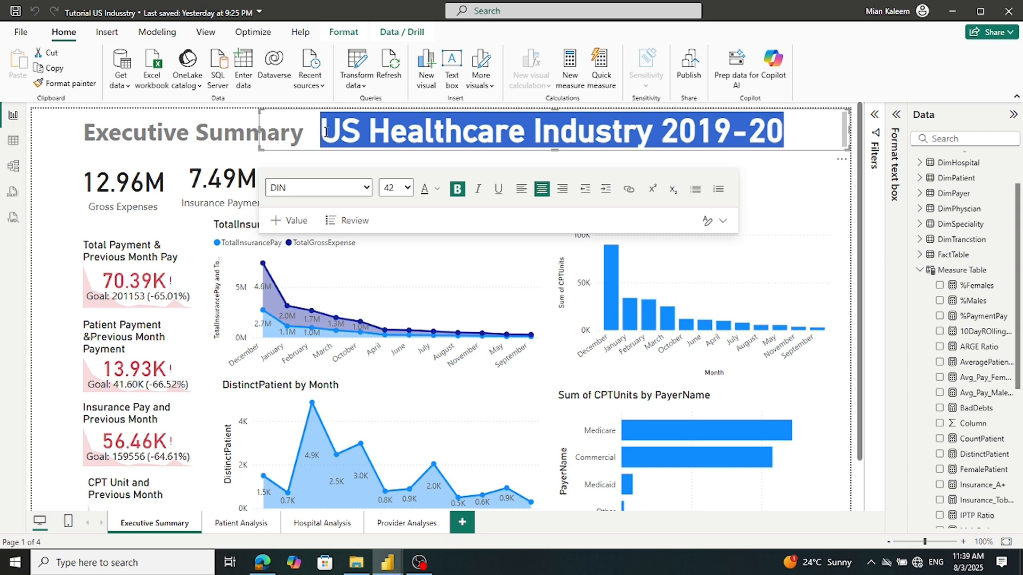
{"action": "left_click", "coordinate": [389, 564]}
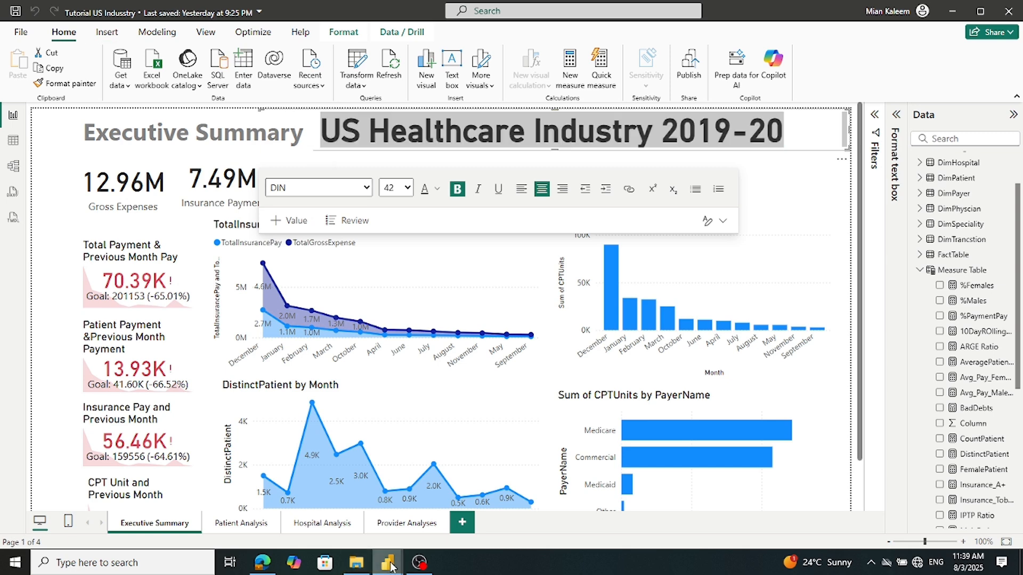
{"action": "left_click", "coordinate": [456, 508]}
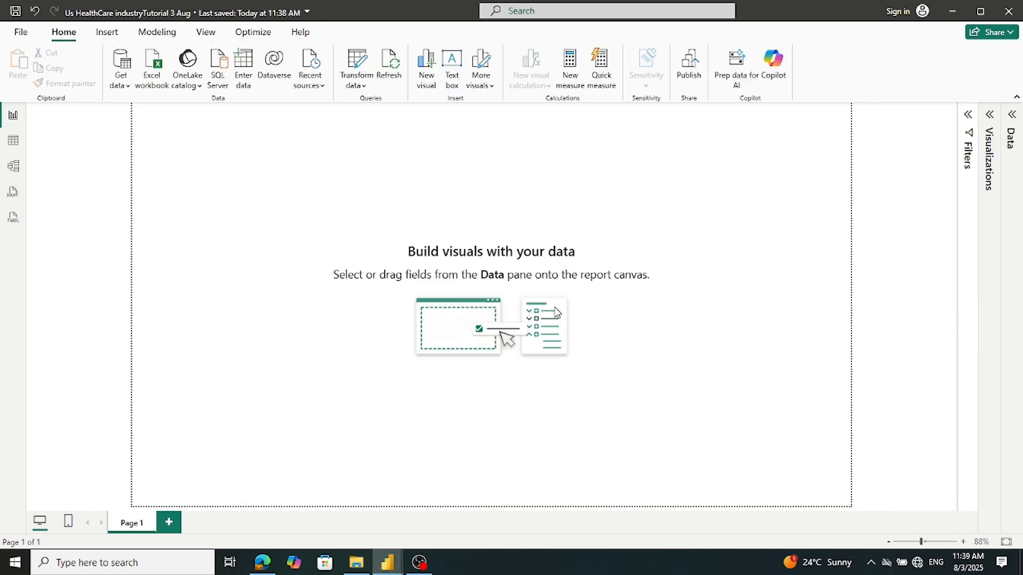
Insert a text box and resize it into a strip across the top of the page
{"action": "left_click", "coordinate": [105, 33]}
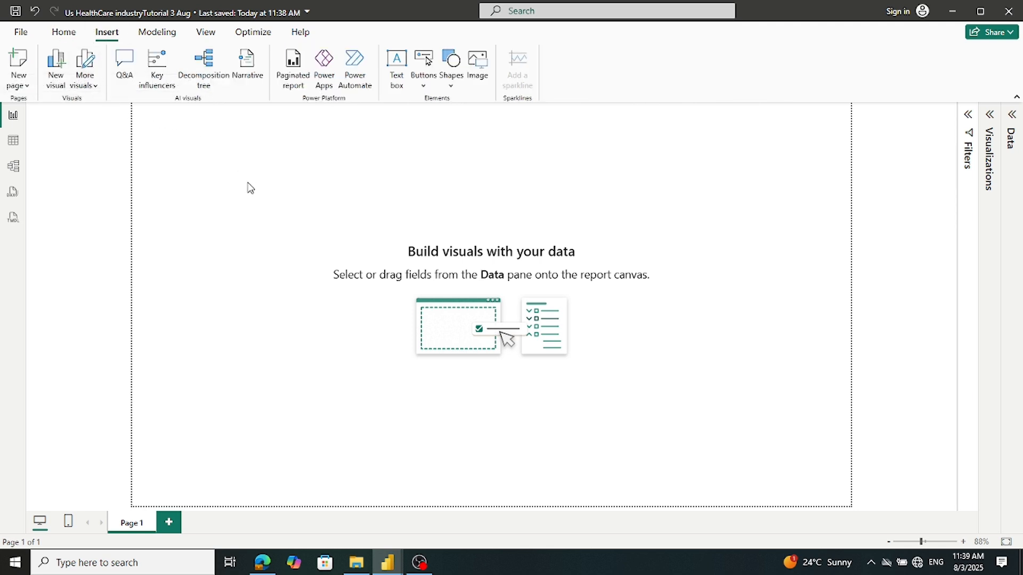
{"action": "left_click", "coordinate": [397, 77]}
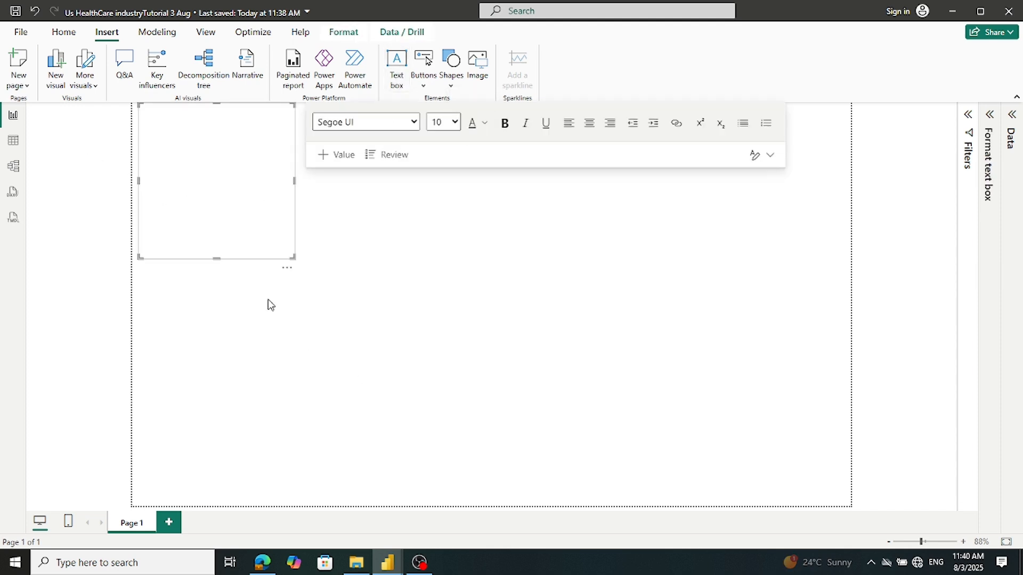
{"action": "left_click_drag", "start_coordinate": [215, 258], "coordinate": [791, 139]}
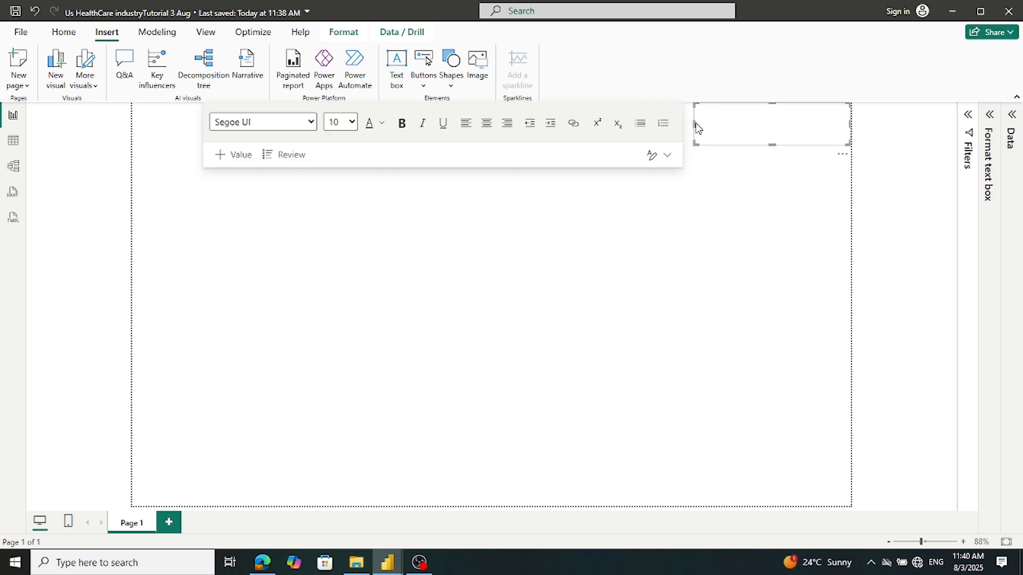
{"action": "left_click", "coordinate": [352, 124]}
{"action": "left_click", "coordinate": [352, 124]}
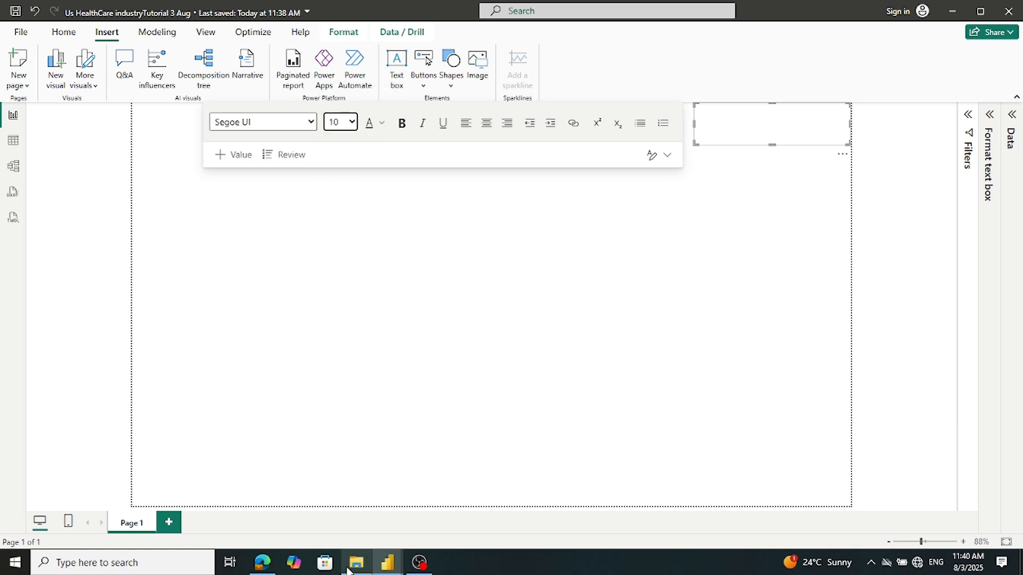
{"action": "mouse_move", "coordinate": [387, 562]}
{"action": "left_click", "coordinate": [315, 500]}
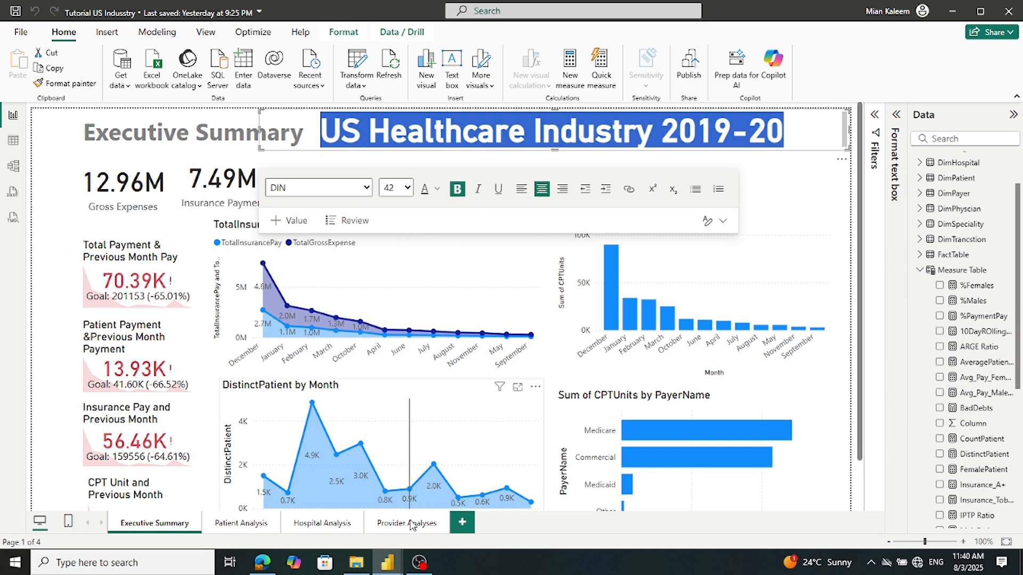
{"action": "left_click", "coordinate": [388, 562]}
{"action": "left_click", "coordinate": [482, 515]}
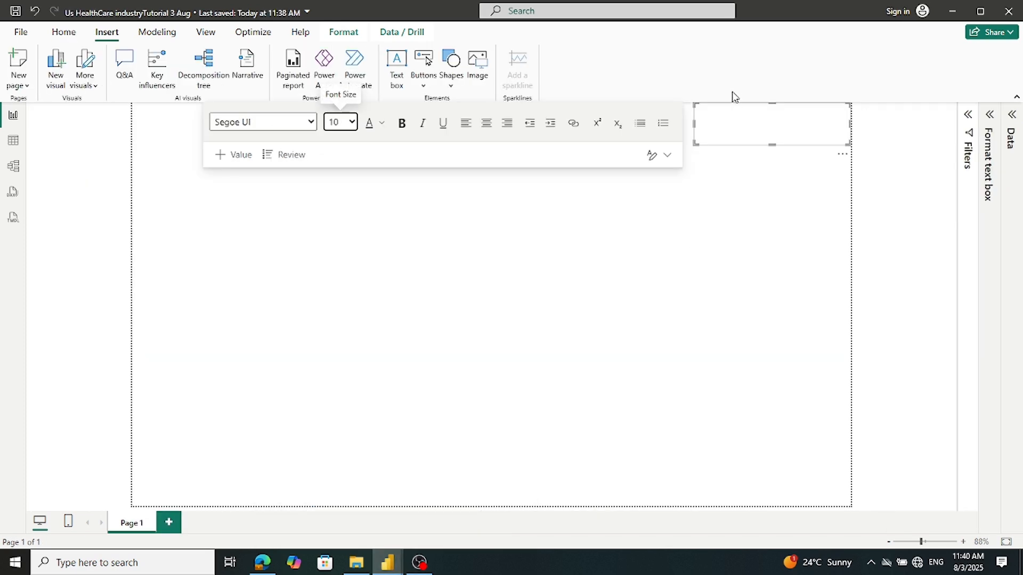
Set the text box to DIN size 42, paste the US Healthcare Industry 2019-20 title and widen it
{"action": "left_click", "coordinate": [312, 122]}
{"action": "left_click", "coordinate": [312, 123]}
{"action": "left_click", "coordinate": [312, 123]}
{"action": "left_click", "coordinate": [262, 351]}
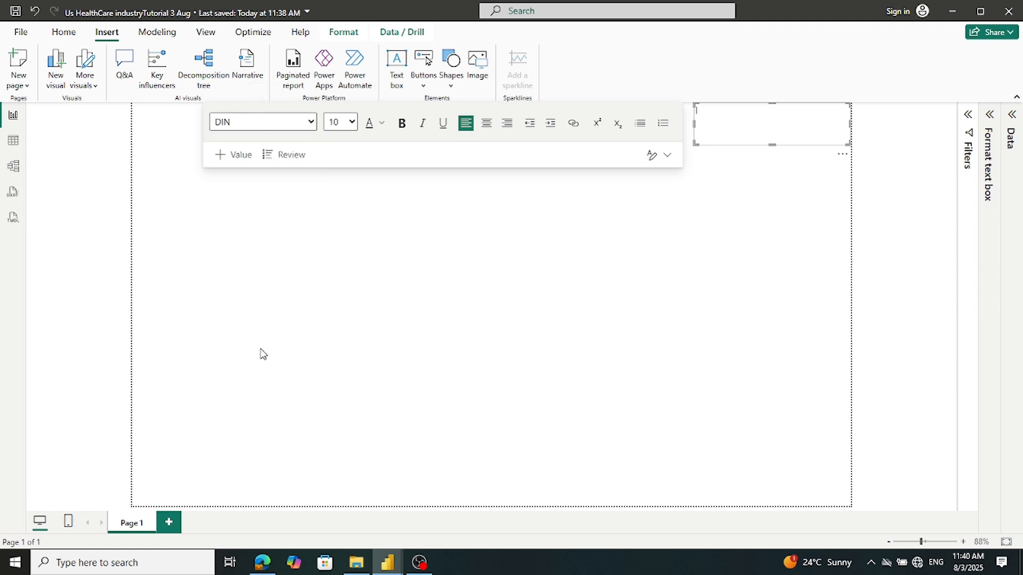
{"action": "left_click", "coordinate": [352, 122]}
{"action": "left_click", "coordinate": [334, 404]}
{"action": "key", "text": "ctrl+v"}
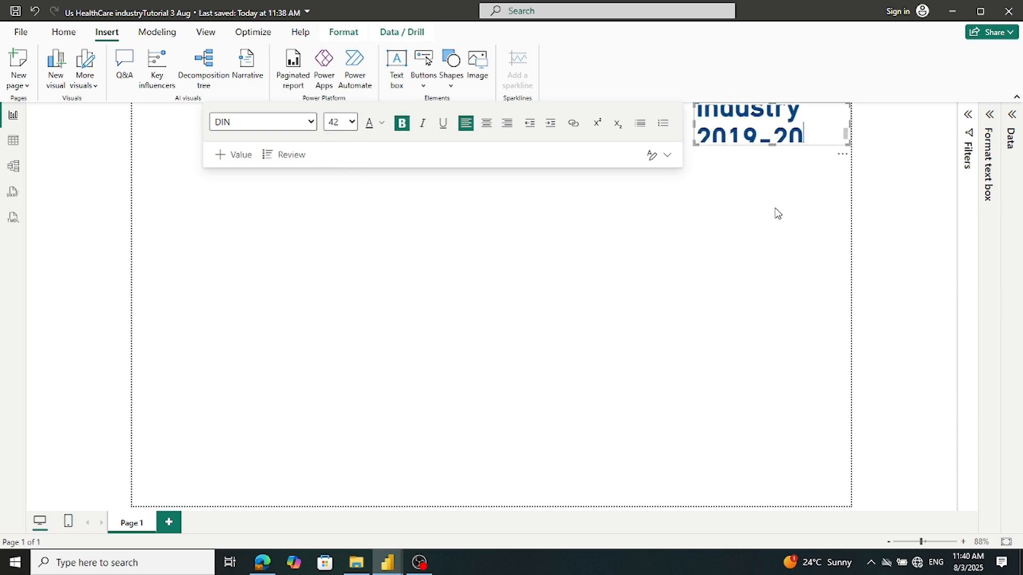
{"action": "mouse_move", "coordinate": [693, 121]}
{"action": "left_mouse_down"}
{"action": "mouse_move", "coordinate": [341, 125]}
{"action": "mouse_move", "coordinate": [431, 132]}
{"action": "left_mouse_up"}
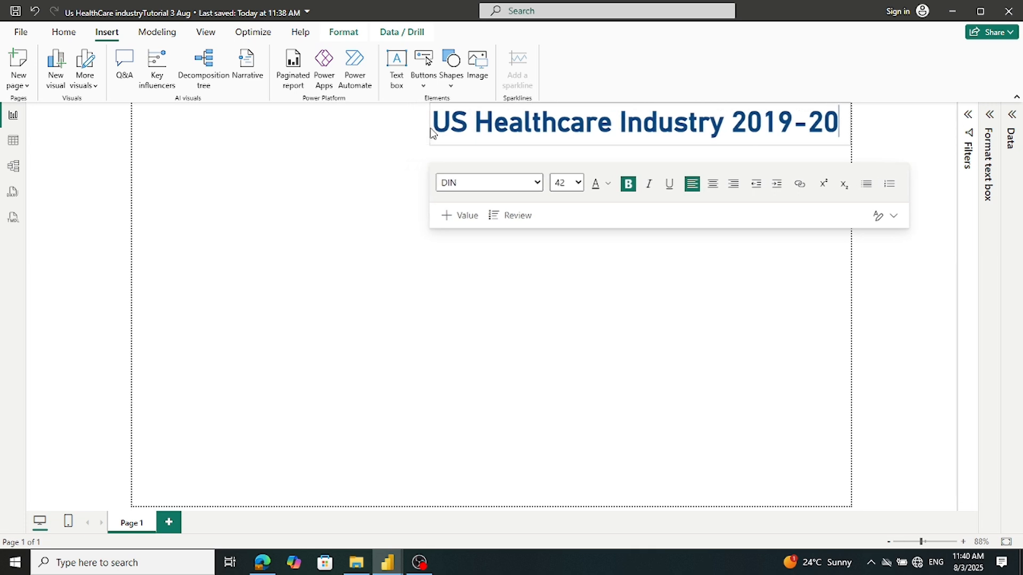
{"action": "mouse_move", "coordinate": [375, 558]}
{"action": "left_click", "coordinate": [317, 506]}
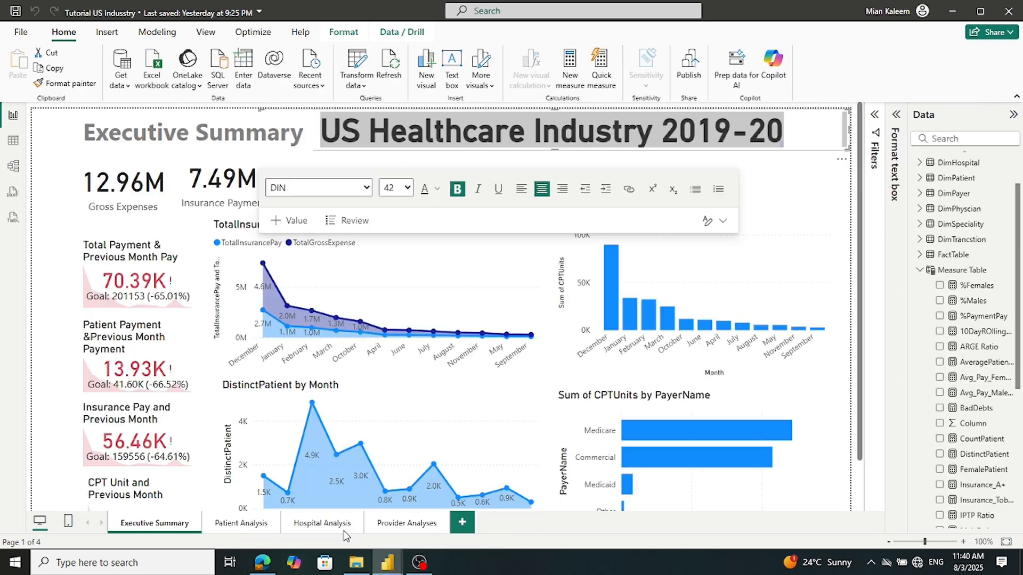
Copy the reference Executive Summary heading and place a new text box at the page's top-left
{"action": "left_click", "coordinate": [182, 134]}
{"action": "key", "text": "ctrl+c"}
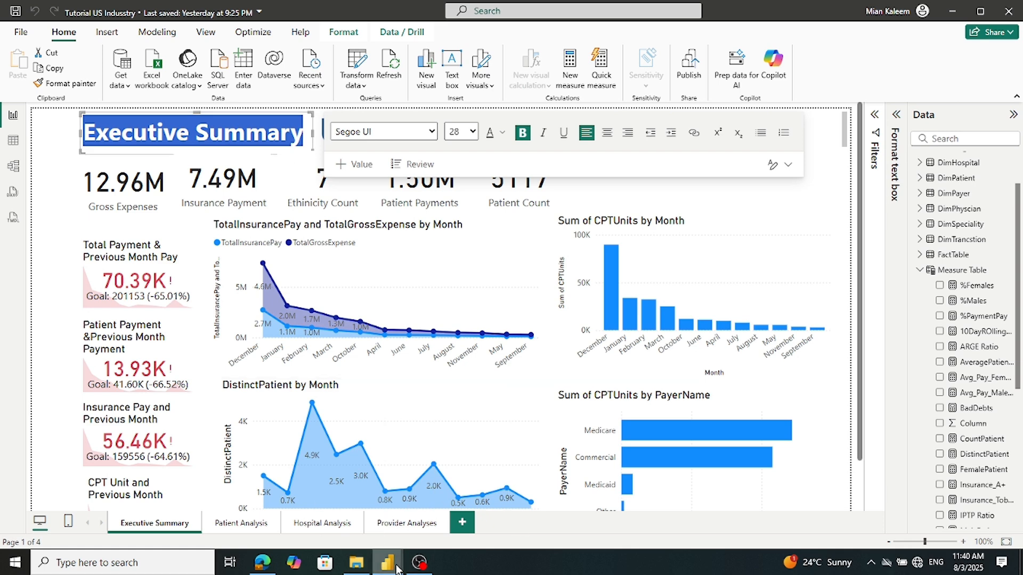
{"action": "mouse_move", "coordinate": [389, 569]}
{"action": "left_click", "coordinate": [450, 512]}
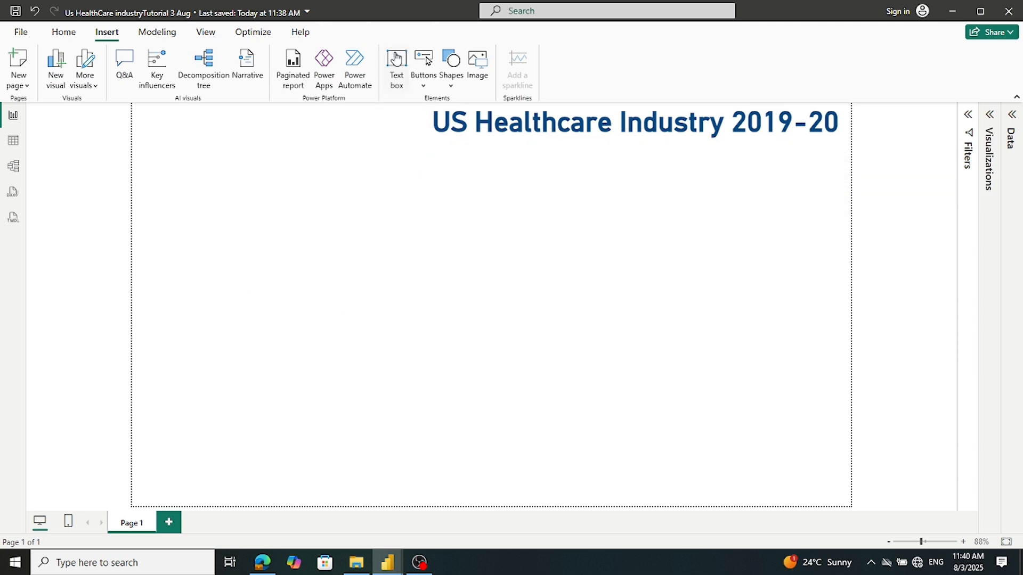
{"action": "left_click", "coordinate": [396, 63]}
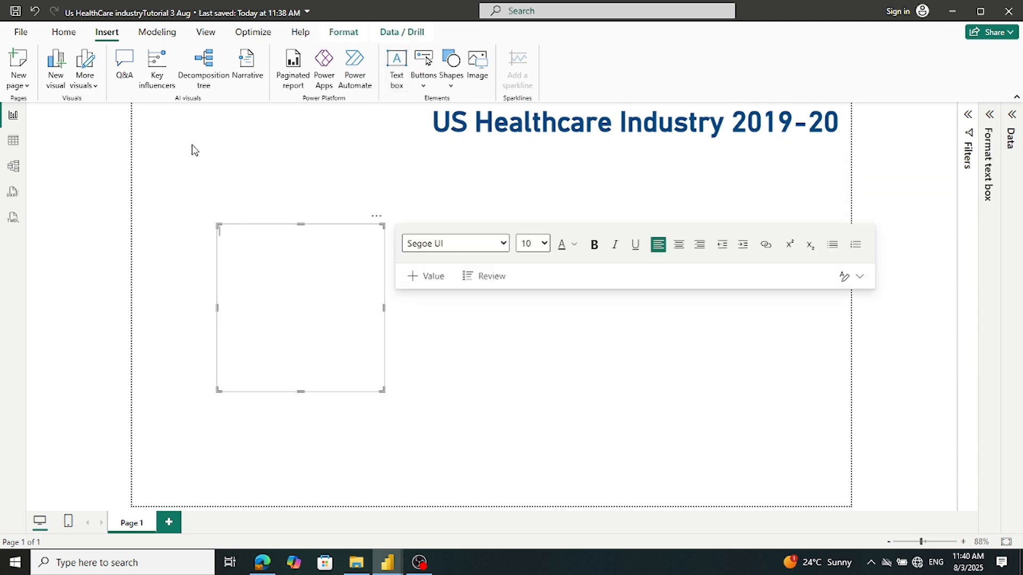
{"action": "left_click", "coordinate": [213, 263]}
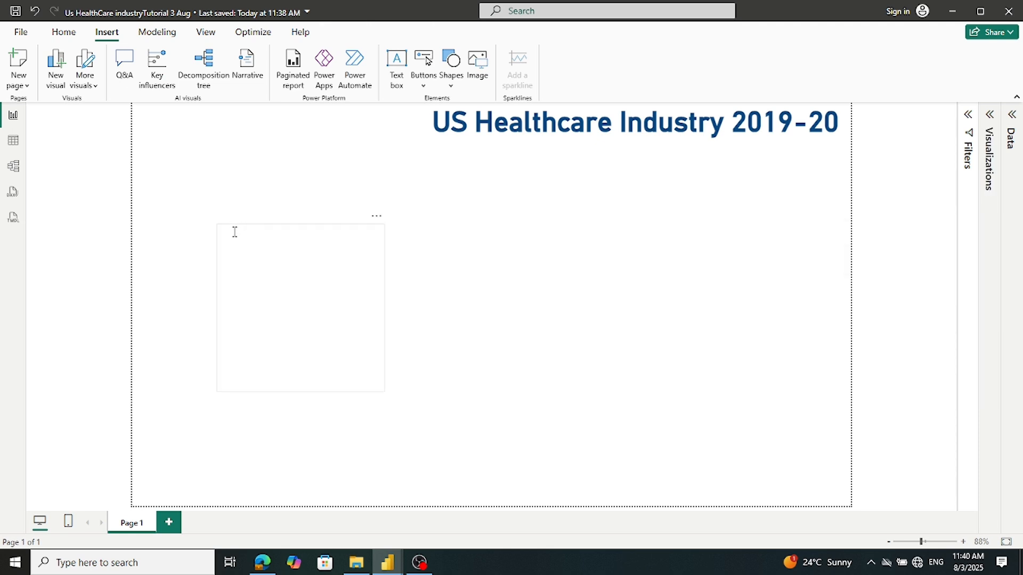
{"action": "left_click", "coordinate": [218, 256]}
{"action": "left_click_drag", "start_coordinate": [217, 251], "coordinate": [146, 131]}
{"action": "left_click_drag", "start_coordinate": [310, 185], "coordinate": [406, 185]}
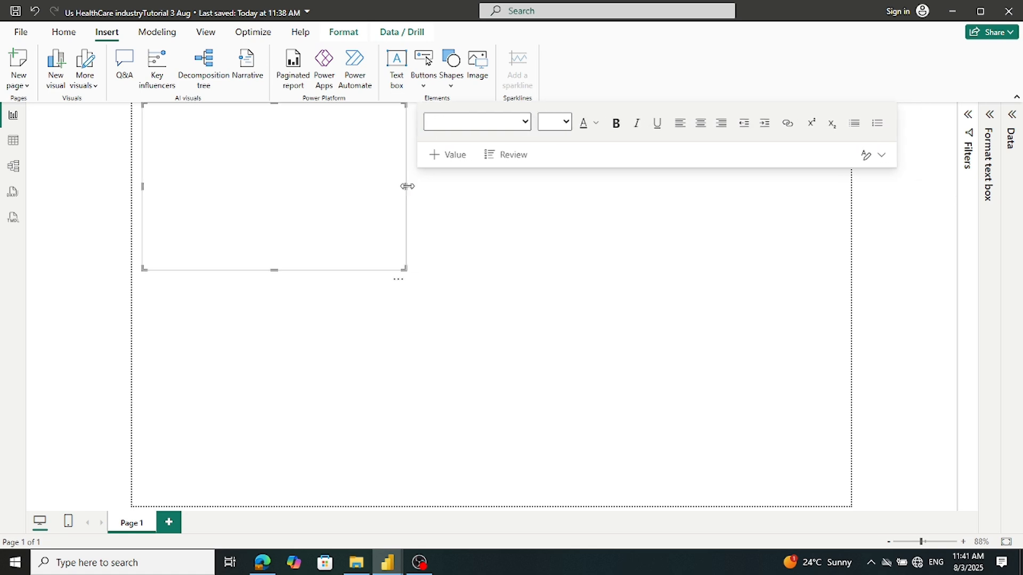
Paste Executive Summary into the text box, shrink it to fit, and save the report
{"action": "left_click", "coordinate": [265, 139]}
{"action": "key", "text": "ctrl+v"}
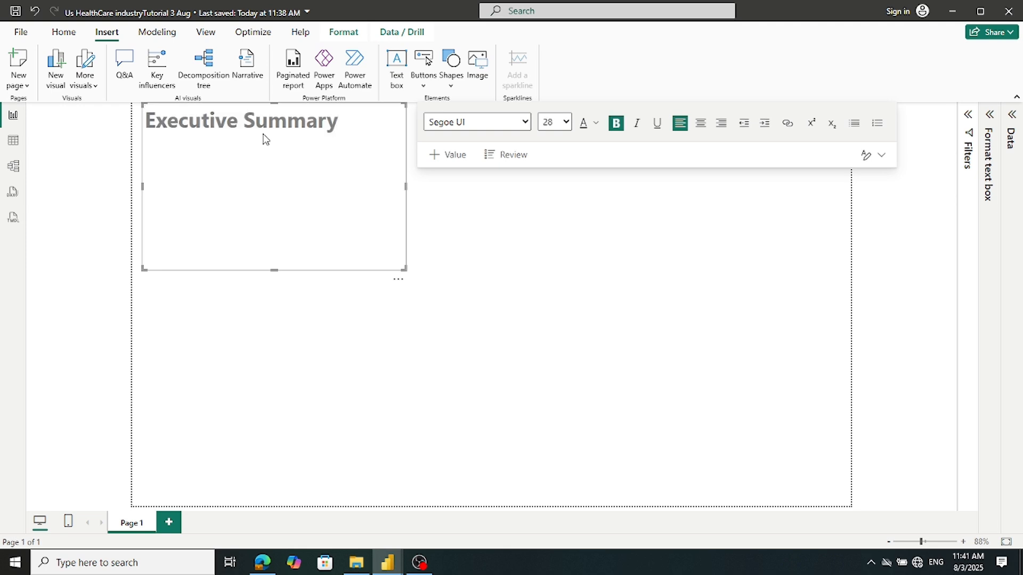
{"action": "left_click_drag", "start_coordinate": [275, 270], "coordinate": [298, 140]}
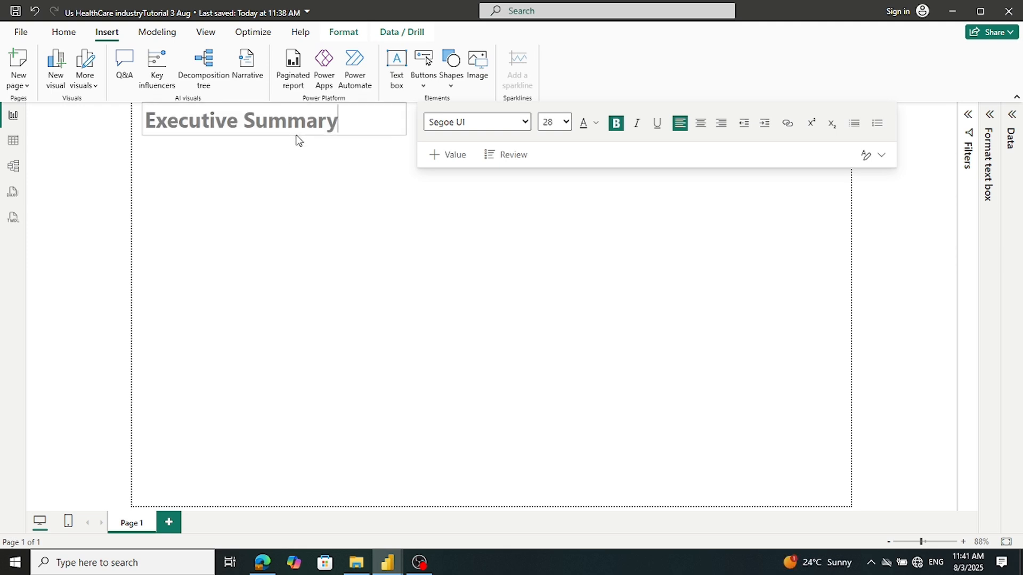
{"action": "left_click", "coordinate": [329, 228]}
{"action": "key", "text": "ctrl+s"}
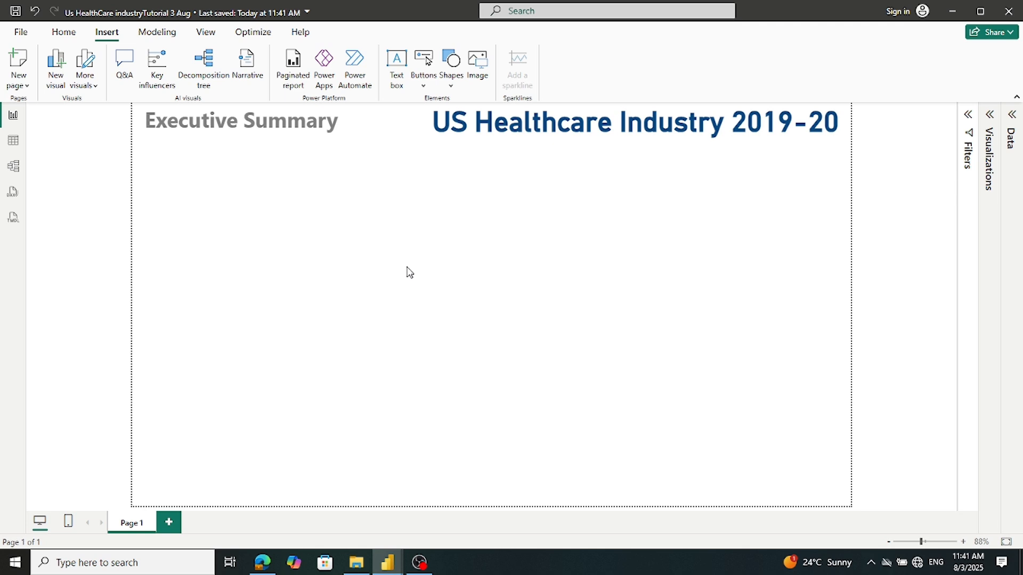
In the reference report, select the Gross Expenses card and show its visual building options
{"action": "mouse_move", "coordinate": [387, 560]}
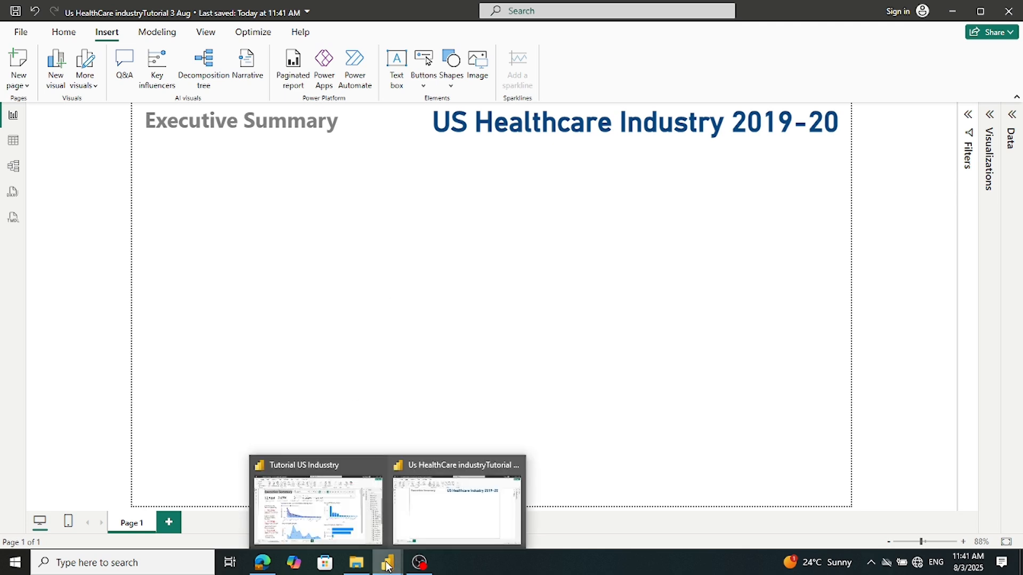
{"action": "left_click", "coordinate": [339, 523]}
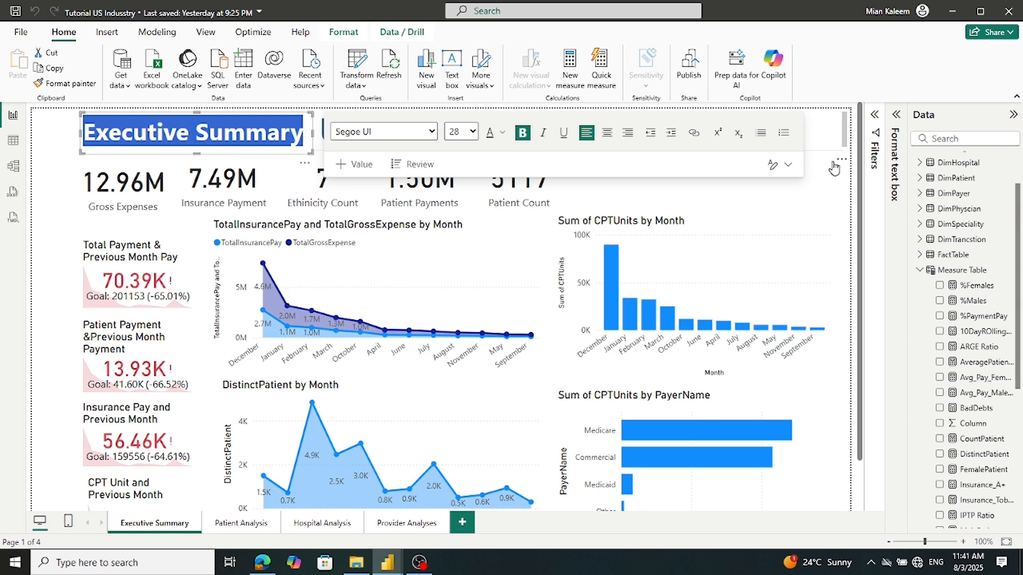
{"action": "left_click", "coordinate": [828, 183]}
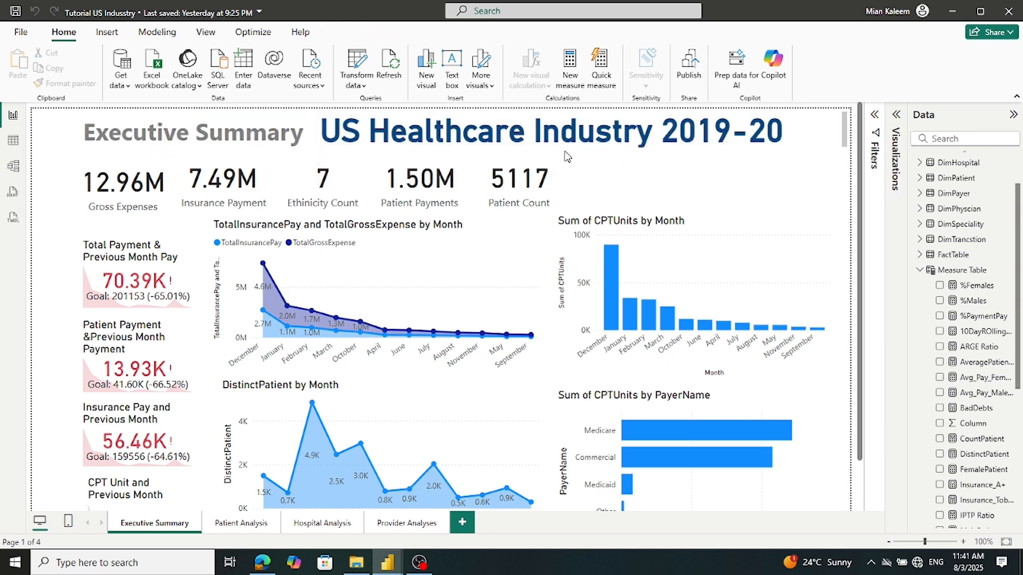
{"action": "left_click", "coordinate": [152, 212]}
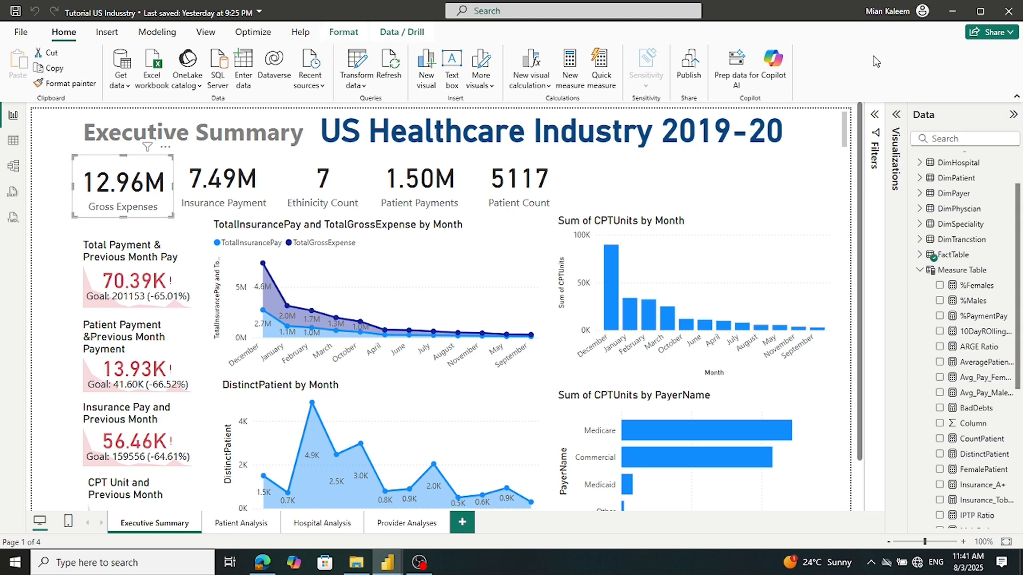
{"action": "left_click", "coordinate": [895, 120]}
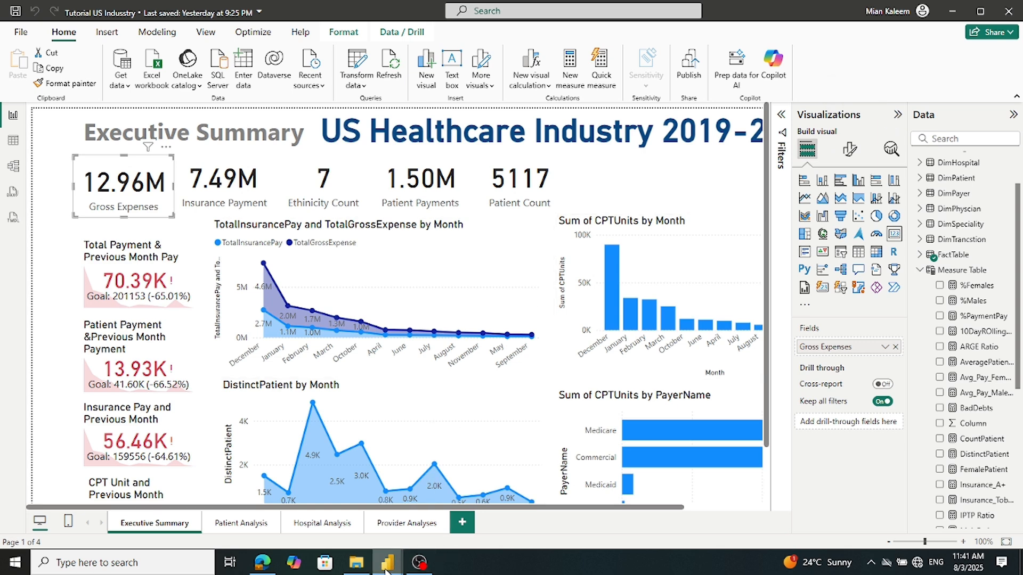
Review the card's Callout value format settings, then expand Visualizations in the new report
{"action": "mouse_move", "coordinate": [386, 570]}
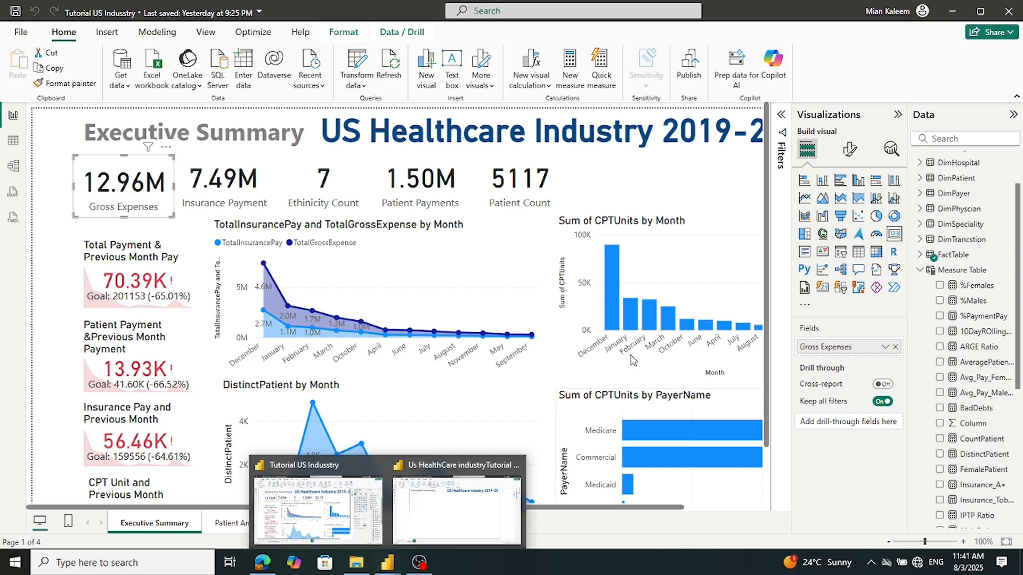
{"action": "left_click", "coordinate": [847, 152]}
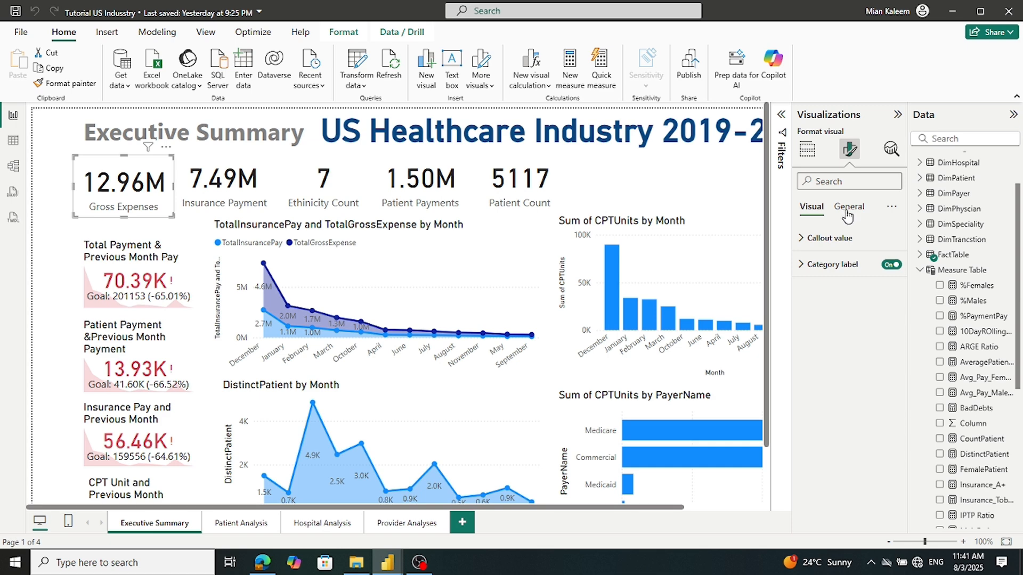
{"action": "left_click", "coordinate": [804, 240]}
{"action": "left_click", "coordinate": [804, 240]}
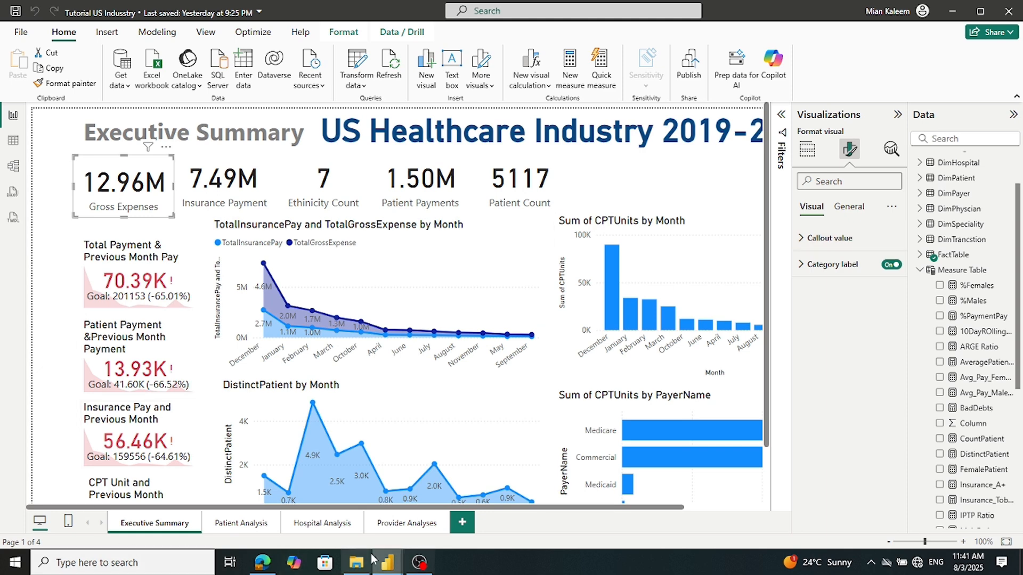
{"action": "left_click", "coordinate": [586, 490]}
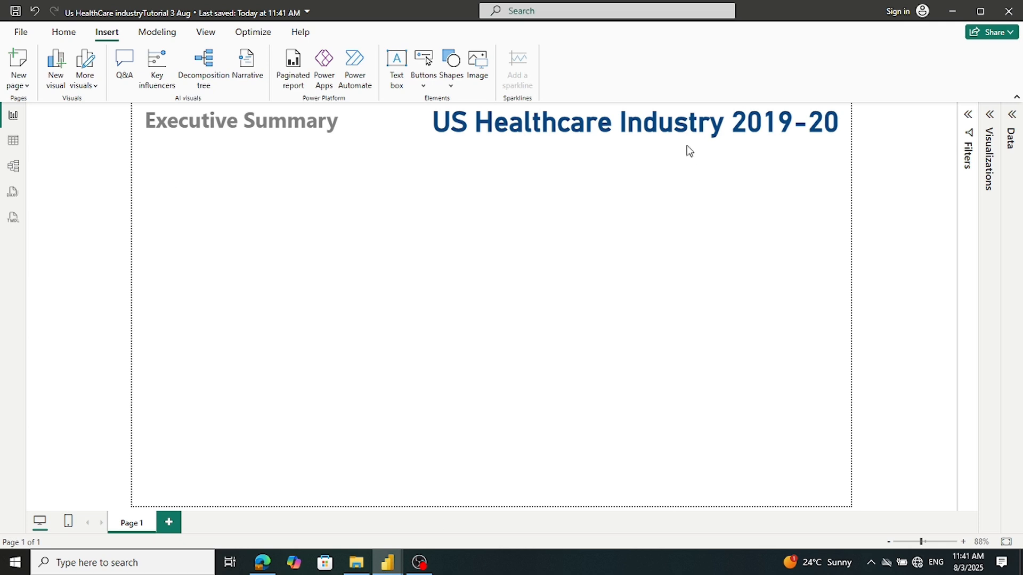
{"action": "left_click", "coordinate": [989, 124]}
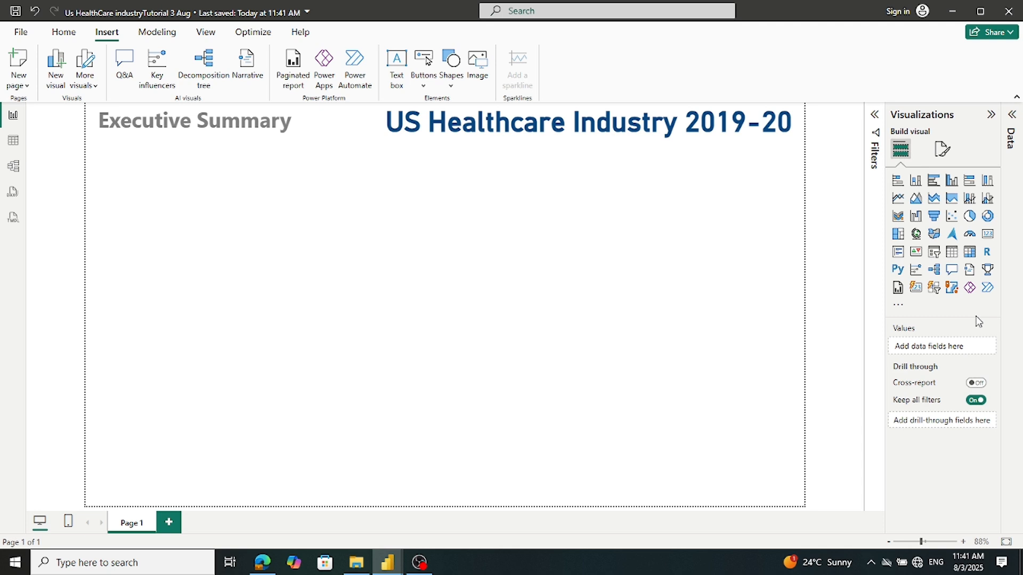
Add a card visual and size it small just under the Executive Summary title
{"action": "left_click", "coordinate": [988, 234]}
{"action": "left_click_drag", "start_coordinate": [239, 246], "coordinate": [239, 181]}
{"action": "left_click_drag", "start_coordinate": [365, 184], "coordinate": [203, 184]}
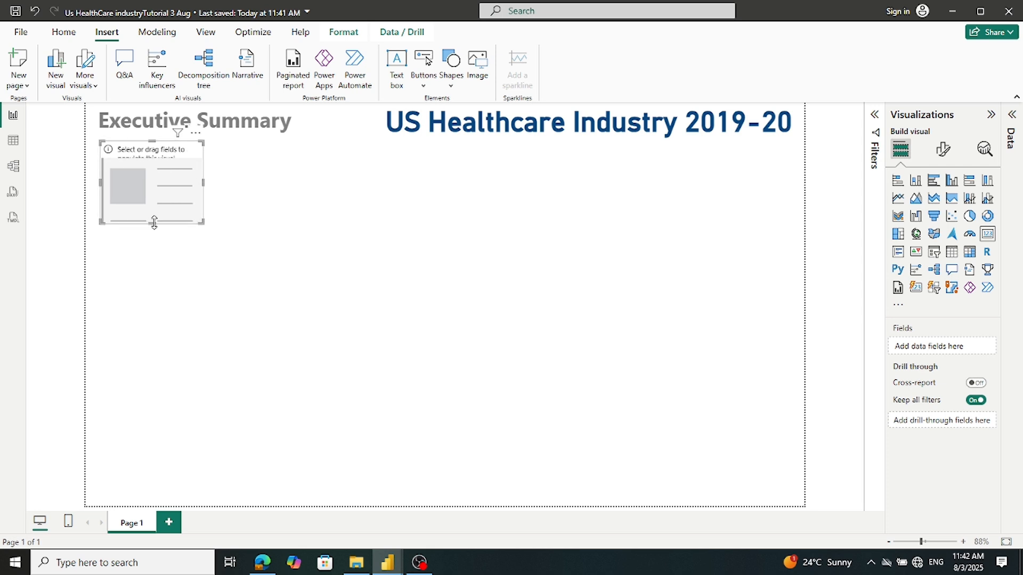
{"action": "left_click_drag", "start_coordinate": [149, 221], "coordinate": [153, 199]}
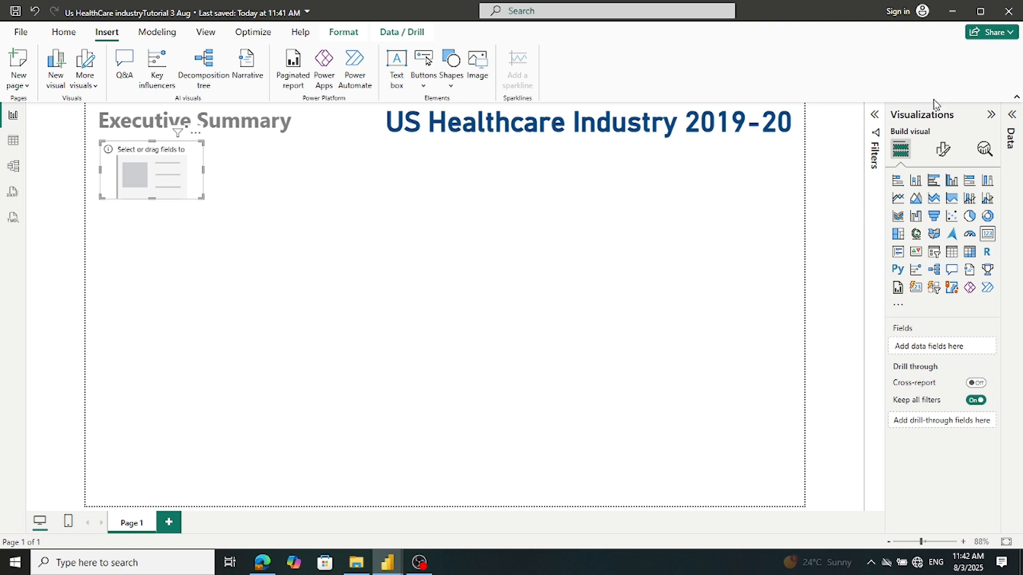
Put the TotalGrossExpense measure on the card and open its Callout value font settings
{"action": "left_click", "coordinate": [1010, 120]}
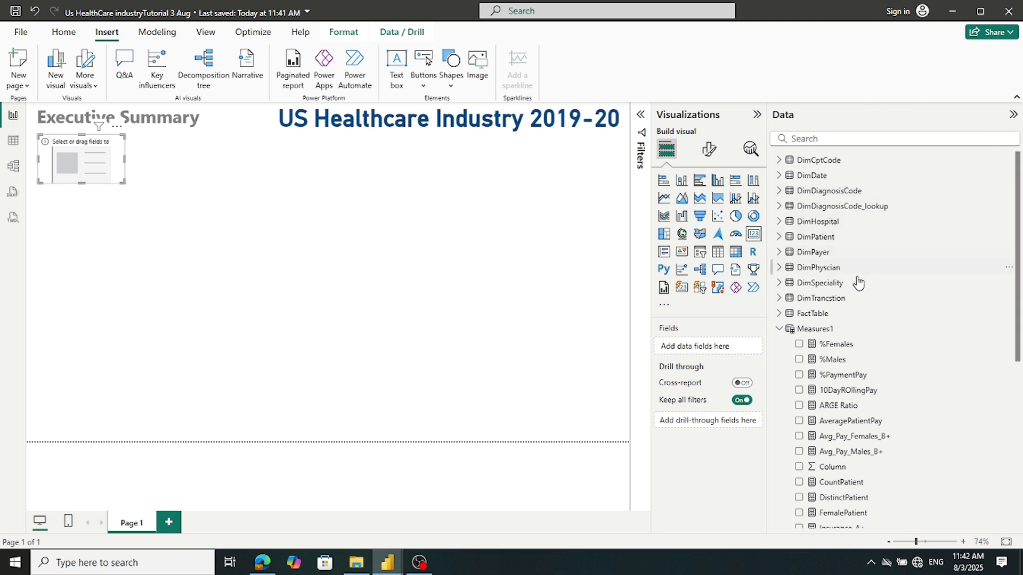
{"action": "scroll", "coordinate": [842, 405], "scroll_direction": "down", "scroll_amount": 5}
{"action": "scroll", "coordinate": [841, 404], "scroll_direction": "down", "scroll_amount": 1}
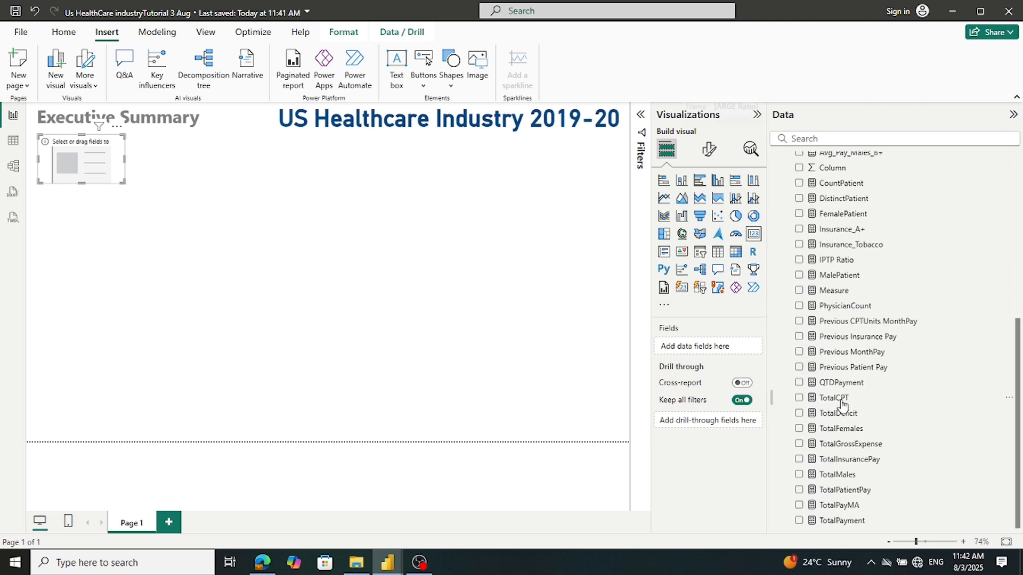
{"action": "left_click_drag", "start_coordinate": [840, 446], "coordinate": [711, 346]}
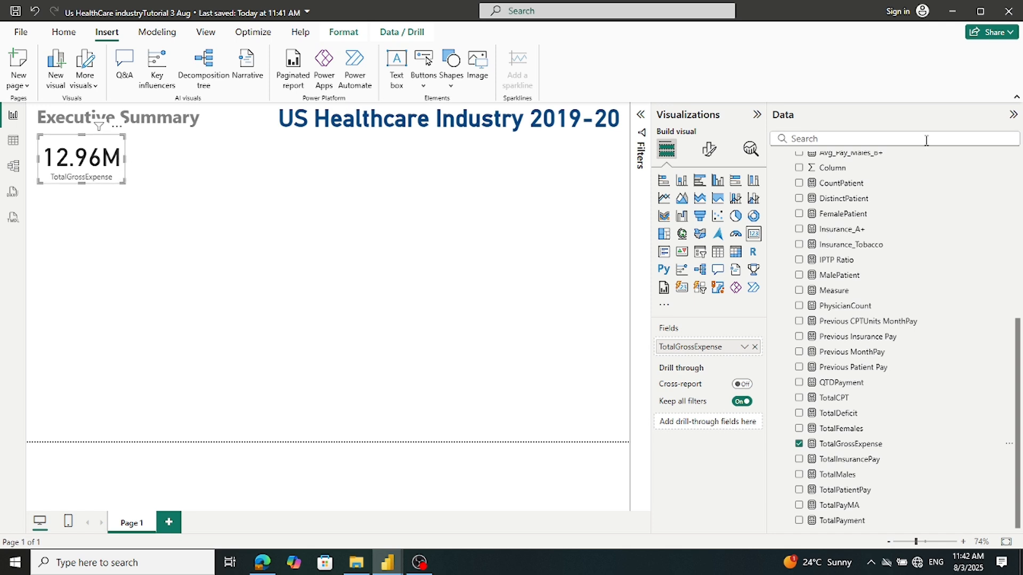
{"action": "left_click", "coordinate": [1013, 115]}
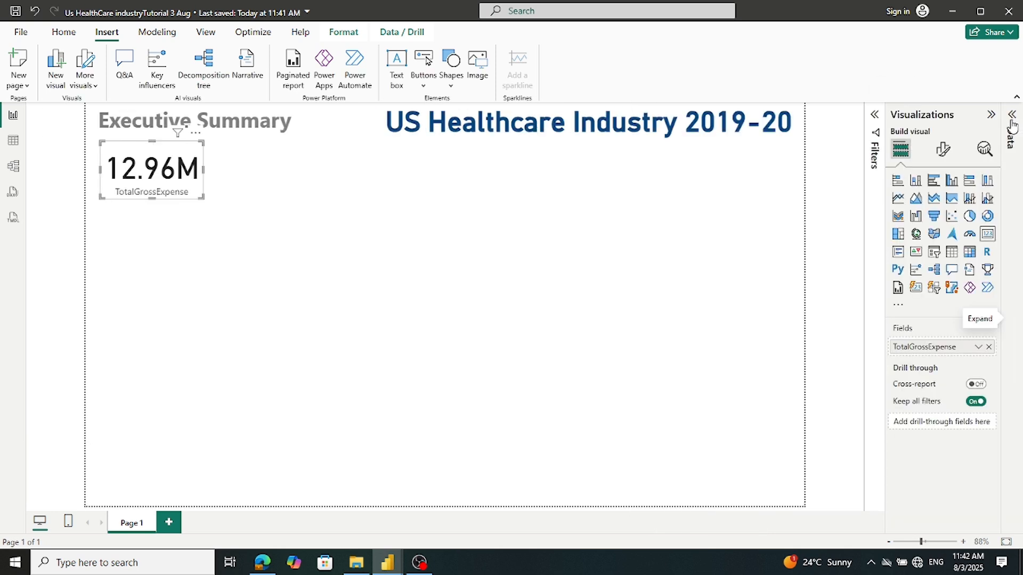
{"action": "left_click", "coordinate": [942, 157]}
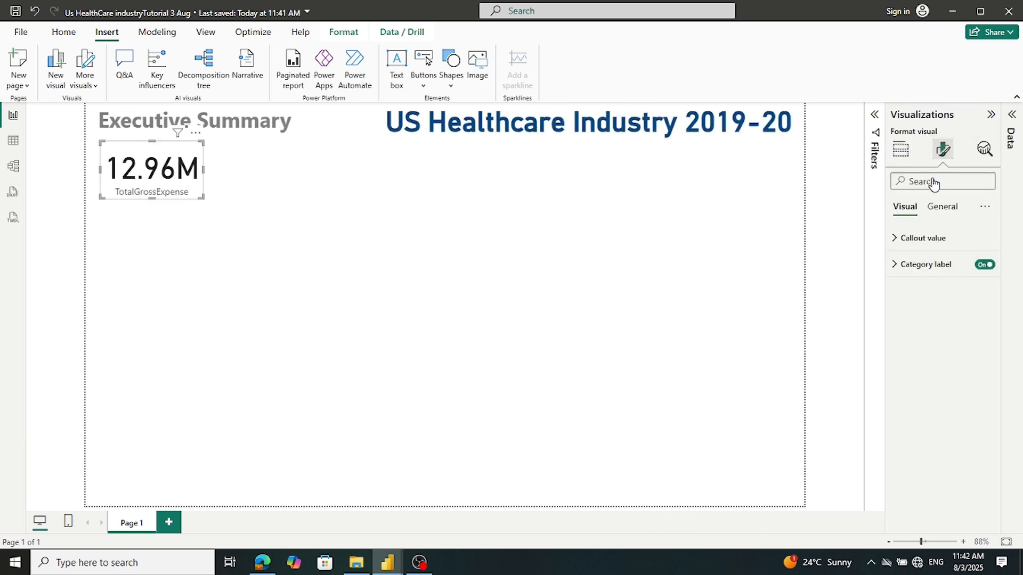
{"action": "left_click", "coordinate": [899, 239]}
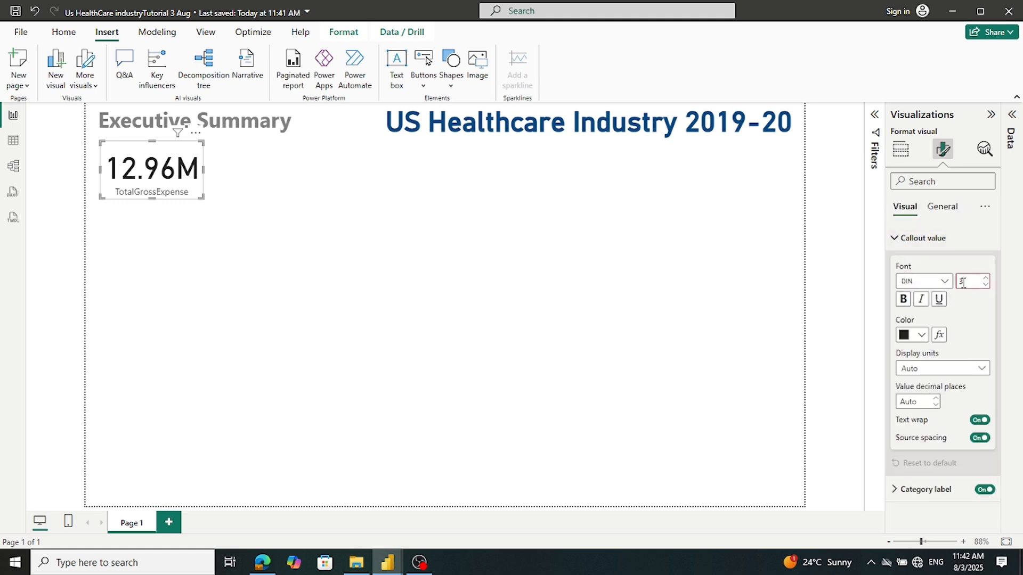
Rename the card's TotalGrossExpense field to 'Gross Expense' for this visual only
{"action": "left_click", "coordinate": [273, 355]}
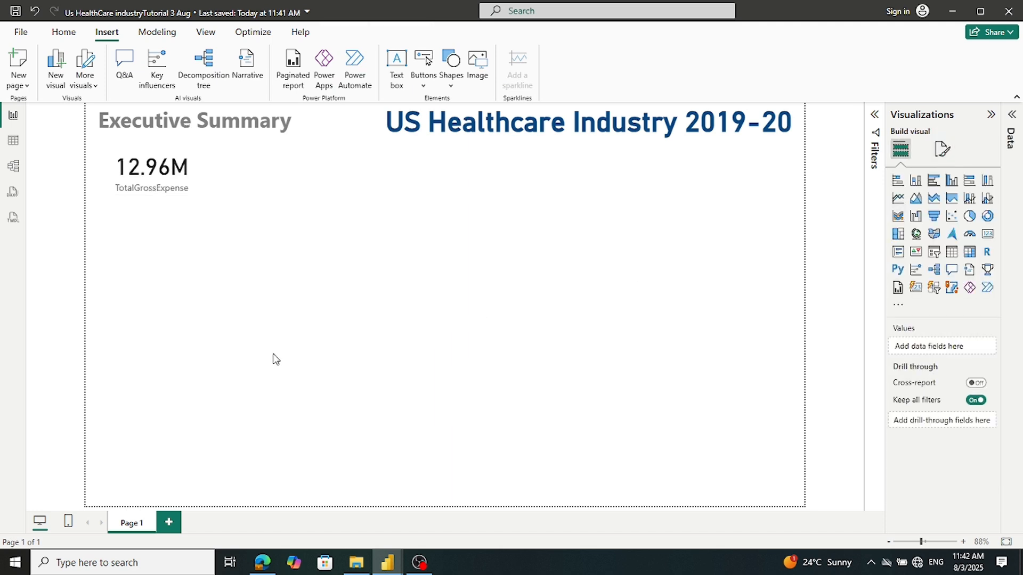
{"action": "left_click", "coordinate": [180, 195]}
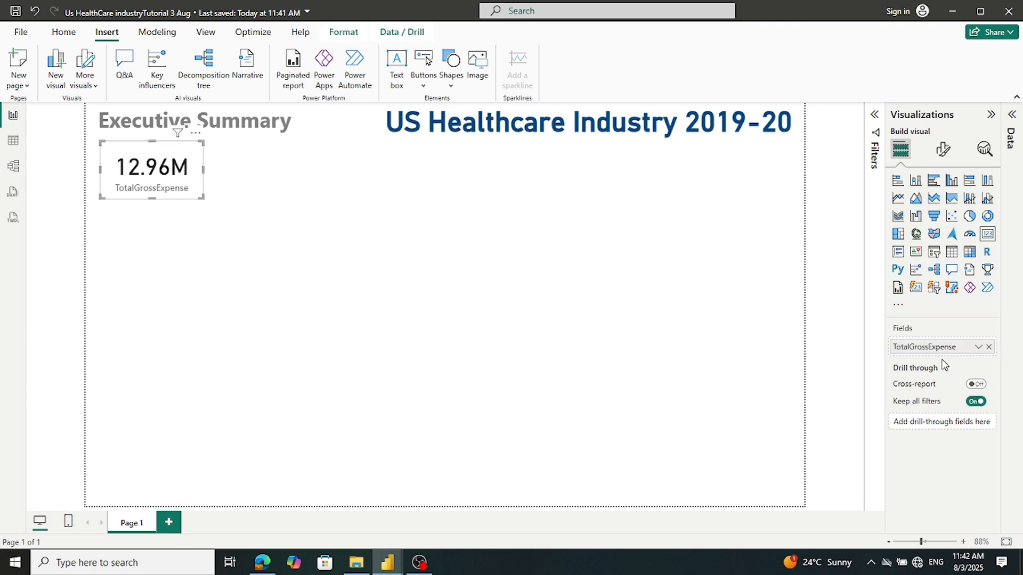
{"action": "right_click", "coordinate": [927, 355]}
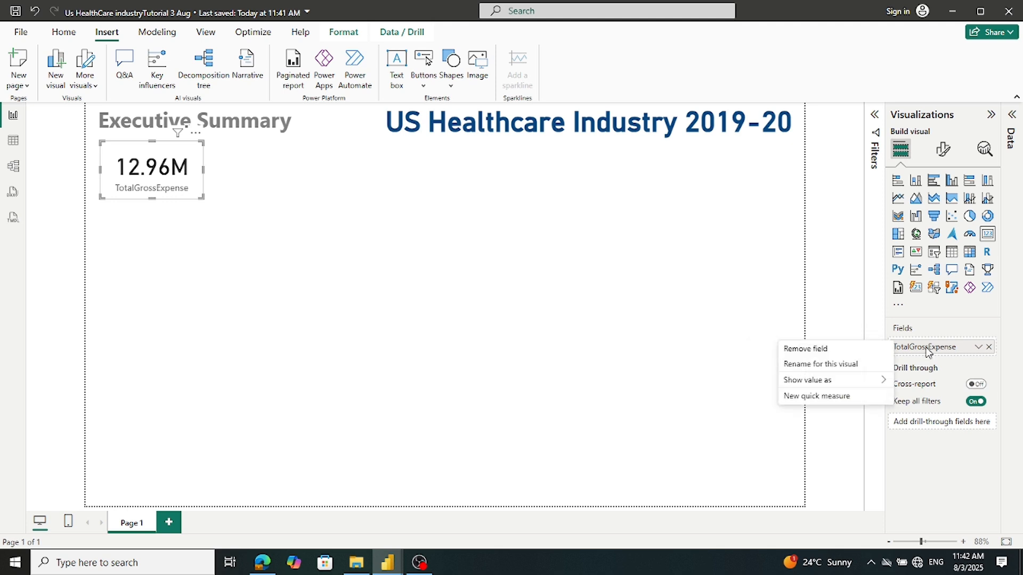
{"action": "left_click", "coordinate": [824, 365]}
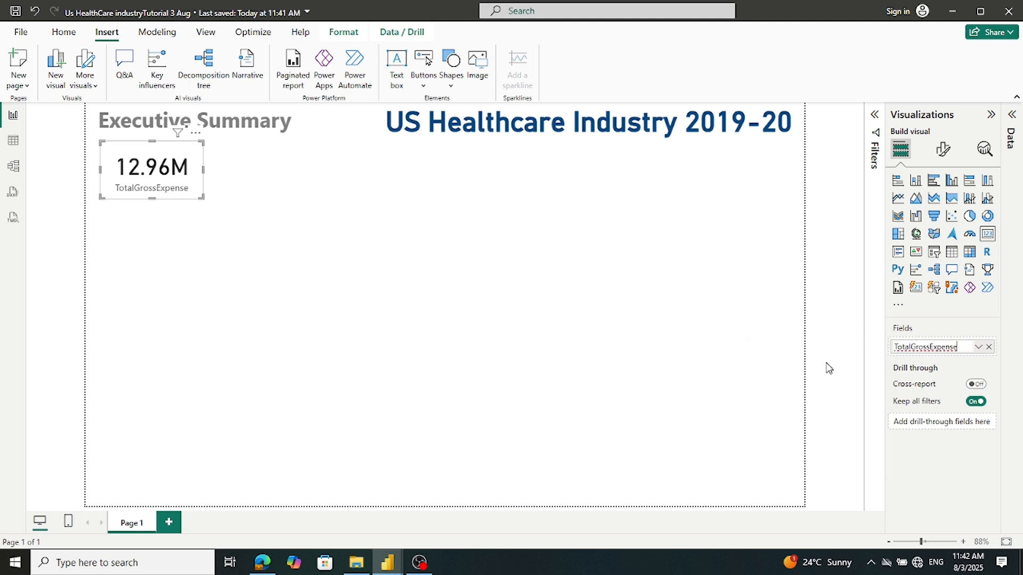
{"action": "left_click_drag", "start_coordinate": [911, 346], "coordinate": [881, 354]}
{"action": "key", "text": "BackSpace"}
{"action": "left_click", "coordinate": [914, 346]}
{"action": "key", "text": "Return"}
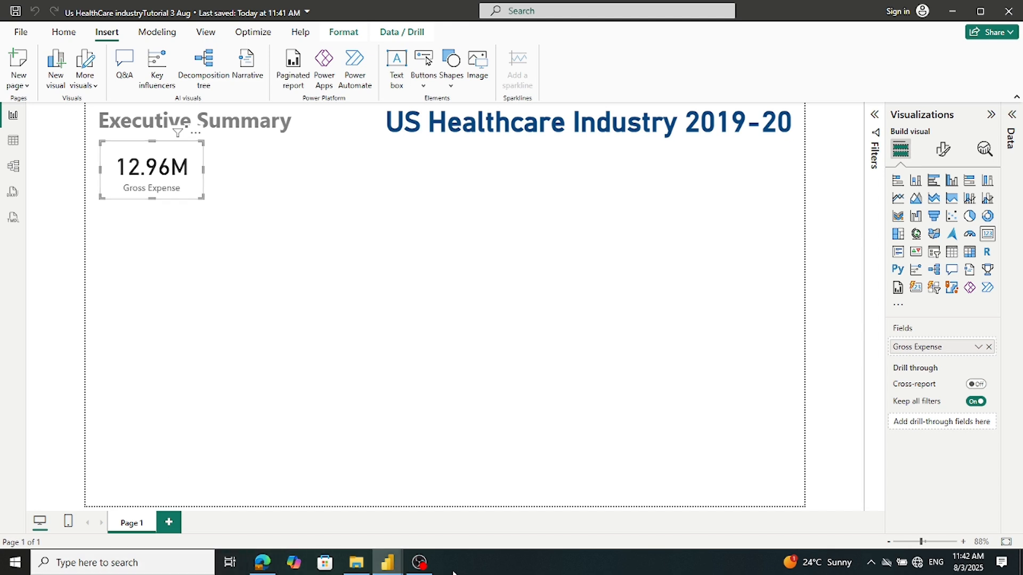
{"action": "mouse_move", "coordinate": [395, 567]}
{"action": "mouse_move", "coordinate": [358, 526]}
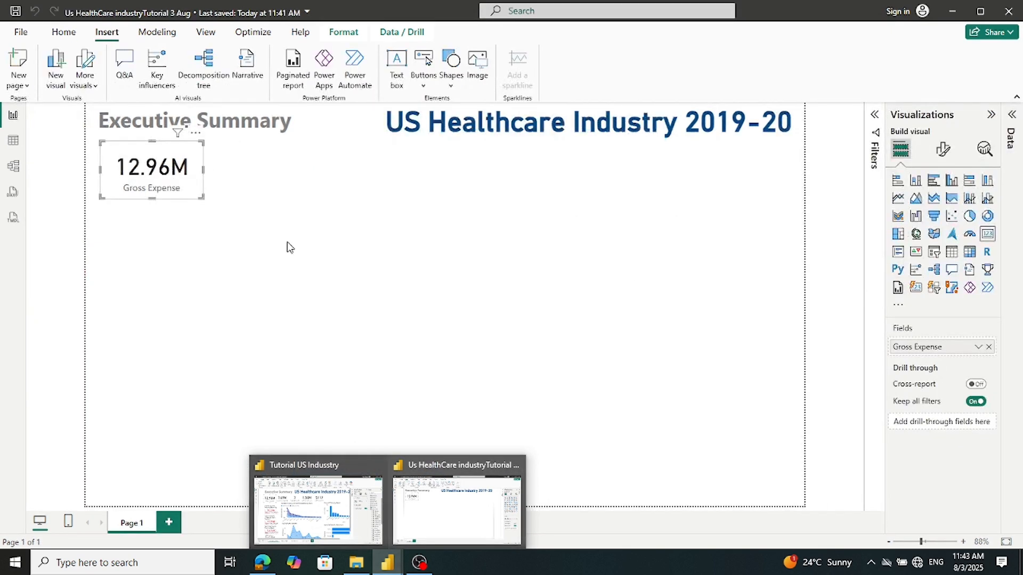
Paste copies of the Gross Expense card and spread five of them across the page
{"action": "left_click", "coordinate": [288, 246]}
{"action": "left_click", "coordinate": [176, 181]}
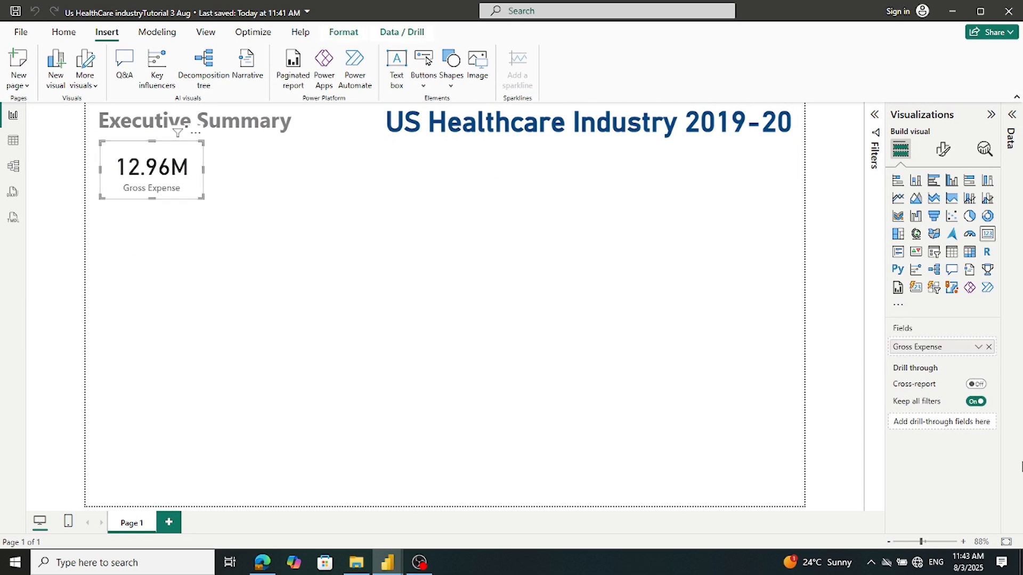
{"action": "key", "text": "ctrl+v"}
{"action": "key", "text": "ctrl+v"}
{"action": "key", "text": "ctrl+v"}
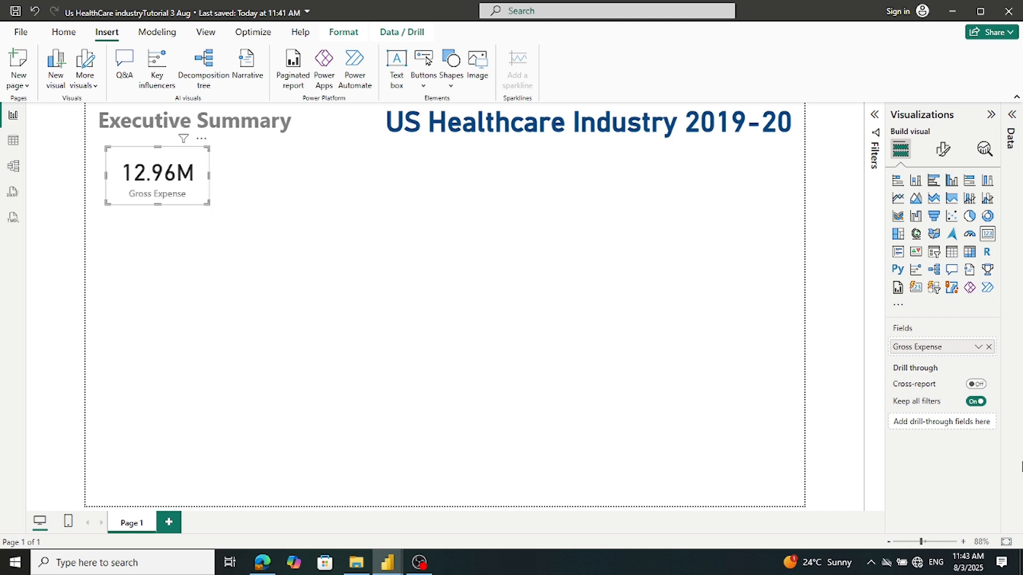
{"action": "key", "text": "ctrl+v"}
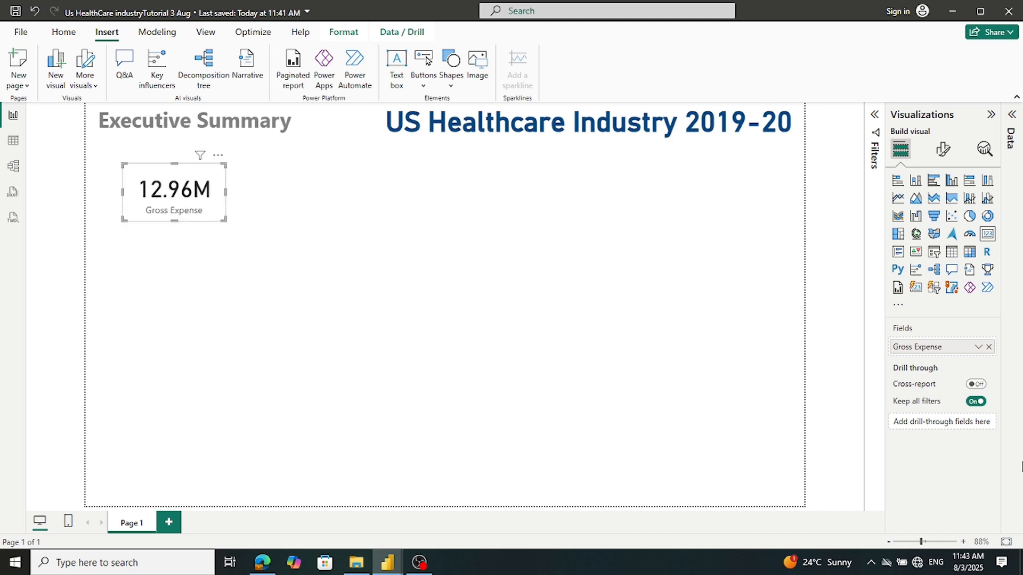
{"action": "left_click_drag", "start_coordinate": [155, 200], "coordinate": [516, 190]}
{"action": "left_click", "coordinate": [206, 179]}
{"action": "left_click_drag", "start_coordinate": [168, 201], "coordinate": [435, 192]}
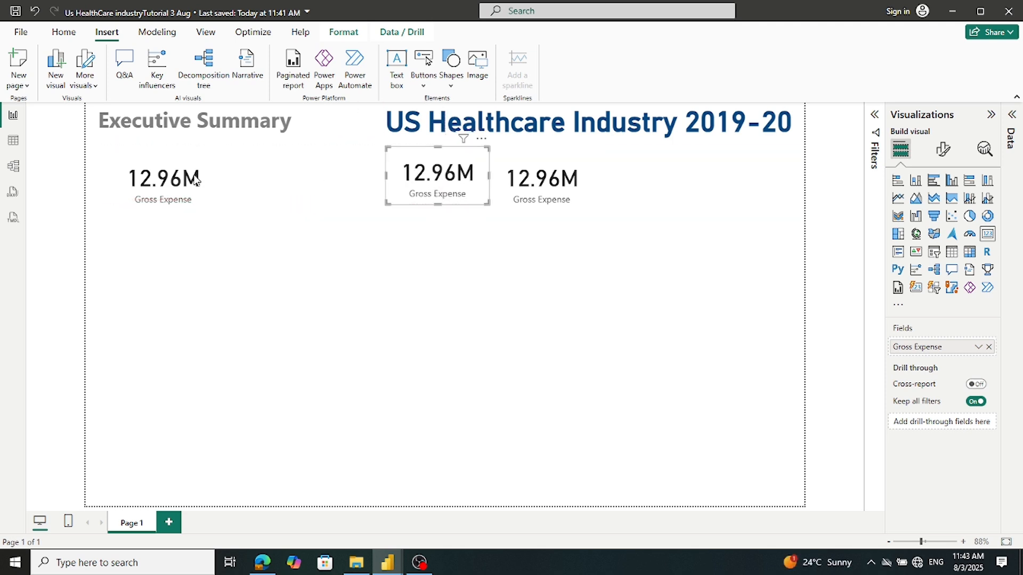
{"action": "left_click_drag", "start_coordinate": [156, 182], "coordinate": [324, 178]}
{"action": "left_click_drag", "start_coordinate": [149, 180], "coordinate": [254, 183]}
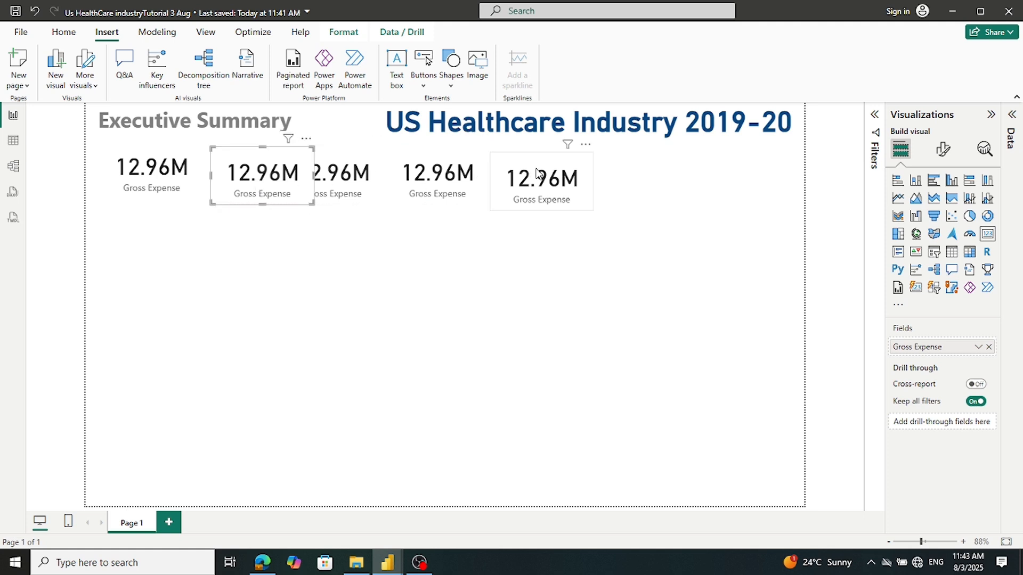
Space the five Gross Expense cards evenly and align their top edges in one row
{"action": "left_click_drag", "start_coordinate": [548, 172], "coordinate": [599, 166]}
{"action": "left_click_drag", "start_coordinate": [424, 180], "coordinate": [474, 179]}
{"action": "left_click_drag", "start_coordinate": [368, 190], "coordinate": [420, 193]}
{"action": "left_click_drag", "start_coordinate": [273, 180], "coordinate": [290, 166]}
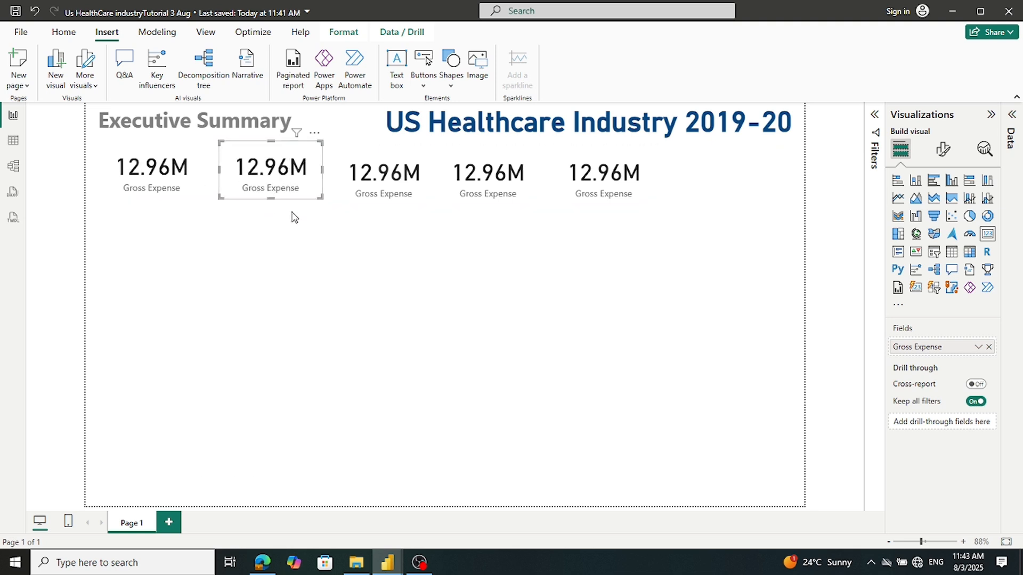
{"action": "left_click", "coordinate": [292, 265]}
{"action": "left_click_drag", "start_coordinate": [382, 180], "coordinate": [383, 174]}
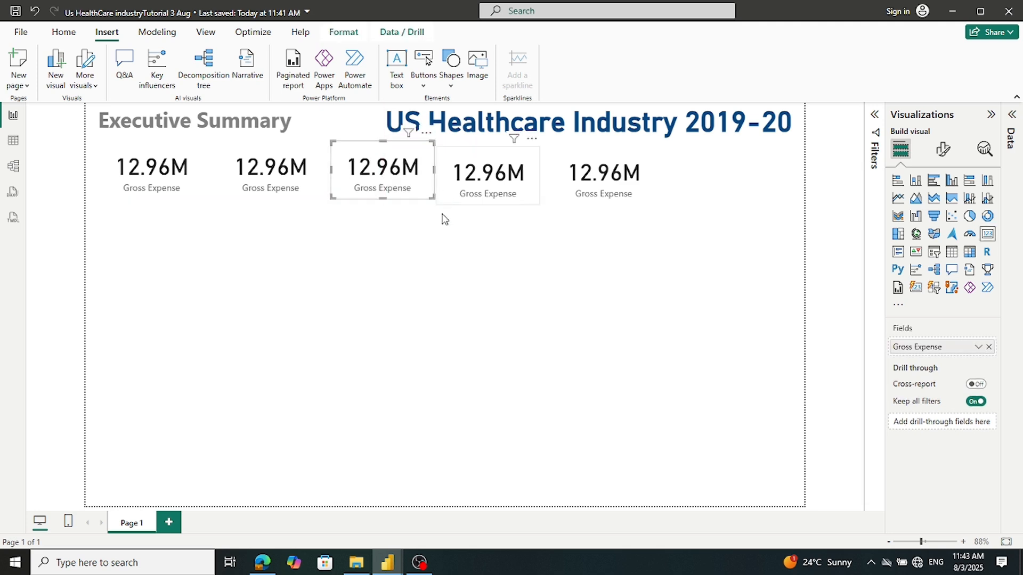
{"action": "left_click_drag", "start_coordinate": [509, 184], "coordinate": [510, 172]}
{"action": "mouse_move", "coordinate": [589, 186]}
{"action": "left_mouse_down"}
{"action": "mouse_move", "coordinate": [589, 177]}
{"action": "mouse_move", "coordinate": [605, 182]}
{"action": "left_mouse_up"}
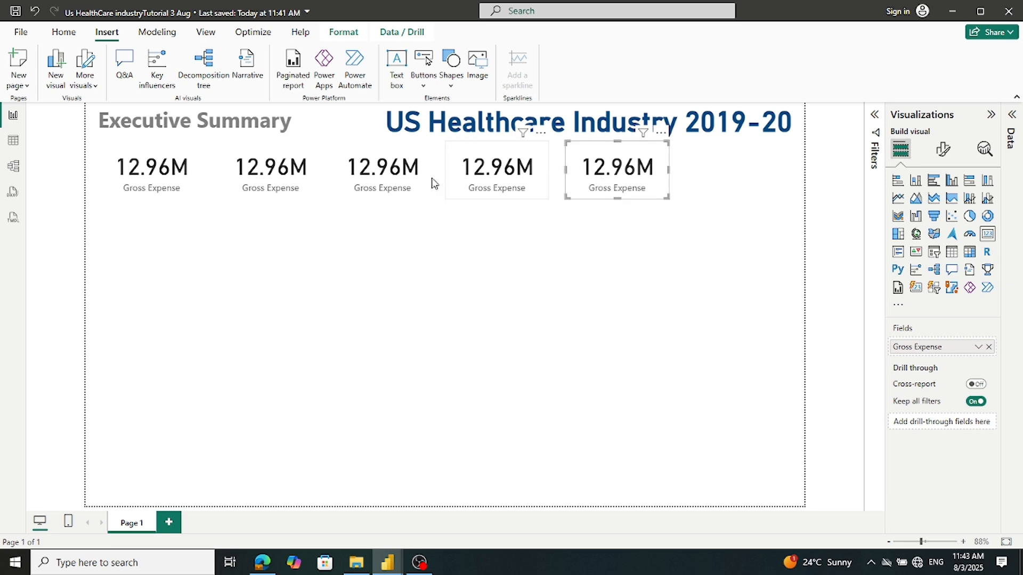
{"action": "left_click", "coordinate": [306, 184]}
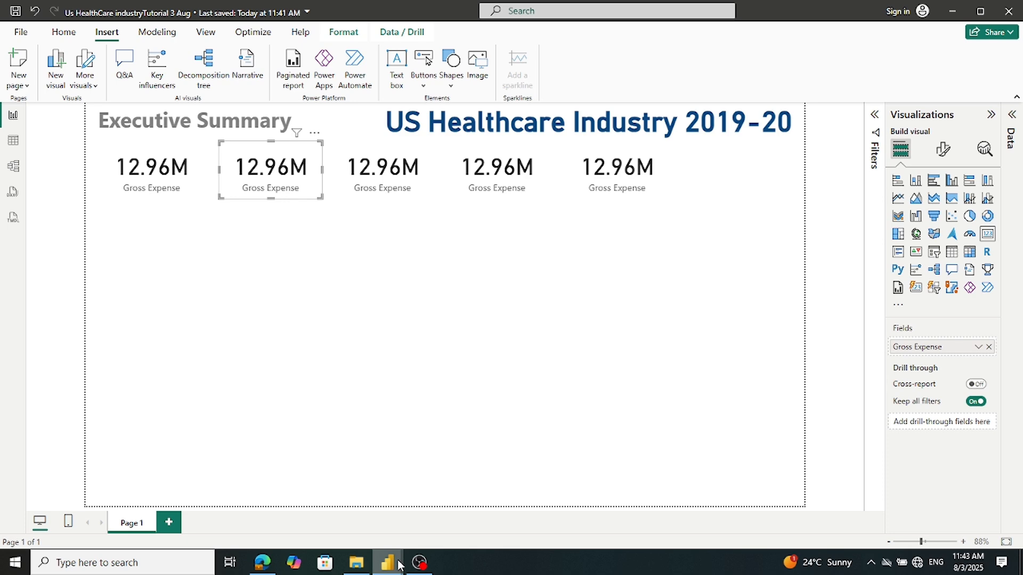
{"action": "mouse_move", "coordinate": [398, 565]}
{"action": "mouse_move", "coordinate": [377, 542]}
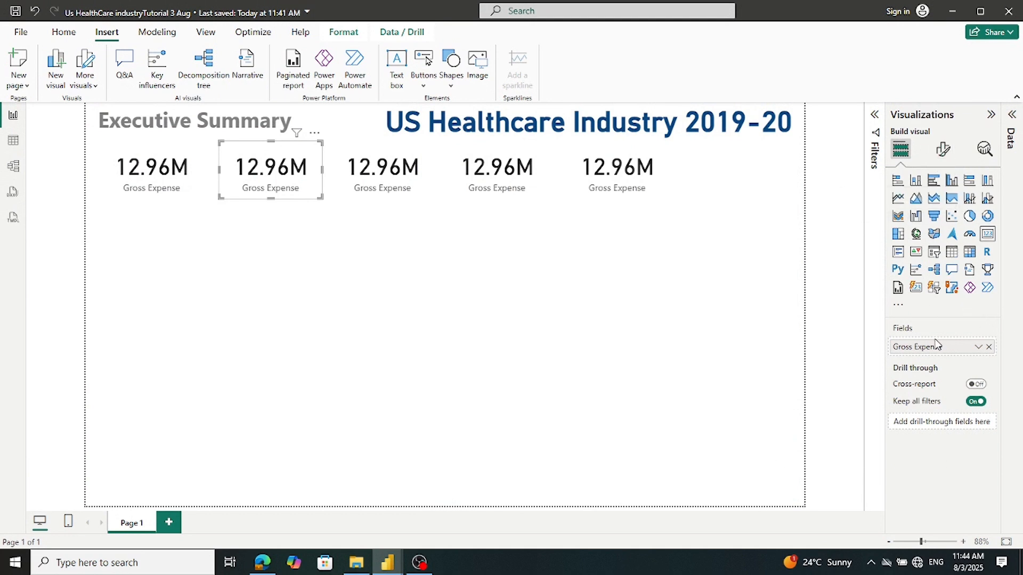
{"action": "left_click", "coordinate": [1011, 115]}
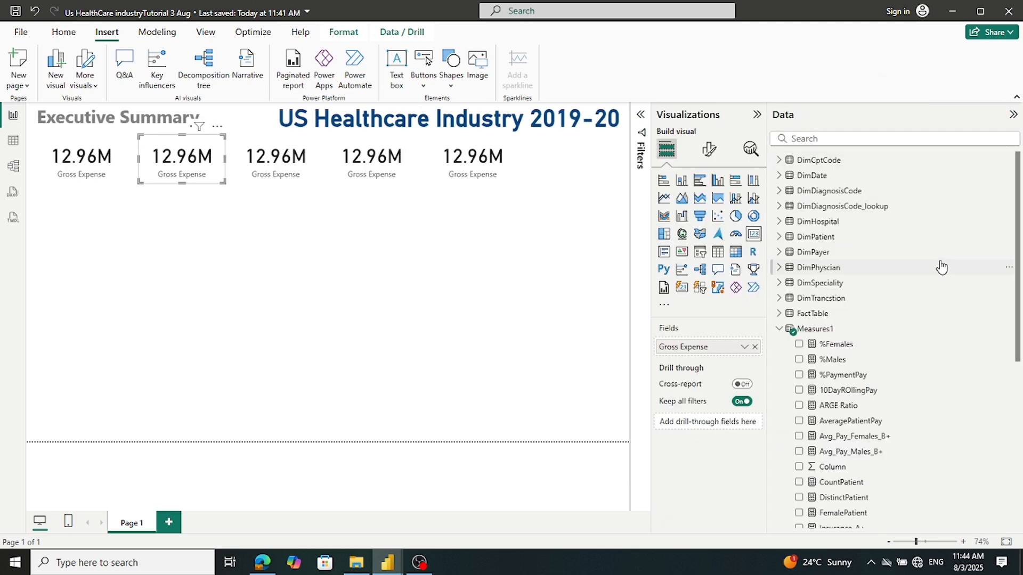
Swap the second card's field from TotalGrossExpense to TotalInsurancePay
{"action": "scroll", "coordinate": [941, 267], "scroll_direction": "down", "scroll_amount": 5}
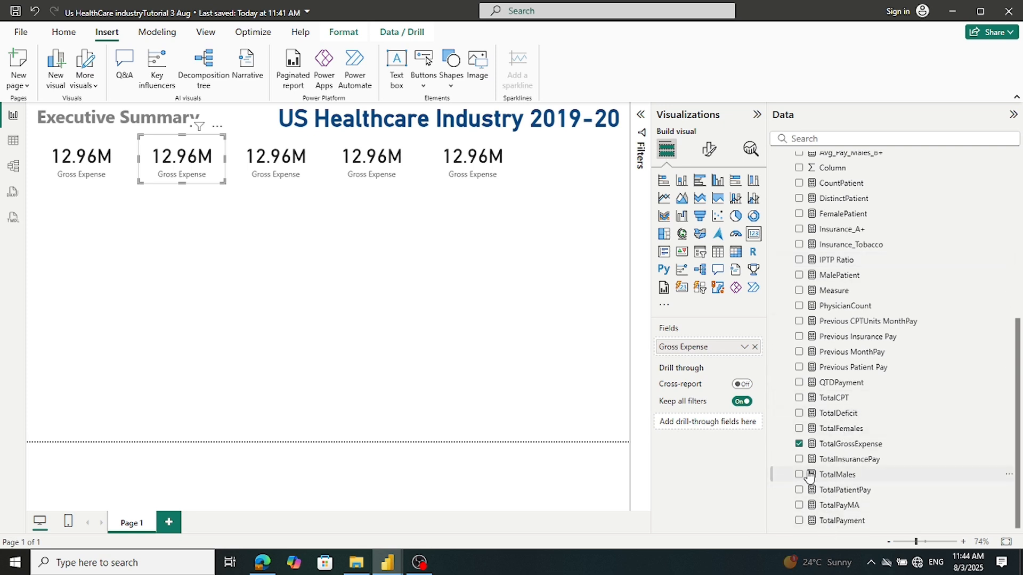
{"action": "left_click", "coordinate": [799, 444]}
{"action": "left_click", "coordinate": [799, 459]}
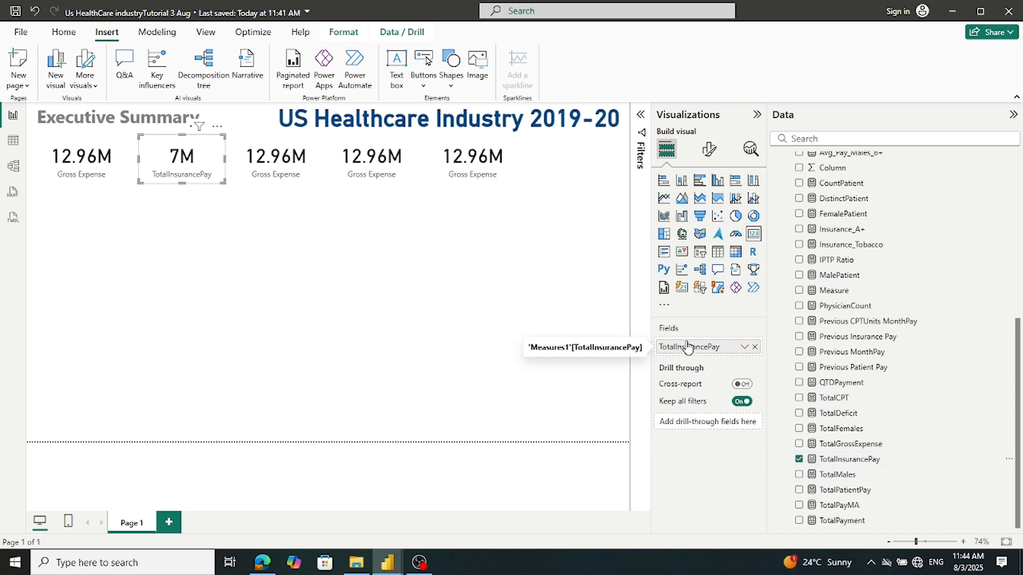
Rename the second card's TotalInsurancePay field to 'Insurance Pay' for this visual
{"action": "right_click", "coordinate": [687, 349]}
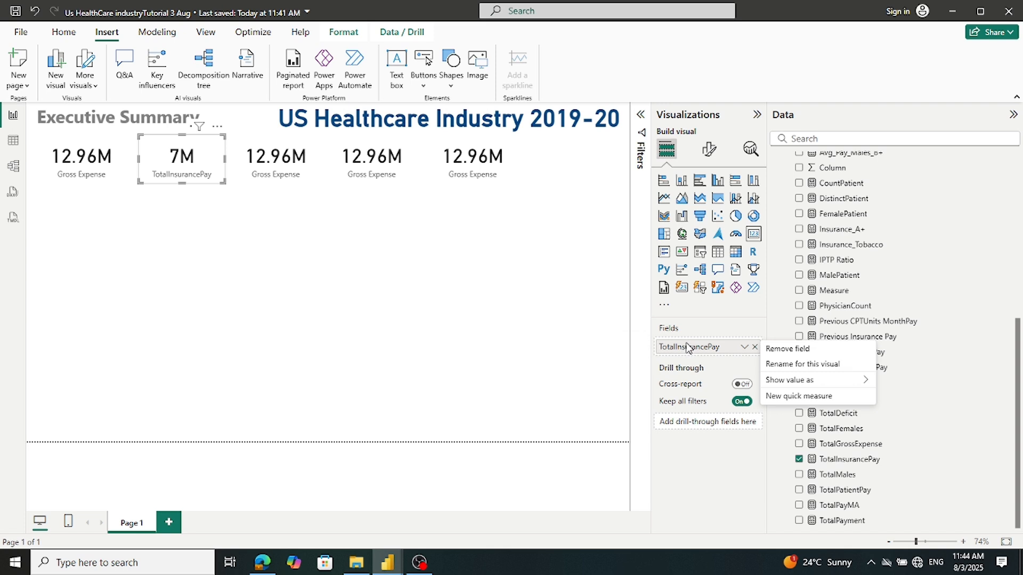
{"action": "left_click", "coordinate": [765, 365]}
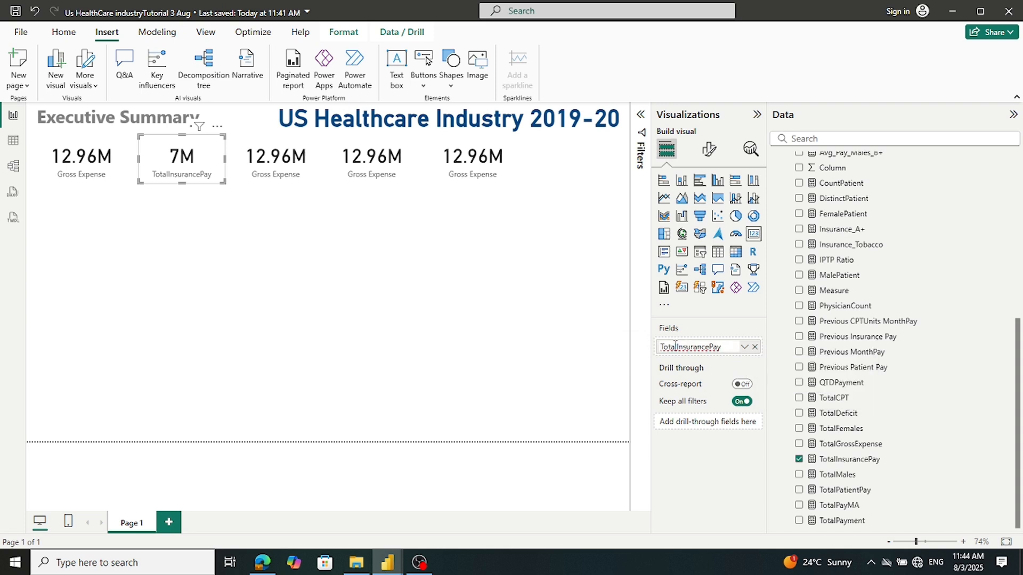
{"action": "left_click_drag", "start_coordinate": [677, 346], "coordinate": [660, 346]}
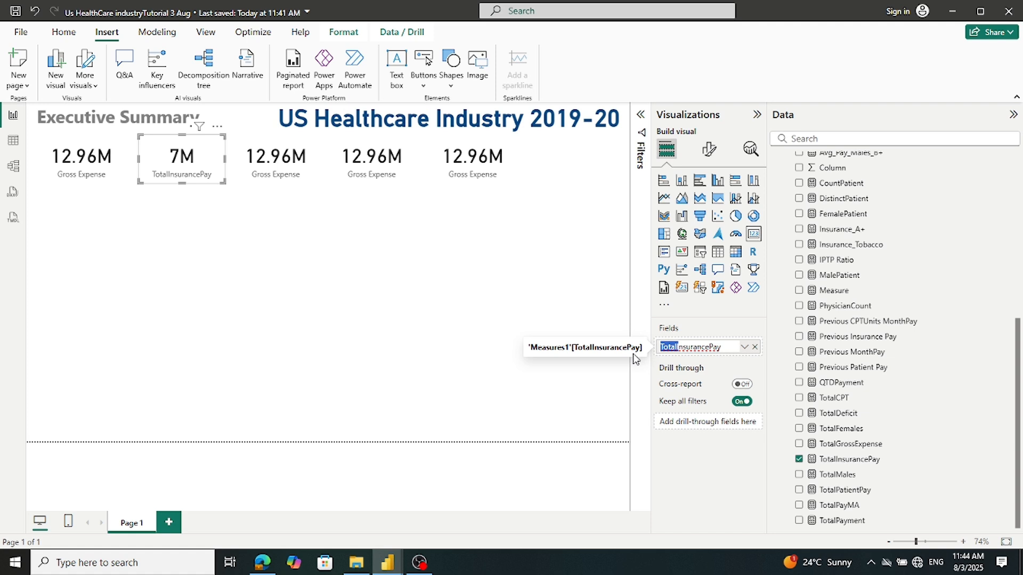
{"action": "key", "text": "BackSpace"}
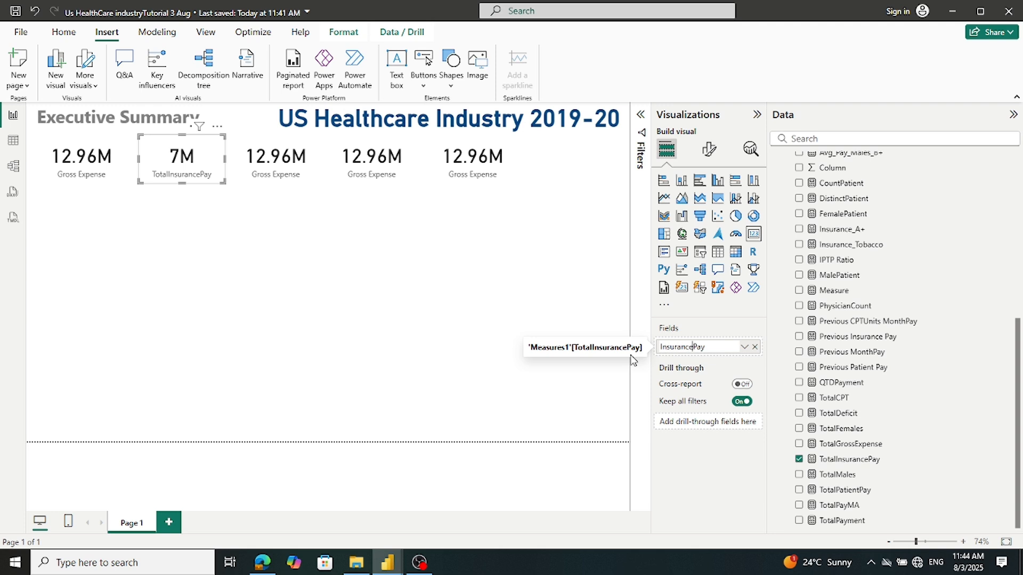
{"action": "left_click", "coordinate": [286, 291]}
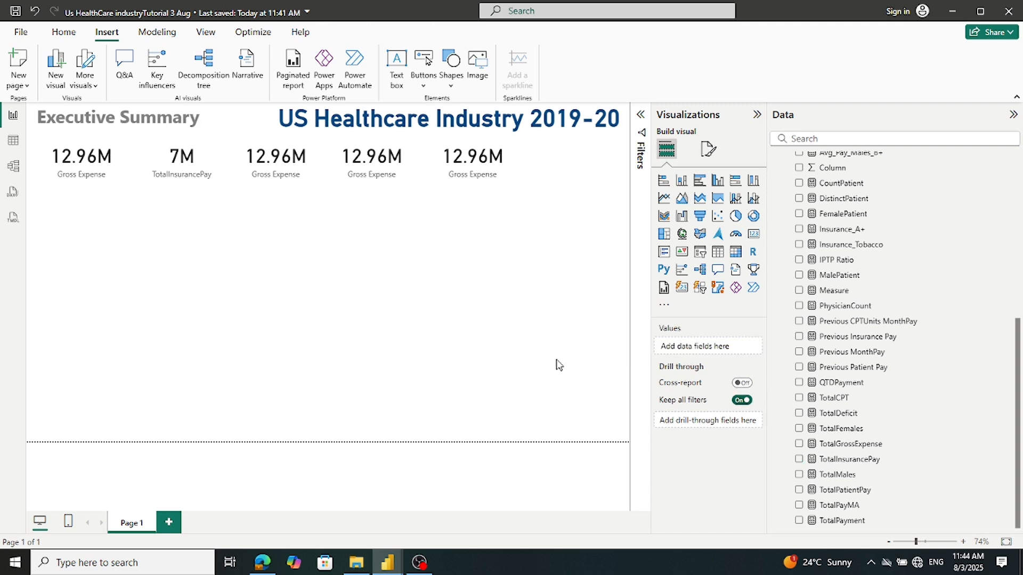
{"action": "left_click", "coordinate": [197, 185]}
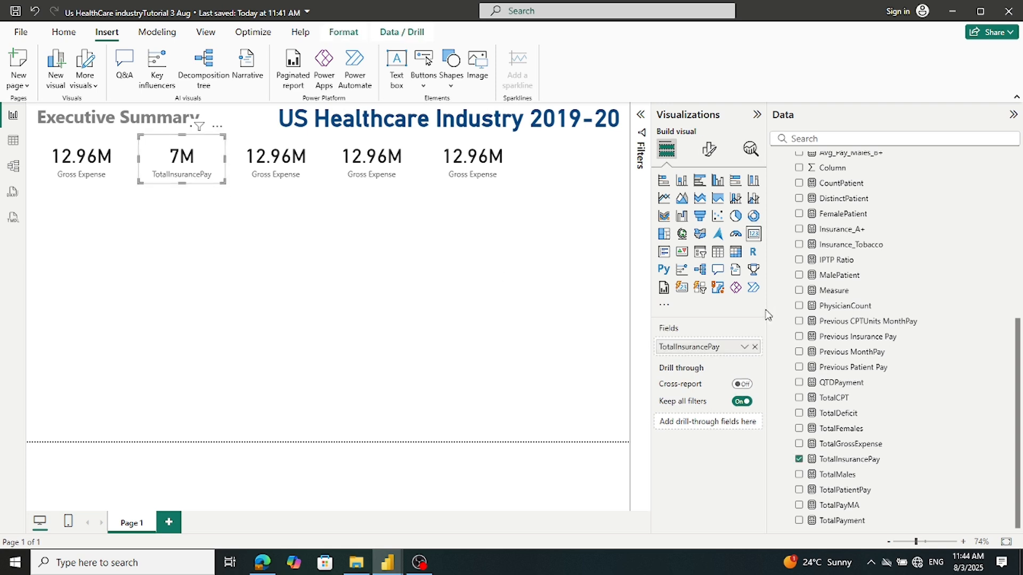
{"action": "right_click", "coordinate": [705, 348]}
{"action": "left_click", "coordinate": [778, 365]}
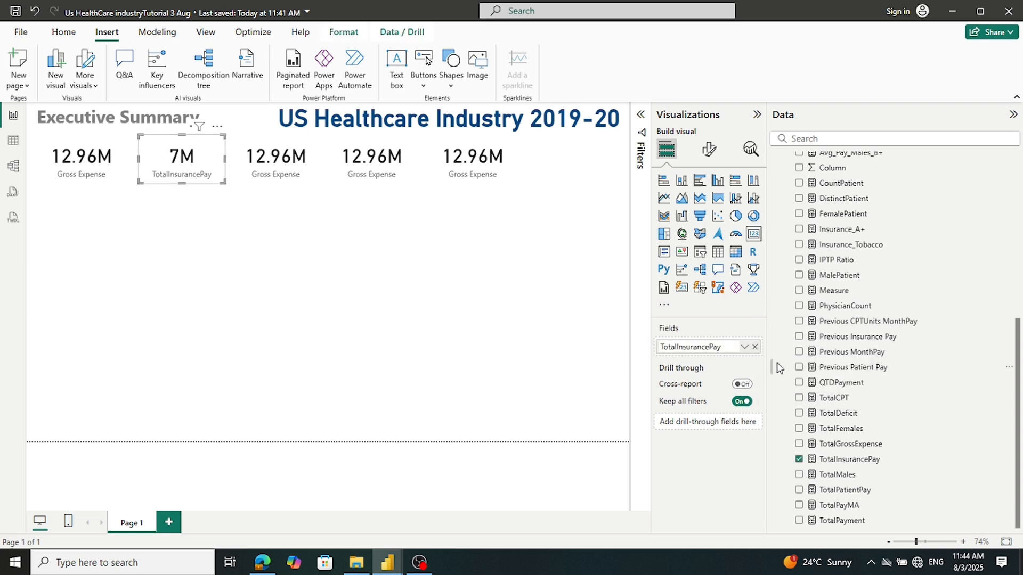
{"action": "left_click_drag", "start_coordinate": [675, 346], "coordinate": [623, 348]}
{"action": "key", "text": "BackSpace"}
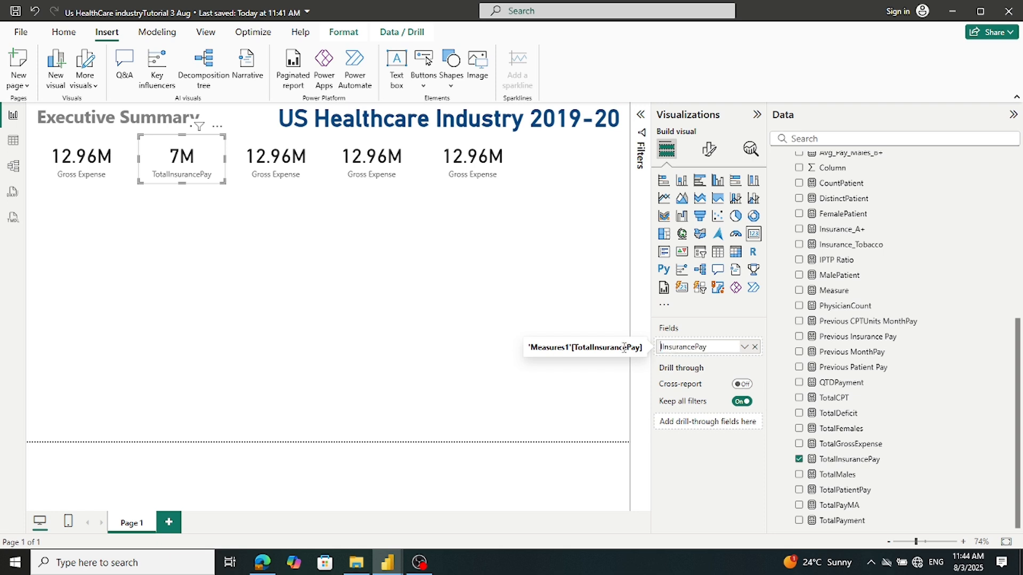
{"action": "left_click", "coordinate": [691, 346]}
{"action": "key", "text": "Return"}
{"action": "left_click", "coordinate": [275, 165]}
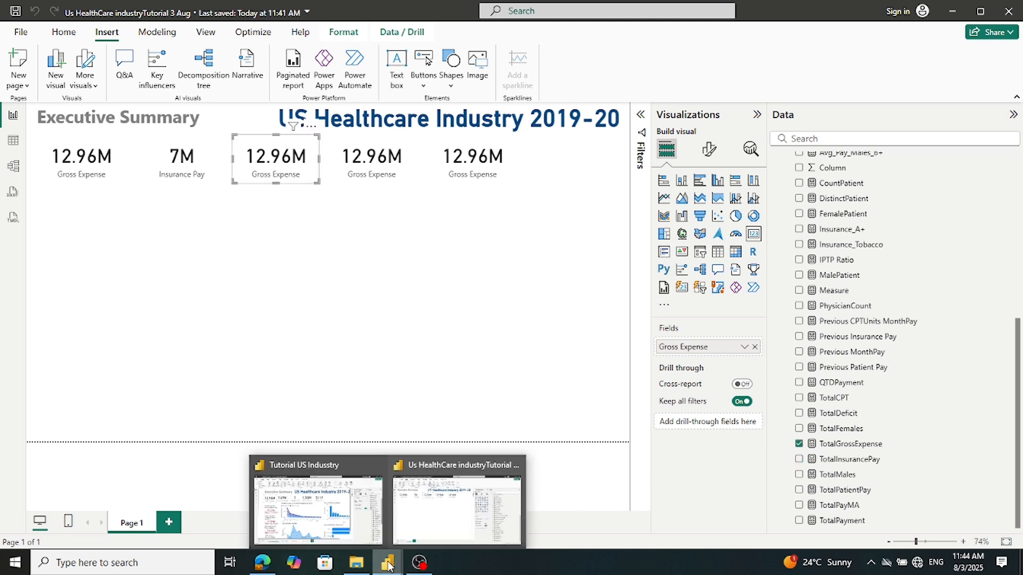
{"action": "left_click", "coordinate": [334, 512]}
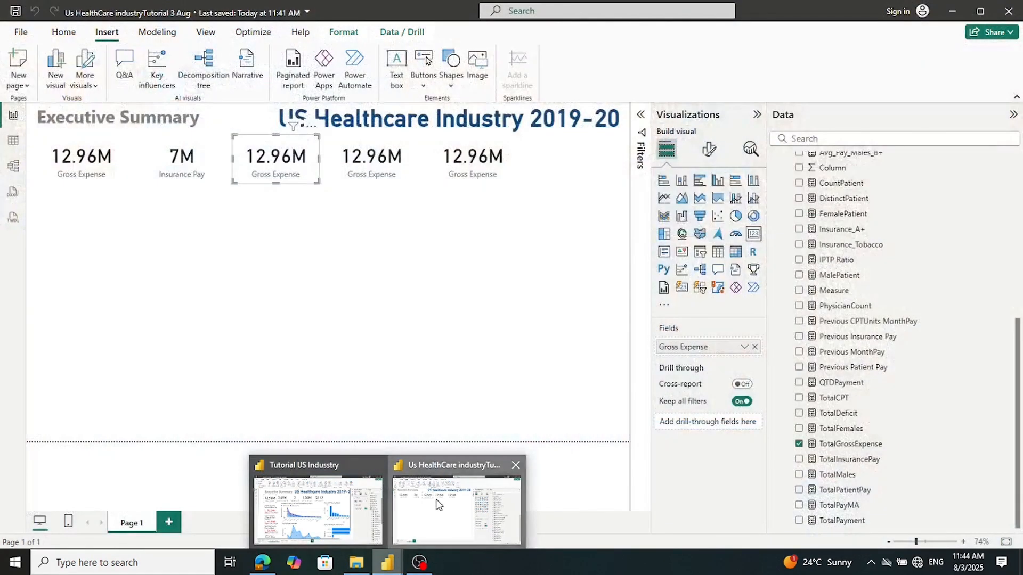
{"action": "left_click", "coordinate": [440, 505]}
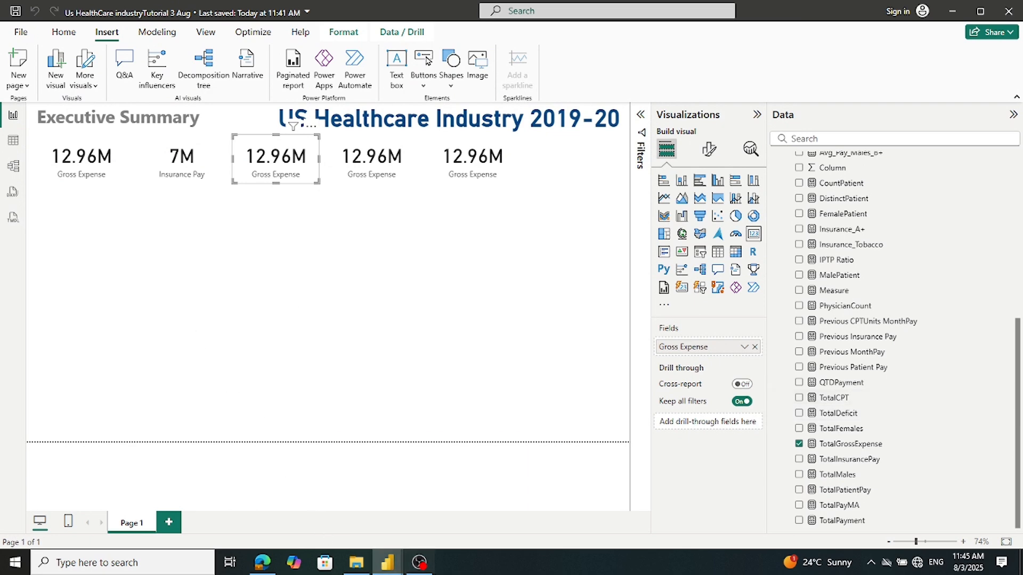
{"action": "mouse_move", "coordinate": [388, 563]}
{"action": "left_click", "coordinate": [319, 503]}
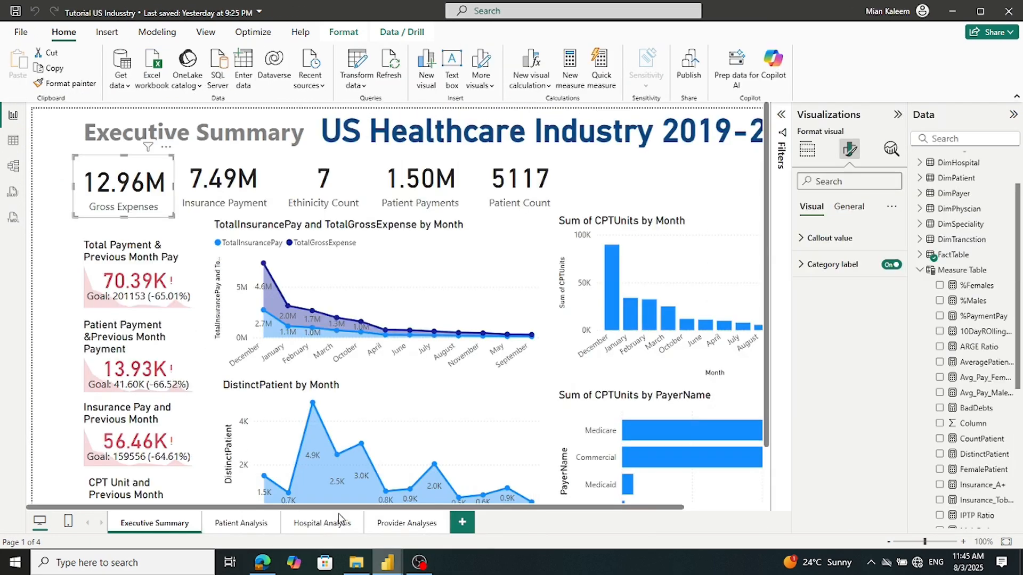
{"action": "left_click", "coordinate": [326, 184]}
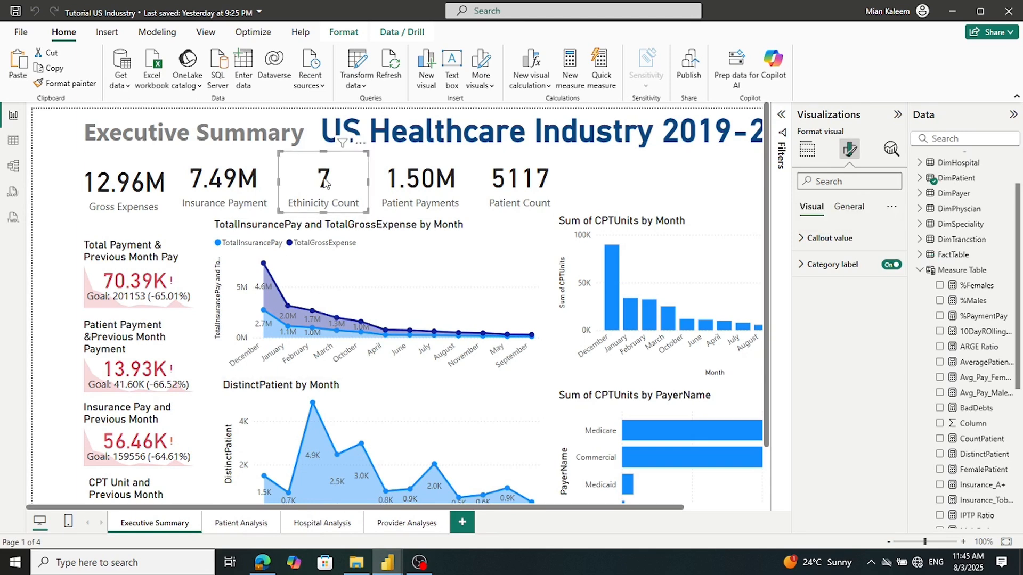
{"action": "left_click", "coordinate": [808, 150]}
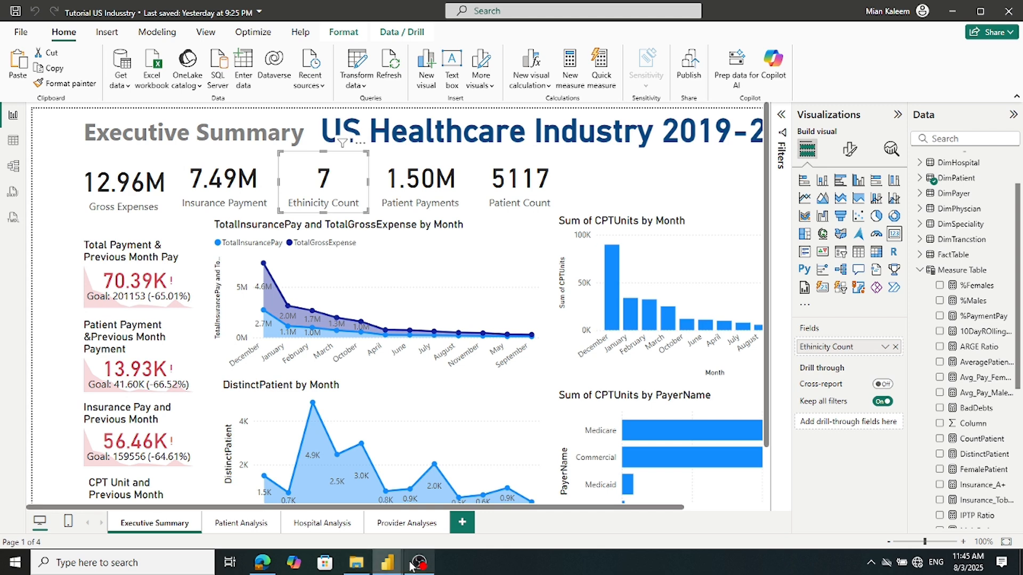
{"action": "mouse_move", "coordinate": [389, 564]}
{"action": "left_click", "coordinate": [452, 509]}
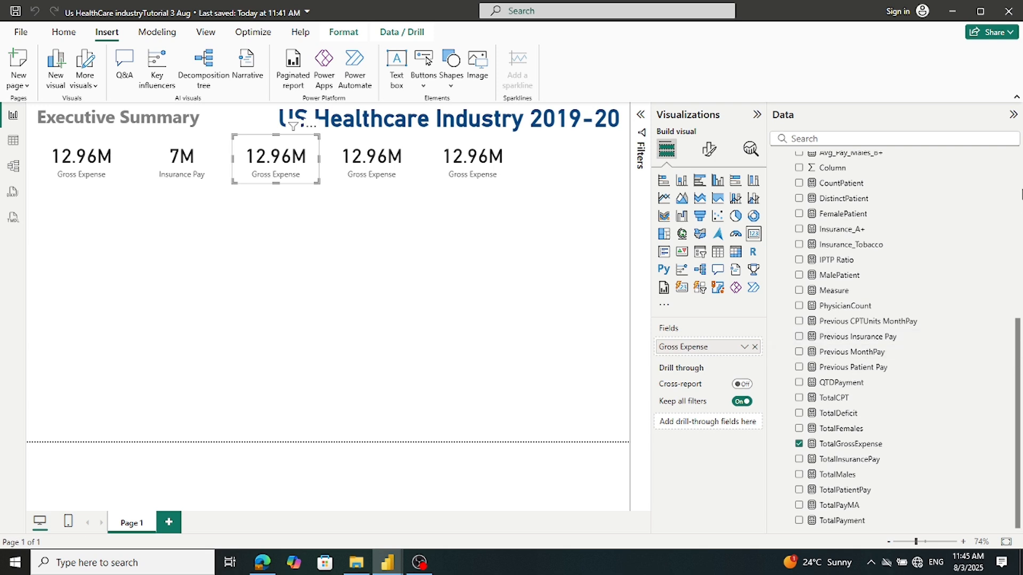
Replace Gross Expense on the third card with a distinct count of DimPatient's Ethinicity
{"action": "left_click_drag", "start_coordinate": [1018, 337], "coordinate": [1020, 163]}
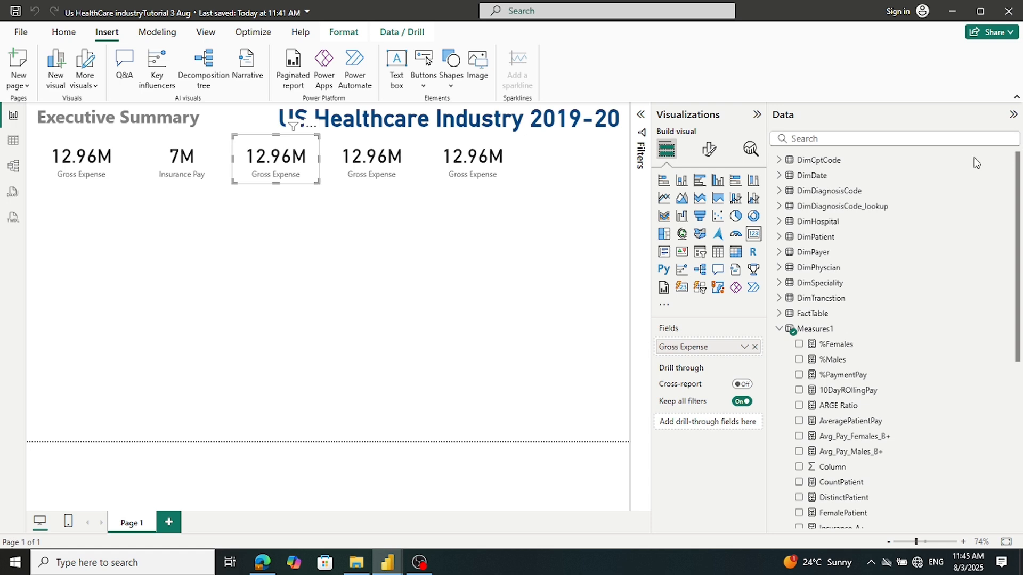
{"action": "left_click", "coordinate": [781, 332]}
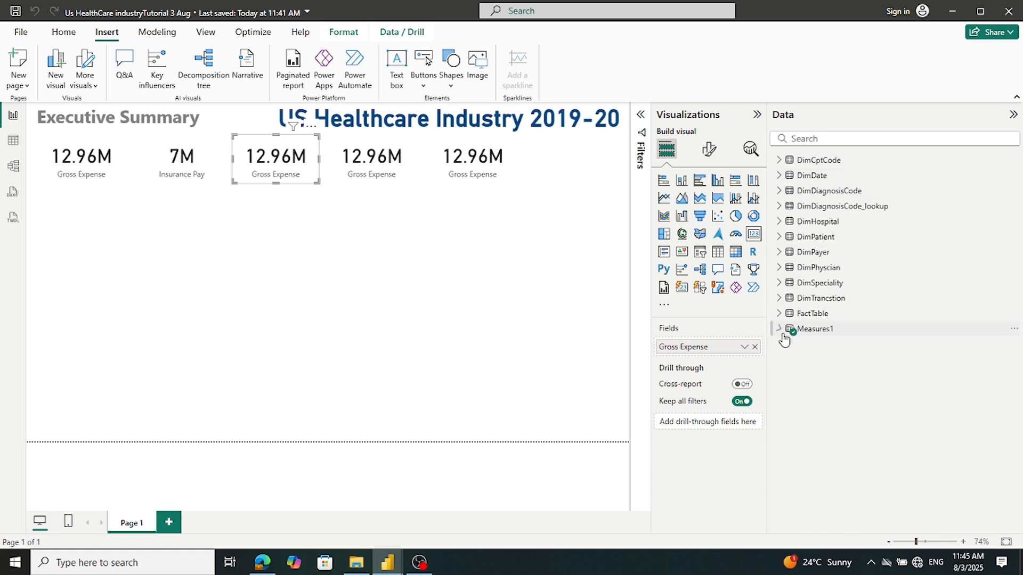
{"action": "left_click", "coordinate": [780, 237]}
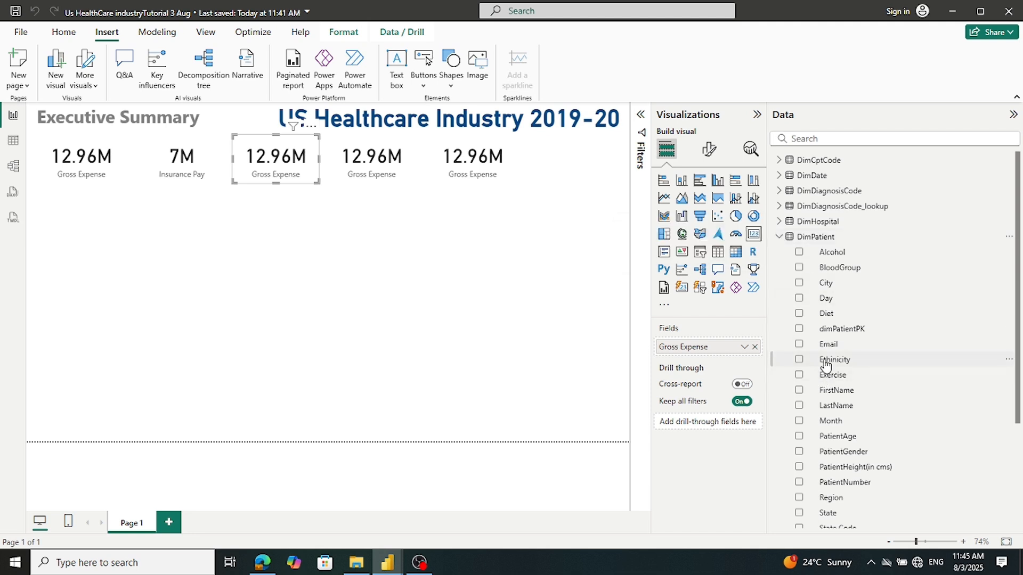
{"action": "left_click_drag", "start_coordinate": [825, 365], "coordinate": [828, 362]}
{"action": "left_click", "coordinate": [754, 347]}
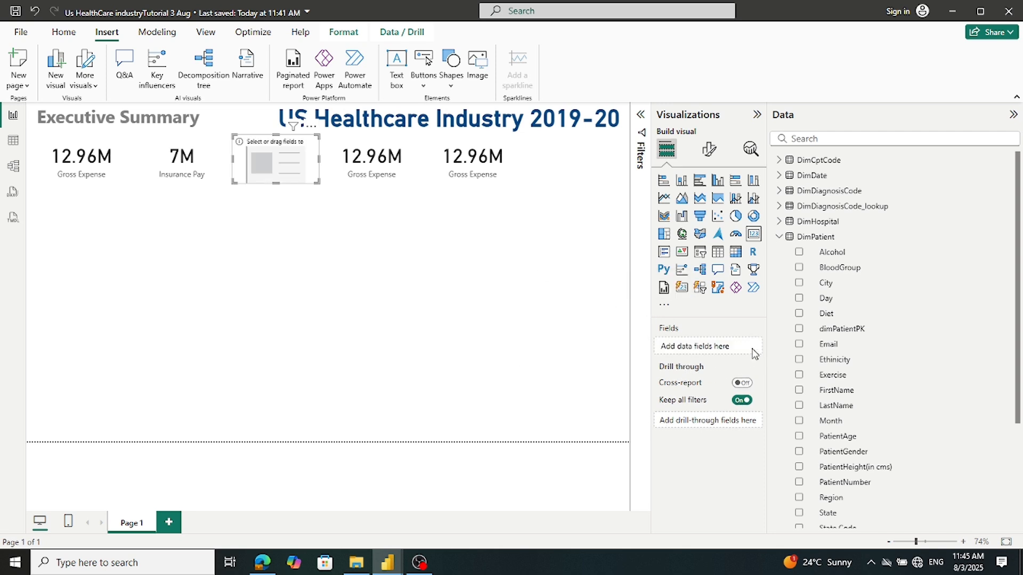
{"action": "left_click_drag", "start_coordinate": [848, 360], "coordinate": [735, 343]}
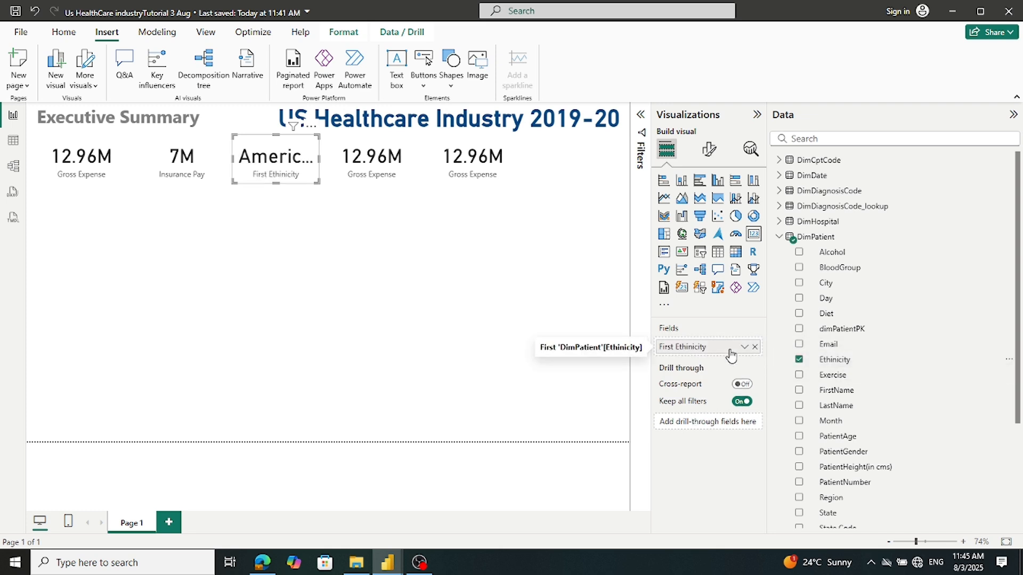
{"action": "left_click", "coordinate": [745, 348]}
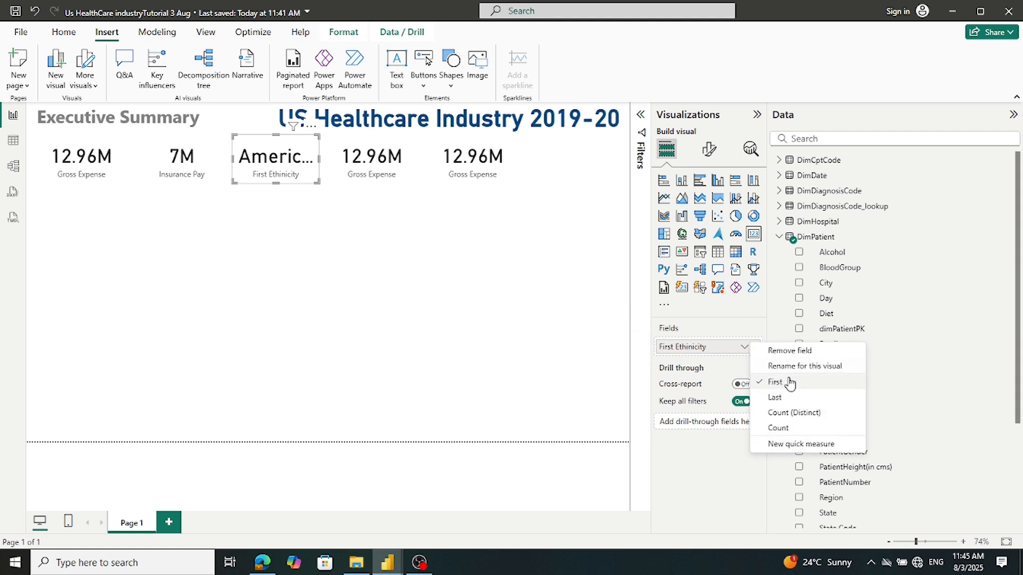
{"action": "left_click", "coordinate": [787, 414]}
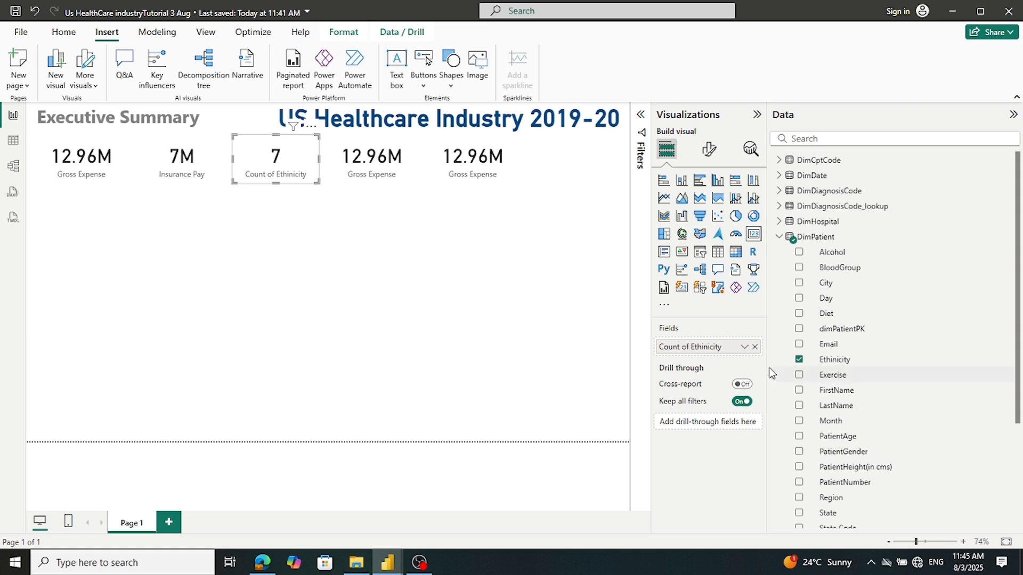
Rename the third card's Count of Ethinicity field to 'Ethinicity Count' for this visual
{"action": "left_click", "coordinate": [744, 346]}
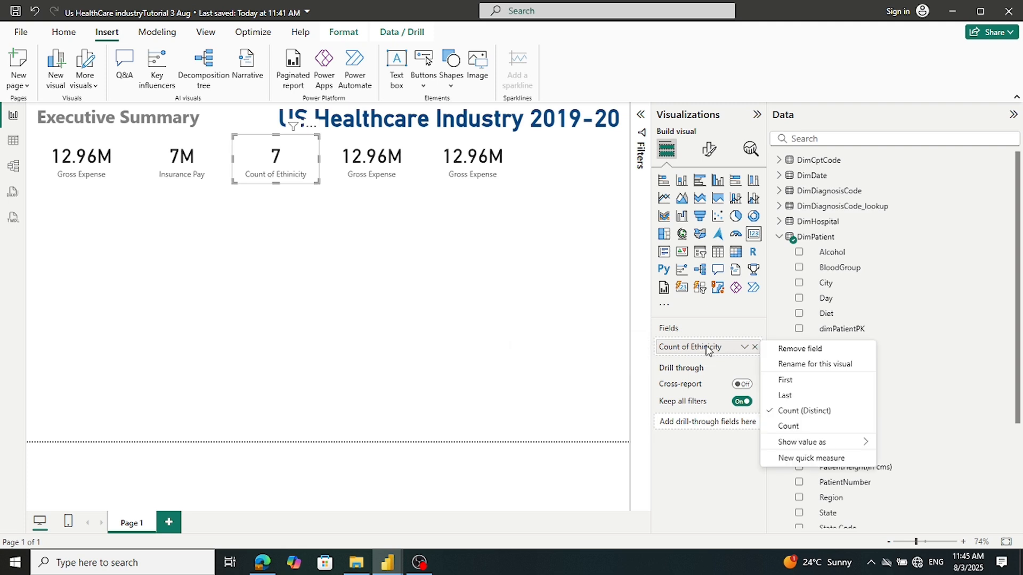
{"action": "left_click", "coordinate": [788, 371]}
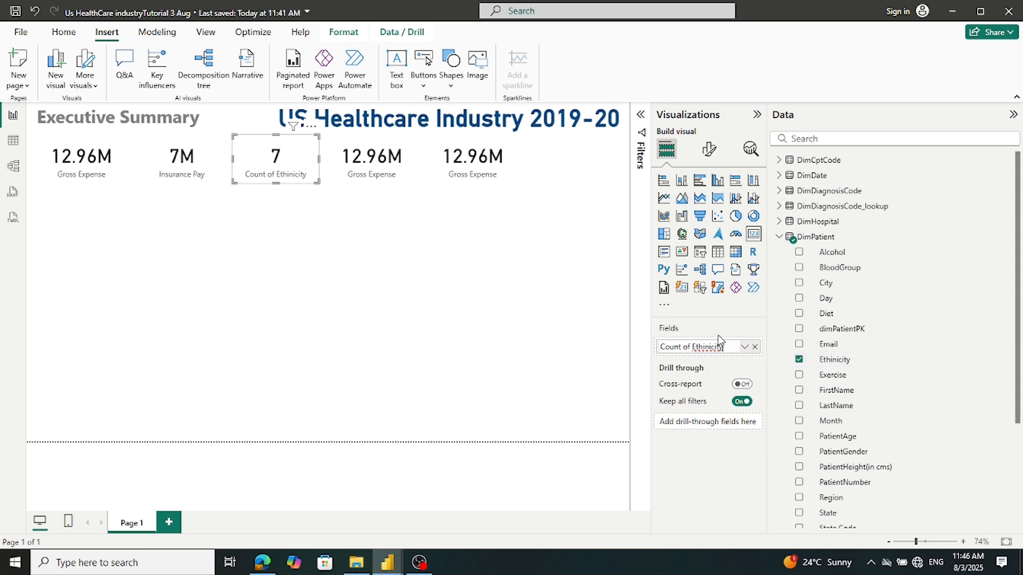
{"action": "left_click_drag", "start_coordinate": [692, 347], "coordinate": [633, 345]}
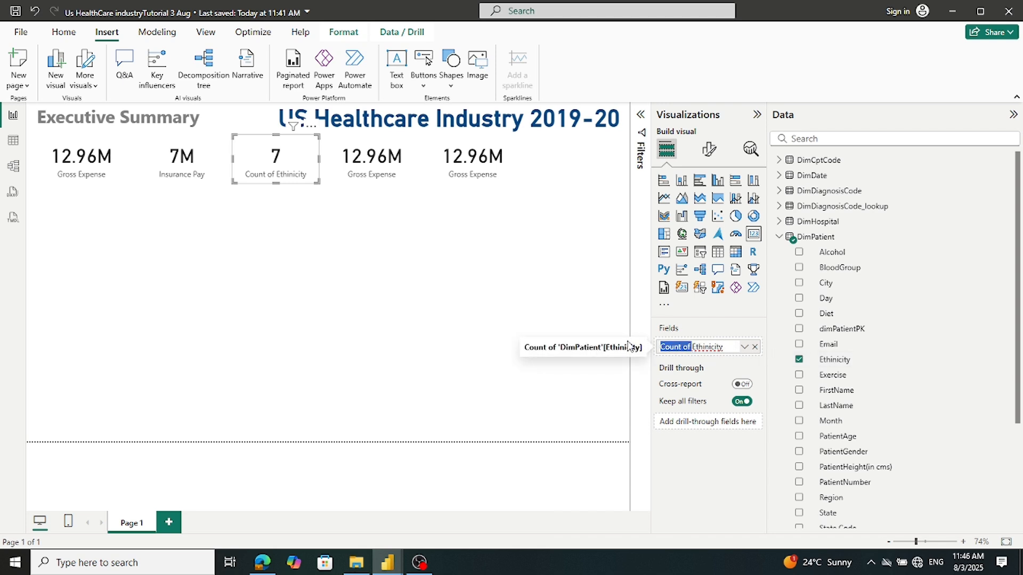
{"action": "key", "text": "BackSpace"}
{"action": "type", "text": "Coun"}
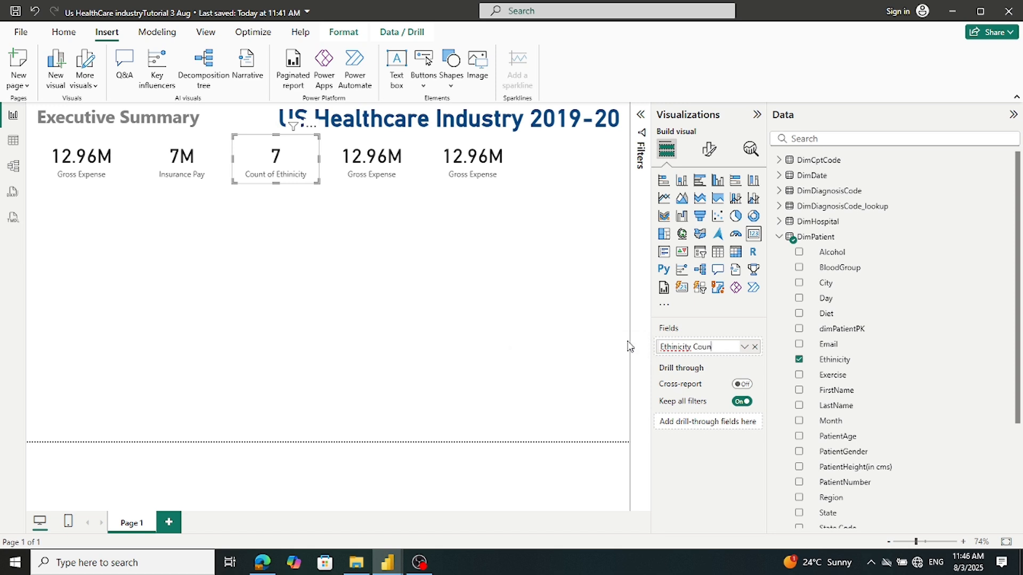
{"action": "type", "text": "t"}
{"action": "key", "text": "Return"}
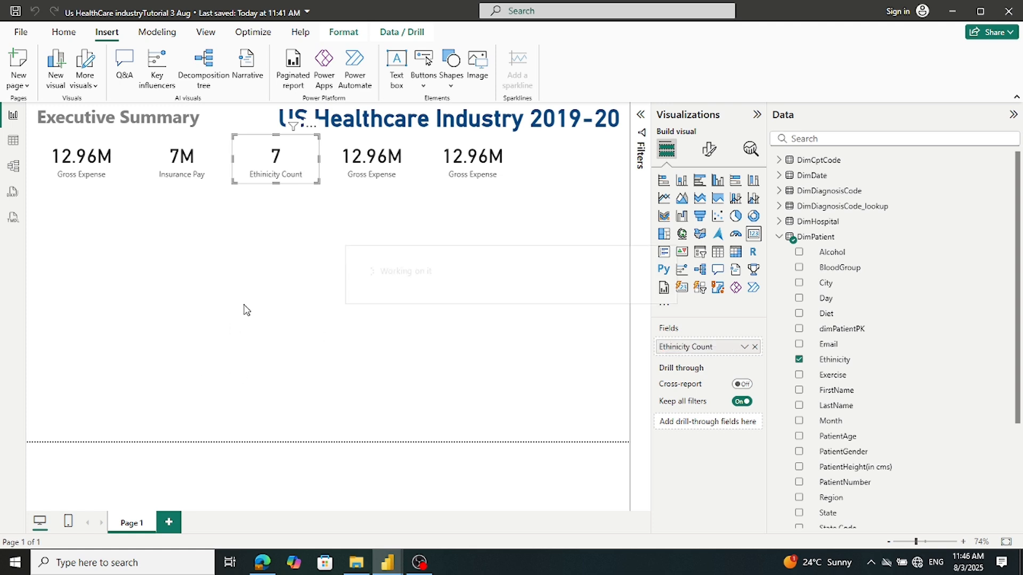
{"action": "left_click", "coordinate": [371, 160]}
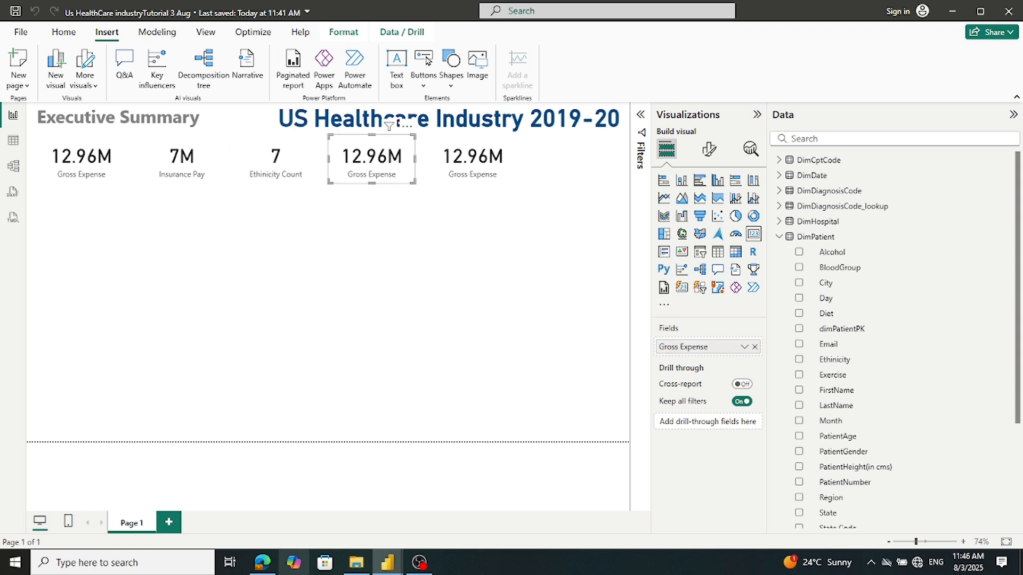
Replace TotalGrossExpense with TotalPatientPay from Measures1 on the fourth card, showing 1.50M
{"action": "mouse_move", "coordinate": [375, 567]}
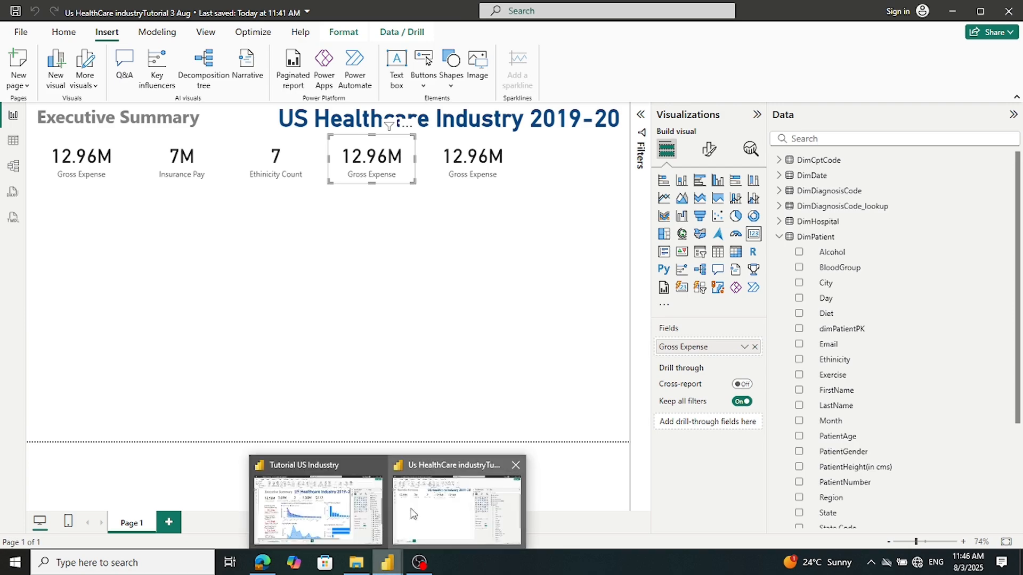
{"action": "mouse_move", "coordinate": [353, 517]}
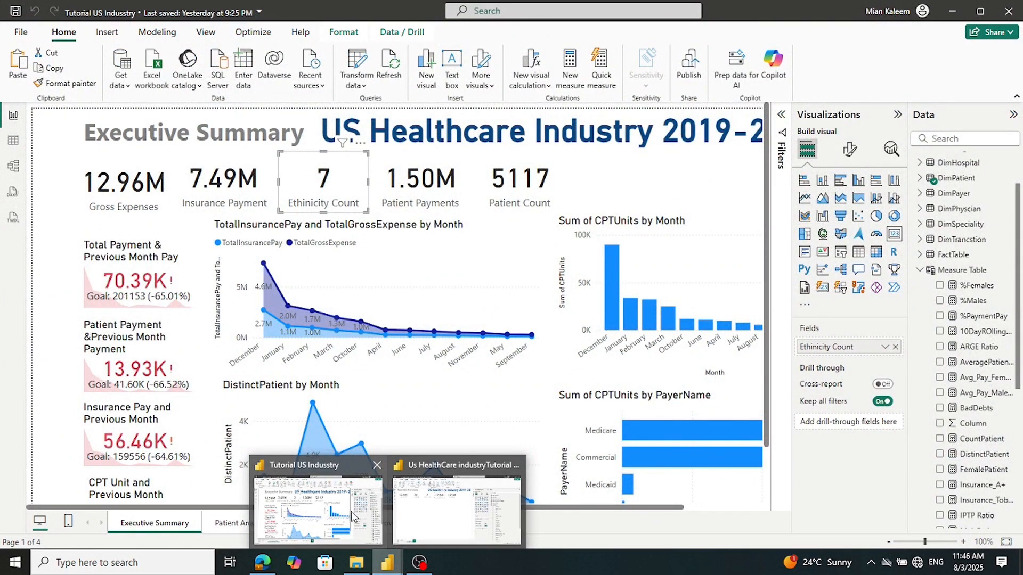
{"action": "left_click", "coordinate": [460, 503]}
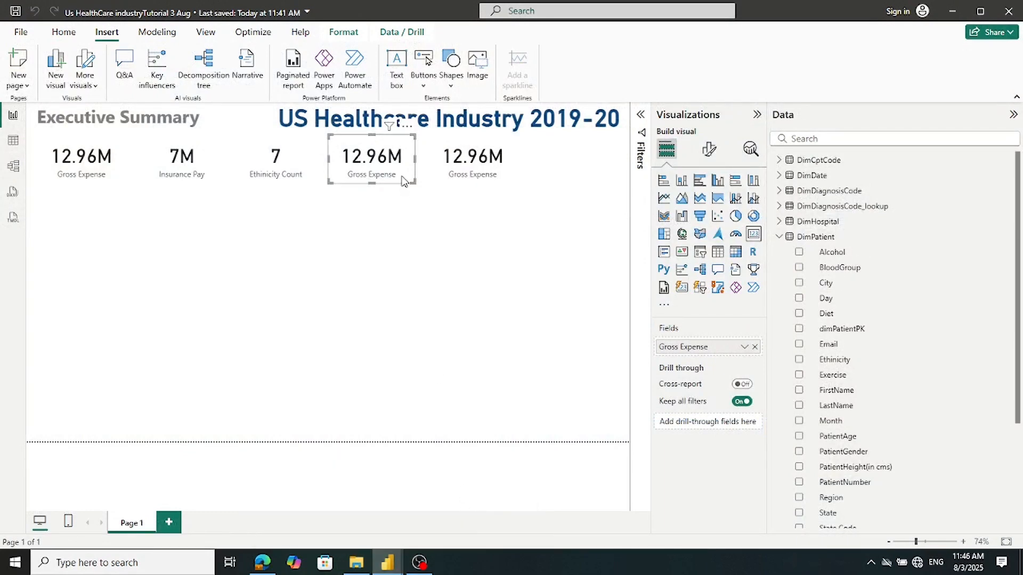
{"action": "left_click", "coordinate": [779, 238]}
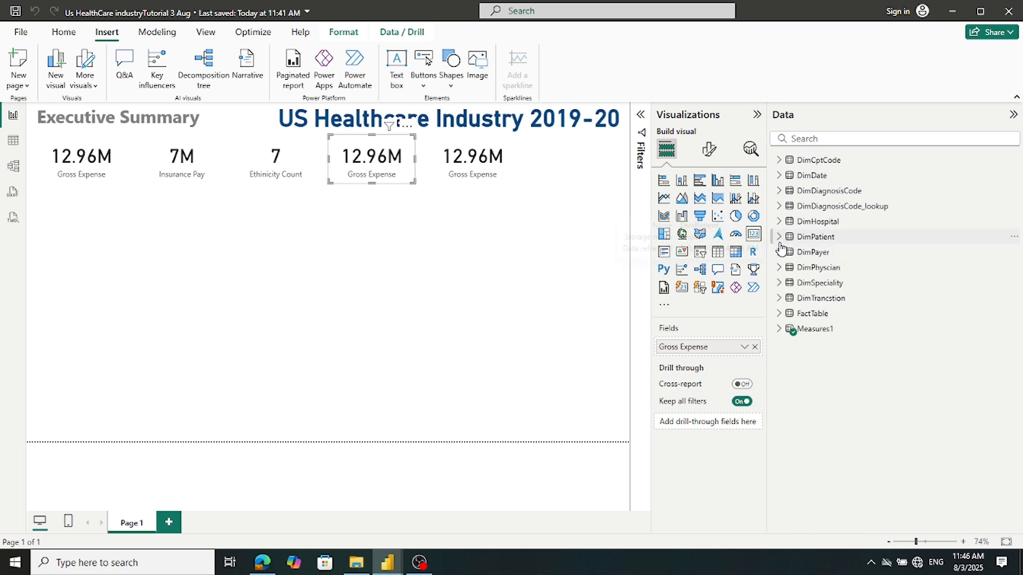
{"action": "left_click", "coordinate": [779, 336]}
{"action": "scroll", "coordinate": [879, 399], "scroll_direction": "down", "scroll_amount": 6}
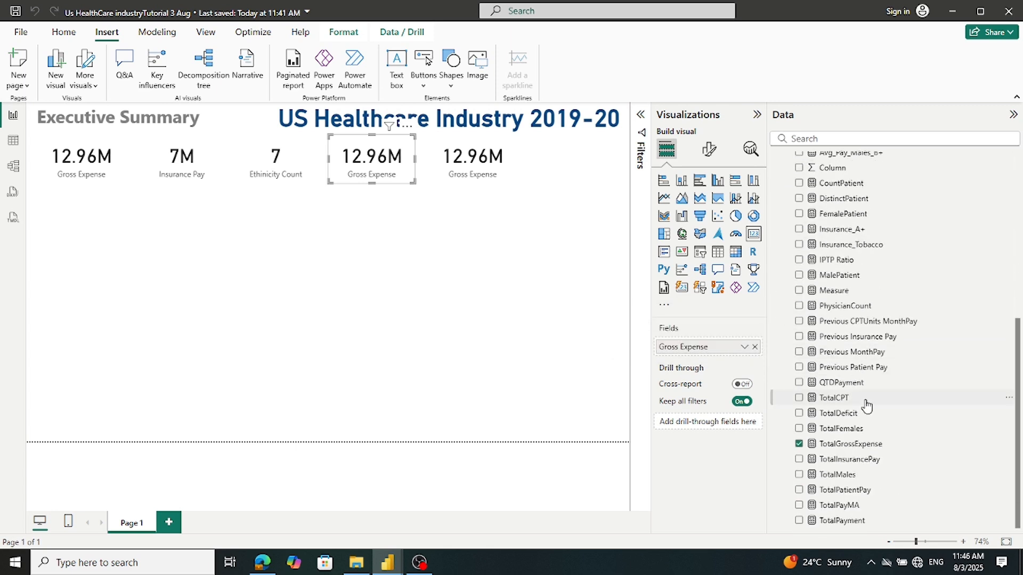
{"action": "left_click", "coordinate": [798, 444]}
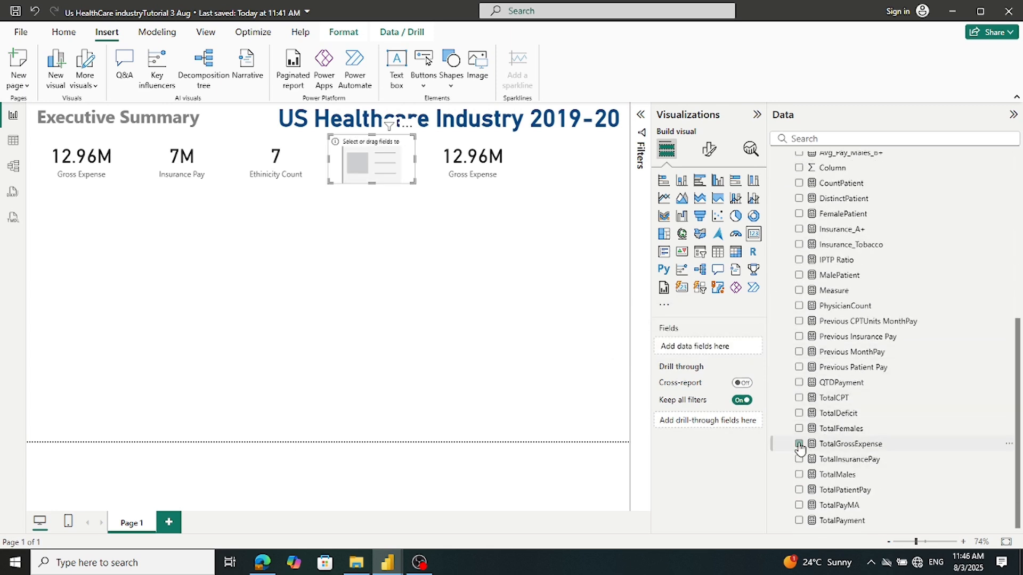
{"action": "left_click", "coordinate": [799, 490]}
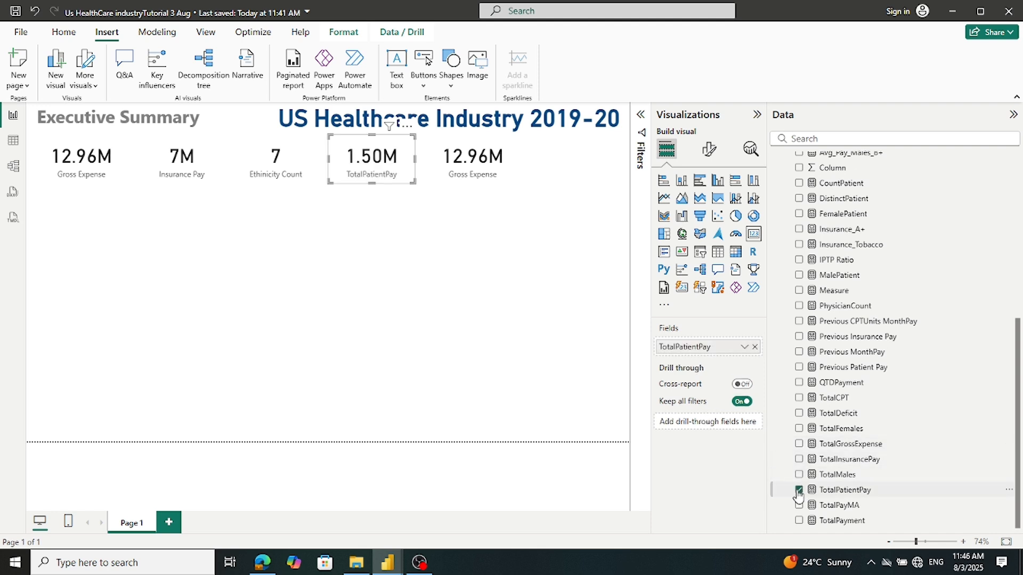
Rename the fourth card's field to 'Patient Pay' for this visual
{"action": "right_click", "coordinate": [703, 347]}
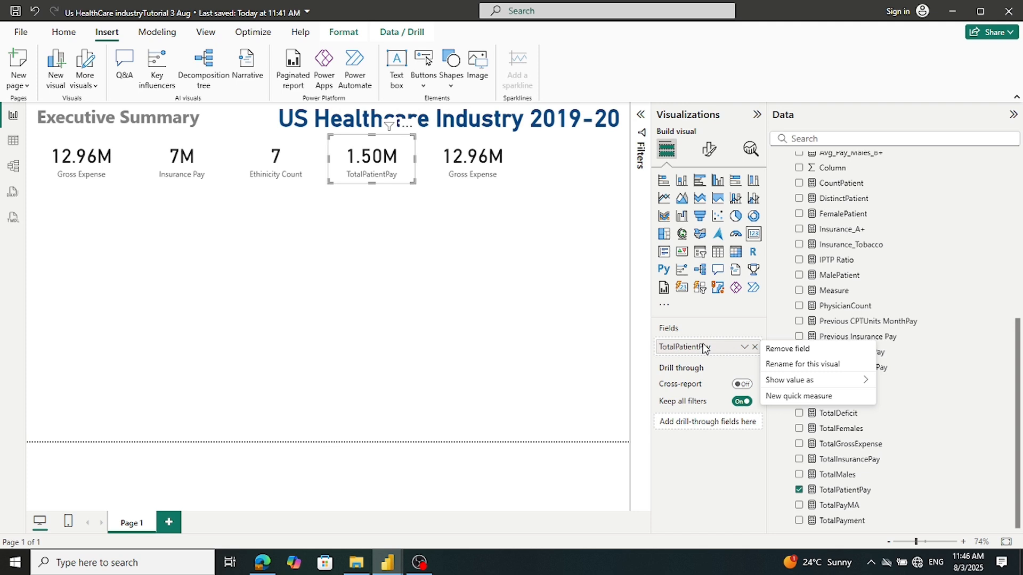
{"action": "left_click", "coordinate": [776, 364]}
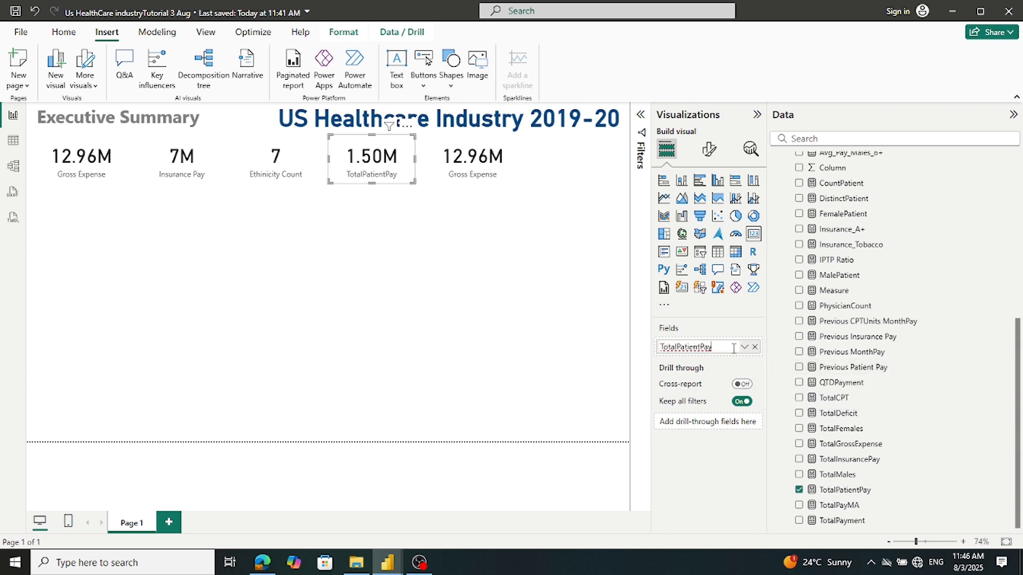
{"action": "left_click_drag", "start_coordinate": [678, 348], "coordinate": [618, 349]}
{"action": "key", "text": "BackSpace"}
{"action": "key", "text": "Return"}
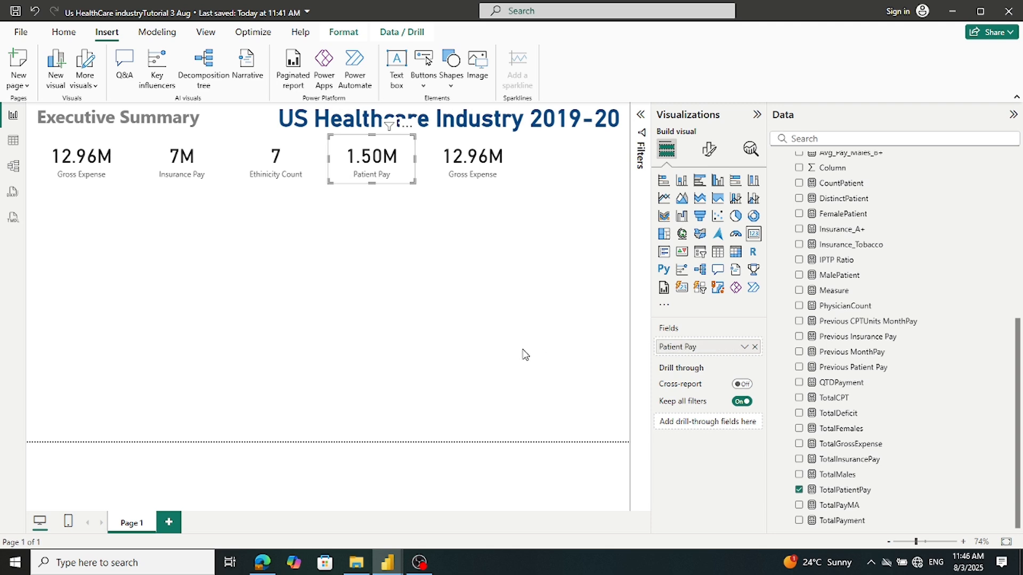
{"action": "left_click", "coordinate": [484, 169]}
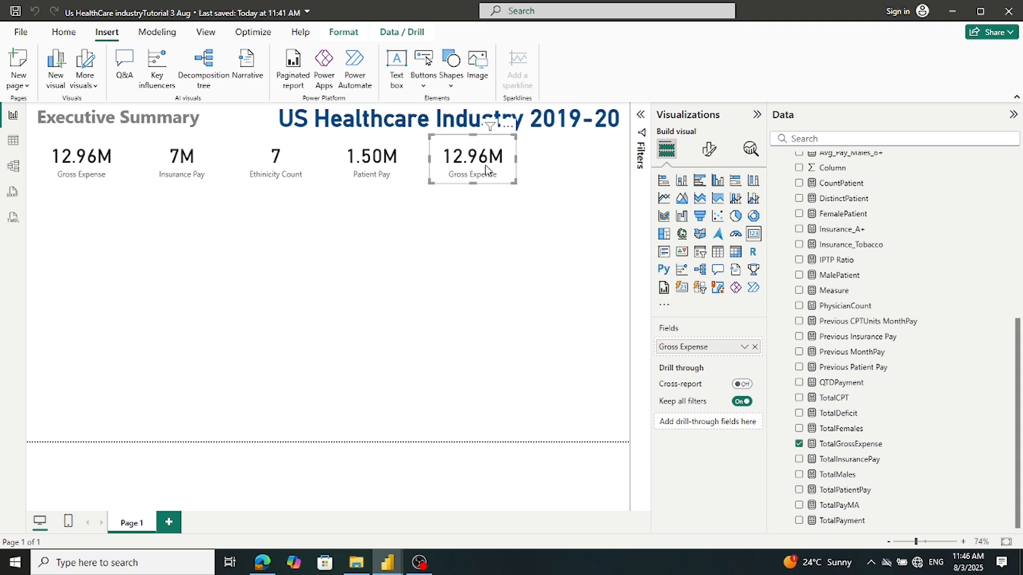
Swap TotalGrossExpense for CountPatient on the fifth card, showing 5117
{"action": "mouse_move", "coordinate": [387, 563]}
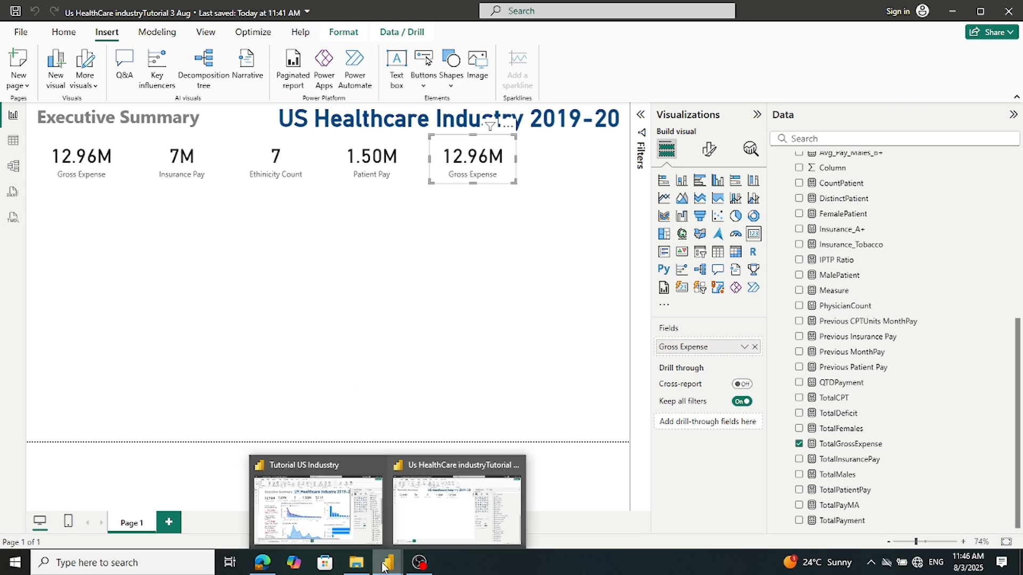
{"action": "left_click", "coordinate": [350, 527]}
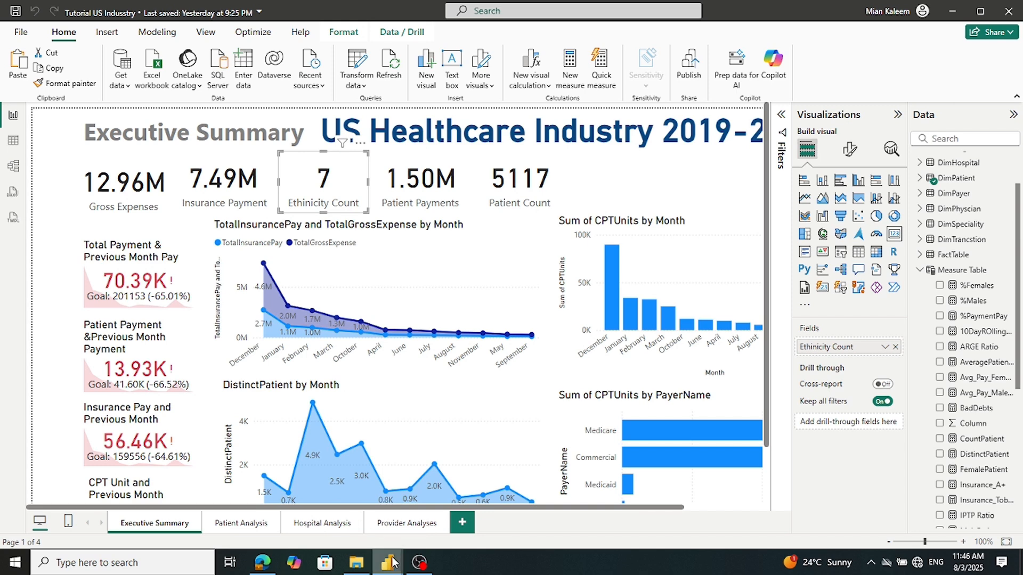
{"action": "mouse_move", "coordinate": [388, 562]}
{"action": "left_click", "coordinate": [422, 535]}
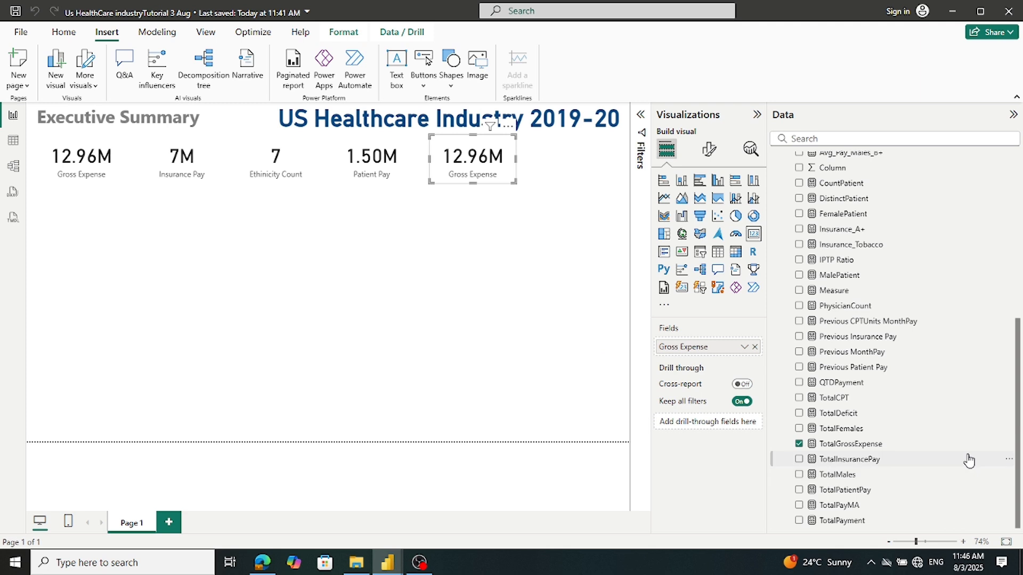
{"action": "left_click", "coordinate": [798, 444]}
{"action": "scroll", "coordinate": [884, 393], "scroll_direction": "up", "scroll_amount": 1}
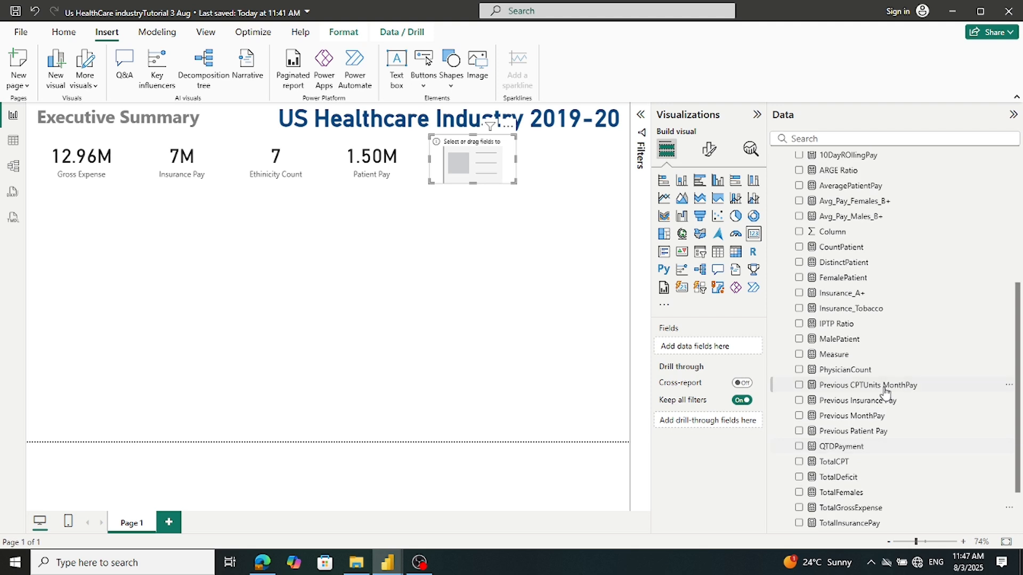
{"action": "scroll", "coordinate": [884, 393], "scroll_direction": "down", "scroll_amount": 1}
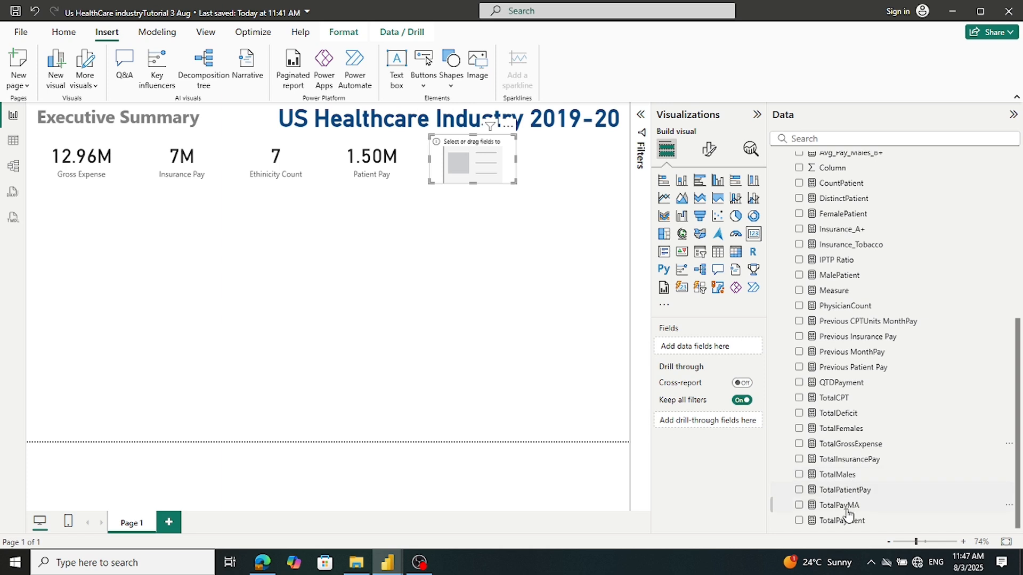
{"action": "scroll", "coordinate": [885, 336], "scroll_direction": "up", "scroll_amount": 1}
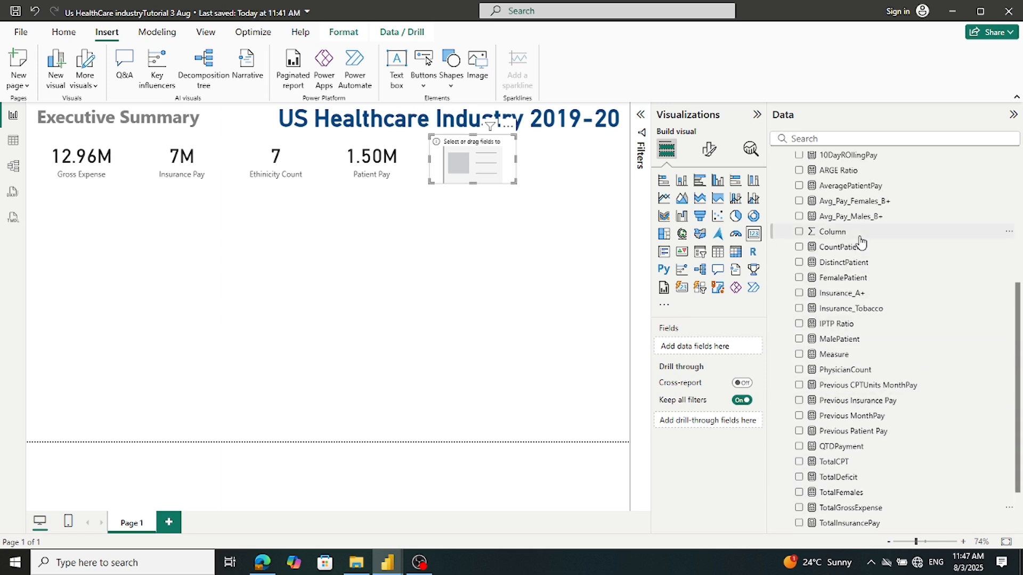
{"action": "left_click", "coordinate": [799, 248]}
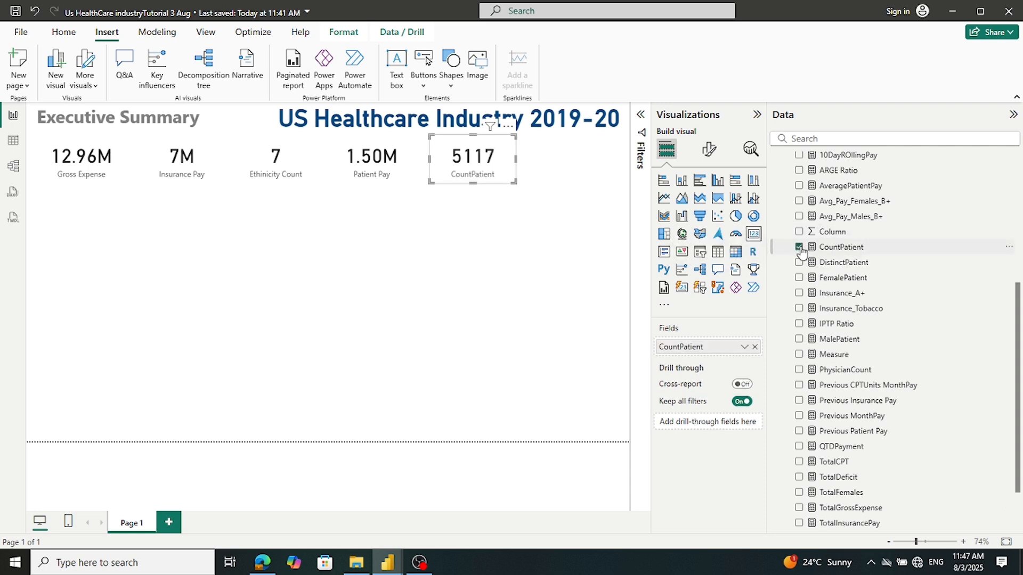
Rename the fifth card's field from CountPatient to 'Patient Count' for this visual
{"action": "right_click", "coordinate": [675, 351]}
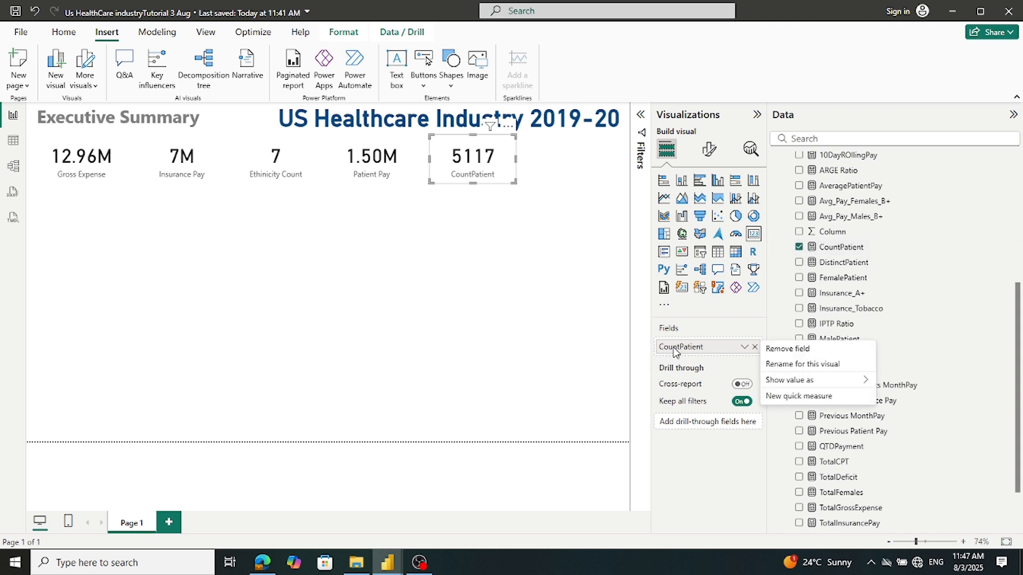
{"action": "left_click", "coordinate": [803, 364]}
{"action": "left_click_drag", "start_coordinate": [681, 347], "coordinate": [660, 347]}
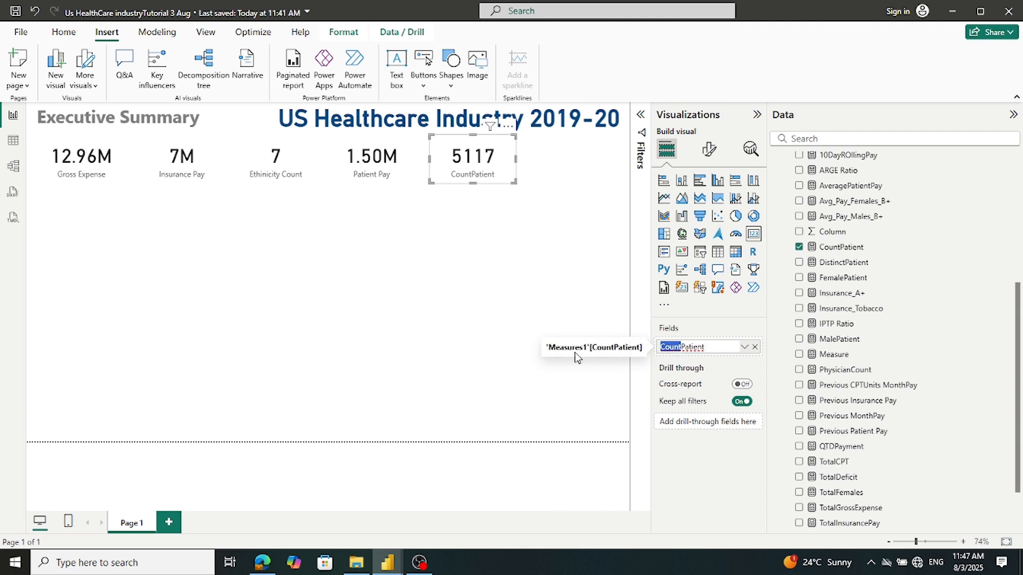
{"action": "key", "text": "BackSpace"}
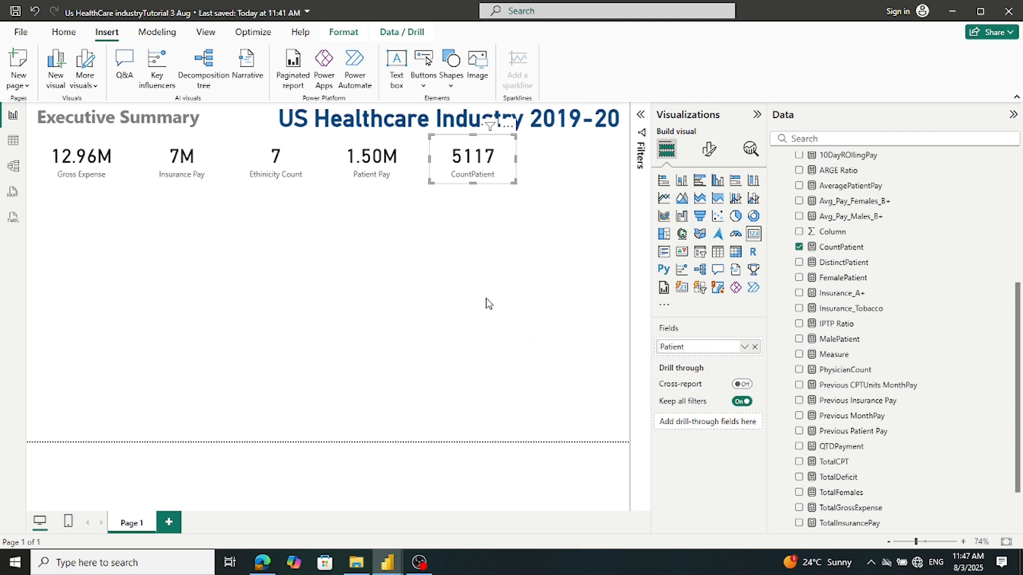
{"action": "key", "text": "Right"}
{"action": "key", "text": "Right"}
{"action": "key", "text": "Right"}
{"action": "key", "text": "Right"}
{"action": "type", "text": "Count"}
{"action": "key", "text": "Return"}
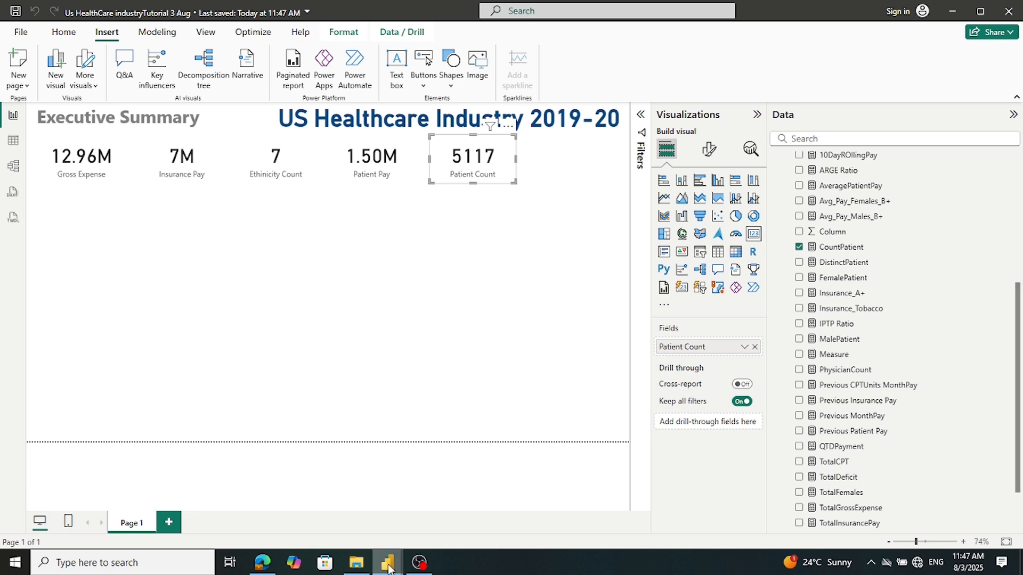
{"action": "mouse_move", "coordinate": [388, 567]}
{"action": "left_click", "coordinate": [339, 525]}
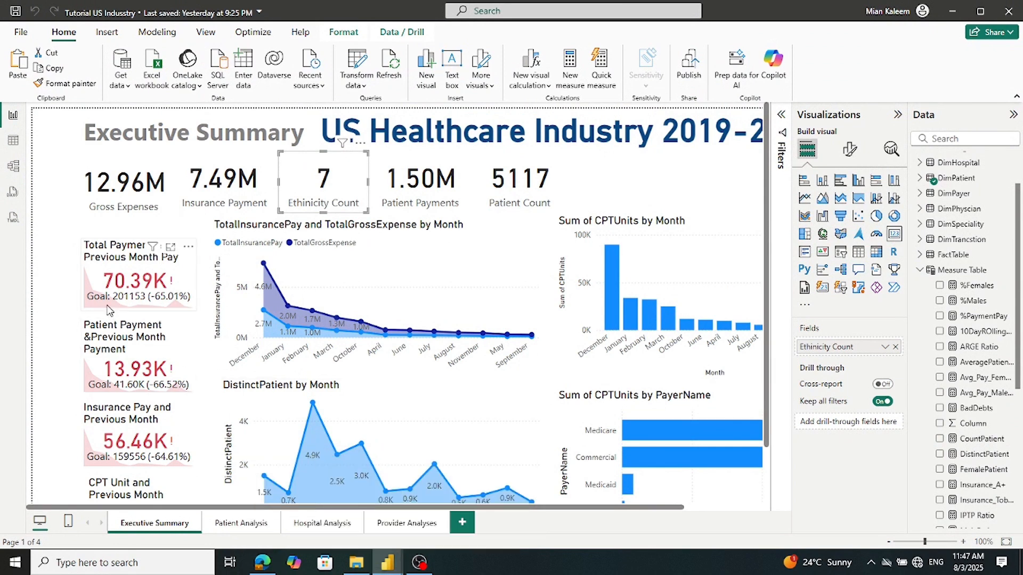
{"action": "left_click", "coordinate": [42, 356]}
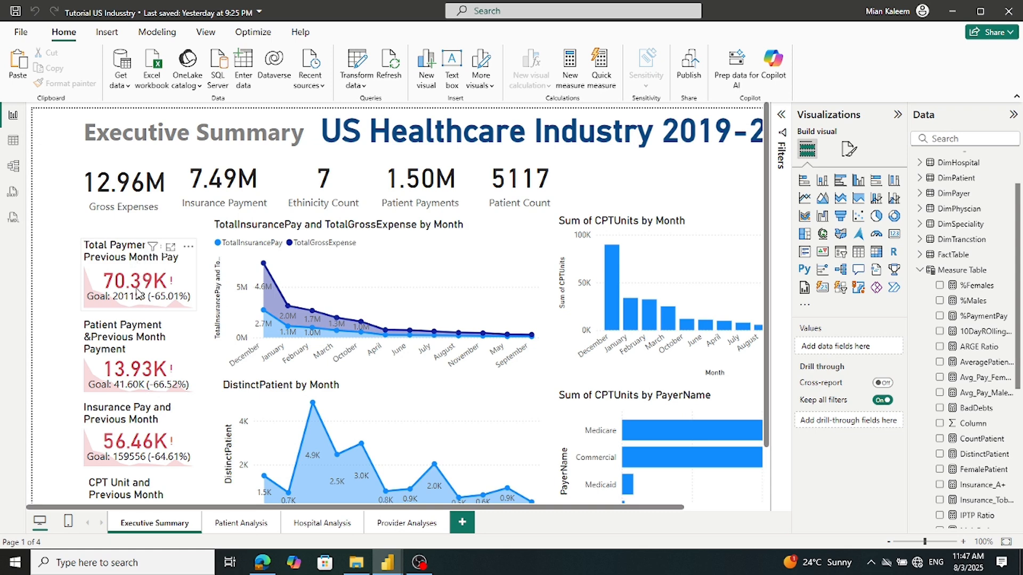
{"action": "left_click", "coordinate": [183, 310]}
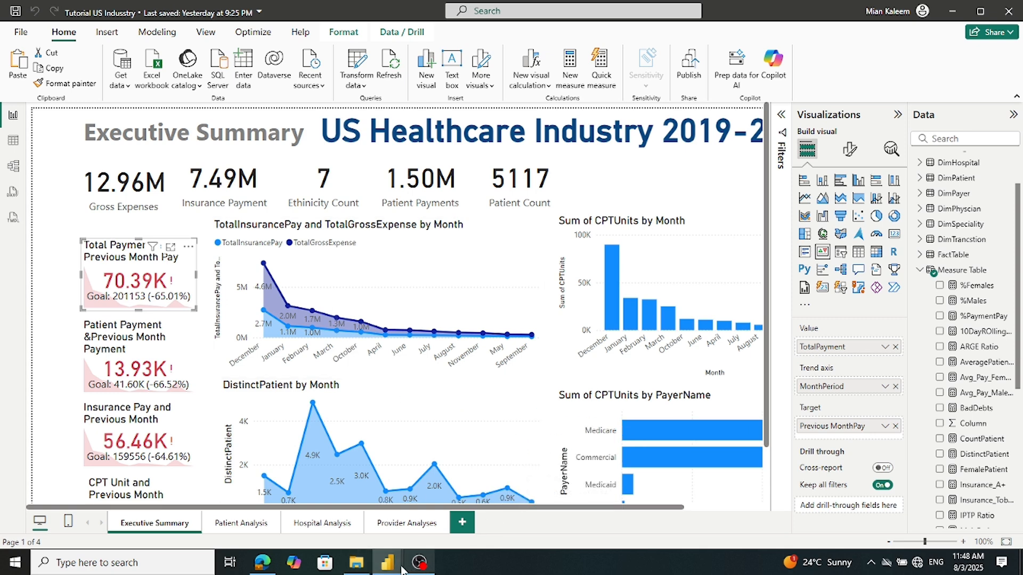
{"action": "mouse_move", "coordinate": [390, 568]}
{"action": "left_click", "coordinate": [458, 504]}
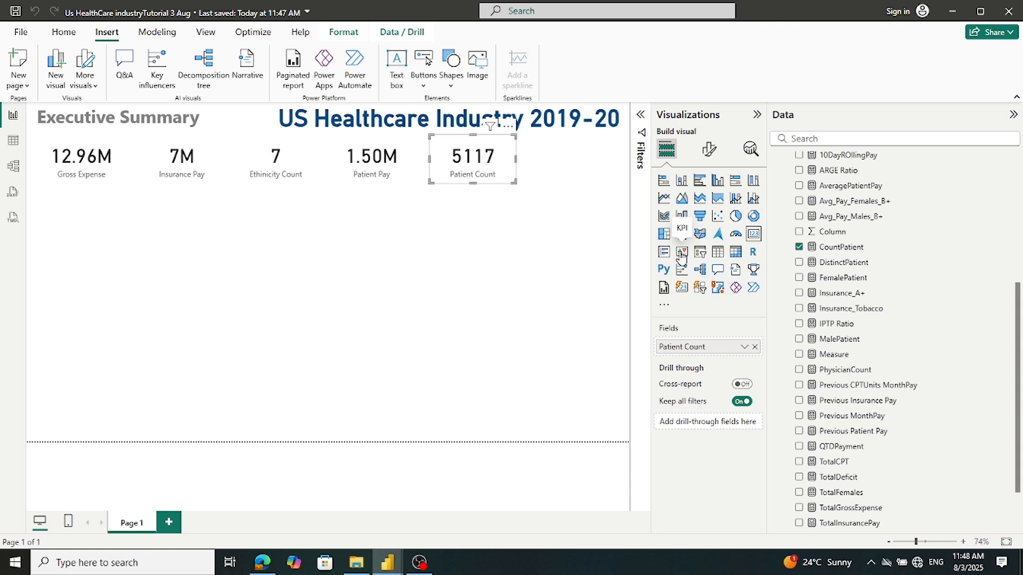
Nudge the Patient Count, Patient Pay, Ethnicity Count, Insurance Pay and Gross Expense cards right into an even row
{"action": "left_click", "coordinate": [476, 286]}
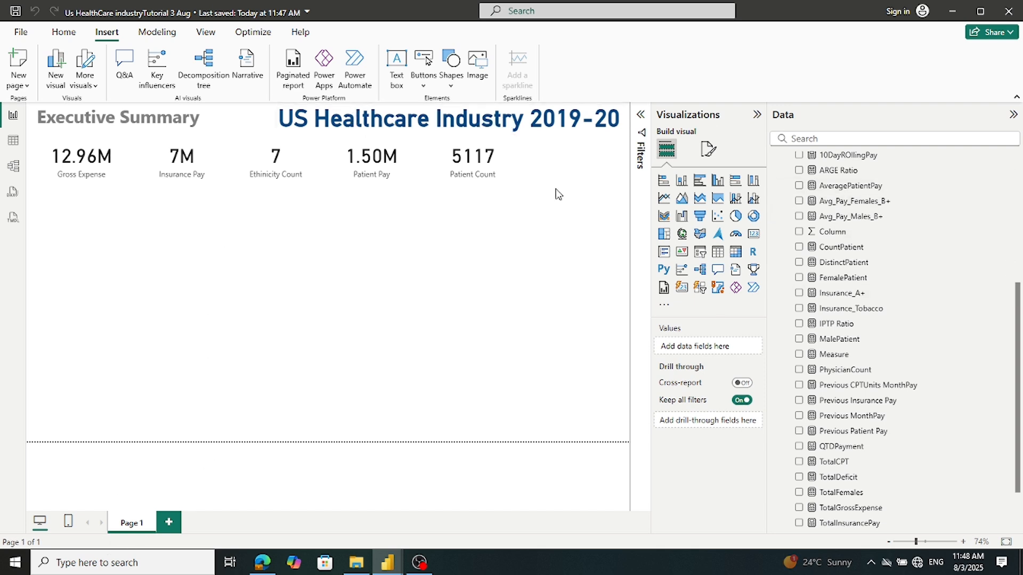
{"action": "left_click_drag", "start_coordinate": [500, 187], "coordinate": [573, 186]}
{"action": "left_click_drag", "start_coordinate": [413, 174], "coordinate": [470, 171]}
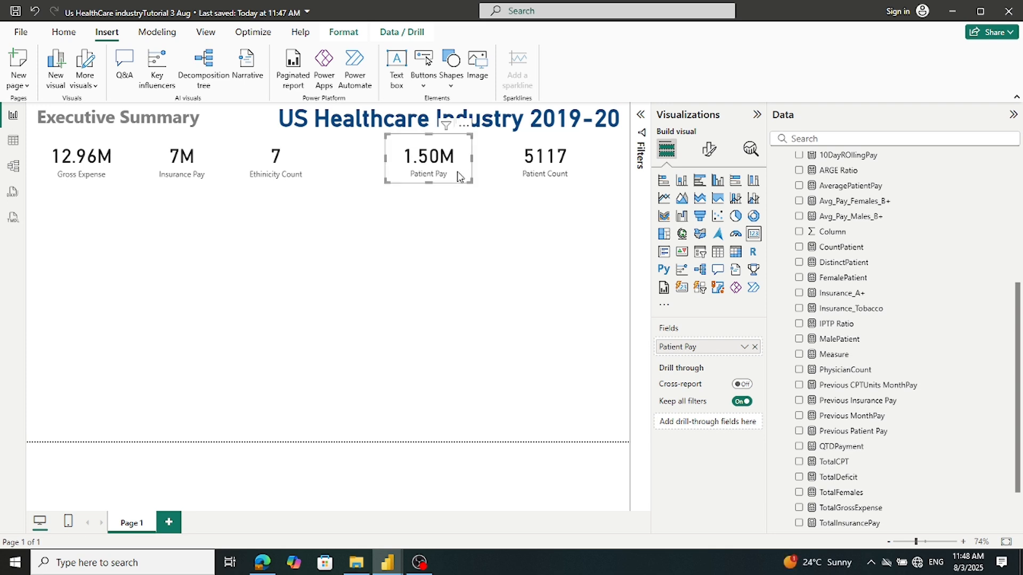
{"action": "left_click_drag", "start_coordinate": [301, 184], "coordinate": [350, 179]}
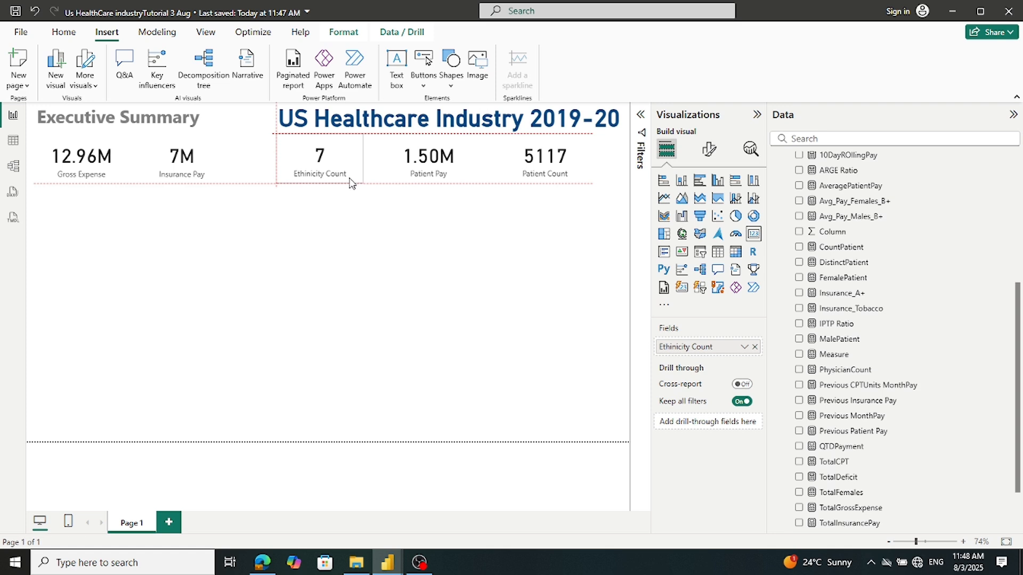
{"action": "left_click_drag", "start_coordinate": [212, 183], "coordinate": [254, 181]}
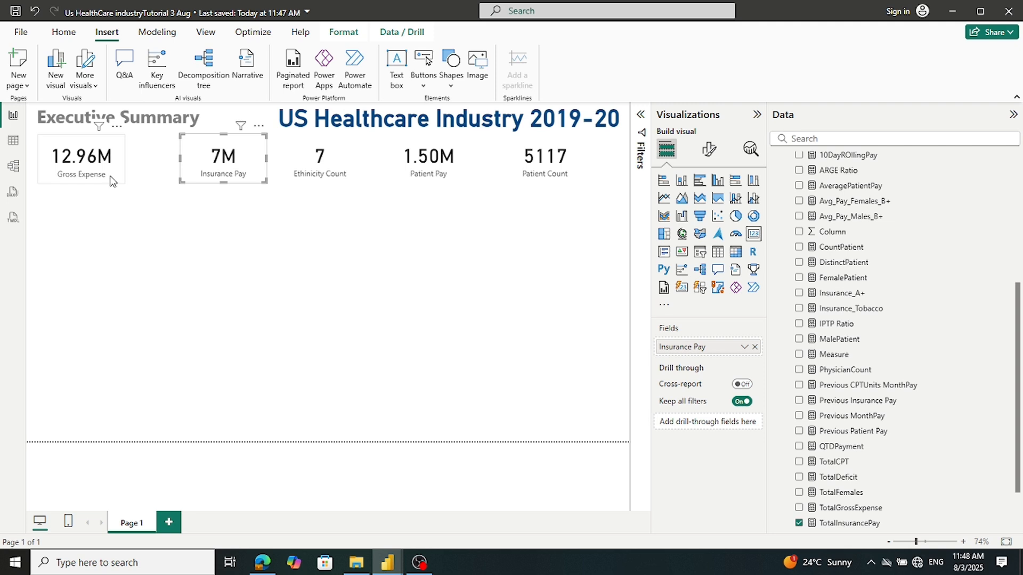
{"action": "left_click_drag", "start_coordinate": [123, 181], "coordinate": [163, 178]}
{"action": "left_click", "coordinate": [160, 245]}
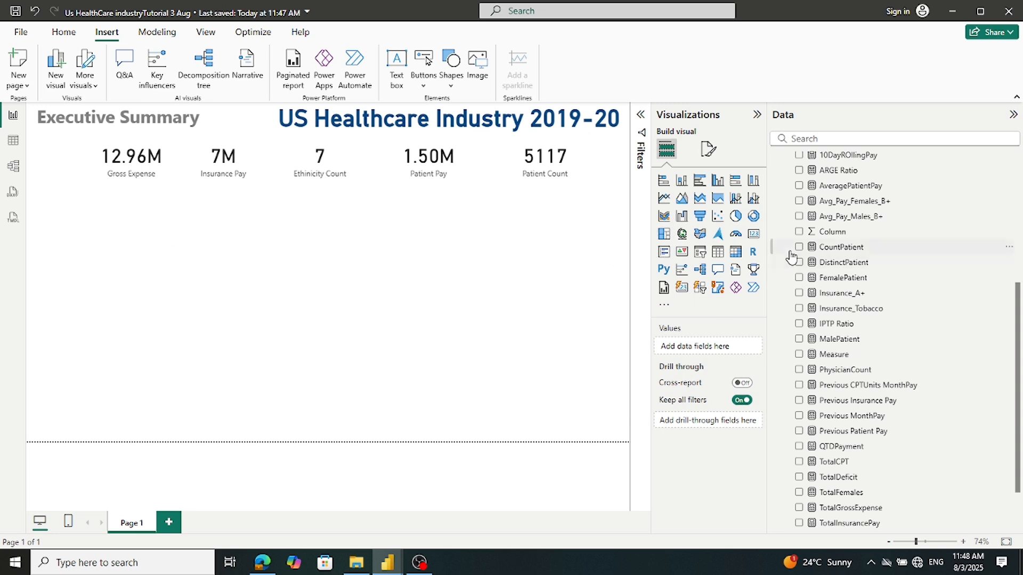
Add an empty KPI visual and place it at the left below the cards
{"action": "left_click", "coordinate": [681, 251]}
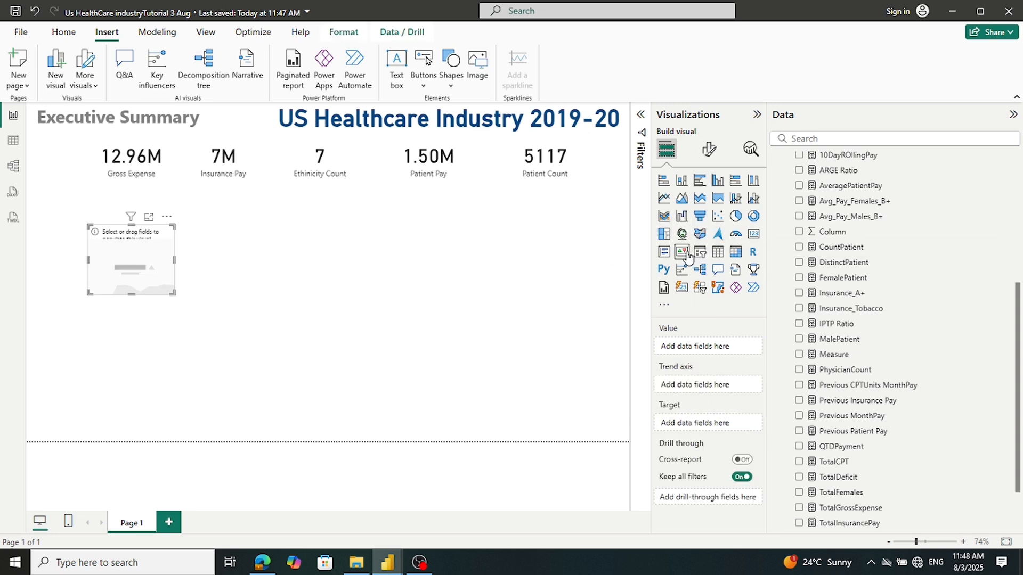
{"action": "left_click_drag", "start_coordinate": [124, 260], "coordinate": [76, 226]}
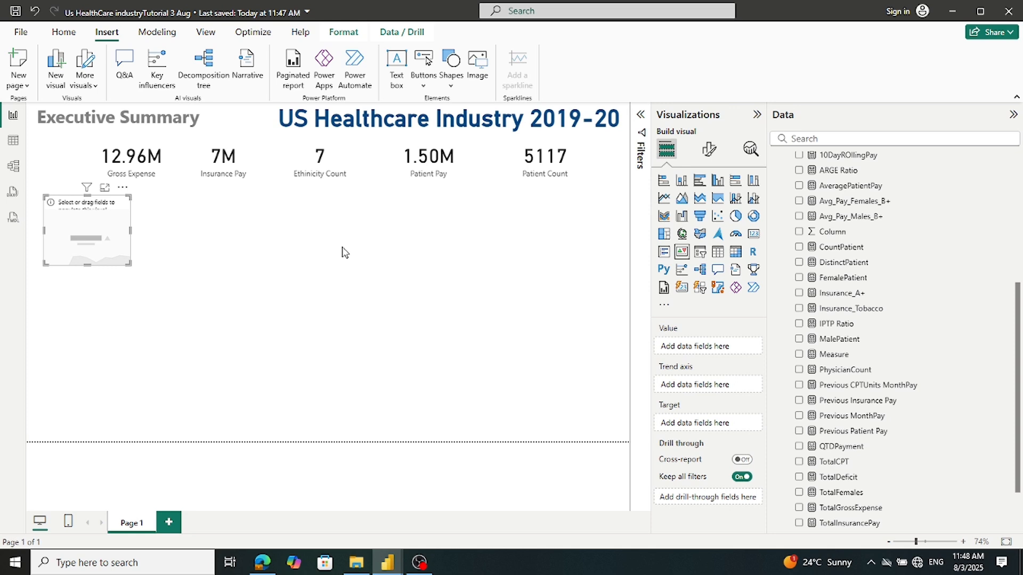
{"action": "scroll", "coordinate": [909, 452], "scroll_direction": "down", "scroll_amount": 2}
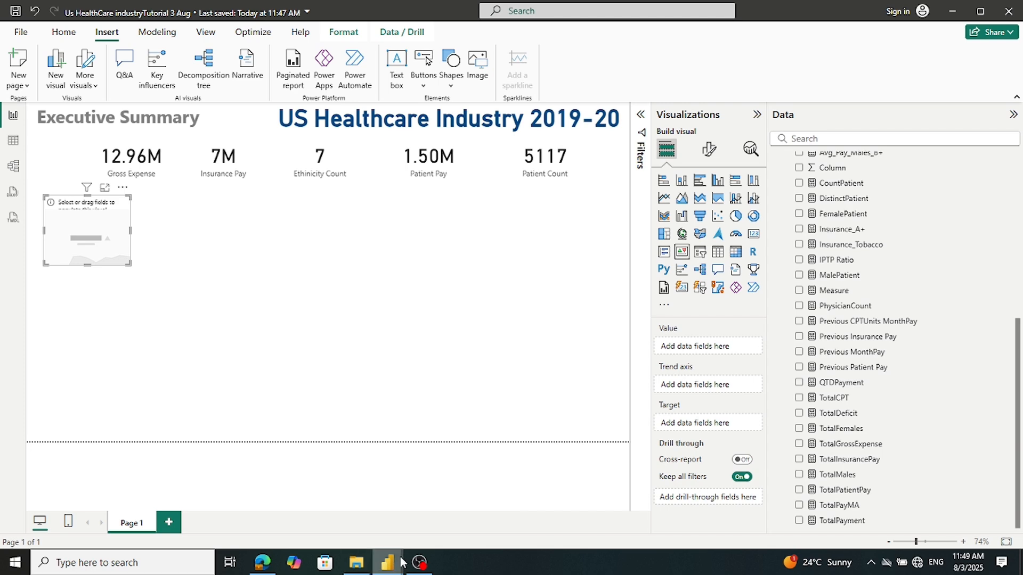
{"action": "mouse_move", "coordinate": [390, 562]}
{"action": "mouse_move", "coordinate": [358, 523]}
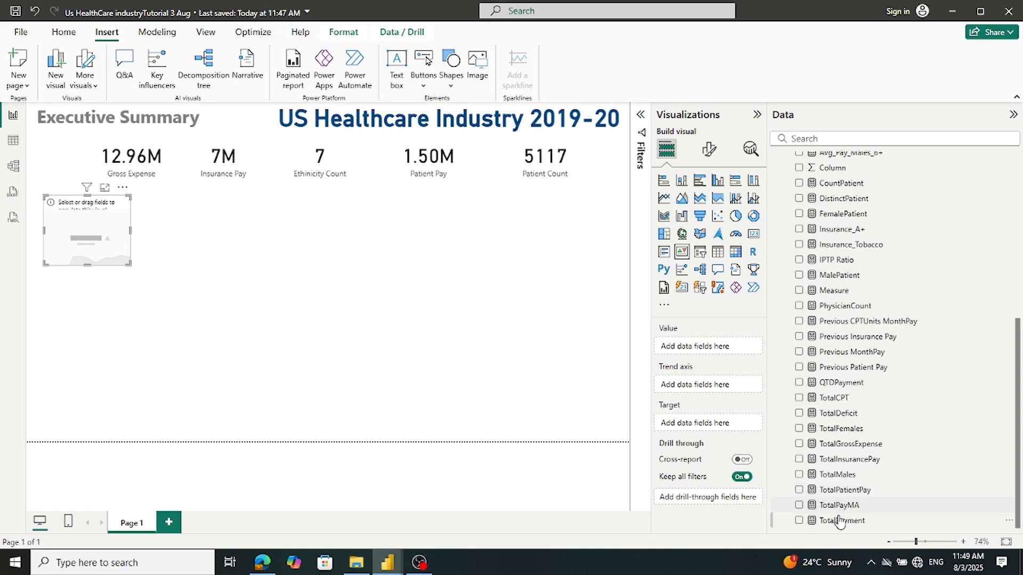
Set TotalPayment as the KPI's value and Previous MonthPay as its target
{"action": "left_click_drag", "start_coordinate": [836, 520], "coordinate": [716, 349]}
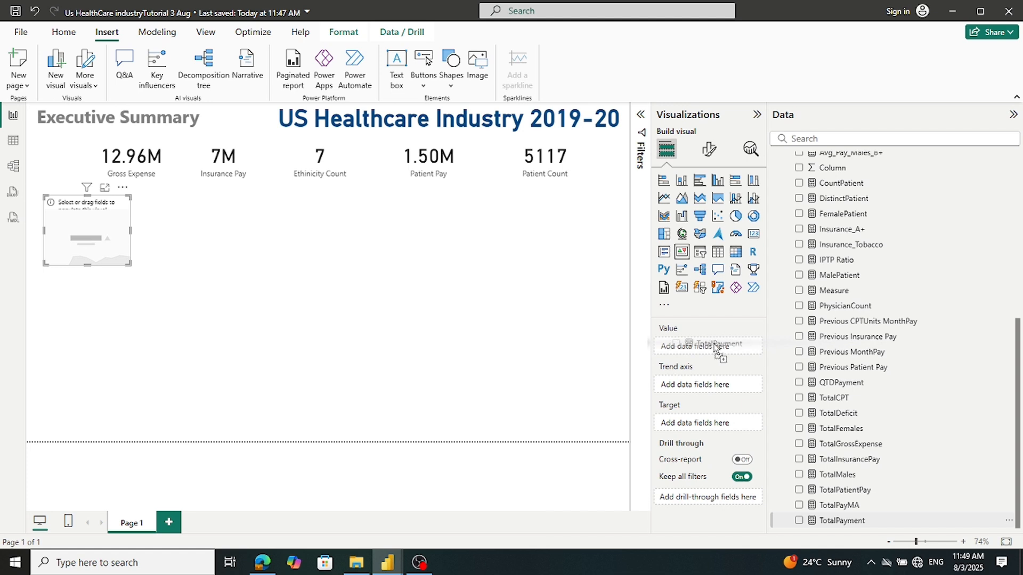
{"action": "left_click_drag", "start_coordinate": [714, 347], "coordinate": [716, 349]}
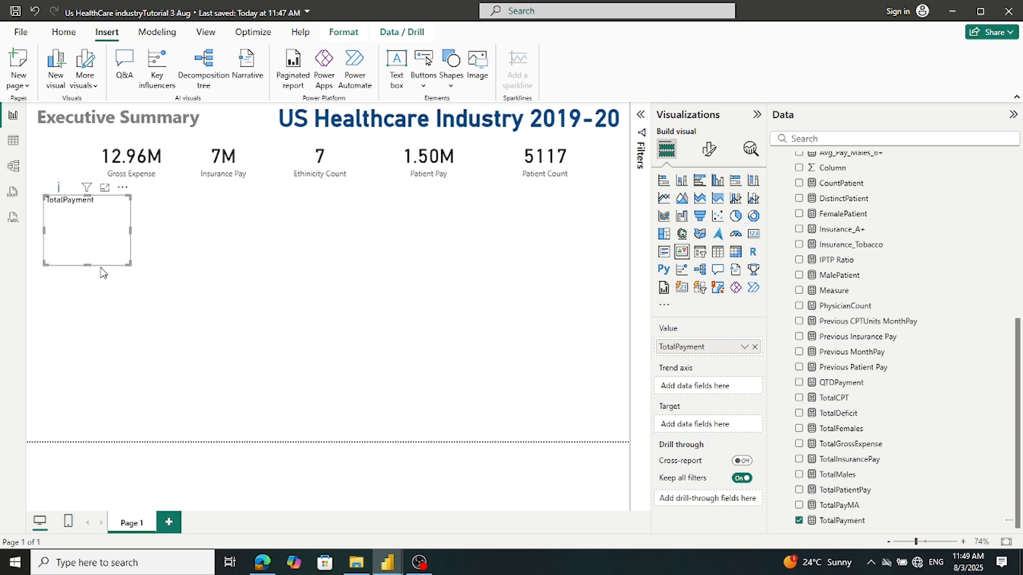
{"action": "mouse_move", "coordinate": [87, 265]}
{"action": "left_mouse_down"}
{"action": "mouse_move", "coordinate": [79, 368]}
{"action": "mouse_move", "coordinate": [90, 259]}
{"action": "left_mouse_up"}
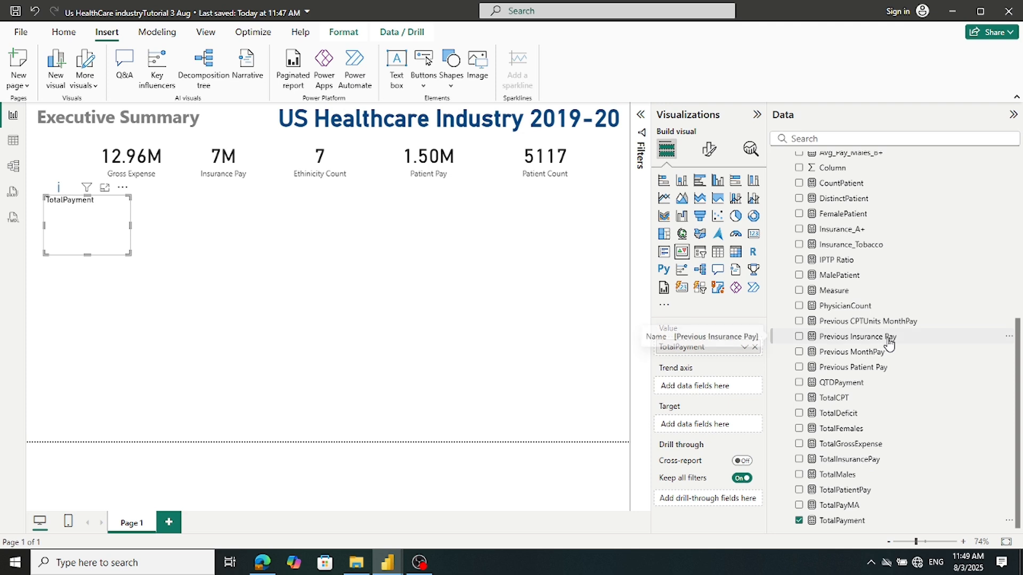
{"action": "left_click_drag", "start_coordinate": [882, 352], "coordinate": [710, 425]}
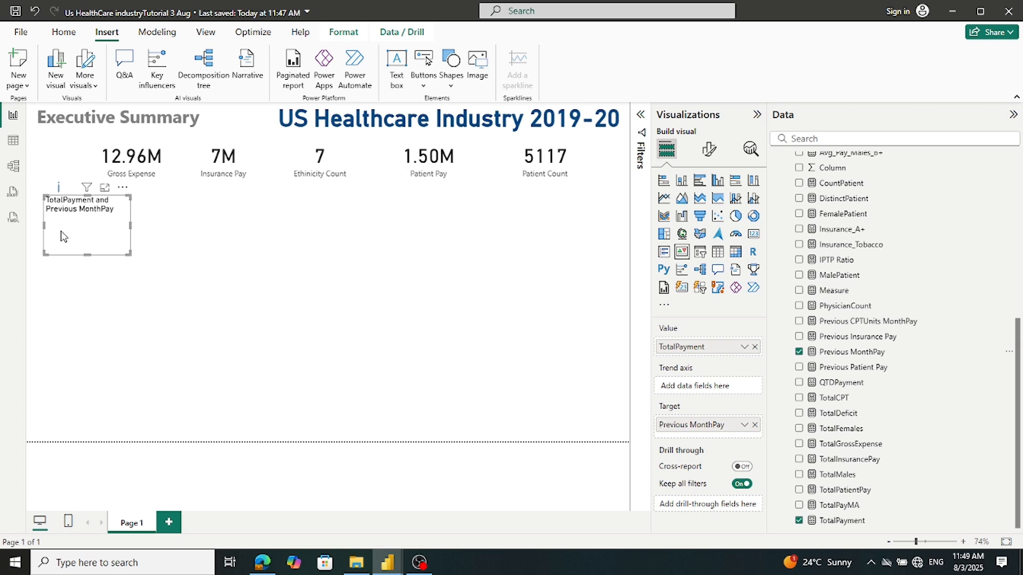
Compare against the finished Tutorial US Industry report, then return to the report being built
{"action": "mouse_move", "coordinate": [380, 568]}
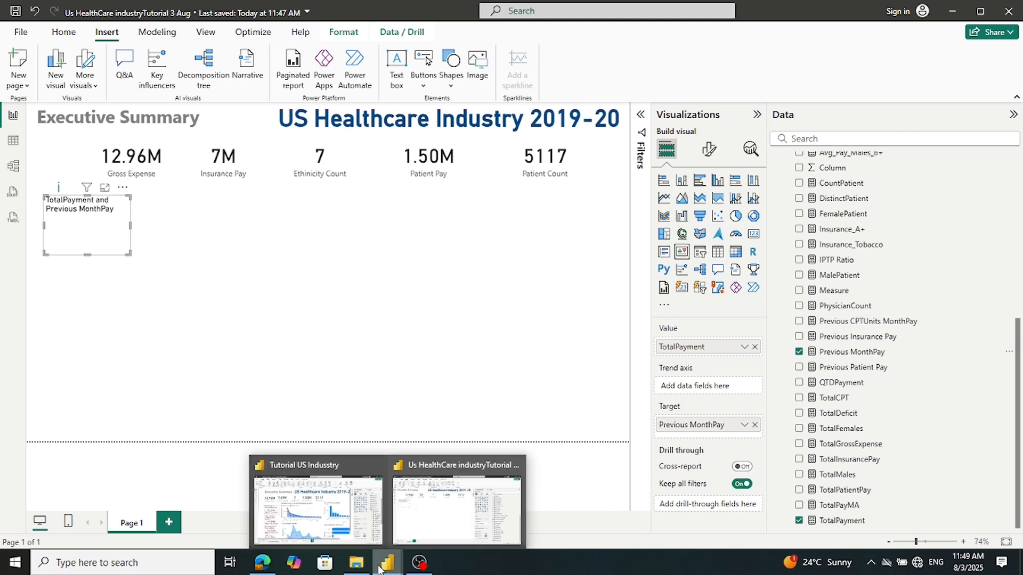
{"action": "left_click", "coordinate": [337, 527]}
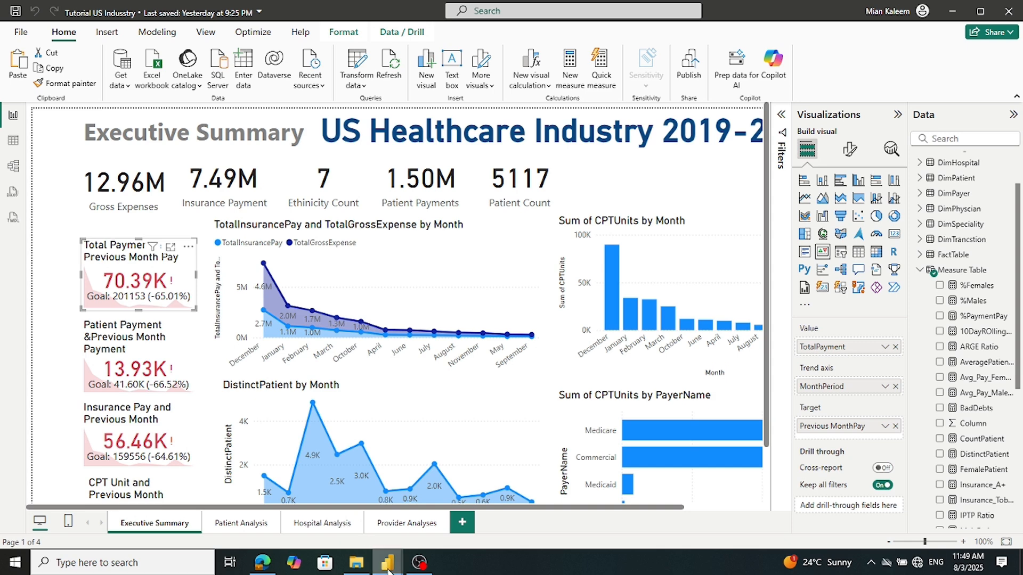
{"action": "mouse_move", "coordinate": [383, 560]}
{"action": "left_click", "coordinate": [430, 519]}
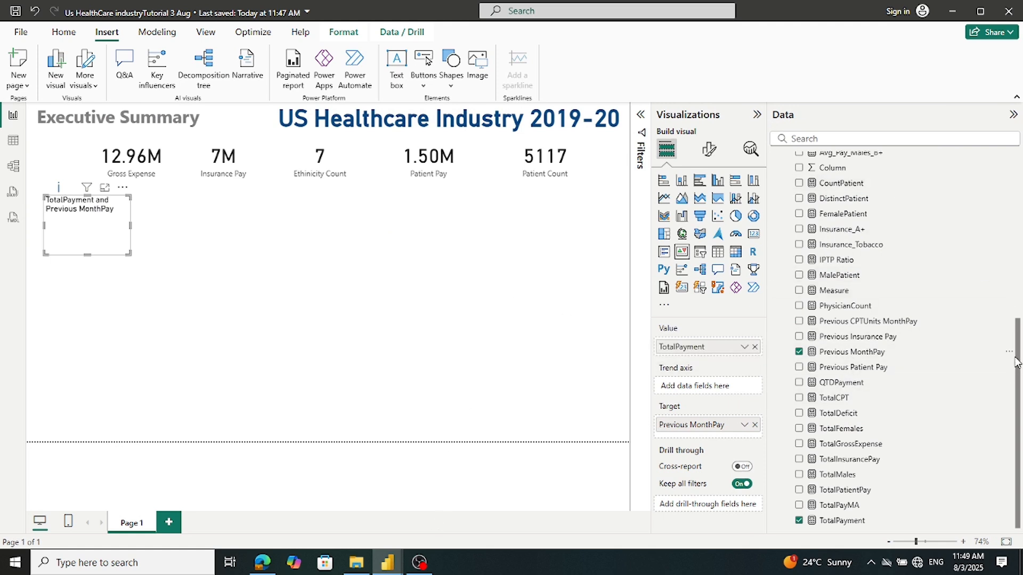
Use DimDate's Month as the KPI's trend axis and enlarge the KPI visual
{"action": "left_click_drag", "start_coordinate": [1020, 363], "coordinate": [1021, 173]}
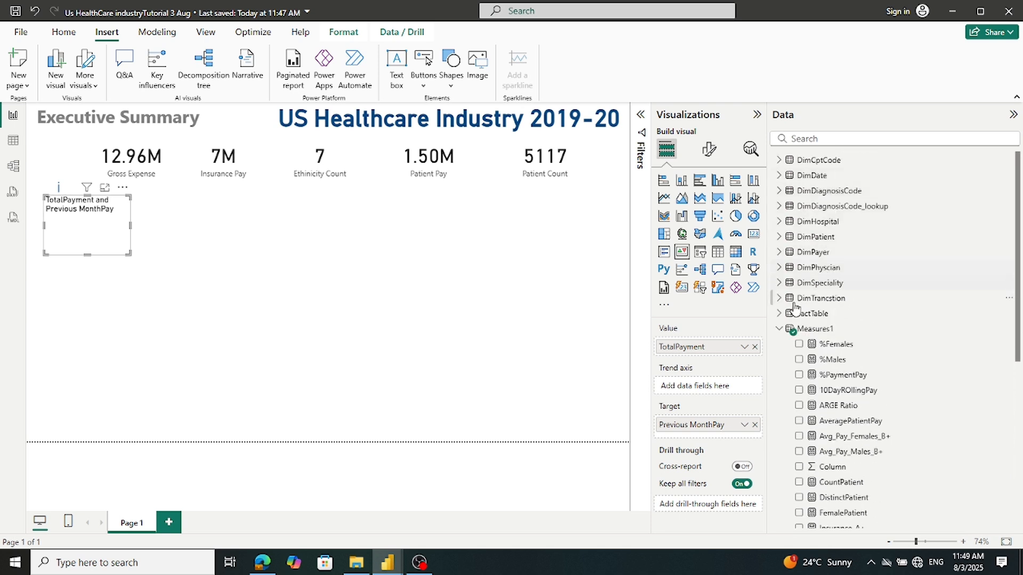
{"action": "left_click", "coordinate": [778, 329]}
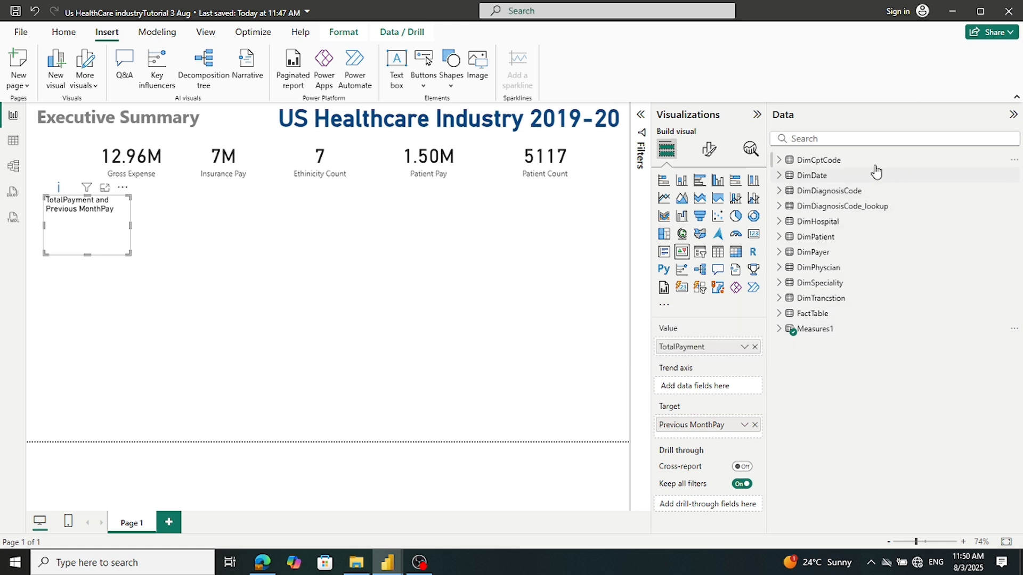
{"action": "left_click", "coordinate": [780, 176]}
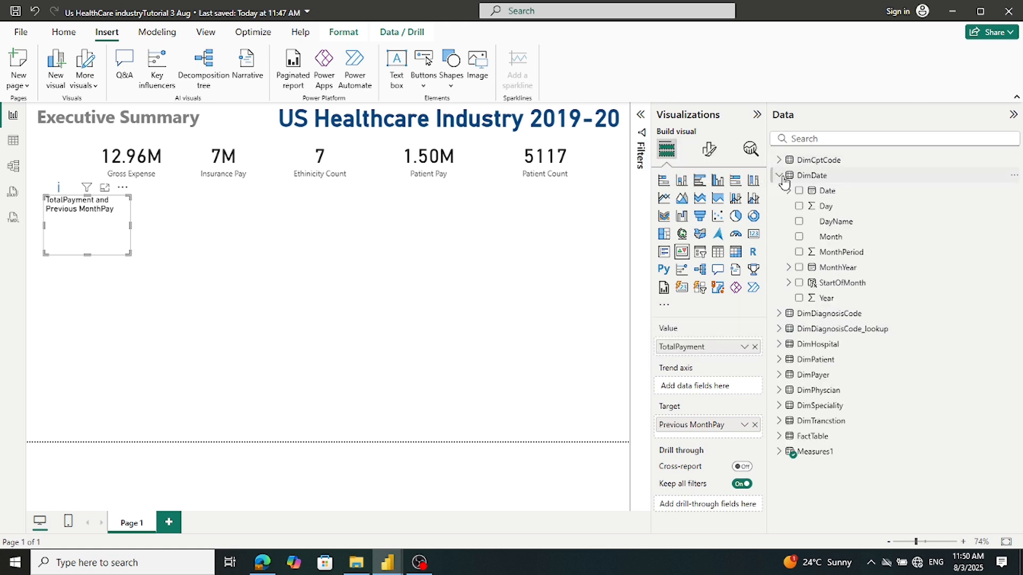
{"action": "left_click_drag", "start_coordinate": [825, 238], "coordinate": [715, 388]}
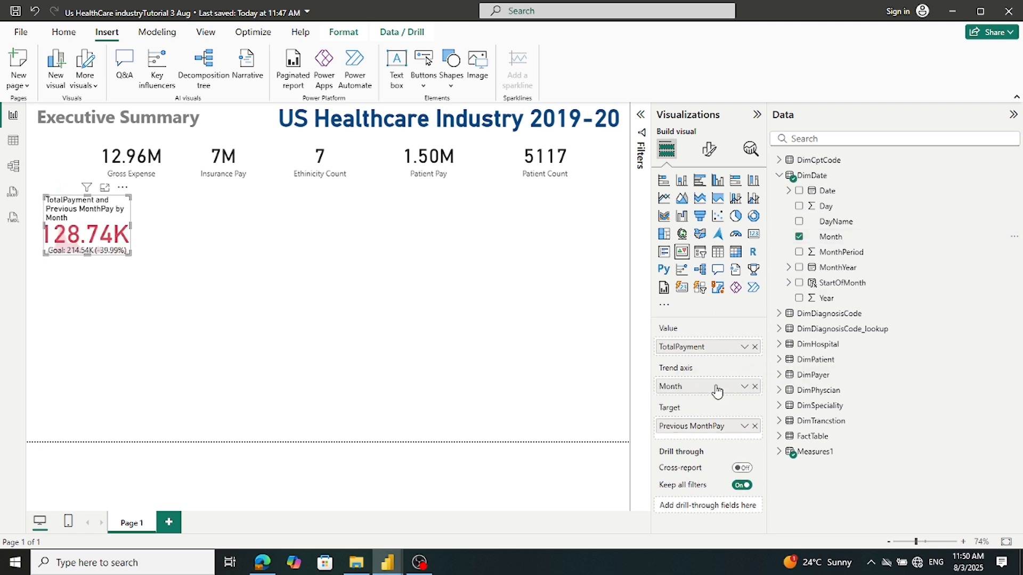
{"action": "left_click_drag", "start_coordinate": [87, 255], "coordinate": [84, 271]}
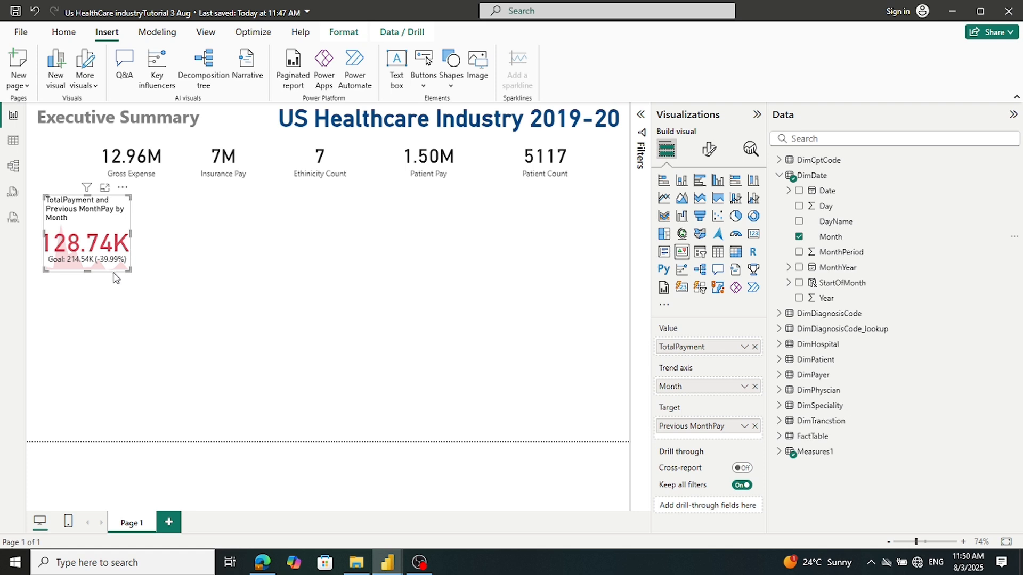
{"action": "left_click_drag", "start_coordinate": [130, 234], "coordinate": [150, 235]}
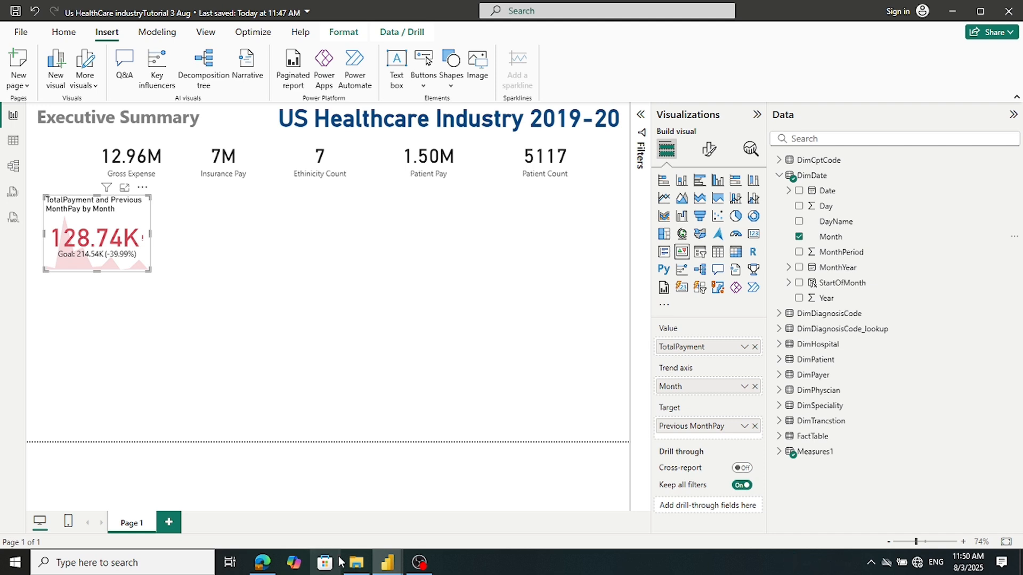
Bring the Tutorial US Industry reference report to the front
{"action": "mouse_move", "coordinate": [390, 567]}
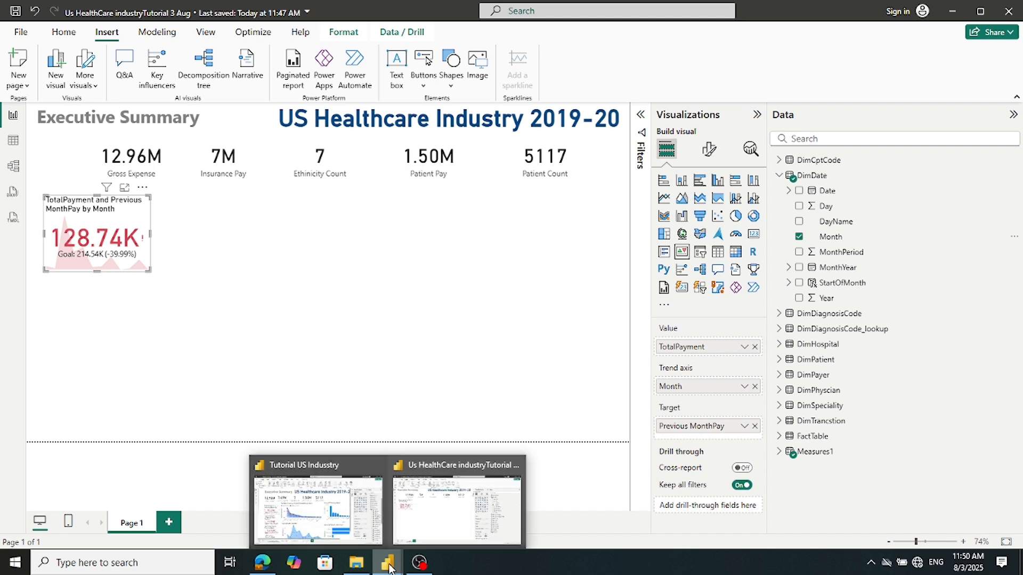
{"action": "left_click", "coordinate": [319, 508]}
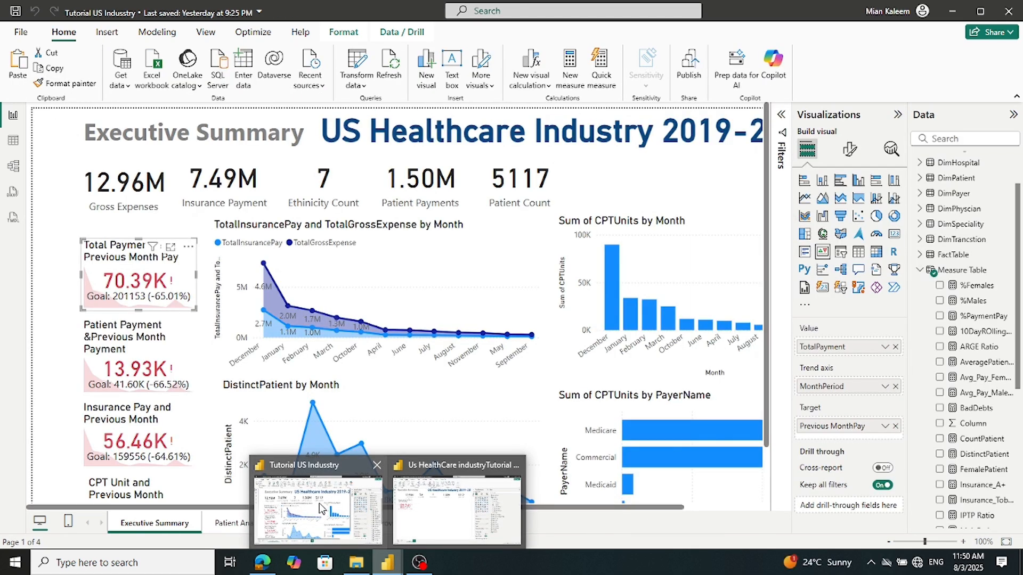
{"action": "left_click", "coordinate": [322, 509]}
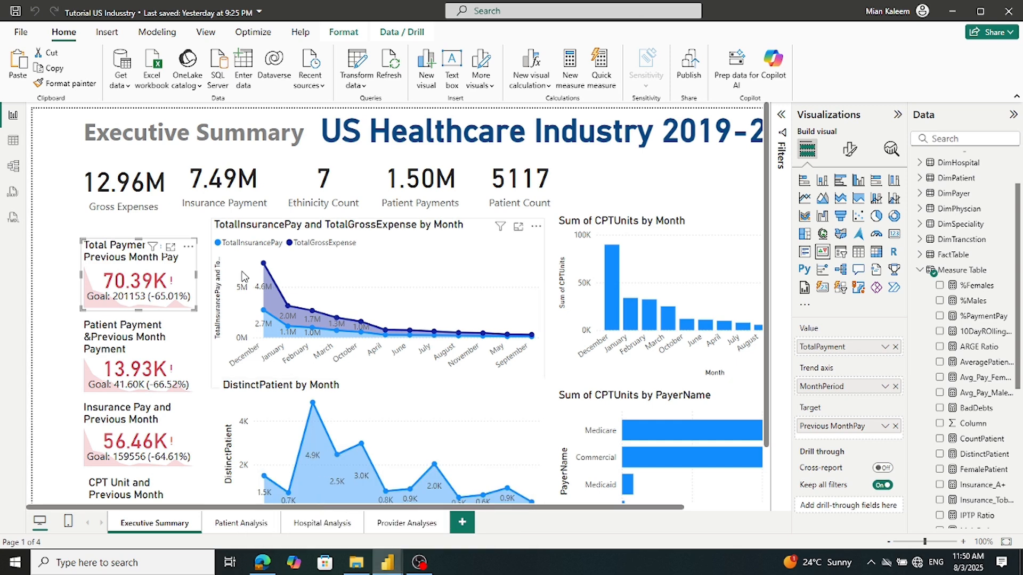
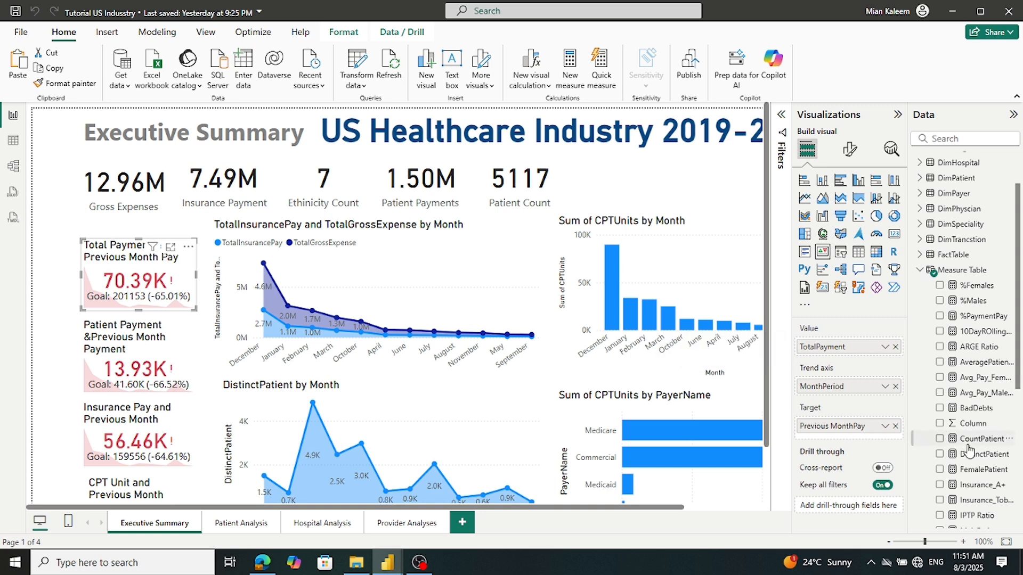
In the reference report, show the DAX formula of the Measure Table's TotalPayment measure
{"action": "scroll", "coordinate": [969, 450], "scroll_direction": "down", "scroll_amount": 5}
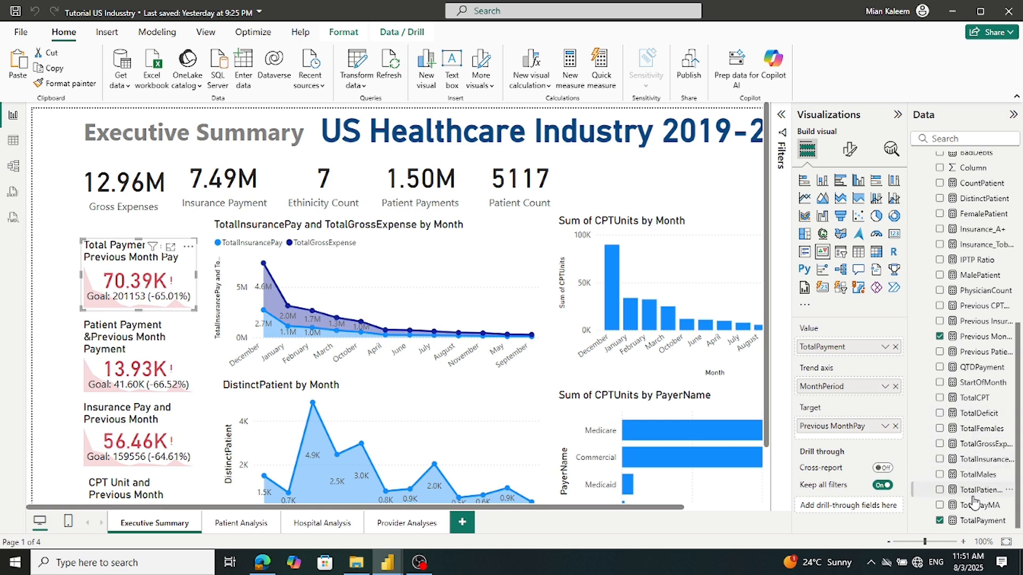
{"action": "left_click", "coordinate": [972, 525]}
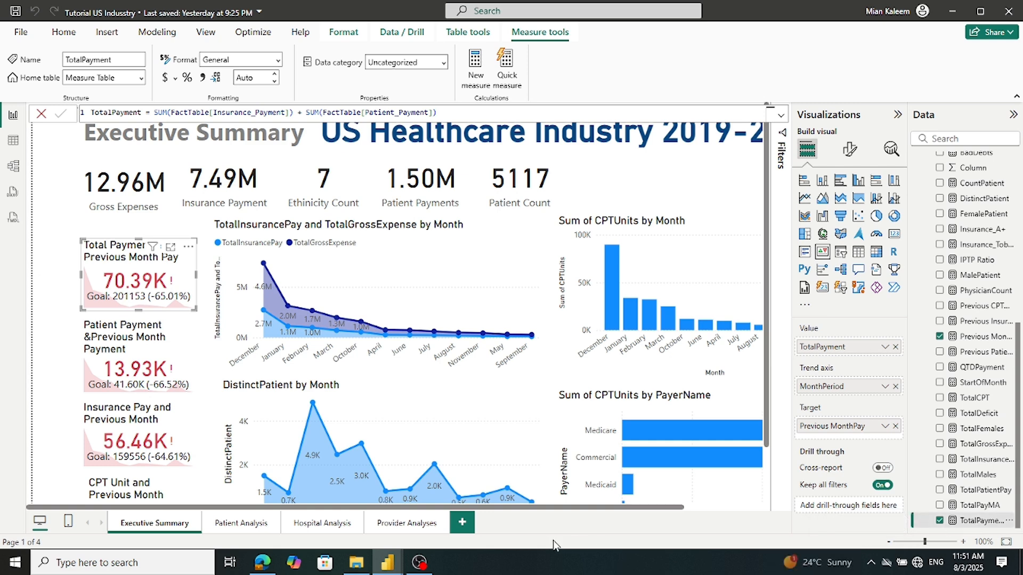
In the working report, expand Measures1 and untick Previous MonthPay to clear the KPI's target
{"action": "mouse_move", "coordinate": [381, 568]}
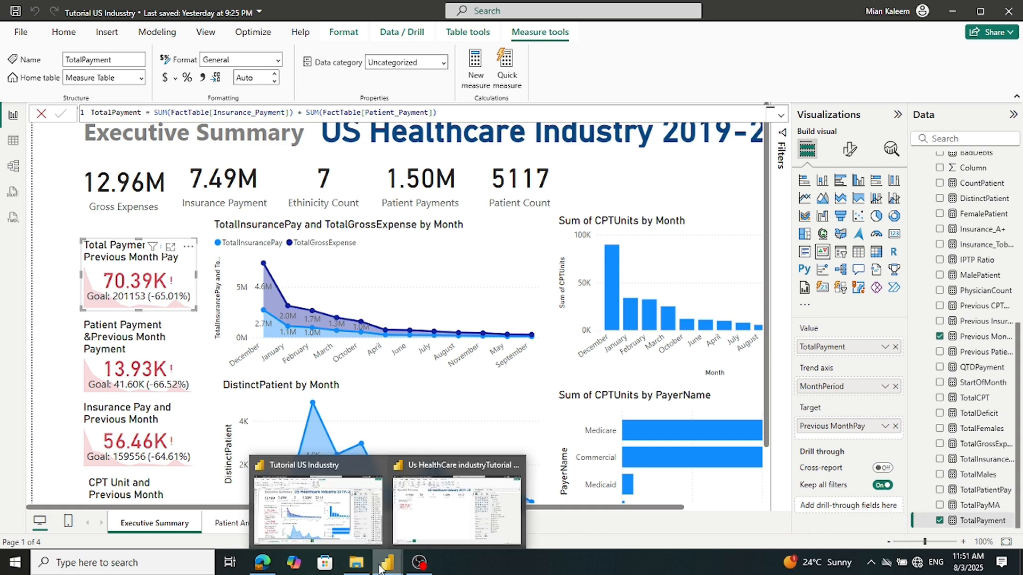
{"action": "left_click", "coordinate": [438, 518]}
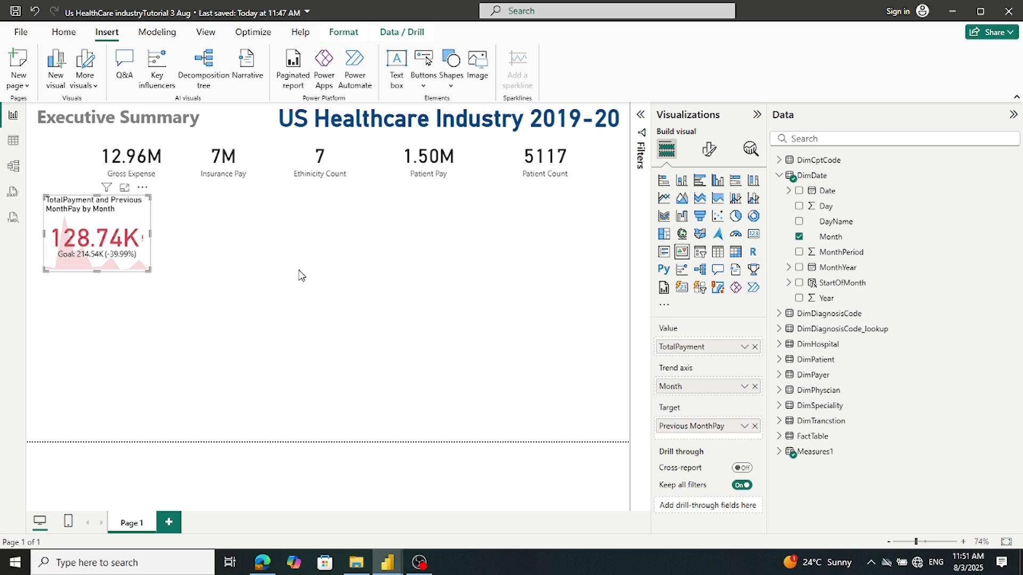
{"action": "left_click", "coordinate": [787, 452]}
{"action": "scroll", "coordinate": [870, 426], "scroll_direction": "down", "scroll_amount": 5}
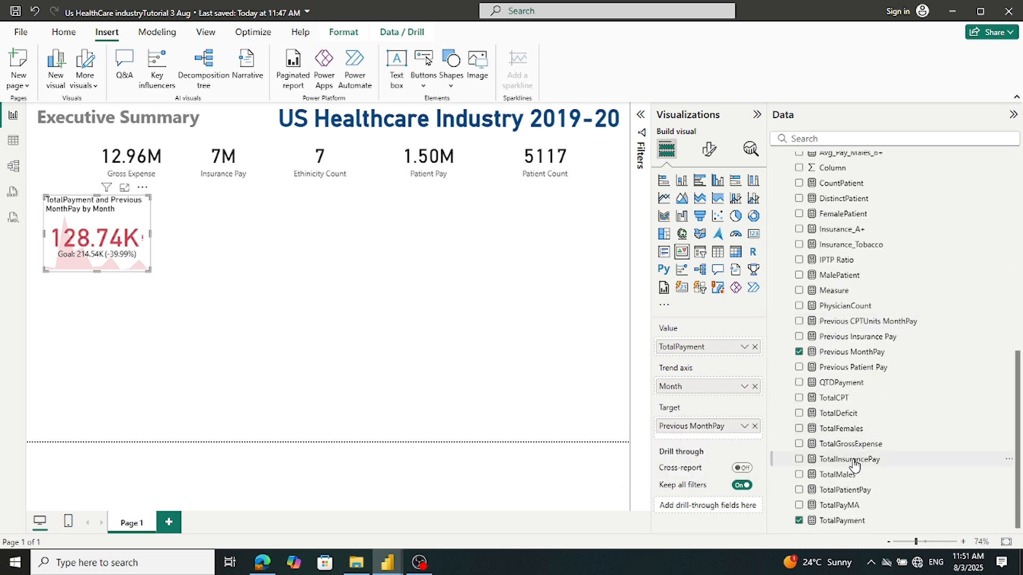
{"action": "left_click", "coordinate": [837, 521]}
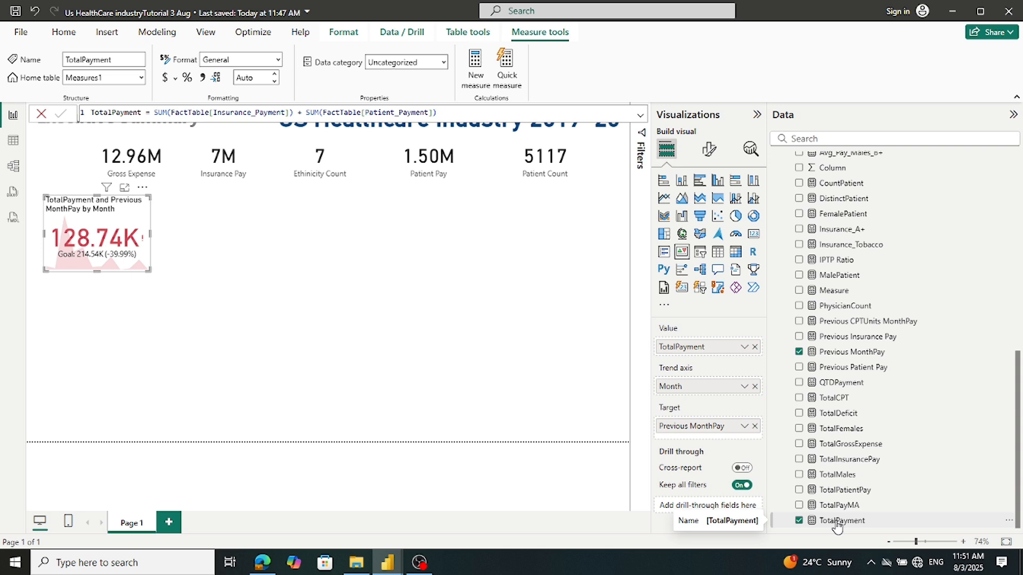
{"action": "left_click", "coordinate": [799, 353]}
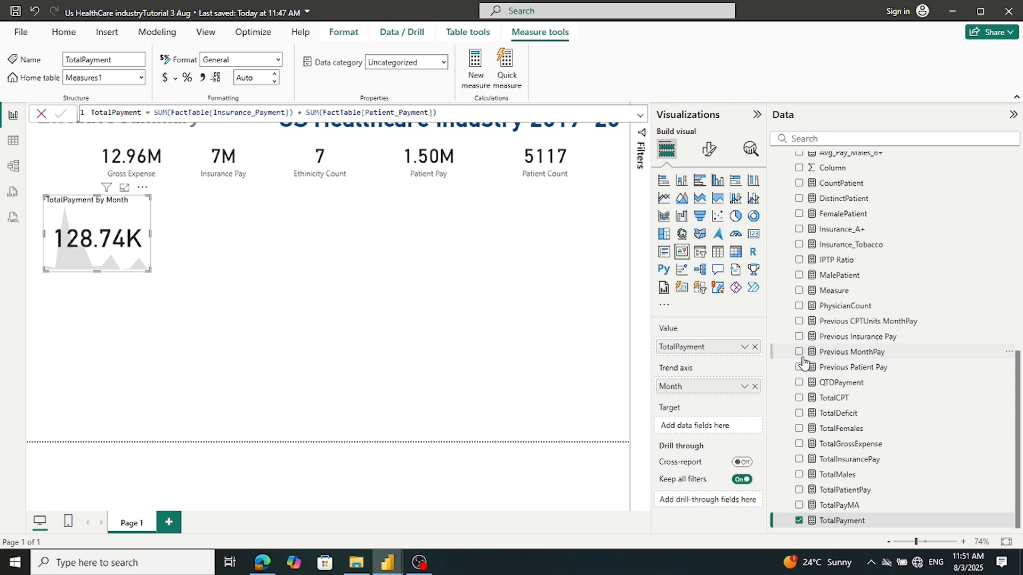
Inspect the TotalPayment formula and highlight its Patient_Payment reference
{"action": "scroll", "coordinate": [804, 362], "scroll_direction": "up", "scroll_amount": 5}
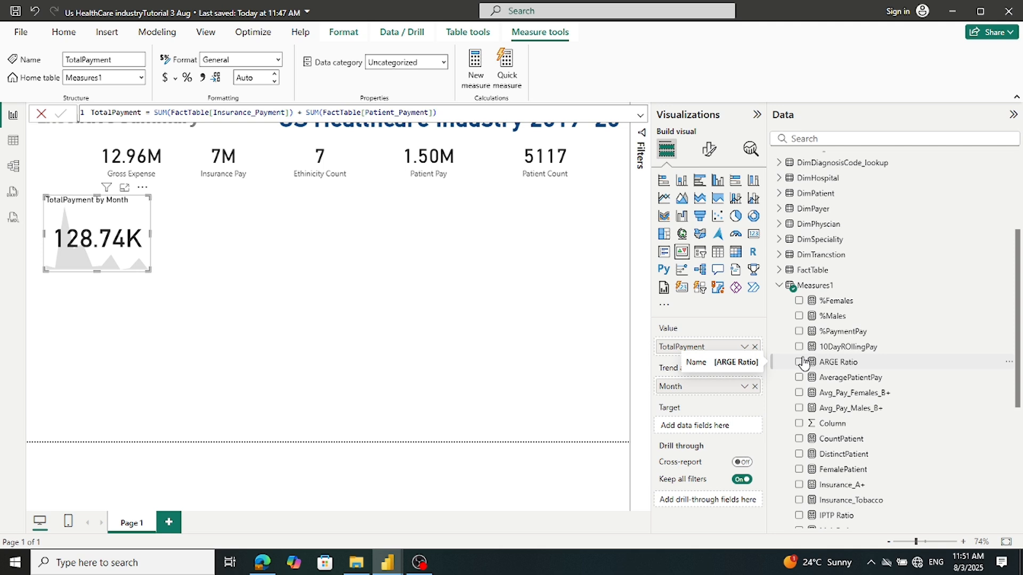
{"action": "scroll", "coordinate": [805, 362], "scroll_direction": "down", "scroll_amount": 5}
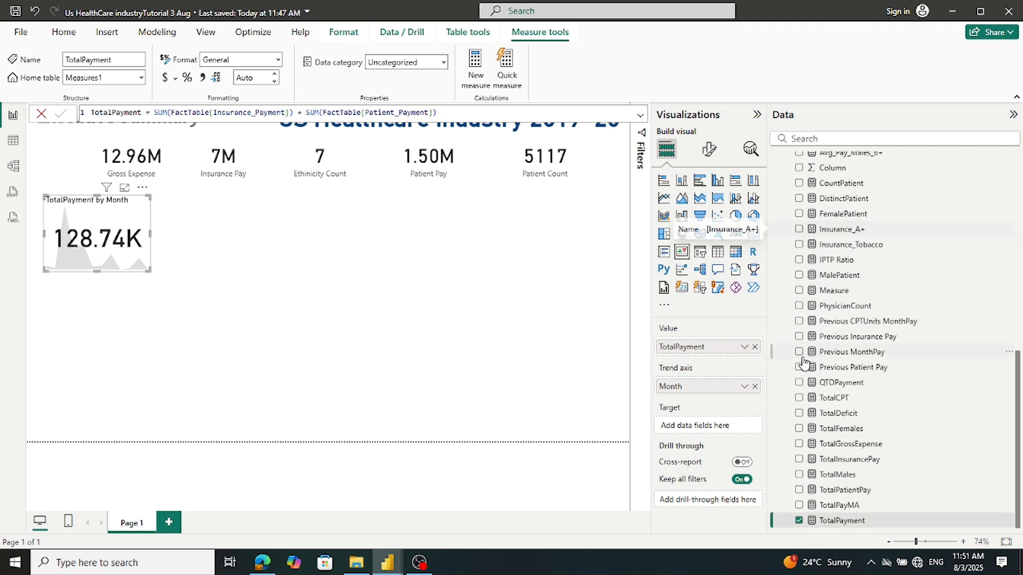
{"action": "left_click", "coordinate": [833, 525]}
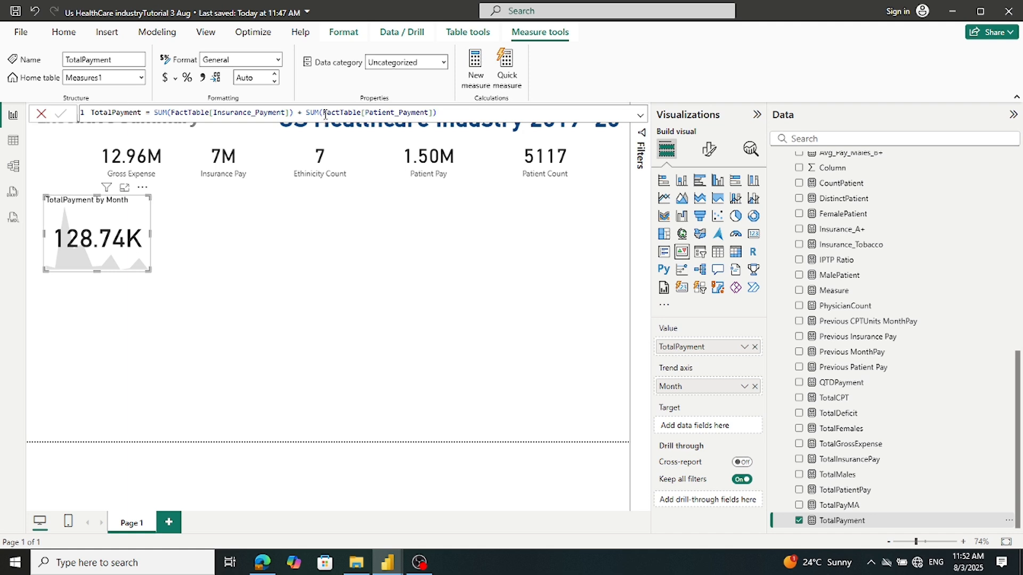
{"action": "left_click_drag", "start_coordinate": [325, 114], "coordinate": [432, 117]}
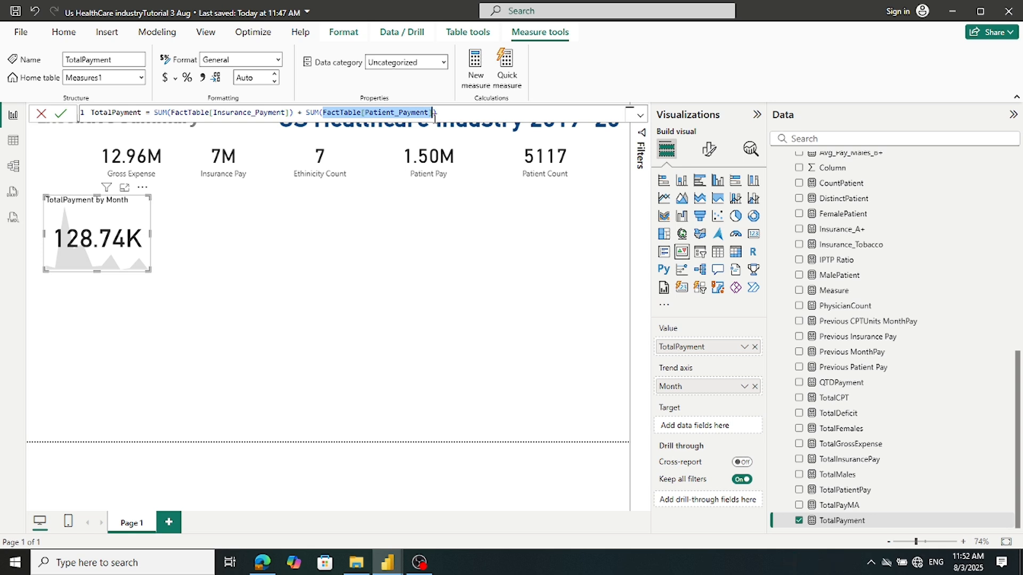
Compare with the finished reference report, then return to the working report
{"action": "left_click", "coordinate": [389, 570]}
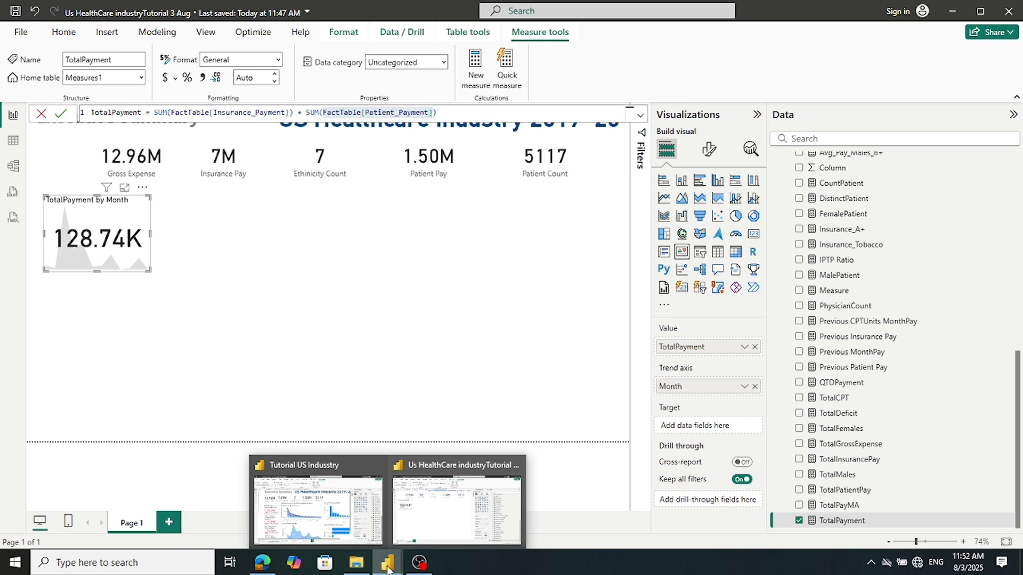
{"action": "left_click", "coordinate": [374, 536]}
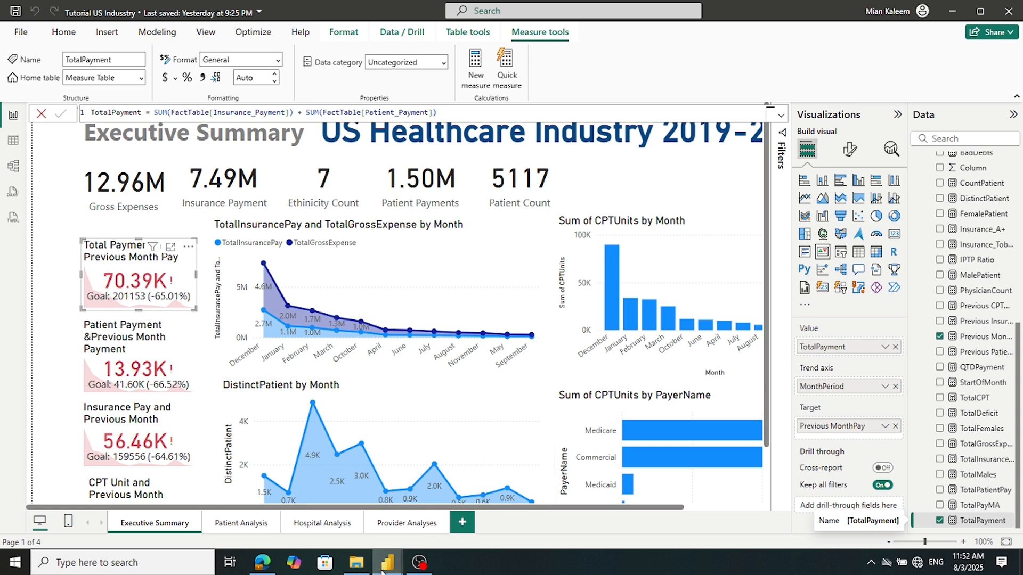
{"action": "mouse_move", "coordinate": [394, 559]}
{"action": "left_click", "coordinate": [442, 527]}
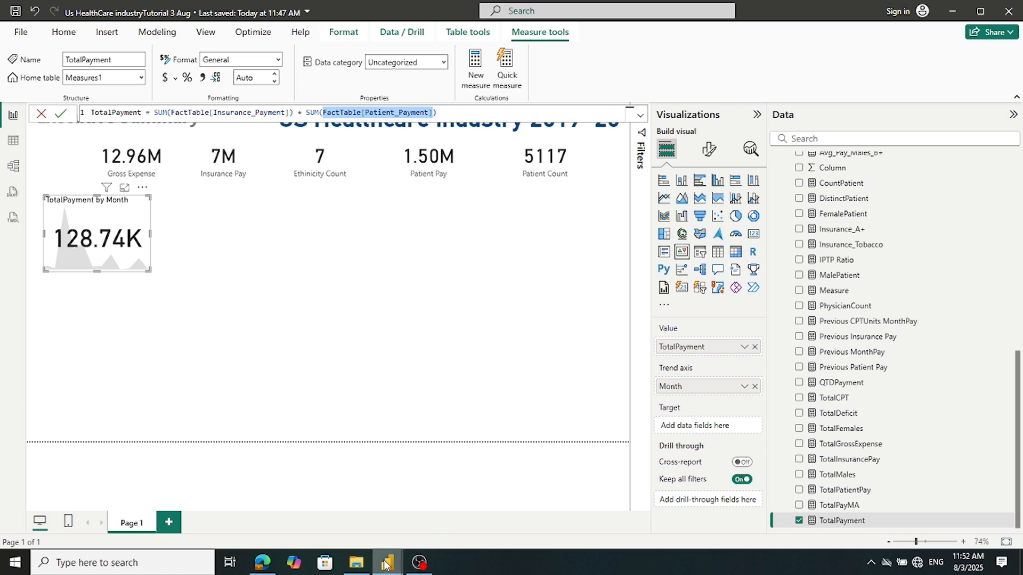
{"action": "mouse_move", "coordinate": [384, 559]}
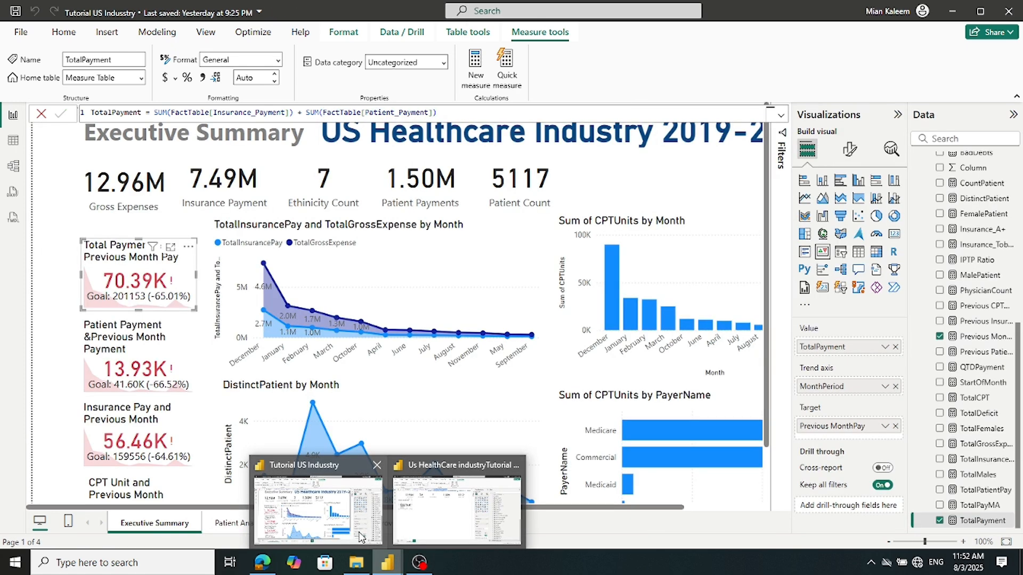
{"action": "mouse_move", "coordinate": [441, 533]}
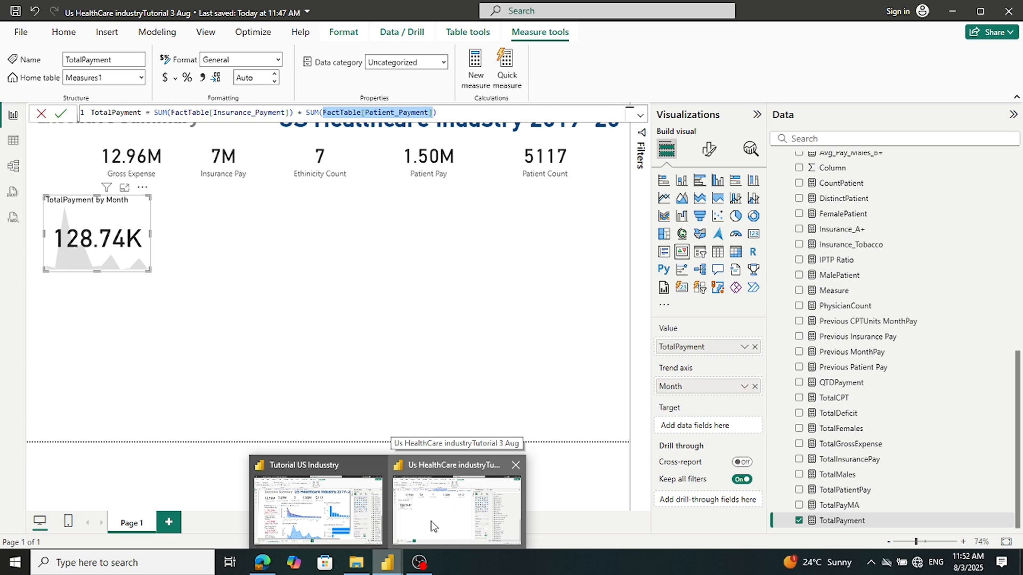
{"action": "mouse_move", "coordinate": [366, 457]}
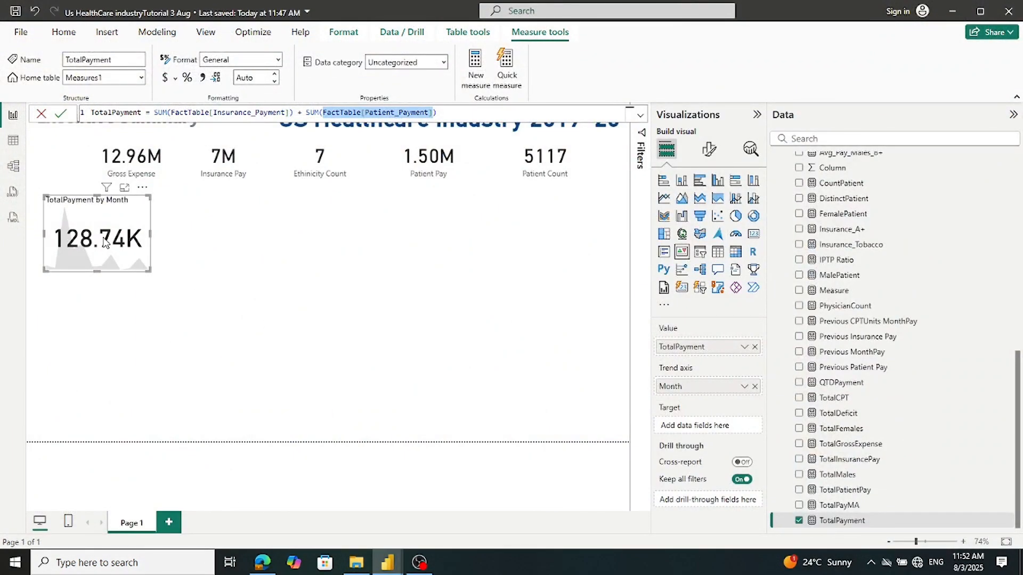
{"action": "left_click", "coordinate": [105, 242]}
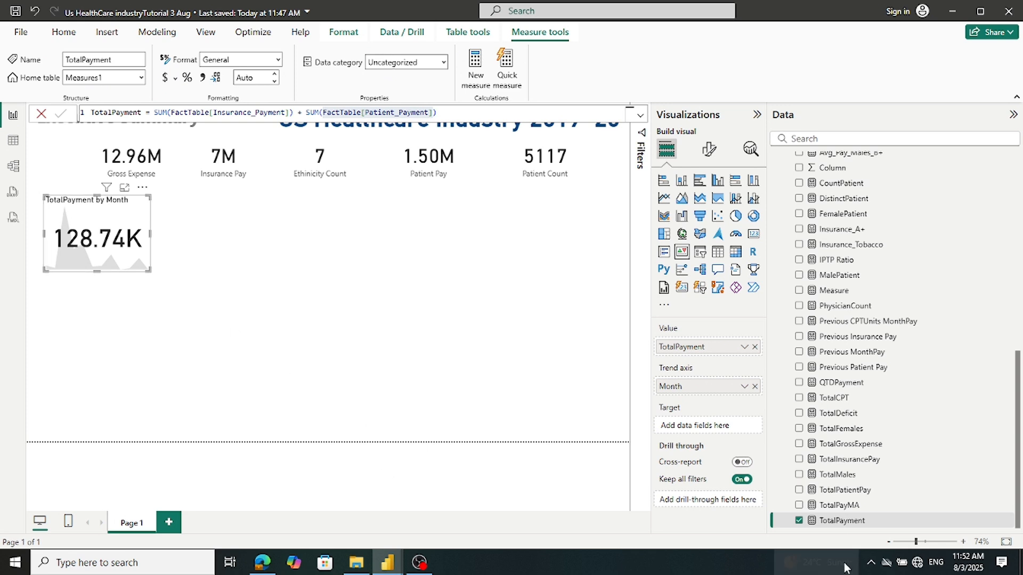
Try TotalGrossExpense, TotalPatientPay, TotalInsurancePay and TotalPayMA as KPI value, leaving it empty
{"action": "left_click", "coordinate": [799, 521]}
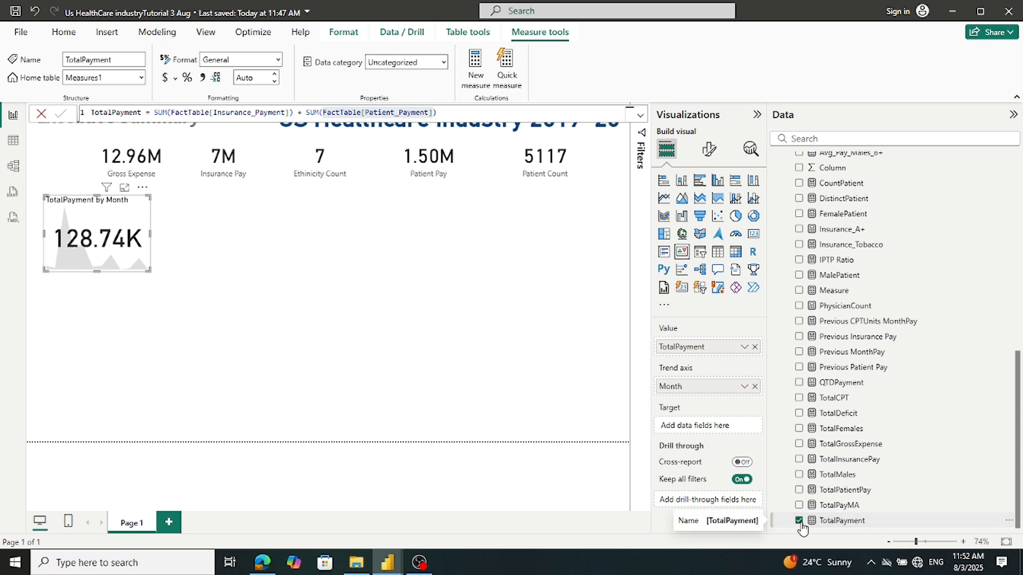
{"action": "left_click", "coordinate": [799, 444]}
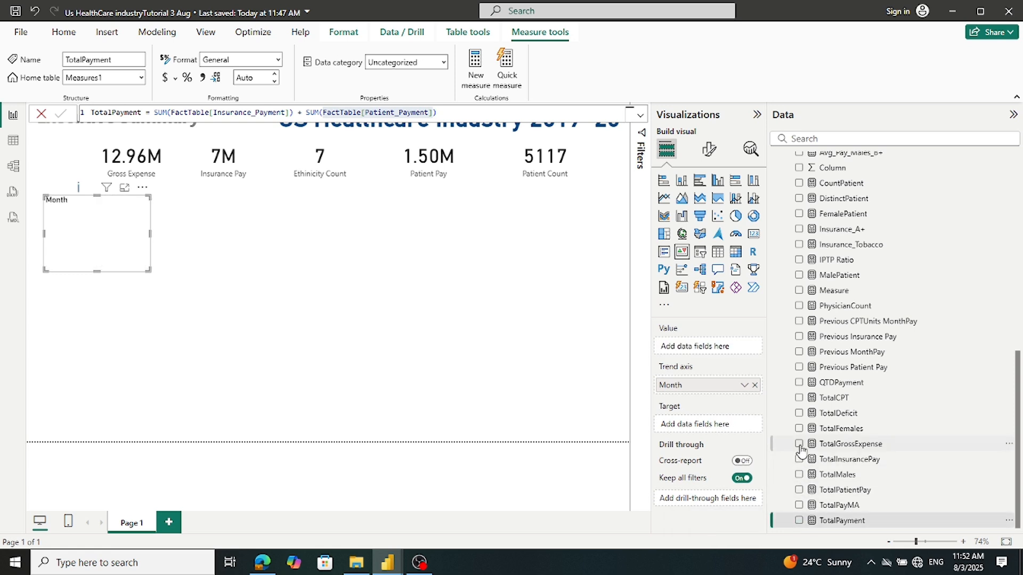
{"action": "left_click", "coordinate": [798, 444]}
{"action": "left_click", "coordinate": [799, 490]}
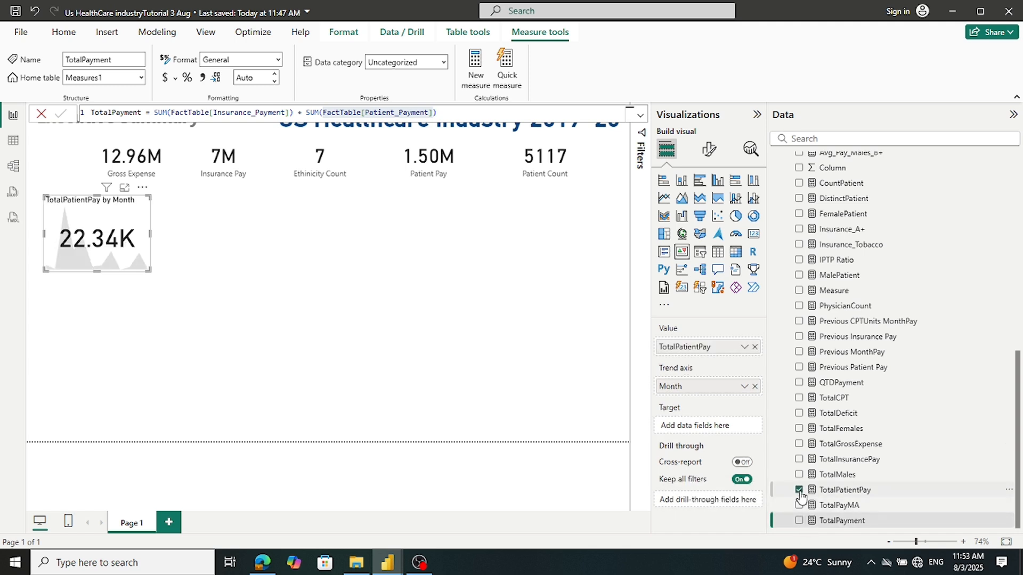
{"action": "left_click", "coordinate": [799, 491]}
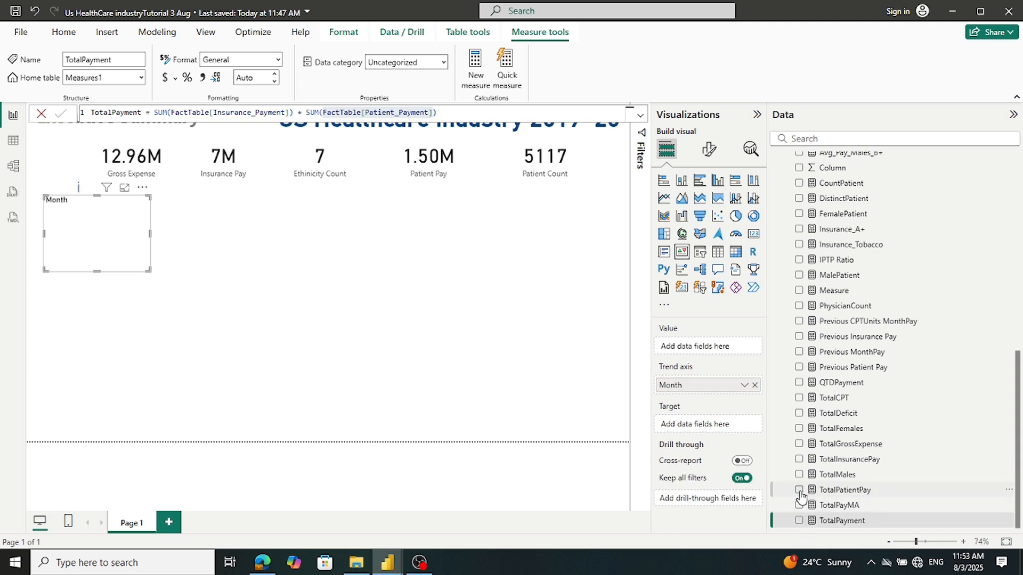
{"action": "left_click", "coordinate": [798, 460]}
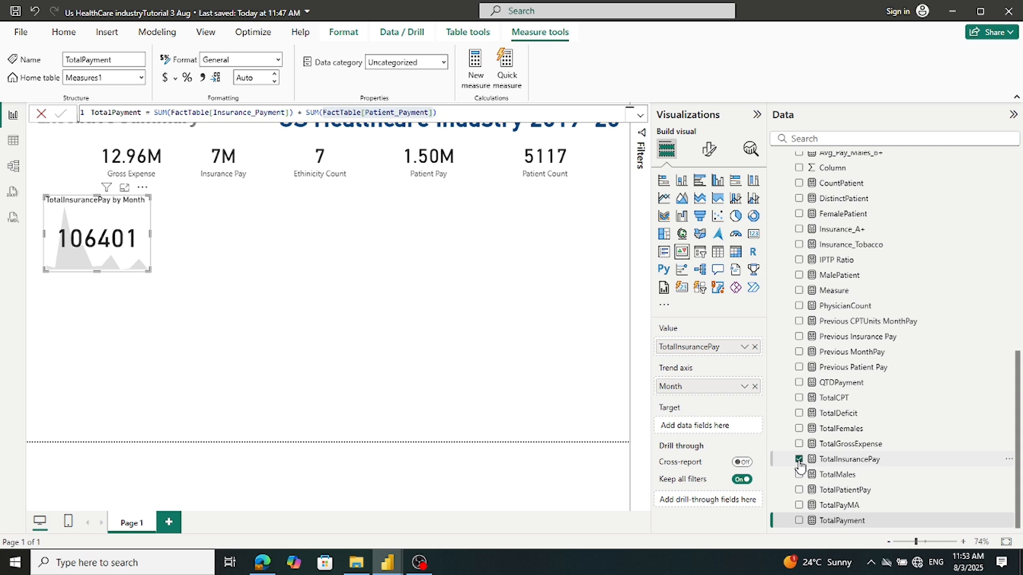
{"action": "left_click", "coordinate": [799, 460]}
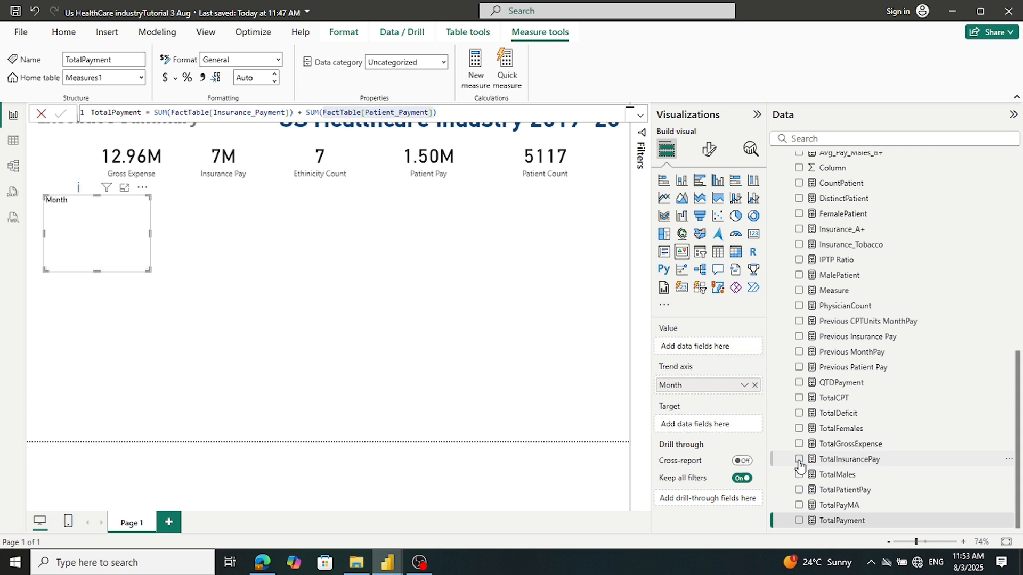
{"action": "left_click", "coordinate": [799, 505]}
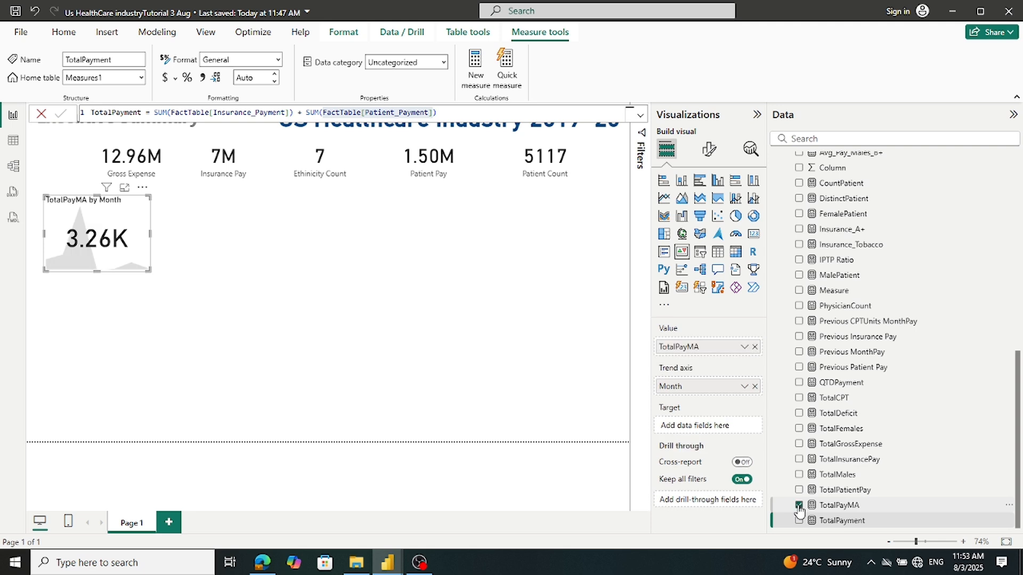
{"action": "left_click", "coordinate": [799, 506]}
{"action": "scroll", "coordinate": [897, 320], "scroll_direction": "up", "scroll_amount": 5}
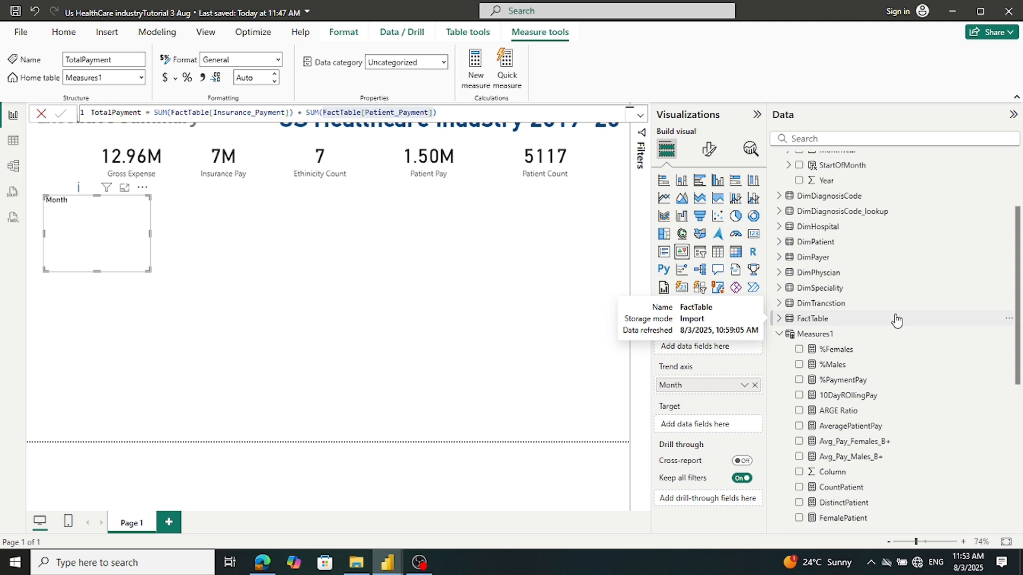
{"action": "scroll", "coordinate": [897, 320], "scroll_direction": "up", "scroll_amount": 2}
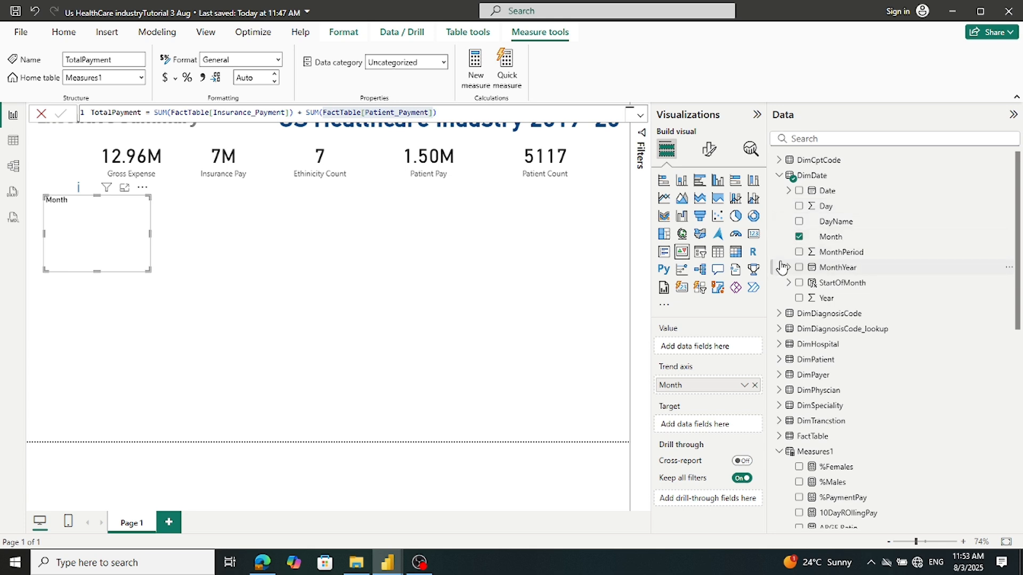
Check the finished reference report, then return to the working report
{"action": "left_click", "coordinate": [387, 569]}
{"action": "left_click", "coordinate": [339, 528]}
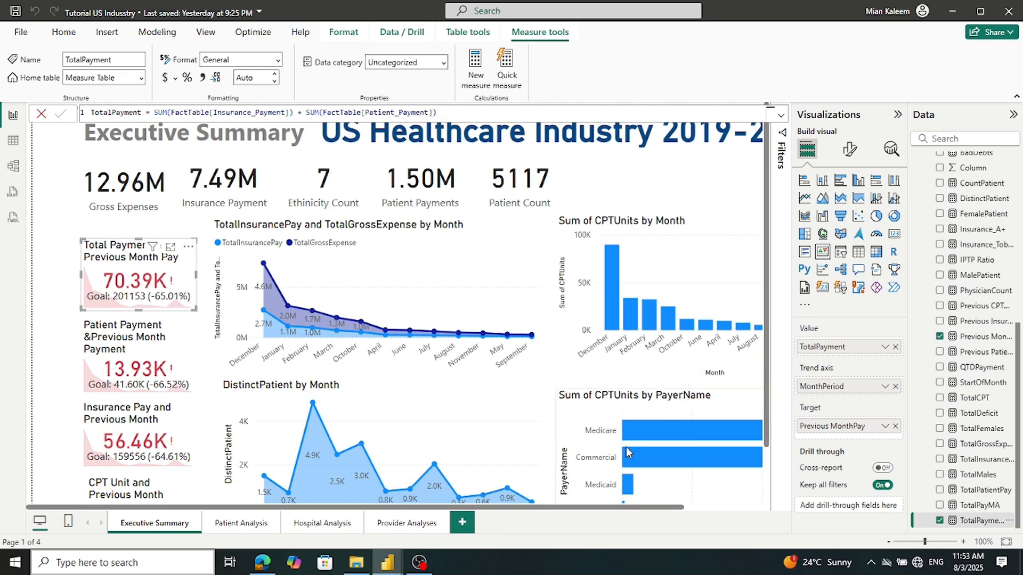
{"action": "mouse_move", "coordinate": [390, 566]}
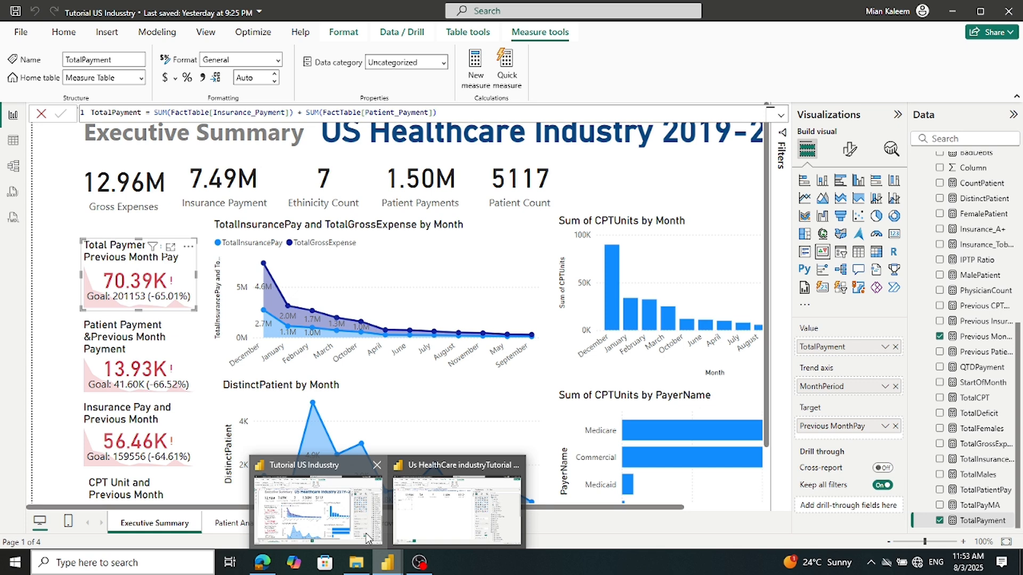
{"action": "left_click", "coordinate": [432, 516]}
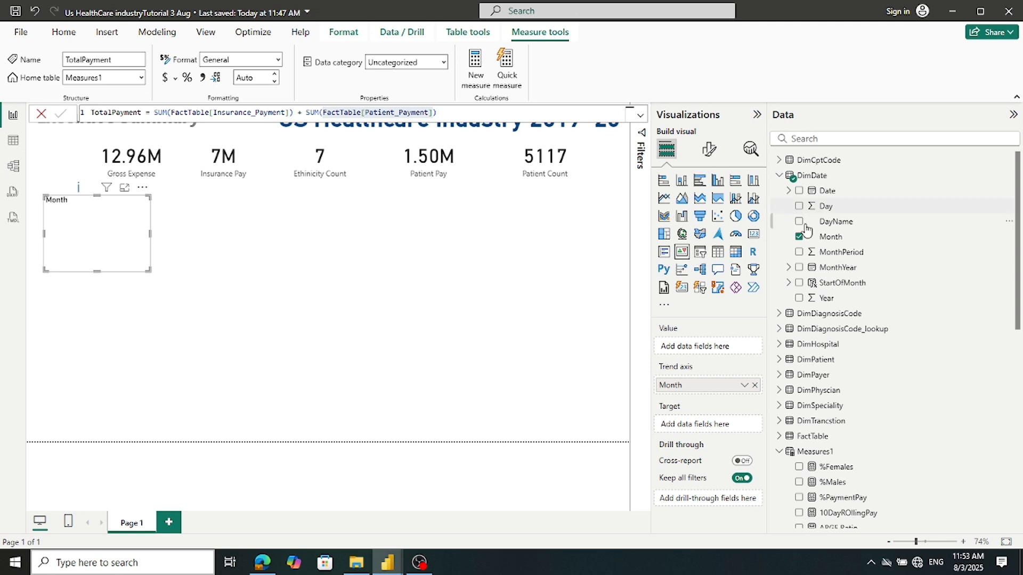
Remove Month from the KPI's trend axis and put TotalPayment in its Value
{"action": "left_click", "coordinate": [799, 238]}
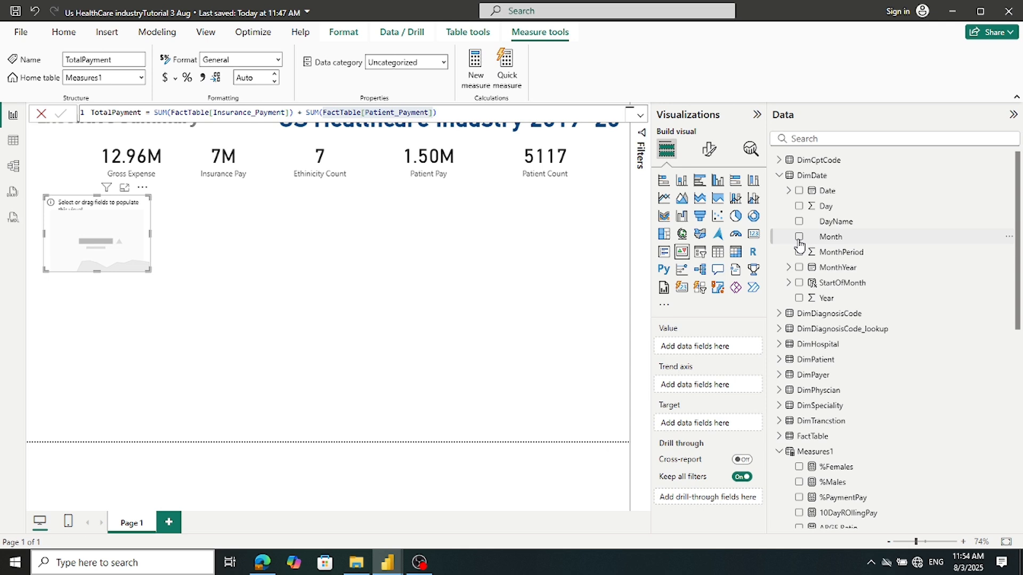
{"action": "scroll", "coordinate": [932, 356], "scroll_direction": "down", "scroll_amount": 6}
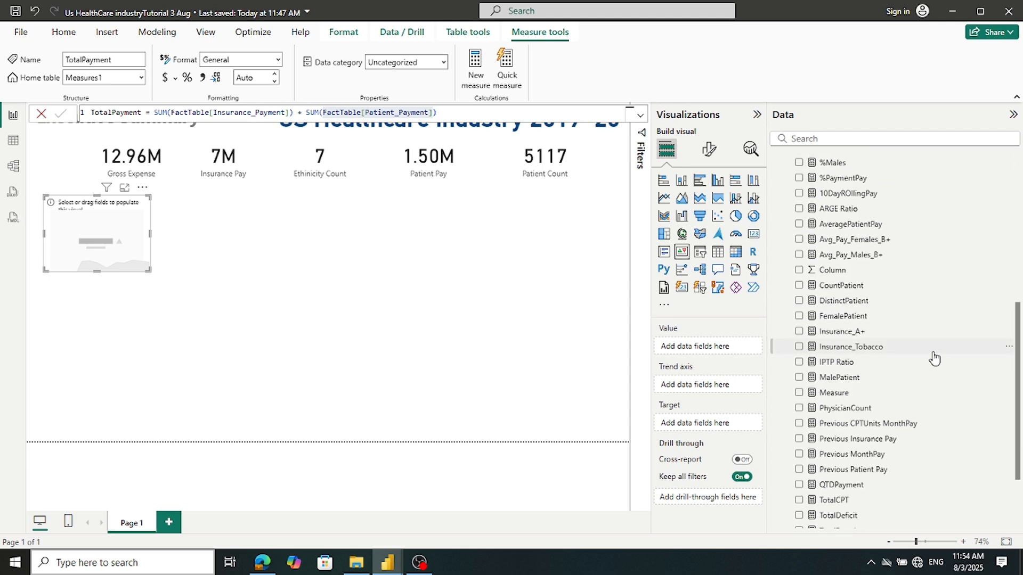
{"action": "scroll", "coordinate": [933, 359], "scroll_direction": "down", "scroll_amount": 4}
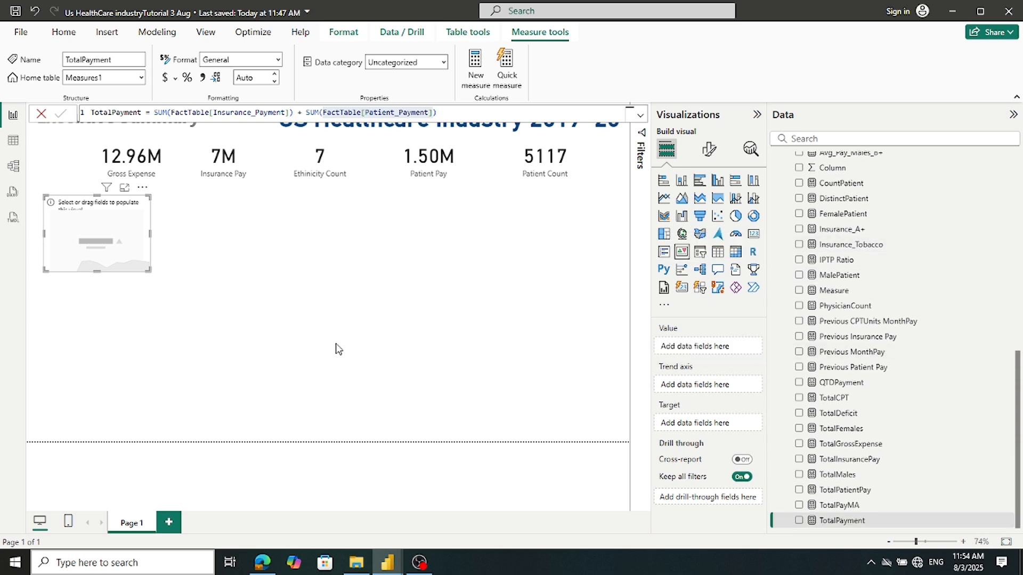
{"action": "left_click", "coordinate": [376, 353]}
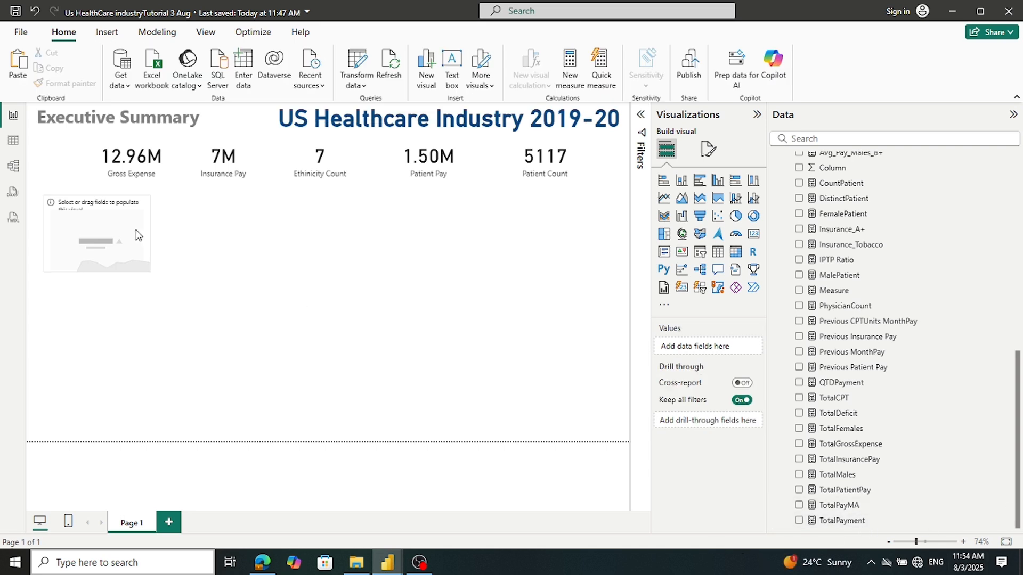
{"action": "left_click", "coordinate": [115, 240]}
{"action": "left_click_drag", "start_coordinate": [838, 521], "coordinate": [707, 352]}
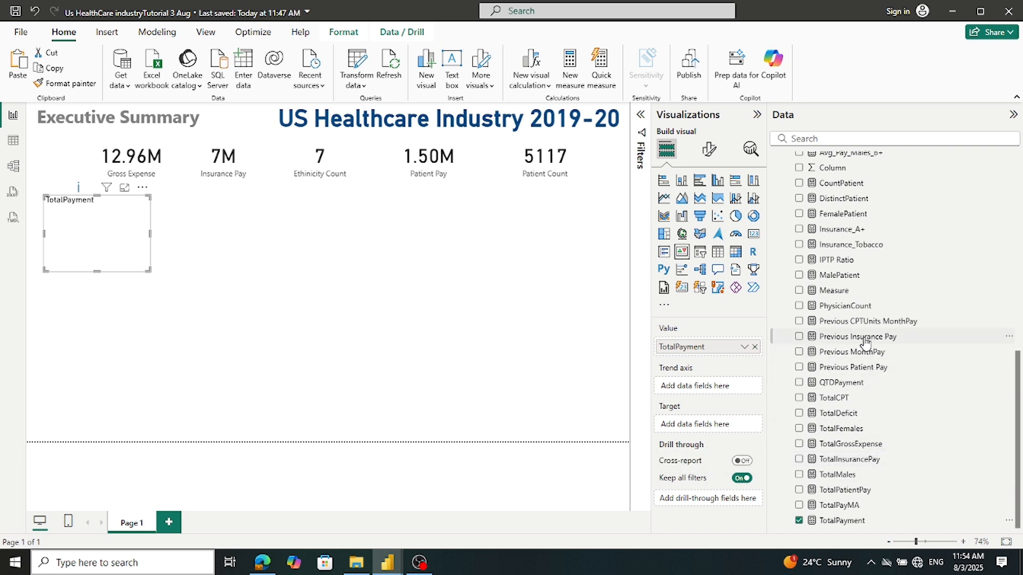
Set Previous MonthPay as Target and MonthPeriod as Trend axis, widen the card, and save
{"action": "left_click_drag", "start_coordinate": [860, 360], "coordinate": [727, 391]}
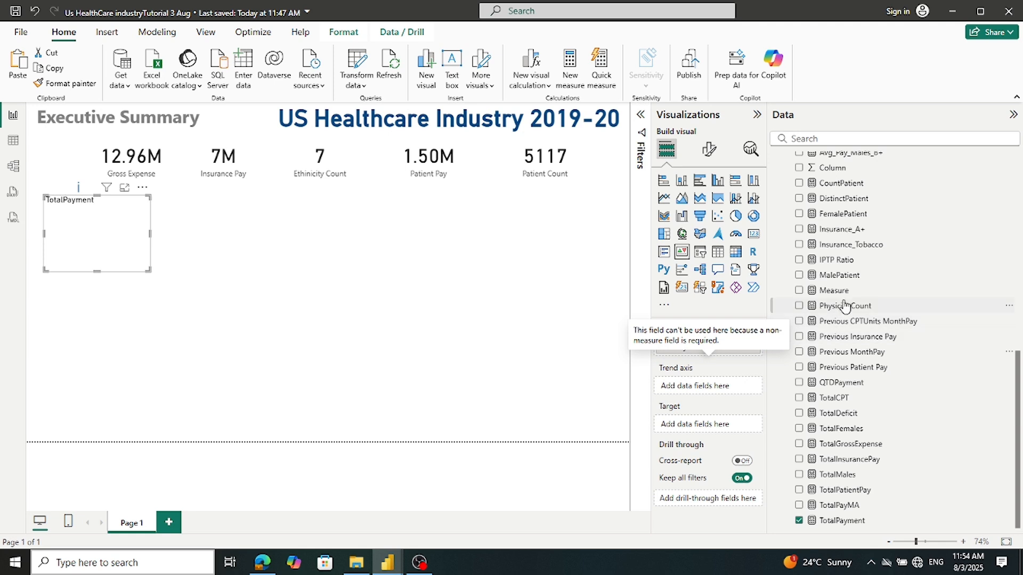
{"action": "left_click_drag", "start_coordinate": [835, 352], "coordinate": [720, 427]}
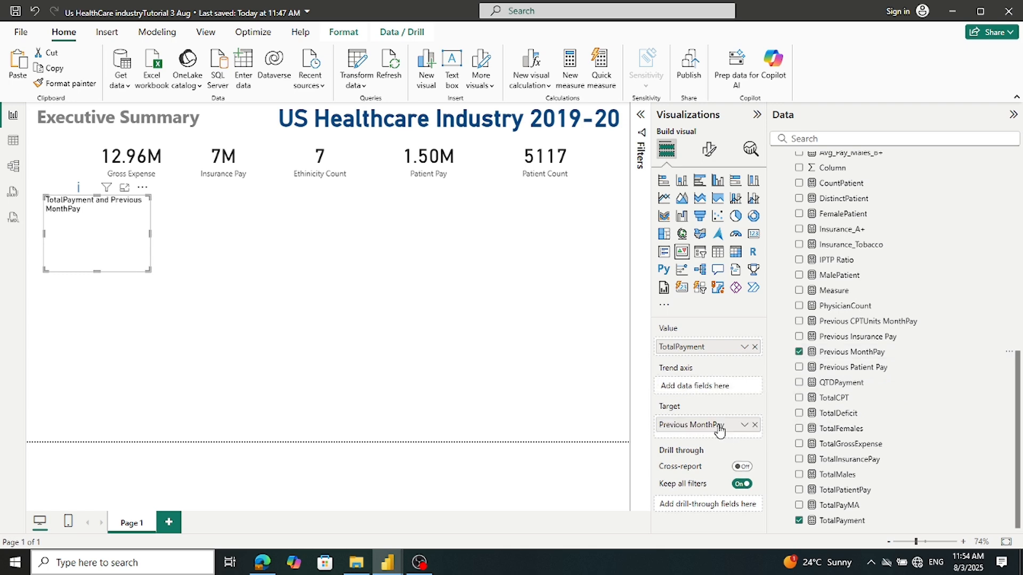
{"action": "scroll", "coordinate": [929, 251], "scroll_direction": "up", "scroll_amount": 6}
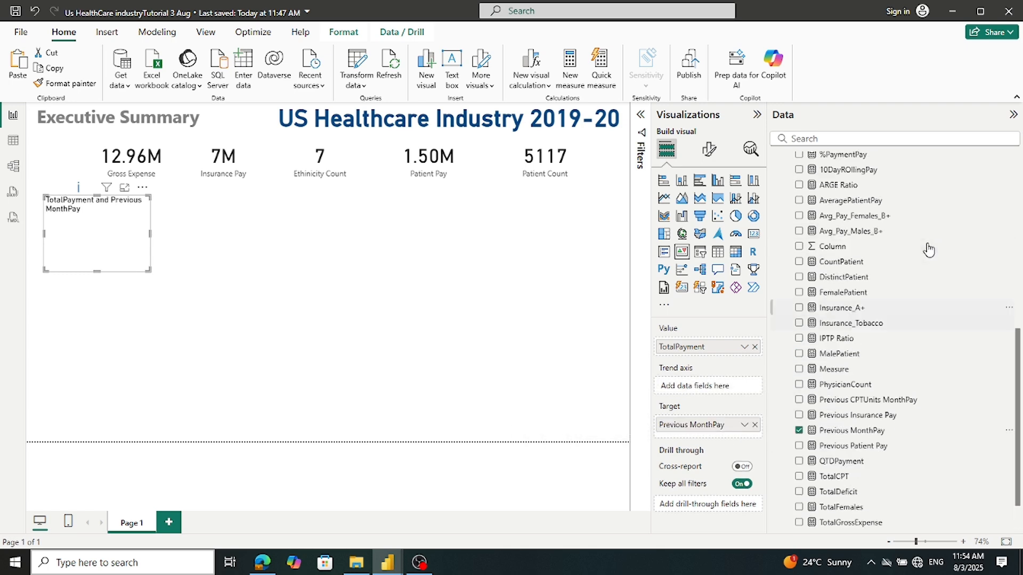
{"action": "scroll", "coordinate": [929, 249], "scroll_direction": "up", "scroll_amount": 2}
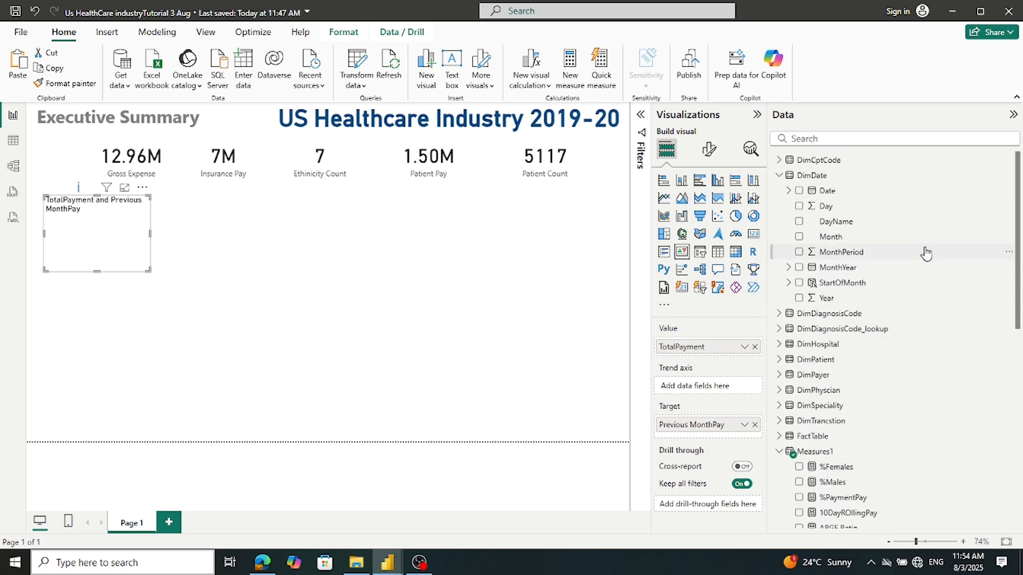
{"action": "left_click_drag", "start_coordinate": [925, 253], "coordinate": [731, 393]}
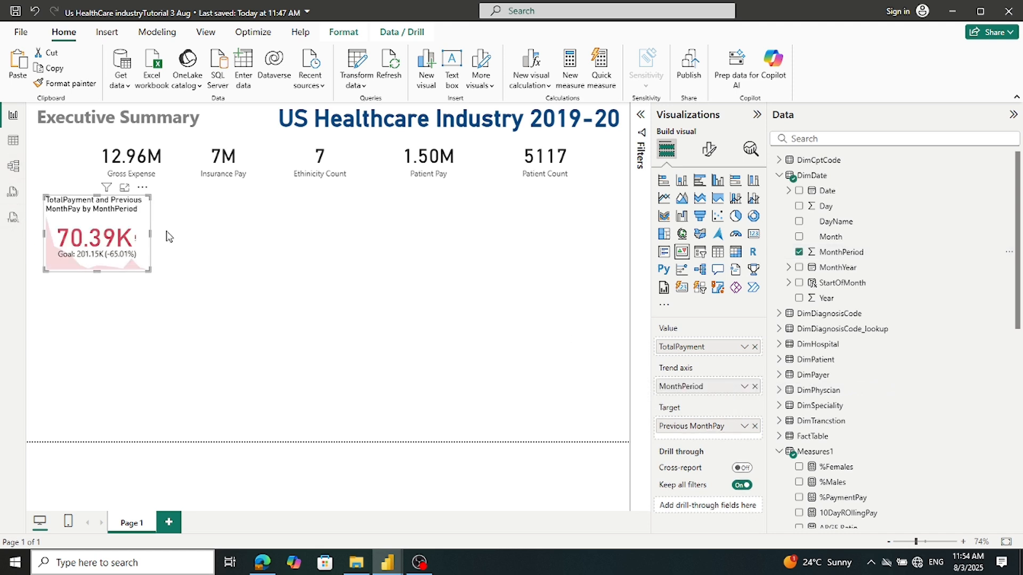
{"action": "left_click_drag", "start_coordinate": [150, 234], "coordinate": [156, 237]}
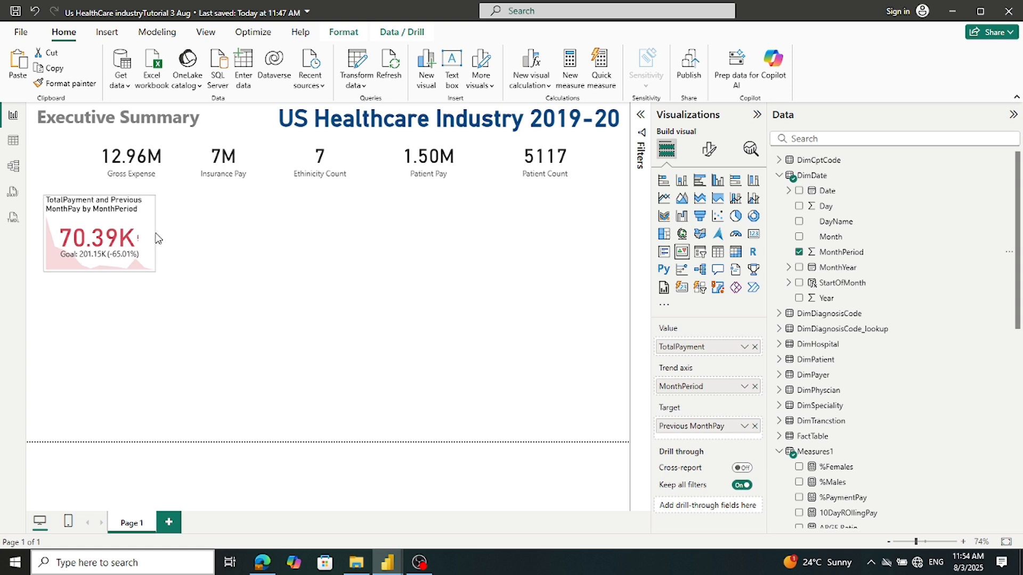
{"action": "left_click", "coordinate": [16, 12]}
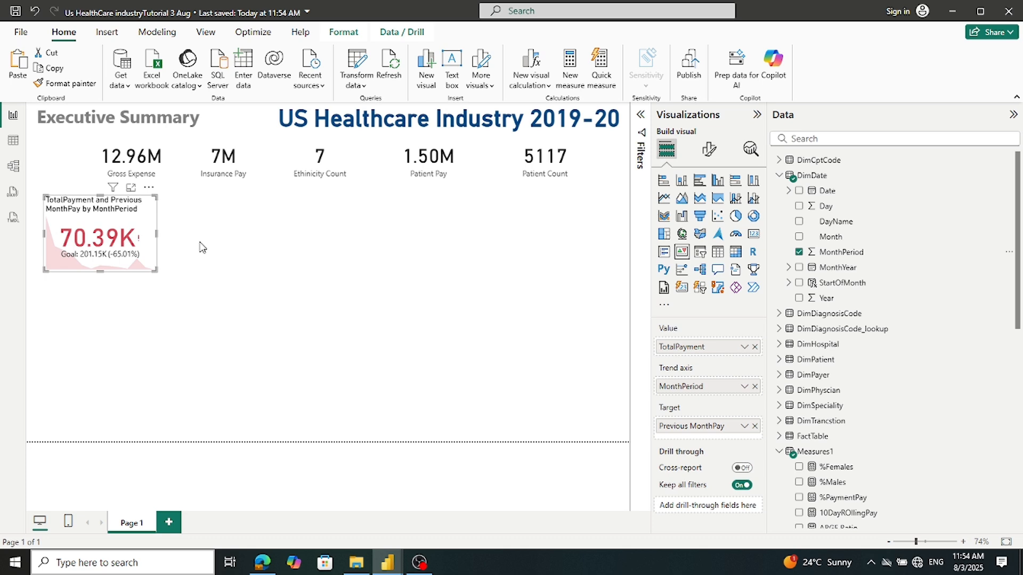
{"action": "left_click", "coordinate": [356, 65]}
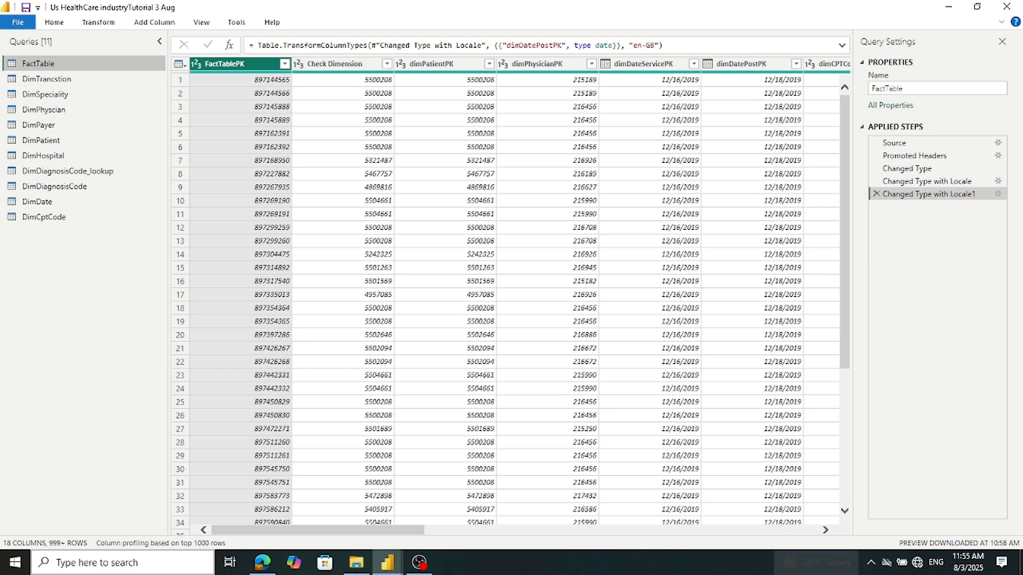
{"action": "left_click", "coordinate": [825, 530]}
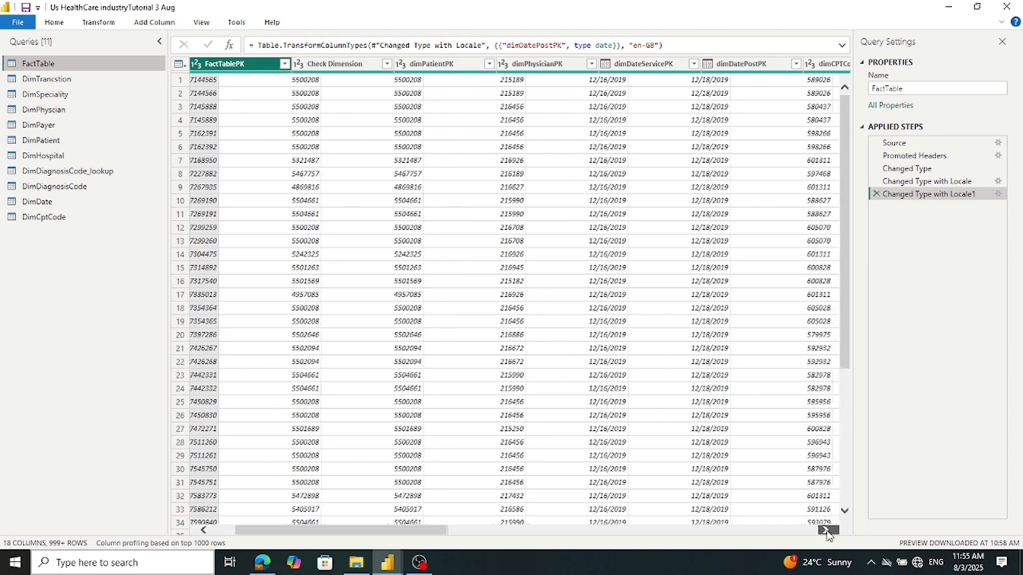
{"action": "left_click", "coordinate": [825, 530]}
{"action": "left_click", "coordinate": [825, 530]}
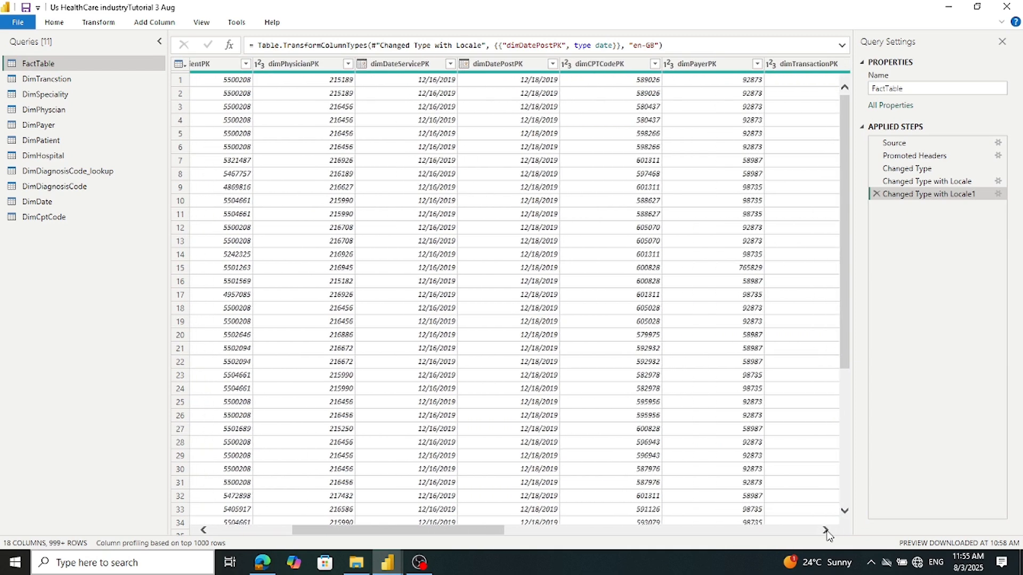
{"action": "left_click", "coordinate": [825, 530]}
{"action": "left_click", "coordinate": [825, 530]}
{"action": "left_click", "coordinate": [825, 530]}
{"action": "left_click", "coordinate": [825, 530]}
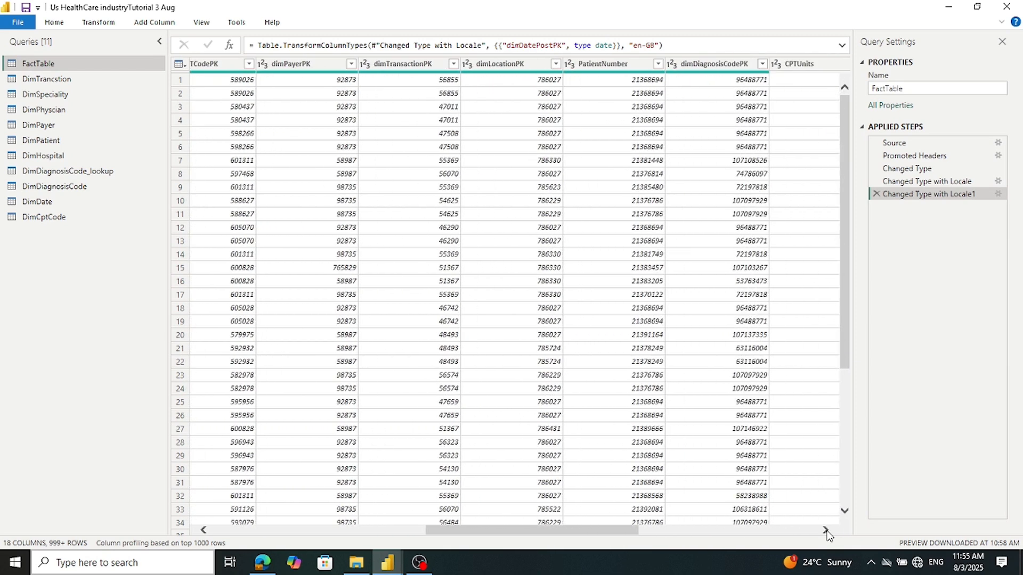
{"action": "left_click", "coordinate": [825, 530]}
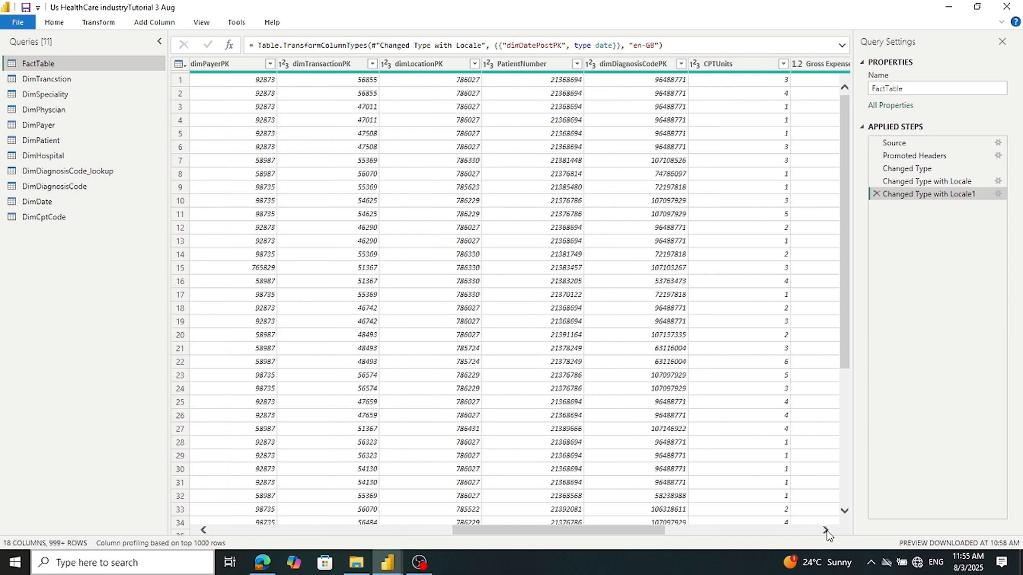
{"action": "left_click", "coordinate": [825, 529]}
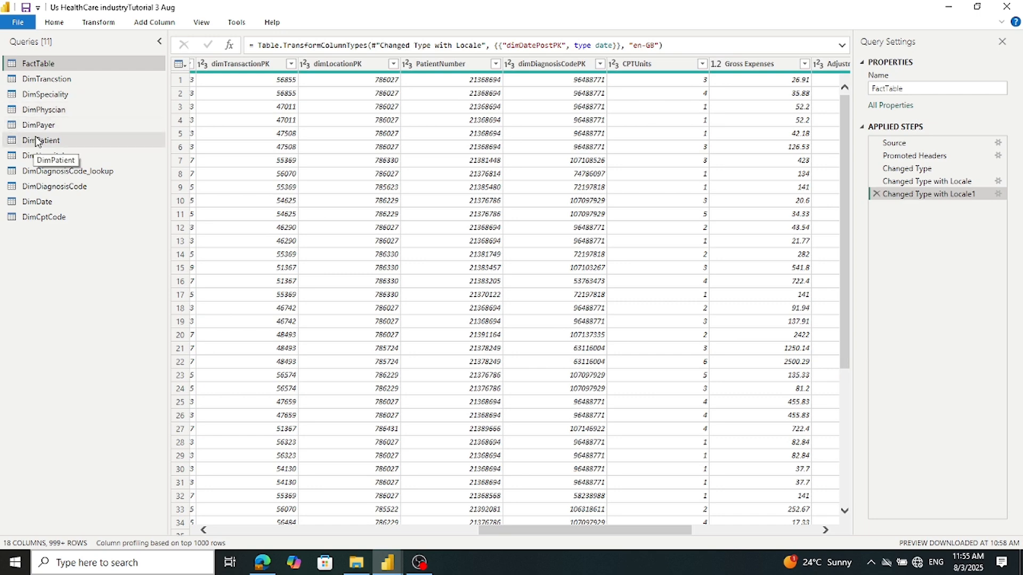
{"action": "left_click", "coordinate": [37, 202]}
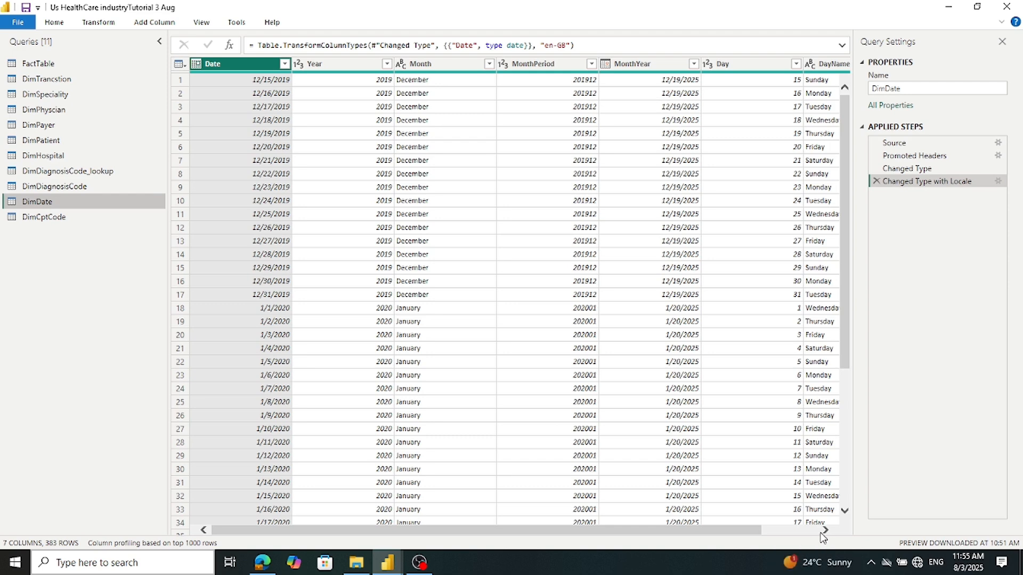
{"action": "left_click", "coordinate": [825, 530]}
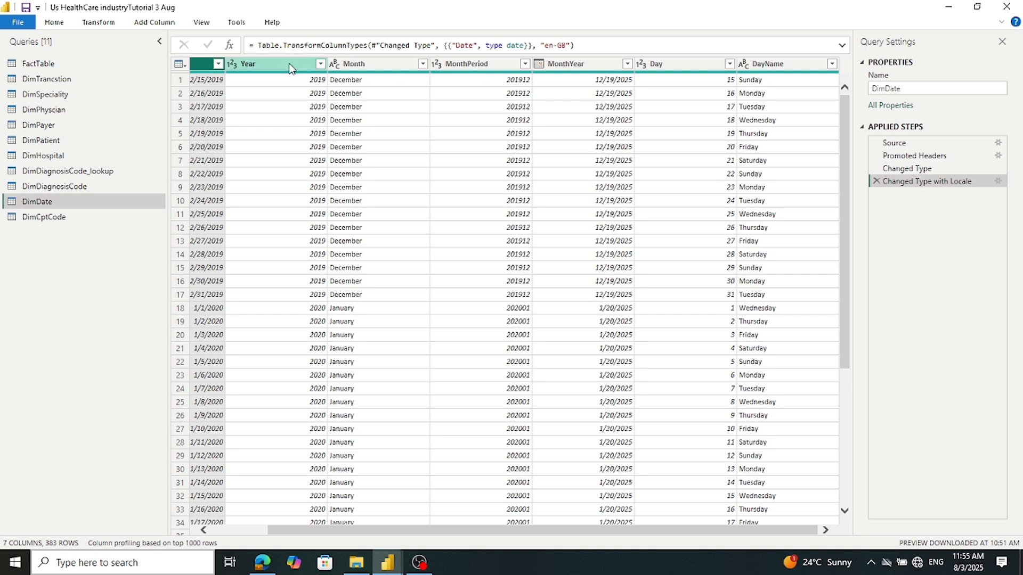
{"action": "left_click", "coordinate": [24, 23]}
{"action": "left_click", "coordinate": [29, 51]}
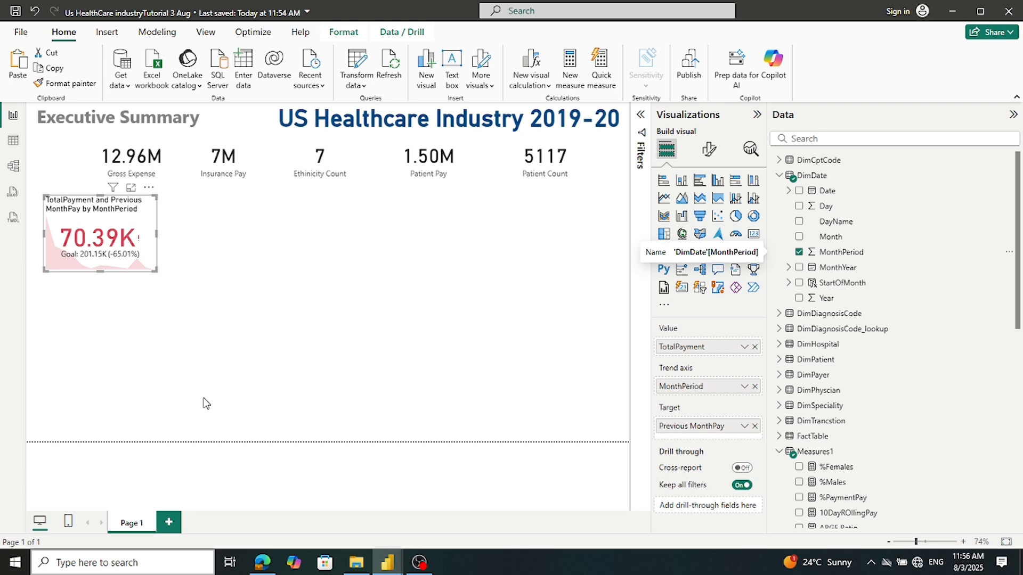
Inspect the reference report's Patient Payment KPI field setup, then return to the working report
{"action": "mouse_move", "coordinate": [389, 568]}
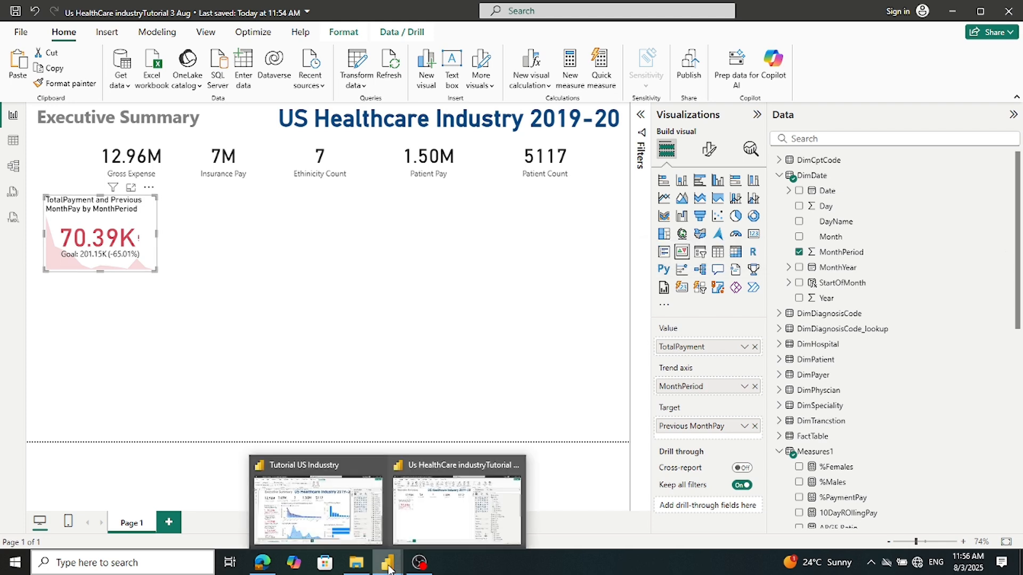
{"action": "left_click", "coordinate": [314, 487]}
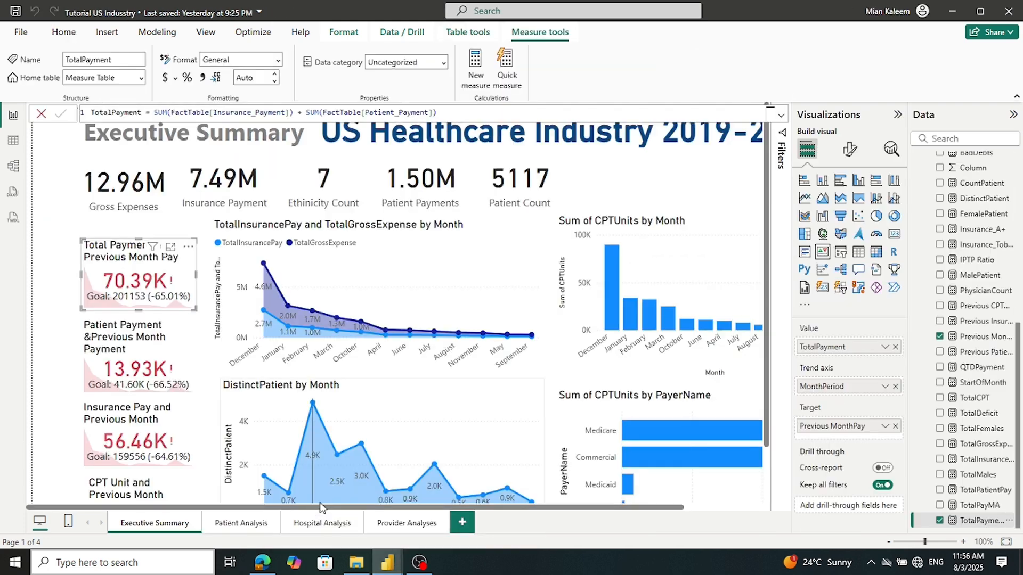
{"action": "left_click", "coordinate": [168, 381]}
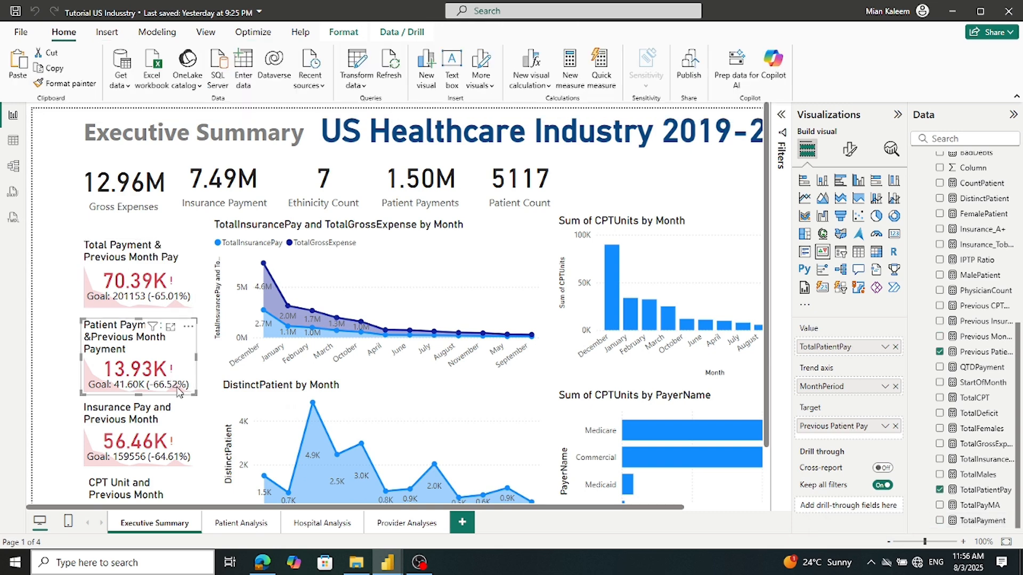
{"action": "mouse_move", "coordinate": [393, 566]}
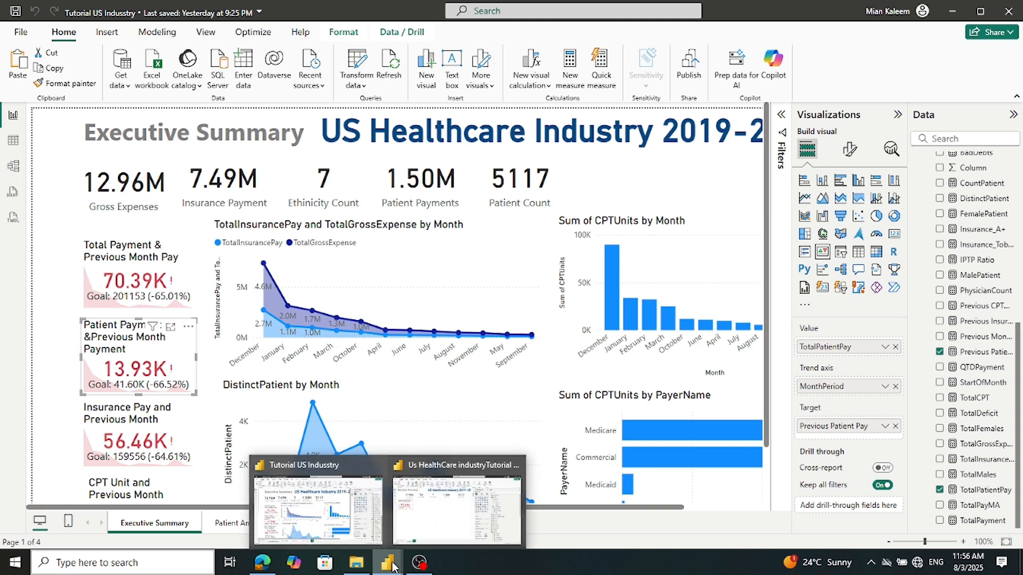
{"action": "left_click", "coordinate": [427, 516]}
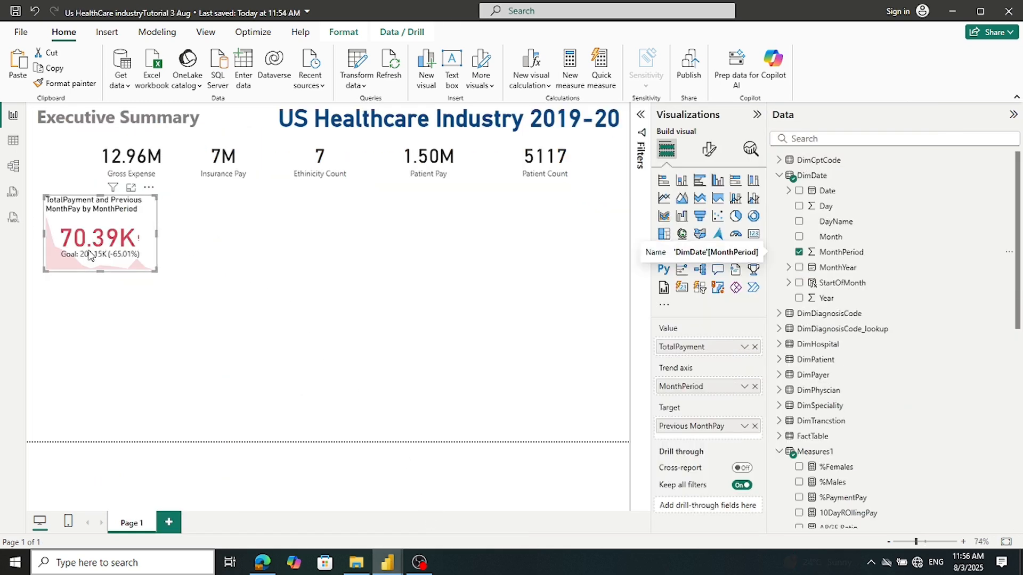
Paste two copies of the KPI and stack all three vertically
{"action": "key", "text": "ctrl+v"}
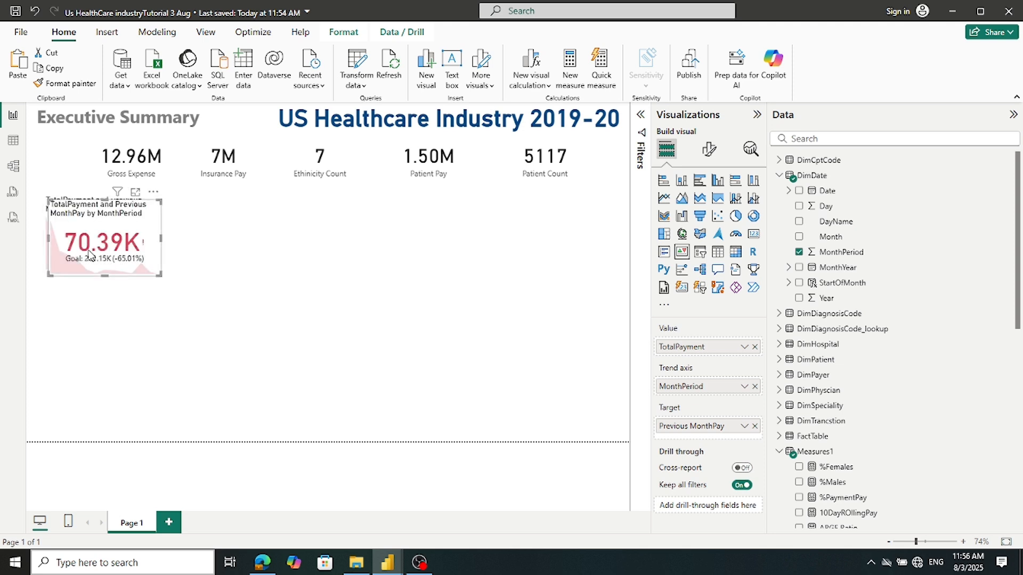
{"action": "key", "text": "ctrl+v"}
{"action": "left_click_drag", "start_coordinate": [89, 254], "coordinate": [75, 414]}
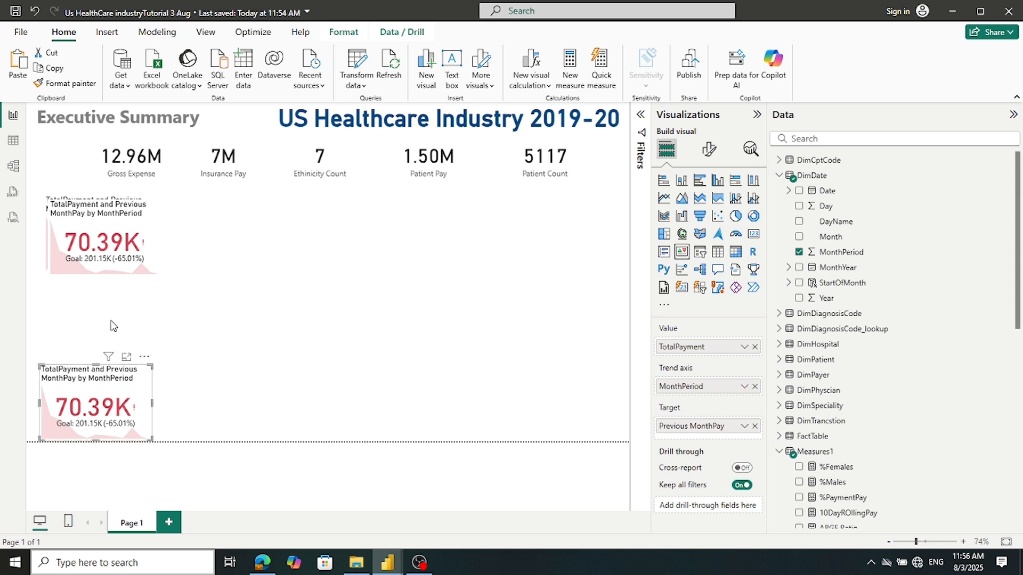
{"action": "left_click_drag", "start_coordinate": [123, 227], "coordinate": [117, 299]}
{"action": "left_click_drag", "start_coordinate": [119, 373], "coordinate": [121, 380]}
{"action": "left_click", "coordinate": [122, 322]}
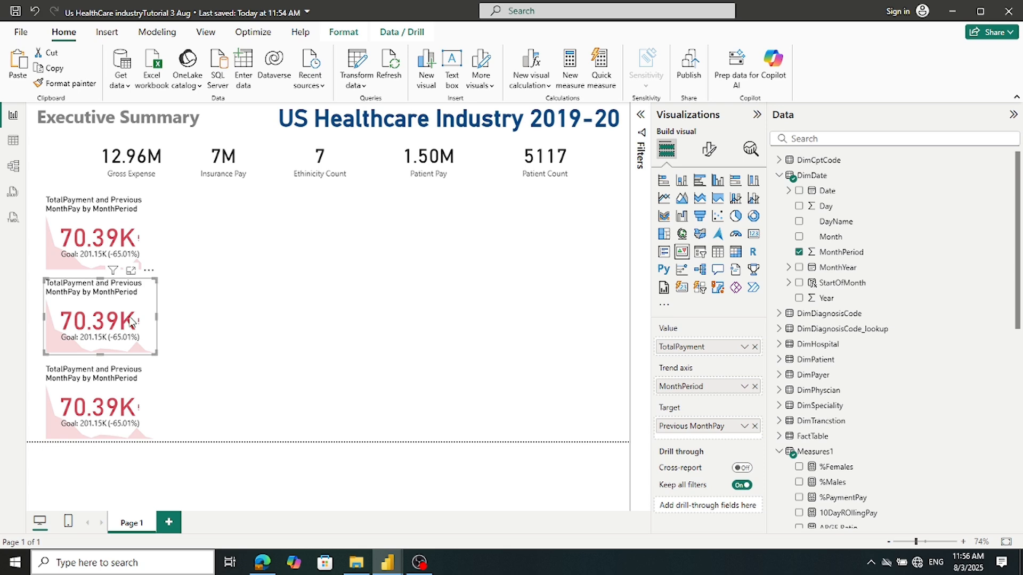
Give the second KPI TotalPatientPay as Value and Previous Patient Pay as Target
{"action": "scroll", "coordinate": [827, 400], "scroll_direction": "down", "scroll_amount": 3}
{"action": "scroll", "coordinate": [827, 399], "scroll_direction": "down", "scroll_amount": 1}
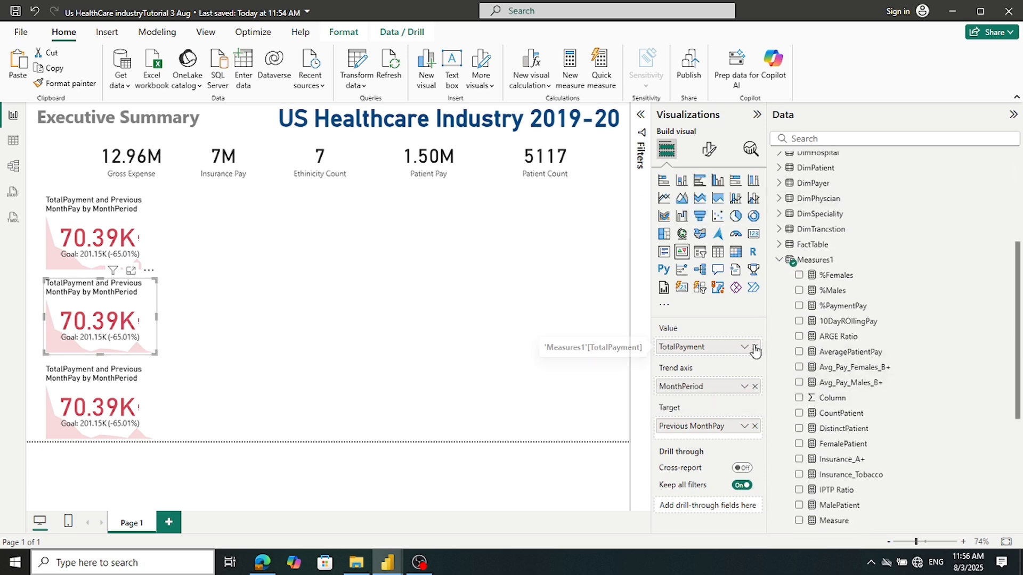
{"action": "scroll", "coordinate": [861, 374], "scroll_direction": "down", "scroll_amount": 5}
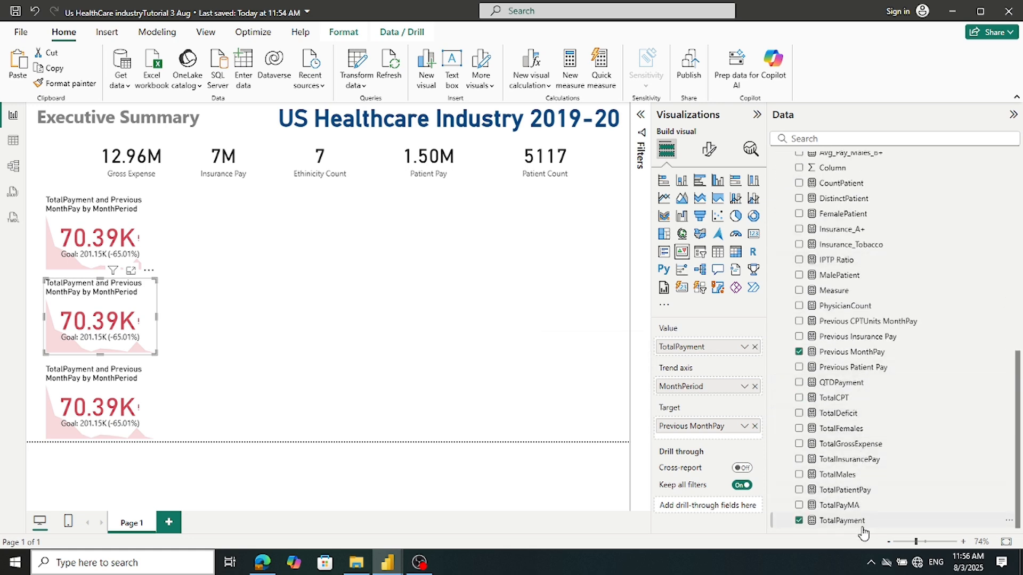
{"action": "left_click", "coordinate": [754, 347]}
{"action": "left_click_drag", "start_coordinate": [834, 490], "coordinate": [712, 352]}
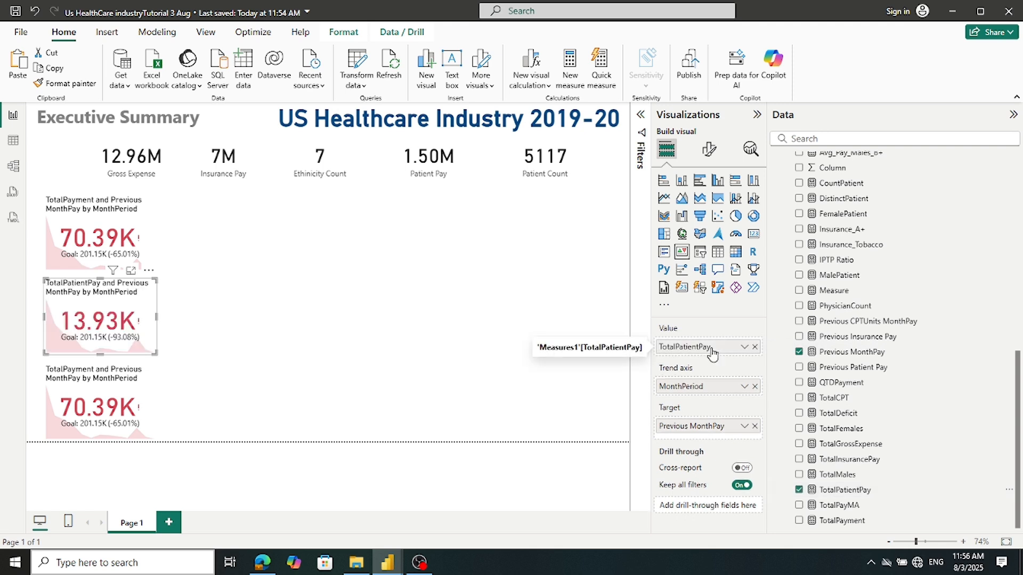
{"action": "left_click", "coordinate": [755, 426]}
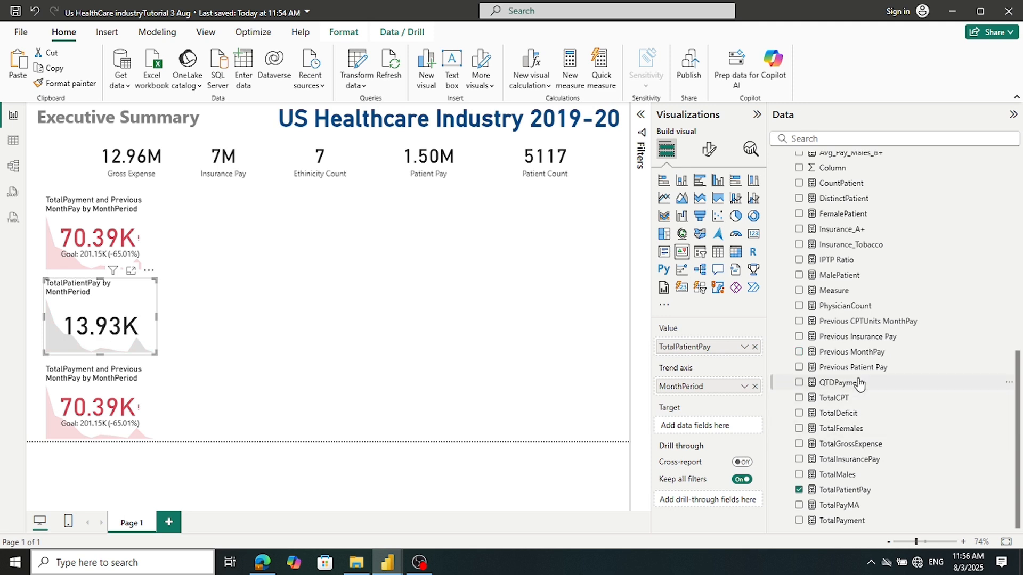
{"action": "left_click_drag", "start_coordinate": [839, 373], "coordinate": [710, 430]}
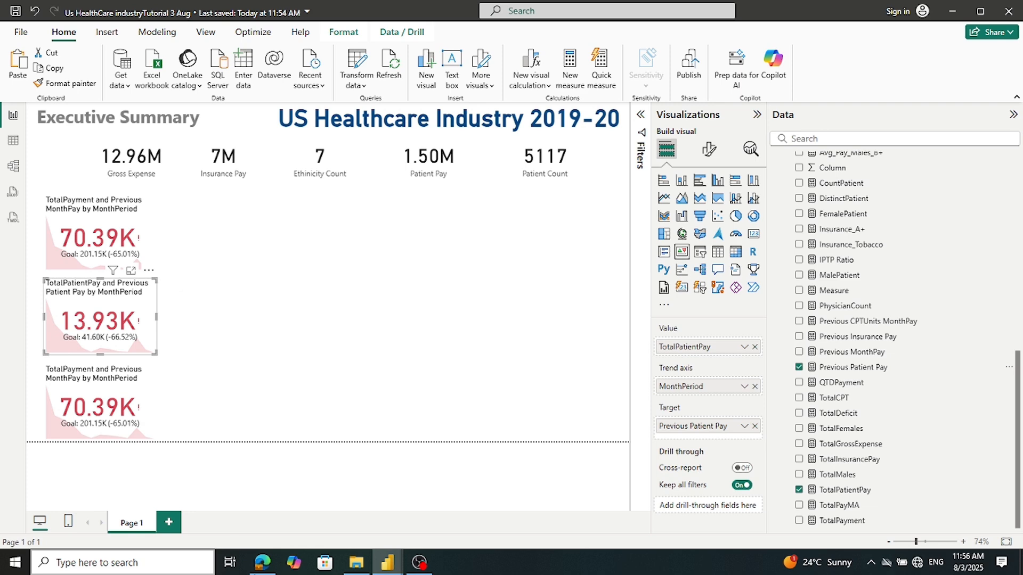
Select the third KPI card
{"action": "mouse_move", "coordinate": [388, 569]}
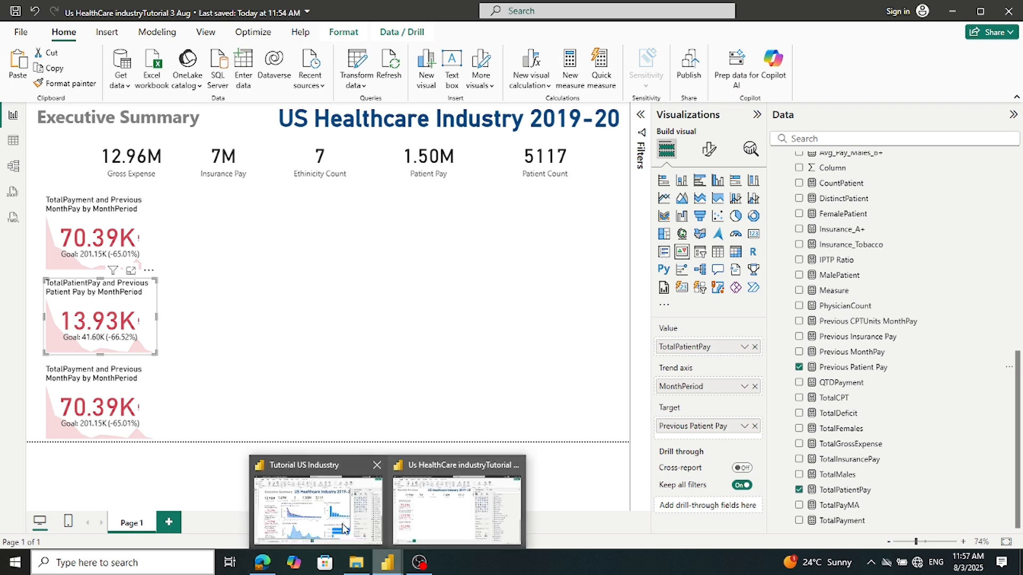
{"action": "mouse_move", "coordinate": [337, 522]}
{"action": "left_click", "coordinate": [103, 428]}
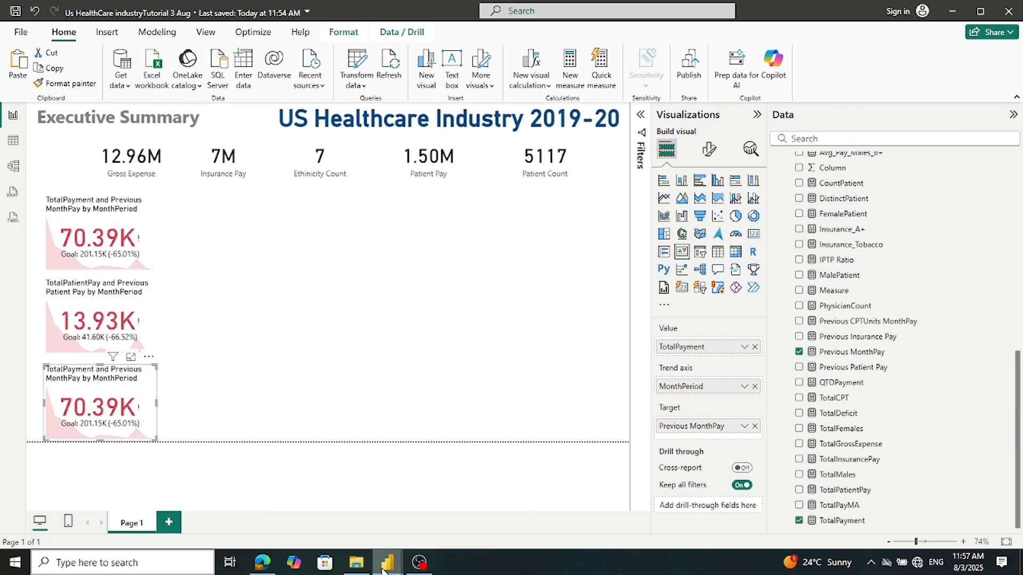
Glance at the Tutorial US Industry reference report, then return to the working report
{"action": "mouse_move", "coordinate": [386, 564]}
{"action": "left_click", "coordinate": [339, 500]}
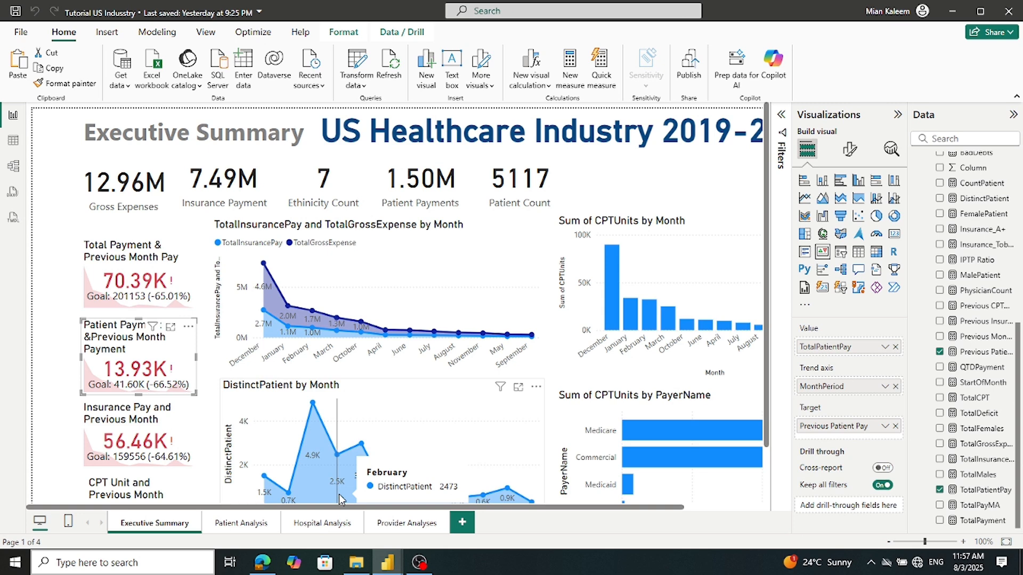
{"action": "mouse_move", "coordinate": [388, 563]}
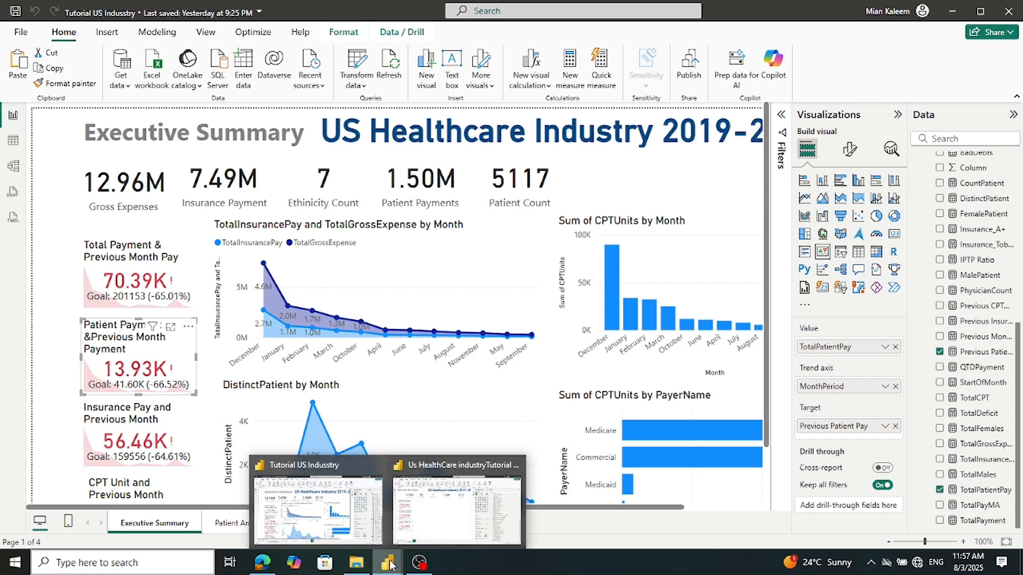
{"action": "left_click", "coordinate": [467, 507]}
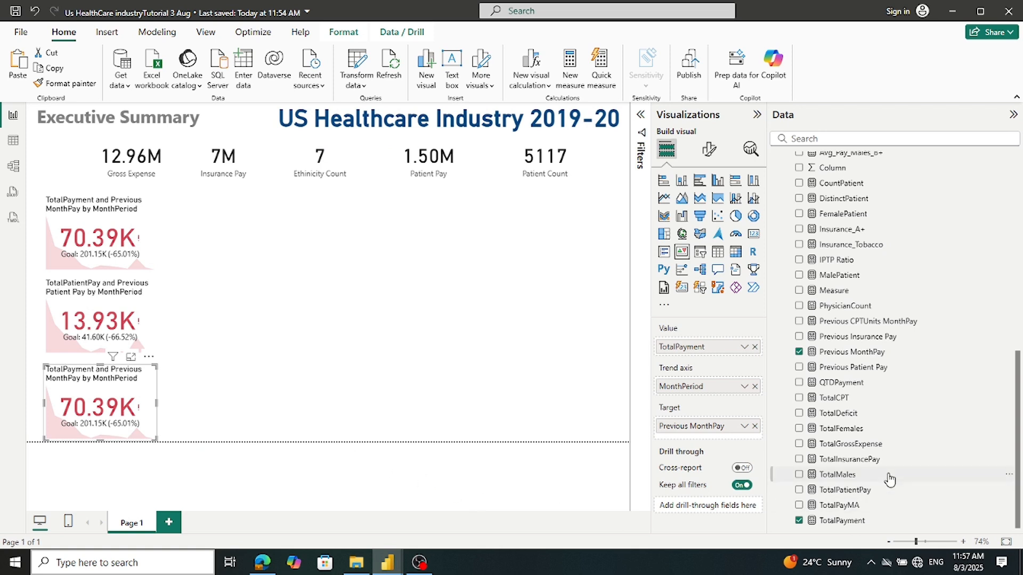
Replace the third KPI's Value with TotalInsurancePay and Target with Previous Insurance Pay
{"action": "left_click", "coordinate": [753, 346]}
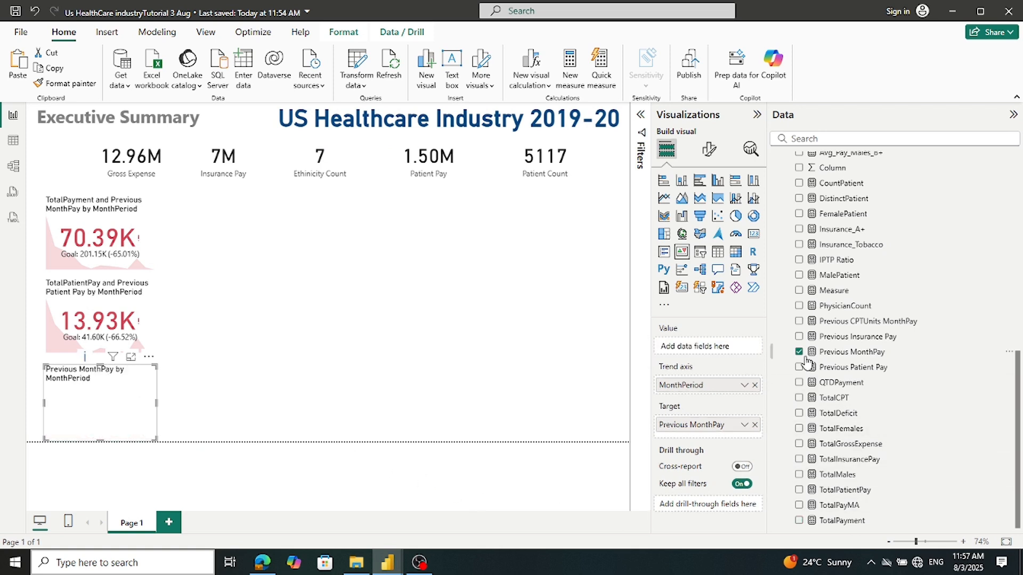
{"action": "left_click_drag", "start_coordinate": [853, 461], "coordinate": [714, 347]}
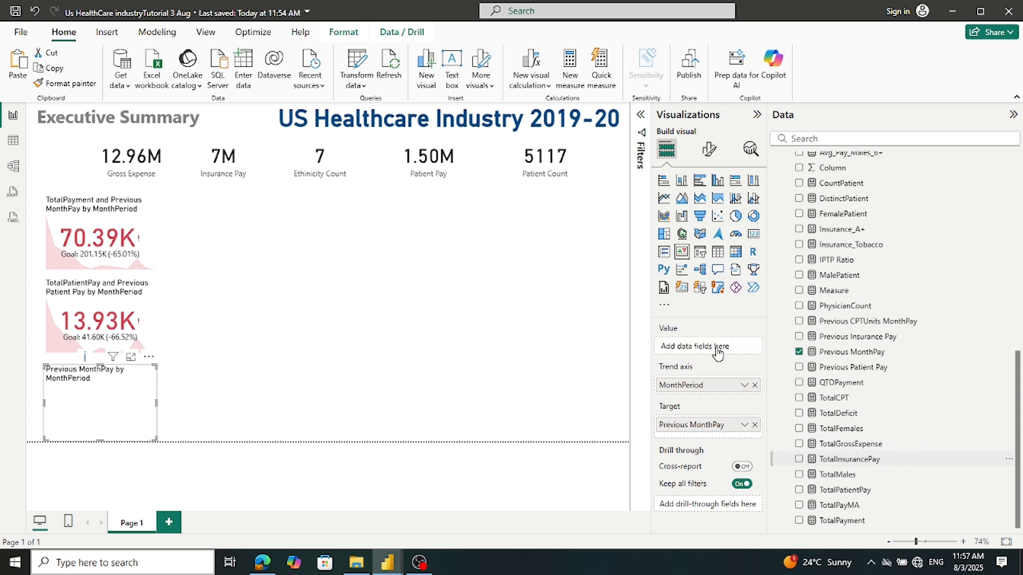
{"action": "left_click", "coordinate": [754, 426]}
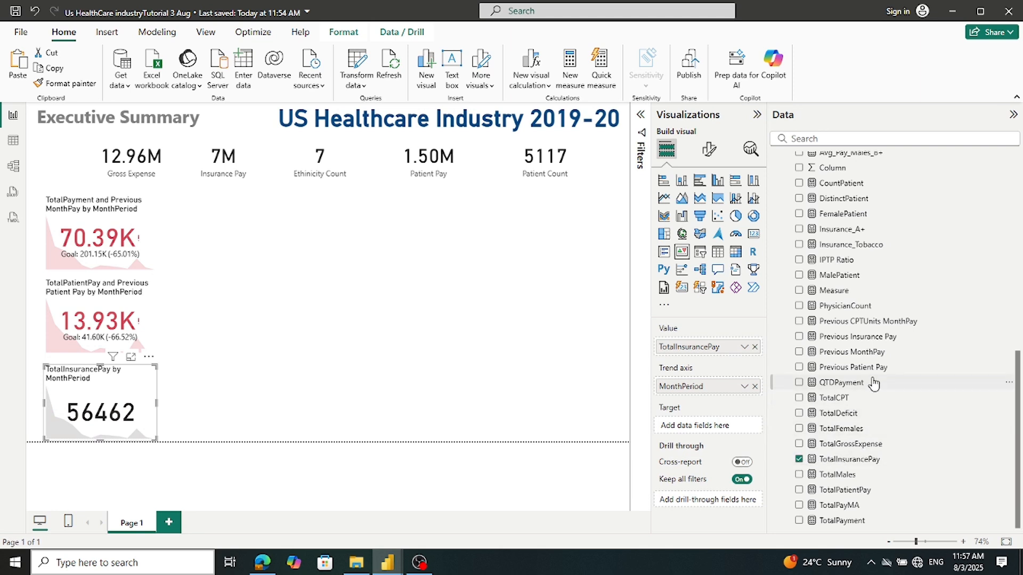
{"action": "left_click_drag", "start_coordinate": [860, 337], "coordinate": [738, 430]}
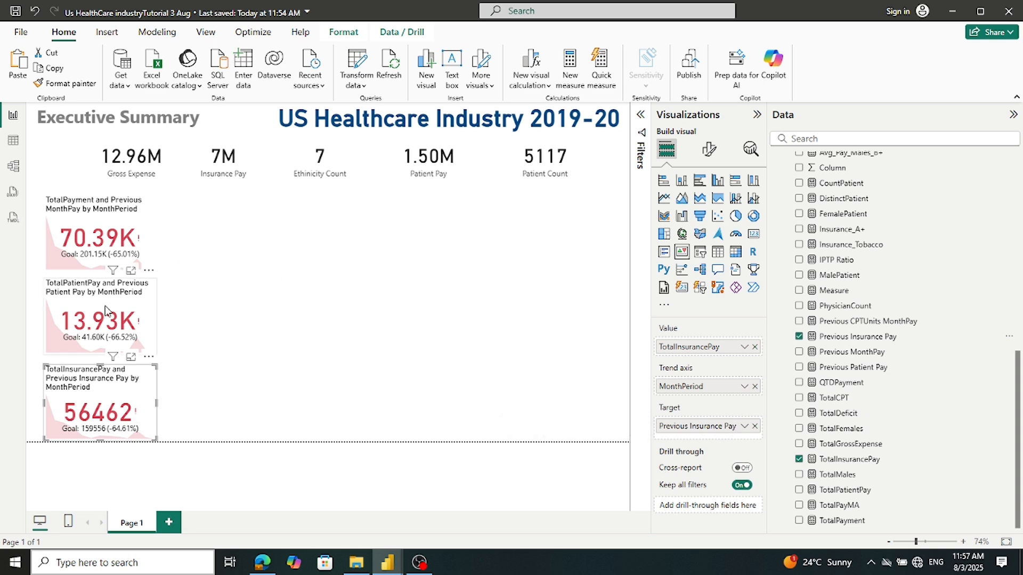
{"action": "left_click", "coordinate": [403, 393]}
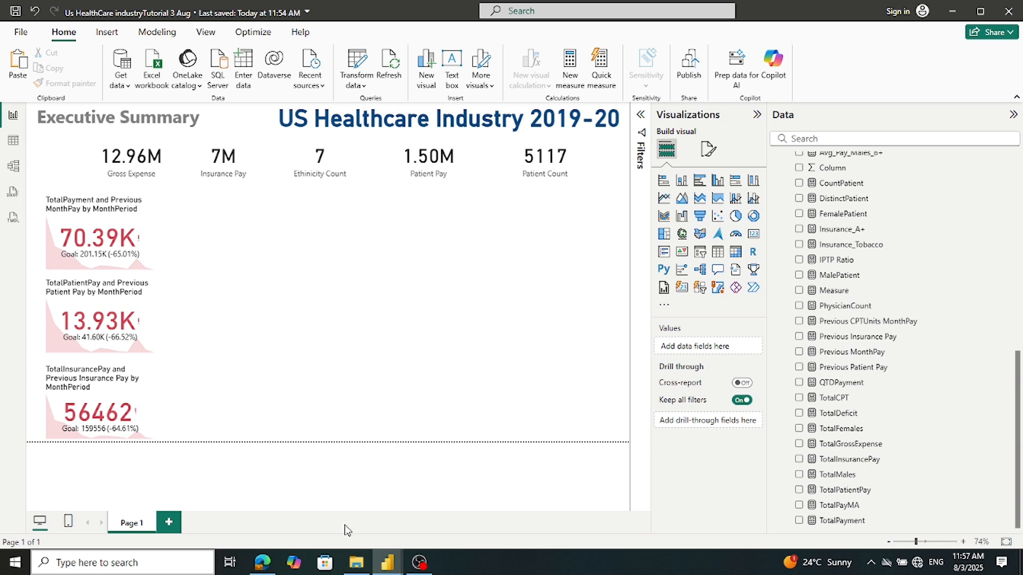
{"action": "left_click", "coordinate": [128, 426]}
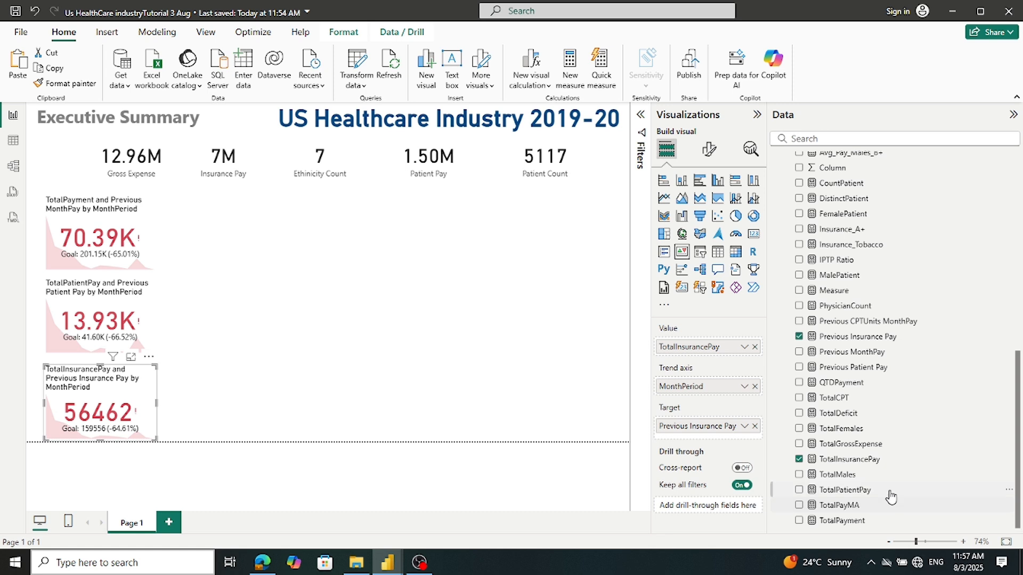
Format TotalInsurancePay as a decimal number with 3 decimal places and save the report
{"action": "left_click", "coordinate": [845, 461]}
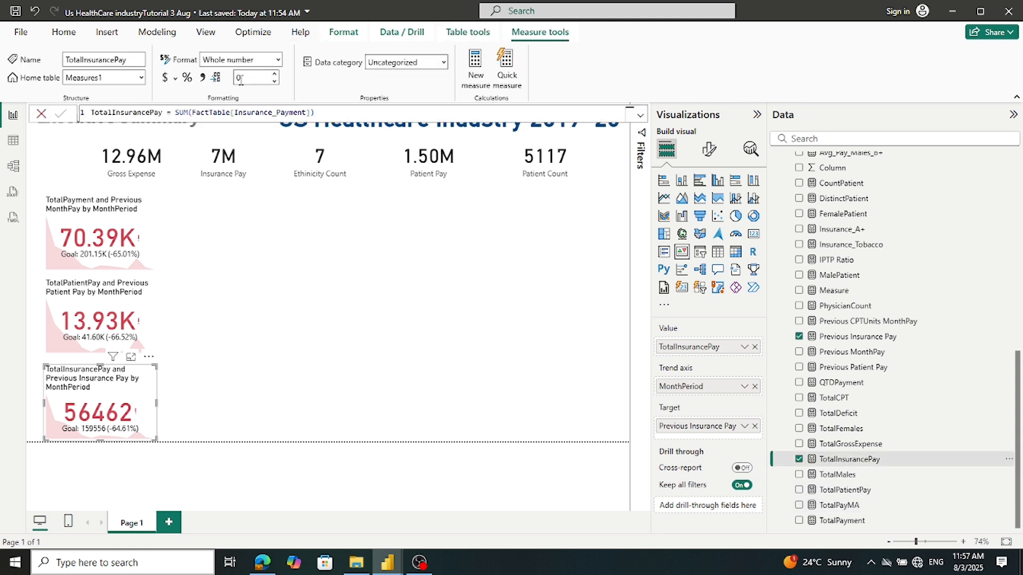
{"action": "left_click", "coordinate": [276, 75]}
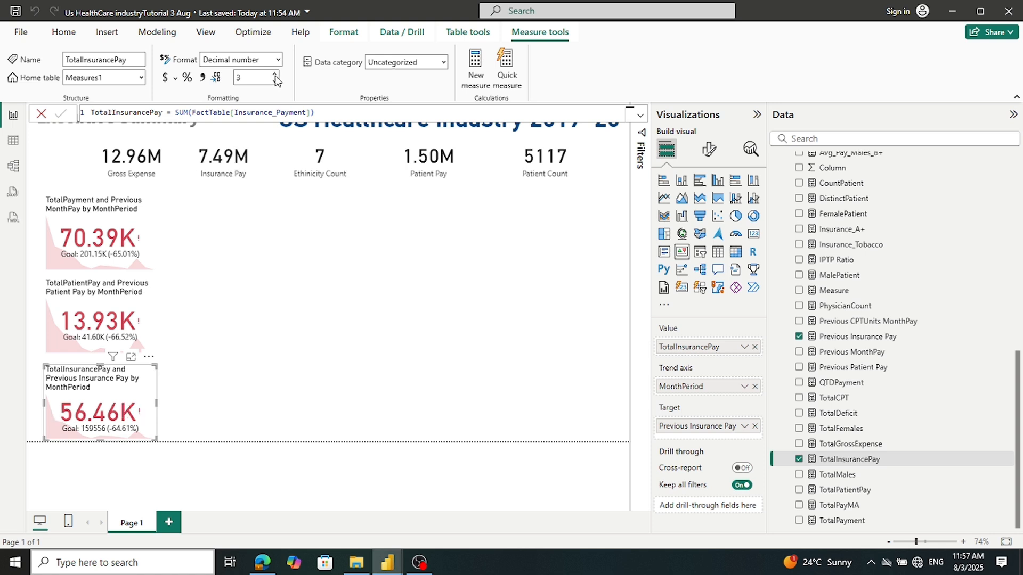
{"action": "key", "text": "ctrl+s"}
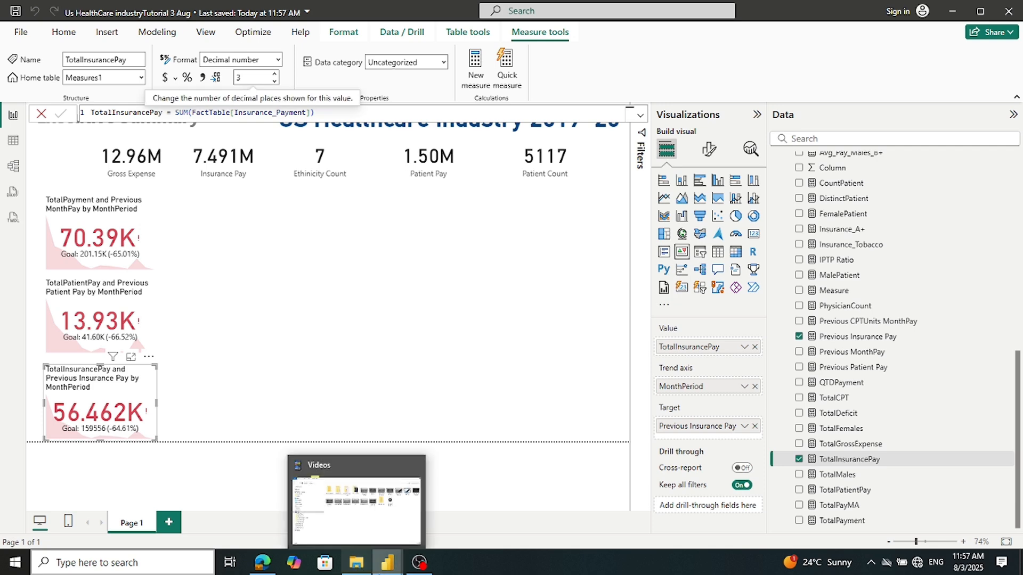
Check the reference report's Total Payment card fields, then return to the working report
{"action": "mouse_move", "coordinate": [388, 564]}
{"action": "mouse_move", "coordinate": [351, 538]}
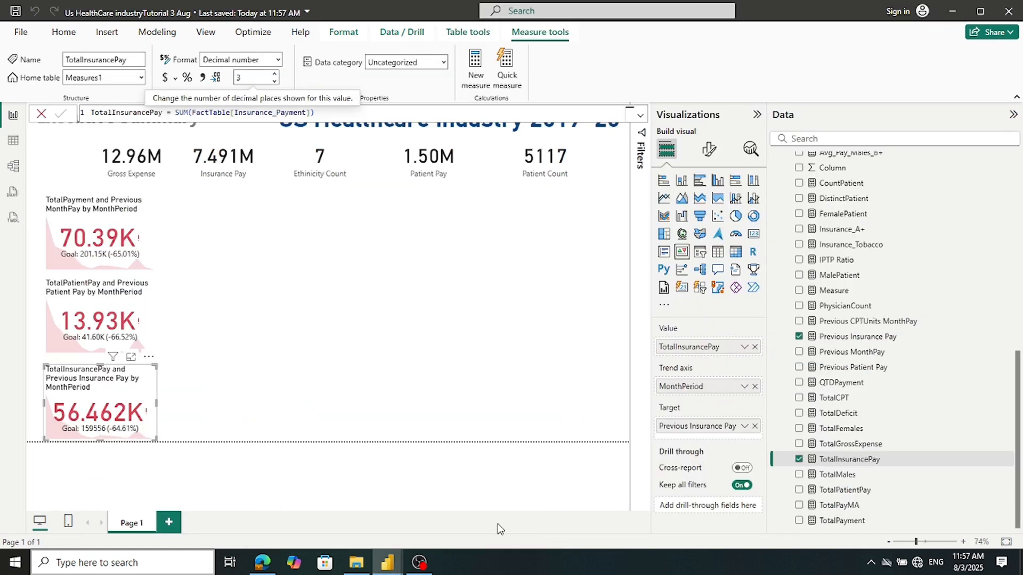
{"action": "left_click", "coordinate": [349, 530]}
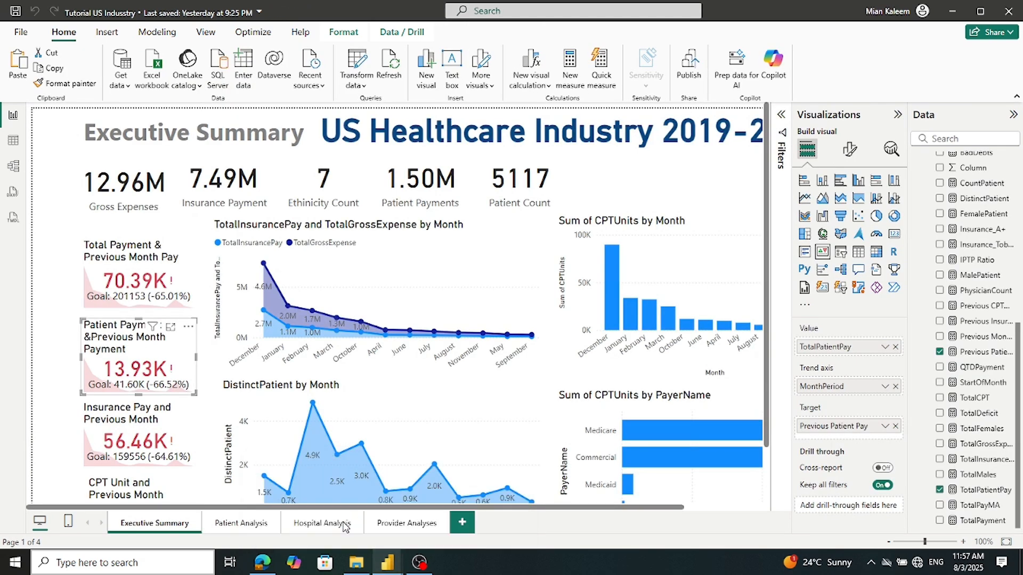
{"action": "scroll", "coordinate": [261, 486], "scroll_direction": "down", "scroll_amount": 2}
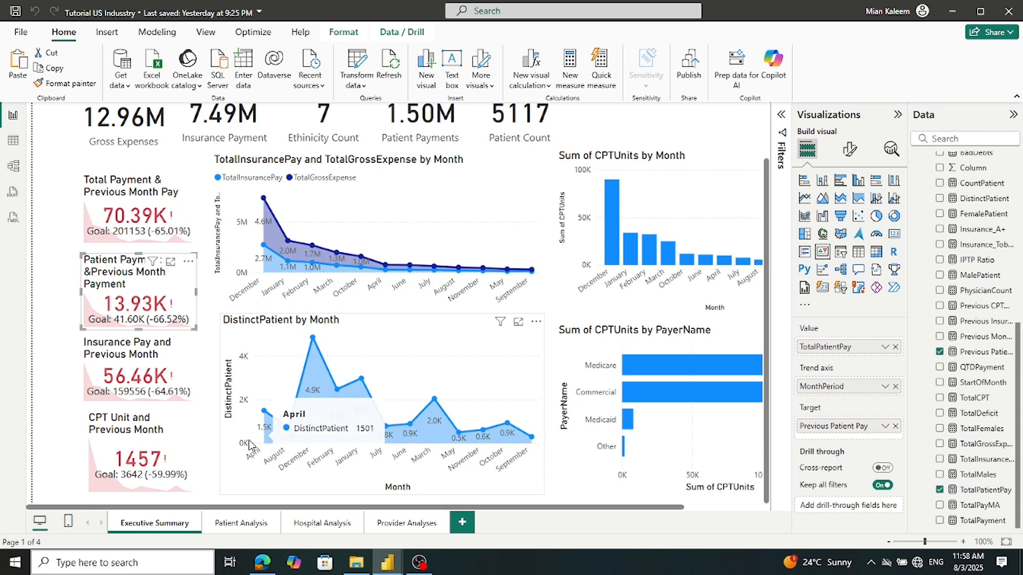
{"action": "scroll", "coordinate": [356, 489], "scroll_direction": "up", "scroll_amount": 2}
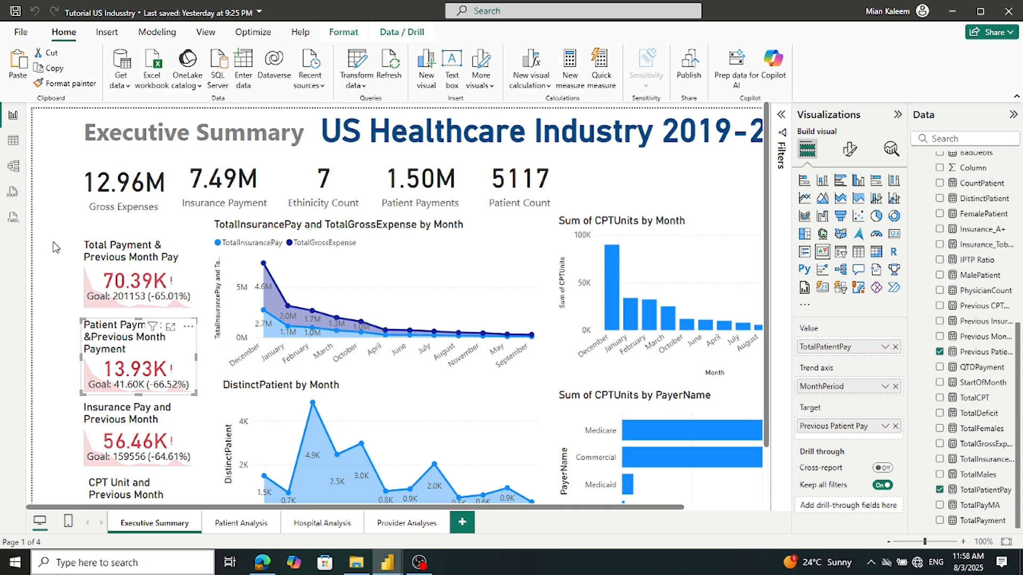
{"action": "left_click", "coordinate": [173, 274]}
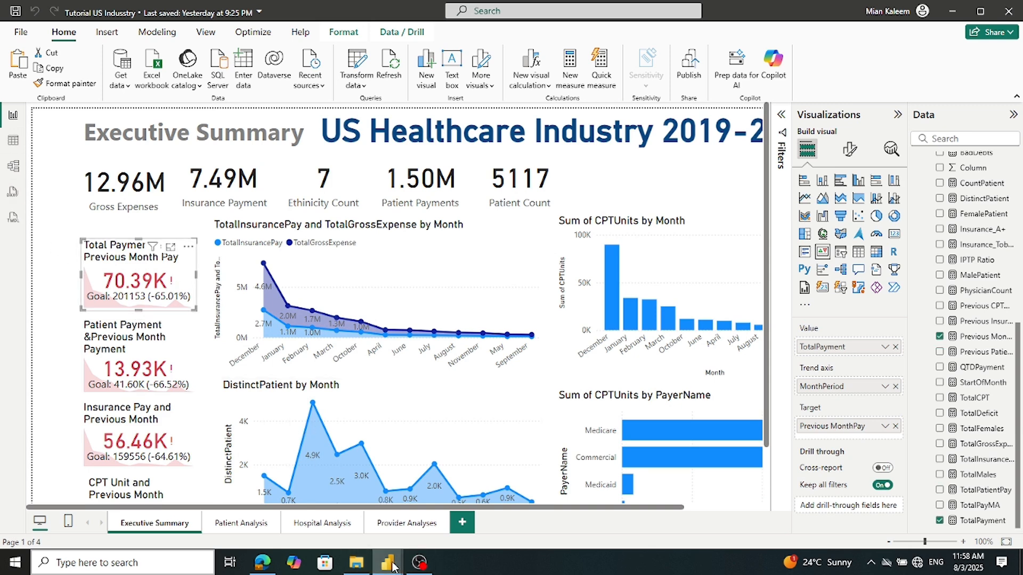
{"action": "mouse_move", "coordinate": [387, 562]}
{"action": "left_click", "coordinate": [399, 510]}
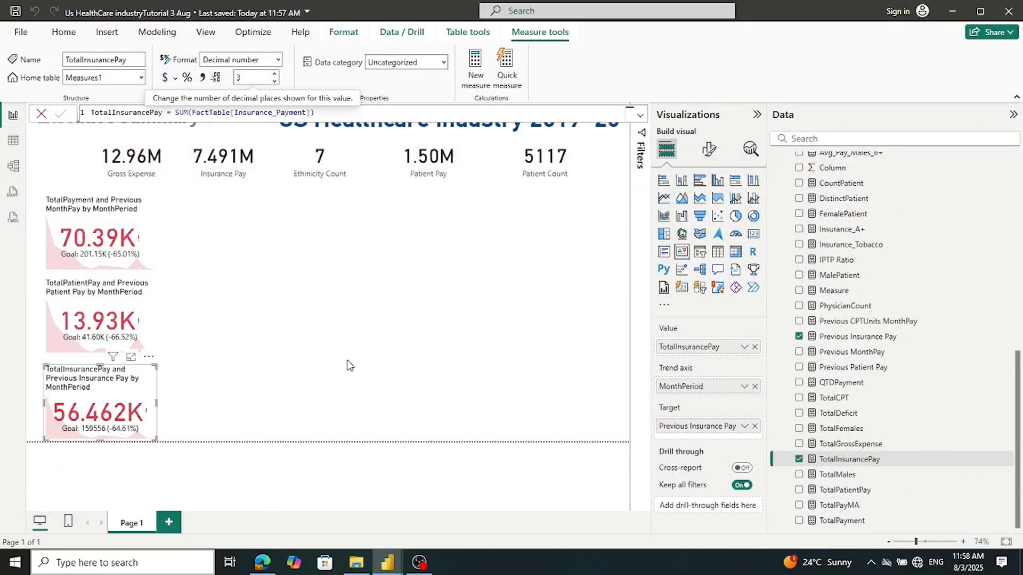
Expand and close the measure formula editor, then deselect the KPI card
{"action": "left_click", "coordinate": [639, 117]}
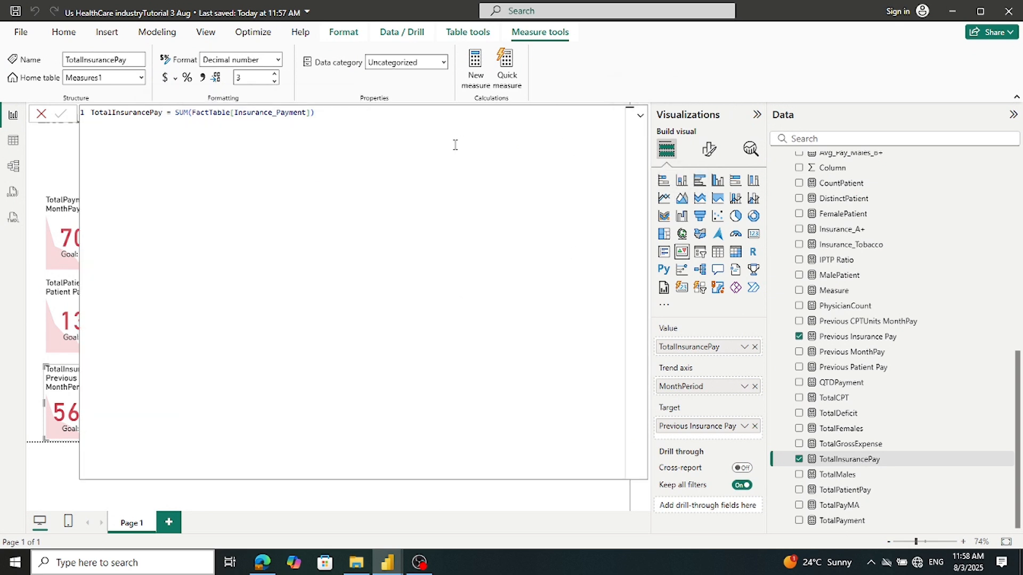
{"action": "left_click", "coordinate": [41, 114]}
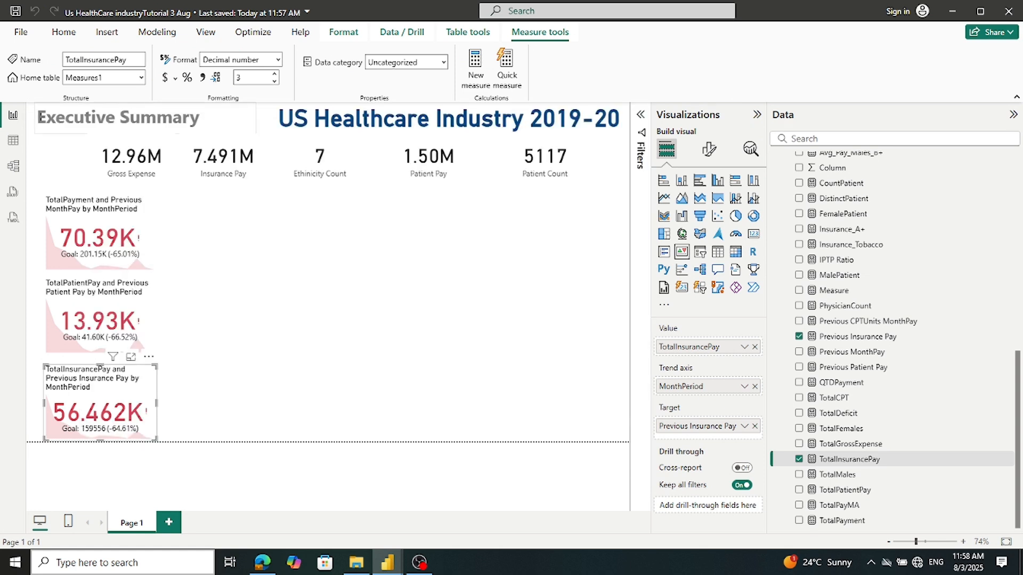
{"action": "left_click", "coordinate": [416, 274]}
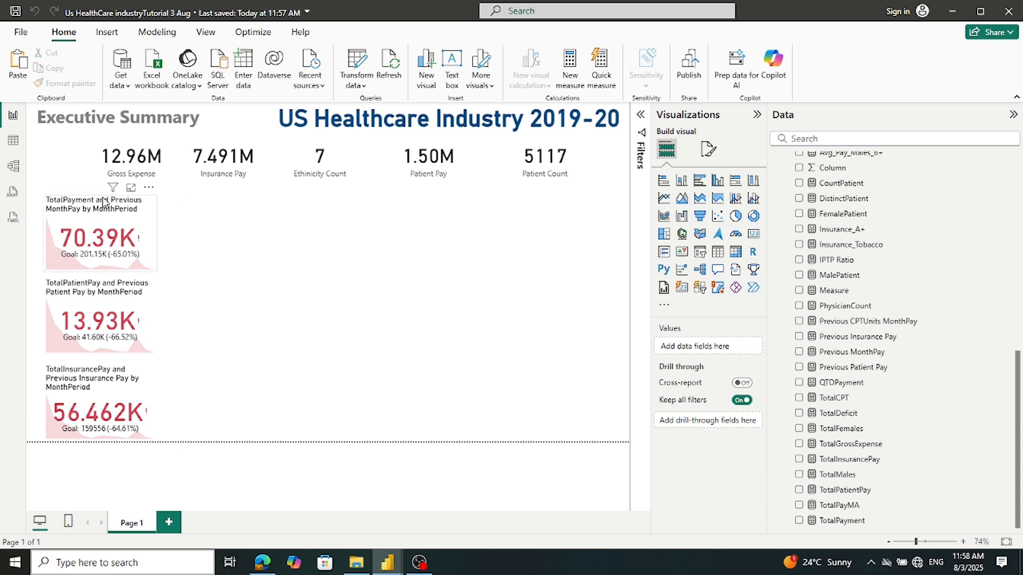
Move the TotalPayment, TotalPatientPay and TotalInsurancePay KPI cards up into a tight stack
{"action": "left_click_drag", "start_coordinate": [105, 190], "coordinate": [105, 191]}
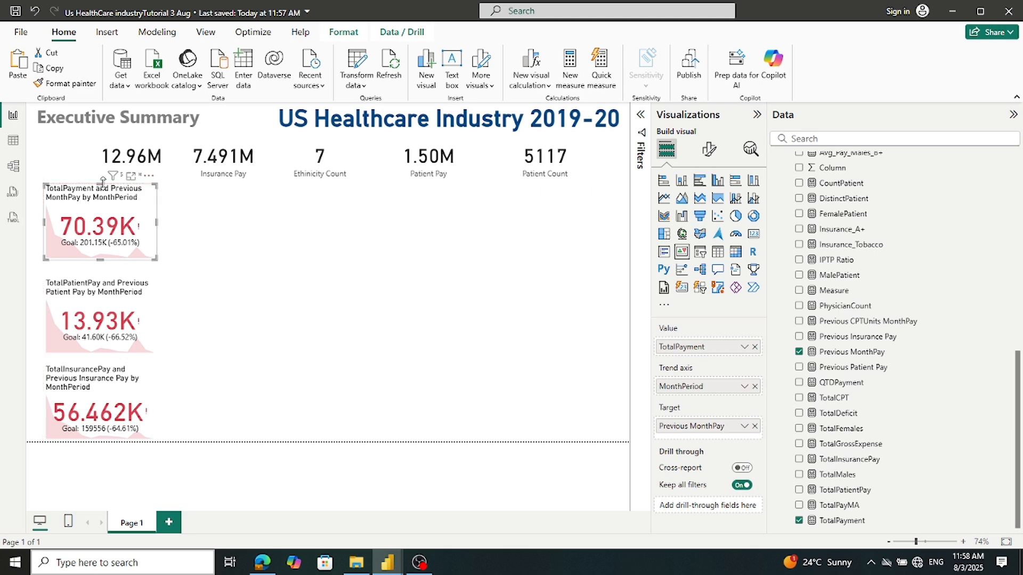
{"action": "left_click", "coordinate": [314, 233]}
{"action": "left_click_drag", "start_coordinate": [118, 291], "coordinate": [119, 275]}
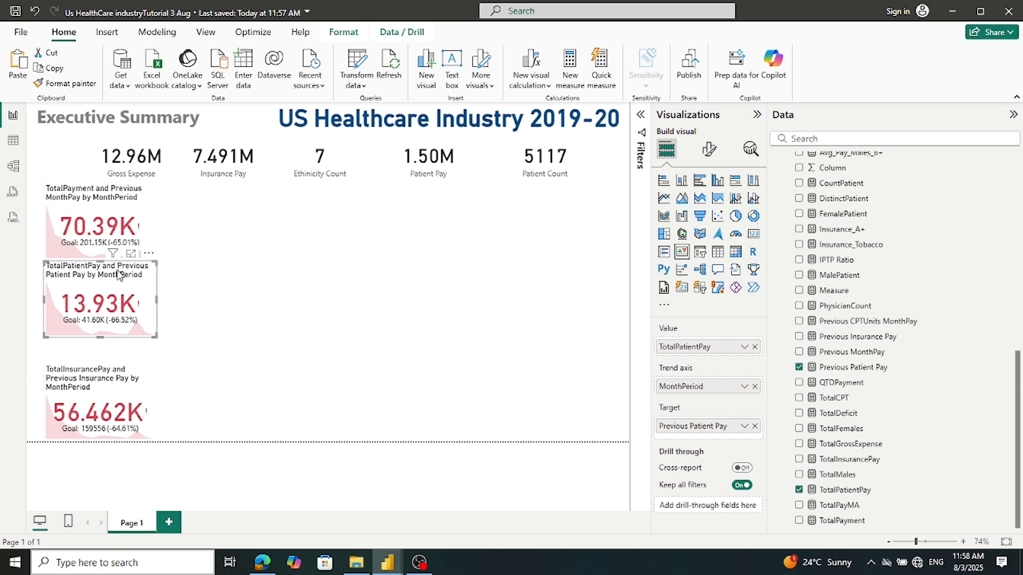
{"action": "left_click_drag", "start_coordinate": [86, 430], "coordinate": [87, 405]}
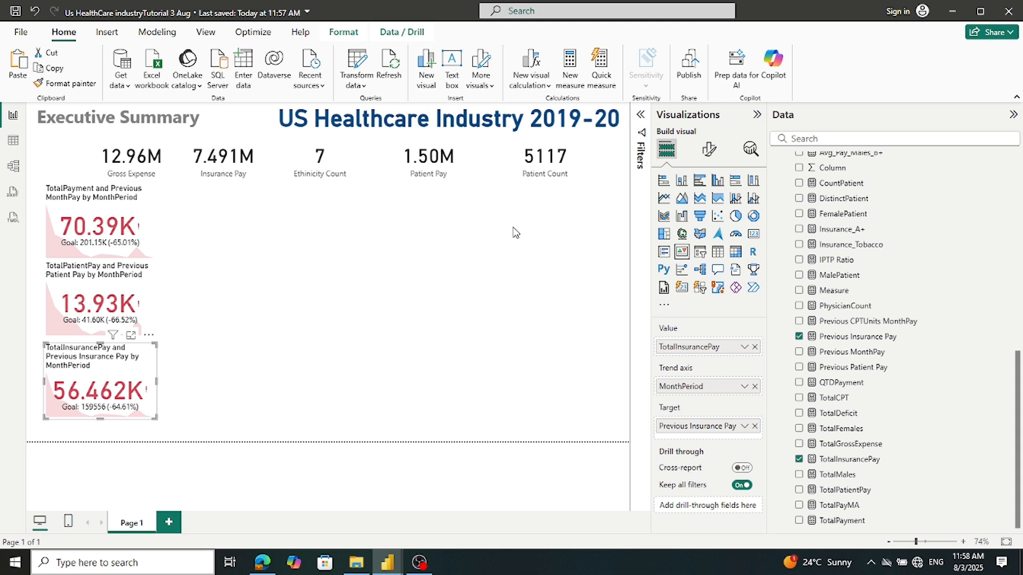
{"action": "left_click", "coordinate": [509, 310]}
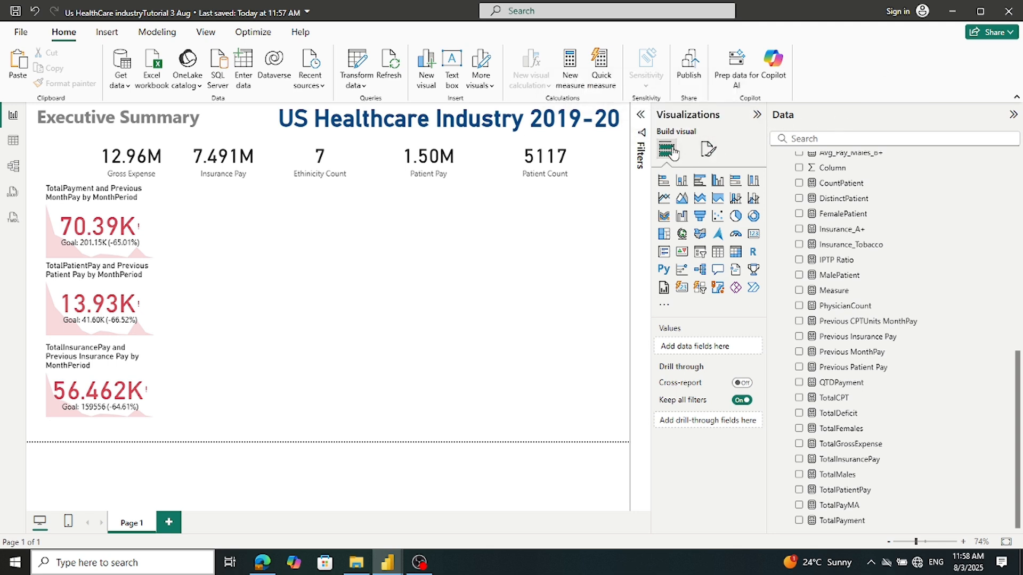
Try Letter and Custom canvas sizes, then set the page back to 16:9
{"action": "left_click", "coordinate": [707, 152]}
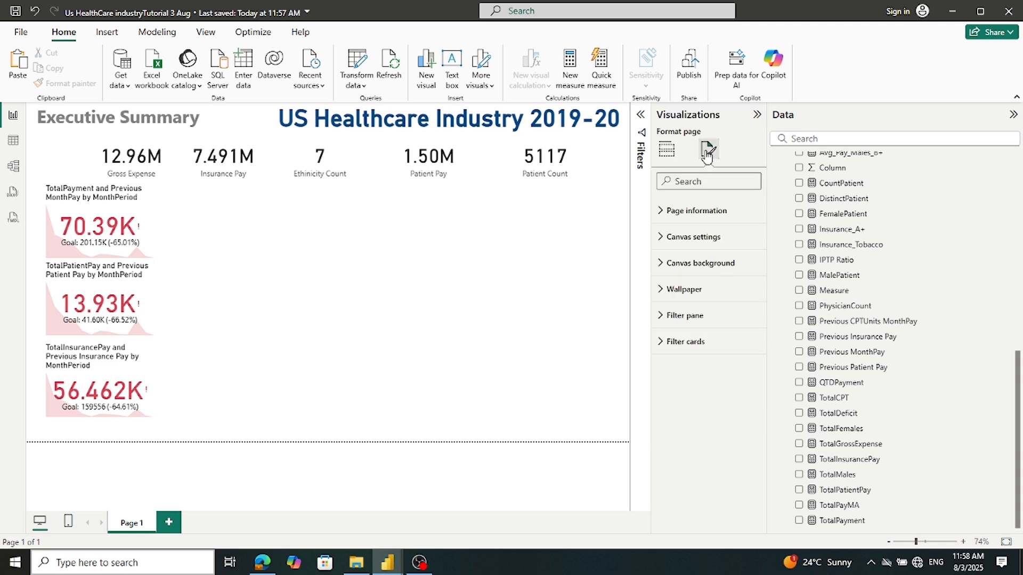
{"action": "left_click", "coordinate": [662, 238]}
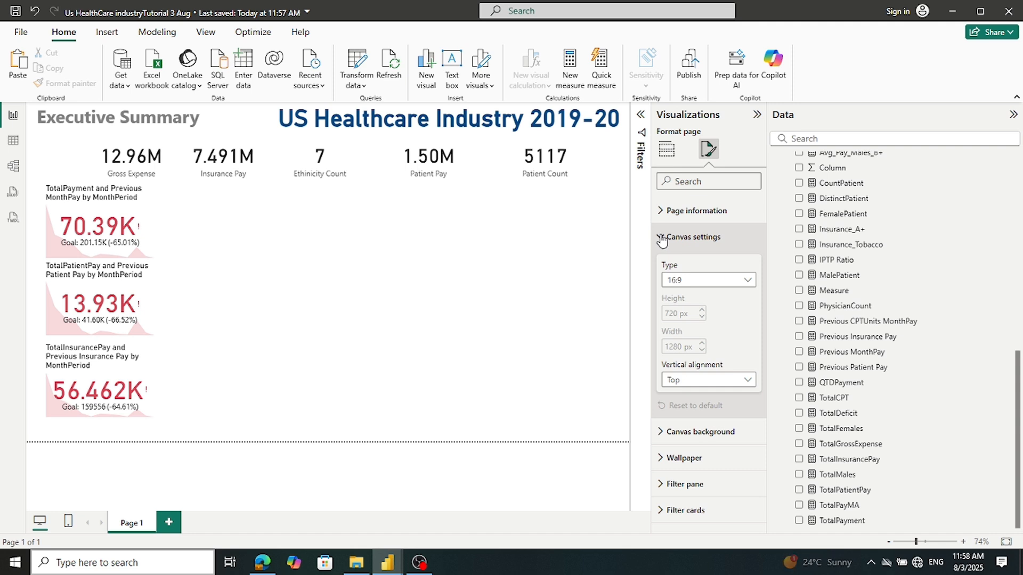
{"action": "left_click", "coordinate": [749, 281]}
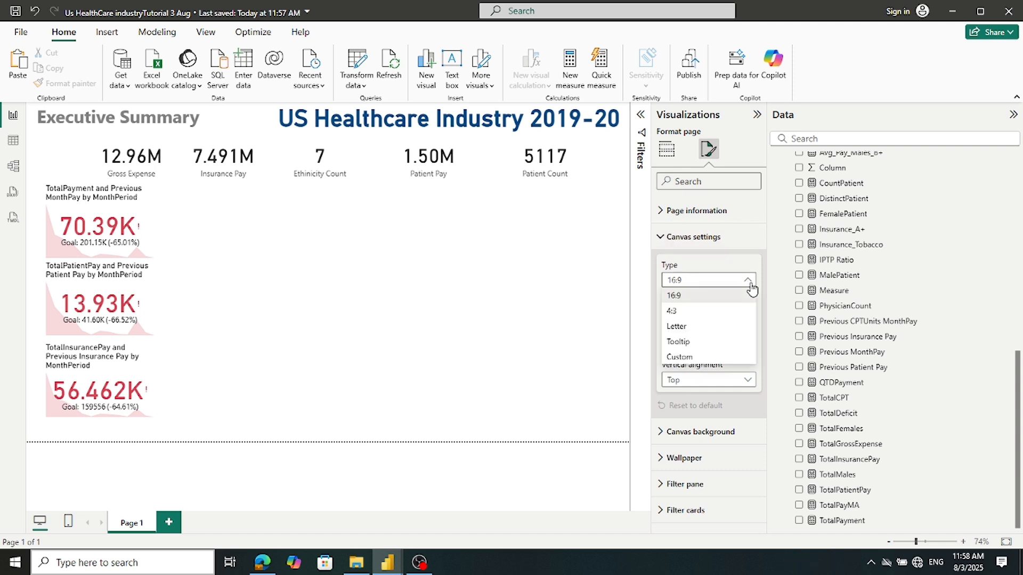
{"action": "left_click", "coordinate": [702, 327]}
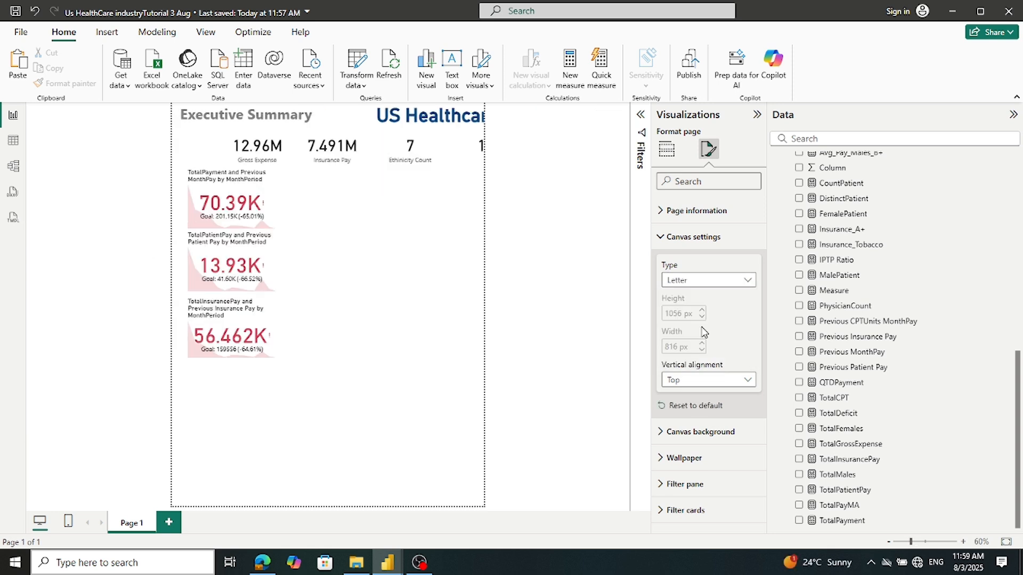
{"action": "left_click", "coordinate": [714, 282]}
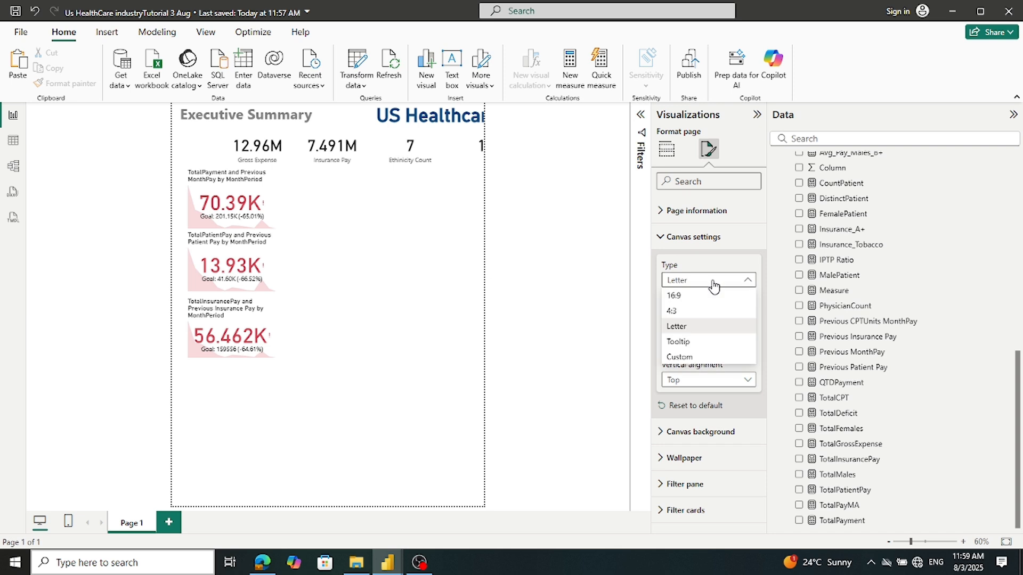
{"action": "left_click", "coordinate": [692, 357]}
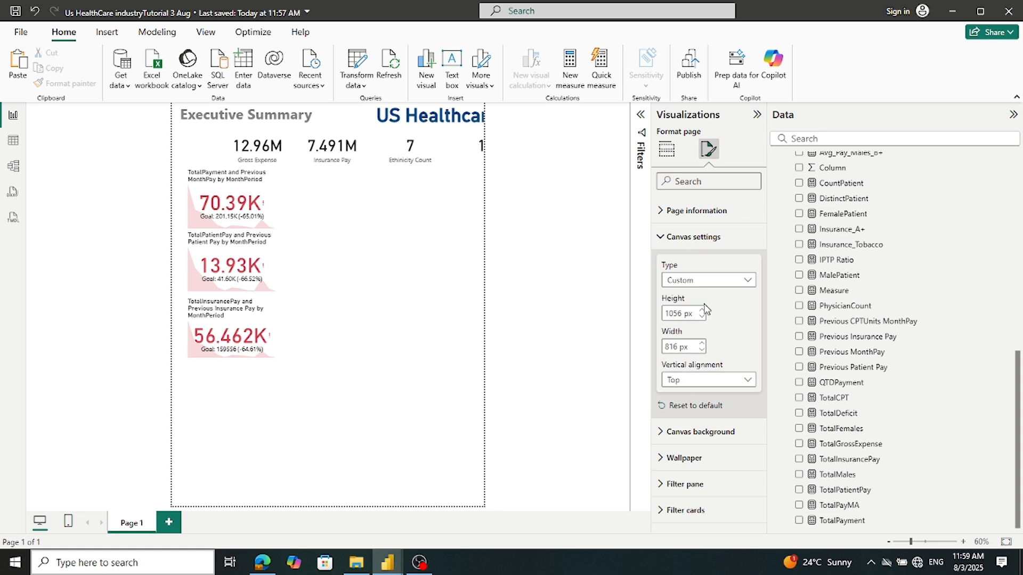
{"action": "left_click", "coordinate": [711, 282]}
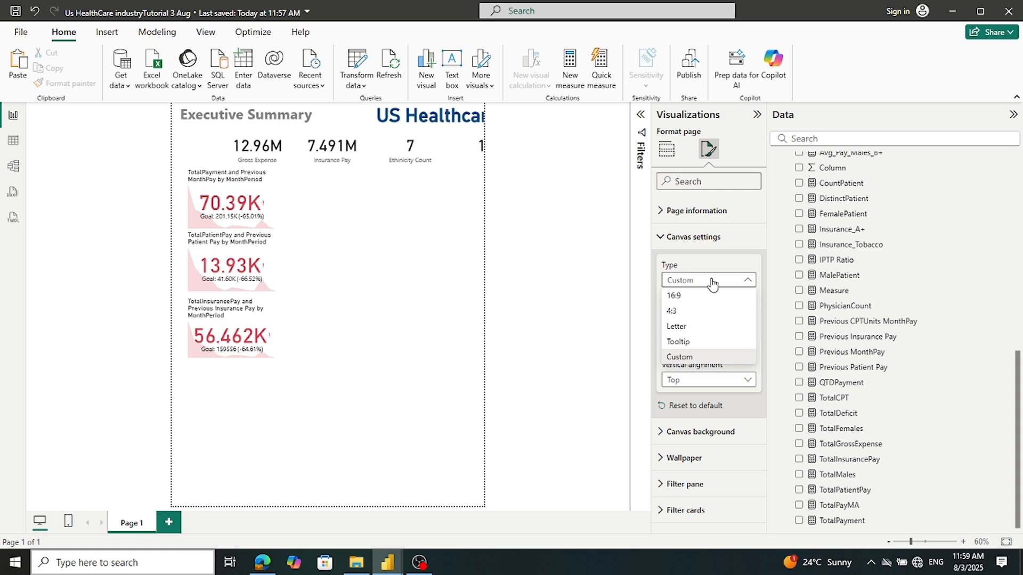
{"action": "left_click", "coordinate": [692, 296]}
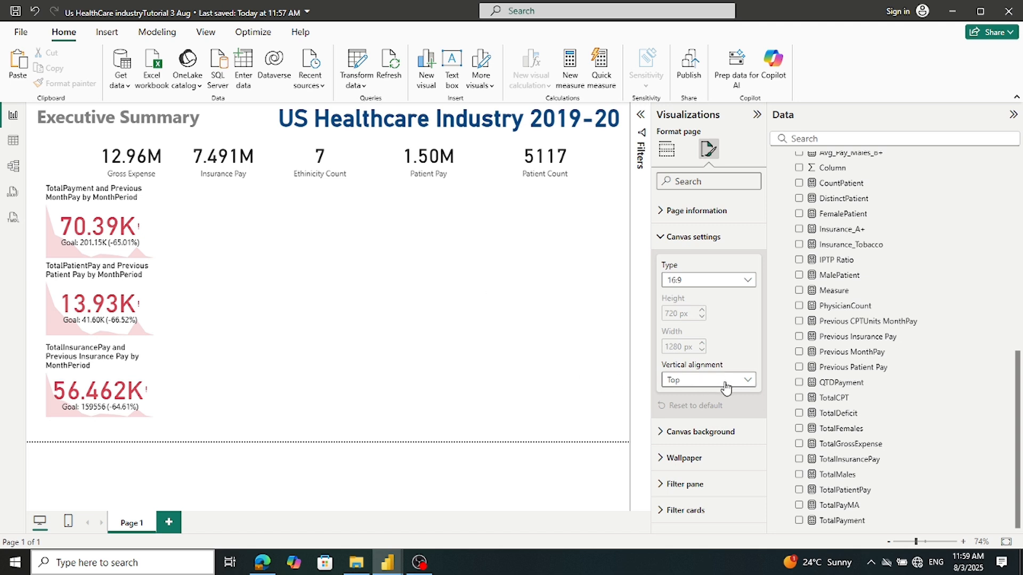
Set canvas vertical alignment to Middle, then back to Top
{"action": "left_click", "coordinate": [750, 381]}
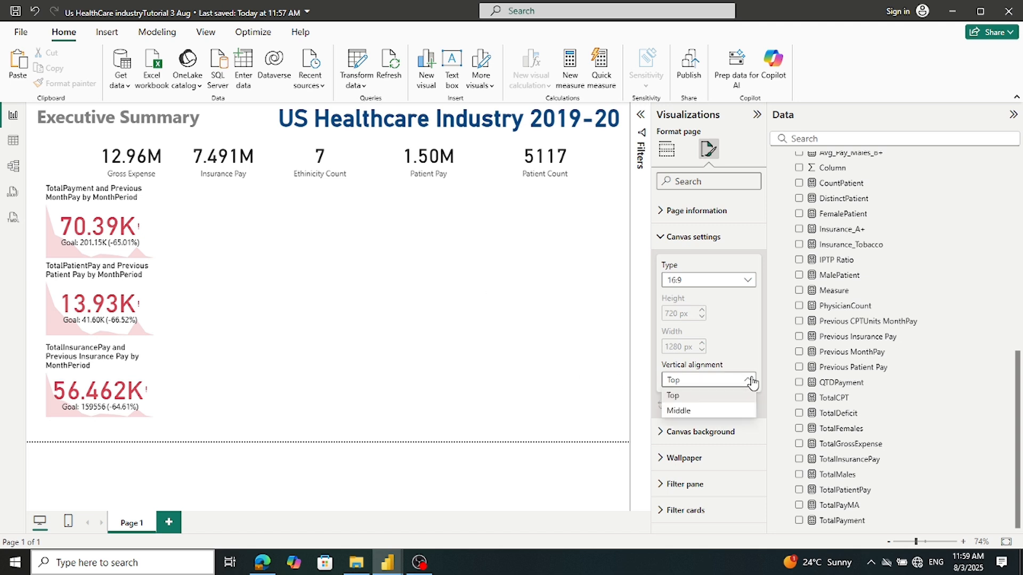
{"action": "left_click", "coordinate": [717, 412]}
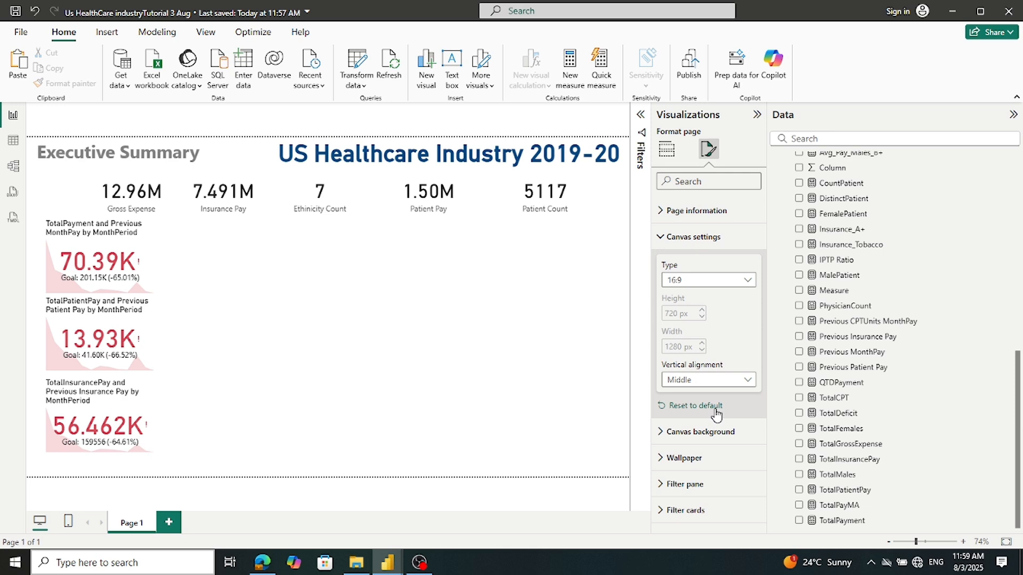
{"action": "left_click", "coordinate": [717, 381]}
{"action": "left_click", "coordinate": [708, 396]}
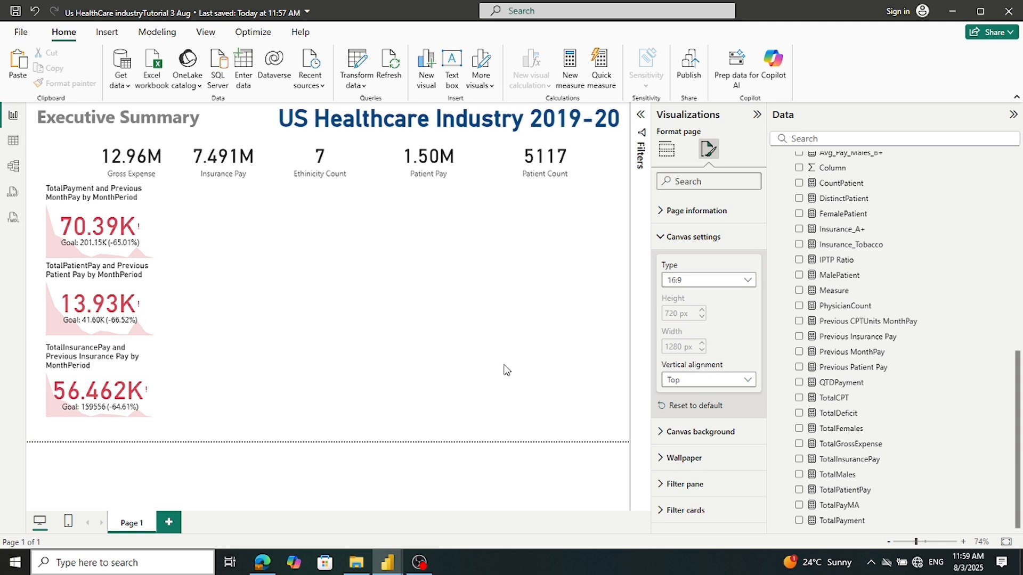
{"action": "mouse_move", "coordinate": [387, 562]}
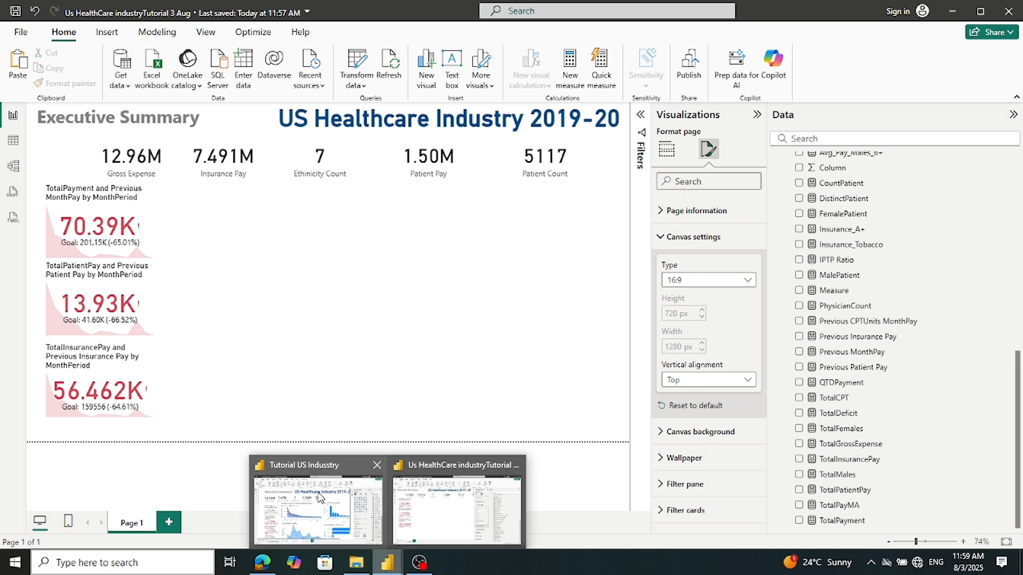
{"action": "left_click", "coordinate": [320, 498]}
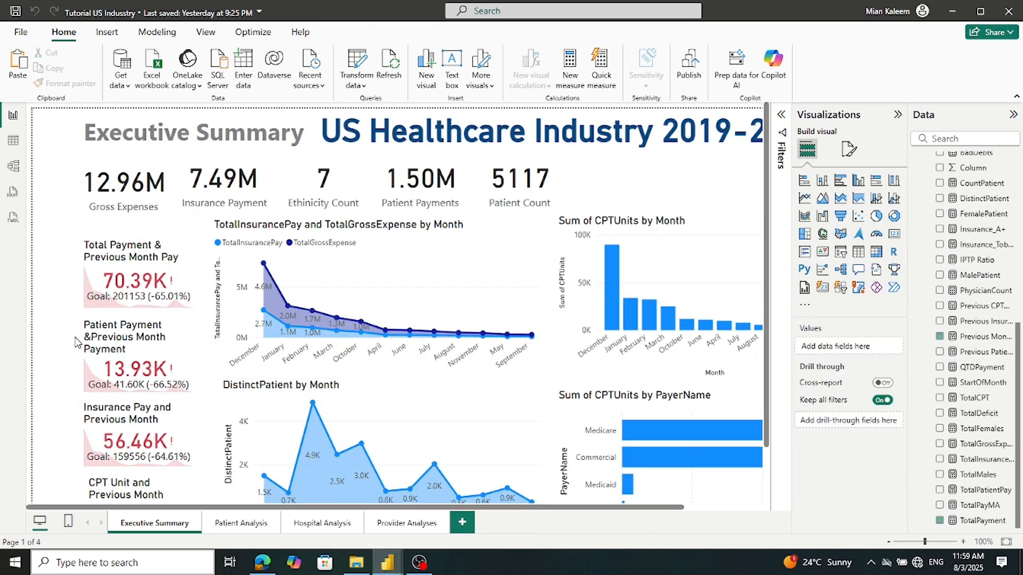
{"action": "left_click", "coordinate": [849, 151]}
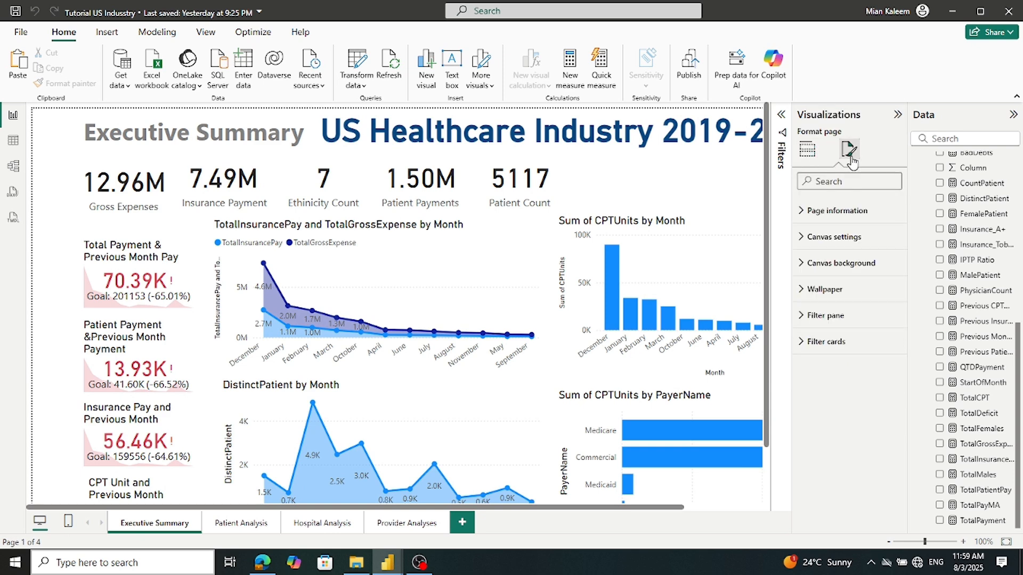
{"action": "left_click", "coordinate": [804, 238]}
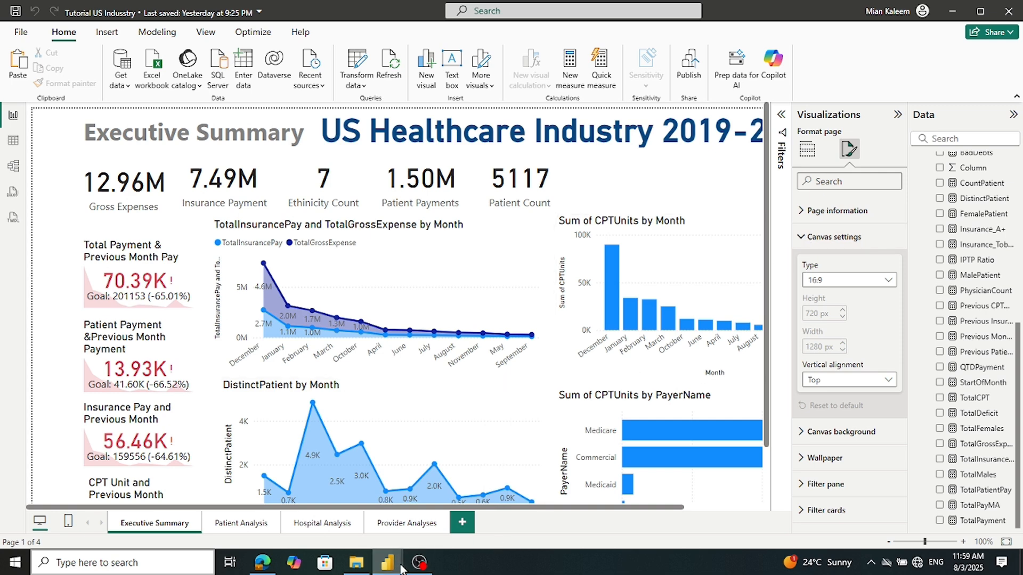
{"action": "mouse_move", "coordinate": [401, 568]}
{"action": "left_click", "coordinate": [457, 510]}
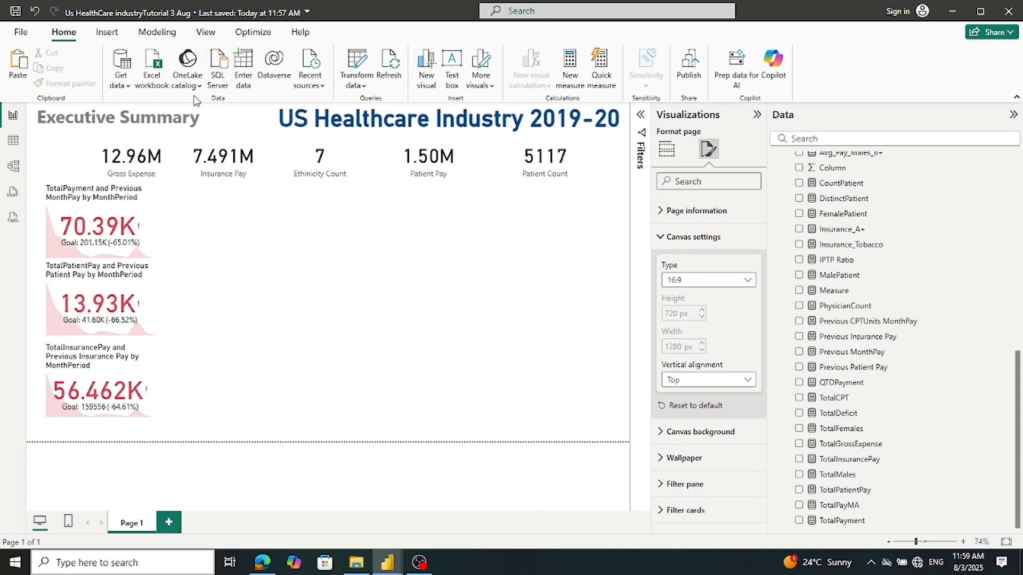
Switch the report page view to Actual size
{"action": "left_click", "coordinate": [206, 33]}
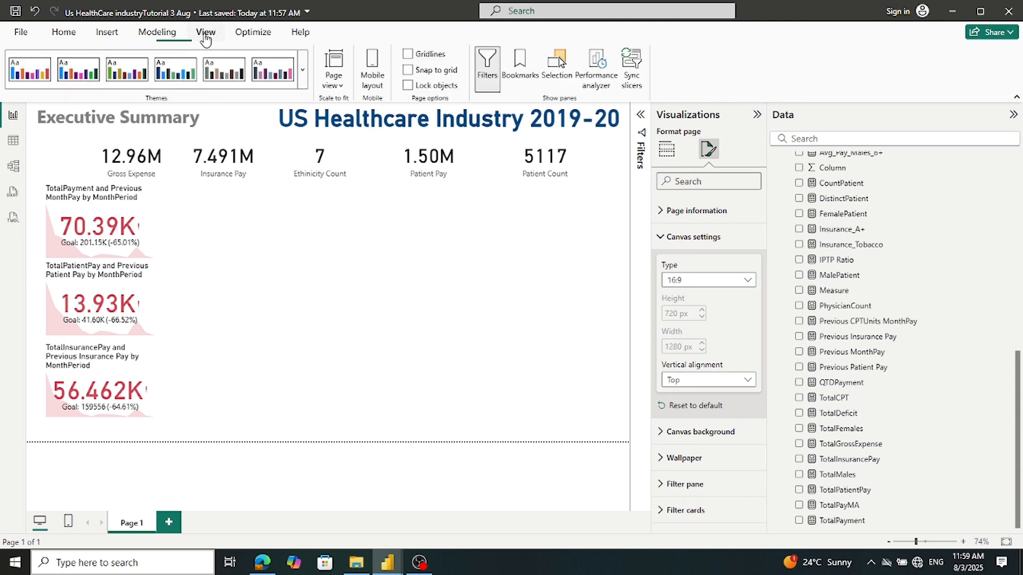
{"action": "left_click", "coordinate": [339, 86]}
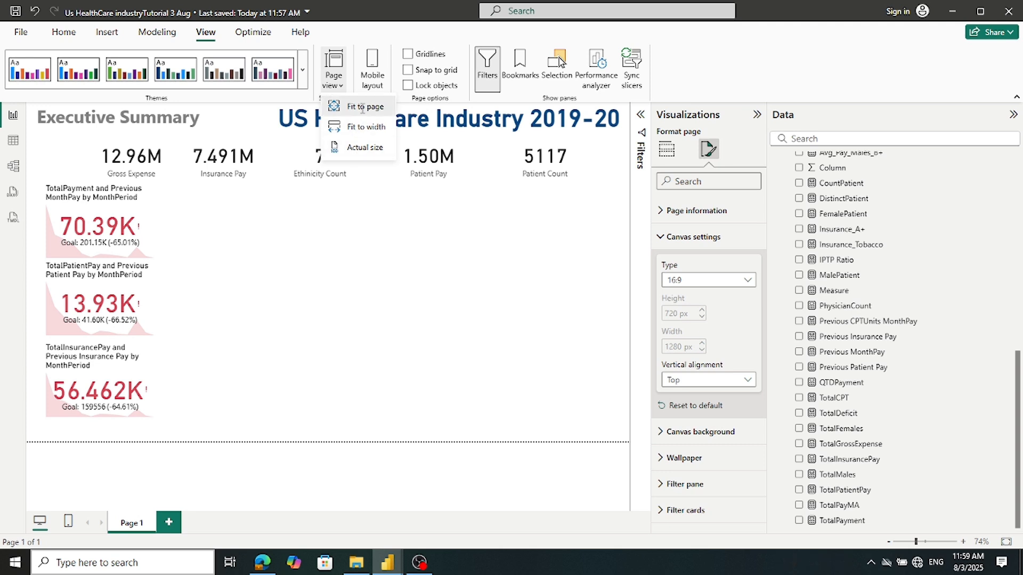
{"action": "left_click", "coordinate": [341, 85]}
{"action": "left_click", "coordinate": [341, 85]}
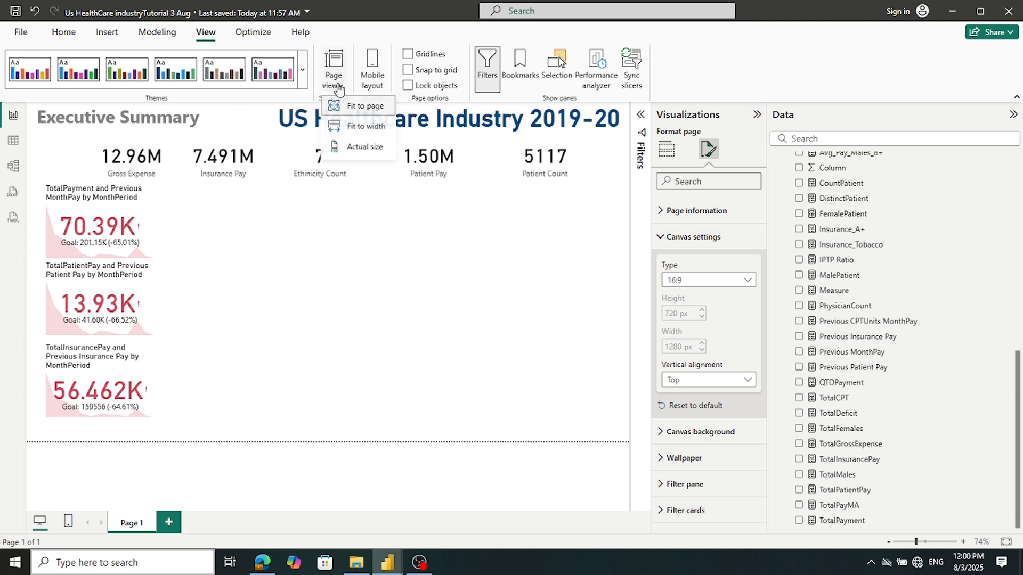
{"action": "left_click", "coordinate": [338, 147]}
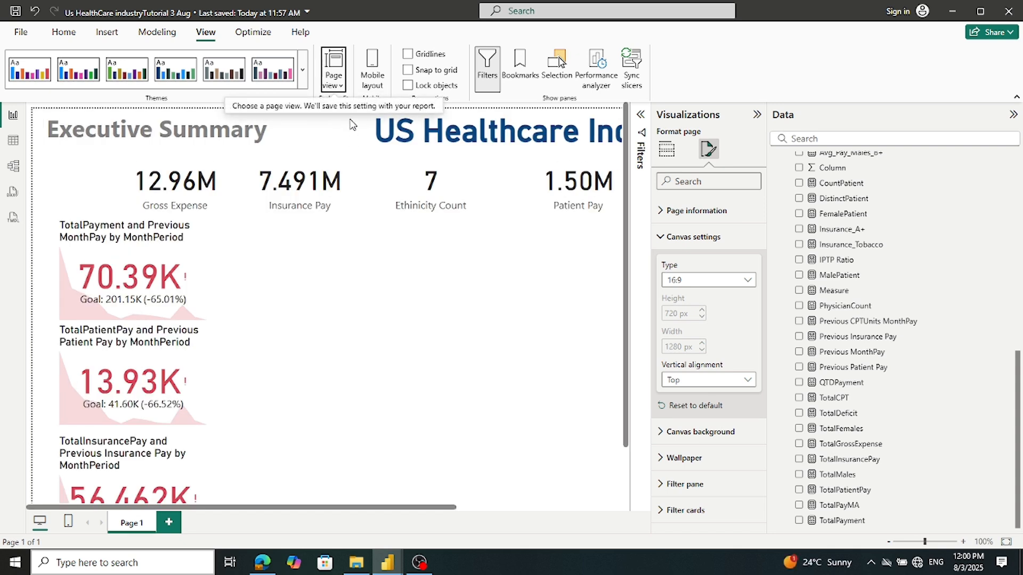
Fit the page to the window and collapse the Visualizations pane
{"action": "left_click", "coordinate": [339, 88]}
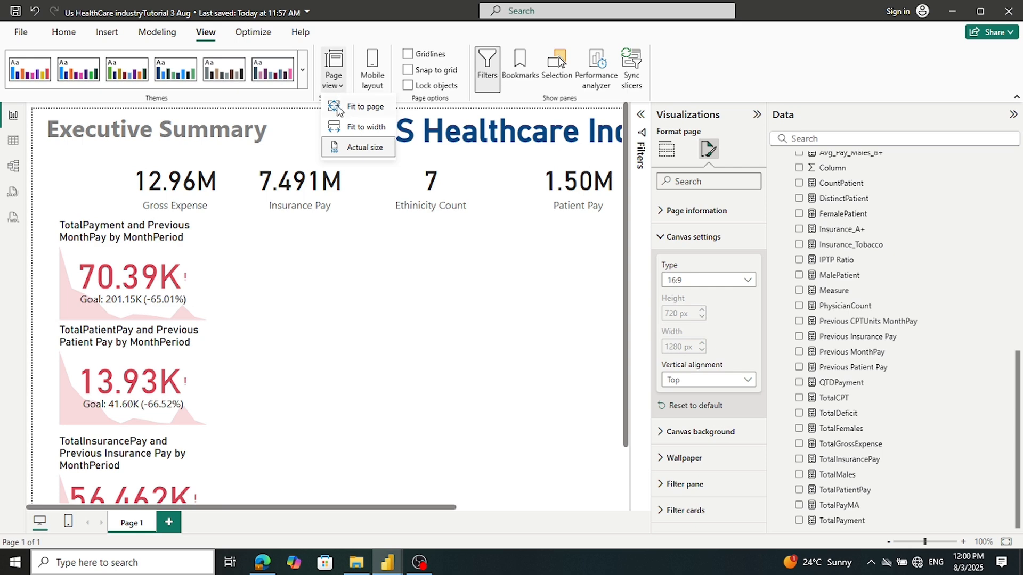
{"action": "left_click", "coordinate": [341, 107]}
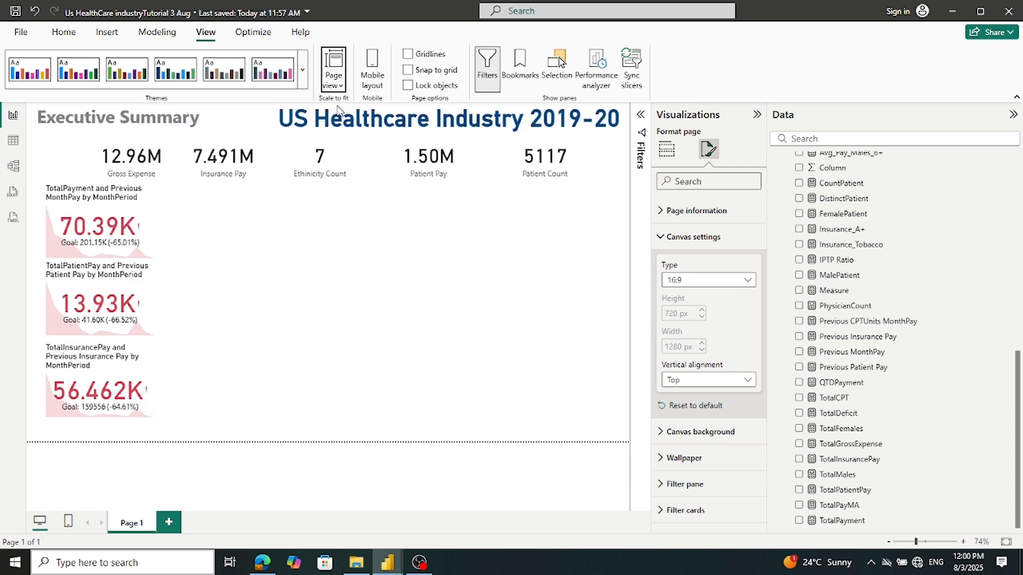
{"action": "left_click", "coordinate": [337, 244]}
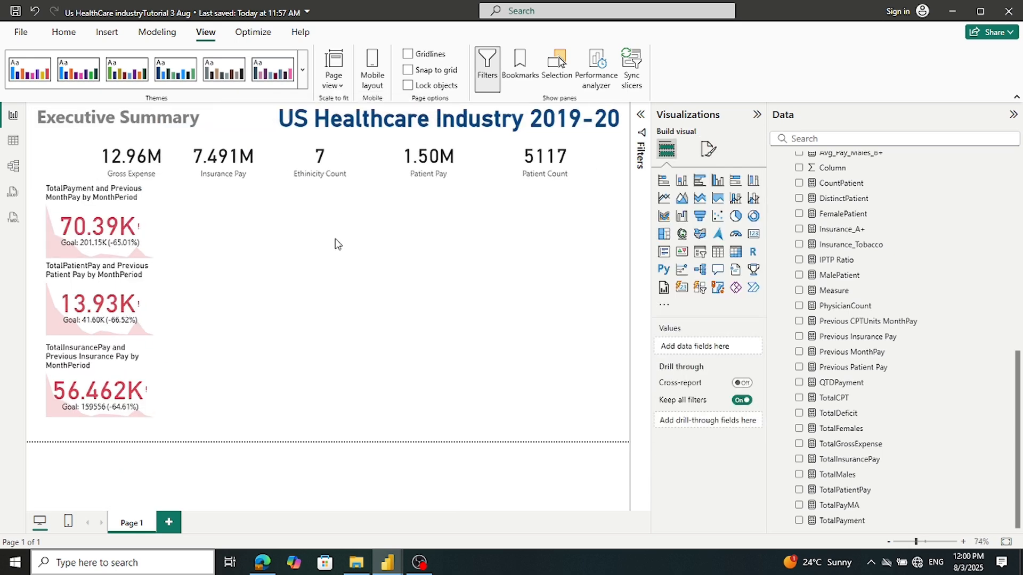
{"action": "left_click", "coordinate": [756, 115]}
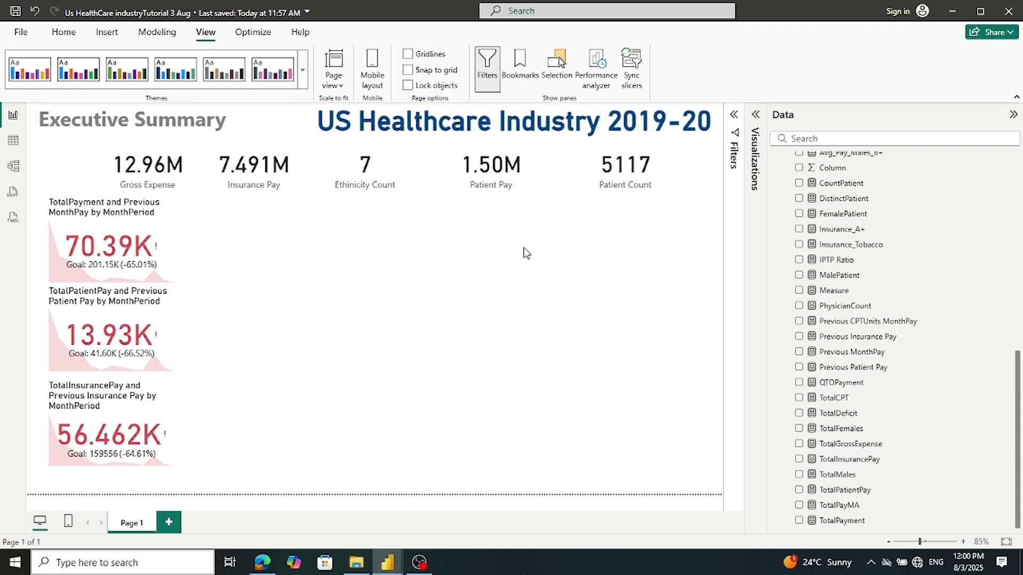
Slide the headline cards right, move the three KPI cards up, and place an insurance KPI copy below
{"action": "left_click_drag", "start_coordinate": [639, 183], "coordinate": [671, 174]}
{"action": "left_click_drag", "start_coordinate": [514, 182], "coordinate": [581, 179]}
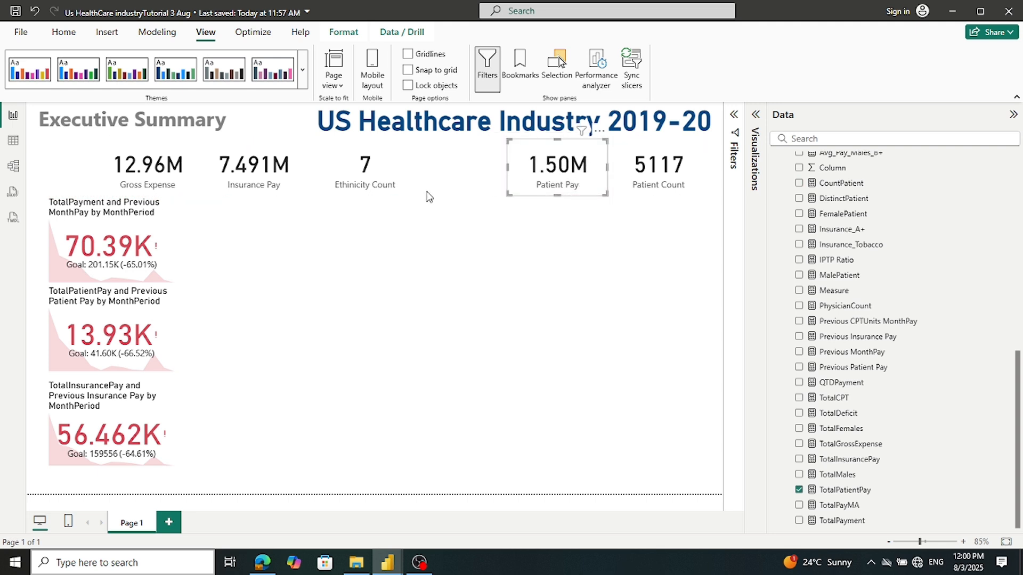
{"action": "left_click_drag", "start_coordinate": [360, 176], "coordinate": [443, 179]}
{"action": "left_click_drag", "start_coordinate": [264, 187], "coordinate": [349, 186]}
{"action": "left_click_drag", "start_coordinate": [144, 166], "coordinate": [236, 162]}
{"action": "left_click_drag", "start_coordinate": [142, 214], "coordinate": [140, 165]}
{"action": "left_click_drag", "start_coordinate": [123, 339], "coordinate": [126, 289]}
{"action": "left_click_drag", "start_coordinate": [123, 397], "coordinate": [125, 344]}
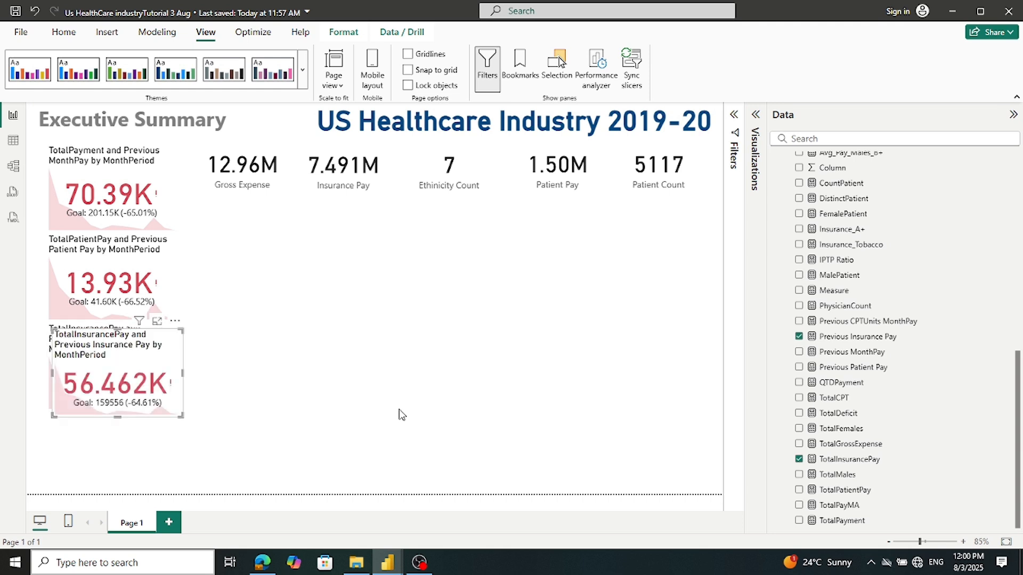
{"action": "left_click_drag", "start_coordinate": [139, 406], "coordinate": [139, 474]}
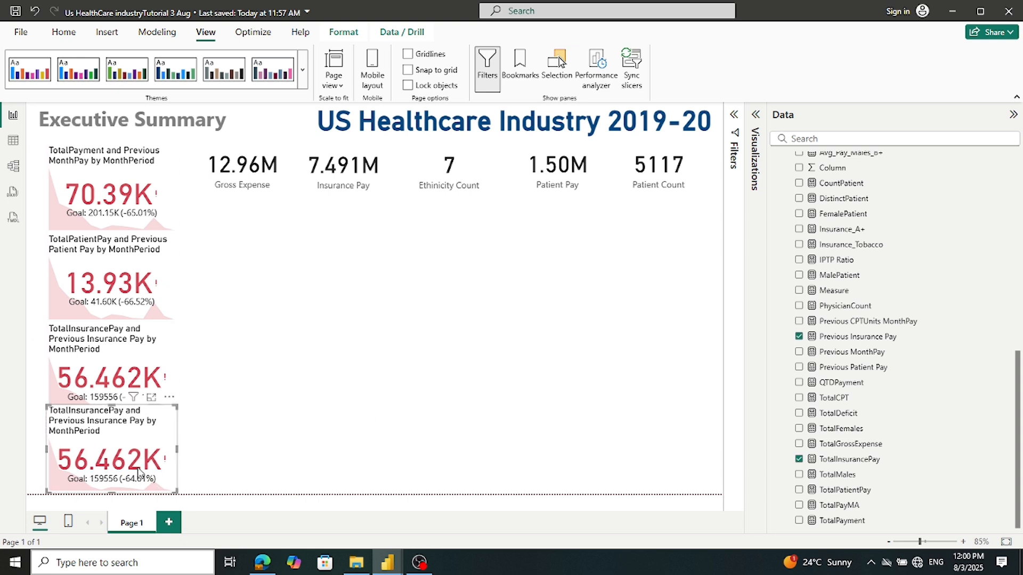
Shrink the TotalPayment, TotalPatientPay and TotalInsurancePay KPI cards and stack them tightly with the copy
{"action": "left_click", "coordinate": [152, 224]}
{"action": "mouse_move", "coordinate": [174, 231]}
{"action": "left_mouse_down"}
{"action": "mouse_move", "coordinate": [171, 218]}
{"action": "mouse_move", "coordinate": [168, 249]}
{"action": "mouse_move", "coordinate": [170, 230]}
{"action": "left_mouse_up"}
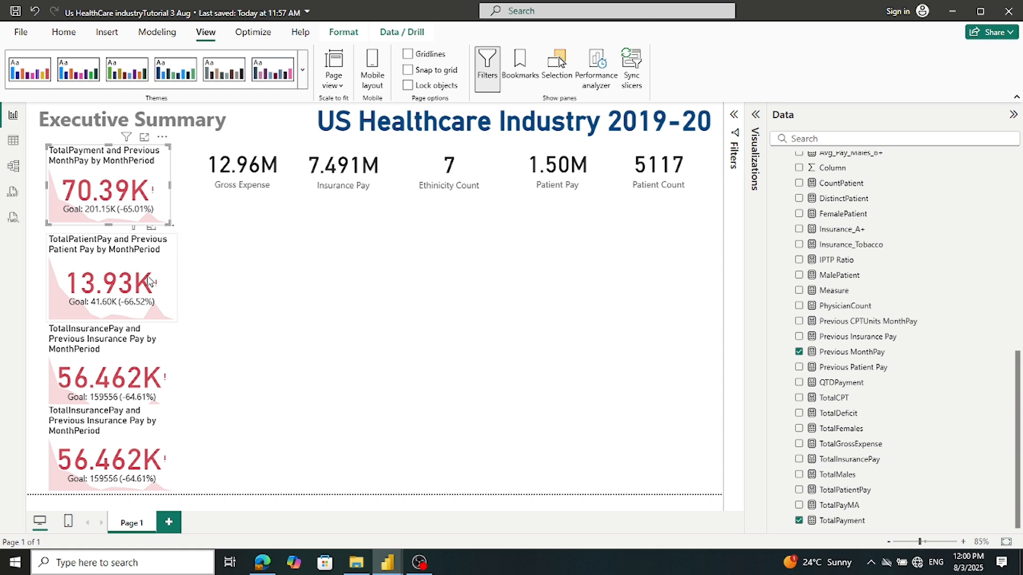
{"action": "left_click", "coordinate": [150, 282]}
{"action": "left_click_drag", "start_coordinate": [176, 321], "coordinate": [165, 302]}
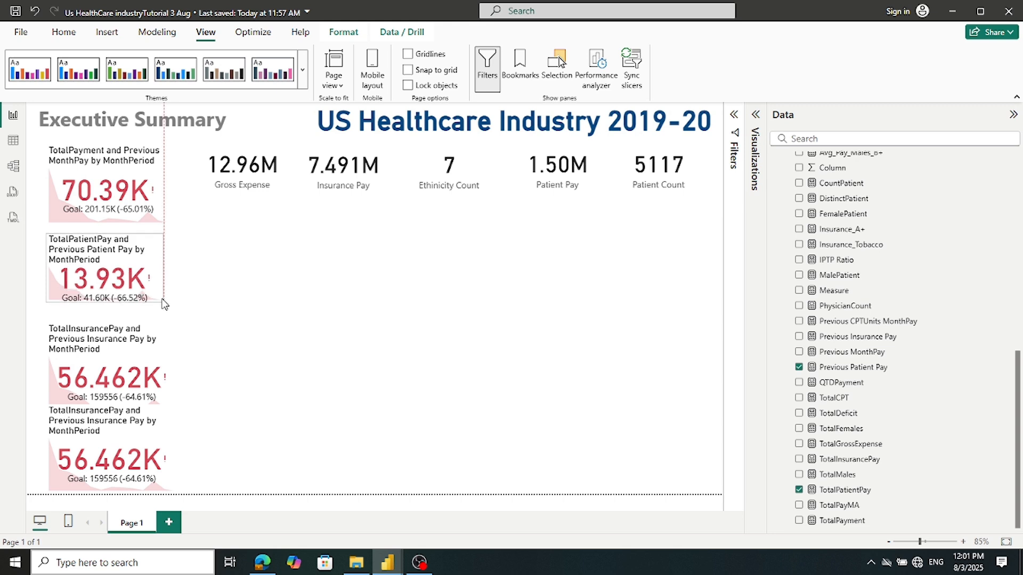
{"action": "left_click_drag", "start_coordinate": [140, 283], "coordinate": [139, 276]}
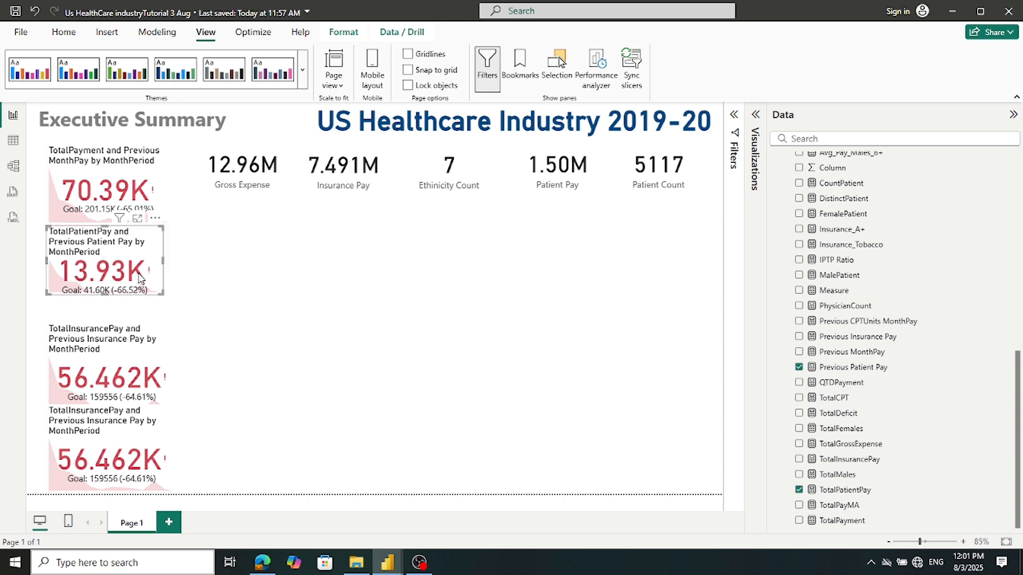
{"action": "left_click", "coordinate": [135, 336]}
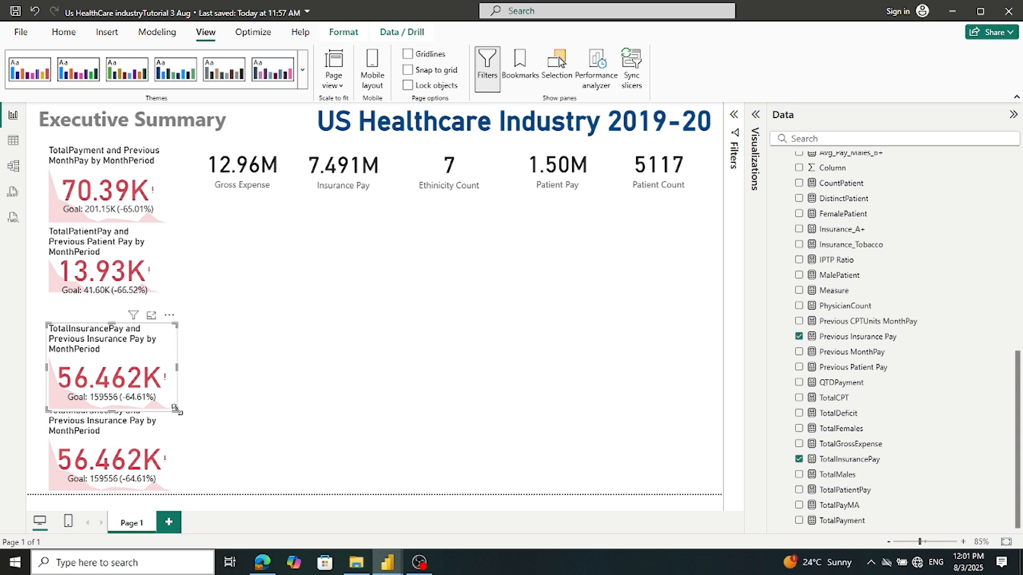
{"action": "left_click_drag", "start_coordinate": [178, 406], "coordinate": [179, 391]}
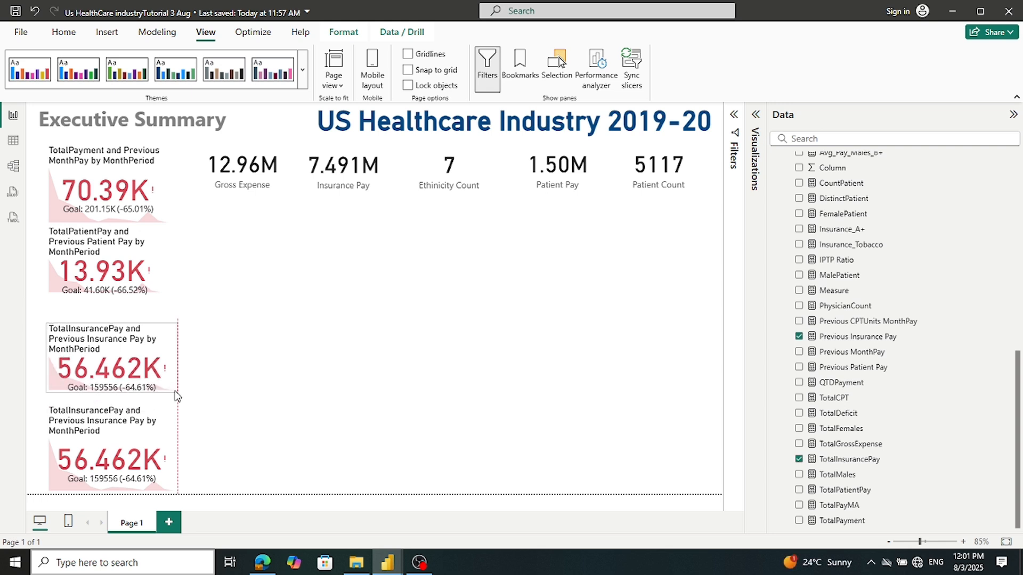
{"action": "left_click_drag", "start_coordinate": [151, 379], "coordinate": [151, 358]}
{"action": "left_click", "coordinate": [234, 407]}
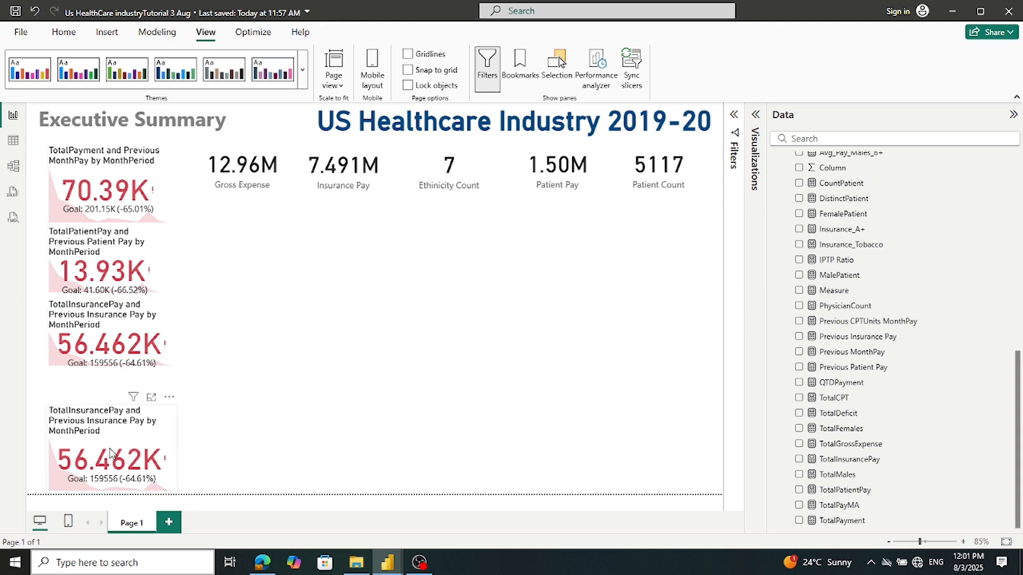
{"action": "left_click_drag", "start_coordinate": [110, 452], "coordinate": [115, 424]}
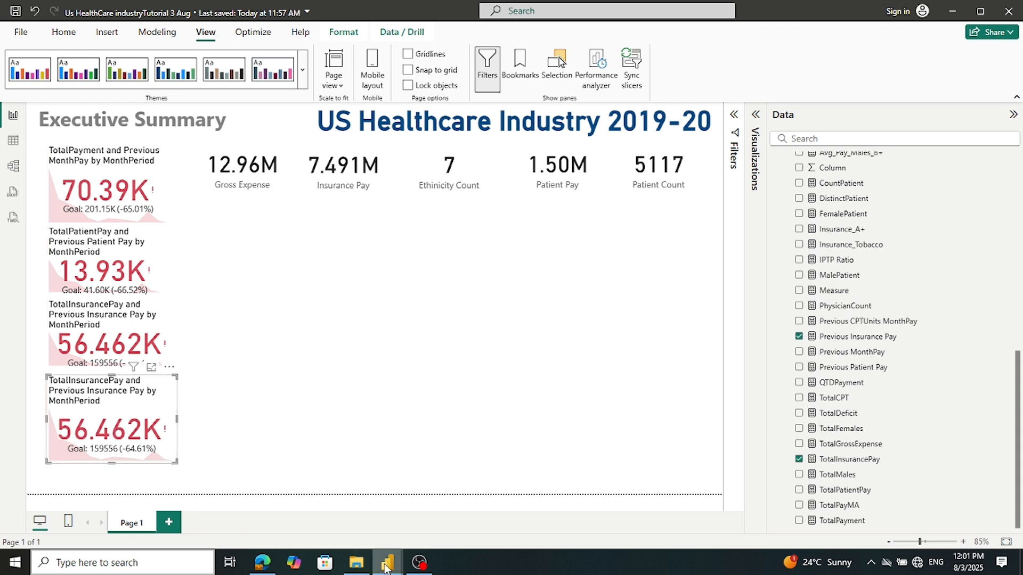
Back in the working report, shrink the bottom insurance KPI card to match the others
{"action": "mouse_move", "coordinate": [387, 565]}
{"action": "mouse_move", "coordinate": [345, 530]}
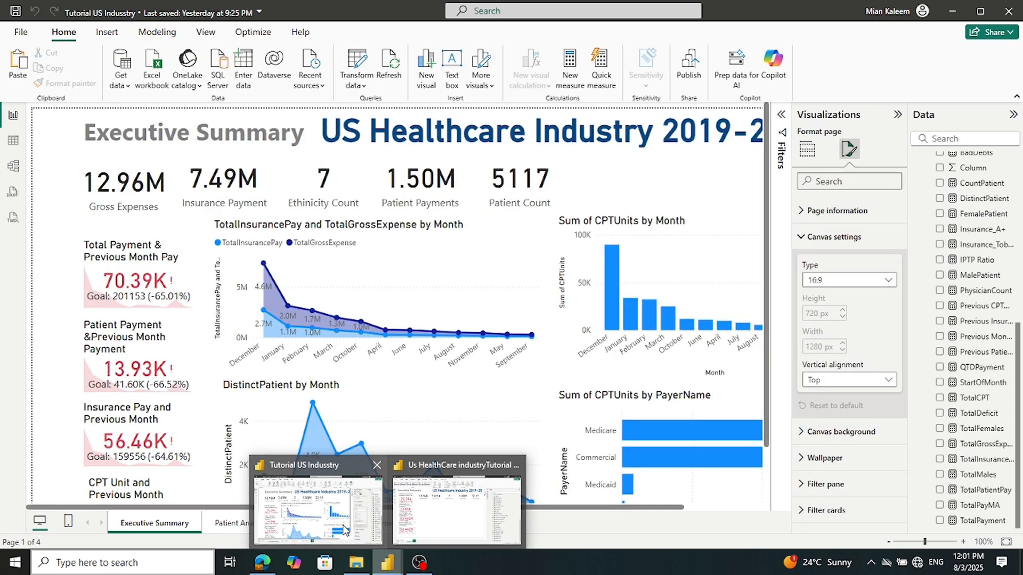
{"action": "left_click", "coordinate": [437, 509]}
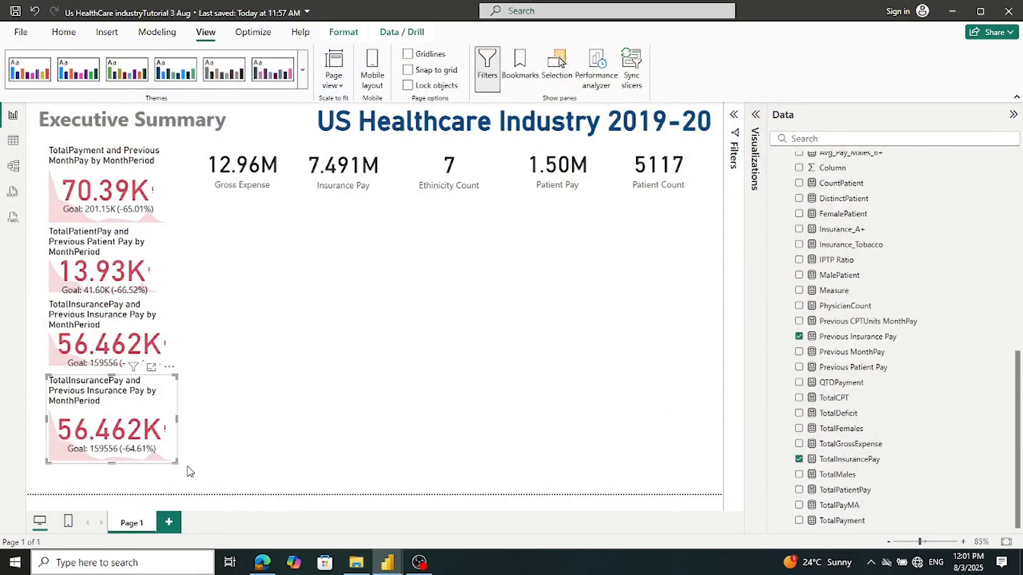
{"action": "mouse_move", "coordinate": [174, 459]}
{"action": "left_mouse_down"}
{"action": "mouse_move", "coordinate": [169, 445]}
{"action": "mouse_move", "coordinate": [177, 450]}
{"action": "left_mouse_up"}
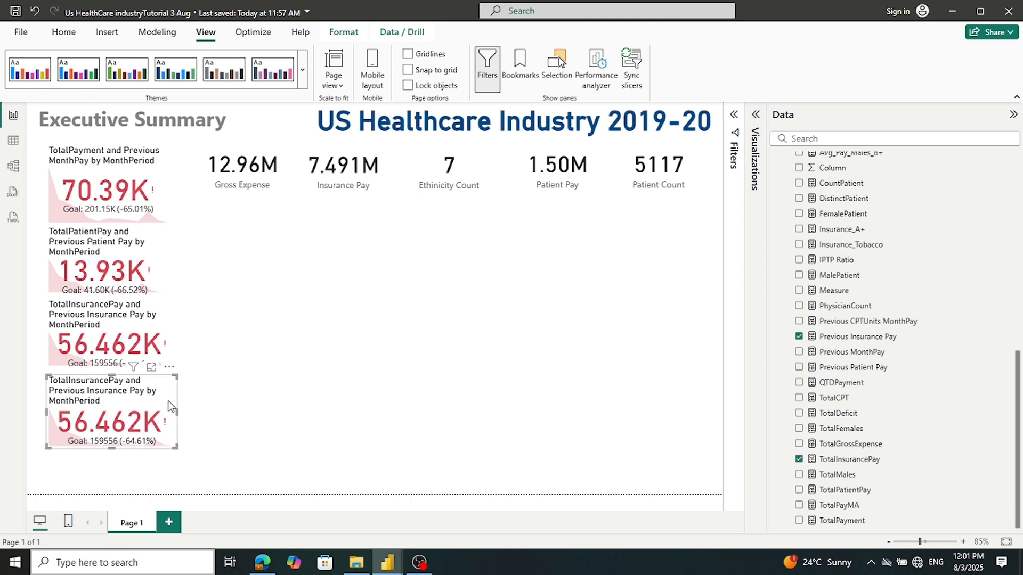
Check which fields feed the reference report's CPT Unit card in Build visual, then return
{"action": "mouse_move", "coordinate": [388, 563]}
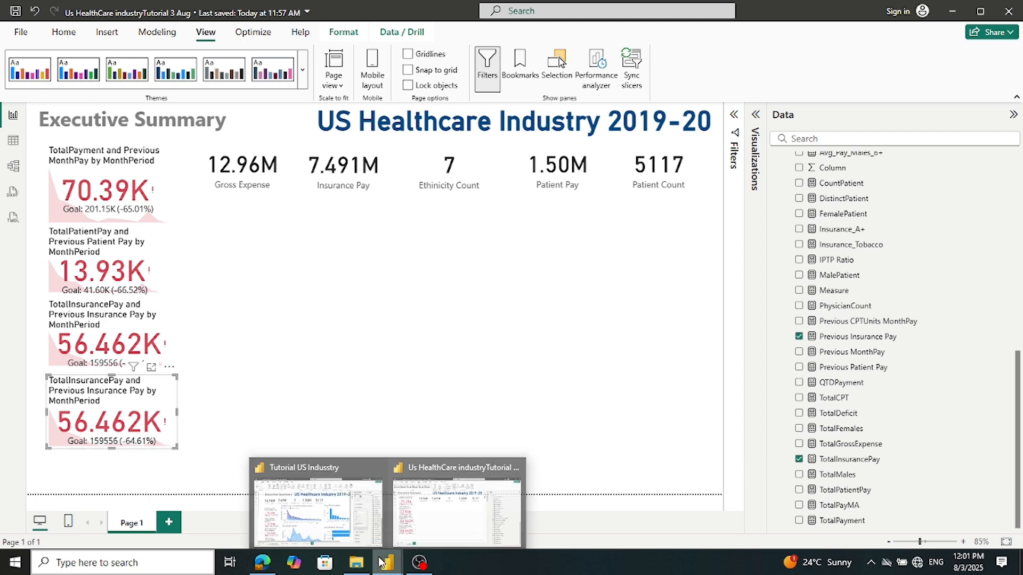
{"action": "left_click", "coordinate": [349, 531]}
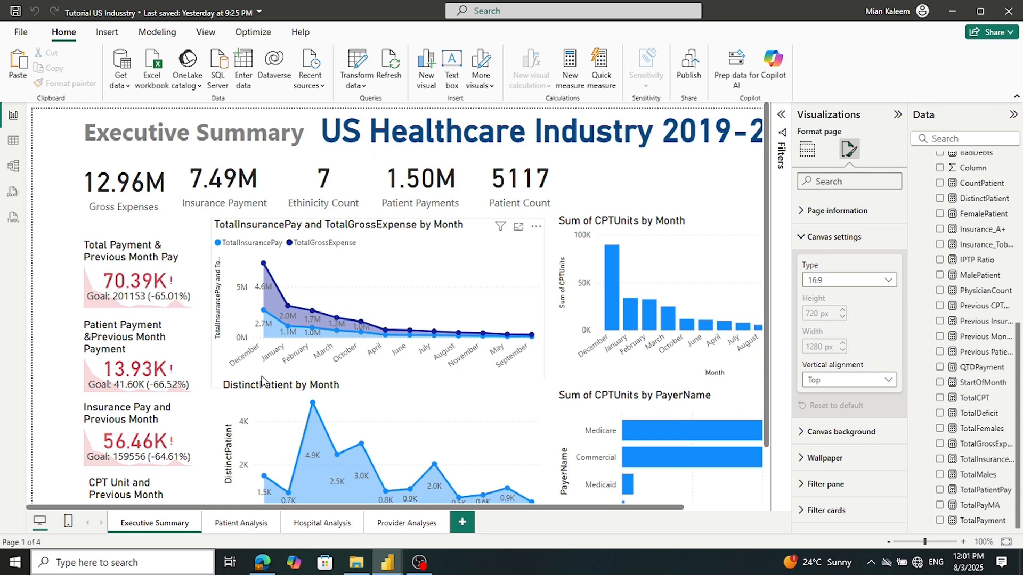
{"action": "left_click", "coordinate": [123, 495]}
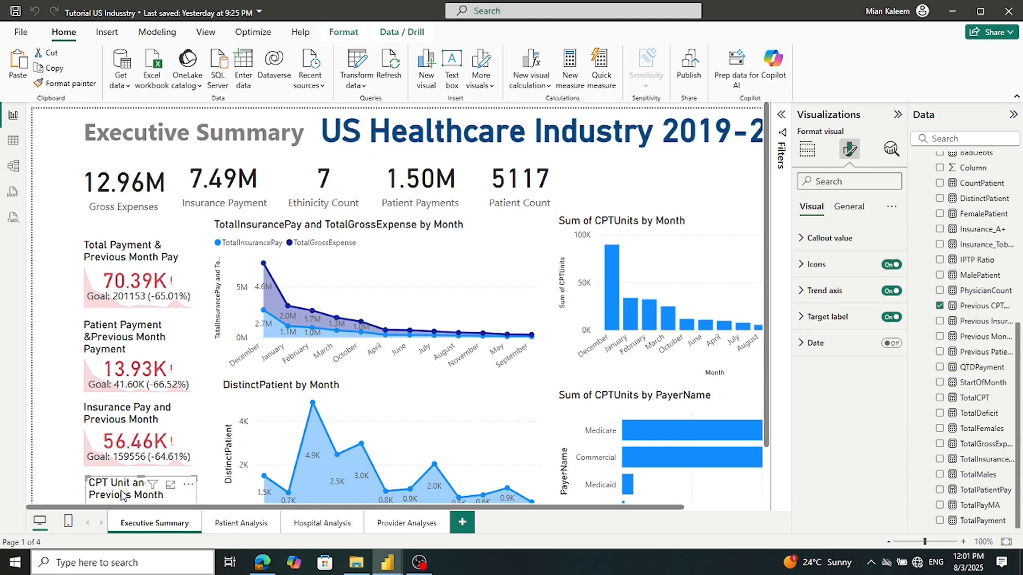
{"action": "scroll", "coordinate": [124, 495], "scroll_direction": "down", "scroll_amount": 1}
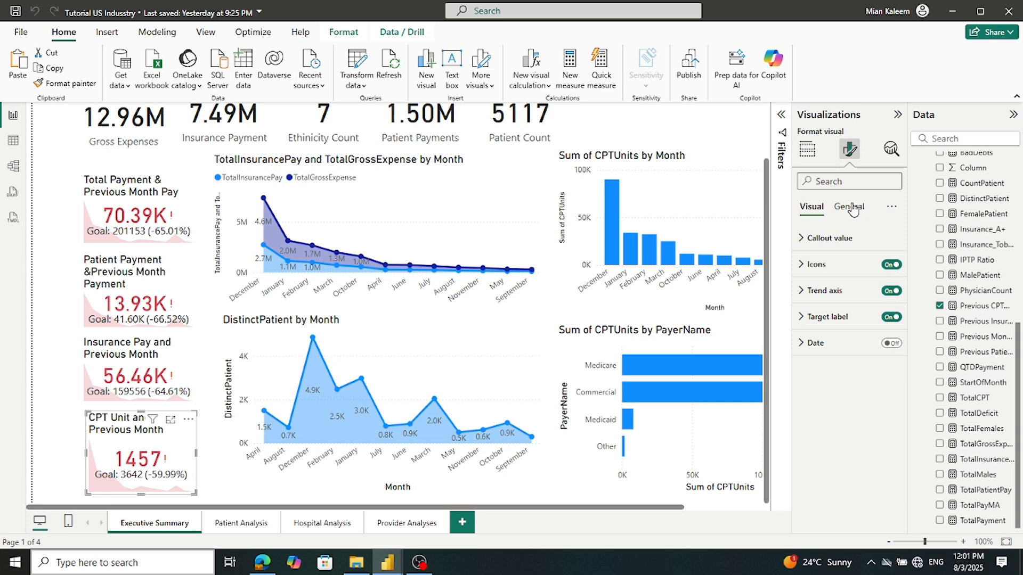
{"action": "left_click", "coordinate": [808, 149]}
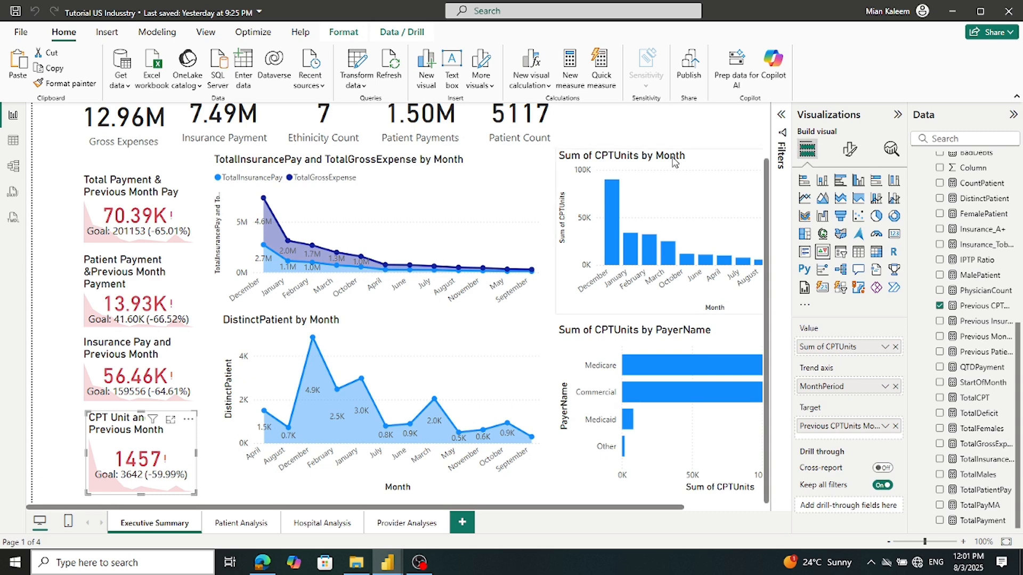
{"action": "mouse_move", "coordinate": [387, 561]}
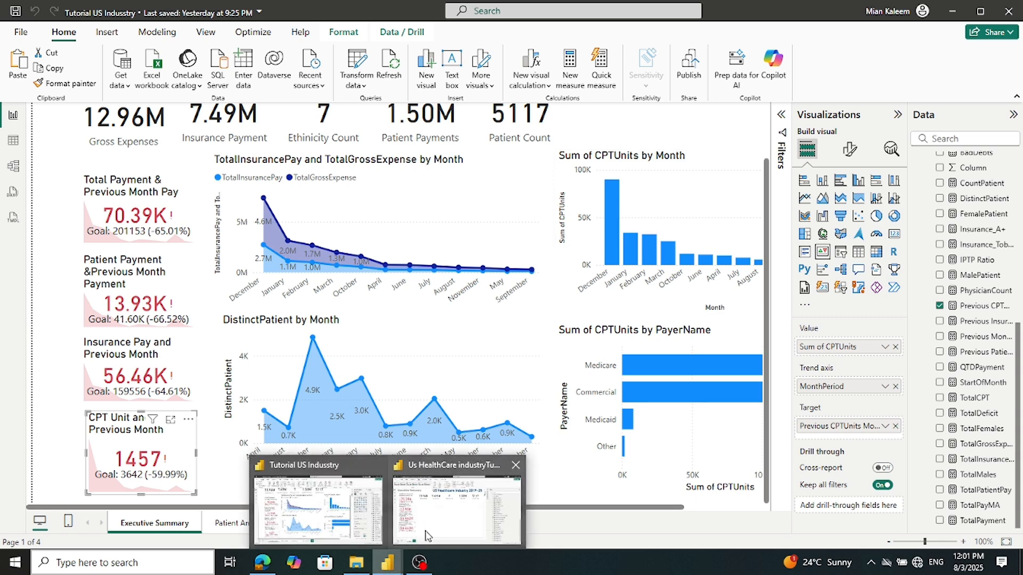
{"action": "left_click", "coordinate": [438, 522]}
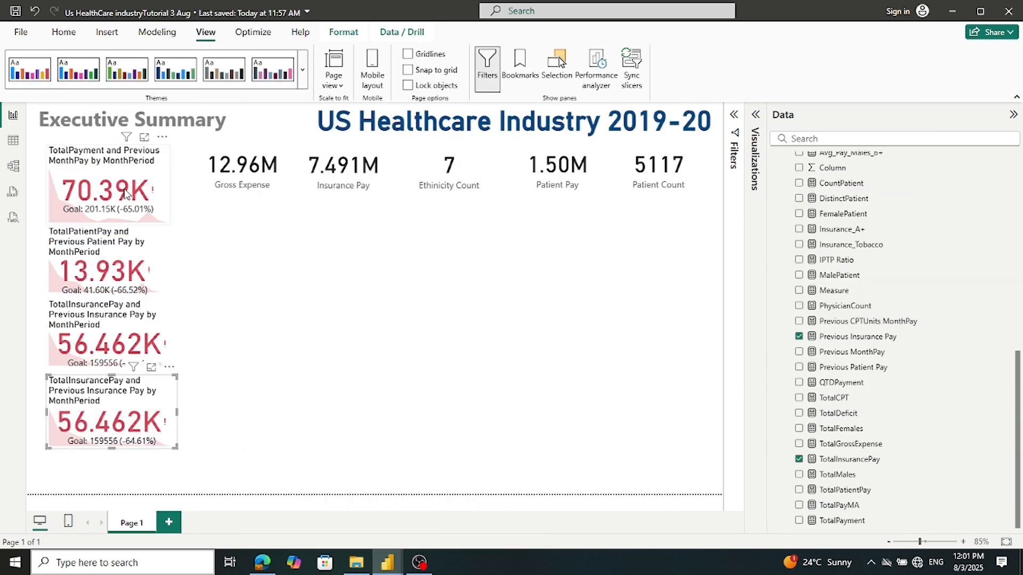
Set the TotalPayment KPI card's callout value font size to 35
{"action": "left_click", "coordinate": [106, 219]}
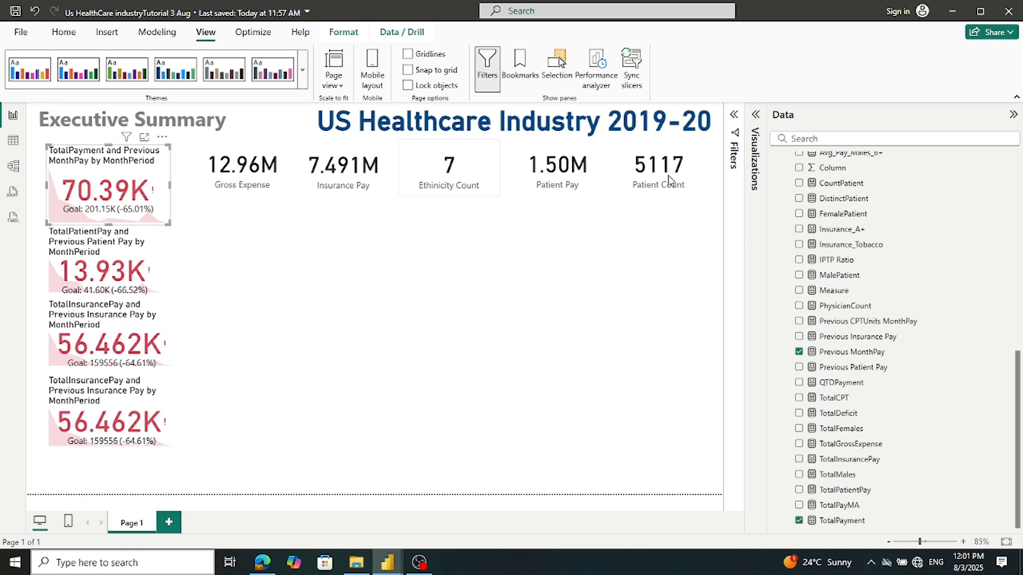
{"action": "left_click", "coordinate": [1013, 114]}
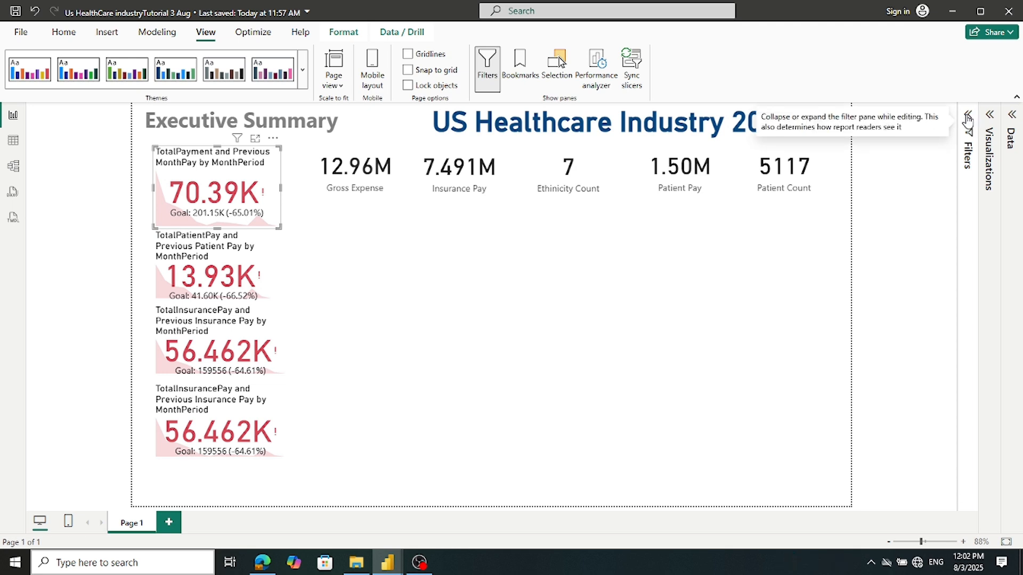
{"action": "left_click", "coordinate": [989, 114]}
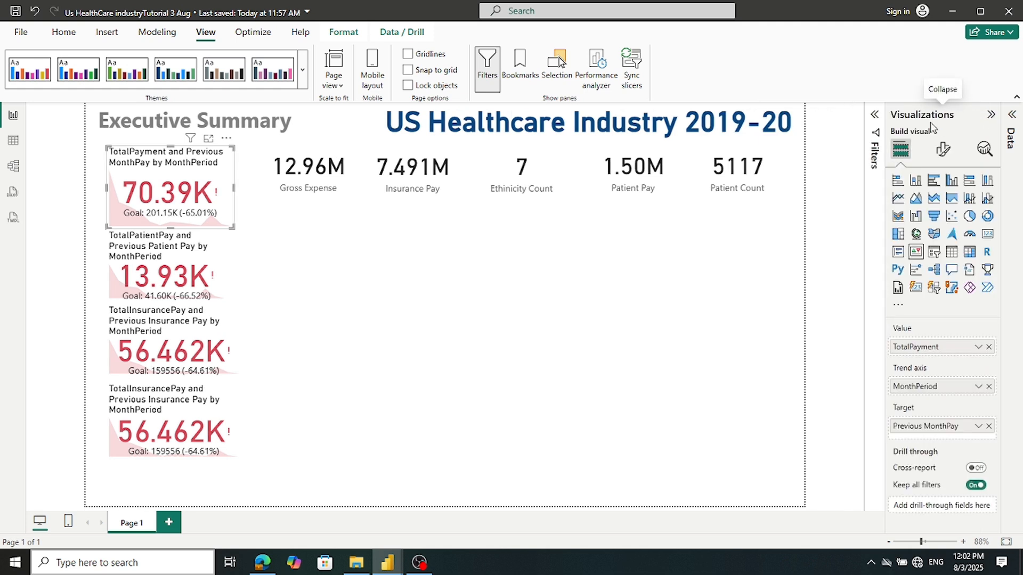
{"action": "left_click", "coordinate": [943, 149]}
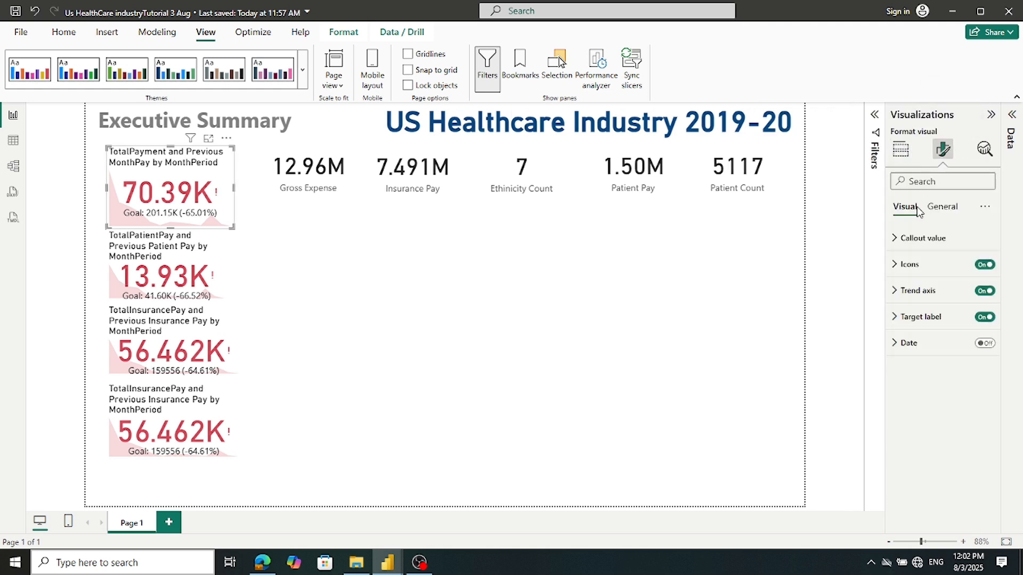
{"action": "left_click", "coordinate": [898, 242]}
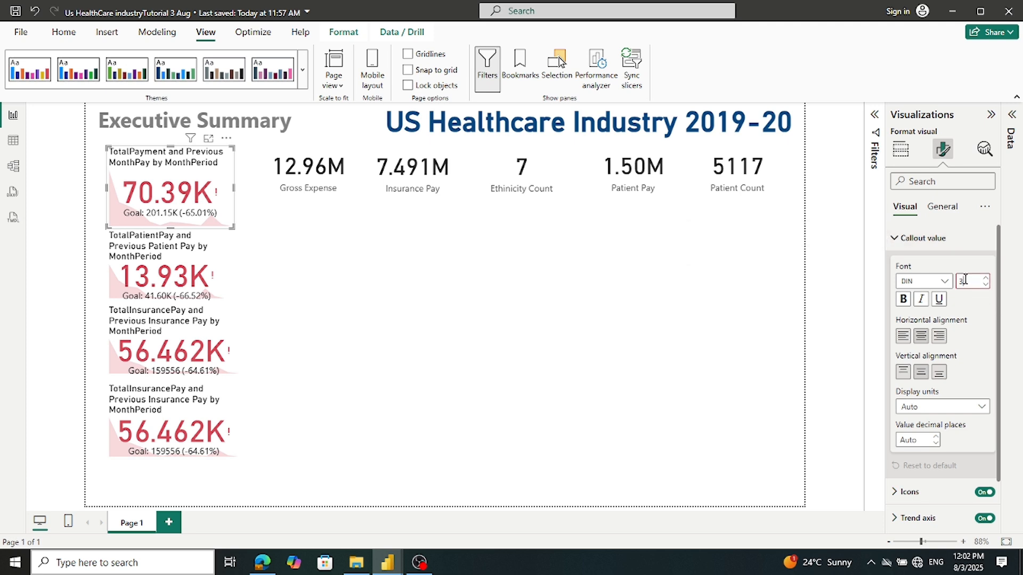
{"action": "key", "text": "Tab"}
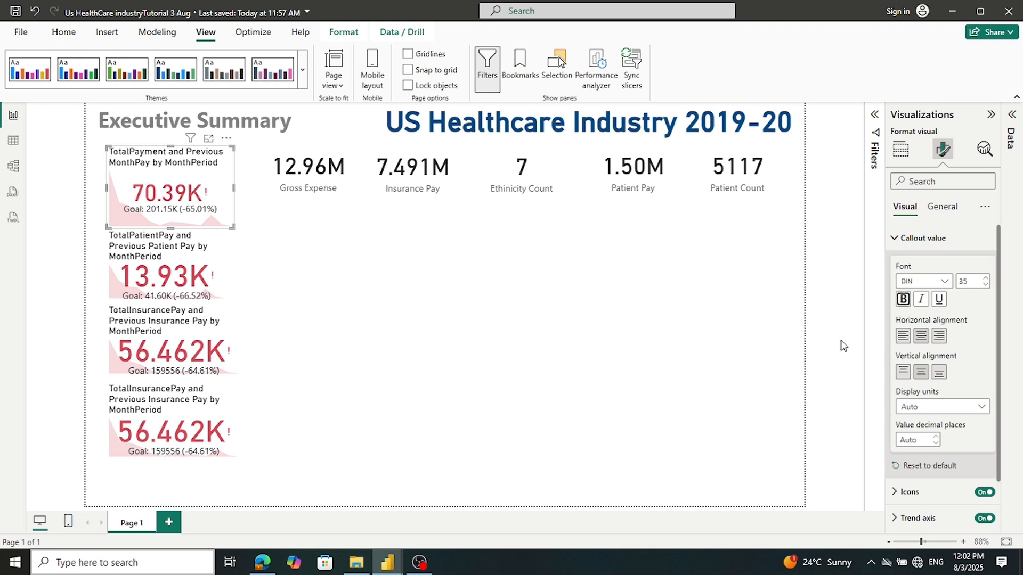
{"action": "left_click", "coordinate": [662, 322]}
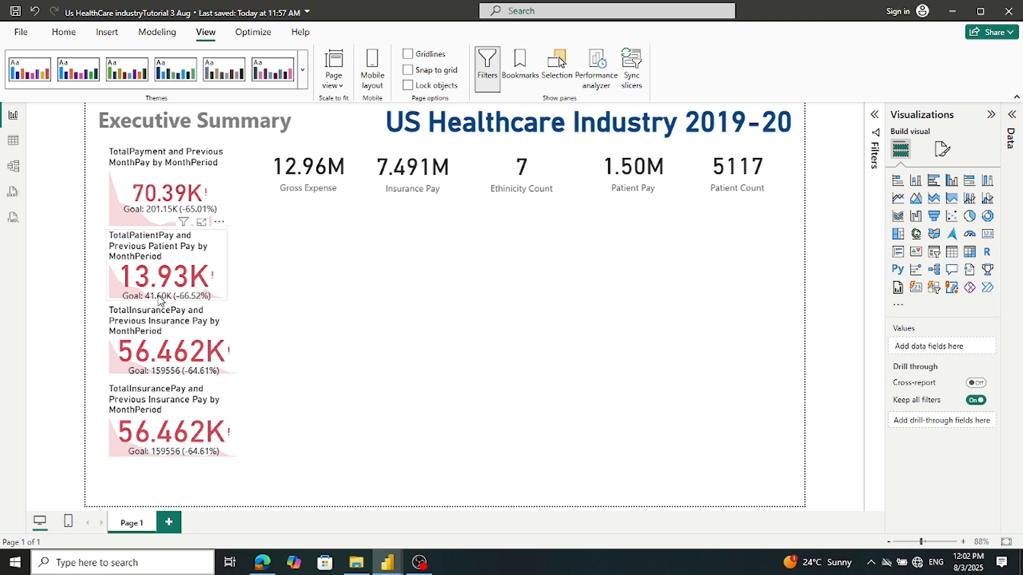
Set callout font size 35 on the TotalPatientPay and both TotalInsurancePay KPI cards
{"action": "left_click", "coordinate": [157, 300]}
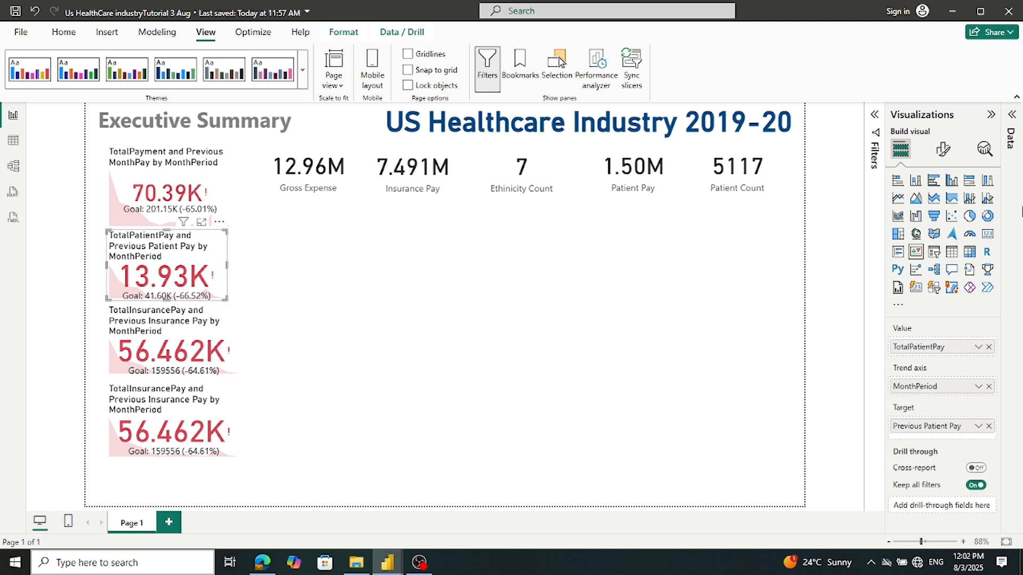
{"action": "left_click", "coordinate": [943, 152]}
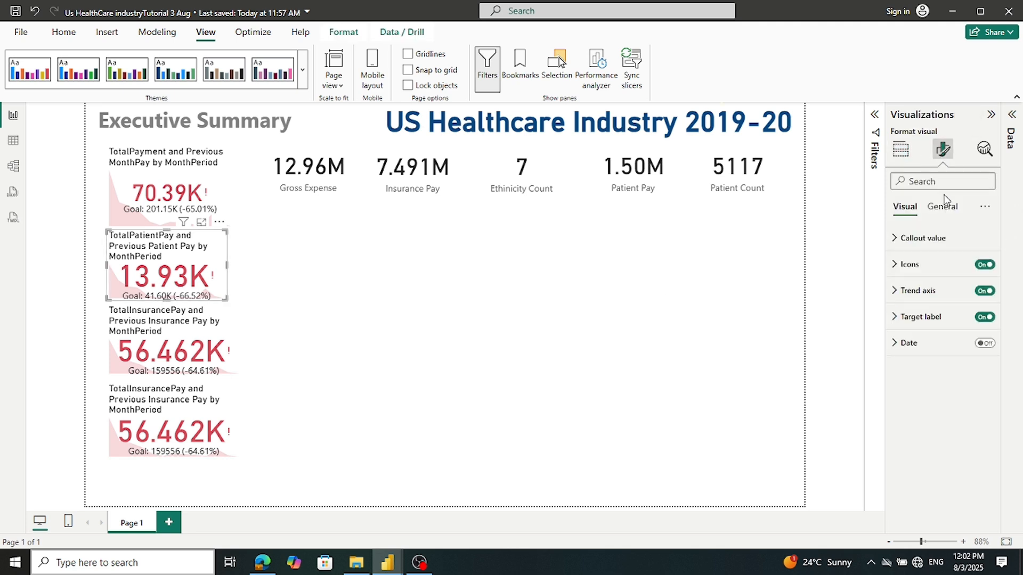
{"action": "left_click", "coordinate": [934, 238]}
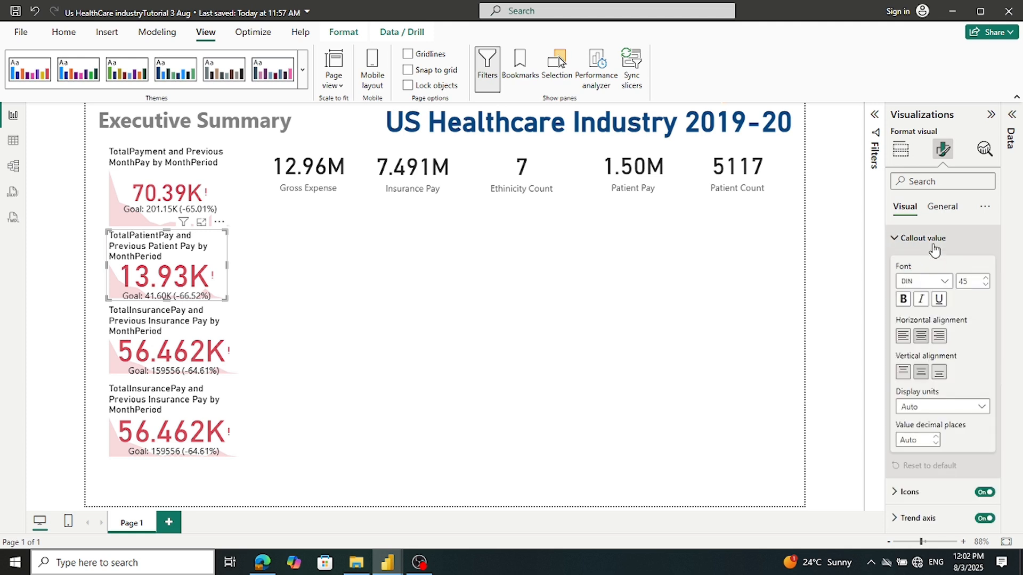
{"action": "double_click", "coordinate": [969, 280]}
{"action": "type", "text": "3"}
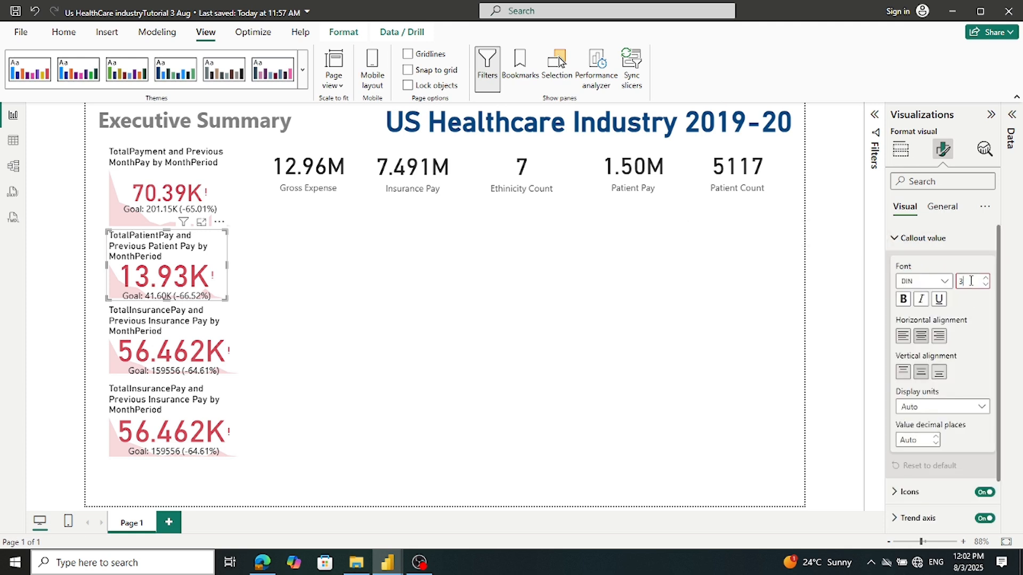
{"action": "left_click_drag", "start_coordinate": [135, 363], "coordinate": [136, 375]}
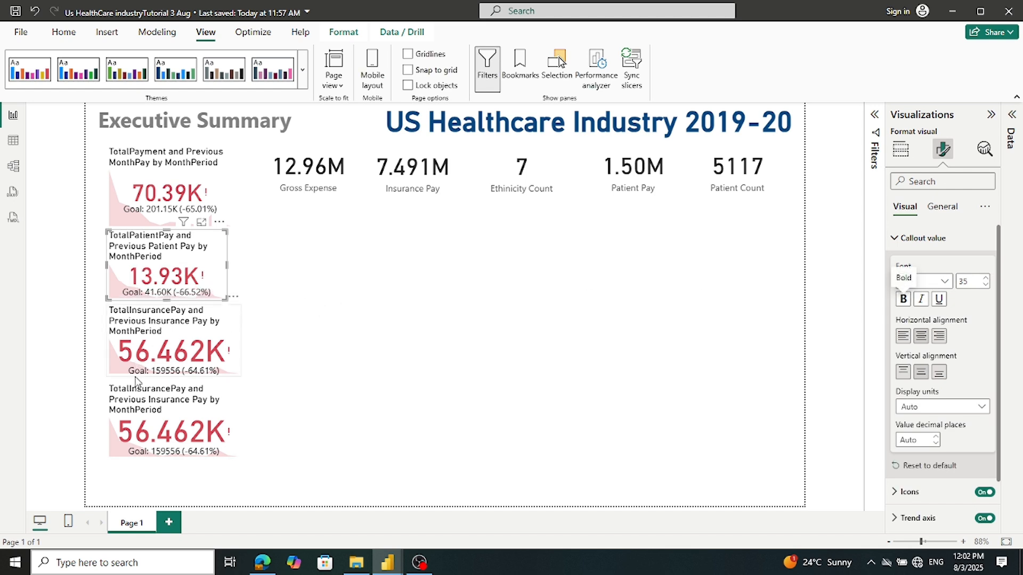
{"action": "double_click", "coordinate": [962, 281]}
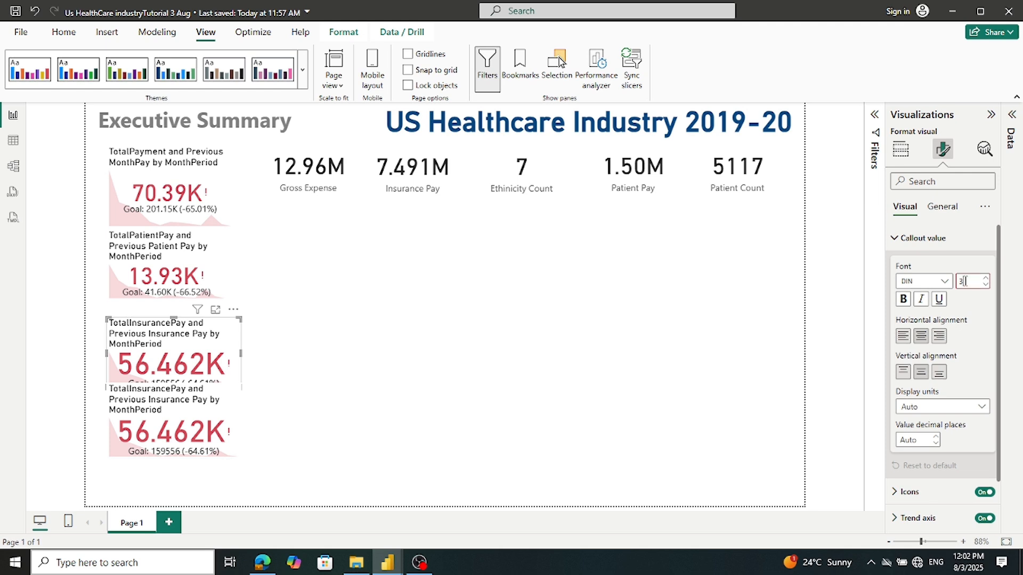
{"action": "type", "text": "35"}
{"action": "key", "text": "Return"}
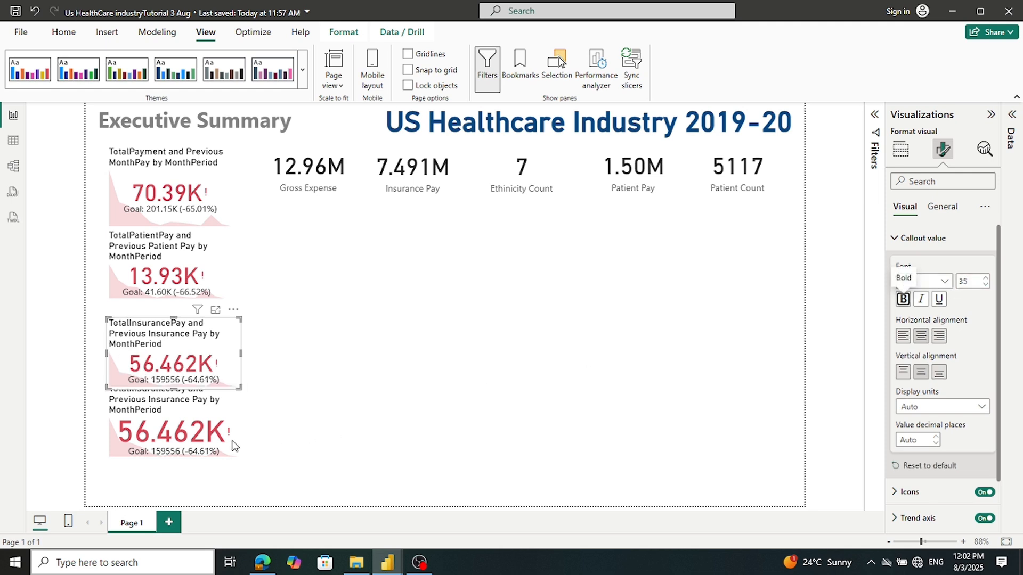
{"action": "left_click", "coordinate": [179, 444]}
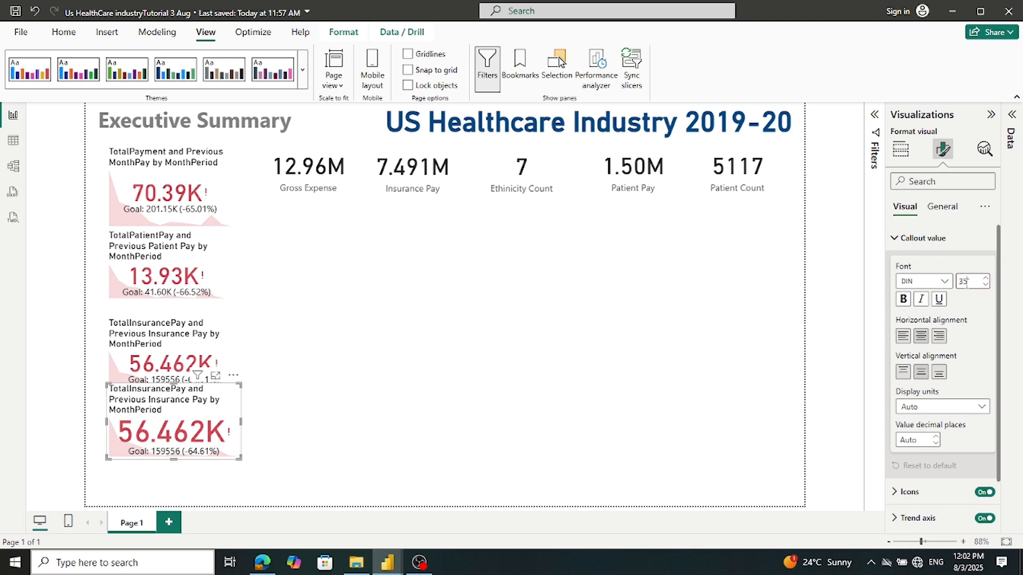
{"action": "key", "text": "Tab"}
{"action": "left_click", "coordinate": [443, 341]}
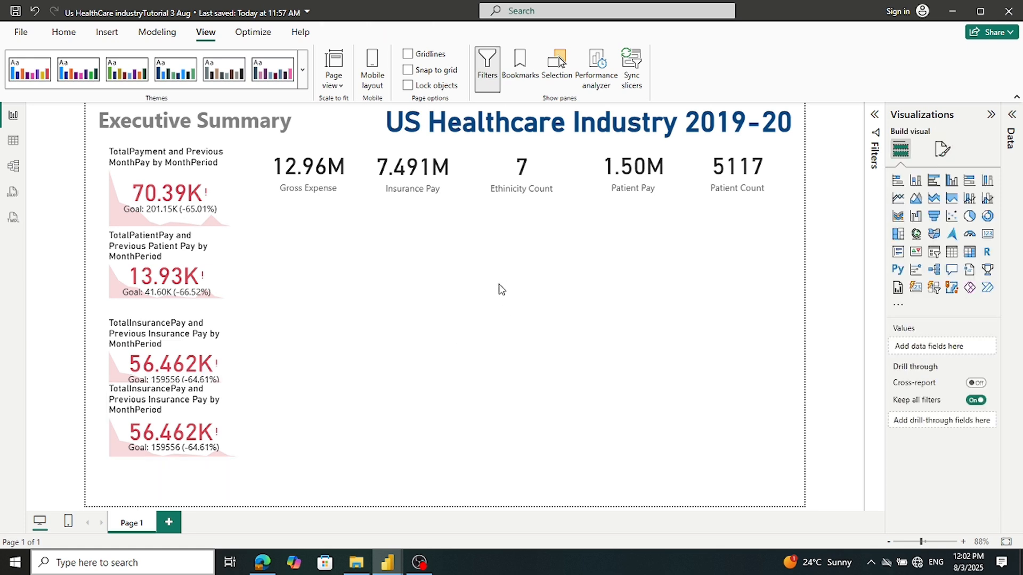
Replace the bottom card's TotalInsurancePay value with FactTable CPTUnits and remove the Previous Insurance Pay target
{"action": "left_click_drag", "start_coordinate": [151, 353], "coordinate": [152, 344]}
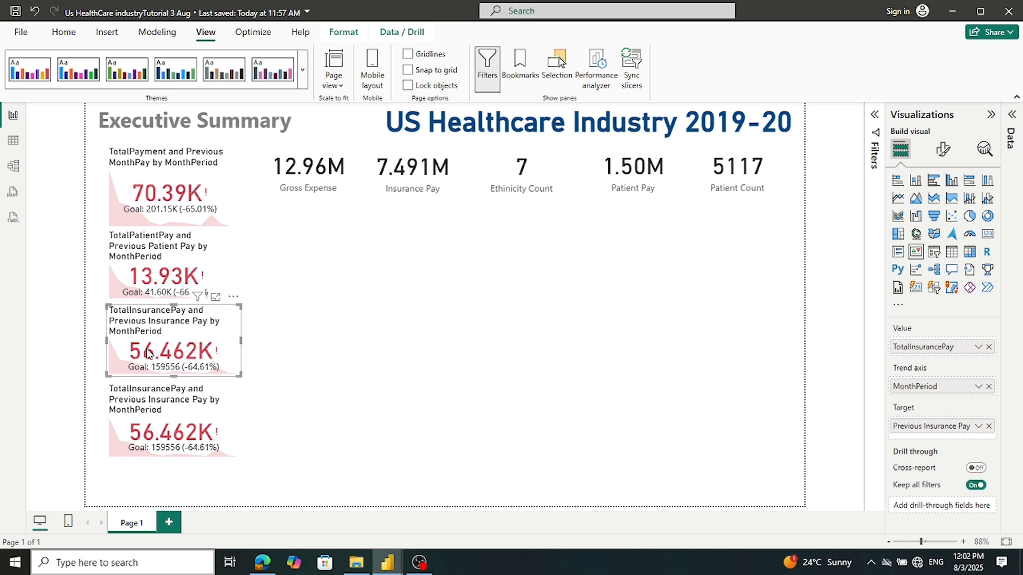
{"action": "left_click", "coordinate": [140, 421]}
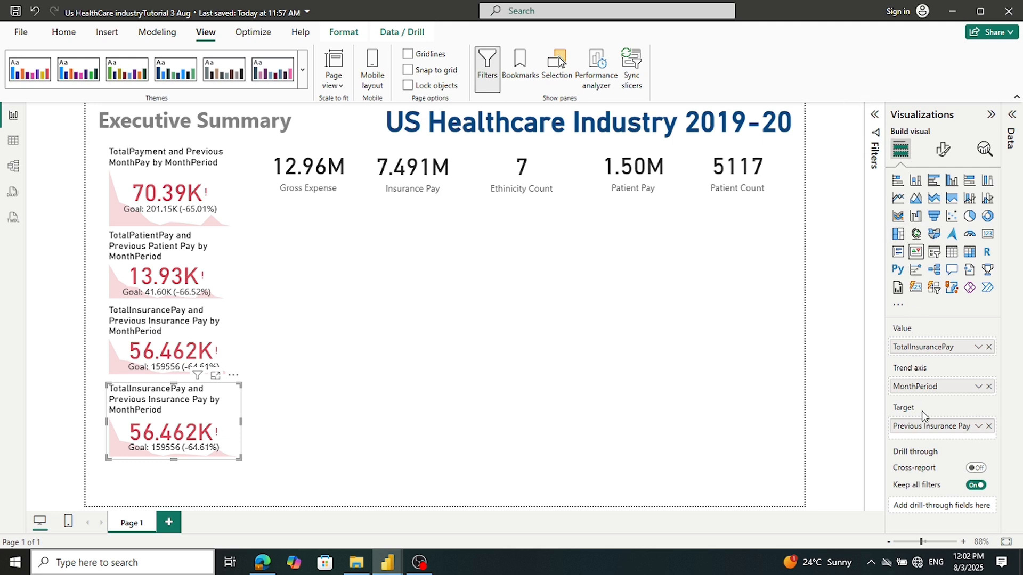
{"action": "left_click", "coordinate": [1011, 111]}
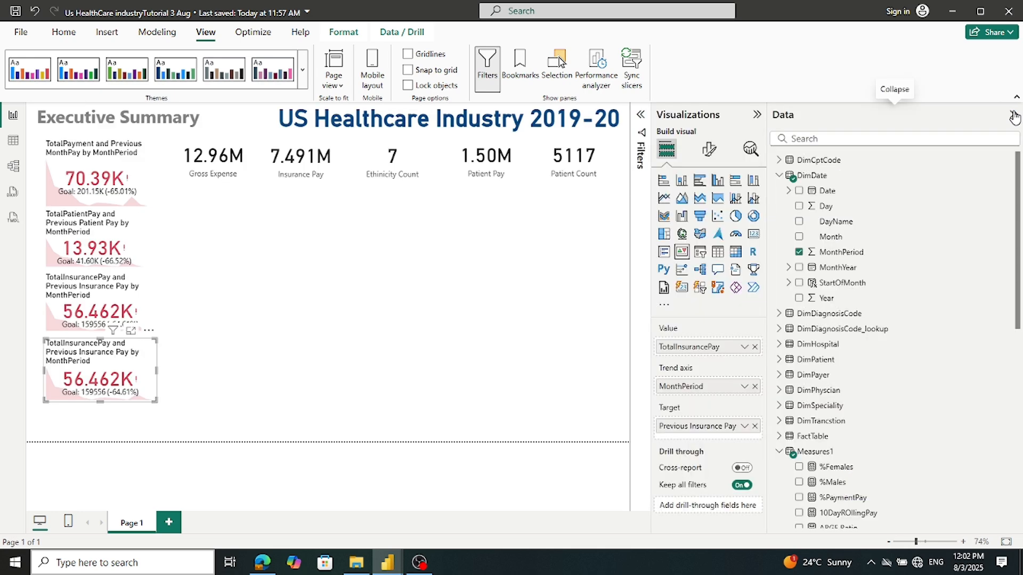
{"action": "left_click", "coordinate": [779, 176]}
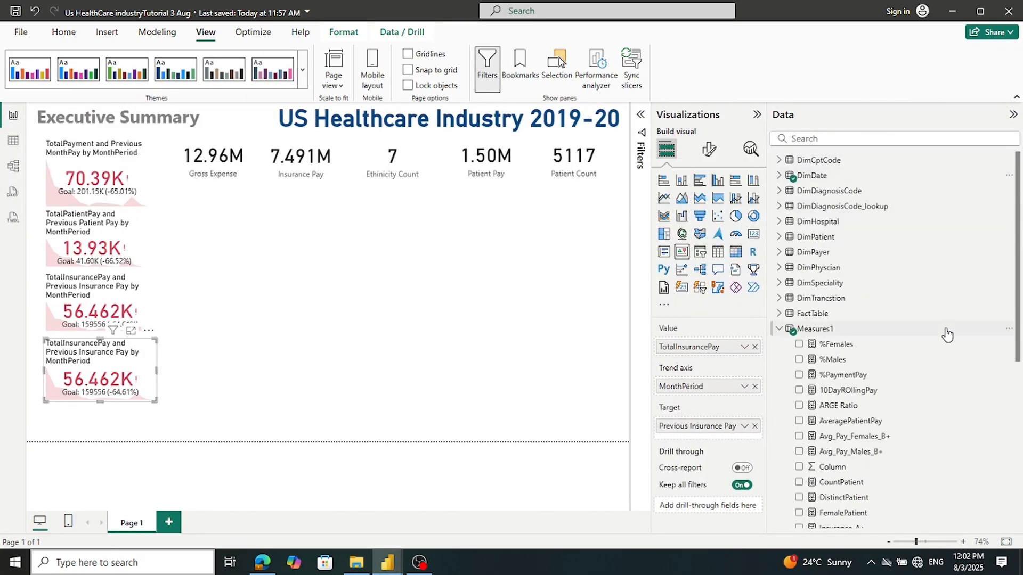
{"action": "left_click", "coordinate": [779, 313]}
{"action": "scroll", "coordinate": [885, 302], "scroll_direction": "down", "scroll_amount": 4}
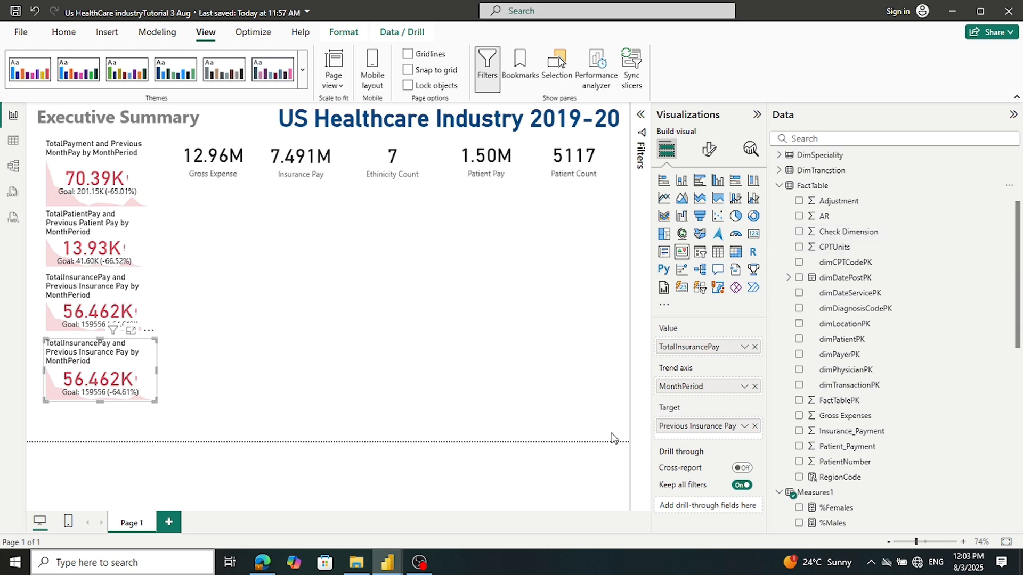
{"action": "left_click", "coordinate": [754, 347]}
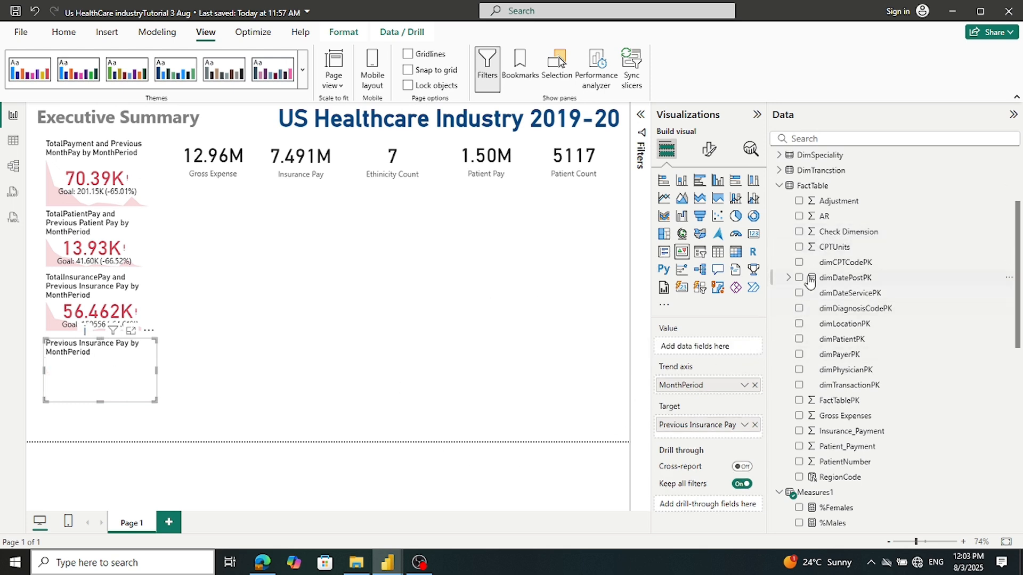
{"action": "left_click_drag", "start_coordinate": [837, 247], "coordinate": [729, 352]}
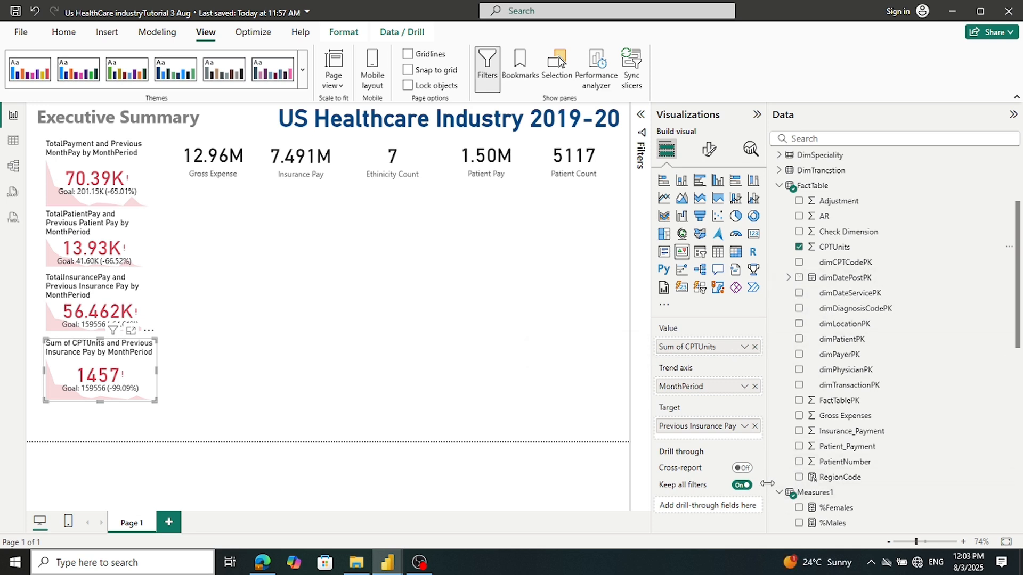
{"action": "left_click", "coordinate": [755, 427]}
Set Previous CPTUnits MonthPay as the CPTUnits KPI card's target
{"action": "scroll", "coordinate": [860, 392], "scroll_direction": "down", "scroll_amount": 4}
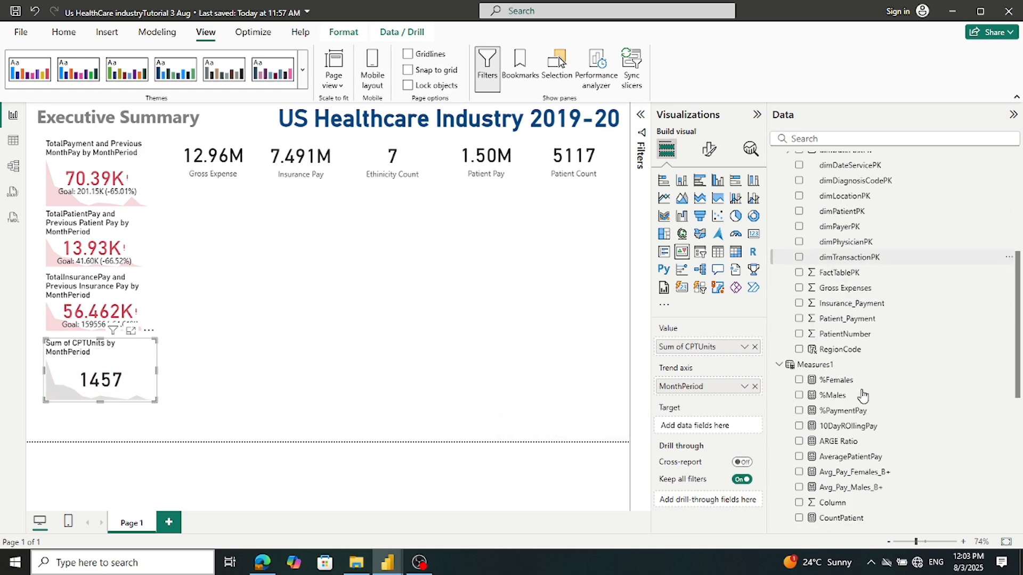
{"action": "scroll", "coordinate": [862, 394], "scroll_direction": "down", "scroll_amount": 4}
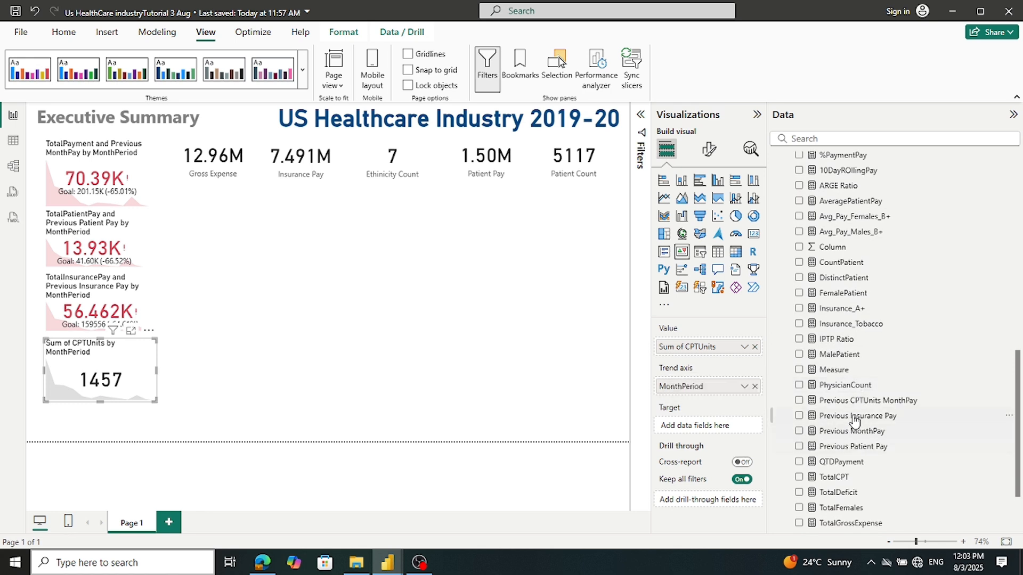
{"action": "left_click_drag", "start_coordinate": [851, 400], "coordinate": [719, 427]}
{"action": "left_click", "coordinate": [268, 397]}
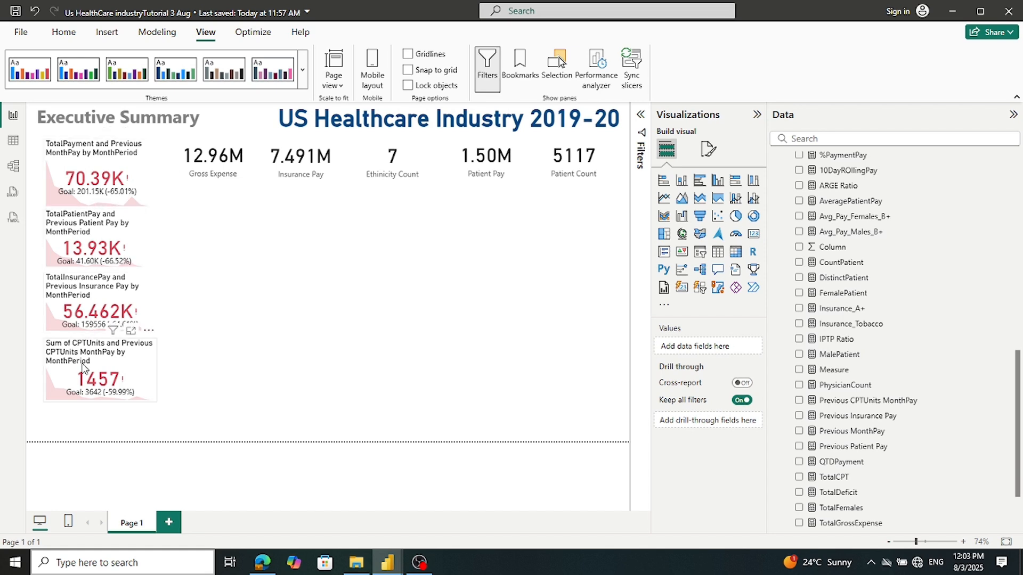
Respace the four KPI cards evenly down the left edge of the page
{"action": "left_click_drag", "start_coordinate": [80, 379], "coordinate": [74, 414]}
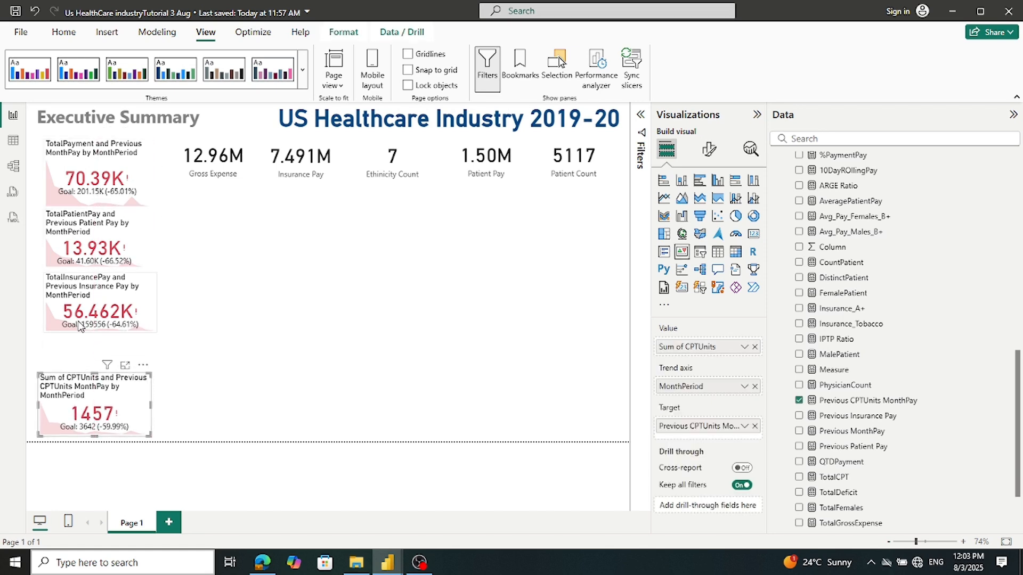
{"action": "left_click_drag", "start_coordinate": [83, 316], "coordinate": [76, 338]}
{"action": "left_click_drag", "start_coordinate": [90, 252], "coordinate": [83, 276]}
{"action": "left_click_drag", "start_coordinate": [96, 184], "coordinate": [93, 203]}
{"action": "left_click", "coordinate": [245, 257]}
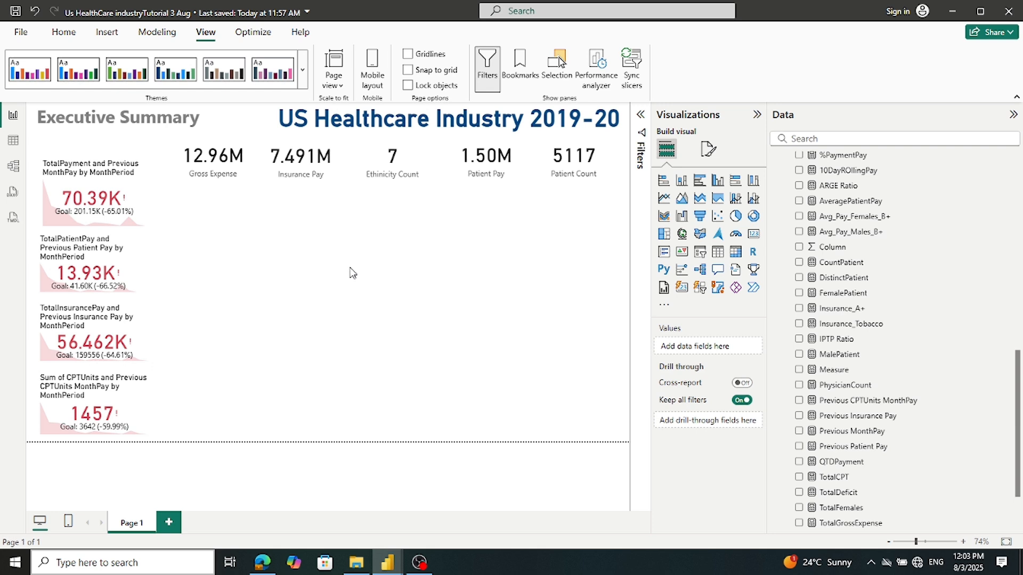
Save the report, then inspect the Tutorial US Indusstry reference report's Month area chart and return
{"action": "left_click", "coordinate": [16, 13]}
{"action": "mouse_move", "coordinate": [384, 565]}
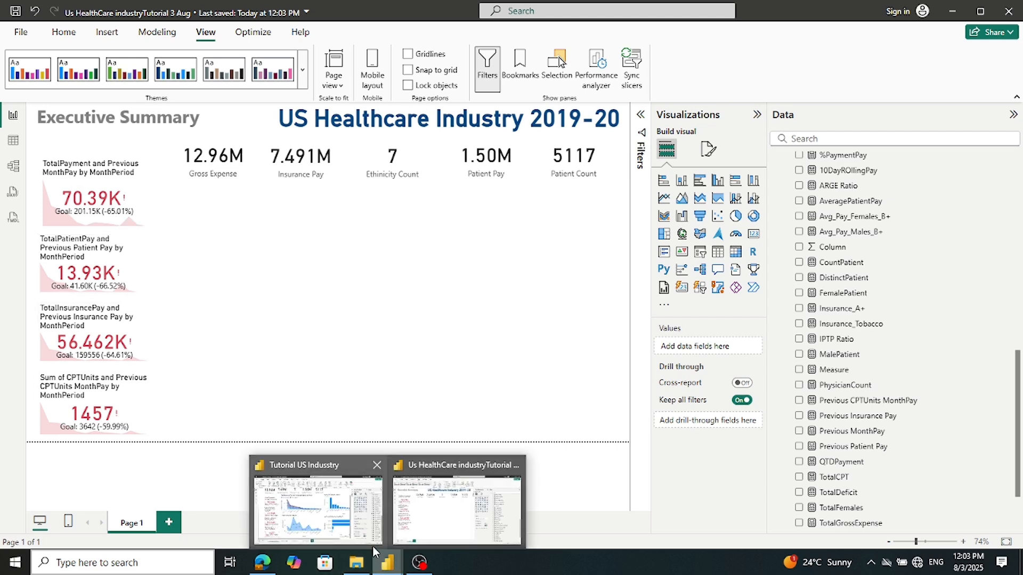
{"action": "mouse_move", "coordinate": [368, 539]}
{"action": "left_click", "coordinate": [366, 539]}
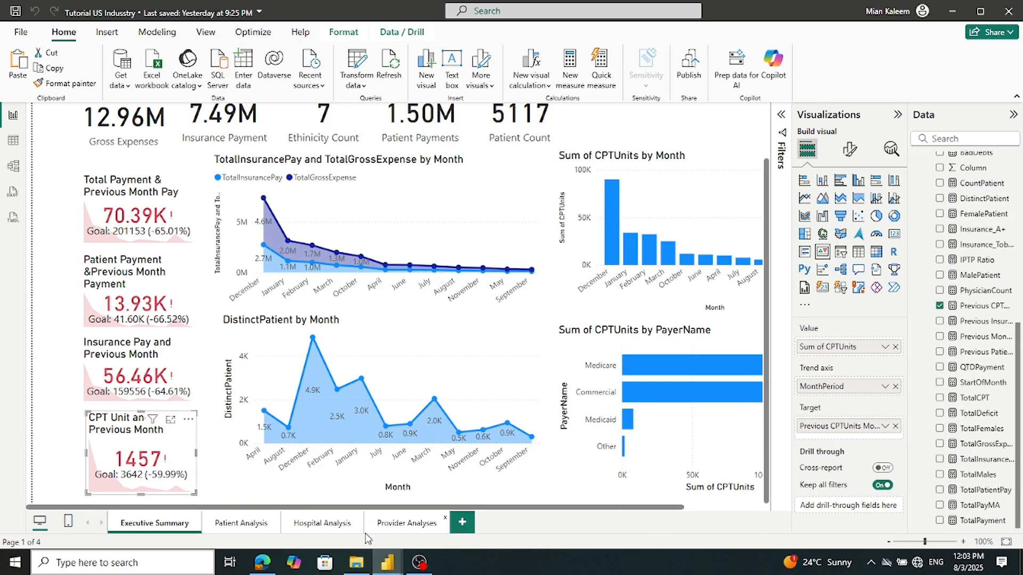
{"action": "left_click", "coordinate": [406, 160]}
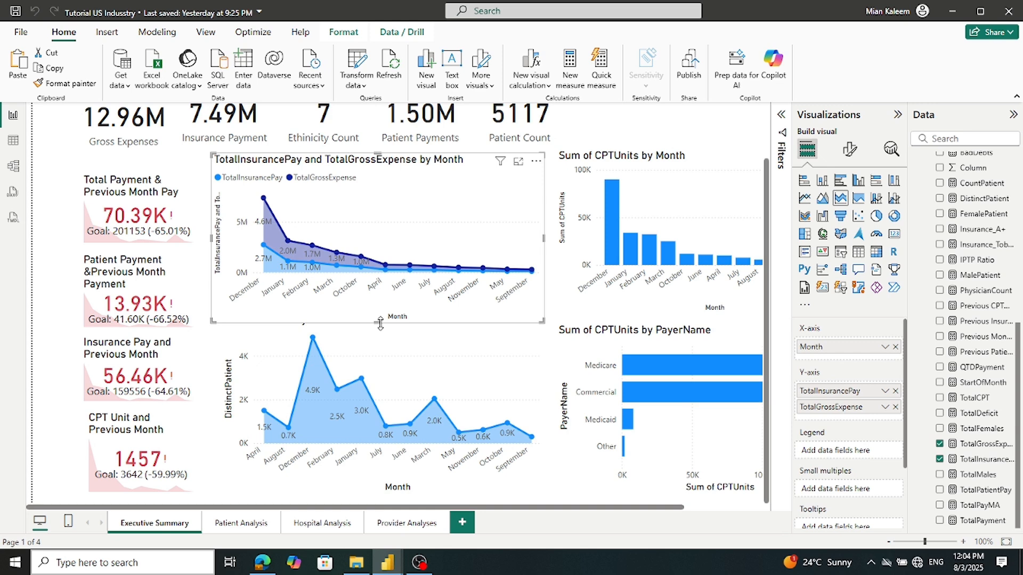
{"action": "left_click_drag", "start_coordinate": [380, 323], "coordinate": [380, 319]}
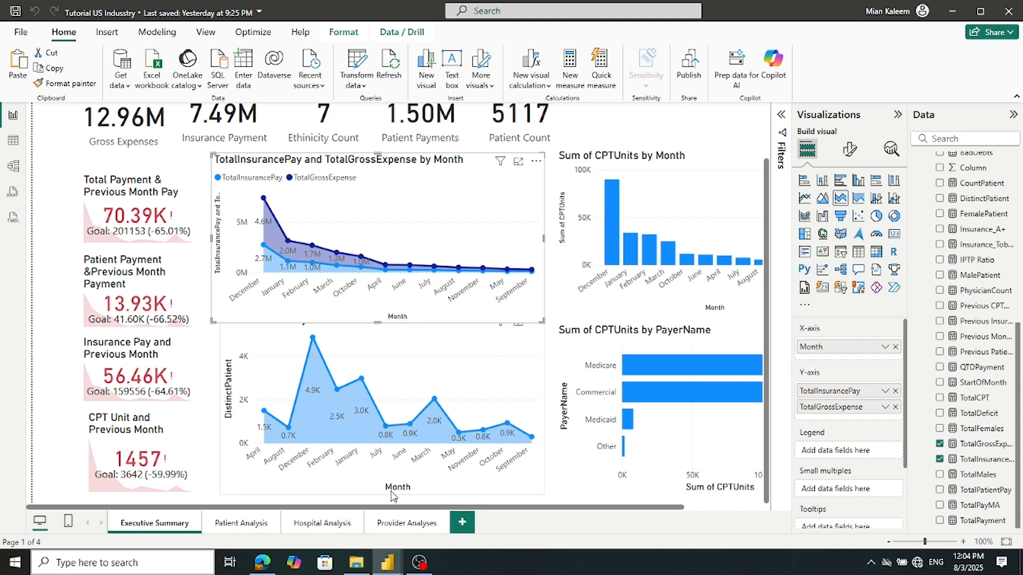
{"action": "mouse_move", "coordinate": [389, 563]}
{"action": "left_click", "coordinate": [422, 541]}
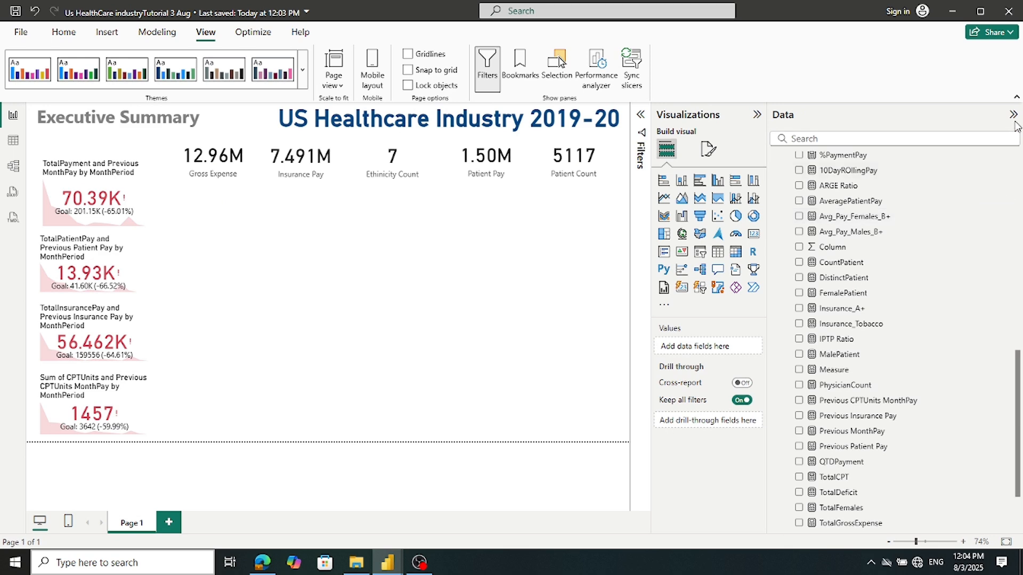
Widen the canvas and add a line chart, positioned and enlarged beside the KPI cards
{"action": "left_click_drag", "start_coordinate": [767, 203], "coordinate": [912, 213]}
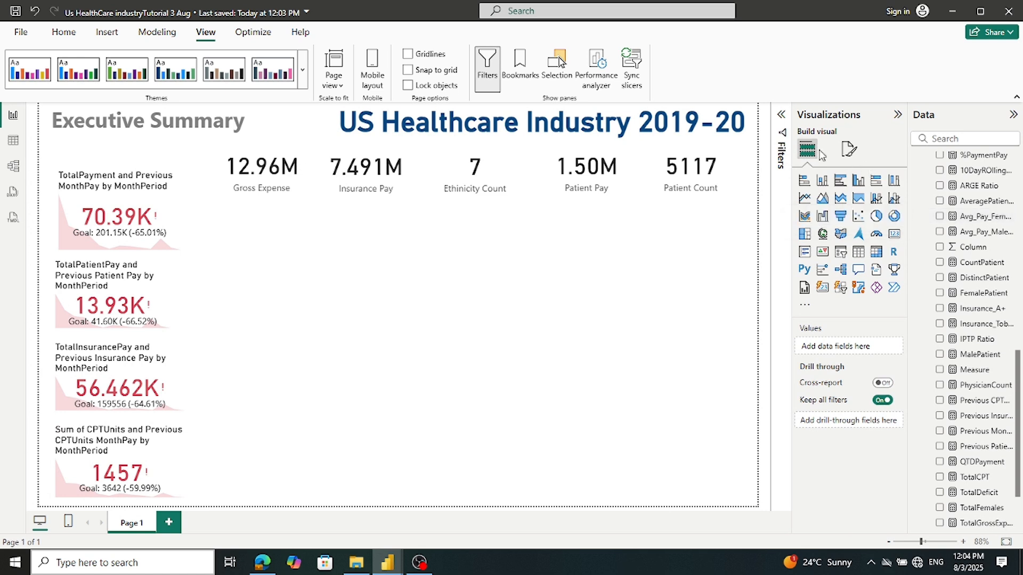
{"action": "left_click", "coordinate": [804, 199]}
{"action": "left_click_drag", "start_coordinate": [249, 326], "coordinate": [246, 276]}
{"action": "left_click_drag", "start_coordinate": [309, 294], "coordinate": [365, 329]}
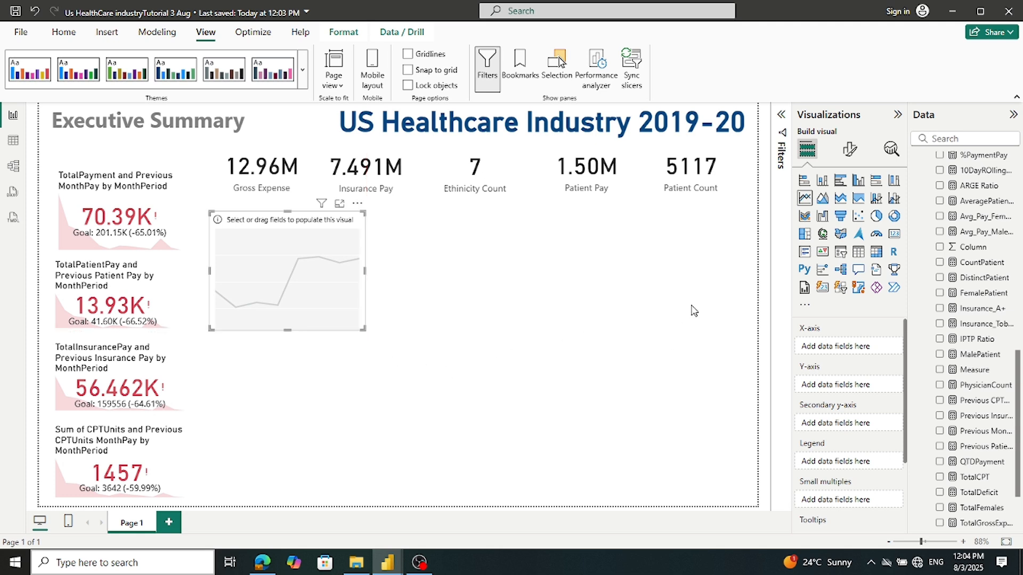
{"action": "mouse_move", "coordinate": [389, 571]}
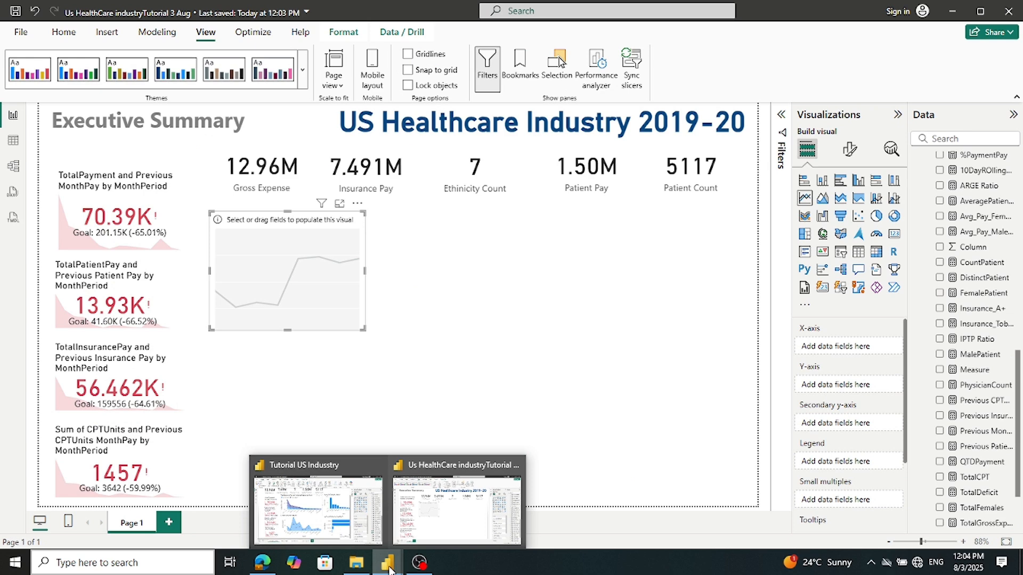
{"action": "left_click", "coordinate": [433, 378]}
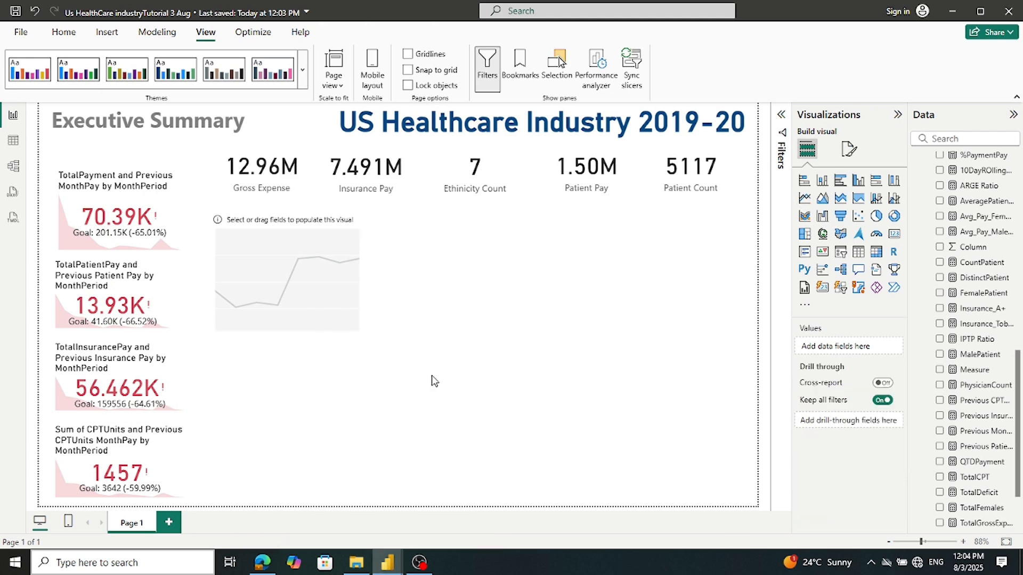
{"action": "left_click", "coordinate": [340, 309]}
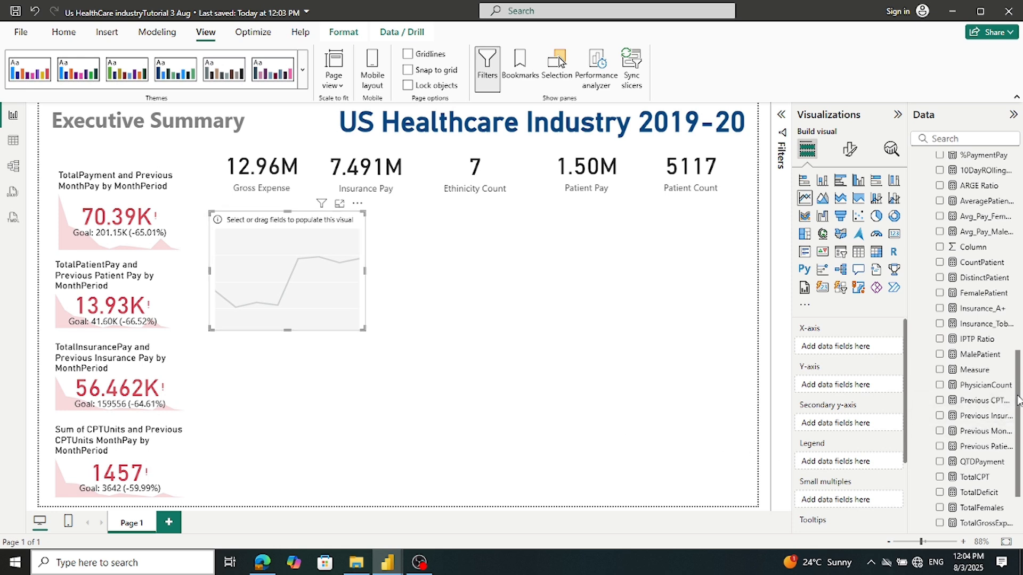
Put DimDate Month on the new chart's X-axis
{"action": "scroll", "coordinate": [1014, 443], "scroll_direction": "down", "scroll_amount": 2}
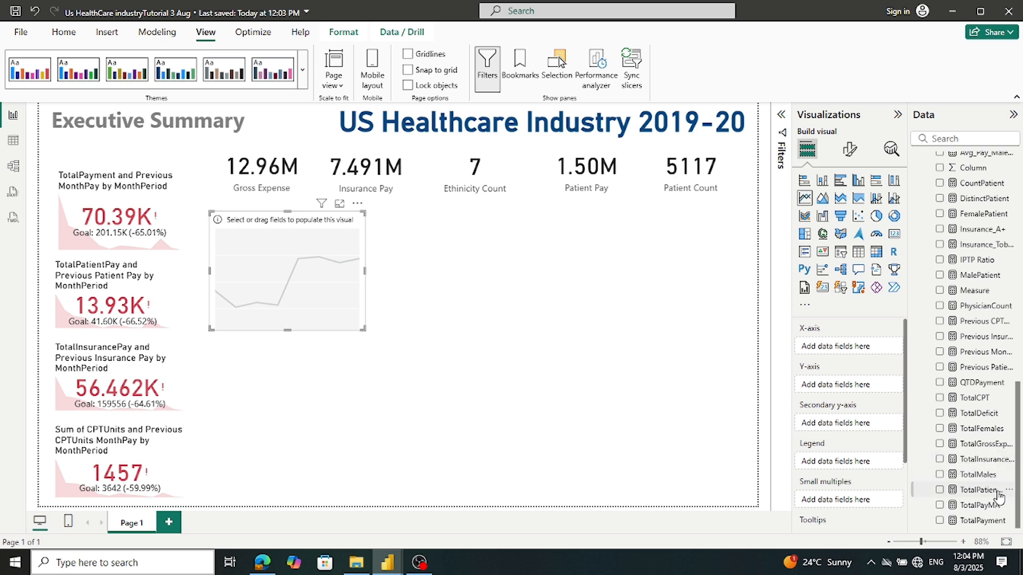
{"action": "scroll", "coordinate": [982, 199], "scroll_direction": "up", "scroll_amount": 10}
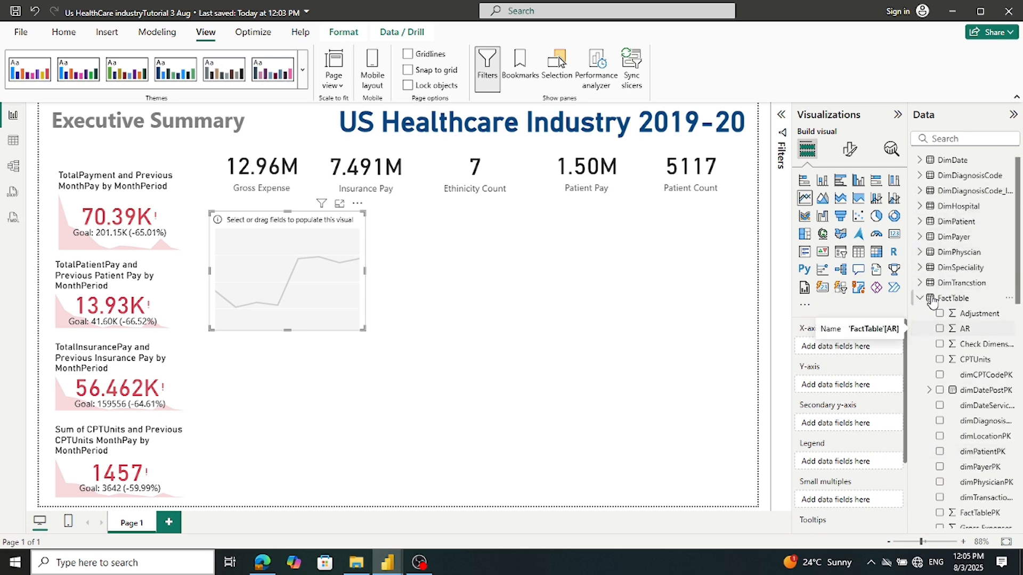
{"action": "scroll", "coordinate": [921, 287], "scroll_direction": "up", "scroll_amount": 1}
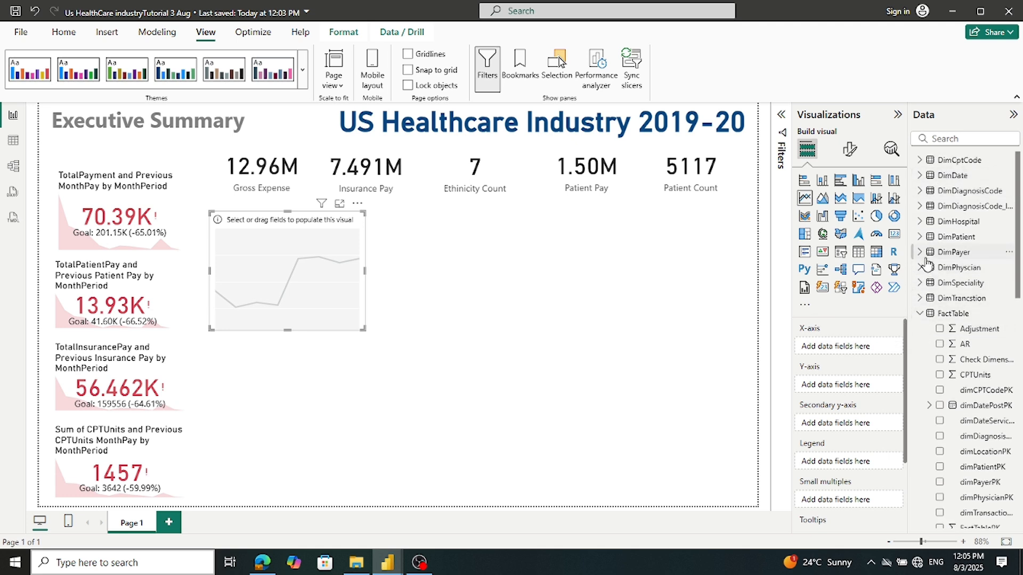
{"action": "left_click", "coordinate": [919, 175]}
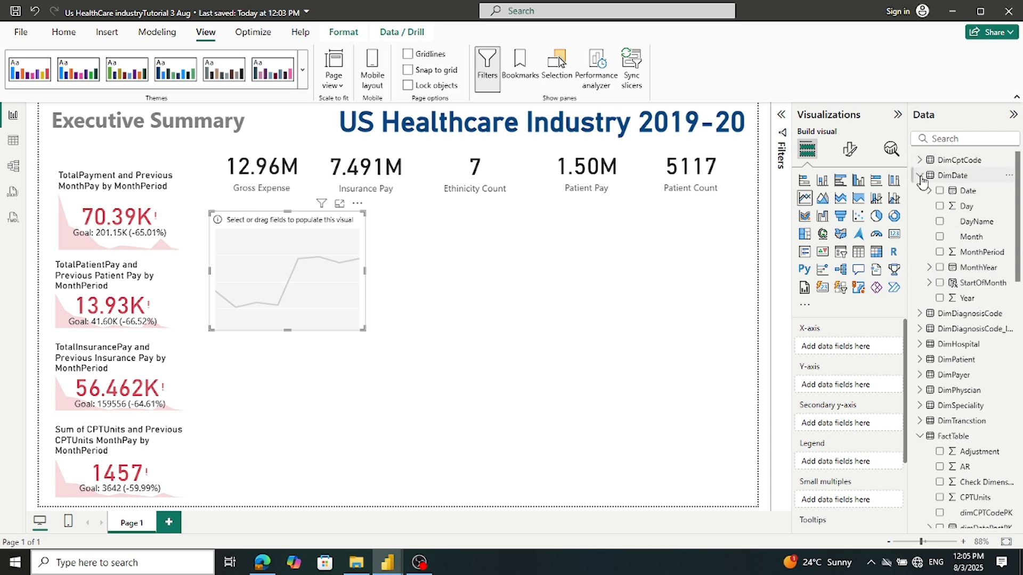
{"action": "left_click_drag", "start_coordinate": [964, 245], "coordinate": [852, 356]}
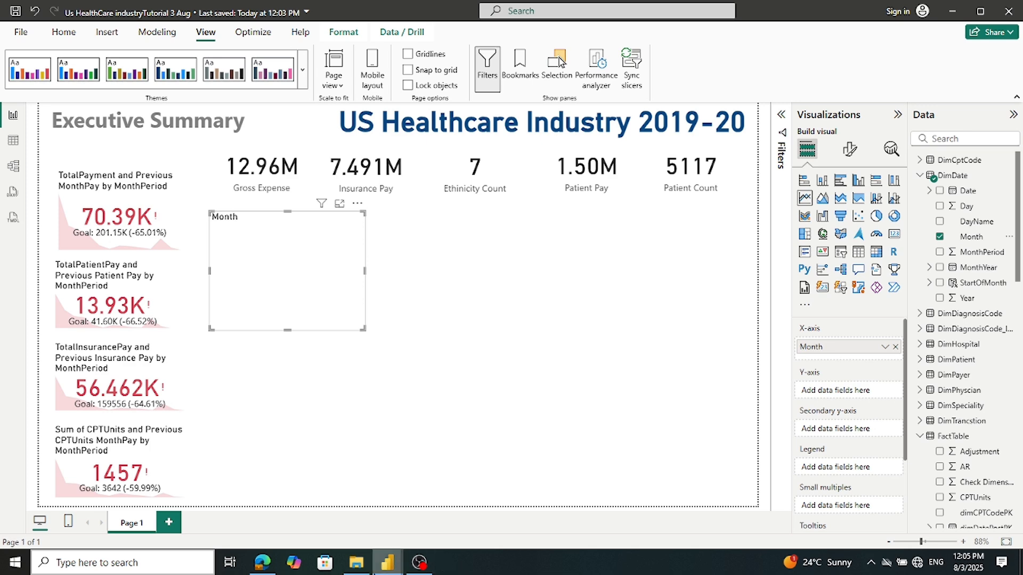
Add TotalGrossExpense and TotalInsurancePay to the Month chart's Y-axis
{"action": "left_click", "coordinate": [370, 525]}
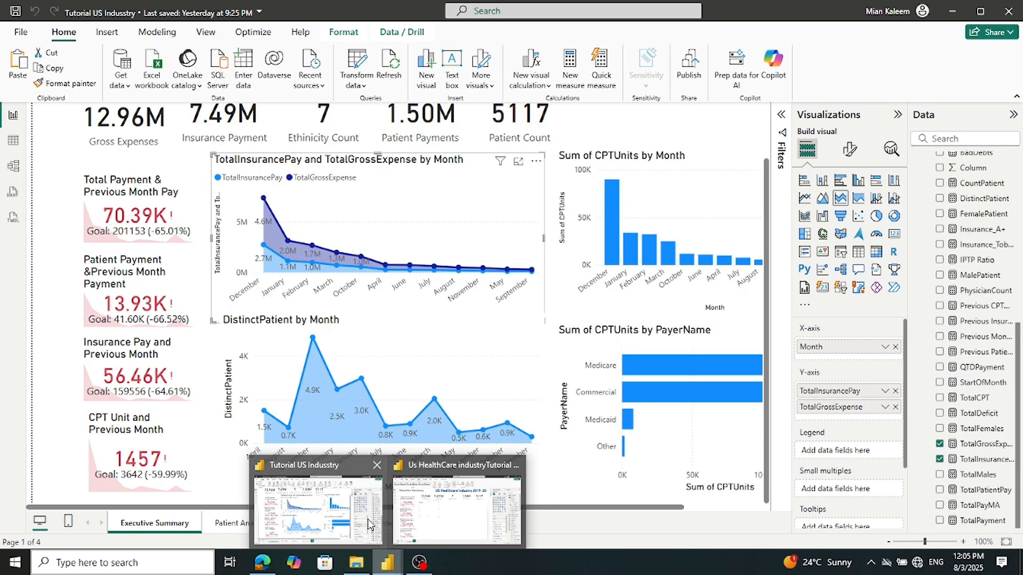
{"action": "left_click", "coordinate": [426, 506]}
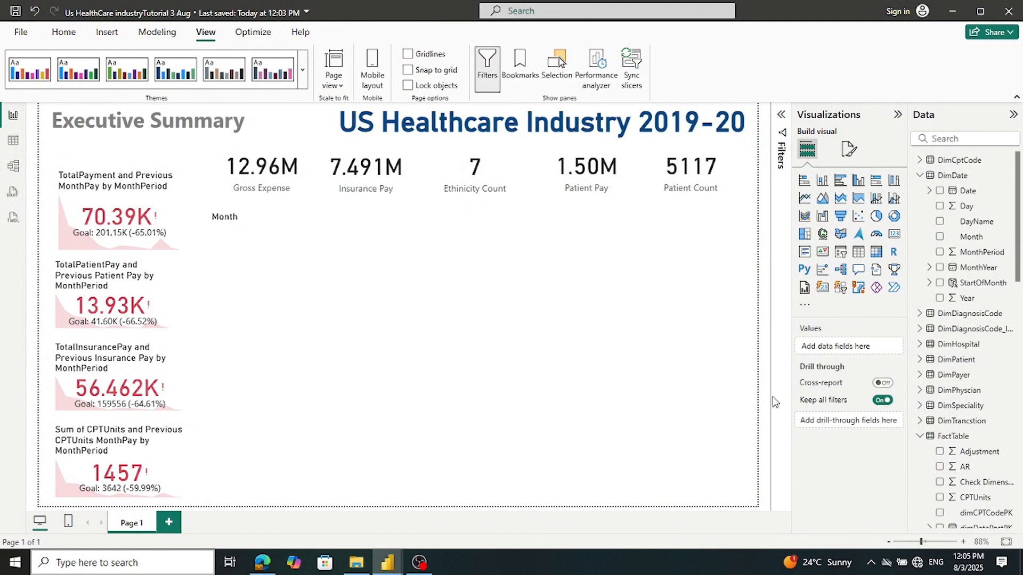
{"action": "left_click", "coordinate": [271, 271]}
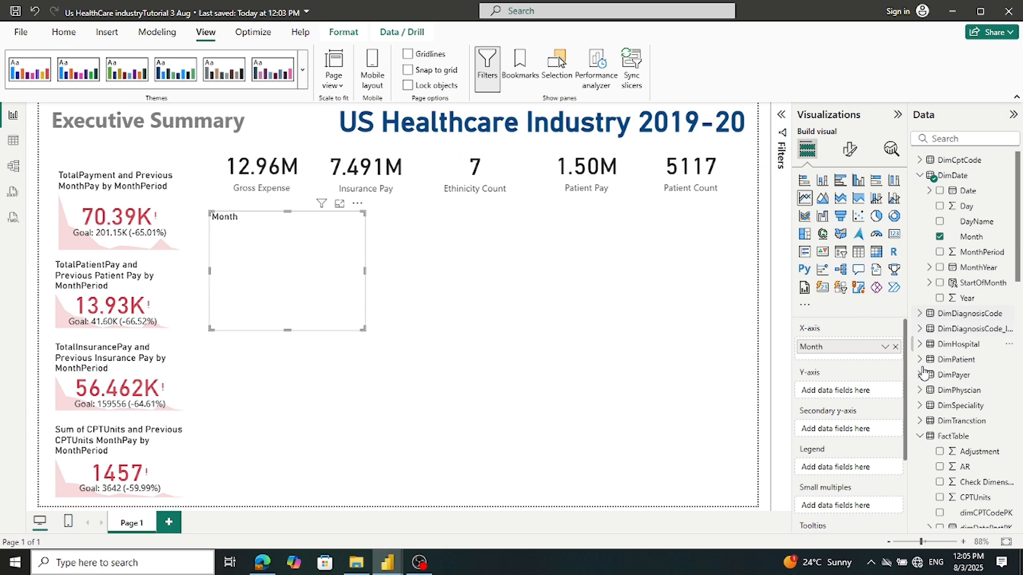
{"action": "left_click", "coordinate": [919, 436]}
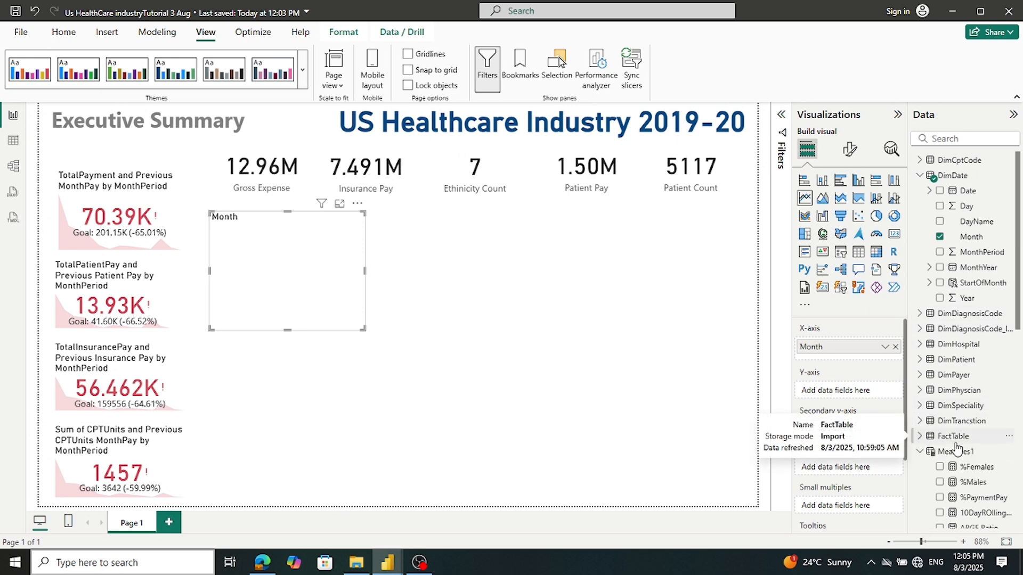
{"action": "scroll", "coordinate": [984, 443], "scroll_direction": "down", "scroll_amount": 2}
{"action": "scroll", "coordinate": [984, 443], "scroll_direction": "down", "scroll_amount": 7}
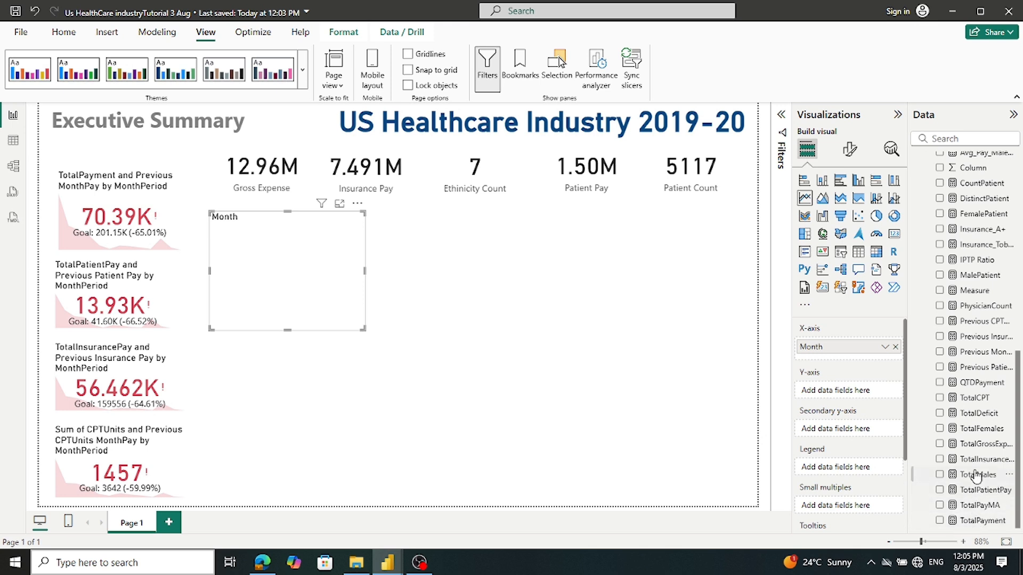
{"action": "left_click_drag", "start_coordinate": [977, 449], "coordinate": [871, 392]}
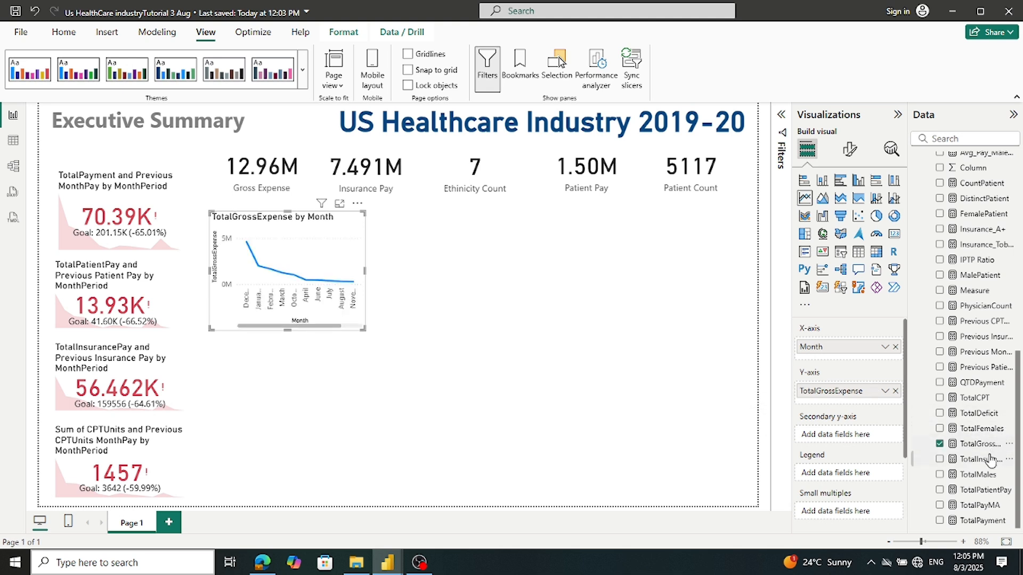
{"action": "left_click_drag", "start_coordinate": [927, 427], "coordinate": [880, 406]}
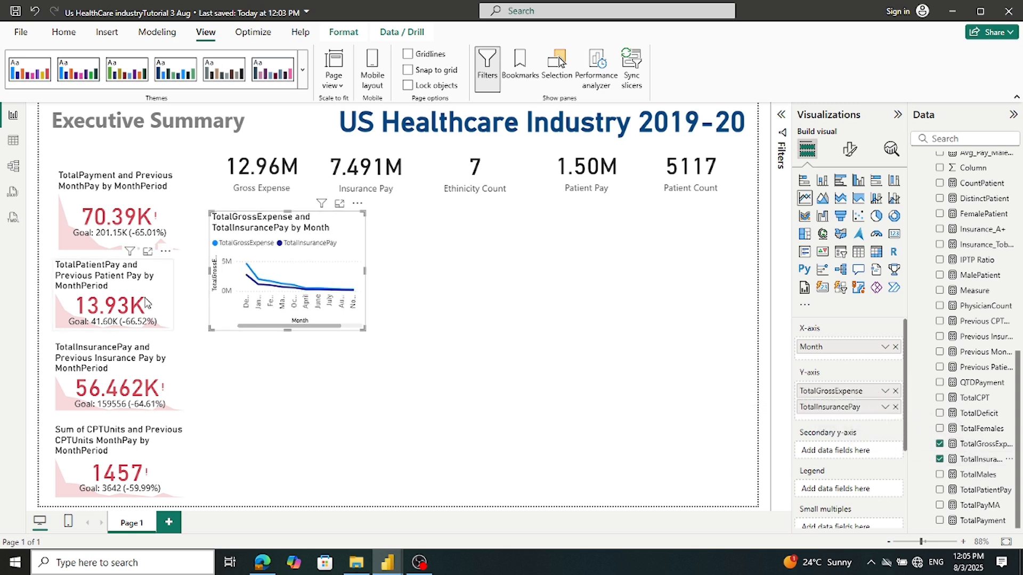
Widen and heighten the Month chart and convert it to a stacked area chart
{"action": "mouse_move", "coordinate": [397, 567]}
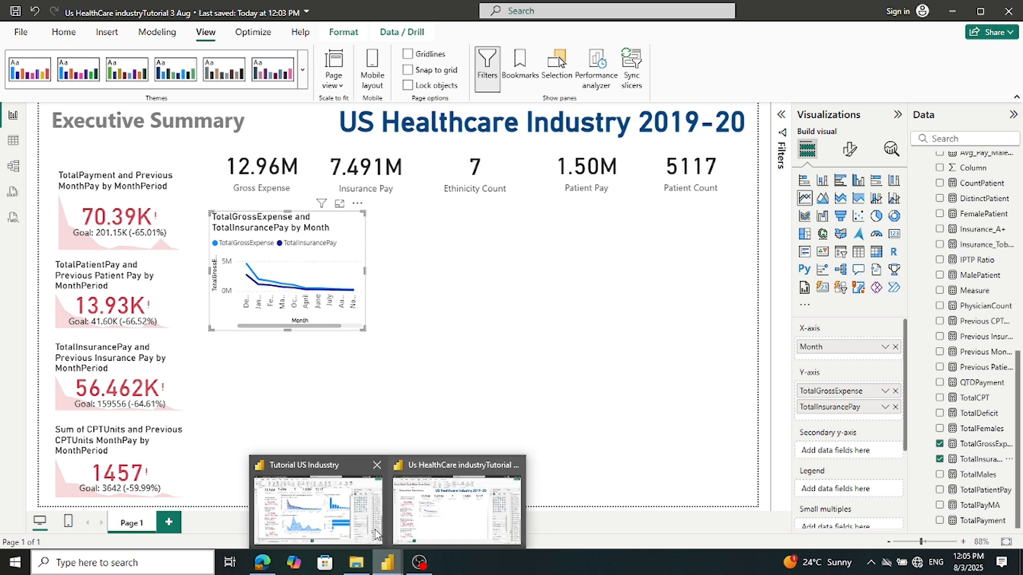
{"action": "left_click", "coordinate": [373, 525]}
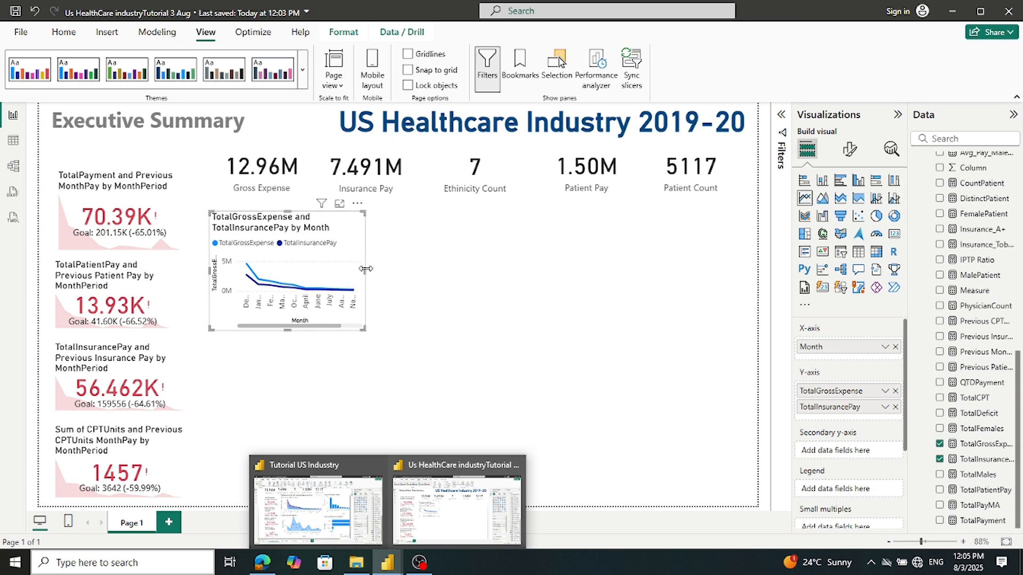
{"action": "left_click_drag", "start_coordinate": [365, 269], "coordinate": [405, 270]}
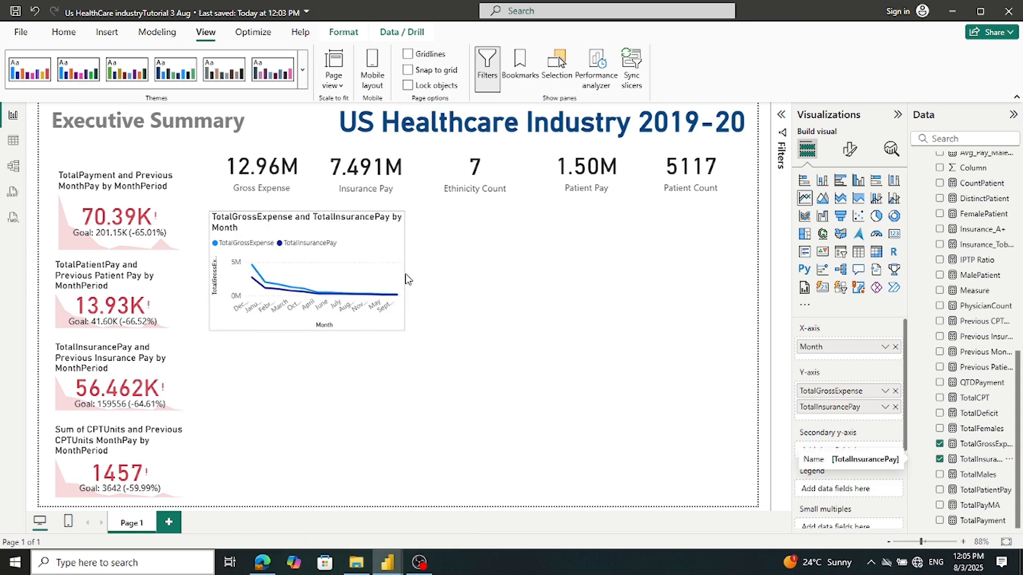
{"action": "left_click_drag", "start_coordinate": [314, 330], "coordinate": [302, 349]}
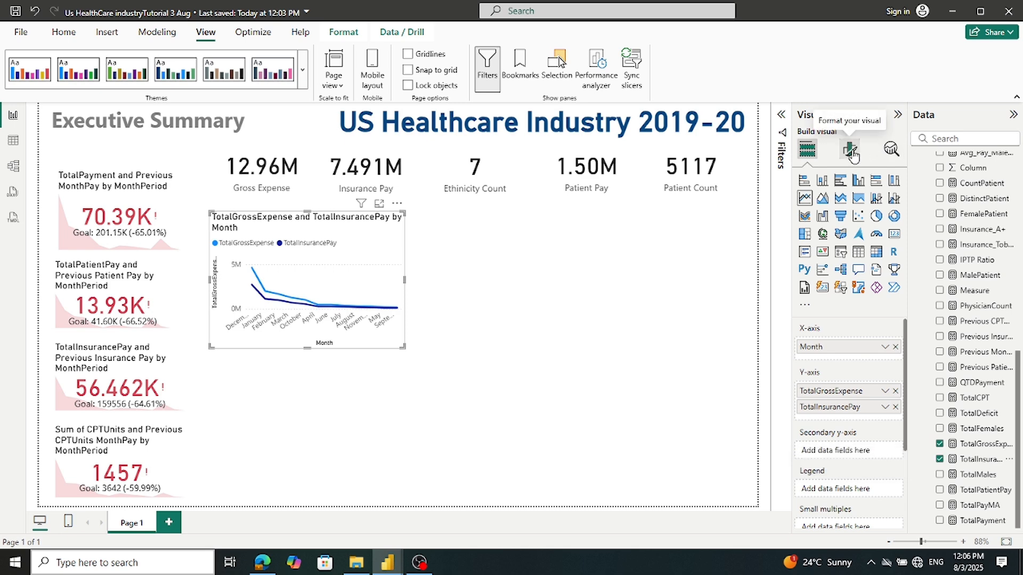
{"action": "mouse_move", "coordinate": [386, 569]}
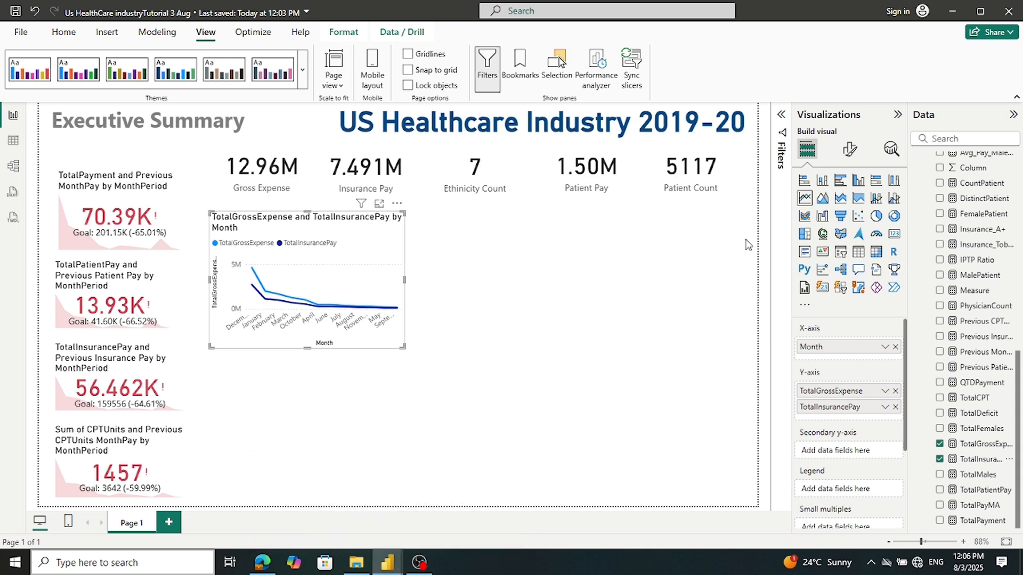
{"action": "left_click", "coordinate": [840, 199]}
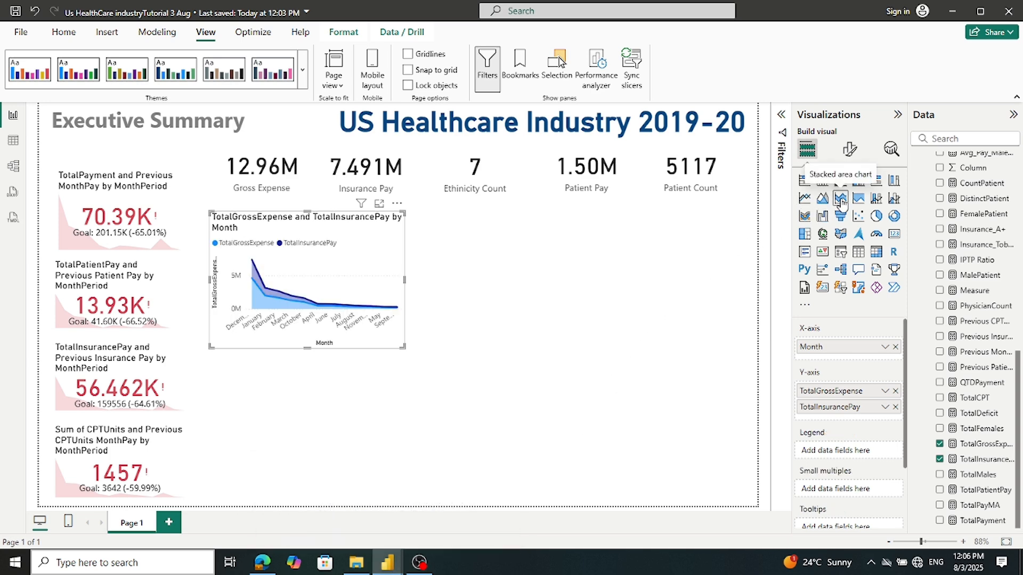
Turn on markers for all series on the area chart
{"action": "left_click", "coordinate": [850, 147]}
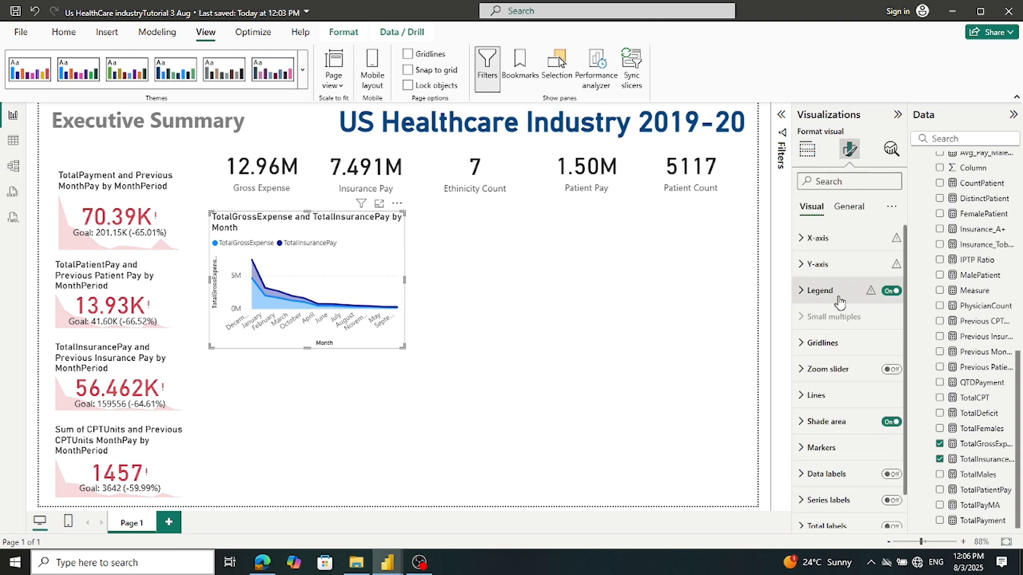
{"action": "scroll", "coordinate": [835, 298], "scroll_direction": "down", "scroll_amount": 1}
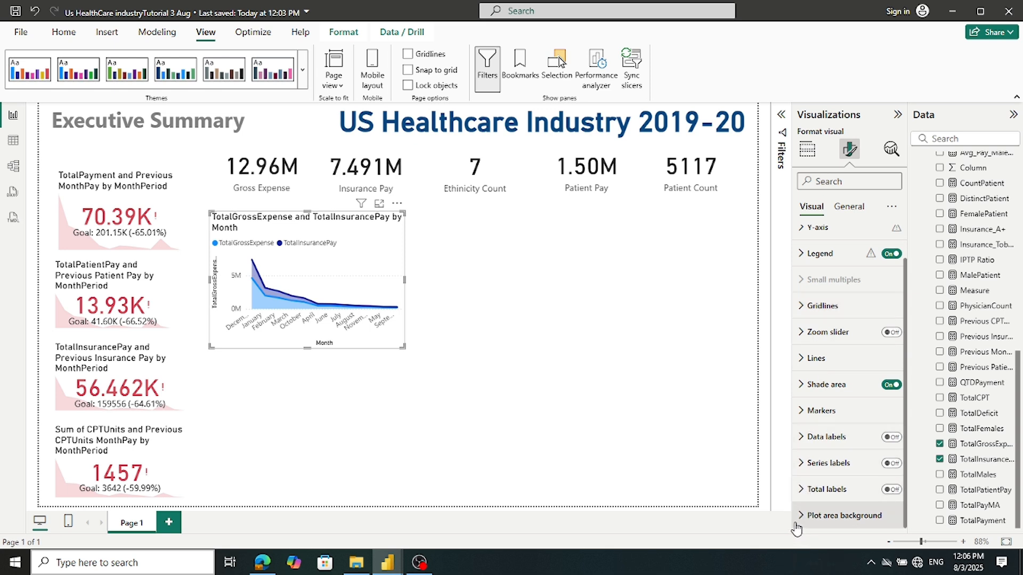
{"action": "left_click", "coordinate": [806, 411]}
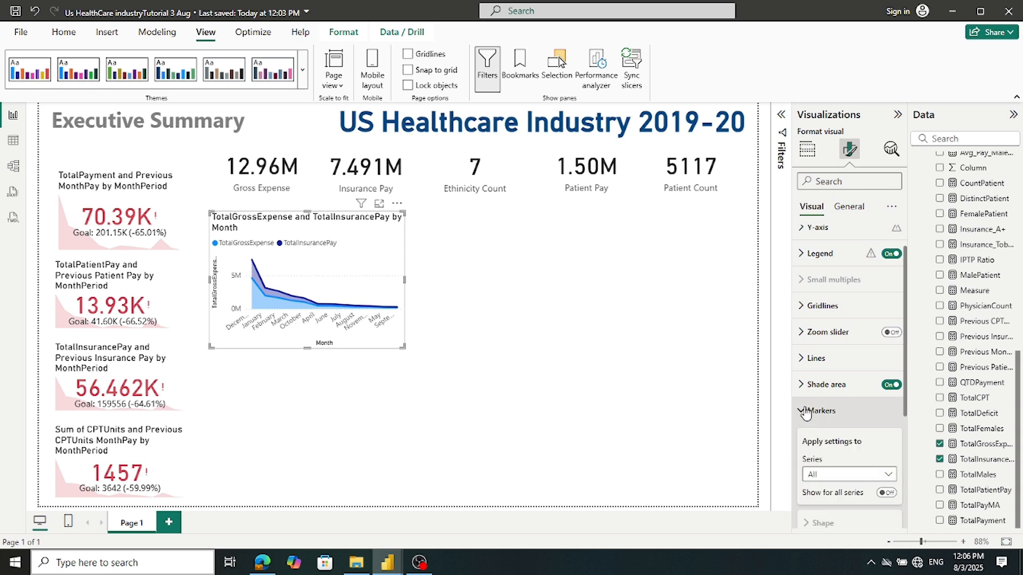
{"action": "left_click", "coordinate": [891, 493]}
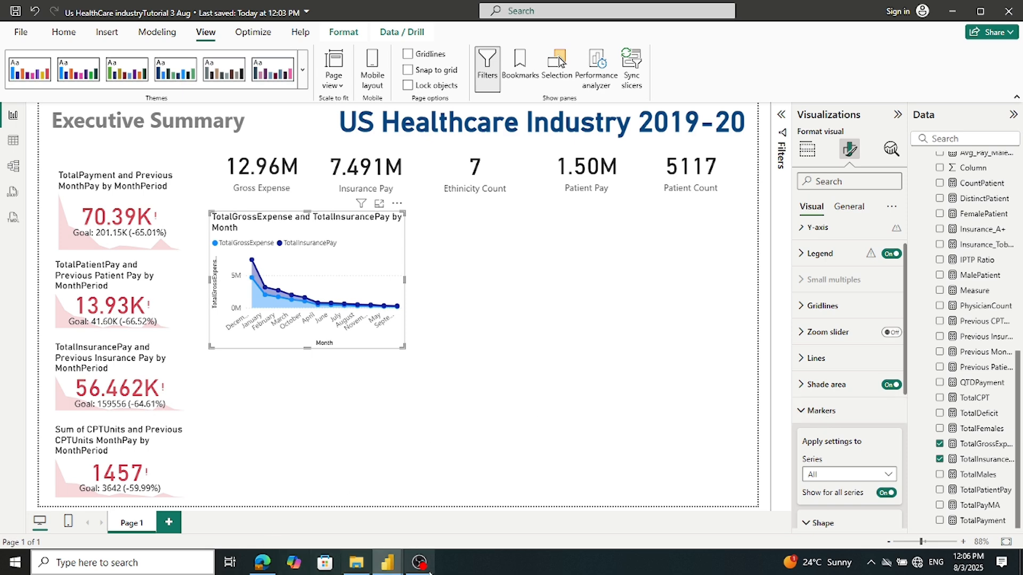
{"action": "mouse_move", "coordinate": [387, 562]}
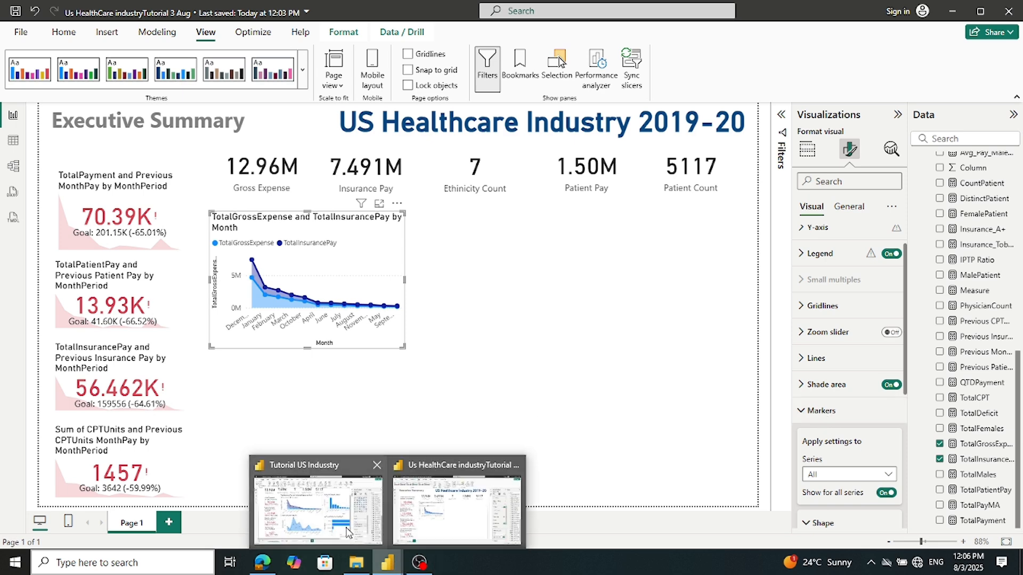
{"action": "mouse_move", "coordinate": [346, 533]}
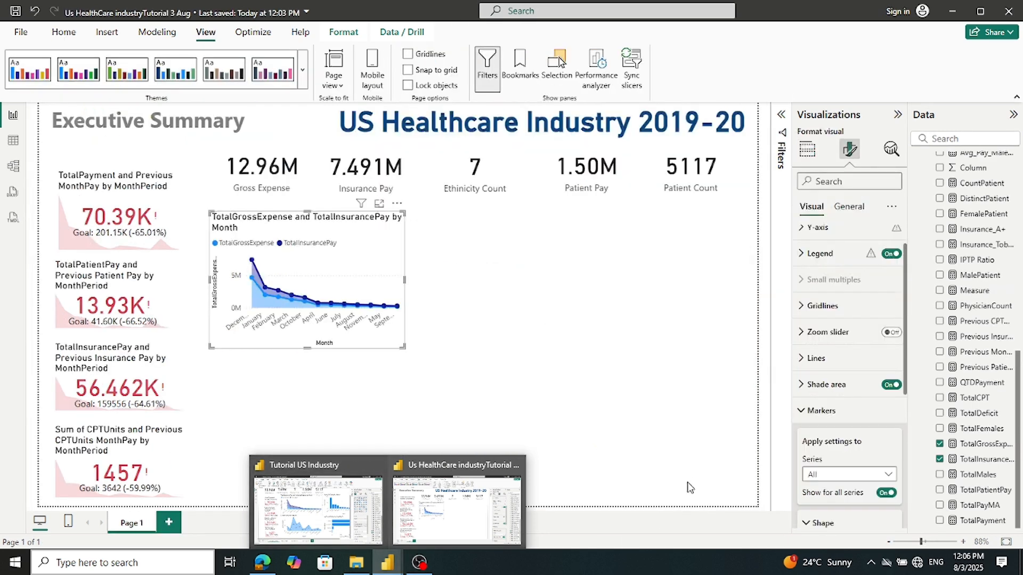
{"action": "left_click", "coordinate": [799, 411]}
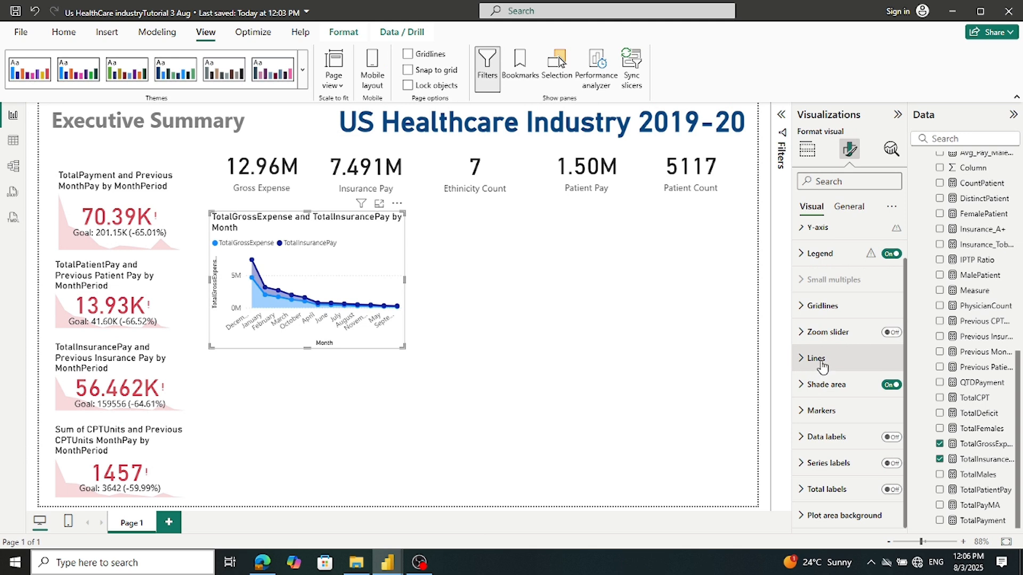
Turn on data labels for the area chart
{"action": "scroll", "coordinate": [817, 368], "scroll_direction": "up", "scroll_amount": 1}
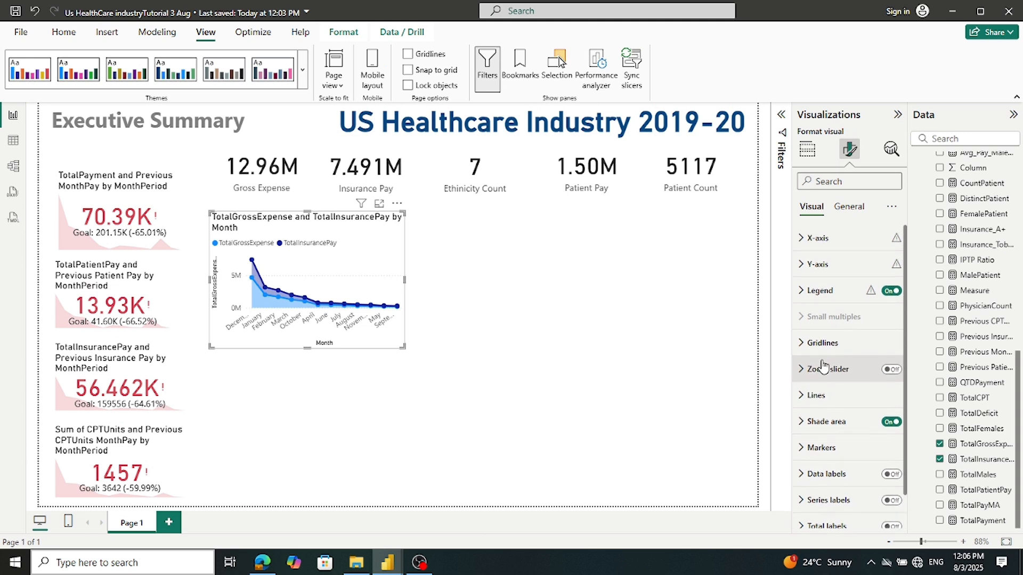
{"action": "left_click", "coordinate": [801, 291]}
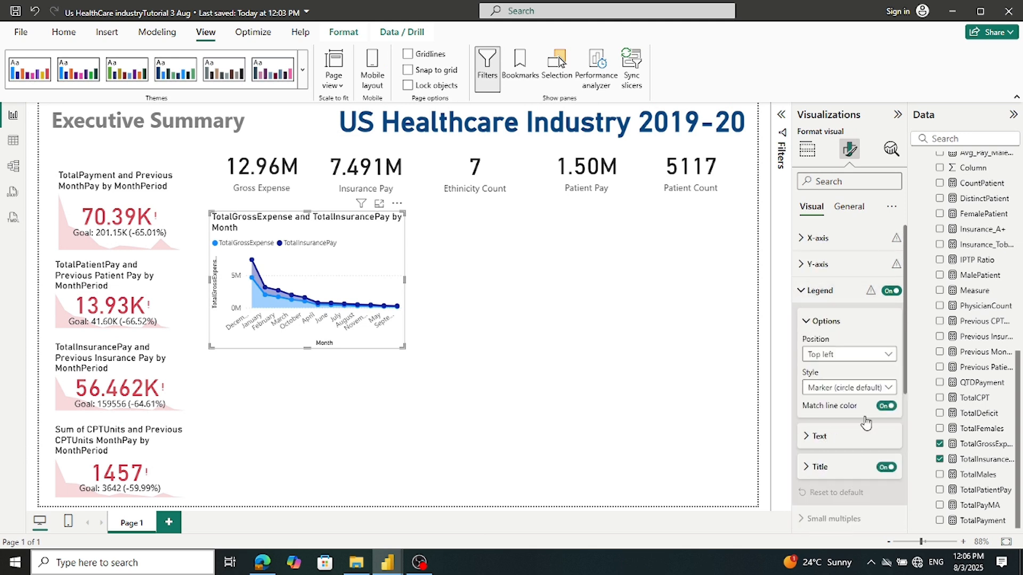
{"action": "left_click", "coordinate": [846, 207]}
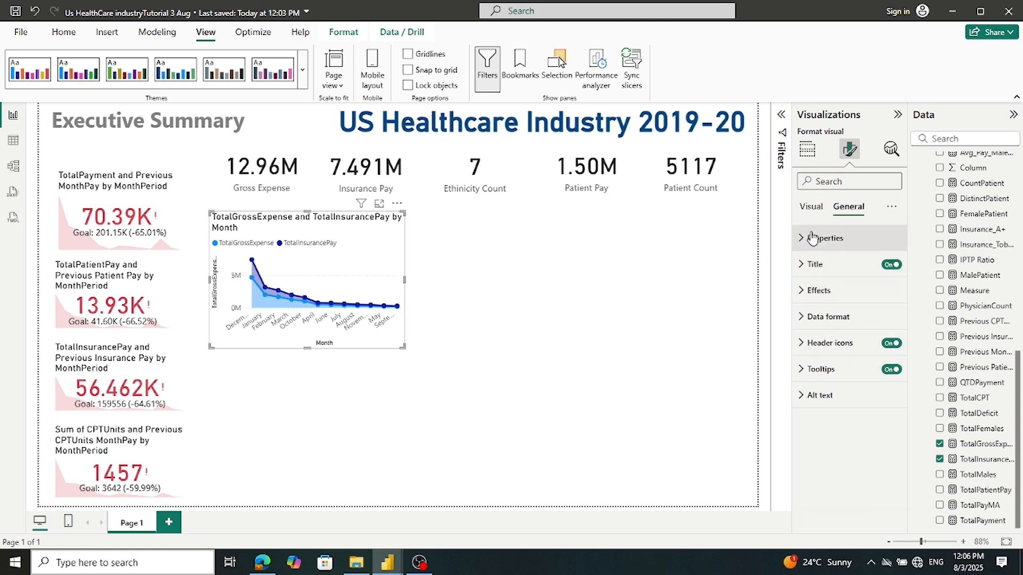
{"action": "left_click", "coordinate": [815, 209]}
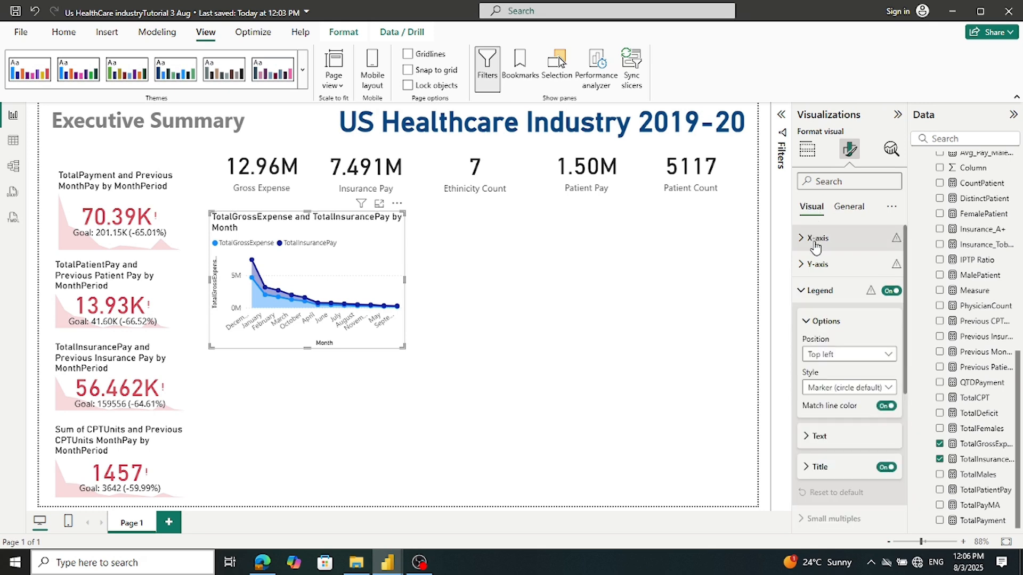
{"action": "scroll", "coordinate": [816, 306], "scroll_direction": "down", "scroll_amount": 3}
{"action": "scroll", "coordinate": [815, 309], "scroll_direction": "down", "scroll_amount": 3}
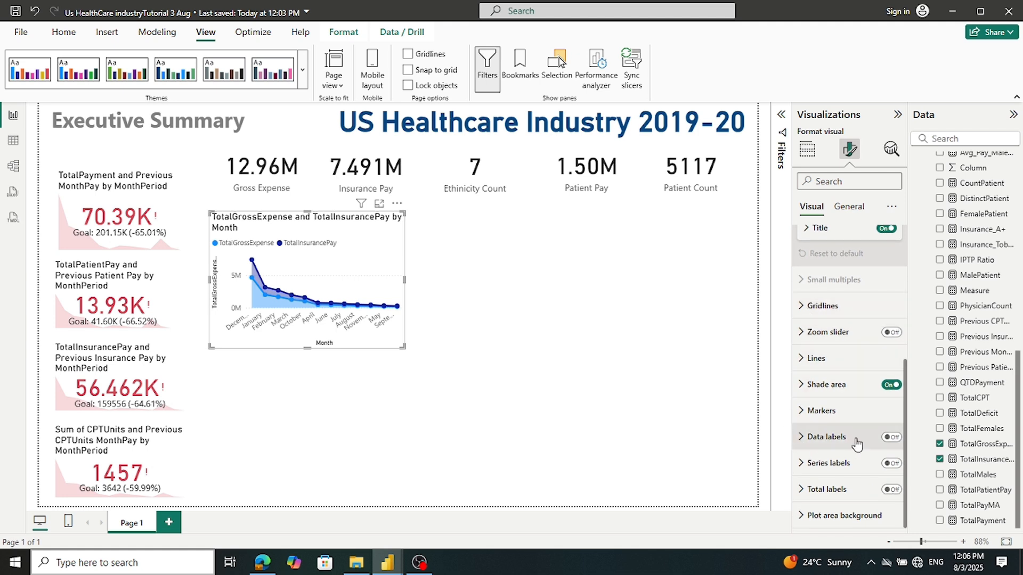
{"action": "left_click", "coordinate": [892, 437]}
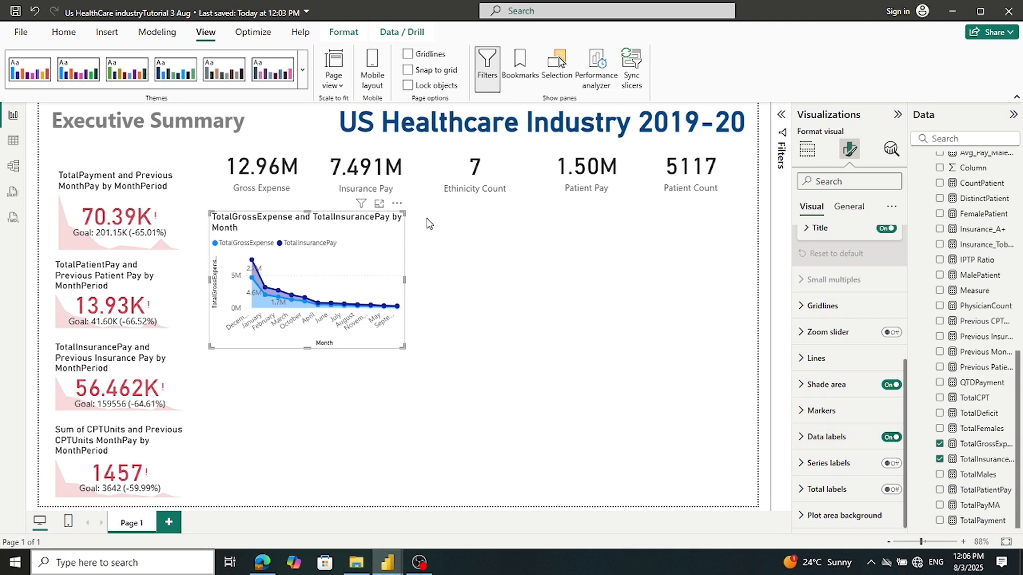
Widen the area chart, move it up under the KPI numbers, and make it taller
{"action": "left_click_drag", "start_coordinate": [405, 280], "coordinate": [435, 282]}
{"action": "left_click_drag", "start_coordinate": [368, 242], "coordinate": [363, 218]}
{"action": "left_click_drag", "start_coordinate": [324, 330], "coordinate": [323, 371]}
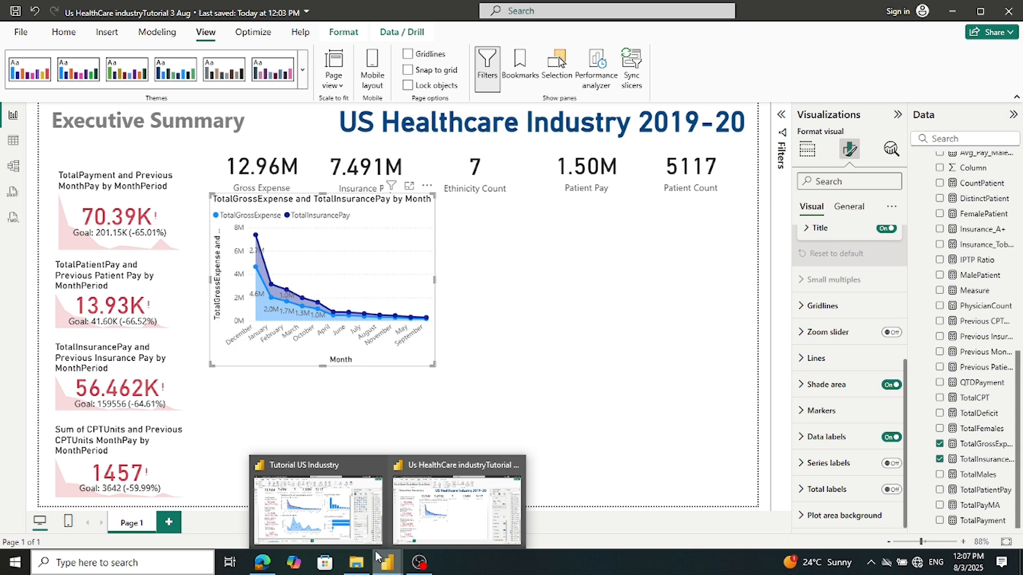
{"action": "mouse_move", "coordinate": [341, 517]}
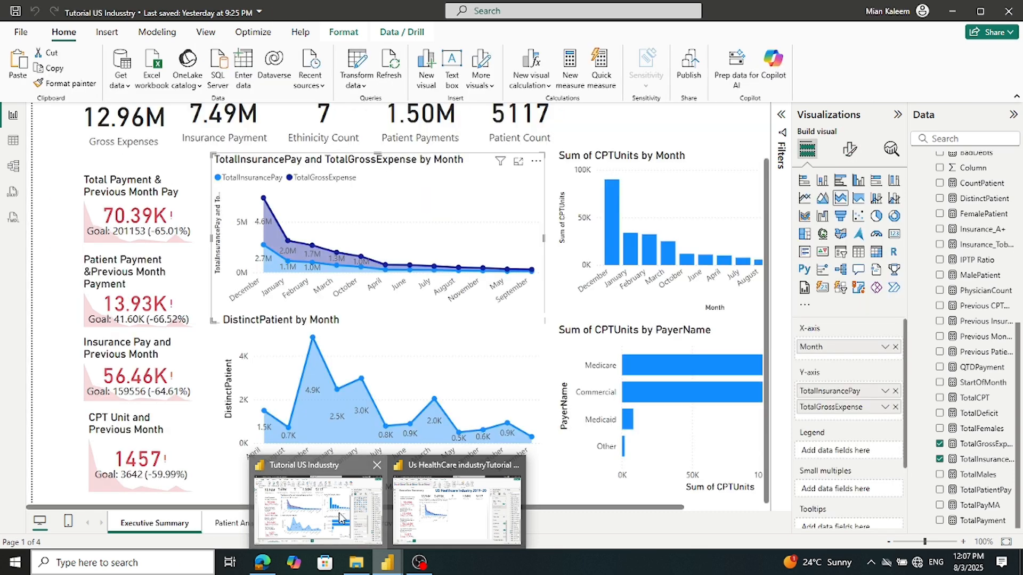
{"action": "left_click", "coordinate": [340, 516]}
{"action": "left_click", "coordinate": [898, 115]}
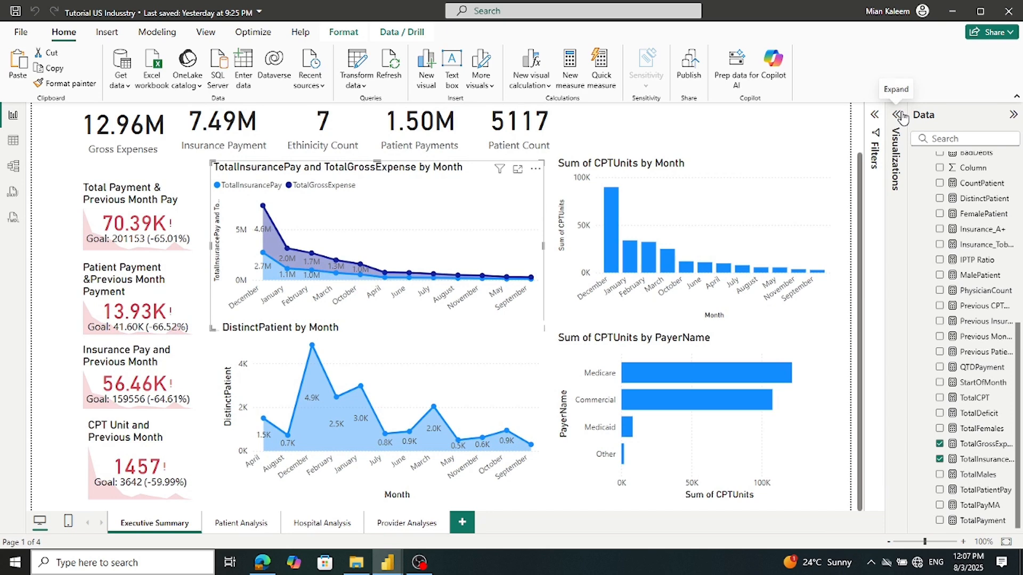
{"action": "left_click", "coordinate": [702, 185]}
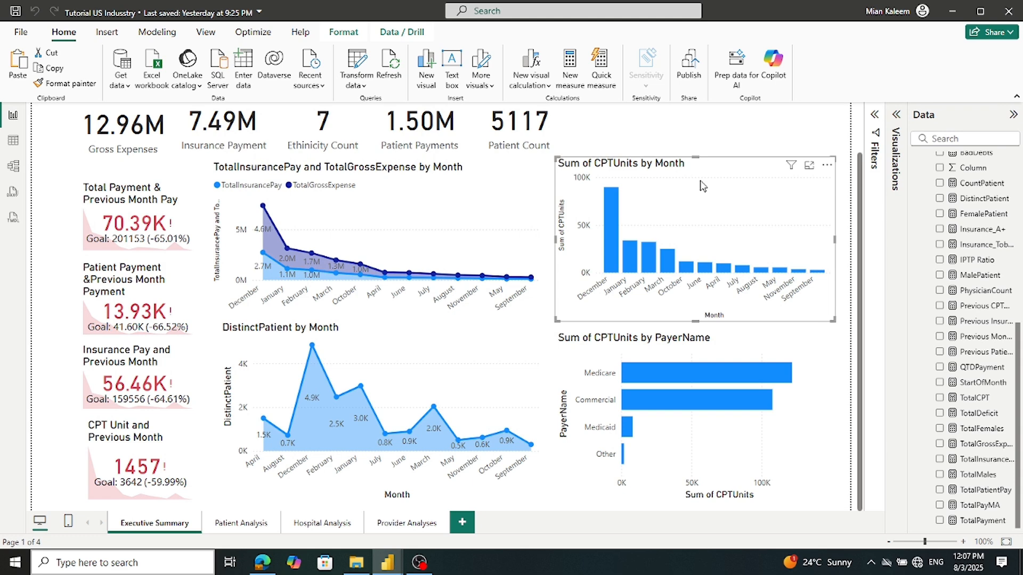
{"action": "mouse_move", "coordinate": [384, 567]}
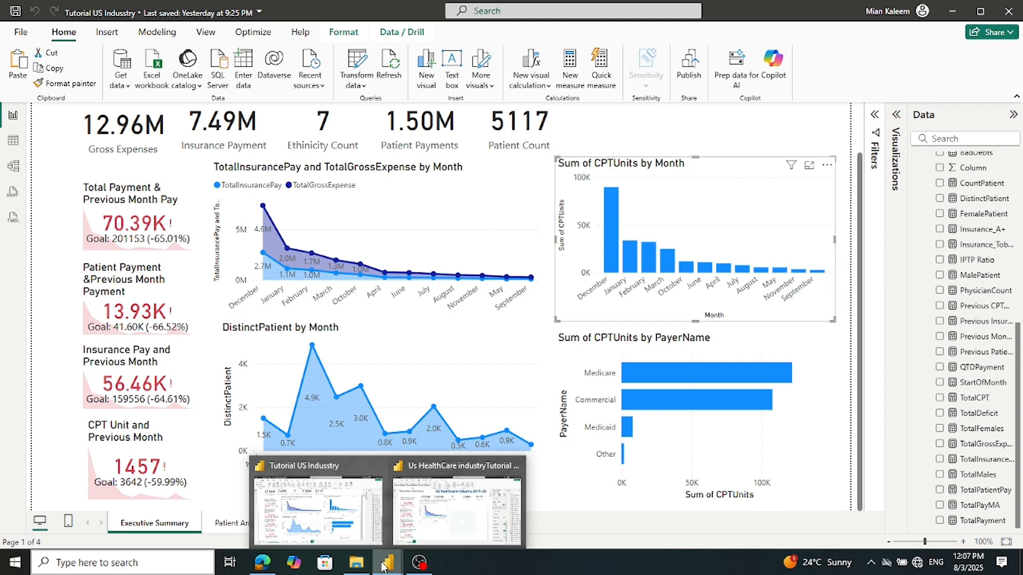
{"action": "left_click", "coordinate": [419, 527]}
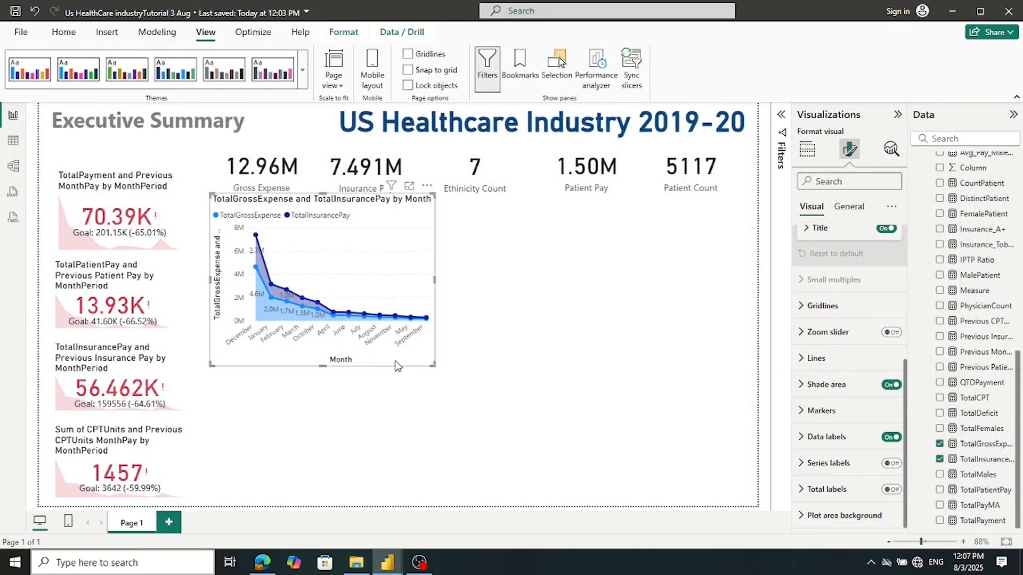
Briefly turn the area chart into a clustered column chart, then undo back to the area chart
{"action": "left_click", "coordinate": [782, 149]}
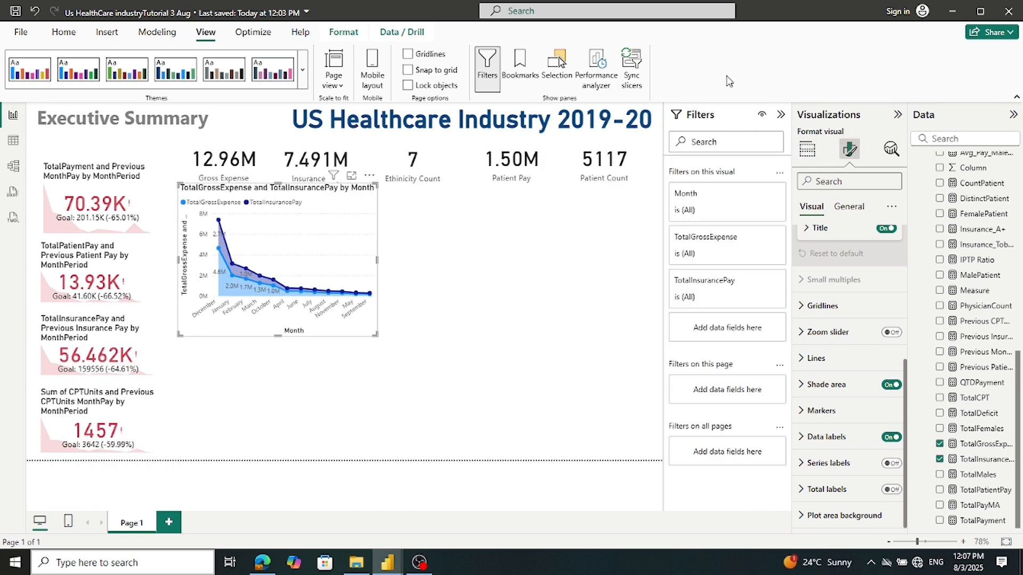
{"action": "left_click", "coordinate": [781, 116]}
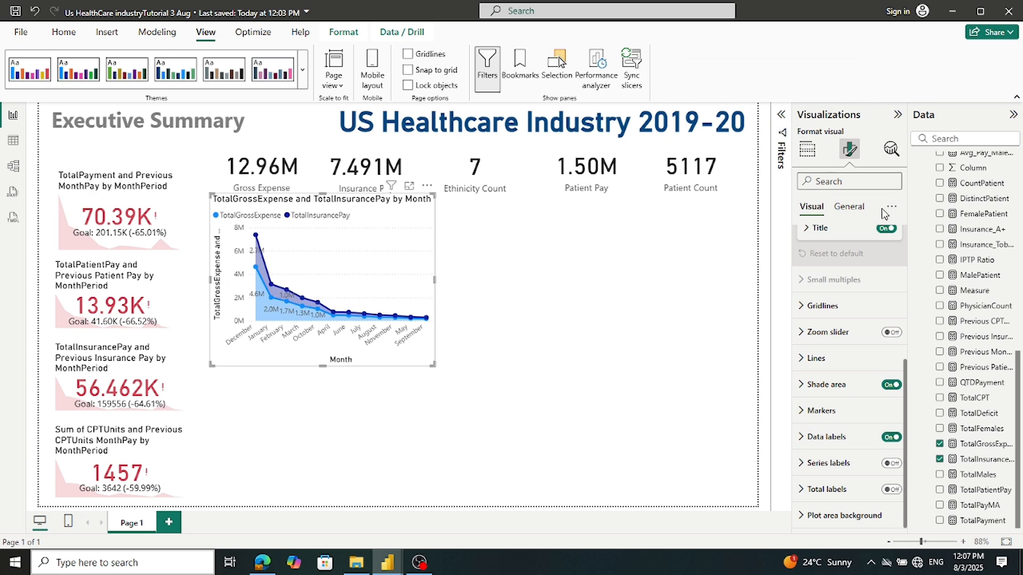
{"action": "left_click", "coordinate": [807, 149]}
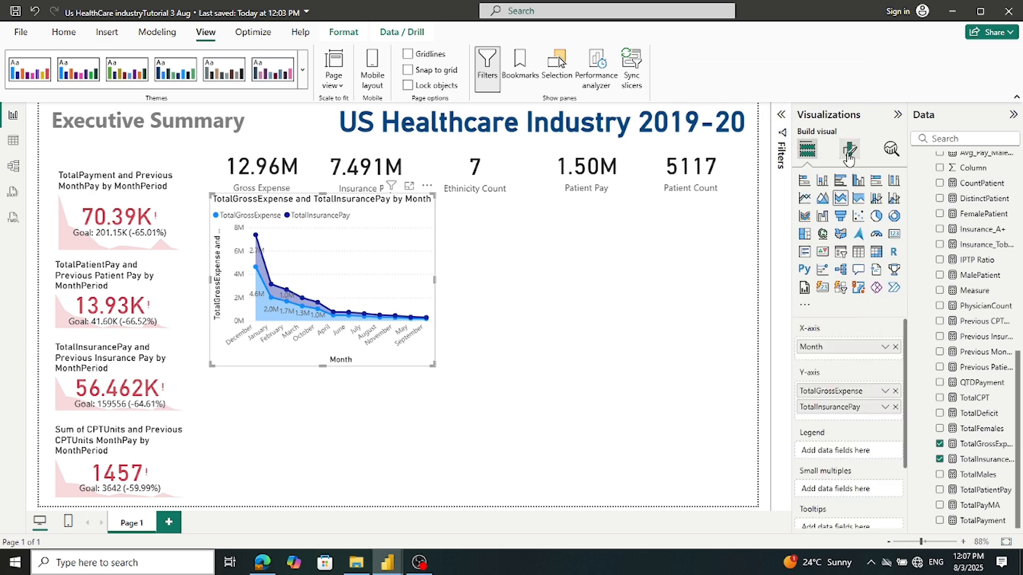
{"action": "left_click", "coordinate": [859, 181]}
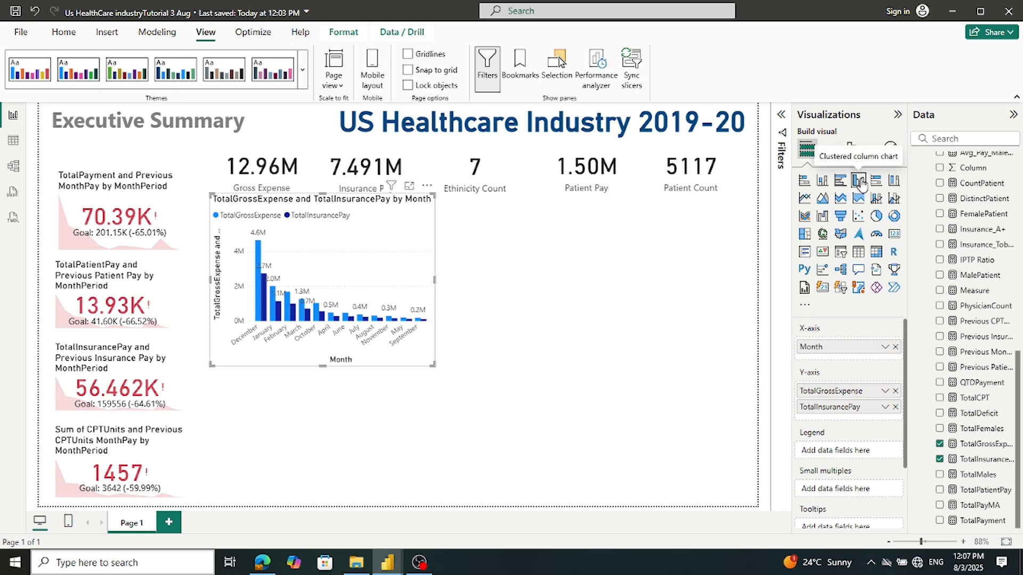
{"action": "left_click", "coordinate": [35, 12]}
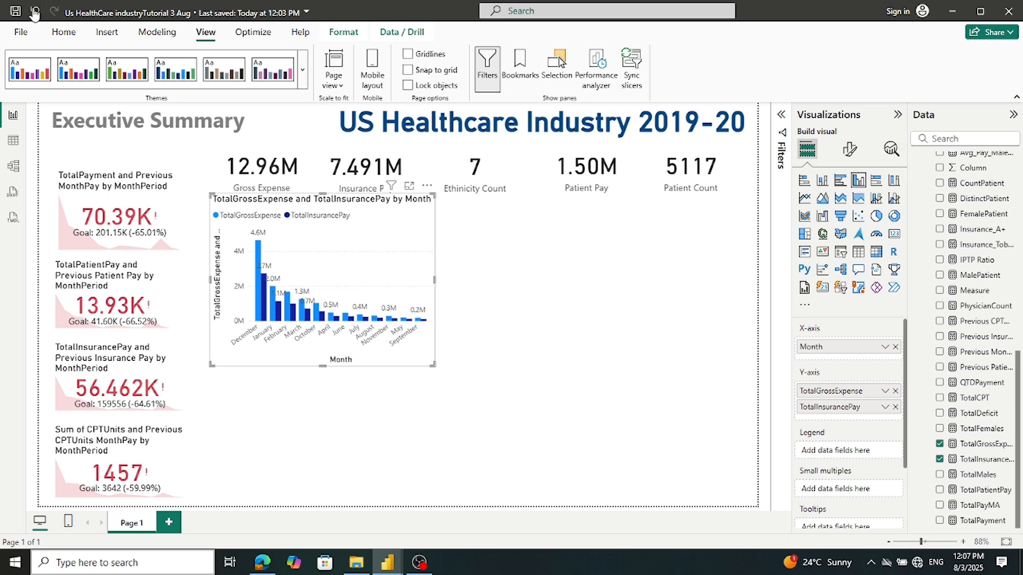
Add a new empty clustered column chart, widened and placed right of the area chart
{"action": "left_click", "coordinate": [521, 258]}
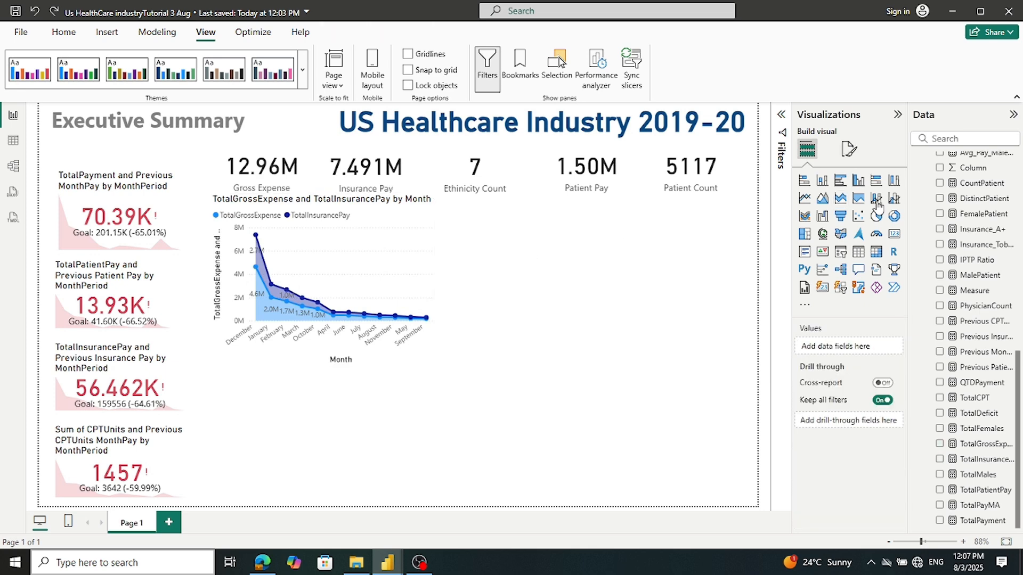
{"action": "left_click", "coordinate": [858, 180]}
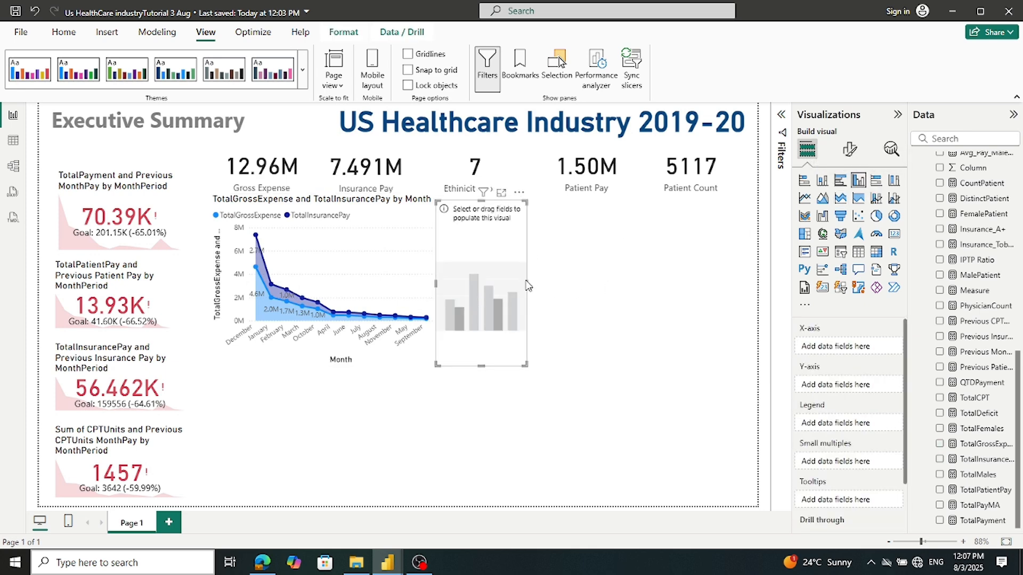
{"action": "left_click_drag", "start_coordinate": [526, 284], "coordinate": [722, 283]}
{"action": "mouse_move", "coordinate": [584, 285]}
{"action": "left_mouse_down"}
{"action": "mouse_move", "coordinate": [603, 278]}
{"action": "mouse_move", "coordinate": [591, 272]}
{"action": "left_mouse_up"}
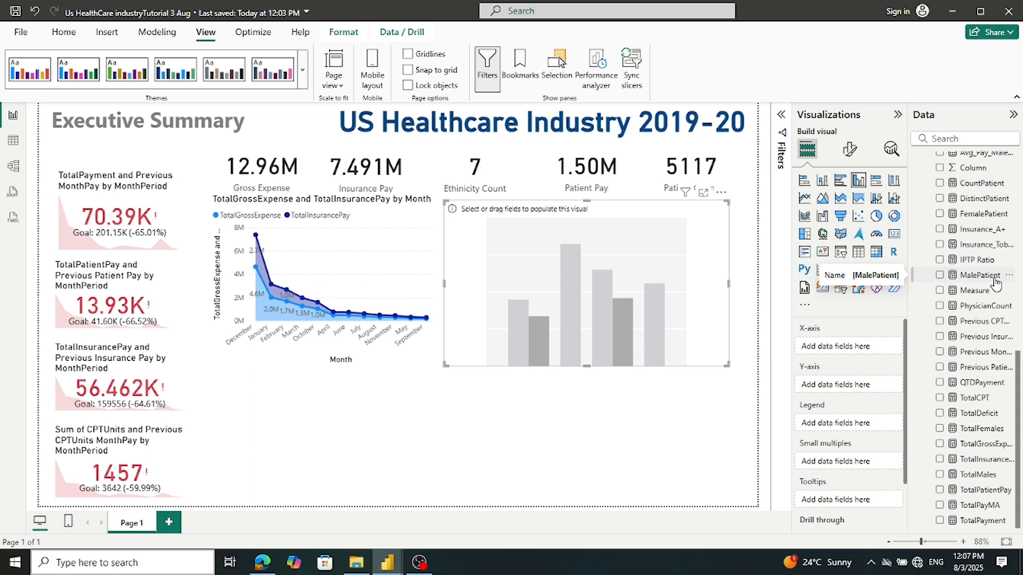
Put DimDate Month on the new column chart's X-axis
{"action": "scroll", "coordinate": [987, 228], "scroll_direction": "up", "scroll_amount": 5}
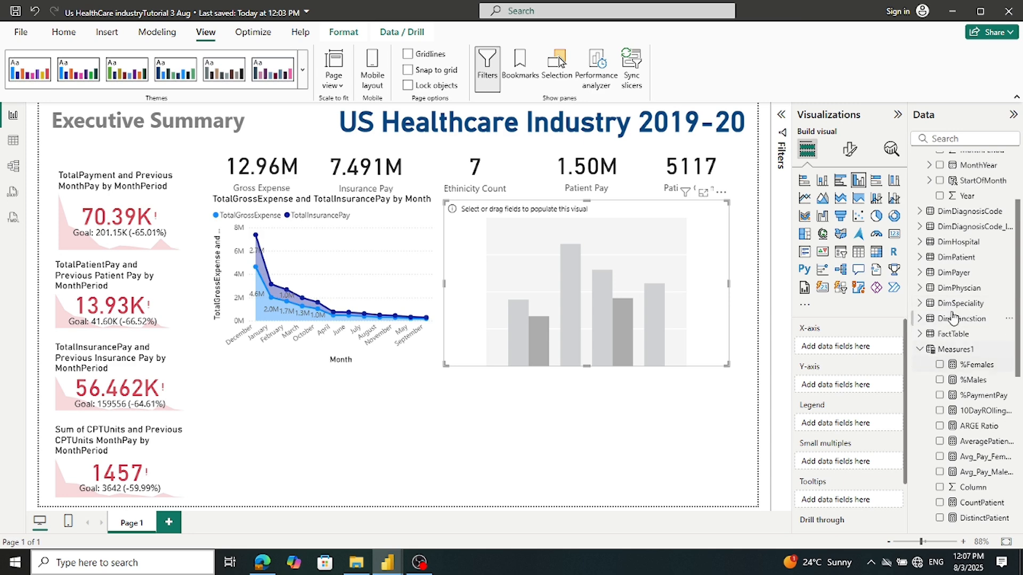
{"action": "scroll", "coordinate": [966, 240], "scroll_direction": "up", "scroll_amount": 1}
{"action": "scroll", "coordinate": [966, 240], "scroll_direction": "up", "scroll_amount": 3}
{"action": "left_click_drag", "start_coordinate": [966, 240], "coordinate": [848, 355]}
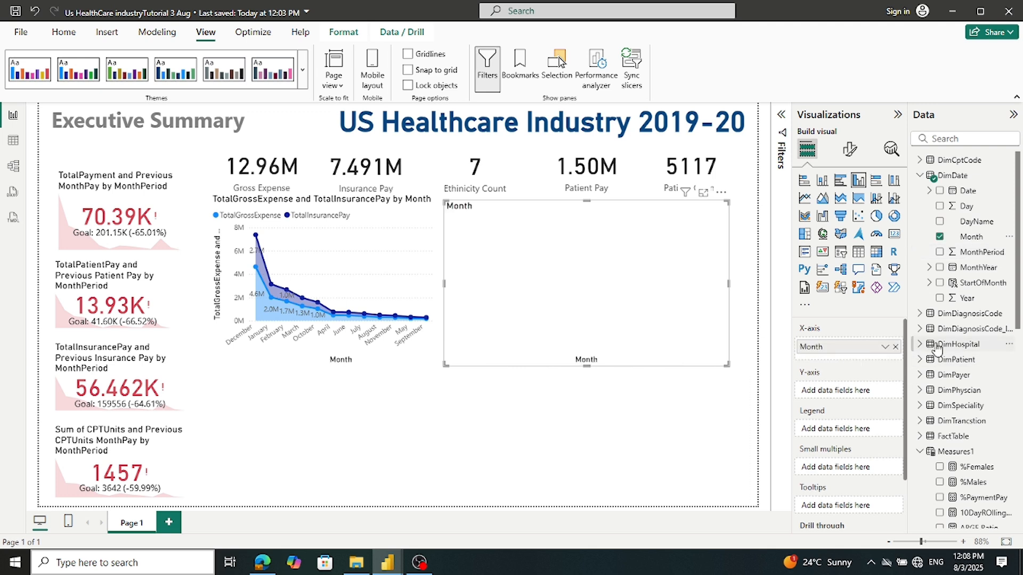
Expand FactTable in the Data pane and plot CPTUnits as the column chart's Y-axis values
{"action": "left_click", "coordinate": [920, 181]}
{"action": "scroll", "coordinate": [953, 277], "scroll_direction": "down", "scroll_amount": 5}
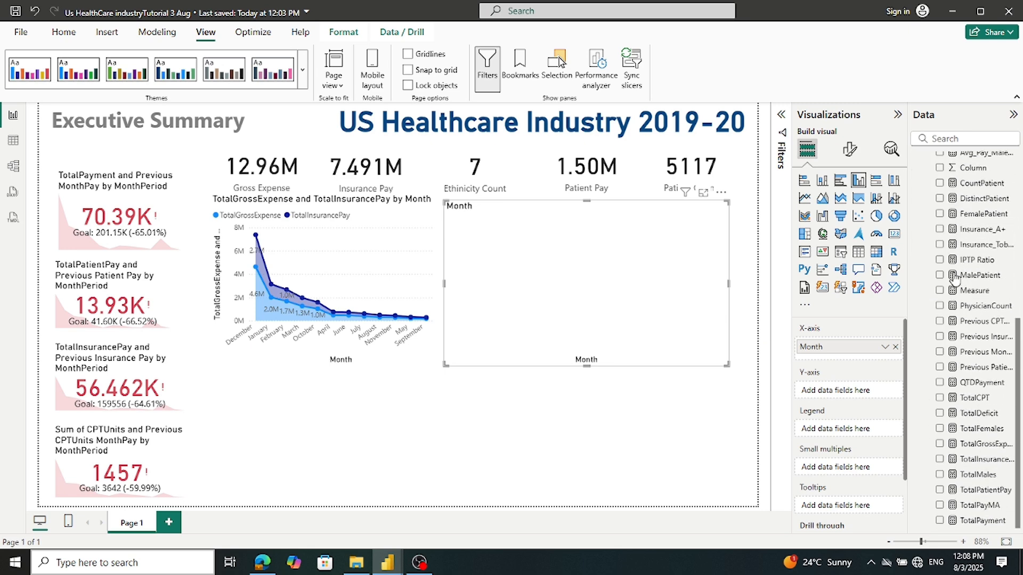
{"action": "scroll", "coordinate": [954, 279], "scroll_direction": "up", "scroll_amount": 3}
{"action": "left_click", "coordinate": [919, 223]}
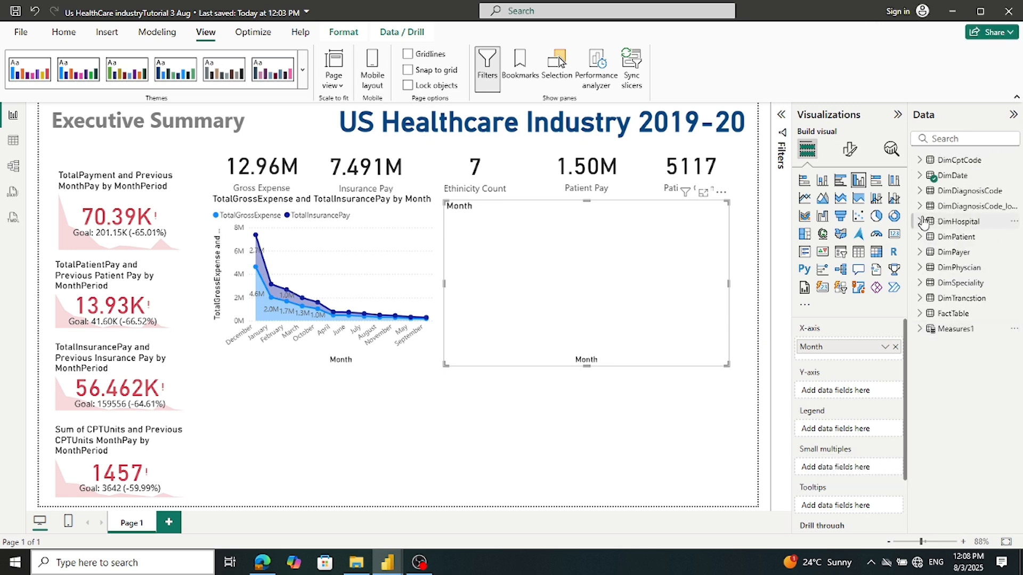
{"action": "left_click", "coordinate": [919, 206]}
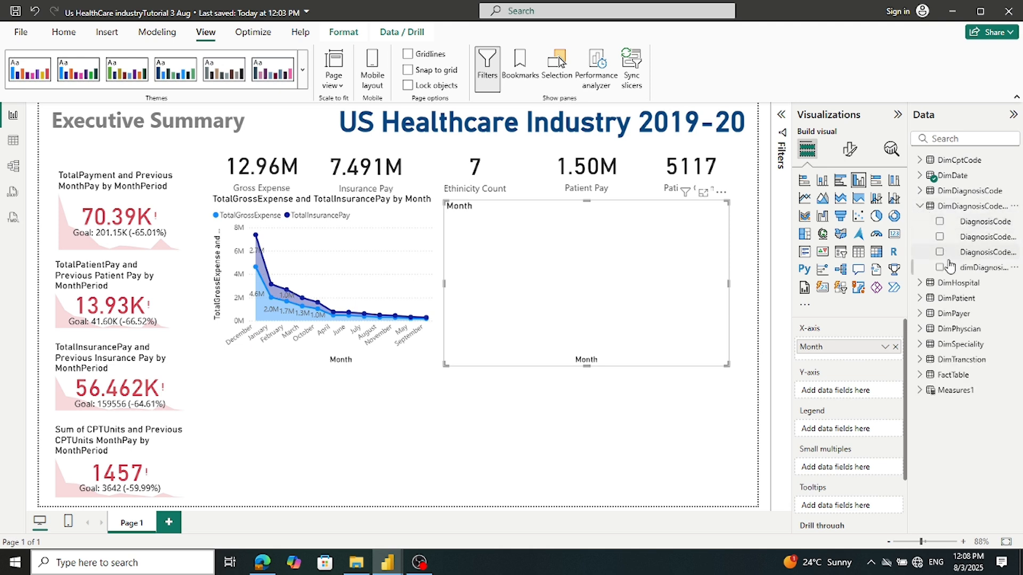
{"action": "left_click", "coordinate": [919, 206]}
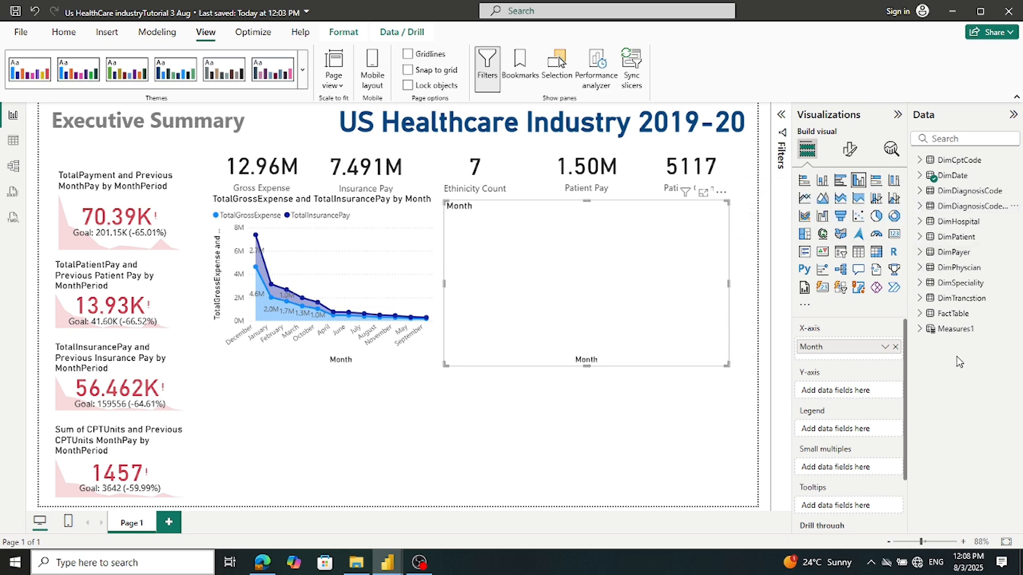
{"action": "left_click", "coordinate": [919, 313]}
{"action": "scroll", "coordinate": [947, 337], "scroll_direction": "down", "scroll_amount": 1}
{"action": "scroll", "coordinate": [947, 336], "scroll_direction": "down", "scroll_amount": 3}
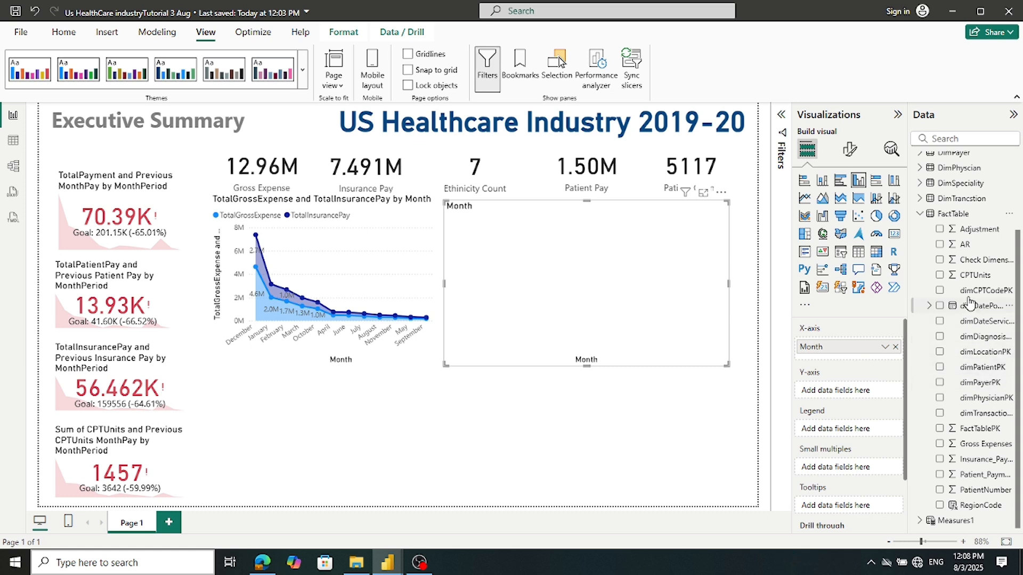
{"action": "left_click_drag", "start_coordinate": [968, 276], "coordinate": [859, 392]}
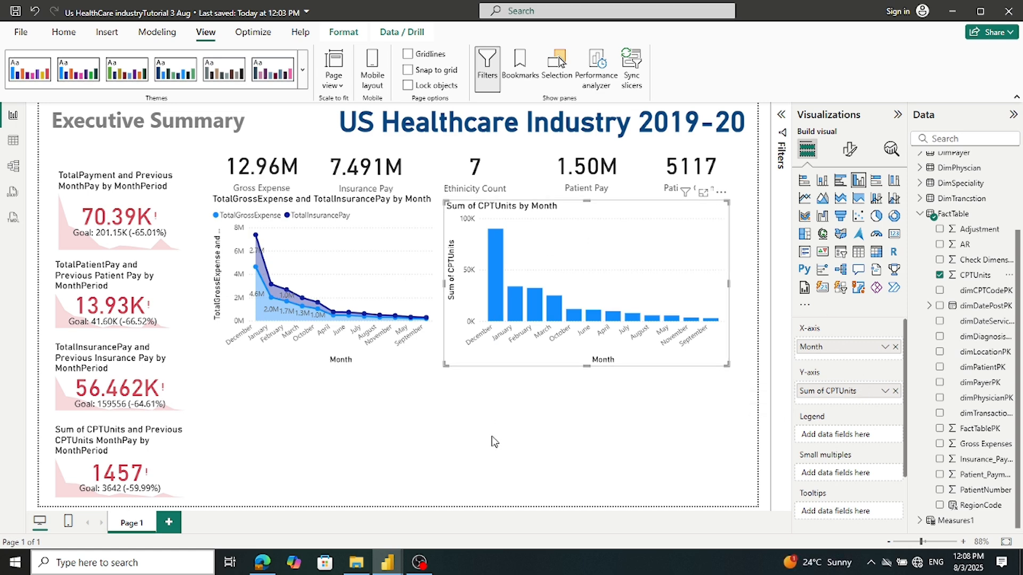
Make the CPTUnits column chart slightly shorter, then select the area chart
{"action": "left_click_drag", "start_coordinate": [588, 365], "coordinate": [589, 360]}
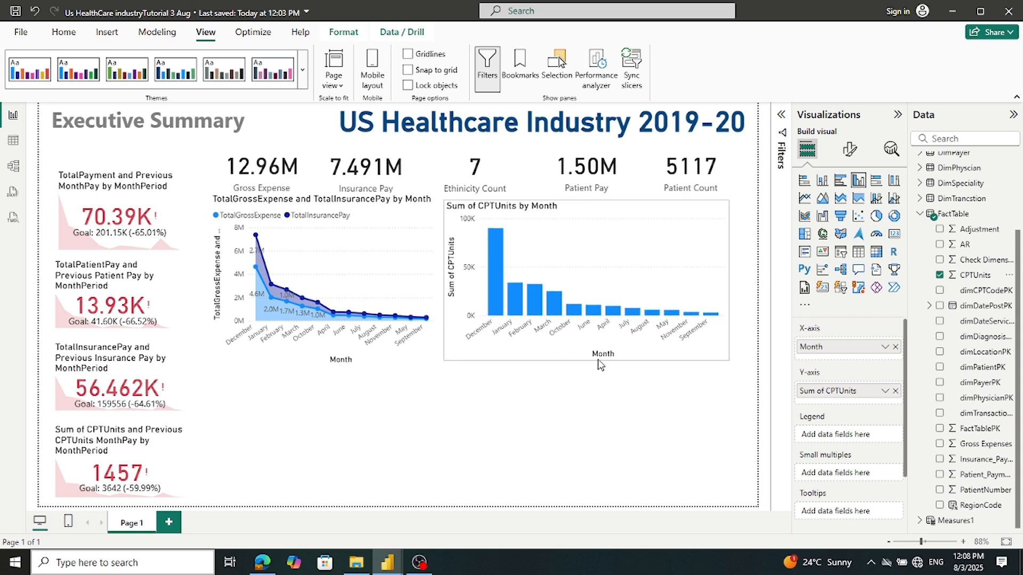
{"action": "left_click", "coordinate": [597, 361]}
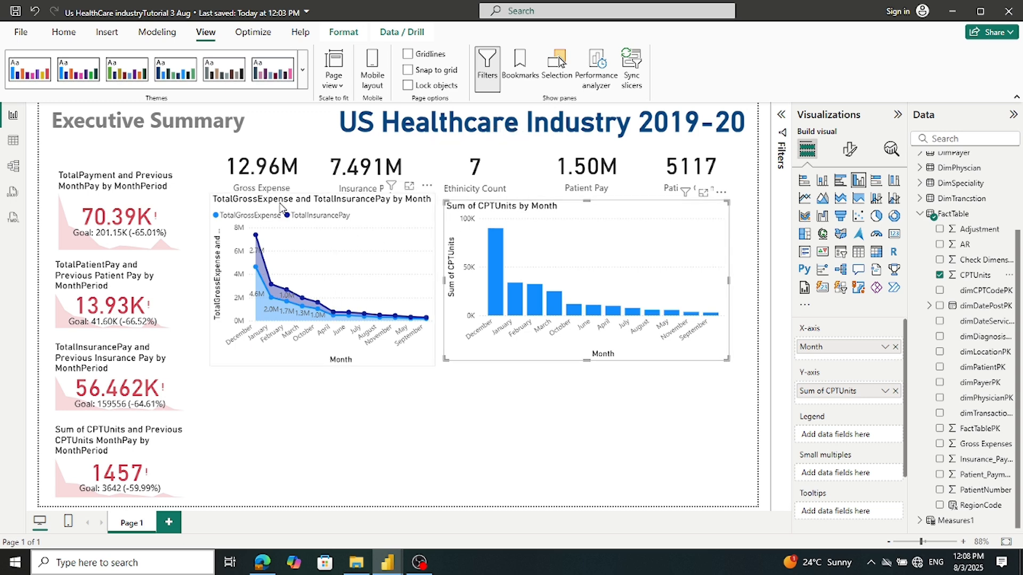
{"action": "left_click", "coordinate": [341, 205]}
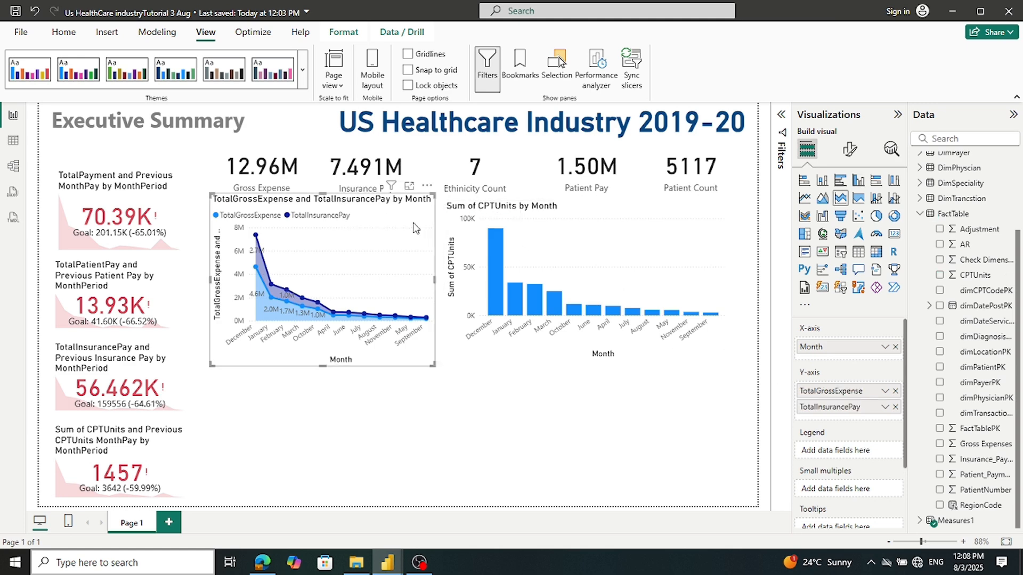
Remove both 'Total' prefixes so the area chart title reads 'Gross Expense and InsurancePay by Month'
{"action": "left_click", "coordinate": [849, 151]}
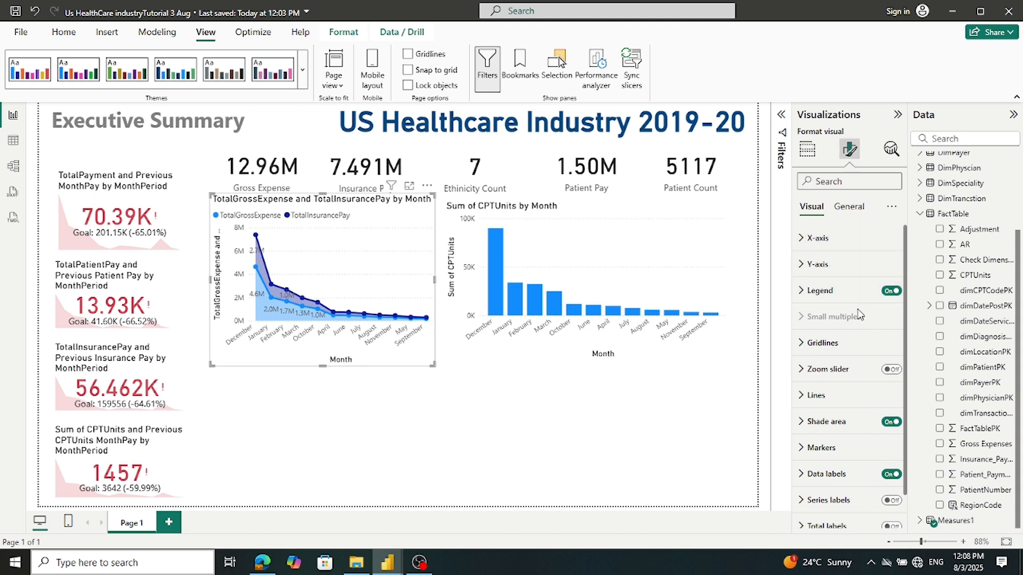
{"action": "left_click", "coordinate": [838, 212]}
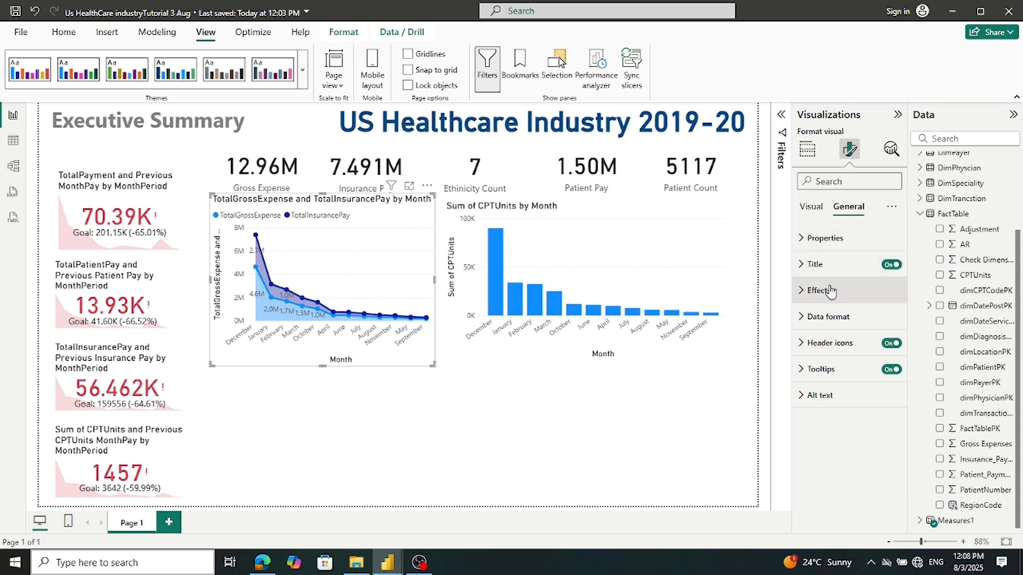
{"action": "left_click", "coordinate": [813, 264]}
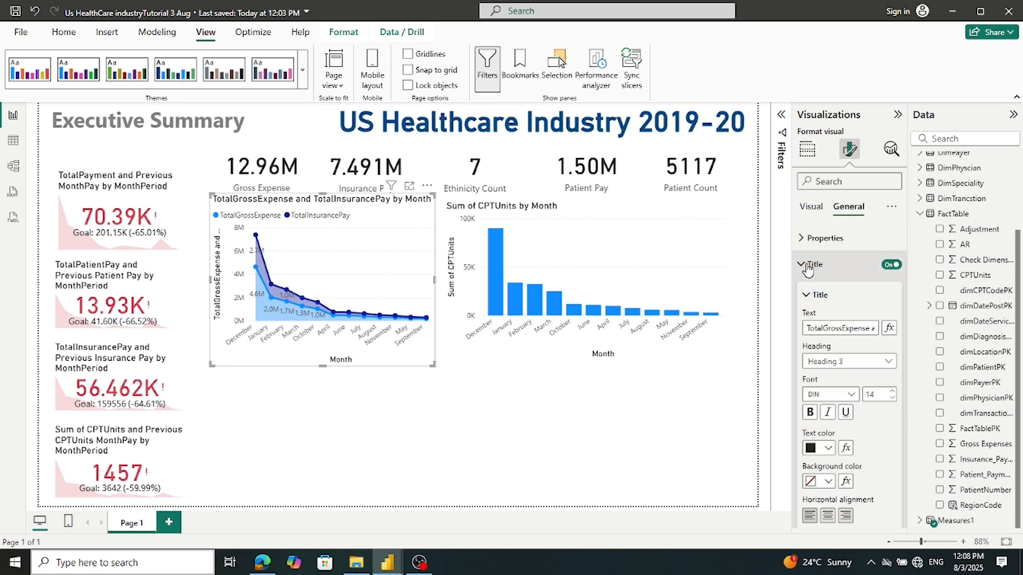
{"action": "left_click", "coordinate": [824, 328]}
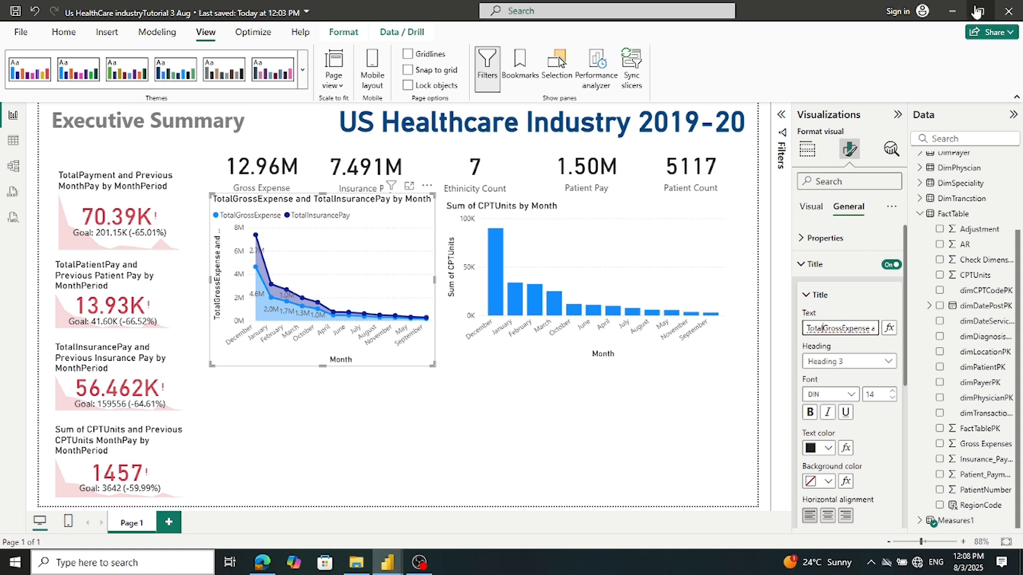
{"action": "key", "text": "BackSpace"}
{"action": "key", "text": "BackSpace"}
{"action": "key", "text": "BackSpace"}
{"action": "key", "text": "BackSpace"}
{"action": "key", "text": "BackSpace"}
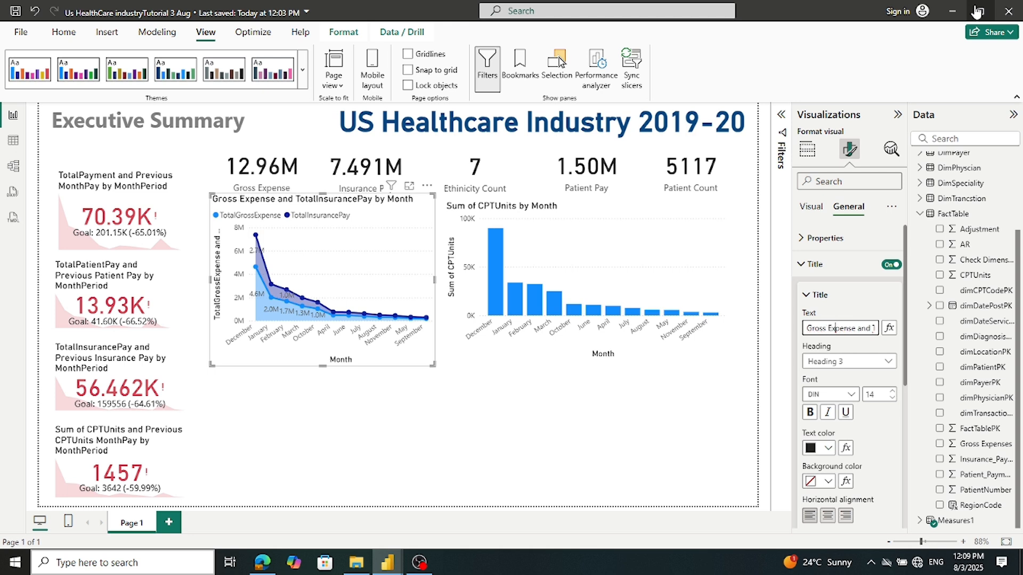
{"action": "key", "text": "Right"}
{"action": "key", "text": "Right"}
{"action": "key", "text": "Right"}
{"action": "key", "text": "Right"}
{"action": "key", "text": "Right"}
{"action": "key", "text": "Right"}
{"action": "key", "text": "Right"}
{"action": "key", "text": "Right"}
{"action": "key", "text": "Right"}
{"action": "key", "text": "Right"}
{"action": "key", "text": "Right"}
{"action": "key", "text": "Right"}
{"action": "key", "text": "Right"}
{"action": "key", "text": "BackSpace"}
{"action": "key", "text": "BackSpace"}
{"action": "key", "text": "BackSpace"}
{"action": "key", "text": "BackSpace"}
{"action": "key", "text": "BackSpace"}
{"action": "key", "text": "BackSpace"}
{"action": "type", "text": "I"}
{"action": "key", "text": "Tab"}
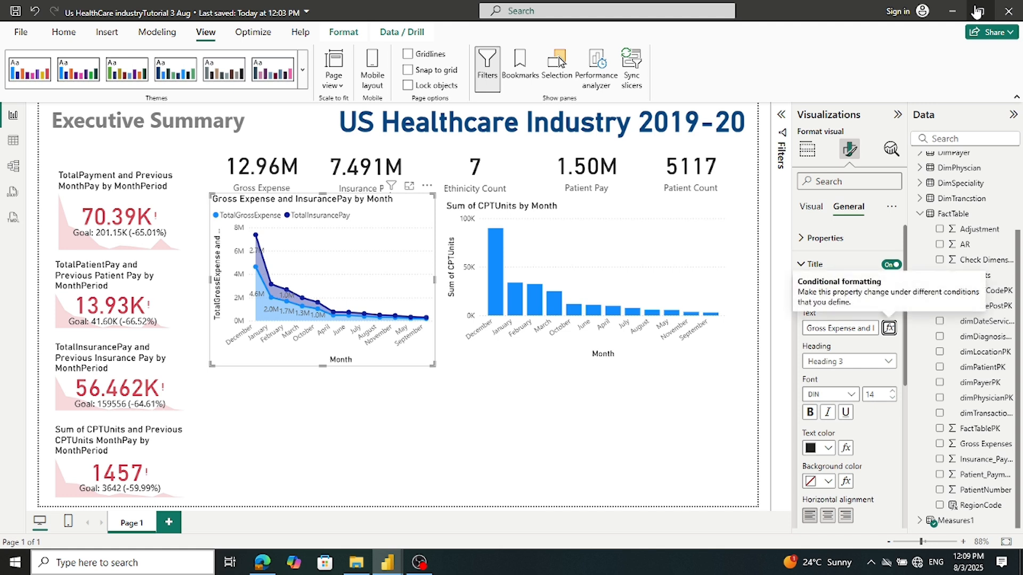
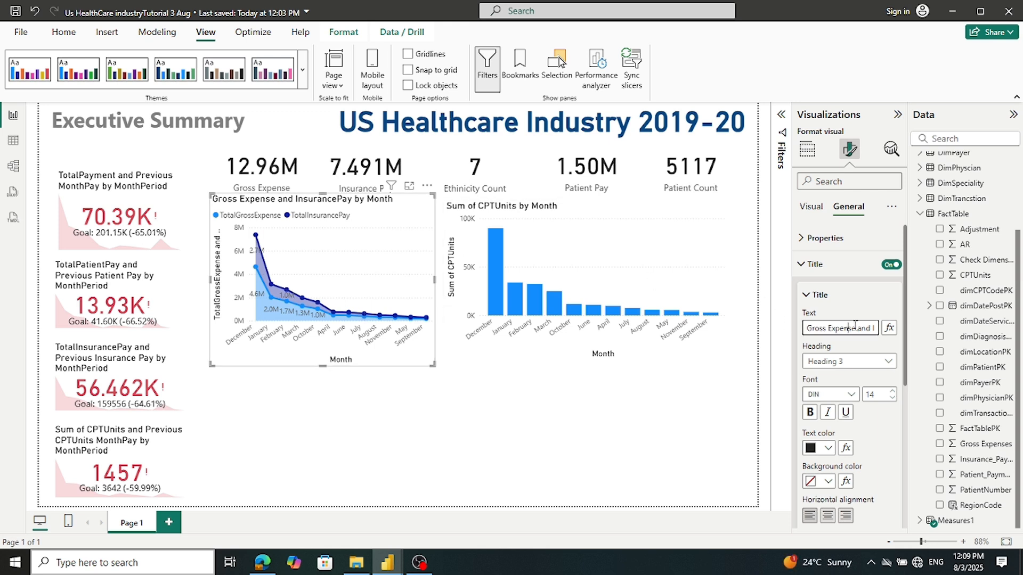
Delete the extra space before 'by' so the title reads 'Gross Expense and Insurance Pay by Month'
{"action": "left_click_drag", "start_coordinate": [850, 325], "coordinate": [900, 334]}
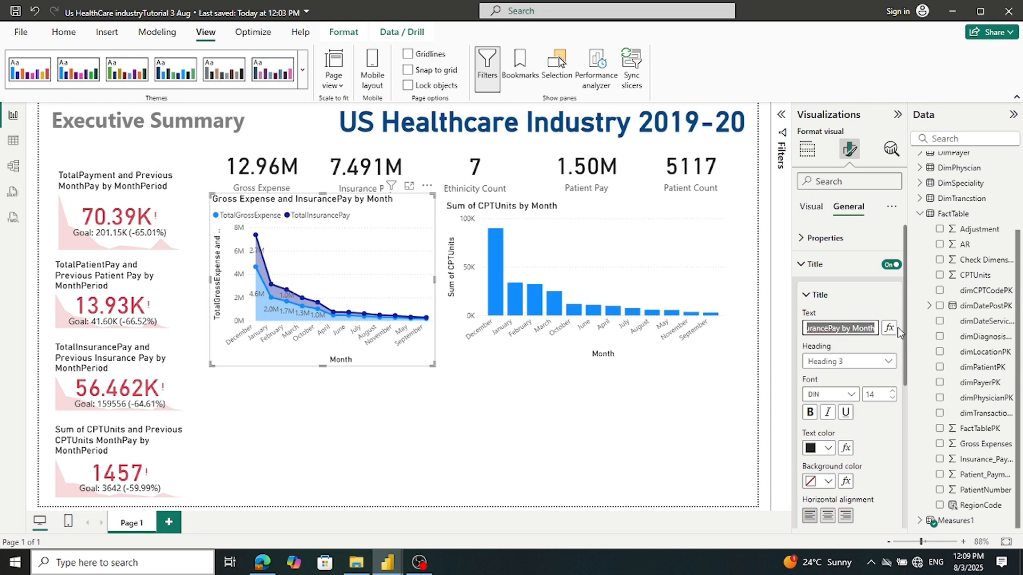
{"action": "left_click", "coordinate": [828, 330]}
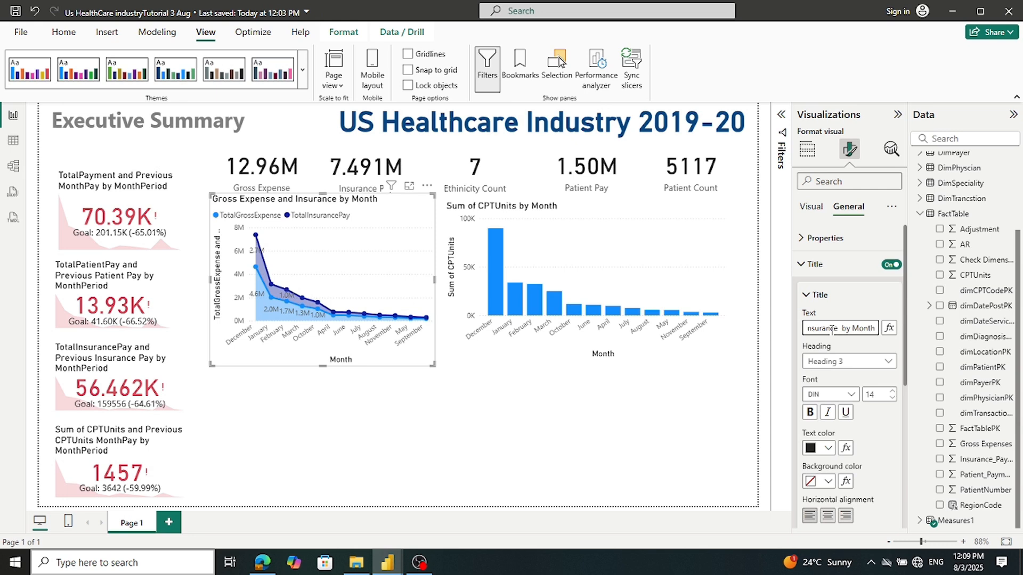
{"action": "key", "text": "Delete"}
{"action": "left_click", "coordinate": [736, 364]}
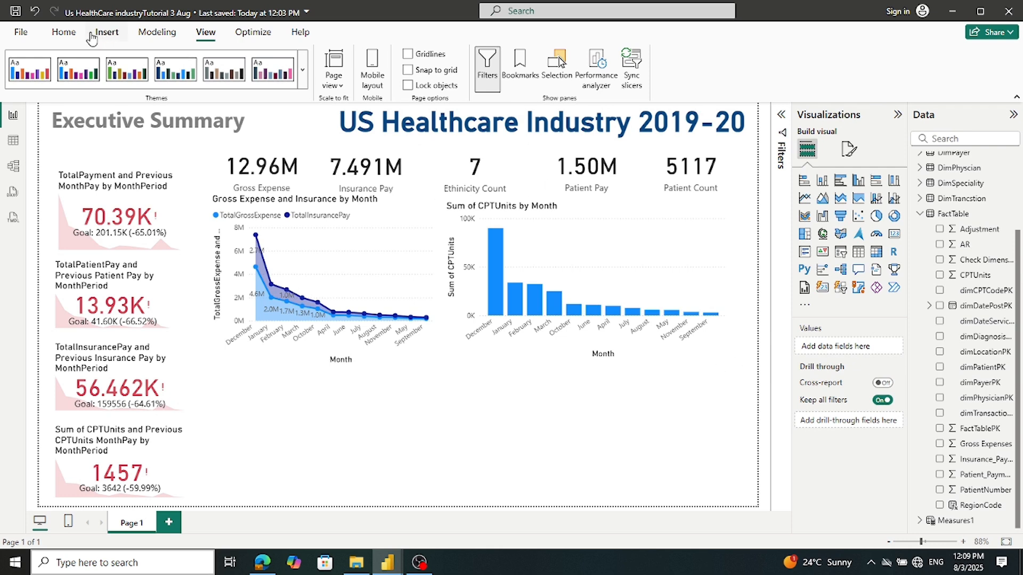
Save the report, then change the CPT units bar chart title from 'Sum of CPTUnits' to 'Total CPT Units'
{"action": "left_click", "coordinate": [16, 11]}
{"action": "left_click", "coordinate": [490, 215]}
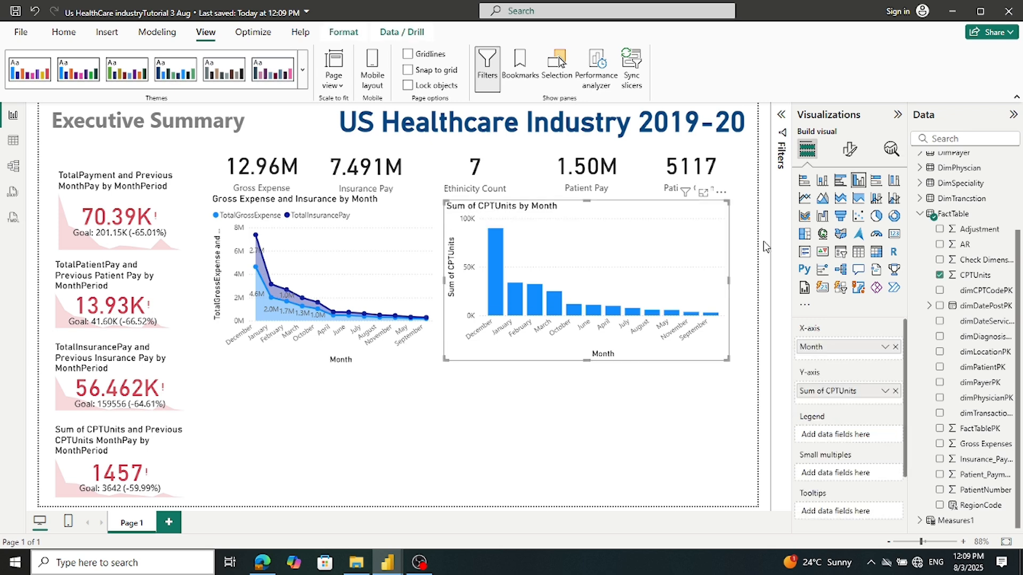
{"action": "left_click", "coordinate": [849, 149]}
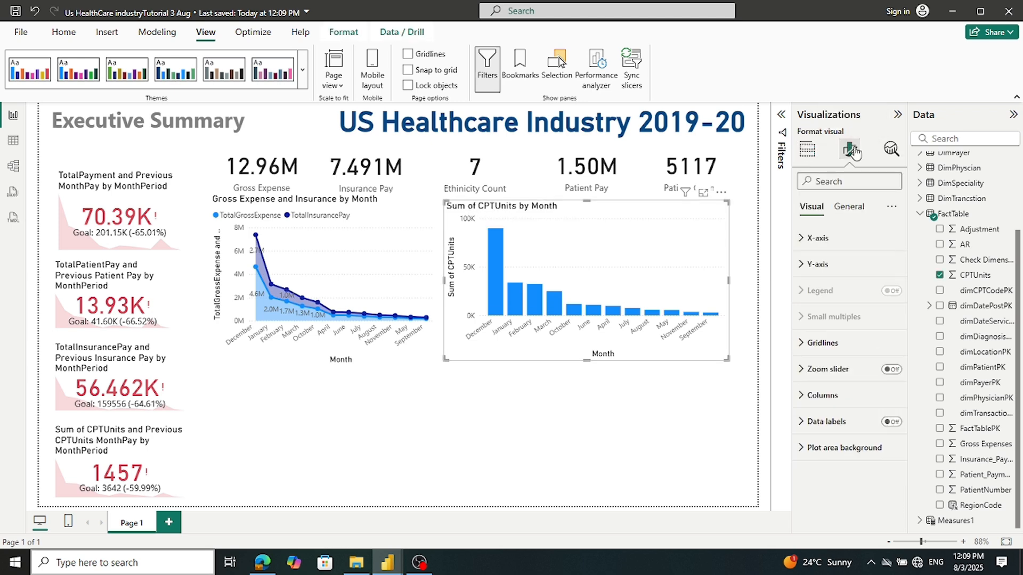
{"action": "left_click", "coordinate": [849, 207]}
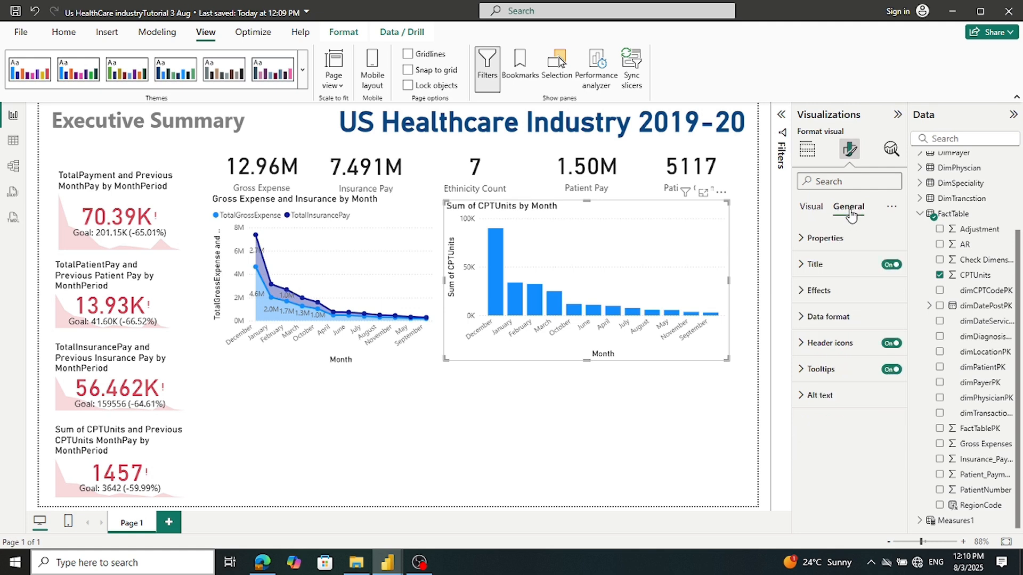
{"action": "left_click", "coordinate": [814, 264]}
{"action": "left_click_drag", "start_coordinate": [834, 328], "coordinate": [798, 330]}
{"action": "type", "text": "Tota"}
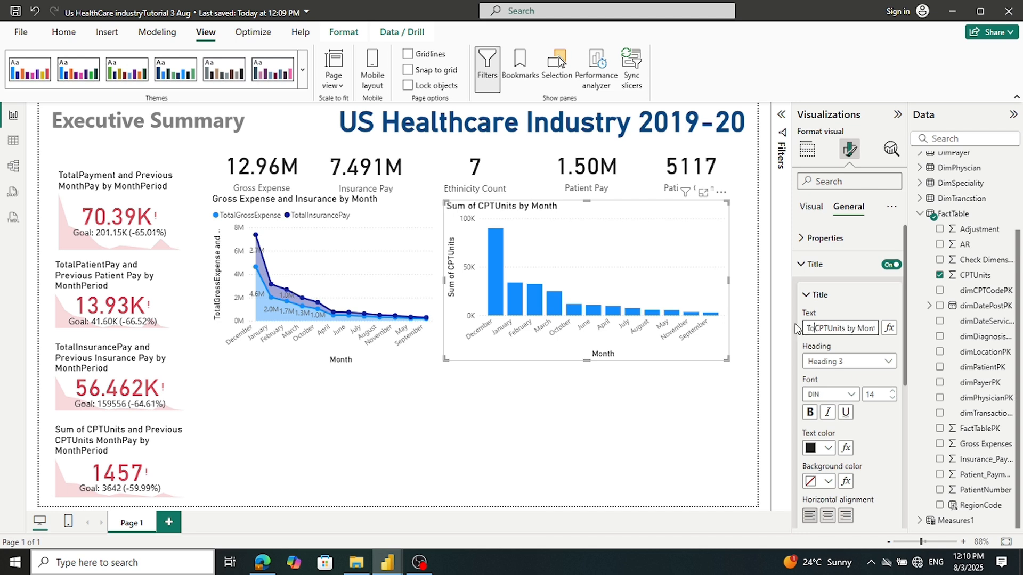
{"action": "type", "text": "l"}
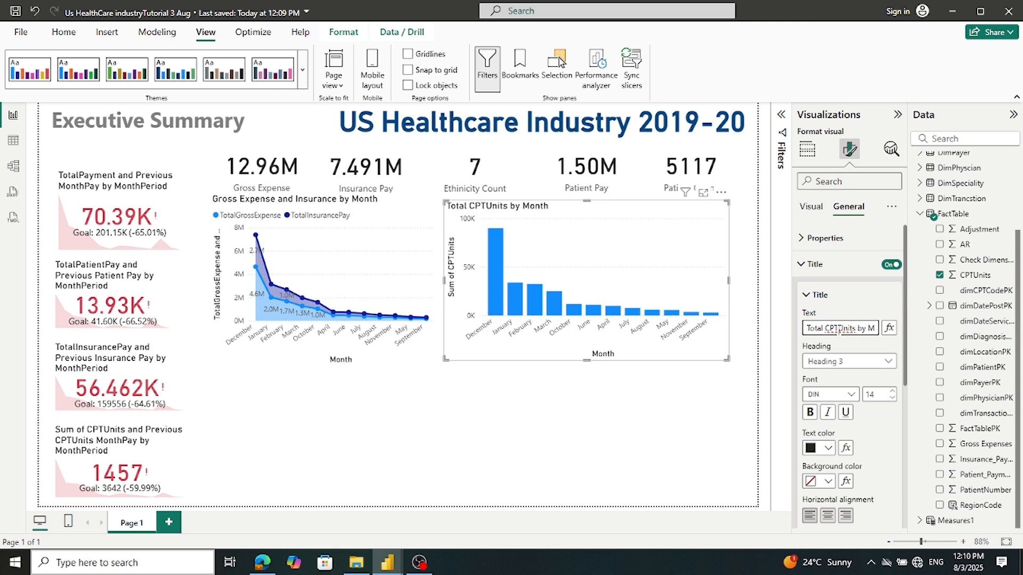
{"action": "left_click", "coordinate": [837, 328]}
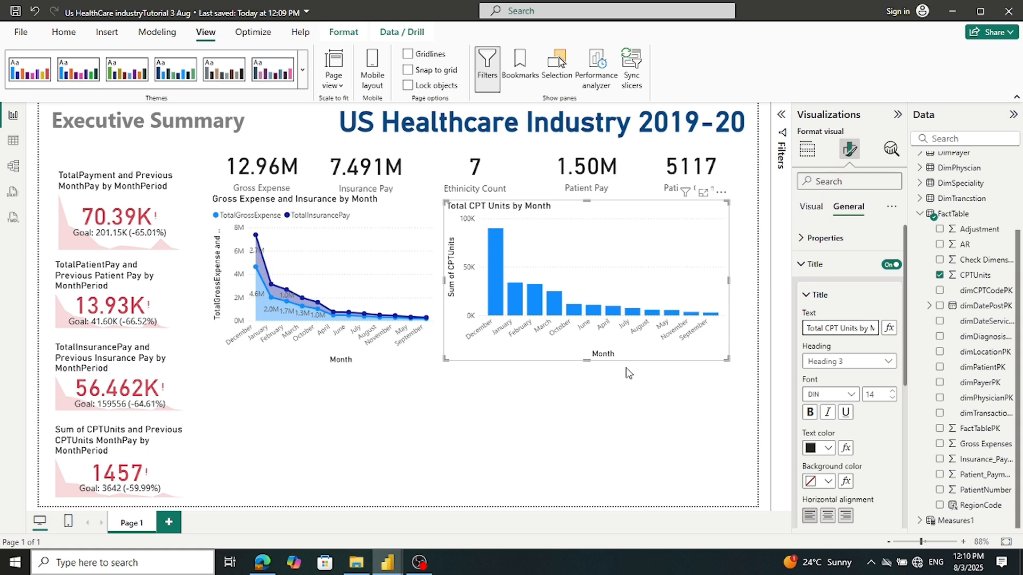
{"action": "key", "text": "Tab"}
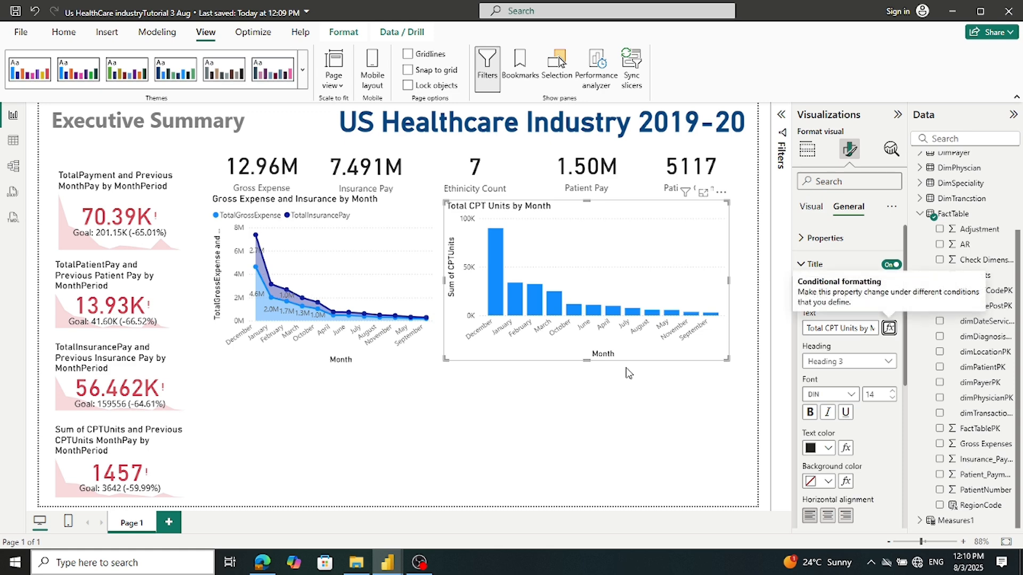
{"action": "left_click", "coordinate": [606, 419]}
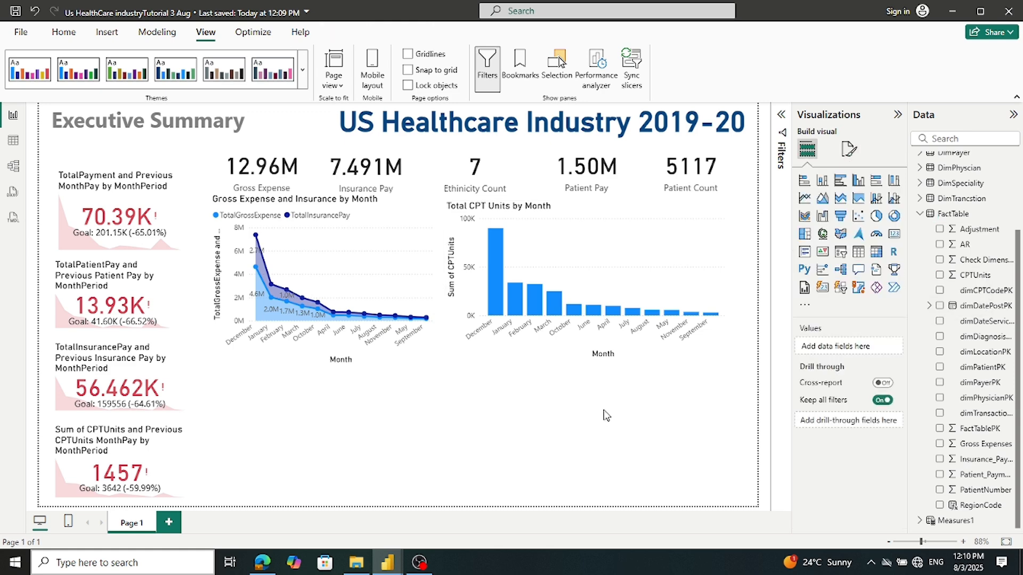
{"action": "mouse_move", "coordinate": [396, 564]}
{"action": "left_click", "coordinate": [371, 509]}
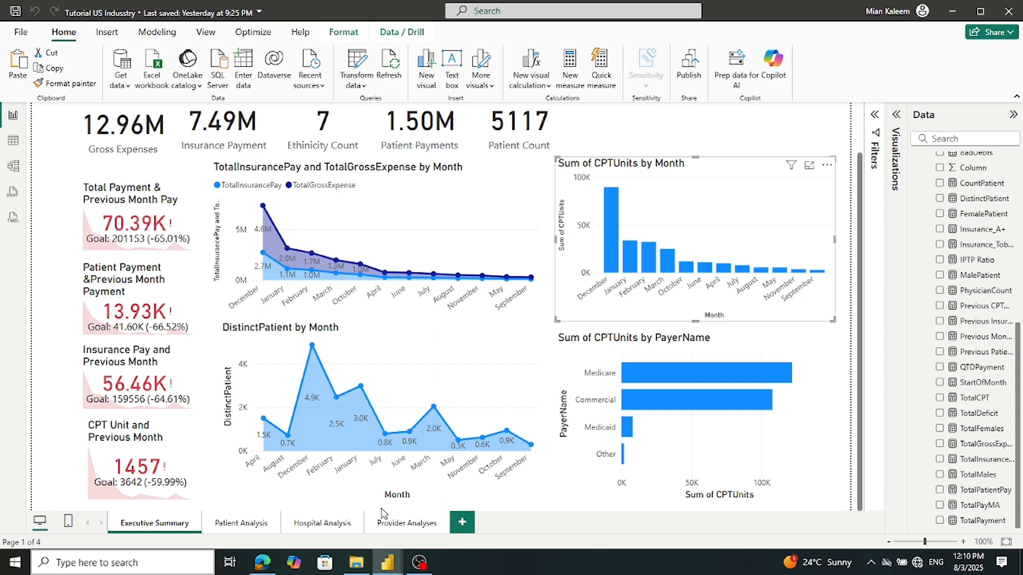
{"action": "mouse_move", "coordinate": [390, 566]}
{"action": "left_click", "coordinate": [407, 534]}
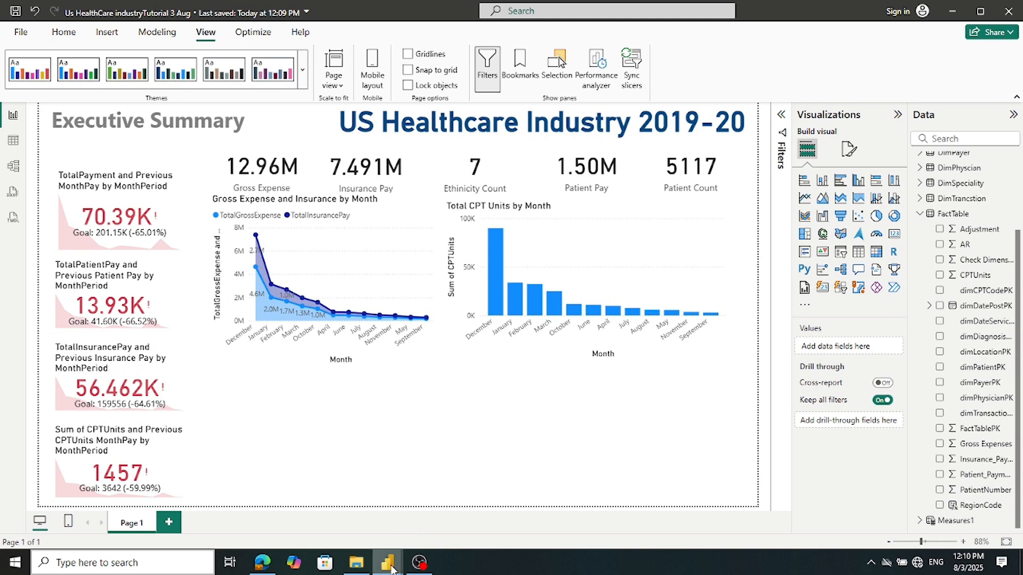
Add a new line chart under the Gross Expense chart and make it taller
{"action": "left_click", "coordinate": [804, 199]}
{"action": "left_click_drag", "start_coordinate": [312, 449], "coordinate": [312, 395]}
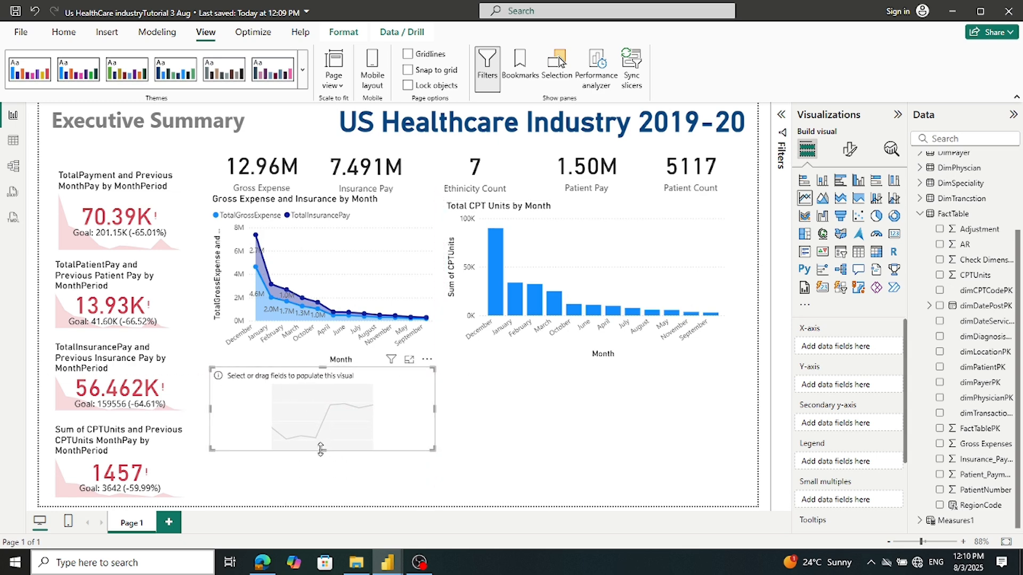
{"action": "left_click_drag", "start_coordinate": [320, 451], "coordinate": [322, 500]}
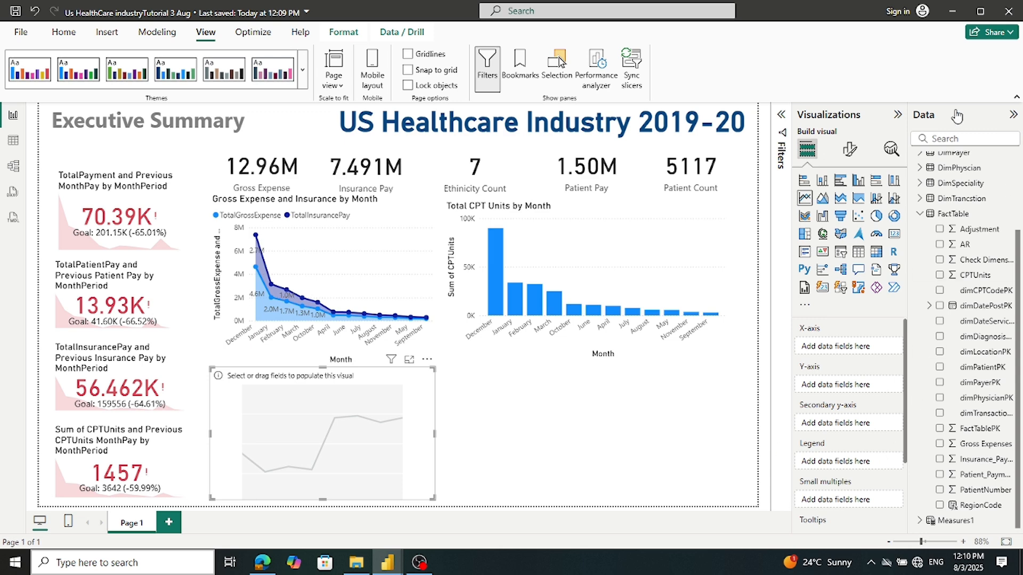
Plot DimDate Month on the x-axis and Measures1 DistinctPatient on the y-axis
{"action": "left_click", "coordinate": [921, 218]}
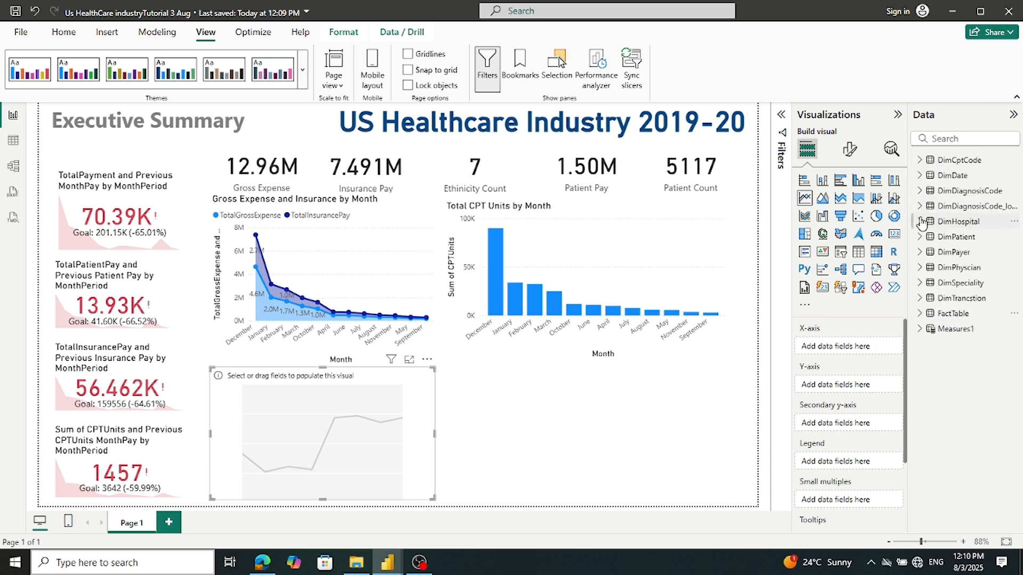
{"action": "left_click", "coordinate": [921, 175]}
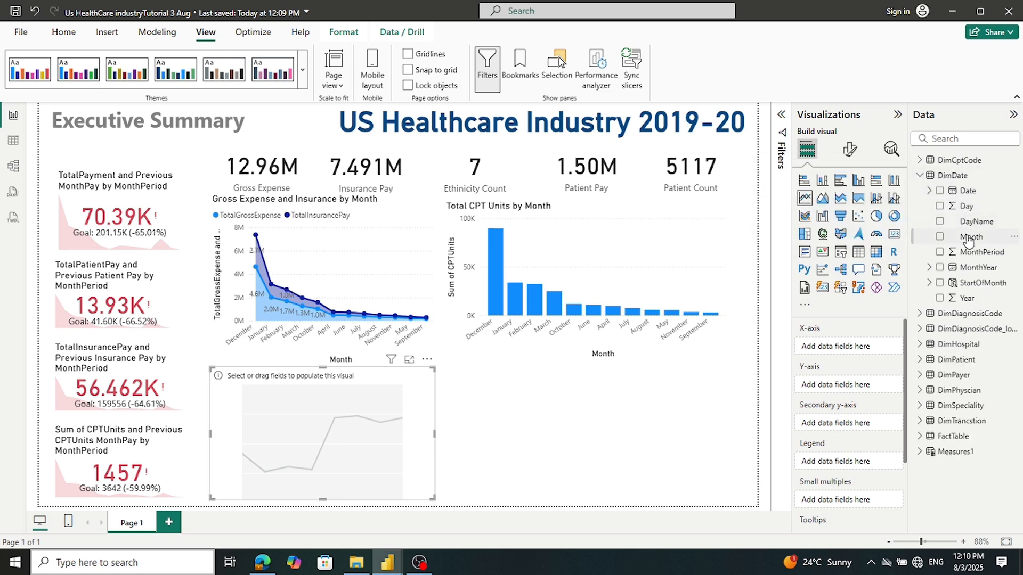
{"action": "left_click_drag", "start_coordinate": [968, 238], "coordinate": [855, 347]}
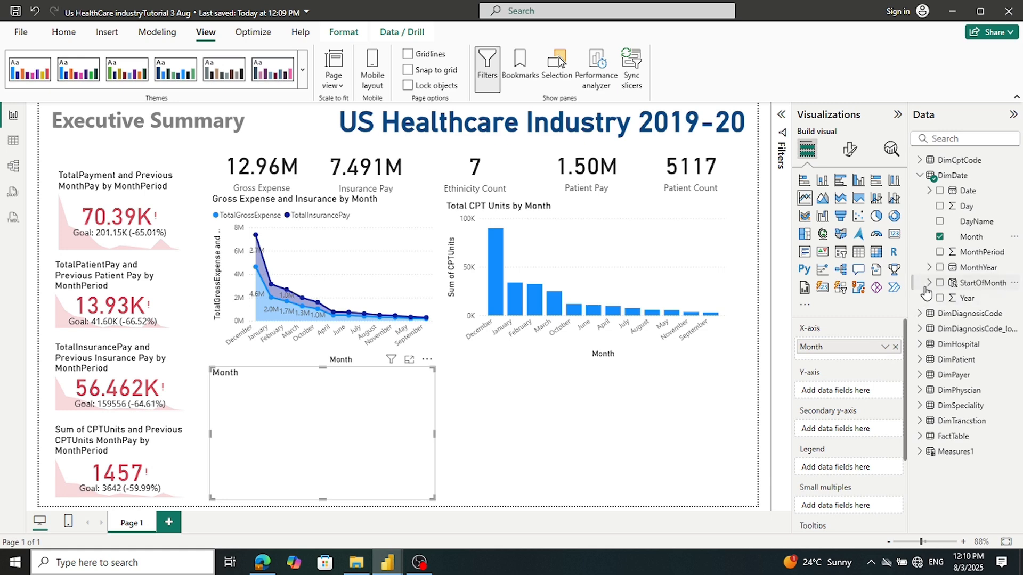
{"action": "left_click", "coordinate": [920, 452]}
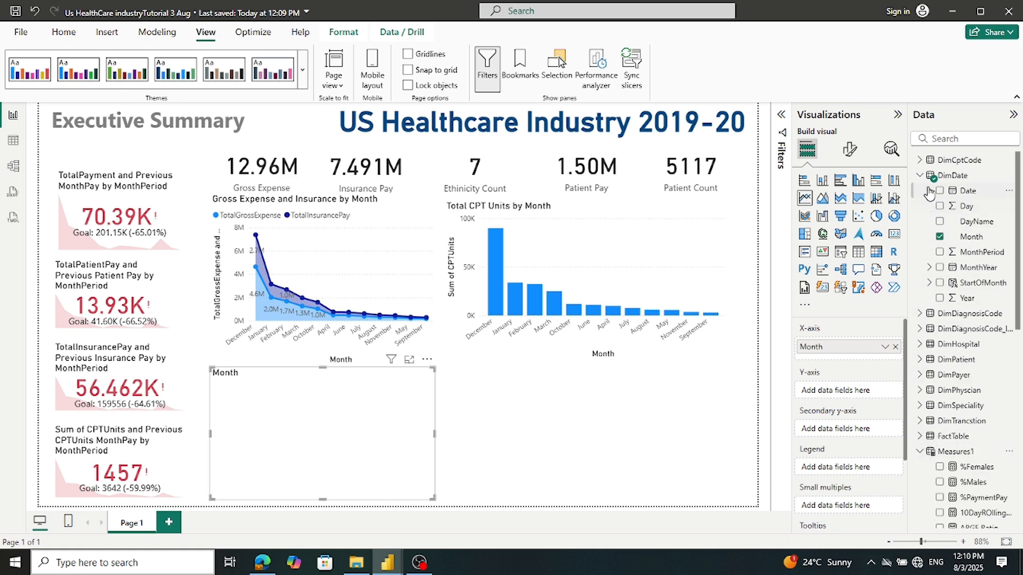
{"action": "scroll", "coordinate": [948, 240], "scroll_direction": "down", "scroll_amount": 3}
{"action": "scroll", "coordinate": [956, 272], "scroll_direction": "down", "scroll_amount": 2}
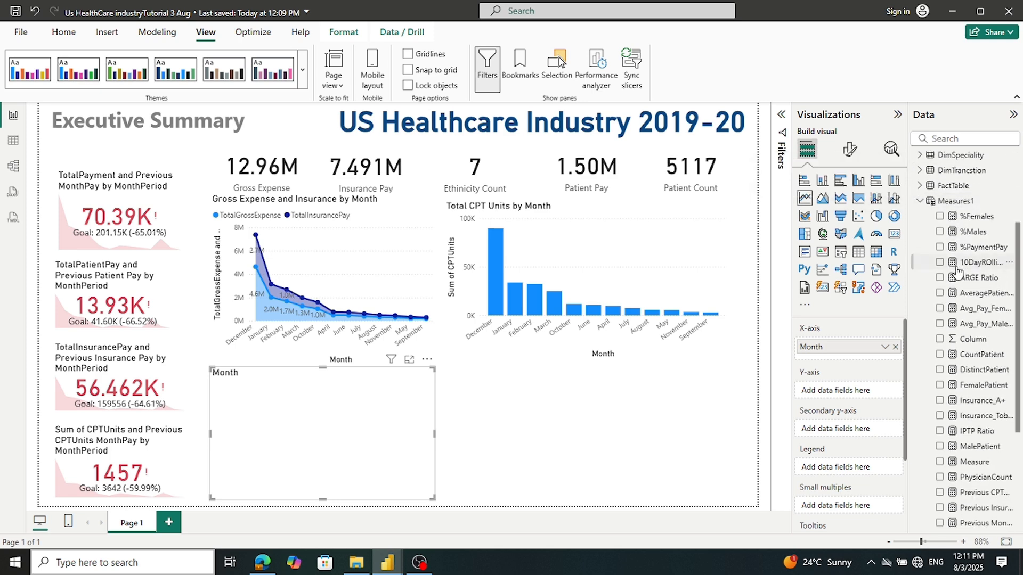
{"action": "left_click_drag", "start_coordinate": [983, 370], "coordinate": [873, 394]}
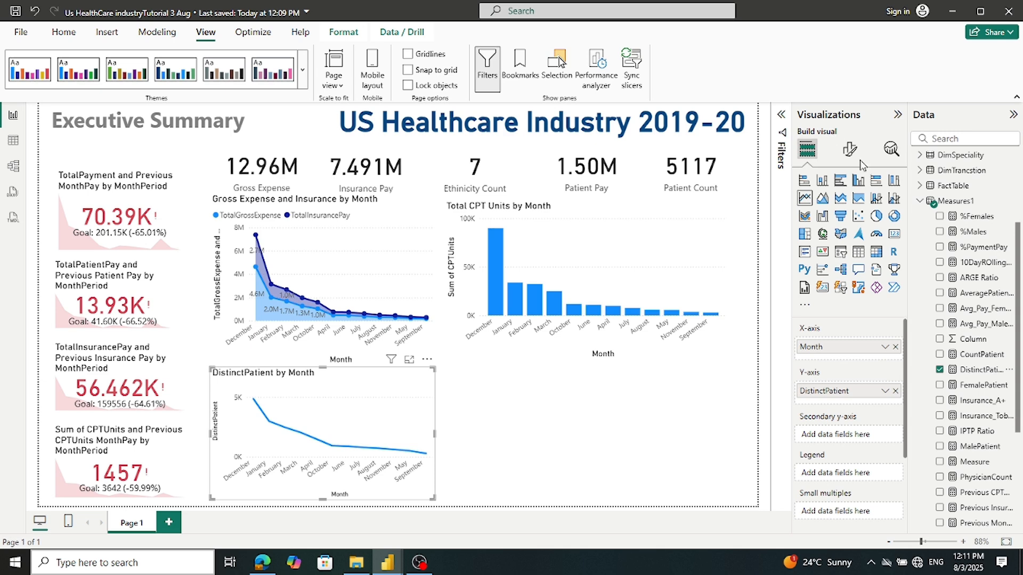
Turn on Shade area and Data labels for the DistinctPatient by Month chart, checking the reference report
{"action": "left_click", "coordinate": [849, 151]}
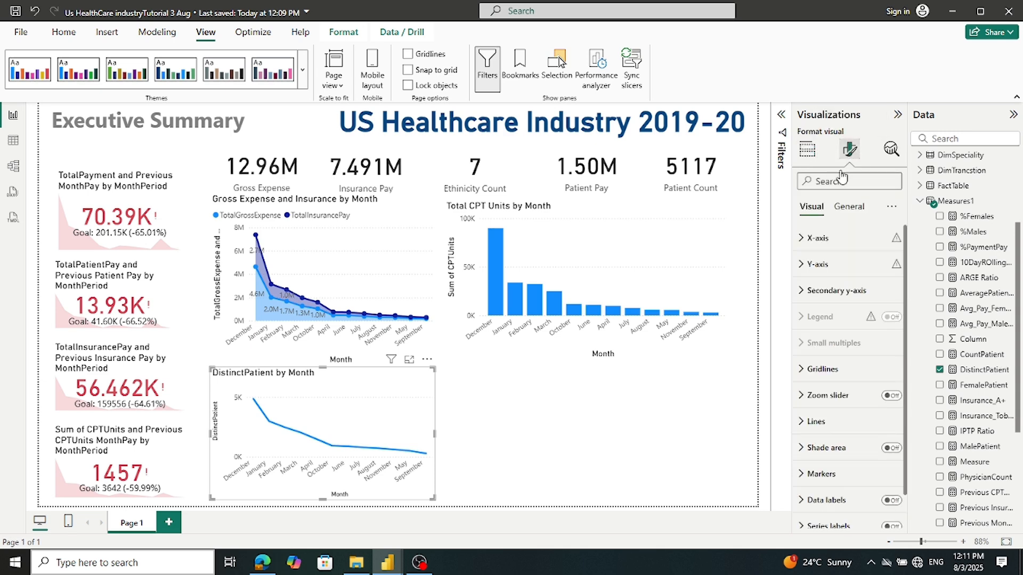
{"action": "scroll", "coordinate": [805, 346], "scroll_direction": "down", "scroll_amount": 1}
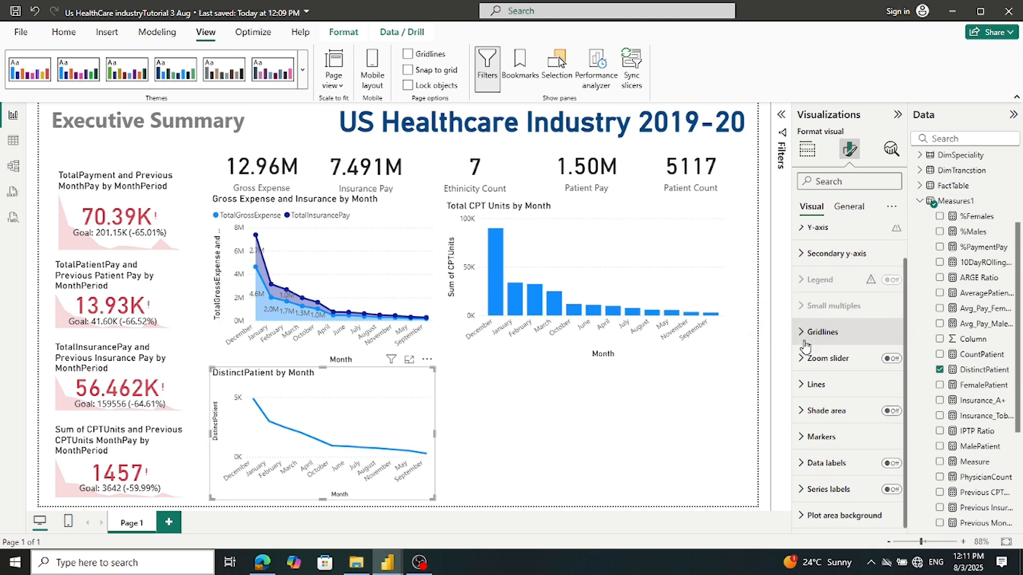
{"action": "left_click", "coordinate": [893, 412]}
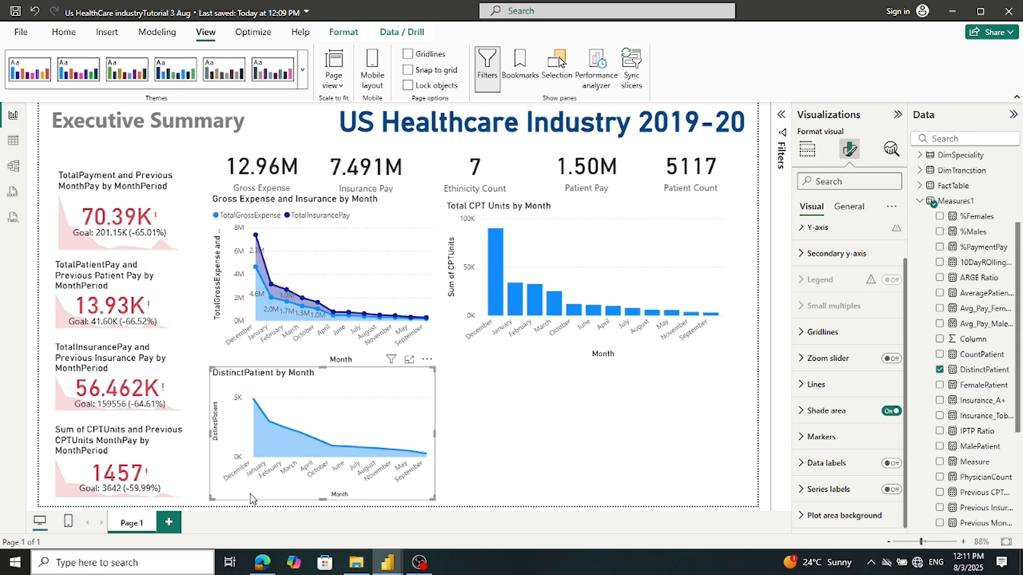
{"action": "mouse_move", "coordinate": [392, 566]}
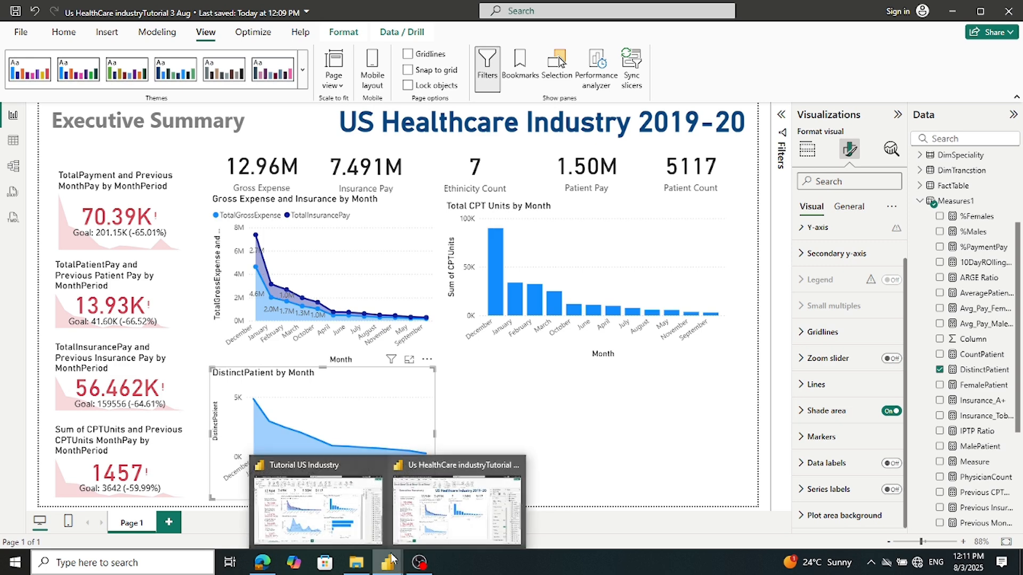
{"action": "left_click", "coordinate": [318, 508]}
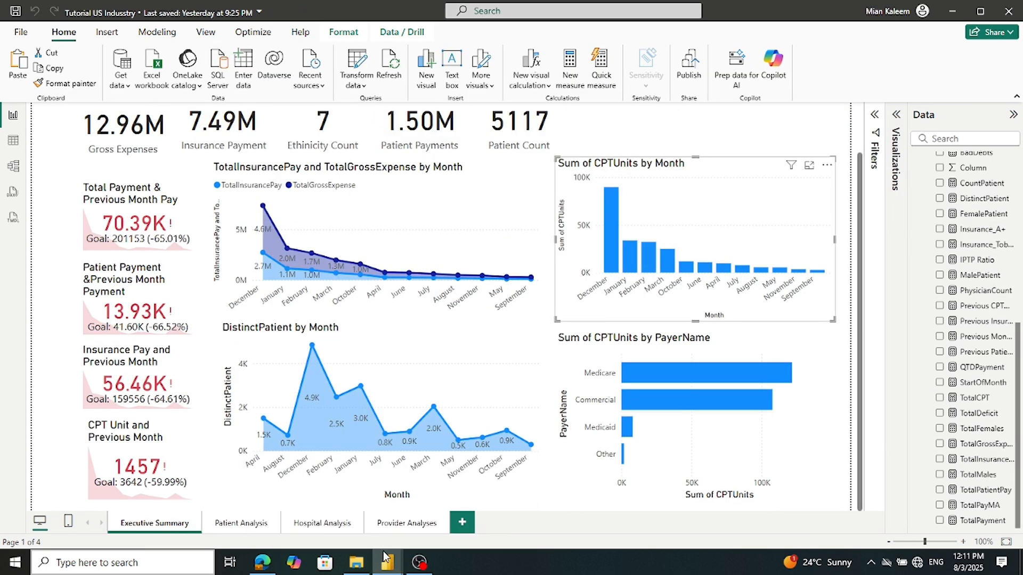
{"action": "mouse_move", "coordinate": [386, 560]}
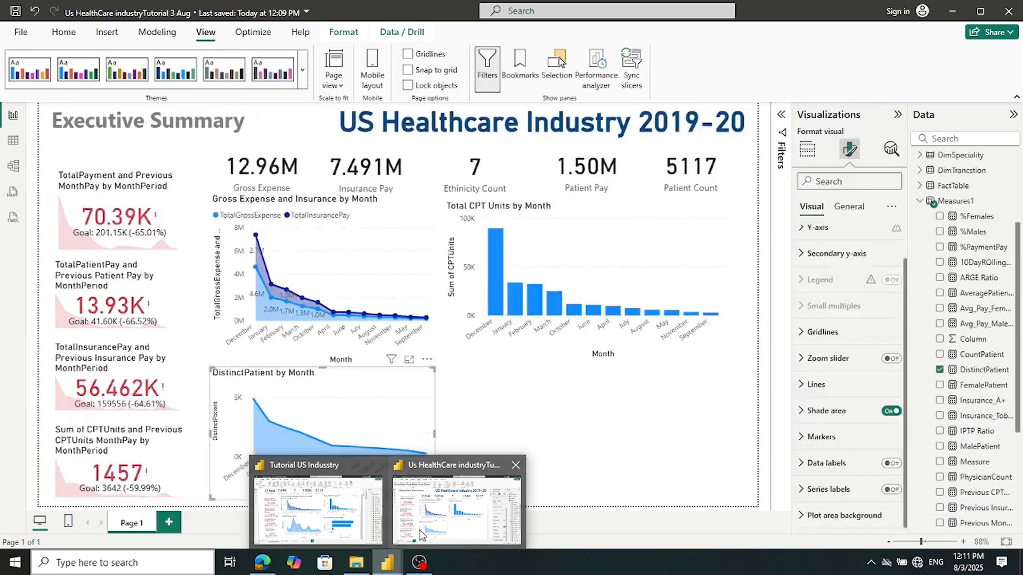
{"action": "left_click", "coordinate": [405, 540]}
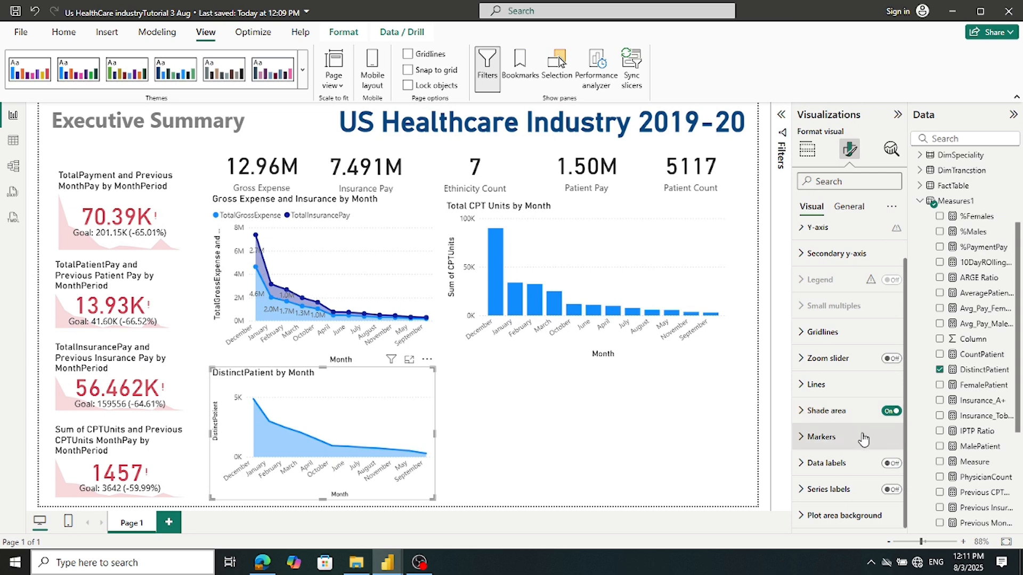
{"action": "left_click", "coordinate": [893, 463]}
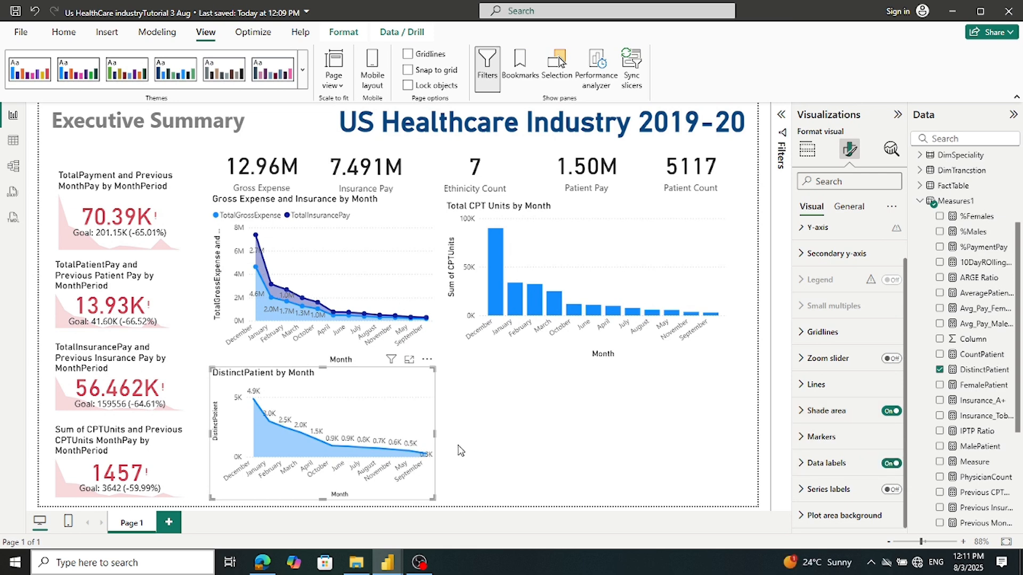
{"action": "left_click", "coordinate": [425, 361]}
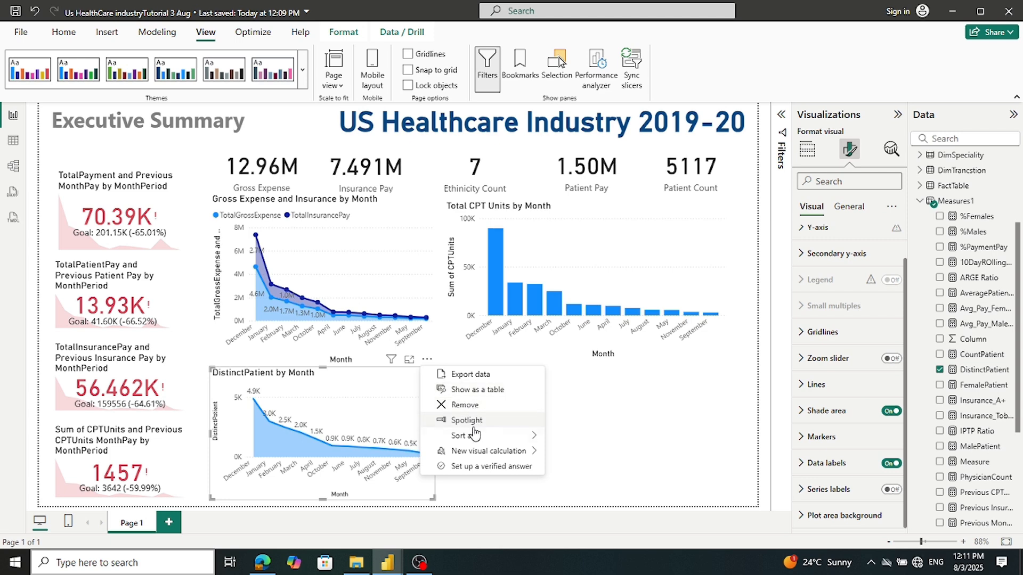
Sort the DistinctPatient by Month chart's axis by Month and widen it slightly
{"action": "mouse_move", "coordinate": [474, 437]}
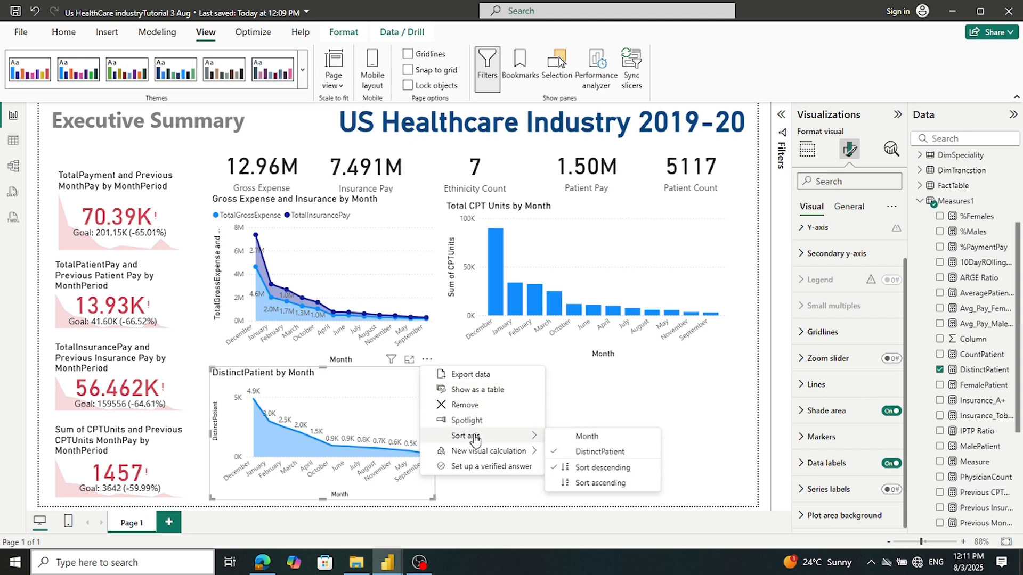
{"action": "left_click", "coordinate": [610, 446]}
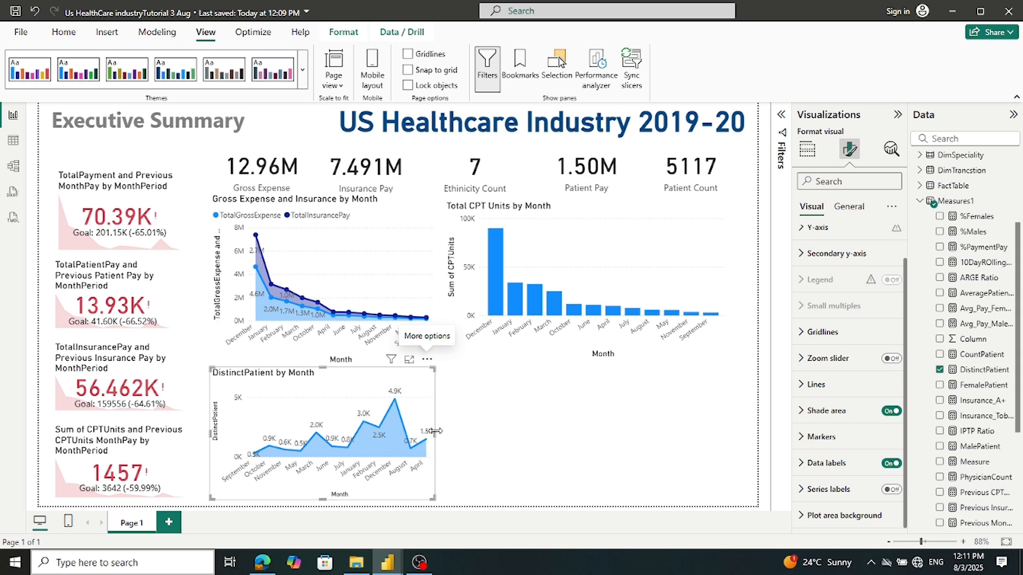
{"action": "left_click_drag", "start_coordinate": [435, 431], "coordinate": [452, 434]}
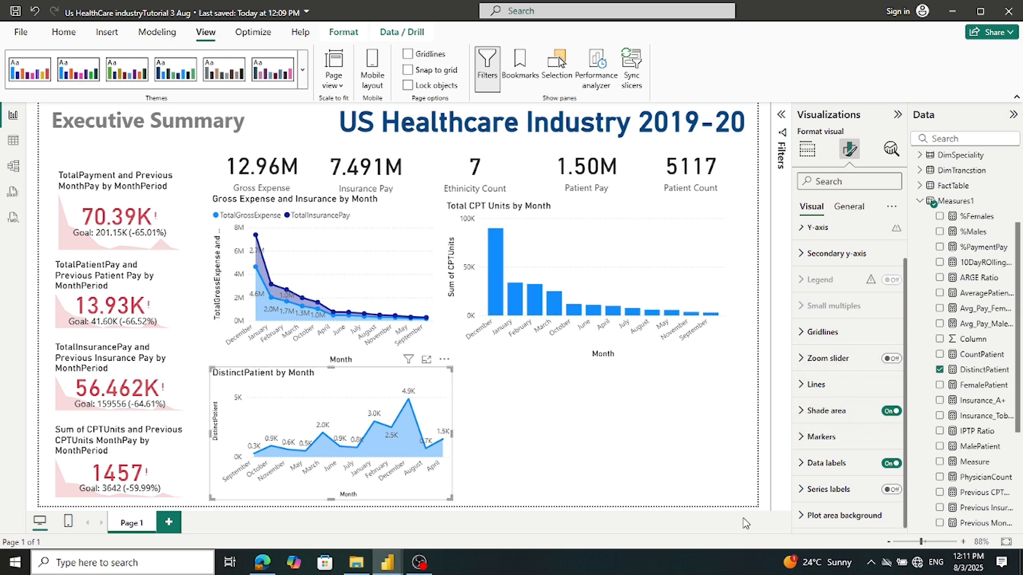
Change the line chart's title from 'DistinctPatient by Month' to 'Patients by Month'
{"action": "left_click", "coordinate": [847, 214]}
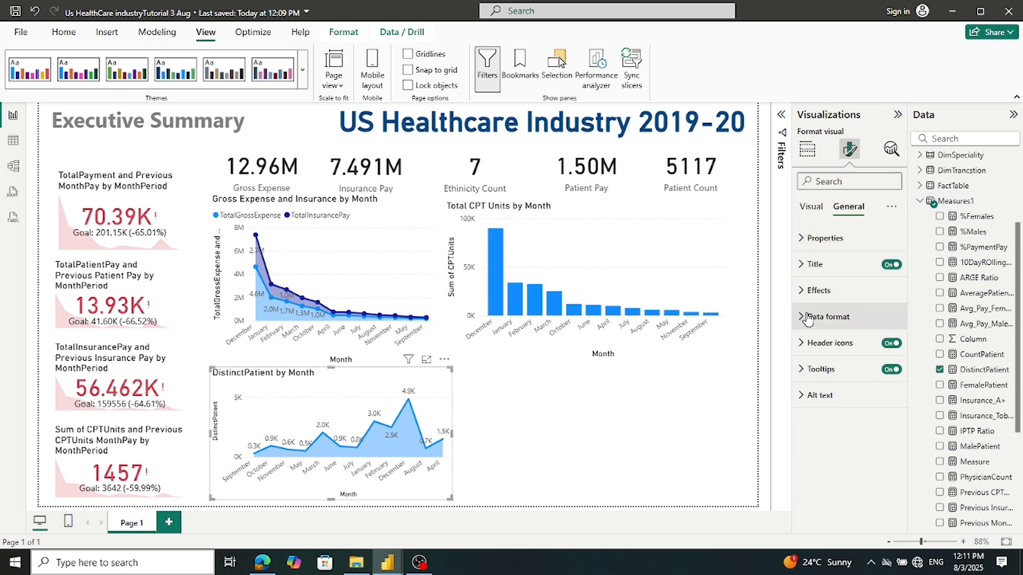
{"action": "left_click", "coordinate": [803, 274]}
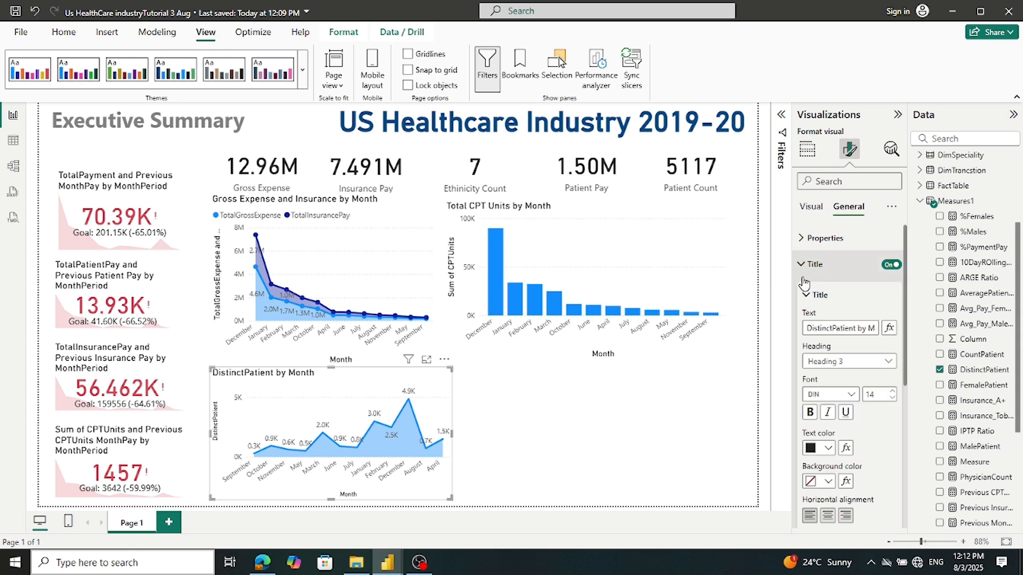
{"action": "left_click_drag", "start_coordinate": [832, 330], "coordinate": [768, 334]}
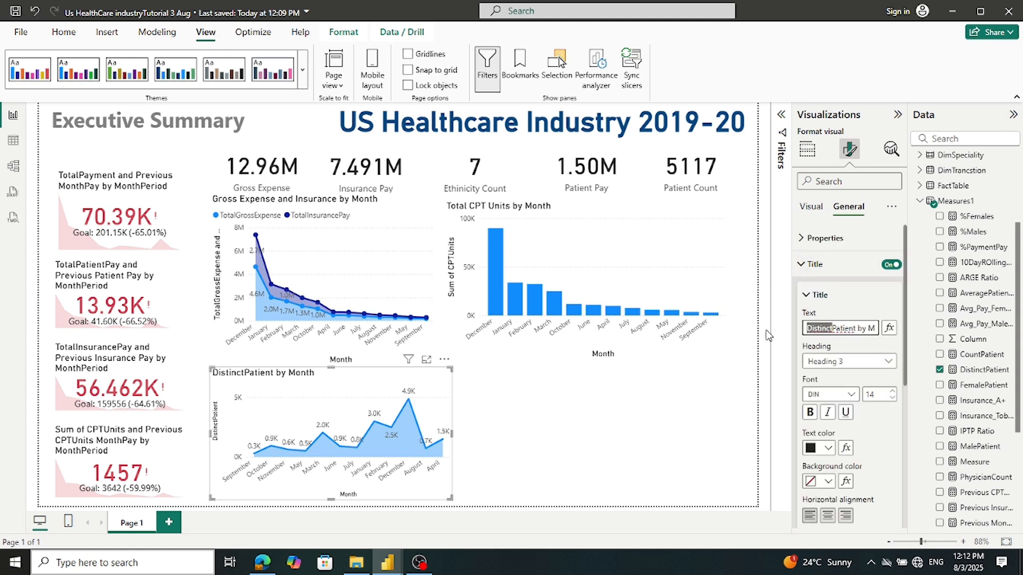
{"action": "key", "text": "BackSpace"}
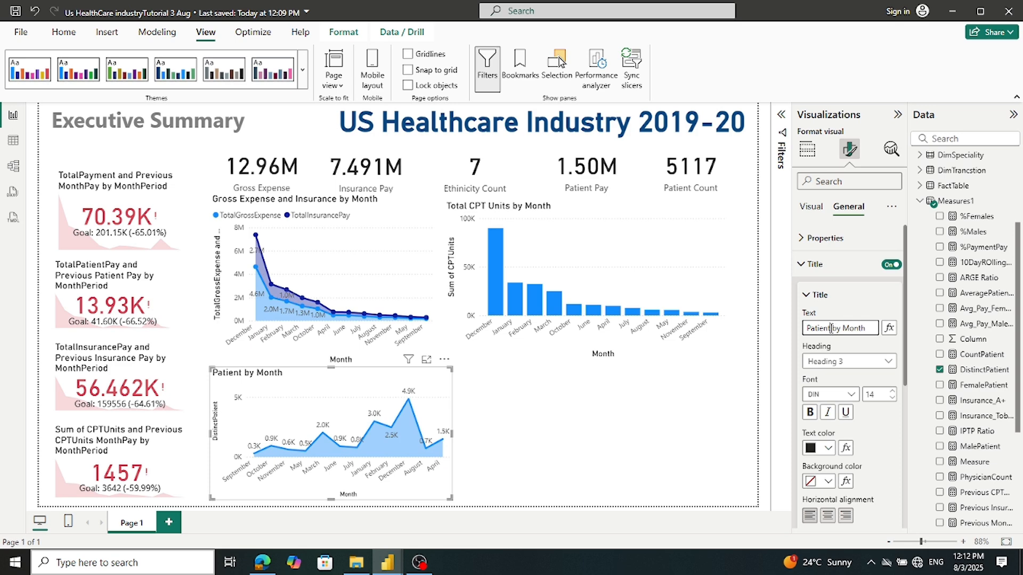
{"action": "type", "text": "s"}
{"action": "left_click", "coordinate": [504, 405]}
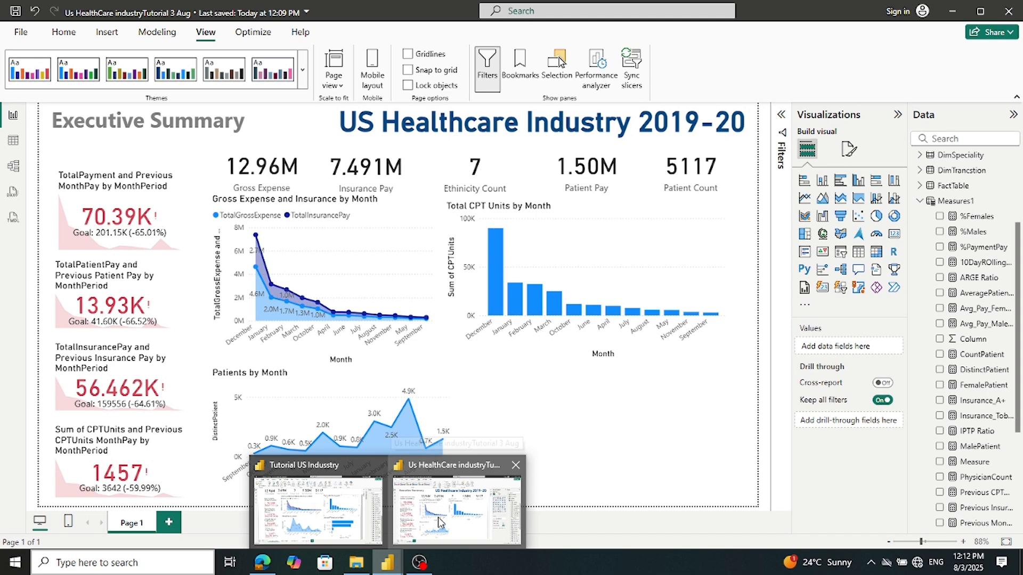
{"action": "left_click", "coordinate": [364, 527]}
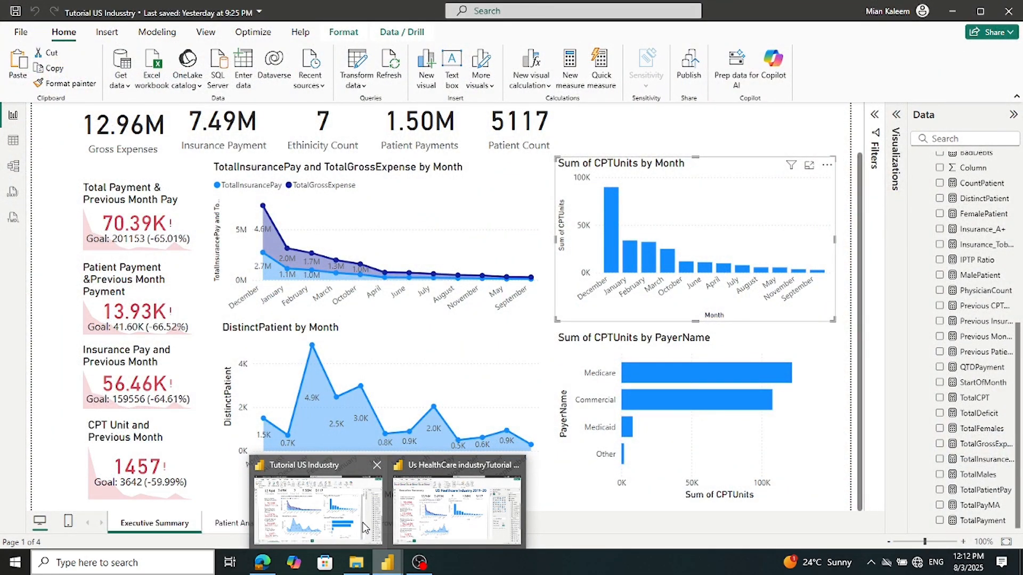
{"action": "left_click", "coordinate": [423, 521]}
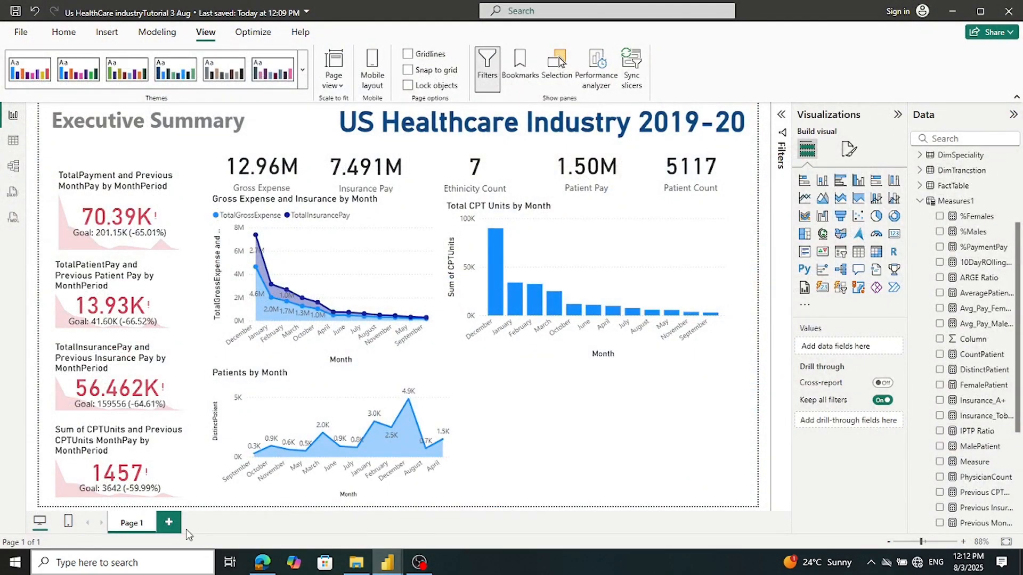
{"action": "mouse_move", "coordinate": [384, 569]}
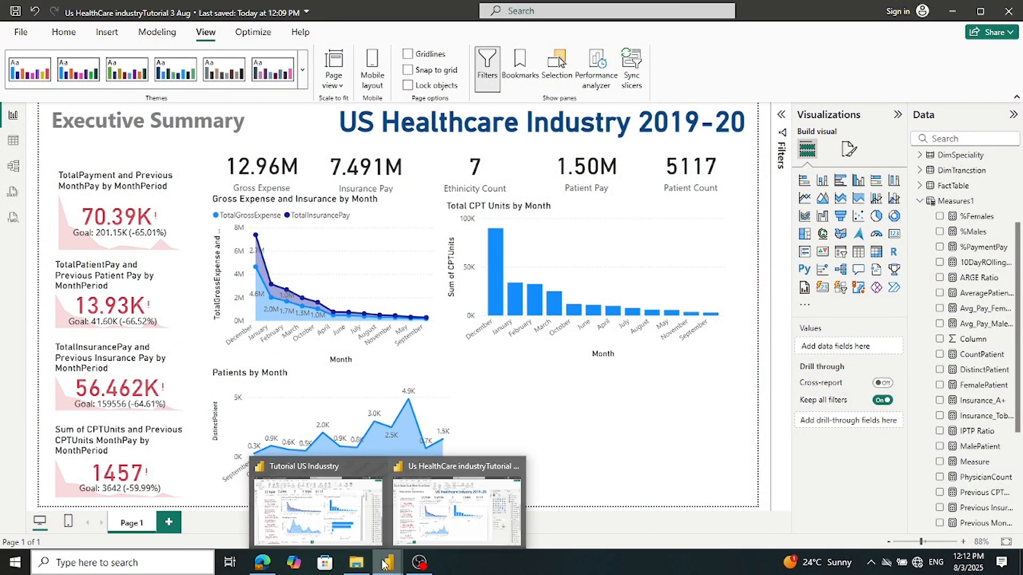
{"action": "left_click", "coordinate": [318, 534]}
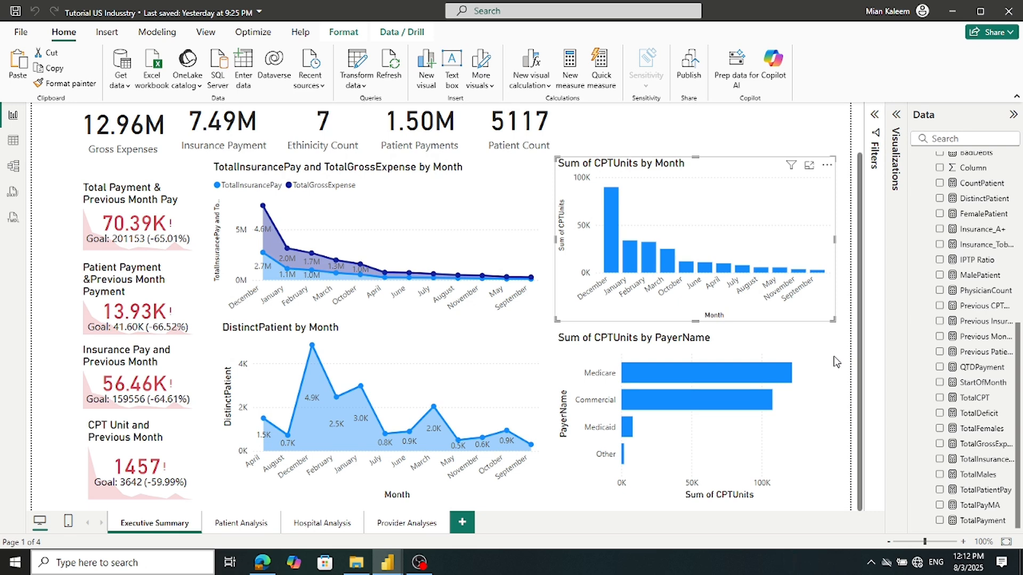
{"action": "left_click", "coordinate": [815, 397]}
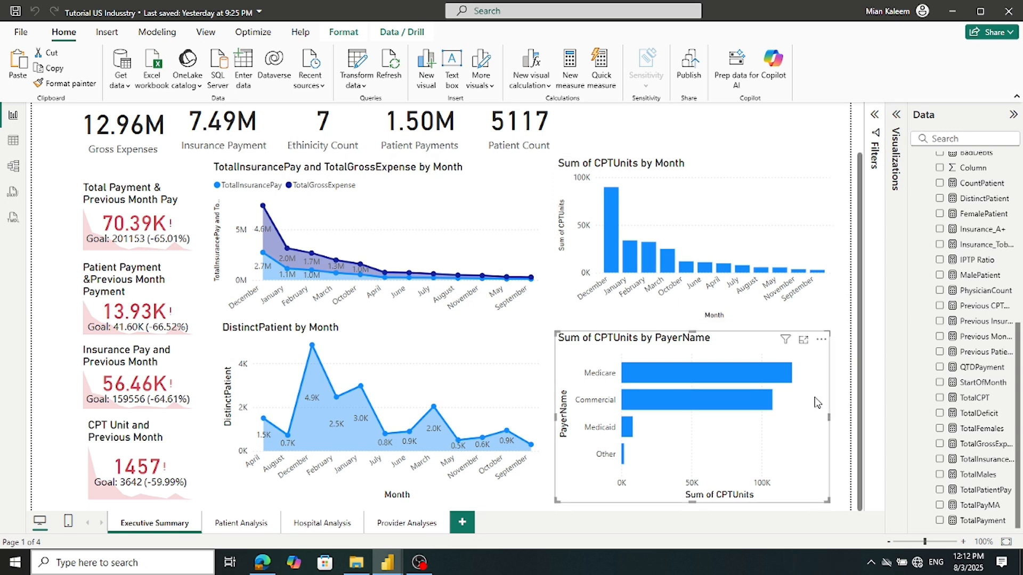
{"action": "left_click", "coordinate": [894, 119]}
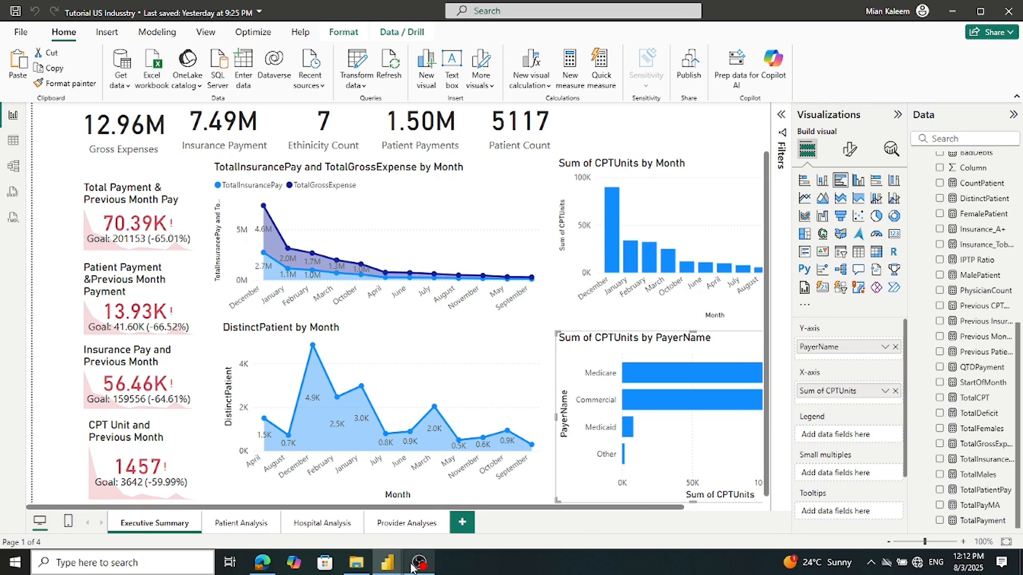
{"action": "mouse_move", "coordinate": [385, 564]}
{"action": "left_click", "coordinate": [418, 513]}
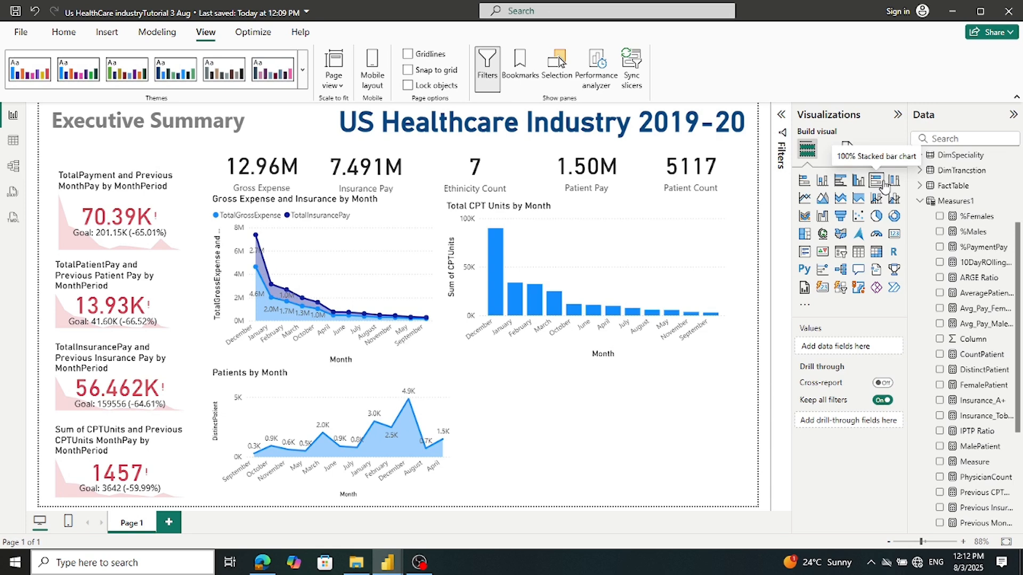
Add an empty clustered bar chart beside Patients by Month, checking fields in the reference report
{"action": "left_click", "coordinate": [840, 182]}
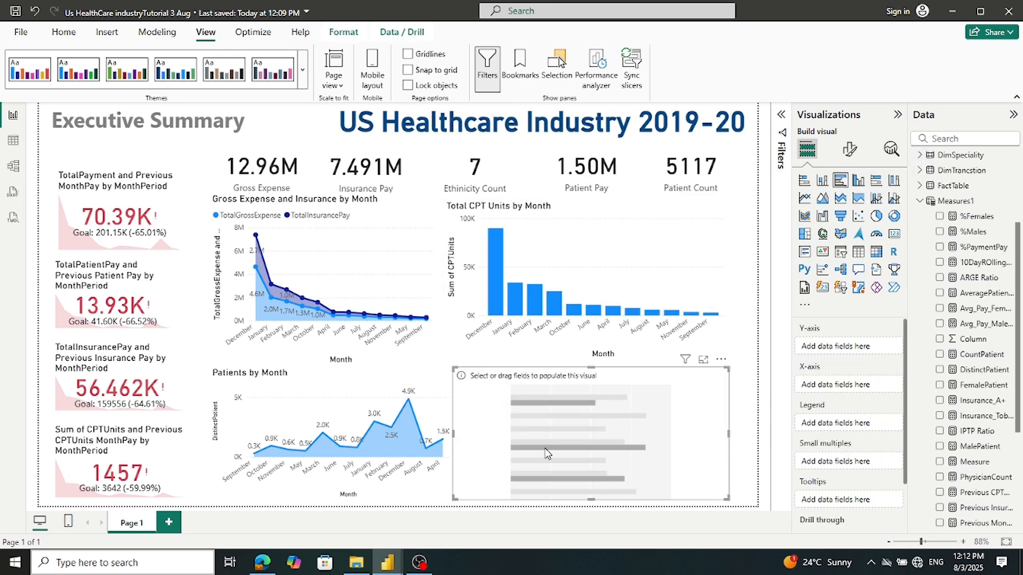
{"action": "left_click_drag", "start_coordinate": [545, 447], "coordinate": [544, 441]}
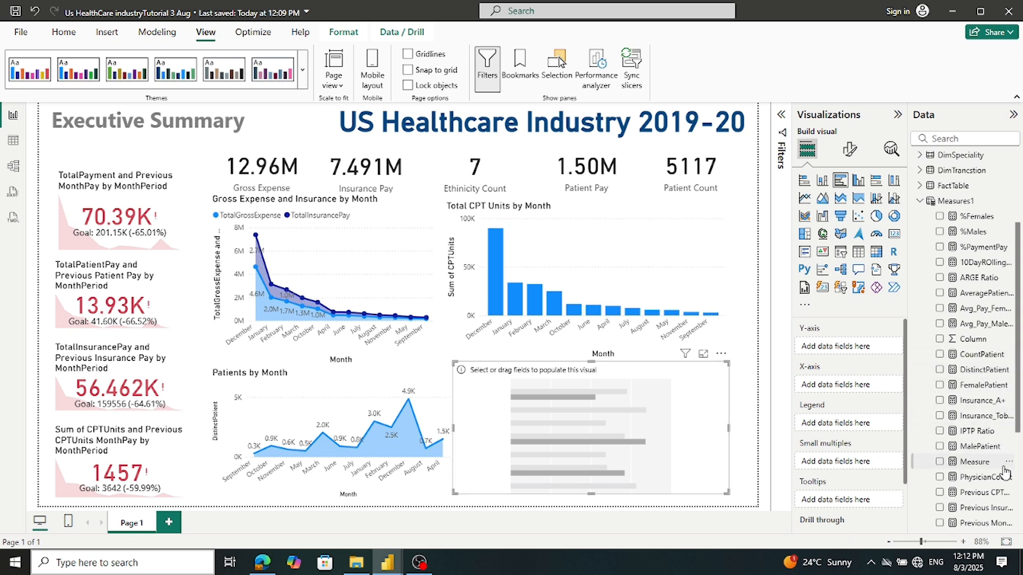
{"action": "scroll", "coordinate": [1001, 421], "scroll_direction": "up", "scroll_amount": 1}
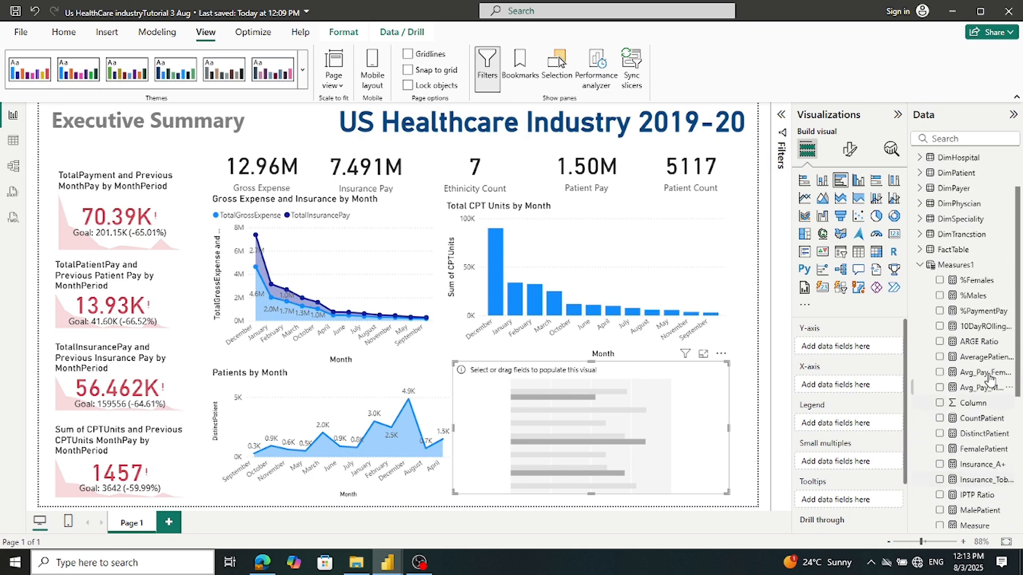
{"action": "left_click", "coordinate": [920, 265]}
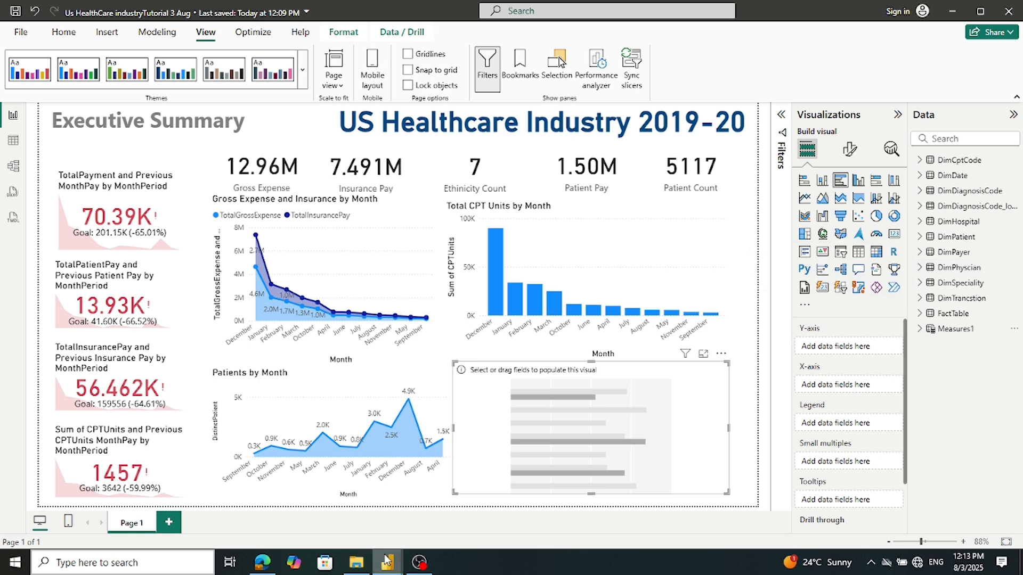
{"action": "mouse_move", "coordinate": [386, 560]}
{"action": "left_click", "coordinate": [314, 525]}
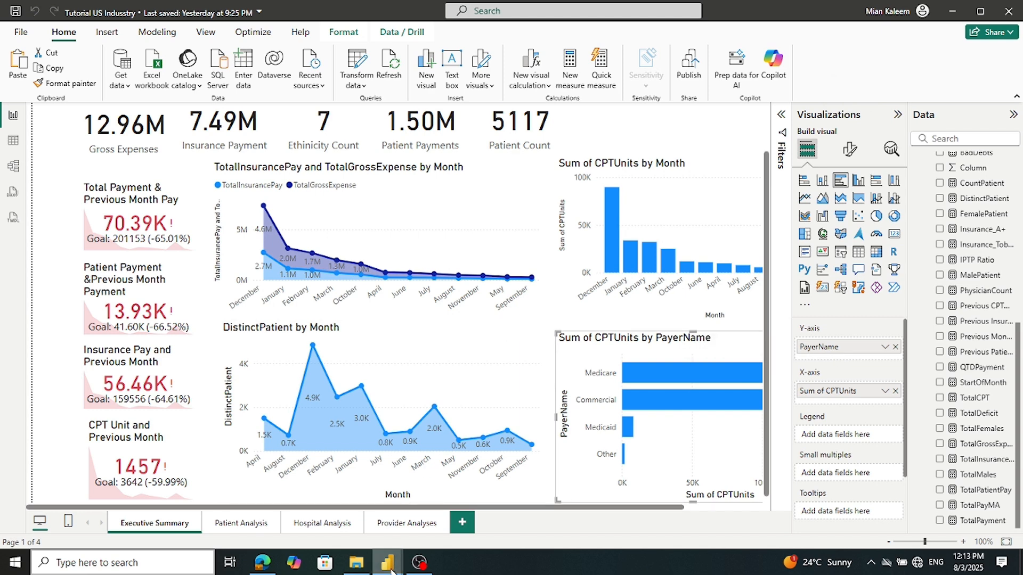
{"action": "mouse_move", "coordinate": [394, 560]}
{"action": "left_click", "coordinate": [426, 511]}
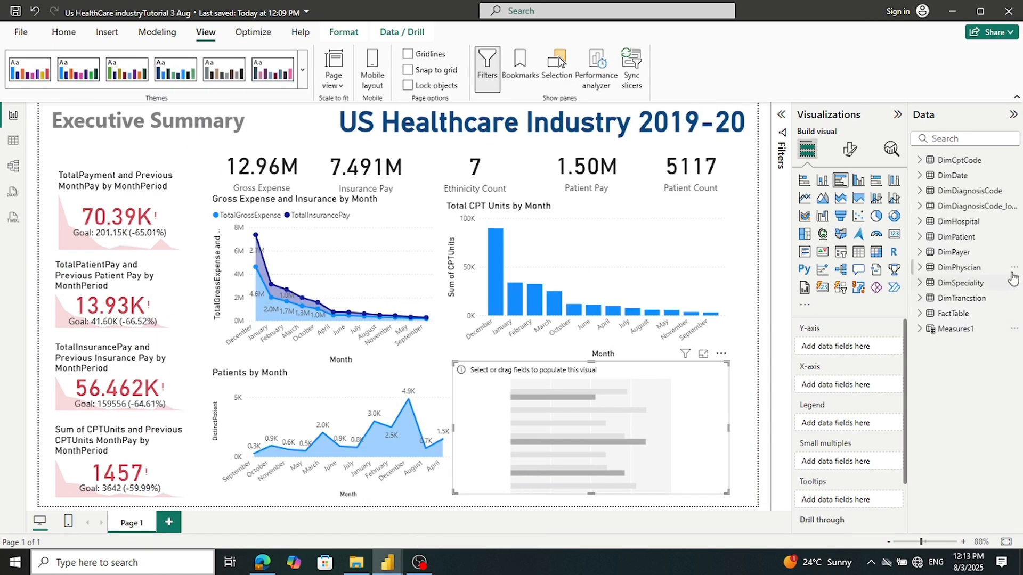
Put DimPayer PayerName on the bar chart's Y-axis and FactTable CPTUnits on its X-axis
{"action": "left_click", "coordinate": [920, 252]}
{"action": "left_click_drag", "start_coordinate": [976, 289], "coordinate": [858, 353]}
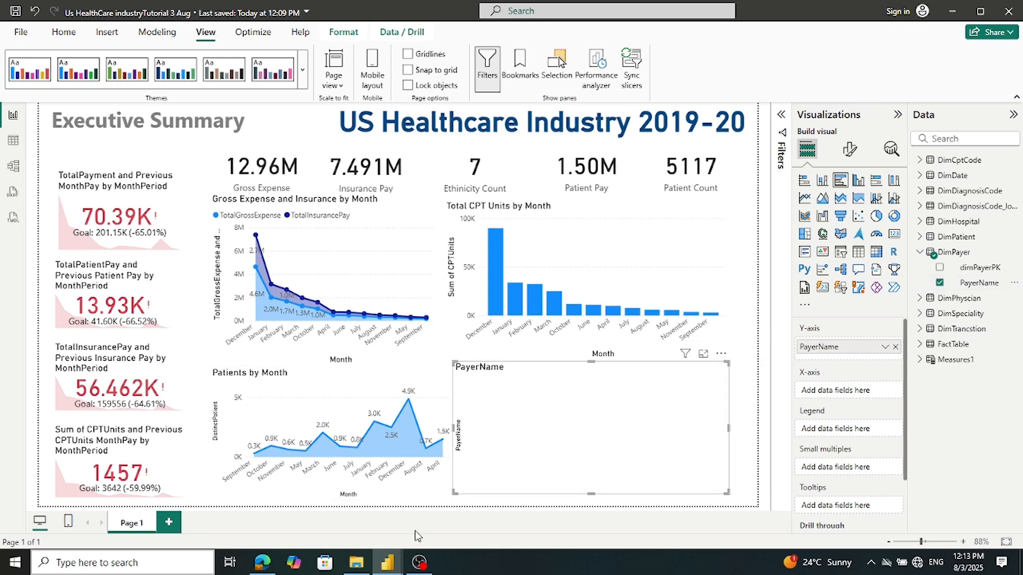
{"action": "mouse_move", "coordinate": [391, 568]}
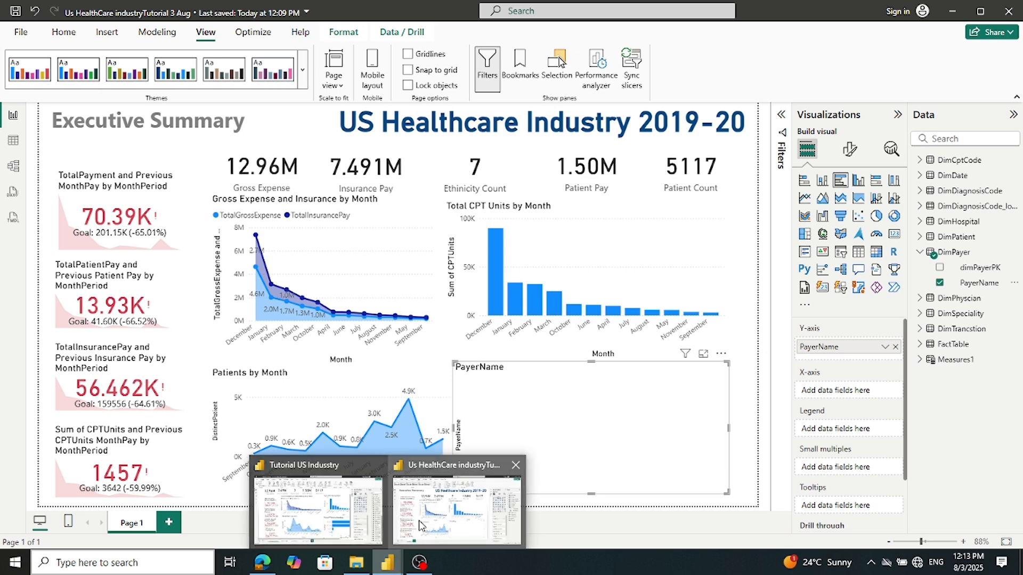
{"action": "mouse_move", "coordinate": [361, 519]}
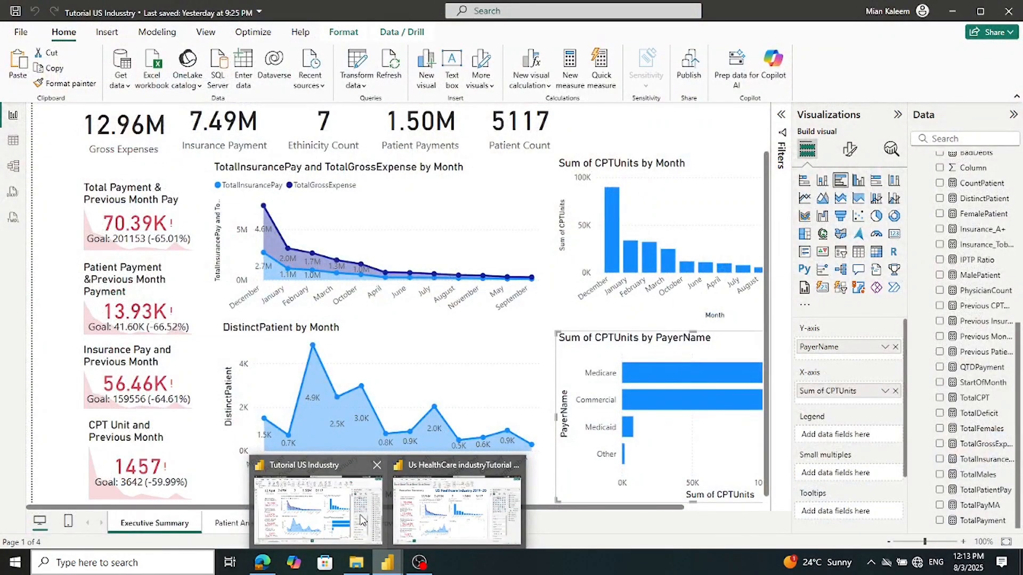
{"action": "left_click", "coordinate": [485, 517]}
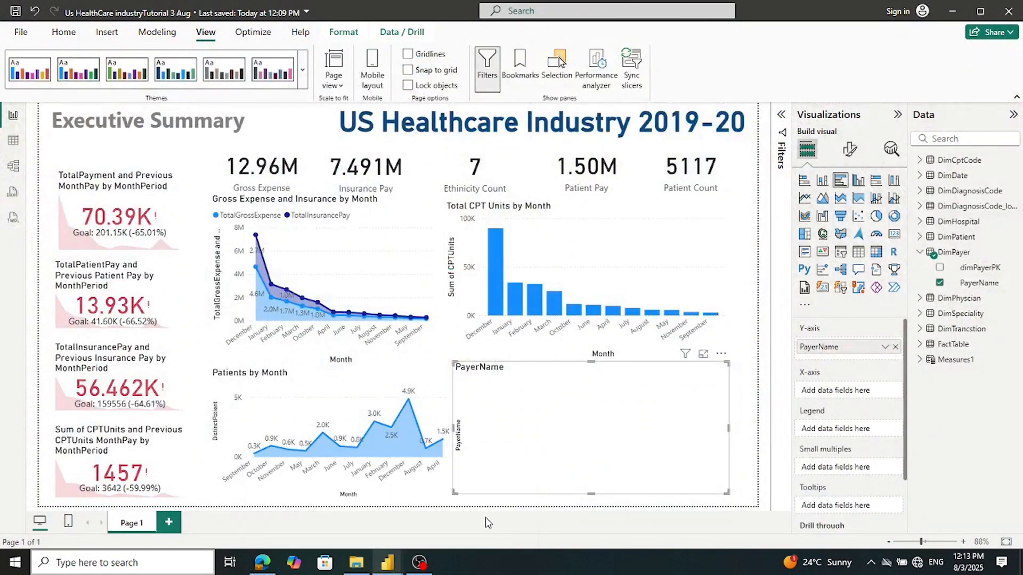
{"action": "left_click", "coordinate": [921, 254]}
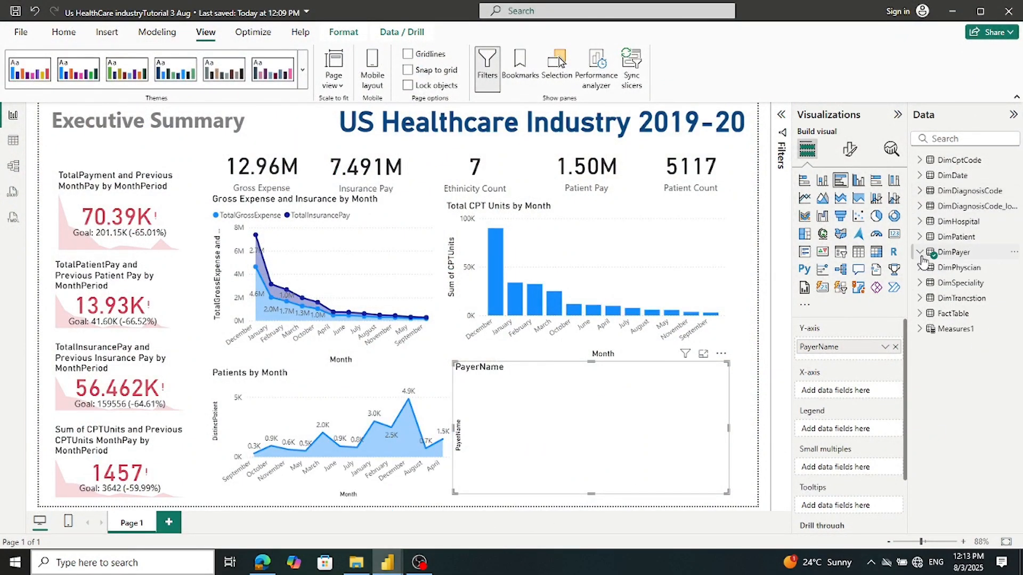
{"action": "left_click", "coordinate": [919, 313]}
{"action": "scroll", "coordinate": [941, 333], "scroll_direction": "down", "scroll_amount": 4}
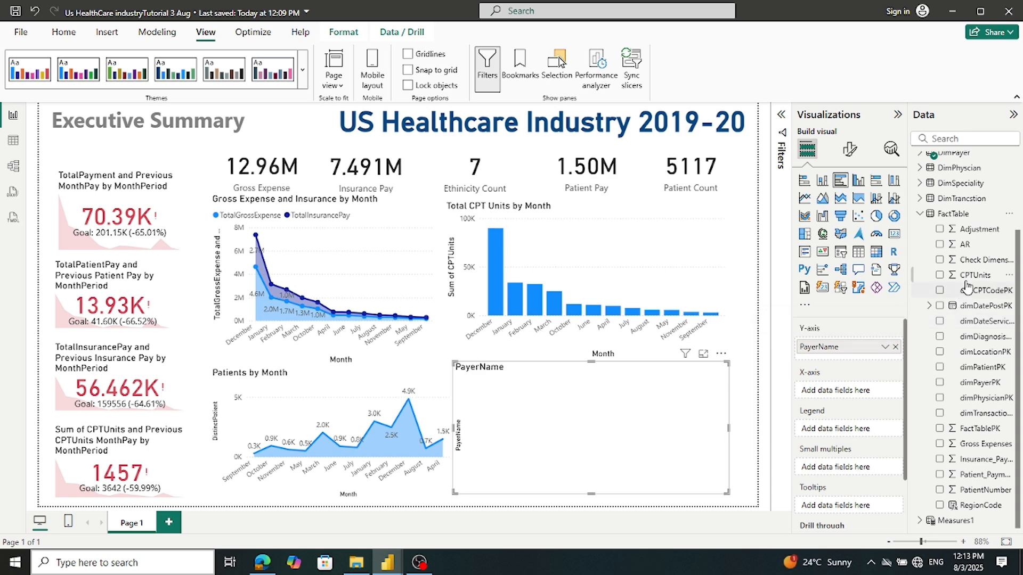
{"action": "left_click_drag", "start_coordinate": [970, 276], "coordinate": [857, 390]}
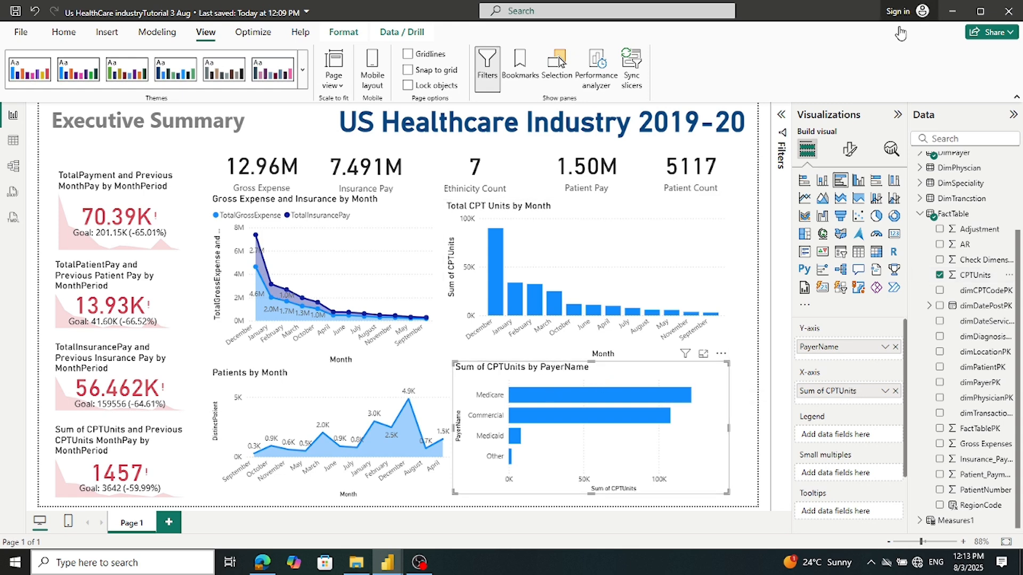
Retitle the payer bar chart from 'Sum of CPTUnits by PayerName' to 'CPT Units by PayerName'
{"action": "left_click", "coordinate": [849, 155]}
{"action": "left_click", "coordinate": [851, 206]}
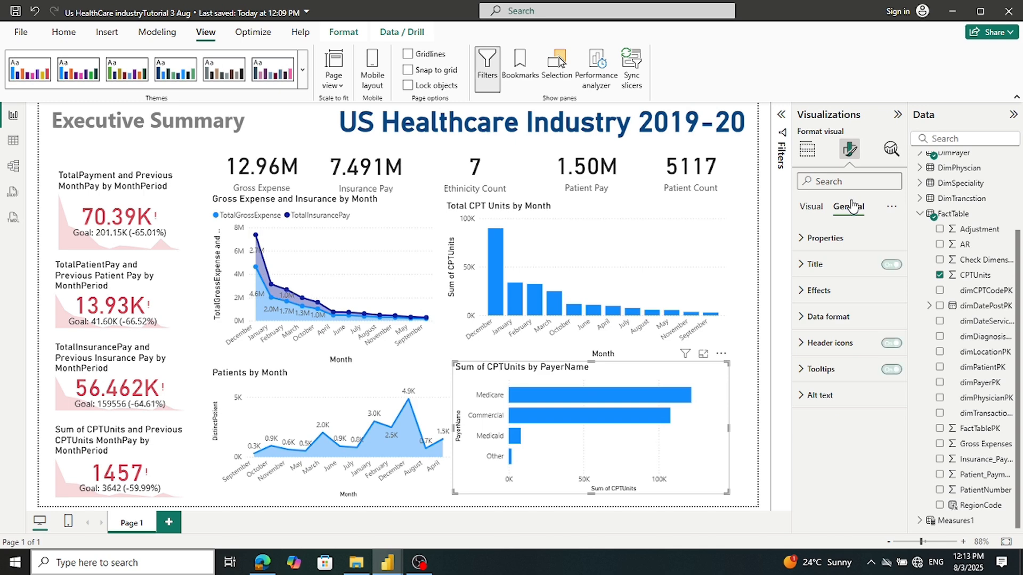
{"action": "left_click", "coordinate": [815, 264]}
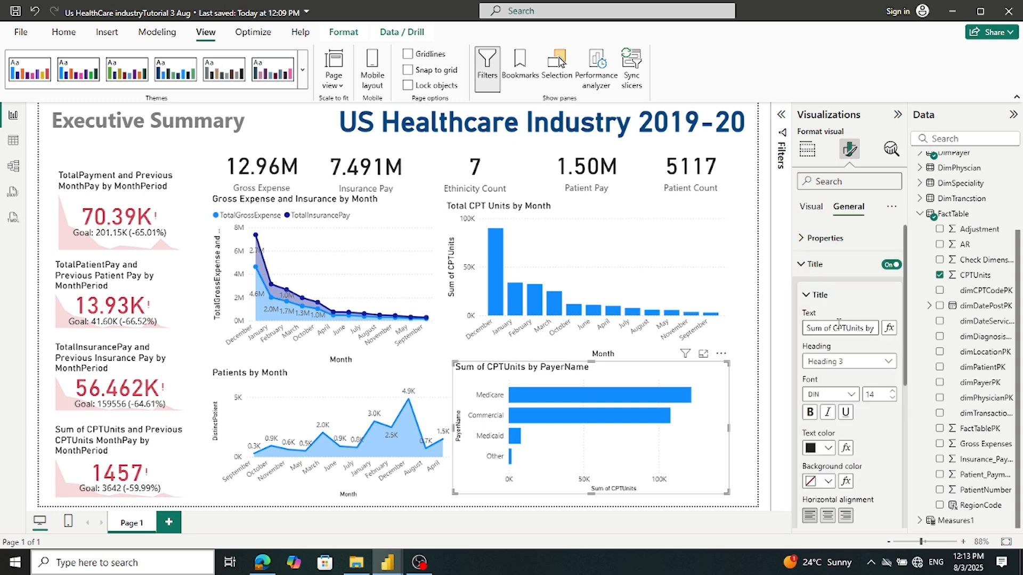
{"action": "left_click_drag", "start_coordinate": [835, 328], "coordinate": [781, 340]}
{"action": "key", "text": "BackSpace"}
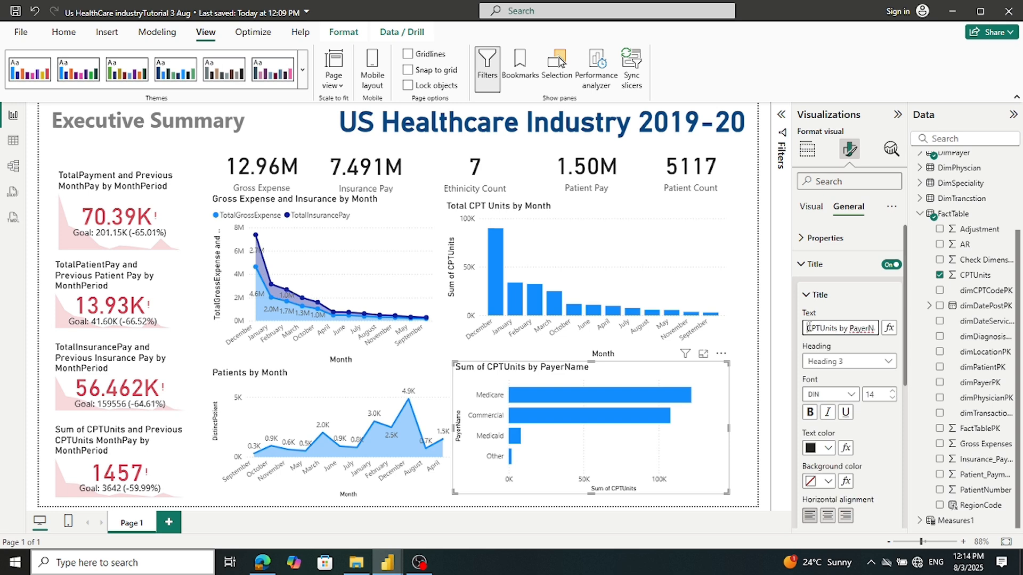
{"action": "left_click", "coordinate": [821, 329]}
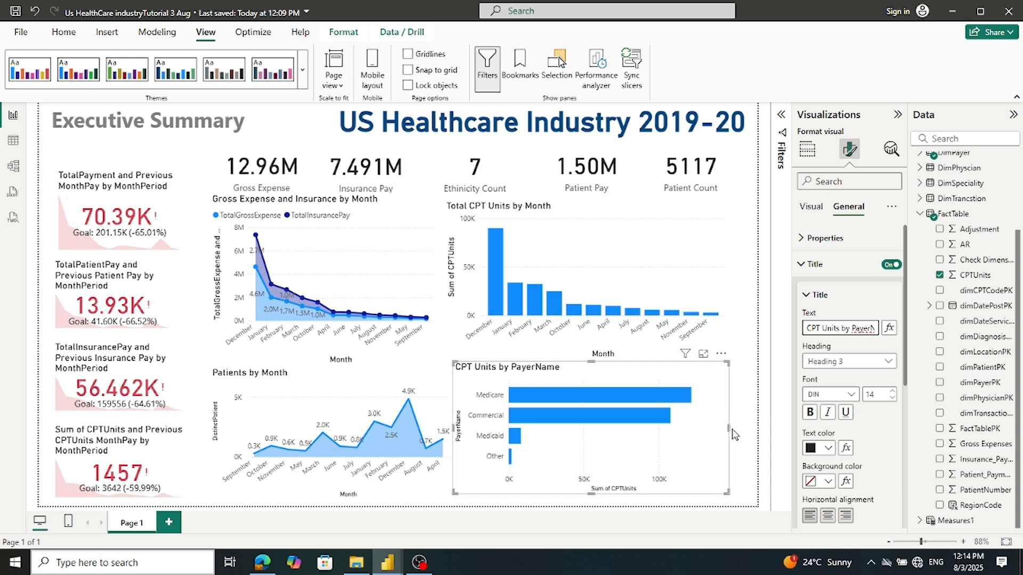
Narrow the Patients by Month chart and align the CPT Units by PayerName chart beside it
{"action": "left_click_drag", "start_coordinate": [729, 429], "coordinate": [730, 434]}
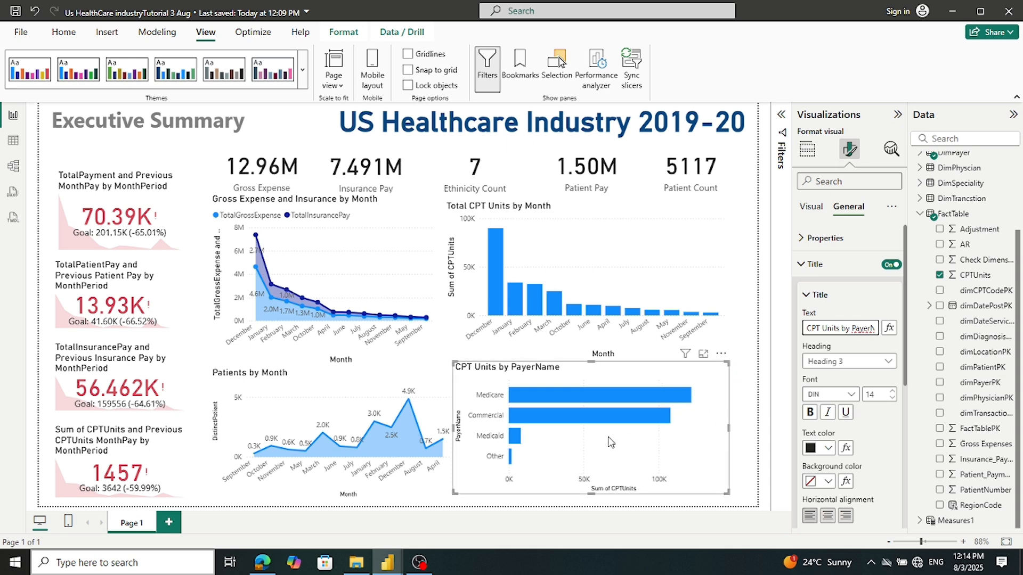
{"action": "left_click", "coordinate": [440, 420]}
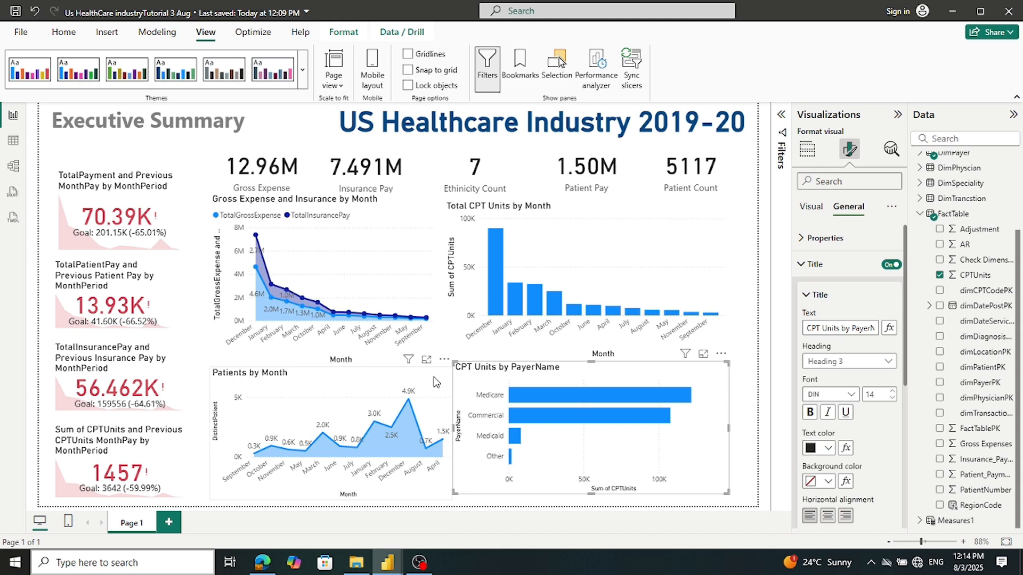
{"action": "left_click", "coordinate": [444, 309]}
{"action": "left_click", "coordinate": [449, 433]}
{"action": "left_click_drag", "start_coordinate": [448, 438], "coordinate": [440, 442]}
{"action": "left_click", "coordinate": [409, 351]}
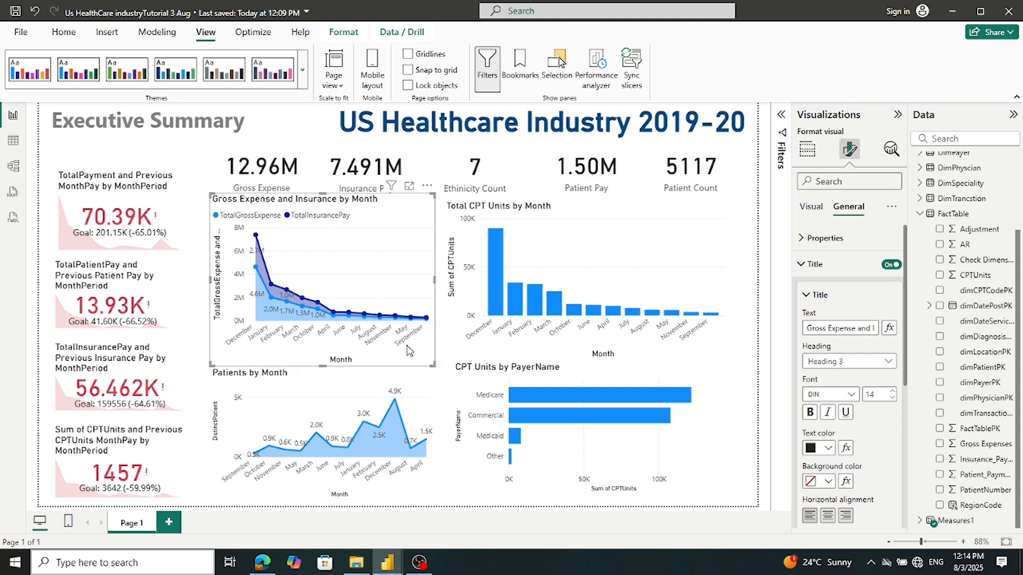
{"action": "left_click", "coordinate": [441, 363]}
{"action": "left_click", "coordinate": [505, 412]}
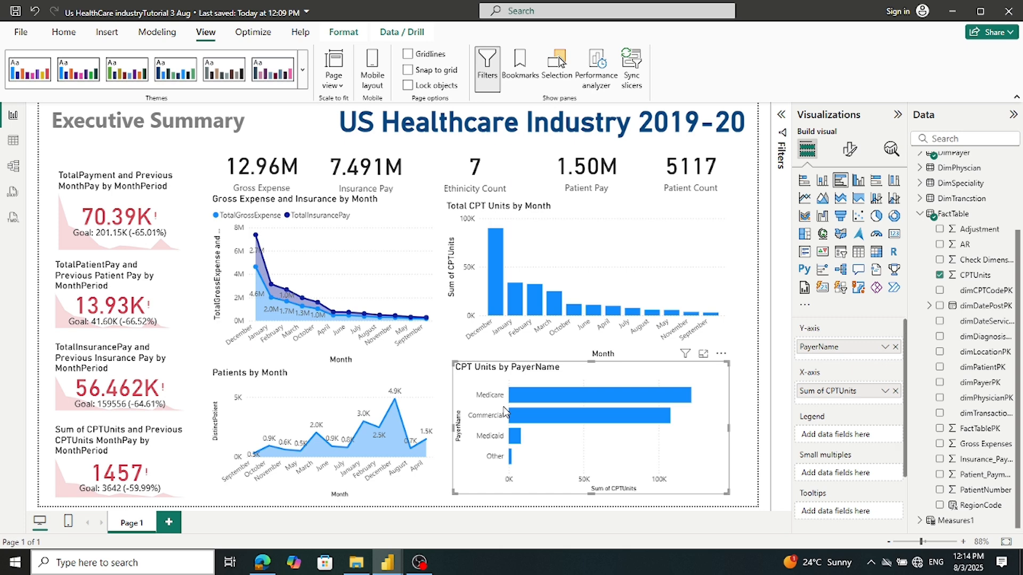
{"action": "left_click_drag", "start_coordinate": [461, 387], "coordinate": [450, 388]}
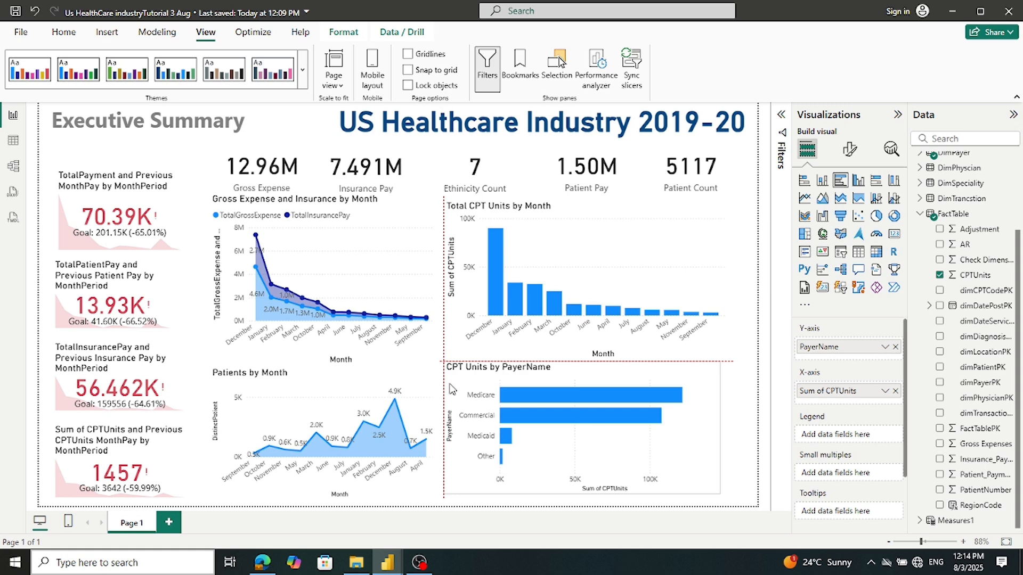
{"action": "left_click", "coordinate": [736, 352]}
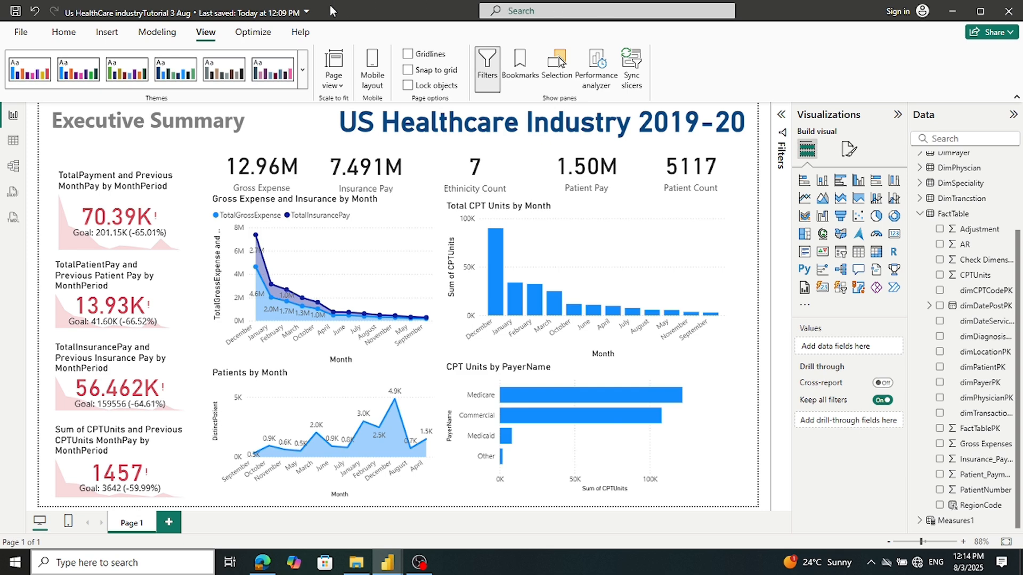
Save the report, compare its layout with the Tutorial US Industry reference report, and save again
{"action": "left_click", "coordinate": [16, 11]}
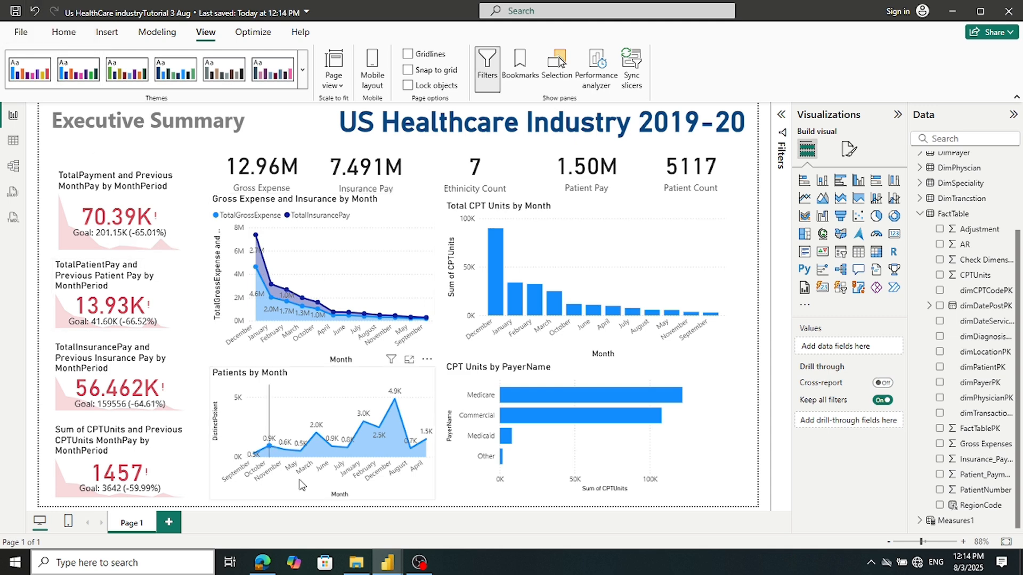
{"action": "mouse_move", "coordinate": [396, 568]}
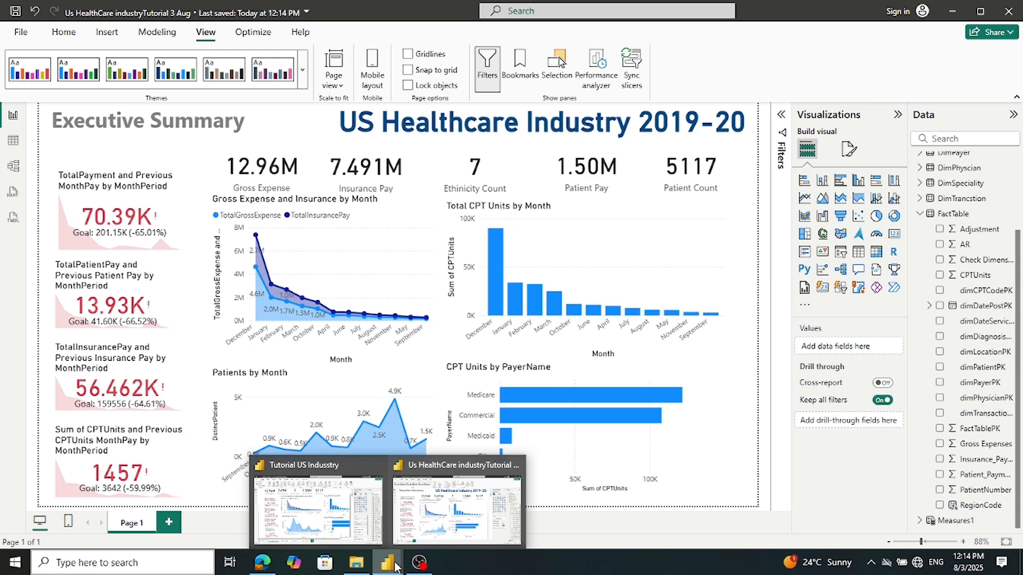
{"action": "left_click", "coordinate": [322, 531]}
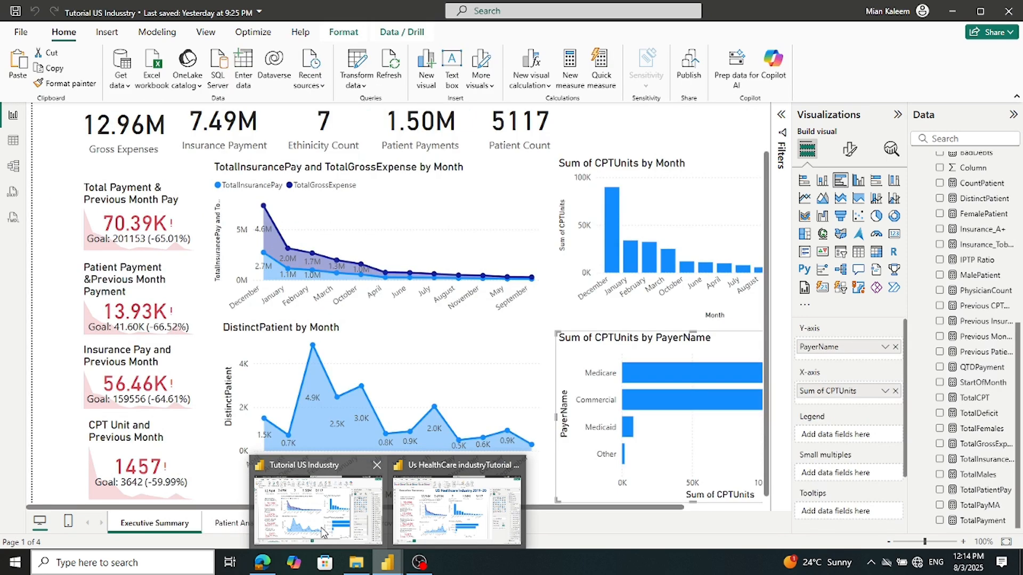
{"action": "left_click", "coordinate": [323, 531]}
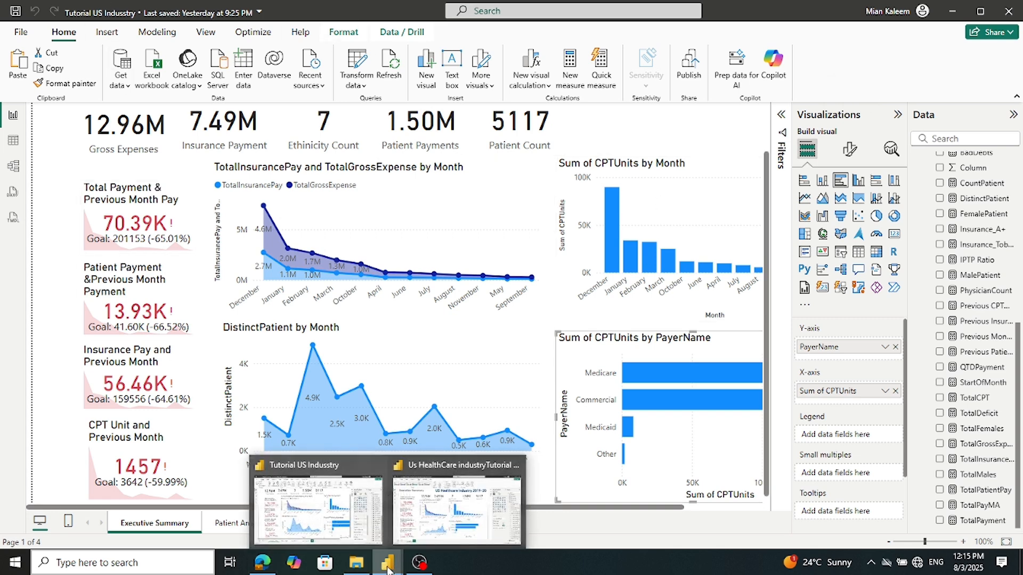
{"action": "left_click", "coordinate": [433, 522]}
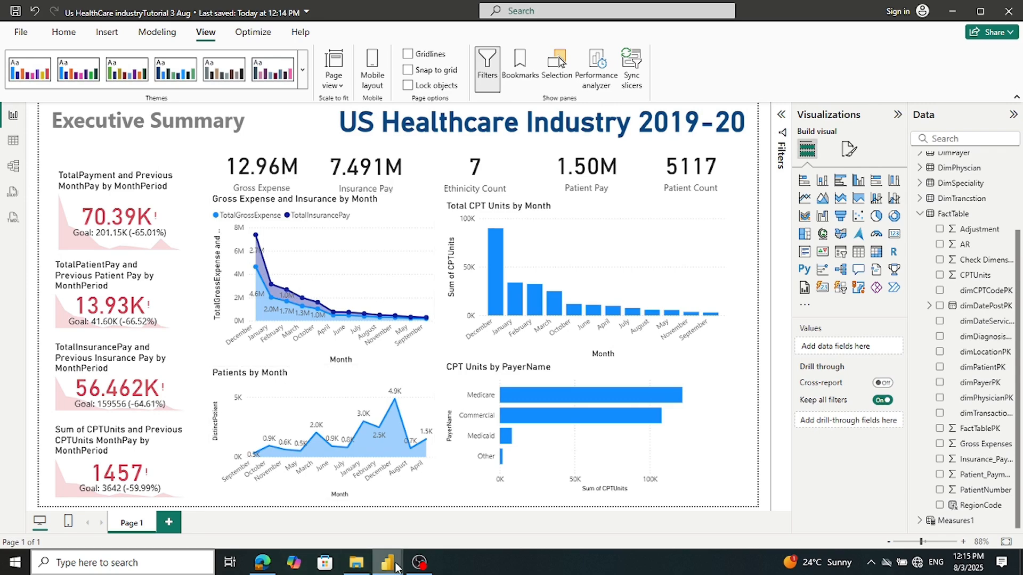
{"action": "mouse_move", "coordinate": [397, 568]}
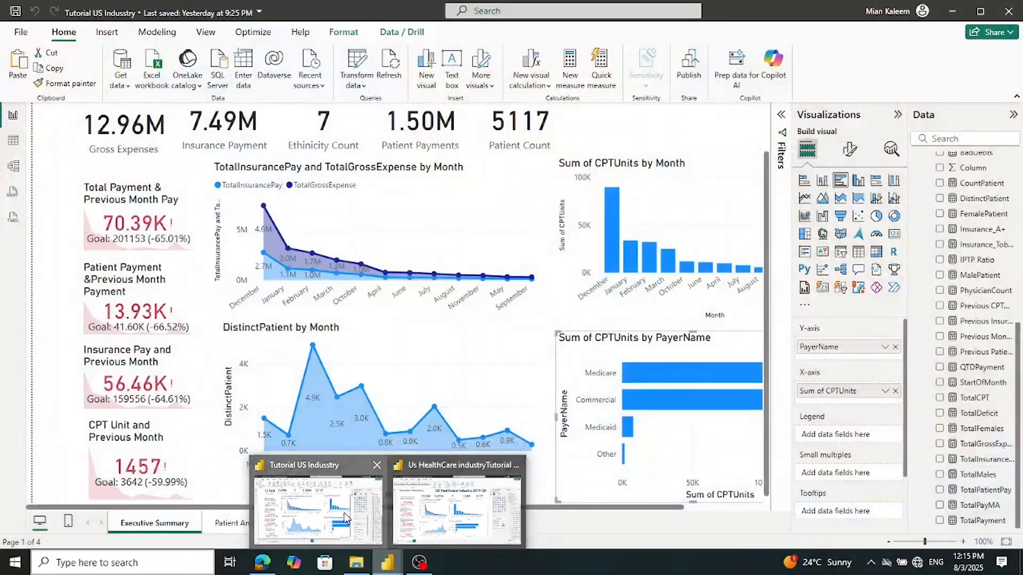
{"action": "left_click", "coordinate": [318, 508]}
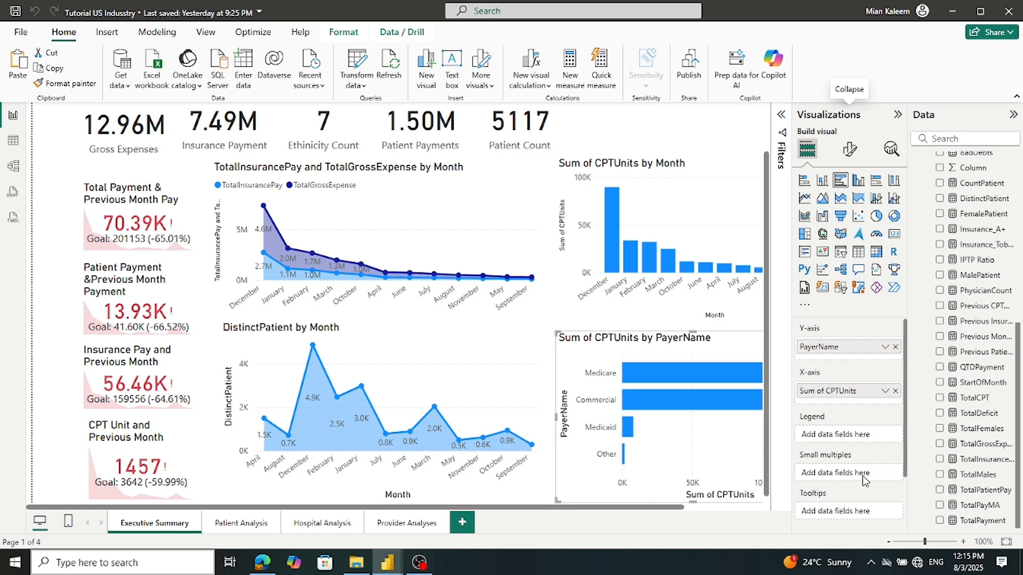
{"action": "left_click_drag", "start_coordinate": [658, 508], "coordinate": [749, 498]}
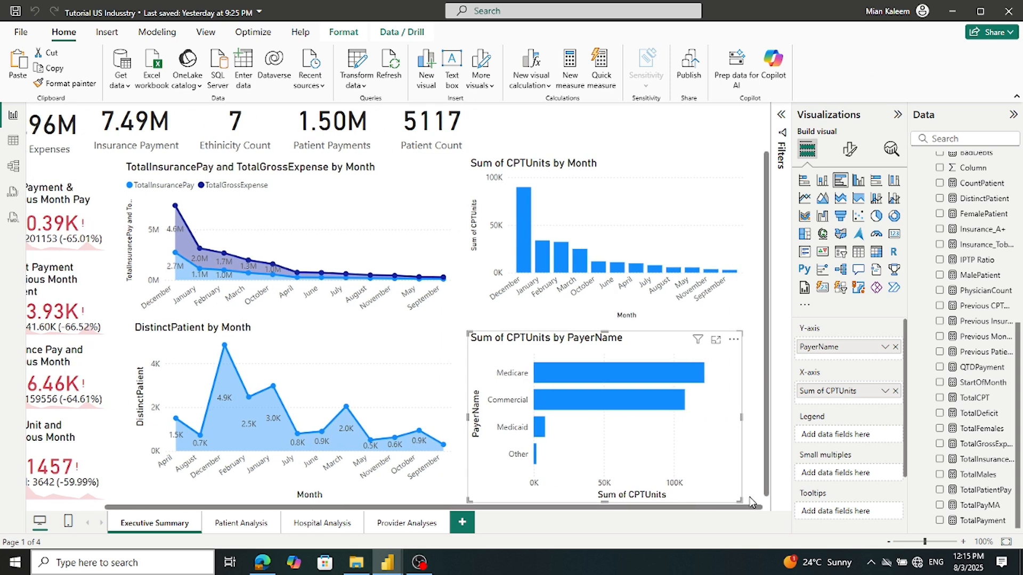
{"action": "mouse_move", "coordinate": [387, 570]}
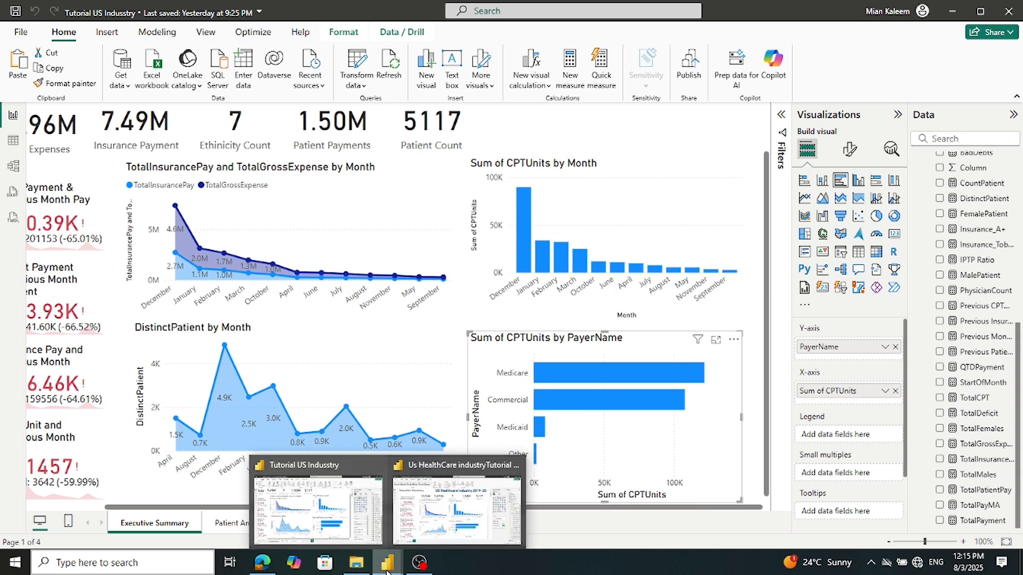
{"action": "left_click", "coordinate": [405, 527]}
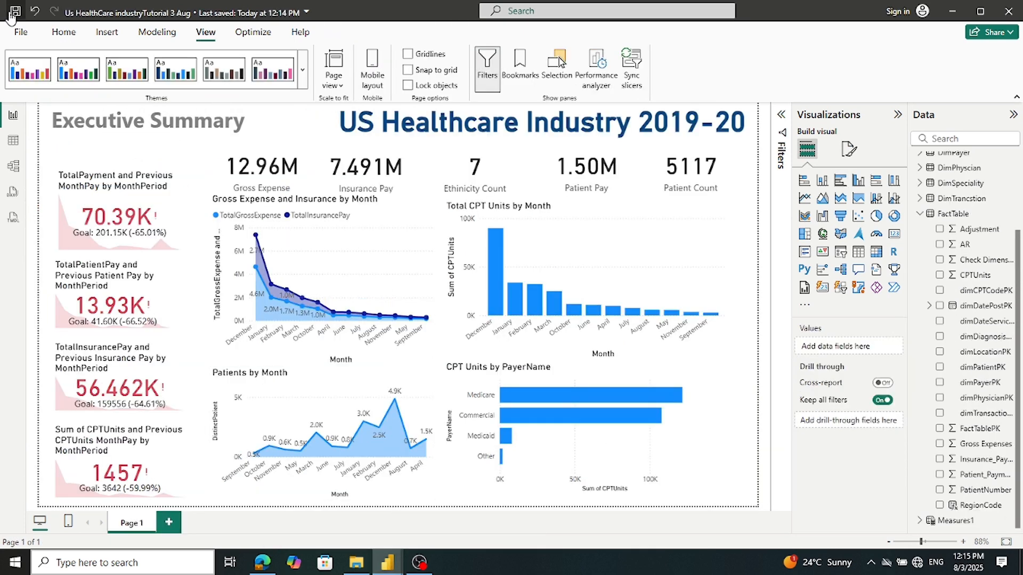
{"action": "left_click", "coordinate": [14, 14]}
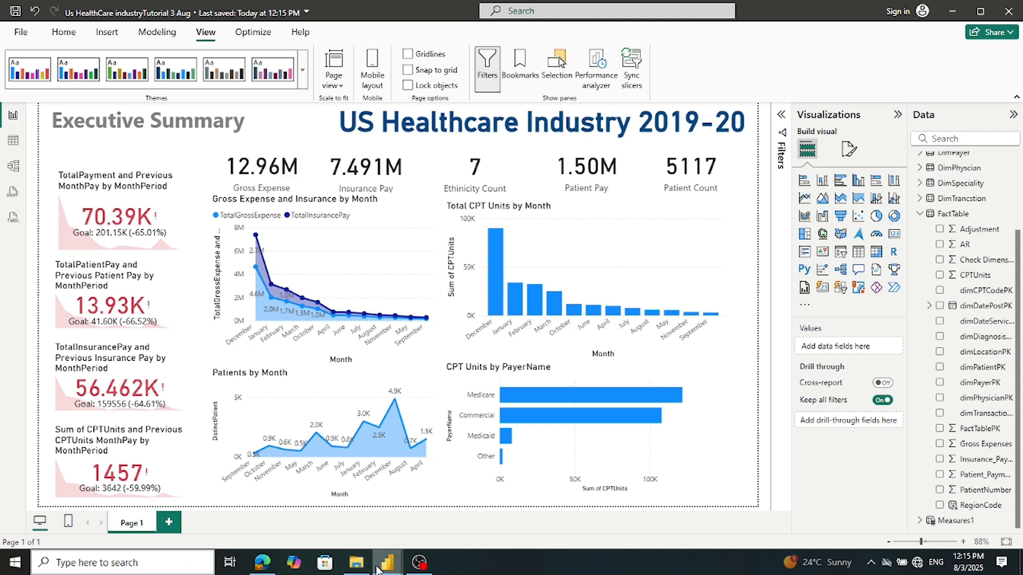
Rename the Page 1 tab to 'Executive Summary', correcting the initial all-caps entry
{"action": "mouse_move", "coordinate": [389, 568]}
{"action": "left_click", "coordinate": [313, 530]}
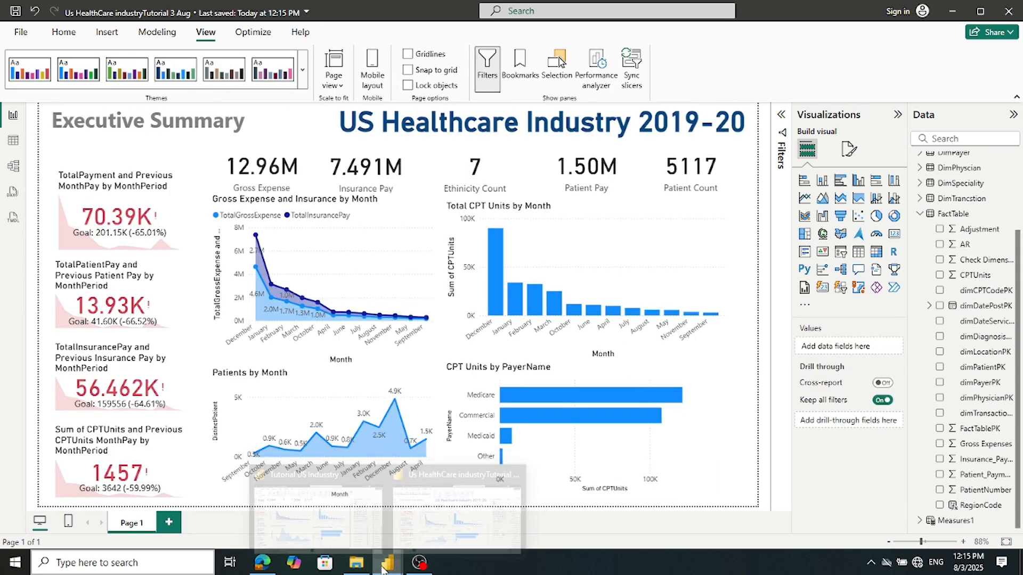
{"action": "double_click", "coordinate": [130, 522]}
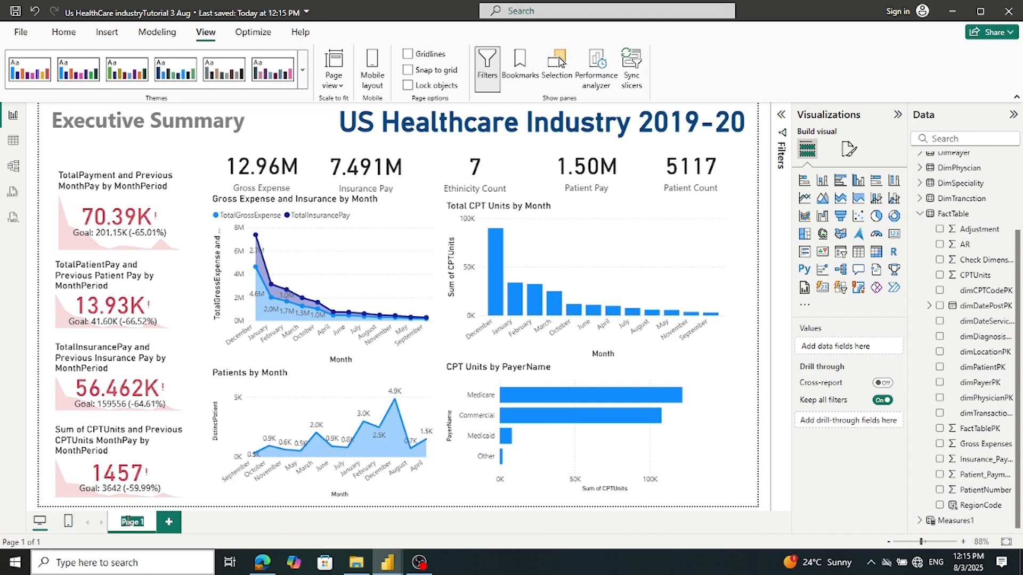
{"action": "type", "text": "EXECUTIVE SUMMARY"}
{"action": "key", "text": "Return"}
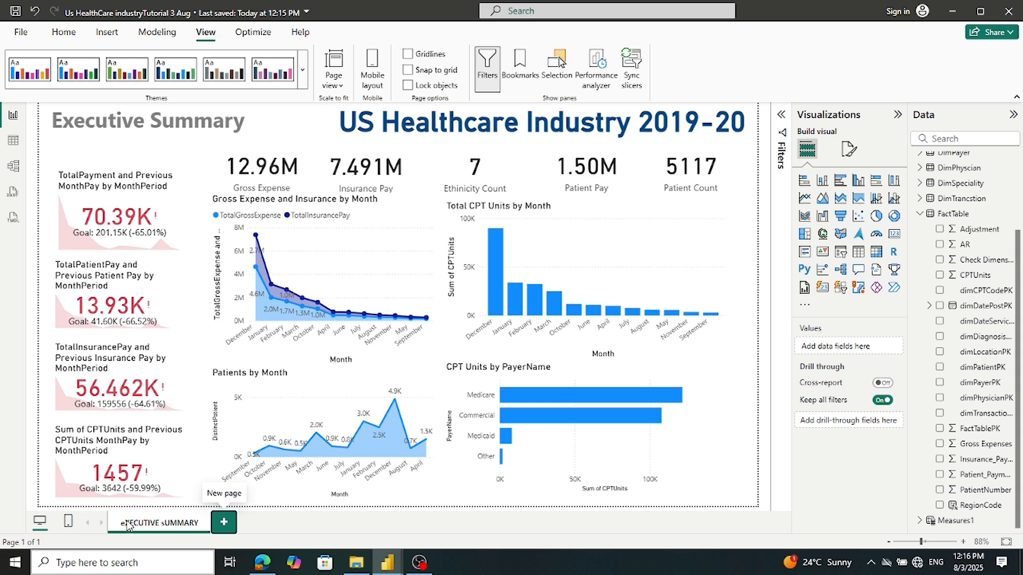
{"action": "double_click", "coordinate": [127, 523]}
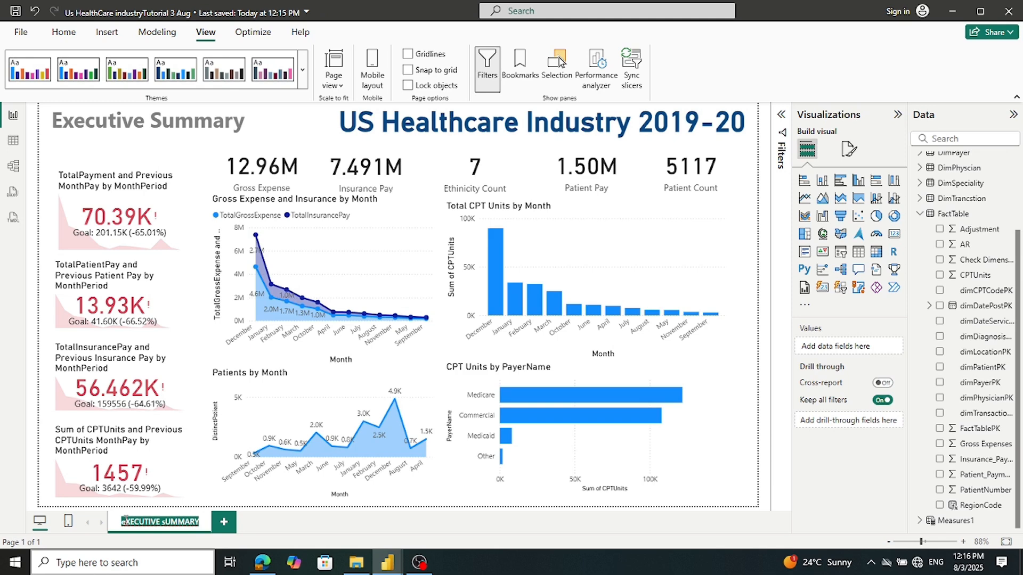
{"action": "type", "text": "Exec"}
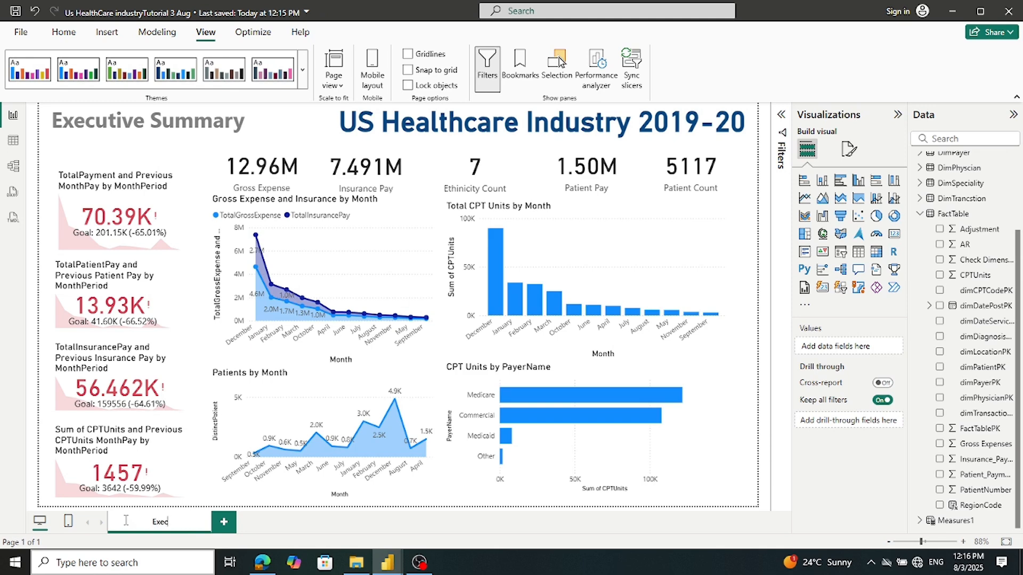
{"action": "type", "text": "utive Summary"}
{"action": "key", "text": "Return"}
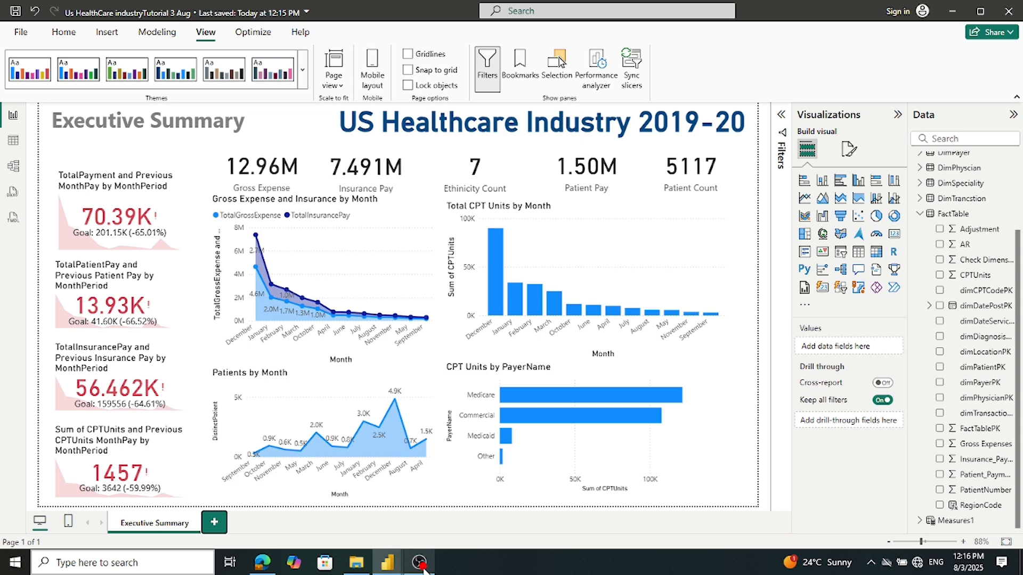
Bring the OBS Studio window forward from the taskbar
{"action": "mouse_move", "coordinate": [424, 569]}
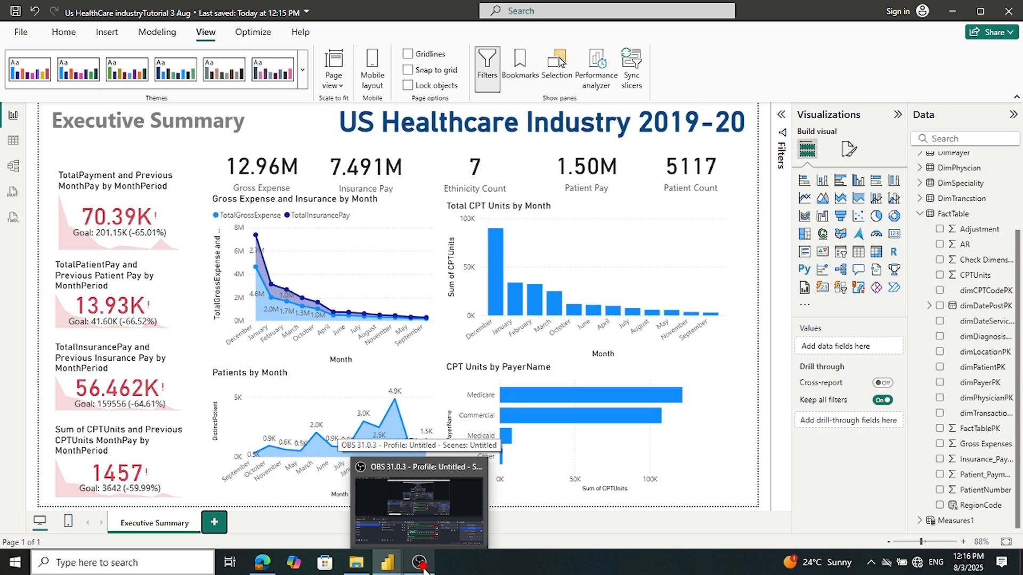
{"action": "left_click", "coordinate": [429, 526]}
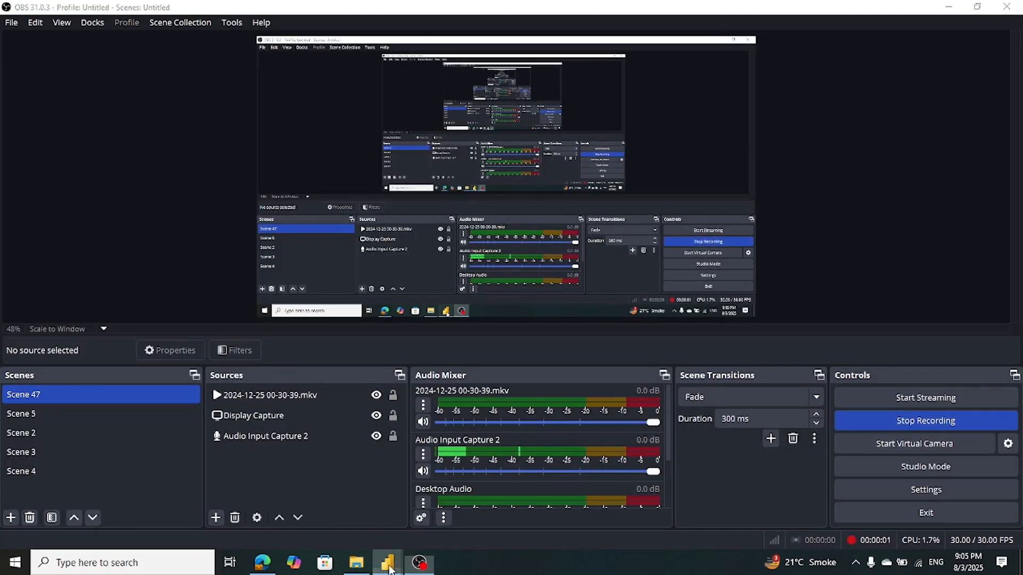
{"action": "mouse_move", "coordinate": [390, 569]}
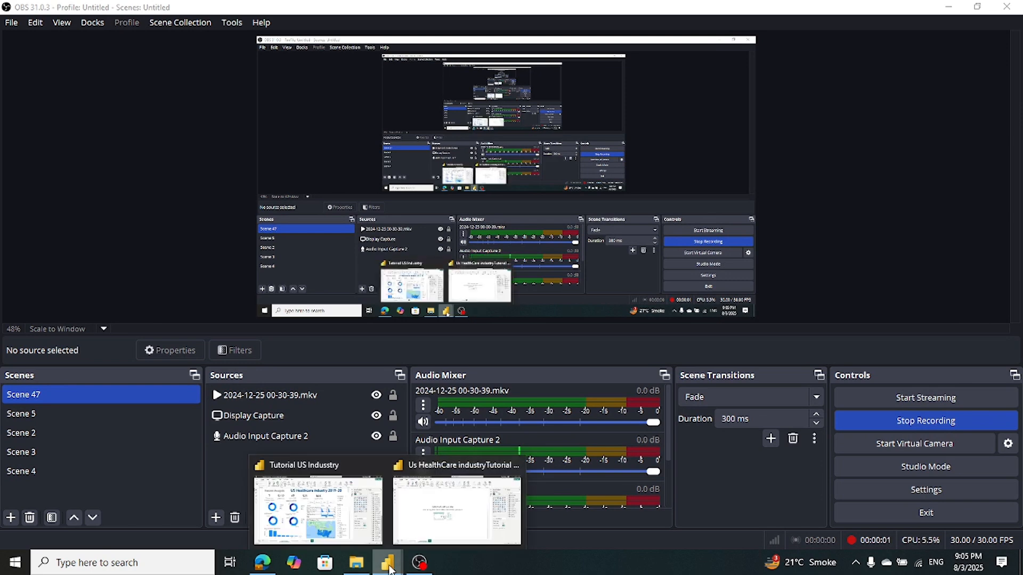
Minimize OBS Studio and bring up the reference report's Patient Analysis page
{"action": "left_click", "coordinate": [420, 563]}
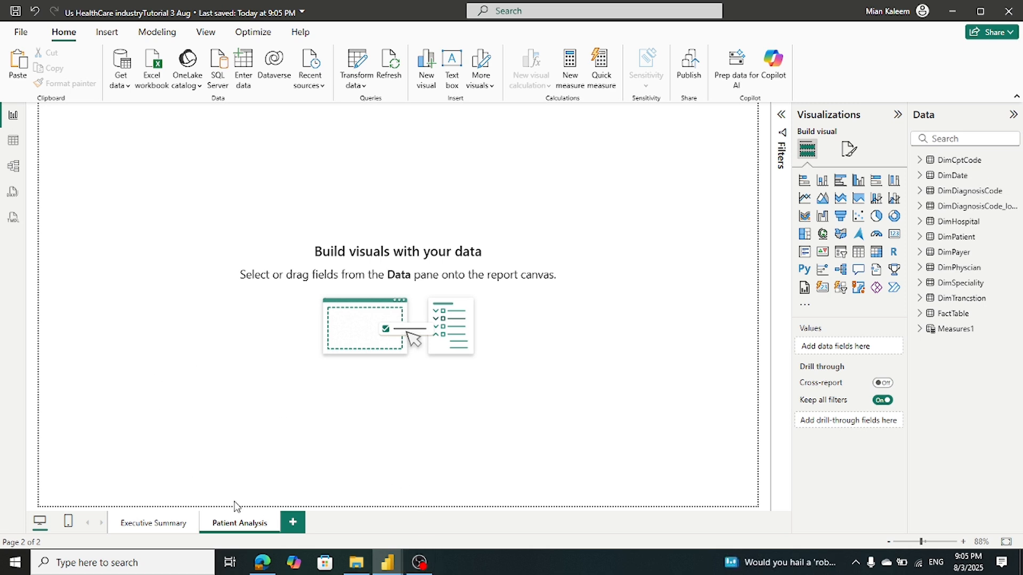
{"action": "mouse_move", "coordinate": [387, 563]}
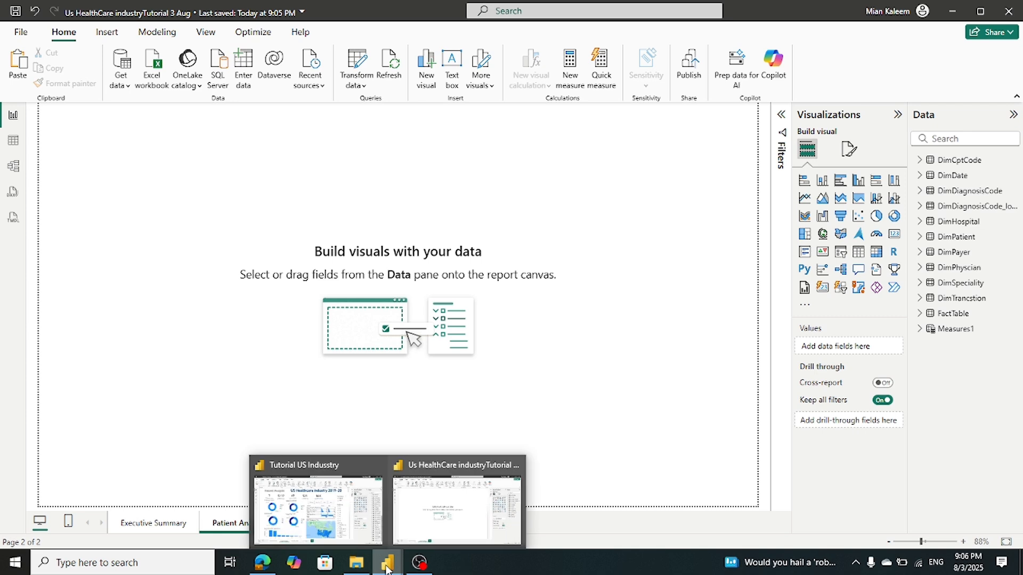
{"action": "left_click", "coordinate": [321, 509]}
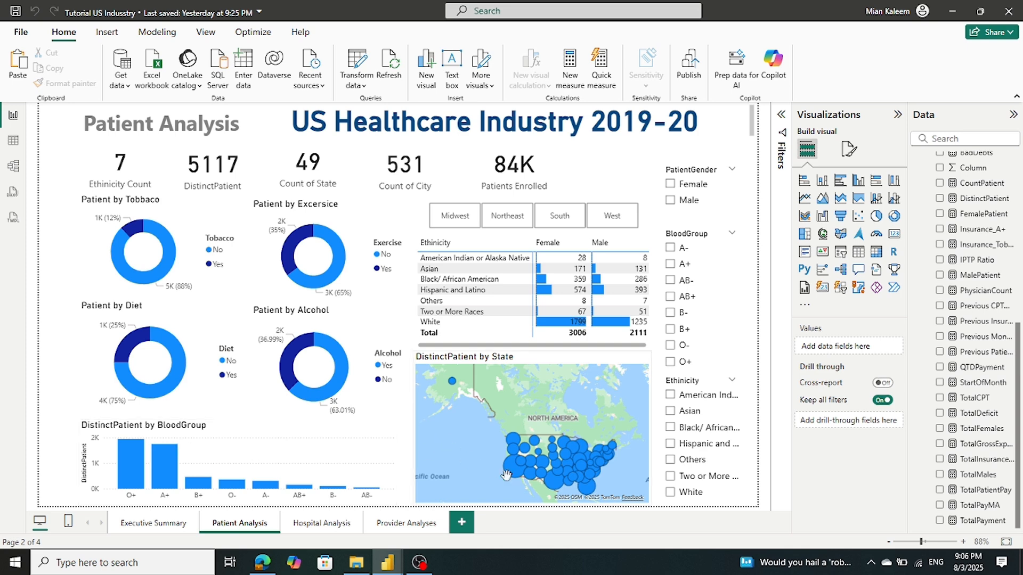
Review the reference page's KPI cards and donut charts, then switch back to the US HealthCare report
{"action": "mouse_move", "coordinate": [510, 479]}
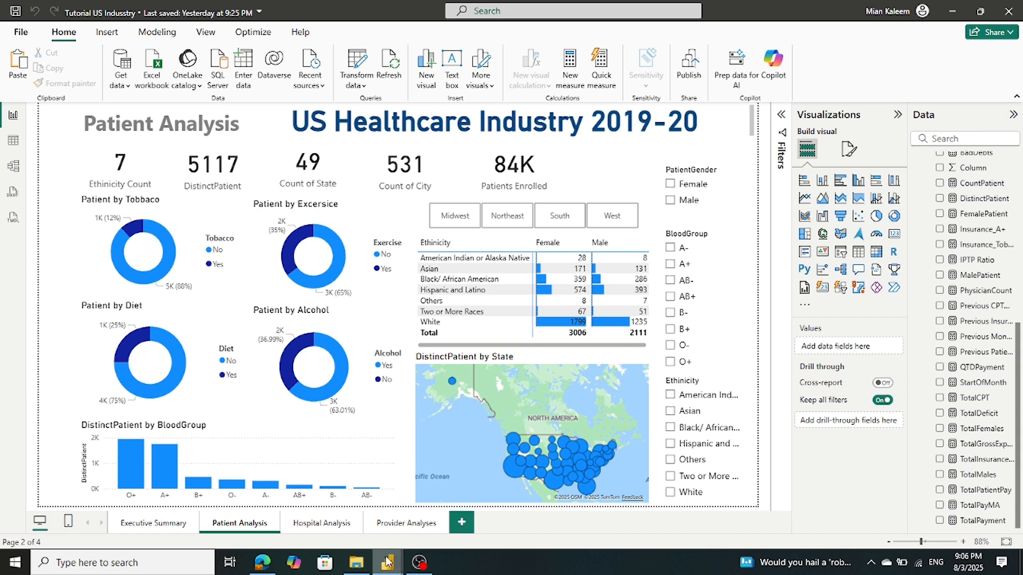
{"action": "mouse_move", "coordinate": [386, 563]}
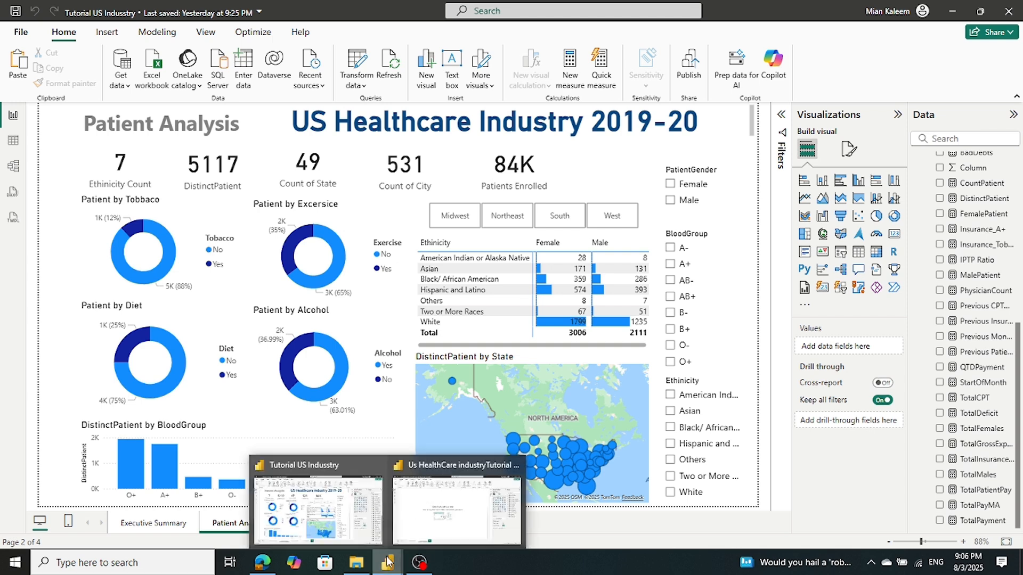
{"action": "left_click", "coordinate": [413, 522]}
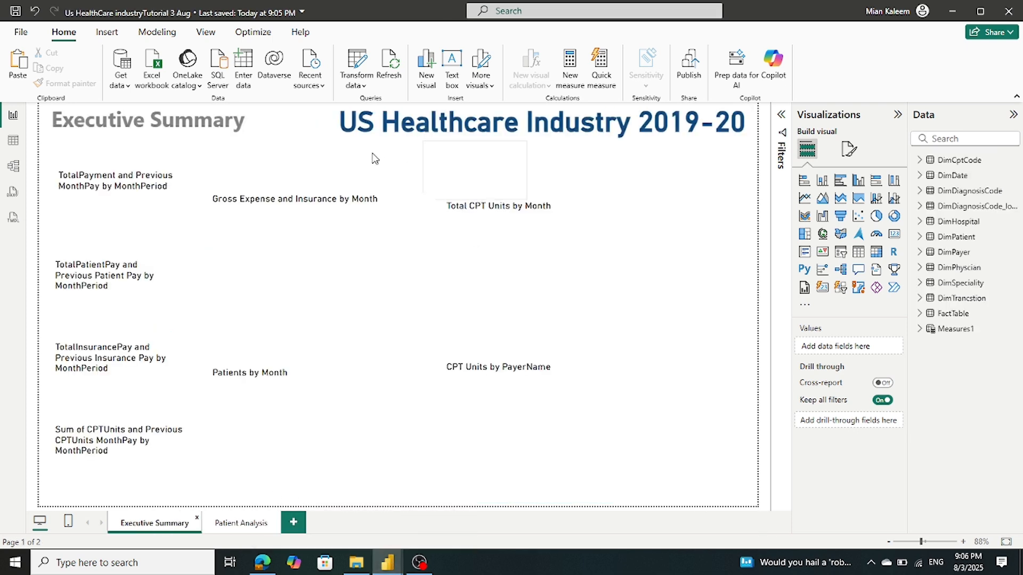
Copy the US Healthcare Industry 2019-20 title onto the Patient Analysis page
{"action": "left_click", "coordinate": [337, 141]}
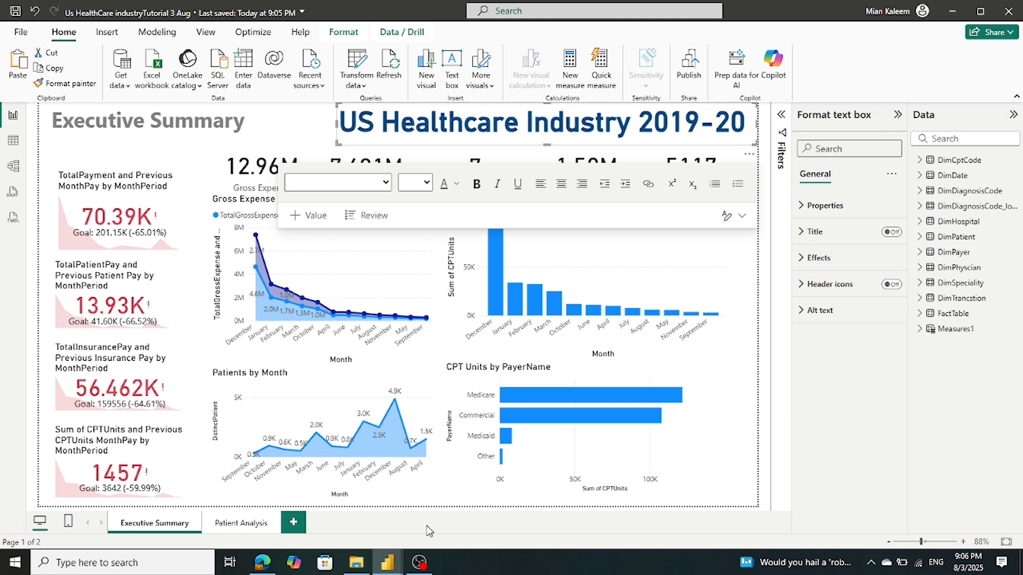
{"action": "mouse_move", "coordinate": [389, 560]}
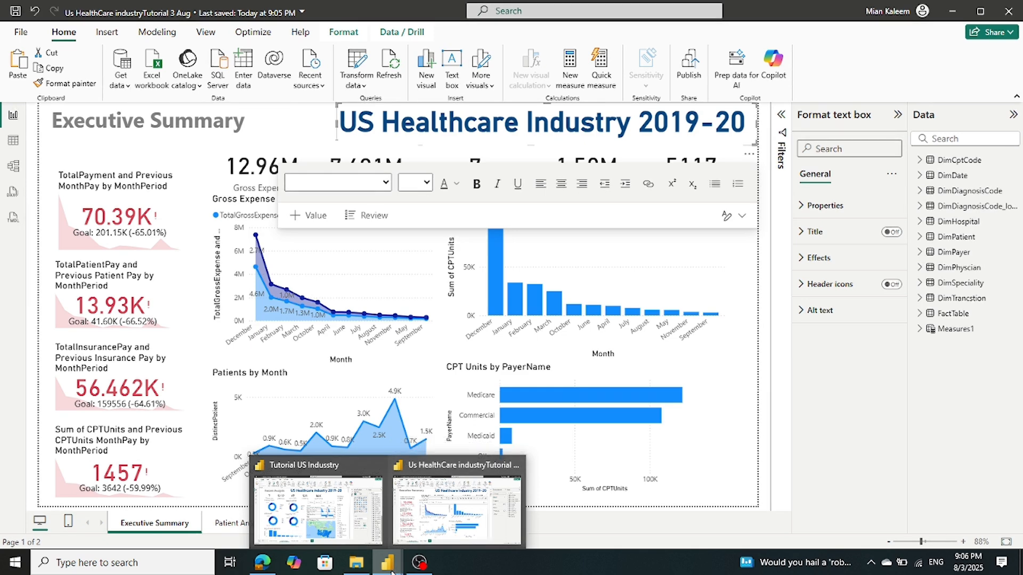
{"action": "left_click", "coordinate": [242, 524]}
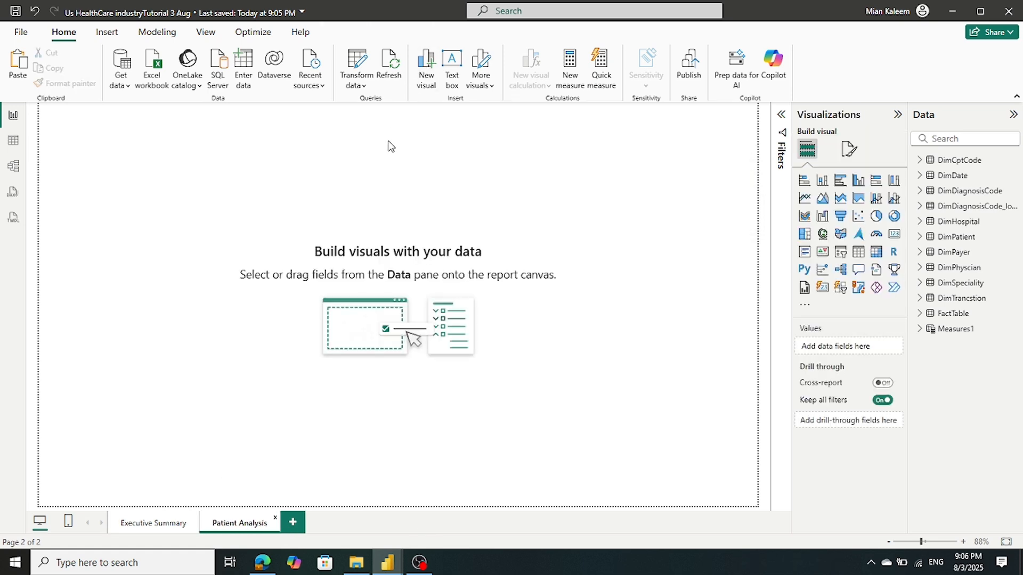
{"action": "key", "text": "ctrl+v"}
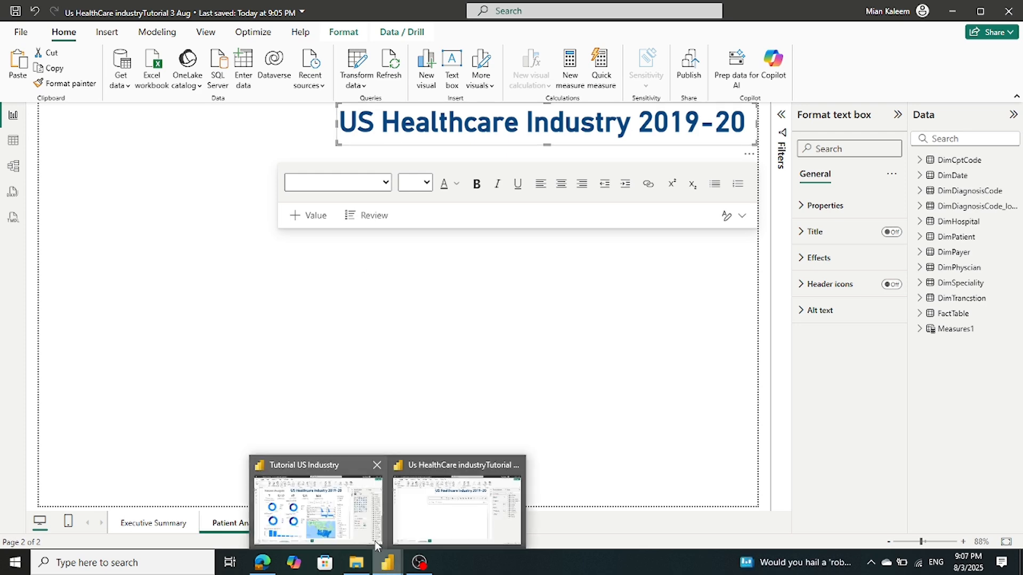
Paste the Executive Summary heading onto Patient Analysis and retype it as 'Patient Analysis'
{"action": "left_click", "coordinate": [383, 559]}
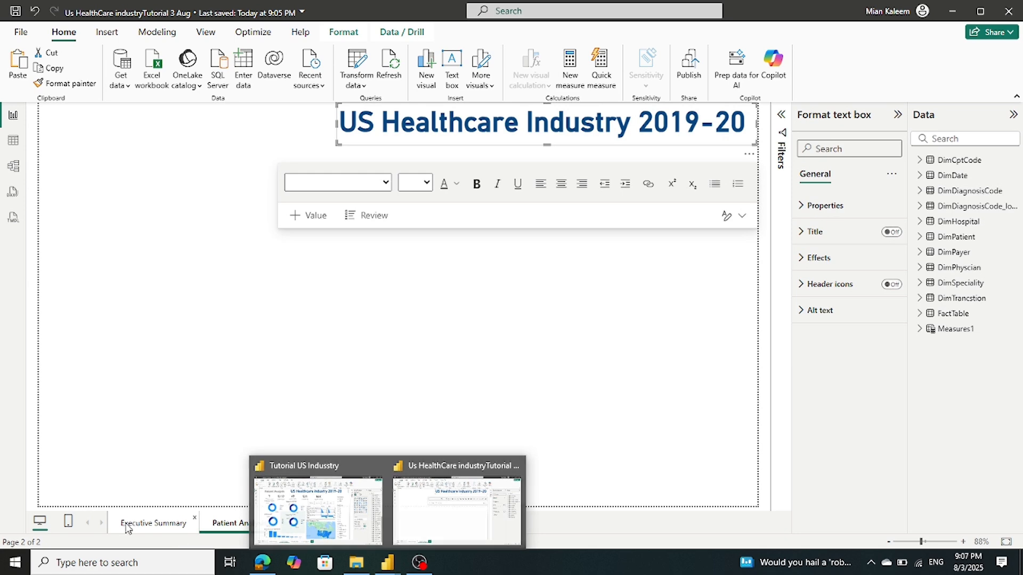
{"action": "left_click", "coordinate": [152, 523]}
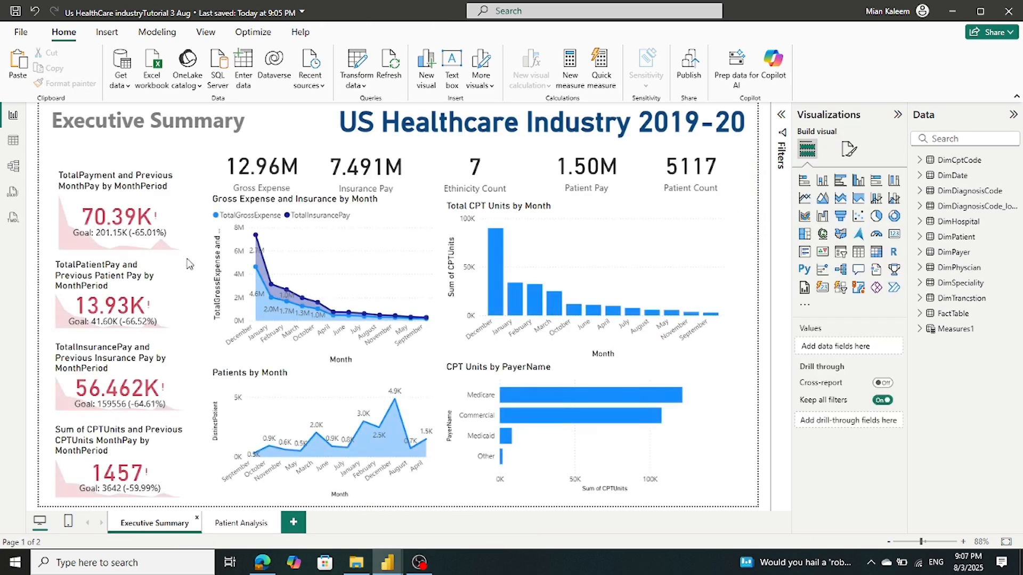
{"action": "left_click", "coordinate": [212, 144]}
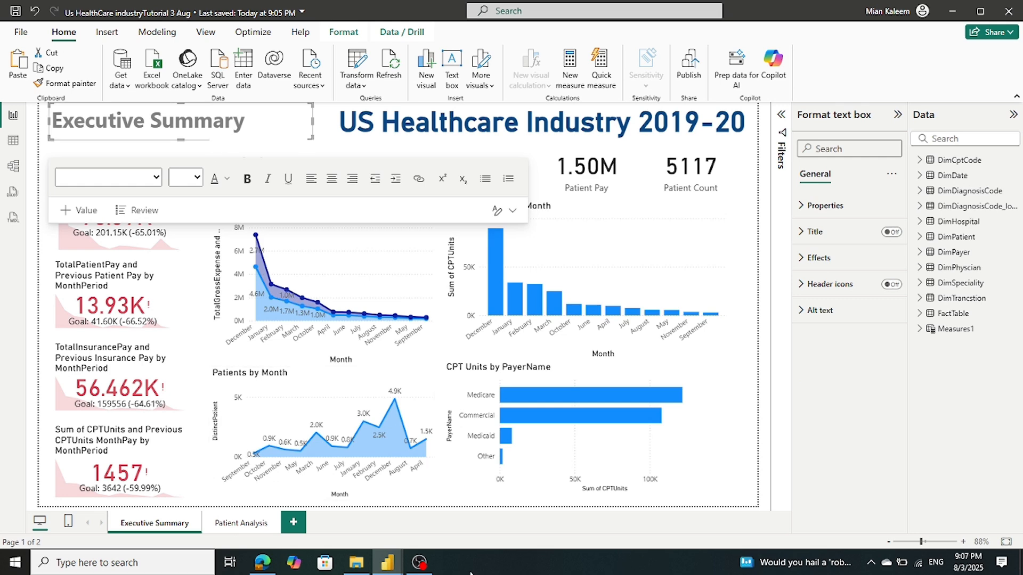
{"action": "left_click", "coordinate": [264, 525]}
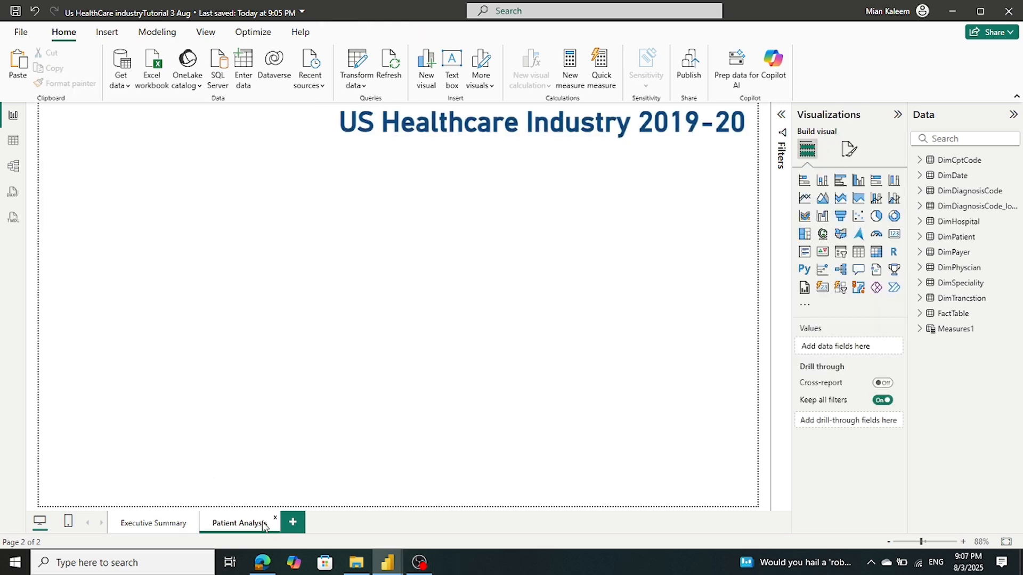
{"action": "key", "text": "ctrl+v"}
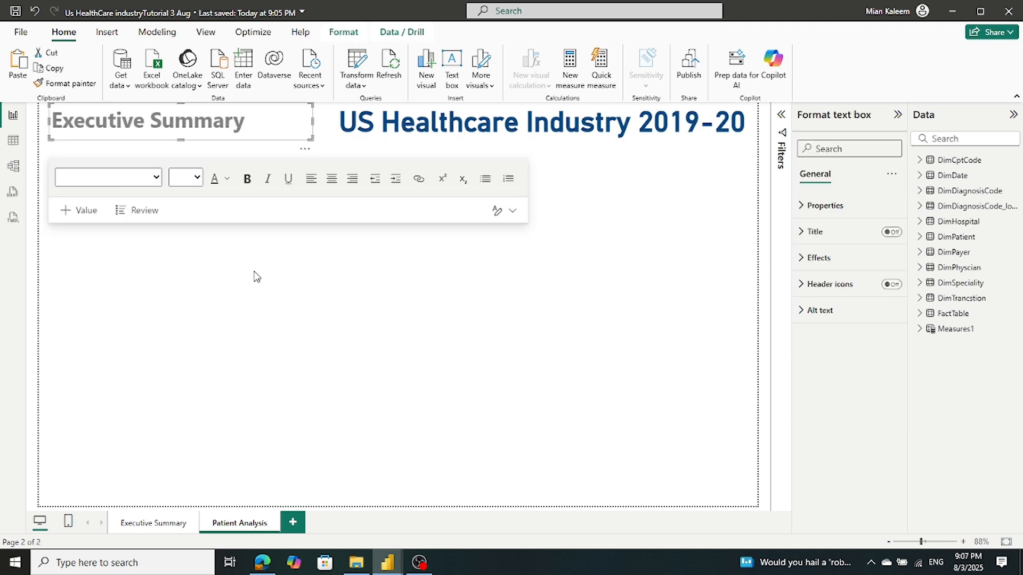
{"action": "triple_click", "coordinate": [104, 129]}
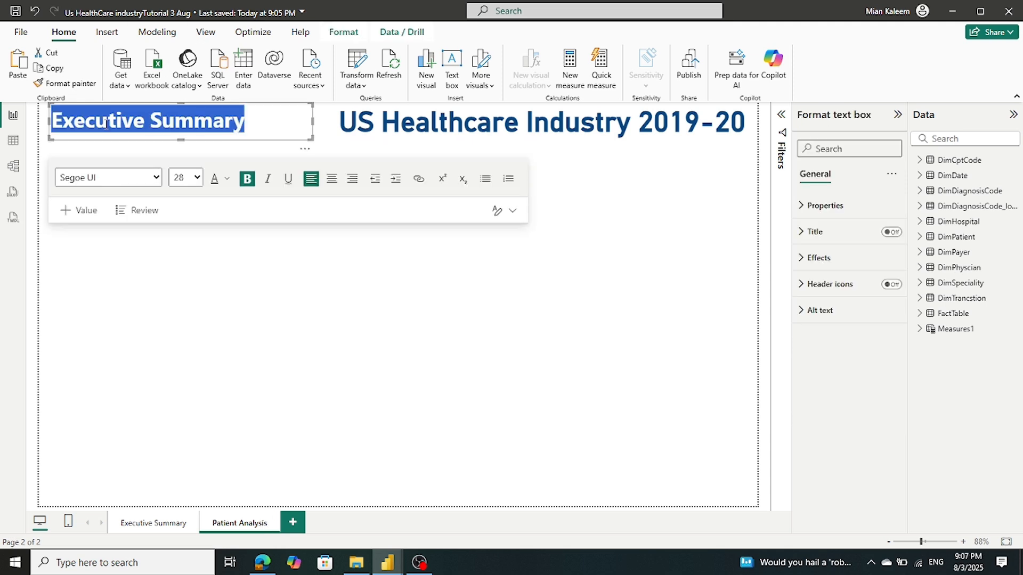
{"action": "type", "text": "Pat"}
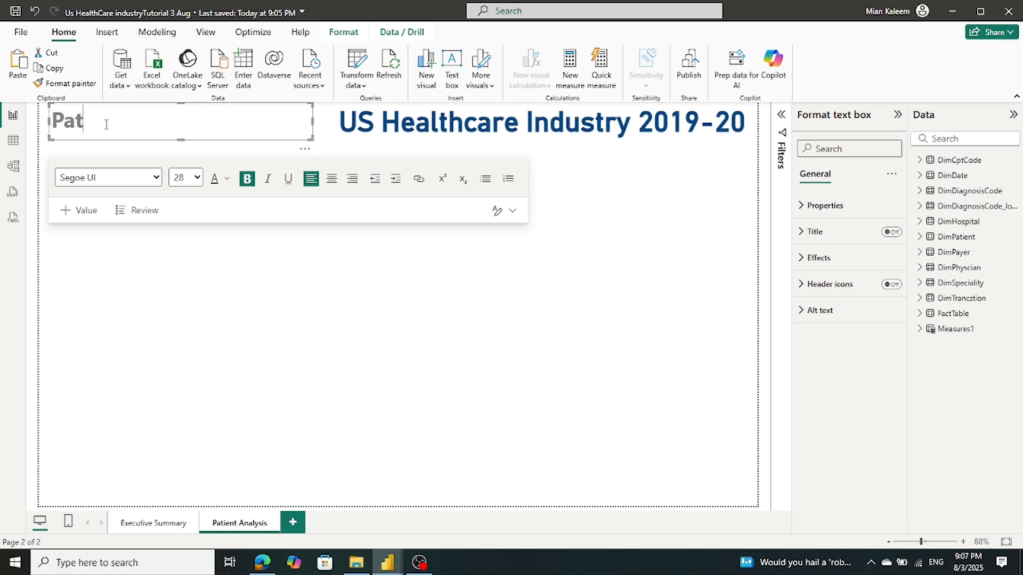
{"action": "type", "text": "ient Analysis"}
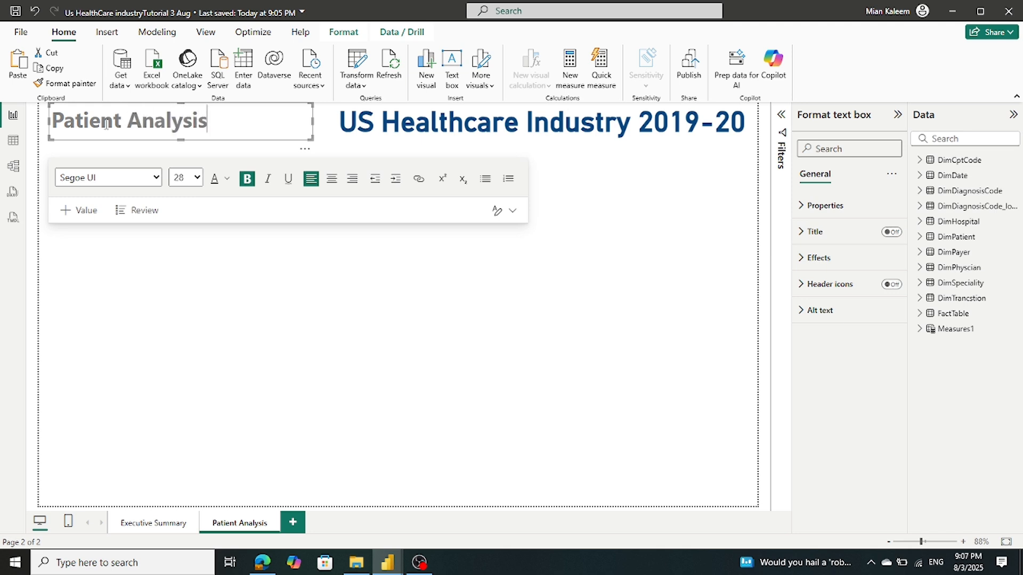
{"action": "left_click", "coordinate": [239, 348]}
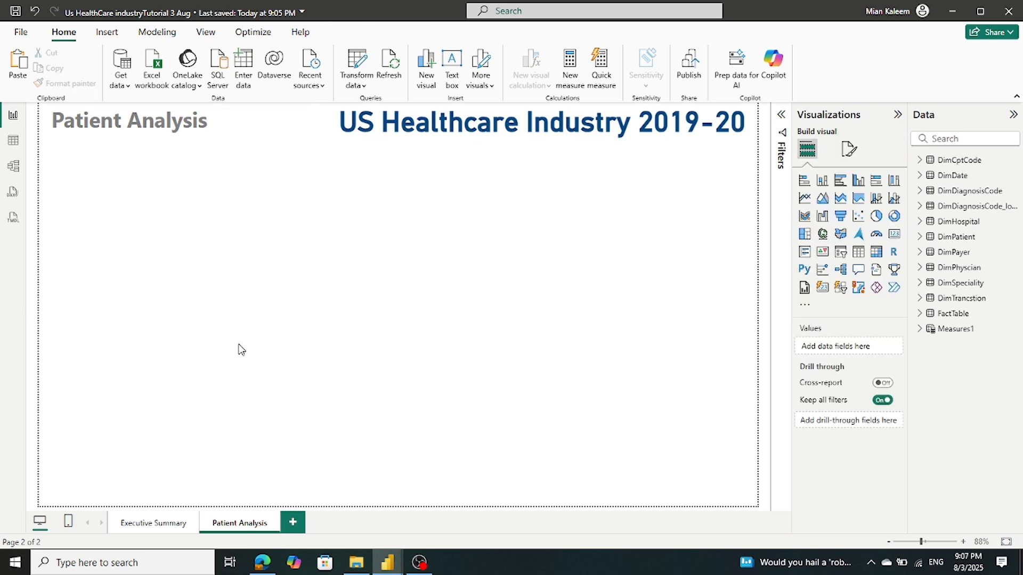
{"action": "left_click", "coordinate": [155, 523]}
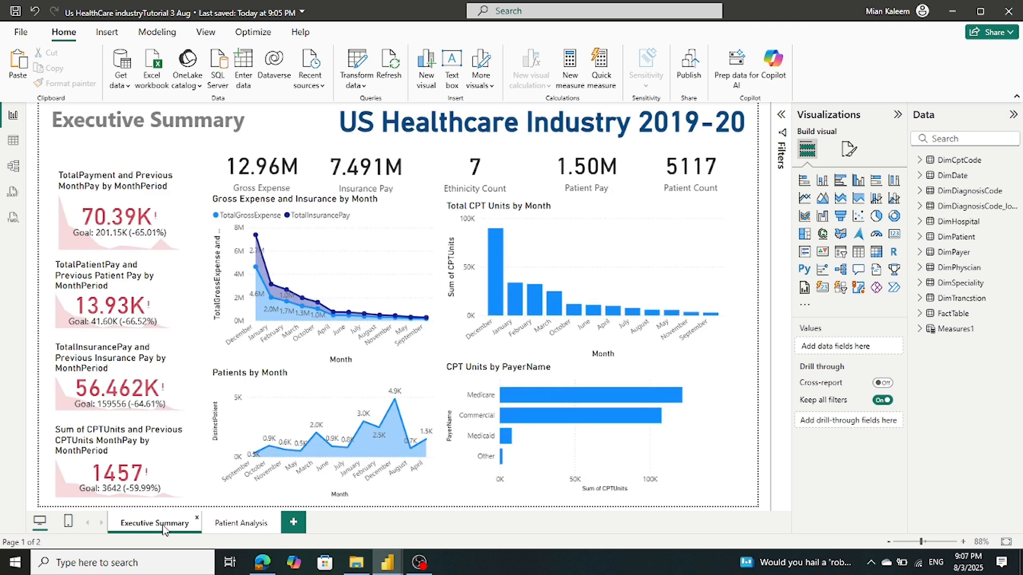
Shorten the Gross Expense card and paste a copy onto the Patient Analysis page
{"action": "left_click", "coordinate": [225, 166]}
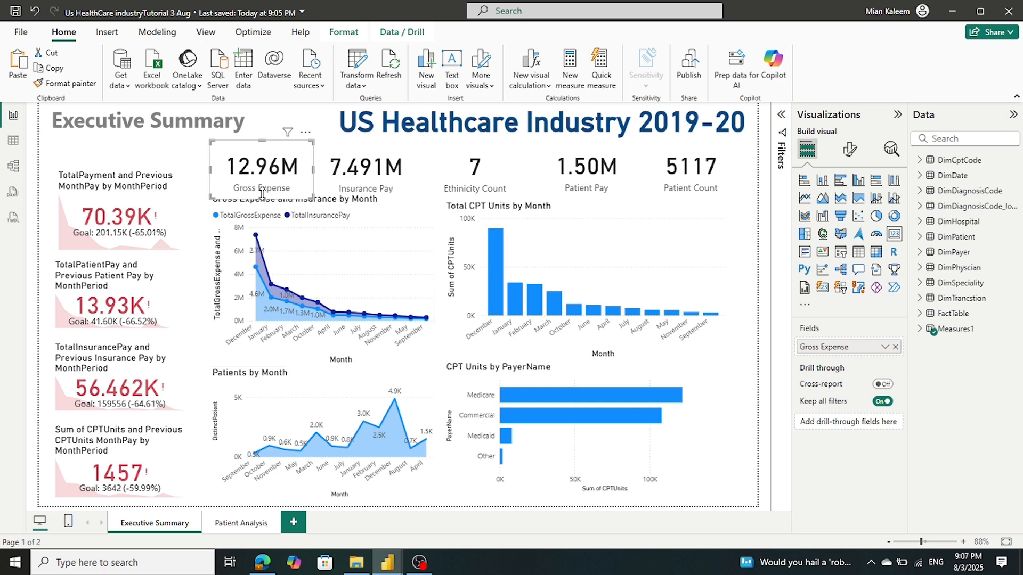
{"action": "left_click_drag", "start_coordinate": [261, 194], "coordinate": [264, 187]}
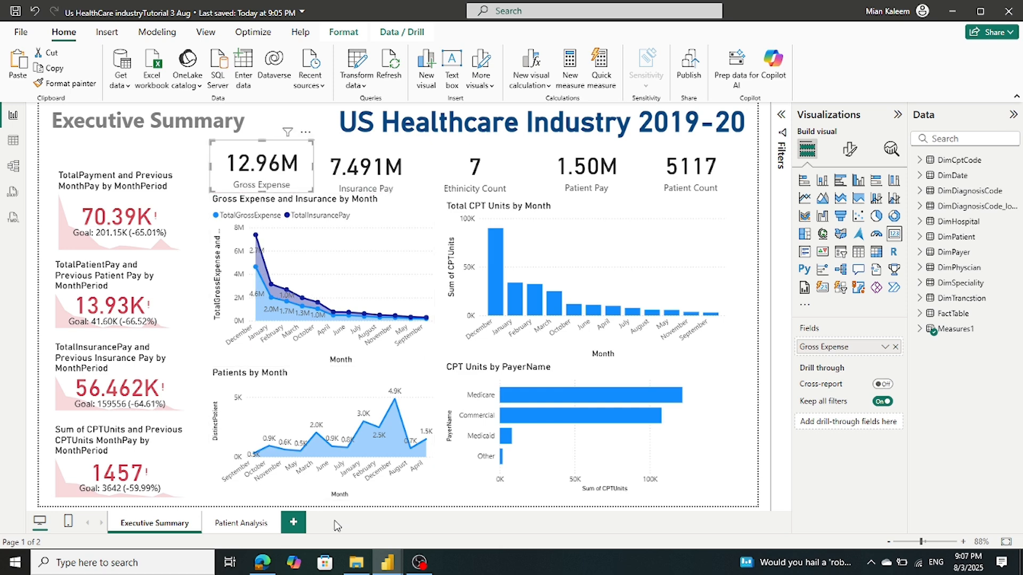
{"action": "mouse_move", "coordinate": [387, 563]}
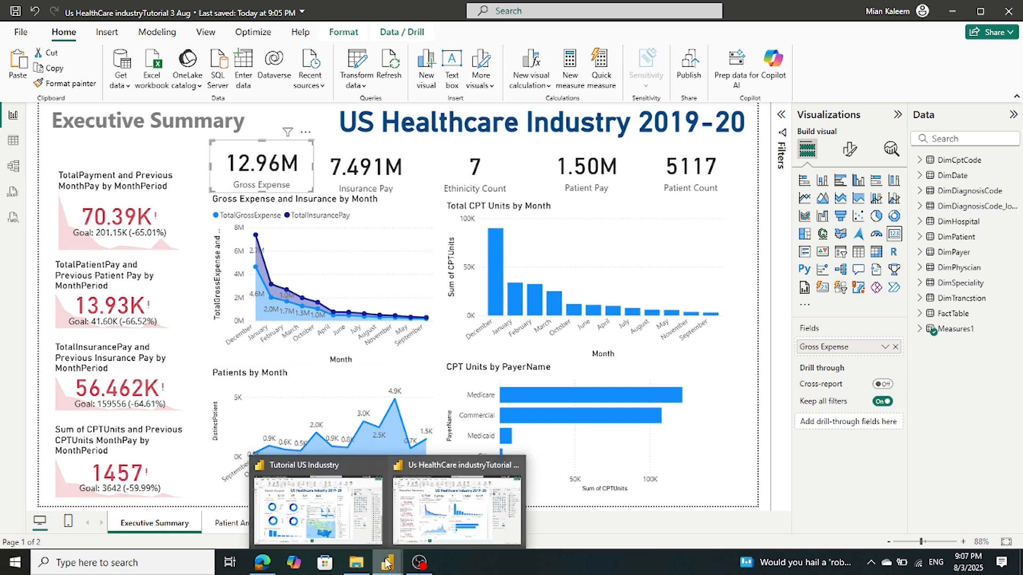
{"action": "left_click", "coordinate": [237, 523]}
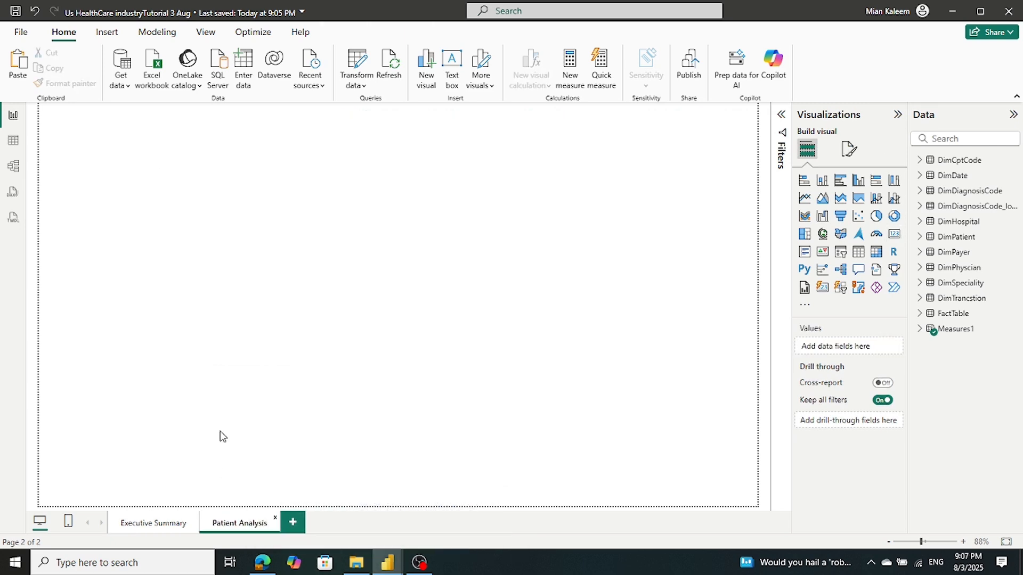
{"action": "key", "text": "ctrl+v"}
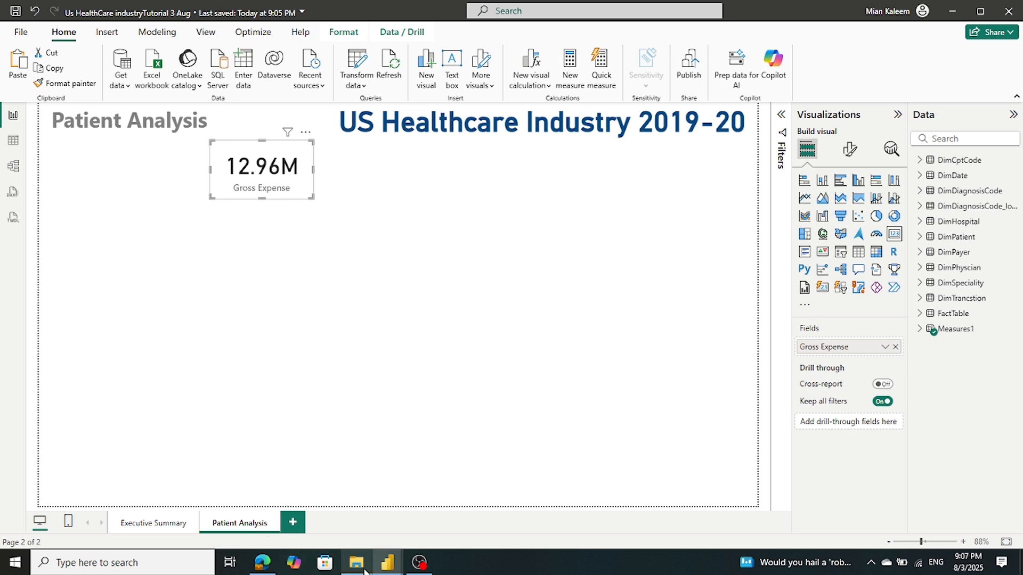
Compare with the reference Patient Analysis page, then paste a second Gross Expense card copy
{"action": "mouse_move", "coordinate": [378, 565]}
{"action": "left_click", "coordinate": [329, 541]}
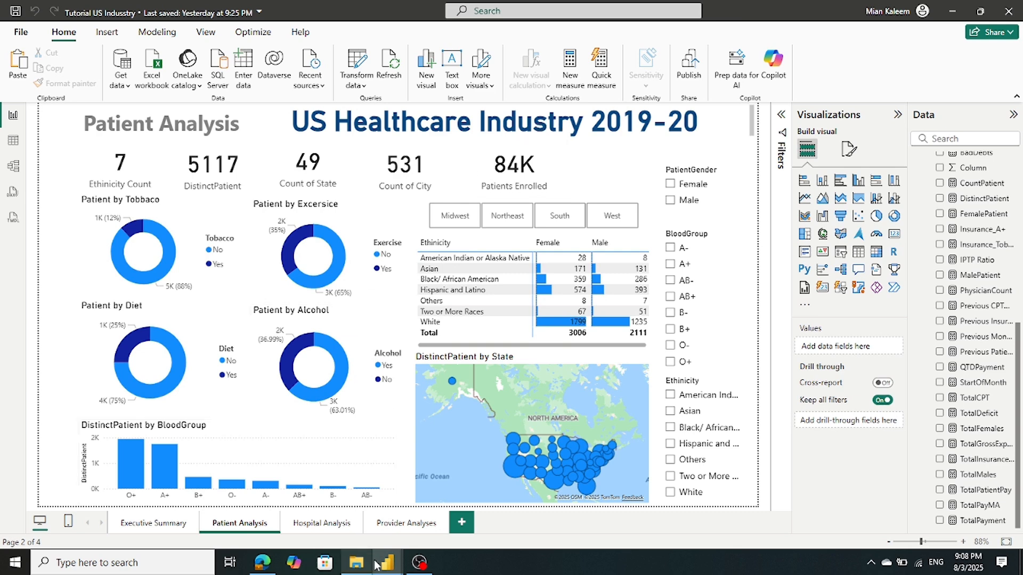
{"action": "mouse_move", "coordinate": [390, 555]}
{"action": "left_click", "coordinate": [457, 509]}
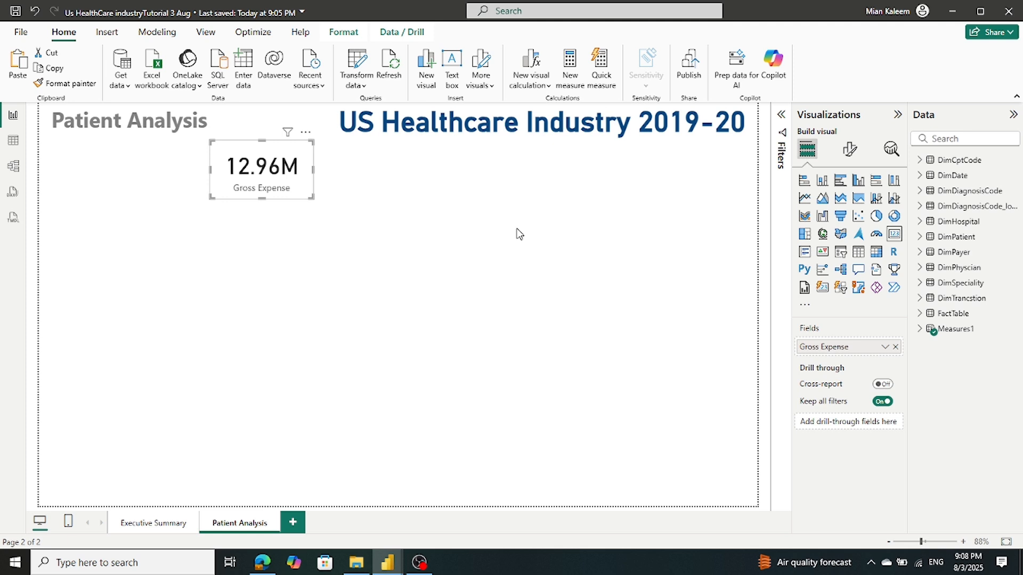
{"action": "key", "text": "ctrl+v"}
{"action": "key", "text": "ctrl+v"}
{"action": "key", "text": "ctrl+v"}
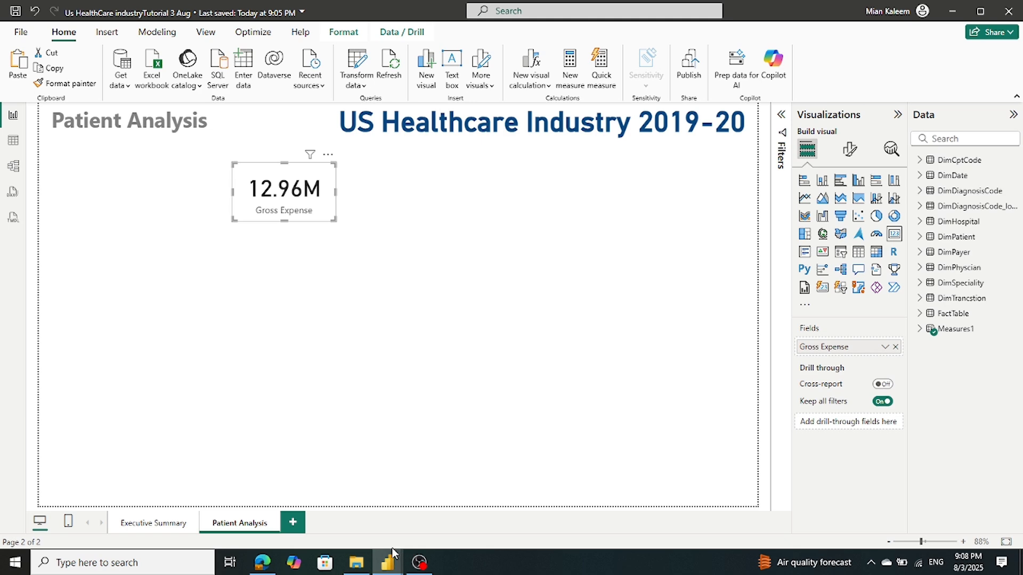
Arrange the five 12.96M Gross Expense cards side by side in one row under the heading
{"action": "mouse_move", "coordinate": [391, 557]}
{"action": "mouse_move", "coordinate": [351, 541]}
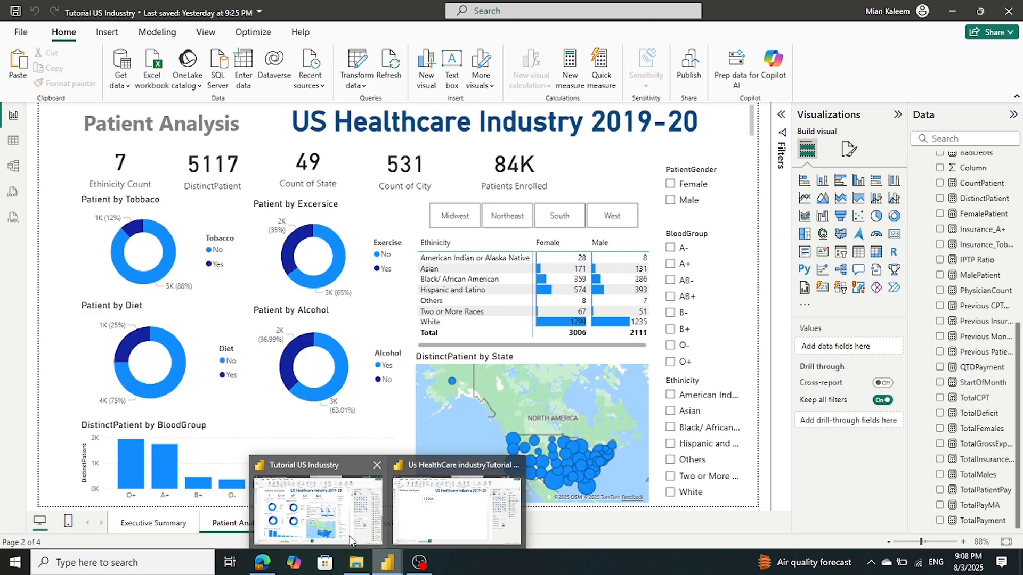
{"action": "left_click", "coordinate": [447, 500]}
{"action": "left_click_drag", "start_coordinate": [261, 211], "coordinate": [101, 209]}
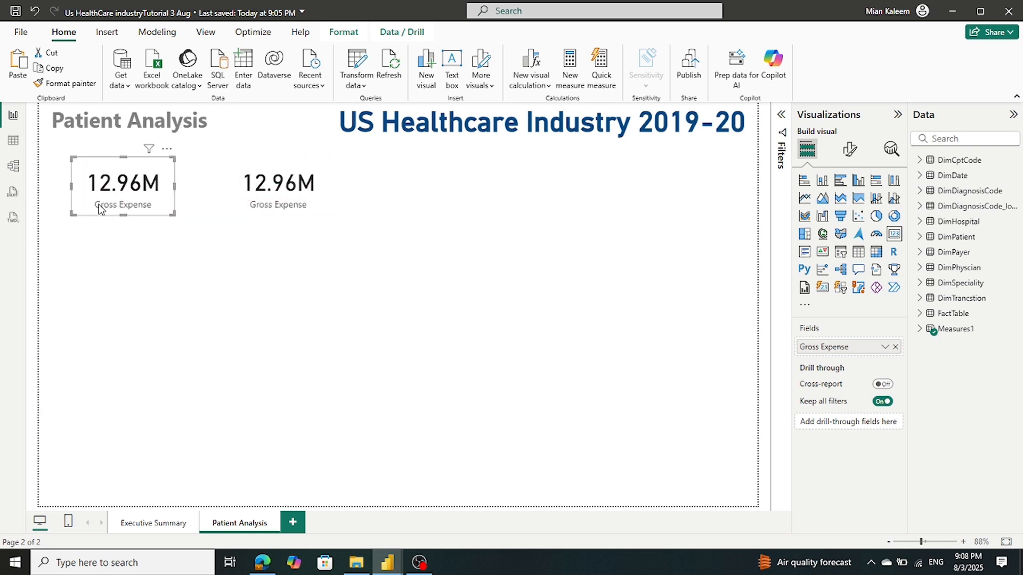
{"action": "left_click_drag", "start_coordinate": [294, 191], "coordinate": [535, 195]}
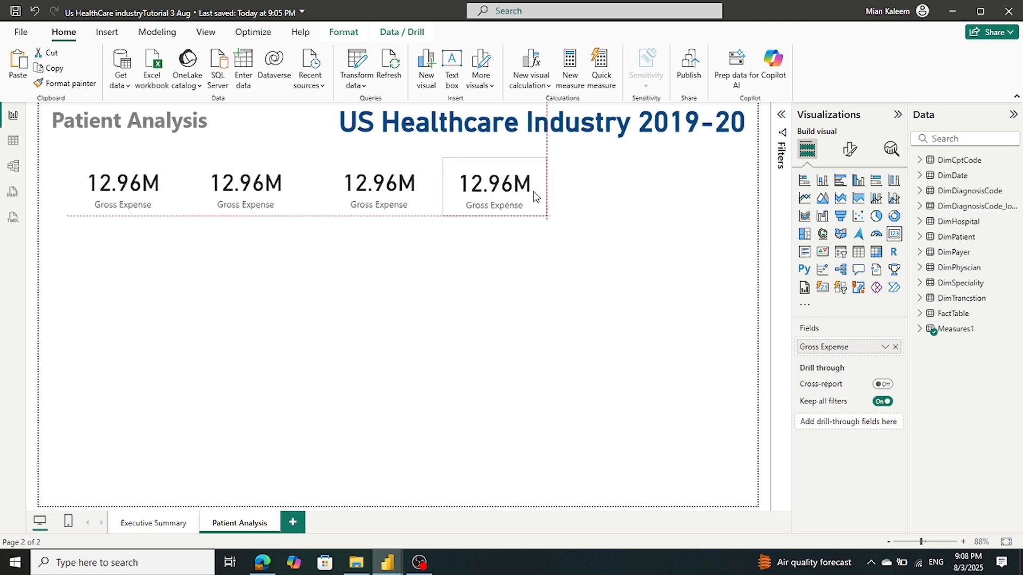
{"action": "left_click_drag", "start_coordinate": [299, 199], "coordinate": [666, 197]}
{"action": "left_click_drag", "start_coordinate": [247, 177], "coordinate": [249, 194]}
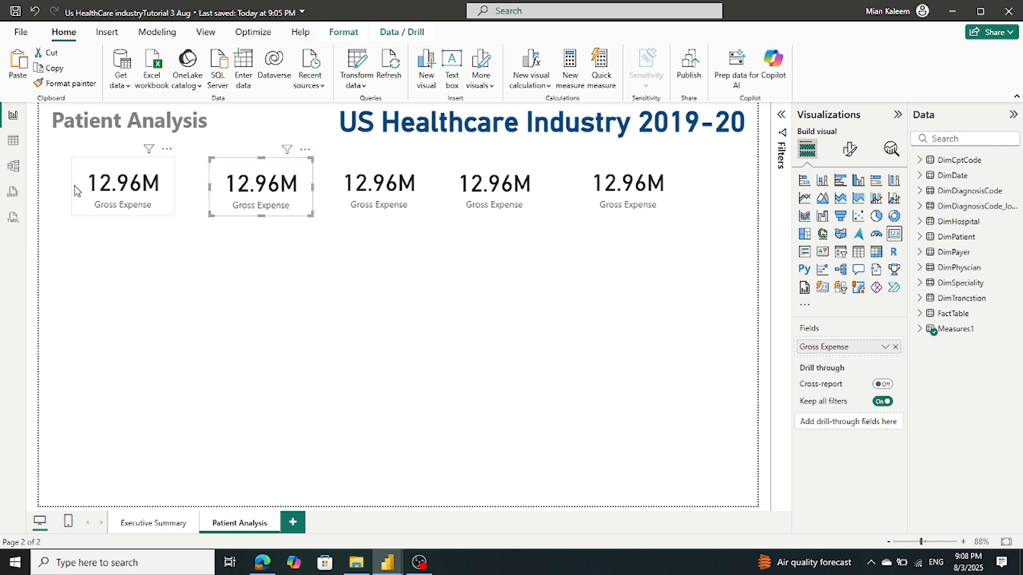
{"action": "left_click_drag", "start_coordinate": [130, 189], "coordinate": [138, 186]}
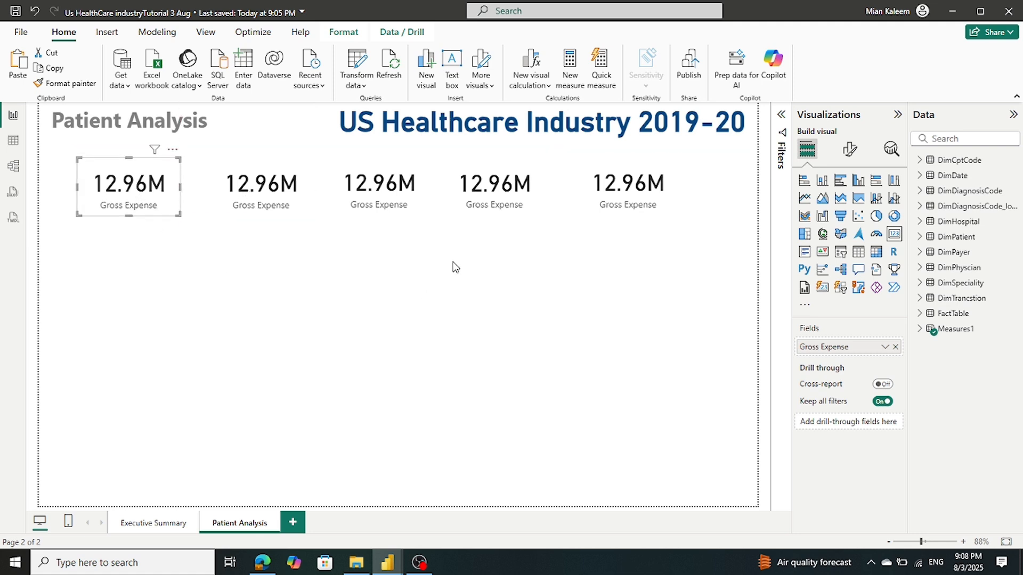
{"action": "left_click", "coordinate": [477, 235]}
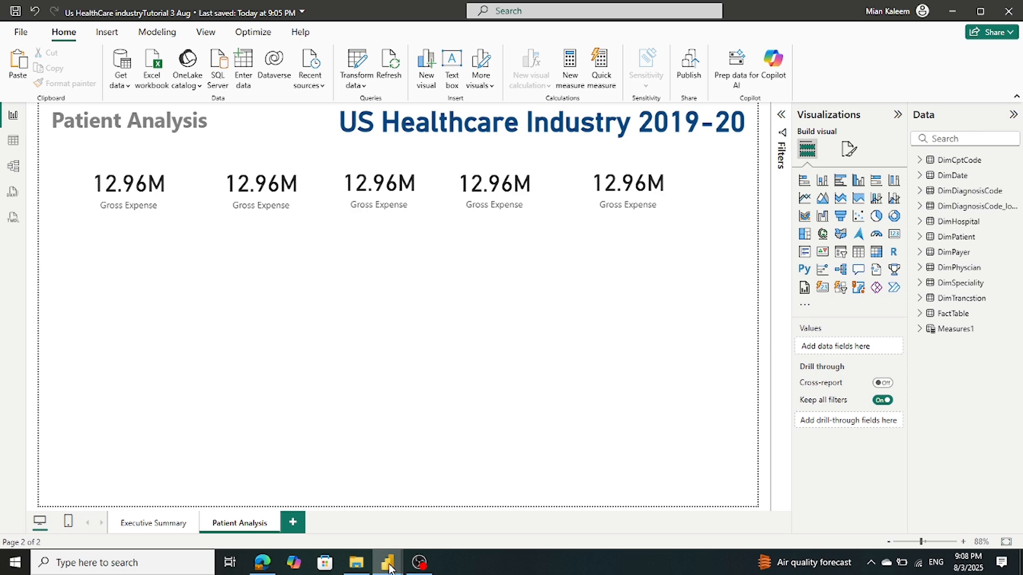
{"action": "mouse_move", "coordinate": [389, 561]}
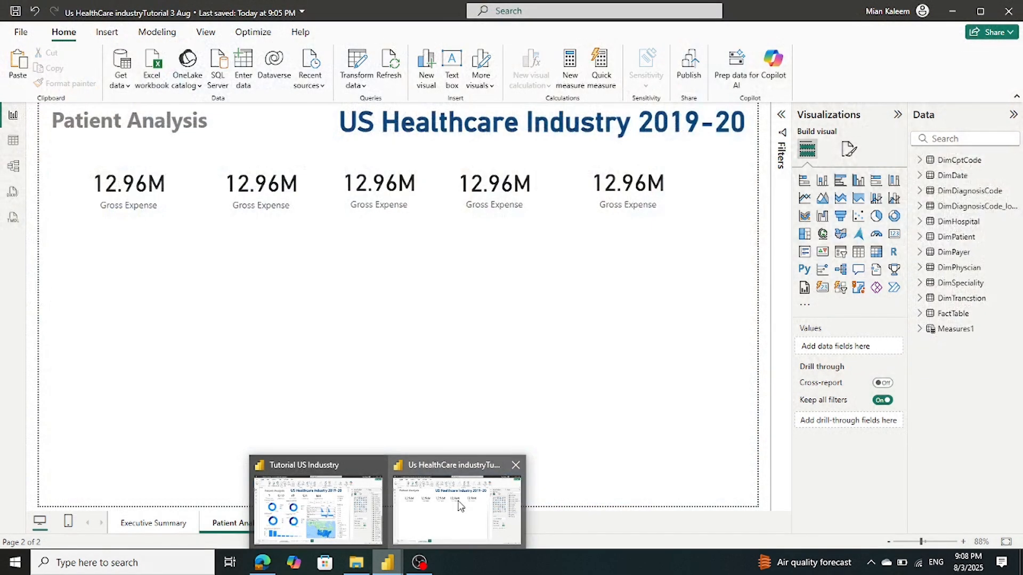
Select the first Gross Expense card and check which field the reference Ethnicity Count card uses
{"action": "left_click", "coordinate": [452, 504]}
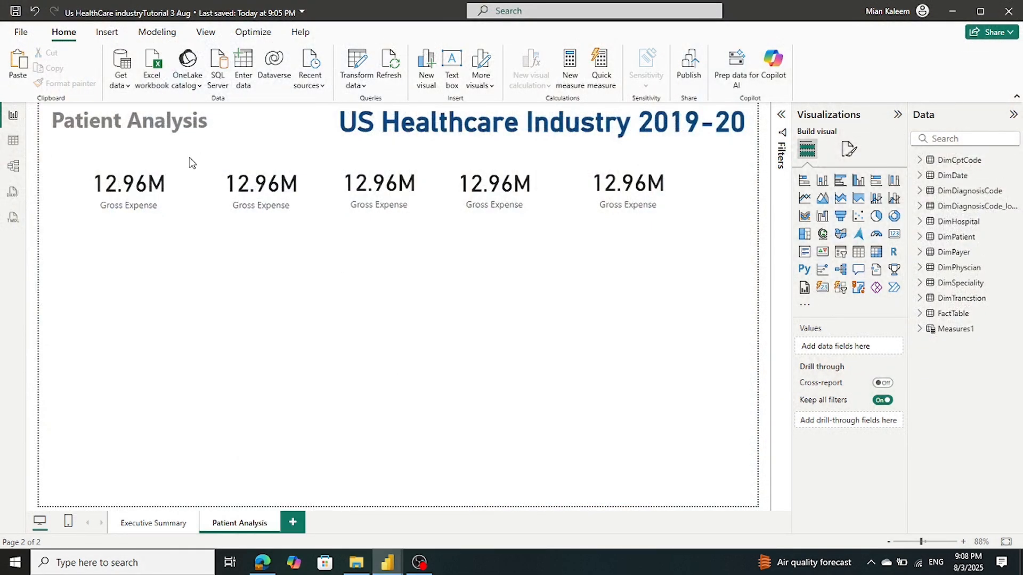
{"action": "left_click", "coordinate": [178, 189]}
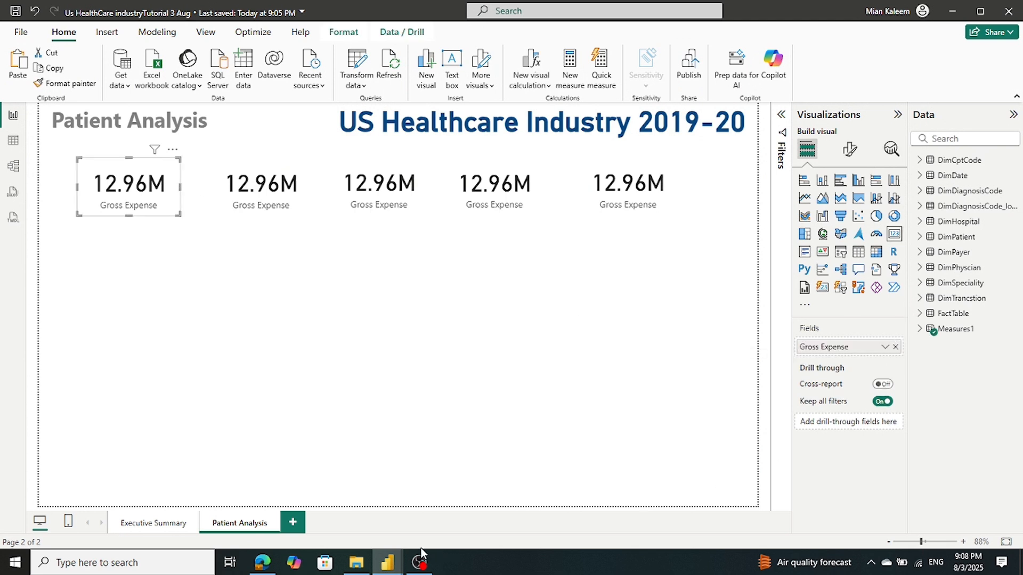
{"action": "mouse_move", "coordinate": [389, 570]}
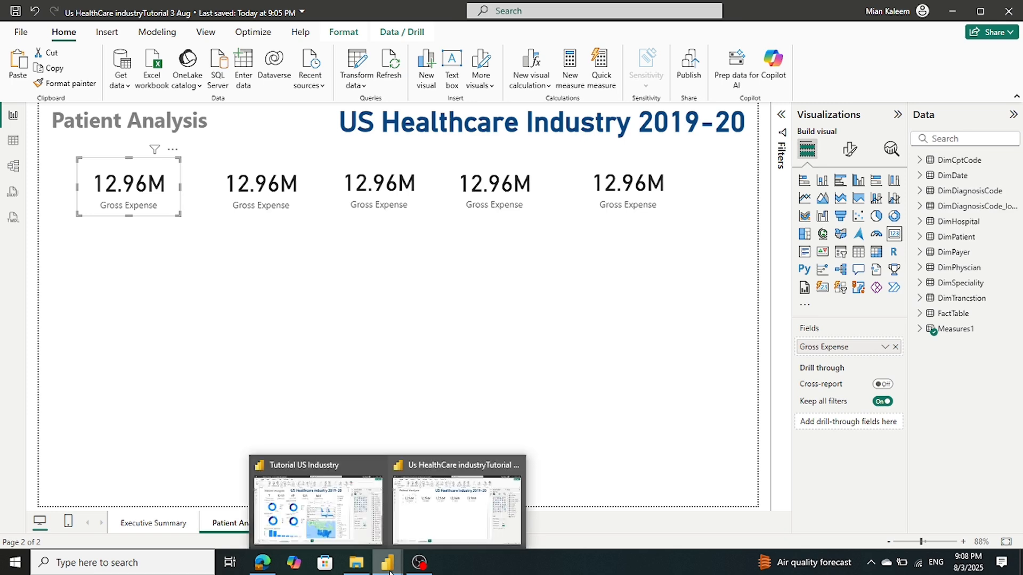
{"action": "left_click", "coordinate": [337, 541]}
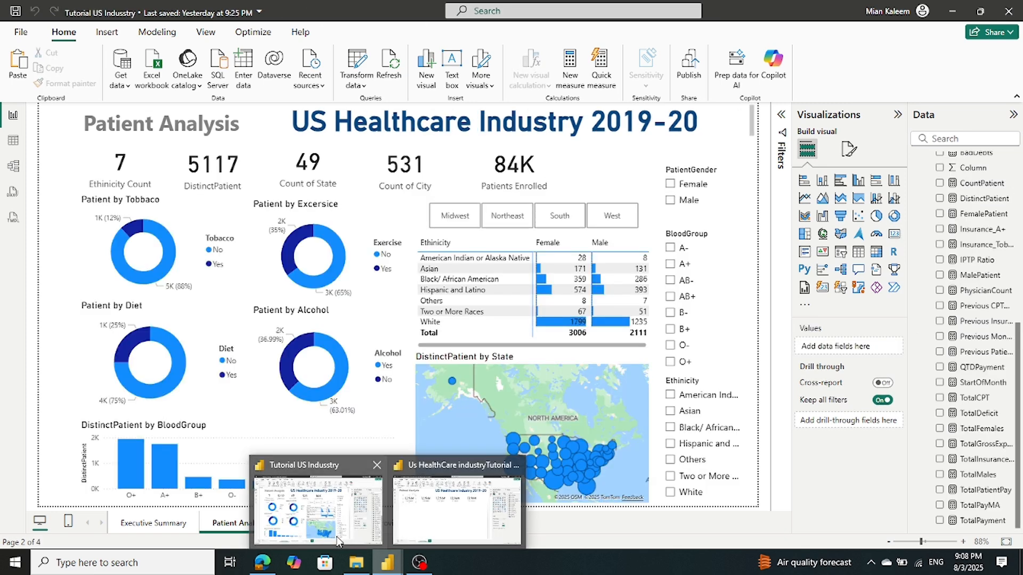
{"action": "left_click", "coordinate": [155, 180]}
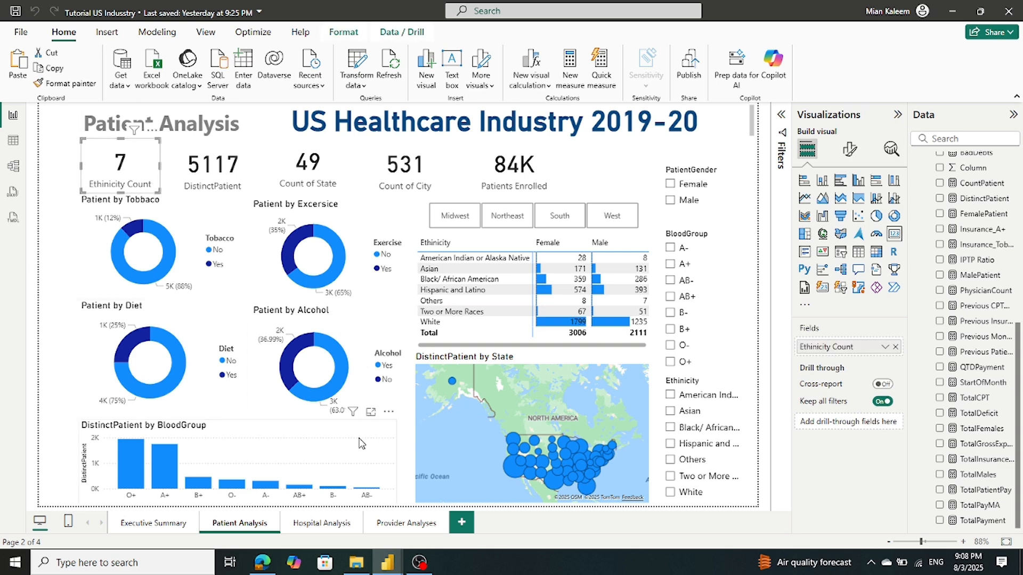
{"action": "mouse_move", "coordinate": [388, 565]}
{"action": "left_click", "coordinate": [458, 453]}
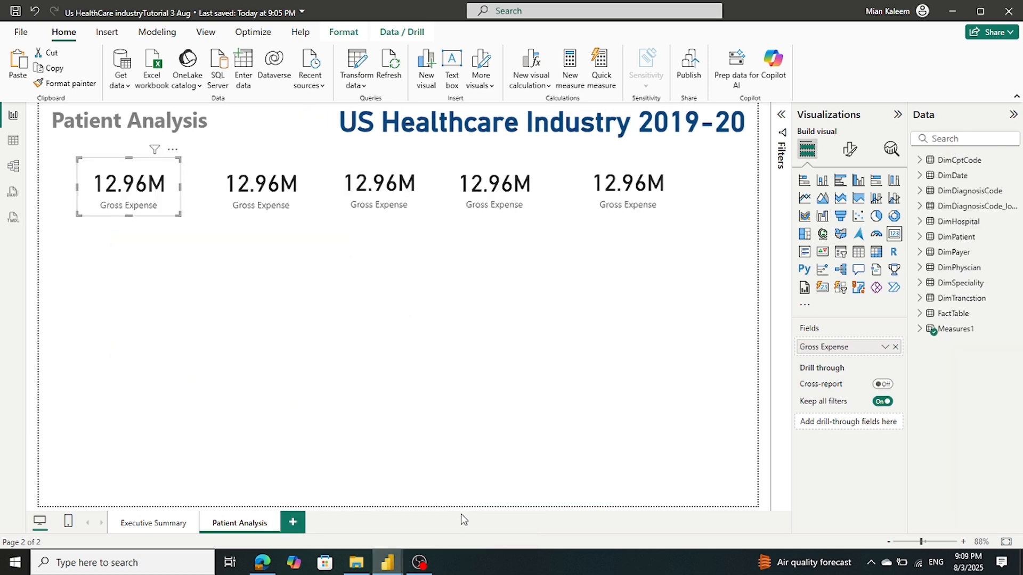
Expand the Measures1 and DimPatient tables in the Data pane
{"action": "left_click", "coordinate": [920, 329]}
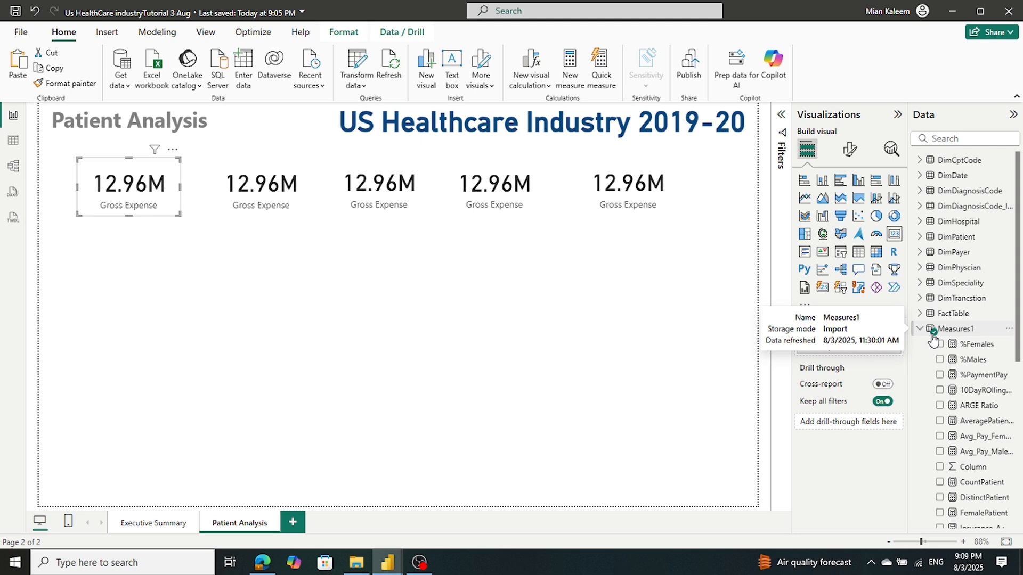
{"action": "scroll", "coordinate": [932, 339], "scroll_direction": "down", "scroll_amount": 5}
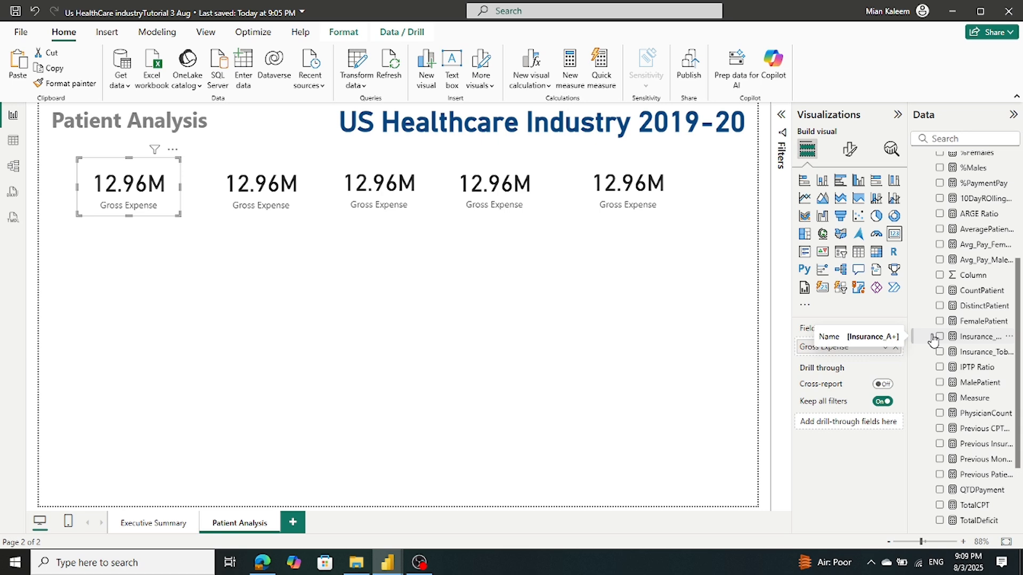
{"action": "scroll", "coordinate": [932, 339], "scroll_direction": "up", "scroll_amount": 5}
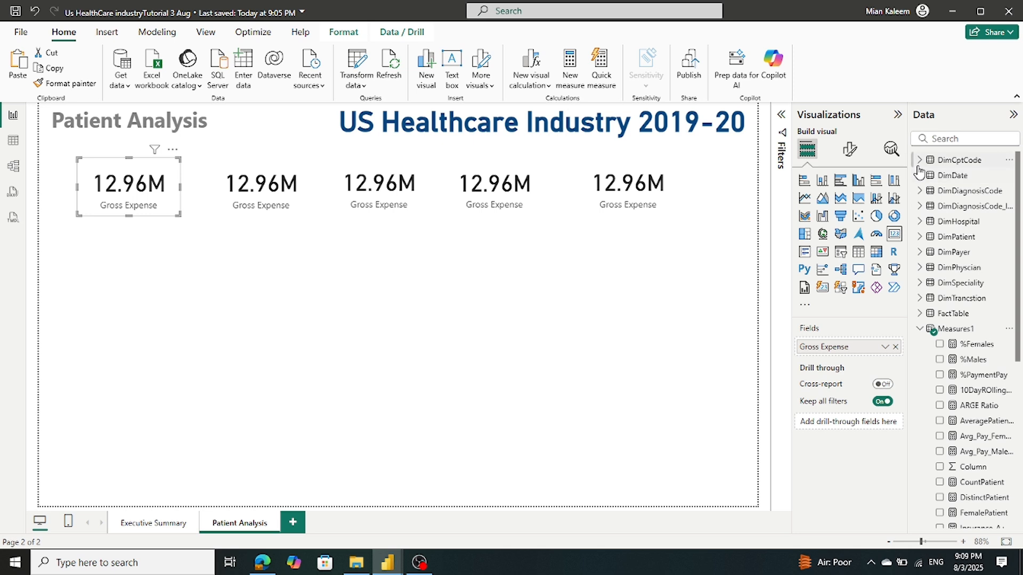
{"action": "left_click", "coordinate": [920, 238]}
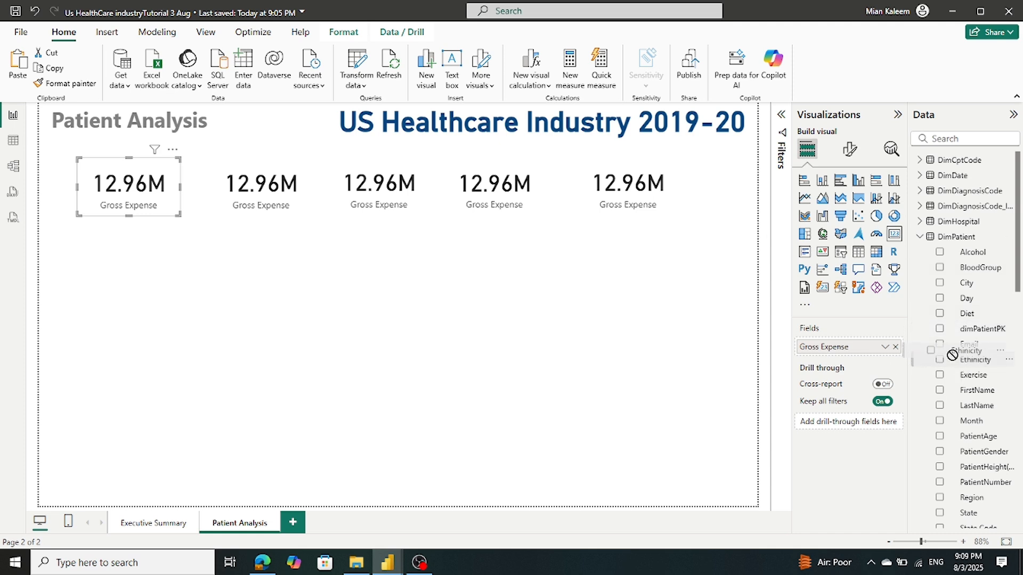
Replace the first card's Gross Expense with Ethinicity summarized as Count (Distinct), showing 7
{"action": "left_click", "coordinate": [895, 347]}
{"action": "left_click_drag", "start_coordinate": [979, 360], "coordinate": [869, 349]}
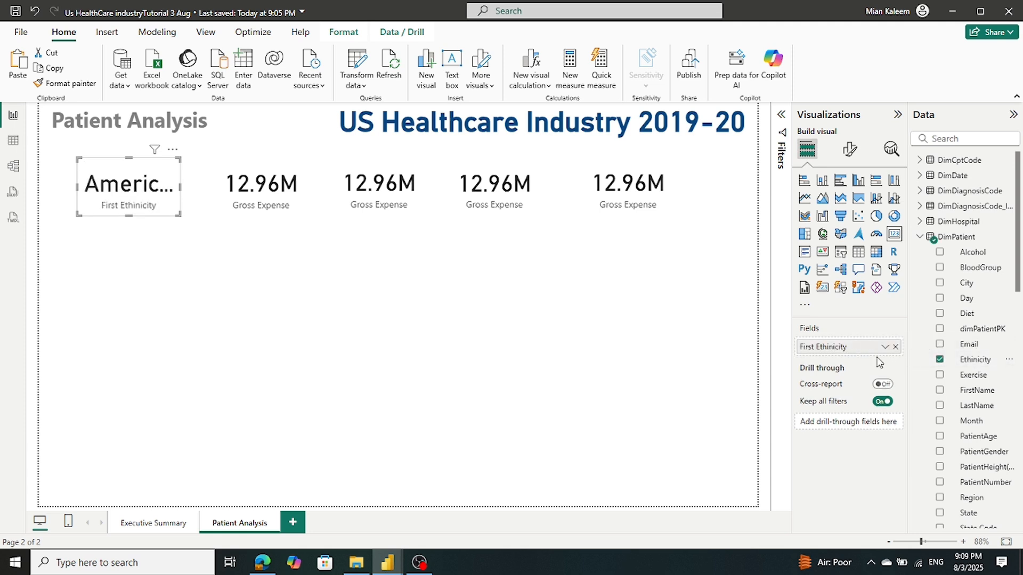
{"action": "left_click", "coordinate": [885, 347]}
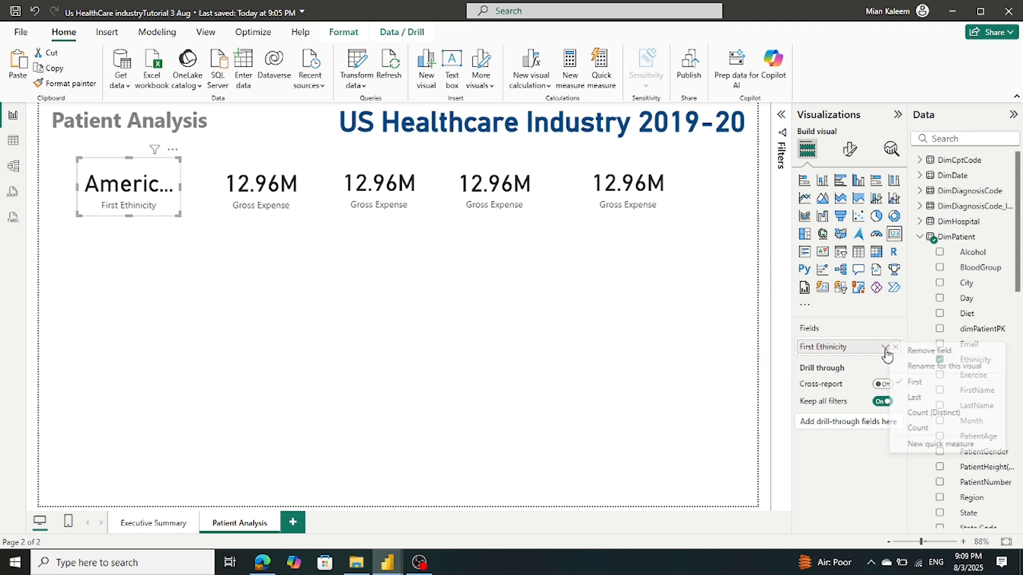
{"action": "left_click", "coordinate": [919, 414]}
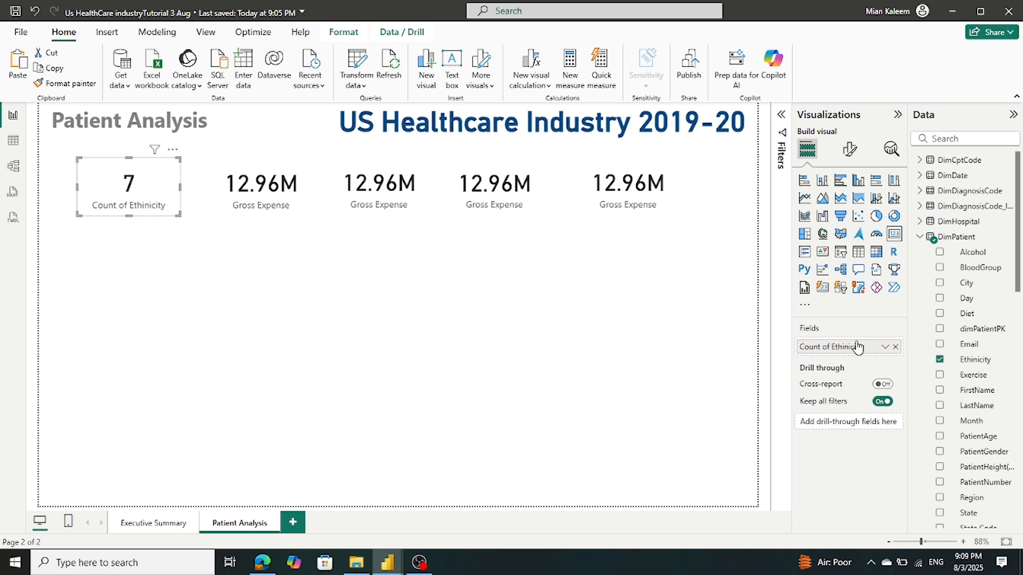
Rename the card's field to Ethnicity Count for this visual
{"action": "right_click", "coordinate": [837, 351]}
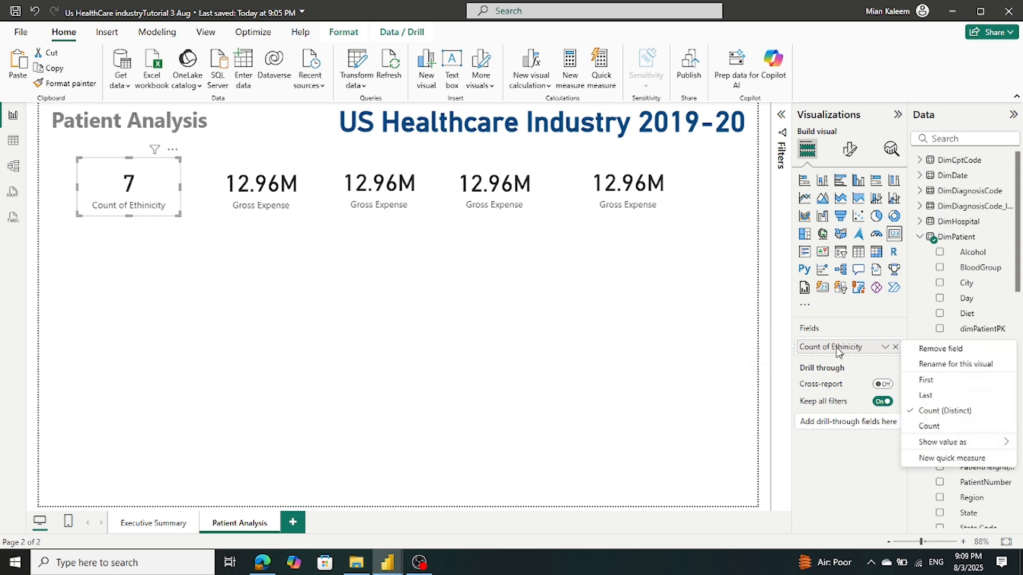
{"action": "left_click", "coordinate": [956, 364]}
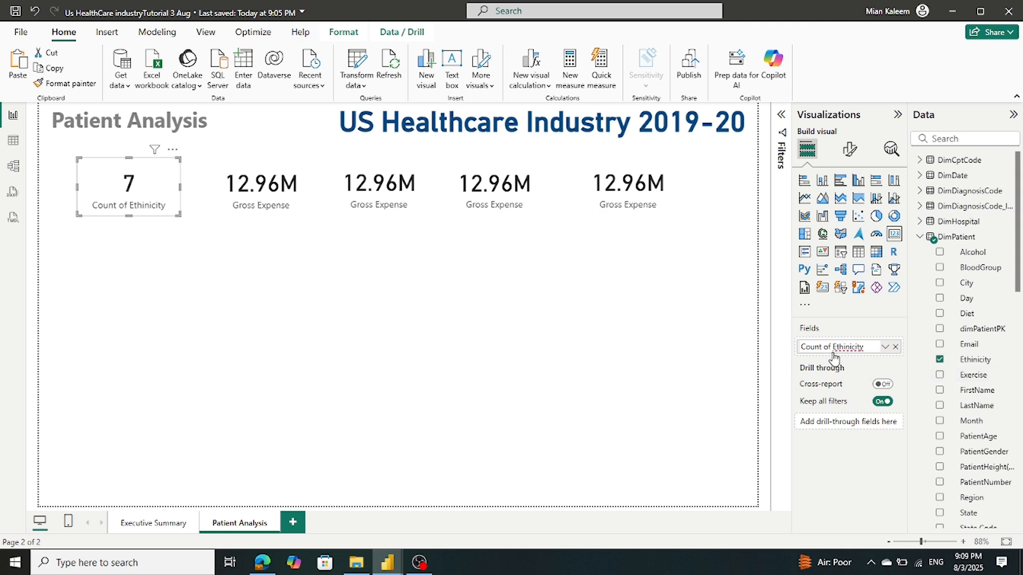
{"action": "left_click_drag", "start_coordinate": [834, 349], "coordinate": [740, 360]}
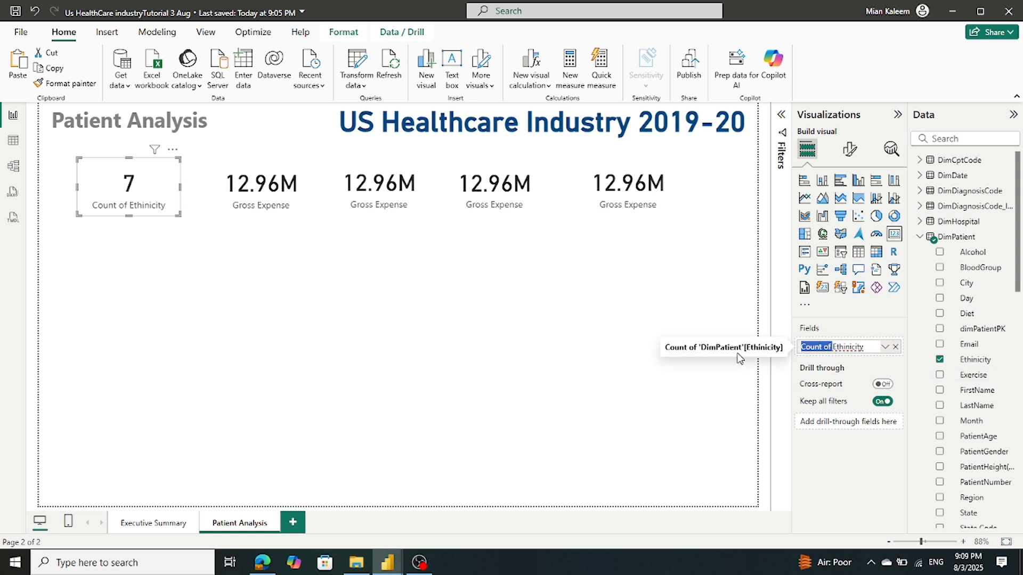
{"action": "key", "text": "BackSpace"}
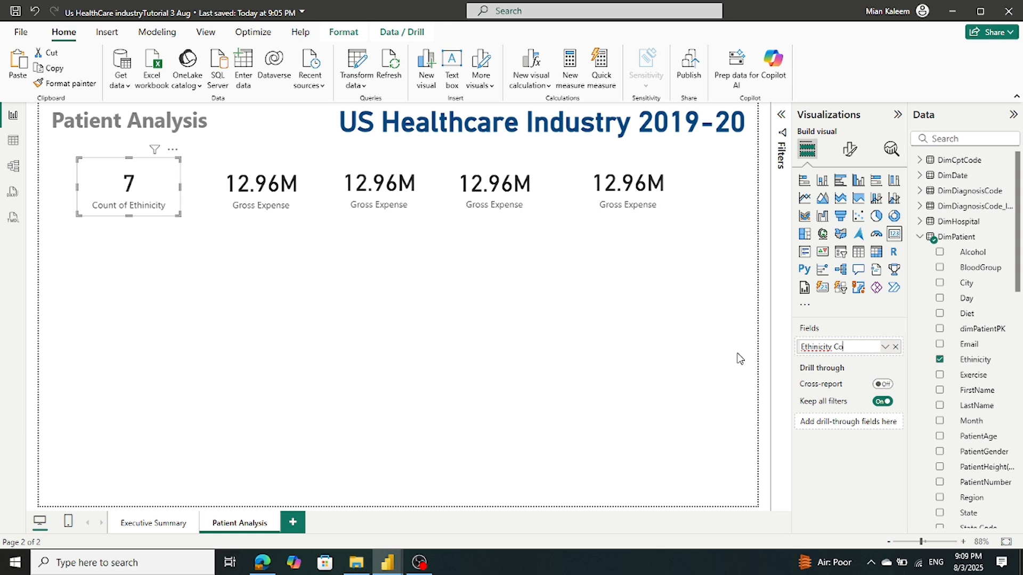
{"action": "key", "text": "Return"}
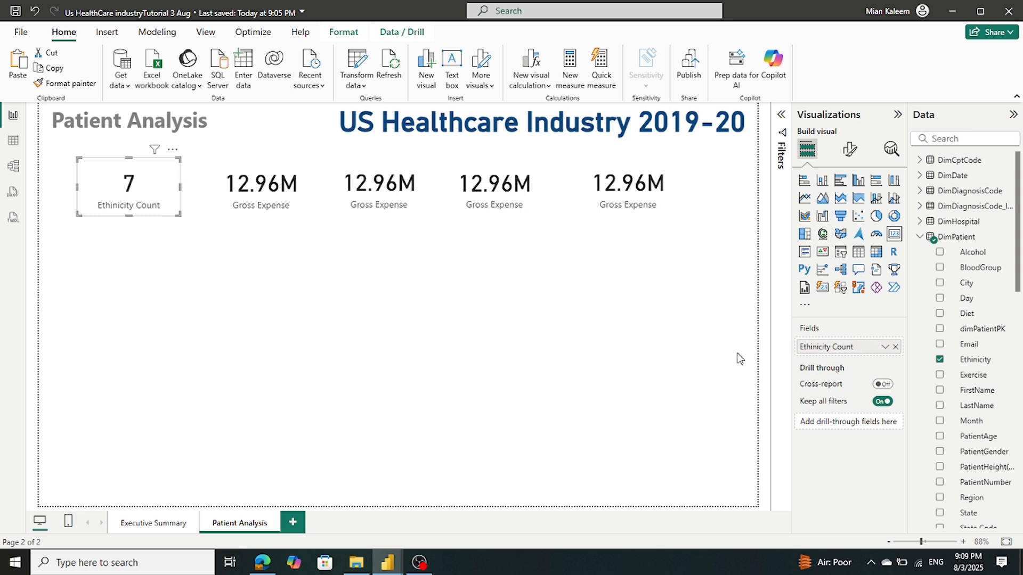
{"action": "left_click", "coordinate": [252, 189]}
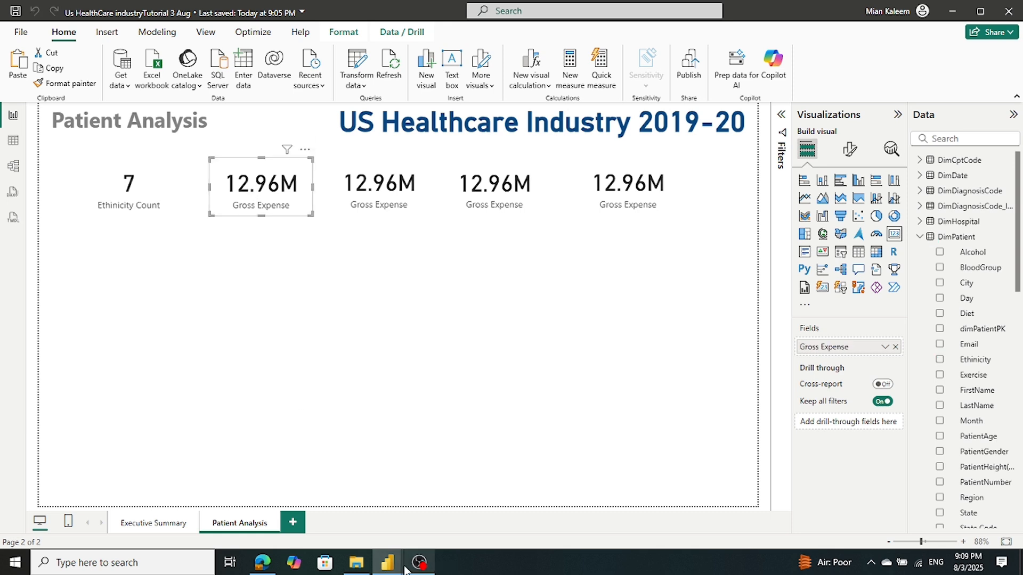
Swap the second card's Gross Expense for the DistinctPatient measure
{"action": "mouse_move", "coordinate": [384, 568]}
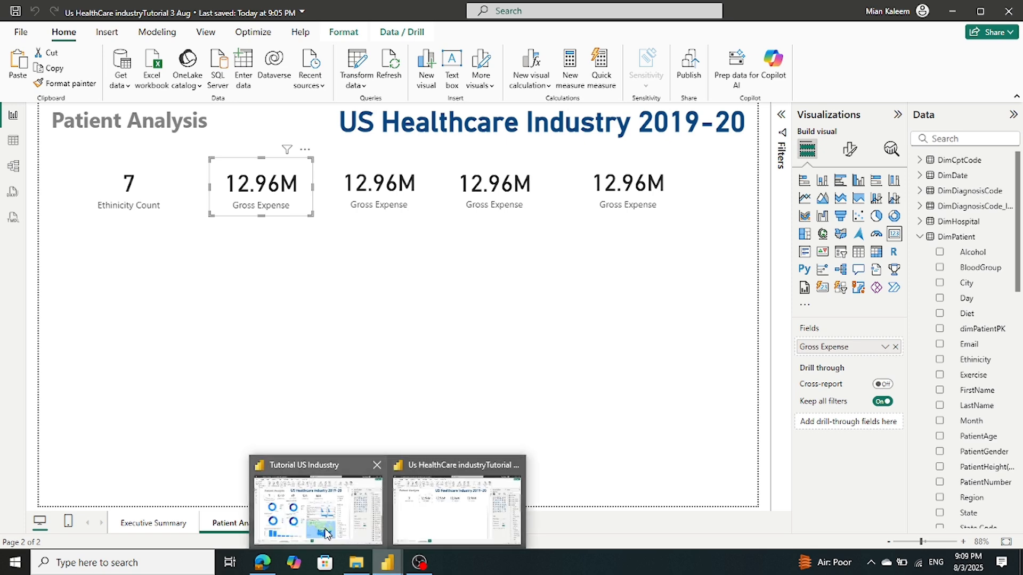
{"action": "mouse_move", "coordinate": [326, 534]}
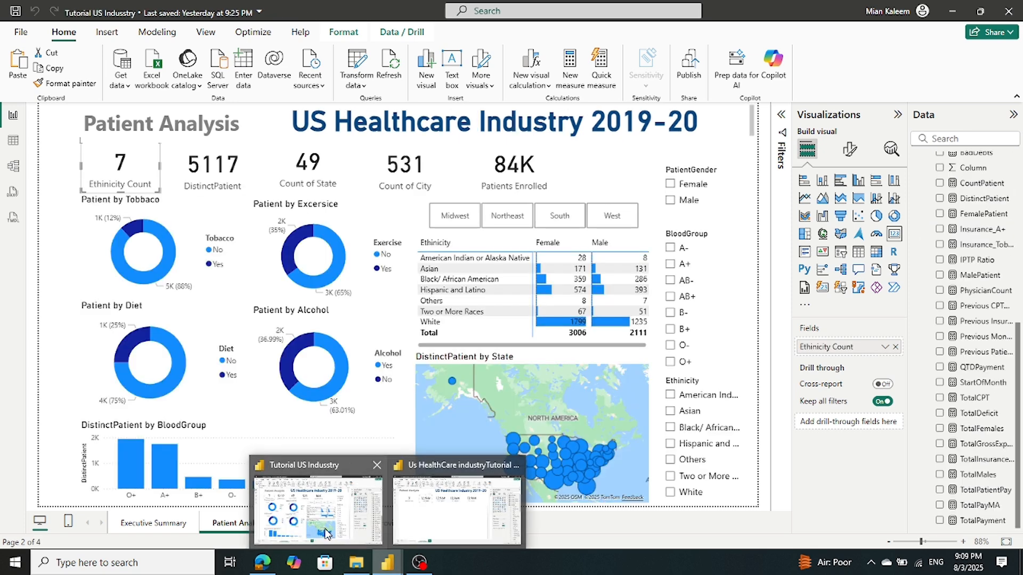
{"action": "left_click", "coordinate": [416, 522]}
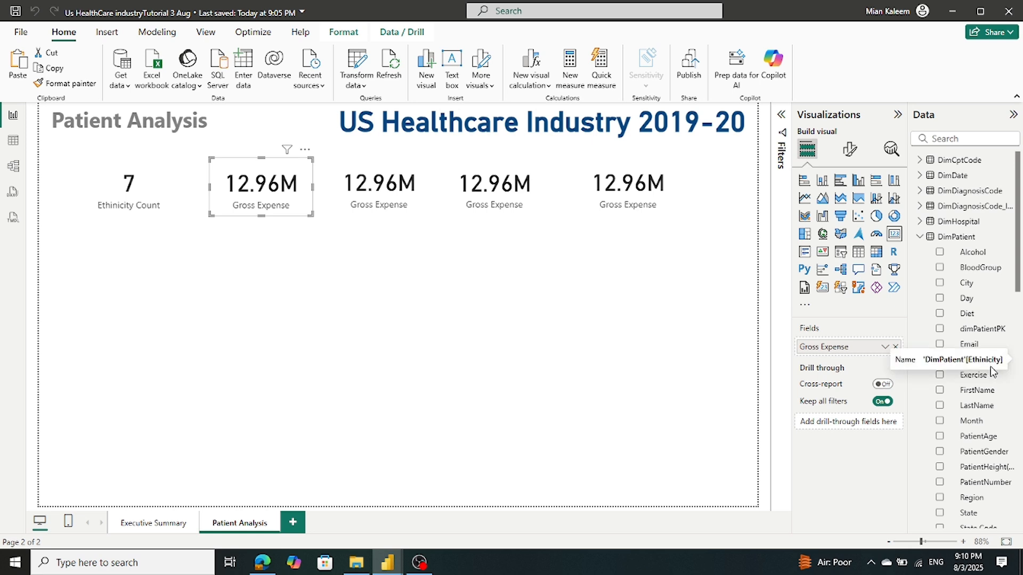
{"action": "left_click", "coordinate": [919, 239]}
{"action": "scroll", "coordinate": [967, 284], "scroll_direction": "down", "scroll_amount": 4}
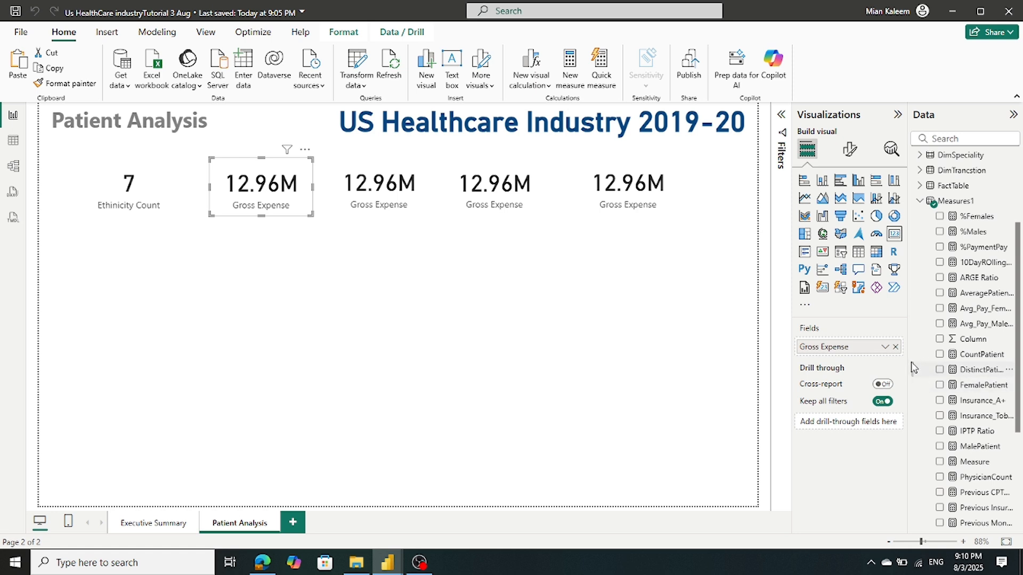
{"action": "left_click", "coordinate": [894, 346]}
{"action": "left_click_drag", "start_coordinate": [968, 376], "coordinate": [858, 347]}
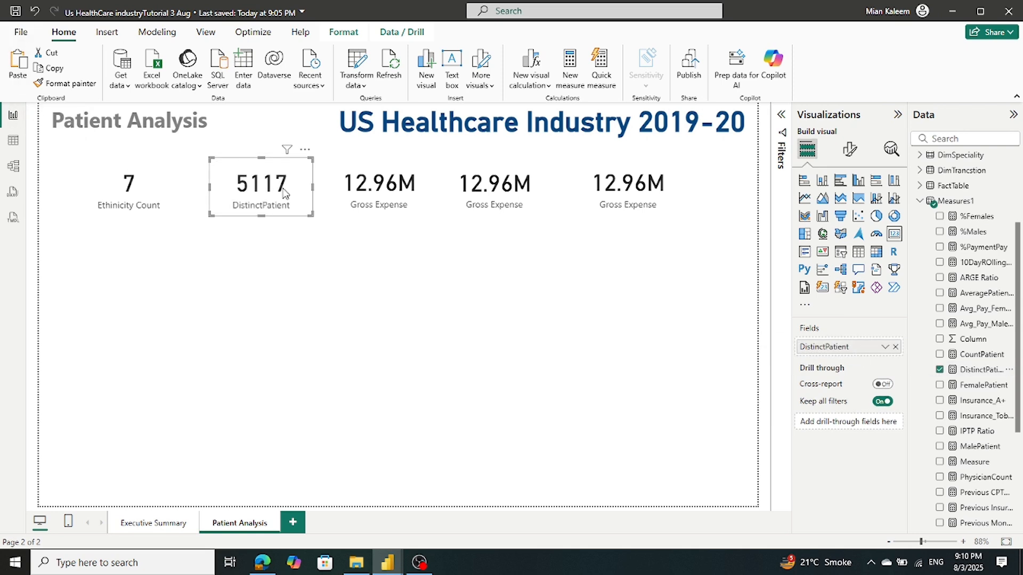
Rename the DistinctPatient field to Patient Count for this visual, showing 5117
{"action": "right_click", "coordinate": [857, 352]}
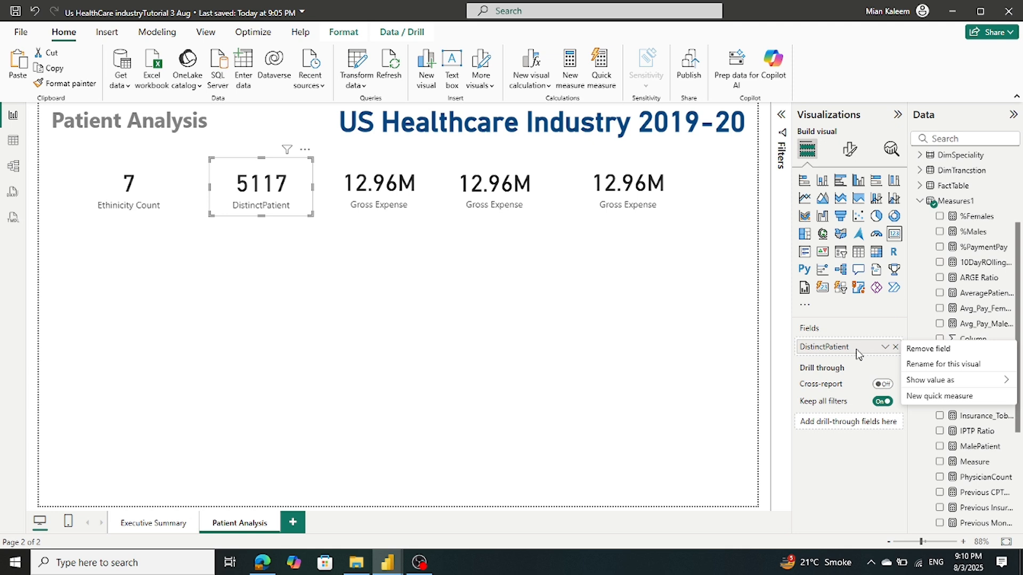
{"action": "left_click", "coordinate": [912, 365]}
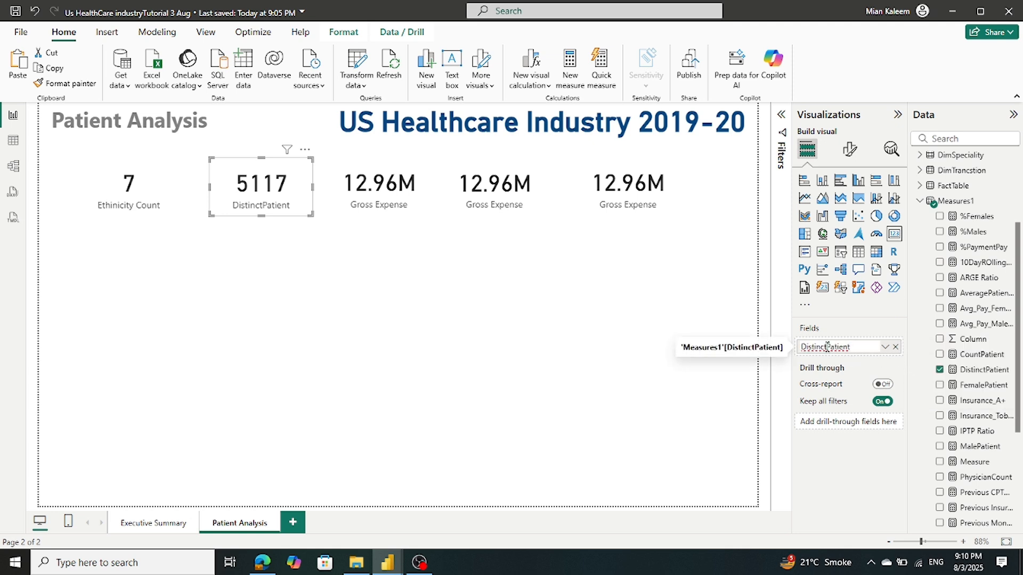
{"action": "key", "text": "BackSpace"}
{"action": "key", "text": "BackSpace"}
{"action": "key", "text": "BackSpace"}
{"action": "key", "text": "BackSpace"}
{"action": "key", "text": "BackSpace"}
{"action": "key", "text": "BackSpace"}
{"action": "key", "text": "BackSpace"}
{"action": "key", "text": "BackSpace"}
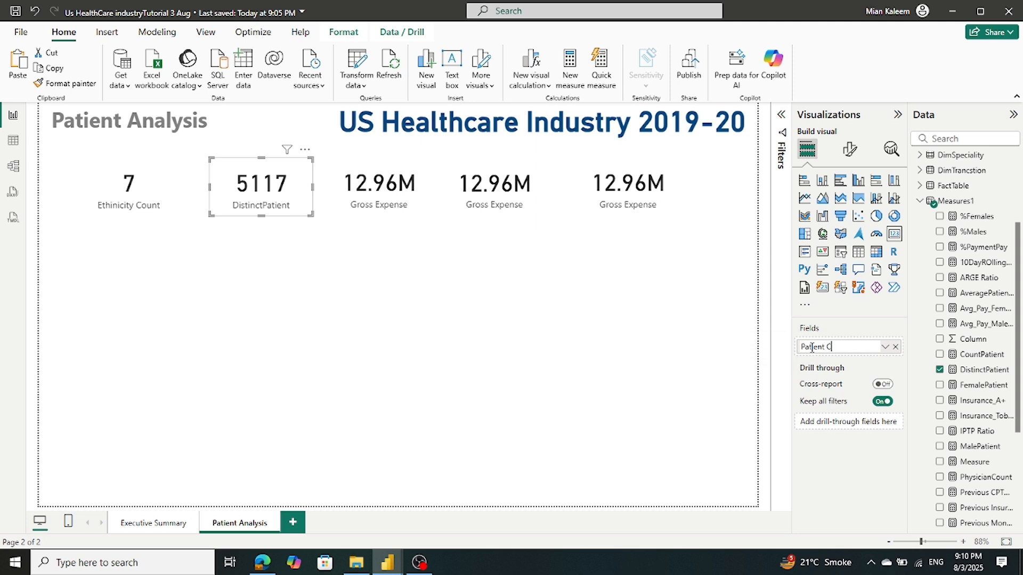
{"action": "type", "text": "Count"}
{"action": "key", "text": "Return"}
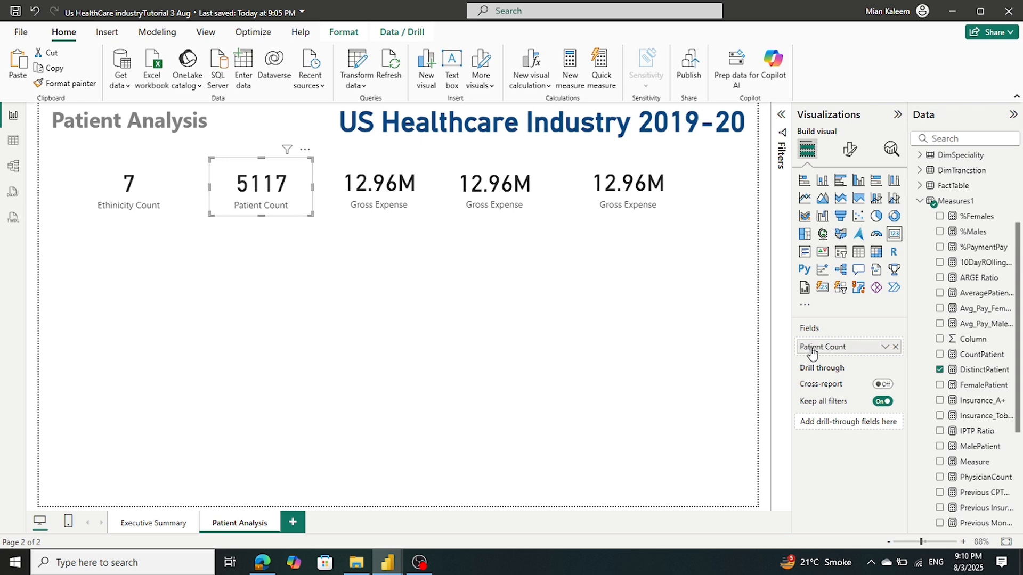
Select the third card and compare it against the reference report's Patient Analysis page
{"action": "left_click", "coordinate": [382, 210]}
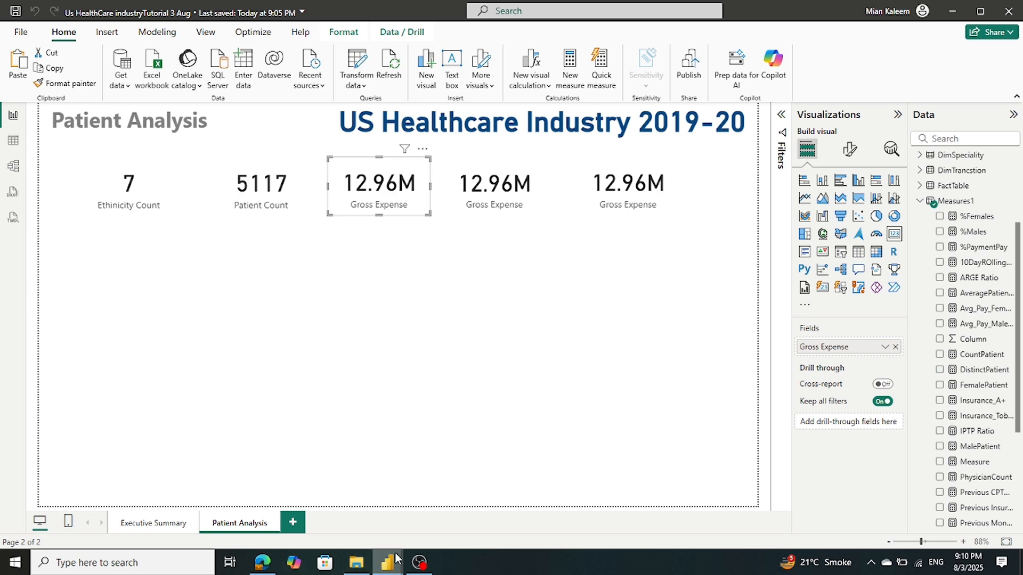
{"action": "mouse_move", "coordinate": [387, 562]}
{"action": "left_click", "coordinate": [318, 509]}
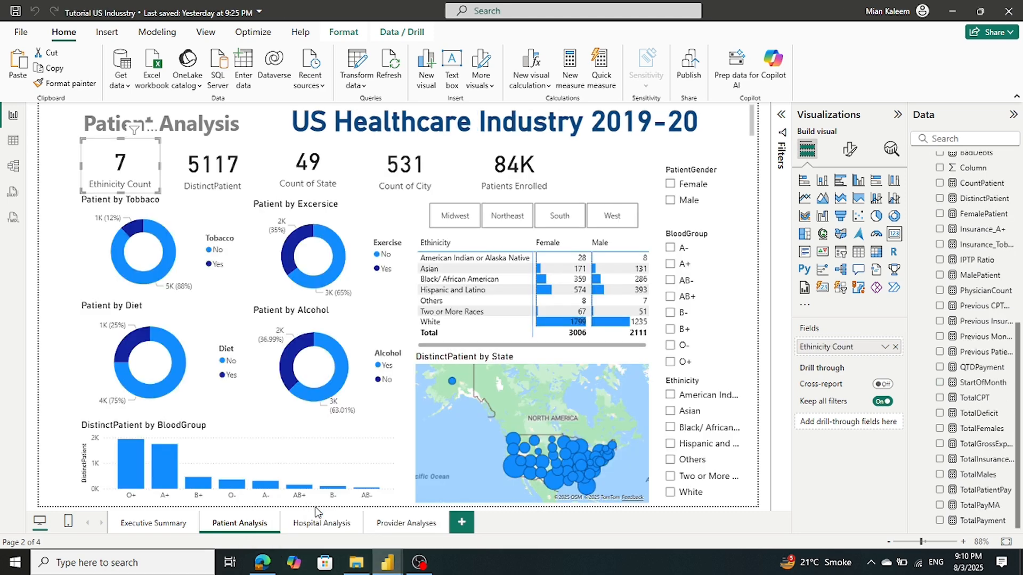
{"action": "mouse_move", "coordinate": [388, 562]}
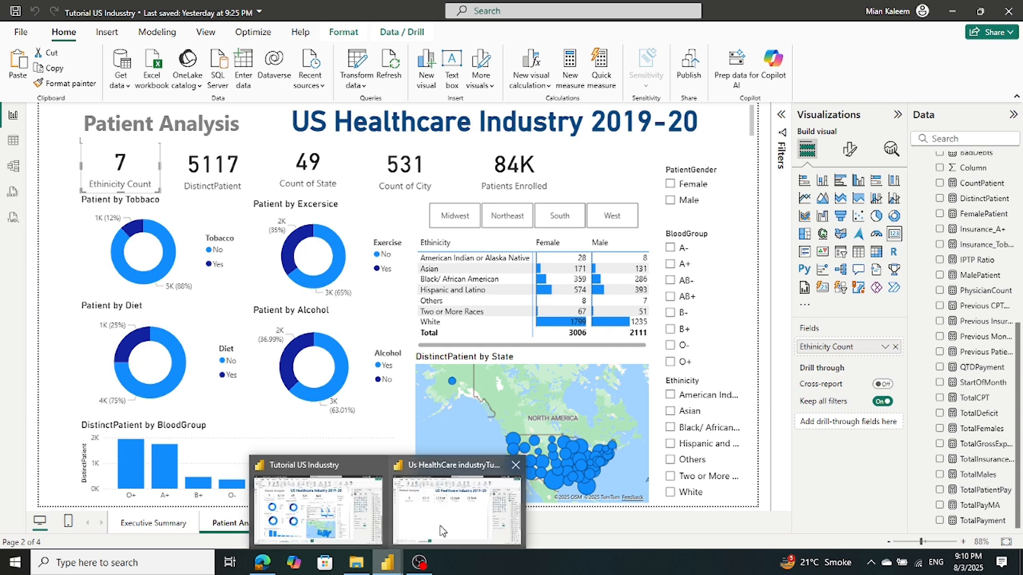
{"action": "left_click", "coordinate": [440, 531]}
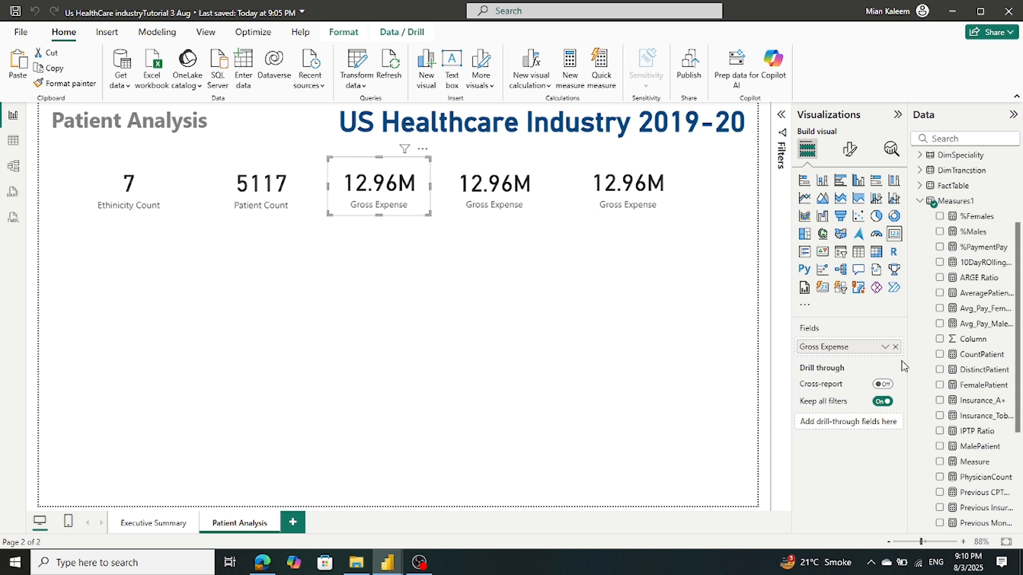
Replace the third card's Gross Expense with DimPatient State as Count (Distinct), showing 49
{"action": "left_click", "coordinate": [896, 347]}
{"action": "scroll", "coordinate": [959, 332], "scroll_direction": "down", "scroll_amount": 3}
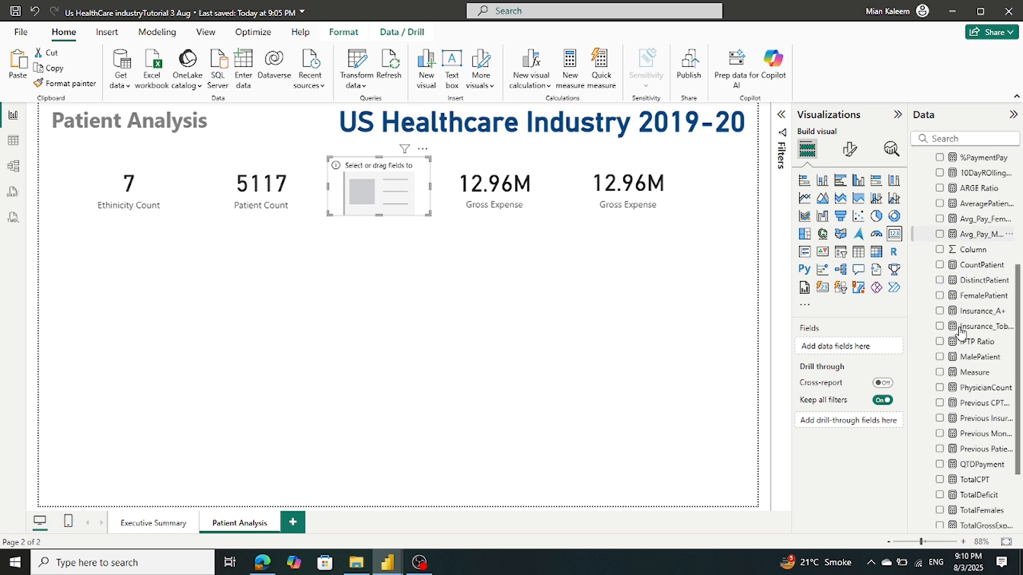
{"action": "scroll", "coordinate": [959, 332], "scroll_direction": "down", "scroll_amount": 3}
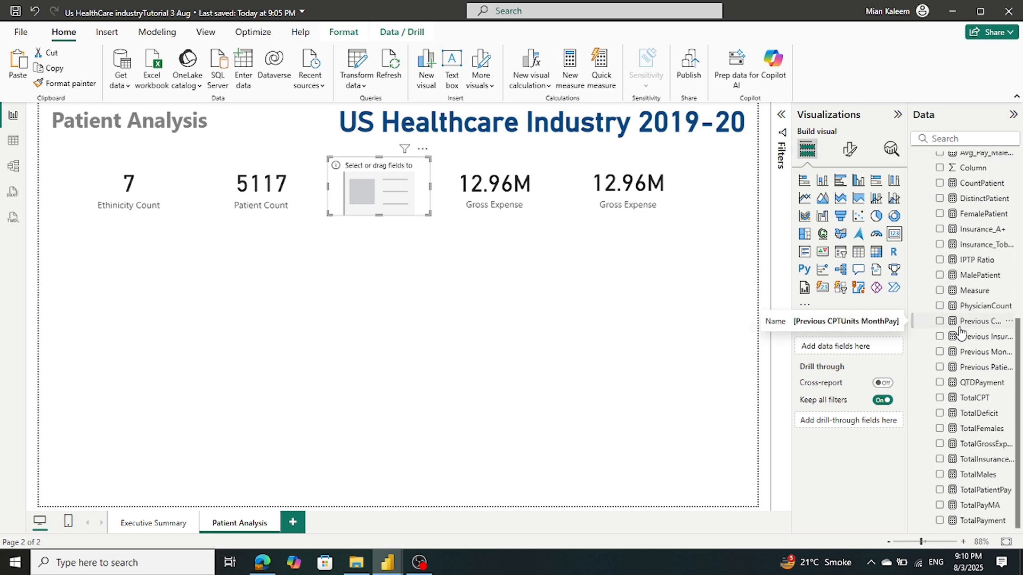
{"action": "scroll", "coordinate": [960, 333], "scroll_direction": "up", "scroll_amount": 10}
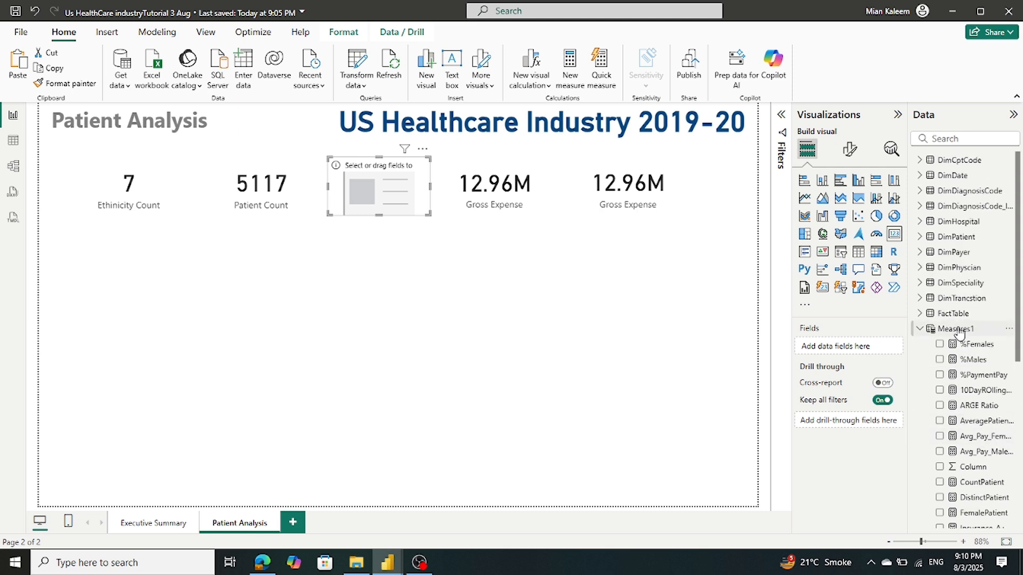
{"action": "left_click", "coordinate": [920, 329]}
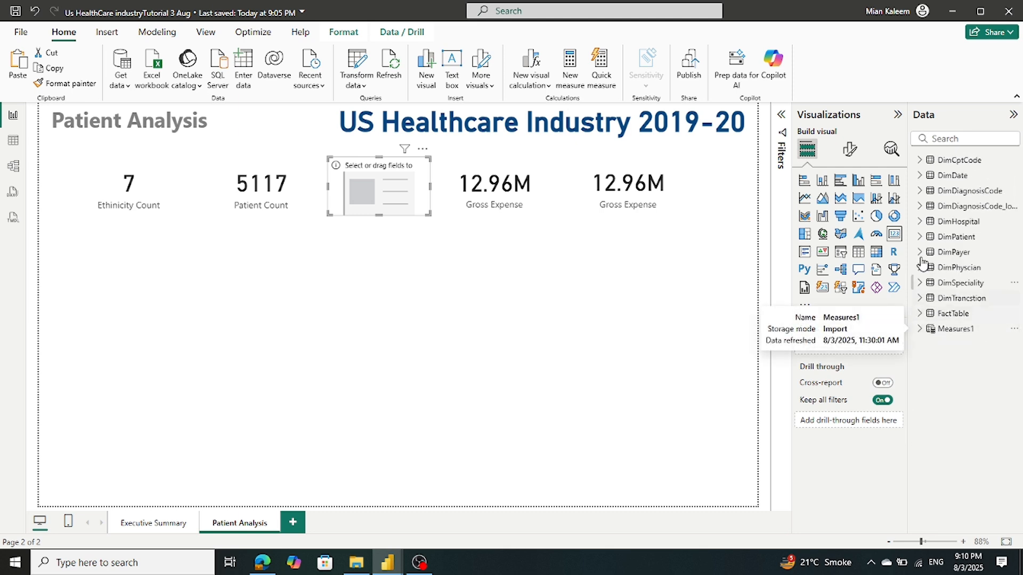
{"action": "left_click", "coordinate": [921, 237]}
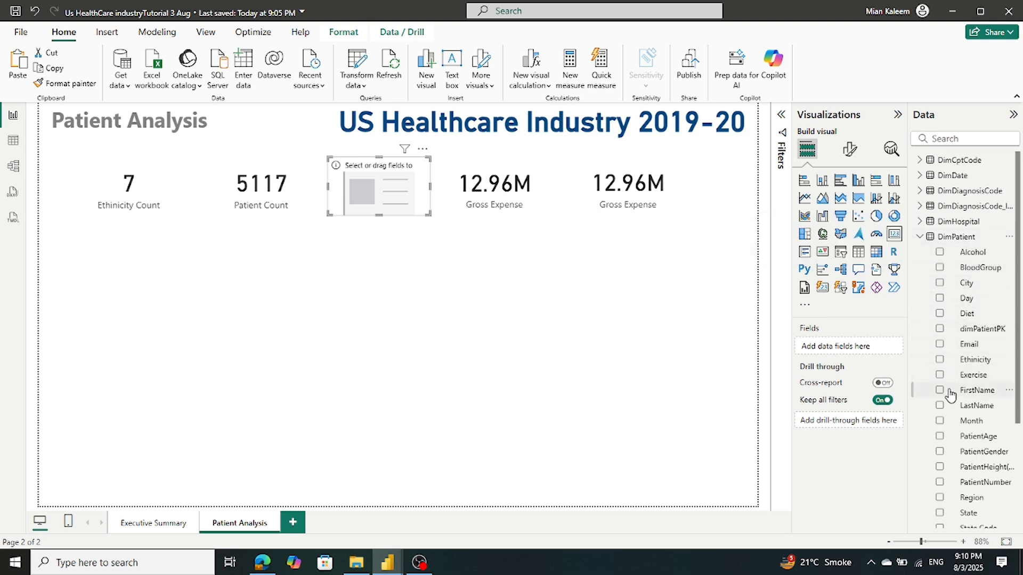
{"action": "scroll", "coordinate": [949, 392], "scroll_direction": "down", "scroll_amount": 2}
{"action": "left_click_drag", "start_coordinate": [959, 451], "coordinate": [855, 355]}
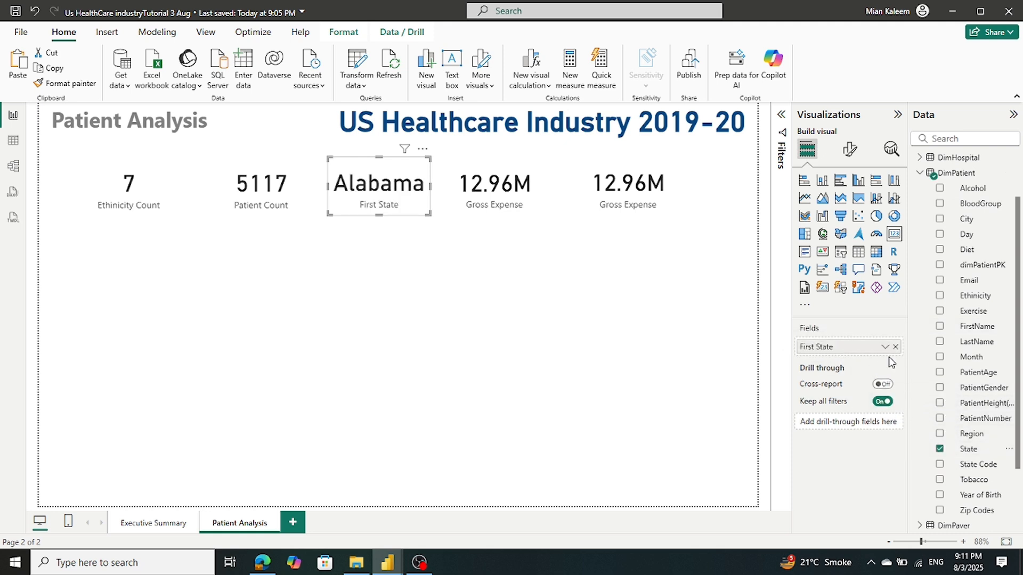
{"action": "left_click", "coordinate": [885, 347]}
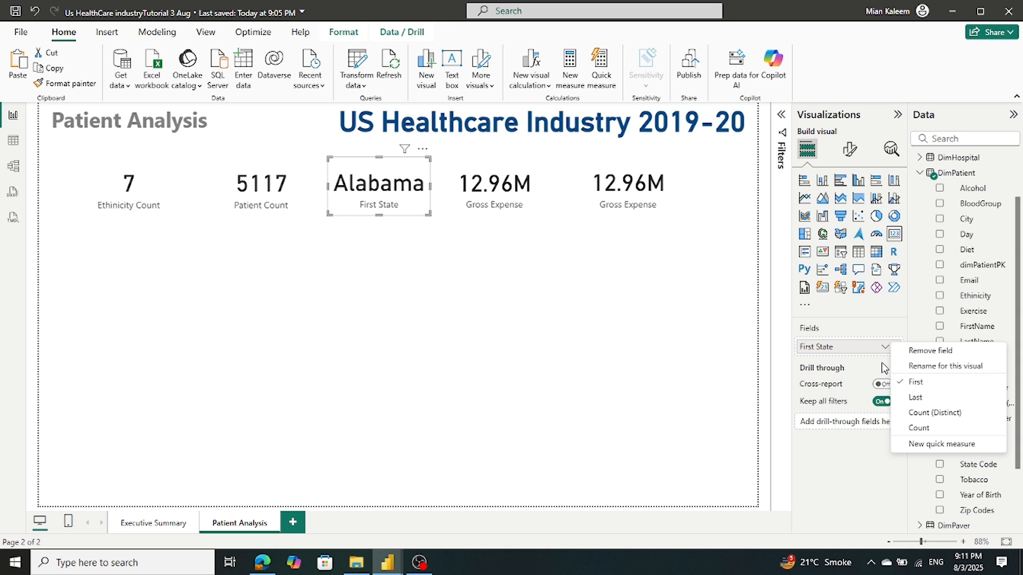
{"action": "left_click", "coordinate": [917, 420]}
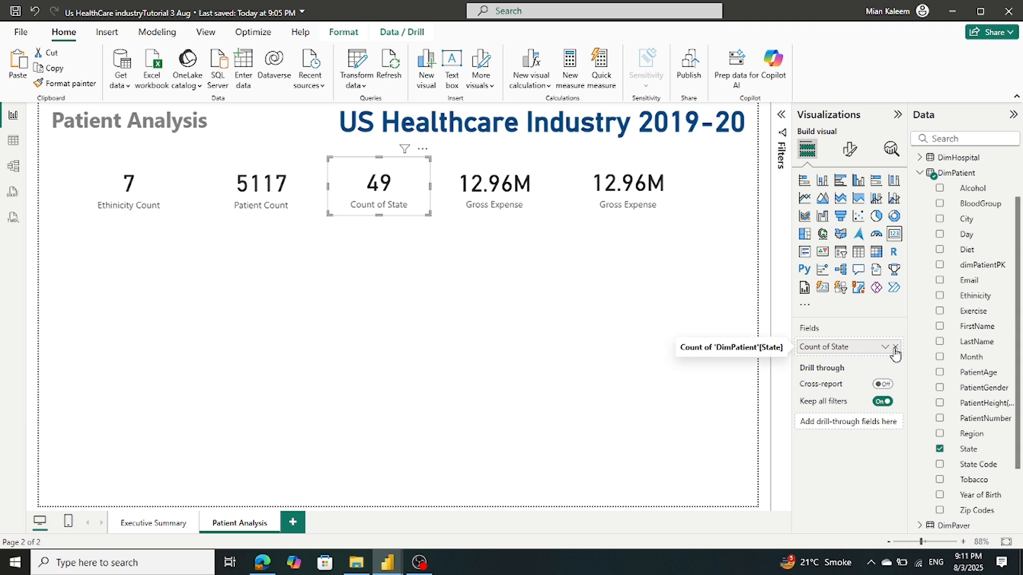
Undo an accidental field removal and rename the field to State Count for this visual
{"action": "right_click", "coordinate": [821, 356]}
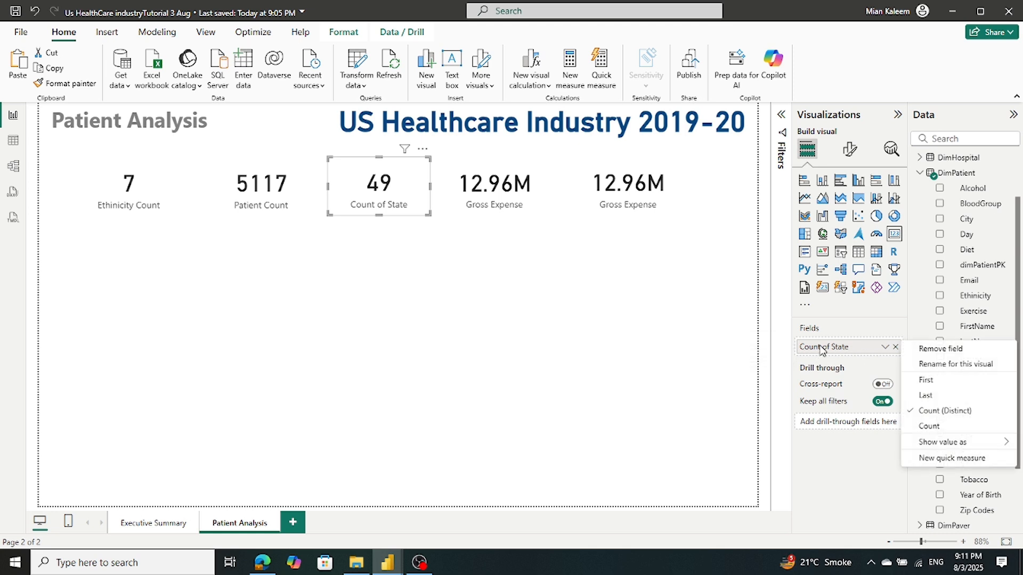
{"action": "left_click", "coordinate": [926, 352]}
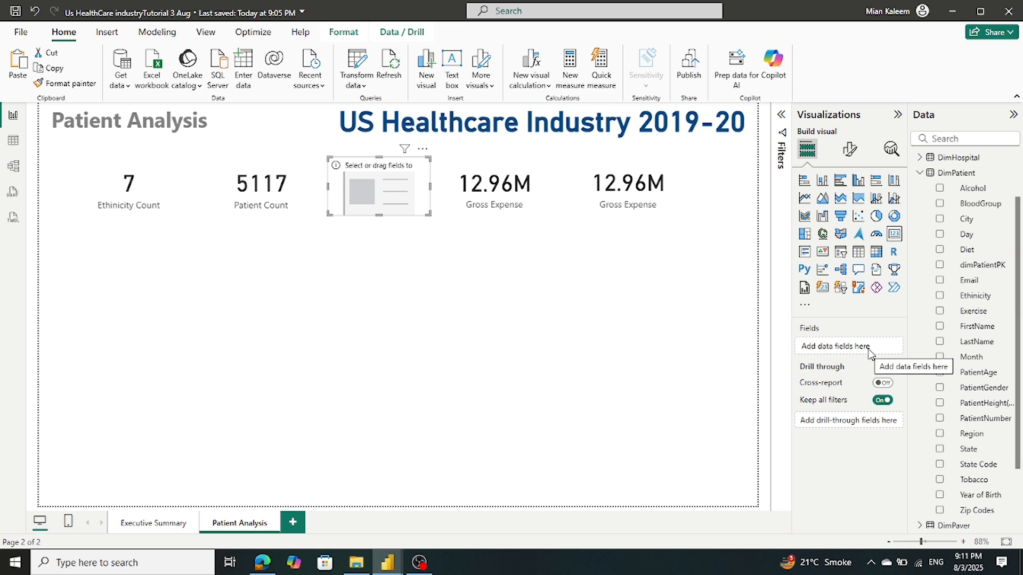
{"action": "left_click", "coordinate": [34, 12]}
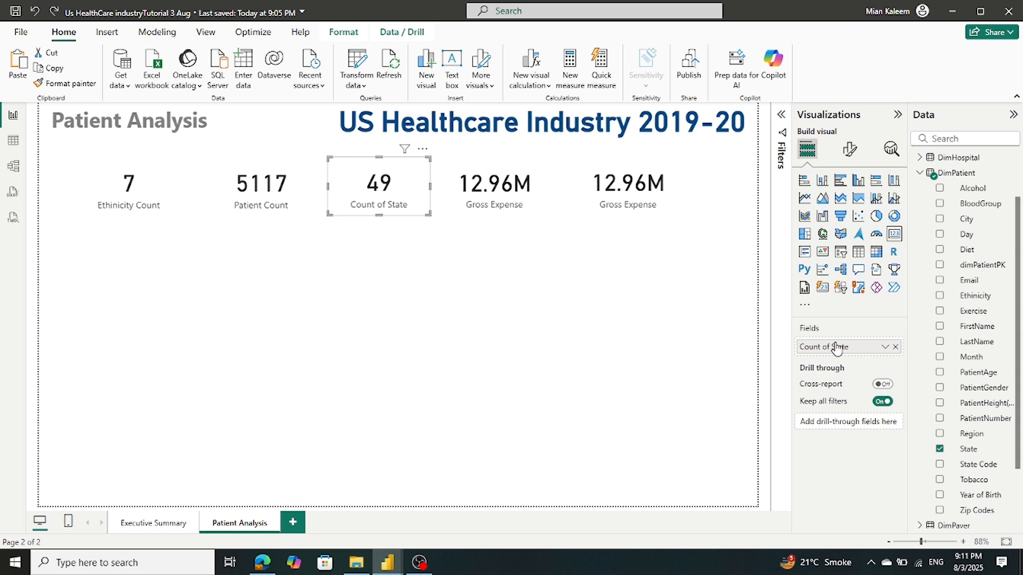
{"action": "left_click", "coordinate": [884, 347]}
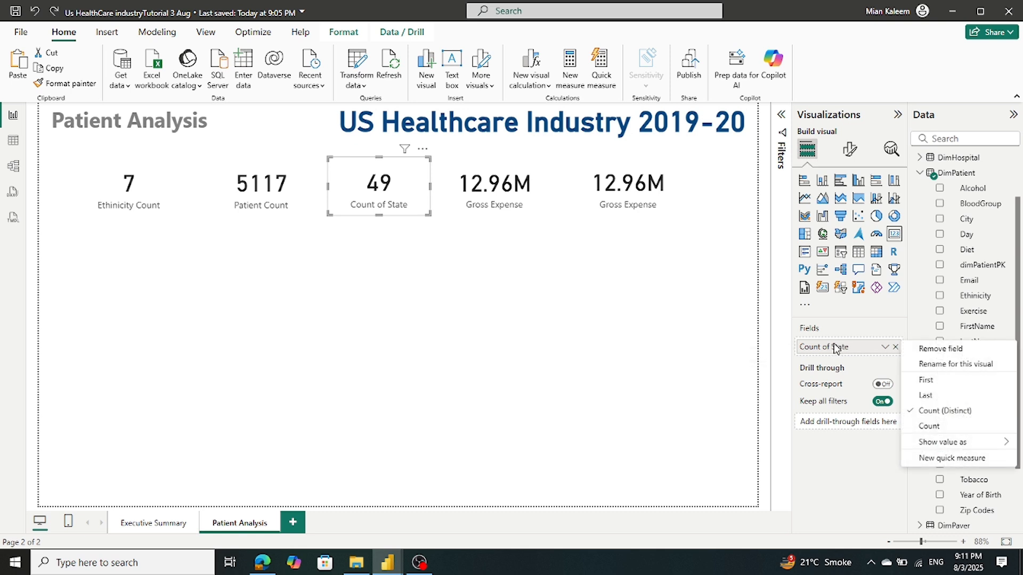
{"action": "left_click", "coordinate": [941, 365]}
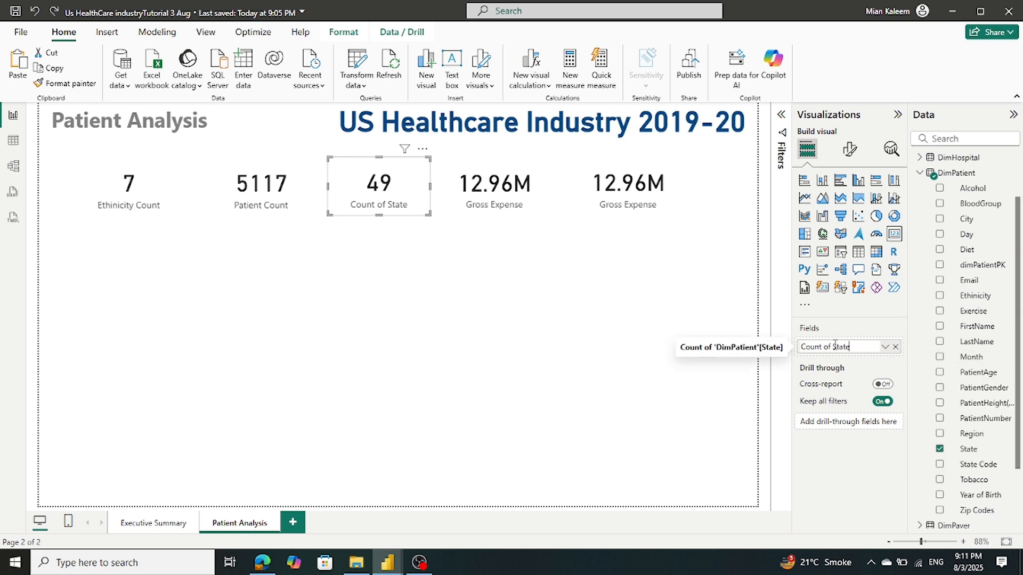
{"action": "left_click_drag", "start_coordinate": [834, 345], "coordinate": [598, 345]}
{"action": "key", "text": "BackSpace"}
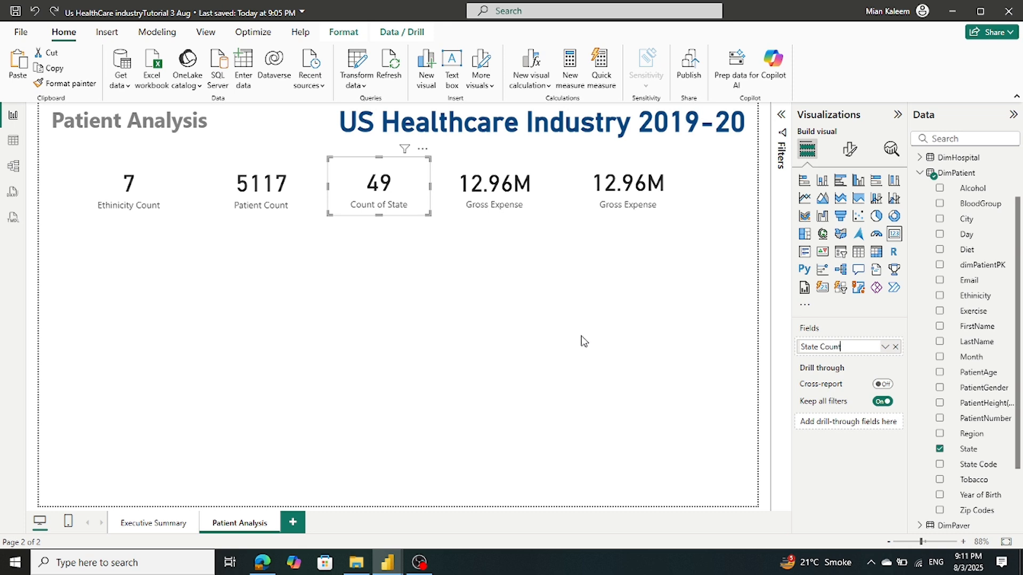
{"action": "key", "text": "Return"}
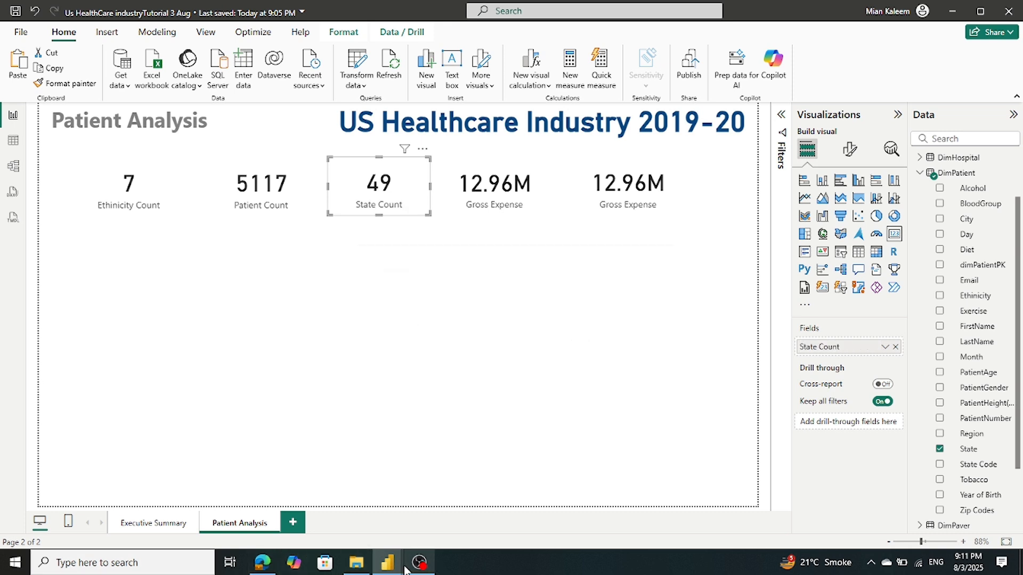
{"action": "mouse_move", "coordinate": [387, 566]}
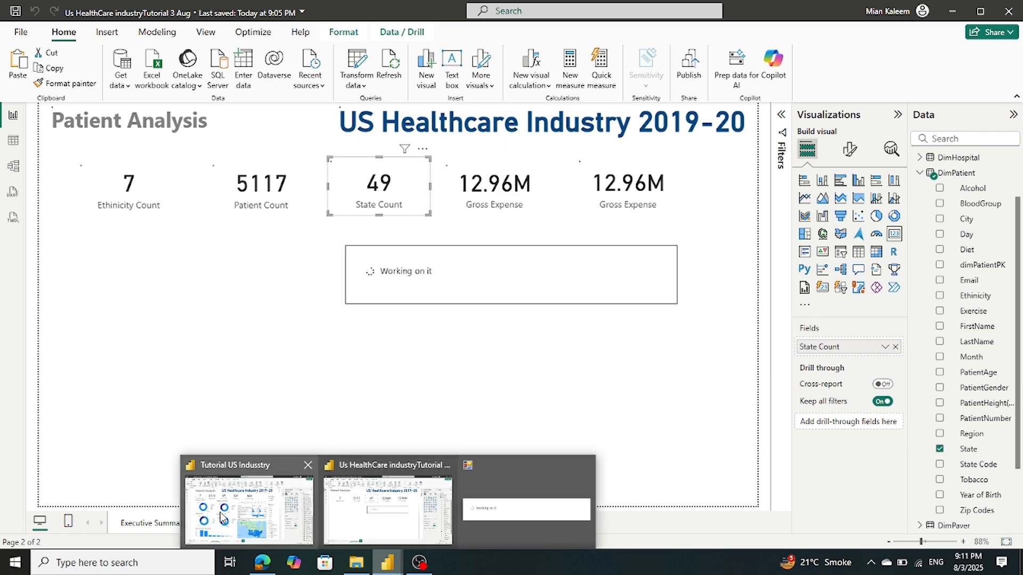
{"action": "mouse_move", "coordinate": [220, 513]}
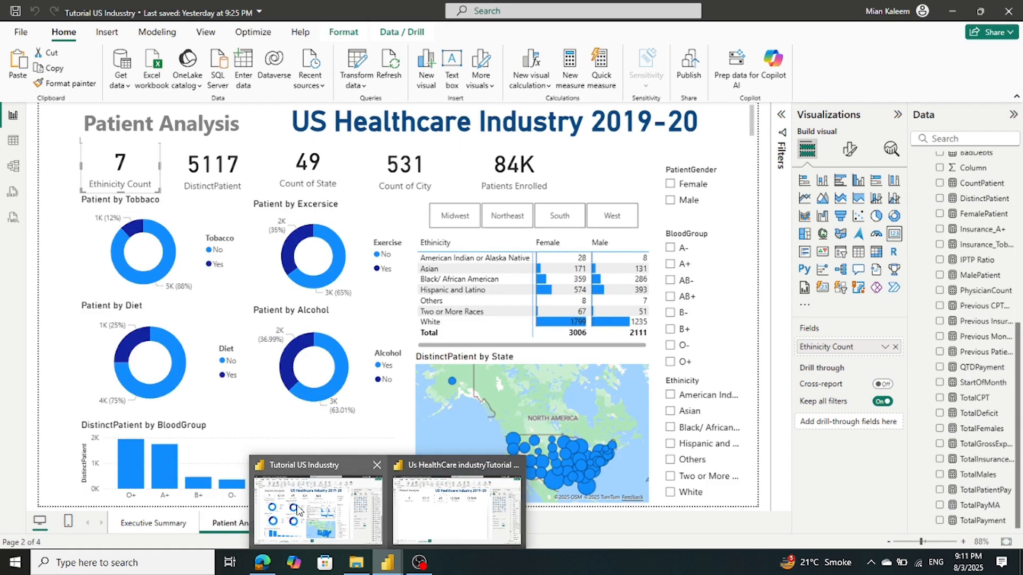
Swap the next Gross Expense card to City as Count (Distinct), 531, renamed City Count
{"action": "left_click", "coordinate": [532, 184]}
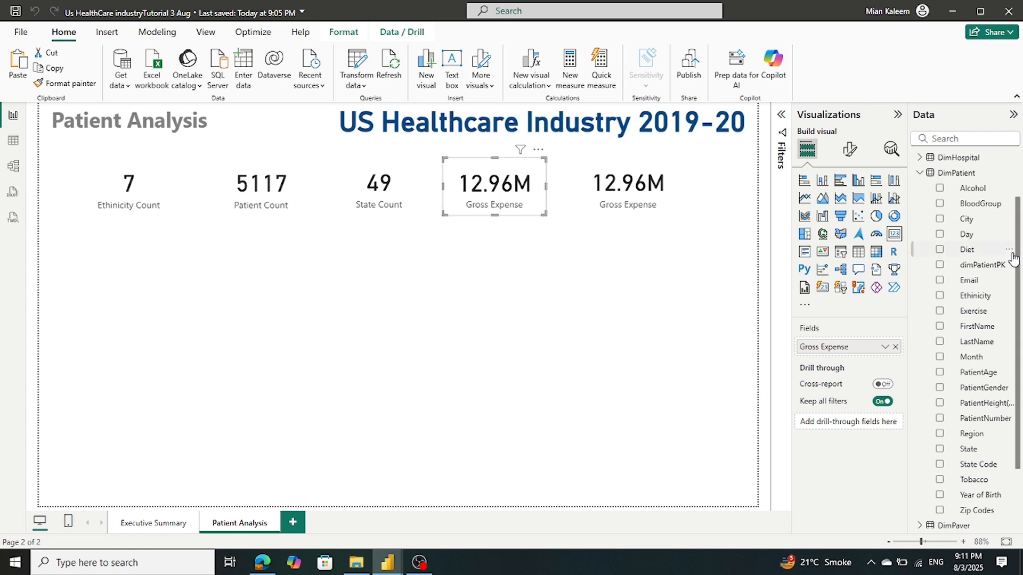
{"action": "left_click", "coordinate": [896, 348]}
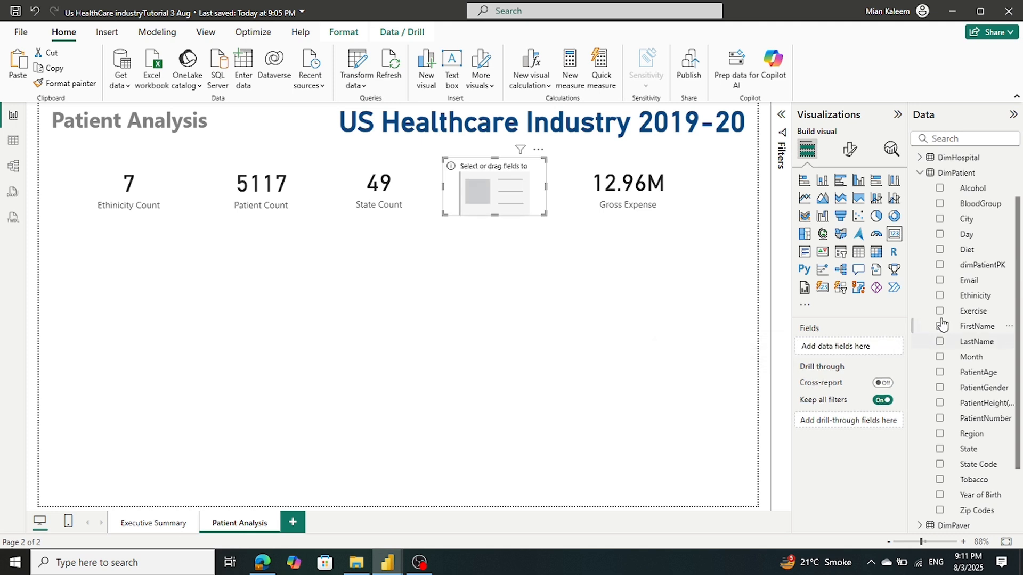
{"action": "left_click_drag", "start_coordinate": [961, 219], "coordinate": [880, 346]}
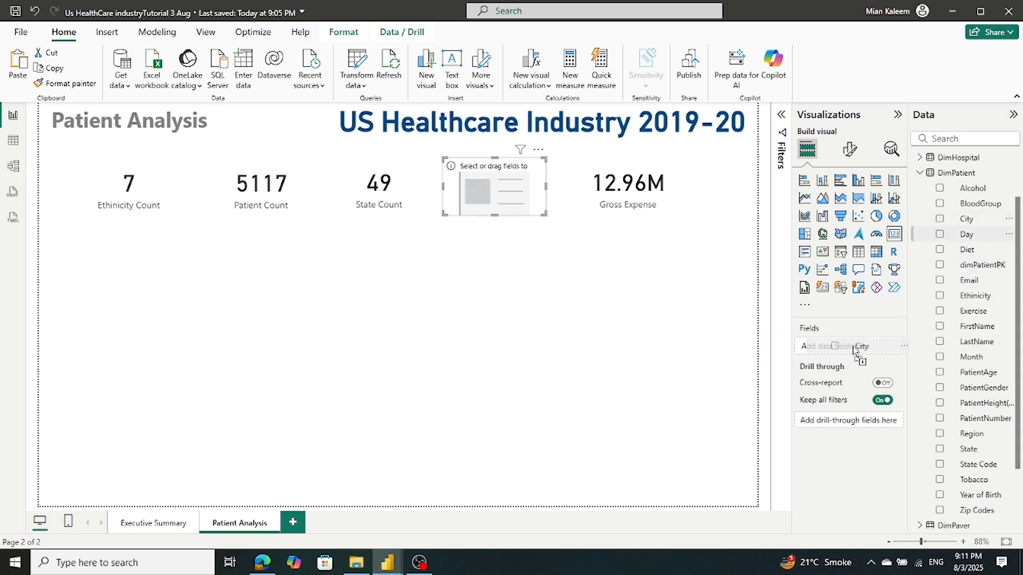
{"action": "left_click", "coordinate": [885, 349]}
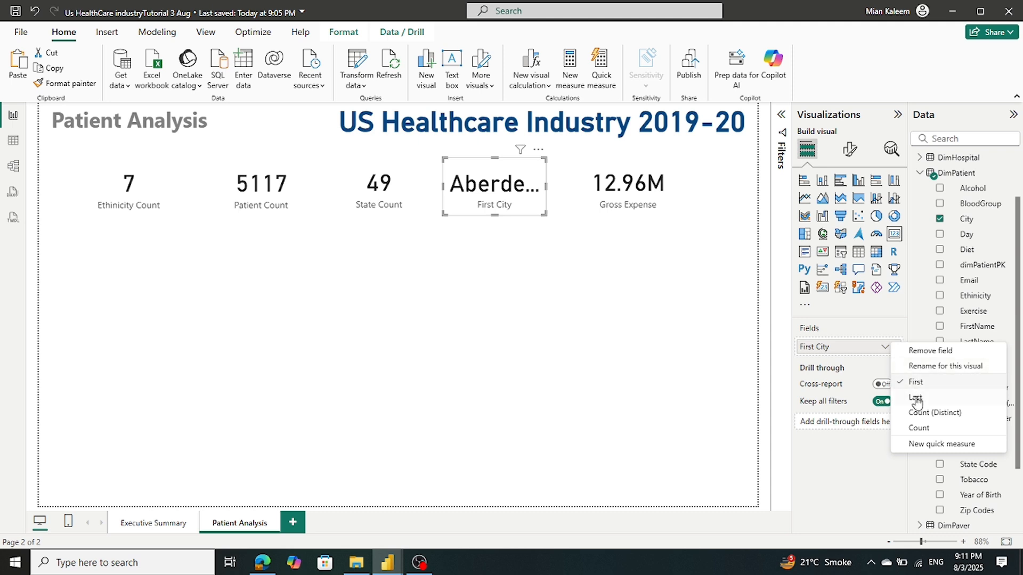
{"action": "left_click", "coordinate": [920, 413]}
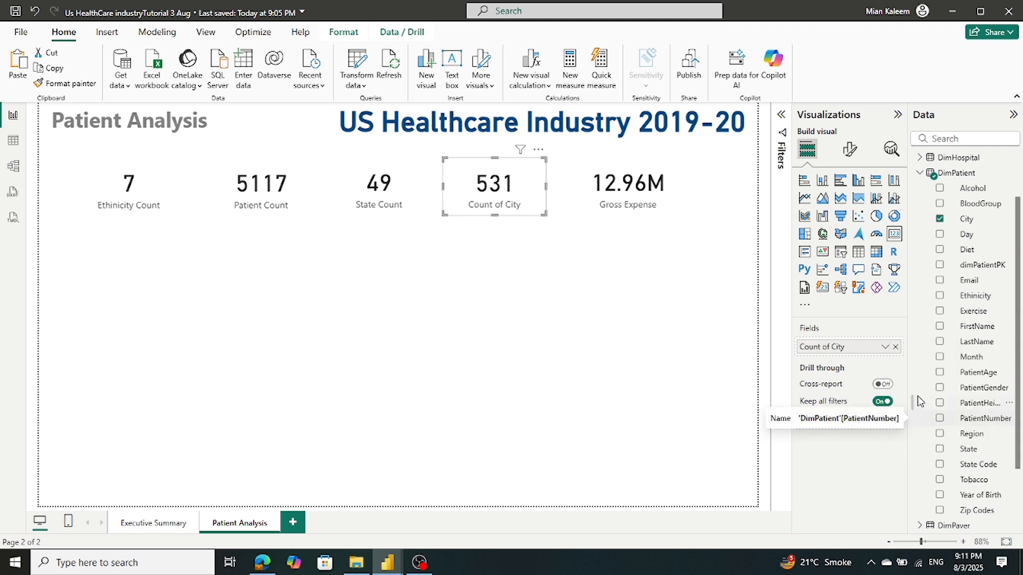
{"action": "right_click", "coordinate": [850, 349]}
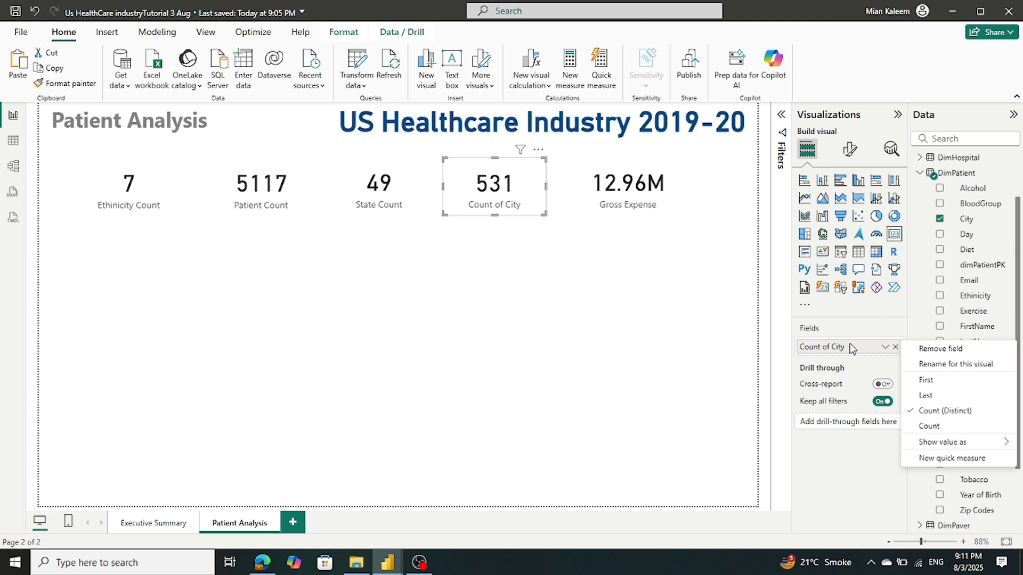
{"action": "left_click", "coordinate": [932, 363]}
{"action": "left_click_drag", "start_coordinate": [834, 348], "coordinate": [704, 337]}
{"action": "key", "text": "BackSpace"}
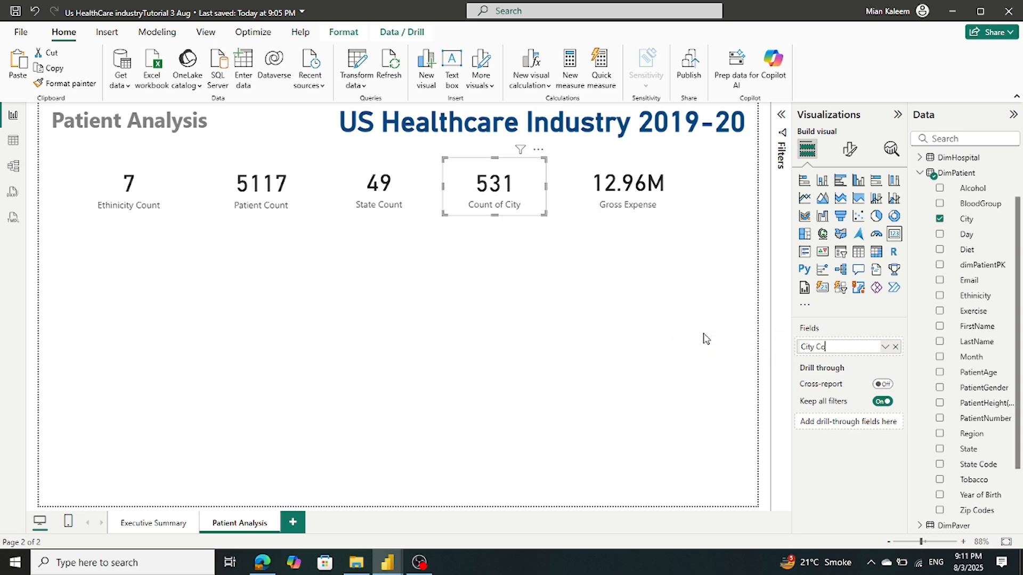
{"action": "key", "text": "Return"}
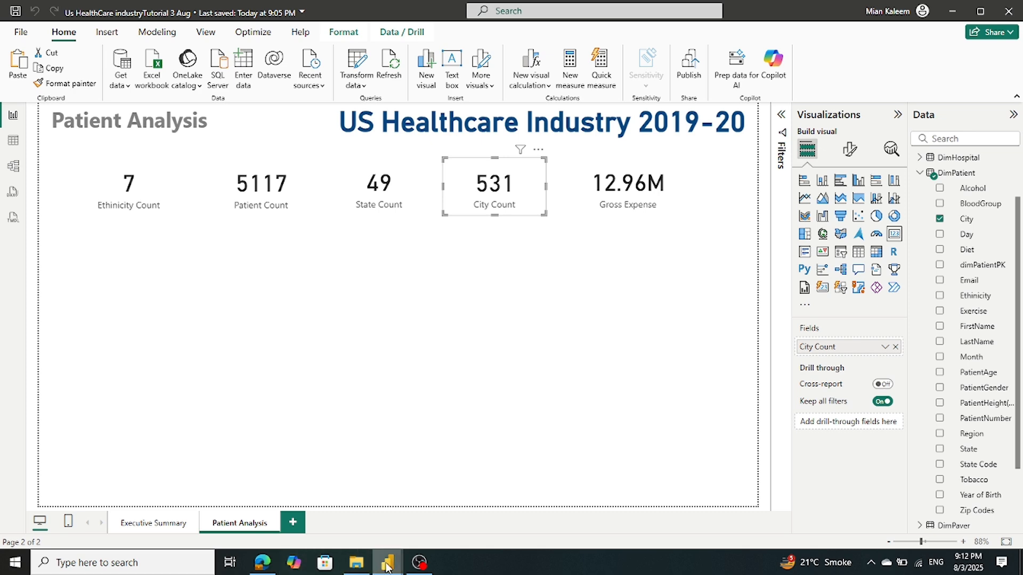
Glance at the Tutorial US Industry reference report, then return to the working healthcare report
{"action": "mouse_move", "coordinate": [388, 566]}
{"action": "left_click", "coordinate": [354, 523]}
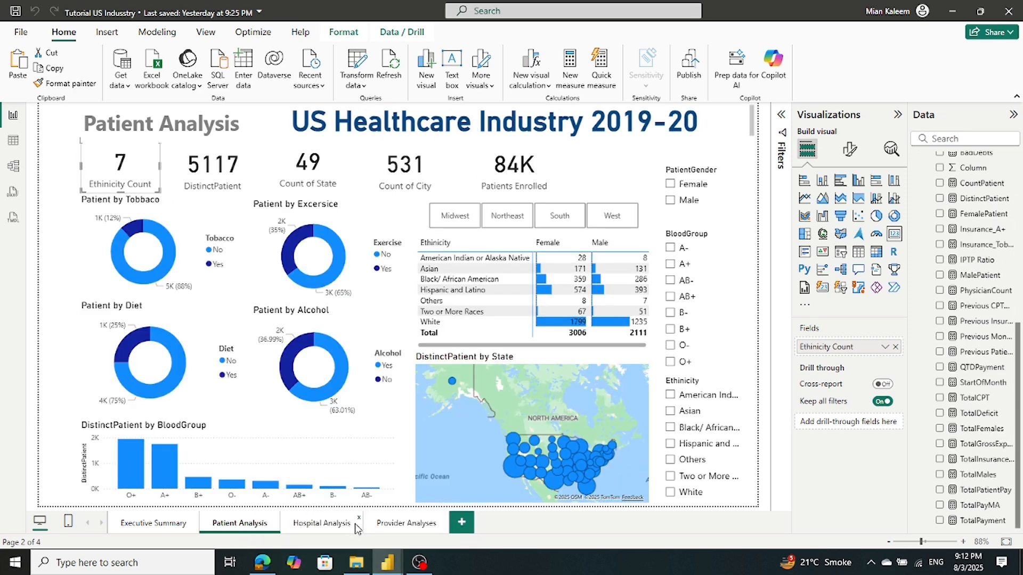
{"action": "mouse_move", "coordinate": [388, 562]}
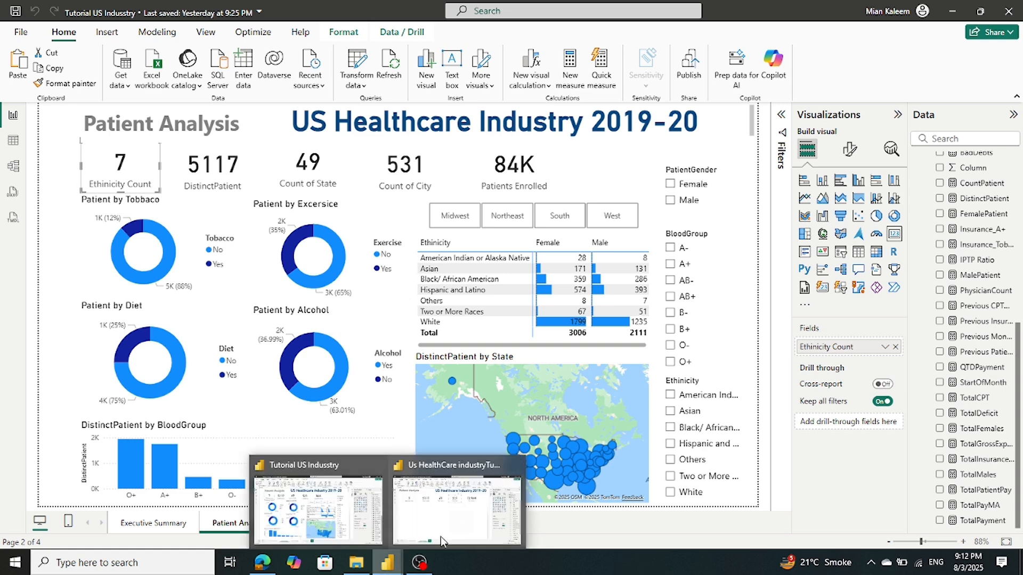
{"action": "left_click", "coordinate": [457, 509]}
Remove the Gross Expense field from the fifth card, leaving it empty
{"action": "left_click", "coordinate": [678, 212]}
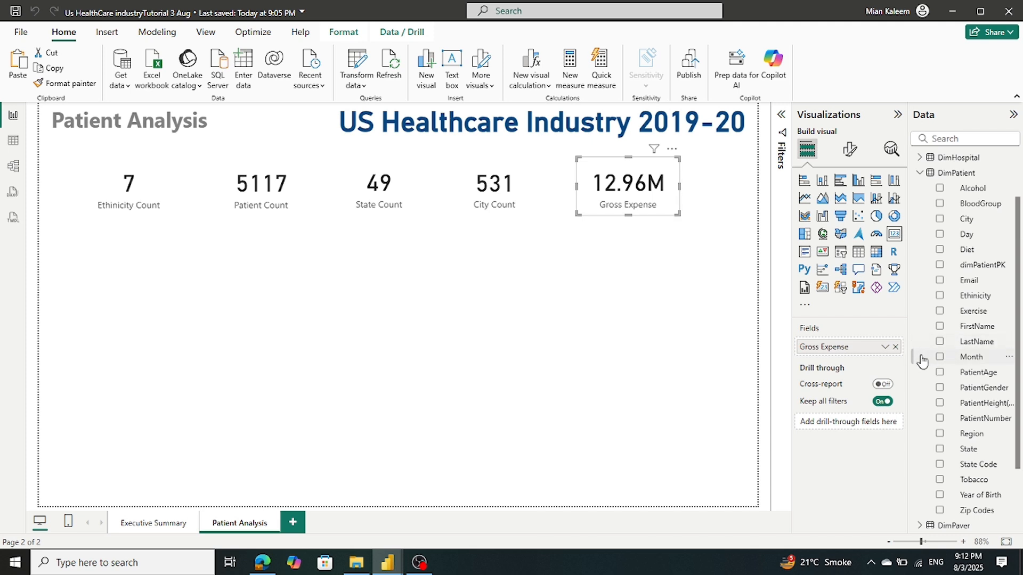
{"action": "left_click", "coordinate": [895, 347]}
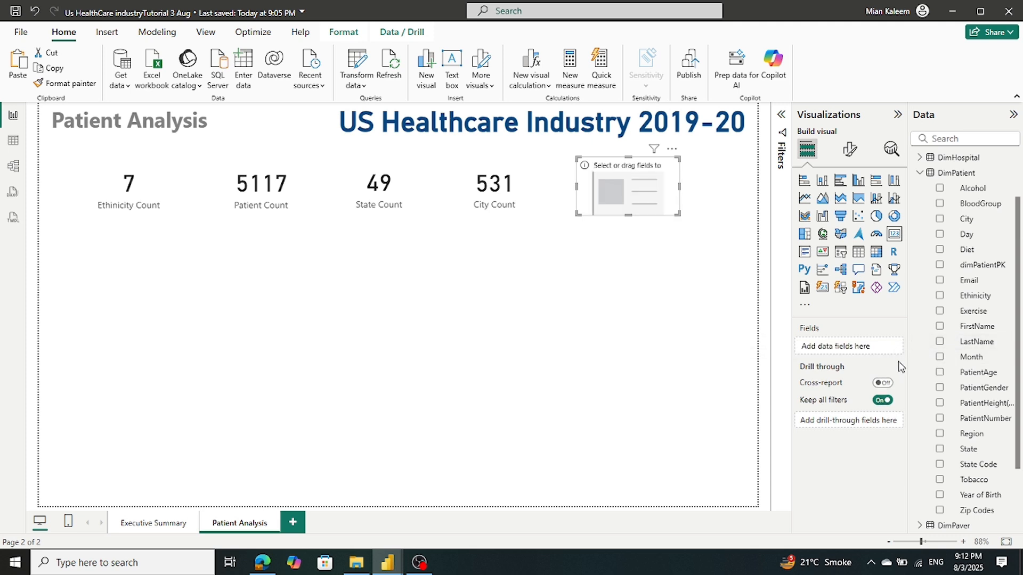
{"action": "mouse_move", "coordinate": [1017, 457]}
{"action": "left_mouse_down"}
{"action": "mouse_move", "coordinate": [1017, 539]}
{"action": "mouse_move", "coordinate": [1018, 415]}
{"action": "mouse_move", "coordinate": [1020, 442]}
{"action": "left_mouse_up"}
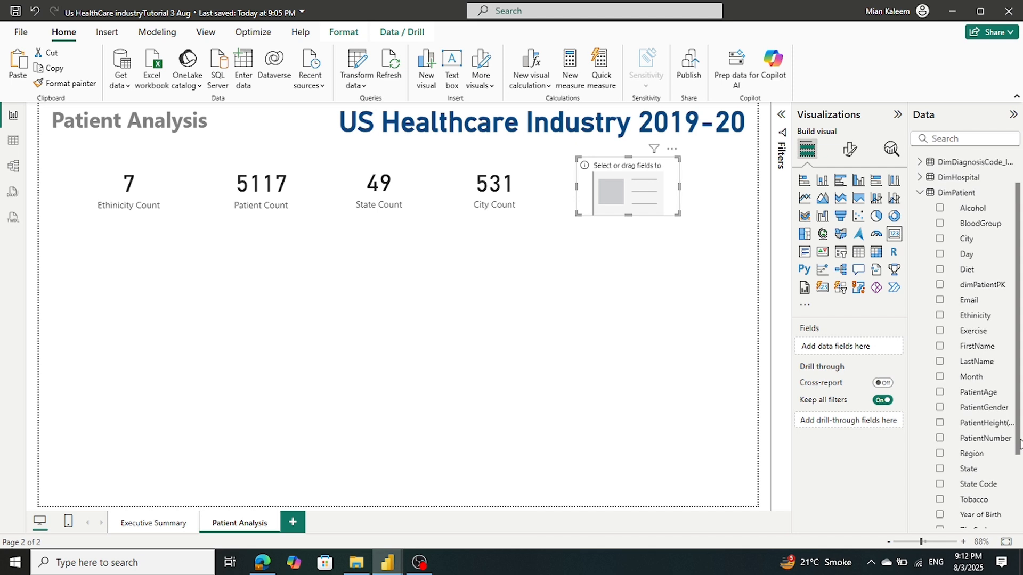
{"action": "left_click_drag", "start_coordinate": [1020, 442], "coordinate": [1017, 504]}
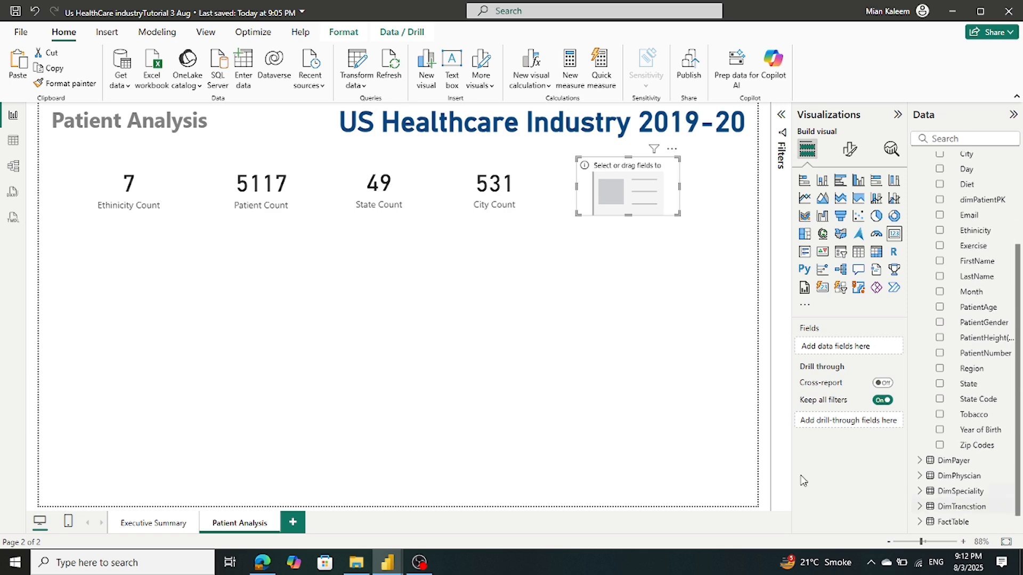
Check the reference report's Patients Enrolled card field and summarization, then return to the working report
{"action": "left_click", "coordinate": [385, 562]}
{"action": "left_click", "coordinate": [382, 565]}
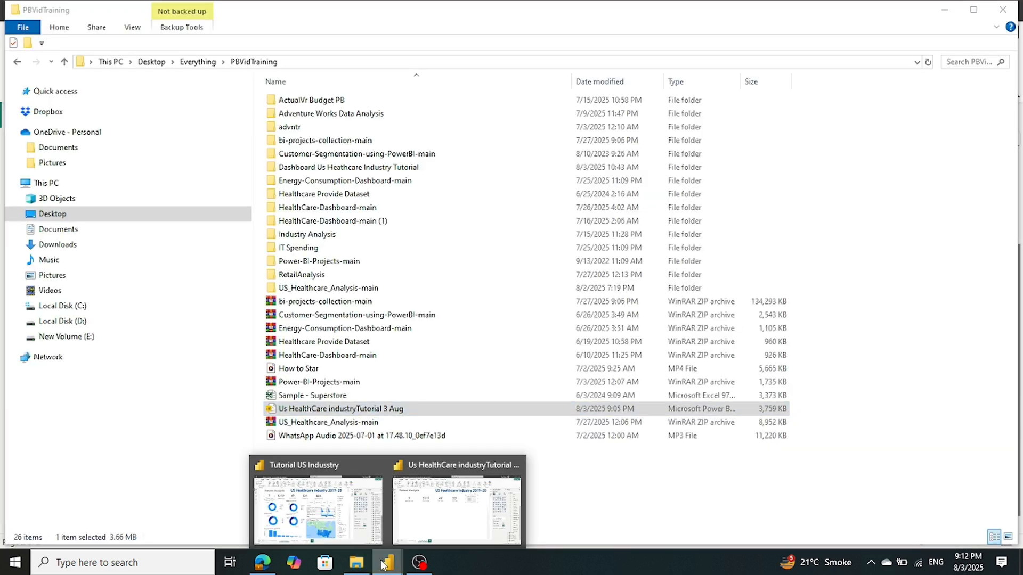
{"action": "left_click", "coordinate": [355, 541]}
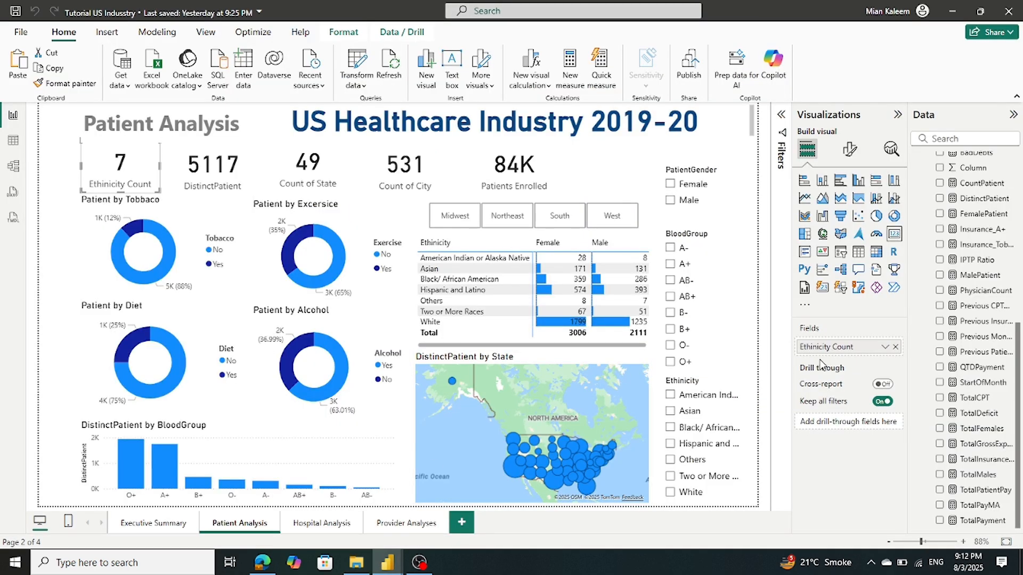
{"action": "left_click", "coordinate": [540, 187]}
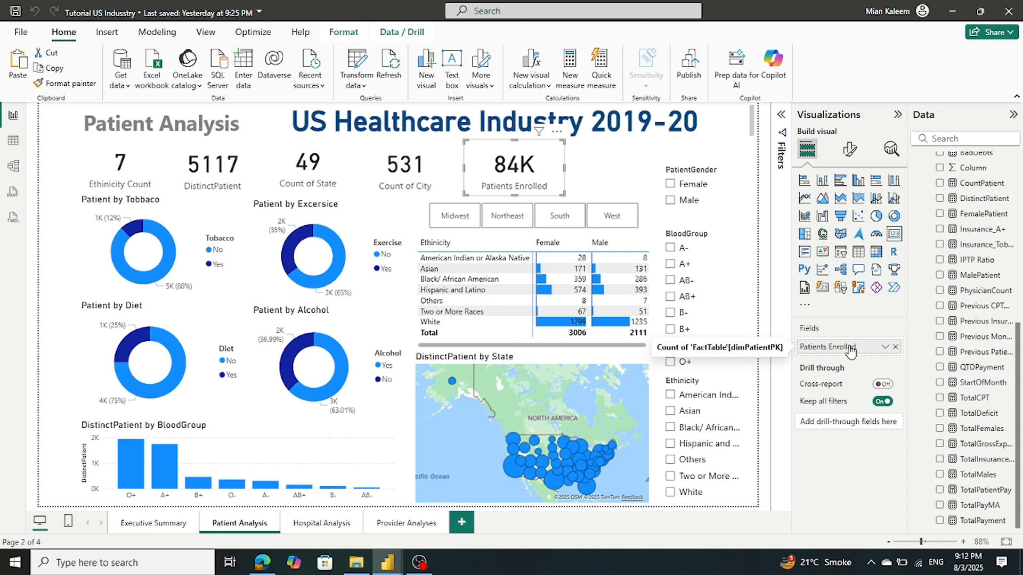
{"action": "left_click", "coordinate": [885, 347]}
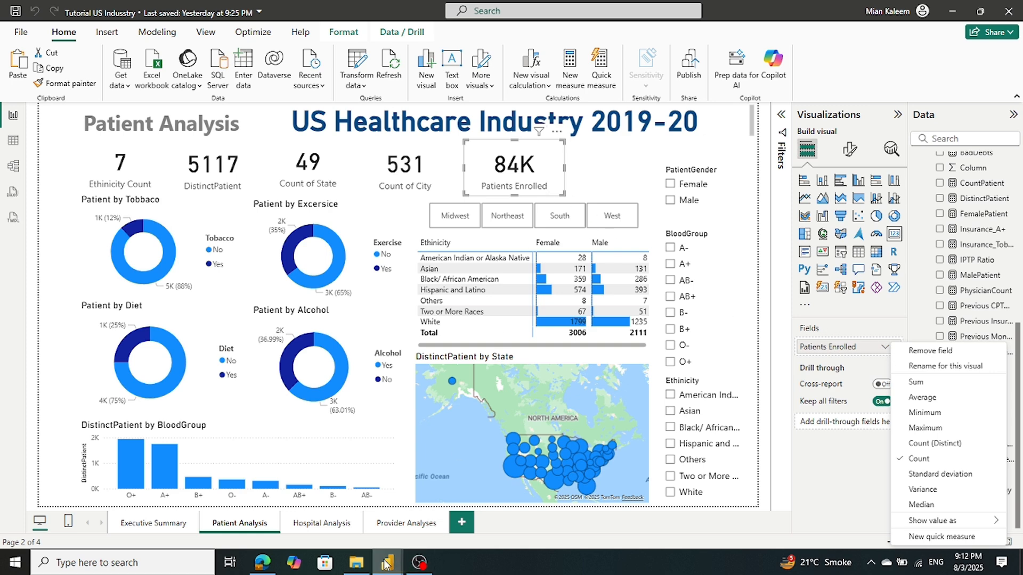
{"action": "mouse_move", "coordinate": [385, 565]}
{"action": "left_click", "coordinate": [443, 529]}
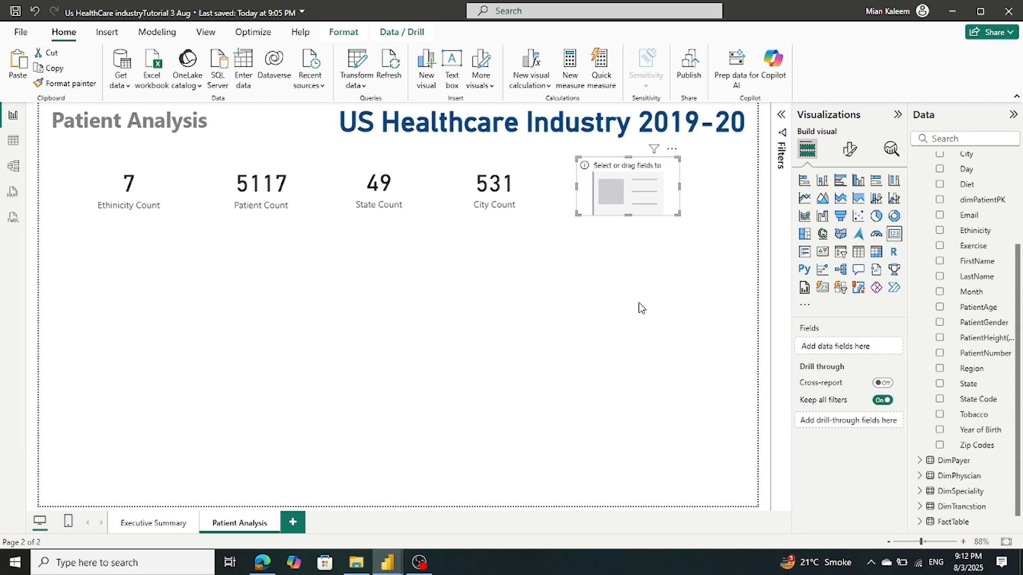
Expand FactTable and put dimPatientPK into the empty card
{"action": "scroll", "coordinate": [958, 280], "scroll_direction": "up", "scroll_amount": 3}
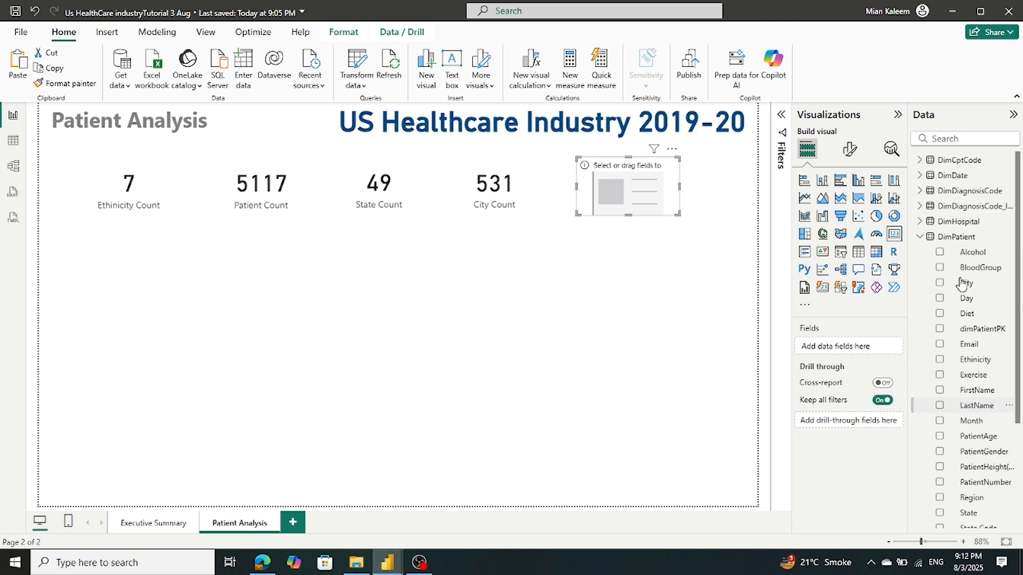
{"action": "left_click", "coordinate": [921, 237]}
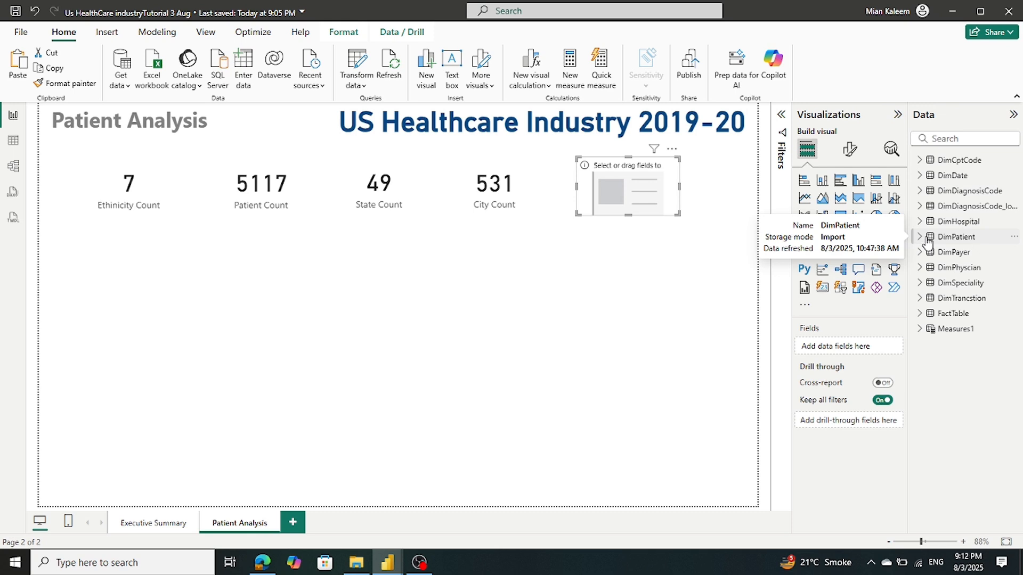
{"action": "left_click", "coordinate": [920, 314]}
{"action": "scroll", "coordinate": [965, 300], "scroll_direction": "down", "scroll_amount": 3}
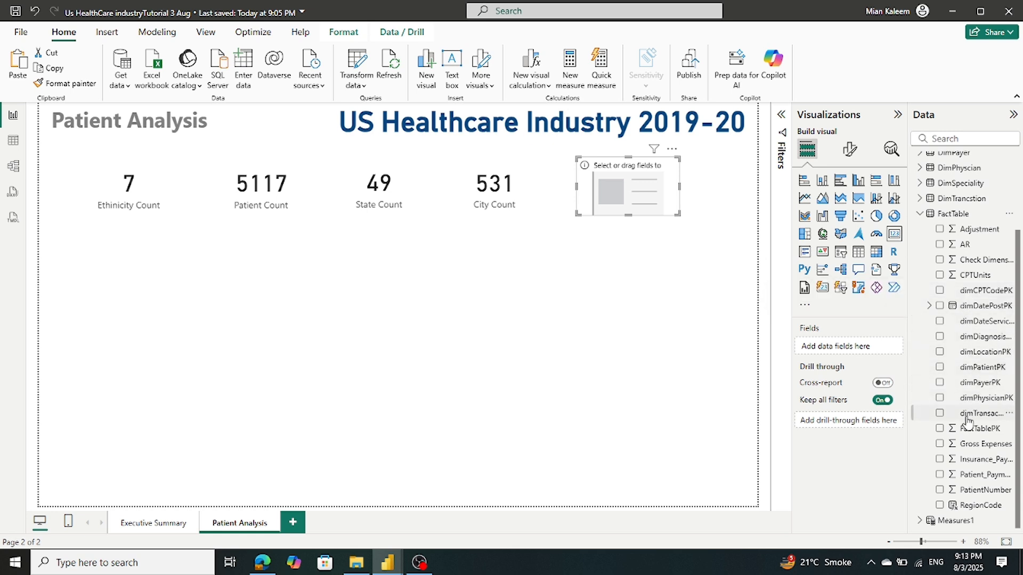
{"action": "left_click_drag", "start_coordinate": [976, 368], "coordinate": [864, 354]}
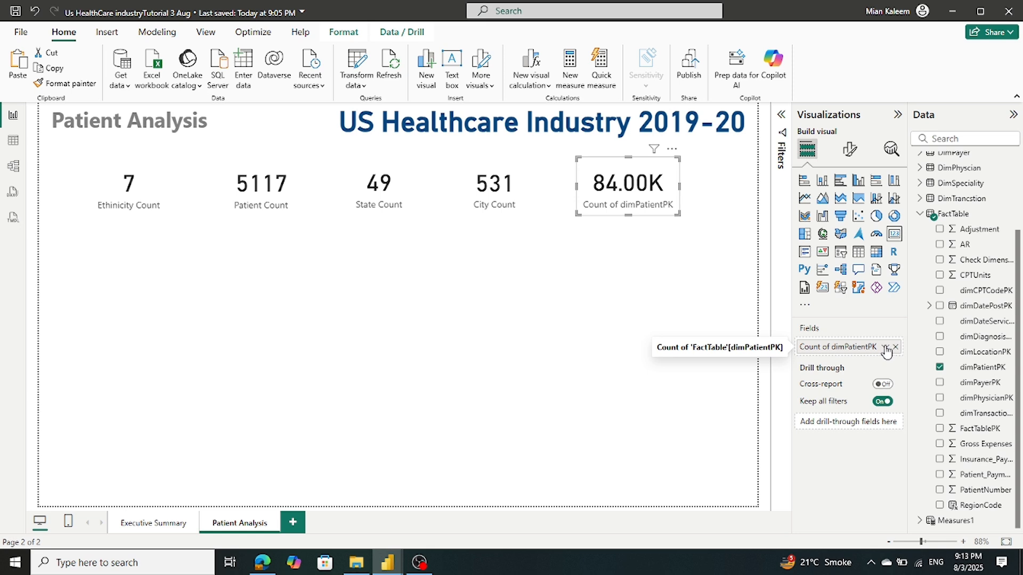
Try Count (Distinct), then settle on plain Count of dimPatientPK, showing 84.00K
{"action": "left_click", "coordinate": [888, 347]}
{"action": "left_click", "coordinate": [932, 444]}
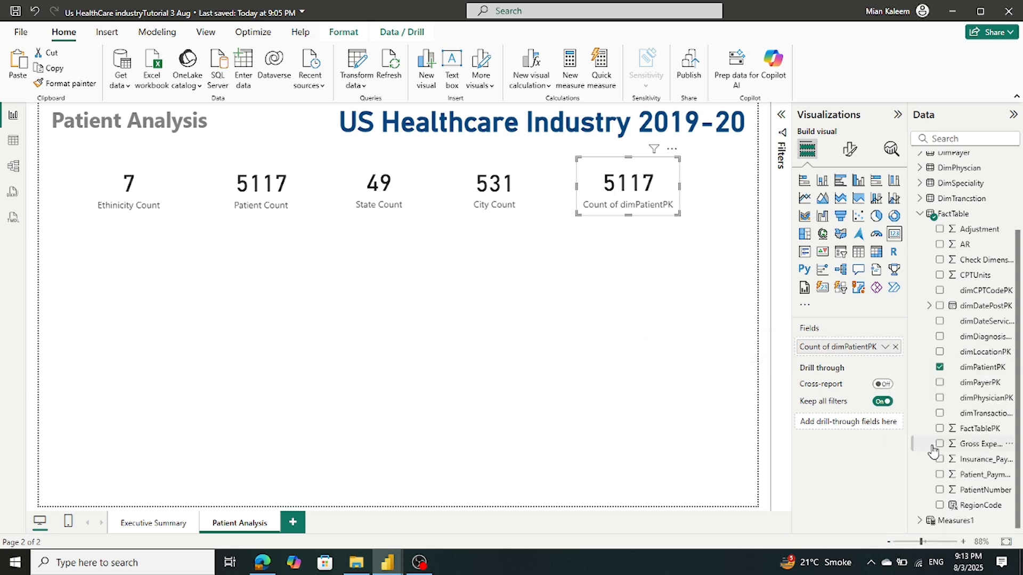
{"action": "left_click", "coordinate": [884, 347]}
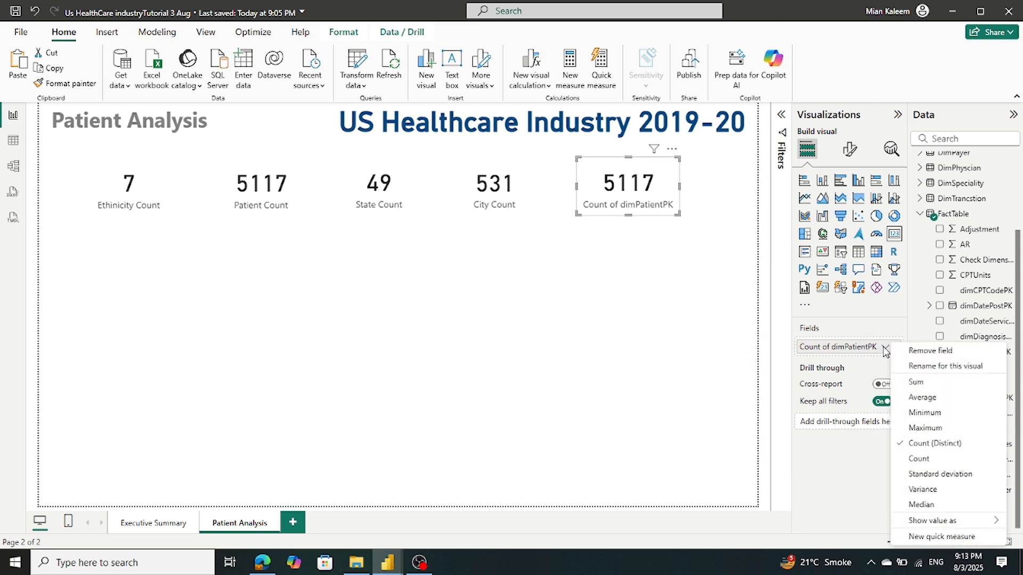
{"action": "left_click", "coordinate": [920, 444]}
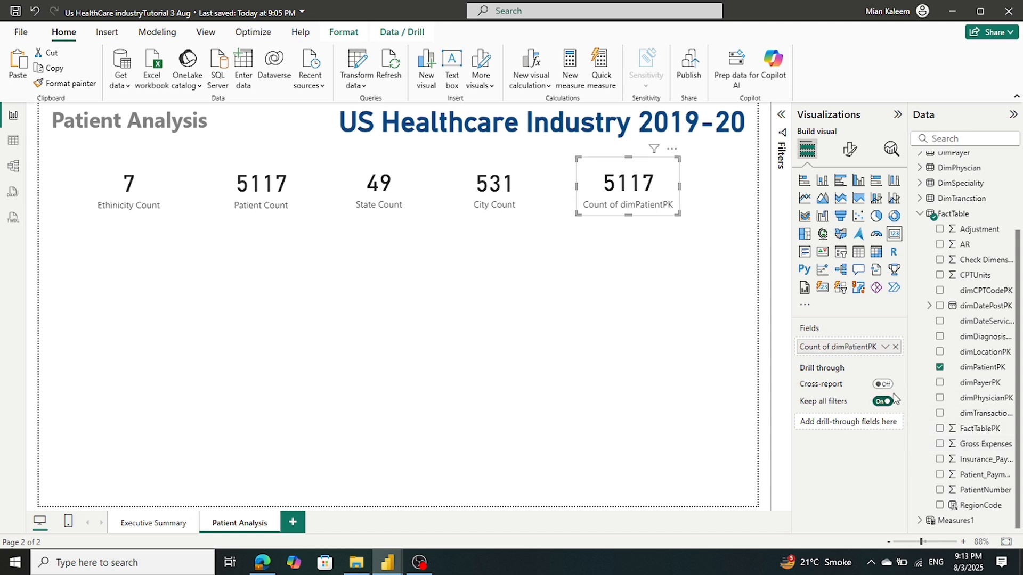
{"action": "left_click", "coordinate": [885, 349]}
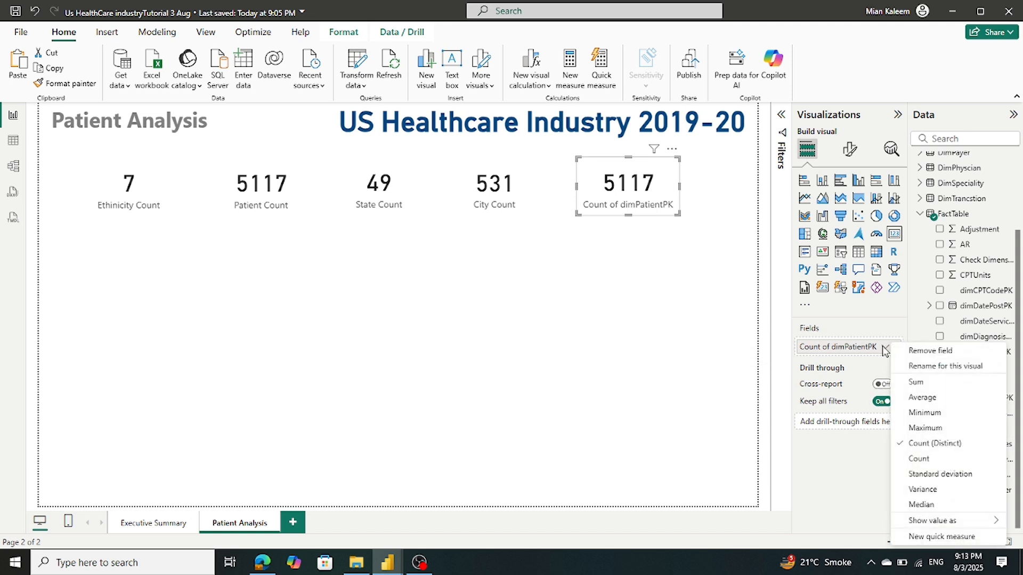
{"action": "left_click", "coordinate": [919, 459]}
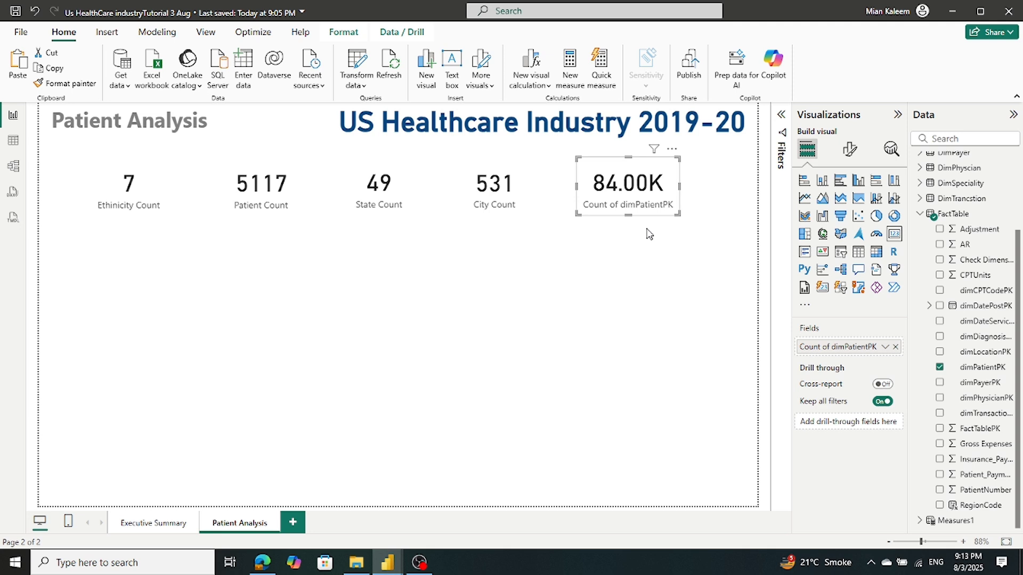
Set the card's callout value display units to None, then back to Auto
{"action": "left_click", "coordinate": [849, 151]}
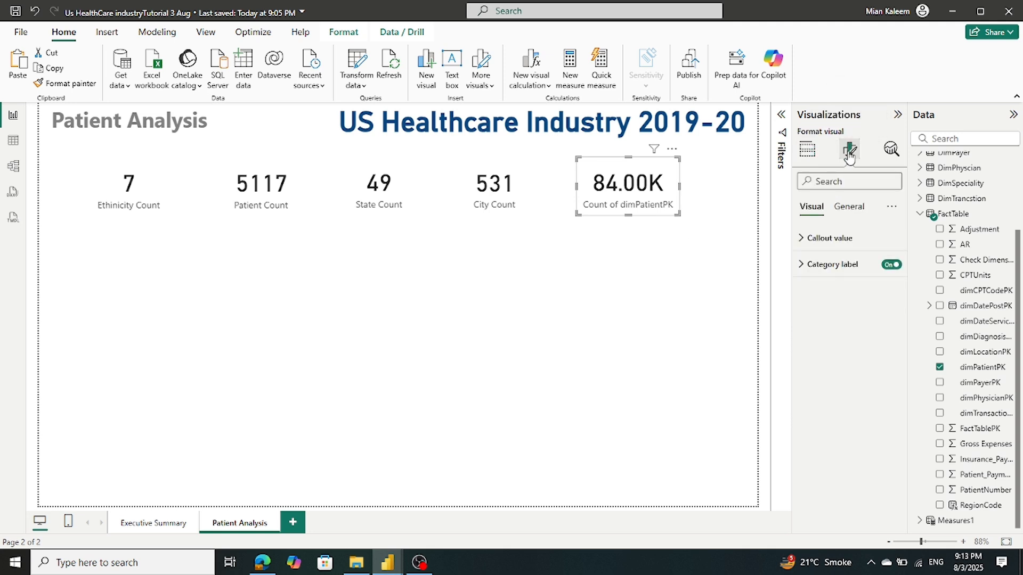
{"action": "left_click", "coordinate": [817, 239]}
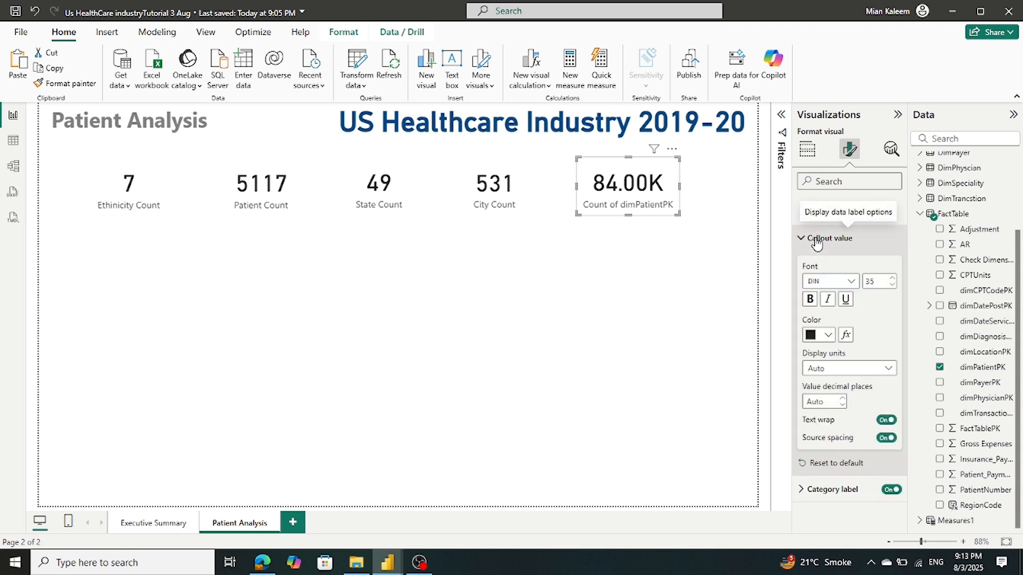
{"action": "left_click", "coordinate": [888, 370]}
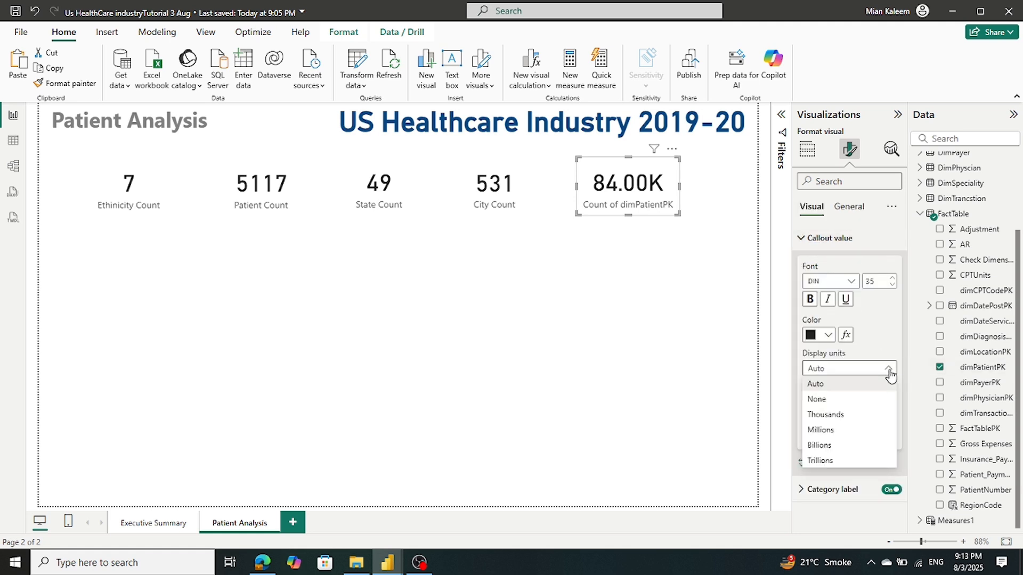
{"action": "left_click", "coordinate": [856, 400]}
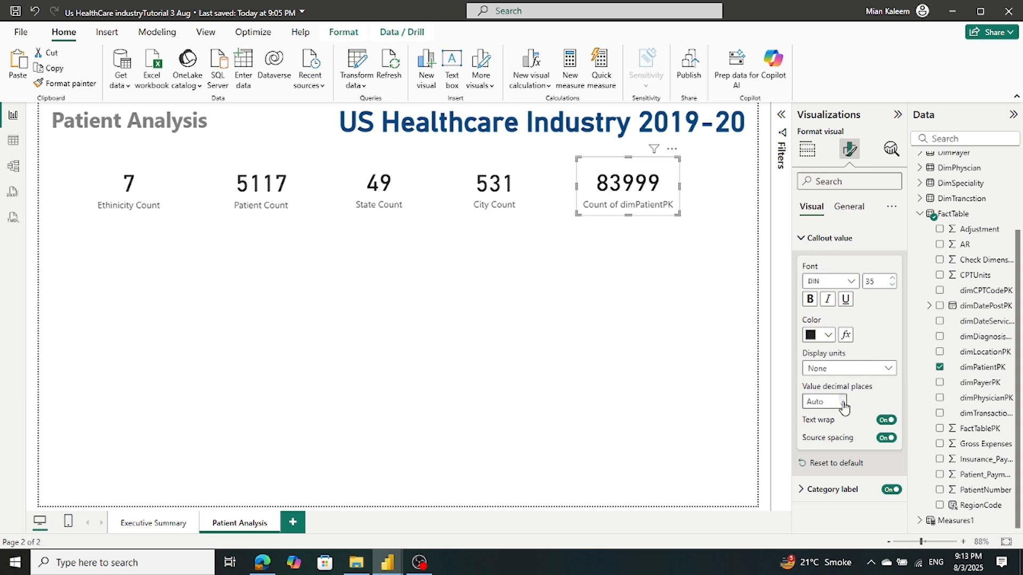
{"action": "left_click", "coordinate": [845, 369]}
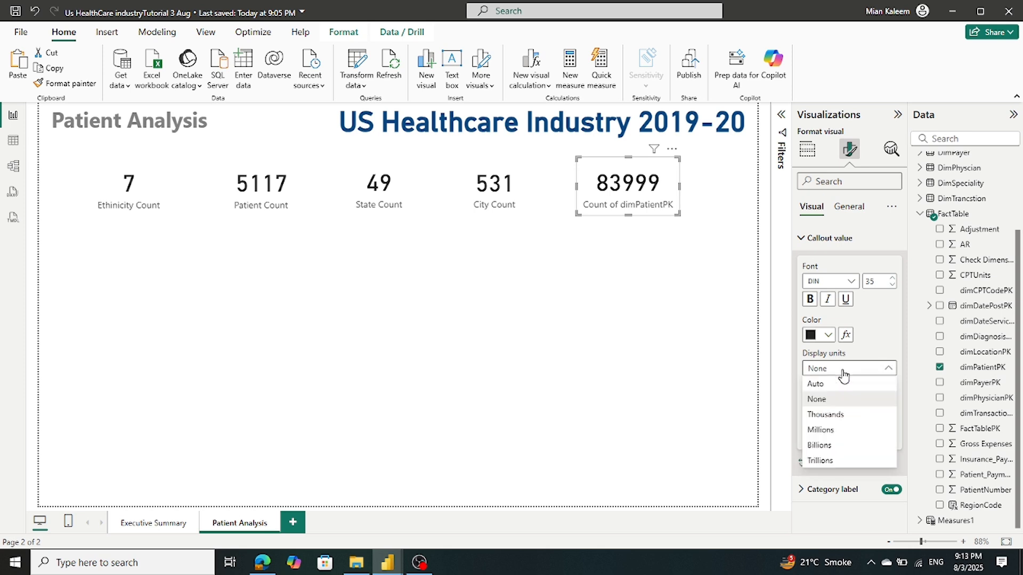
{"action": "left_click", "coordinate": [837, 385]}
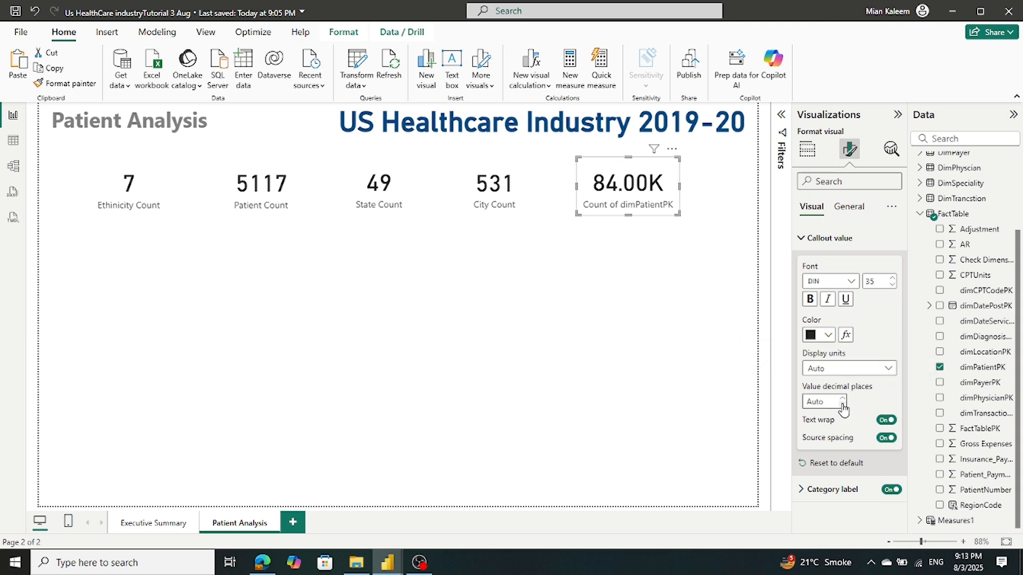
Attempt renaming the card's field for this visual, then save the report
{"action": "left_click", "coordinate": [712, 302]}
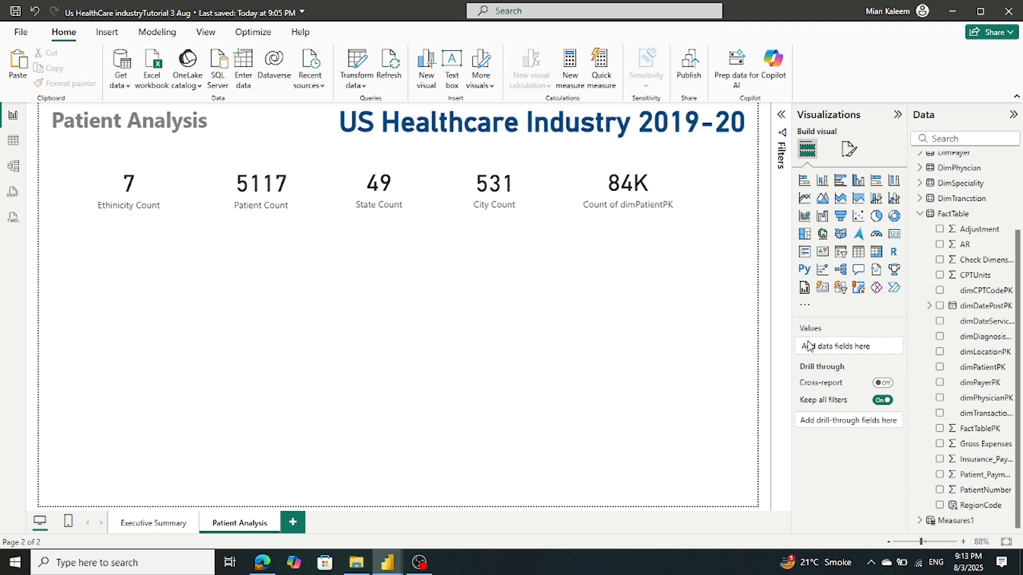
{"action": "left_click", "coordinate": [655, 183]}
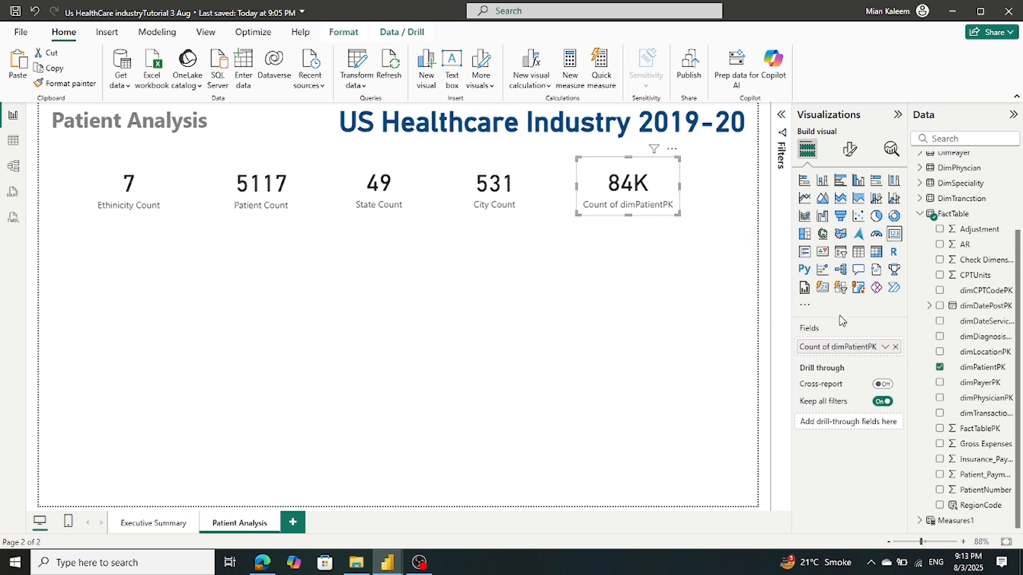
{"action": "right_click", "coordinate": [833, 347]}
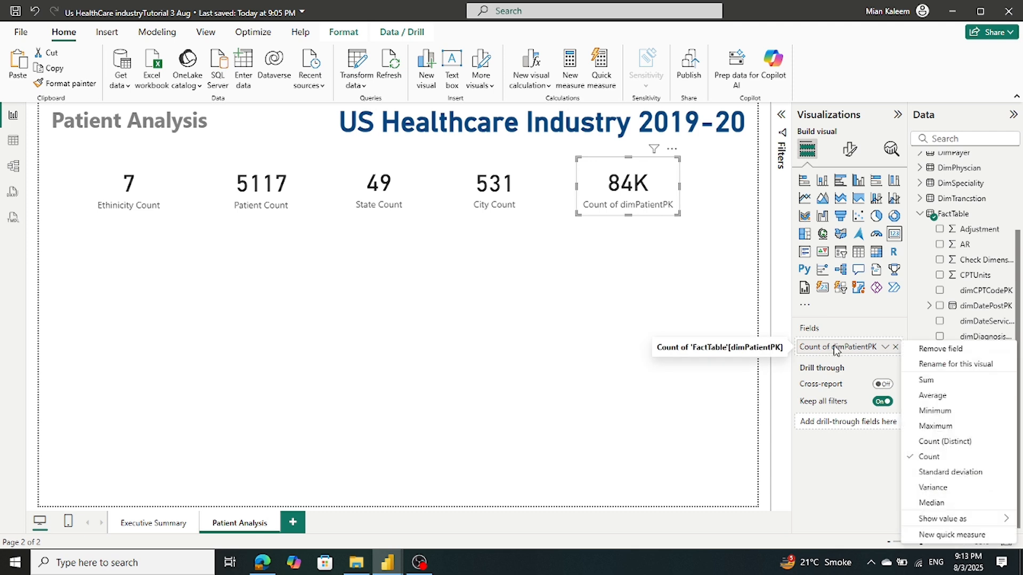
{"action": "left_click", "coordinate": [939, 364]}
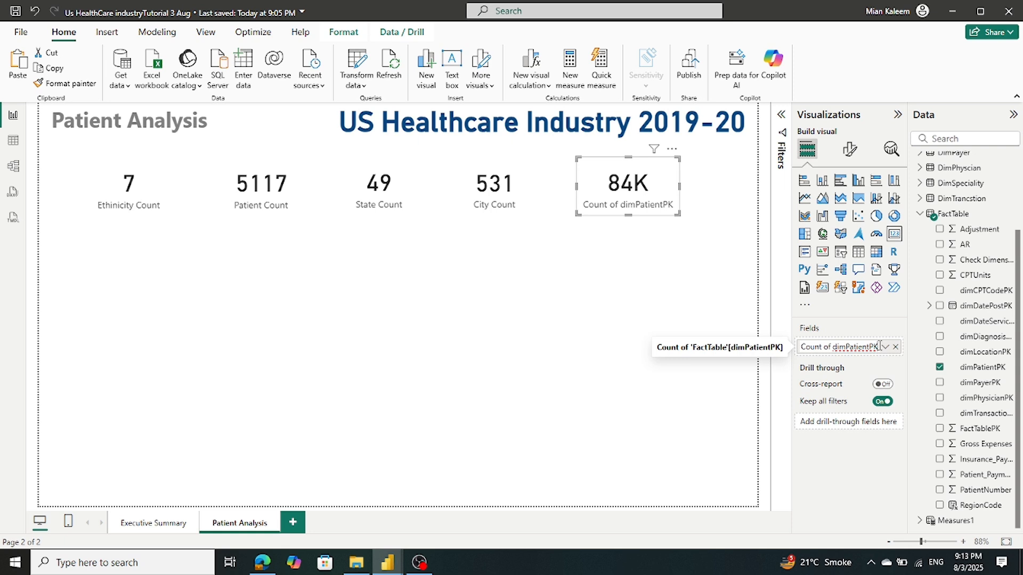
{"action": "left_click_drag", "start_coordinate": [877, 347], "coordinate": [554, 338]}
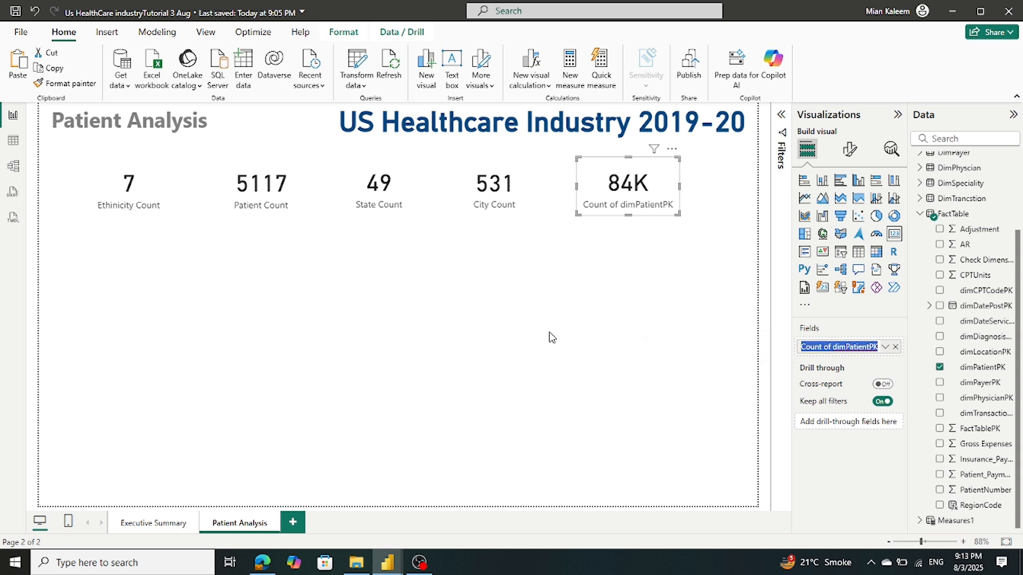
{"action": "type", "text": "Patient Count"}
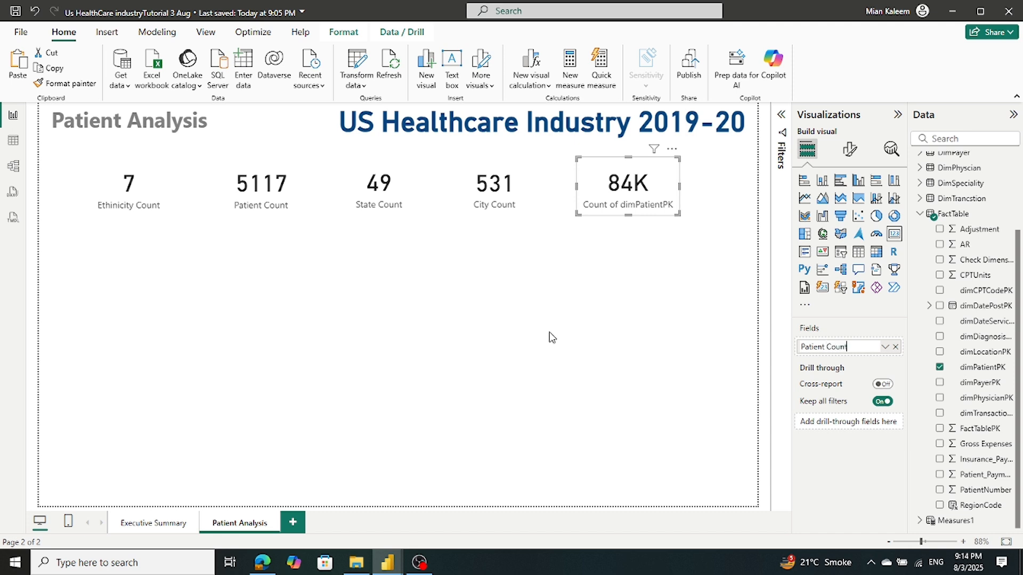
{"action": "left_click", "coordinate": [64, 243]}
{"action": "left_click", "coordinate": [16, 11]}
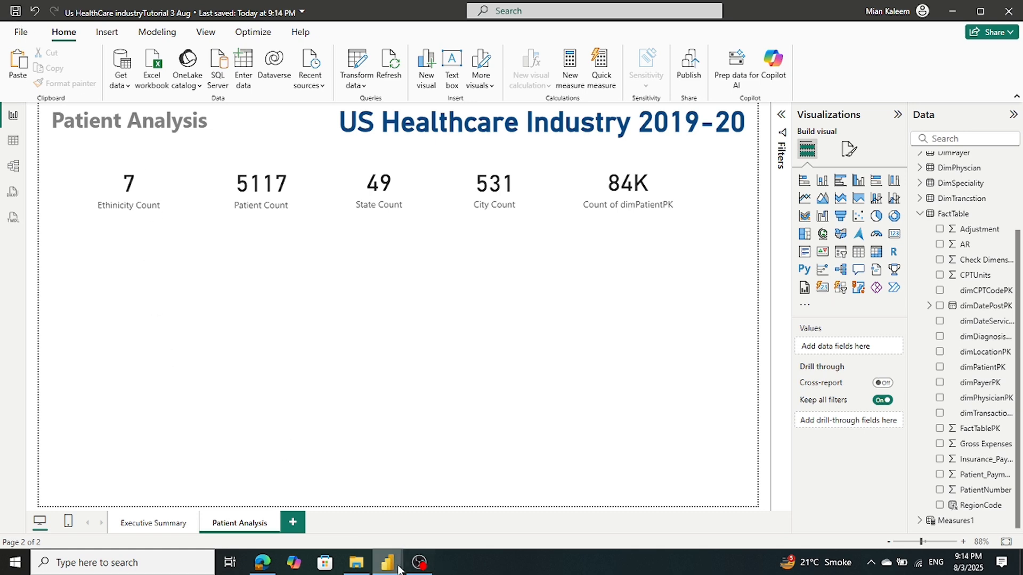
Glance at the finished reference report, then return to the working healthcare report
{"action": "mouse_move", "coordinate": [394, 565]}
{"action": "mouse_move", "coordinate": [285, 506]}
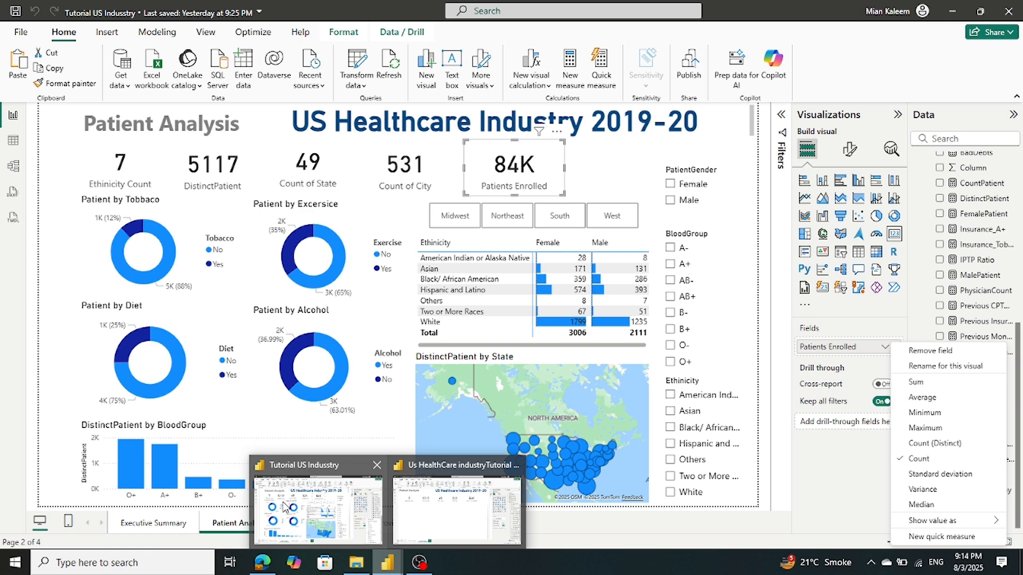
{"action": "left_click", "coordinate": [285, 505]}
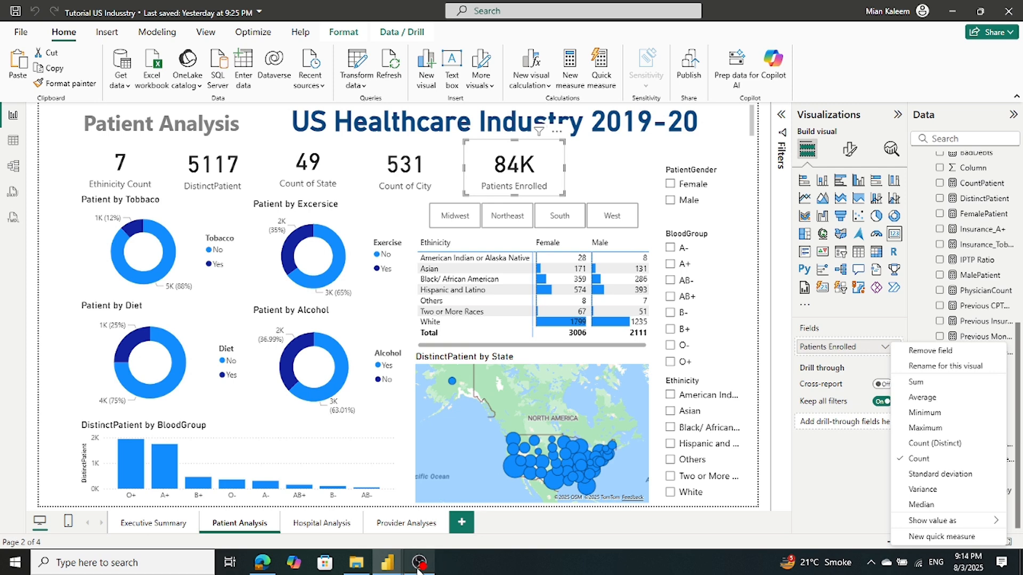
{"action": "left_click", "coordinate": [436, 528]}
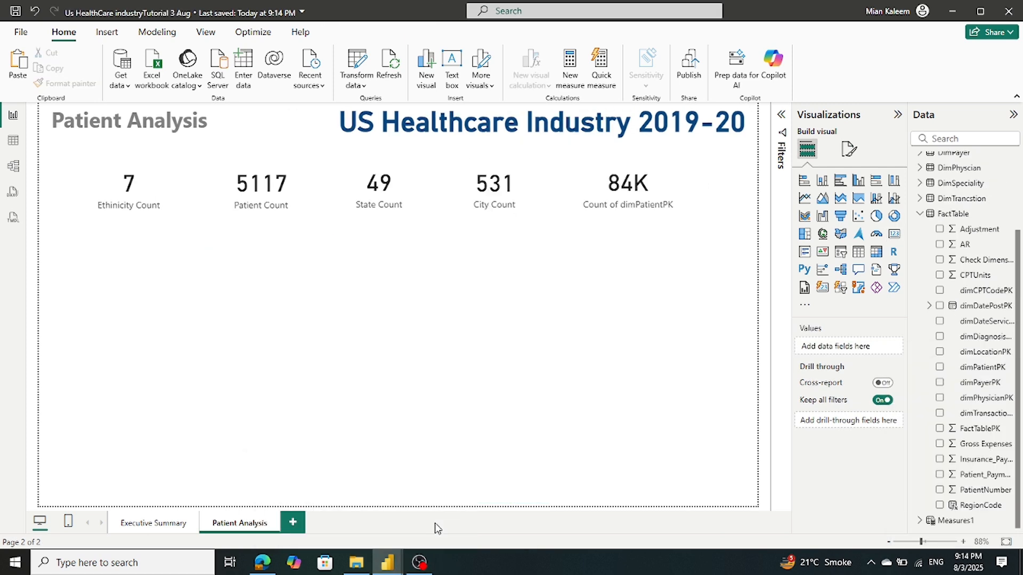
Add an empty donut chart under the KPI cards and make it slightly taller
{"action": "left_click", "coordinate": [893, 217]}
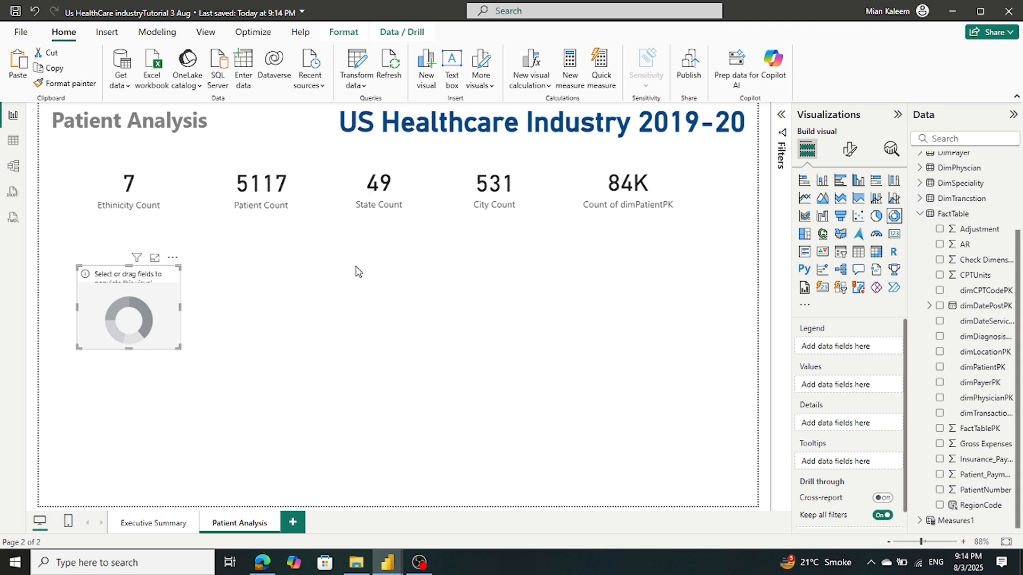
{"action": "left_click_drag", "start_coordinate": [155, 303], "coordinate": [156, 276]}
{"action": "left_click_drag", "start_coordinate": [130, 323], "coordinate": [130, 332]}
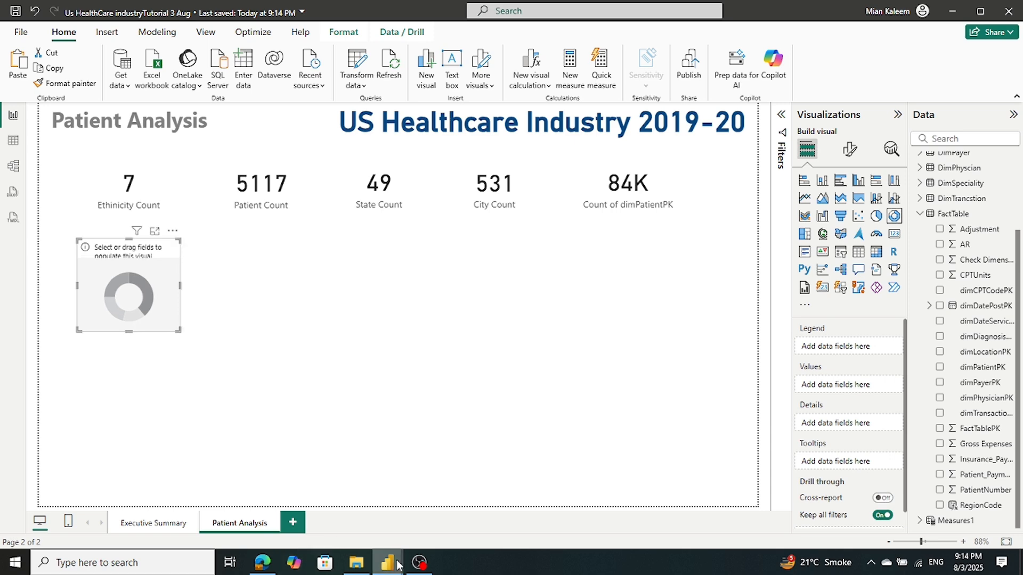
In the reference report, select the Patient by Tobacco donut to inspect its fields
{"action": "mouse_move", "coordinate": [398, 566]}
{"action": "left_click", "coordinate": [355, 515]}
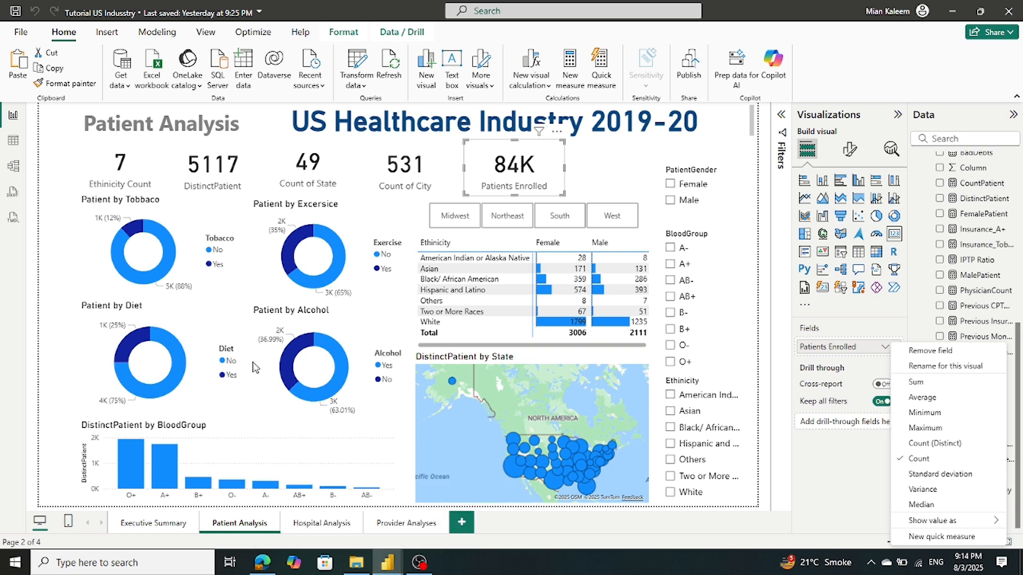
{"action": "left_click", "coordinate": [172, 261]}
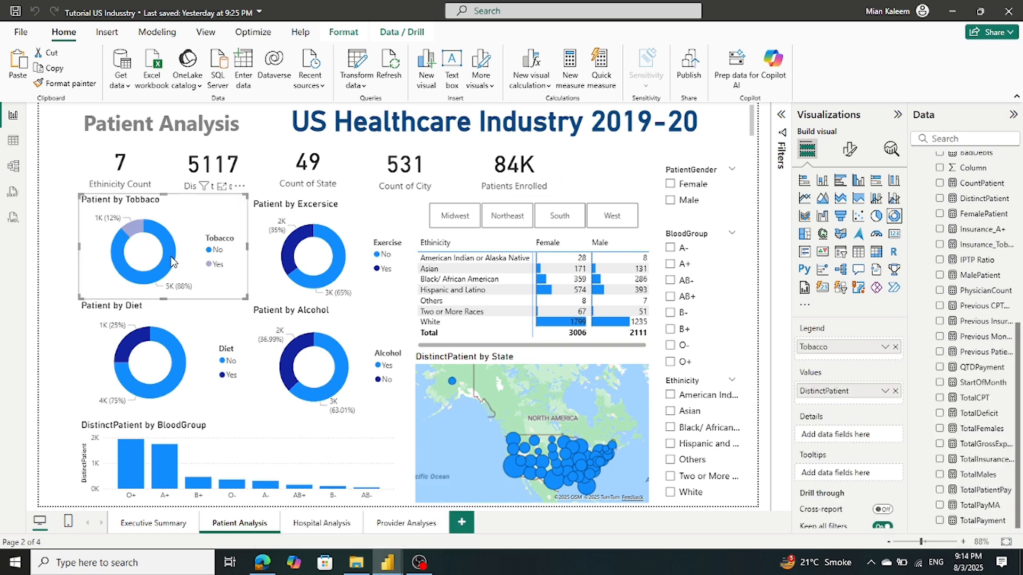
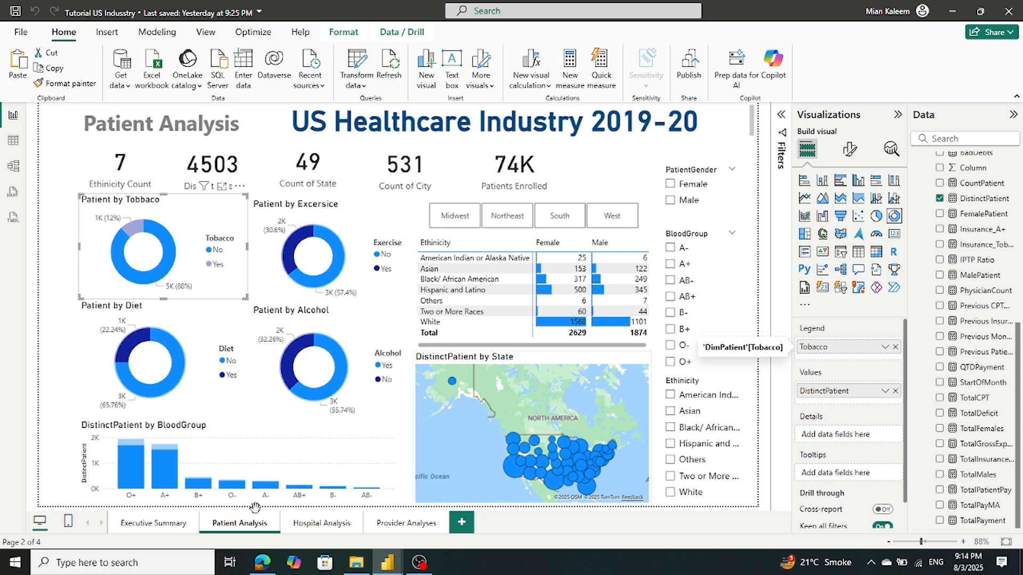
In the working report, add Tobacco from DimPatient as the donut's legend, splitting it into No and Yes
{"action": "mouse_move", "coordinate": [385, 558]}
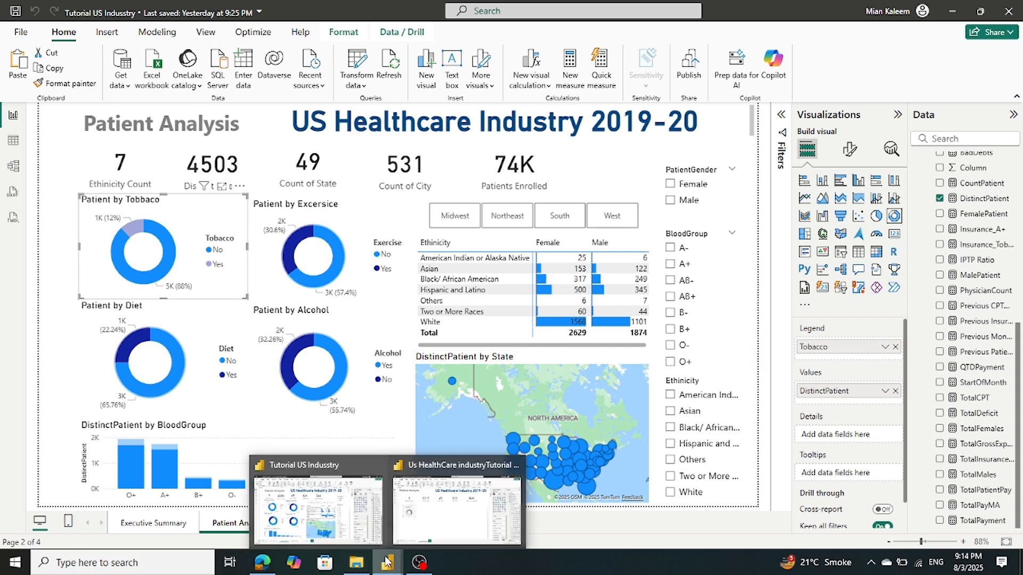
{"action": "left_click", "coordinate": [458, 511]}
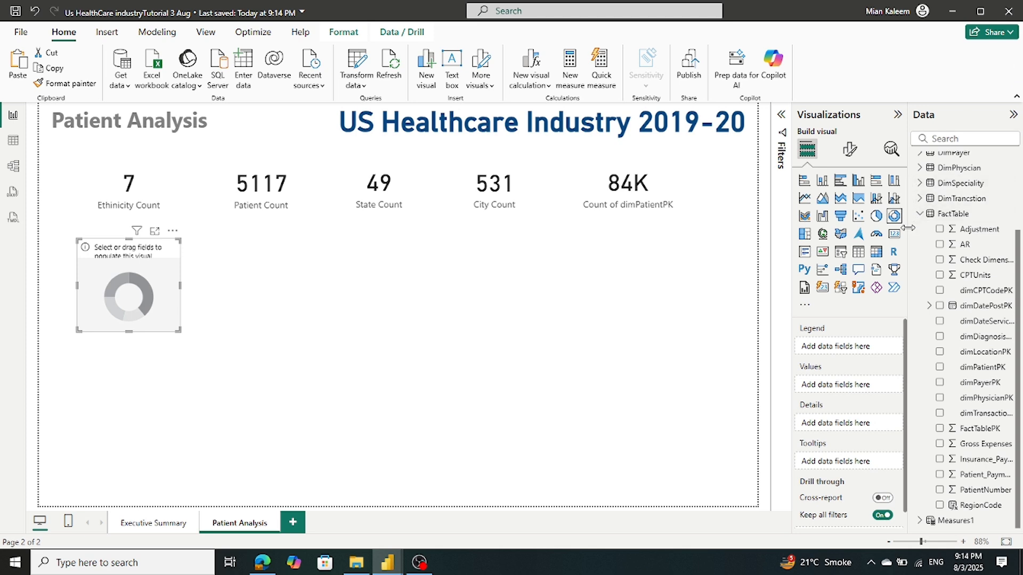
{"action": "left_click", "coordinate": [919, 214]}
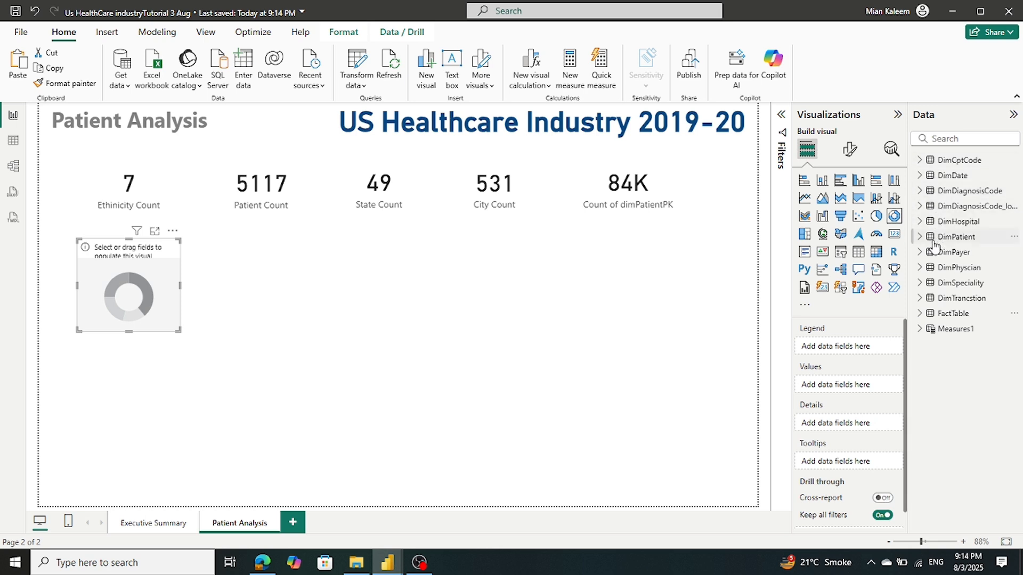
{"action": "left_click", "coordinate": [921, 240]}
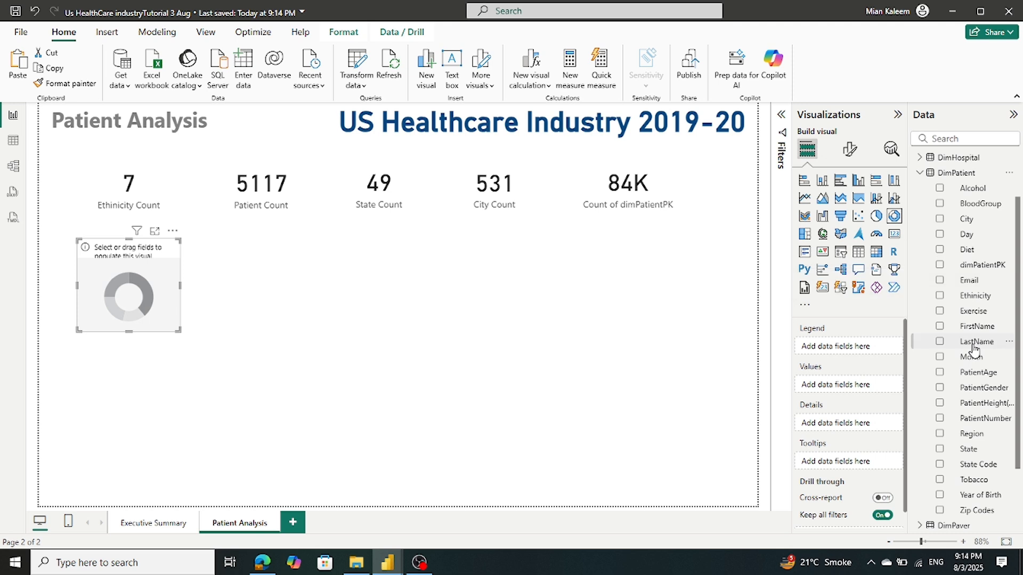
{"action": "scroll", "coordinate": [973, 349], "scroll_direction": "down", "scroll_amount": 3}
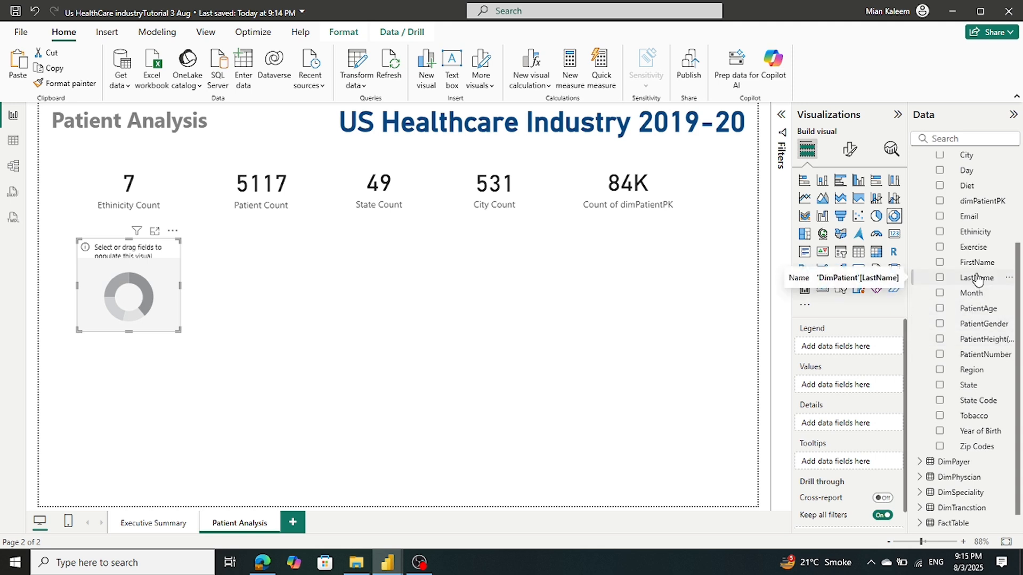
{"action": "left_click_drag", "start_coordinate": [956, 422], "coordinate": [844, 354]}
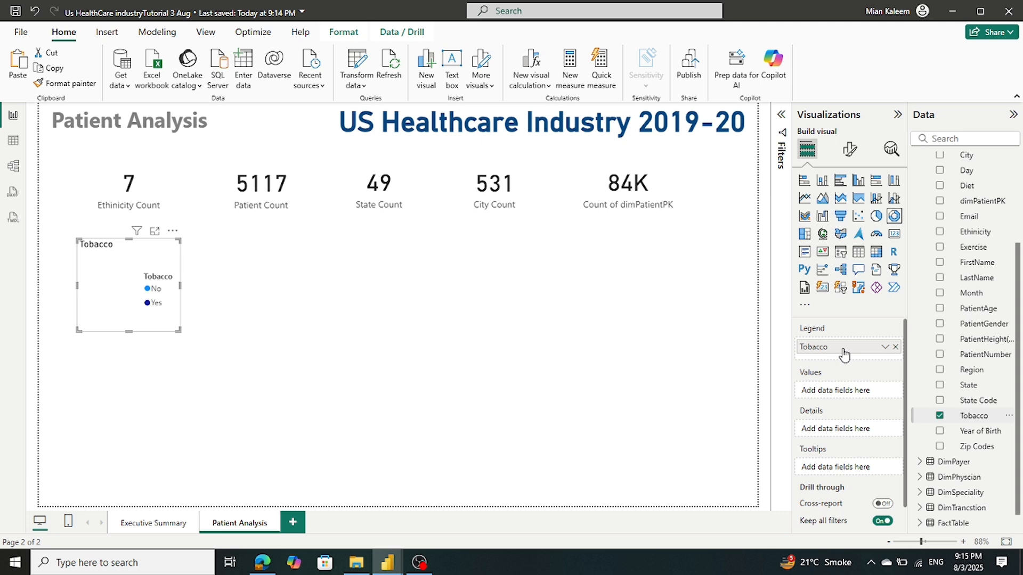
Compare with the reference Patient Analysis page, then return to the working report
{"action": "mouse_move", "coordinate": [387, 563]}
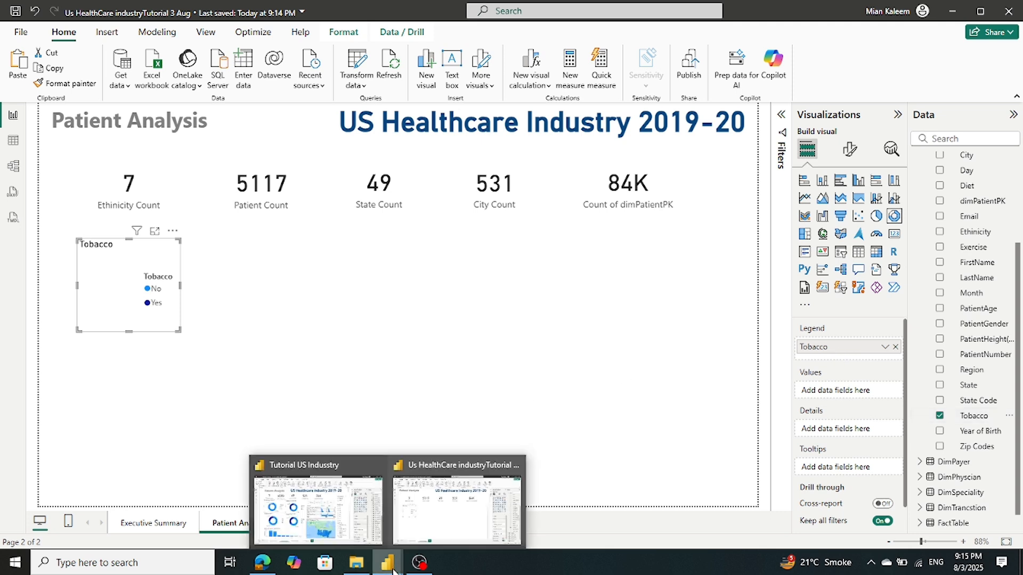
{"action": "left_click", "coordinate": [371, 538]}
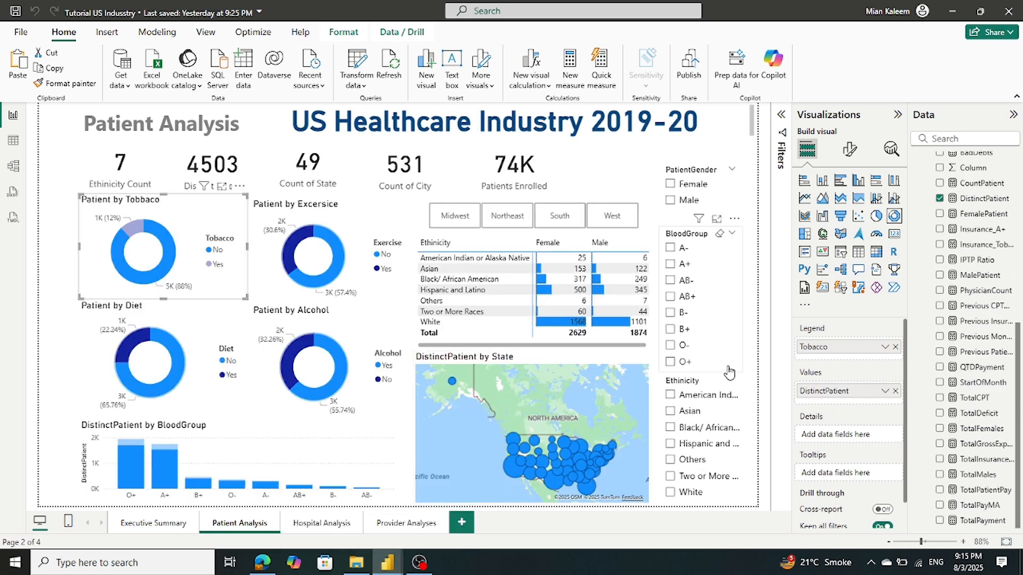
{"action": "mouse_move", "coordinate": [388, 562]}
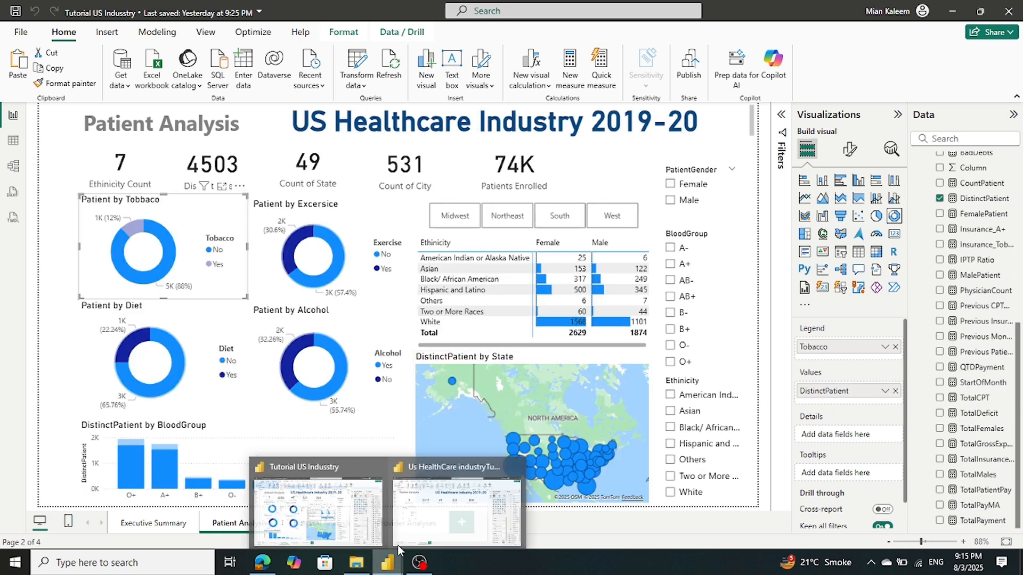
{"action": "left_click", "coordinate": [447, 517]}
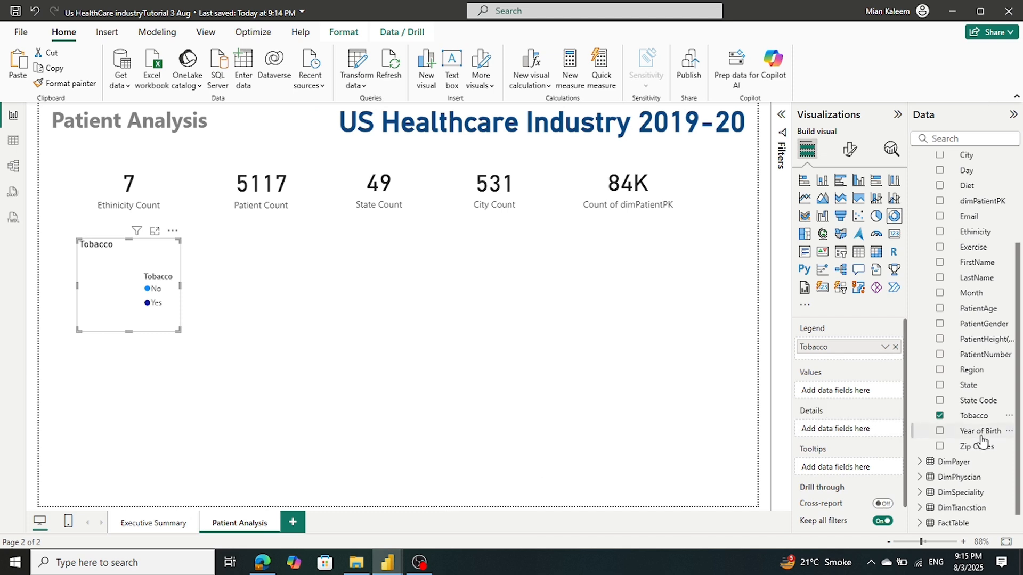
Use DistinctPatient from Measures1 as the donut's values, then make it taller and wider
{"action": "scroll", "coordinate": [981, 441], "scroll_direction": "down", "scroll_amount": 1}
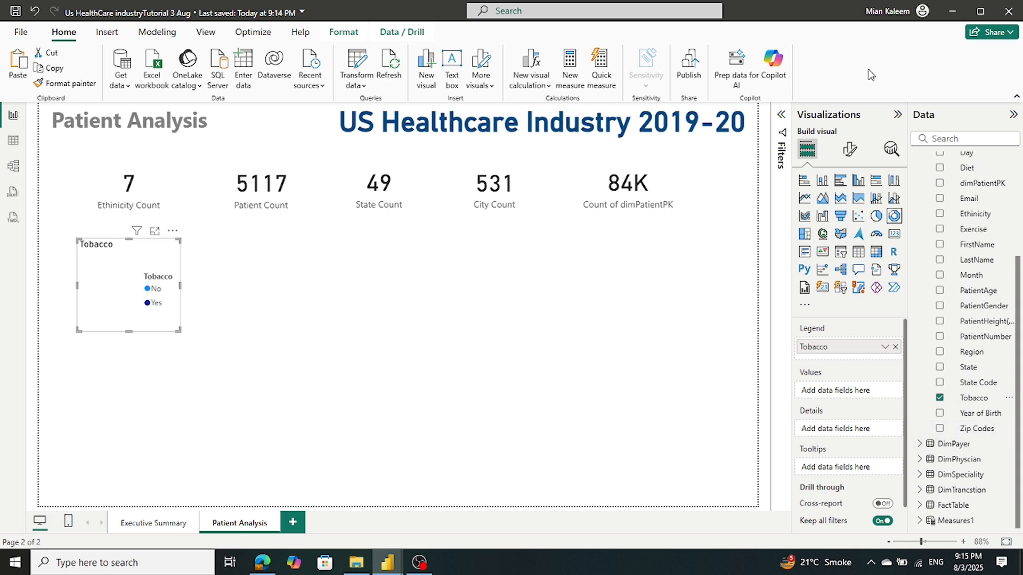
{"action": "scroll", "coordinate": [927, 176], "scroll_direction": "up", "scroll_amount": 5}
{"action": "left_click", "coordinate": [920, 236]}
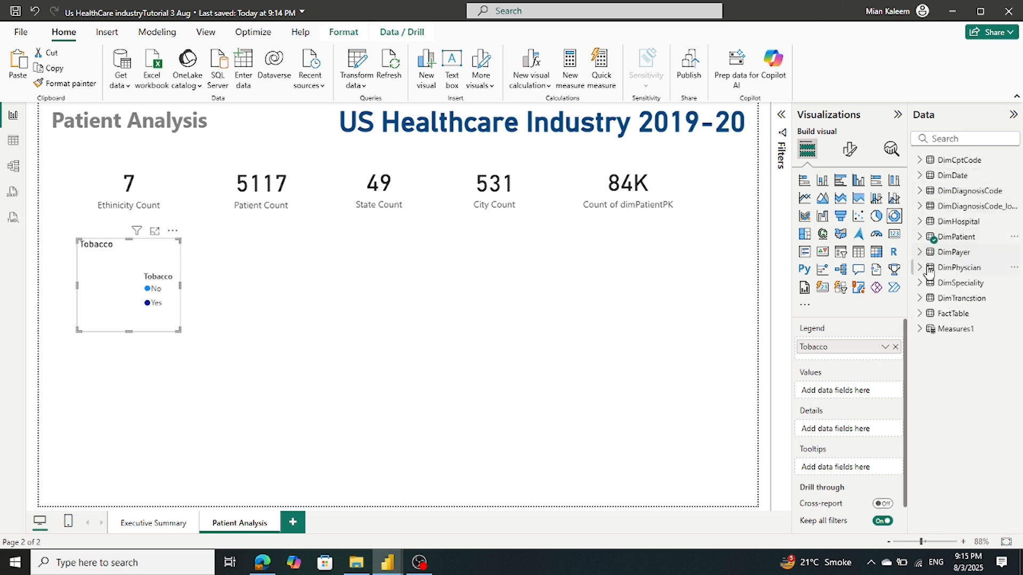
{"action": "left_click", "coordinate": [918, 328]}
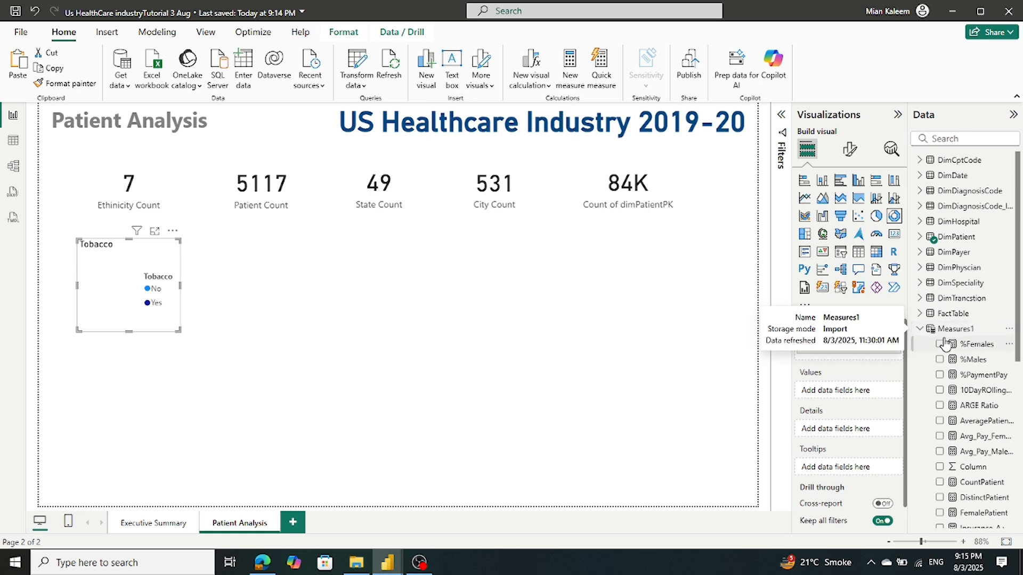
{"action": "scroll", "coordinate": [959, 335], "scroll_direction": "down", "scroll_amount": 5}
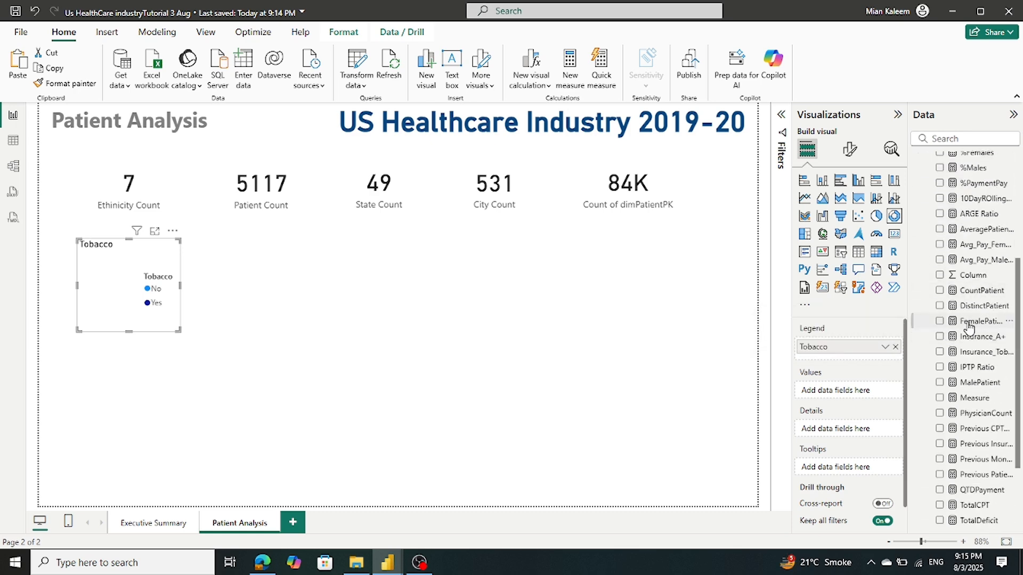
{"action": "left_click_drag", "start_coordinate": [982, 307], "coordinate": [863, 393]}
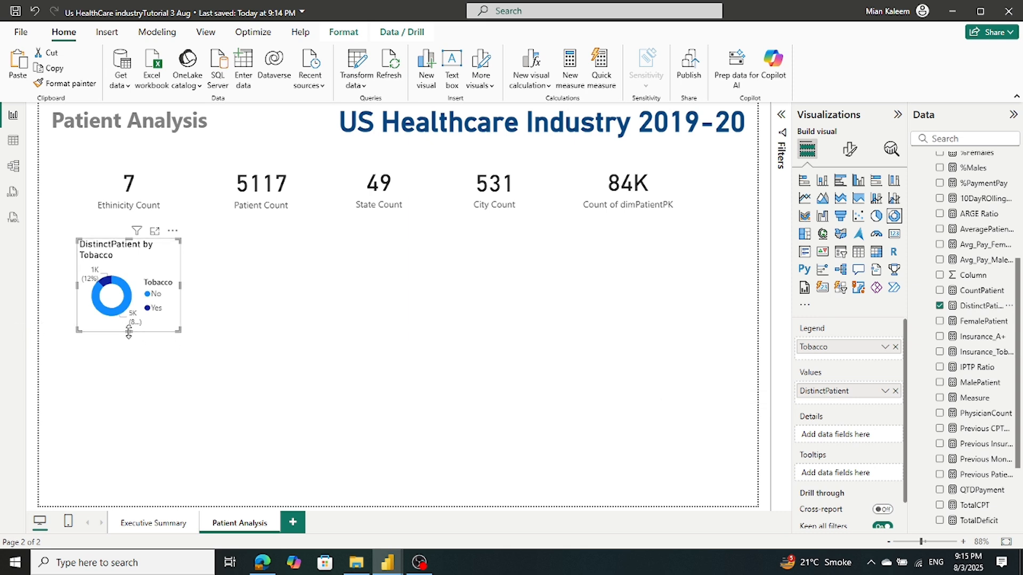
{"action": "left_click_drag", "start_coordinate": [128, 332], "coordinate": [128, 361]}
{"action": "left_click_drag", "start_coordinate": [182, 301], "coordinate": [214, 302]}
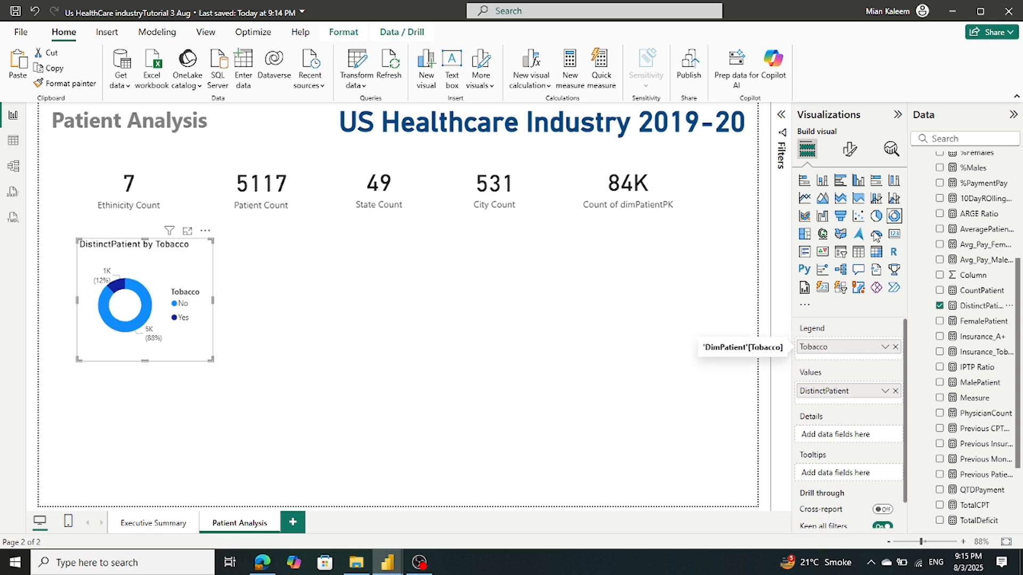
Delete 'Distinct' from the donut's title text so it reads 'Patient by Tobacco'
{"action": "left_click", "coordinate": [850, 149]}
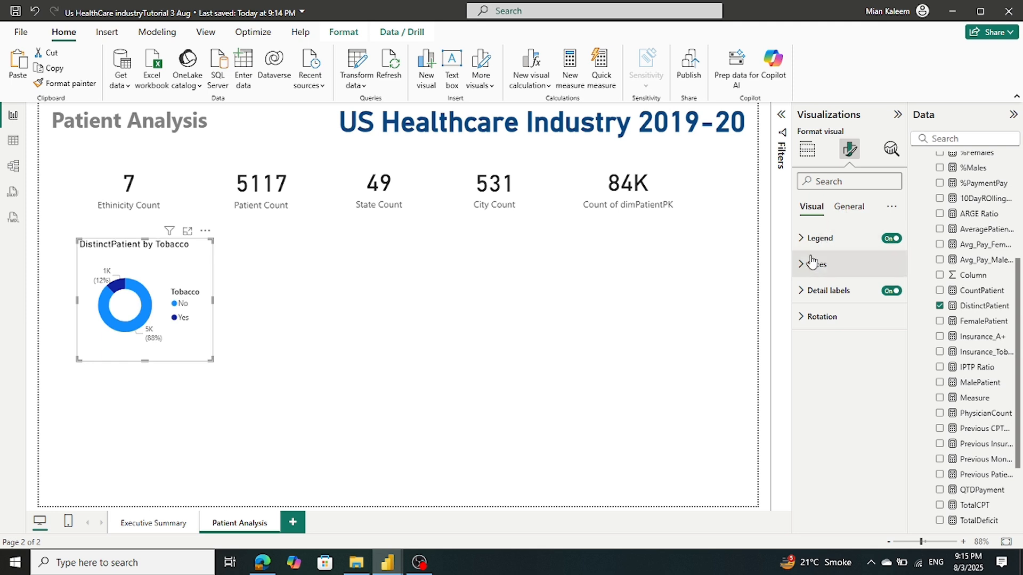
{"action": "left_click", "coordinate": [846, 209]}
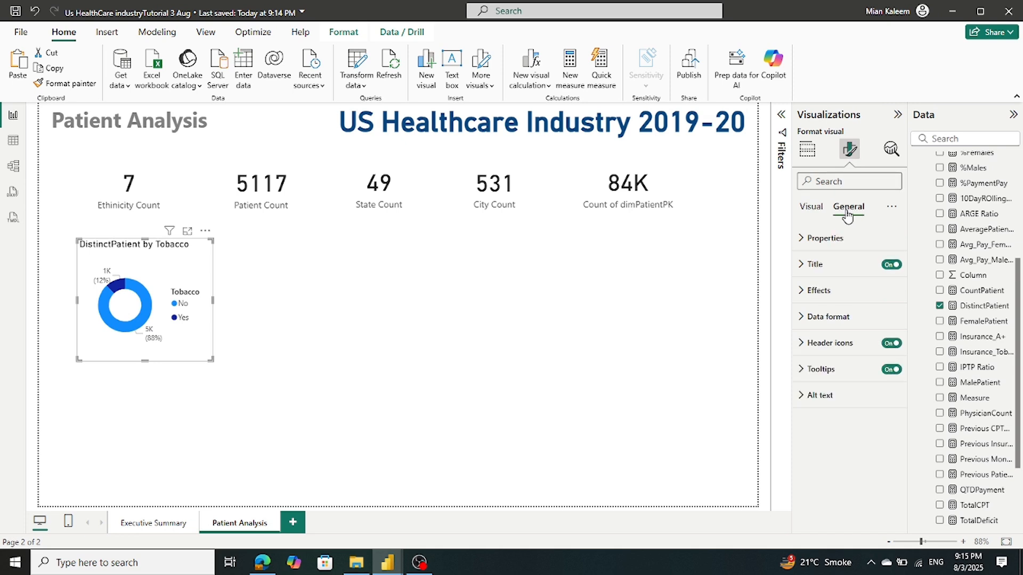
{"action": "left_click", "coordinate": [811, 266]}
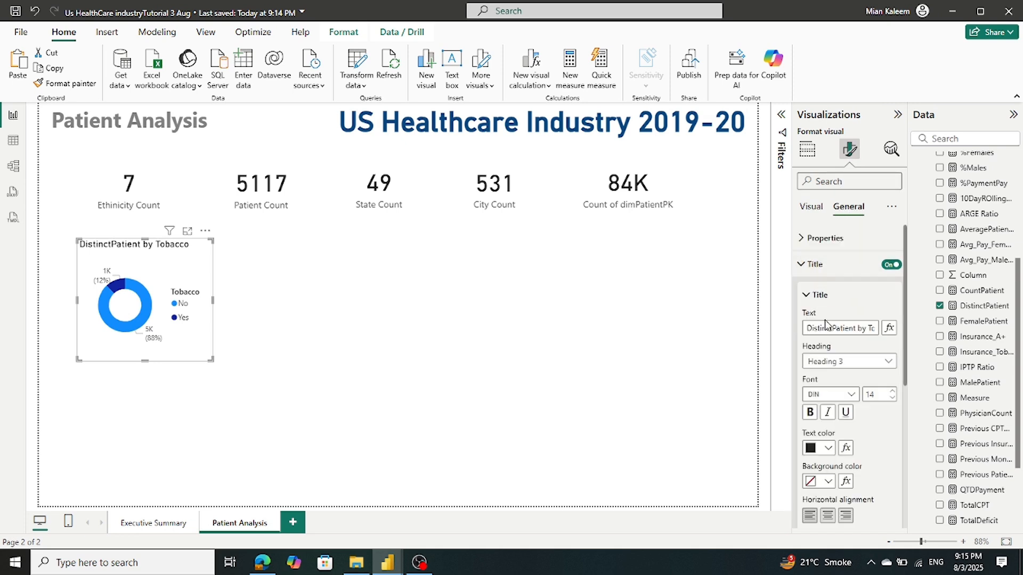
{"action": "left_click_drag", "start_coordinate": [834, 327], "coordinate": [739, 331]}
{"action": "key", "text": "BackSpace"}
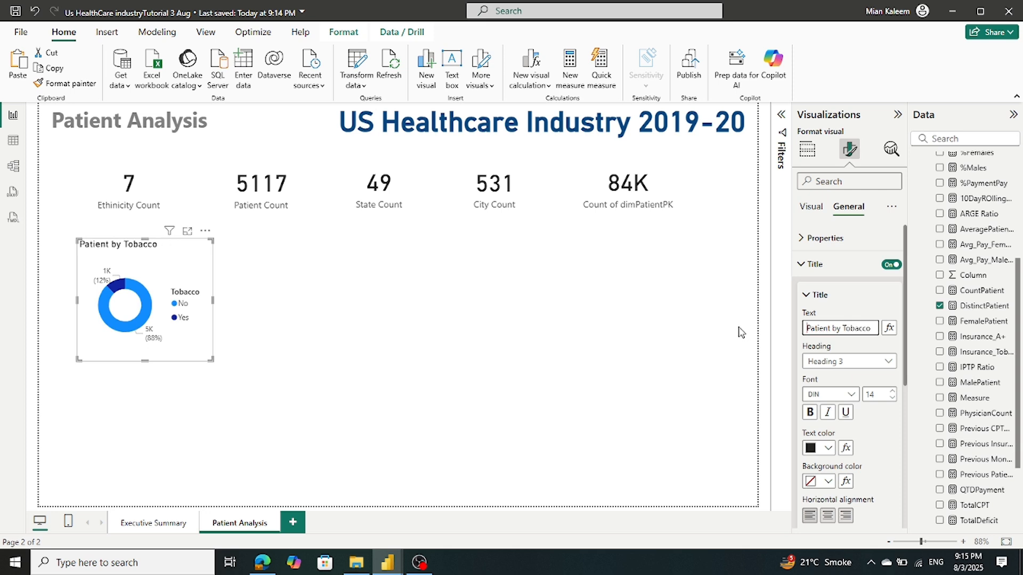
{"action": "key", "text": "Tab"}
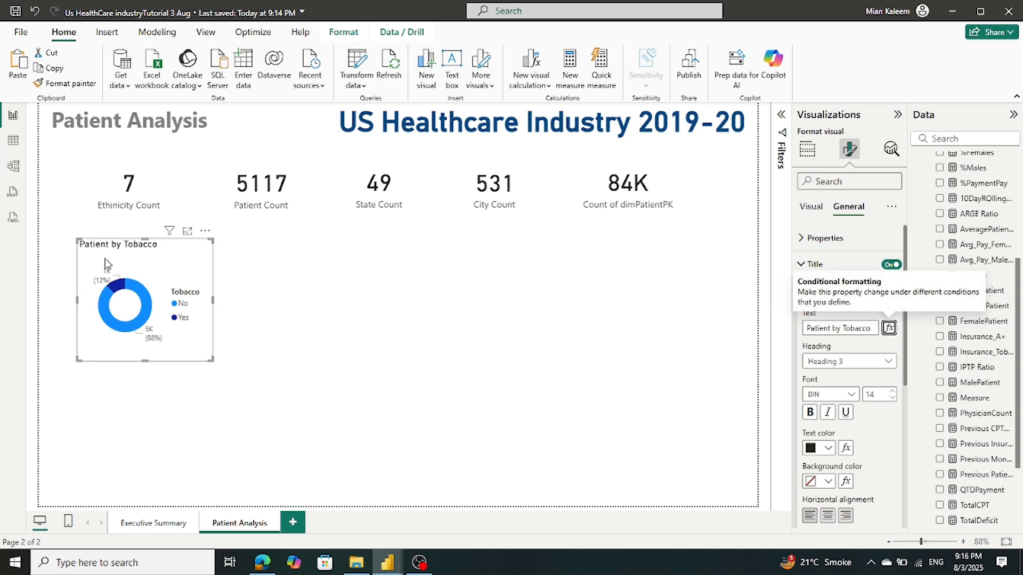
{"action": "mouse_move", "coordinate": [385, 563]}
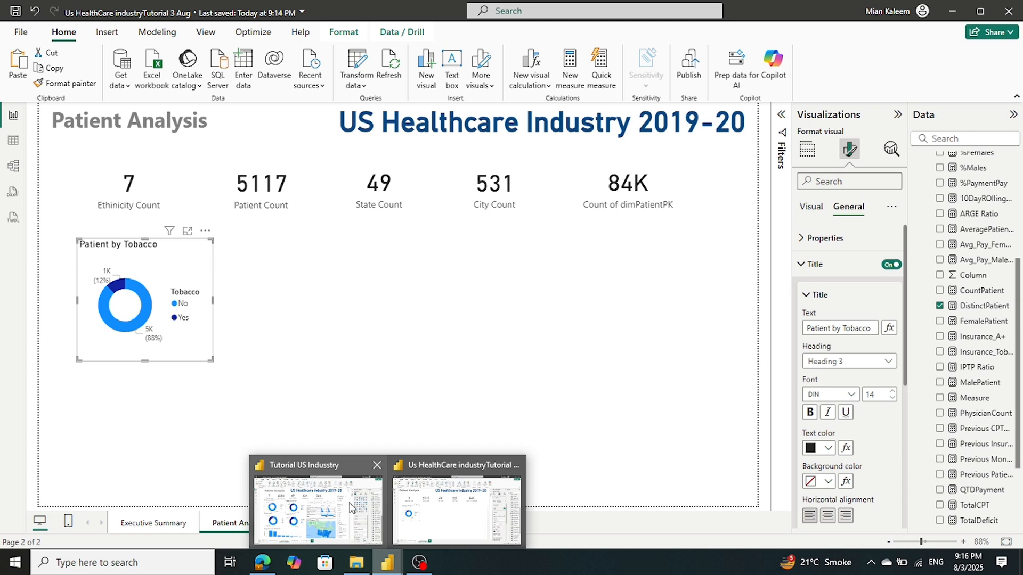
{"action": "mouse_move", "coordinate": [352, 507]}
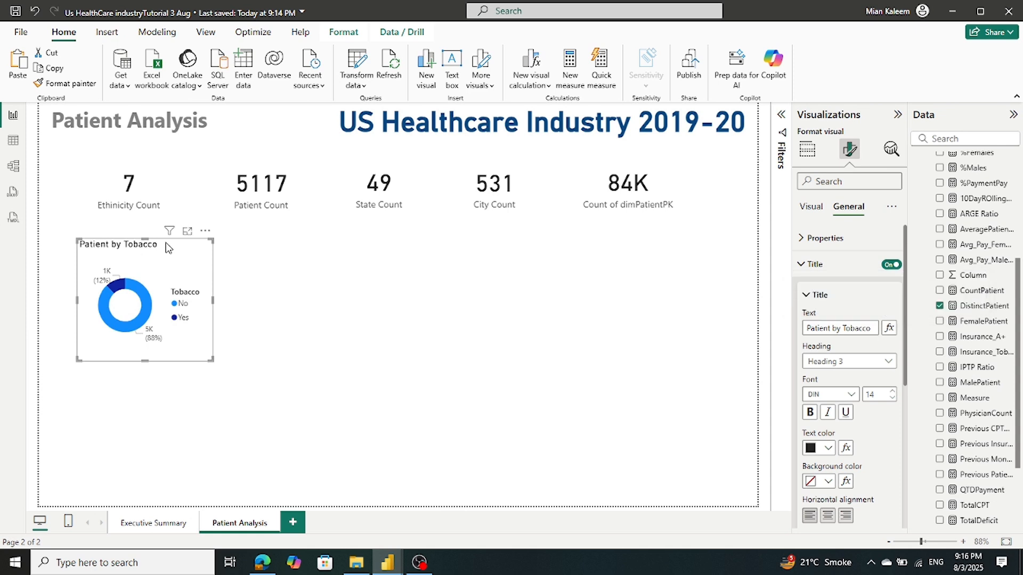
Paste three copies of the Tobacco donut and drag all four into a two-by-two grid
{"action": "key", "text": "ctrl+v"}
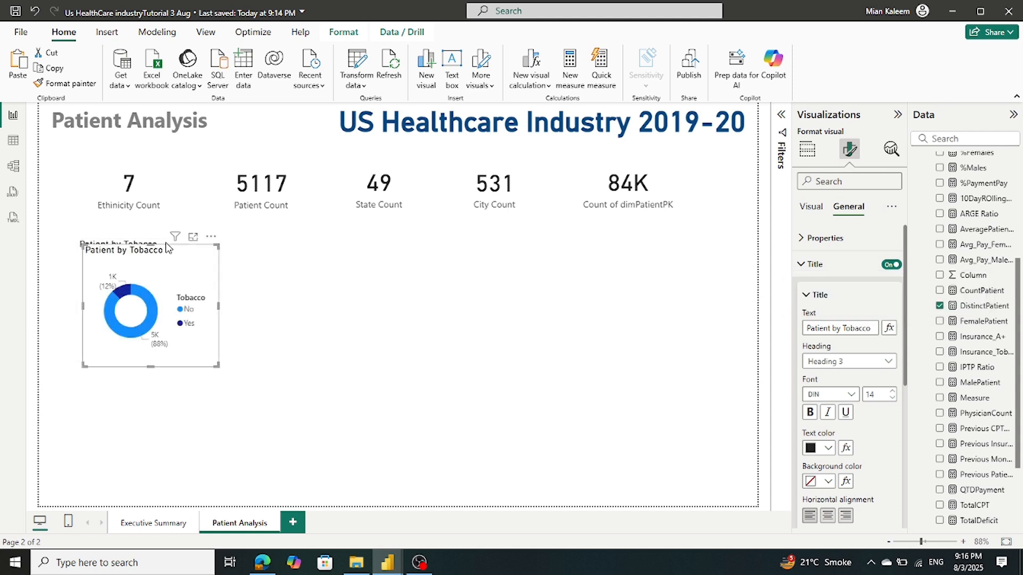
{"action": "key", "text": "ctrl+v"}
{"action": "key", "text": "ctrl+v"}
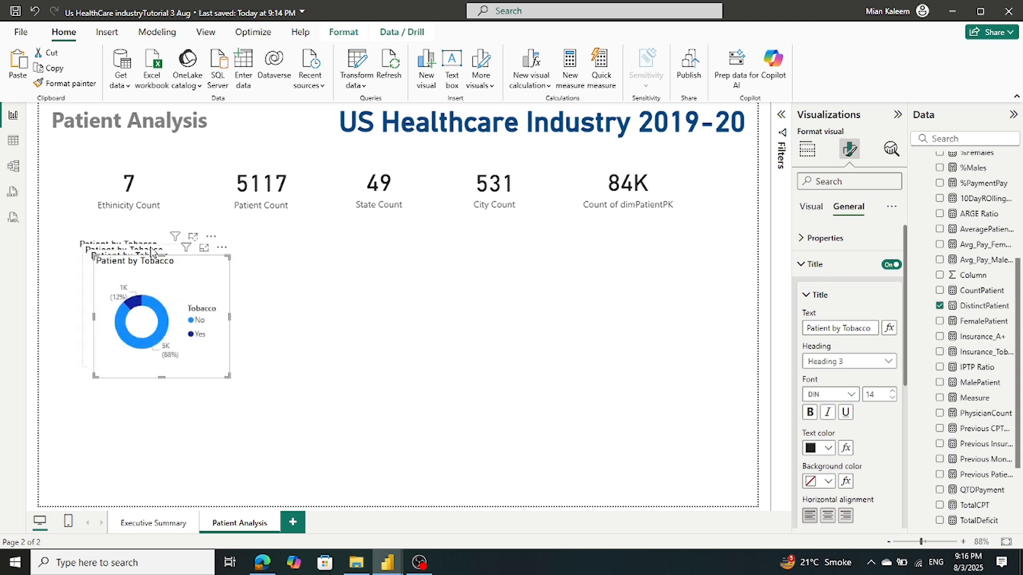
{"action": "left_click_drag", "start_coordinate": [163, 298], "coordinate": [308, 286]}
{"action": "left_click_drag", "start_coordinate": [139, 321], "coordinate": [288, 454]}
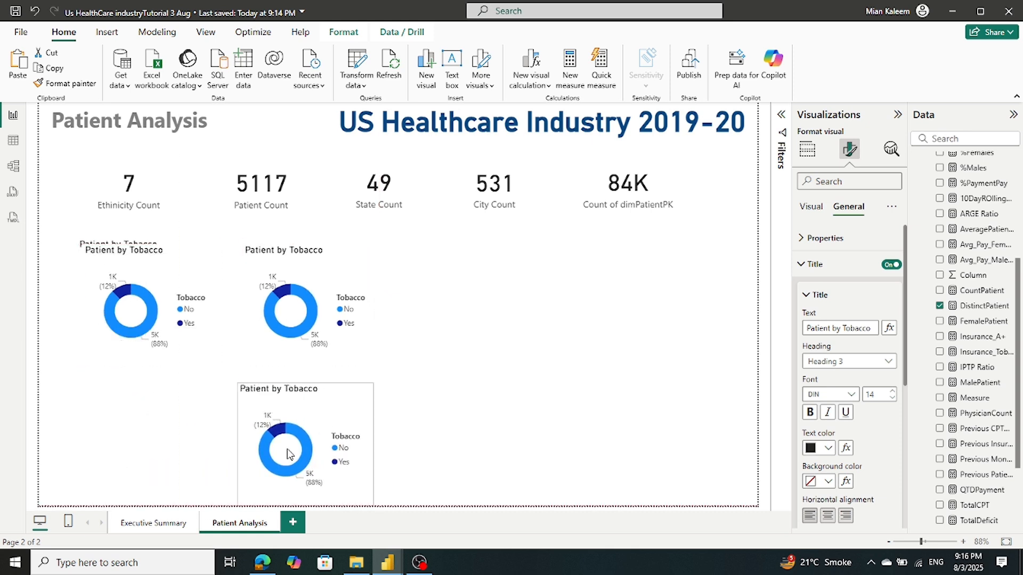
{"action": "left_click_drag", "start_coordinate": [134, 313], "coordinate": [123, 447]}
{"action": "left_click", "coordinate": [325, 269]}
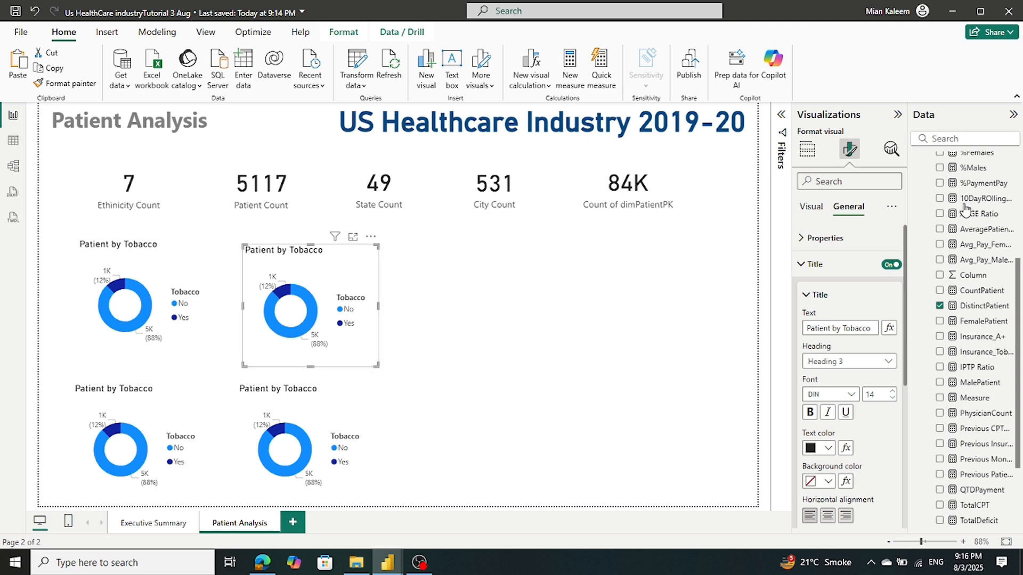
{"action": "left_click", "coordinate": [898, 116]}
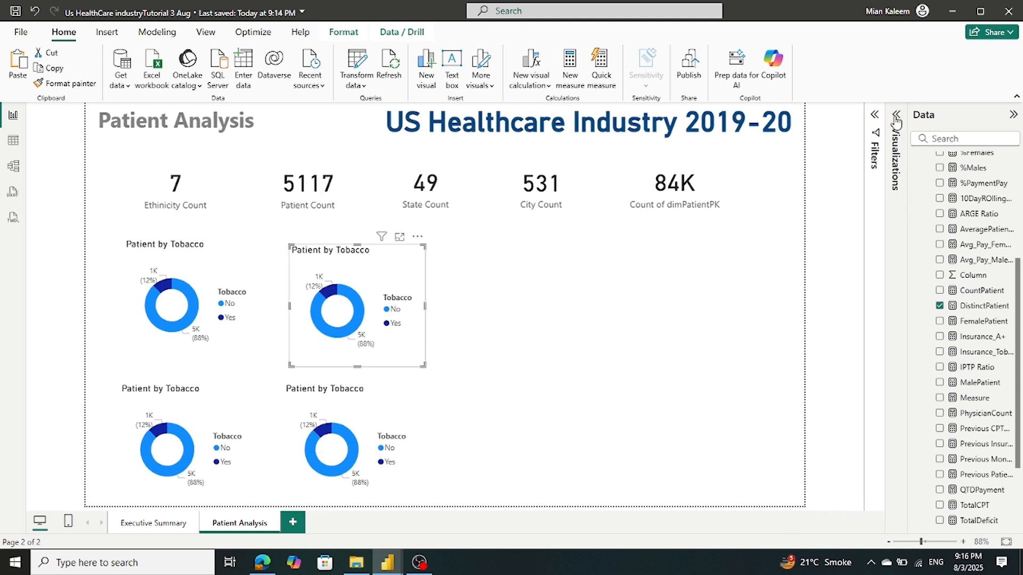
{"action": "left_click", "coordinate": [897, 116]}
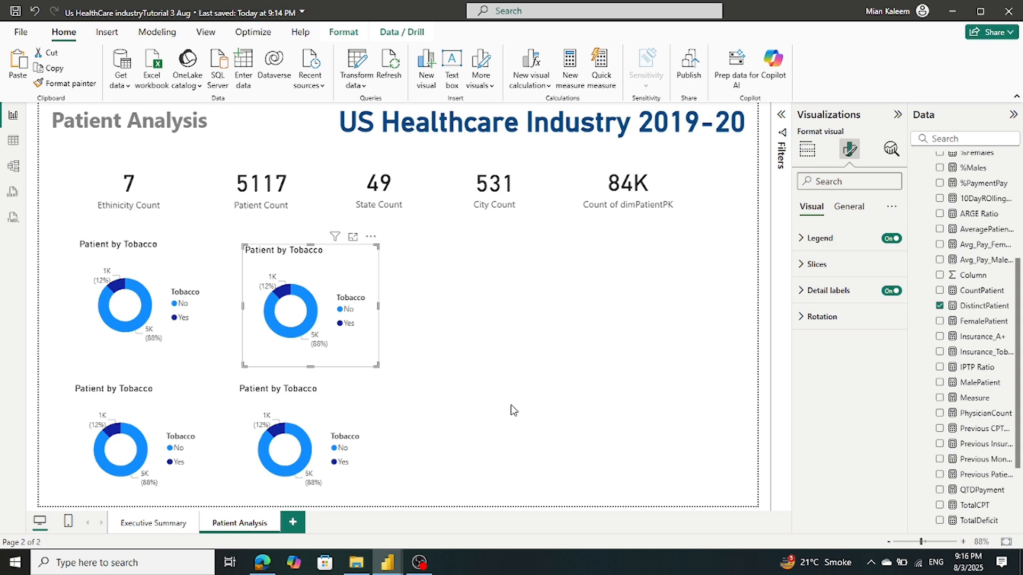
Replace Tobacco with Exercise as the top-right donut's legend, giving 65% No and 35% Yes
{"action": "left_click", "coordinate": [810, 150]}
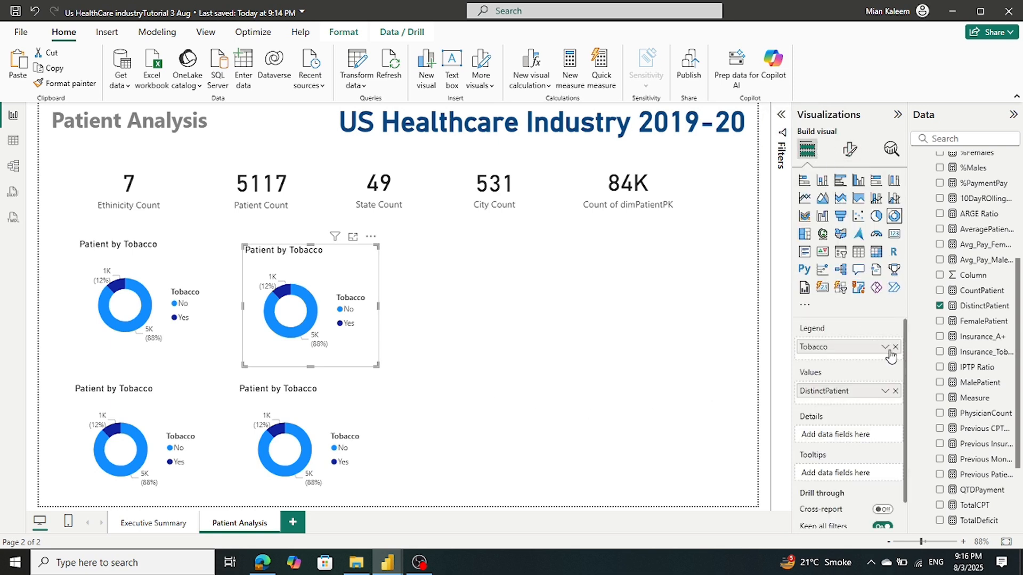
{"action": "left_click", "coordinate": [895, 347]}
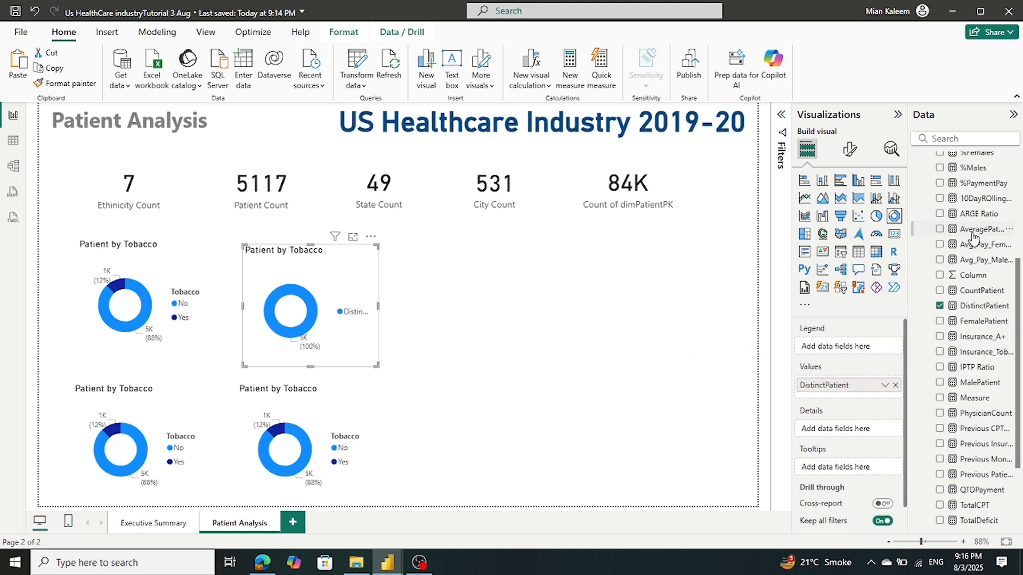
{"action": "scroll", "coordinate": [974, 237], "scroll_direction": "up", "scroll_amount": 5}
{"action": "scroll", "coordinate": [973, 237], "scroll_direction": "down", "scroll_amount": 4}
{"action": "scroll", "coordinate": [973, 238], "scroll_direction": "down", "scroll_amount": 1}
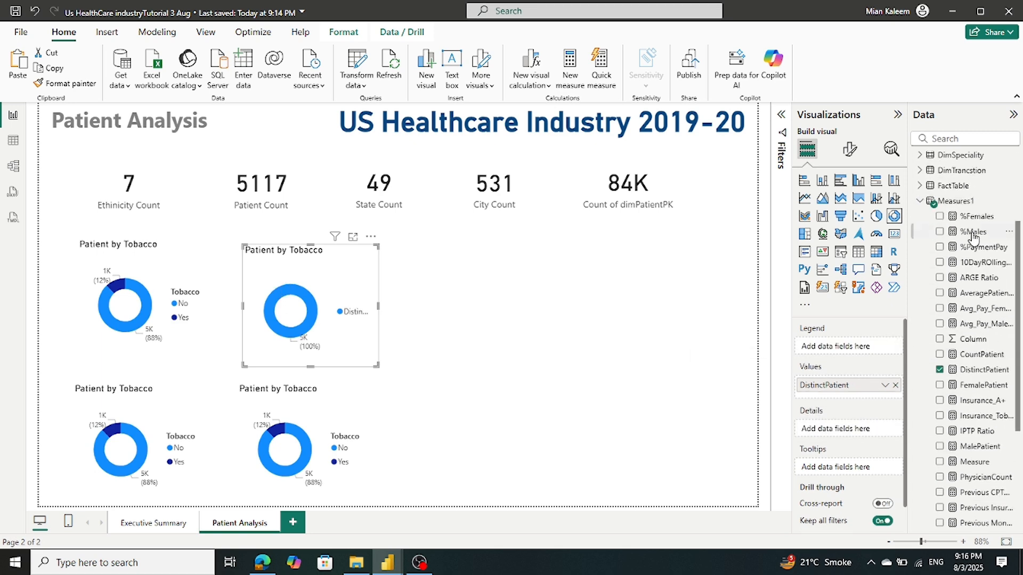
{"action": "left_click", "coordinate": [920, 203]}
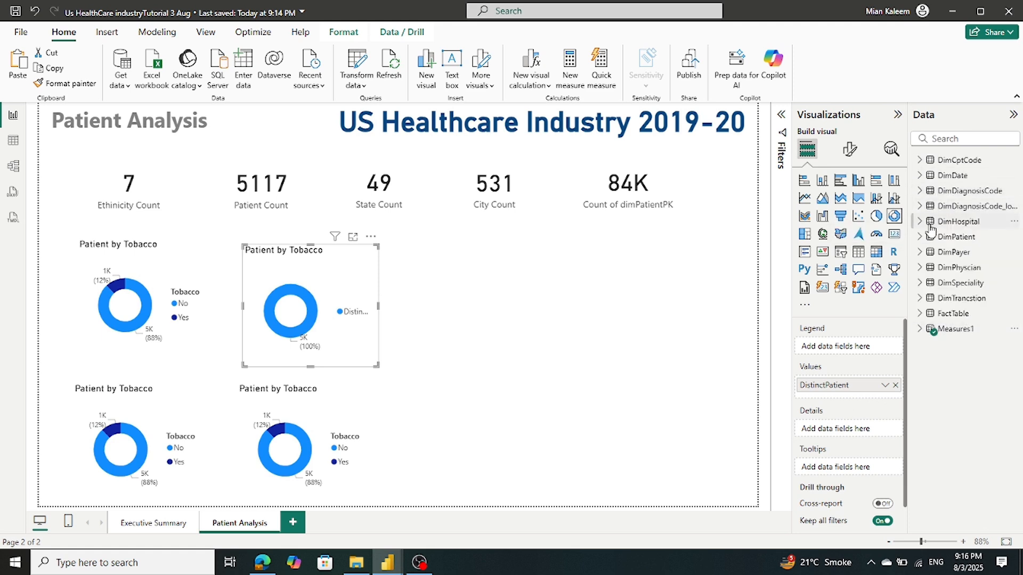
{"action": "left_click", "coordinate": [920, 237]}
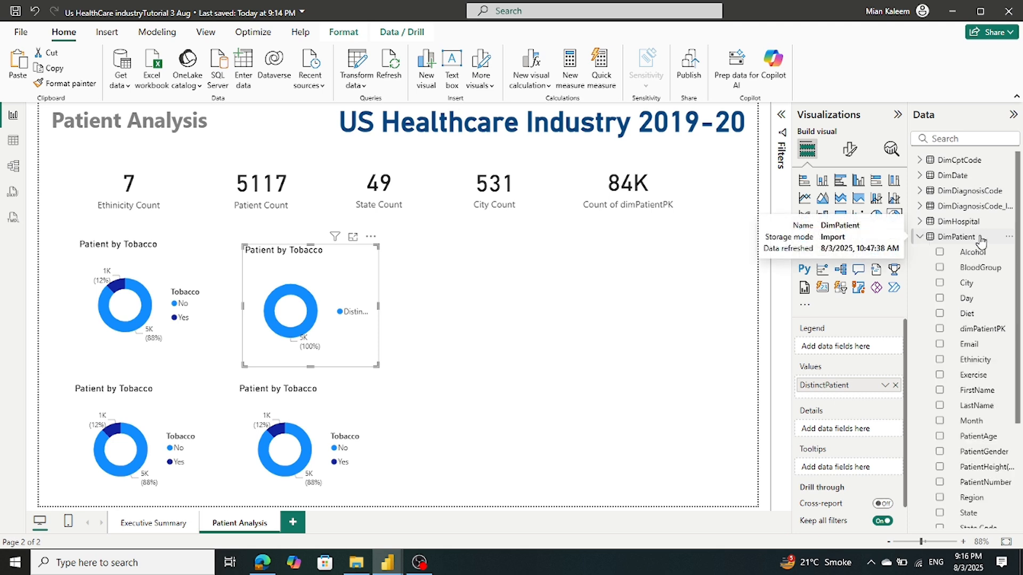
{"action": "scroll", "coordinate": [980, 242], "scroll_direction": "down", "scroll_amount": 5}
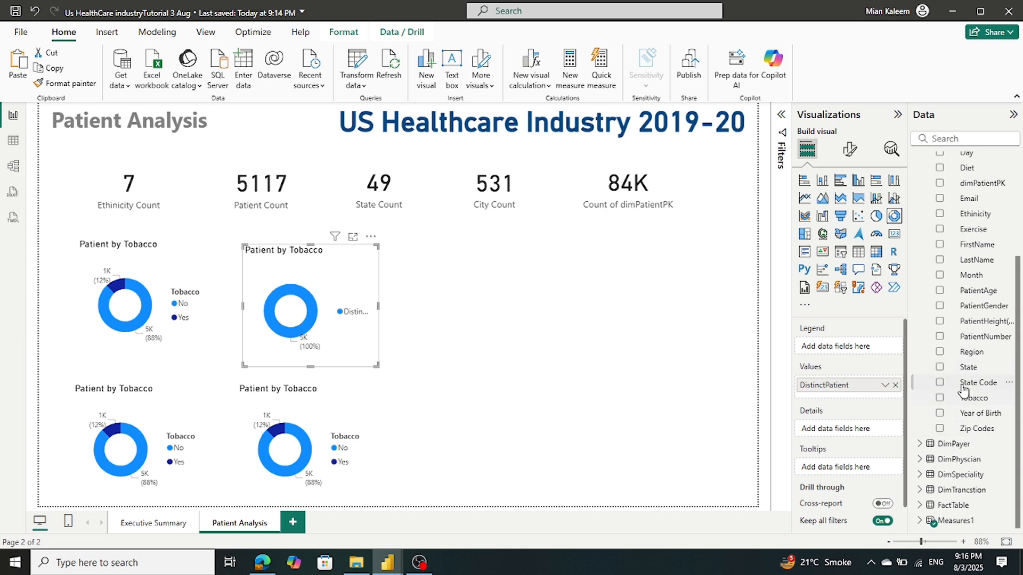
{"action": "left_click_drag", "start_coordinate": [964, 230], "coordinate": [845, 349]}
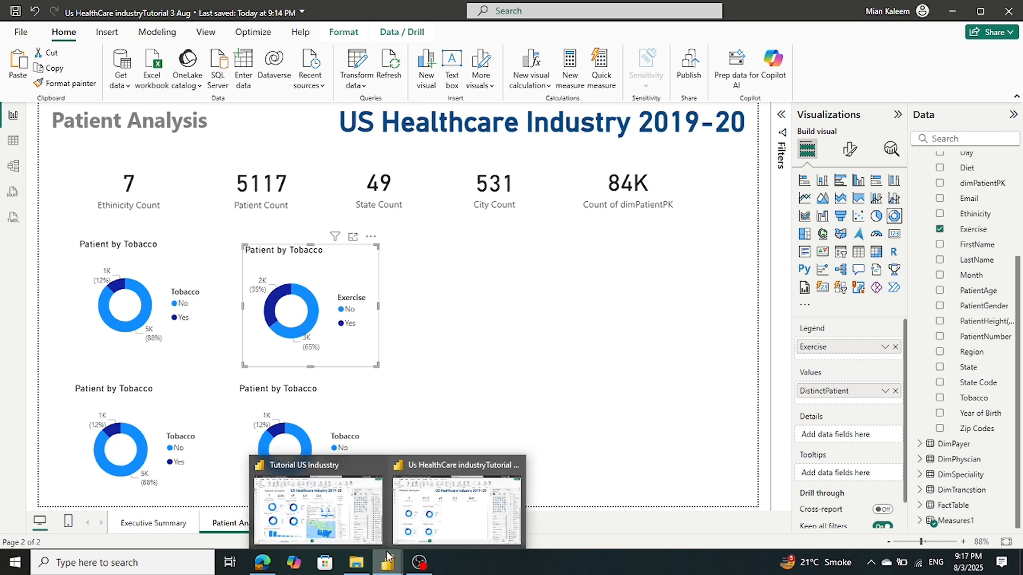
{"action": "mouse_move", "coordinate": [317, 531]}
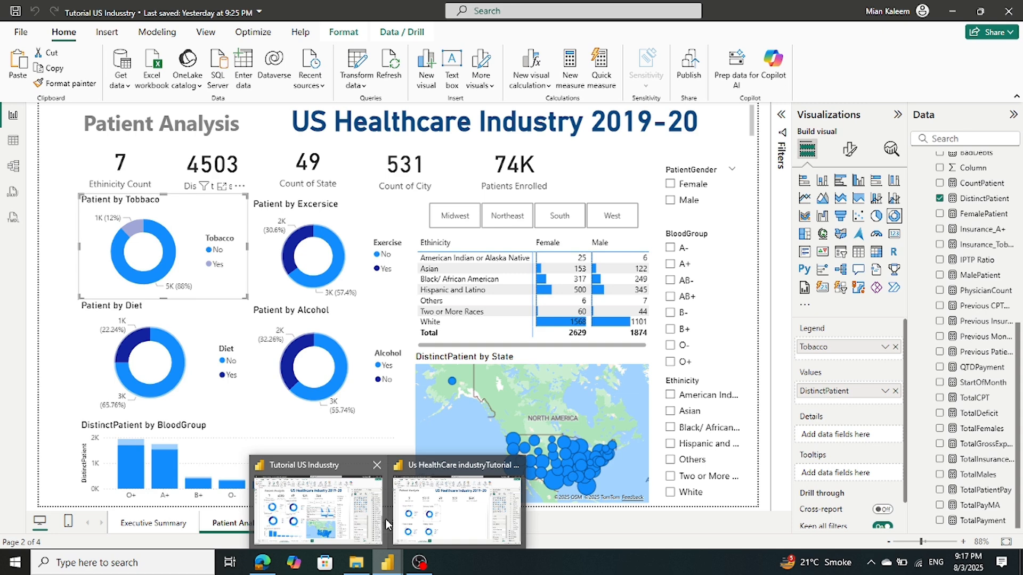
Swap the lower-left donut's legend from Tobacco to Diet
{"action": "left_click", "coordinate": [184, 440]}
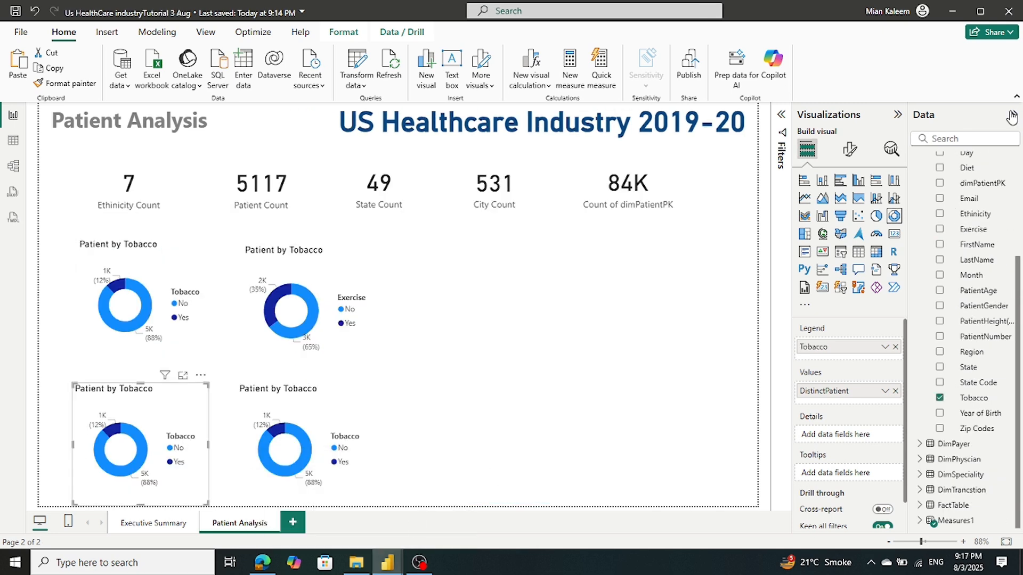
{"action": "left_click", "coordinate": [896, 347]}
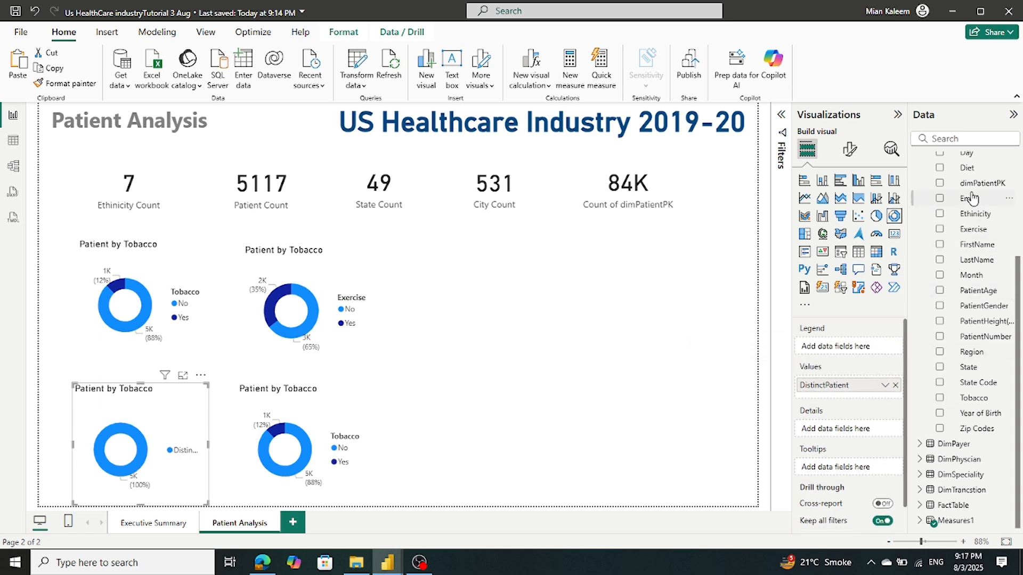
{"action": "left_click_drag", "start_coordinate": [968, 168], "coordinate": [853, 347]}
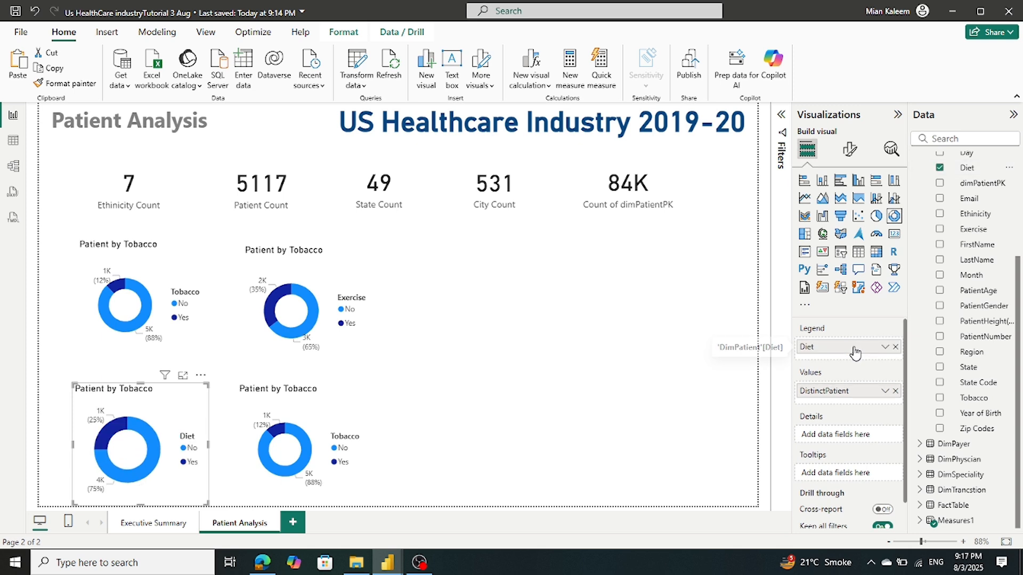
Swap the lower-right donut's legend from Tobacco to Alcohol
{"action": "left_click", "coordinate": [312, 414]}
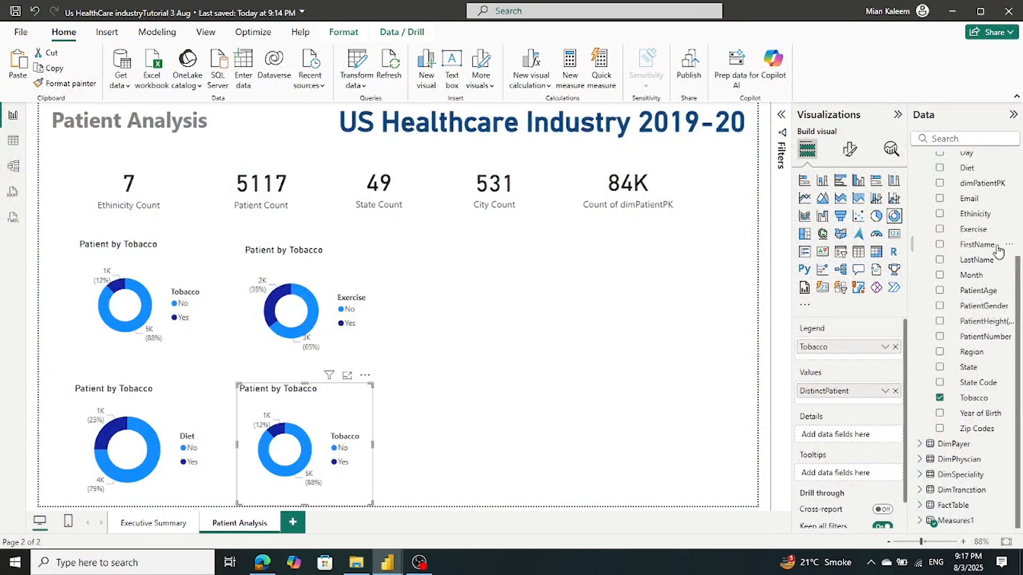
{"action": "scroll", "coordinate": [975, 266], "scroll_direction": "up", "scroll_amount": 3}
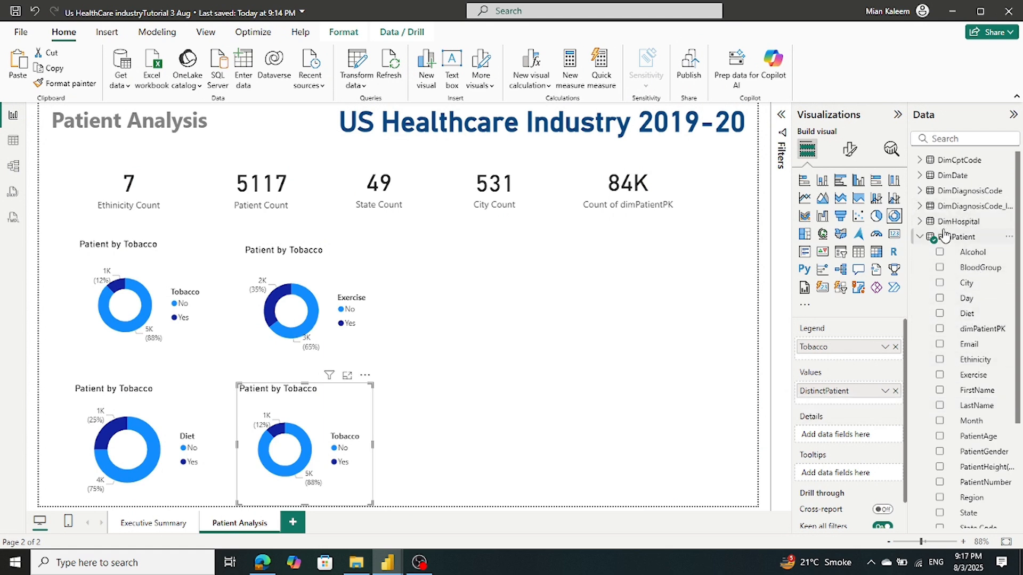
{"action": "left_click_drag", "start_coordinate": [958, 252], "coordinate": [879, 321]}
{"action": "left_click", "coordinate": [895, 347]}
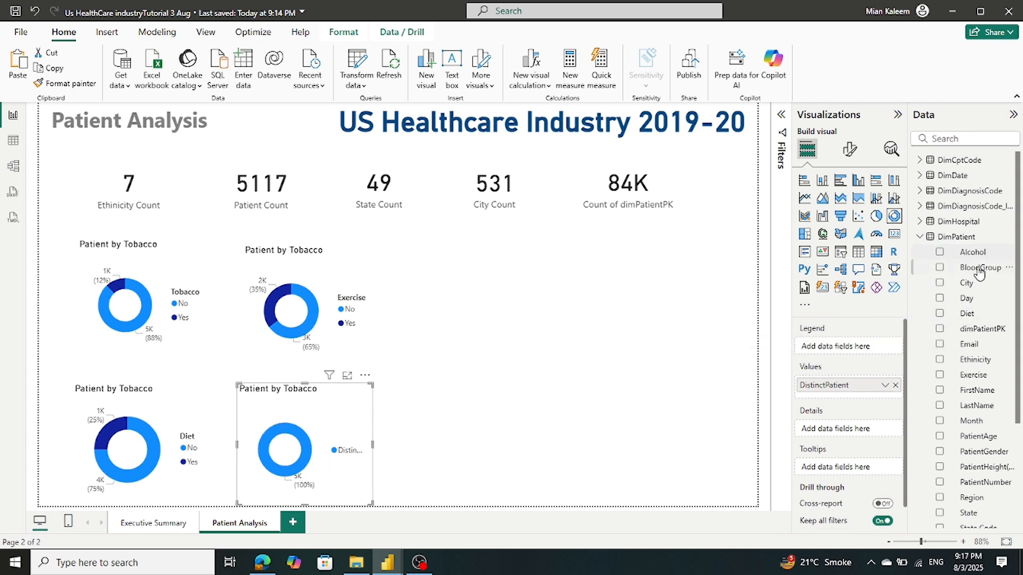
{"action": "left_click_drag", "start_coordinate": [977, 255], "coordinate": [870, 348]}
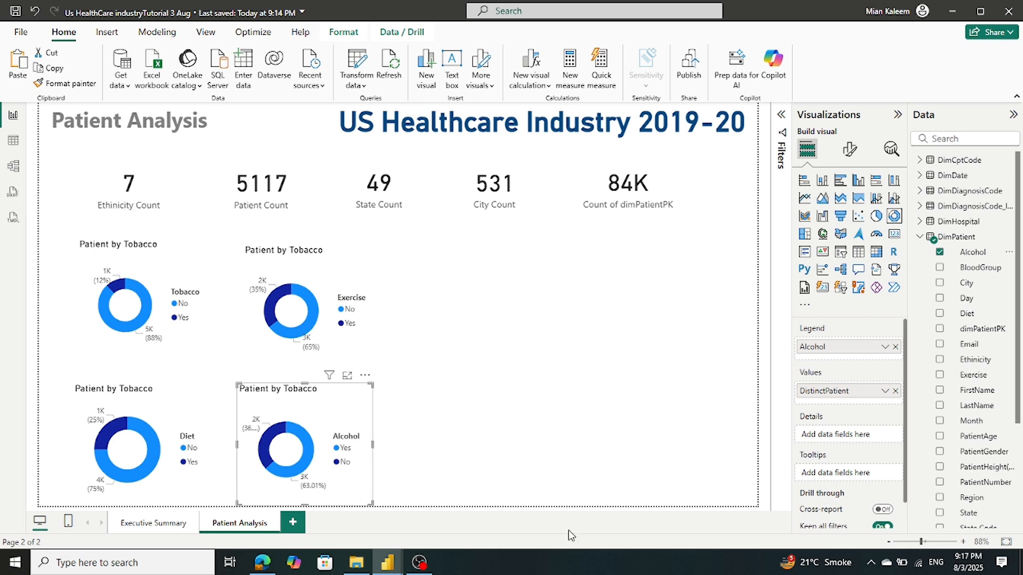
{"action": "mouse_move", "coordinate": [338, 525]}
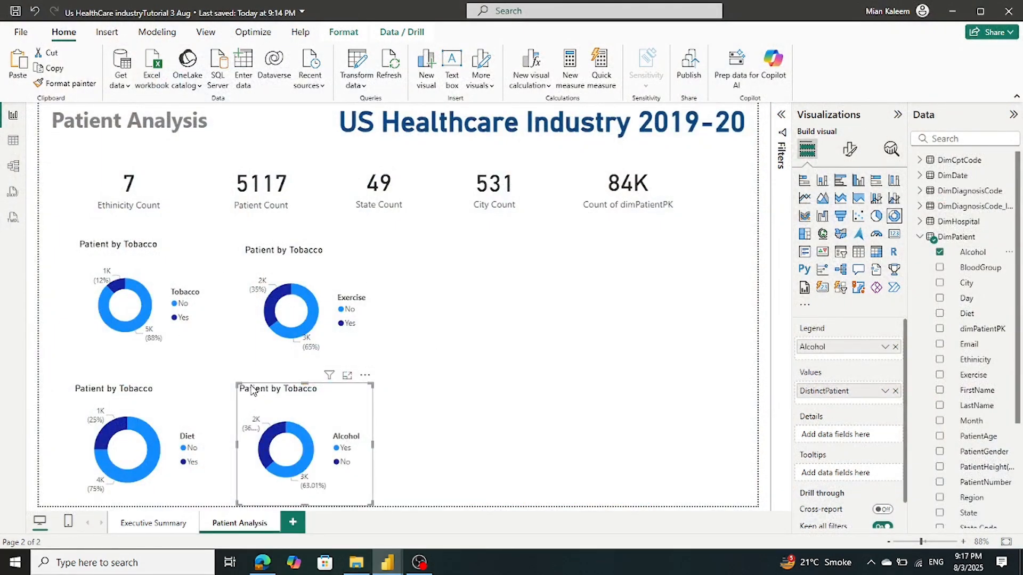
Move the five KPI cards up into one aligned top row
{"action": "left_click_drag", "start_coordinate": [149, 306], "coordinate": [149, 289]}
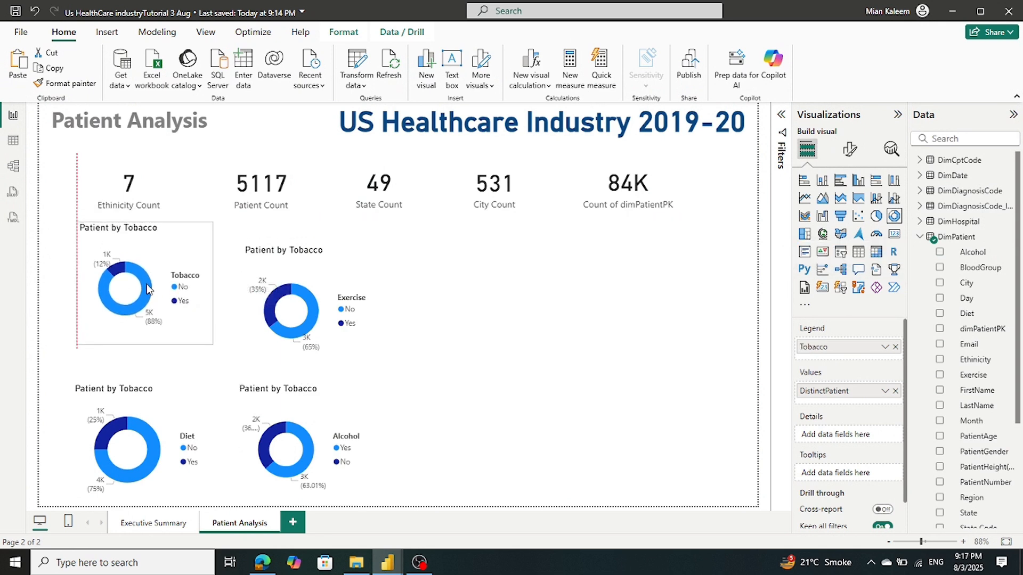
{"action": "left_click_drag", "start_coordinate": [633, 180], "coordinate": [633, 164]}
{"action": "left_click_drag", "start_coordinate": [515, 191], "coordinate": [526, 172]}
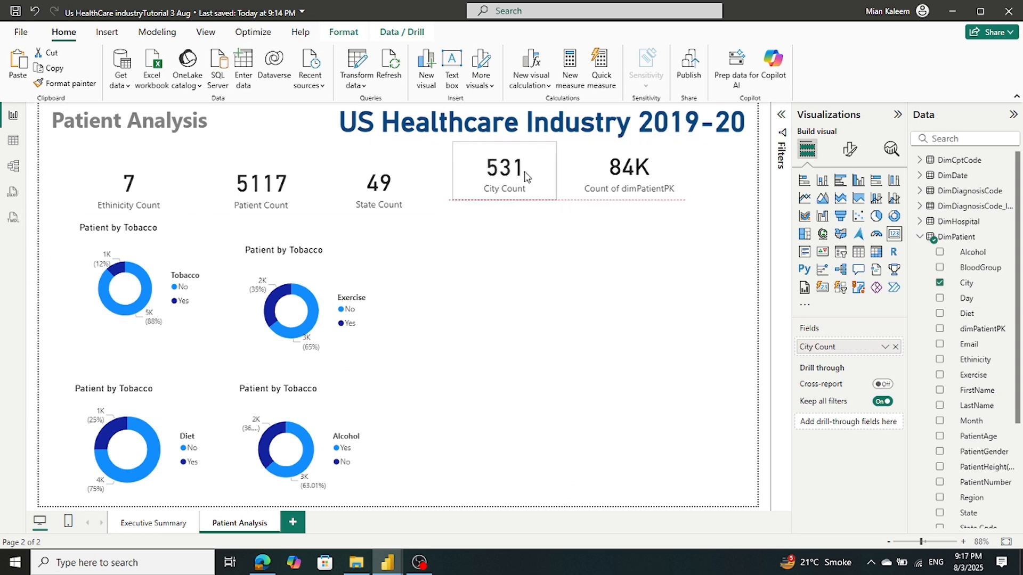
{"action": "left_click_drag", "start_coordinate": [383, 203], "coordinate": [389, 181]}
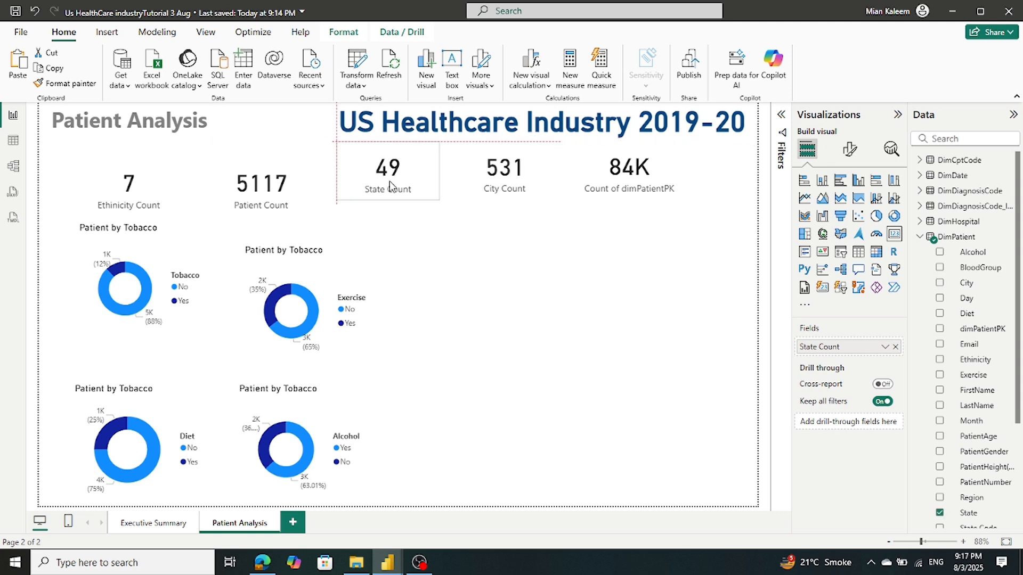
{"action": "left_click_drag", "start_coordinate": [270, 188], "coordinate": [273, 174]}
{"action": "left_click_drag", "start_coordinate": [145, 198], "coordinate": [142, 180]}
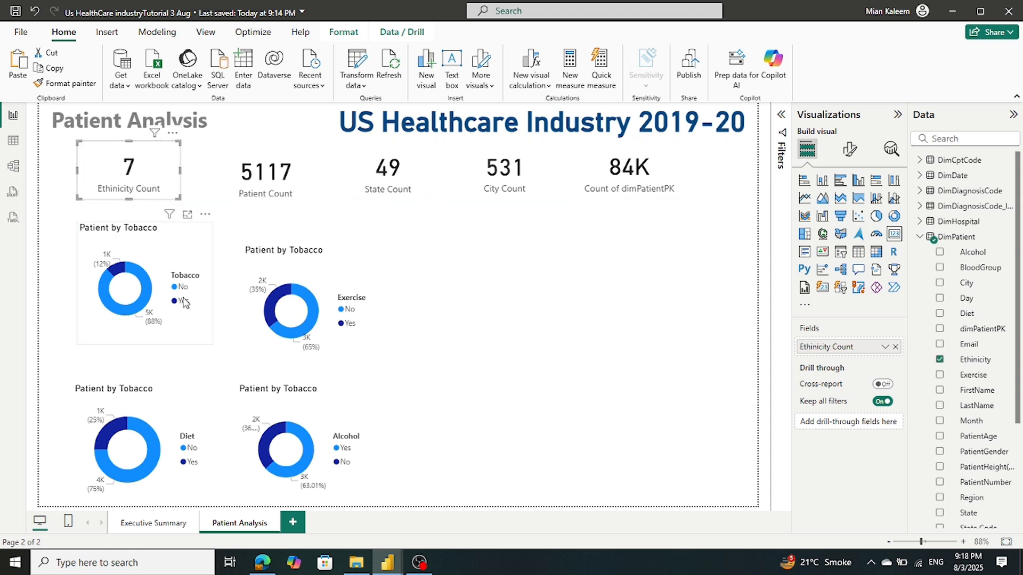
Pack the Tobacco, Exercise, Diet and Alcohol donuts into a tighter 2x2 grid below the cards
{"action": "left_click_drag", "start_coordinate": [137, 291], "coordinate": [138, 267]}
{"action": "left_click_drag", "start_coordinate": [133, 273], "coordinate": [137, 284]}
{"action": "left_click_drag", "start_coordinate": [271, 303], "coordinate": [250, 273]}
{"action": "left_click_drag", "start_coordinate": [291, 452], "coordinate": [276, 414]}
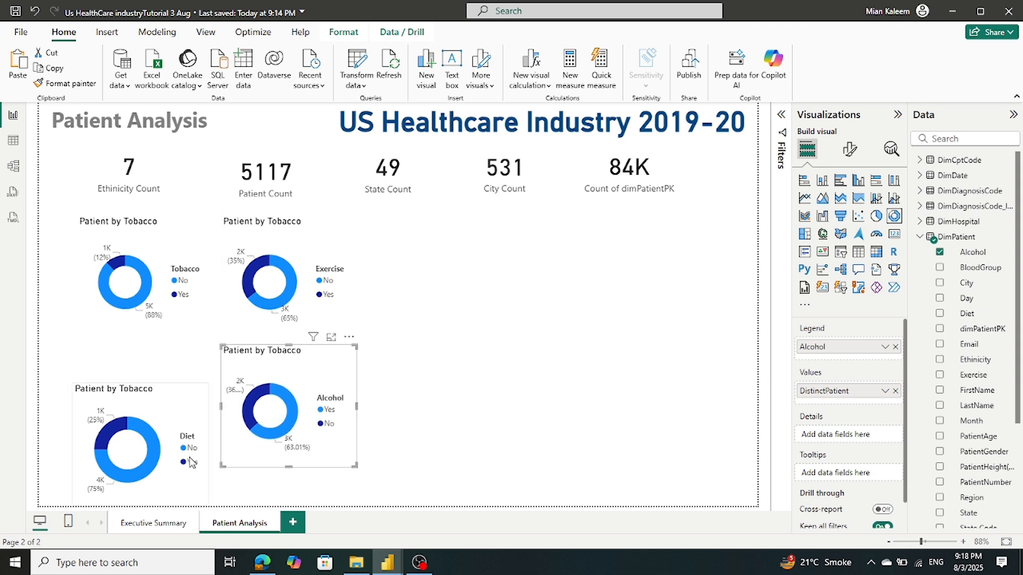
{"action": "left_click_drag", "start_coordinate": [150, 459], "coordinate": [156, 415]}
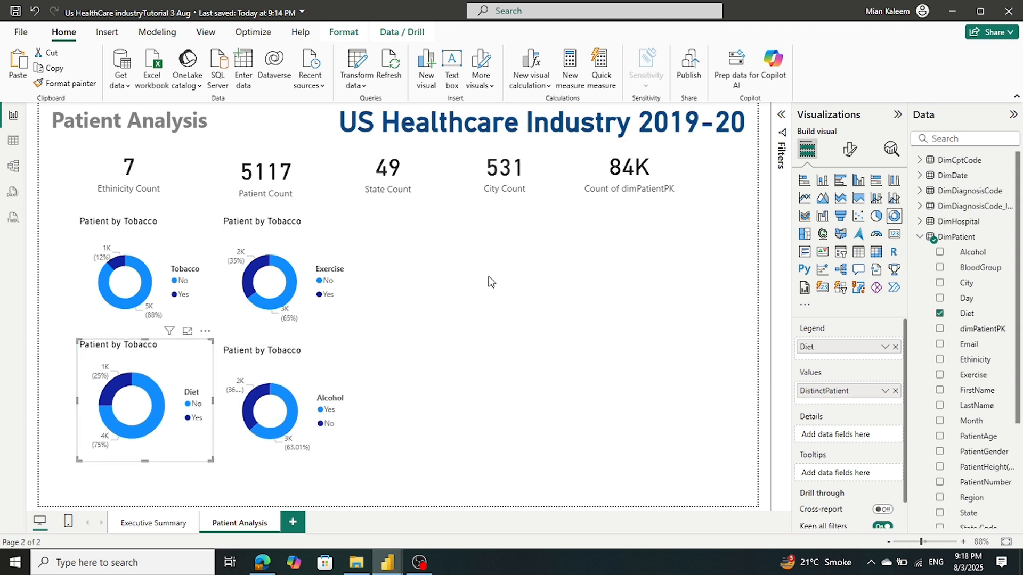
{"action": "left_click", "coordinate": [485, 245]}
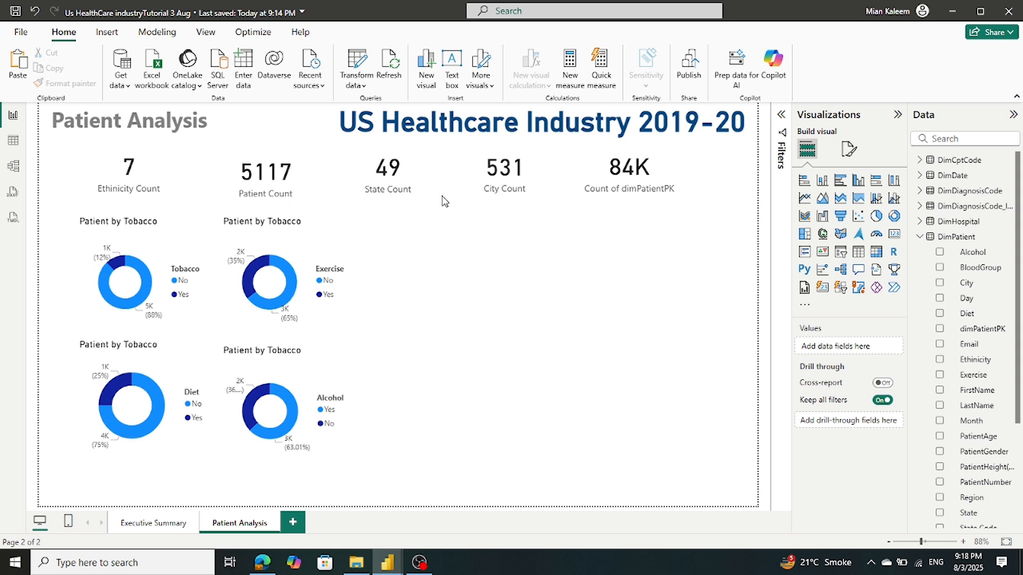
Resize the Ethnicity Count card slightly and shrink the Tobacco donut
{"action": "left_click", "coordinate": [111, 189]}
{"action": "left_click_drag", "start_coordinate": [181, 197], "coordinate": [179, 196]}
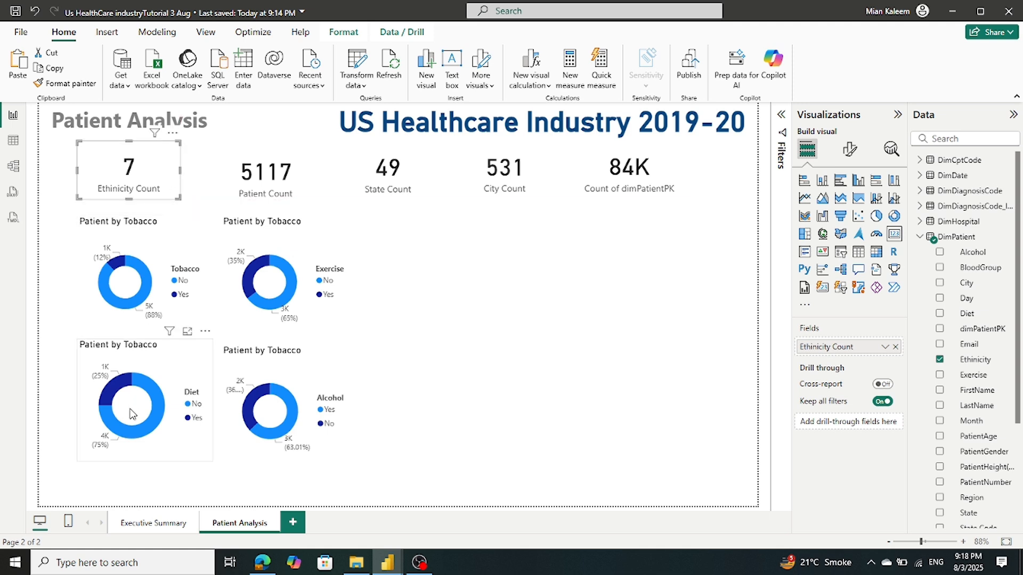
{"action": "left_click", "coordinate": [147, 319]}
{"action": "left_click_drag", "start_coordinate": [212, 337], "coordinate": [199, 305]}
Shrink and reposition the Exercise, Alcohol and Diet donuts to match the compact Tobacco donut
{"action": "left_click", "coordinate": [246, 265]}
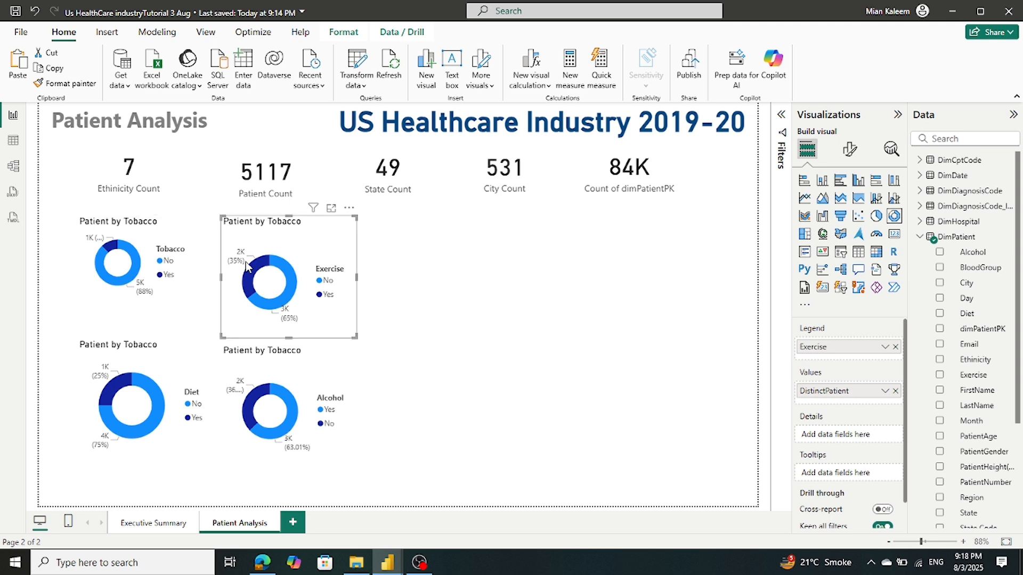
{"action": "left_click_drag", "start_coordinate": [354, 336], "coordinate": [333, 314]}
{"action": "left_click_drag", "start_coordinate": [281, 285], "coordinate": [274, 285]}
{"action": "left_click_drag", "start_coordinate": [259, 405], "coordinate": [253, 372]}
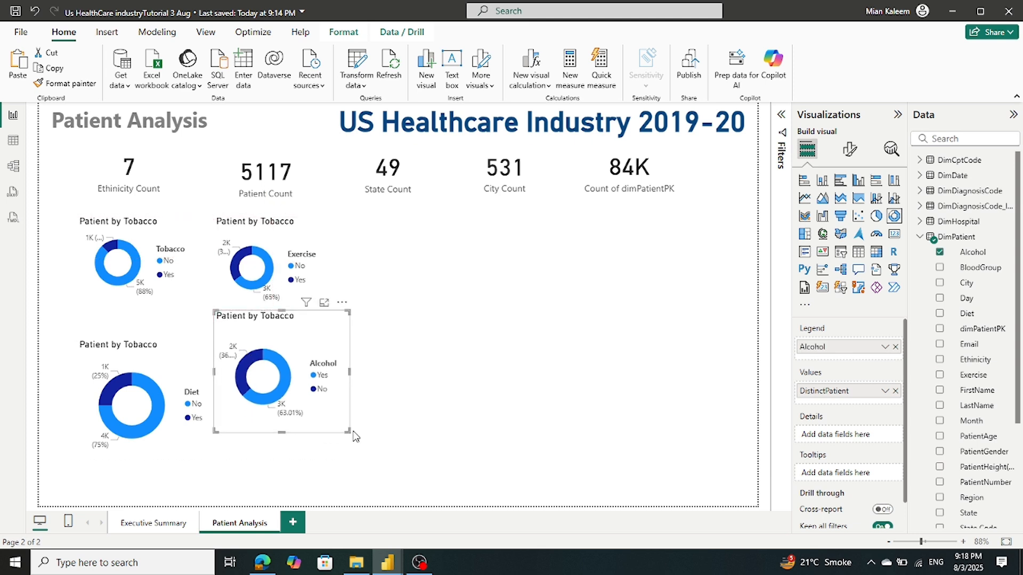
{"action": "left_click_drag", "start_coordinate": [347, 432], "coordinate": [326, 398]}
{"action": "left_click", "coordinate": [158, 426]}
{"action": "left_click_drag", "start_coordinate": [158, 426], "coordinate": [151, 400]}
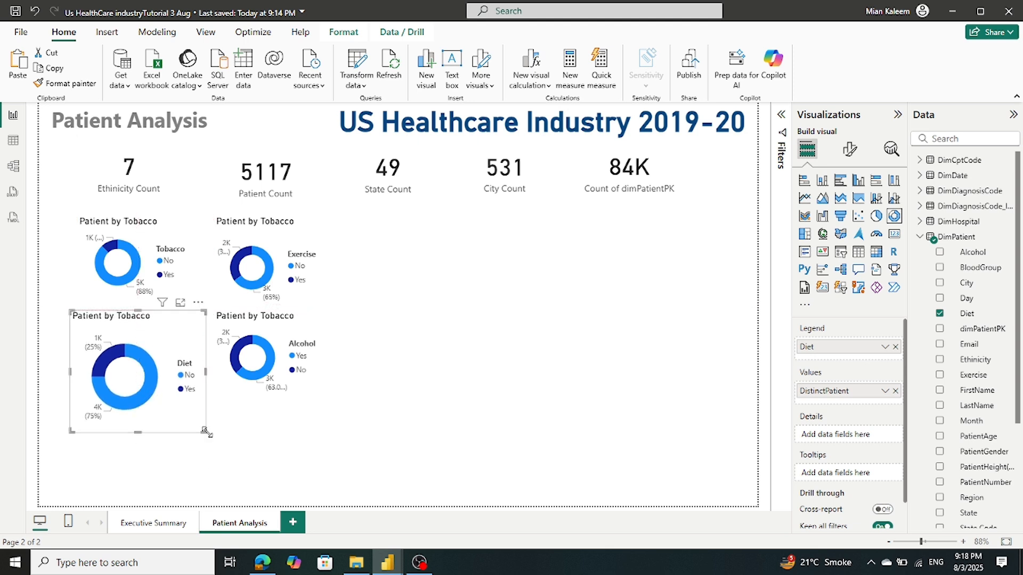
{"action": "left_click_drag", "start_coordinate": [208, 432], "coordinate": [205, 399]}
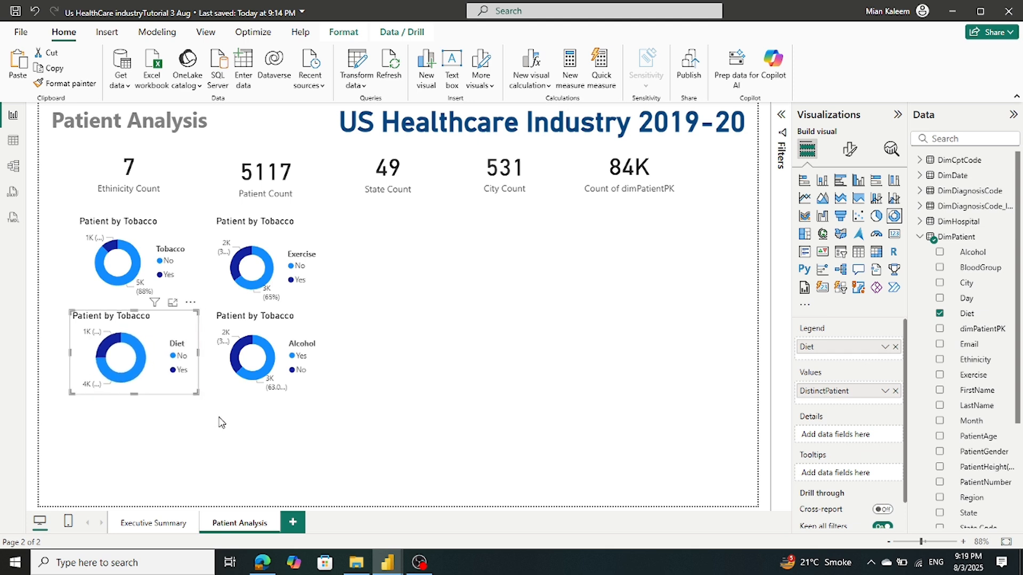
{"action": "left_click", "coordinate": [219, 420]}
Save the report, then select the Diet, Tobacco and Exercise donuts in turn
{"action": "left_click", "coordinate": [16, 11]}
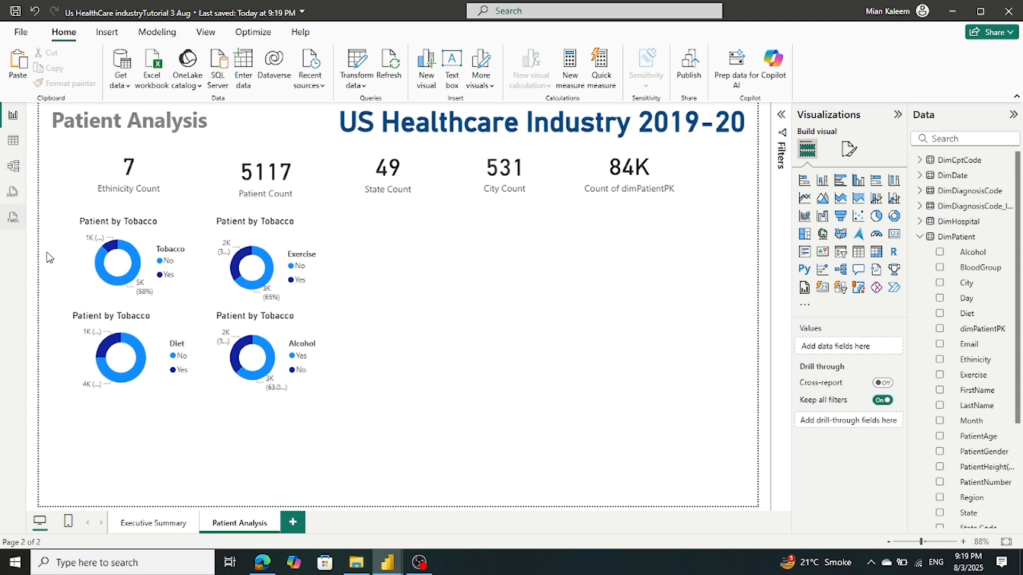
{"action": "left_click", "coordinate": [113, 367]}
{"action": "left_click", "coordinate": [117, 271]}
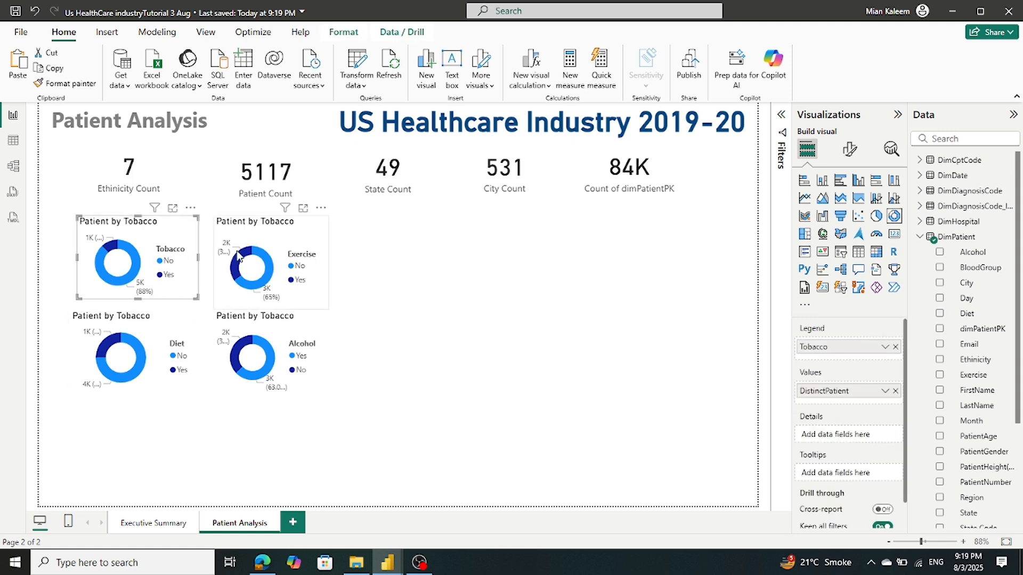
{"action": "left_click", "coordinate": [241, 251]}
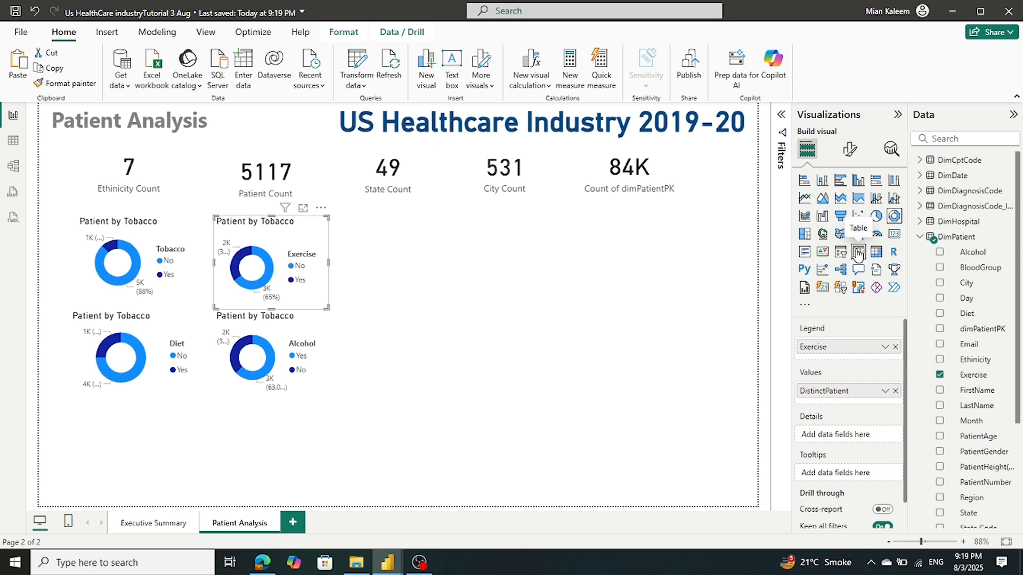
Retitle the Exercise donut 'Patient by Excercise' in place of Tobacco
{"action": "left_click", "coordinate": [850, 149]}
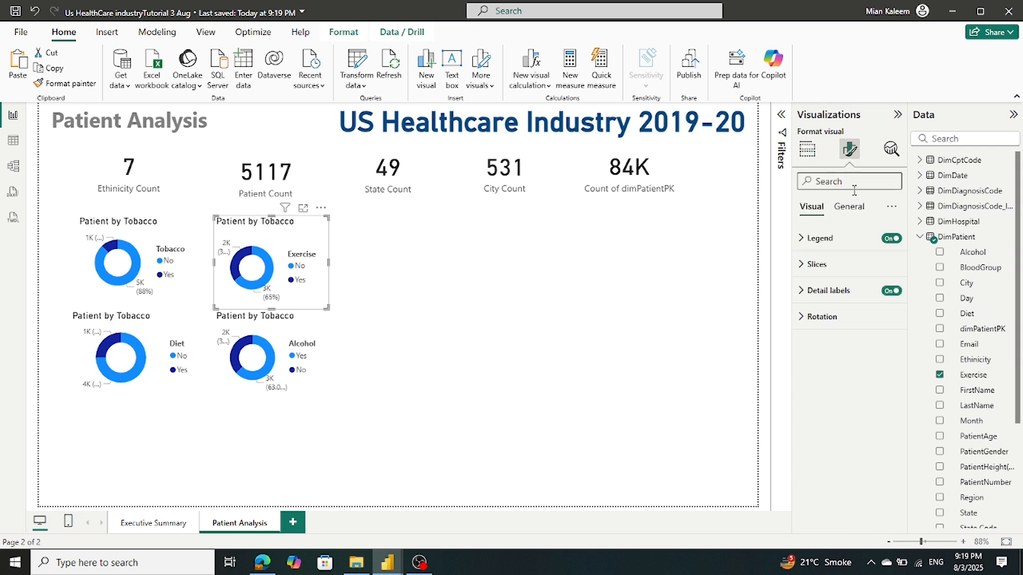
{"action": "left_click", "coordinate": [849, 207]}
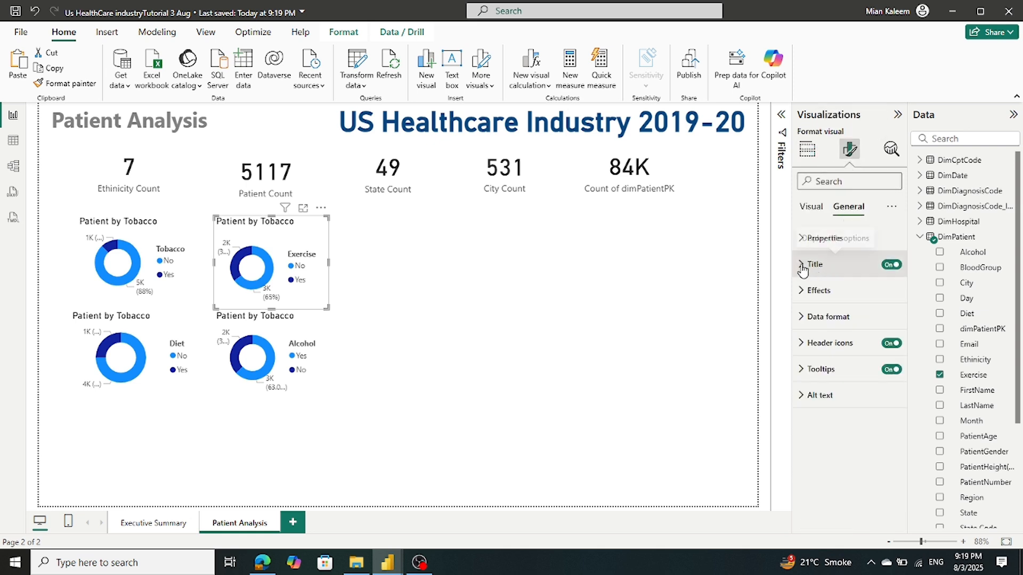
{"action": "left_click", "coordinate": [802, 264]}
{"action": "double_click", "coordinate": [846, 329]}
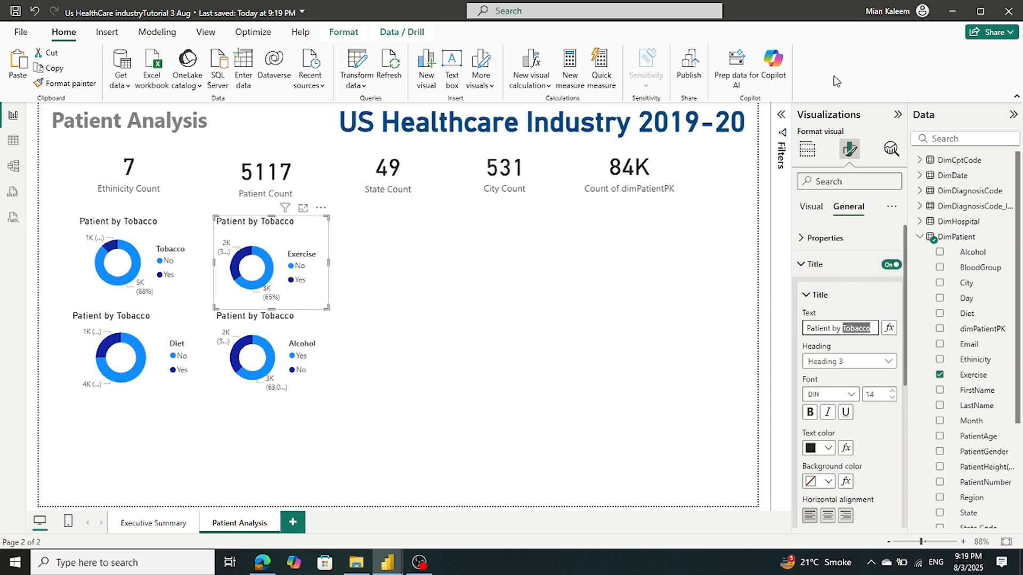
{"action": "type", "text": "Excerse"}
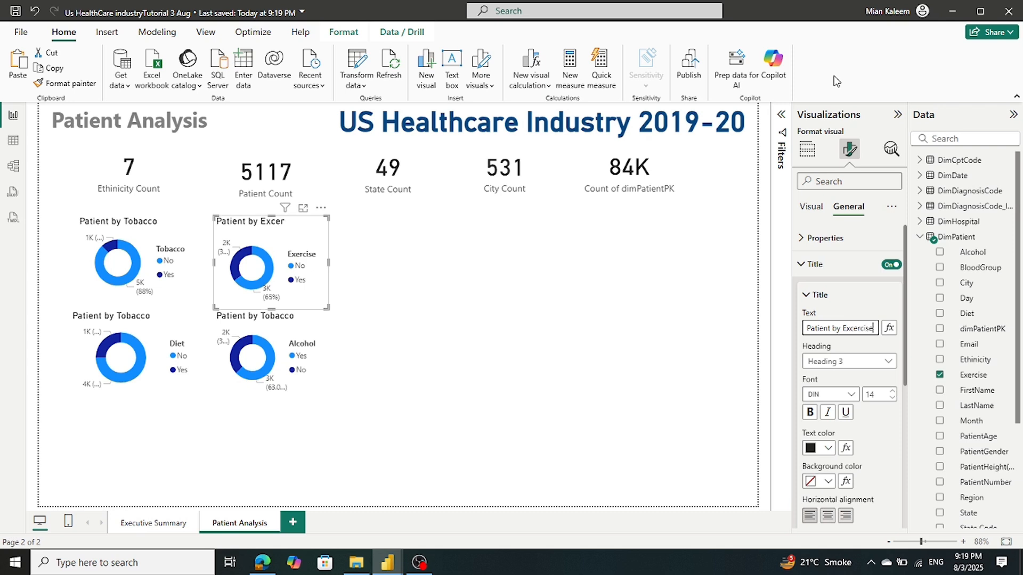
Retitle the other two donuts 'Patient byDiet' and 'Patient by Alcohol'
{"action": "left_click", "coordinate": [131, 316]}
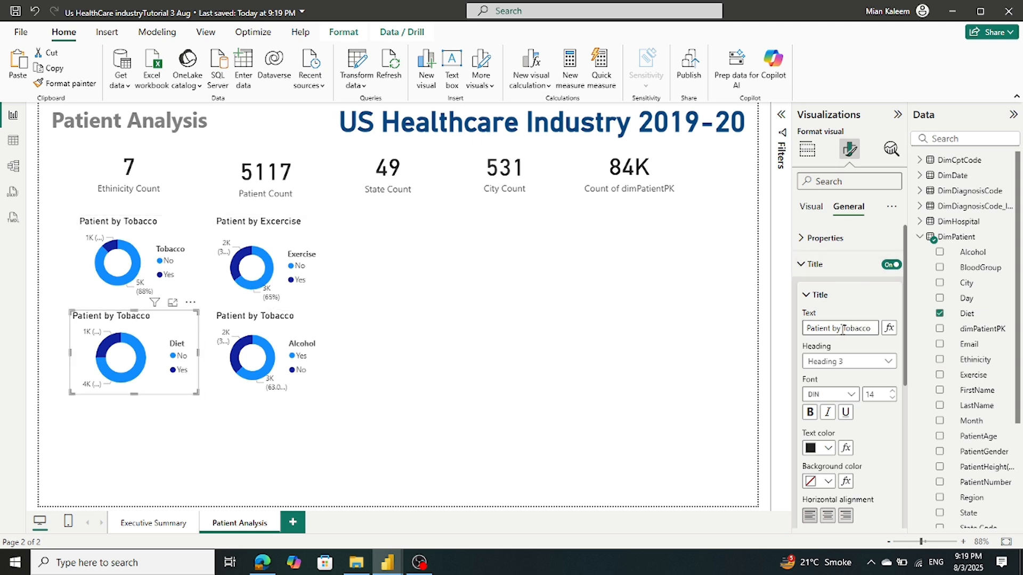
{"action": "left_click_drag", "start_coordinate": [843, 329], "coordinate": [864, 328]}
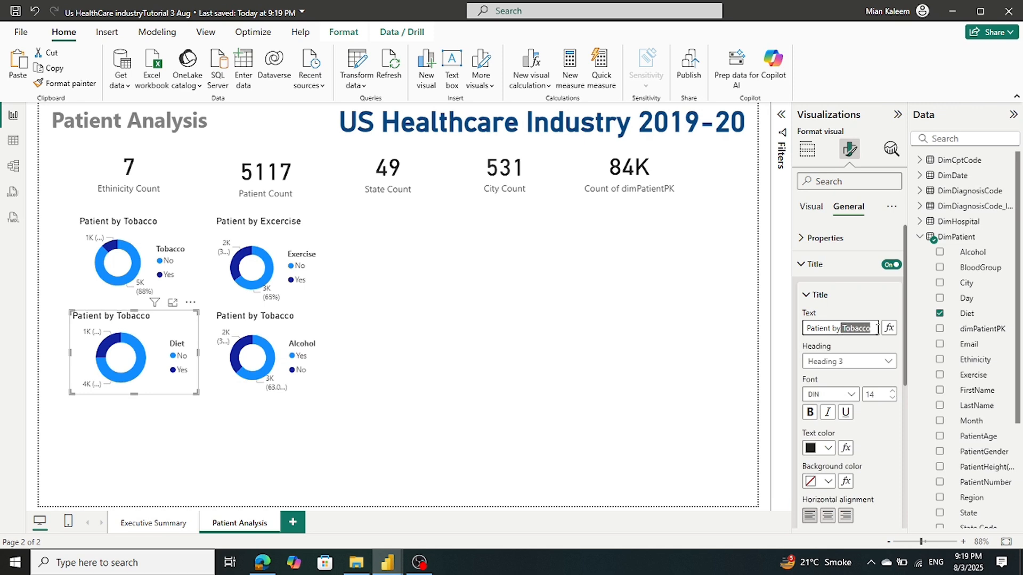
{"action": "type", "text": "Diet"}
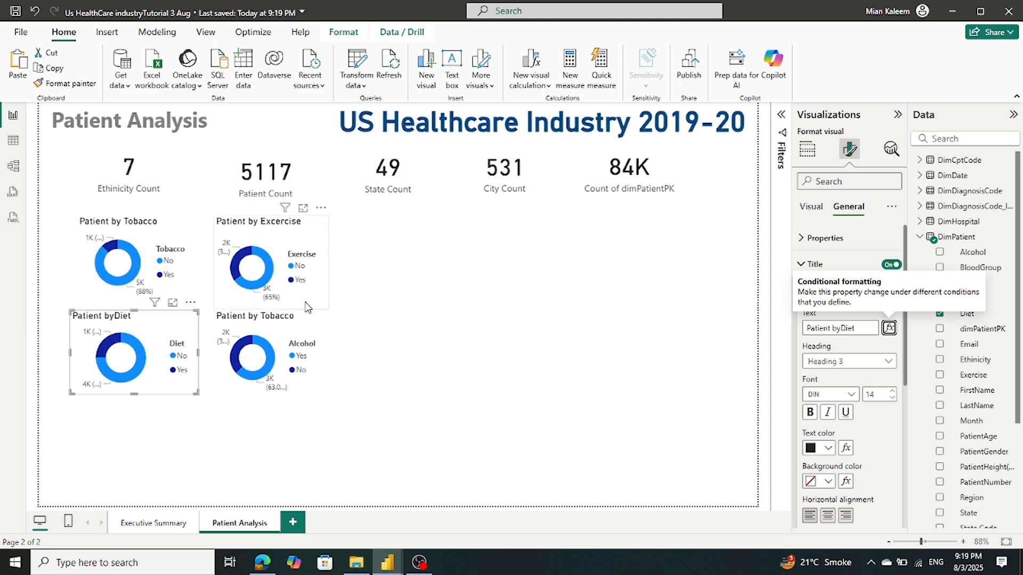
{"action": "left_click", "coordinate": [297, 319]}
{"action": "double_click", "coordinate": [850, 332]}
{"action": "type", "text": "Alcohol"}
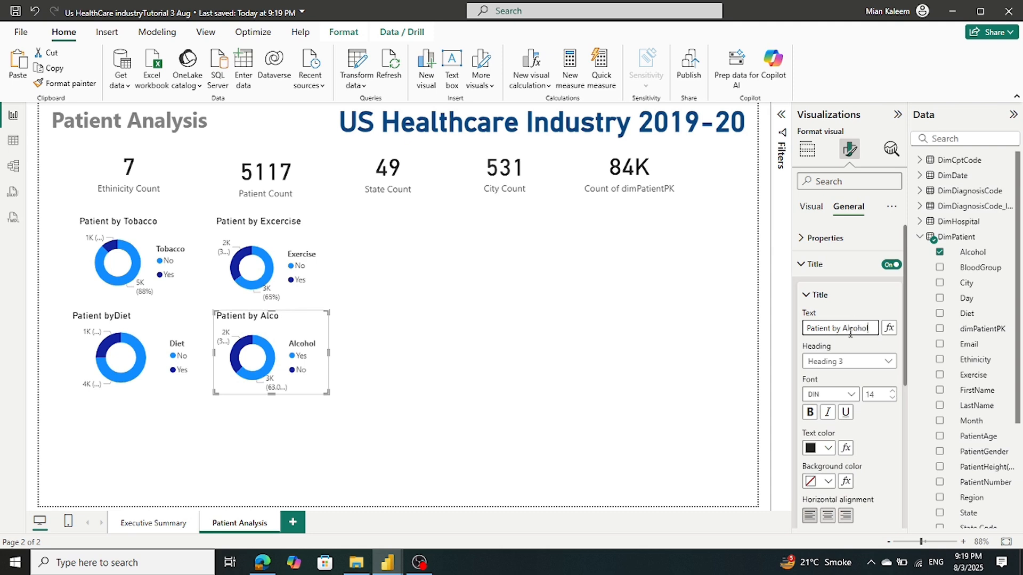
{"action": "left_click", "coordinate": [531, 248]}
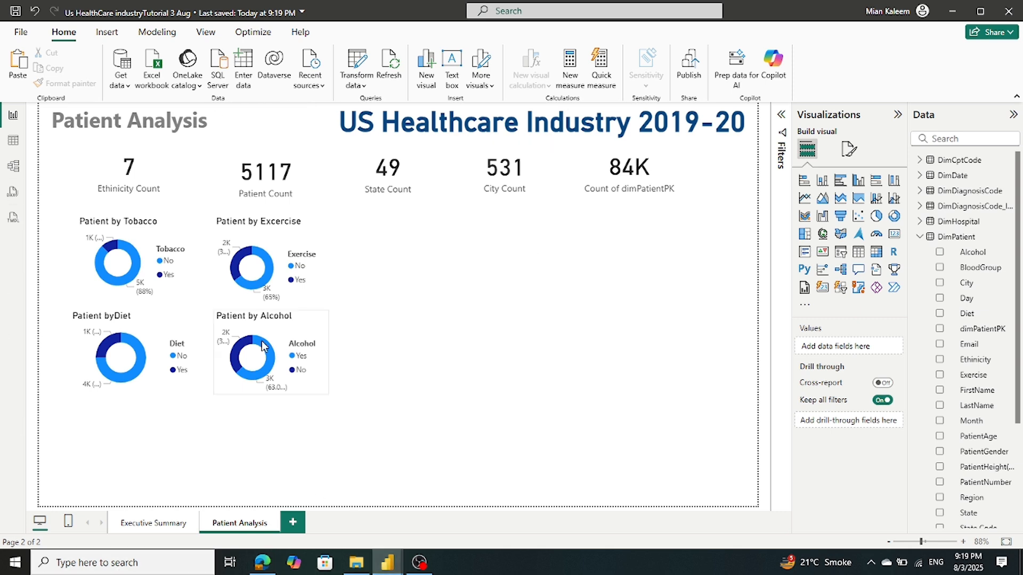
{"action": "left_click", "coordinate": [320, 393]}
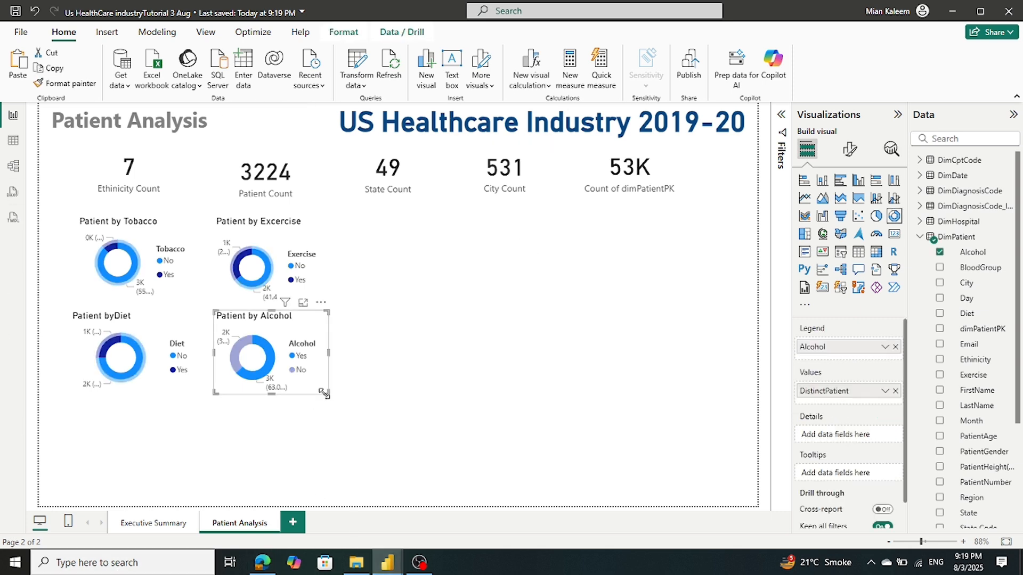
{"action": "left_click_drag", "start_coordinate": [325, 397], "coordinate": [324, 402]}
{"action": "left_click", "coordinate": [381, 381]}
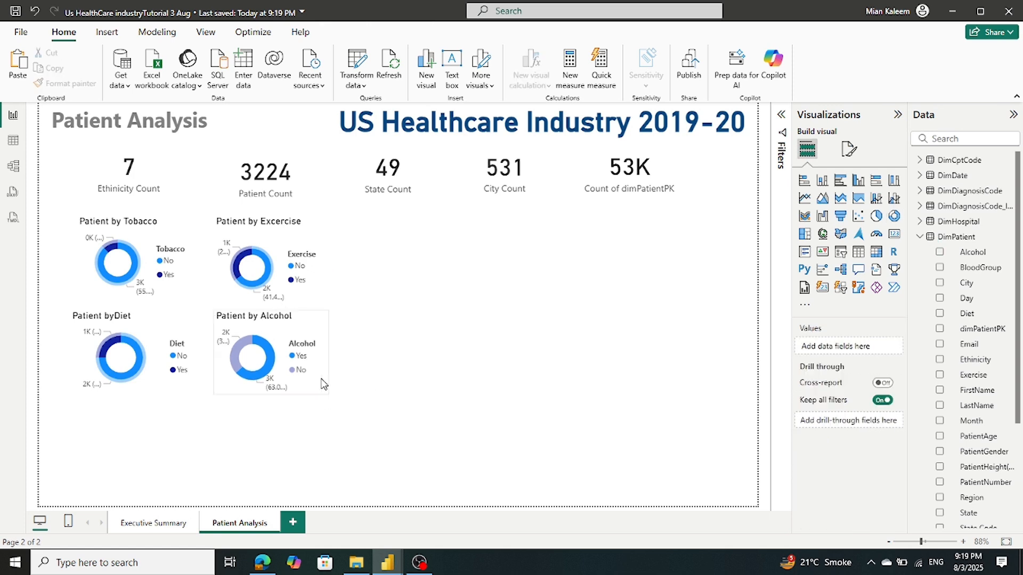
{"action": "left_click", "coordinate": [268, 368]}
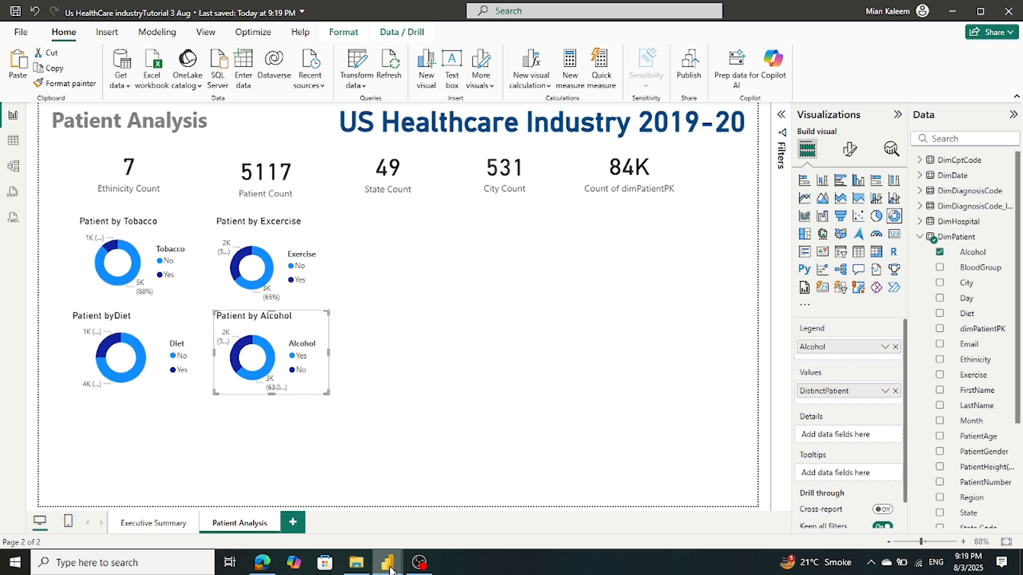
{"action": "mouse_move", "coordinate": [390, 569]}
{"action": "left_click", "coordinate": [343, 535]}
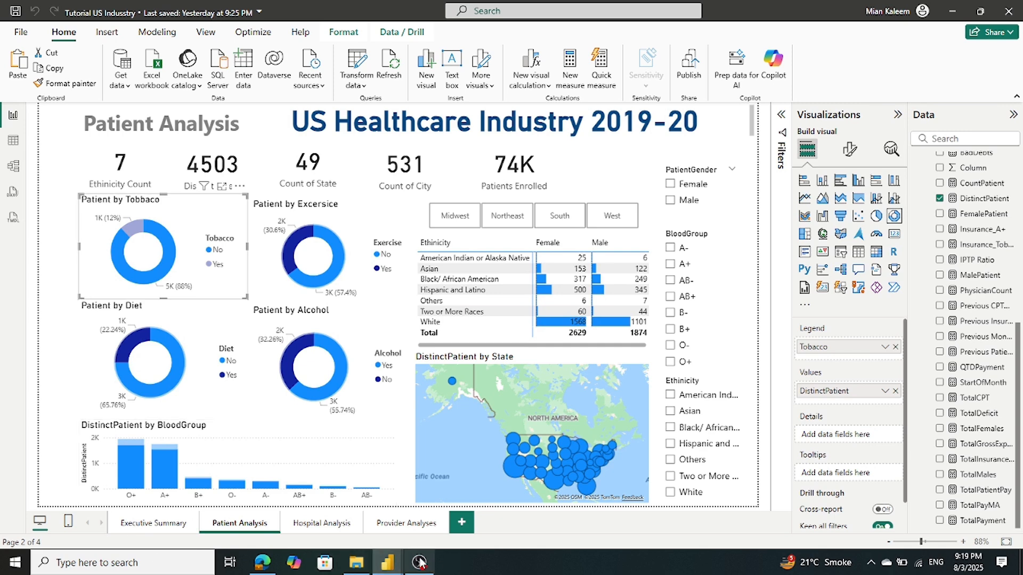
{"action": "left_click", "coordinate": [217, 461]}
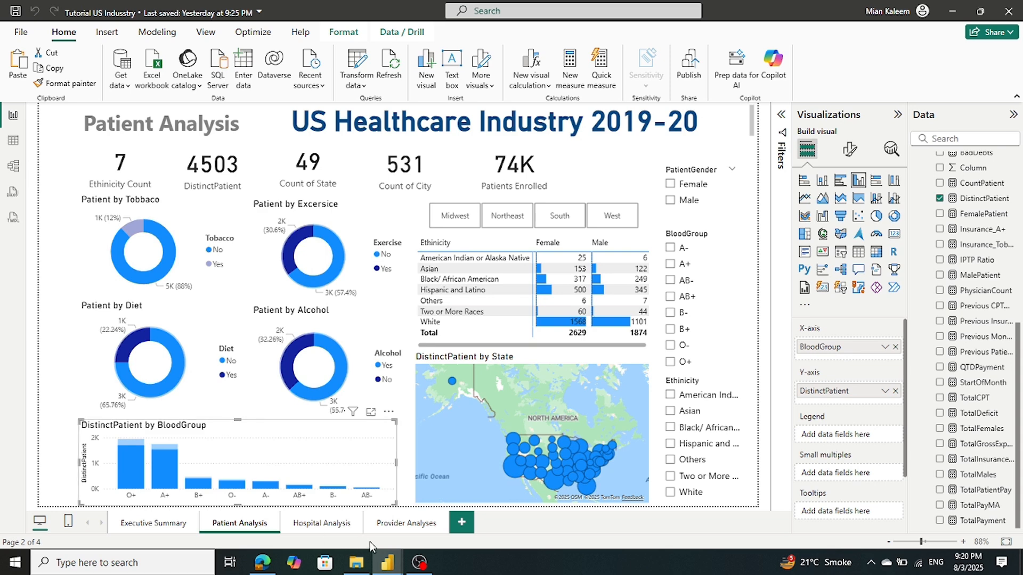
{"action": "mouse_move", "coordinate": [388, 563]}
{"action": "left_click", "coordinate": [414, 501]}
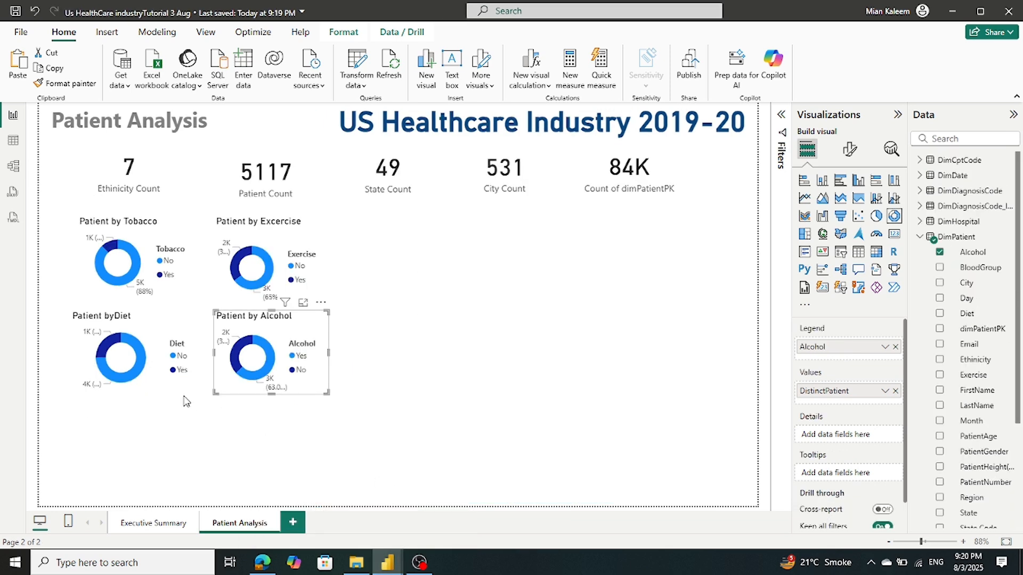
{"action": "left_click", "coordinate": [156, 417]}
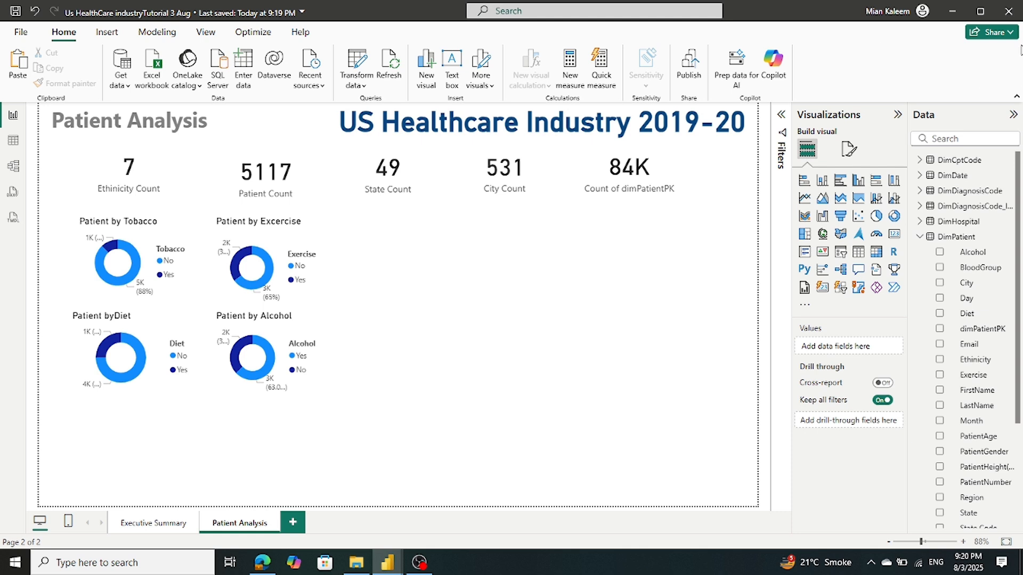
Add a wide column chart at the lower left showing DistinctPatient by BloodGroup
{"action": "left_click", "coordinate": [859, 181]}
{"action": "left_click_drag", "start_coordinate": [468, 268], "coordinate": [145, 455]}
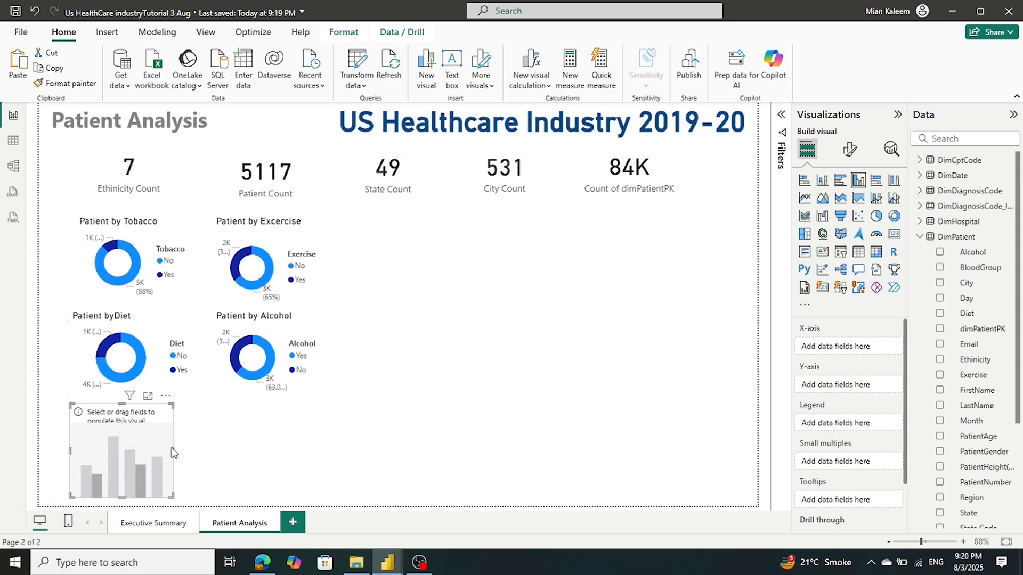
{"action": "left_click_drag", "start_coordinate": [174, 449], "coordinate": [311, 480]}
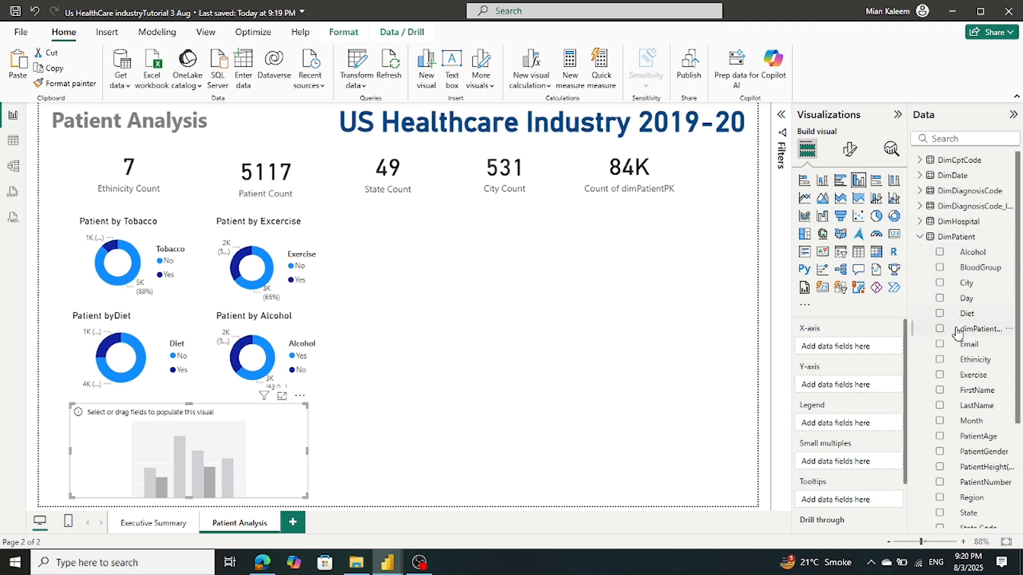
{"action": "left_click", "coordinate": [919, 237]}
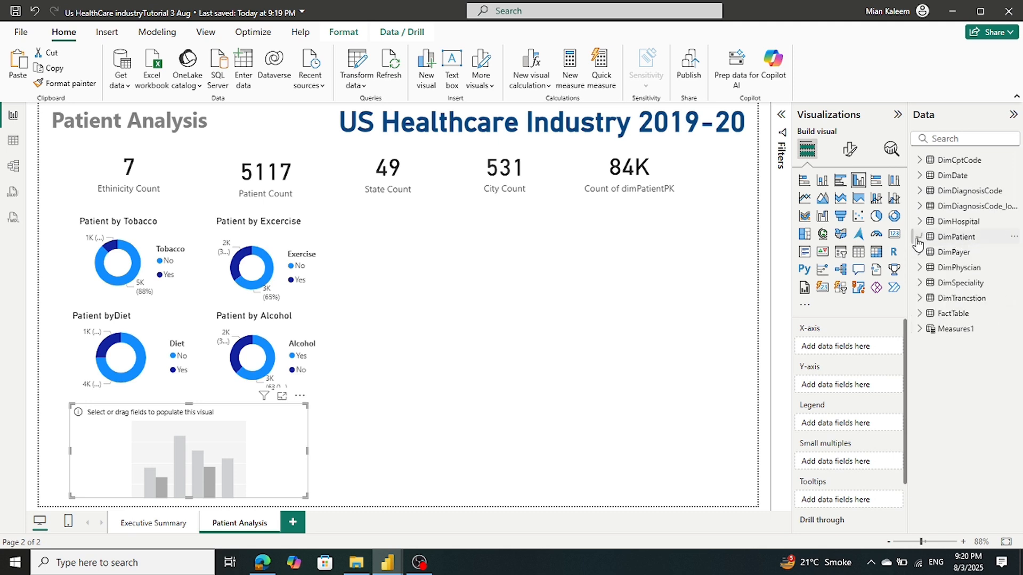
{"action": "left_click", "coordinate": [925, 332]}
{"action": "scroll", "coordinate": [989, 442], "scroll_direction": "down", "scroll_amount": 5}
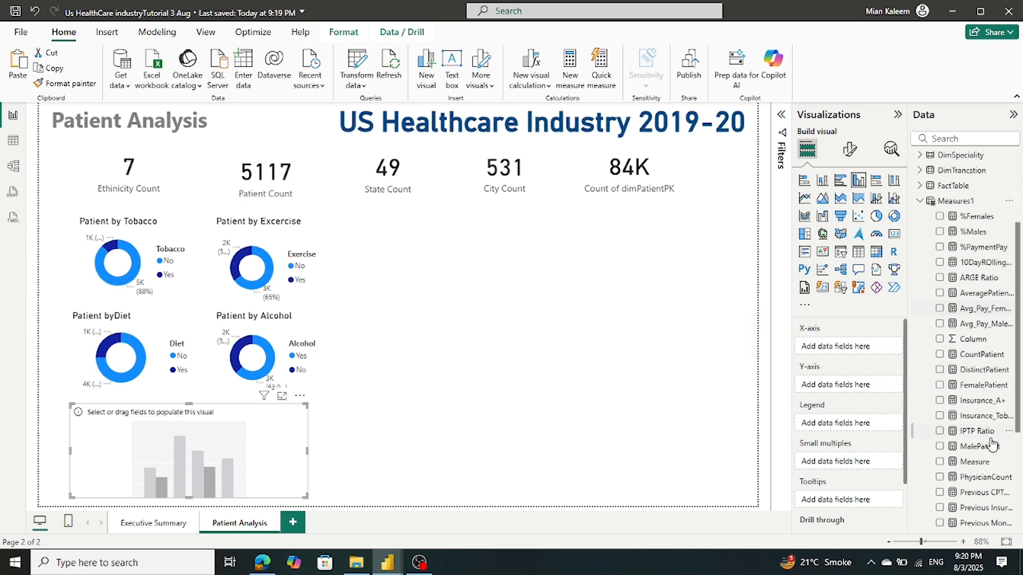
{"action": "left_click_drag", "start_coordinate": [981, 369], "coordinate": [868, 388]}
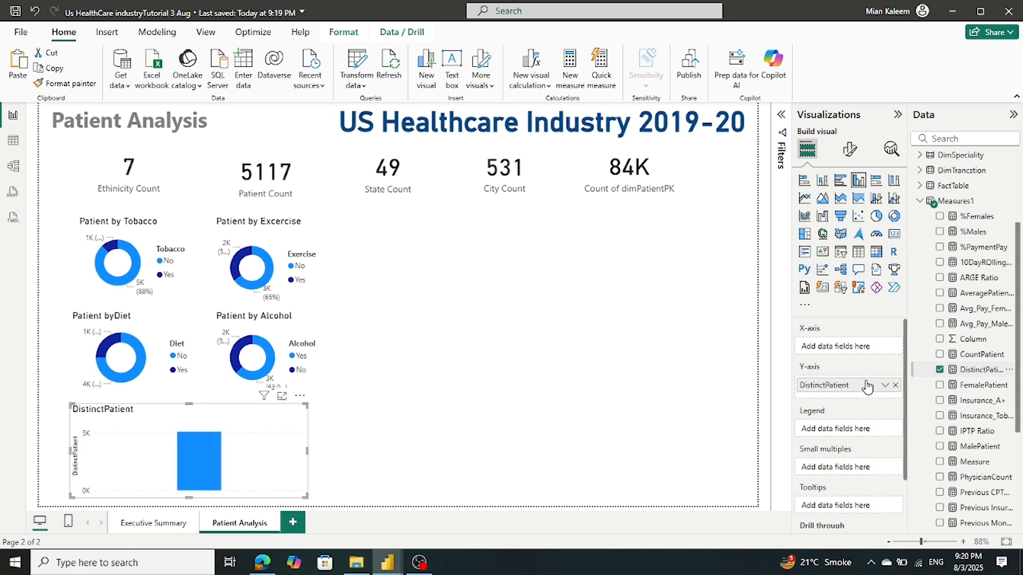
{"action": "left_click", "coordinate": [921, 205]}
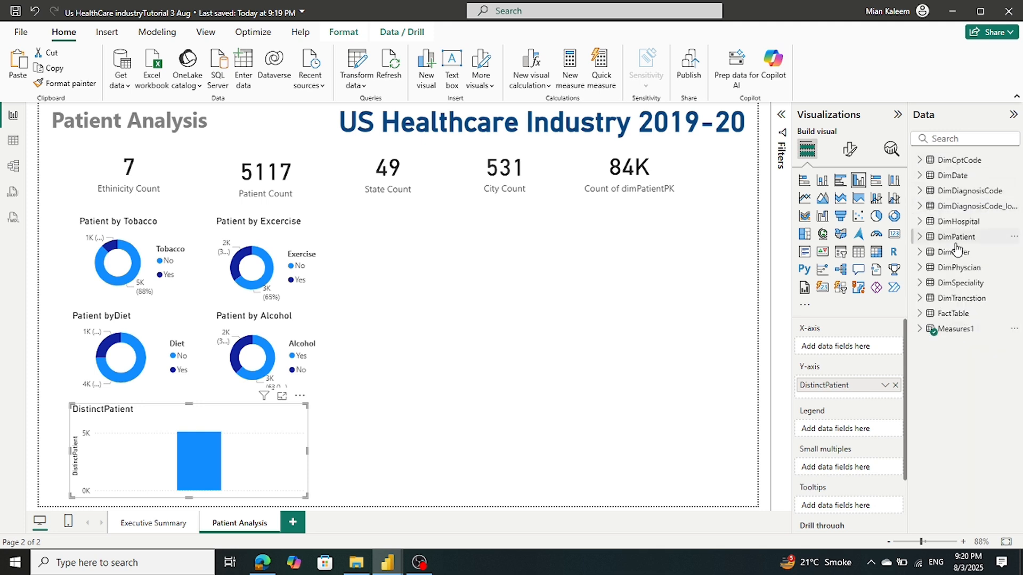
{"action": "left_click", "coordinate": [918, 237]}
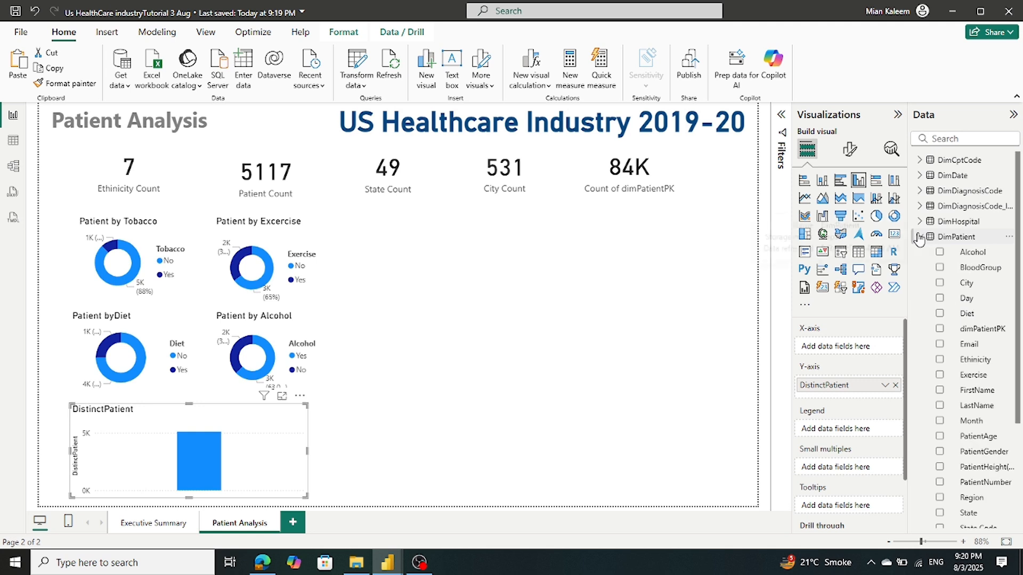
{"action": "left_click", "coordinate": [970, 268]}
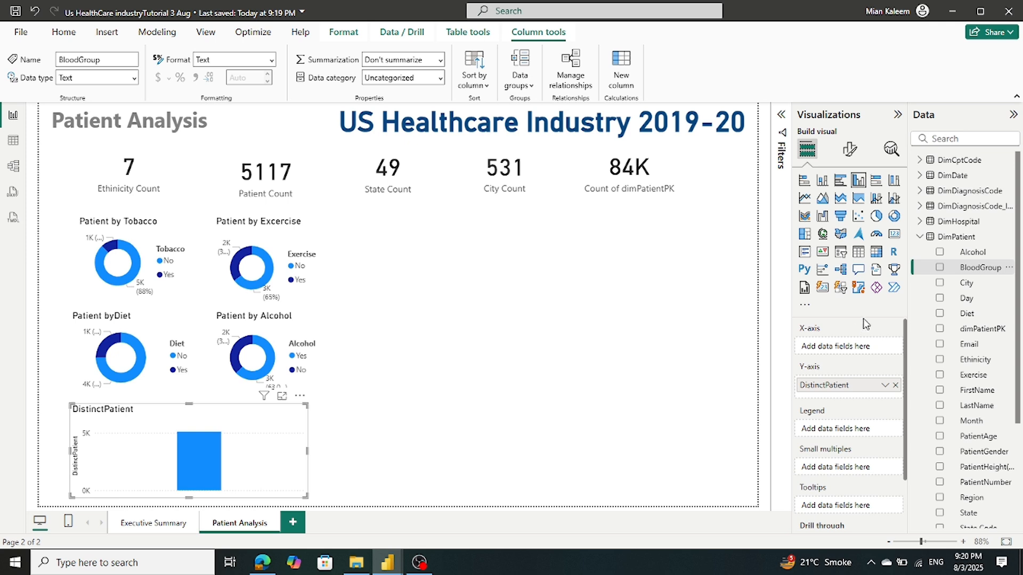
{"action": "left_click_drag", "start_coordinate": [975, 268], "coordinate": [872, 352]}
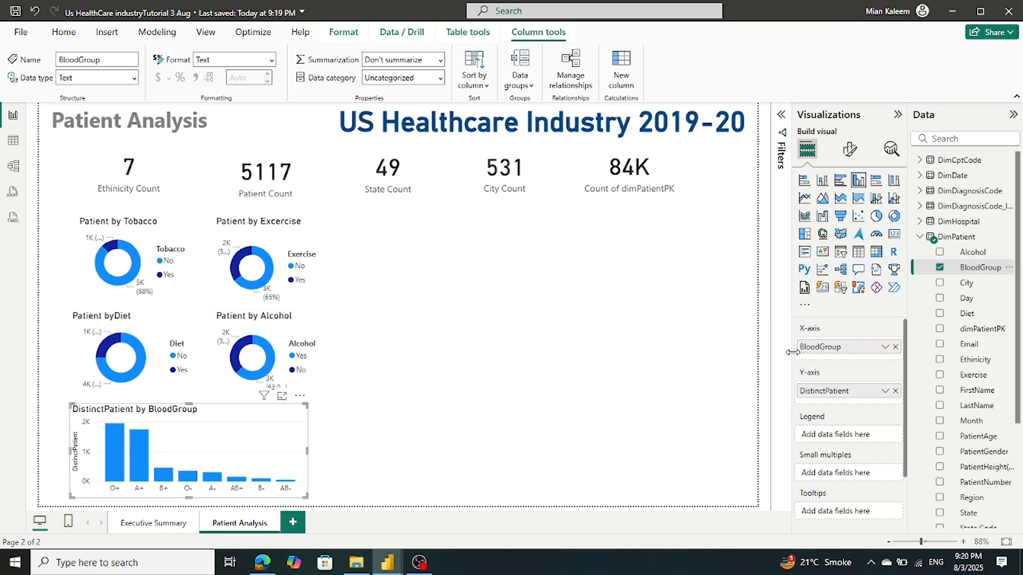
Change the column chart's title to 'Patients by Blood Group' and save the report
{"action": "left_click", "coordinate": [850, 149]}
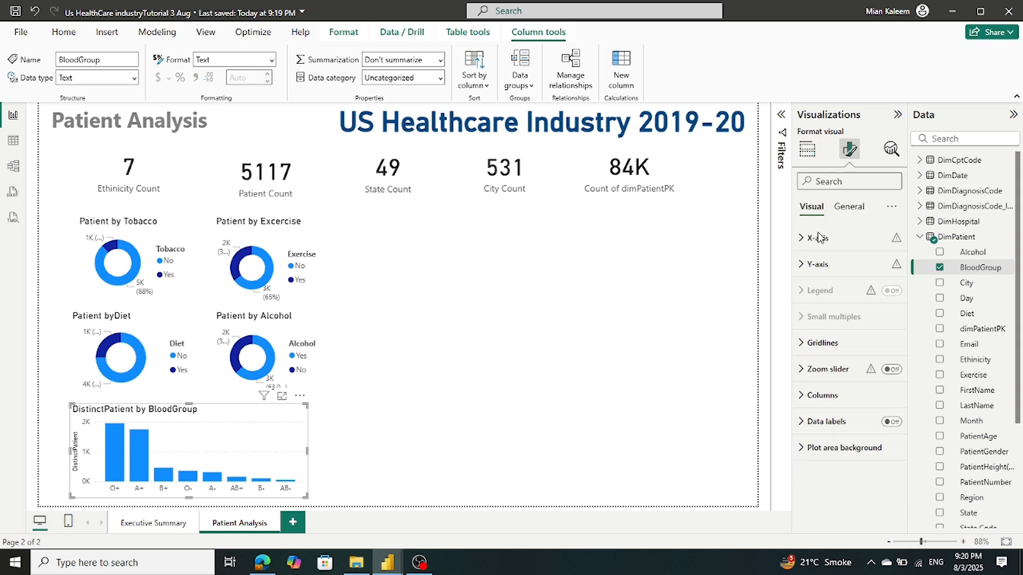
{"action": "left_click", "coordinate": [849, 207]}
{"action": "left_click", "coordinate": [833, 264]}
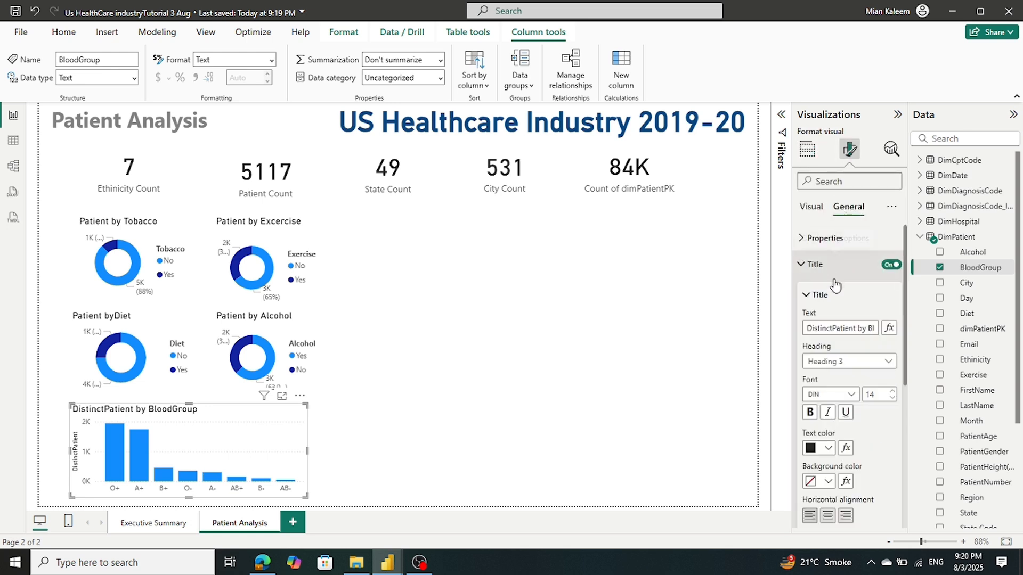
{"action": "left_click_drag", "start_coordinate": [833, 327], "coordinate": [786, 336]}
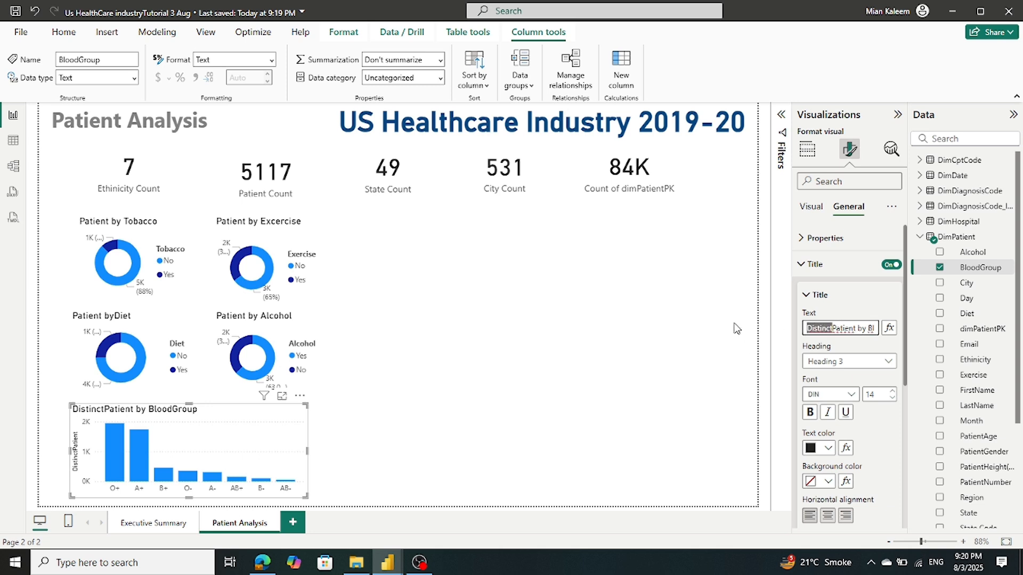
{"action": "key", "text": "BackSpace"}
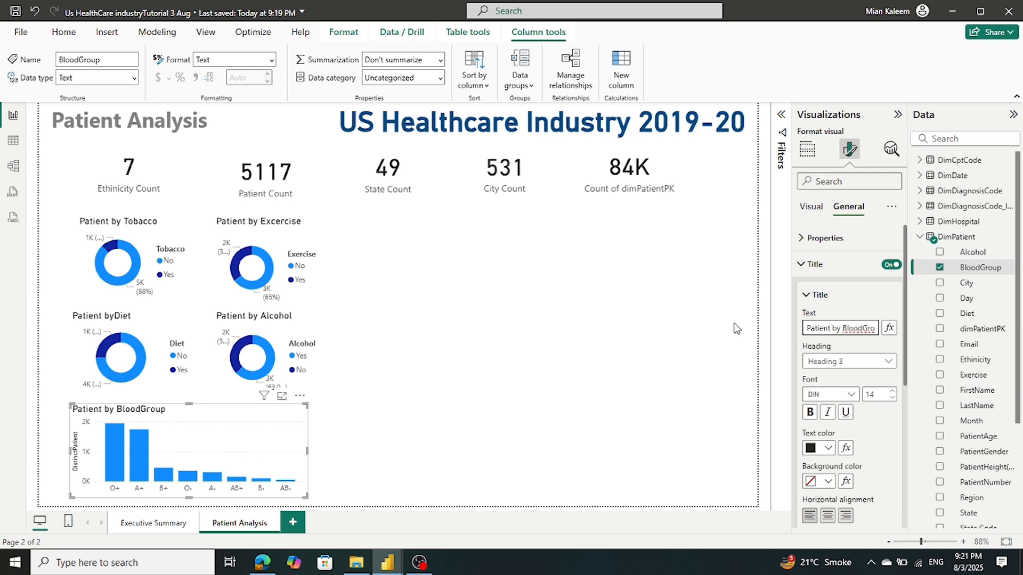
{"action": "type", "text": "s"}
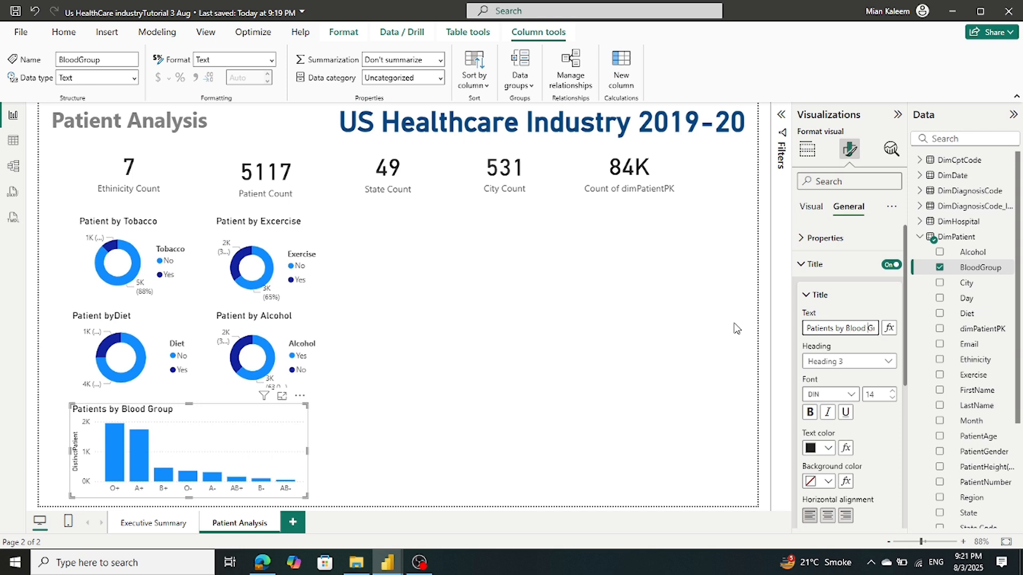
{"action": "left_click", "coordinate": [423, 441]}
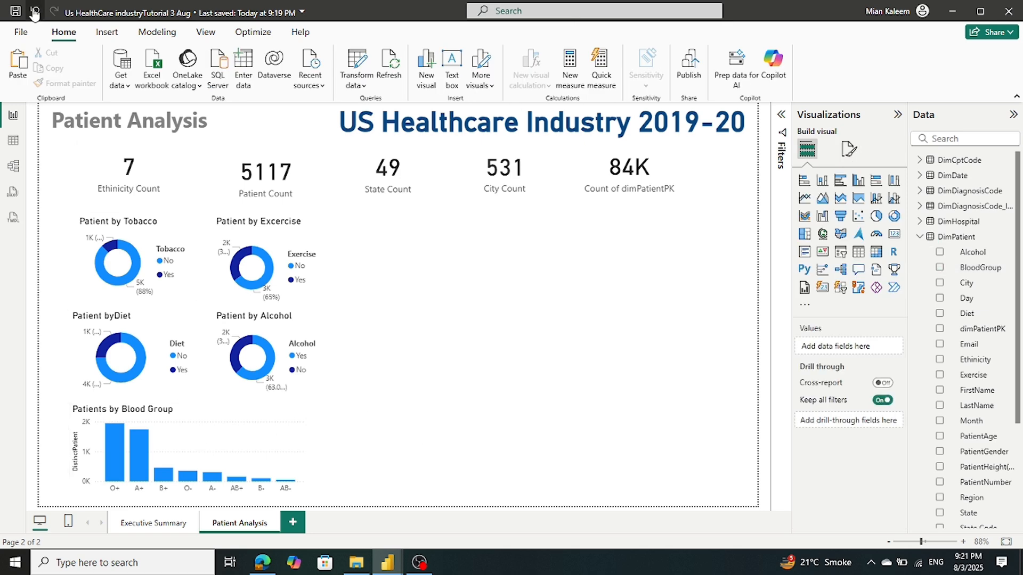
{"action": "left_click", "coordinate": [13, 15]}
{"action": "mouse_move", "coordinate": [389, 564]}
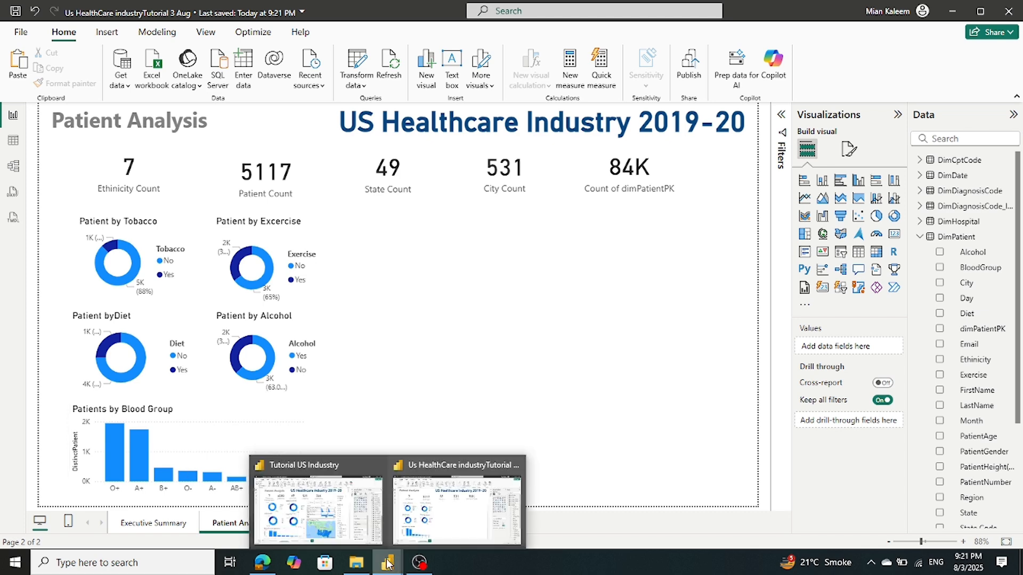
{"action": "left_click", "coordinate": [315, 529]}
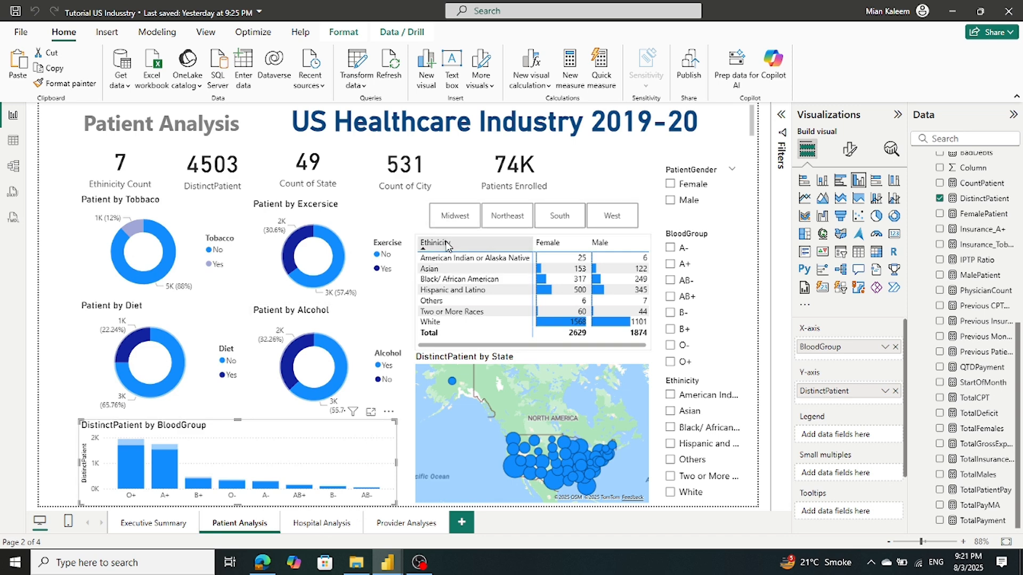
{"action": "left_click", "coordinate": [415, 236]}
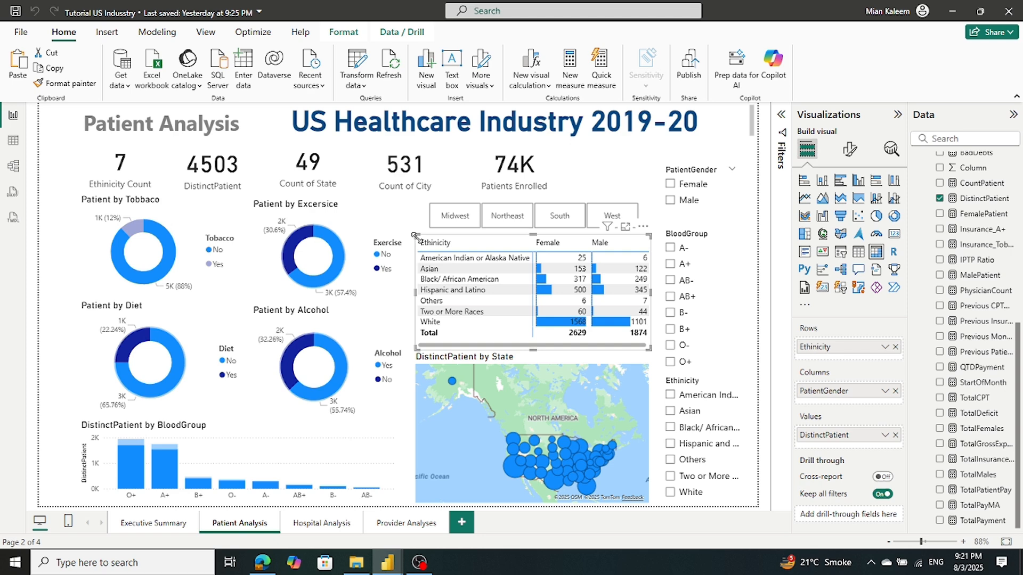
{"action": "mouse_move", "coordinate": [387, 563]}
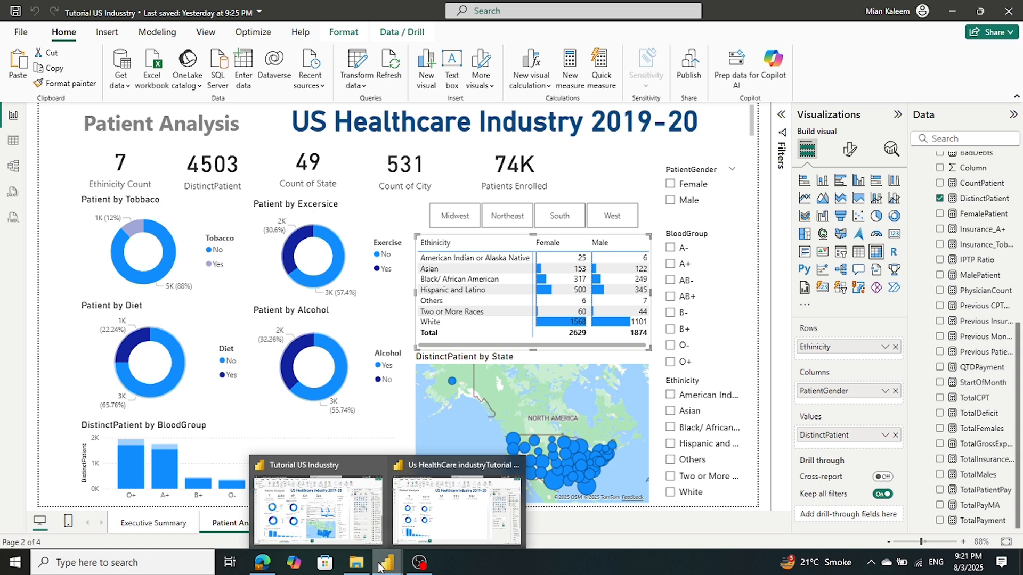
{"action": "left_click", "coordinate": [426, 517]}
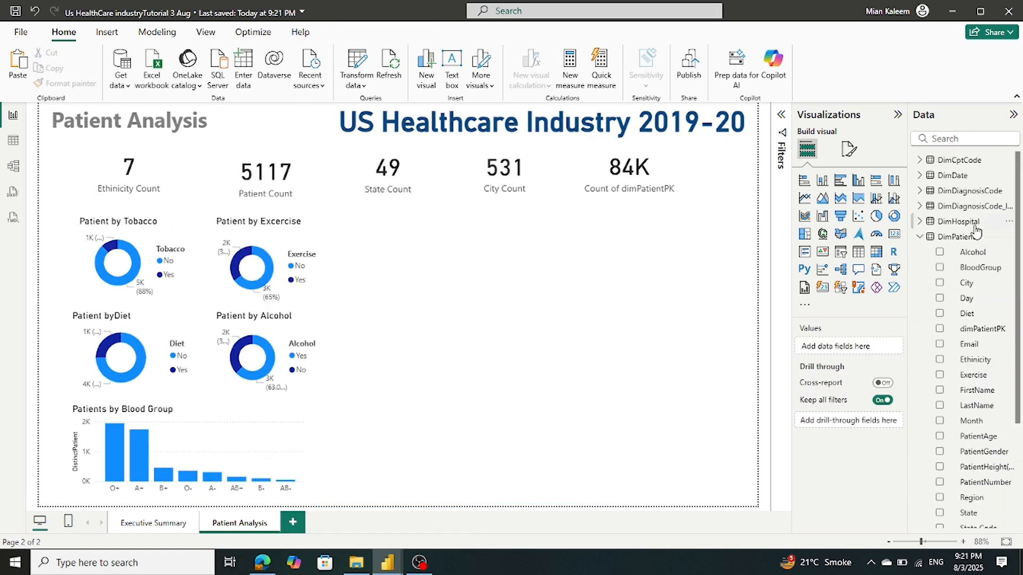
Add an empty matrix visual and widen it toward the page's right side
{"action": "left_click", "coordinate": [920, 239]}
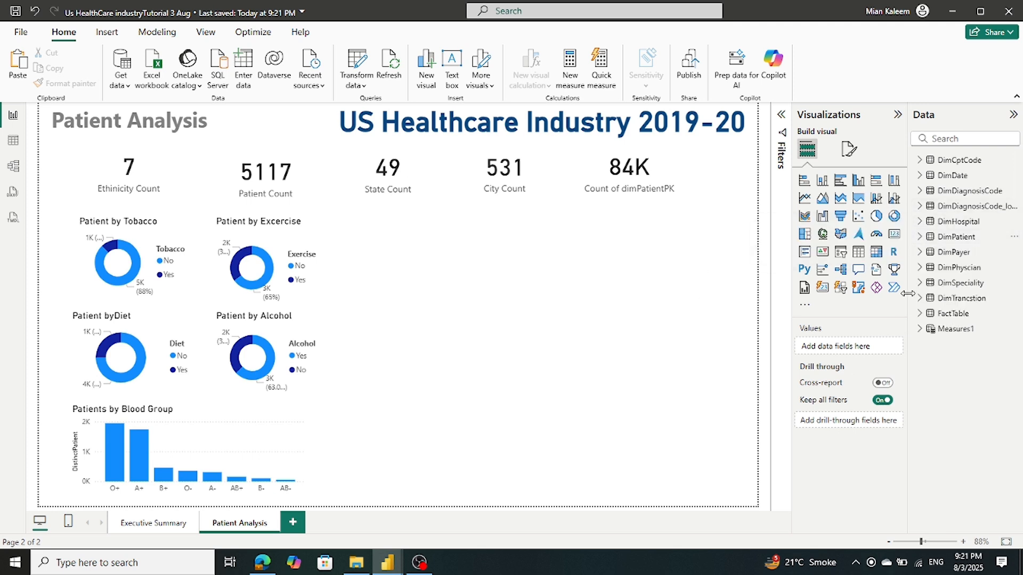
{"action": "left_click", "coordinate": [876, 254]}
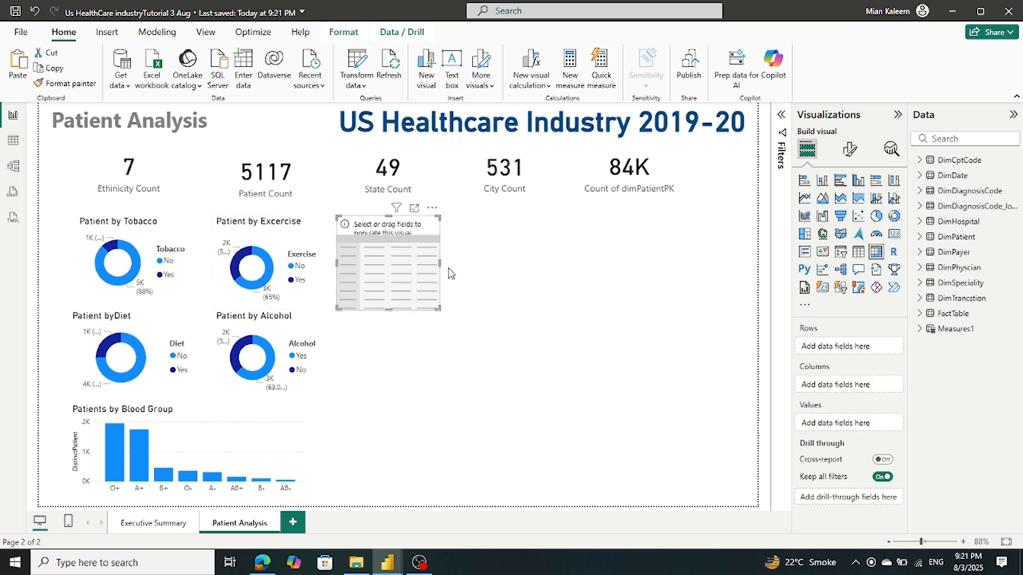
{"action": "left_click_drag", "start_coordinate": [440, 263], "coordinate": [613, 302]}
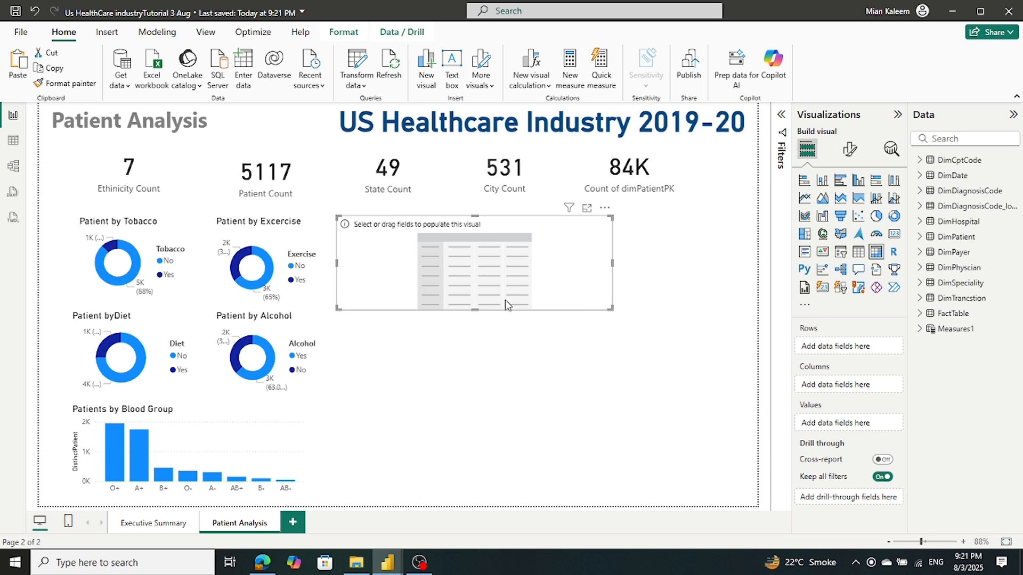
Compare with the Tutorial US Industry reference report, then return to the healthcare report
{"action": "mouse_move", "coordinate": [390, 563]}
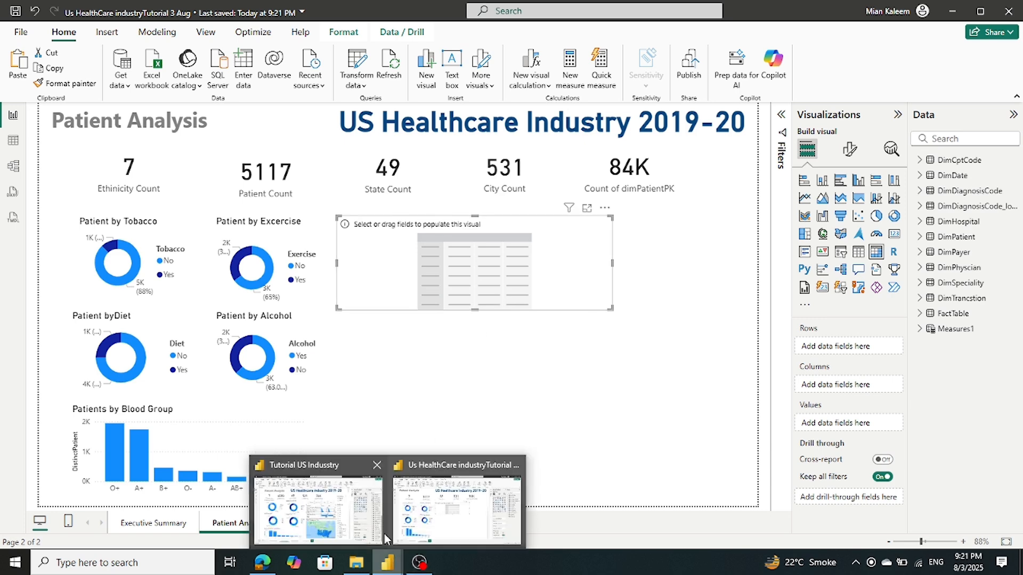
{"action": "left_click", "coordinate": [341, 506]}
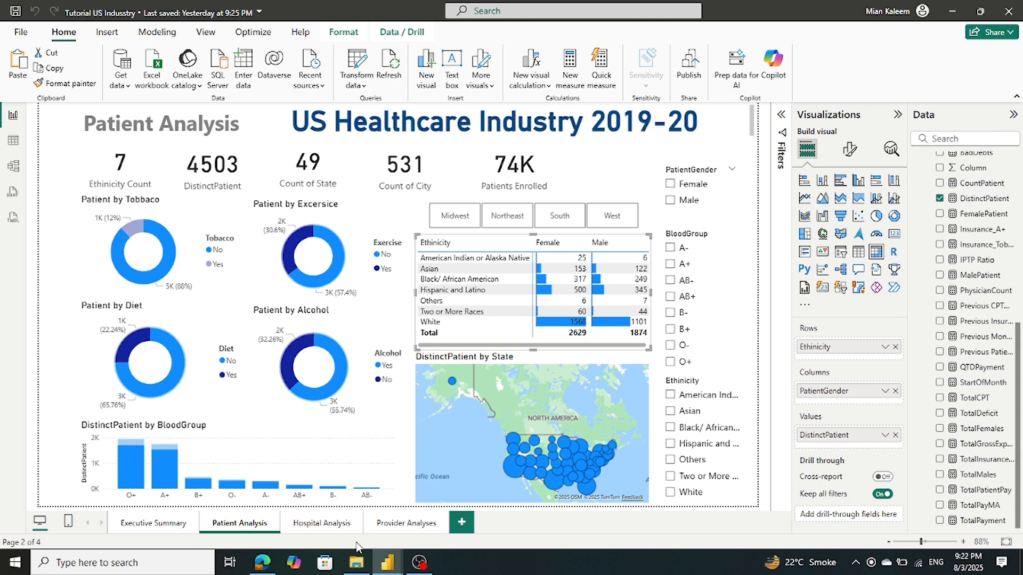
{"action": "mouse_move", "coordinate": [387, 562]}
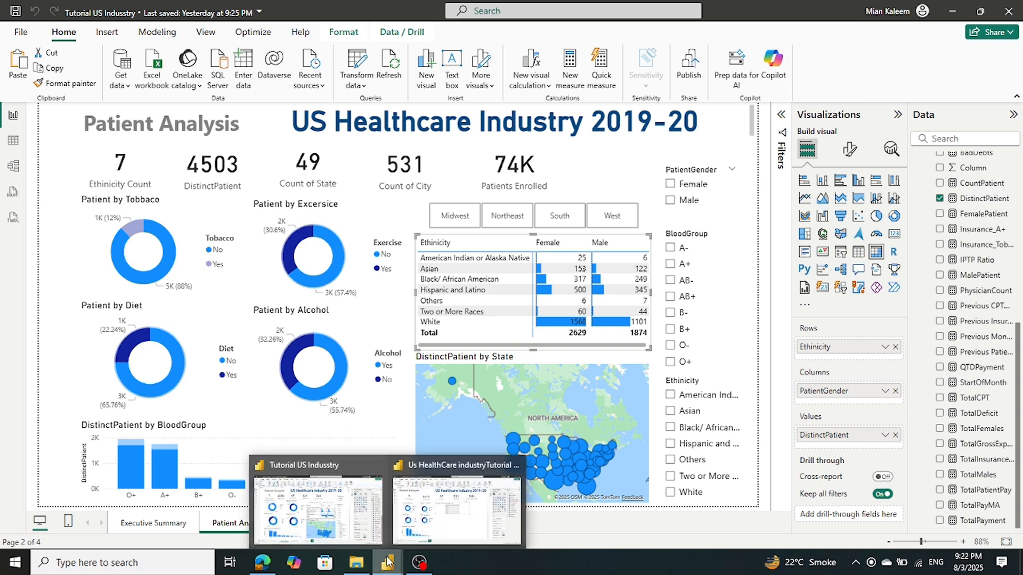
{"action": "left_click", "coordinate": [454, 511]}
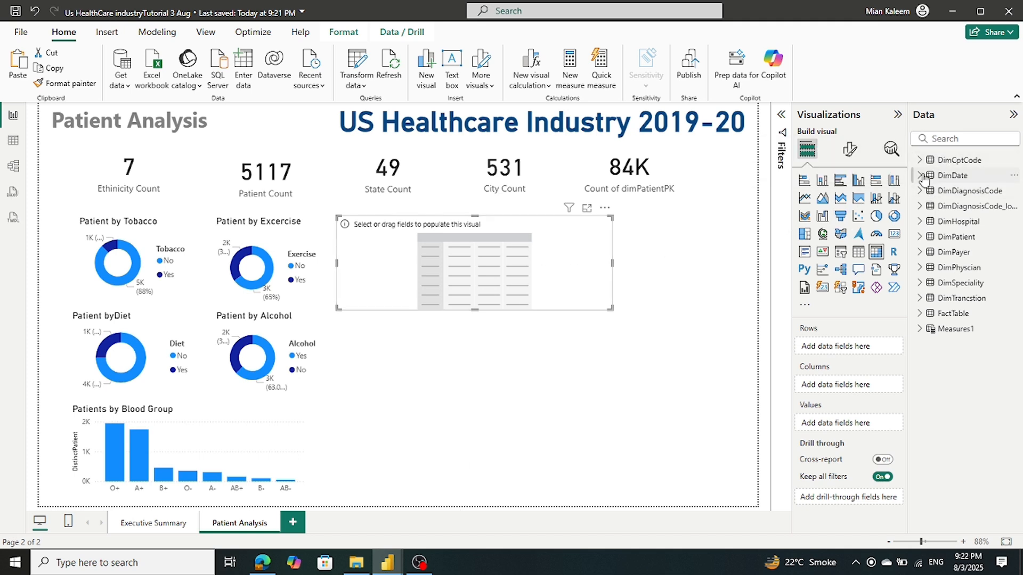
Put Ethinicity from DimPatient in the matrix rows and PatientGender in its columns
{"action": "left_click", "coordinate": [921, 237]}
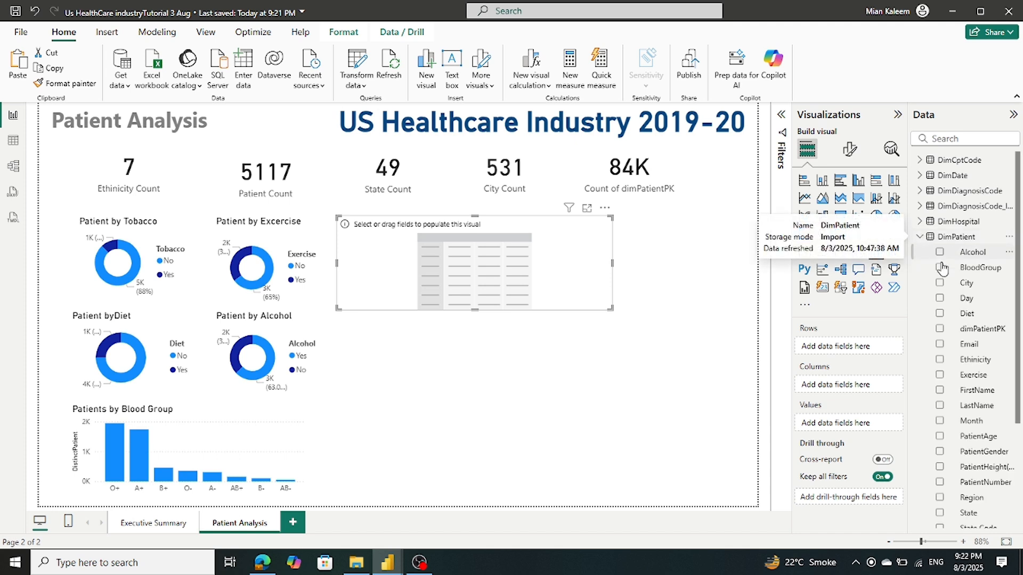
{"action": "left_click_drag", "start_coordinate": [947, 366], "coordinate": [836, 354]}
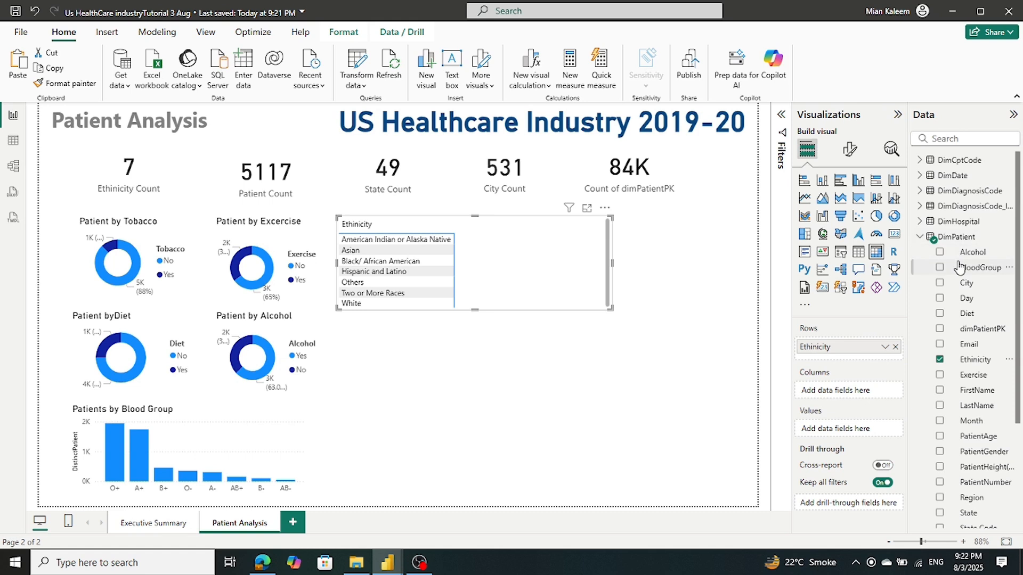
{"action": "scroll", "coordinate": [959, 266], "scroll_direction": "down", "scroll_amount": 2}
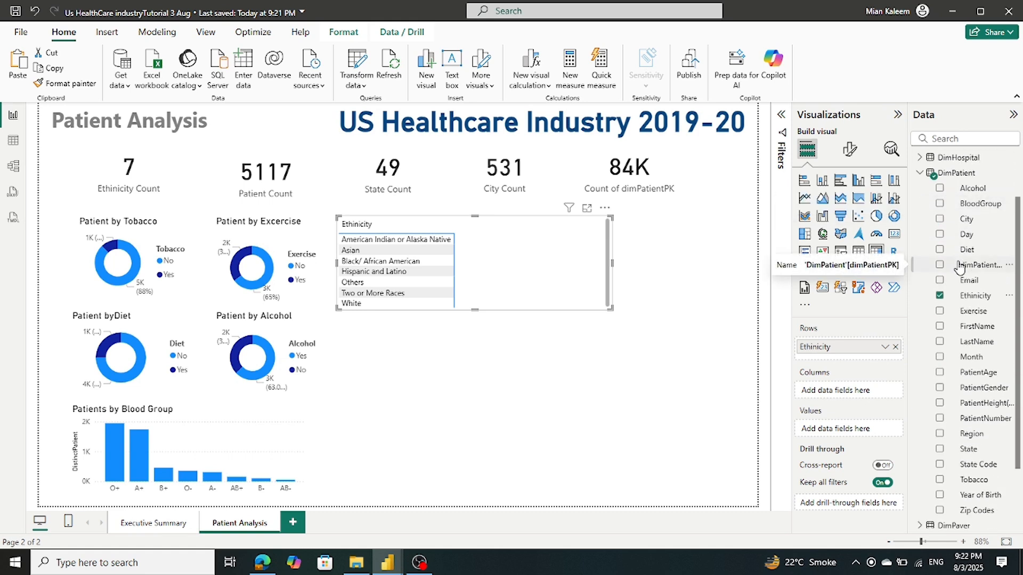
{"action": "scroll", "coordinate": [959, 269], "scroll_direction": "up", "scroll_amount": 2}
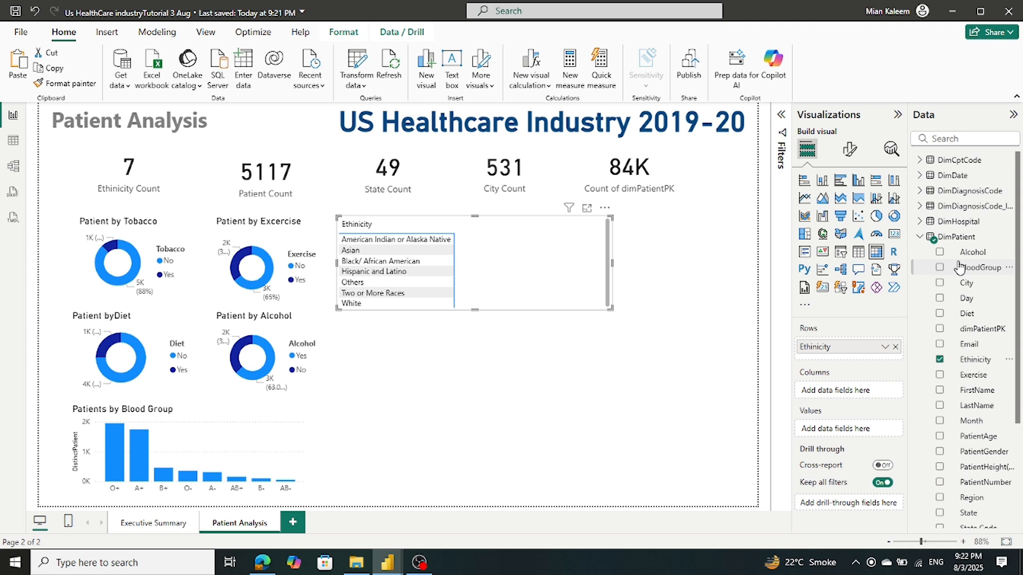
{"action": "scroll", "coordinate": [959, 267], "scroll_direction": "down", "scroll_amount": 2}
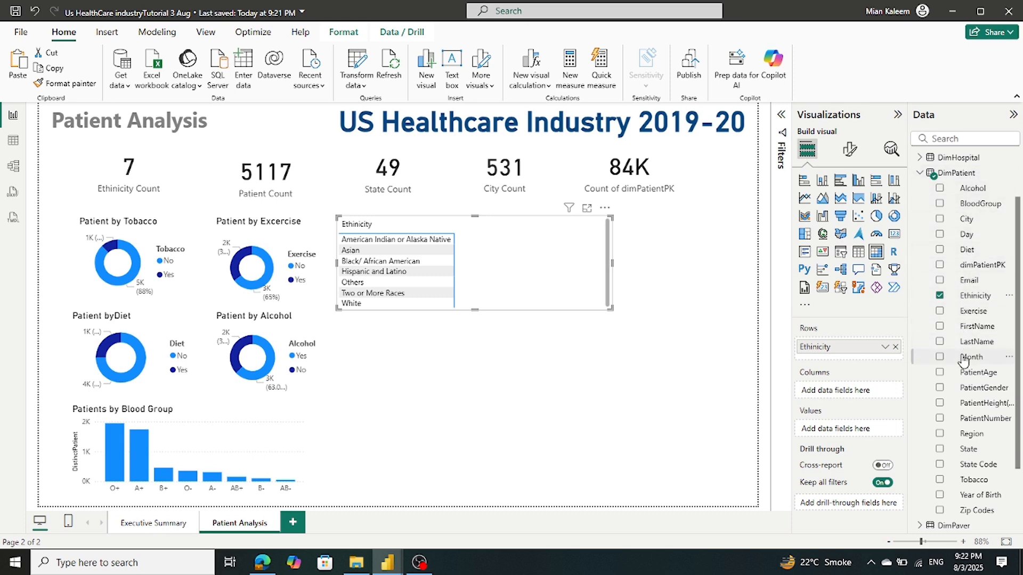
{"action": "left_click_drag", "start_coordinate": [966, 387], "coordinate": [848, 390]}
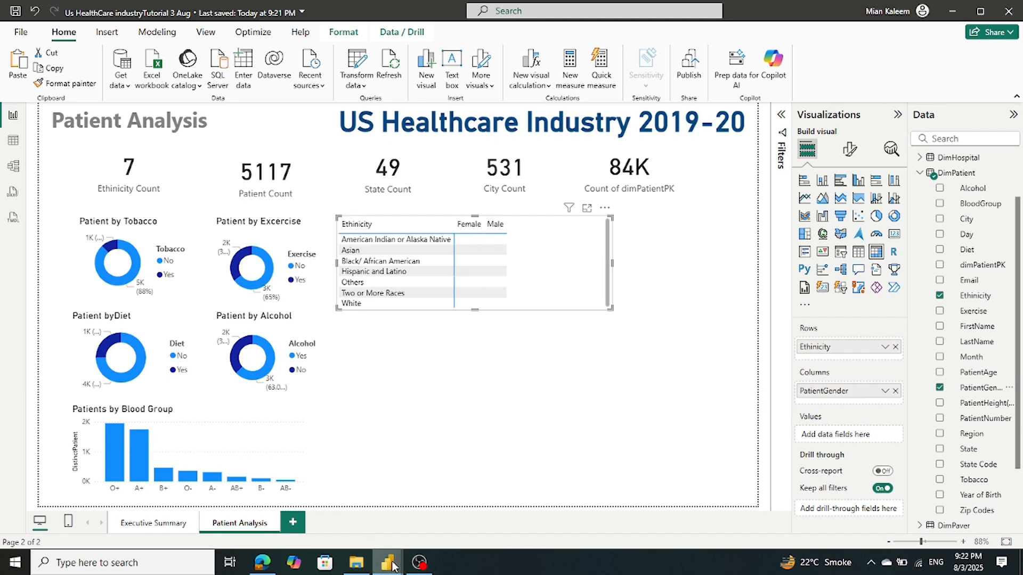
Add the DistinctPatient measure from Measures1 as the matrix values
{"action": "mouse_move", "coordinate": [393, 566]}
{"action": "mouse_move", "coordinate": [356, 528]}
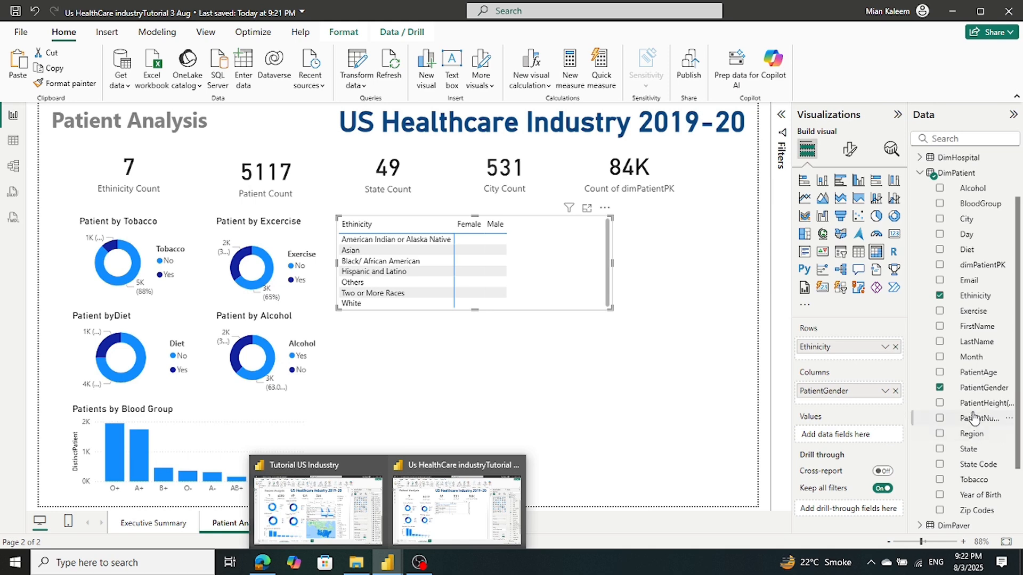
{"action": "left_click", "coordinate": [920, 173]}
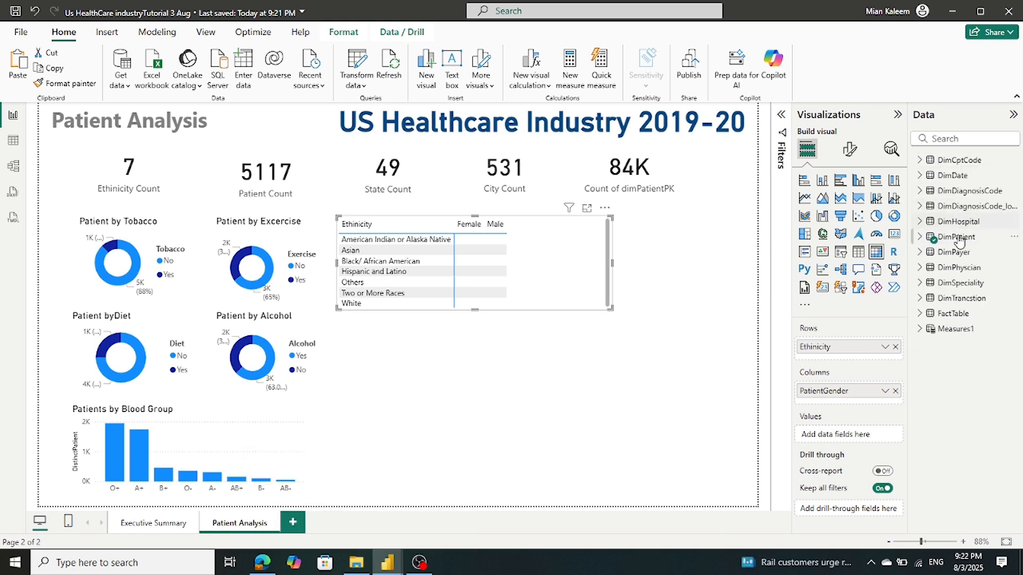
{"action": "left_click", "coordinate": [920, 329]}
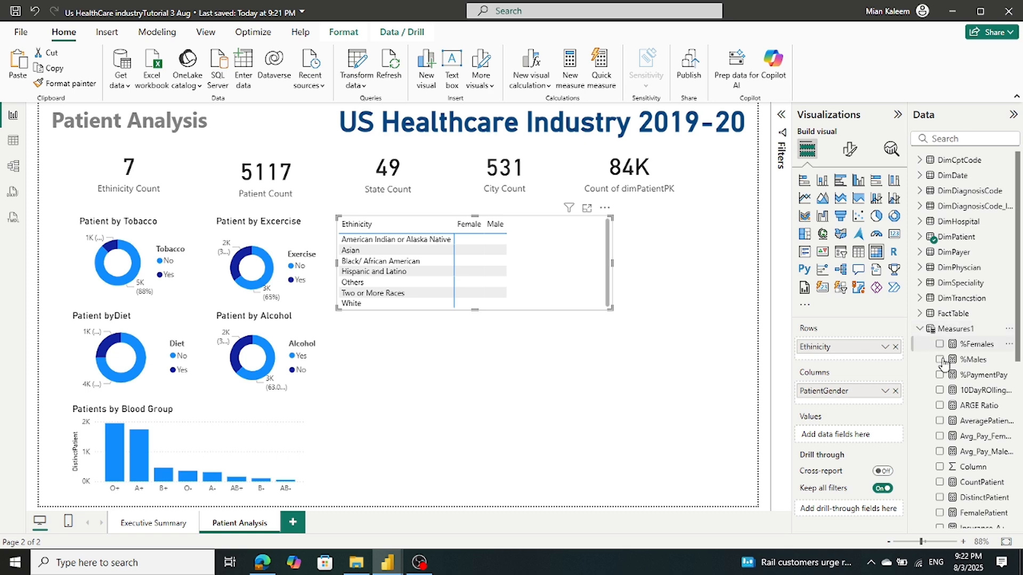
{"action": "scroll", "coordinate": [954, 383], "scroll_direction": "down", "scroll_amount": 3}
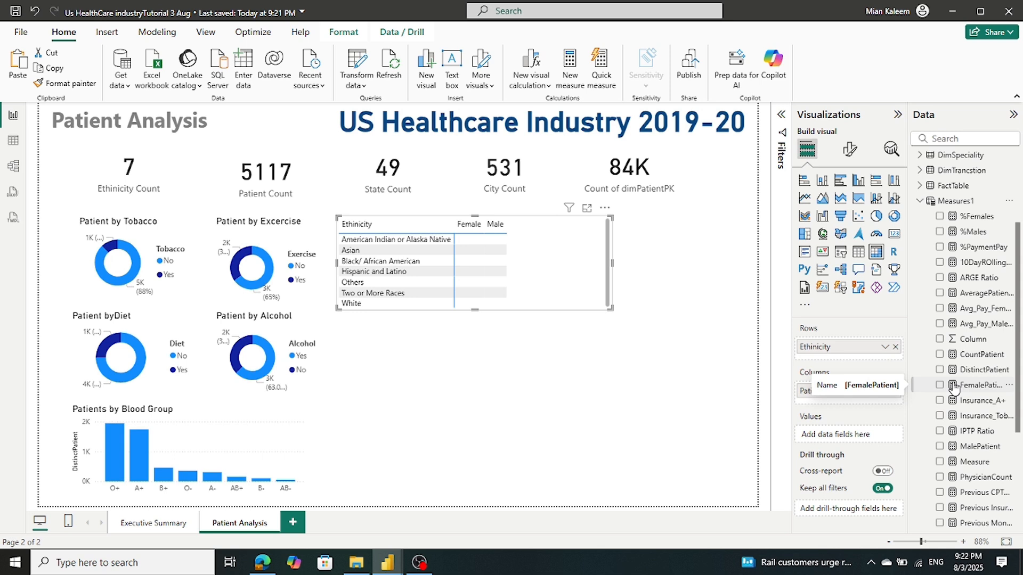
{"action": "left_click_drag", "start_coordinate": [963, 369], "coordinate": [859, 431]}
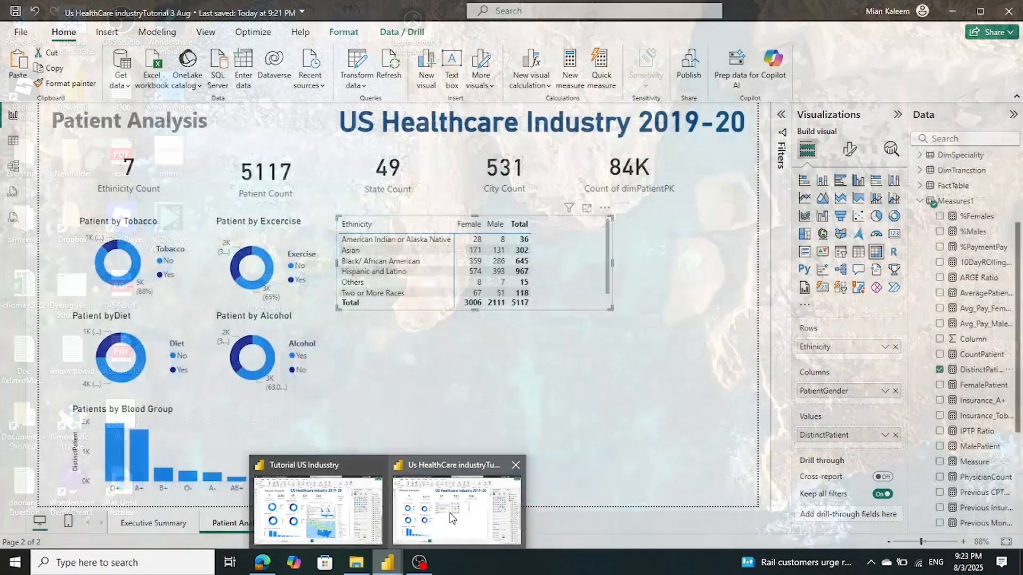
{"action": "left_click", "coordinate": [453, 514]}
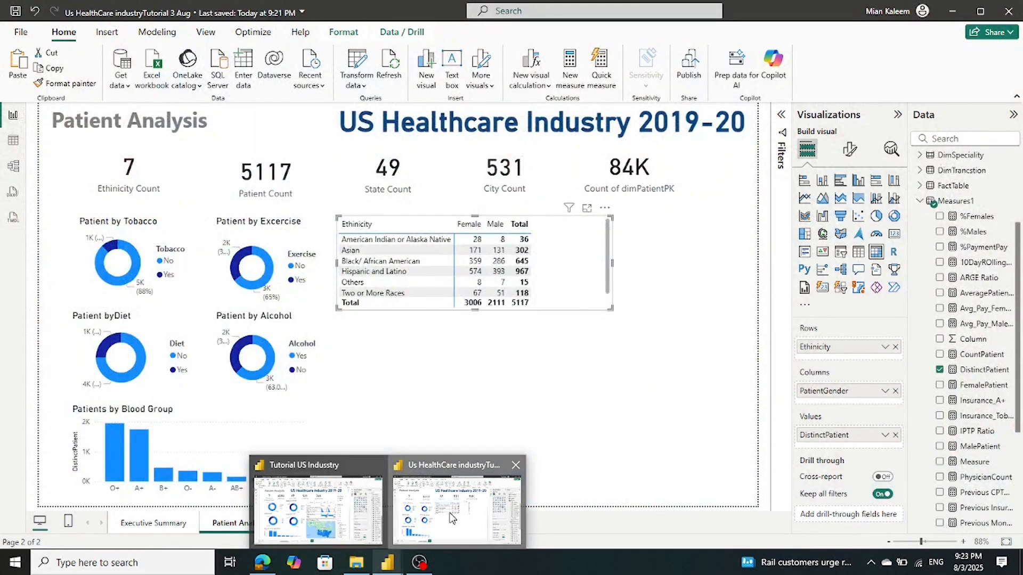
Turn off the matrix's column subtotals so the Total column disappears
{"action": "left_click", "coordinate": [849, 149]}
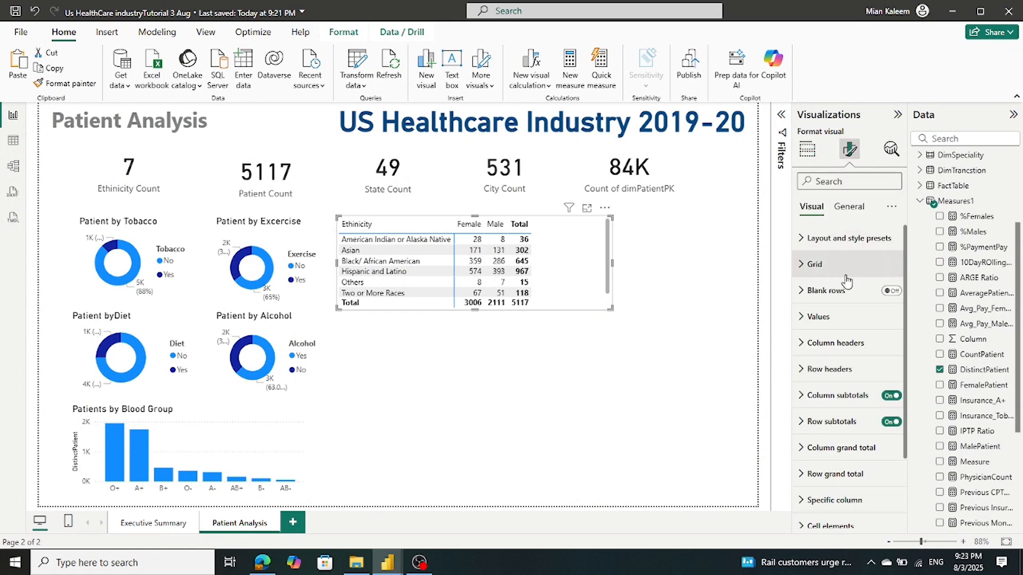
{"action": "left_click", "coordinate": [844, 319]}
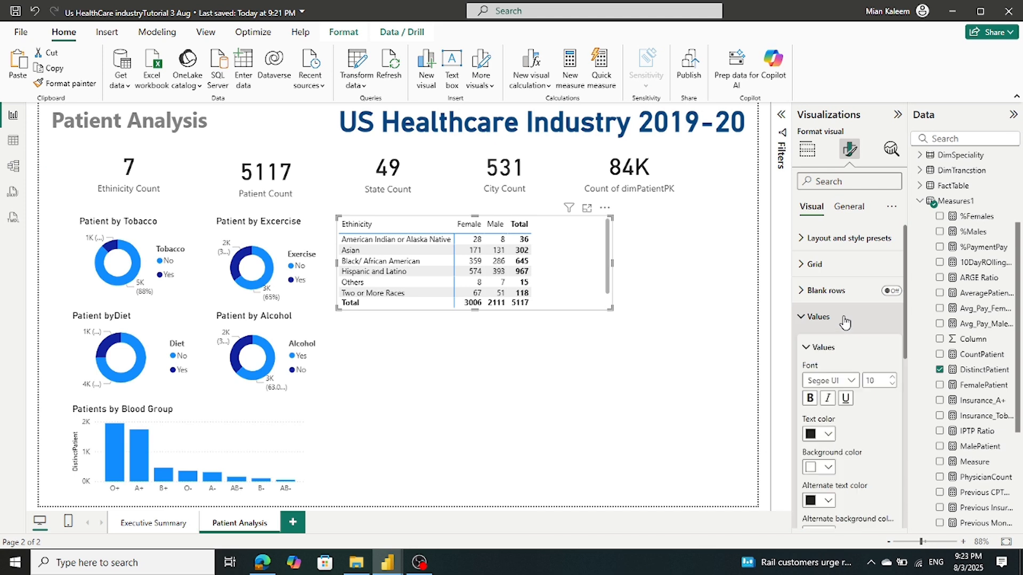
{"action": "left_click", "coordinate": [844, 319]}
{"action": "scroll", "coordinate": [852, 336], "scroll_direction": "down", "scroll_amount": 1}
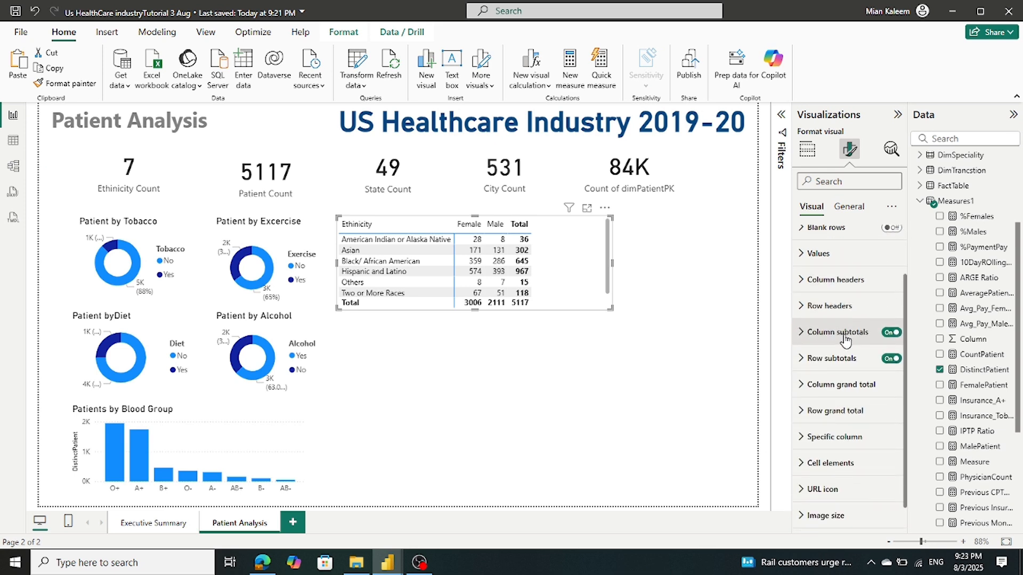
{"action": "left_click", "coordinate": [891, 333]}
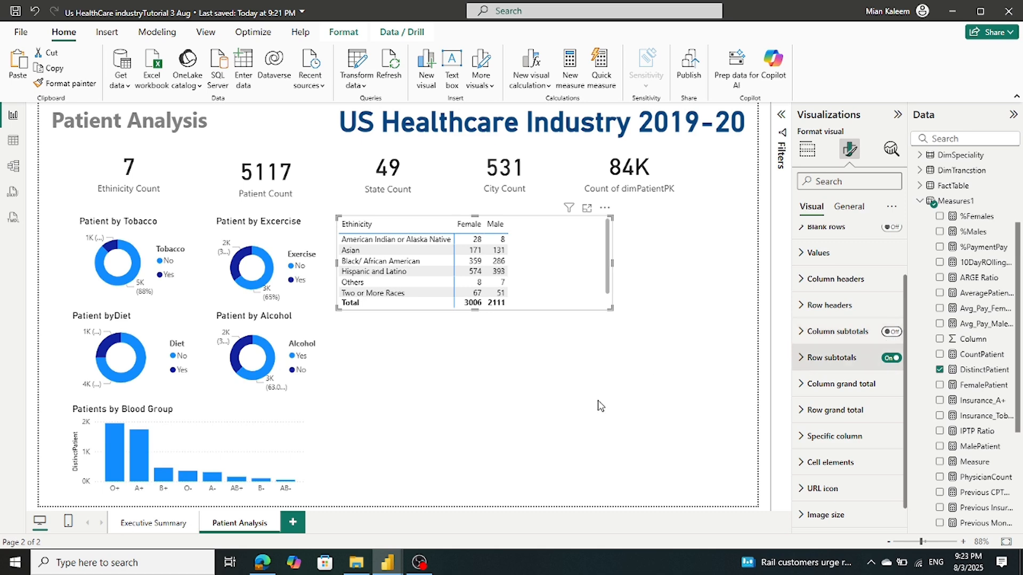
After checking the reference report, expand the matrix's General > Effects background settings
{"action": "mouse_move", "coordinate": [397, 567]}
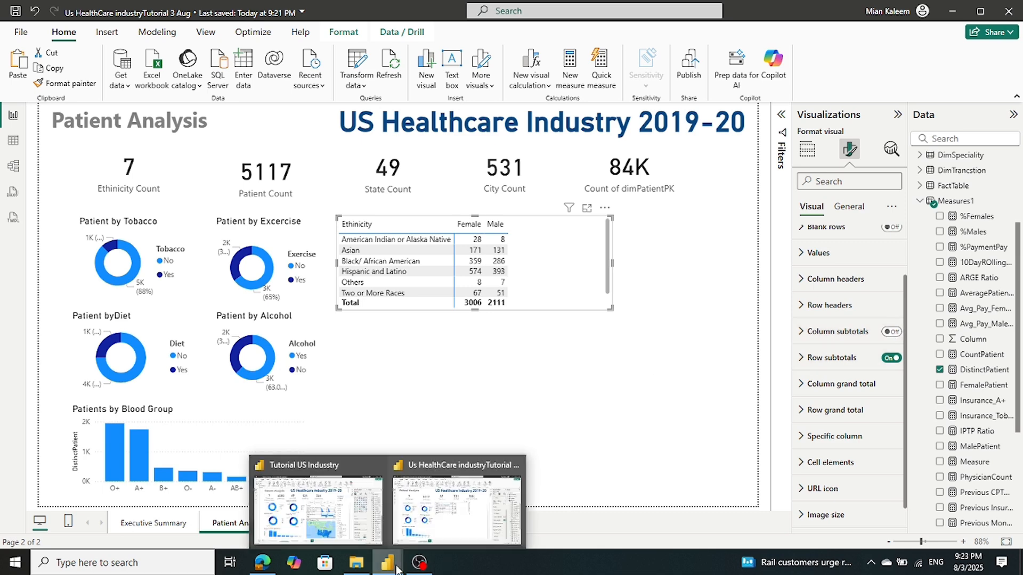
{"action": "left_click", "coordinate": [301, 511]}
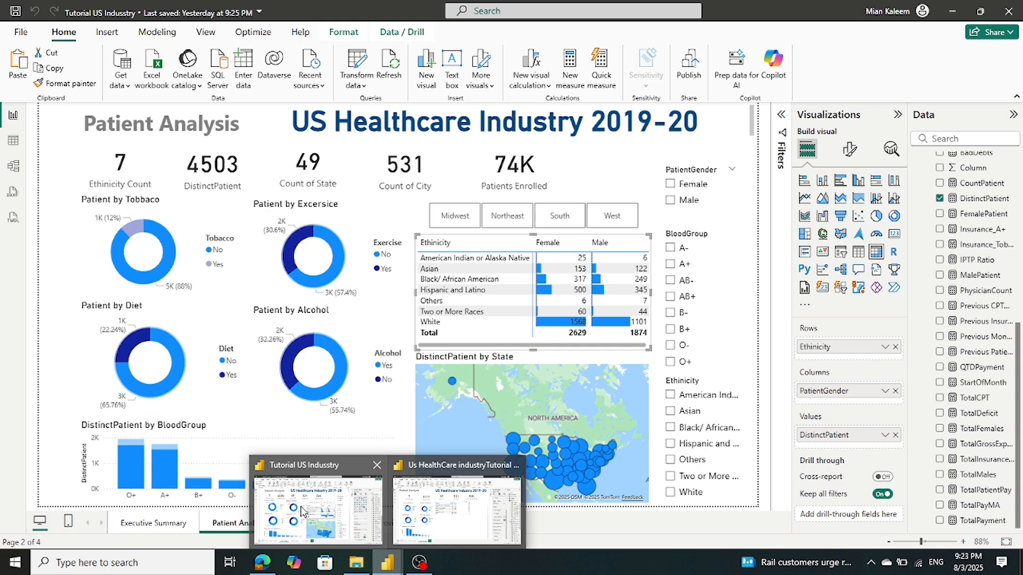
{"action": "left_click", "coordinate": [450, 535]}
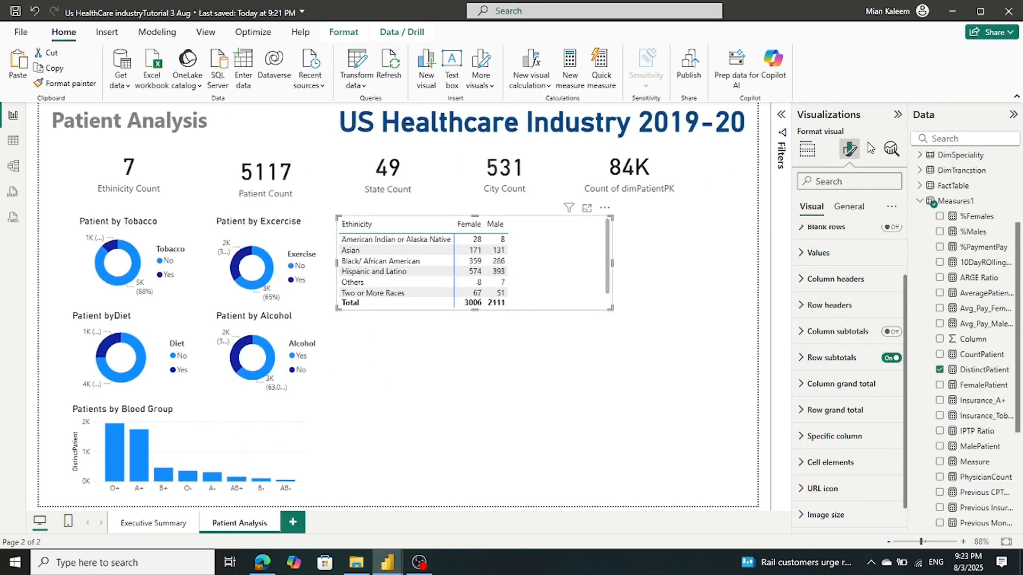
{"action": "left_click", "coordinate": [849, 209]}
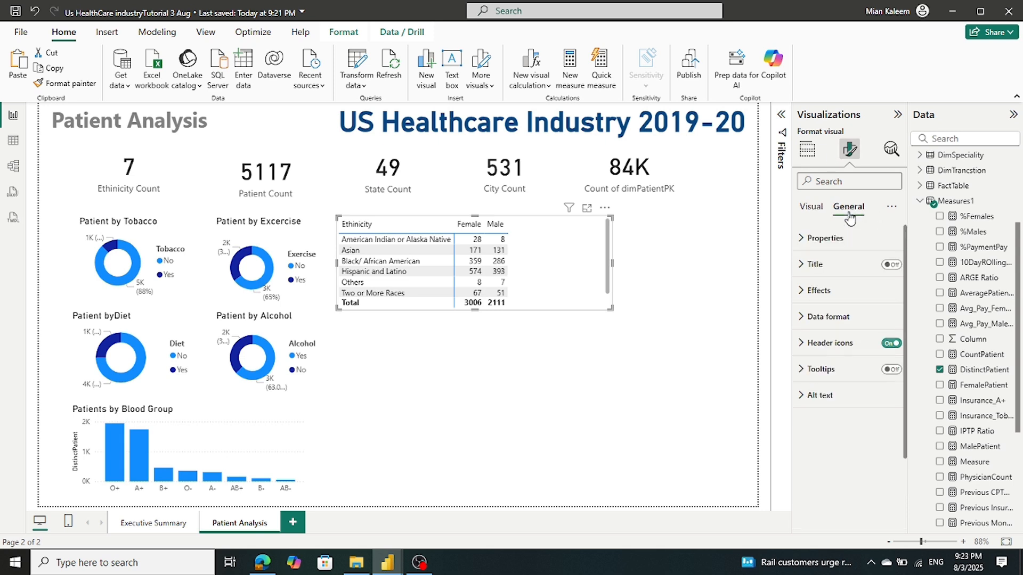
{"action": "left_click", "coordinate": [810, 296]}
{"action": "scroll", "coordinate": [831, 293], "scroll_direction": "down", "scroll_amount": 2}
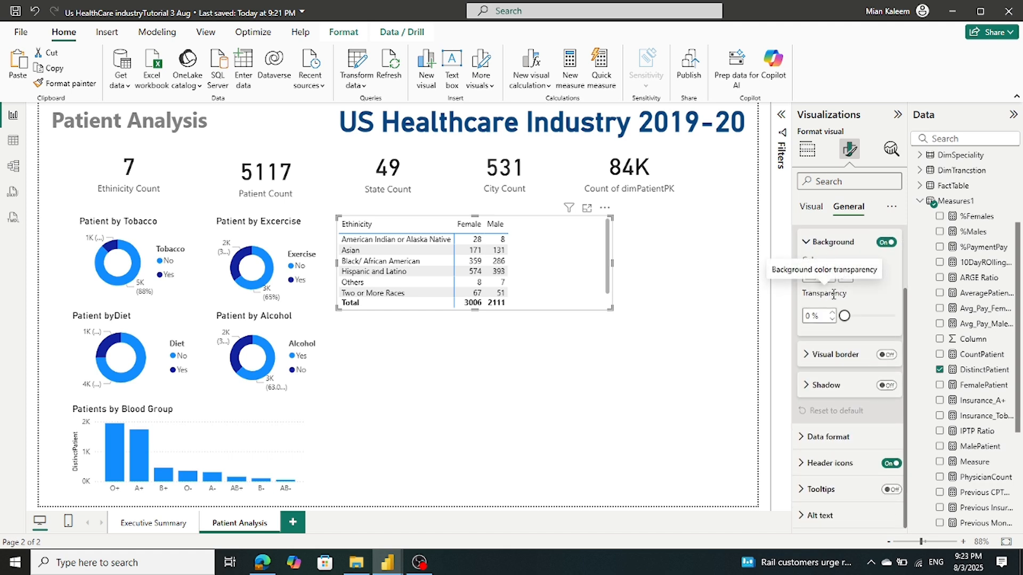
Turn on data bars for the DistinctPatient values under Cell elements
{"action": "left_click", "coordinate": [807, 438]}
{"action": "left_click", "coordinate": [804, 438]}
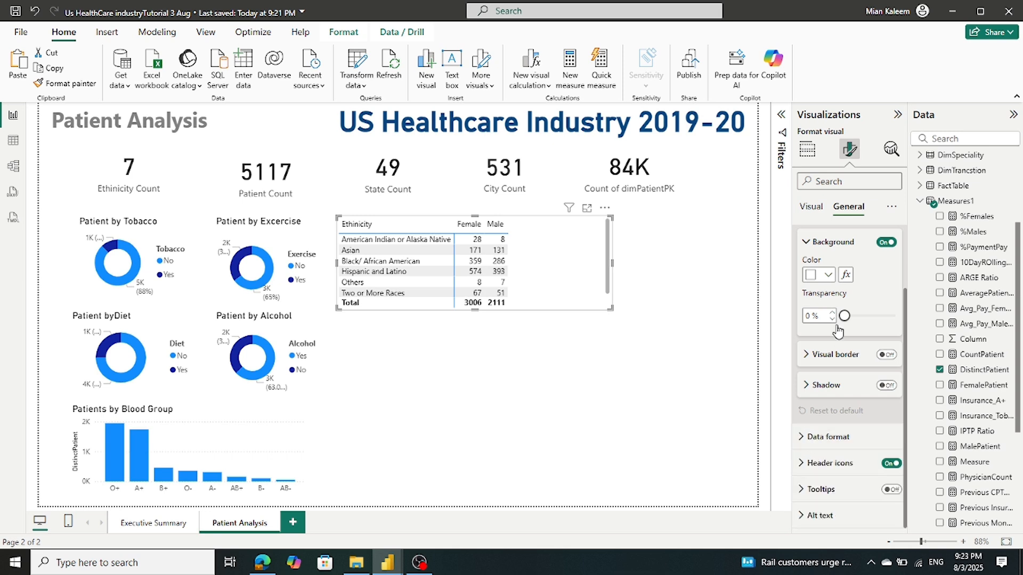
{"action": "left_click", "coordinate": [811, 207]}
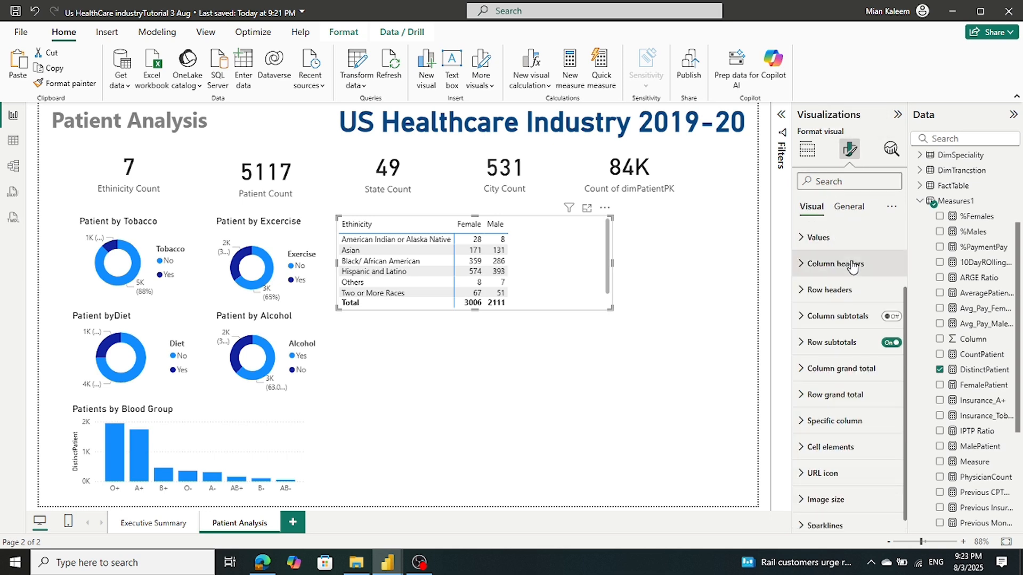
{"action": "scroll", "coordinate": [850, 261], "scroll_direction": "down", "scroll_amount": 1}
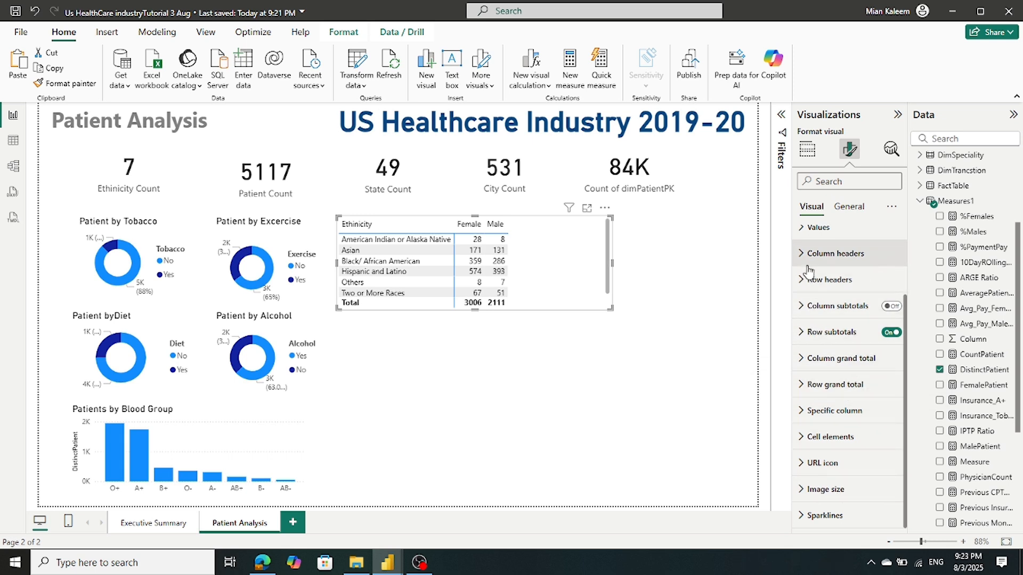
{"action": "left_click", "coordinate": [809, 438]}
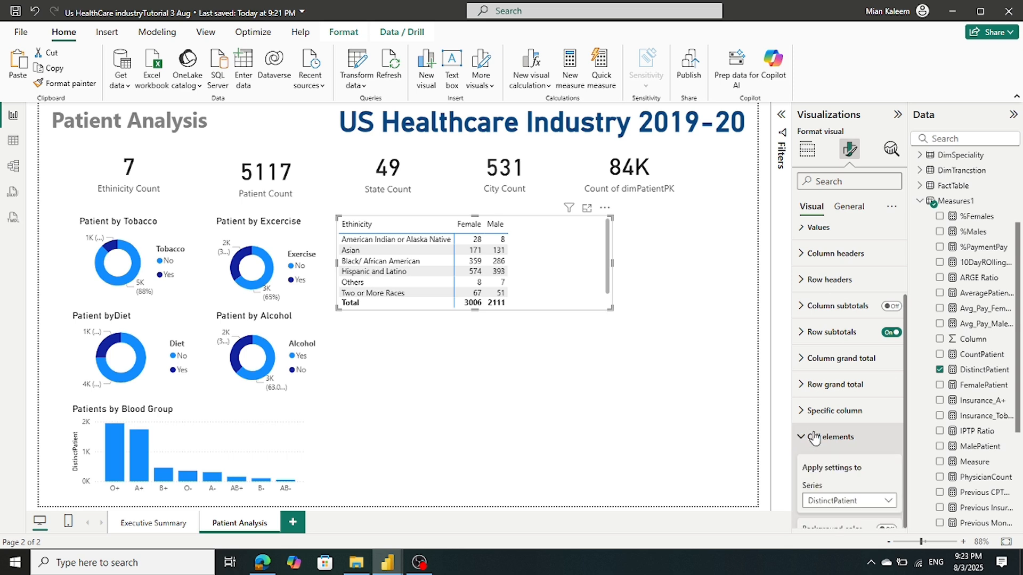
{"action": "scroll", "coordinate": [846, 379], "scroll_direction": "down", "scroll_amount": 5}
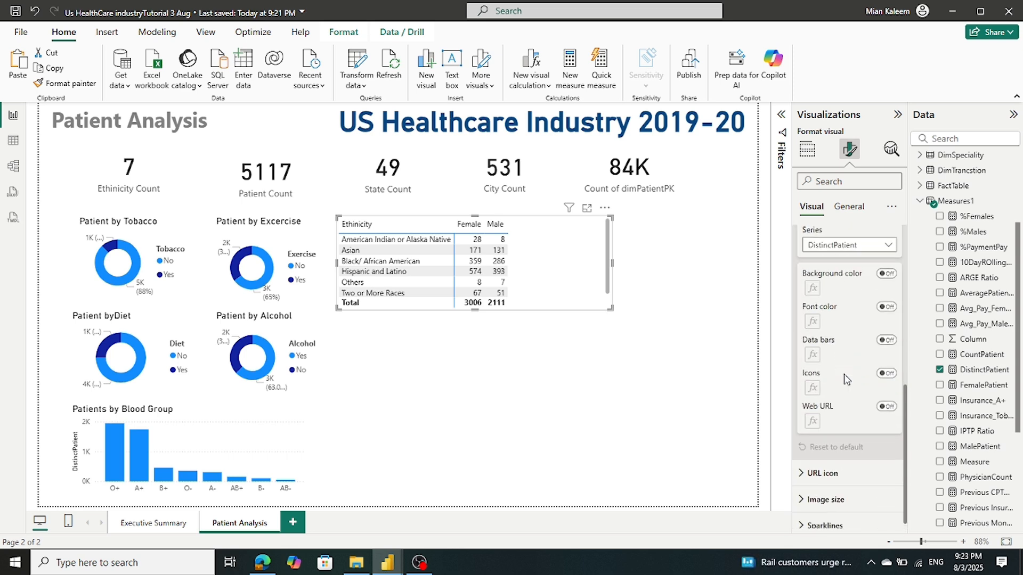
{"action": "left_click", "coordinate": [890, 341]}
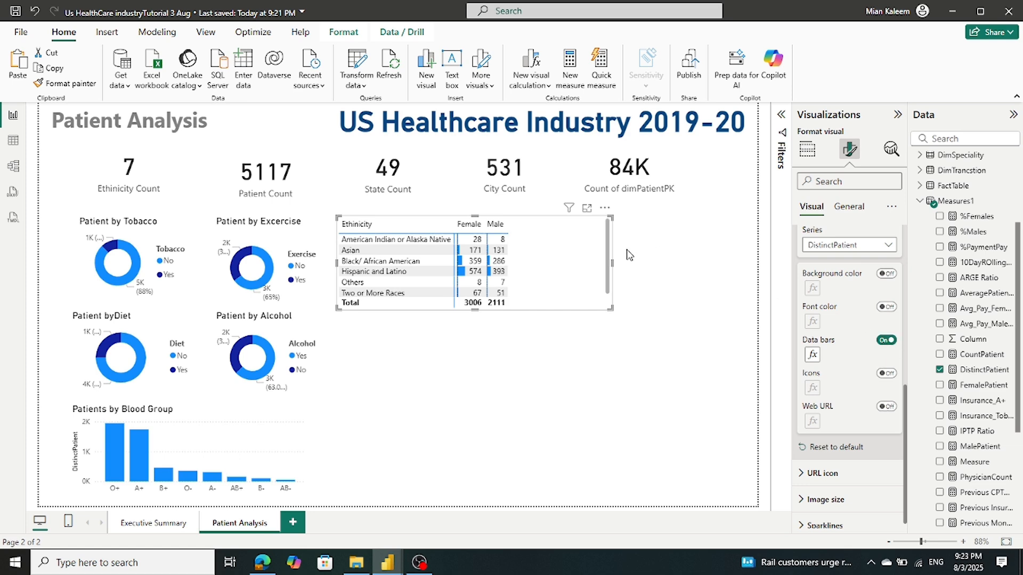
Narrow the ethnicity matrix by dragging its right edge left
{"action": "left_click", "coordinate": [614, 265]}
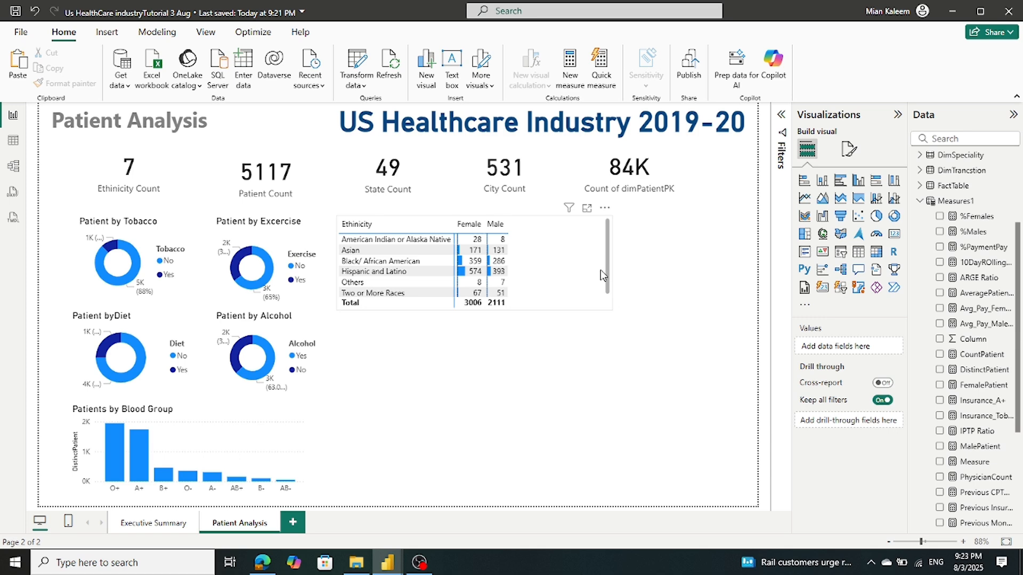
{"action": "left_click", "coordinate": [600, 270]}
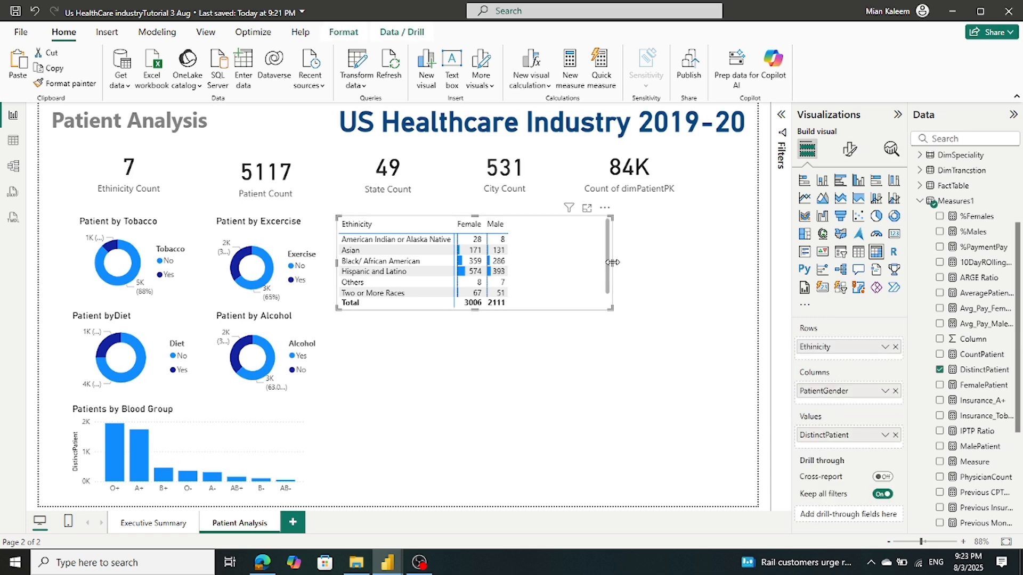
{"action": "left_click_drag", "start_coordinate": [612, 261], "coordinate": [516, 264]}
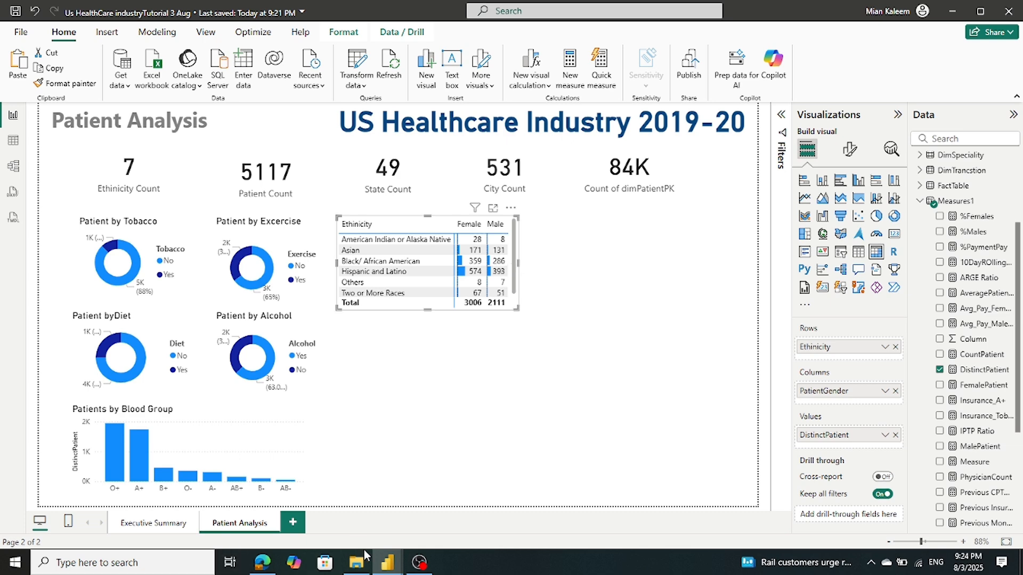
{"action": "mouse_move", "coordinate": [390, 564]}
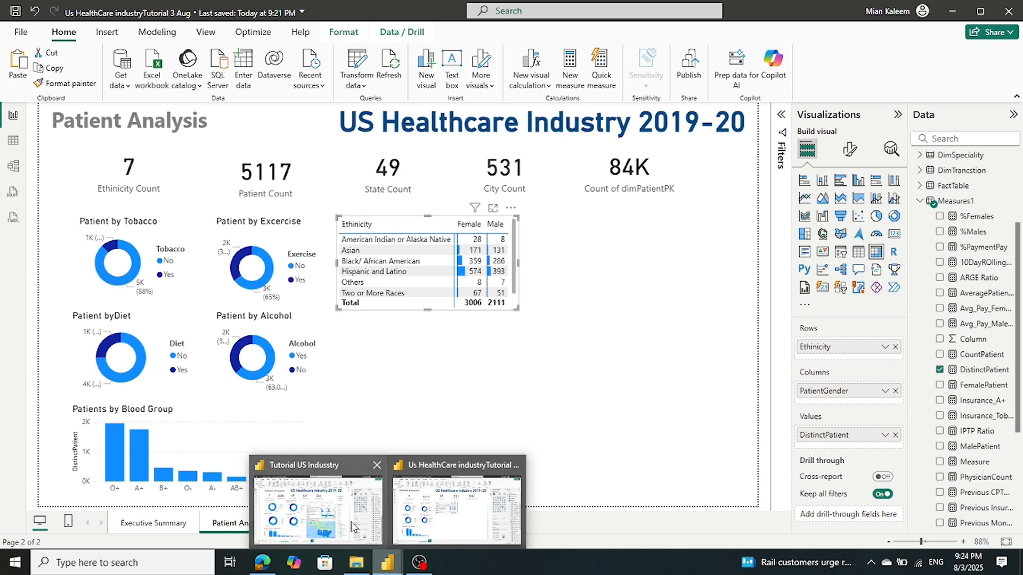
{"action": "mouse_move", "coordinate": [352, 527]}
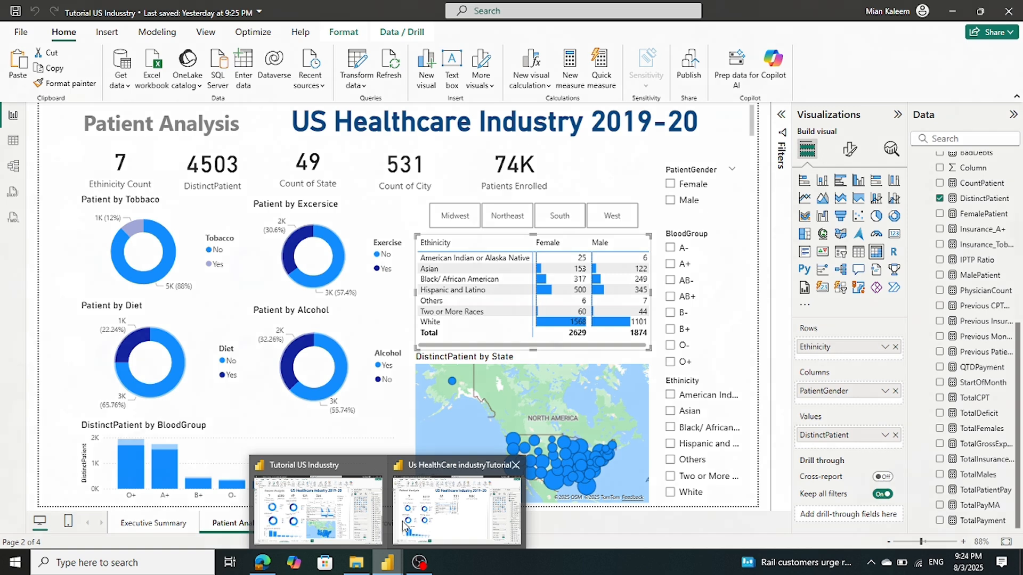
{"action": "left_click", "coordinate": [459, 516]}
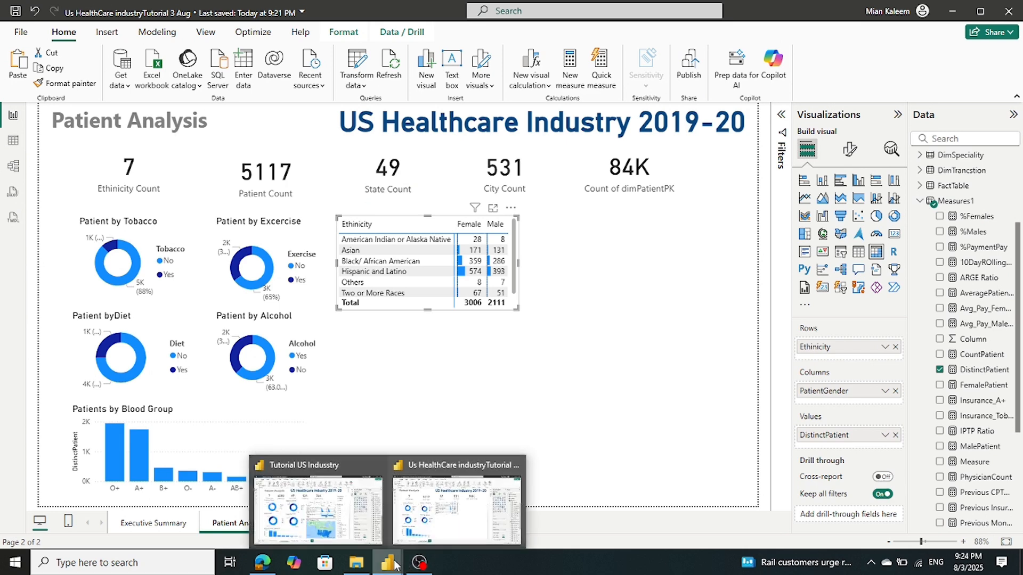
{"action": "left_click", "coordinate": [350, 512]}
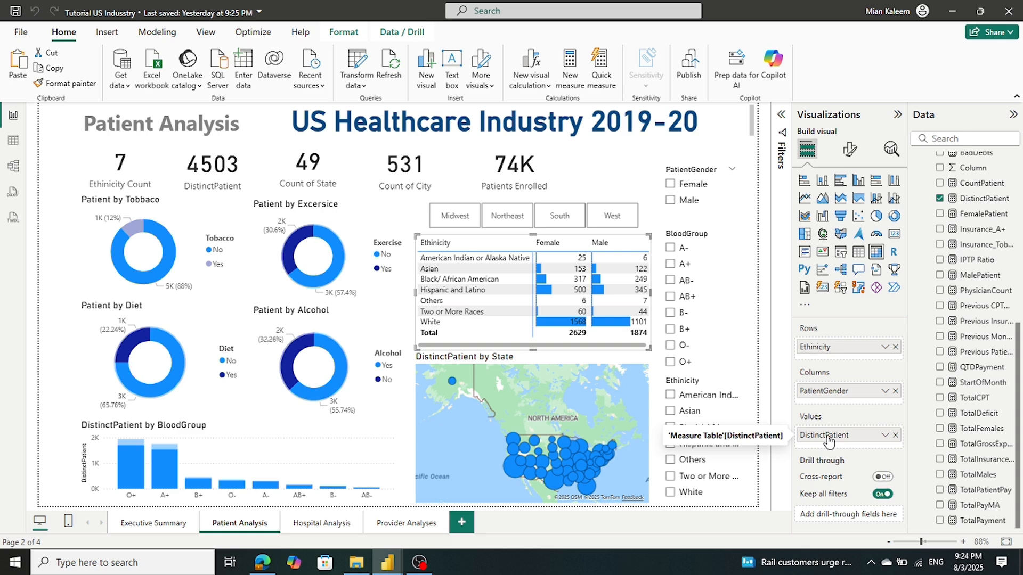
{"action": "left_click", "coordinate": [160, 230]}
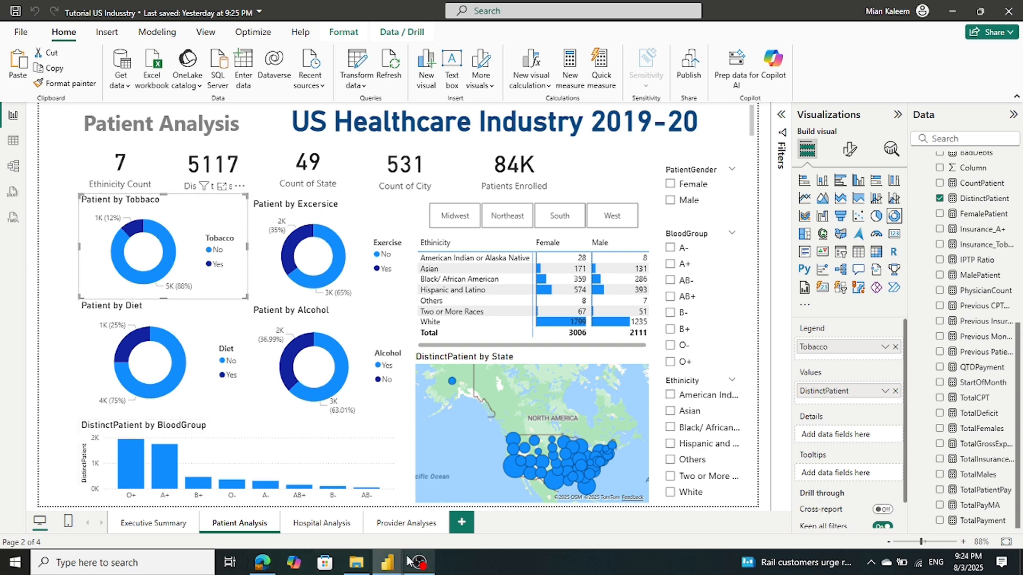
{"action": "mouse_move", "coordinate": [393, 560]}
{"action": "left_click", "coordinate": [456, 508]}
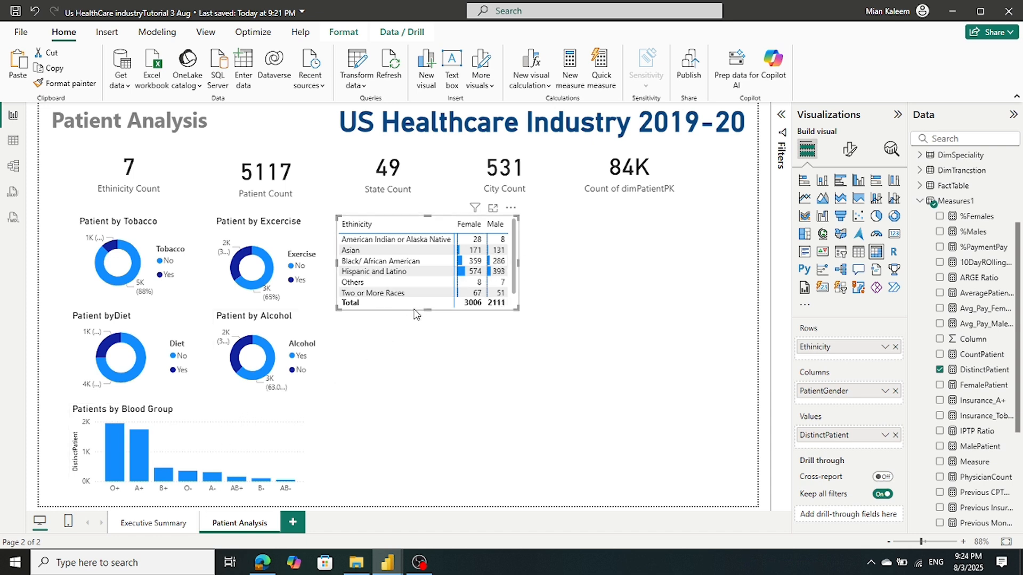
Make the matrix taller and wider, and widen its Female and Male columns
{"action": "left_click_drag", "start_coordinate": [415, 310], "coordinate": [435, 331]}
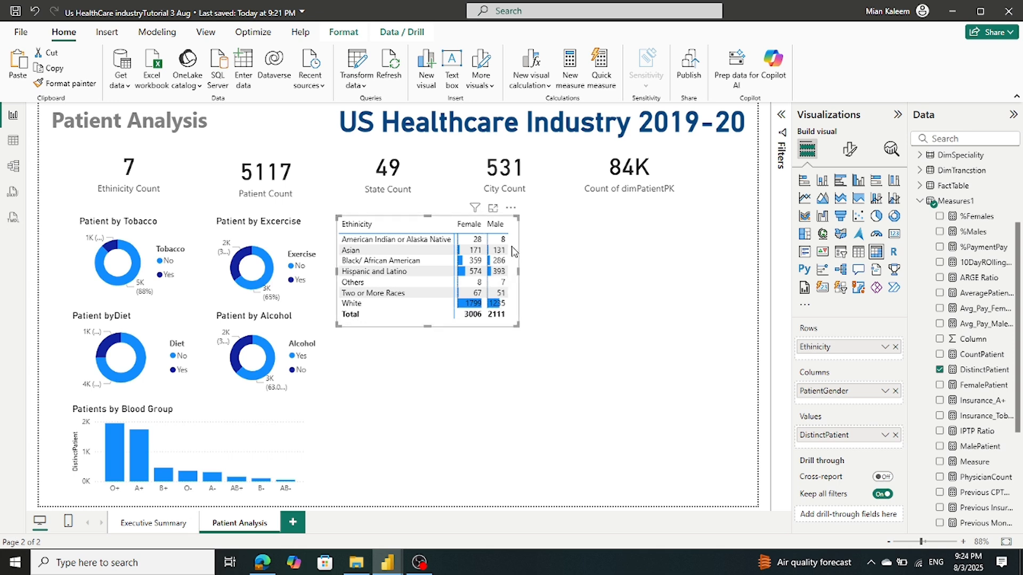
{"action": "mouse_move", "coordinate": [520, 271]}
{"action": "left_mouse_down"}
{"action": "mouse_move", "coordinate": [577, 270]}
{"action": "mouse_move", "coordinate": [539, 272]}
{"action": "left_mouse_up"}
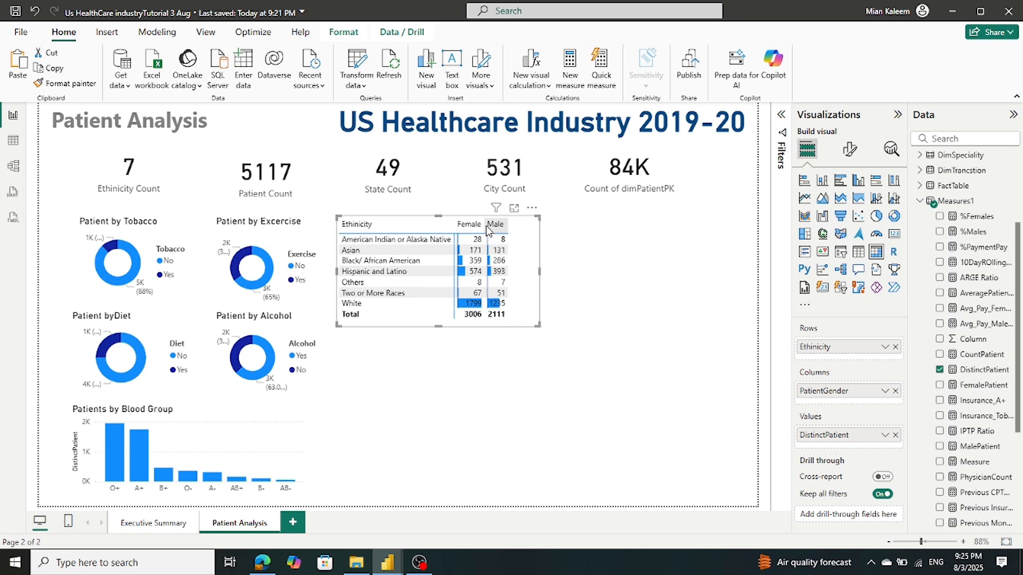
{"action": "left_click_drag", "start_coordinate": [486, 229], "coordinate": [517, 223]}
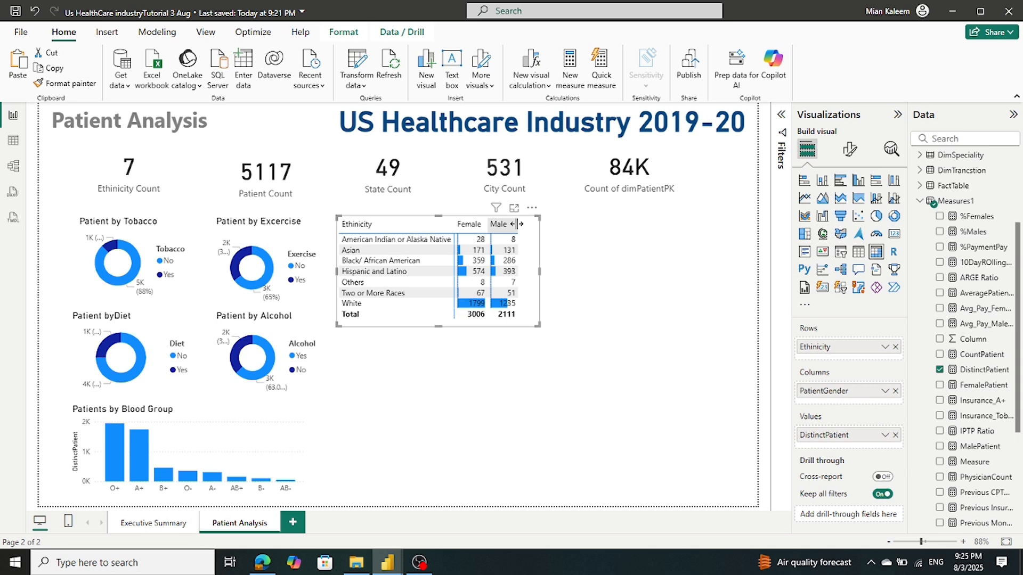
{"action": "left_click_drag", "start_coordinate": [516, 223], "coordinate": [519, 224]}
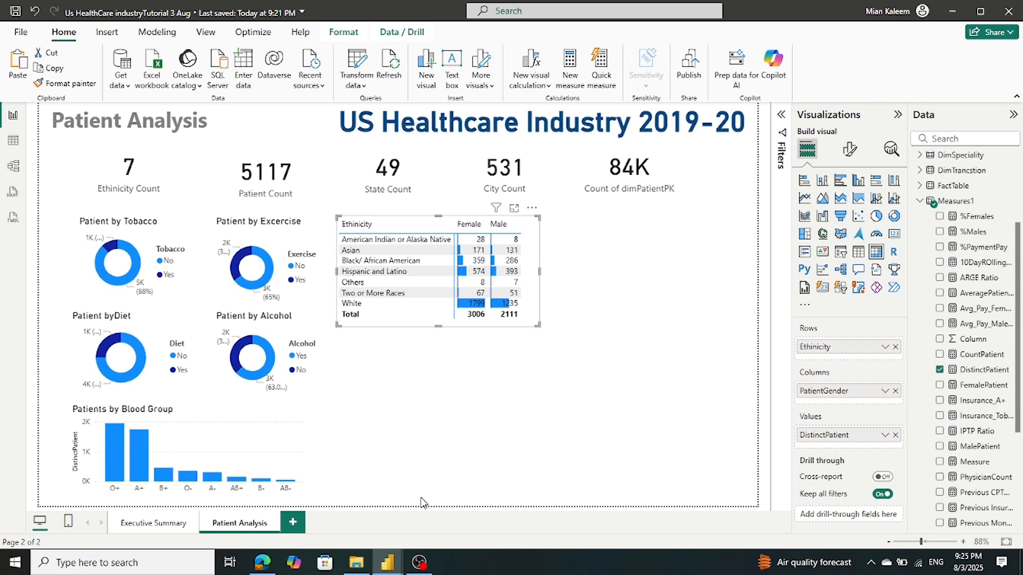
Compare with the Tutorial US Industry report, then slightly narrow the ethnicity matrix
{"action": "mouse_move", "coordinate": [384, 566]}
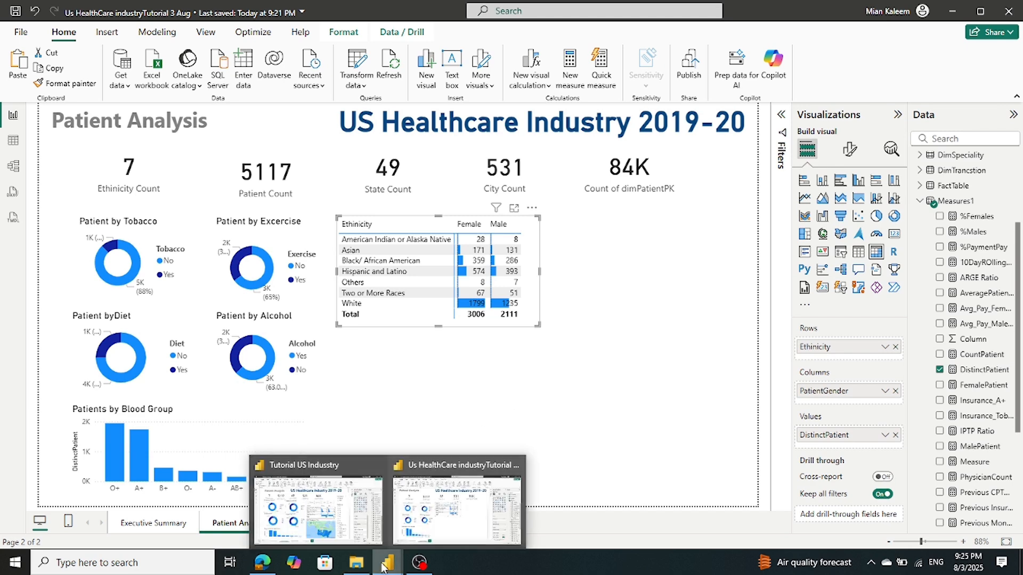
{"action": "left_click", "coordinate": [341, 533]}
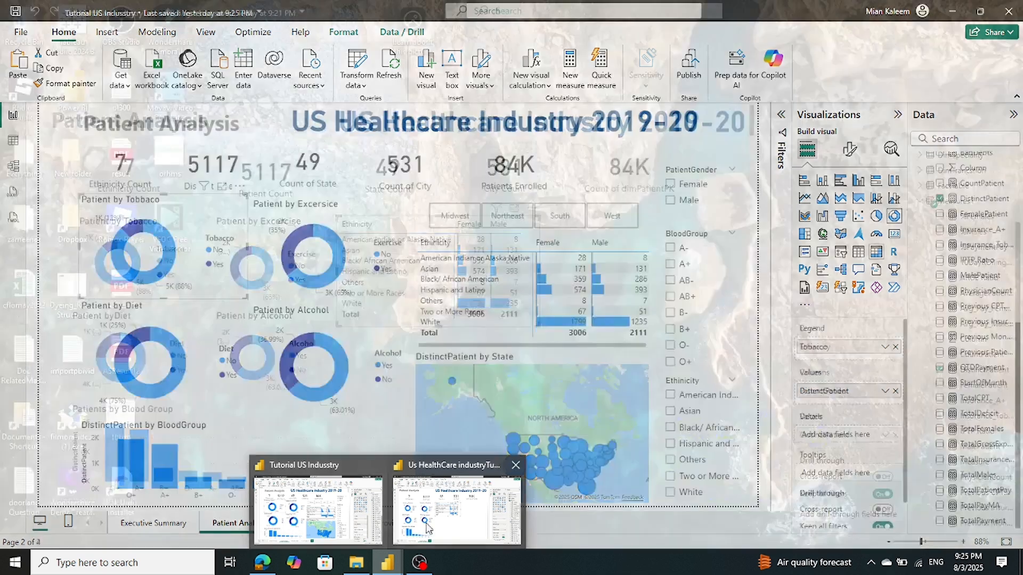
{"action": "mouse_move", "coordinate": [449, 527]}
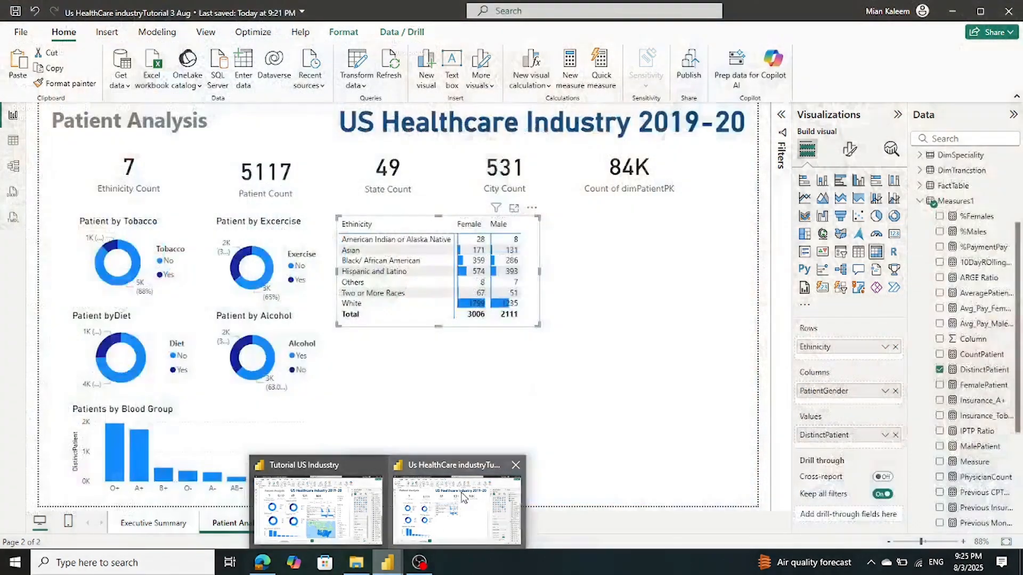
{"action": "left_click", "coordinate": [453, 508]}
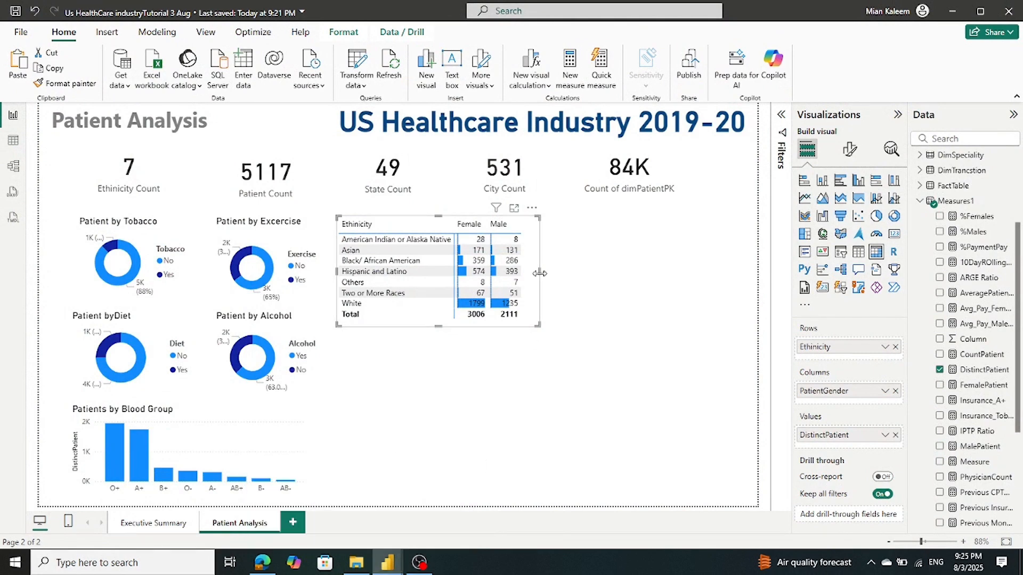
{"action": "left_click_drag", "start_coordinate": [540, 273], "coordinate": [537, 280]}
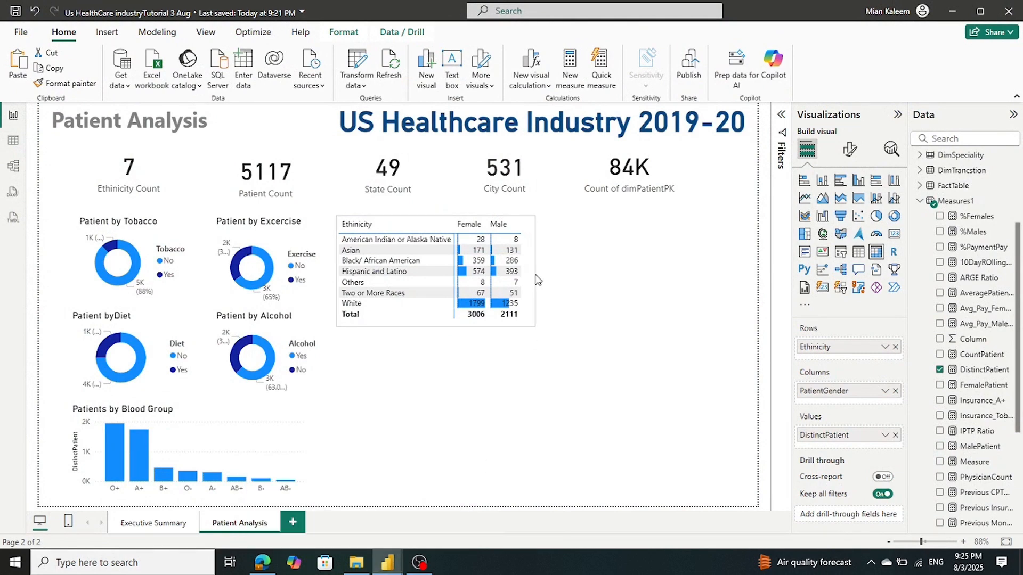
Move the Ethnicity by Gender matrix slightly to the right
{"action": "mouse_move", "coordinate": [387, 562]}
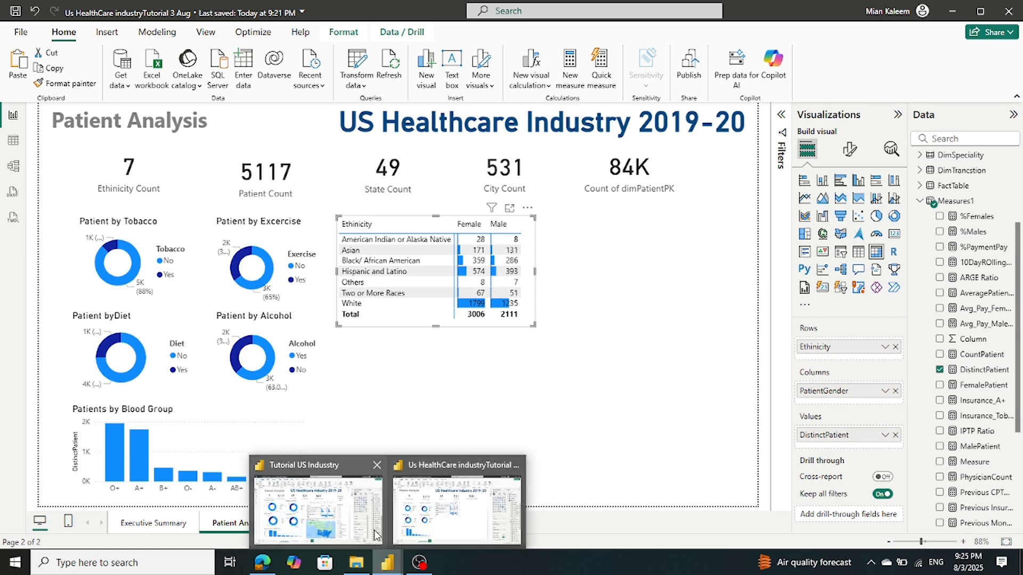
{"action": "mouse_move", "coordinate": [340, 522]}
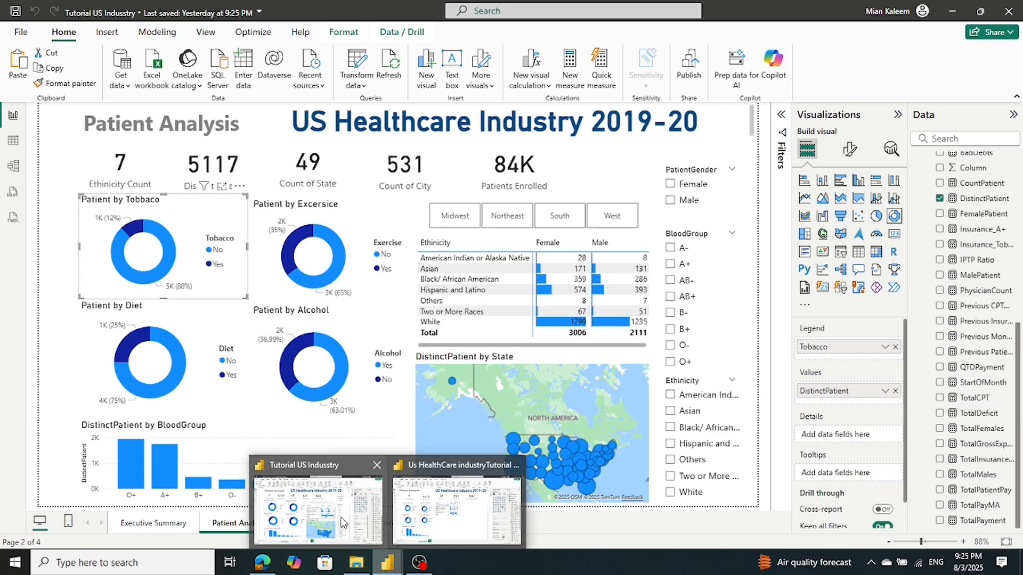
{"action": "left_click", "coordinate": [446, 526]}
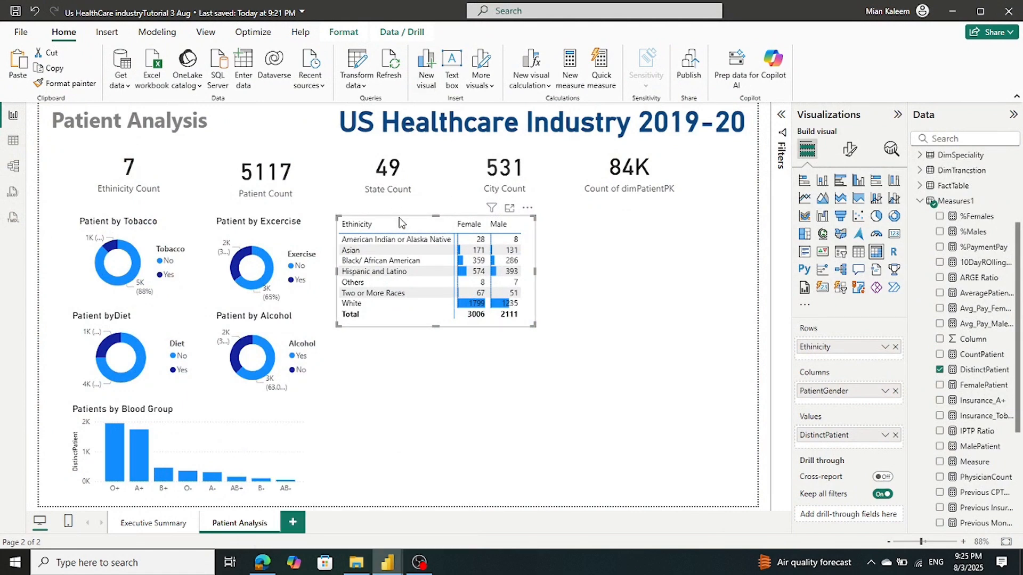
{"action": "left_click_drag", "start_coordinate": [401, 221], "coordinate": [422, 223]}
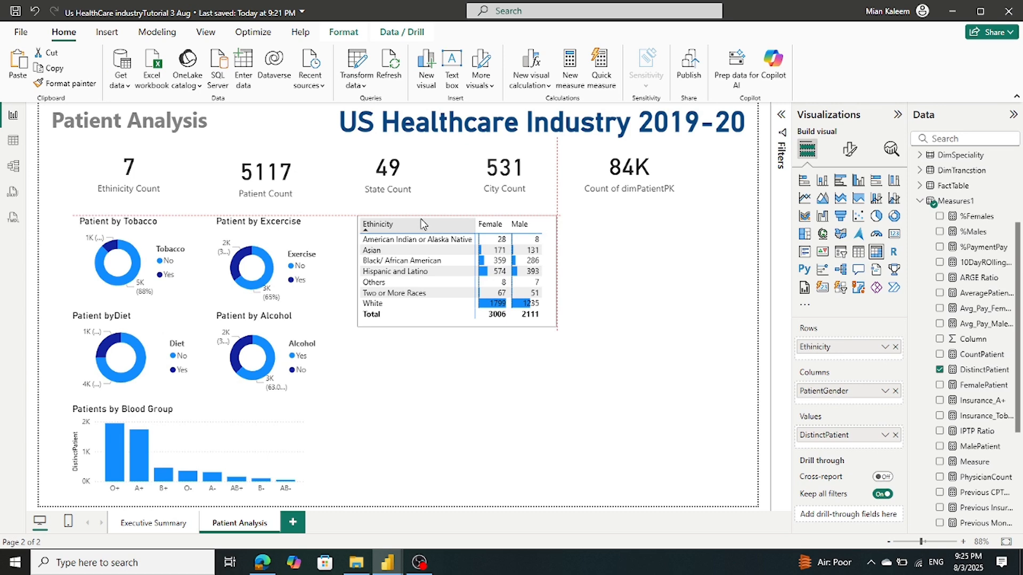
Inspect the state map's fields in the Tutorial US Industry reference report
{"action": "mouse_move", "coordinate": [389, 563]}
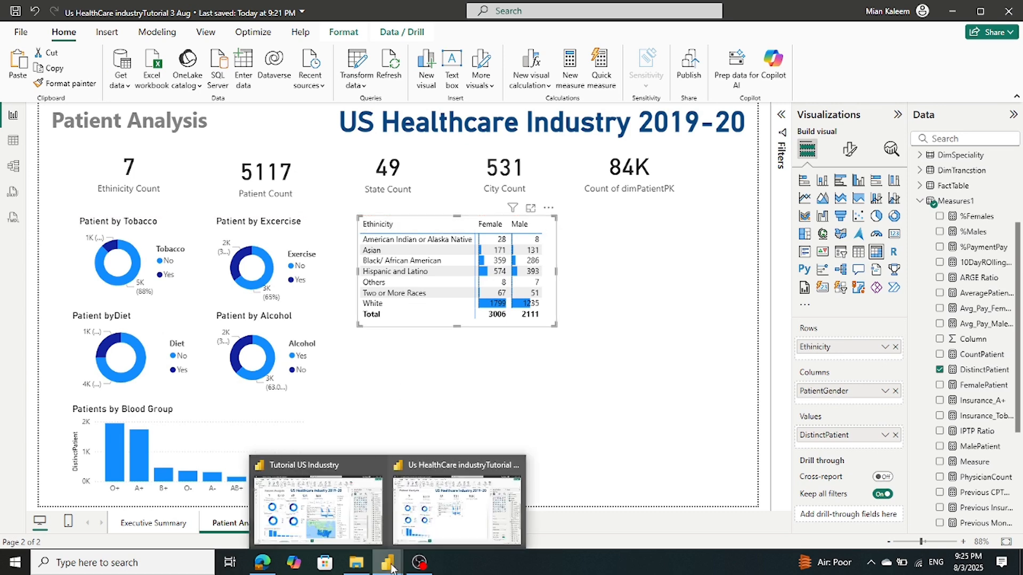
{"action": "left_click", "coordinate": [347, 517]}
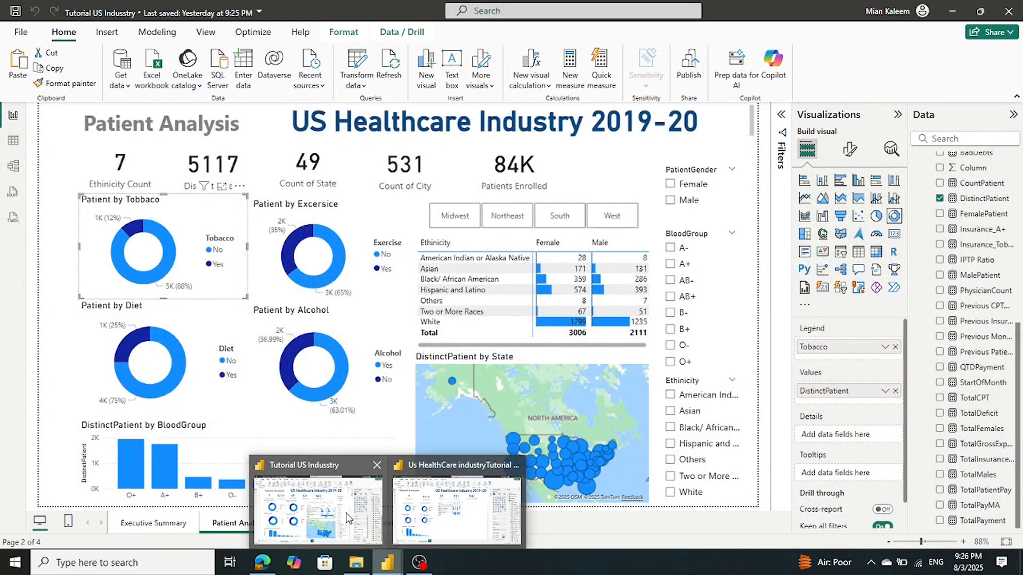
{"action": "left_click", "coordinate": [415, 430]}
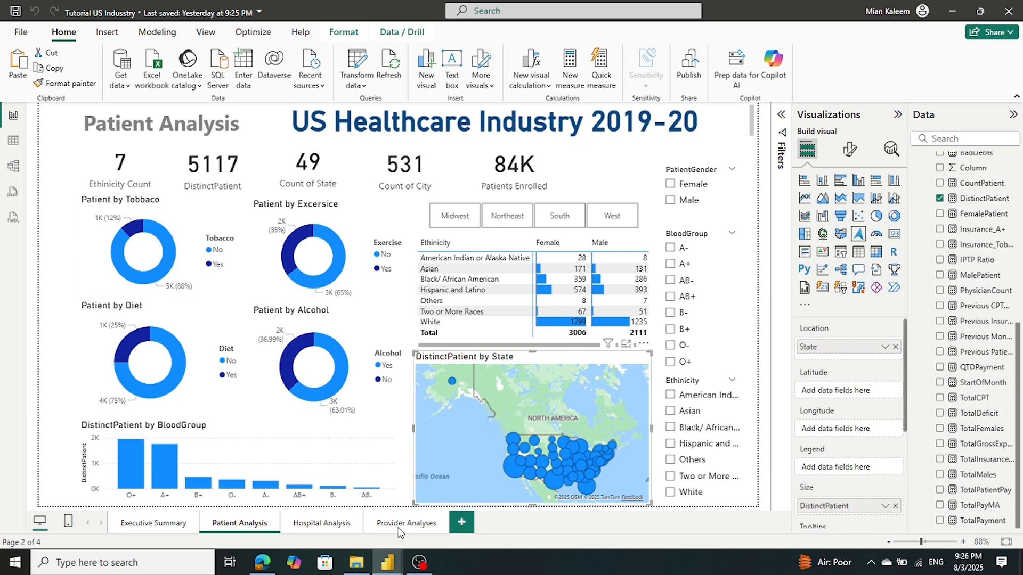
{"action": "mouse_move", "coordinate": [387, 562]}
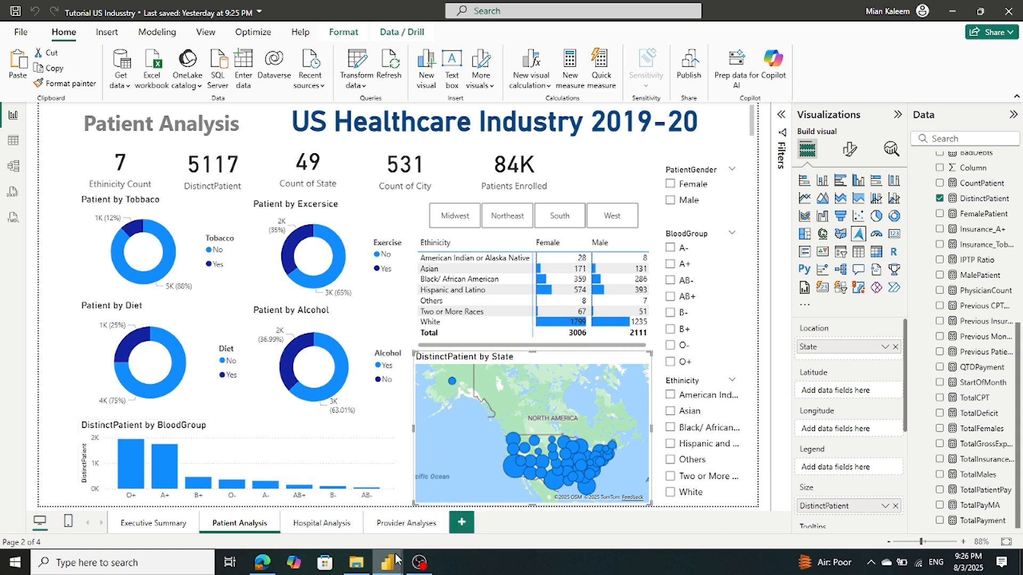
Back in the healthcare report, undo the accidental matrix-to-map conversion and deselect the matrix
{"action": "left_click", "coordinate": [424, 524]}
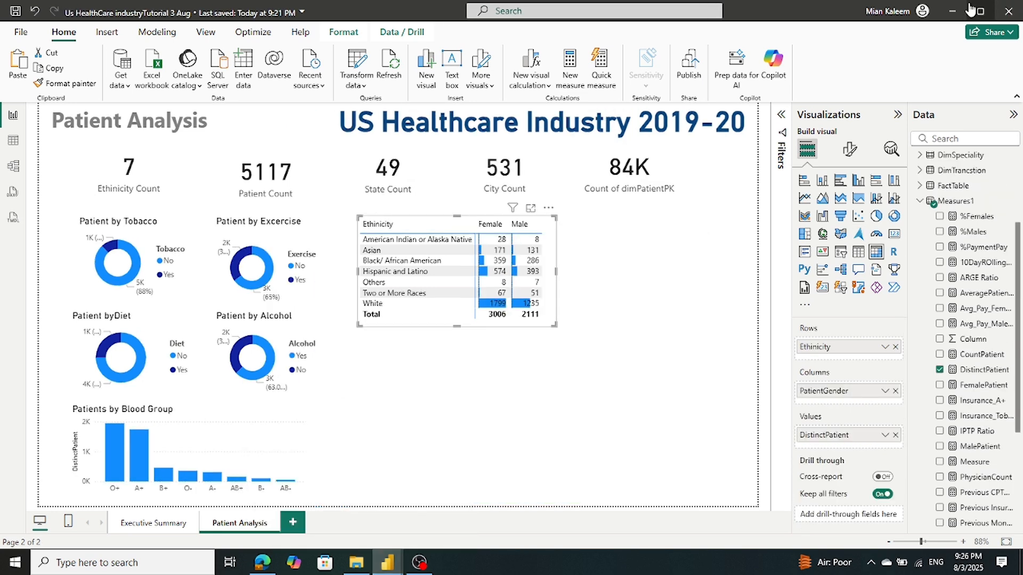
{"action": "left_click", "coordinate": [823, 235]}
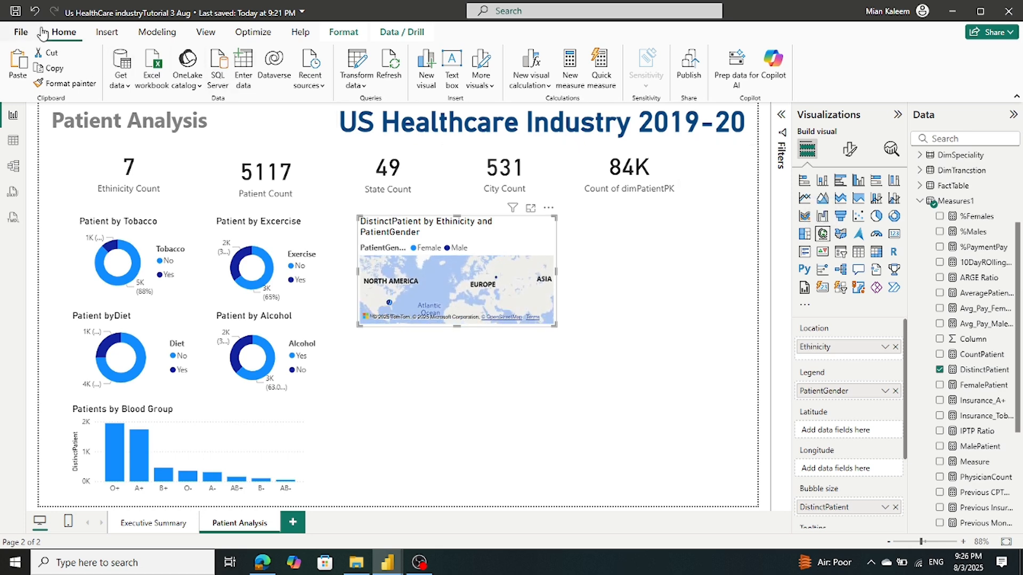
{"action": "left_click", "coordinate": [33, 13]}
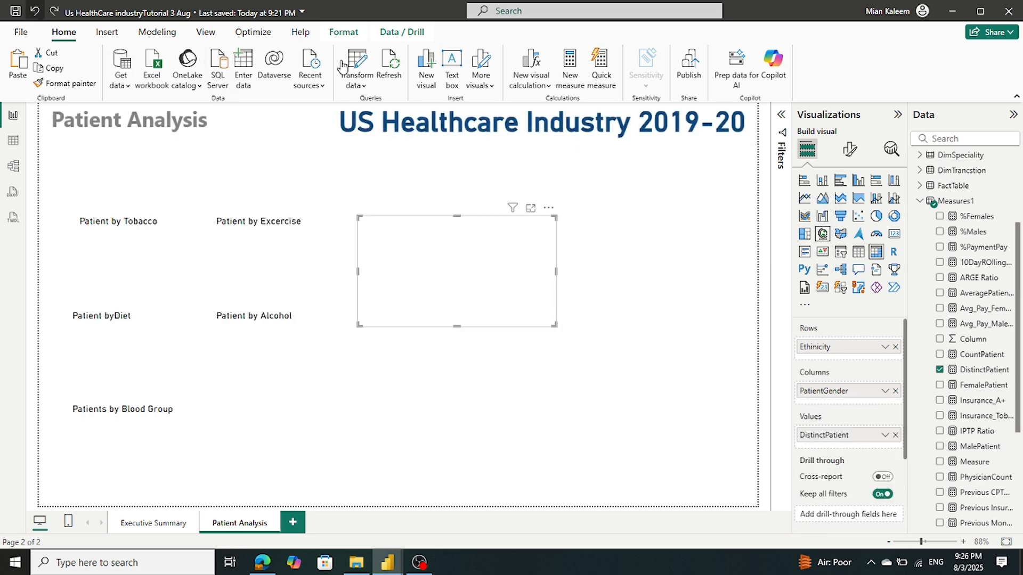
{"action": "left_click", "coordinate": [635, 340]}
Add an empty map below the Ethnicity matrix and stretch it toward the page bottom
{"action": "left_click", "coordinate": [822, 238]}
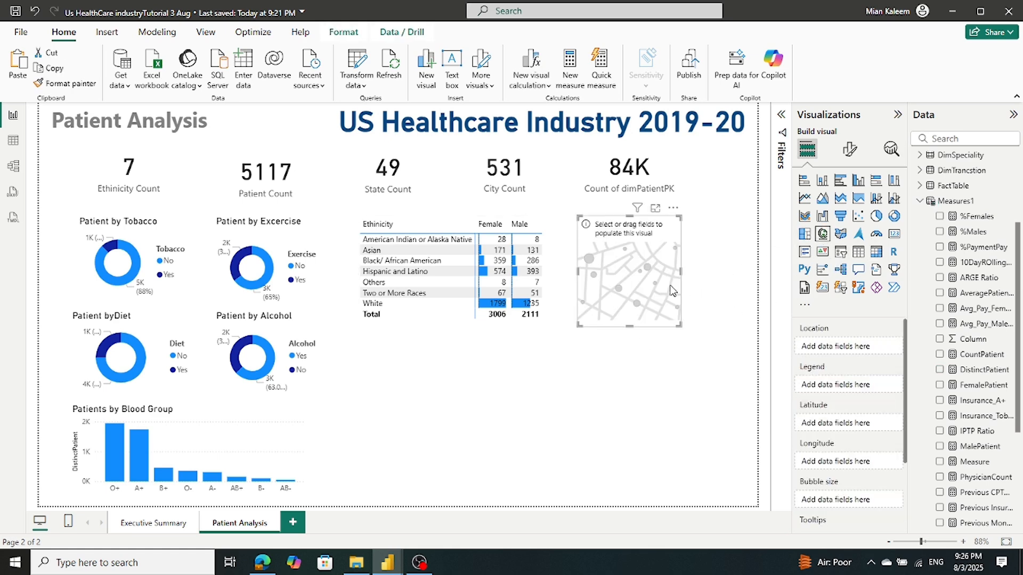
{"action": "left_click_drag", "start_coordinate": [644, 287], "coordinate": [541, 394]}
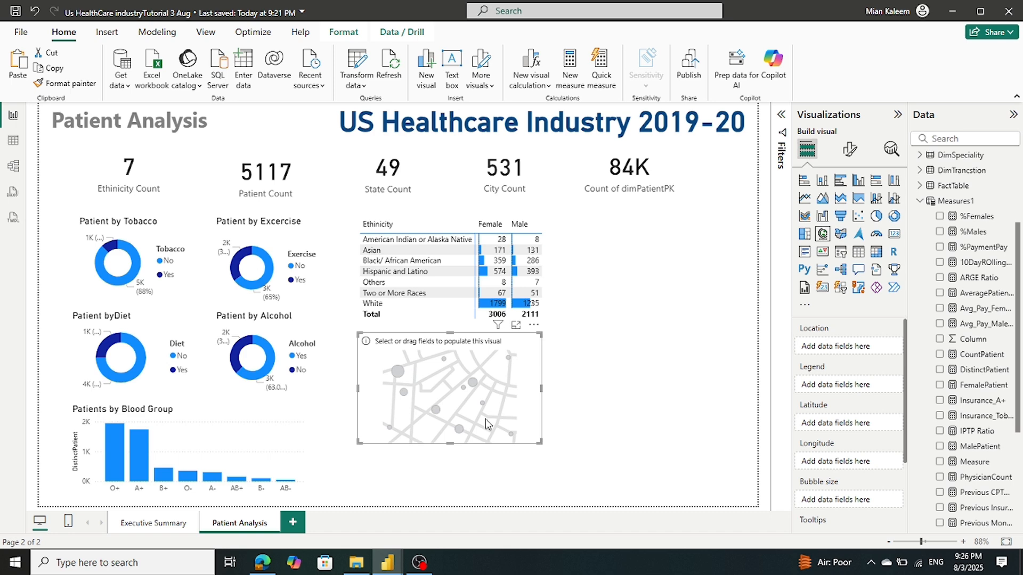
{"action": "left_click_drag", "start_coordinate": [450, 444], "coordinate": [444, 500]}
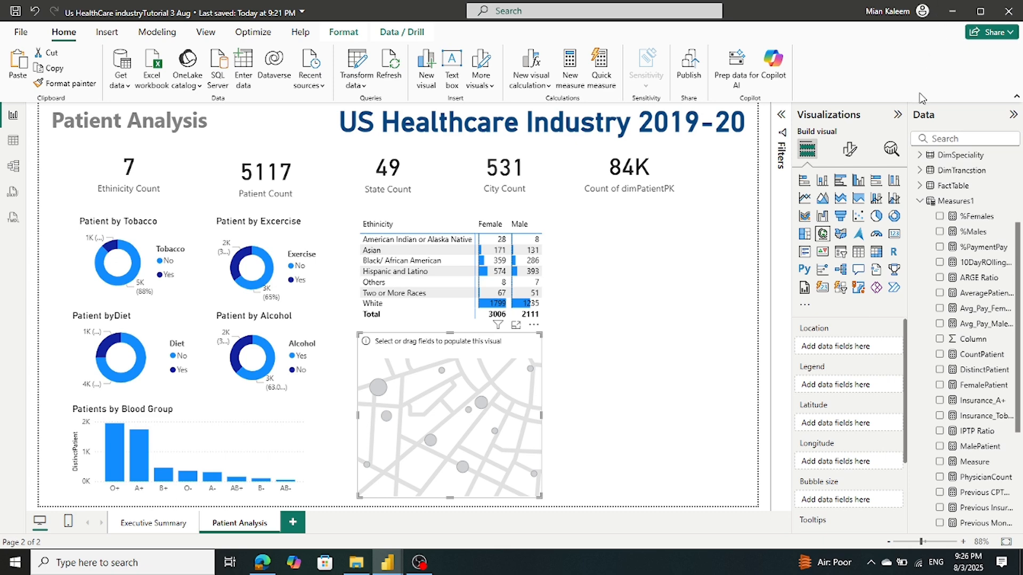
{"action": "mouse_move", "coordinate": [380, 565]}
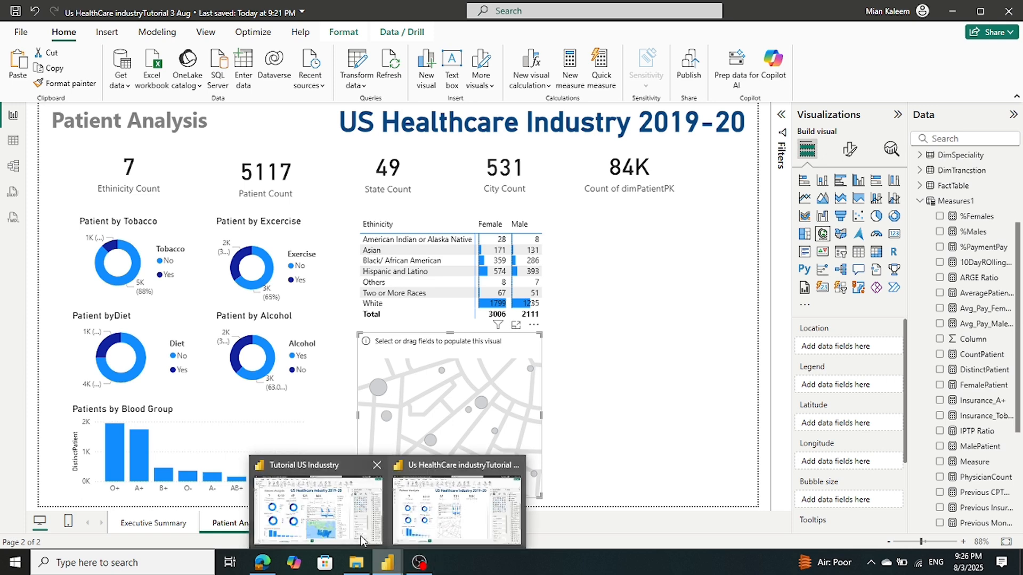
{"action": "mouse_move", "coordinate": [355, 537]}
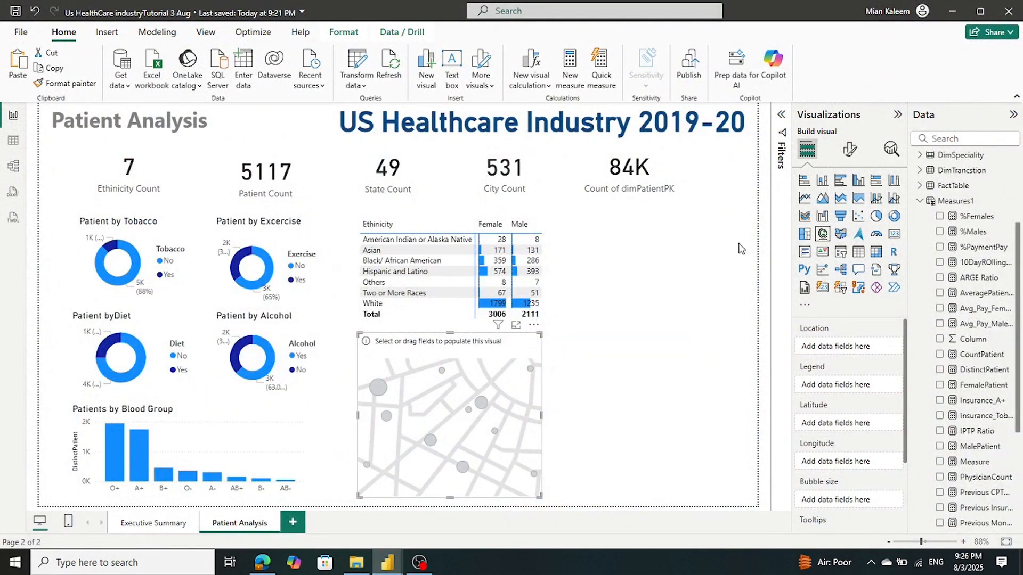
Use DimPatient's State field as the map's location
{"action": "left_click", "coordinate": [921, 201]}
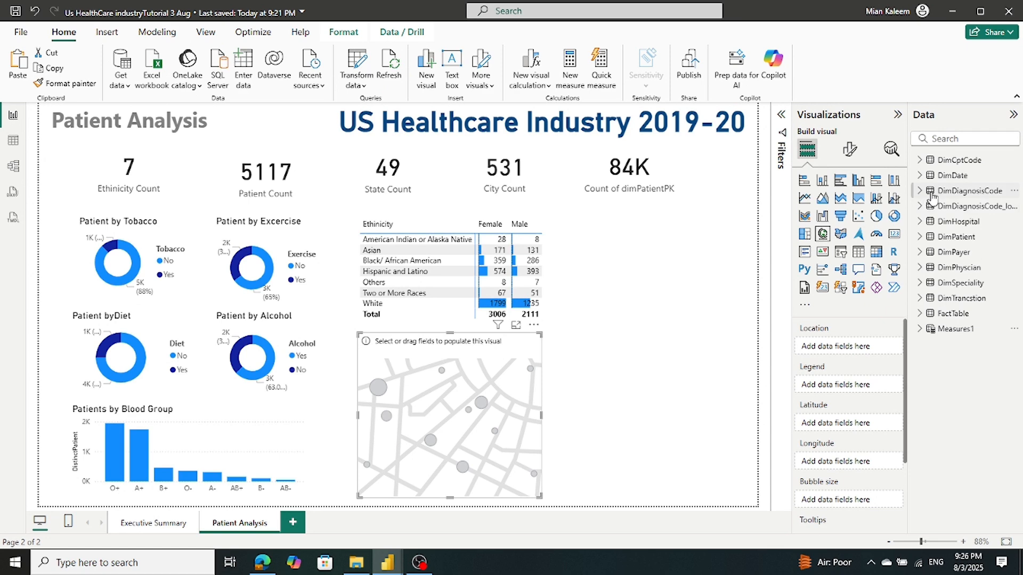
{"action": "left_click", "coordinate": [933, 237]}
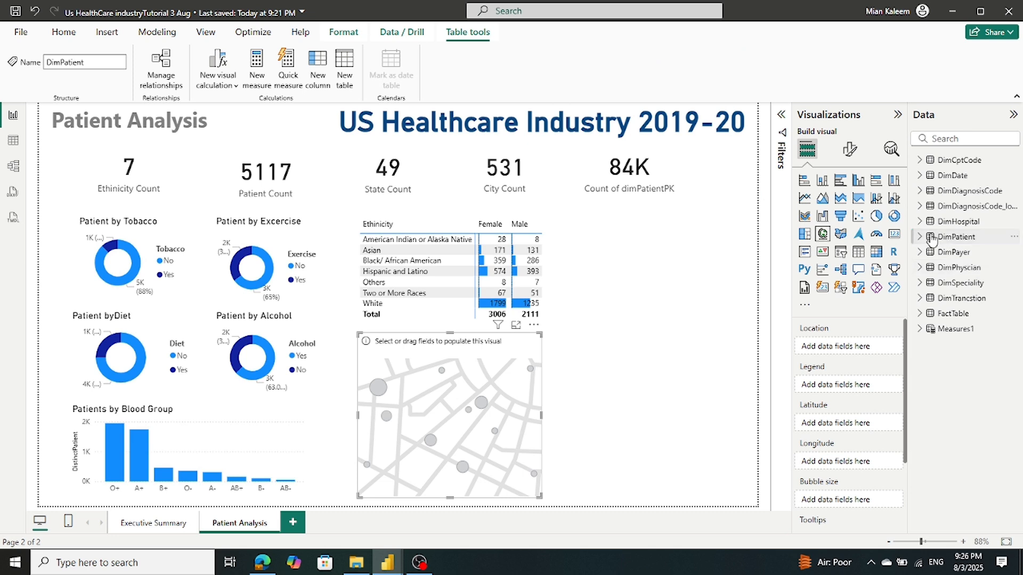
{"action": "left_click", "coordinate": [925, 240]}
{"action": "scroll", "coordinate": [938, 261], "scroll_direction": "down", "scroll_amount": 3}
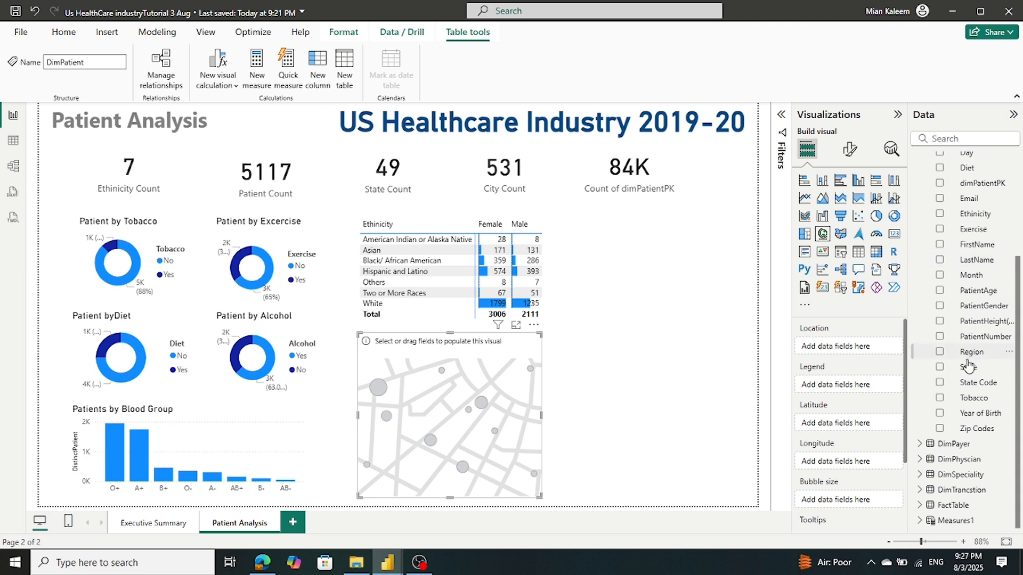
{"action": "left_click_drag", "start_coordinate": [968, 367], "coordinate": [848, 352]}
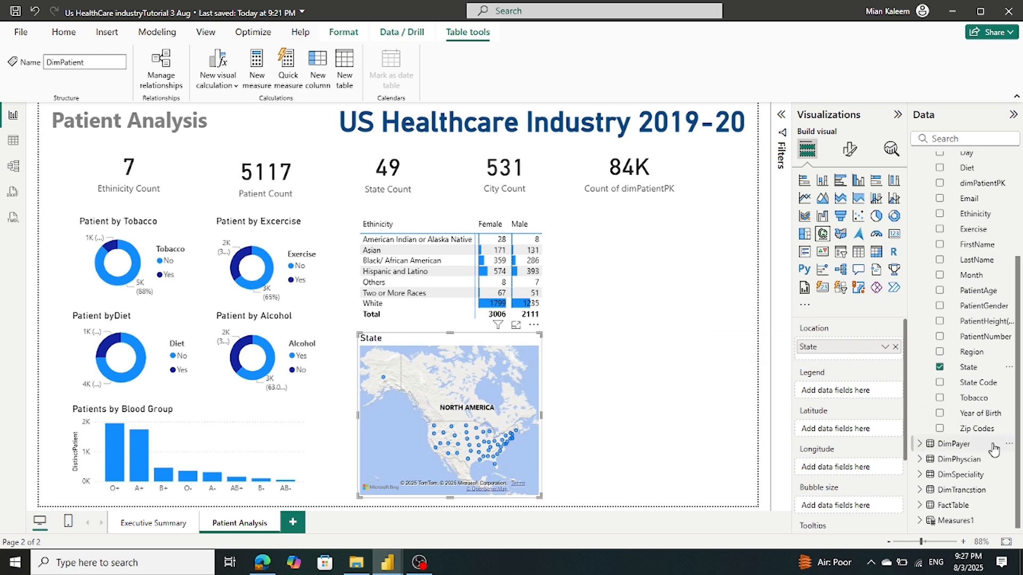
Size the map bubbles by the DistinctPatient measure from Measures1
{"action": "scroll", "coordinate": [958, 228], "scroll_direction": "up", "scroll_amount": 3}
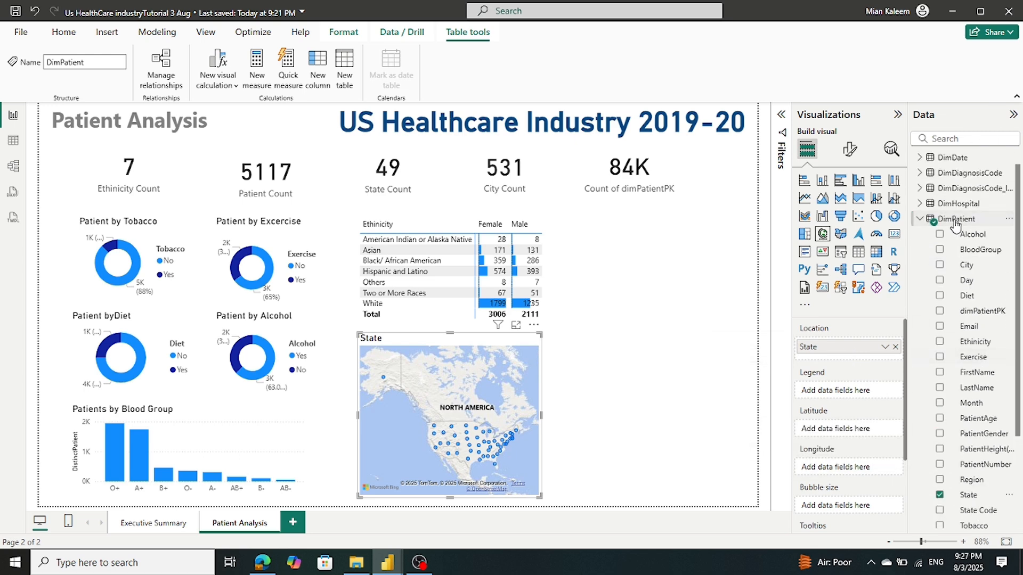
{"action": "left_click", "coordinate": [921, 219]}
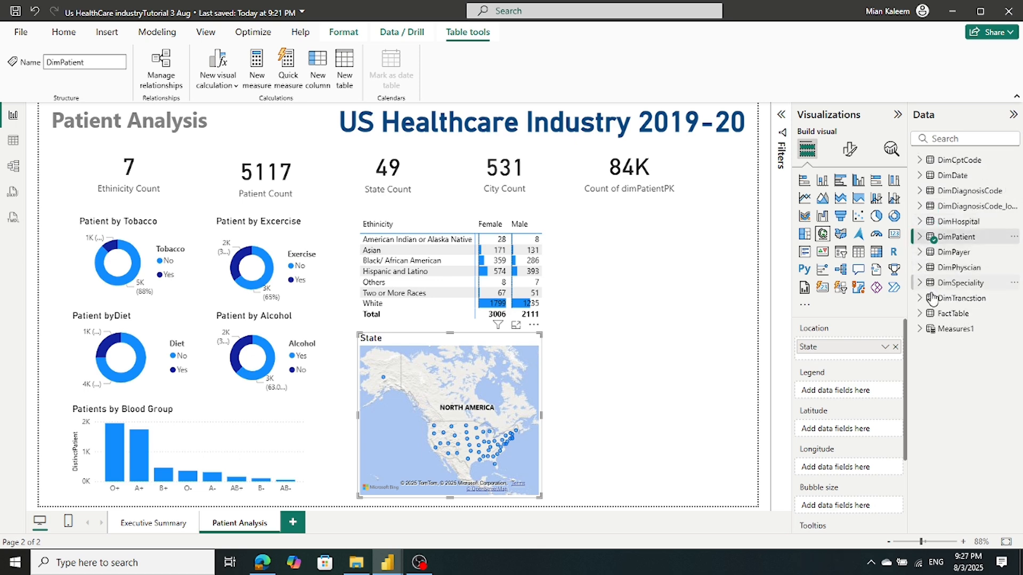
{"action": "left_click", "coordinate": [919, 328]}
{"action": "scroll", "coordinate": [954, 331], "scroll_direction": "down", "scroll_amount": 4}
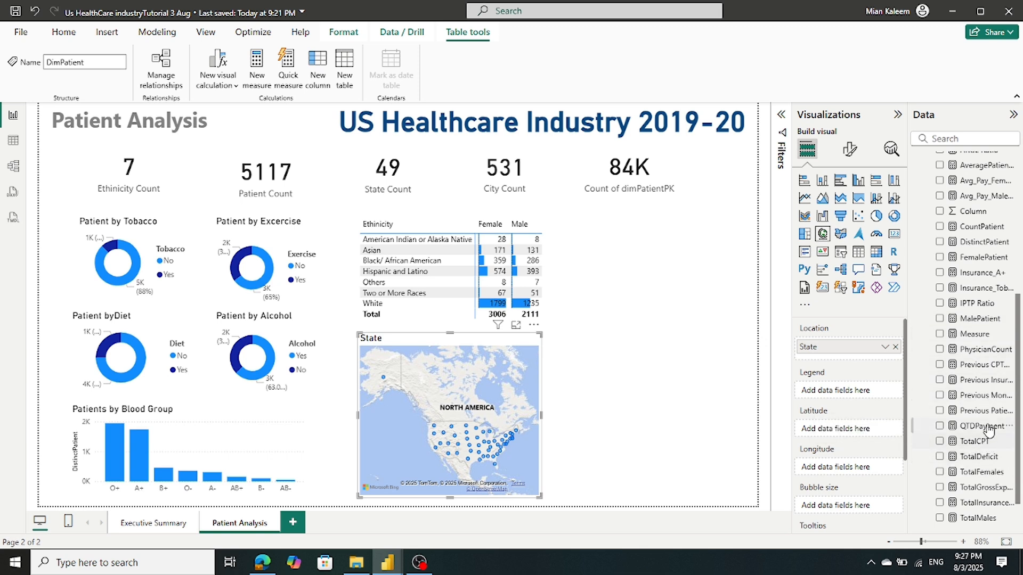
{"action": "left_click_drag", "start_coordinate": [980, 242], "coordinate": [856, 507]}
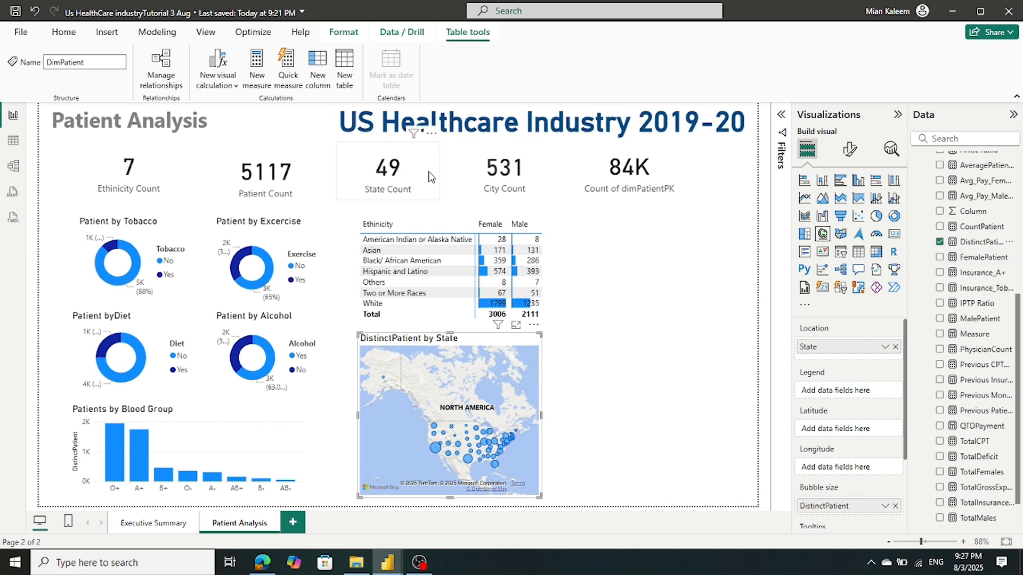
Widen the map slightly to the right
{"action": "left_click", "coordinate": [544, 421]}
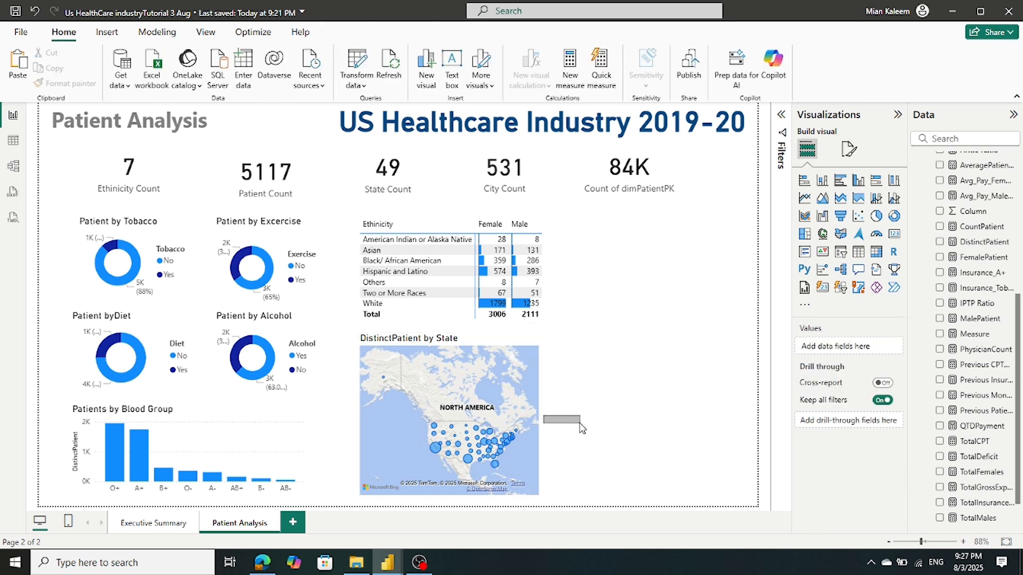
{"action": "left_click", "coordinate": [538, 418]}
{"action": "left_click_drag", "start_coordinate": [542, 414], "coordinate": [589, 425]}
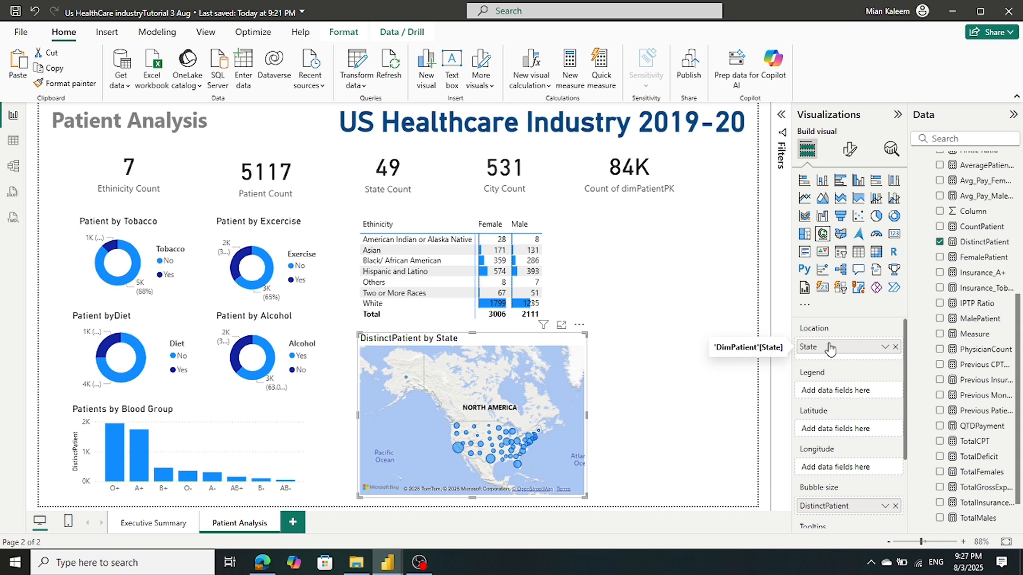
{"action": "left_click", "coordinate": [851, 147]}
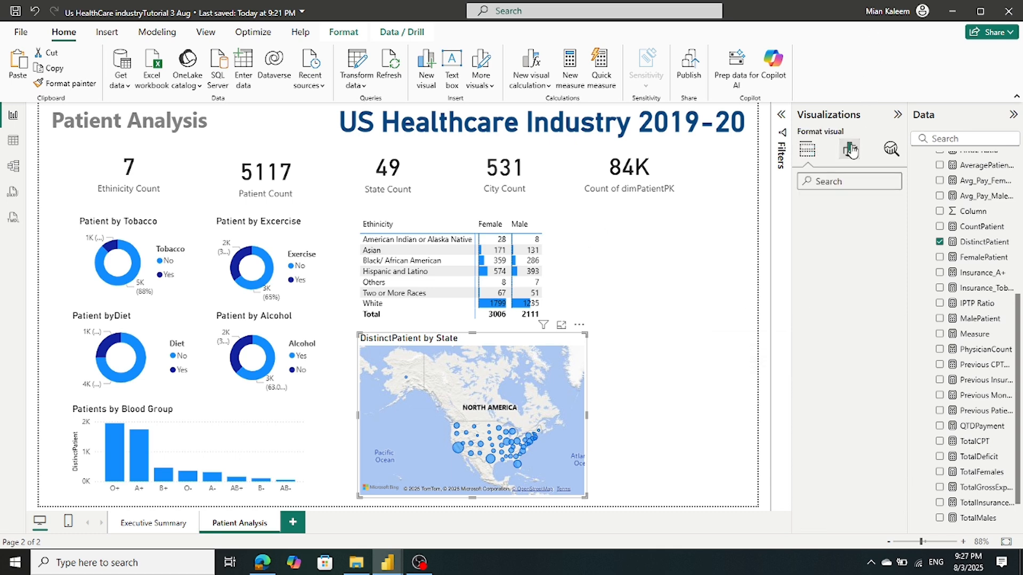
Delete 'Distinct' from the map title so it reads 'Patient by State'
{"action": "left_click", "coordinate": [852, 208]}
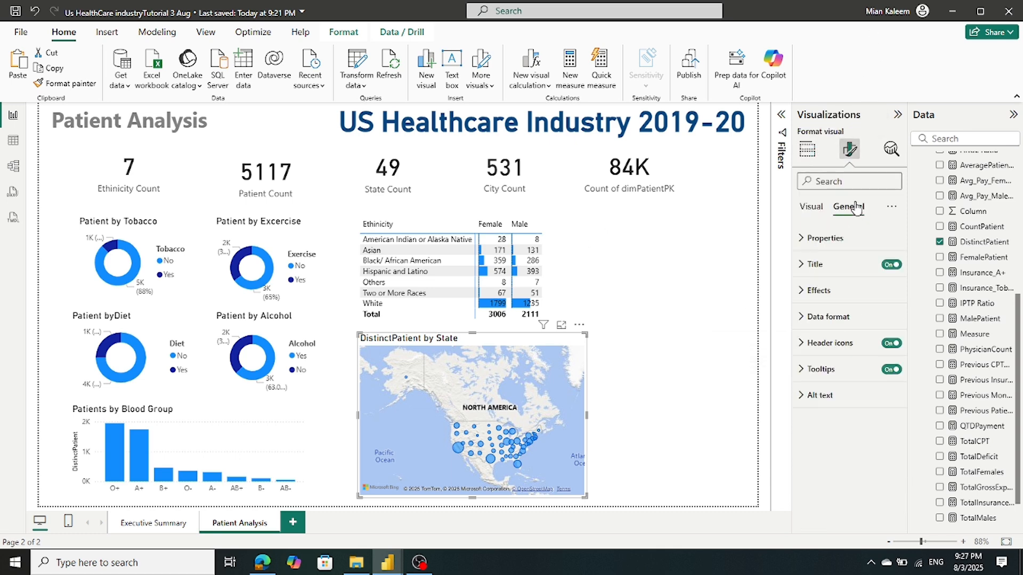
{"action": "left_click", "coordinate": [804, 266]}
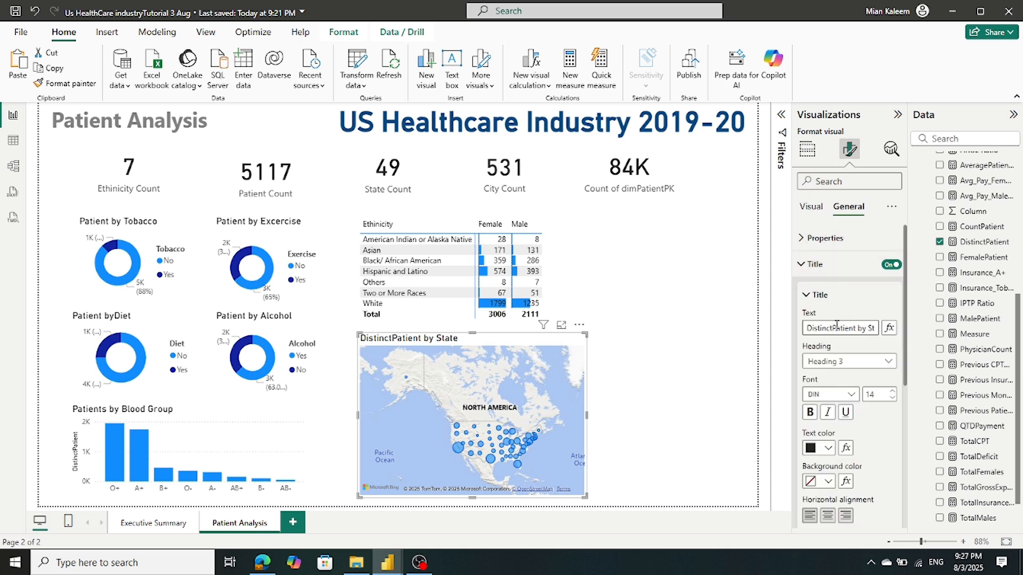
{"action": "left_click_drag", "start_coordinate": [832, 328], "coordinate": [744, 330]}
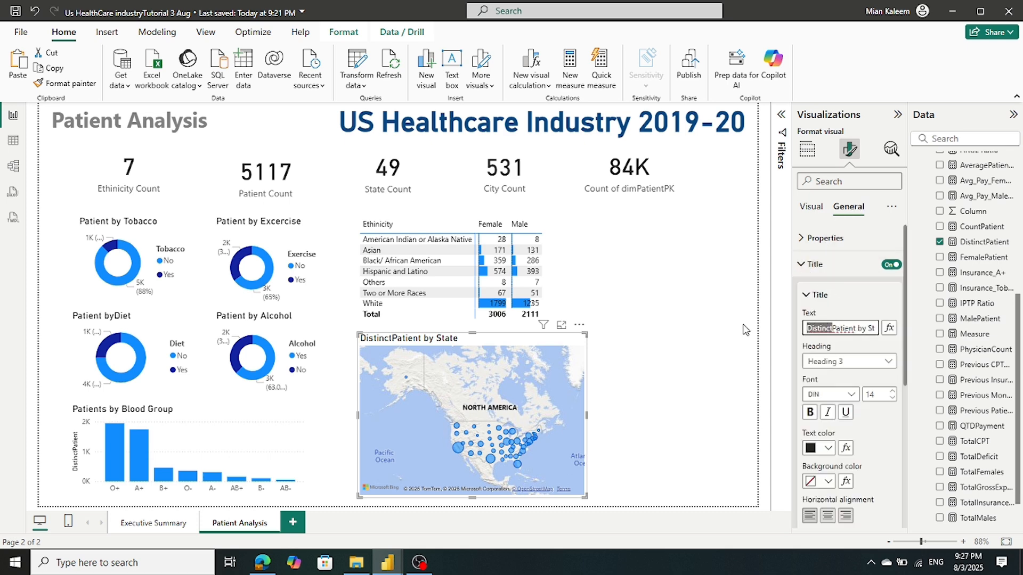
{"action": "key", "text": "BackSpace"}
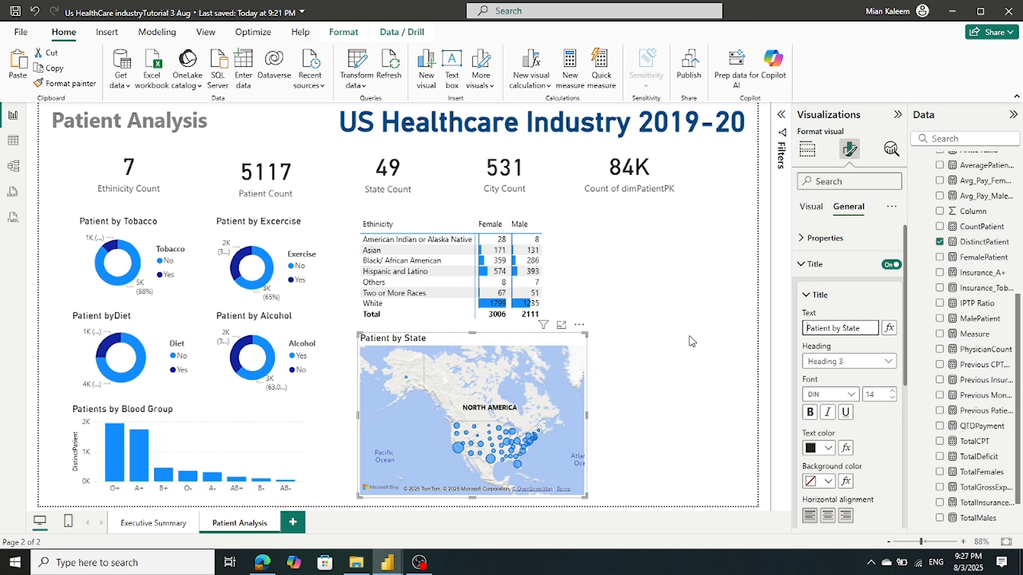
{"action": "left_click", "coordinate": [691, 342]}
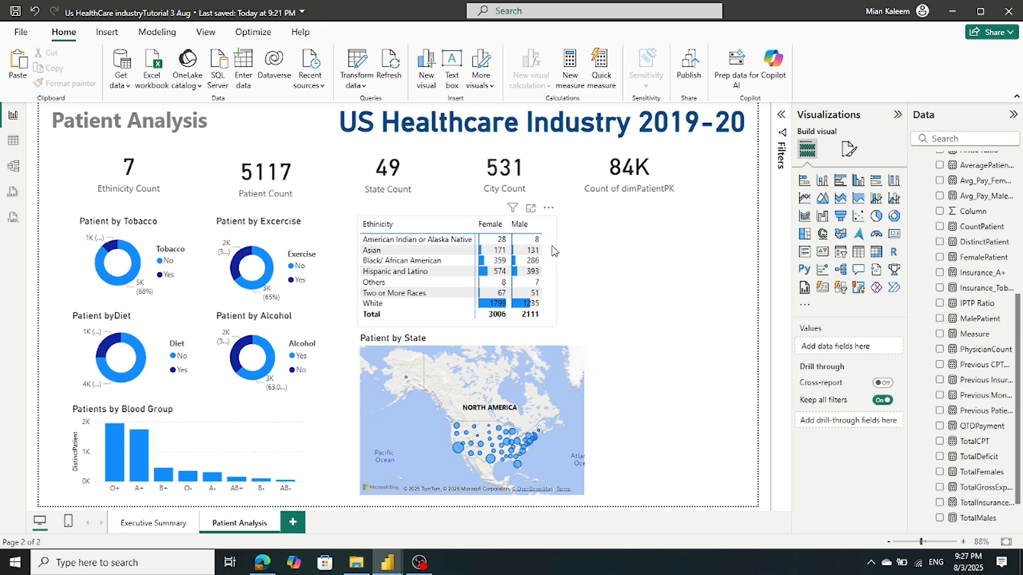
Resize the matrix and its Female and Male columns so Male values fit, matching the map's width
{"action": "left_click", "coordinate": [553, 268]}
{"action": "left_click_drag", "start_coordinate": [555, 269], "coordinate": [580, 282]}
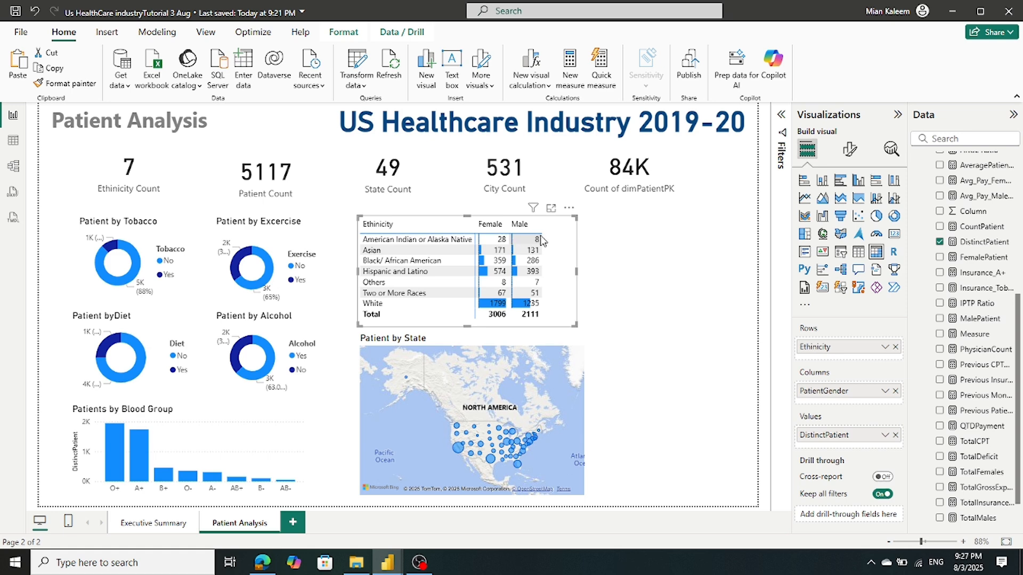
{"action": "left_click_drag", "start_coordinate": [541, 224], "coordinate": [571, 232]}
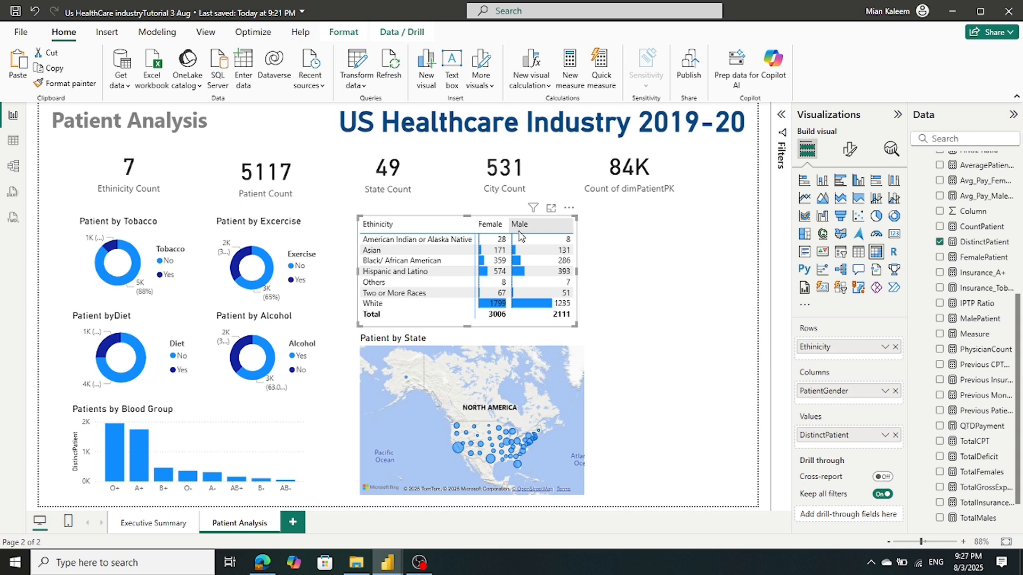
{"action": "left_click_drag", "start_coordinate": [507, 226], "coordinate": [525, 241]}
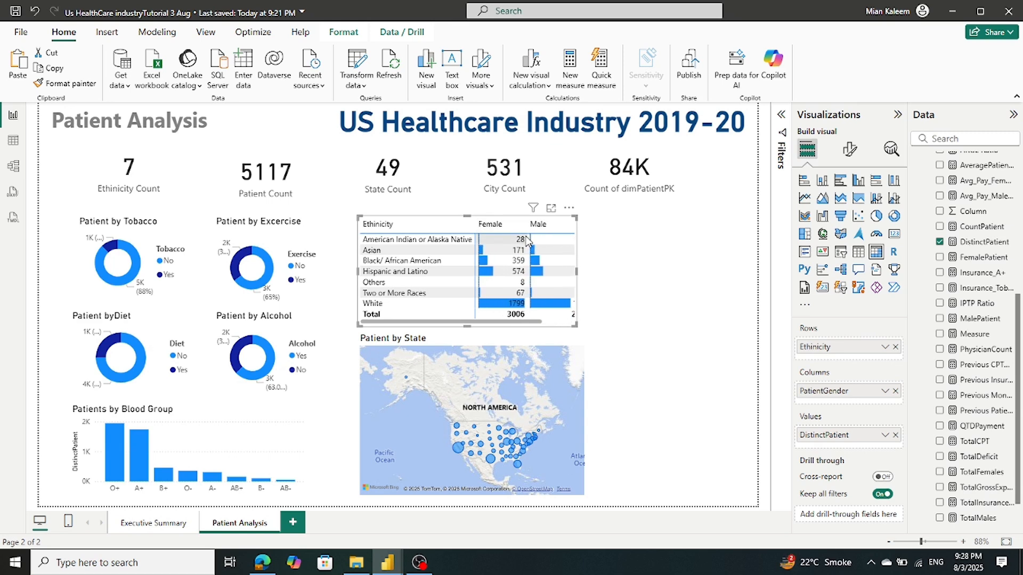
{"action": "left_click_drag", "start_coordinate": [577, 271], "coordinate": [617, 278]}
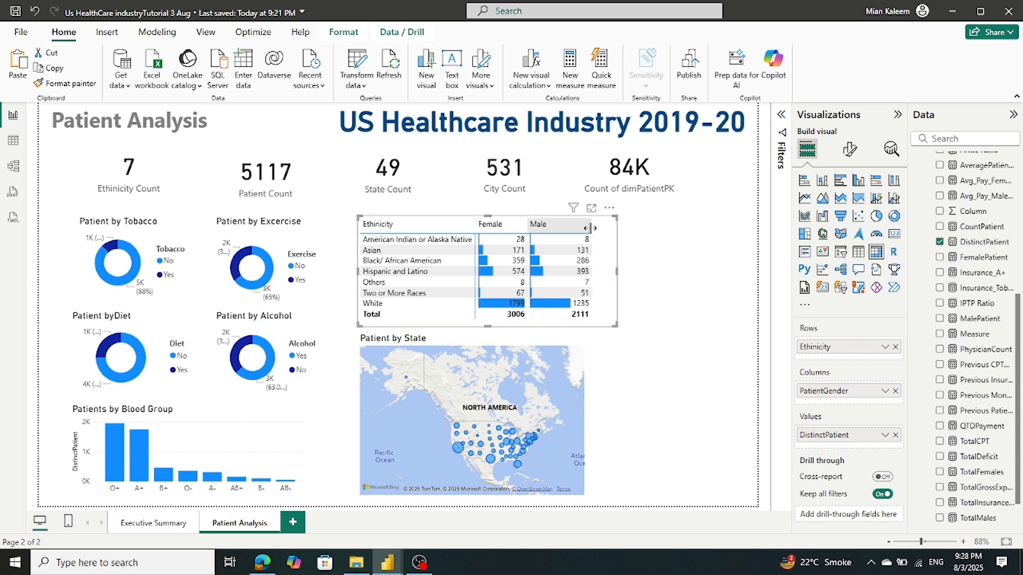
{"action": "left_click_drag", "start_coordinate": [588, 227], "coordinate": [578, 228]}
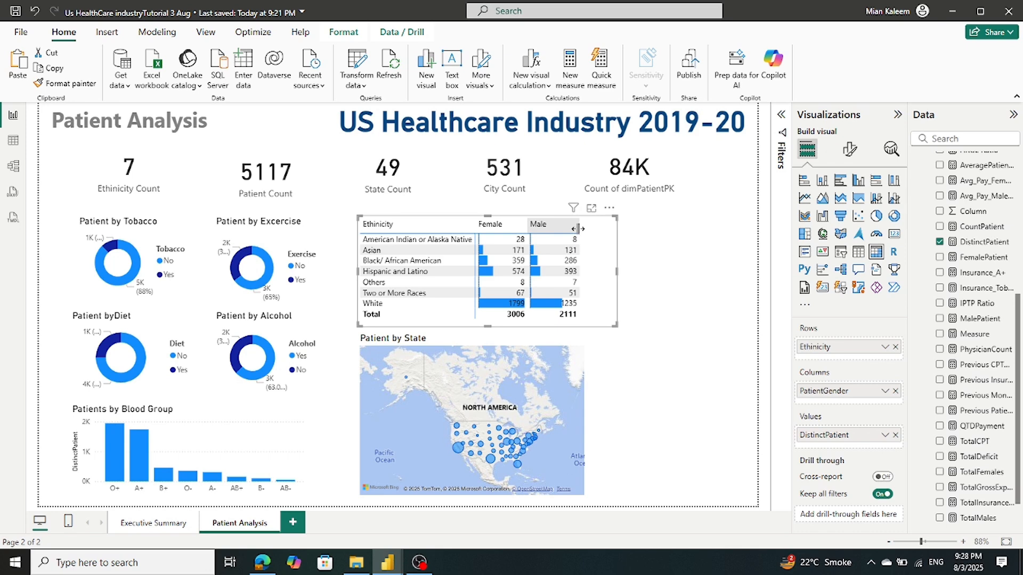
{"action": "left_click_drag", "start_coordinate": [617, 272], "coordinate": [580, 282]}
{"action": "left_click", "coordinate": [649, 300]}
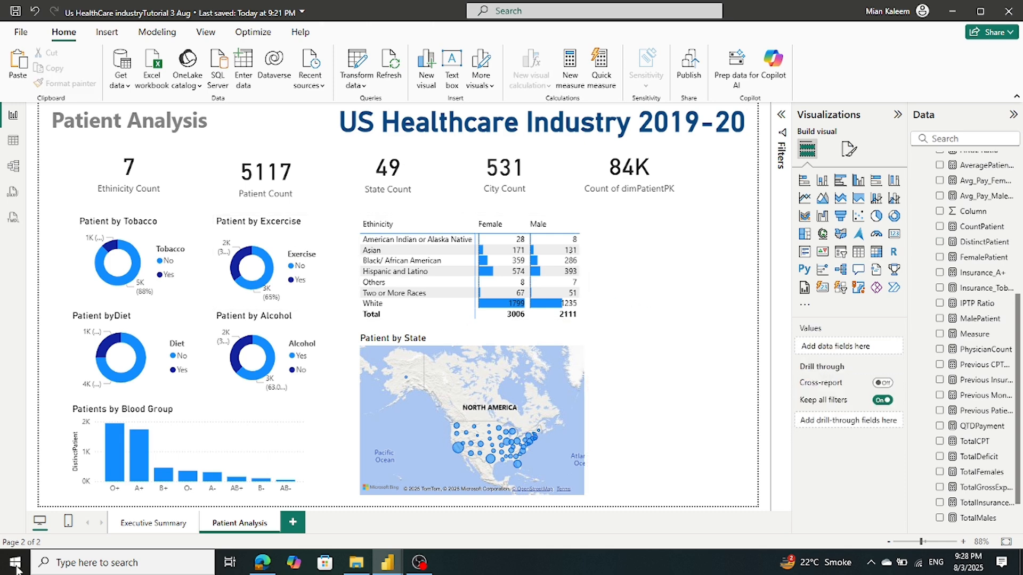
{"action": "mouse_move", "coordinate": [387, 562]}
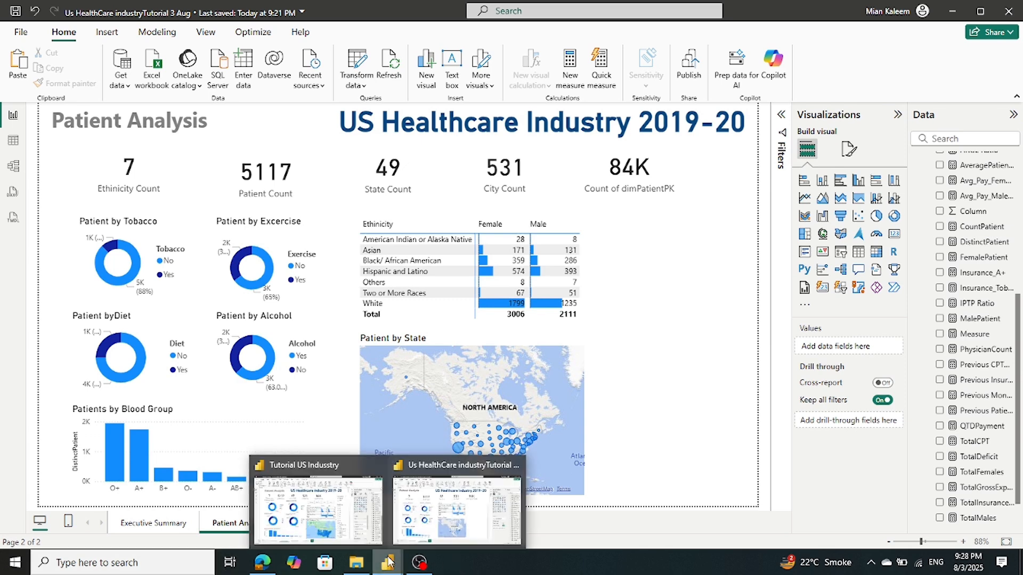
{"action": "mouse_move", "coordinate": [339, 532]}
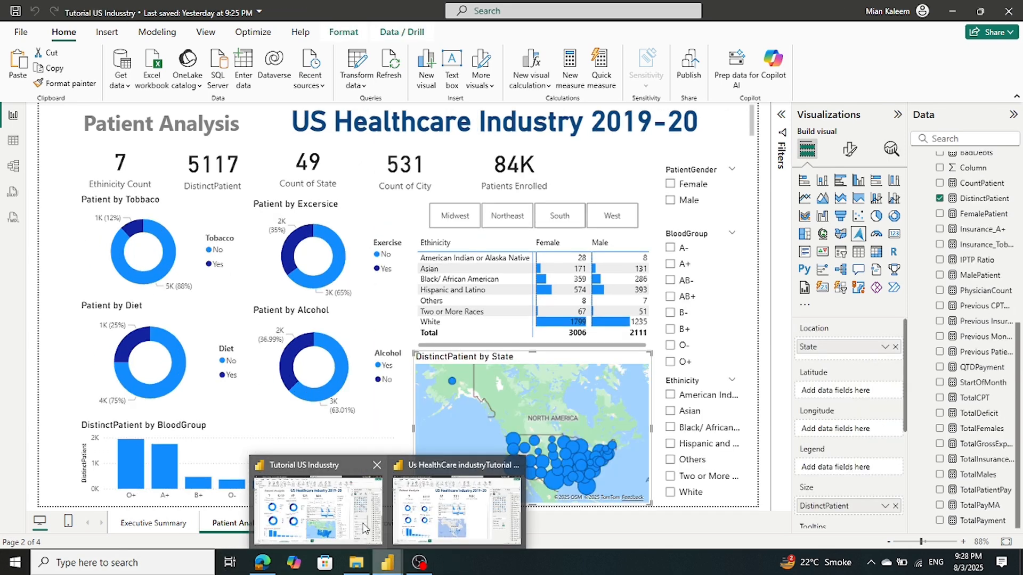
{"action": "mouse_move", "coordinate": [453, 525]}
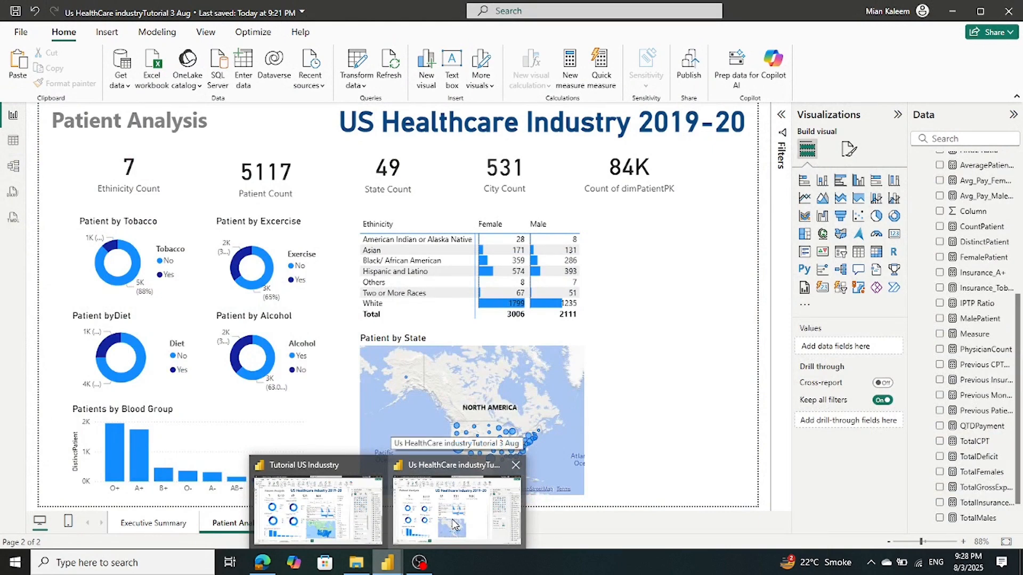
{"action": "left_click", "coordinate": [453, 525]}
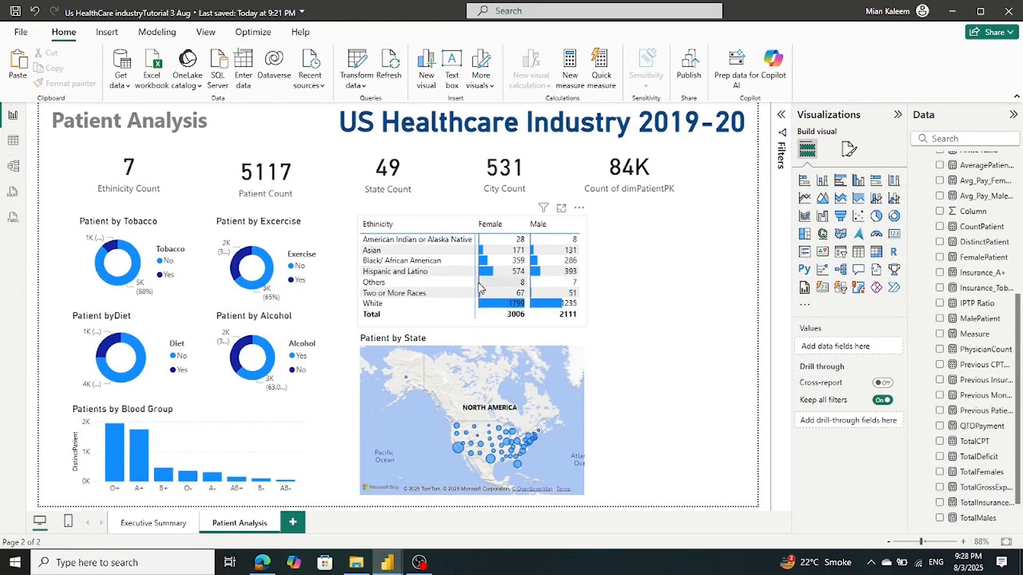
{"action": "left_click", "coordinate": [467, 338]}
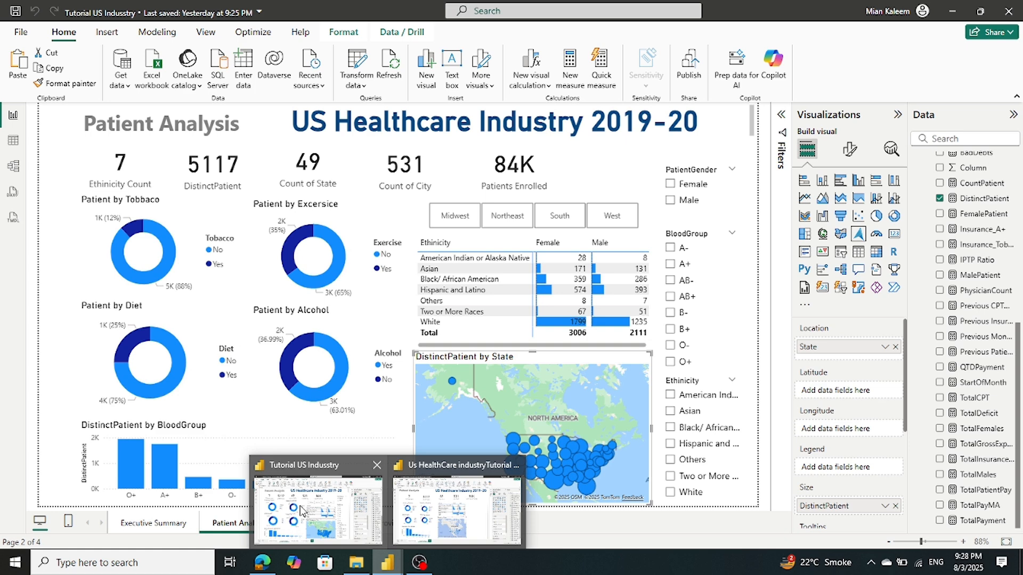
{"action": "left_click", "coordinate": [301, 510]}
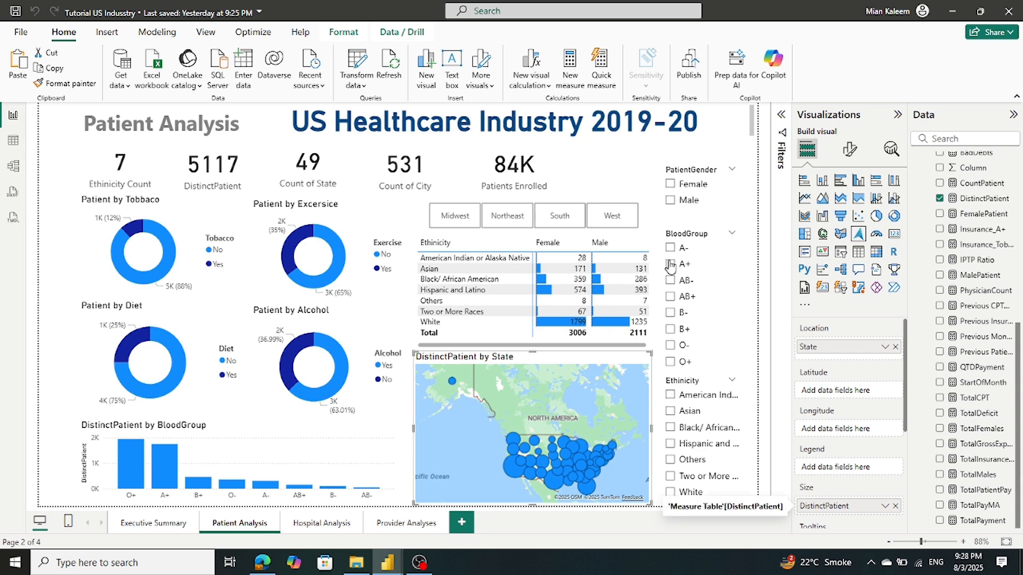
{"action": "left_click", "coordinate": [573, 207]}
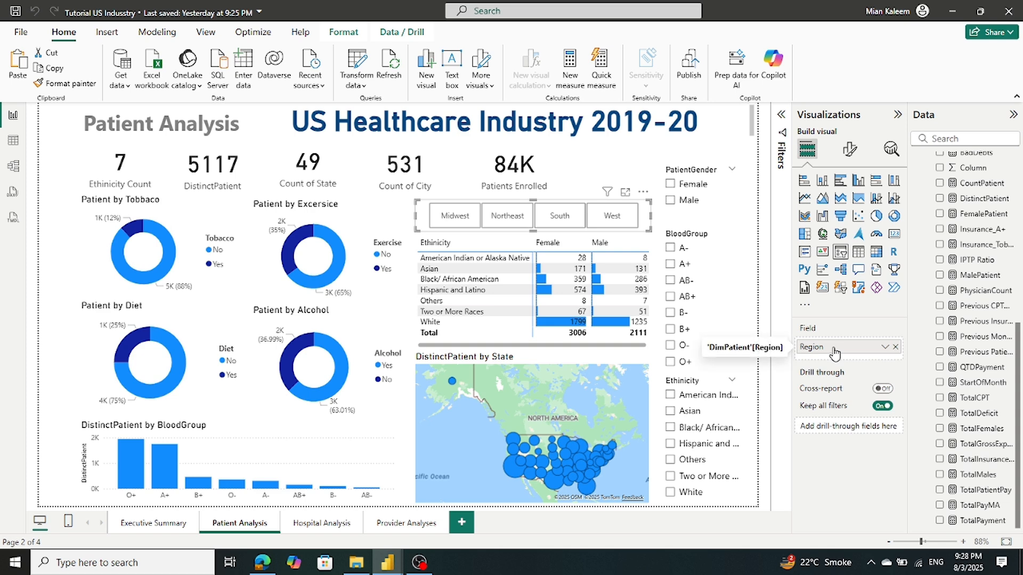
{"action": "mouse_move", "coordinate": [392, 569]}
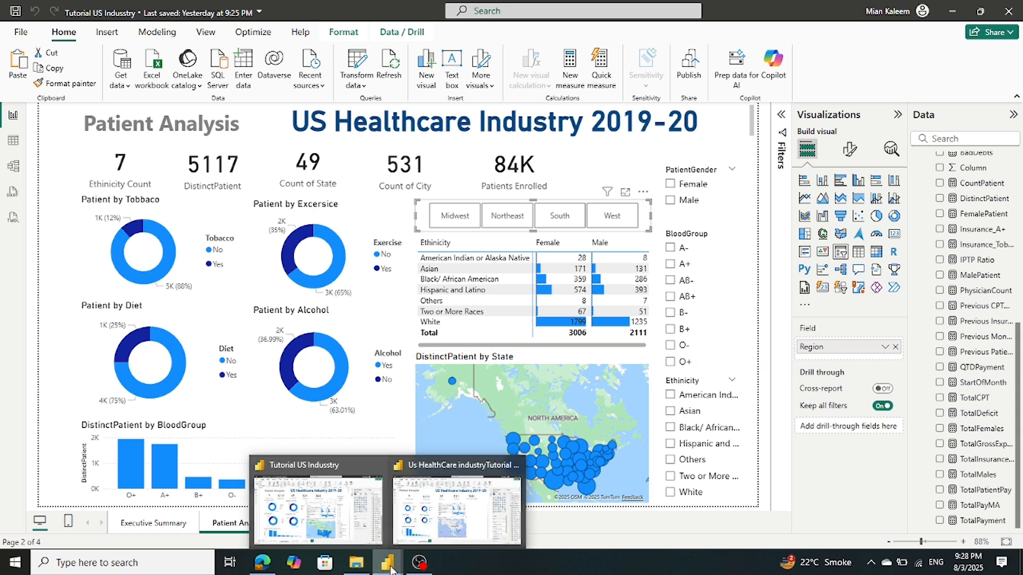
{"action": "left_click", "coordinate": [435, 528]}
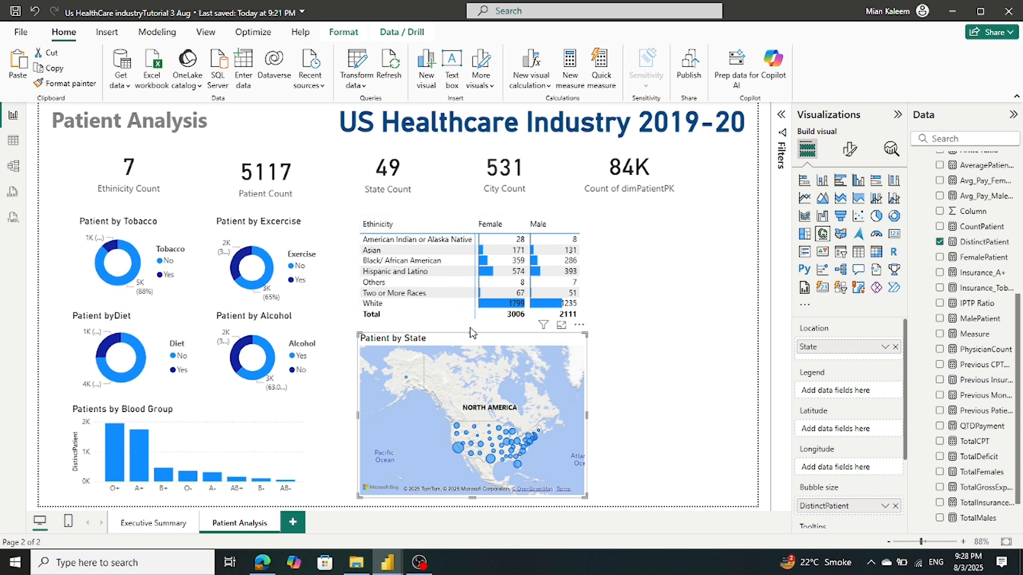
Shorten the Patient by State map from the top and move the Ethnicity matrix down
{"action": "left_click_drag", "start_coordinate": [470, 332], "coordinate": [470, 348]}
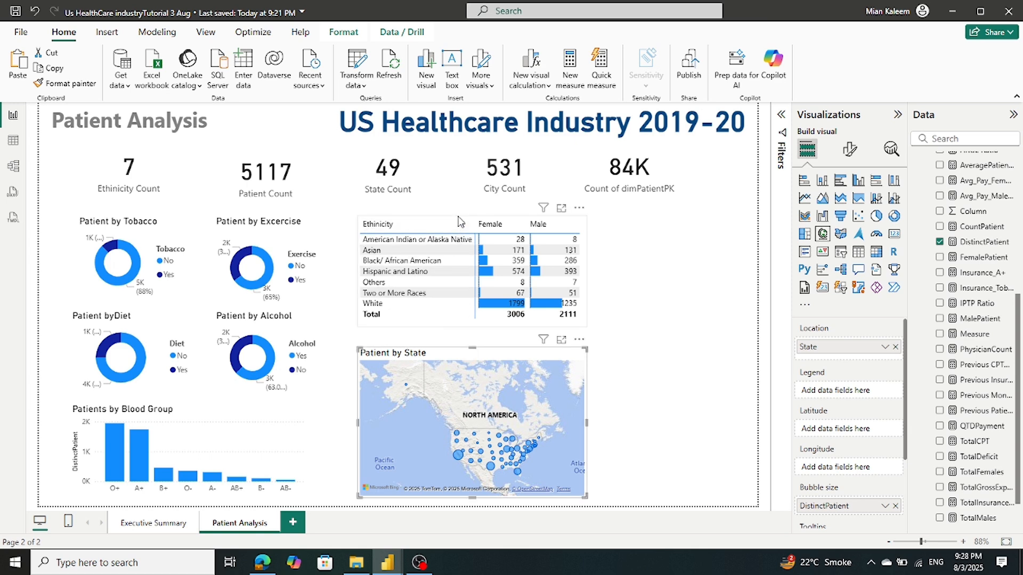
{"action": "left_click_drag", "start_coordinate": [459, 220], "coordinate": [458, 234]}
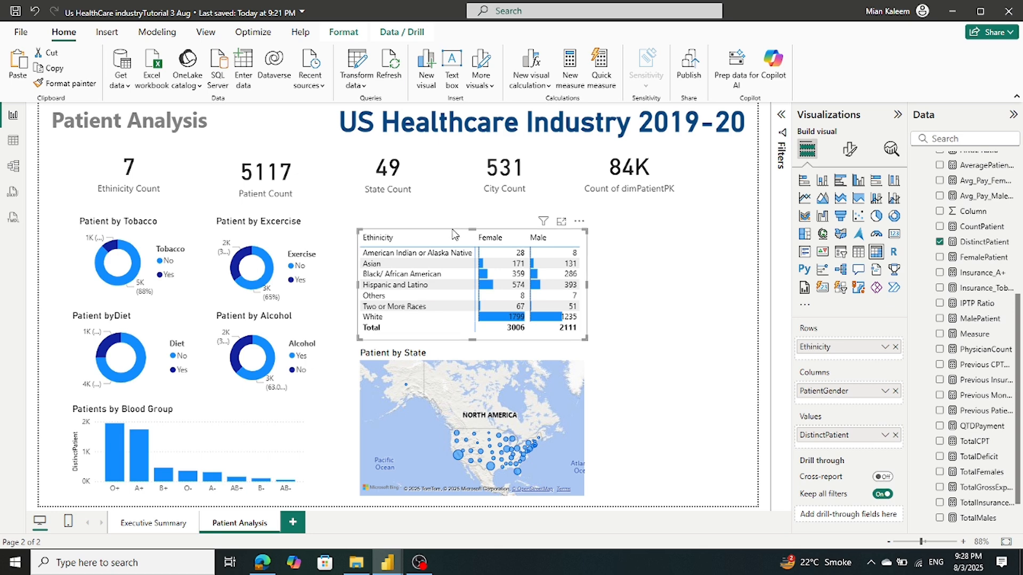
{"action": "left_click_drag", "start_coordinate": [453, 235], "coordinate": [451, 239]}
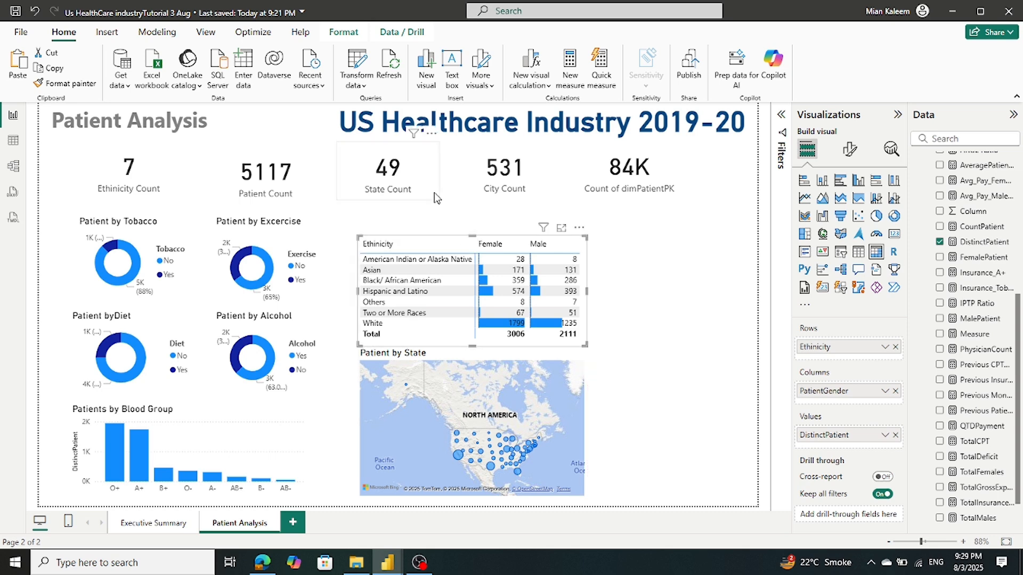
Shorten the State Count and City Count cards and shift the 84K card left
{"action": "left_click", "coordinate": [401, 189]}
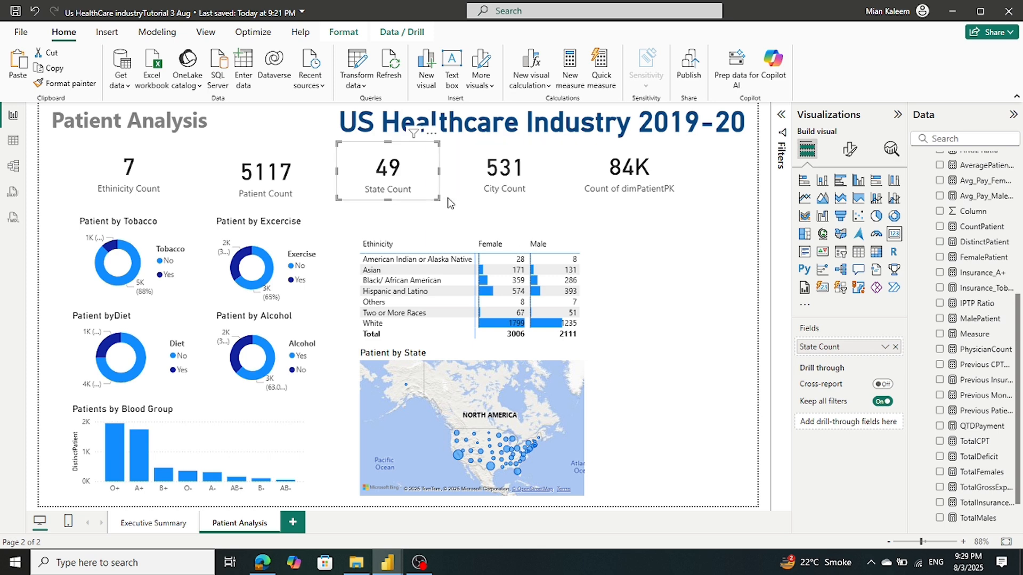
{"action": "left_click_drag", "start_coordinate": [438, 198], "coordinate": [441, 195]}
{"action": "left_click", "coordinate": [506, 196]}
{"action": "left_click_drag", "start_coordinate": [554, 196], "coordinate": [557, 196]}
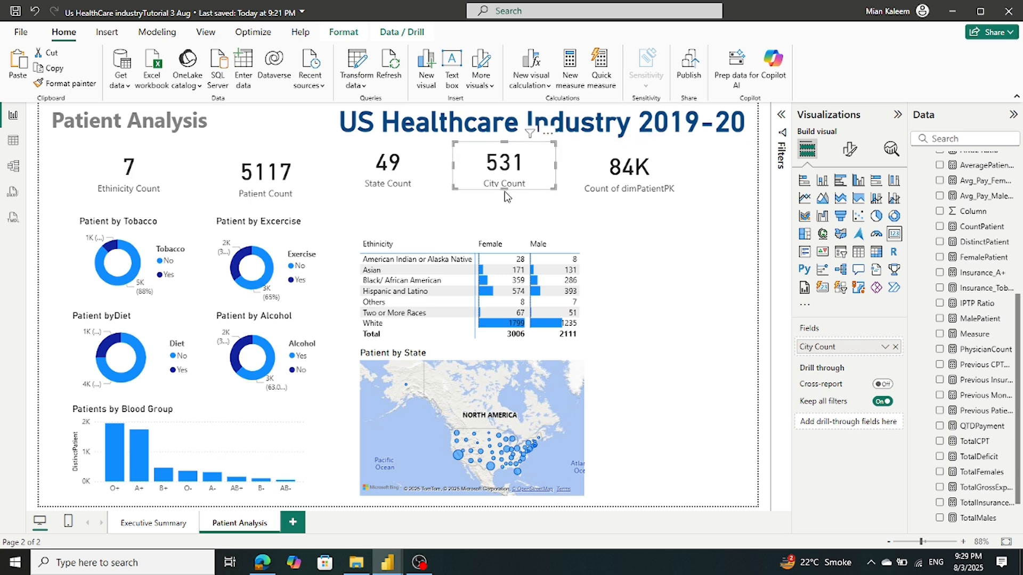
{"action": "left_click_drag", "start_coordinate": [503, 191], "coordinate": [507, 200]}
{"action": "left_click", "coordinate": [412, 199]}
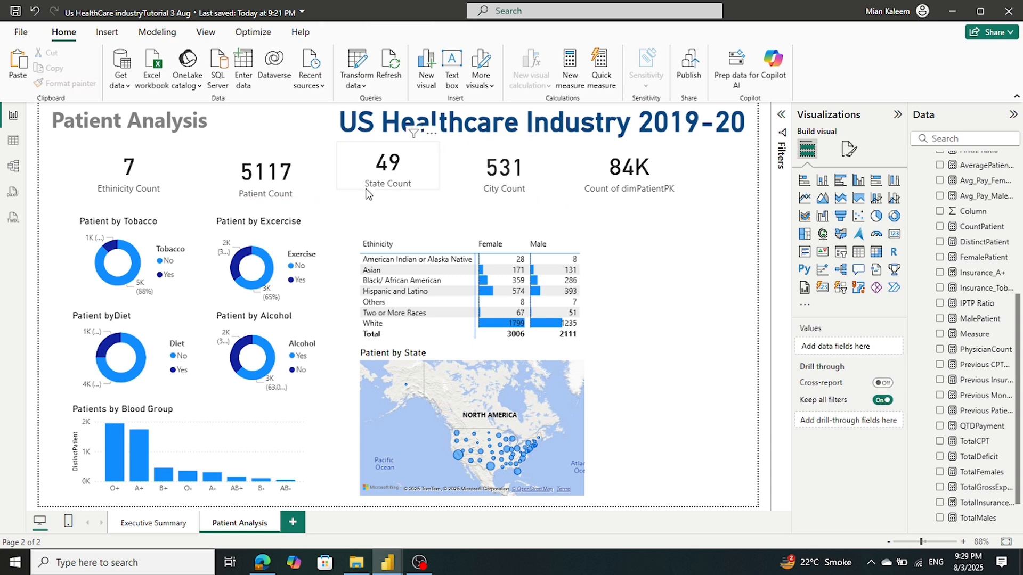
{"action": "left_click", "coordinate": [387, 182]}
{"action": "left_click_drag", "start_coordinate": [387, 190], "coordinate": [388, 195]}
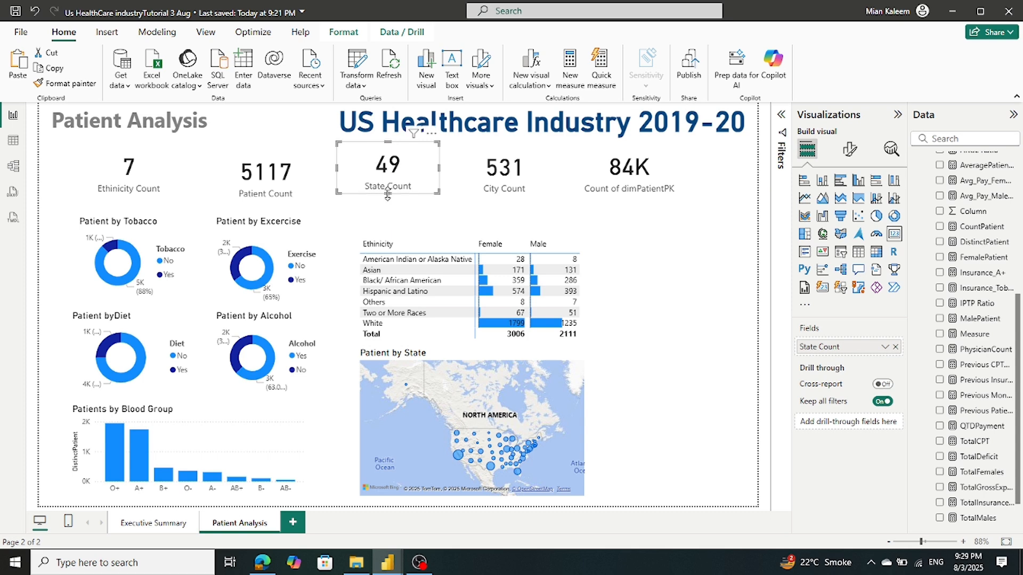
{"action": "left_click", "coordinate": [627, 197]}
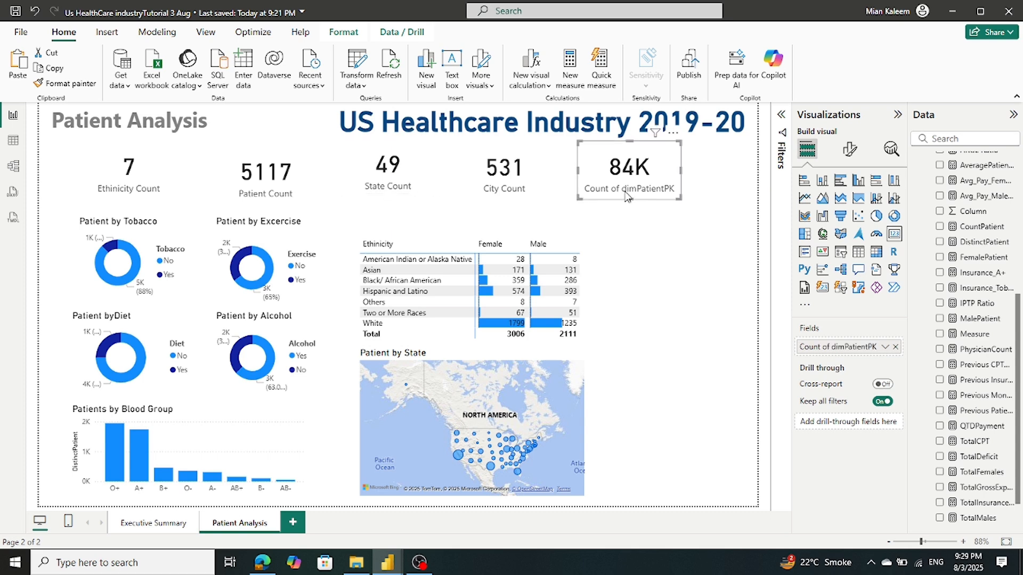
{"action": "left_click_drag", "start_coordinate": [627, 197], "coordinate": [595, 197]}
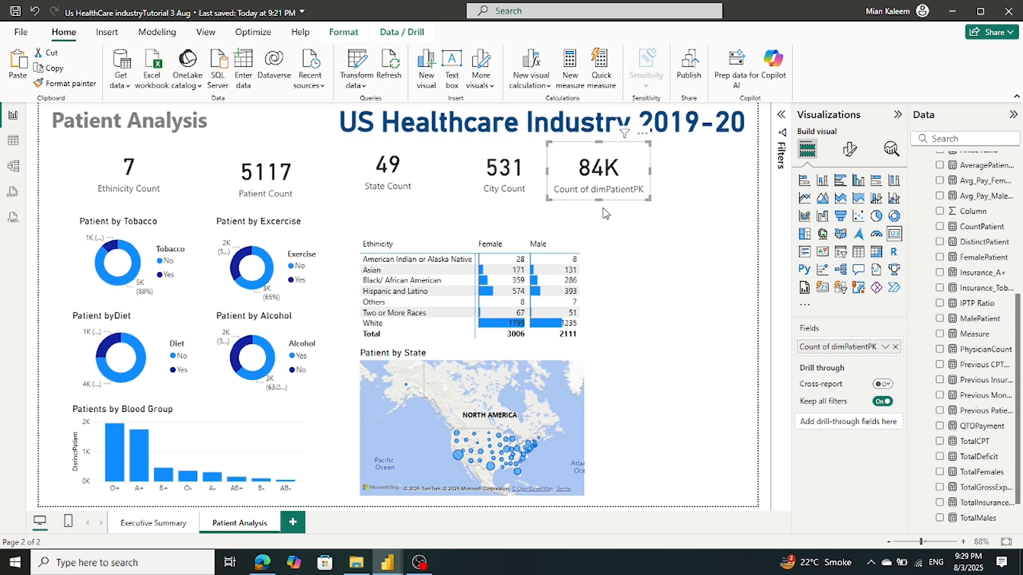
Rename the 84K card's Count of dimPatientPK field to 'Patient Count' for this visual
{"action": "left_click", "coordinate": [850, 150]}
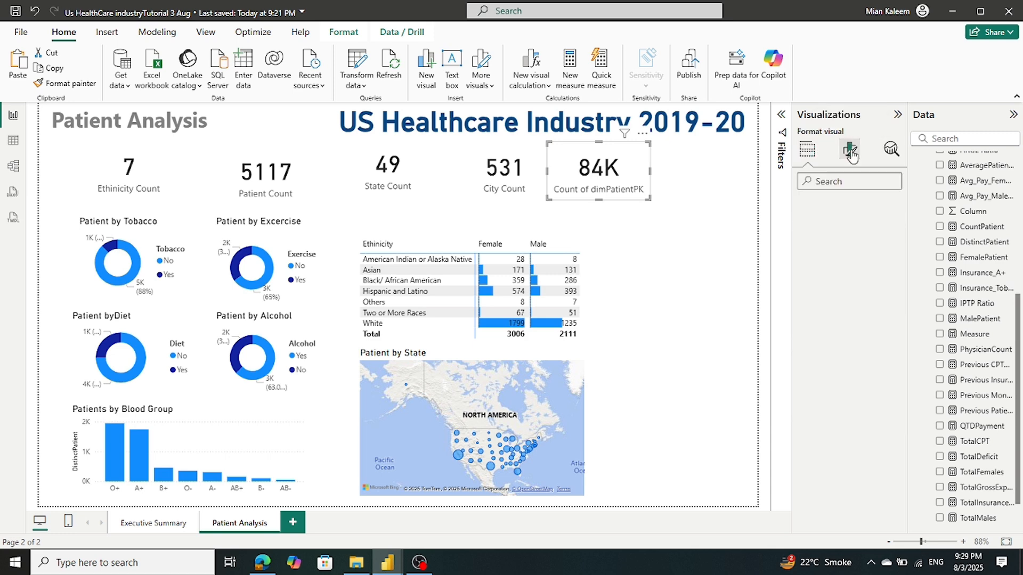
{"action": "left_click", "coordinate": [806, 149]}
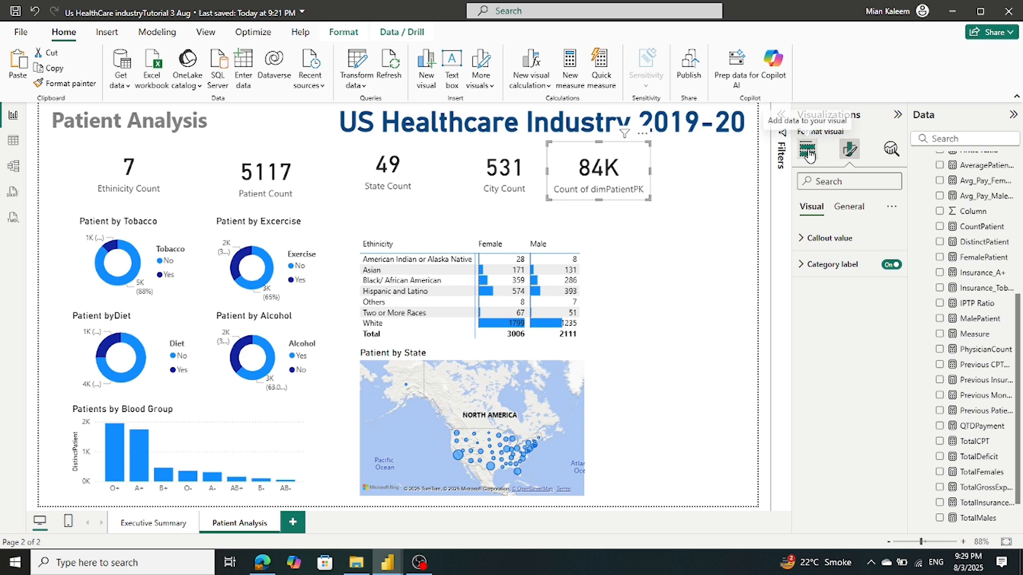
{"action": "right_click", "coordinate": [835, 346]}
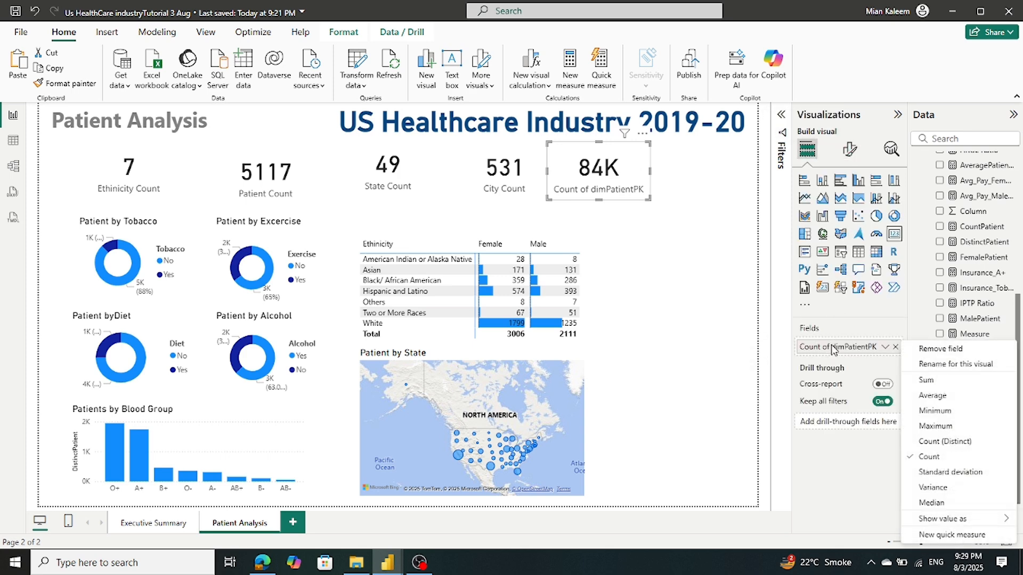
{"action": "left_click", "coordinate": [925, 367]}
{"action": "left_click_drag", "start_coordinate": [878, 347], "coordinate": [801, 347]}
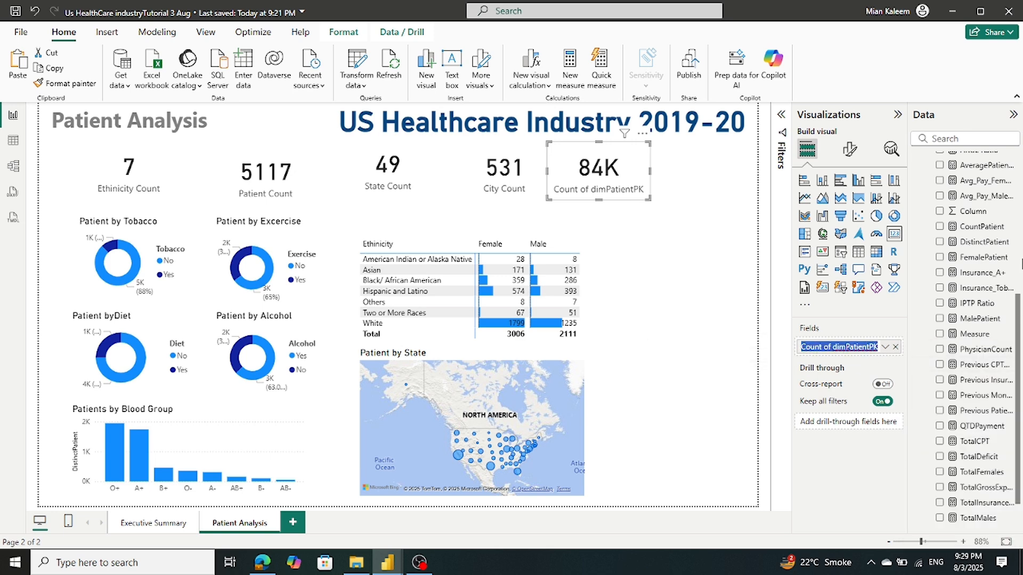
{"action": "type", "text": "Patient Coun"}
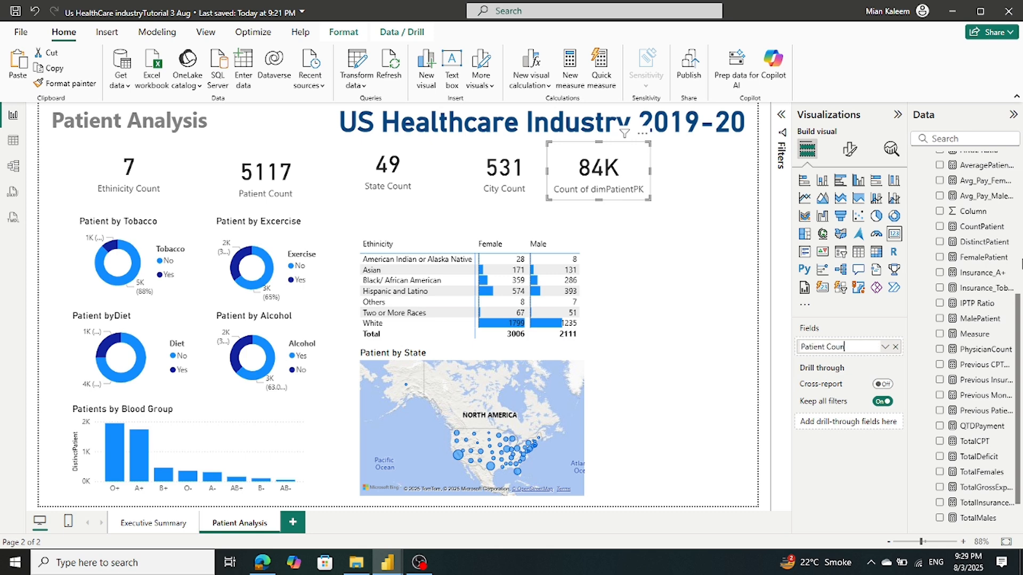
{"action": "type", "text": "t"}
{"action": "key", "text": "Return"}
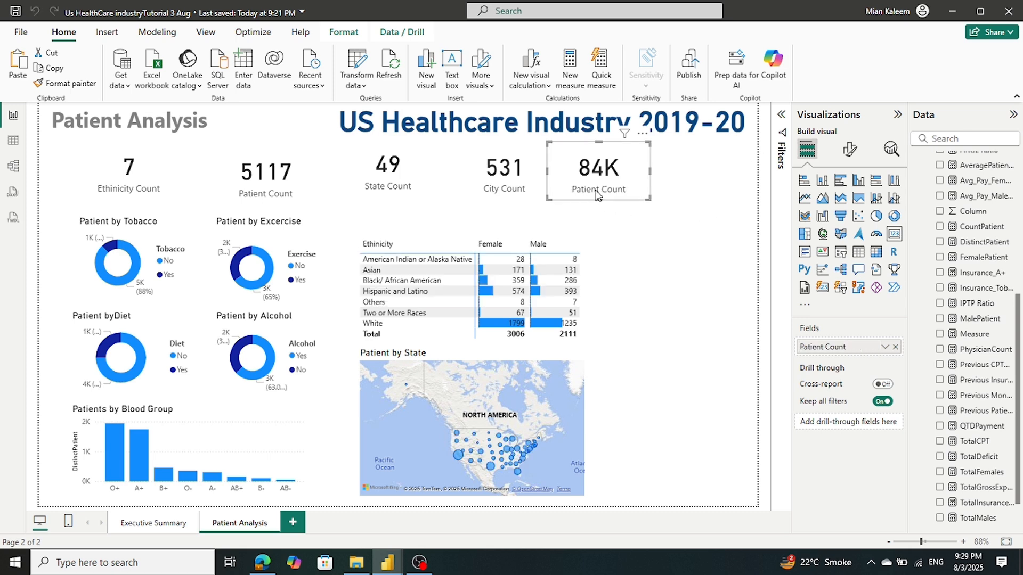
Nudge the Patient Count and Ethnicity Count cards up so the KPI cards line up
{"action": "left_click", "coordinate": [454, 242]}
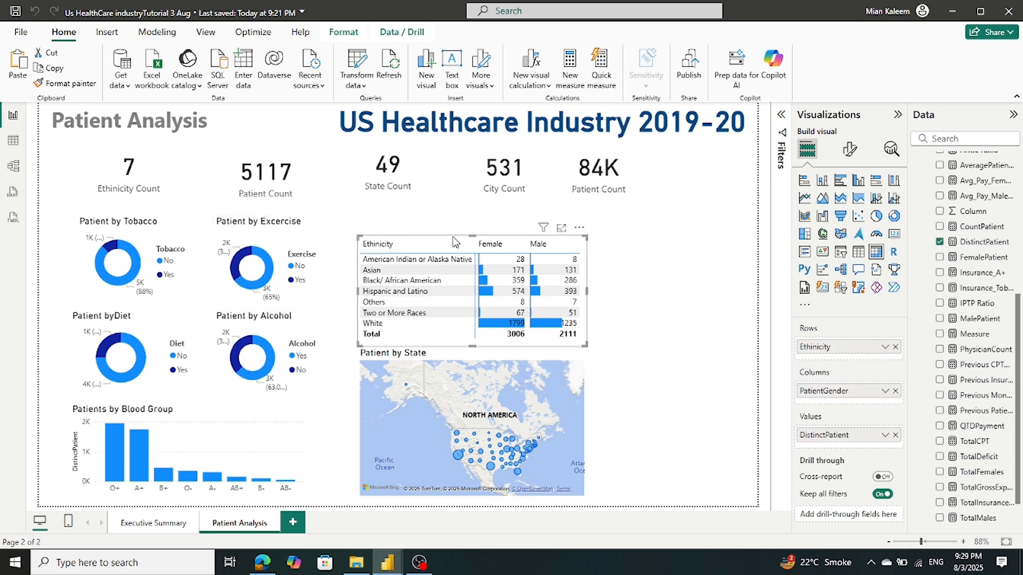
{"action": "mouse_move", "coordinate": [454, 242]}
{"action": "left_mouse_down"}
{"action": "mouse_move", "coordinate": [454, 225]}
{"action": "mouse_move", "coordinate": [454, 241]}
{"action": "left_mouse_up"}
{"action": "left_click", "coordinate": [447, 200]}
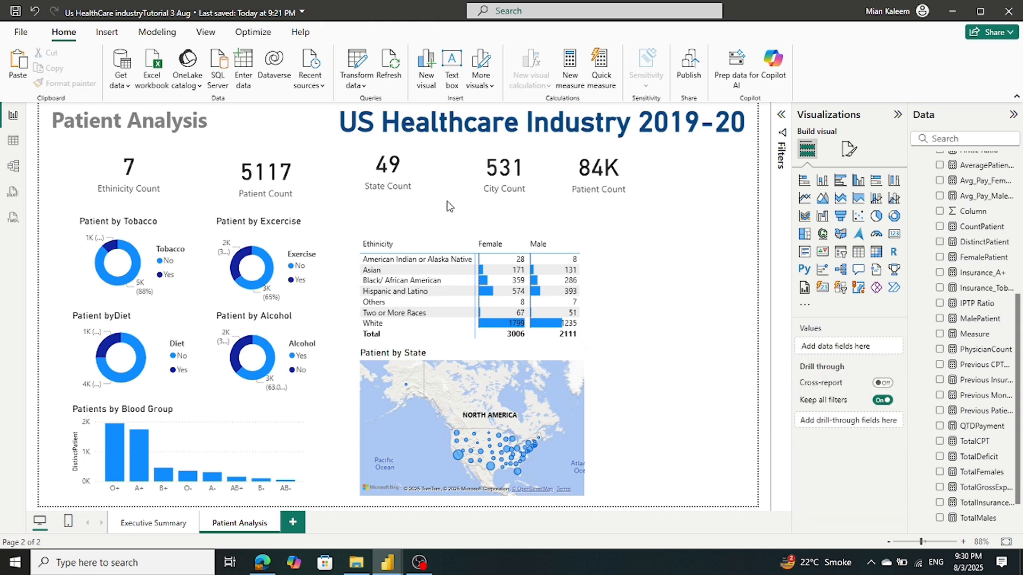
{"action": "mouse_move", "coordinate": [266, 186]}
{"action": "left_mouse_down"}
{"action": "mouse_move", "coordinate": [265, 173]}
{"action": "mouse_move", "coordinate": [255, 183]}
{"action": "left_mouse_up"}
{"action": "left_click", "coordinate": [167, 194]}
{"action": "left_click_drag", "start_coordinate": [168, 195], "coordinate": [169, 190]}
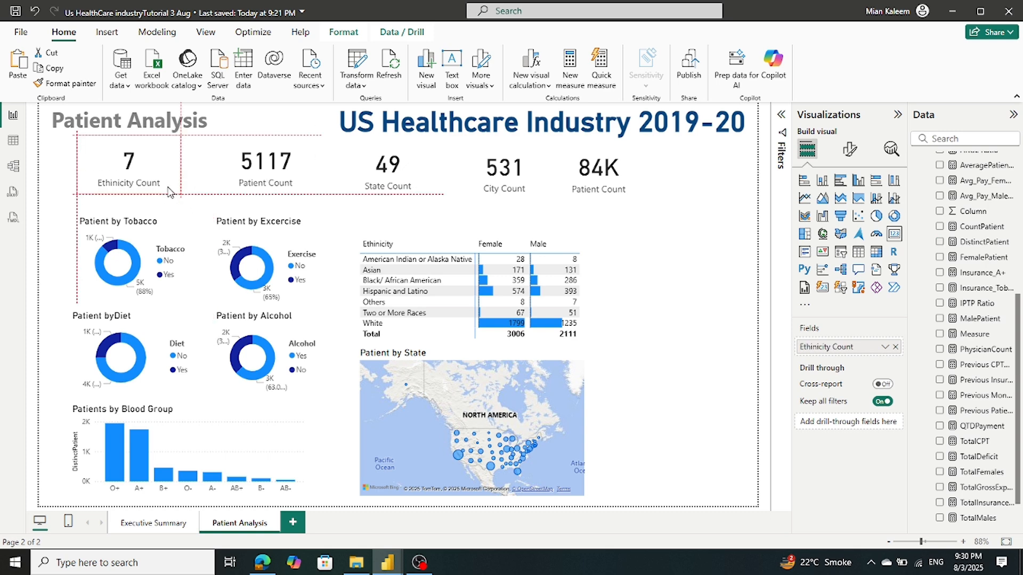
{"action": "left_click", "coordinate": [343, 208]}
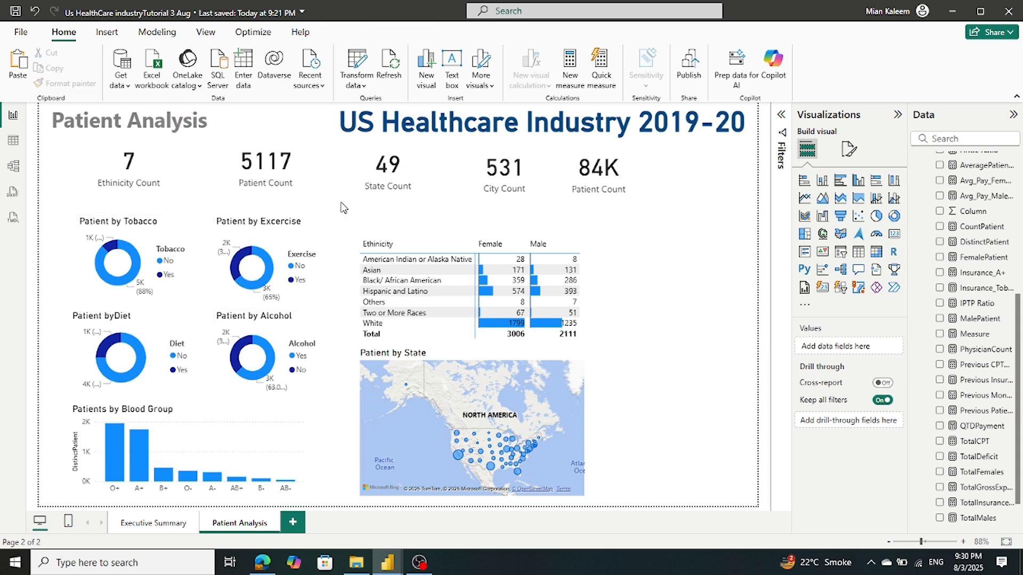
Drag the Ethnicity-by-Gender matrix slightly lower, leaving a gap beneath the cards
{"action": "left_click", "coordinate": [474, 239]}
{"action": "left_click_drag", "start_coordinate": [473, 238], "coordinate": [476, 246]}
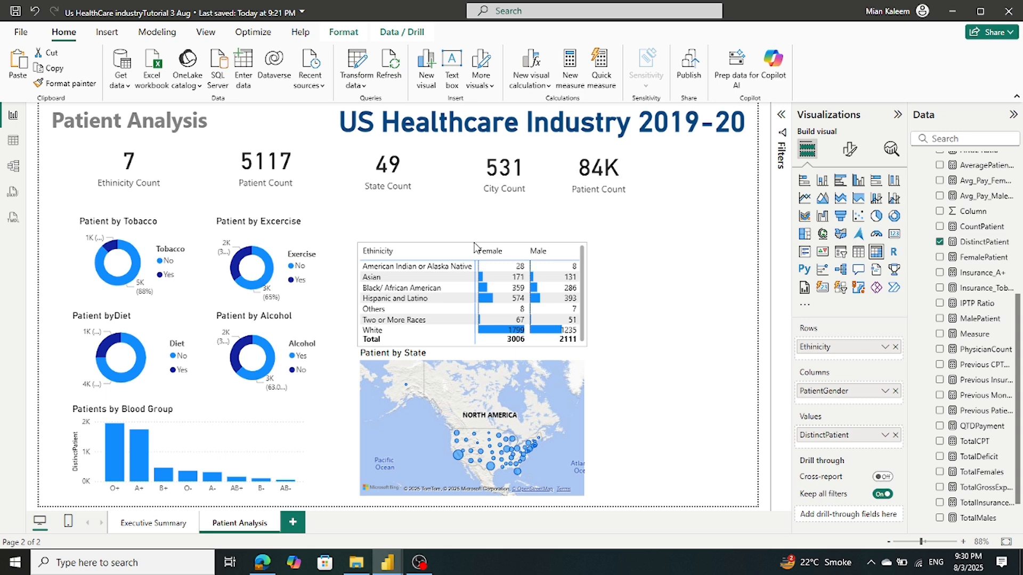
{"action": "left_click", "coordinate": [479, 215]}
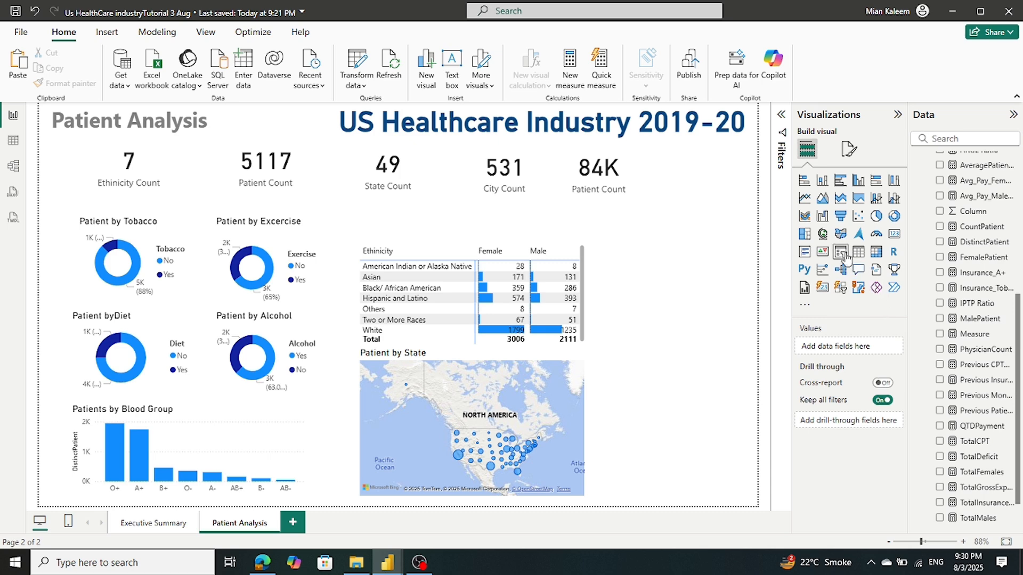
Insert a new slicer and size it as a short, wide strip above the Ethnicity matrix
{"action": "left_click", "coordinate": [842, 253]}
{"action": "left_click_drag", "start_coordinate": [625, 302], "coordinate": [418, 254]}
{"action": "left_click_drag", "start_coordinate": [452, 297], "coordinate": [453, 244]}
{"action": "left_click_drag", "start_coordinate": [538, 229], "coordinate": [587, 232]}
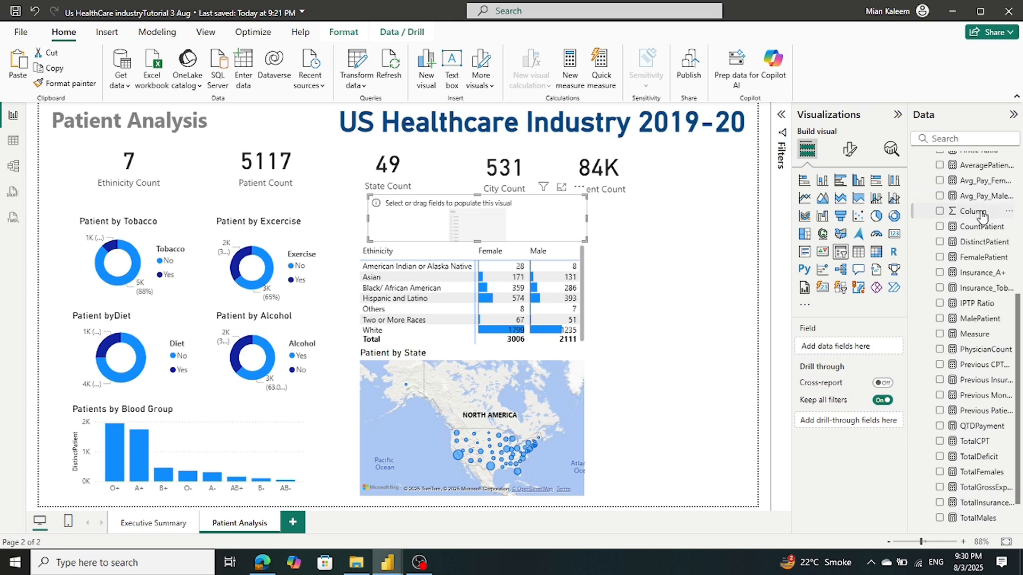
Add the DimPatient Region field to the slicer
{"action": "scroll", "coordinate": [981, 215], "scroll_direction": "up", "scroll_amount": 5}
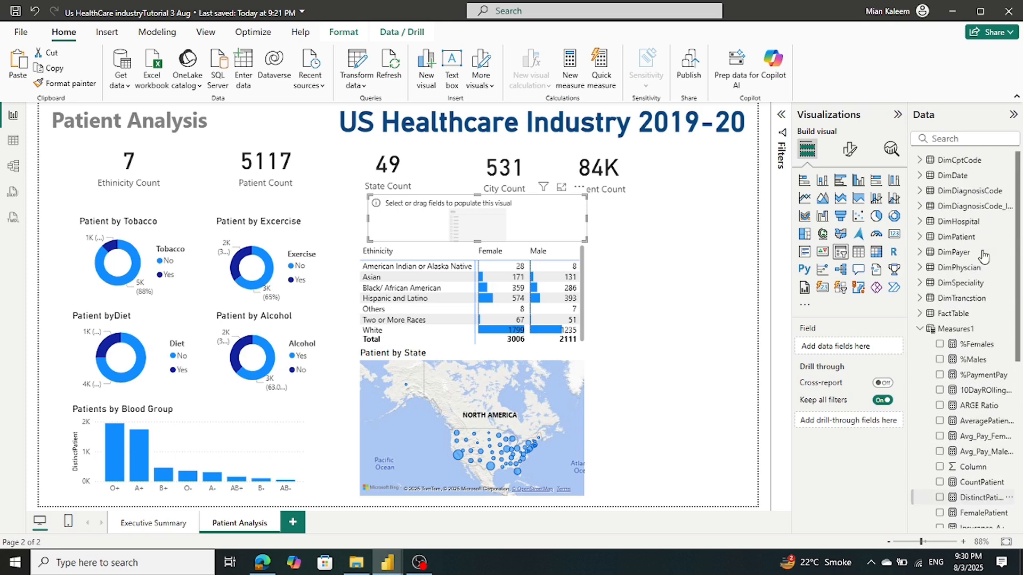
{"action": "left_click", "coordinate": [918, 330]}
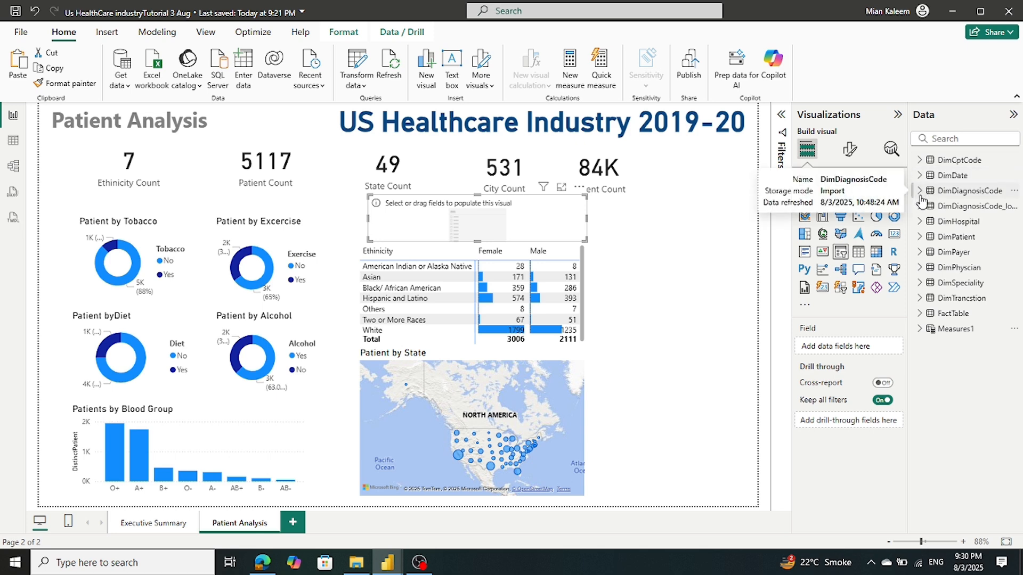
{"action": "left_click", "coordinate": [941, 240]}
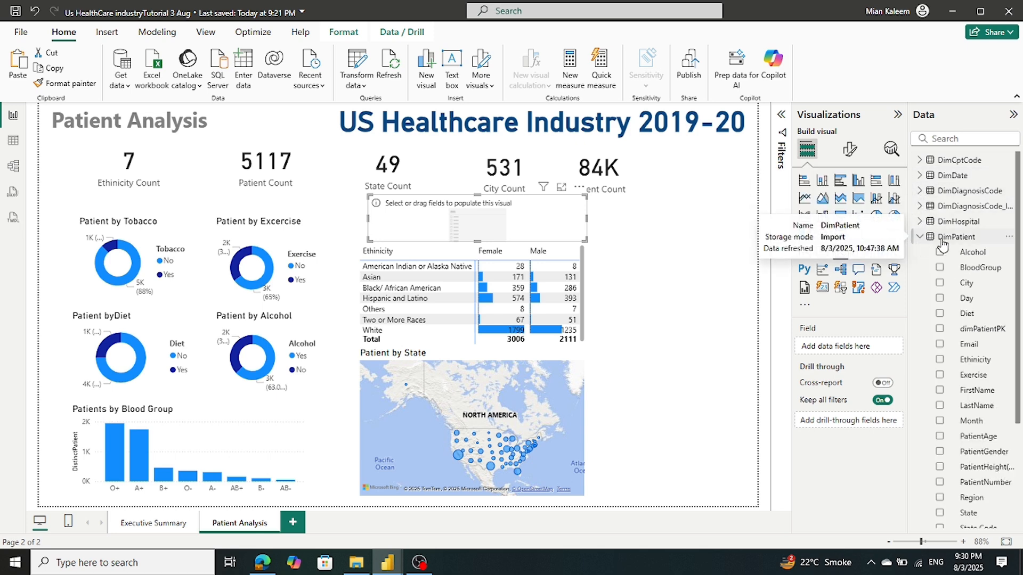
{"action": "scroll", "coordinate": [943, 243], "scroll_direction": "down", "scroll_amount": 3}
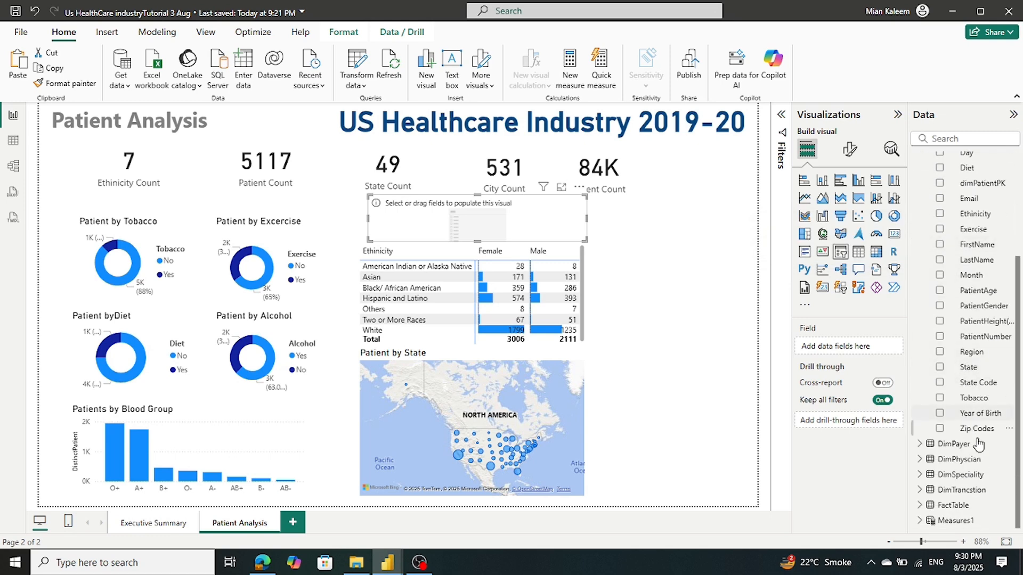
{"action": "left_click_drag", "start_coordinate": [971, 352], "coordinate": [860, 351]}
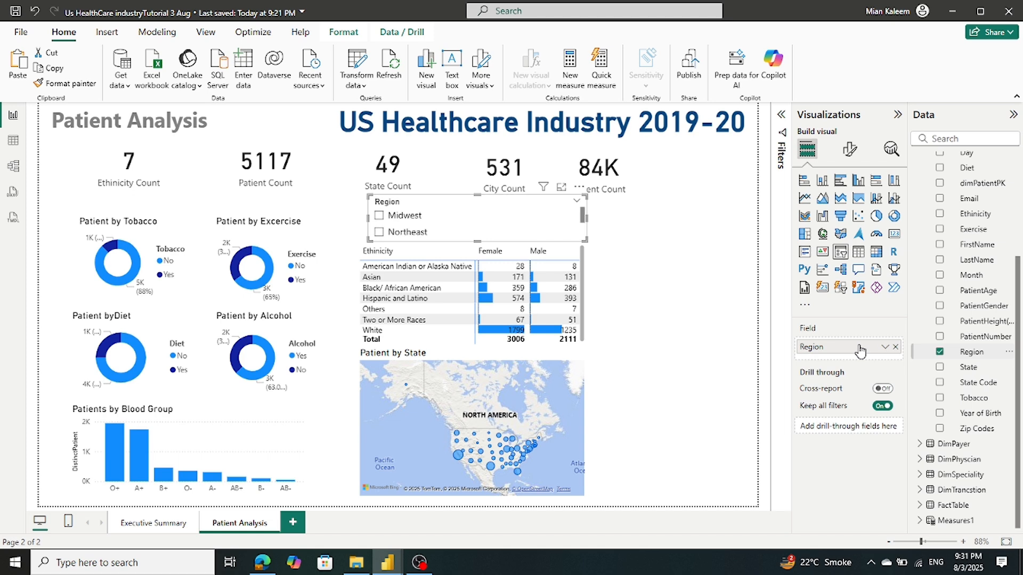
Set the slicer style to Tile so Midwest, Northeast, South and West appear as tiles
{"action": "left_click", "coordinate": [849, 152]}
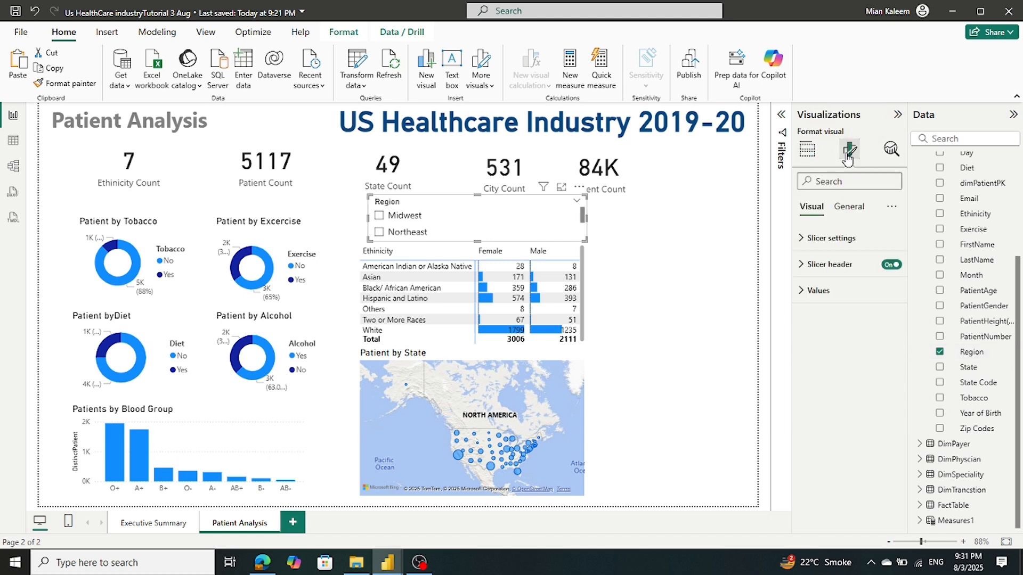
{"action": "left_click", "coordinate": [831, 238]}
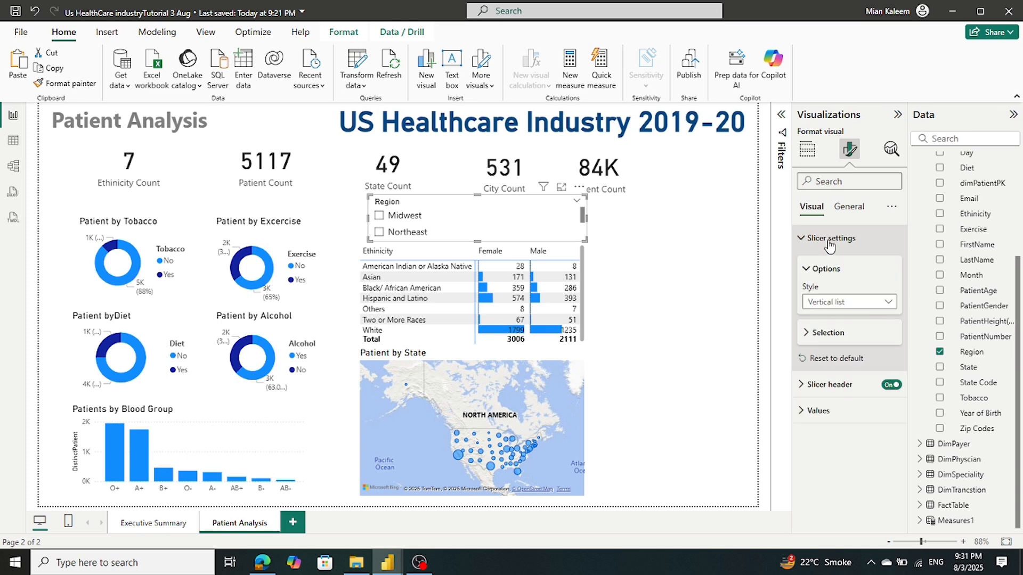
{"action": "left_click", "coordinate": [835, 303]}
{"action": "left_click", "coordinate": [832, 333]}
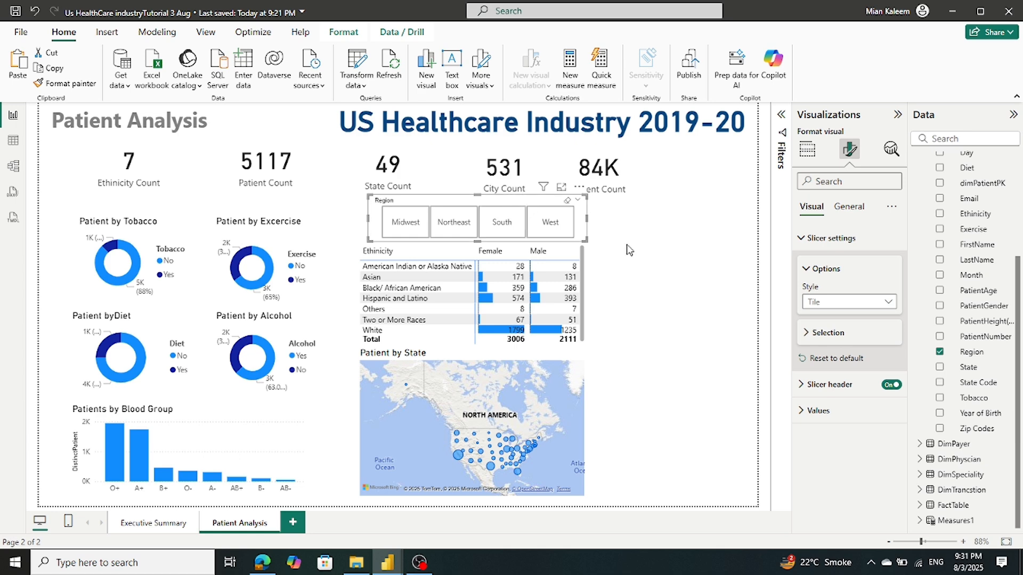
{"action": "left_click", "coordinate": [654, 249]}
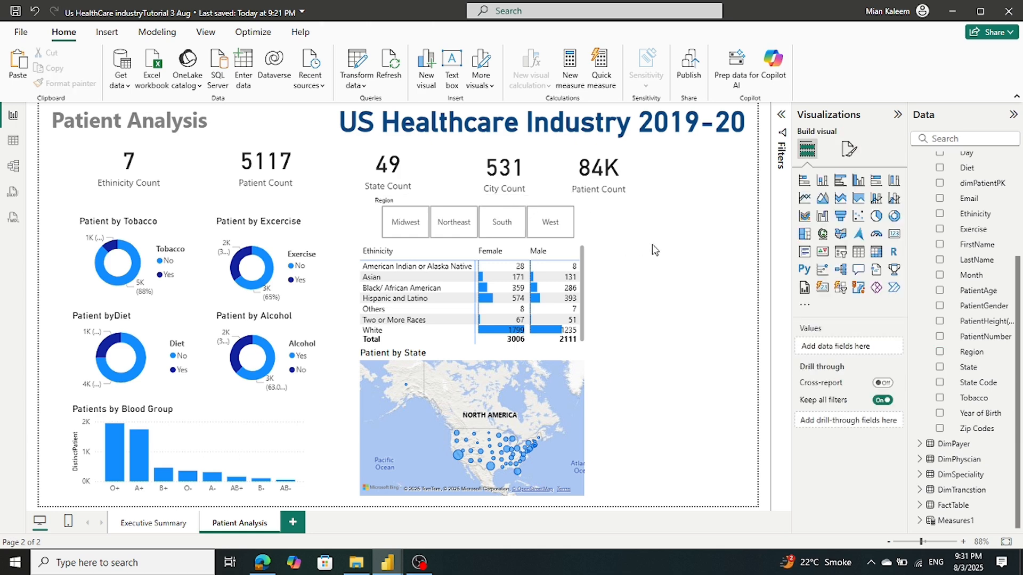
Turn the Region slicer's header off
{"action": "left_click", "coordinate": [501, 201]}
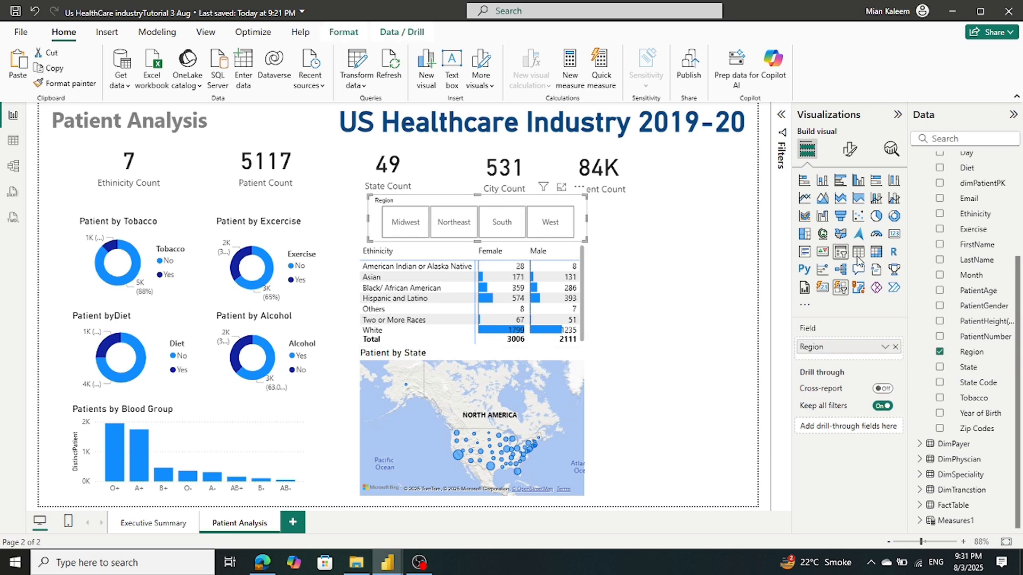
{"action": "left_click", "coordinate": [849, 152]}
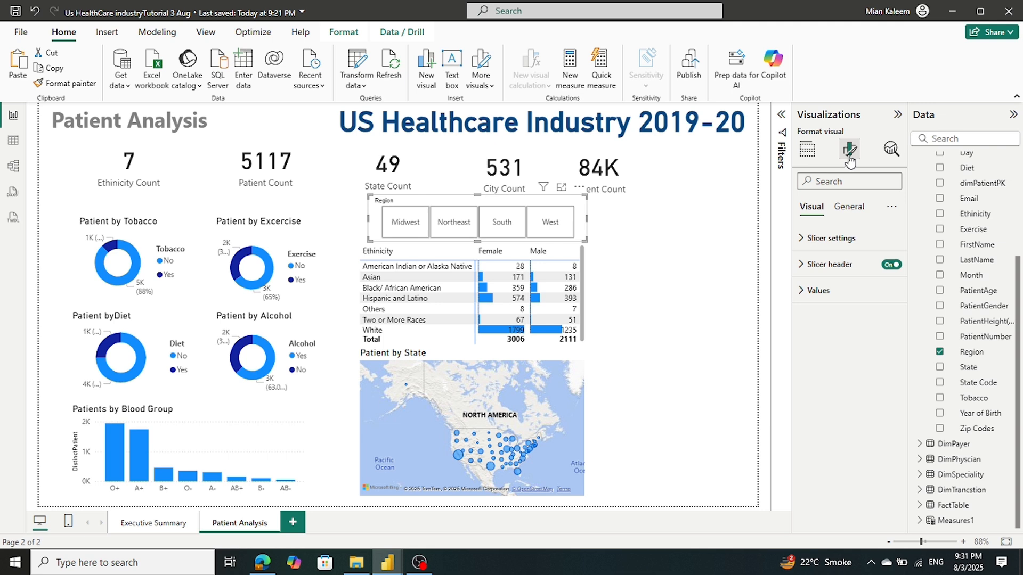
{"action": "left_click", "coordinate": [844, 211]}
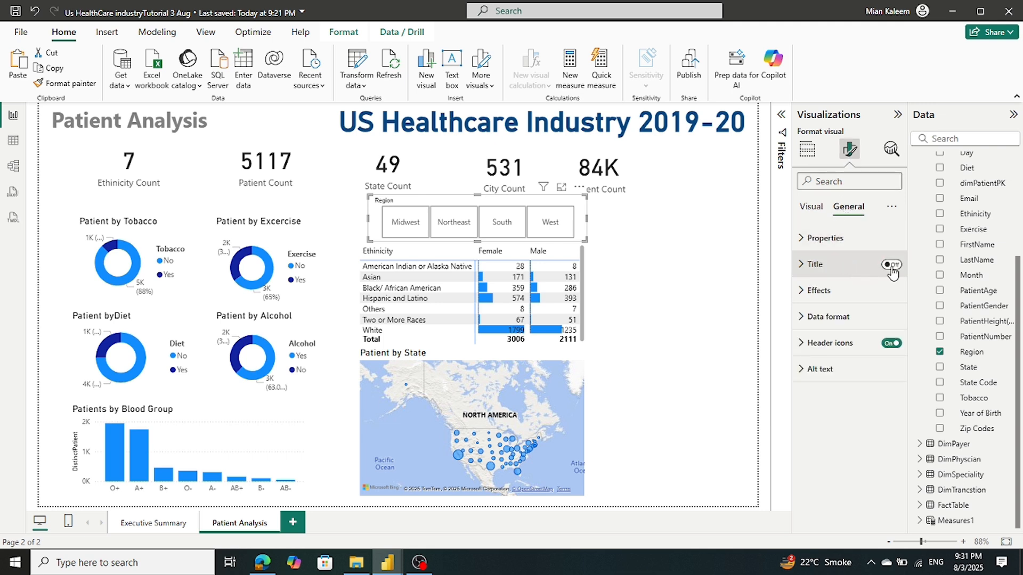
{"action": "left_click", "coordinate": [889, 345]}
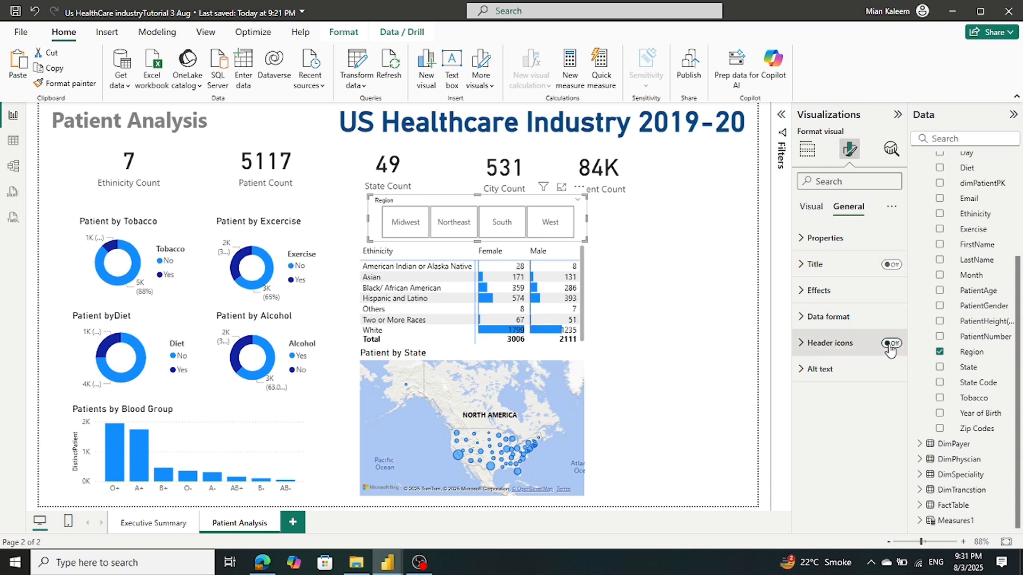
{"action": "left_click", "coordinate": [889, 345]}
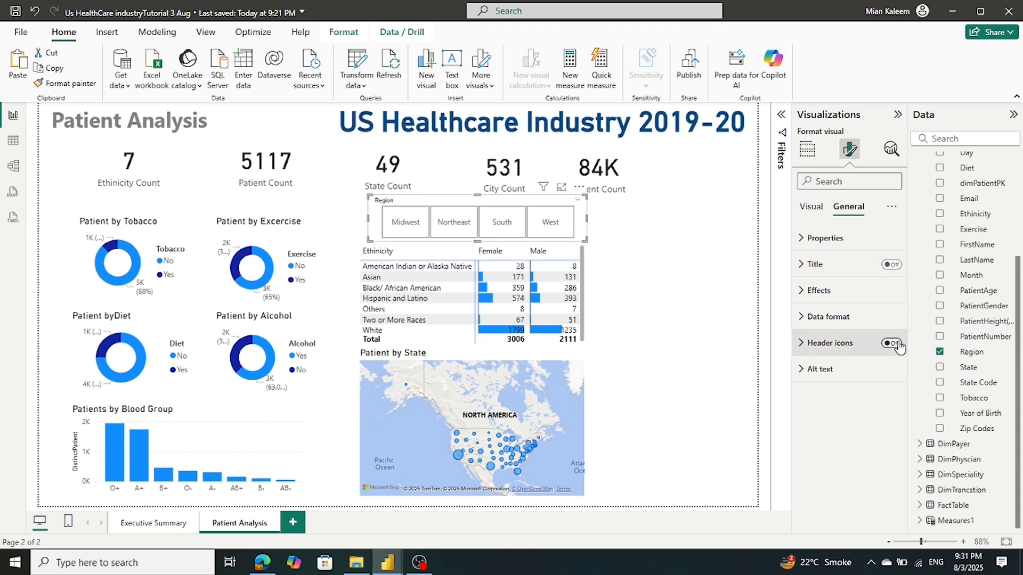
{"action": "left_click", "coordinate": [812, 207]}
{"action": "left_click", "coordinate": [890, 265]}
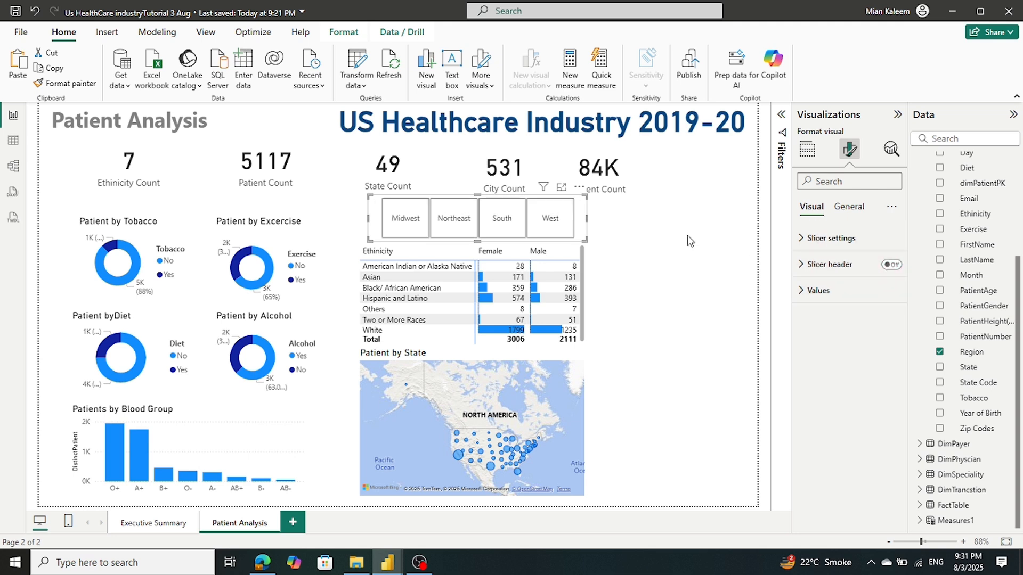
{"action": "left_click", "coordinate": [654, 189]}
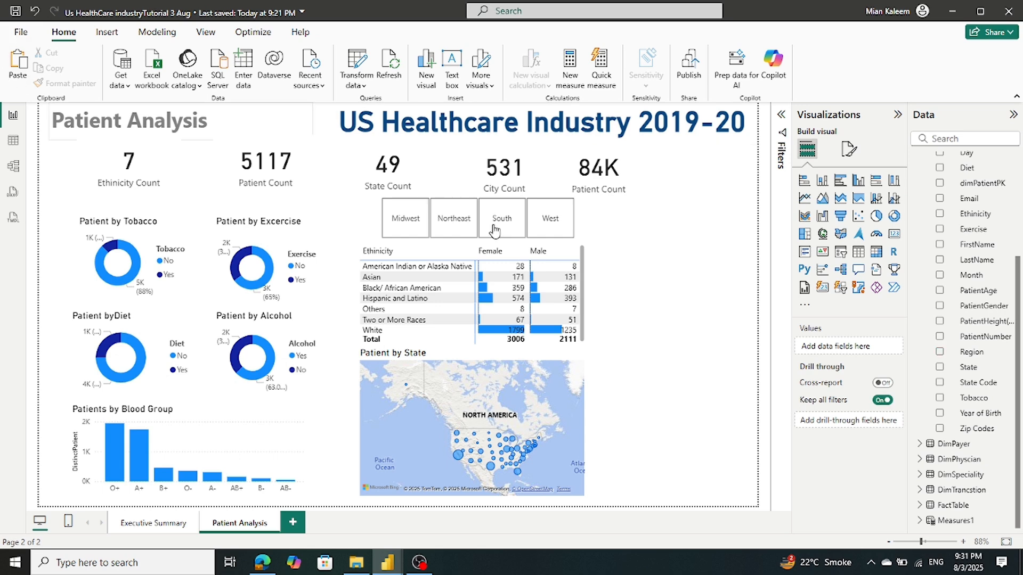
{"action": "left_click", "coordinate": [477, 241]}
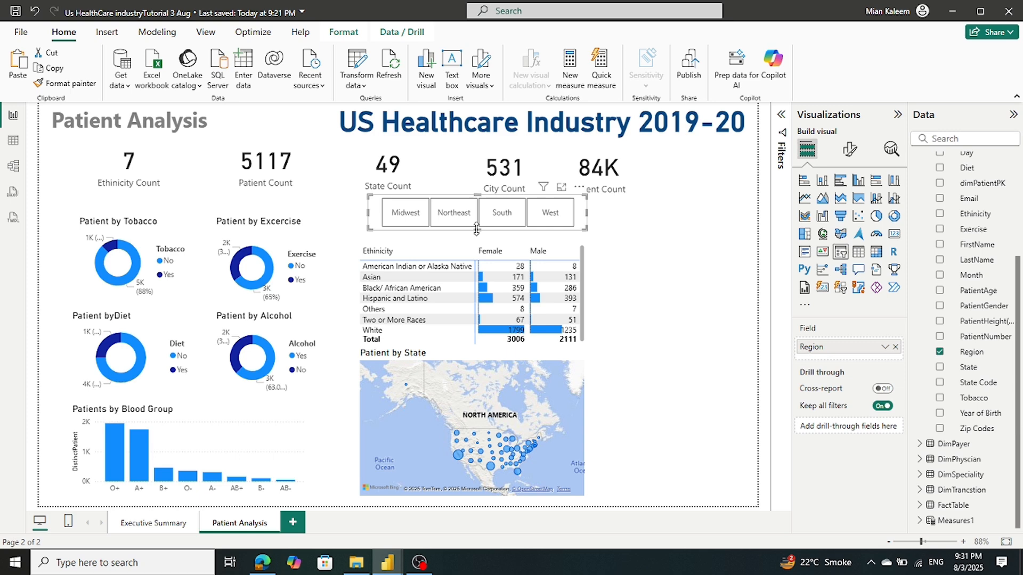
Extend the Ethnicity matrix upward toward the Region slicer
{"action": "left_click", "coordinate": [474, 243]}
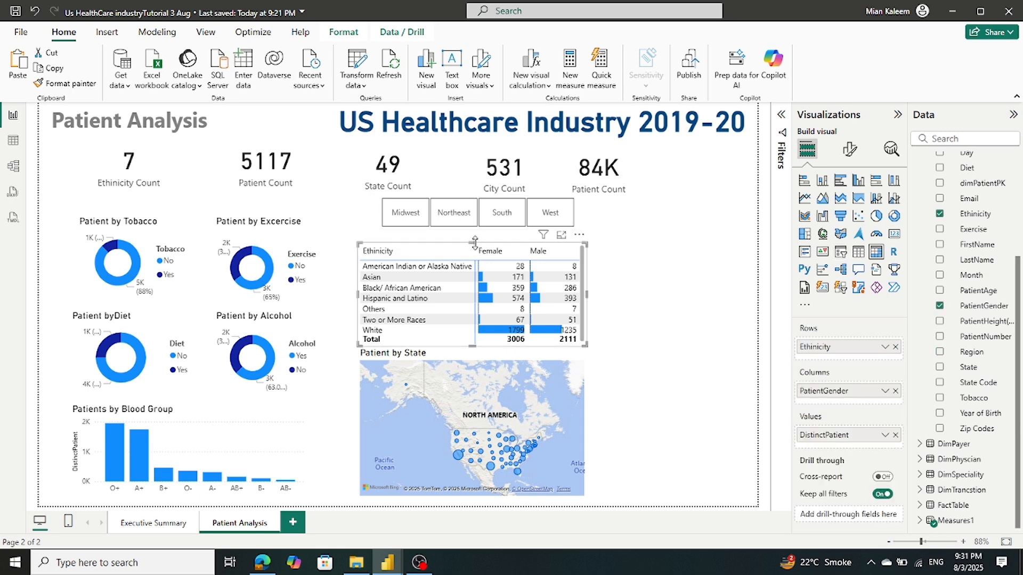
{"action": "left_click_drag", "start_coordinate": [474, 242], "coordinate": [475, 231]}
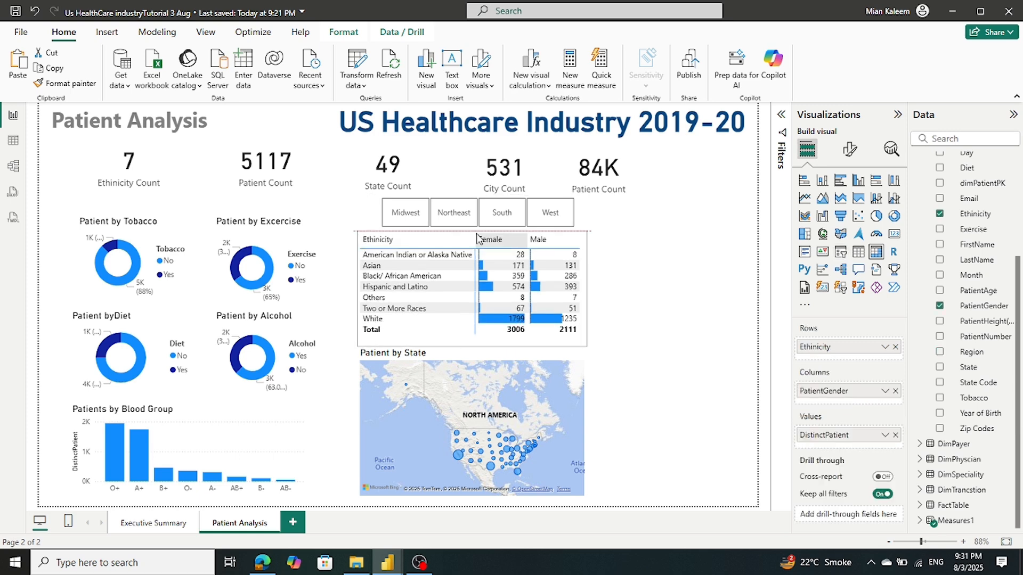
{"action": "left_click", "coordinate": [678, 281]}
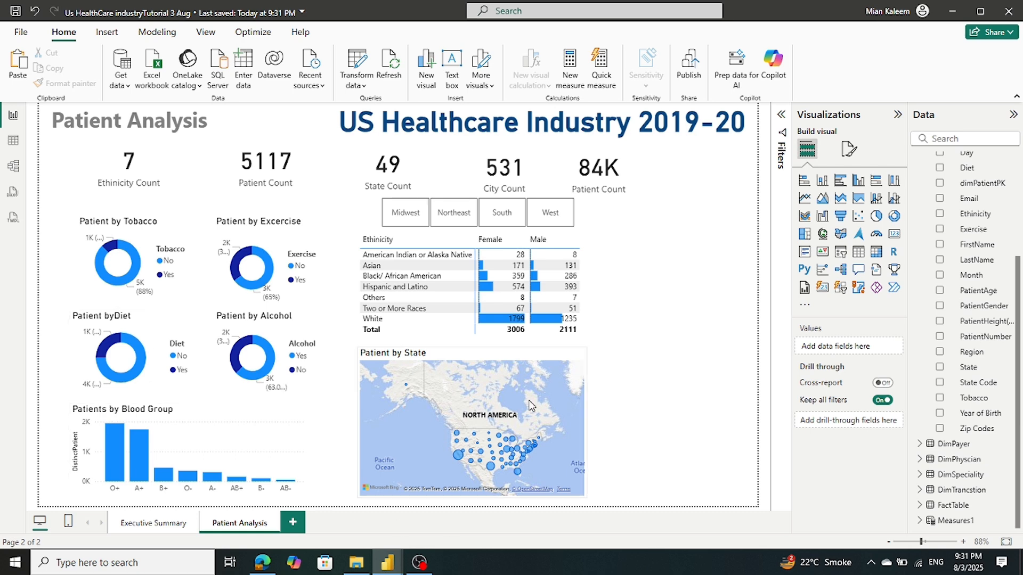
Test the Region tiles (Midwest, Northeast, South, West), then clear West to show all 5117 patients
{"action": "left_click", "coordinate": [394, 215]}
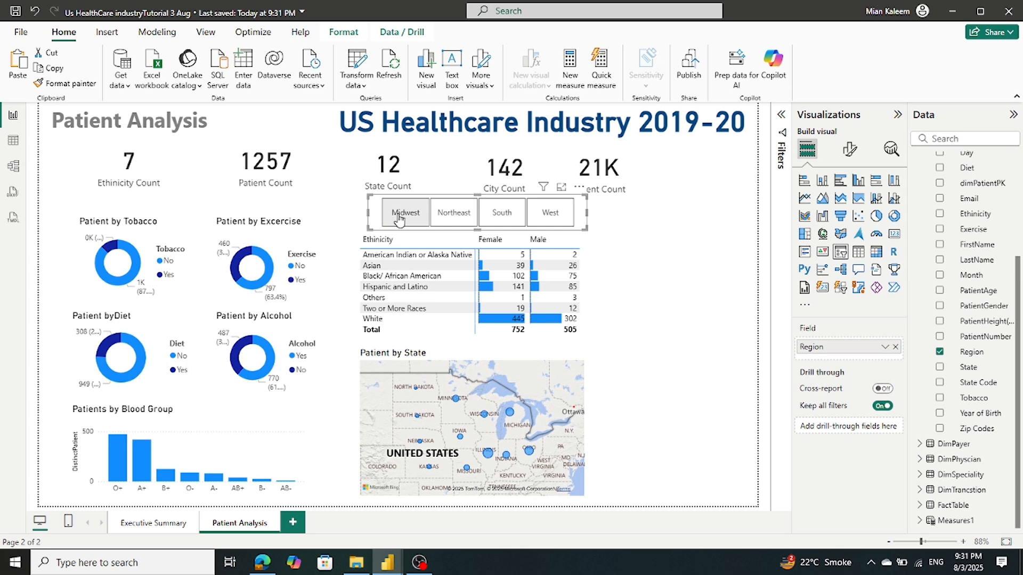
{"action": "left_click", "coordinate": [455, 216]}
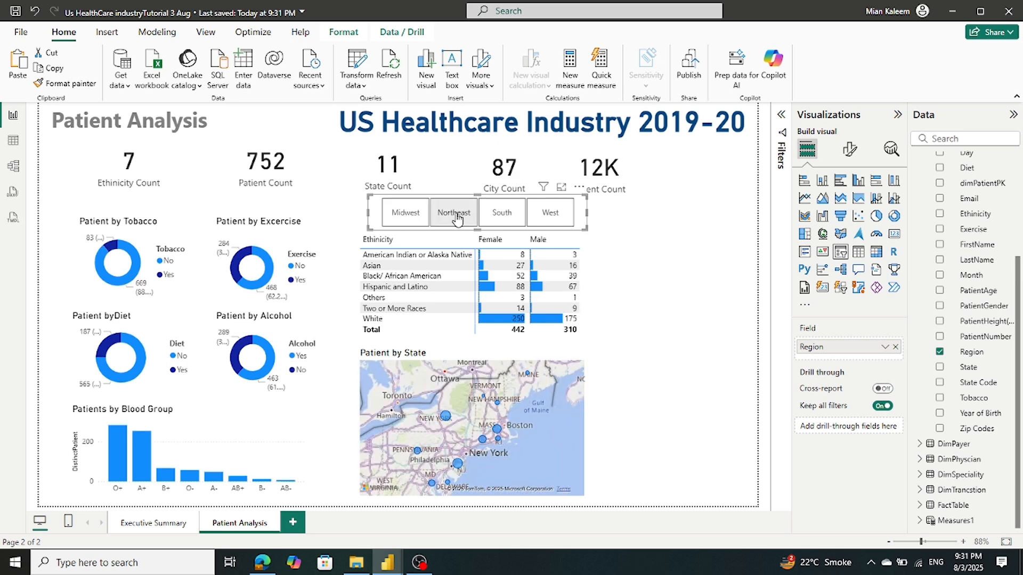
{"action": "left_click", "coordinate": [502, 215]}
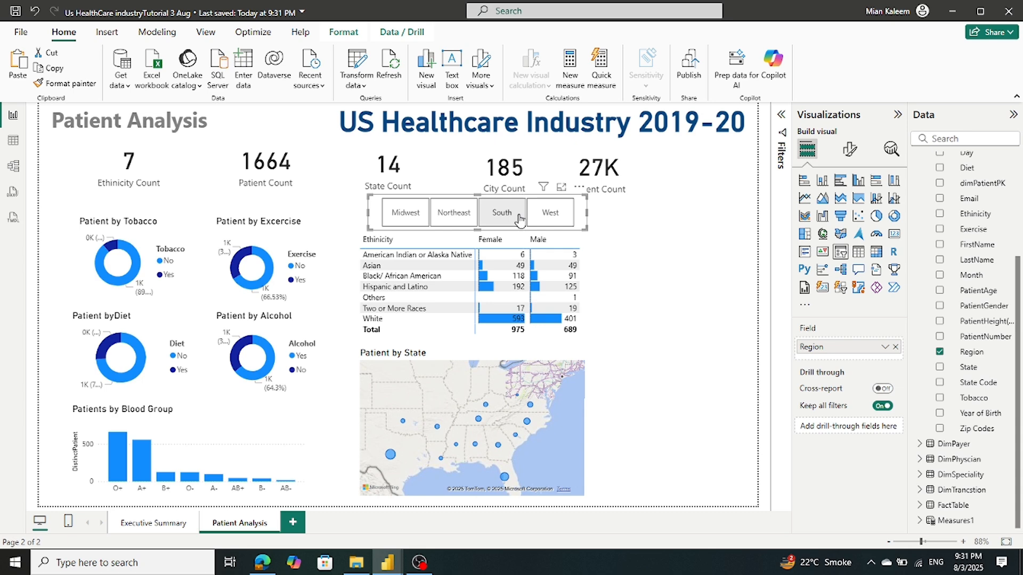
{"action": "left_click", "coordinate": [560, 221]}
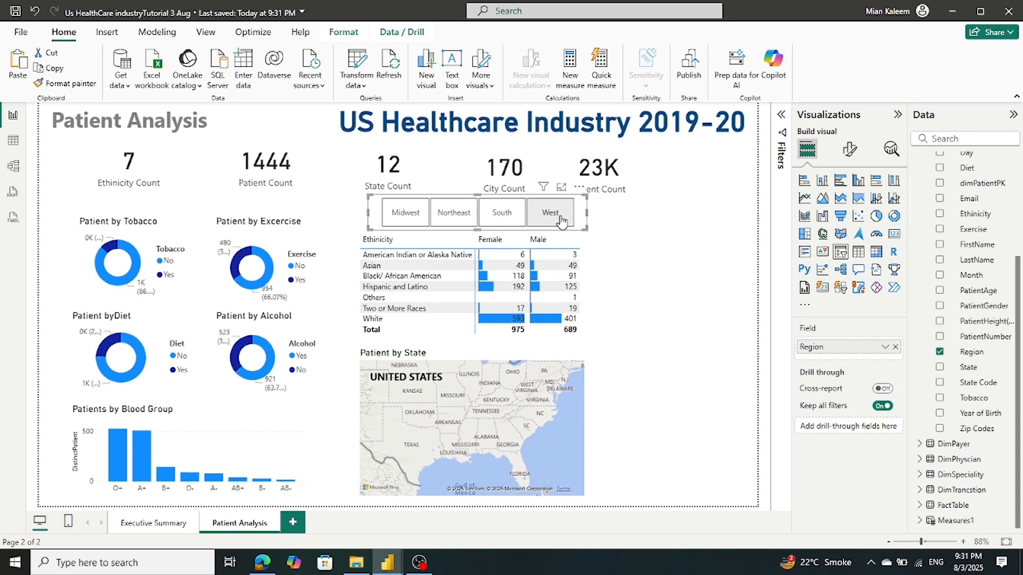
{"action": "left_click", "coordinate": [640, 228]}
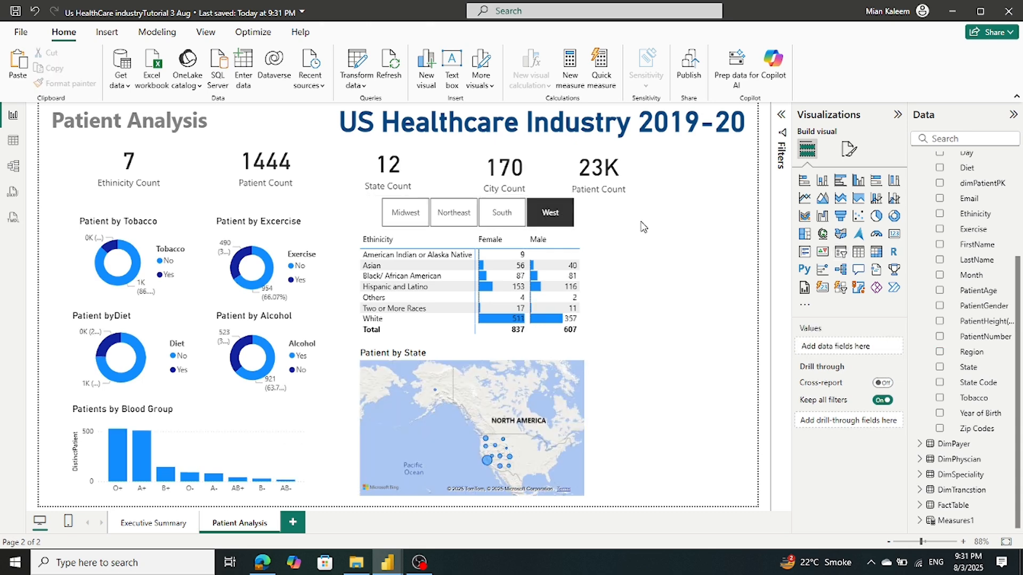
{"action": "left_click", "coordinate": [542, 217]}
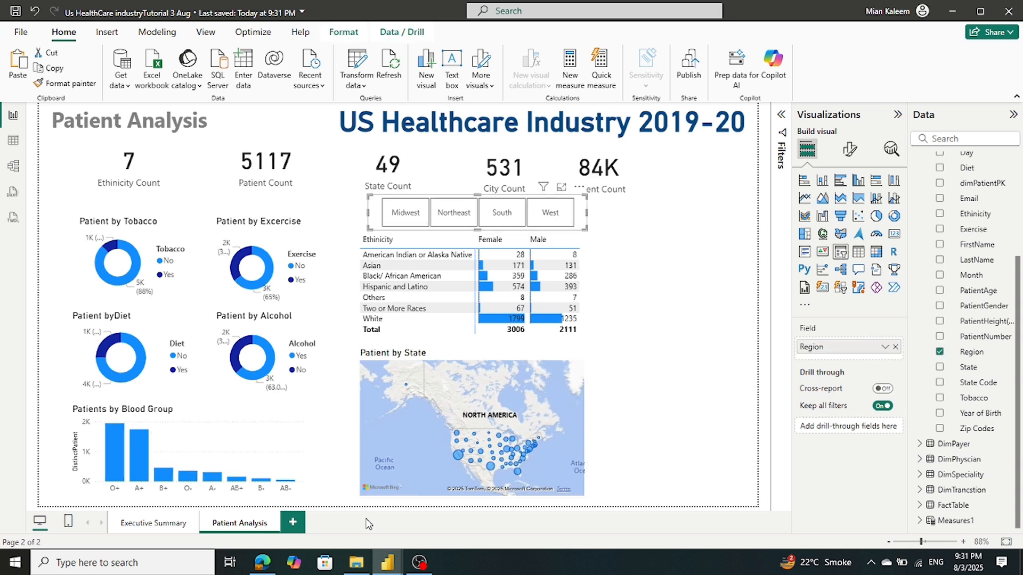
{"action": "mouse_move", "coordinate": [387, 567]}
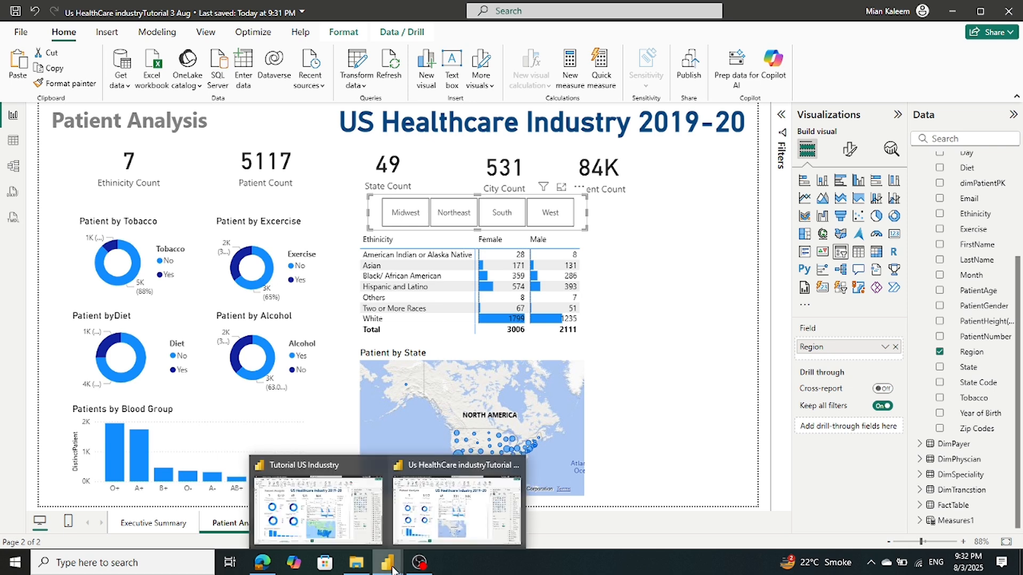
{"action": "left_click", "coordinate": [350, 526]}
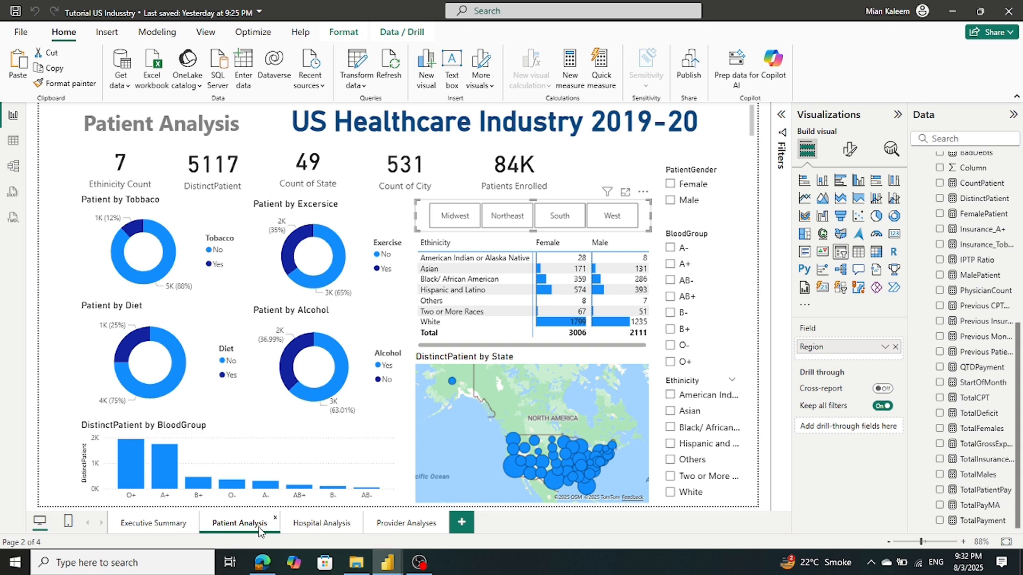
{"action": "mouse_move", "coordinate": [382, 568]}
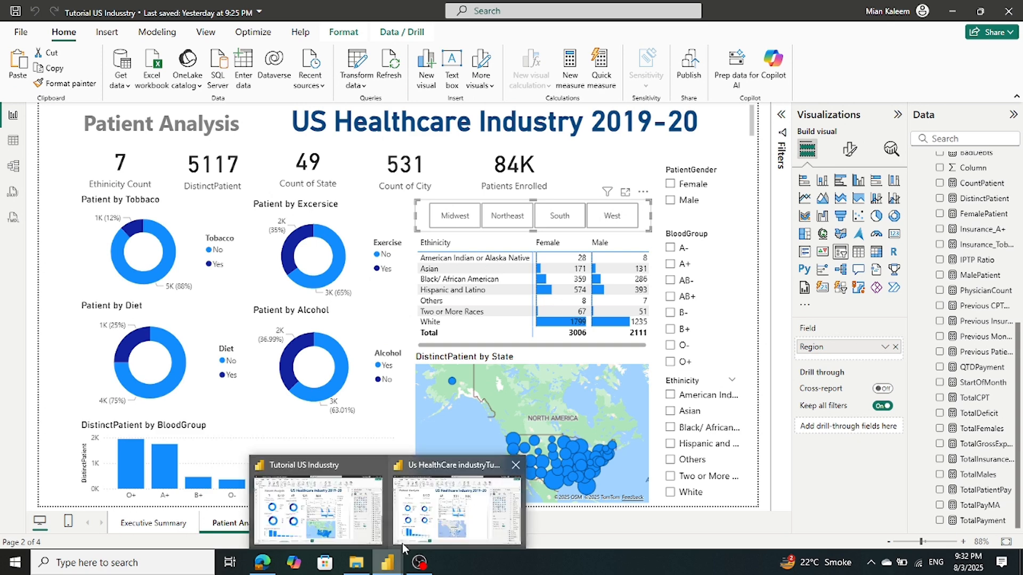
{"action": "left_click", "coordinate": [434, 530]}
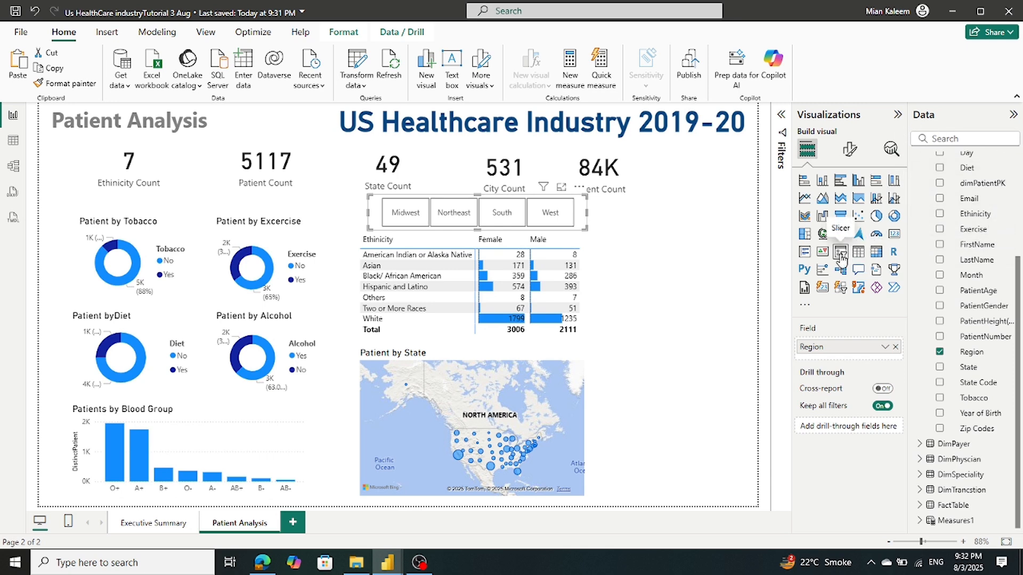
Insert a new slicer beside Patient Count and make it narrow and short
{"action": "left_click", "coordinate": [670, 235]}
{"action": "left_click", "coordinate": [840, 252]}
{"action": "left_click_drag", "start_coordinate": [647, 261], "coordinate": [648, 225]}
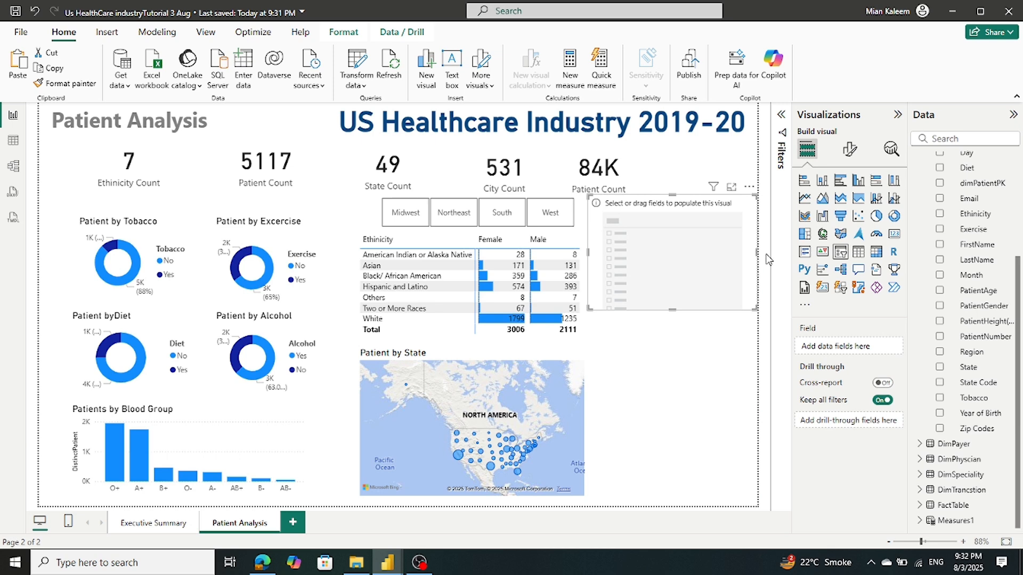
{"action": "left_click_drag", "start_coordinate": [757, 252], "coordinate": [678, 253]}
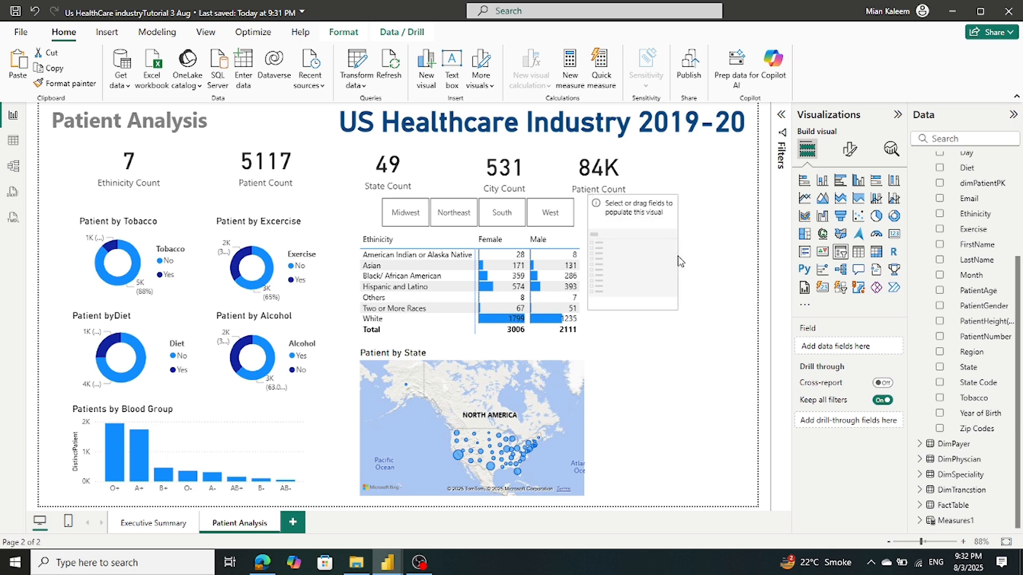
{"action": "left_click", "coordinate": [635, 316]}
{"action": "left_click", "coordinate": [630, 312]}
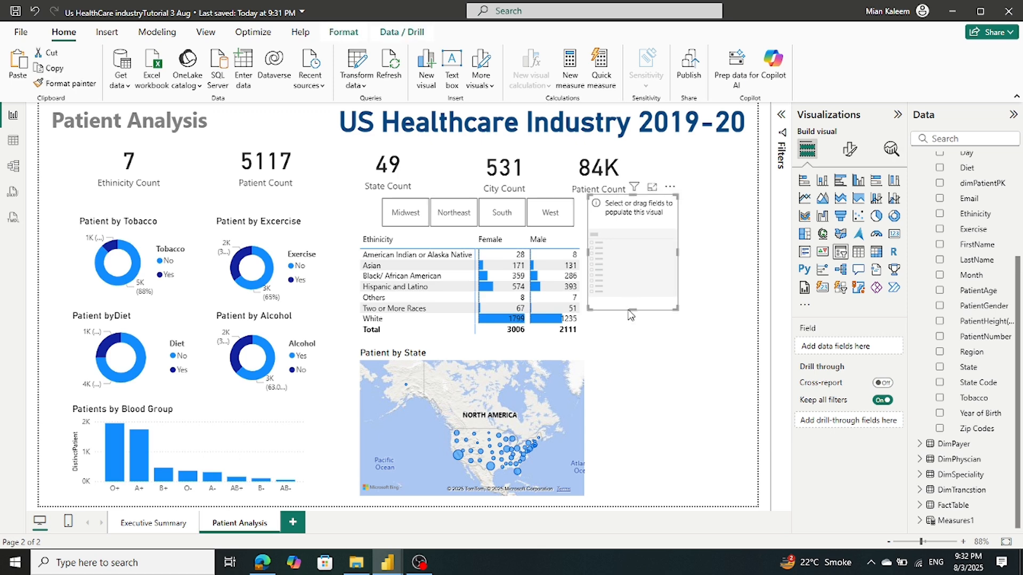
{"action": "left_click_drag", "start_coordinate": [630, 312], "coordinate": [642, 254]}
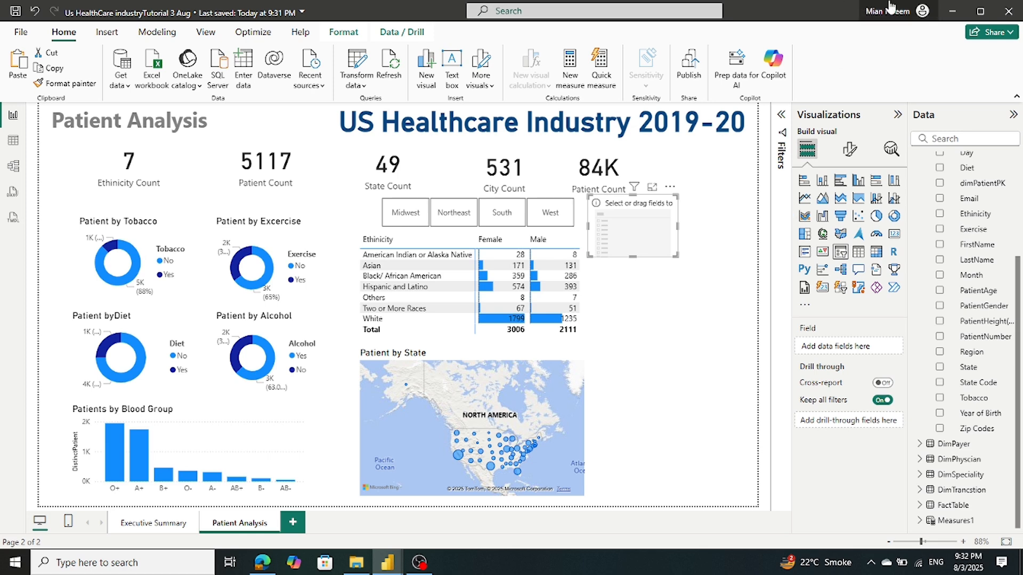
Populate the slicer with the PatientGender field
{"action": "scroll", "coordinate": [965, 191], "scroll_direction": "up", "scroll_amount": 5}
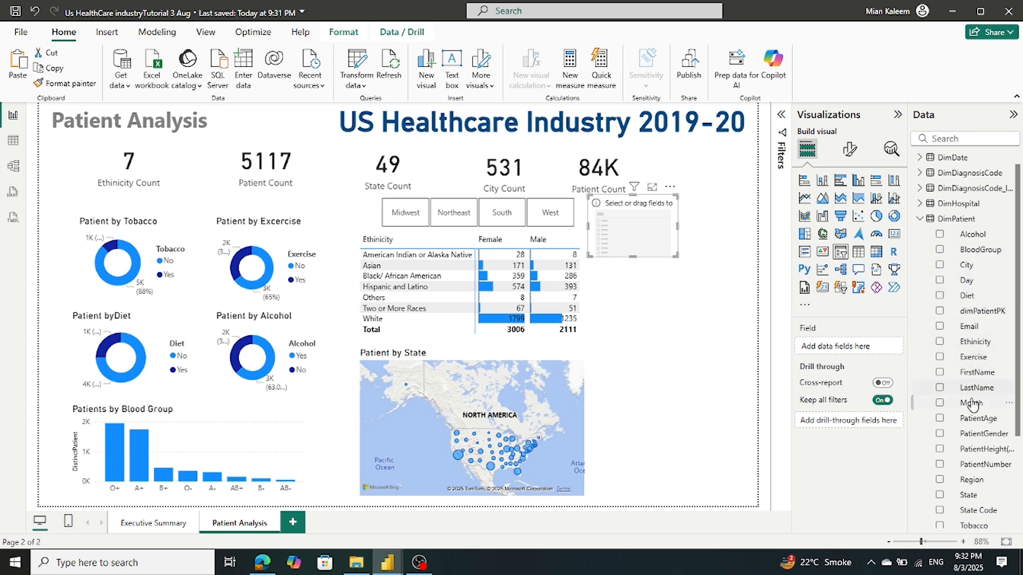
{"action": "scroll", "coordinate": [975, 269], "scroll_direction": "down", "scroll_amount": 2}
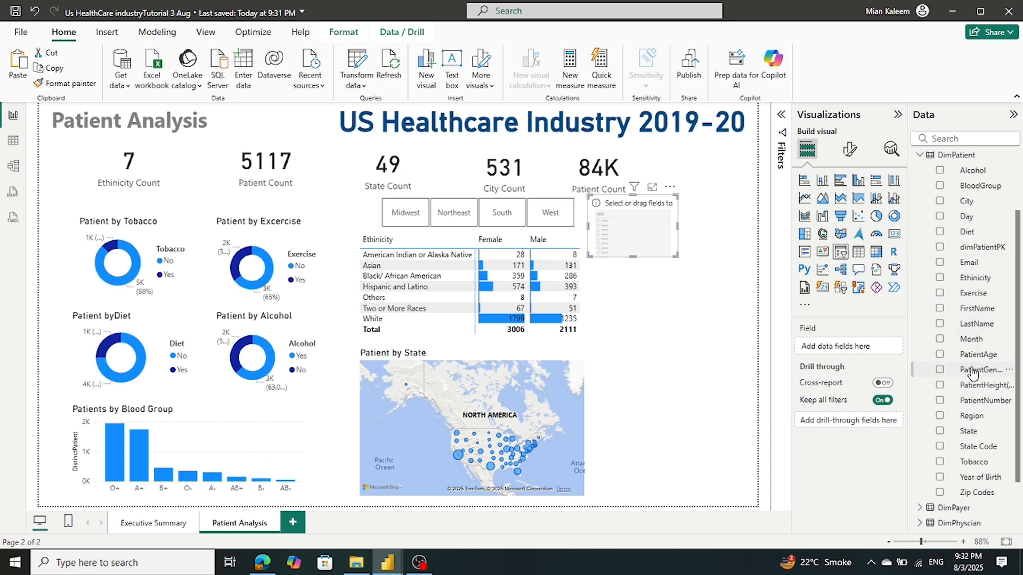
{"action": "left_click_drag", "start_coordinate": [973, 373], "coordinate": [858, 351]}
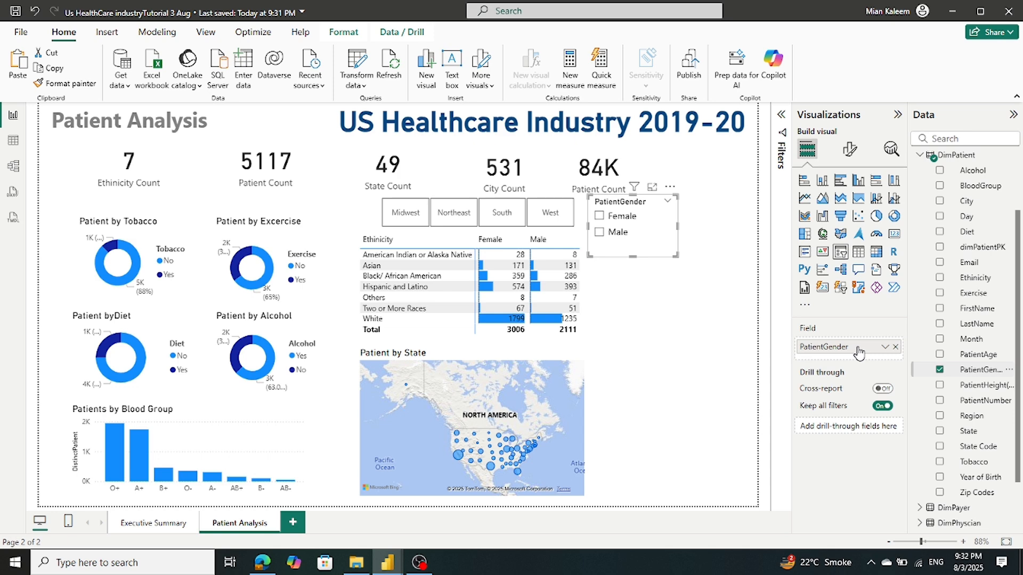
Rename the slicer field to 'Gender' and tick Female, filtering to 3006 patients
{"action": "right_click", "coordinate": [859, 352]}
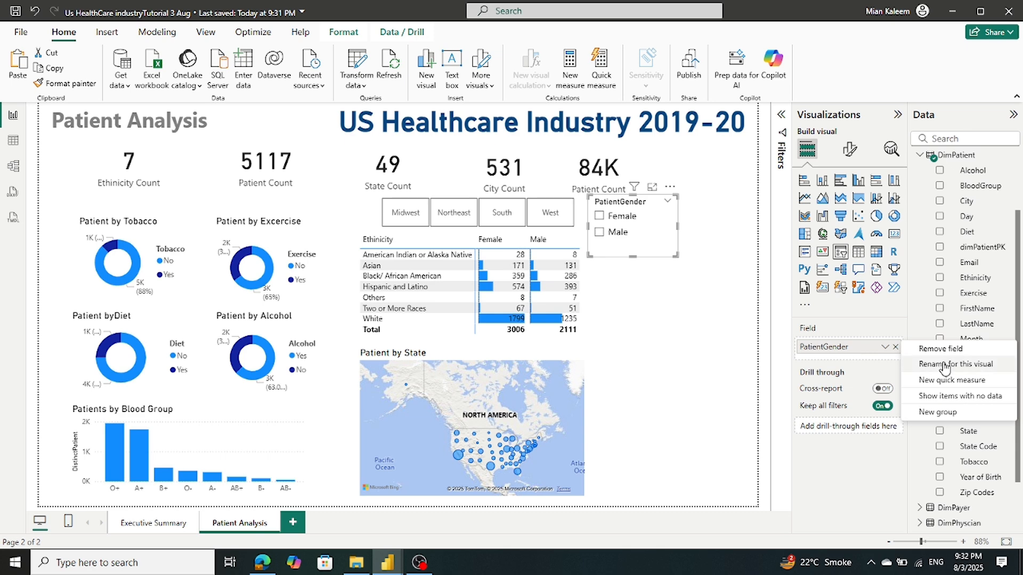
{"action": "left_click", "coordinate": [903, 363]}
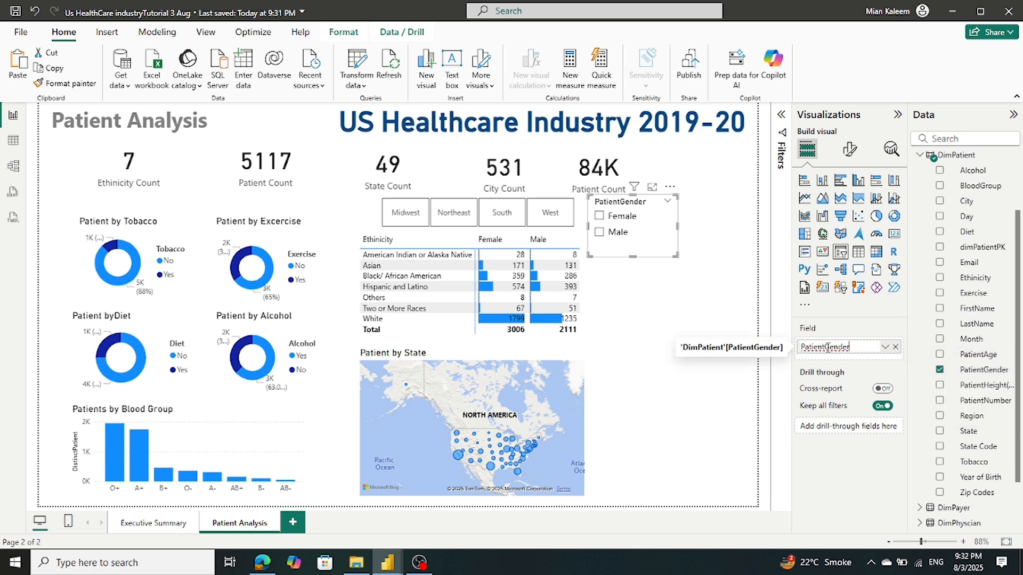
{"action": "left_click_drag", "start_coordinate": [825, 347], "coordinate": [752, 347]}
{"action": "left_click", "coordinate": [689, 298]}
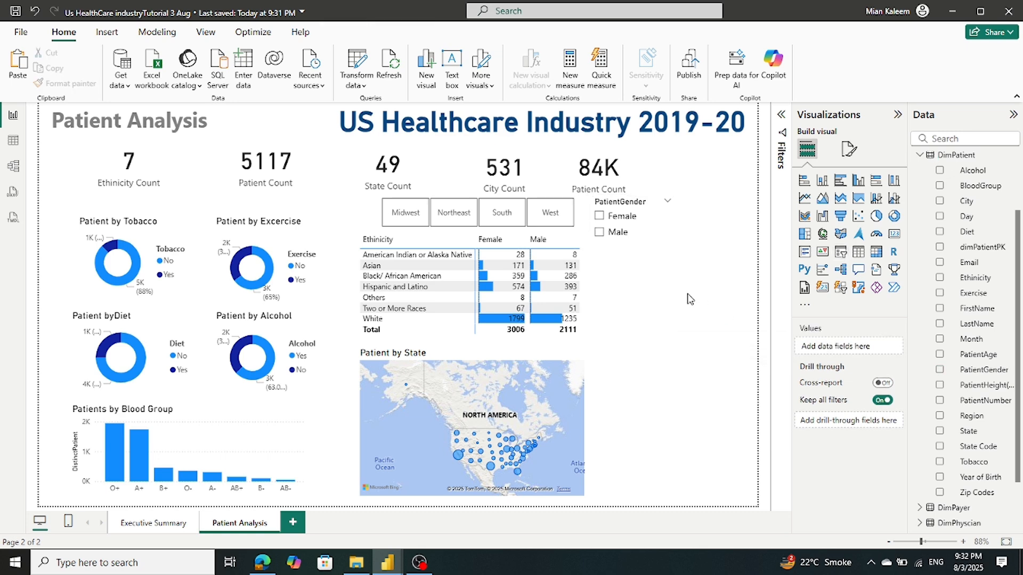
{"action": "left_click", "coordinate": [653, 218]}
{"action": "right_click", "coordinate": [820, 350]}
{"action": "left_click", "coordinate": [922, 364]}
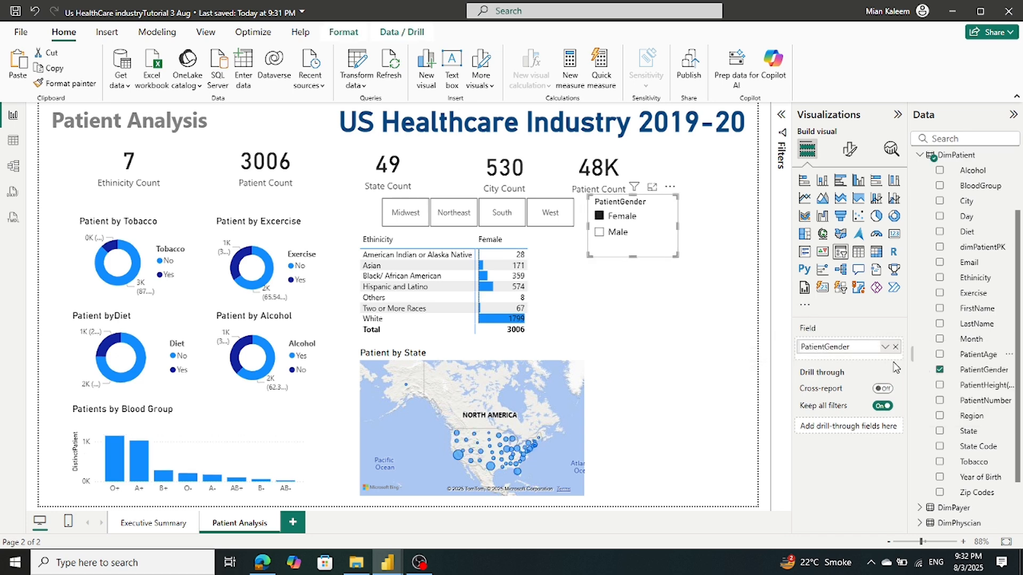
{"action": "key", "text": "BackSpace"}
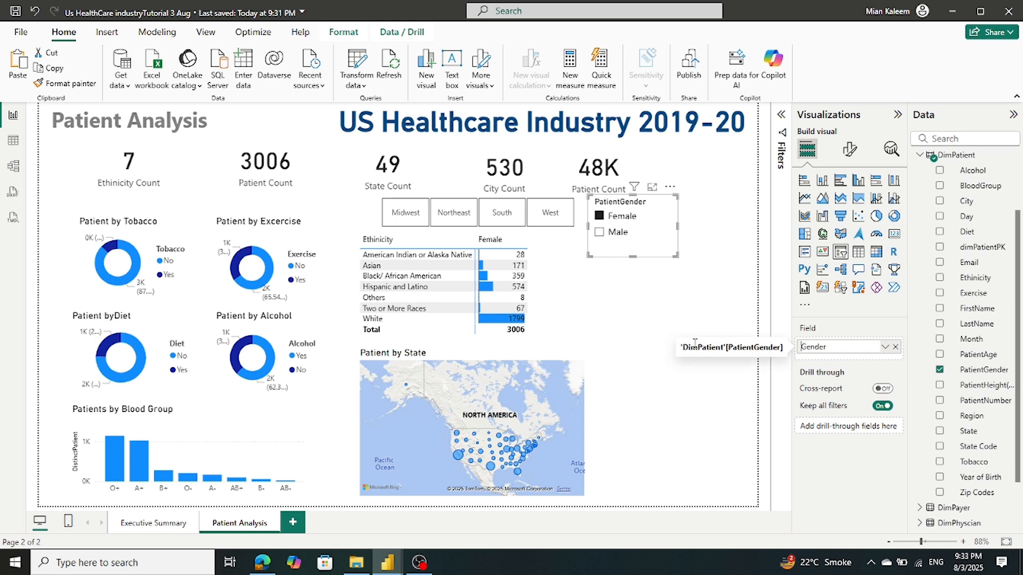
{"action": "key", "text": "Return"}
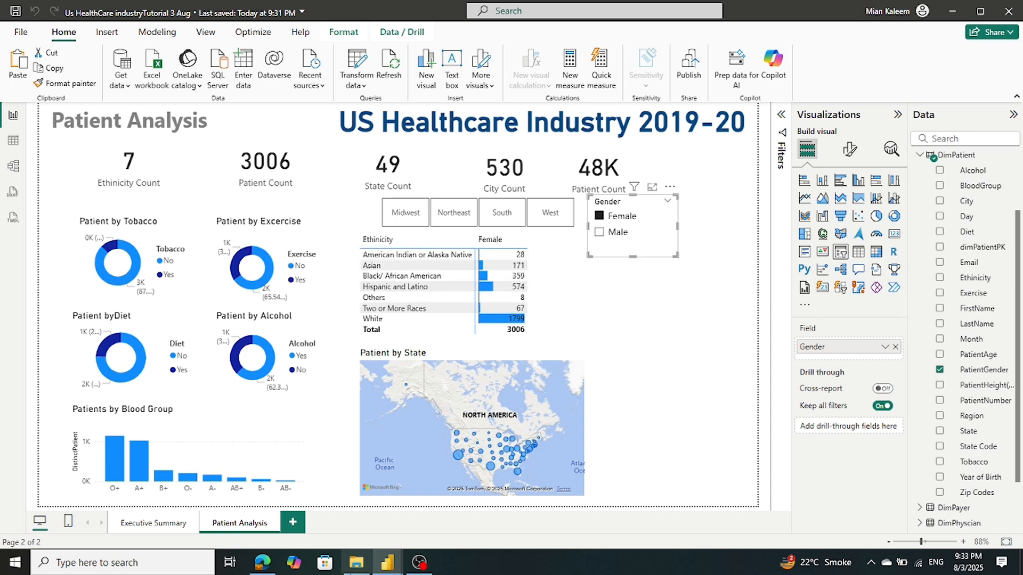
Move the Gender slicer further right and adjust the ethnicity matrix's width
{"action": "mouse_move", "coordinate": [392, 569]}
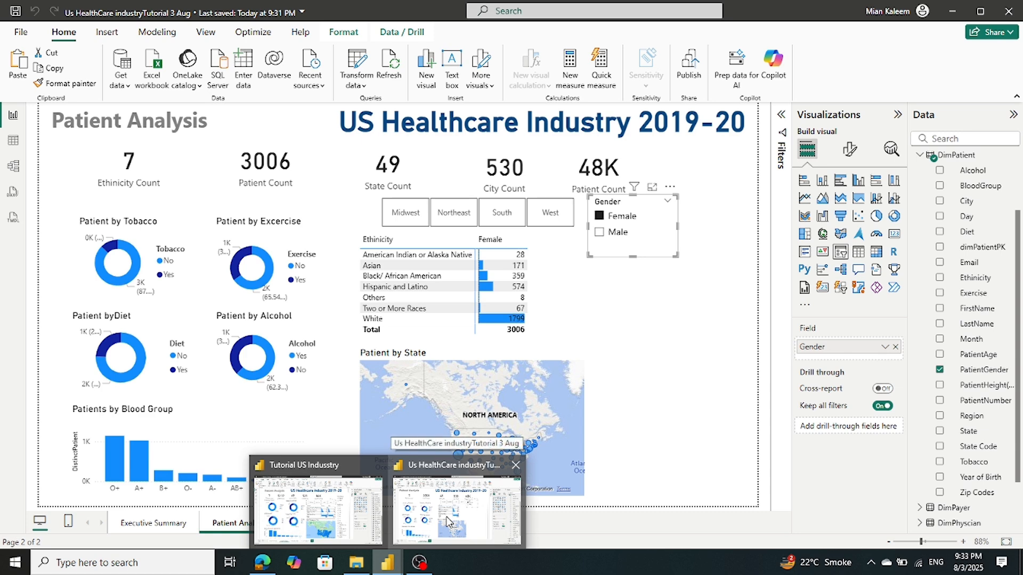
{"action": "mouse_move", "coordinate": [365, 519]}
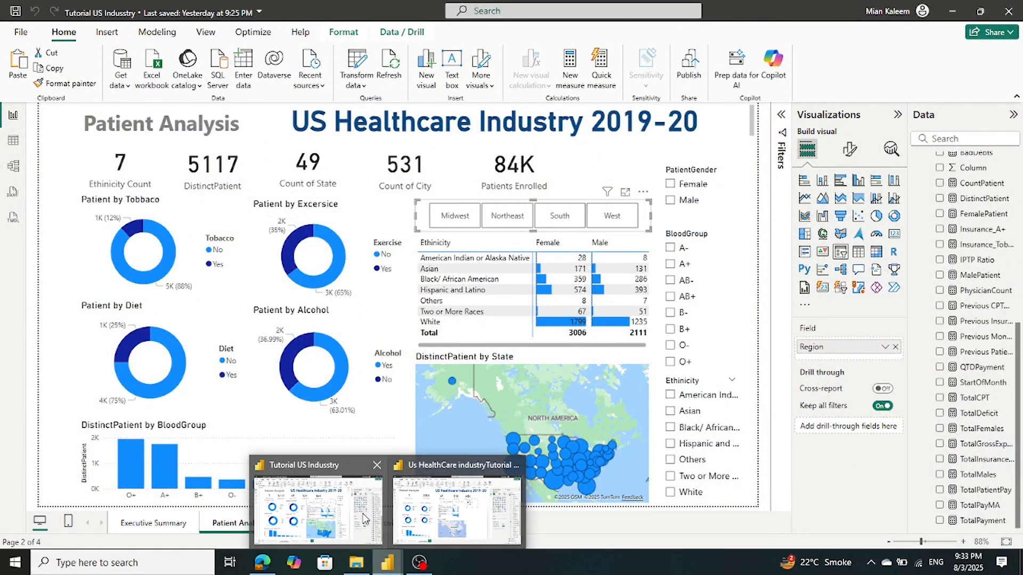
{"action": "left_click", "coordinate": [463, 505]}
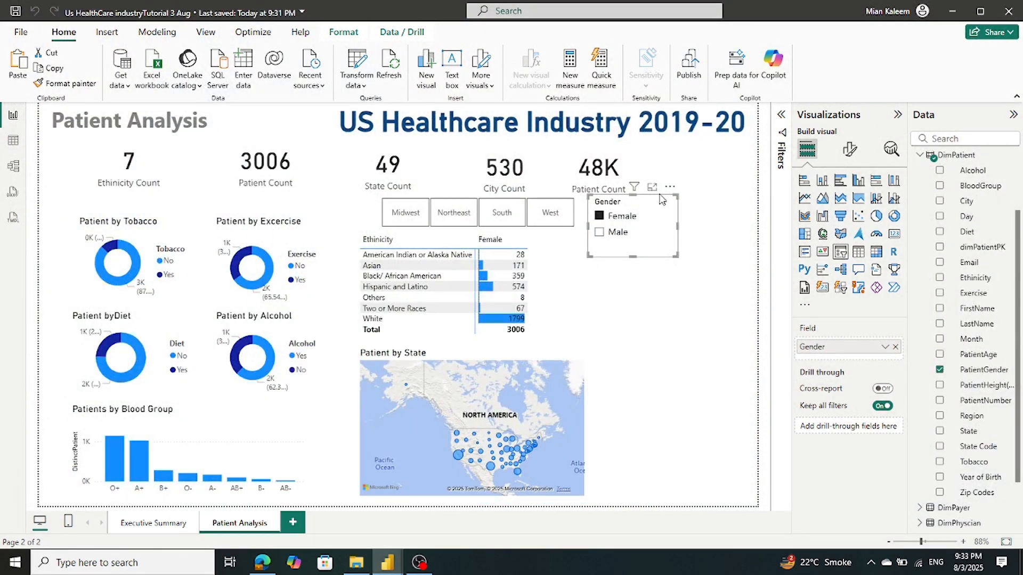
{"action": "left_click_drag", "start_coordinate": [678, 223], "coordinate": [713, 221]}
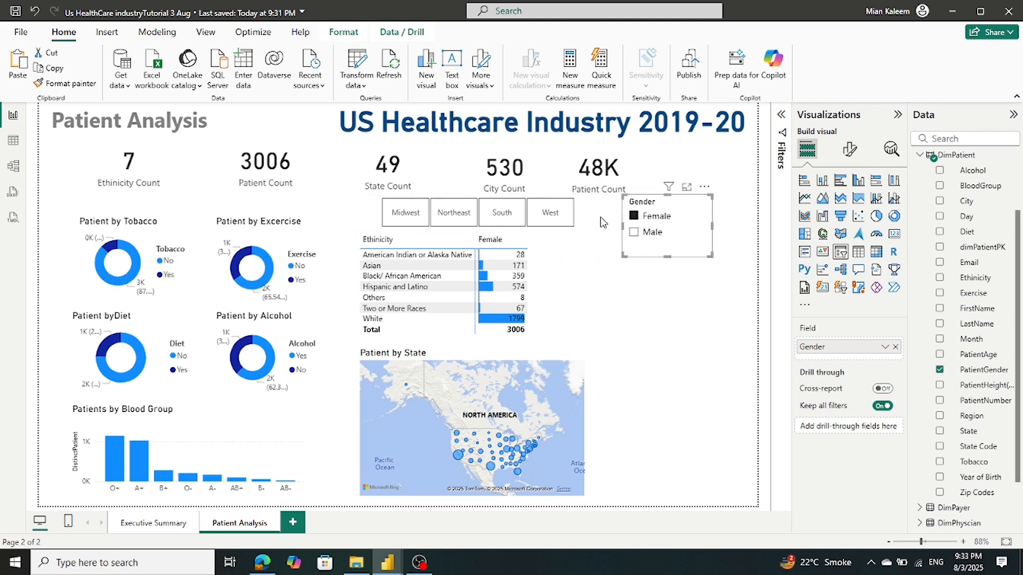
{"action": "left_click", "coordinate": [538, 319]}
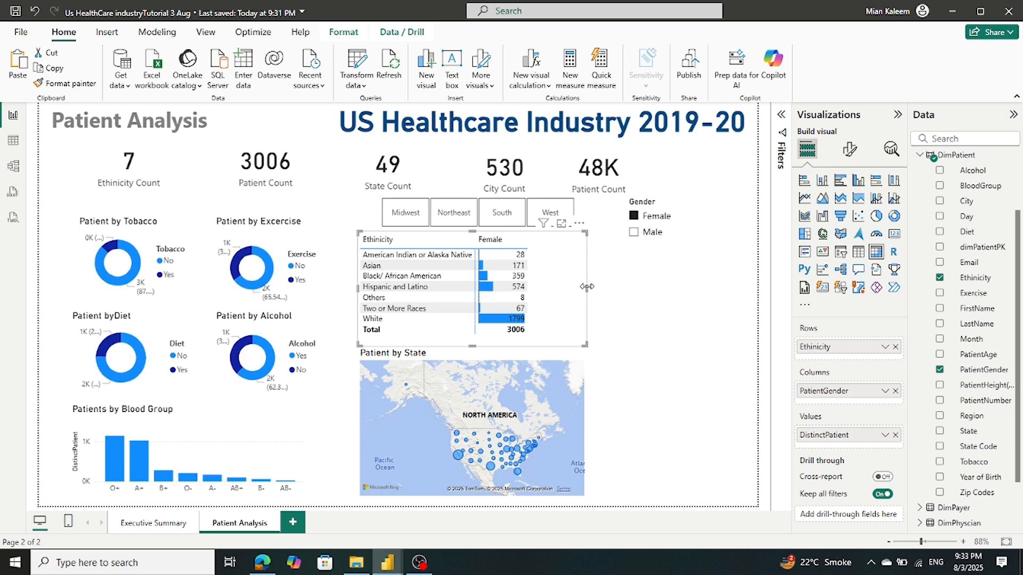
{"action": "left_click_drag", "start_coordinate": [587, 287], "coordinate": [575, 304]}
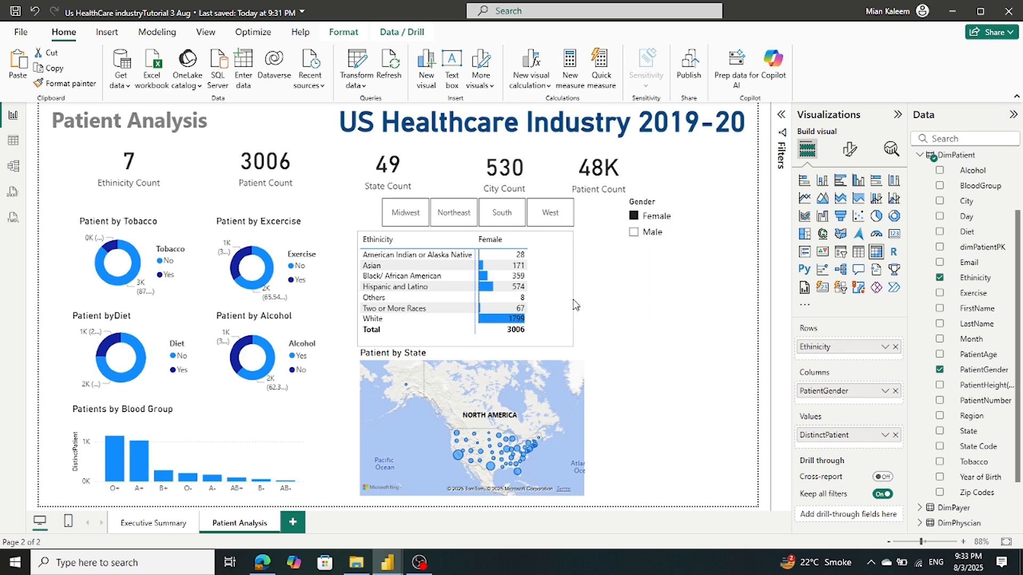
Clear the Female filter and widen the matrix so the Male column (2111) fully shows
{"action": "left_click", "coordinate": [633, 222]}
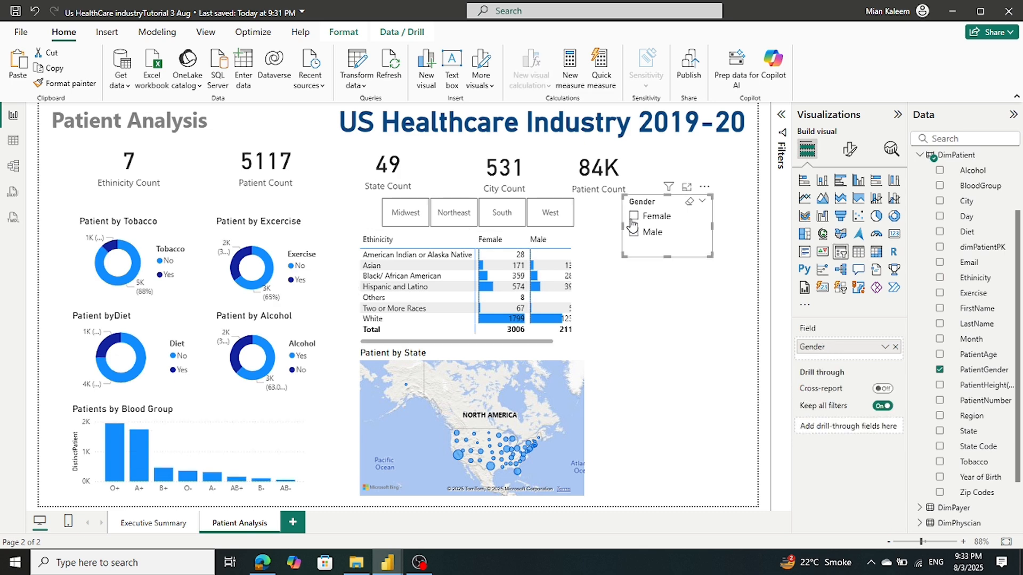
{"action": "left_click", "coordinate": [608, 340]}
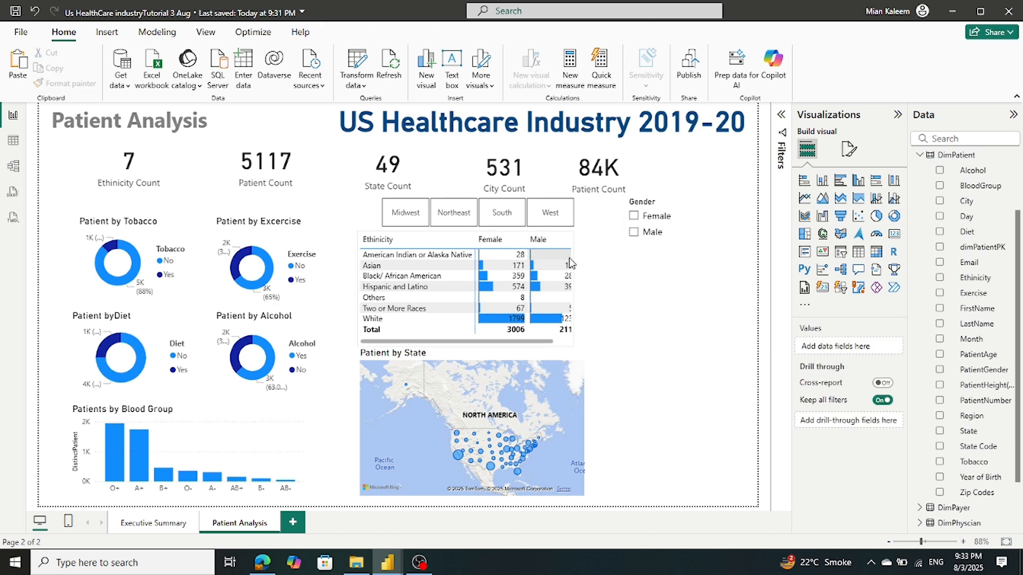
{"action": "left_click", "coordinate": [571, 259]}
{"action": "left_click_drag", "start_coordinate": [574, 288], "coordinate": [588, 296]}
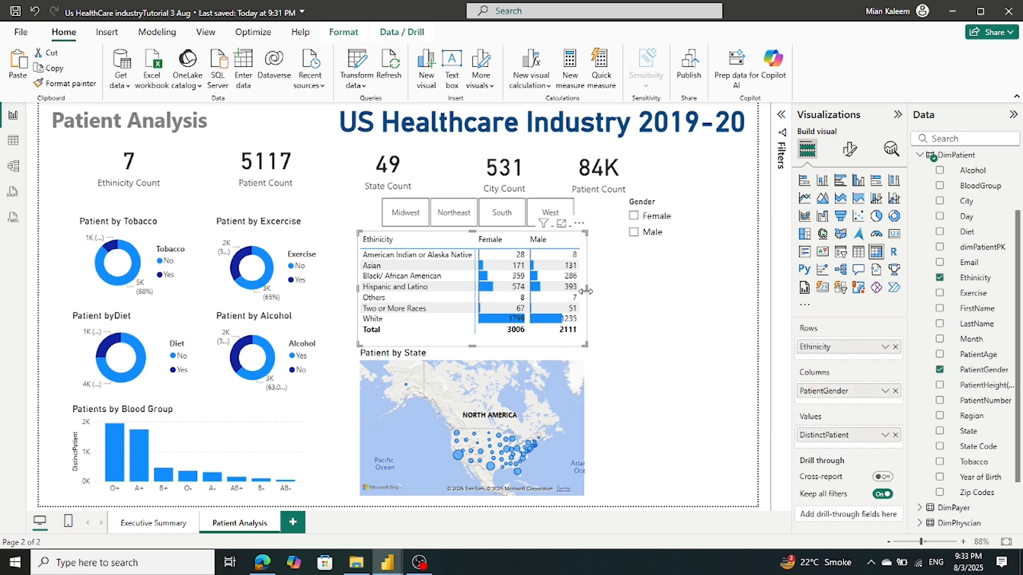
{"action": "left_click", "coordinate": [592, 226]}
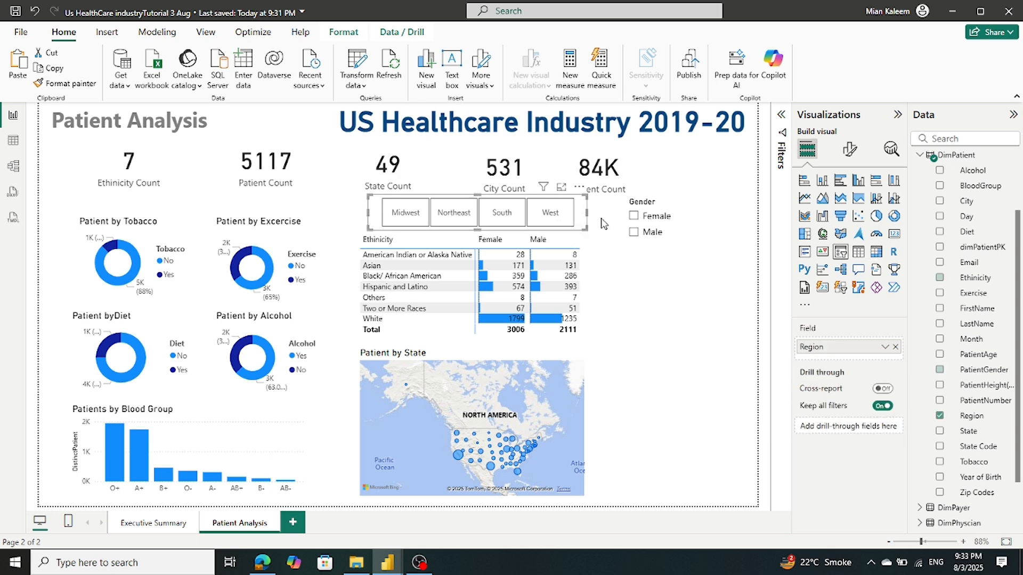
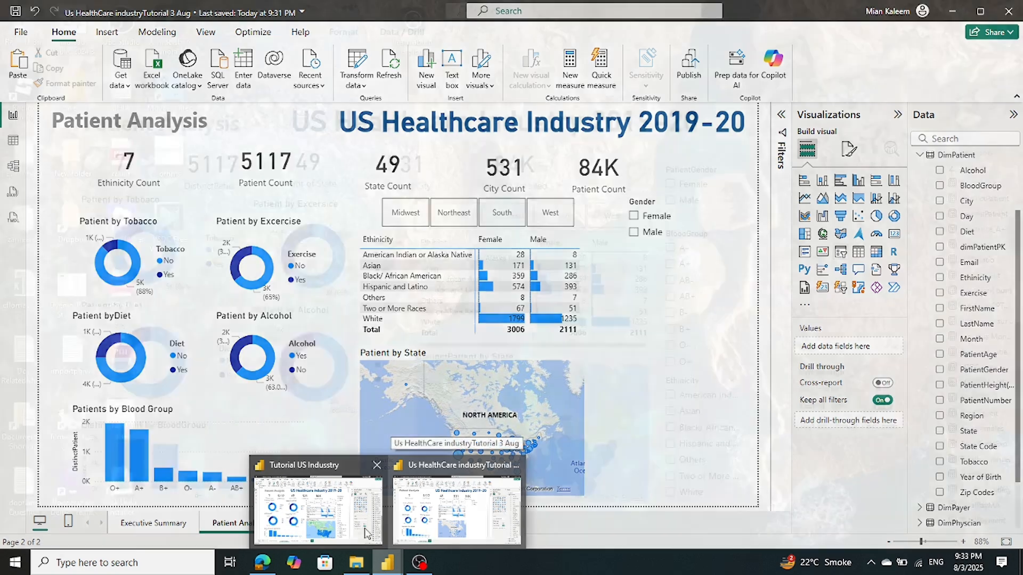
In the 3 Aug report, add a new slicer below Gender that filters by BloodGroup
{"action": "mouse_move", "coordinate": [337, 531]}
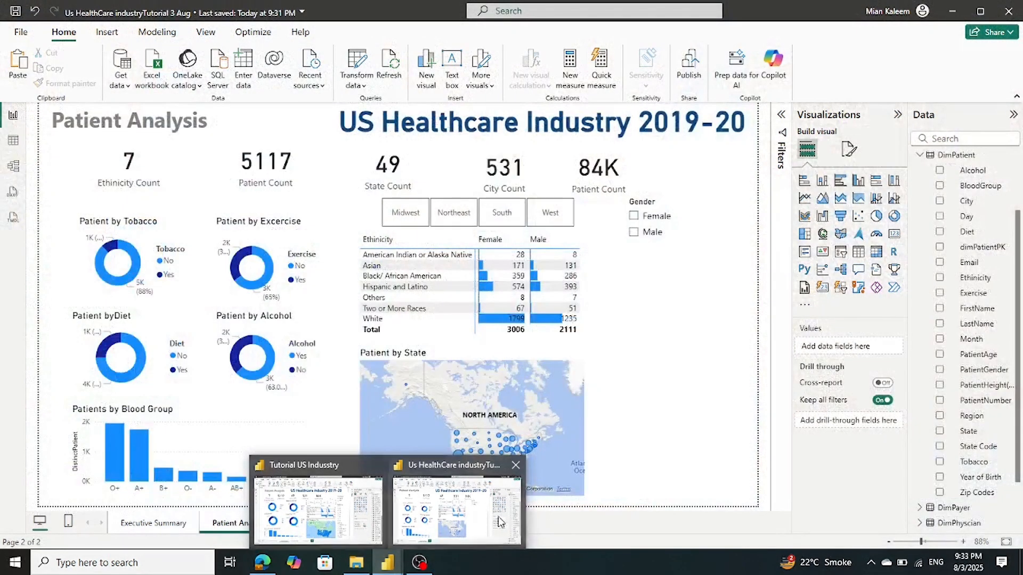
{"action": "left_click", "coordinate": [457, 510]}
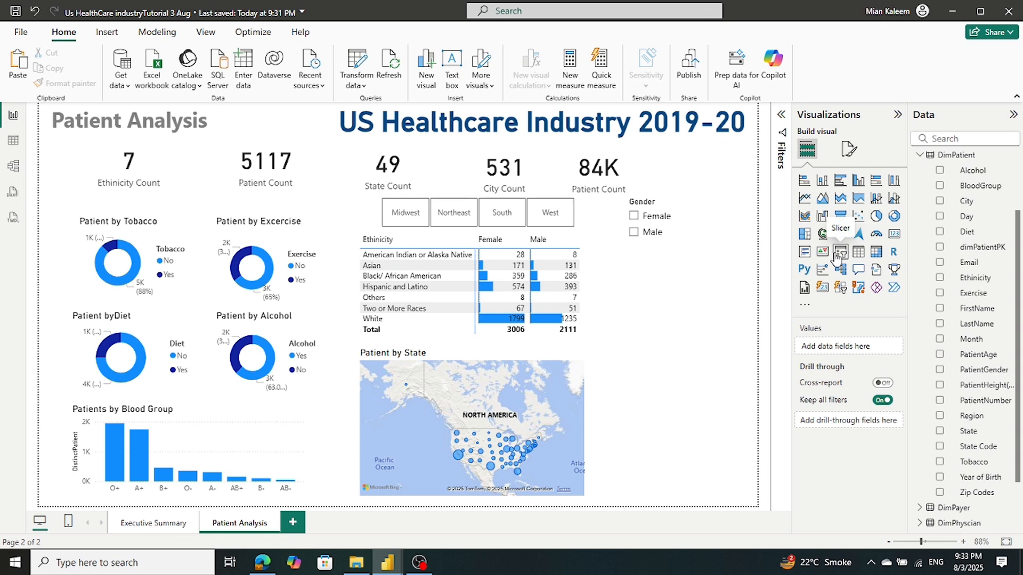
{"action": "left_click", "coordinate": [840, 253]}
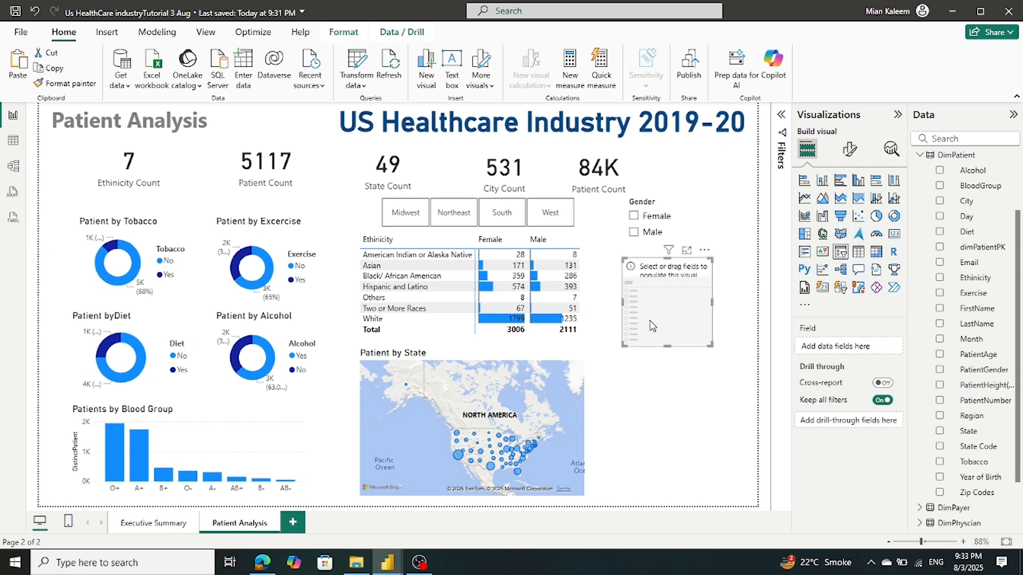
{"action": "left_click_drag", "start_coordinate": [657, 323], "coordinate": [663, 308]}
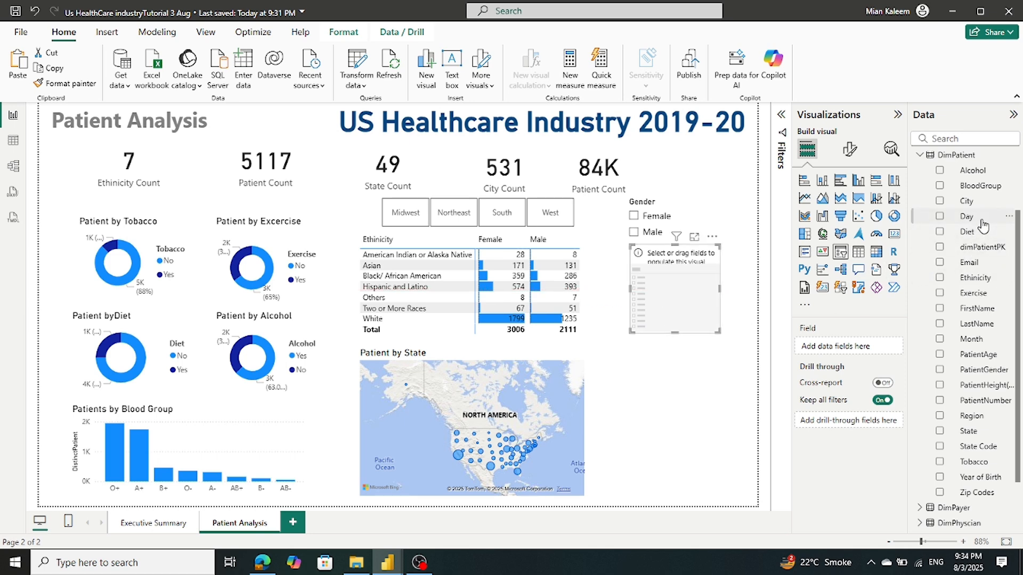
{"action": "scroll", "coordinate": [968, 274], "scroll_direction": "up", "scroll_amount": 2}
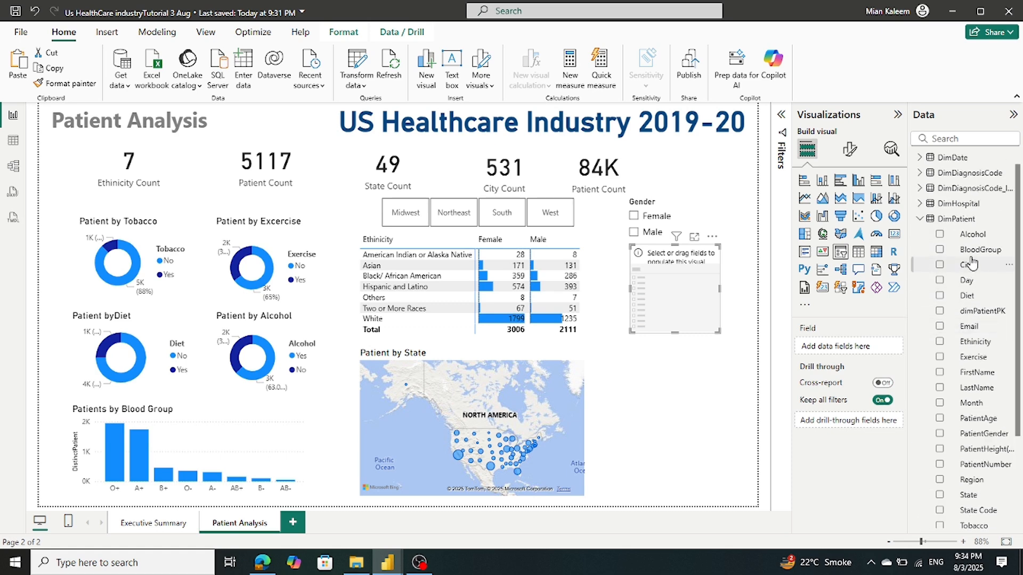
{"action": "left_click_drag", "start_coordinate": [976, 250], "coordinate": [852, 349]}
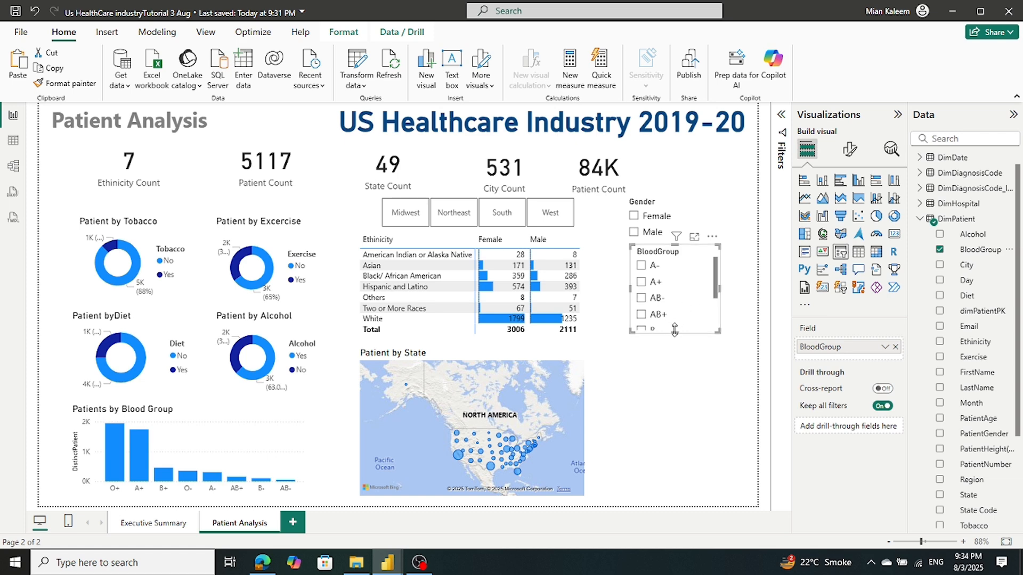
Lengthen and narrow the BloodGroup slicer so A- through O+ all show
{"action": "left_click_drag", "start_coordinate": [675, 330], "coordinate": [677, 384]}
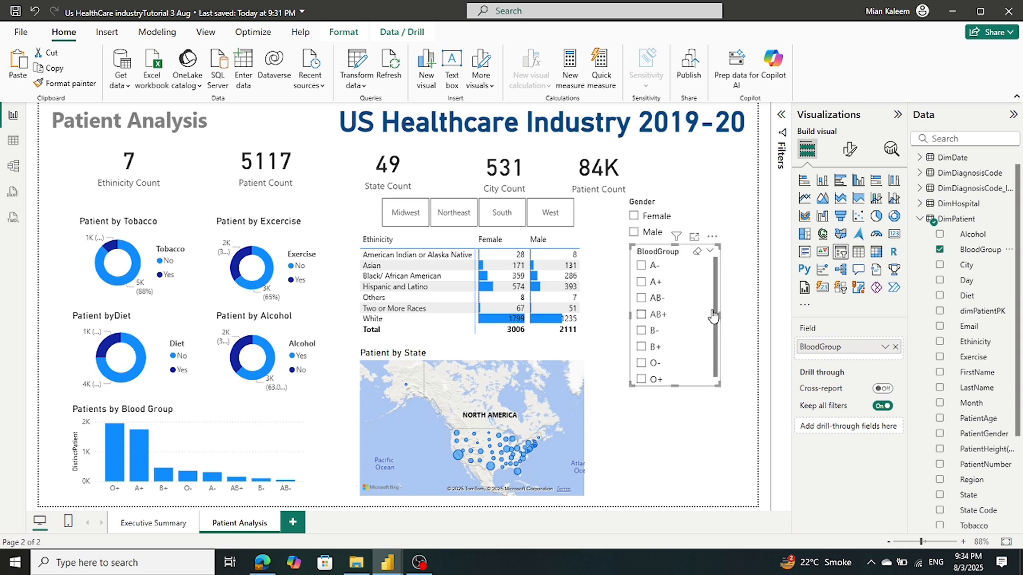
{"action": "left_click_drag", "start_coordinate": [720, 316], "coordinate": [699, 327]}
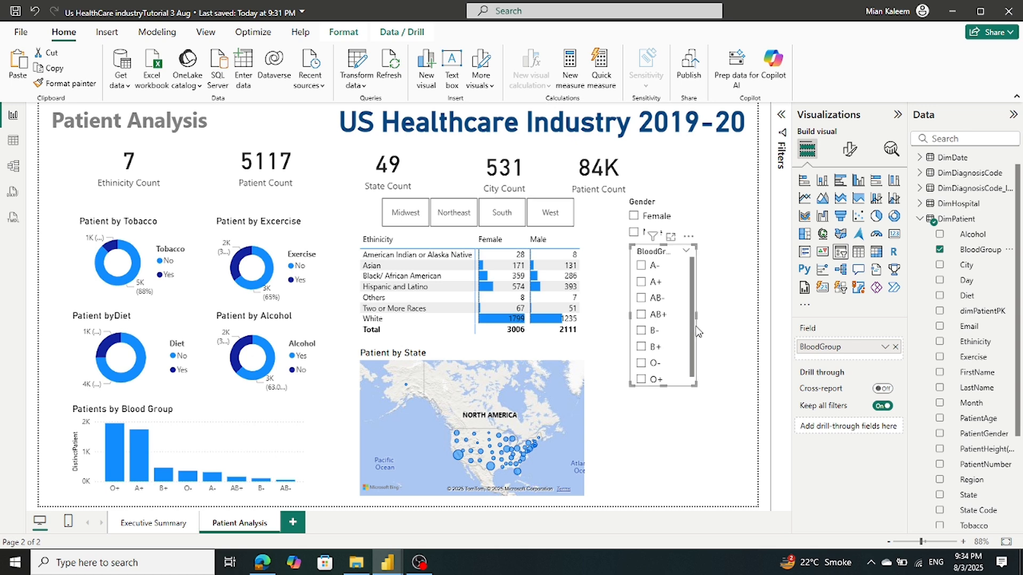
{"action": "left_click", "coordinate": [701, 500]}
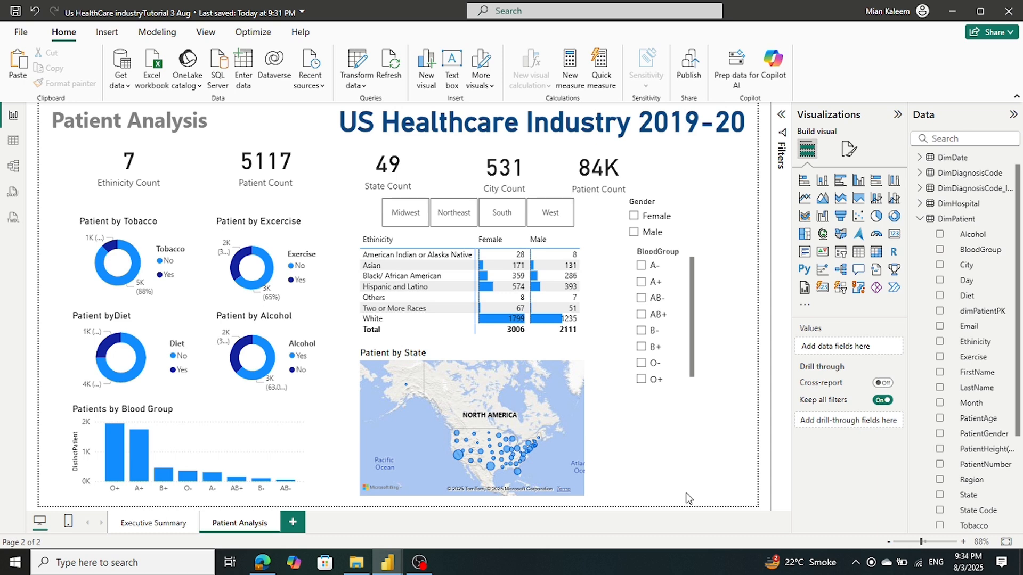
Add an Ethinicity slicer and filter the page to Male patients
{"action": "left_click", "coordinate": [842, 254]}
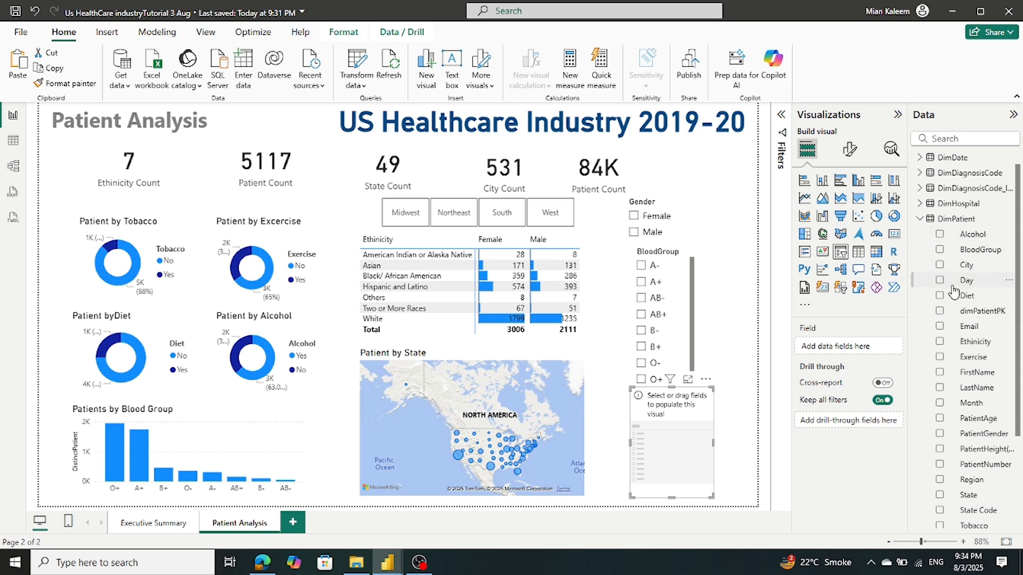
{"action": "left_click_drag", "start_coordinate": [968, 348], "coordinate": [855, 356]}
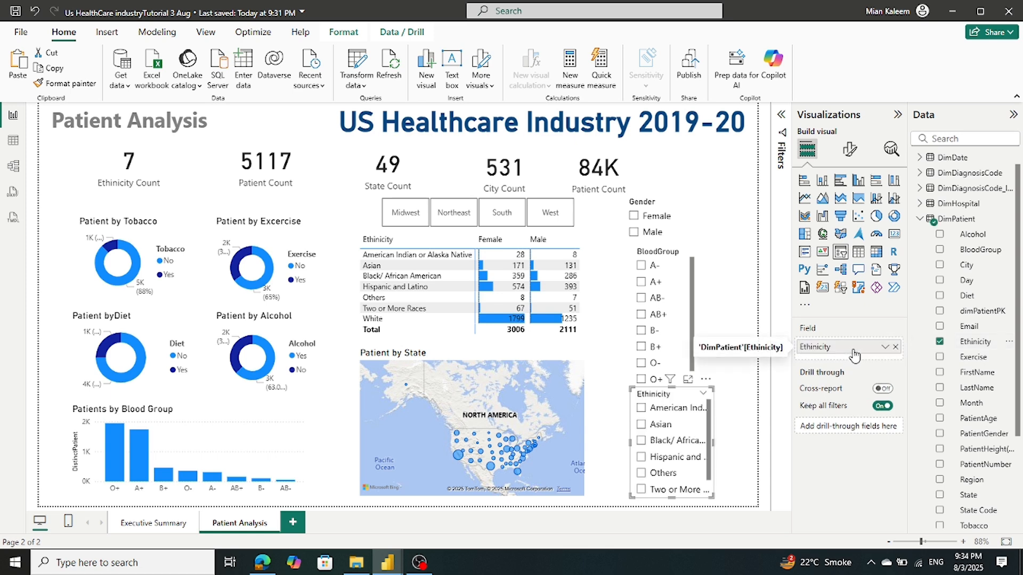
{"action": "left_click", "coordinate": [709, 230]}
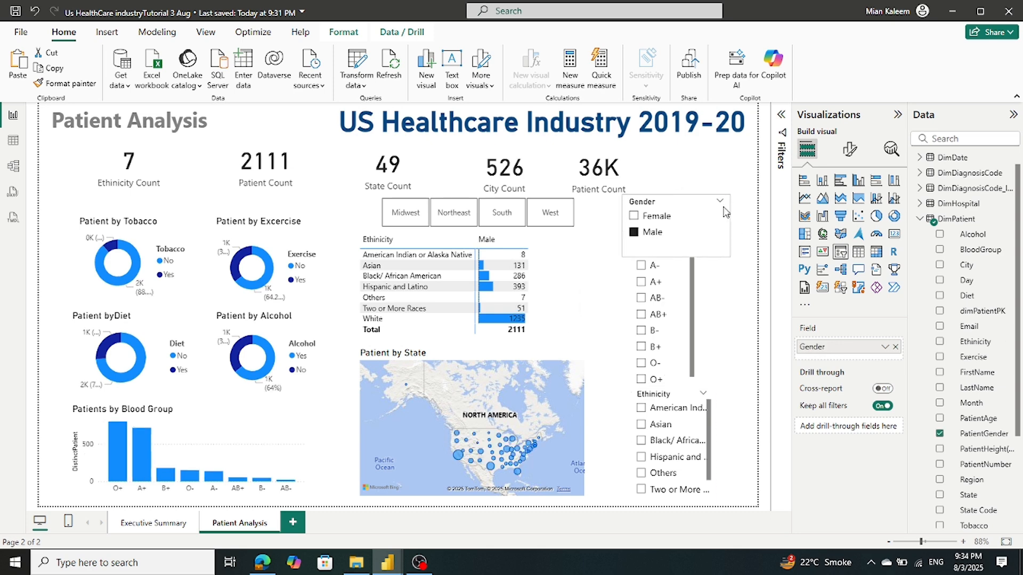
{"action": "left_click", "coordinate": [748, 244]}
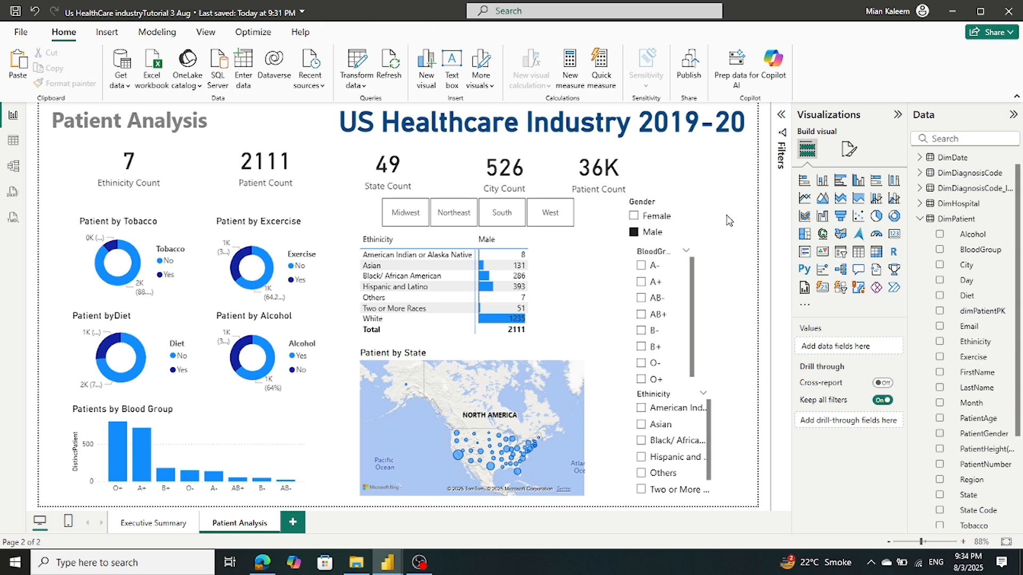
Move the Gender slicer higher and widen the BloodGroup slicer so its title fits
{"action": "left_click", "coordinate": [666, 204]}
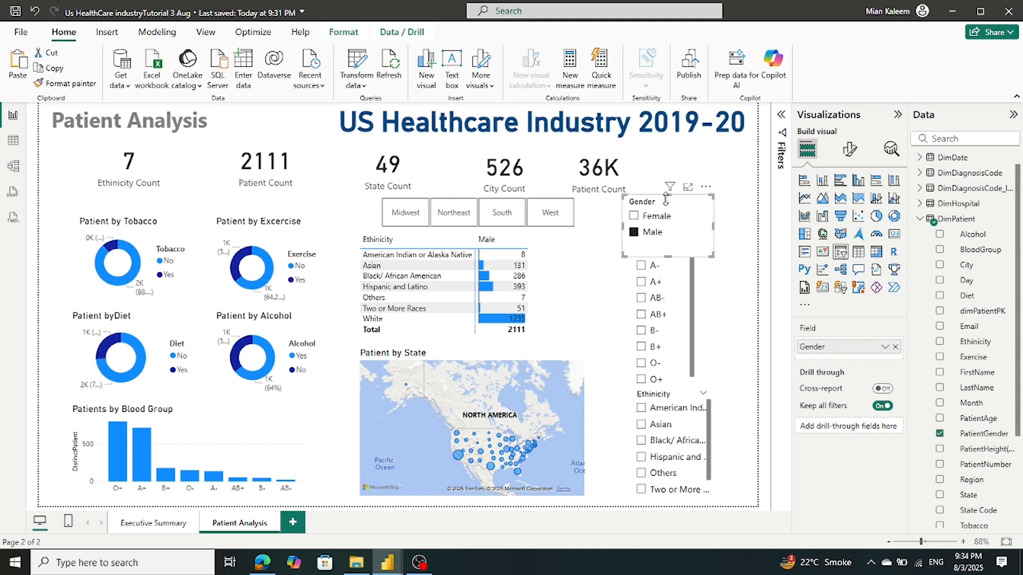
{"action": "left_click_drag", "start_coordinate": [662, 201], "coordinate": [679, 189]}
{"action": "left_click", "coordinate": [698, 308]}
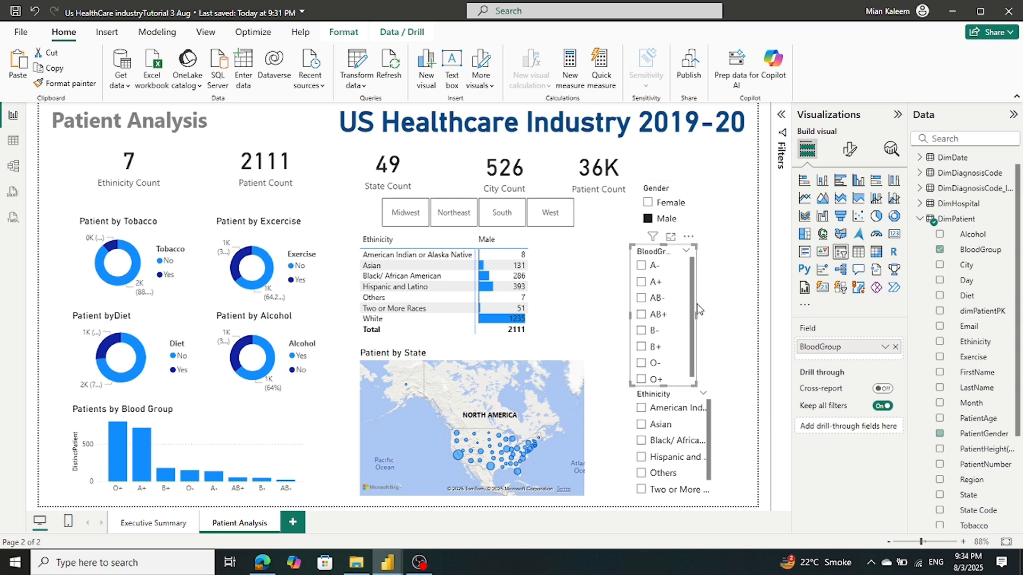
{"action": "left_click_drag", "start_coordinate": [696, 314], "coordinate": [713, 314]}
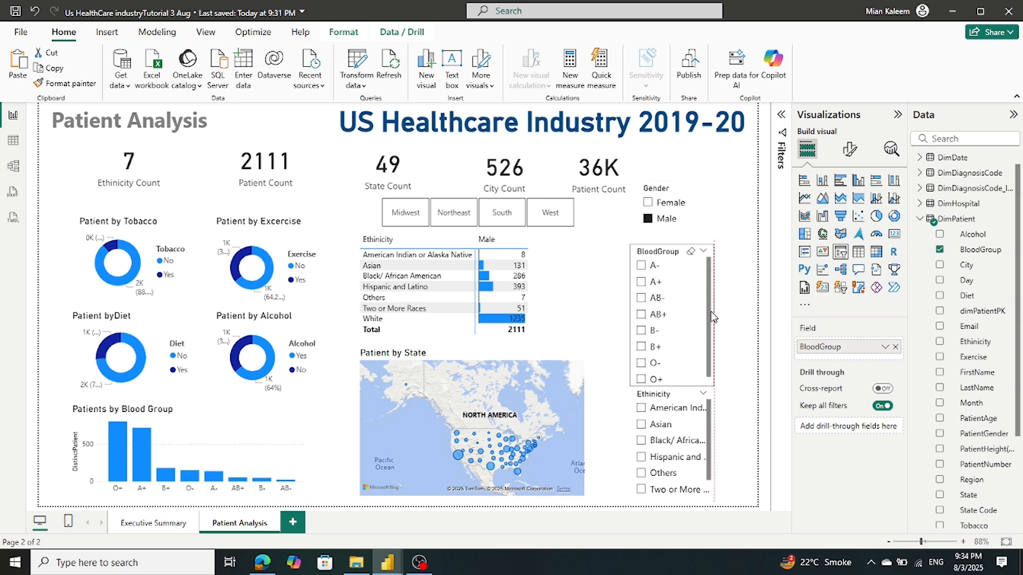
{"action": "left_click", "coordinate": [738, 322]}
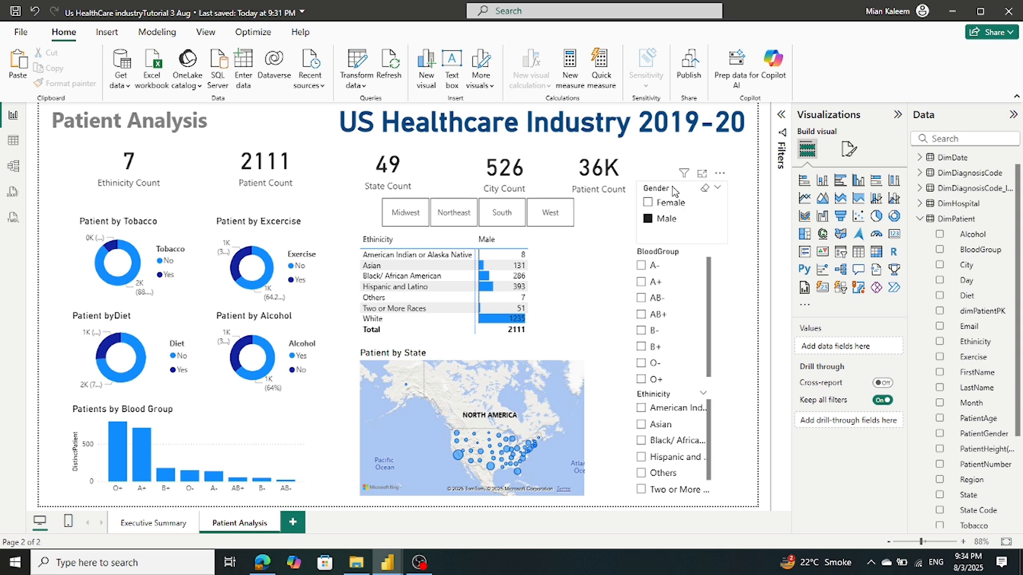
{"action": "left_click_drag", "start_coordinate": [678, 186], "coordinate": [679, 161]}
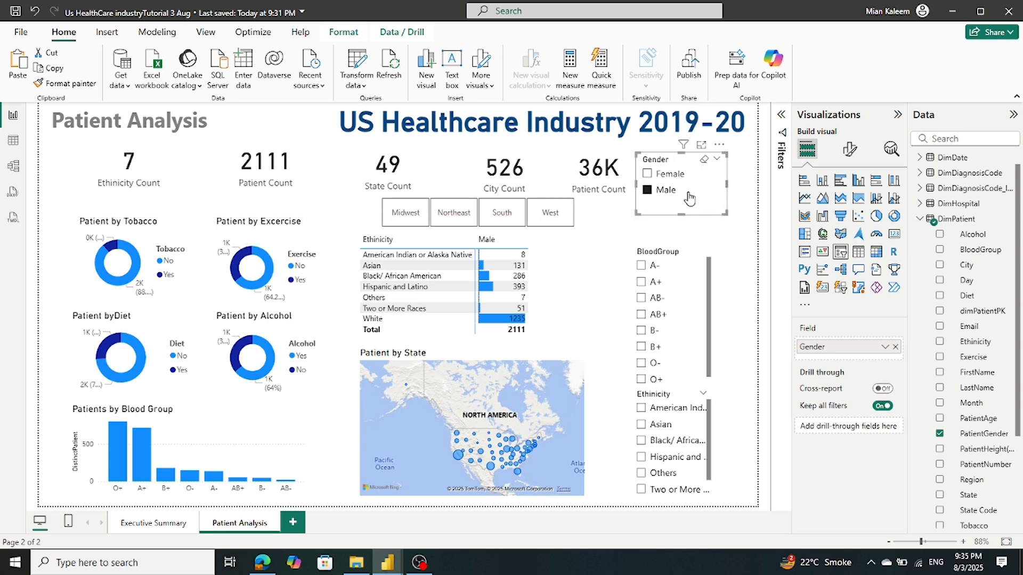
{"action": "left_click", "coordinate": [720, 264]}
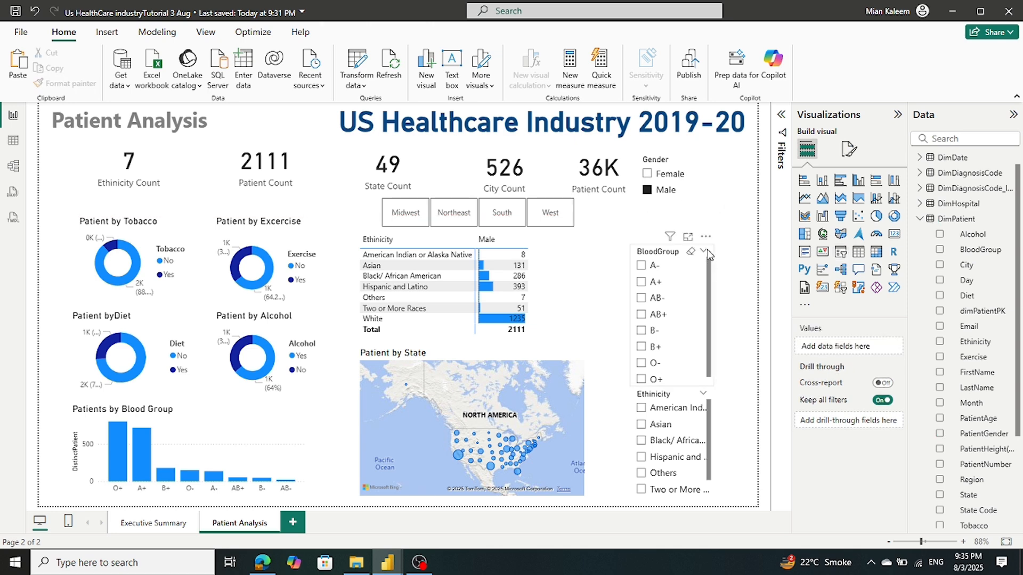
Stack BloodGroup and Ethnicity under Gender, lengthen Ethnicity to show White, and save
{"action": "left_click", "coordinate": [708, 255]}
{"action": "left_click_drag", "start_coordinate": [709, 255], "coordinate": [715, 214]}
{"action": "left_click_drag", "start_coordinate": [713, 405], "coordinate": [718, 362]}
{"action": "mouse_move", "coordinate": [679, 458]}
{"action": "left_mouse_down"}
{"action": "mouse_move", "coordinate": [682, 484]}
{"action": "mouse_move", "coordinate": [684, 474]}
{"action": "left_mouse_up"}
{"action": "left_click", "coordinate": [724, 402]}
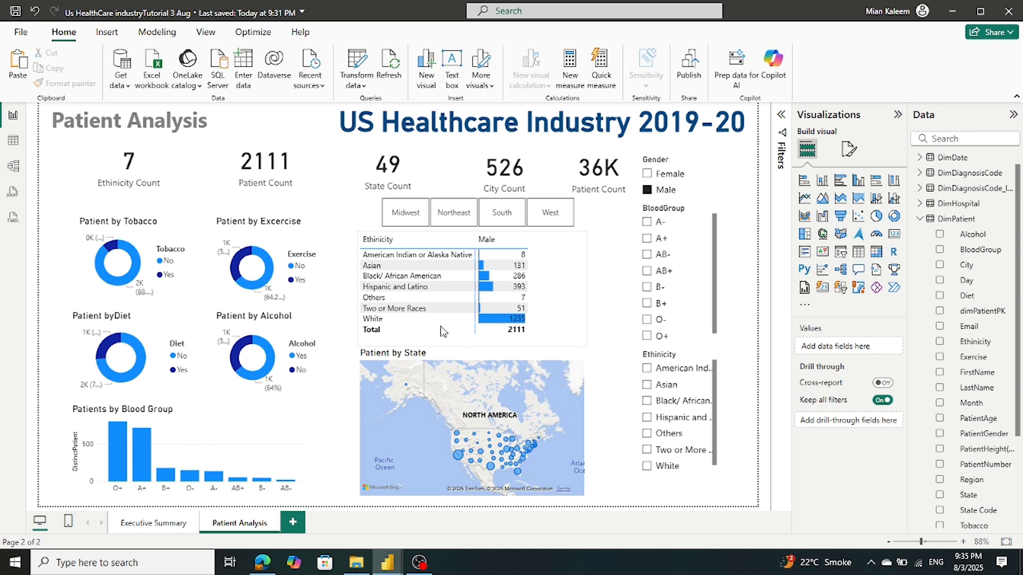
{"action": "left_click", "coordinate": [16, 11]}
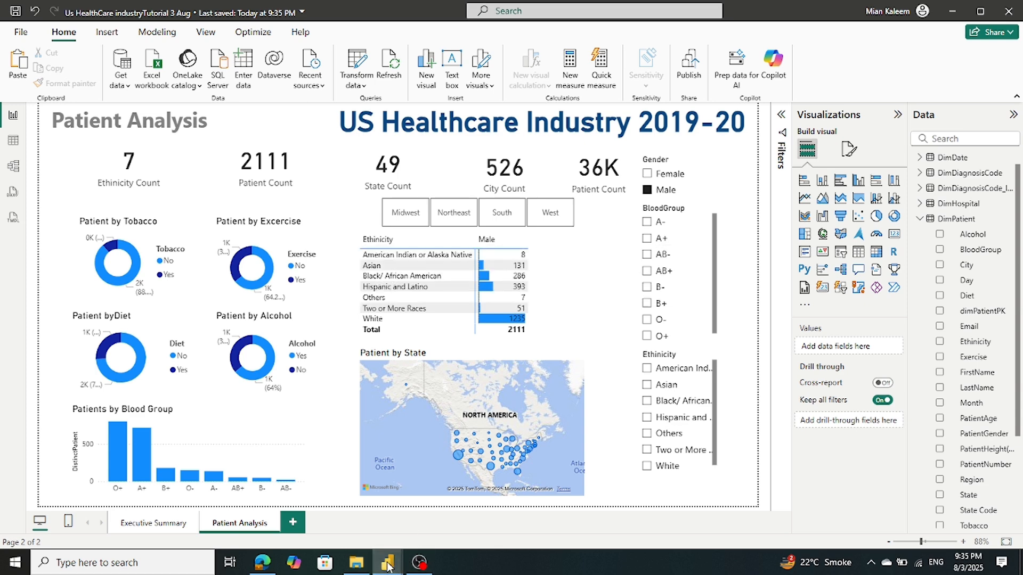
Back in the 3 Aug report, clear the Male filter and try the A- blood group
{"action": "mouse_move", "coordinate": [389, 565]}
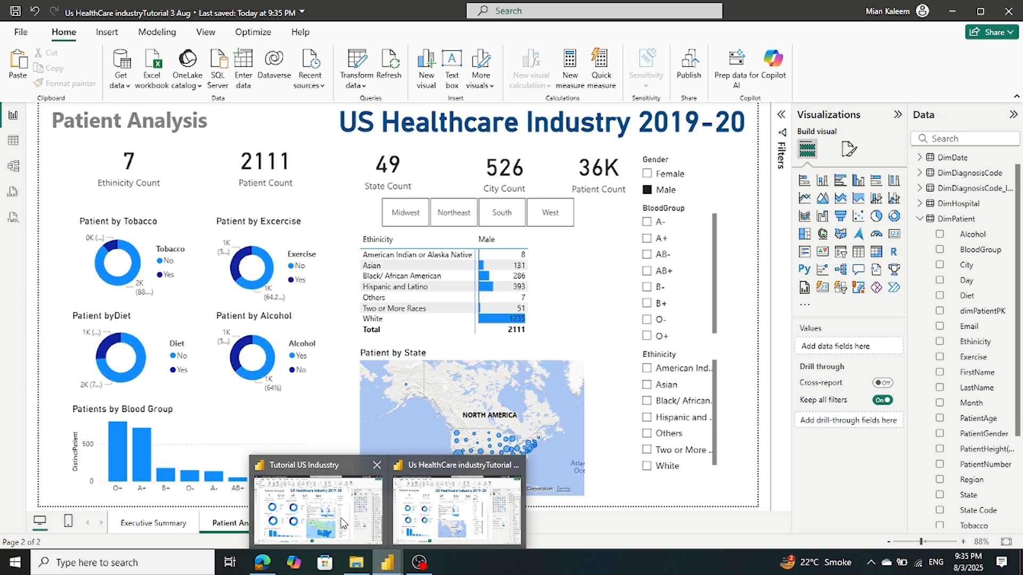
{"action": "mouse_move", "coordinate": [339, 524]}
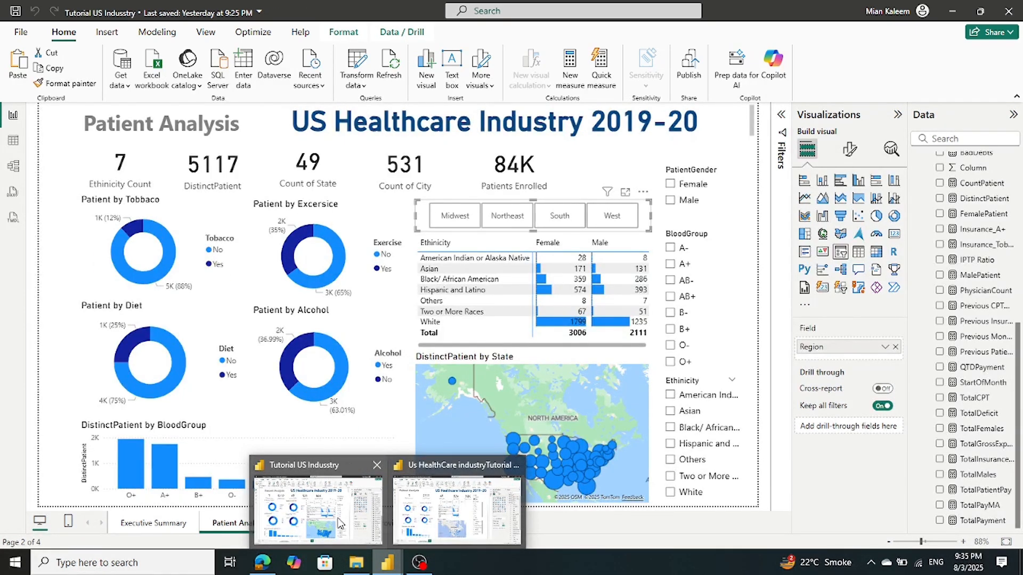
{"action": "mouse_move", "coordinate": [456, 520]}
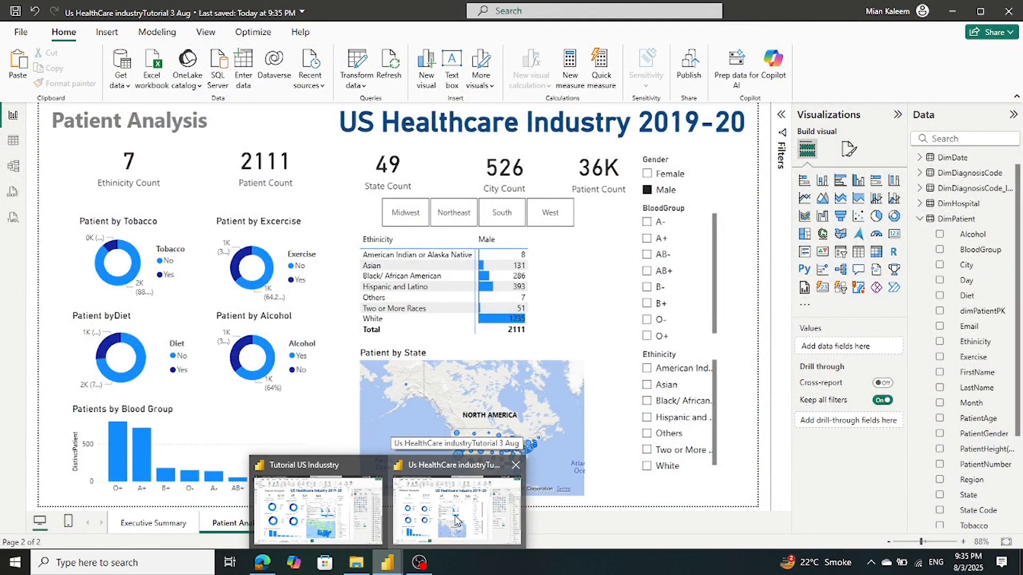
{"action": "left_click", "coordinate": [457, 521]}
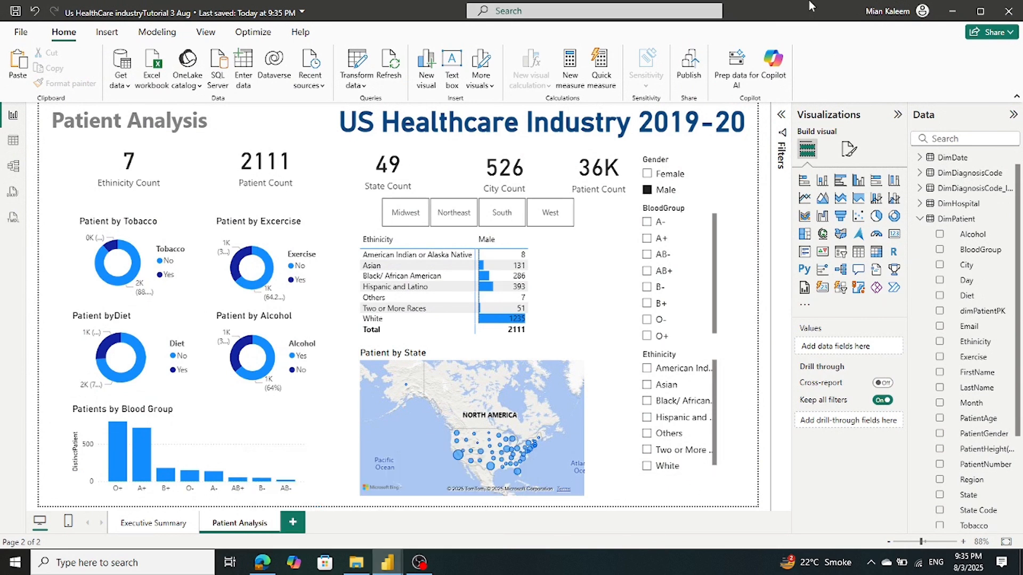
{"action": "left_click", "coordinate": [647, 190]}
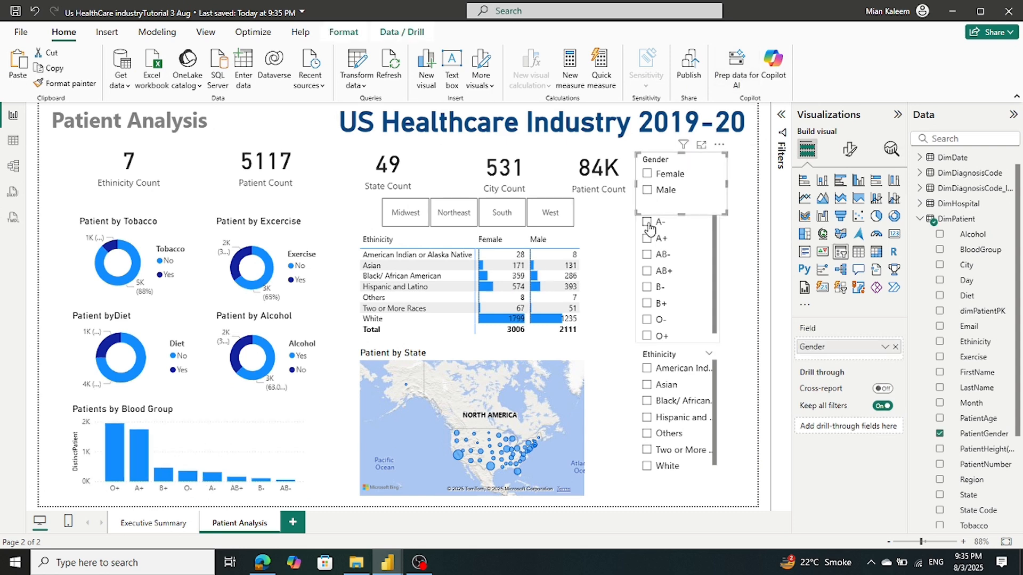
{"action": "left_click", "coordinate": [647, 223]}
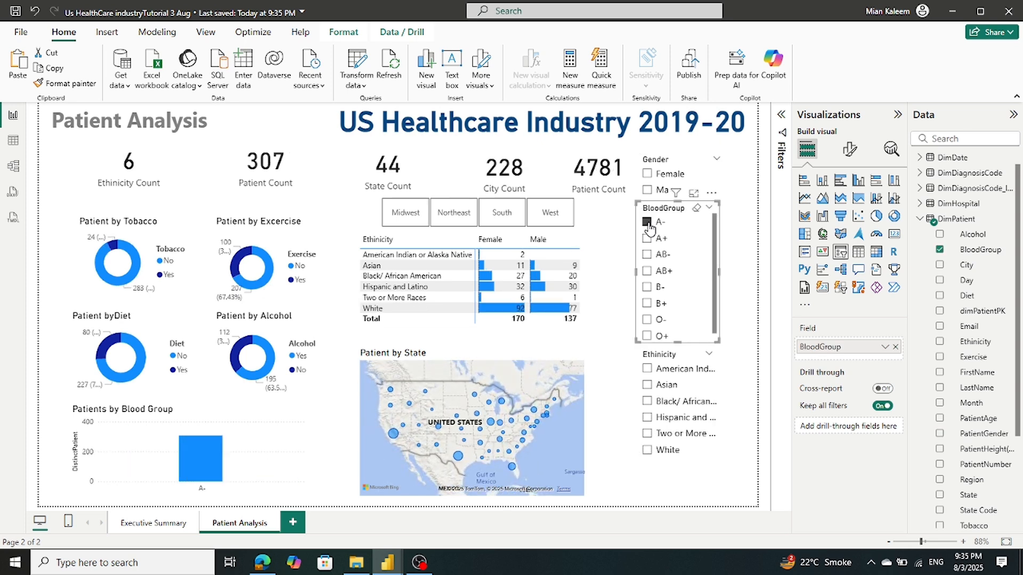
{"action": "left_click", "coordinate": [647, 222]}
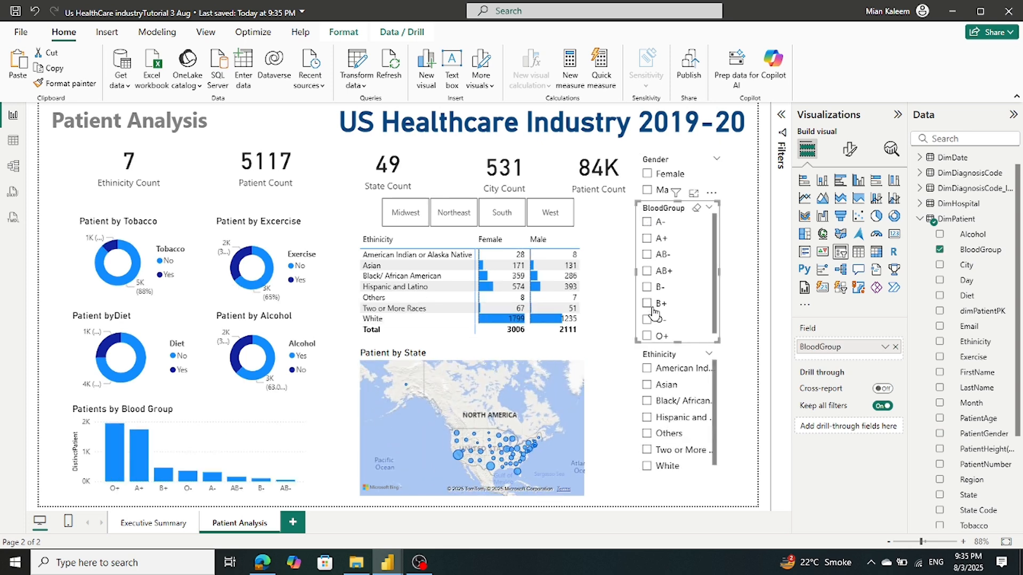
Try the O+, O- and B- blood groups and American Indian ethnicity, then clear them
{"action": "left_click", "coordinate": [647, 336]}
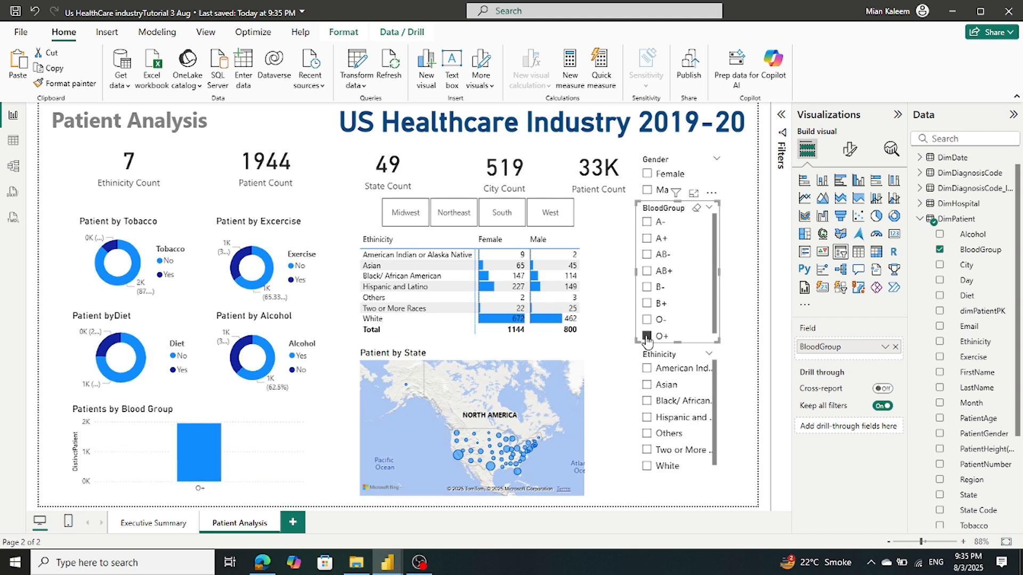
{"action": "left_click", "coordinate": [647, 337]}
{"action": "left_click", "coordinate": [647, 319]}
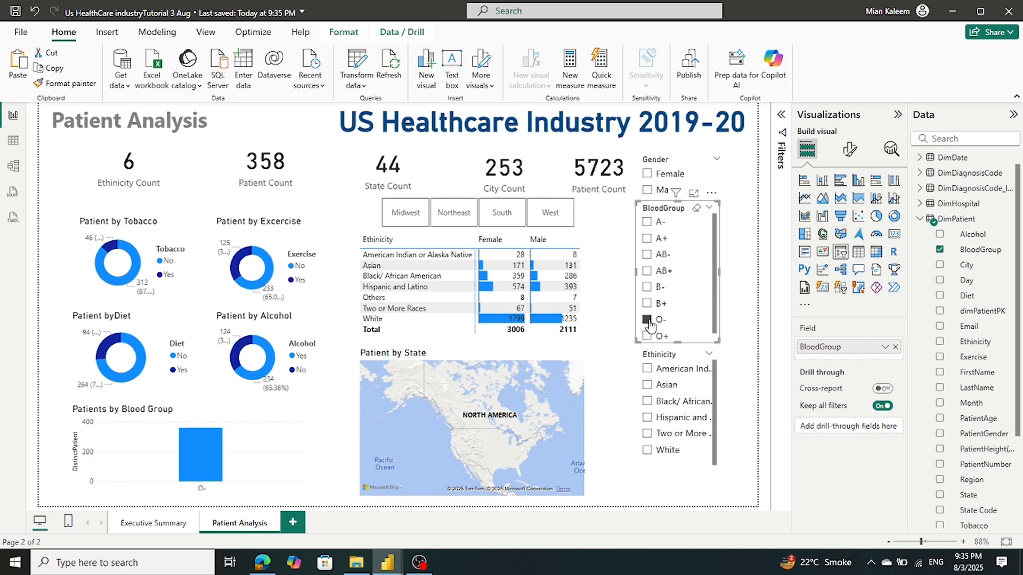
{"action": "left_click", "coordinate": [648, 320]}
{"action": "left_click", "coordinate": [648, 288]}
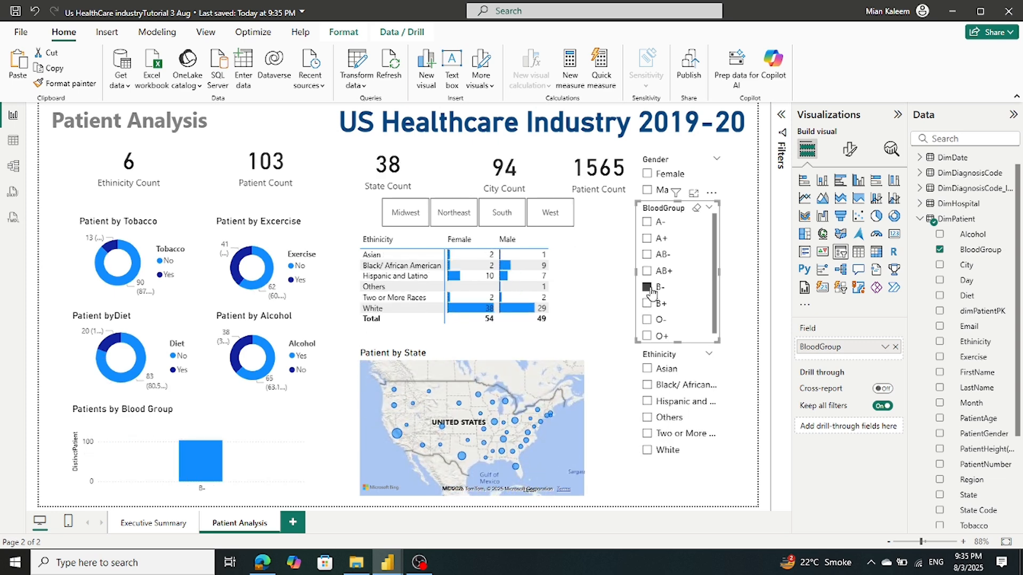
{"action": "left_click", "coordinate": [647, 287]}
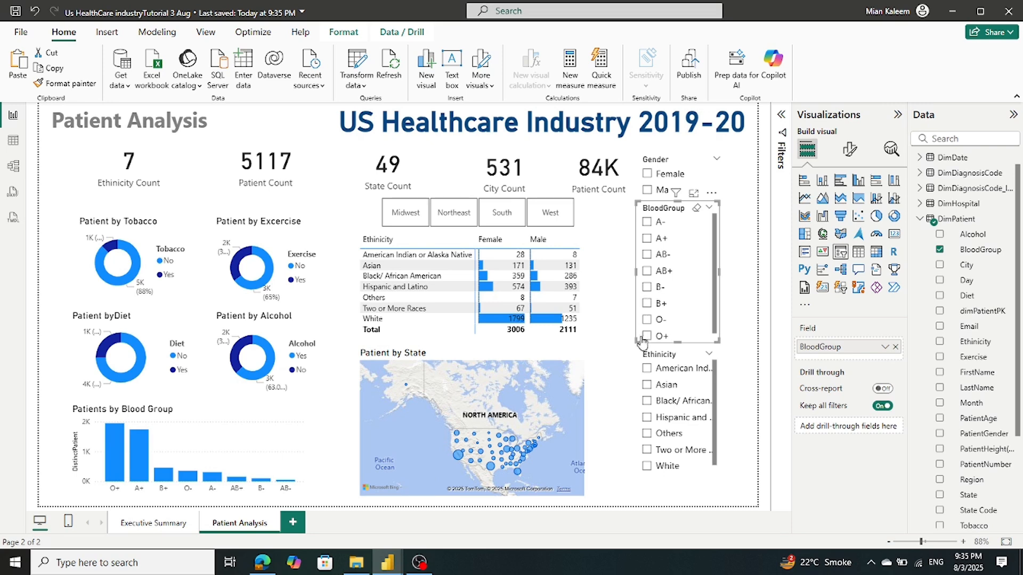
{"action": "left_click", "coordinate": [647, 369]}
{"action": "left_click", "coordinate": [648, 369]}
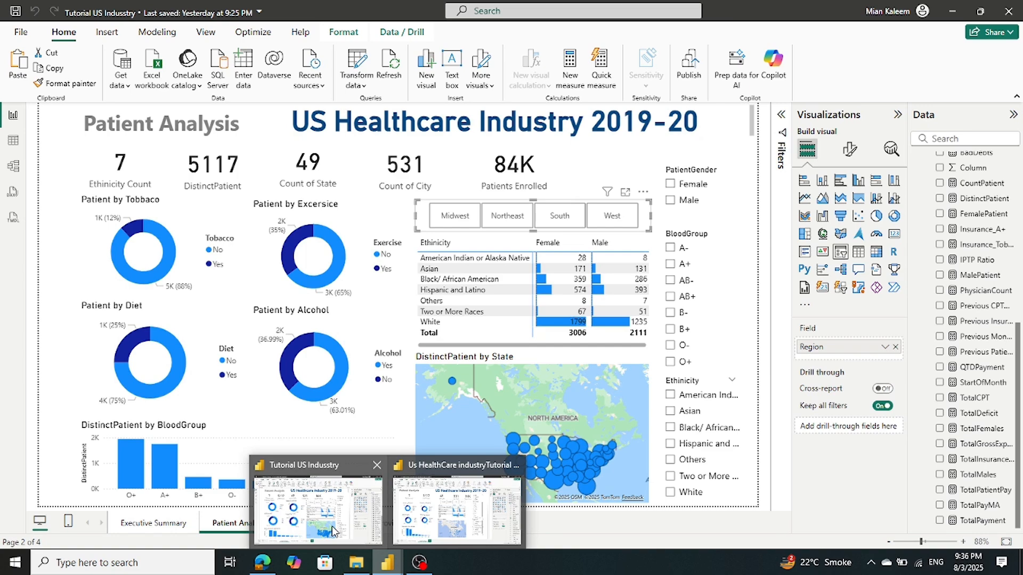
Save the working 3 Aug report
{"action": "mouse_move", "coordinate": [399, 522]}
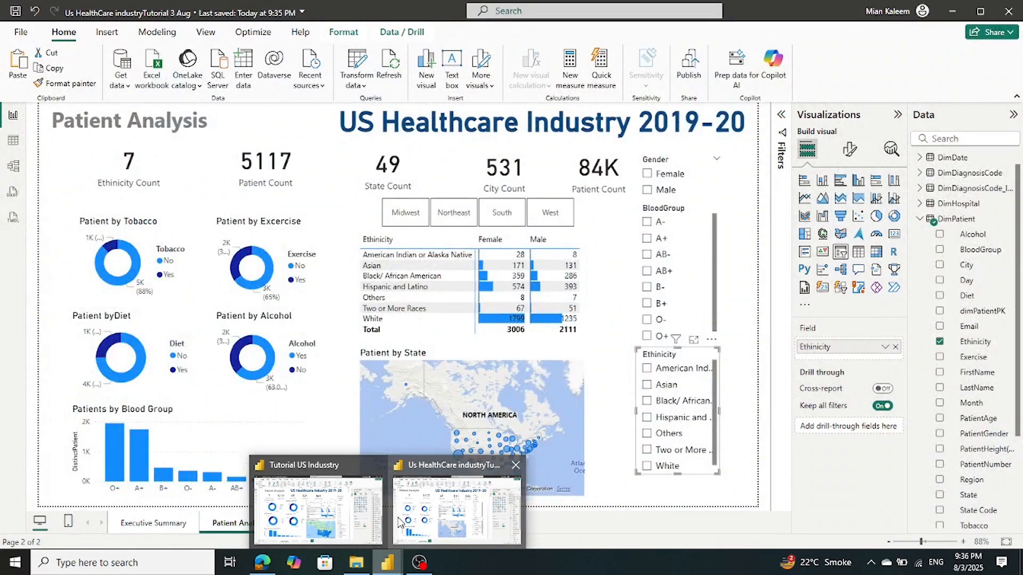
{"action": "left_click", "coordinate": [399, 522]}
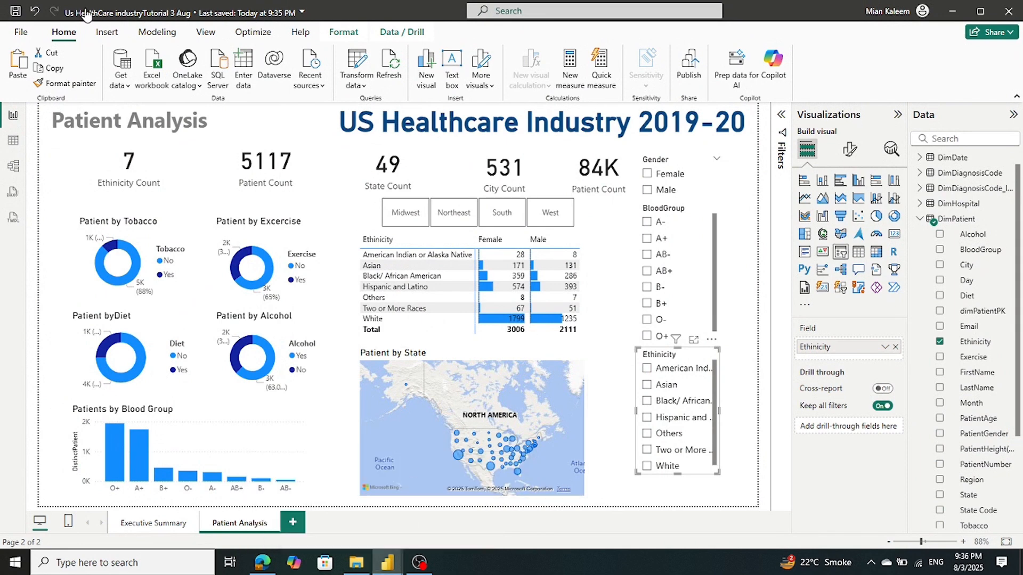
{"action": "left_click", "coordinate": [23, 12]}
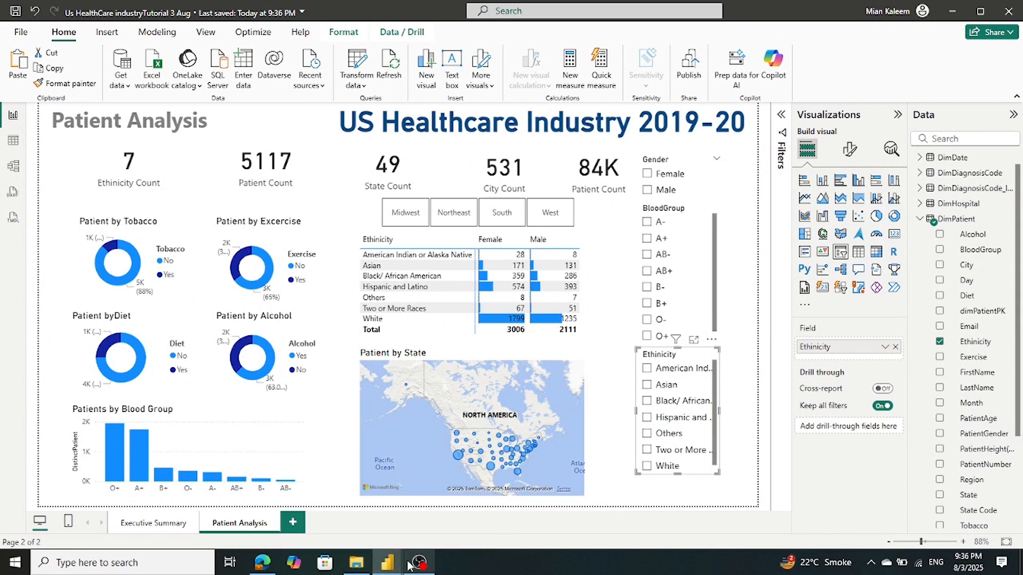
View the reference report's Hospital Analysis page, then return to the working report
{"action": "left_click", "coordinate": [320, 519]}
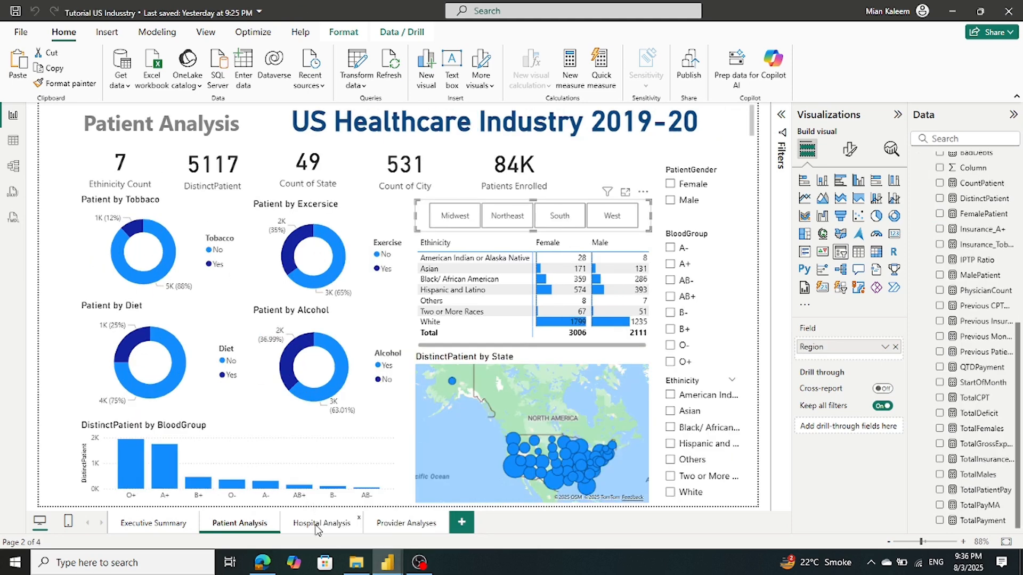
{"action": "left_click", "coordinate": [318, 525]}
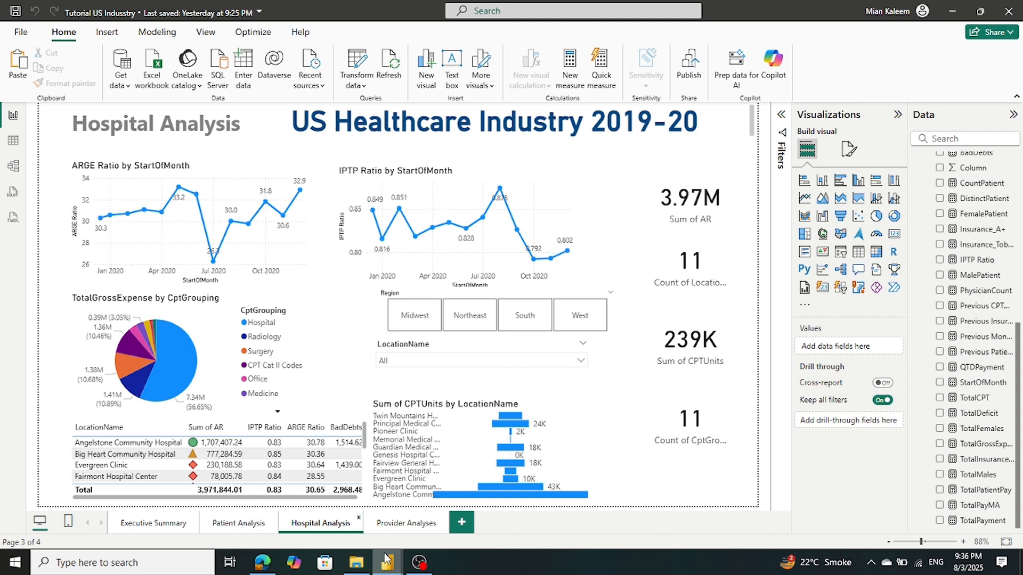
{"action": "mouse_move", "coordinate": [387, 560]}
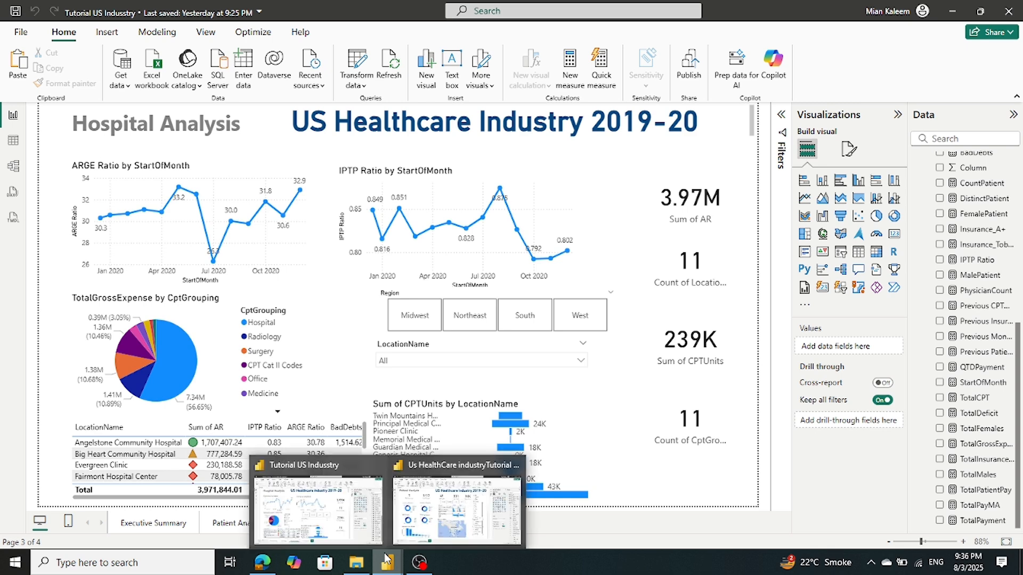
{"action": "left_click", "coordinate": [429, 529]}
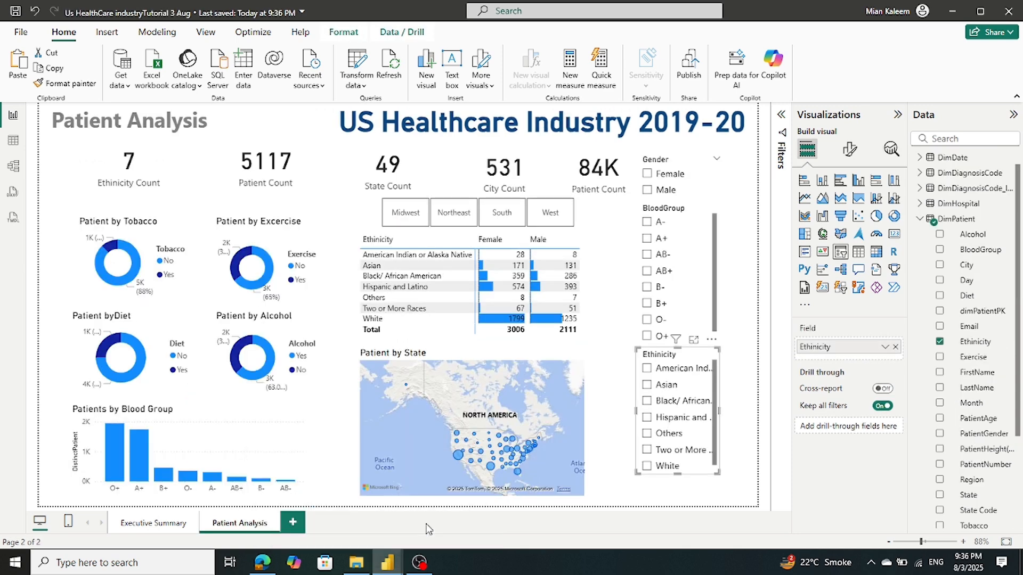
Add a blank page named 'Hospital Analysis' and bring up the reference report
{"action": "left_click", "coordinate": [294, 523]}
{"action": "double_click", "coordinate": [301, 522]}
{"action": "type", "text": "Hospital A"}
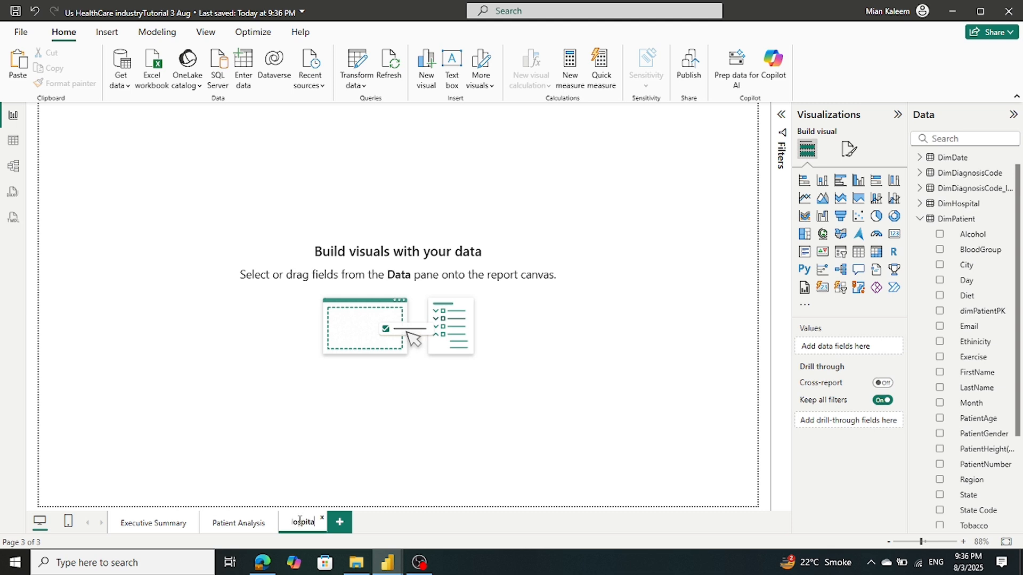
{"action": "type", "text": "nalysis"}
{"action": "left_click", "coordinate": [280, 428]}
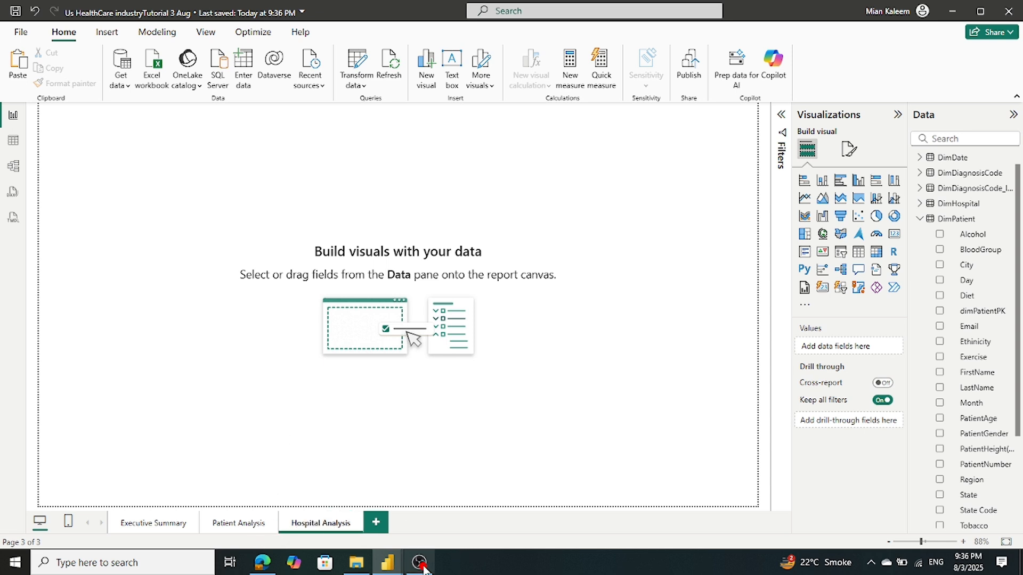
{"action": "mouse_move", "coordinate": [399, 567]}
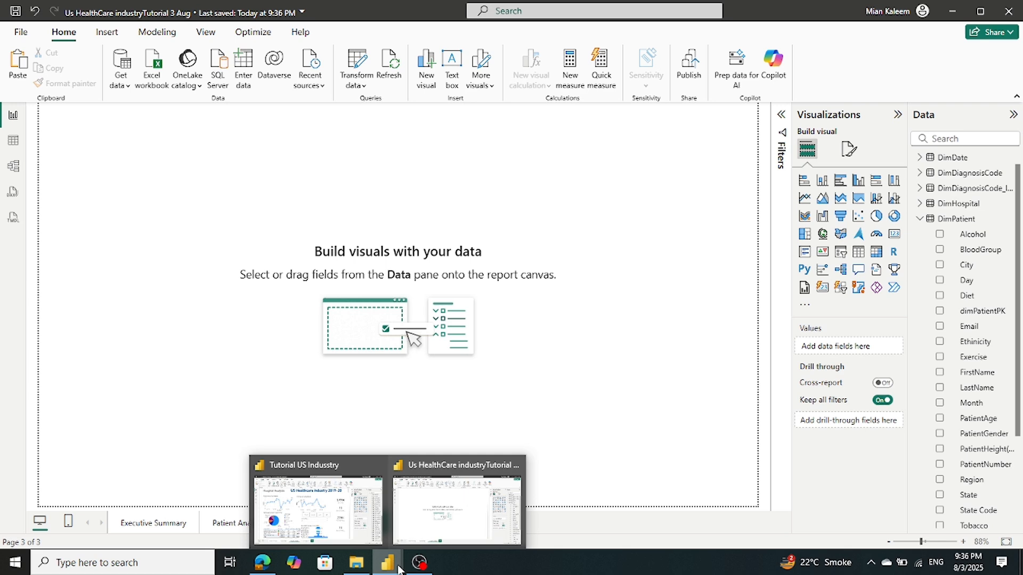
{"action": "left_click", "coordinate": [347, 527]}
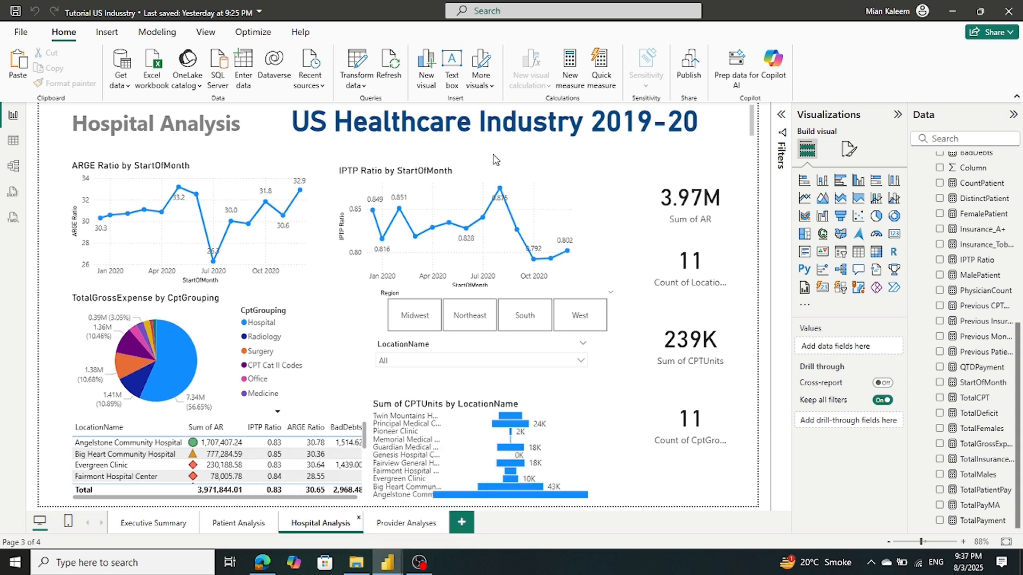
Copy the US Healthcare Industry 2019-20 title from Patient Analysis onto Hospital Analysis
{"action": "mouse_move", "coordinate": [387, 566]}
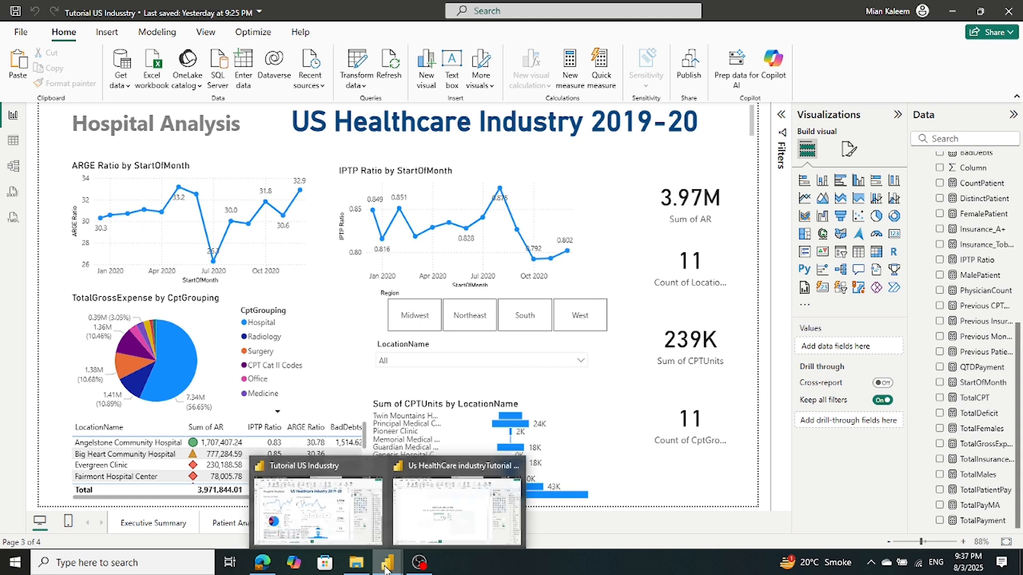
{"action": "left_click", "coordinate": [461, 539]}
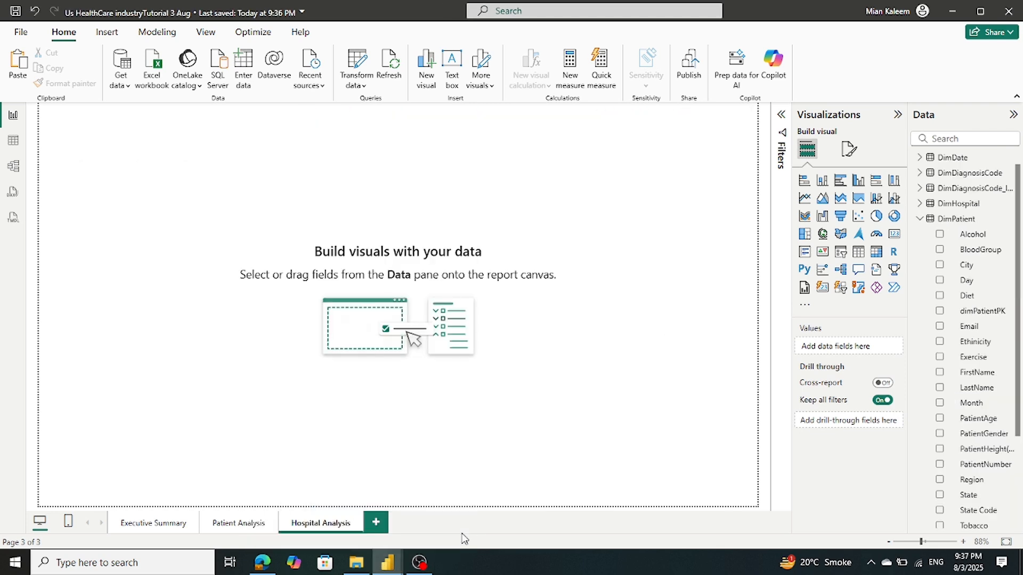
{"action": "left_click", "coordinate": [236, 523]}
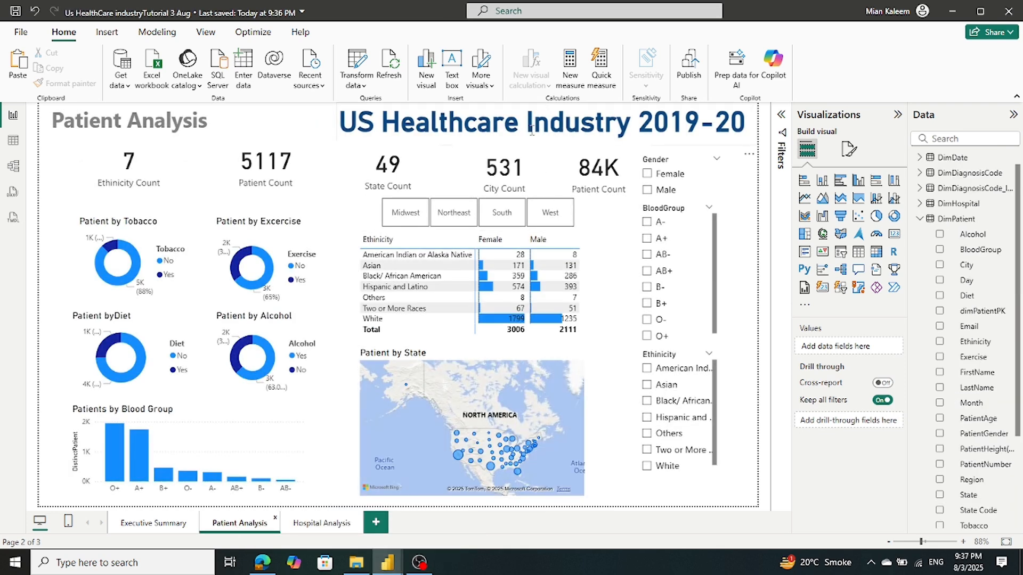
{"action": "left_click", "coordinate": [727, 147]}
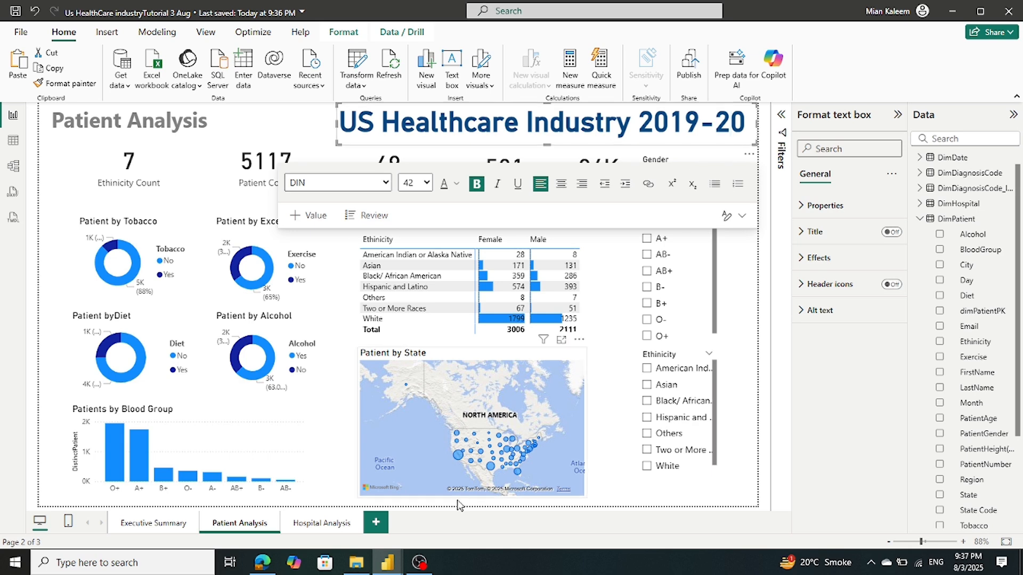
{"action": "left_click", "coordinate": [341, 519]}
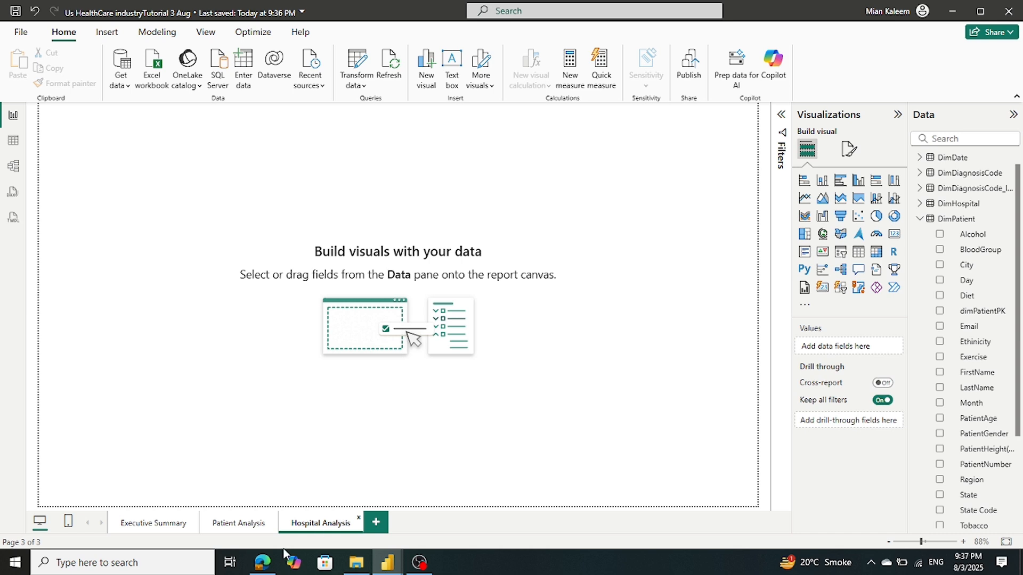
{"action": "left_click", "coordinate": [223, 526]}
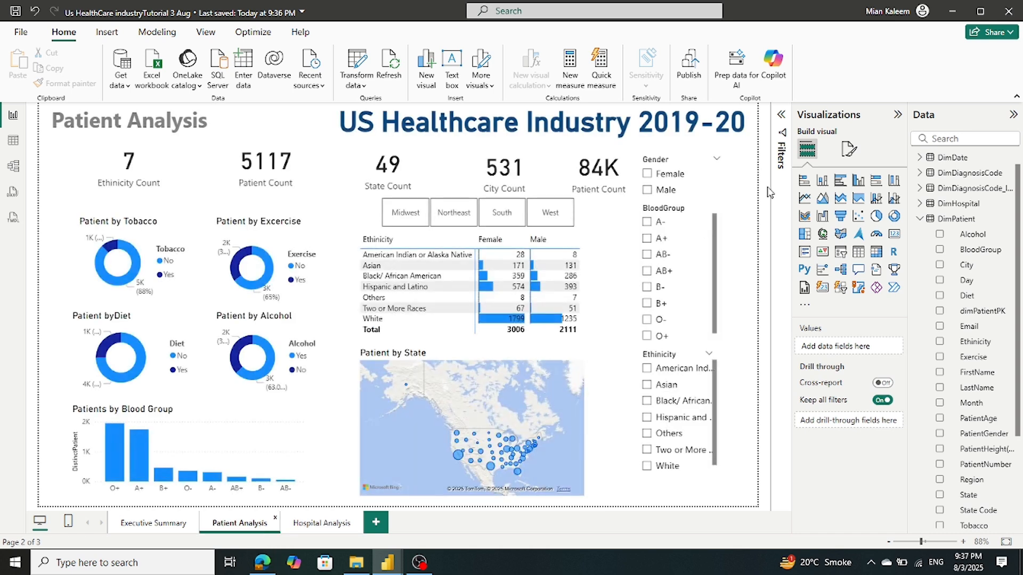
{"action": "left_click", "coordinate": [733, 150]}
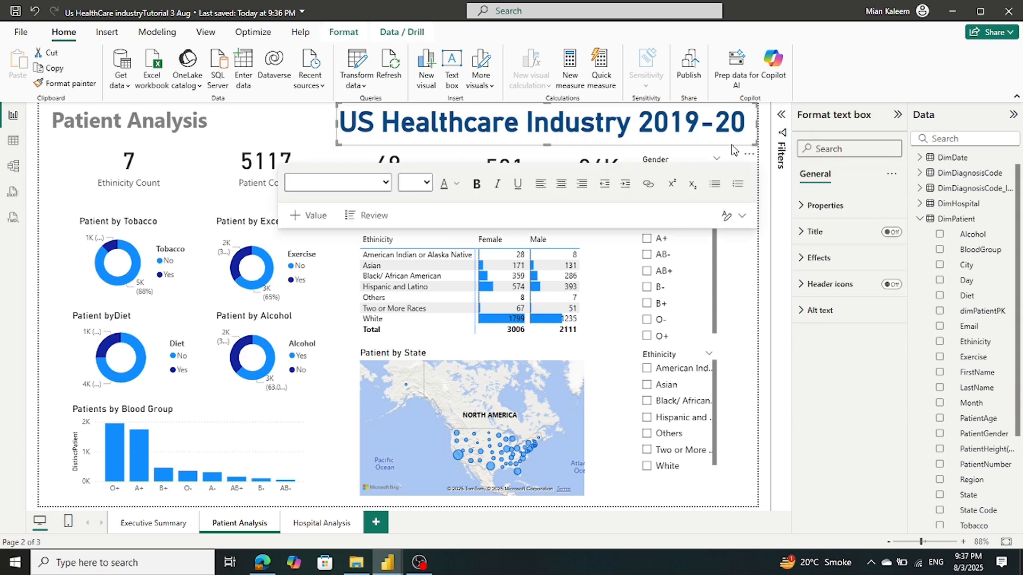
{"action": "left_click", "coordinate": [318, 524]}
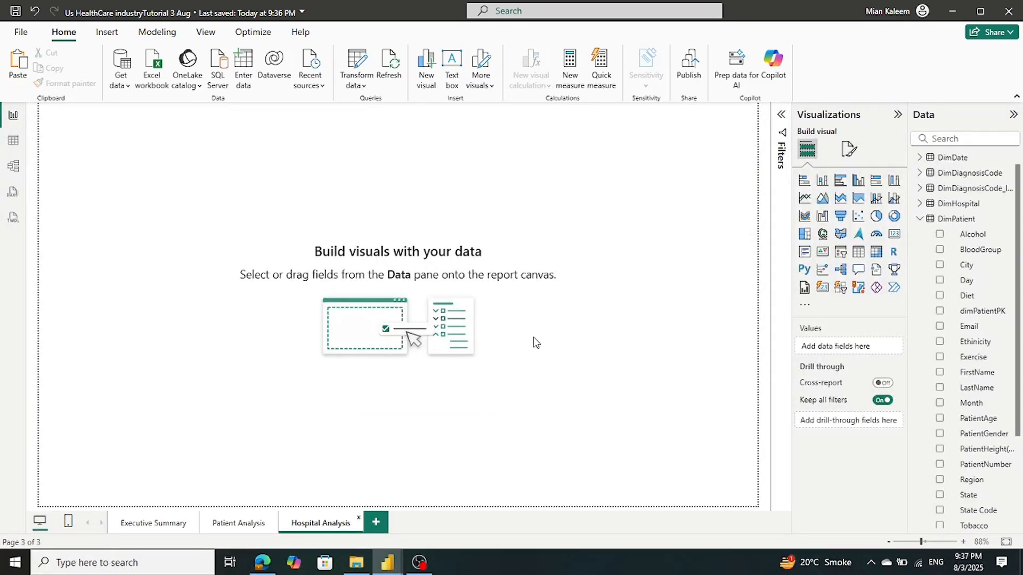
{"action": "key", "text": "ctrl+v"}
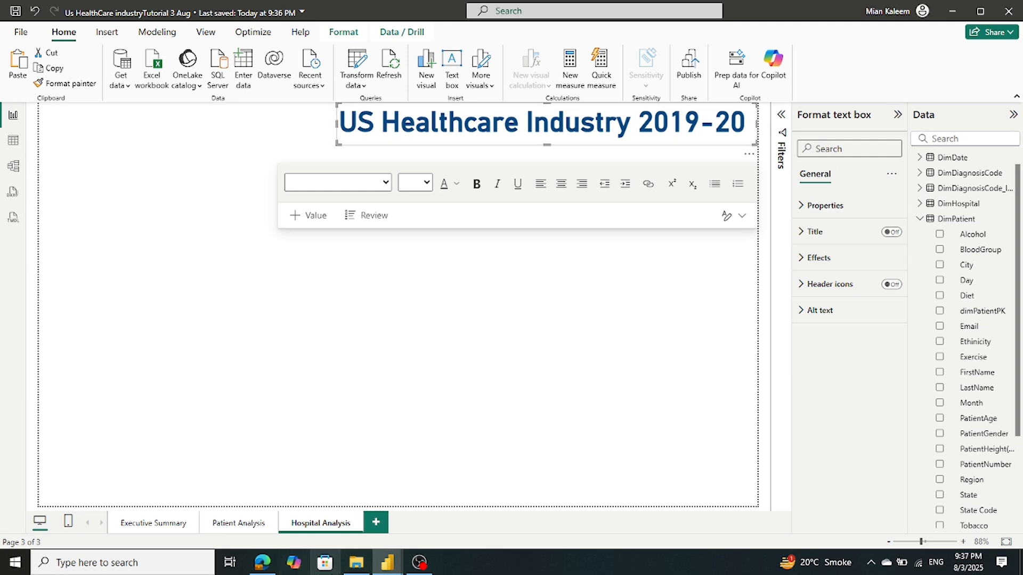
Copy the Patient Analysis heading onto the Hospital Analysis page
{"action": "left_click", "coordinate": [220, 525]}
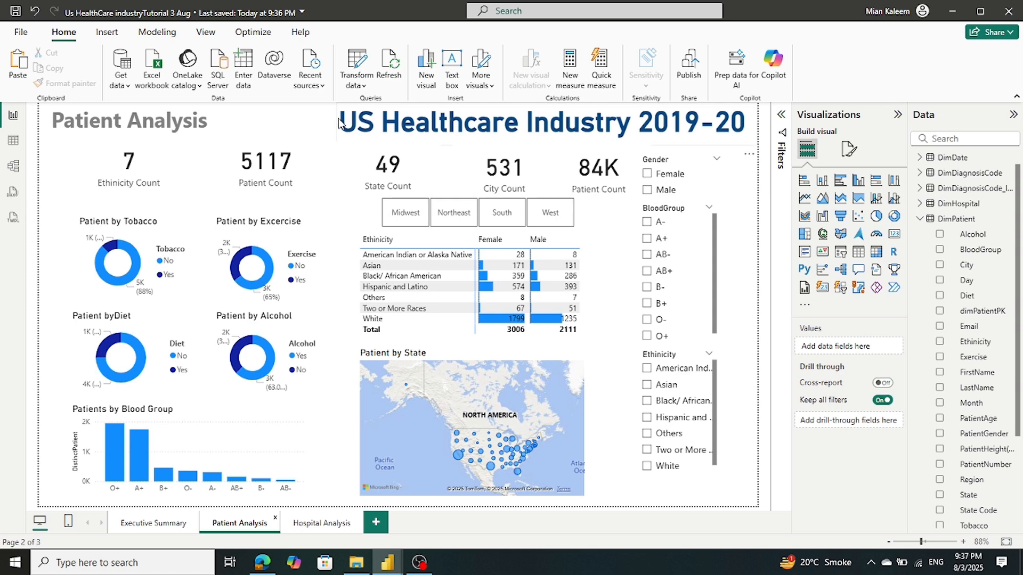
{"action": "left_click", "coordinate": [313, 124]}
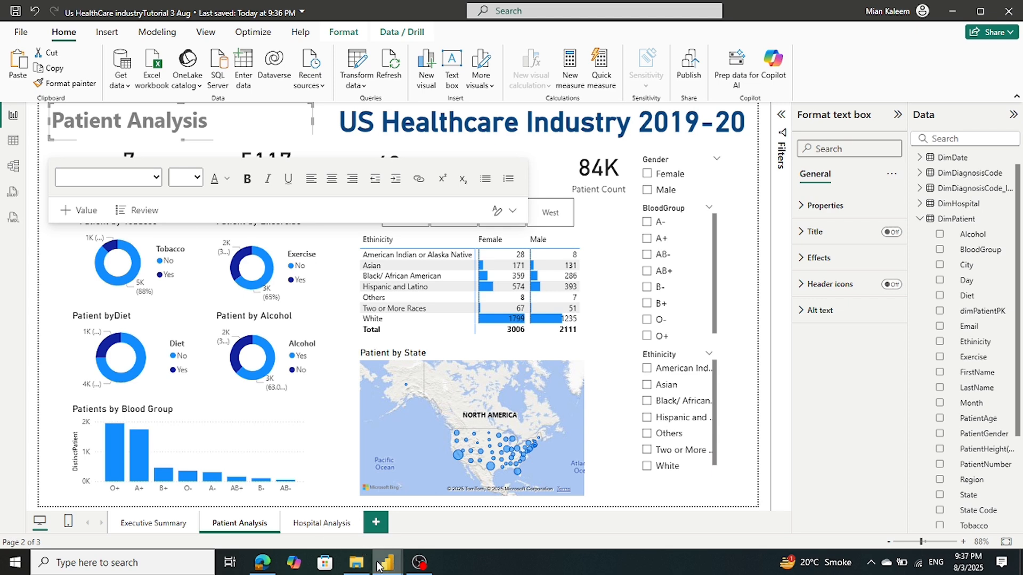
{"action": "mouse_move", "coordinate": [356, 562]}
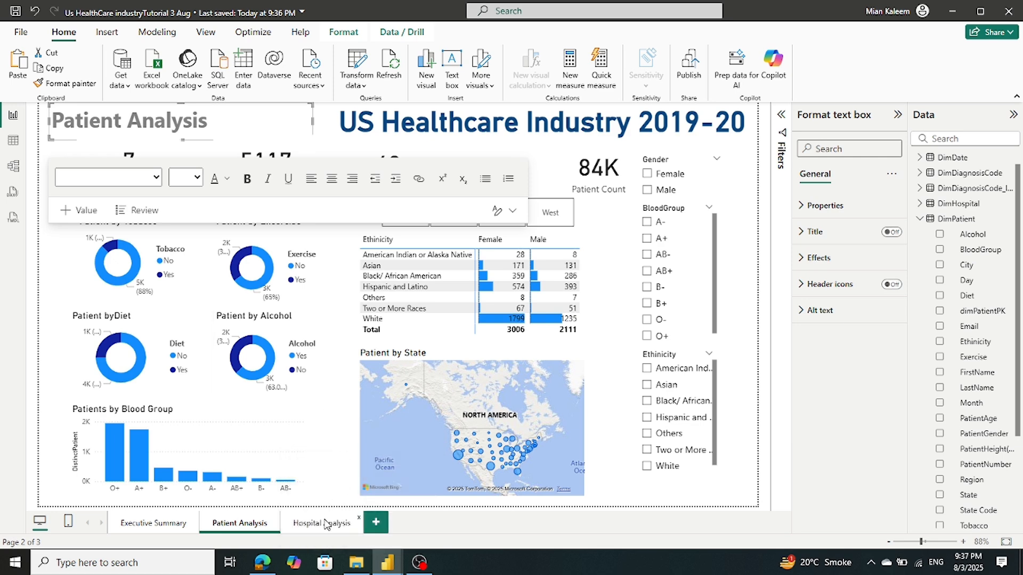
{"action": "left_click", "coordinate": [323, 523]}
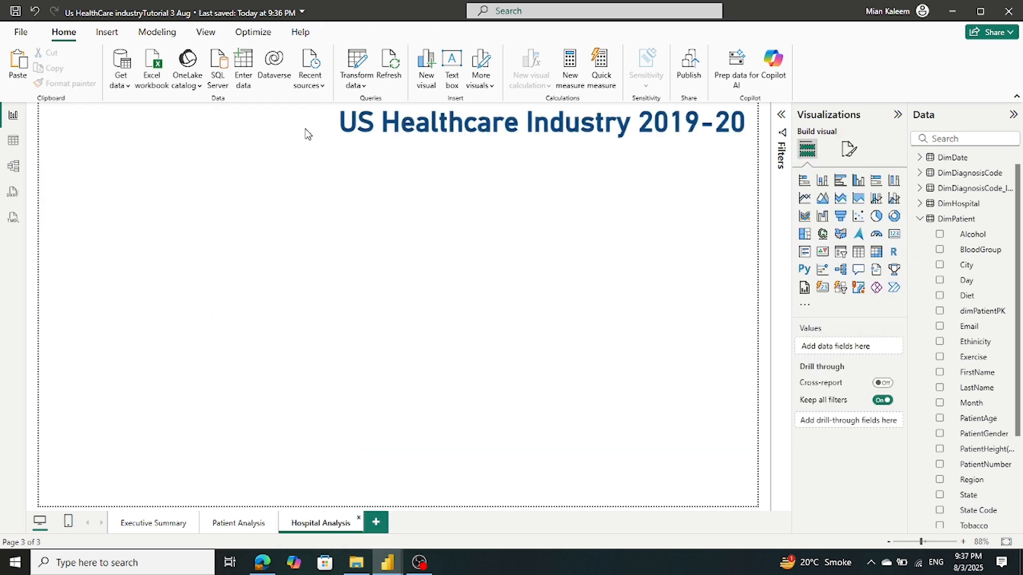
{"action": "key", "text": "ctrl+v"}
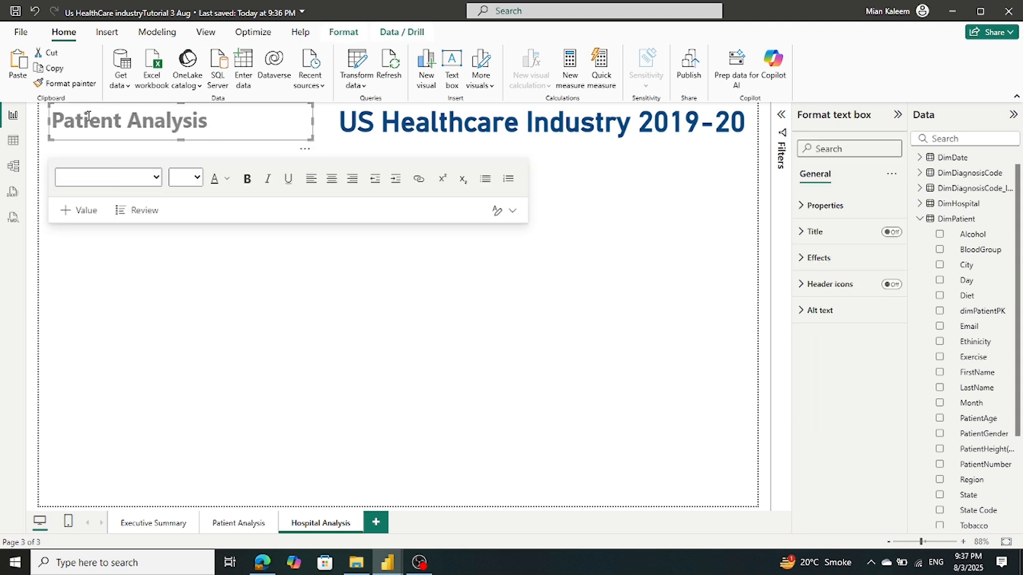
Change the pasted heading to read 'Hospital Analysis' and save the report
{"action": "left_click", "coordinate": [74, 124]}
{"action": "double_click", "coordinate": [74, 124]}
{"action": "type", "text": "Ho"}
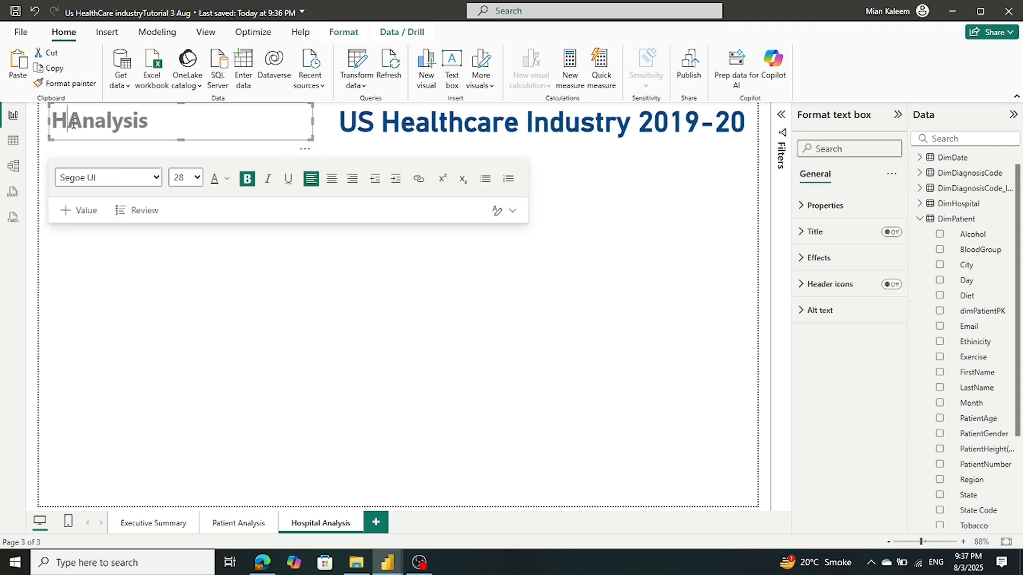
{"action": "type", "text": "spital "}
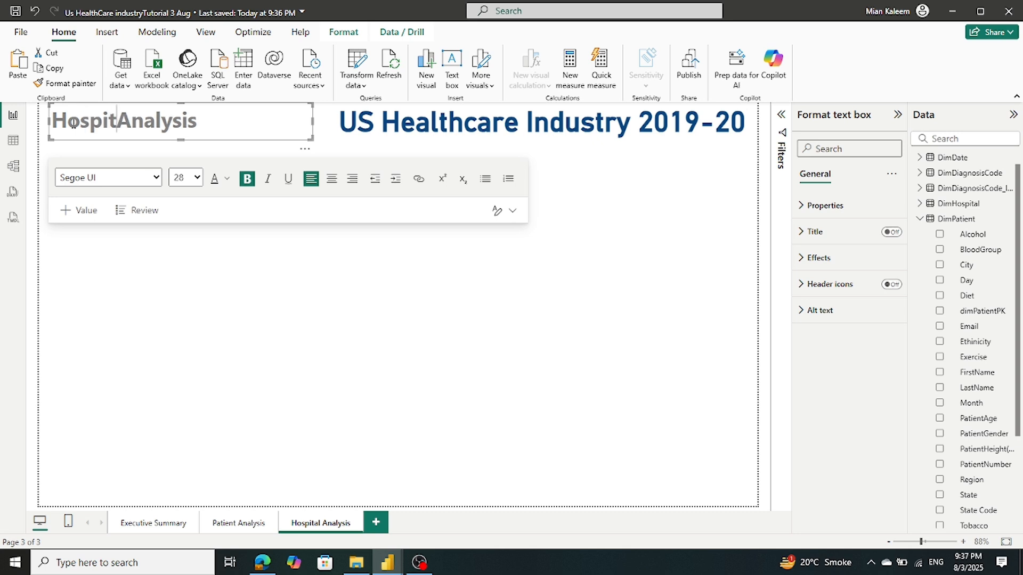
{"action": "type", "text": "Analysi"}
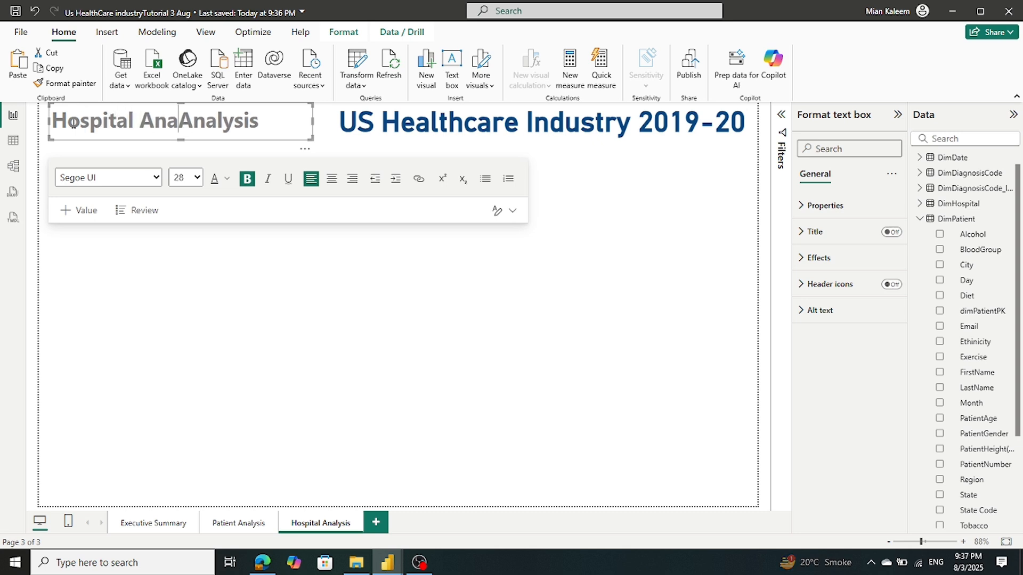
{"action": "type", "text": "s"}
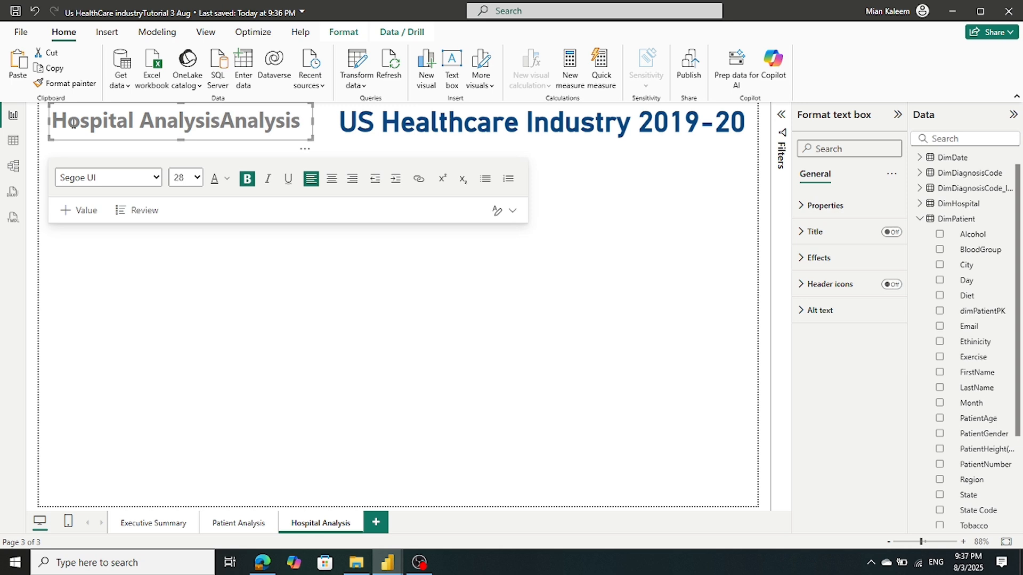
{"action": "key", "text": "Delete"}
{"action": "key", "text": "Delete"}
{"action": "key", "text": "Delete"}
{"action": "key", "text": "Delete"}
{"action": "key", "text": "Delete"}
{"action": "key", "text": "Delete"}
{"action": "key", "text": "Delete"}
{"action": "key", "text": "Delete"}
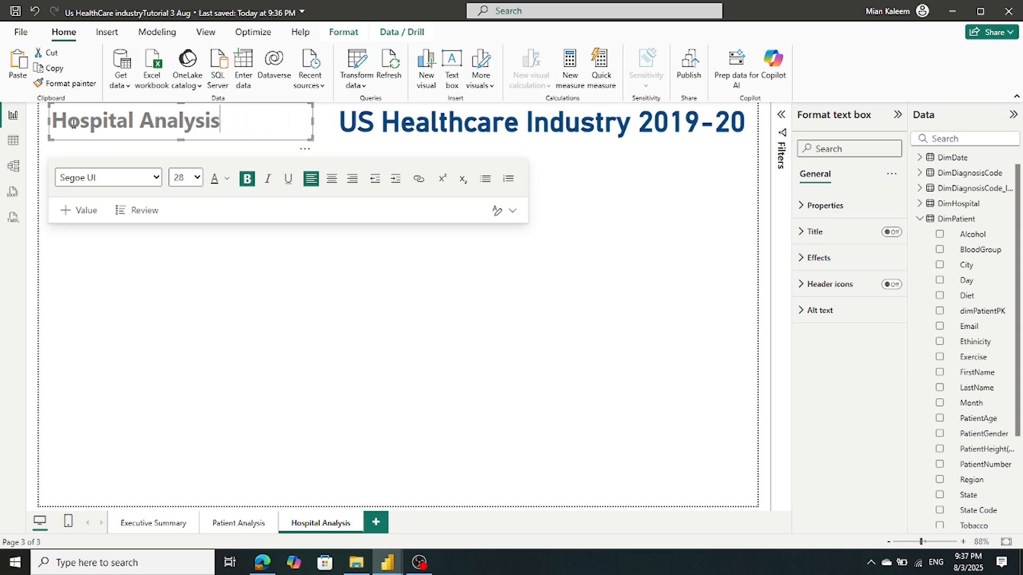
{"action": "left_click", "coordinate": [224, 349]}
{"action": "left_click", "coordinate": [15, 13]}
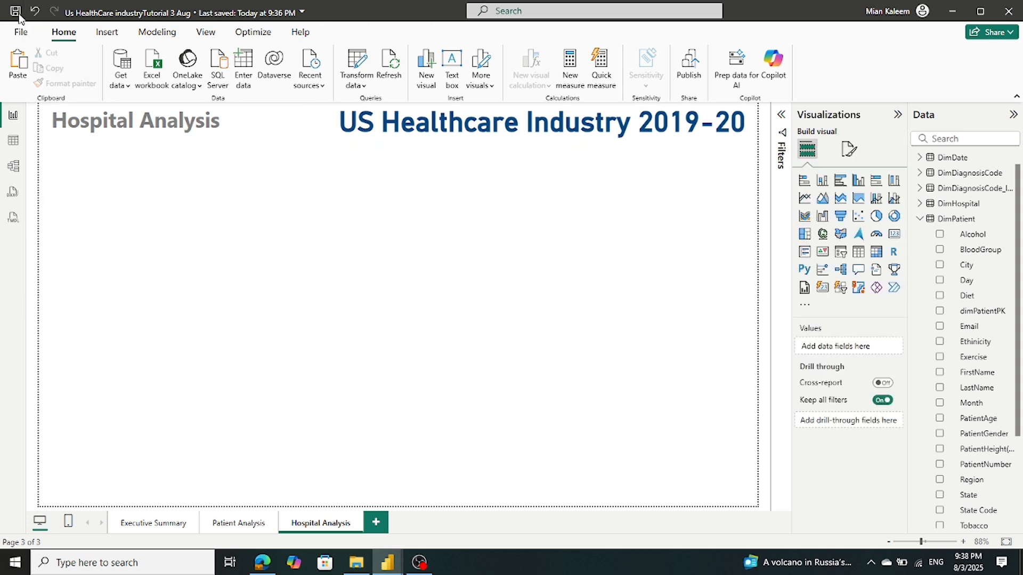
Check the Sum of AR card in the reference report's Hospital Analysis page
{"action": "left_click", "coordinate": [250, 524]}
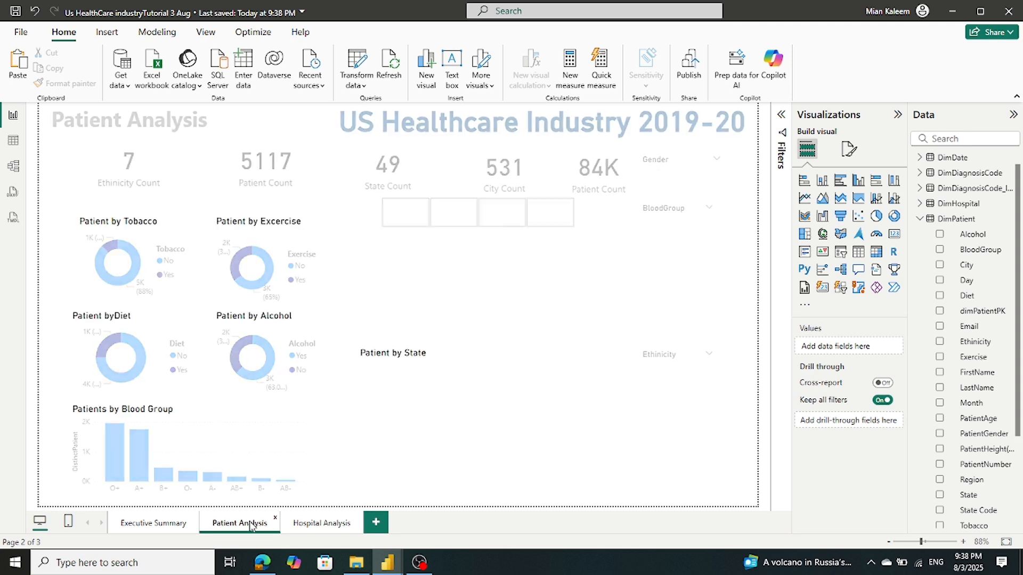
{"action": "left_click", "coordinate": [321, 524]}
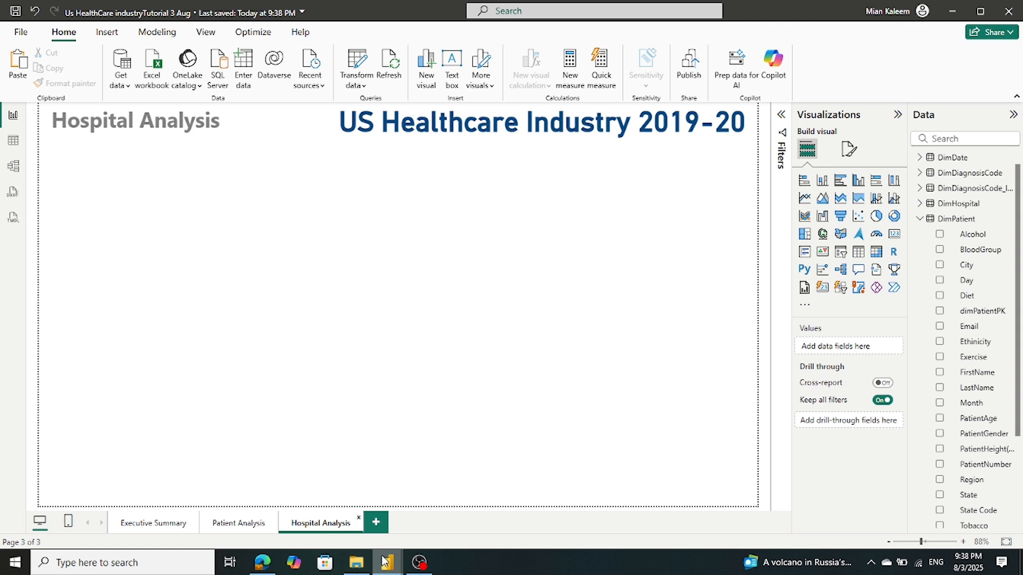
{"action": "mouse_move", "coordinate": [387, 562]}
{"action": "mouse_move", "coordinate": [346, 533]}
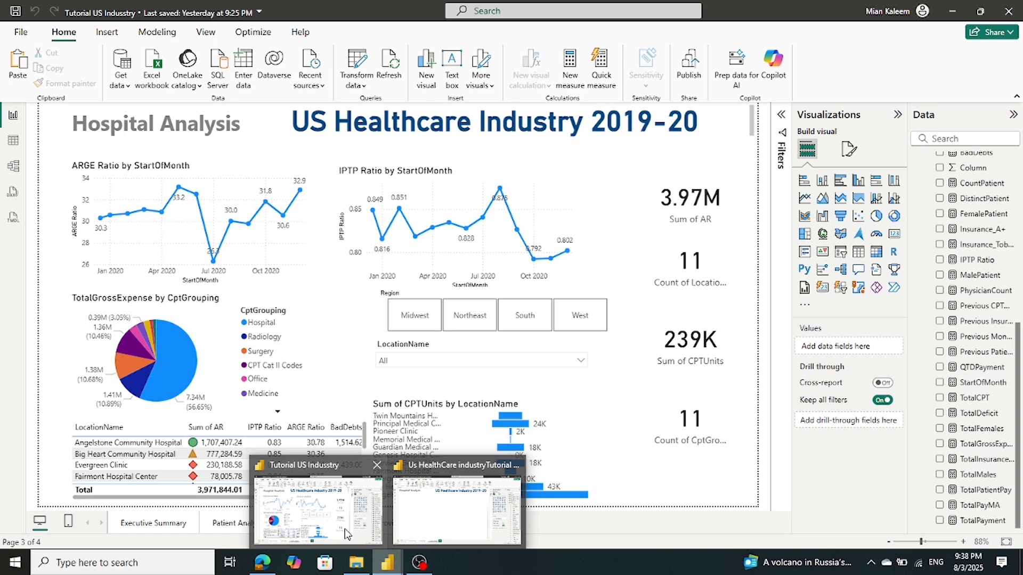
{"action": "left_click", "coordinate": [344, 528]}
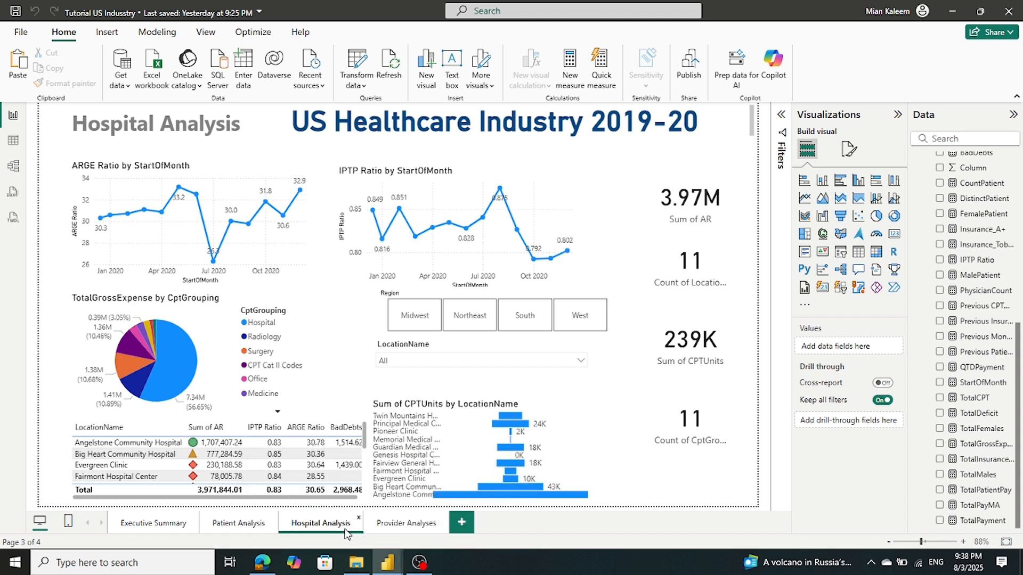
{"action": "left_click", "coordinate": [703, 208]}
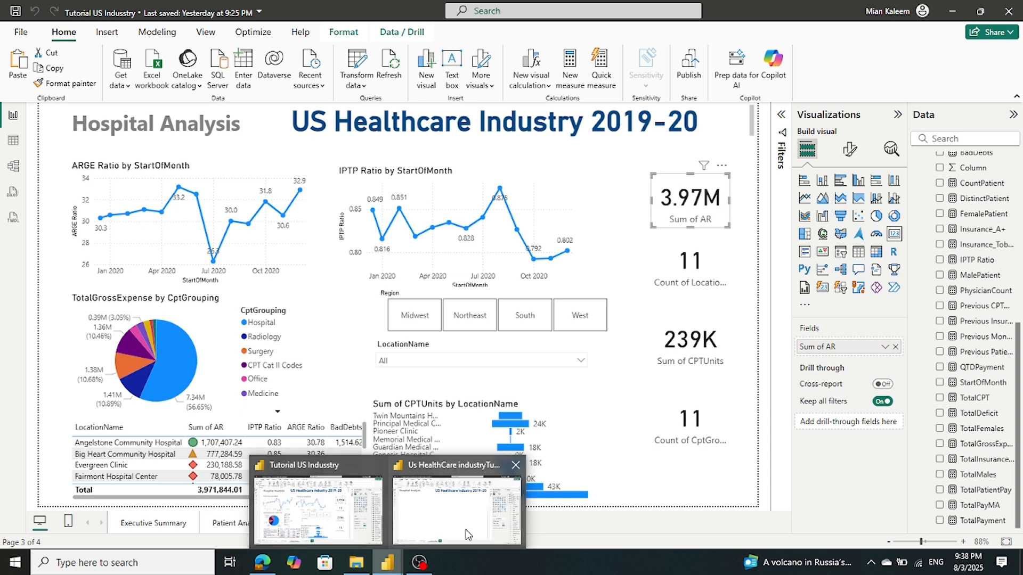
{"action": "left_click", "coordinate": [467, 536]}
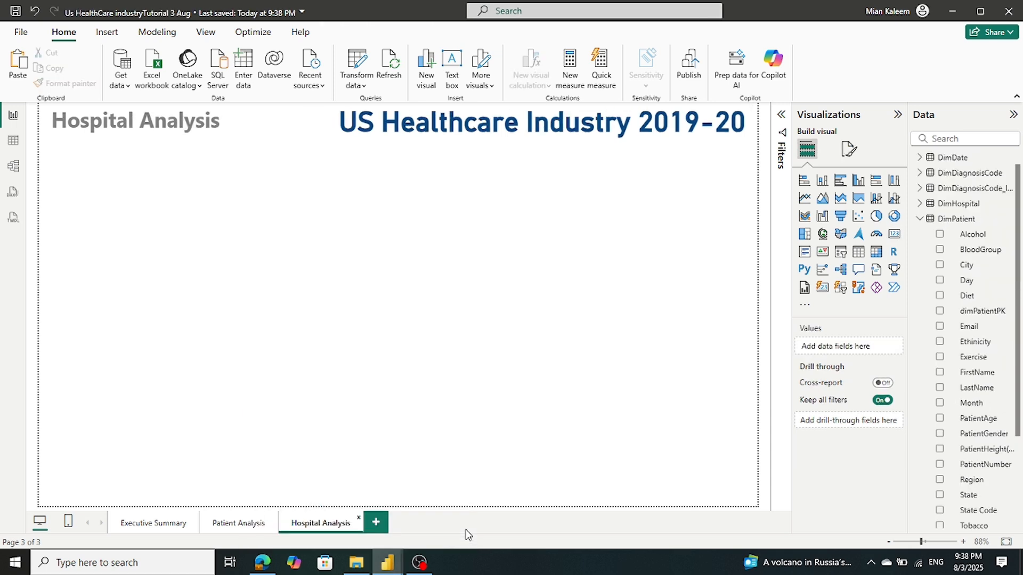
Copy the Ethinicity Count card from Patient Analysis onto Hospital Analysis
{"action": "left_click", "coordinate": [230, 524]}
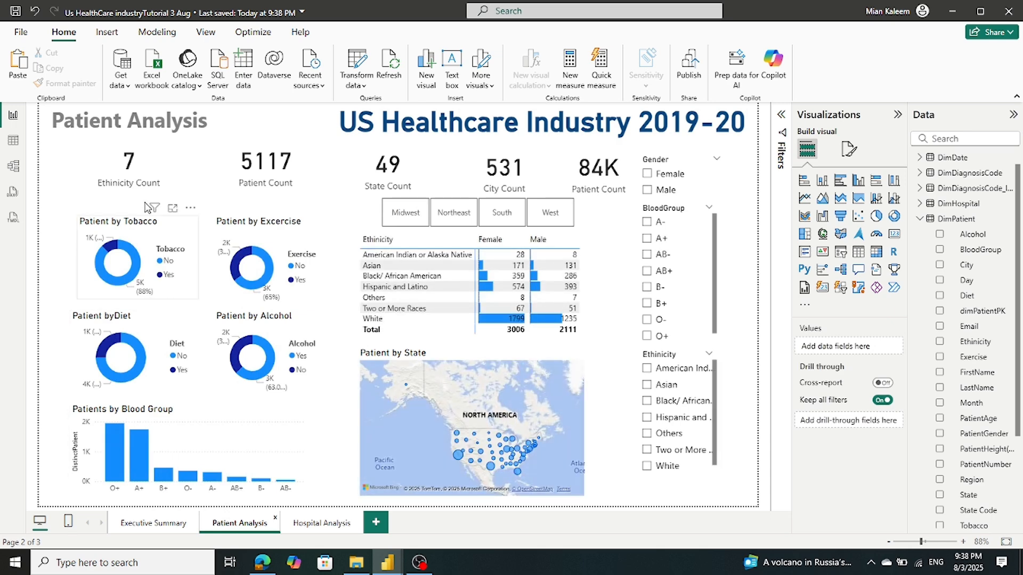
{"action": "left_click", "coordinate": [149, 191]}
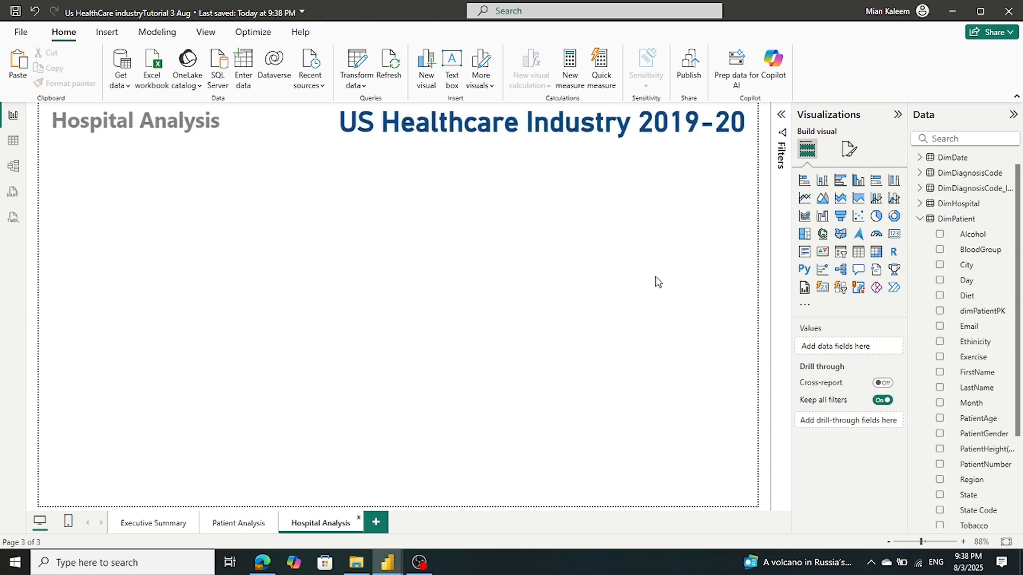
{"action": "key", "text": "ctrl+v"}
Move the pasted card to the upper right, comparing with the reference report
{"action": "left_click_drag", "start_coordinate": [170, 169], "coordinate": [718, 199]}
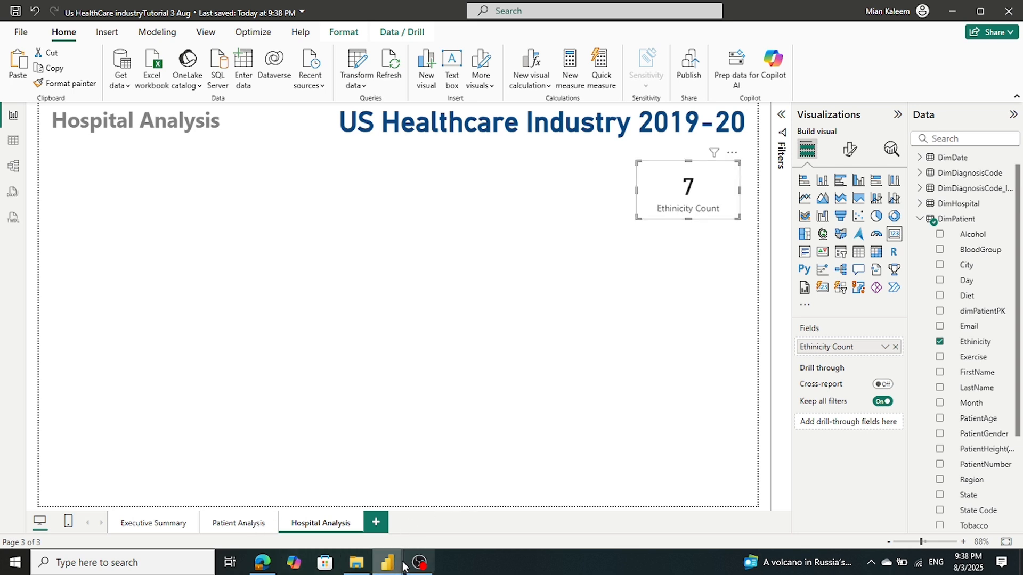
{"action": "mouse_move", "coordinate": [396, 562]}
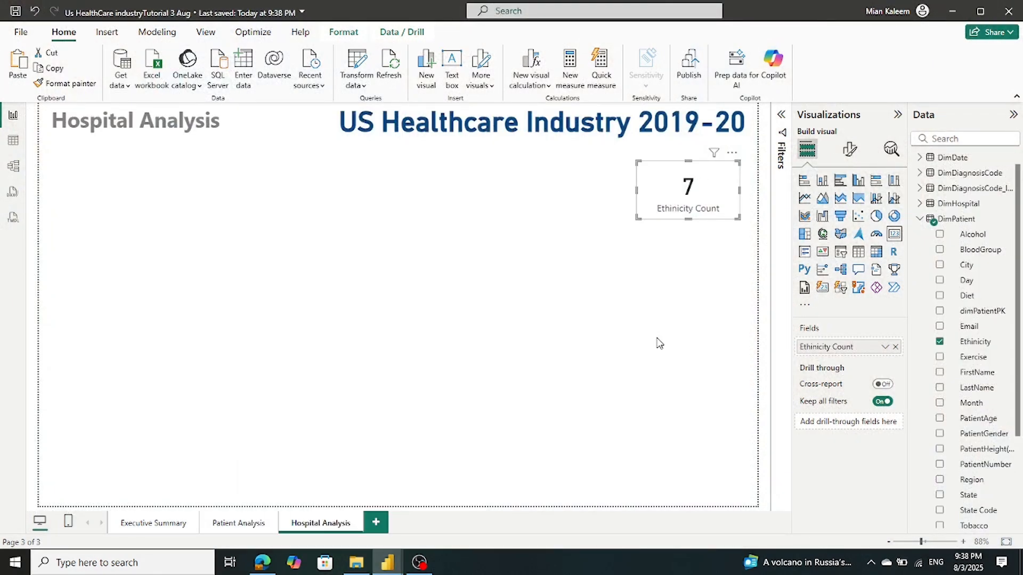
{"action": "left_click", "coordinate": [319, 508]}
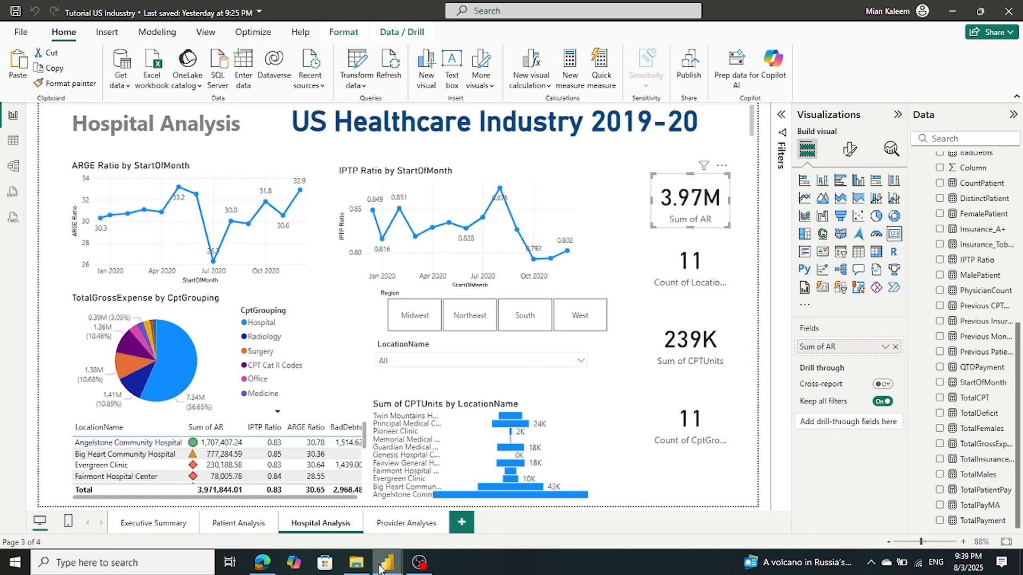
{"action": "left_click", "coordinate": [426, 514]}
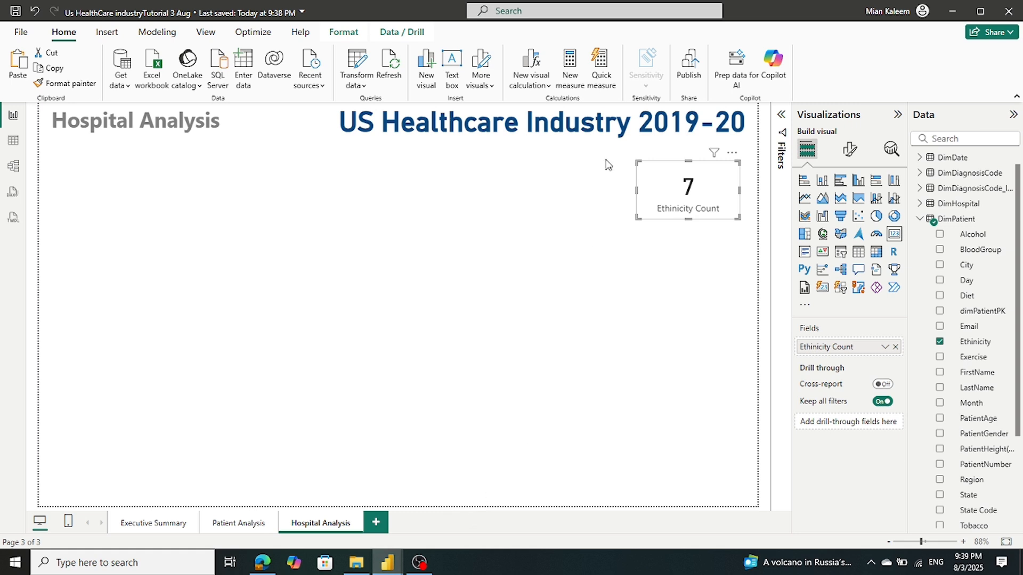
Replace Ethinicity Count with FactTable's AR field so the card shows Sum of AR, 3.97M
{"action": "left_click", "coordinate": [918, 219]}
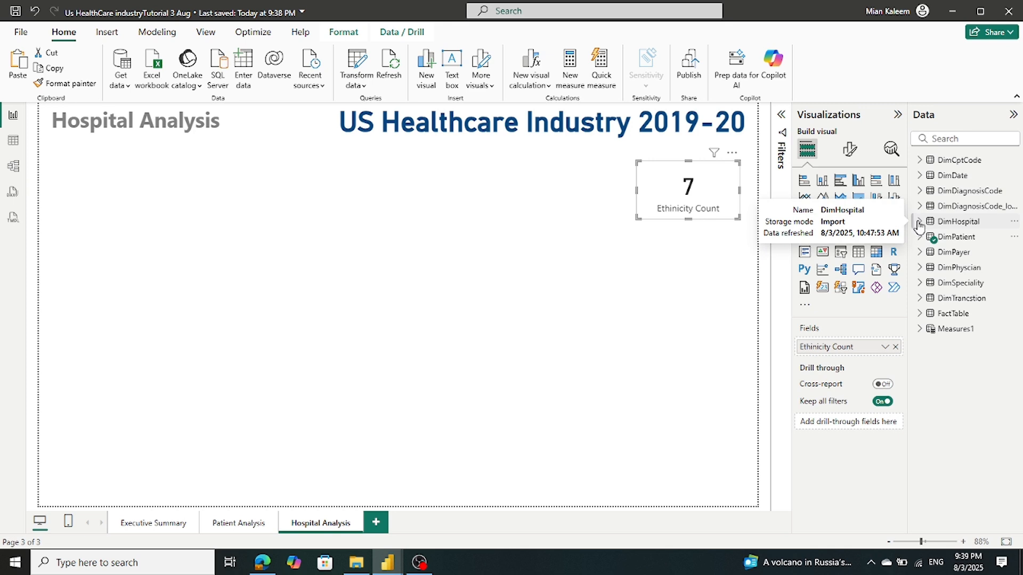
{"action": "left_click", "coordinate": [919, 314]}
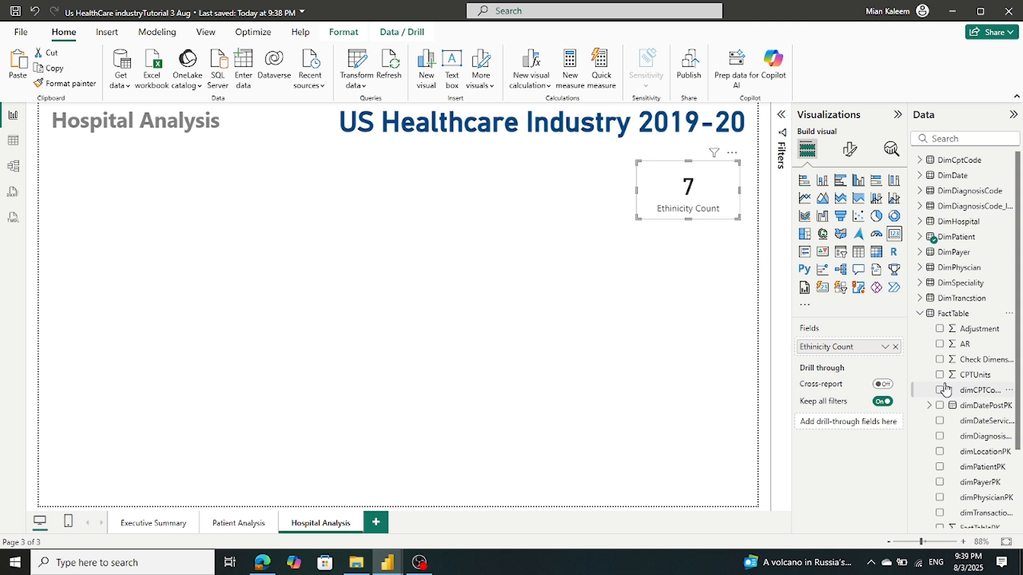
{"action": "scroll", "coordinate": [943, 387], "scroll_direction": "down", "scroll_amount": 2}
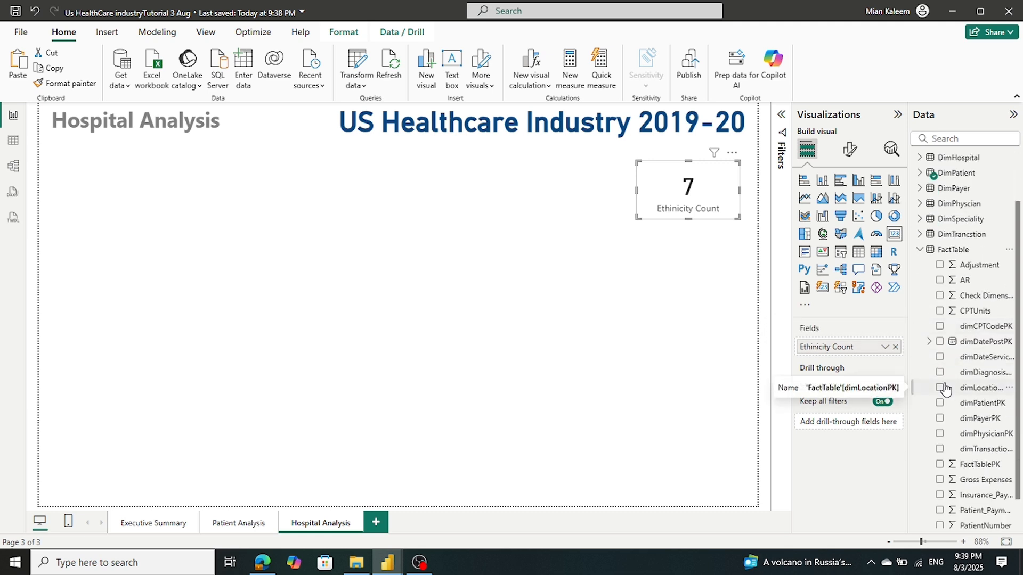
{"action": "scroll", "coordinate": [944, 389], "scroll_direction": "down", "scroll_amount": 1}
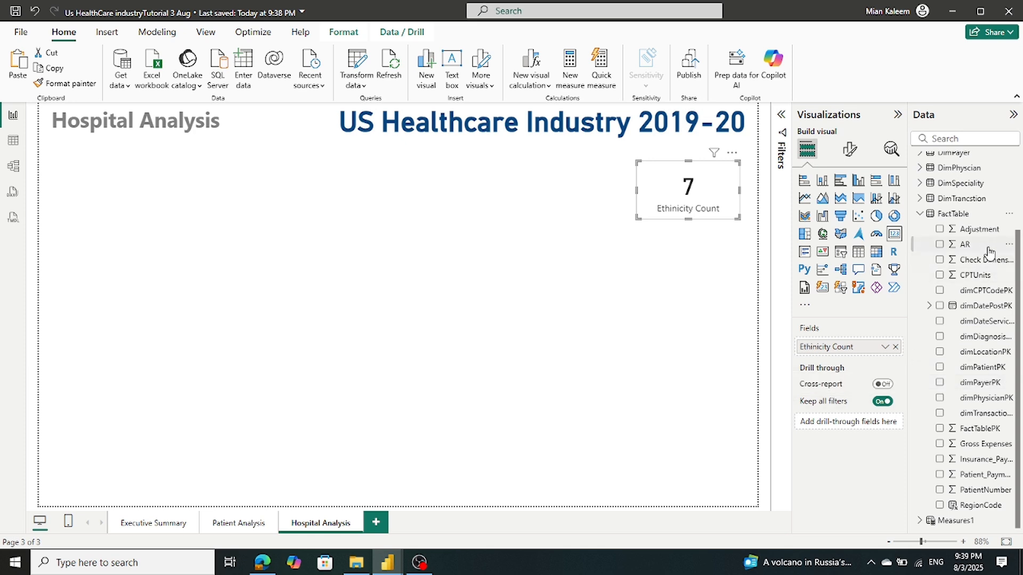
{"action": "left_click_drag", "start_coordinate": [965, 245], "coordinate": [994, 206]}
{"action": "left_click", "coordinate": [896, 347]}
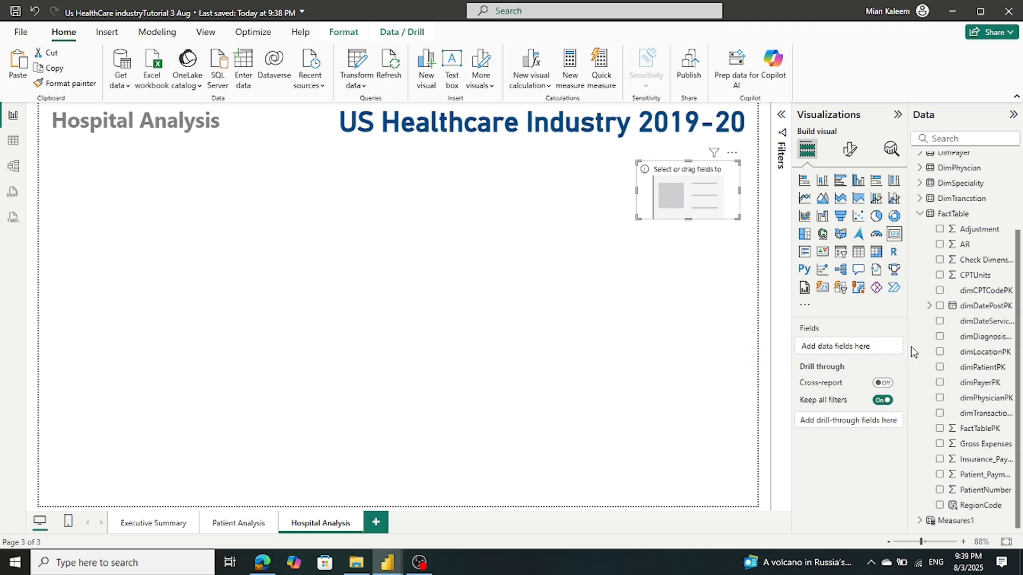
{"action": "left_click_drag", "start_coordinate": [963, 247], "coordinate": [848, 352]}
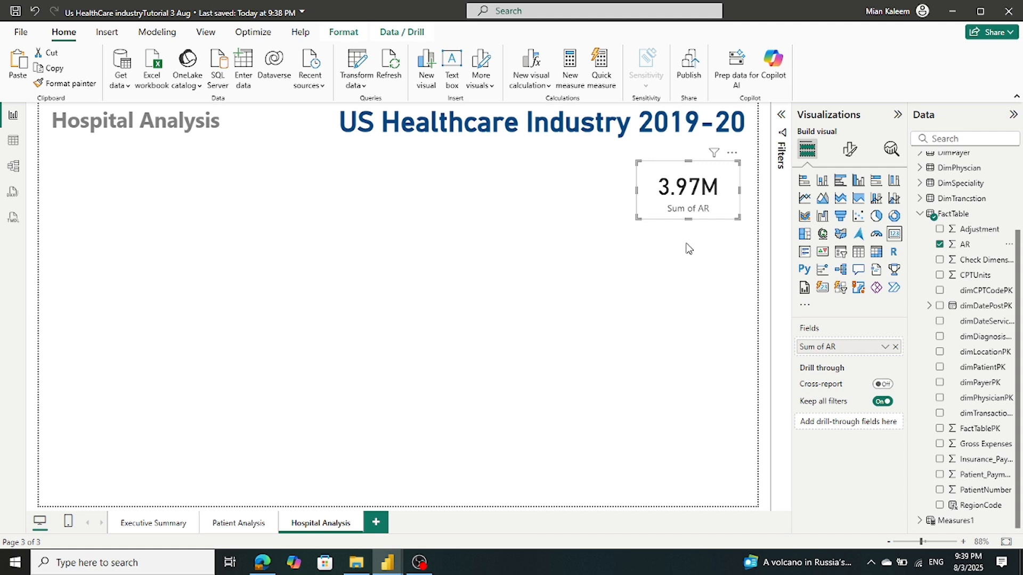
Rename the card's Sum of AR field to 'Total AR' for this visual
{"action": "right_click", "coordinate": [826, 352]}
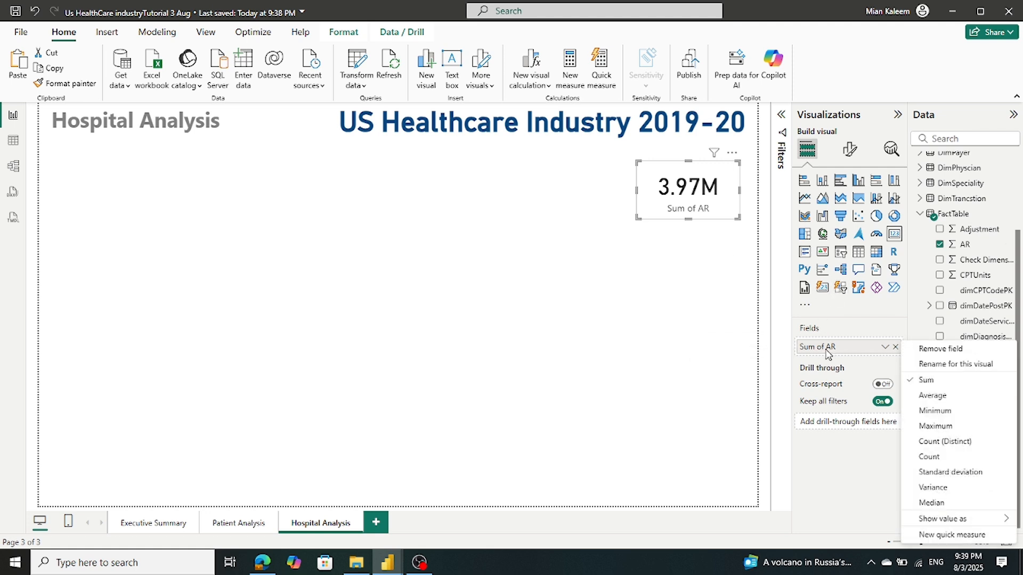
{"action": "left_click", "coordinate": [938, 365]}
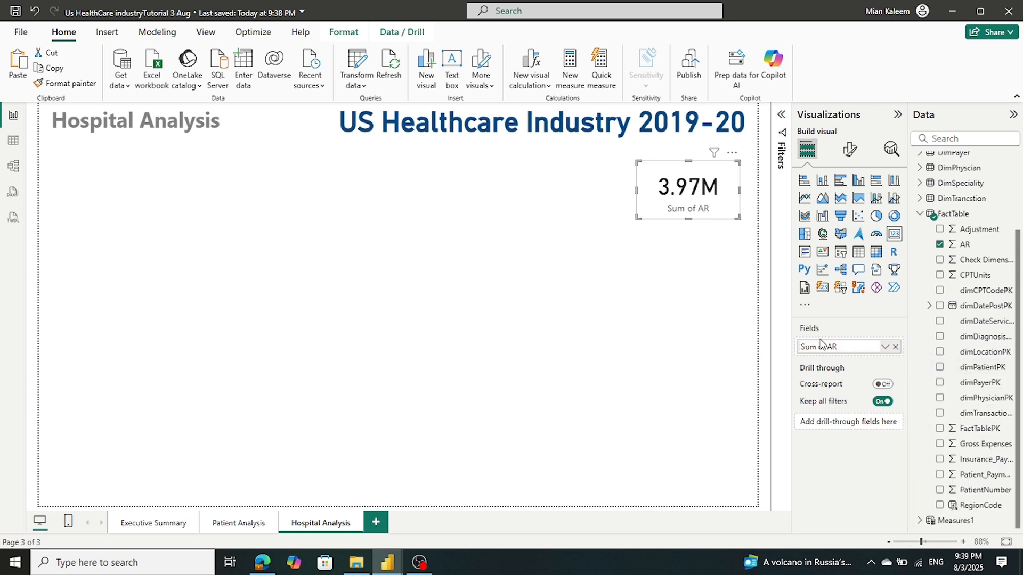
{"action": "left_click_drag", "start_coordinate": [823, 347], "coordinate": [740, 330]}
{"action": "key", "text": "BackSpace"}
{"action": "key", "text": "Return"}
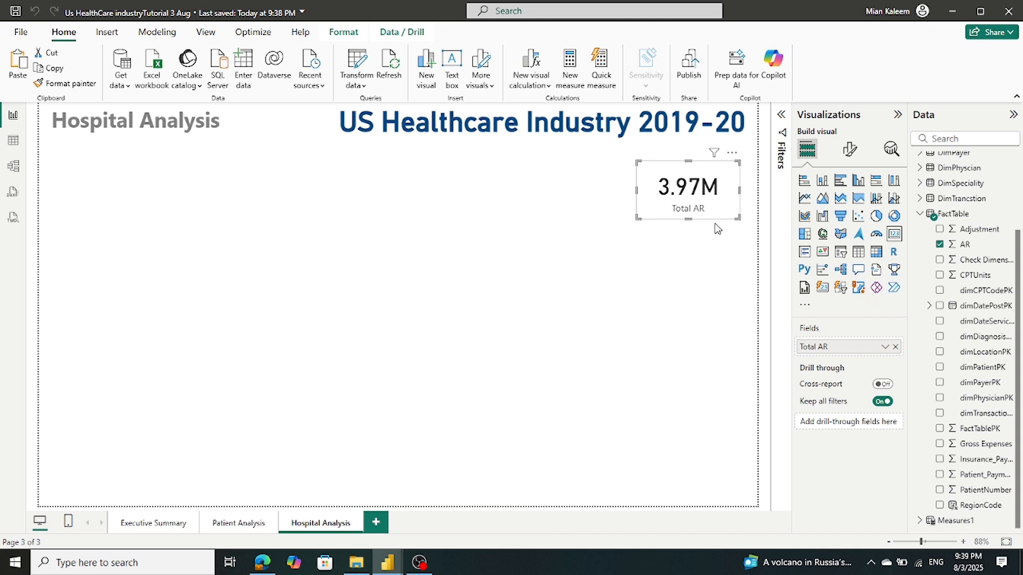
Paste a duplicate Total AR card just below the original
{"action": "key", "text": "ctrl+v"}
{"action": "left_click_drag", "start_coordinate": [670, 203], "coordinate": [676, 268]}
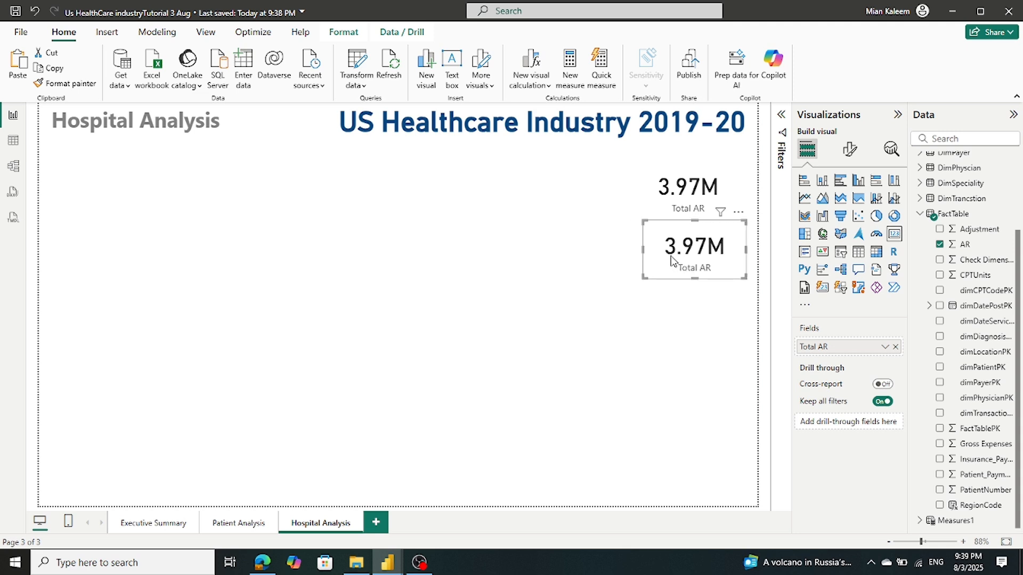
{"action": "left_click", "coordinate": [238, 524]}
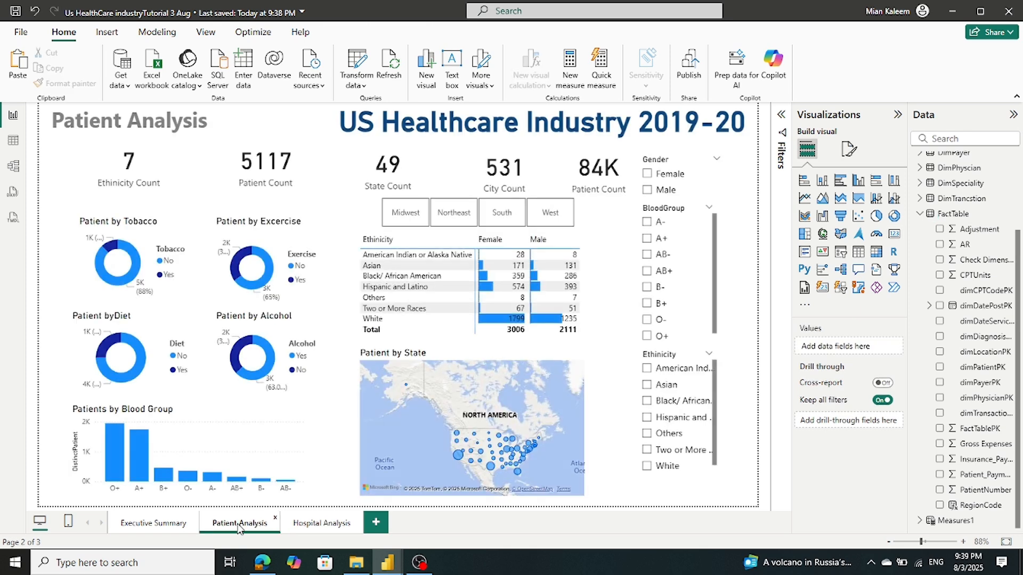
{"action": "left_click", "coordinate": [305, 522]}
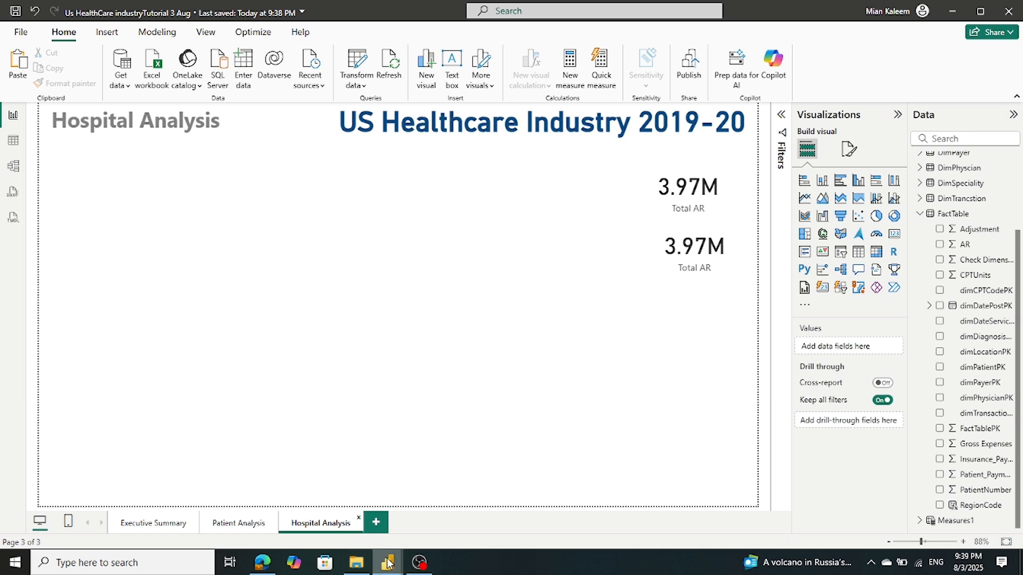
{"action": "mouse_move", "coordinate": [388, 562]}
{"action": "mouse_move", "coordinate": [342, 537]}
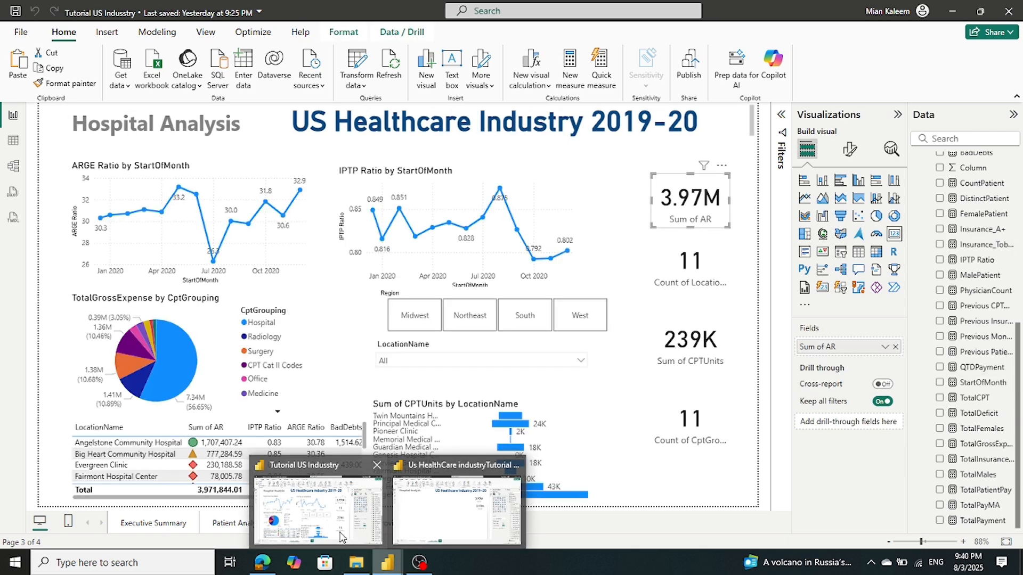
Check the location count card in the reference report, then return to the working file
{"action": "left_click", "coordinate": [342, 537]}
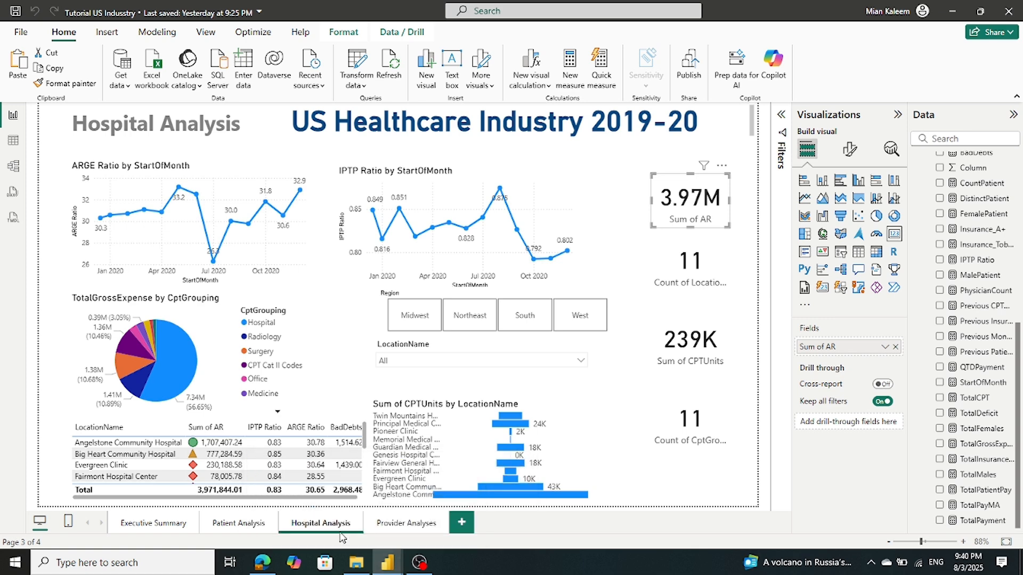
{"action": "left_click", "coordinate": [658, 253]}
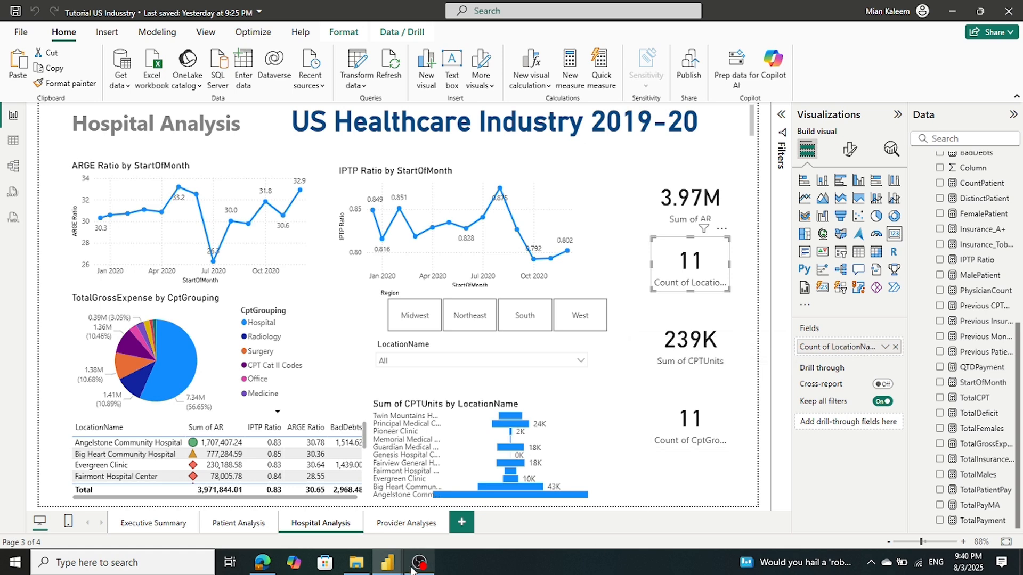
{"action": "mouse_move", "coordinate": [387, 562]}
{"action": "left_click", "coordinate": [583, 506]}
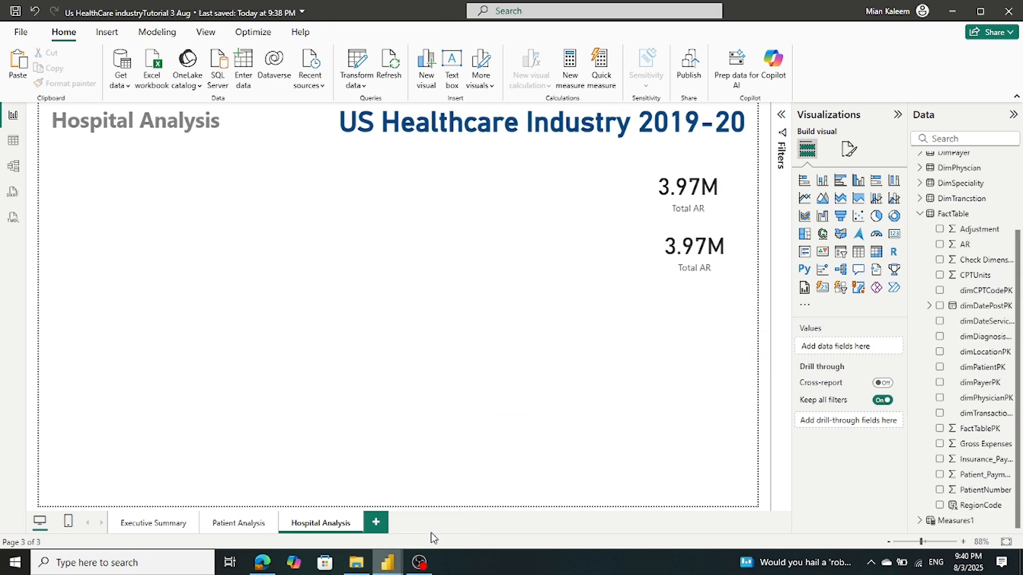
Replace Total AR on the second card with a distinct count of DimHospital LocationName
{"action": "left_click", "coordinate": [713, 261]}
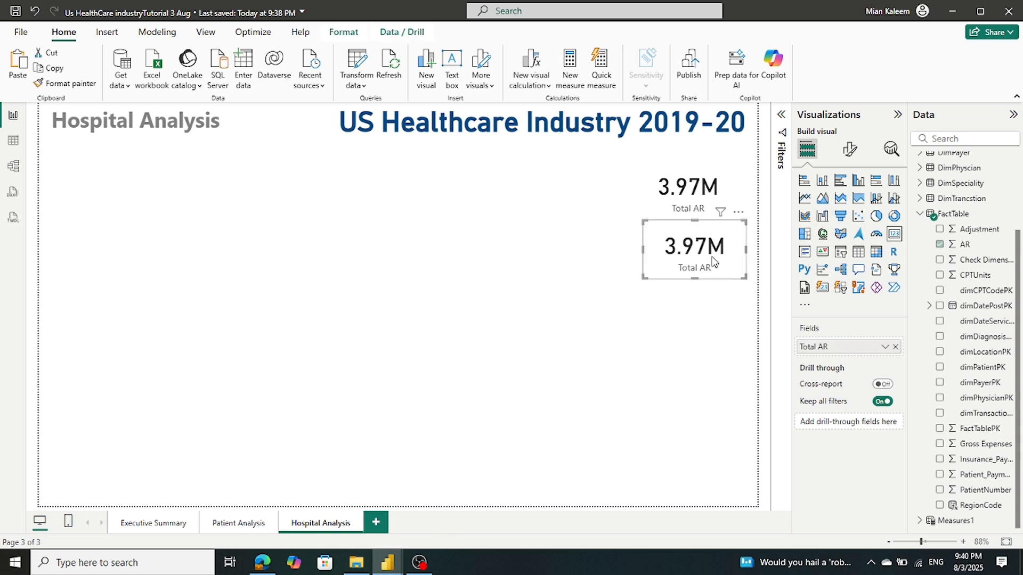
{"action": "left_click", "coordinate": [921, 213]}
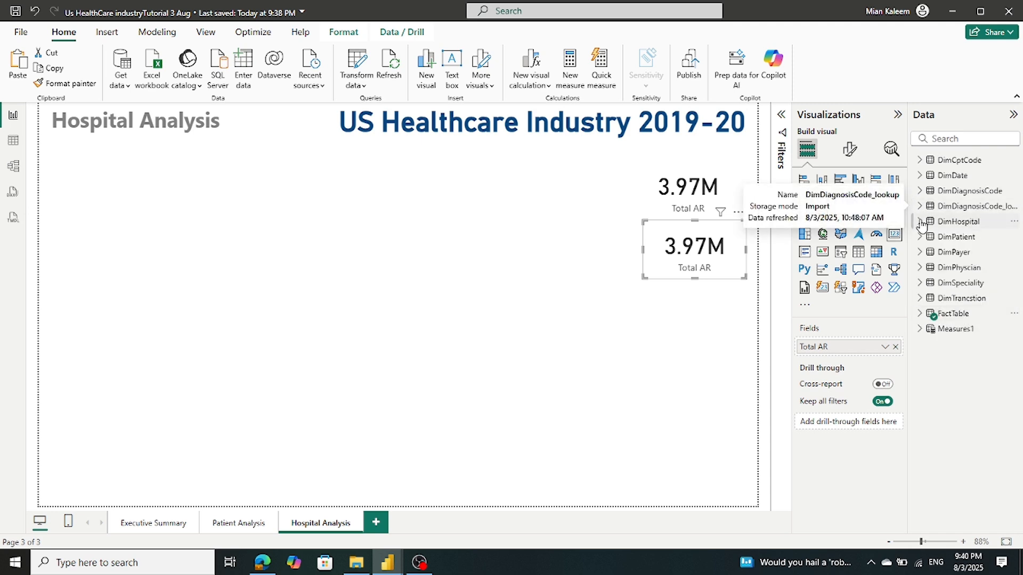
{"action": "left_click", "coordinate": [920, 221]}
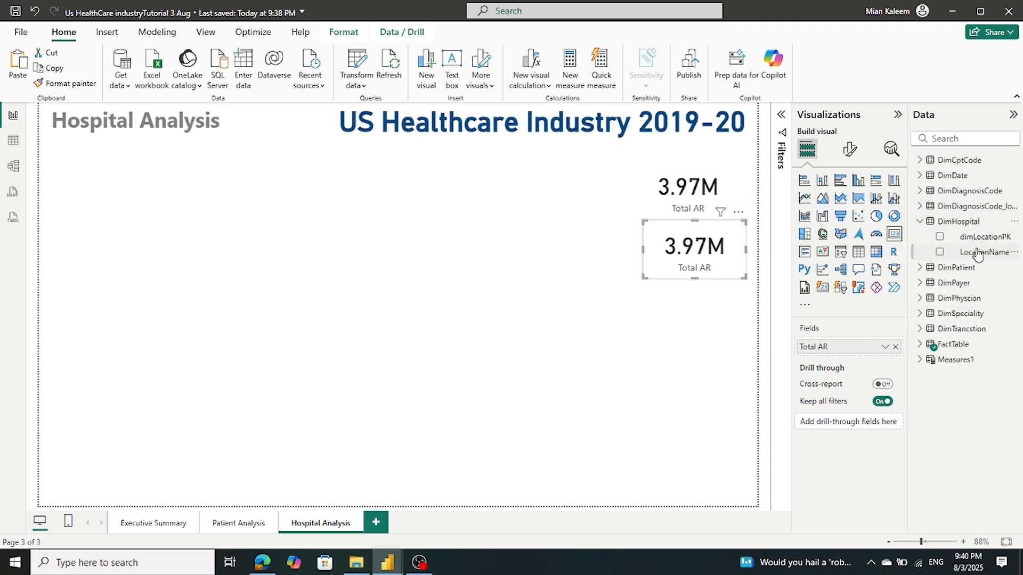
{"action": "left_click", "coordinate": [896, 347]}
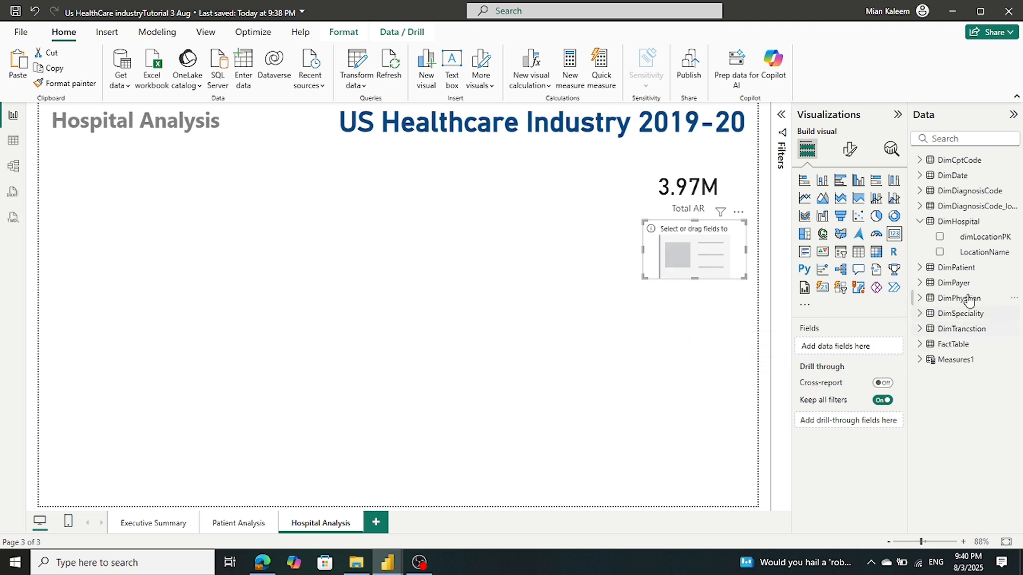
{"action": "left_click_drag", "start_coordinate": [975, 266], "coordinate": [863, 356]}
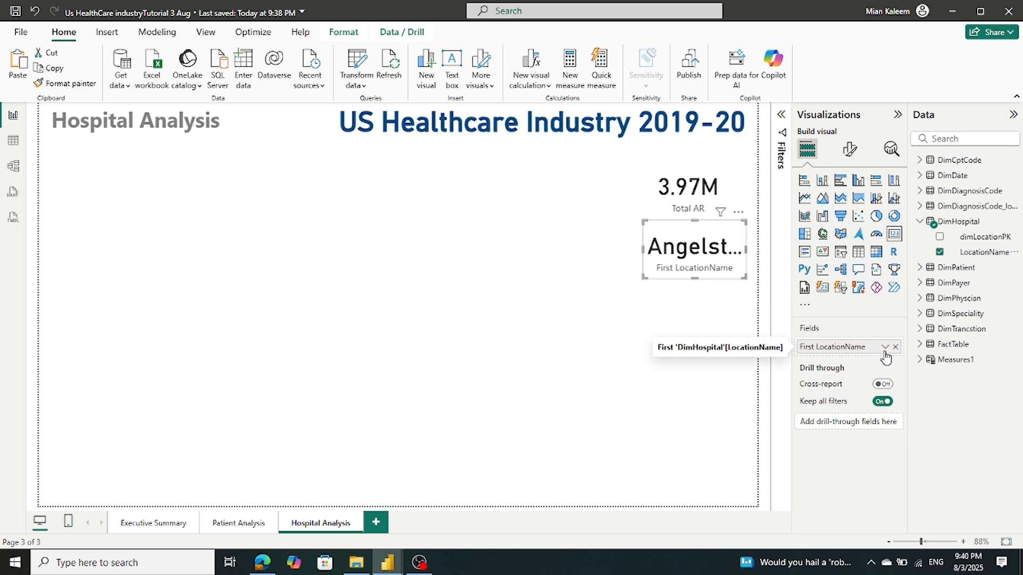
{"action": "left_click", "coordinate": [884, 347]}
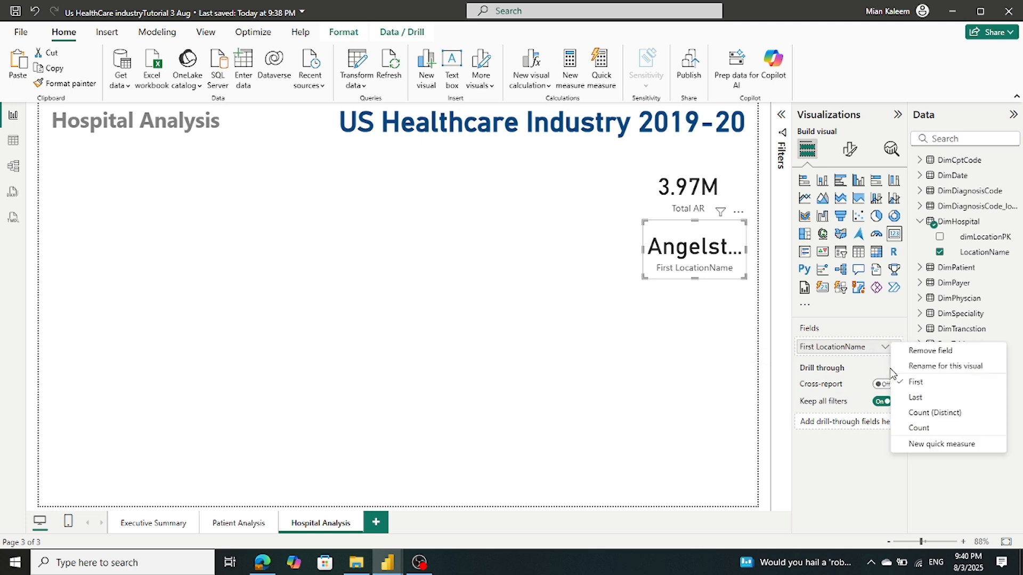
{"action": "left_click", "coordinate": [908, 412]}
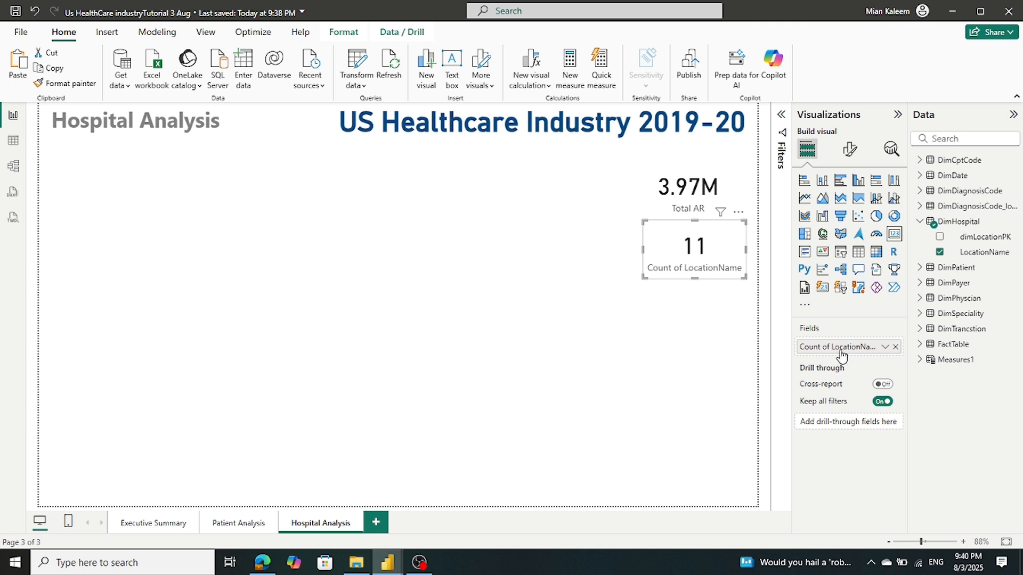
Rename the card's count field to 'No of Hospitals'
{"action": "left_click", "coordinate": [885, 347]}
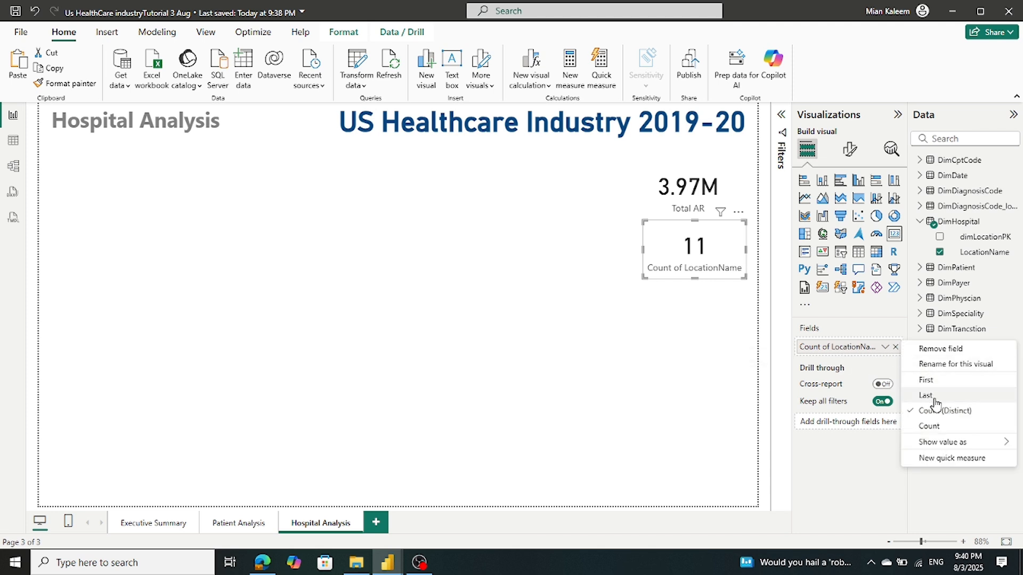
{"action": "left_click", "coordinate": [935, 368]}
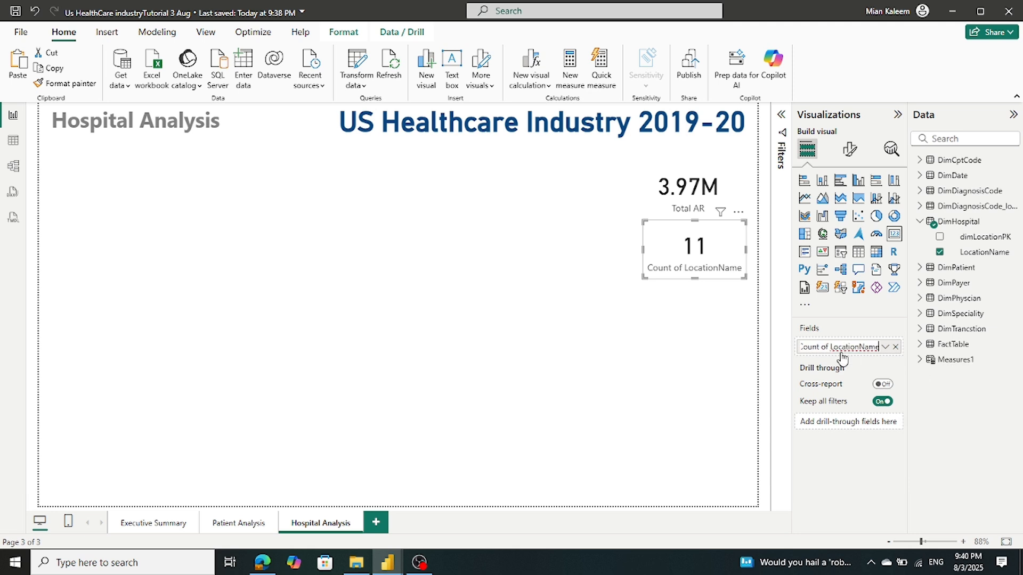
{"action": "key", "text": "ctrl+a"}
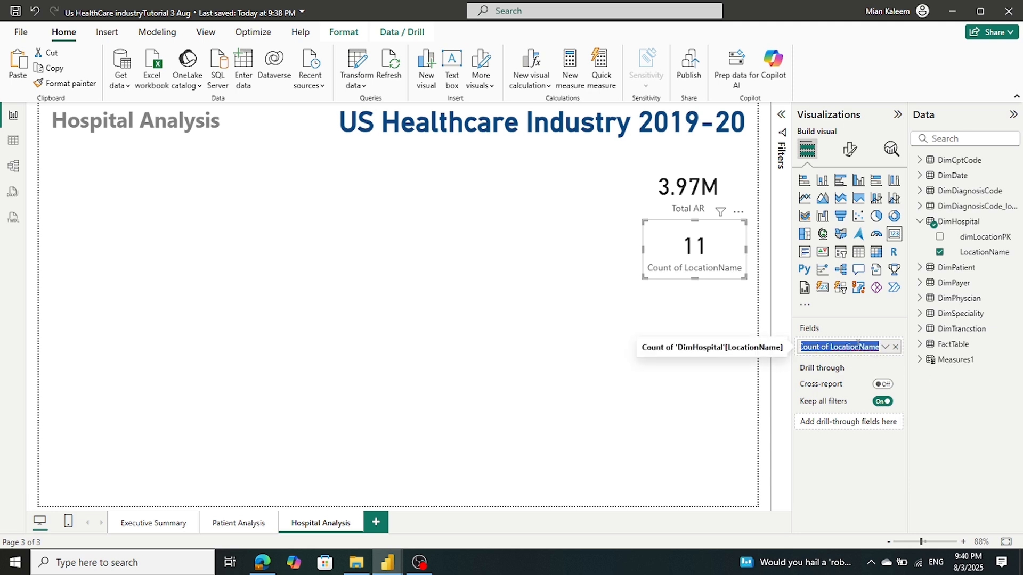
{"action": "type", "text": "No of Hospitals"}
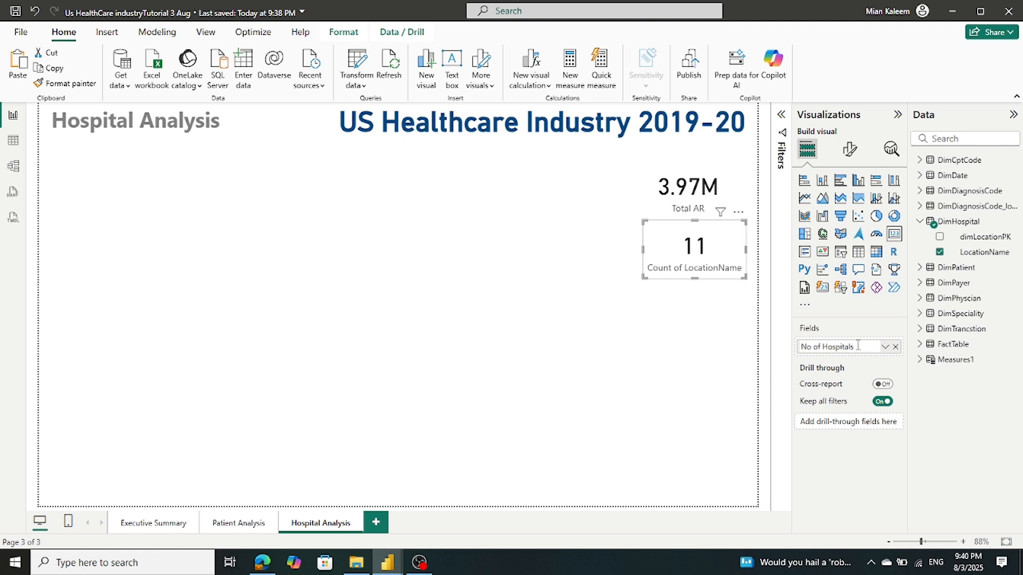
{"action": "key", "text": "Return"}
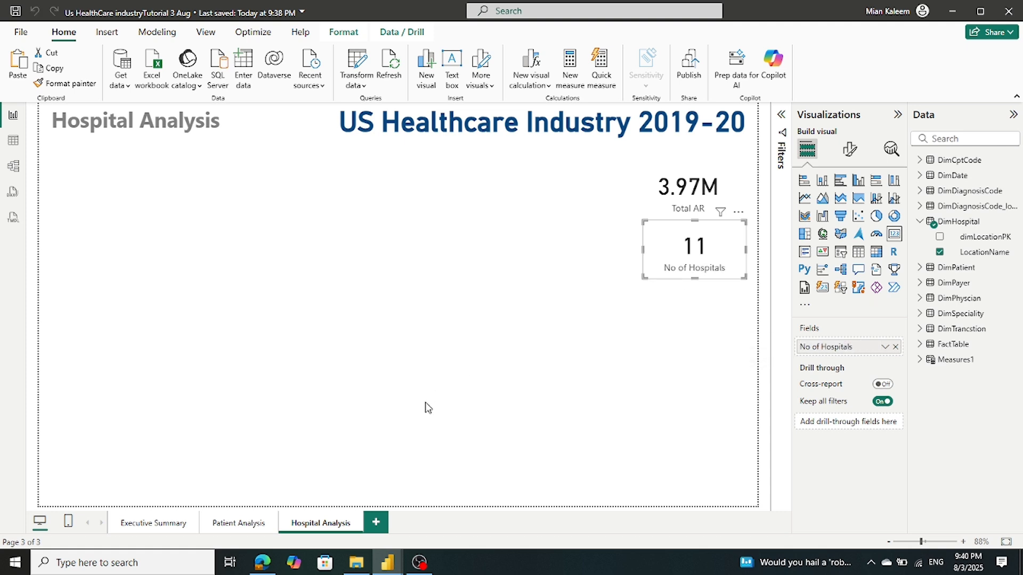
{"action": "mouse_move", "coordinate": [389, 565]}
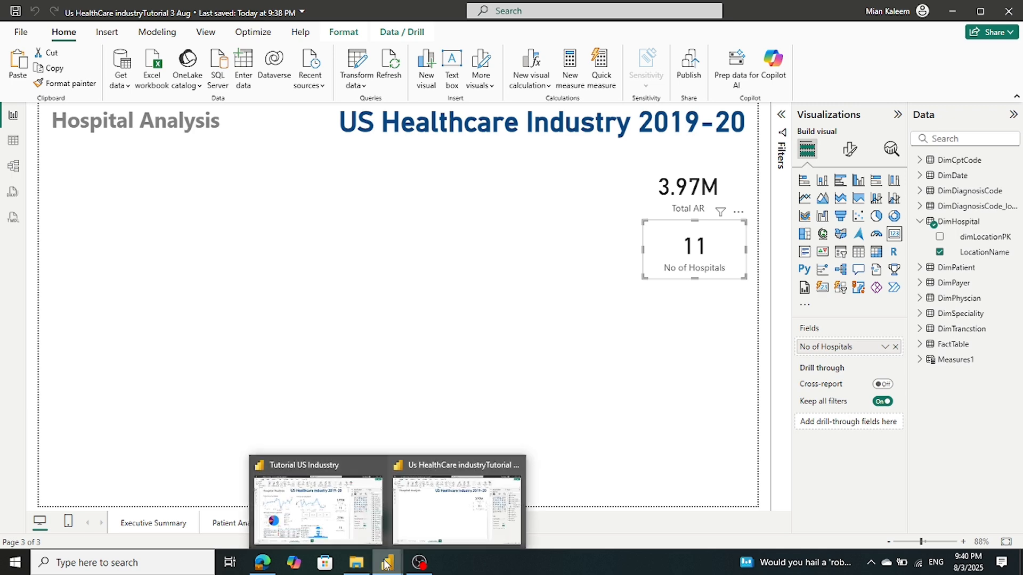
{"action": "mouse_move", "coordinate": [343, 521]}
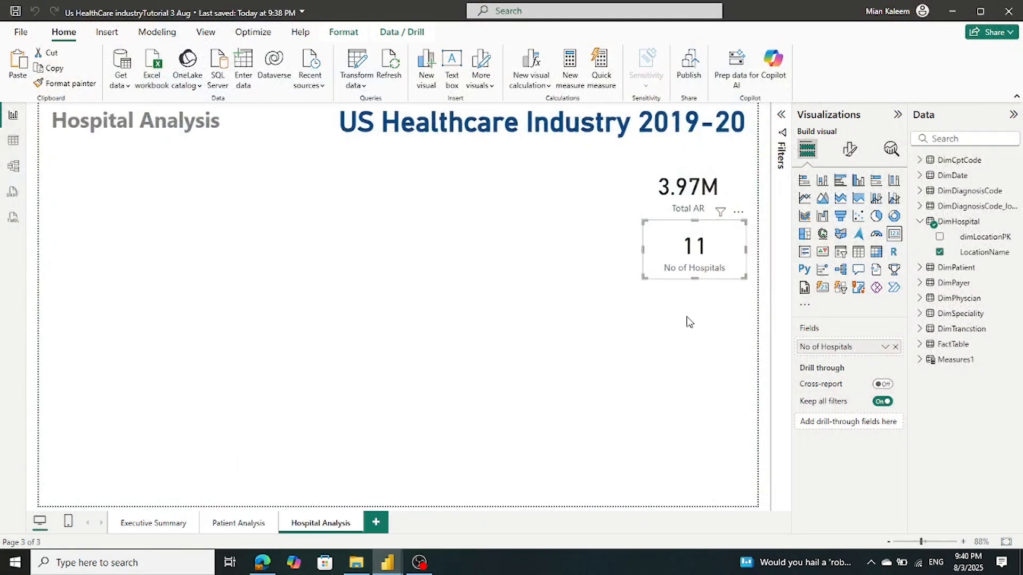
Make a card below No of Hospitals and swap its field for FactTable CPTUnits
{"action": "left_click", "coordinate": [689, 326]}
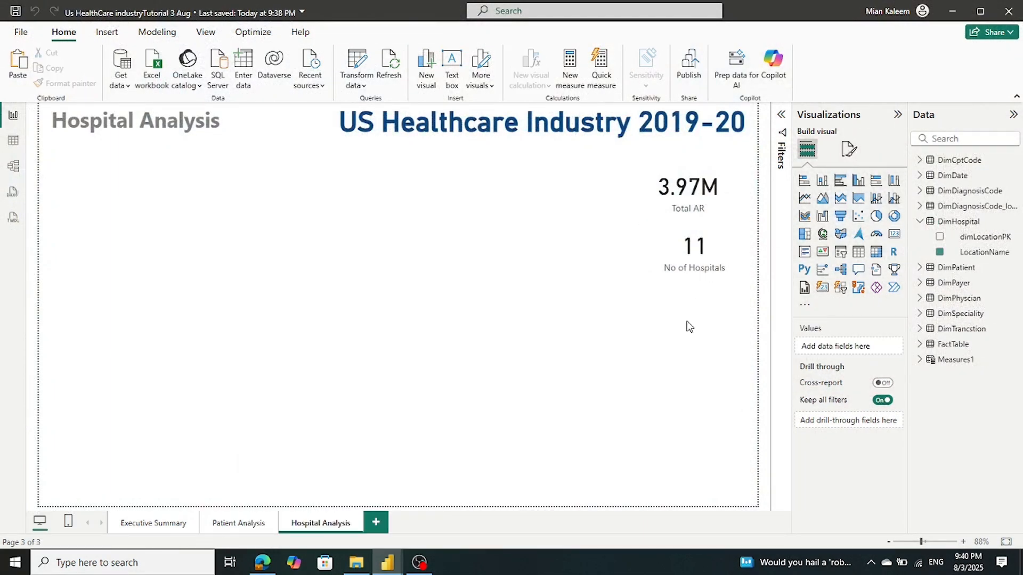
{"action": "left_click", "coordinate": [697, 248]}
{"action": "left_click_drag", "start_coordinate": [697, 248], "coordinate": [672, 316]}
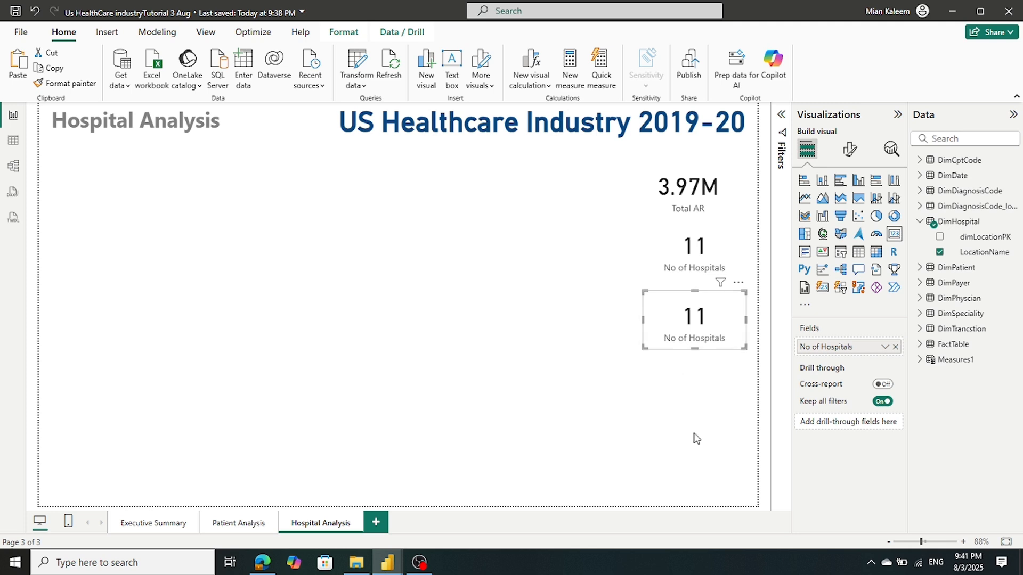
{"action": "left_click", "coordinate": [895, 347]}
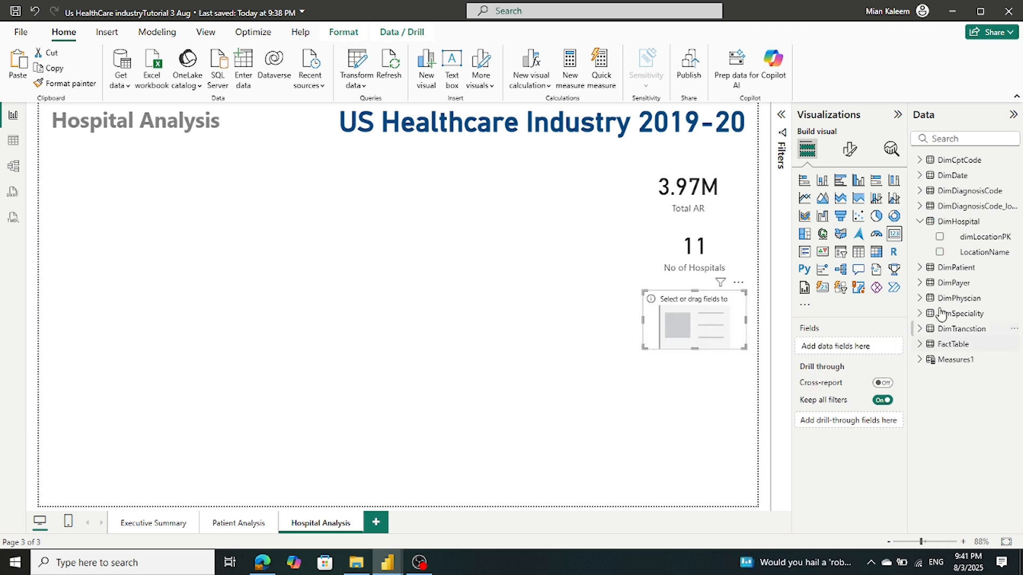
{"action": "left_click", "coordinate": [920, 223]}
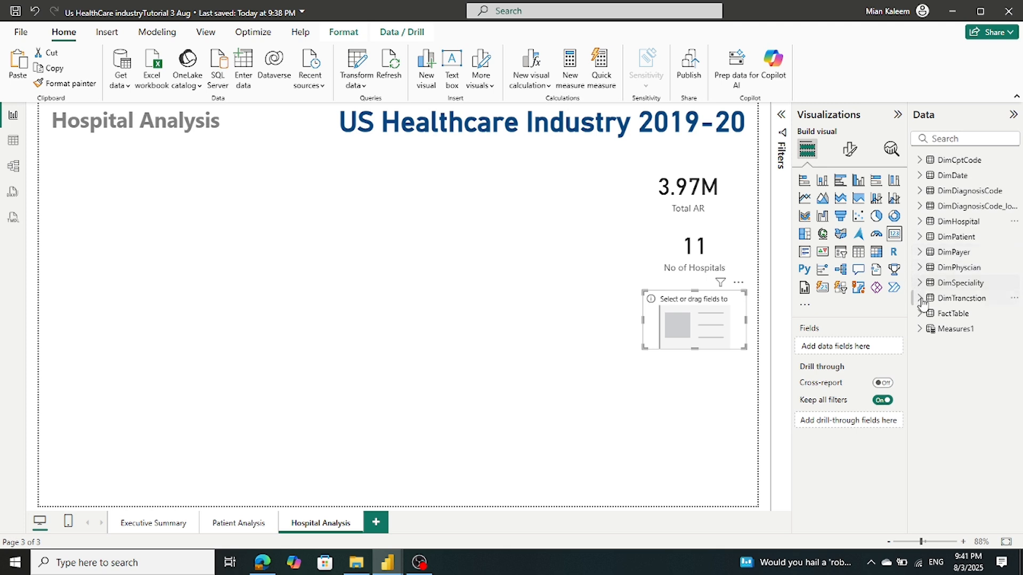
{"action": "left_click", "coordinate": [923, 319]}
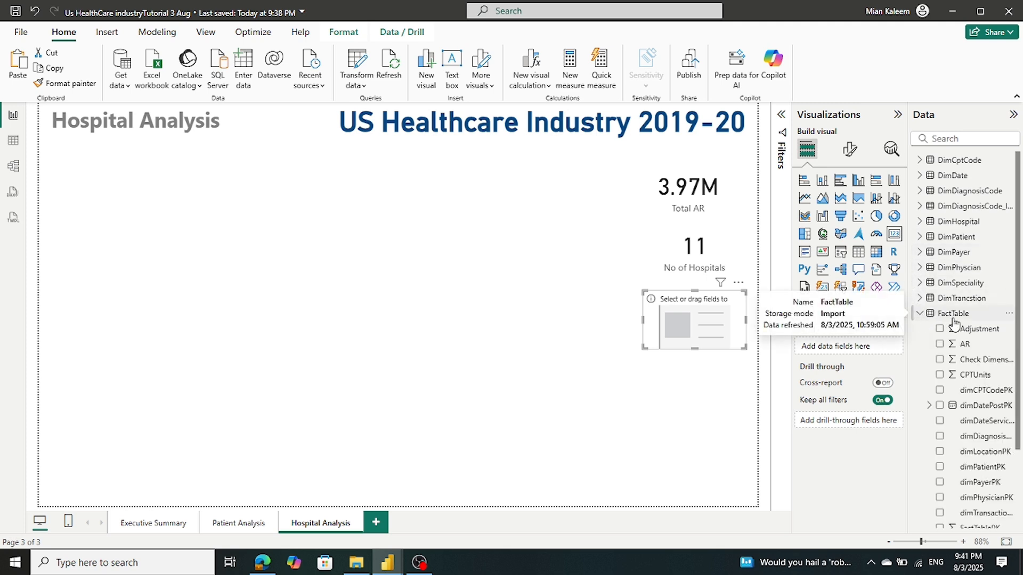
{"action": "left_click_drag", "start_coordinate": [965, 375], "coordinate": [852, 348]}
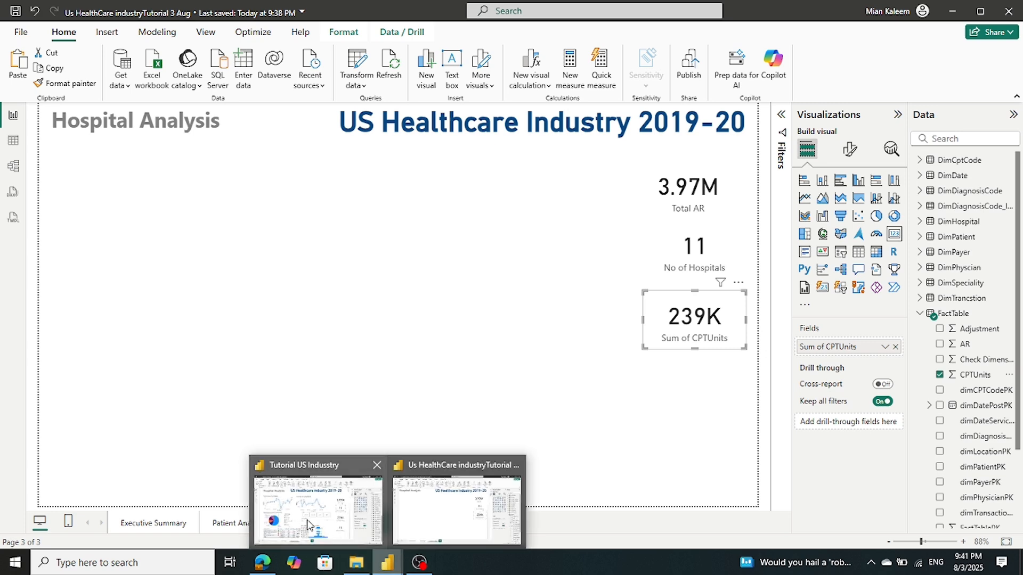
Rename the CPTUnits field on the new card to 'Total CPT Units'
{"action": "mouse_move", "coordinate": [307, 521]}
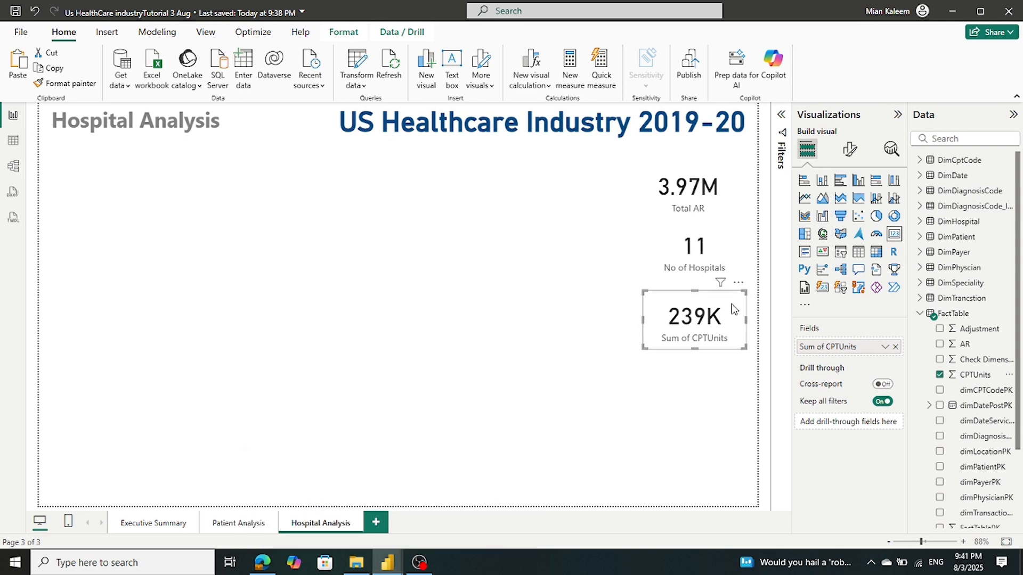
{"action": "left_click", "coordinate": [841, 351]}
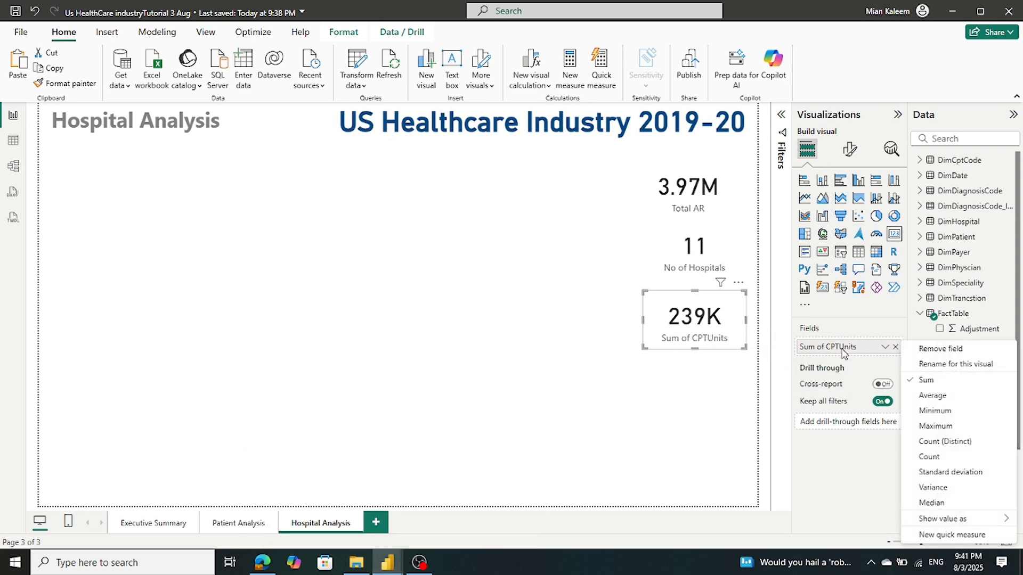
{"action": "left_click", "coordinate": [937, 364]}
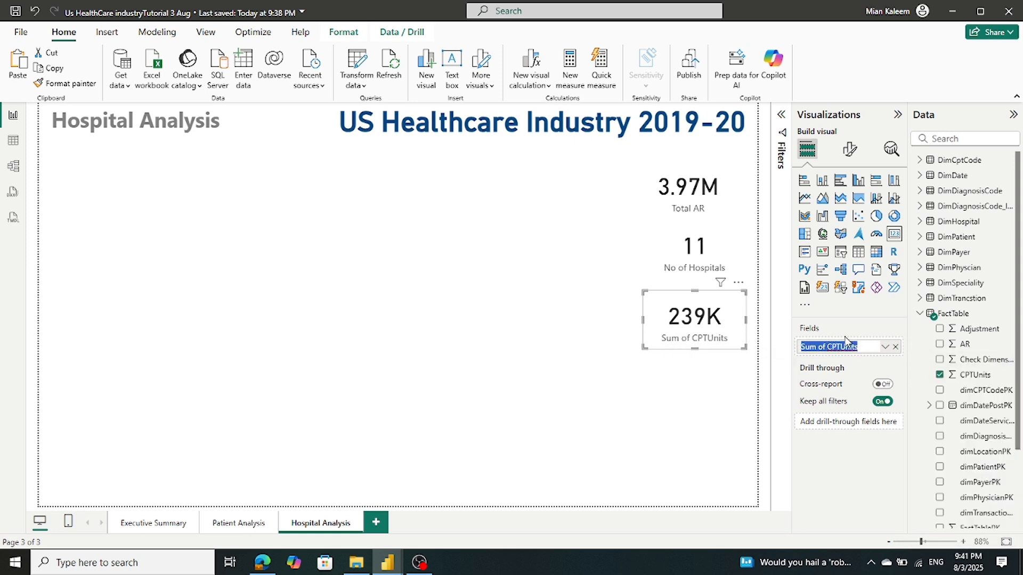
{"action": "type", "text": "Total"}
{"action": "key", "text": "Return"}
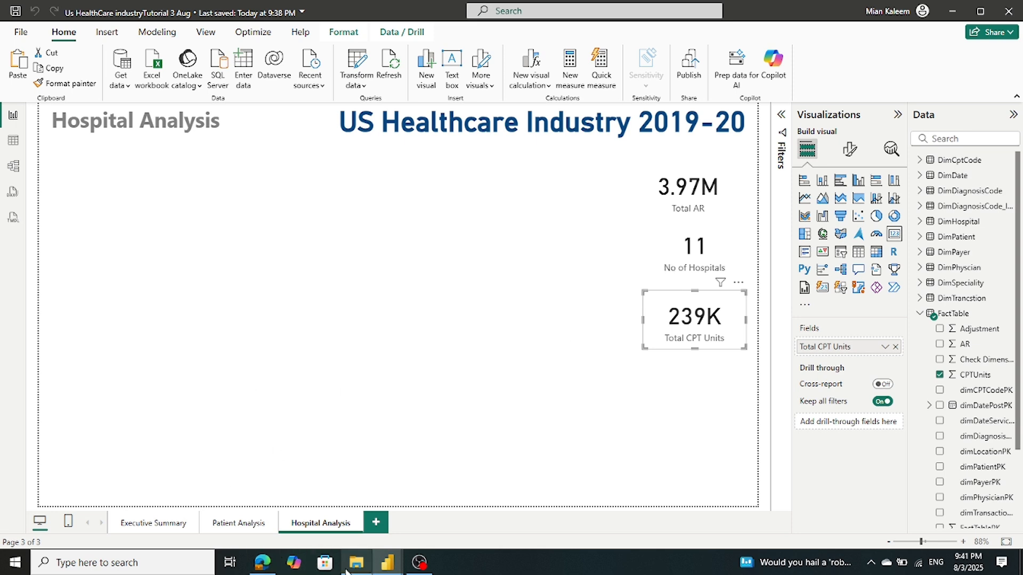
Look at the reference report's CptGrouping count card, then return to the Us HealthCare industryTutorial 3 Aug report
{"action": "mouse_move", "coordinate": [395, 565]}
{"action": "left_click", "coordinate": [336, 513]}
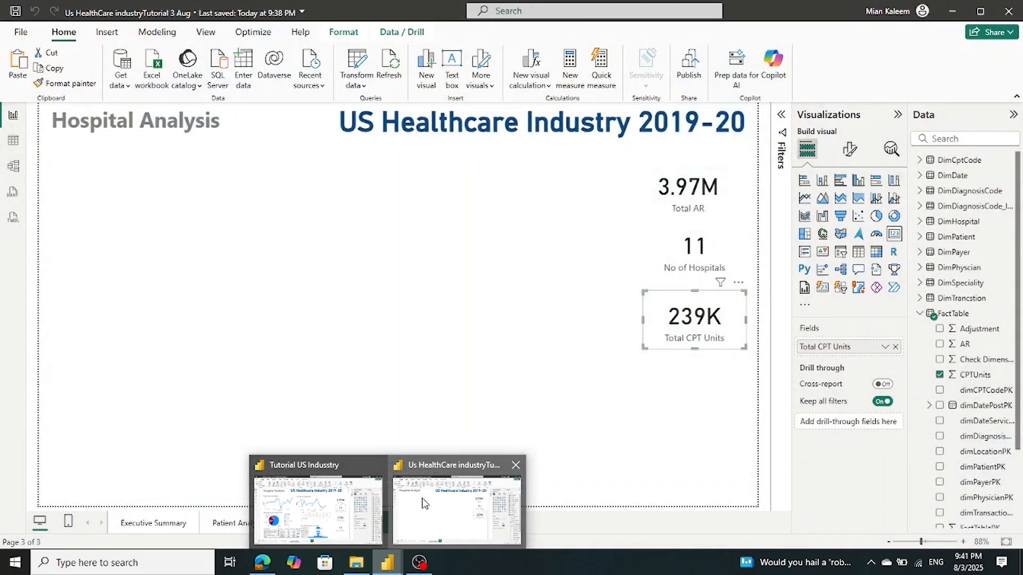
{"action": "left_click", "coordinate": [423, 504]}
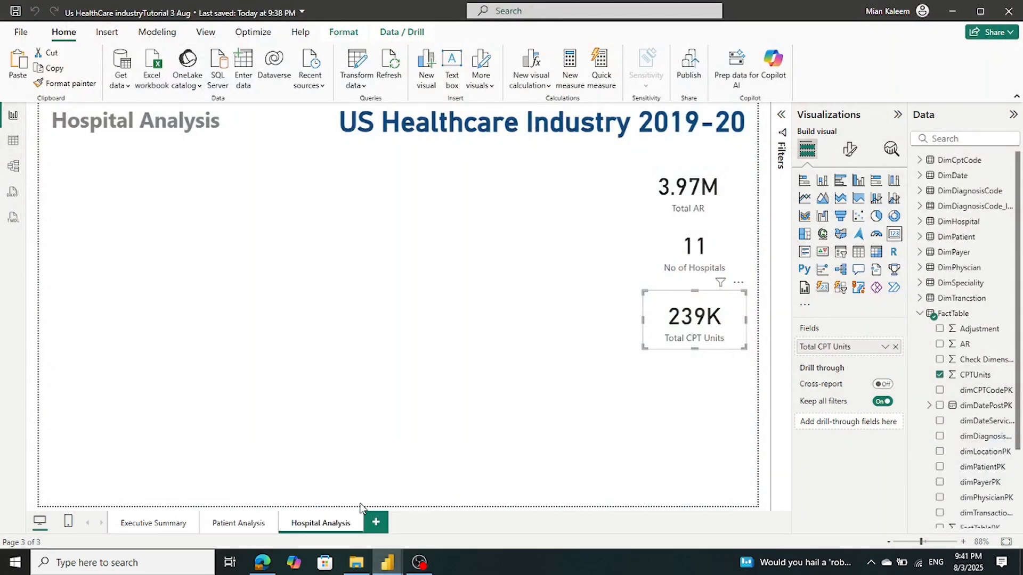
{"action": "mouse_move", "coordinate": [388, 564]}
{"action": "left_click", "coordinate": [330, 512]}
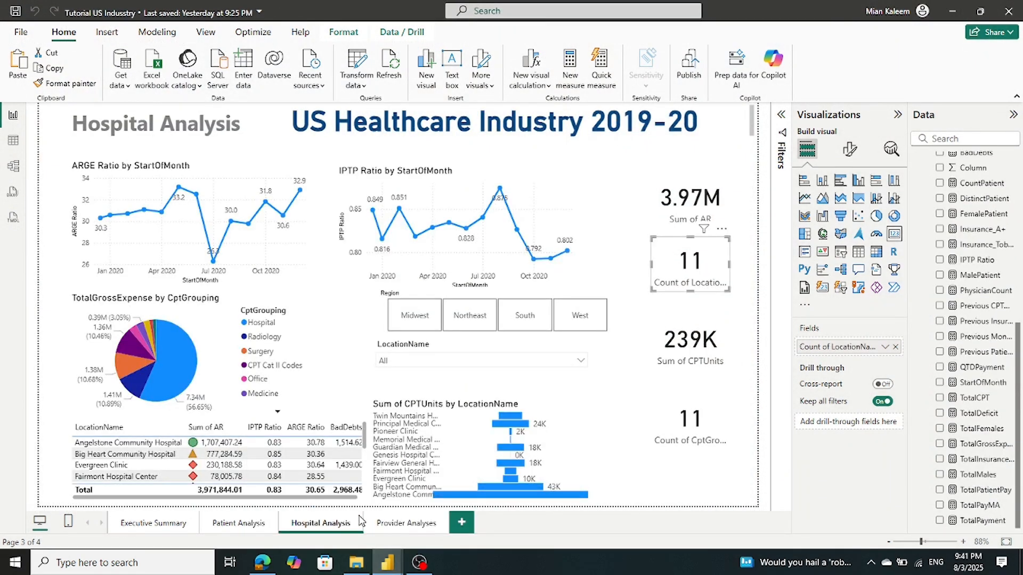
{"action": "left_click", "coordinate": [672, 435]}
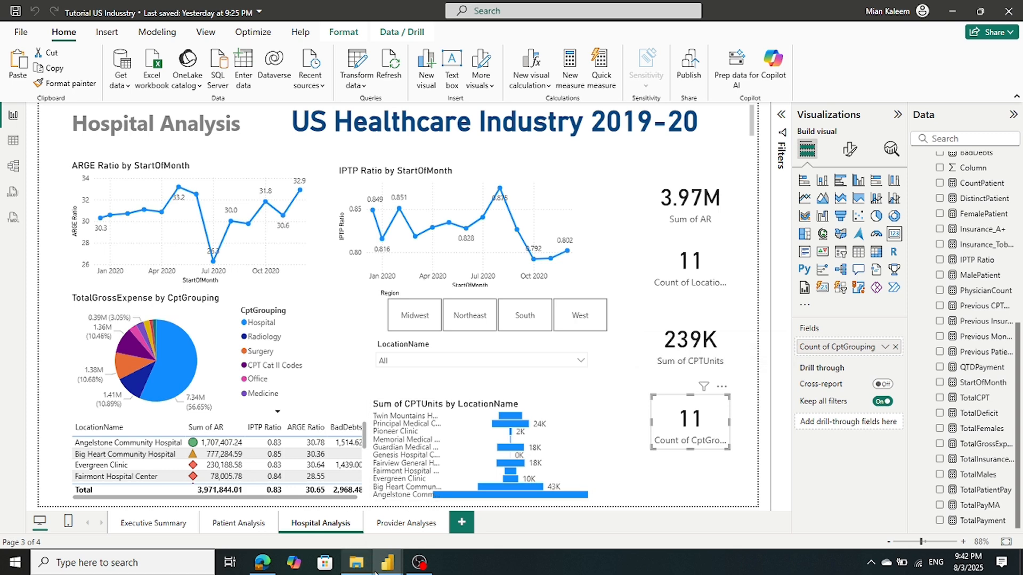
{"action": "mouse_move", "coordinate": [391, 566]}
{"action": "left_click", "coordinate": [417, 528]}
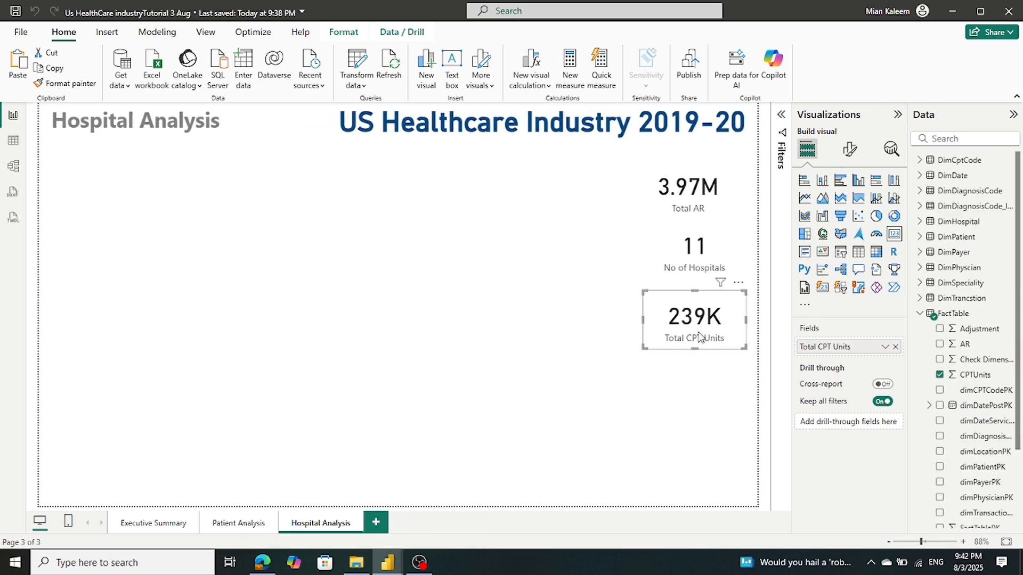
Copy-paste the No of Hospitals card and place the duplicate below Total CPT Units
{"action": "left_click", "coordinate": [695, 266]}
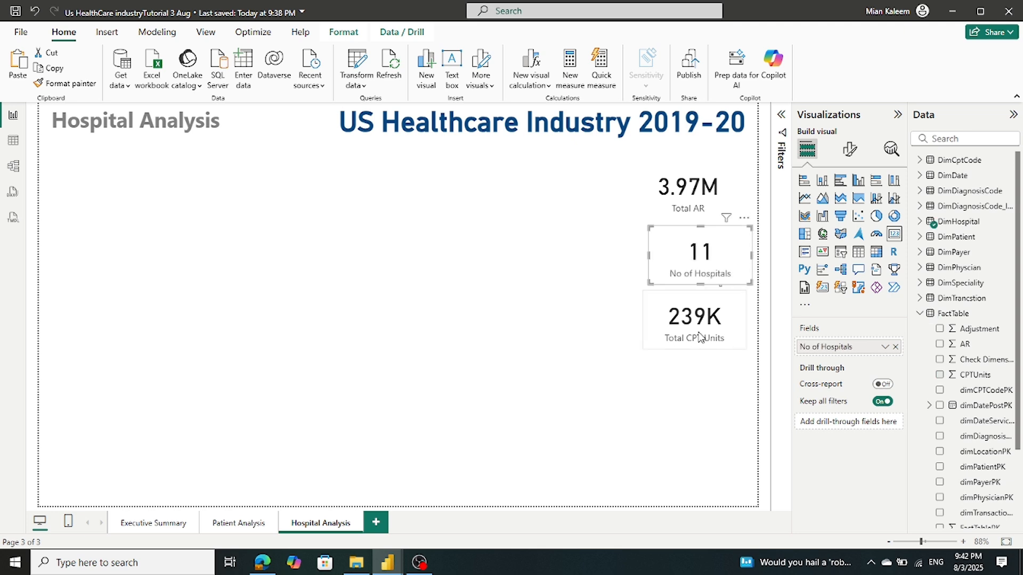
{"action": "key", "text": "ctrl+c"}
{"action": "key", "text": "ctrl+v"}
{"action": "left_click_drag", "start_coordinate": [698, 270], "coordinate": [675, 395]}
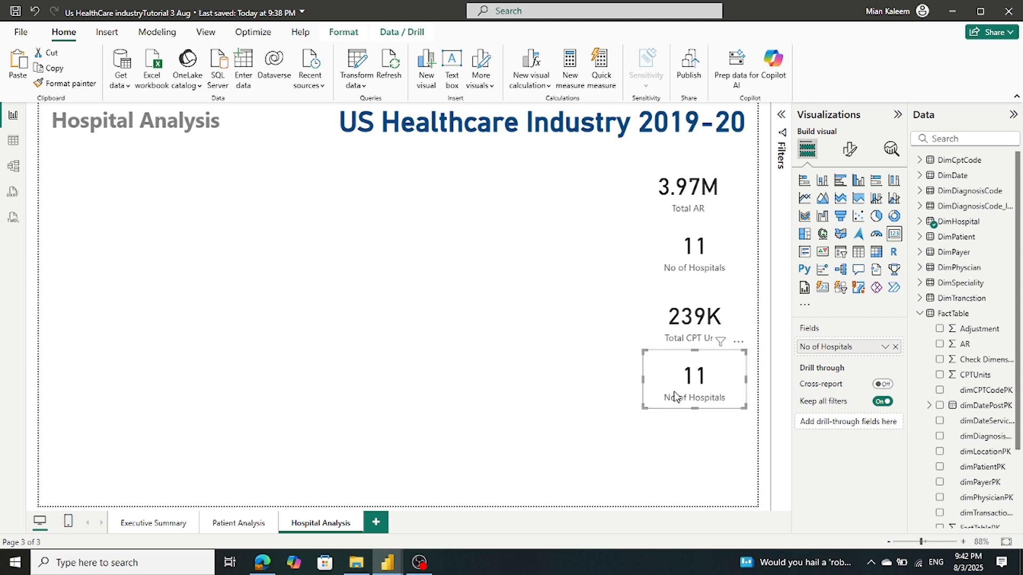
Replace the duplicate's field with a count of DimCptCode CptGrouping
{"action": "left_click", "coordinate": [895, 347]}
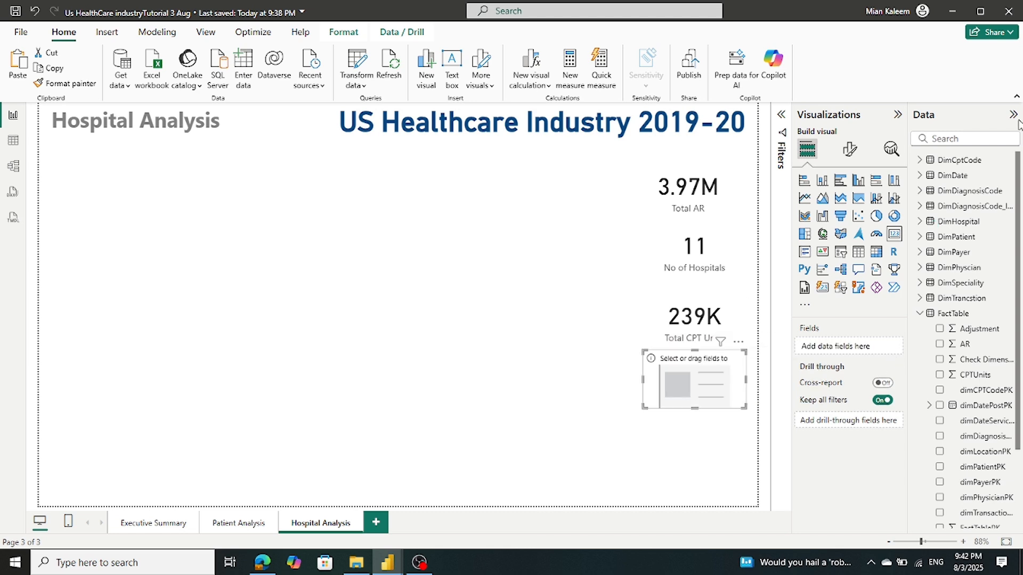
{"action": "left_click", "coordinate": [939, 315]}
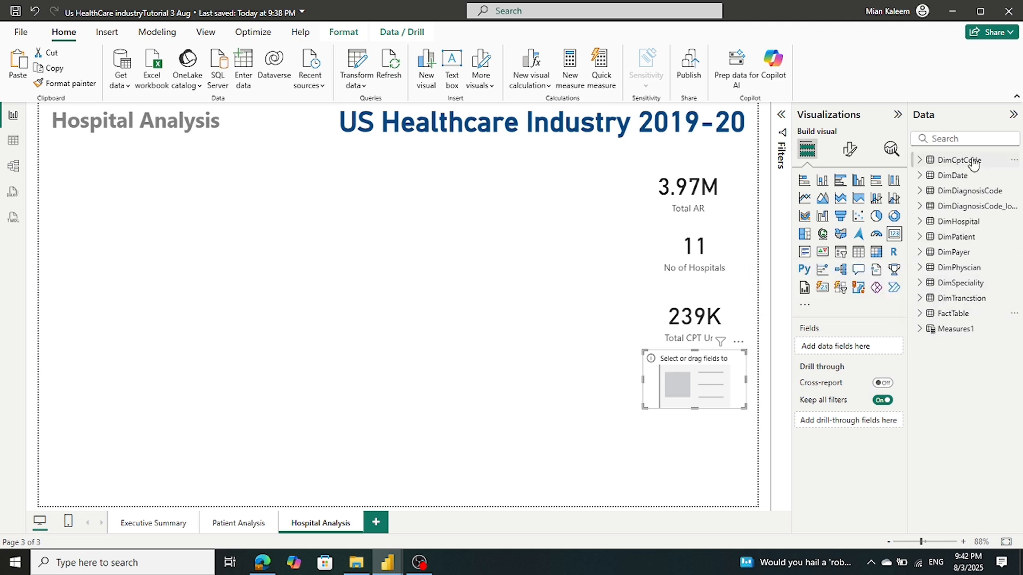
{"action": "left_click", "coordinate": [919, 160]}
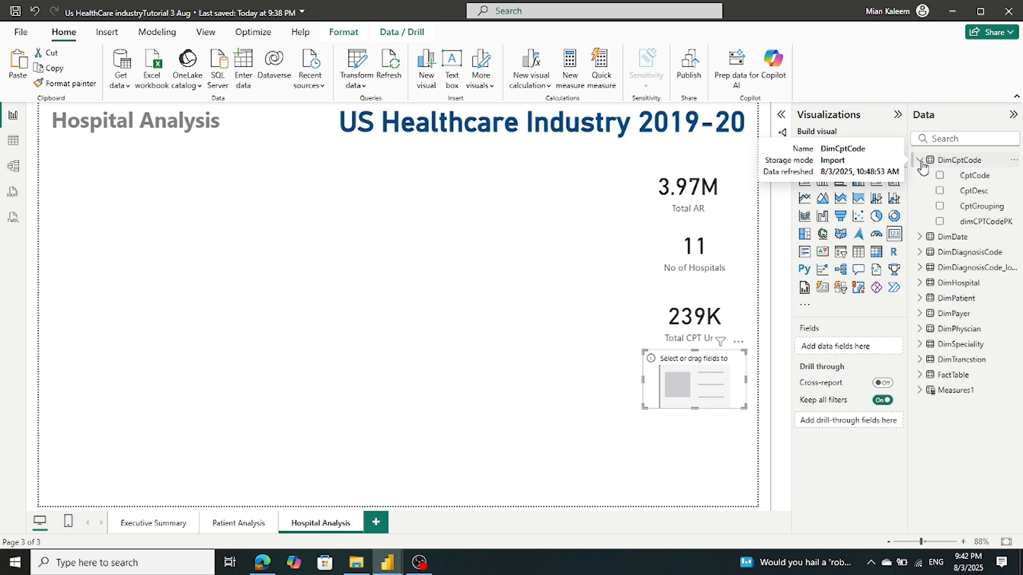
{"action": "left_click_drag", "start_coordinate": [985, 209], "coordinate": [873, 347]}
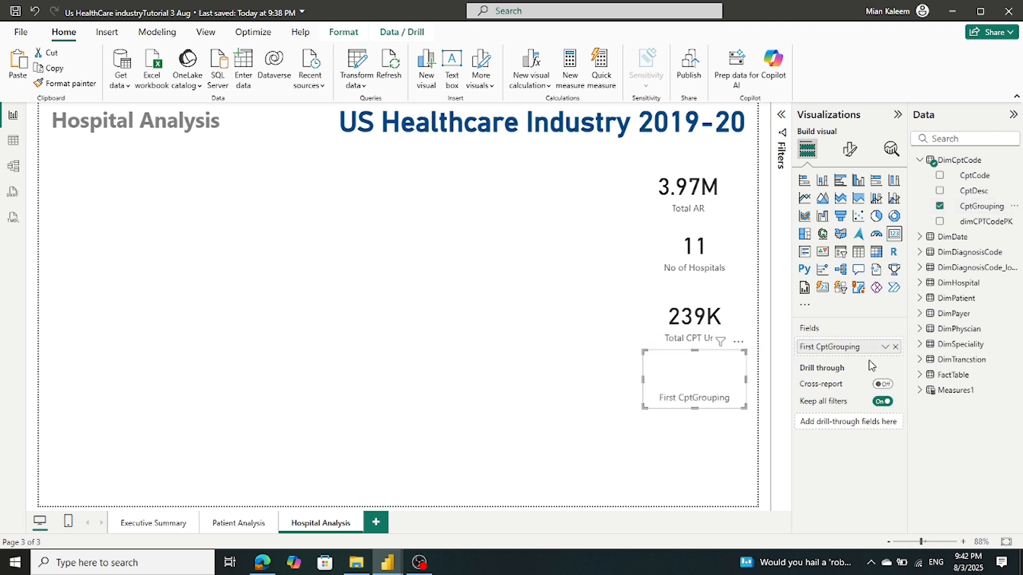
{"action": "left_click", "coordinate": [884, 347]}
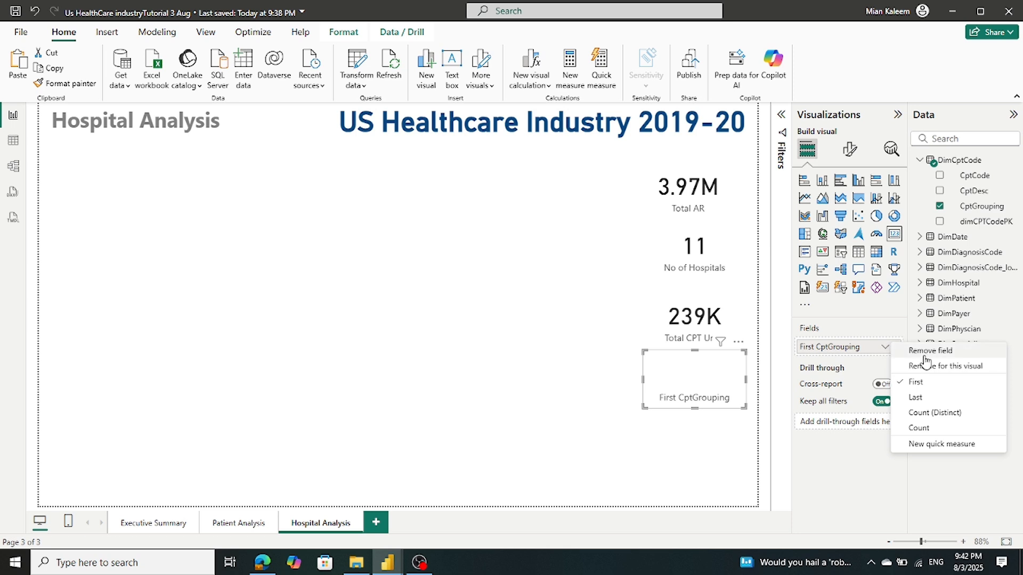
{"action": "left_click", "coordinate": [918, 428]}
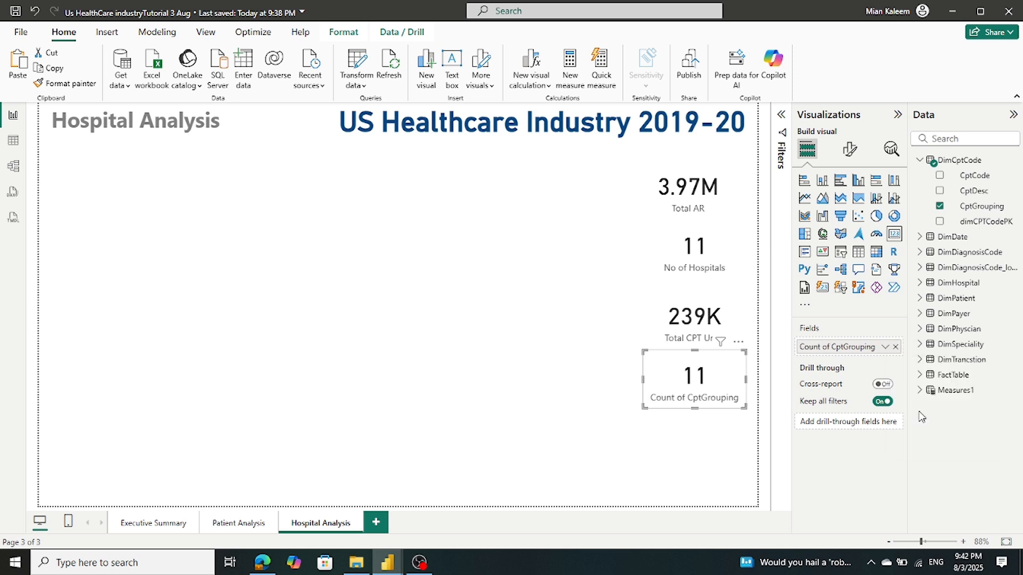
Rename the field to 'Total CPT Grouping' and save the report
{"action": "left_click", "coordinate": [831, 347]}
{"action": "left_click", "coordinate": [920, 365]}
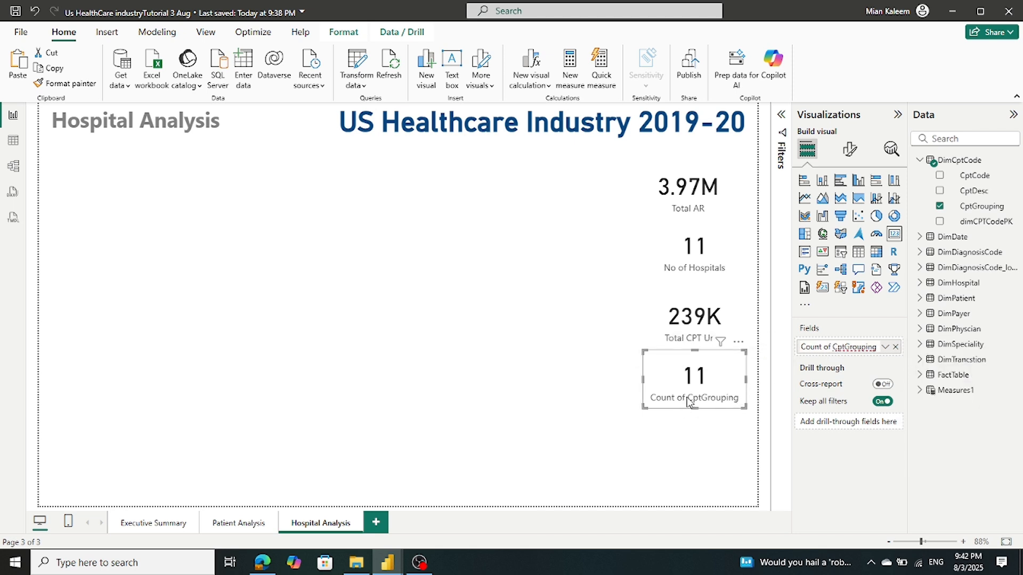
{"action": "triple_click", "coordinate": [816, 348]}
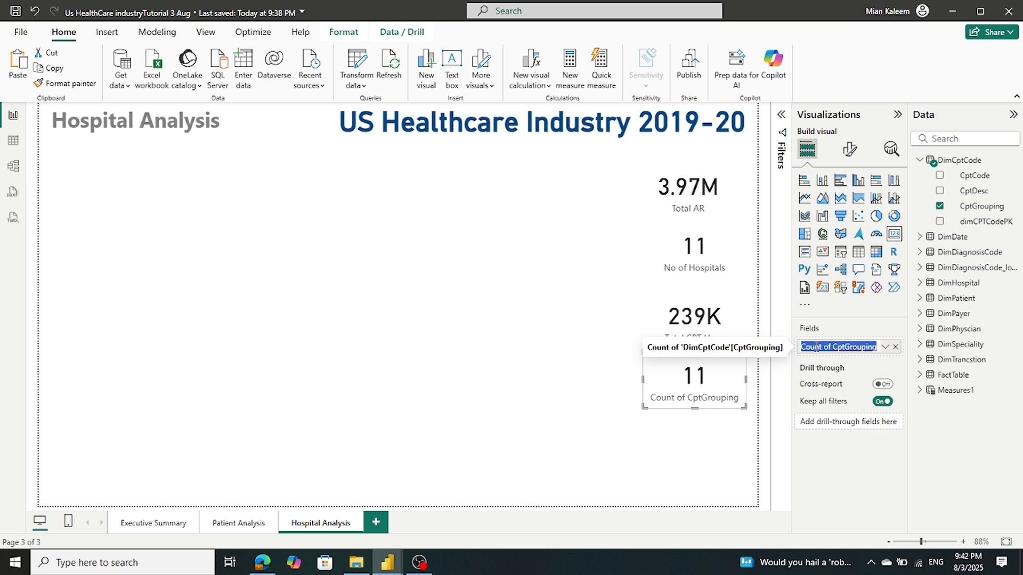
{"action": "type", "text": "T"}
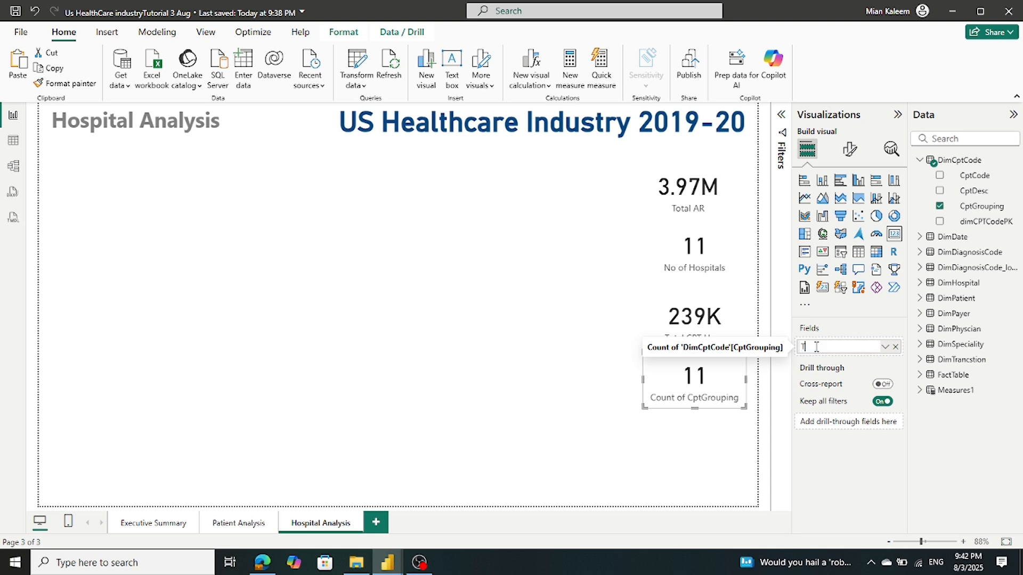
{"action": "type", "text": "otal CPT Grouping"}
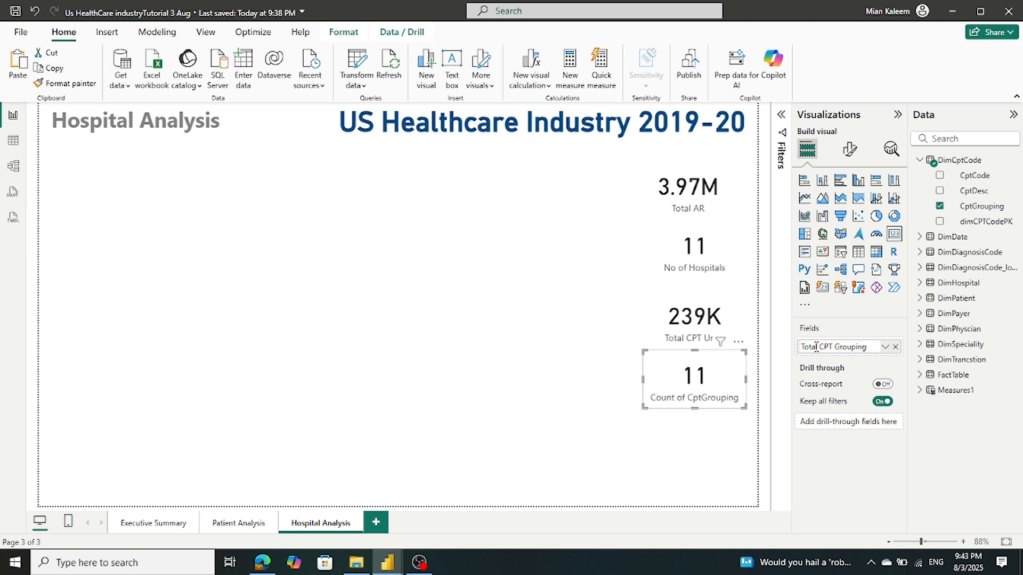
{"action": "key", "text": "Return"}
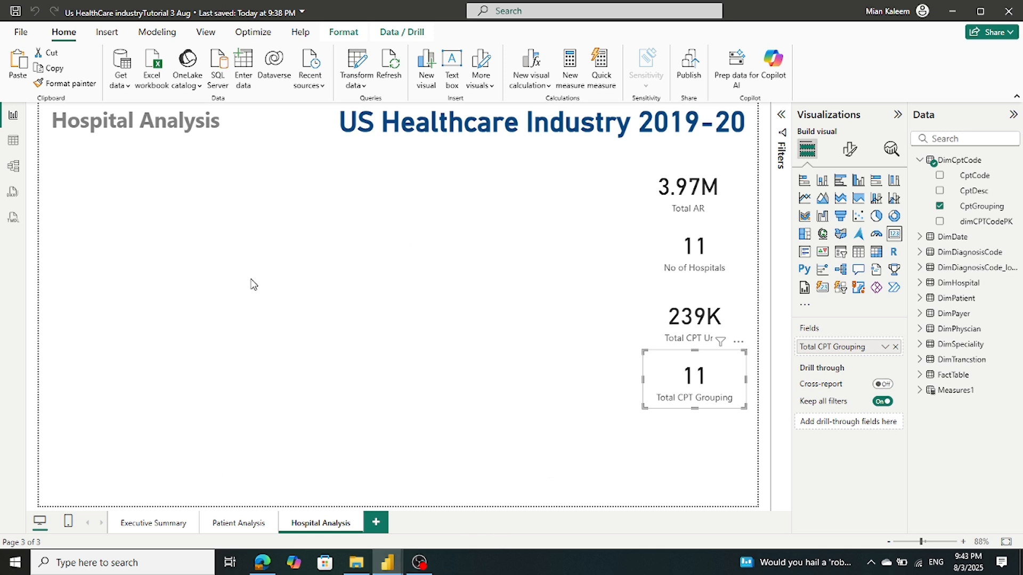
{"action": "left_click", "coordinate": [195, 285]}
{"action": "left_click", "coordinate": [18, 11]}
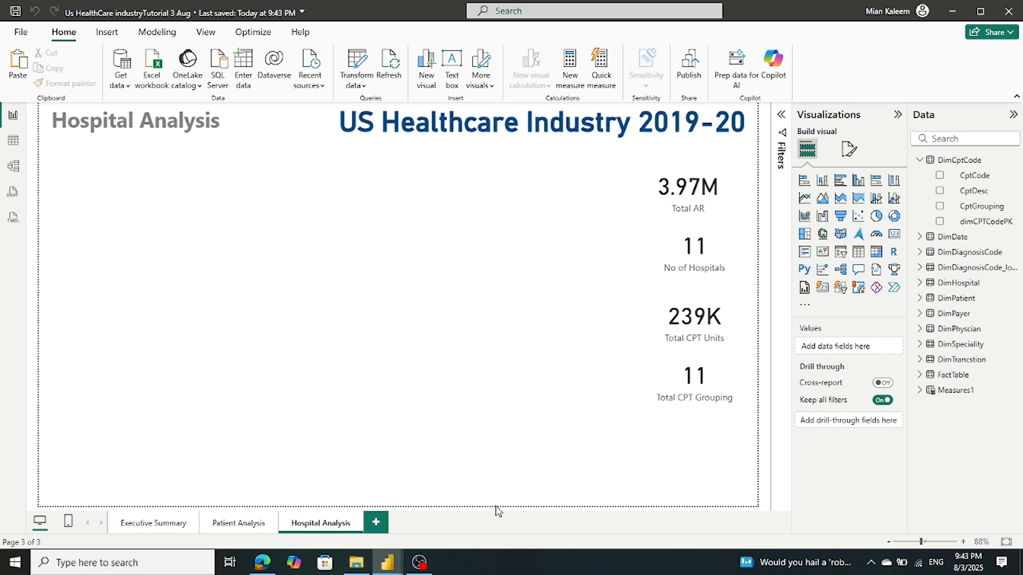
{"action": "mouse_move", "coordinate": [386, 566]}
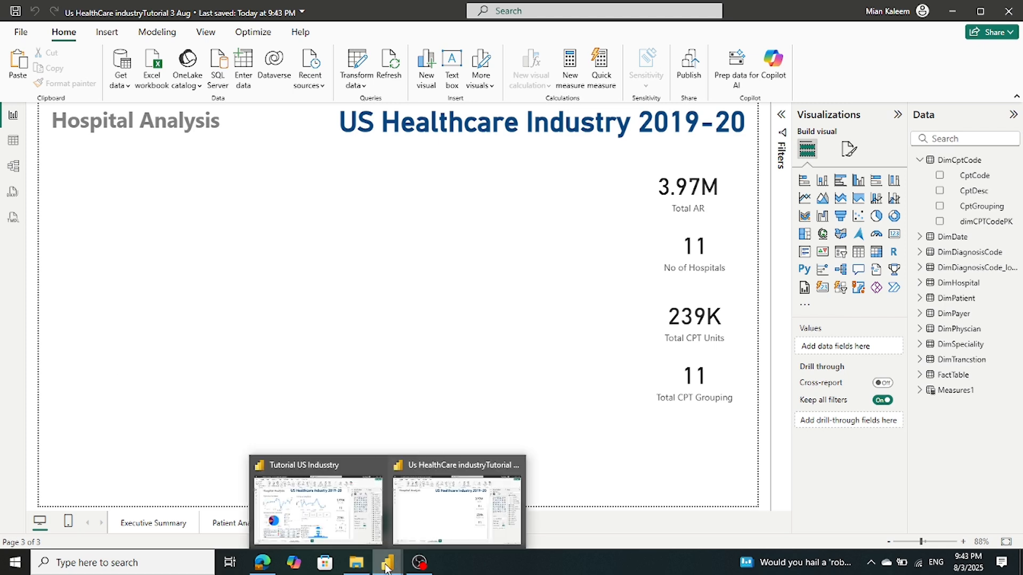
{"action": "mouse_move", "coordinate": [336, 513]}
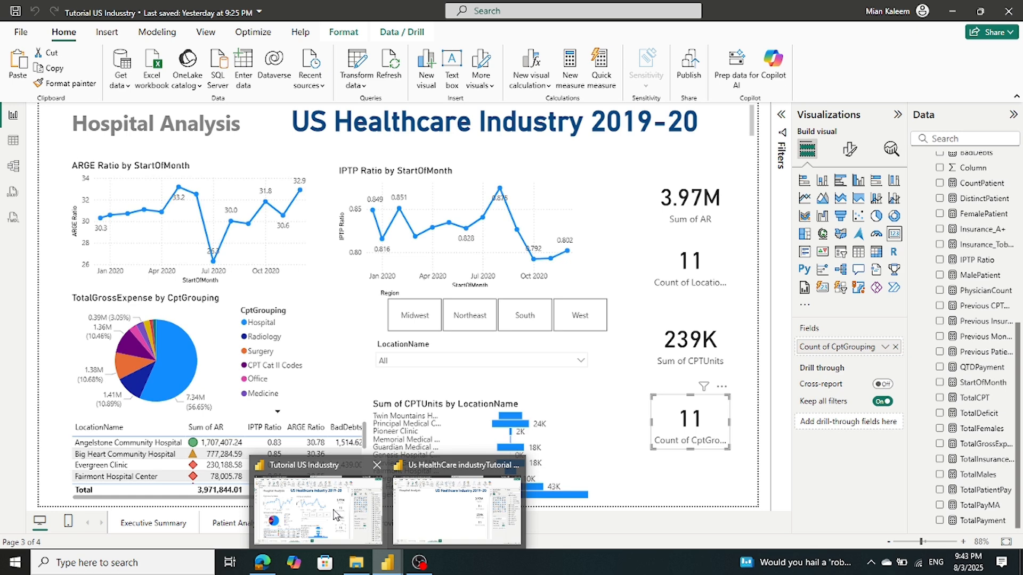
{"action": "left_click", "coordinate": [335, 513]}
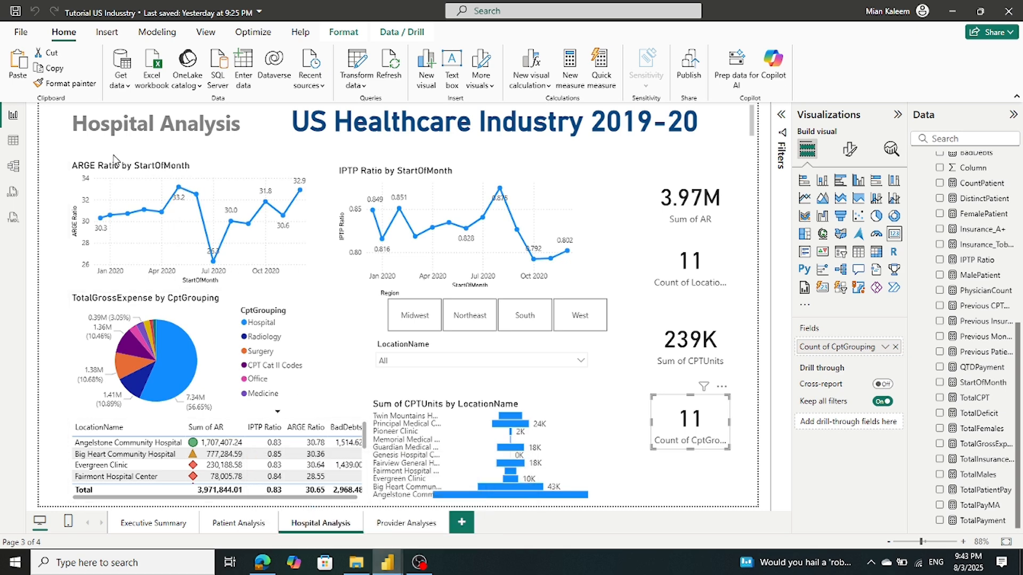
{"action": "left_click", "coordinate": [112, 171]}
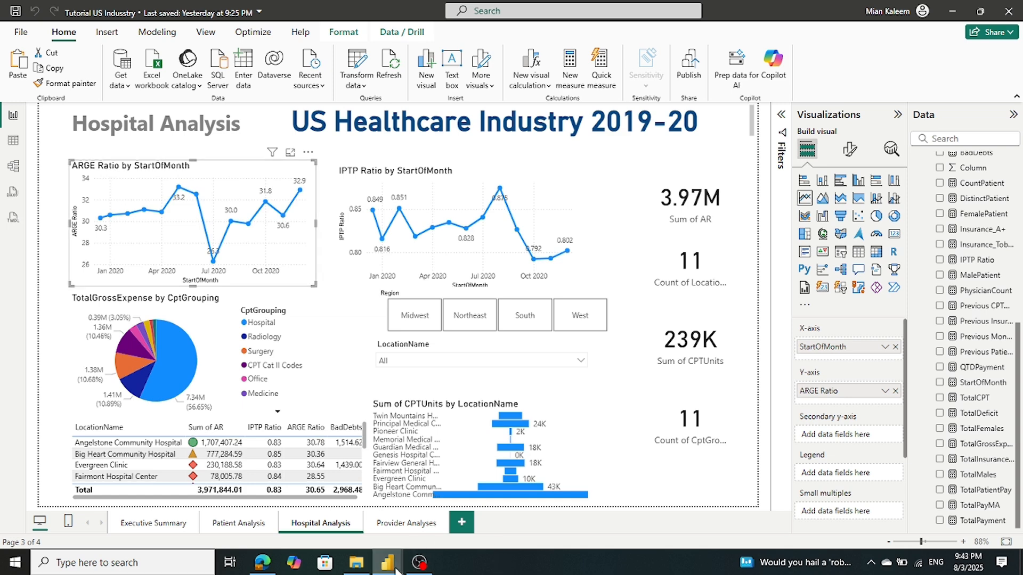
{"action": "mouse_move", "coordinate": [392, 560]}
{"action": "left_click", "coordinate": [456, 510]}
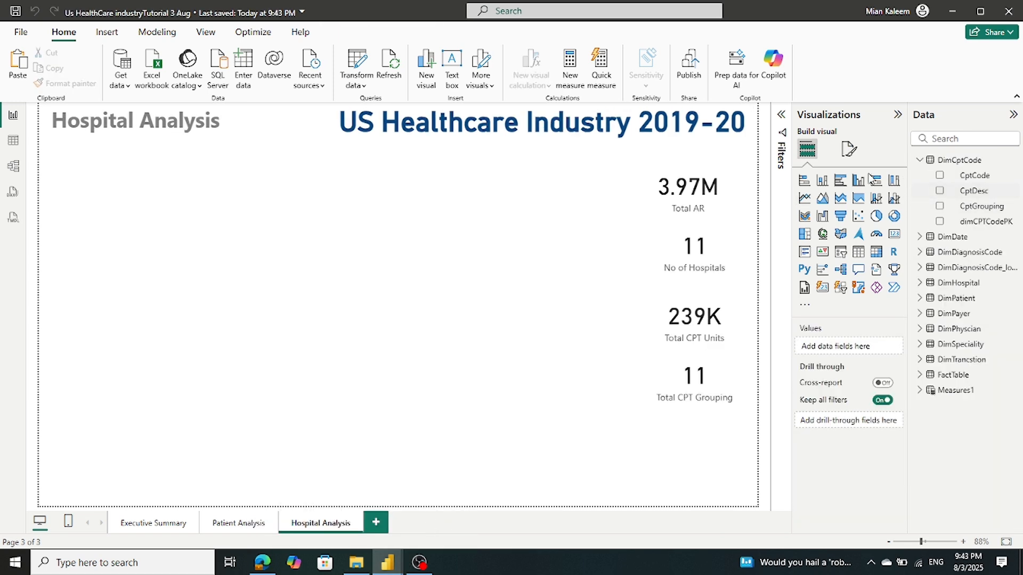
Add a line chart under the page title with DimDate StartOfMonth on its x-axis
{"action": "left_click", "coordinate": [805, 198]}
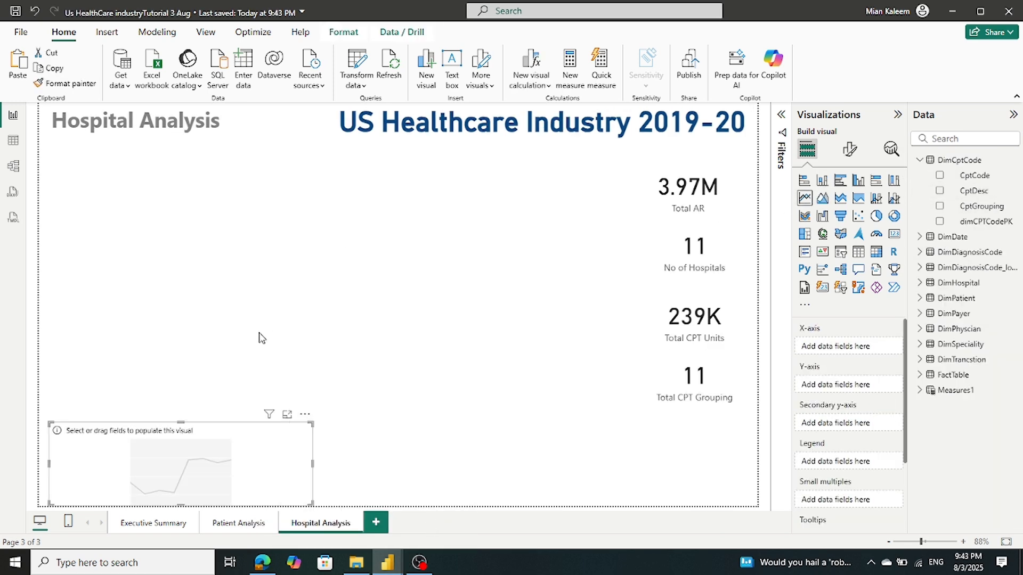
{"action": "left_click_drag", "start_coordinate": [201, 448], "coordinate": [195, 205]}
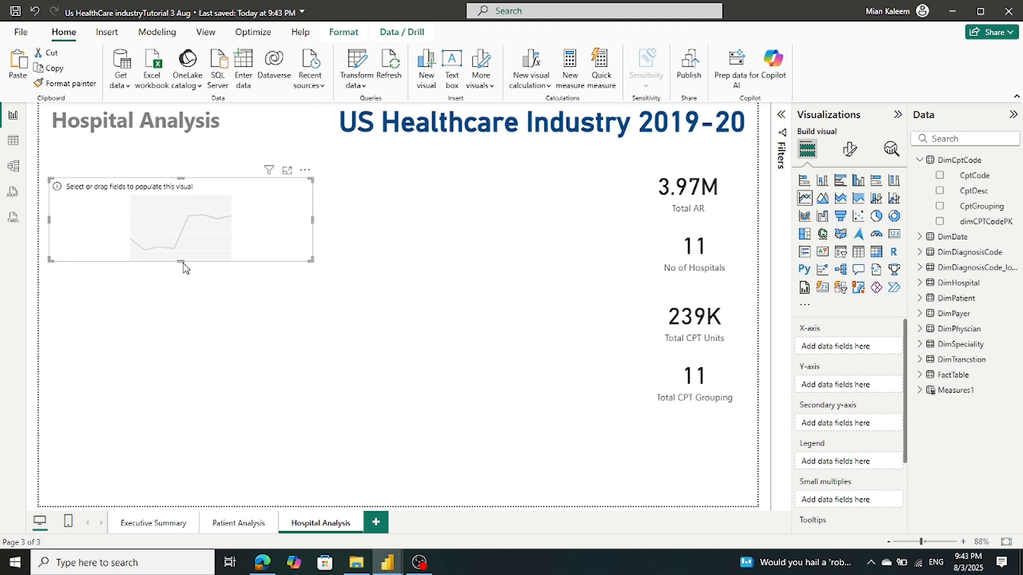
{"action": "left_click_drag", "start_coordinate": [182, 268], "coordinate": [181, 291]}
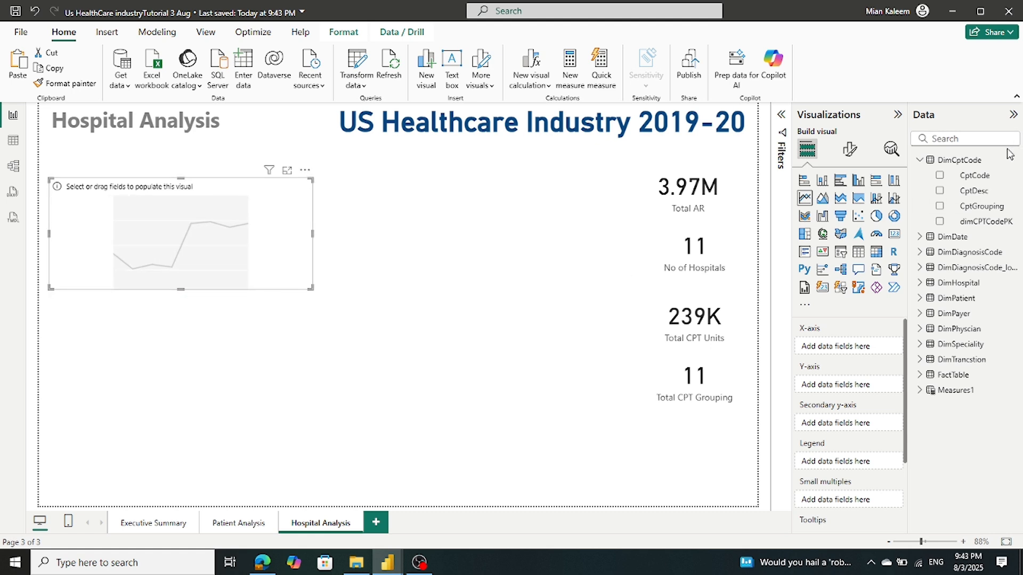
{"action": "left_click", "coordinate": [919, 161]}
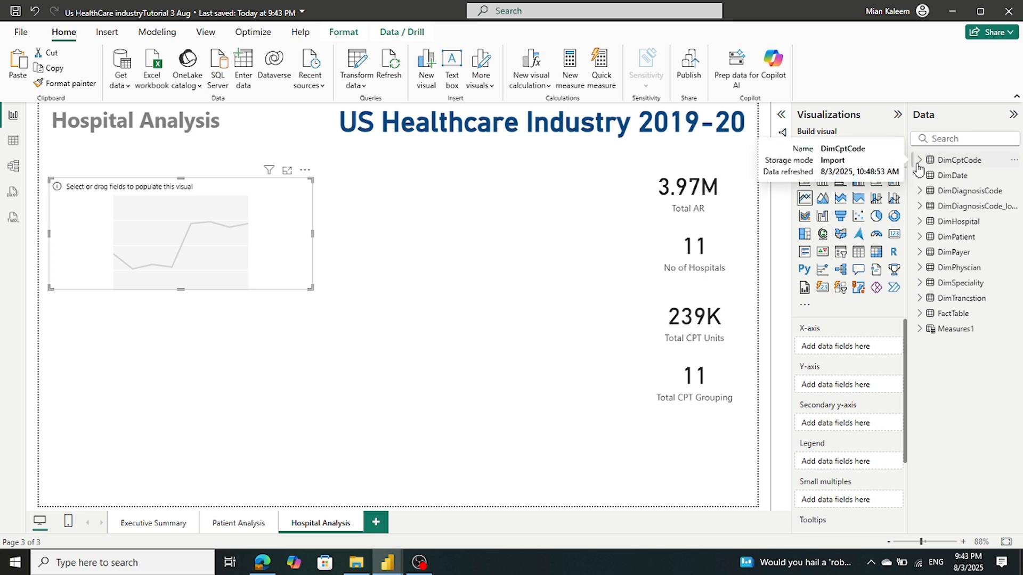
{"action": "left_click", "coordinate": [920, 176]}
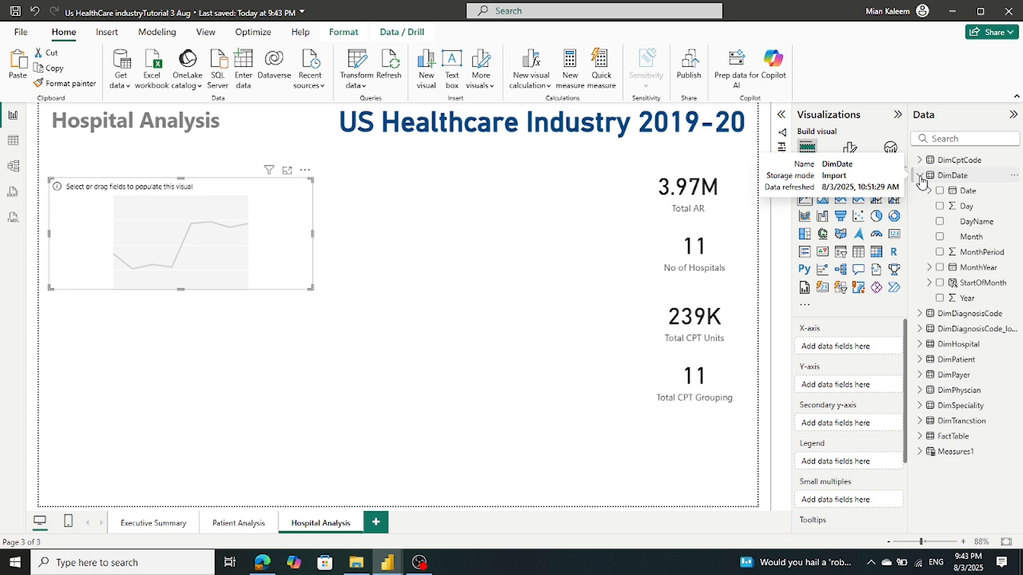
{"action": "left_click_drag", "start_coordinate": [982, 283], "coordinate": [864, 355]}
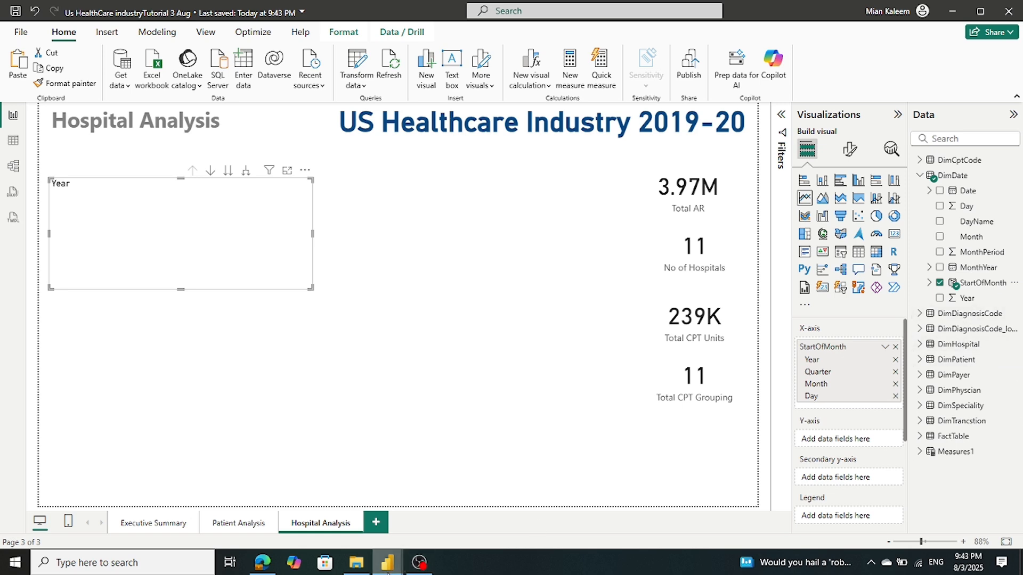
Check the reference report's ARGE chart fields and return to the working report
{"action": "mouse_move", "coordinate": [388, 563]}
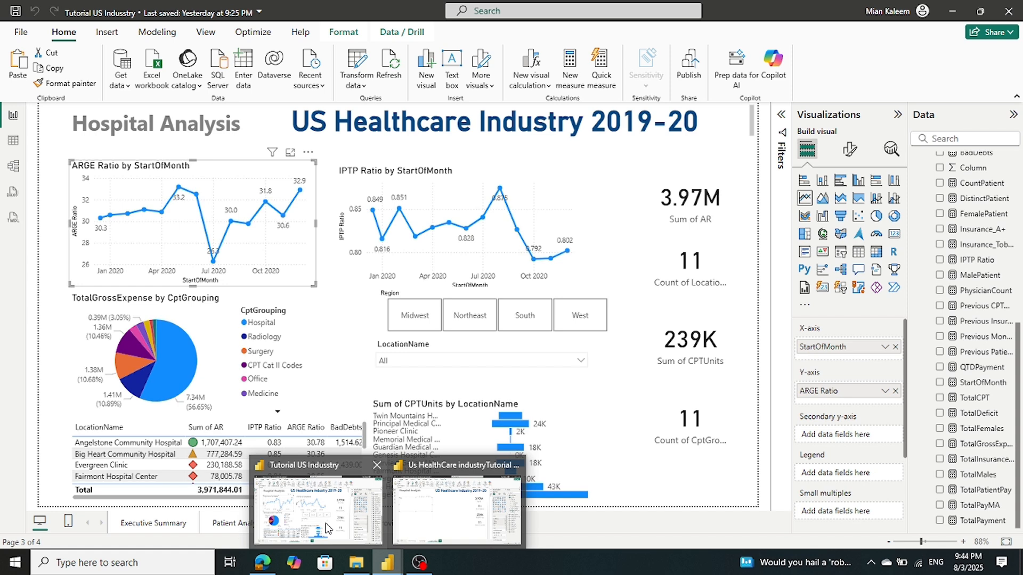
{"action": "left_click", "coordinate": [328, 528]}
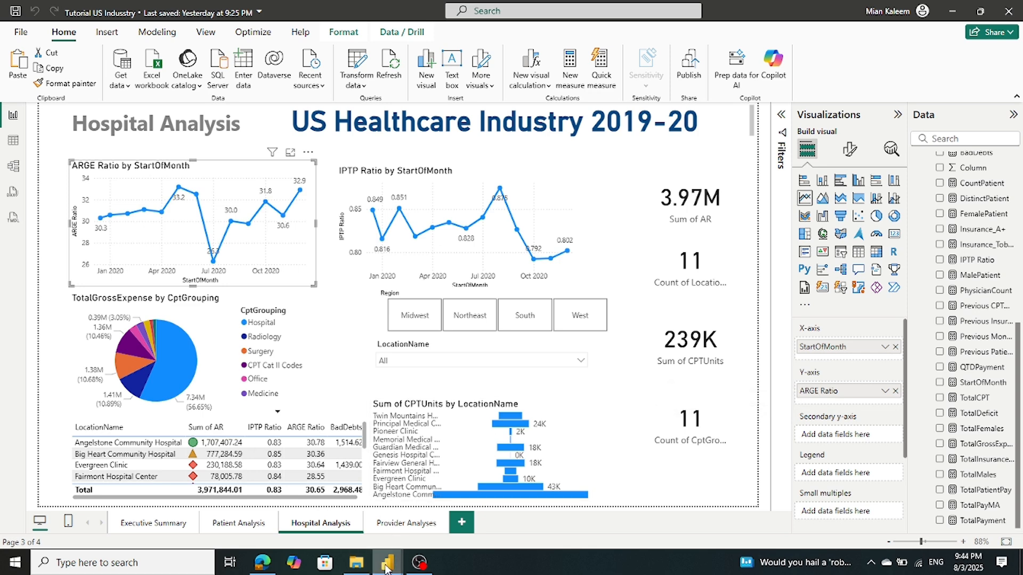
{"action": "mouse_move", "coordinate": [387, 569]}
{"action": "left_click", "coordinate": [444, 498]}
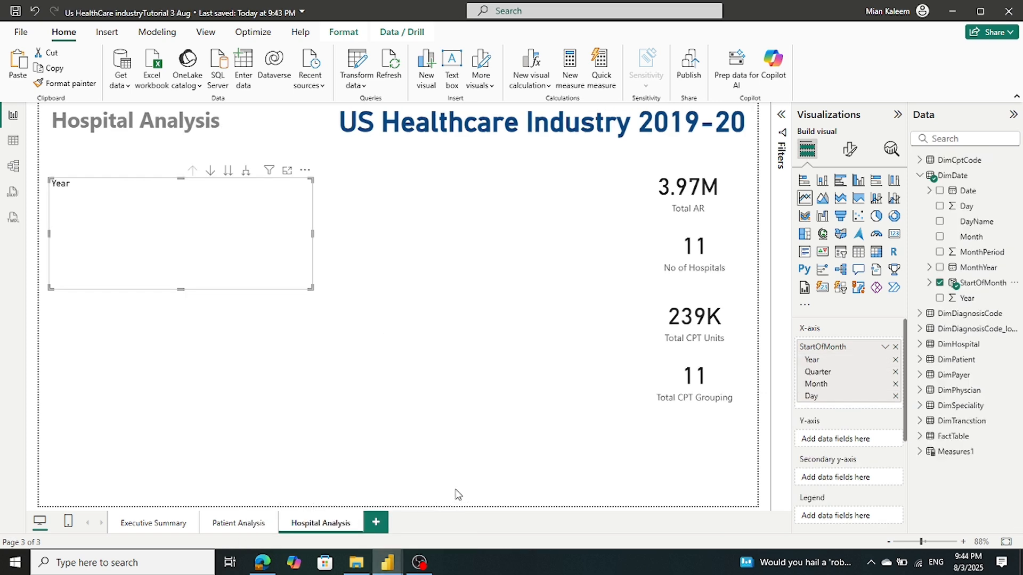
Use plain StartOfMonth instead of the date hierarchy and plot Measures1 ARGE Ratio on the Y-axis
{"action": "left_click", "coordinate": [886, 347]}
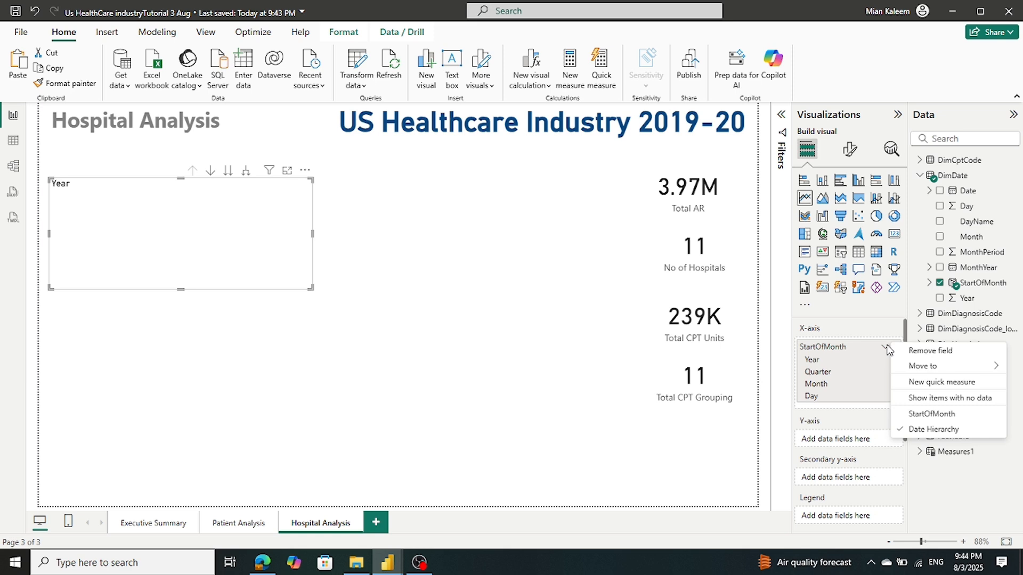
{"action": "left_click", "coordinate": [931, 414]}
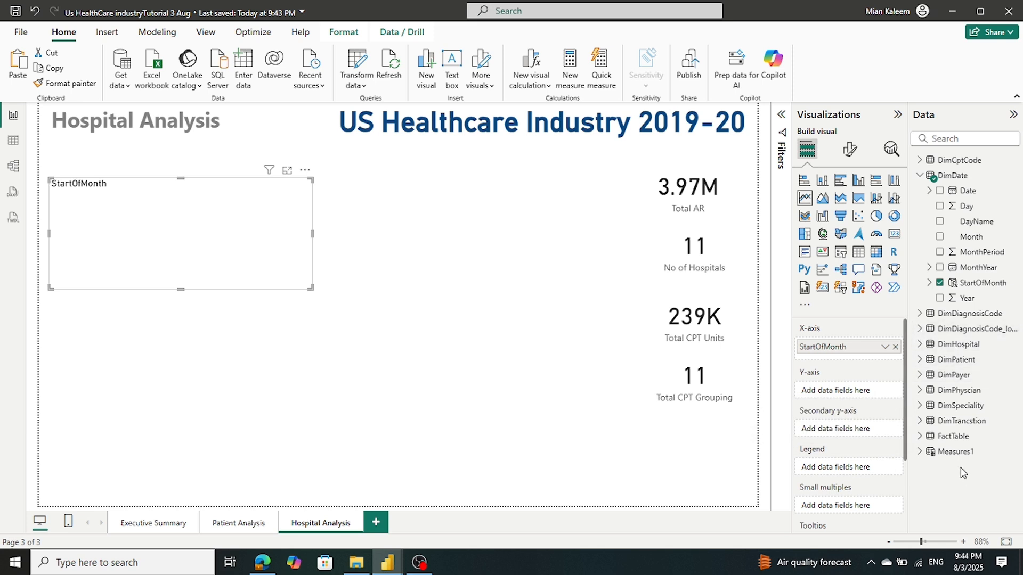
{"action": "left_click", "coordinate": [919, 451]}
{"action": "scroll", "coordinate": [962, 404], "scroll_direction": "down", "scroll_amount": 3}
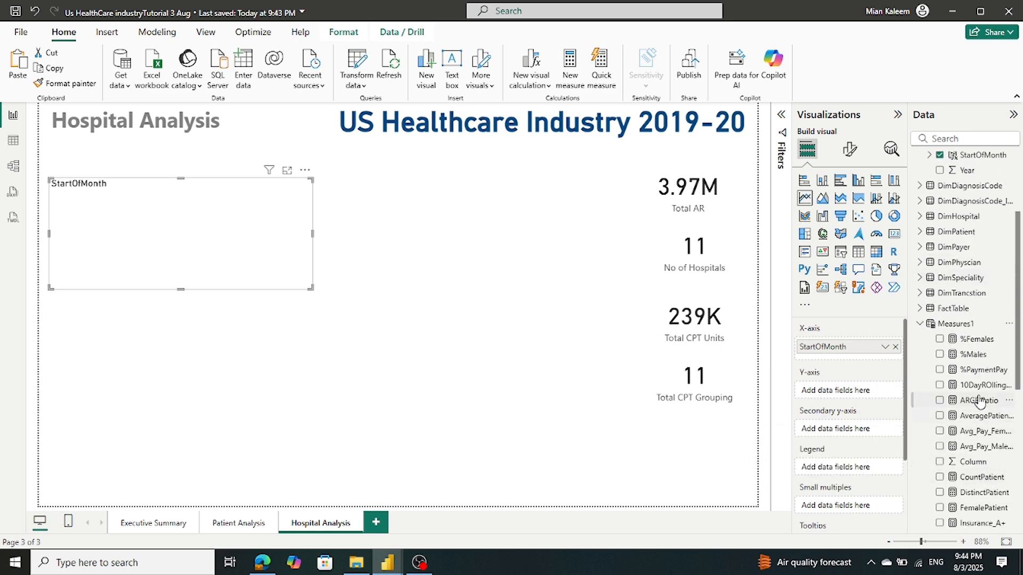
{"action": "left_click_drag", "start_coordinate": [980, 404], "coordinate": [868, 392]}
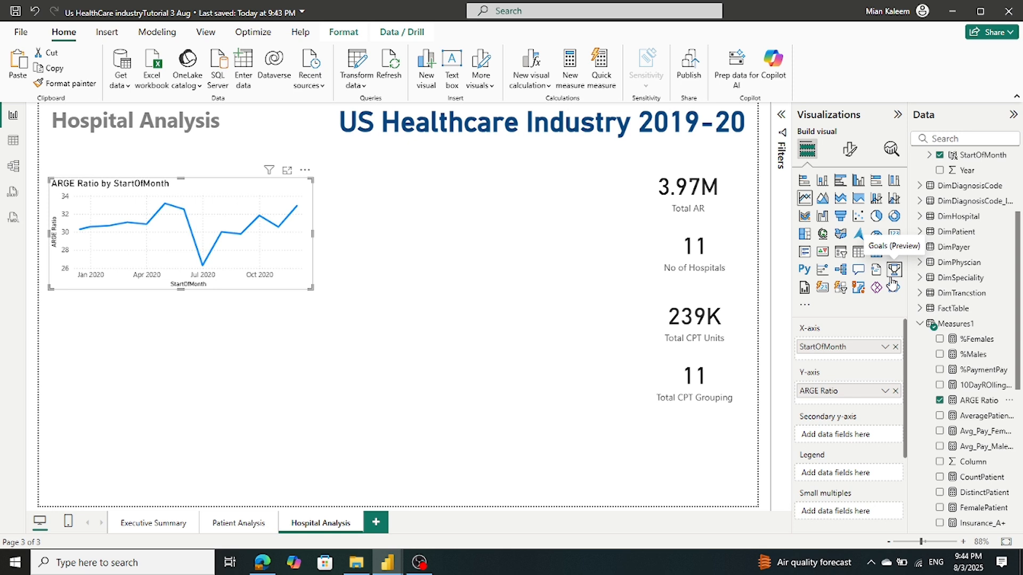
{"action": "left_click", "coordinate": [920, 324]}
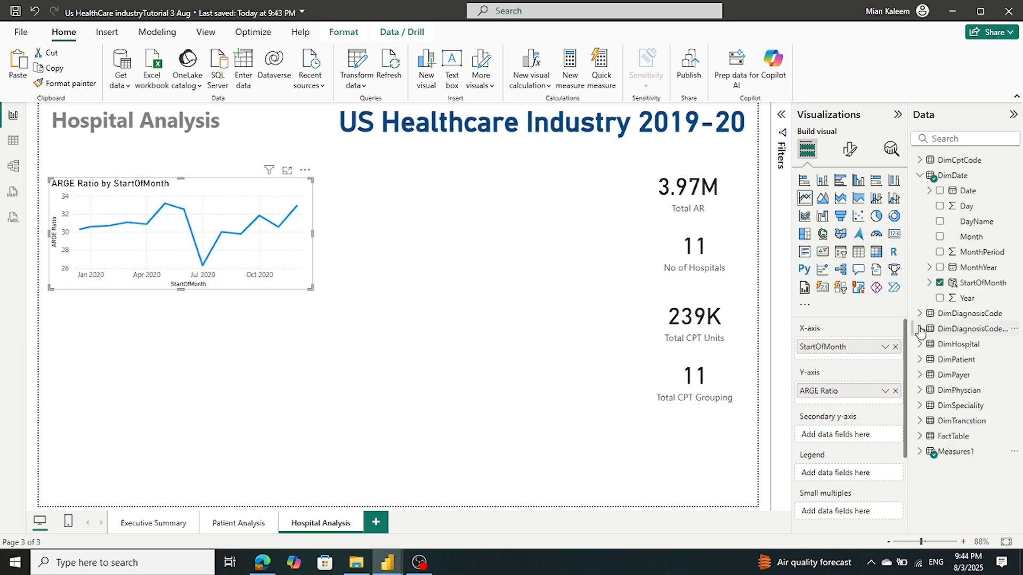
{"action": "left_click", "coordinate": [920, 178]}
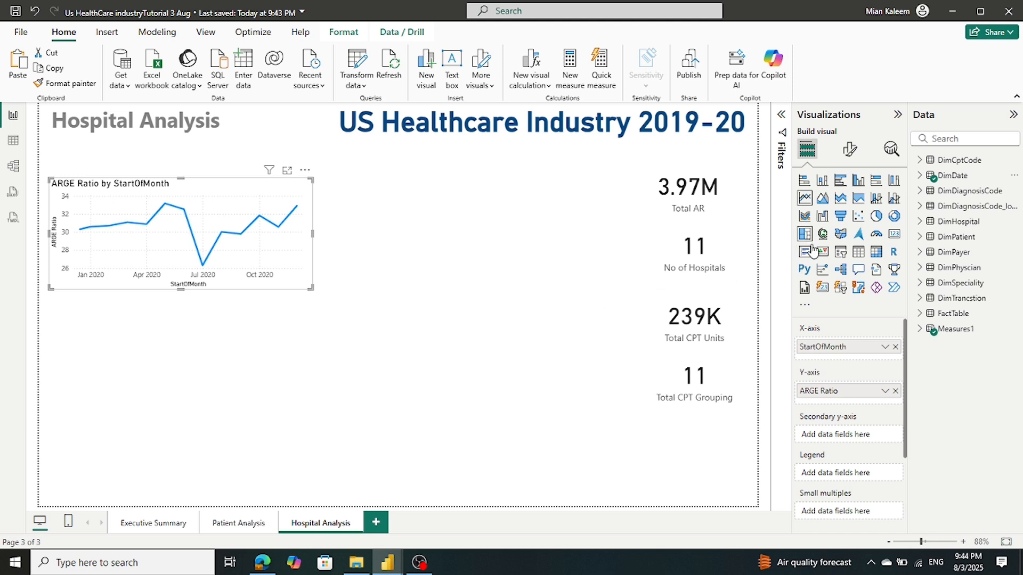
In Format visual, show markers for all categories and switch Data labels on
{"action": "left_click", "coordinate": [850, 150]}
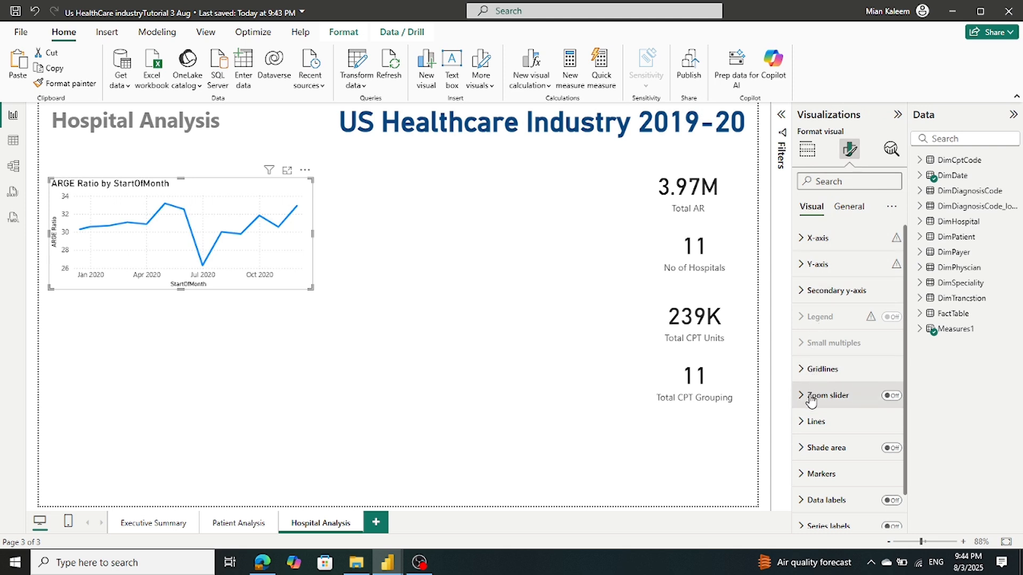
{"action": "scroll", "coordinate": [811, 399], "scroll_direction": "down", "scroll_amount": 2}
{"action": "left_click", "coordinate": [805, 439]}
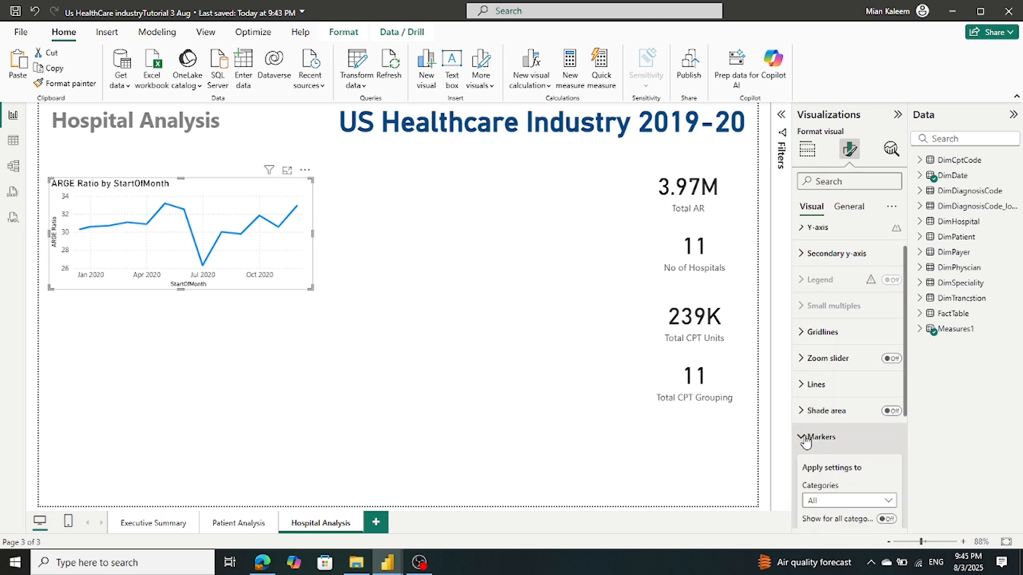
{"action": "left_click", "coordinate": [804, 438]}
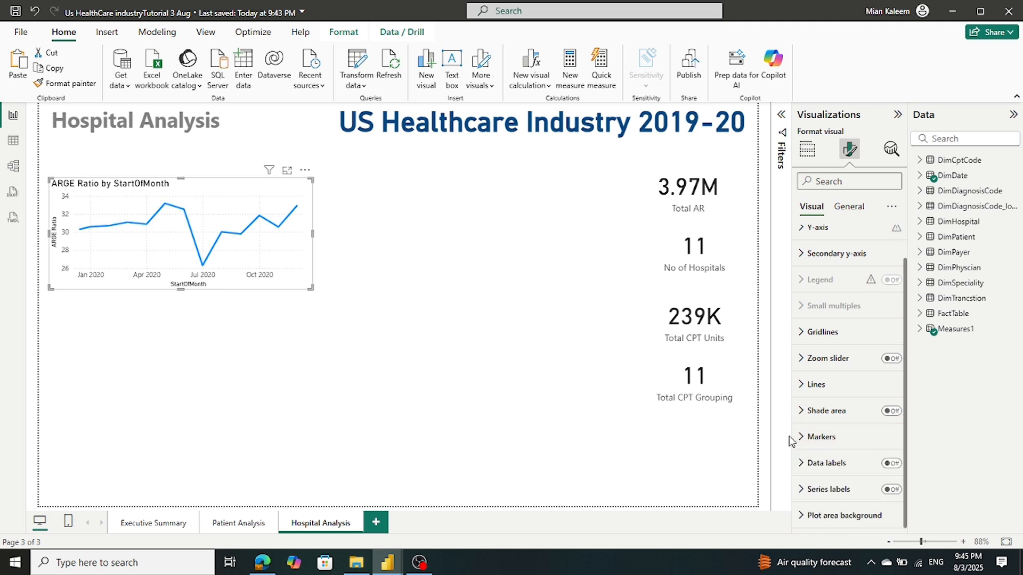
{"action": "left_click", "coordinate": [800, 438]}
{"action": "scroll", "coordinate": [842, 438], "scroll_direction": "down", "scroll_amount": 3}
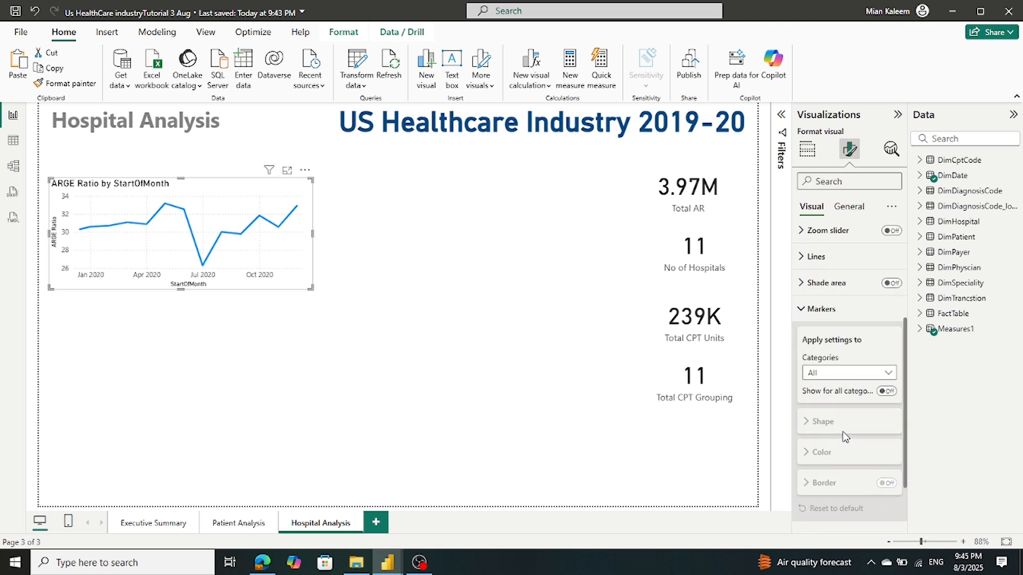
{"action": "left_click", "coordinate": [887, 391]}
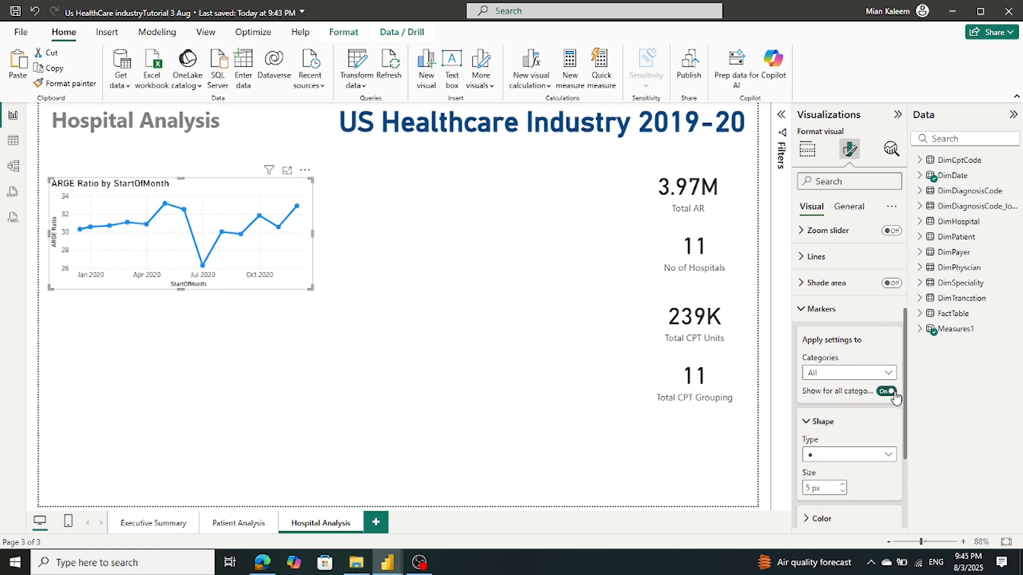
{"action": "left_click", "coordinate": [808, 423]}
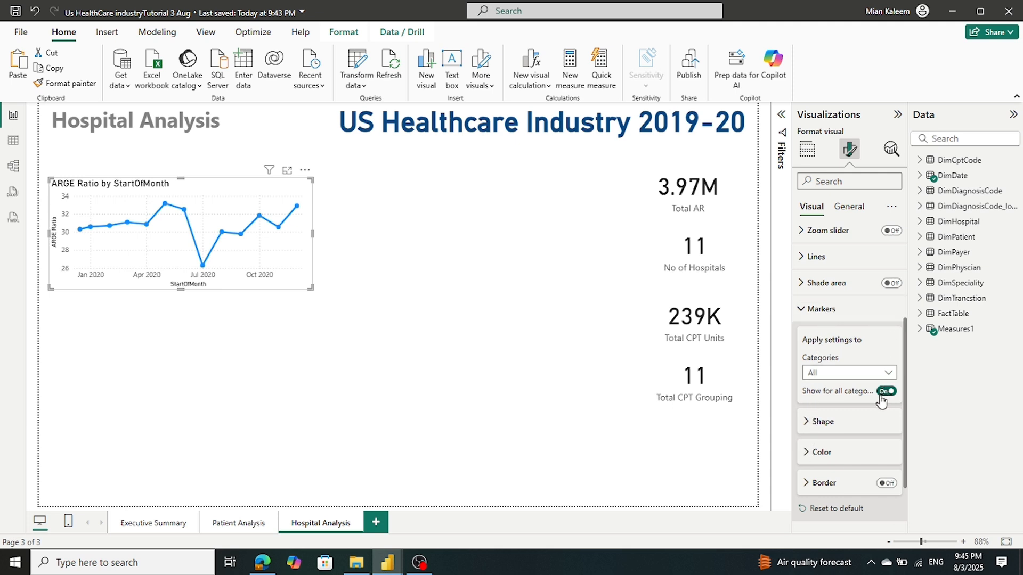
{"action": "left_click", "coordinate": [800, 311]}
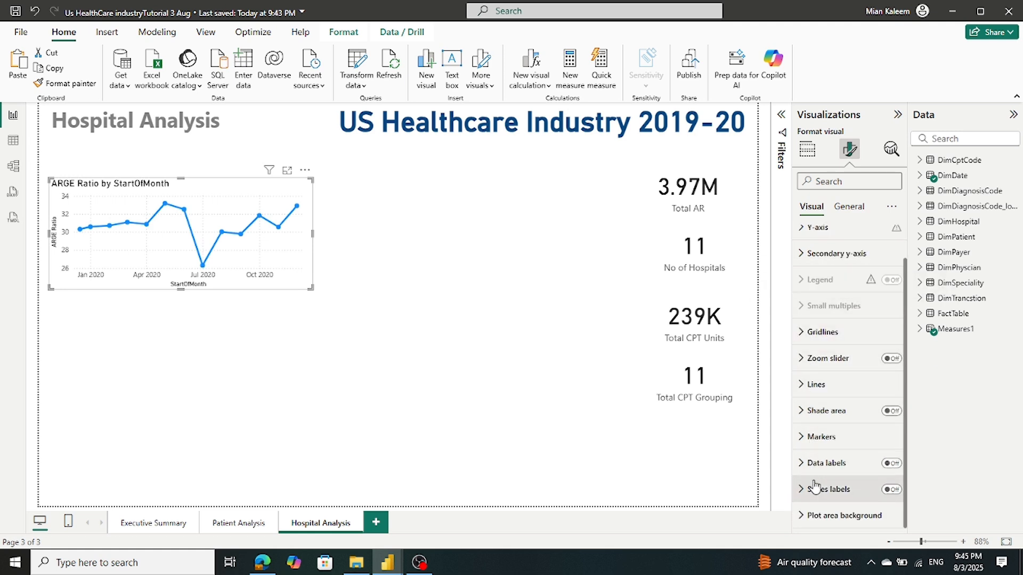
{"action": "left_click", "coordinate": [894, 463]}
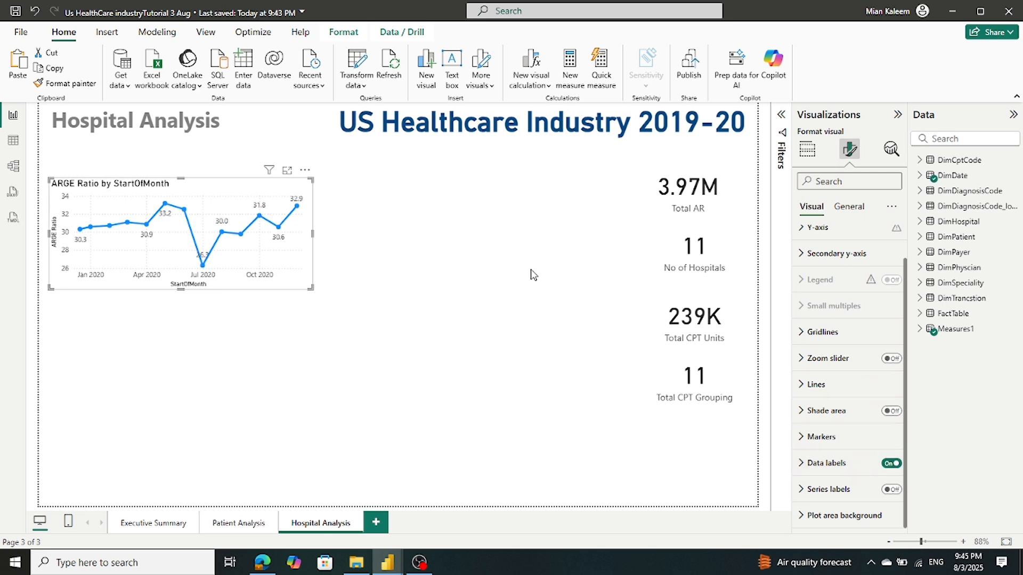
{"action": "mouse_move", "coordinate": [399, 571]}
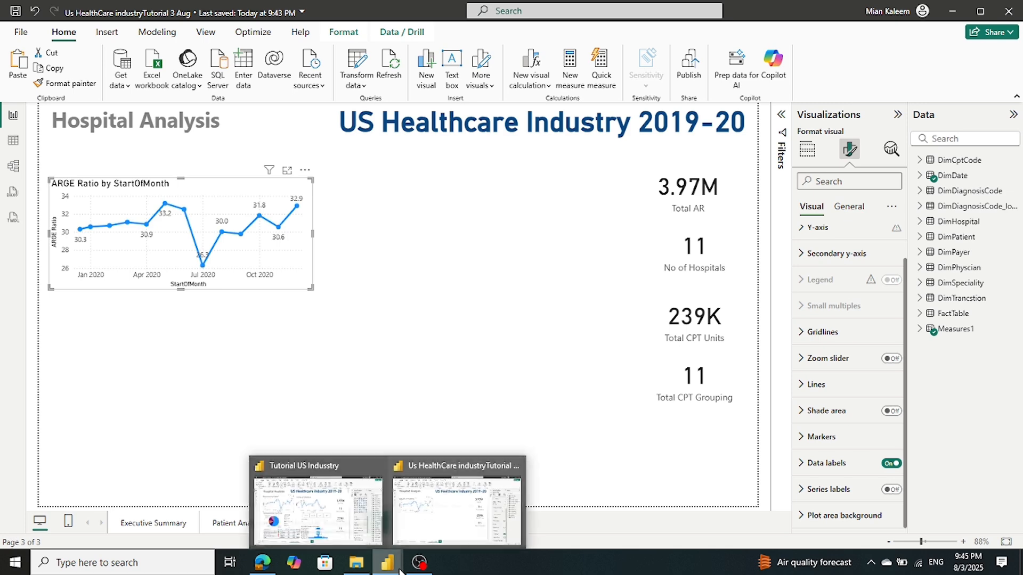
{"action": "mouse_move", "coordinate": [334, 531]}
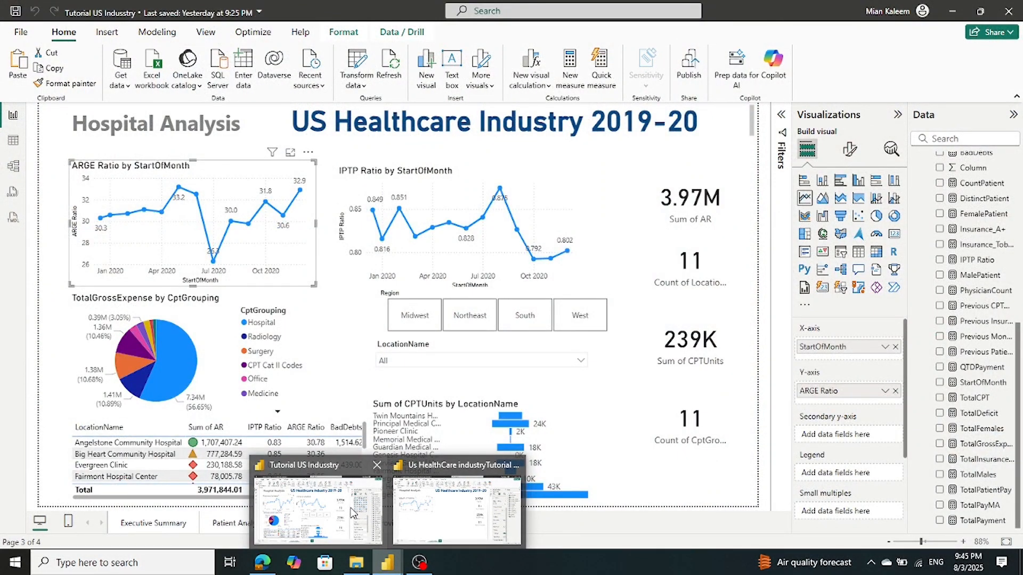
{"action": "left_click", "coordinate": [352, 513]}
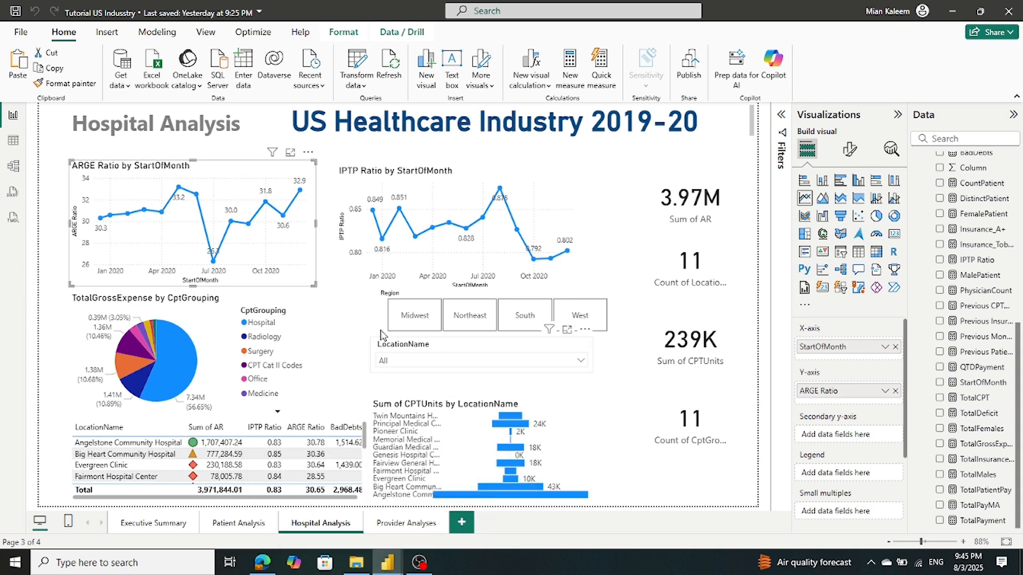
{"action": "left_click", "coordinate": [363, 270]}
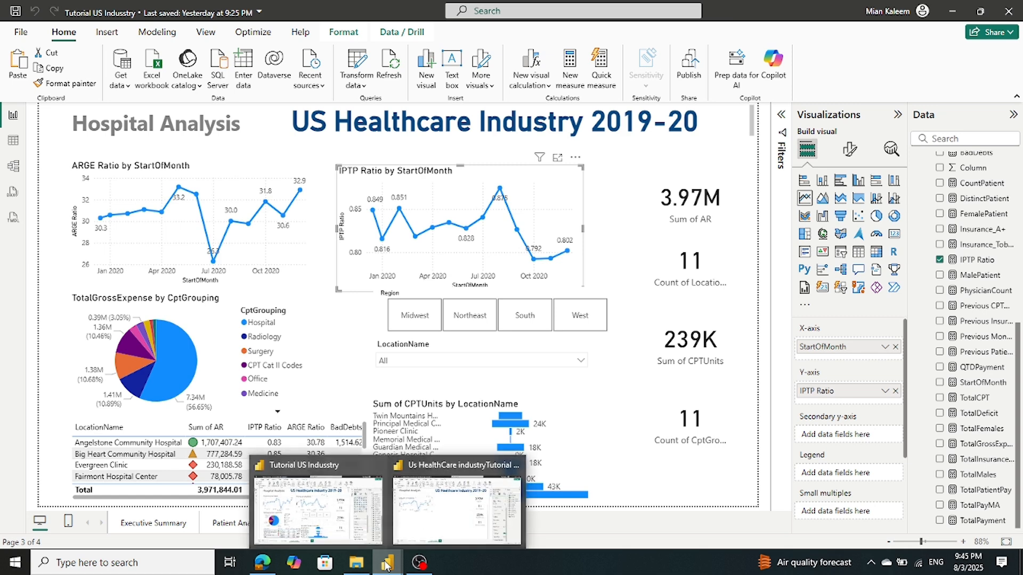
{"action": "left_click", "coordinate": [416, 539]}
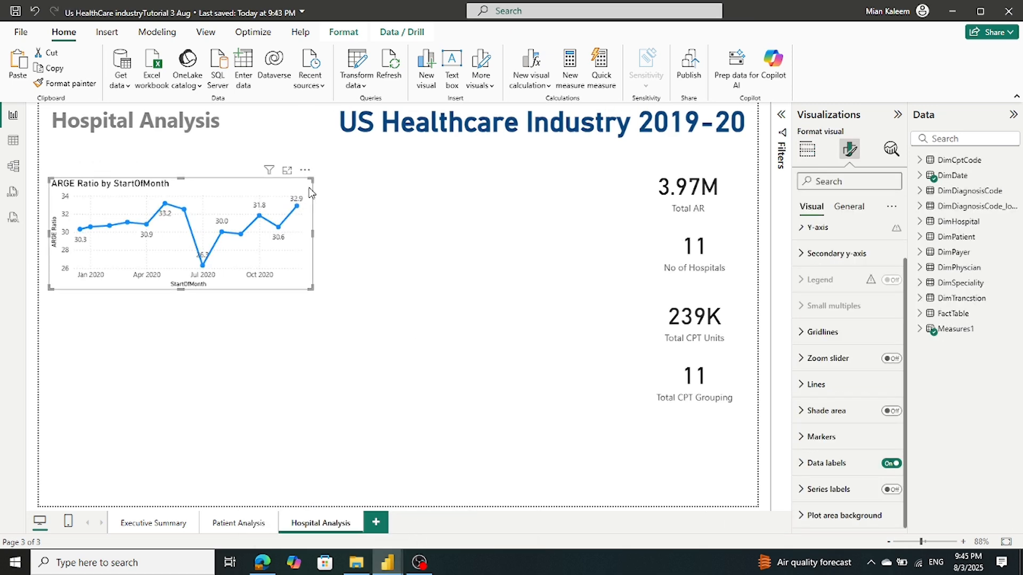
Paste a copy of the ARGE chart beside it and replace ARGE Ratio with IPTP Ratio
{"action": "key", "text": "ctrl+v"}
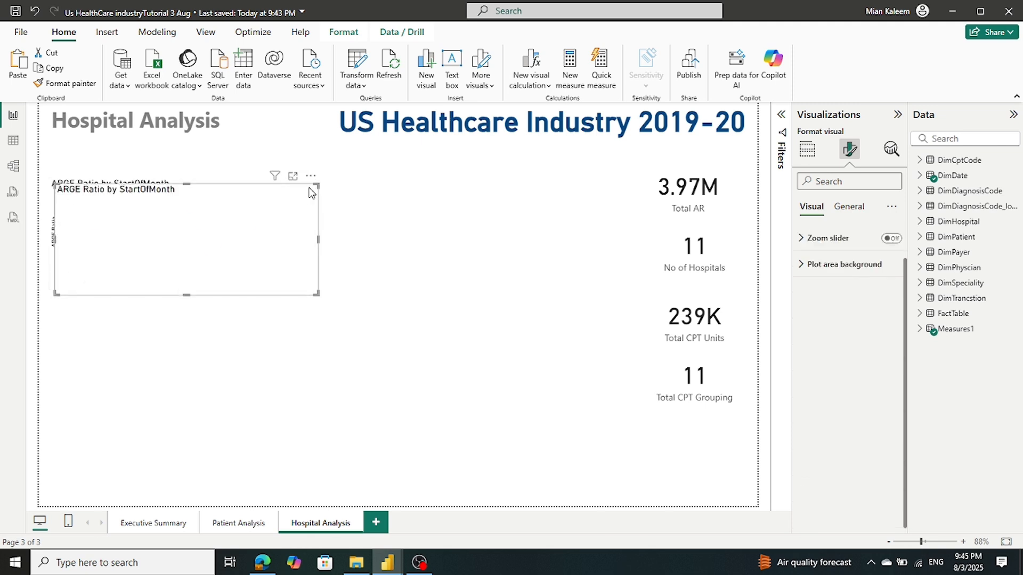
{"action": "left_click_drag", "start_coordinate": [311, 193], "coordinate": [589, 189]}
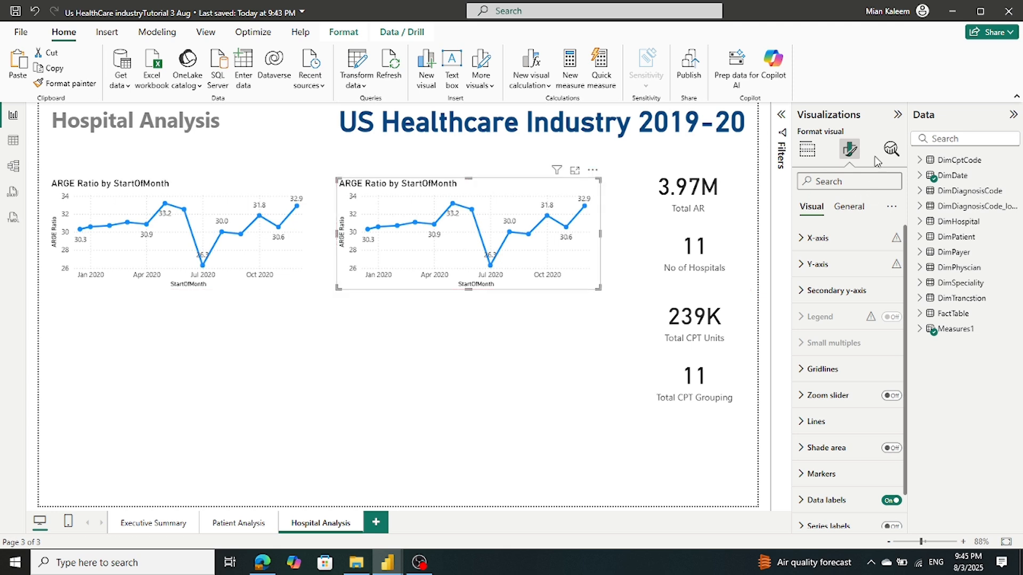
{"action": "left_click", "coordinate": [806, 149]}
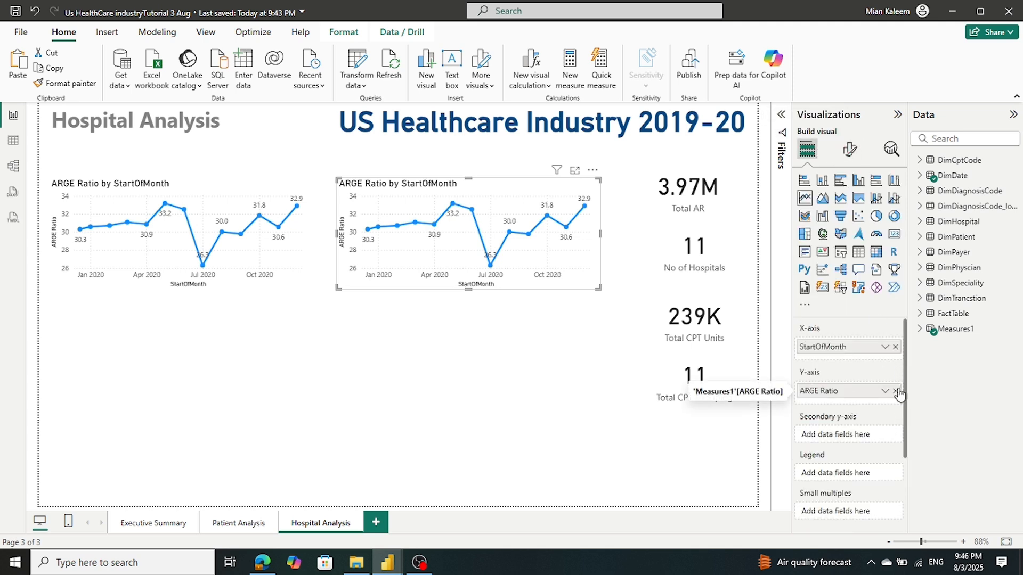
{"action": "left_click", "coordinate": [896, 391]}
{"action": "left_click", "coordinate": [919, 329]}
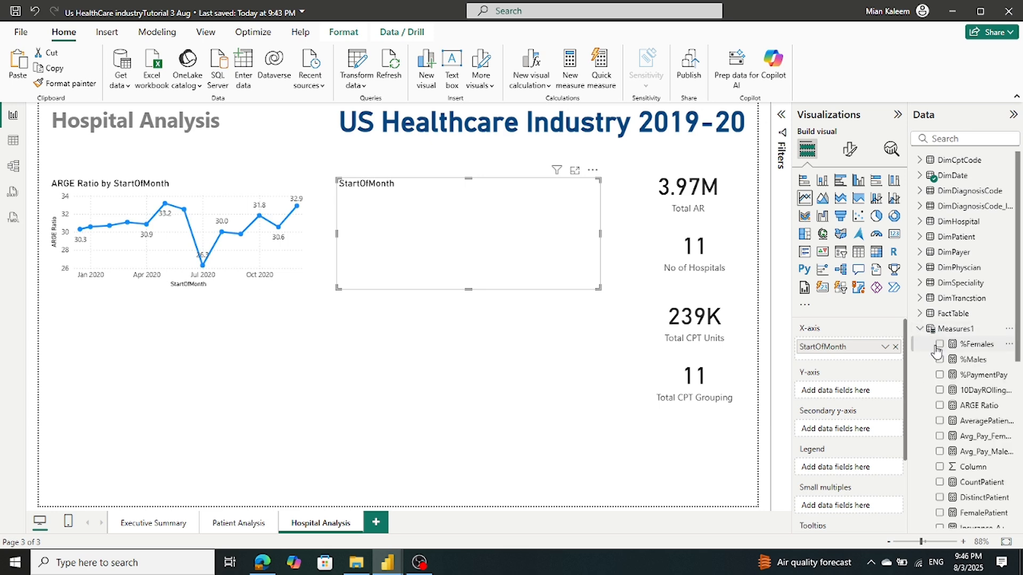
{"action": "scroll", "coordinate": [933, 351], "scroll_direction": "down", "scroll_amount": 3}
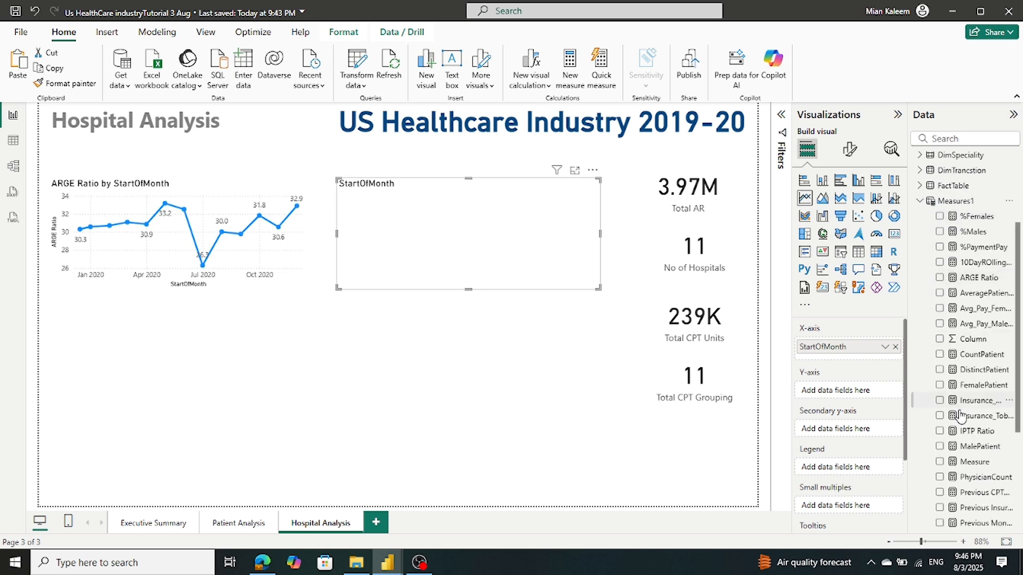
{"action": "left_click_drag", "start_coordinate": [970, 431], "coordinate": [859, 385]}
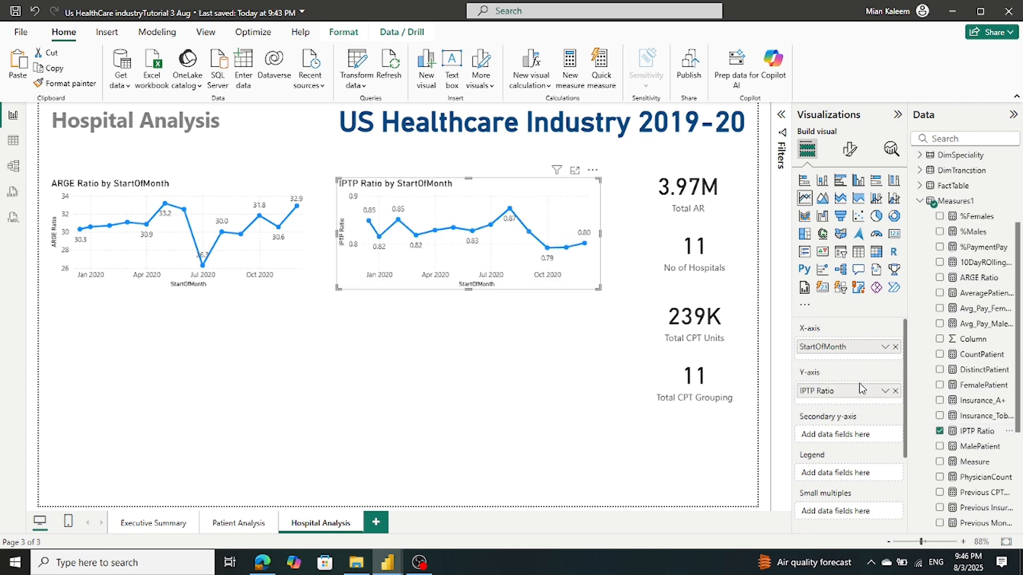
{"action": "mouse_move", "coordinate": [388, 554]}
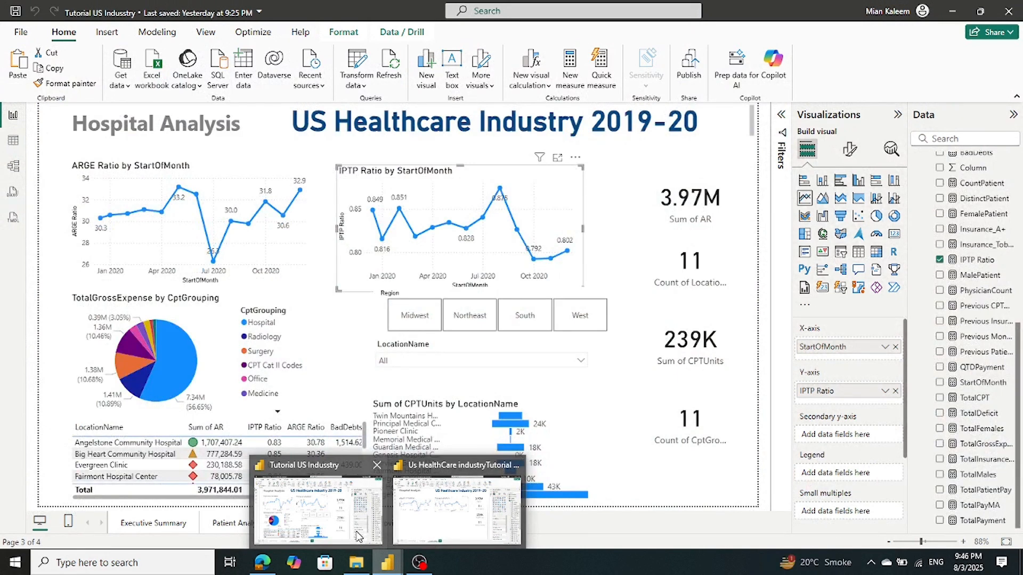
Check which fields the reference report's pie chart uses, then return to the working report
{"action": "left_click", "coordinate": [357, 535]}
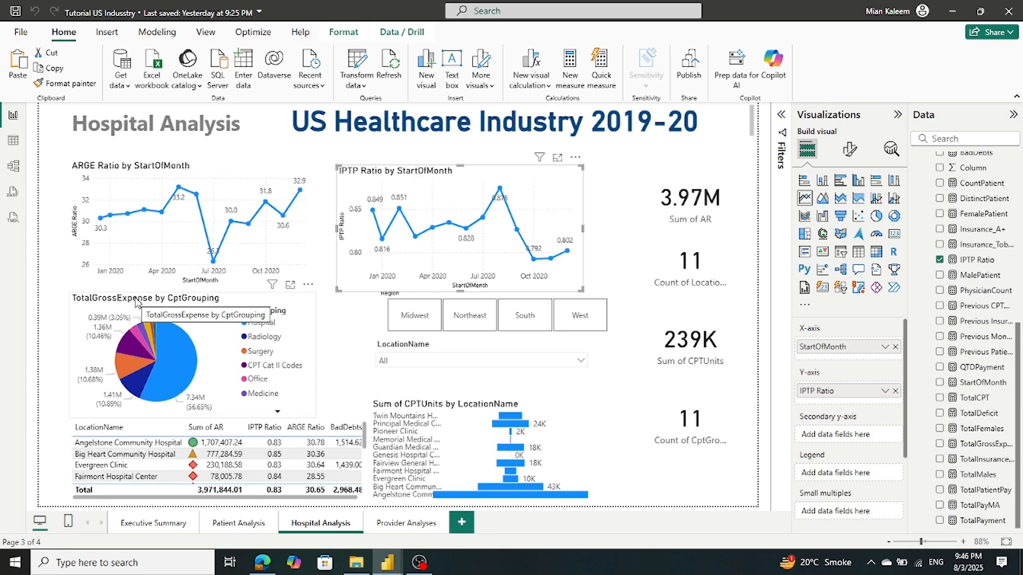
{"action": "left_click", "coordinate": [137, 303]}
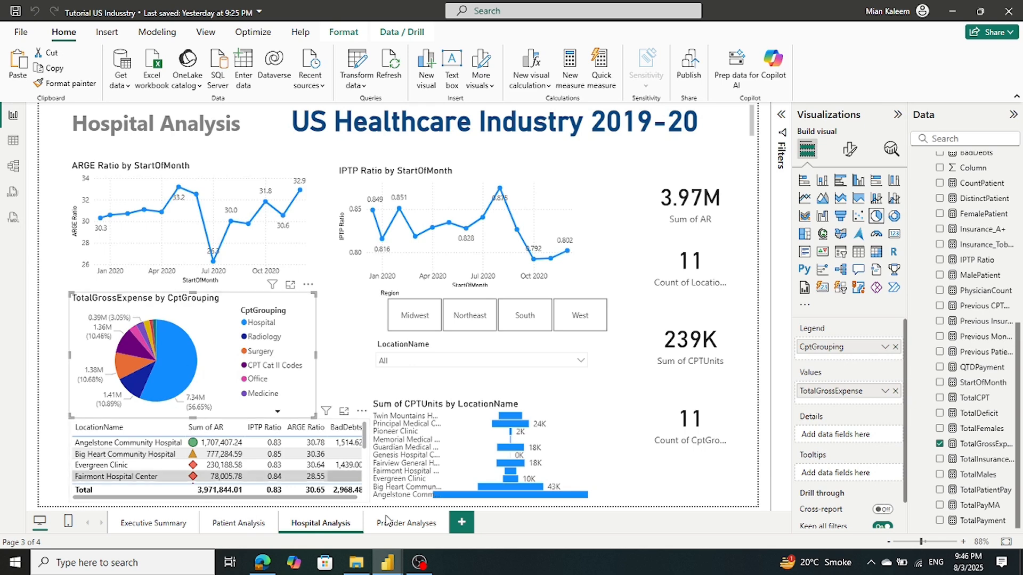
{"action": "left_click", "coordinate": [430, 541]}
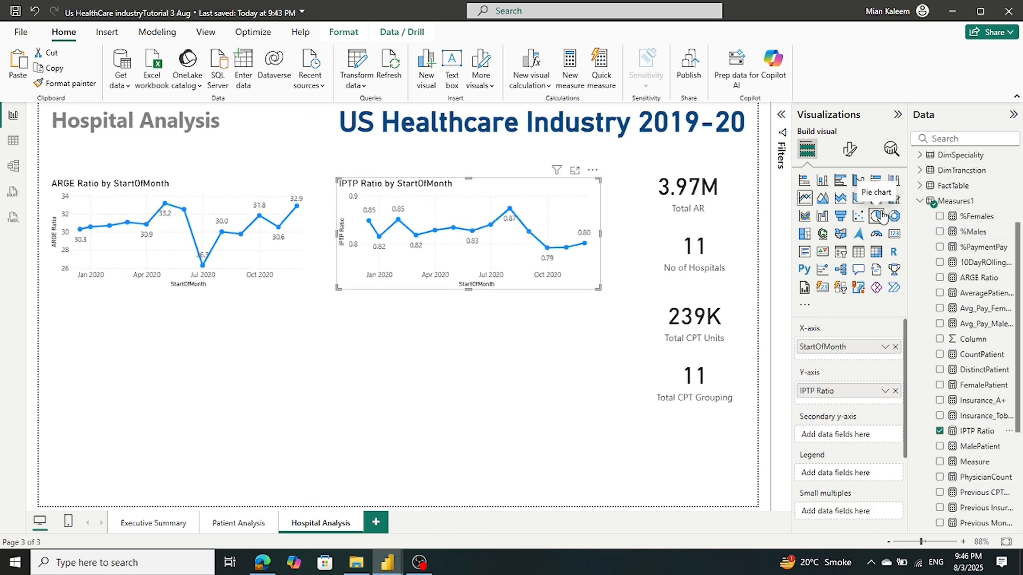
Add a pie chart below the ARGE chart with plain StartOfMonth dates as its legend
{"action": "left_click", "coordinate": [556, 411]}
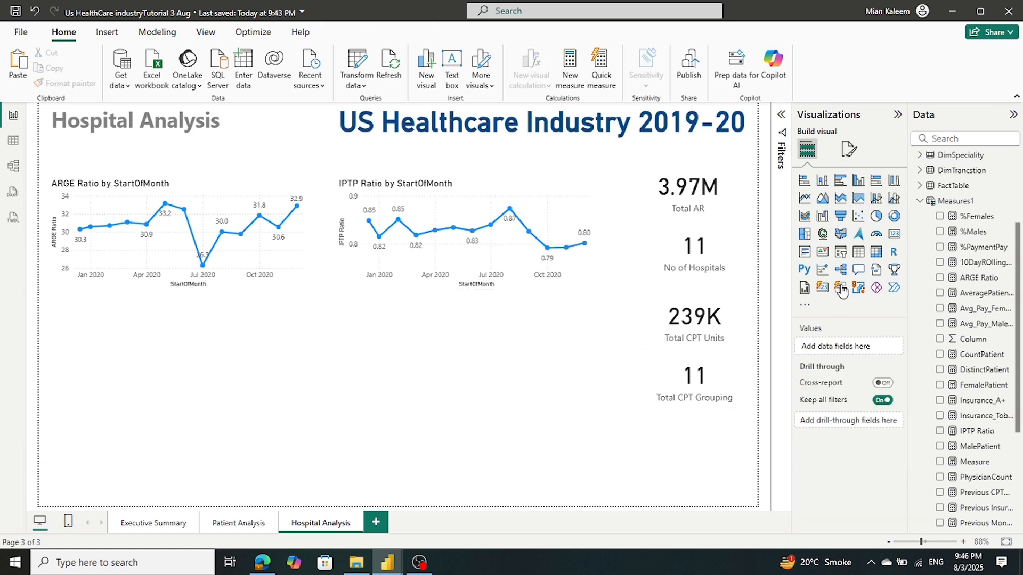
{"action": "left_click", "coordinate": [876, 223]}
{"action": "left_click_drag", "start_coordinate": [244, 424], "coordinate": [244, 332]}
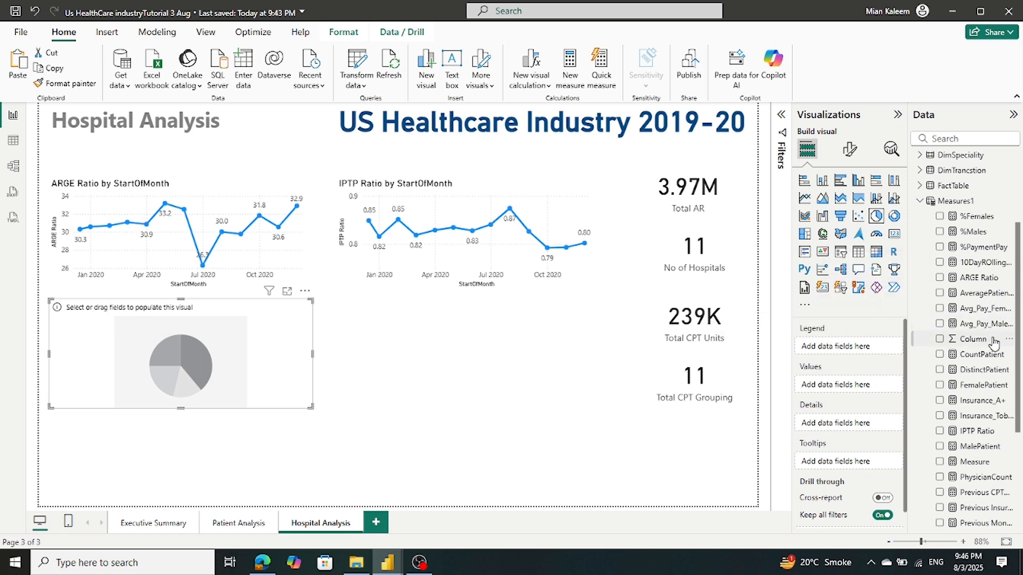
{"action": "left_click", "coordinate": [920, 204]}
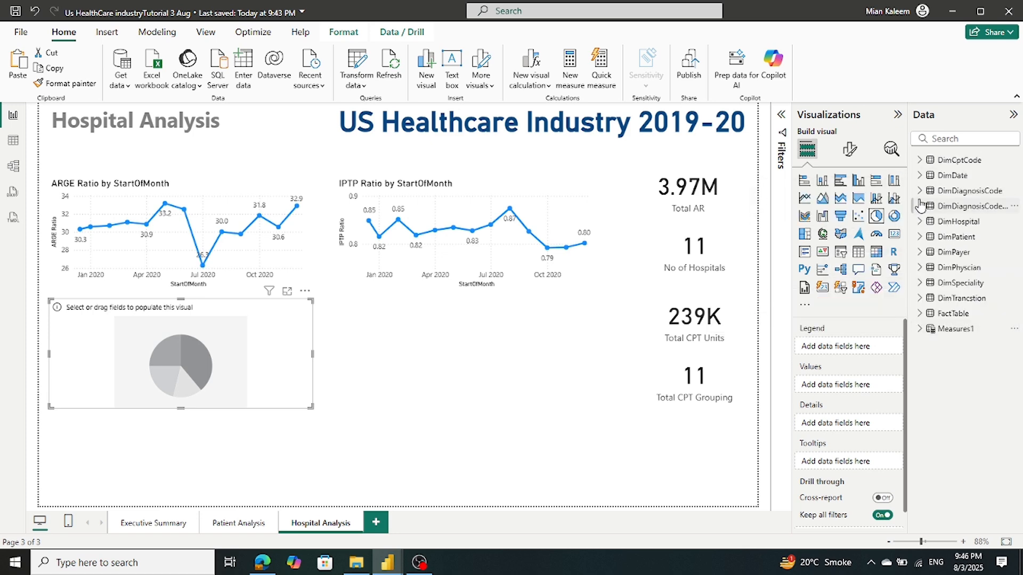
{"action": "left_click", "coordinate": [919, 175]}
{"action": "left_click_drag", "start_coordinate": [984, 290], "coordinate": [858, 352]}
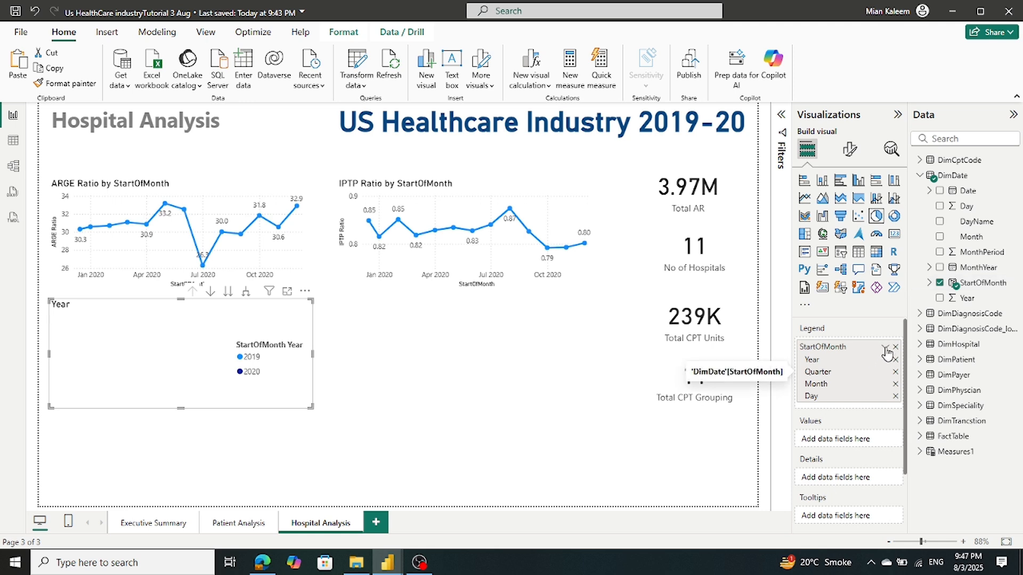
{"action": "left_click", "coordinate": [885, 351]}
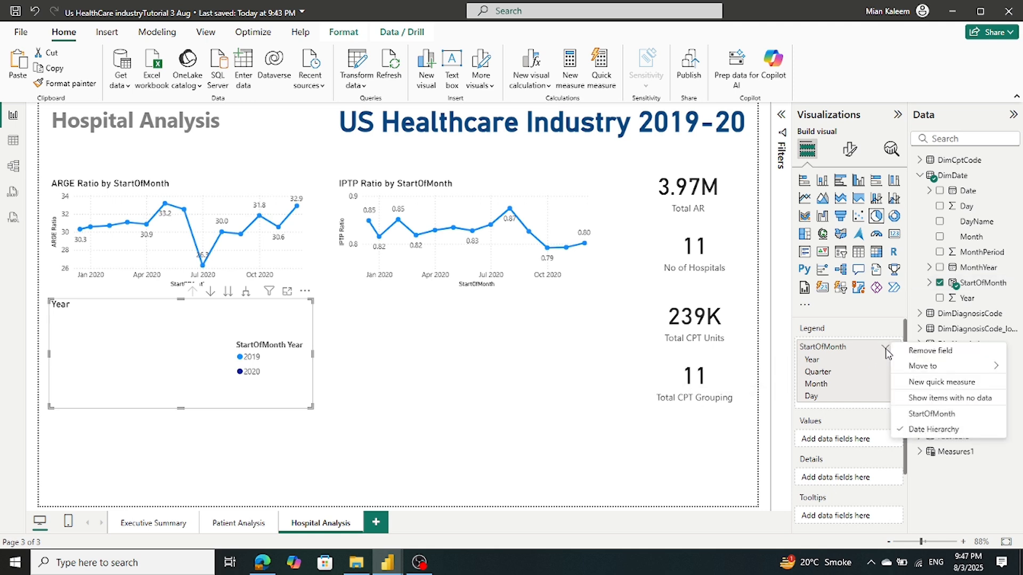
{"action": "left_click", "coordinate": [927, 414]}
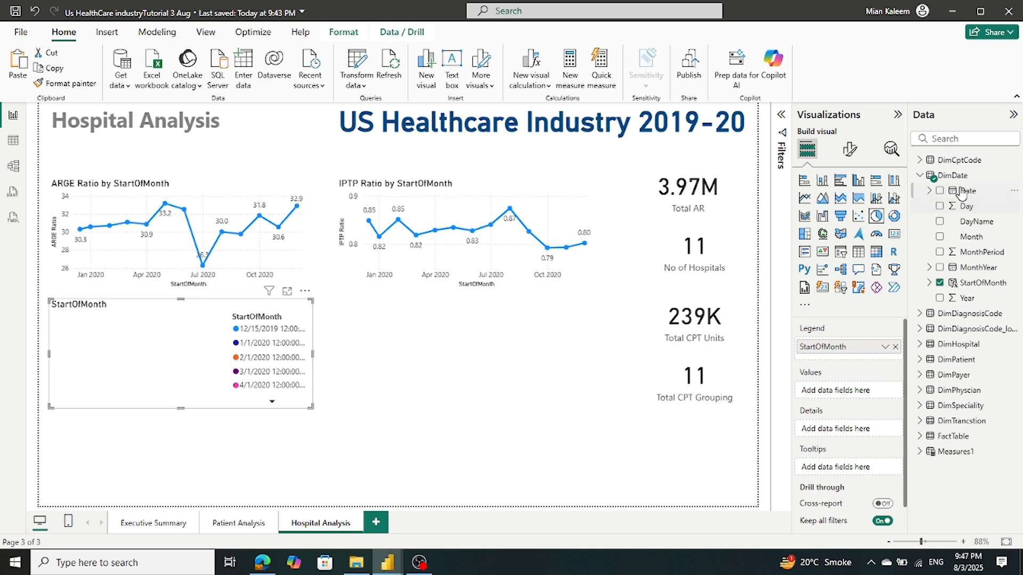
Try Count of CptGrouping as the pie's values, remove it, and switch to the reference report
{"action": "left_click", "coordinate": [927, 181]}
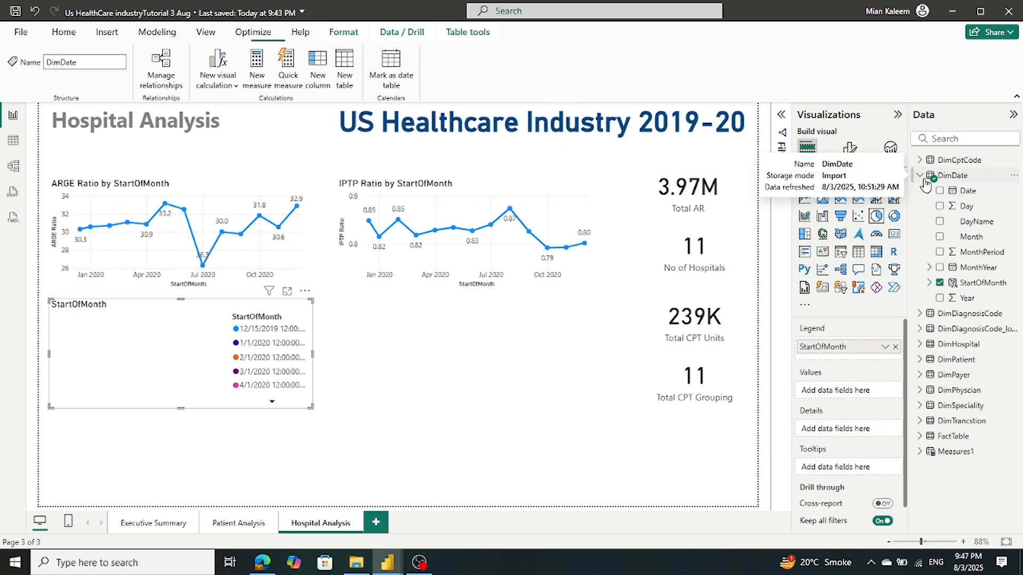
{"action": "left_click", "coordinate": [920, 160]}
{"action": "left_click_drag", "start_coordinate": [983, 206], "coordinate": [864, 394]}
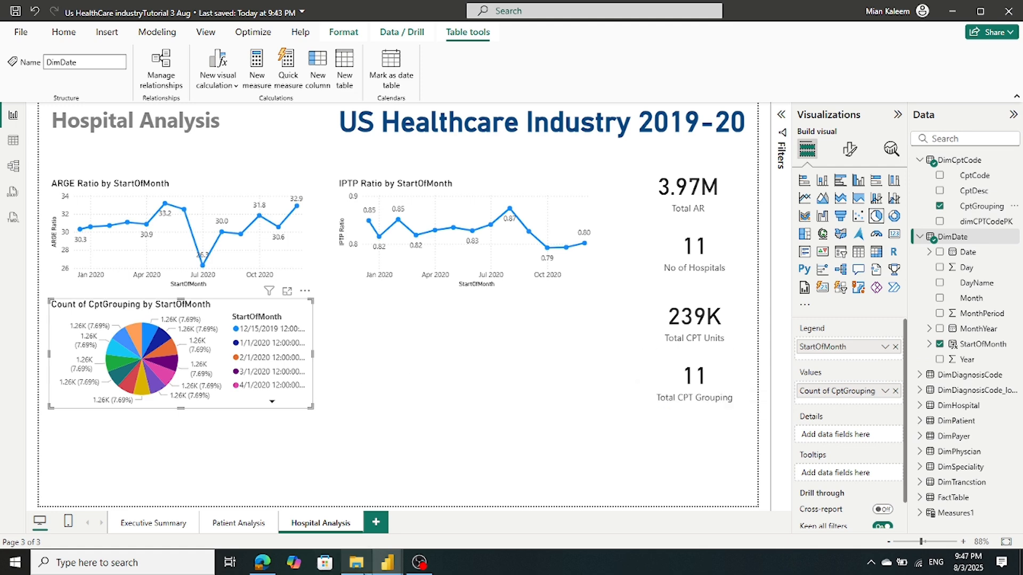
{"action": "mouse_move", "coordinate": [387, 563]}
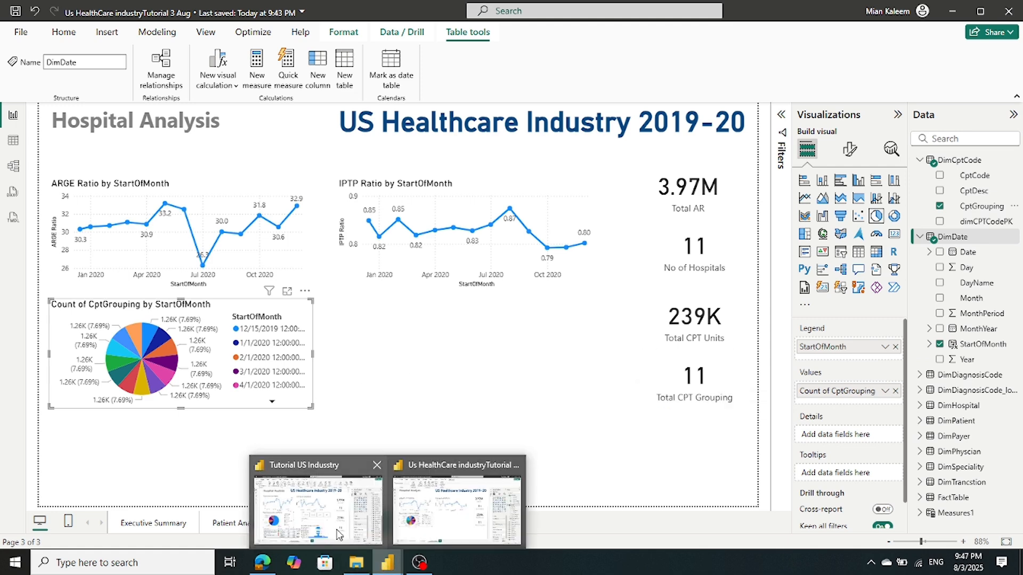
{"action": "mouse_move", "coordinate": [337, 533]}
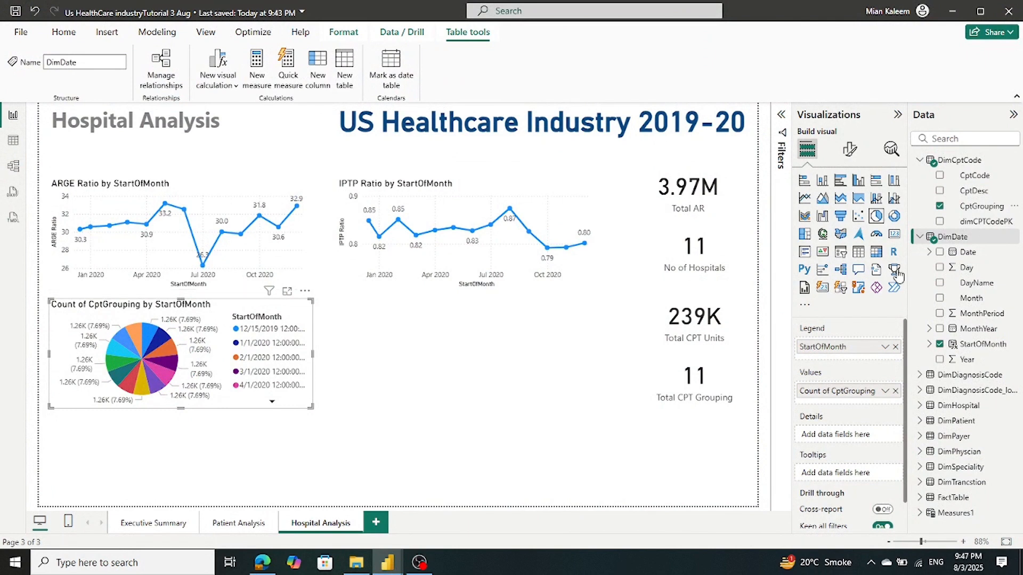
{"action": "left_click", "coordinate": [885, 392]}
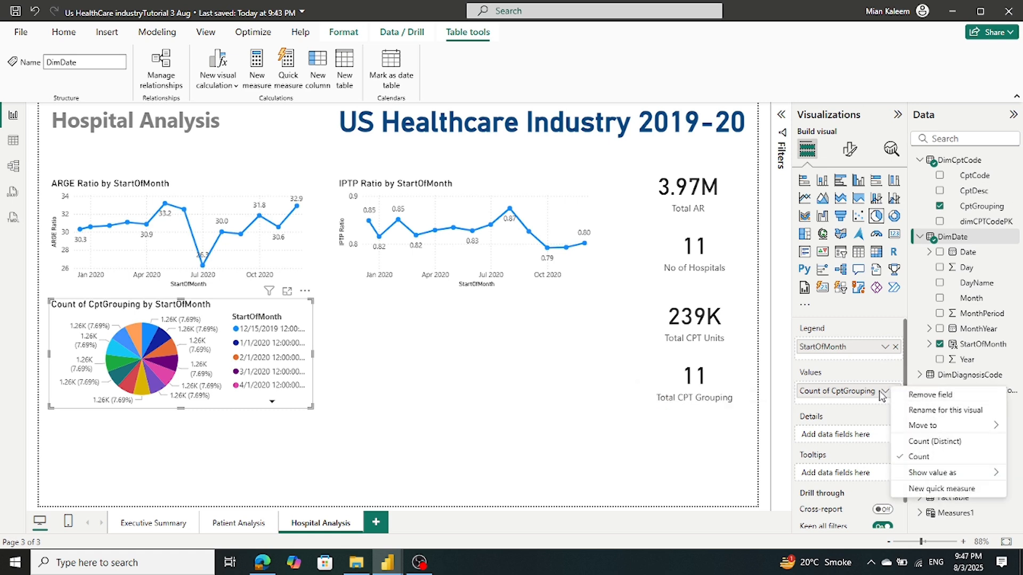
{"action": "left_click", "coordinate": [896, 393]}
{"action": "left_click", "coordinate": [895, 392]}
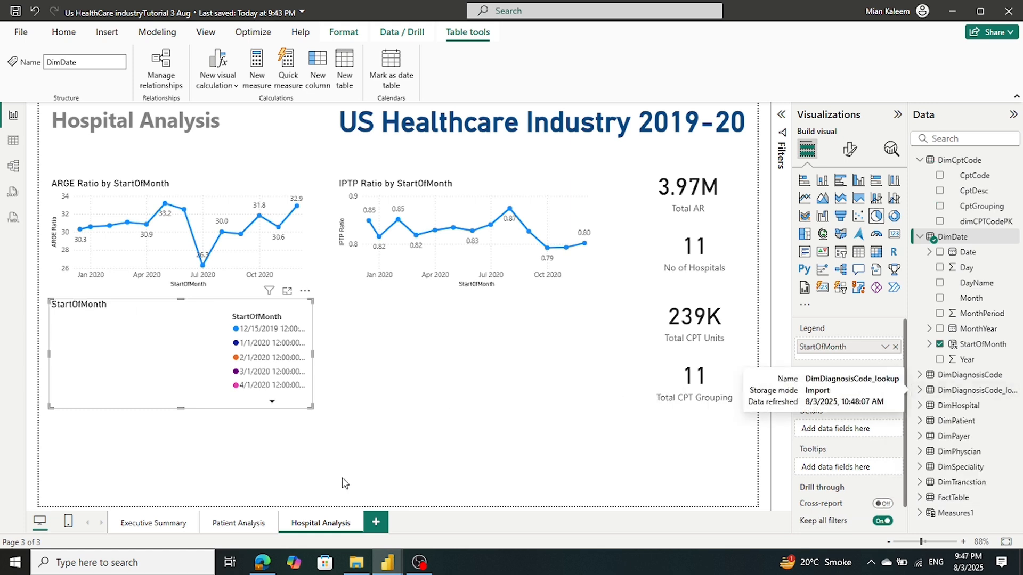
{"action": "left_click", "coordinate": [378, 536]}
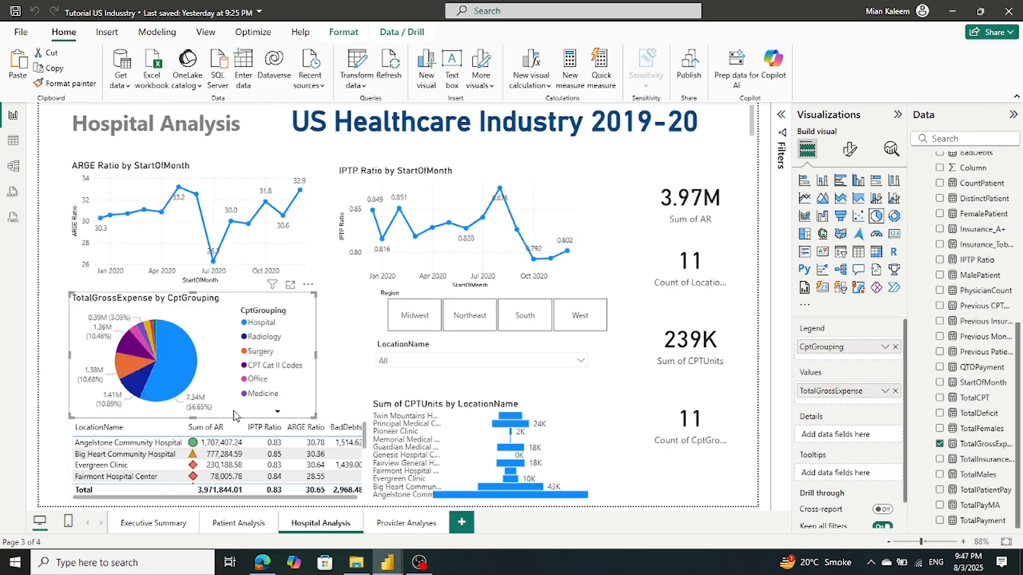
Set the pie chart's legend to CptGrouping and its values to TotalGrossExpense
{"action": "mouse_move", "coordinate": [147, 366]}
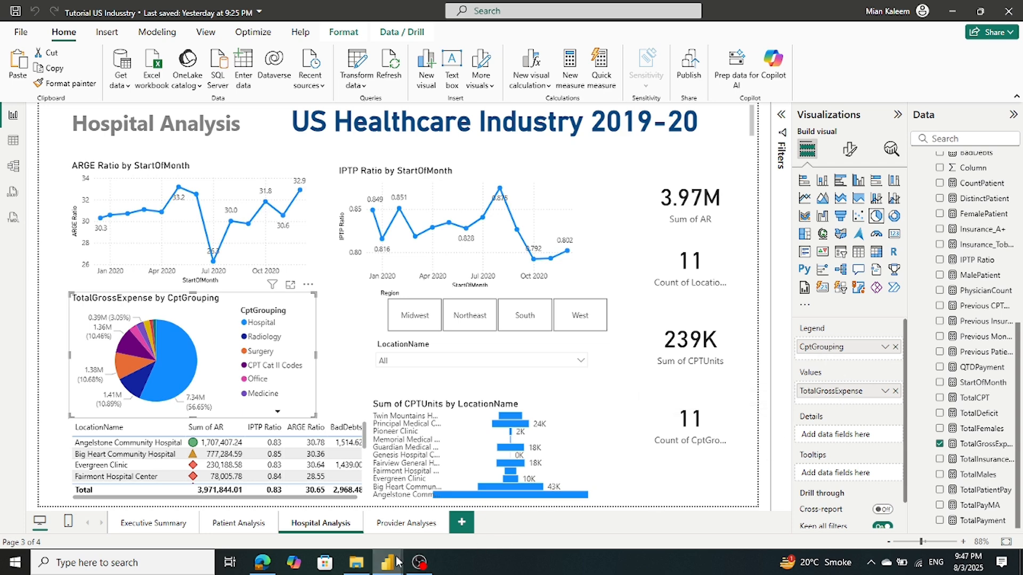
{"action": "mouse_move", "coordinate": [397, 562]}
{"action": "left_click", "coordinate": [482, 543]}
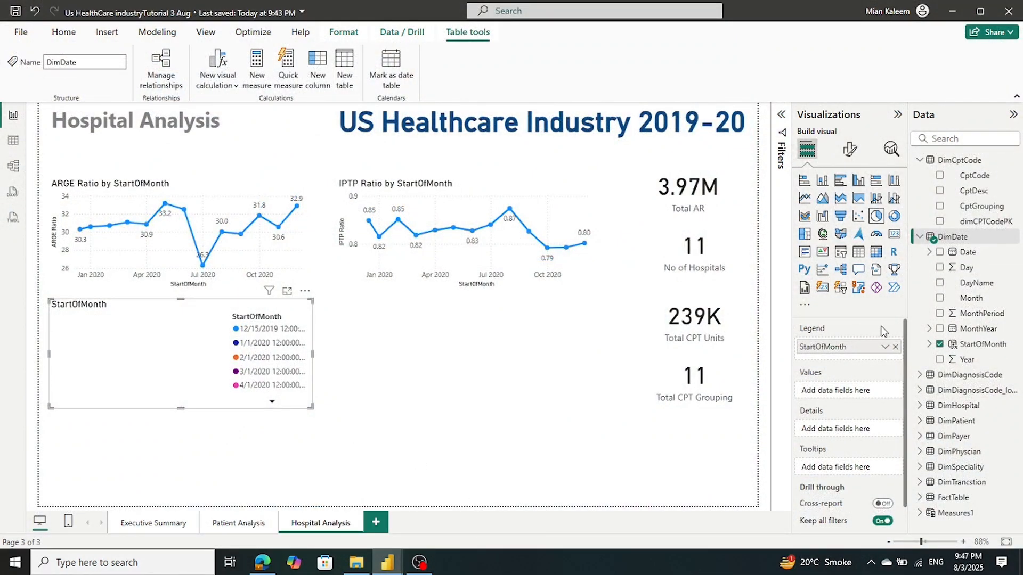
{"action": "left_click", "coordinate": [895, 348]}
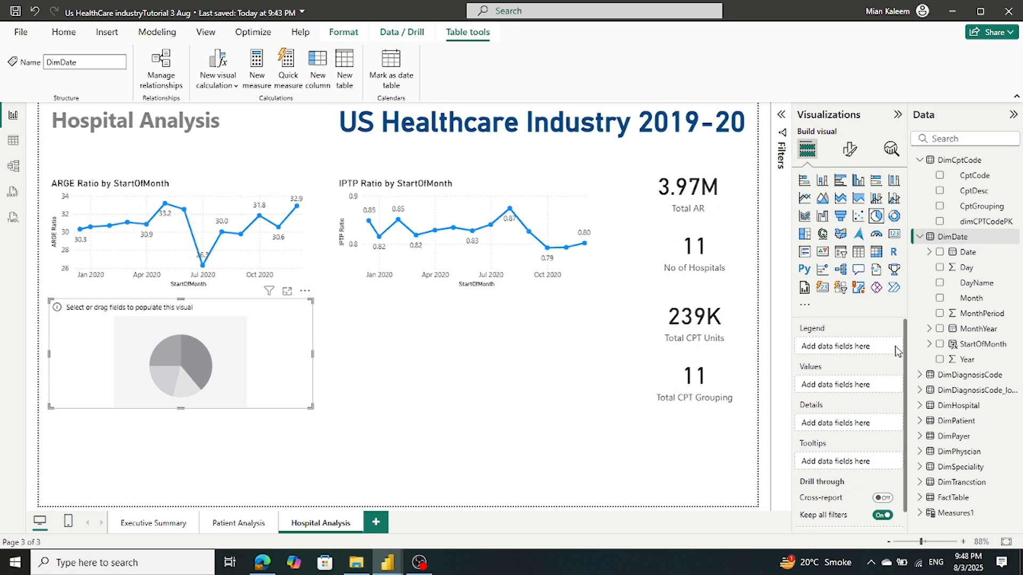
{"action": "left_click_drag", "start_coordinate": [971, 213], "coordinate": [854, 354]}
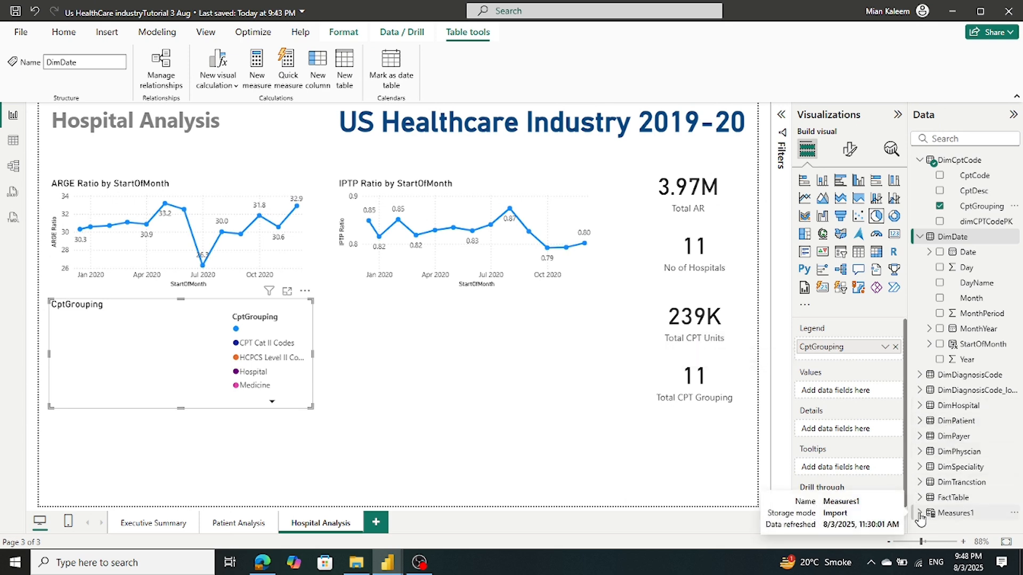
{"action": "left_click", "coordinate": [957, 513]}
{"action": "scroll", "coordinate": [978, 405], "scroll_direction": "down", "scroll_amount": 5}
{"action": "scroll", "coordinate": [980, 378], "scroll_direction": "down", "scroll_amount": 5}
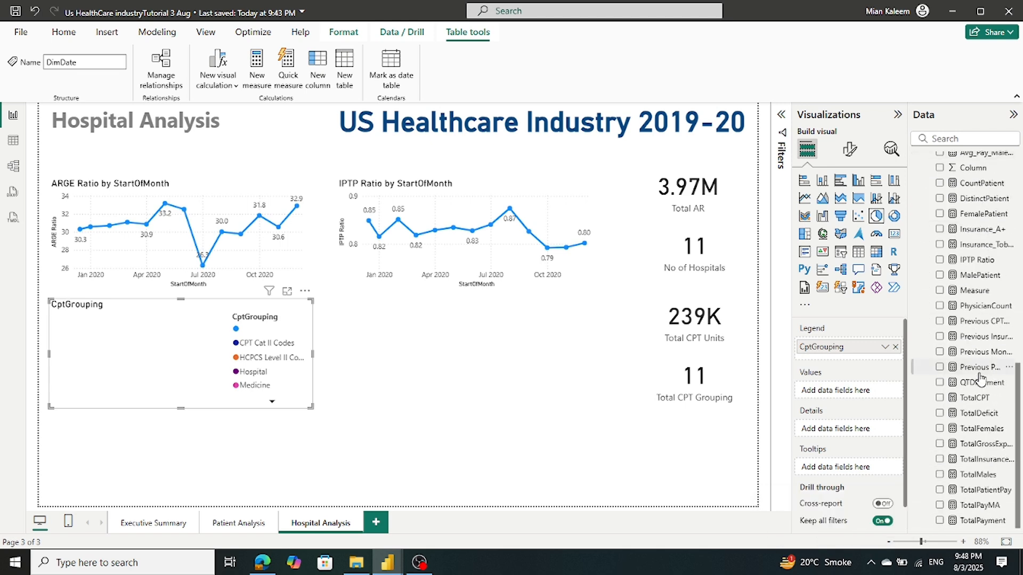
{"action": "left_click_drag", "start_coordinate": [975, 448], "coordinate": [865, 392]}
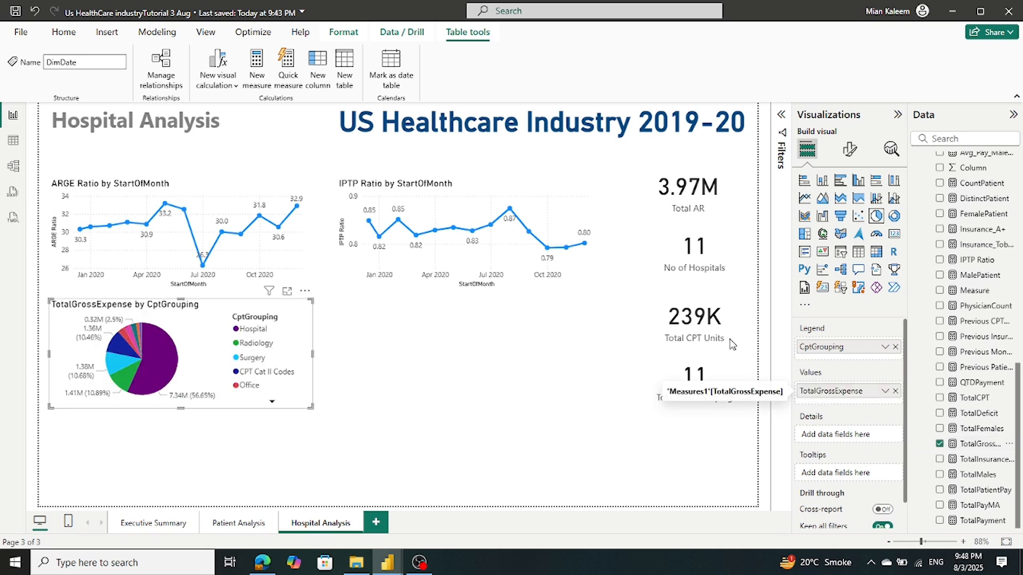
Switch to the reference report and select its LocationName table to view the fields
{"action": "mouse_move", "coordinate": [162, 353]}
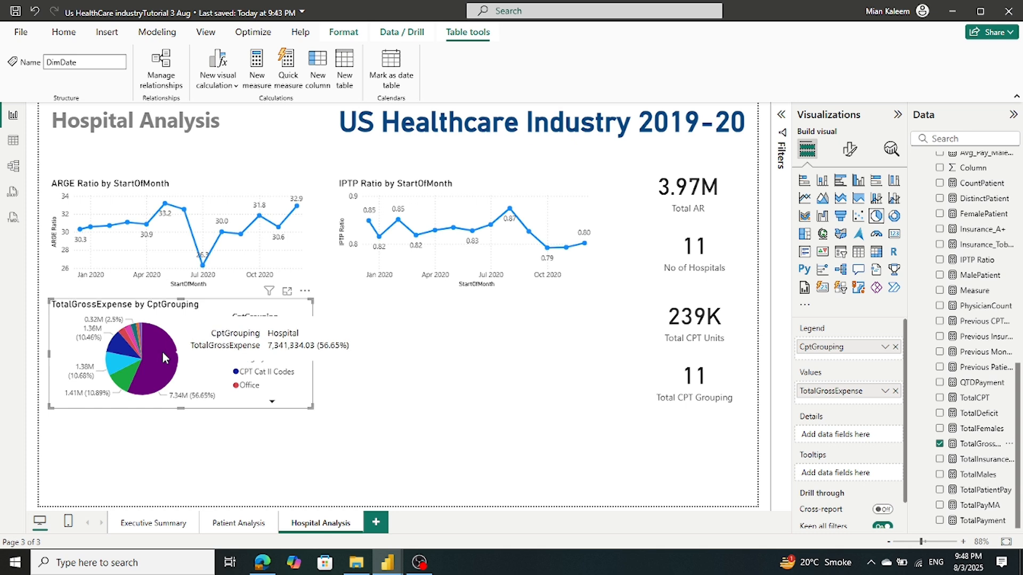
{"action": "left_click", "coordinate": [388, 563]}
{"action": "left_click", "coordinate": [309, 516]}
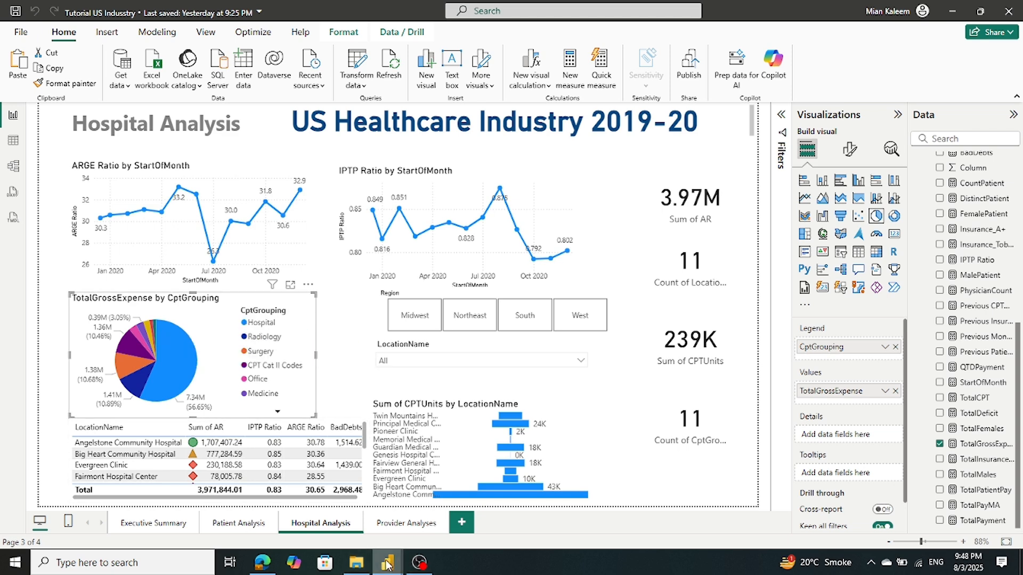
{"action": "mouse_move", "coordinate": [387, 564]}
{"action": "left_click", "coordinate": [449, 530]}
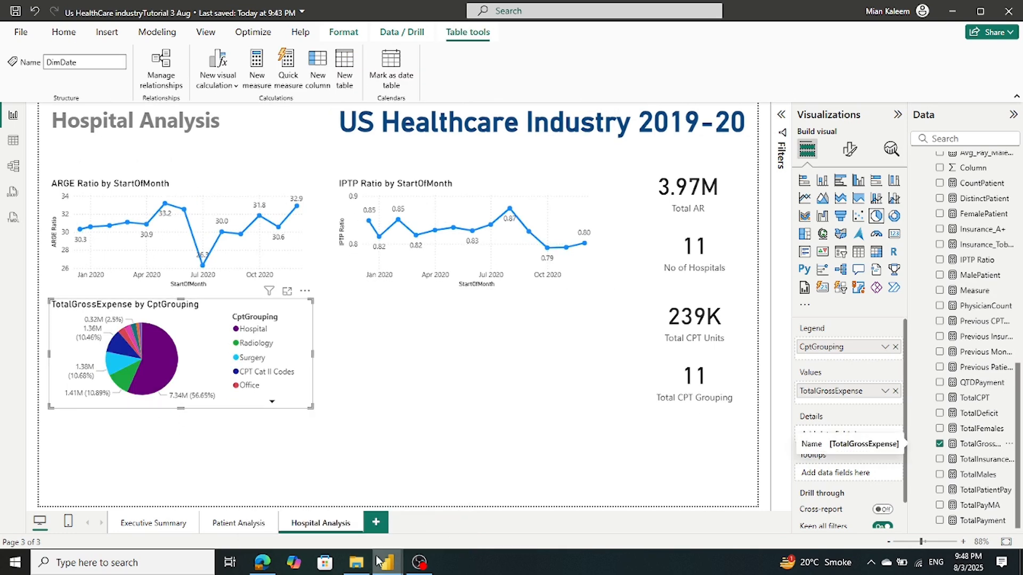
{"action": "mouse_move", "coordinate": [389, 562]}
{"action": "left_click", "coordinate": [311, 529]}
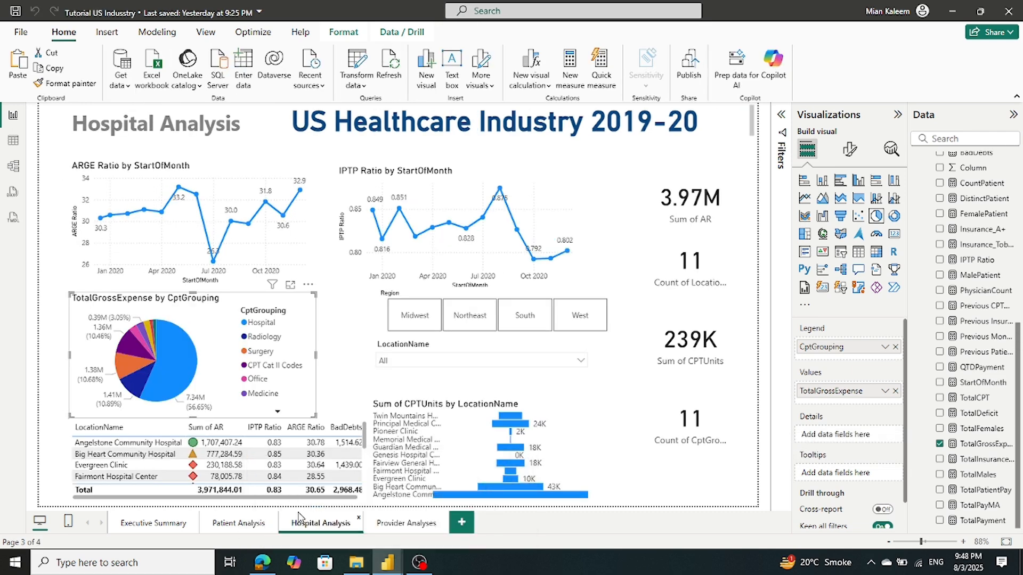
{"action": "left_click", "coordinate": [336, 421]}
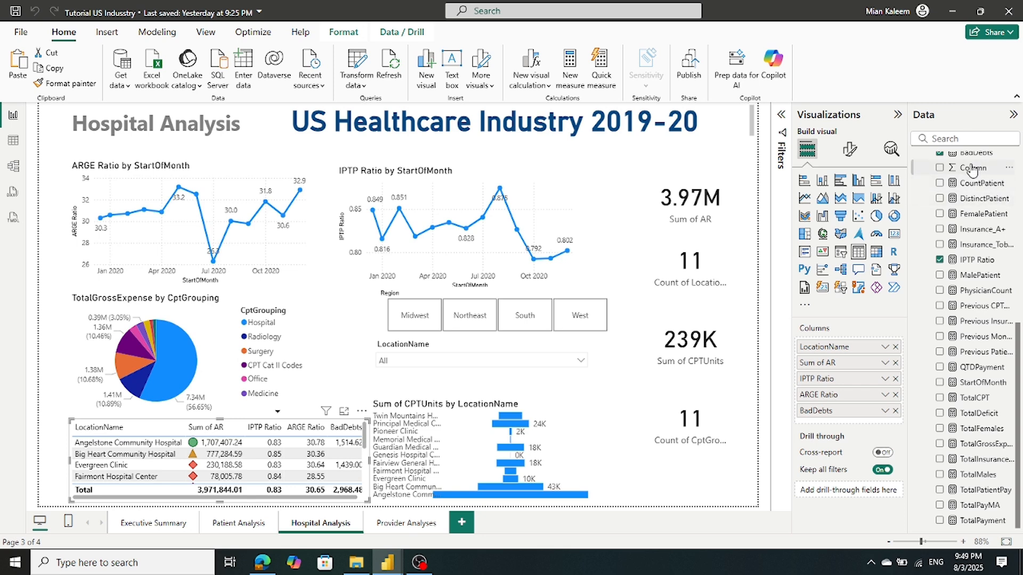
Inspect DimBadDebtTable in the reference report's Data pane and save the report
{"action": "scroll", "coordinate": [980, 187], "scroll_direction": "up", "scroll_amount": 2}
{"action": "scroll", "coordinate": [980, 187], "scroll_direction": "up", "scroll_amount": 5}
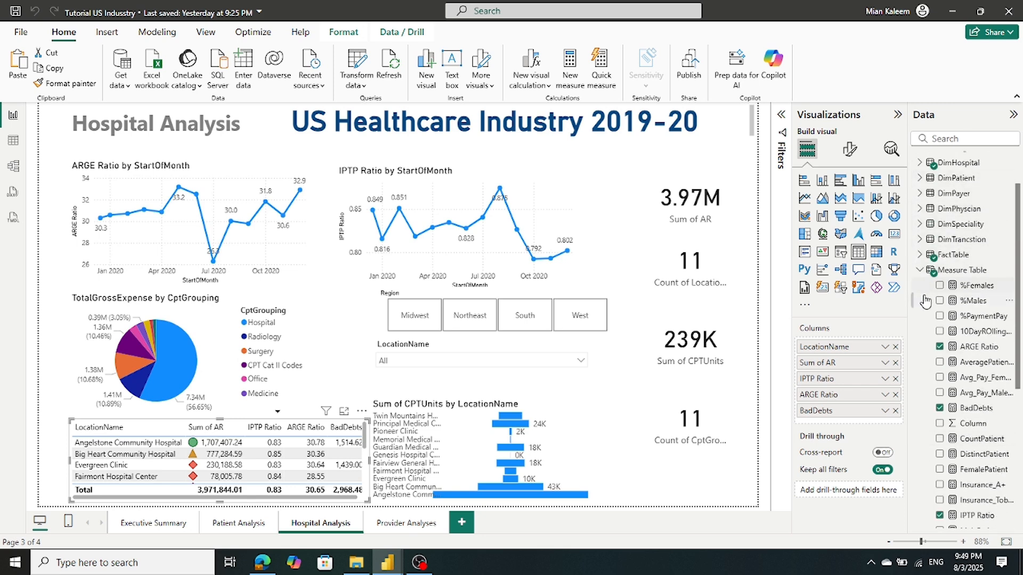
{"action": "left_click", "coordinate": [920, 273]}
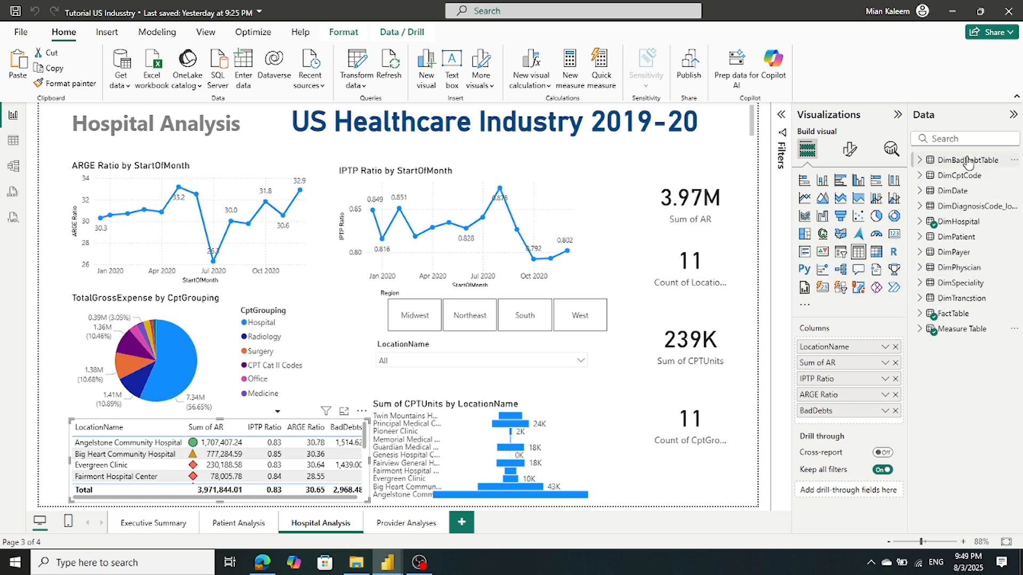
{"action": "left_click", "coordinate": [921, 161]}
{"action": "left_click", "coordinate": [921, 162]}
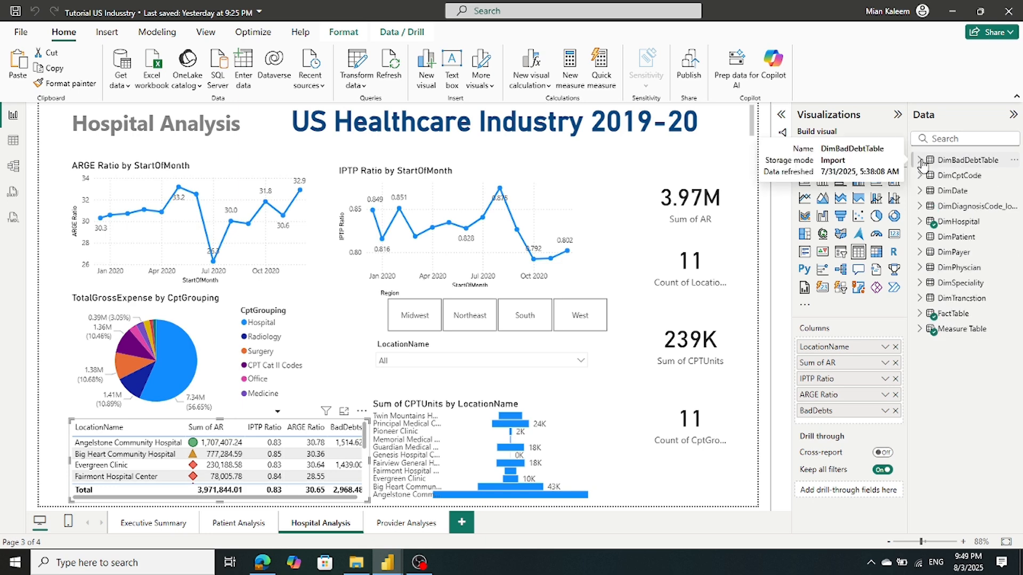
{"action": "right_click", "coordinate": [956, 161]}
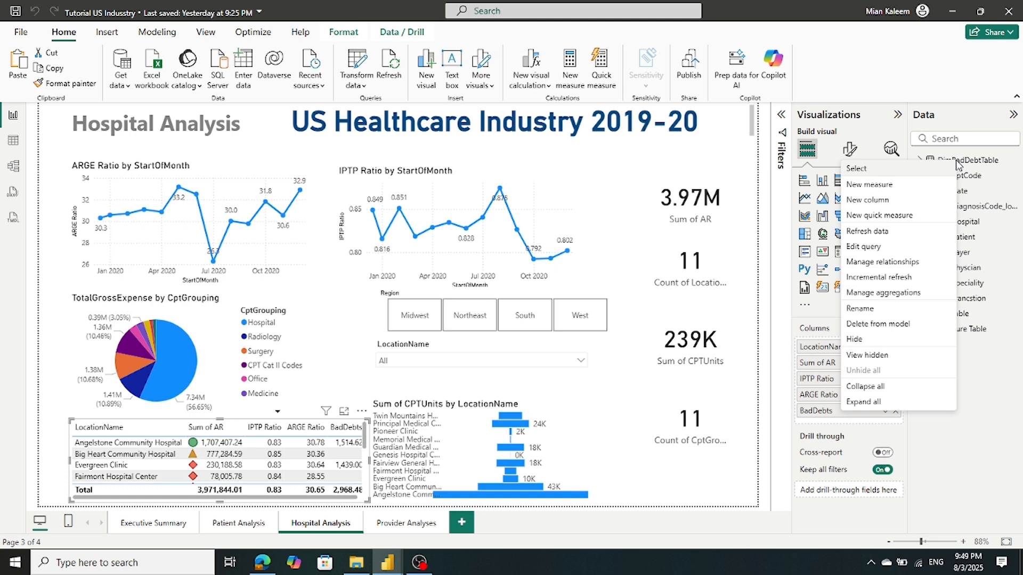
{"action": "left_click", "coordinate": [15, 10]}
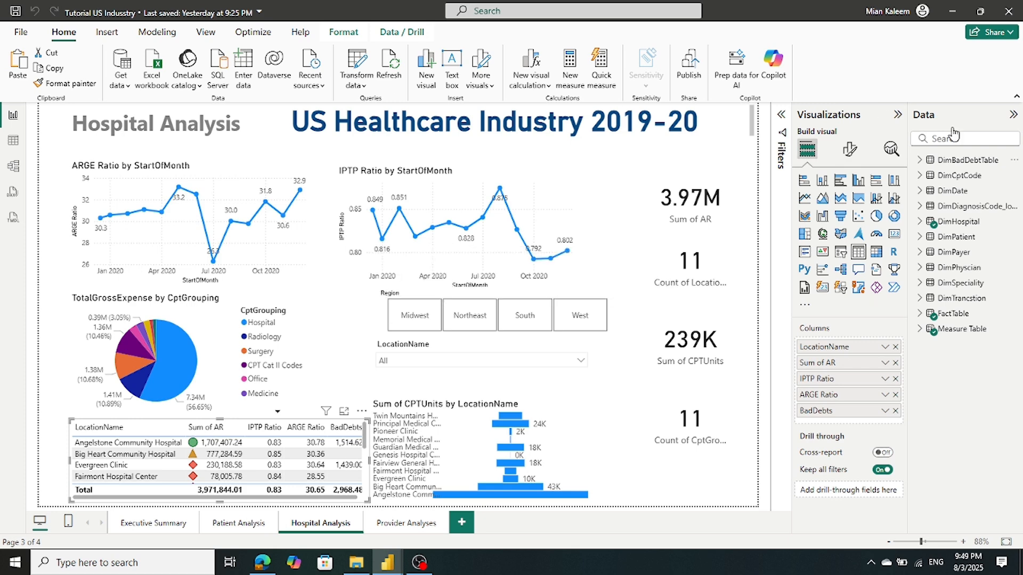
Recheck DimBadDebtTable's fields, then open Power Query Editor via Transform data
{"action": "left_click", "coordinate": [921, 161]}
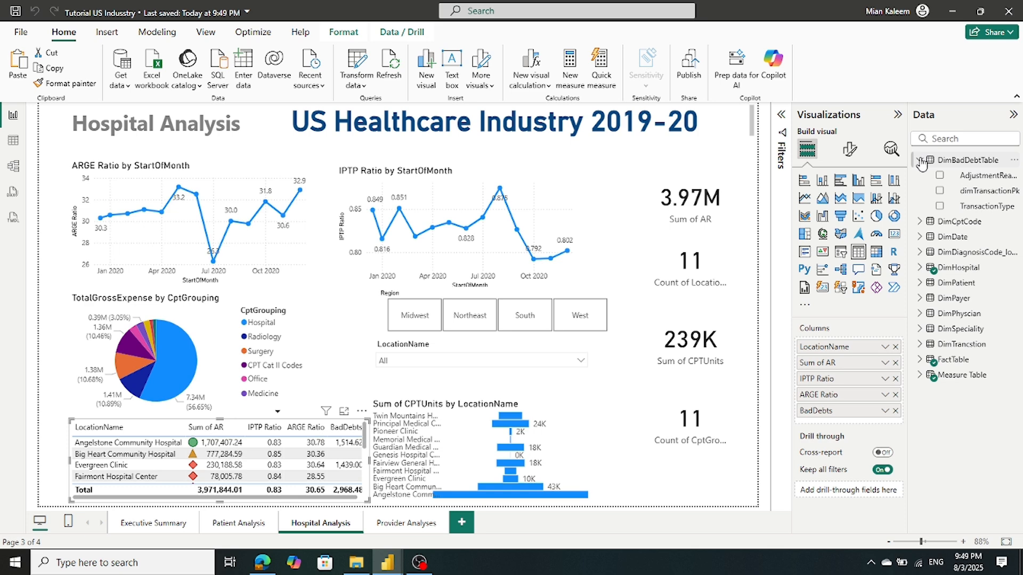
{"action": "left_click", "coordinate": [919, 161]}
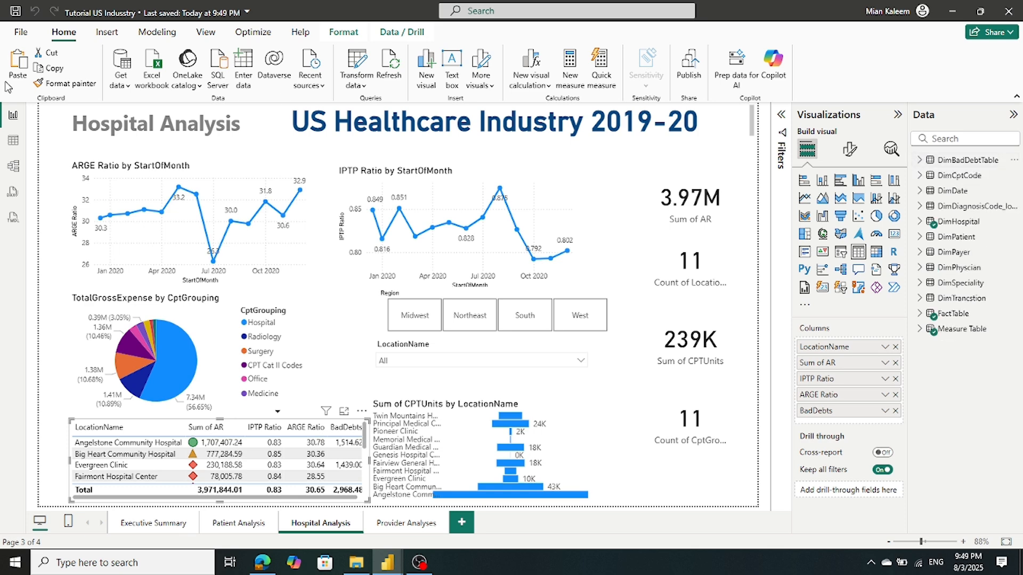
{"action": "left_click", "coordinate": [367, 65]}
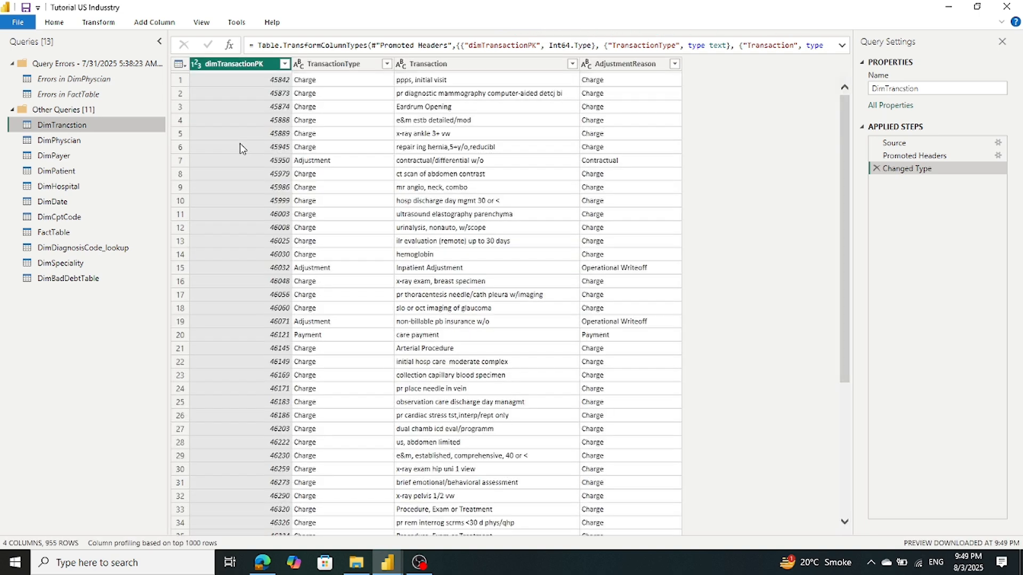
Copy the DimBadDebtTable query and switch to the Us HealthCare industryTutorial window
{"action": "left_click", "coordinate": [73, 282]}
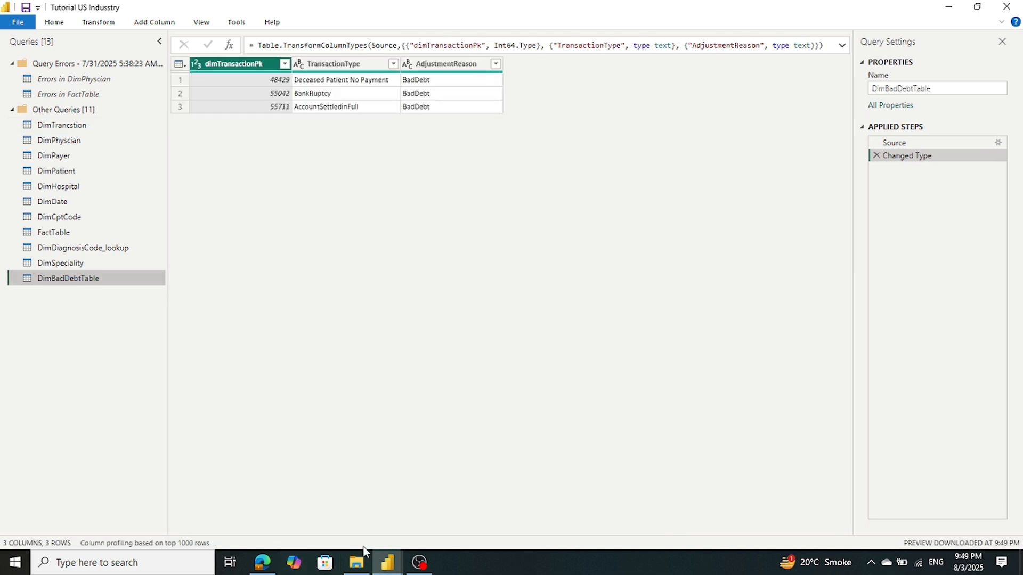
{"action": "mouse_move", "coordinate": [381, 559]}
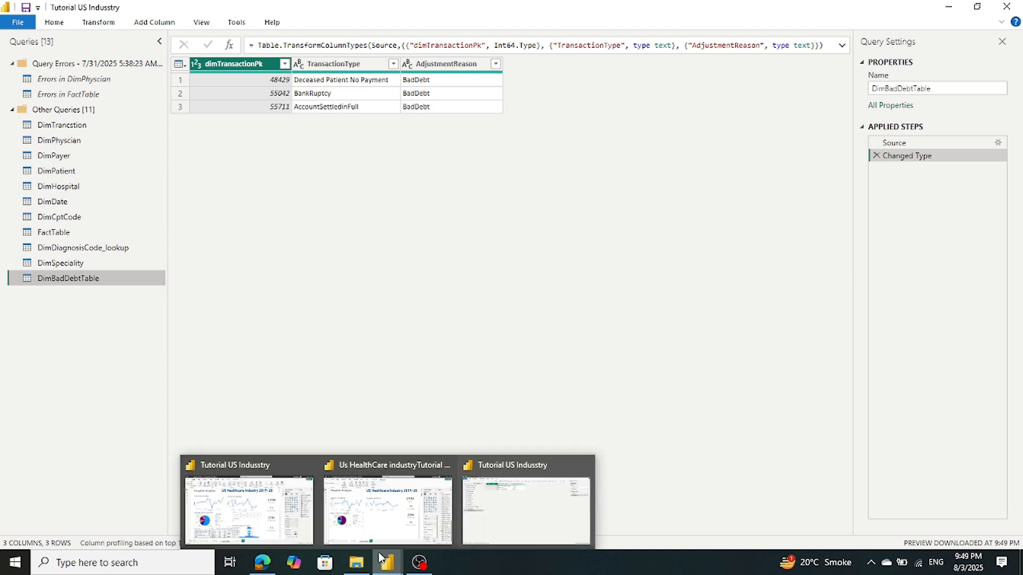
{"action": "right_click", "coordinate": [64, 281]}
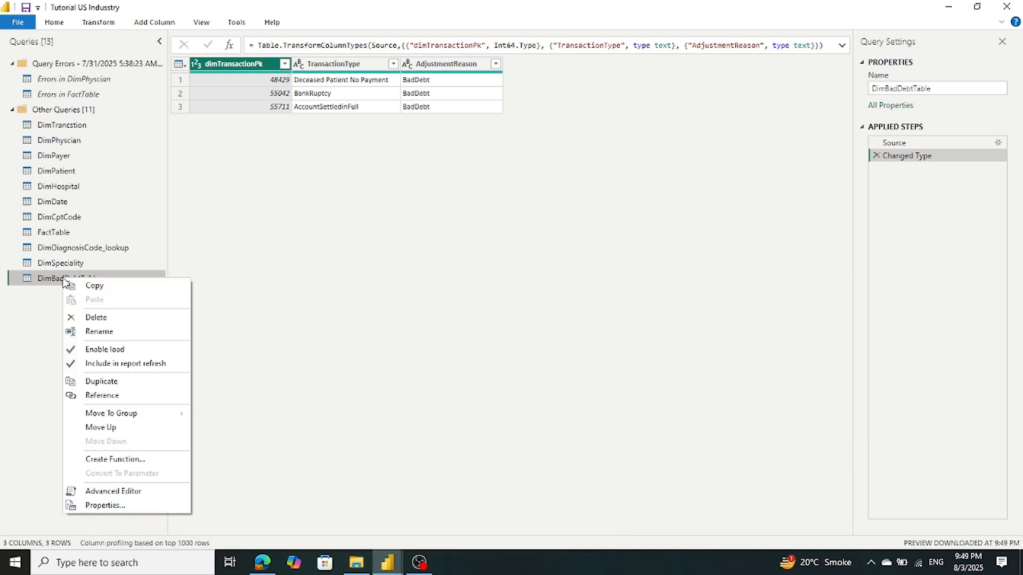
{"action": "left_click", "coordinate": [100, 288]}
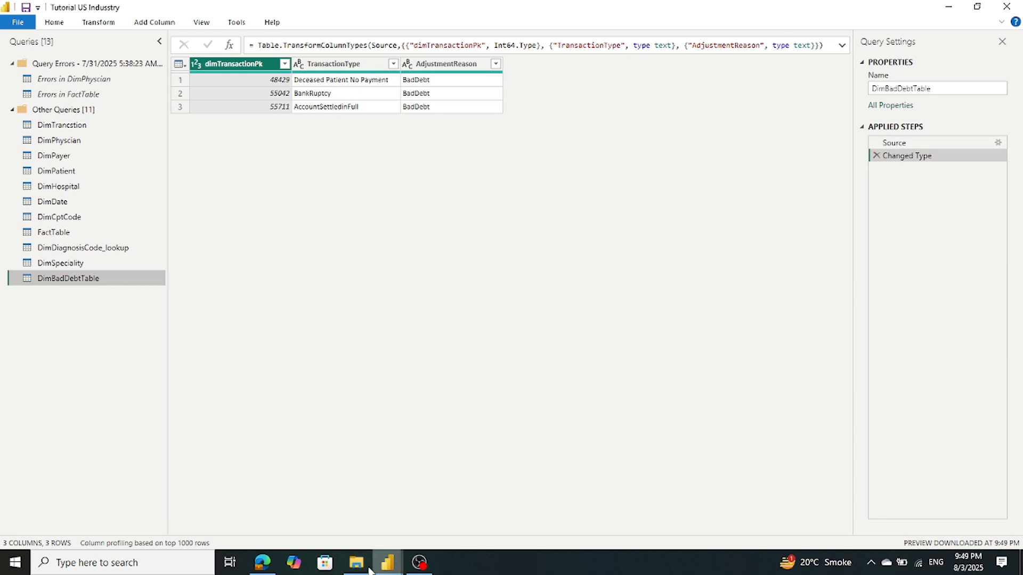
{"action": "mouse_move", "coordinate": [390, 561]}
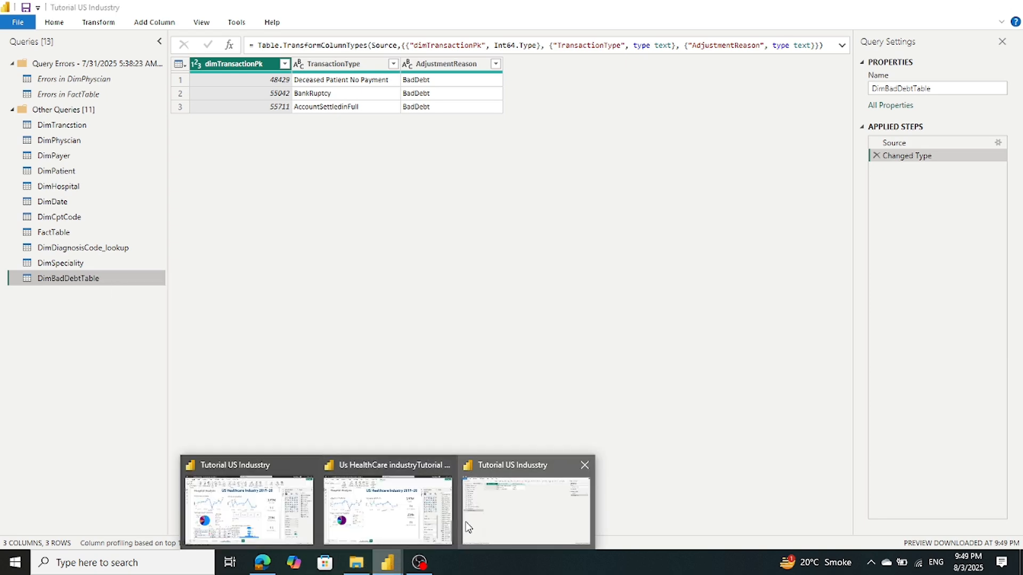
{"action": "left_click", "coordinate": [417, 527]}
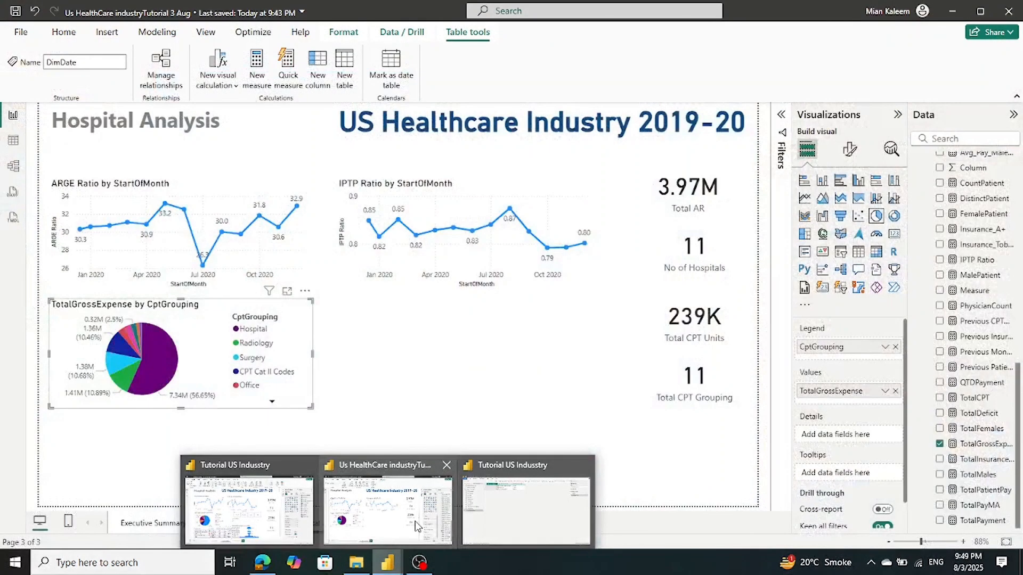
Paste DimBadDebtTable into this report's Power Query Editor, then Close & Apply
{"action": "left_click", "coordinate": [66, 33]}
{"action": "left_click", "coordinate": [357, 70]}
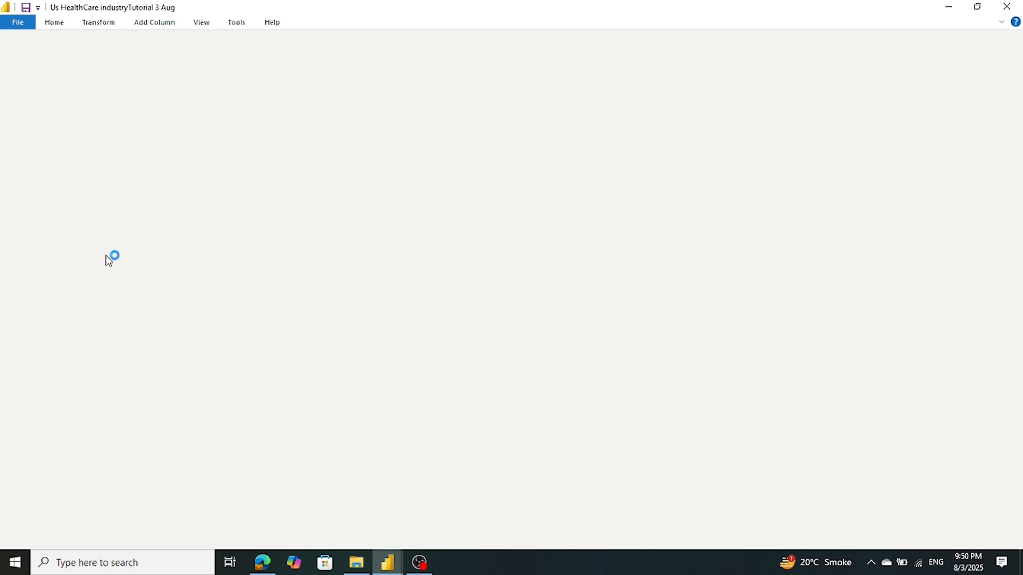
{"action": "right_click", "coordinate": [38, 259]}
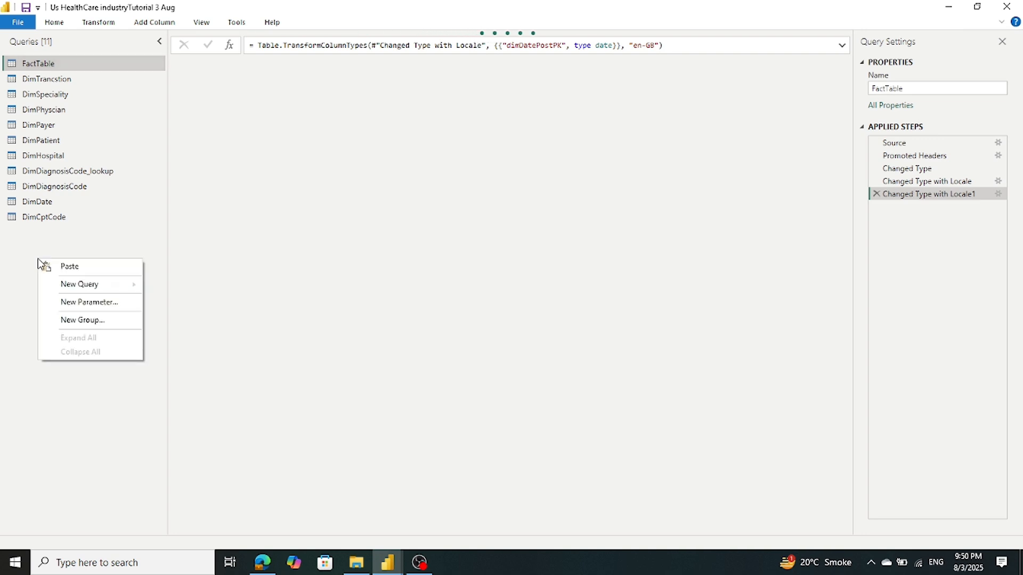
{"action": "left_click", "coordinate": [74, 267]}
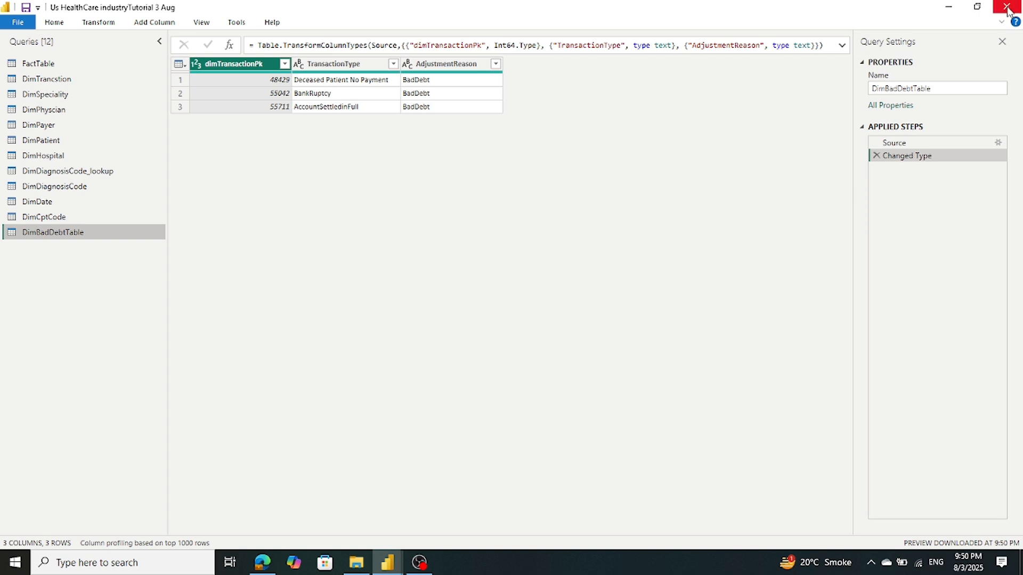
{"action": "left_click", "coordinate": [18, 21]}
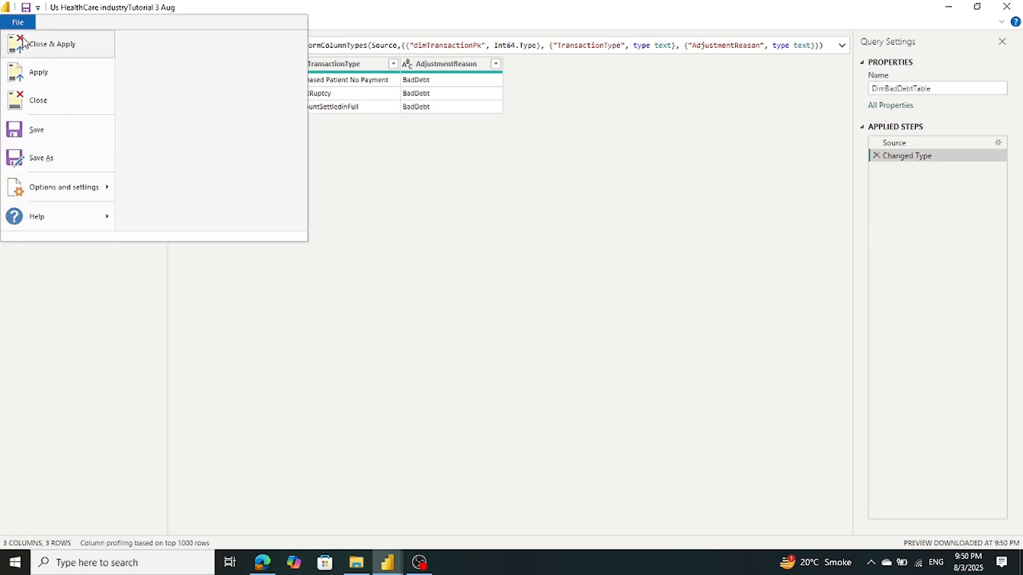
{"action": "left_click", "coordinate": [23, 42]}
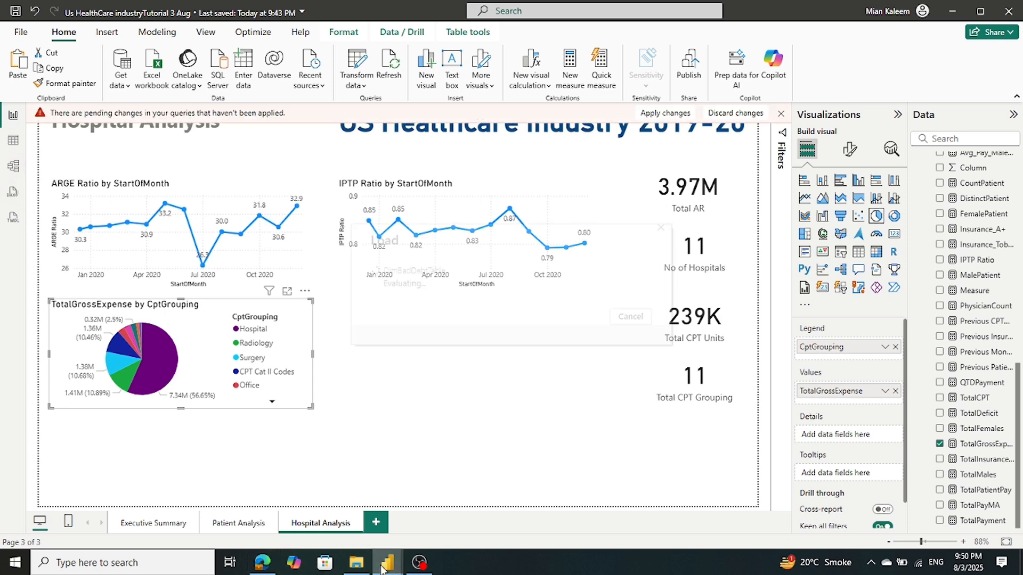
Inspect the Tutorial US Industry report's model diagram for comparison
{"action": "mouse_move", "coordinate": [382, 569]}
{"action": "left_click", "coordinate": [218, 535]}
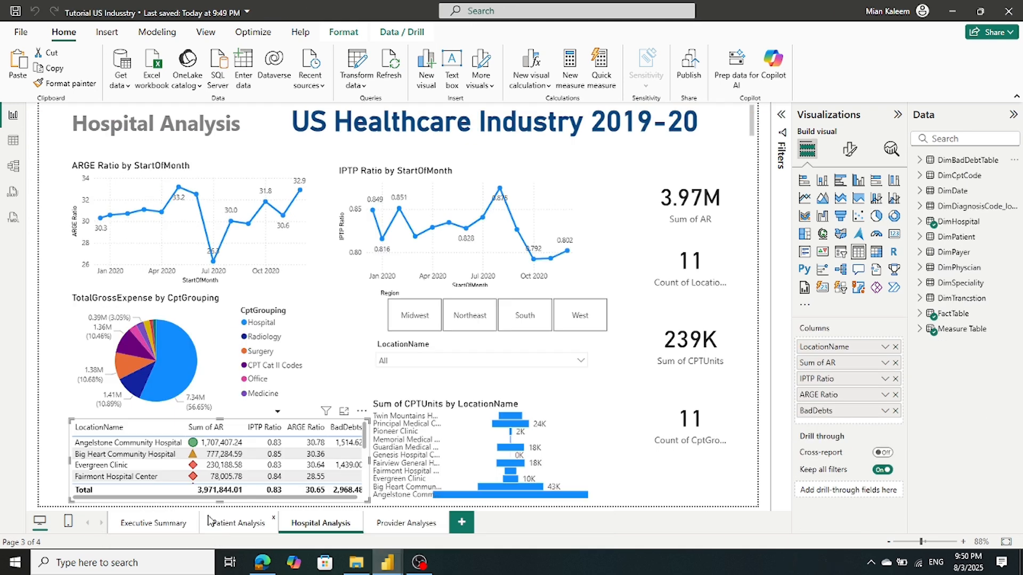
{"action": "left_click", "coordinate": [13, 169]}
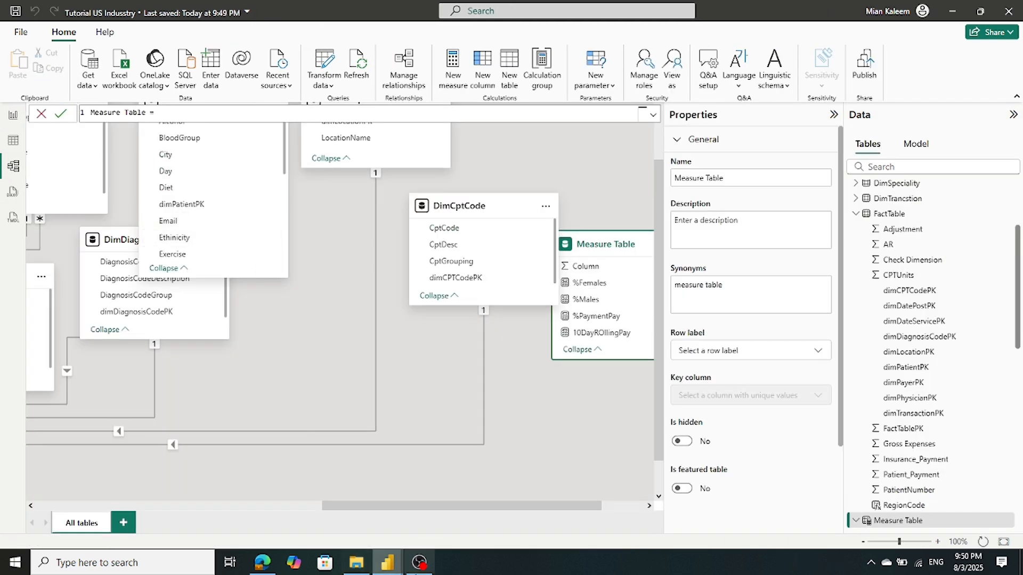
{"action": "left_click_drag", "start_coordinate": [403, 504], "coordinate": [84, 507]}
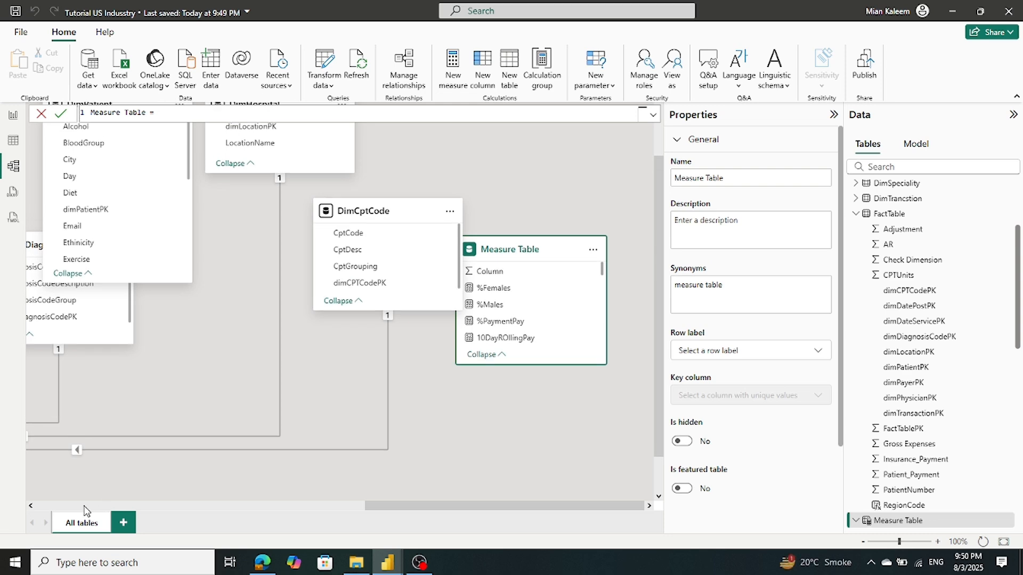
{"action": "scroll", "coordinate": [85, 507], "scroll_direction": "down", "scroll_amount": 1}
{"action": "left_click_drag", "start_coordinate": [435, 505], "coordinate": [160, 506]}
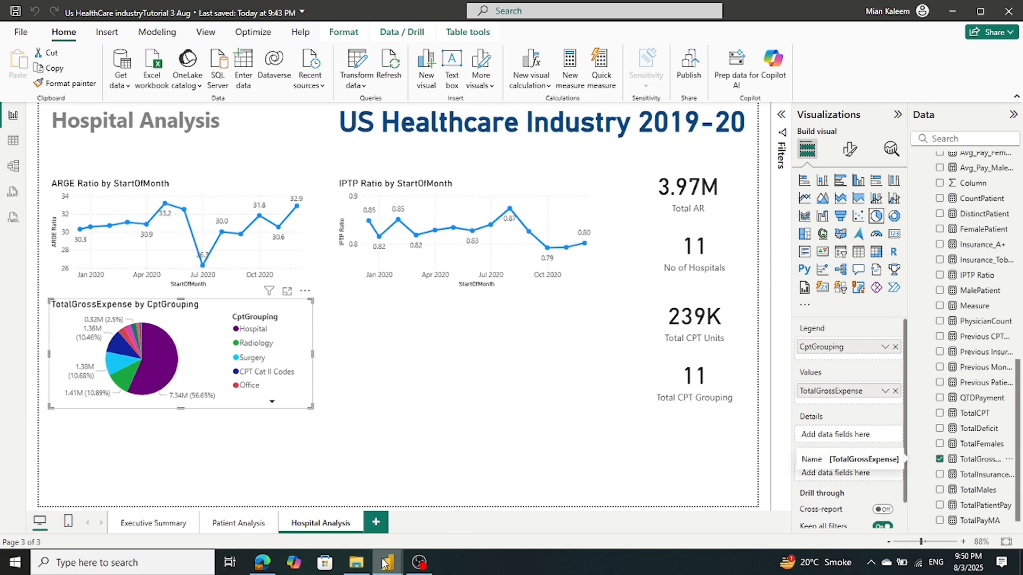
{"action": "mouse_move", "coordinate": [384, 563]}
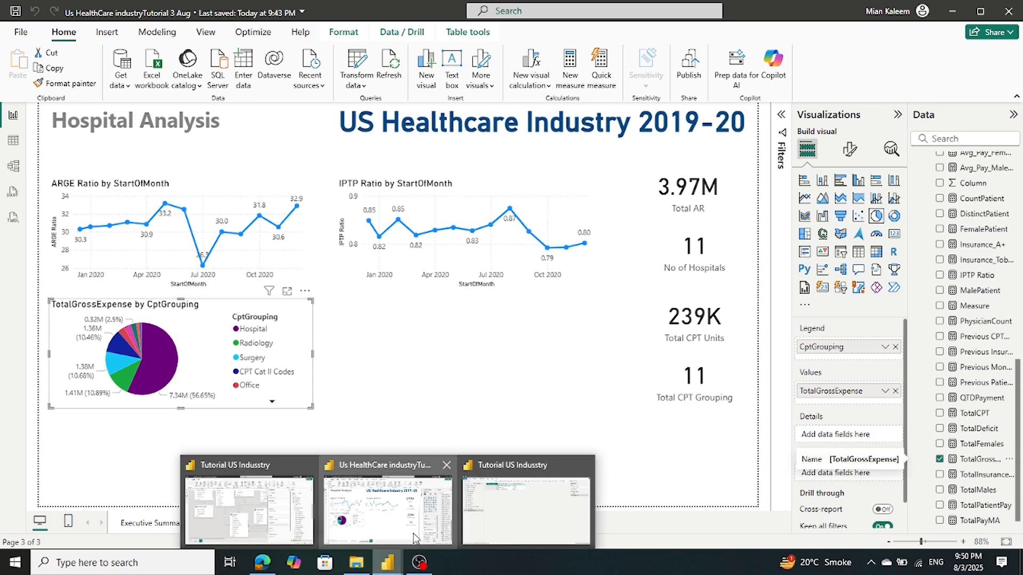
Go from the Tutorial model to the Us HealthCare report's model diagram
{"action": "left_click", "coordinate": [262, 493]}
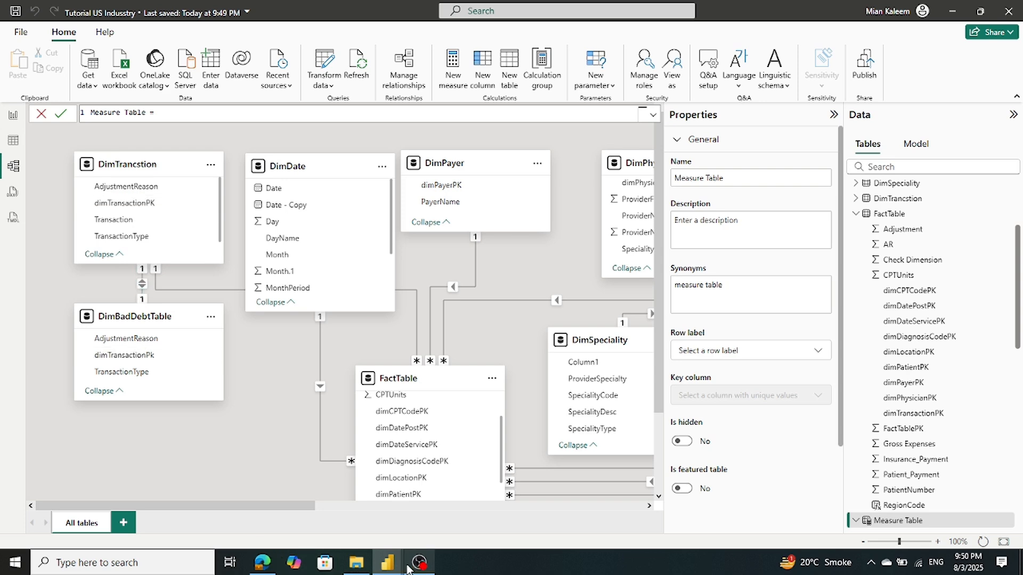
{"action": "mouse_move", "coordinate": [404, 560]}
{"action": "left_click", "coordinate": [387, 508]}
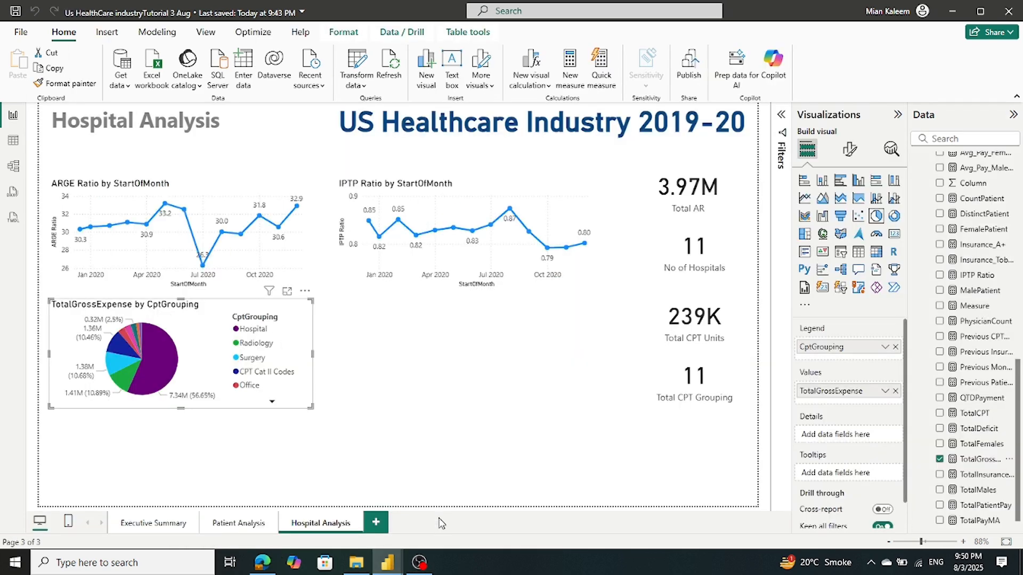
{"action": "left_click", "coordinate": [13, 165]}
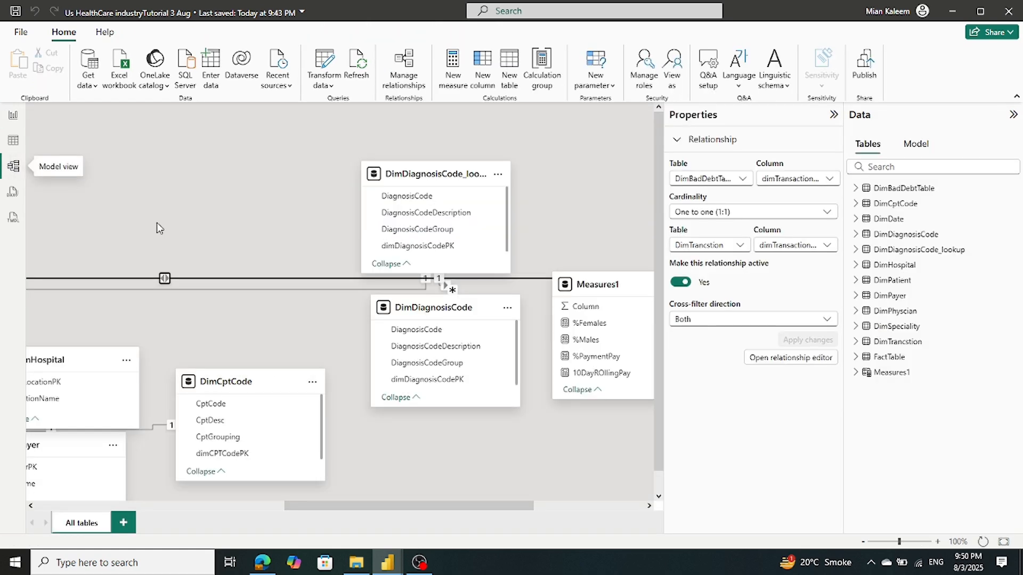
{"action": "left_click_drag", "start_coordinate": [293, 506], "coordinate": [11, 527]}
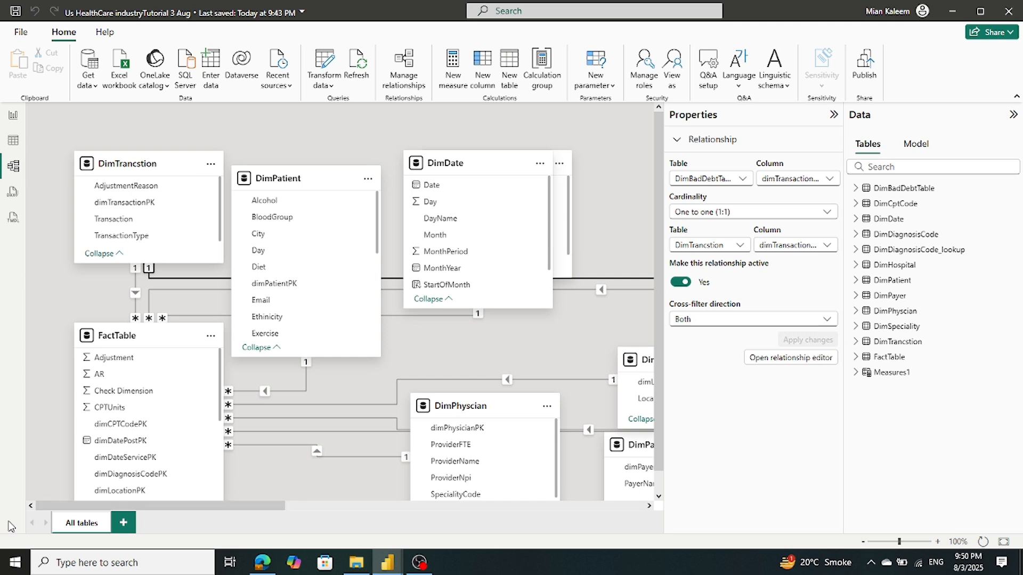
Move DimDate aside and make DimBadDebtTable–DimTrancstion one-to-one, filtering both directions
{"action": "left_click_drag", "start_coordinate": [471, 170], "coordinate": [346, 221]}
{"action": "left_click_drag", "start_coordinate": [343, 509], "coordinate": [751, 499]}
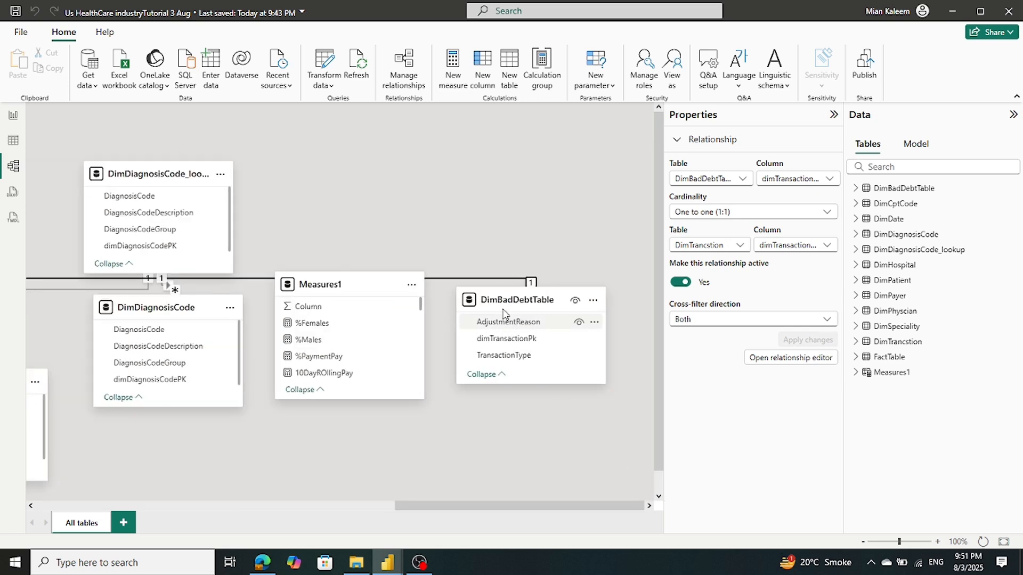
{"action": "double_click", "coordinate": [493, 281]}
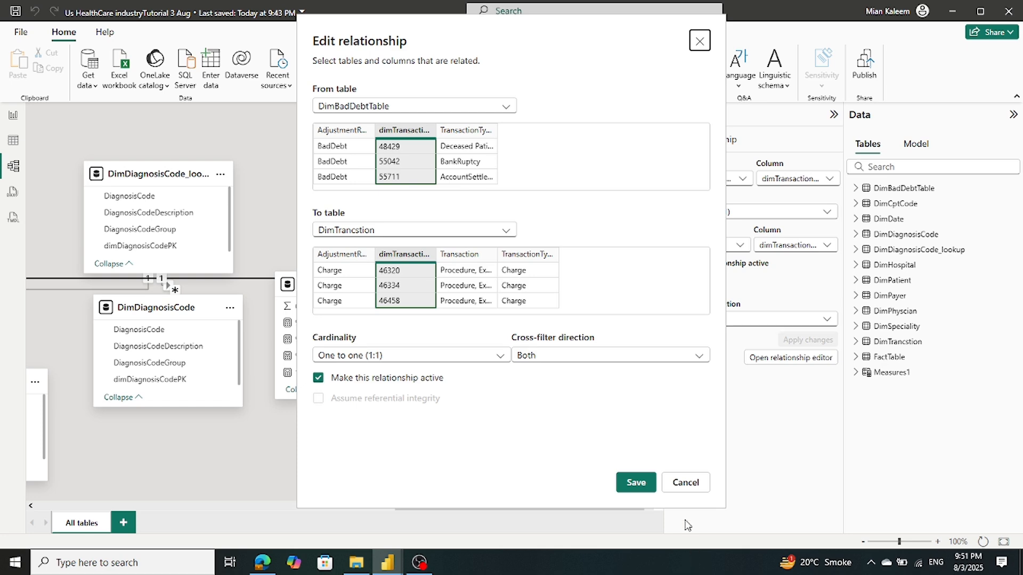
{"action": "left_click", "coordinate": [634, 486]}
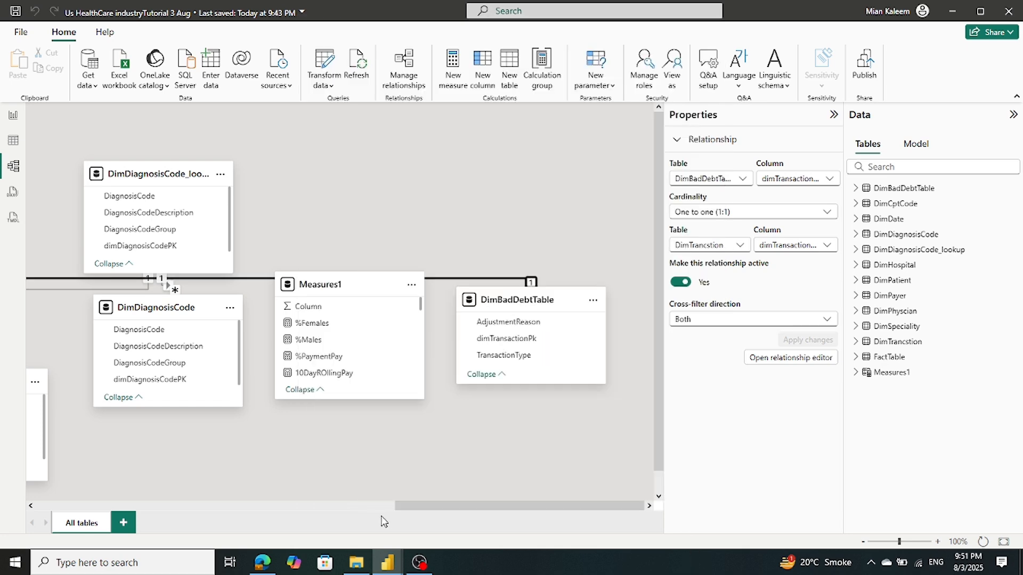
{"action": "left_click", "coordinate": [47, 505]}
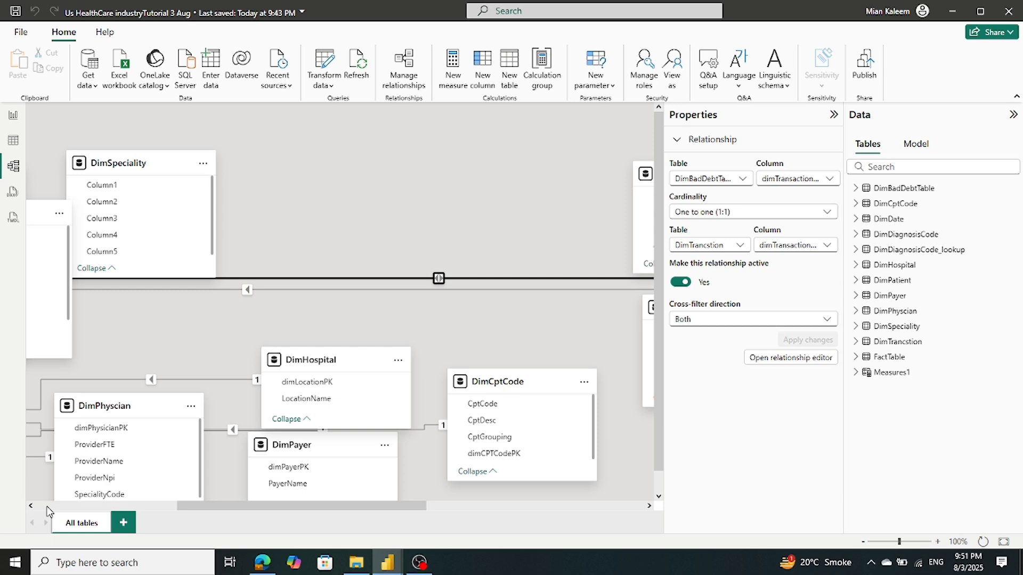
Add a blank matrix visual to the Hospital Analysis page
{"action": "left_click", "coordinate": [14, 116]}
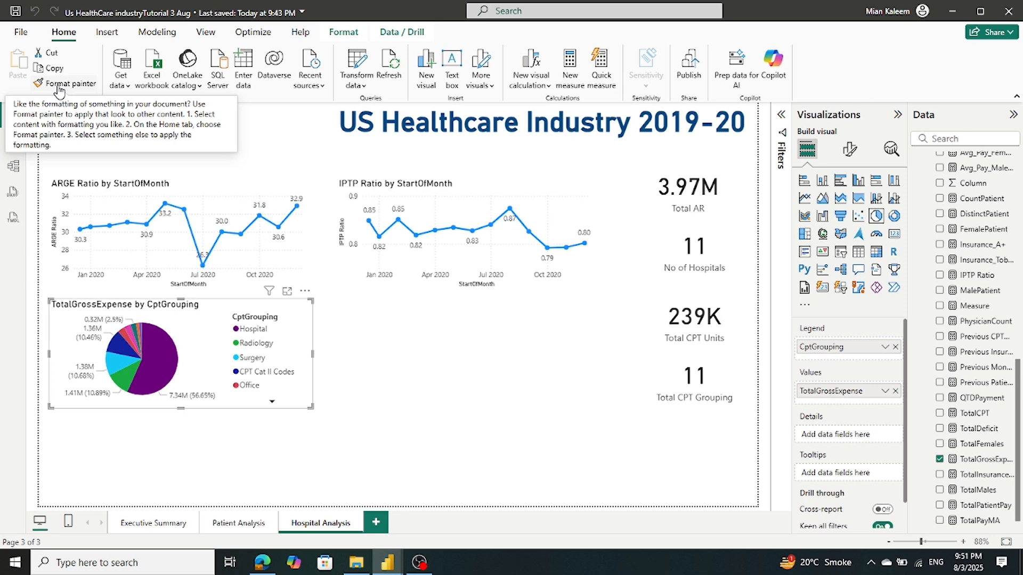
{"action": "left_click", "coordinate": [410, 362]}
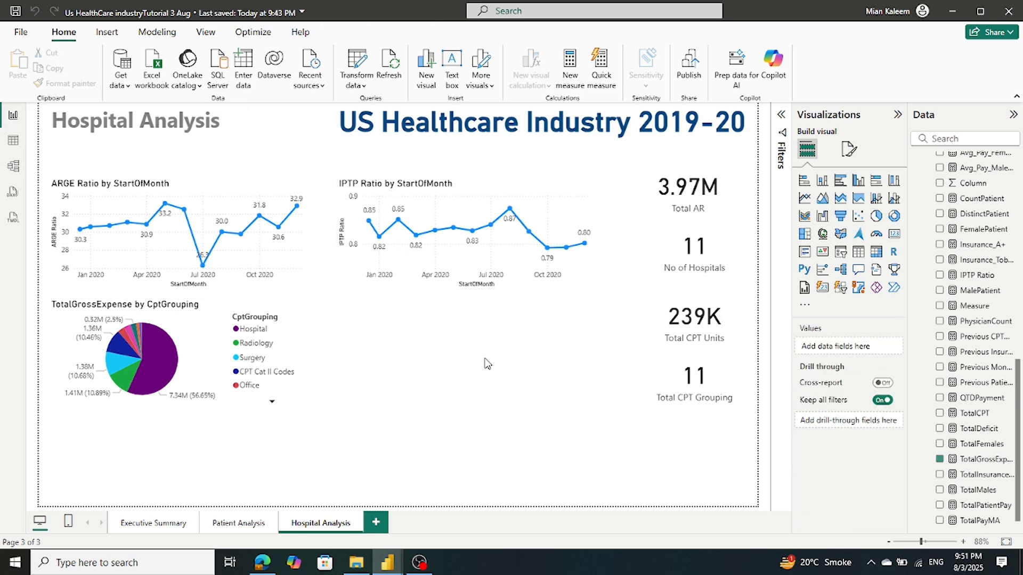
{"action": "left_click", "coordinate": [876, 252]}
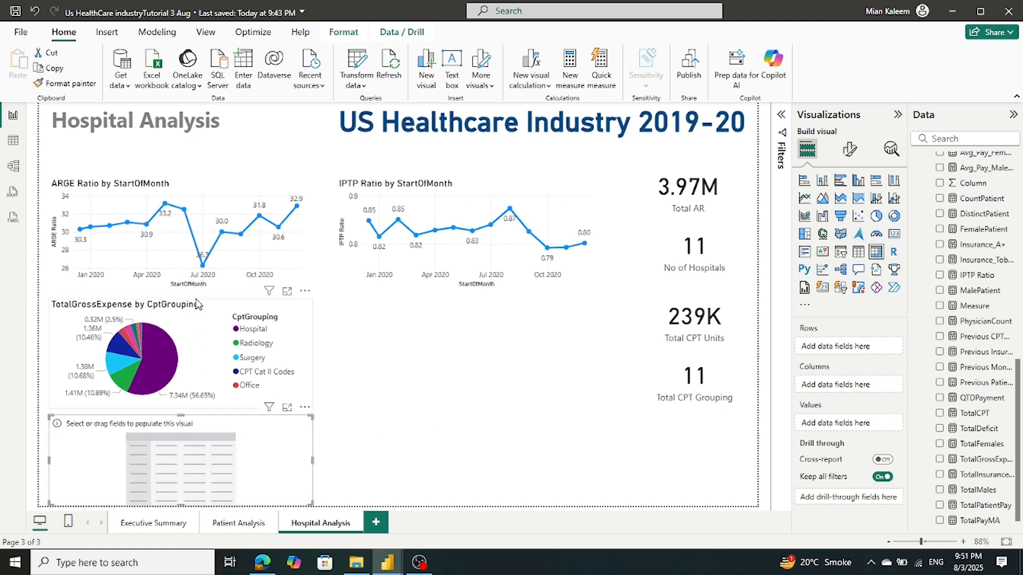
Shift the pie chart and the ARGE and IPTP Ratio line charts higher up the page
{"action": "left_click_drag", "start_coordinate": [197, 304], "coordinate": [198, 299]}
{"action": "left_click_drag", "start_coordinate": [197, 297], "coordinate": [197, 296]}
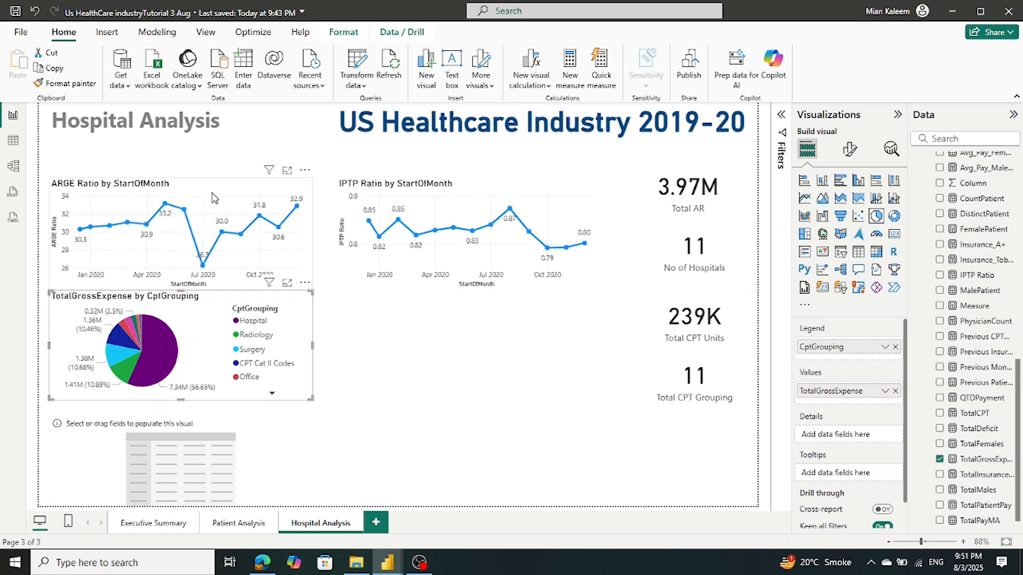
{"action": "left_click_drag", "start_coordinate": [215, 185], "coordinate": [224, 158]}
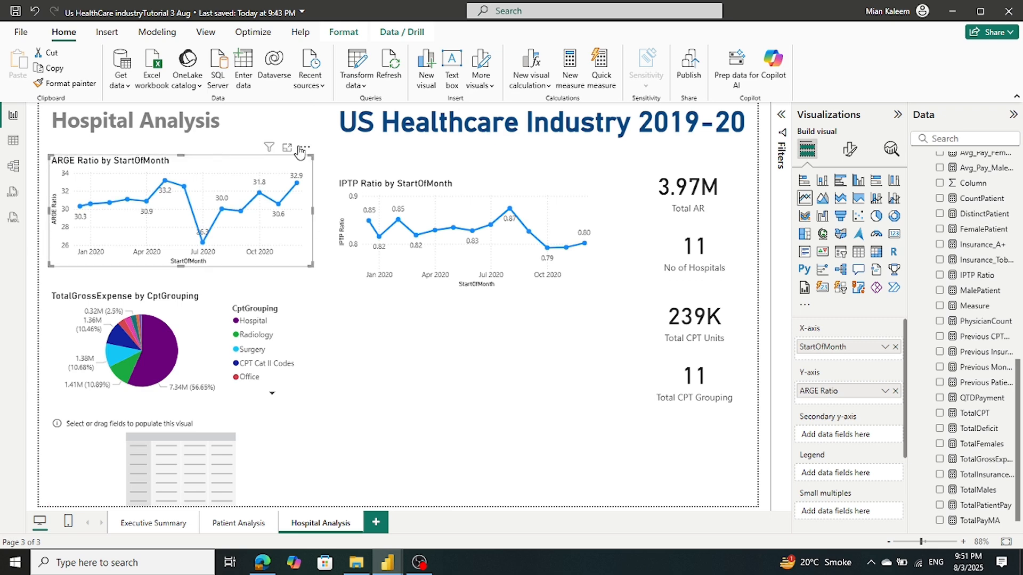
{"action": "left_click_drag", "start_coordinate": [399, 186], "coordinate": [401, 163]}
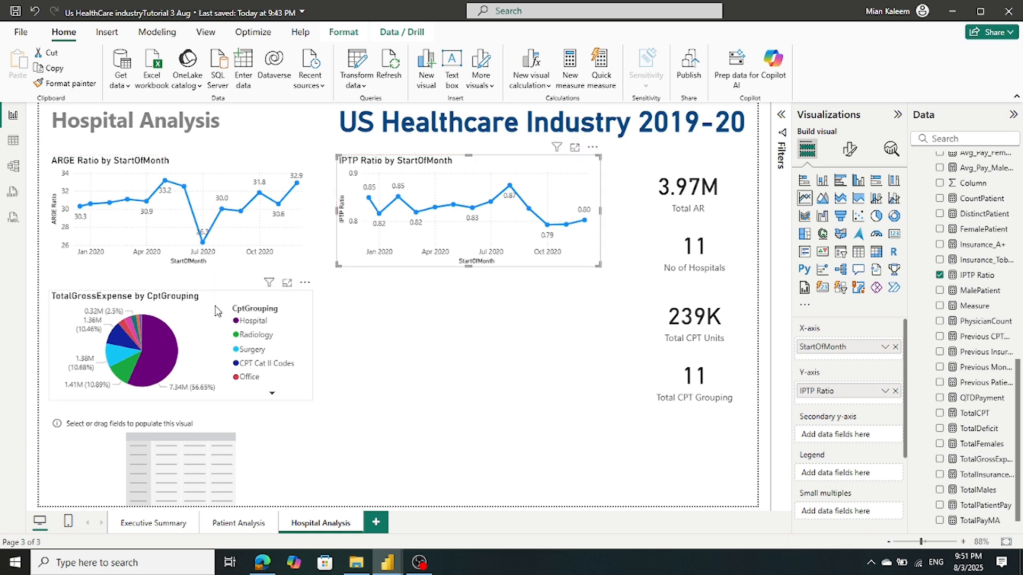
{"action": "left_click_drag", "start_coordinate": [218, 311], "coordinate": [222, 288]}
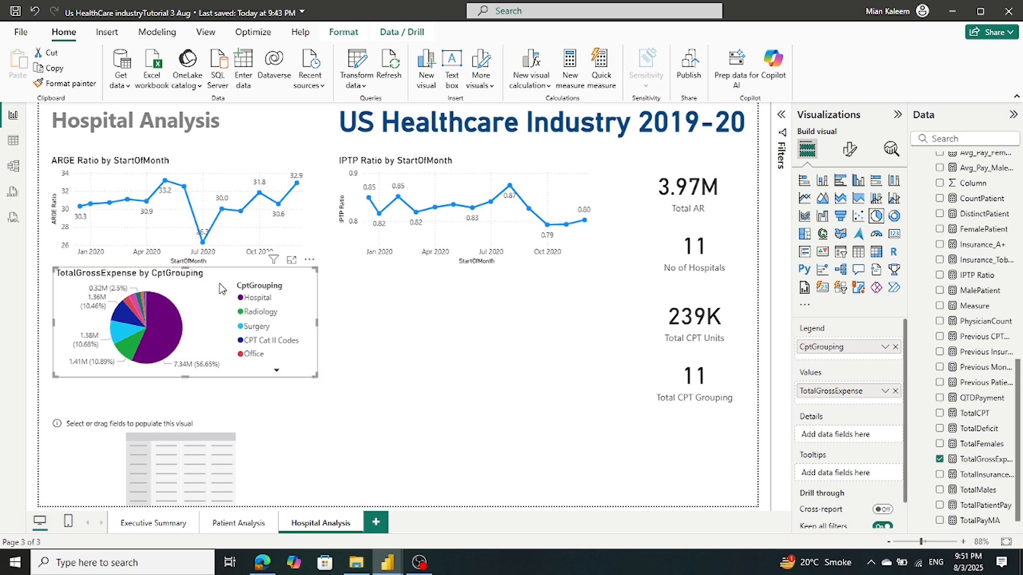
Position the empty matrix directly beneath the pie chart
{"action": "left_click", "coordinate": [189, 427]}
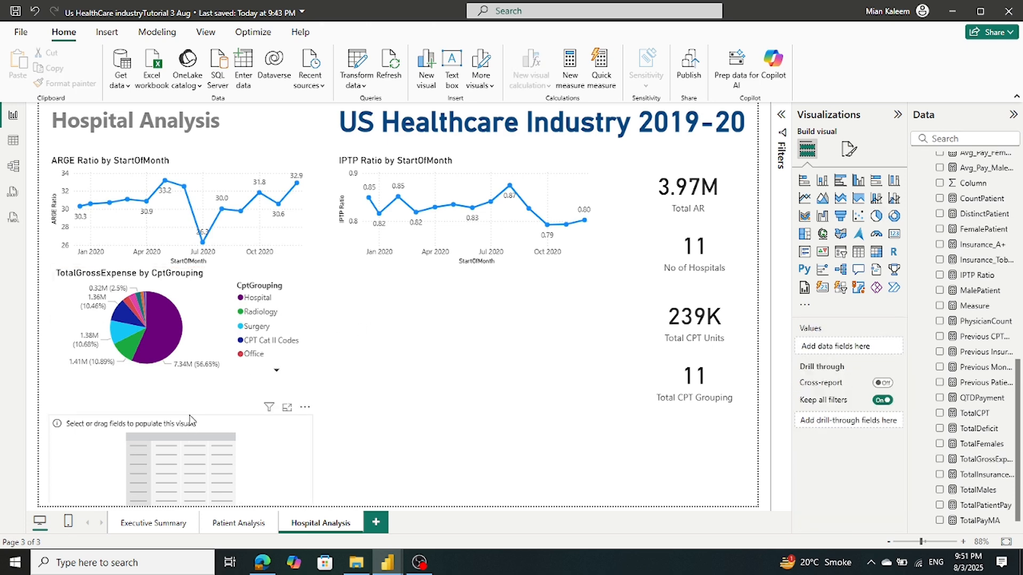
{"action": "left_click_drag", "start_coordinate": [189, 417], "coordinate": [196, 388]}
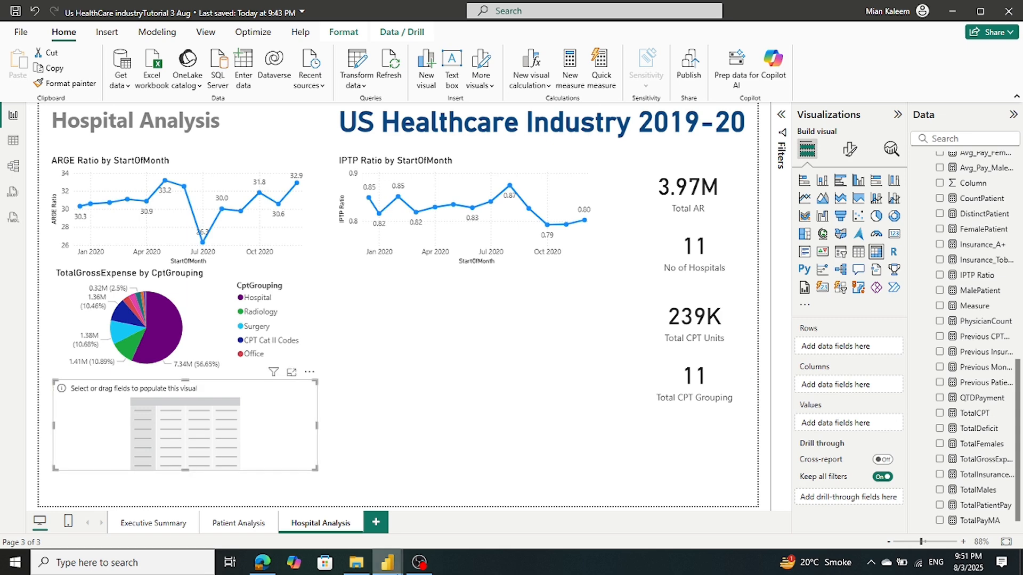
{"action": "mouse_move", "coordinate": [388, 565]}
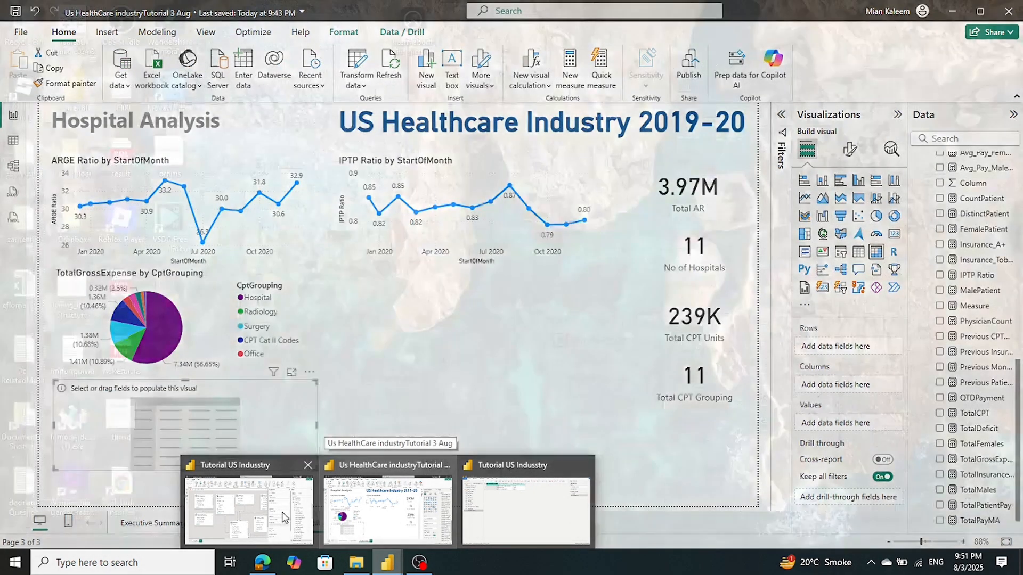
{"action": "left_click", "coordinate": [249, 509]}
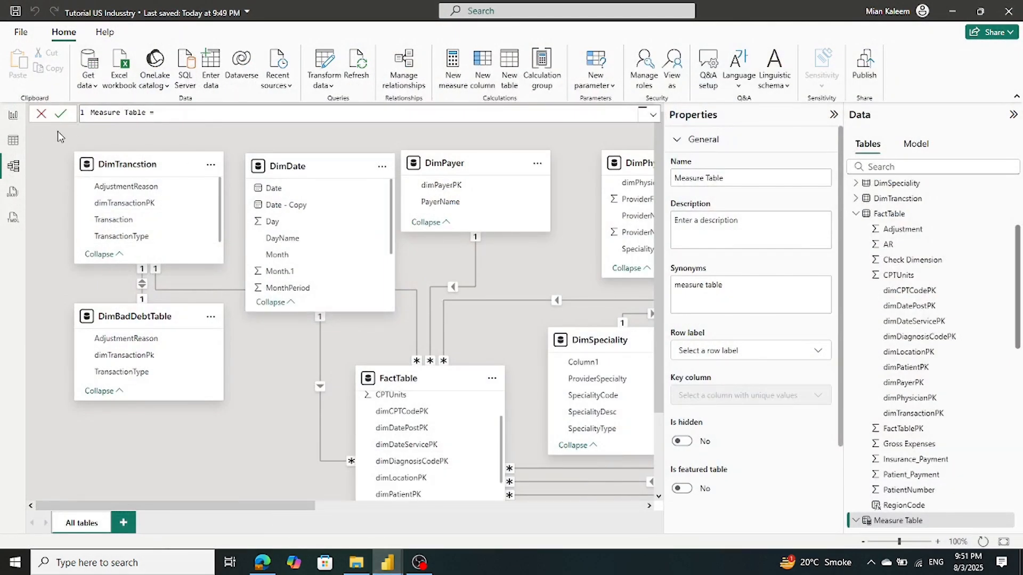
{"action": "left_click", "coordinate": [16, 118]}
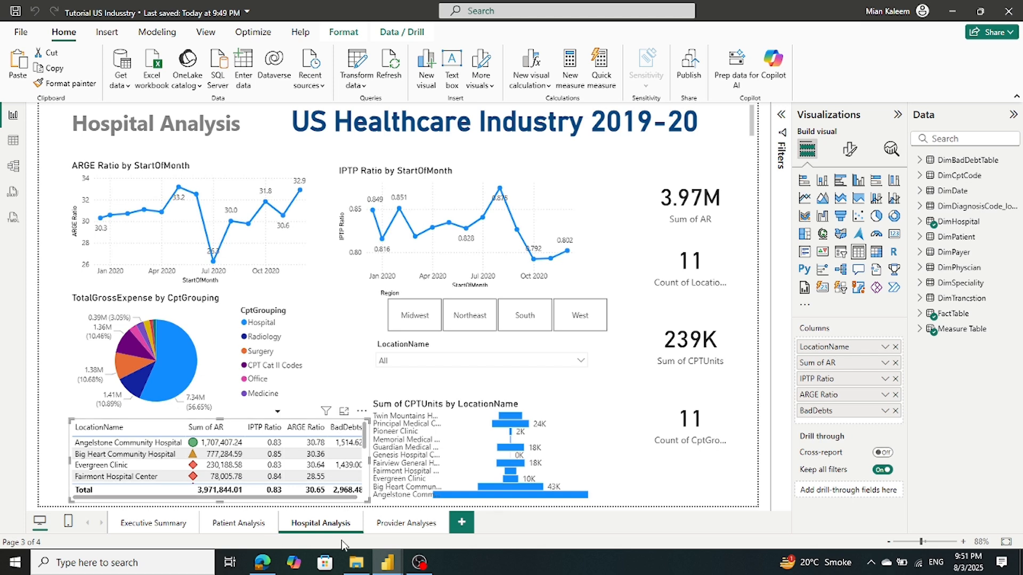
{"action": "mouse_move", "coordinate": [365, 553]}
{"action": "mouse_move", "coordinate": [402, 569]}
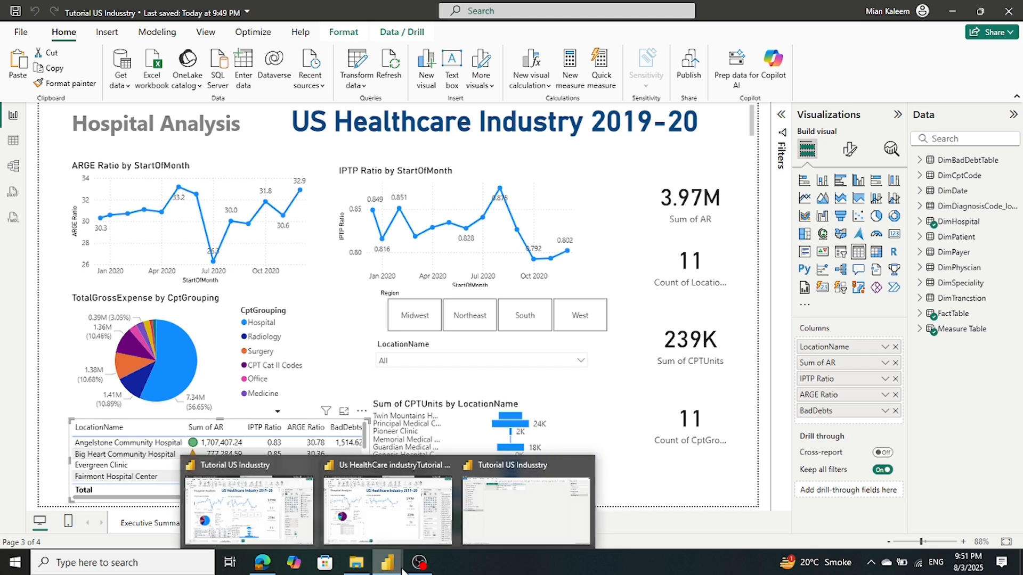
{"action": "left_click", "coordinate": [401, 514]}
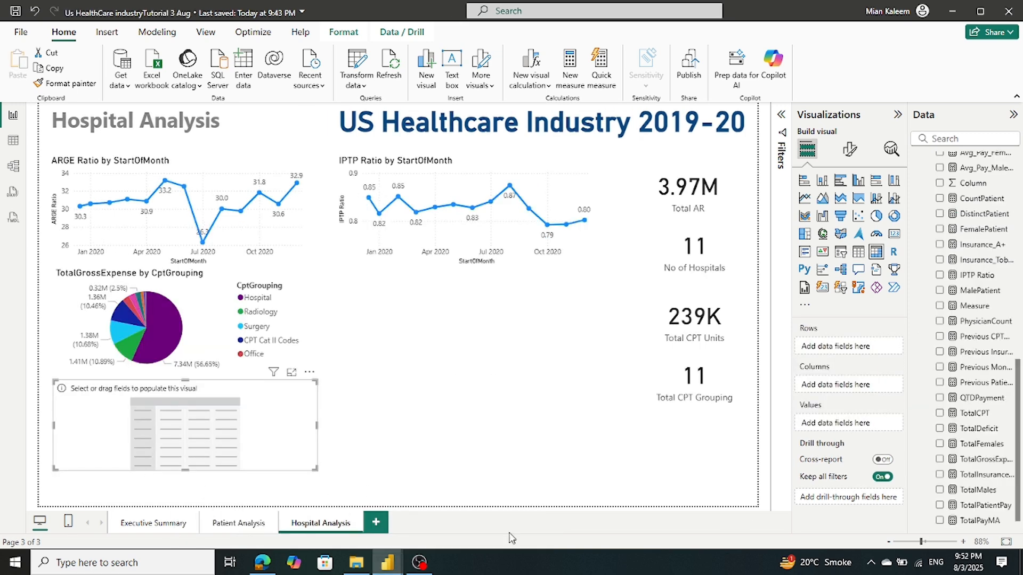
{"action": "mouse_move", "coordinate": [380, 567]}
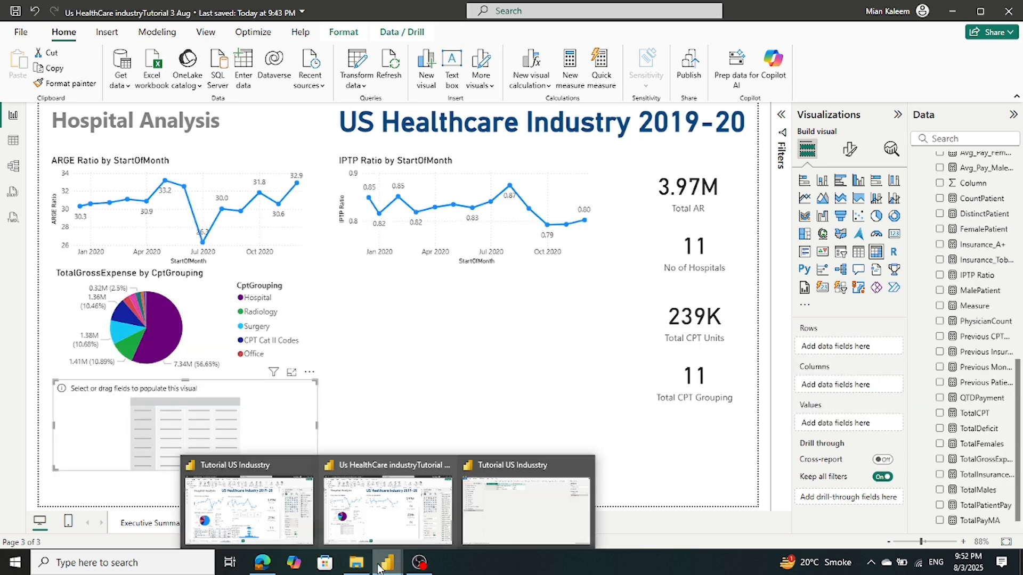
{"action": "left_click", "coordinate": [237, 525]}
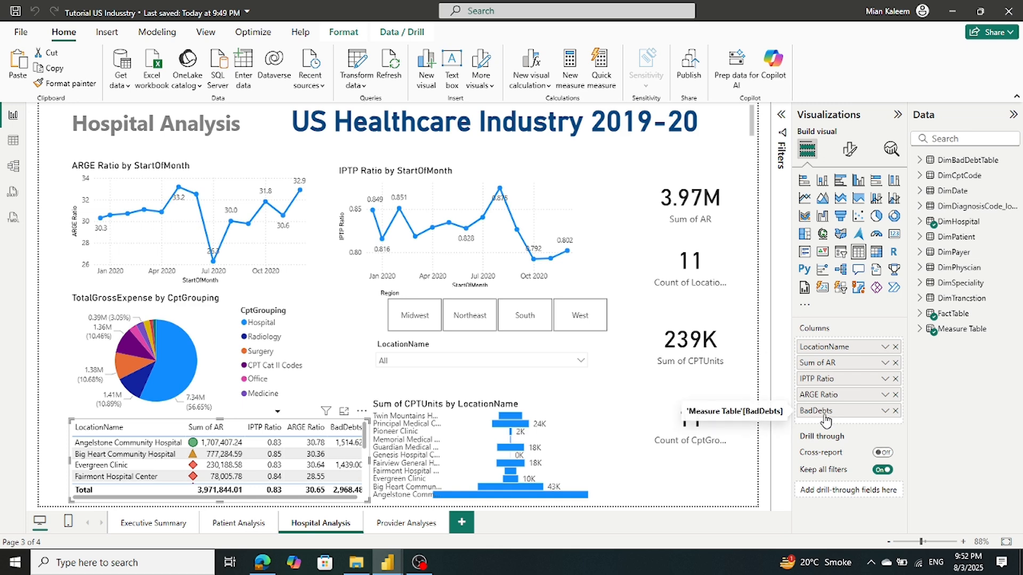
{"action": "mouse_move", "coordinate": [390, 568]}
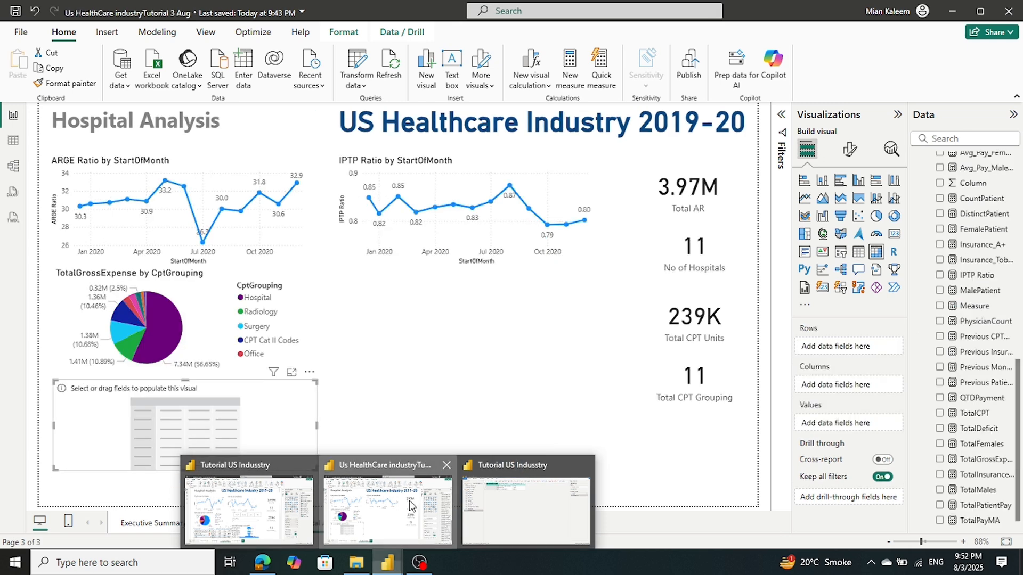
Tidy the Fields pane and put DimHospital LocationName into the matrix Rows
{"action": "left_click", "coordinate": [417, 501]}
{"action": "scroll", "coordinate": [940, 226], "scroll_direction": "up", "scroll_amount": 6}
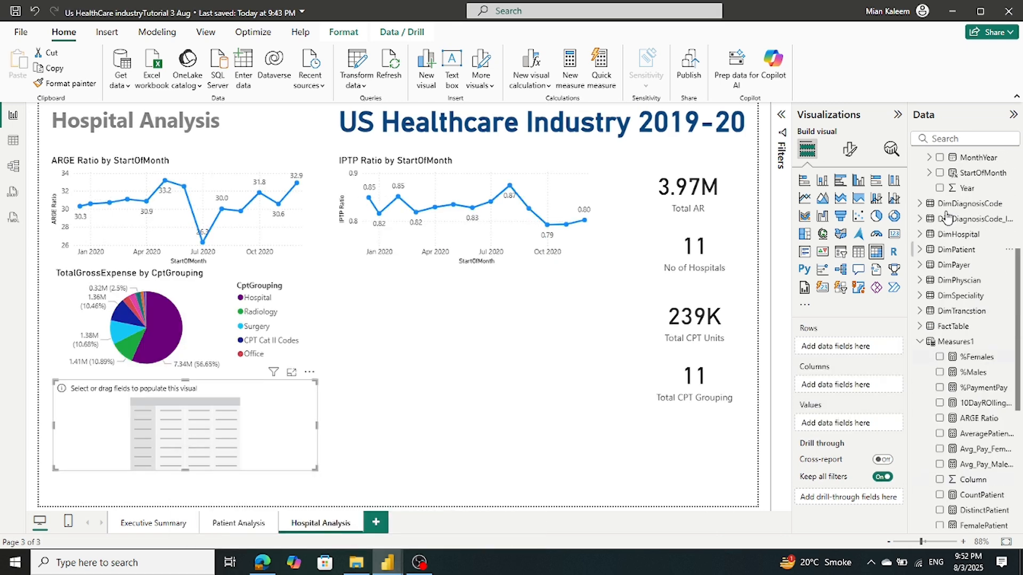
{"action": "left_click", "coordinate": [917, 364]}
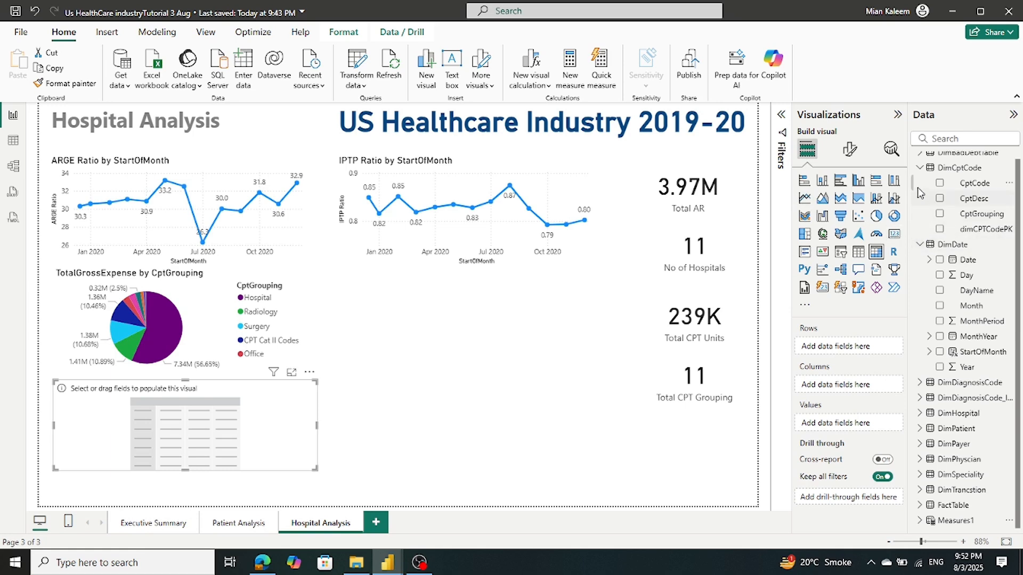
{"action": "left_click", "coordinate": [919, 169]}
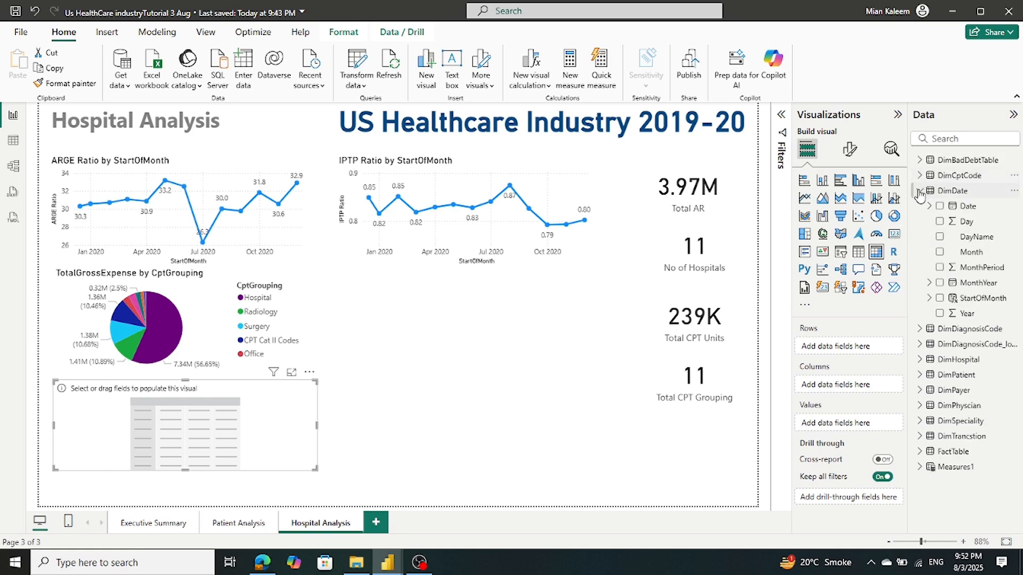
{"action": "left_click", "coordinate": [918, 192]}
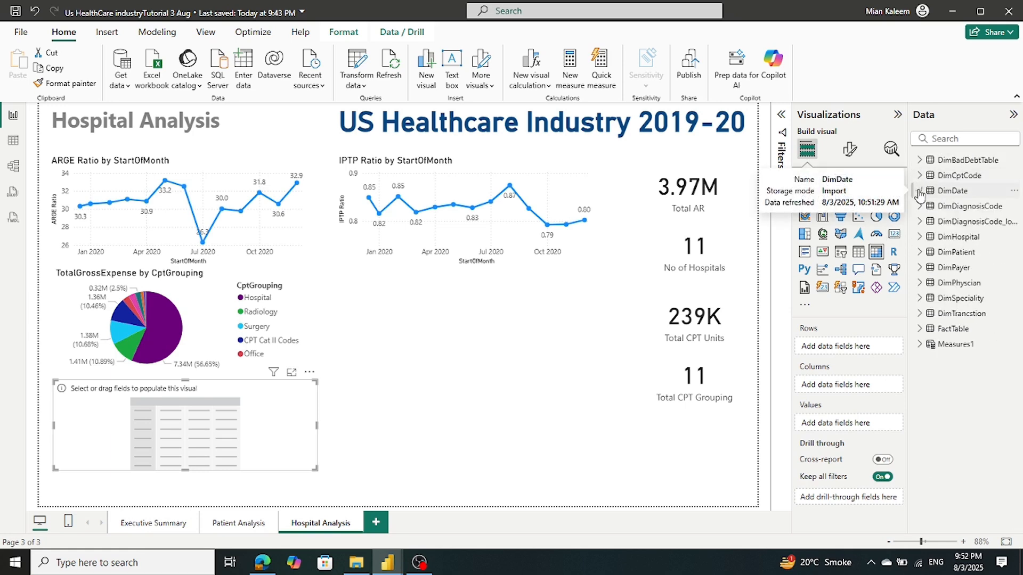
{"action": "left_click", "coordinate": [919, 237]}
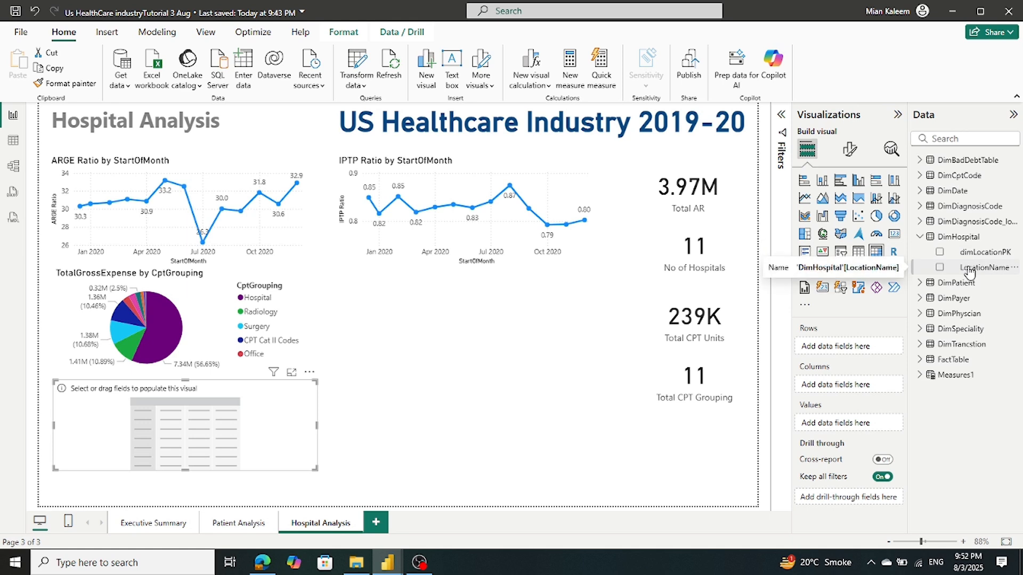
{"action": "left_click_drag", "start_coordinate": [969, 271], "coordinate": [857, 348]}
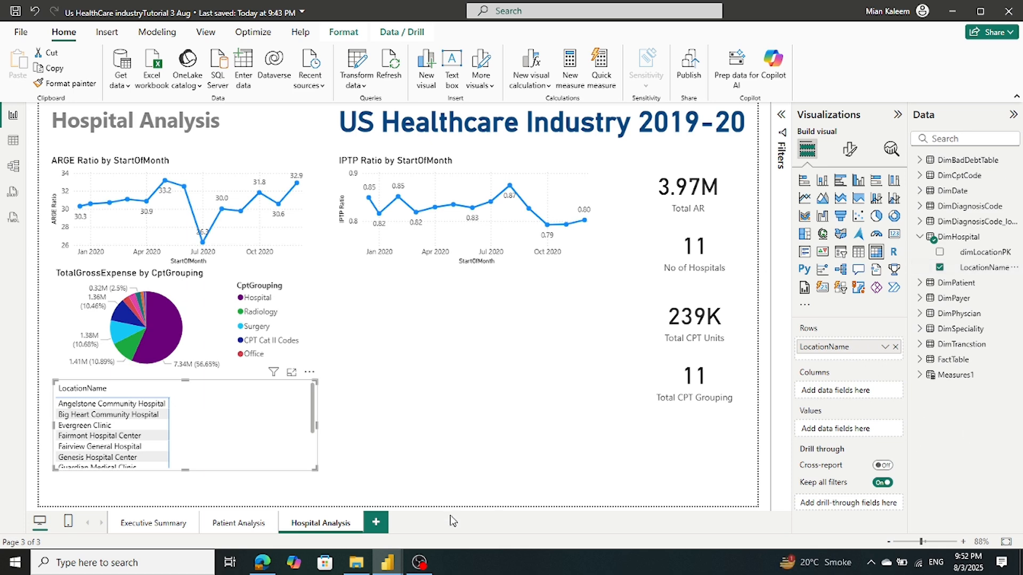
Try adding AR and moving LocationName to Columns, then revert to LocationName rows only
{"action": "mouse_move", "coordinate": [398, 565]}
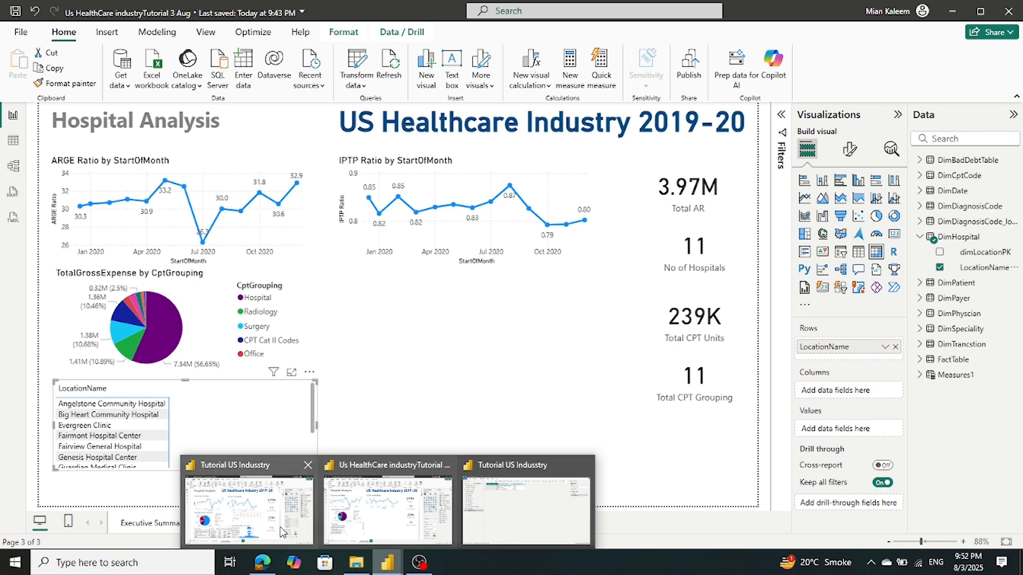
{"action": "mouse_move", "coordinate": [283, 533]}
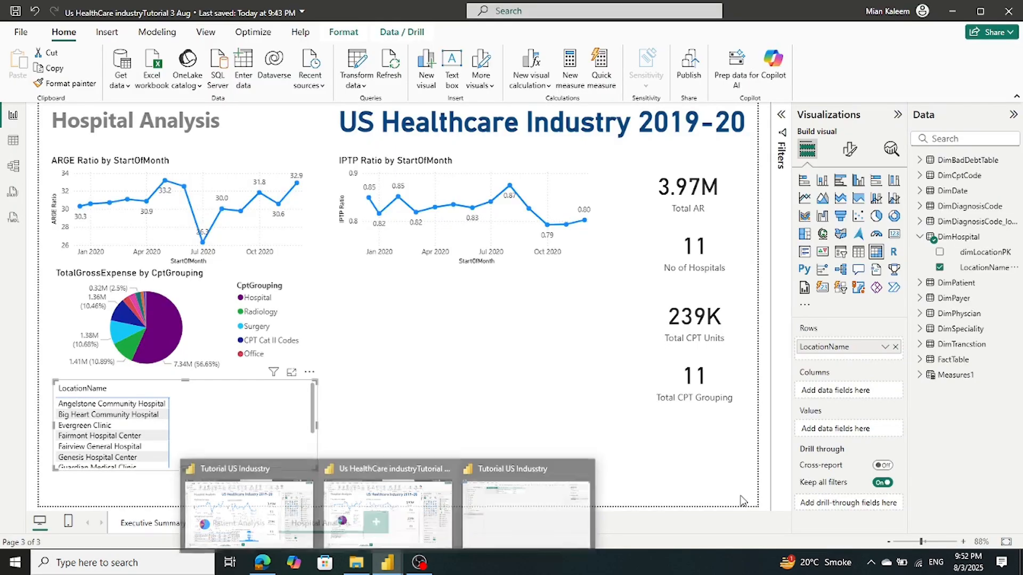
{"action": "left_click", "coordinate": [922, 238]}
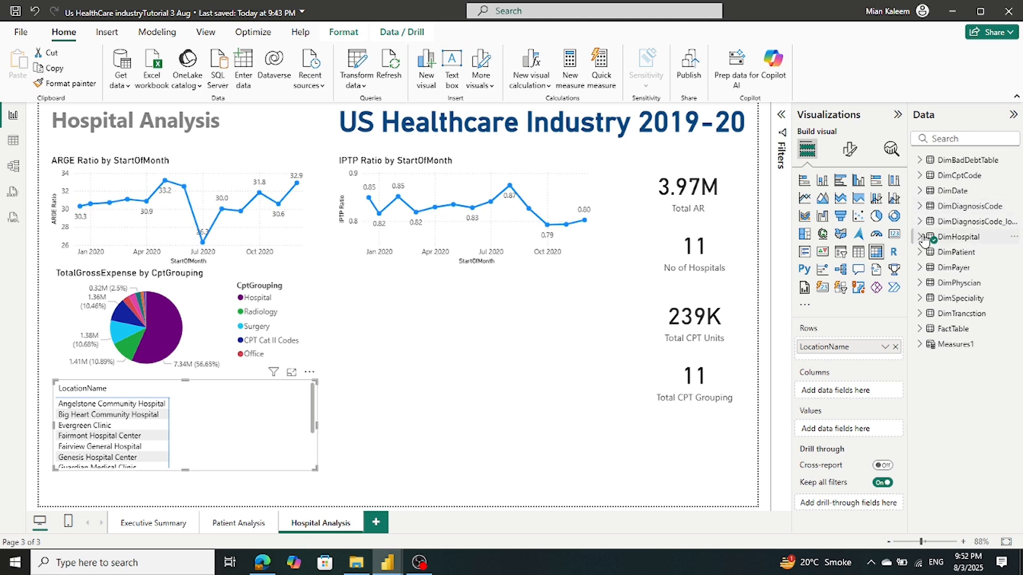
{"action": "left_click", "coordinate": [919, 329]}
{"action": "scroll", "coordinate": [967, 292], "scroll_direction": "down", "scroll_amount": 3}
{"action": "left_click_drag", "start_coordinate": [965, 244], "coordinate": [863, 354]}
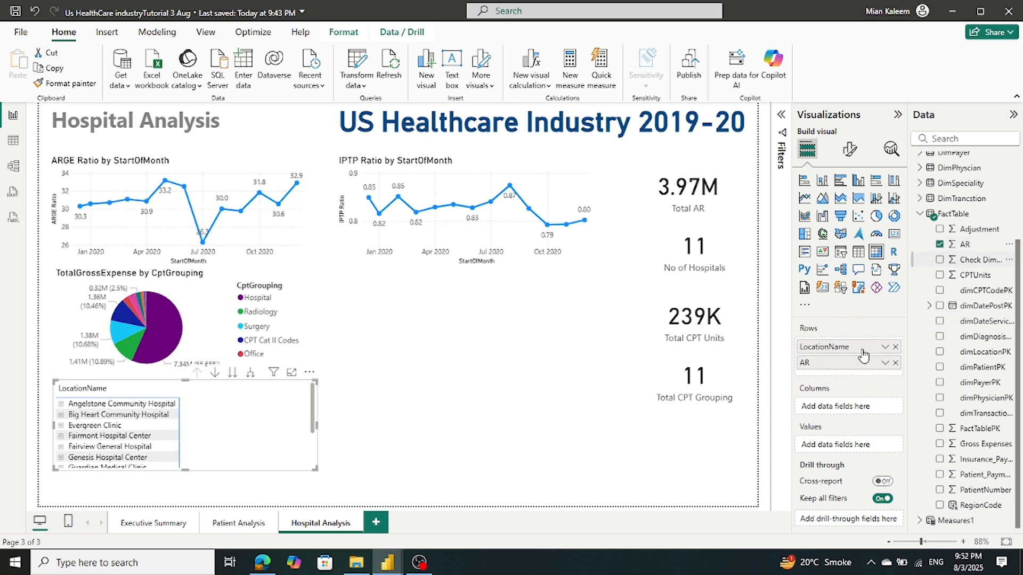
{"action": "left_click", "coordinate": [895, 363]}
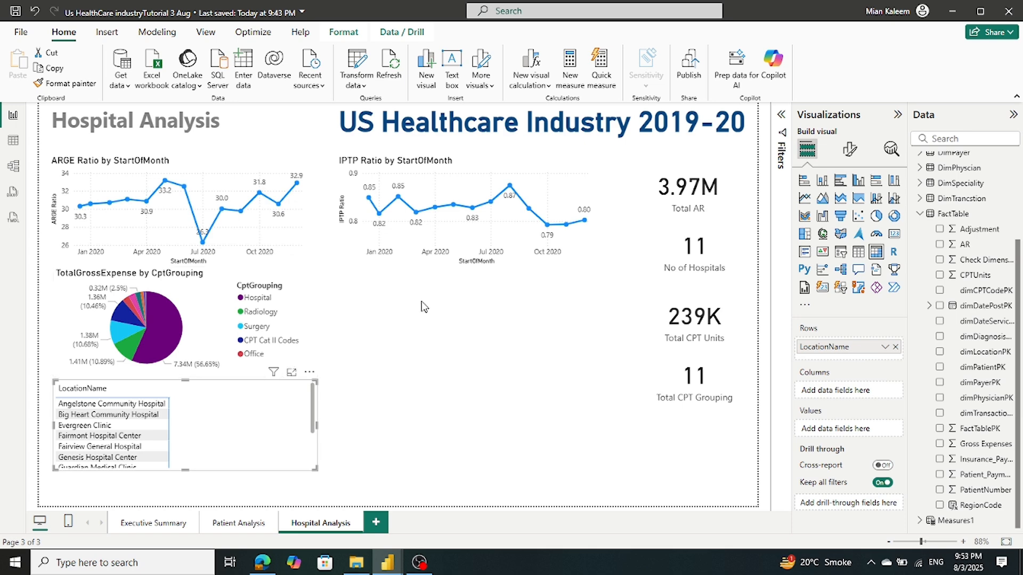
{"action": "left_click_drag", "start_coordinate": [847, 358], "coordinate": [846, 397]}
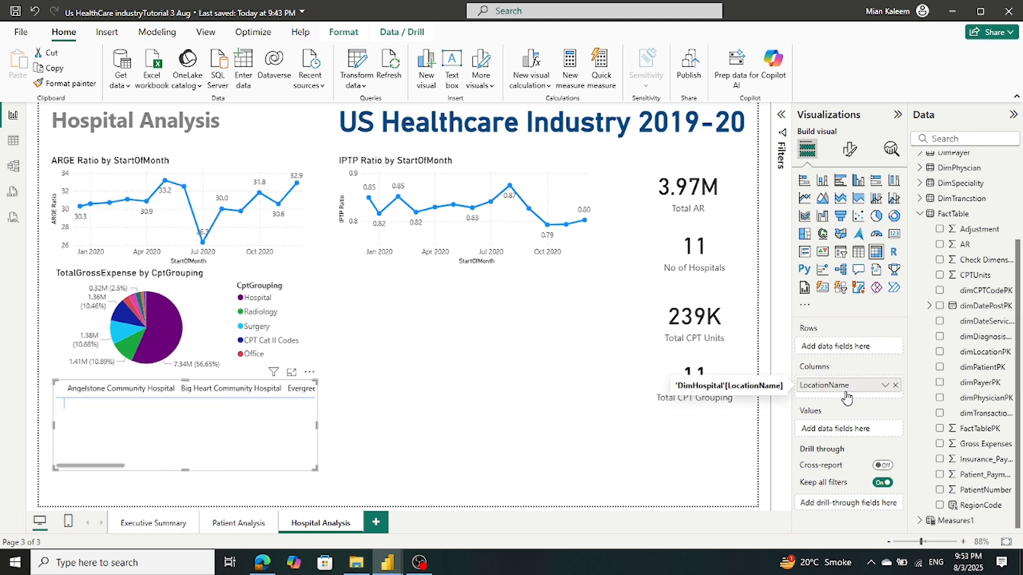
{"action": "left_click_drag", "start_coordinate": [846, 395], "coordinate": [844, 357]}
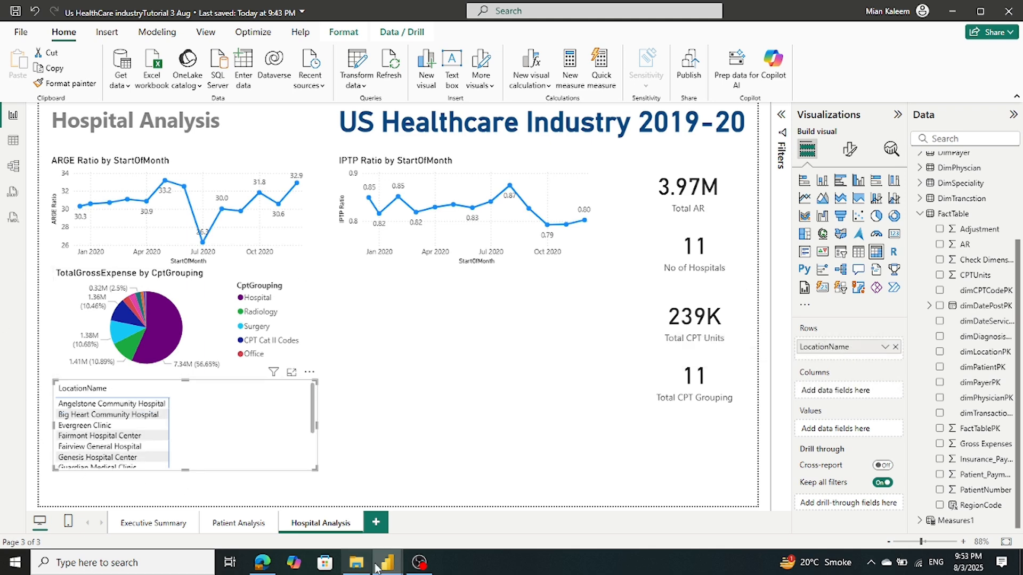
Bring up the reference Tutorial report window for comparison
{"action": "mouse_move", "coordinate": [387, 561]}
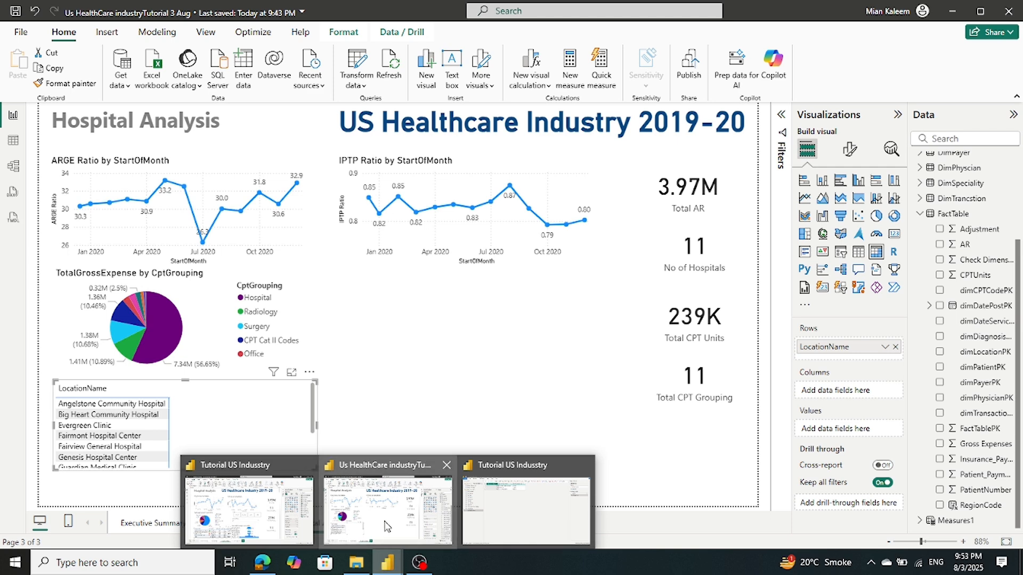
{"action": "mouse_move", "coordinate": [255, 531]}
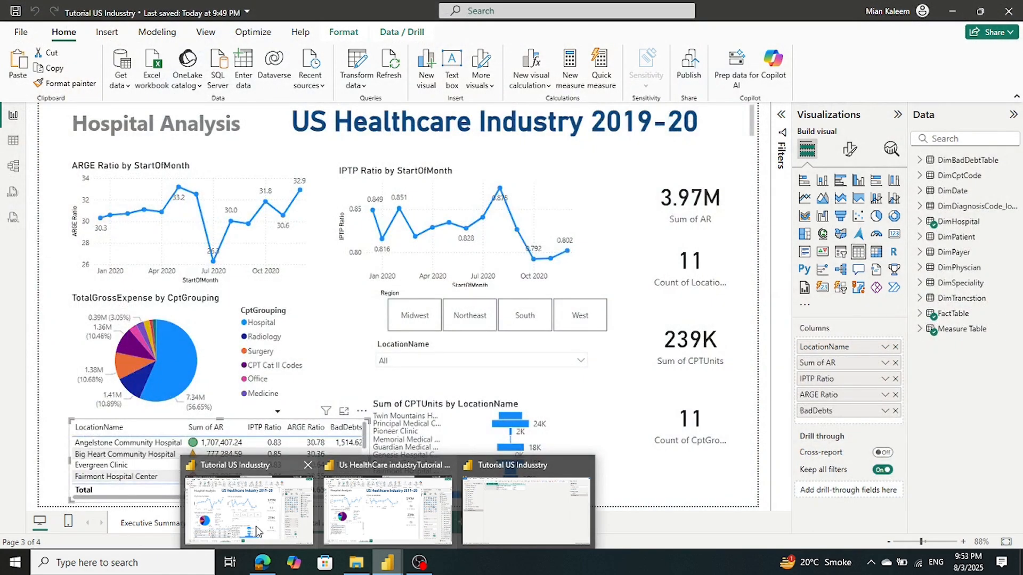
{"action": "left_click", "coordinate": [255, 531]}
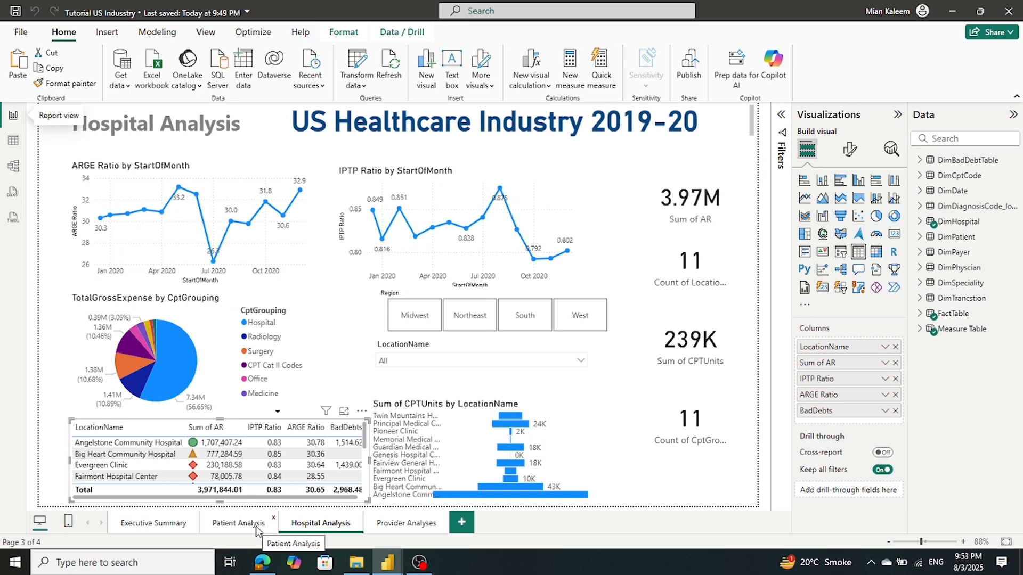
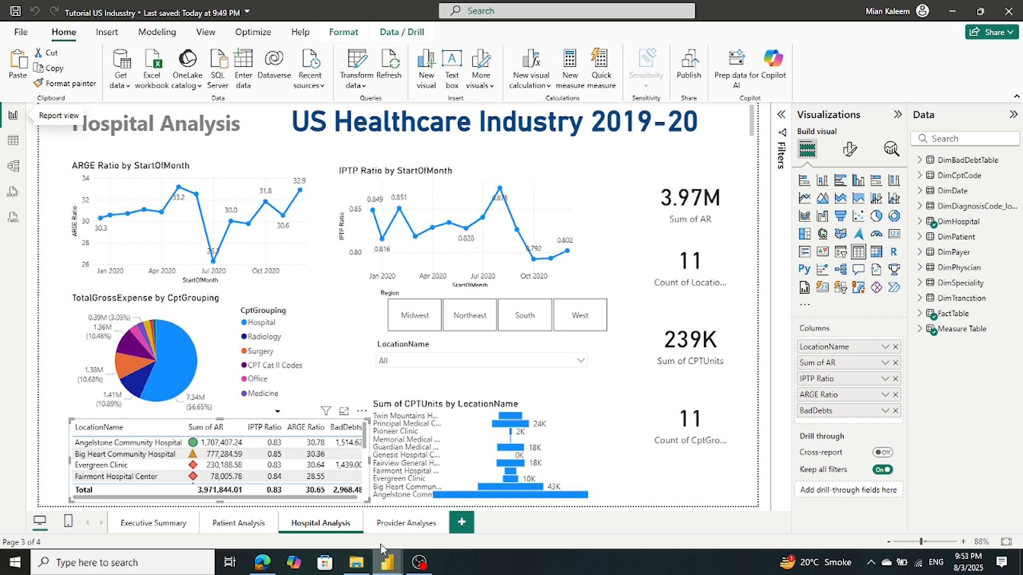
Convert the location matrix into a table and add AR as a column
{"action": "mouse_move", "coordinate": [387, 565]}
{"action": "left_click", "coordinate": [388, 509]}
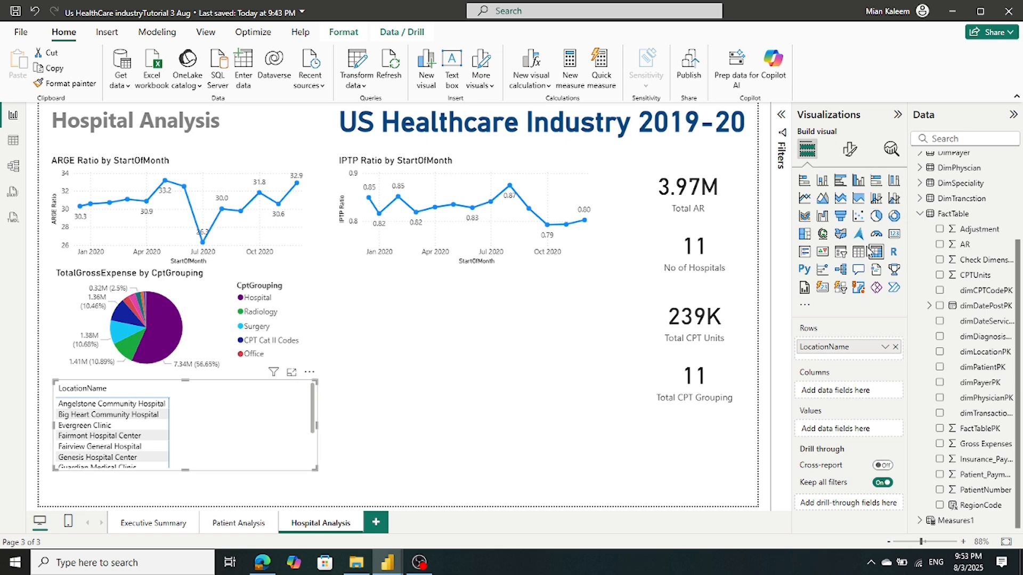
{"action": "left_click", "coordinate": [858, 252]}
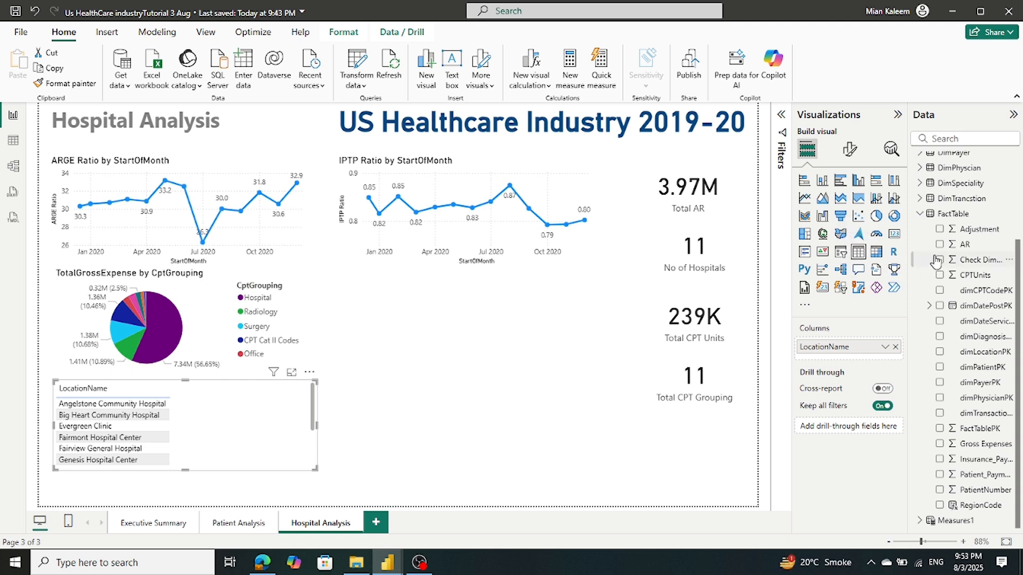
{"action": "left_click_drag", "start_coordinate": [982, 253], "coordinate": [876, 352]}
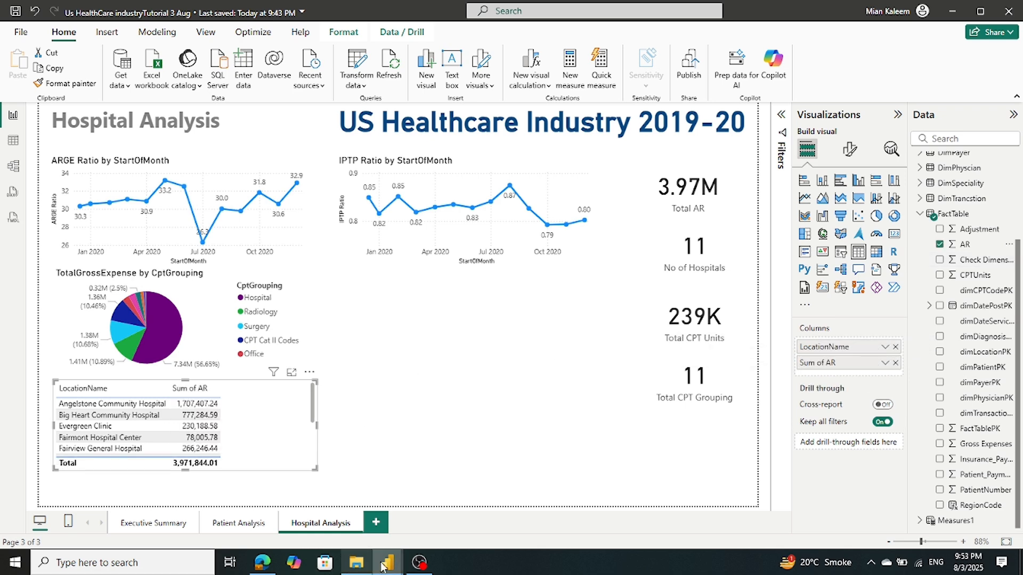
Add IPTP Ratio from Measures1 as a column of the location table
{"action": "mouse_move", "coordinate": [385, 564]}
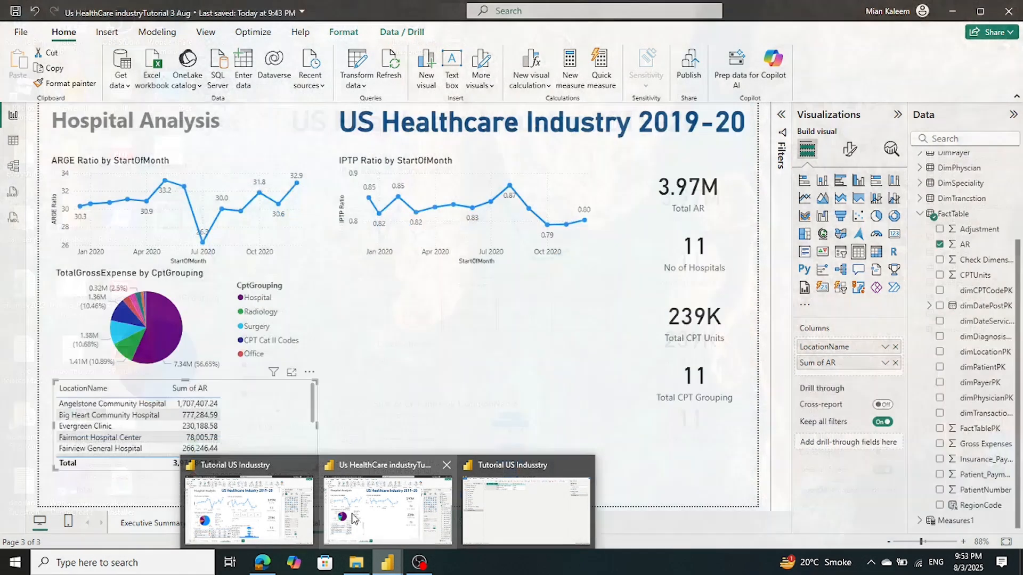
{"action": "left_click", "coordinate": [357, 515]}
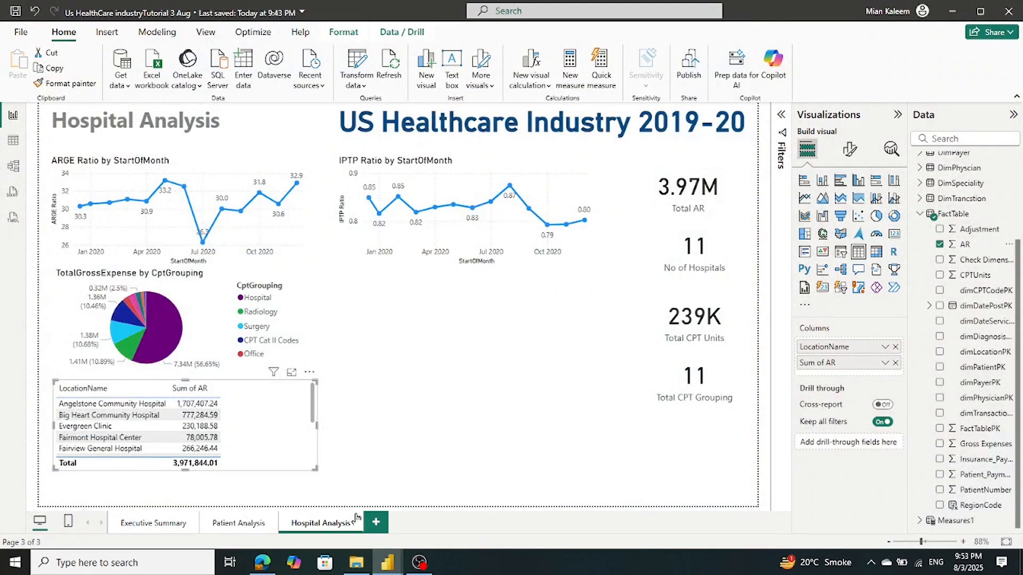
{"action": "left_click", "coordinate": [920, 214]}
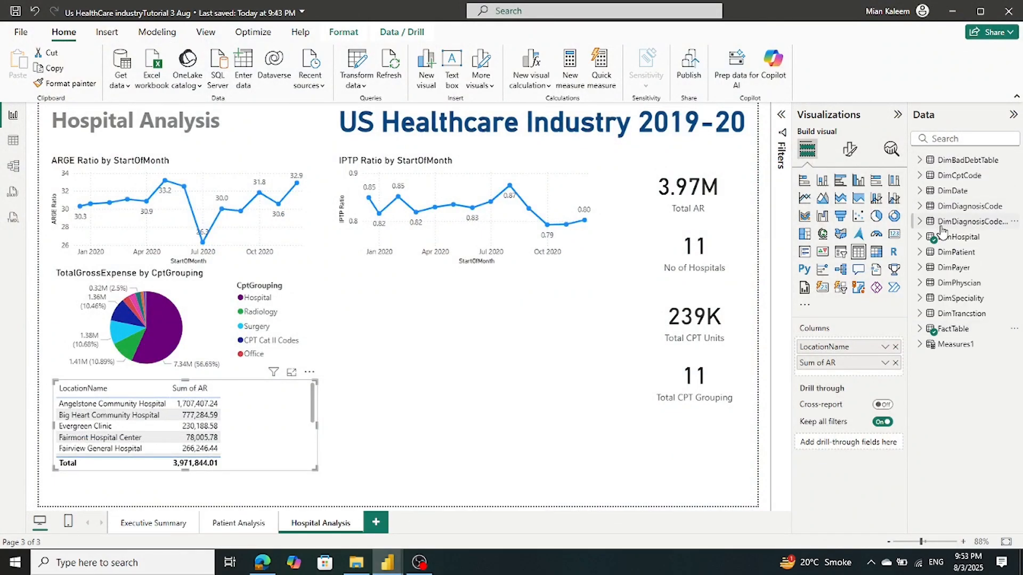
{"action": "left_click", "coordinate": [920, 346]}
{"action": "scroll", "coordinate": [921, 350], "scroll_direction": "down", "scroll_amount": 3}
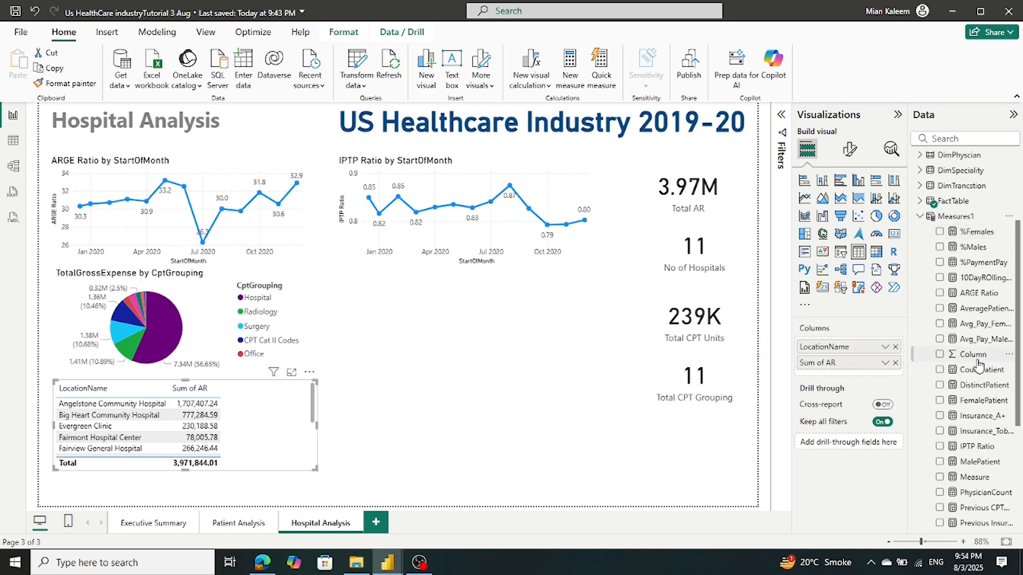
{"action": "left_click_drag", "start_coordinate": [972, 447], "coordinate": [850, 378]}
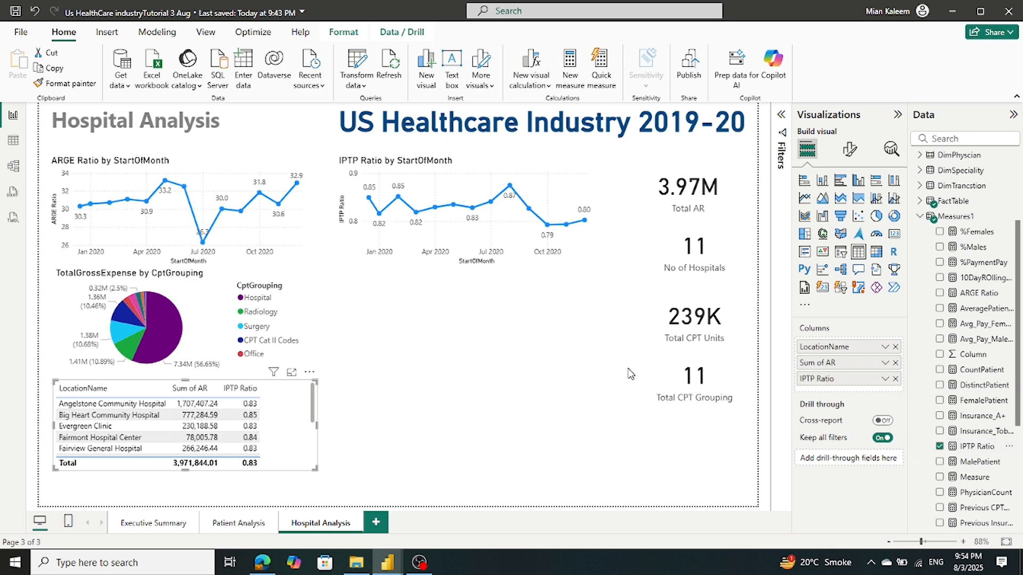
Add ARGE Ratio as a table column, then collapse the Measures1 list
{"action": "mouse_move", "coordinate": [419, 562]}
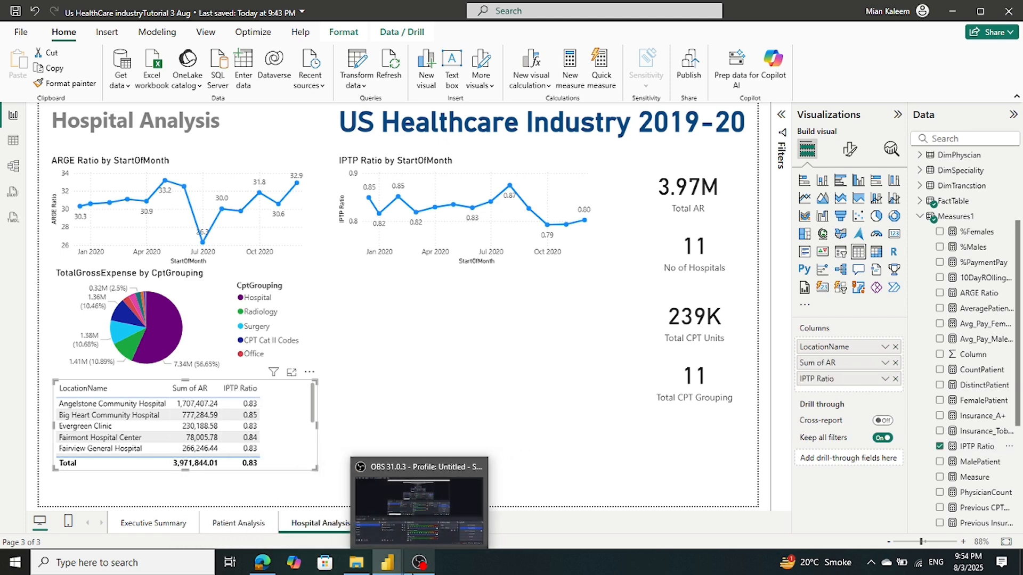
{"action": "mouse_move", "coordinate": [387, 563]}
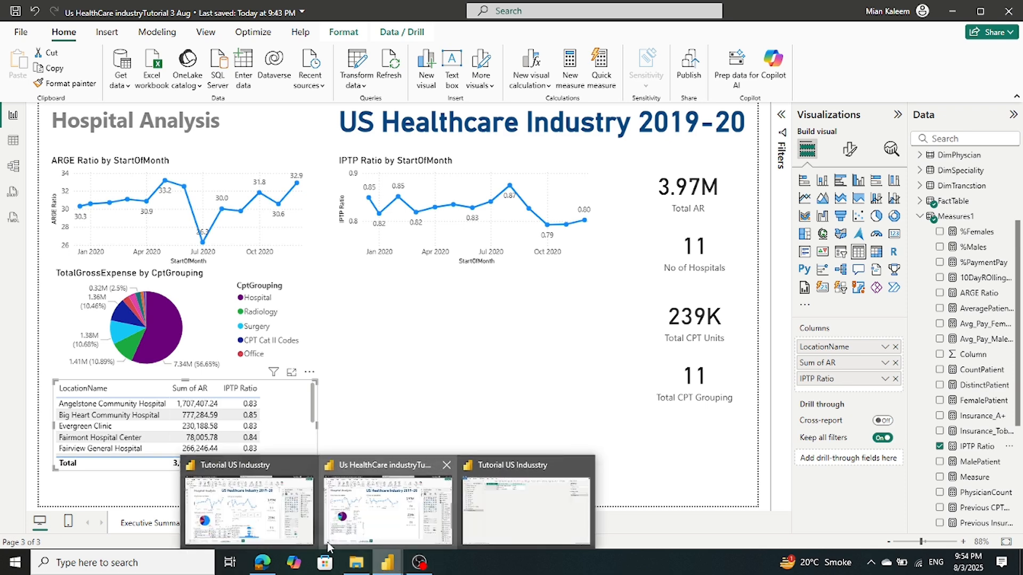
{"action": "mouse_move", "coordinate": [292, 536]}
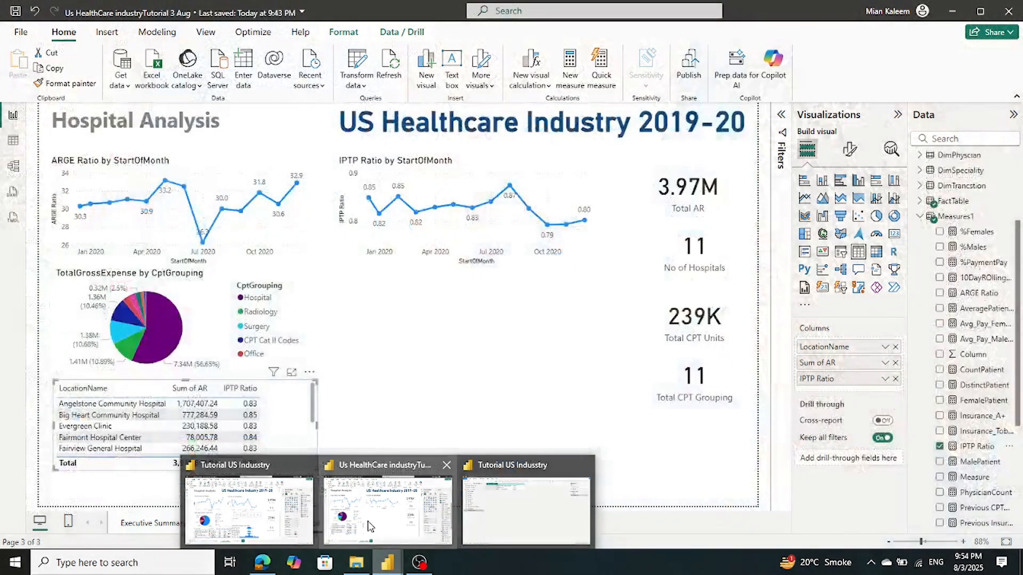
{"action": "left_click", "coordinate": [368, 520]}
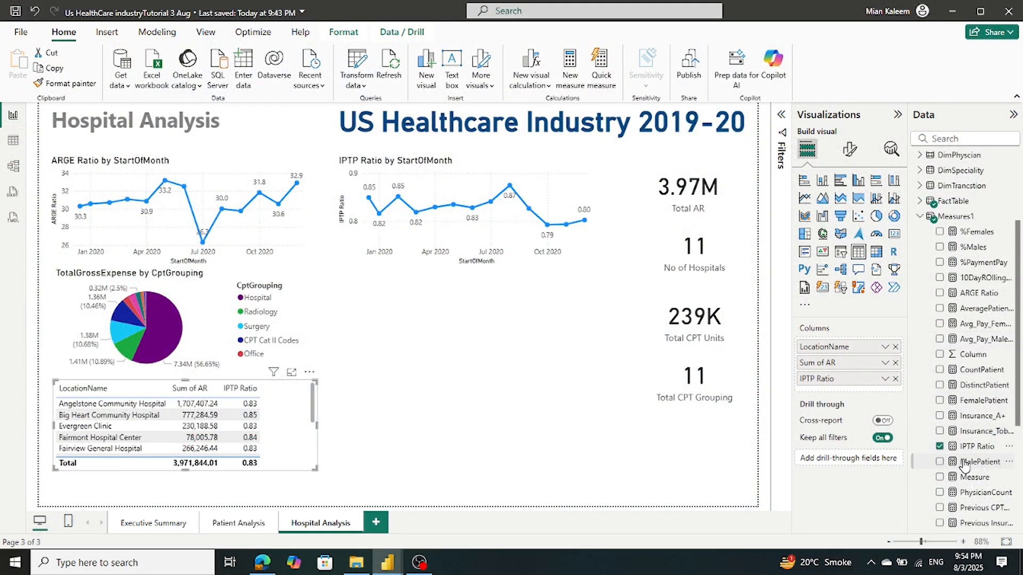
{"action": "left_click_drag", "start_coordinate": [989, 298], "coordinate": [886, 393]}
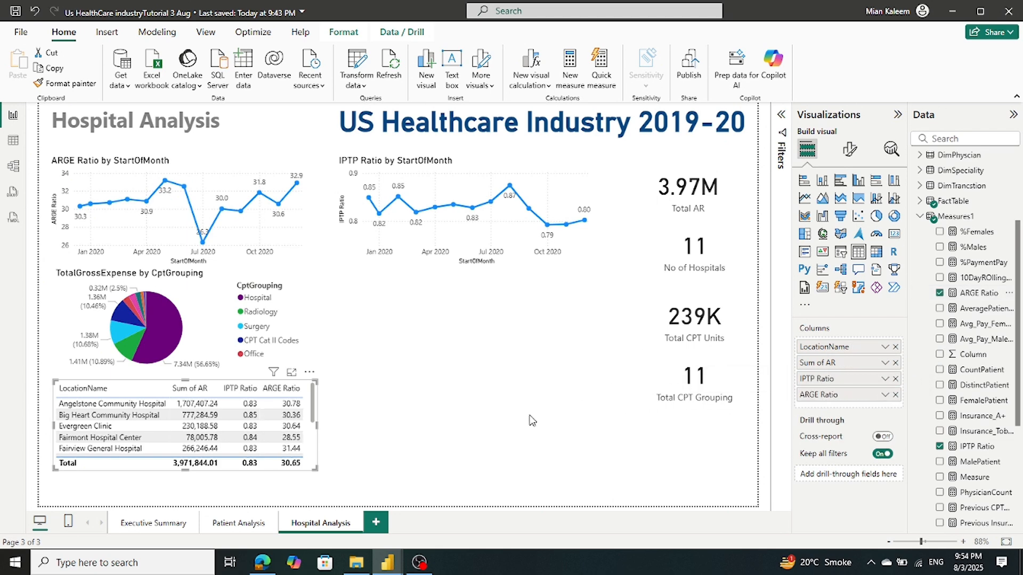
{"action": "mouse_move", "coordinate": [388, 562]}
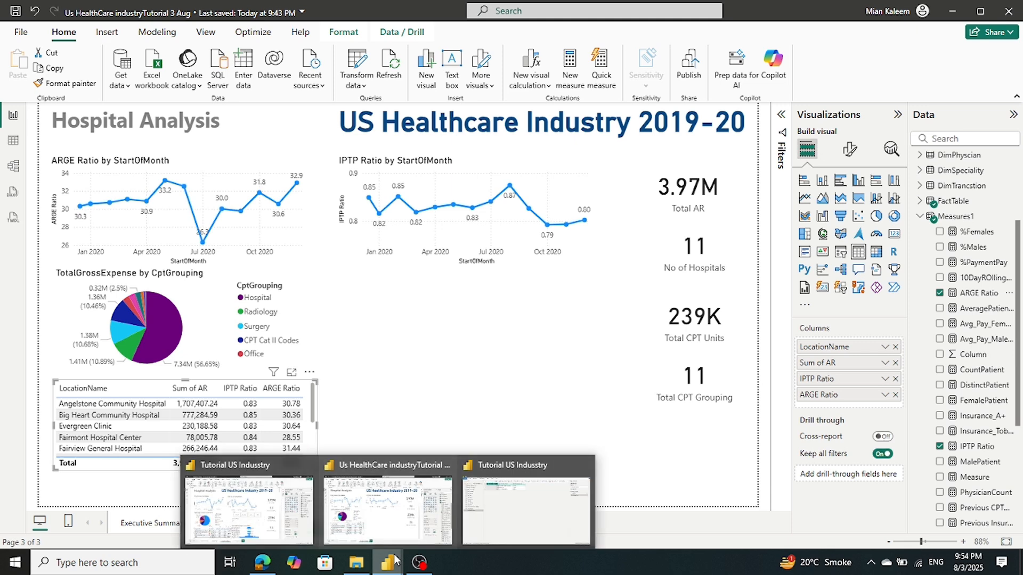
{"action": "mouse_move", "coordinate": [276, 518]}
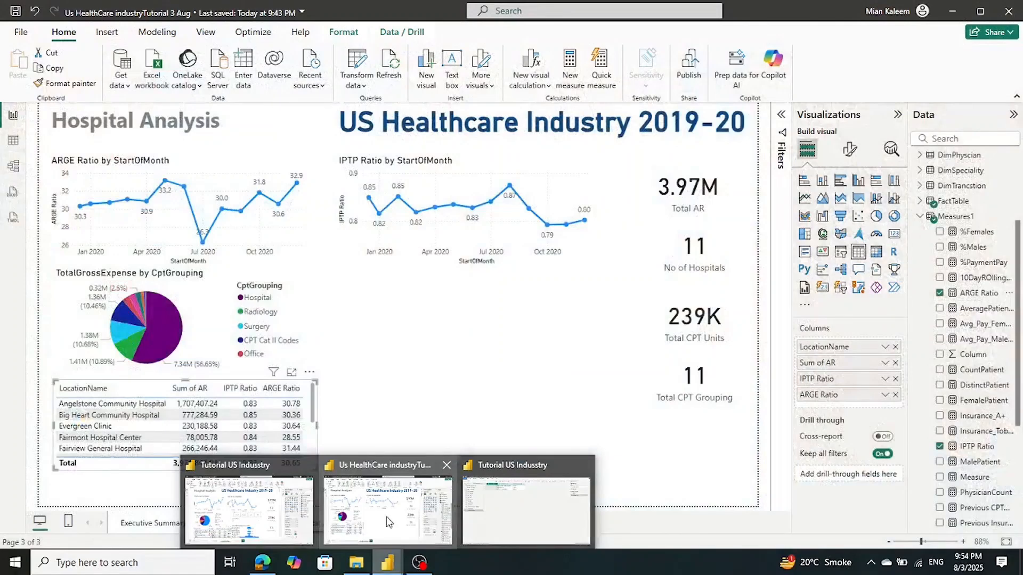
{"action": "left_click", "coordinate": [919, 217]}
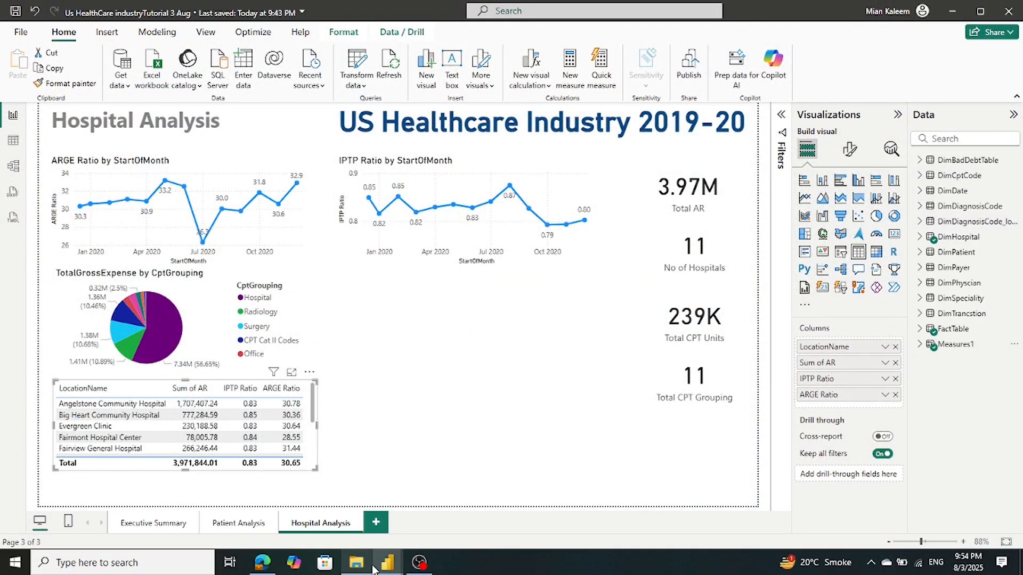
Widen the location table visual and expand DimBadDebtTable in the Data pane
{"action": "left_click", "coordinate": [233, 518]}
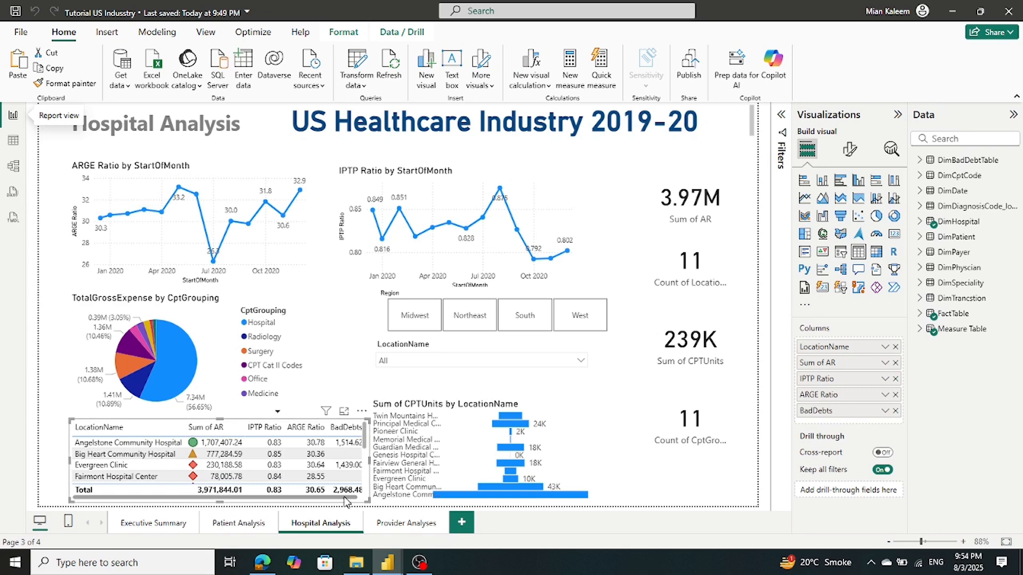
{"action": "left_click_drag", "start_coordinate": [345, 501], "coordinate": [357, 499]}
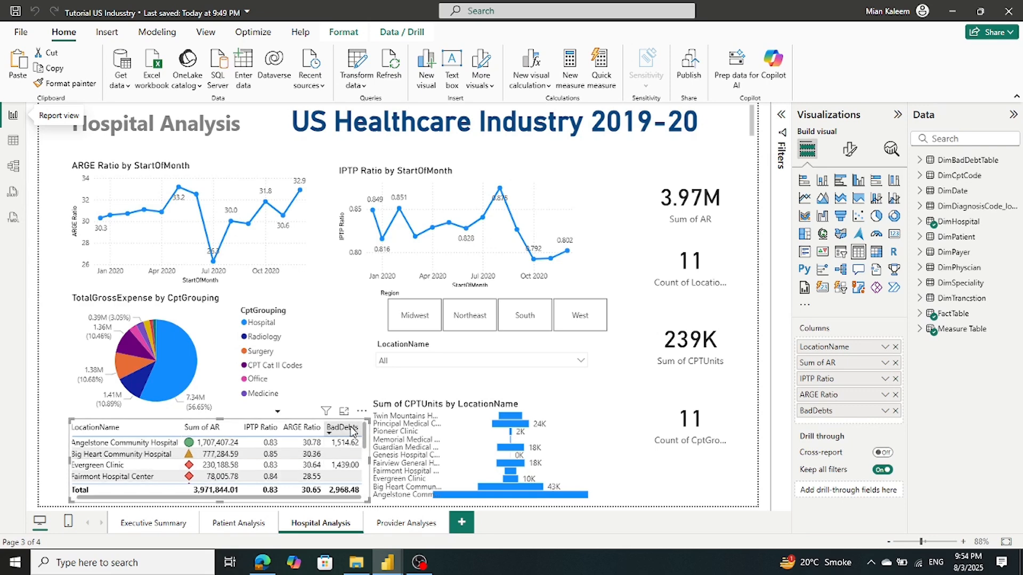
{"action": "mouse_move", "coordinate": [393, 563]}
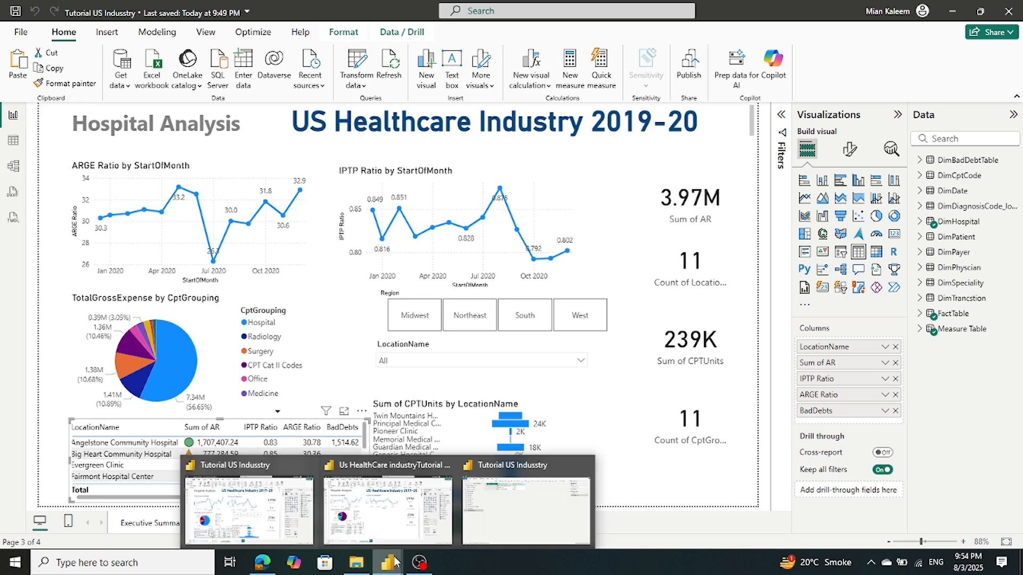
{"action": "left_click", "coordinate": [442, 530]}
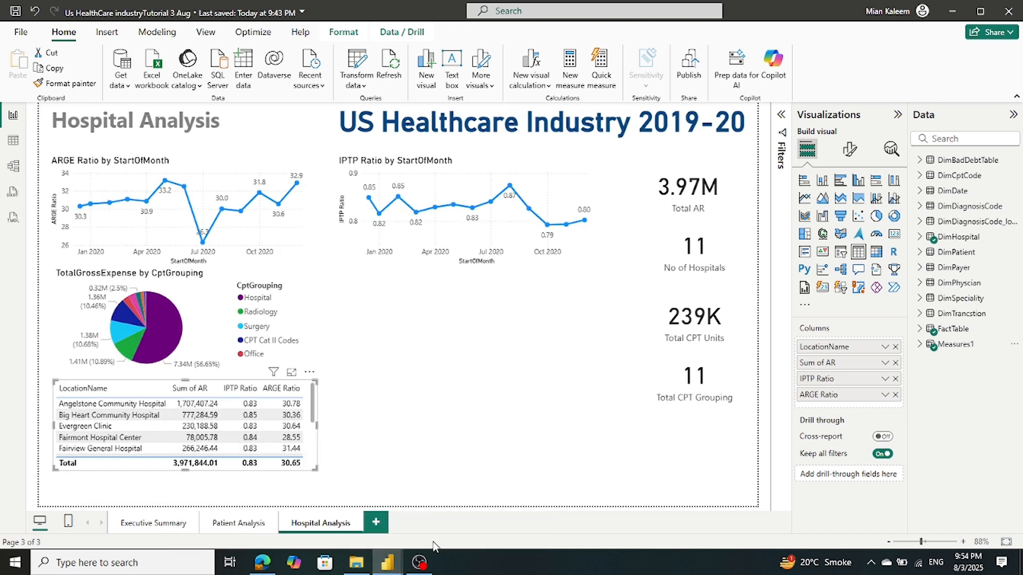
{"action": "mouse_move", "coordinate": [401, 563]}
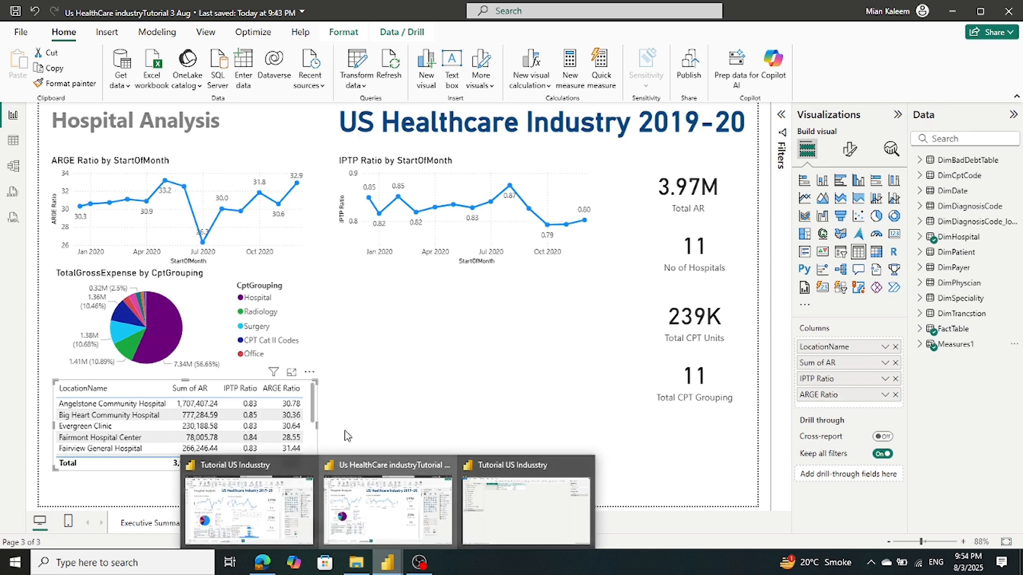
{"action": "left_click_drag", "start_coordinate": [318, 426], "coordinate": [351, 432]}
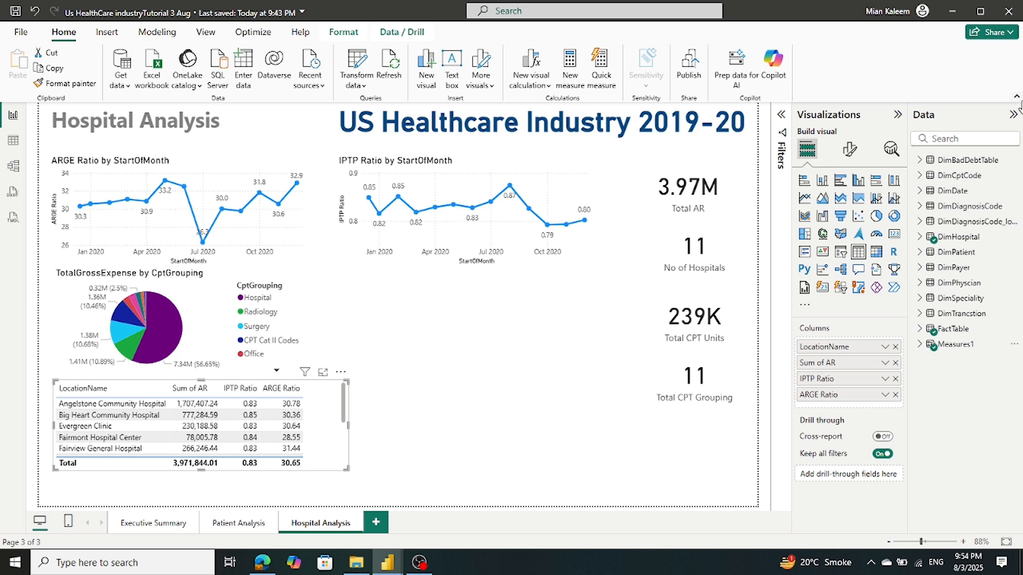
{"action": "left_click", "coordinate": [920, 161]}
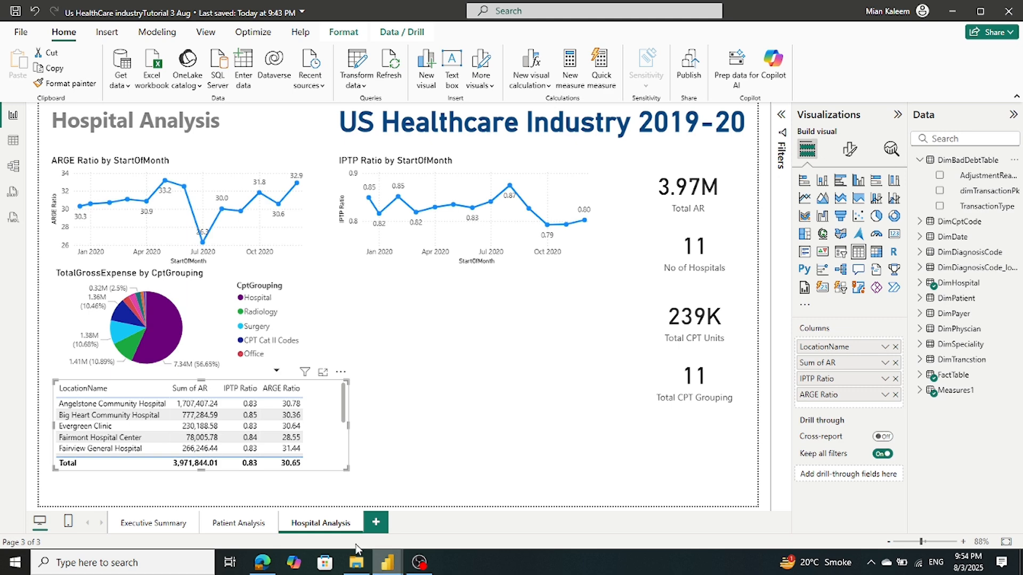
Select the full BadDebts measure DAX in the Tutorial US Industry report's formula bar
{"action": "mouse_move", "coordinate": [388, 569]}
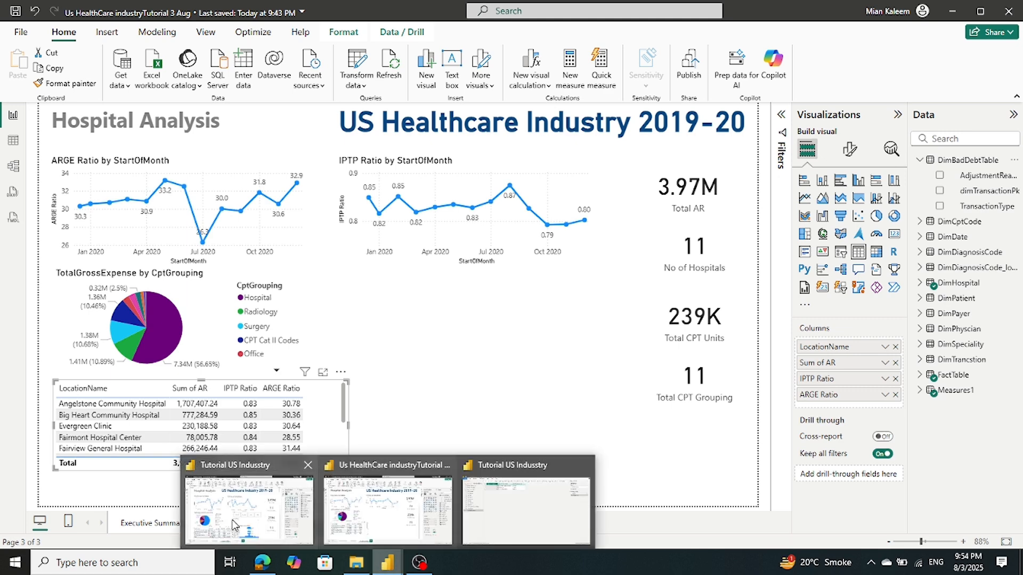
{"action": "left_click", "coordinate": [234, 525]}
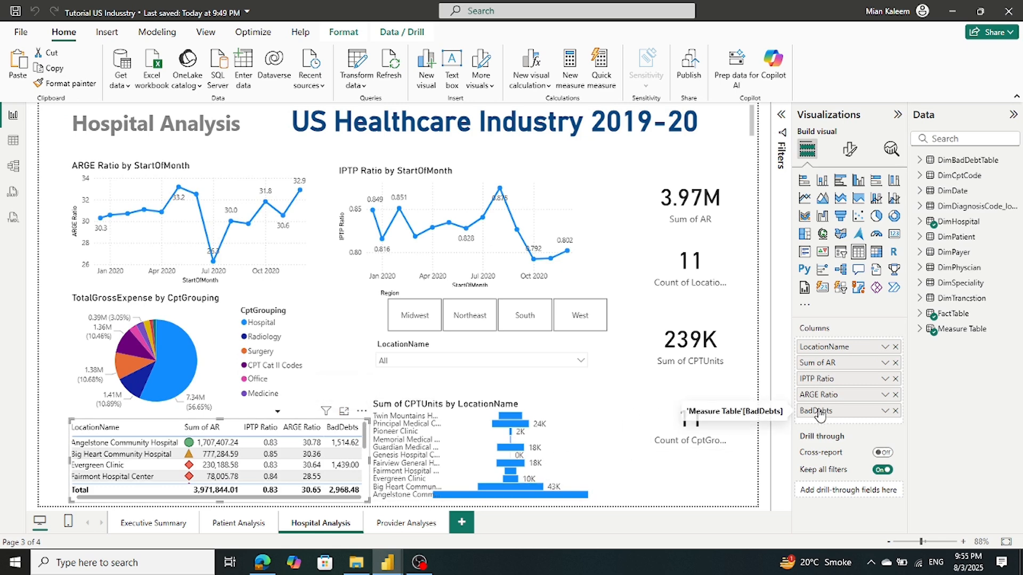
{"action": "left_click", "coordinate": [922, 329]}
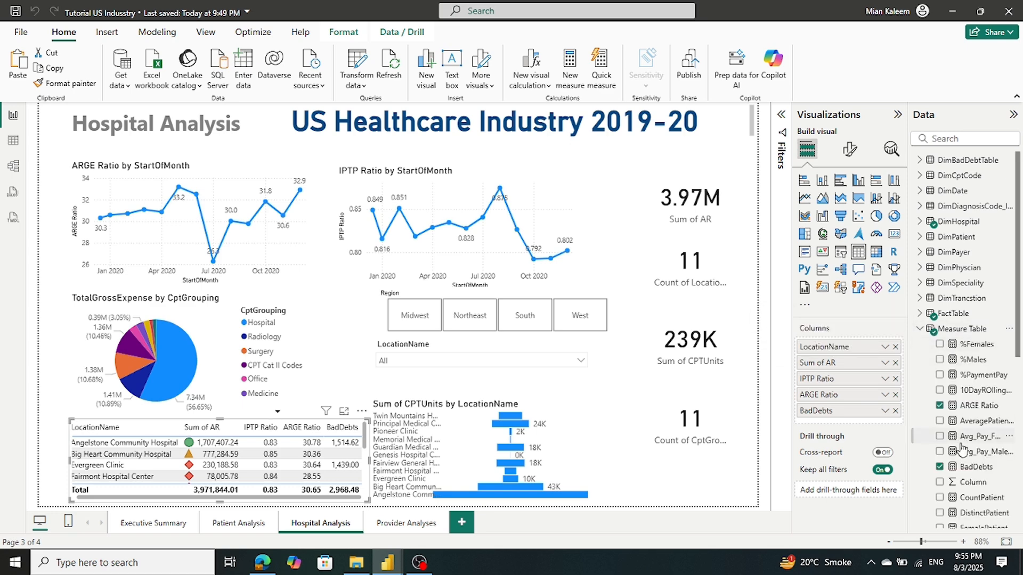
{"action": "left_click", "coordinate": [969, 473]}
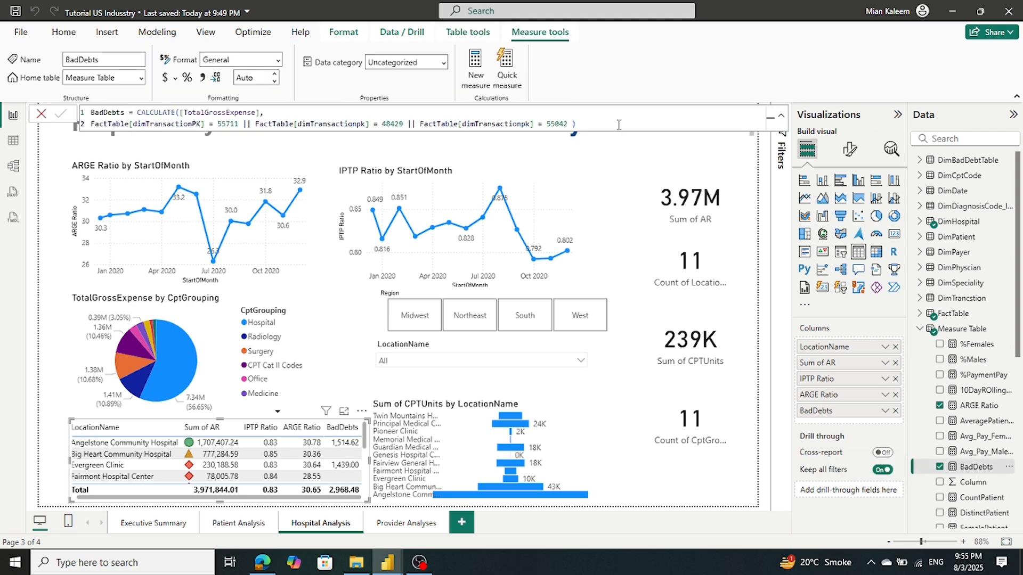
{"action": "left_click_drag", "start_coordinate": [618, 124], "coordinate": [90, 92]}
{"action": "key", "text": "ctrl+c"}
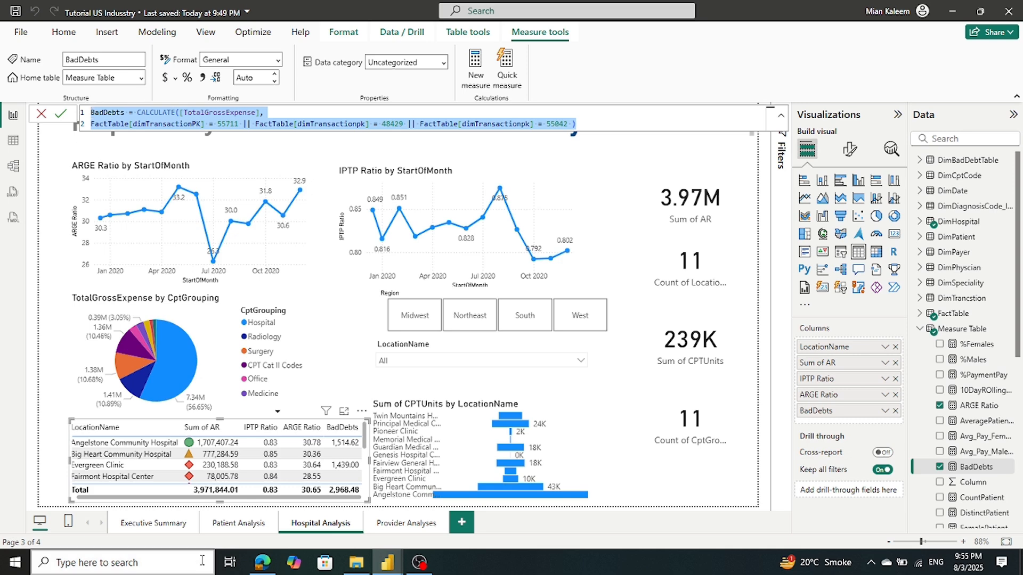
{"action": "left_click", "coordinate": [393, 564]}
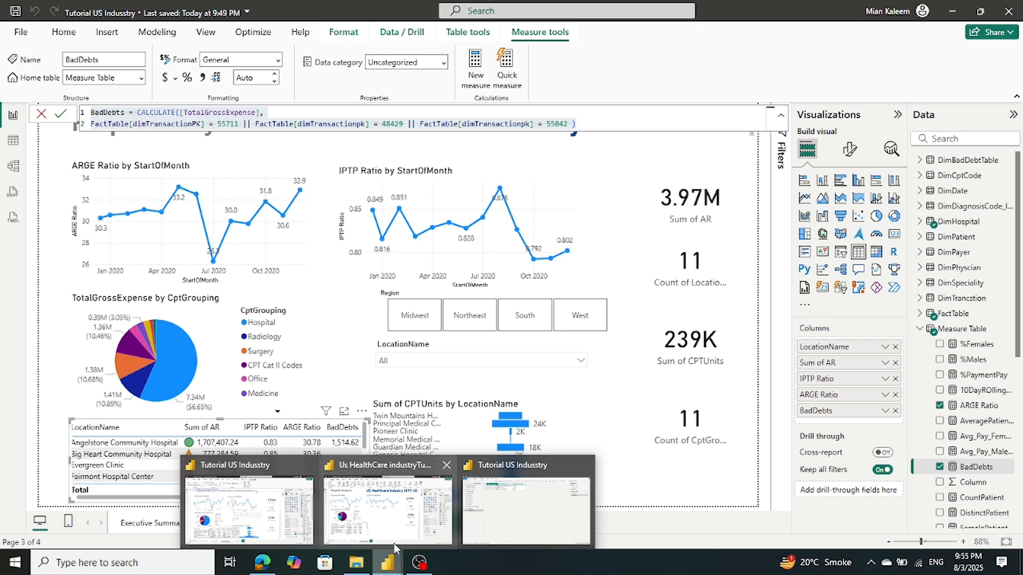
{"action": "left_click", "coordinate": [394, 539]}
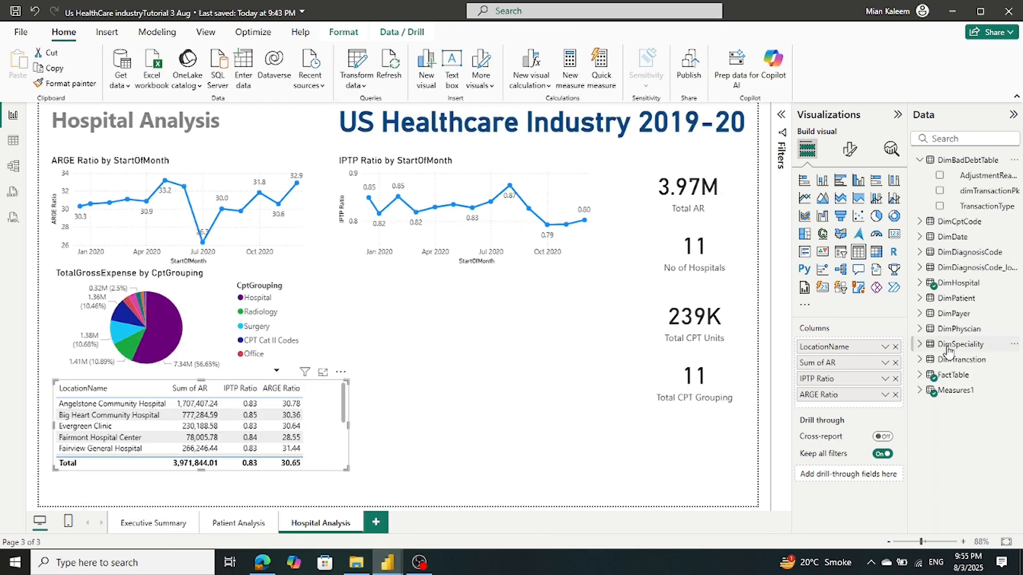
Create a BadDebts measure in Measures1 from the pasted CALCULATE TotalGrossExpense formula
{"action": "right_click", "coordinate": [928, 401]}
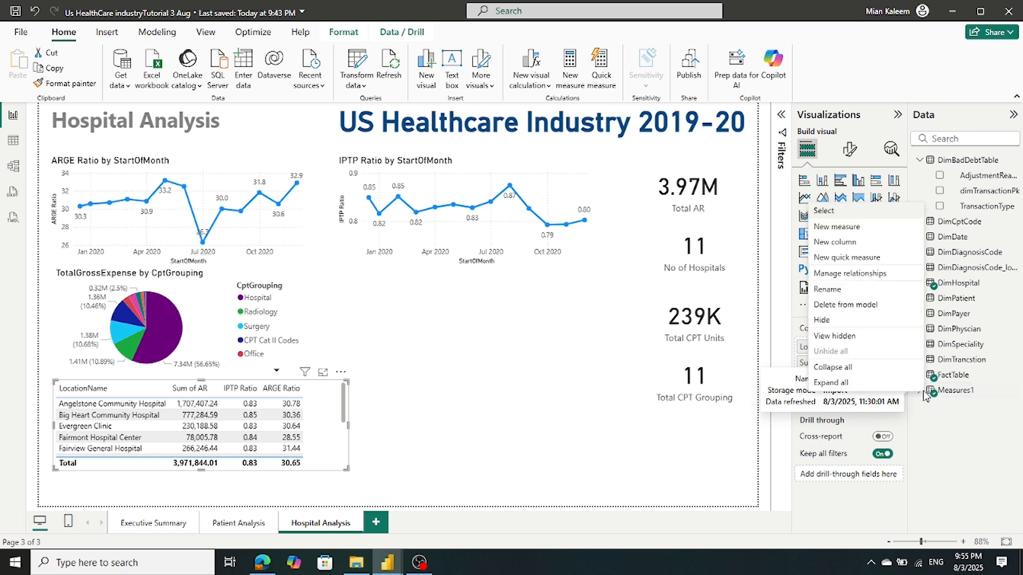
{"action": "left_click", "coordinate": [836, 228]}
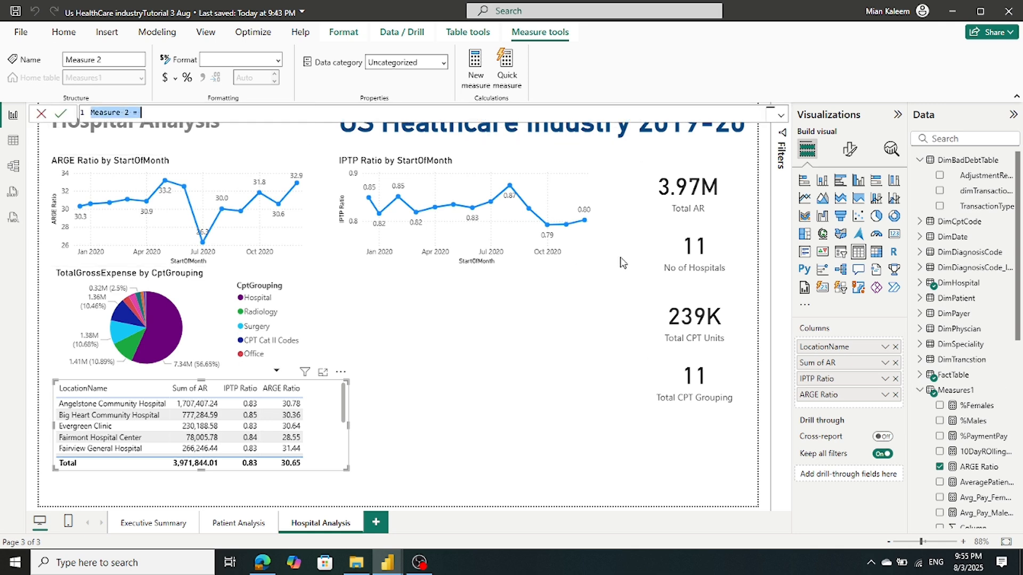
{"action": "key", "text": "ctrl+v"}
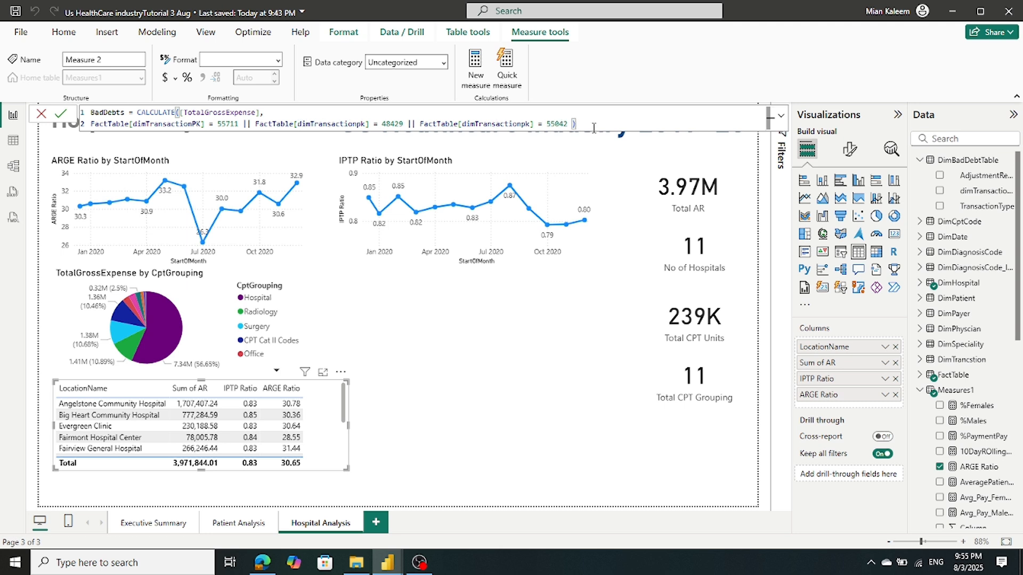
{"action": "left_click", "coordinate": [60, 113]}
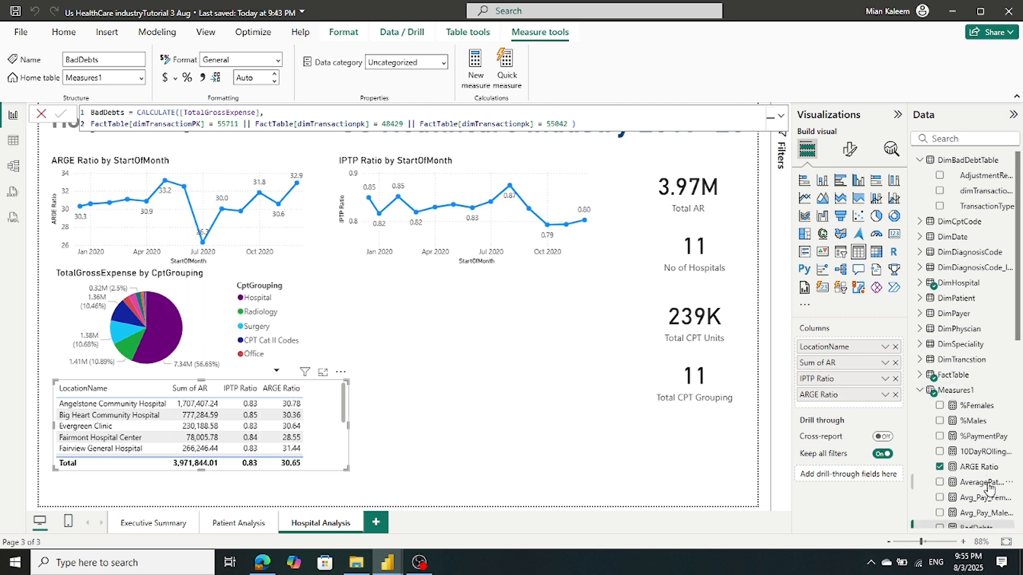
Add BadDebts as a column in the hospital table
{"action": "scroll", "coordinate": [988, 482], "scroll_direction": "down", "scroll_amount": 2}
{"action": "left_click_drag", "start_coordinate": [986, 470], "coordinate": [875, 406]}
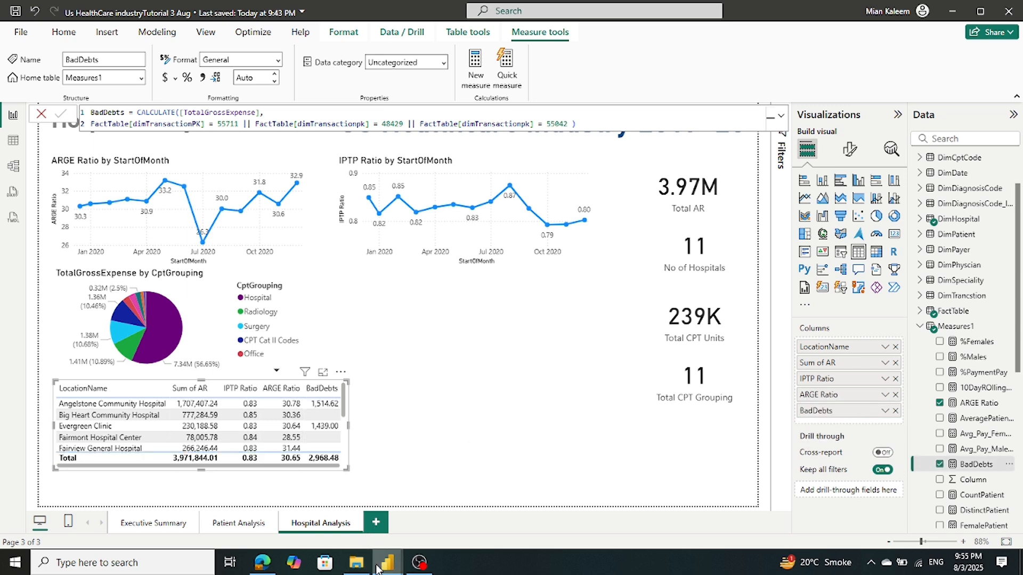
{"action": "mouse_move", "coordinate": [385, 567]}
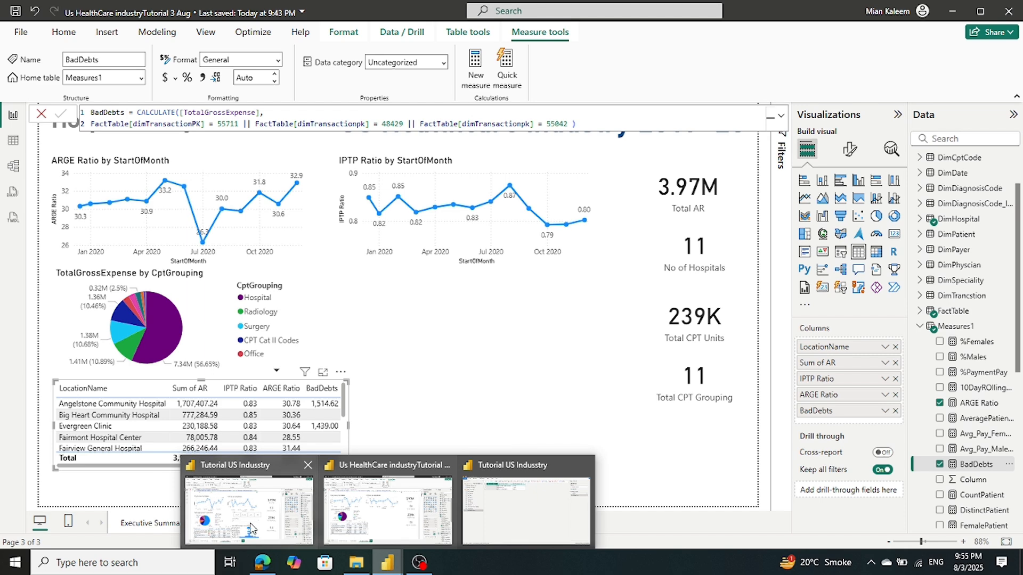
{"action": "mouse_move", "coordinate": [251, 527]}
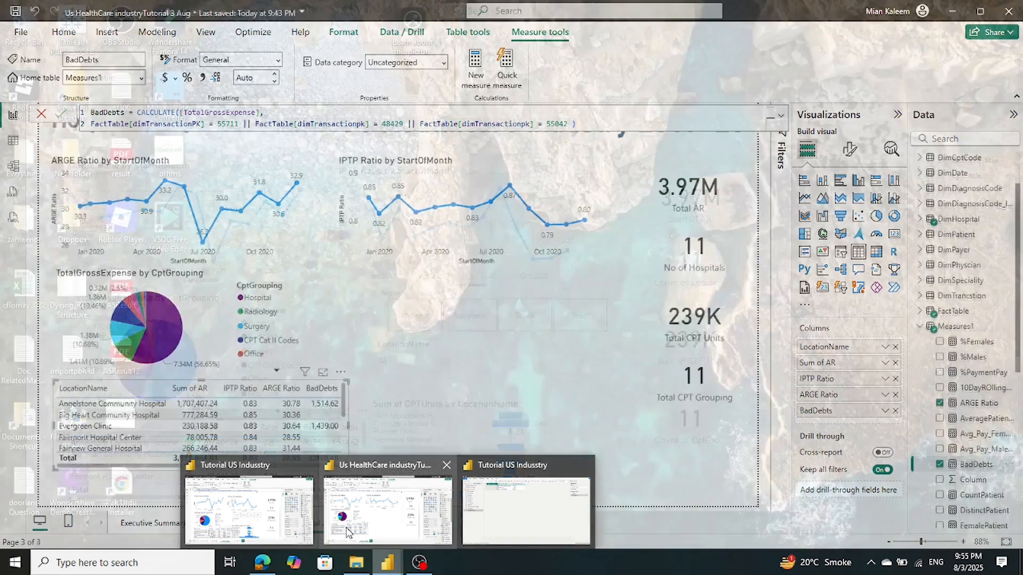
{"action": "left_click", "coordinate": [350, 529]}
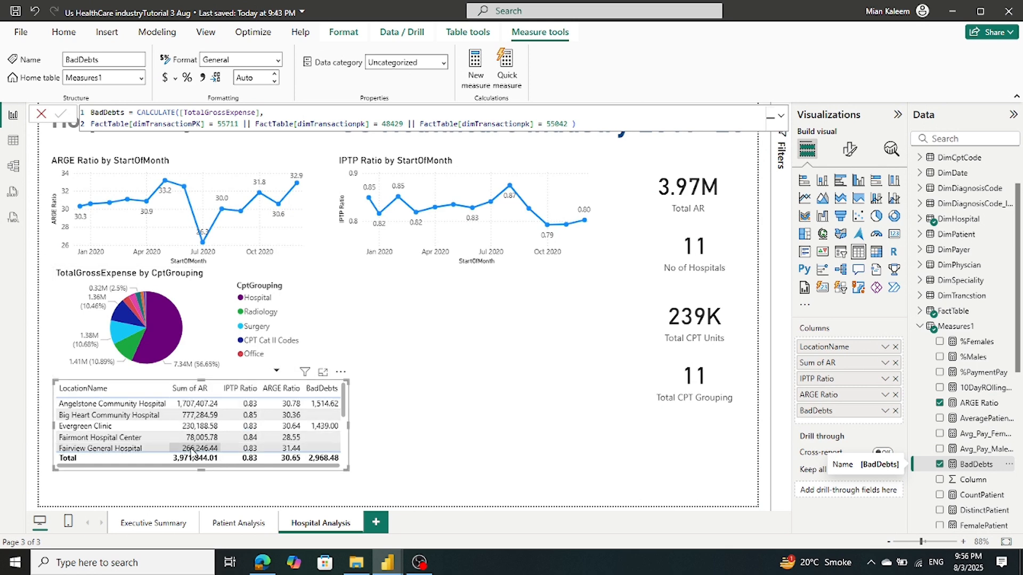
{"action": "mouse_move", "coordinate": [390, 565]}
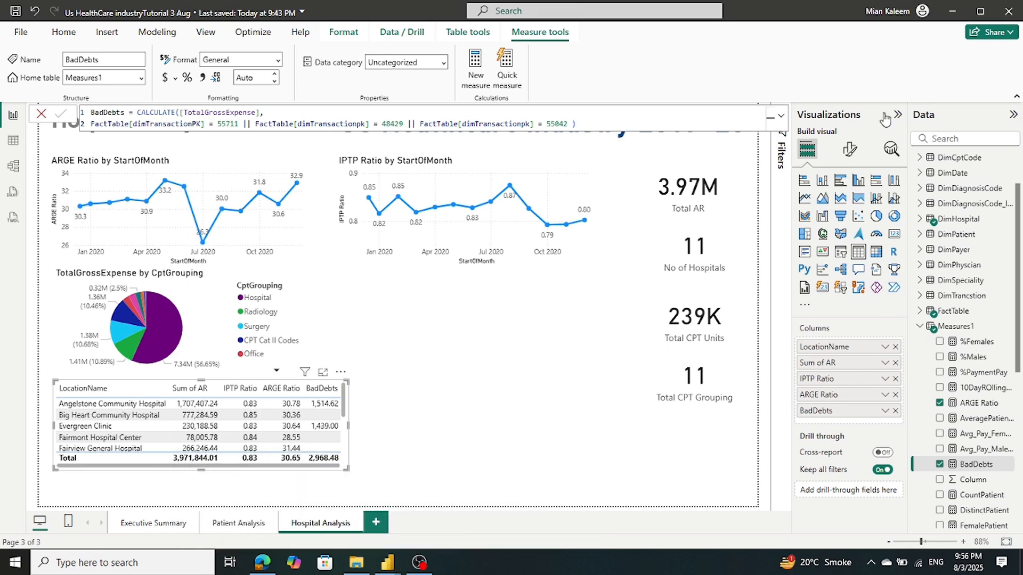
Point the table's Specific column formatting at Sum of AR, keeping display units None
{"action": "left_click", "coordinate": [849, 151]}
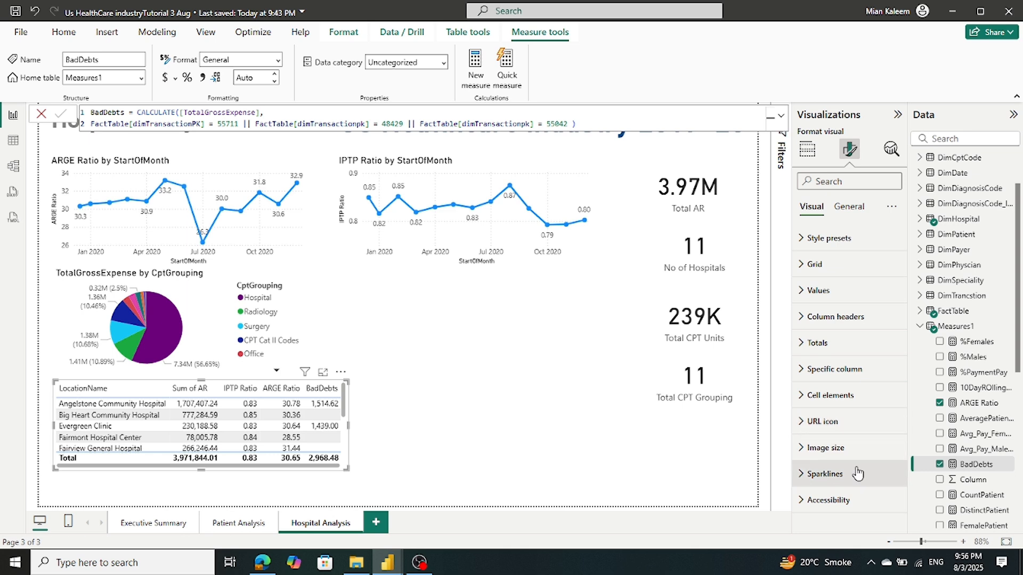
{"action": "left_click", "coordinate": [805, 369]}
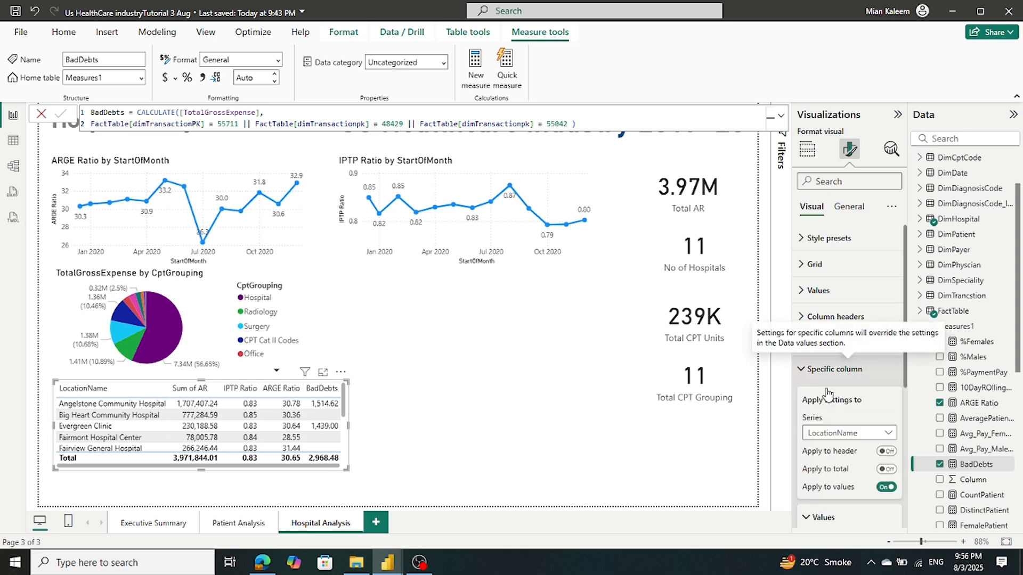
{"action": "left_click", "coordinate": [854, 434]}
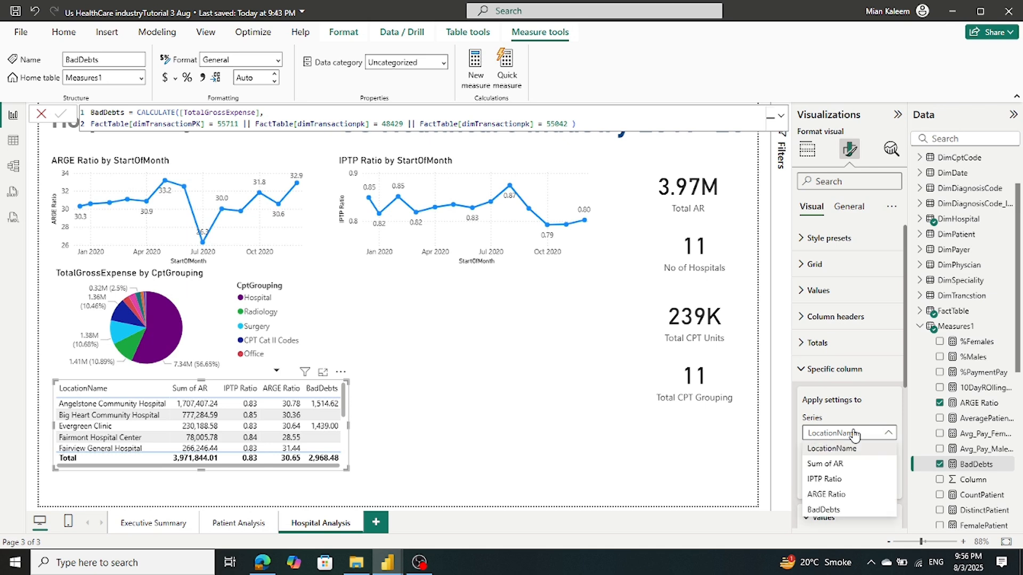
{"action": "left_click", "coordinate": [852, 467]}
{"action": "scroll", "coordinate": [853, 467], "scroll_direction": "down", "scroll_amount": 3}
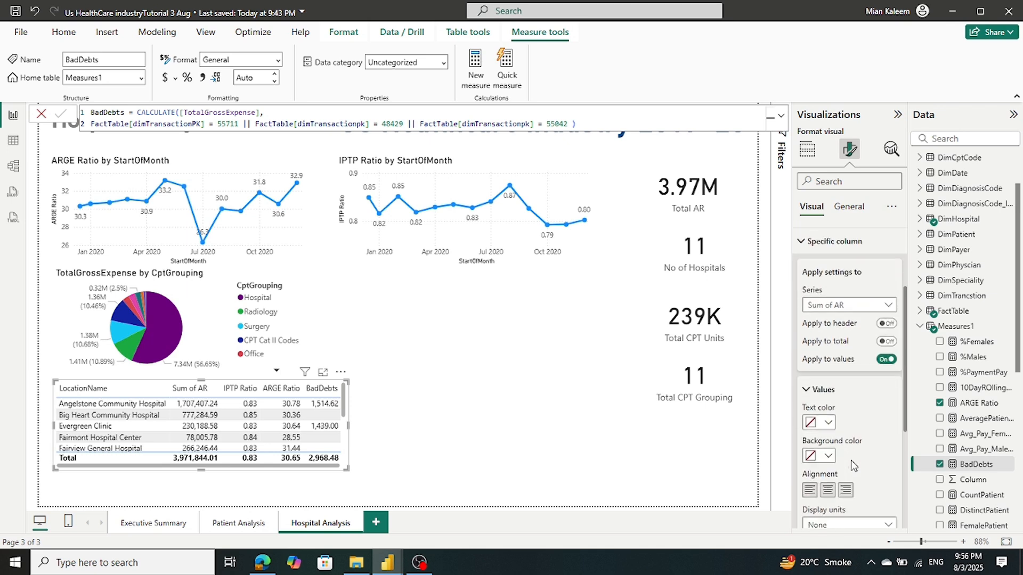
{"action": "scroll", "coordinate": [853, 466], "scroll_direction": "down", "scroll_amount": 1}
{"action": "scroll", "coordinate": [853, 467], "scroll_direction": "down", "scroll_amount": 1}
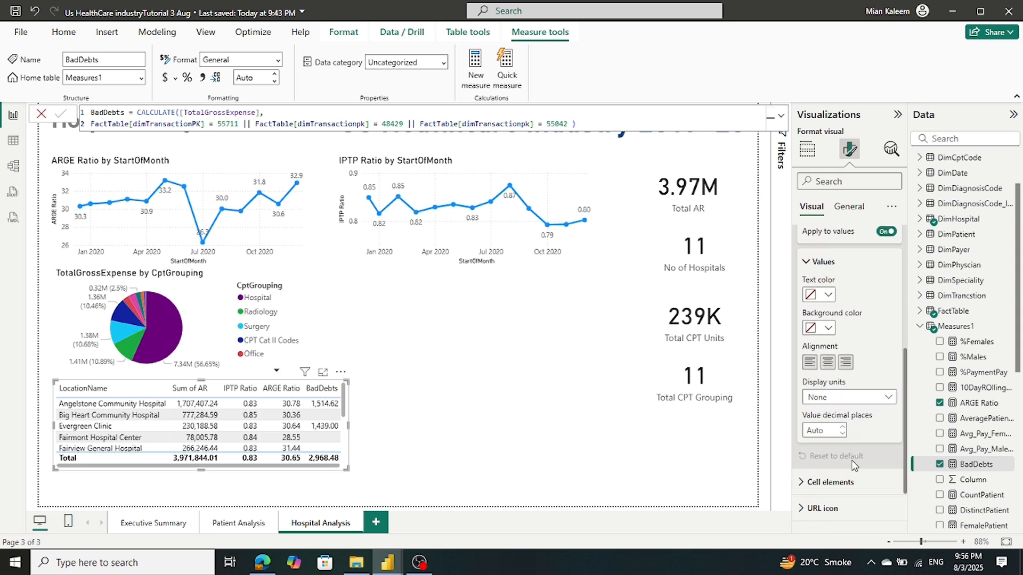
{"action": "left_click", "coordinate": [889, 400]}
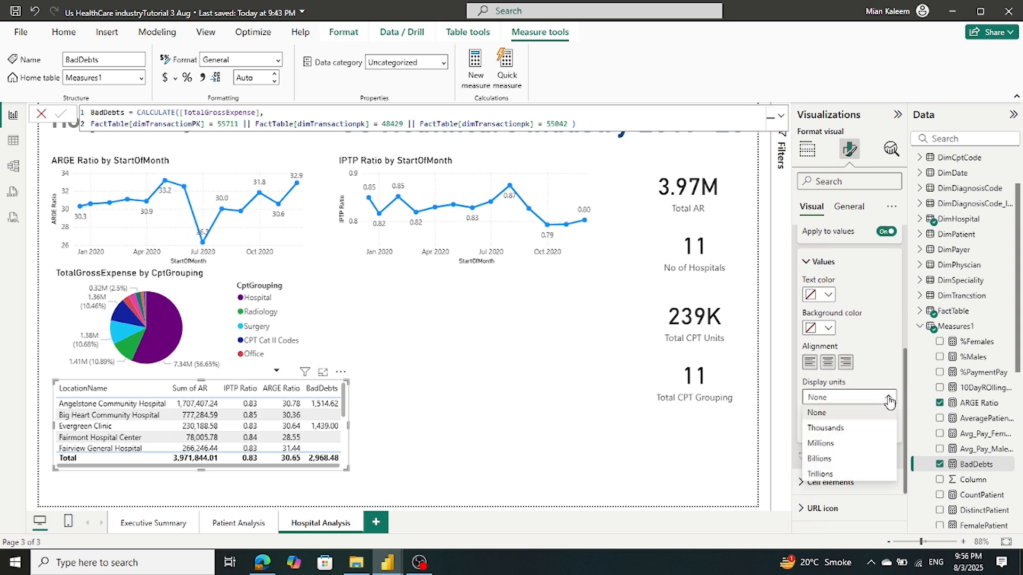
{"action": "left_click", "coordinate": [889, 400]}
{"action": "scroll", "coordinate": [887, 410], "scroll_direction": "down", "scroll_amount": 1}
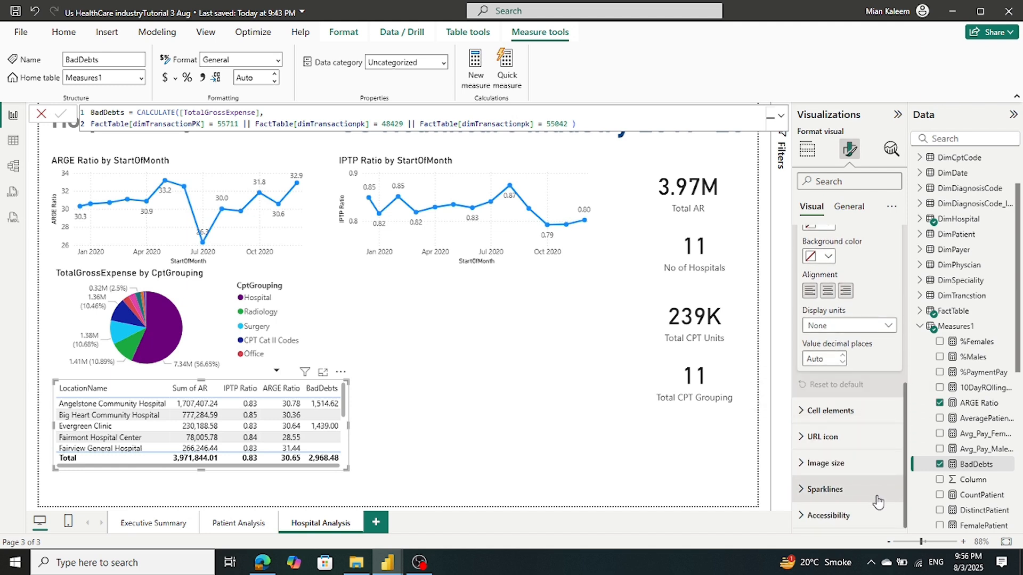
{"action": "left_click", "coordinate": [808, 421]}
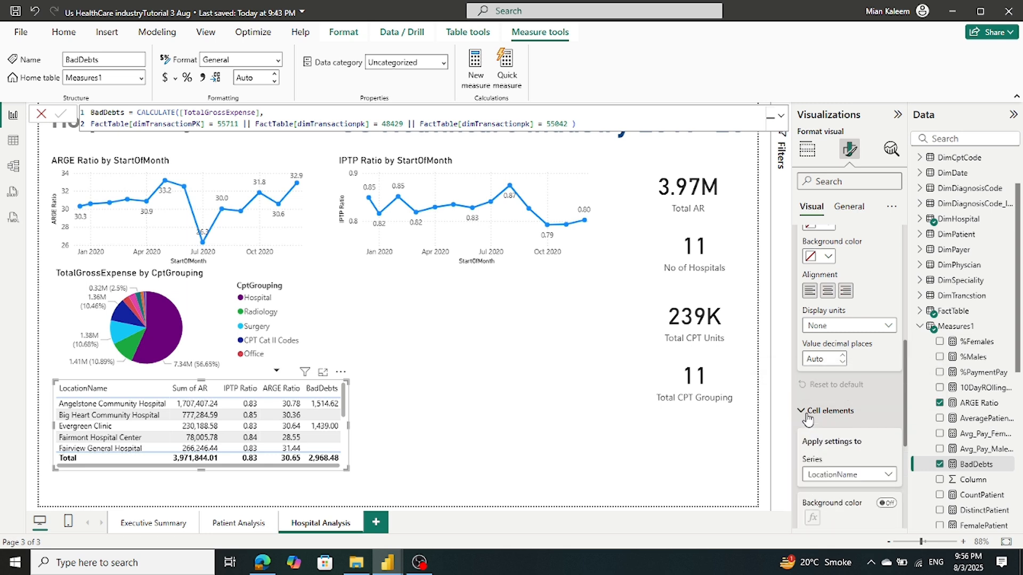
{"action": "scroll", "coordinate": [887, 436], "scroll_direction": "down", "scroll_amount": 1}
{"action": "scroll", "coordinate": [886, 436], "scroll_direction": "down", "scroll_amount": 1}
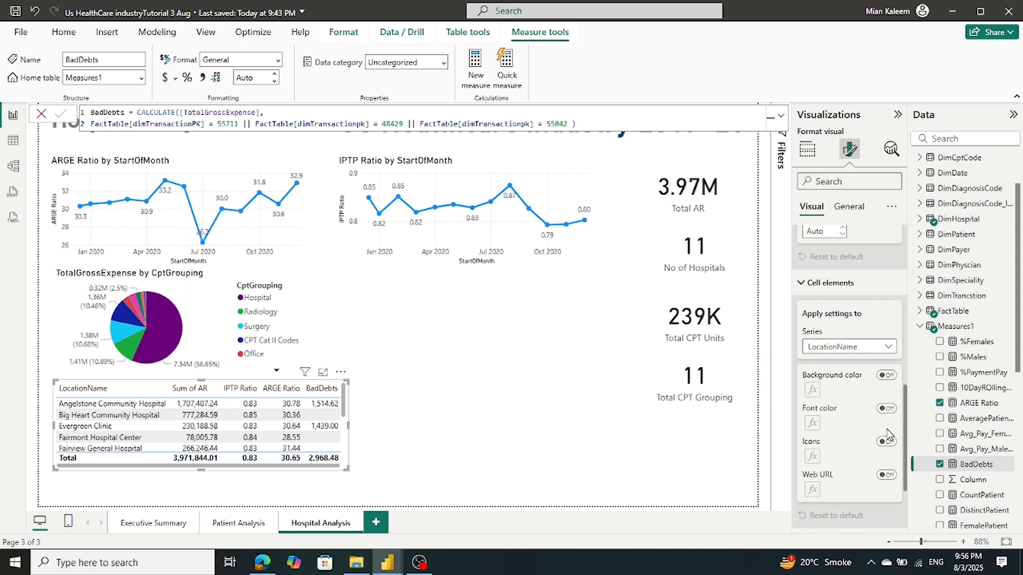
{"action": "left_click", "coordinate": [887, 442]}
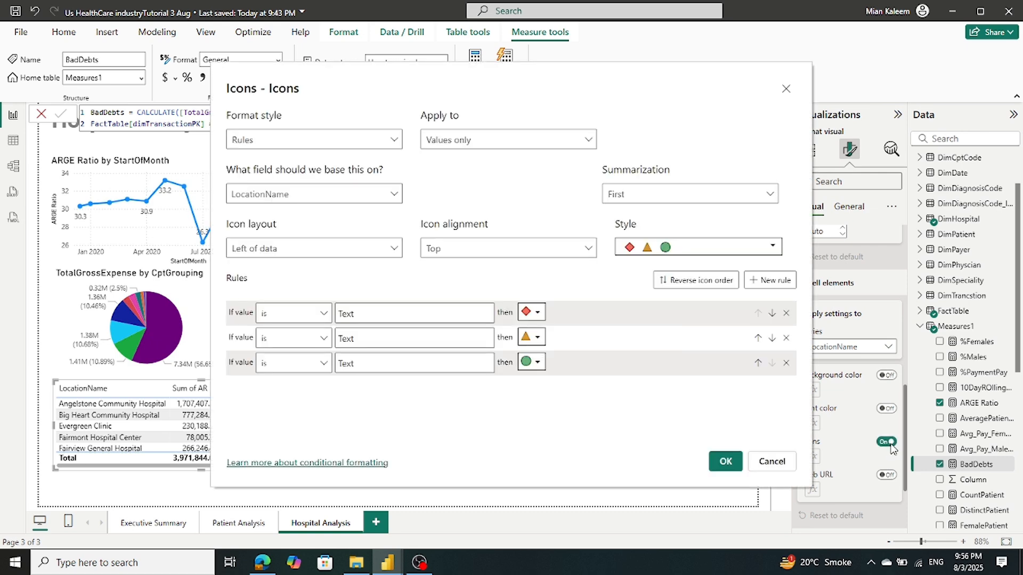
{"action": "left_click", "coordinate": [723, 463]}
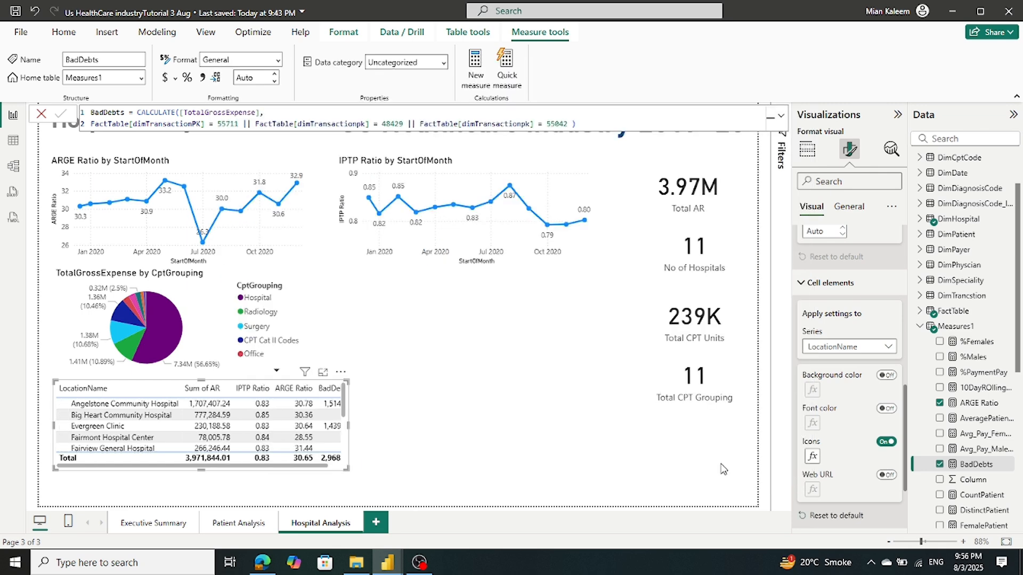
{"action": "left_click", "coordinate": [35, 11]}
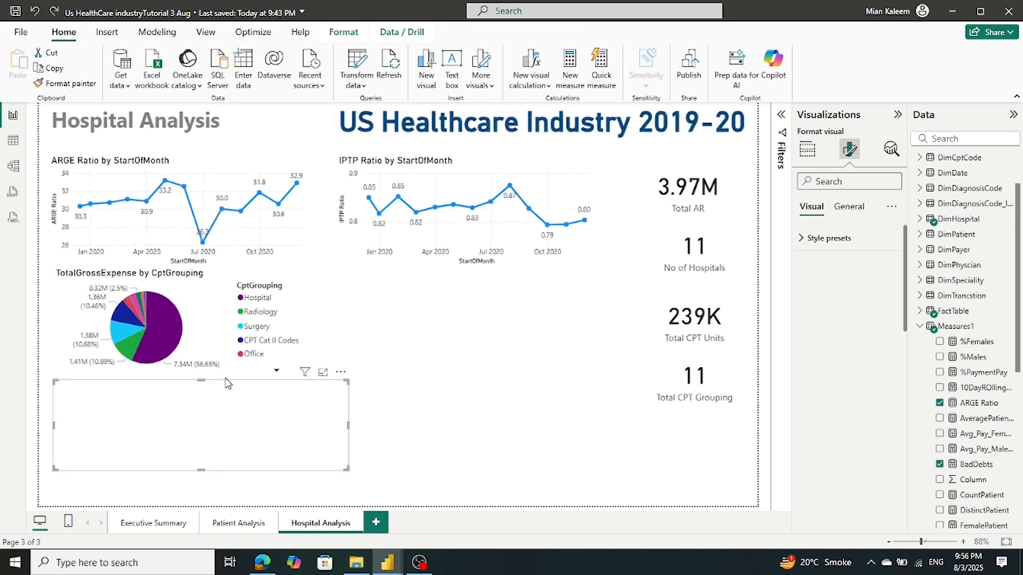
Open the table's format settings and expand Specific column and Cell elements
{"action": "mouse_move", "coordinate": [385, 565]}
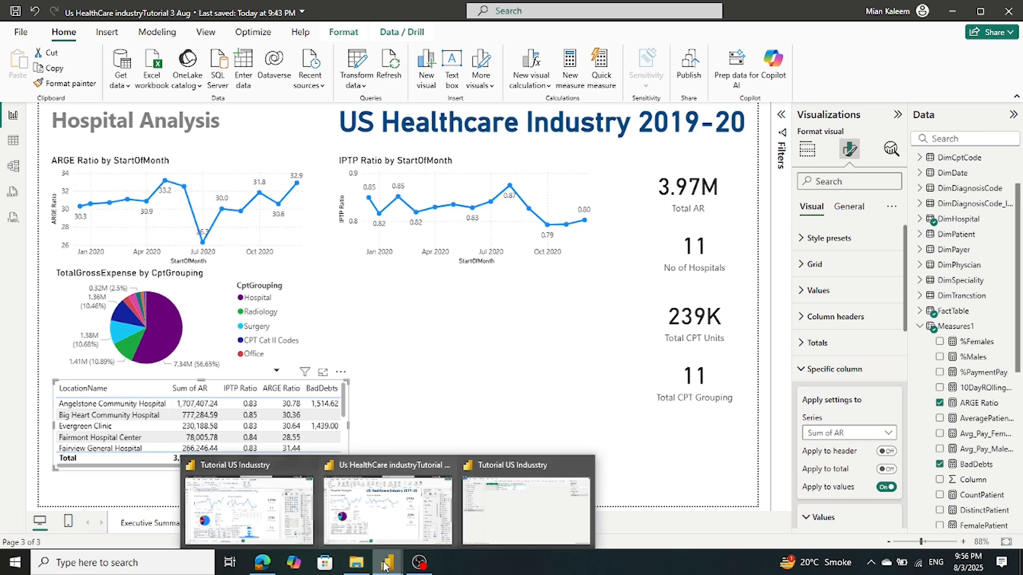
{"action": "left_click", "coordinate": [277, 496]}
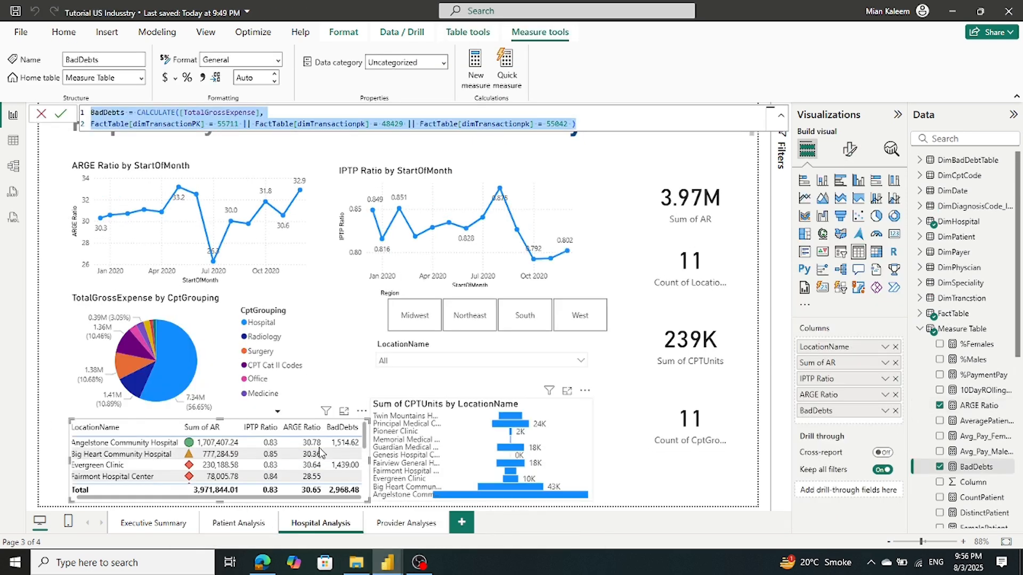
{"action": "left_click", "coordinate": [851, 151]}
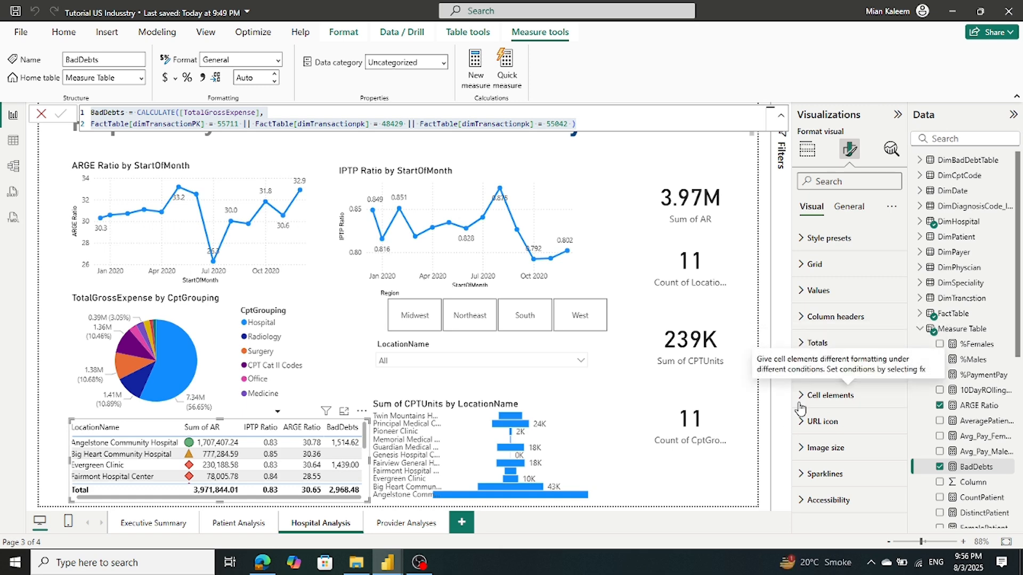
{"action": "left_click", "coordinate": [805, 372]}
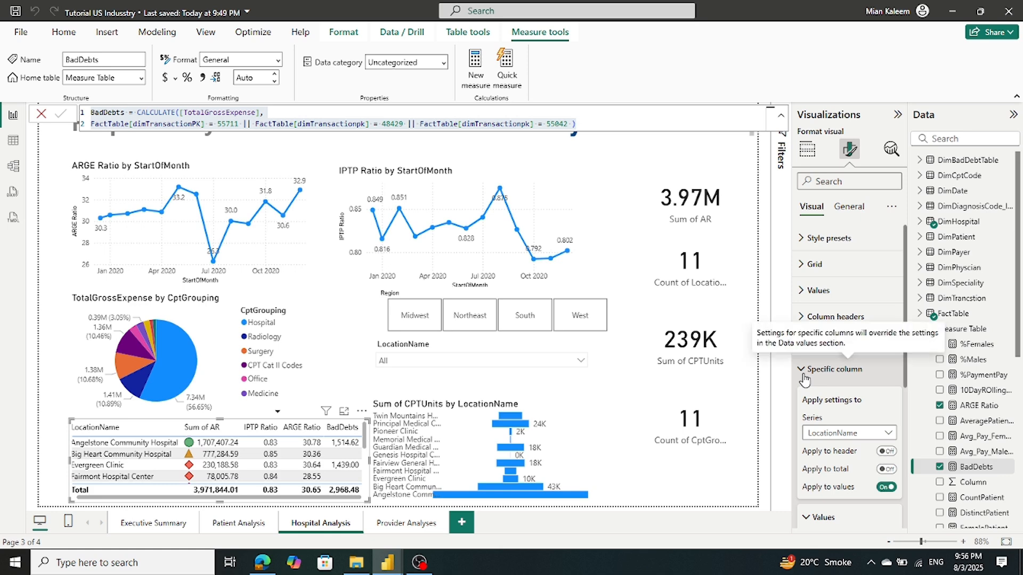
{"action": "scroll", "coordinate": [825, 410], "scroll_direction": "down", "scroll_amount": 5}
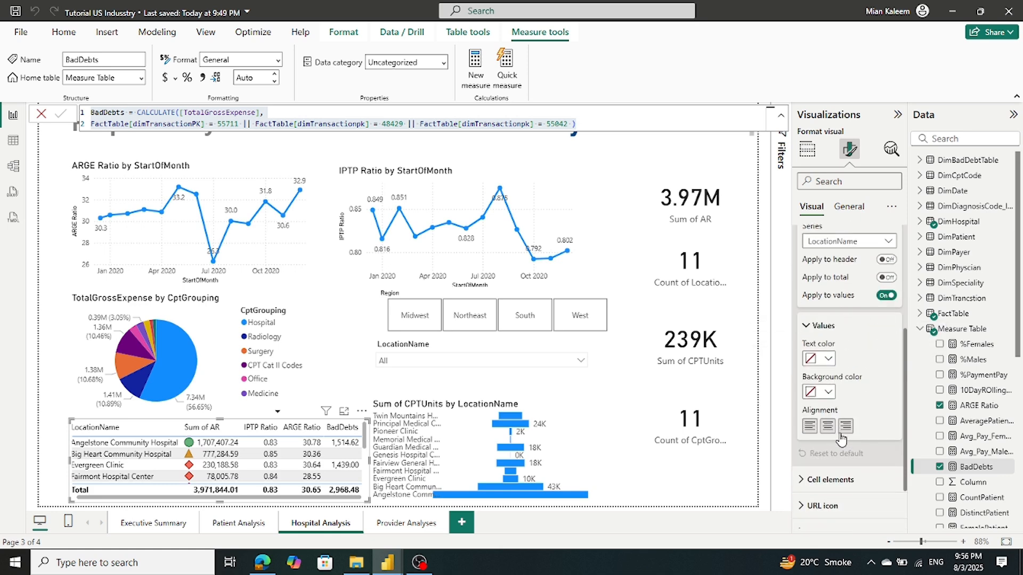
{"action": "scroll", "coordinate": [840, 439], "scroll_direction": "down", "scroll_amount": 3}
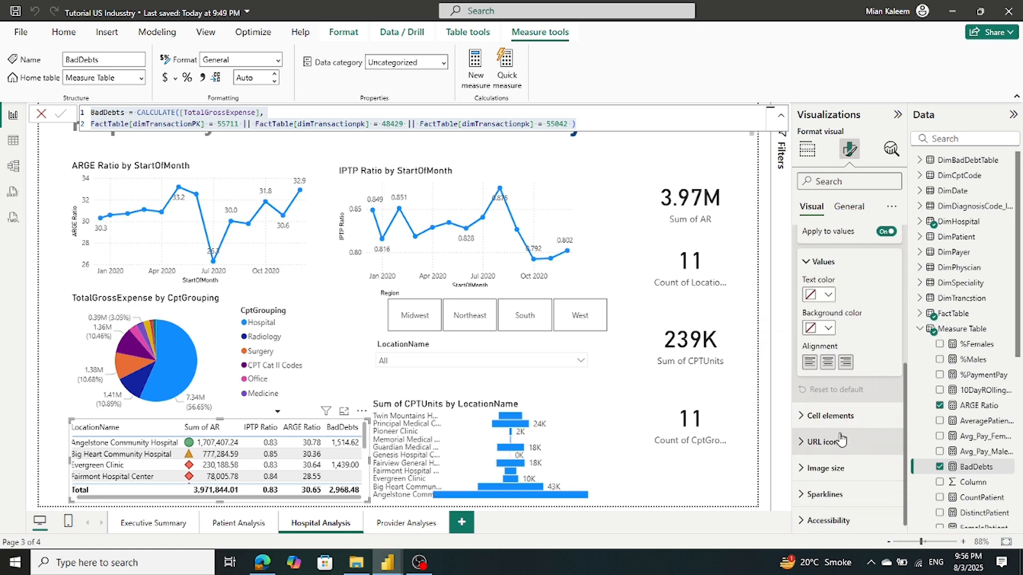
{"action": "left_click", "coordinate": [815, 416]}
{"action": "scroll", "coordinate": [882, 436], "scroll_direction": "down", "scroll_amount": 5}
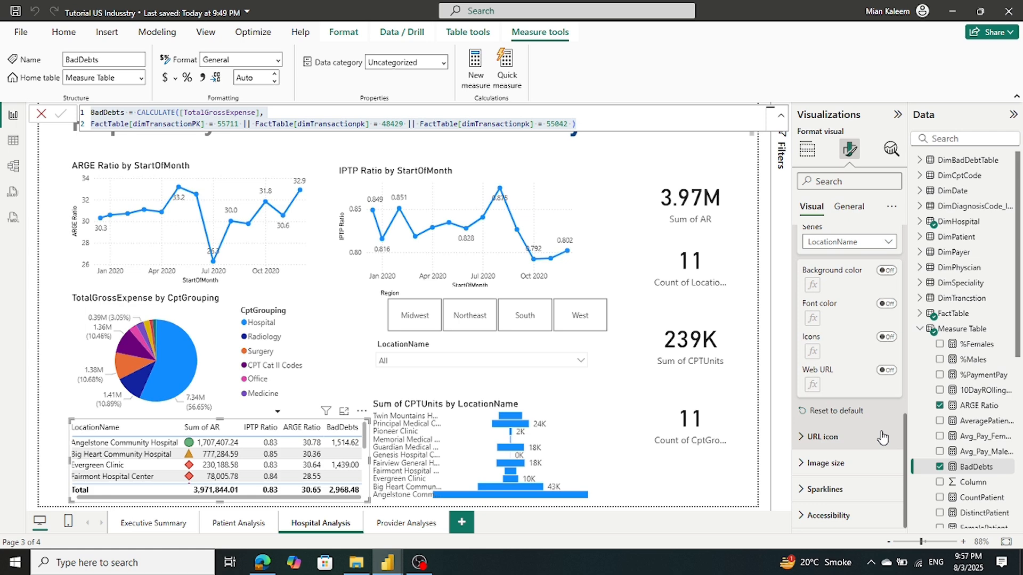
{"action": "scroll", "coordinate": [881, 437], "scroll_direction": "up", "scroll_amount": 5}
{"action": "scroll", "coordinate": [883, 437], "scroll_direction": "up", "scroll_amount": 3}
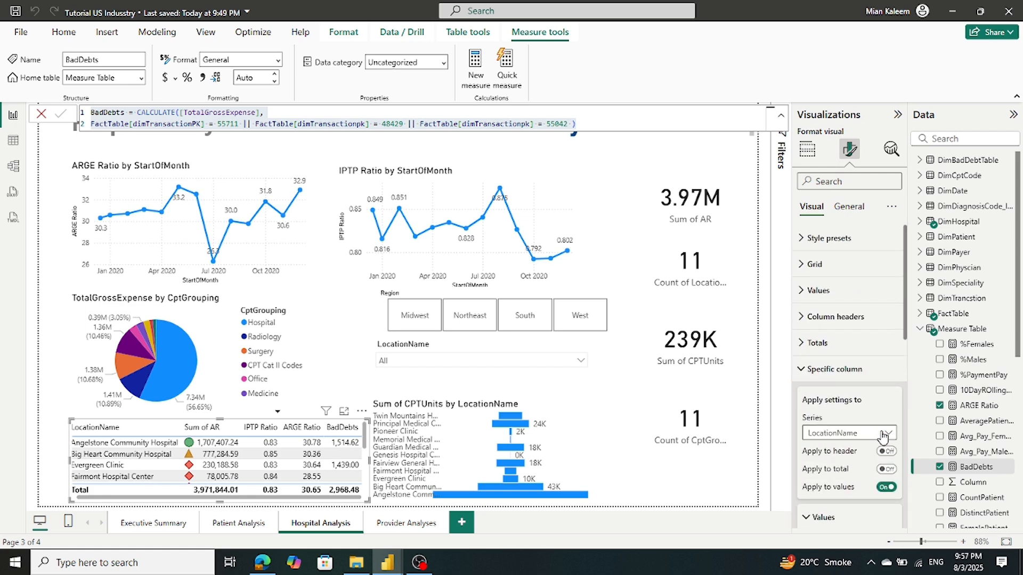
Expand Totals and apply the Specific column settings to the Sum of AR series
{"action": "left_click", "coordinate": [800, 351]}
{"action": "scroll", "coordinate": [849, 390], "scroll_direction": "down", "scroll_amount": 5}
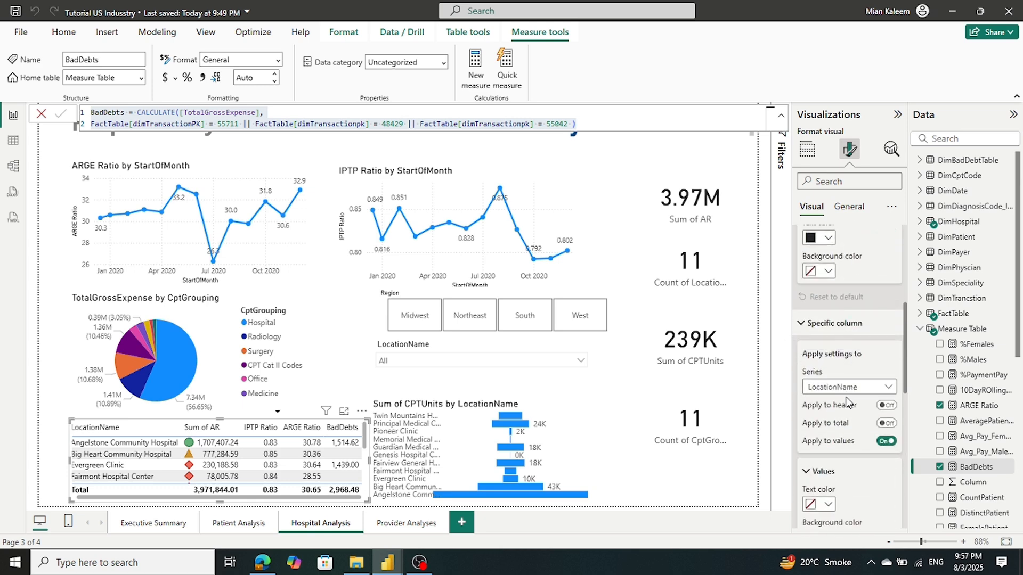
{"action": "scroll", "coordinate": [847, 400], "scroll_direction": "down", "scroll_amount": 1}
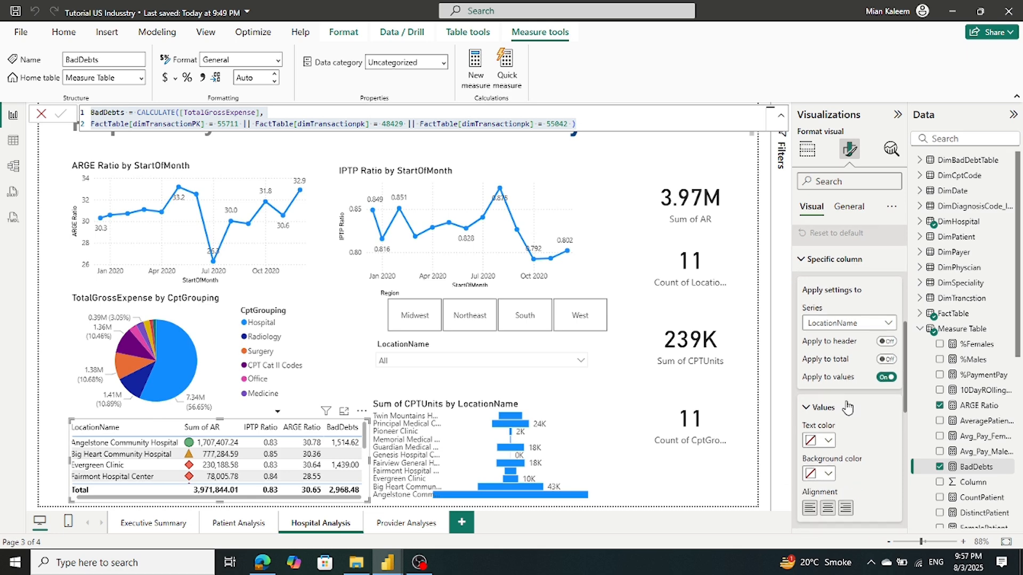
{"action": "left_click", "coordinate": [867, 323]}
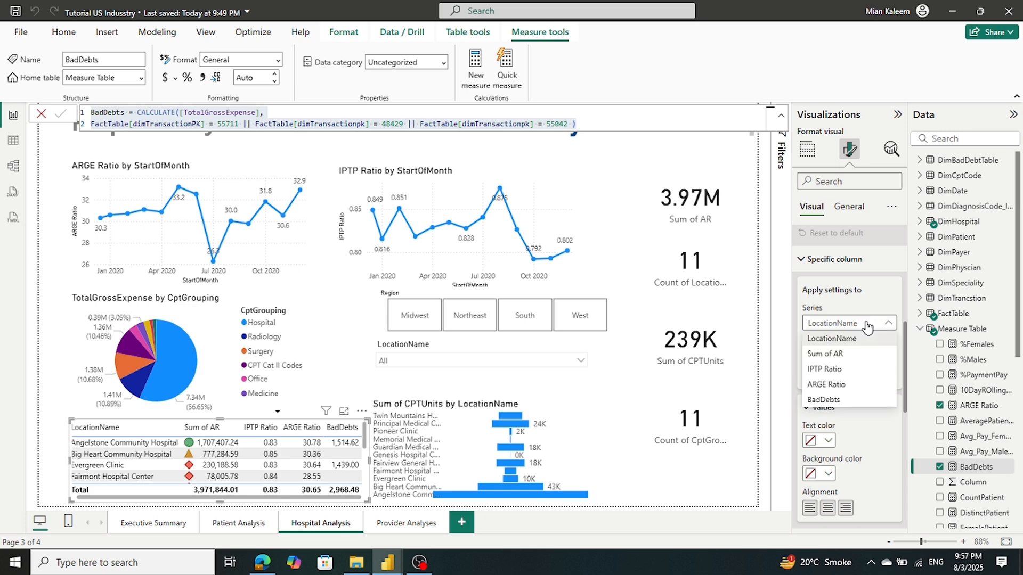
{"action": "left_click", "coordinate": [862, 355]}
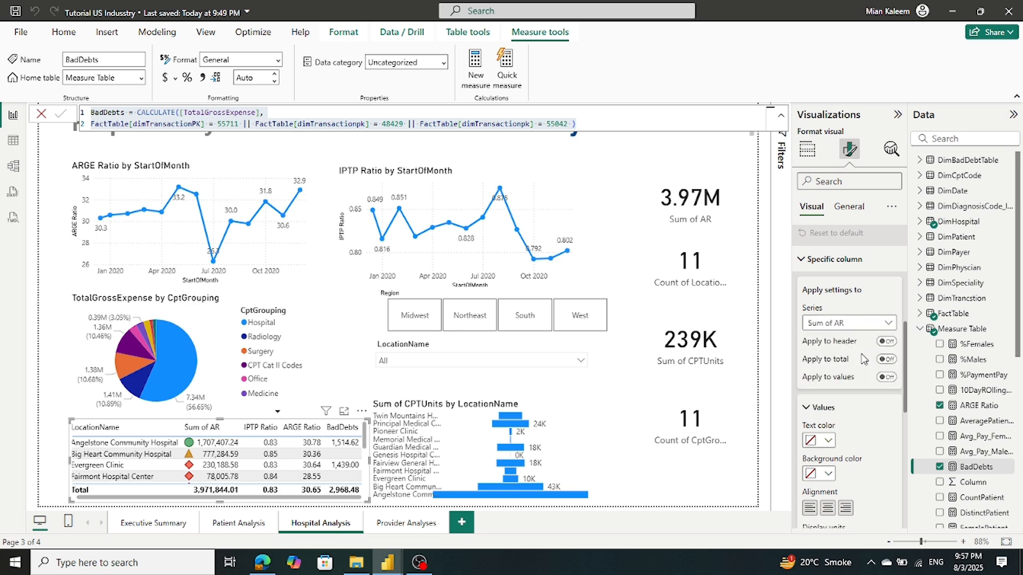
{"action": "scroll", "coordinate": [869, 436], "scroll_direction": "down", "scroll_amount": 3}
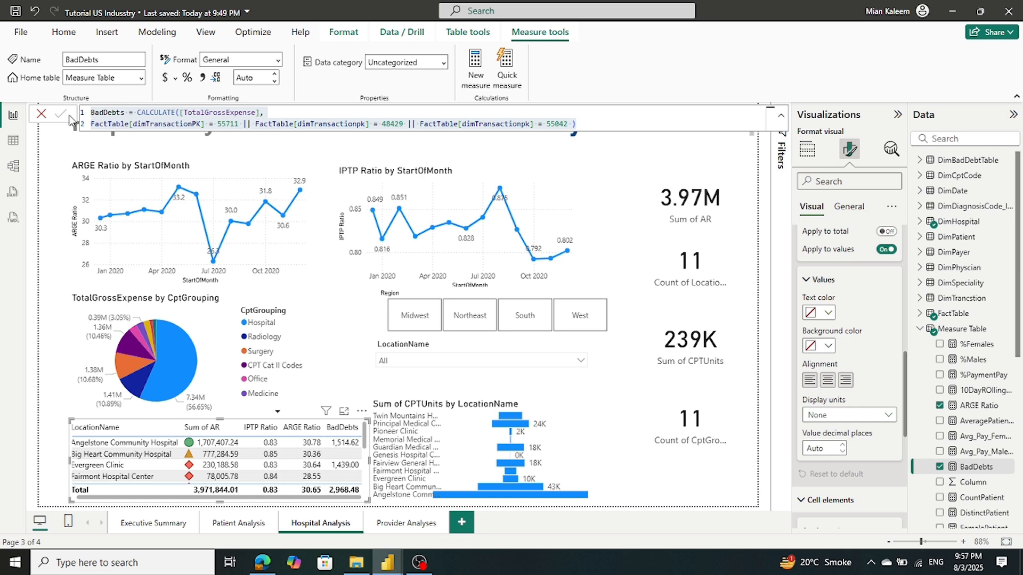
Commit the edited BadDebts formula and compare the Us HealthCare and Tutorial reports
{"action": "left_click", "coordinate": [56, 116]}
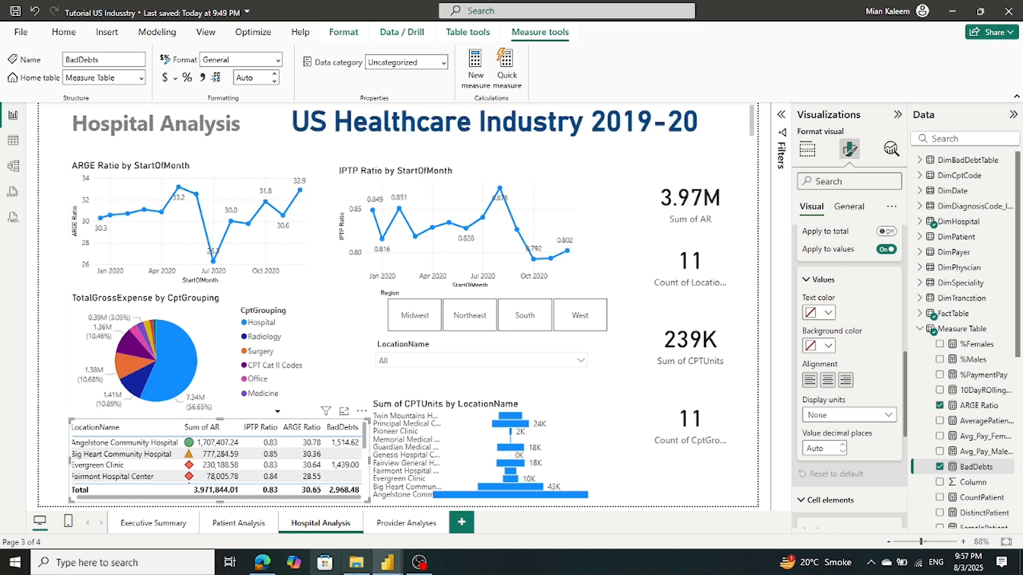
{"action": "mouse_move", "coordinate": [387, 562]}
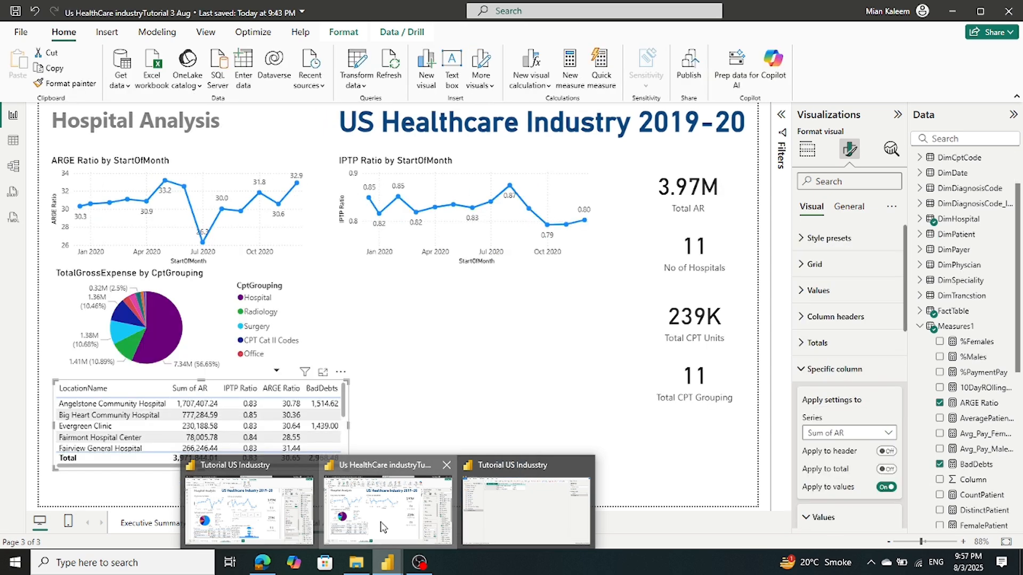
{"action": "left_click", "coordinate": [385, 525]}
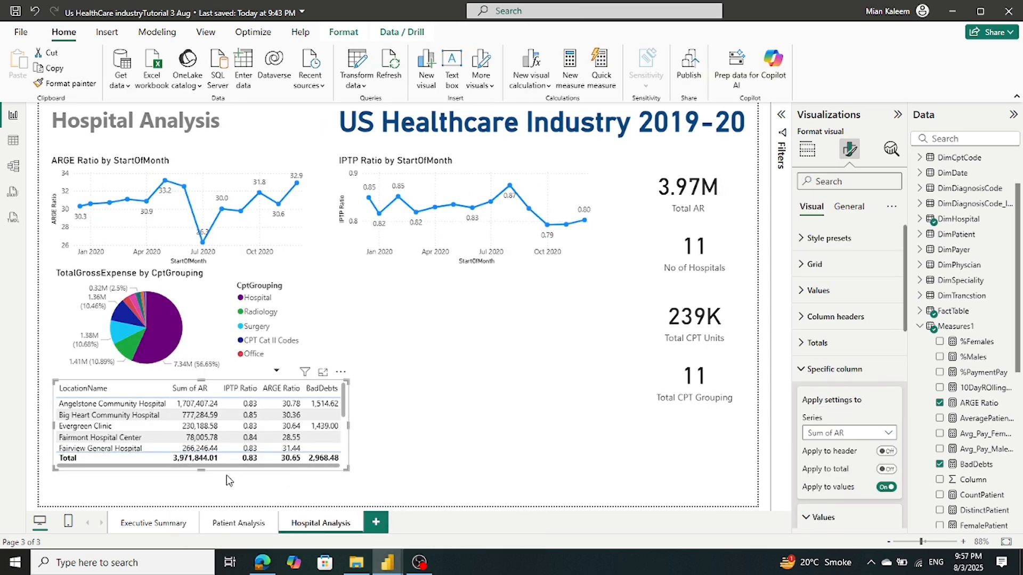
{"action": "mouse_move", "coordinate": [387, 563]}
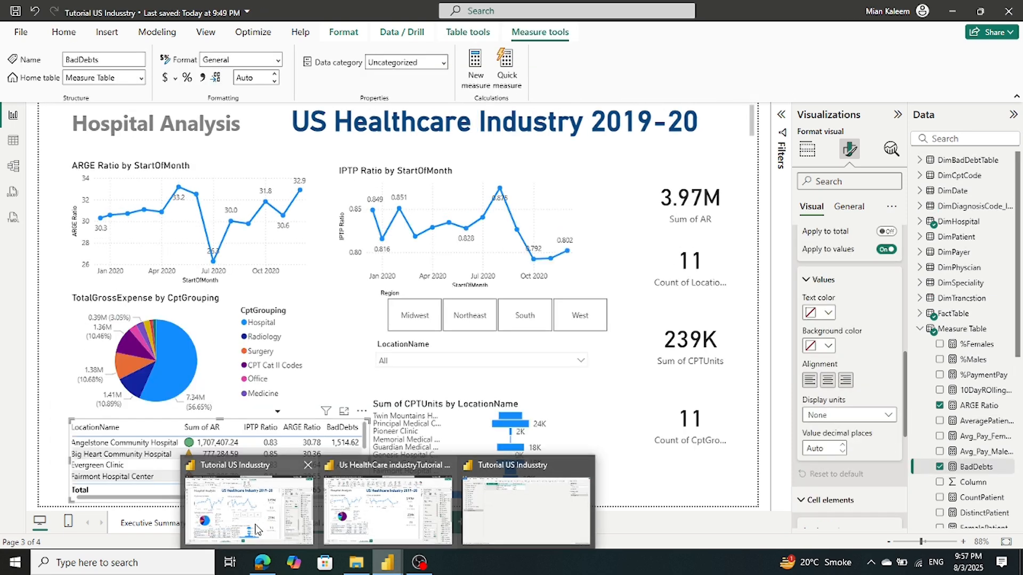
{"action": "left_click", "coordinate": [255, 528]}
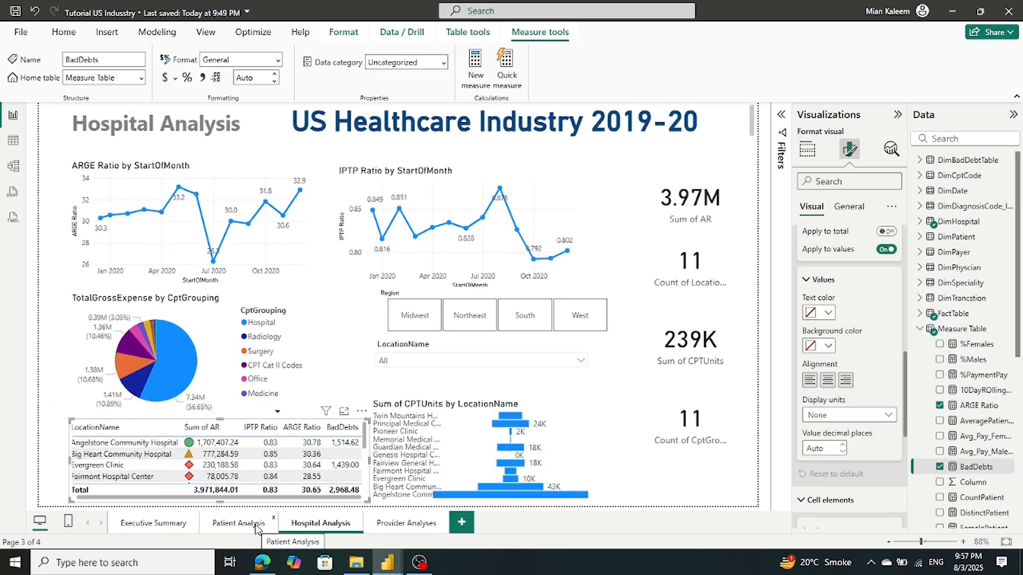
{"action": "mouse_move", "coordinate": [387, 564]}
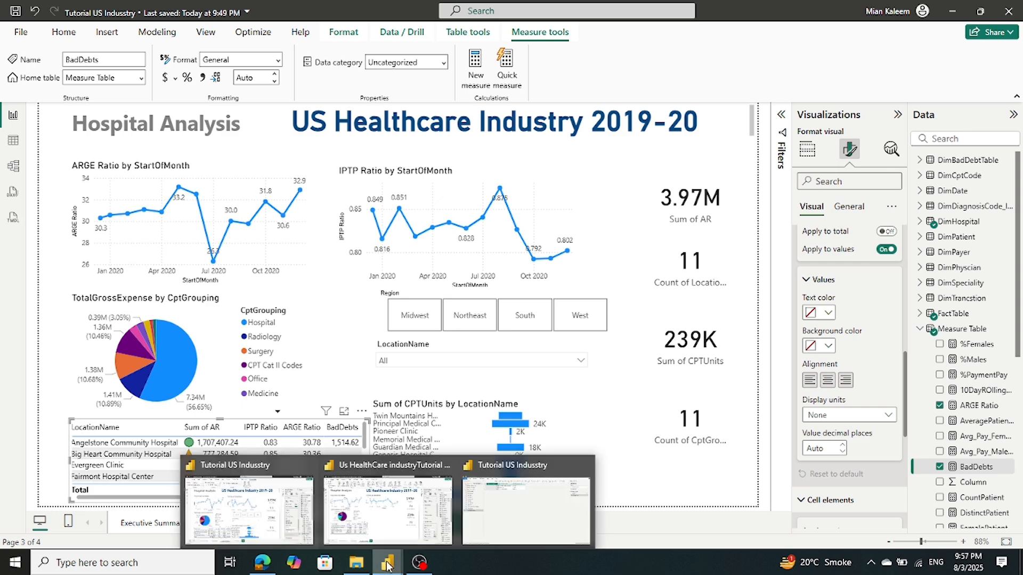
{"action": "left_click", "coordinate": [402, 533]}
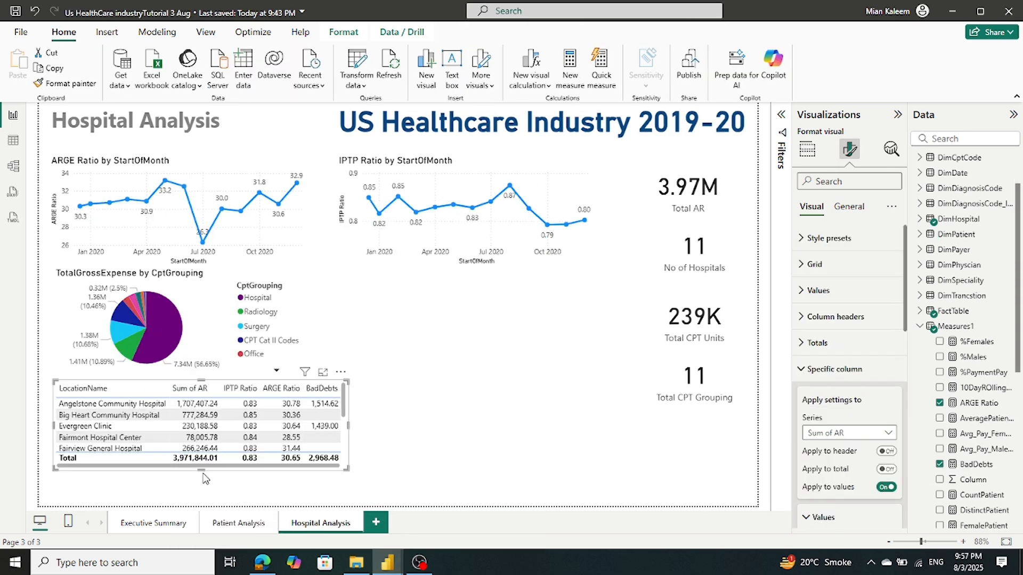
Drag the hospital table's bottom edge down to show more rows, checking the Tutorial report
{"action": "left_click_drag", "start_coordinate": [201, 469], "coordinate": [201, 504]}
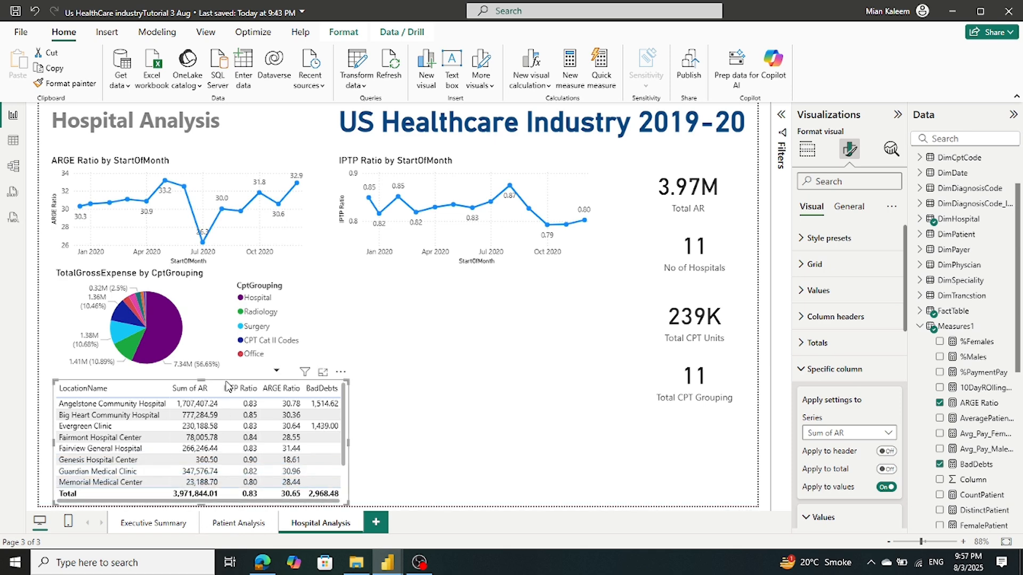
{"action": "scroll", "coordinate": [222, 429], "scroll_direction": "down", "scroll_amount": 1}
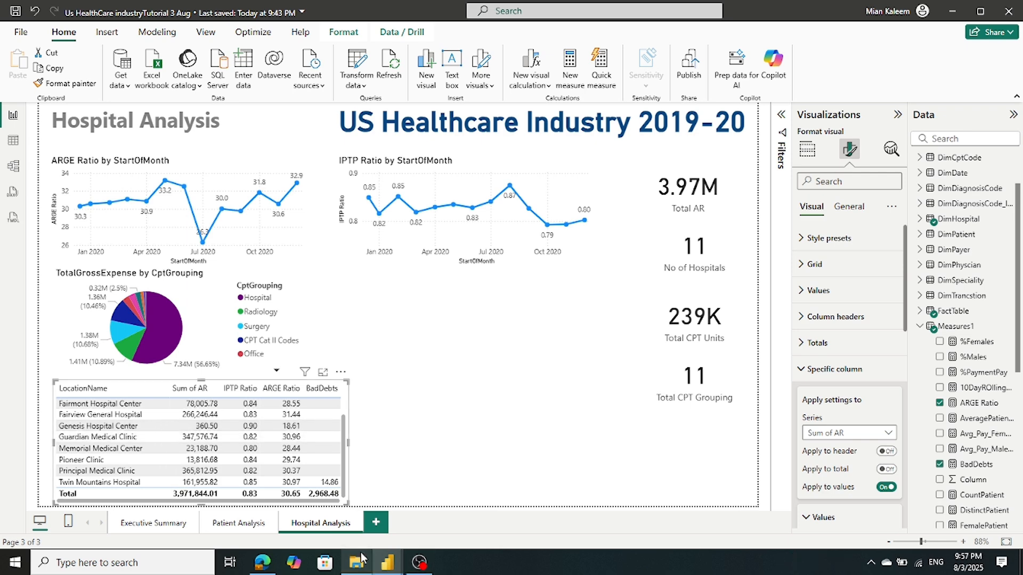
{"action": "mouse_move", "coordinate": [387, 562]}
{"action": "left_click", "coordinate": [263, 528]}
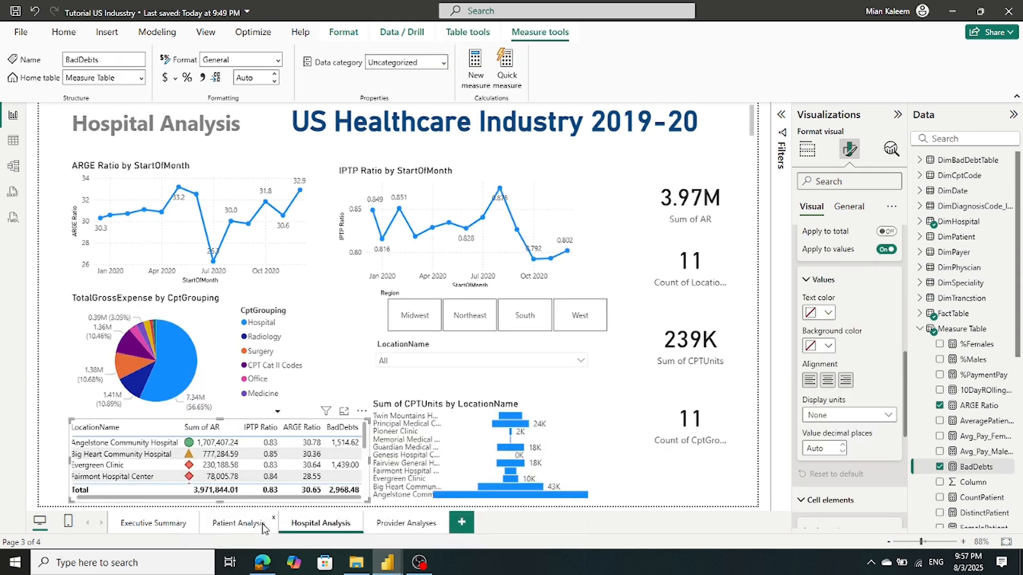
{"action": "scroll", "coordinate": [198, 479], "scroll_direction": "down", "scroll_amount": 3}
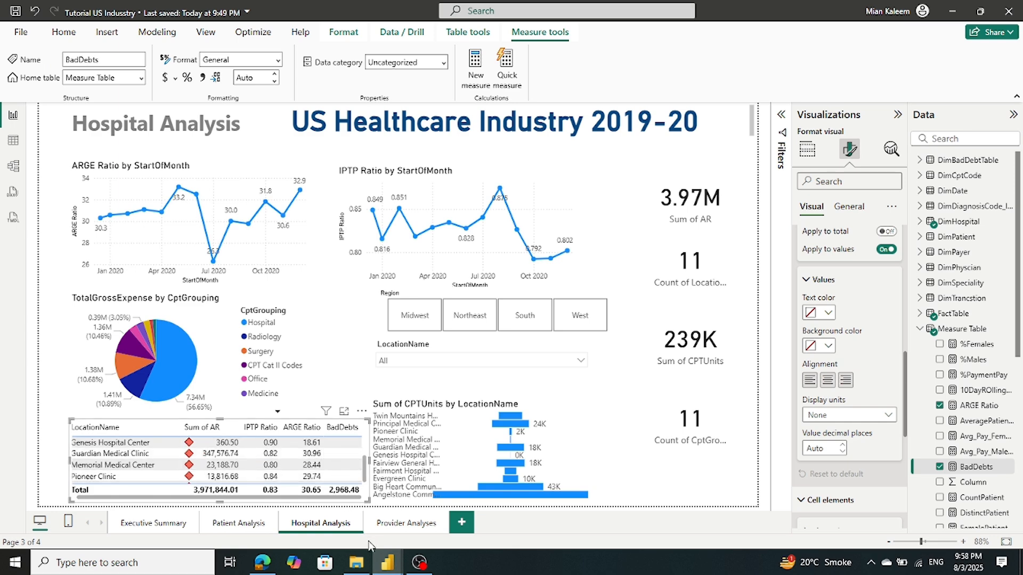
{"action": "mouse_move", "coordinate": [388, 568]}
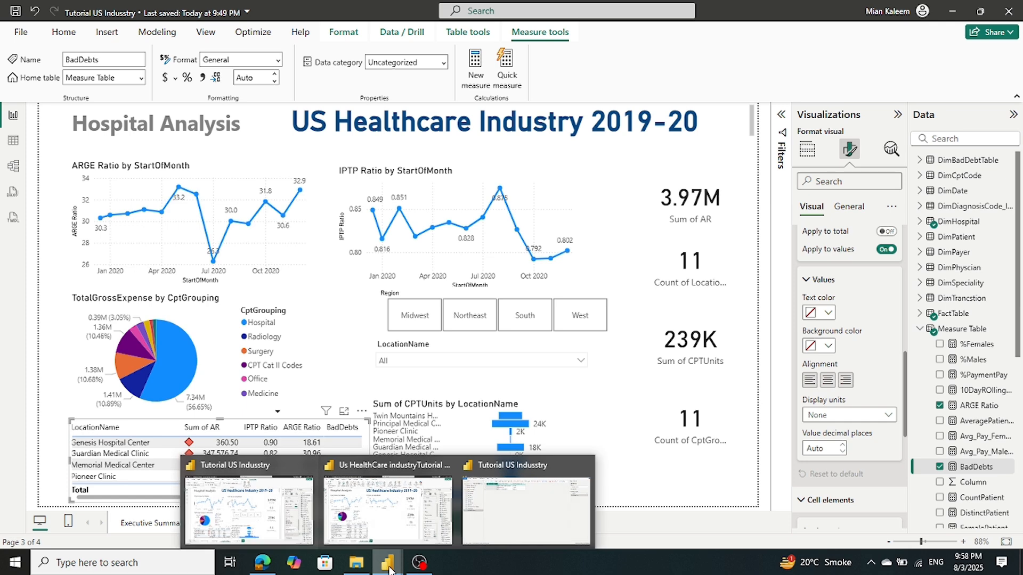
{"action": "mouse_move", "coordinate": [402, 543]}
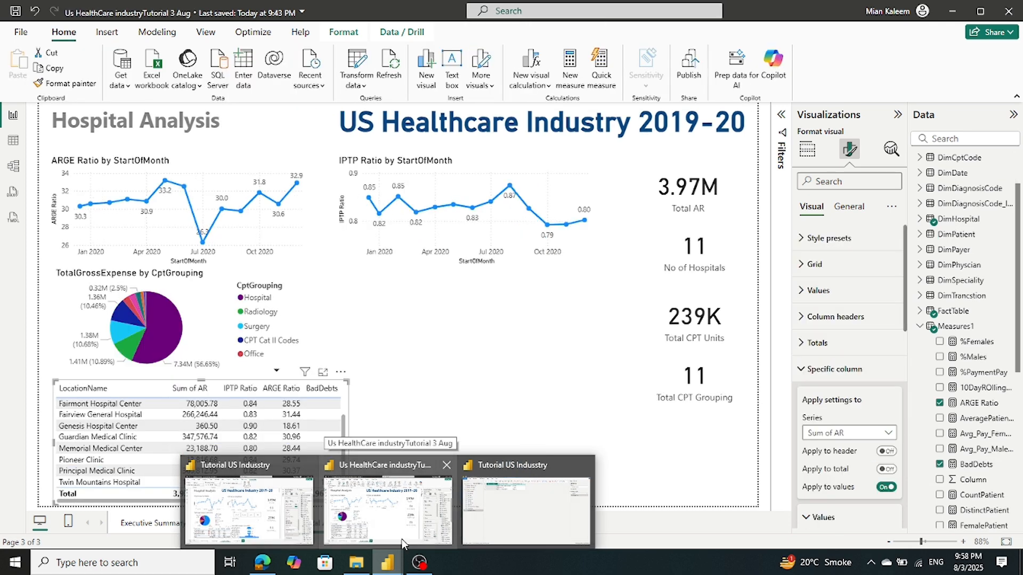
{"action": "left_click", "coordinate": [404, 541]}
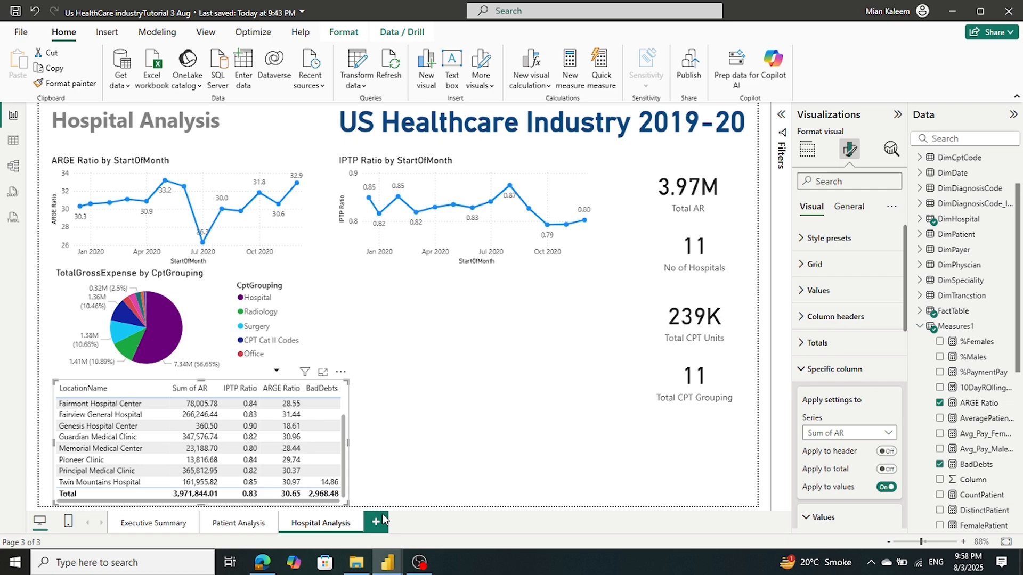
Inspect the Build visual wells of the Tutorial's Sum of CPTUnits by LocationName chart
{"action": "mouse_move", "coordinate": [389, 569]}
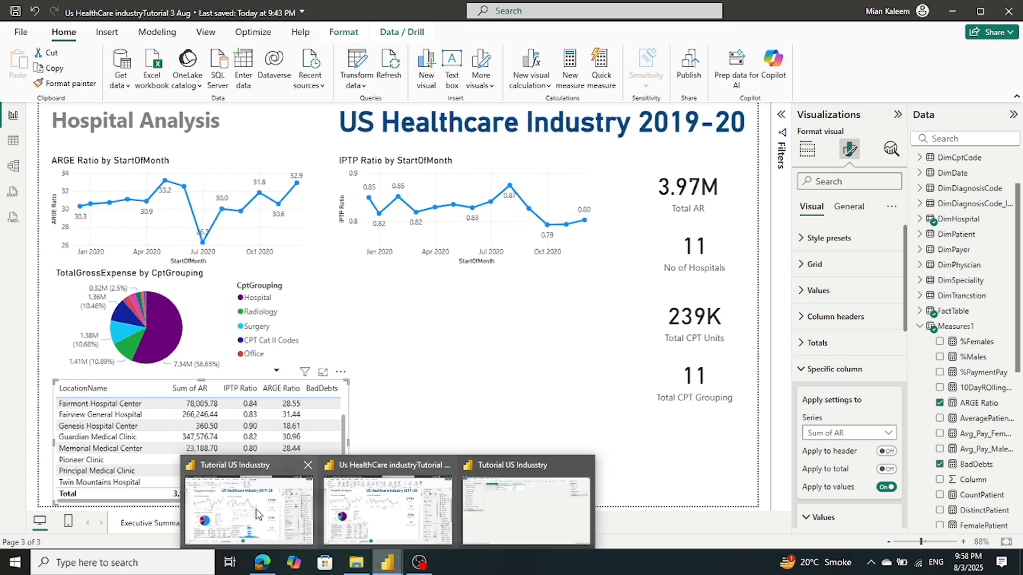
{"action": "mouse_move", "coordinate": [235, 516]}
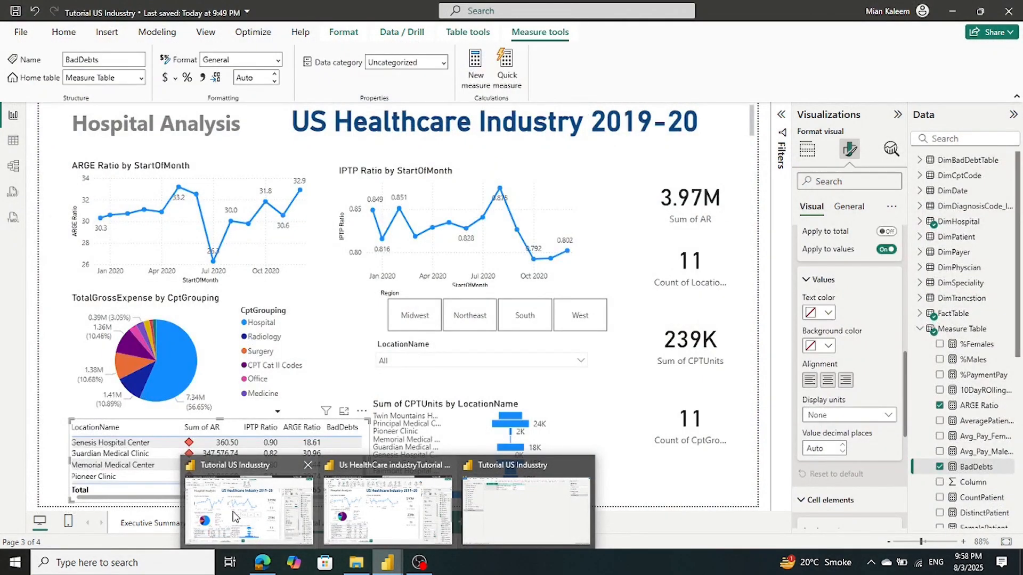
{"action": "left_click", "coordinate": [233, 516]}
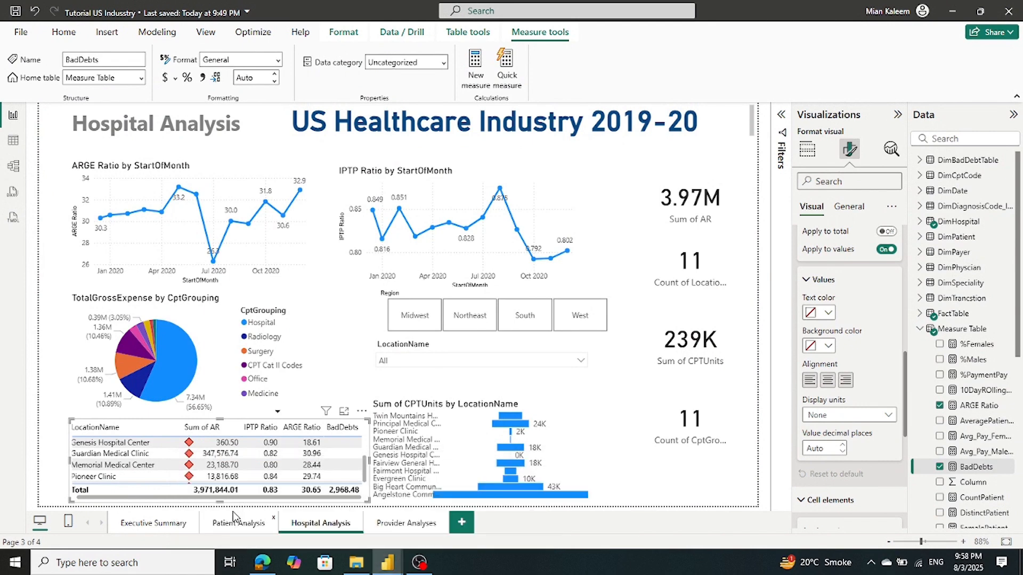
{"action": "left_click", "coordinate": [473, 405]}
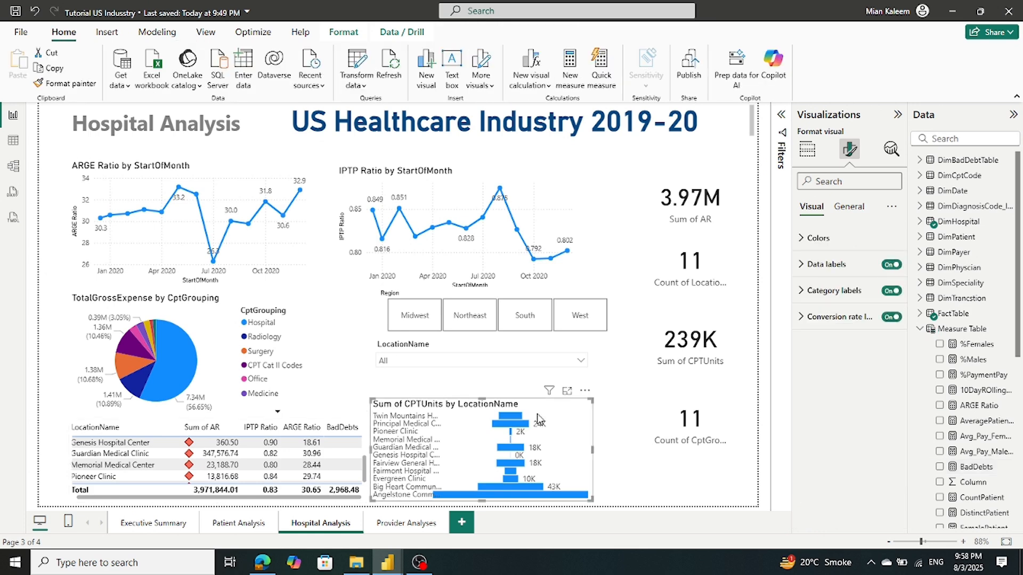
{"action": "left_click", "coordinate": [808, 150]}
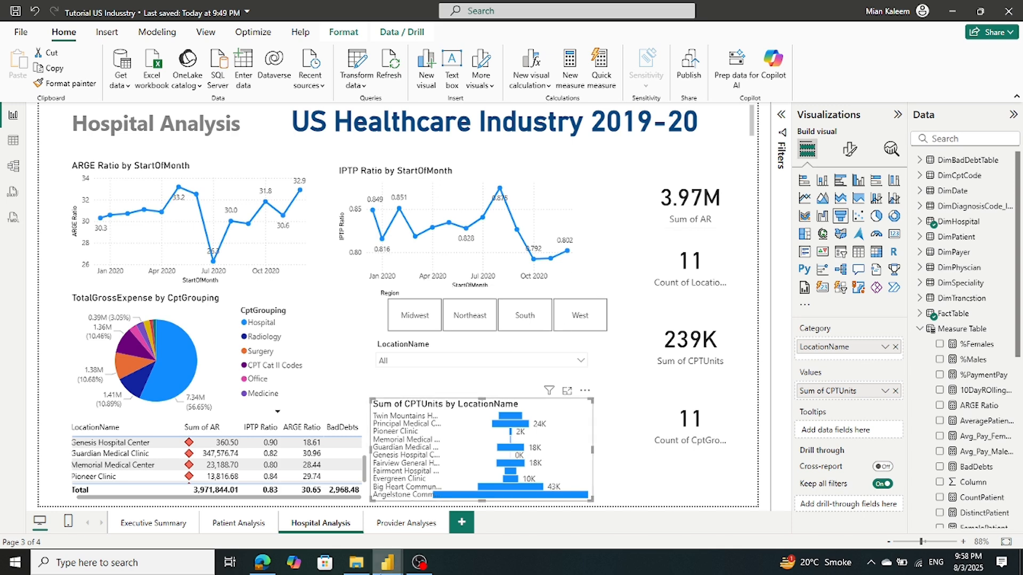
{"action": "mouse_move", "coordinate": [357, 565]}
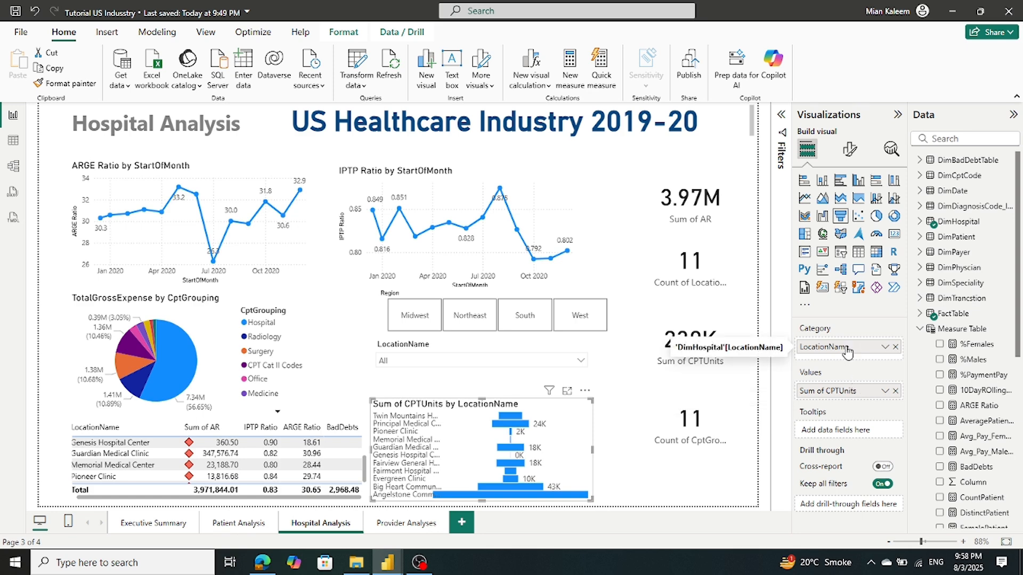
{"action": "mouse_move", "coordinate": [391, 569]}
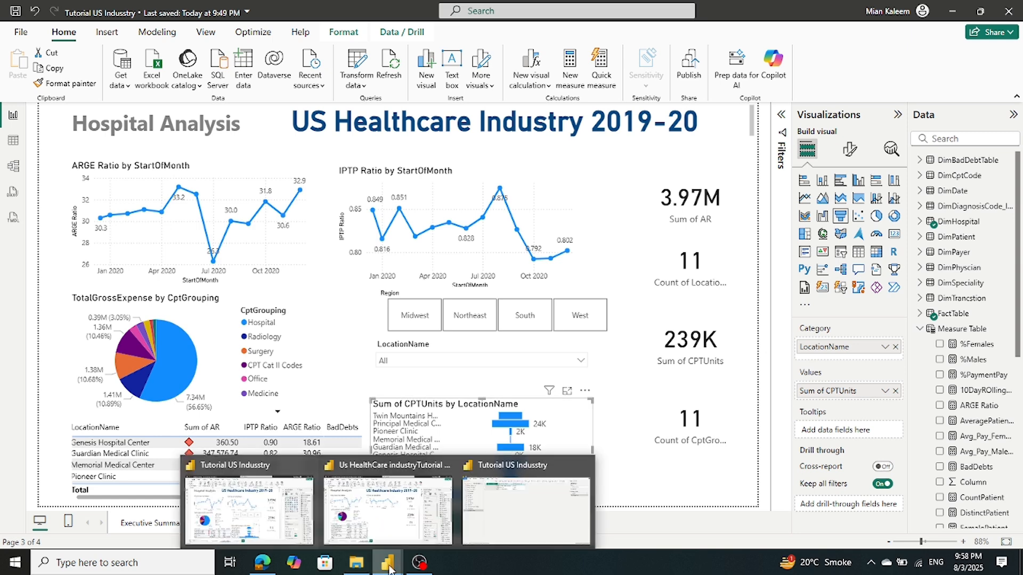
{"action": "left_click", "coordinate": [394, 536]}
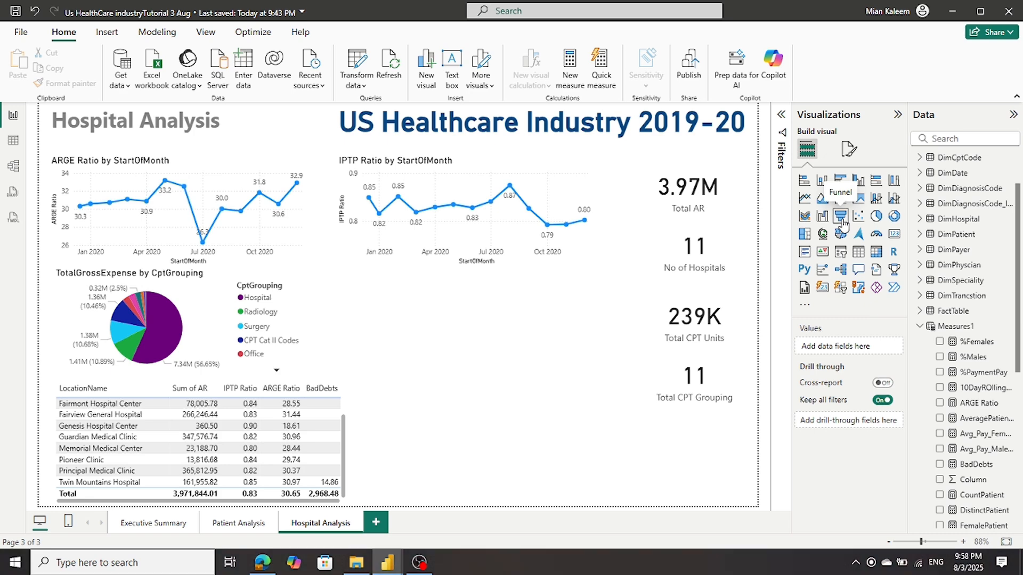
Add an empty funnel visual to the Hospital Analysis page
{"action": "left_click", "coordinate": [841, 223]}
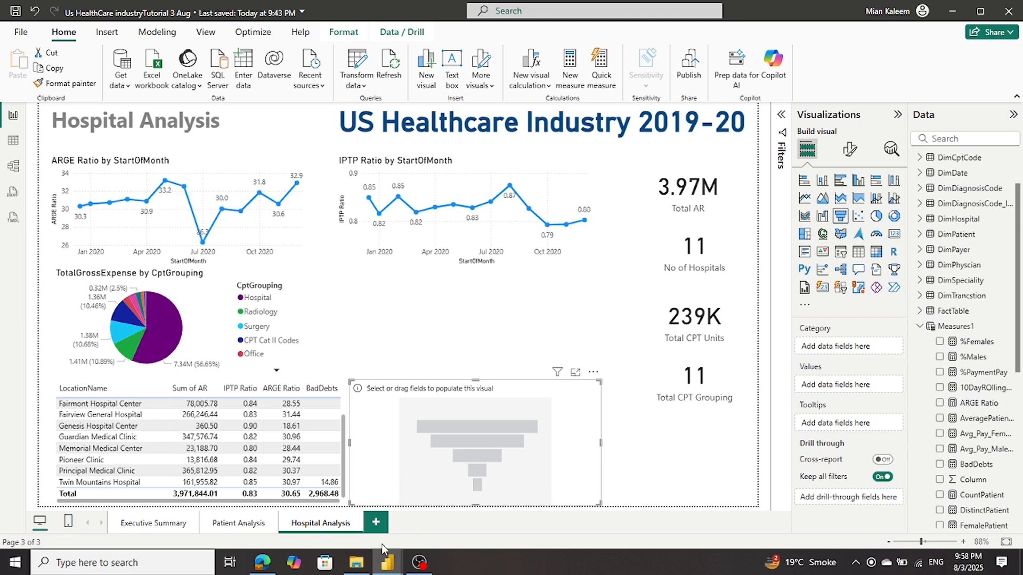
{"action": "mouse_move", "coordinate": [389, 569]}
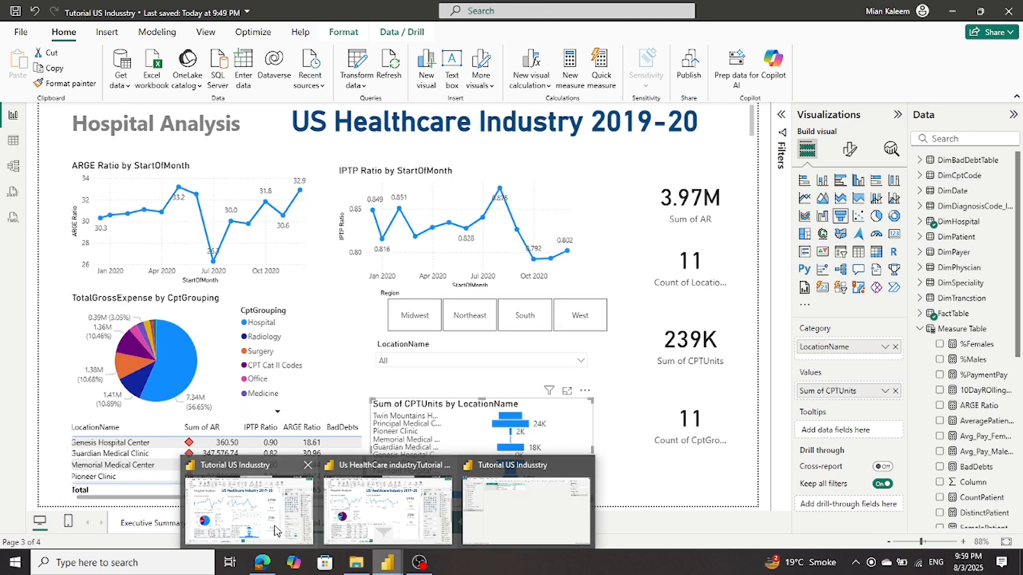
{"action": "left_click", "coordinate": [275, 529]}
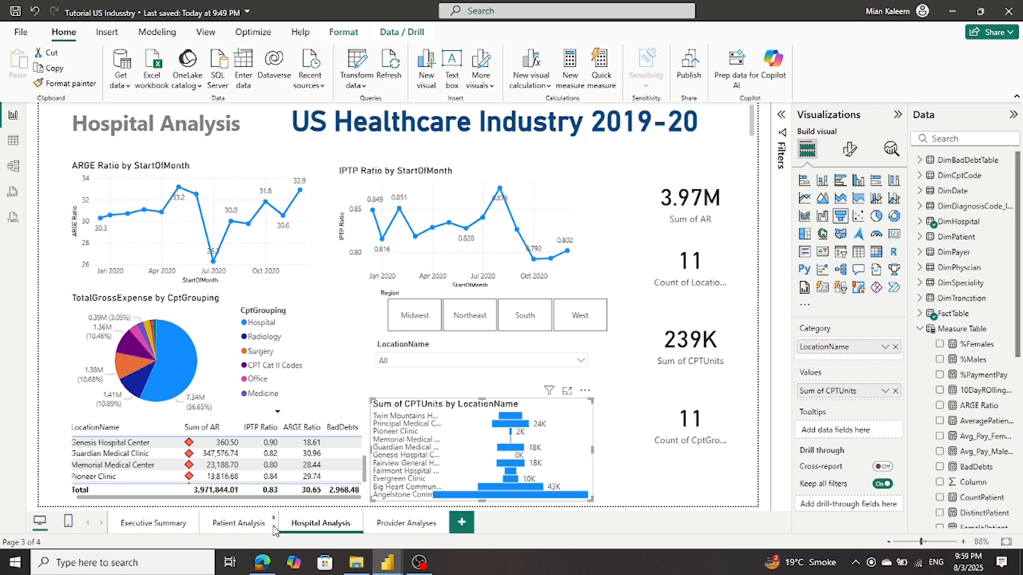
{"action": "mouse_move", "coordinate": [400, 562]}
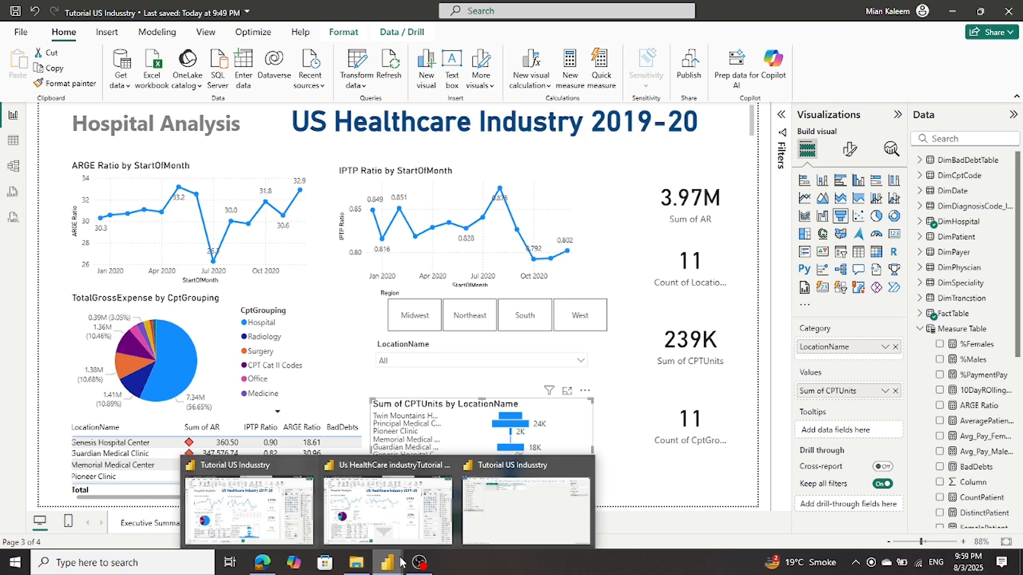
{"action": "left_click", "coordinate": [388, 506]}
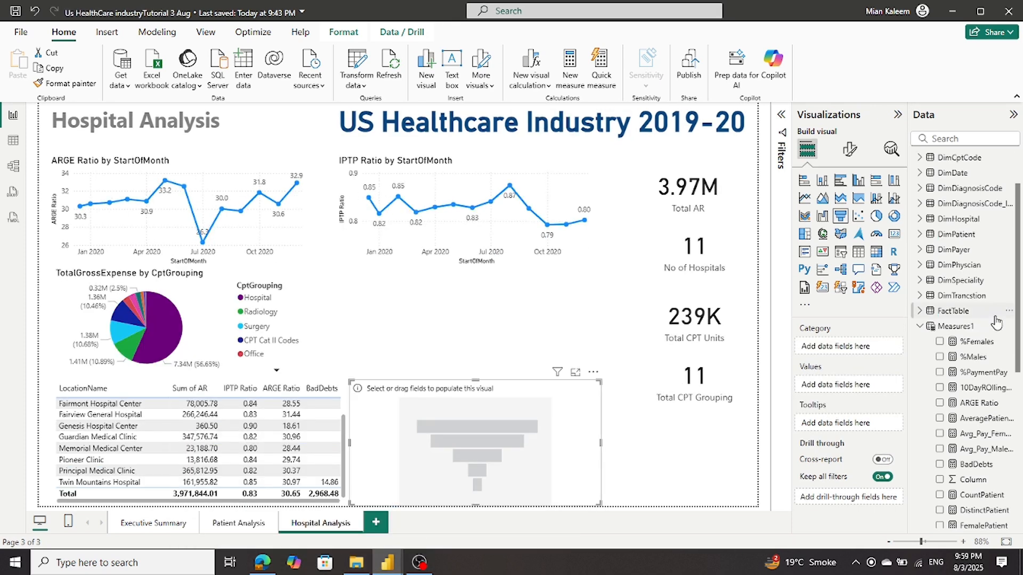
Fill the funnel with DimHospital LocationName as Category and FactTable CPTUnits as Values
{"action": "left_click", "coordinate": [919, 327]}
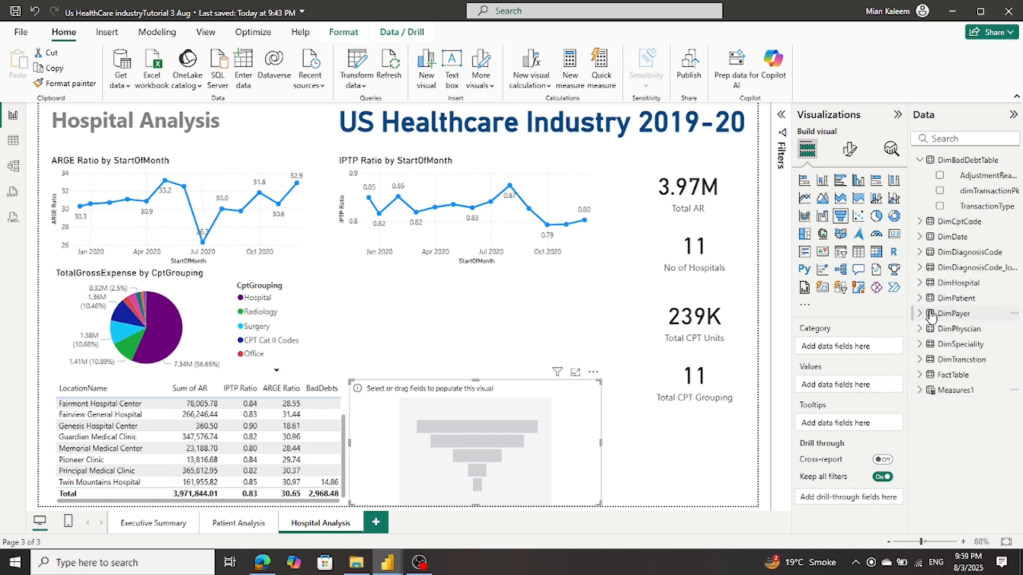
{"action": "left_click", "coordinate": [919, 161]}
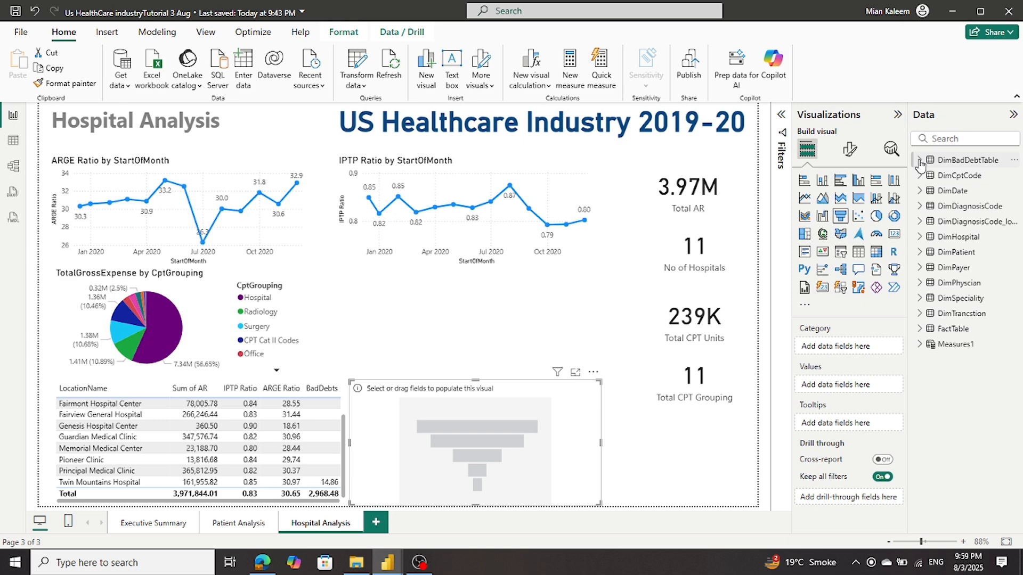
{"action": "left_click", "coordinate": [921, 238]}
{"action": "left_click_drag", "start_coordinate": [972, 268], "coordinate": [853, 351]}
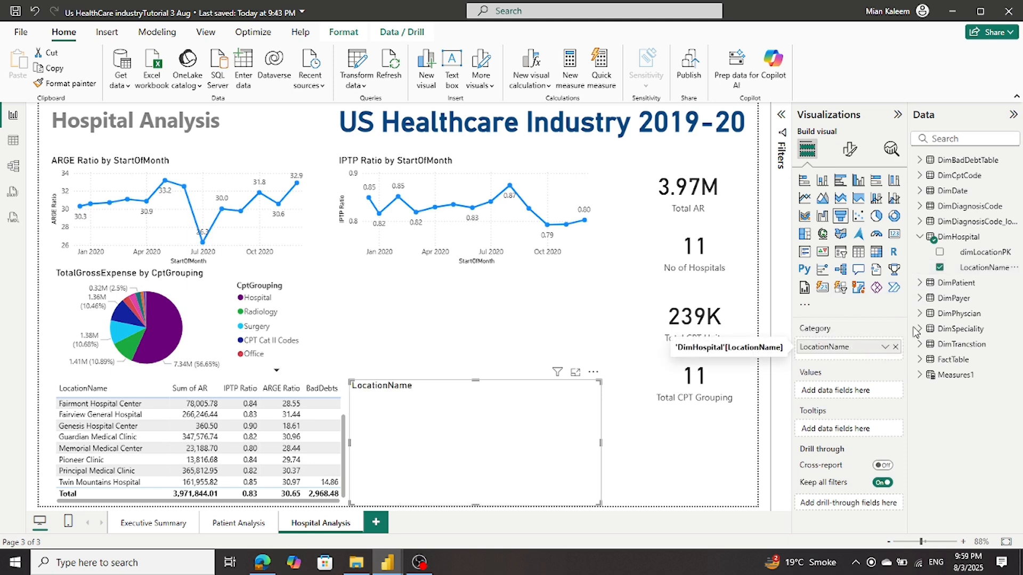
{"action": "left_click", "coordinate": [920, 237]}
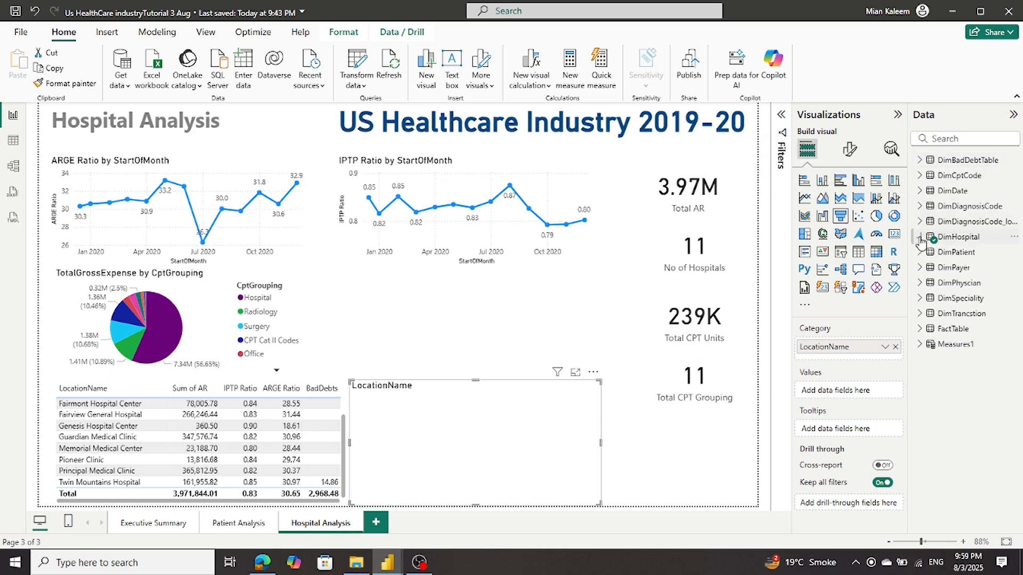
{"action": "left_click", "coordinate": [920, 329]}
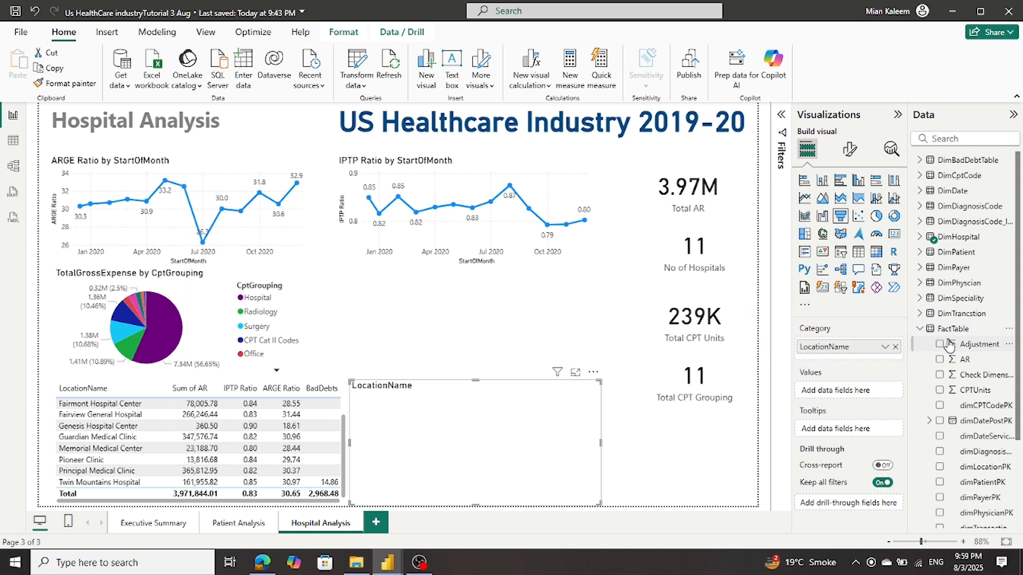
{"action": "left_click_drag", "start_coordinate": [961, 390], "coordinate": [856, 392]}
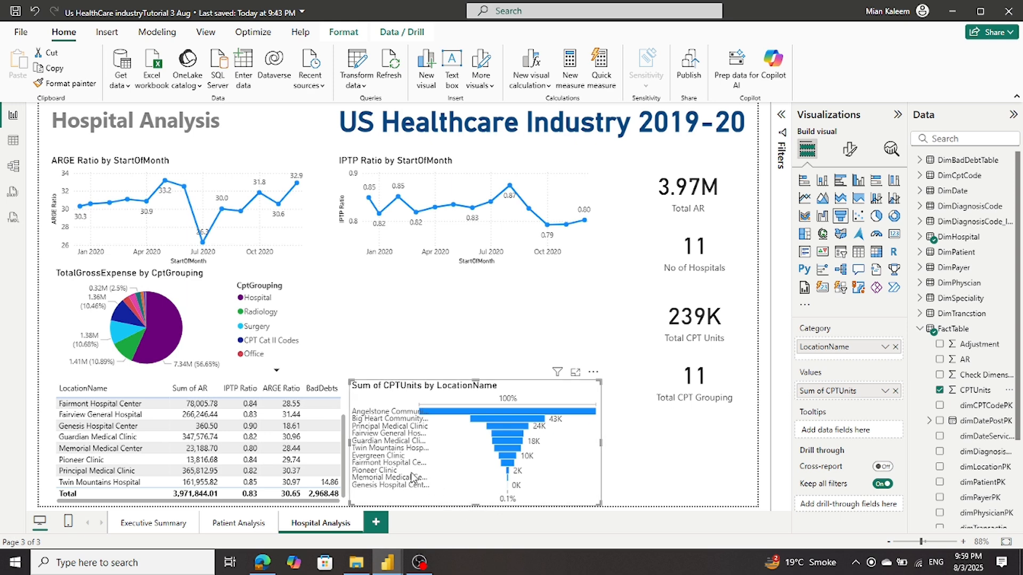
Sort the CPTUnits funnel axis by LocationName
{"action": "mouse_move", "coordinate": [387, 561]}
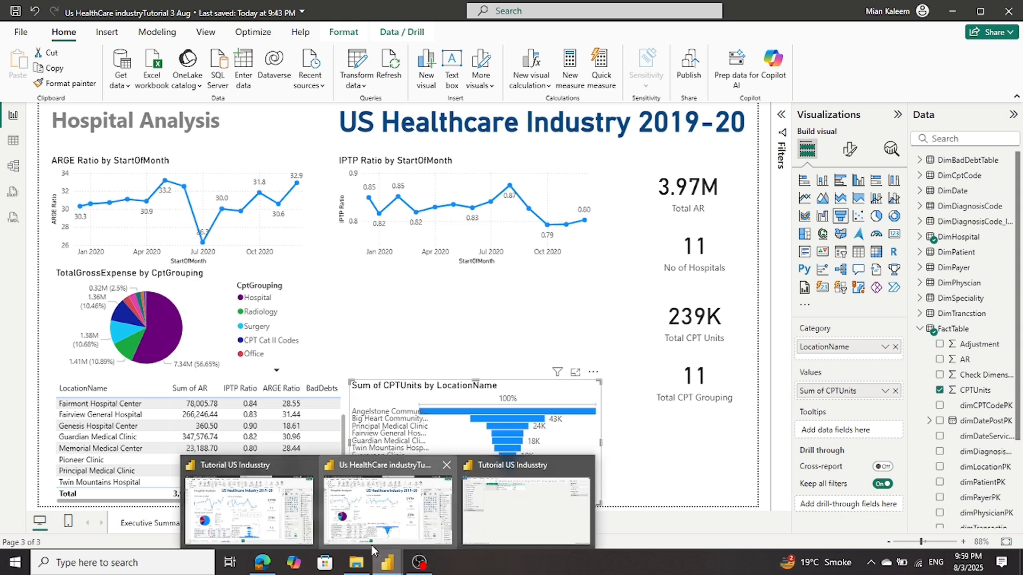
{"action": "left_click", "coordinate": [236, 514]}
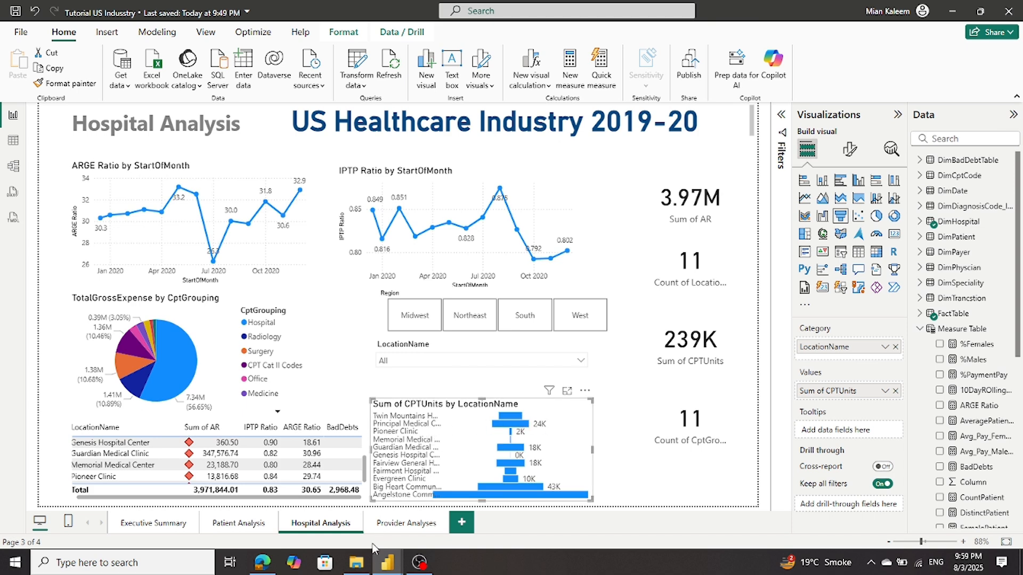
{"action": "mouse_move", "coordinate": [396, 570]}
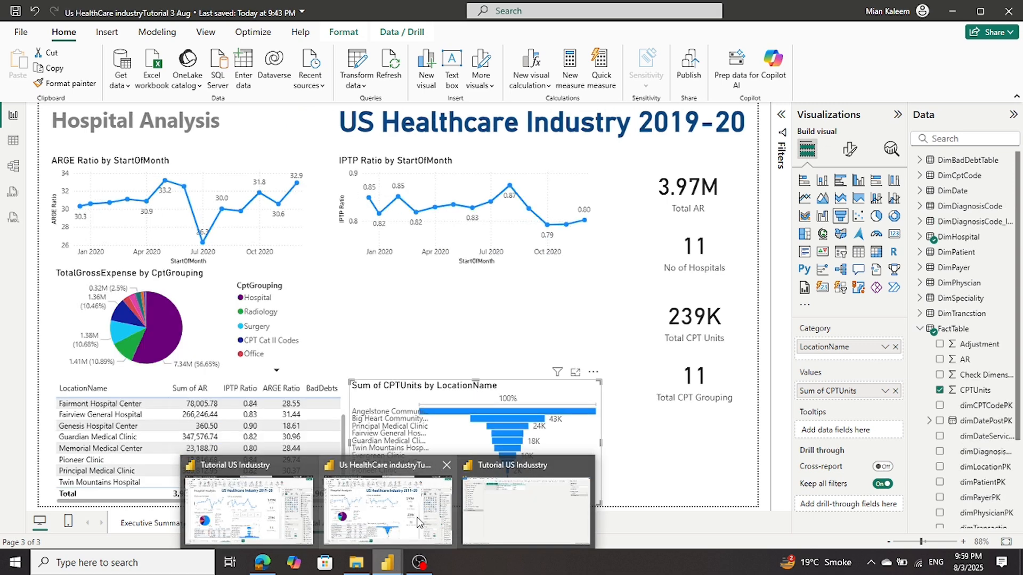
{"action": "left_click", "coordinate": [419, 522]}
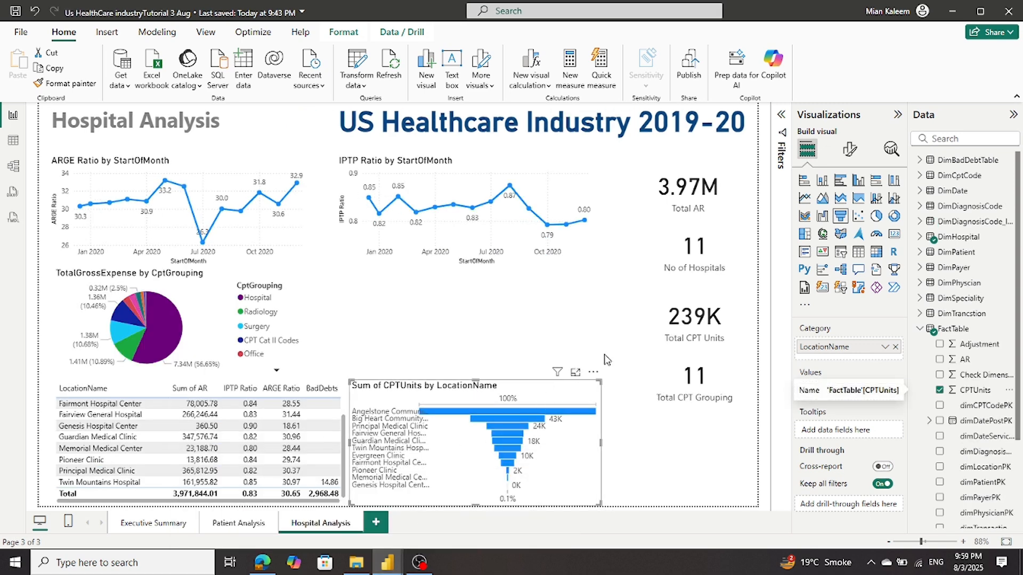
{"action": "left_click", "coordinate": [593, 371]}
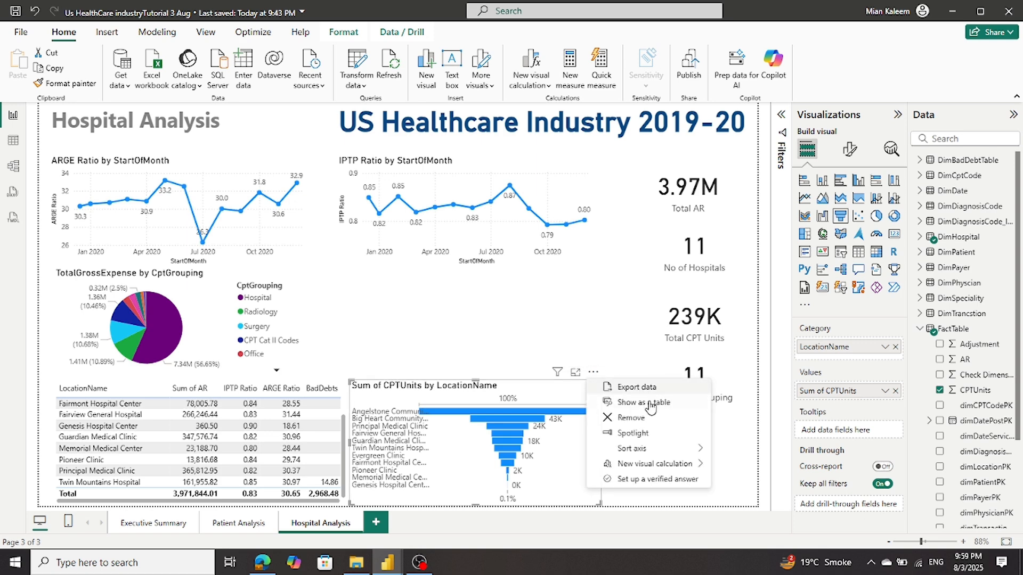
{"action": "mouse_move", "coordinate": [668, 455]}
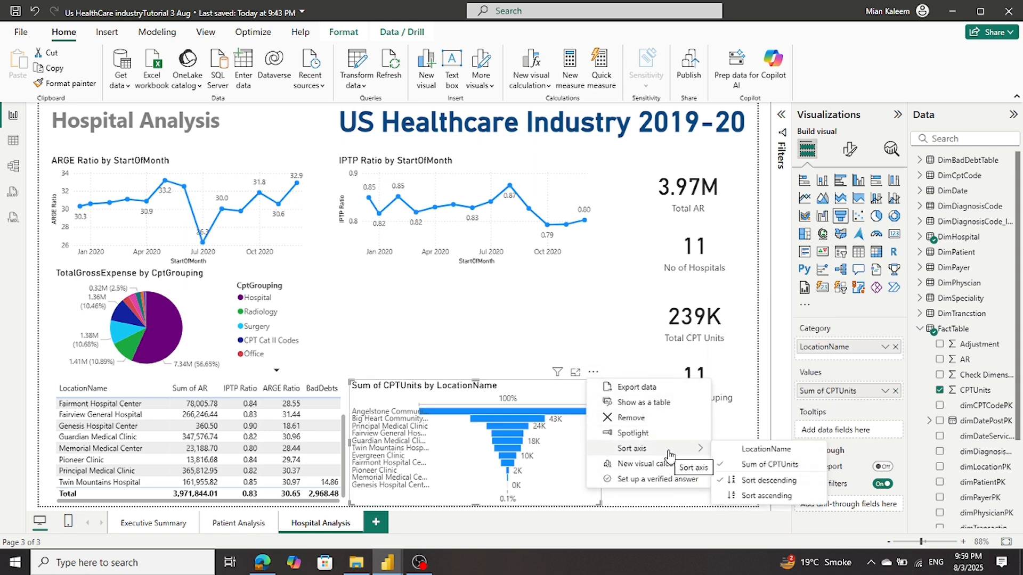
{"action": "left_click", "coordinate": [745, 453]}
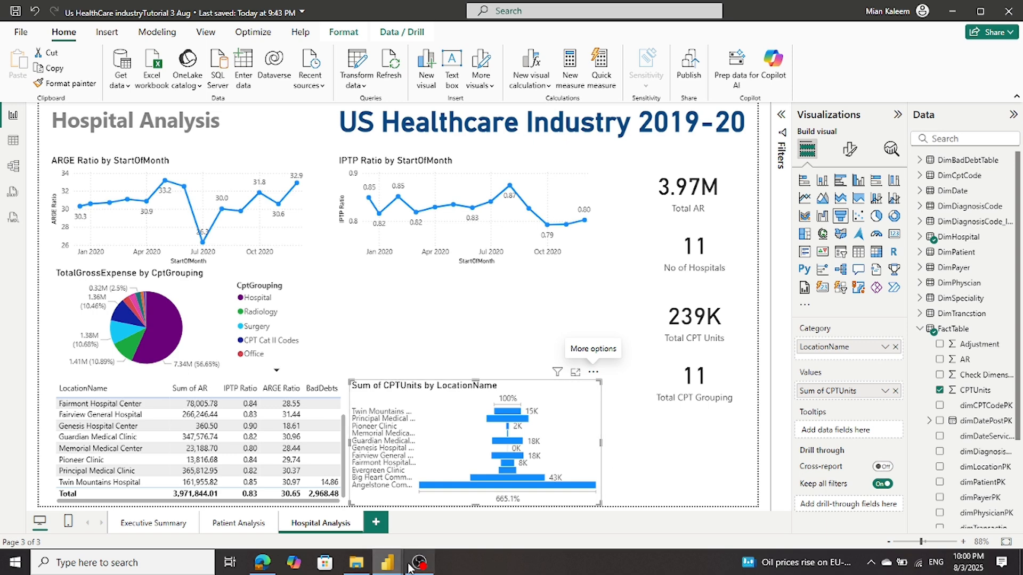
Widen the CPTUnits funnel chart by dragging its right edge
{"action": "mouse_move", "coordinate": [387, 562]}
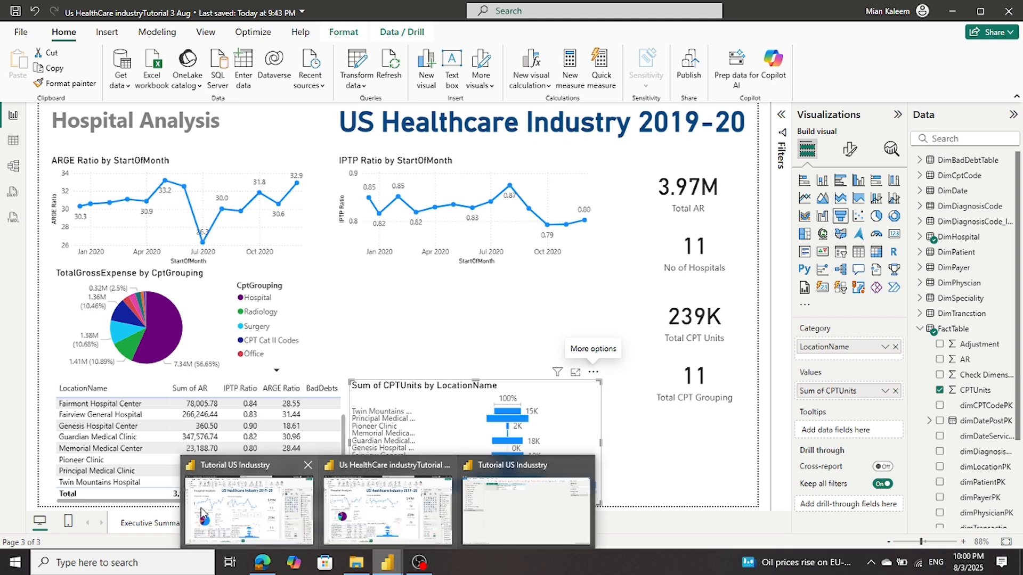
{"action": "mouse_move", "coordinate": [200, 507]}
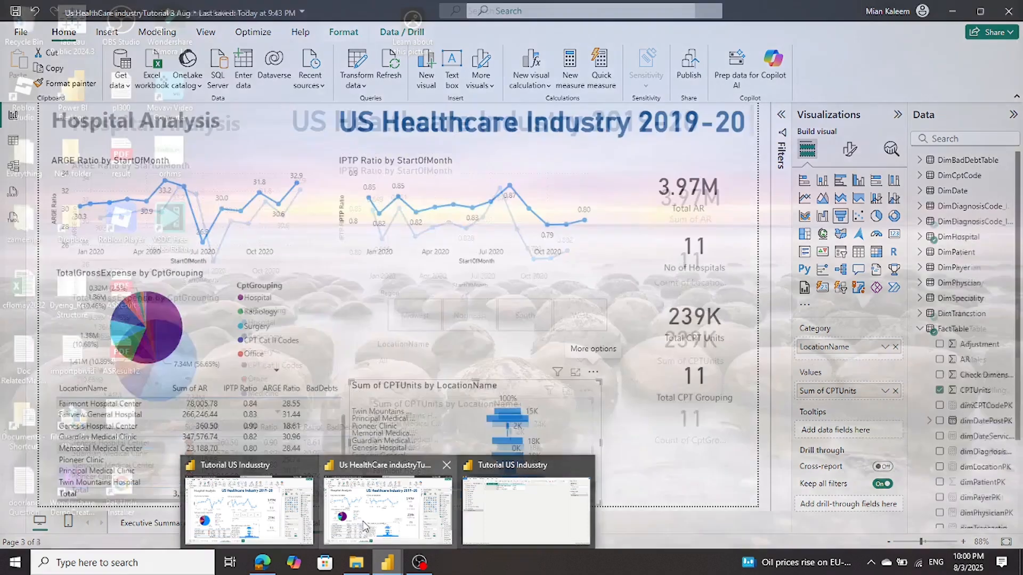
{"action": "mouse_move", "coordinate": [394, 526]}
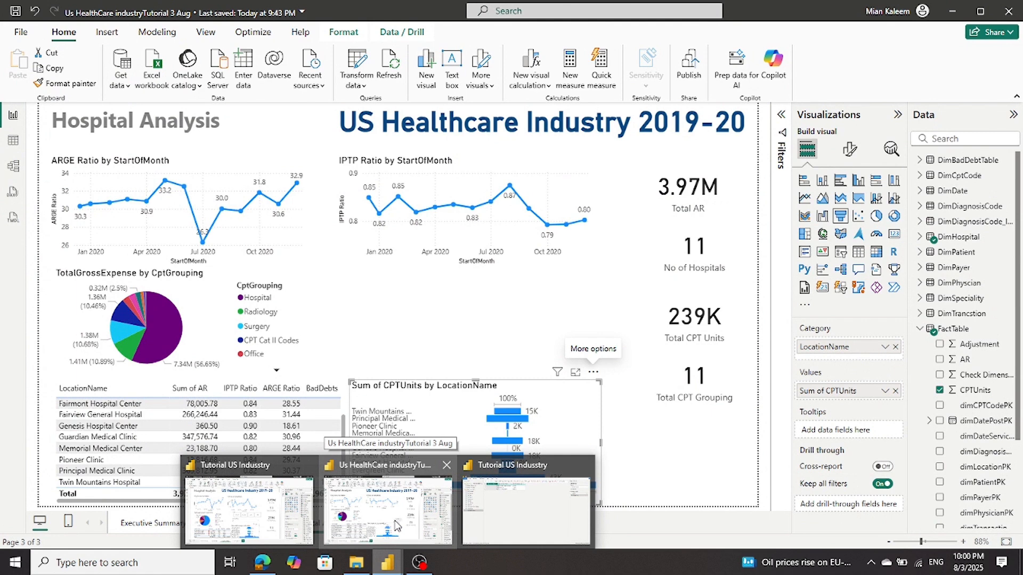
{"action": "left_click", "coordinate": [395, 526]}
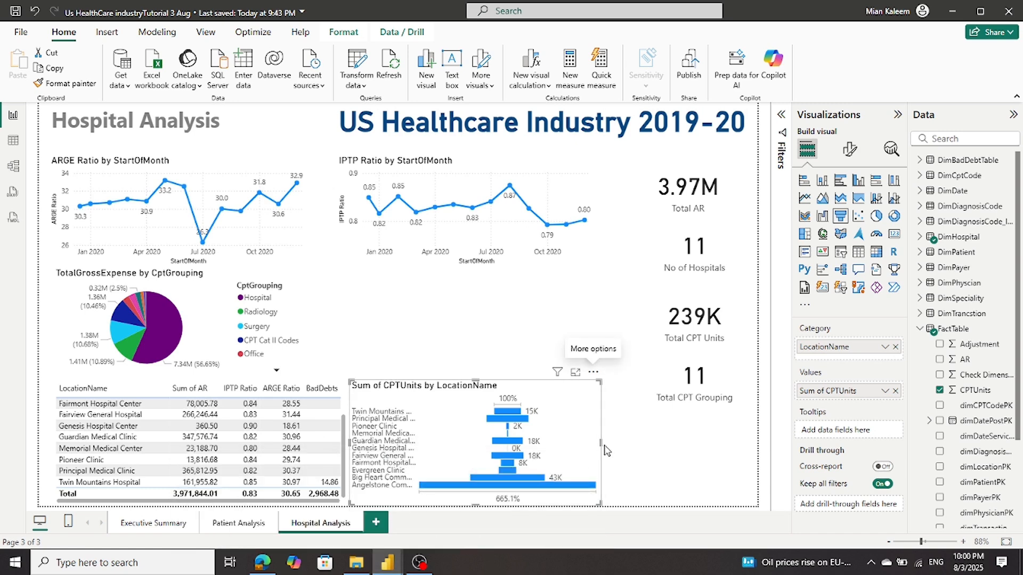
{"action": "left_click_drag", "start_coordinate": [602, 442], "coordinate": [635, 442]}
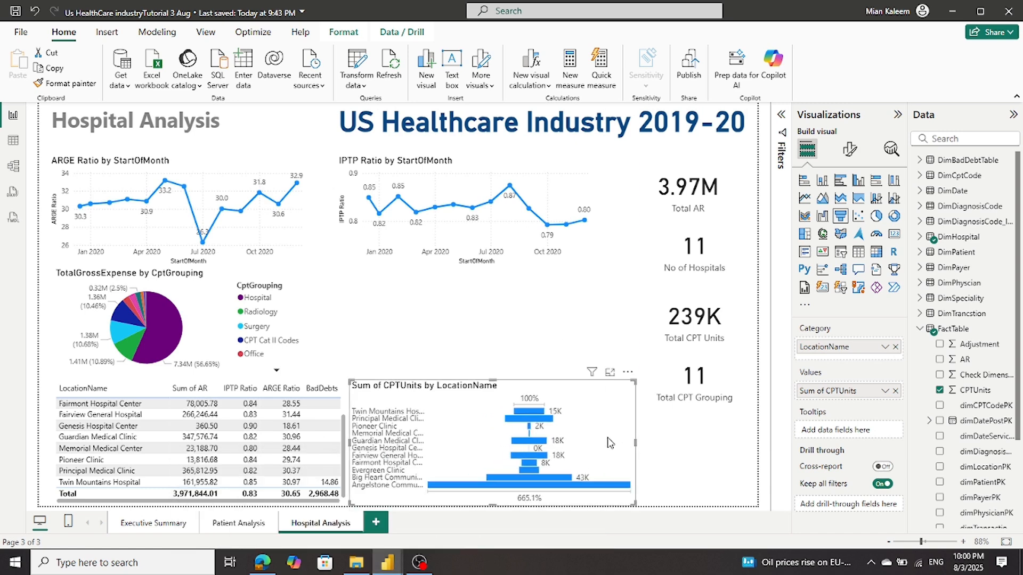
Open the Format visual settings for the CPTUnits funnel chart
{"action": "mouse_move", "coordinate": [541, 423]}
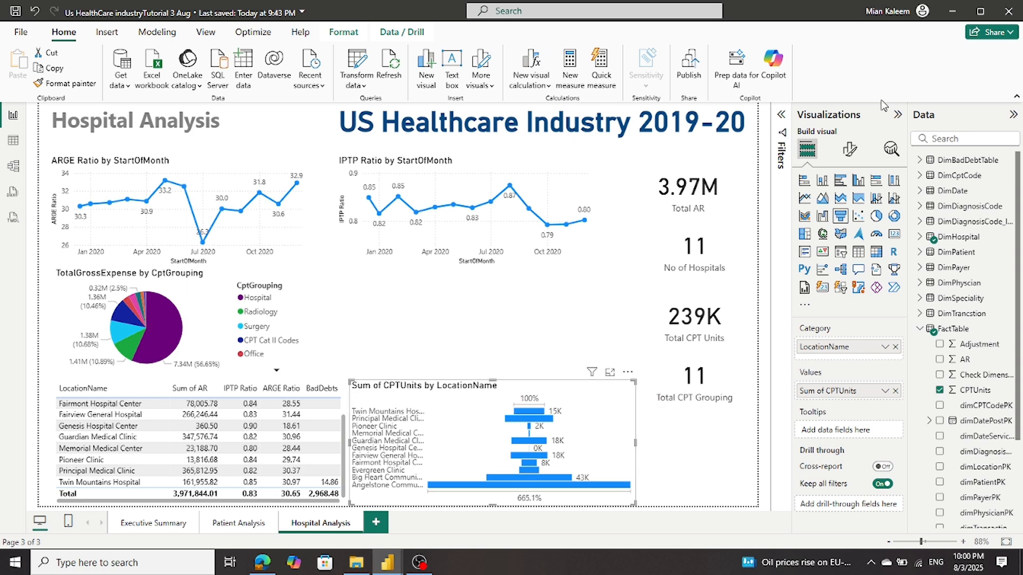
{"action": "left_click", "coordinate": [849, 151]}
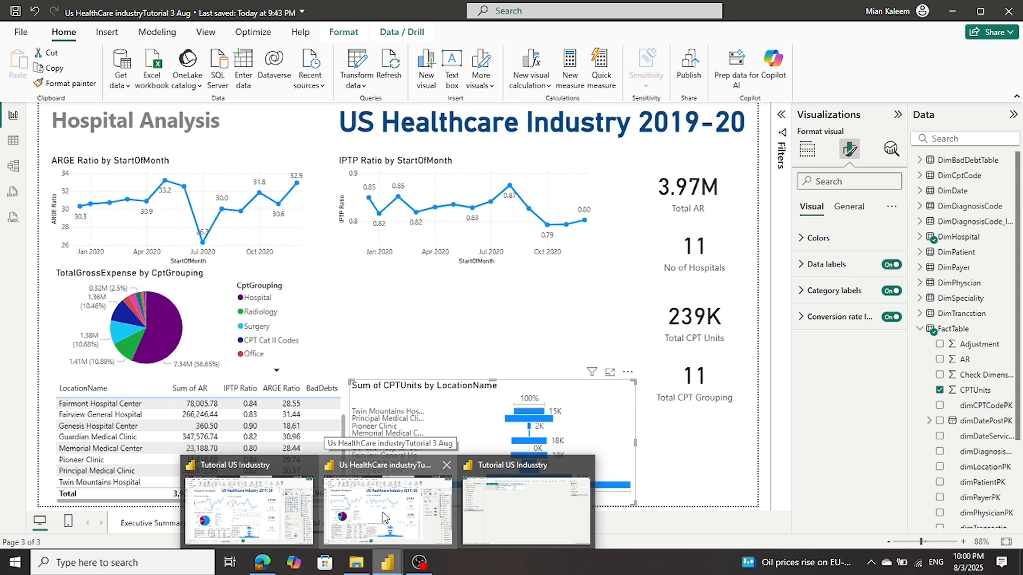
{"action": "left_click", "coordinate": [547, 515]}
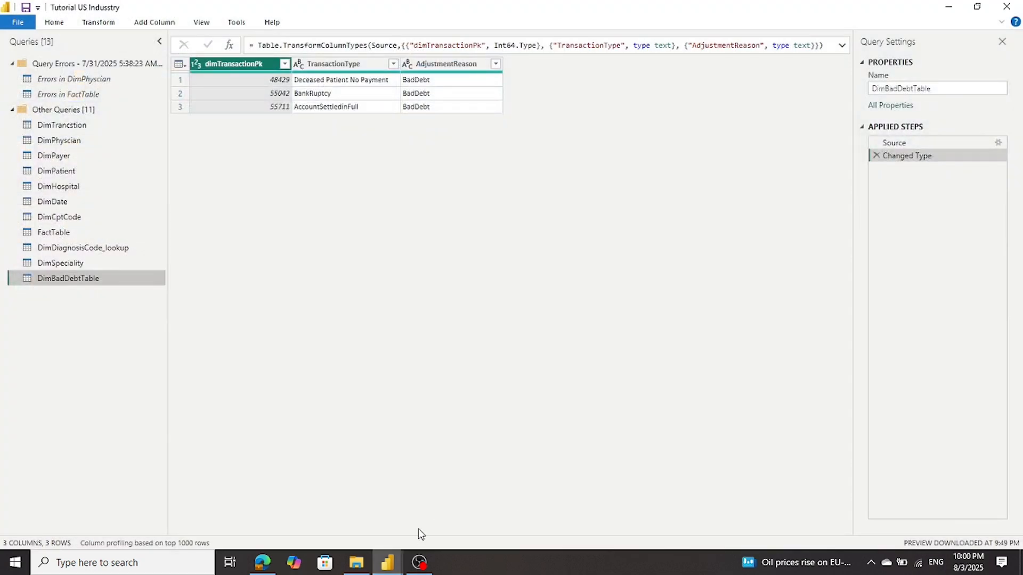
{"action": "mouse_move", "coordinate": [390, 563]}
{"action": "left_click", "coordinate": [343, 525]}
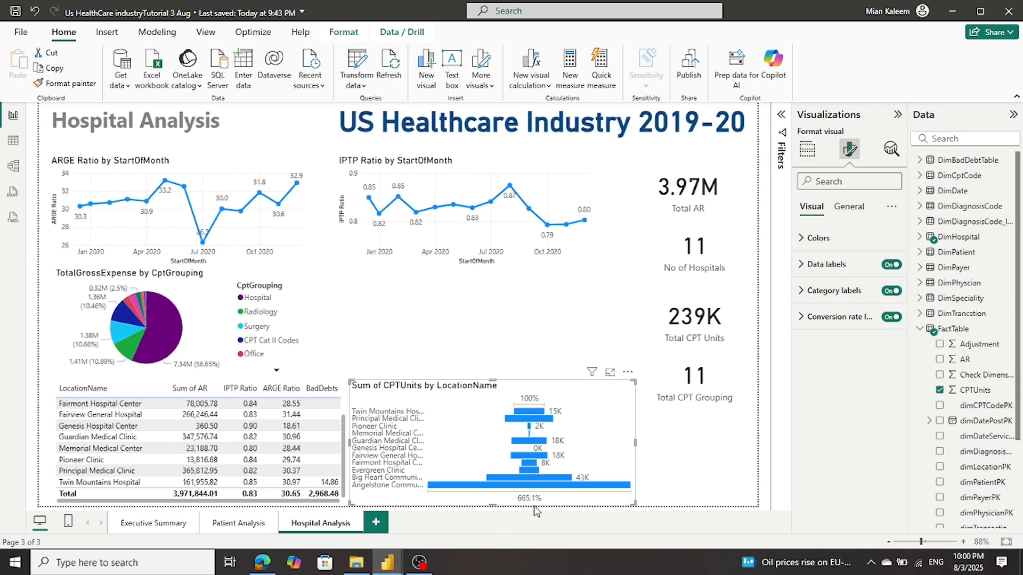
{"action": "mouse_move", "coordinate": [387, 563]}
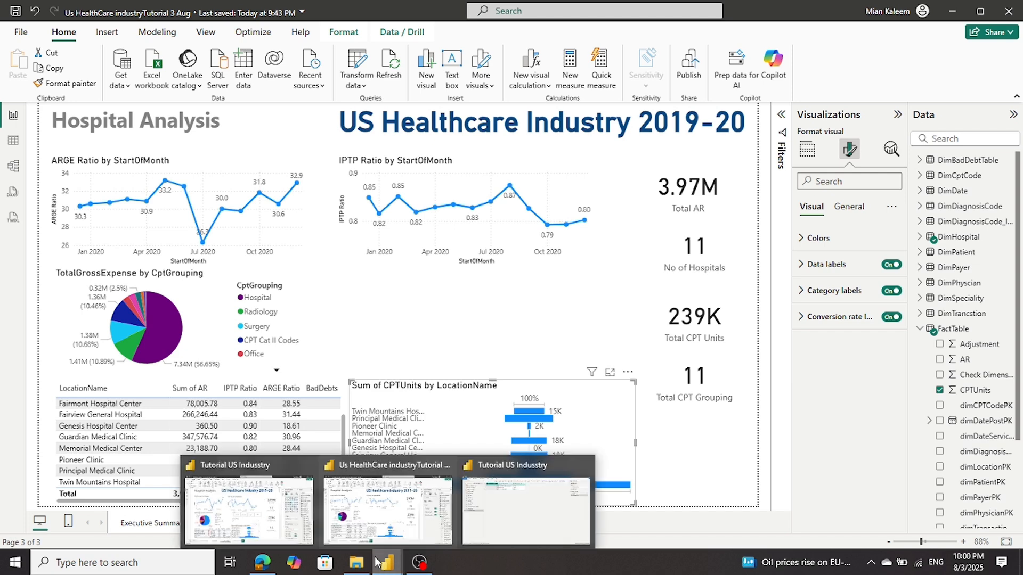
In the reference report, nudge the CPTUnits funnel chart slightly upward and reselect it
{"action": "left_click", "coordinate": [280, 528]}
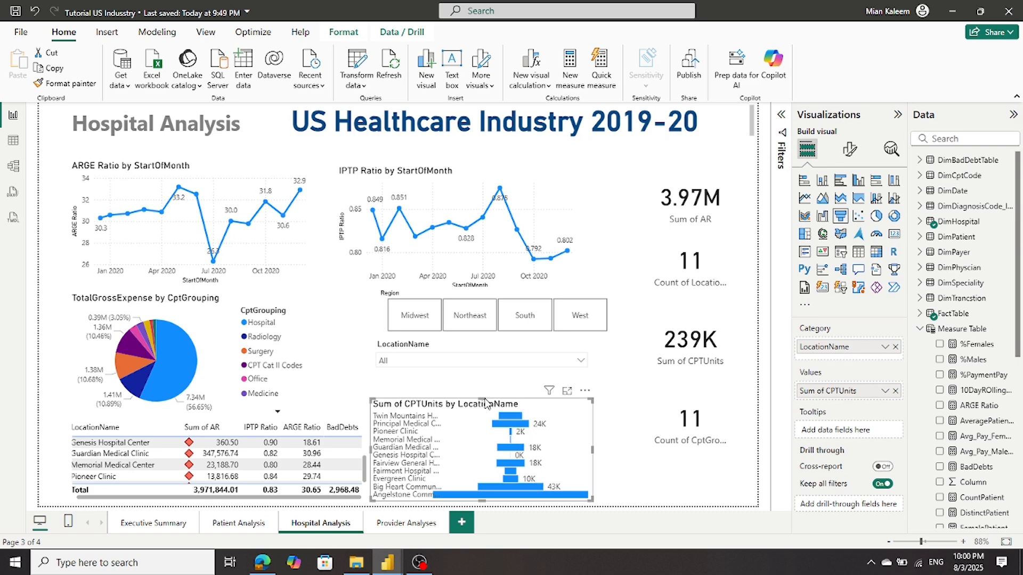
{"action": "left_click_drag", "start_coordinate": [481, 400], "coordinate": [487, 377]}
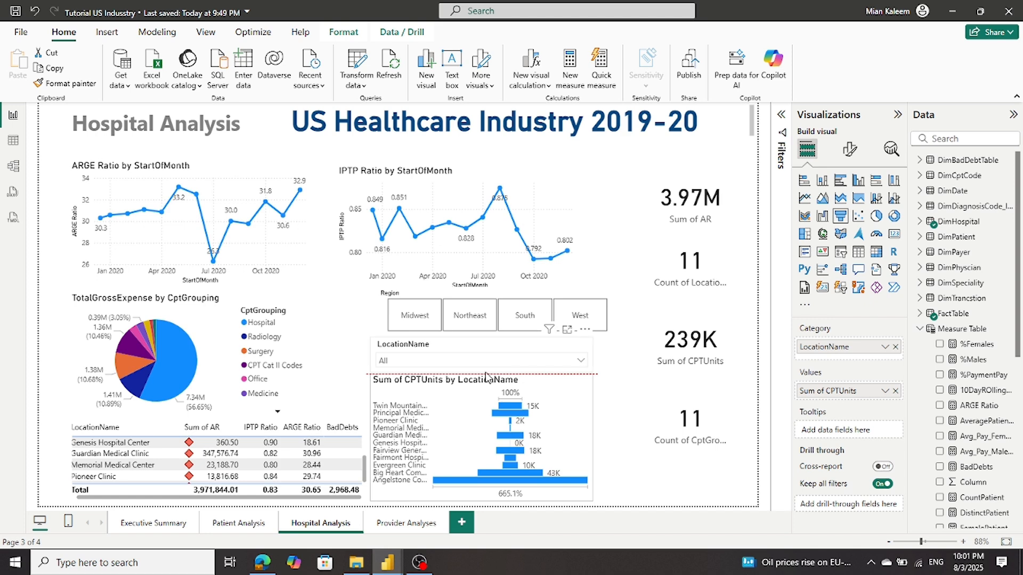
{"action": "left_click", "coordinate": [627, 428]}
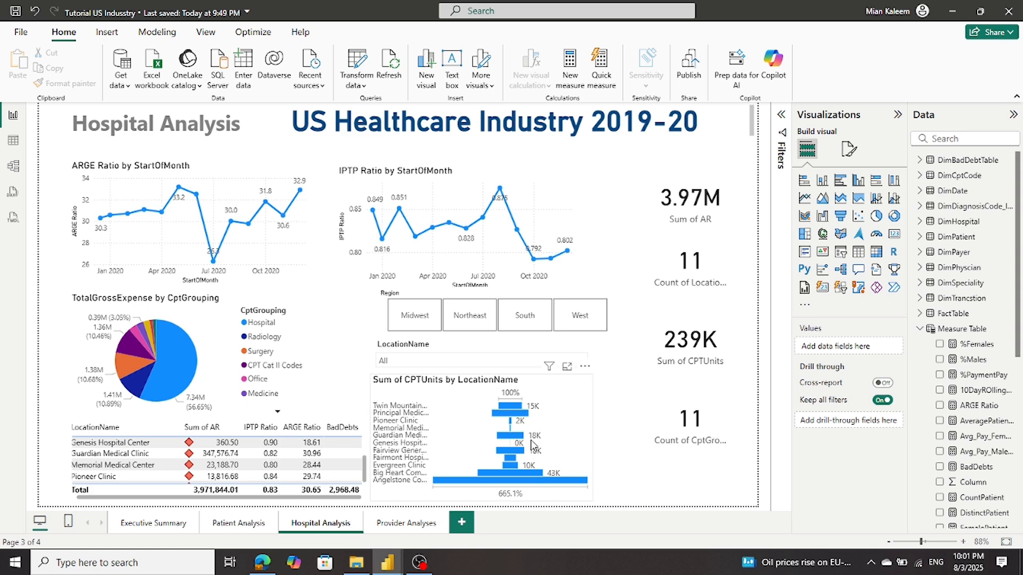
{"action": "left_click", "coordinate": [560, 413]}
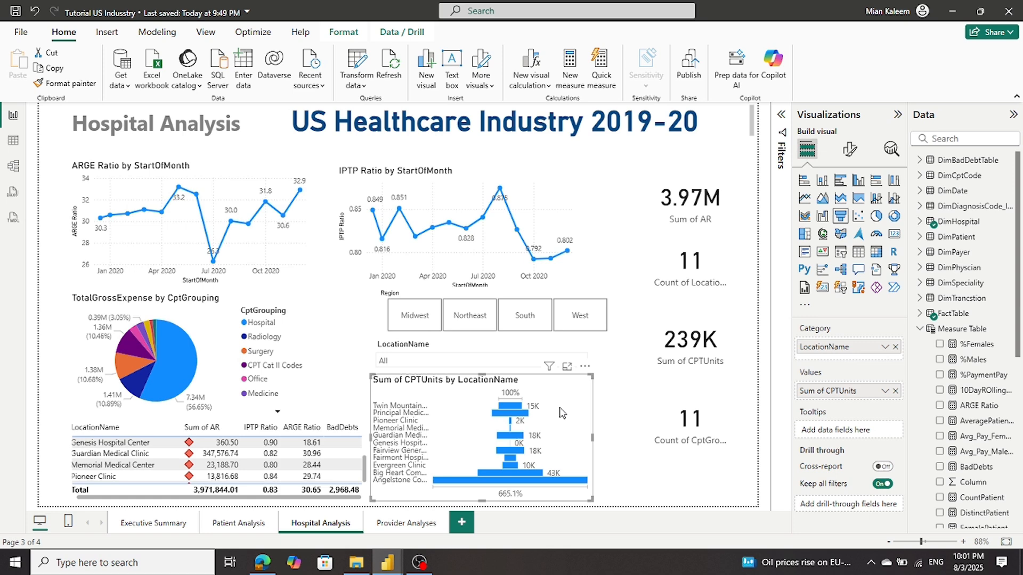
Return to the working report and bring up the Build visual options
{"action": "mouse_move", "coordinate": [393, 569]}
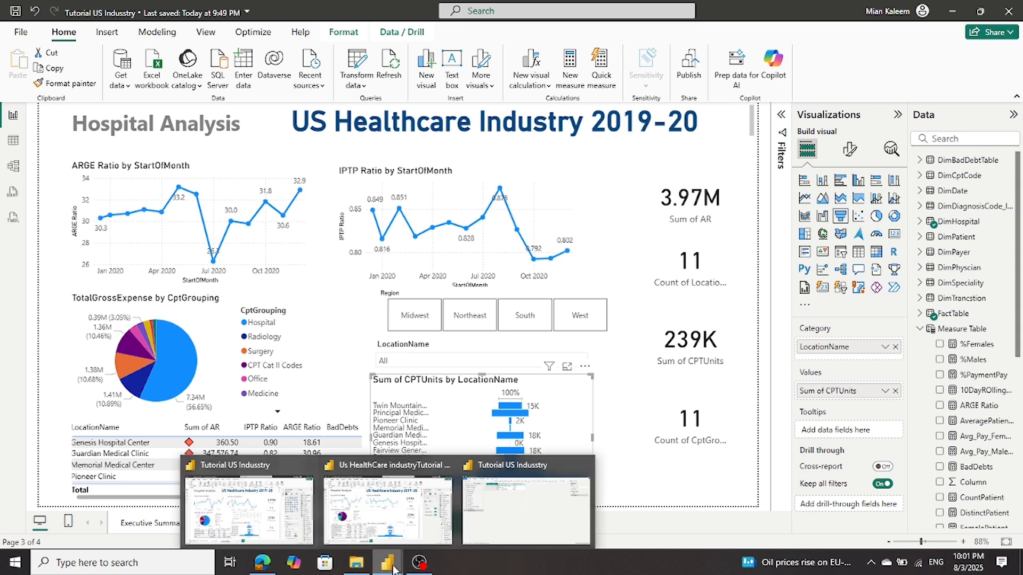
{"action": "left_click", "coordinate": [404, 516]}
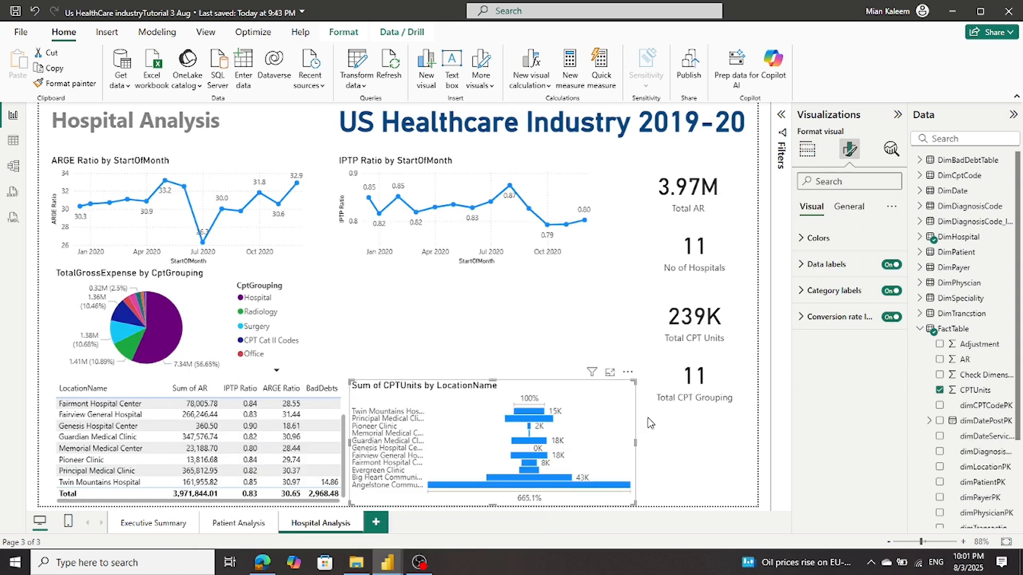
{"action": "mouse_move", "coordinate": [391, 570]}
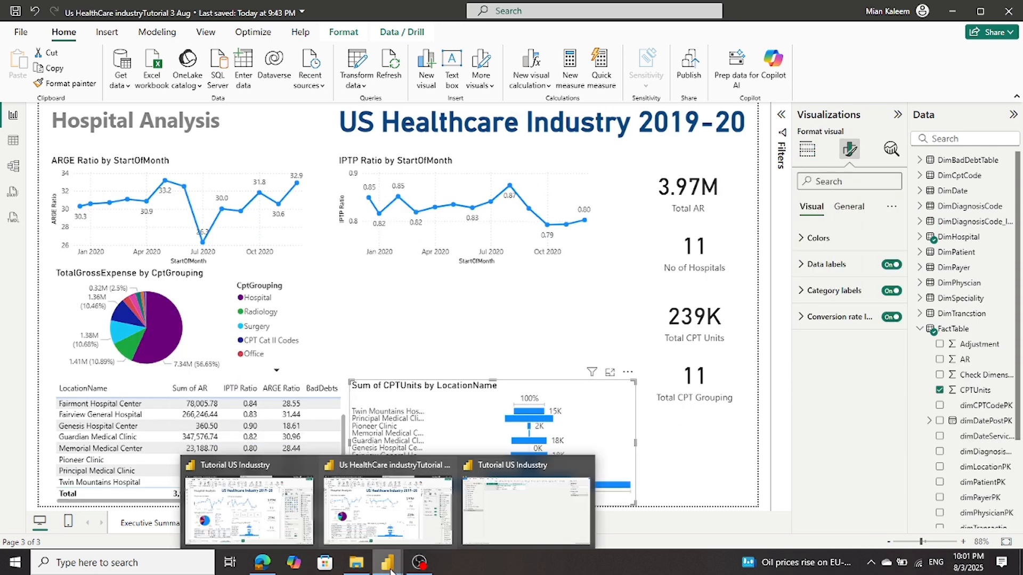
{"action": "left_click", "coordinate": [275, 531]}
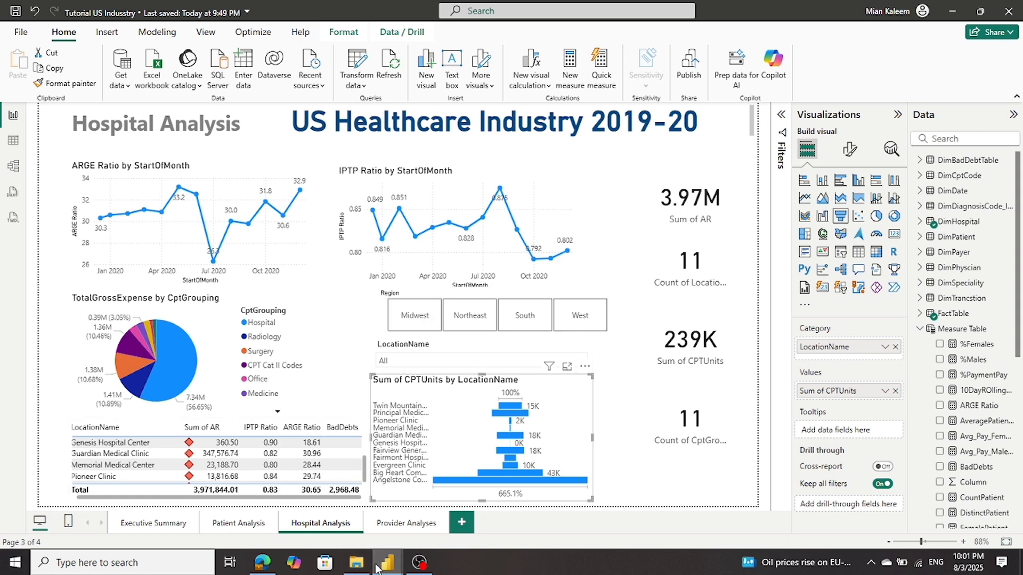
{"action": "mouse_move", "coordinate": [376, 565]}
{"action": "left_click", "coordinate": [377, 471]}
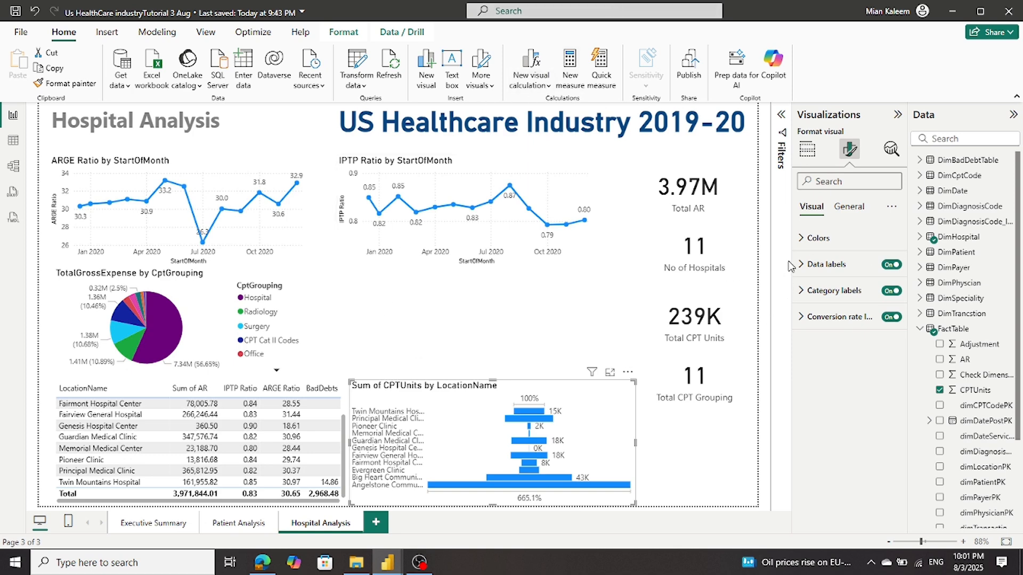
{"action": "left_click", "coordinate": [808, 150]}
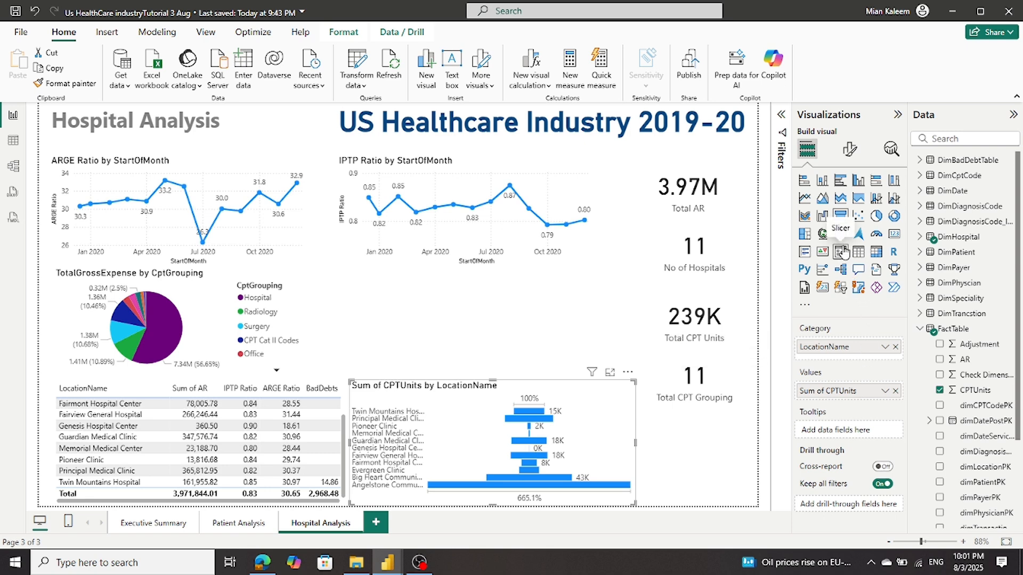
Add an empty slicer below the IPTP Ratio chart and make it shorter
{"action": "left_click", "coordinate": [426, 297]}
{"action": "left_click", "coordinate": [839, 255]}
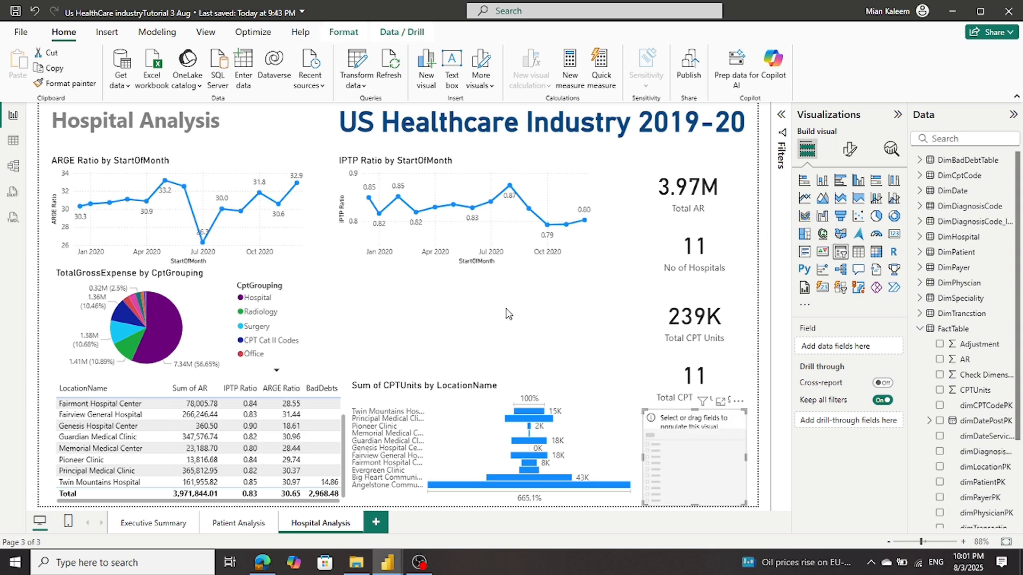
{"action": "left_click_drag", "start_coordinate": [673, 430], "coordinate": [638, 318]}
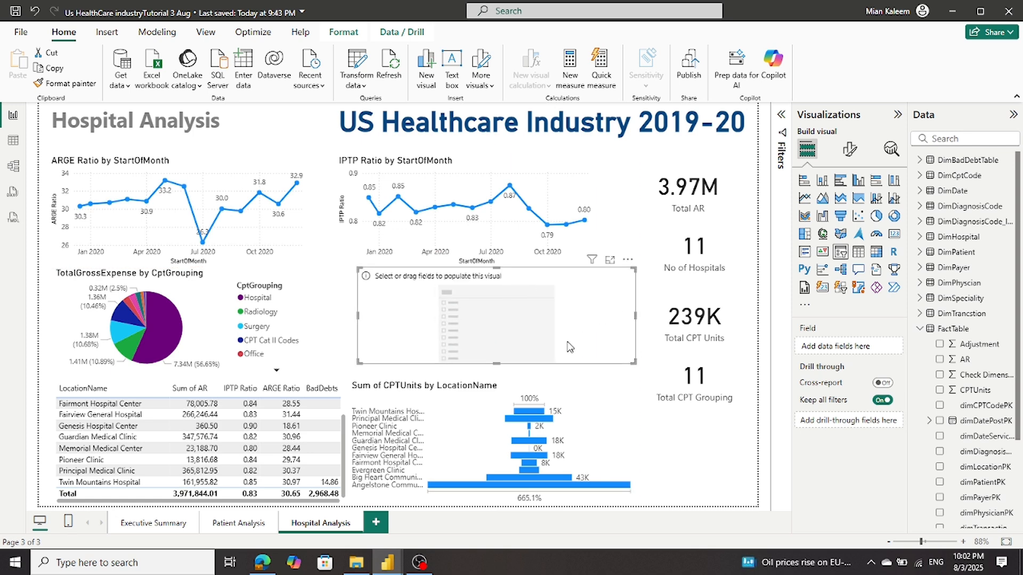
{"action": "left_click", "coordinate": [500, 370]}
{"action": "left_click", "coordinate": [496, 361]}
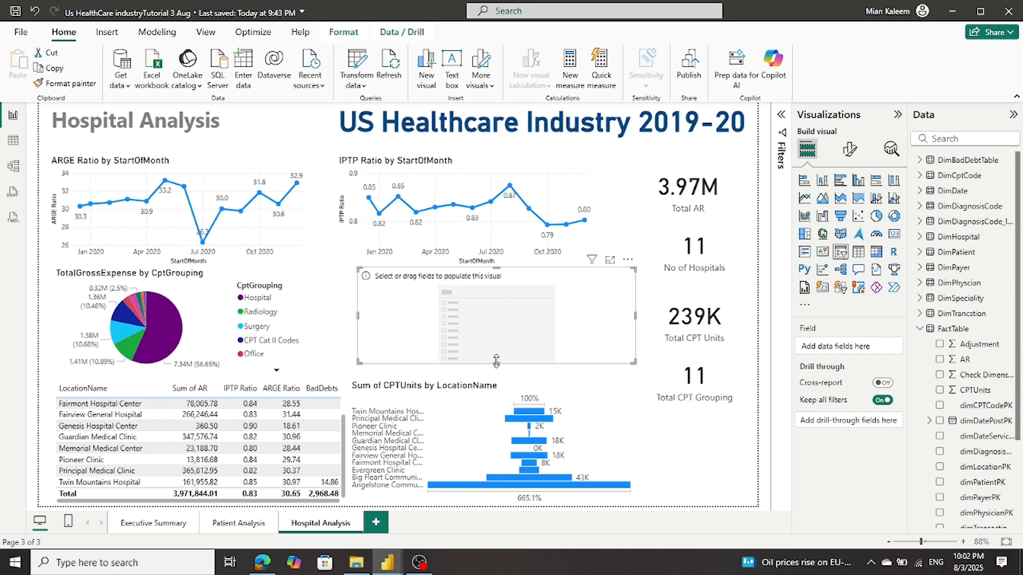
{"action": "left_click_drag", "start_coordinate": [496, 362], "coordinate": [497, 303]}
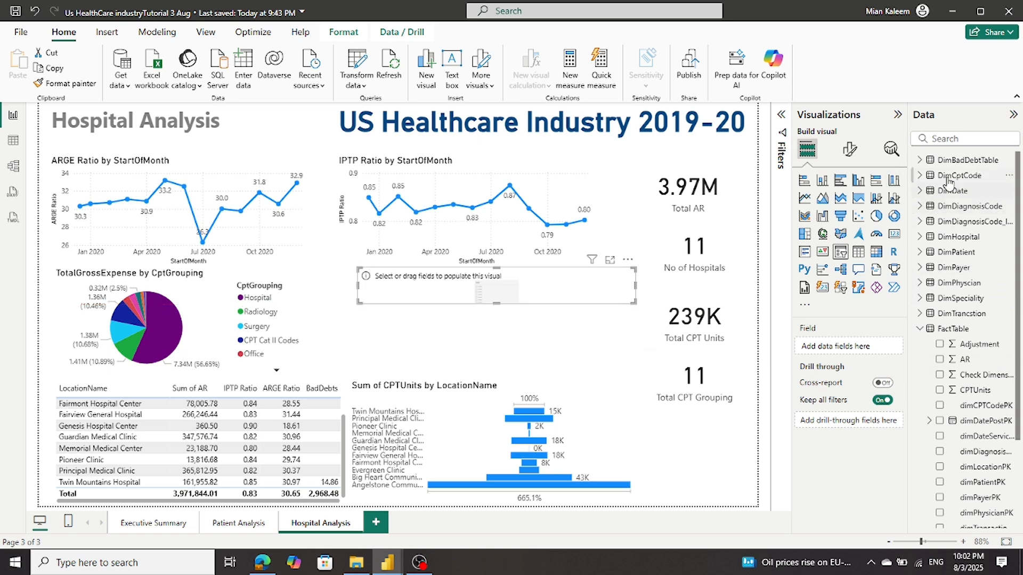
Check the reference Region slicer's field, then put DimPatient's Region into the new slicer
{"action": "left_click", "coordinate": [919, 328]}
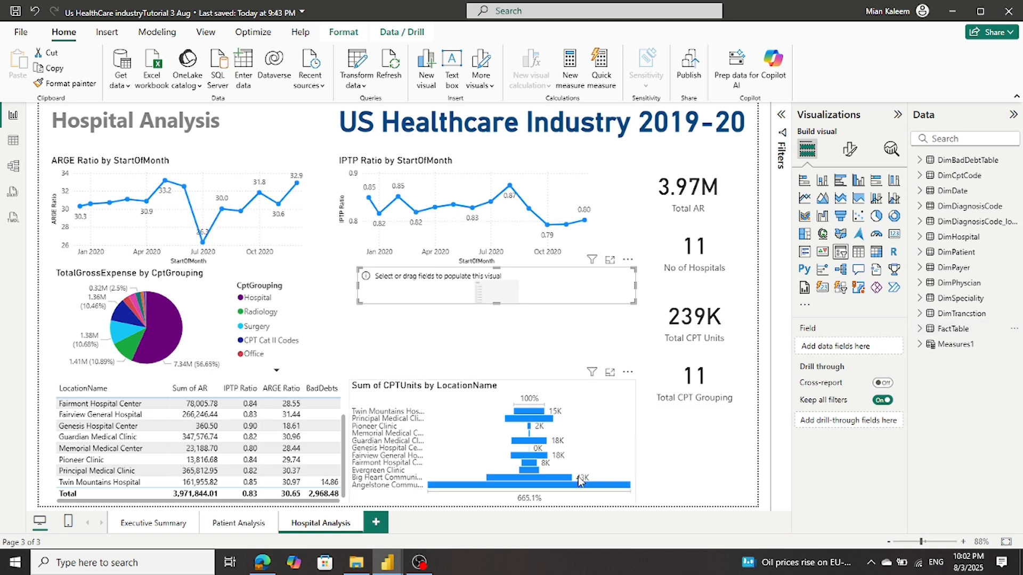
{"action": "mouse_move", "coordinate": [388, 562]}
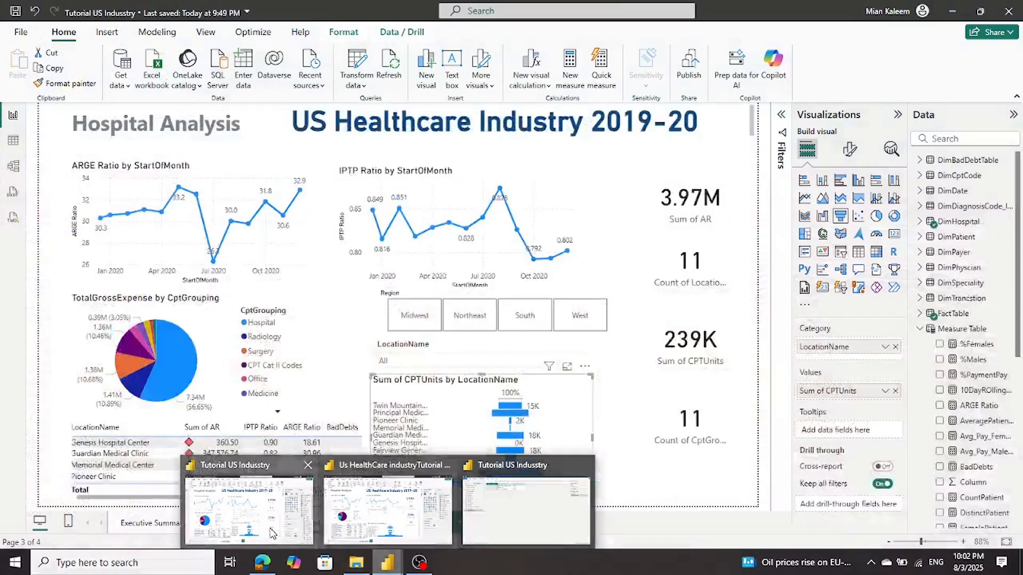
{"action": "left_click", "coordinate": [269, 530]}
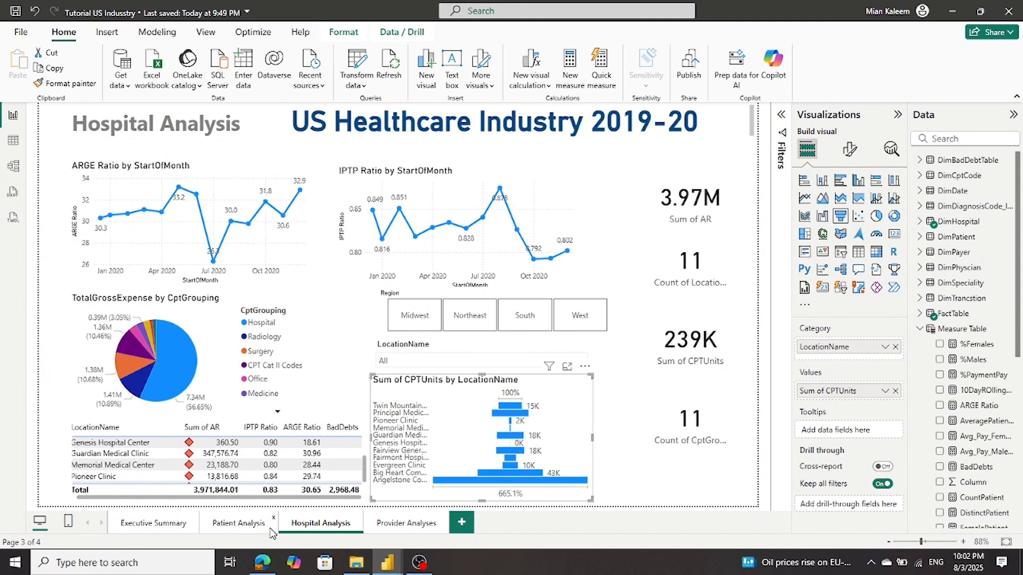
{"action": "left_click", "coordinate": [418, 296]}
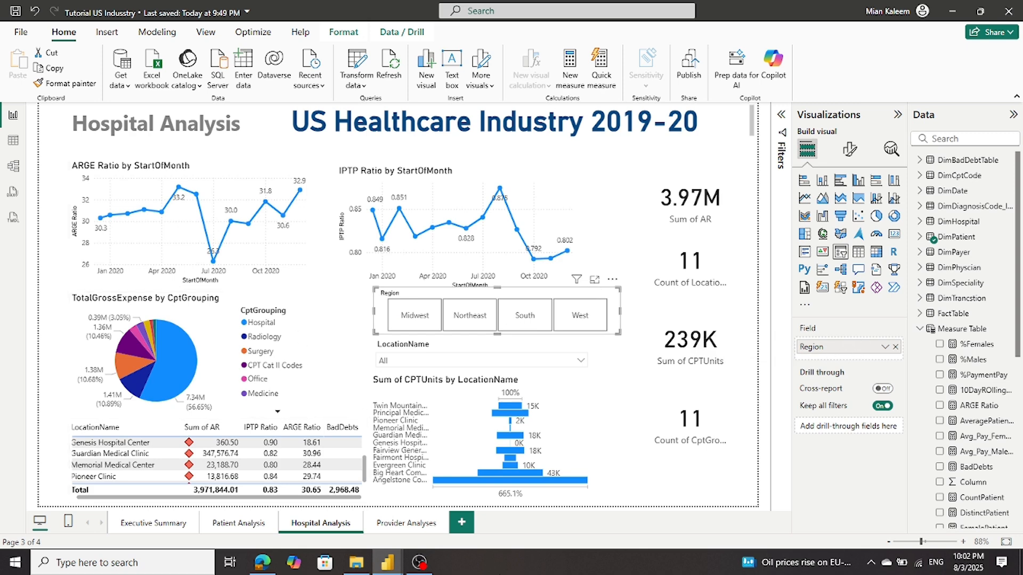
{"action": "mouse_move", "coordinate": [390, 565]}
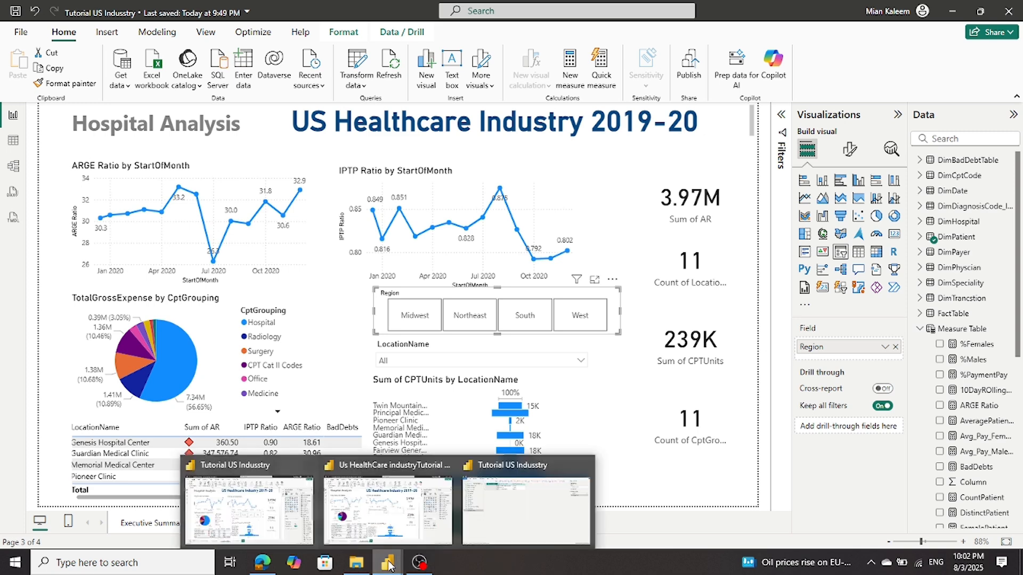
{"action": "left_click", "coordinate": [400, 513]}
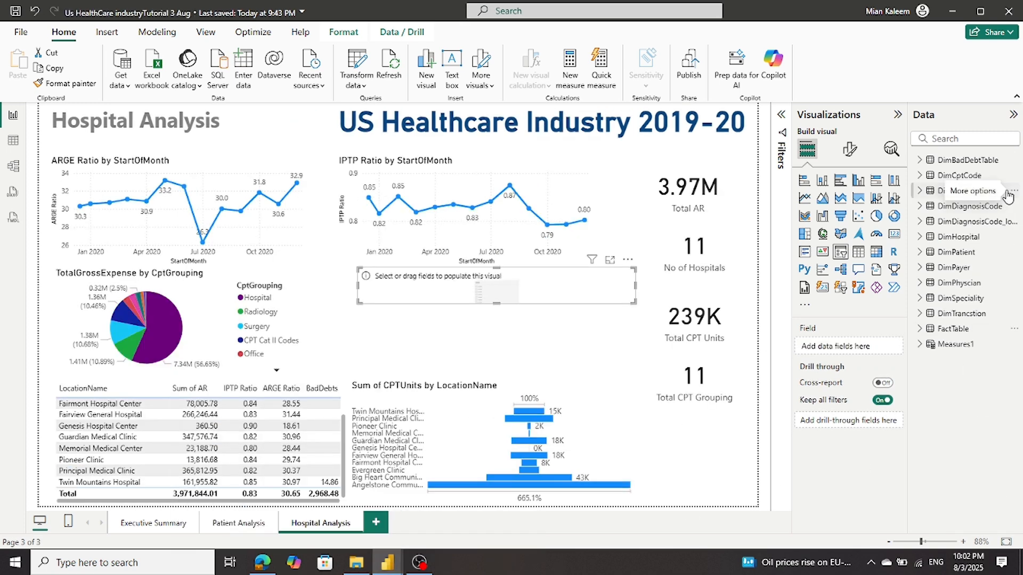
{"action": "left_click", "coordinate": [920, 252]}
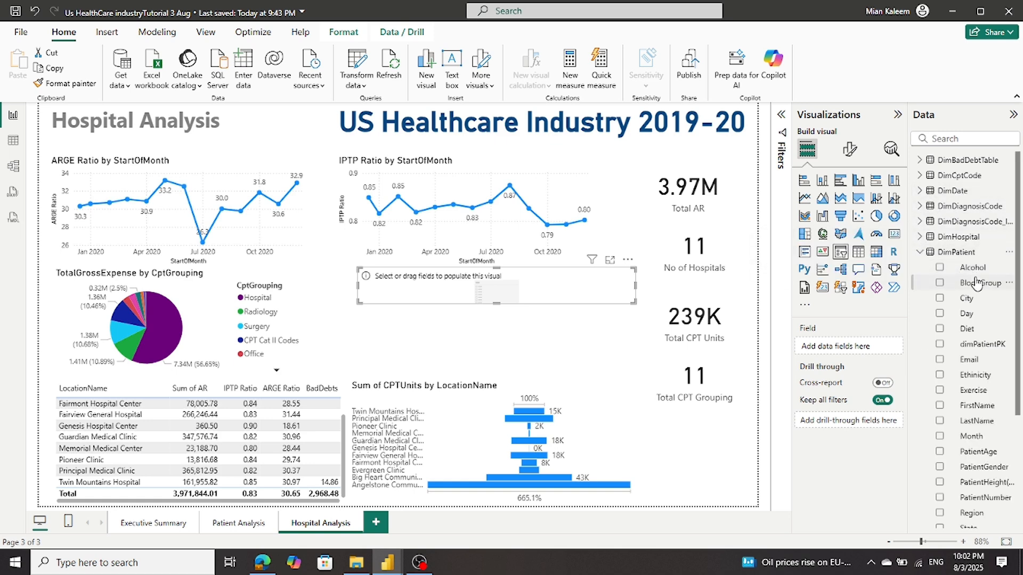
{"action": "left_click_drag", "start_coordinate": [971, 520], "coordinate": [864, 353]}
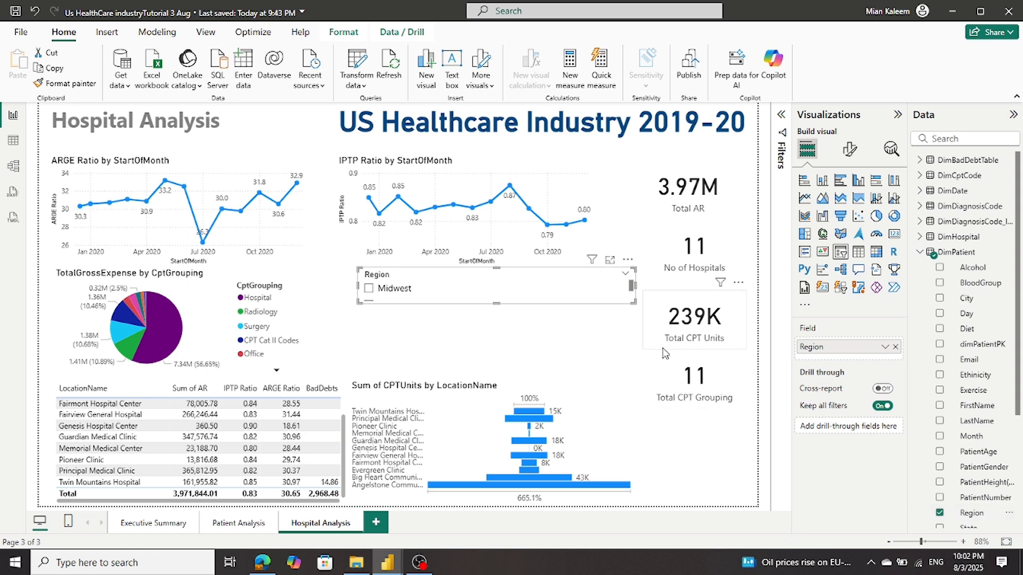
Set the Region slicer's style to Tile under Slicer settings
{"action": "left_click", "coordinate": [850, 149]}
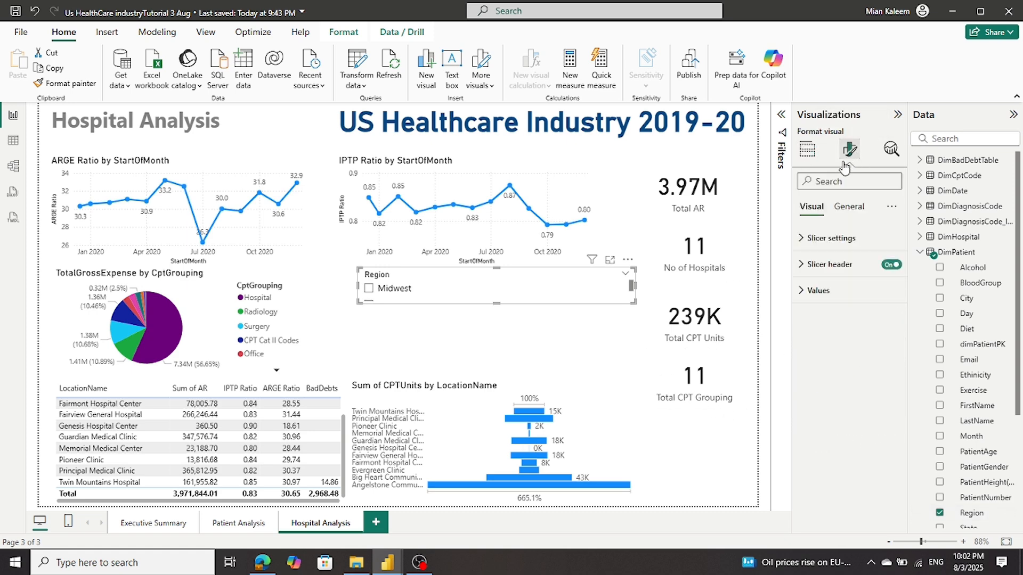
{"action": "left_click", "coordinate": [807, 239]}
{"action": "left_click", "coordinate": [835, 304]}
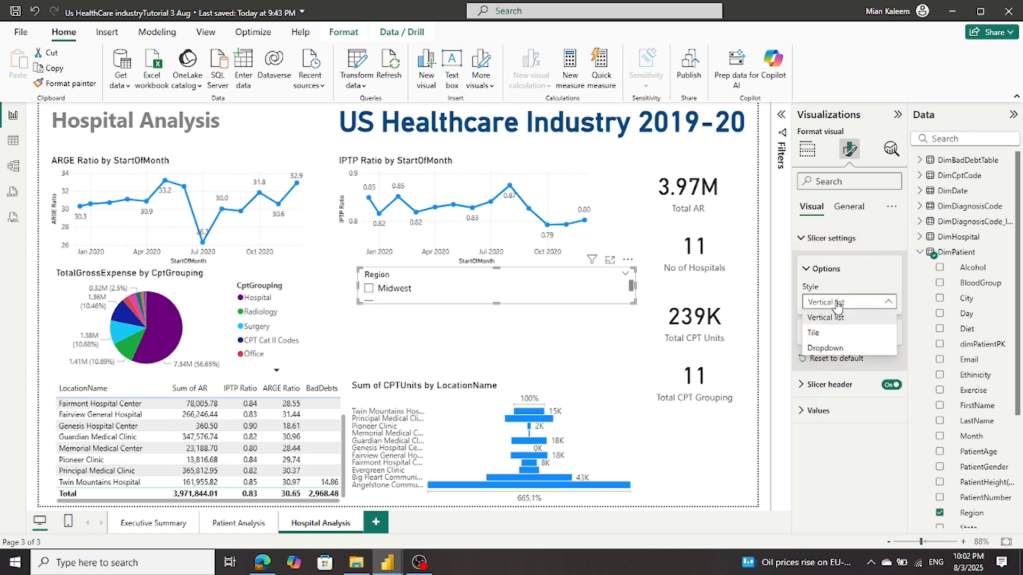
{"action": "left_click", "coordinate": [827, 335]}
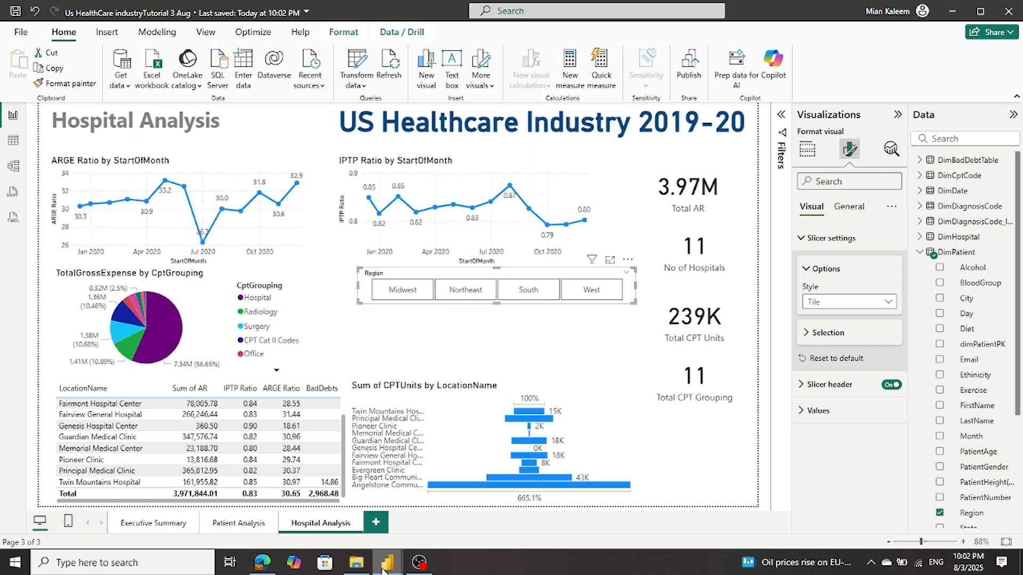
Review the reference LocationName slicer's hospital list, then return and deselect the Region slicer
{"action": "mouse_move", "coordinate": [385, 568]}
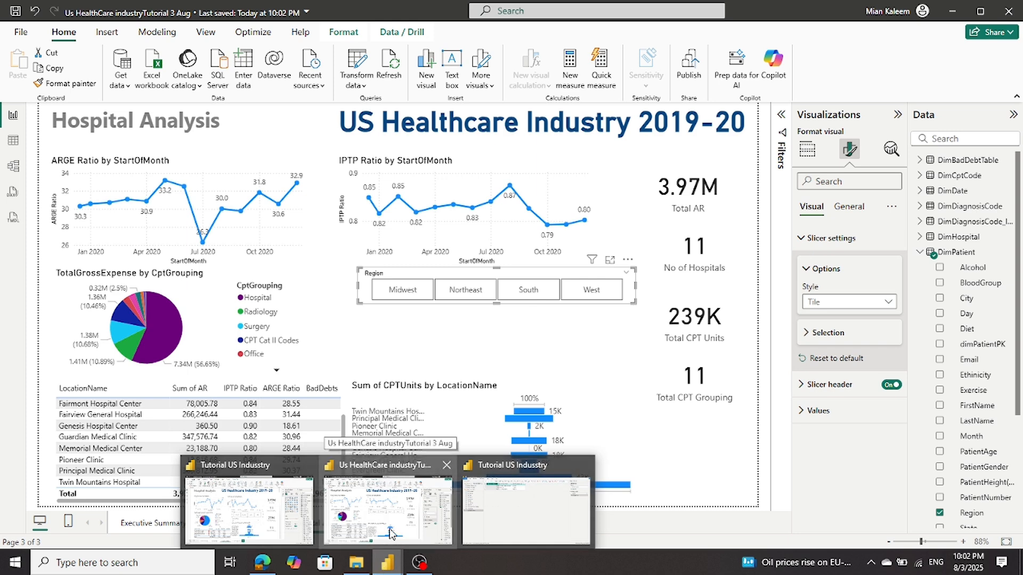
{"action": "left_click", "coordinate": [279, 527]}
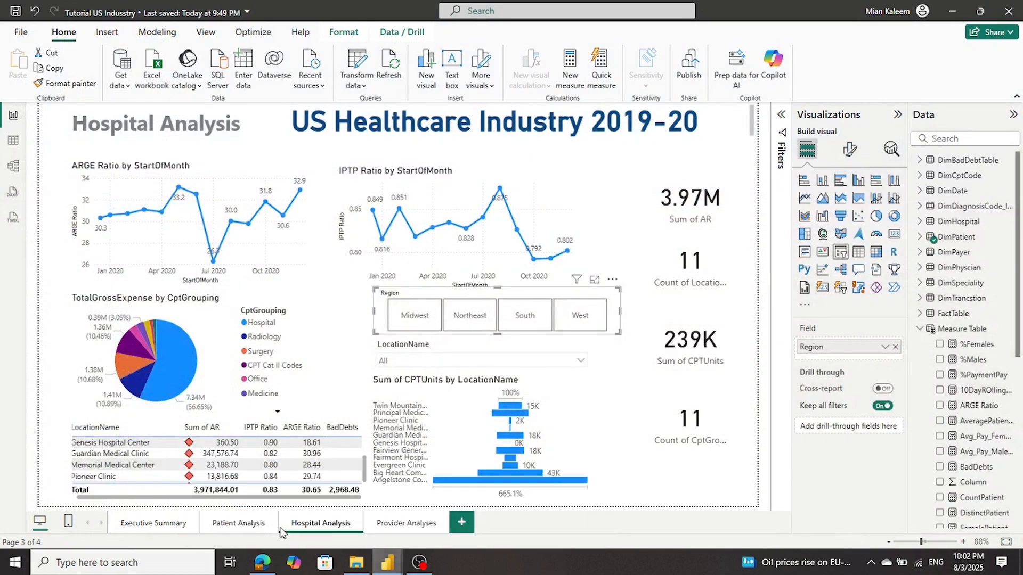
{"action": "left_click", "coordinate": [584, 362]}
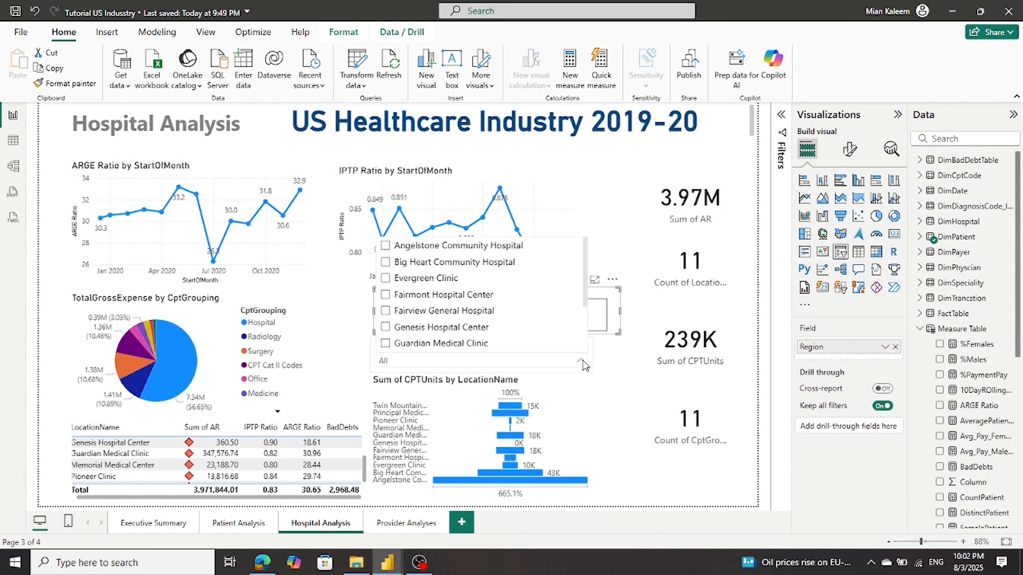
{"action": "left_click", "coordinate": [584, 365]}
{"action": "mouse_move", "coordinate": [397, 569]}
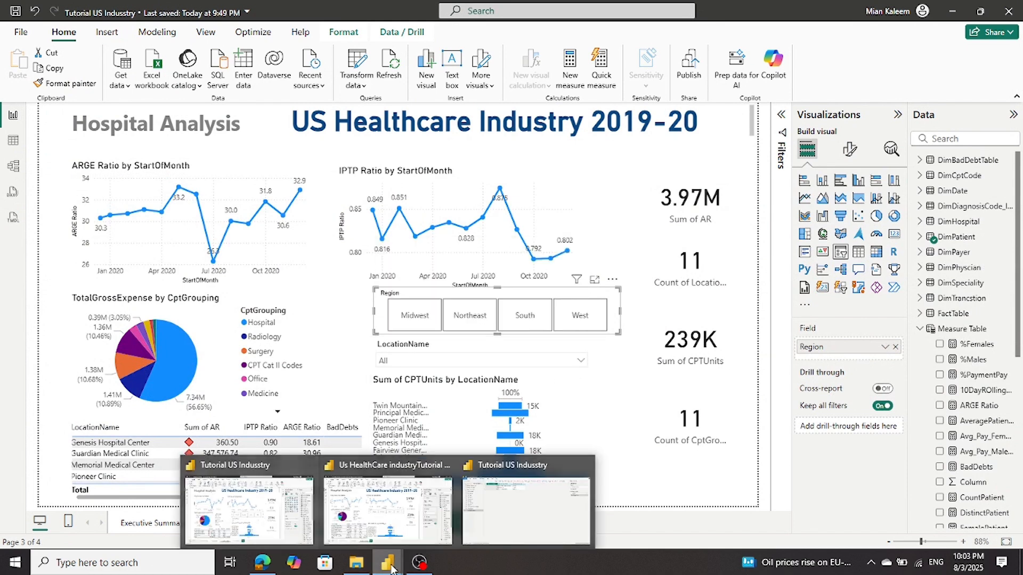
{"action": "left_click", "coordinate": [387, 498]}
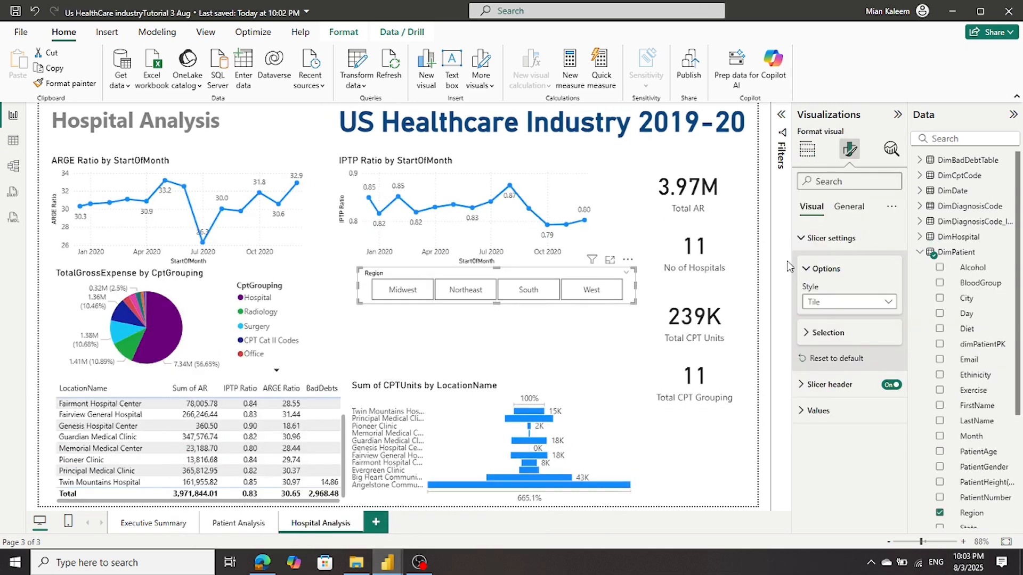
{"action": "left_click", "coordinate": [807, 149]}
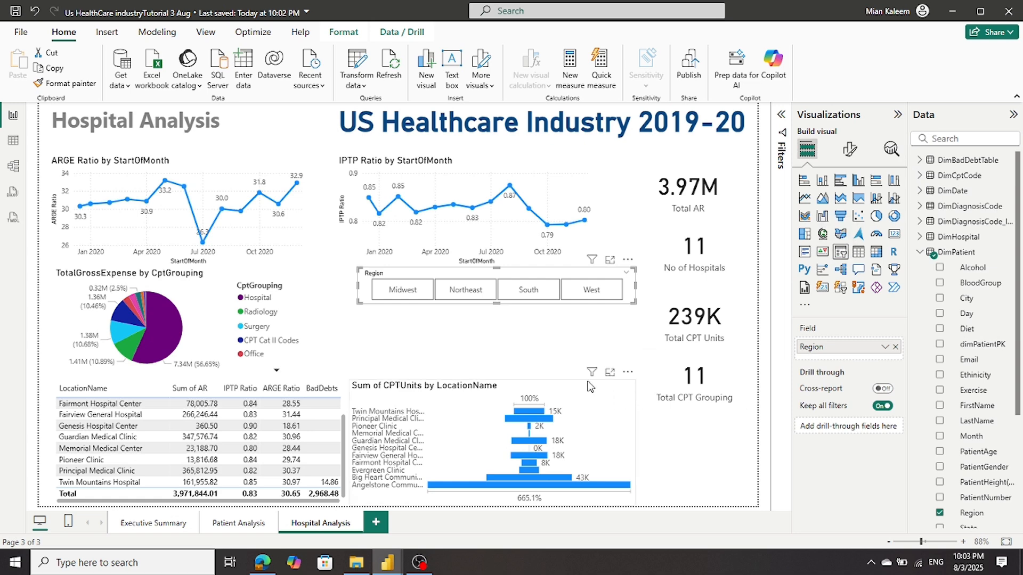
{"action": "key", "text": "Escape"}
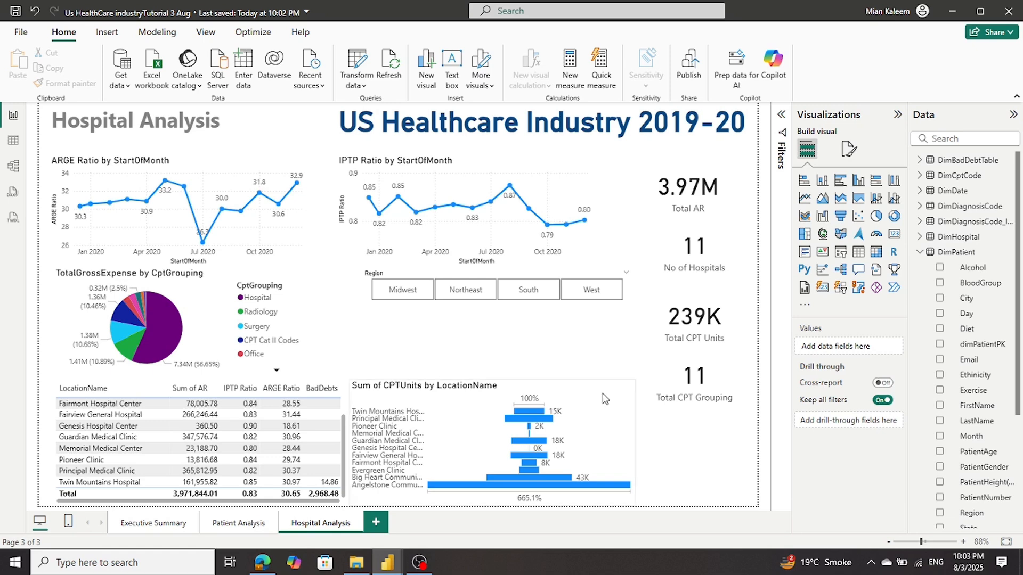
Add a short slicer below the Region slicer showing DimHospital's LocationName field
{"action": "left_click", "coordinate": [843, 258]}
{"action": "left_click_drag", "start_coordinate": [700, 455], "coordinate": [626, 353]}
{"action": "left_click_drag", "start_coordinate": [501, 400], "coordinate": [506, 343]}
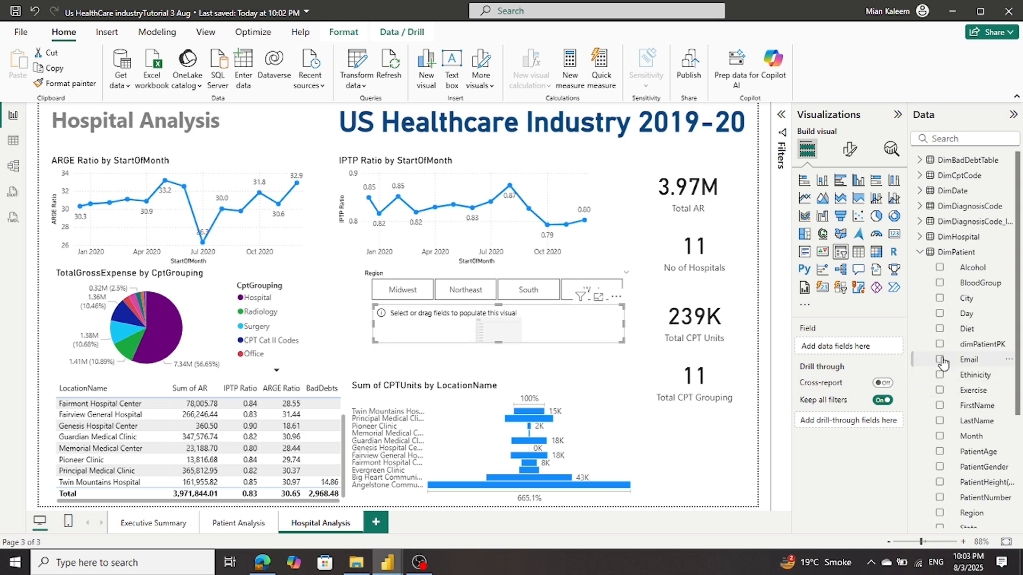
{"action": "left_click", "coordinate": [920, 253]}
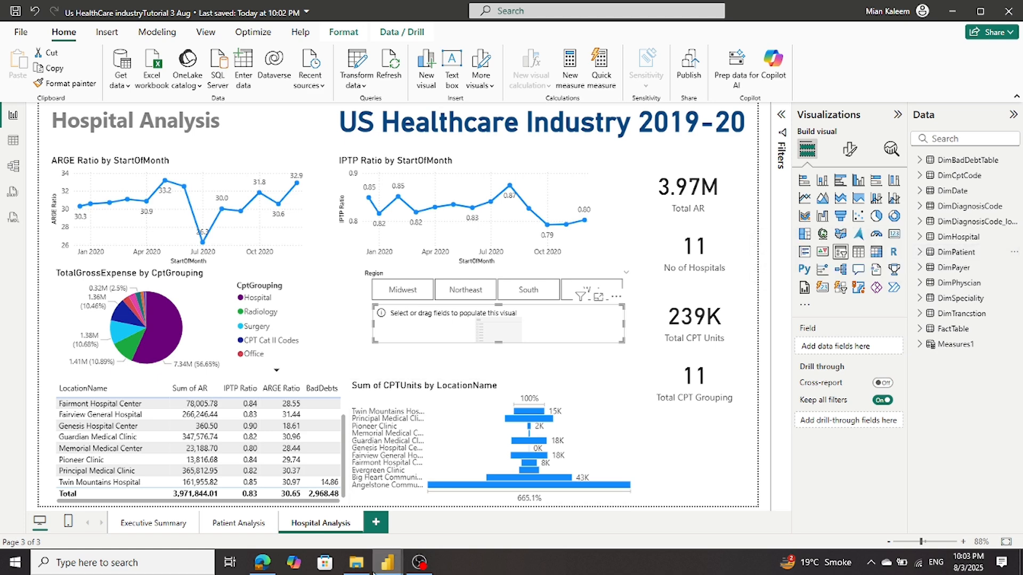
{"action": "left_click", "coordinate": [930, 241]}
{"action": "left_click_drag", "start_coordinate": [984, 268], "coordinate": [873, 349]}
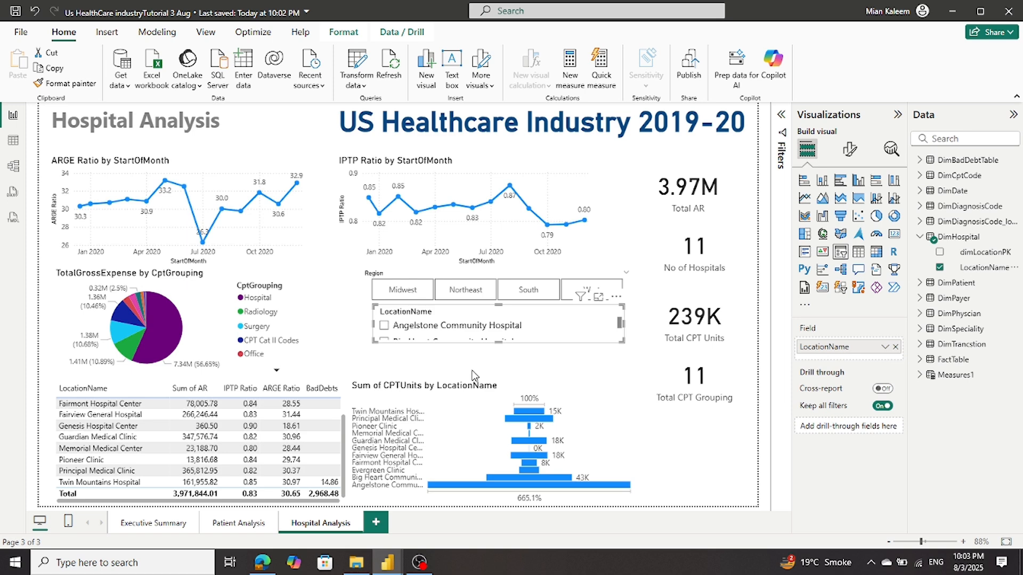
Change the LocationName slicer's style to Dropdown
{"action": "left_click", "coordinate": [850, 155]}
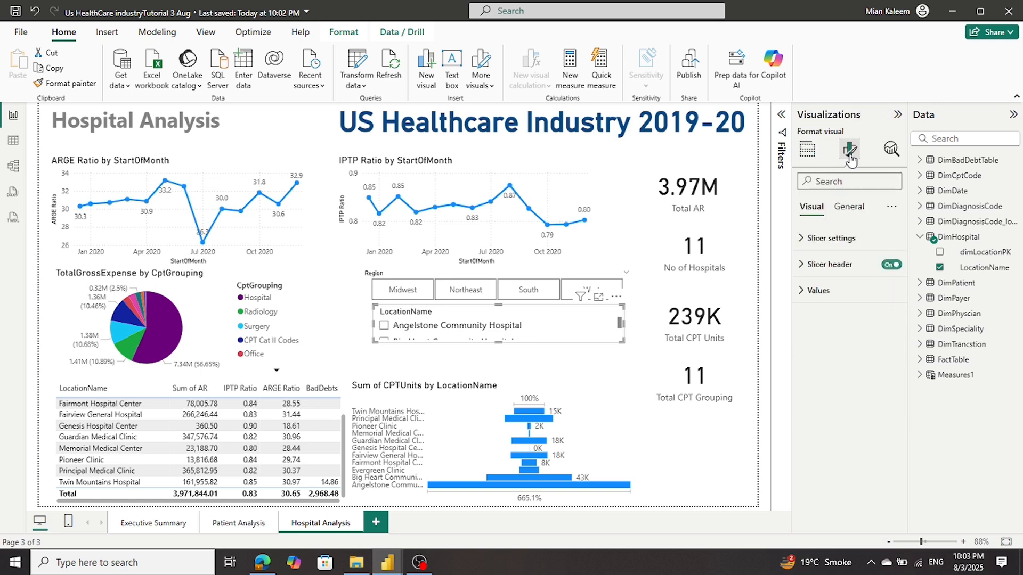
{"action": "left_click", "coordinate": [803, 238]}
{"action": "left_click", "coordinate": [869, 303]}
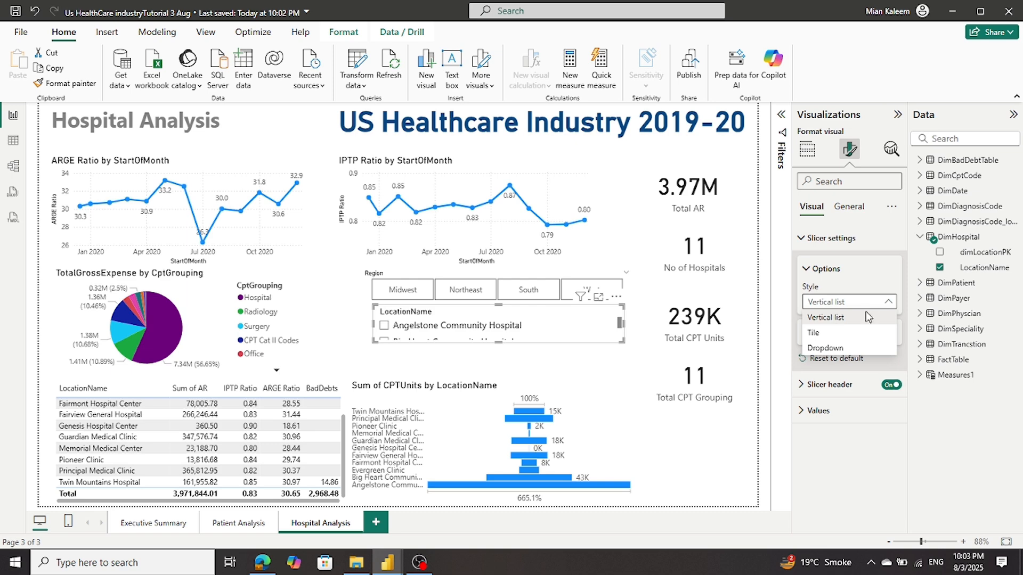
{"action": "left_click", "coordinate": [825, 347]}
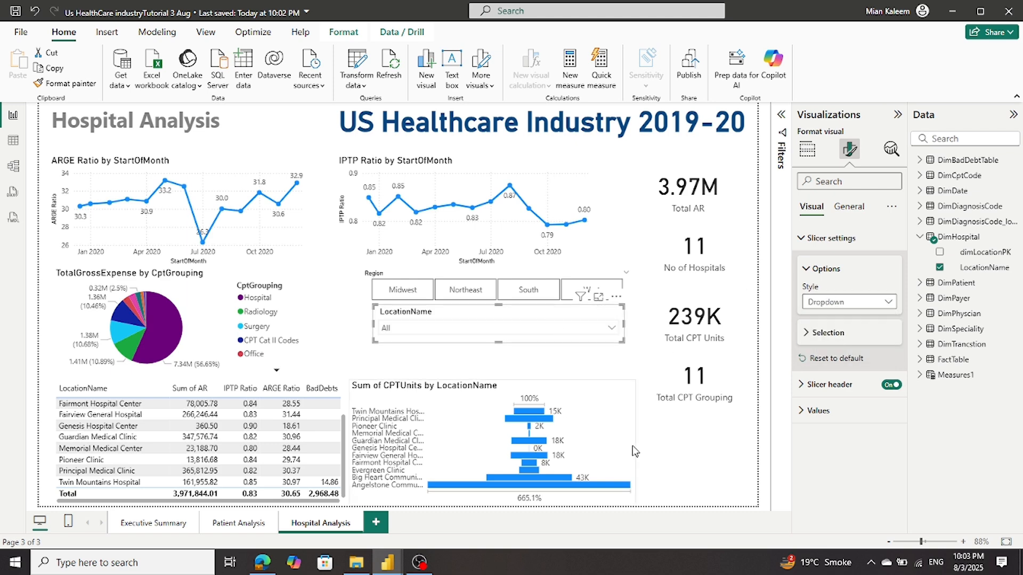
{"action": "left_click", "coordinate": [723, 478]}
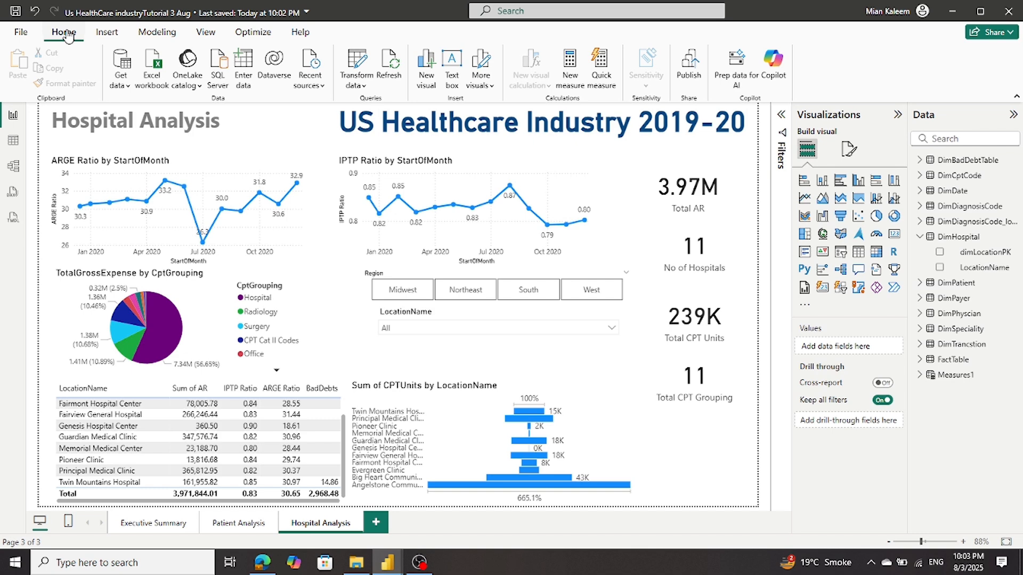
Save the report and widen the LocationName slicer slightly to the left
{"action": "left_click", "coordinate": [15, 11]}
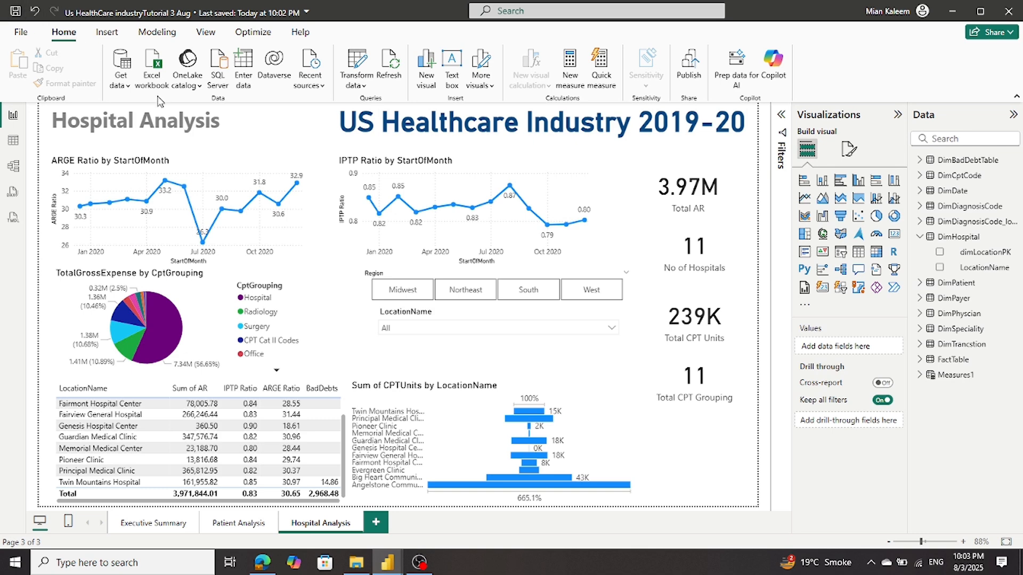
{"action": "left_click", "coordinate": [375, 339]}
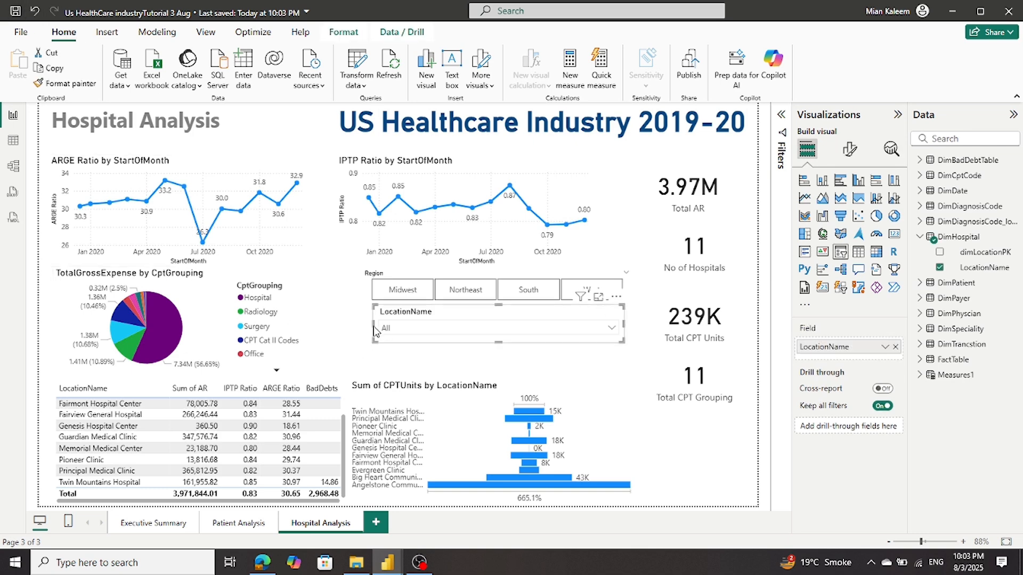
{"action": "left_click", "coordinate": [372, 326]}
{"action": "left_click", "coordinate": [376, 326]}
{"action": "left_click_drag", "start_coordinate": [373, 324], "coordinate": [372, 324]}
{"action": "left_click", "coordinate": [603, 374]}
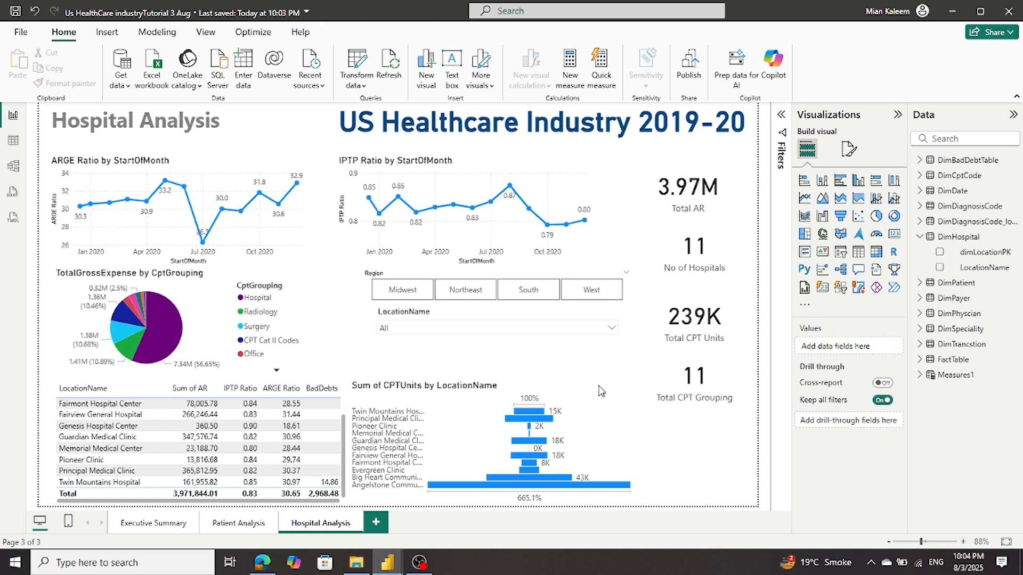
Lower the CPTUnits by LocationName chart's top edge, then browse Executive Summary and Patient Analysis pages
{"action": "left_click", "coordinate": [587, 431]}
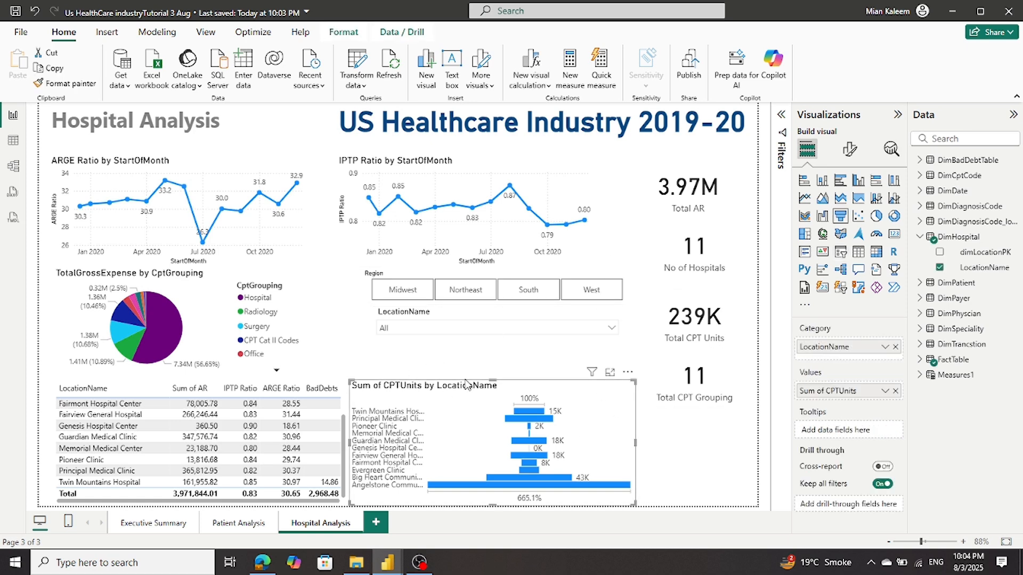
{"action": "left_click_drag", "start_coordinate": [493, 379], "coordinate": [495, 387]}
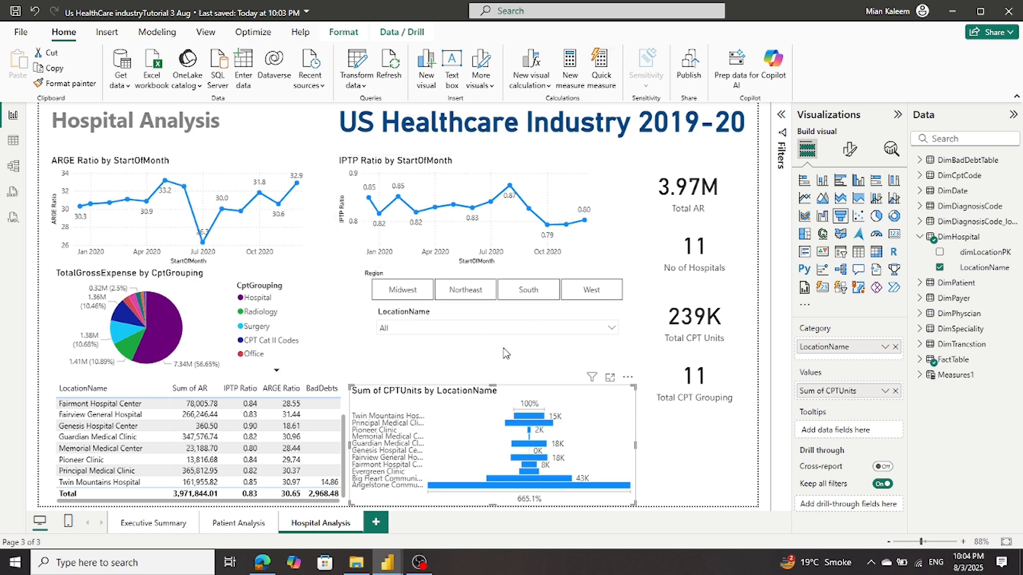
{"action": "left_click", "coordinate": [147, 527]}
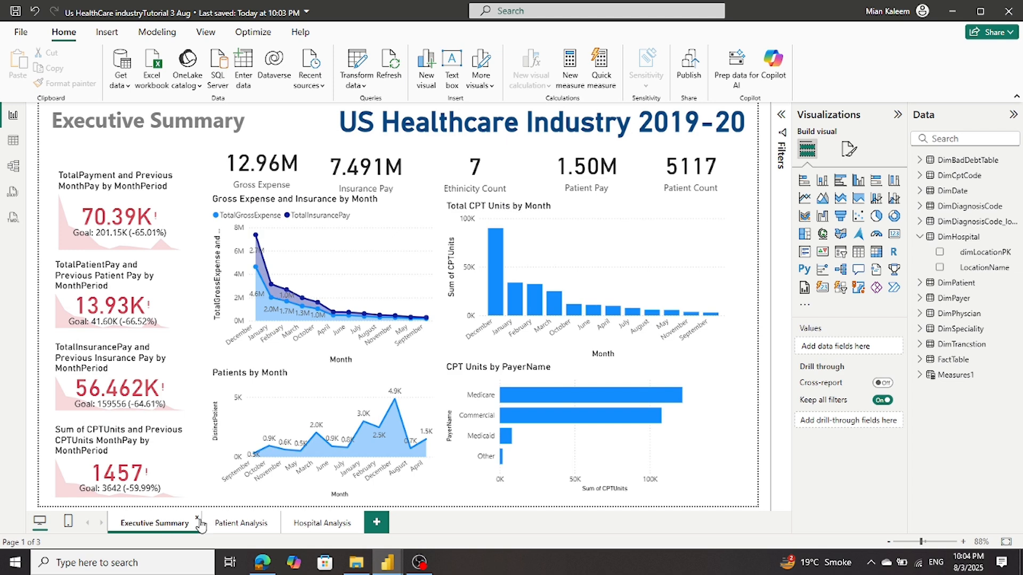
{"action": "left_click", "coordinate": [257, 525]}
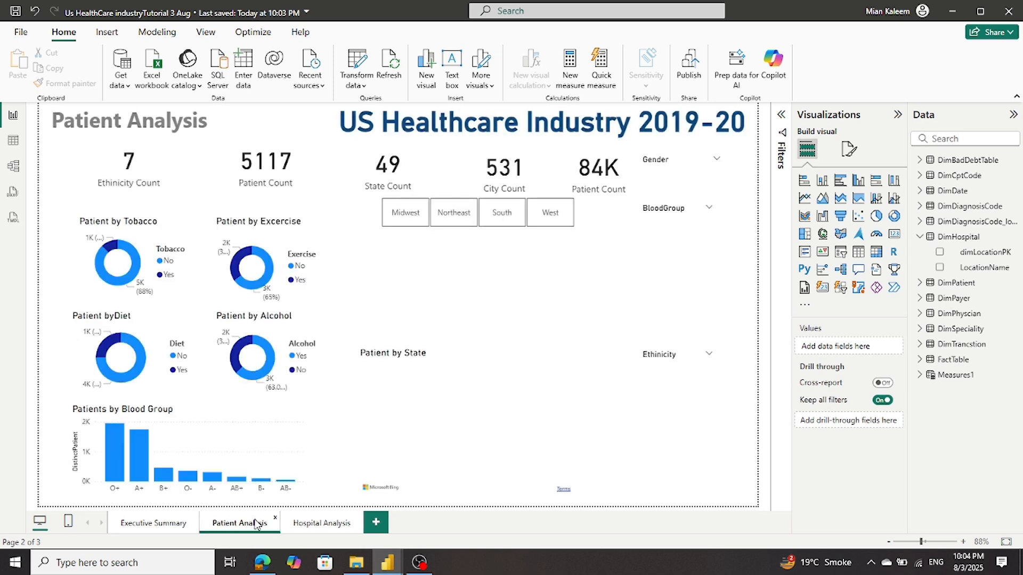
{"action": "left_click", "coordinate": [319, 524]}
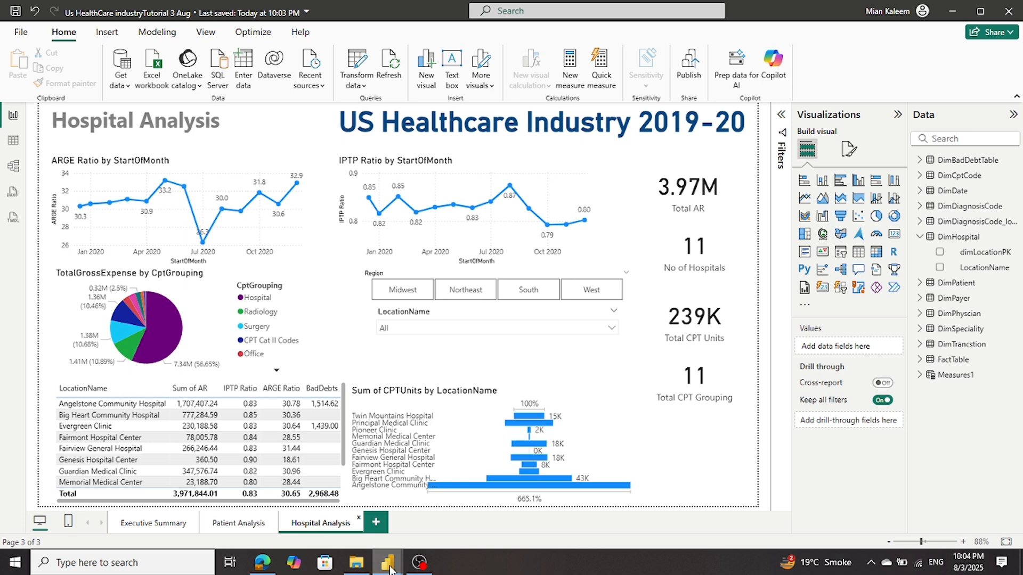
{"action": "mouse_move", "coordinate": [388, 562]}
{"action": "left_click", "coordinate": [274, 542]}
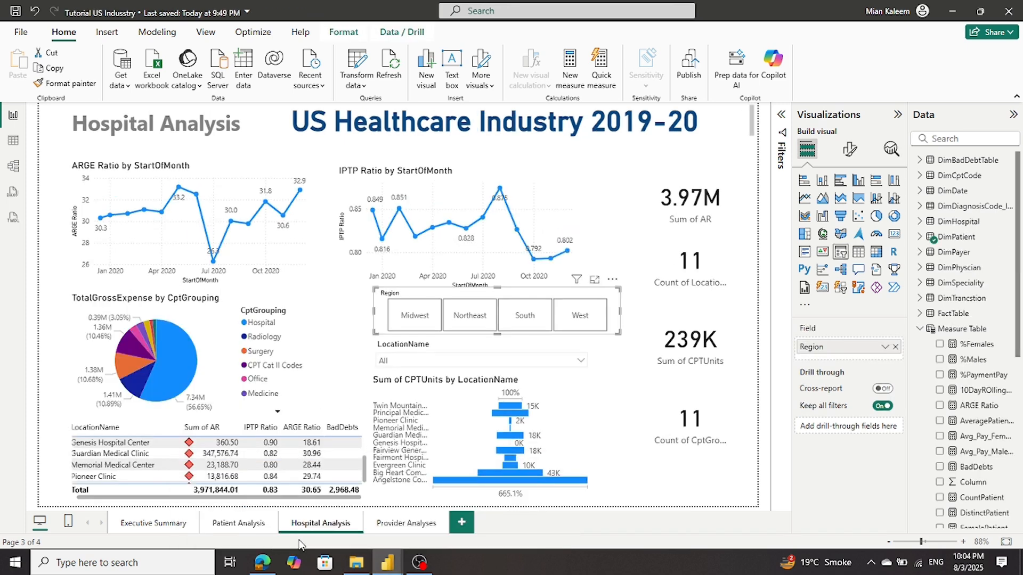
{"action": "left_click", "coordinate": [407, 523]}
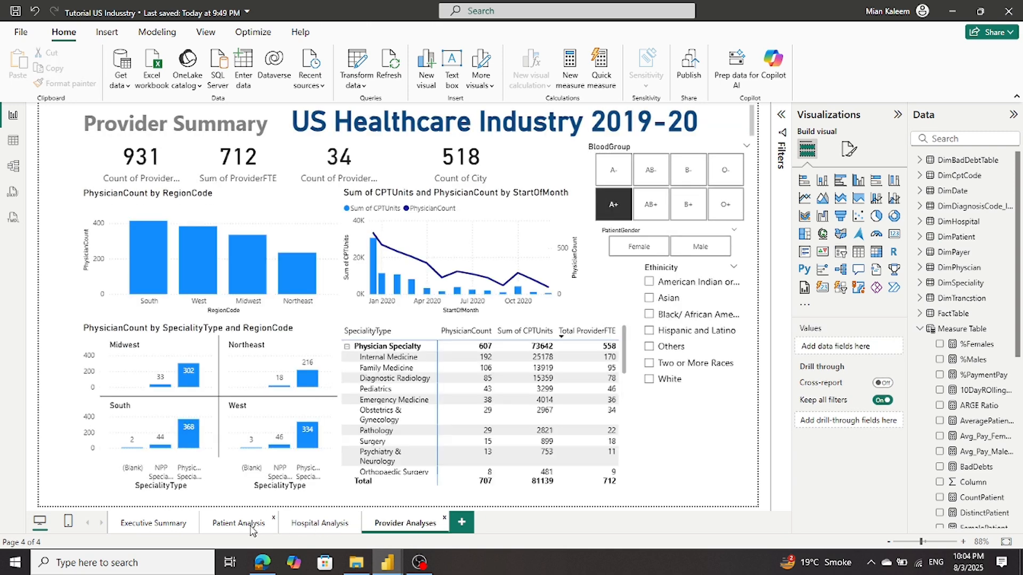
{"action": "left_click", "coordinate": [149, 525]}
{"action": "mouse_move", "coordinate": [390, 567]}
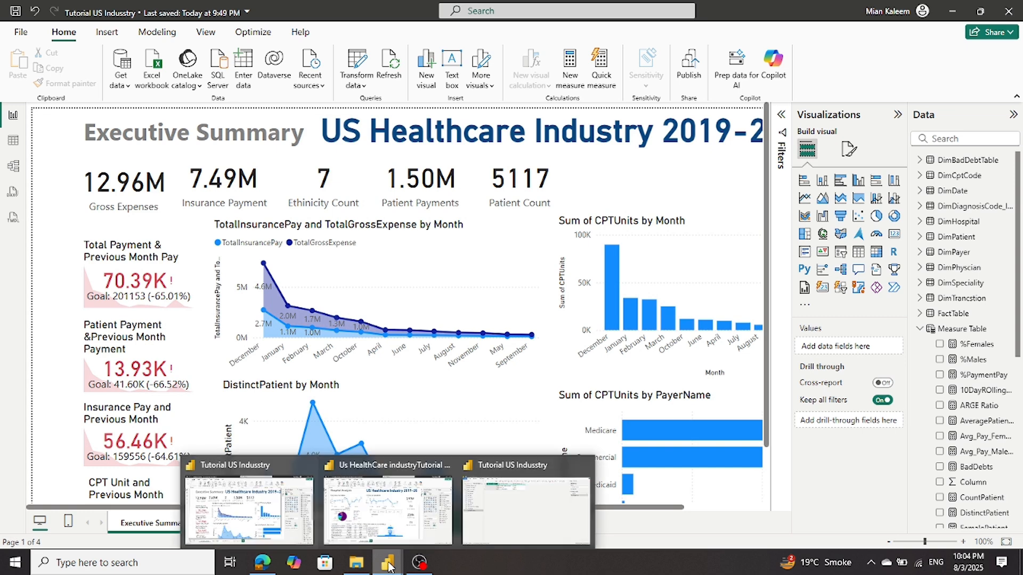
{"action": "left_click", "coordinate": [395, 525]}
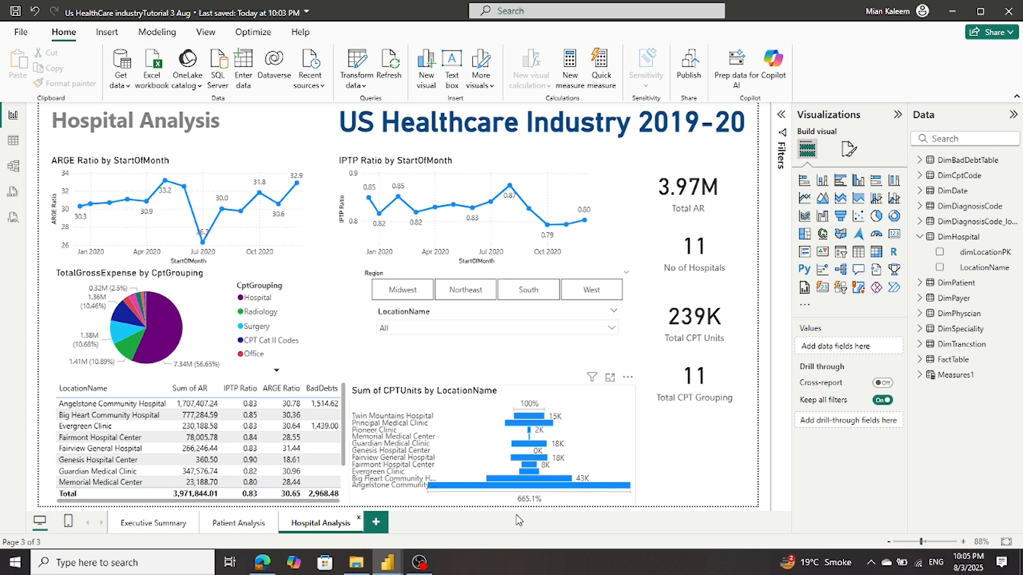
{"action": "mouse_move", "coordinate": [418, 563]}
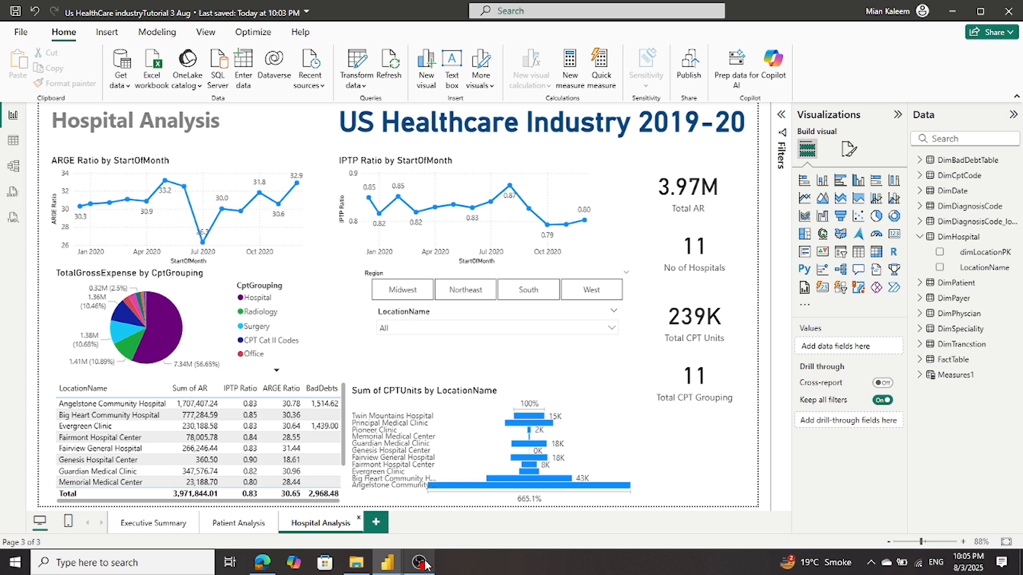
{"action": "left_click", "coordinate": [418, 563]}
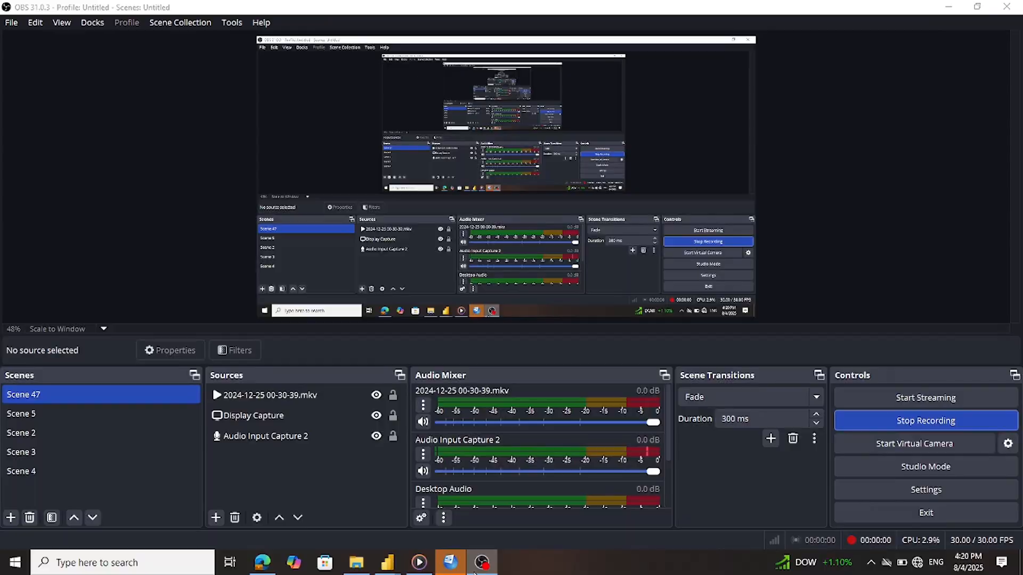
{"action": "left_click", "coordinate": [477, 565]}
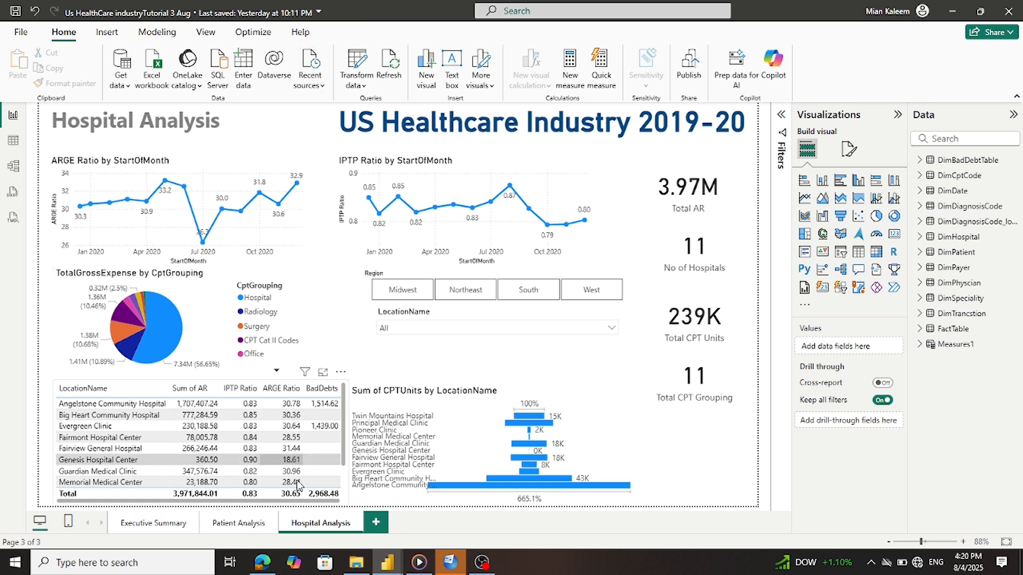
{"action": "mouse_move", "coordinate": [382, 569]}
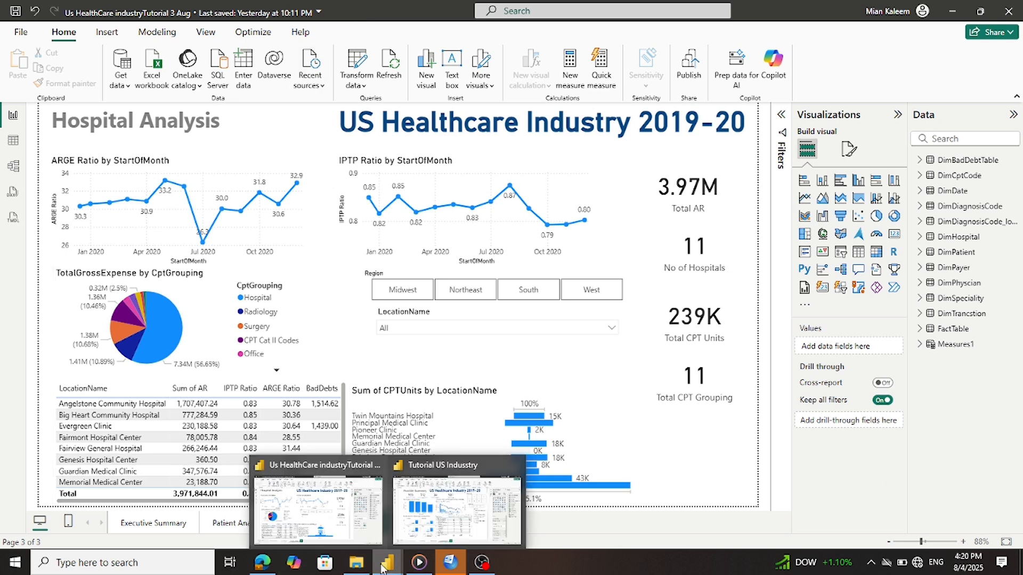
{"action": "left_click", "coordinate": [414, 527]}
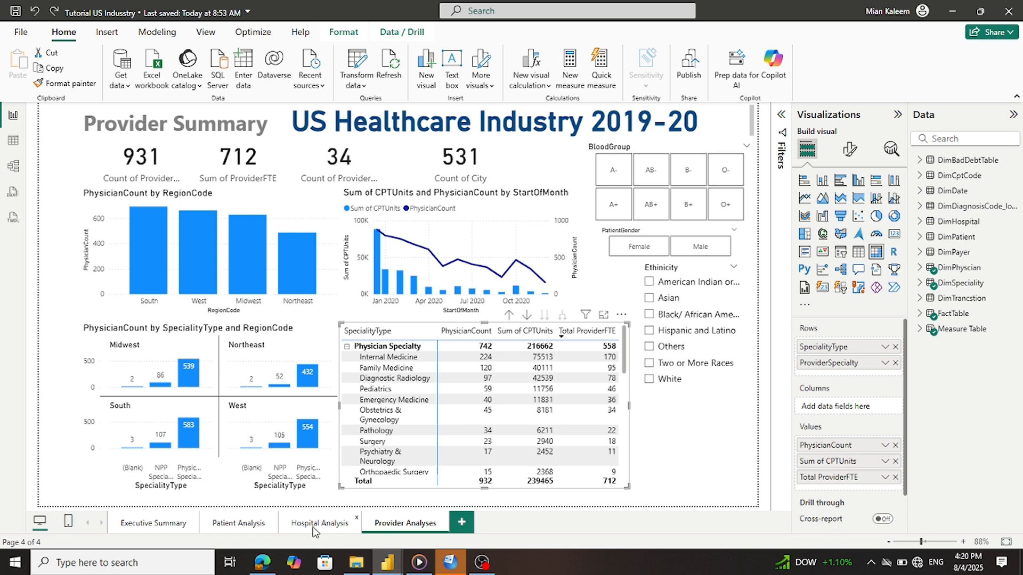
{"action": "left_click", "coordinate": [296, 532]}
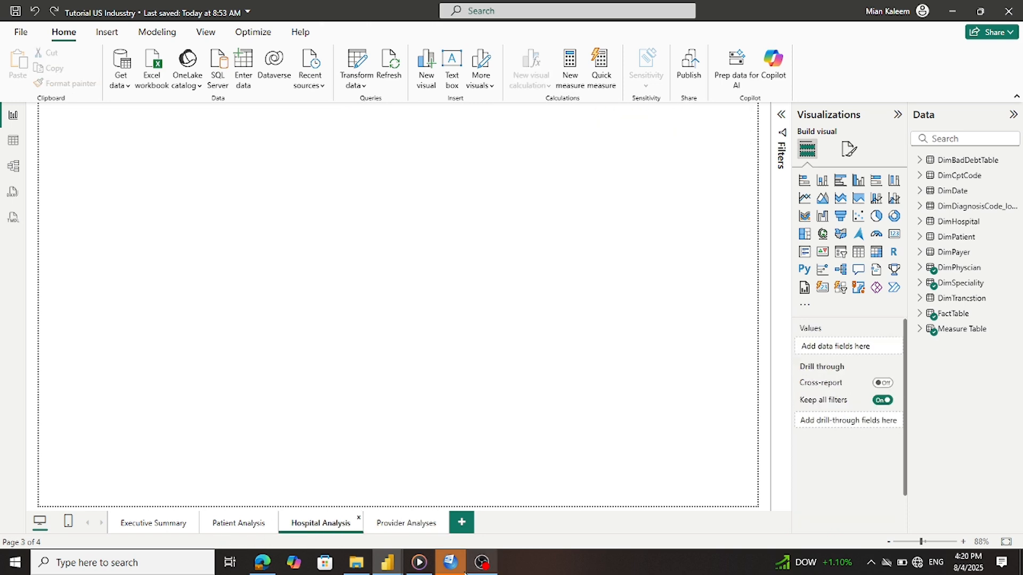
{"action": "mouse_move", "coordinate": [387, 562]}
{"action": "left_click", "coordinate": [335, 534]}
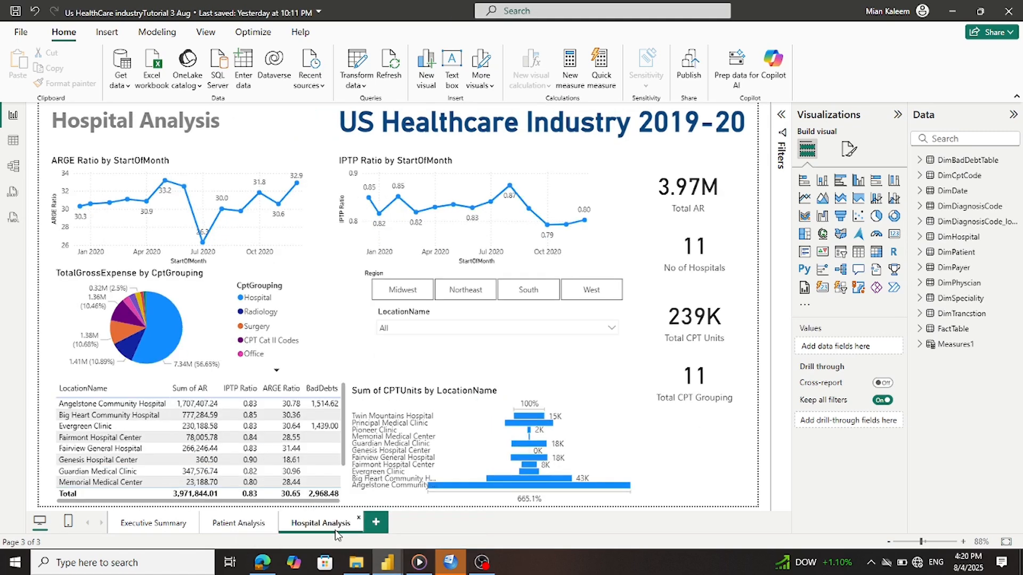
{"action": "left_click", "coordinate": [150, 527]}
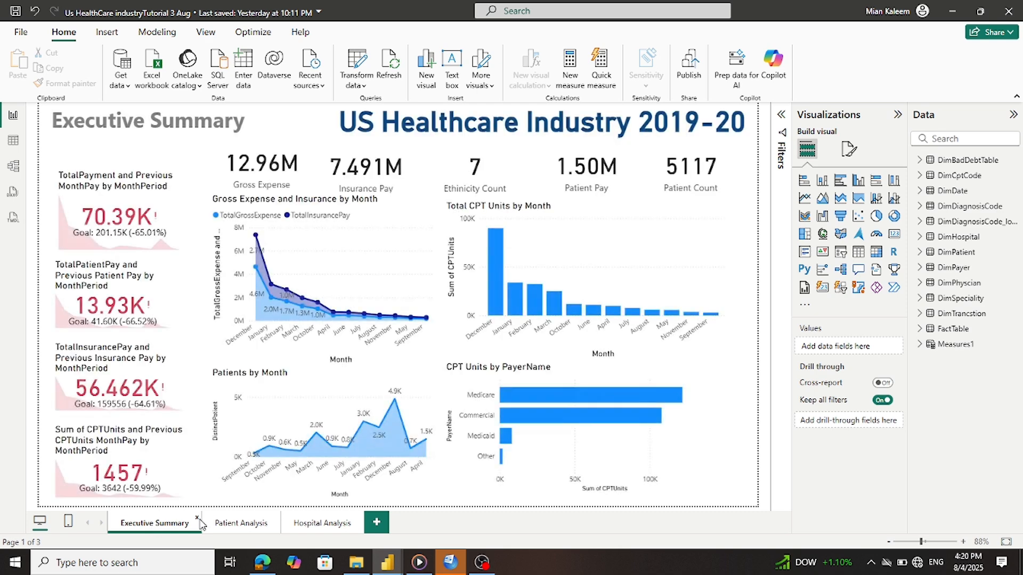
{"action": "left_click", "coordinate": [217, 526]}
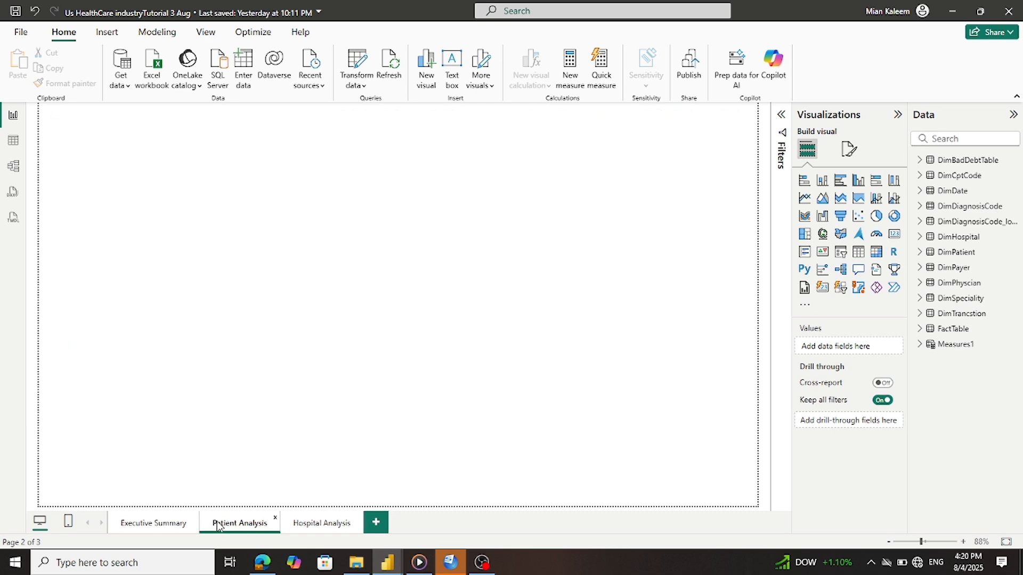
{"action": "left_click", "coordinate": [296, 526]}
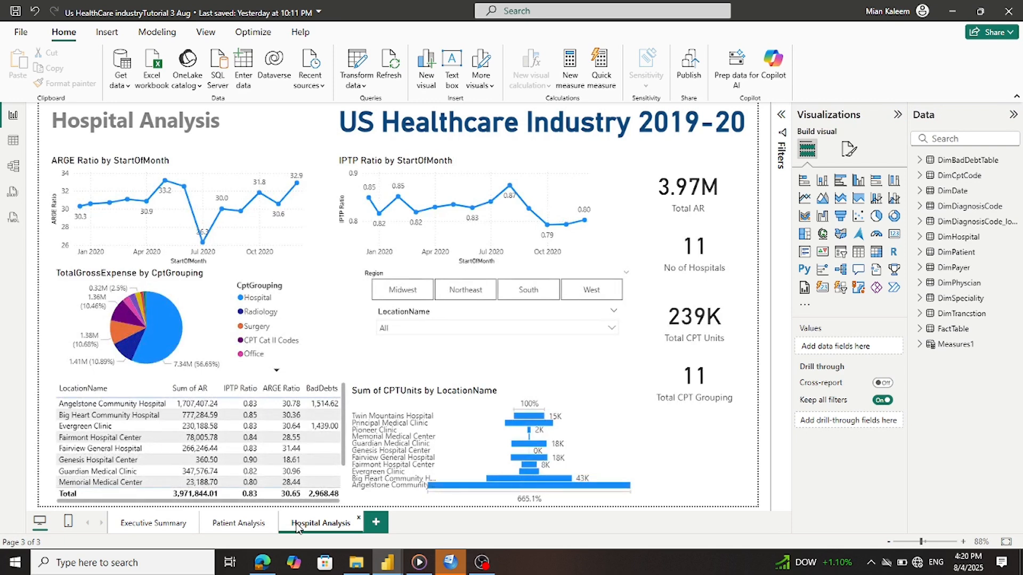
Add a new blank page and type a new name for it
{"action": "left_click", "coordinate": [375, 524]}
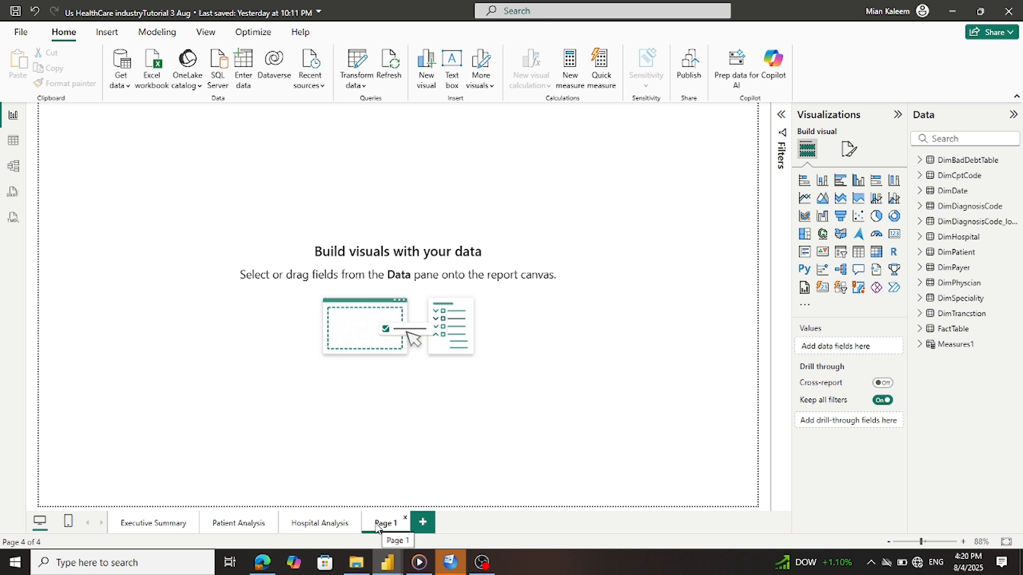
{"action": "double_click", "coordinate": [376, 523]}
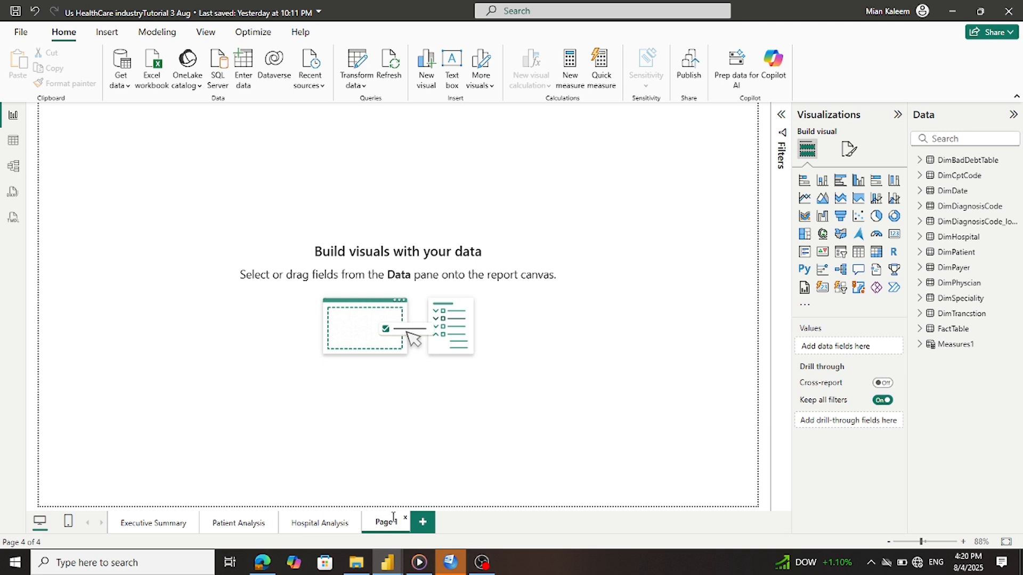
{"action": "key", "text": "ctrl+a"}
{"action": "left_click", "coordinate": [393, 517]}
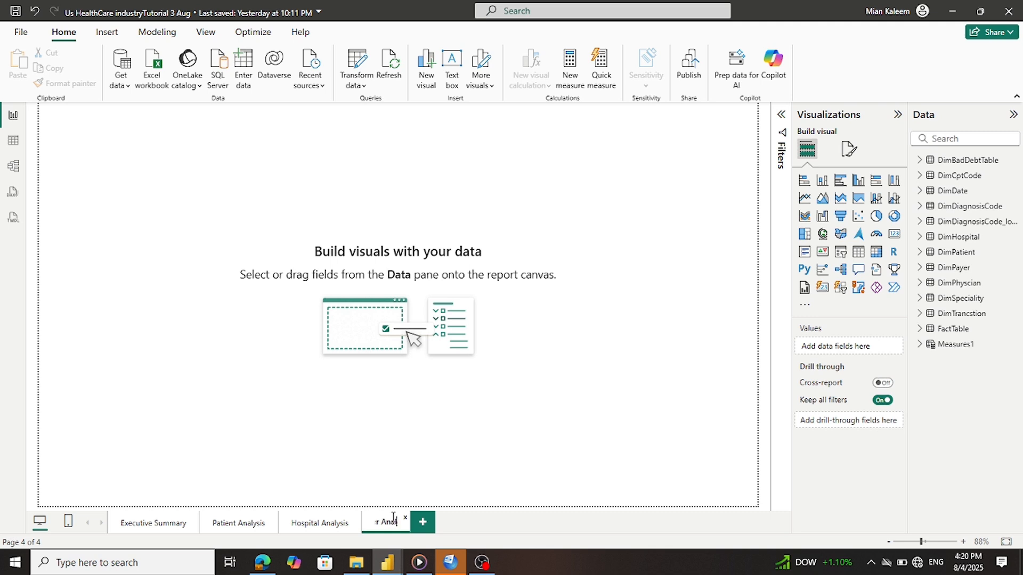
{"action": "type", "text": "lysis"}
{"action": "left_click", "coordinate": [395, 423]}
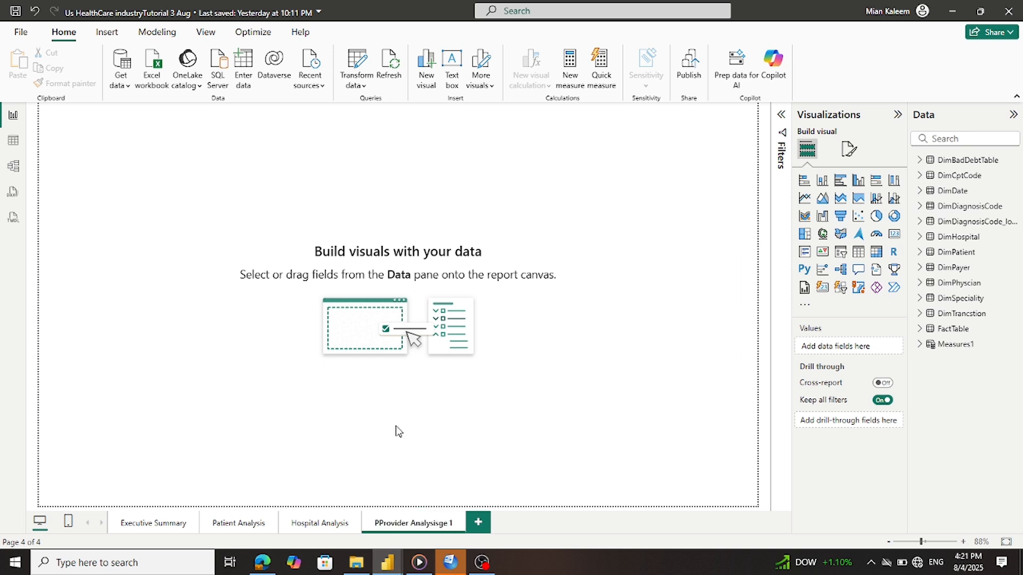
Correct the page name's stray characters so it reads 'Provider Analysis'
{"action": "double_click", "coordinate": [377, 524]}
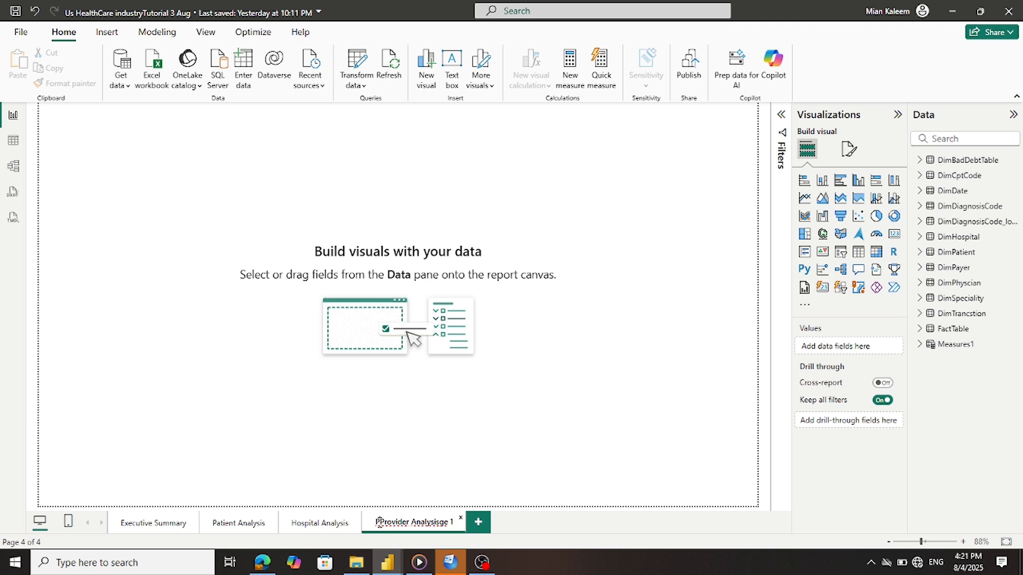
{"action": "key", "text": "BackSpace"}
{"action": "left_click", "coordinate": [353, 396]}
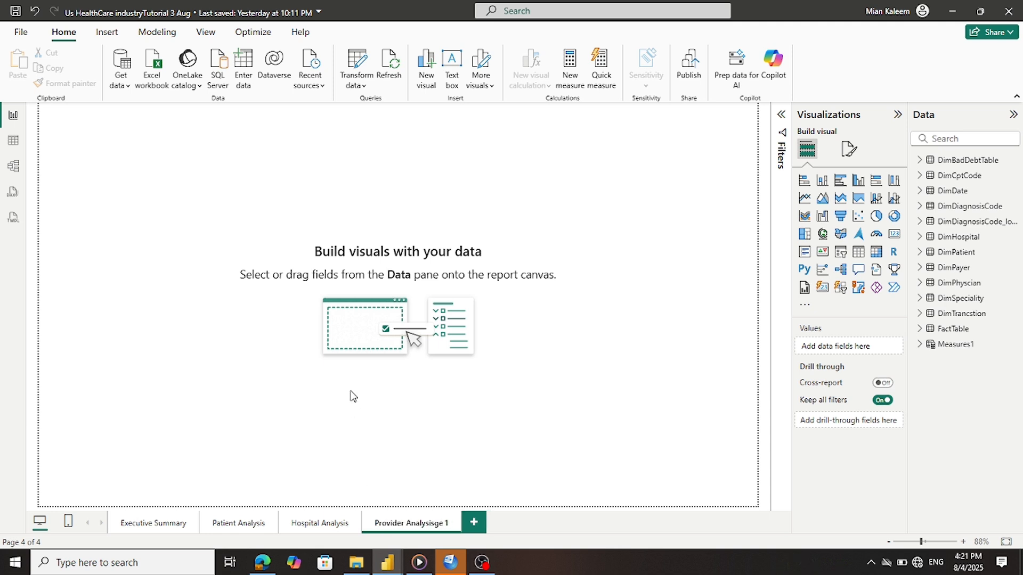
{"action": "double_click", "coordinate": [435, 524]}
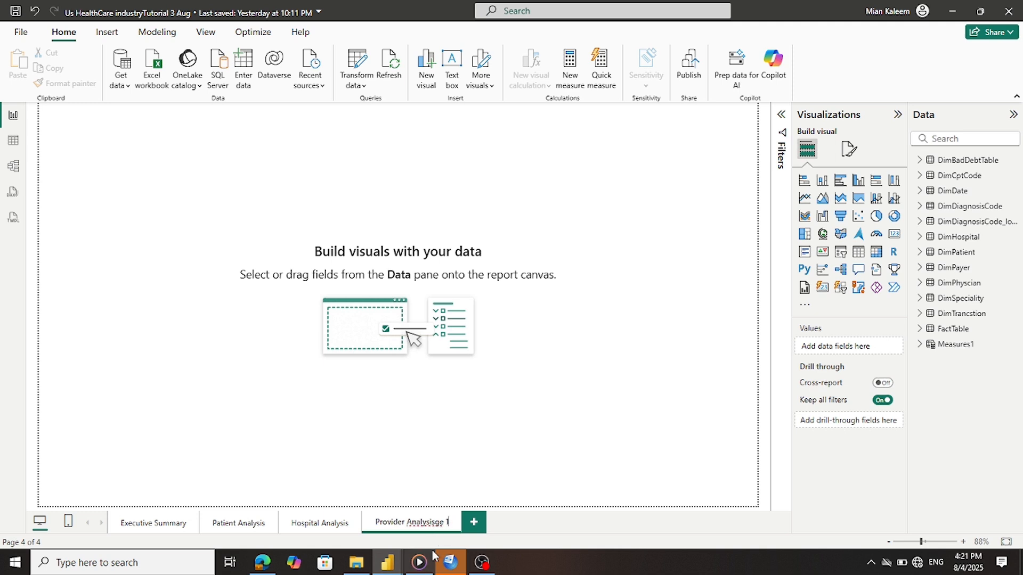
{"action": "key", "text": "BackSpace"}
{"action": "key", "text": "BackSpace"}
{"action": "key", "text": "Return"}
{"action": "key", "text": "BackSpace"}
{"action": "key", "text": "BackSpace"}
{"action": "left_click", "coordinate": [435, 430]}
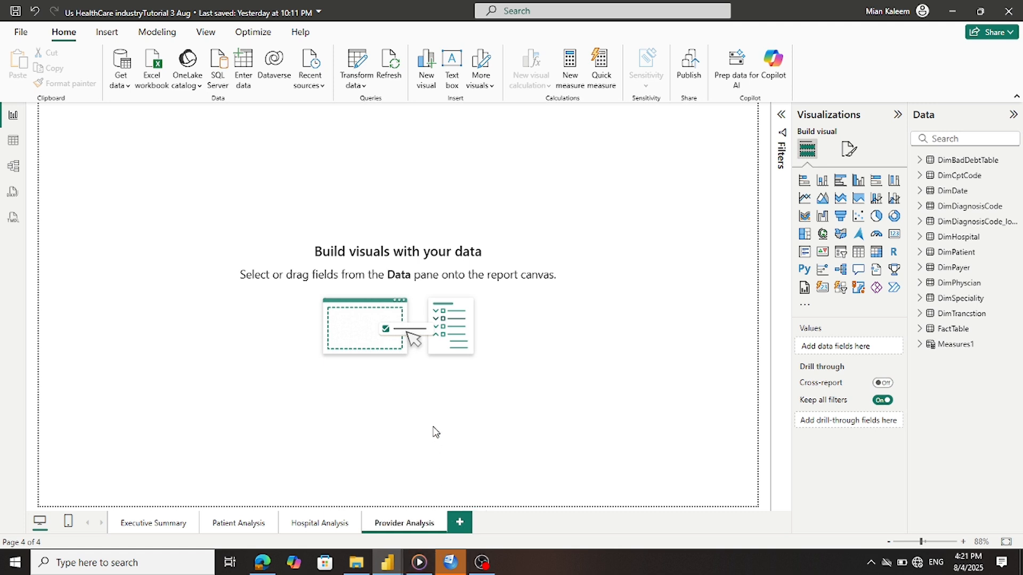
Copy the 'US Healthcare Industry 2019-20' title from the reference Provider Analyses page onto Provider Analysis
{"action": "mouse_move", "coordinate": [393, 564]}
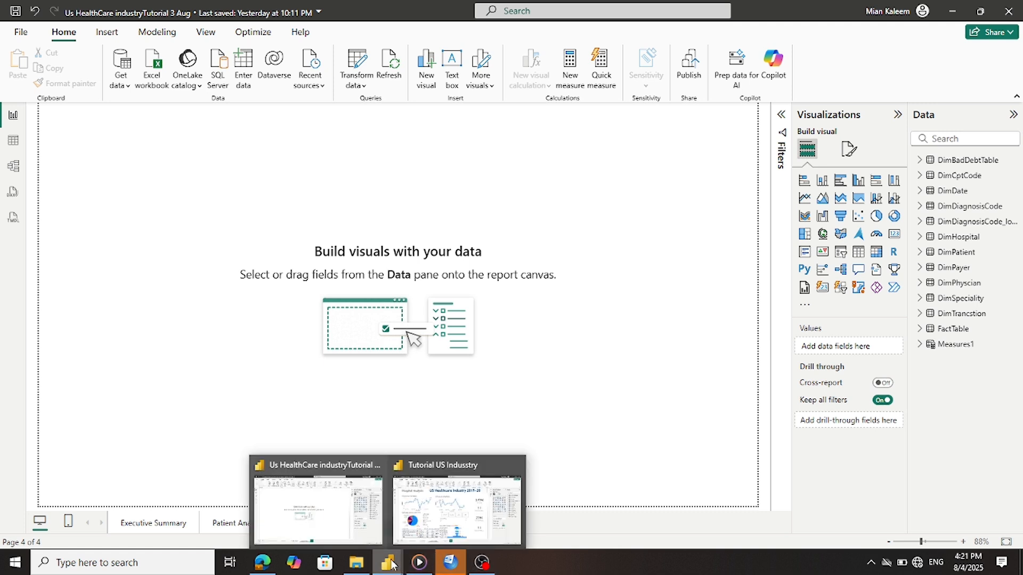
{"action": "left_click", "coordinate": [404, 534]}
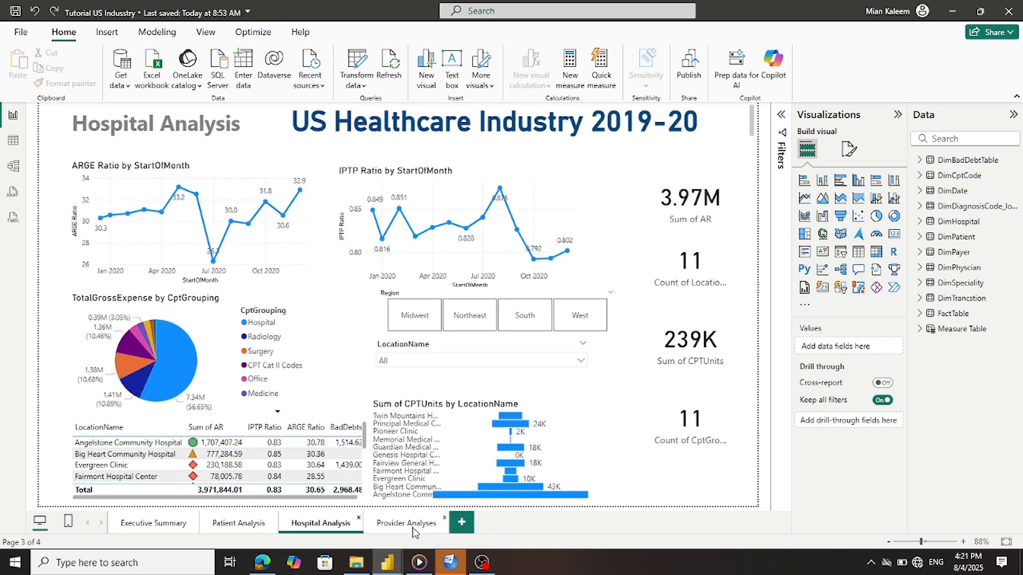
{"action": "left_click", "coordinate": [413, 525]}
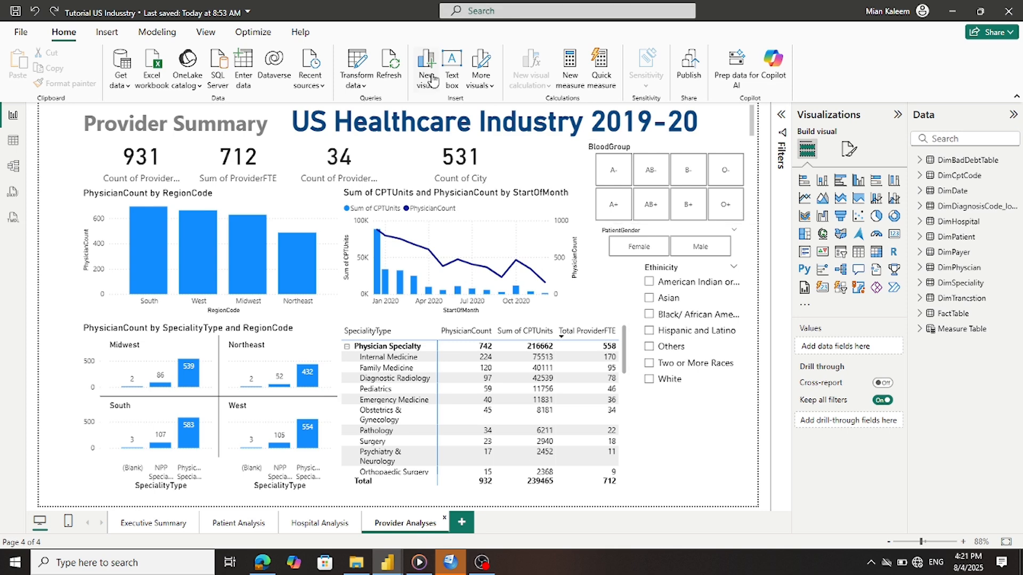
{"action": "left_click", "coordinate": [438, 138]}
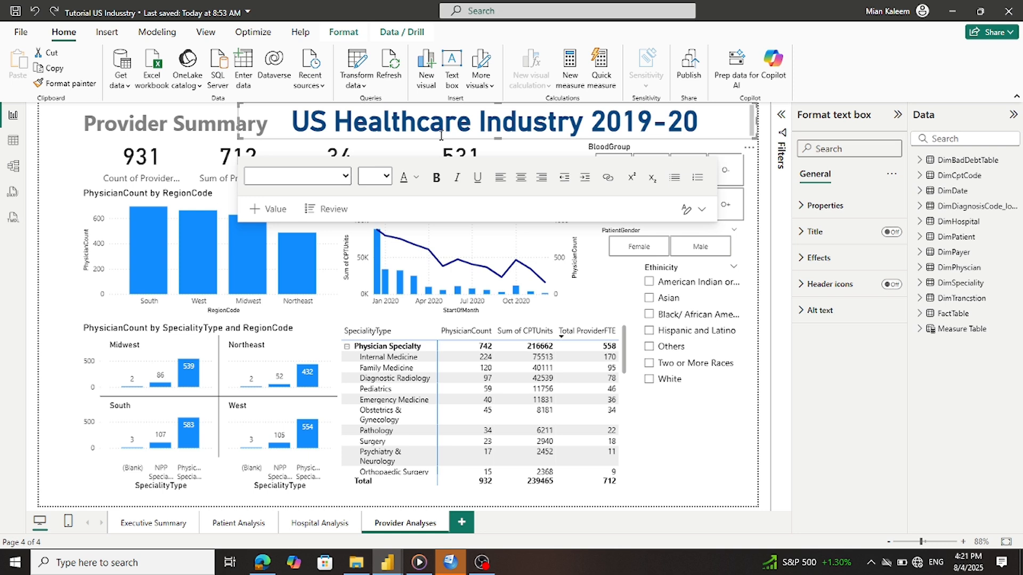
{"action": "key", "text": "ctrl+c"}
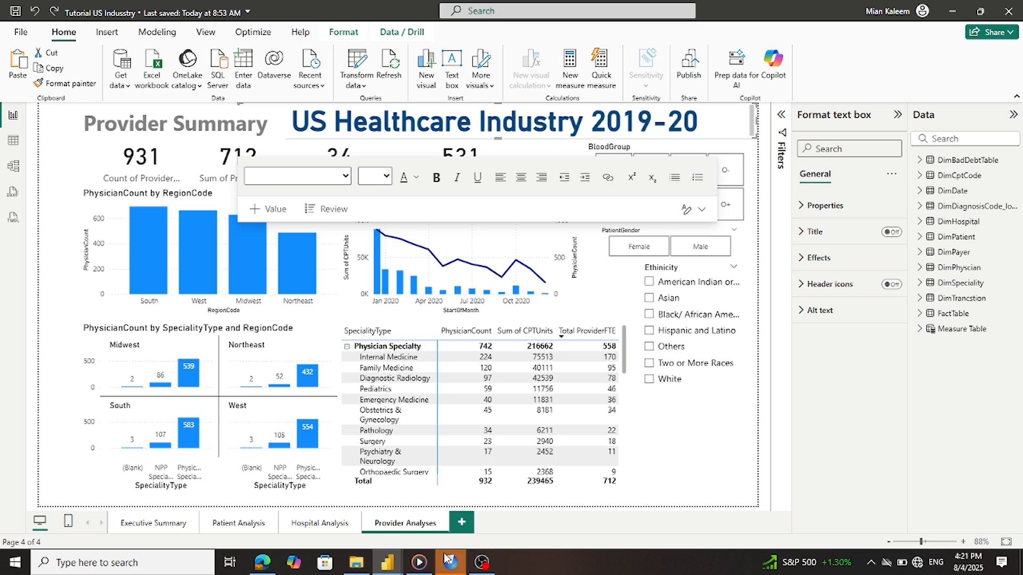
{"action": "mouse_move", "coordinate": [387, 561]}
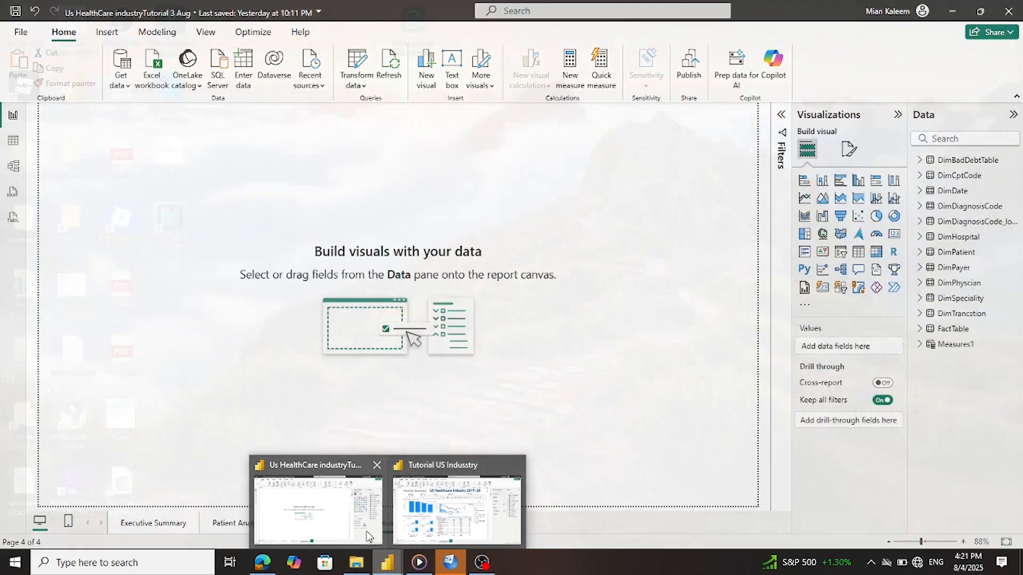
{"action": "left_click", "coordinate": [367, 535]}
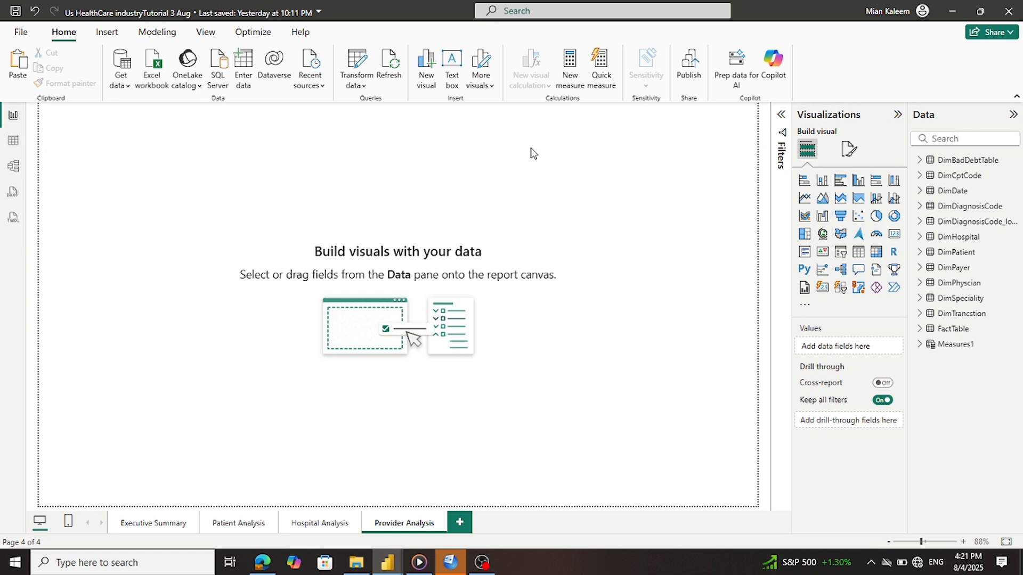
{"action": "key", "text": "ctrl+v"}
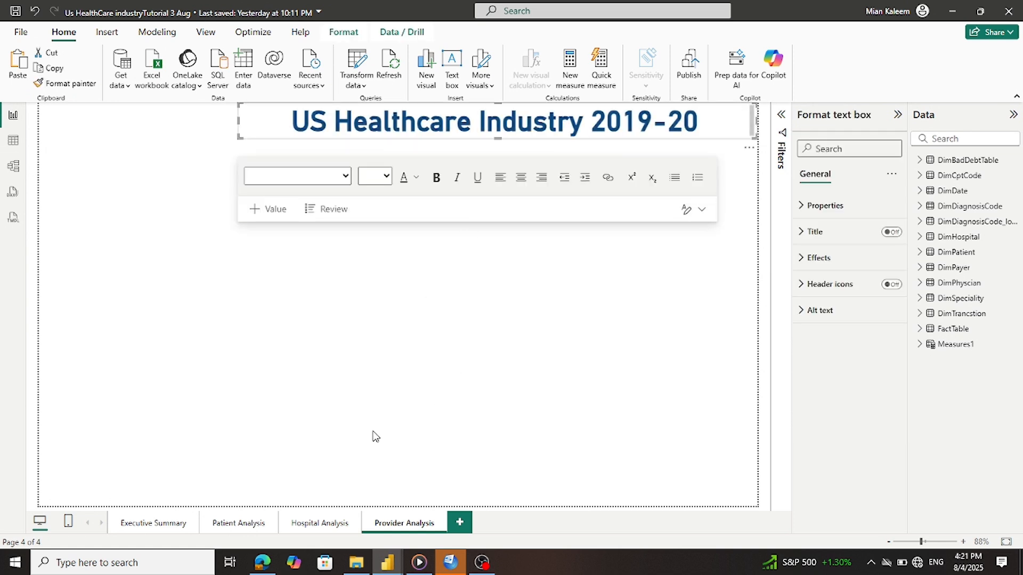
{"action": "left_click", "coordinate": [327, 474]}
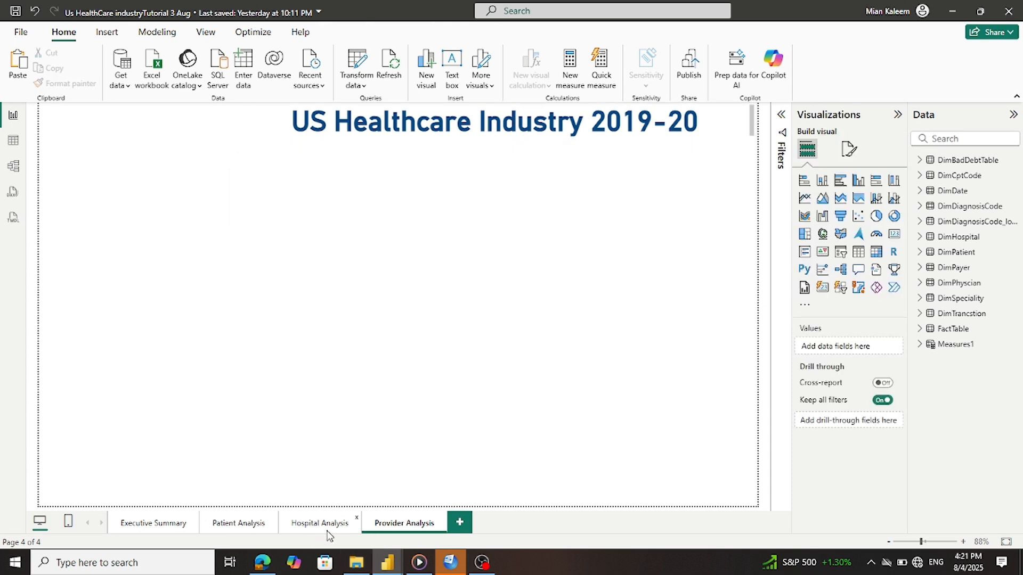
Paste the Hospital Analysis heading onto Provider Analysis and change its text to 'Provider Analysis'
{"action": "left_click", "coordinate": [323, 524]}
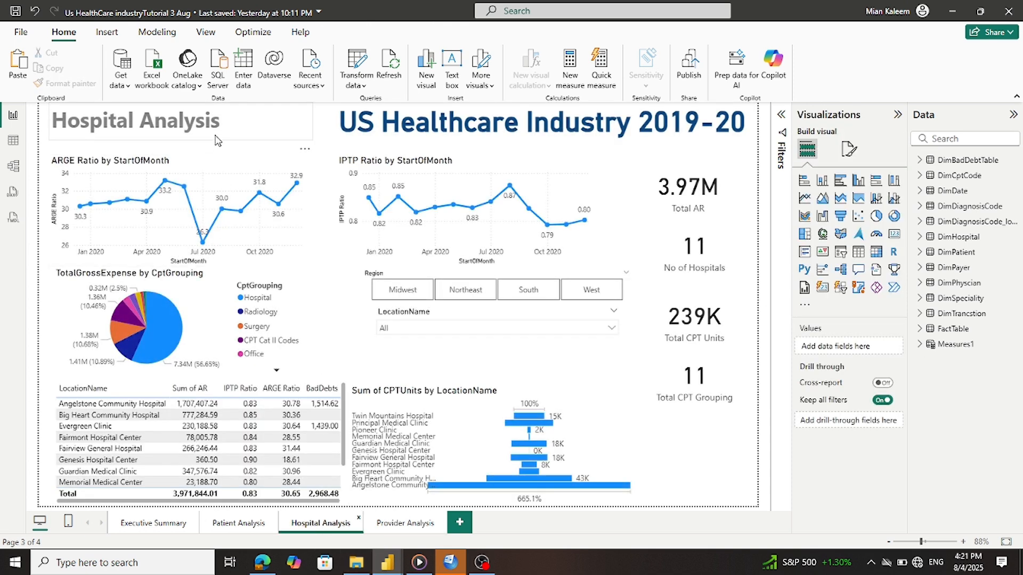
{"action": "left_click", "coordinate": [215, 143]}
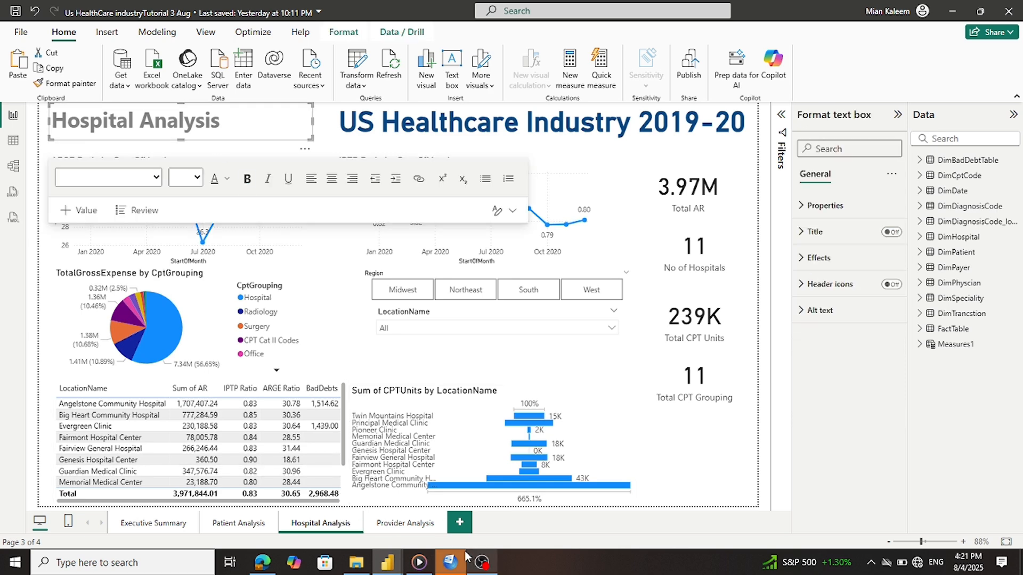
{"action": "left_click", "coordinate": [405, 525]}
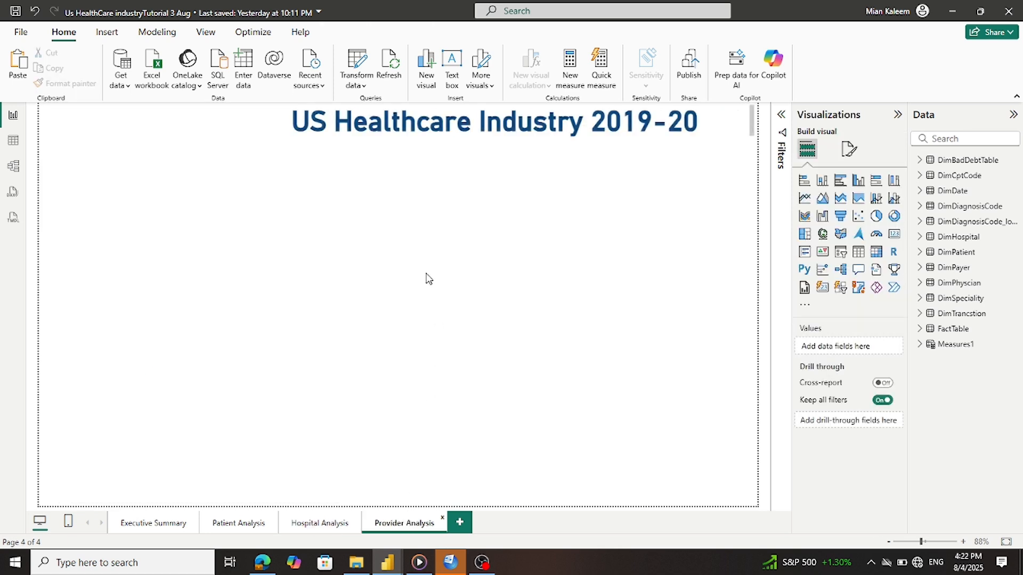
{"action": "key", "text": "ctrl+v"}
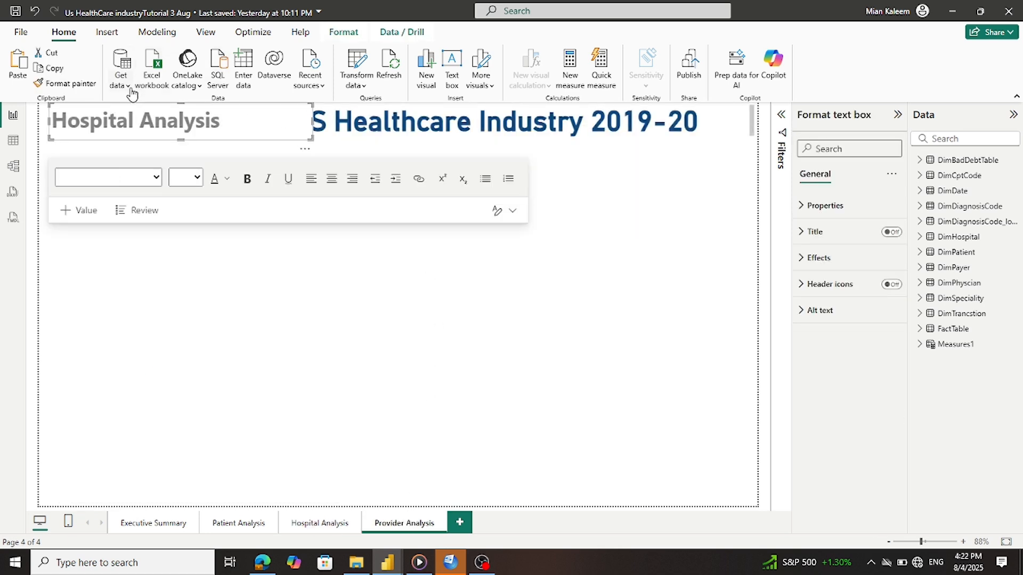
{"action": "triple_click", "coordinate": [88, 129]}
{"action": "double_click", "coordinate": [87, 130]}
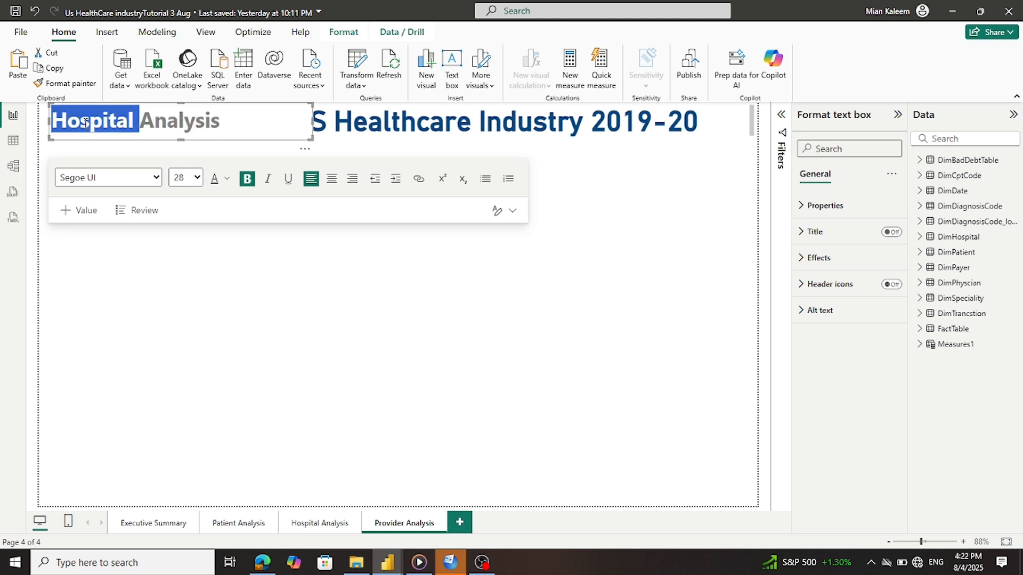
{"action": "type", "text": "Provider"}
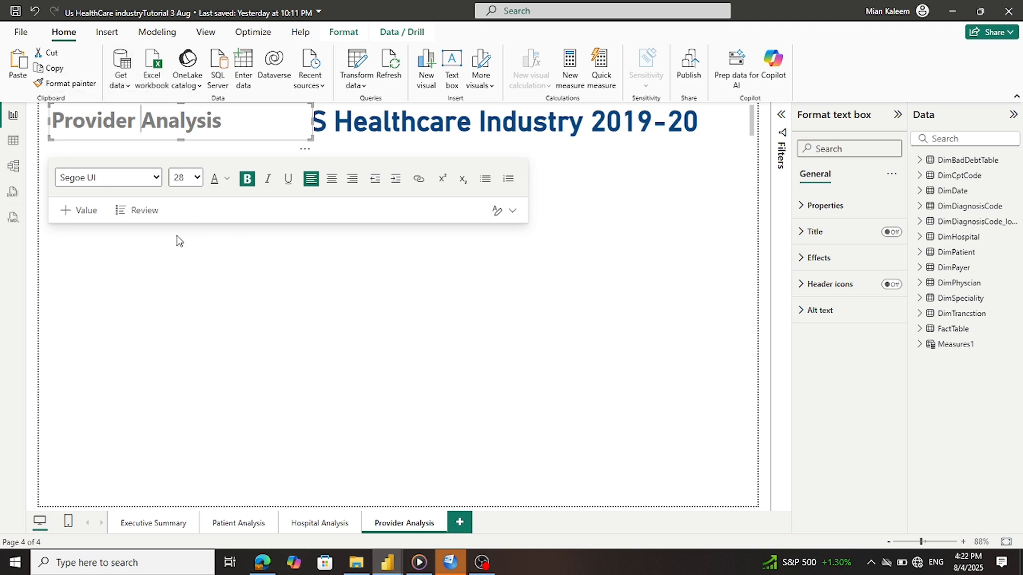
{"action": "left_click", "coordinate": [201, 326]}
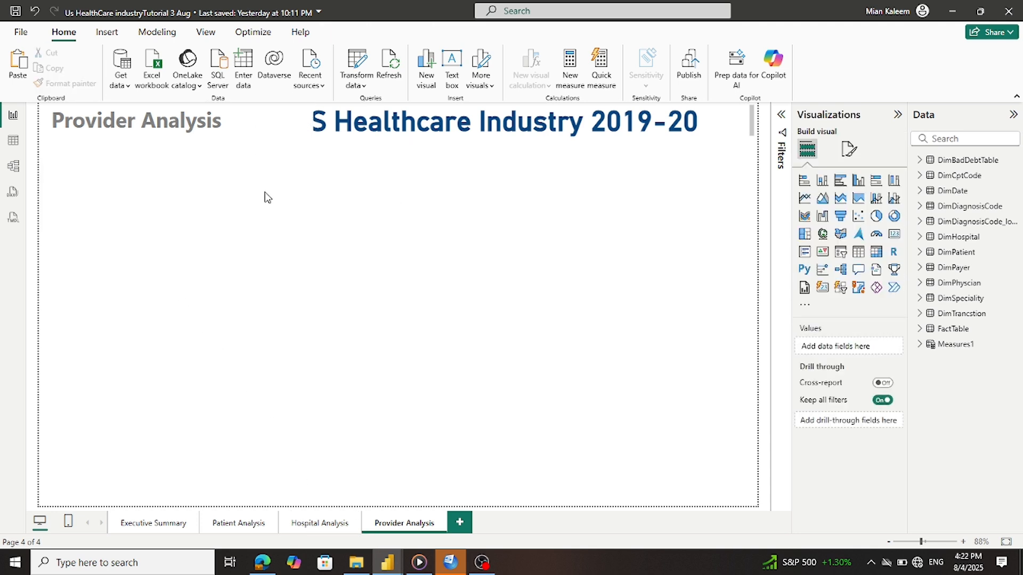
Narrow the heading box so the title shows fully, then save the report
{"action": "left_click", "coordinate": [176, 136]}
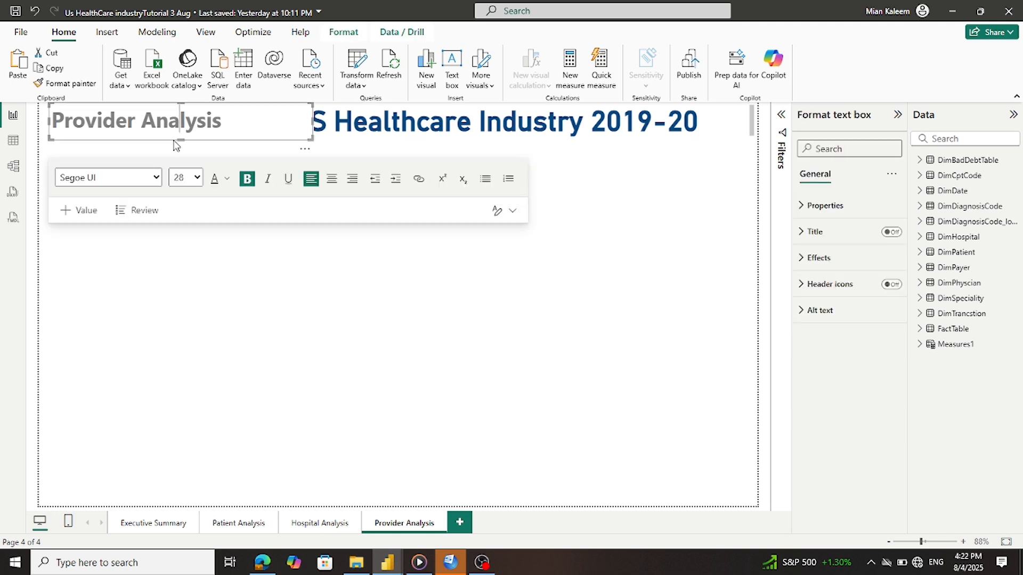
{"action": "left_click_drag", "start_coordinate": [313, 122], "coordinate": [246, 120]}
{"action": "left_click", "coordinate": [271, 265]}
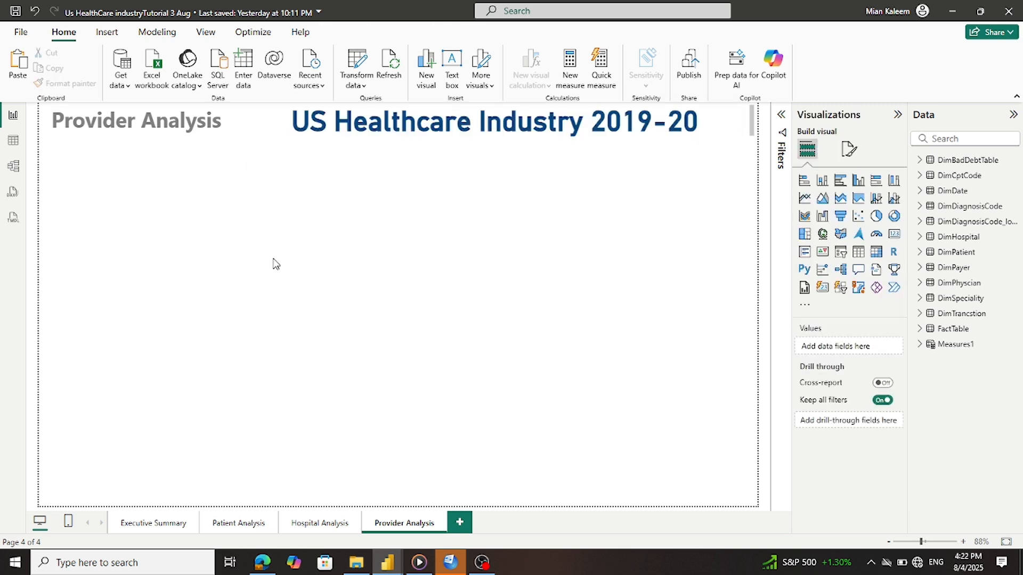
{"action": "left_click", "coordinate": [15, 10]}
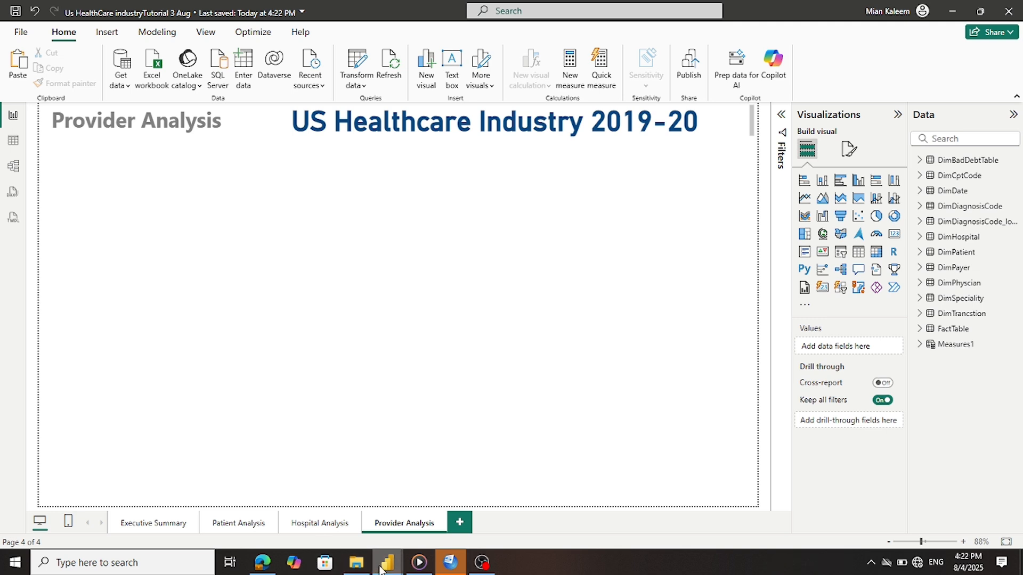
Exit text editing in the reference report, then open the working report's Patient Analysis page, dismissing the sign-in prompt
{"action": "mouse_move", "coordinate": [380, 568]}
{"action": "left_click", "coordinate": [447, 528]}
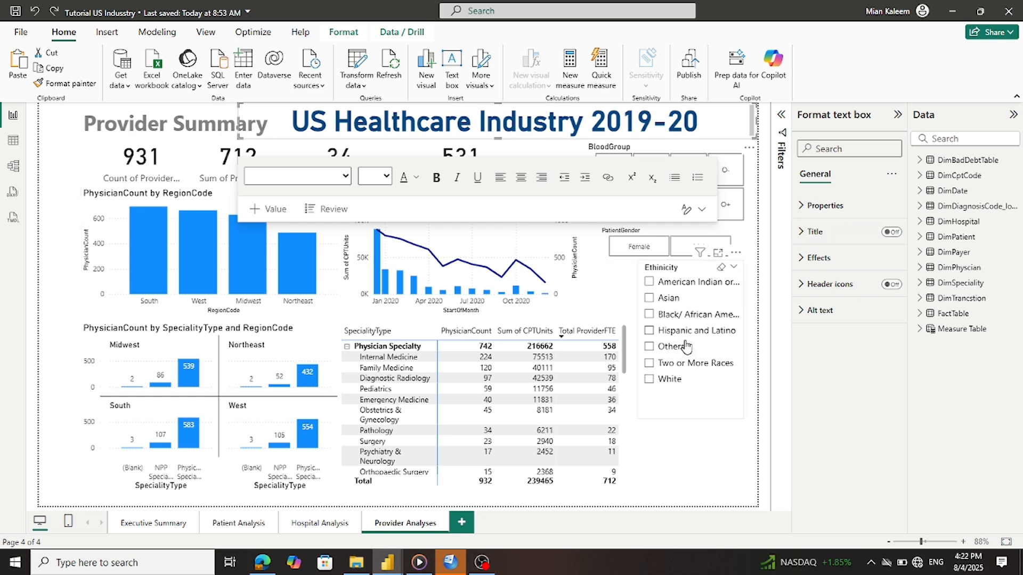
{"action": "left_click", "coordinate": [698, 469]}
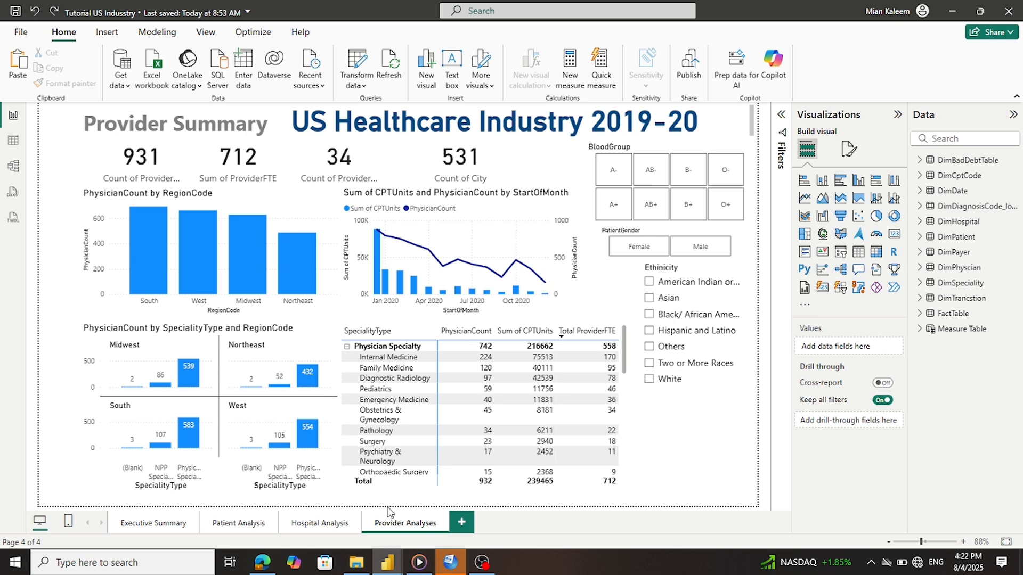
{"action": "mouse_move", "coordinate": [386, 562]}
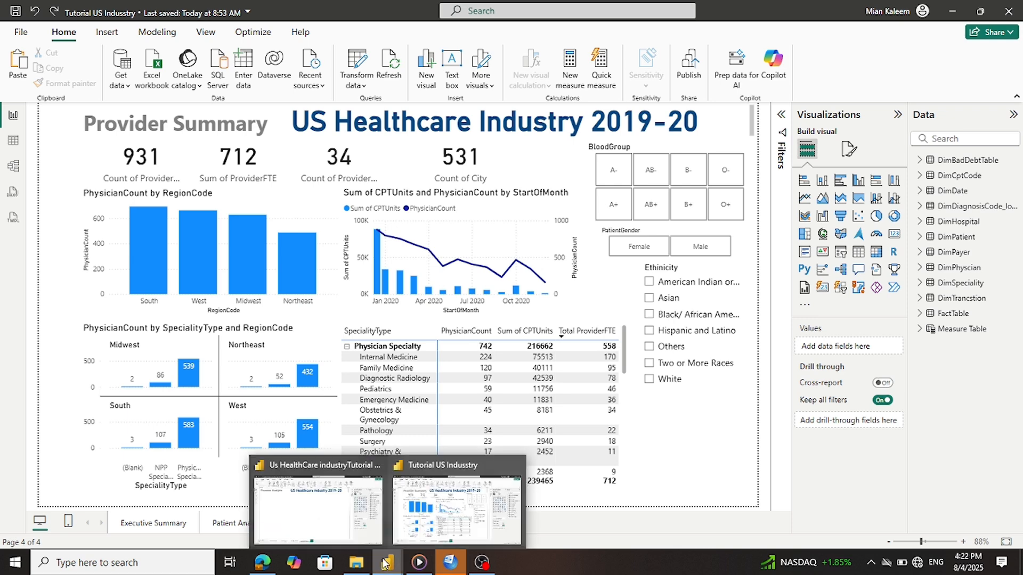
{"action": "left_click", "coordinate": [336, 512]}
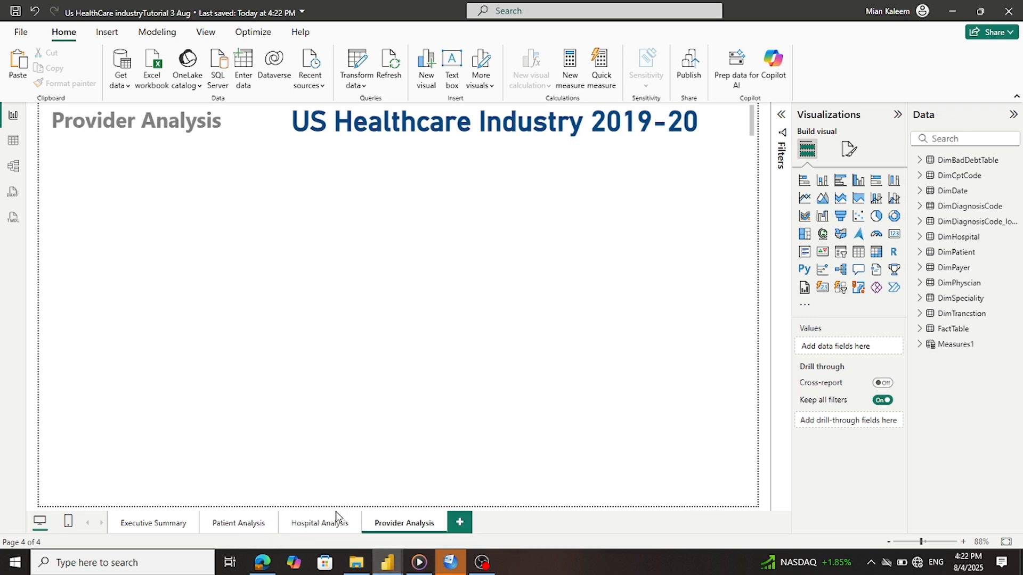
{"action": "left_click", "coordinate": [307, 526]}
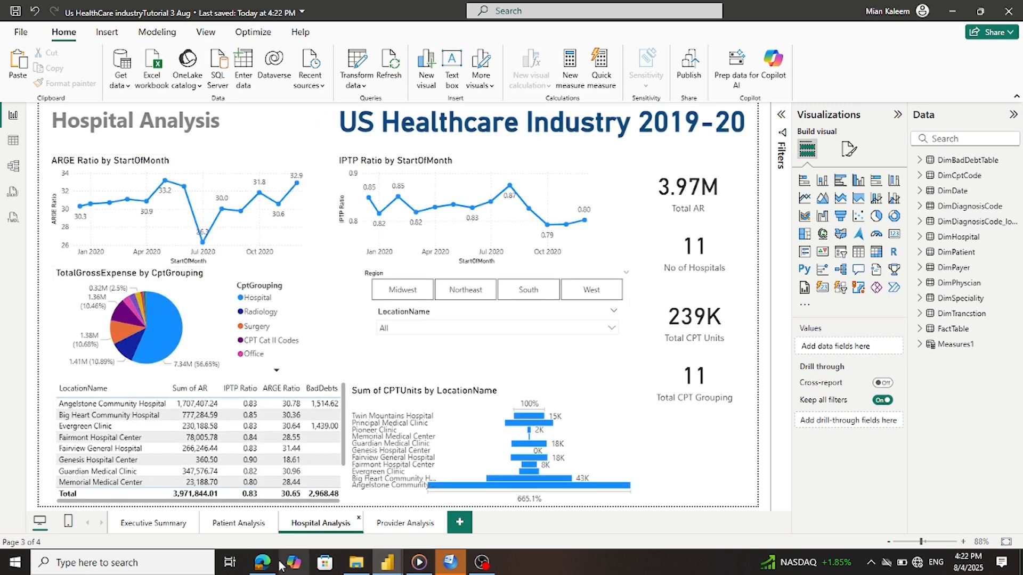
{"action": "mouse_move", "coordinate": [384, 564]}
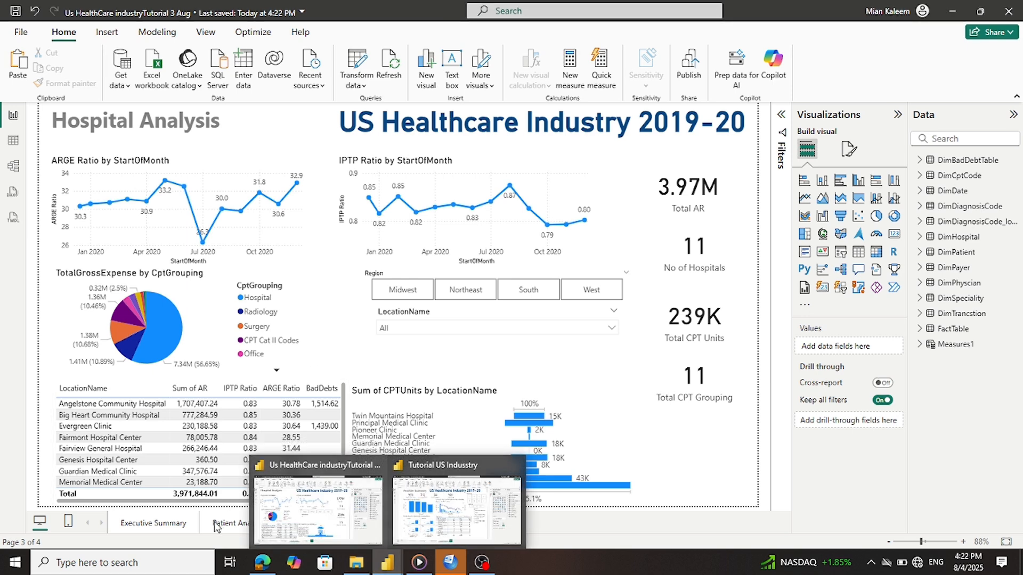
{"action": "left_click", "coordinate": [230, 526]}
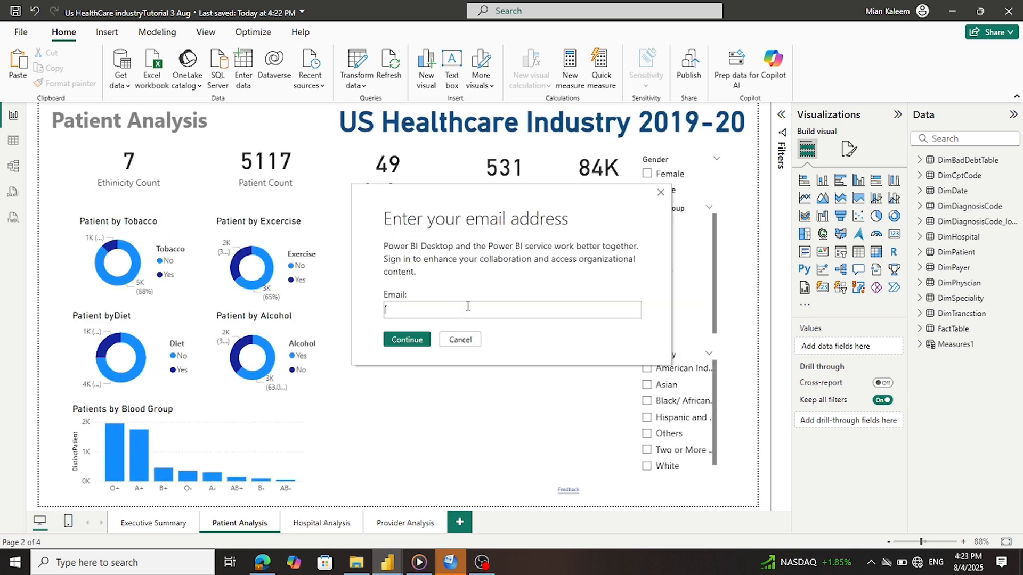
{"action": "left_click", "coordinate": [447, 339]}
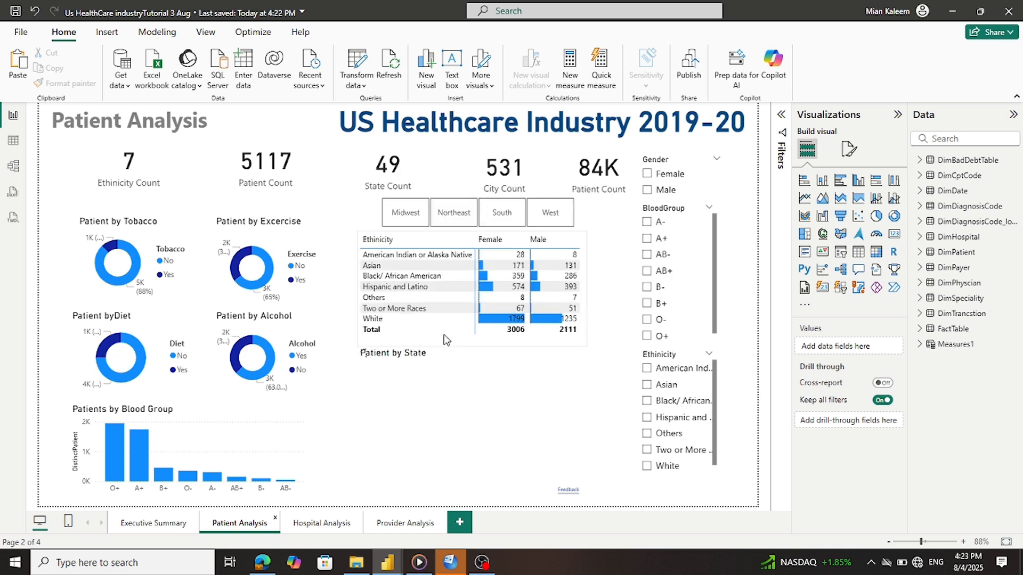
Paste the 7 Ethnicity Count card from Patient Analysis onto the Provider Analysis page
{"action": "left_click", "coordinate": [152, 163]}
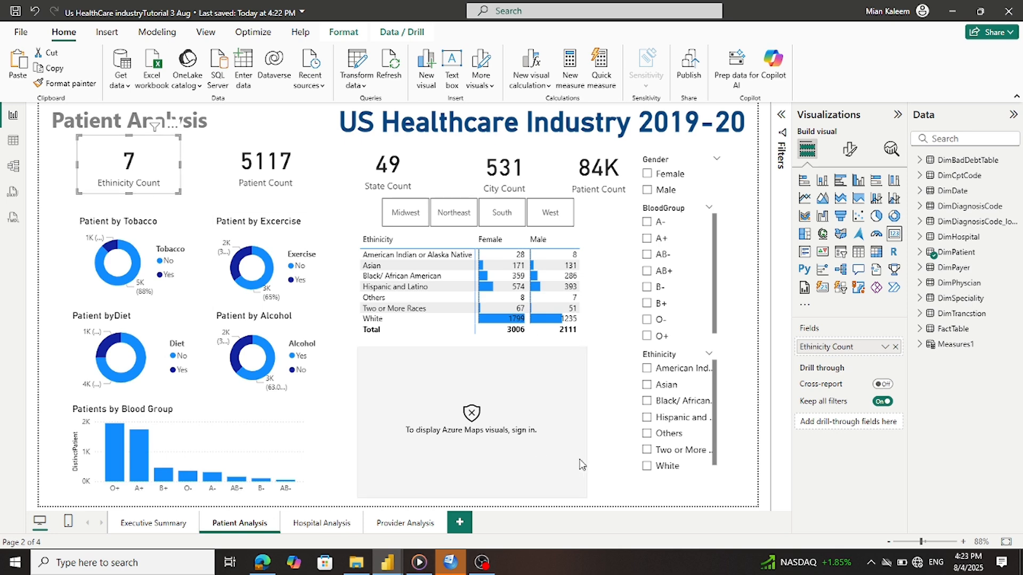
{"action": "mouse_move", "coordinate": [397, 564]}
{"action": "left_click", "coordinate": [436, 526]}
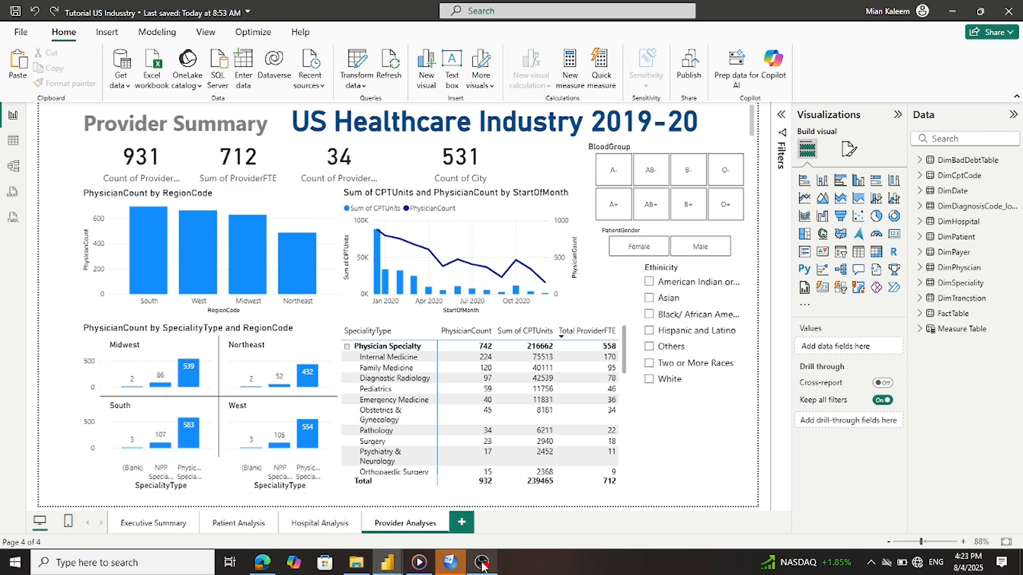
{"action": "mouse_move", "coordinate": [394, 569]}
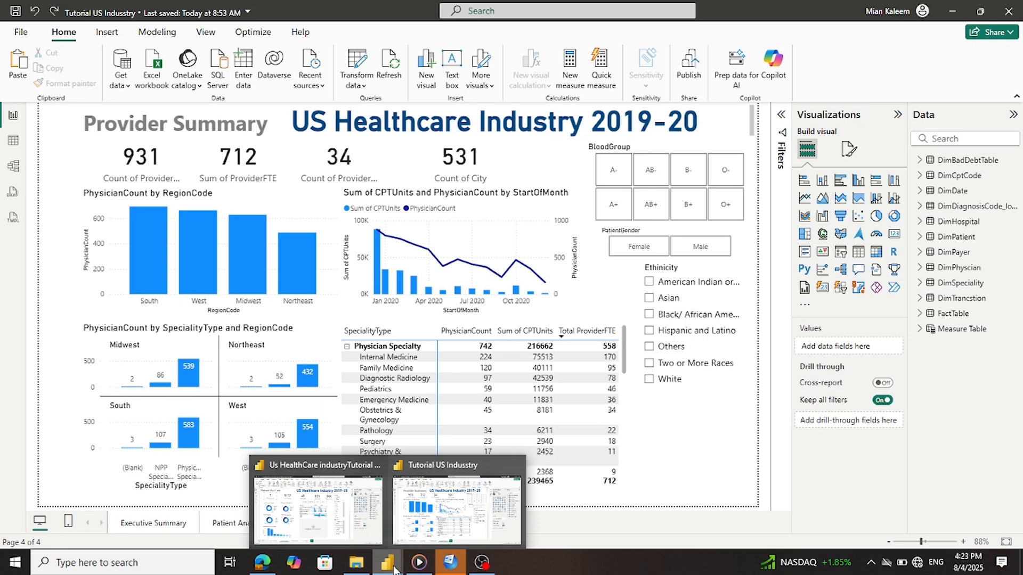
{"action": "mouse_move", "coordinate": [346, 519]}
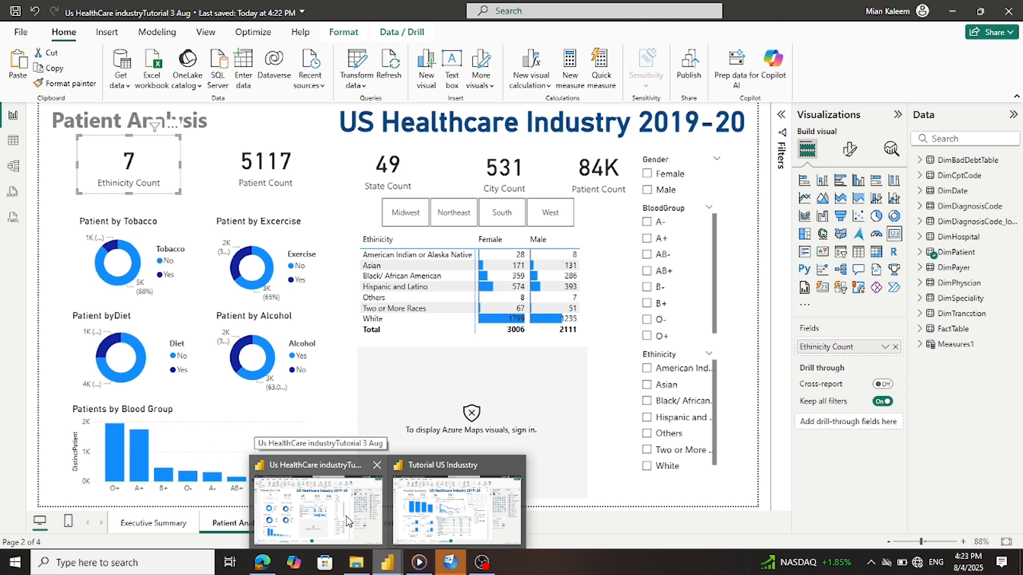
{"action": "left_click", "coordinate": [346, 519]}
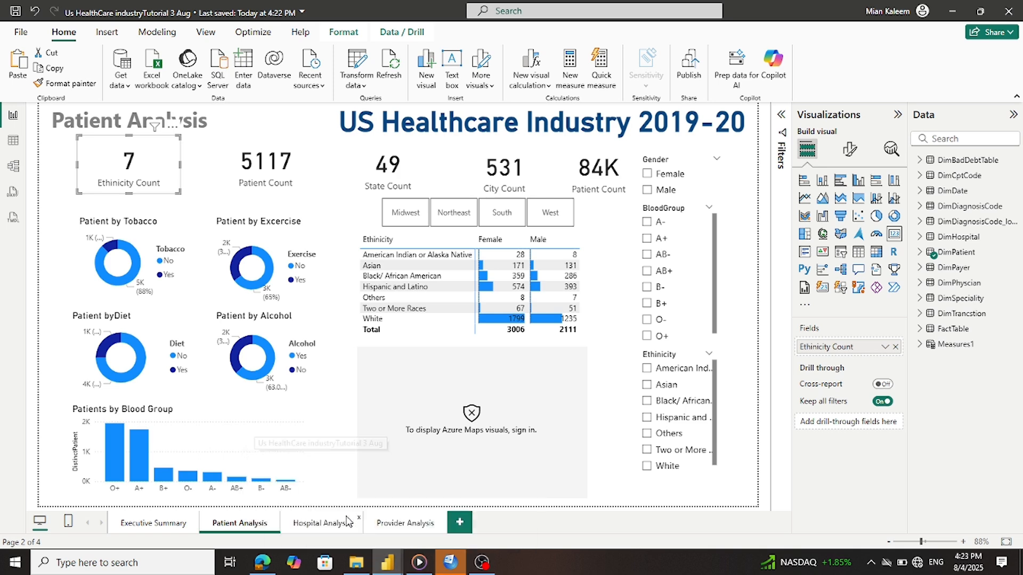
{"action": "left_click", "coordinate": [415, 525]}
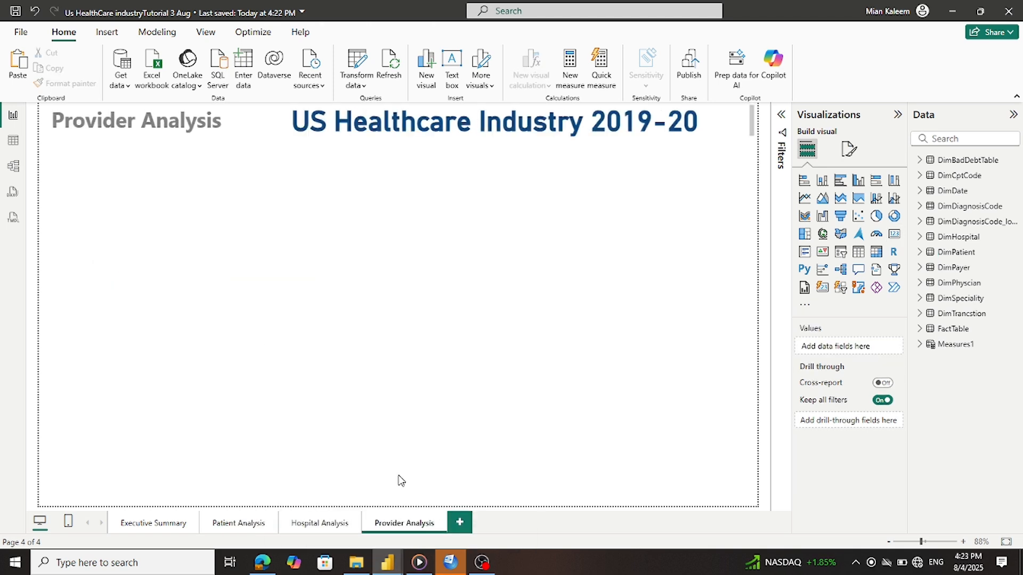
{"action": "key", "text": "ctrl+v"}
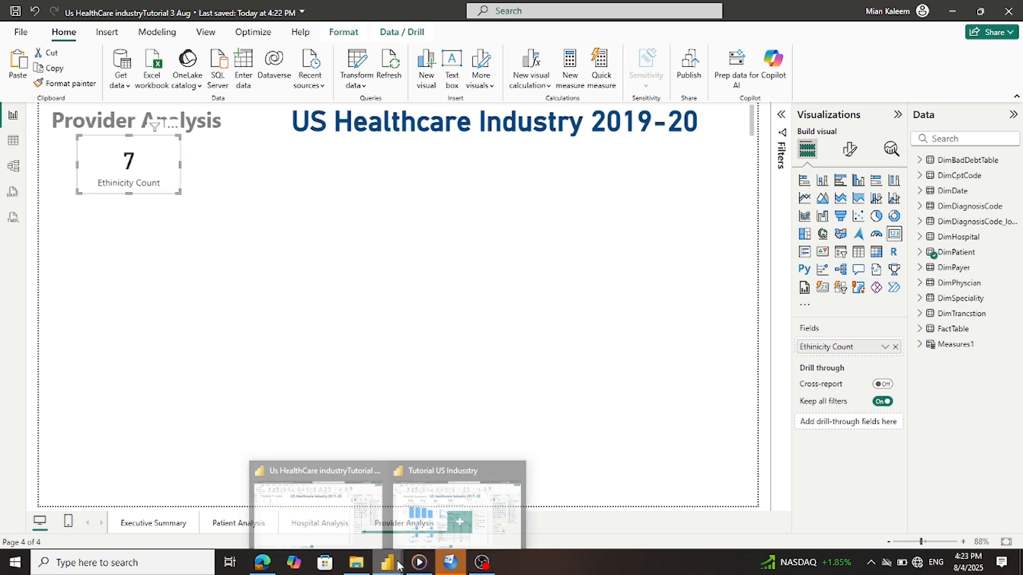
{"action": "mouse_move", "coordinate": [411, 542]}
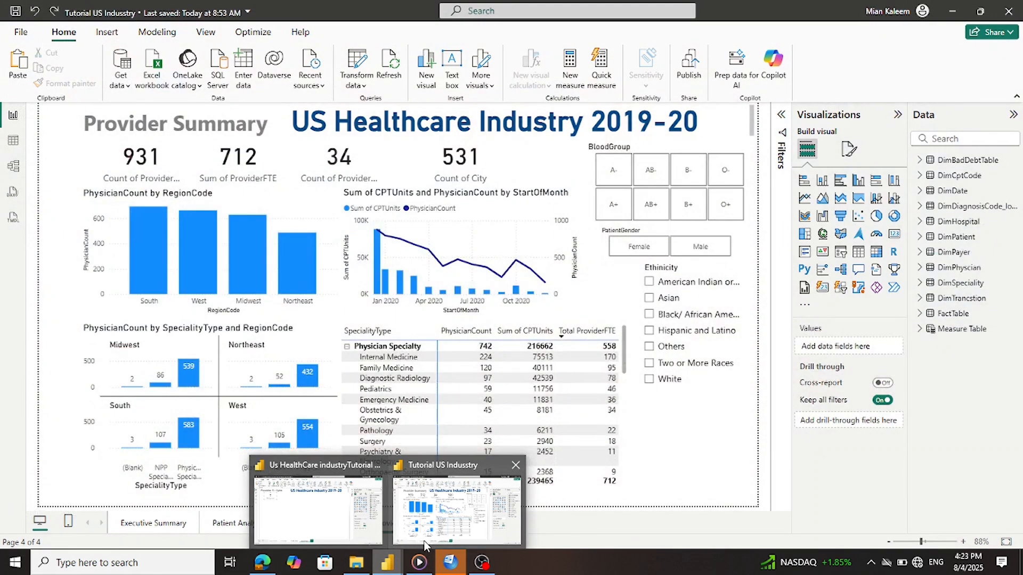
Inspect the reference PhysicianCount by RegionCode chart's fields, then return to Provider Analysis and deselect the card
{"action": "left_click", "coordinate": [425, 544]}
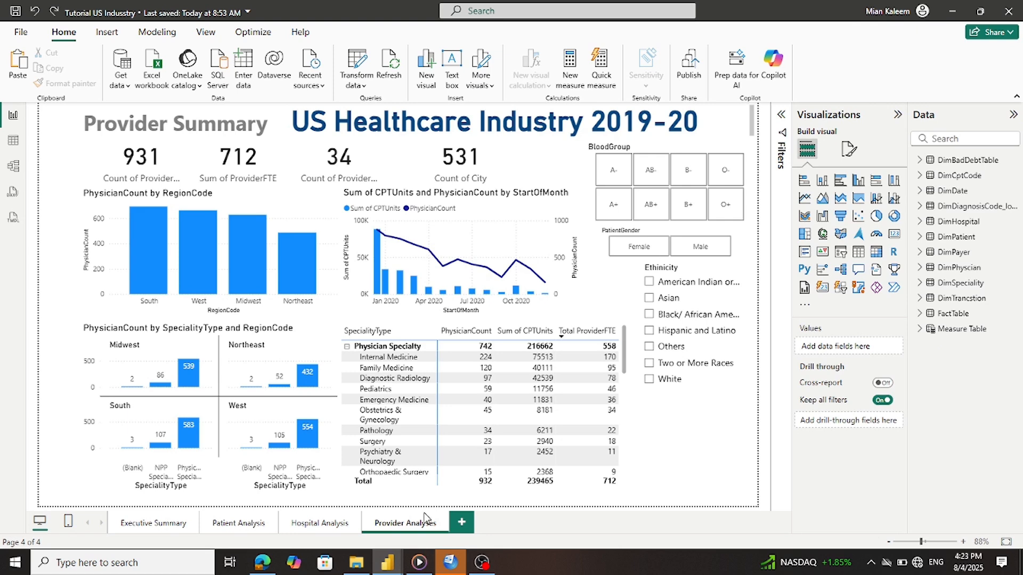
{"action": "left_click", "coordinate": [273, 204]}
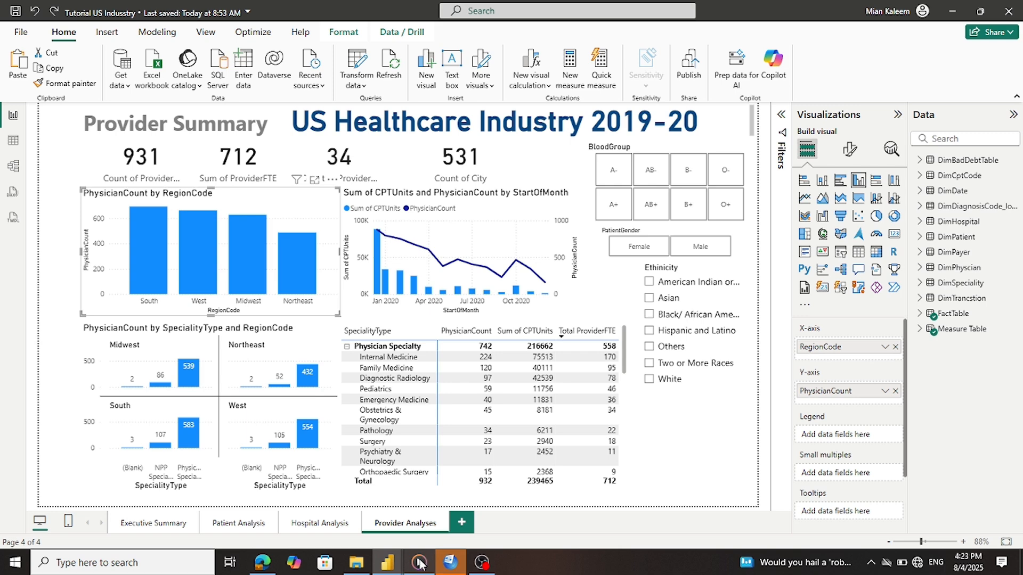
{"action": "mouse_move", "coordinate": [391, 564]}
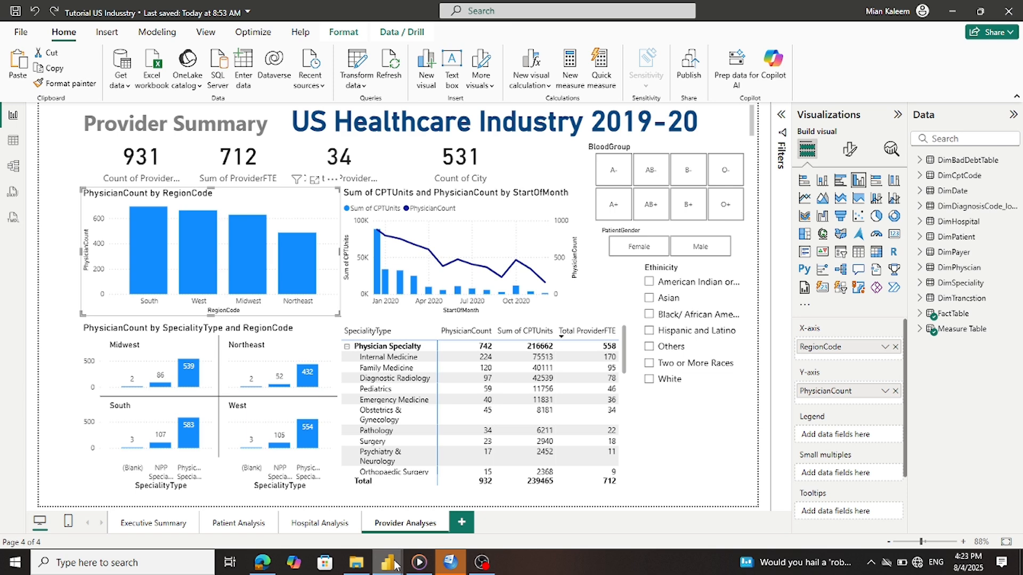
{"action": "left_click", "coordinate": [315, 496]}
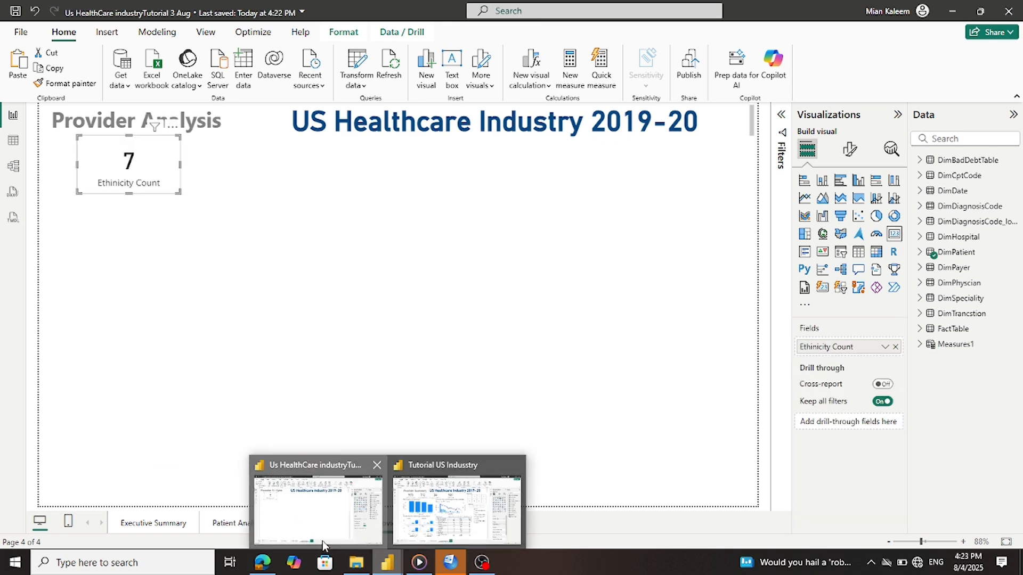
{"action": "left_click", "coordinate": [296, 417]}
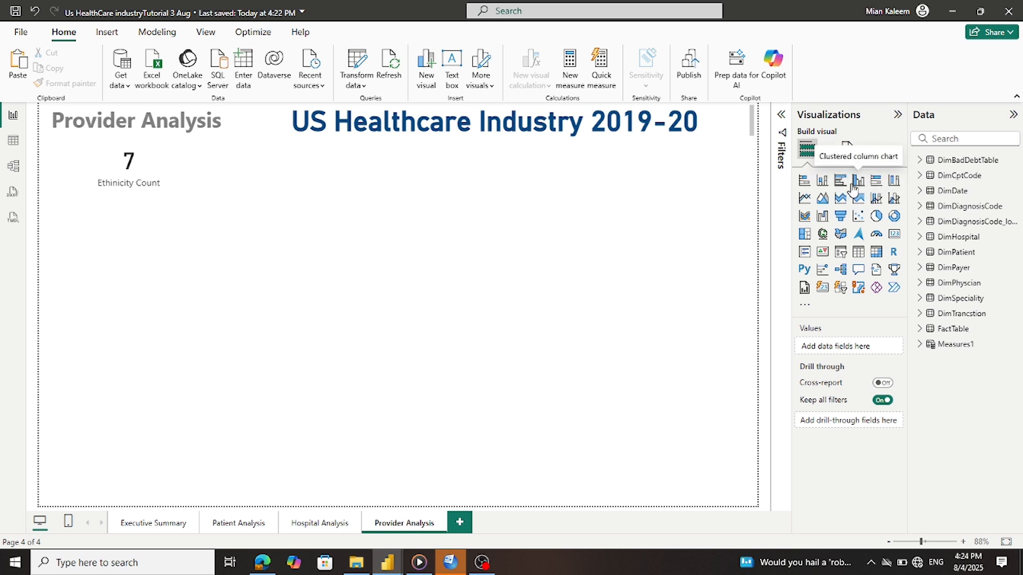
Add a clustered column chart, placing it below the Ethnicity Count card and enlarging it
{"action": "left_click", "coordinate": [858, 181]}
{"action": "left_click_drag", "start_coordinate": [126, 283], "coordinate": [127, 262]}
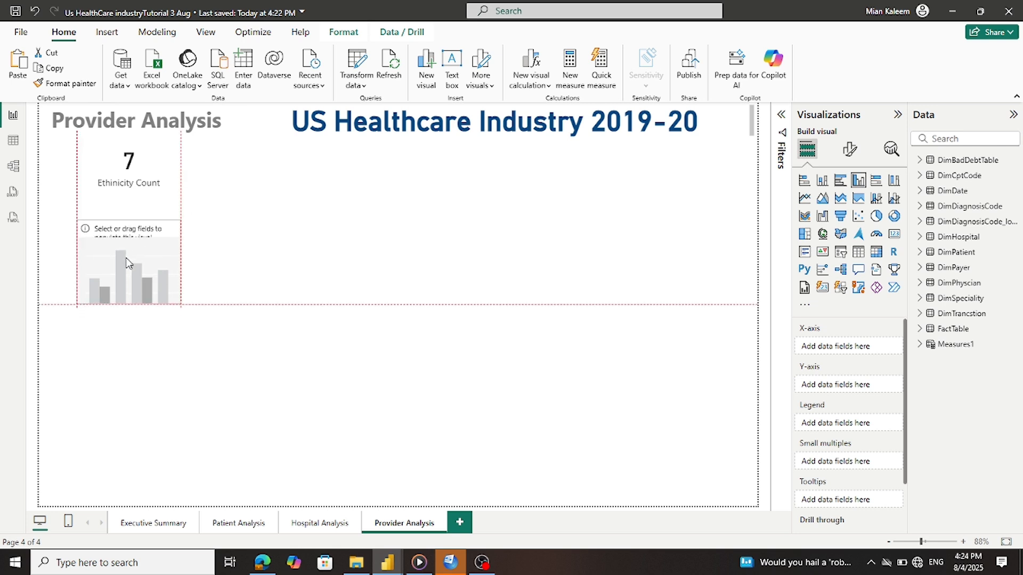
{"action": "left_click_drag", "start_coordinate": [181, 306], "coordinate": [212, 349]}
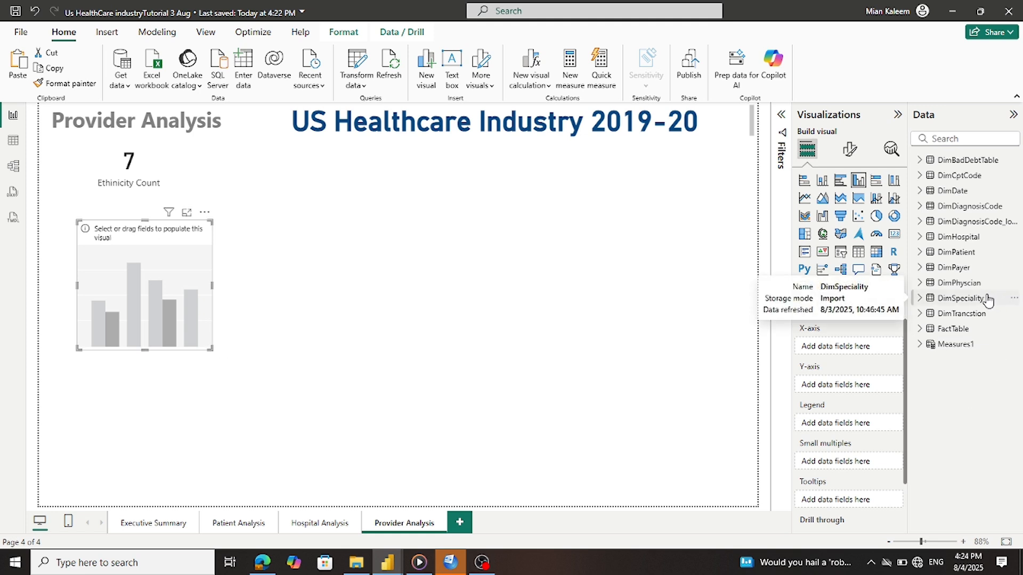
Browse the Measures1 and FactTable field lists in the Data pane
{"action": "left_click", "coordinate": [919, 345]}
{"action": "scroll", "coordinate": [919, 345], "scroll_direction": "down", "scroll_amount": 3}
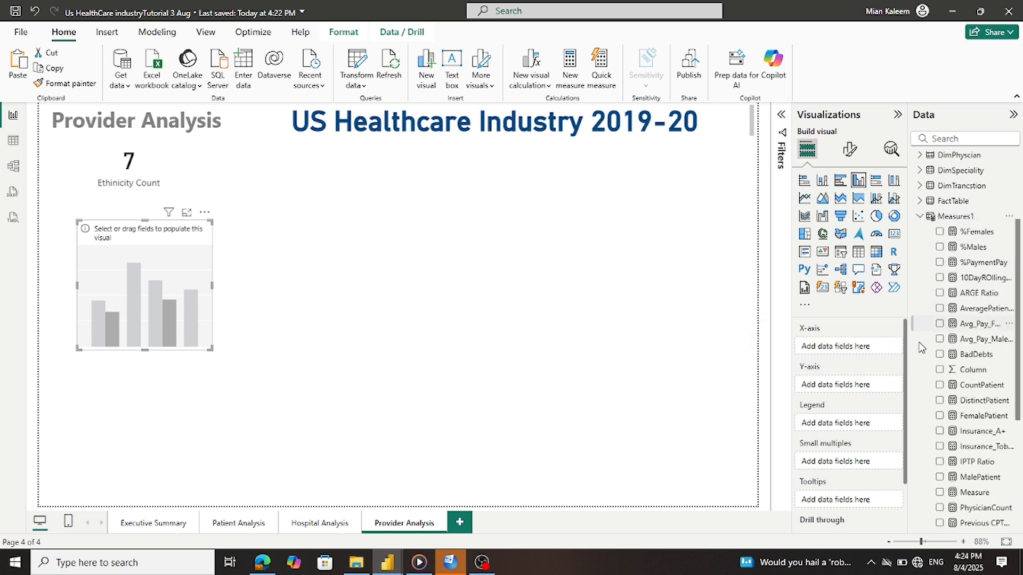
{"action": "scroll", "coordinate": [922, 347], "scroll_direction": "down", "scroll_amount": 3}
{"action": "scroll", "coordinate": [920, 344], "scroll_direction": "up", "scroll_amount": 6}
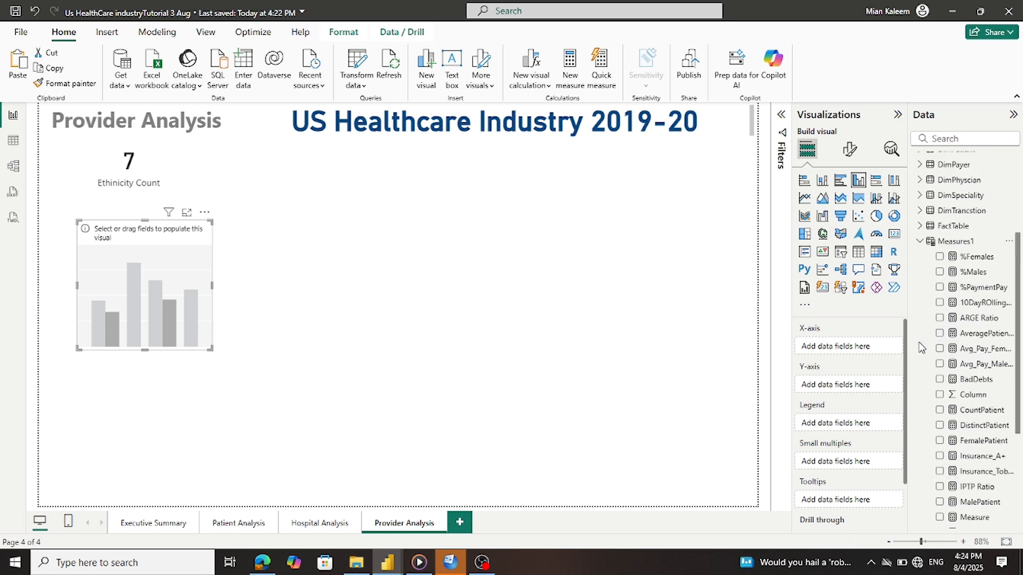
{"action": "left_click", "coordinate": [919, 329]}
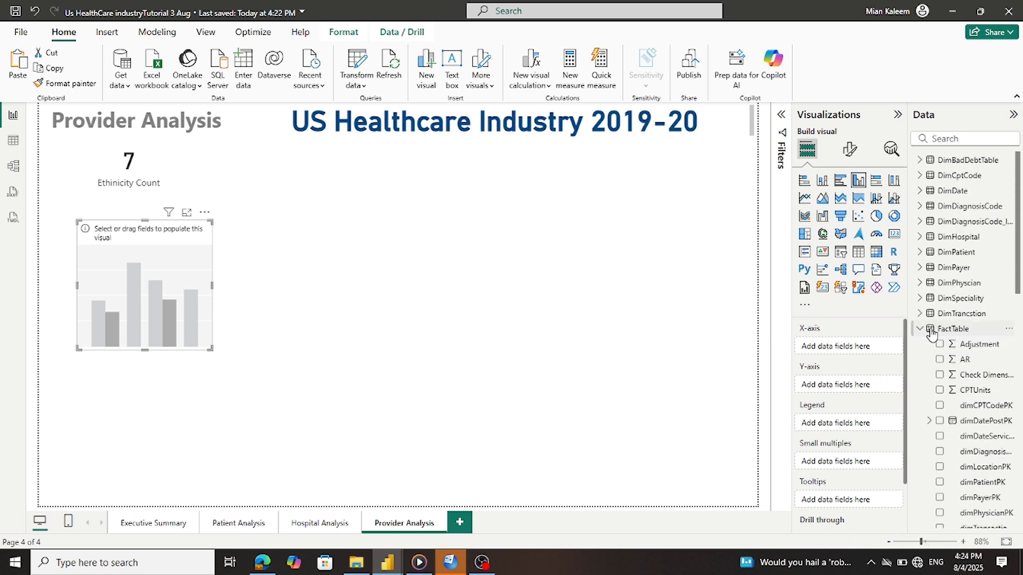
{"action": "scroll", "coordinate": [926, 333], "scroll_direction": "down", "scroll_amount": 10}
{"action": "scroll", "coordinate": [933, 335], "scroll_direction": "down", "scroll_amount": 5}
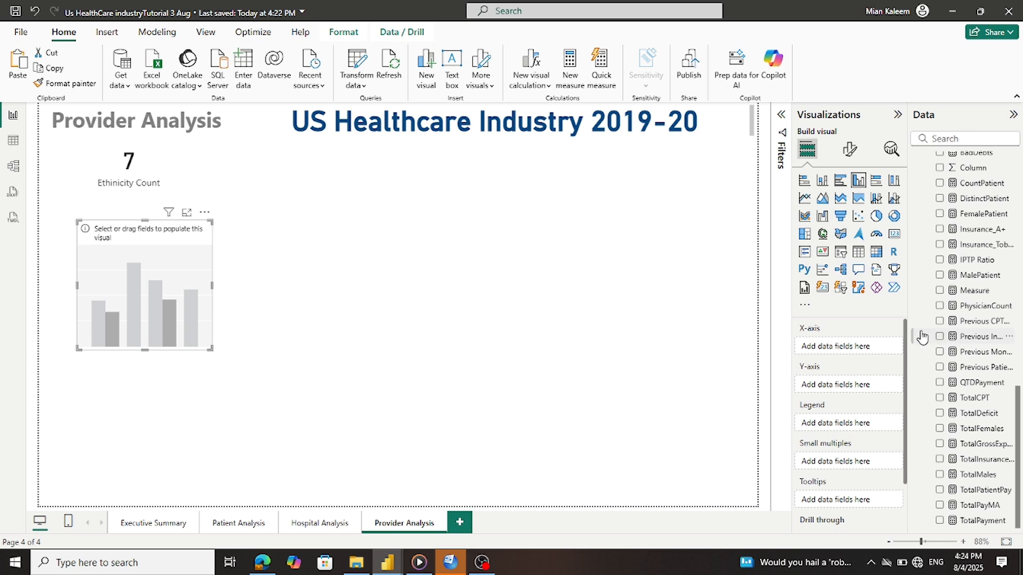
Check the Tutorial US Industry reference report, then return and collapse Measures1
{"action": "mouse_move", "coordinate": [385, 563]}
{"action": "left_click", "coordinate": [405, 546]}
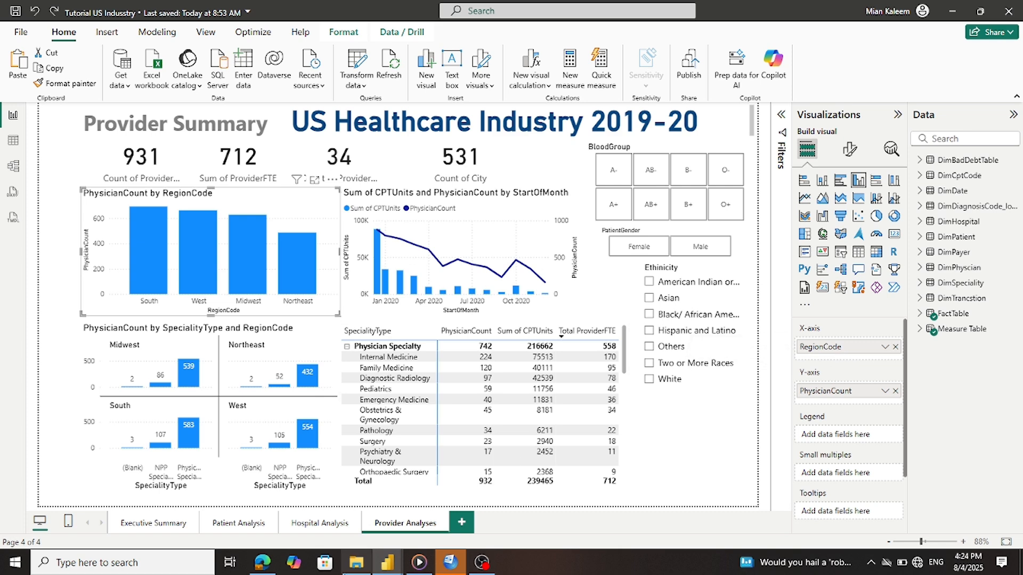
{"action": "mouse_move", "coordinate": [388, 568]}
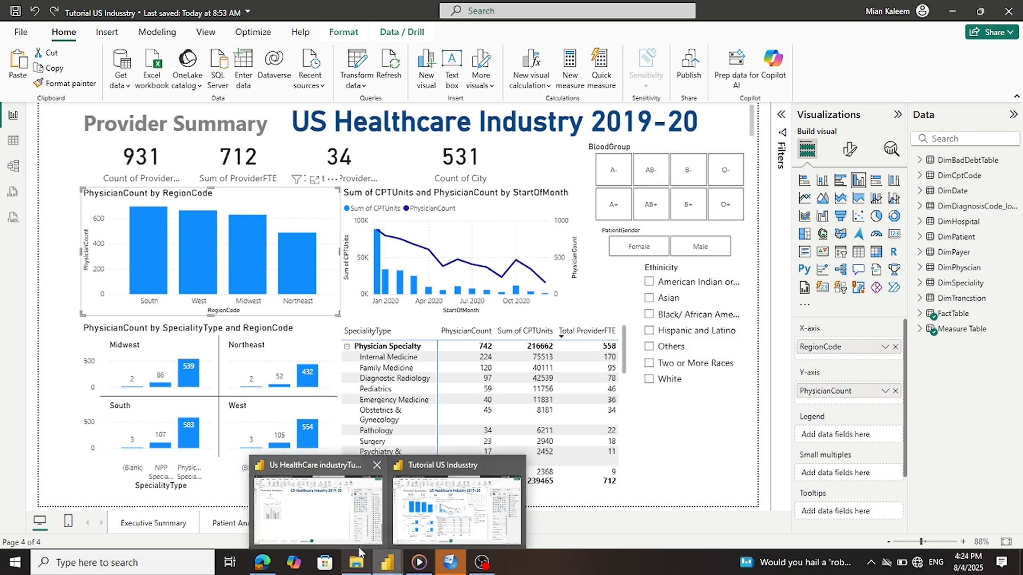
{"action": "left_click", "coordinate": [324, 524]}
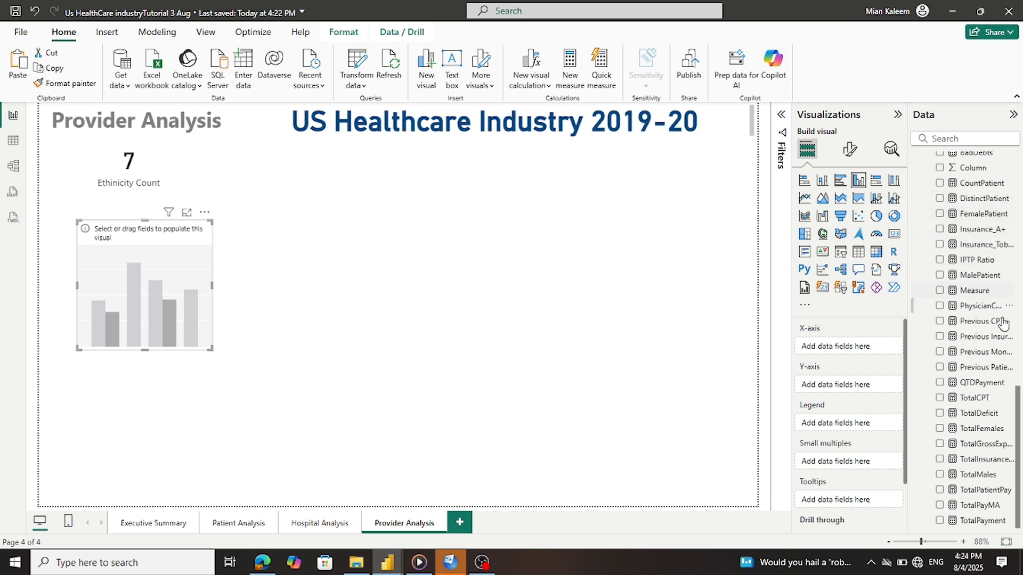
{"action": "scroll", "coordinate": [1019, 407], "scroll_direction": "up", "scroll_amount": 5}
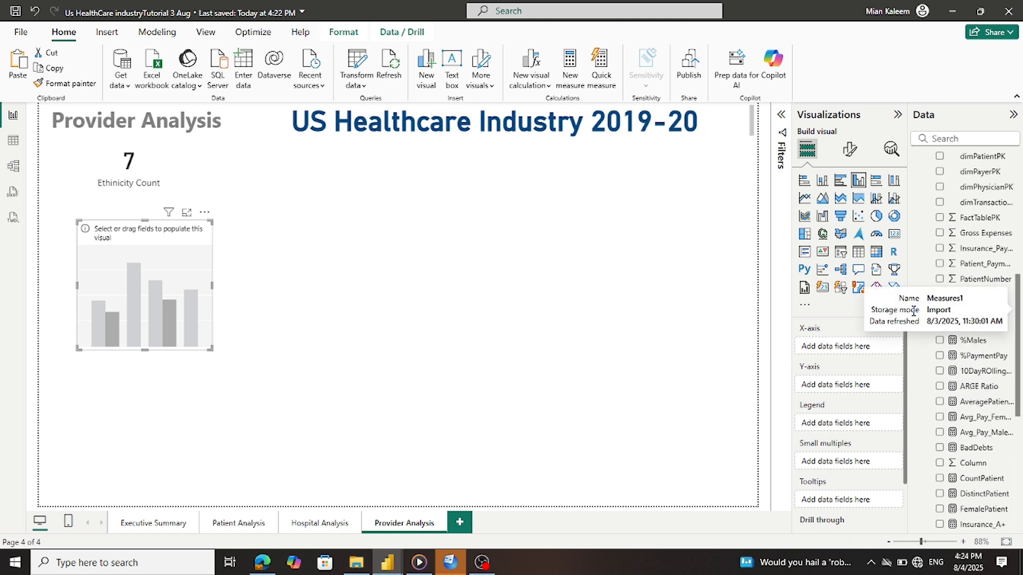
{"action": "left_click", "coordinate": [919, 324]}
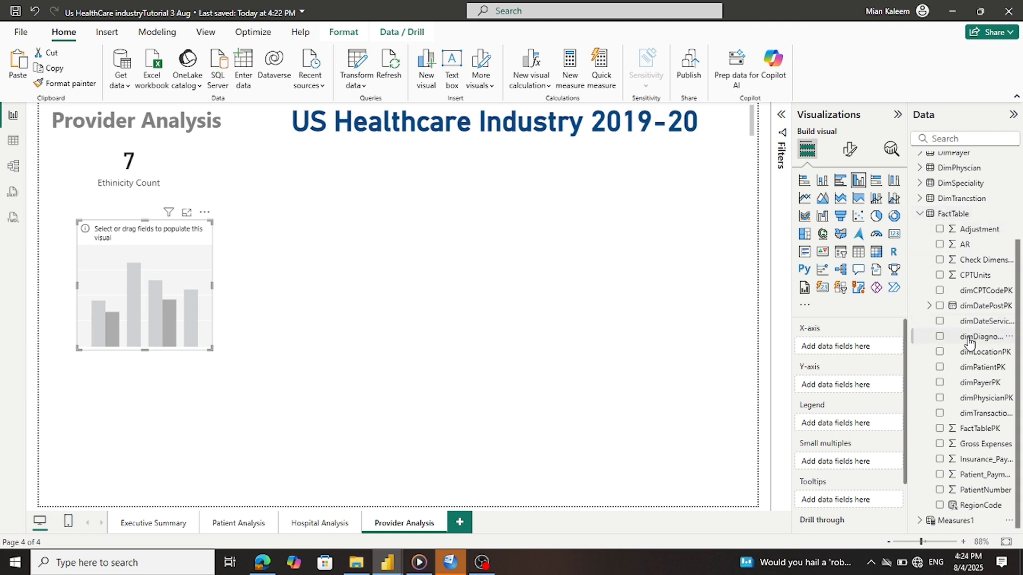
Chart Count of ProviderName by RegionCode: RegionCode on the X-axis, DimPhyscian ProviderName on the Y-axis
{"action": "left_click_drag", "start_coordinate": [977, 506], "coordinate": [863, 352]}
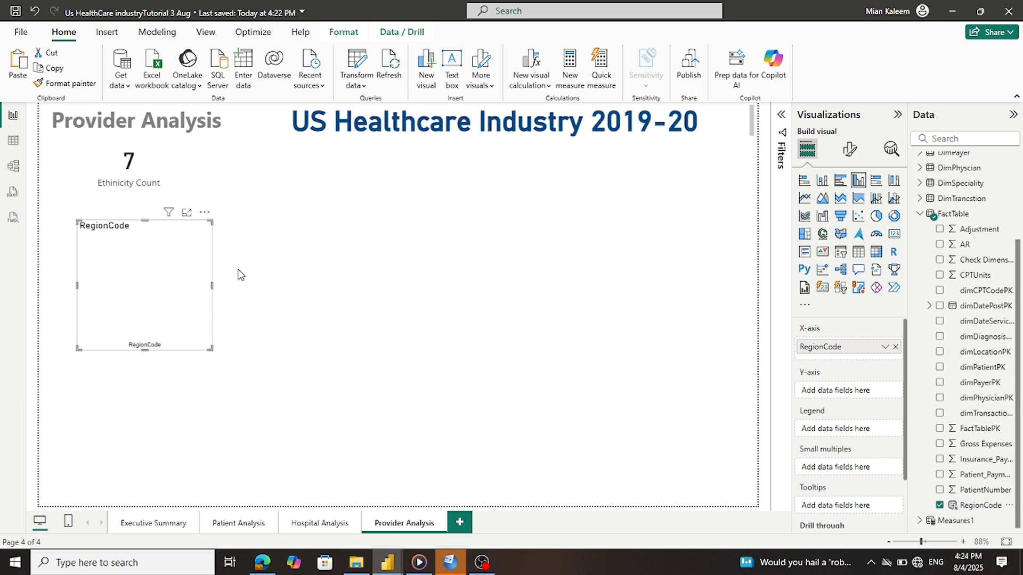
{"action": "left_click_drag", "start_coordinate": [212, 287], "coordinate": [223, 295]}
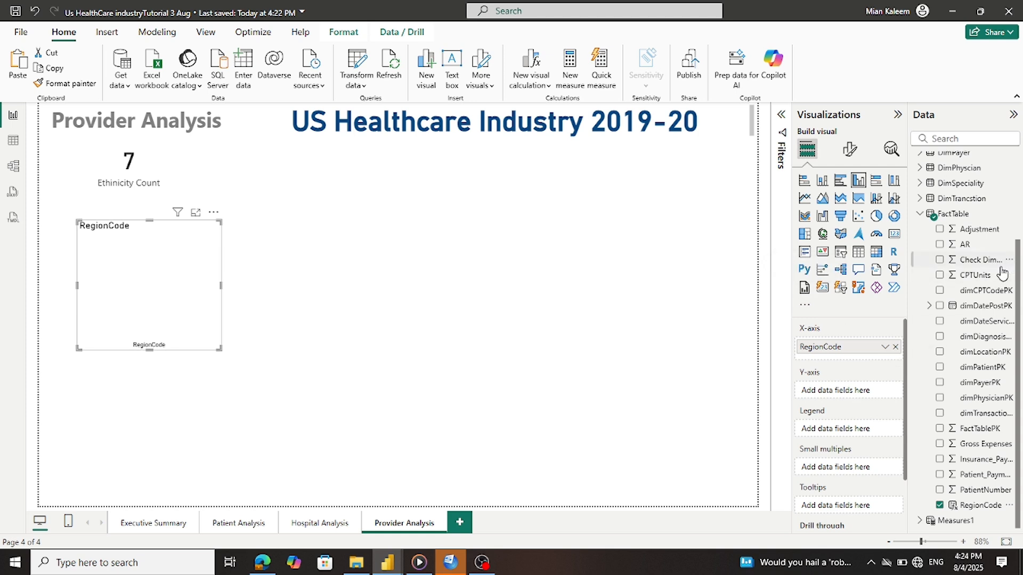
{"action": "scroll", "coordinate": [1018, 250], "scroll_direction": "up", "scroll_amount": 1}
{"action": "left_click_drag", "start_coordinate": [1021, 245], "coordinate": [1021, 167]}
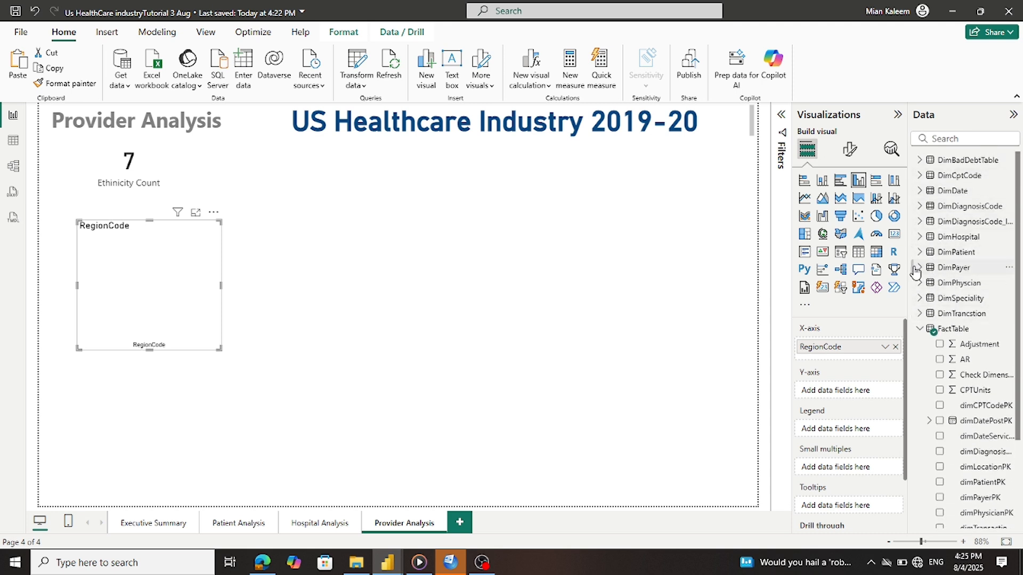
{"action": "left_click", "coordinate": [918, 283]}
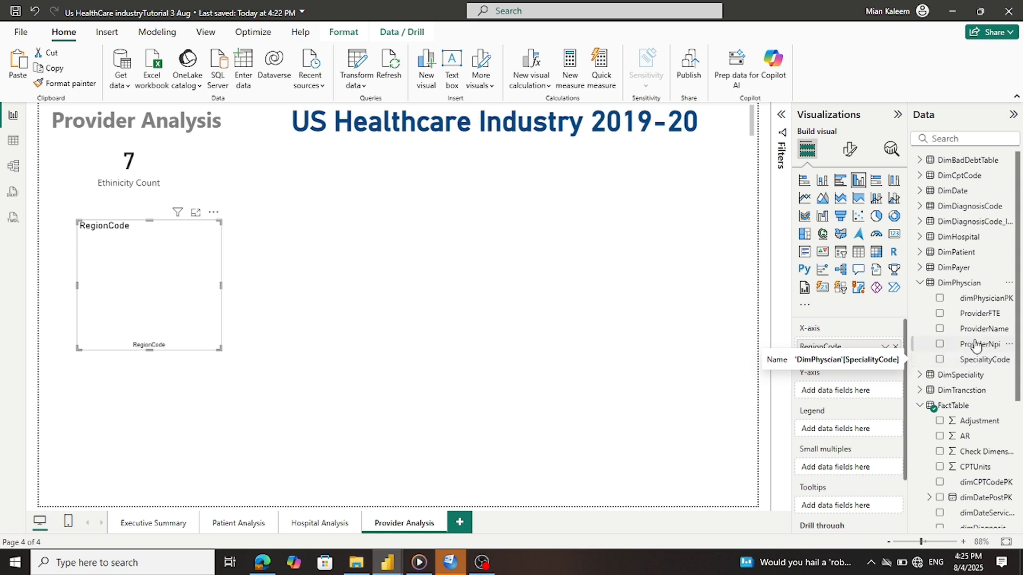
{"action": "left_click_drag", "start_coordinate": [979, 333], "coordinate": [867, 397]}
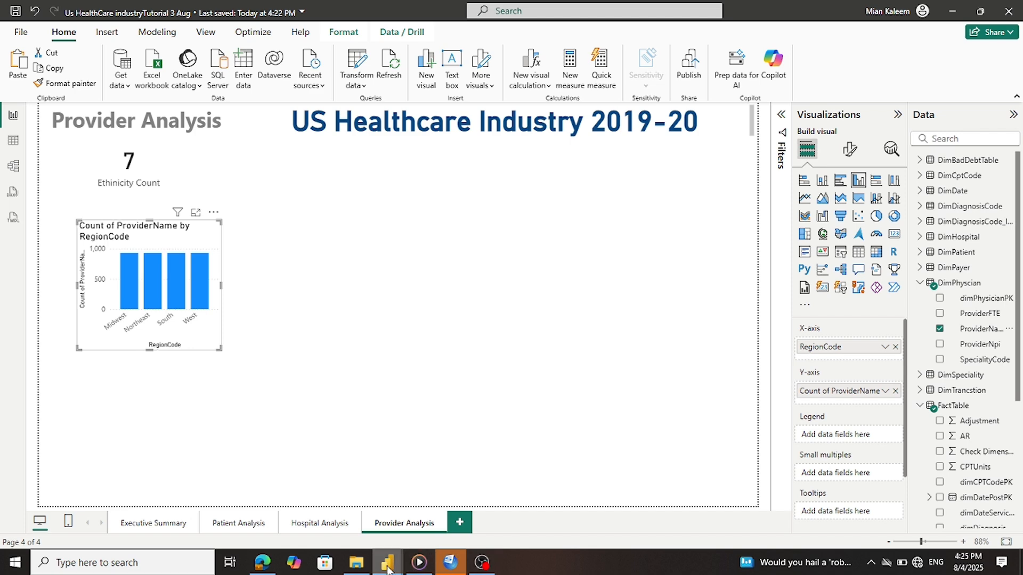
{"action": "mouse_move", "coordinate": [399, 560]}
{"action": "mouse_move", "coordinate": [418, 546]}
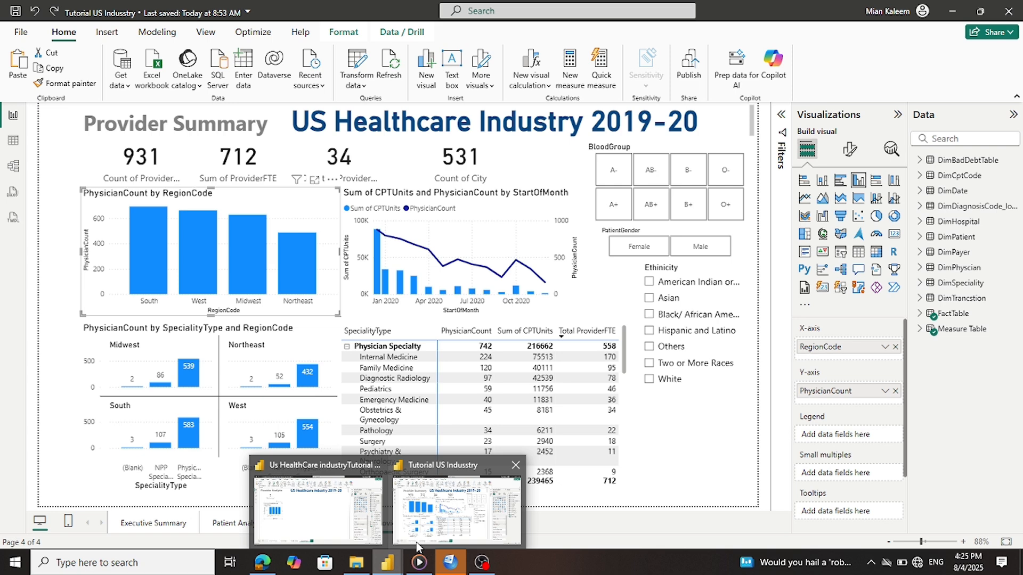
Switch to the tutorial reference report and inspect its DimPhyscian table fields
{"action": "left_click", "coordinate": [418, 546]}
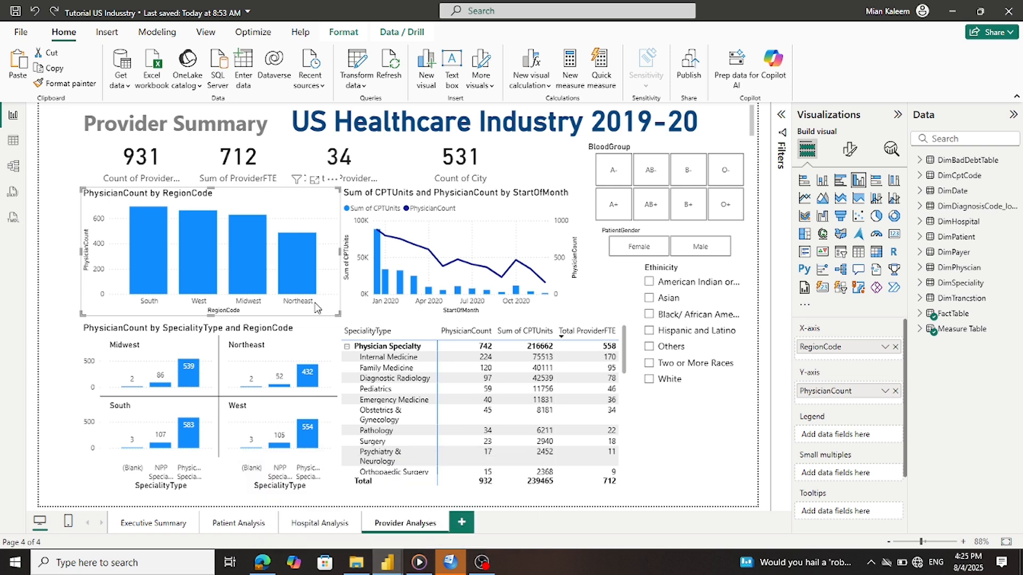
{"action": "left_click", "coordinate": [918, 268]}
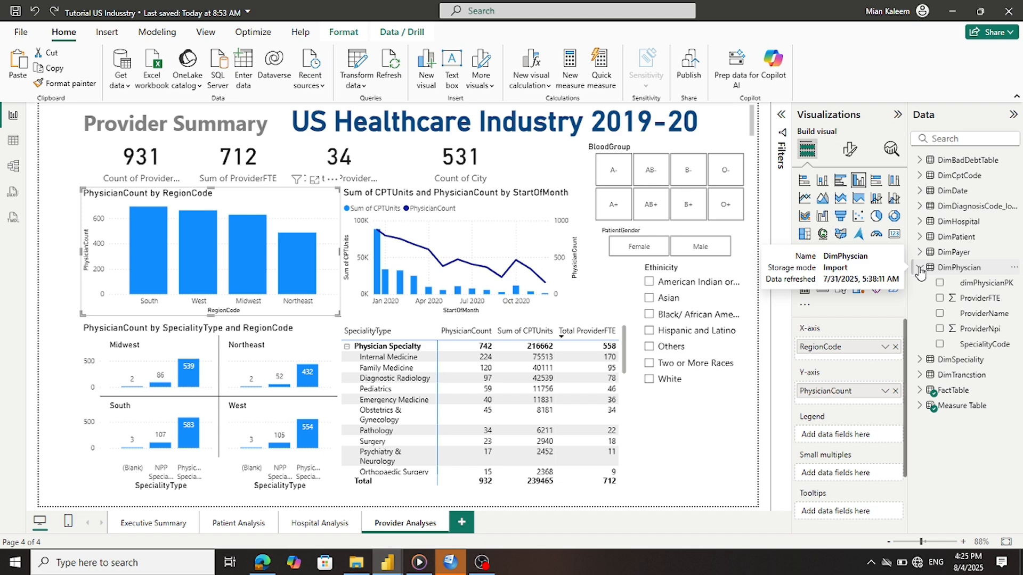
{"action": "left_click", "coordinate": [919, 270]}
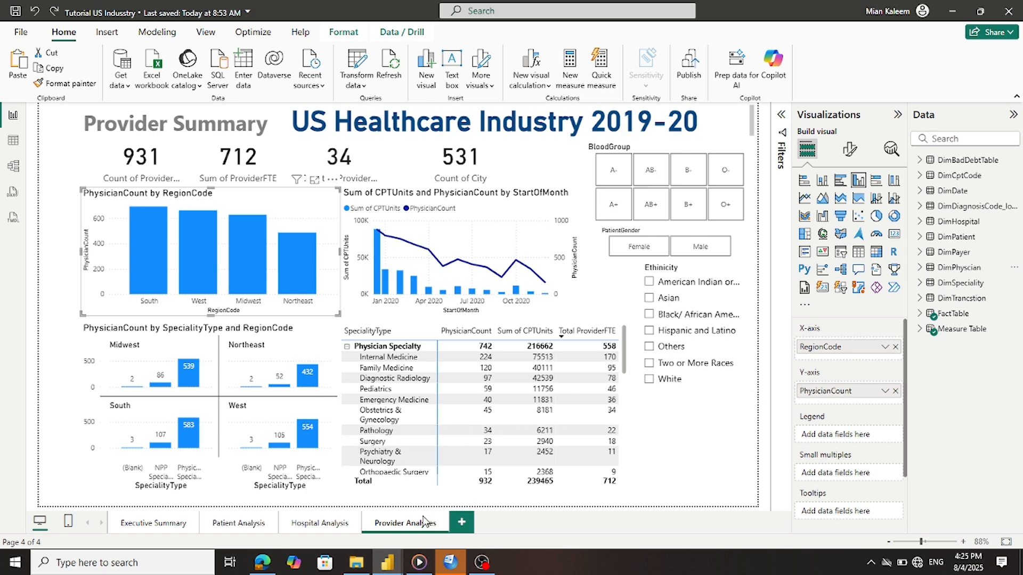
{"action": "mouse_move", "coordinate": [397, 561]}
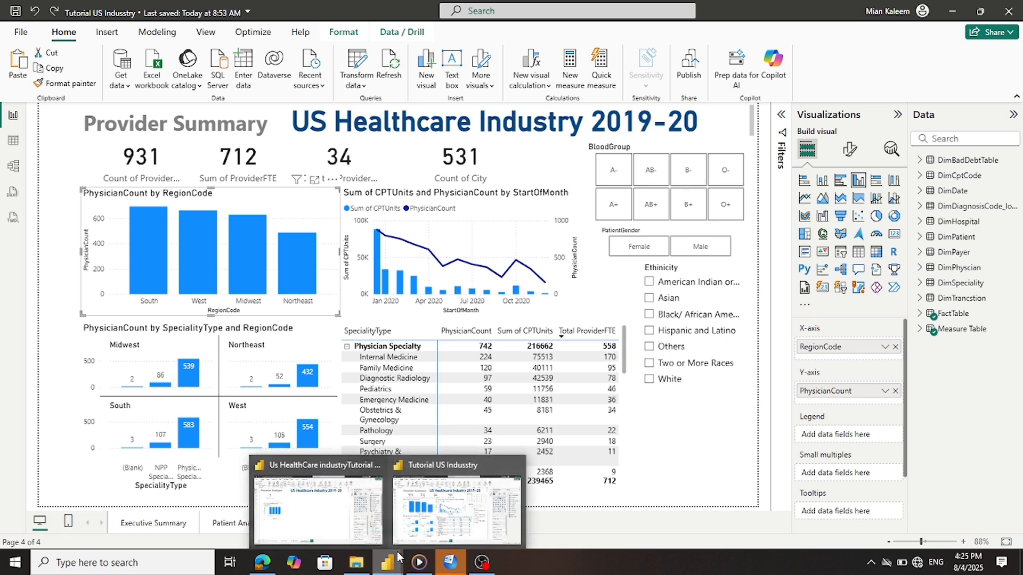
{"action": "left_click", "coordinate": [341, 515]}
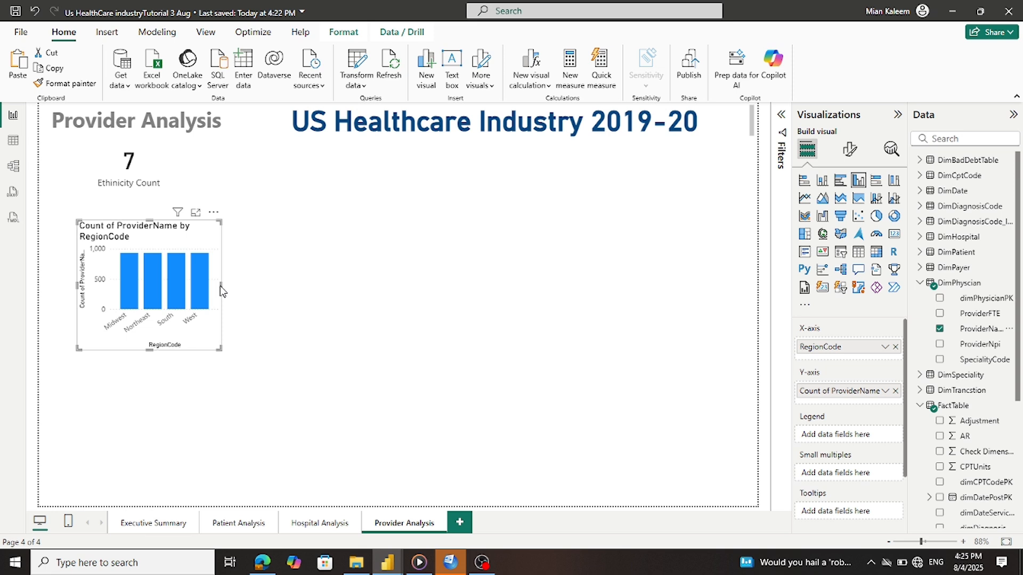
Widen the region chart slightly, then rearrange the DimDate and DimPhyscian cards in Model view
{"action": "left_click_drag", "start_coordinate": [220, 290], "coordinate": [236, 292]}
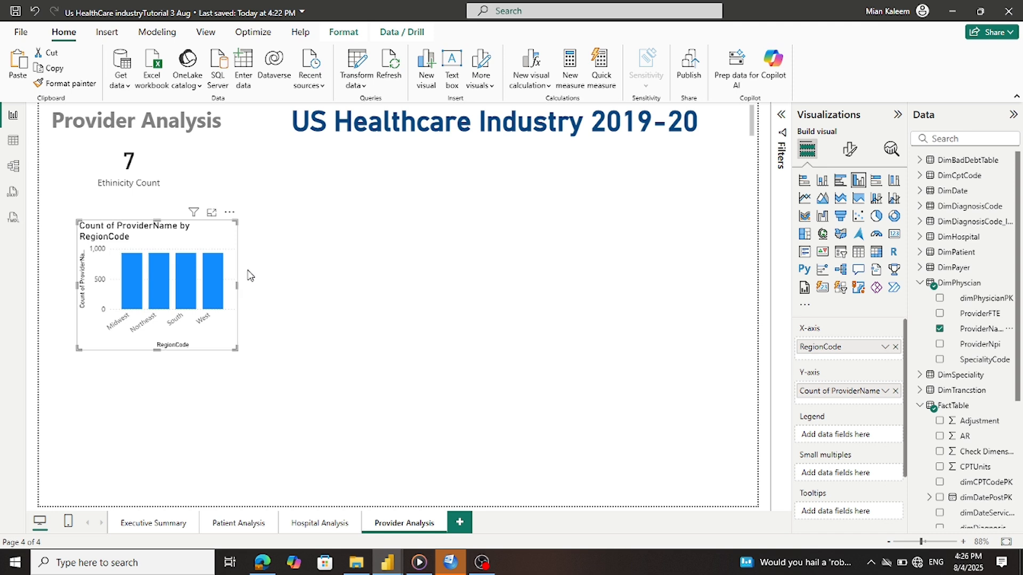
{"action": "left_click", "coordinate": [318, 288]}
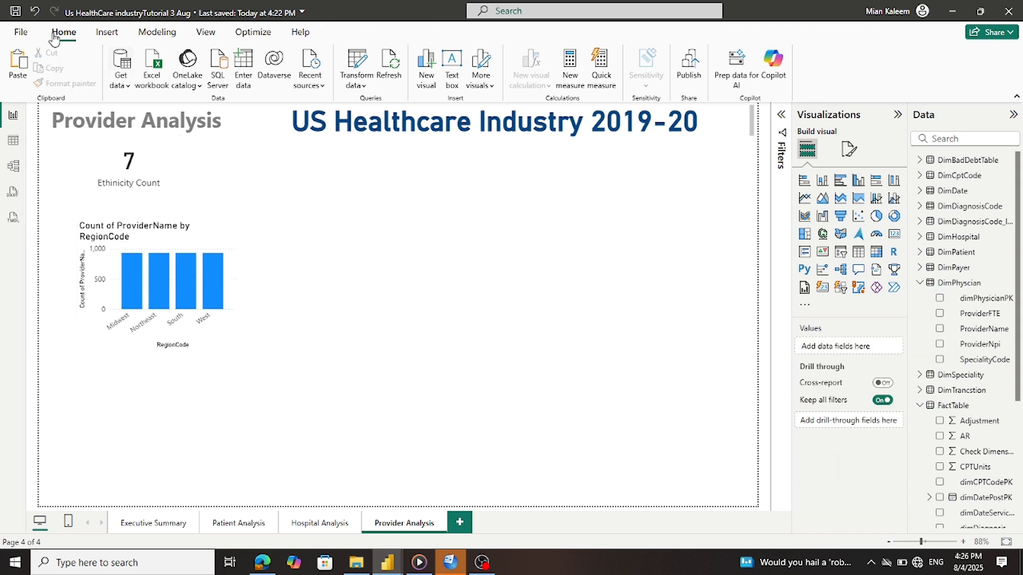
{"action": "left_click", "coordinate": [13, 167]}
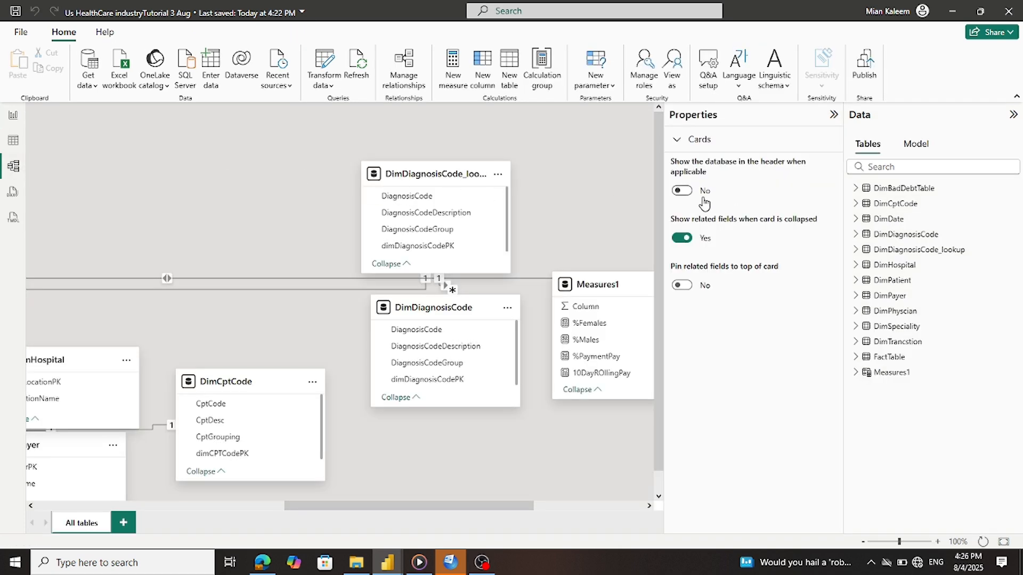
{"action": "left_click_drag", "start_coordinate": [658, 212], "coordinate": [651, 333]}
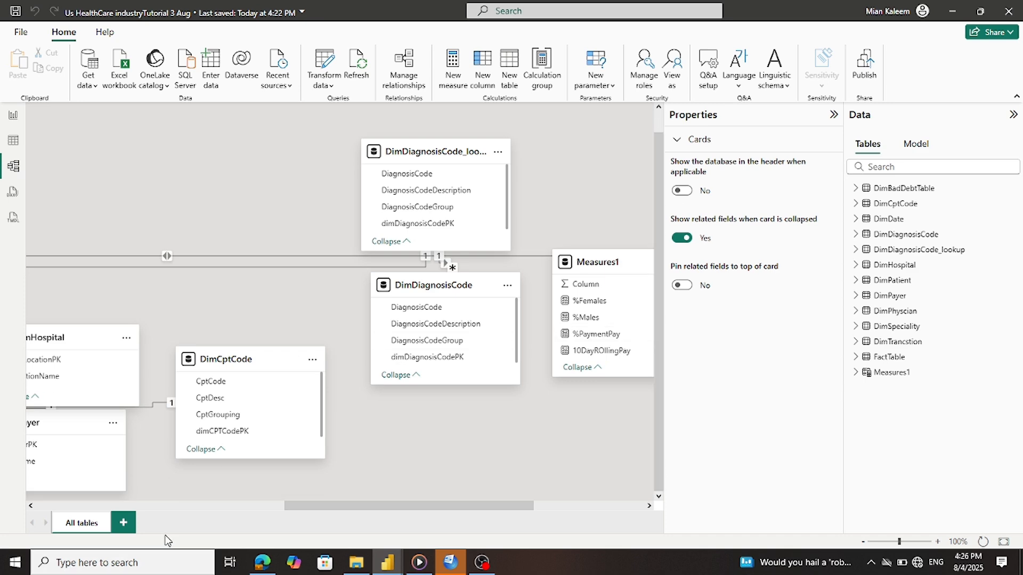
{"action": "left_click_drag", "start_coordinate": [334, 506], "coordinate": [80, 500]}
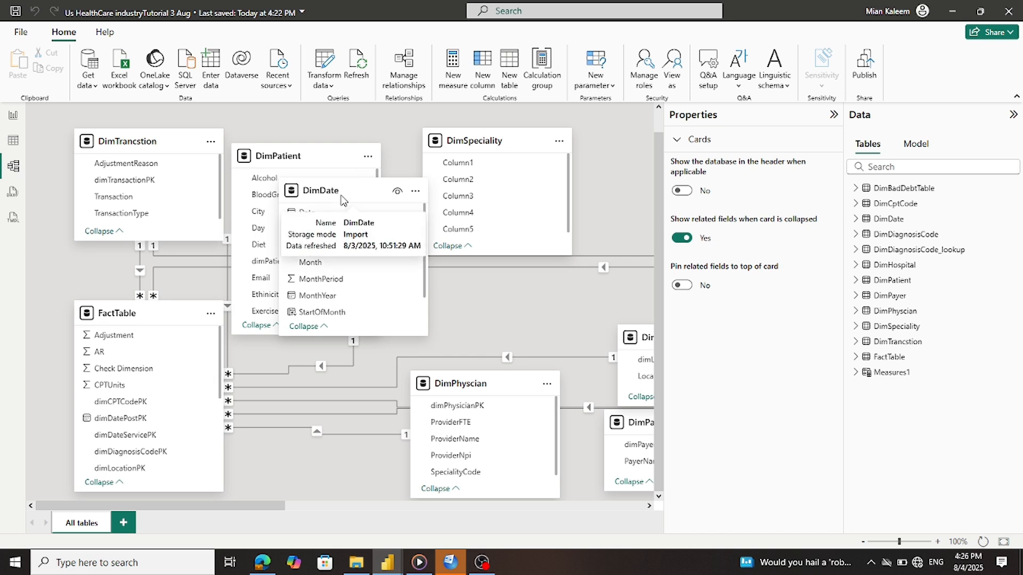
{"action": "left_click_drag", "start_coordinate": [341, 200], "coordinate": [527, 149]}
{"action": "left_click_drag", "start_coordinate": [533, 383], "coordinate": [496, 310]}
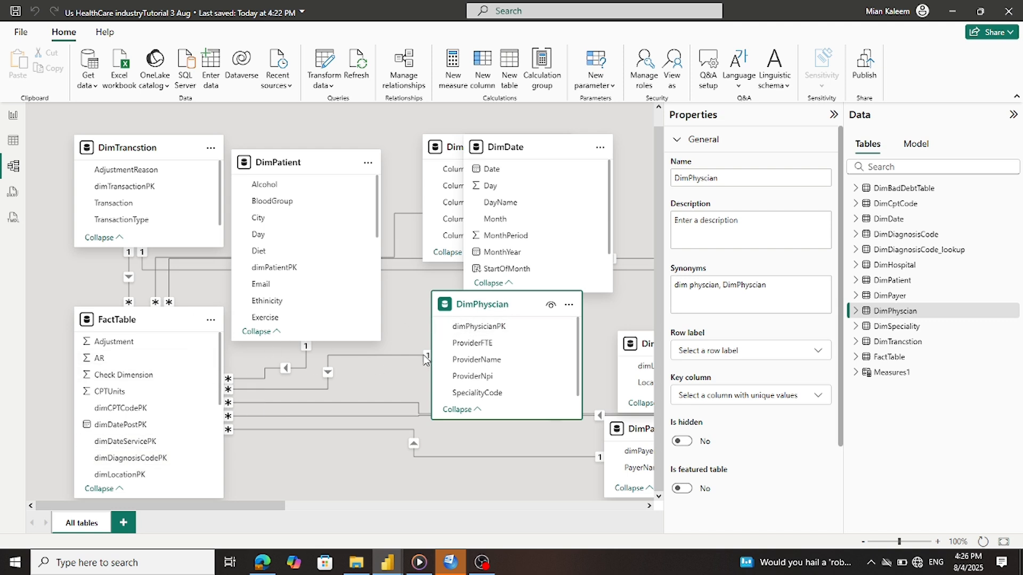
Set the FactTable–DimPhyscian relationship's cross-filter direction to Both, save, and return to the report
{"action": "left_click", "coordinate": [326, 374]}
{"action": "right_click", "coordinate": [327, 375]}
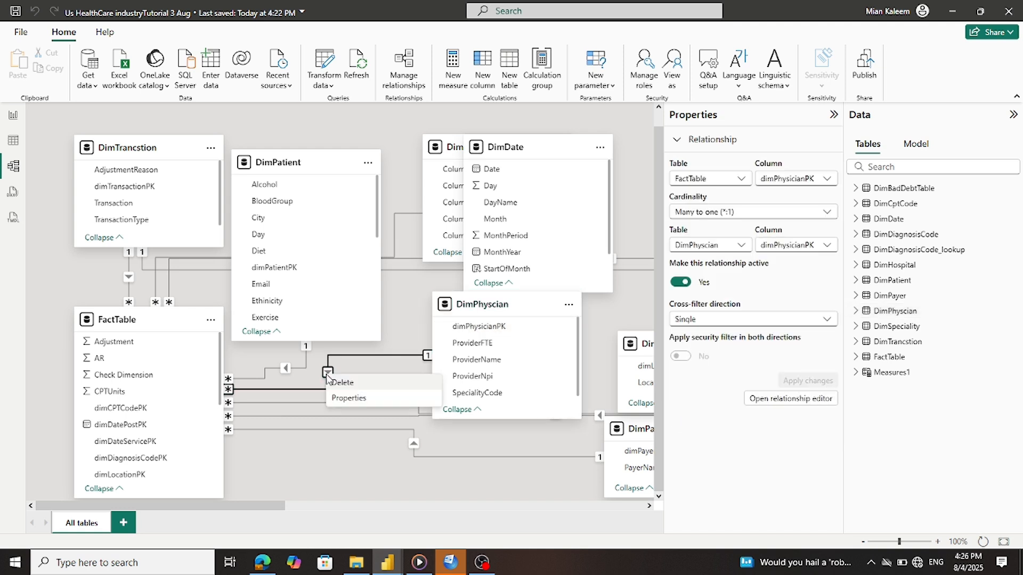
{"action": "left_click", "coordinate": [345, 399]}
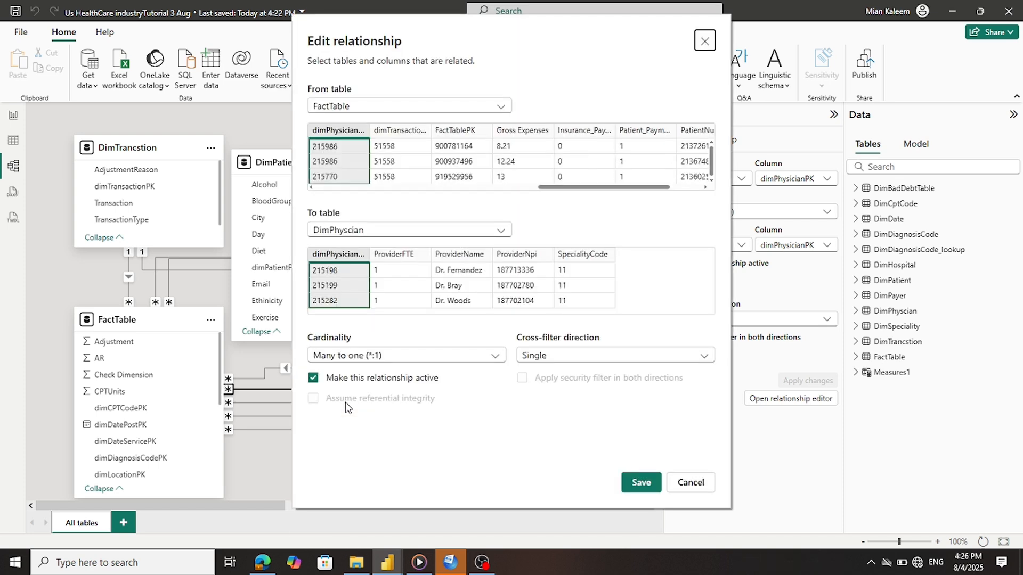
{"action": "left_click", "coordinate": [560, 361]}
{"action": "left_click", "coordinate": [558, 390]}
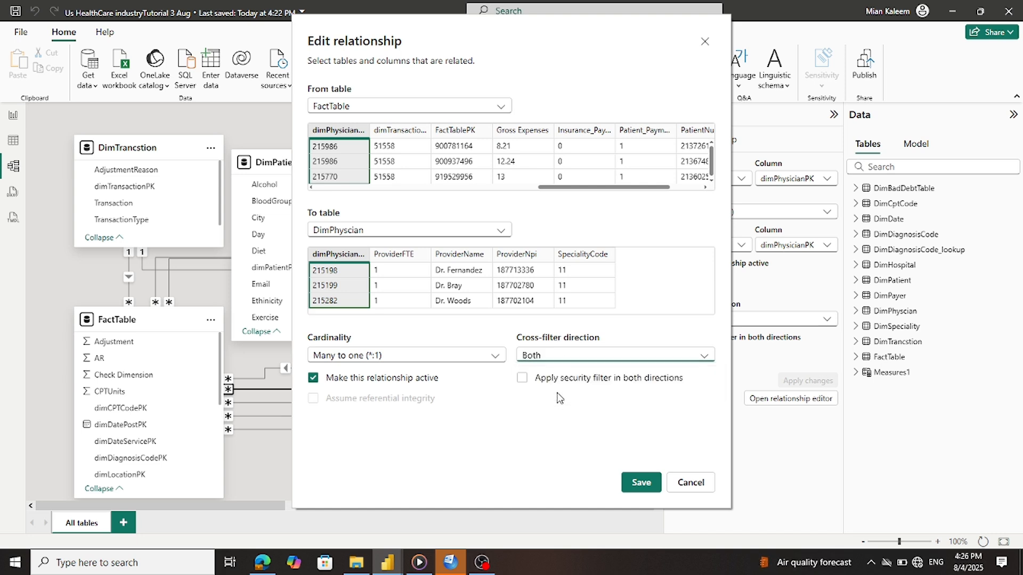
{"action": "left_click", "coordinate": [641, 481]}
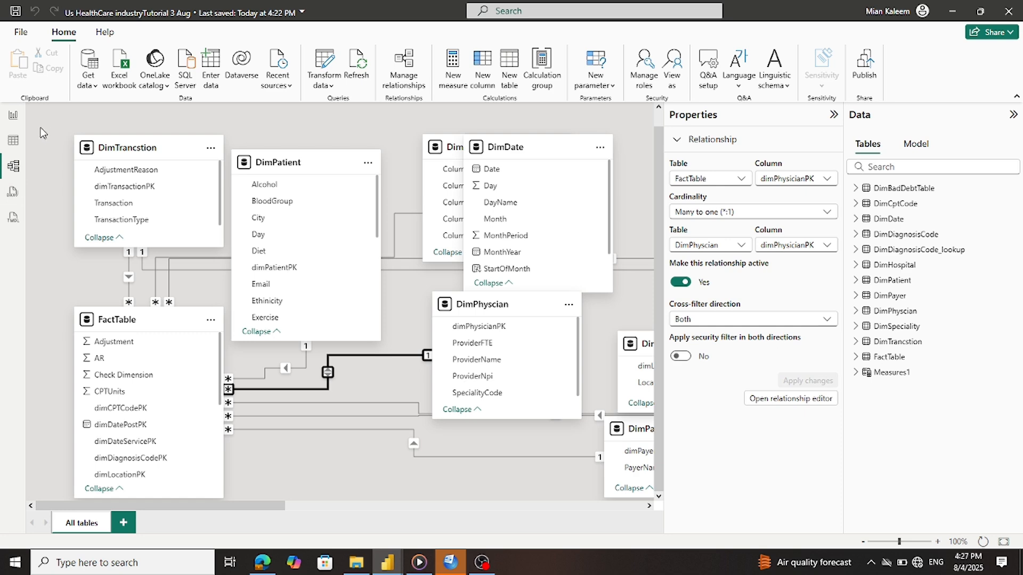
{"action": "left_click", "coordinate": [14, 115]}
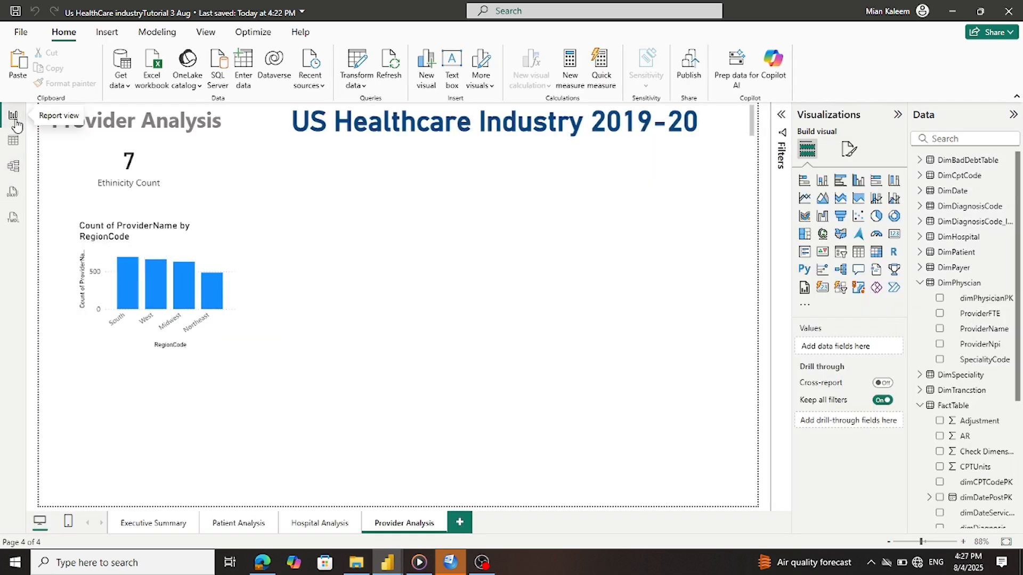
Change the FactTable–DimPhyscian relationship's cross-filter direction back to Single and save it
{"action": "mouse_move", "coordinate": [207, 285]}
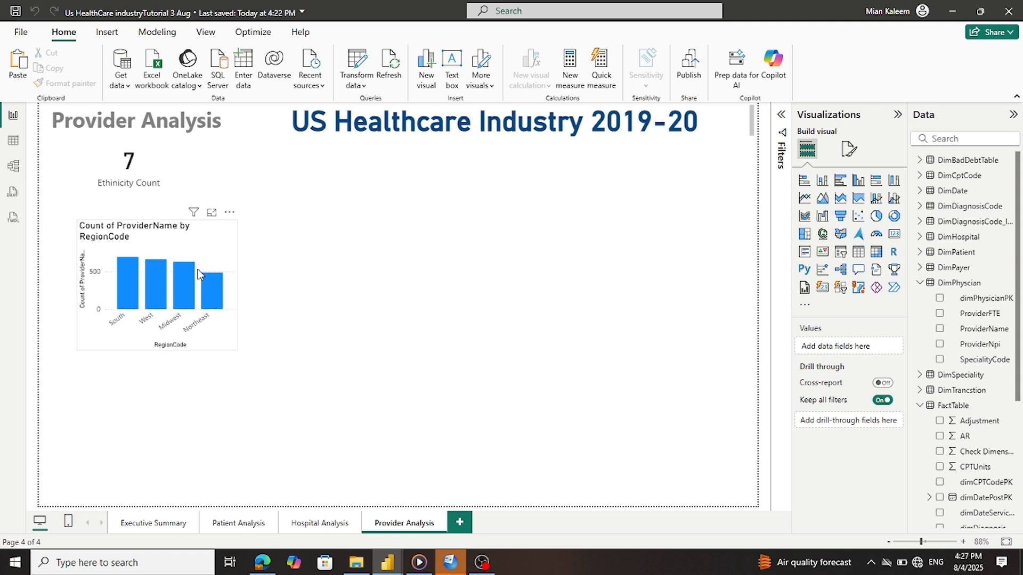
{"action": "left_click", "coordinate": [13, 167]}
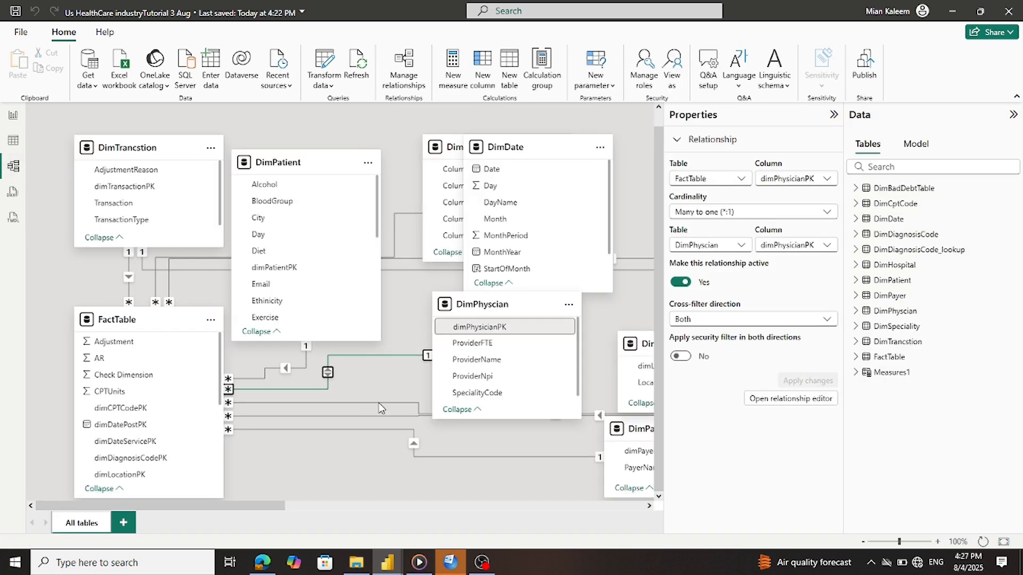
{"action": "right_click", "coordinate": [327, 372]}
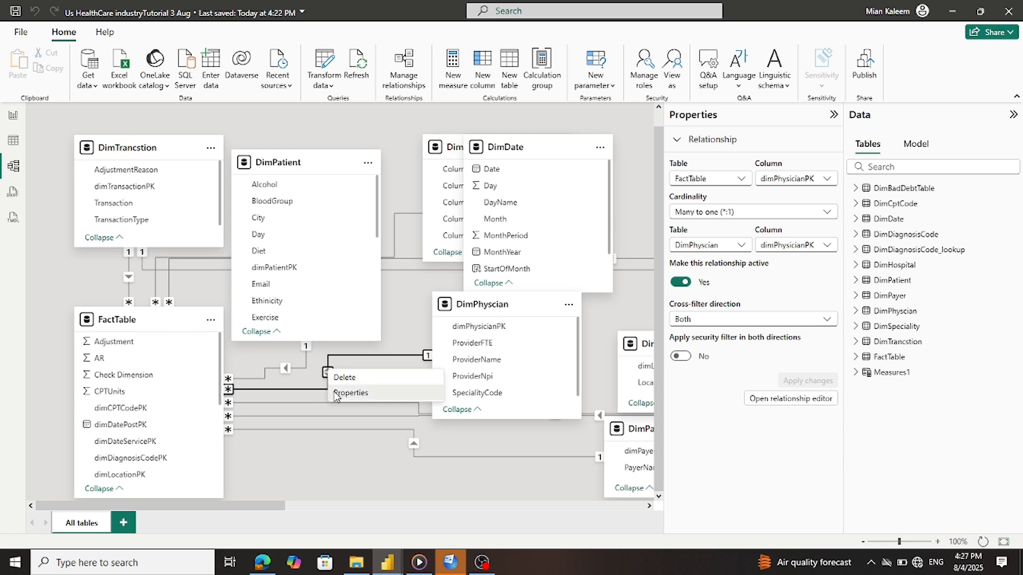
{"action": "left_click", "coordinate": [335, 394]}
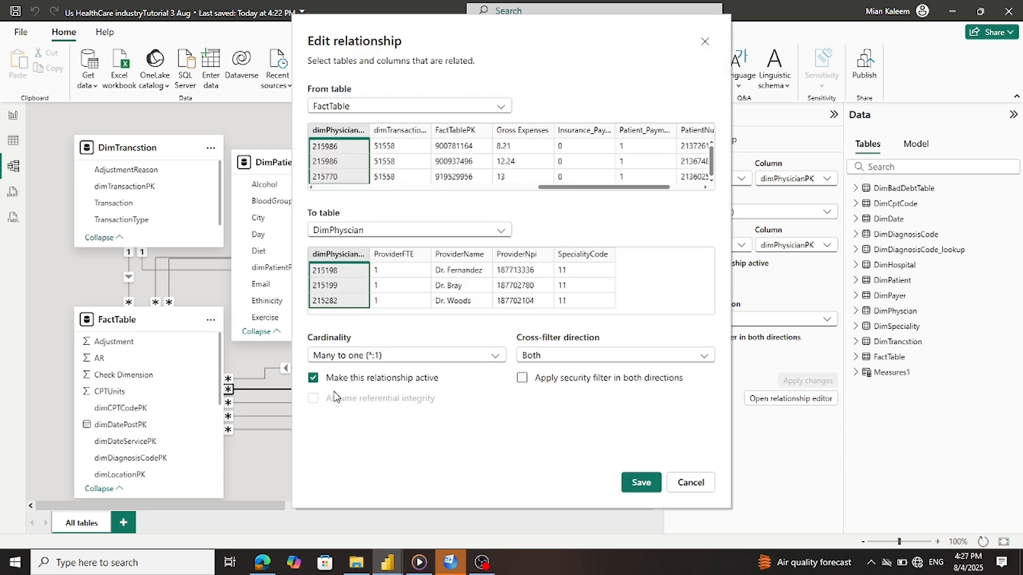
{"action": "left_click", "coordinate": [542, 354]}
{"action": "left_click", "coordinate": [544, 369]}
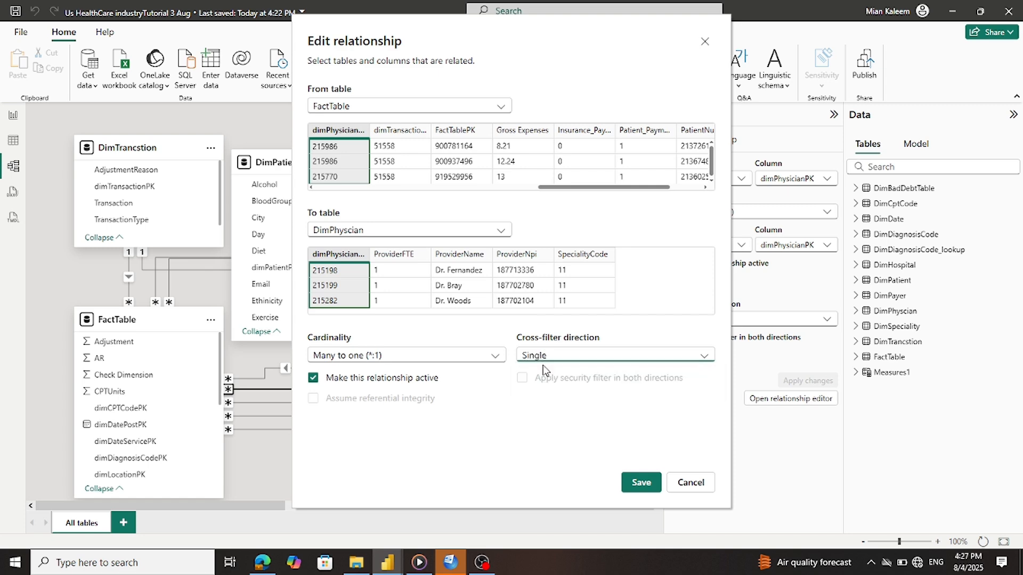
{"action": "left_click", "coordinate": [625, 479]}
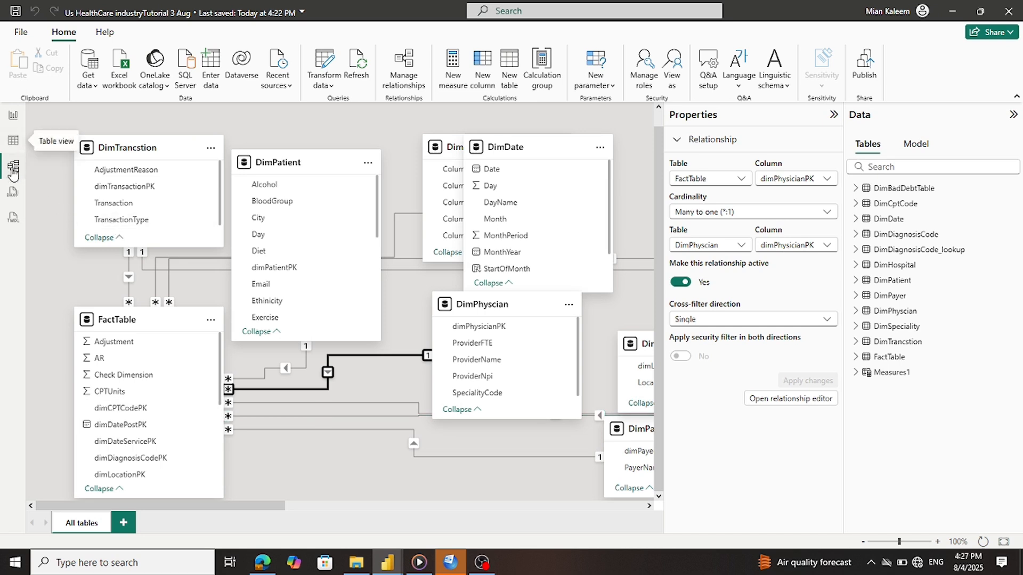
Remove Count of ProviderName from the region chart's Y-axis and collapse FactTable
{"action": "left_click", "coordinate": [13, 116]}
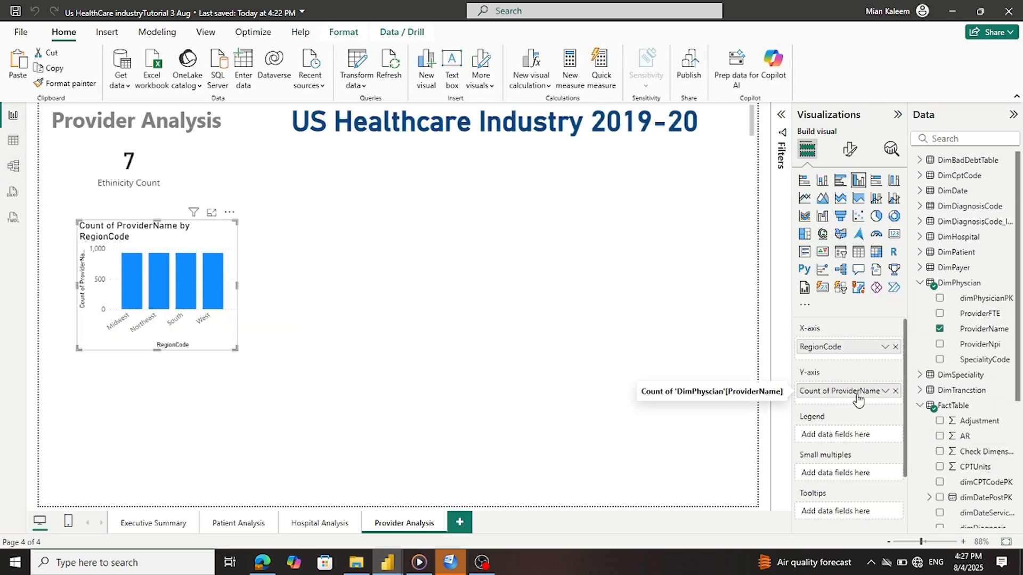
{"action": "left_click", "coordinate": [895, 391]}
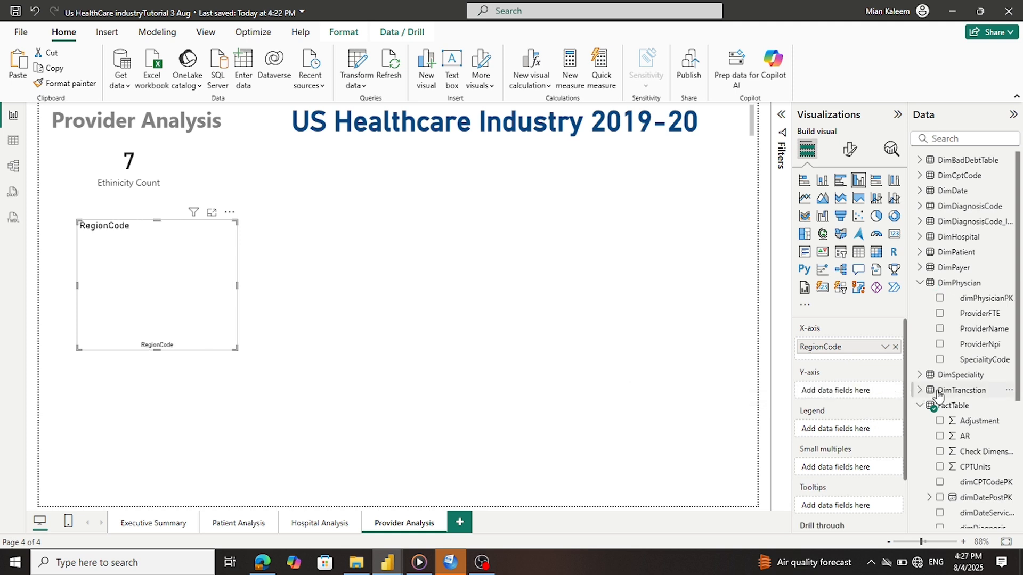
{"action": "scroll", "coordinate": [943, 397], "scroll_direction": "down", "scroll_amount": 3}
{"action": "scroll", "coordinate": [942, 396], "scroll_direction": "down", "scroll_amount": 1}
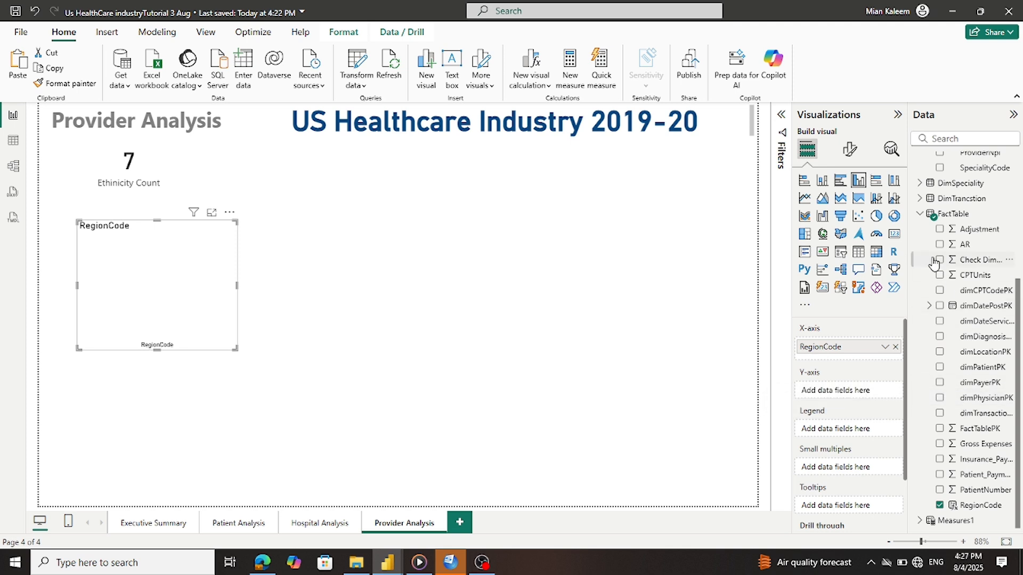
{"action": "left_click", "coordinate": [920, 214]}
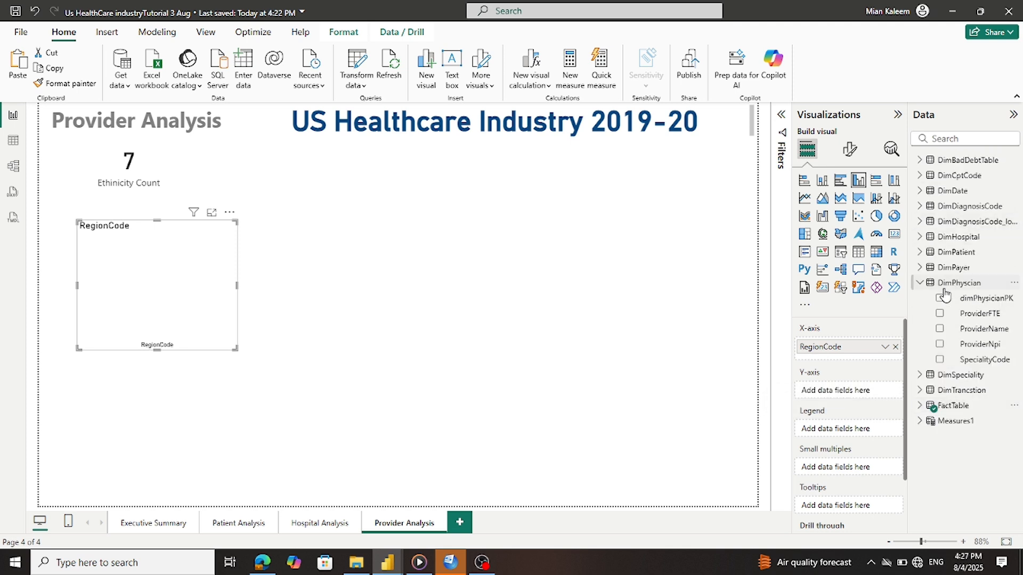
Show the PhysicianCount measure's DAX formula from Measures1
{"action": "left_click", "coordinate": [925, 429]}
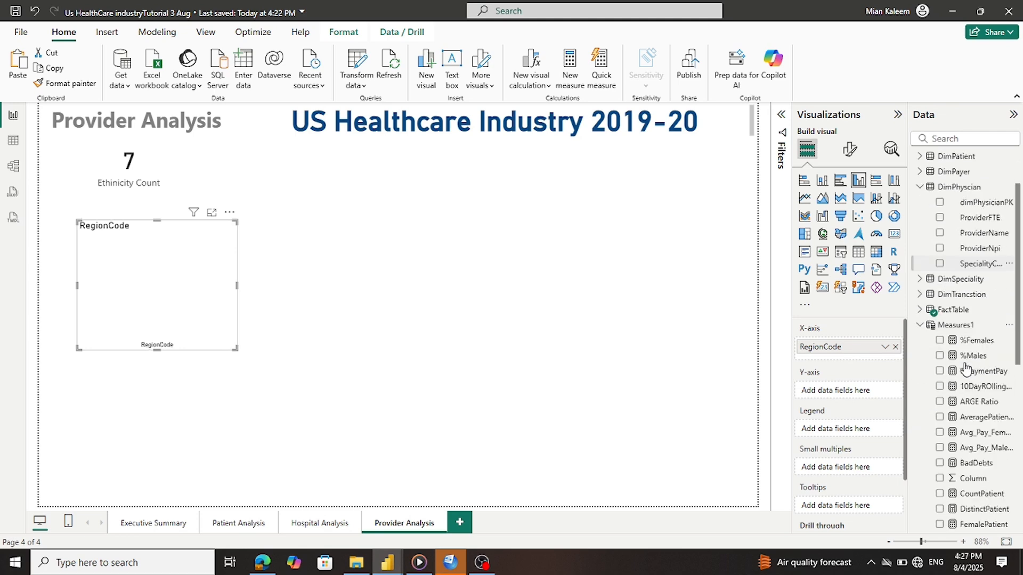
{"action": "scroll", "coordinate": [926, 373], "scroll_direction": "down", "scroll_amount": 5}
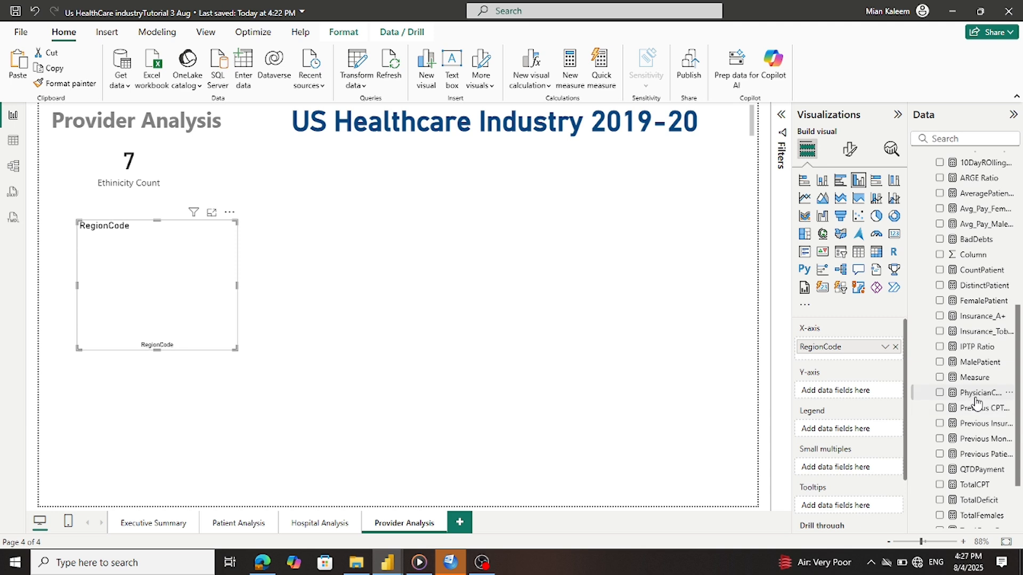
{"action": "left_click", "coordinate": [712, 384]}
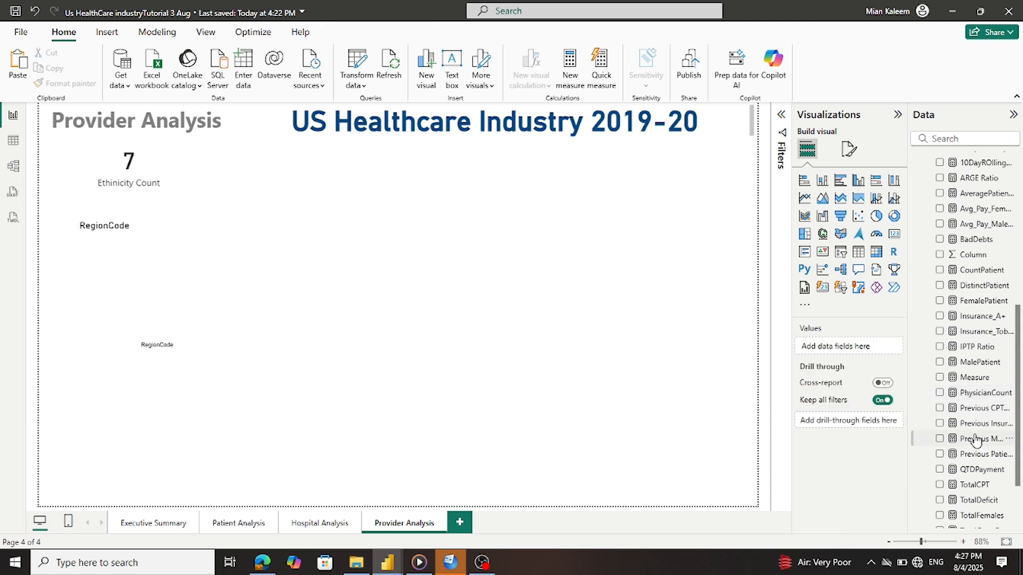
{"action": "left_click", "coordinate": [981, 393]}
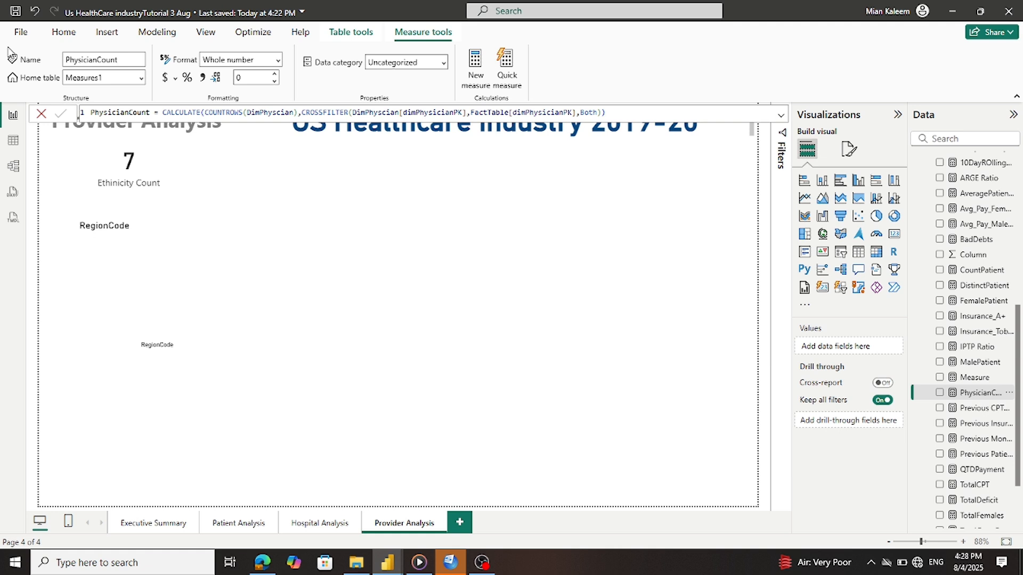
Plot PhysicianCount on the Y-axis of the RegionCode chart as columns
{"action": "left_click", "coordinate": [484, 340]}
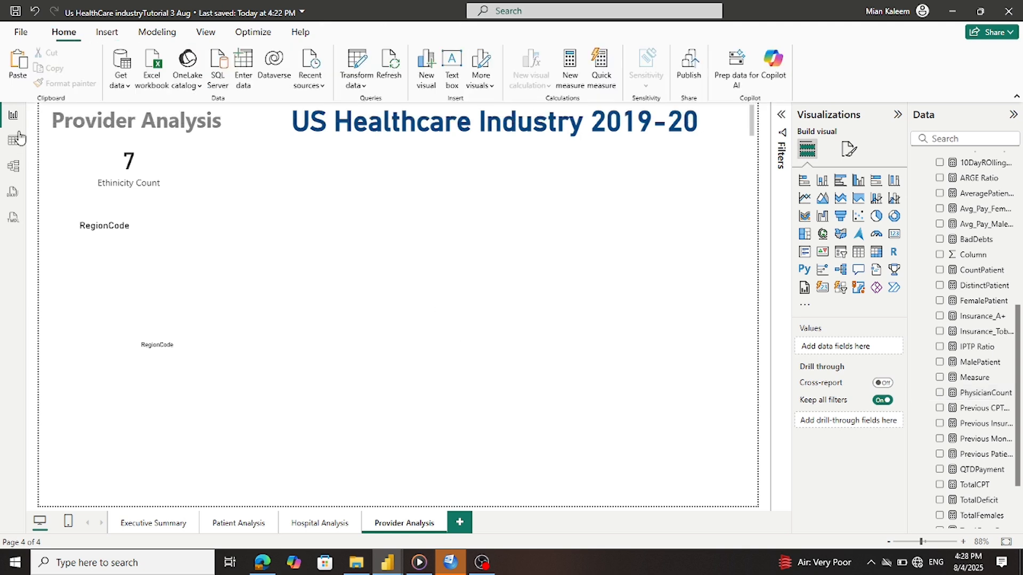
{"action": "left_click", "coordinate": [143, 254]}
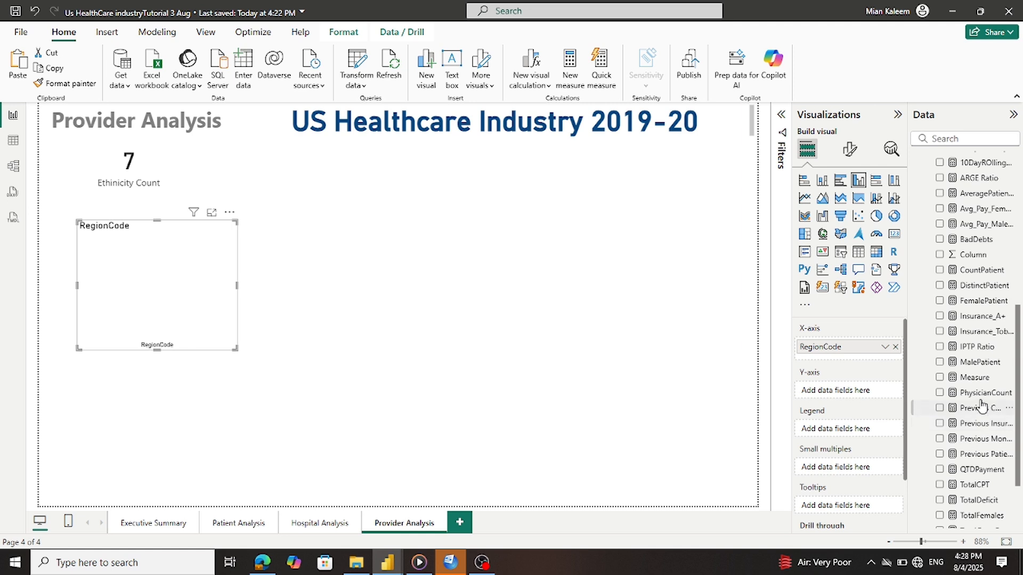
{"action": "left_click_drag", "start_coordinate": [981, 399], "coordinate": [812, 391]}
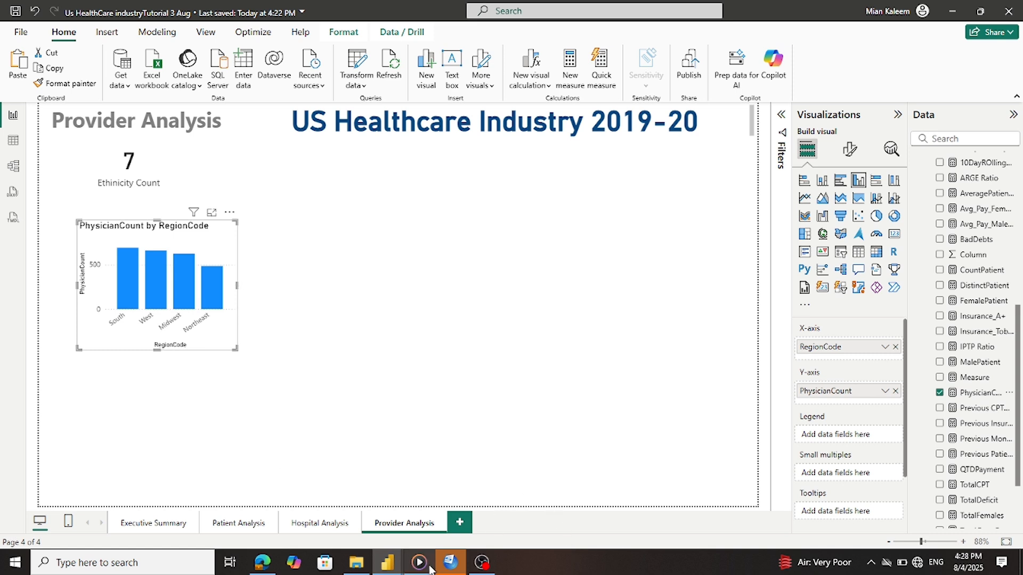
Check which field the reference report's 931 card uses, then return to the working report
{"action": "mouse_move", "coordinate": [411, 568]}
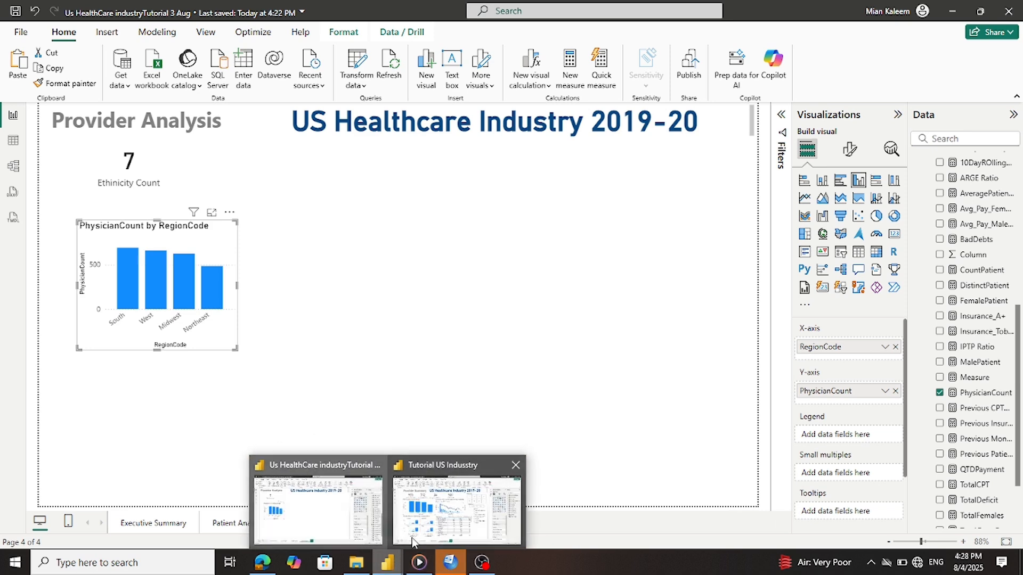
{"action": "left_click", "coordinate": [403, 539]}
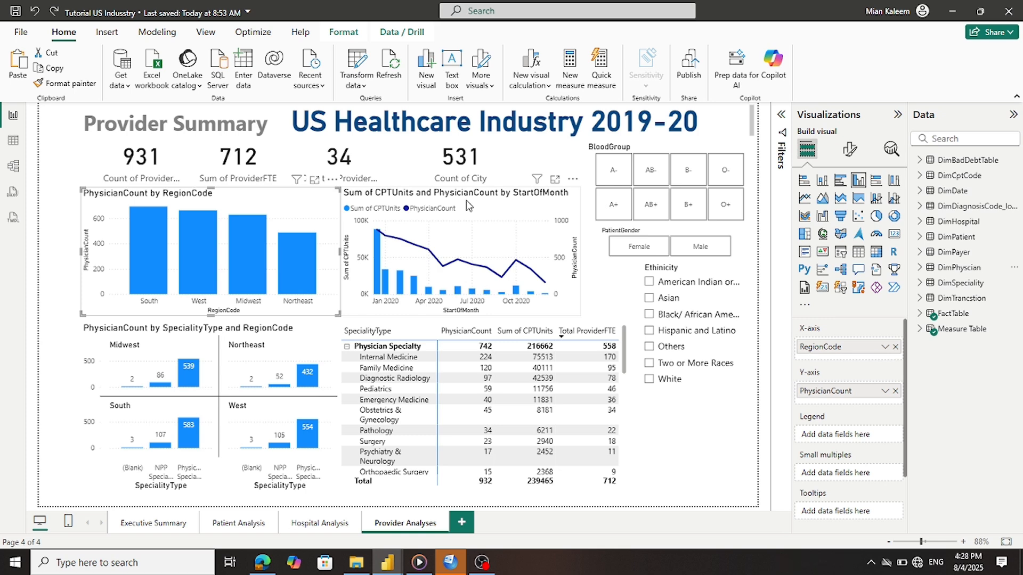
{"action": "left_click", "coordinate": [156, 157]}
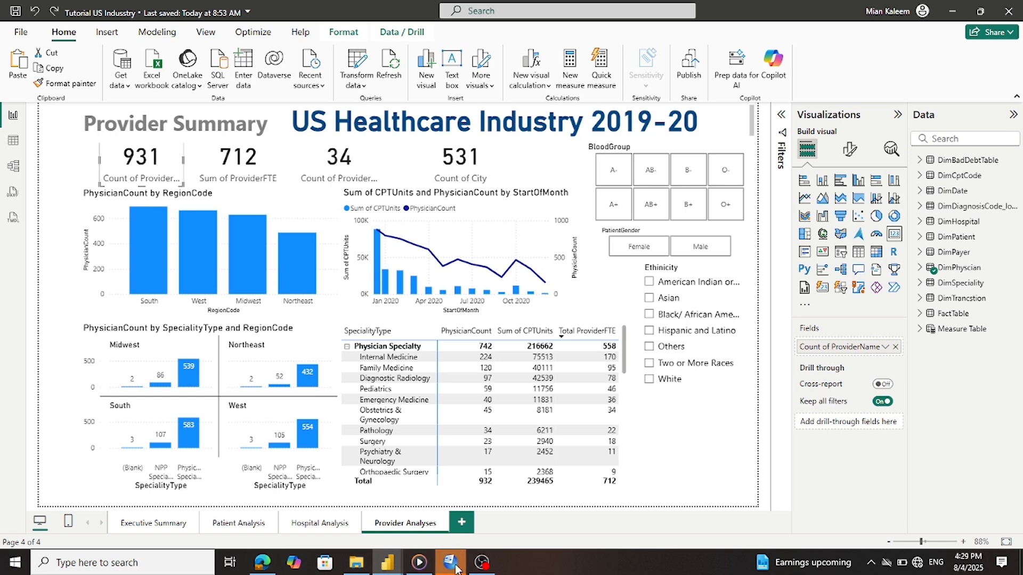
{"action": "mouse_move", "coordinate": [389, 565]}
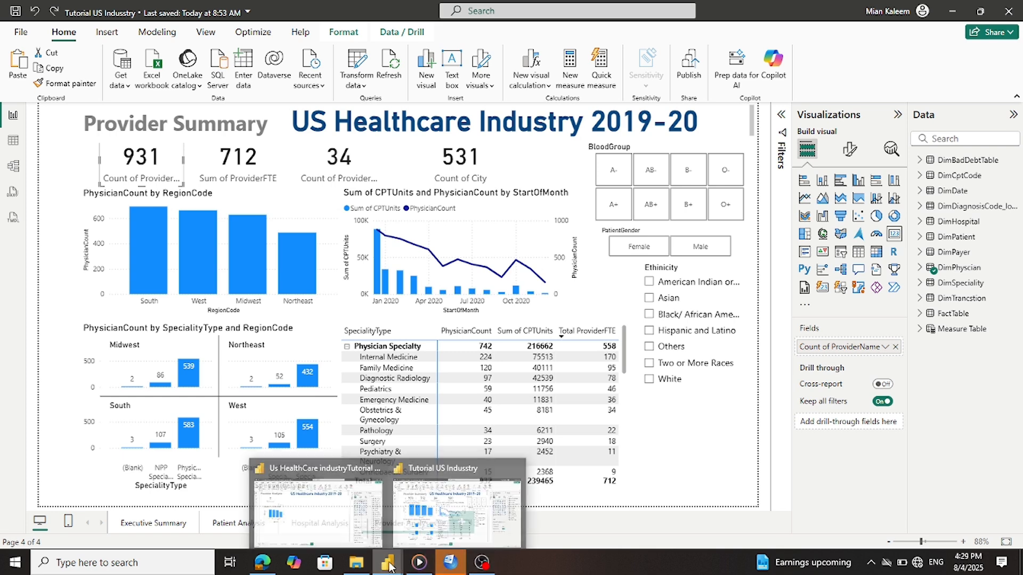
{"action": "left_click", "coordinate": [362, 484]}
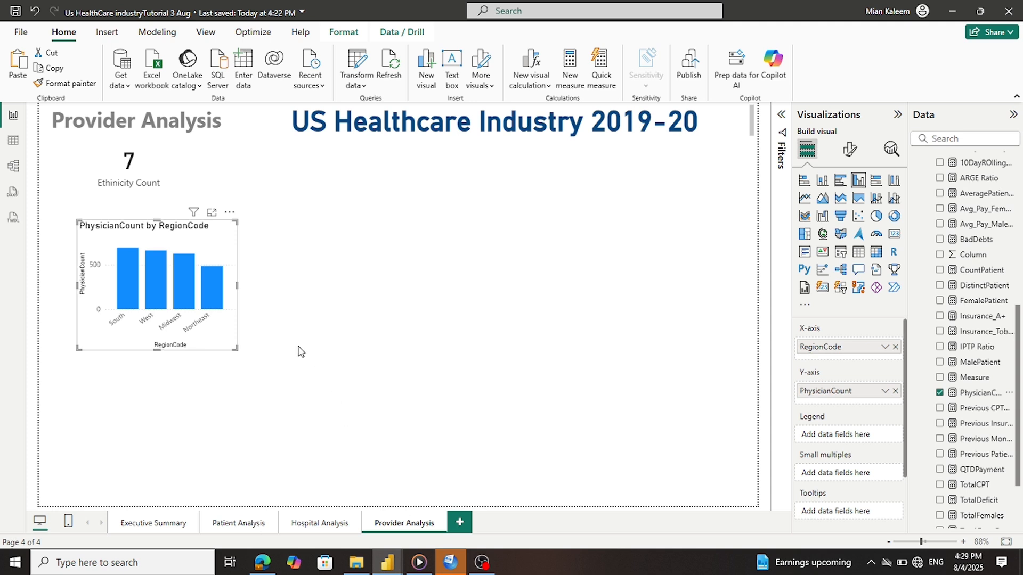
Replace Ethnicity Count on the first card with a distinct count of ProviderName (931)
{"action": "left_click", "coordinate": [130, 168]}
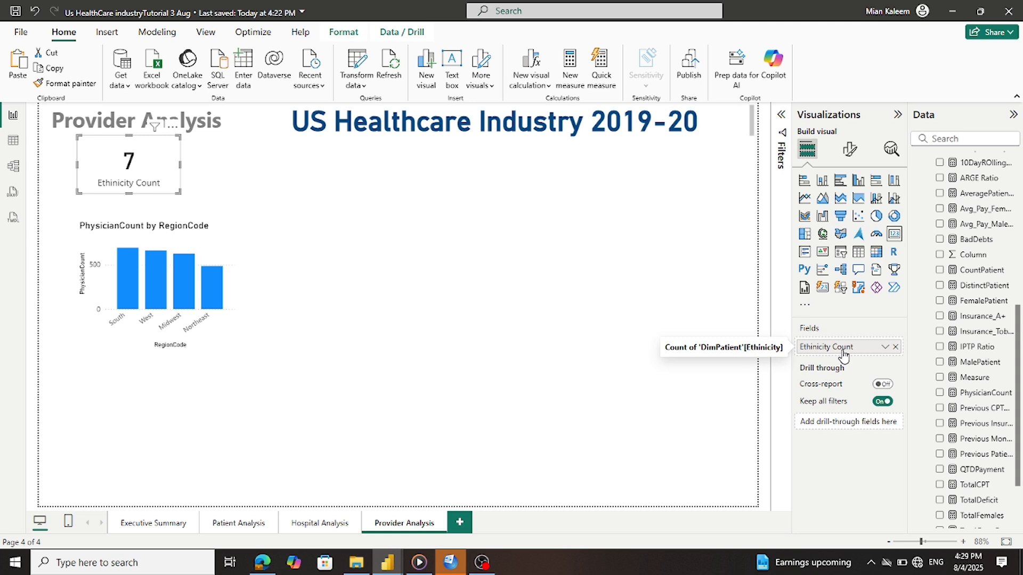
{"action": "left_click", "coordinate": [895, 347]}
{"action": "scroll", "coordinate": [957, 380], "scroll_direction": "down", "scroll_amount": 3}
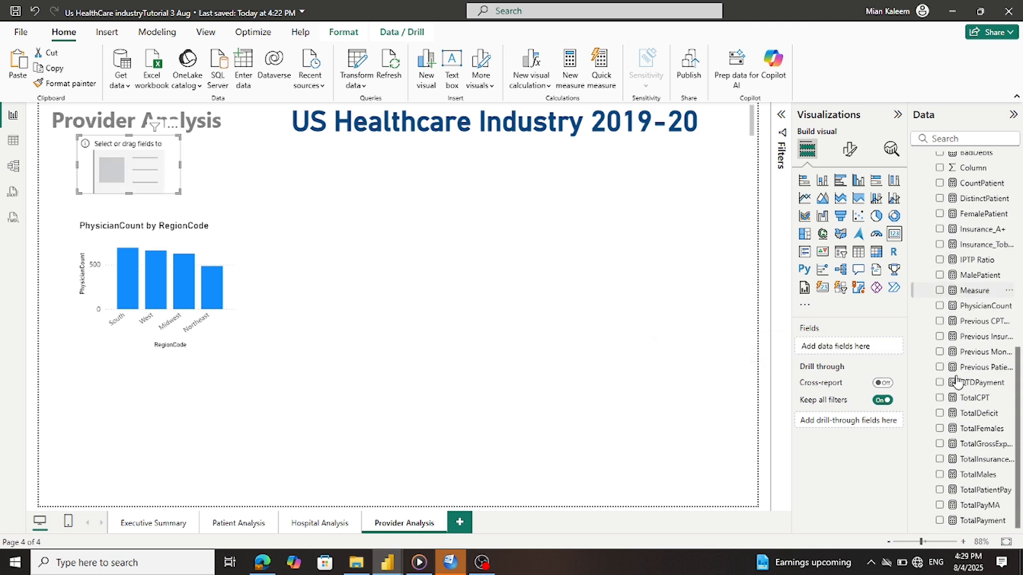
{"action": "scroll", "coordinate": [978, 442], "scroll_direction": "up", "scroll_amount": 6}
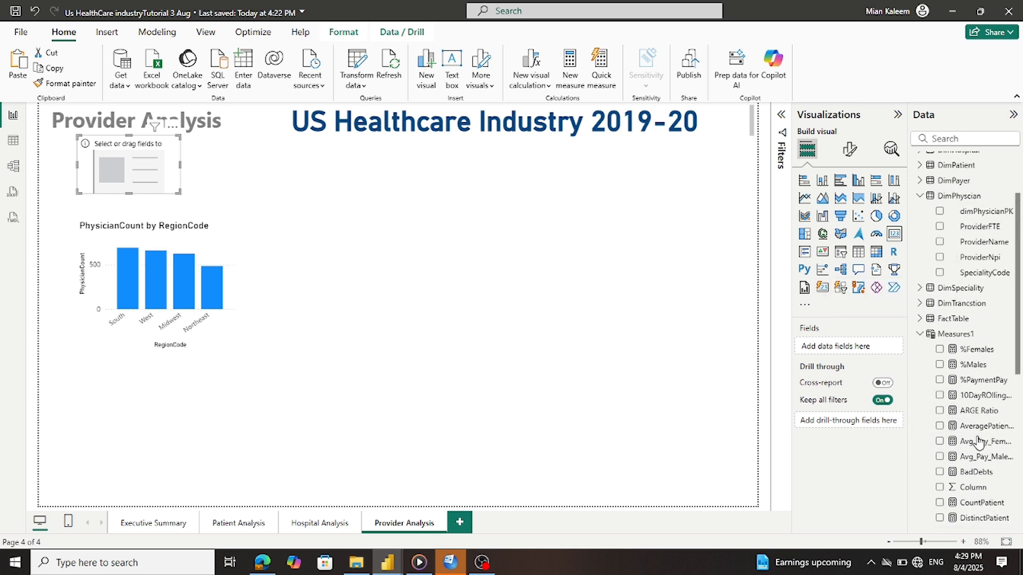
{"action": "scroll", "coordinate": [978, 442], "scroll_direction": "up", "scroll_amount": 3}
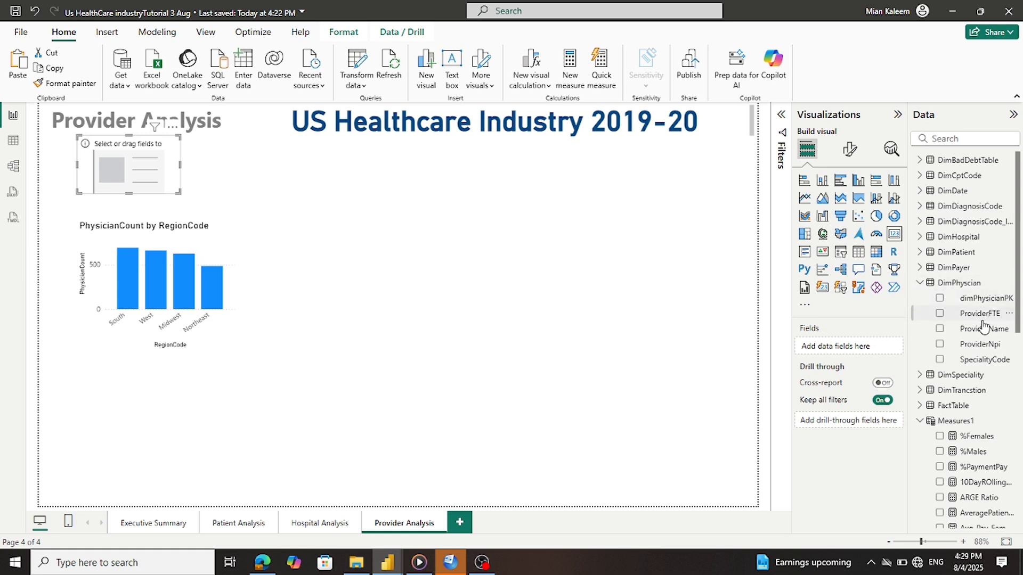
{"action": "left_click", "coordinate": [940, 328]}
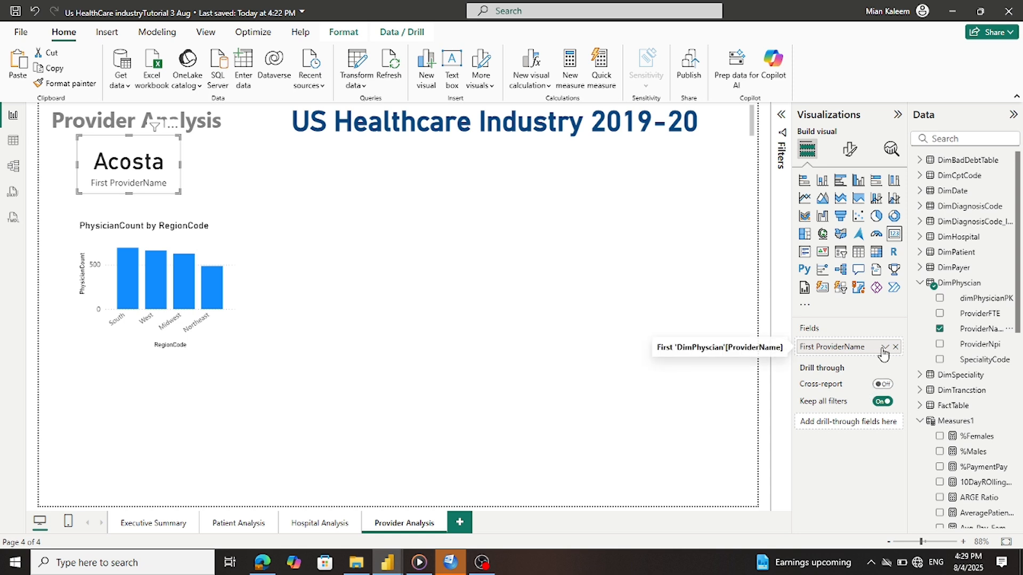
{"action": "left_click", "coordinate": [885, 347]}
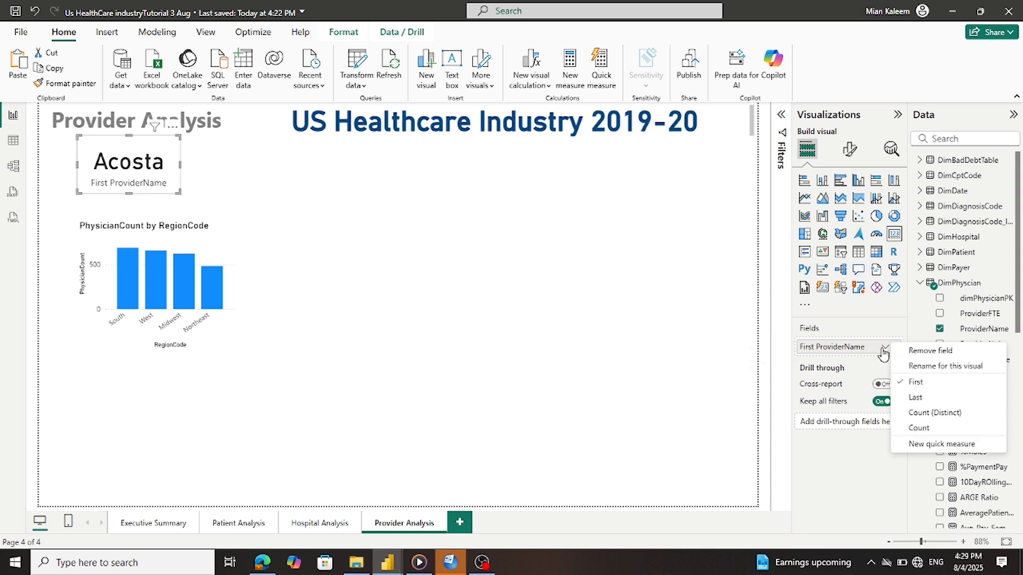
{"action": "left_click", "coordinate": [914, 413]}
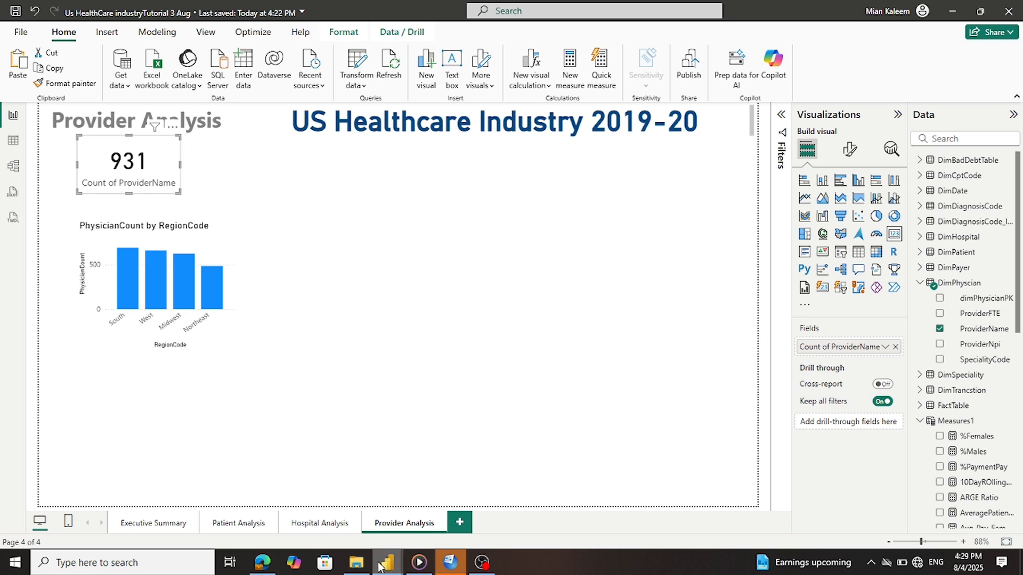
Check which field the reference report's 712 card uses, then return to Provider Analysis
{"action": "mouse_move", "coordinate": [379, 565]}
{"action": "left_click", "coordinate": [416, 518]}
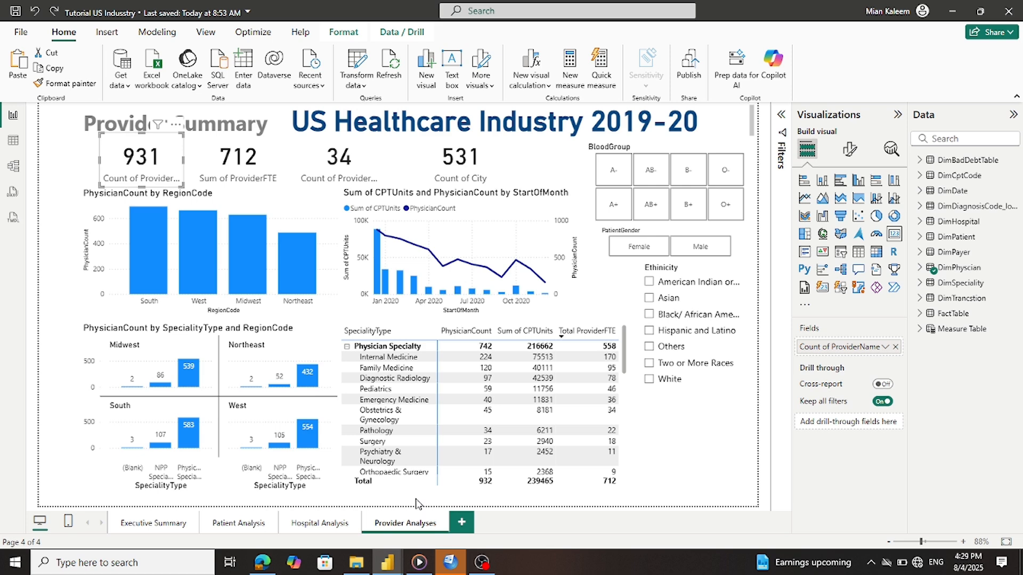
{"action": "left_click", "coordinate": [252, 155]}
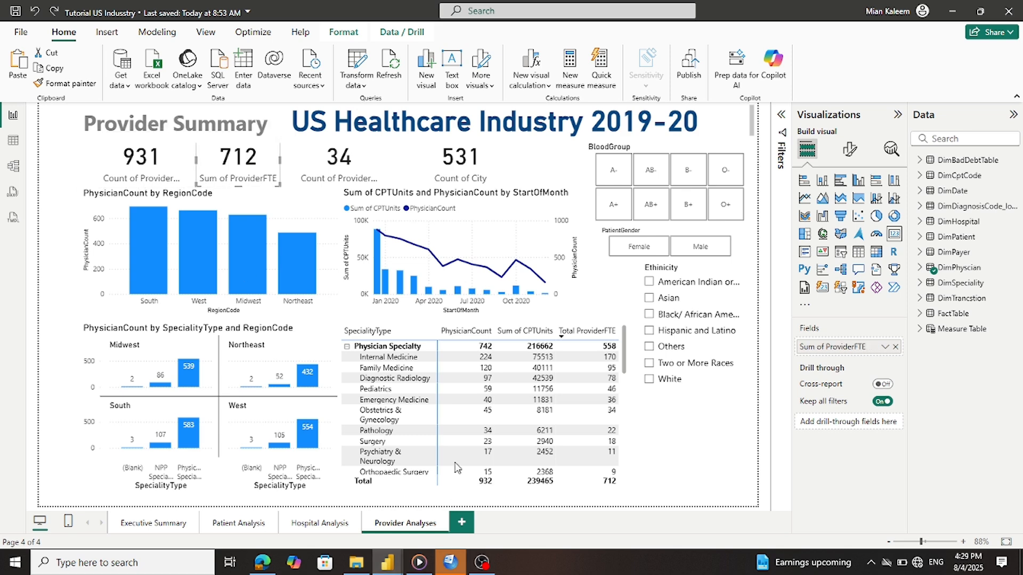
{"action": "mouse_move", "coordinate": [397, 564]}
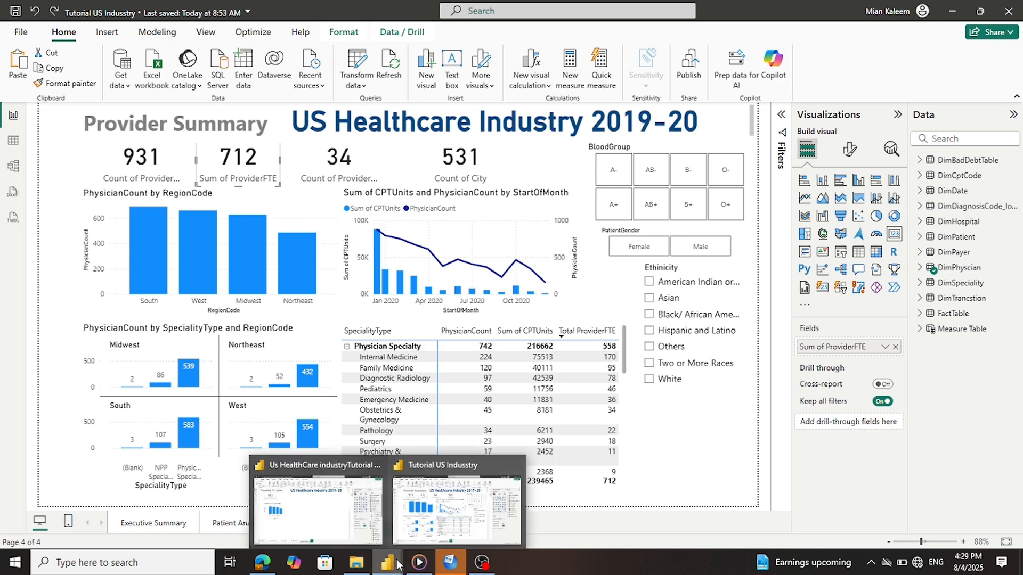
{"action": "left_click", "coordinate": [318, 509]}
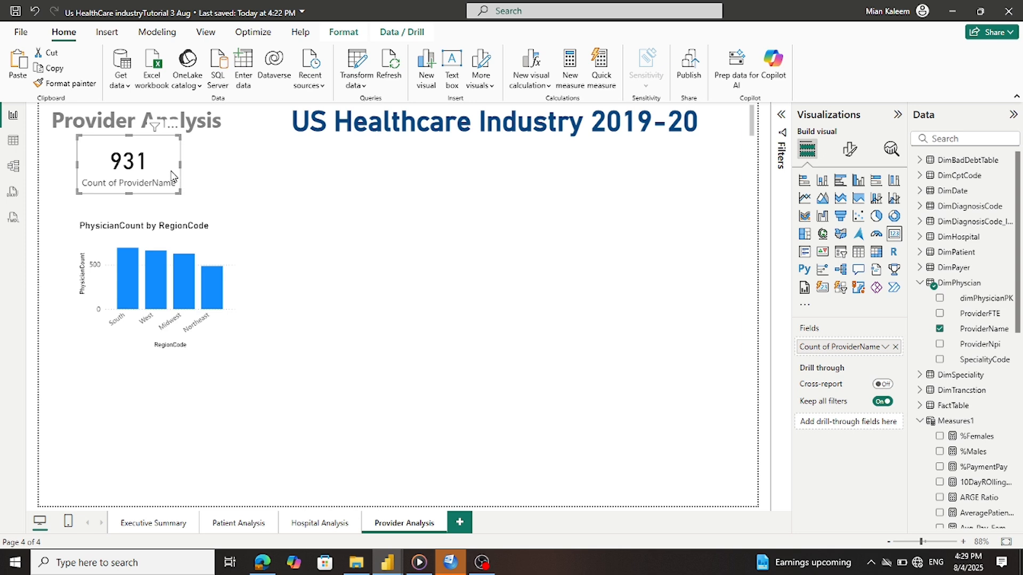
Duplicate the provider count card beside the original and clear its field
{"action": "key", "text": "ctrl+c"}
{"action": "key", "text": "ctrl+v"}
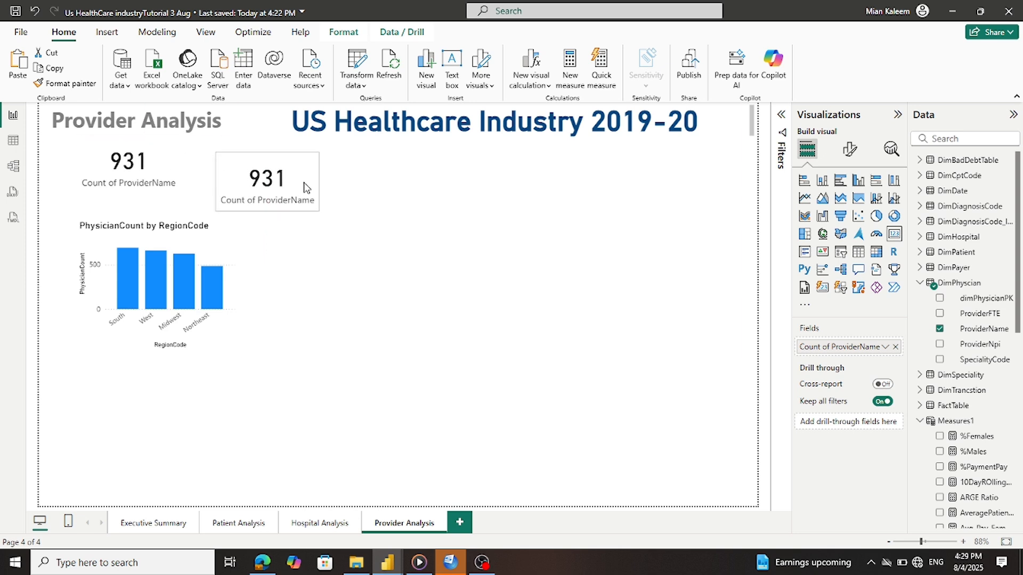
{"action": "mouse_move", "coordinate": [307, 173]}
{"action": "left_mouse_down"}
{"action": "mouse_move", "coordinate": [312, 152]}
{"action": "mouse_move", "coordinate": [308, 171]}
{"action": "left_mouse_up"}
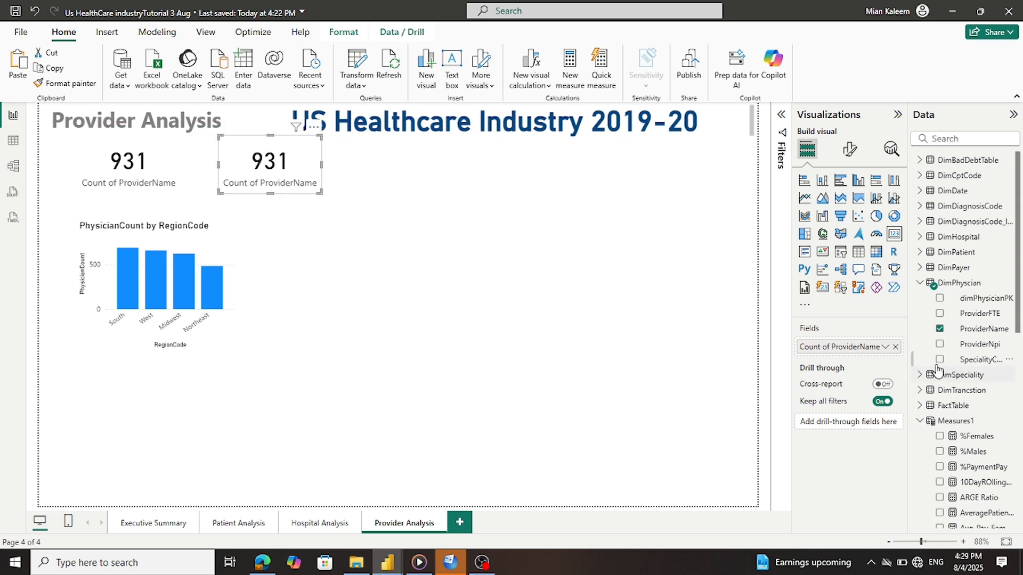
{"action": "left_click", "coordinate": [895, 347]}
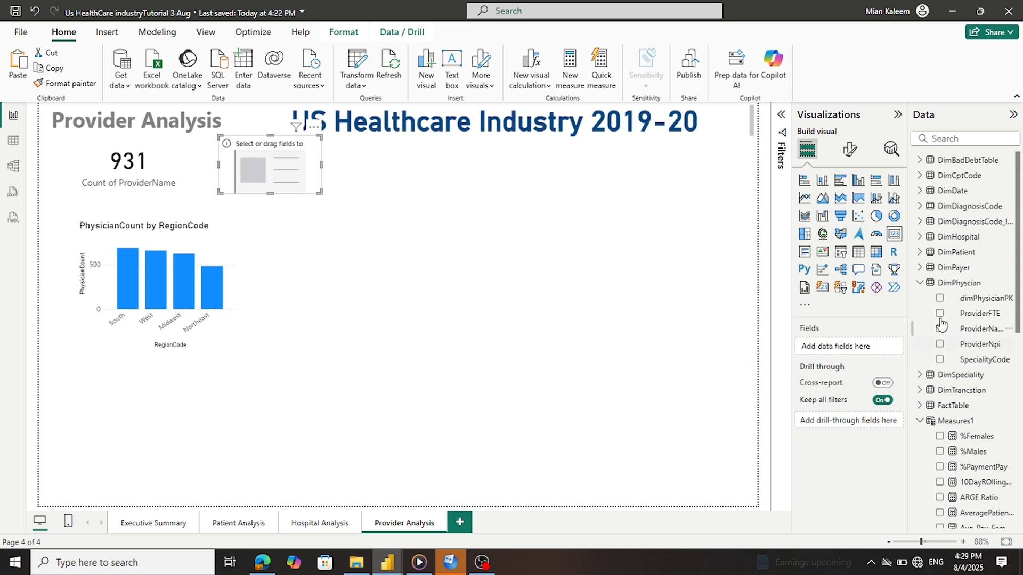
{"action": "left_click", "coordinate": [919, 283]}
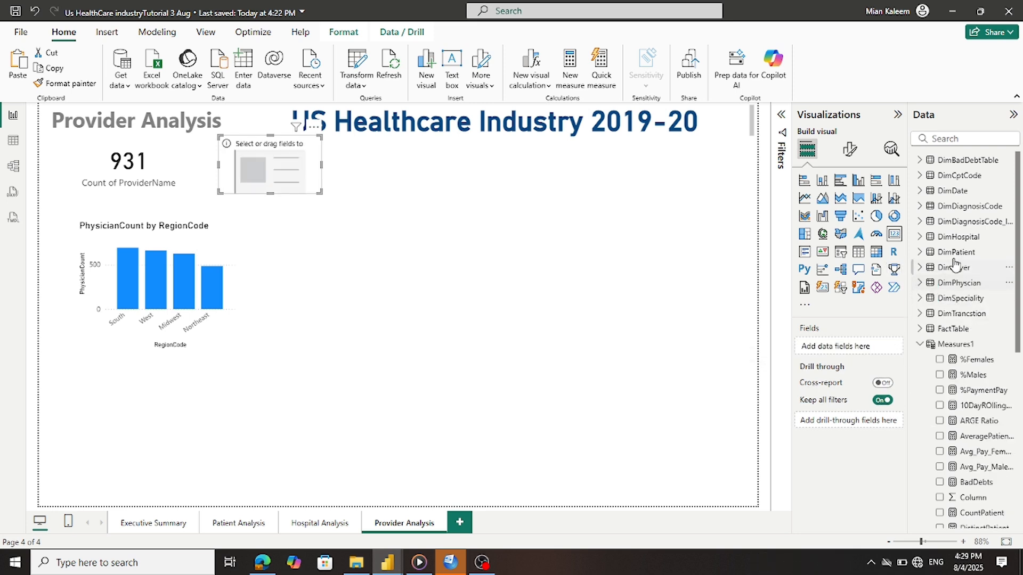
{"action": "left_click", "coordinate": [919, 344]}
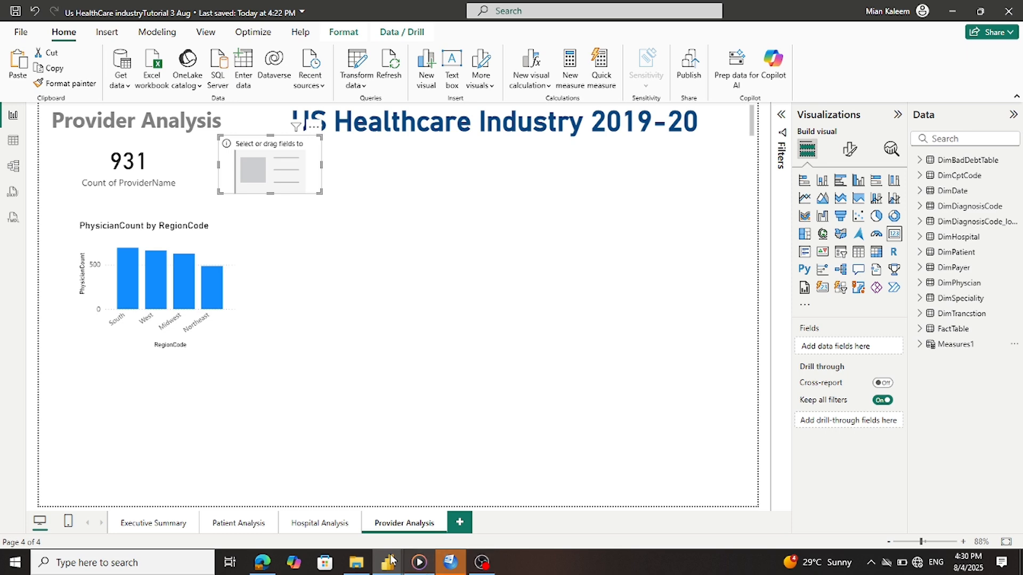
Compare against the reference report, then return to the working Provider Analysis page
{"action": "mouse_move", "coordinate": [384, 568]}
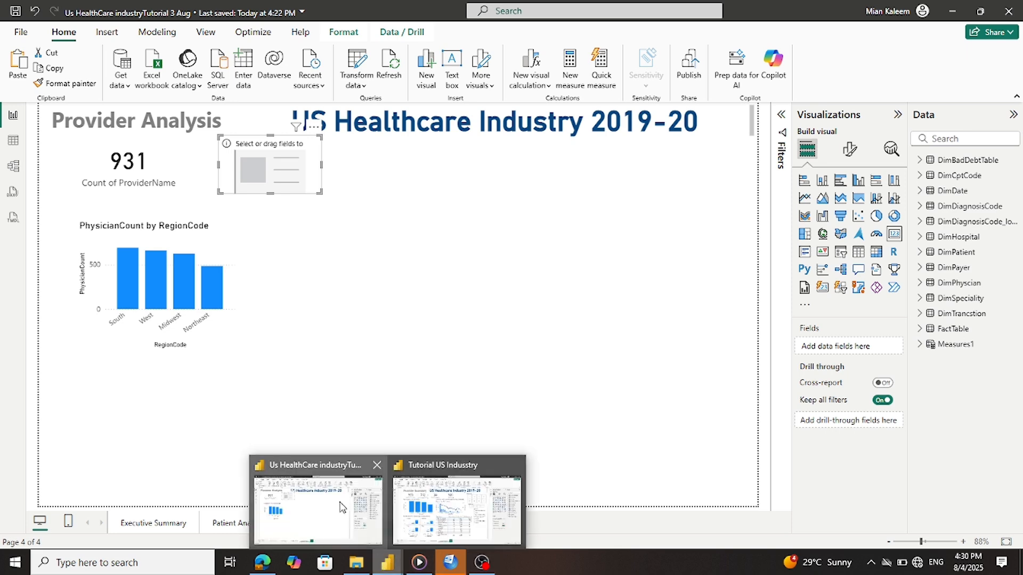
{"action": "left_click", "coordinate": [456, 509]}
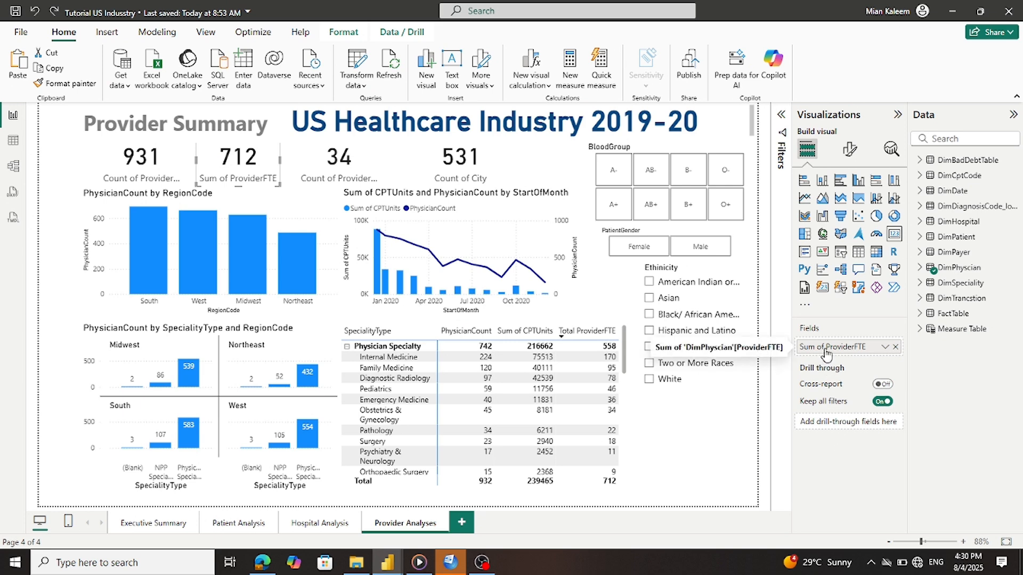
{"action": "mouse_move", "coordinate": [382, 562]}
{"action": "left_click", "coordinate": [343, 517]}
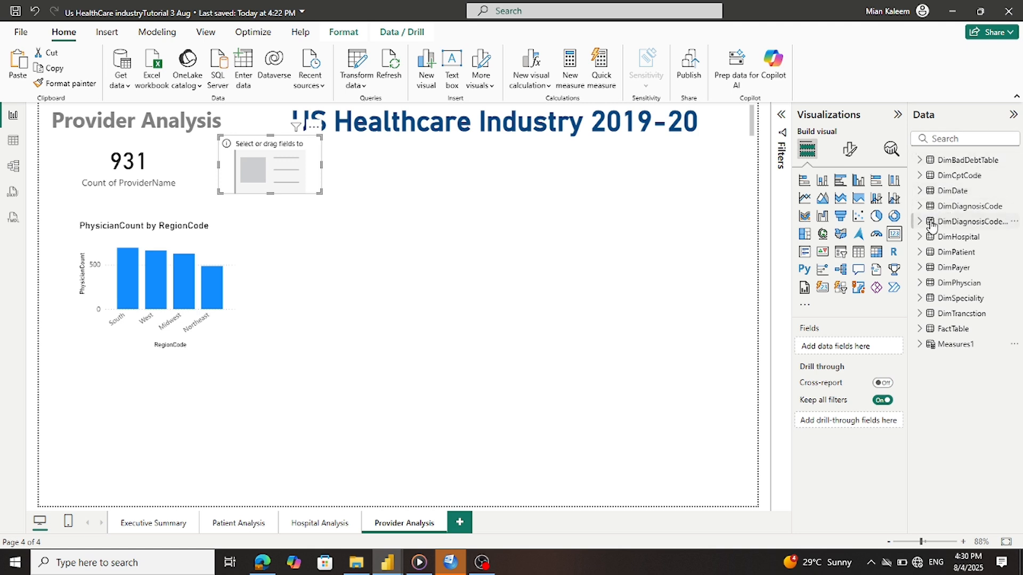
Put Sum of ProviderFTE (711.74) on the empty card and make the card narrower
{"action": "left_click", "coordinate": [928, 287]}
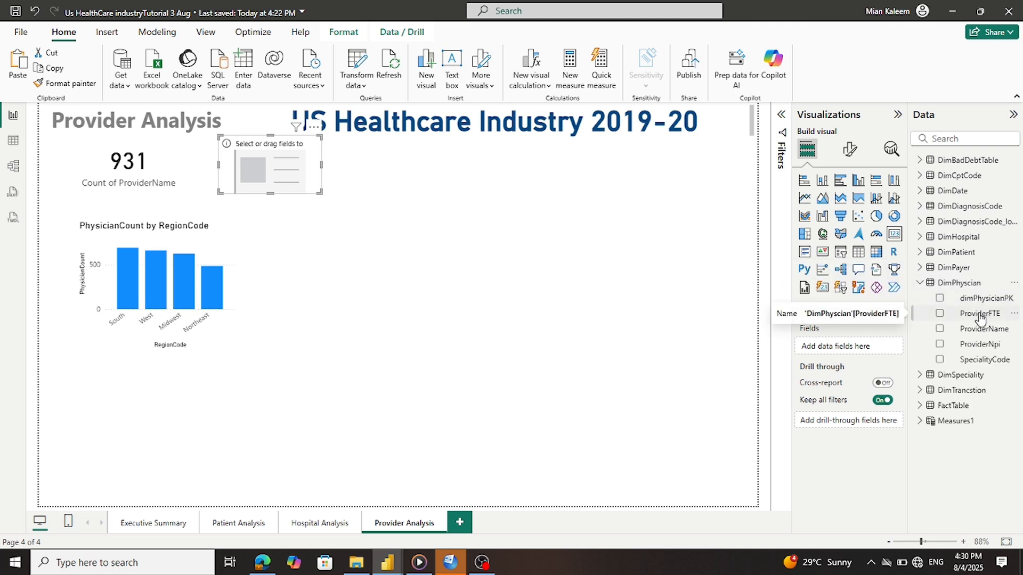
{"action": "left_click_drag", "start_coordinate": [979, 318], "coordinate": [865, 352]}
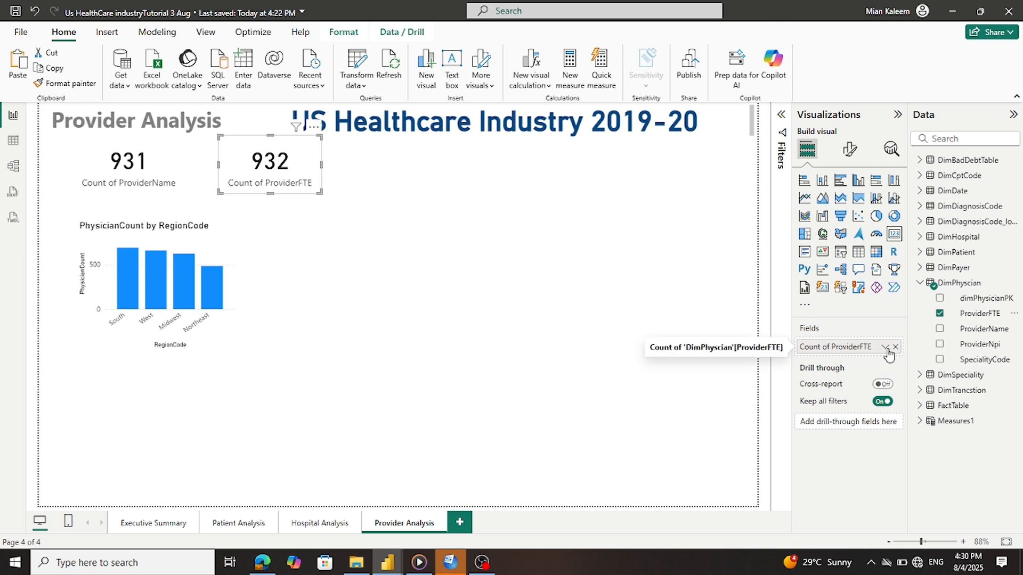
{"action": "left_click", "coordinate": [884, 348]}
{"action": "left_click", "coordinate": [907, 382]}
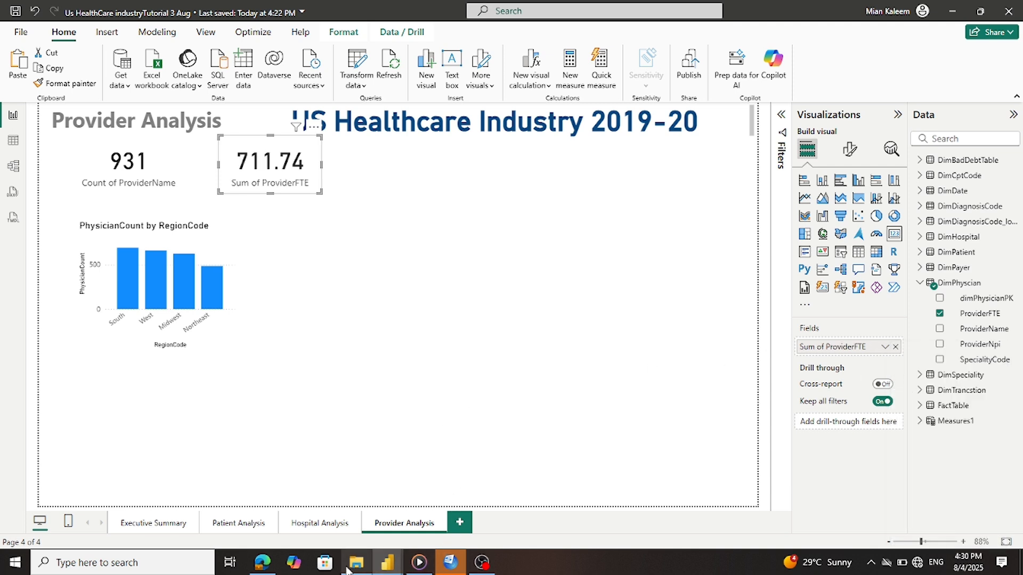
{"action": "mouse_move", "coordinate": [389, 561]}
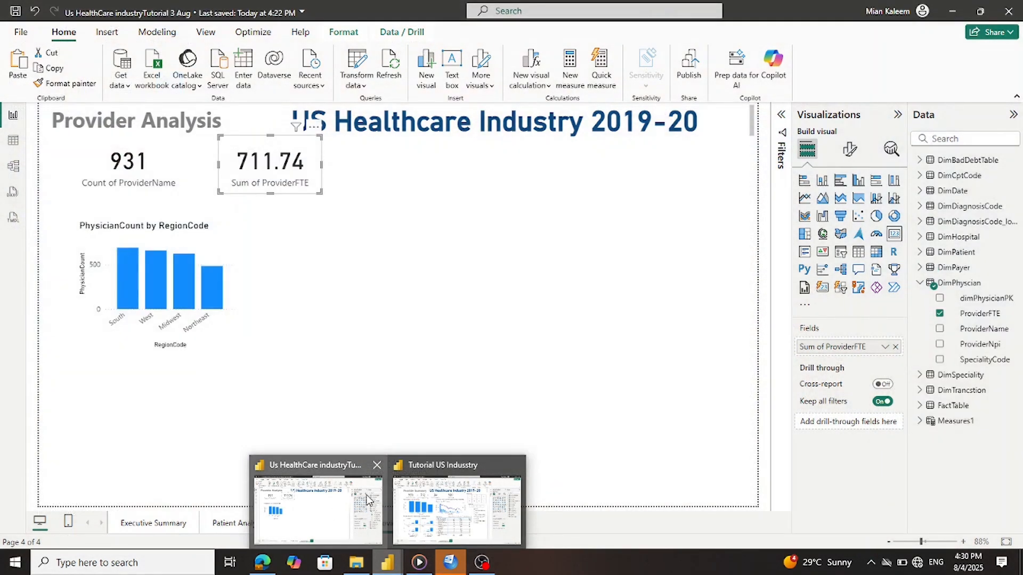
{"action": "left_click", "coordinate": [320, 506]}
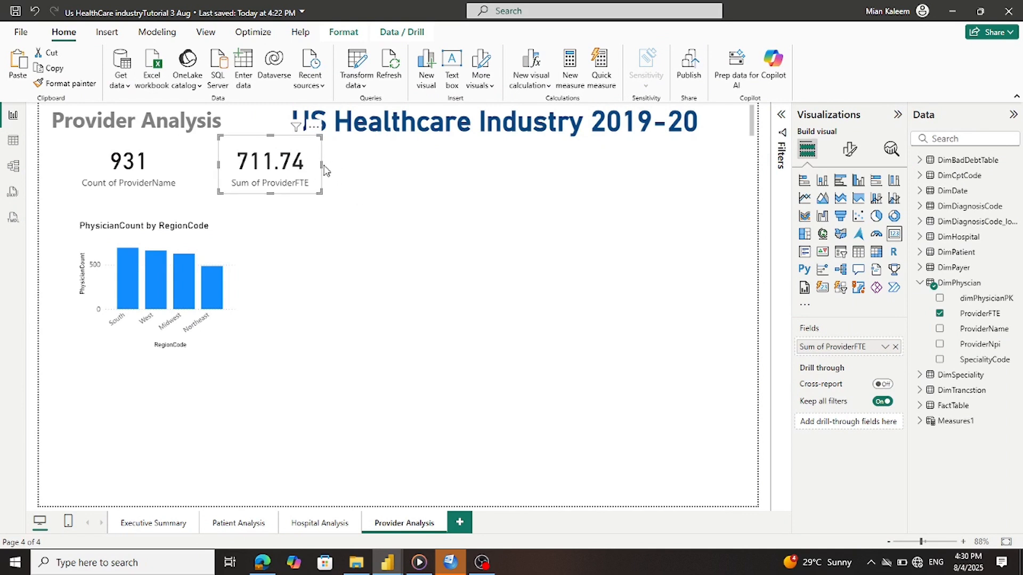
{"action": "left_click_drag", "start_coordinate": [321, 169], "coordinate": [301, 169]}
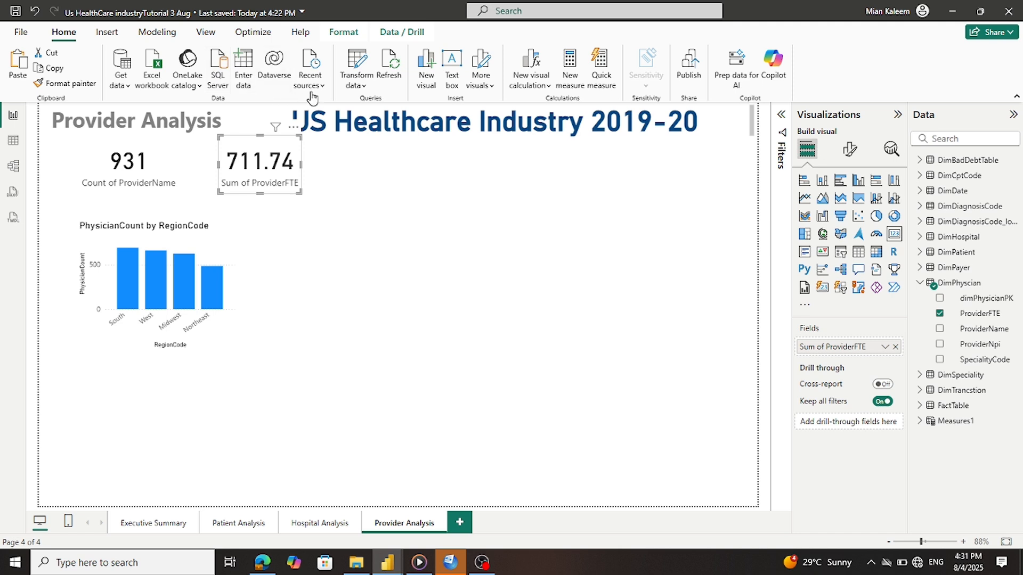
Set the ProviderFTE card's callout value decimal places to 0 so it reads 712
{"action": "left_click", "coordinate": [850, 151]}
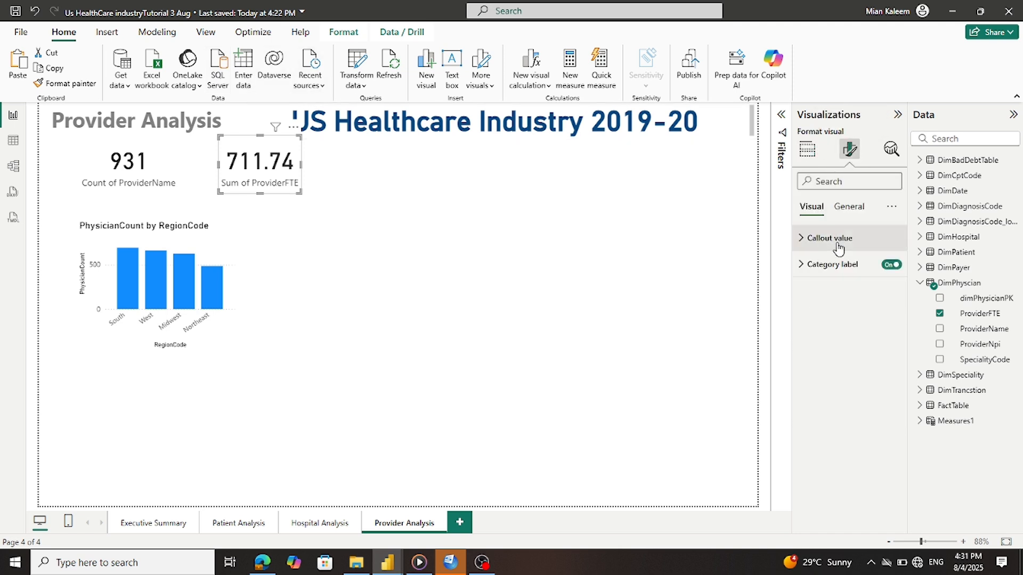
{"action": "left_click", "coordinate": [802, 239]}
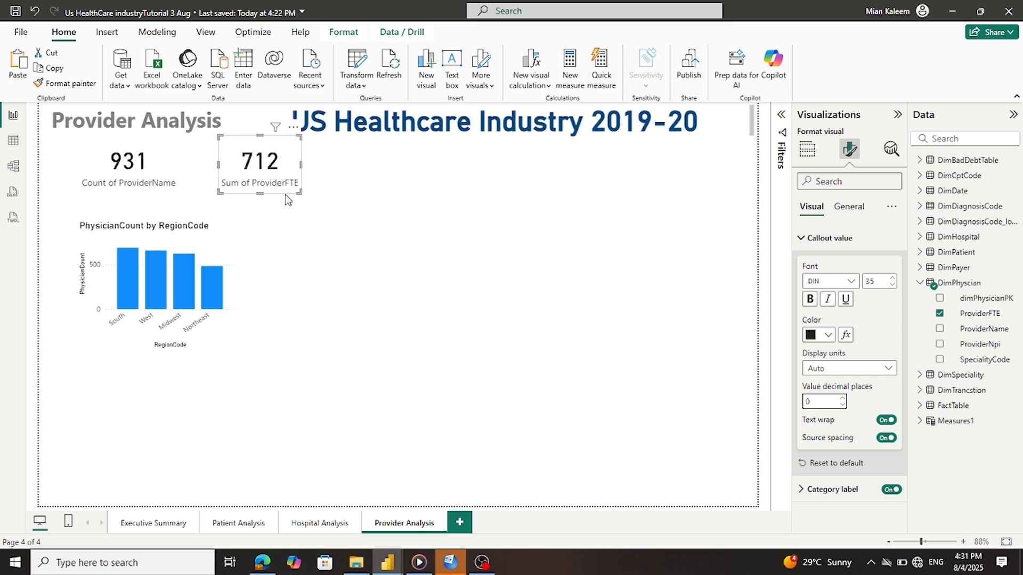
{"action": "left_click", "coordinate": [341, 197]}
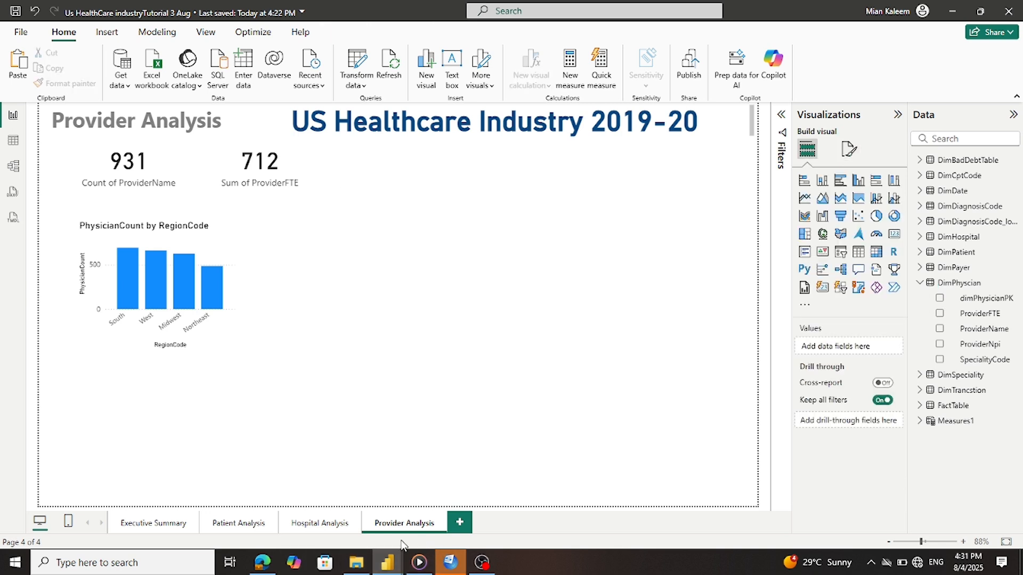
Compare with the reference report's specialty count card, then reselect the 712 card
{"action": "mouse_move", "coordinate": [387, 560]}
{"action": "mouse_move", "coordinate": [406, 534]}
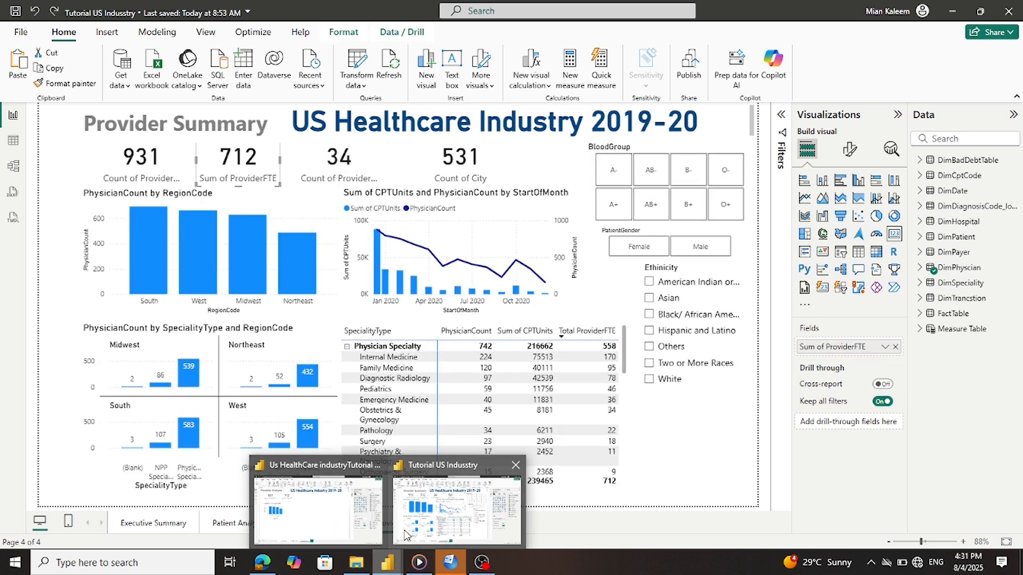
{"action": "mouse_move", "coordinate": [375, 530]}
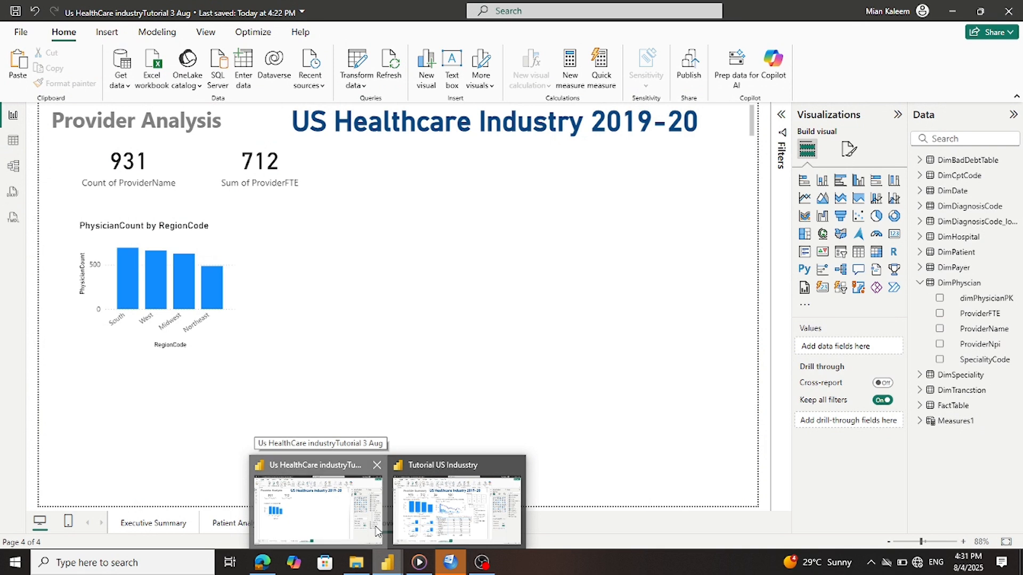
{"action": "left_click", "coordinate": [376, 530]}
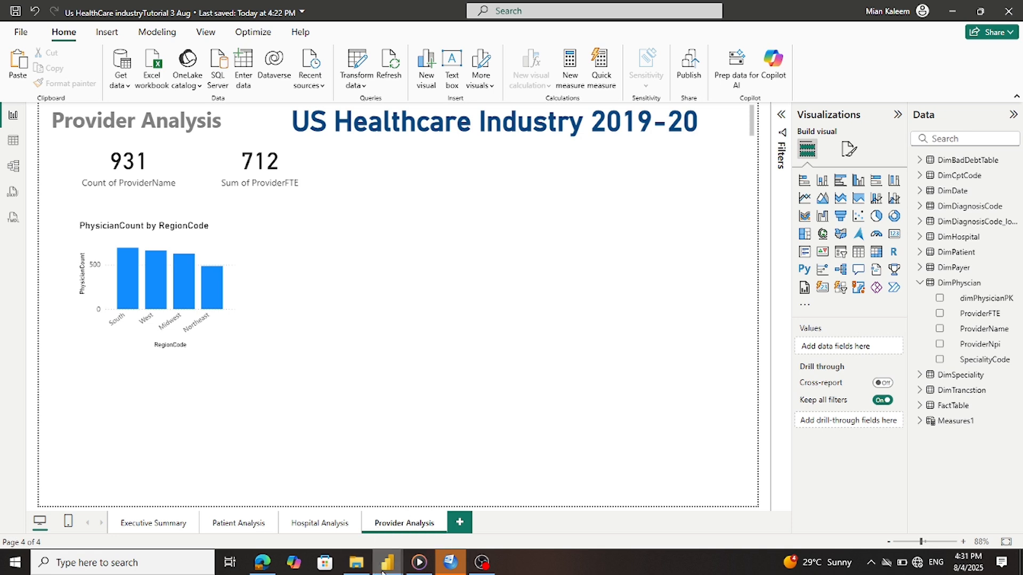
{"action": "left_click", "coordinate": [447, 503]}
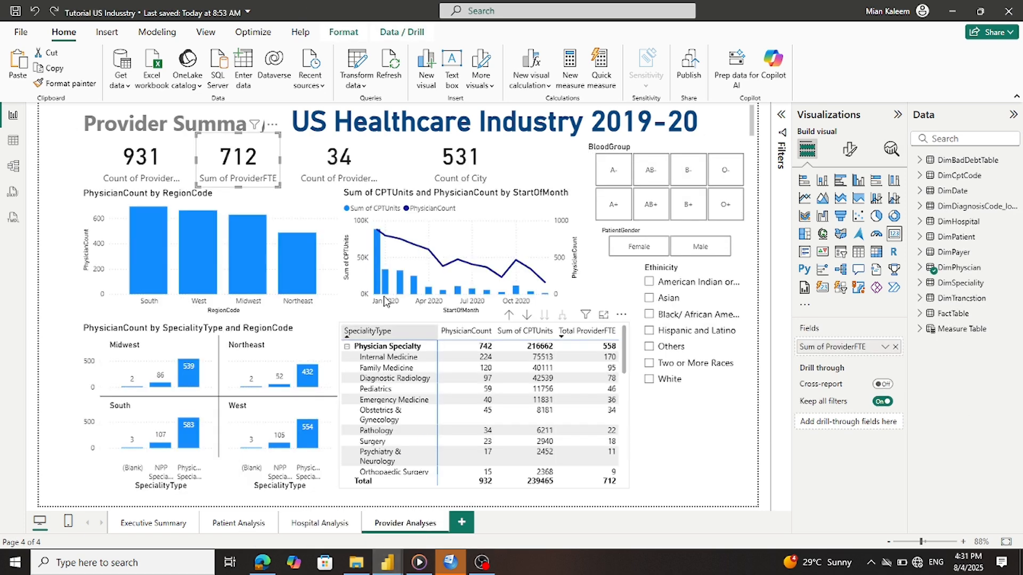
{"action": "left_click", "coordinate": [356, 174]}
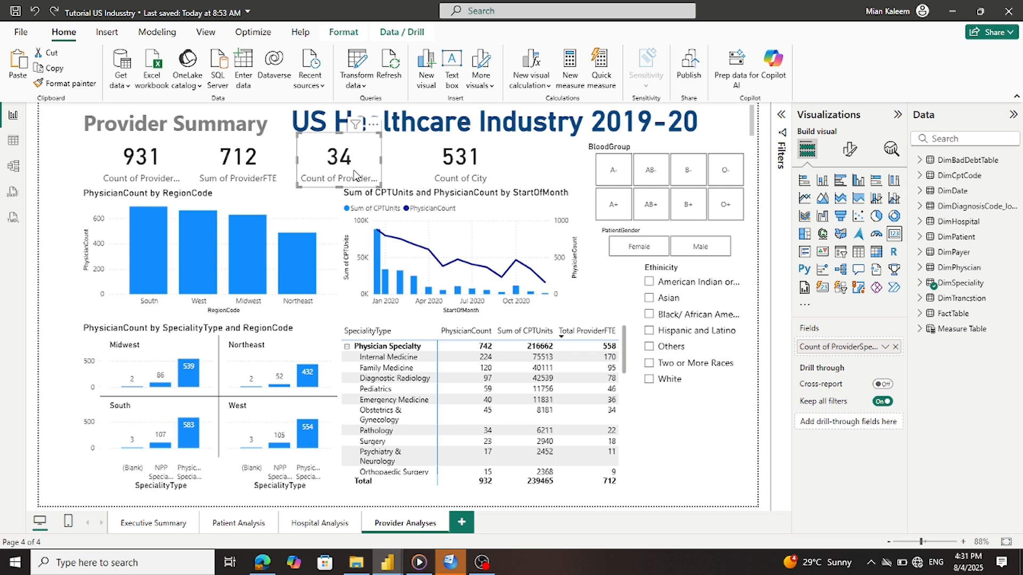
{"action": "mouse_move", "coordinate": [382, 564]}
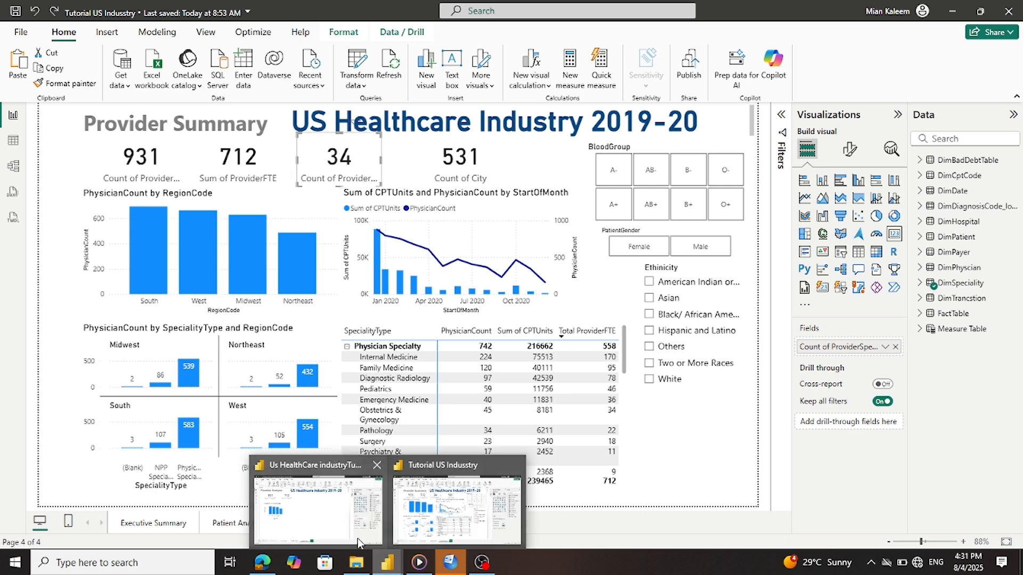
{"action": "left_click", "coordinate": [360, 545]}
{"action": "left_click", "coordinate": [261, 166]}
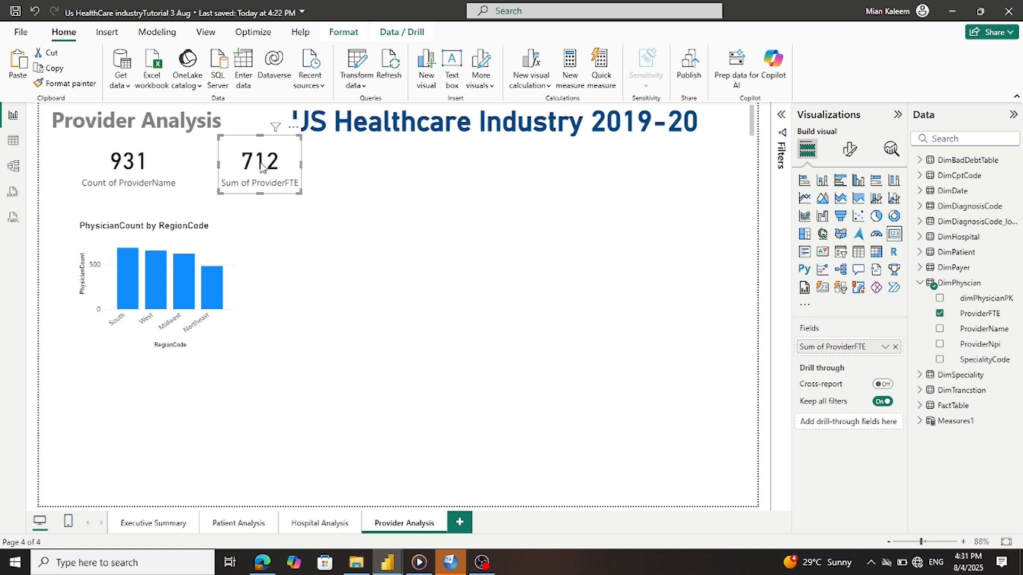
Copy the 712 card, move the copy to its right, and remove Sum of ProviderFTE from it
{"action": "key", "text": "ctrl+c"}
{"action": "key", "text": "ctrl+v"}
{"action": "left_click_drag", "start_coordinate": [261, 167], "coordinate": [356, 168]}
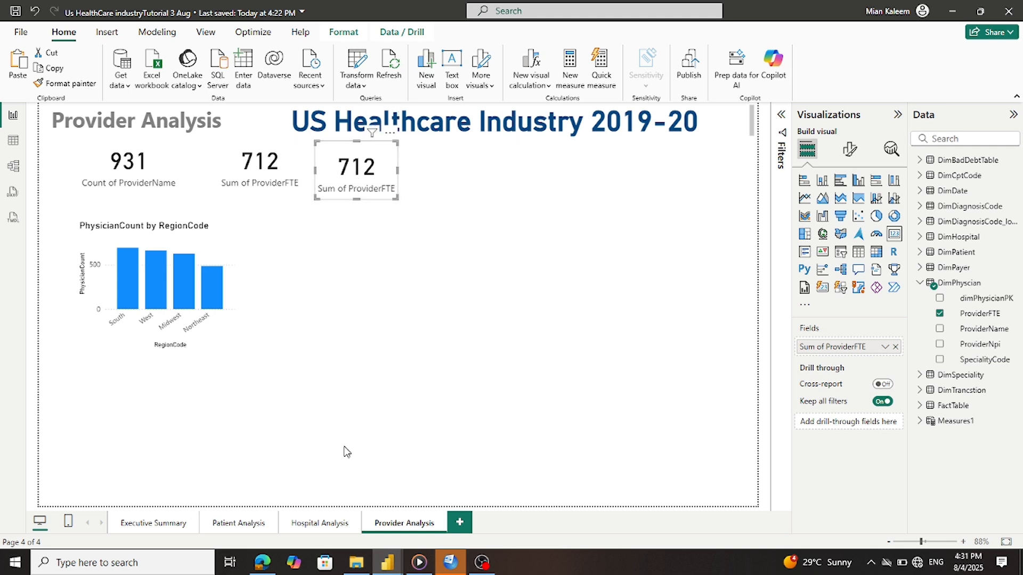
{"action": "left_click", "coordinate": [896, 347]}
{"action": "left_click", "coordinate": [920, 284]}
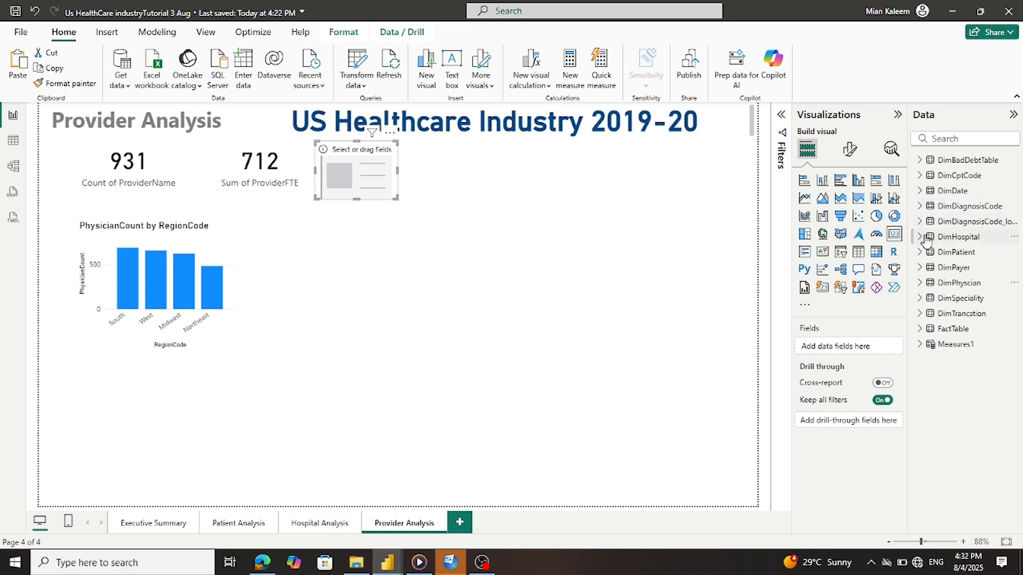
{"action": "left_click", "coordinate": [921, 285]}
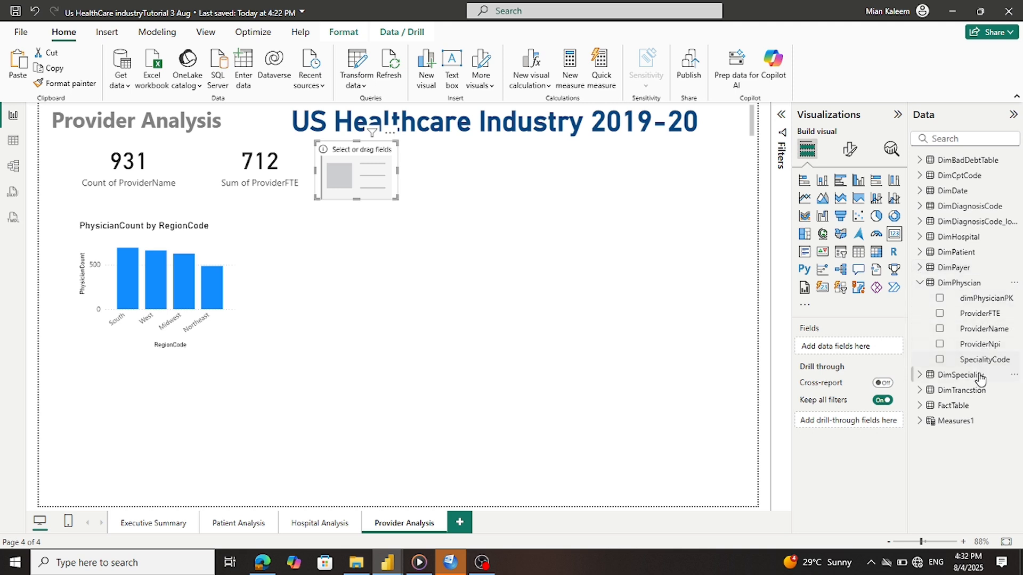
Try a SpecialityCode count on the third card and compare its aggregation with the reference report
{"action": "left_click_drag", "start_coordinate": [995, 366], "coordinate": [826, 347]}
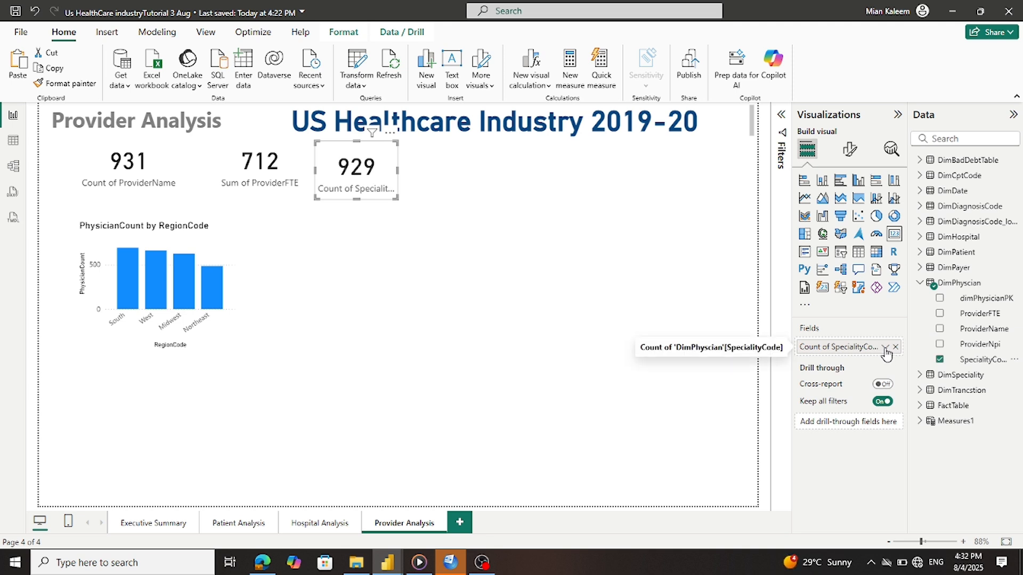
{"action": "left_click", "coordinate": [885, 349]}
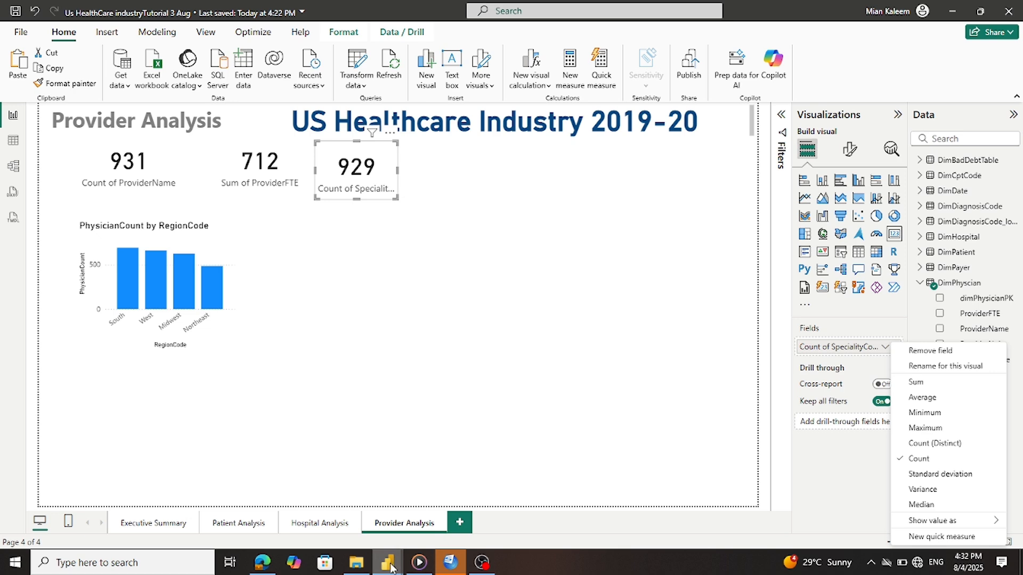
{"action": "mouse_move", "coordinate": [389, 564]}
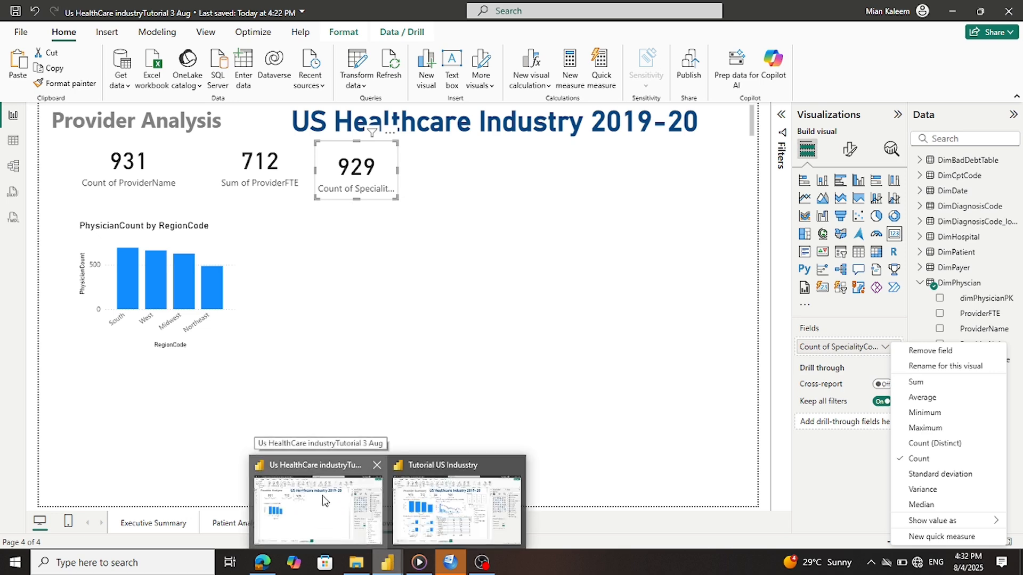
{"action": "mouse_move", "coordinate": [453, 511]}
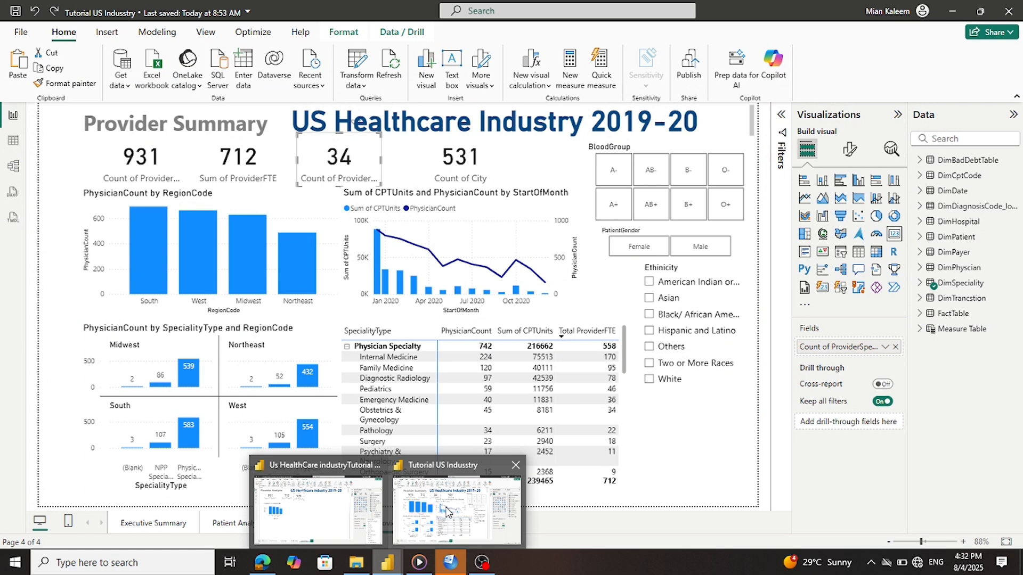
{"action": "left_click", "coordinate": [446, 511]}
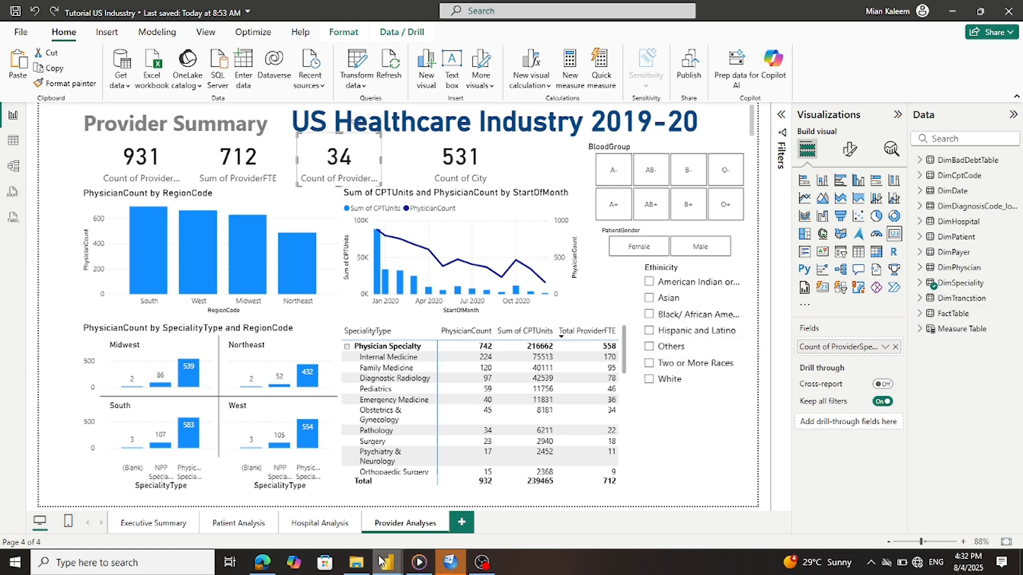
{"action": "mouse_move", "coordinate": [387, 563]}
{"action": "left_click", "coordinate": [361, 524]}
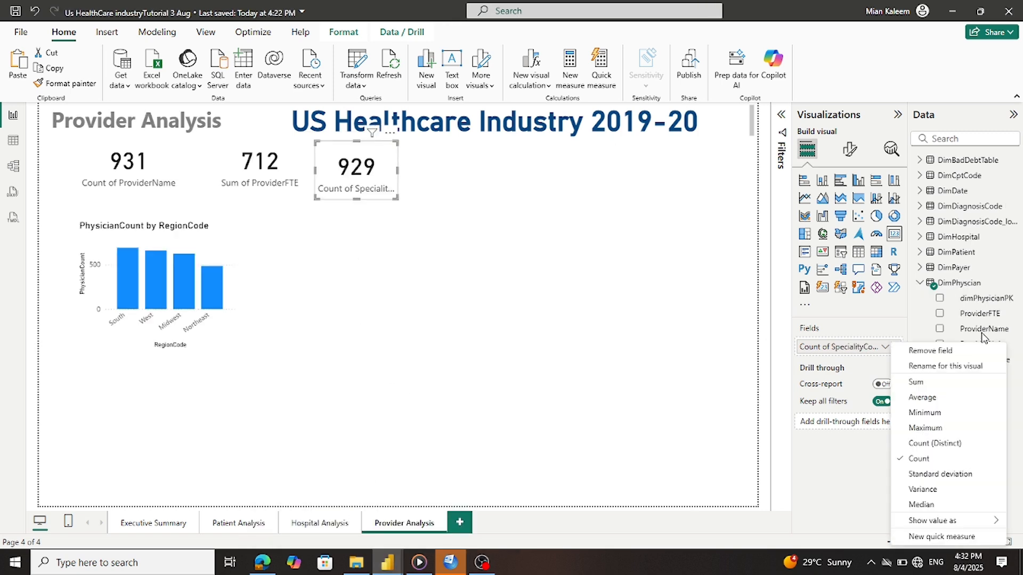
{"action": "left_click", "coordinate": [855, 440]}
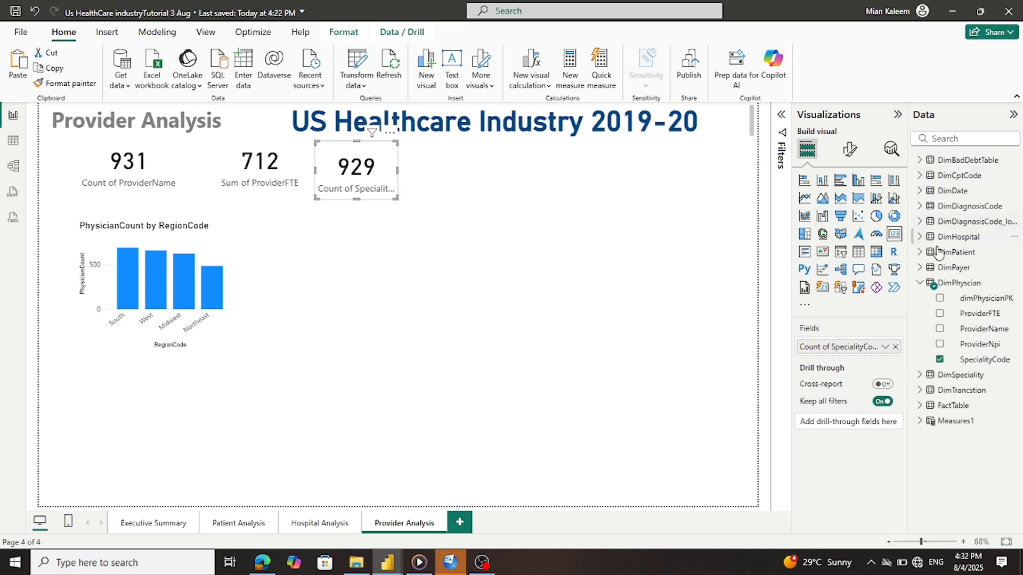
Remove the SpecialityCode count, reveal DimSpeciality's Column1–Column5 fields, and open Power Query Editor
{"action": "left_click", "coordinate": [920, 284]}
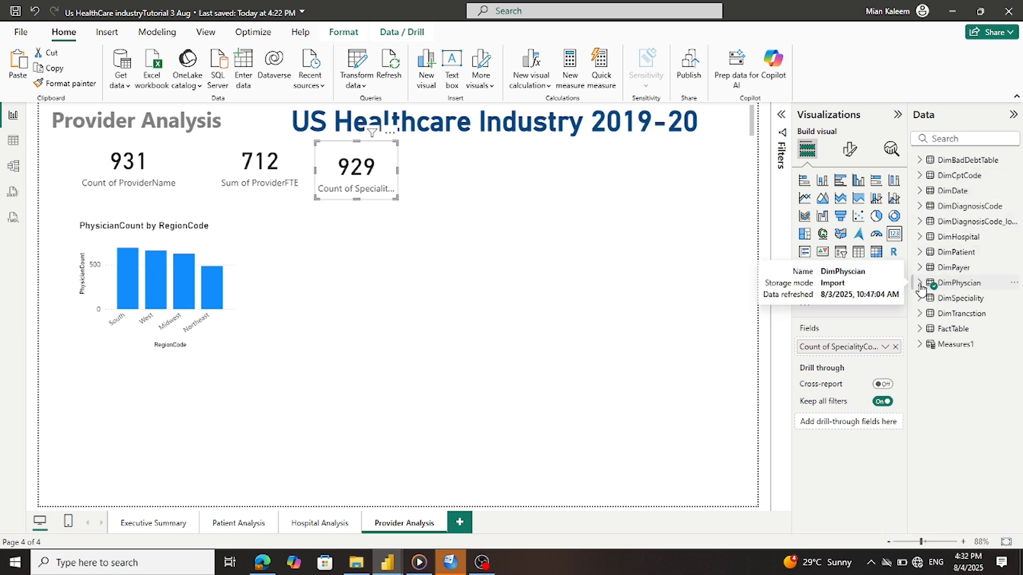
{"action": "left_click", "coordinate": [895, 347]}
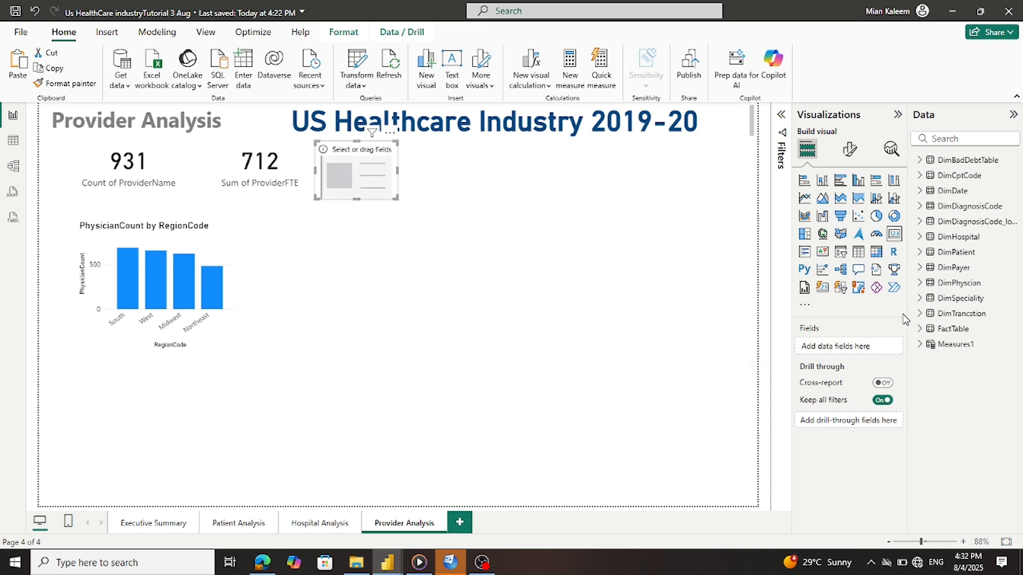
{"action": "left_click", "coordinate": [920, 298]}
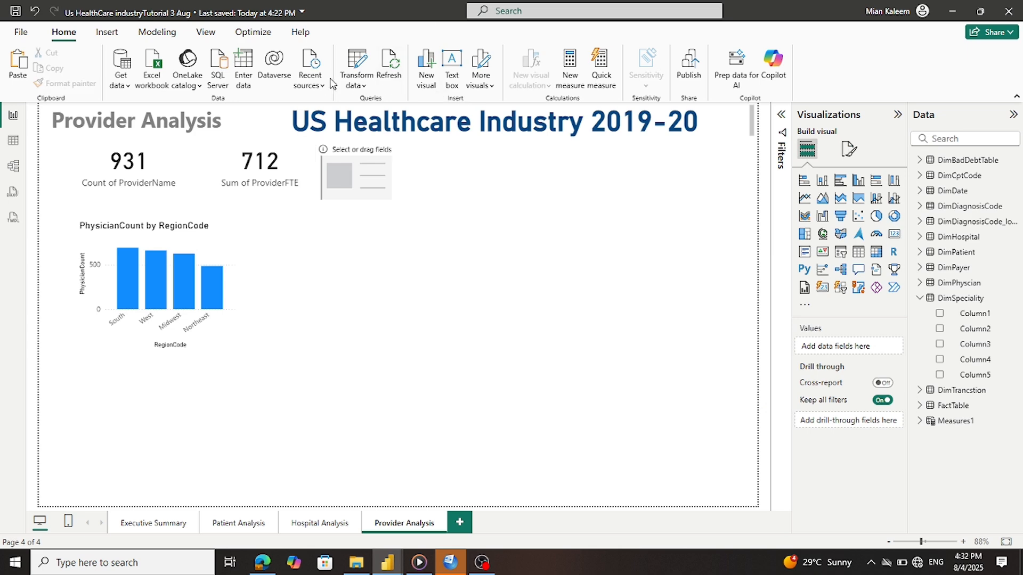
{"action": "left_click", "coordinate": [358, 63]}
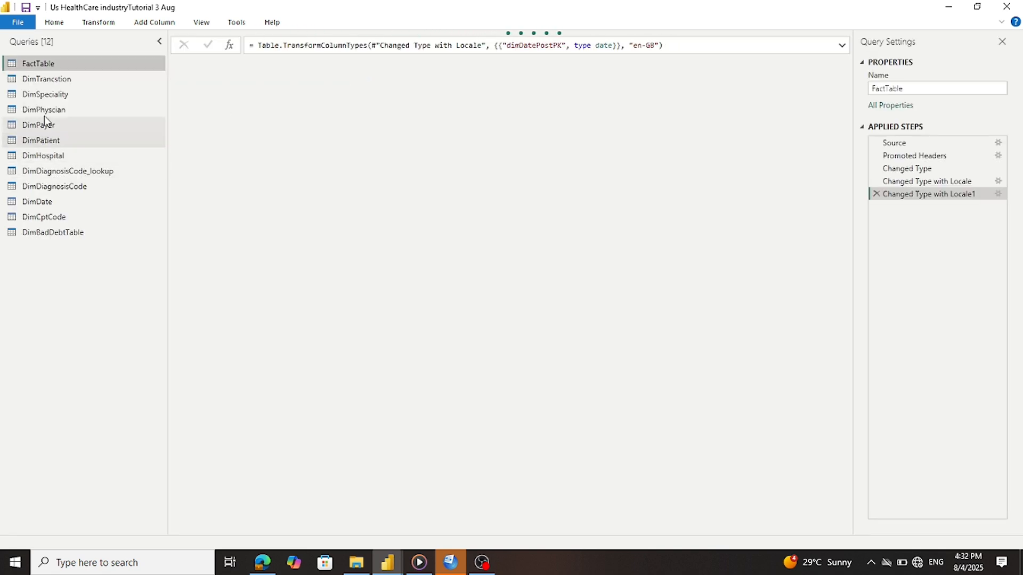
Use DimSpeciality's first row as headers, then Close & Apply the editor
{"action": "left_click", "coordinate": [46, 98]}
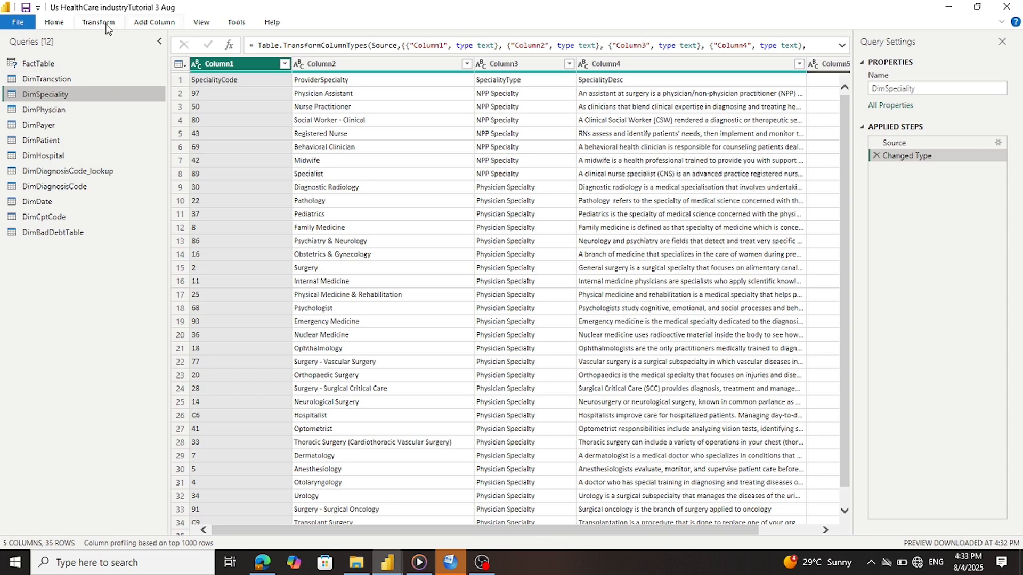
{"action": "left_click", "coordinate": [60, 27]}
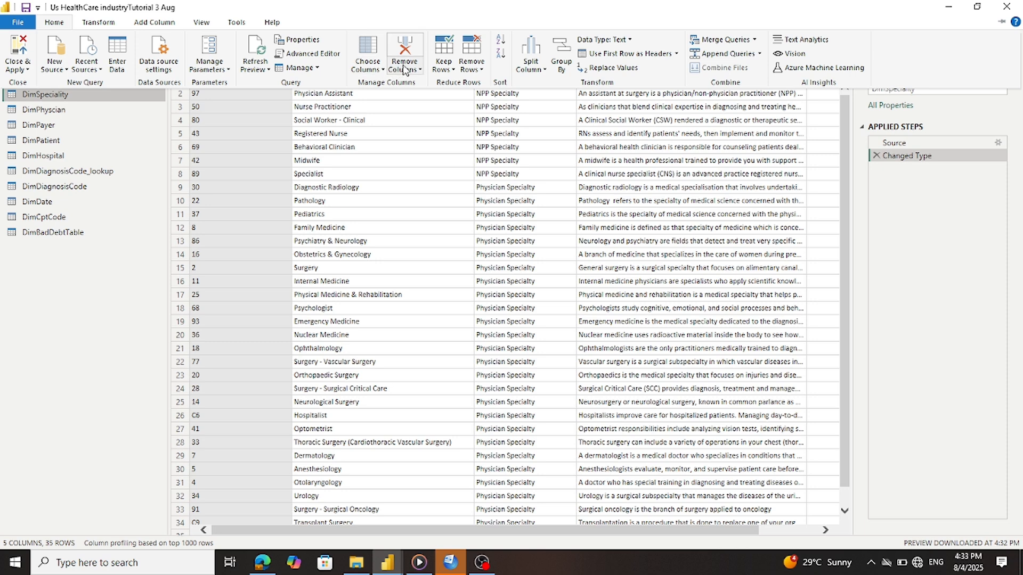
{"action": "left_click", "coordinate": [611, 54]}
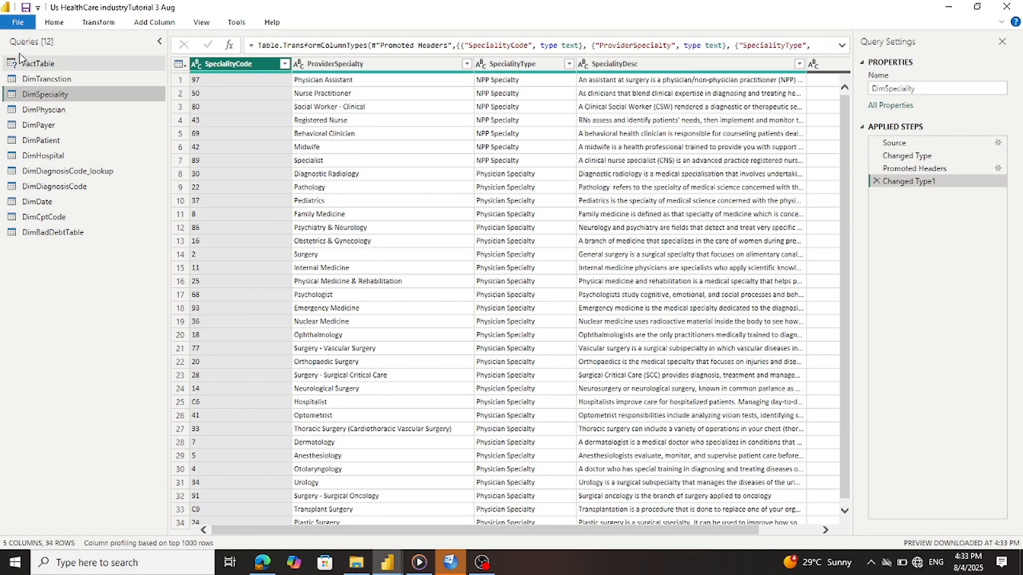
{"action": "left_click", "coordinate": [19, 24]}
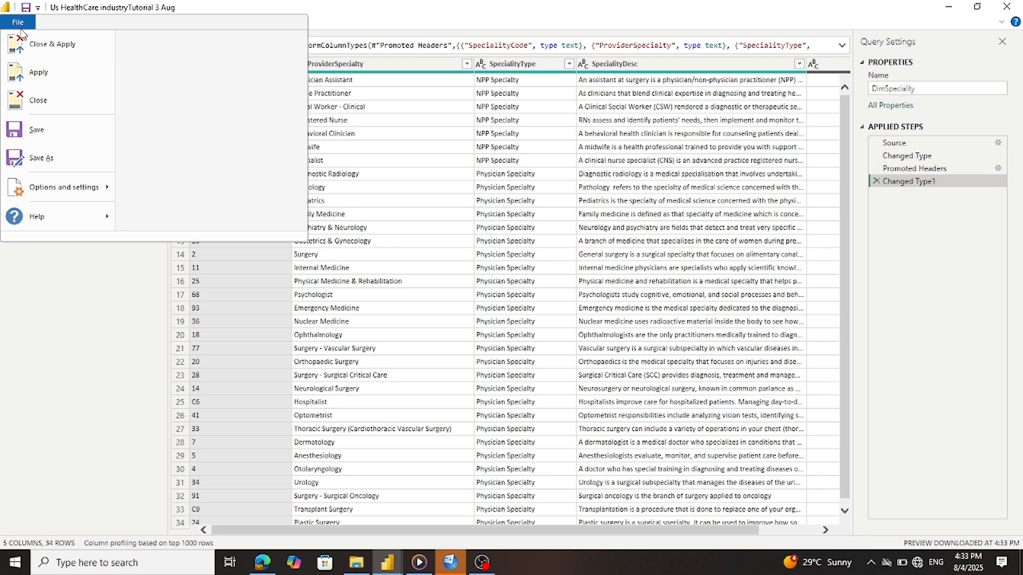
{"action": "left_click", "coordinate": [30, 45]}
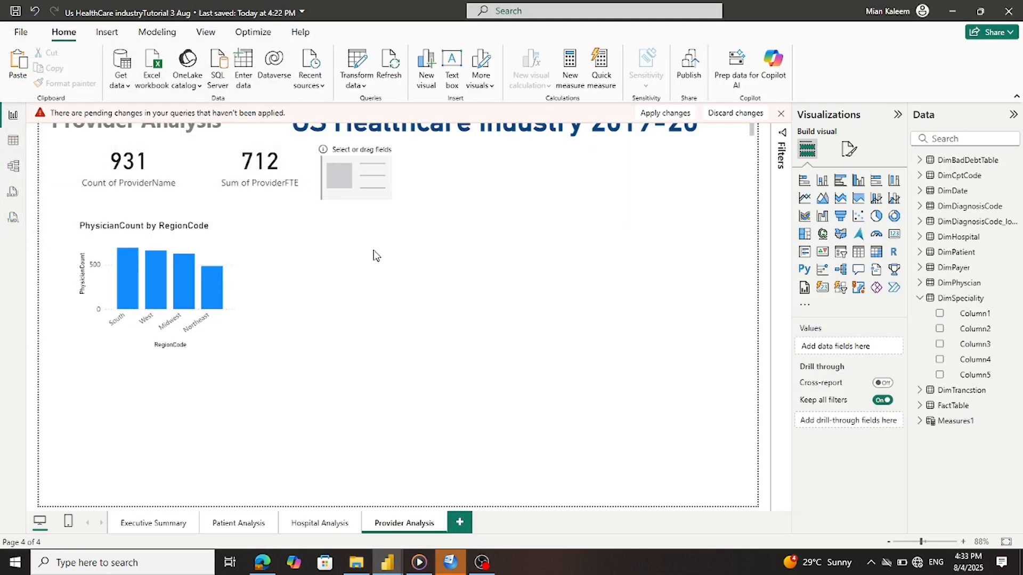
Apply the pending query changes and undo the accidentally created ProviderSpecialty slicer
{"action": "left_click", "coordinate": [652, 114]}
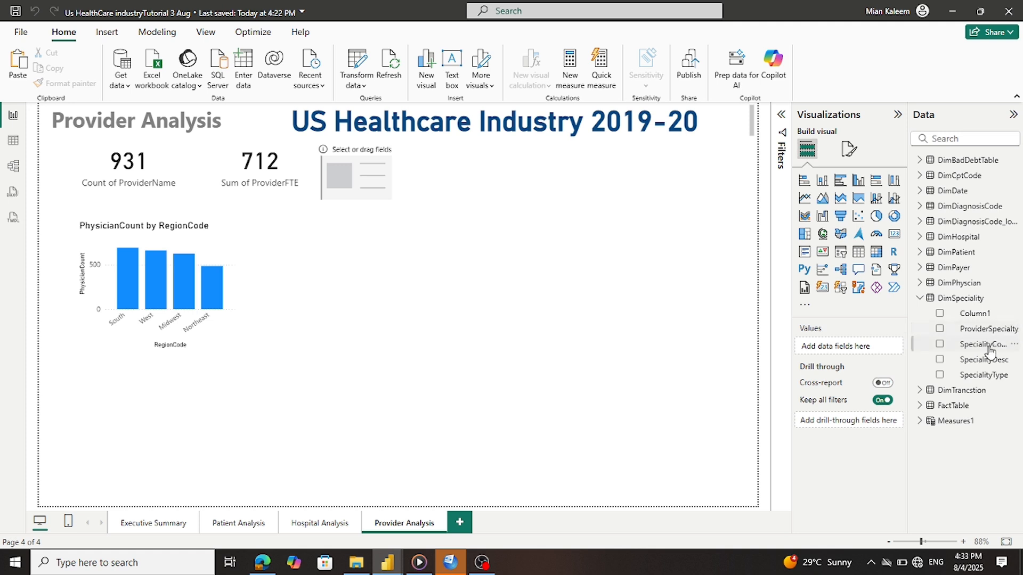
{"action": "left_click_drag", "start_coordinate": [978, 334], "coordinate": [872, 350]}
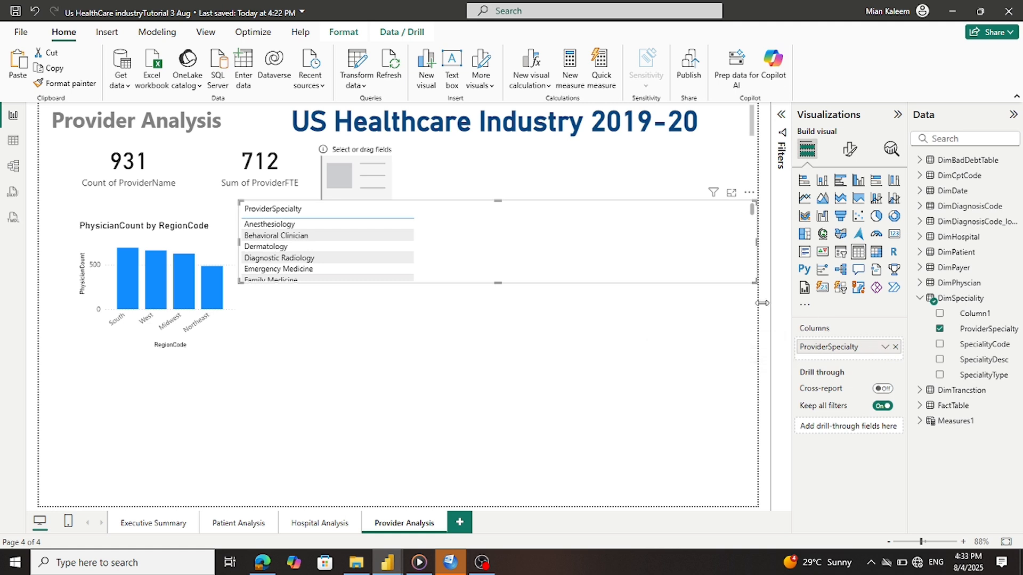
{"action": "left_click", "coordinate": [36, 10]}
Make the empty card show Count of ProviderSpecialty (34) and shorten it
{"action": "left_click", "coordinate": [342, 166]}
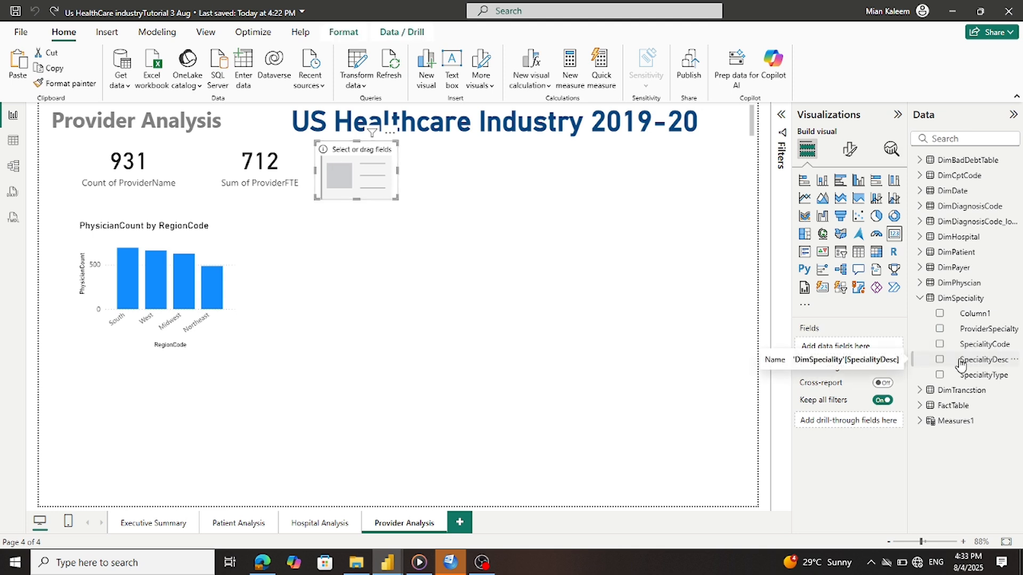
{"action": "left_click_drag", "start_coordinate": [963, 331], "coordinate": [869, 356]}
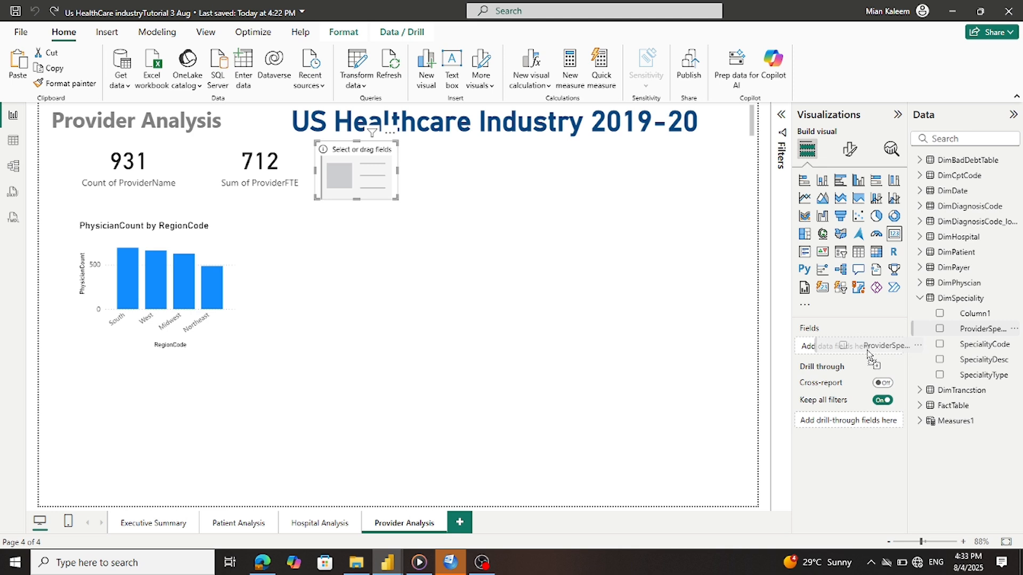
{"action": "left_click_drag", "start_coordinate": [869, 355], "coordinate": [869, 356]}
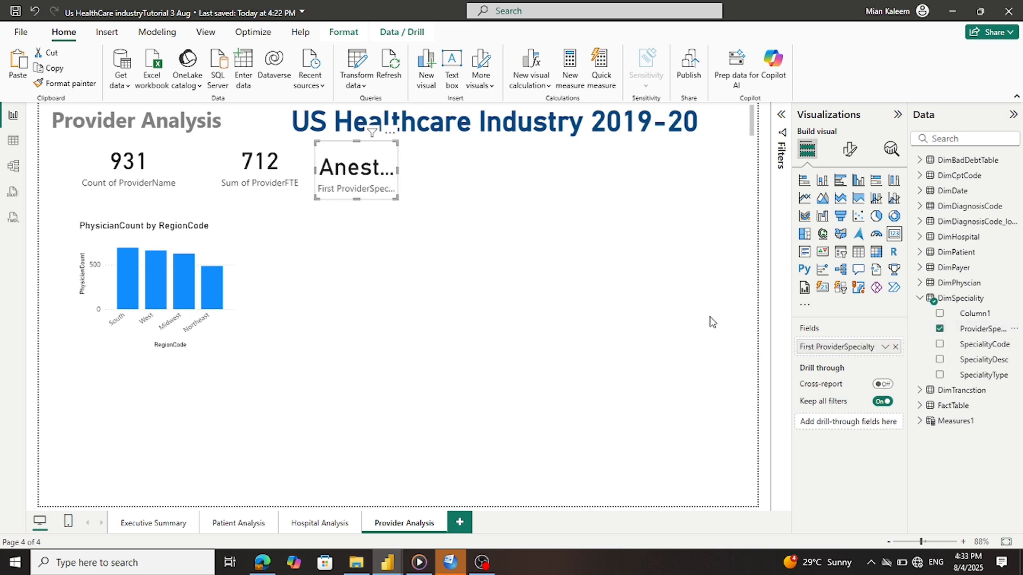
{"action": "left_click", "coordinate": [884, 347]}
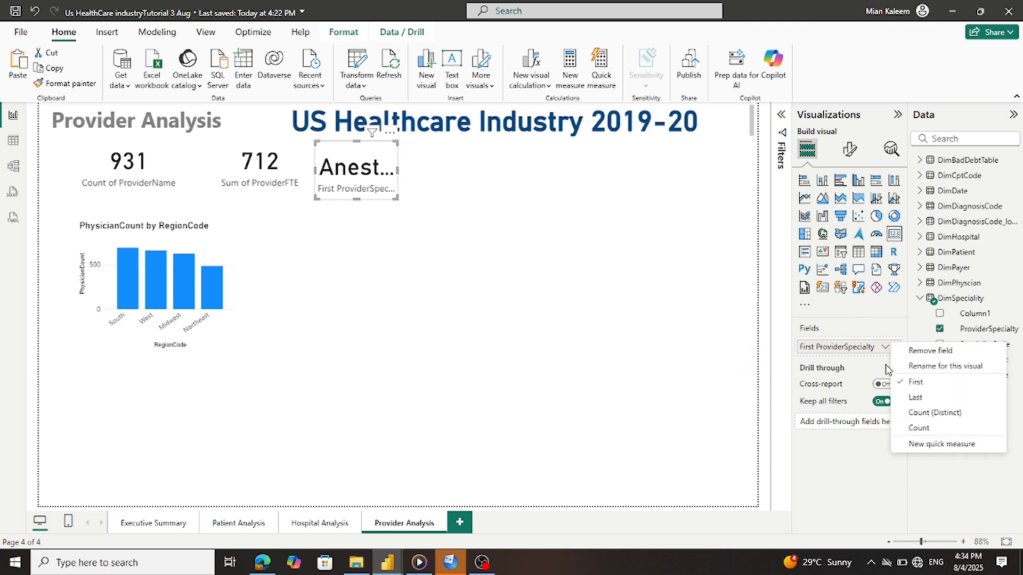
{"action": "left_click", "coordinate": [915, 415]}
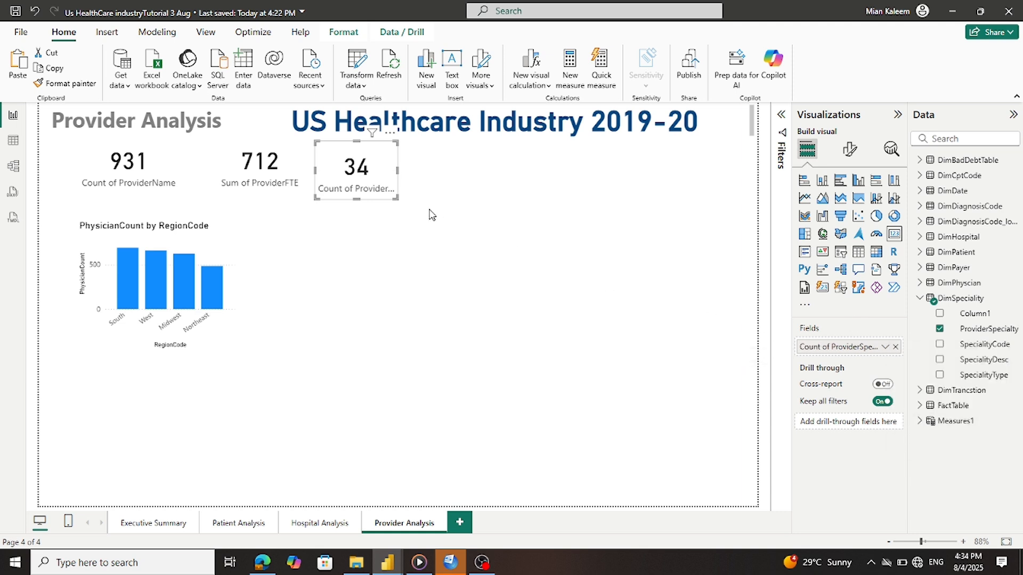
{"action": "left_click_drag", "start_coordinate": [361, 200], "coordinate": [360, 195]}
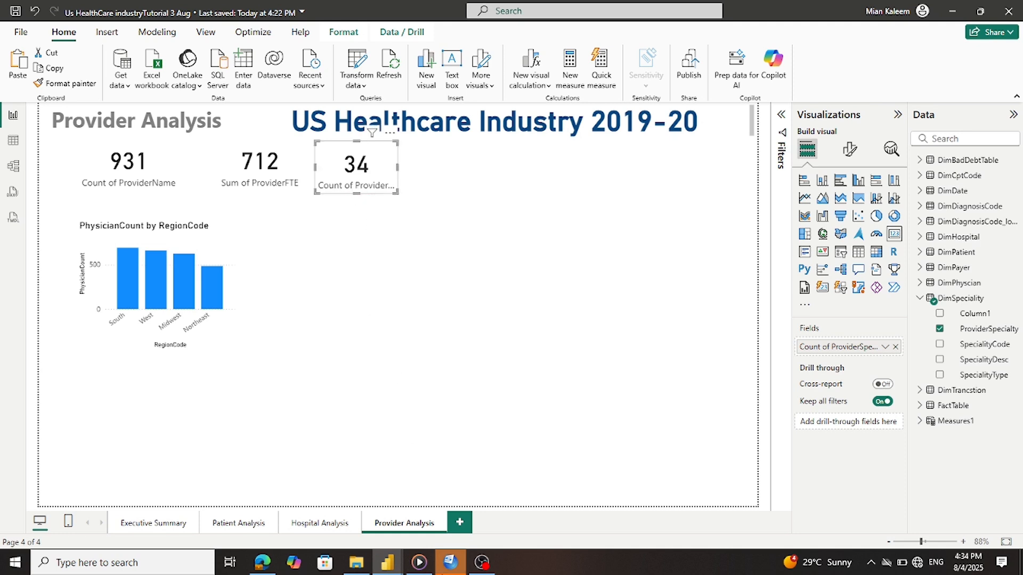
Inspect the reference report's Count of City card field, then return to the working report
{"action": "mouse_move", "coordinate": [388, 562]}
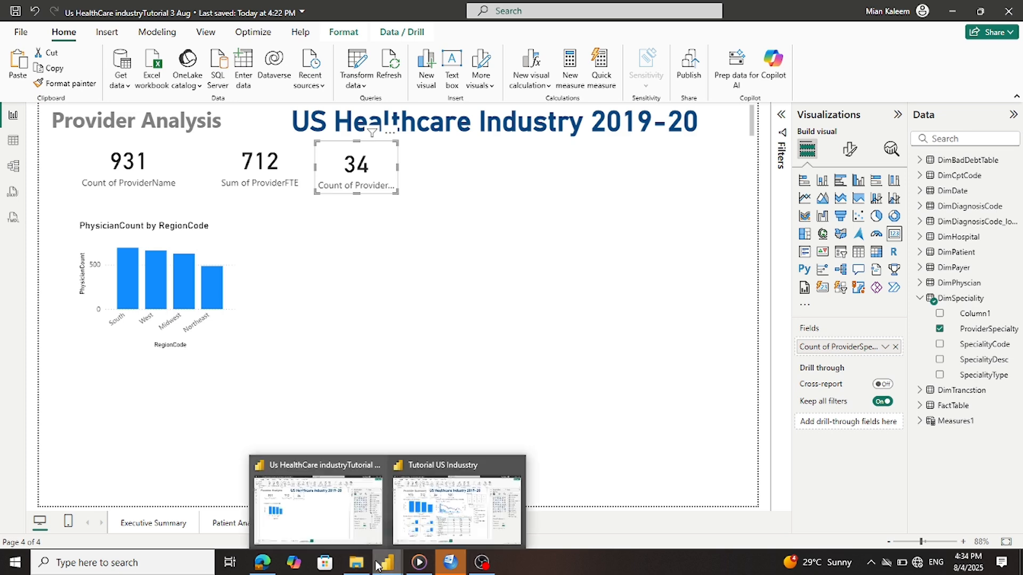
{"action": "left_click", "coordinate": [453, 511]}
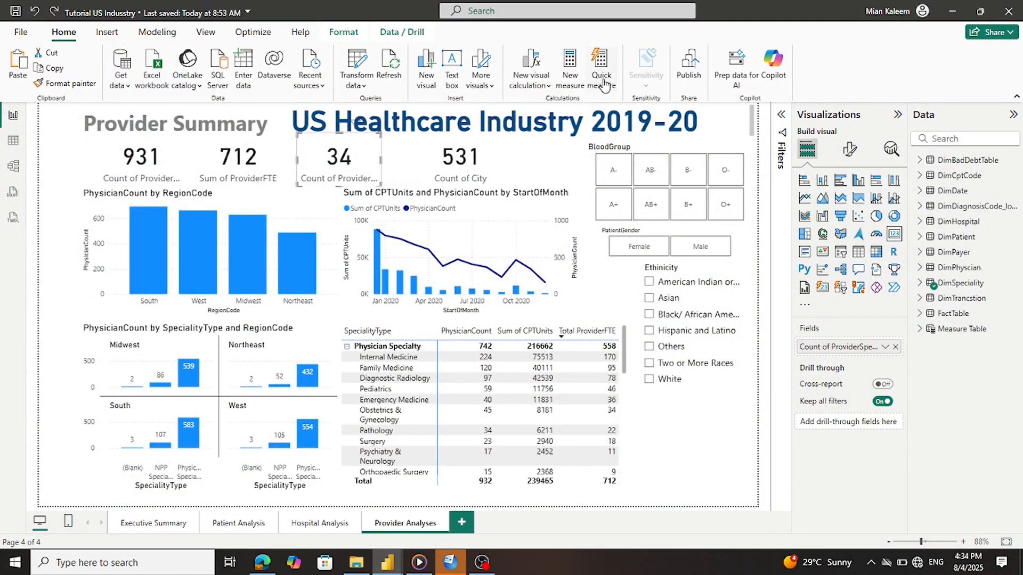
{"action": "left_click", "coordinate": [485, 156]}
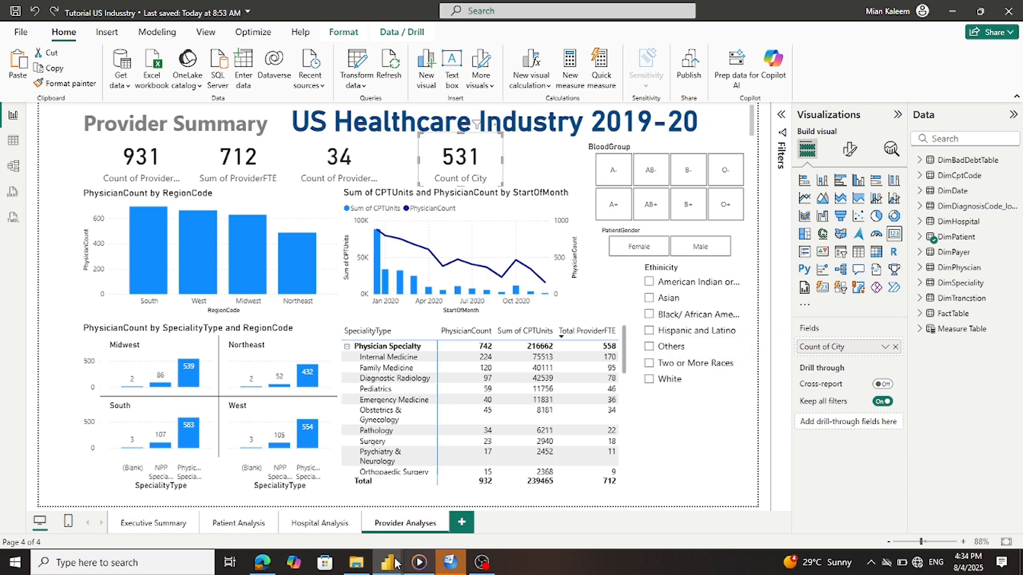
{"action": "mouse_move", "coordinate": [382, 562]}
{"action": "left_click", "coordinate": [314, 477]}
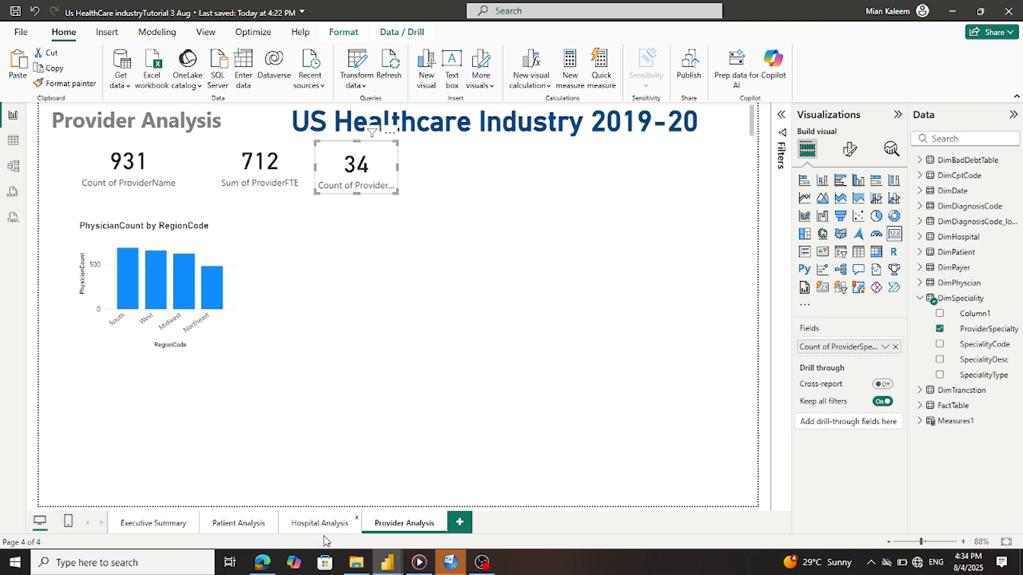
Duplicate the 34 specialty count card, place the copy to its right, and save
{"action": "left_click", "coordinate": [418, 171]}
{"action": "left_click", "coordinate": [384, 186]}
{"action": "key", "text": "ctrl+v"}
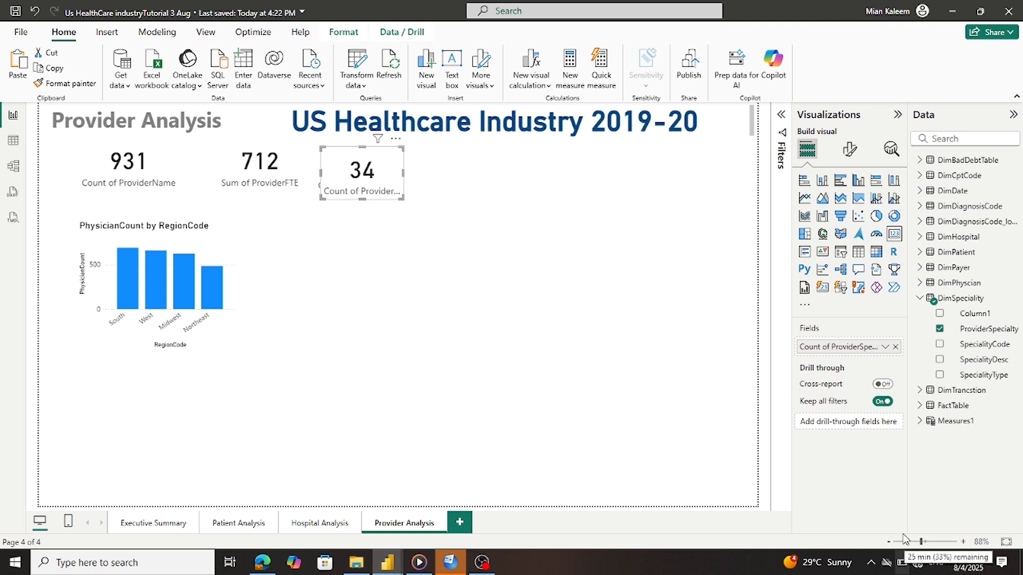
{"action": "left_click_drag", "start_coordinate": [399, 164], "coordinate": [481, 159]}
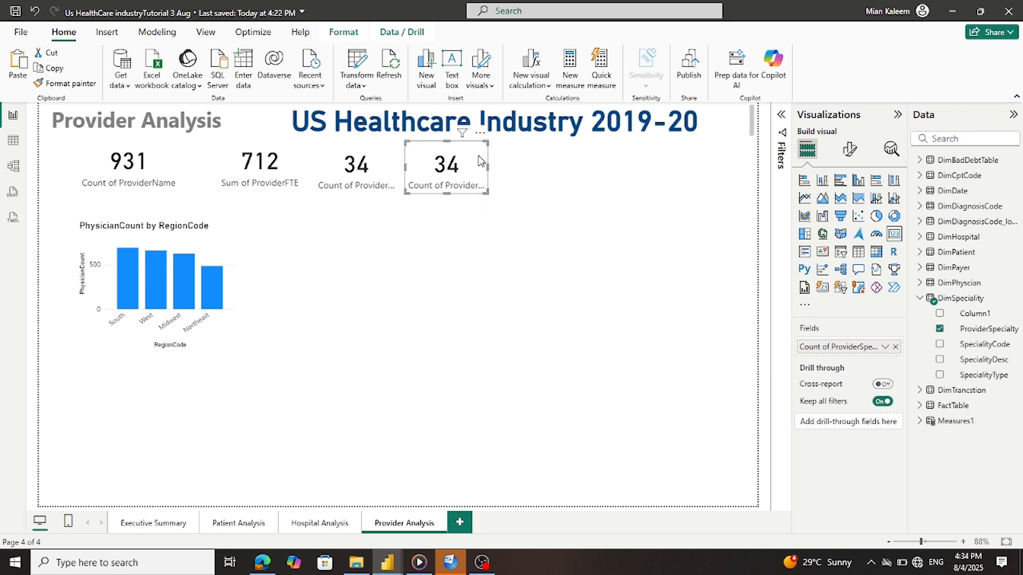
{"action": "left_click", "coordinate": [20, 14]}
Swap the duplicate card's field for DimPatient City set to Count, showing 531
{"action": "left_click", "coordinate": [895, 347]}
{"action": "left_click", "coordinate": [920, 299]}
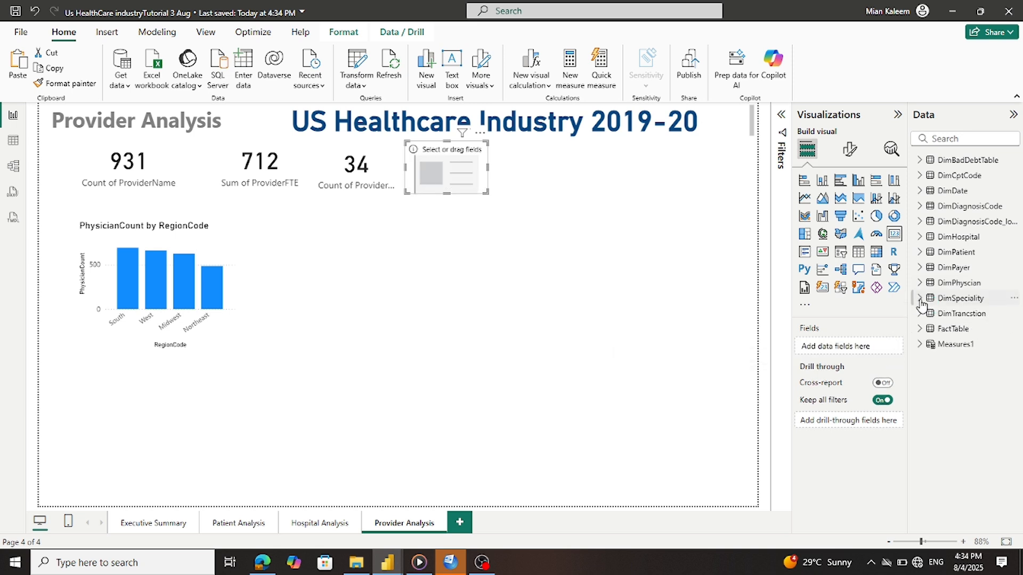
{"action": "left_click", "coordinate": [921, 252]}
{"action": "scroll", "coordinate": [939, 298], "scroll_direction": "down", "scroll_amount": 3}
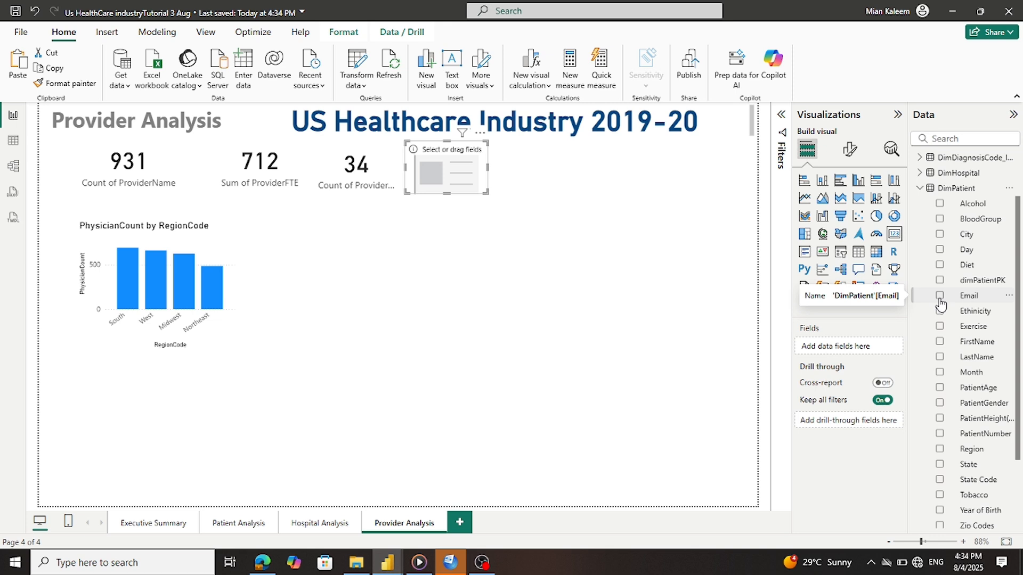
{"action": "scroll", "coordinate": [940, 304], "scroll_direction": "down", "scroll_amount": 4}
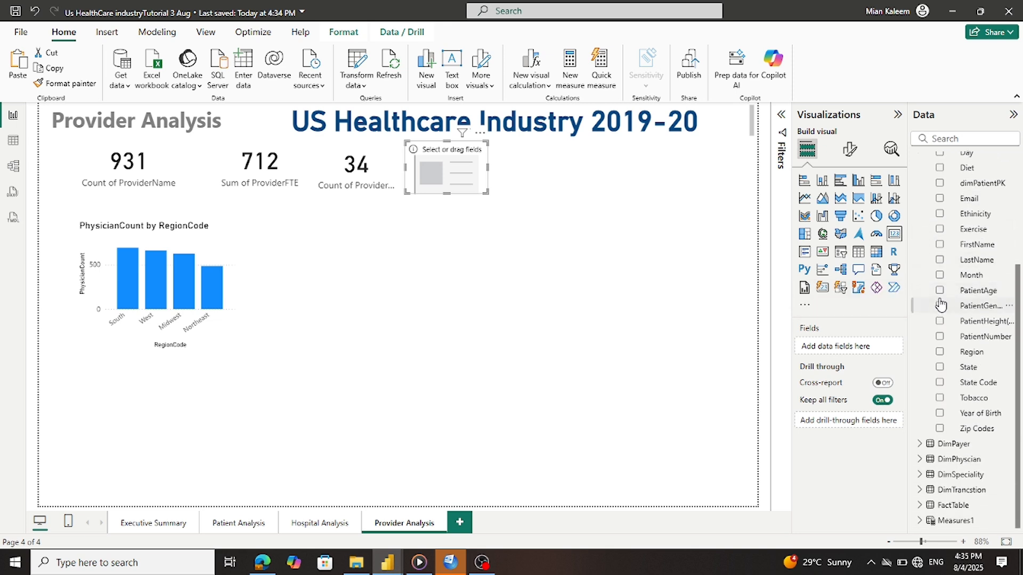
{"action": "scroll", "coordinate": [940, 303], "scroll_direction": "up", "scroll_amount": 5}
{"action": "left_click_drag", "start_coordinate": [965, 265], "coordinate": [851, 347]}
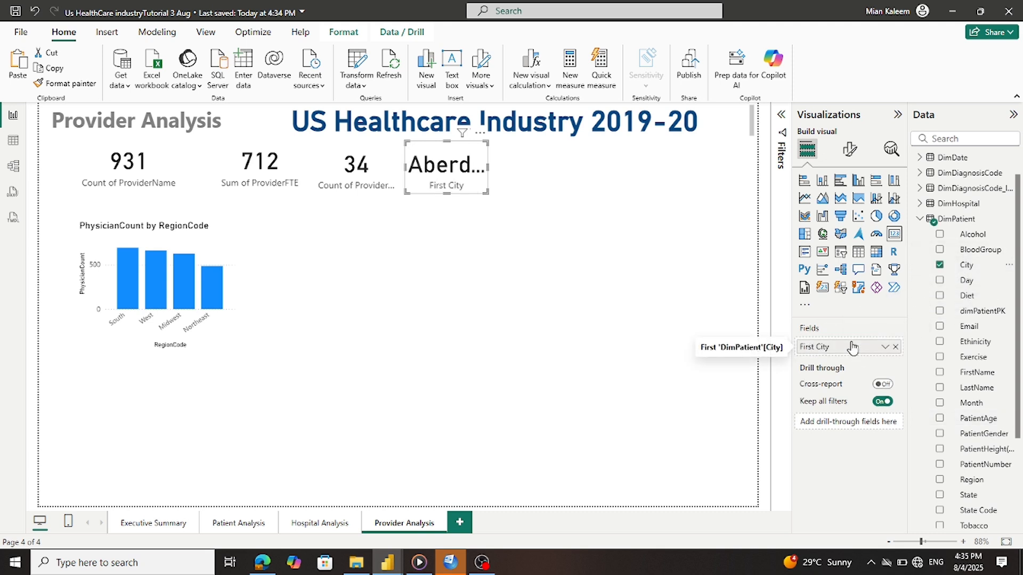
{"action": "left_click", "coordinate": [885, 348]}
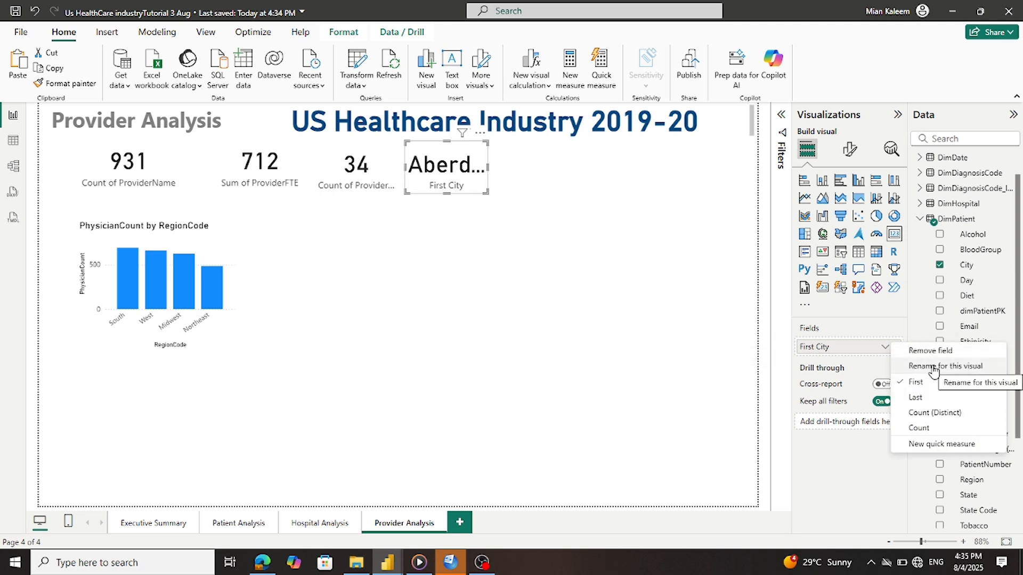
{"action": "left_click", "coordinate": [929, 427]}
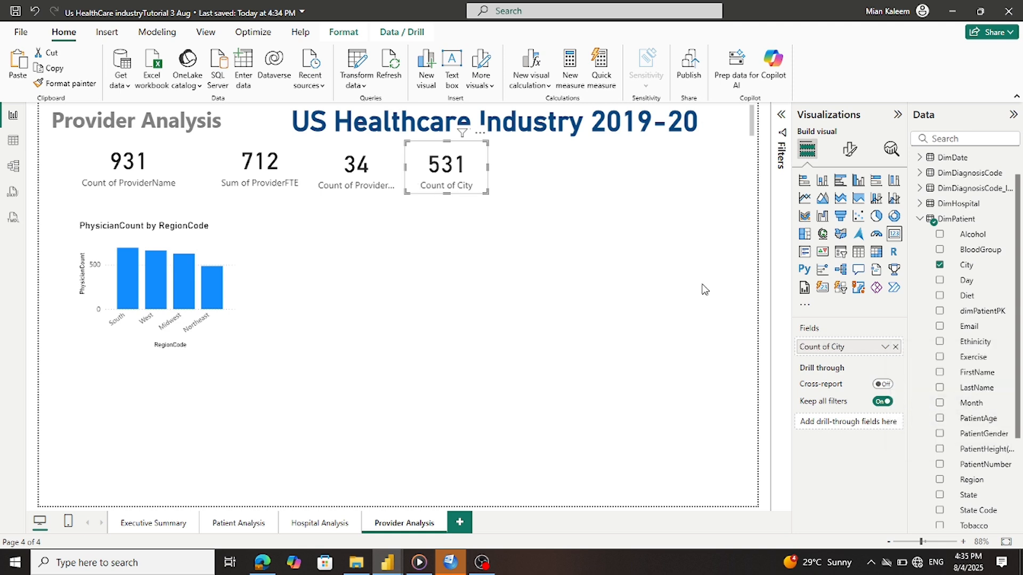
{"action": "left_click", "coordinate": [555, 277]}
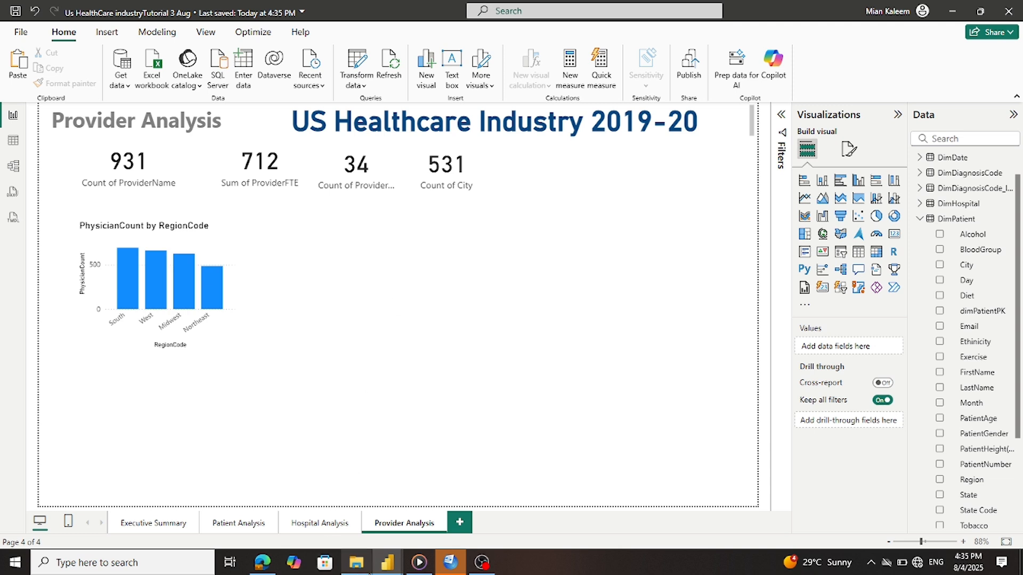
{"action": "mouse_move", "coordinate": [385, 557]}
{"action": "left_click", "coordinate": [429, 531]}
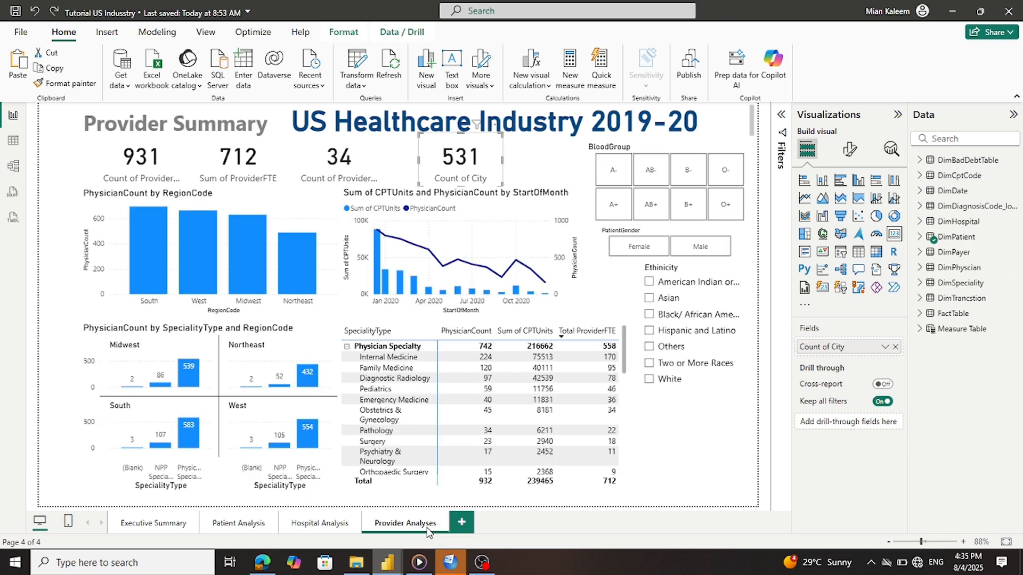
{"action": "left_click", "coordinate": [360, 296]}
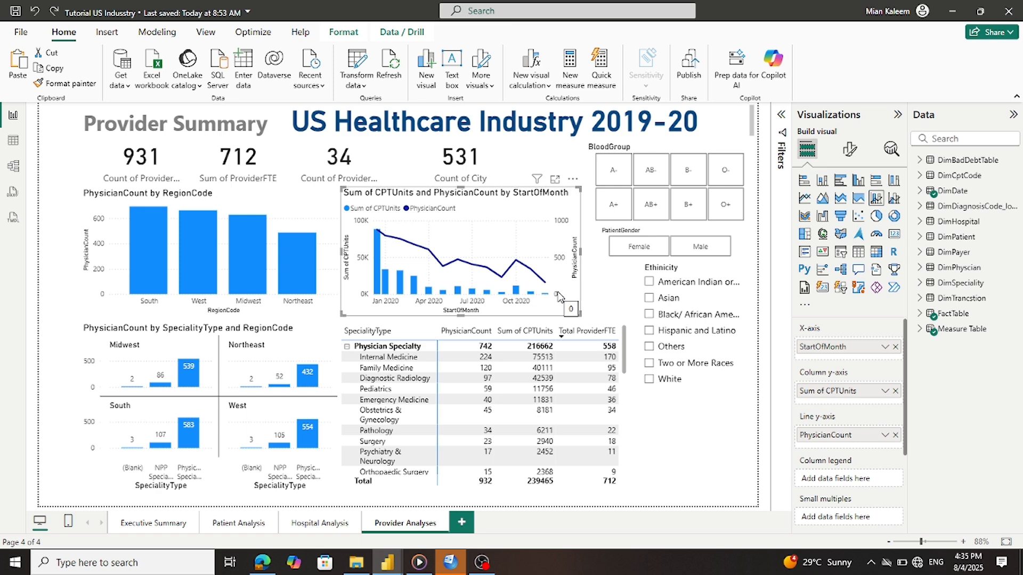
{"action": "mouse_move", "coordinate": [390, 564]}
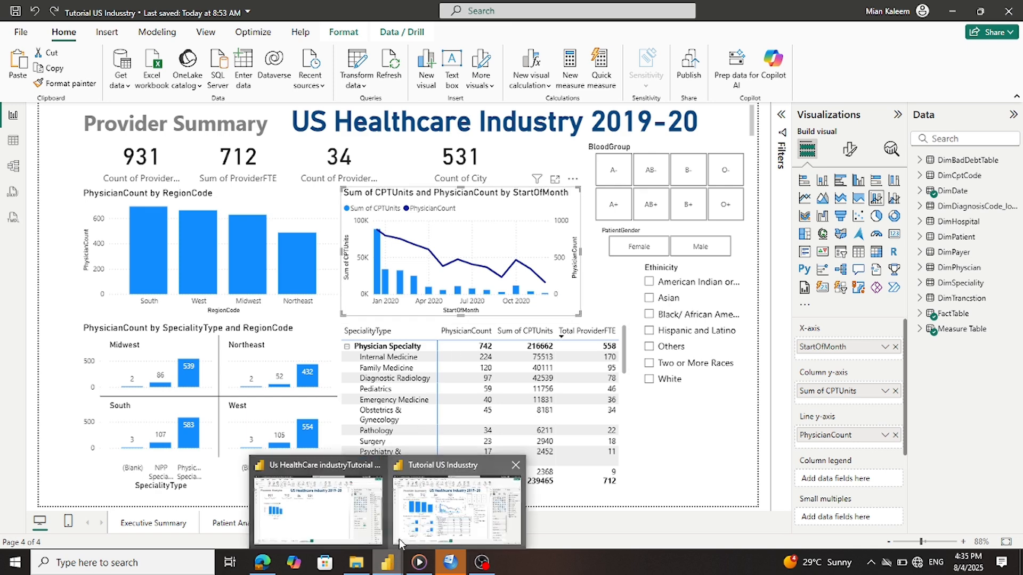
{"action": "left_click", "coordinate": [397, 487]}
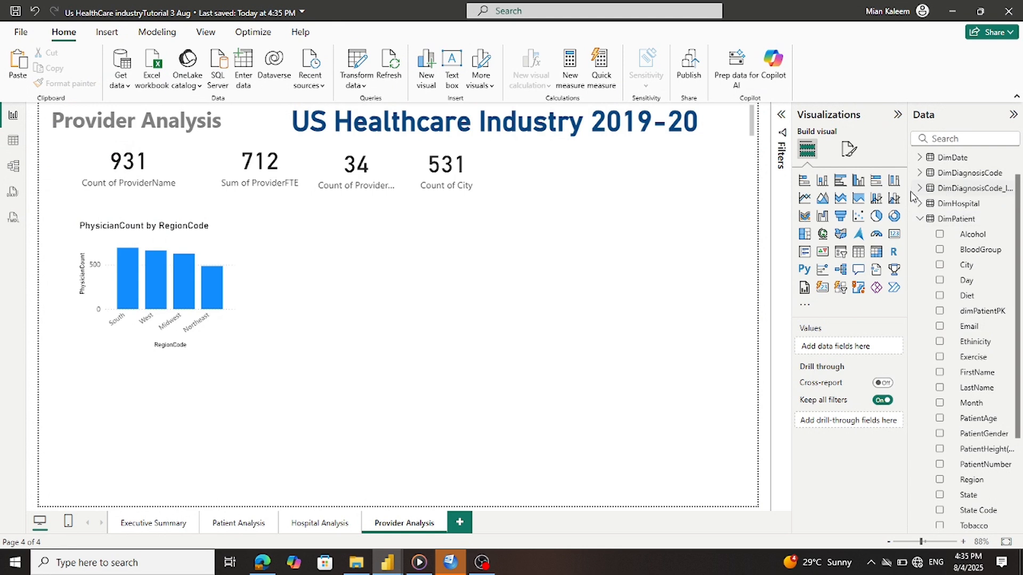
Add a line and column chart beside the region chart with plain StartOfMonth on the x-axis
{"action": "left_click", "coordinate": [883, 201]}
{"action": "left_click_drag", "start_coordinate": [233, 428], "coordinate": [430, 286]}
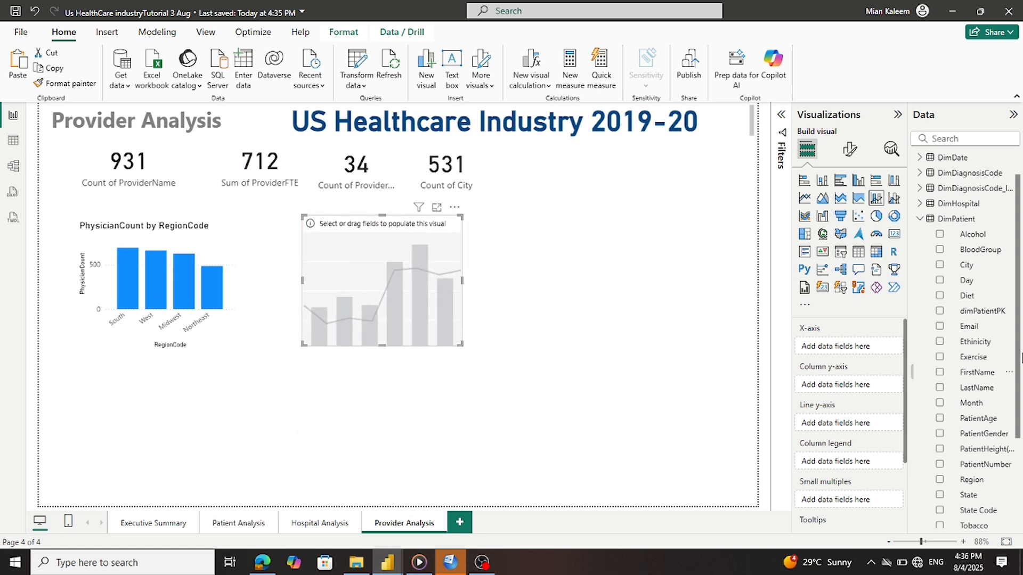
{"action": "left_click", "coordinate": [920, 219]}
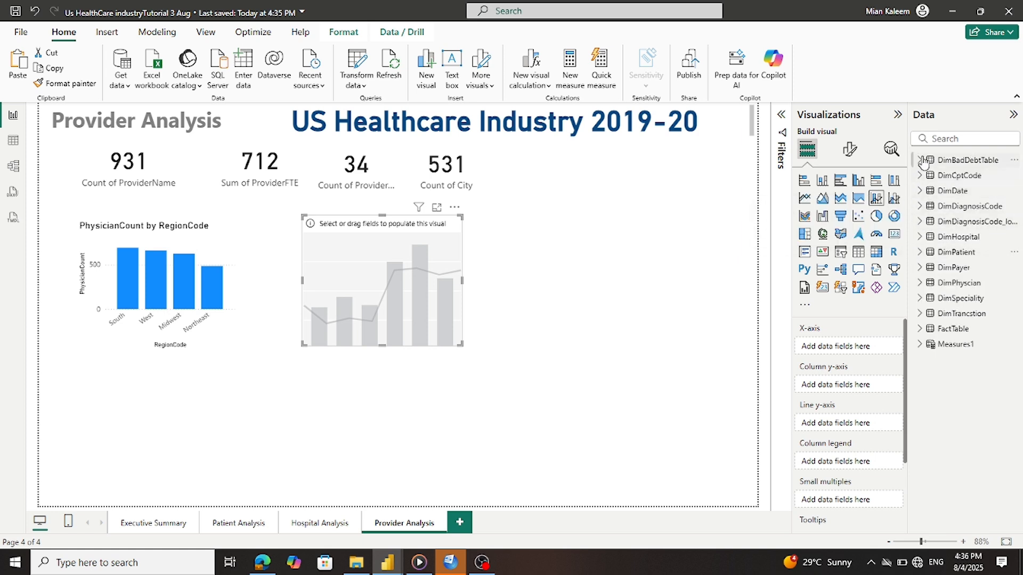
{"action": "left_click", "coordinate": [919, 191]}
{"action": "left_click_drag", "start_coordinate": [972, 299], "coordinate": [854, 344]}
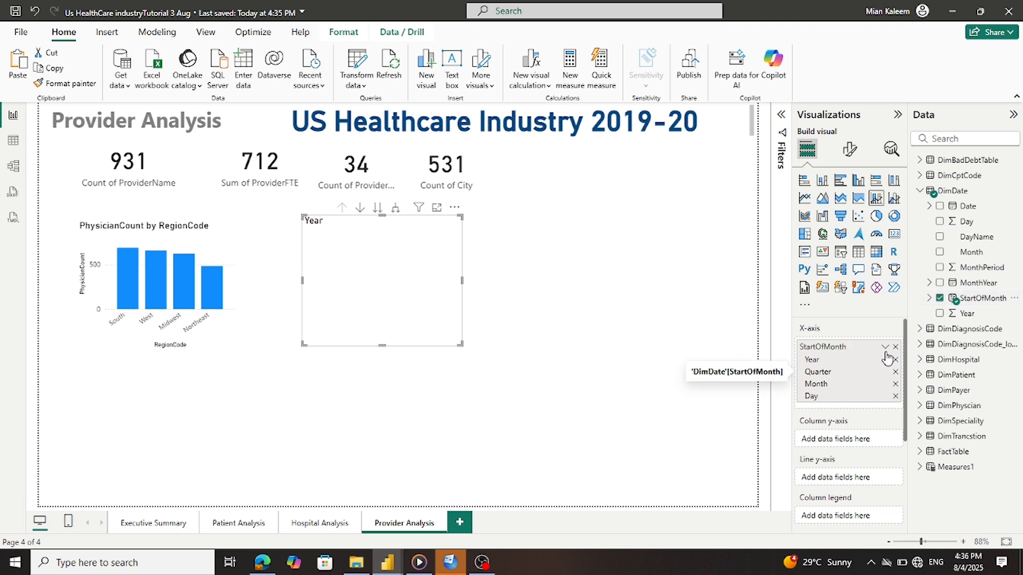
{"action": "left_click", "coordinate": [885, 347]}
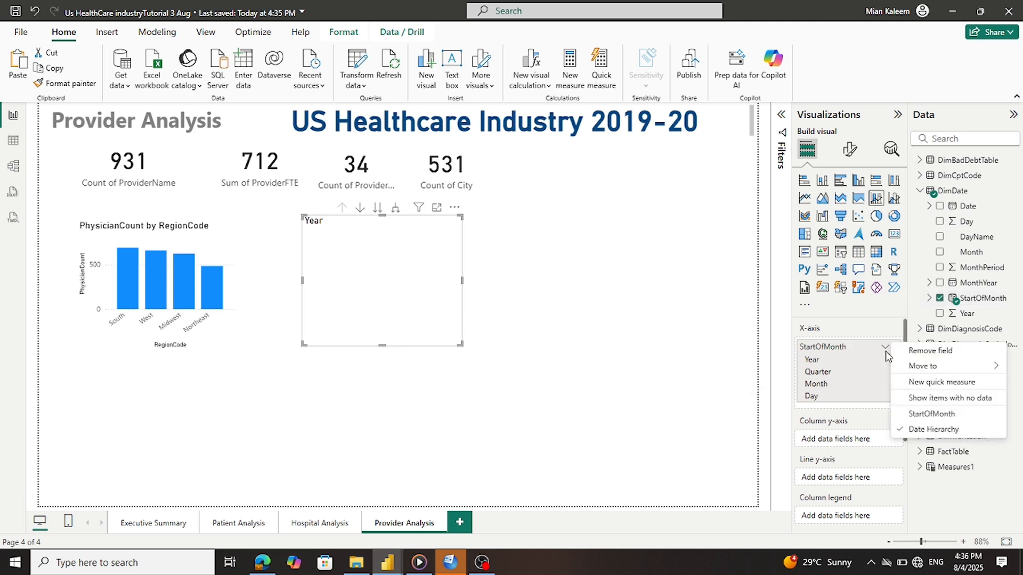
{"action": "left_click", "coordinate": [920, 414]}
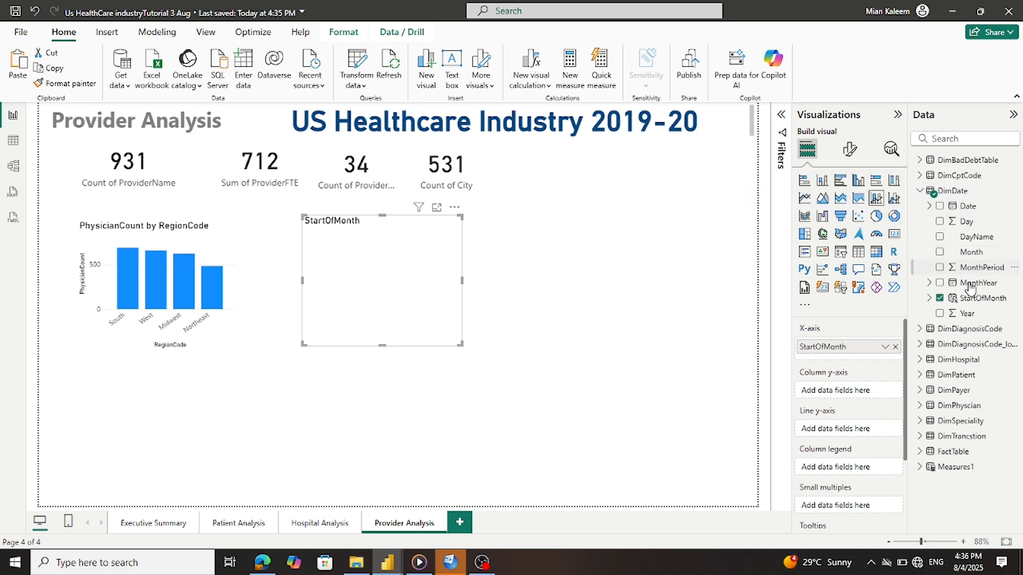
Add CptCode as Count (Distinct) in the chart's column values
{"action": "left_click", "coordinate": [920, 193]}
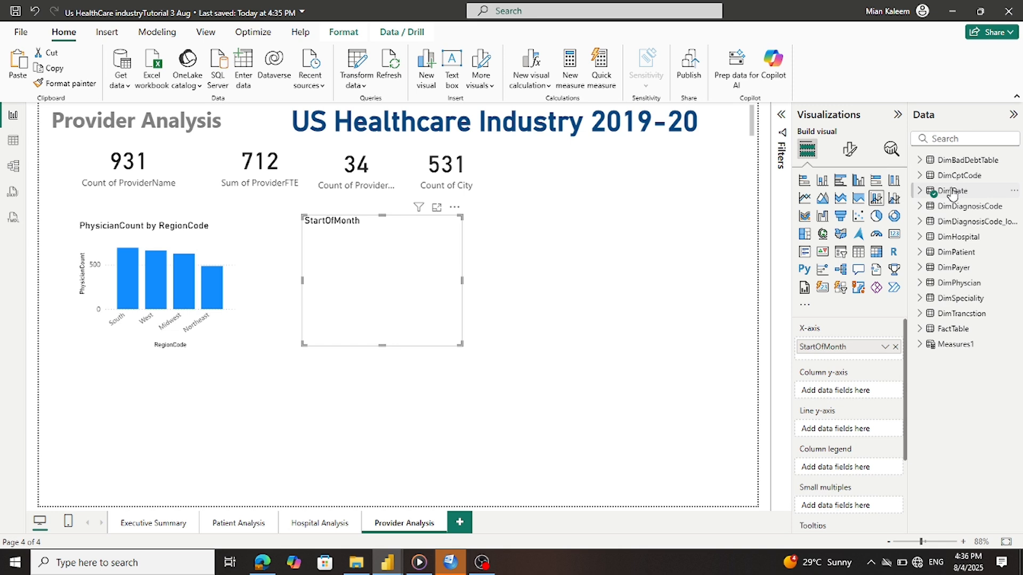
{"action": "left_click", "coordinate": [920, 176]}
{"action": "left_click_drag", "start_coordinate": [974, 190], "coordinate": [863, 393]}
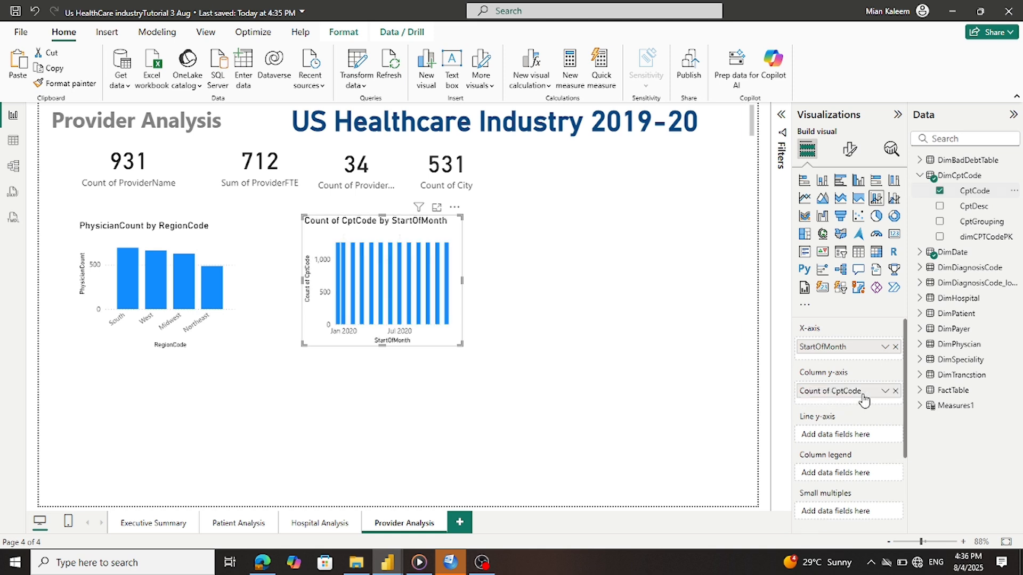
{"action": "left_click", "coordinate": [885, 391]}
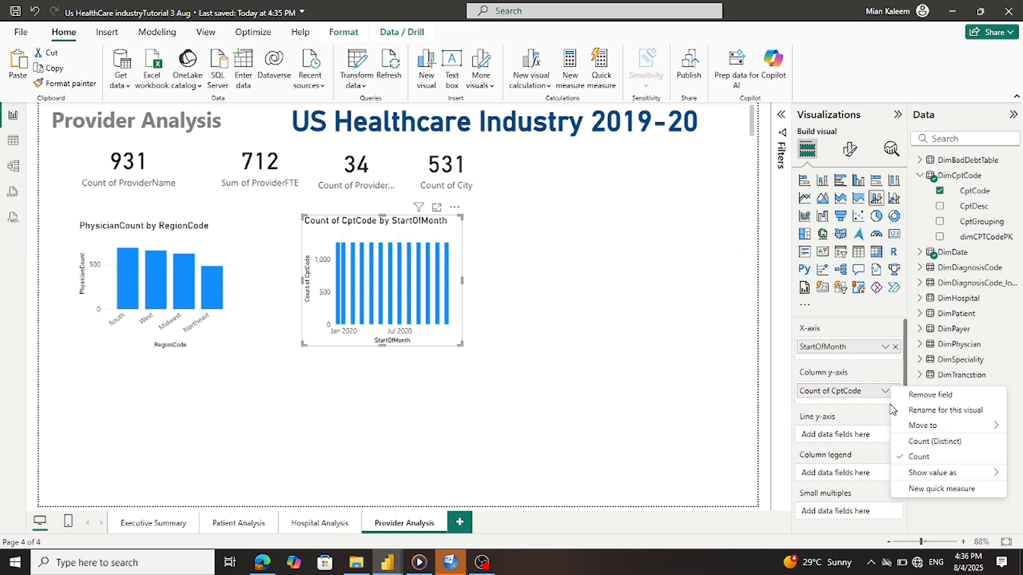
{"action": "left_click", "coordinate": [924, 441]}
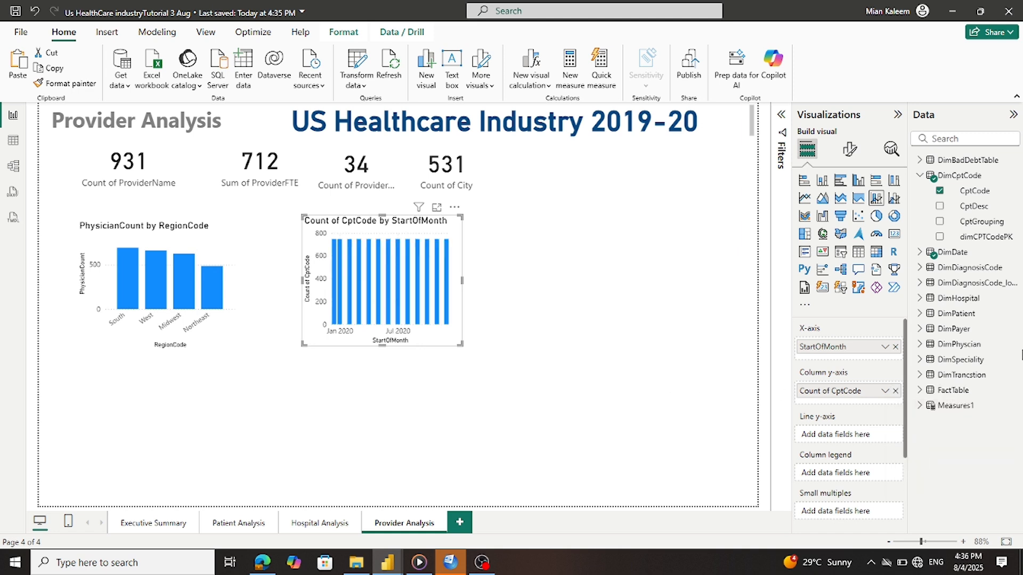
Add dimPhysicianPK as a Count (Distinct) line, then switch to Model view
{"action": "left_click", "coordinate": [952, 315]}
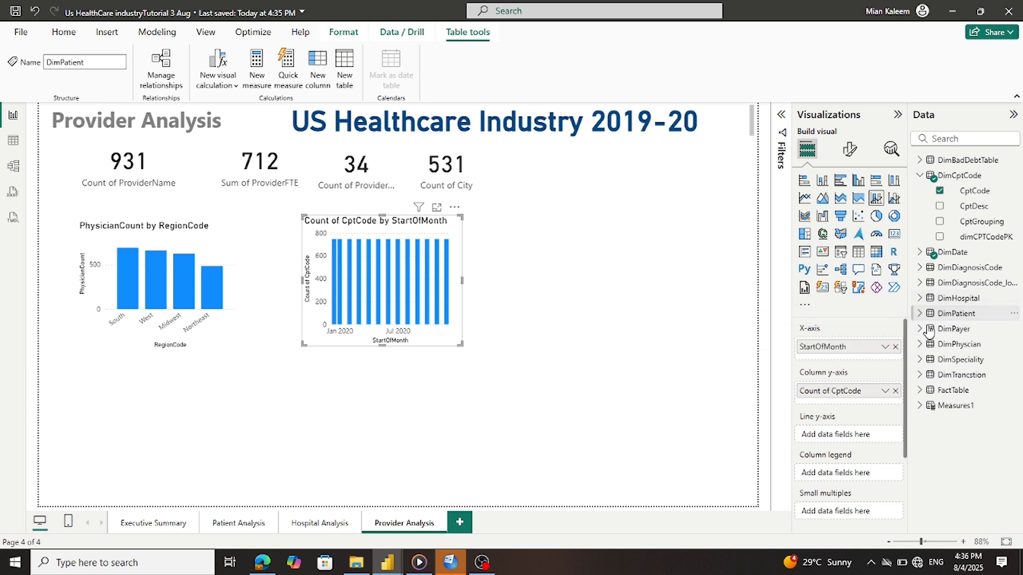
{"action": "left_click", "coordinate": [921, 347]}
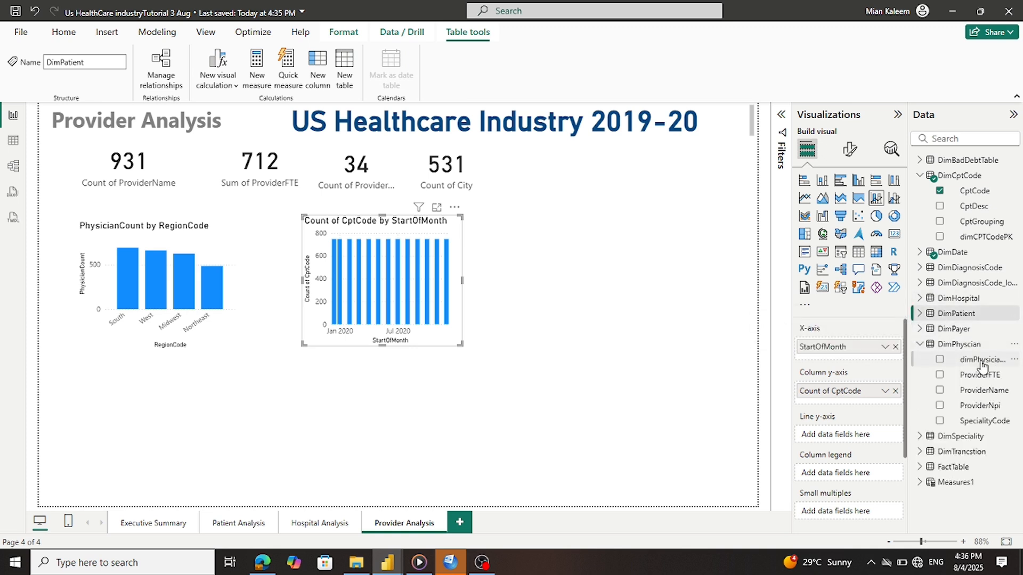
{"action": "left_click_drag", "start_coordinate": [983, 367], "coordinate": [869, 437]}
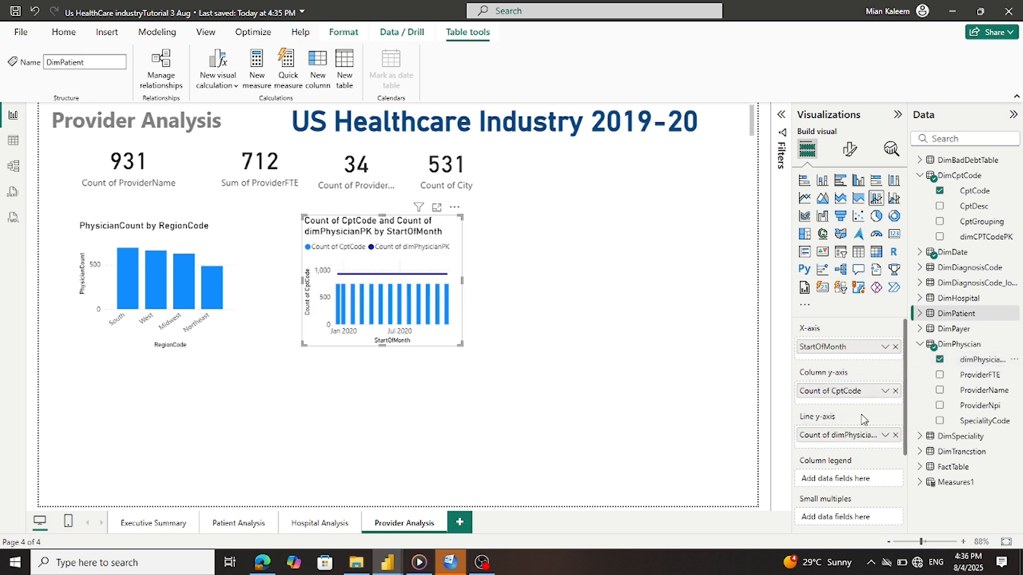
{"action": "left_click", "coordinate": [885, 435]}
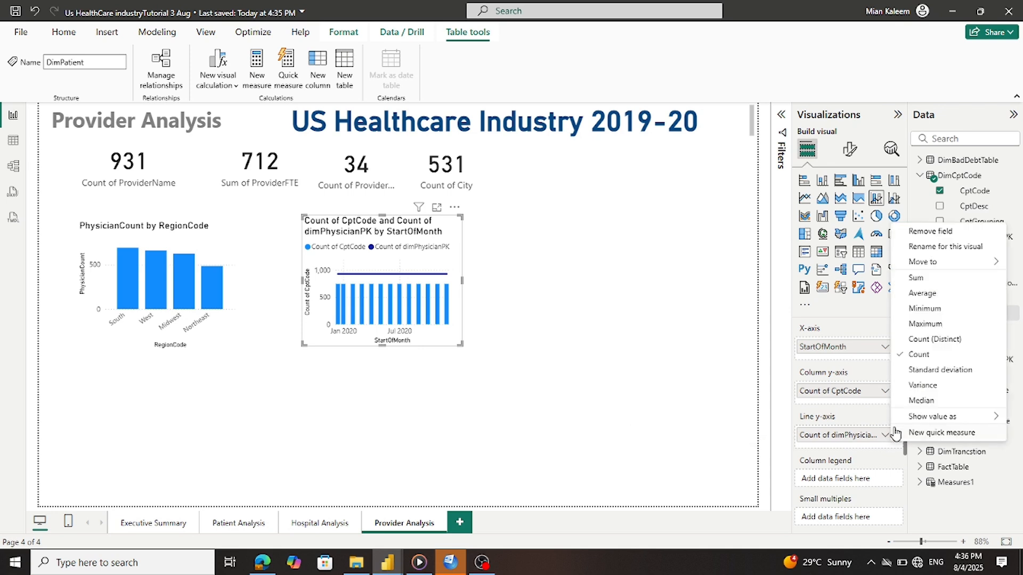
{"action": "left_click", "coordinate": [926, 343]}
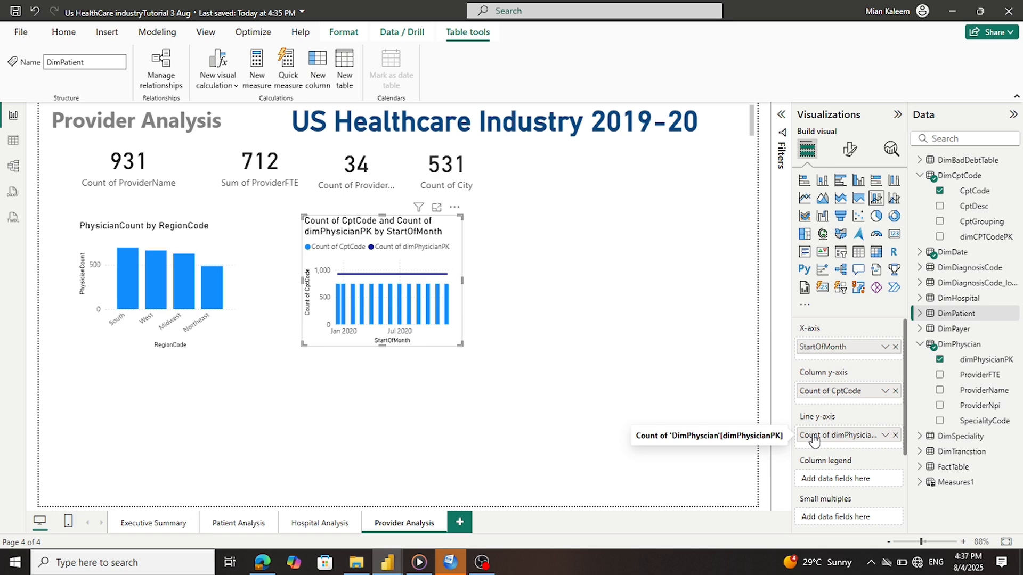
{"action": "left_click", "coordinate": [13, 166]}
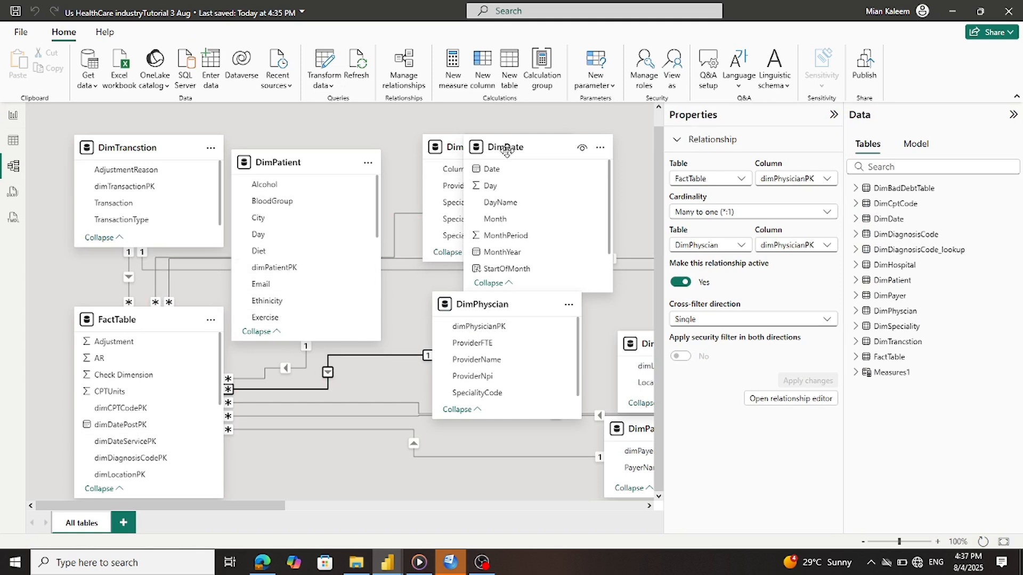
Rearrange the DimDate and DimSpeciality tables in the model diagram
{"action": "left_click_drag", "start_coordinate": [506, 150], "coordinate": [531, 165]}
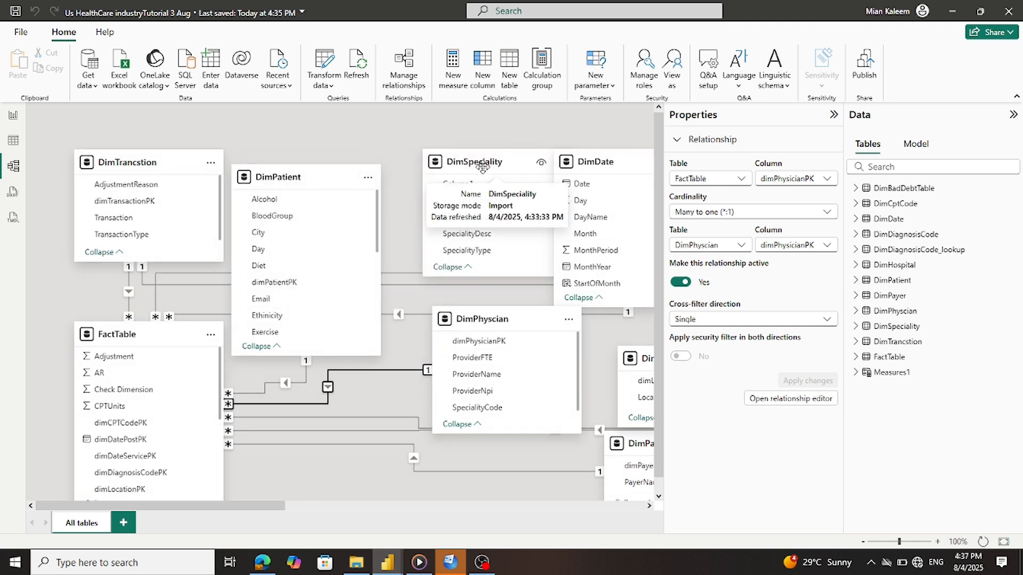
{"action": "left_click_drag", "start_coordinate": [461, 180], "coordinate": [456, 103]}
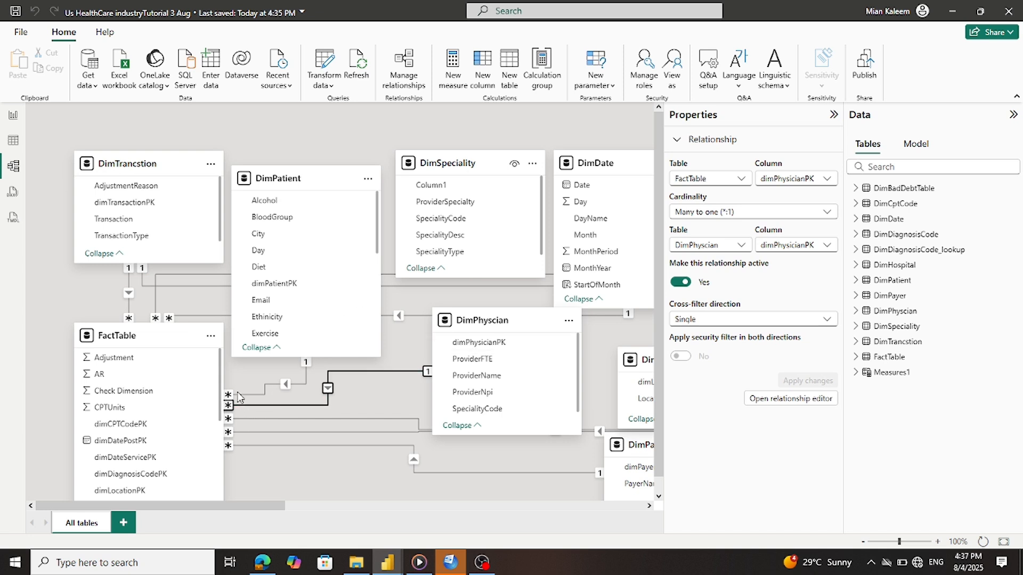
{"action": "scroll", "coordinate": [206, 404], "scroll_direction": "down", "scroll_amount": 2}
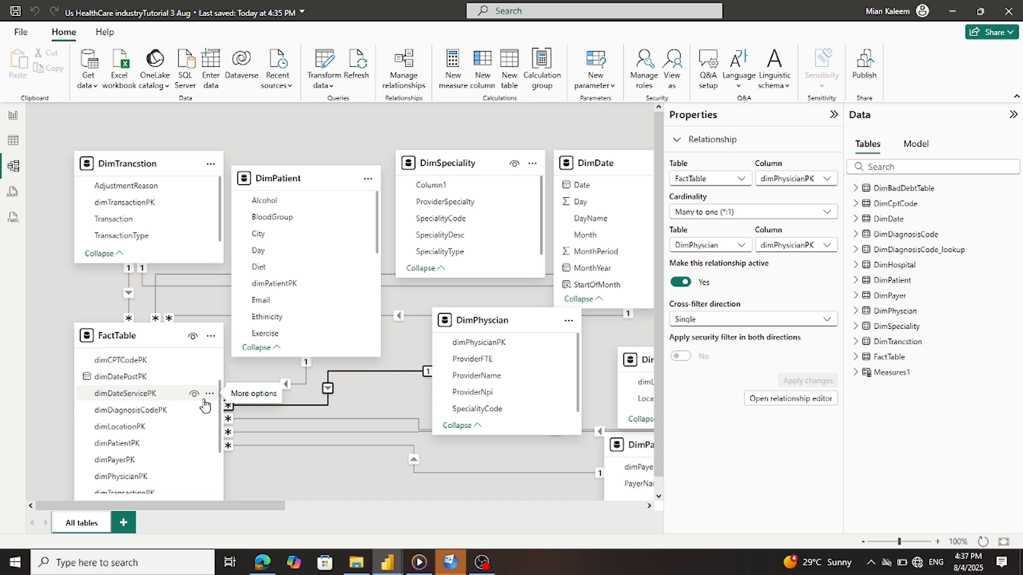
{"action": "scroll", "coordinate": [206, 405], "scroll_direction": "down", "scroll_amount": 2}
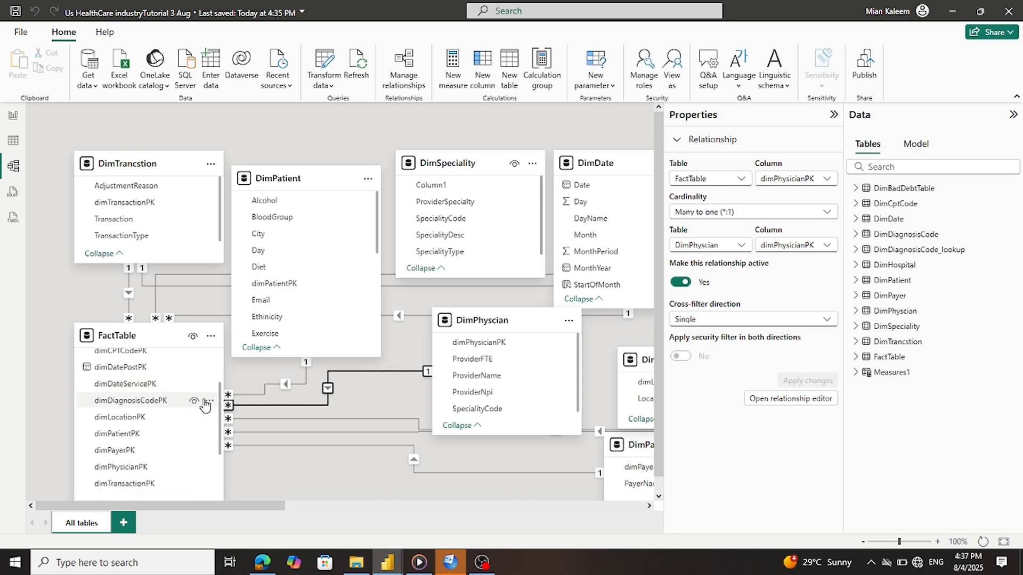
{"action": "scroll", "coordinate": [206, 404], "scroll_direction": "down", "scroll_amount": 4}
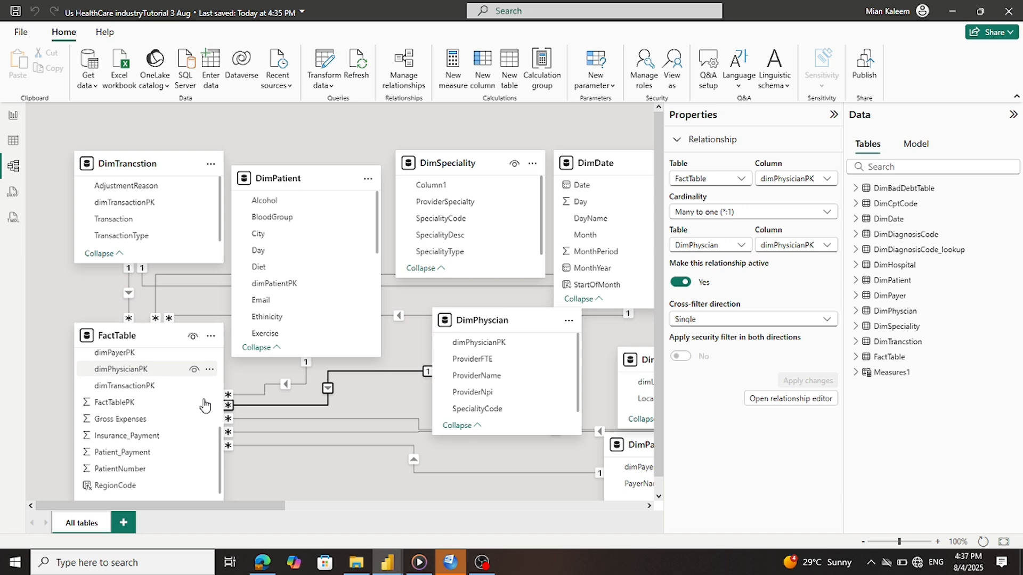
{"action": "scroll", "coordinate": [205, 405], "scroll_direction": "up", "scroll_amount": 2}
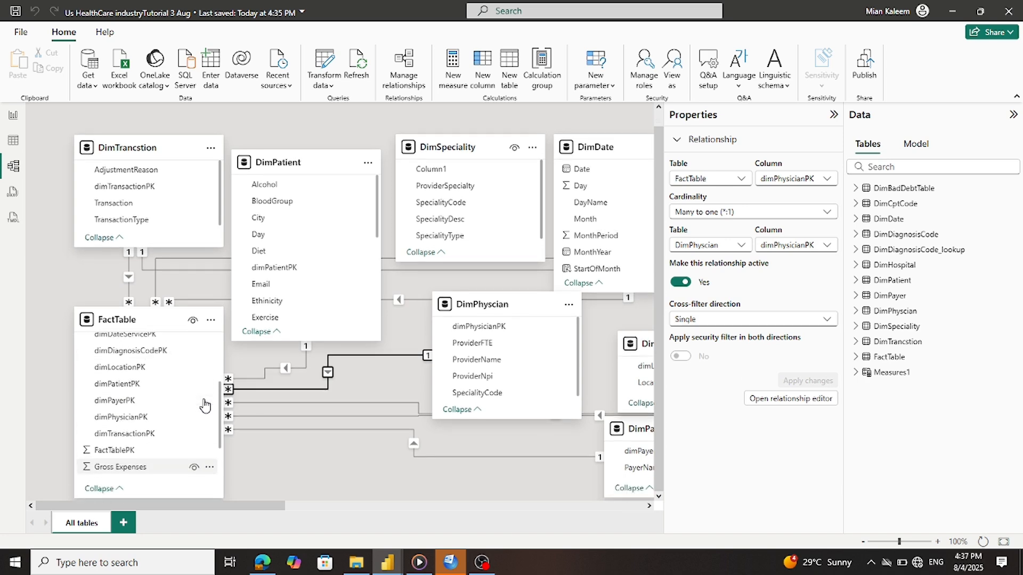
{"action": "scroll", "coordinate": [206, 405], "scroll_direction": "up", "scroll_amount": 2}
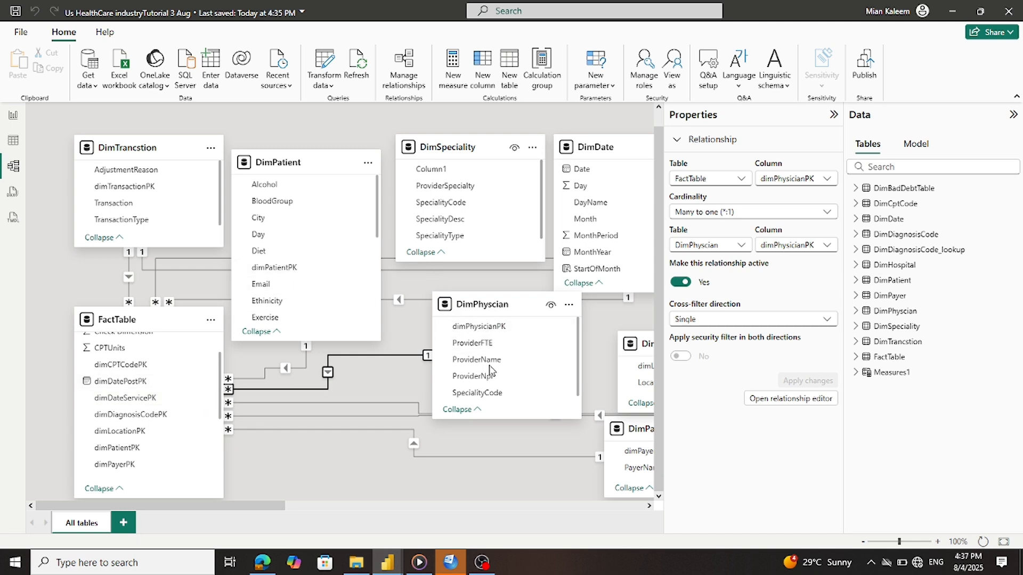
Save a DimPhyscian-to-DimSpeciality relationship on SpecialityCode and return to Report view
{"action": "left_click_drag", "start_coordinate": [480, 395], "coordinate": [444, 208]}
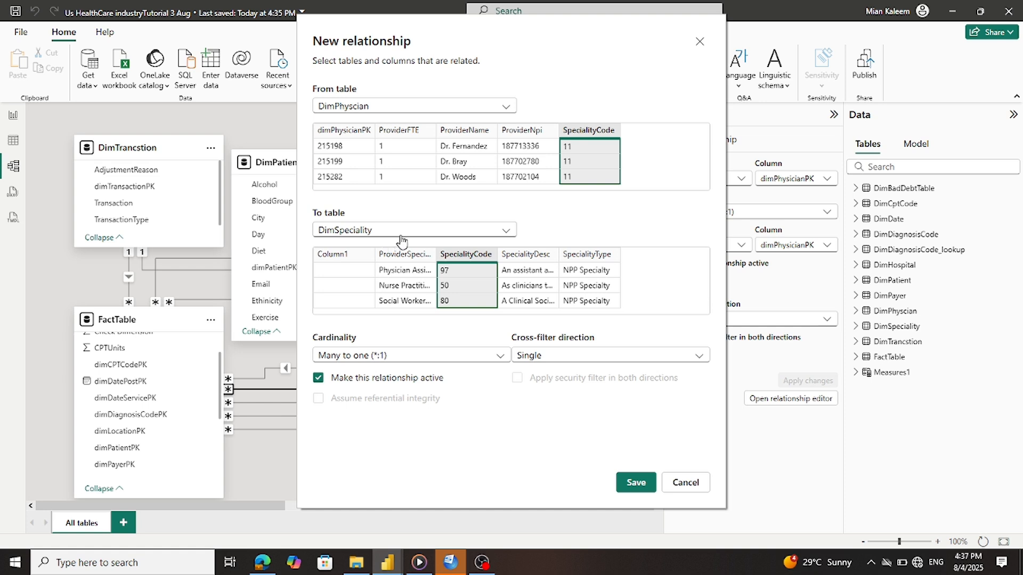
{"action": "left_click", "coordinate": [647, 482]}
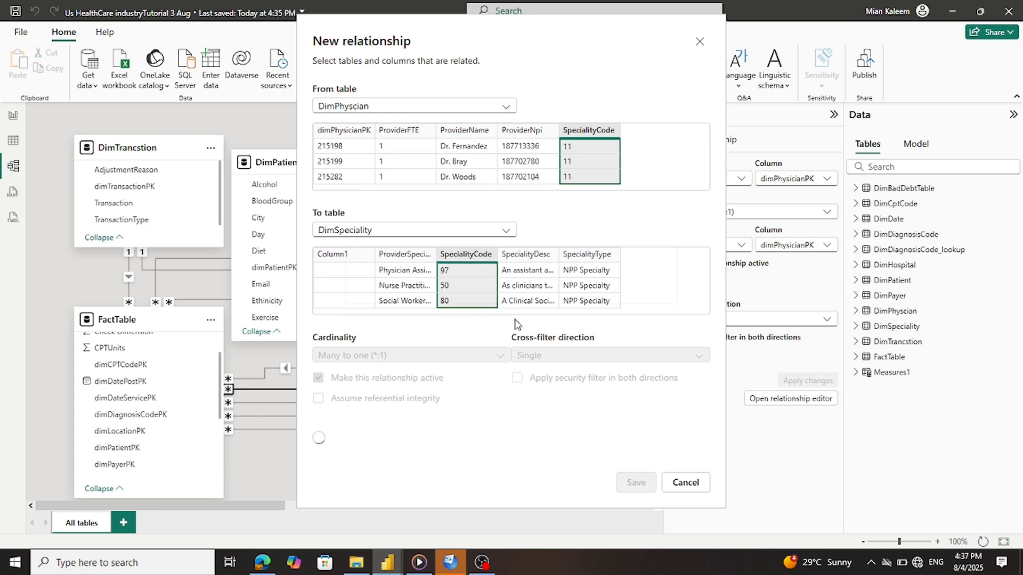
{"action": "left_click", "coordinate": [13, 117]}
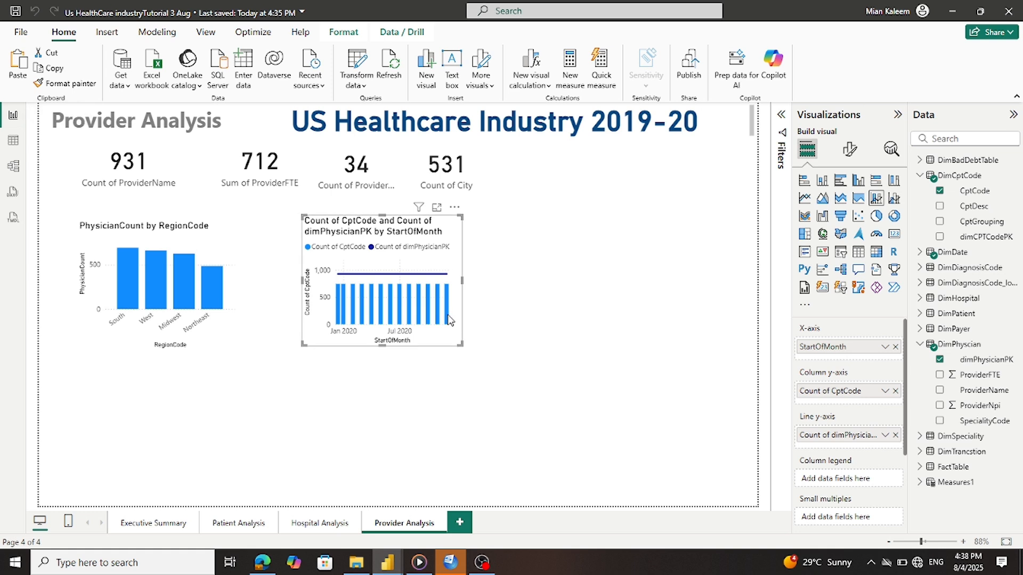
Look at the Tutorial US Industry reference report, then return to the healthcare report
{"action": "mouse_move", "coordinate": [438, 279]}
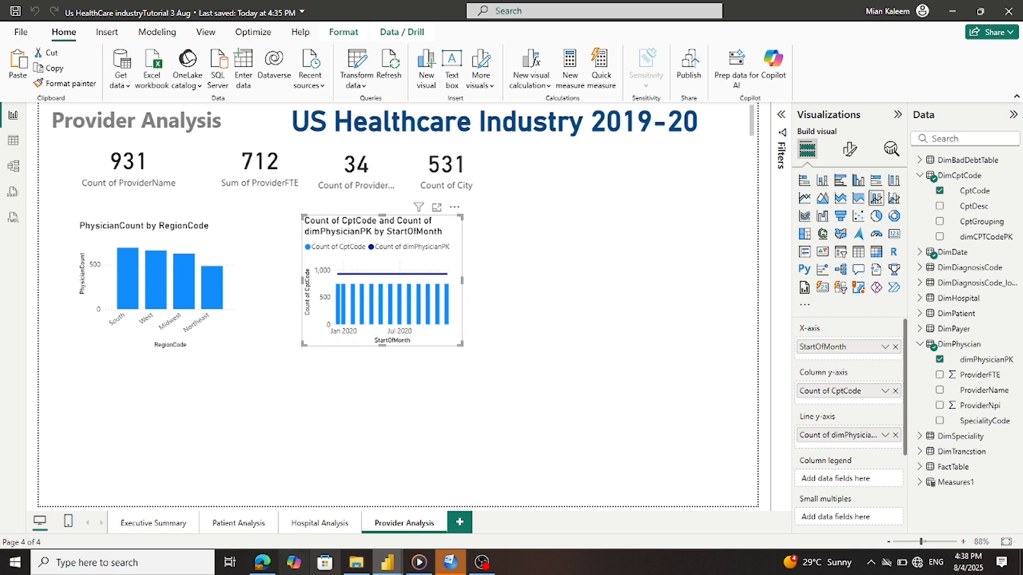
{"action": "mouse_move", "coordinate": [391, 567]}
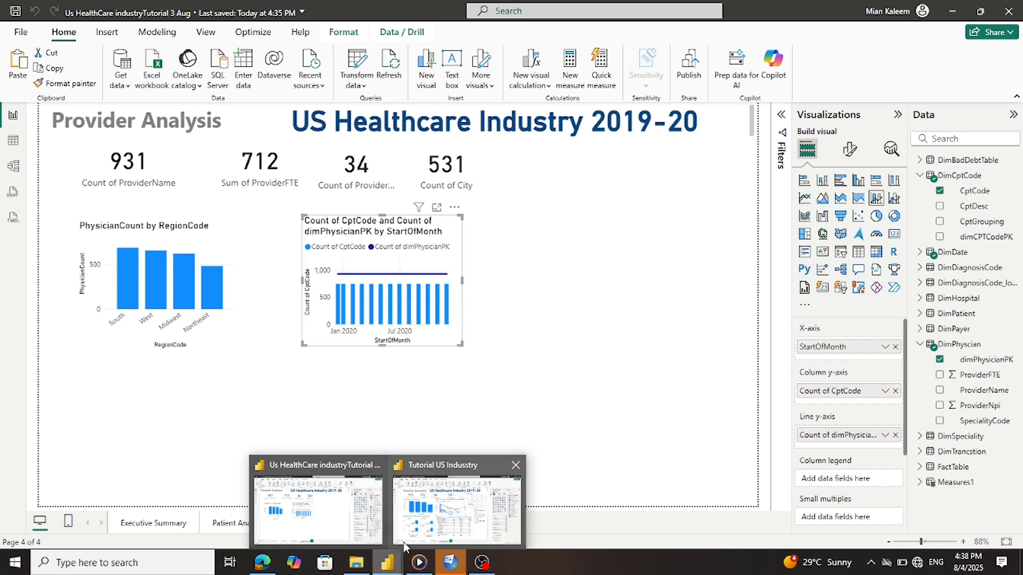
{"action": "left_click", "coordinate": [415, 534]}
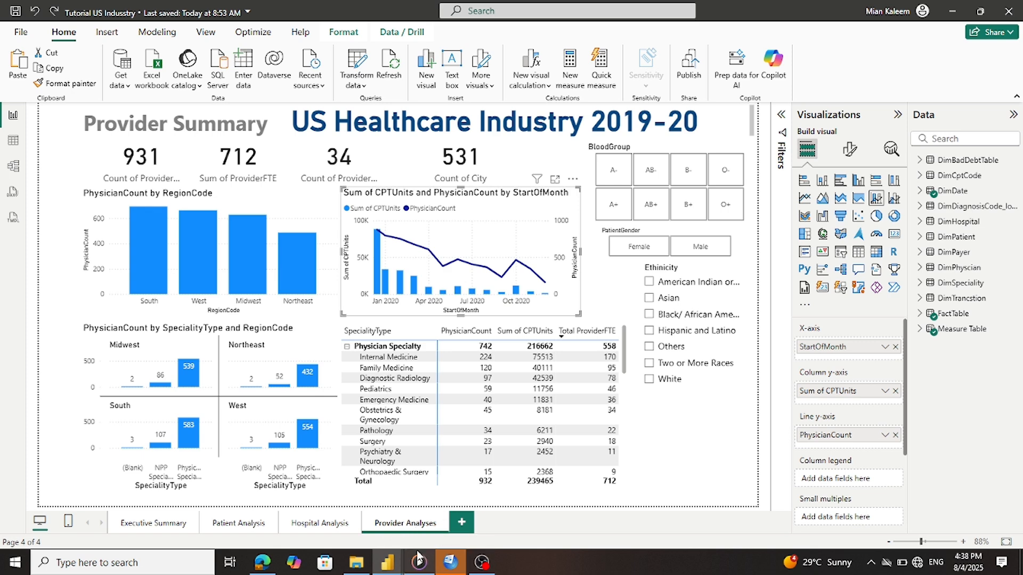
{"action": "mouse_move", "coordinate": [392, 564]}
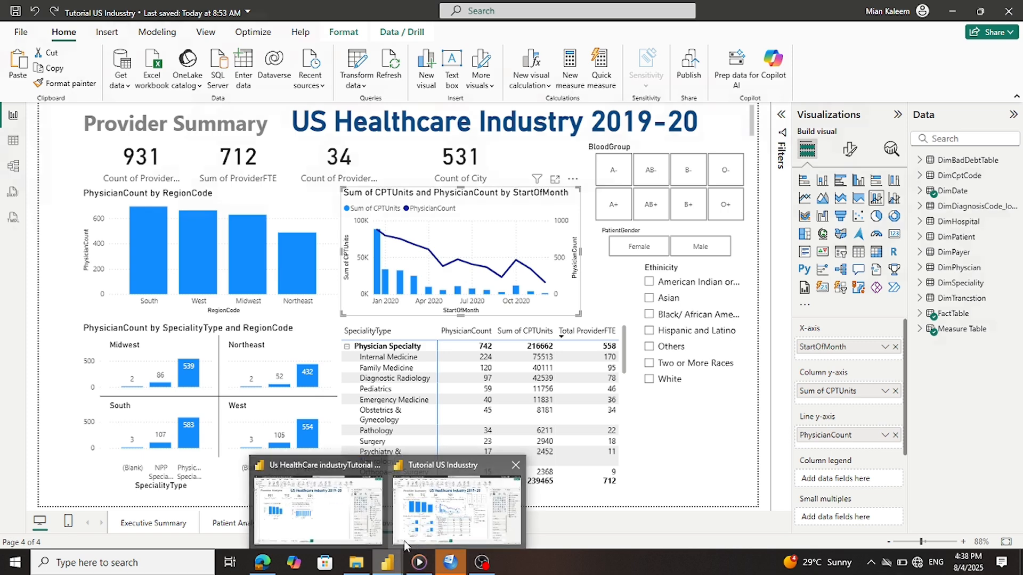
{"action": "left_click", "coordinate": [318, 510]}
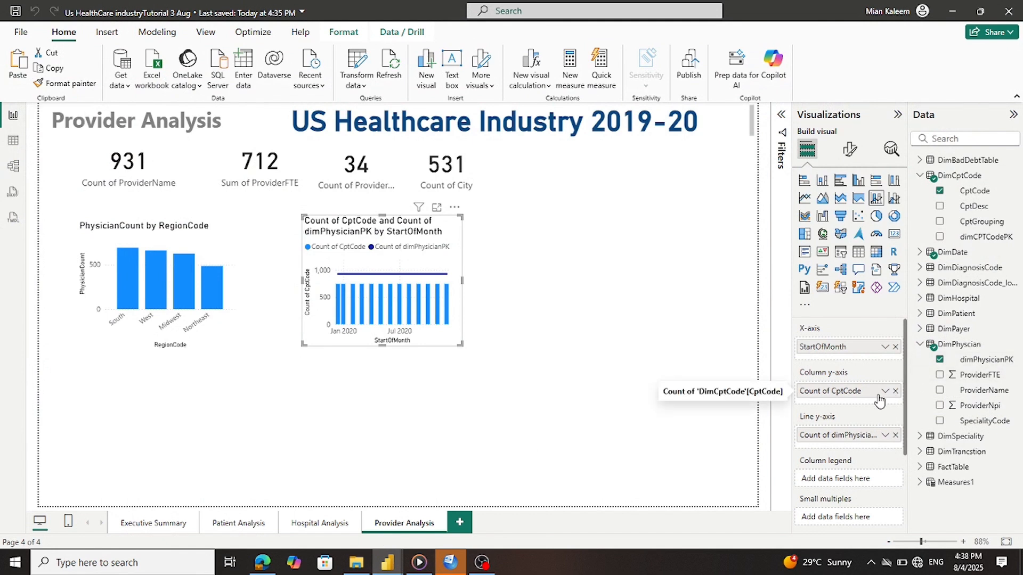
Replace Count of CptCode in the columns with Sum of CPTUnits from FactTable
{"action": "left_click", "coordinate": [895, 392]}
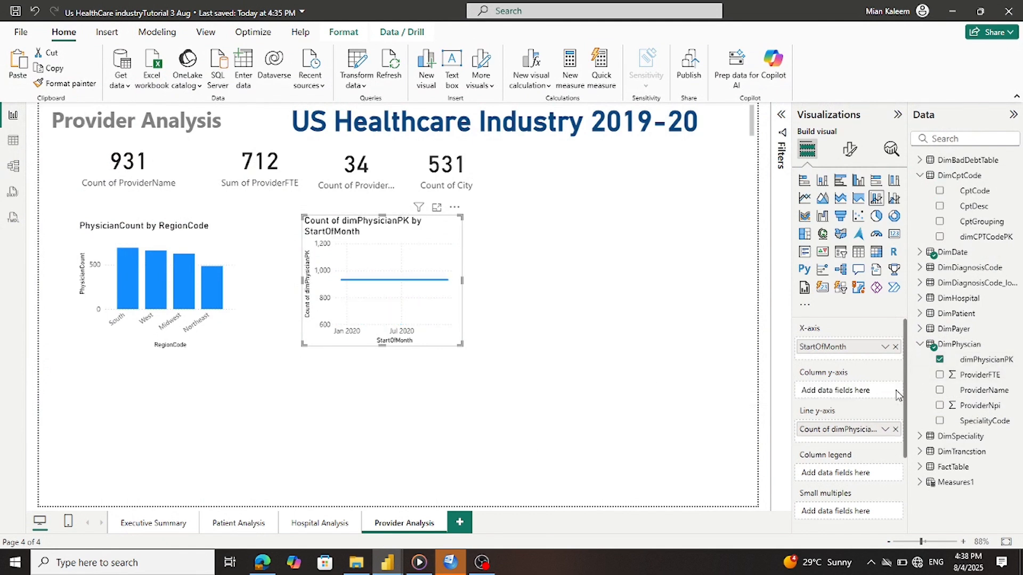
{"action": "left_click", "coordinate": [919, 177]}
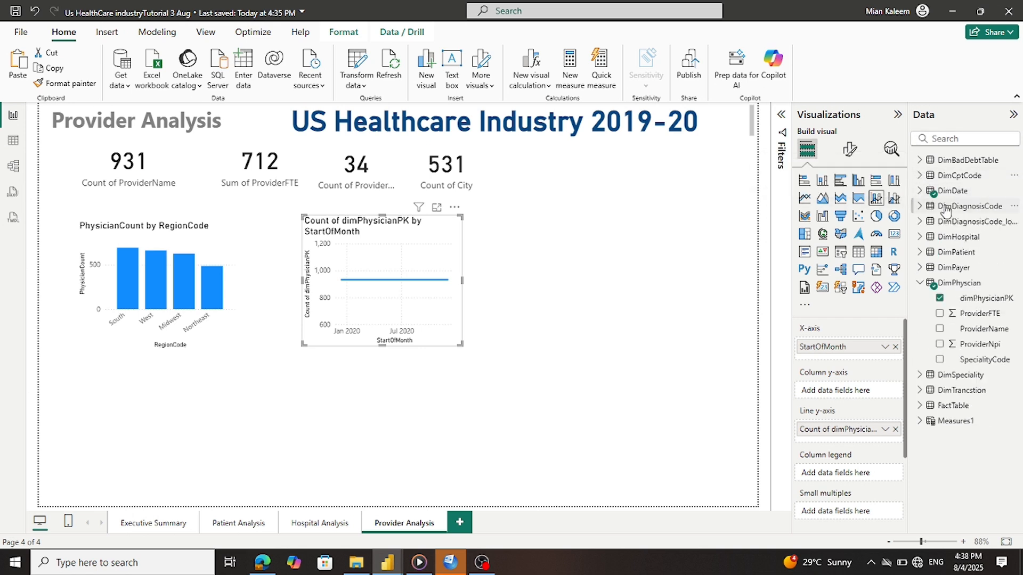
{"action": "left_click", "coordinate": [919, 282]}
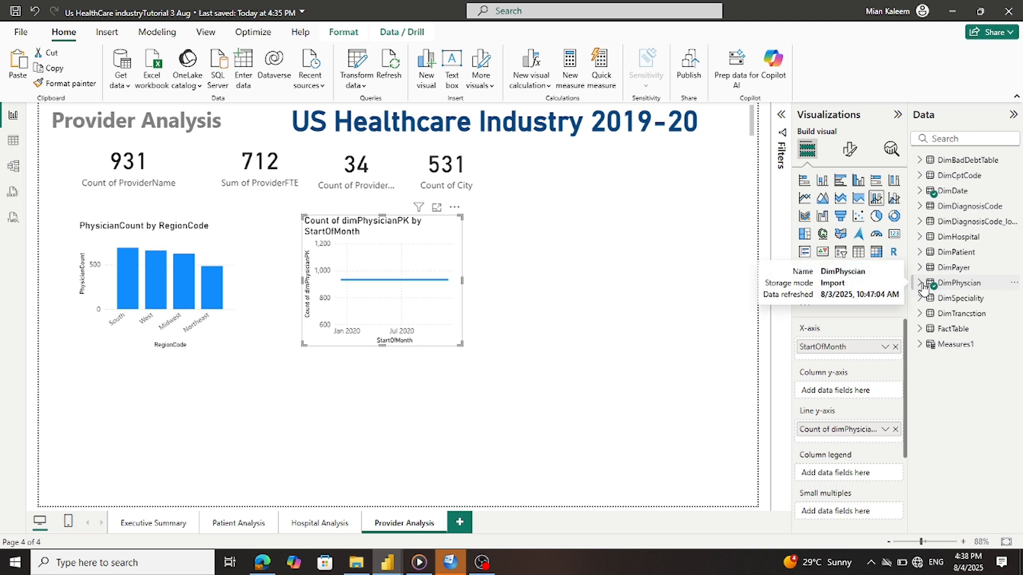
{"action": "left_click", "coordinate": [920, 328]}
{"action": "left_click_drag", "start_coordinate": [979, 393], "coordinate": [880, 395]}
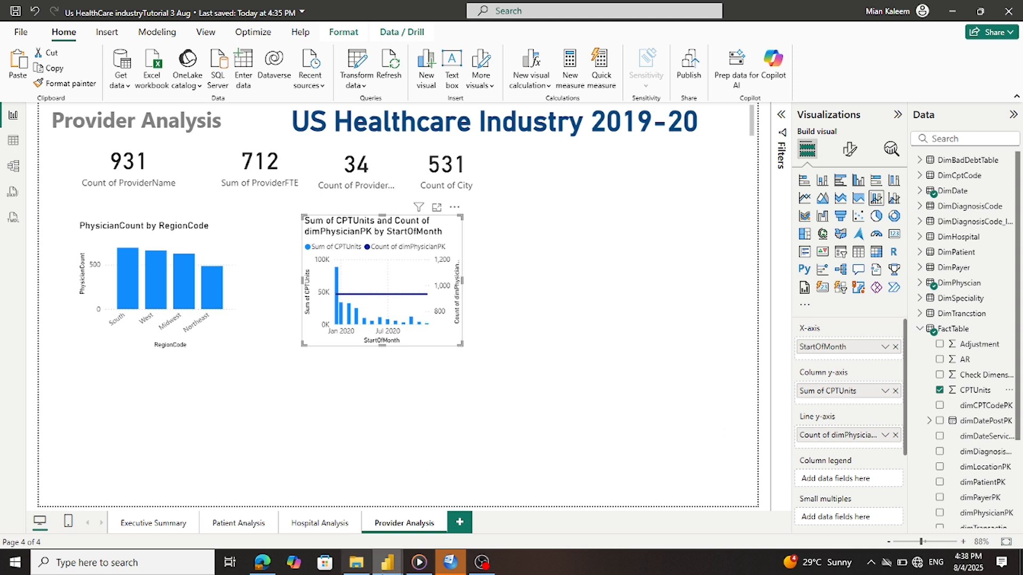
Compare the combo chart's field wells against the Tutorial US Industry reference chart
{"action": "mouse_move", "coordinate": [387, 569]}
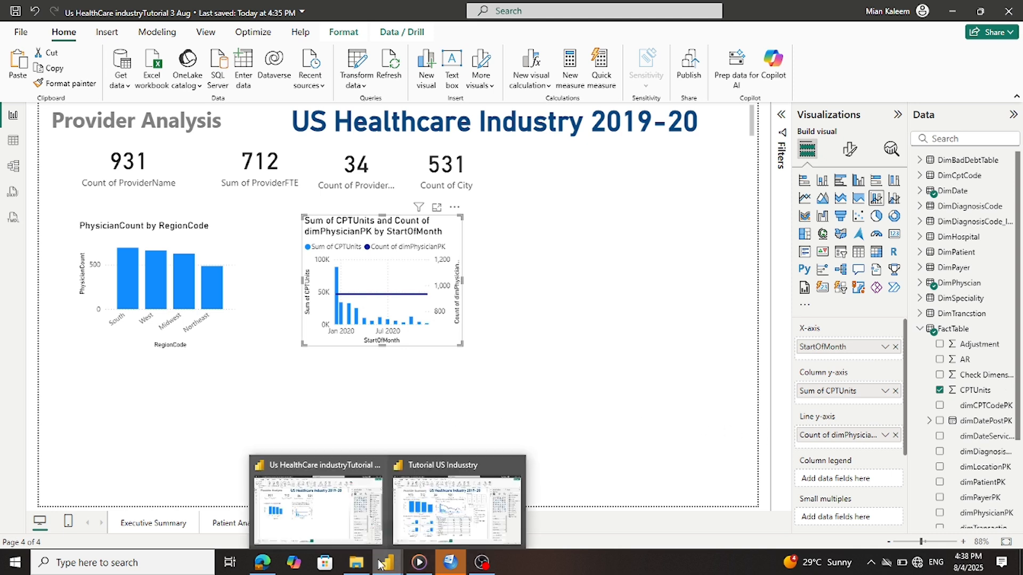
{"action": "left_click", "coordinate": [460, 522]}
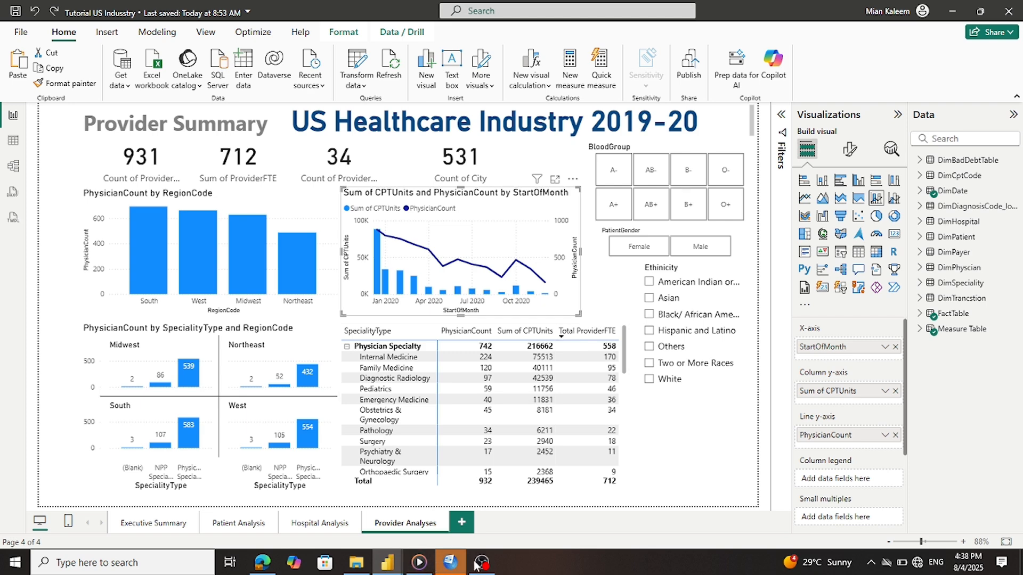
{"action": "mouse_move", "coordinate": [388, 568]}
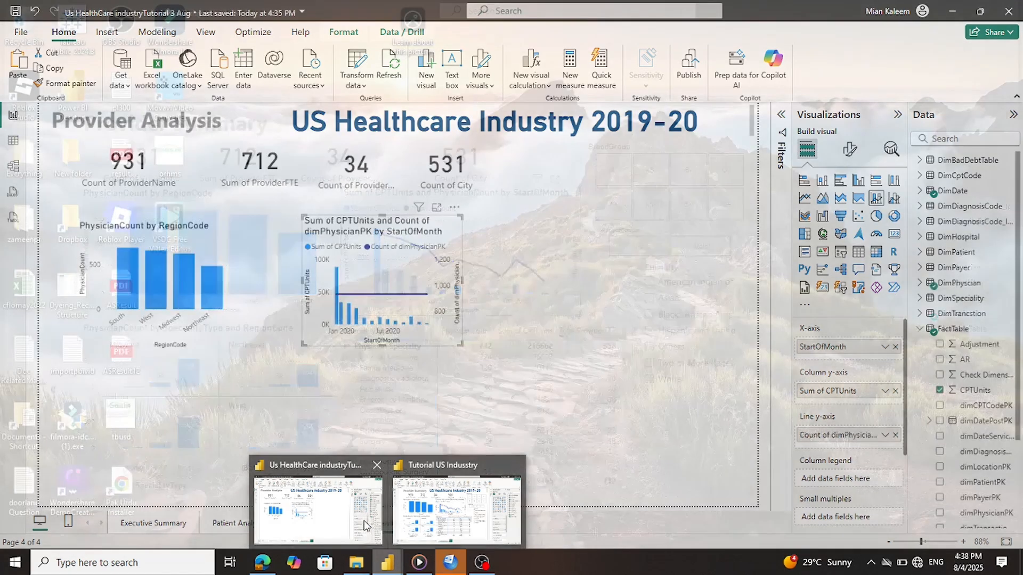
{"action": "left_click", "coordinate": [363, 519]}
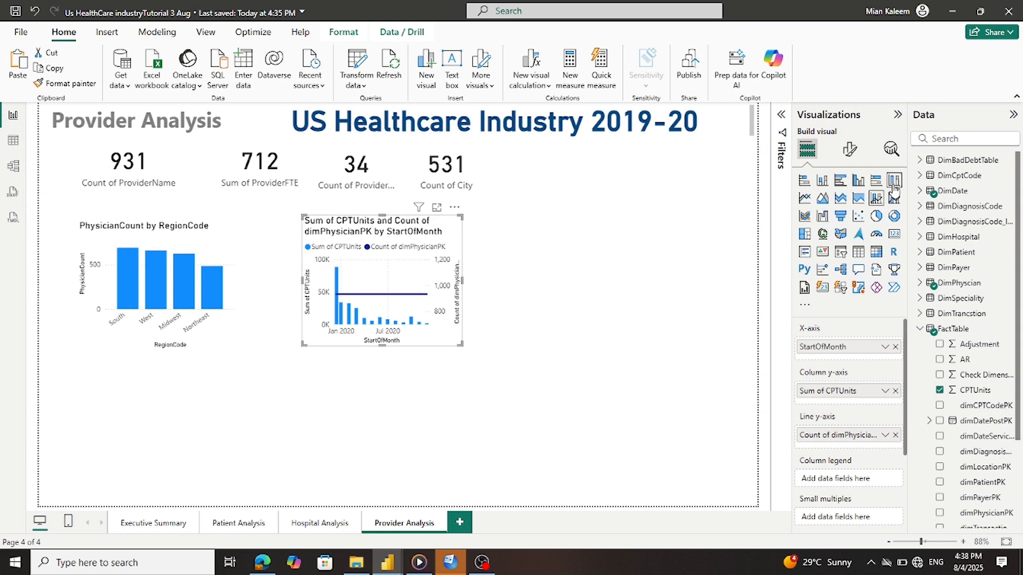
{"action": "left_click", "coordinate": [895, 199]}
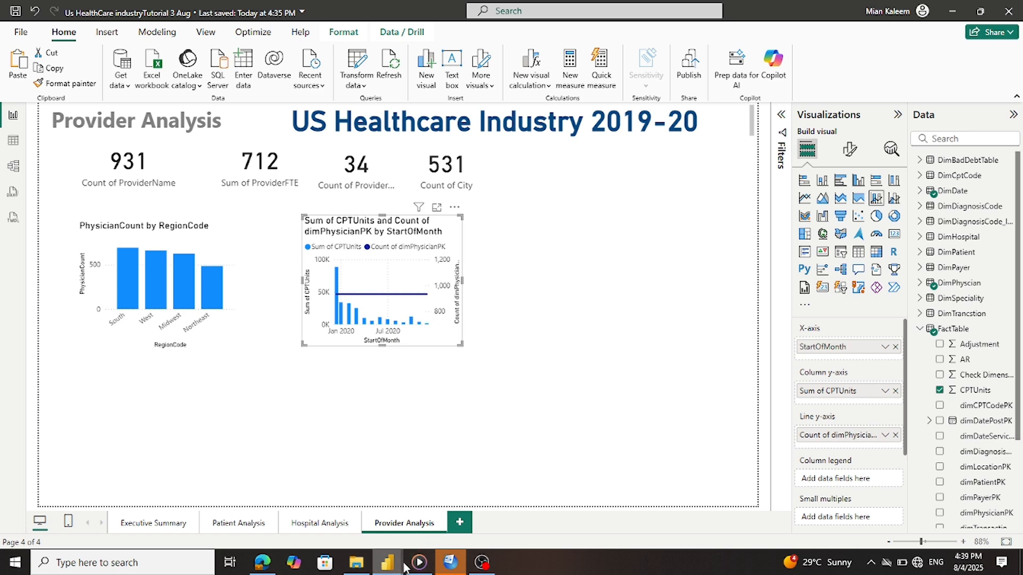
{"action": "mouse_move", "coordinate": [388, 565]}
{"action": "left_click", "coordinate": [456, 509]}
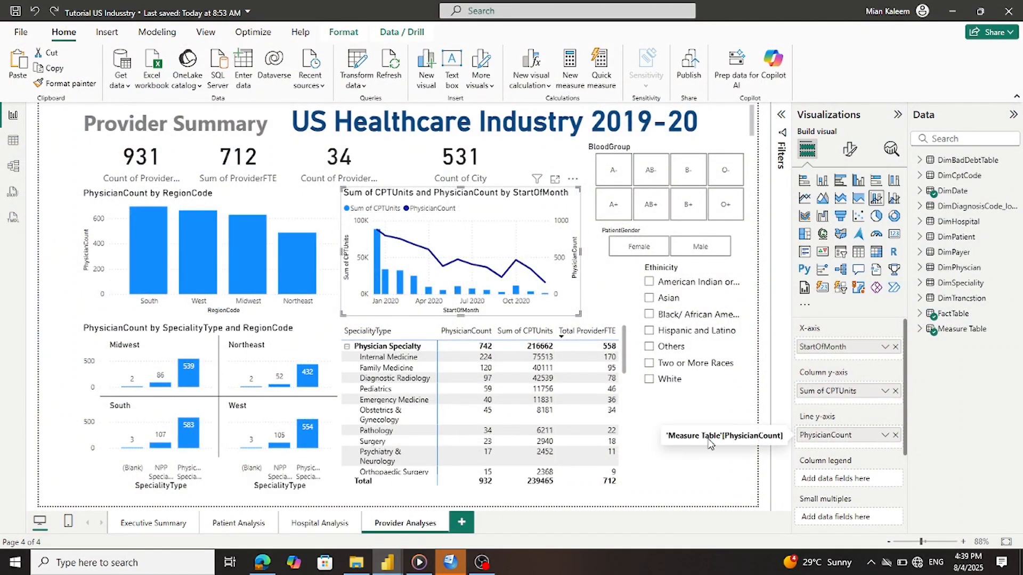
Remove Sum of CPTUnits and try the Measures1 PhysicianCount measure as the columns
{"action": "mouse_move", "coordinate": [389, 569]}
{"action": "left_click", "coordinate": [314, 503]}
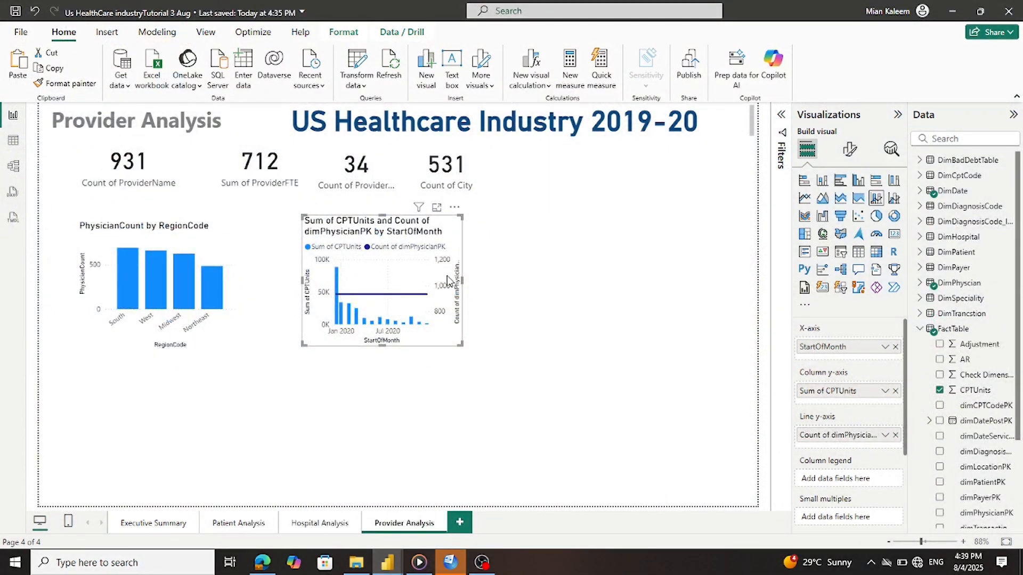
{"action": "left_click_drag", "start_coordinate": [877, 393], "coordinate": [923, 405]}
{"action": "scroll", "coordinate": [923, 405], "scroll_direction": "down", "scroll_amount": 3}
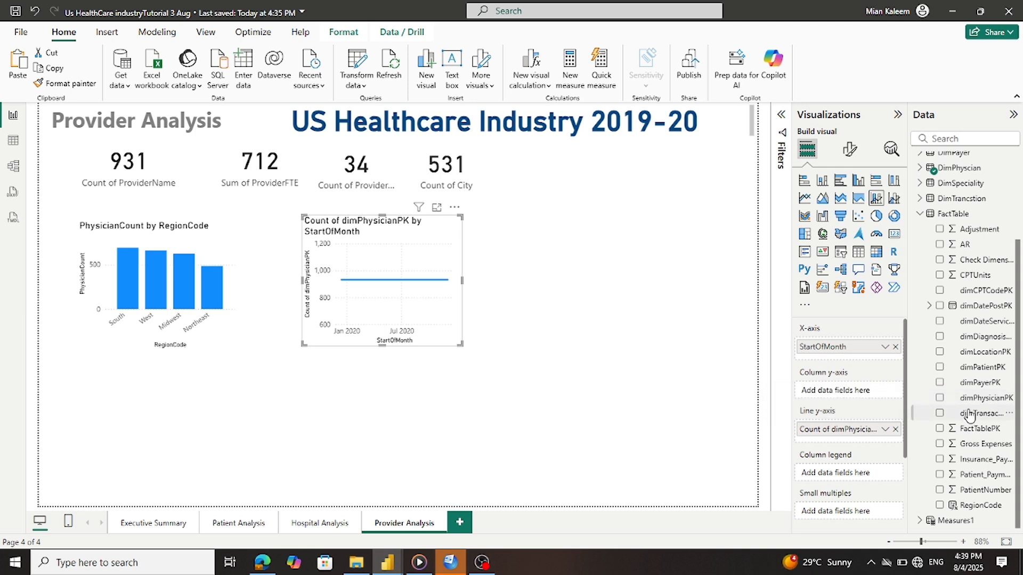
{"action": "left_click", "coordinate": [919, 214]}
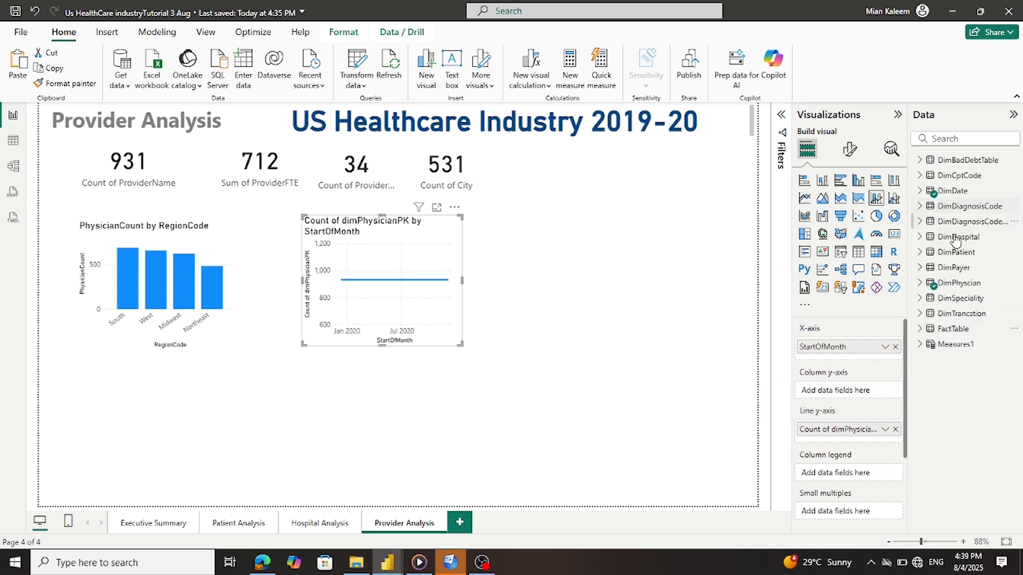
{"action": "left_click", "coordinate": [924, 344]}
{"action": "scroll", "coordinate": [942, 369], "scroll_direction": "down", "scroll_amount": 3}
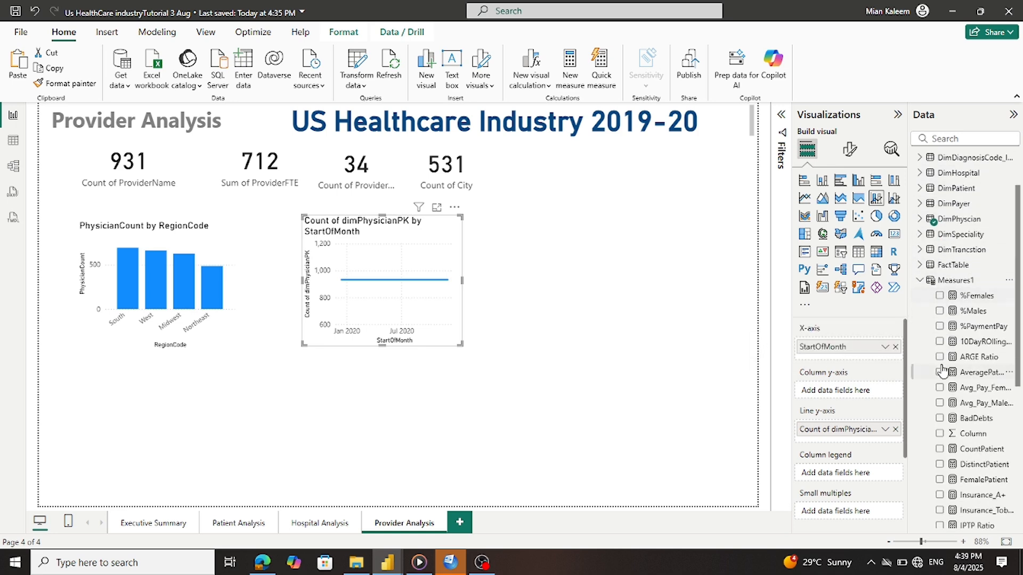
{"action": "scroll", "coordinate": [942, 369], "scroll_direction": "down", "scroll_amount": 2}
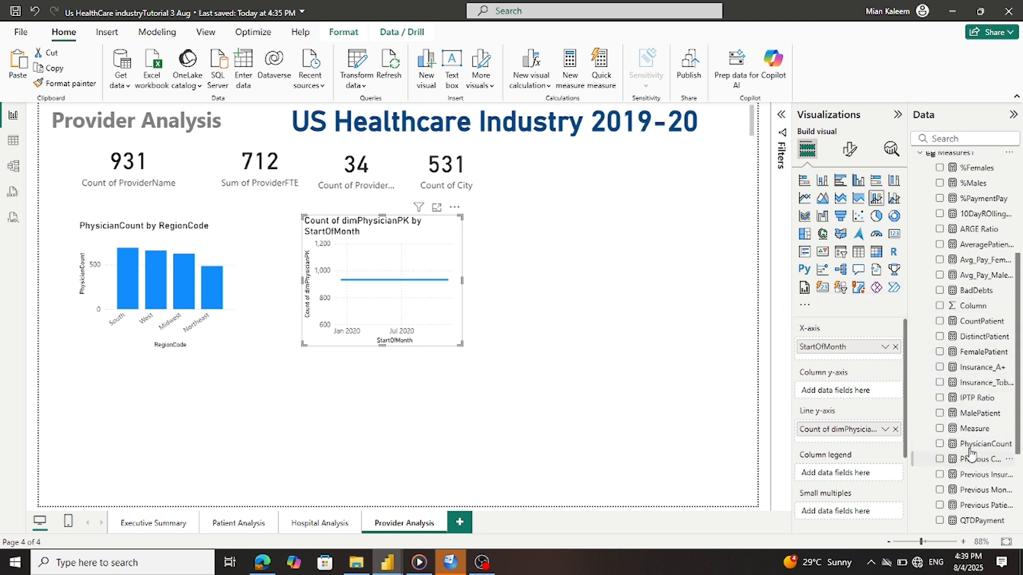
{"action": "left_click_drag", "start_coordinate": [977, 453], "coordinate": [870, 403]}
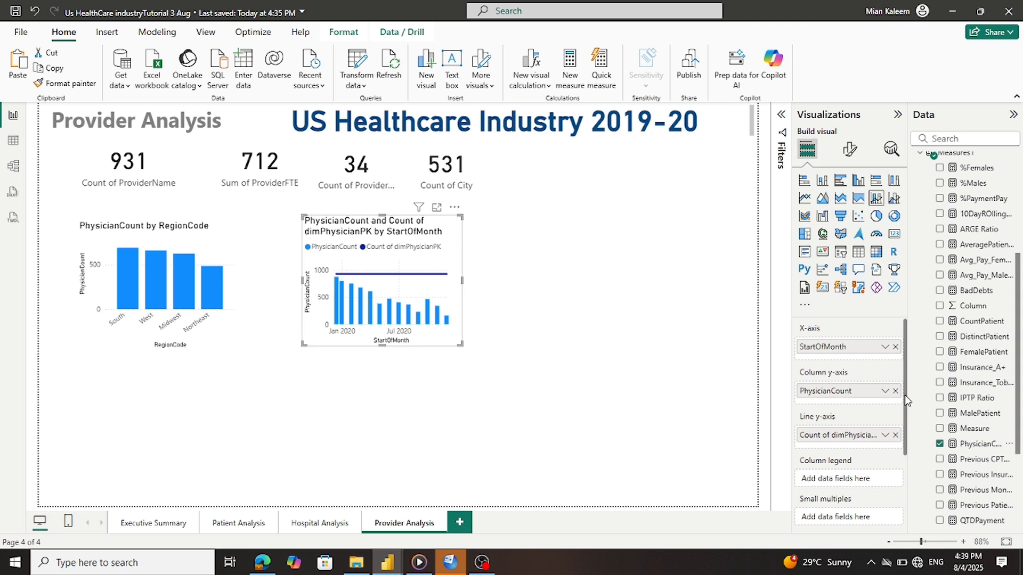
Plot PhysicianCount as the line and Sum of CPTUnits as columns, slightly widening the chart
{"action": "left_click", "coordinate": [895, 392]}
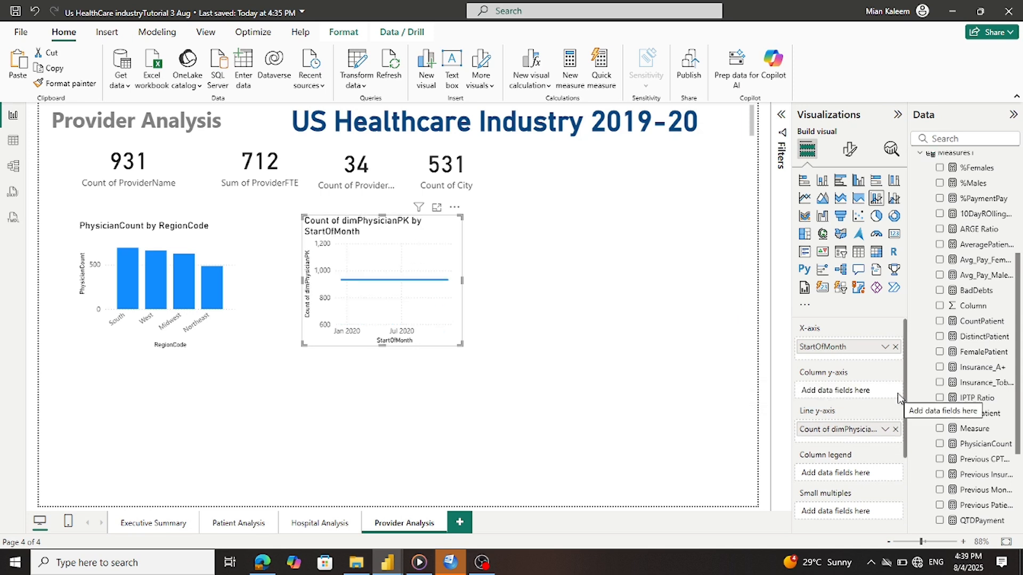
{"action": "left_click", "coordinate": [895, 429]}
{"action": "left_click_drag", "start_coordinate": [967, 444], "coordinate": [861, 432]}
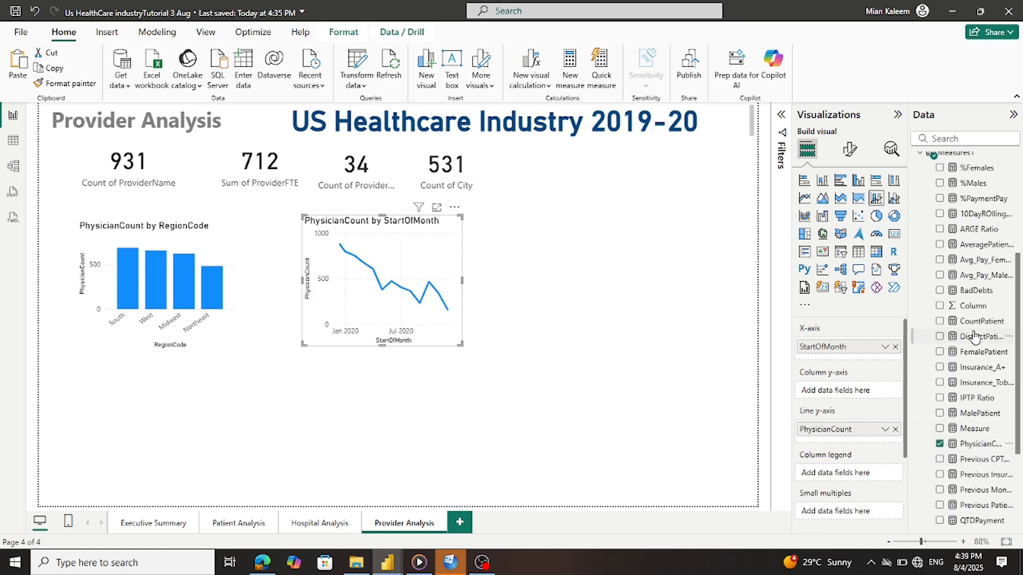
{"action": "scroll", "coordinate": [967, 314], "scroll_direction": "up", "scroll_amount": 5}
{"action": "left_click", "coordinate": [920, 345]}
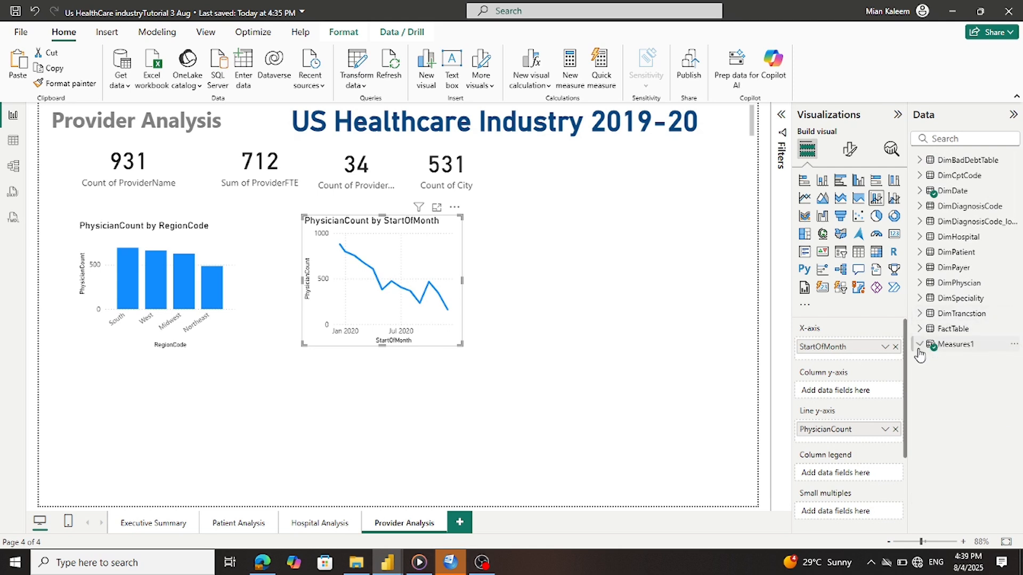
{"action": "left_click", "coordinate": [920, 328]}
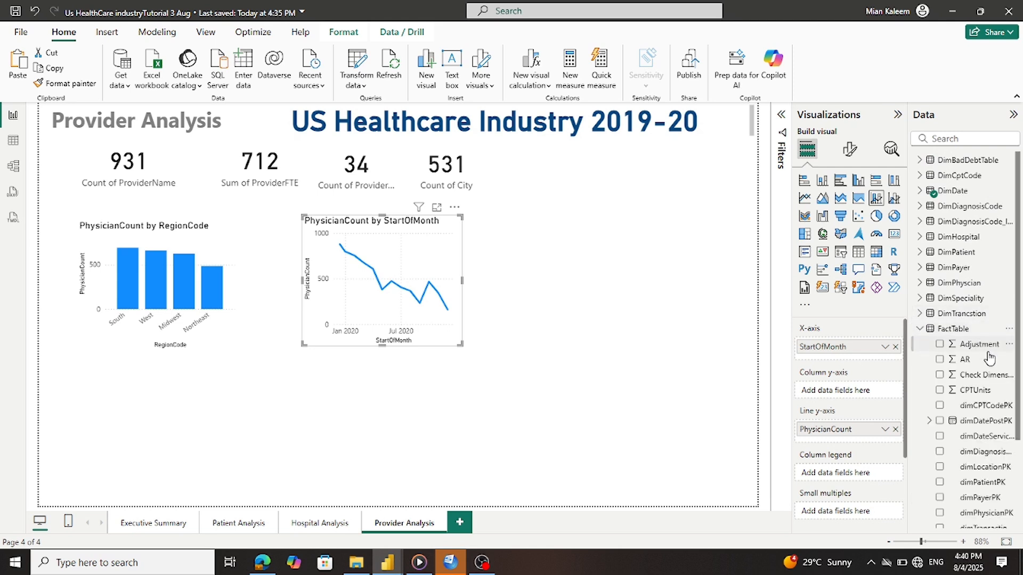
{"action": "left_click_drag", "start_coordinate": [977, 390], "coordinate": [852, 391]}
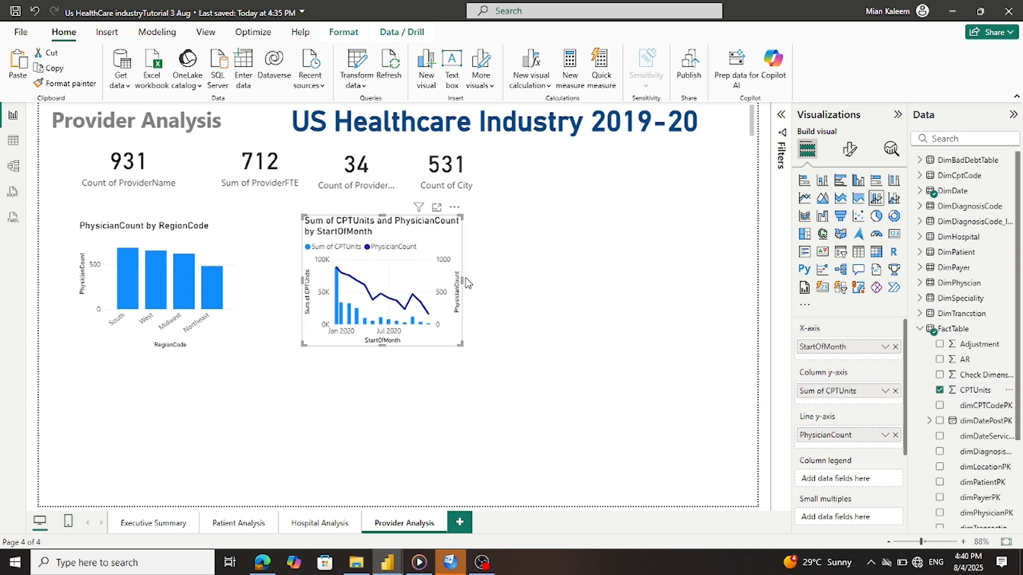
{"action": "left_click_drag", "start_coordinate": [464, 277], "coordinate": [483, 278]}
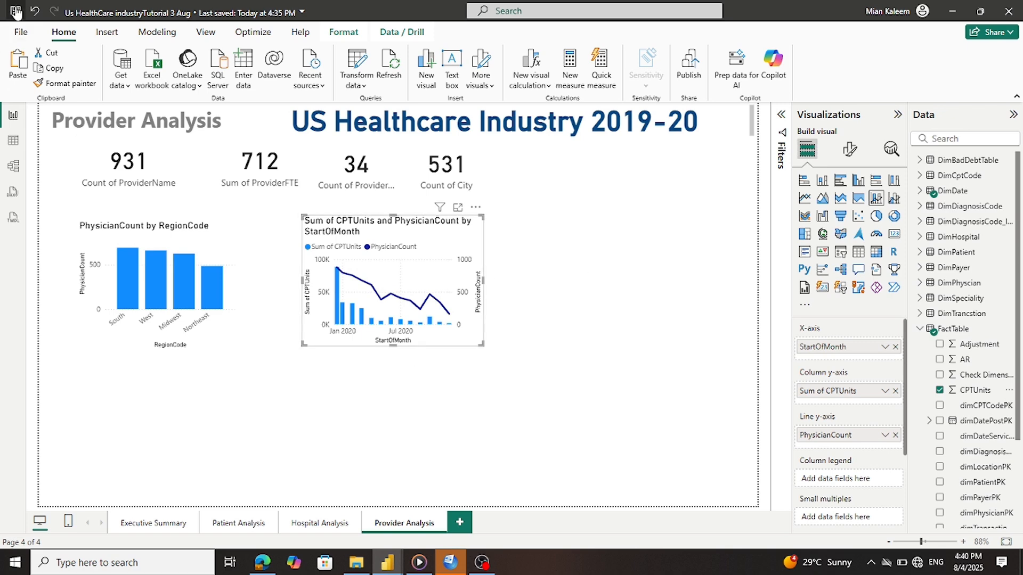
Save the report and briefly glance at the Tutorial US Industry reference
{"action": "key", "text": "ctrl+s"}
{"action": "mouse_move", "coordinate": [388, 562]}
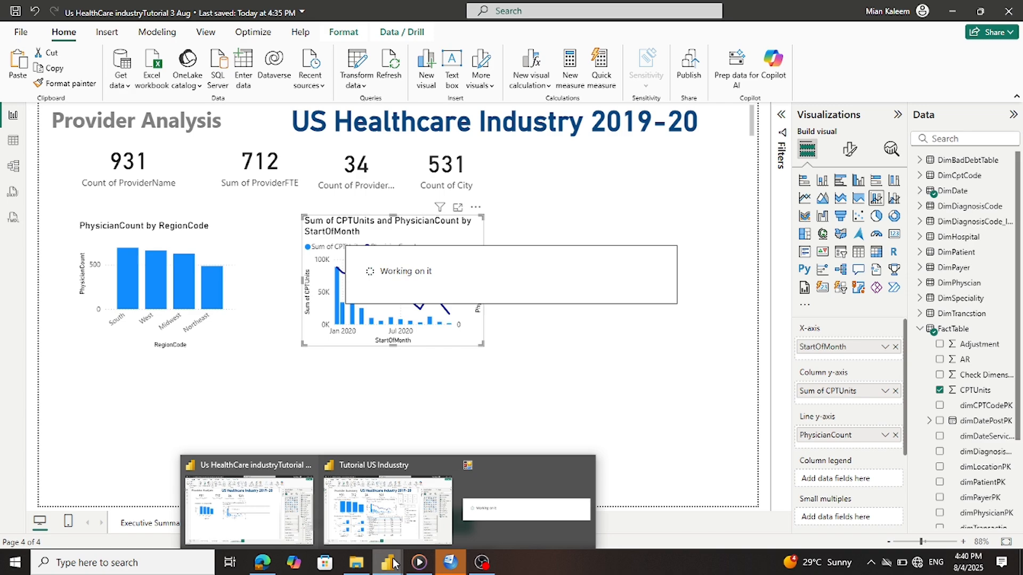
{"action": "mouse_move", "coordinate": [426, 530]}
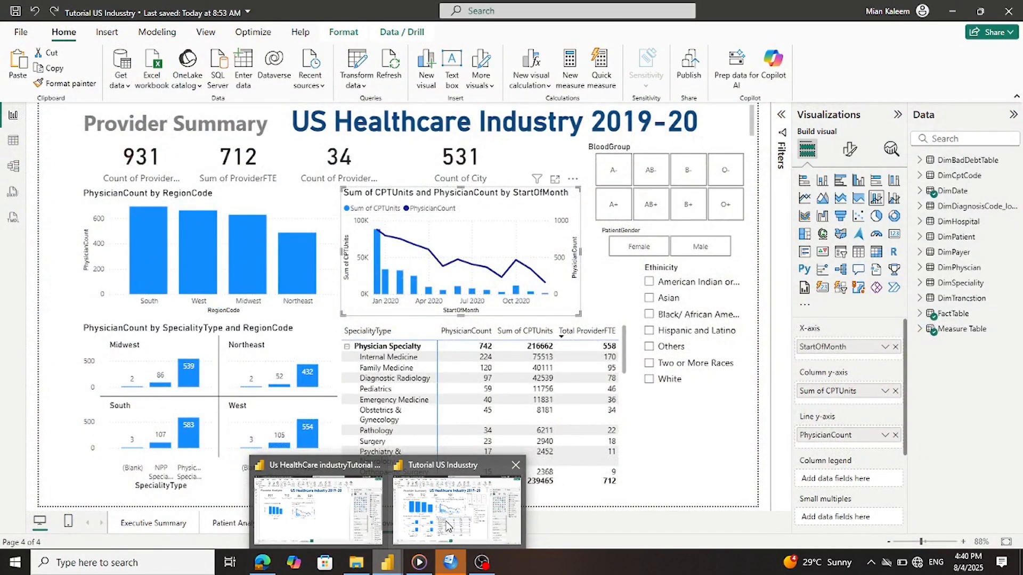
{"action": "left_click", "coordinate": [448, 527]}
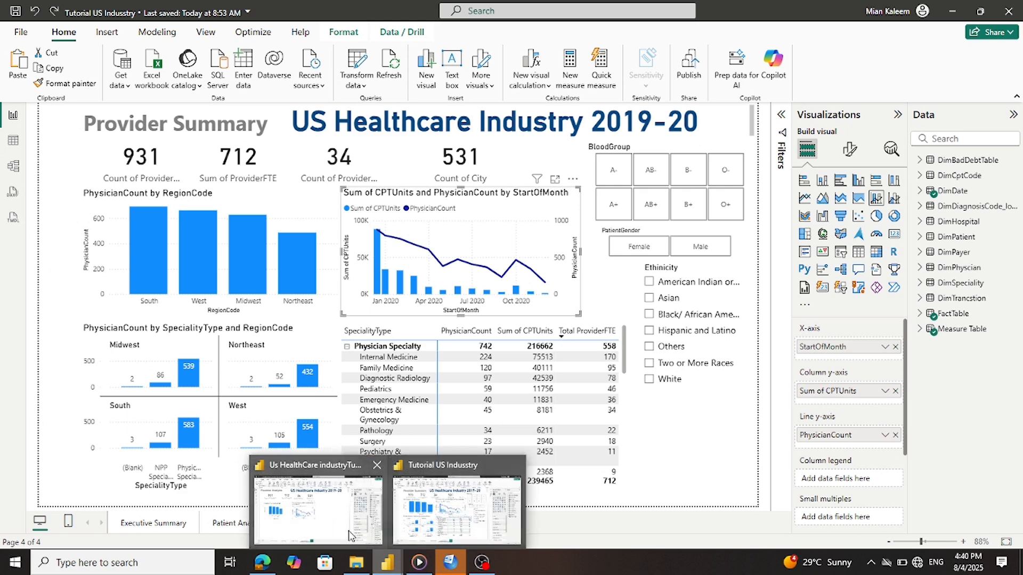
{"action": "left_click", "coordinate": [338, 527]}
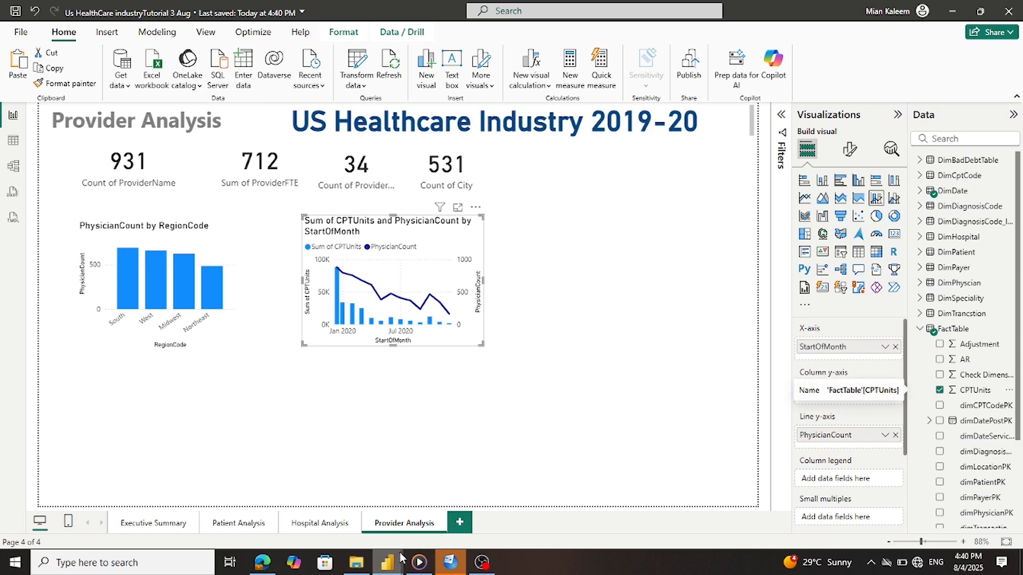
Inspect the reference specialty matrix's Rows and Values, then return and deselect the chart
{"action": "mouse_move", "coordinate": [396, 563]}
{"action": "left_click", "coordinate": [426, 542]}
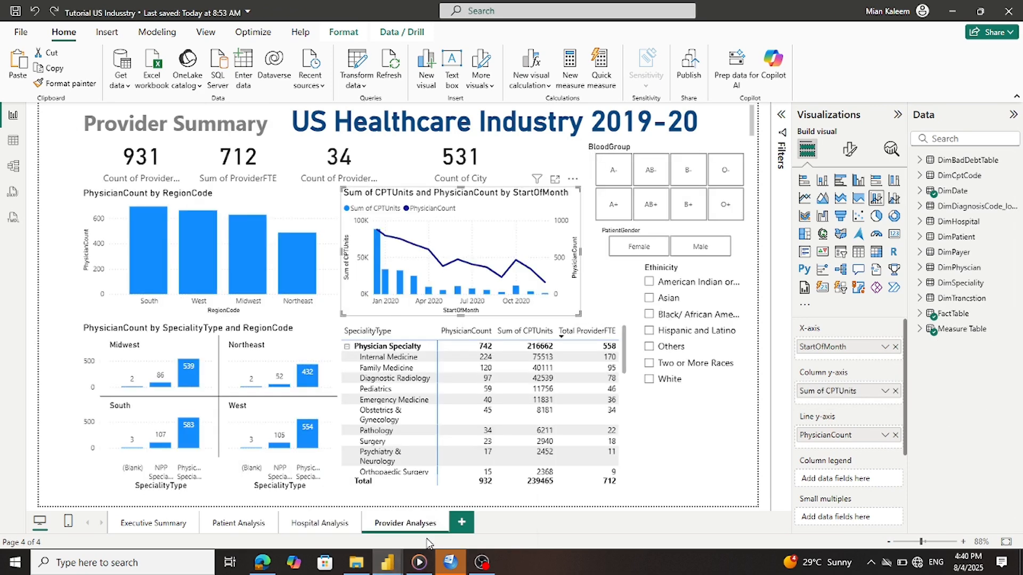
{"action": "left_click", "coordinate": [426, 326]}
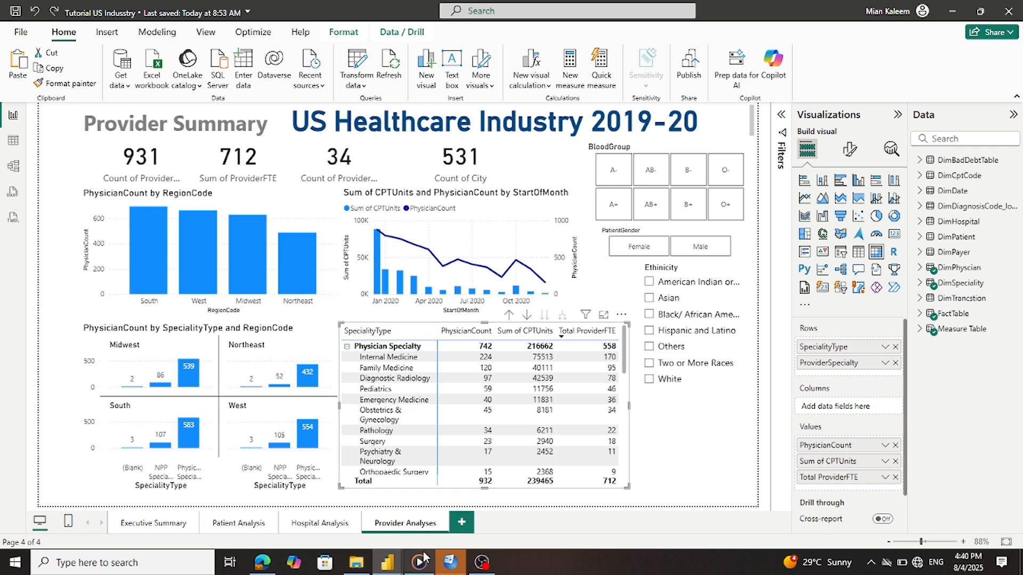
{"action": "mouse_move", "coordinate": [395, 565]}
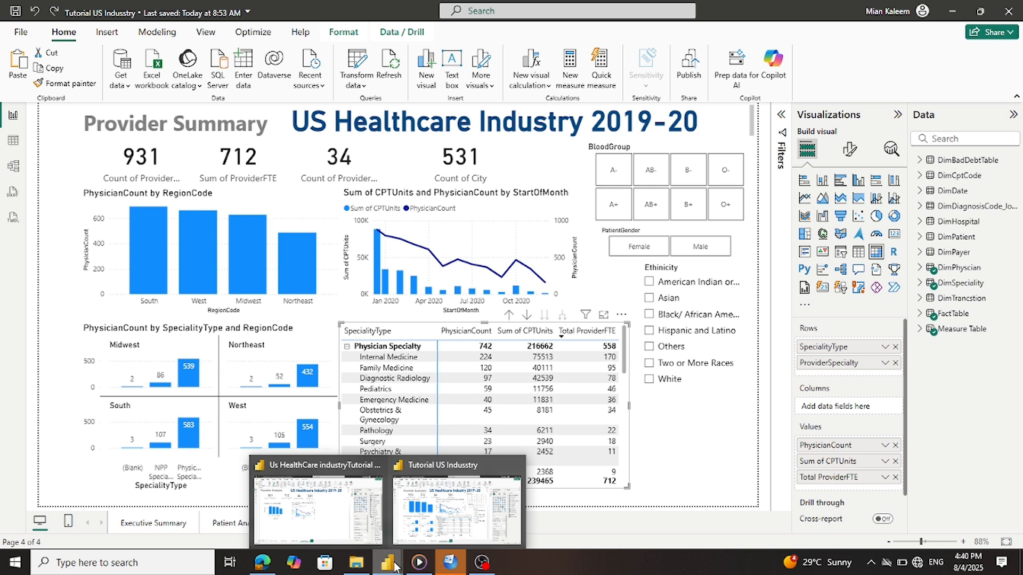
{"action": "left_click", "coordinate": [329, 536]}
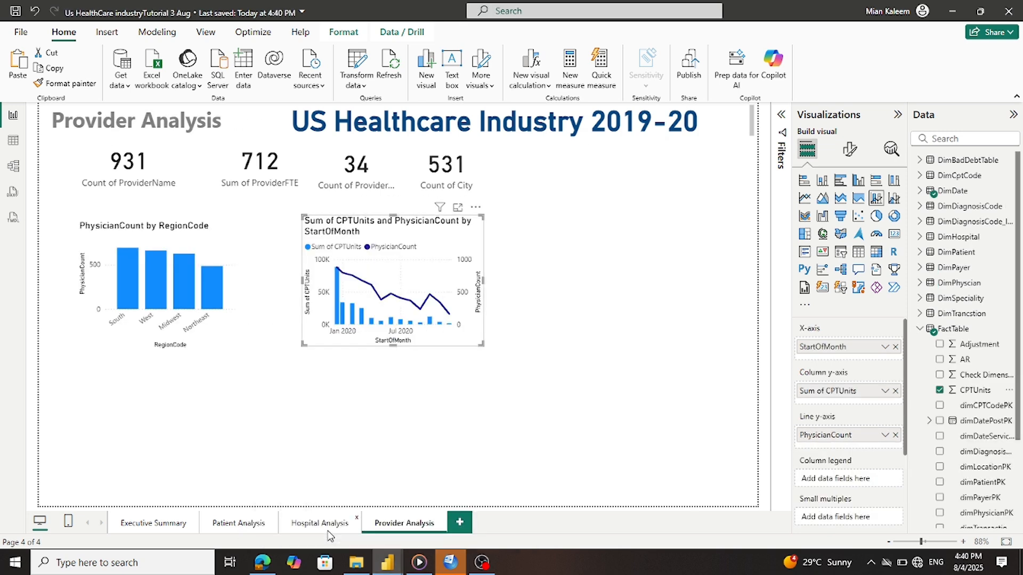
{"action": "left_click", "coordinate": [550, 358]}
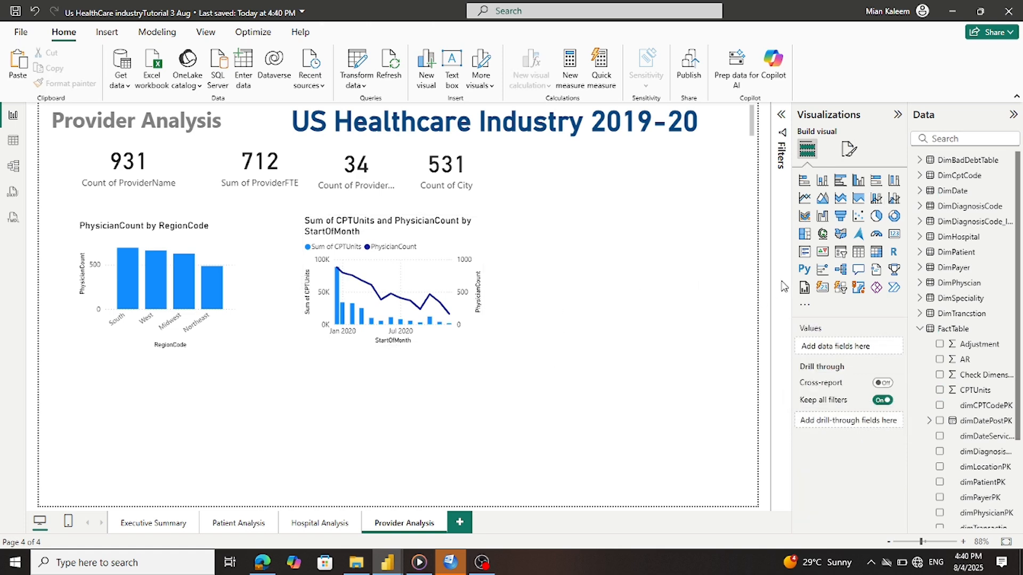
Add a matrix below the combo chart with DimSpeciality ProviderSpecialty as rows
{"action": "left_click", "coordinate": [877, 252]}
{"action": "left_click_drag", "start_coordinate": [605, 306], "coordinate": [420, 446]}
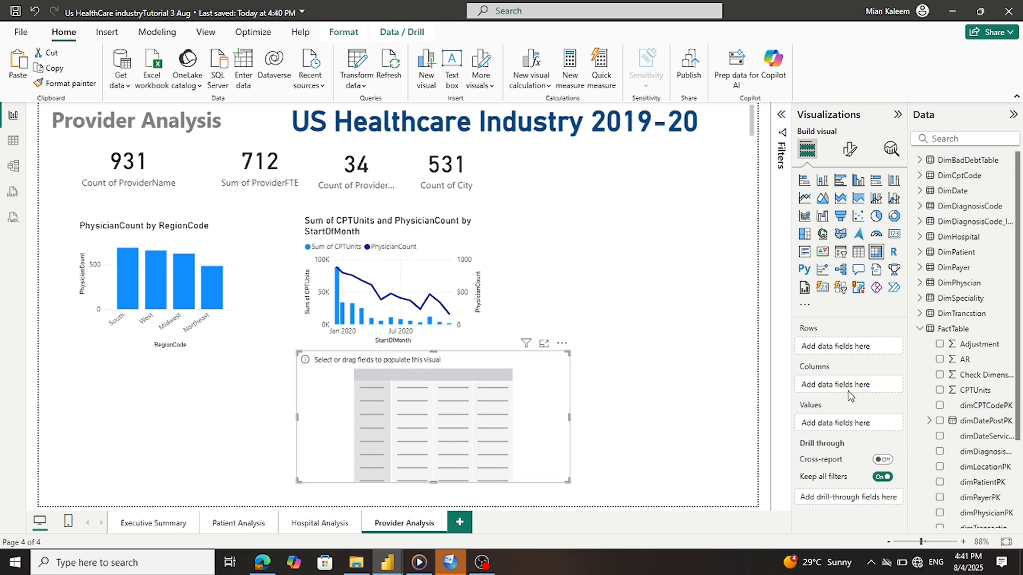
{"action": "left_click", "coordinate": [920, 328]}
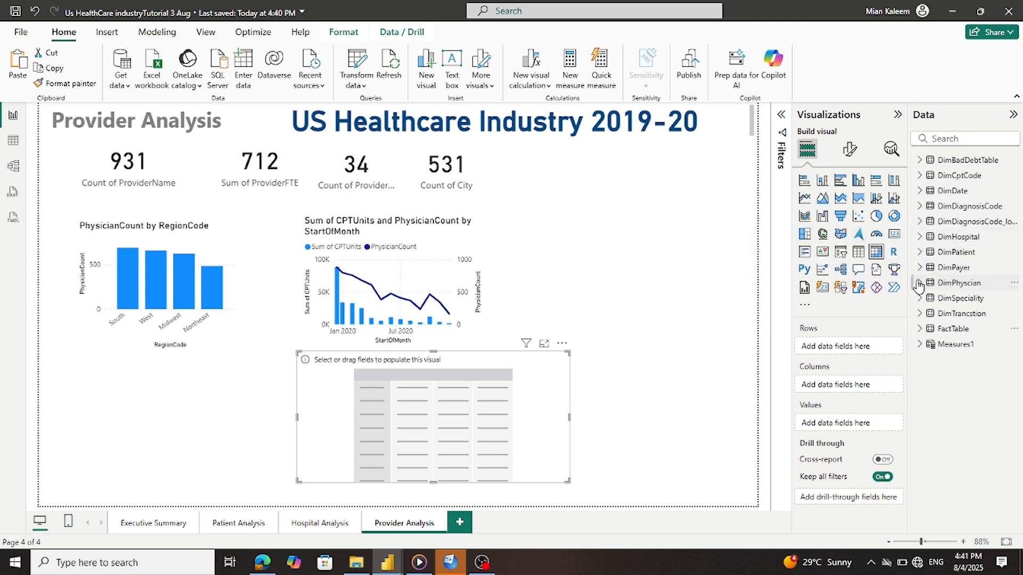
{"action": "left_click", "coordinate": [918, 300]}
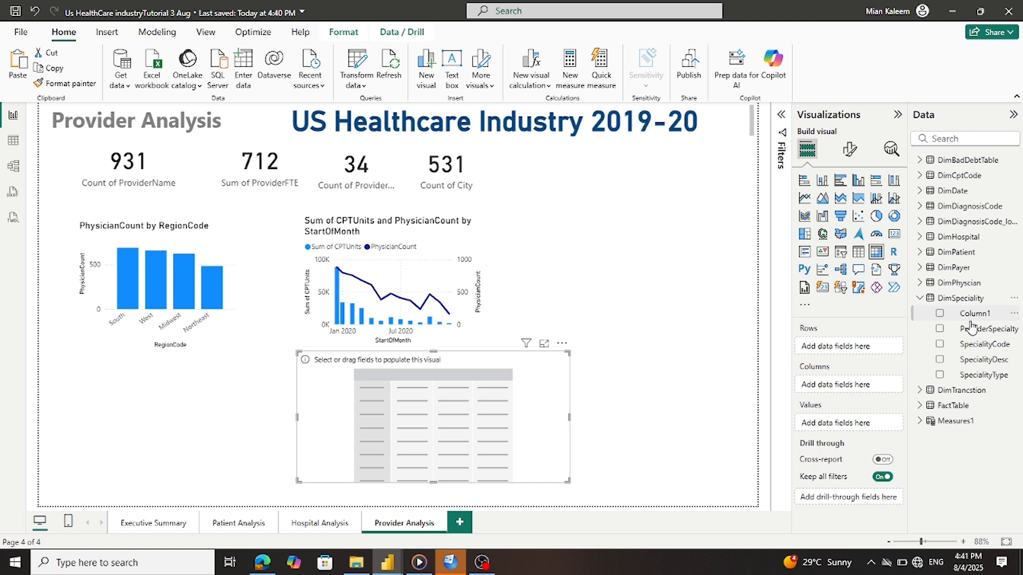
{"action": "left_click_drag", "start_coordinate": [972, 334], "coordinate": [861, 352]}
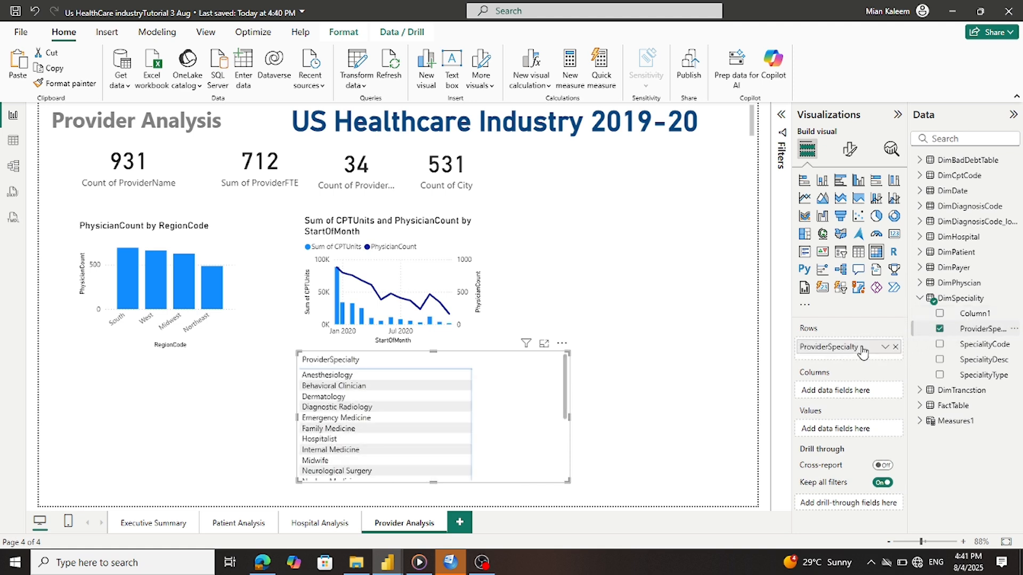
Try DimPhyscian ProviderName as matrix columns, then remove it
{"action": "left_click", "coordinate": [920, 300]}
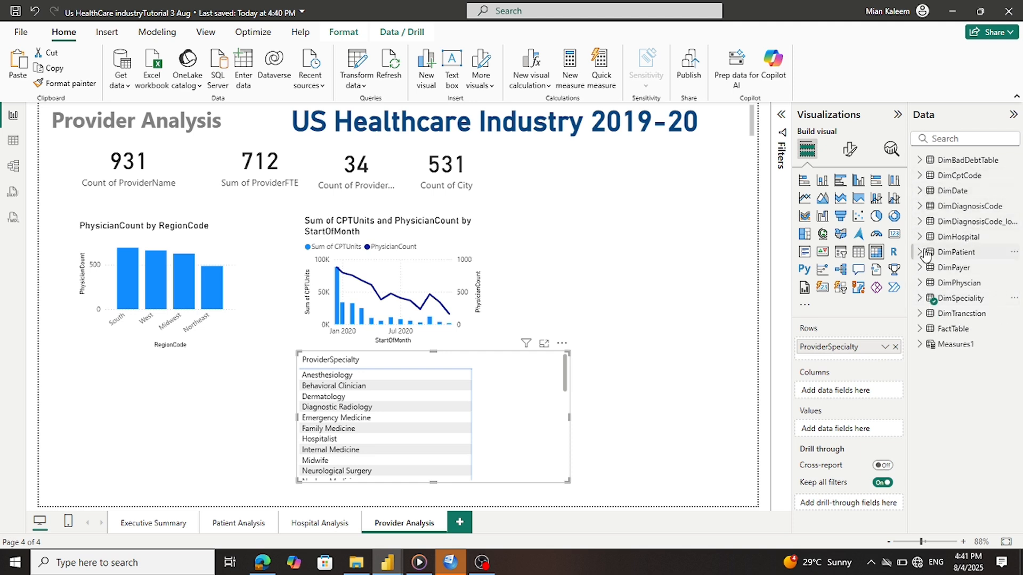
{"action": "left_click", "coordinate": [925, 271]}
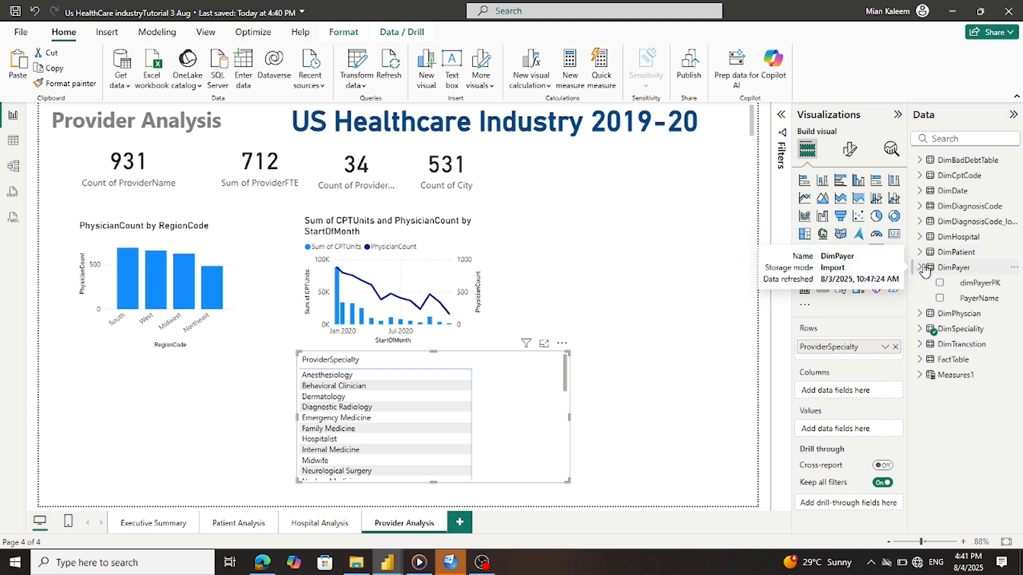
{"action": "left_click", "coordinate": [925, 269]}
{"action": "left_click", "coordinate": [926, 283]}
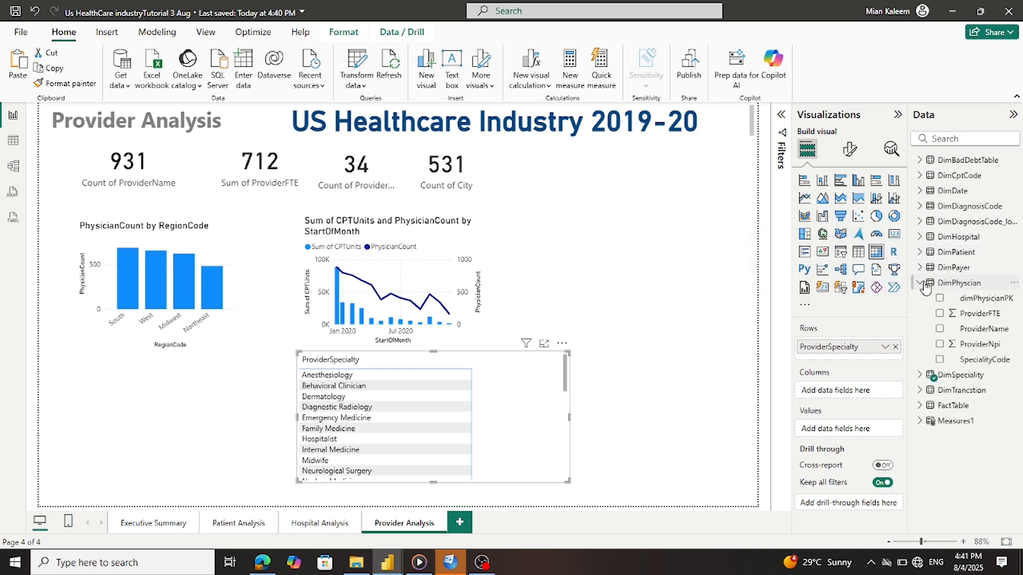
{"action": "left_click_drag", "start_coordinate": [983, 330], "coordinate": [868, 392]}
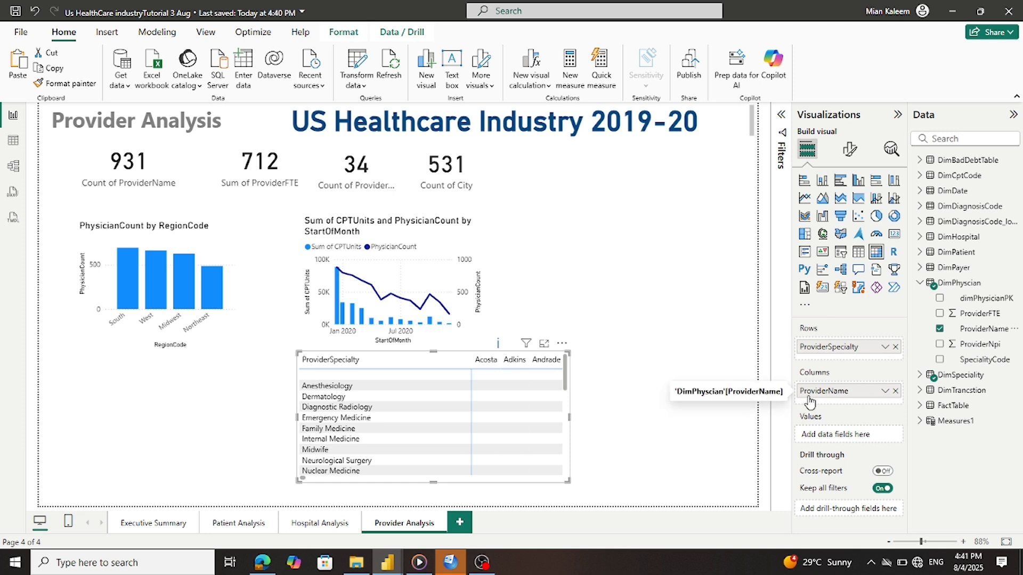
{"action": "left_click", "coordinate": [895, 391]}
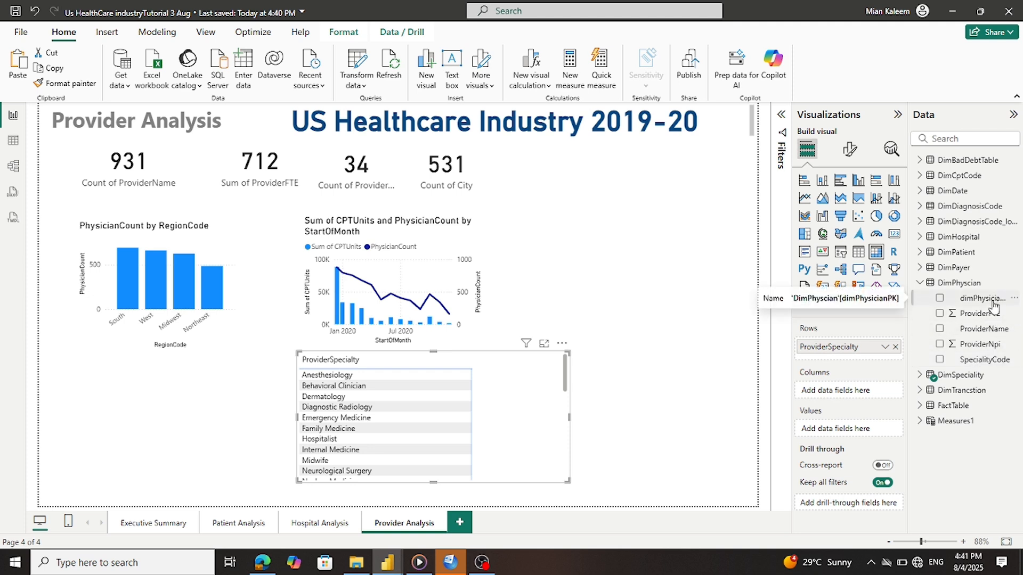
Nest ProviderName under ProviderSpecialty and expand Anesthesiology, Dermatology and Diagnostic Radiology
{"action": "left_click_drag", "start_coordinate": [990, 331], "coordinate": [890, 351]}
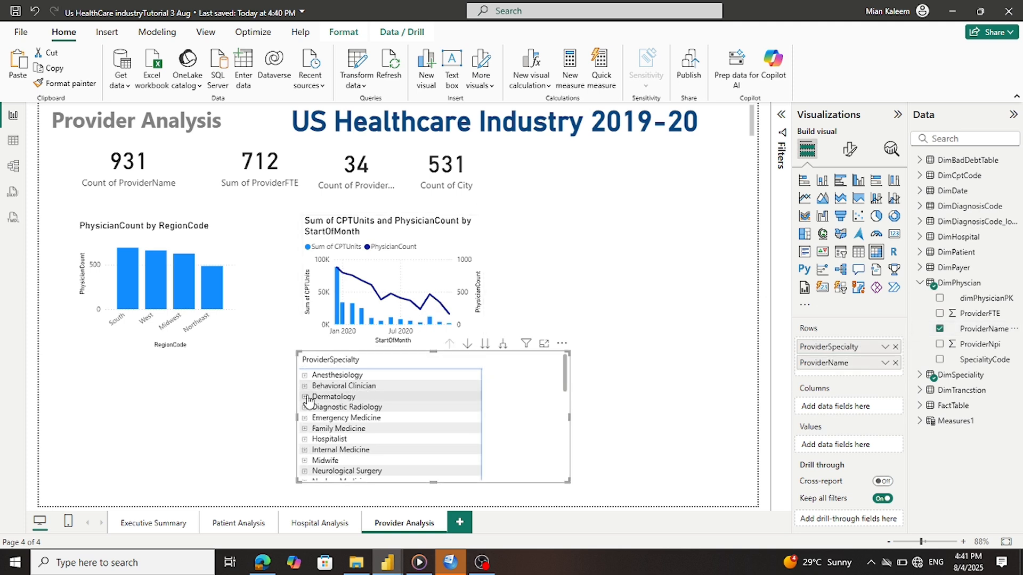
{"action": "left_click", "coordinate": [304, 376]}
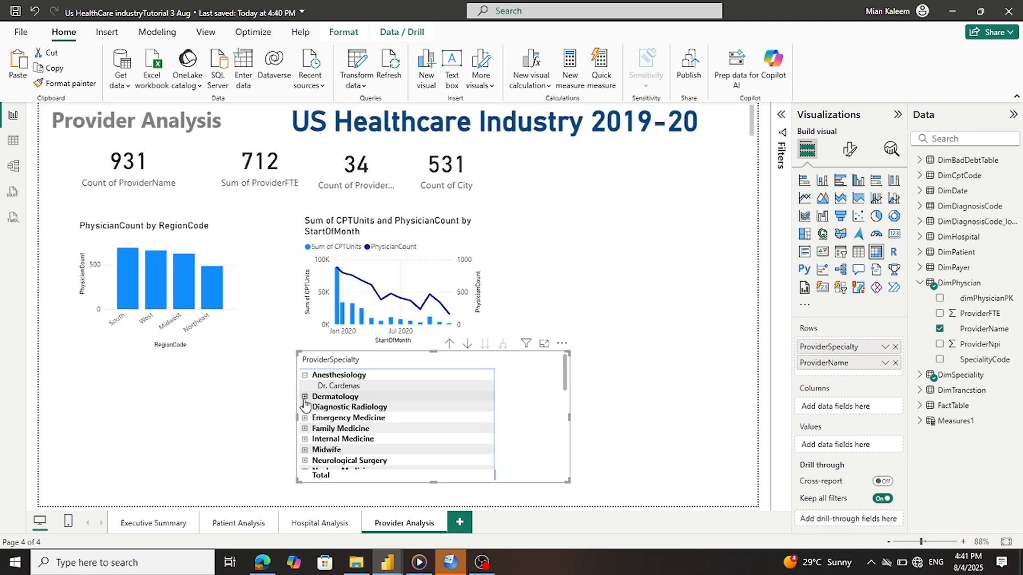
{"action": "left_click", "coordinate": [304, 397]}
{"action": "left_click", "coordinate": [305, 418]}
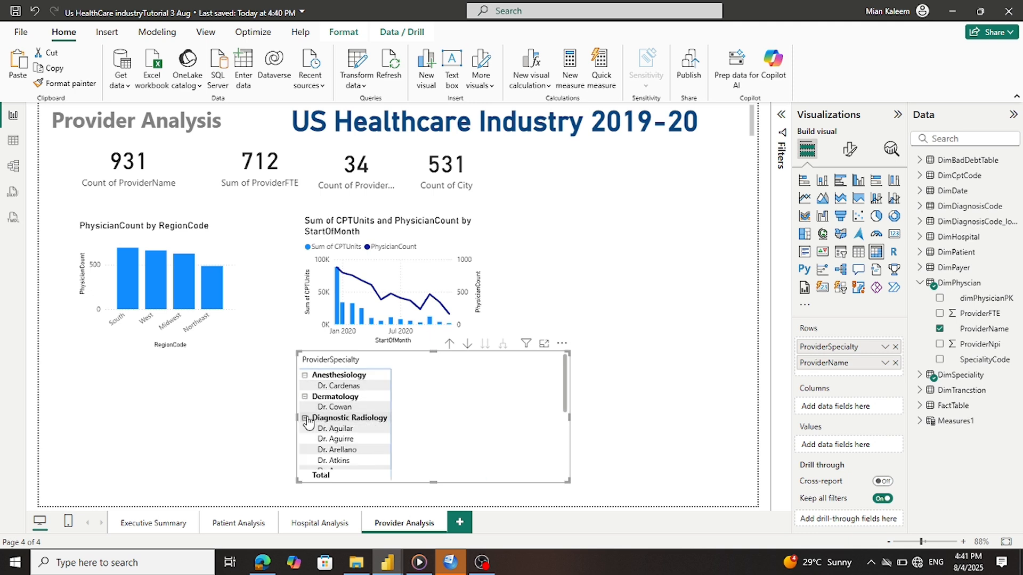
{"action": "scroll", "coordinate": [363, 422], "scroll_direction": "down", "scroll_amount": 2}
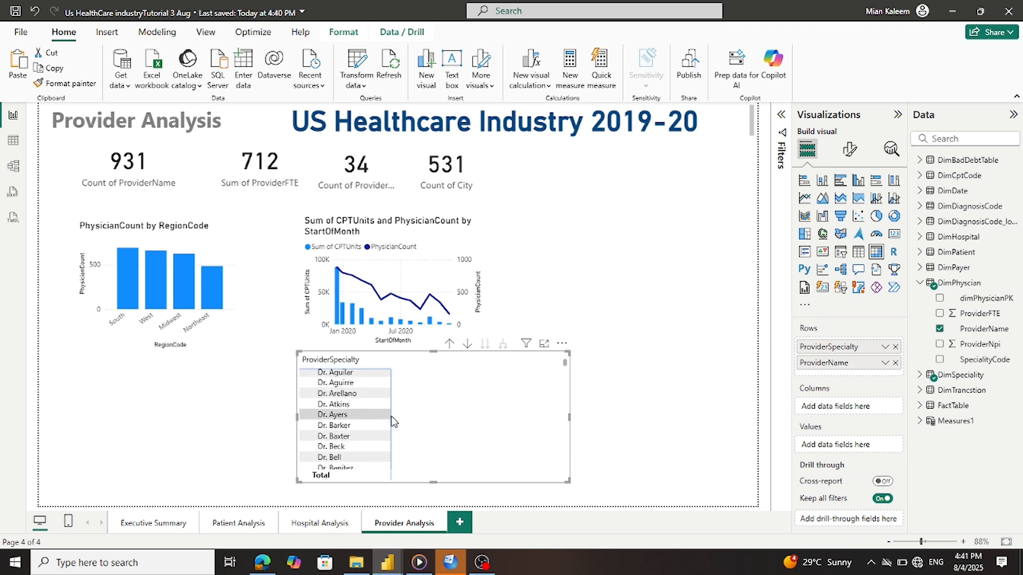
{"action": "scroll", "coordinate": [387, 401], "scroll_direction": "up", "scroll_amount": 2}
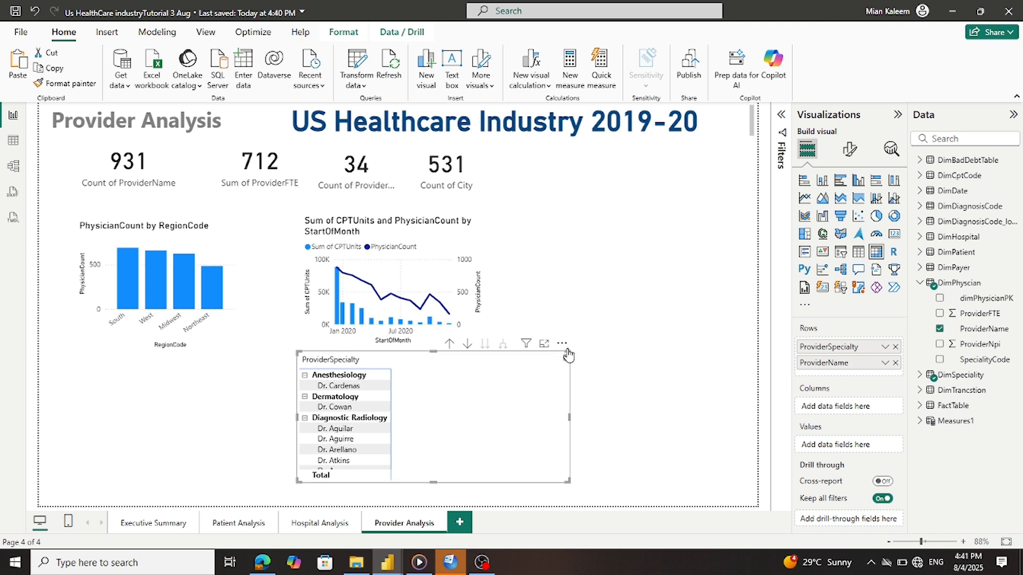
Sort the matrix by ProviderSpecialty descending, expand Urology, and view the Tutorial US Industry reference
{"action": "left_click", "coordinate": [561, 343]}
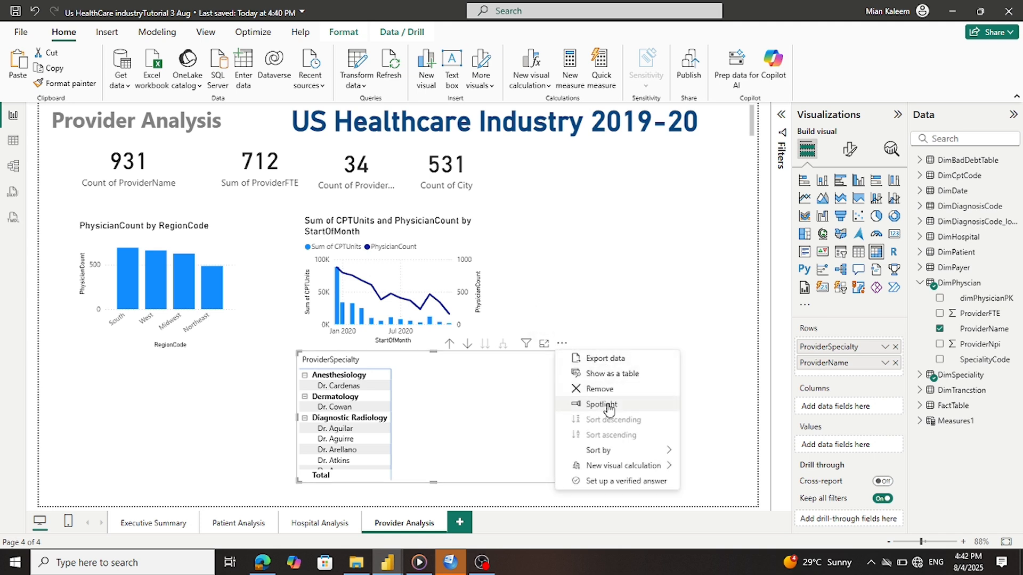
{"action": "mouse_move", "coordinate": [612, 451]}
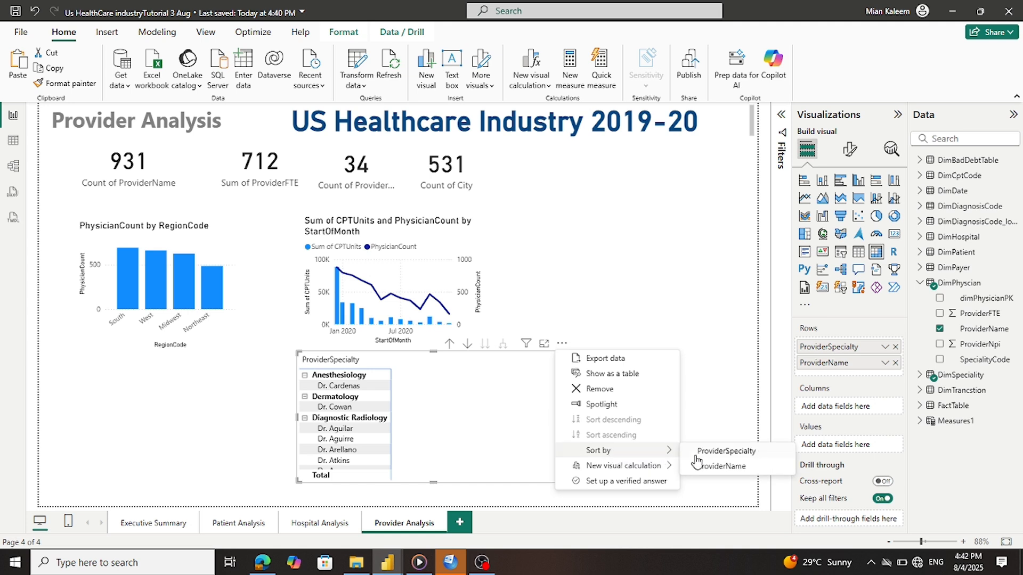
{"action": "left_click", "coordinate": [723, 466]}
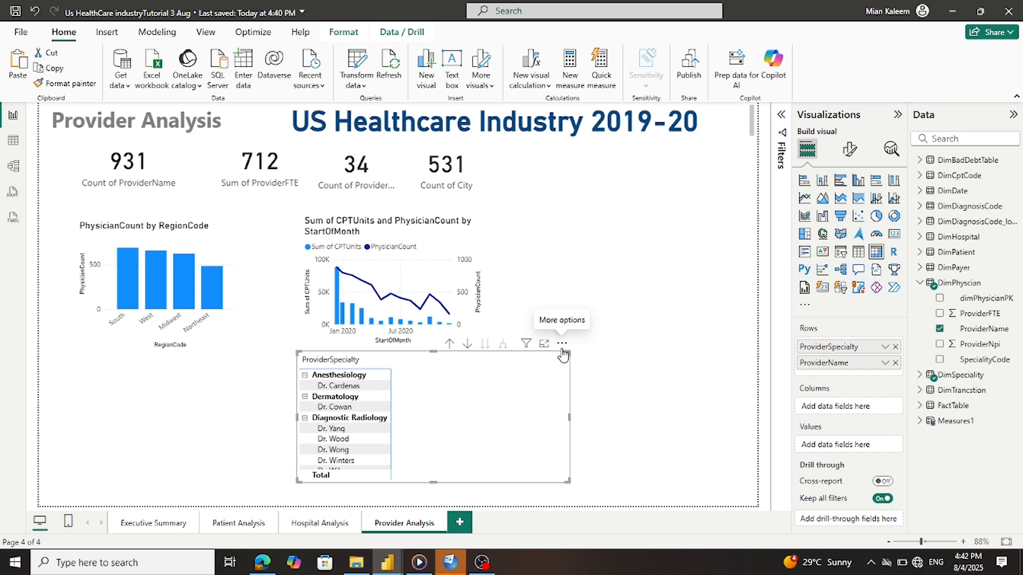
{"action": "left_click", "coordinate": [562, 344]}
{"action": "mouse_move", "coordinate": [605, 452]}
{"action": "left_click", "coordinate": [717, 457]}
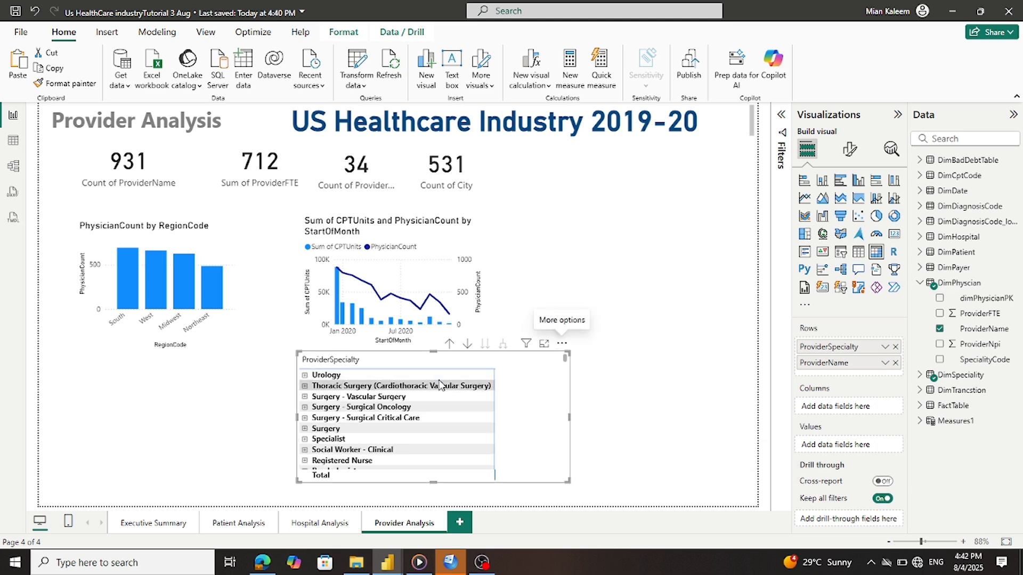
{"action": "left_click", "coordinate": [305, 376]}
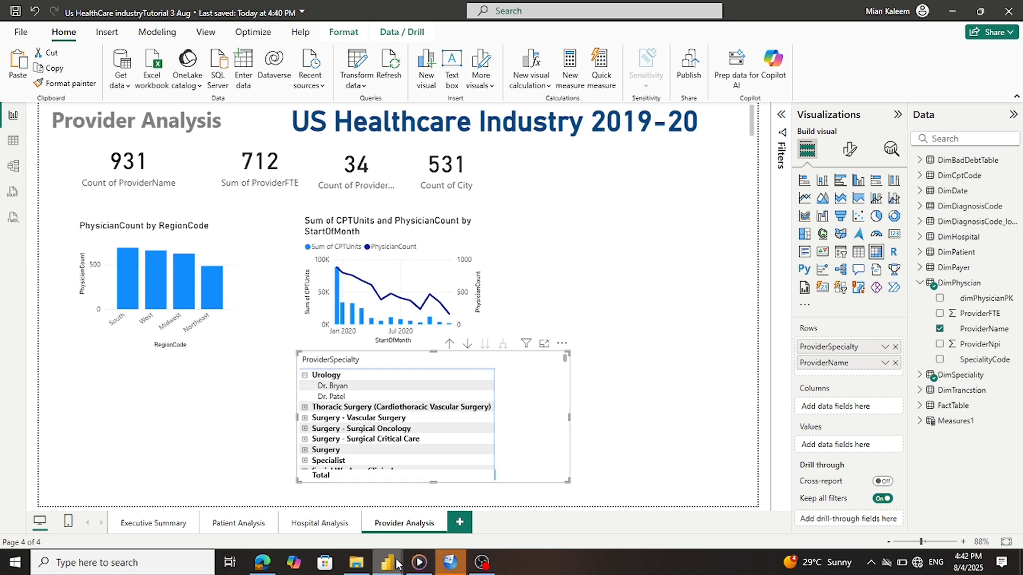
{"action": "mouse_move", "coordinate": [450, 562]}
{"action": "left_click", "coordinate": [421, 533]}
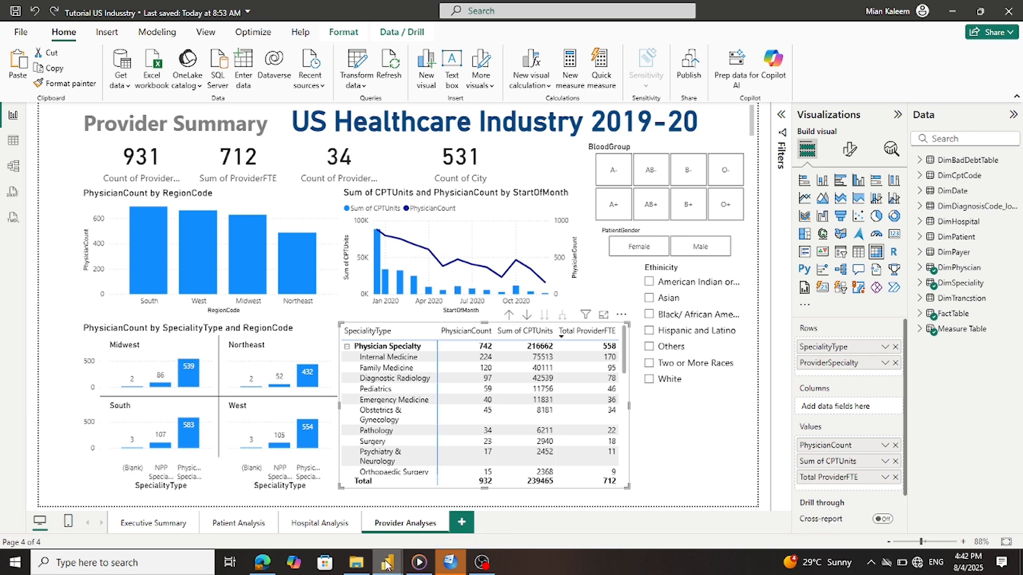
Select Pathology in the reference Provider Summary table, then return to the Us HealthCare industryTutorial 3 Aug report
{"action": "mouse_move", "coordinate": [387, 563]}
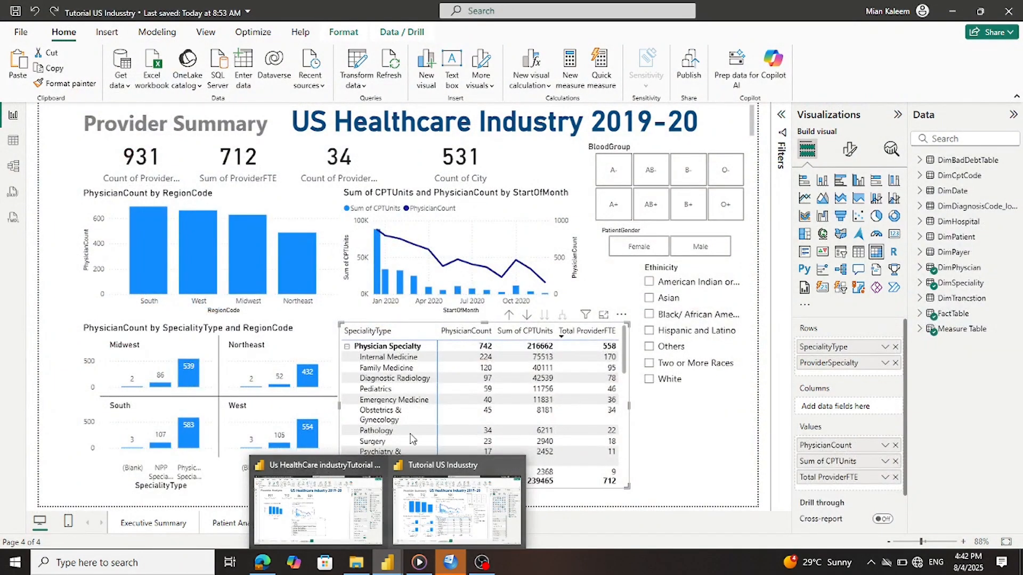
{"action": "left_click", "coordinate": [410, 432]}
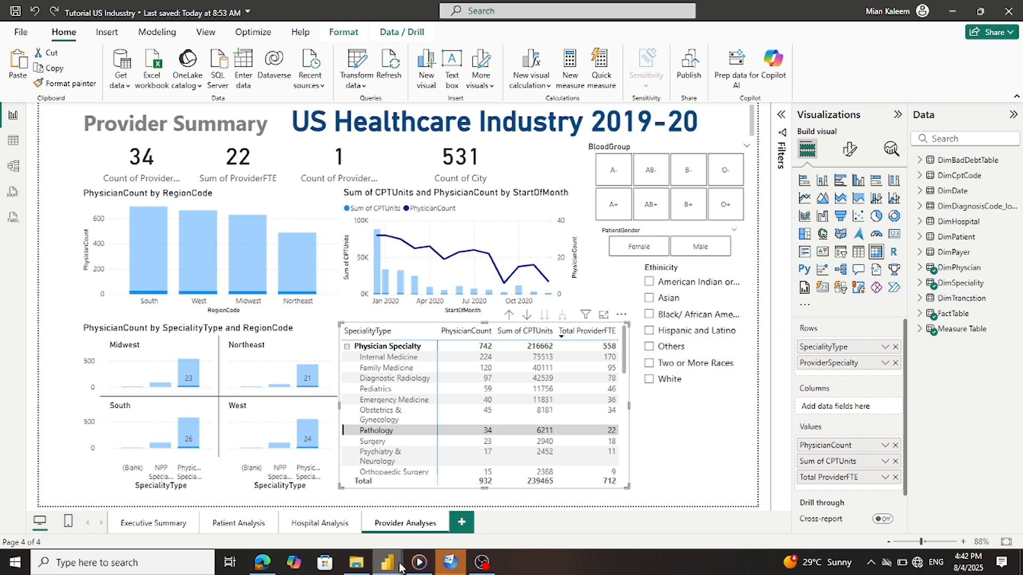
{"action": "mouse_move", "coordinate": [387, 562]}
{"action": "left_click", "coordinate": [349, 522]}
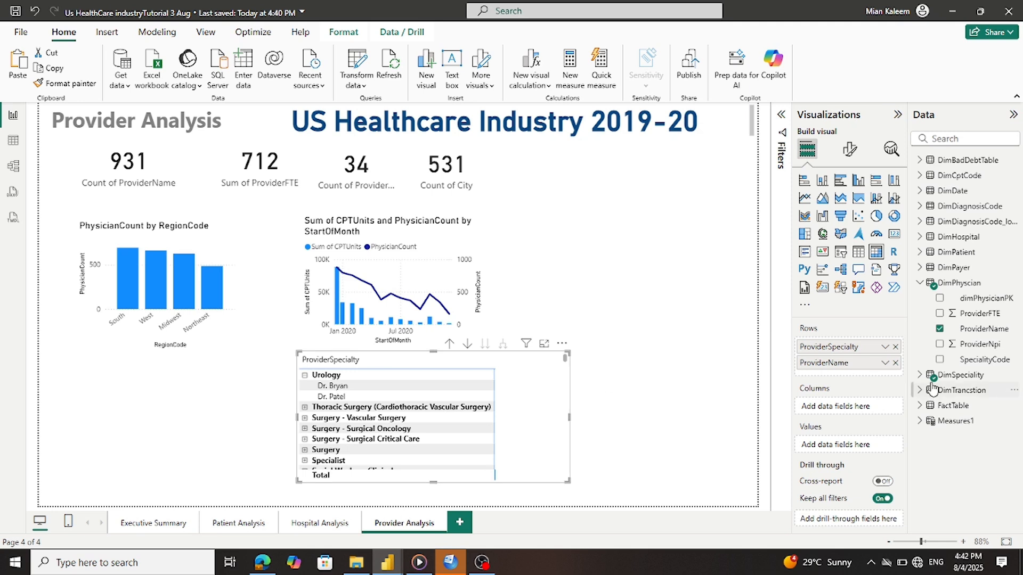
Replace ProviderSpecialty with DimSpeciality SpecialityType as the matrix's top row level
{"action": "left_click", "coordinate": [895, 346]}
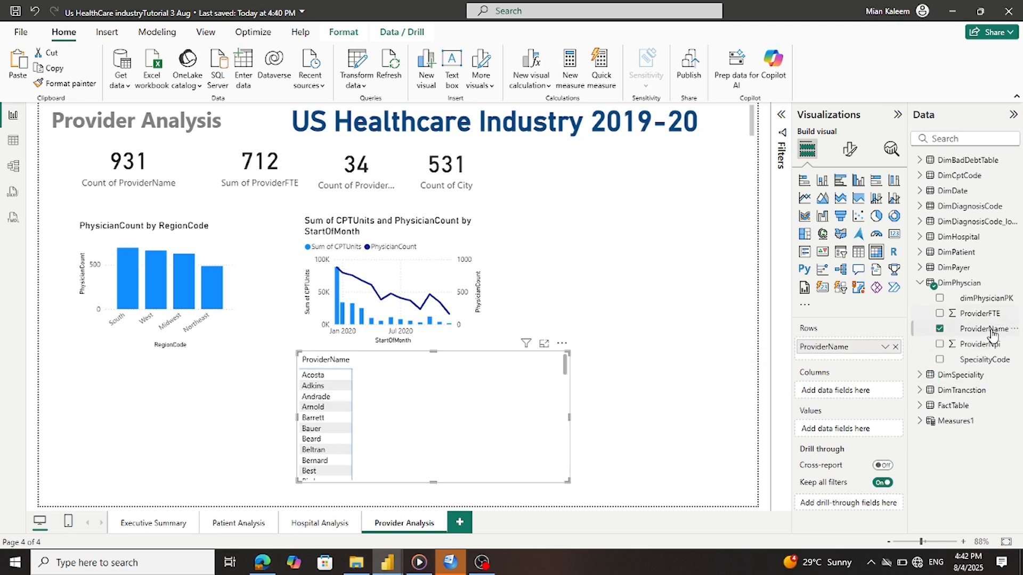
{"action": "left_click", "coordinate": [920, 283]}
{"action": "left_click", "coordinate": [920, 300]}
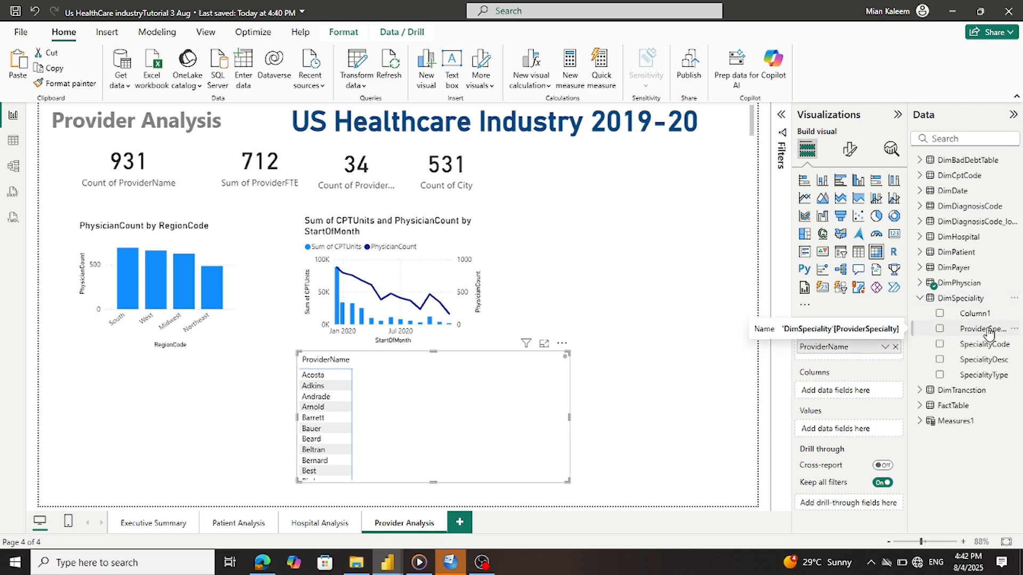
{"action": "left_click_drag", "start_coordinate": [983, 376], "coordinate": [879, 347]}
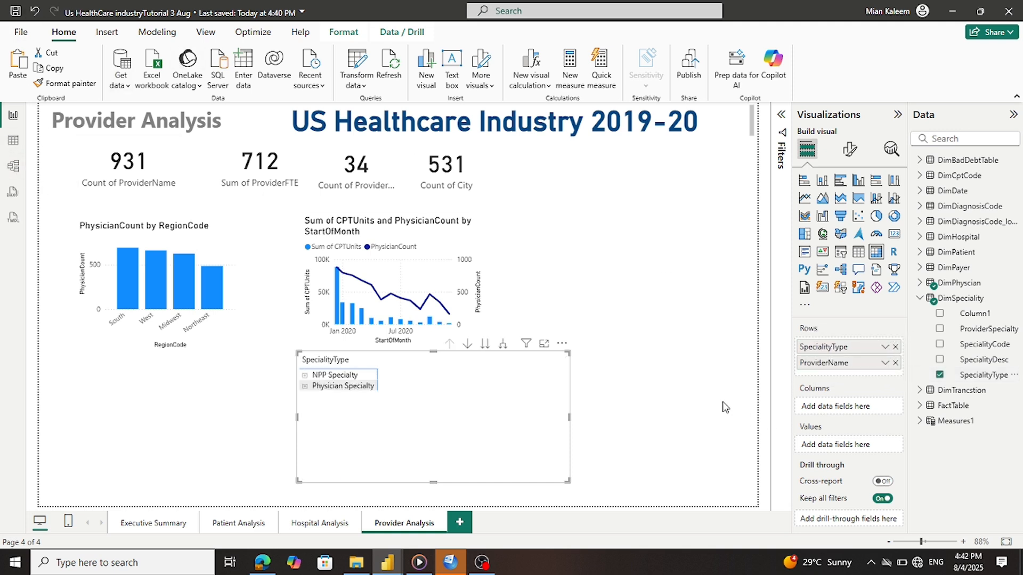
Sort the matrix rows descending and expand Physician Specialty to list its providers
{"action": "left_click", "coordinate": [562, 346]}
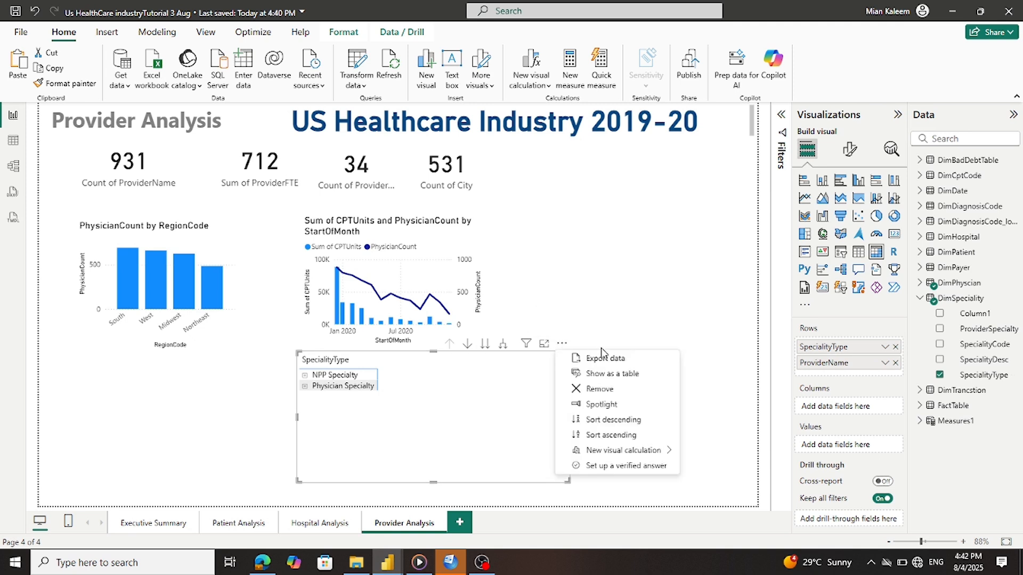
{"action": "left_click", "coordinate": [608, 420]}
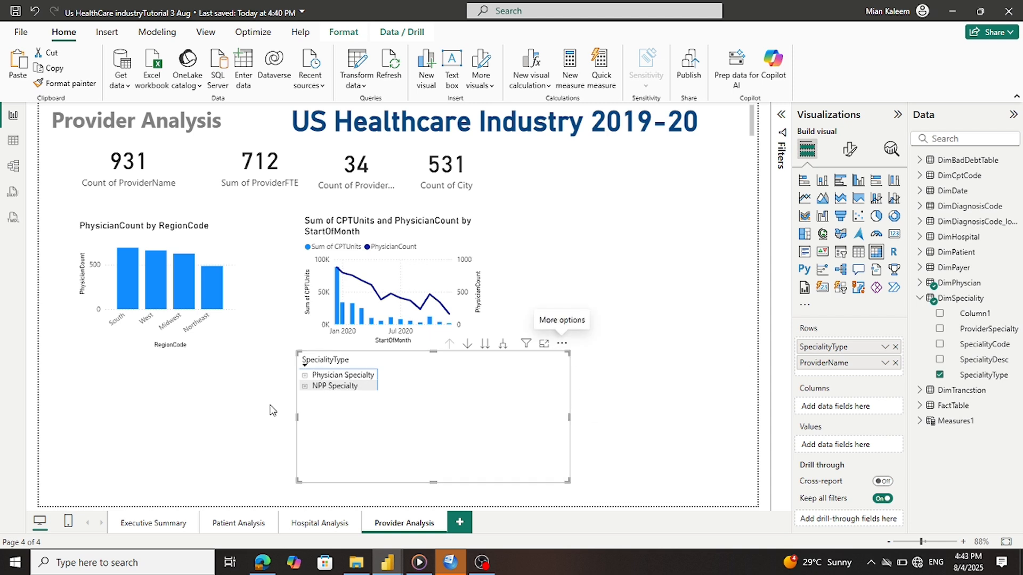
{"action": "left_click", "coordinate": [305, 376]}
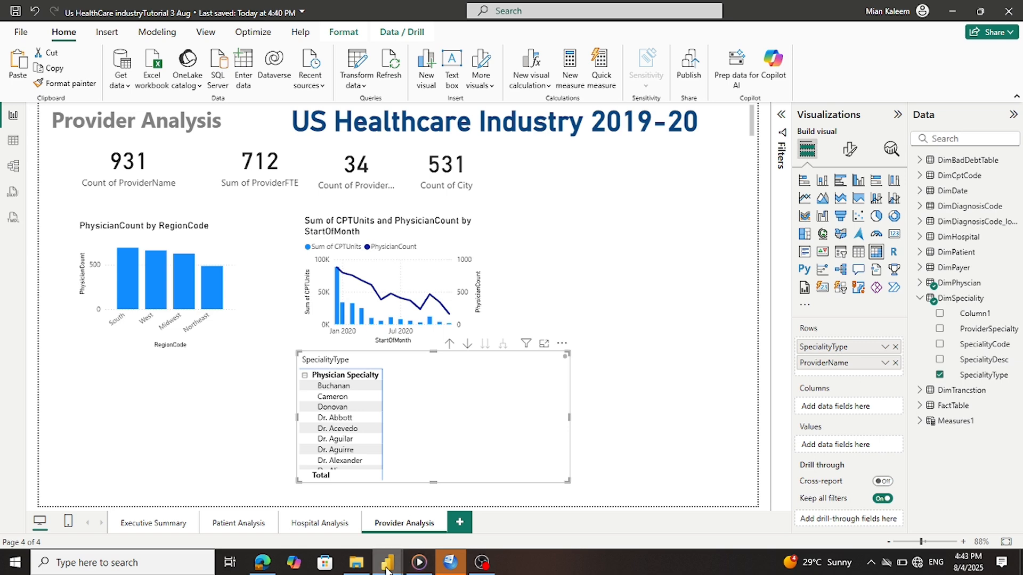
{"action": "mouse_move", "coordinate": [389, 569]}
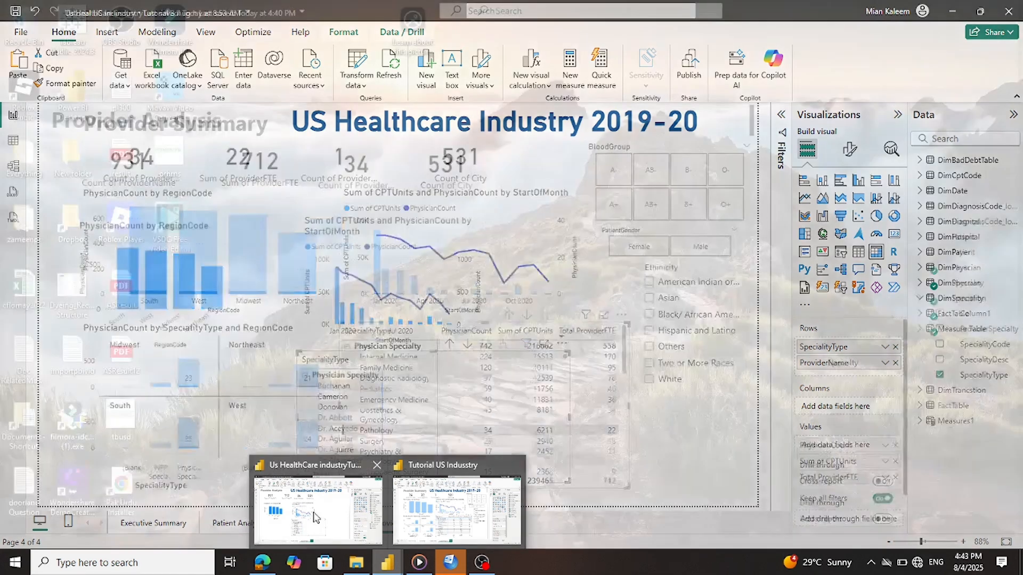
{"action": "left_click", "coordinate": [314, 518]}
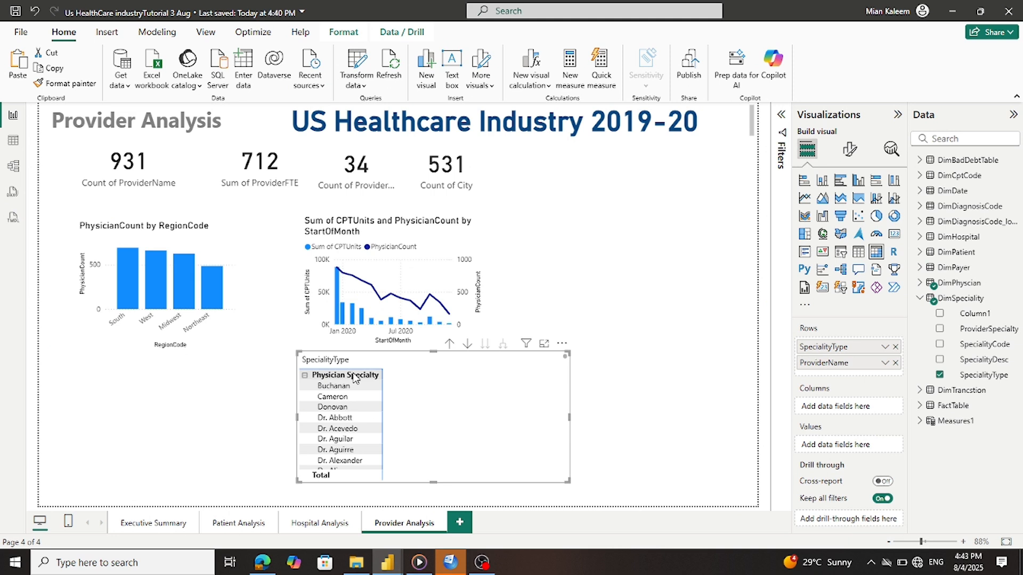
Replace ProviderName in the matrix rows with ProviderSpecialty
{"action": "left_click", "coordinate": [894, 362]}
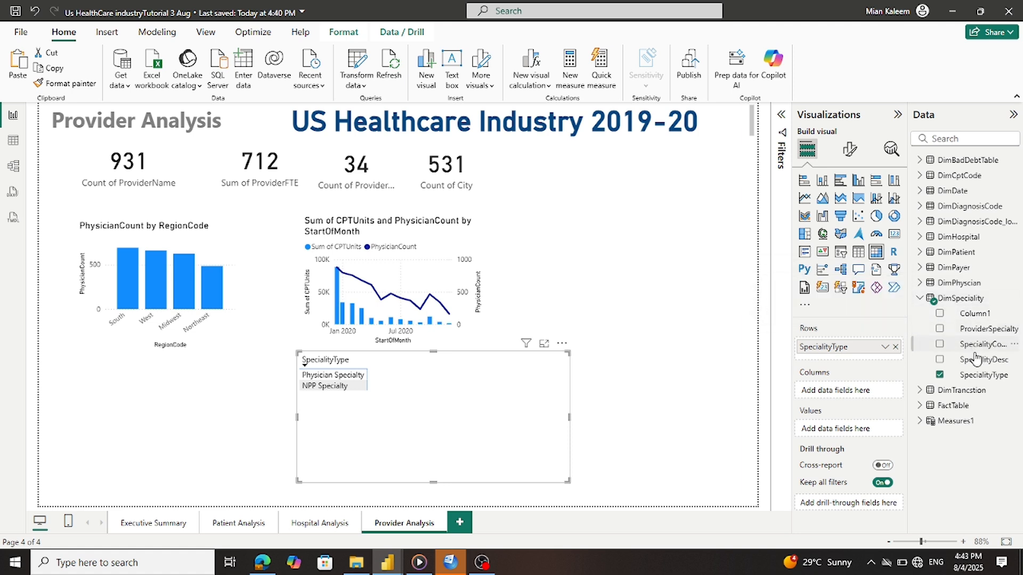
{"action": "left_click_drag", "start_coordinate": [988, 334], "coordinate": [873, 348]}
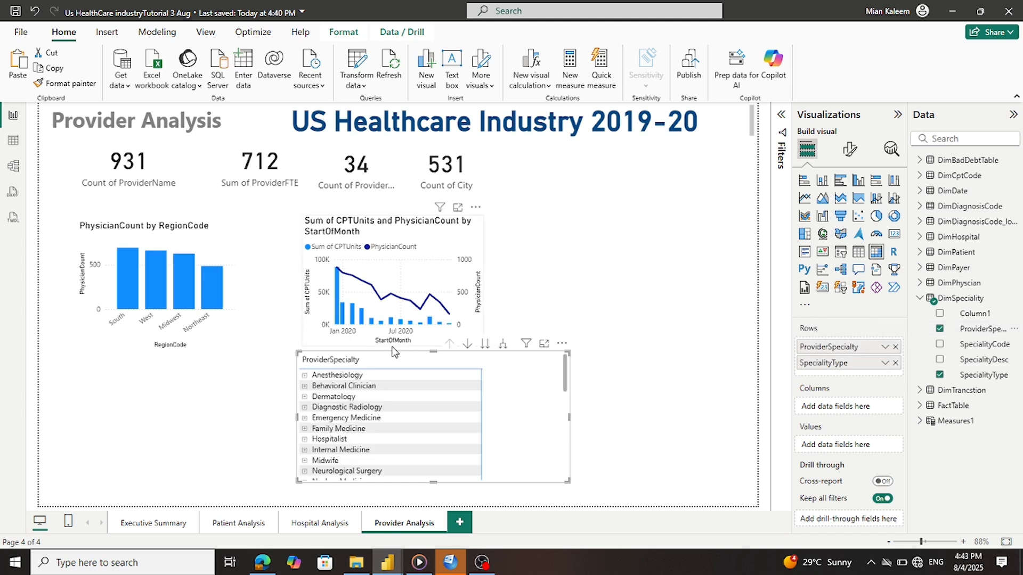
{"action": "left_click", "coordinate": [305, 375]}
{"action": "left_click", "coordinate": [305, 376]}
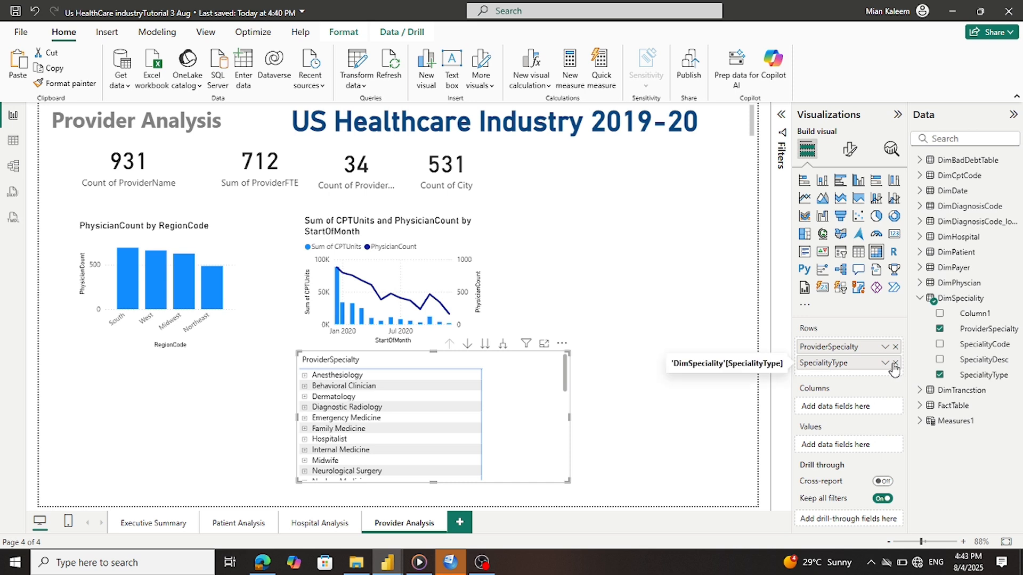
Move SpecialityType above ProviderSpecialty and expand Physician Specialty to list its specialties
{"action": "left_click_drag", "start_coordinate": [845, 365], "coordinate": [849, 342]}
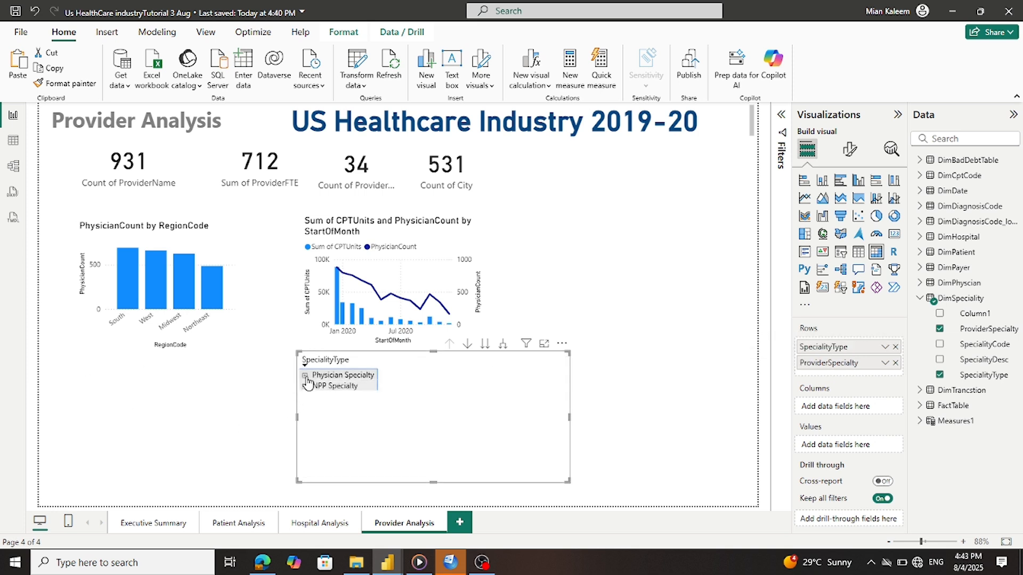
{"action": "left_click", "coordinate": [305, 376]}
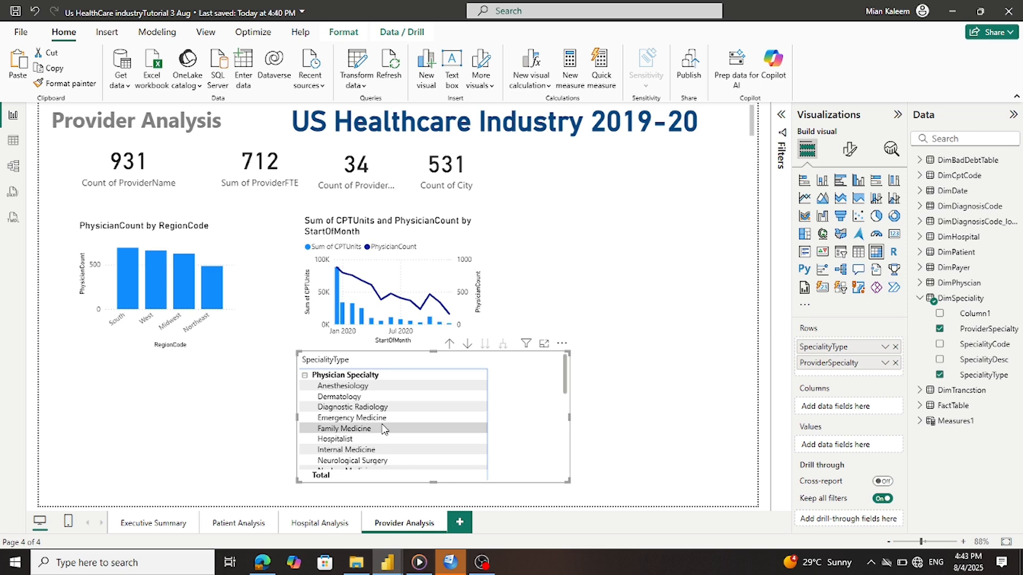
{"action": "mouse_move", "coordinate": [451, 562]}
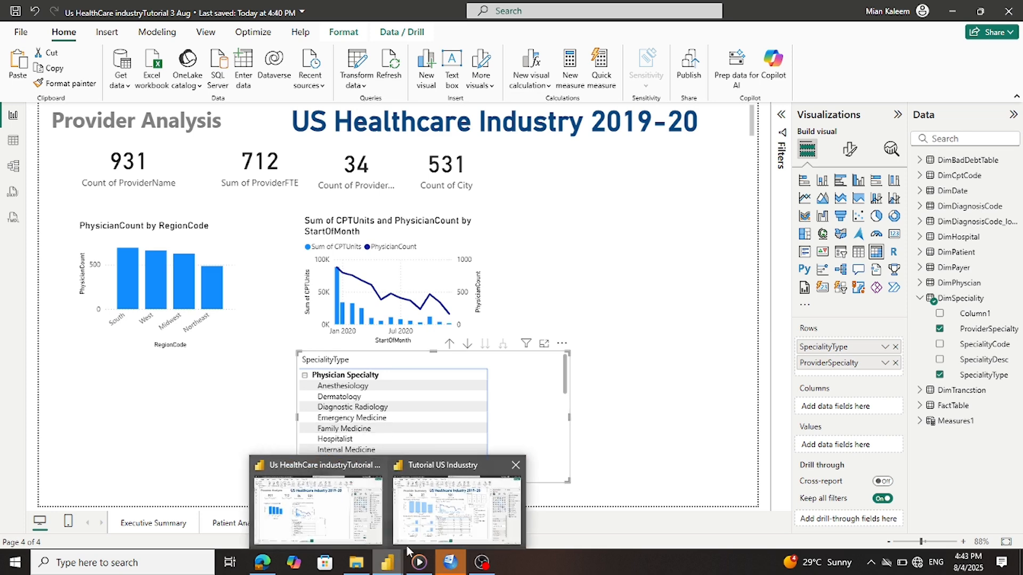
{"action": "mouse_move", "coordinate": [418, 534]}
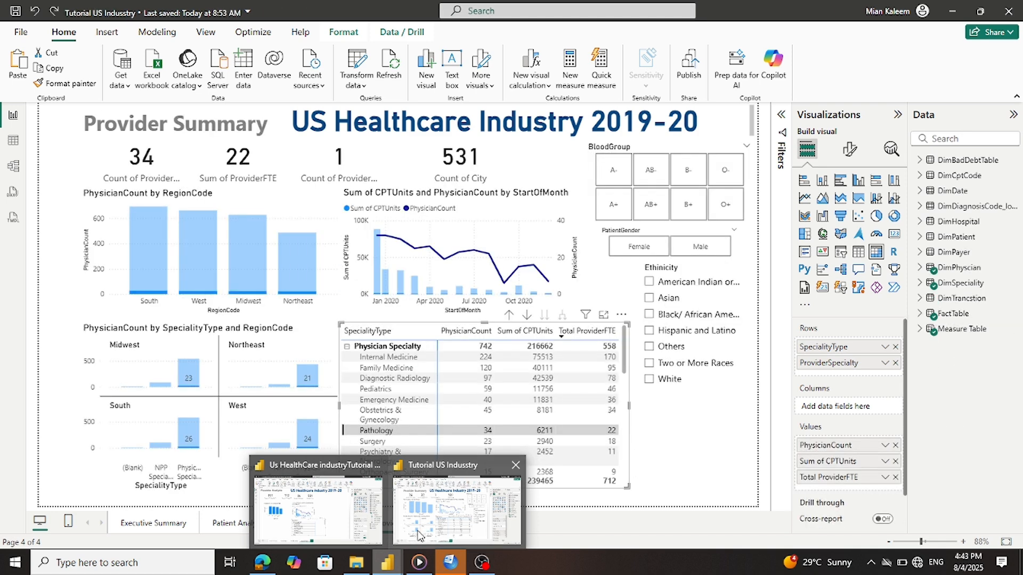
{"action": "mouse_move", "coordinate": [322, 515]}
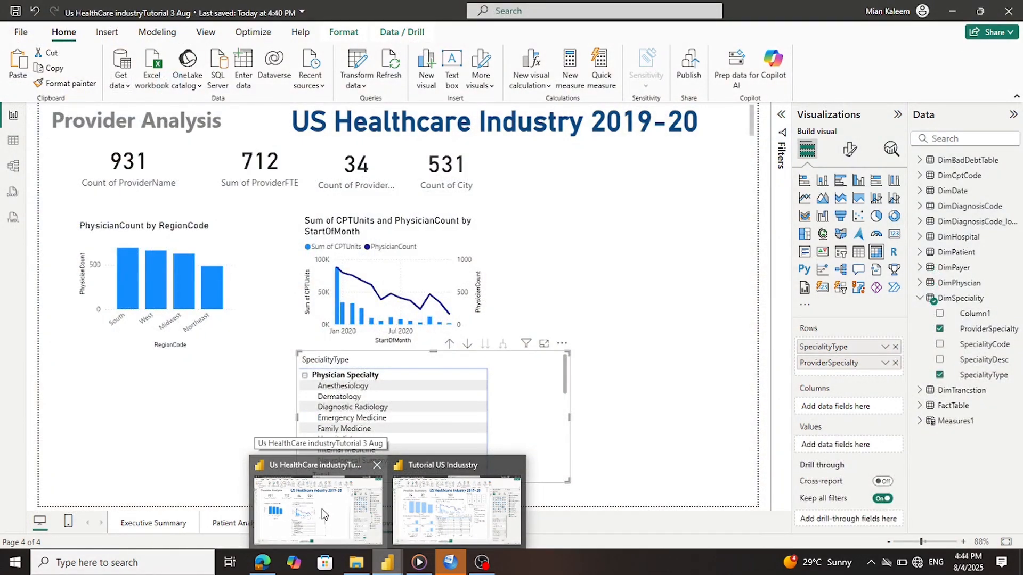
{"action": "left_click", "coordinate": [322, 515]}
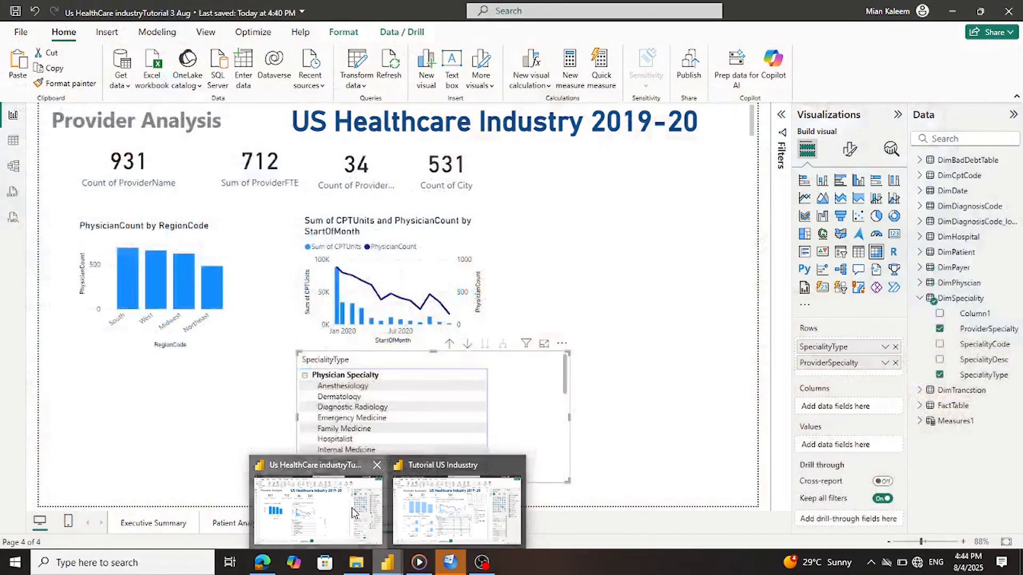
{"action": "left_click", "coordinate": [320, 511]}
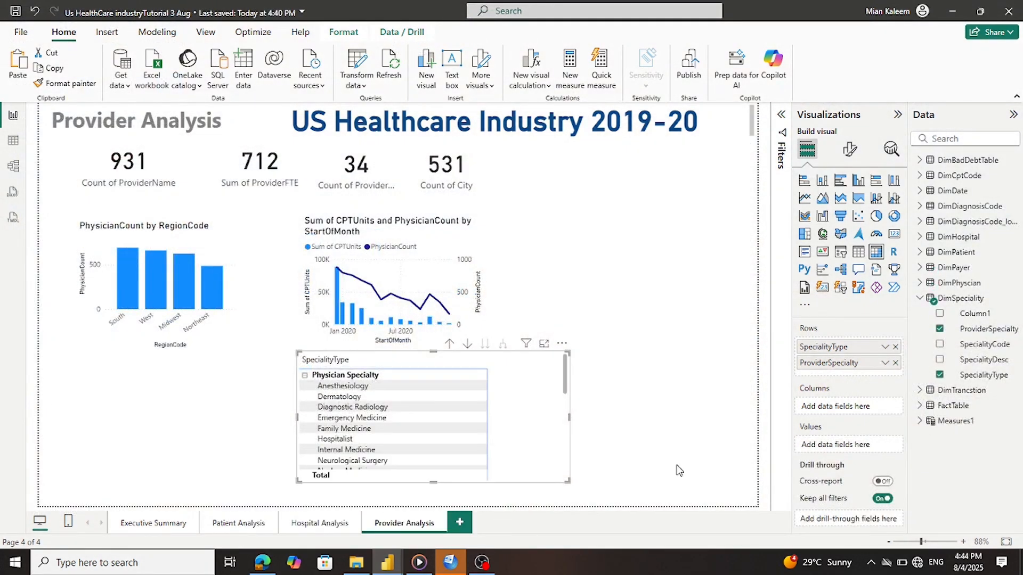
Move dimPhysicianPK from the matrix columns into Values as a count
{"action": "left_click", "coordinate": [919, 284]}
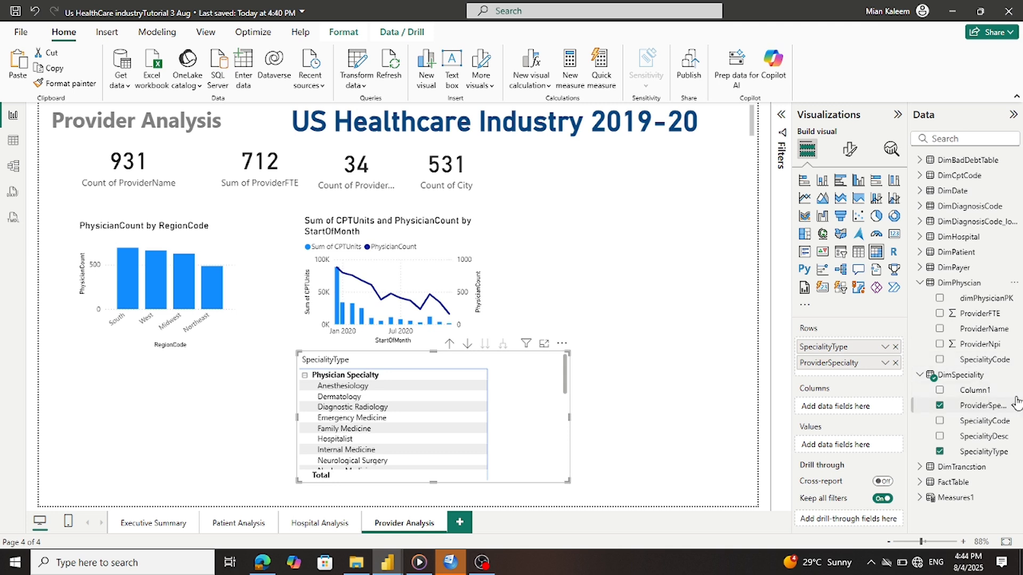
{"action": "left_click_drag", "start_coordinate": [980, 300], "coordinate": [863, 407]}
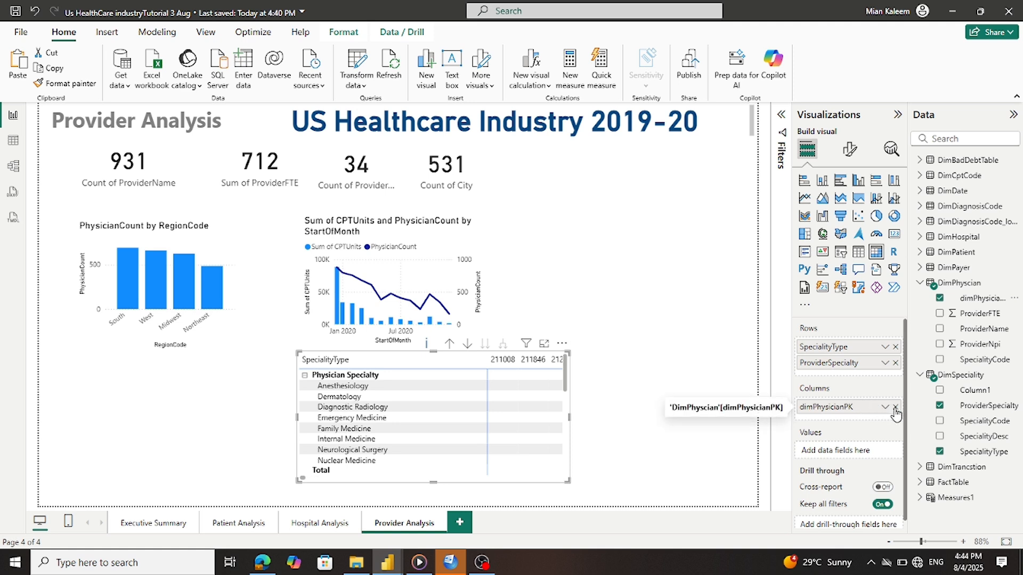
{"action": "left_click", "coordinate": [895, 407]}
{"action": "left_click_drag", "start_coordinate": [961, 299], "coordinate": [848, 453]}
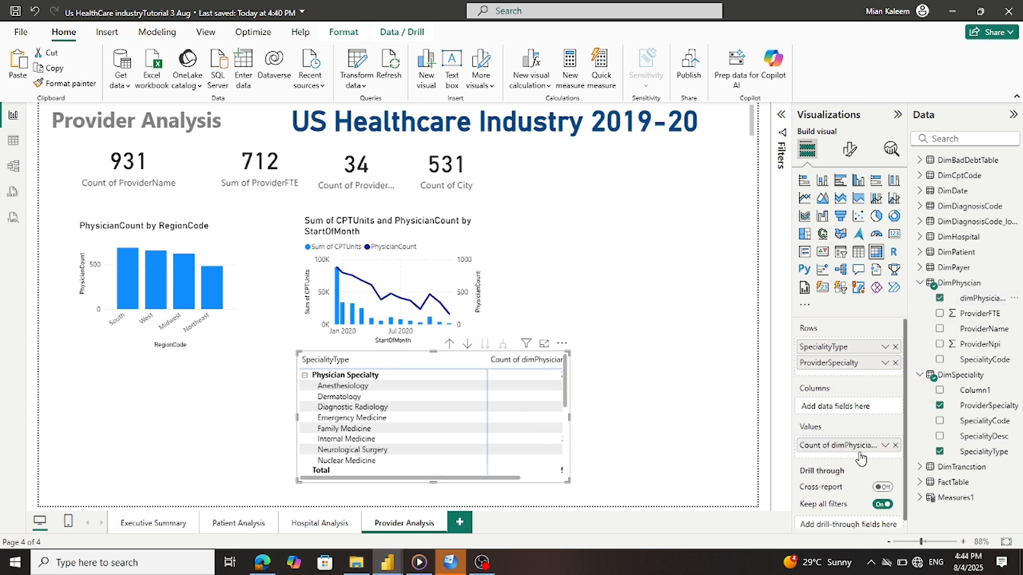
{"action": "left_click", "coordinate": [884, 448]}
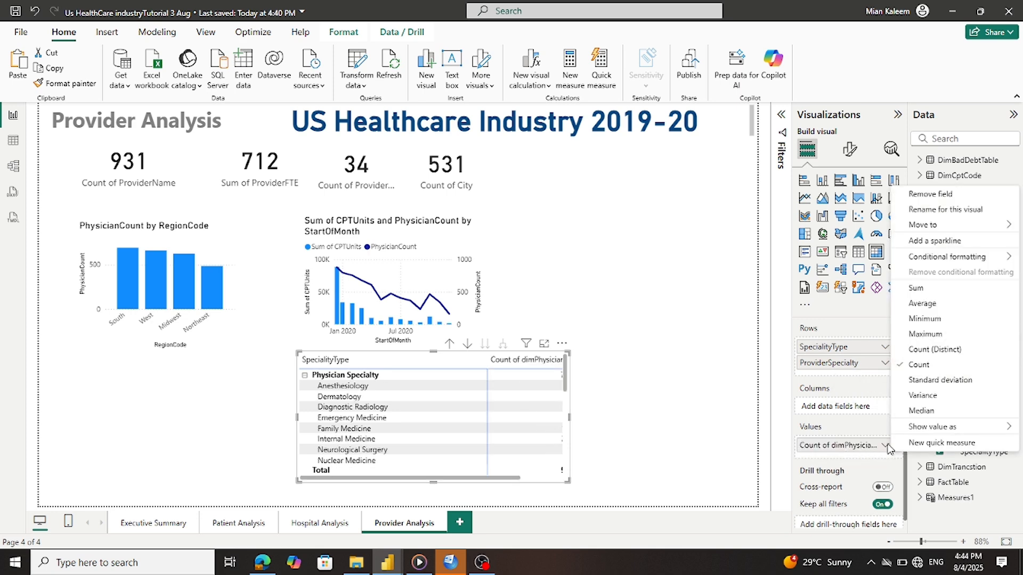
{"action": "left_click", "coordinate": [936, 352]}
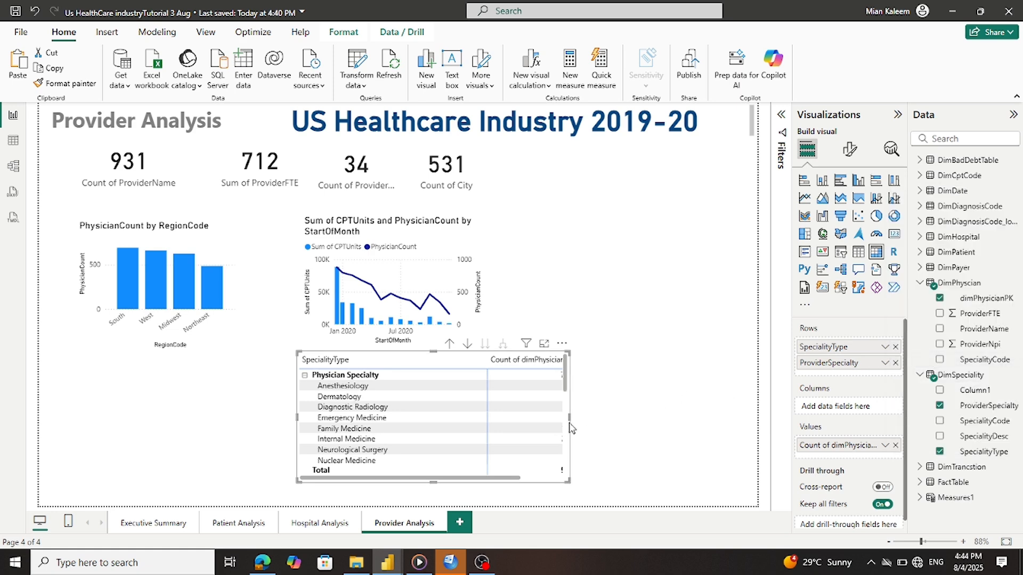
Widen the matrix, collapse DimPhysician and DimSpeciality, and expand FactTable
{"action": "left_click_drag", "start_coordinate": [569, 417], "coordinate": [717, 454]}
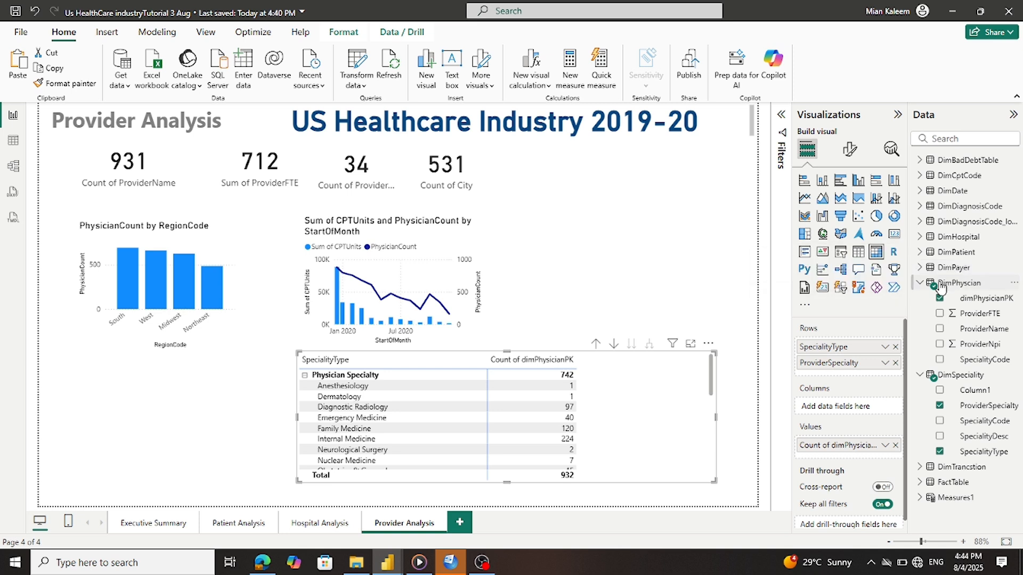
{"action": "left_click", "coordinate": [920, 283]}
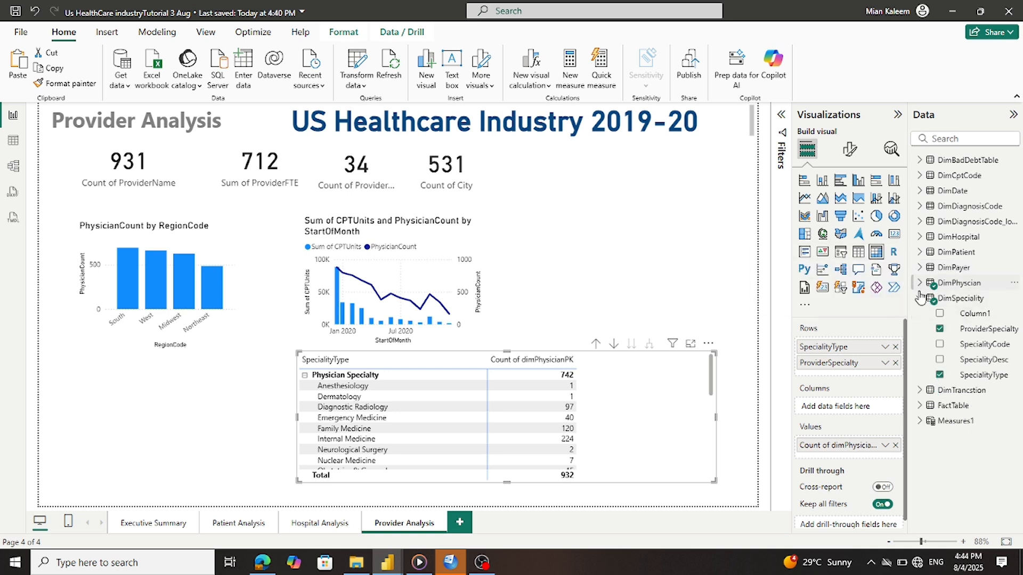
{"action": "left_click", "coordinate": [920, 299]}
{"action": "left_click", "coordinate": [919, 329]}
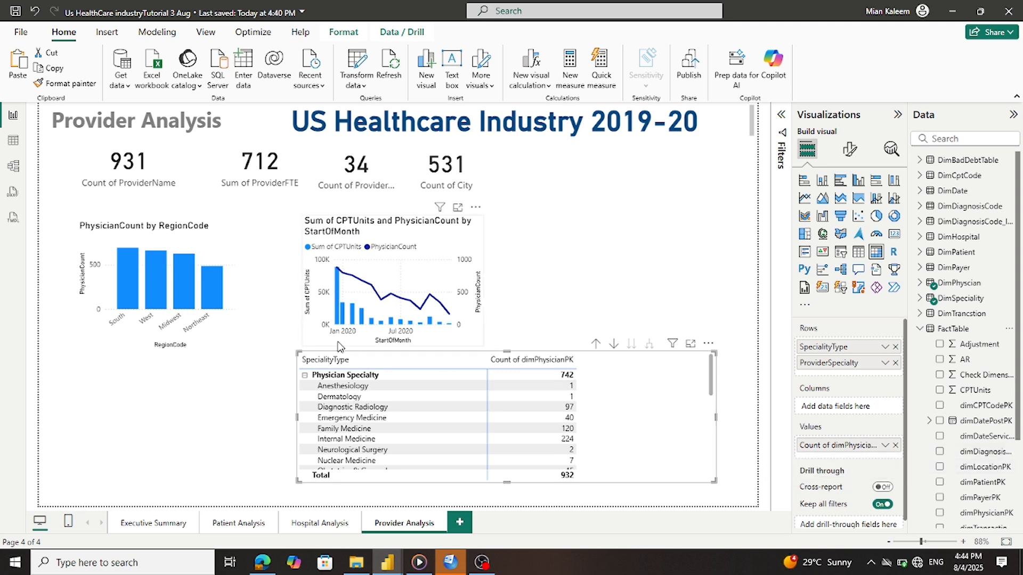
Save the report and minimize the OBS recorder
{"action": "left_click", "coordinate": [18, 15]}
{"action": "left_click", "coordinate": [482, 562]}
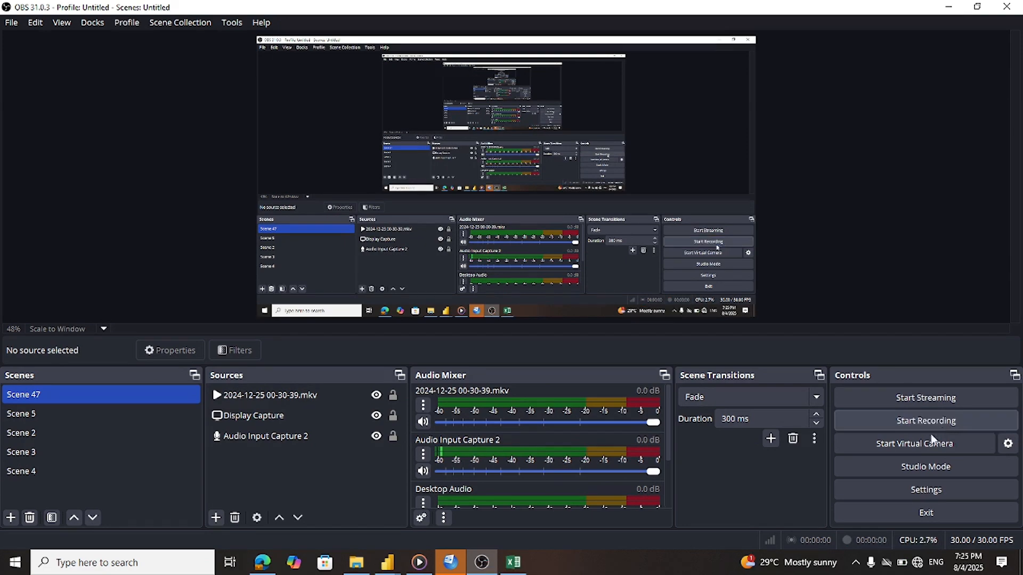
{"action": "left_click", "coordinate": [481, 562]}
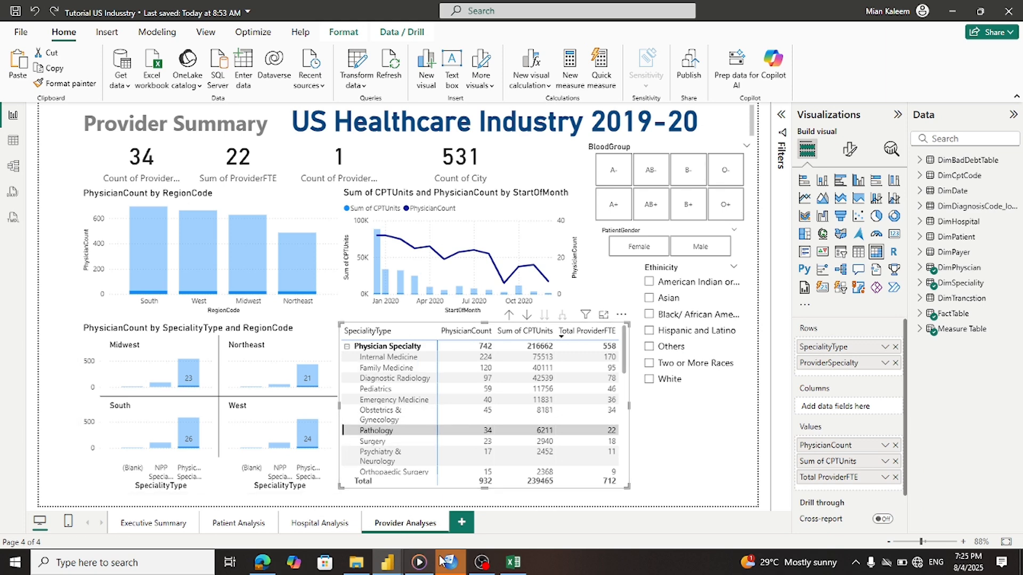
Bring the Us HealthCare industryTutorial report window back to the front
{"action": "mouse_move", "coordinate": [418, 568]}
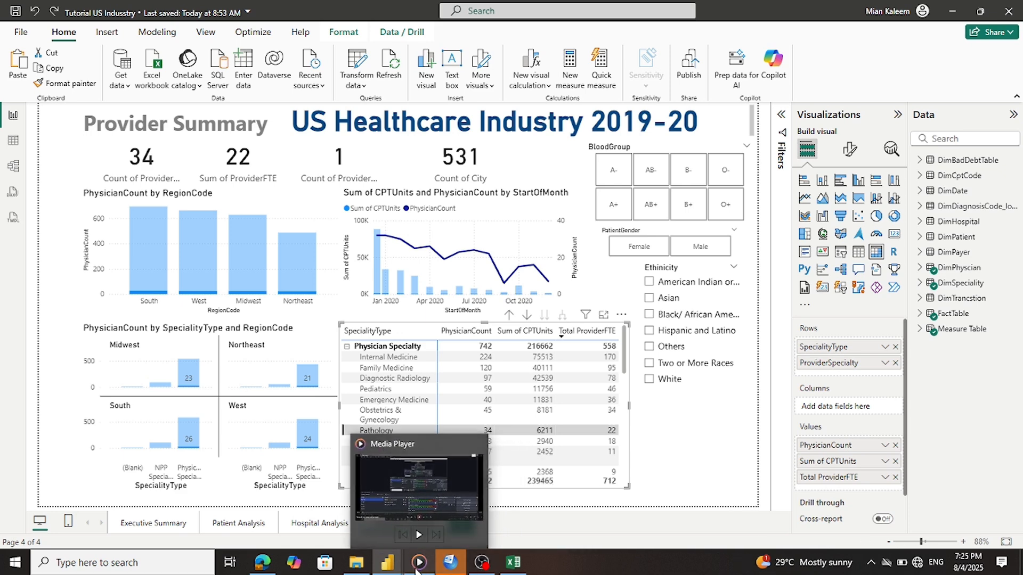
{"action": "mouse_move", "coordinate": [388, 563]}
{"action": "left_click", "coordinate": [354, 519]}
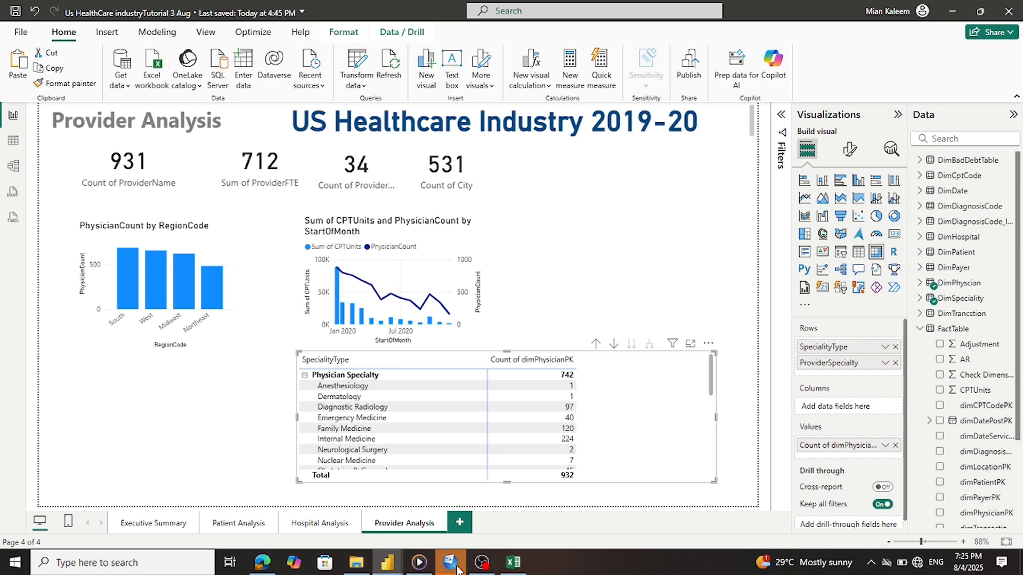
{"action": "mouse_move", "coordinate": [391, 566]}
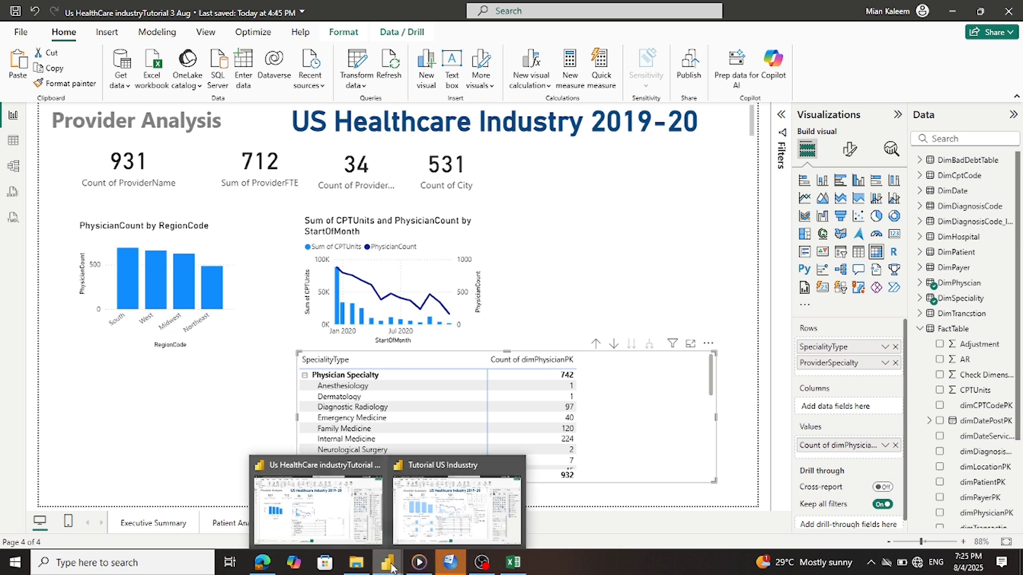
{"action": "mouse_move", "coordinate": [467, 519]}
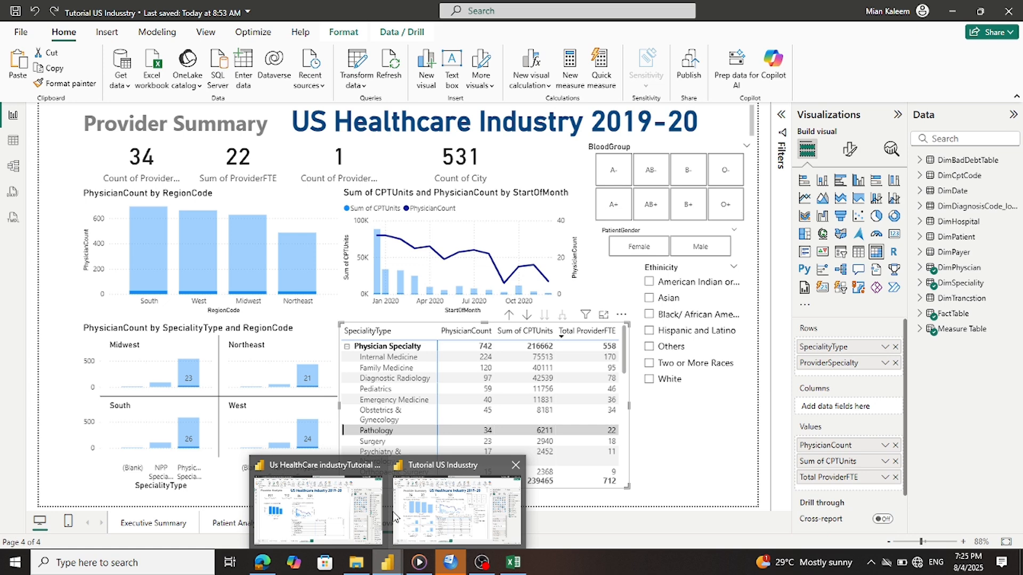
{"action": "left_click", "coordinate": [375, 513]}
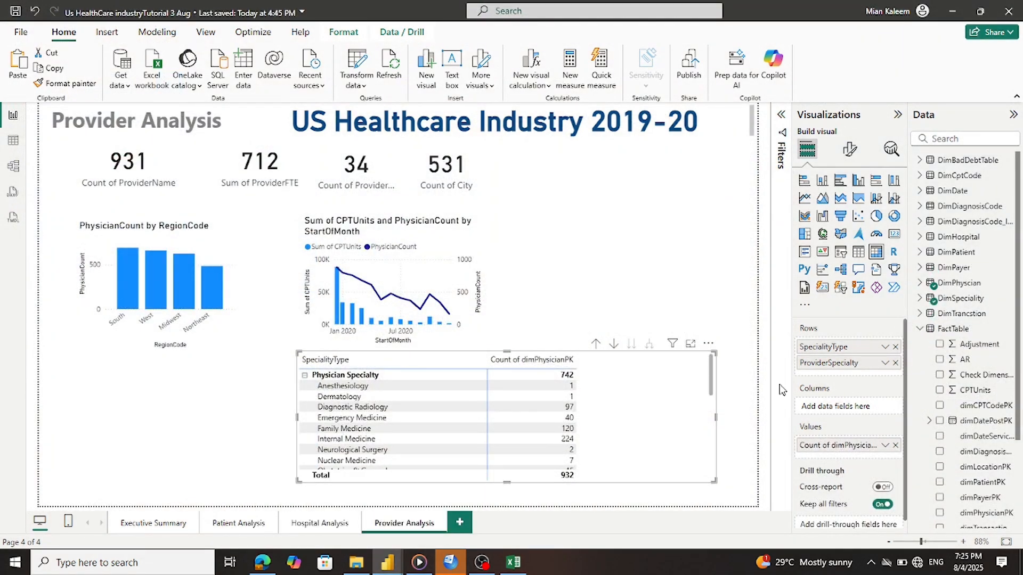
Add FactTable's CPTUnits to the matrix rows as a level beneath ProviderSpecialty
{"action": "scroll", "coordinate": [942, 341], "scroll_direction": "down", "scroll_amount": 2}
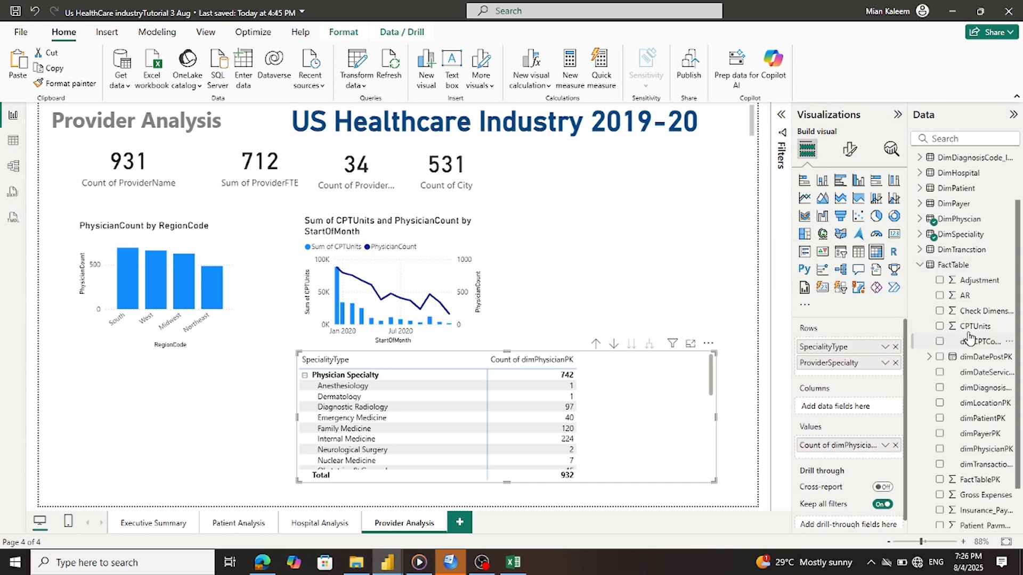
{"action": "left_click_drag", "start_coordinate": [975, 326], "coordinate": [858, 376]}
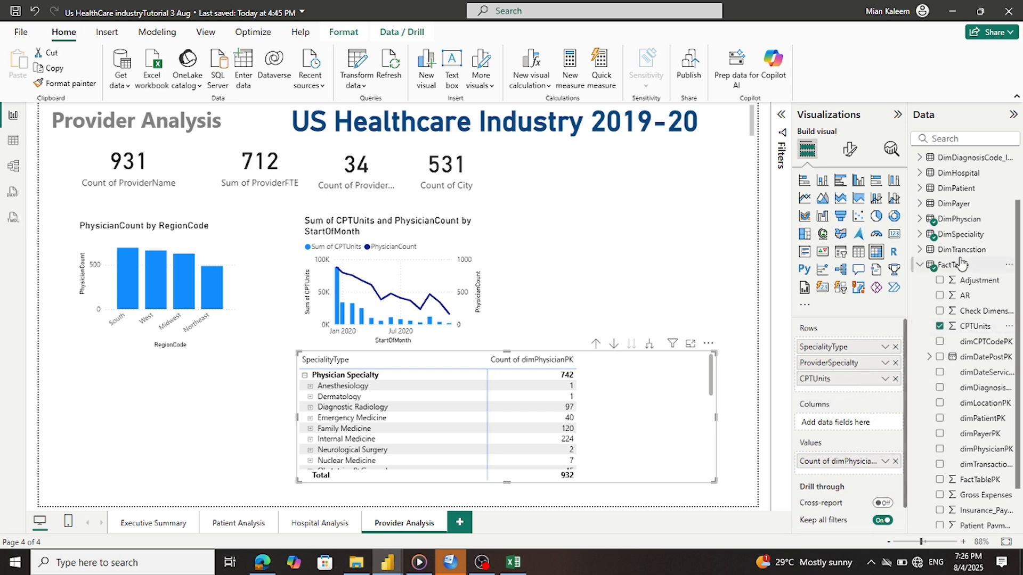
{"action": "scroll", "coordinate": [960, 263], "scroll_direction": "up", "scroll_amount": 3}
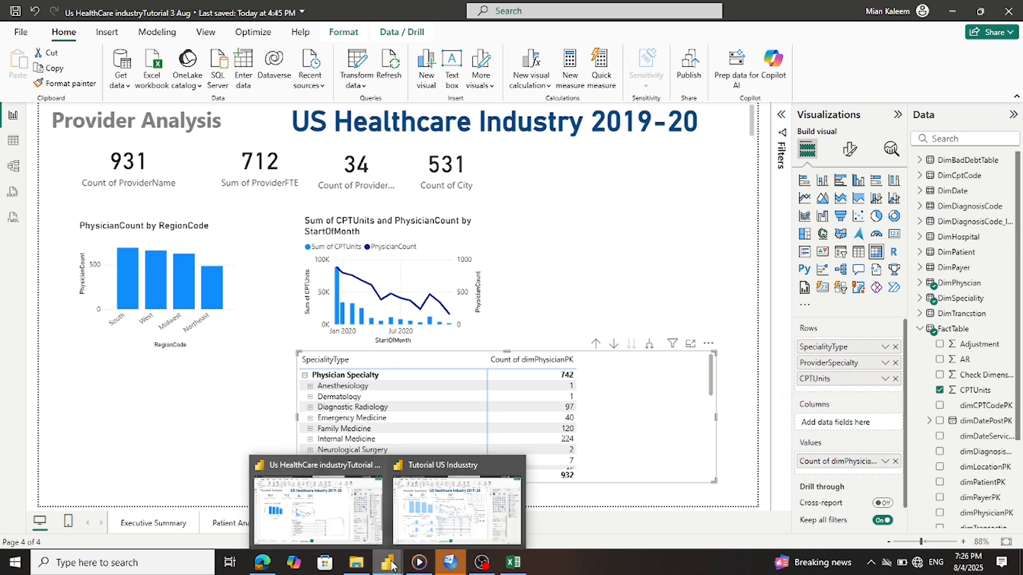
Check the reference report, then add DimPhyscian's ProviderFTE to the matrix rows
{"action": "left_click", "coordinate": [441, 540]}
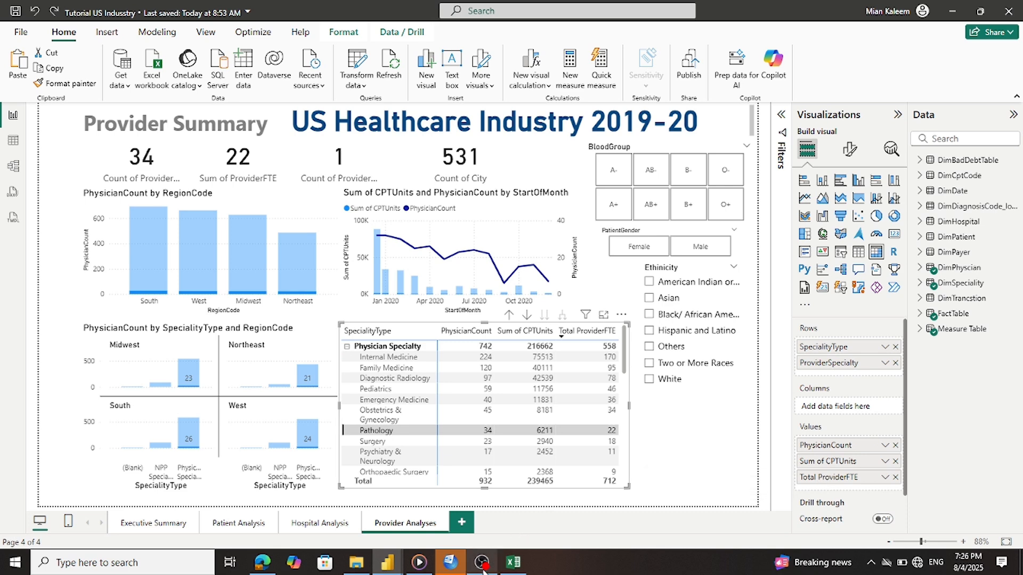
{"action": "mouse_move", "coordinate": [387, 562]}
{"action": "left_click", "coordinate": [344, 529]}
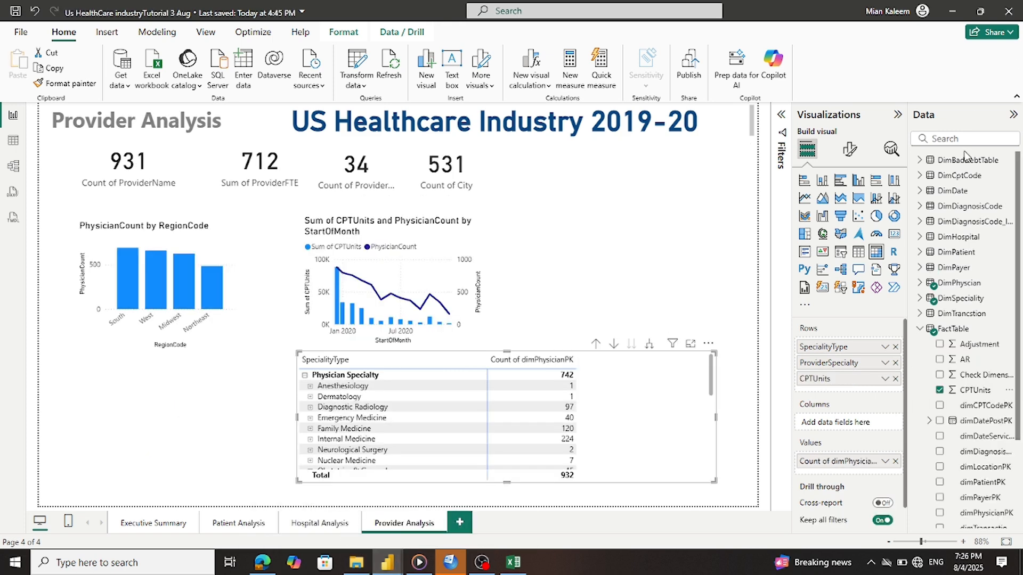
{"action": "left_click", "coordinate": [919, 284]}
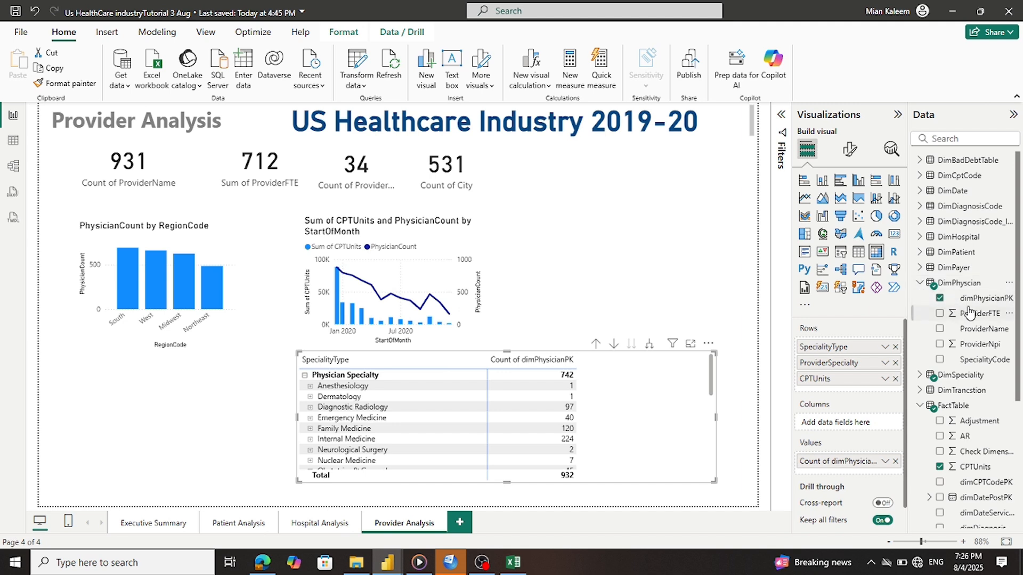
{"action": "left_click_drag", "start_coordinate": [971, 318], "coordinate": [865, 386]}
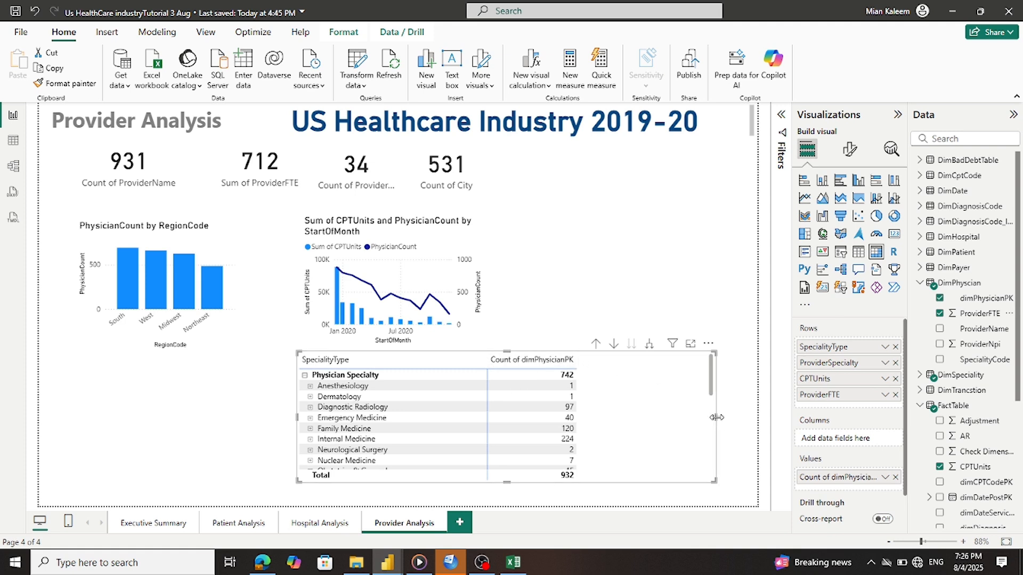
Narrow the matrix and its SpecialityType column, and move ProviderFTE and CPTUnits into Values
{"action": "left_click_drag", "start_coordinate": [762, 421], "coordinate": [650, 417]}
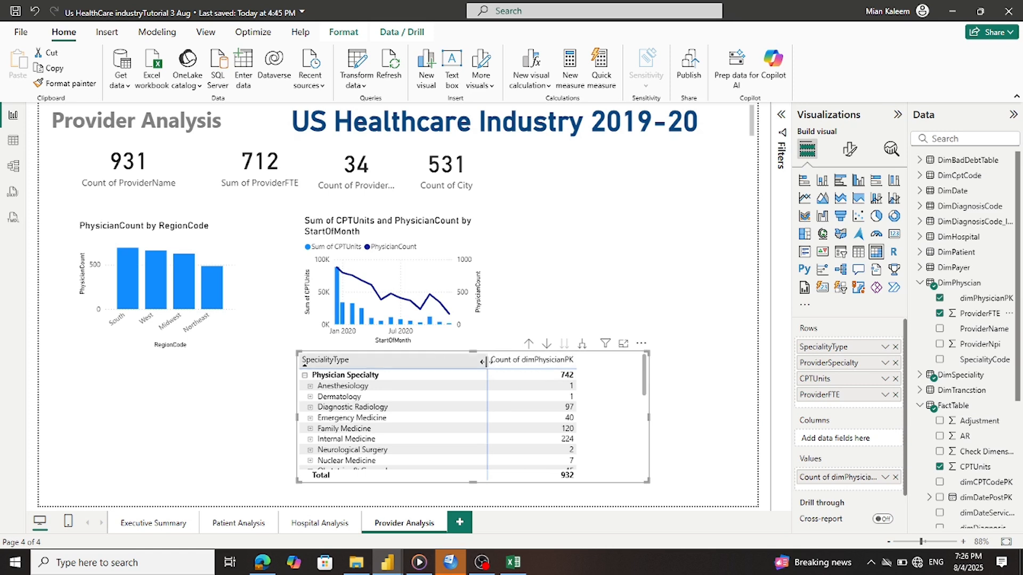
{"action": "left_click_drag", "start_coordinate": [485, 361], "coordinate": [393, 365]}
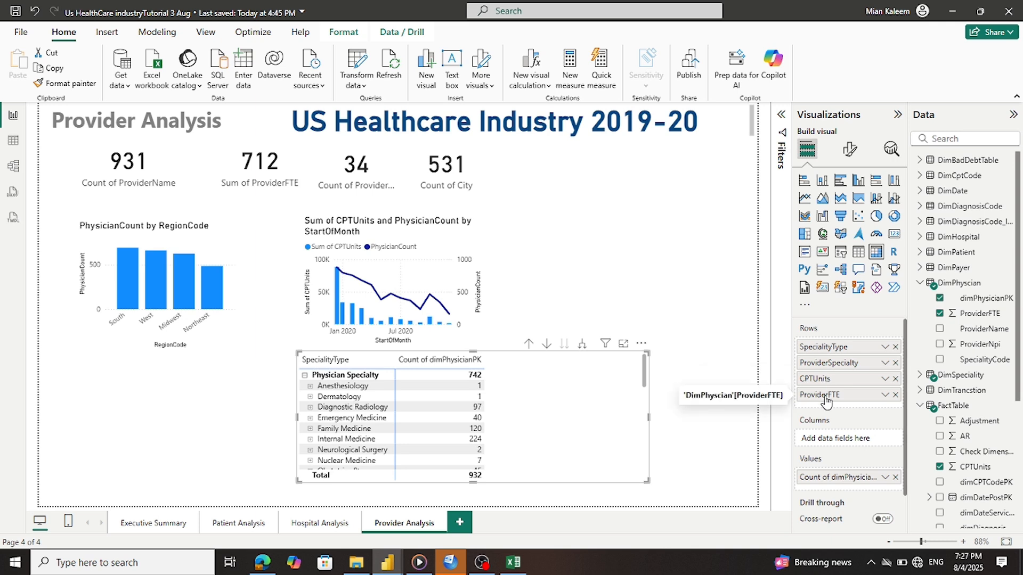
{"action": "left_click_drag", "start_coordinate": [824, 401], "coordinate": [835, 486]}
{"action": "left_click_drag", "start_coordinate": [818, 393], "coordinate": [832, 485]}
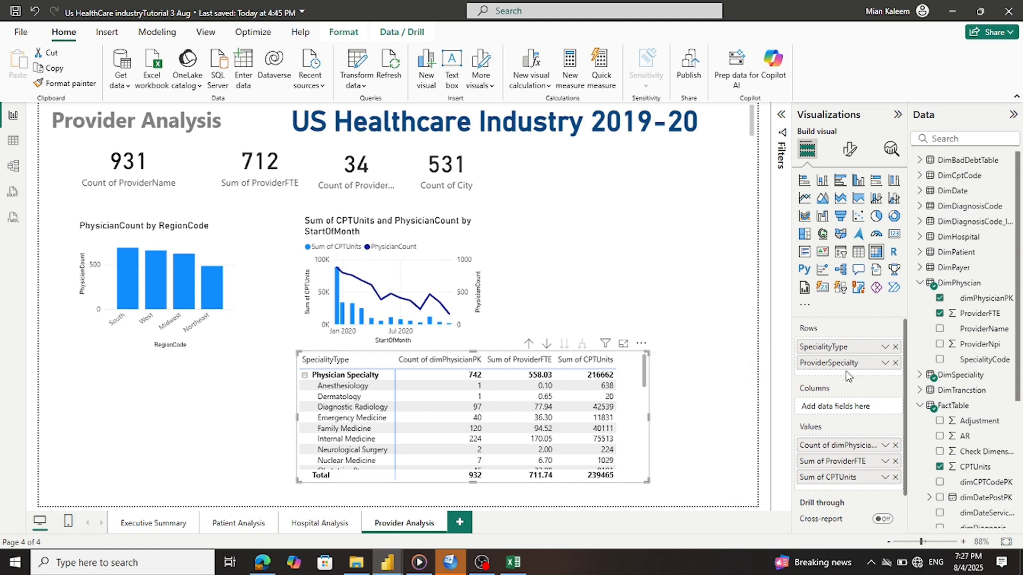
Rename the physician count value to Provider Count
{"action": "scroll", "coordinate": [837, 466], "scroll_direction": "down", "scroll_amount": 1}
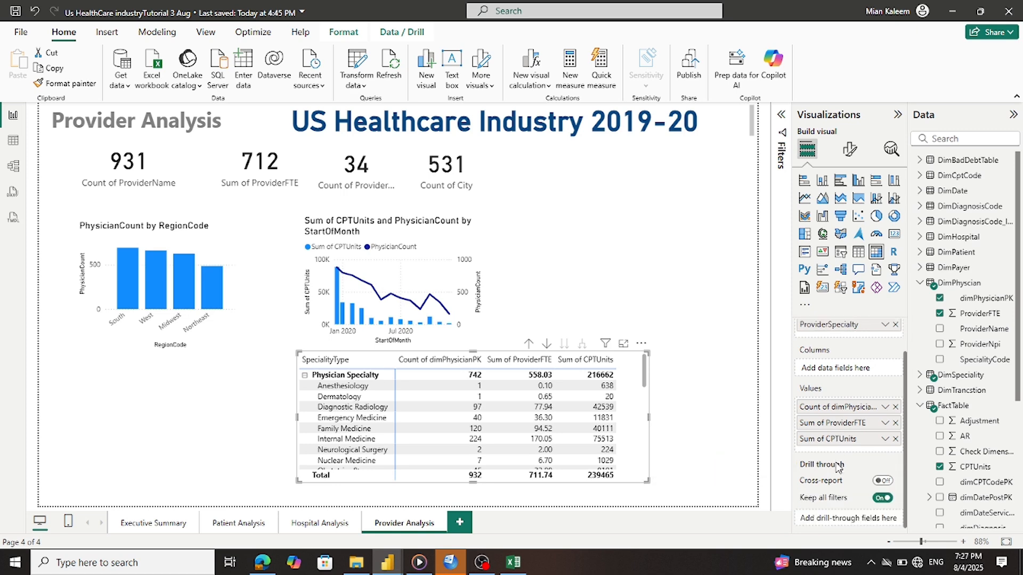
{"action": "double_click", "coordinate": [834, 410]}
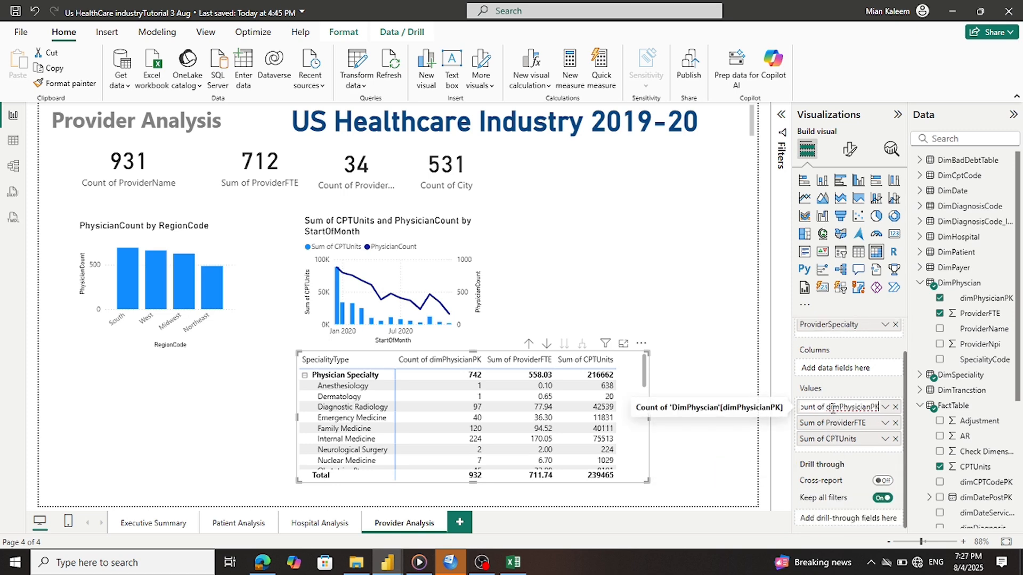
{"action": "triple_click", "coordinate": [839, 407]}
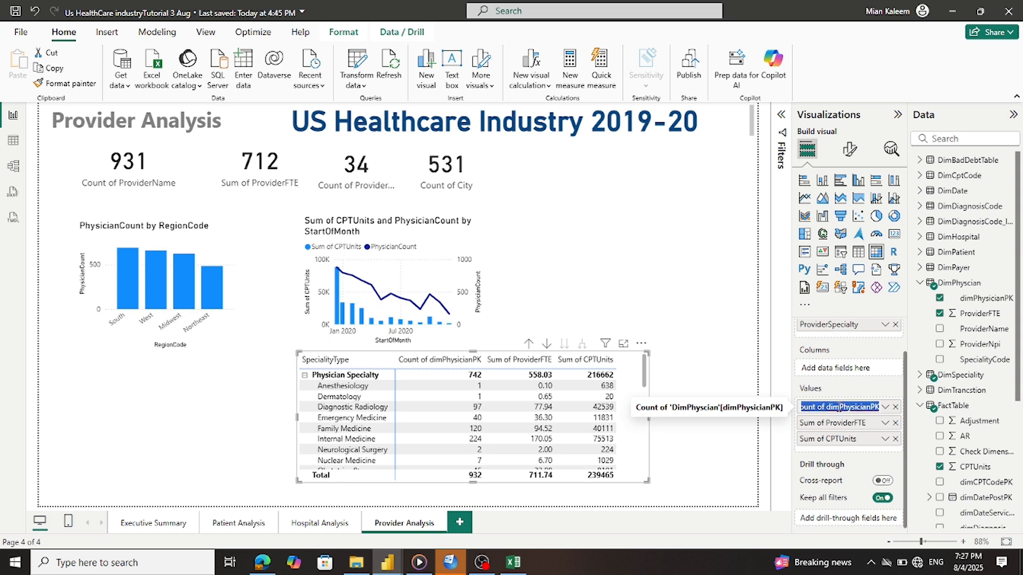
{"action": "type", "text": "Provider"}
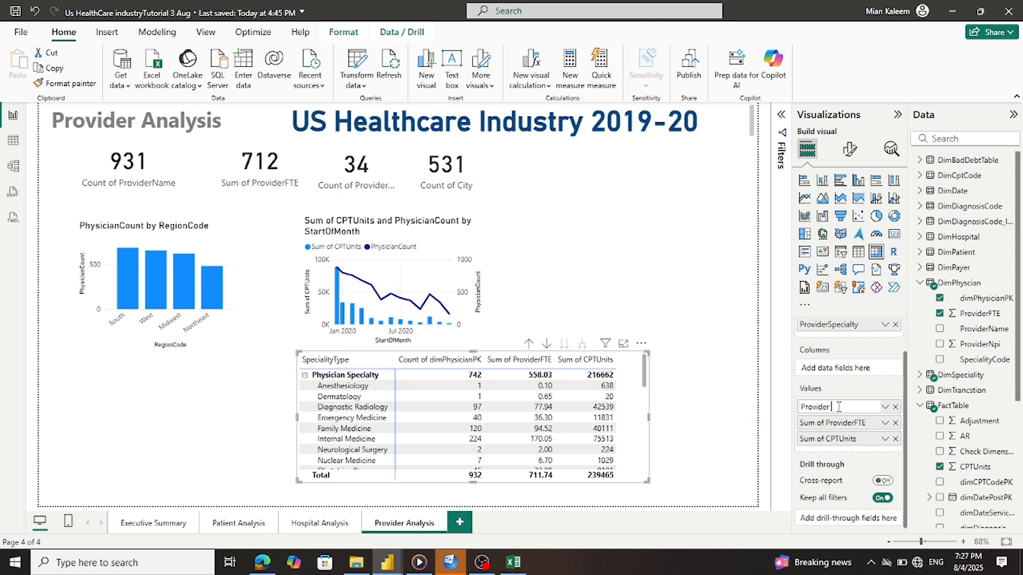
{"action": "type", "text": "Count"}
{"action": "key", "text": "Return"}
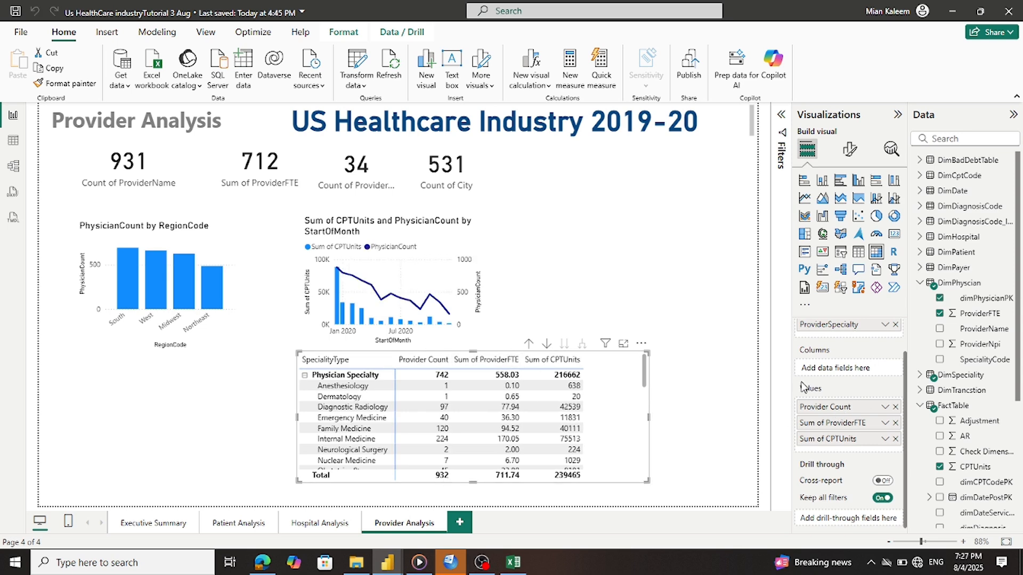
Rename the Sum of ProviderFTE value to Total FTE
{"action": "double_click", "coordinate": [822, 426]}
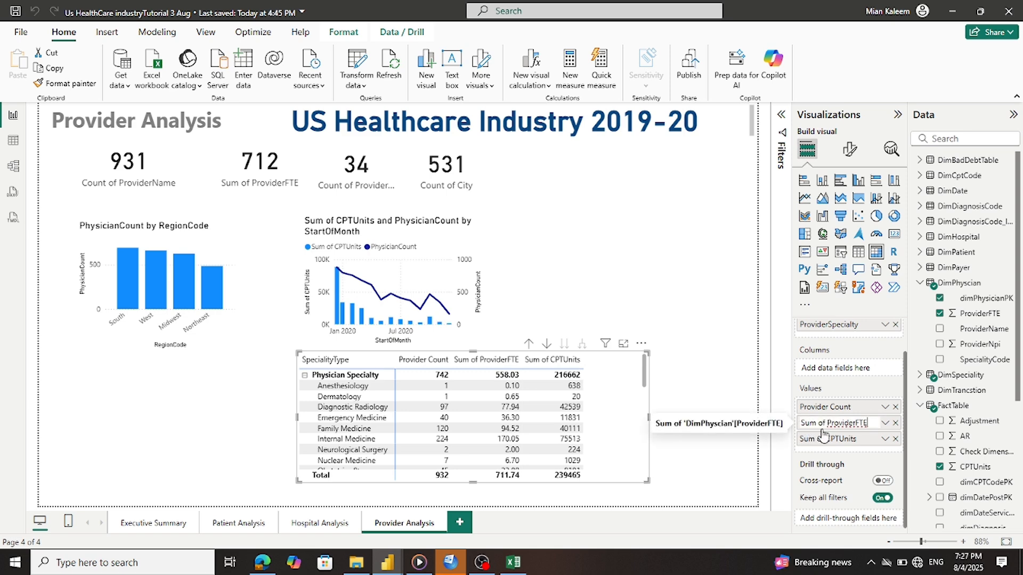
{"action": "left_click_drag", "start_coordinate": [828, 424], "coordinate": [760, 418]}
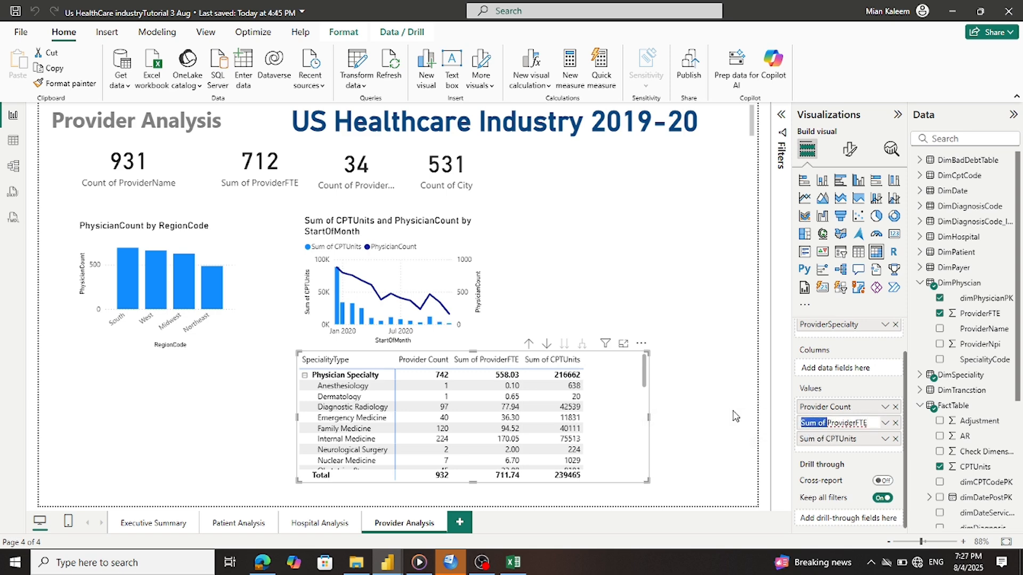
{"action": "key", "text": "BackSpace"}
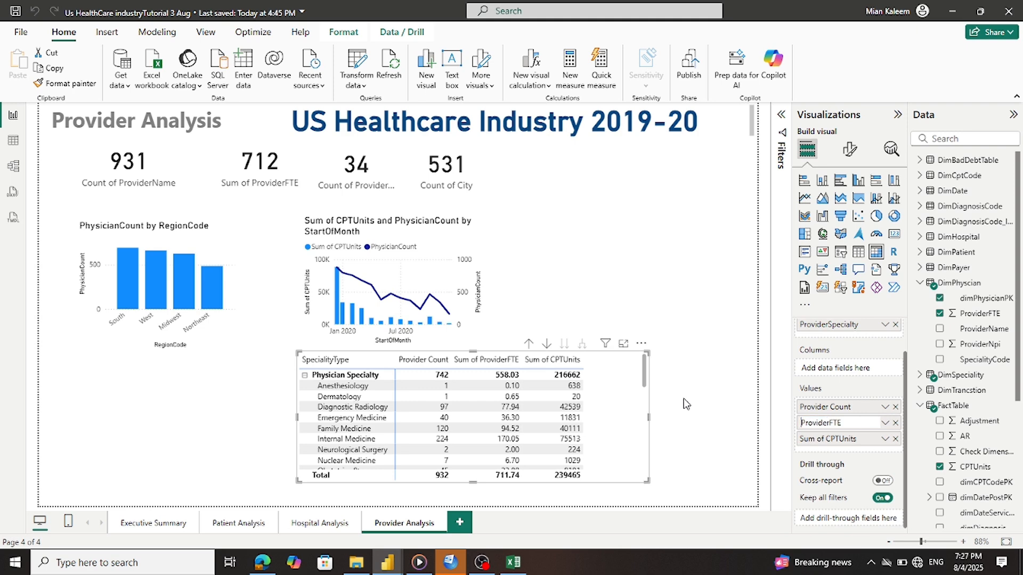
{"action": "type", "text": "Total"}
{"action": "left_click_drag", "start_coordinate": [848, 422], "coordinate": [820, 421]}
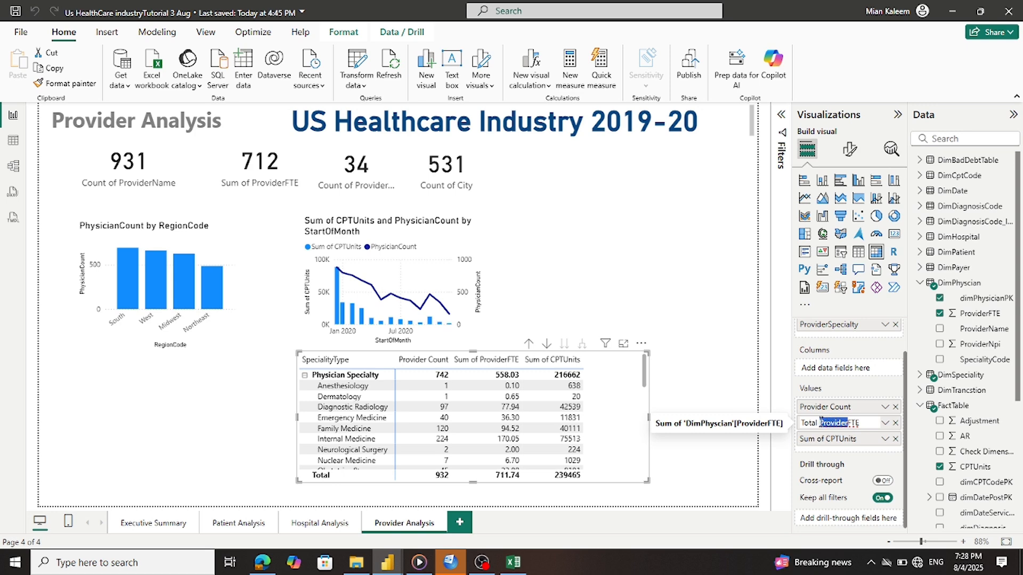
{"action": "key", "text": "BackSpace"}
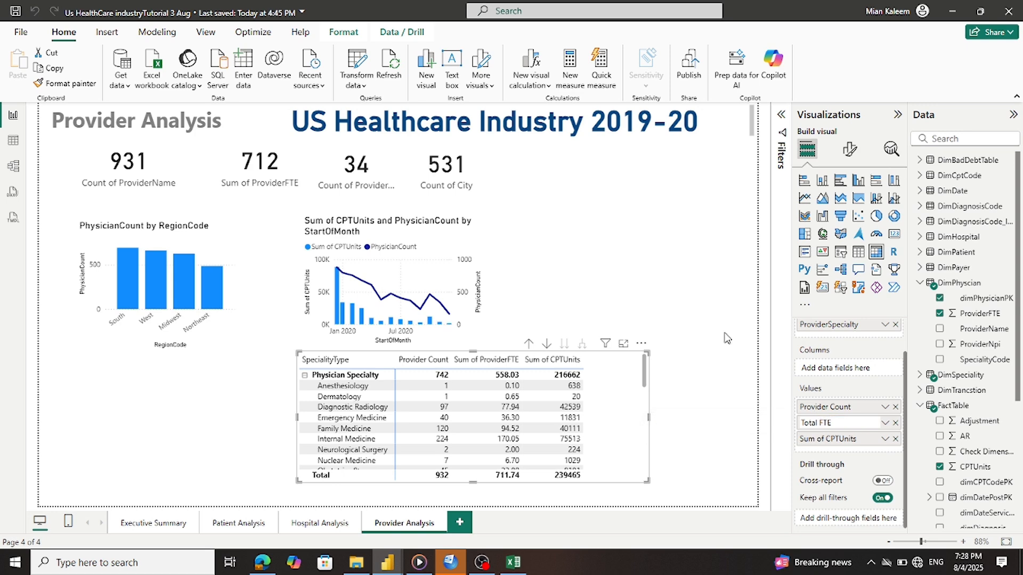
{"action": "key", "text": "Return"}
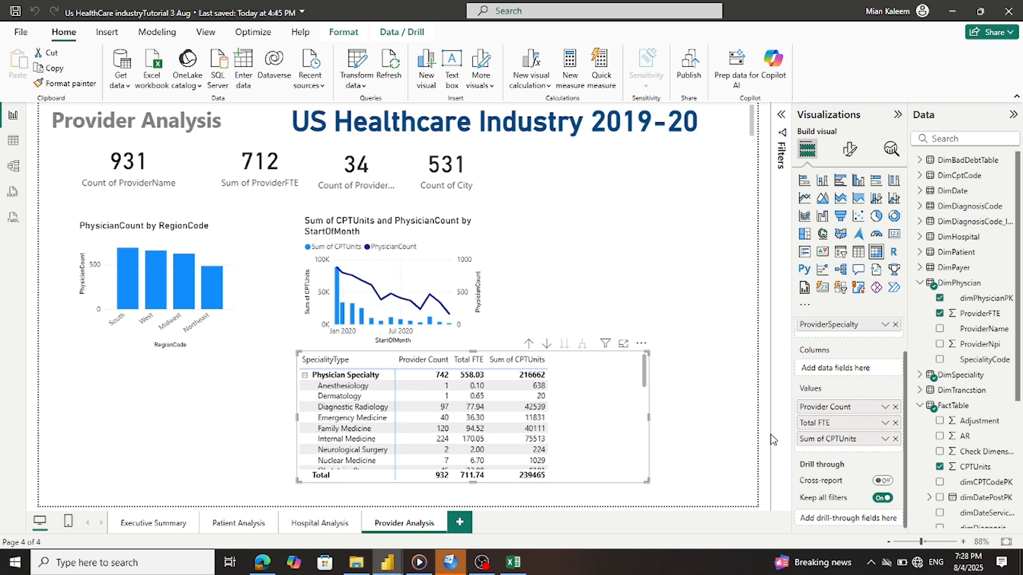
Rename the Sum of CPTUnits value to Total CPTUnits
{"action": "double_click", "coordinate": [828, 442]}
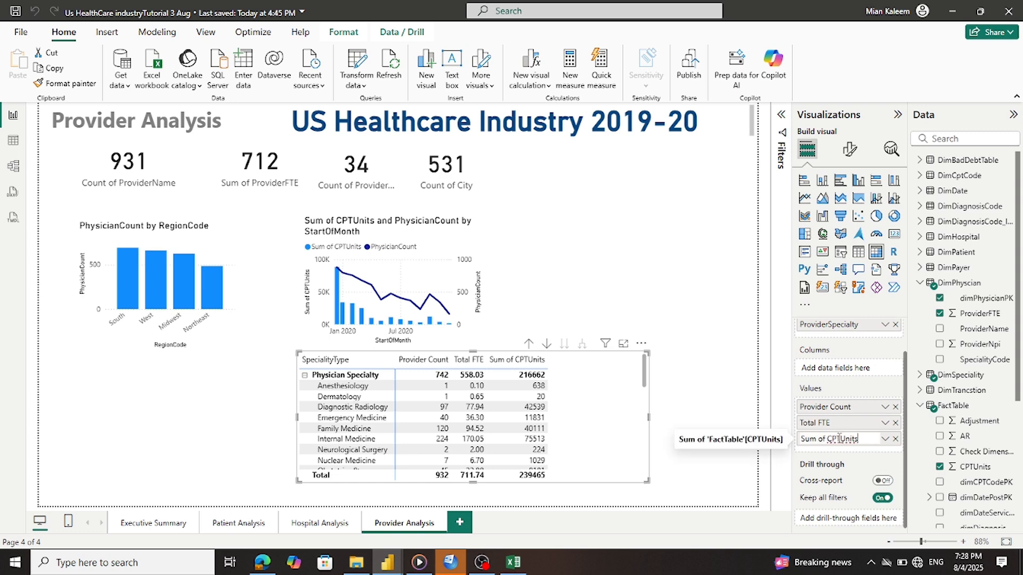
{"action": "left_click_drag", "start_coordinate": [841, 439], "coordinate": [775, 439]}
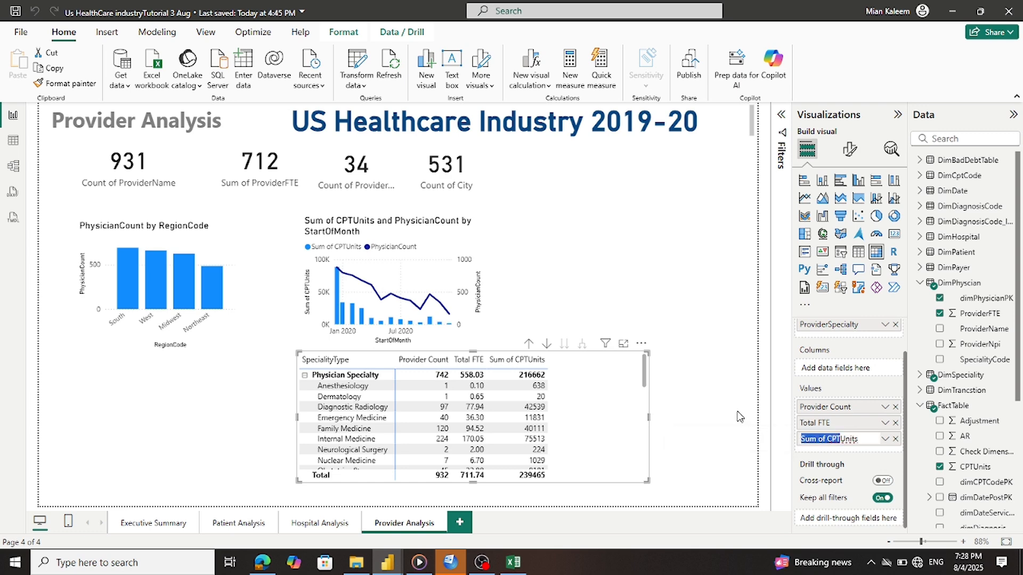
{"action": "type", "text": "Total CPT"}
{"action": "key", "text": "Return"}
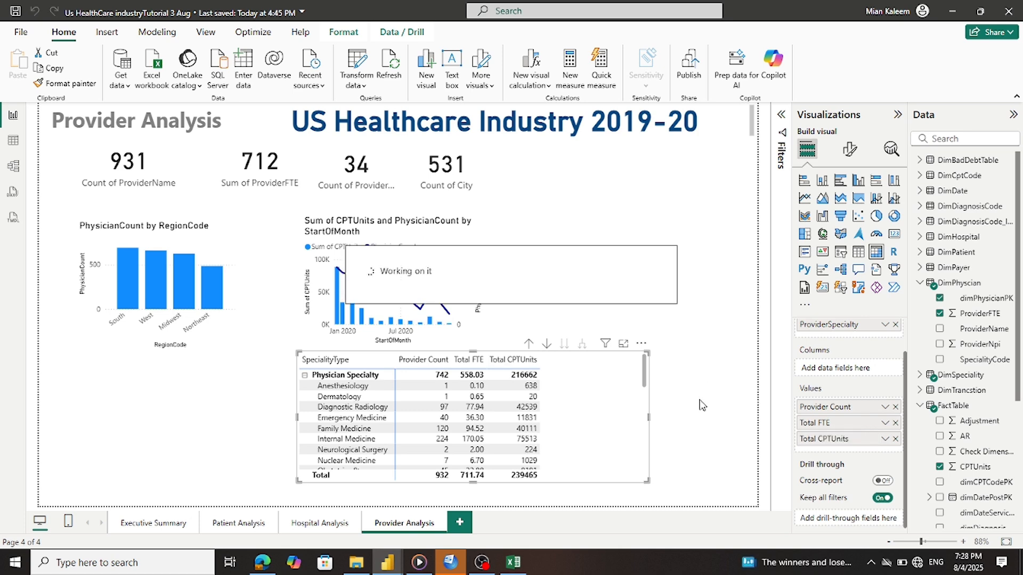
Narrow the matrix, widen Provider Count, save, and bring up the Tutorial US Industry report
{"action": "left_click_drag", "start_coordinate": [648, 417], "coordinate": [561, 419]}
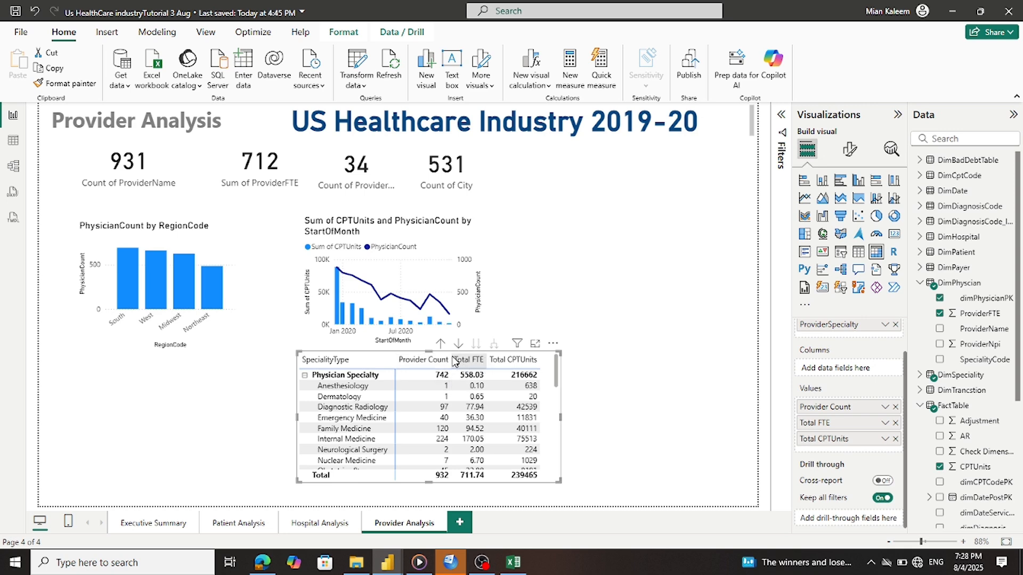
{"action": "left_click_drag", "start_coordinate": [452, 360], "coordinate": [501, 363]}
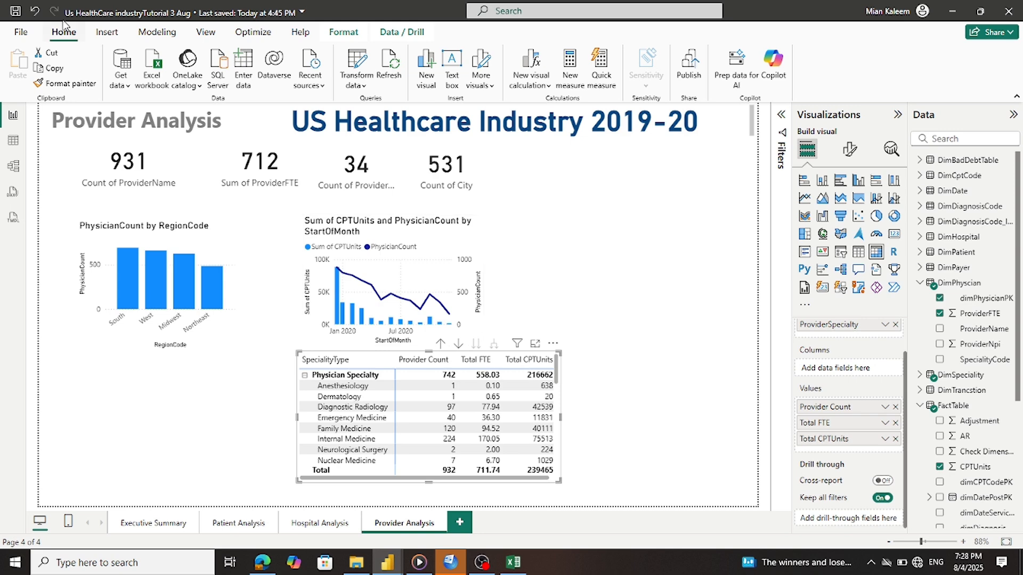
{"action": "key", "text": "ctrl+s"}
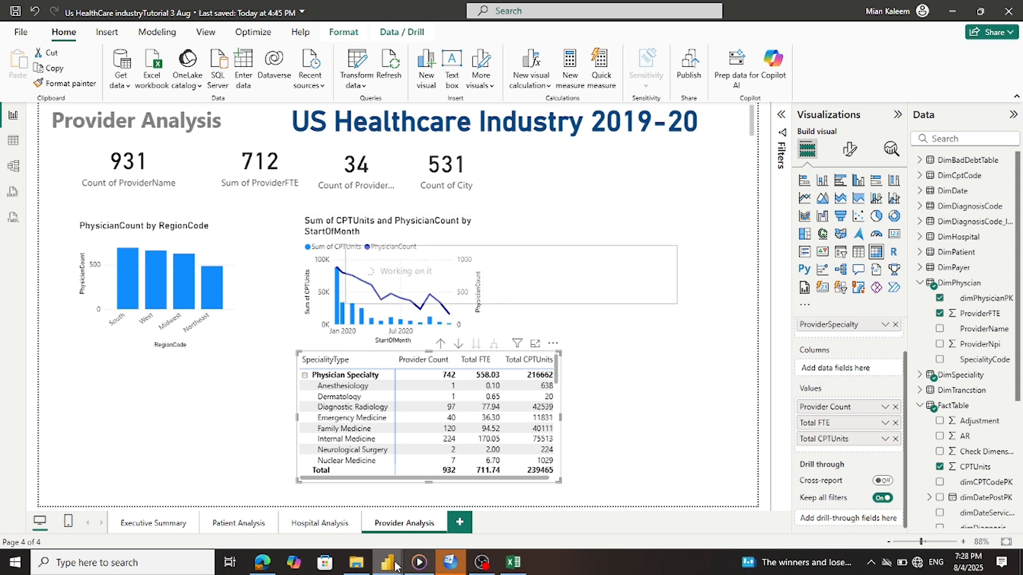
{"action": "mouse_move", "coordinate": [387, 562]}
{"action": "left_click", "coordinate": [306, 515]}
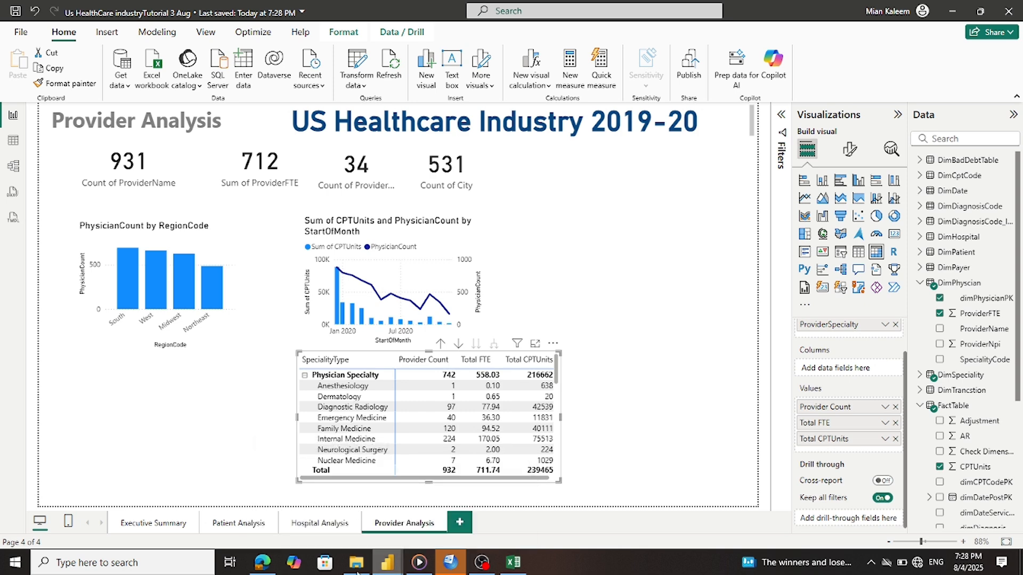
{"action": "mouse_move", "coordinate": [387, 562]}
{"action": "left_click", "coordinate": [445, 524]}
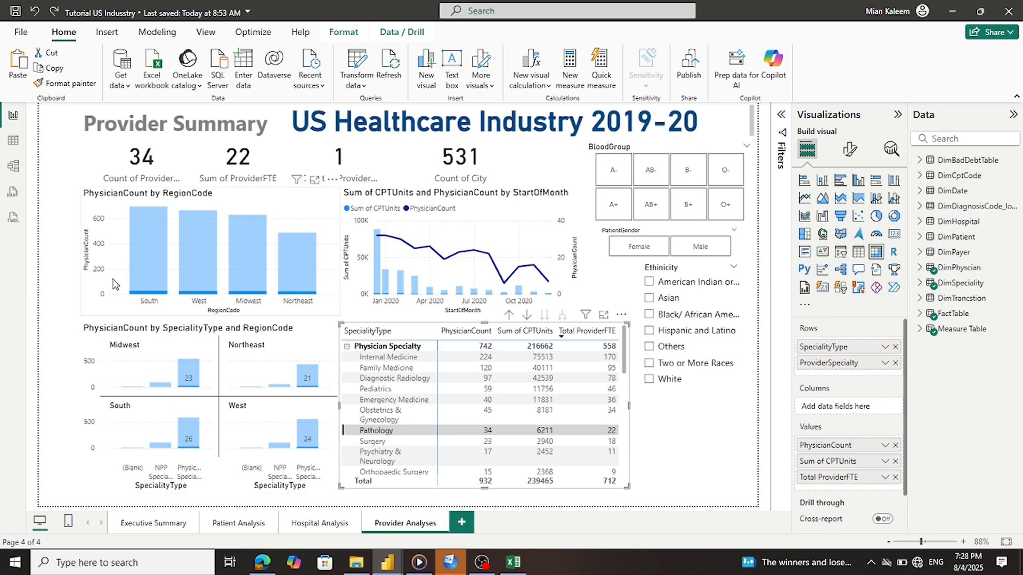
Inspect the reference chart's X-axis, Y-axis and Small multiples fields, then return to Provider Analysis
{"action": "left_click", "coordinate": [114, 328]}
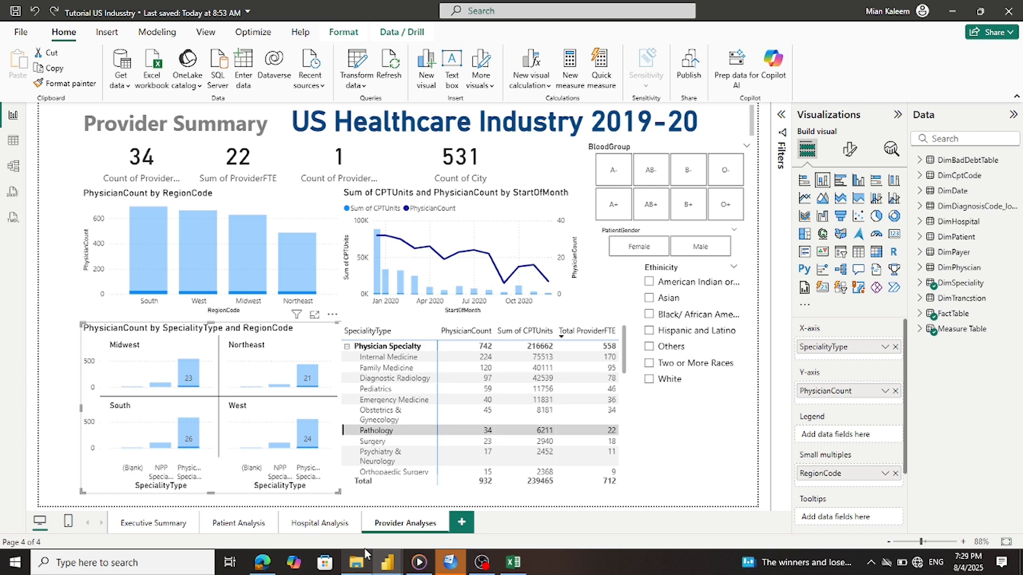
{"action": "mouse_move", "coordinate": [387, 564]}
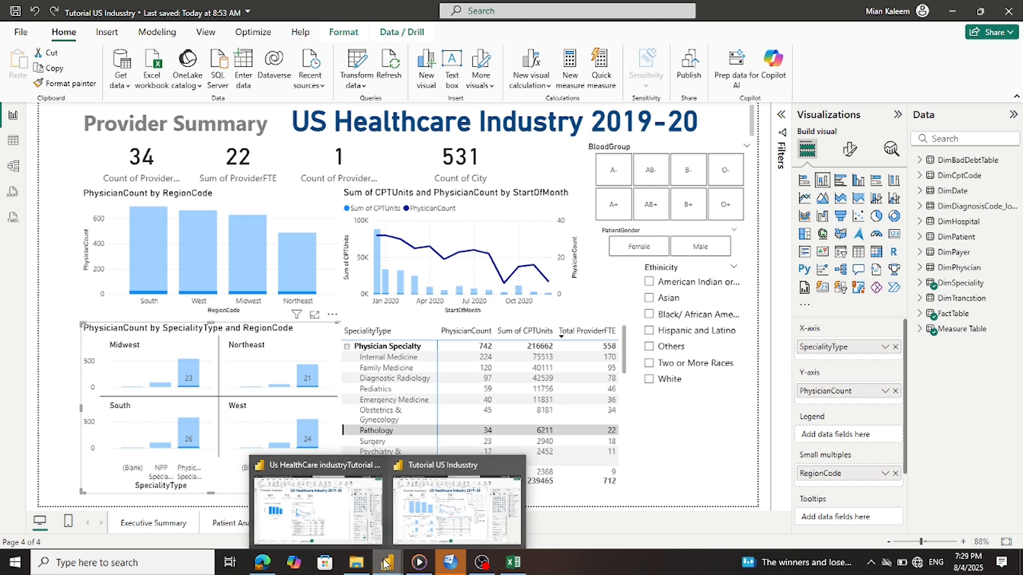
{"action": "left_click", "coordinate": [498, 523]}
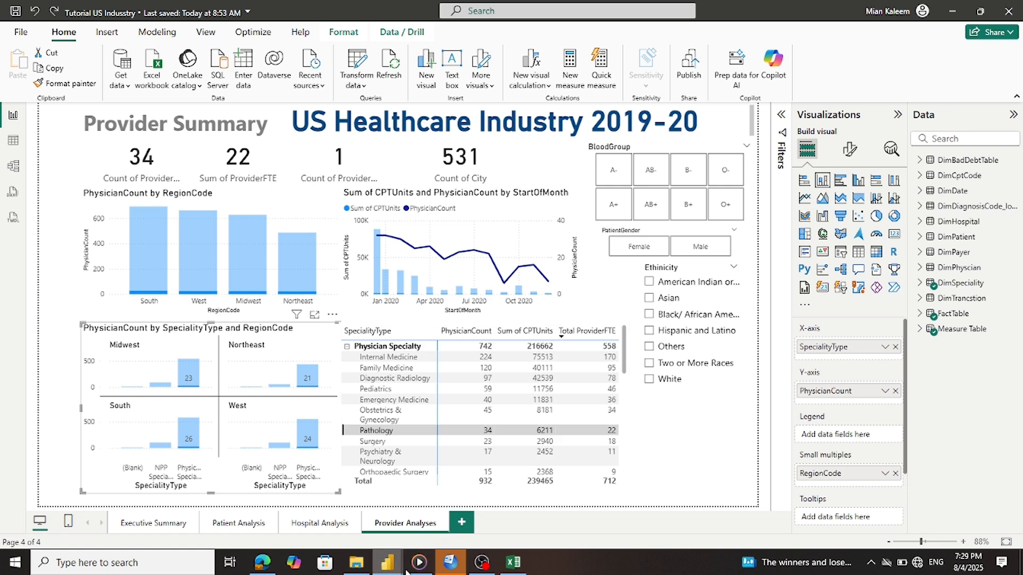
{"action": "mouse_move", "coordinate": [387, 564]}
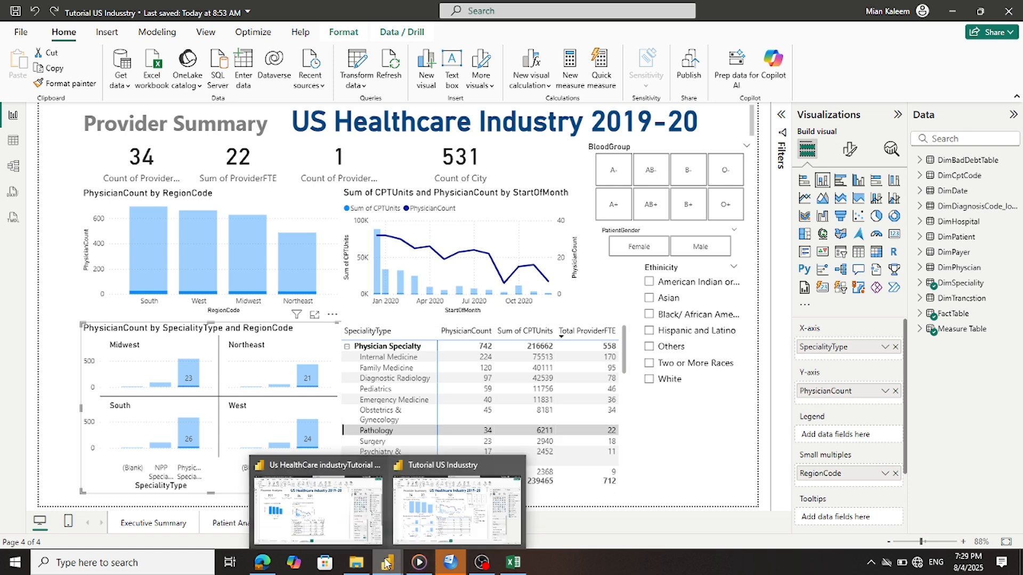
{"action": "left_click", "coordinate": [337, 528]}
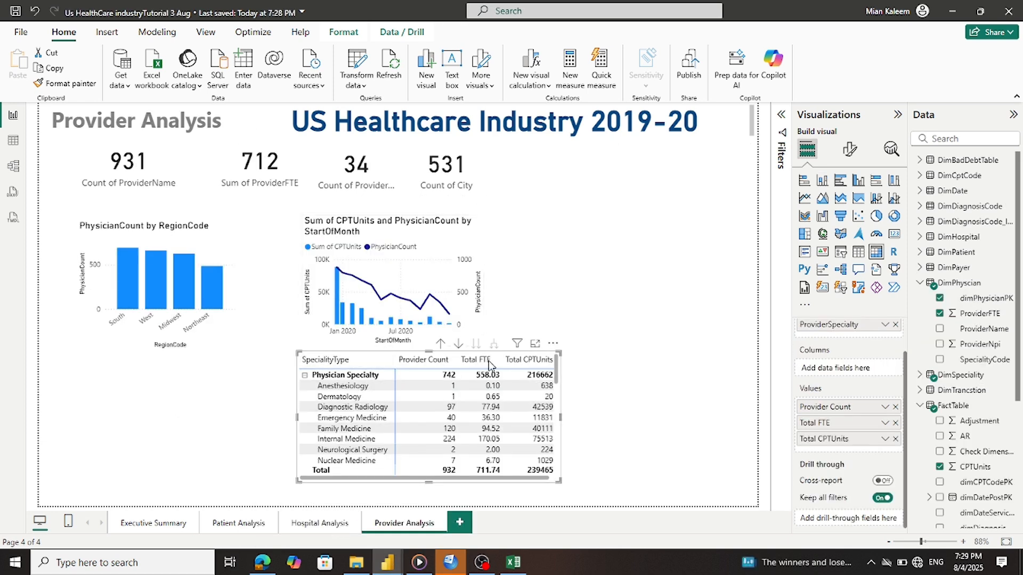
Add a clustered column chart at the lower left, sized to leave the matrix uncovered
{"action": "left_click", "coordinate": [730, 261]}
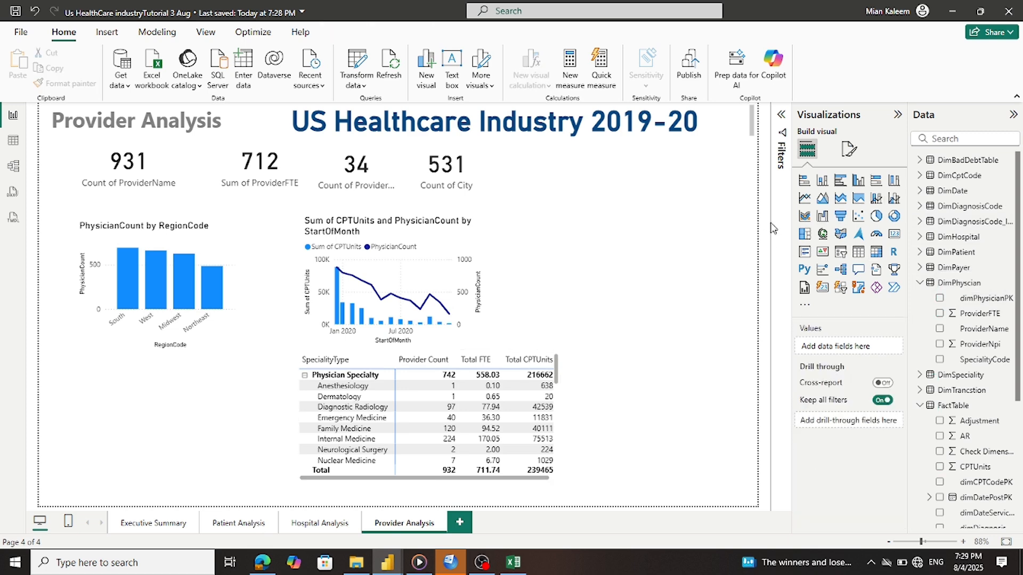
{"action": "left_click", "coordinate": [857, 182]}
{"action": "left_click_drag", "start_coordinate": [622, 280], "coordinate": [171, 422]}
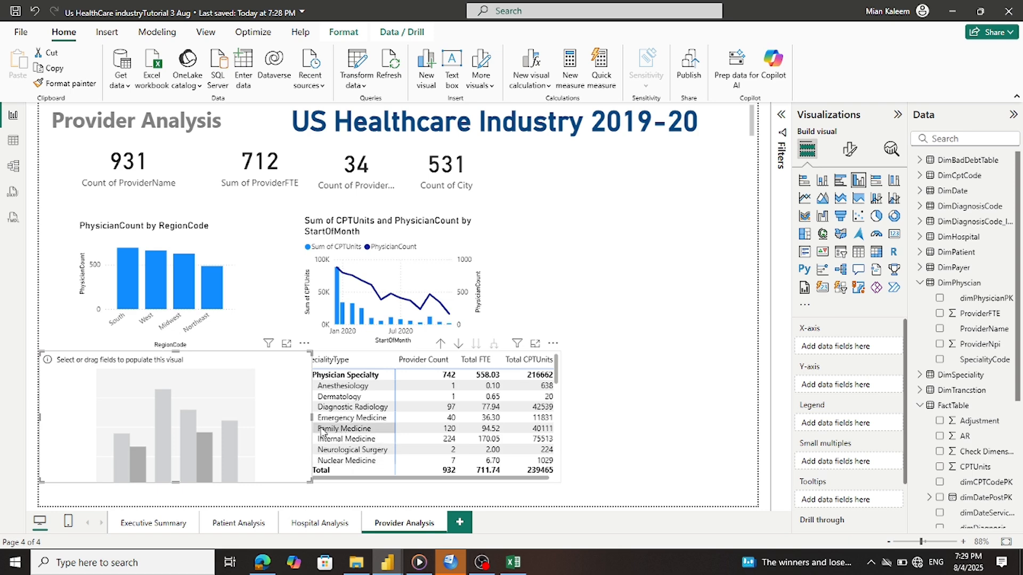
{"action": "left_click_drag", "start_coordinate": [317, 424], "coordinate": [276, 430]}
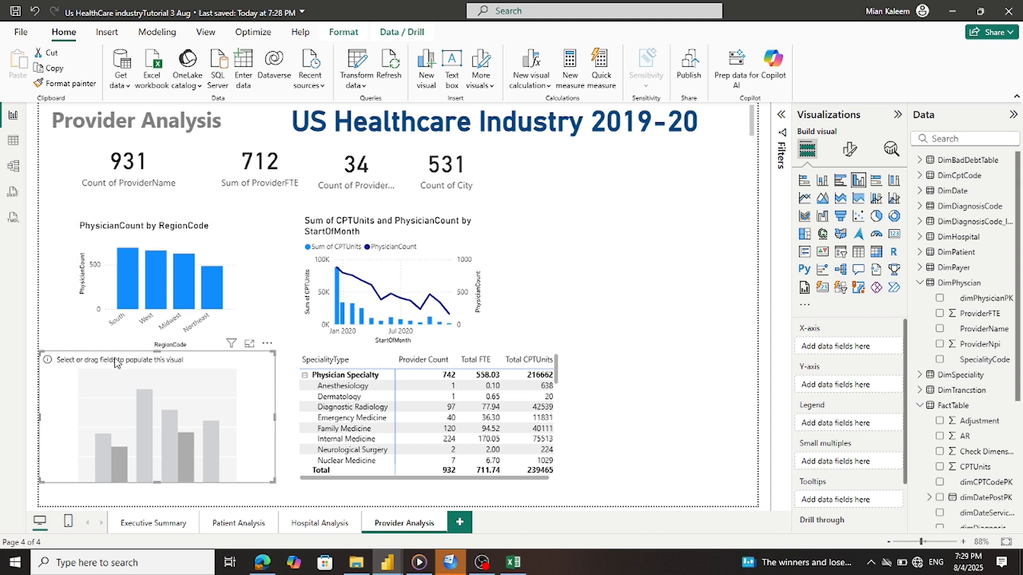
{"action": "left_click_drag", "start_coordinate": [117, 362], "coordinate": [116, 356]}
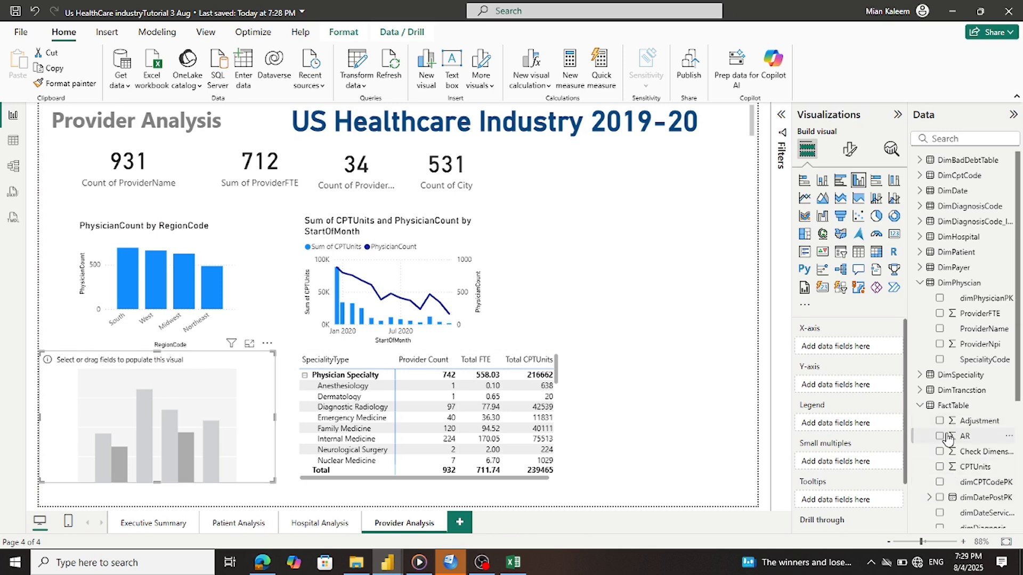
Compare with the reference report, then collapse the DimPhyscian field list
{"action": "scroll", "coordinate": [825, 470], "scroll_direction": "down", "scroll_amount": 2}
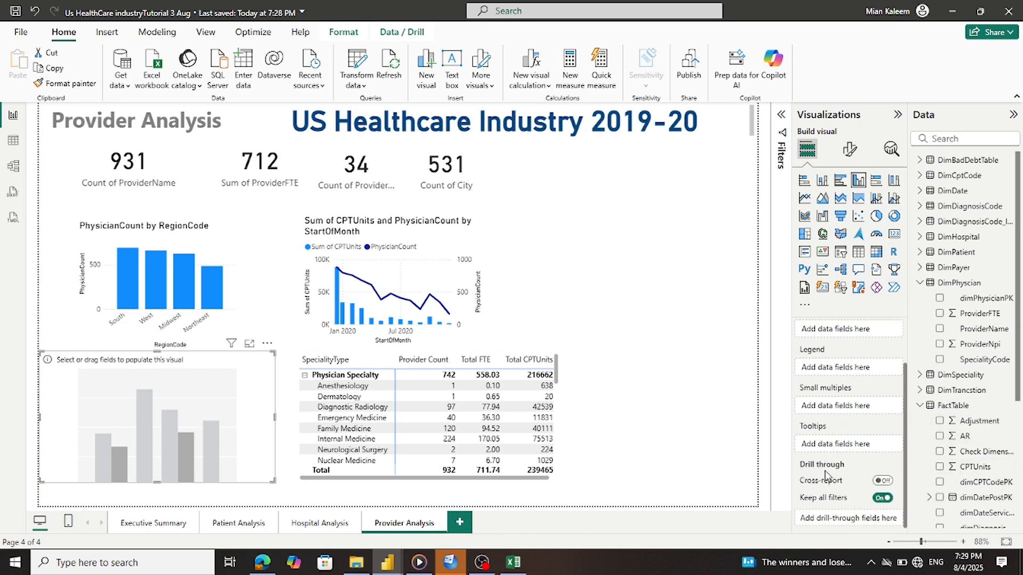
{"action": "scroll", "coordinate": [825, 470], "scroll_direction": "up", "scroll_amount": 2}
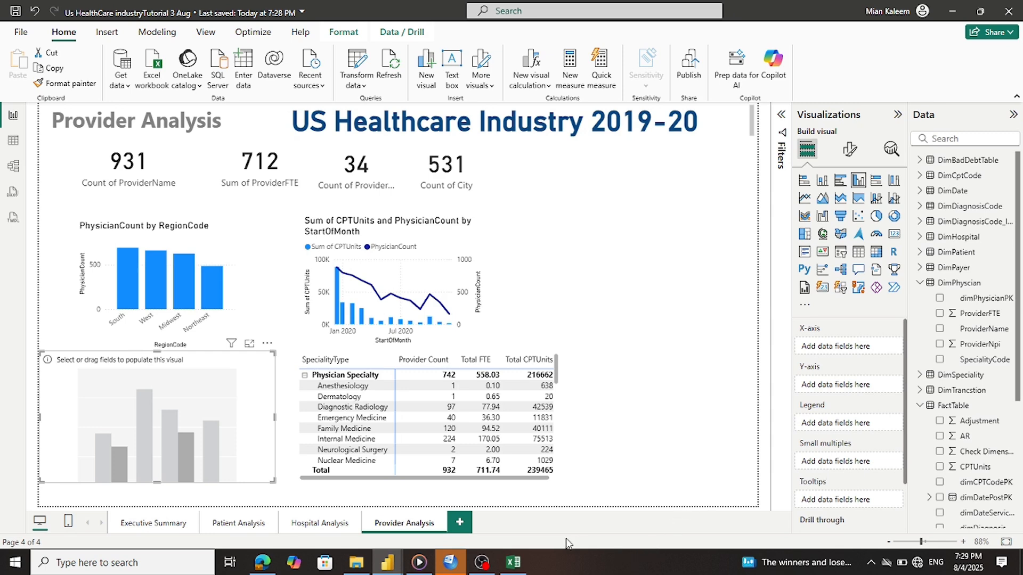
{"action": "mouse_move", "coordinate": [377, 568]}
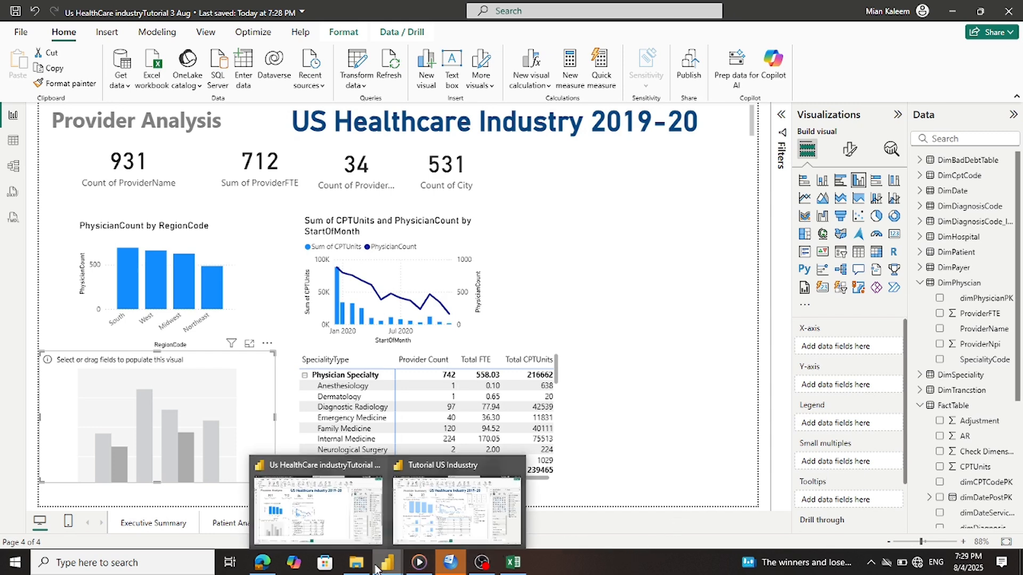
{"action": "mouse_move", "coordinate": [424, 543]}
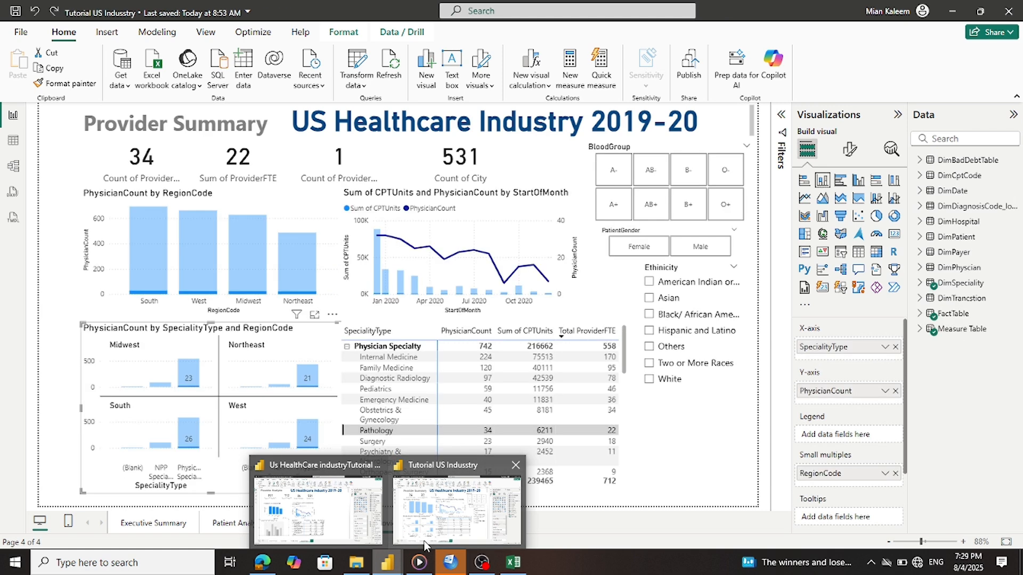
{"action": "left_click", "coordinate": [379, 533]}
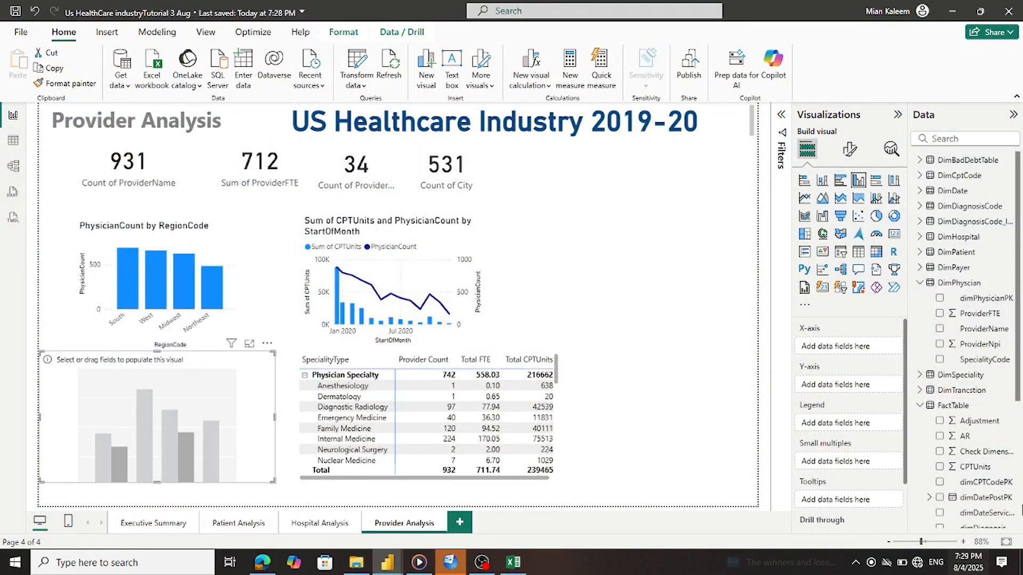
{"action": "scroll", "coordinate": [891, 435], "scroll_direction": "down", "scroll_amount": 3}
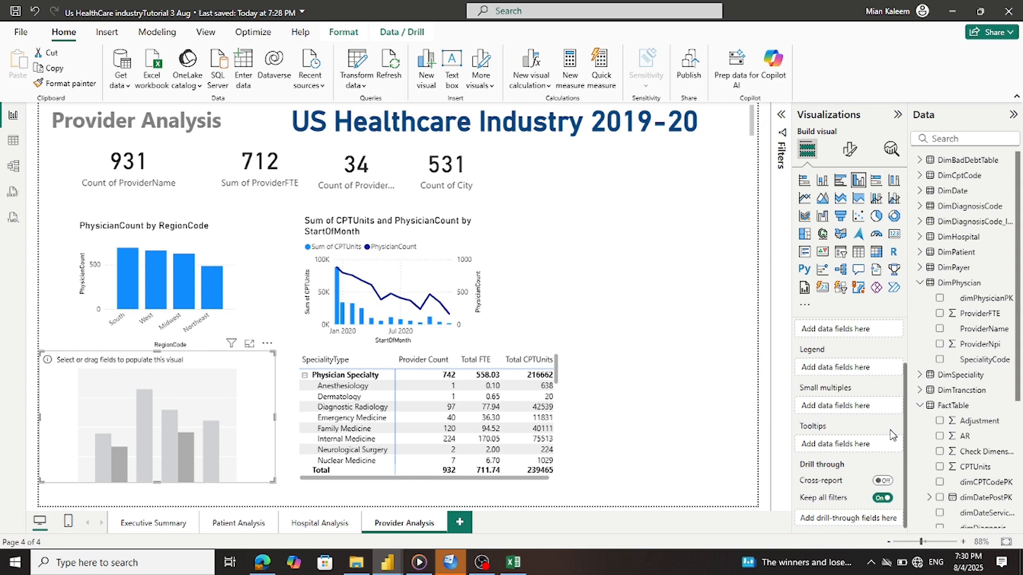
{"action": "scroll", "coordinate": [893, 435], "scroll_direction": "up", "scroll_amount": 3}
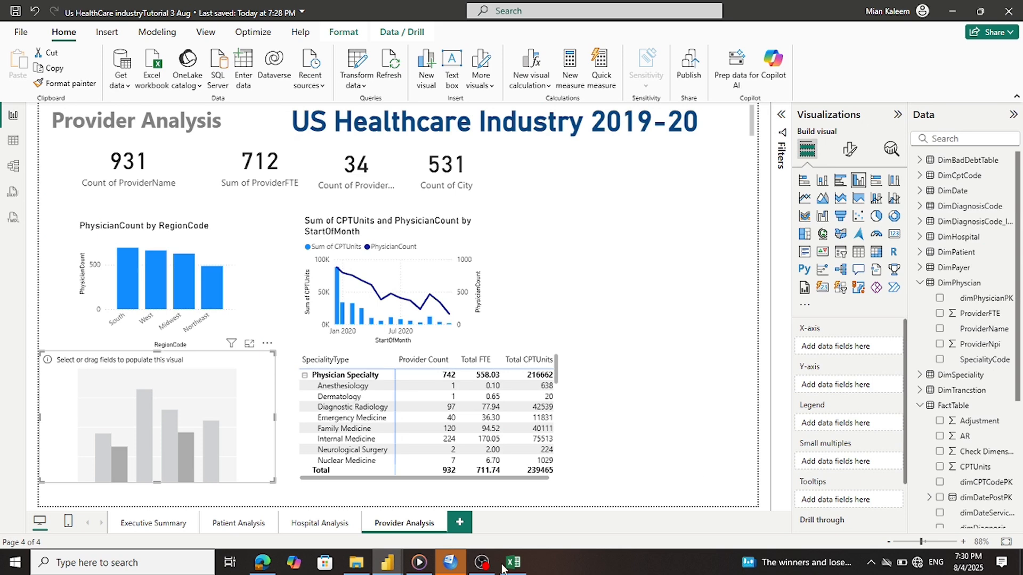
{"action": "mouse_move", "coordinate": [390, 569]}
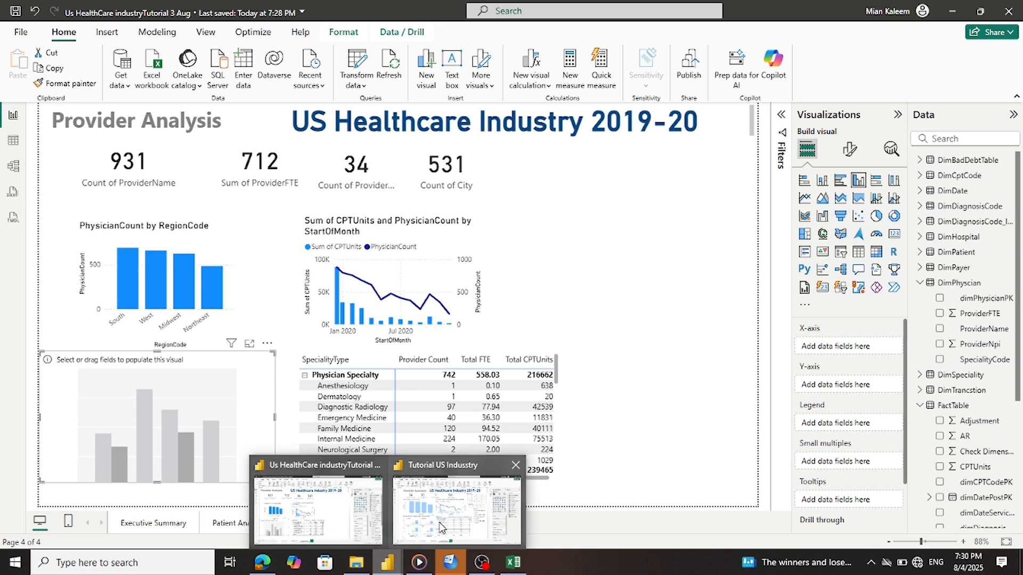
{"action": "mouse_move", "coordinate": [440, 527]}
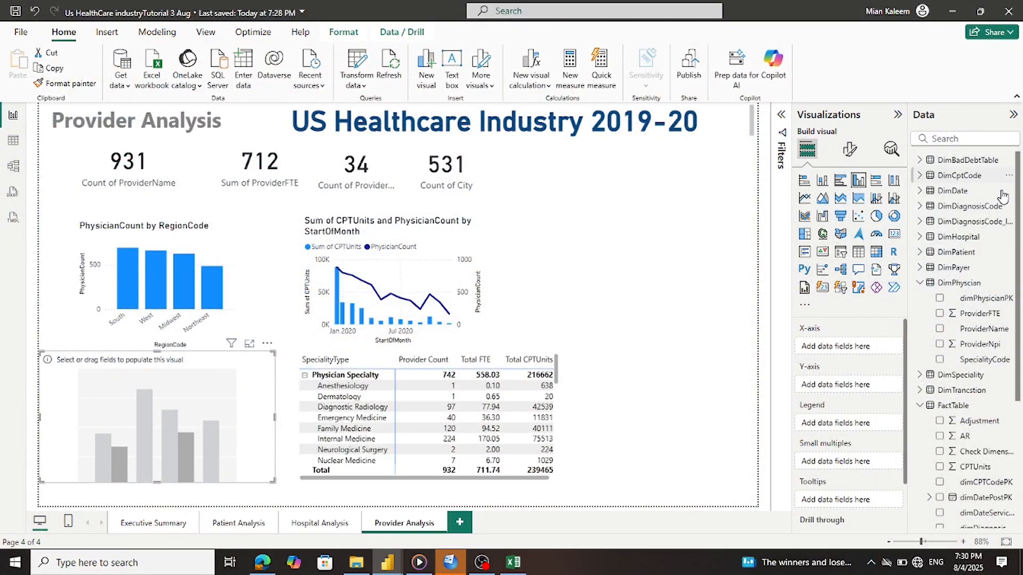
{"action": "left_click", "coordinate": [920, 284]}
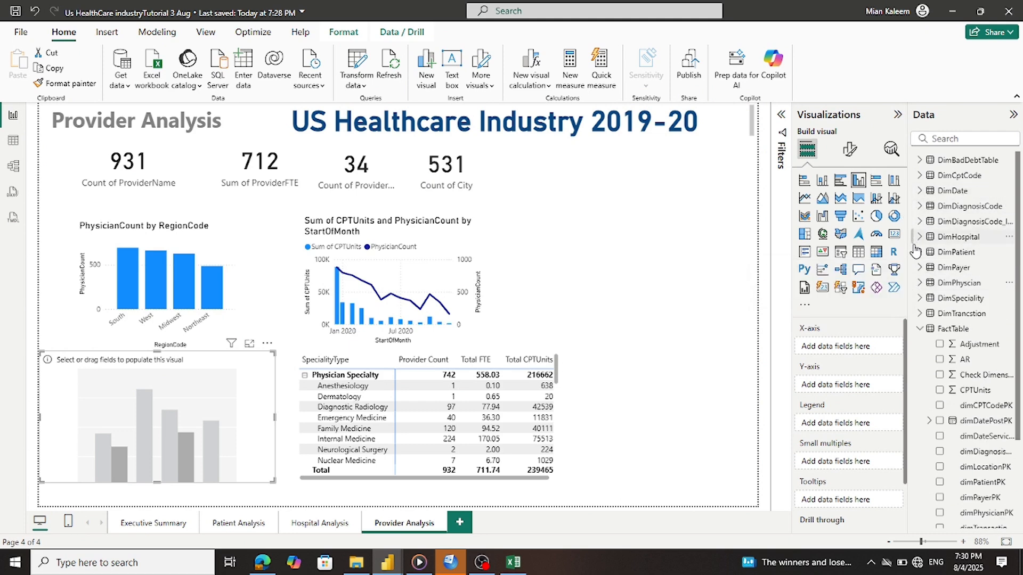
Plot Measures1's PhysicianCount by SpecialityType in the new column chart
{"action": "left_click", "coordinate": [919, 299]}
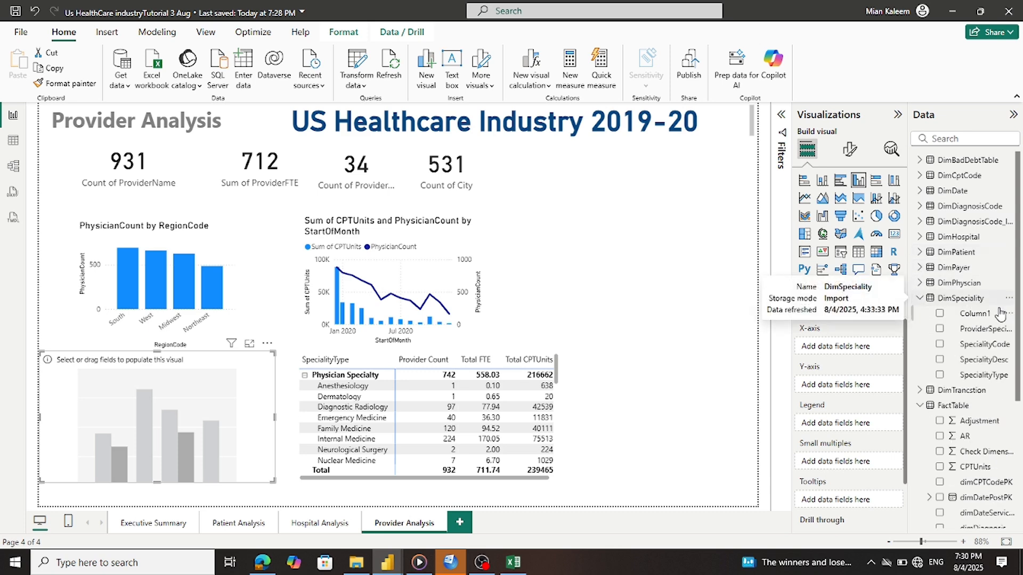
{"action": "left_click_drag", "start_coordinate": [984, 375], "coordinate": [874, 354]}
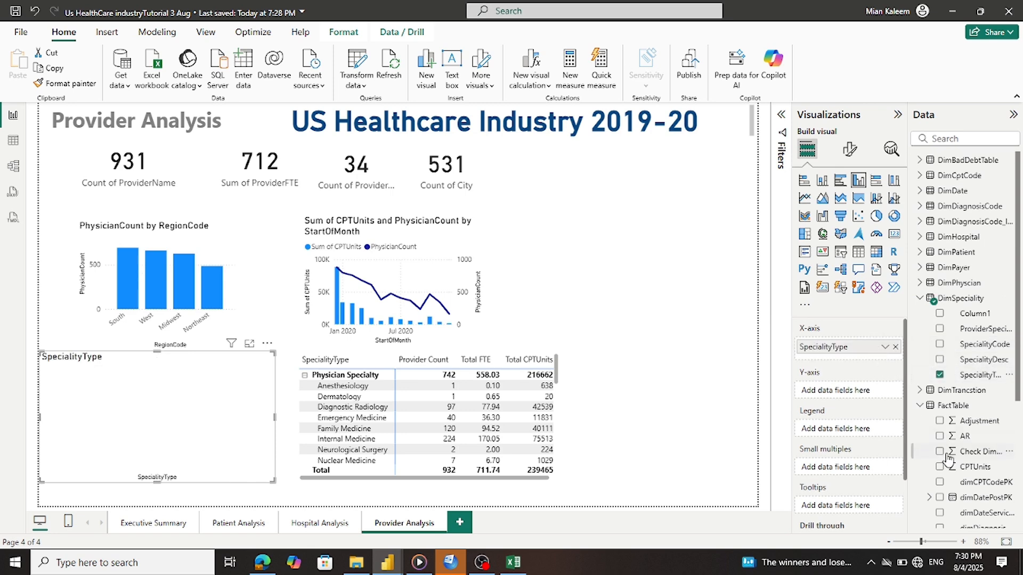
{"action": "scroll", "coordinate": [990, 482], "scroll_direction": "down", "scroll_amount": 4}
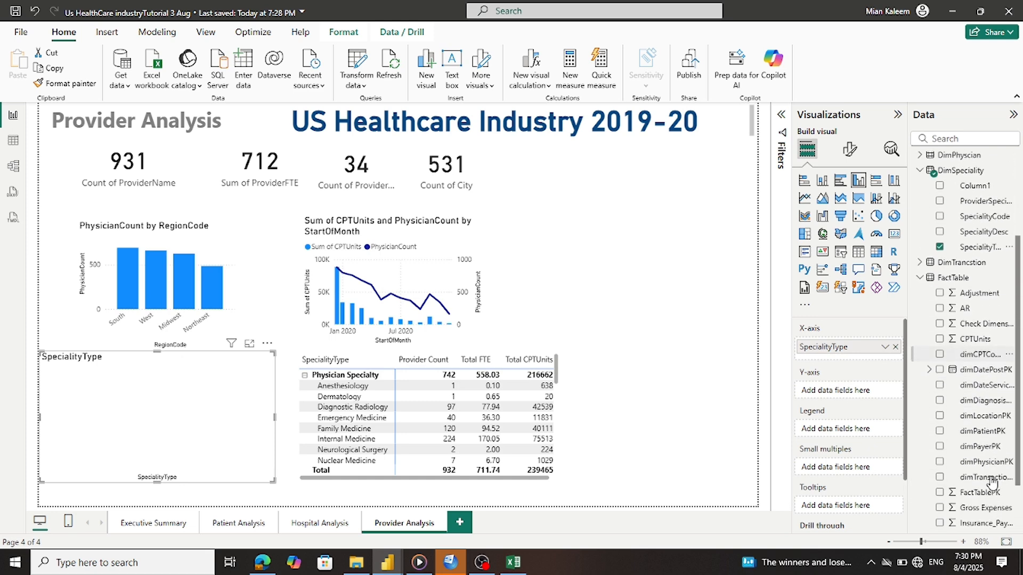
{"action": "left_click", "coordinate": [920, 277]}
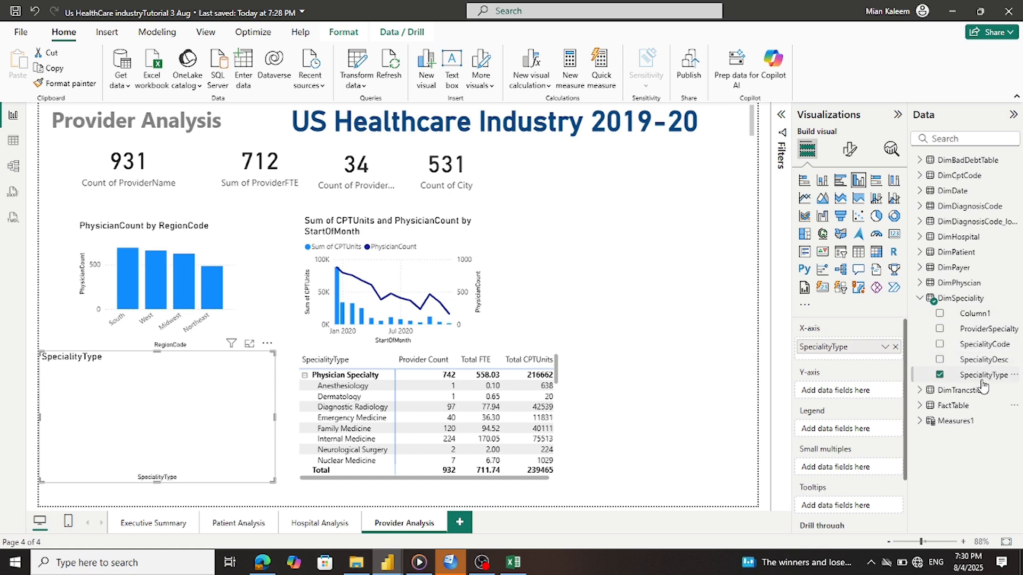
{"action": "left_click", "coordinate": [919, 421]}
{"action": "scroll", "coordinate": [973, 364], "scroll_direction": "down", "scroll_amount": 3}
{"action": "scroll", "coordinate": [972, 363], "scroll_direction": "down", "scroll_amount": 5}
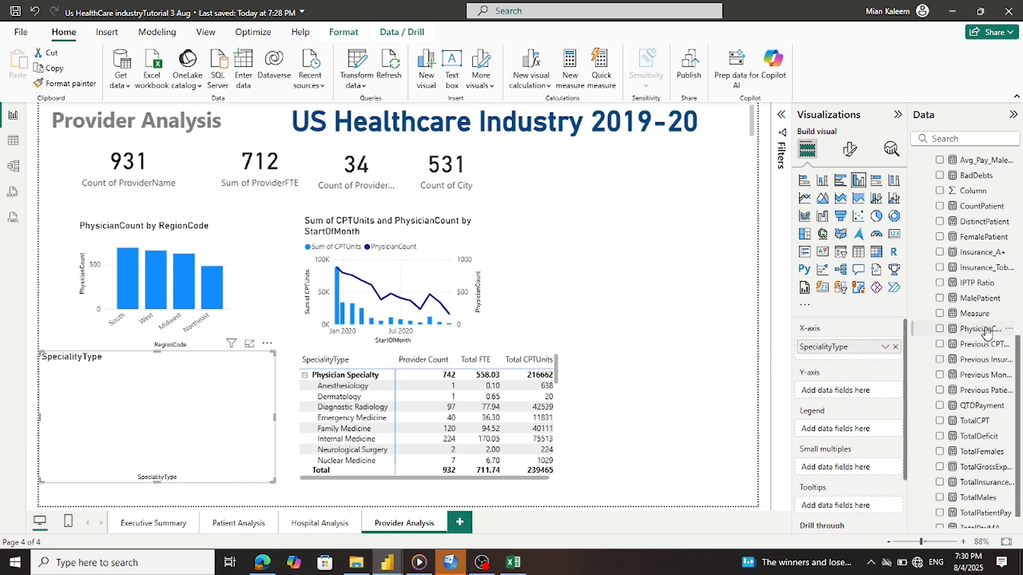
{"action": "left_click_drag", "start_coordinate": [986, 332], "coordinate": [878, 393]}
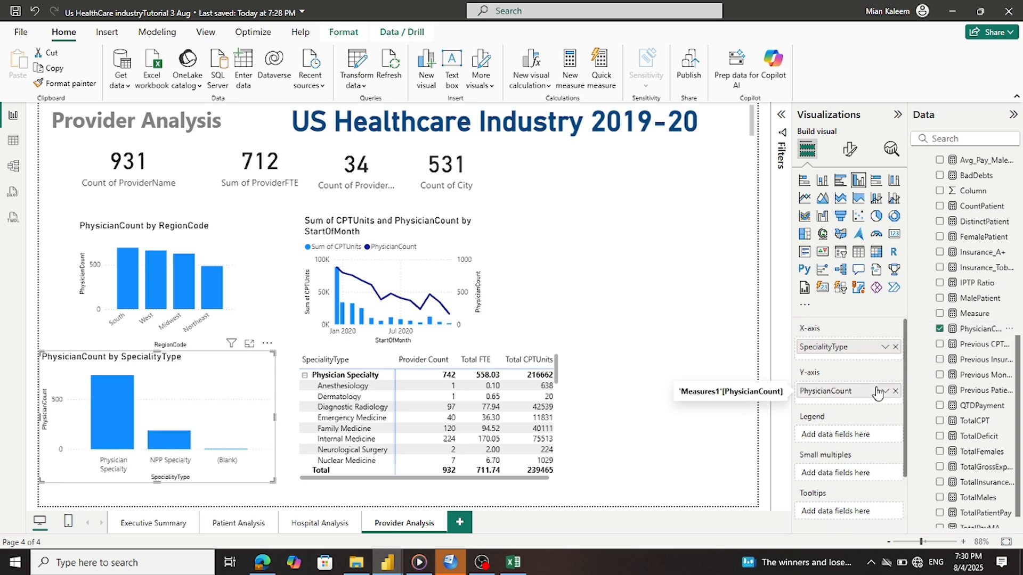
Split the chart into small multiples by FactTable's RegionCode
{"action": "scroll", "coordinate": [887, 481], "scroll_direction": "down", "scroll_amount": 3}
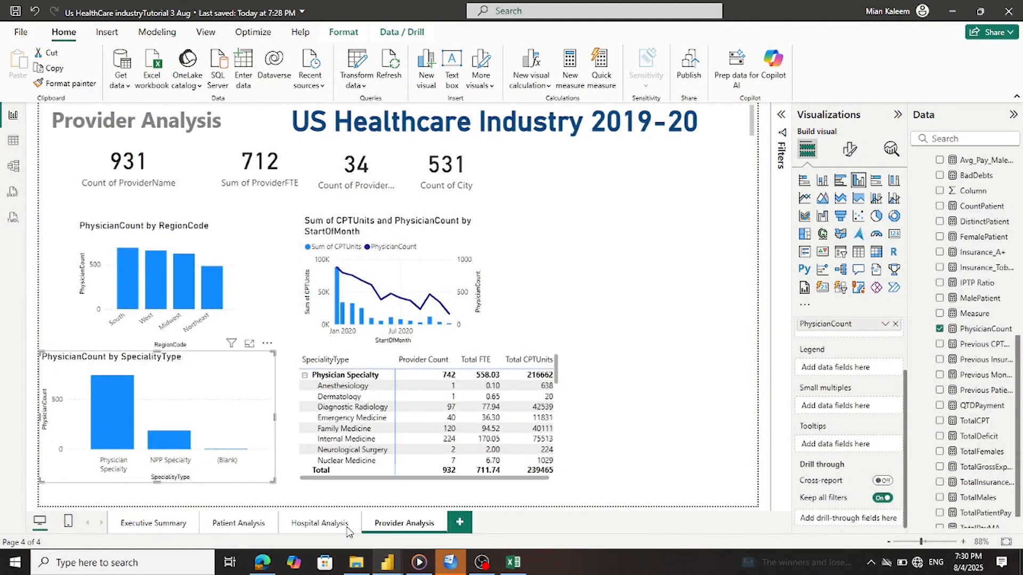
{"action": "scroll", "coordinate": [969, 202], "scroll_direction": "up", "scroll_amount": 5}
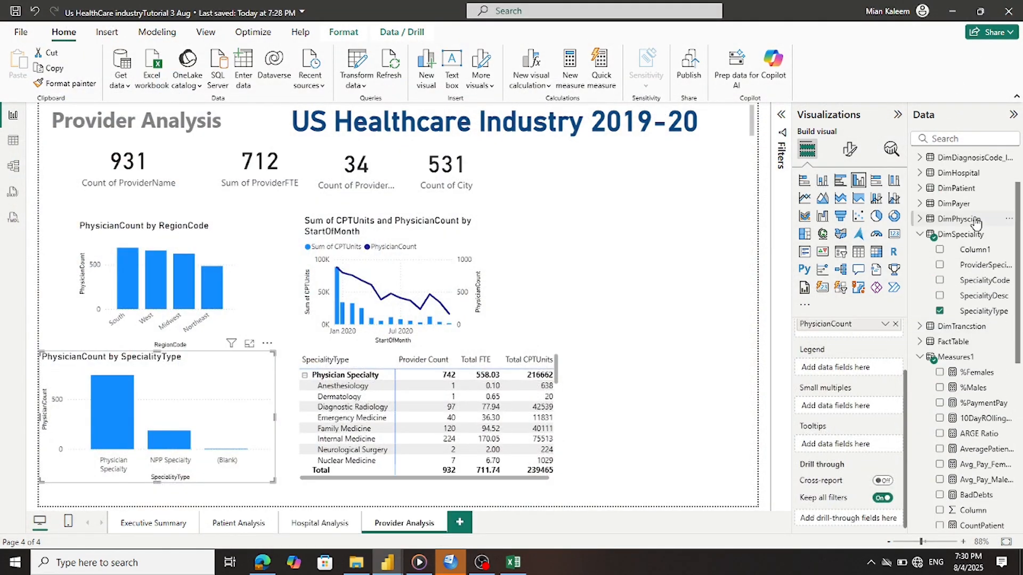
{"action": "left_click", "coordinate": [920, 239]}
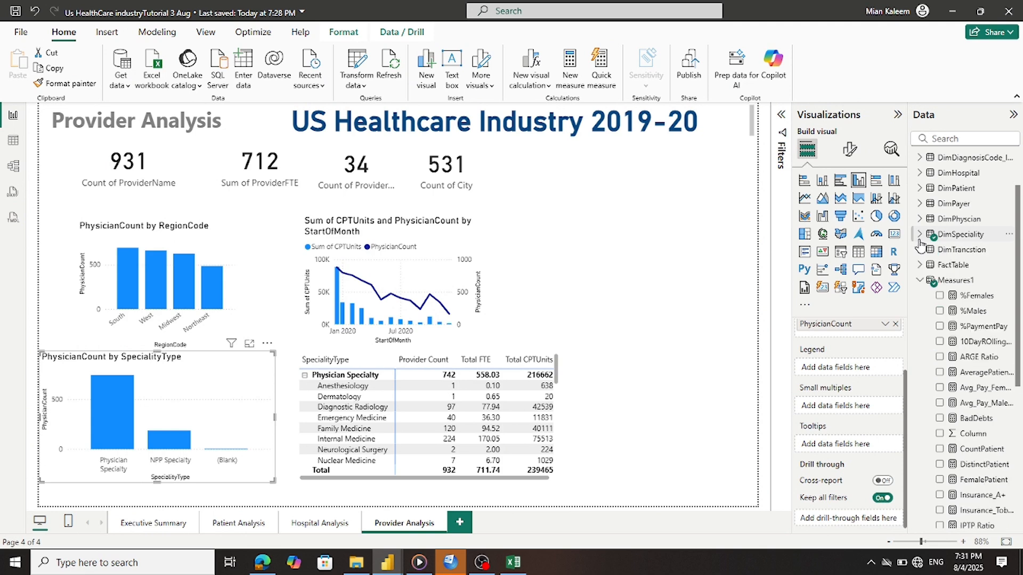
{"action": "left_click", "coordinate": [920, 265]}
{"action": "scroll", "coordinate": [944, 282], "scroll_direction": "down", "scroll_amount": 3}
{"action": "scroll", "coordinate": [944, 282], "scroll_direction": "down", "scroll_amount": 1}
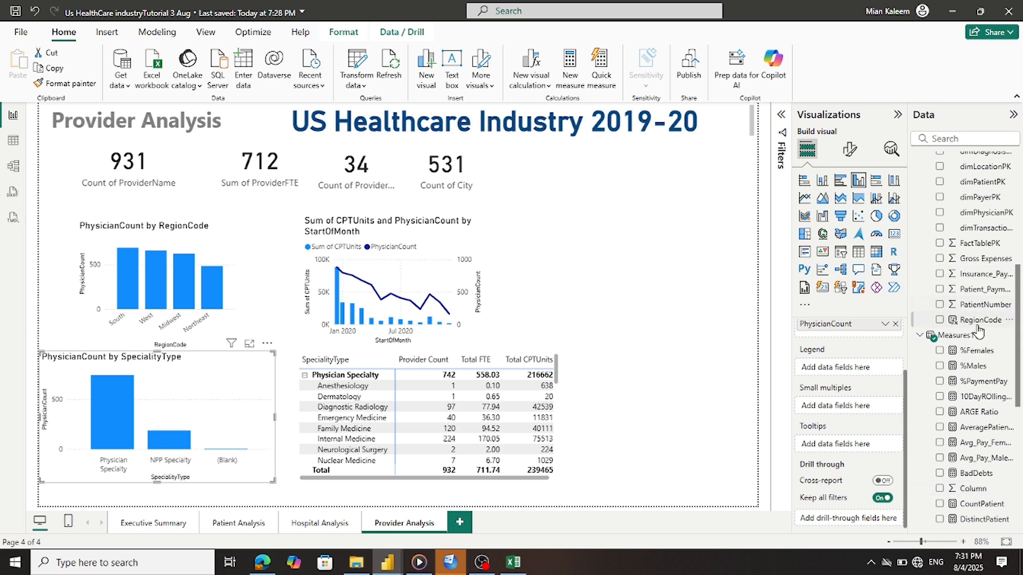
{"action": "left_click_drag", "start_coordinate": [976, 322], "coordinate": [864, 410]}
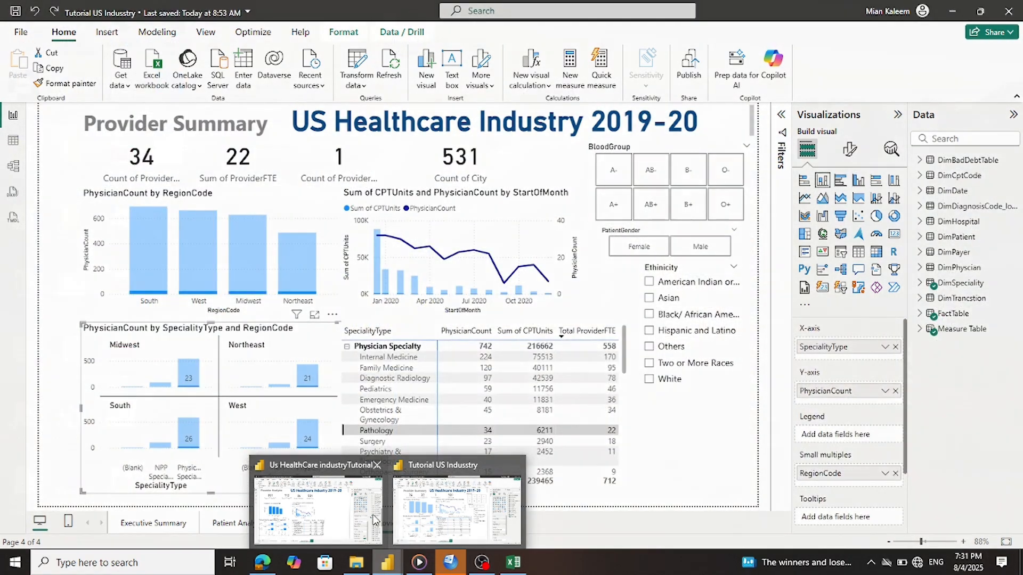
Turn on data labels for the small-multiples chart in the working report
{"action": "left_click", "coordinate": [346, 518]}
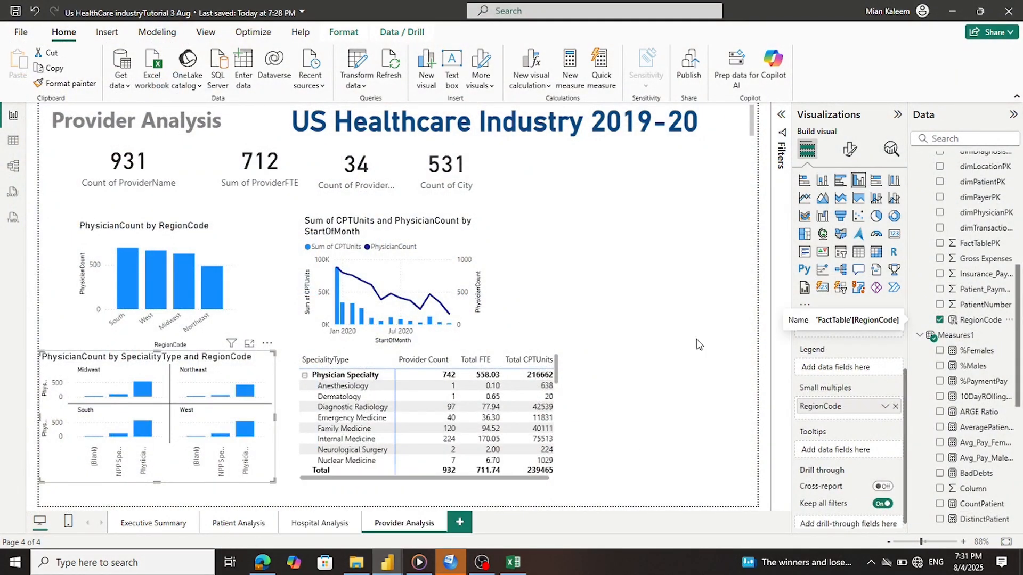
{"action": "left_click", "coordinate": [849, 151]}
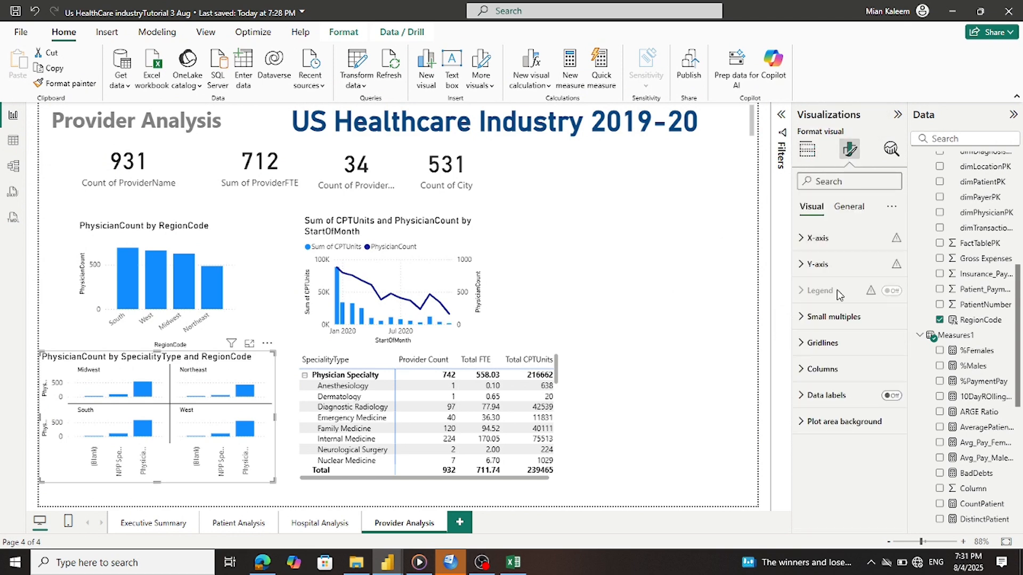
{"action": "left_click", "coordinate": [814, 397]}
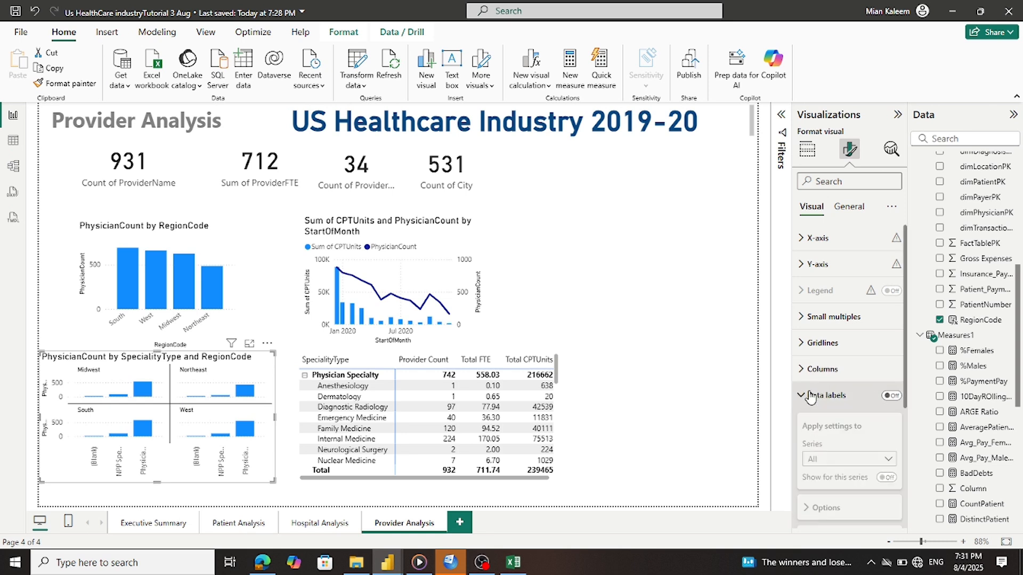
{"action": "left_click", "coordinate": [890, 396]}
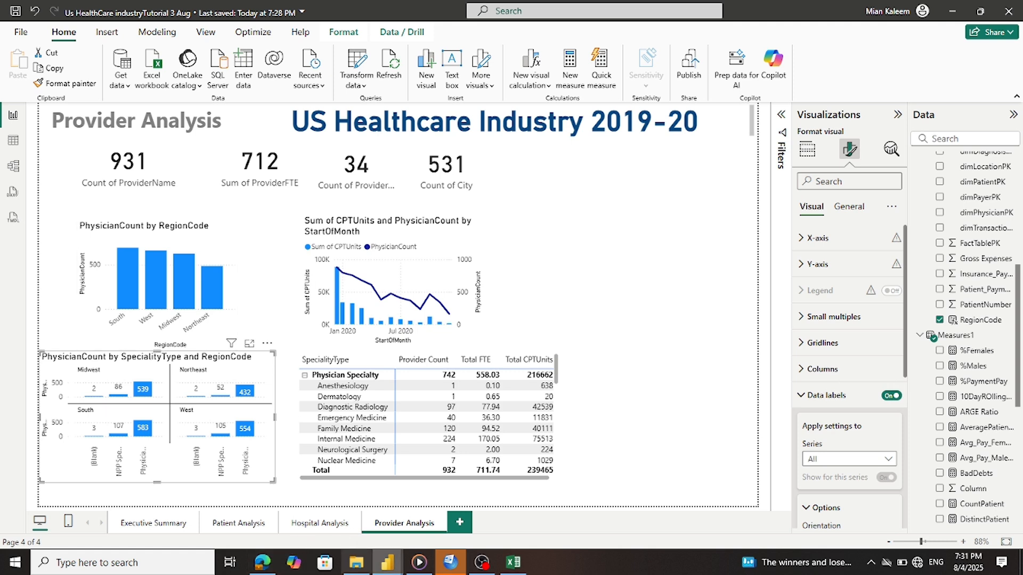
Stay on the Us HealthCare report and return to the chart's field wells
{"action": "mouse_move", "coordinate": [394, 565]}
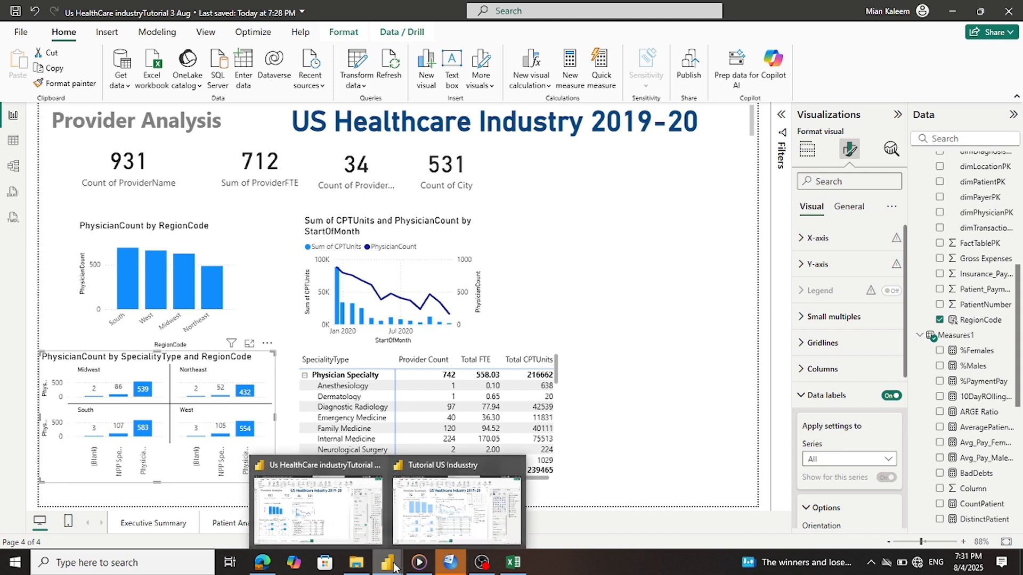
{"action": "mouse_move", "coordinate": [446, 522]}
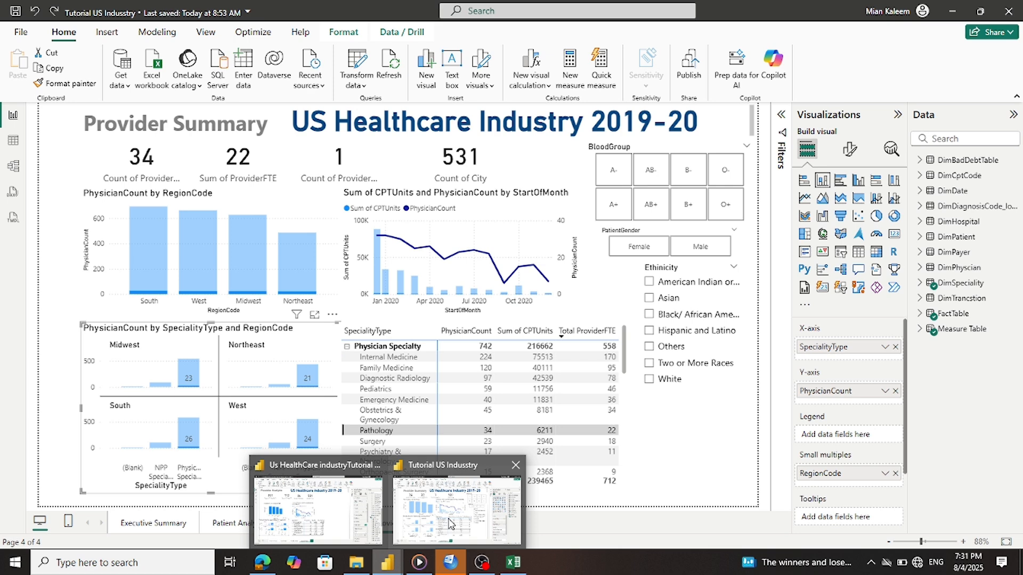
{"action": "mouse_move", "coordinate": [340, 501]}
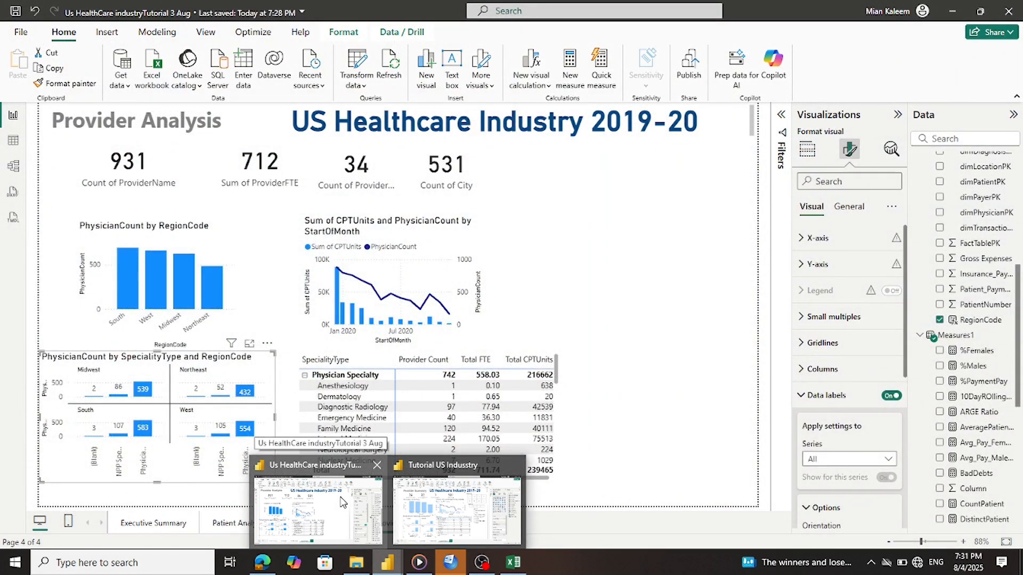
{"action": "mouse_move", "coordinate": [433, 499]}
{"action": "left_click", "coordinate": [335, 502]}
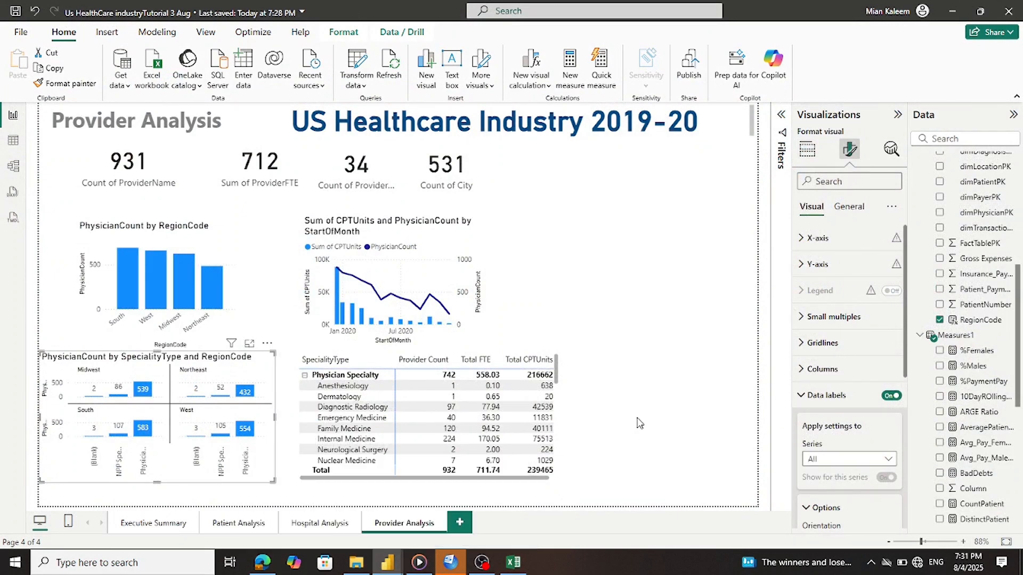
{"action": "scroll", "coordinate": [819, 472], "scroll_direction": "down", "scroll_amount": 8}
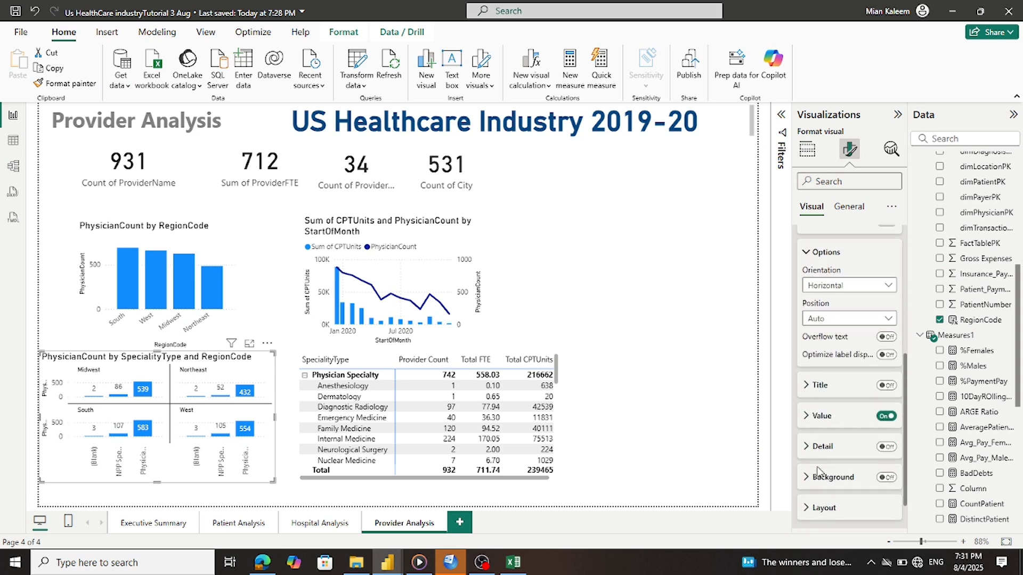
{"action": "left_click", "coordinate": [815, 151]}
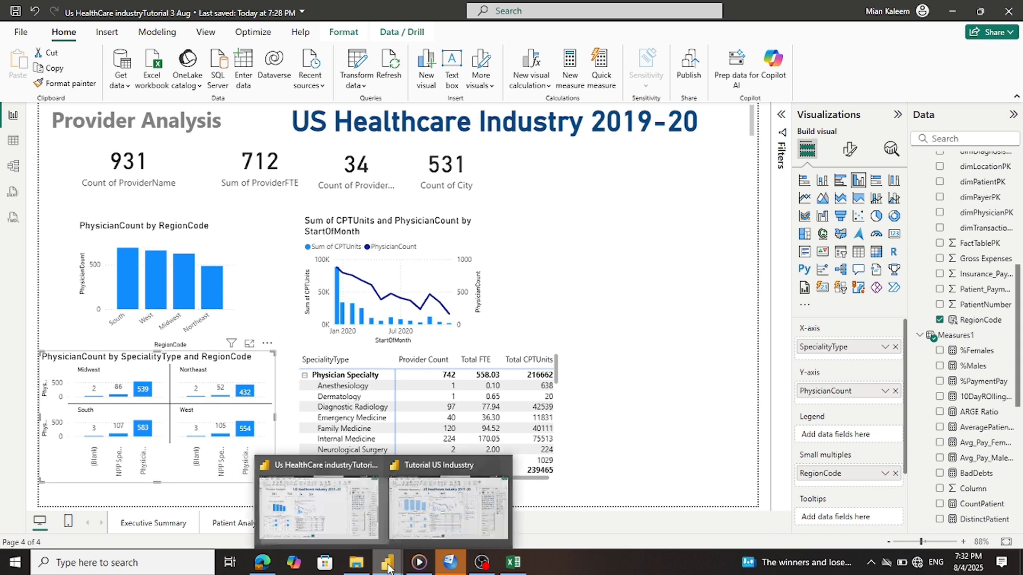
Deselect Pathology in the Tutorial US Industry matrix so its Provider Summary page shows full totals
{"action": "left_click", "coordinate": [424, 528]}
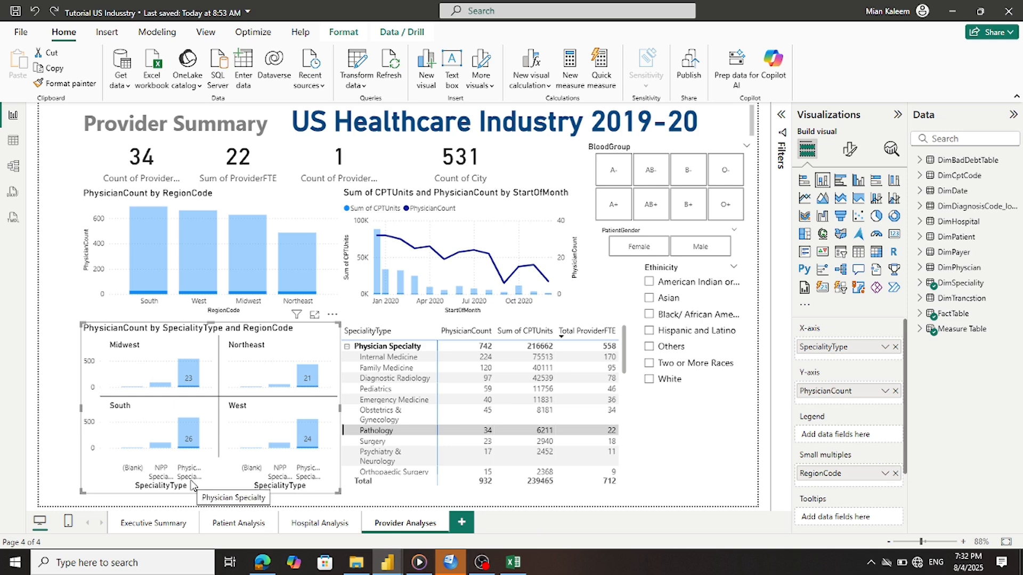
{"action": "left_click", "coordinate": [366, 432]}
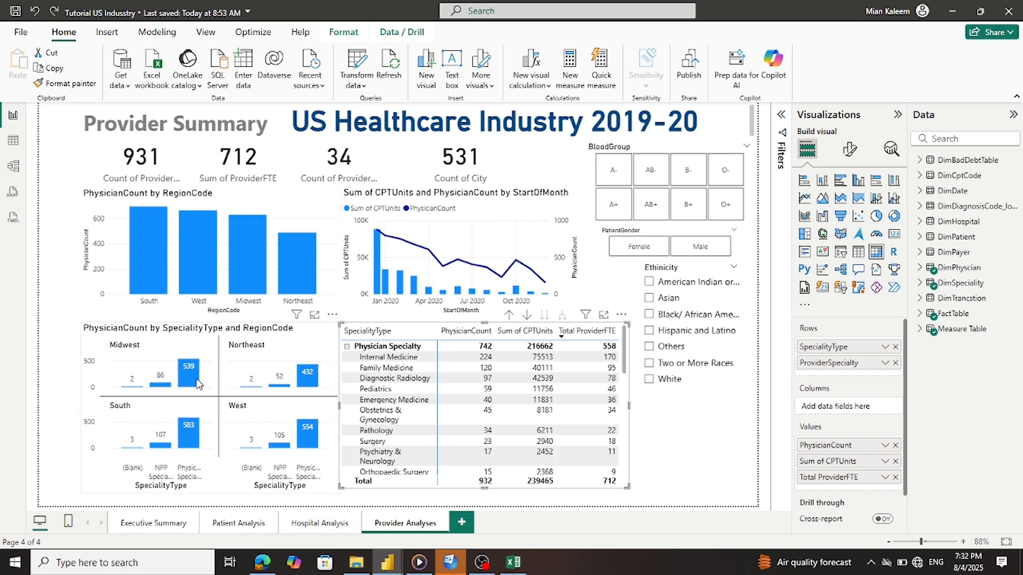
{"action": "mouse_move", "coordinate": [198, 382]}
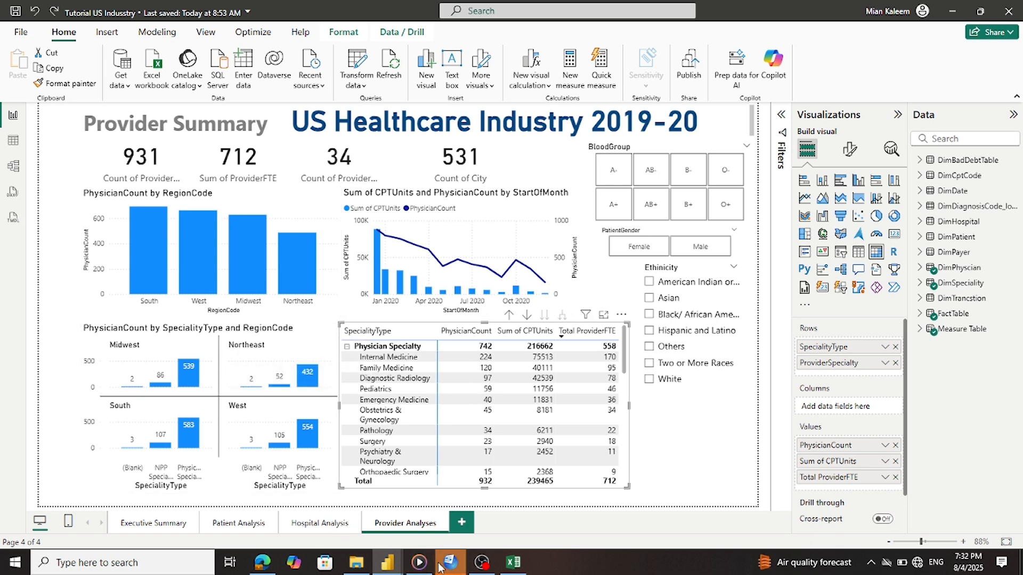
{"action": "mouse_move", "coordinate": [388, 564]}
{"action": "mouse_move", "coordinate": [324, 517]}
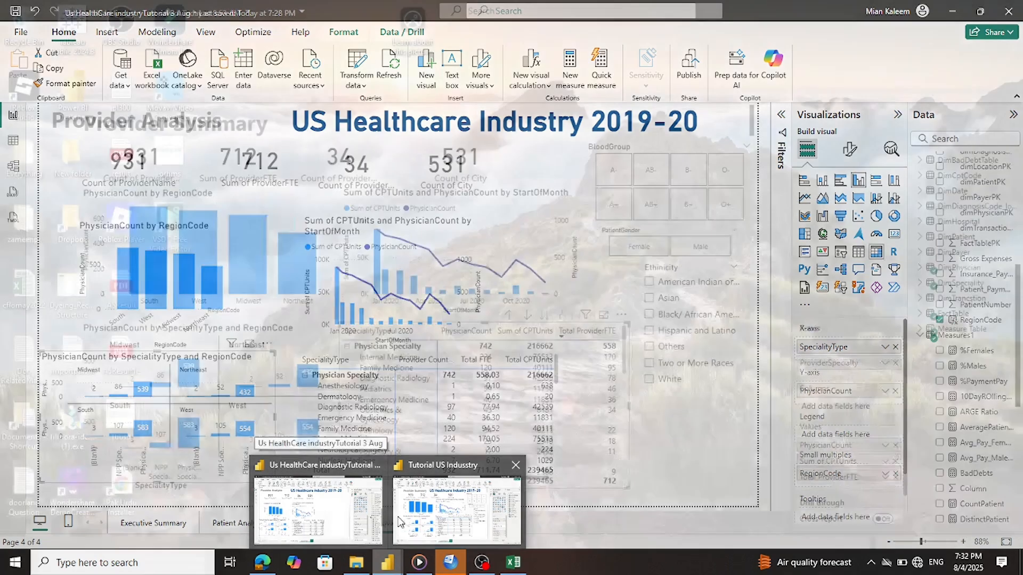
{"action": "mouse_move", "coordinate": [404, 522]}
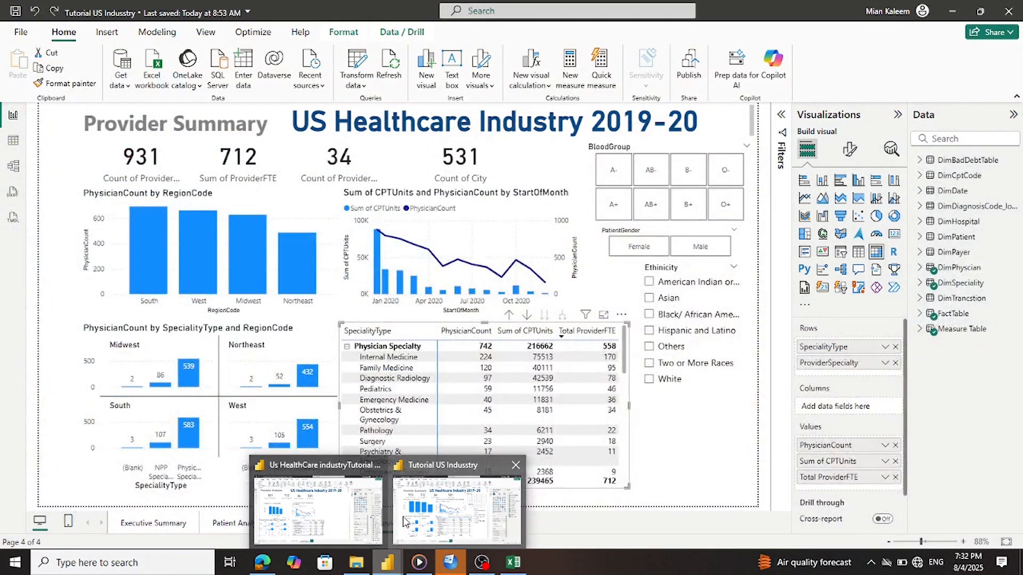
{"action": "left_click", "coordinate": [446, 541]}
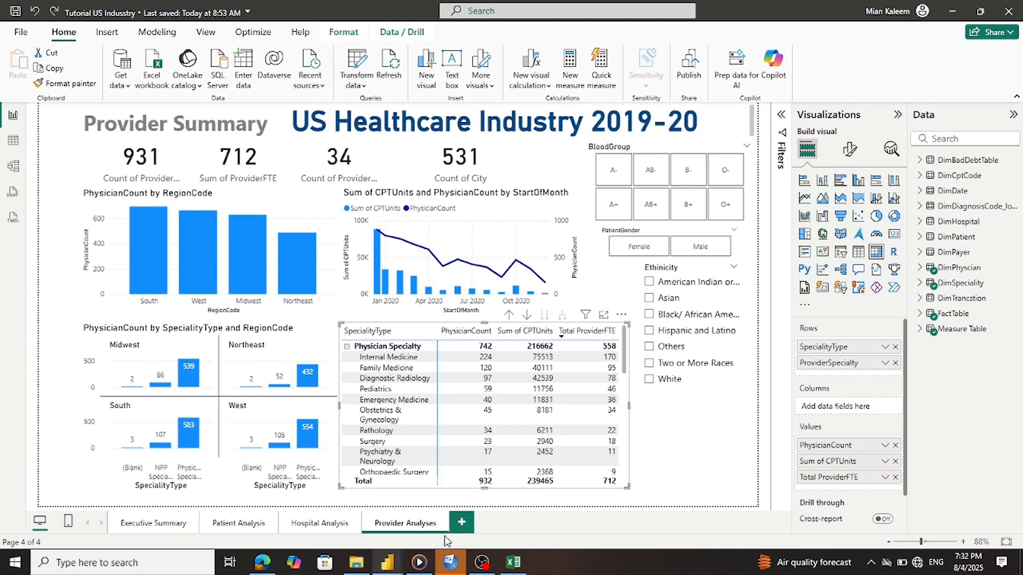
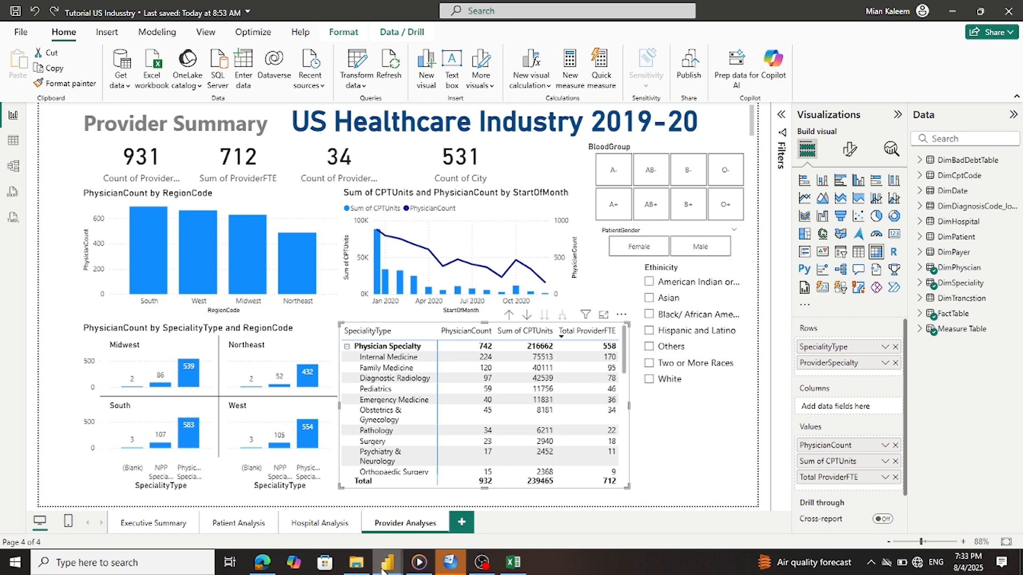
Switch to the 'Us HealthCare industryTutorial 3 Aug' report window showing its Provider Analysis page
{"action": "mouse_move", "coordinate": [384, 570]}
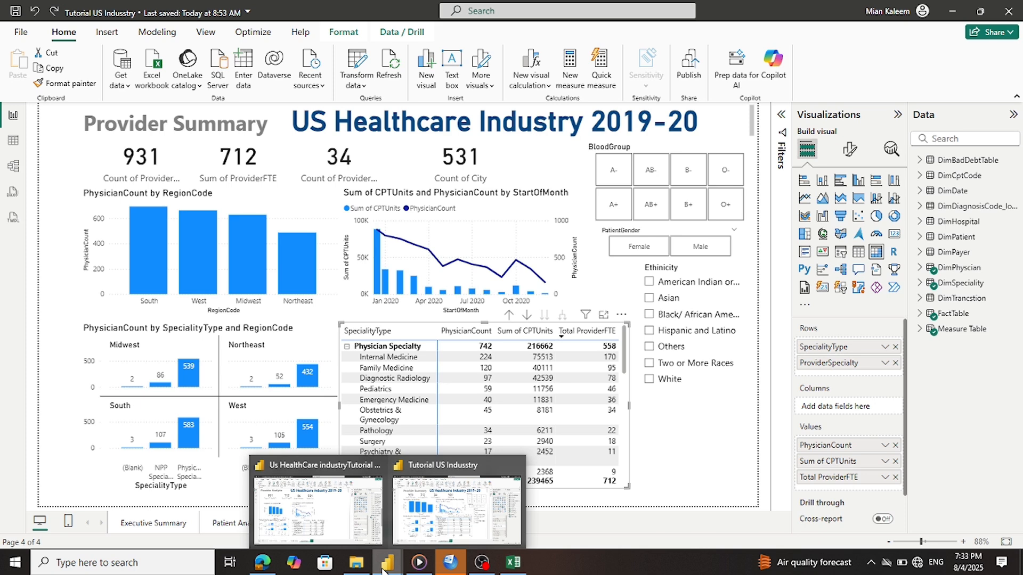
{"action": "left_click", "coordinate": [334, 494]}
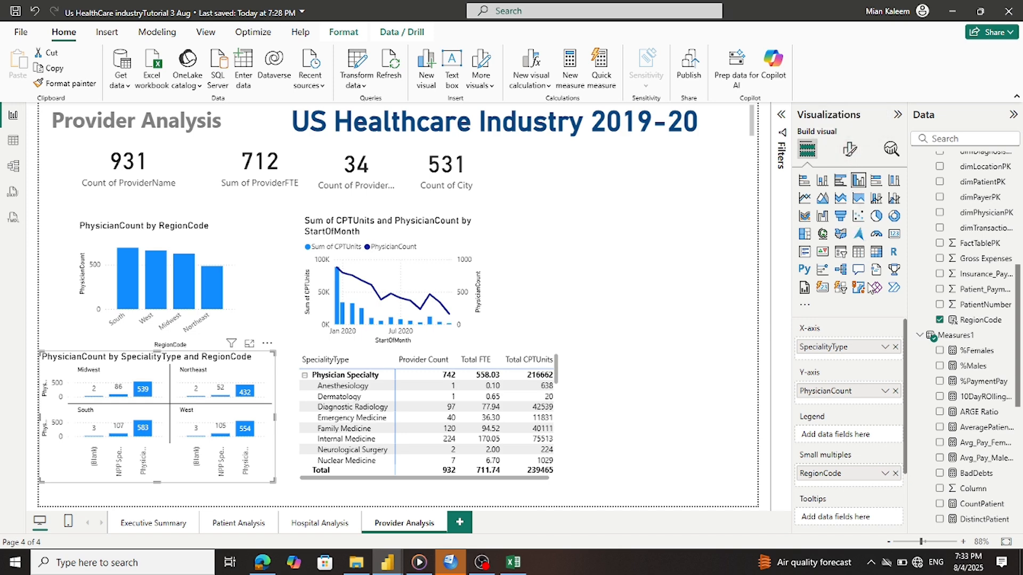
Undo the accidental chart-to-slicer conversion and add a new empty slicer
{"action": "left_click", "coordinate": [842, 255]}
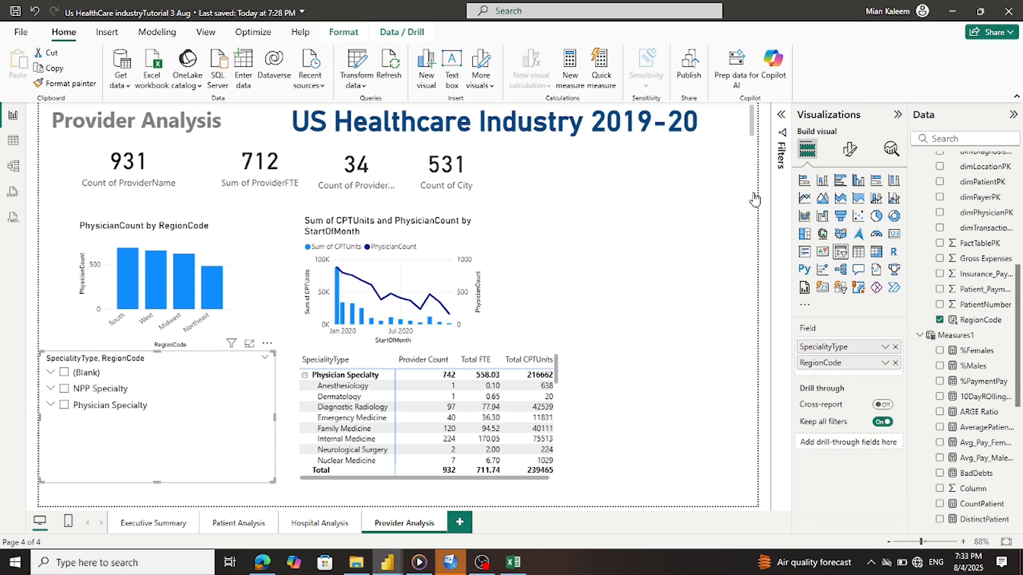
{"action": "left_click", "coordinate": [38, 11]}
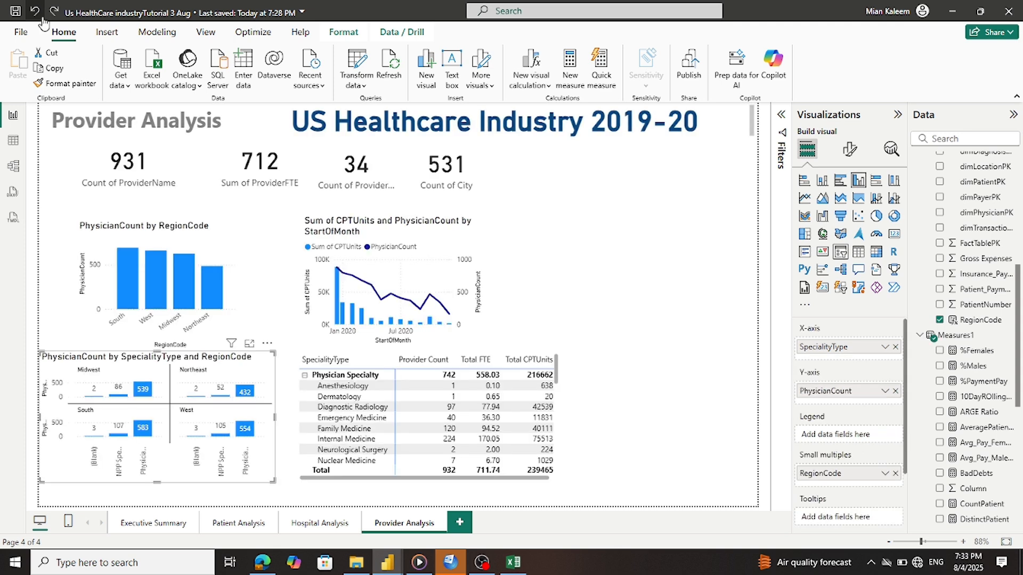
{"action": "left_click", "coordinate": [665, 235]}
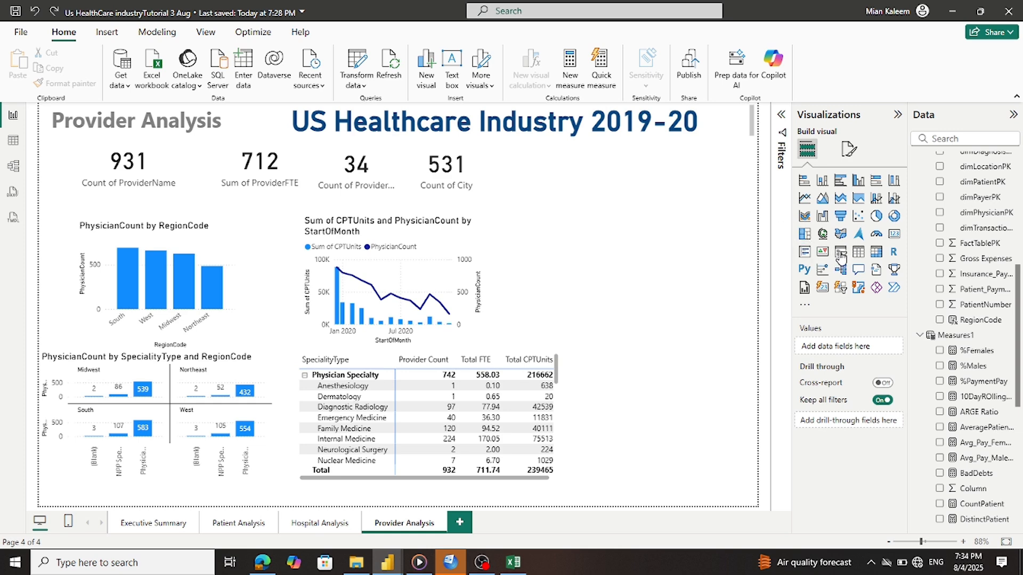
{"action": "left_click", "coordinate": [841, 252]}
Move the empty slicer to the top right beside the summary cards and shrink it
{"action": "left_click_drag", "start_coordinate": [590, 235], "coordinate": [611, 169]}
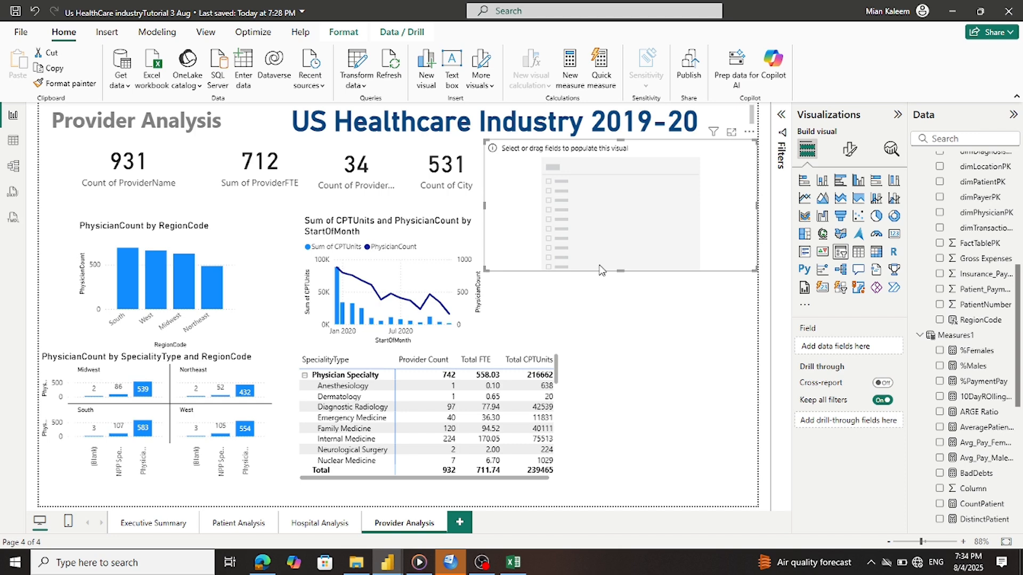
{"action": "left_click_drag", "start_coordinate": [620, 270], "coordinate": [620, 193]}
{"action": "left_click_drag", "start_coordinate": [484, 166], "coordinate": [543, 166]}
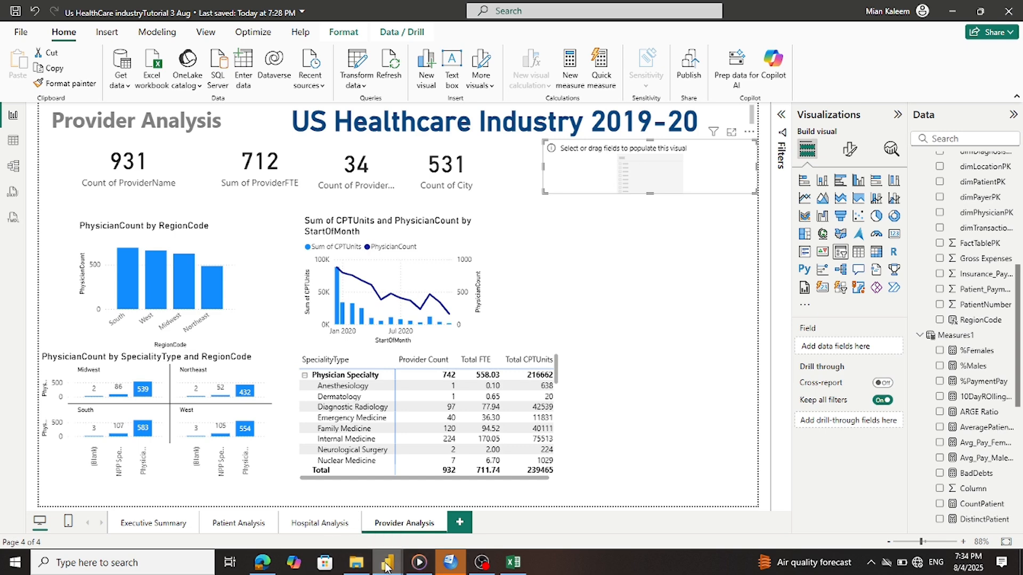
Check the Tutorial US Industry report for reference, then return to the HealthCare report
{"action": "mouse_move", "coordinate": [389, 563]}
{"action": "left_click", "coordinate": [511, 517]}
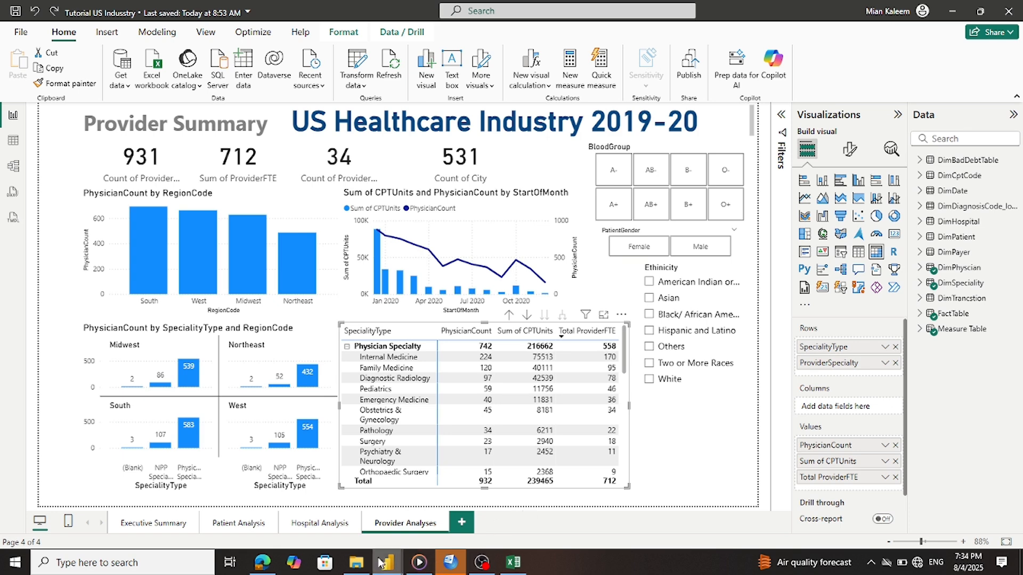
{"action": "mouse_move", "coordinate": [387, 567]}
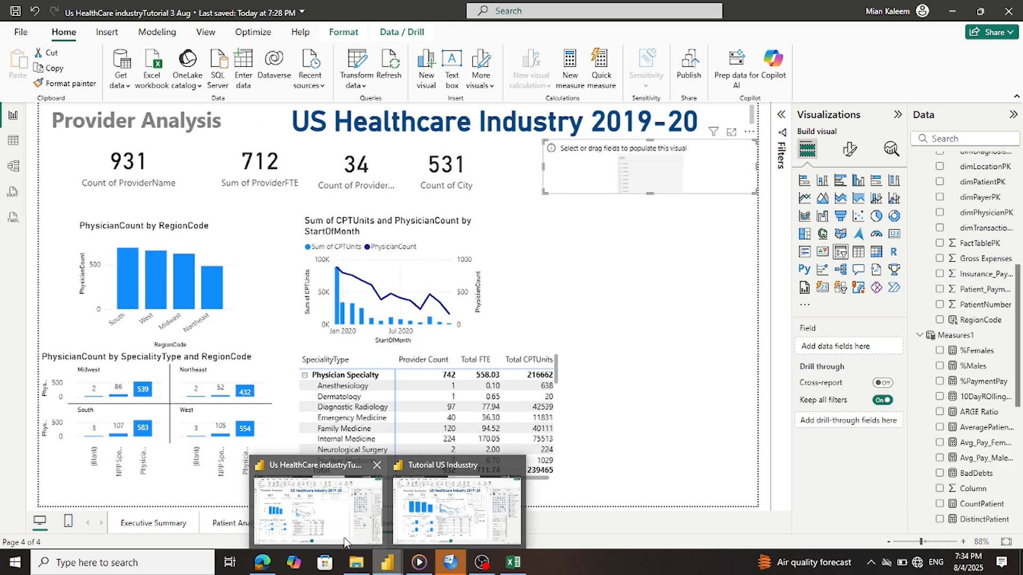
{"action": "left_click", "coordinate": [345, 542]}
{"action": "scroll", "coordinate": [966, 254], "scroll_direction": "up", "scroll_amount": 1}
{"action": "scroll", "coordinate": [967, 254], "scroll_direction": "up", "scroll_amount": 5}
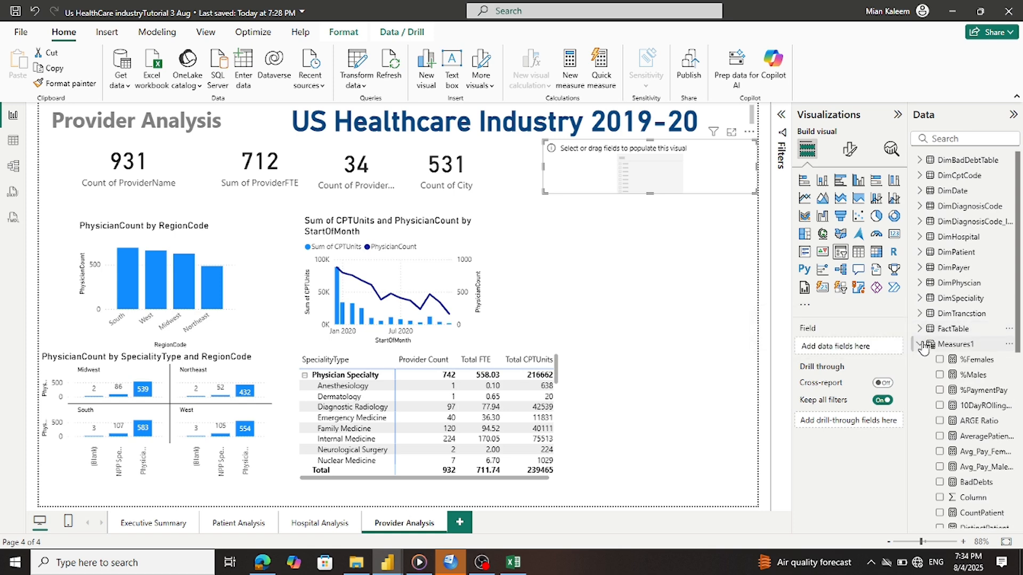
Use DimPatient's BloodGroup as the new slicer's field
{"action": "left_click", "coordinate": [918, 329]}
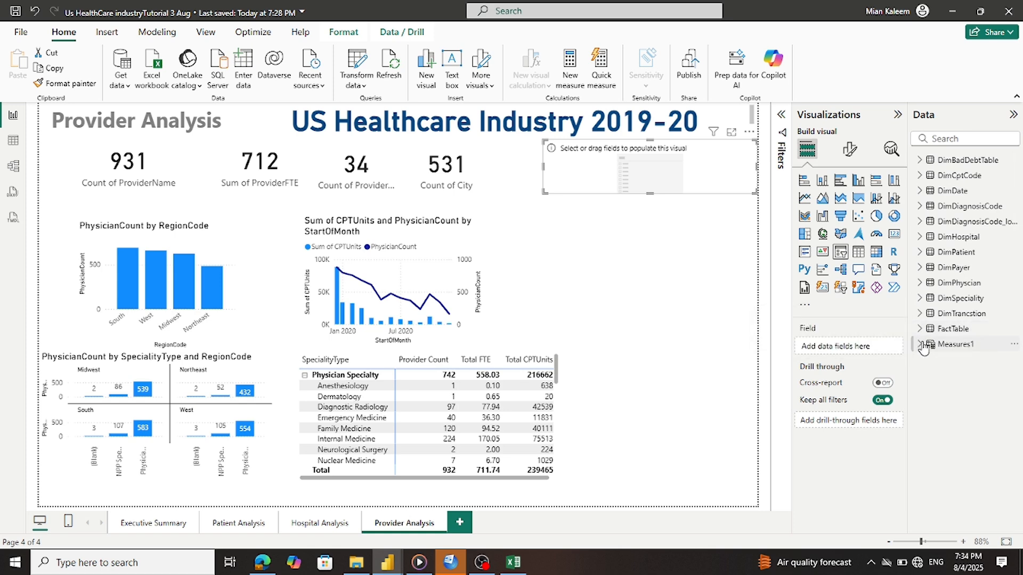
{"action": "left_click", "coordinate": [920, 254]}
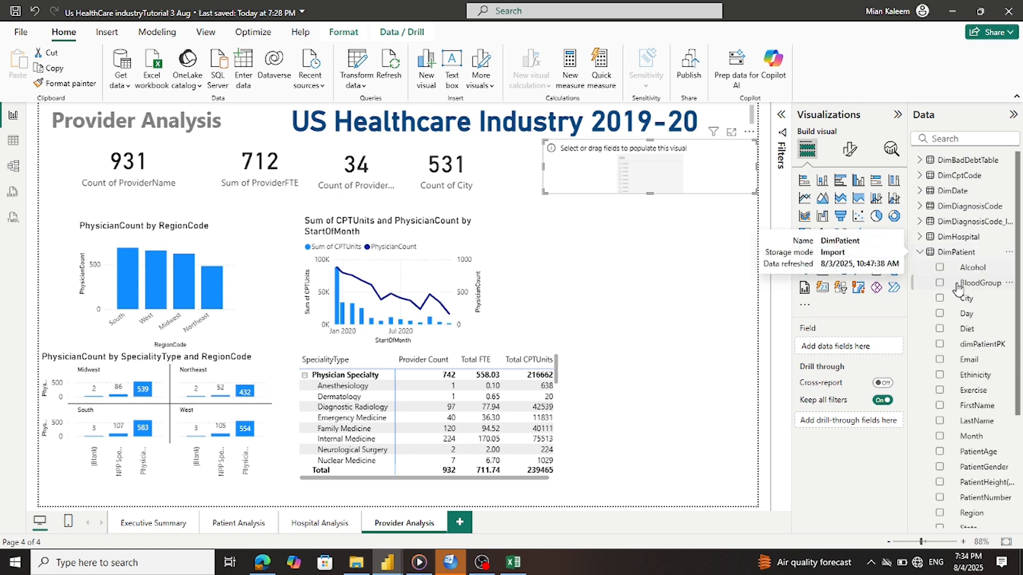
{"action": "left_click_drag", "start_coordinate": [944, 292], "coordinate": [848, 349]}
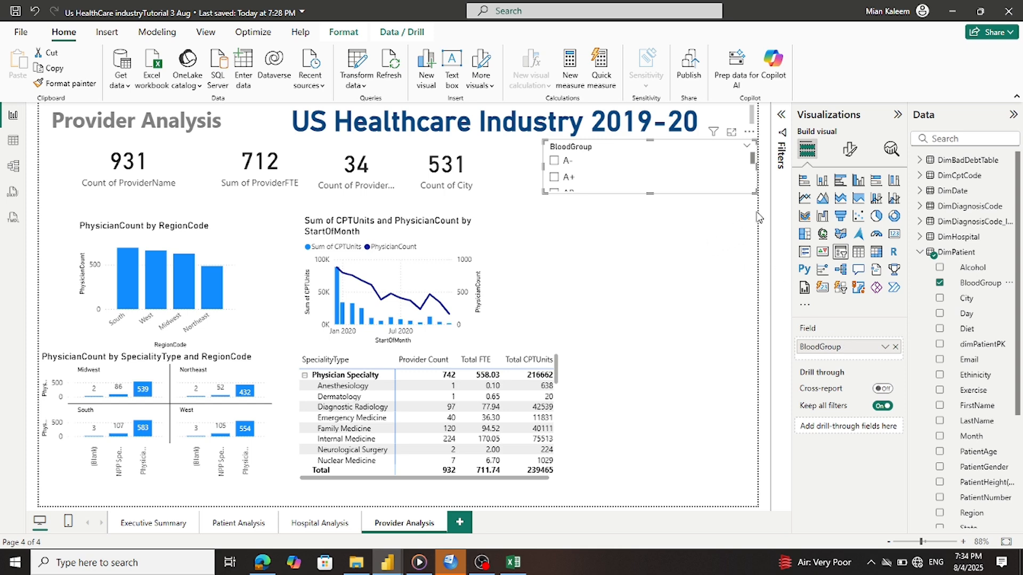
Set the BloodGroup slicer's style to Tile
{"action": "left_click", "coordinate": [849, 150]}
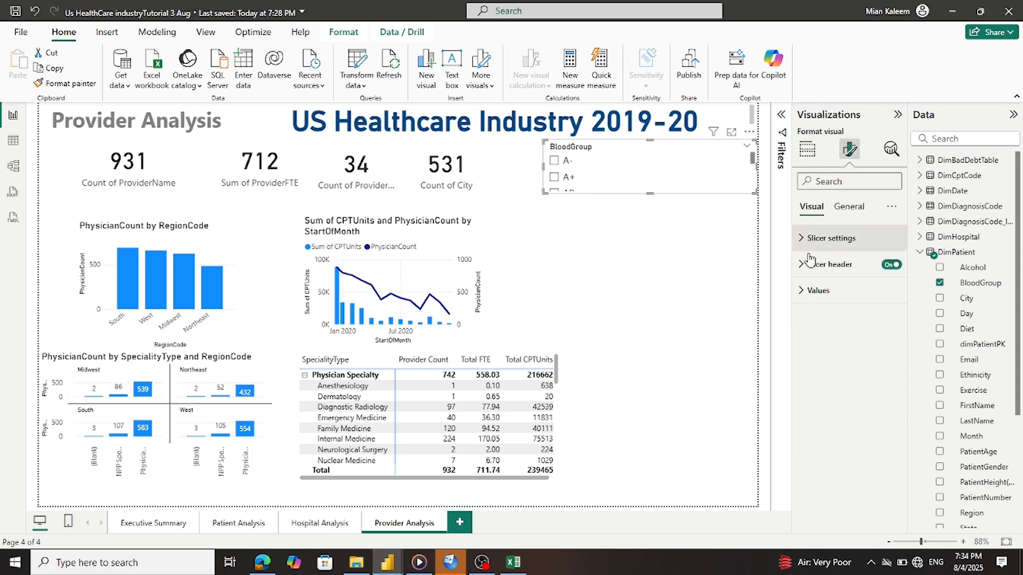
{"action": "left_click", "coordinate": [803, 239]}
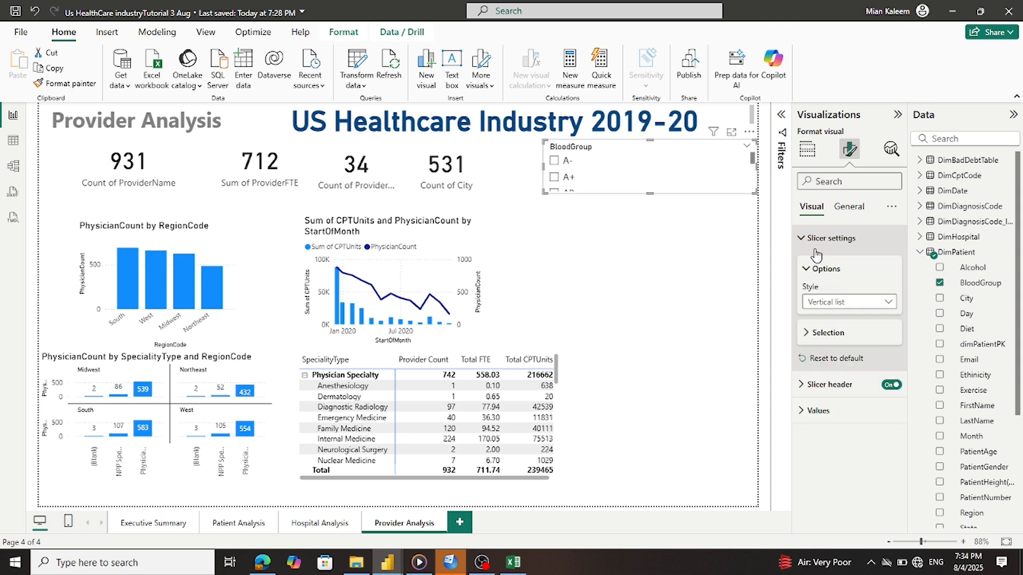
{"action": "left_click", "coordinate": [837, 302]}
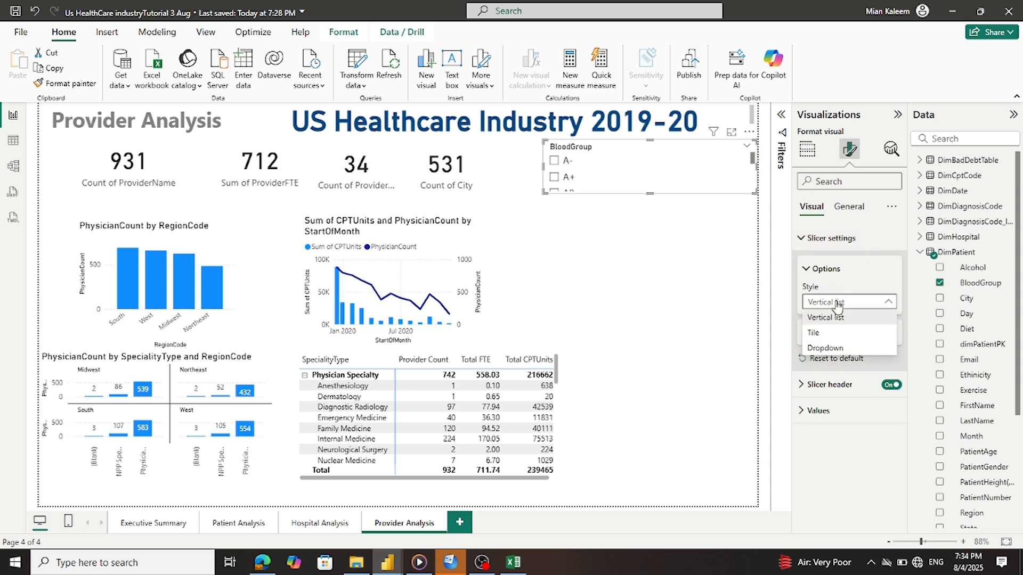
{"action": "left_click", "coordinate": [835, 333]}
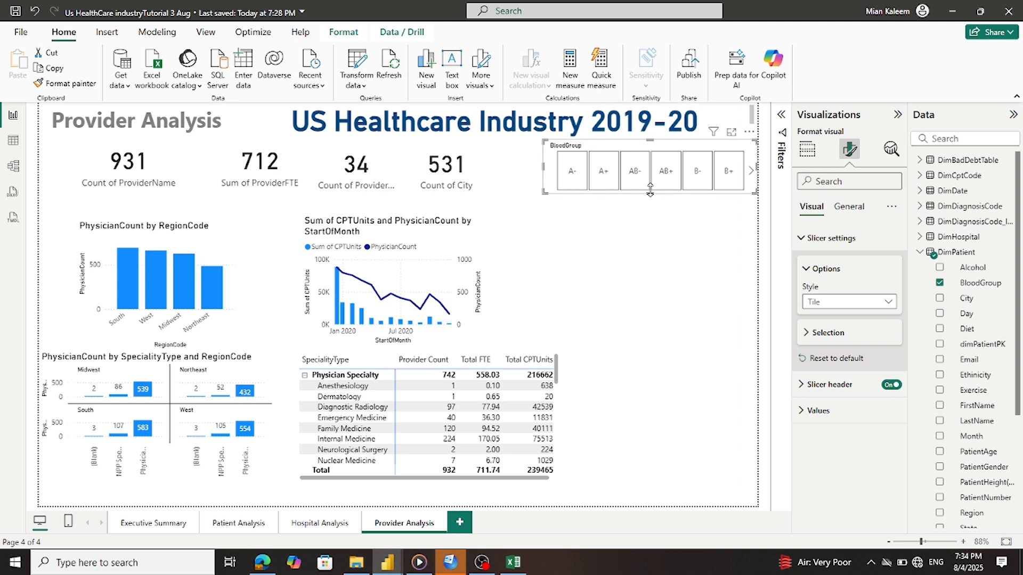
Resize the BloodGroup slicer so its tiles sit in two rows of four
{"action": "left_click_drag", "start_coordinate": [649, 193], "coordinate": [649, 250]}
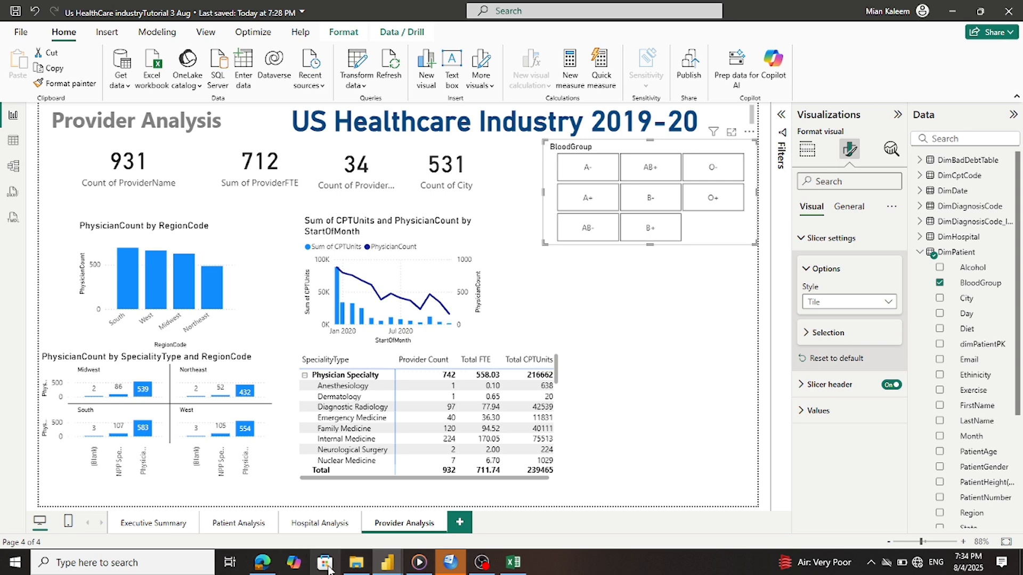
{"action": "mouse_move", "coordinate": [381, 565]}
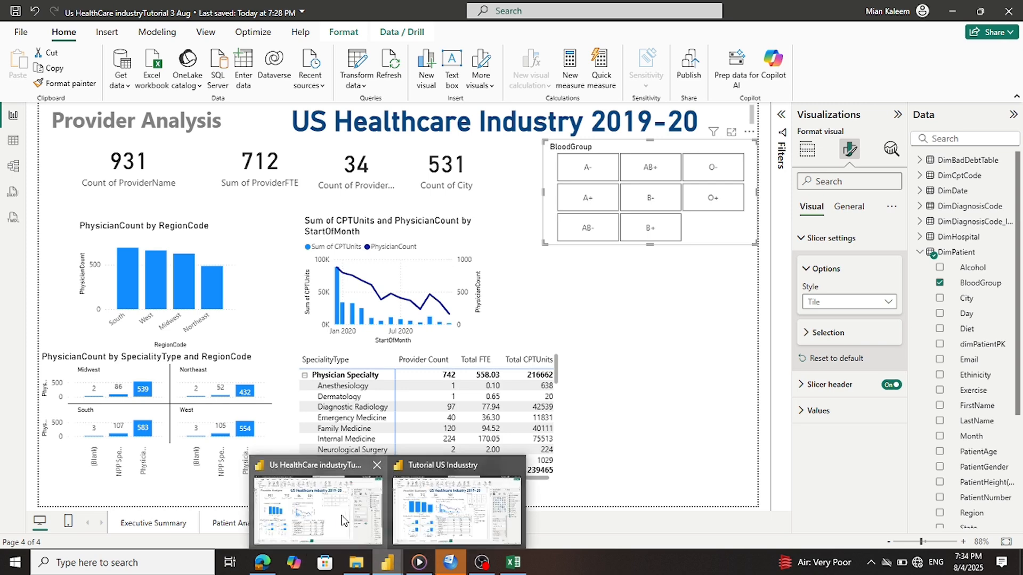
{"action": "mouse_move", "coordinate": [413, 521]}
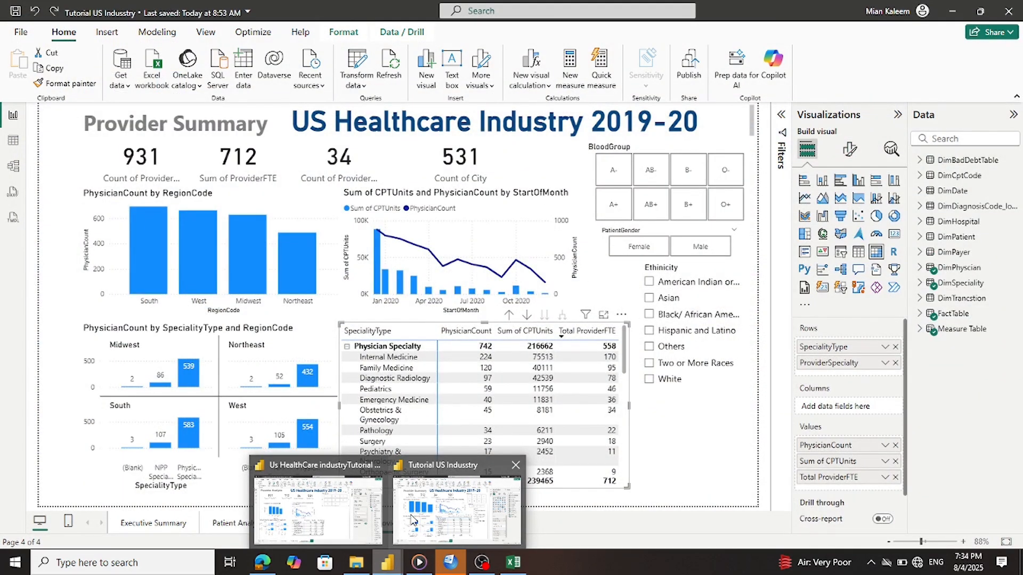
{"action": "mouse_move", "coordinate": [355, 516]}
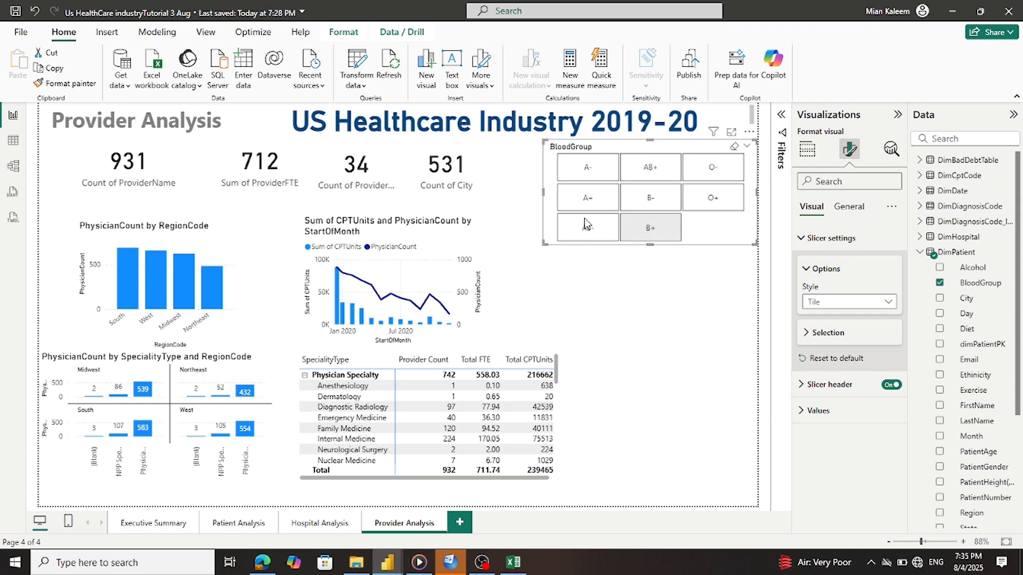
{"action": "left_click_drag", "start_coordinate": [544, 192], "coordinate": [568, 199]}
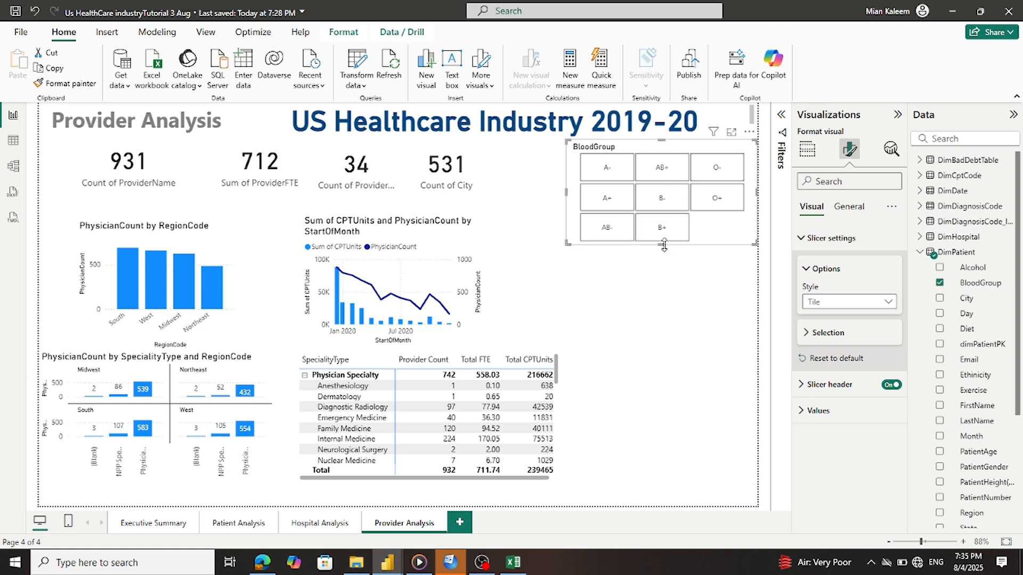
{"action": "left_click_drag", "start_coordinate": [663, 243], "coordinate": [662, 224]}
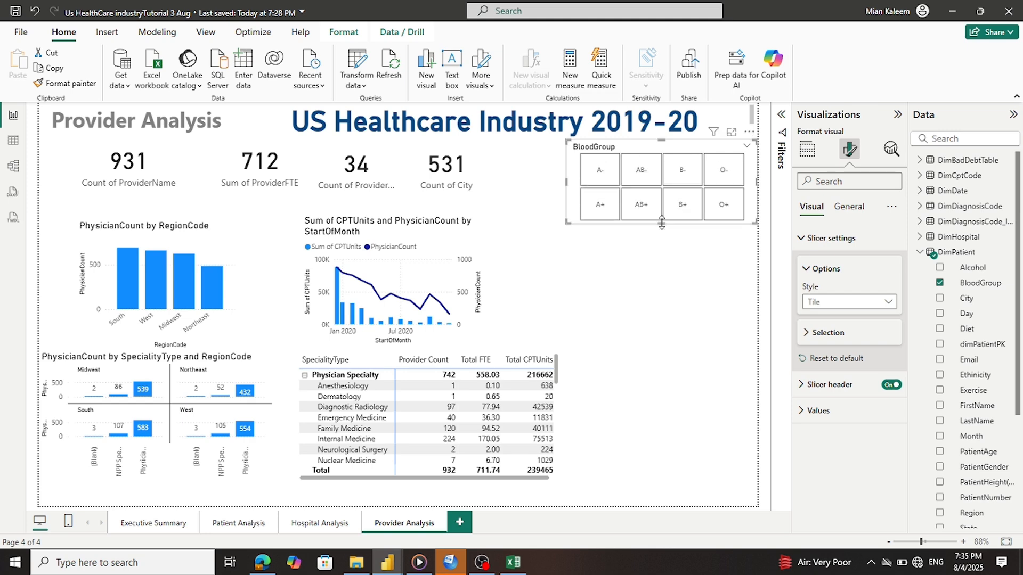
Add another empty slicer below the BloodGroup slicer and make it shorter and narrower
{"action": "left_click", "coordinate": [575, 354]}
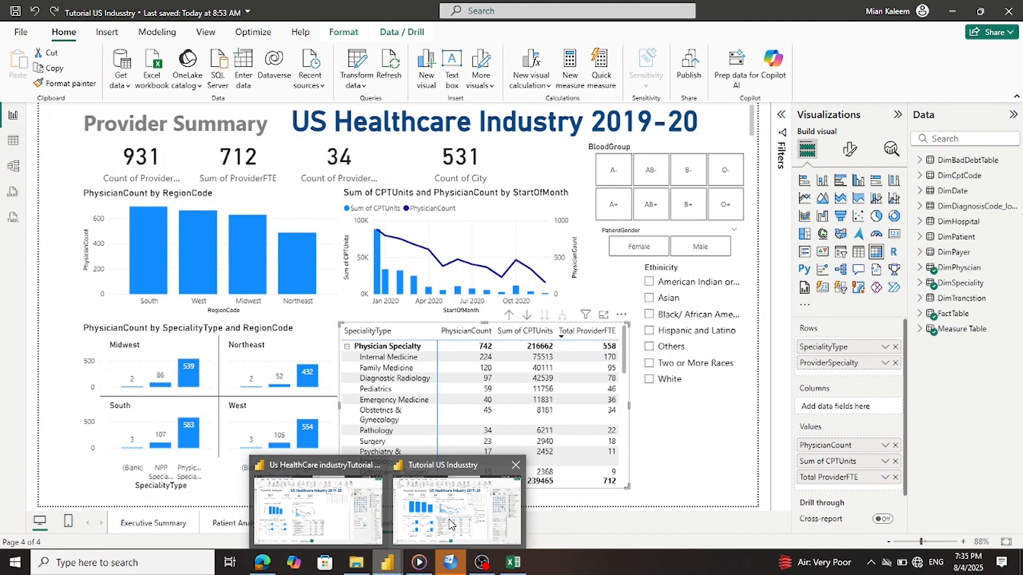
{"action": "left_click", "coordinate": [355, 533]}
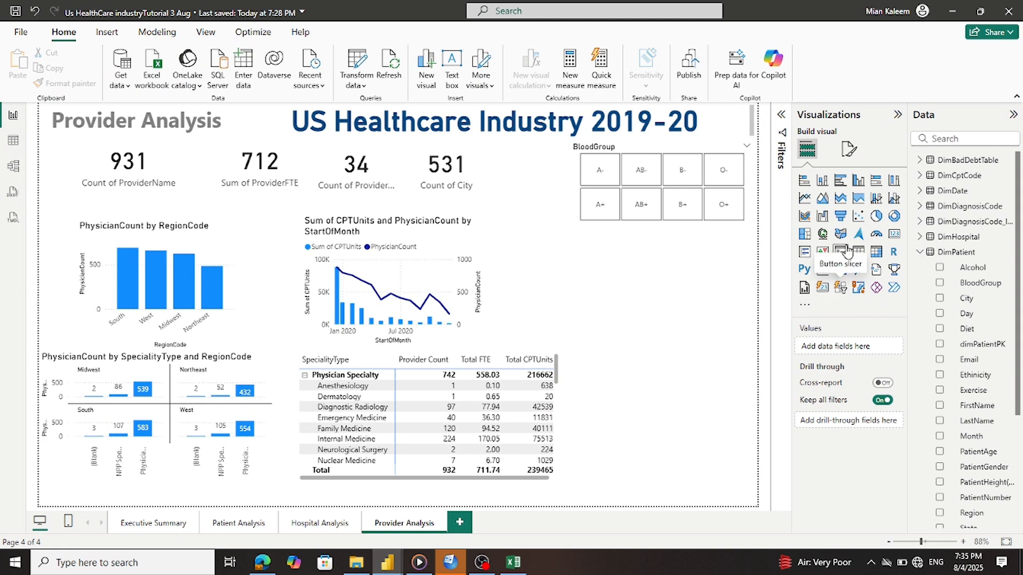
{"action": "left_click", "coordinate": [840, 252]}
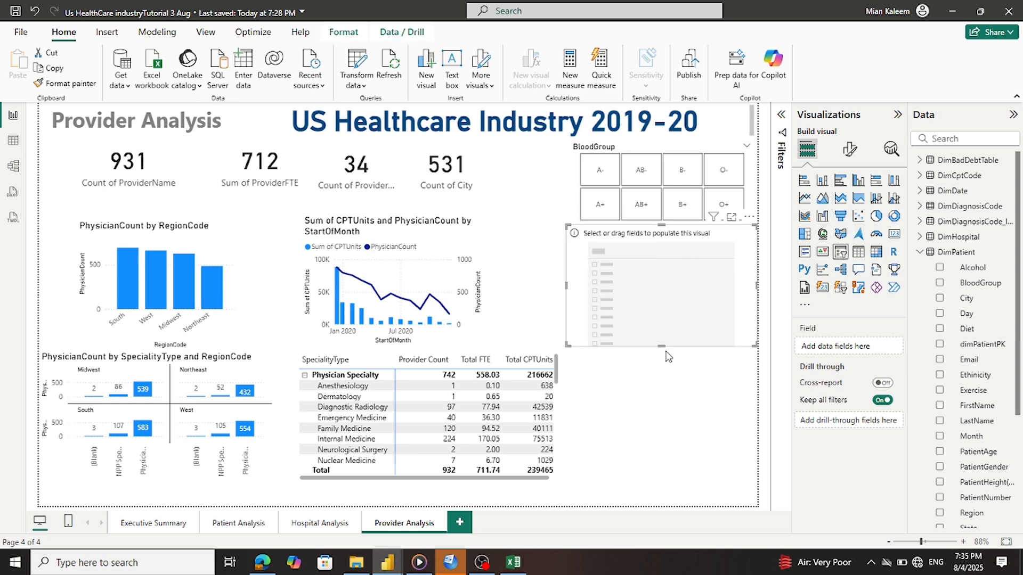
{"action": "left_click_drag", "start_coordinate": [665, 349], "coordinate": [663, 286]}
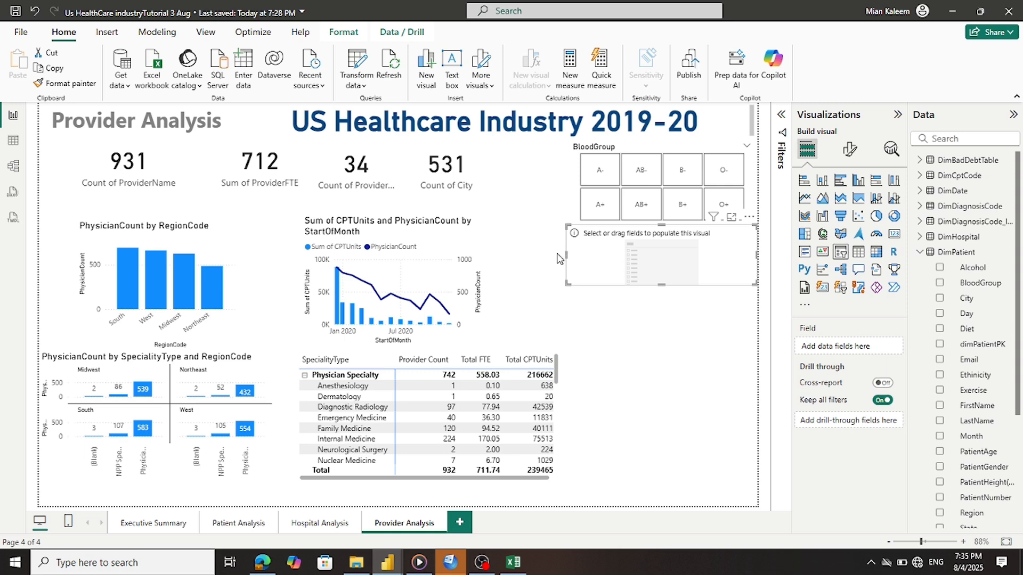
{"action": "left_click_drag", "start_coordinate": [566, 256], "coordinate": [580, 256]}
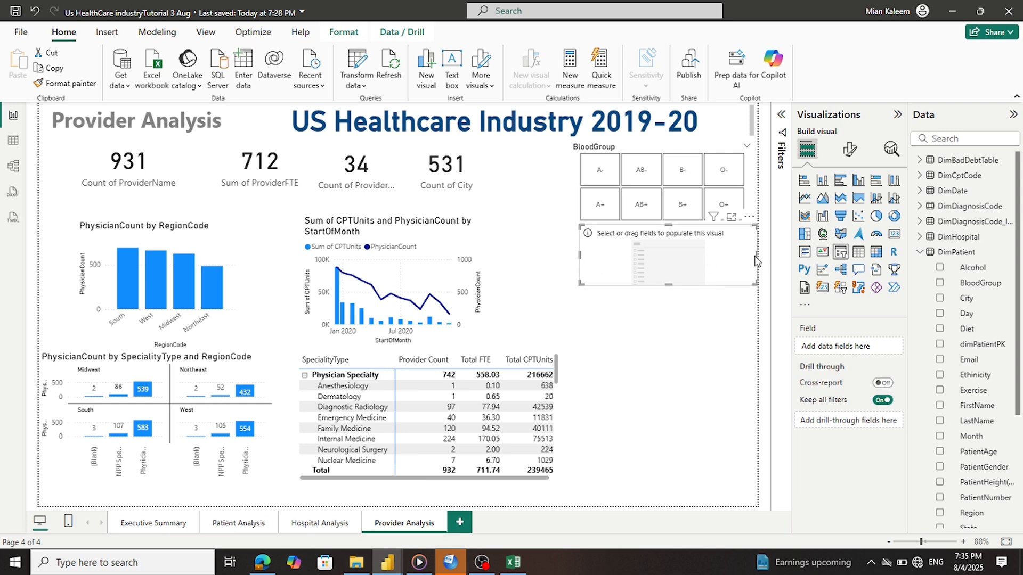
{"action": "left_click_drag", "start_coordinate": [754, 261], "coordinate": [744, 260]}
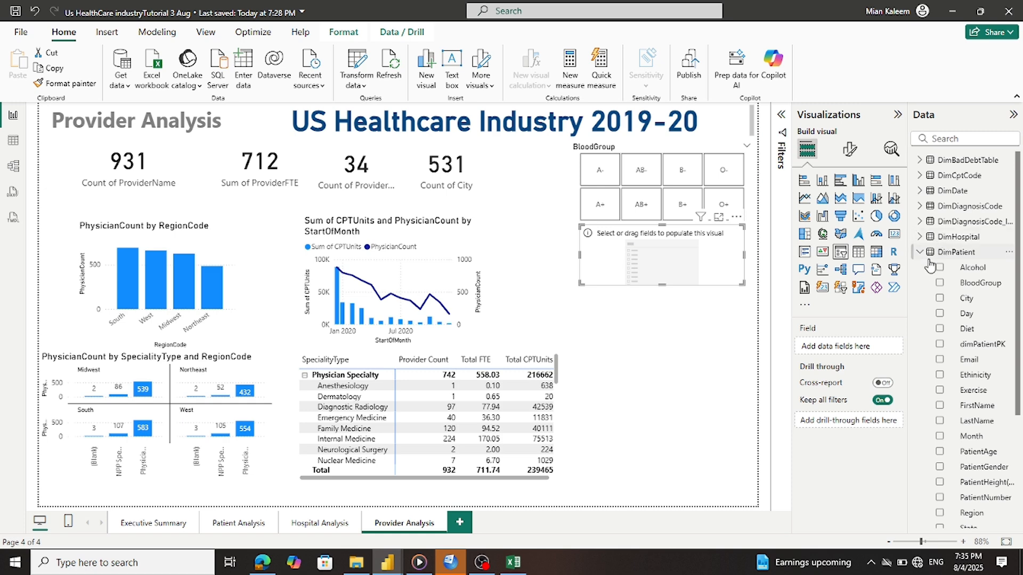
Put PatientGender into the new slicer's field
{"action": "scroll", "coordinate": [959, 282], "scroll_direction": "down", "scroll_amount": 3}
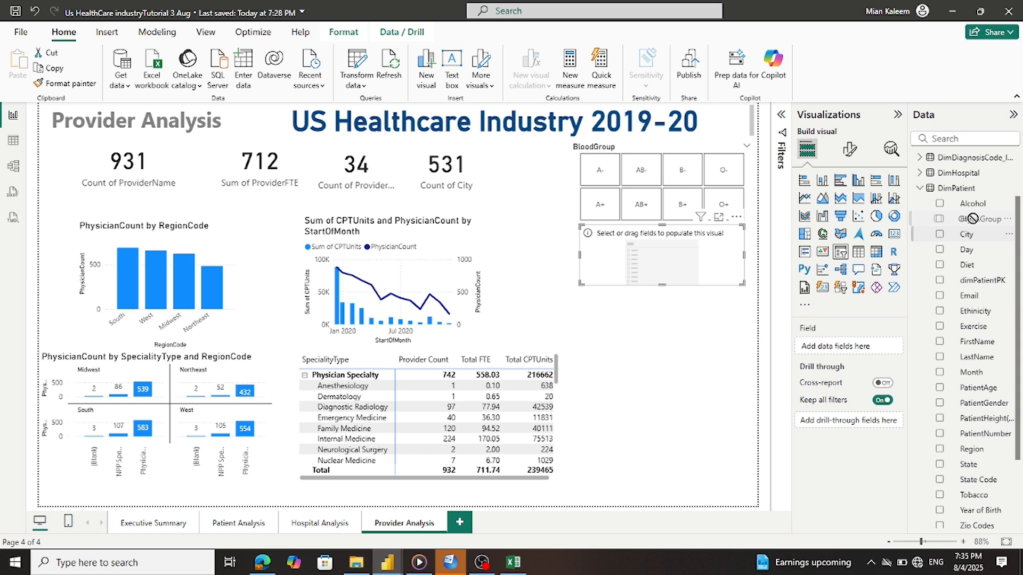
{"action": "scroll", "coordinate": [973, 225], "scroll_direction": "down", "scroll_amount": 3}
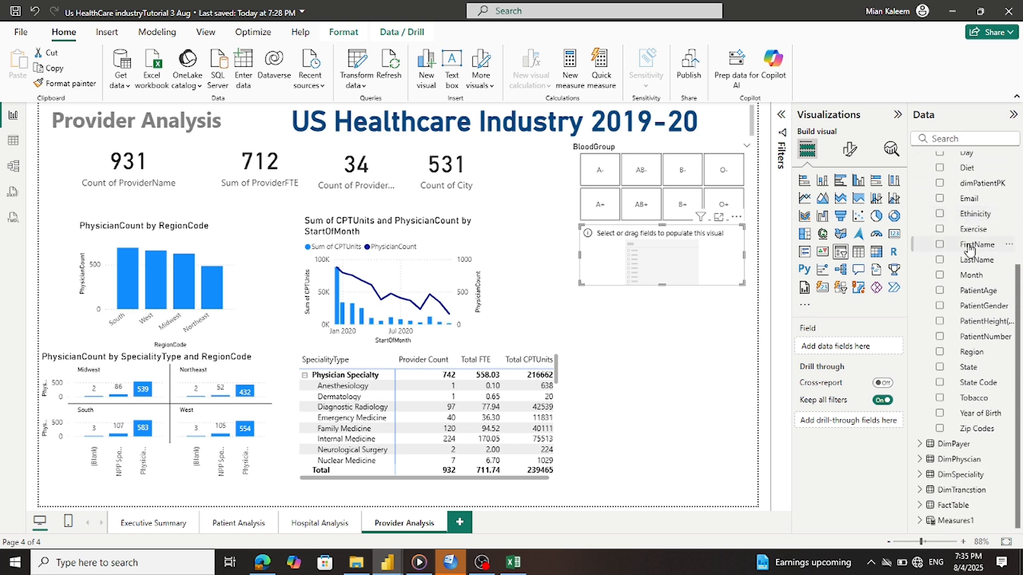
{"action": "left_click_drag", "start_coordinate": [976, 306], "coordinate": [851, 347]}
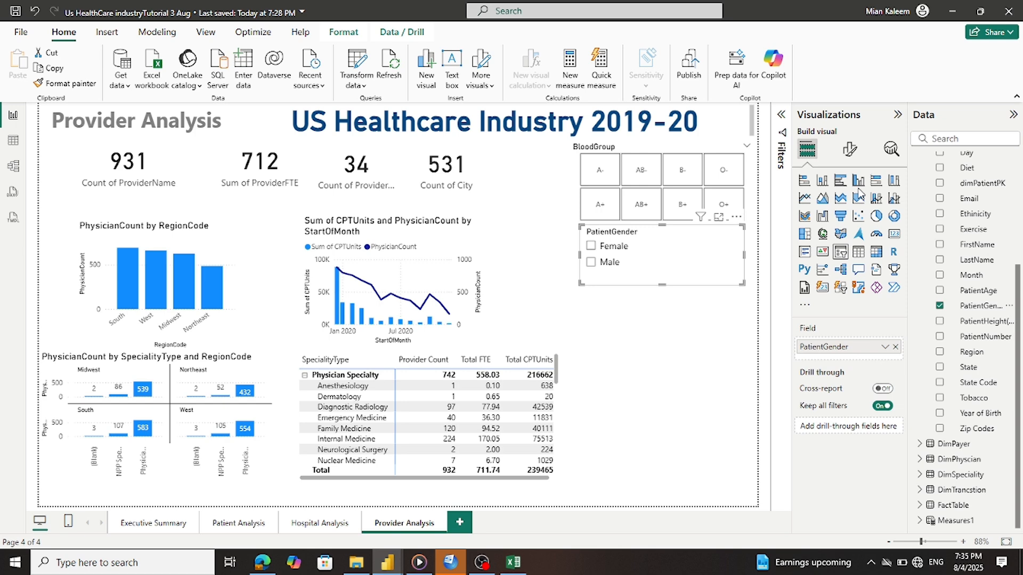
Set the PatientGender slicer's style to Tile and shorten it to a single row
{"action": "left_click", "coordinate": [850, 149]}
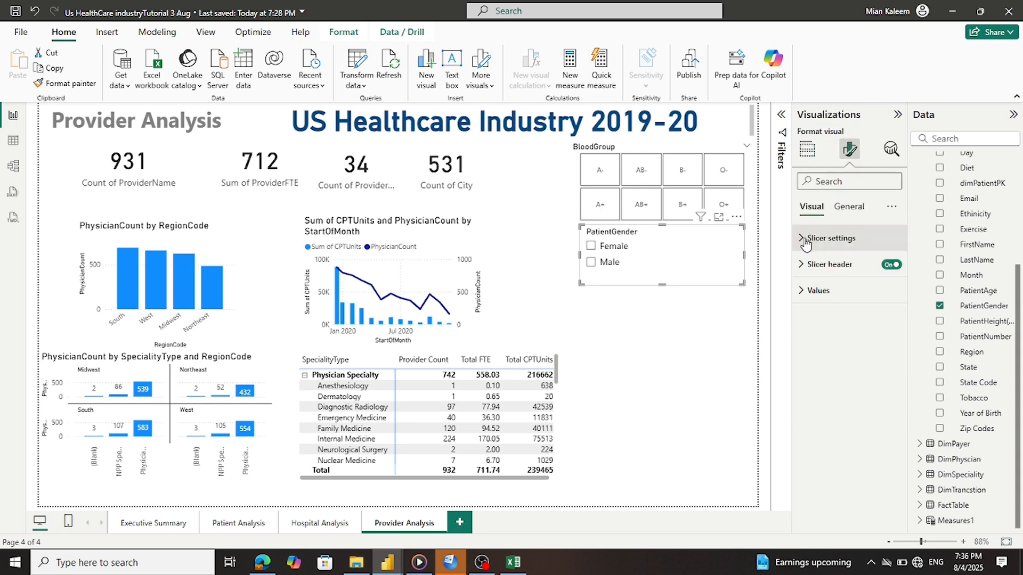
{"action": "left_click", "coordinate": [825, 238]}
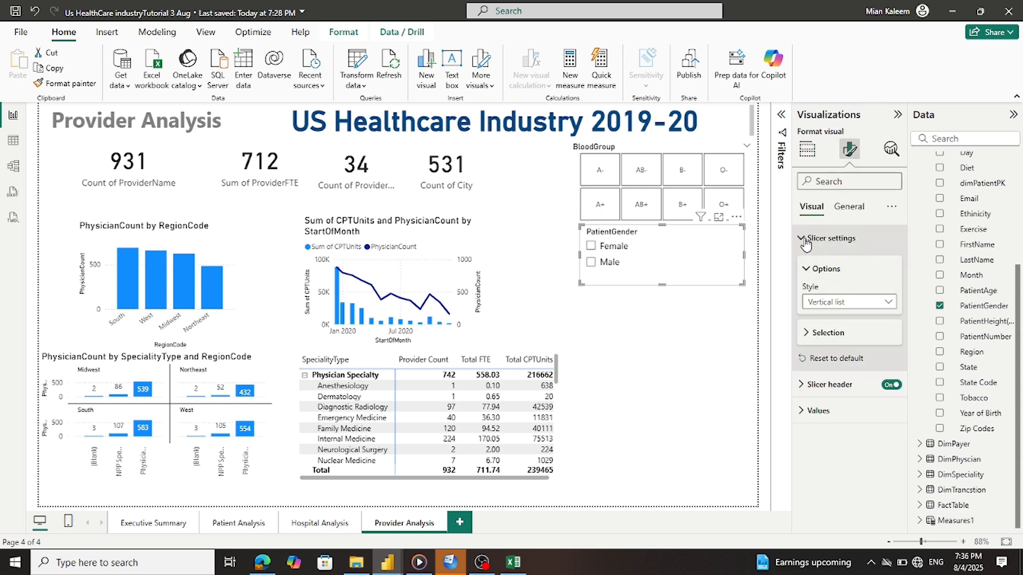
{"action": "left_click", "coordinate": [852, 304]}
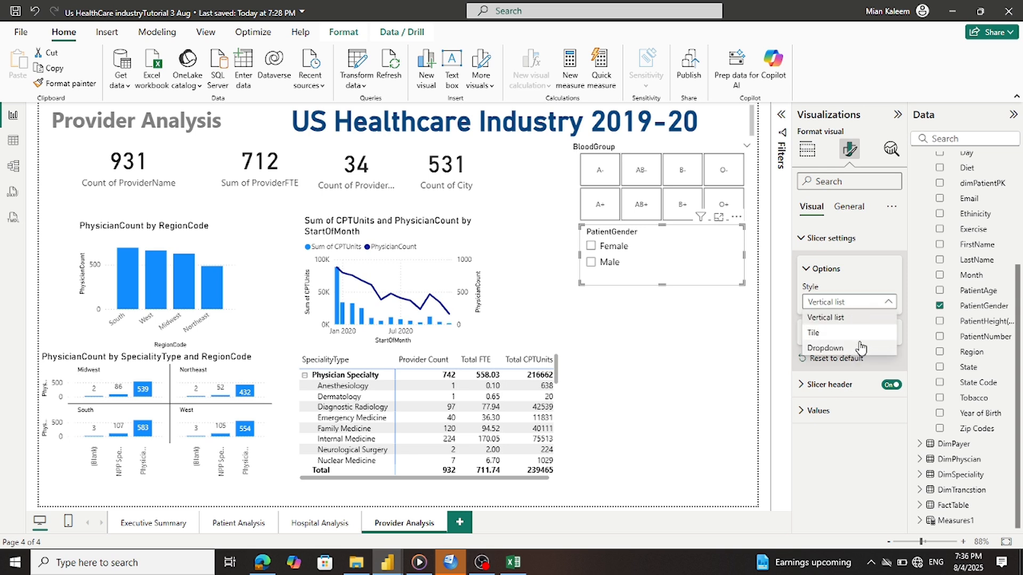
{"action": "left_click", "coordinate": [860, 333]}
{"action": "left_click_drag", "start_coordinate": [661, 283], "coordinate": [665, 256]}
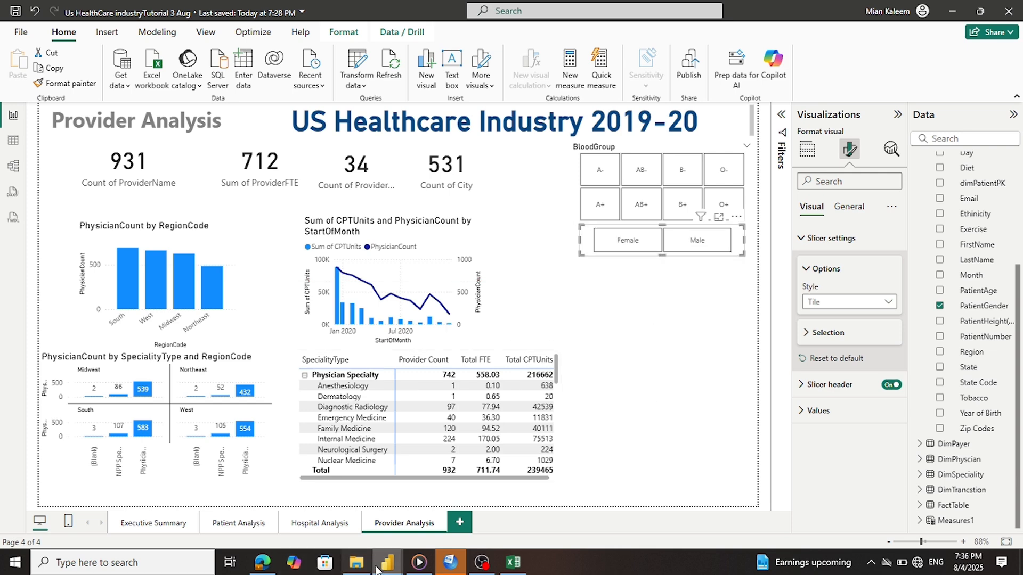
{"action": "mouse_move", "coordinate": [388, 563]}
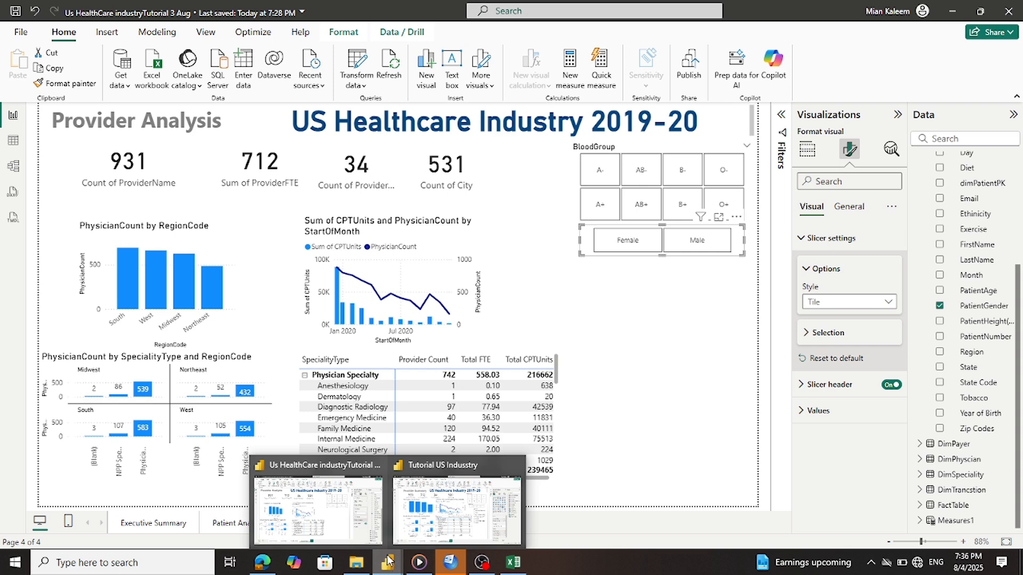
{"action": "mouse_move", "coordinate": [445, 521]}
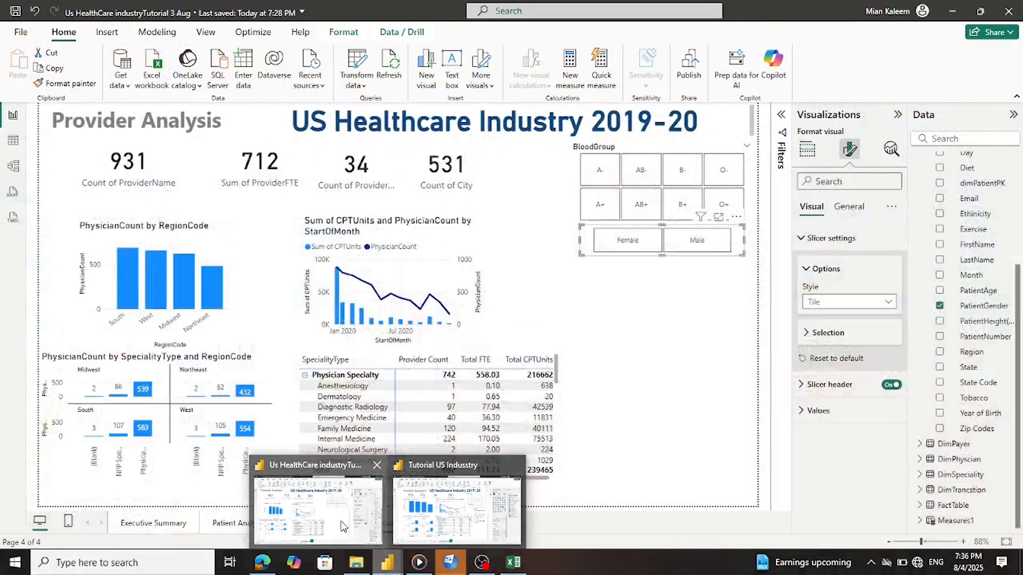
Lengthen the gender slicer slightly to reveal its PatientGender header, comparing against the reference report
{"action": "left_click", "coordinate": [369, 530]}
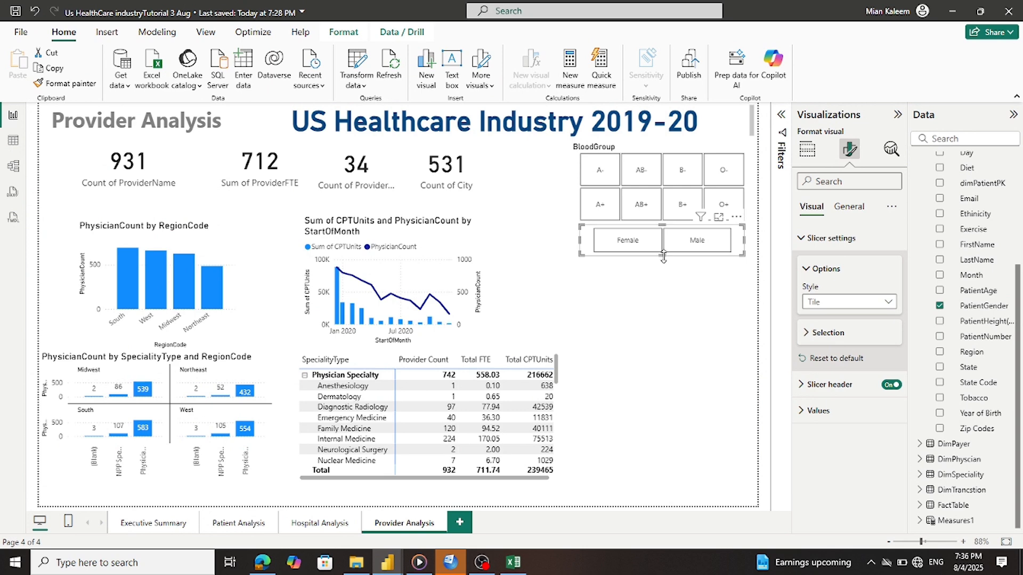
{"action": "left_click_drag", "start_coordinate": [663, 256], "coordinate": [661, 262]}
{"action": "left_click", "coordinate": [661, 288]}
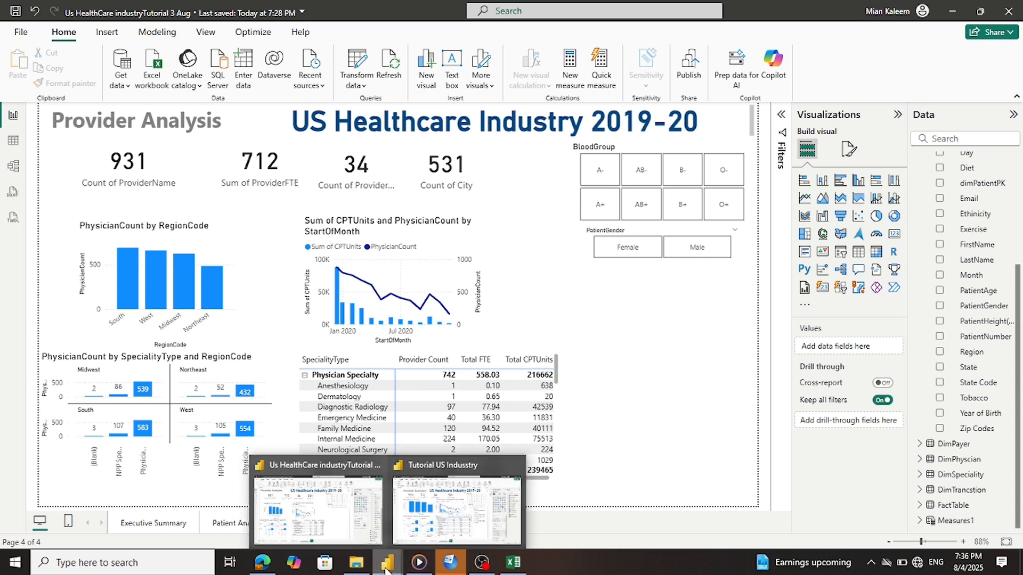
{"action": "left_click", "coordinate": [415, 537]}
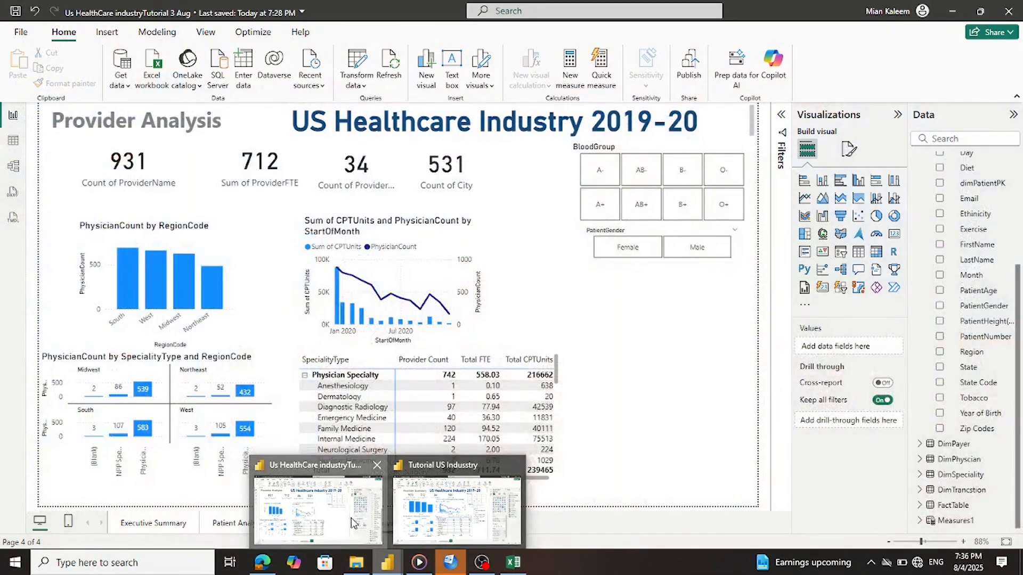
{"action": "left_click", "coordinate": [352, 518]}
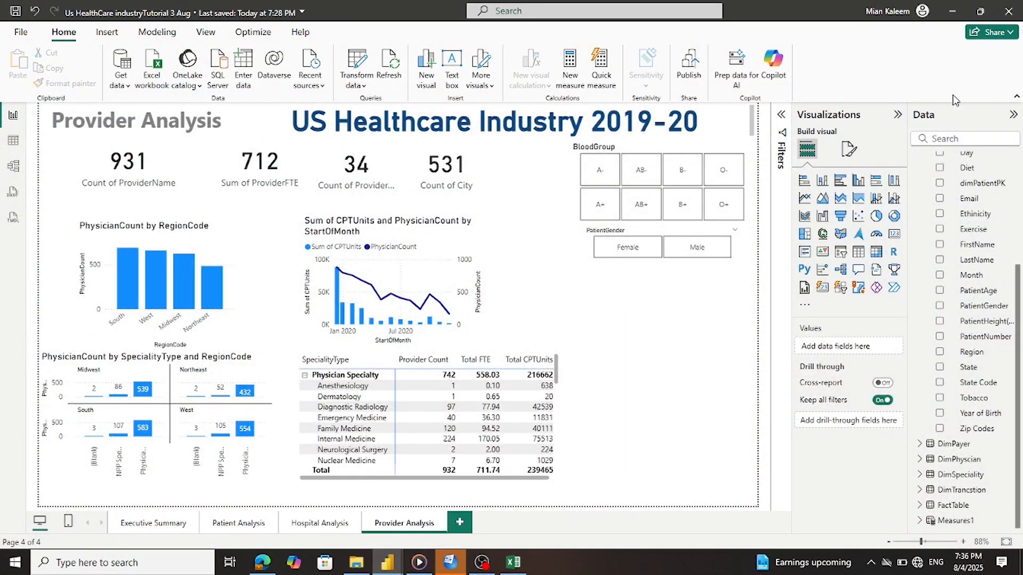
Add a new empty slicer below the gender slicer and narrow it from both sides
{"action": "left_click", "coordinate": [841, 289]}
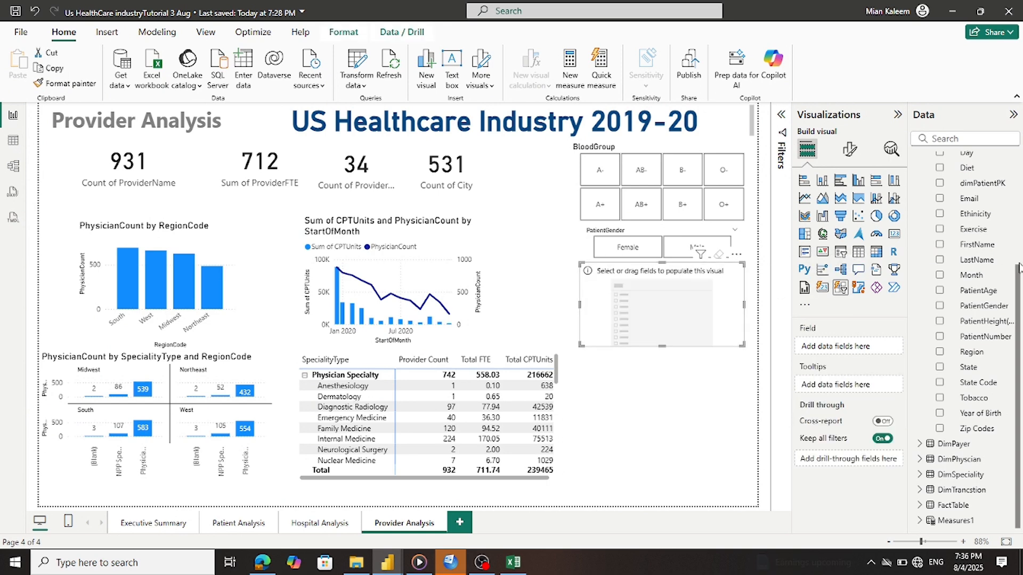
{"action": "key", "text": "Delete"}
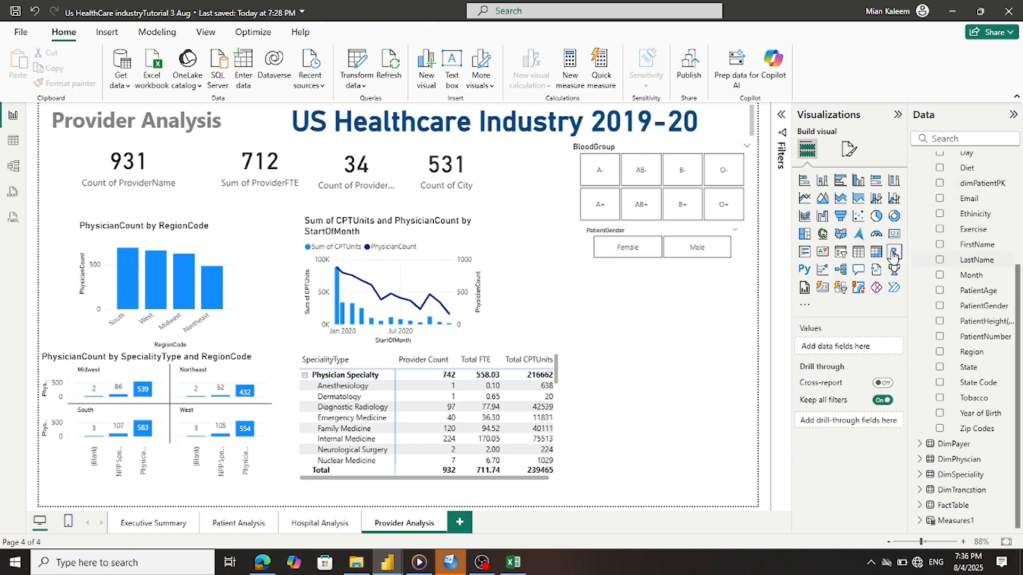
{"action": "left_click", "coordinate": [840, 253]}
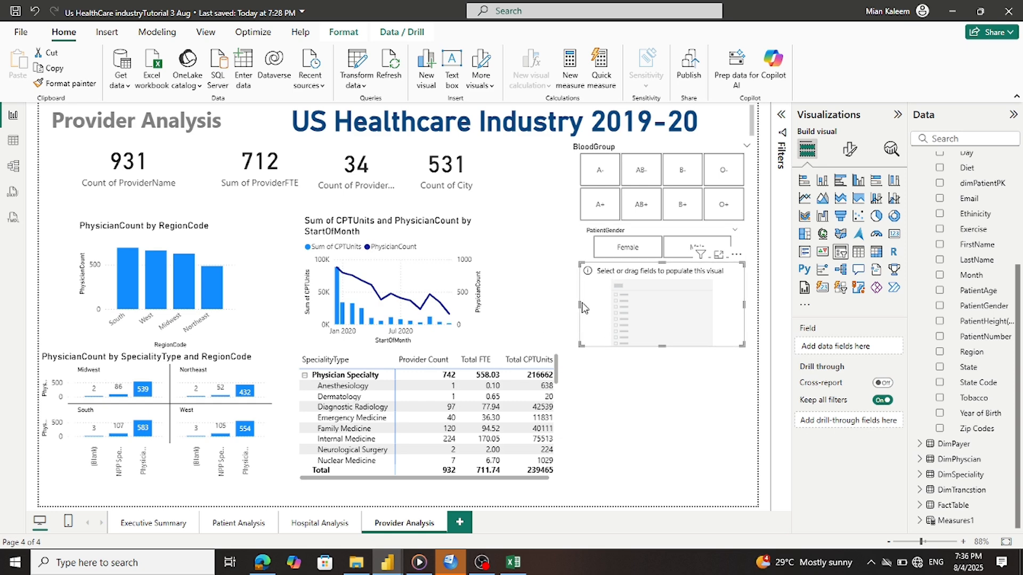
{"action": "left_click_drag", "start_coordinate": [580, 308], "coordinate": [593, 308]}
{"action": "left_click_drag", "start_coordinate": [744, 319], "coordinate": [735, 311]}
{"action": "left_click", "coordinate": [734, 311]}
Fill the slicer with Ethnicity and enlarge it to list all seven groups
{"action": "left_click_drag", "start_coordinate": [951, 214], "coordinate": [831, 345]}
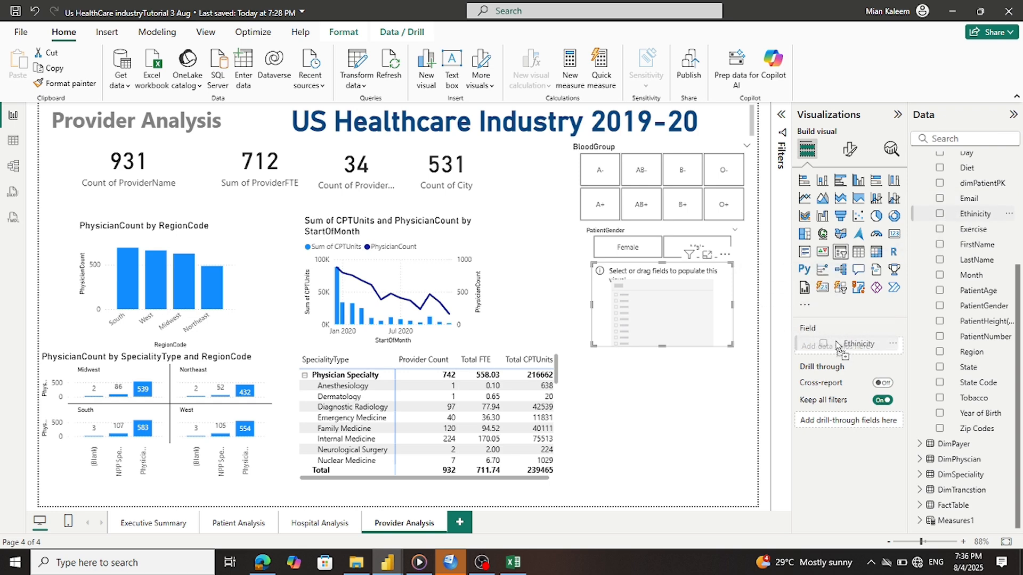
{"action": "left_click_drag", "start_coordinate": [661, 351], "coordinate": [674, 393]}
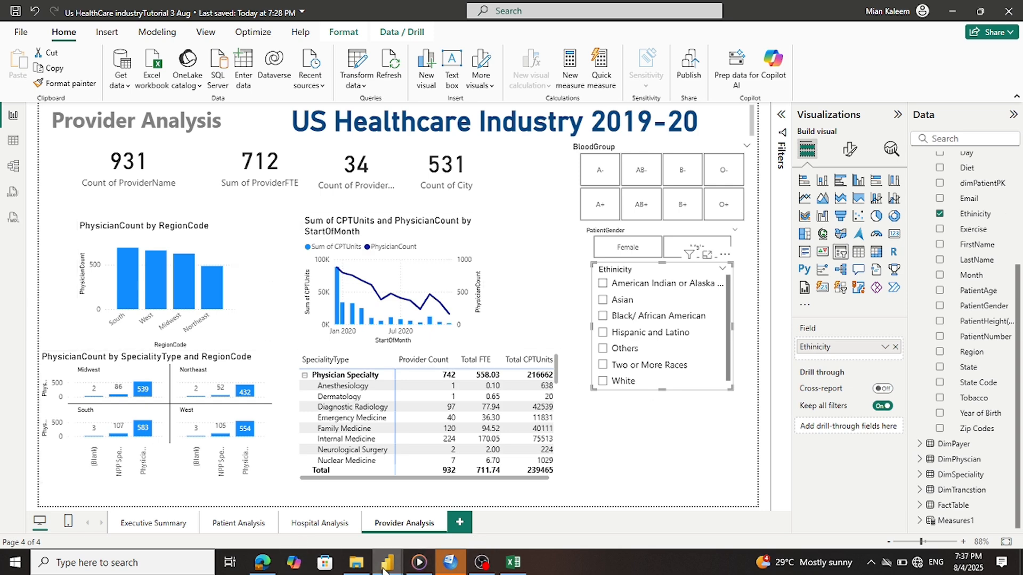
{"action": "mouse_move", "coordinate": [387, 560]}
{"action": "mouse_move", "coordinate": [405, 516]}
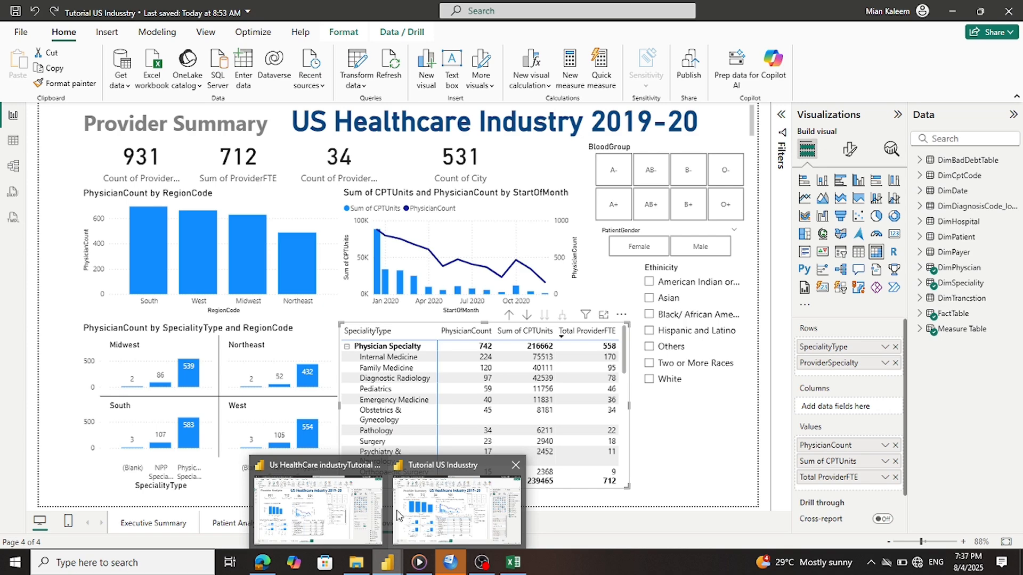
{"action": "mouse_move", "coordinate": [348, 516]}
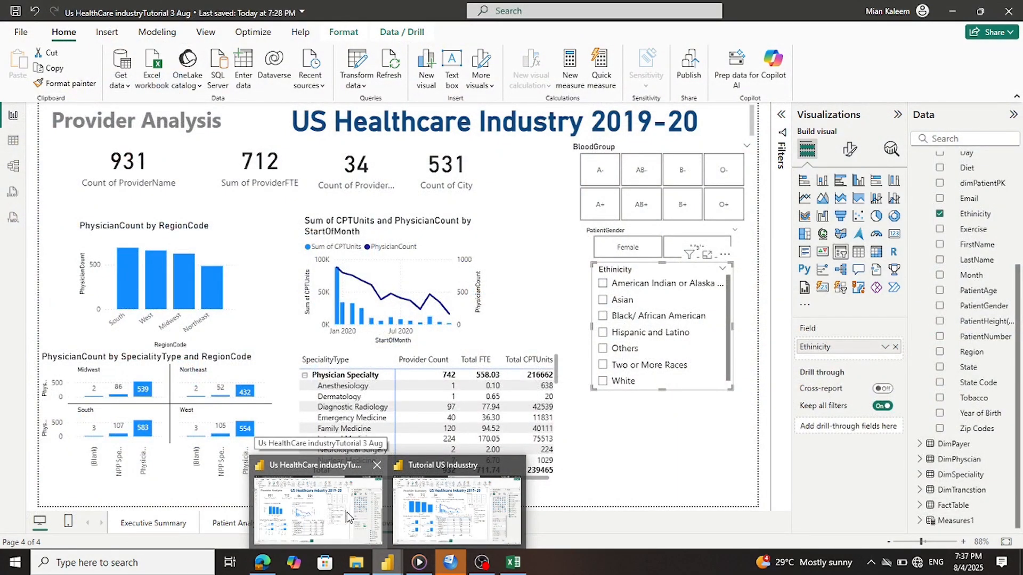
{"action": "mouse_move", "coordinate": [445, 507]}
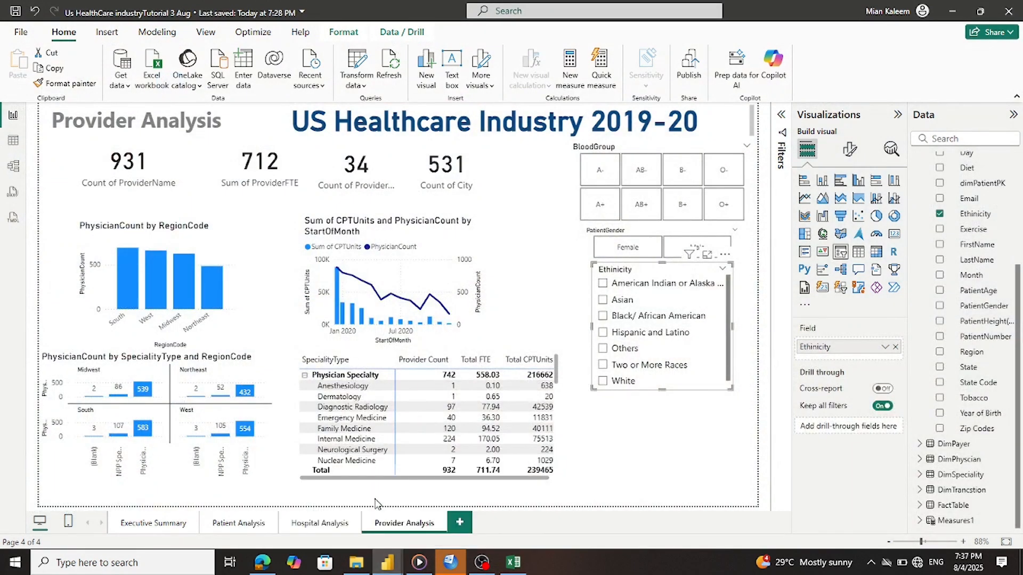
Widen the CPTUnits and PhysicianCount combo chart and move it up slightly
{"action": "left_click", "coordinate": [483, 265]}
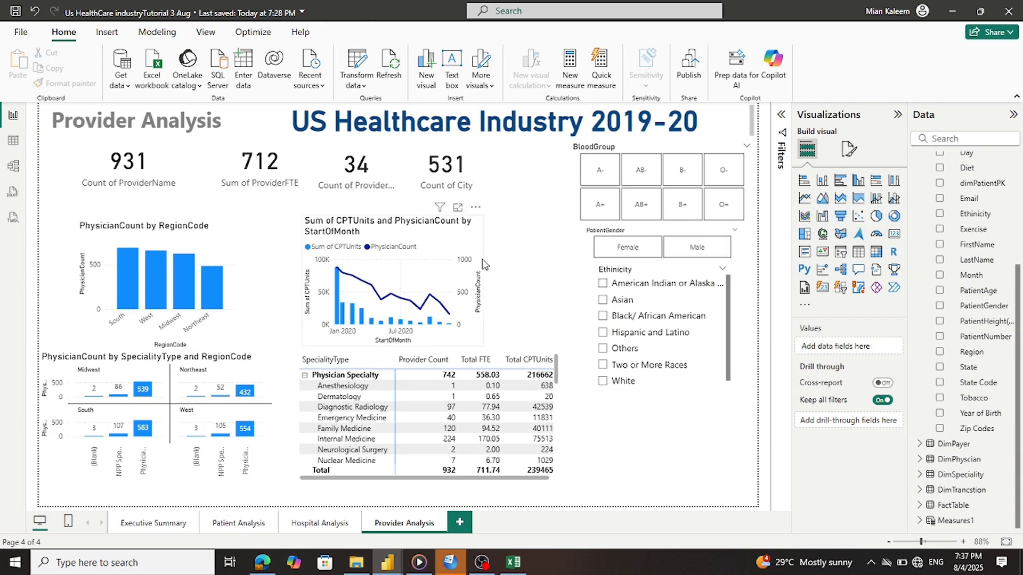
{"action": "left_click", "coordinate": [482, 267]}
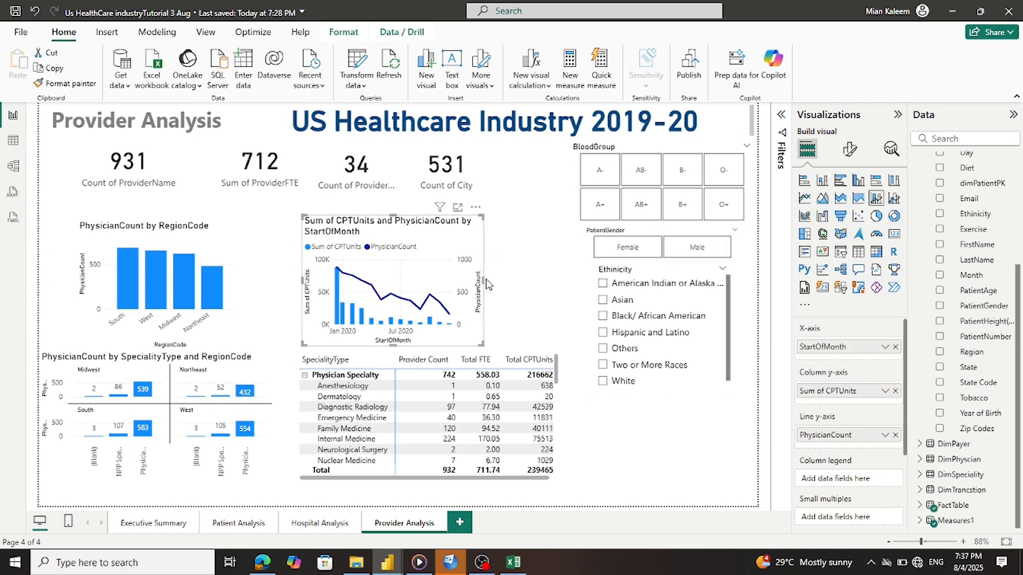
{"action": "left_click_drag", "start_coordinate": [482, 286], "coordinate": [556, 290]}
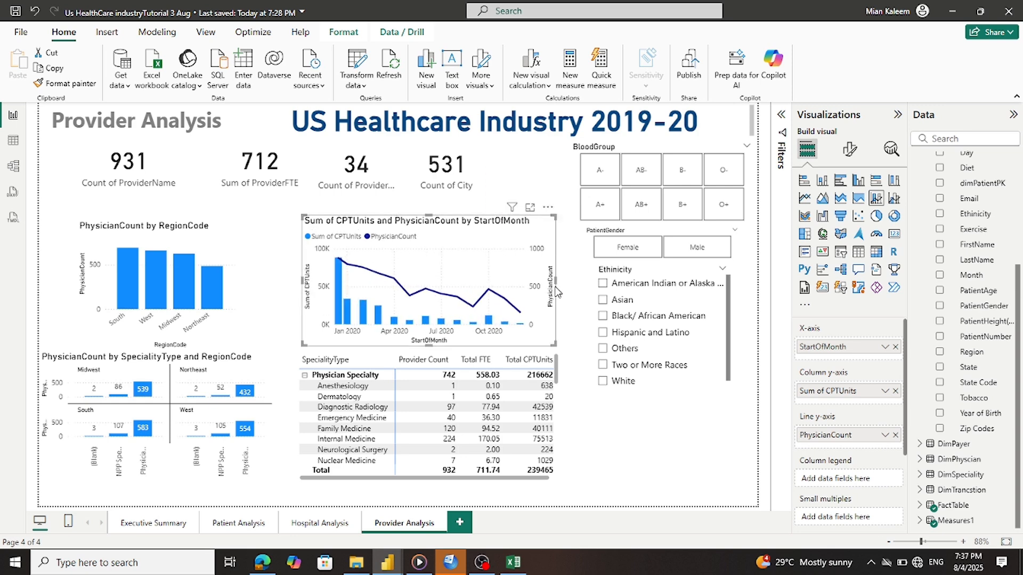
{"action": "left_click_drag", "start_coordinate": [429, 220], "coordinate": [436, 209]}
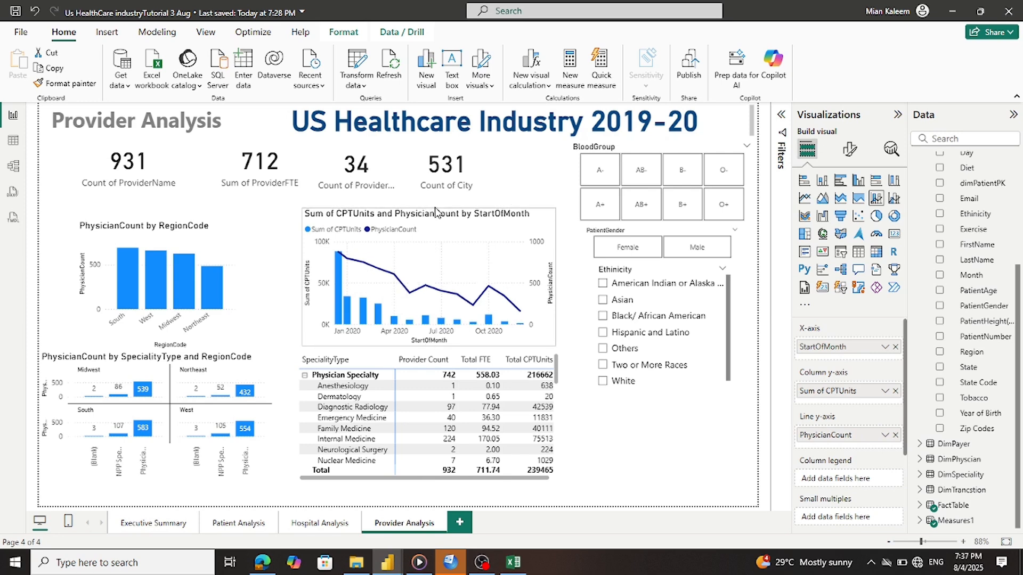
Widen the PhysicianCount by RegionCode chart and extend its top edge
{"action": "left_click", "coordinate": [234, 264]}
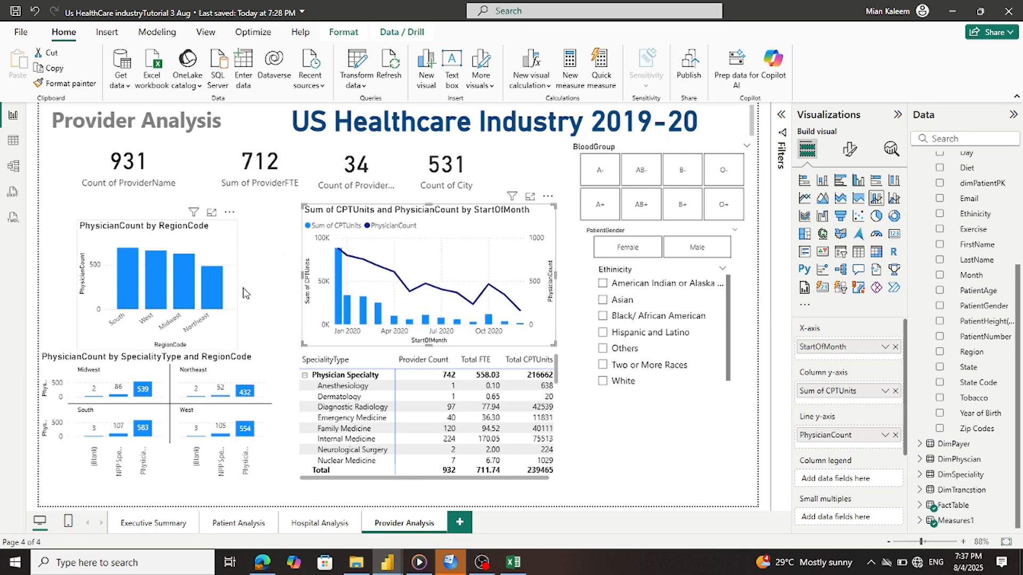
{"action": "left_click_drag", "start_coordinate": [238, 292], "coordinate": [287, 289]}
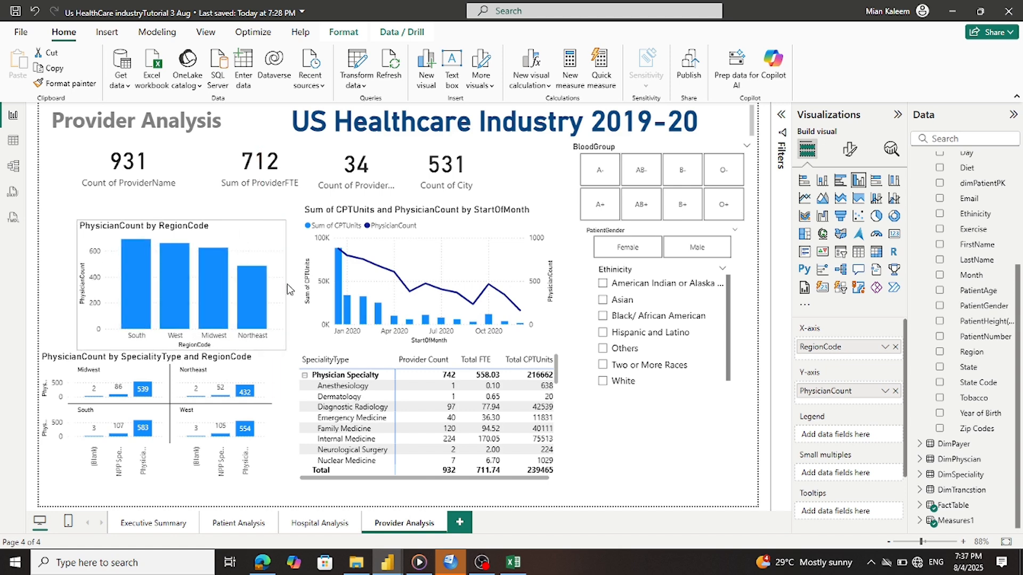
{"action": "left_click", "coordinate": [179, 216]}
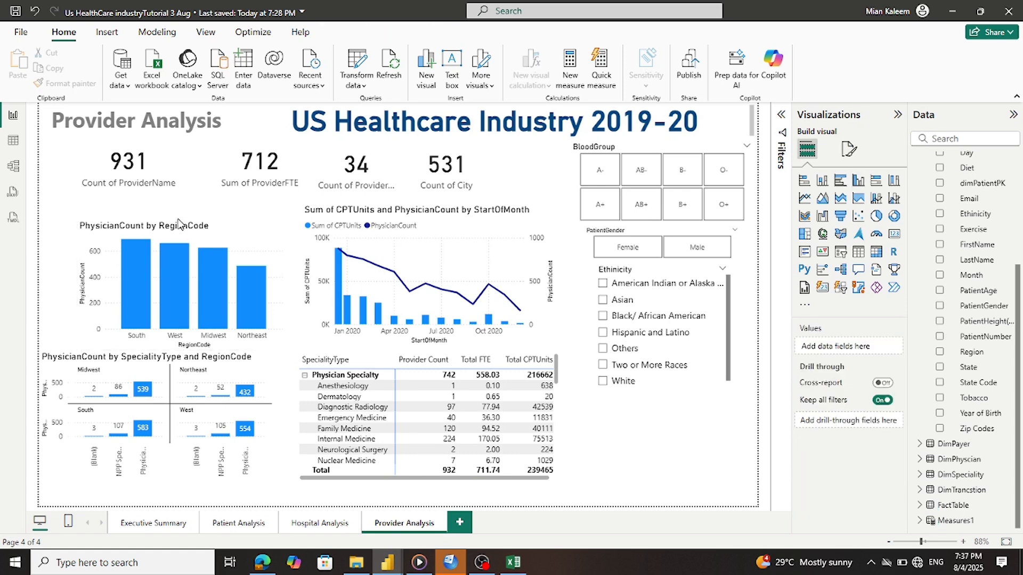
{"action": "left_click", "coordinate": [181, 219]}
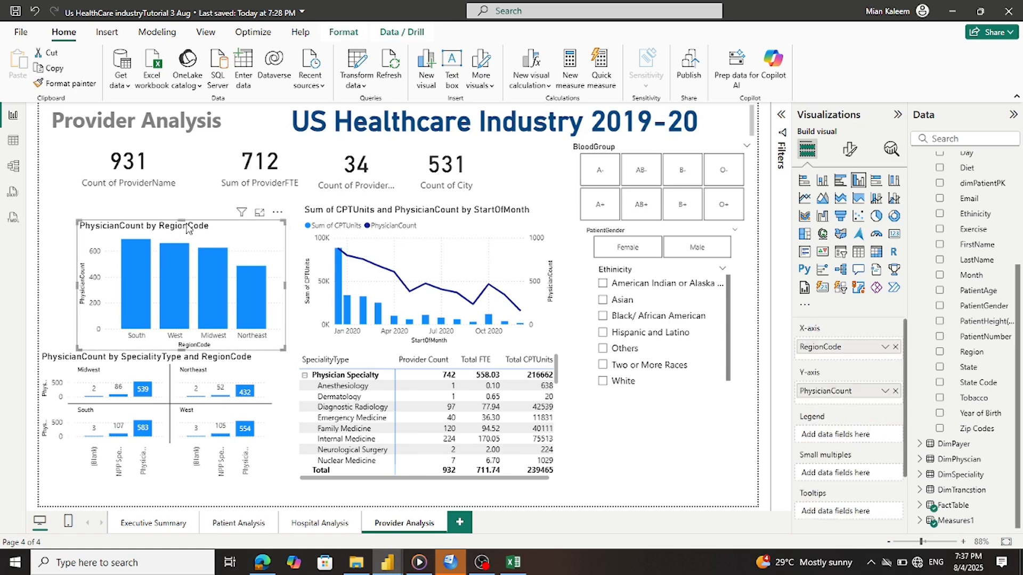
{"action": "left_click_drag", "start_coordinate": [182, 220], "coordinate": [187, 205]}
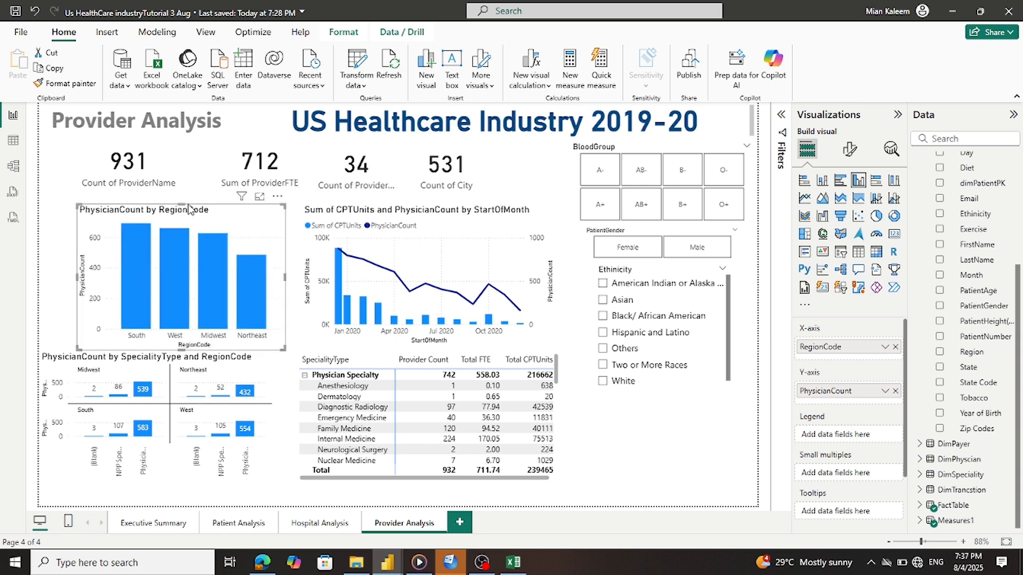
Shift and narrow the small-multiples chart, shorten the region and combo charts, then view Executive Summary
{"action": "left_click", "coordinate": [272, 376]}
{"action": "left_click_drag", "start_coordinate": [274, 376], "coordinate": [290, 378]}
{"action": "left_click_drag", "start_coordinate": [55, 417], "coordinate": [80, 423]}
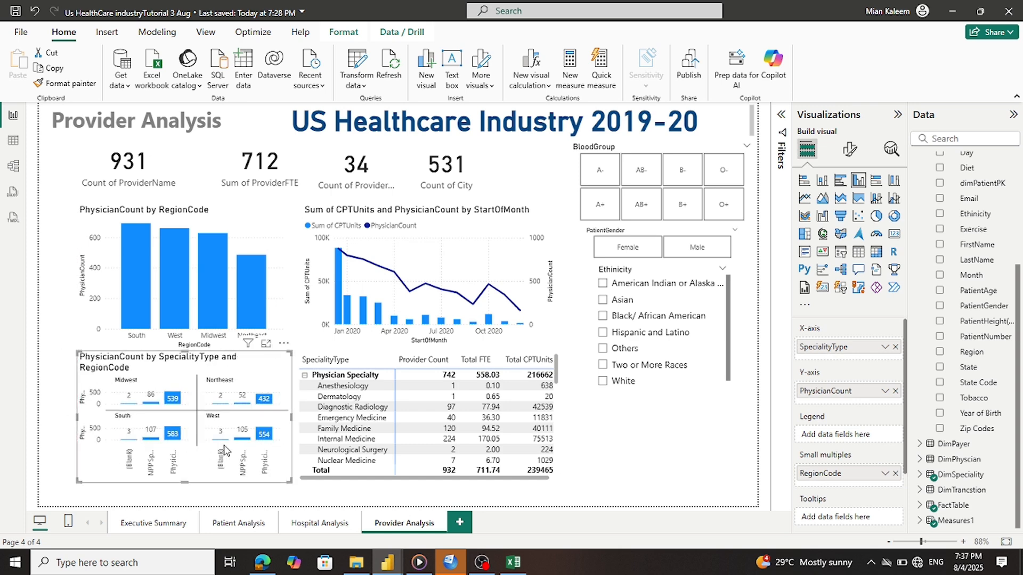
{"action": "left_click", "coordinate": [86, 313]}
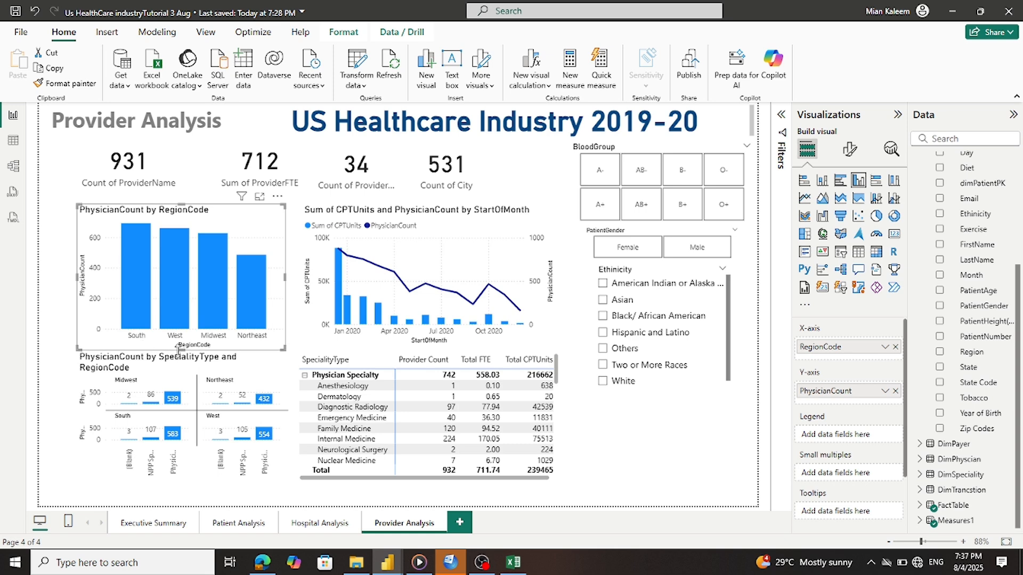
{"action": "left_click_drag", "start_coordinate": [181, 349], "coordinate": [186, 337]}
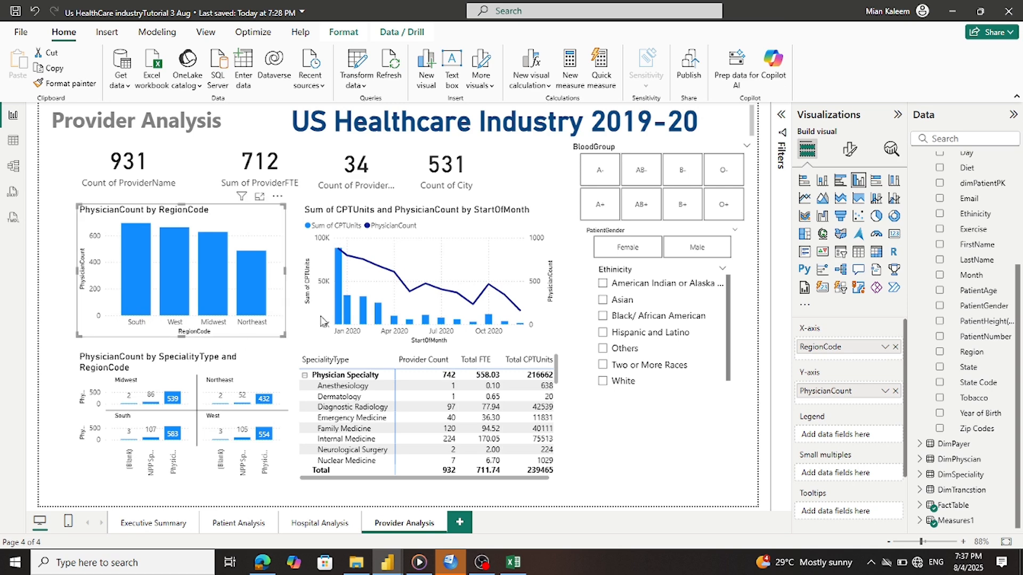
{"action": "left_click", "coordinate": [349, 342]}
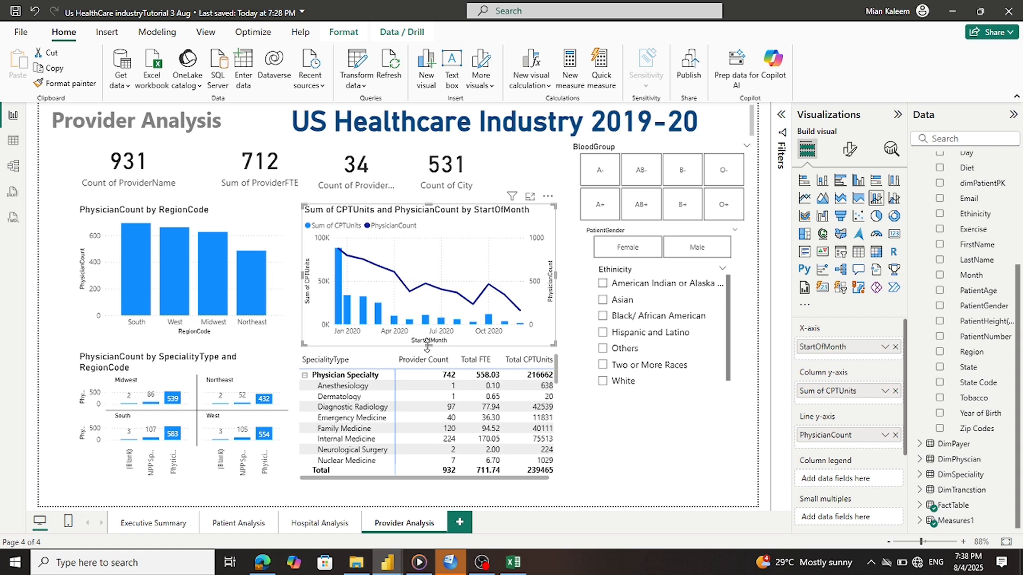
{"action": "left_click_drag", "start_coordinate": [427, 345], "coordinate": [426, 338]}
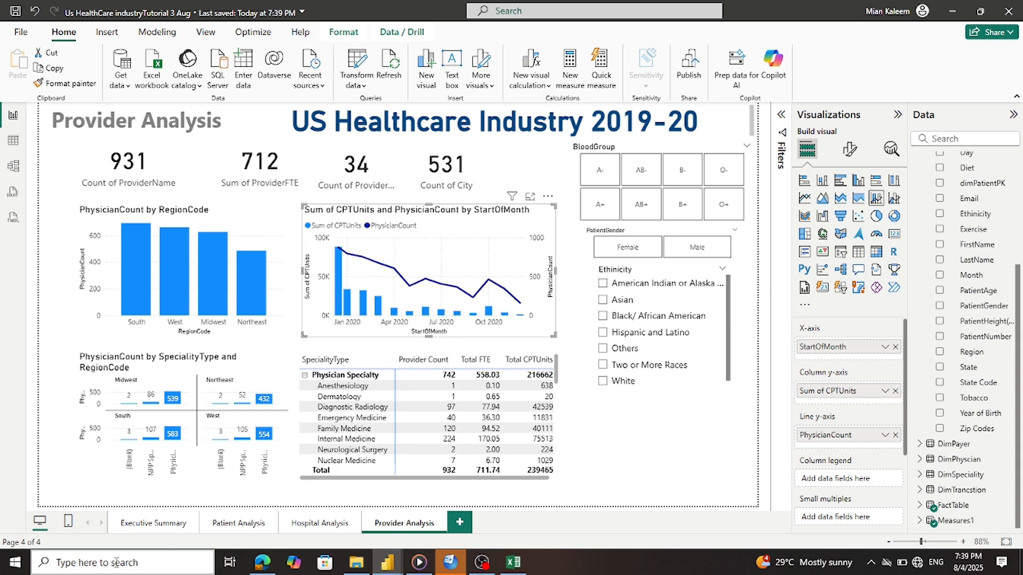
{"action": "left_click", "coordinate": [153, 524]}
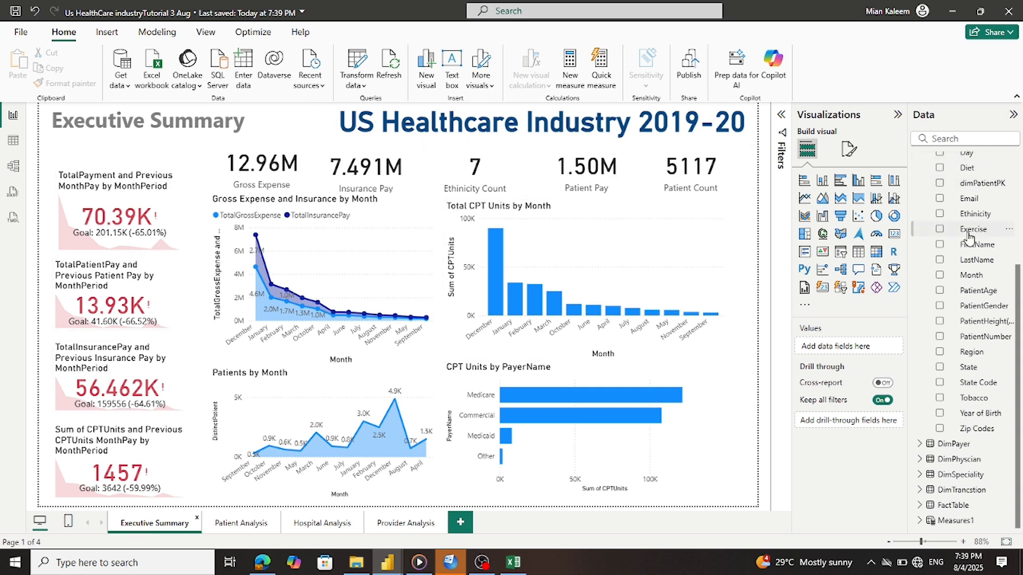
Collapse DimPatient and open the Model view diagram of table relationships
{"action": "scroll", "coordinate": [969, 237], "scroll_direction": "up", "scroll_amount": 5}
{"action": "left_click", "coordinate": [925, 254]}
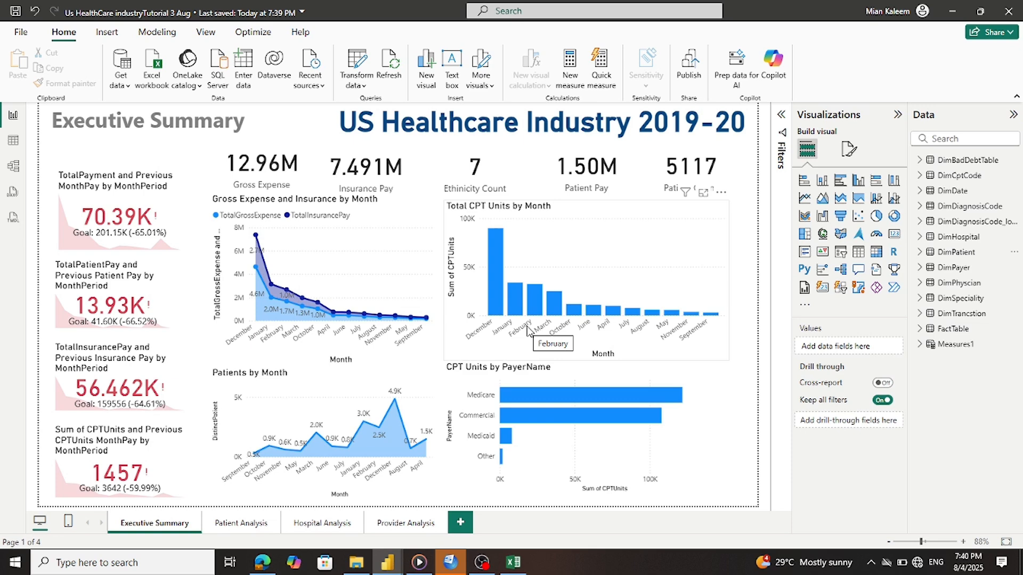
{"action": "left_click", "coordinate": [13, 166]}
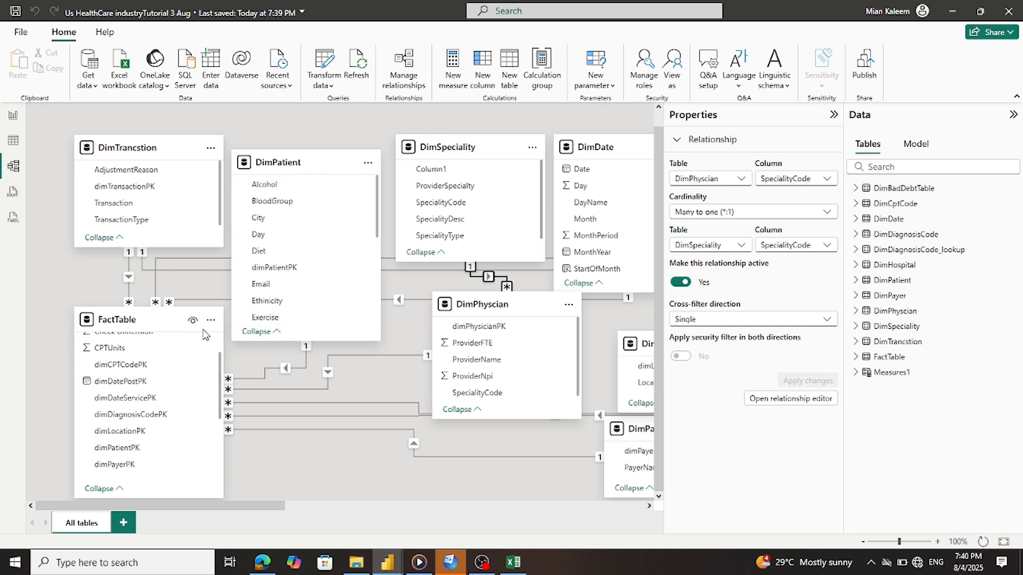
Scroll the DimPatient field list in the diagram, then go back to the Executive Summary report view
{"action": "left_click_drag", "start_coordinate": [376, 230], "coordinate": [362, 337]}
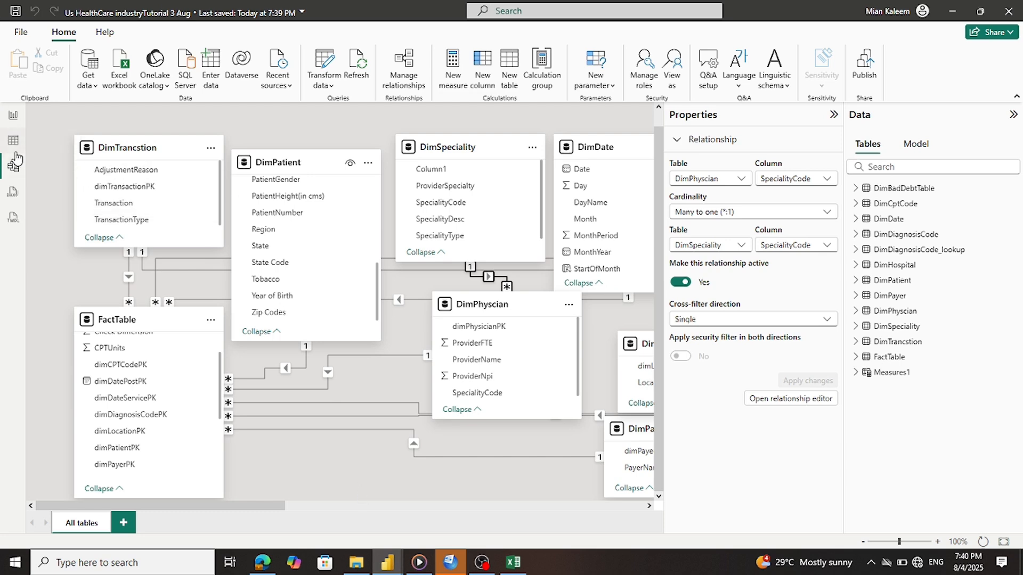
{"action": "left_click", "coordinate": [14, 115]}
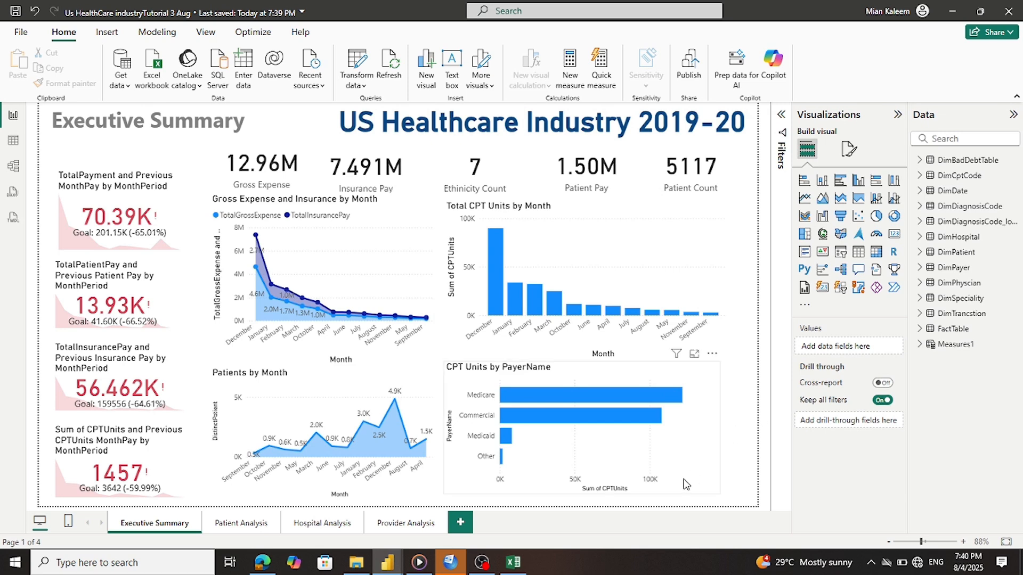
Open the Patient Analysis page, dismiss the email sign-in prompt, and show the Wi-Fi network list
{"action": "left_click", "coordinate": [227, 527]}
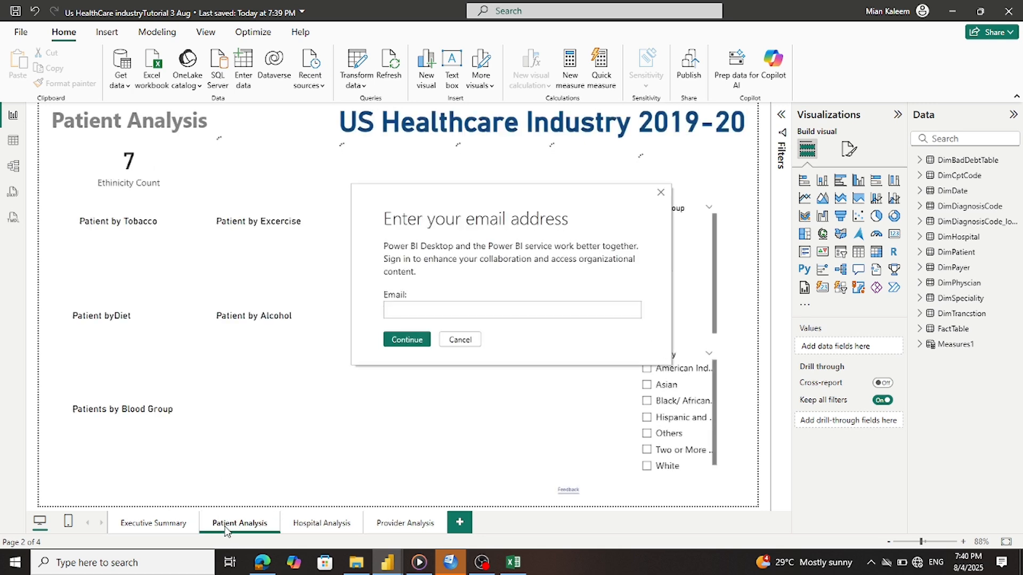
{"action": "left_click", "coordinate": [460, 339]}
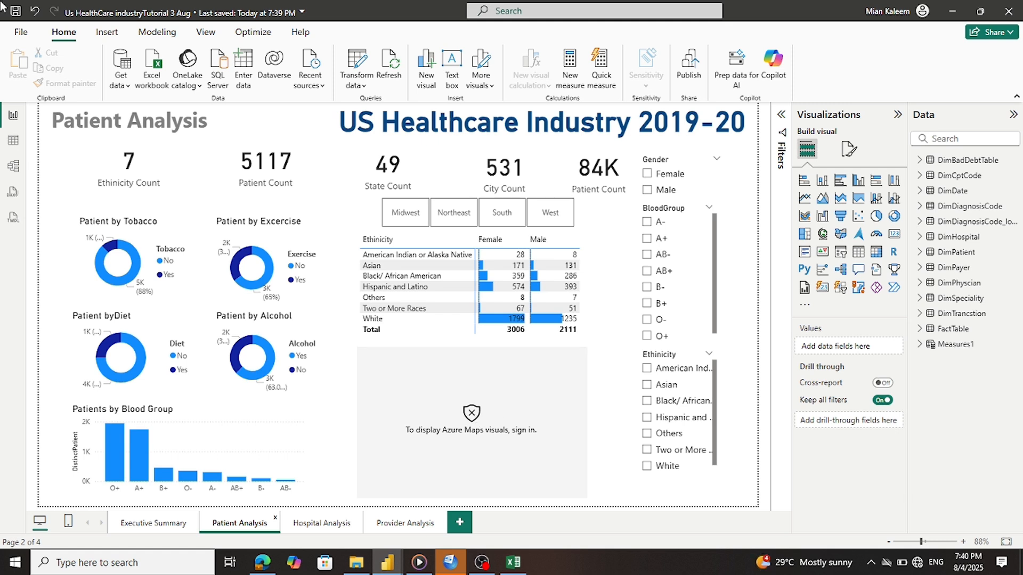
{"action": "left_click", "coordinate": [919, 562]}
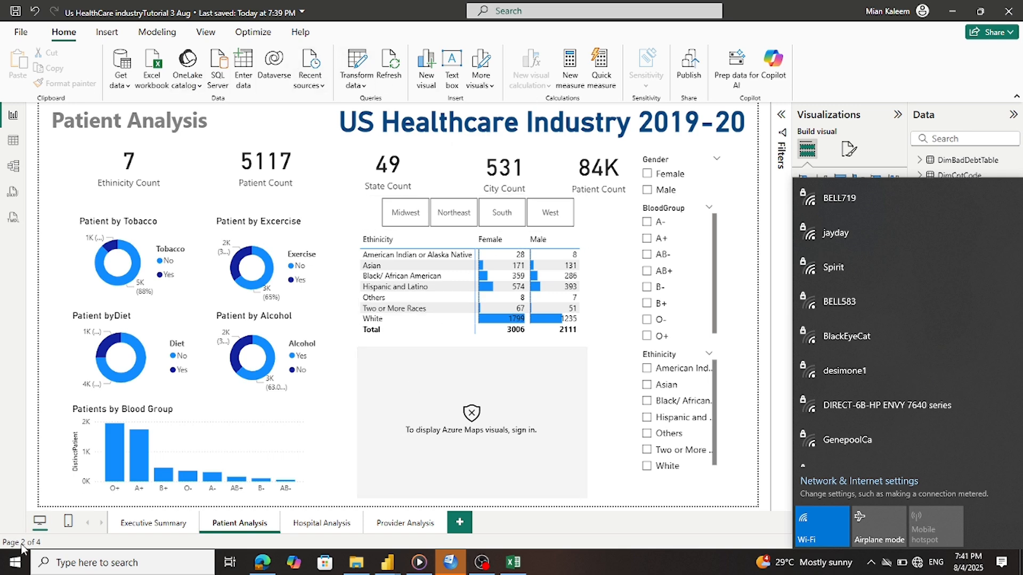
Connect to the Galaxy A15 701D Wi-Fi network, then return to the Patient Analysis page
{"action": "left_click", "coordinate": [154, 524]}
{"action": "left_click", "coordinate": [154, 523]}
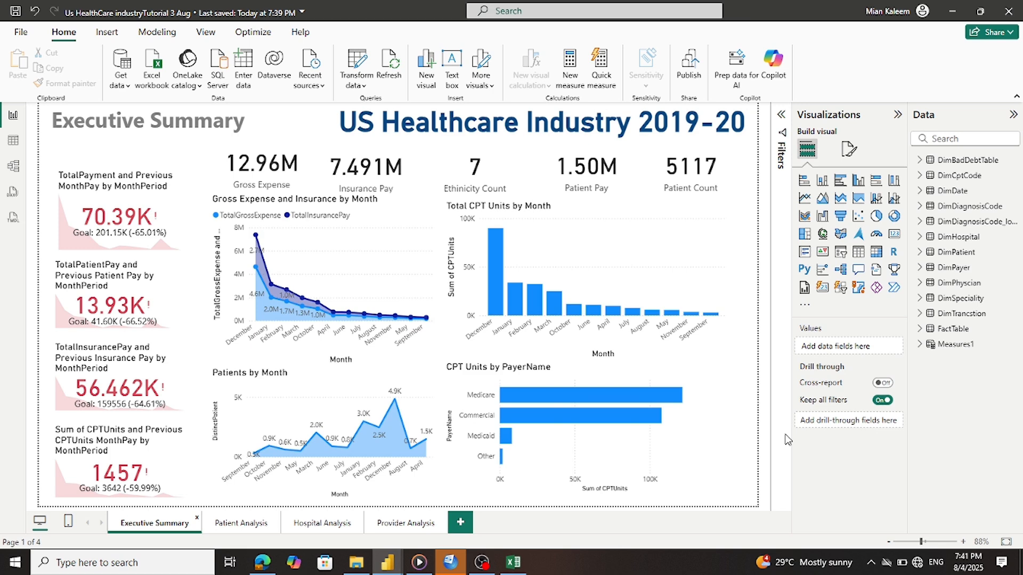
{"action": "left_click", "coordinate": [917, 564]}
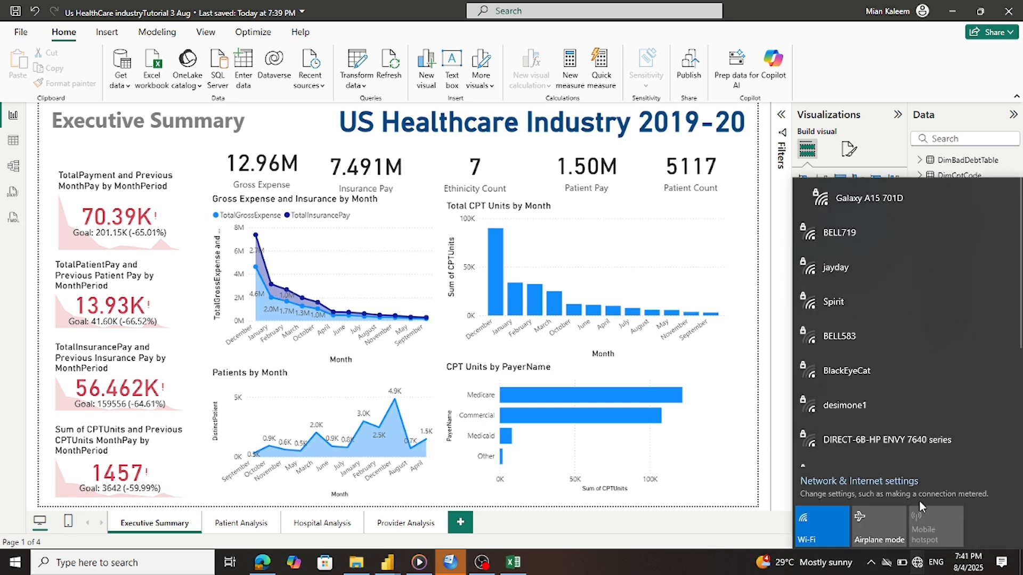
{"action": "left_click", "coordinate": [880, 196]}
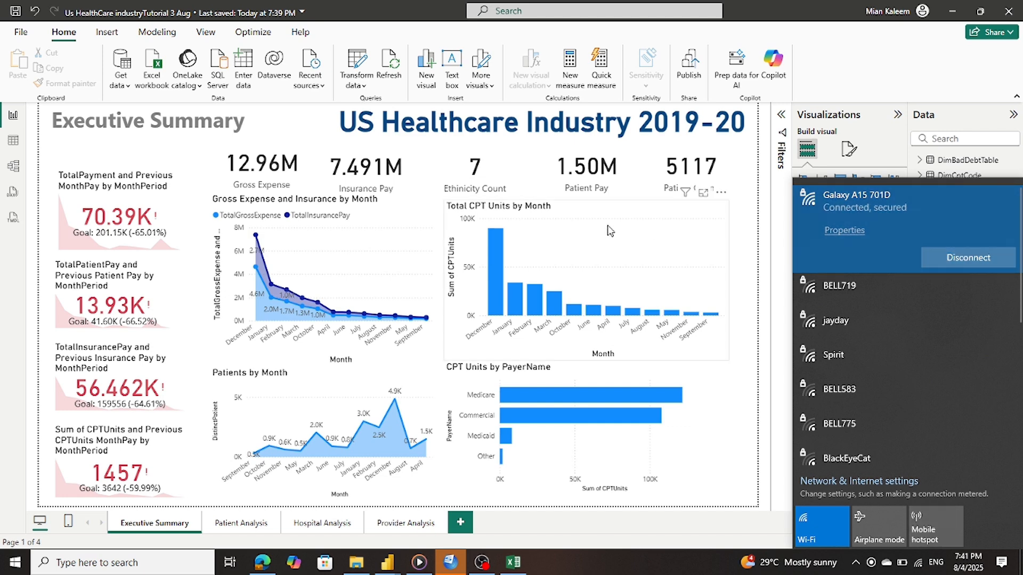
{"action": "left_click", "coordinate": [231, 523]}
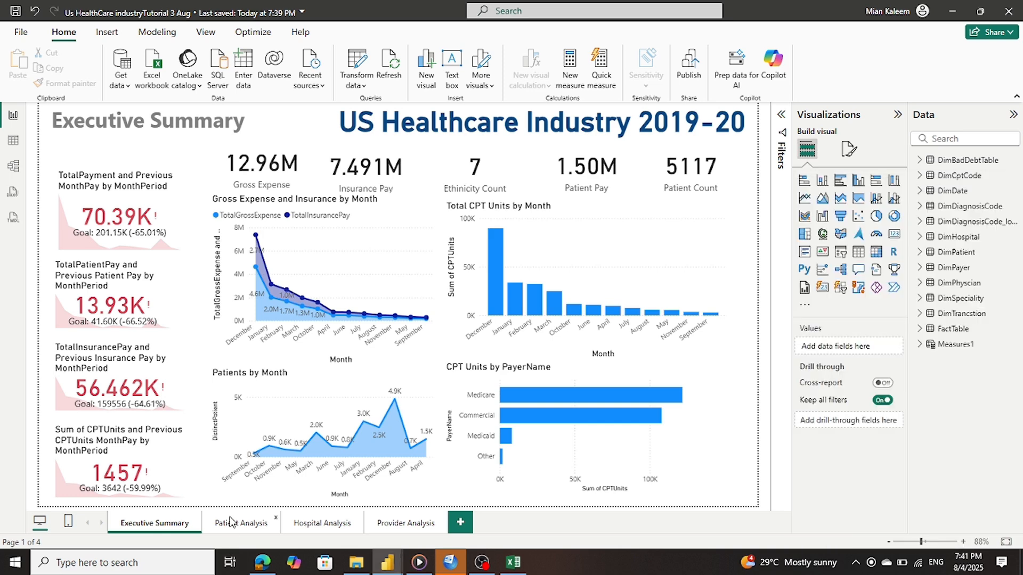
{"action": "left_click", "coordinate": [230, 523]}
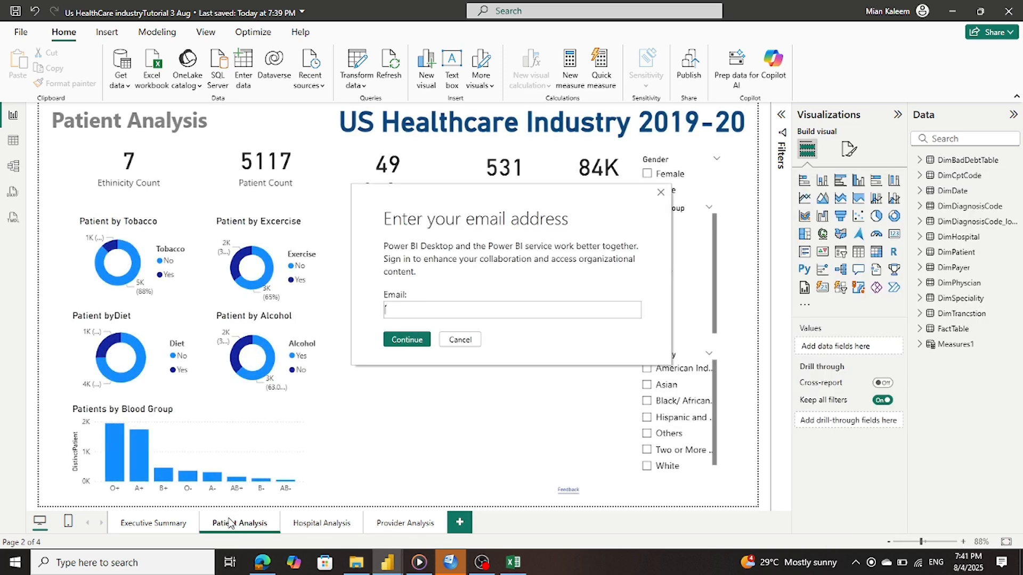
Select the state map and start signing in with a different account, then cancel that attempt
{"action": "left_click", "coordinate": [462, 339]}
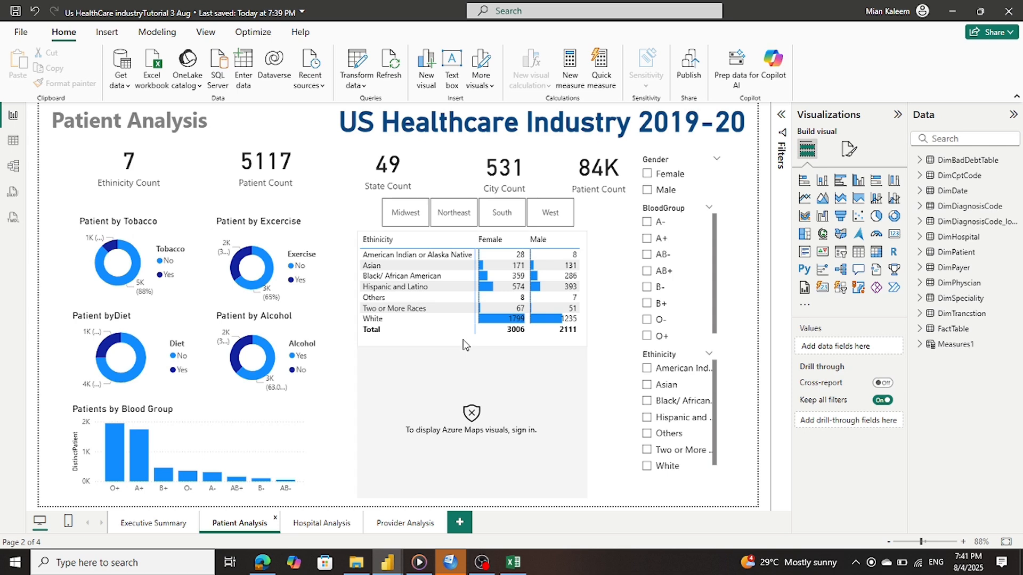
{"action": "left_click", "coordinate": [472, 420]}
{"action": "left_click", "coordinate": [884, 12]}
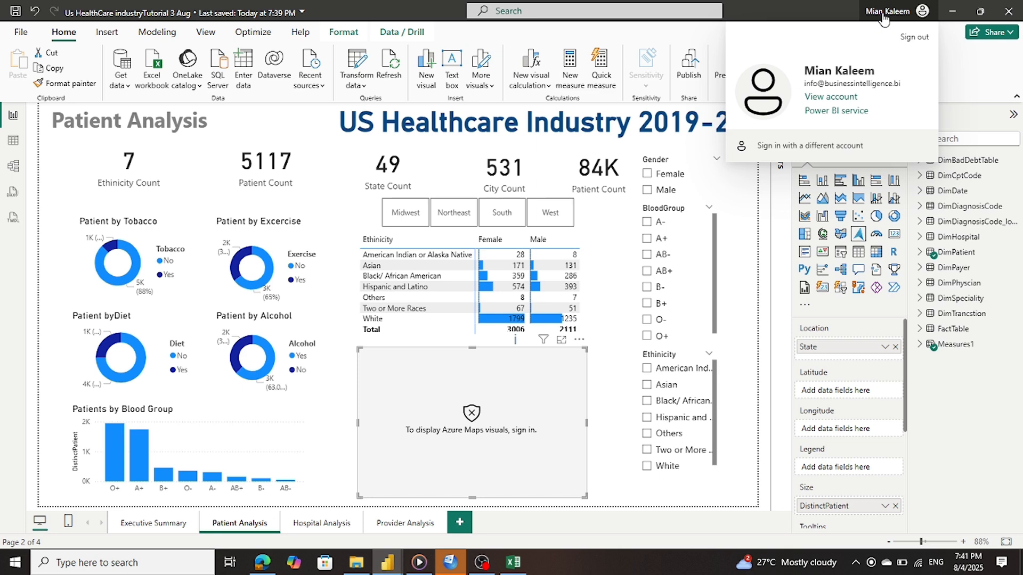
{"action": "left_click", "coordinate": [815, 152]}
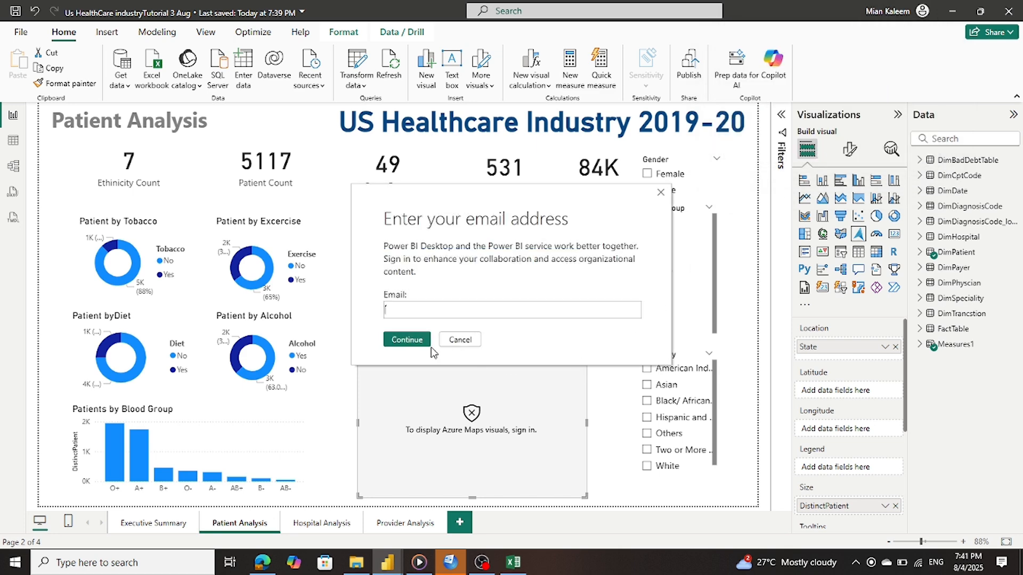
{"action": "left_click", "coordinate": [417, 313]}
{"action": "left_click", "coordinate": [460, 340]}
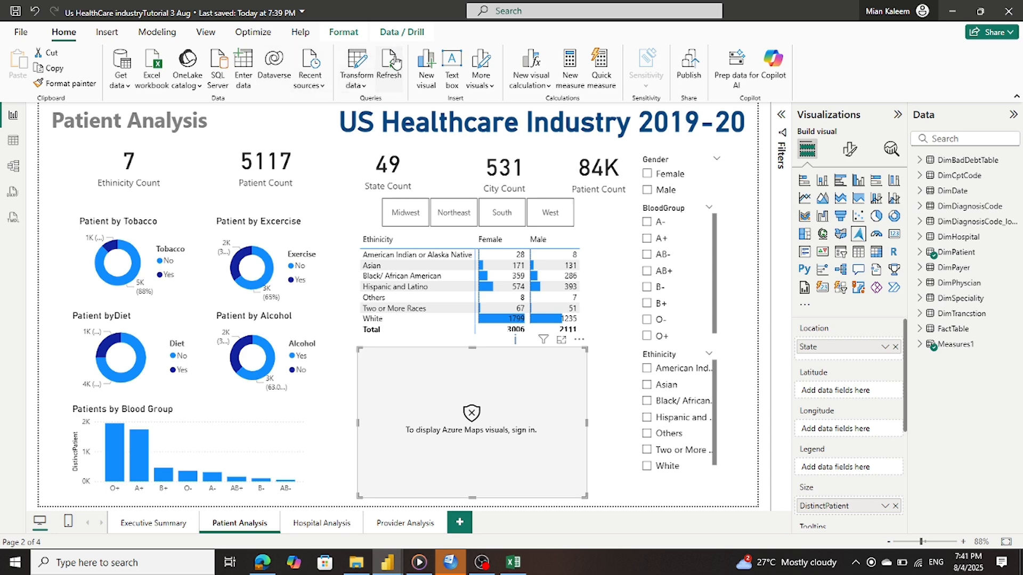
Refresh the report data and sign in with the account e-mail, choosing the account
{"action": "left_click", "coordinate": [394, 71]}
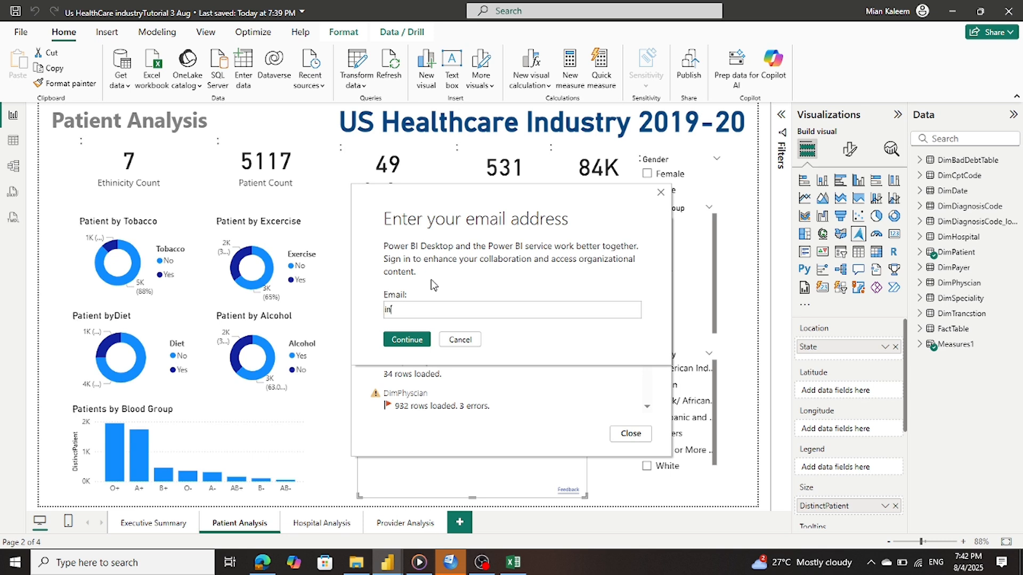
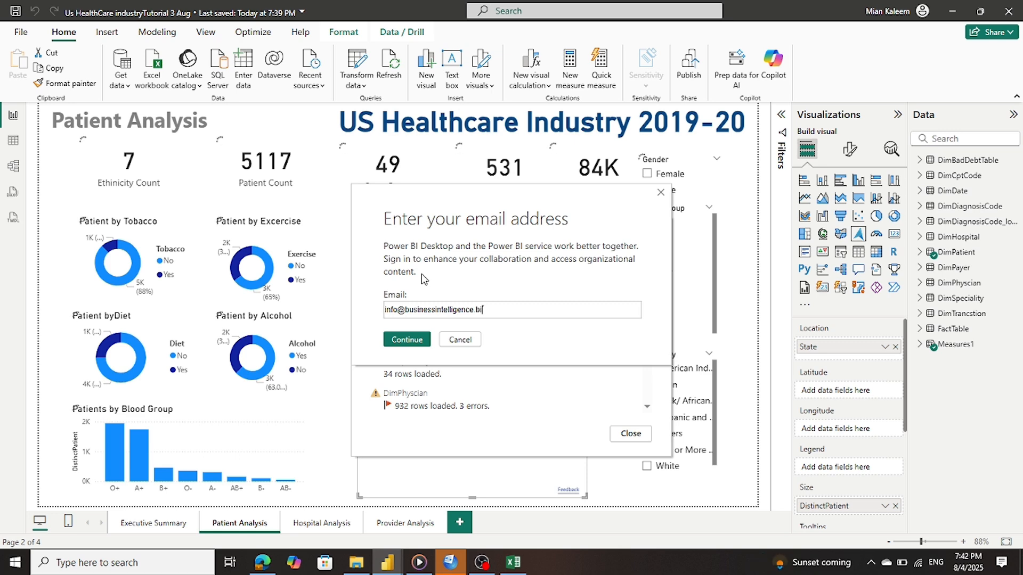
{"action": "left_click", "coordinate": [398, 340]}
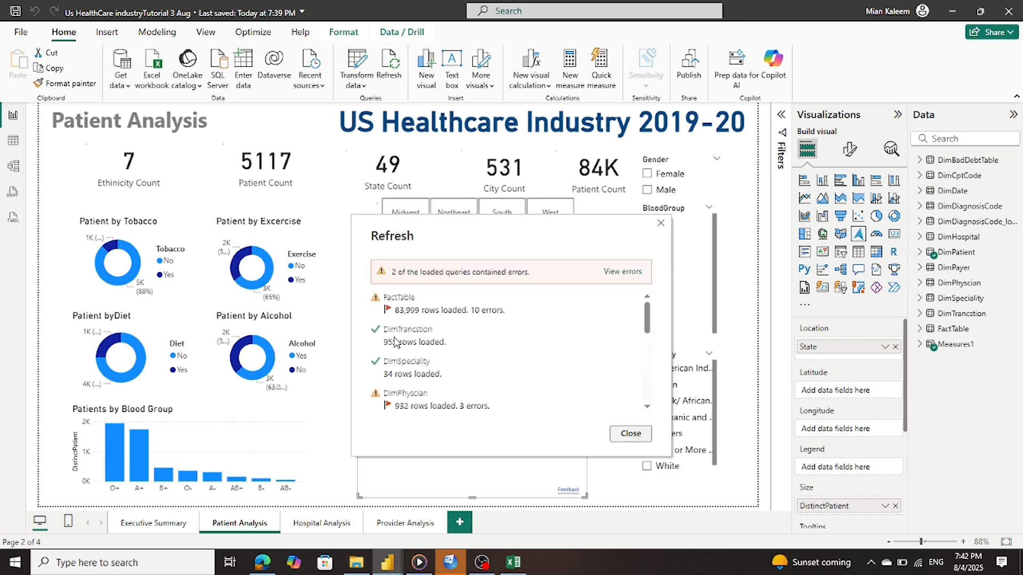
{"action": "left_click", "coordinate": [624, 433]}
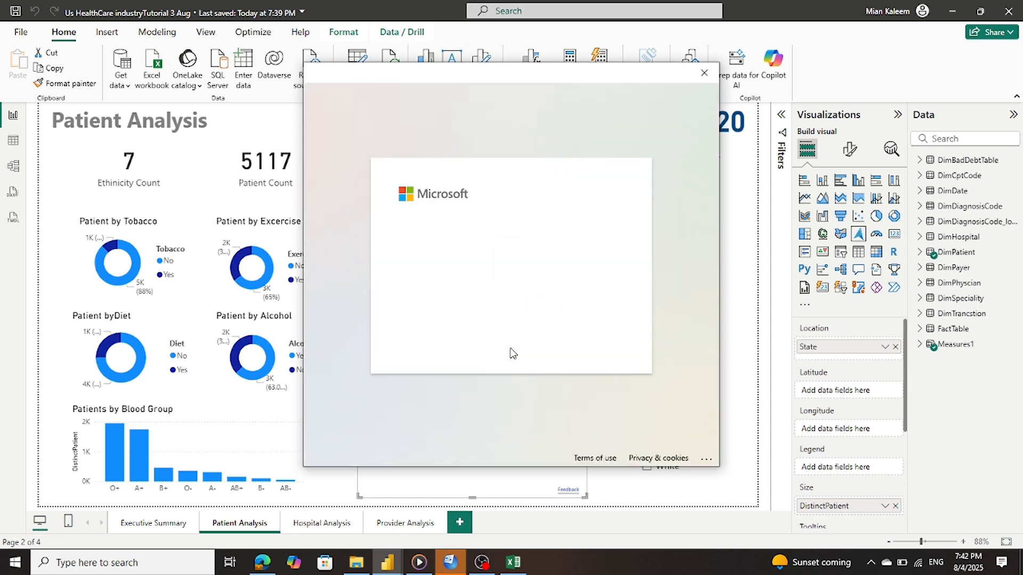
{"action": "left_click", "coordinate": [482, 259]}
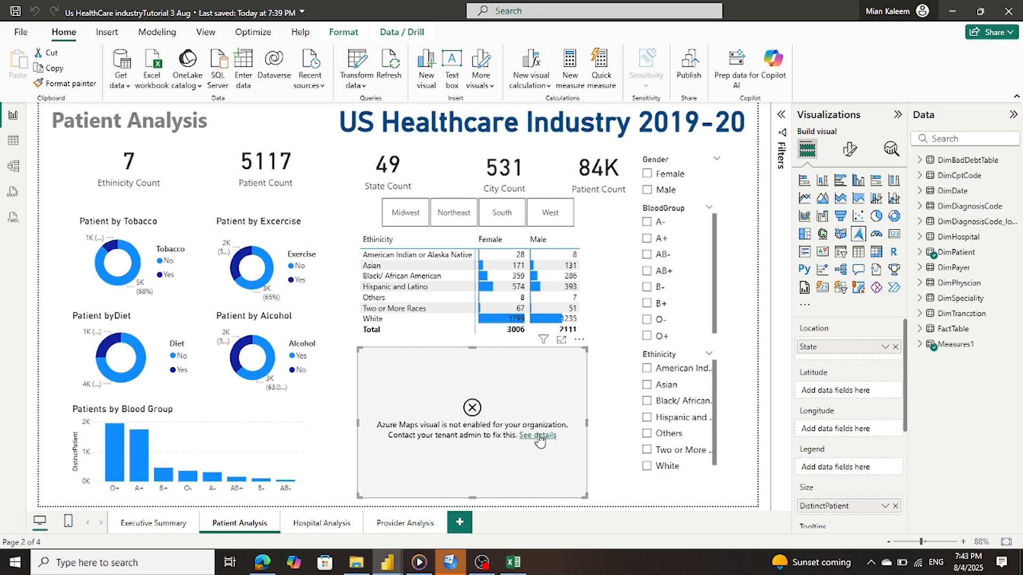
Check and close the map error, then cycle through Hospital and Provider Analysis back to Patient Analysis
{"action": "left_click", "coordinate": [538, 436]}
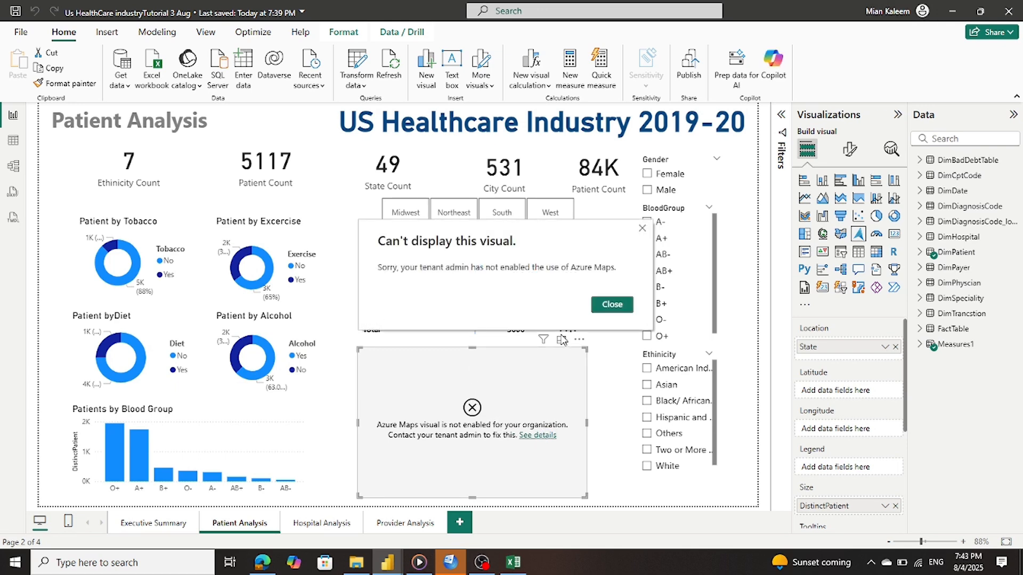
{"action": "left_click", "coordinate": [607, 305]}
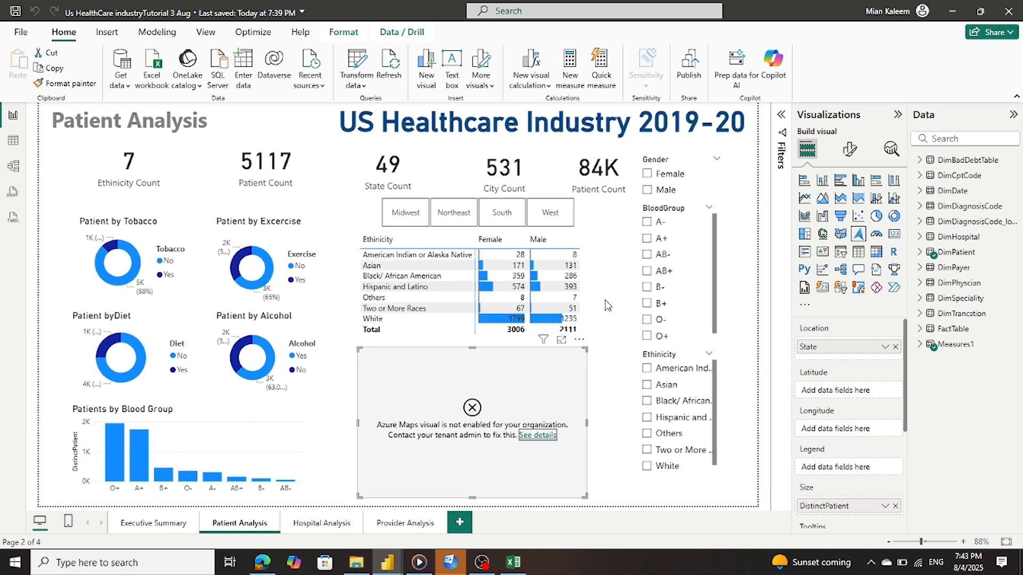
{"action": "left_click", "coordinate": [319, 524]}
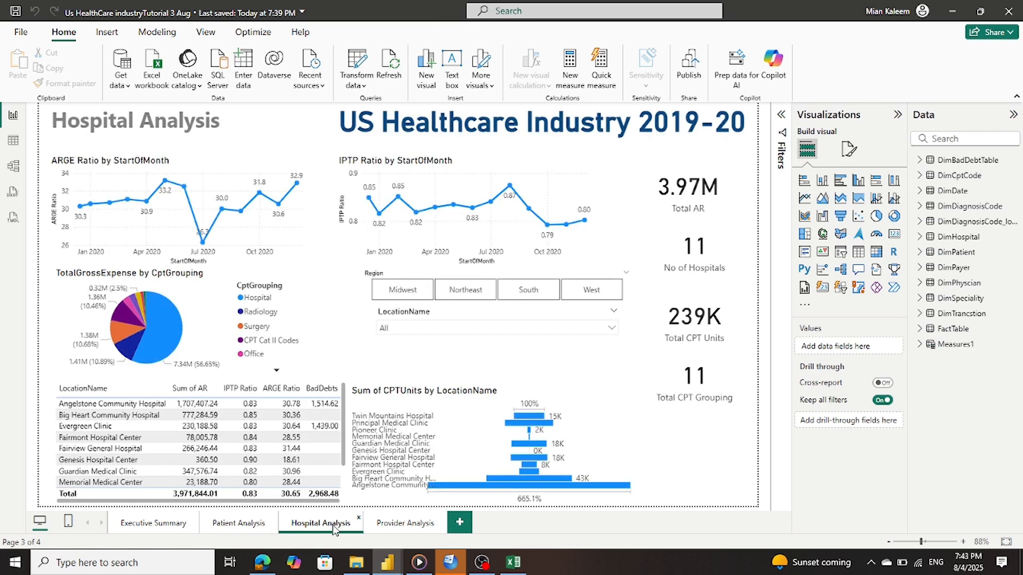
{"action": "left_click", "coordinate": [404, 524]}
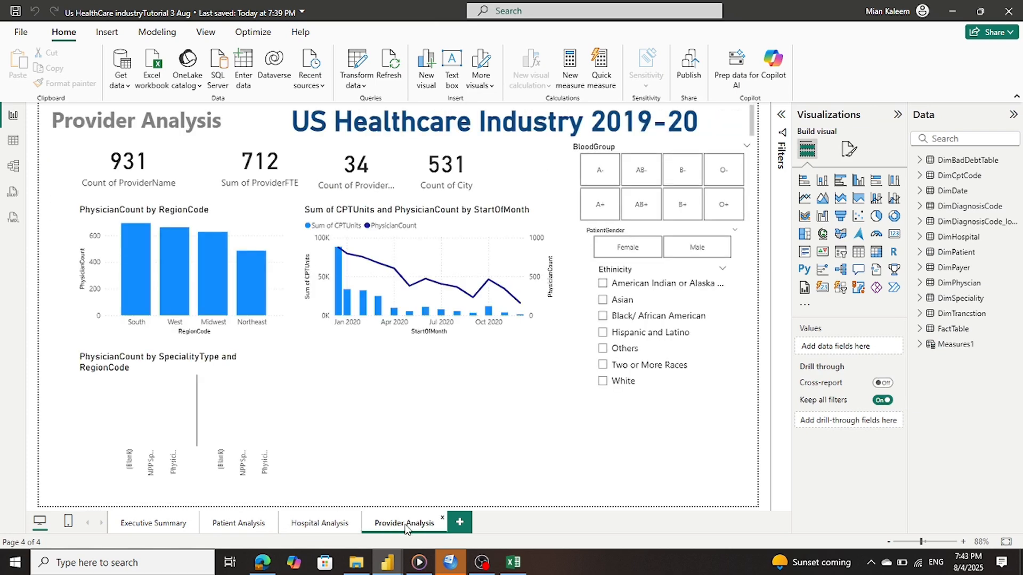
{"action": "left_click", "coordinate": [245, 527]}
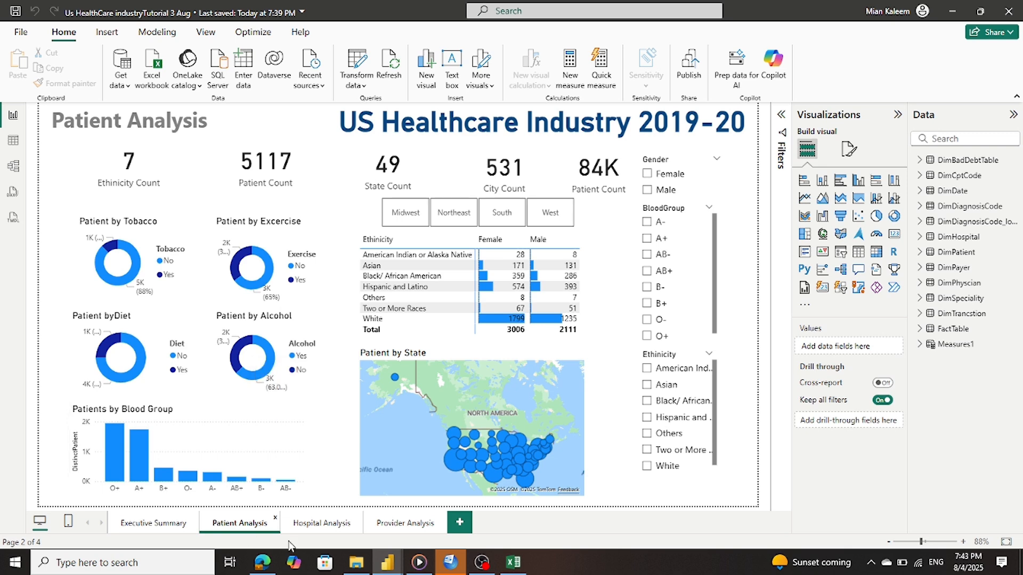
Save the report from the Hospital Analysis page and bring OBS Studio to the front
{"action": "left_click", "coordinate": [317, 528]}
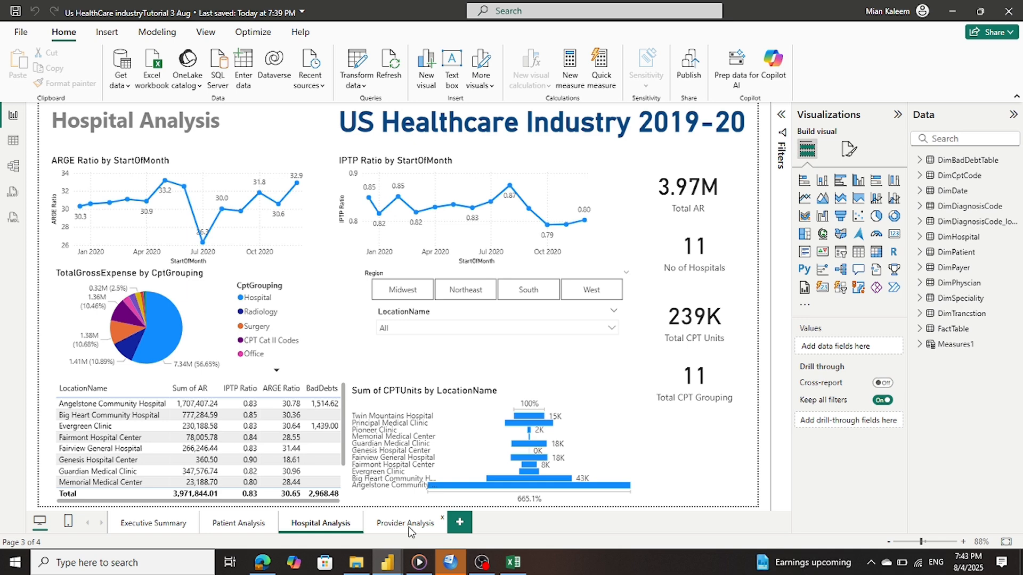
{"action": "left_click", "coordinate": [15, 11]}
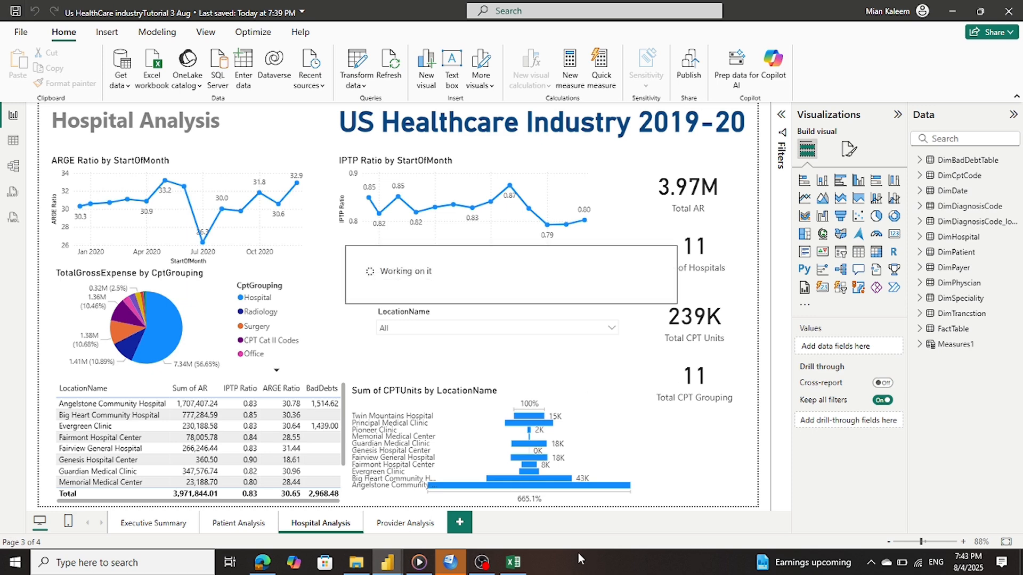
{"action": "left_click", "coordinate": [486, 564]}
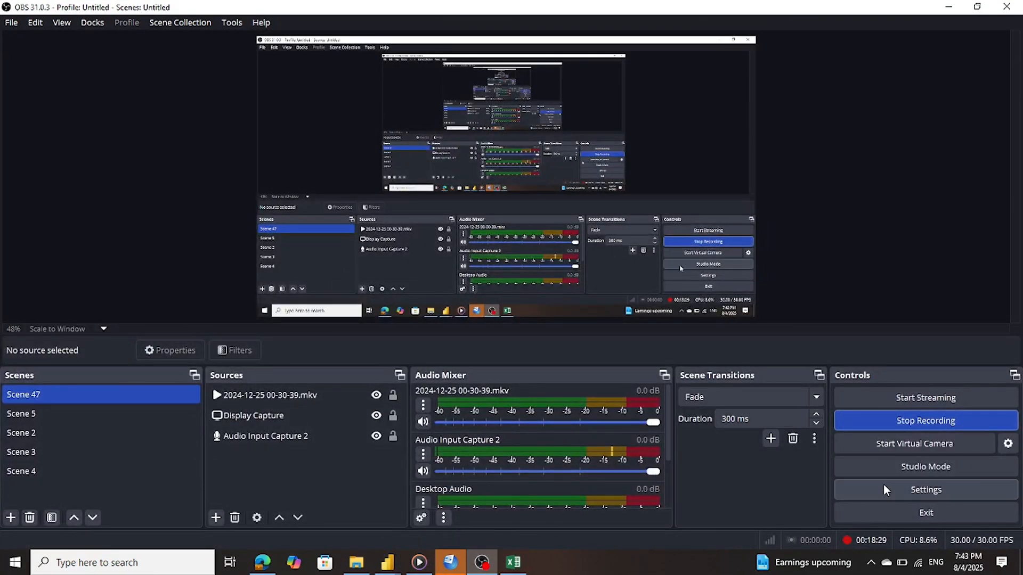